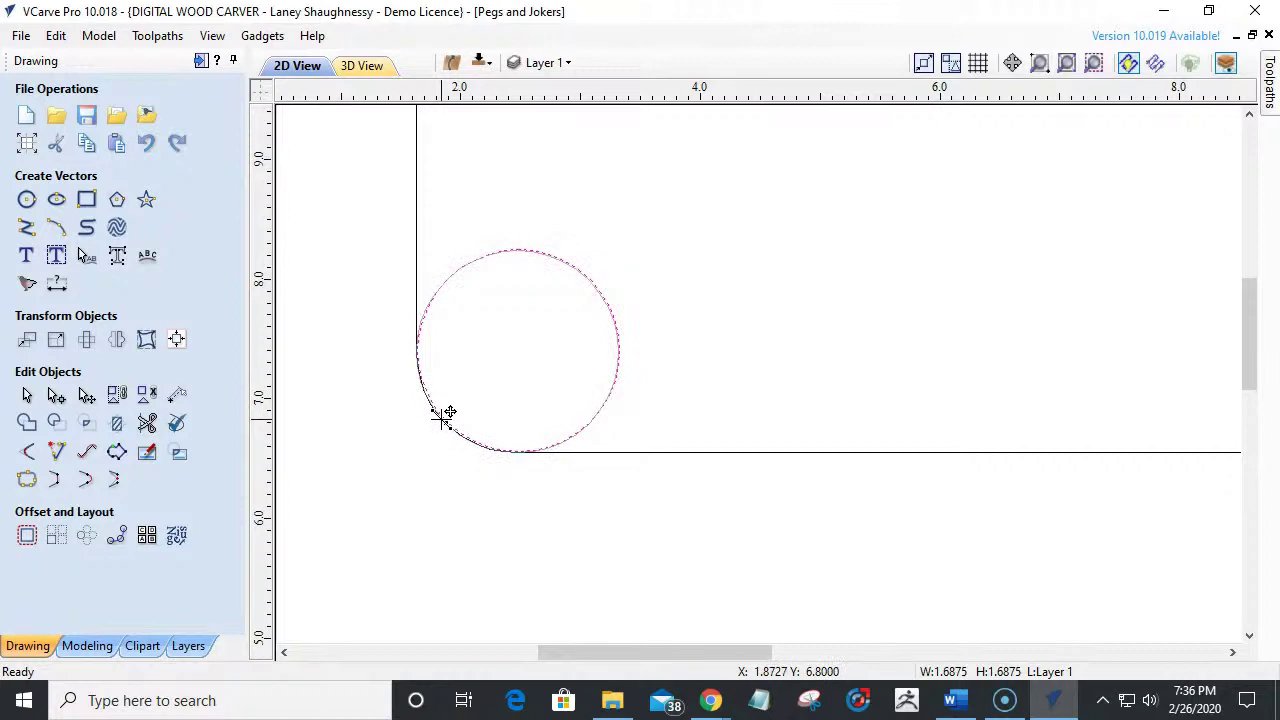
Mirror a copy of the lower-left corner circle about the rectangle's vertical center line.
click(446, 416)
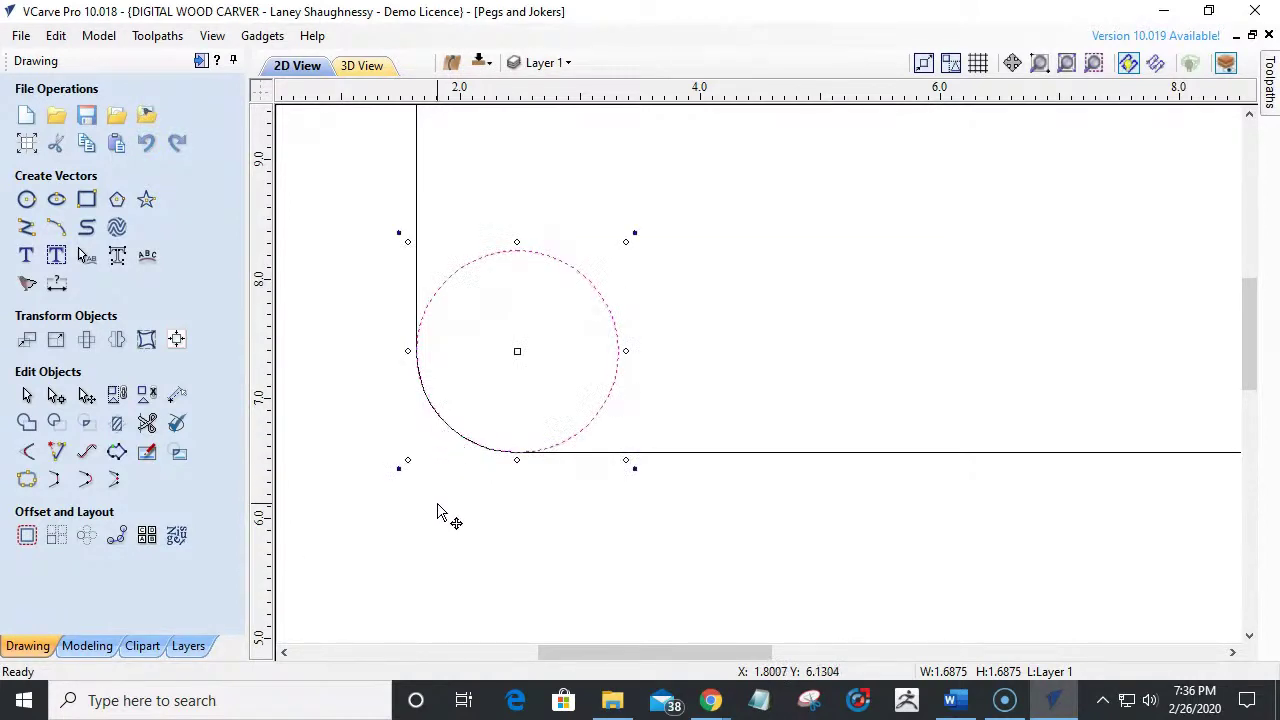
scroll(366, 436, down, 2)
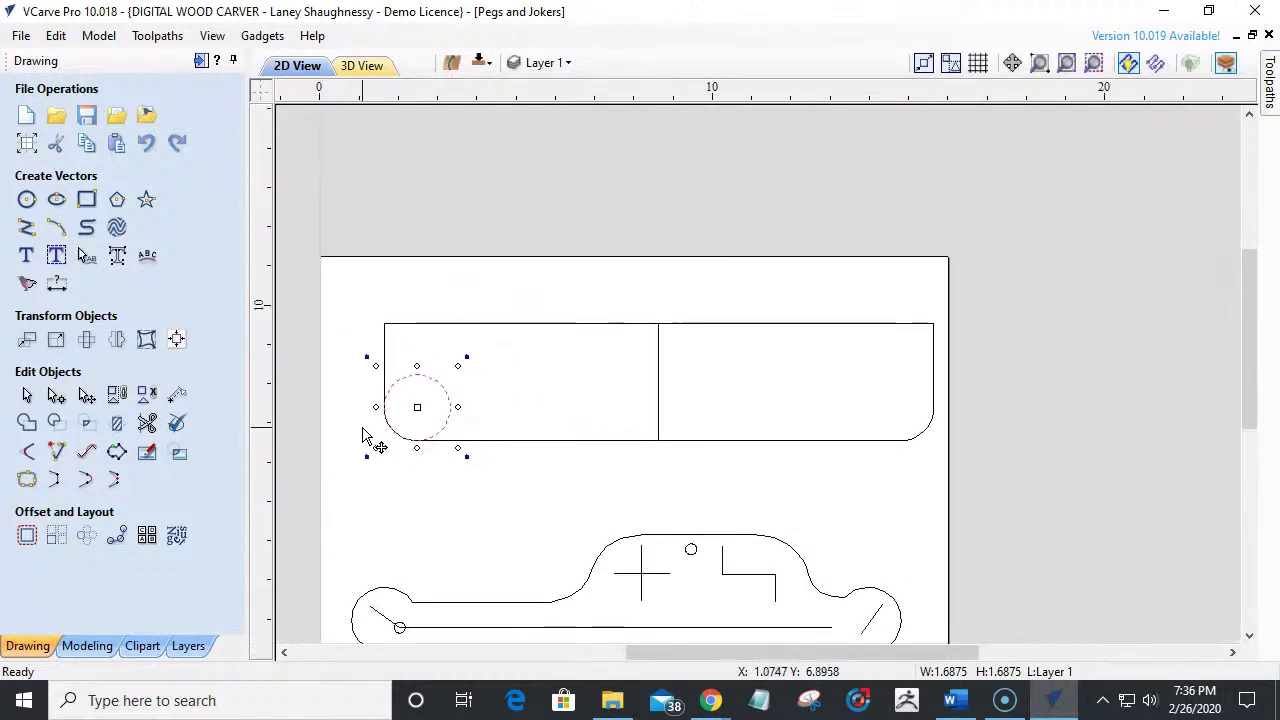
shift+click(659, 415)
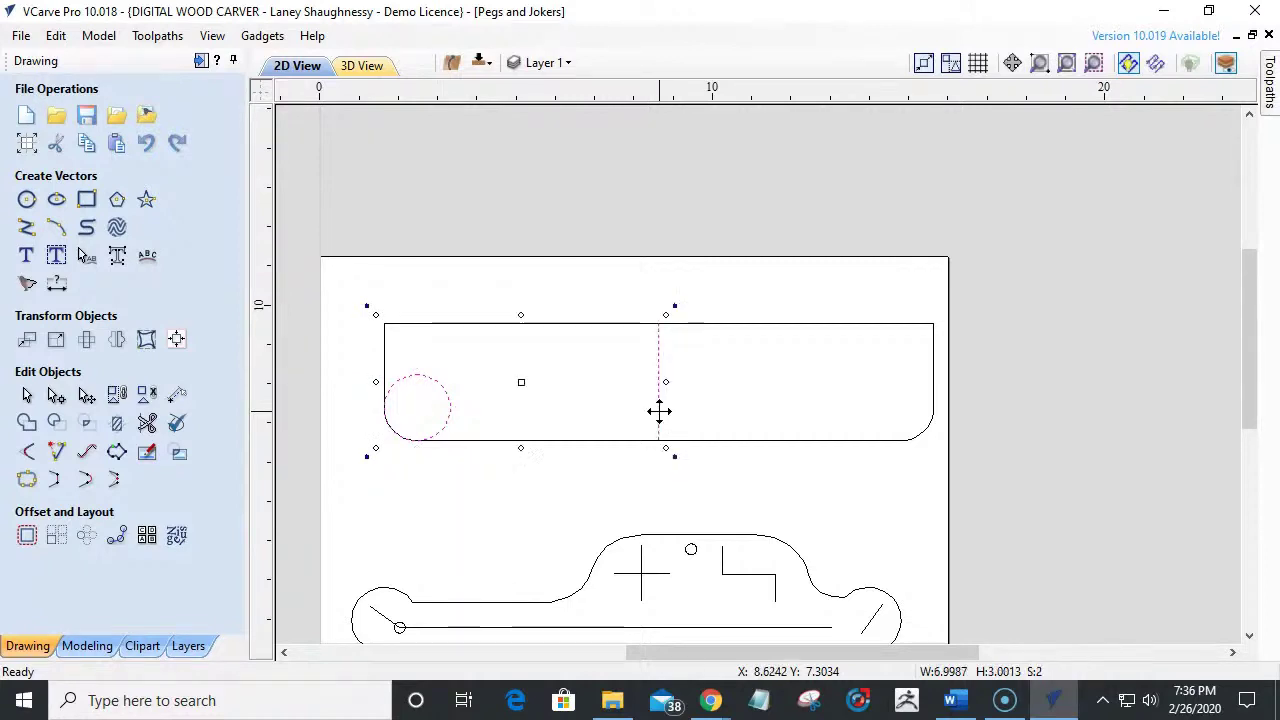
click(113, 341)
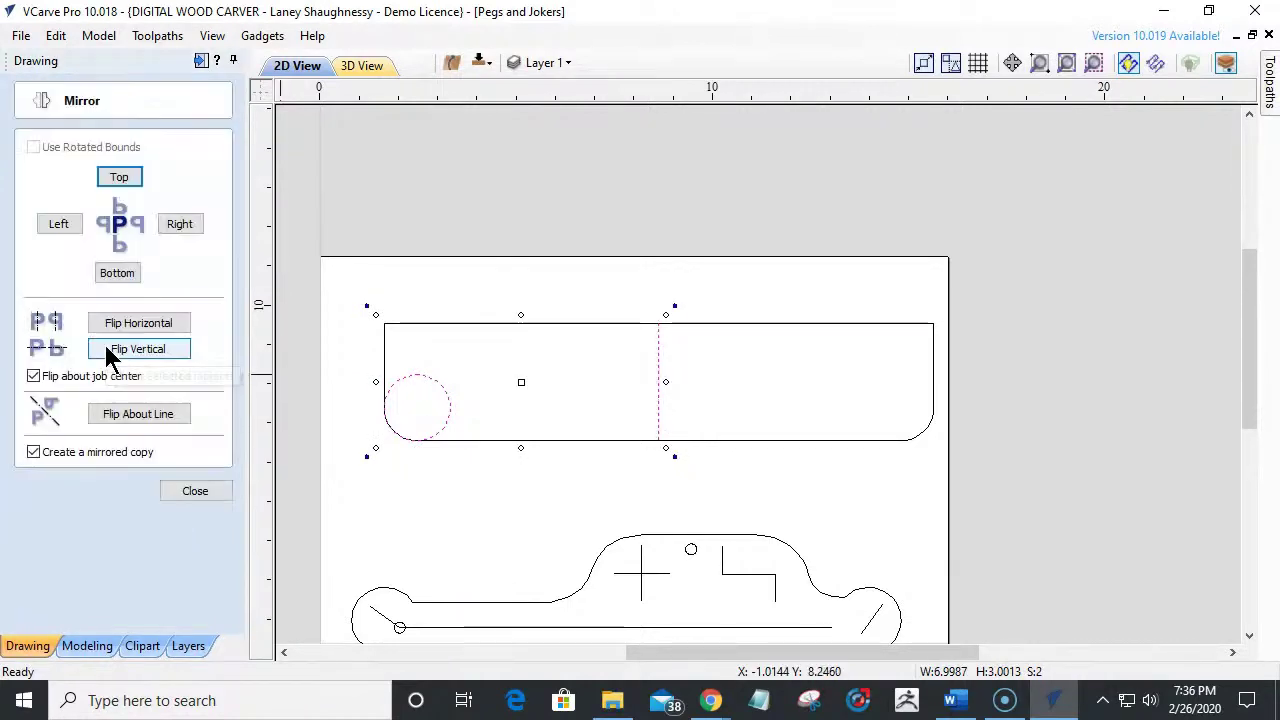
click(112, 415)
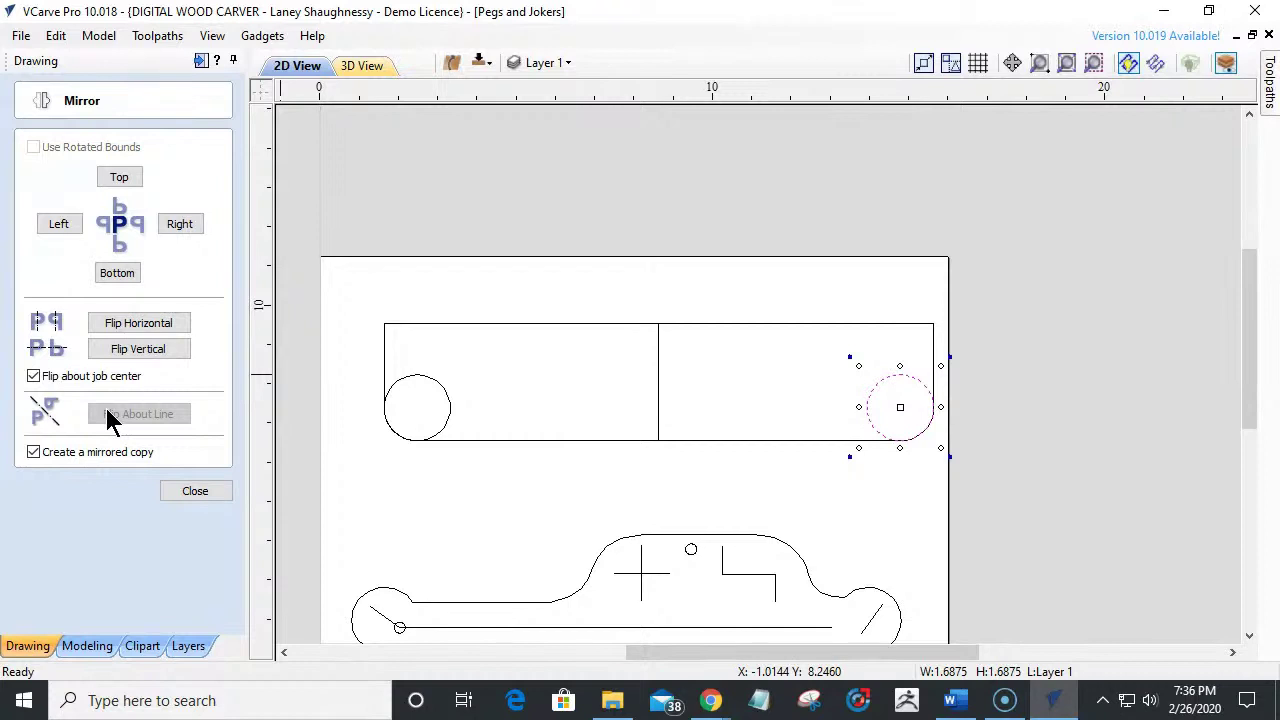
click(168, 492)
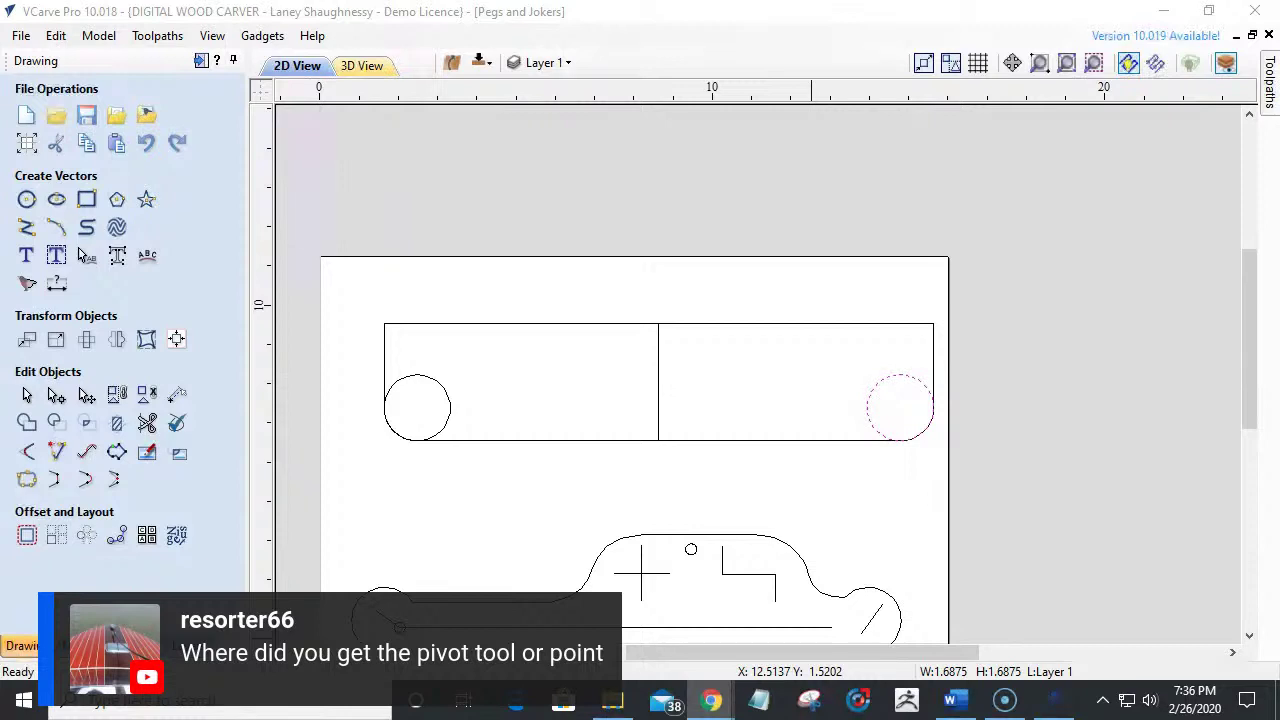
Draw a circle 1 inch in diameter inside the rectangle, to the left of its center line.
click(26, 199)
click(566, 385)
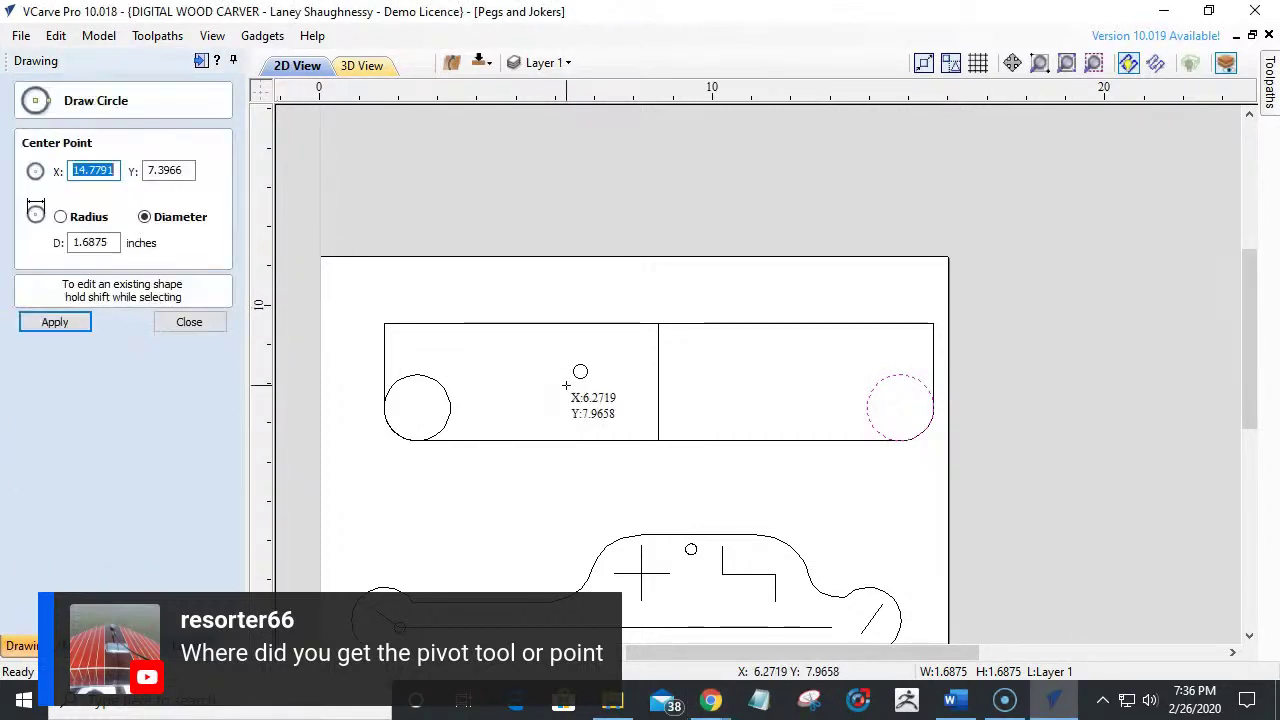
click(586, 388)
click(189, 322)
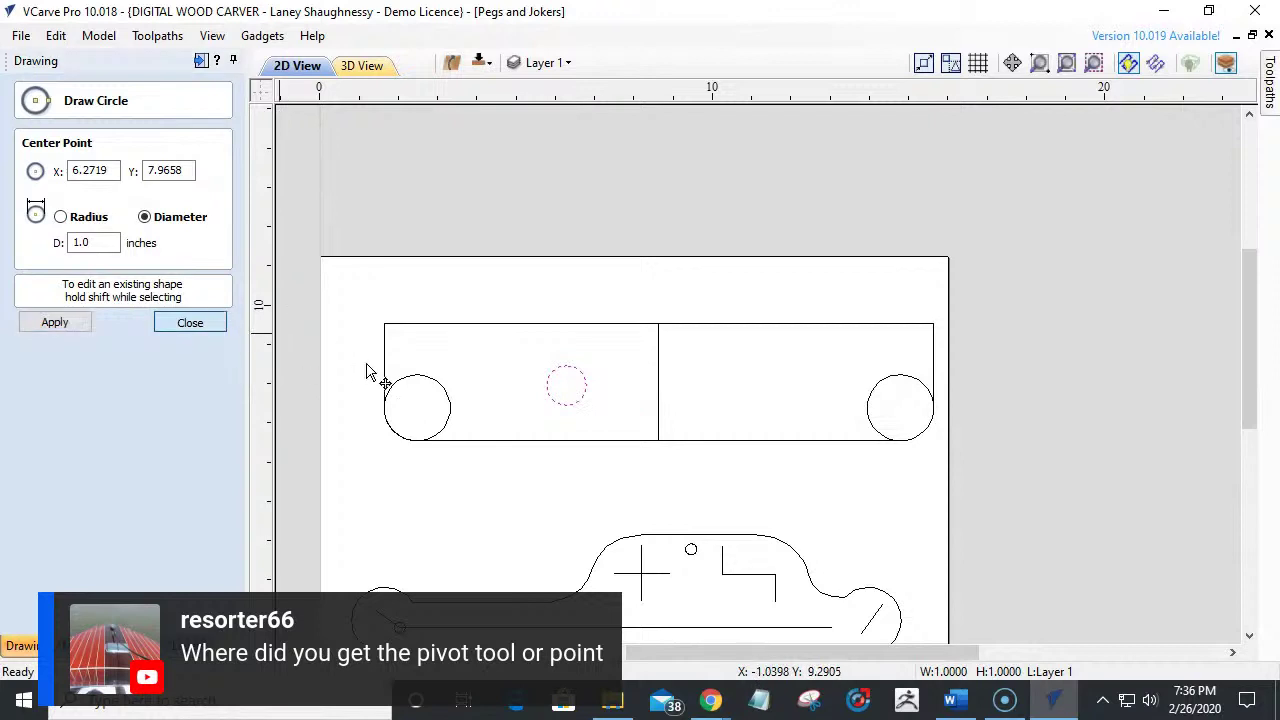
Bring up the 1-inch circle's transform handles, try out its center point and a corner rotation handle, and delete the circle.
scroll(430, 375, up, 5)
scroll(920, 453, up, 1)
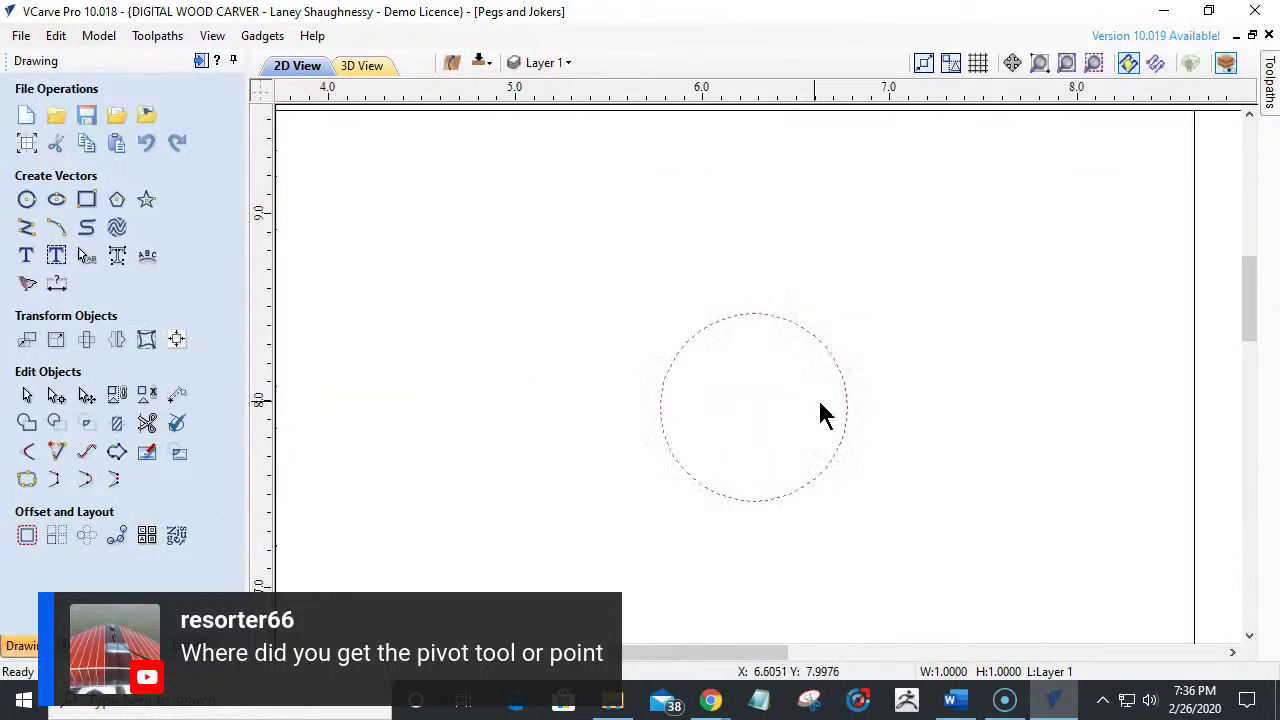
click(847, 403)
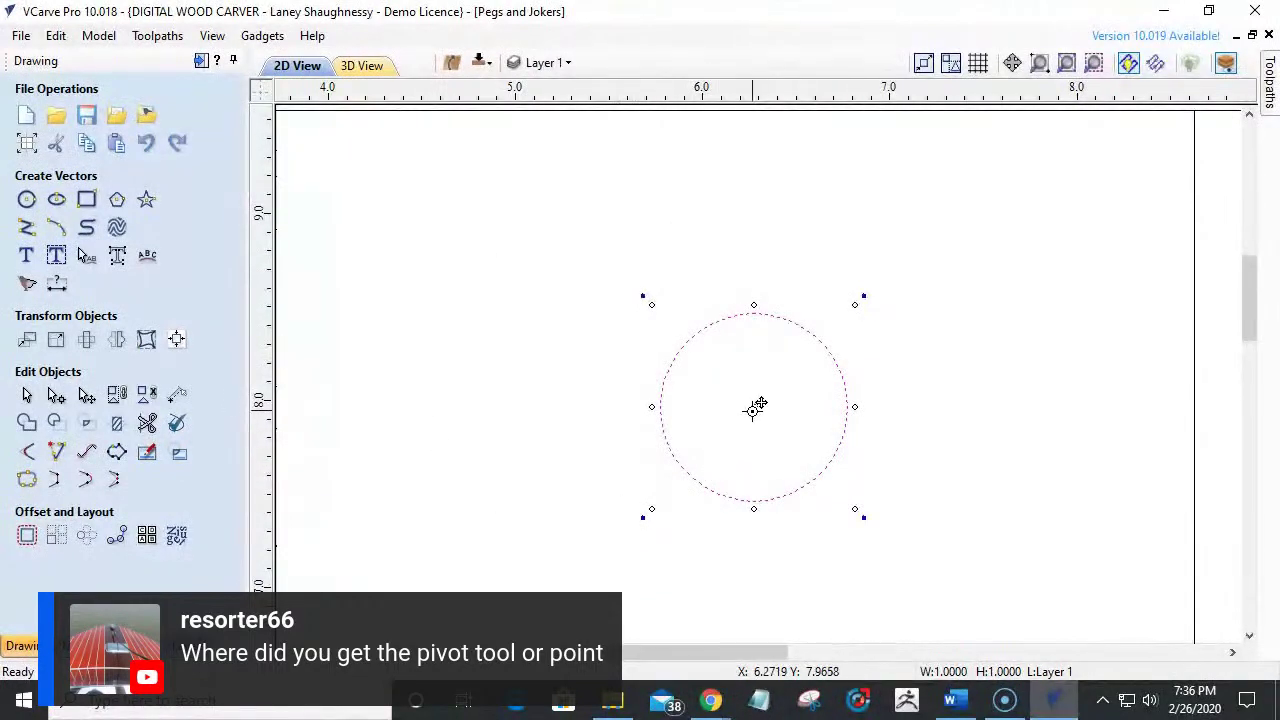
mouse_move(759, 404)
mouse_down()
mouse_move(709, 391)
mouse_move(737, 469)
mouse_move(237, 393)
mouse_move(897, 346)
mouse_move(766, 357)
mouse_move(755, 402)
mouse_up()
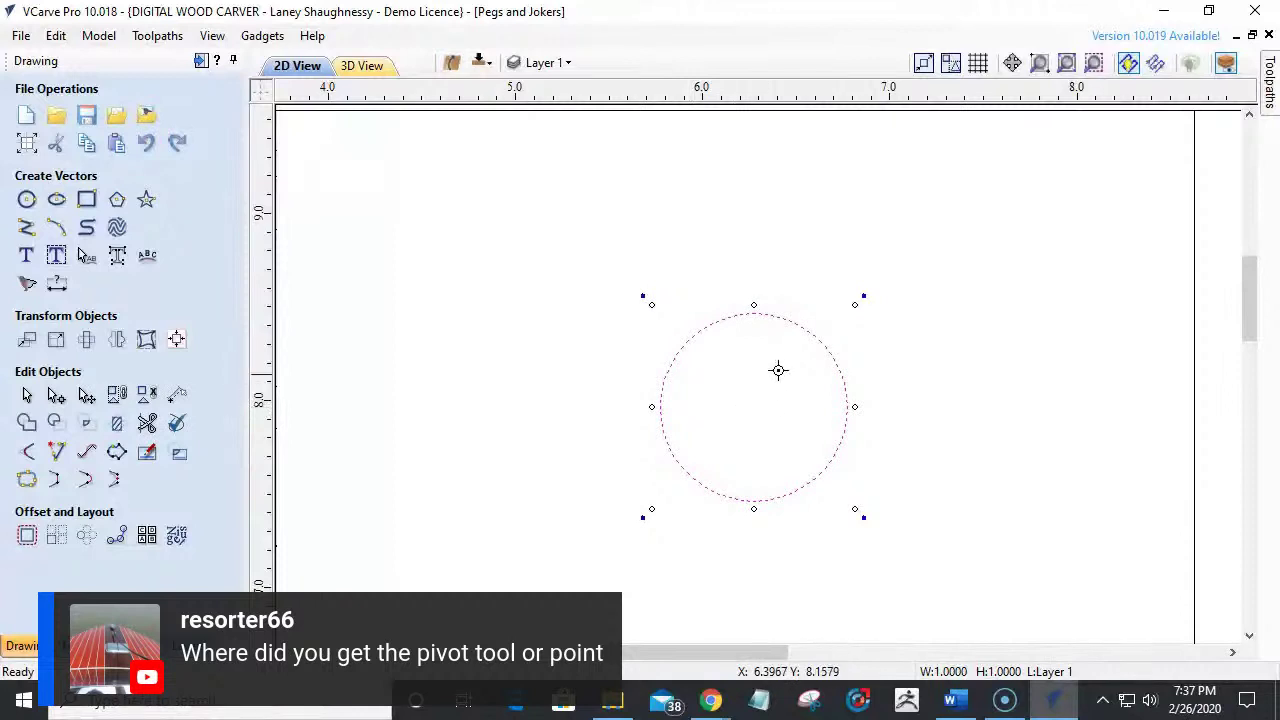
click(803, 330)
drag(642, 518, 580, 586)
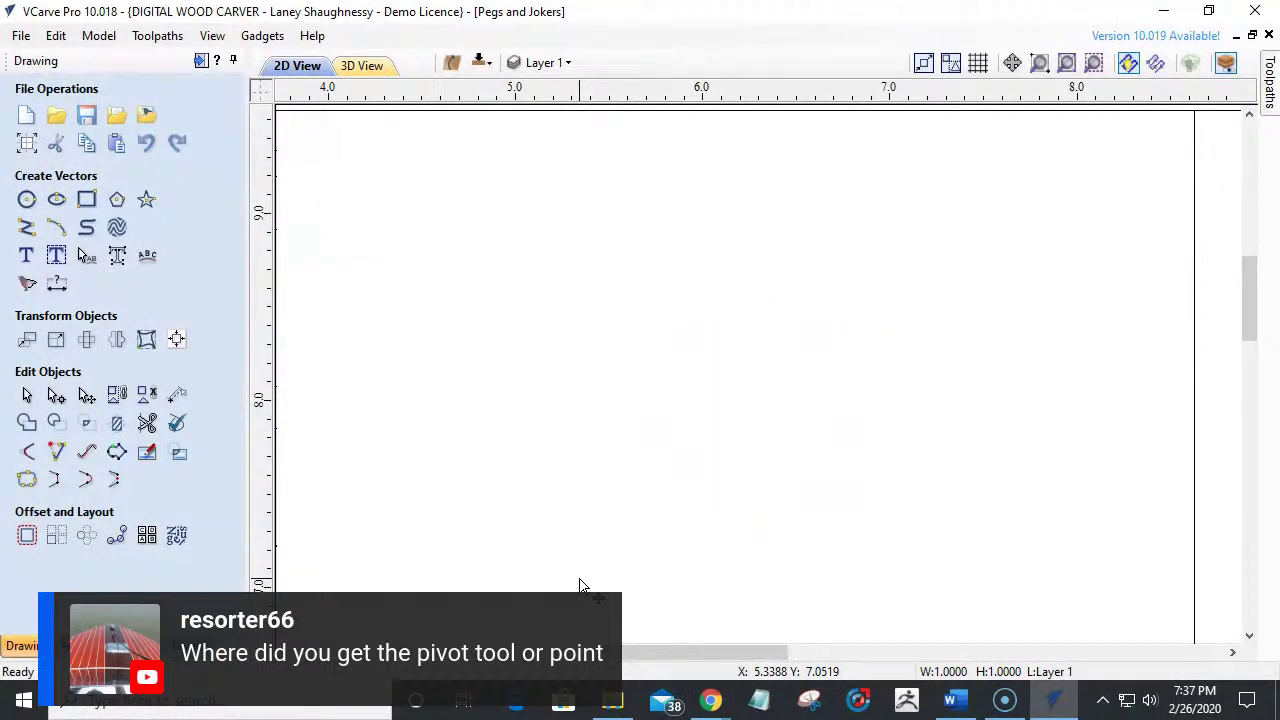
Draw a circle 1.5 inches in diameter in the left half of the rectangle.
click(26, 199)
mouse_move(732, 369)
mouse_down()
mouse_move(809, 428)
mouse_move(857, 434)
mouse_up()
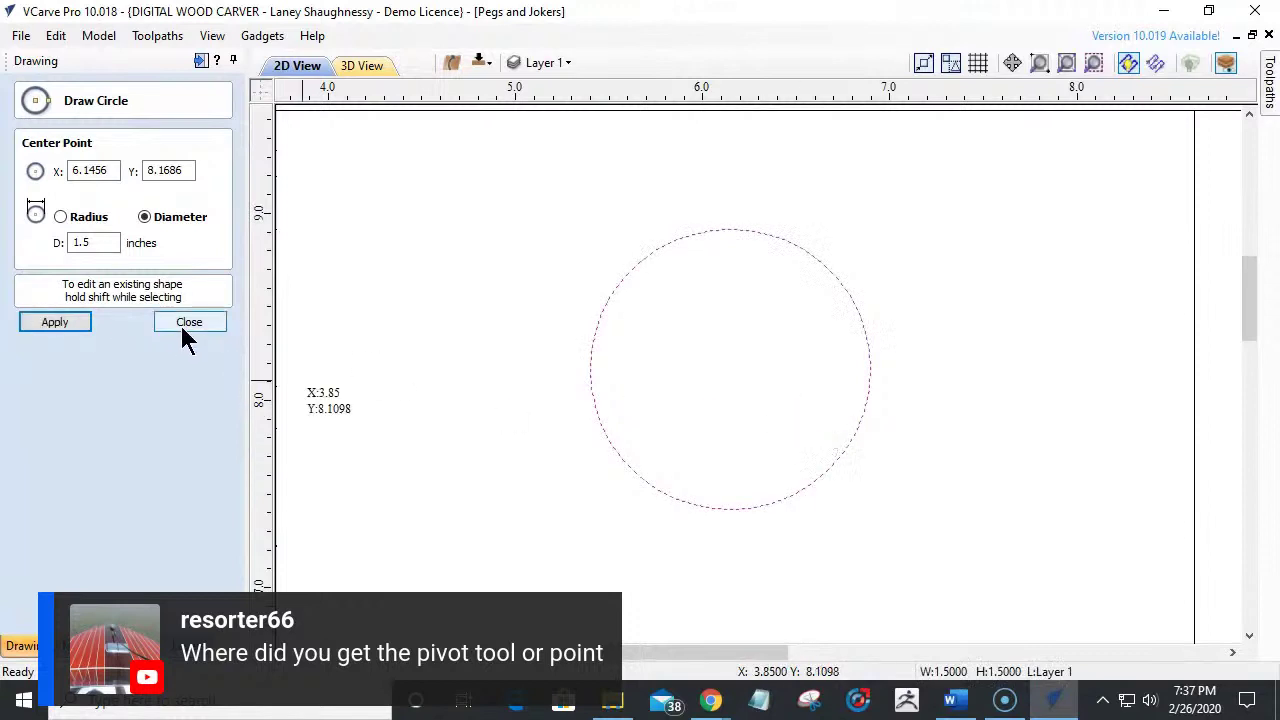
key(Escape)
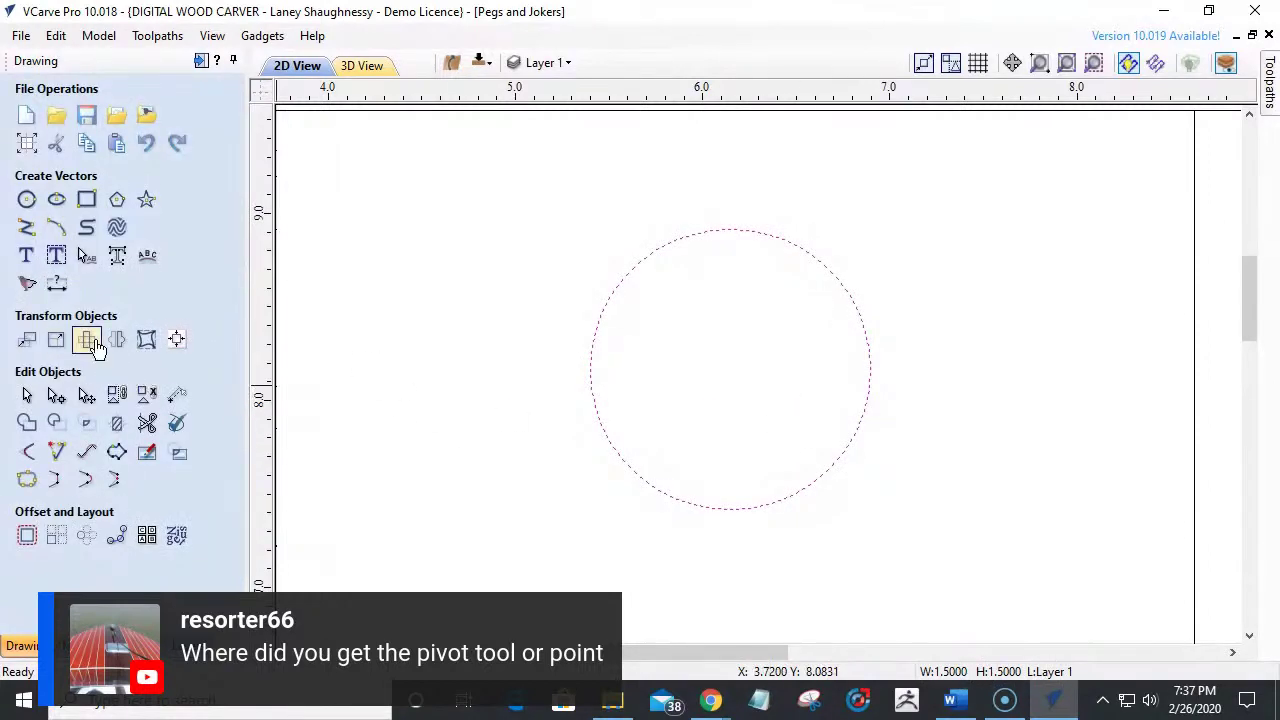
Start the Rotate tool on the 1.5-inch circle, try the corner pivot positions, and set the pivot point back to the center.
click(88, 341)
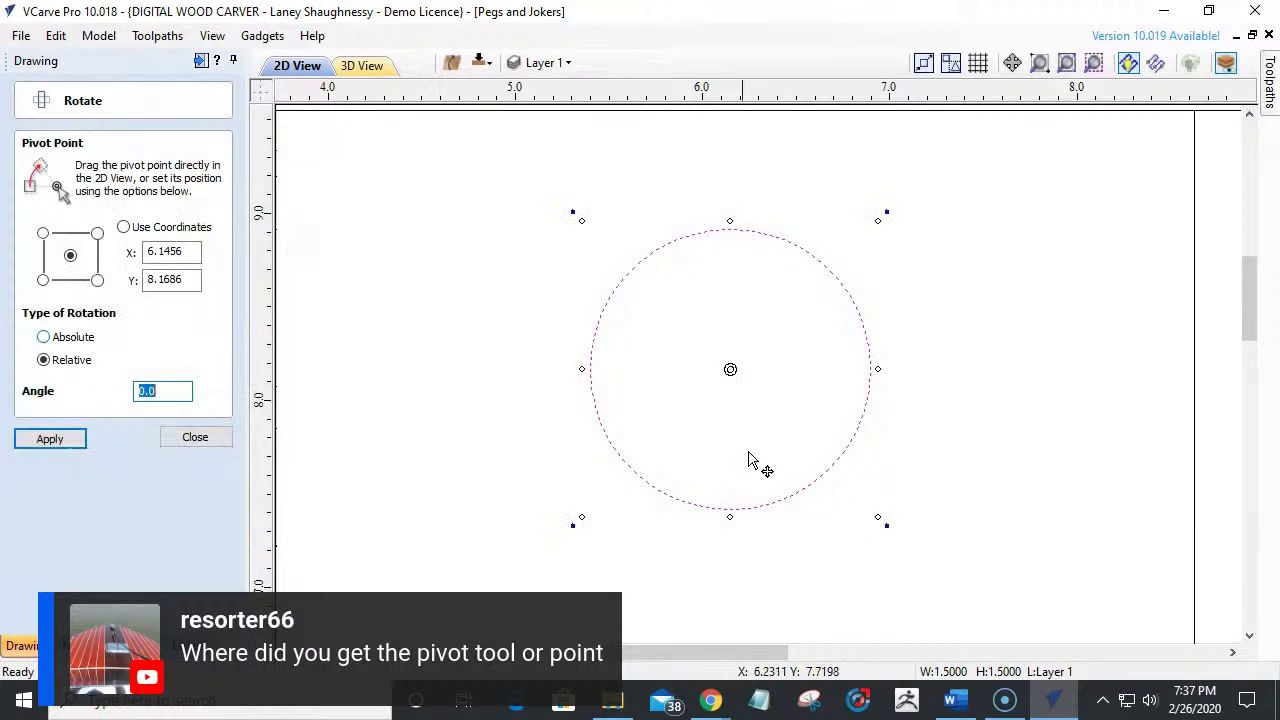
click(43, 280)
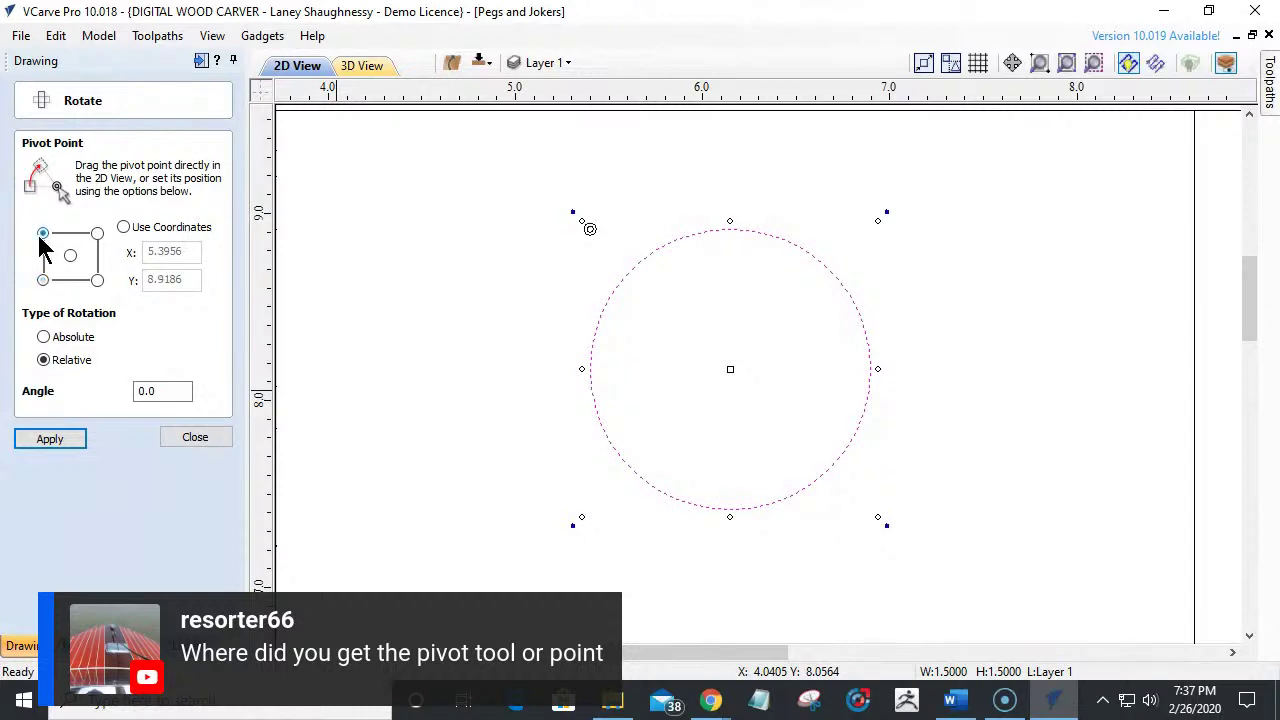
click(97, 233)
click(97, 280)
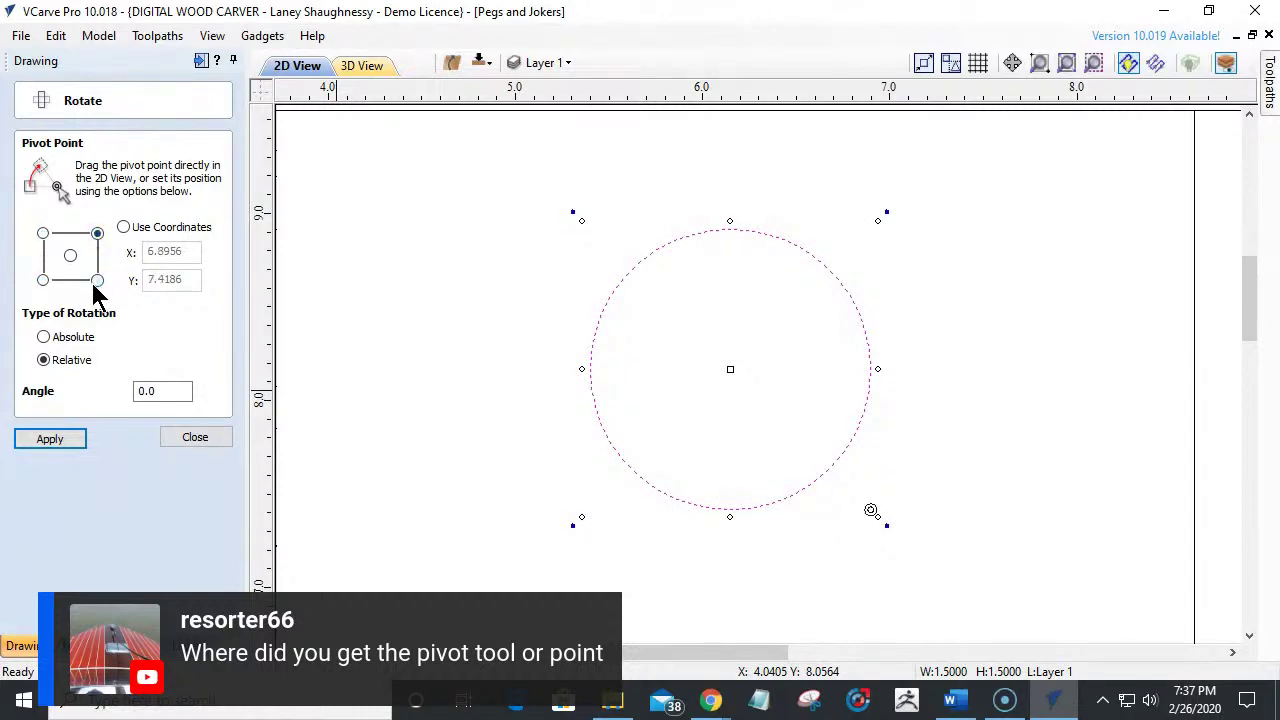
click(70, 256)
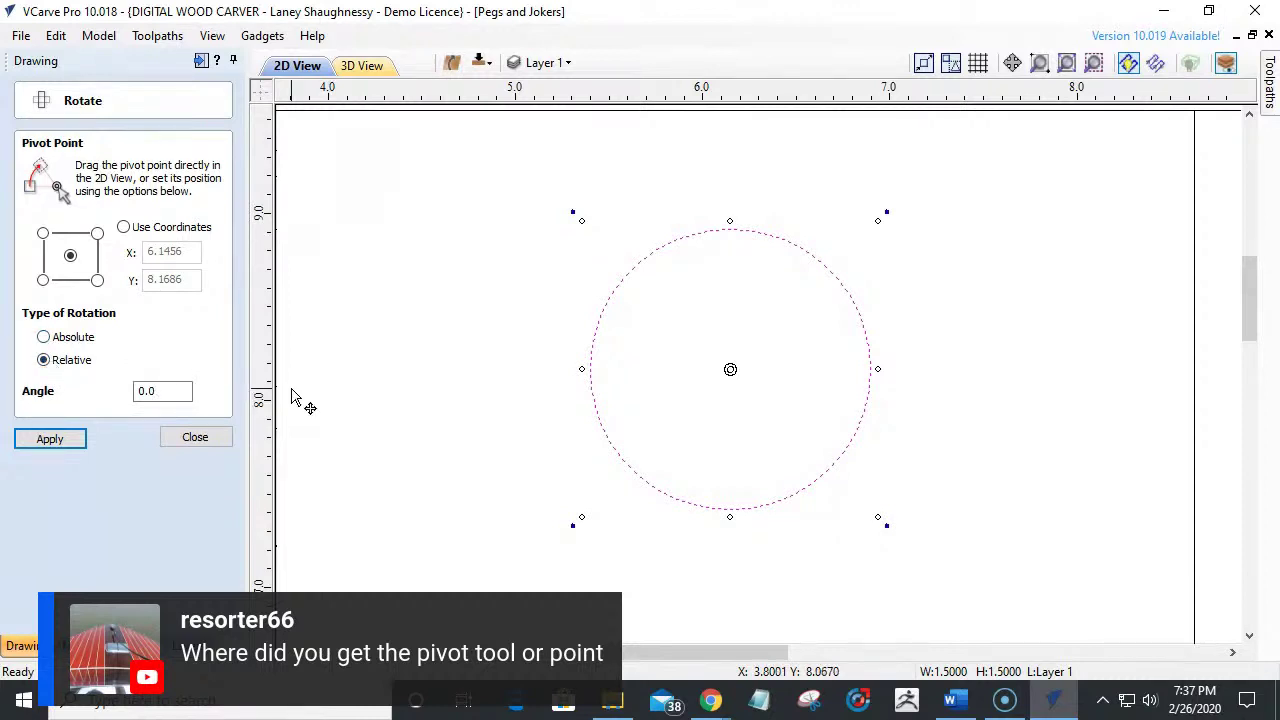
Try rotating the circle about a pivot point placed on the center line, undo the rotation, and remove the circle.
scroll(291, 397, down, 2)
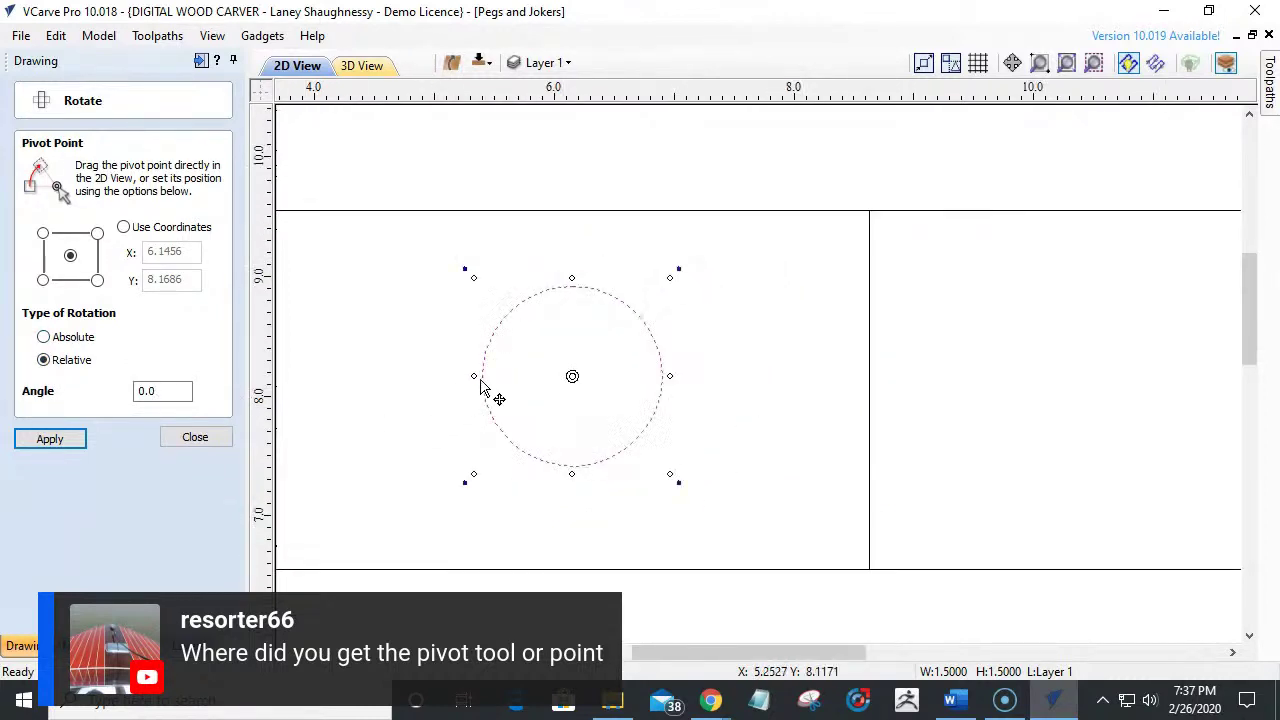
drag(572, 375, 866, 391)
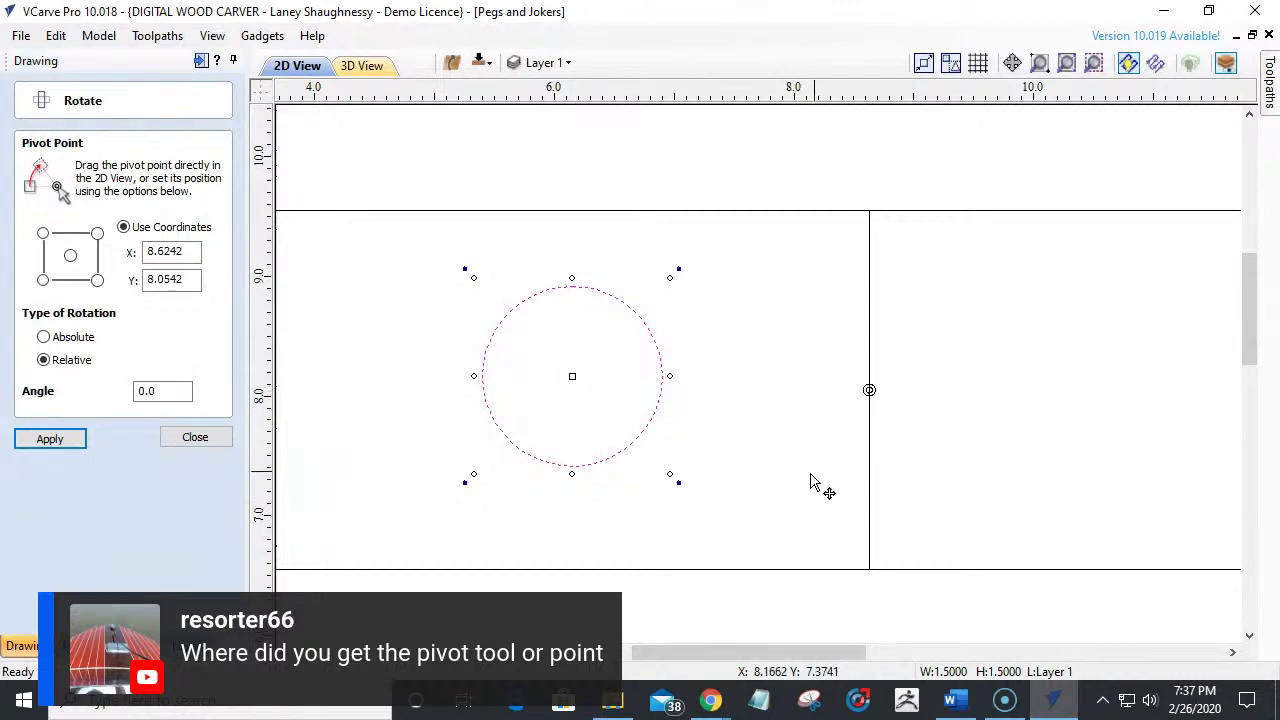
drag(465, 269, 871, 252)
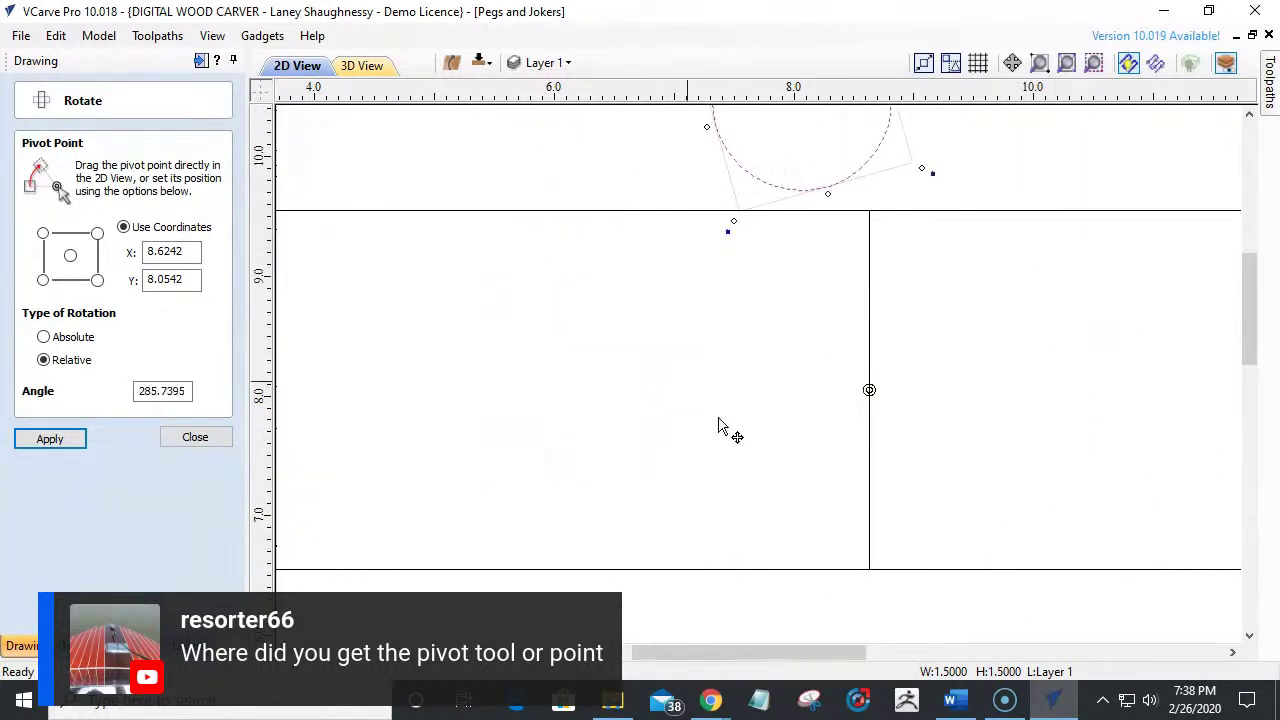
key(ctrl+z)
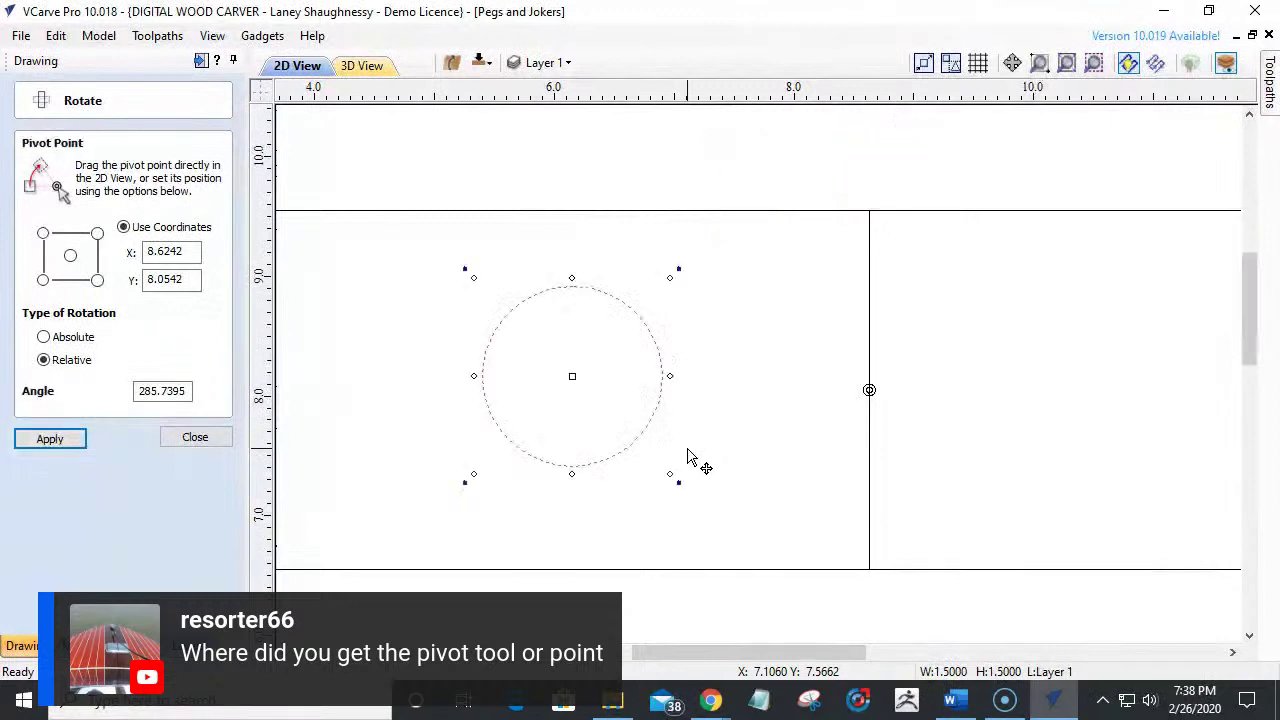
click(197, 443)
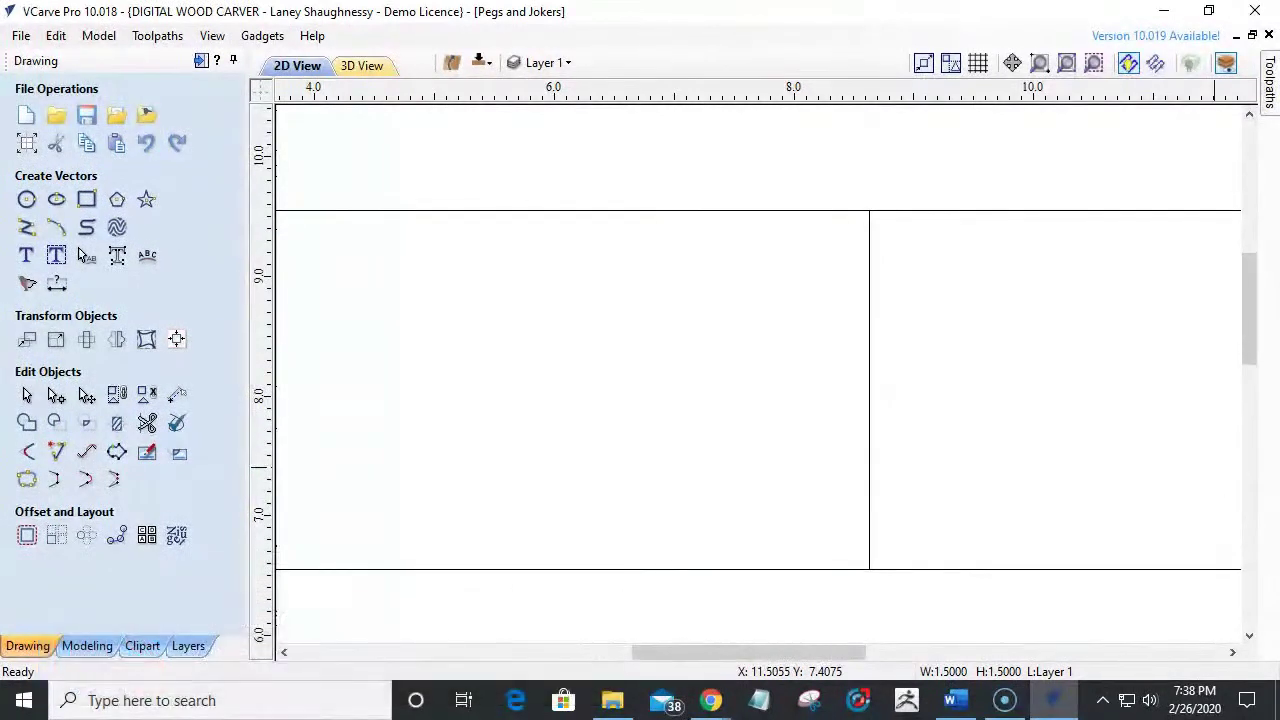
Delete the vertical center line inside the rectangle.
key(alt+Tab)
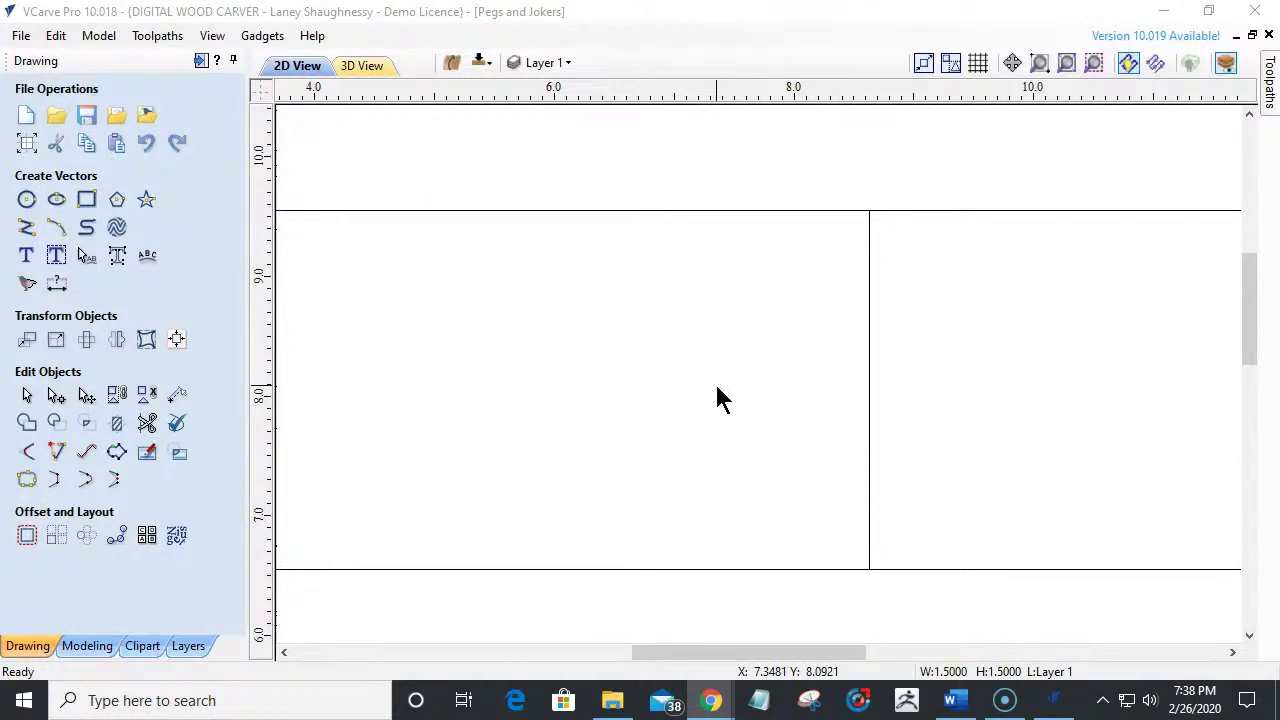
scroll(722, 398, down, 4)
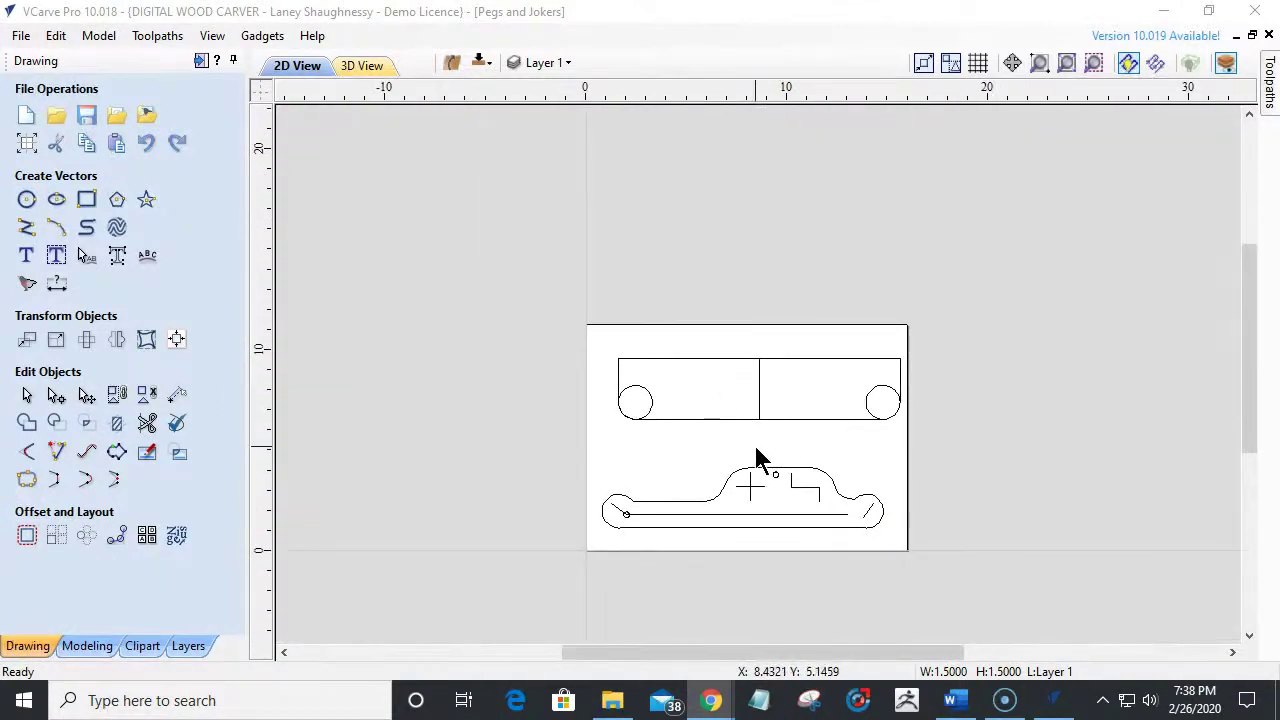
scroll(753, 442, up, 3)
click(815, 379)
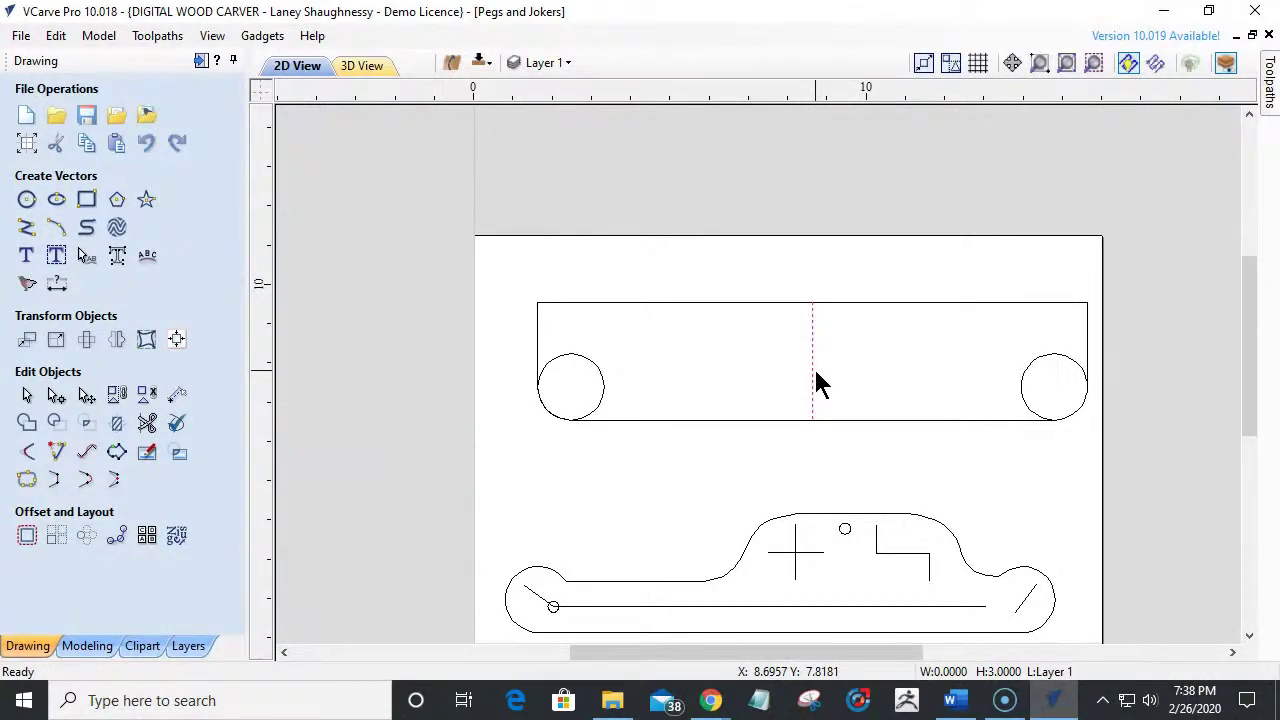
click(814, 365)
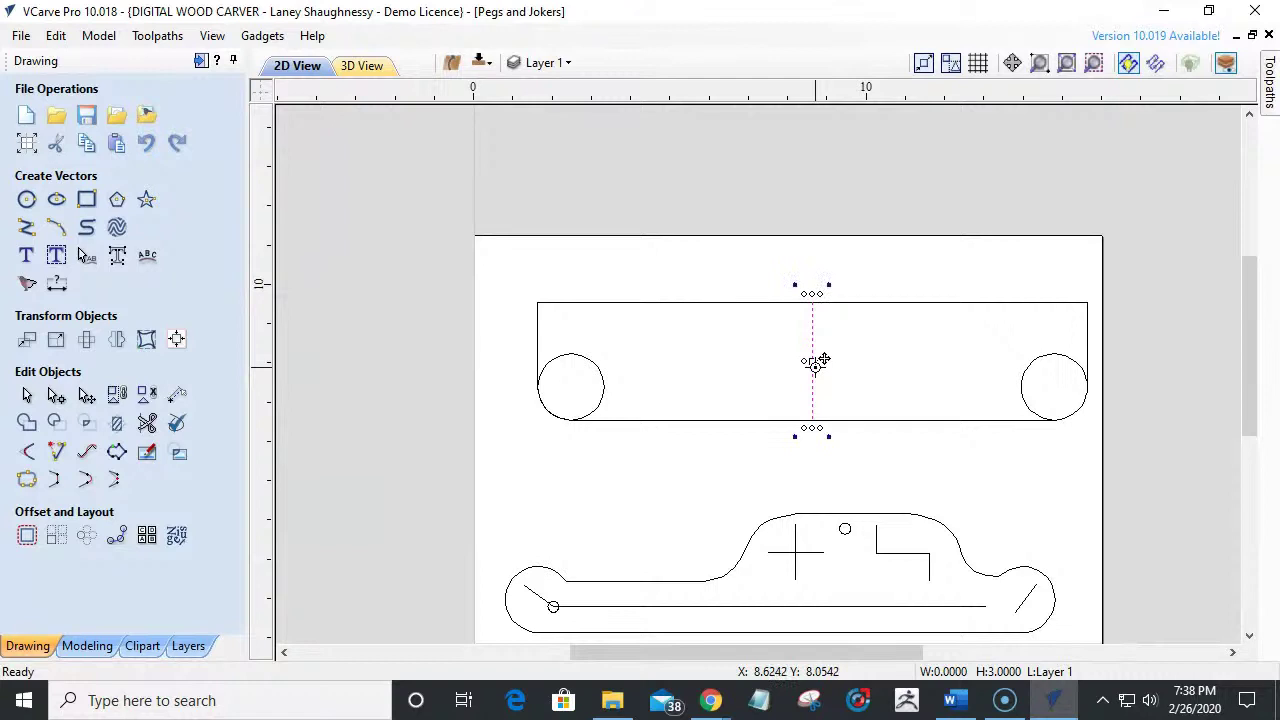
key(Delete)
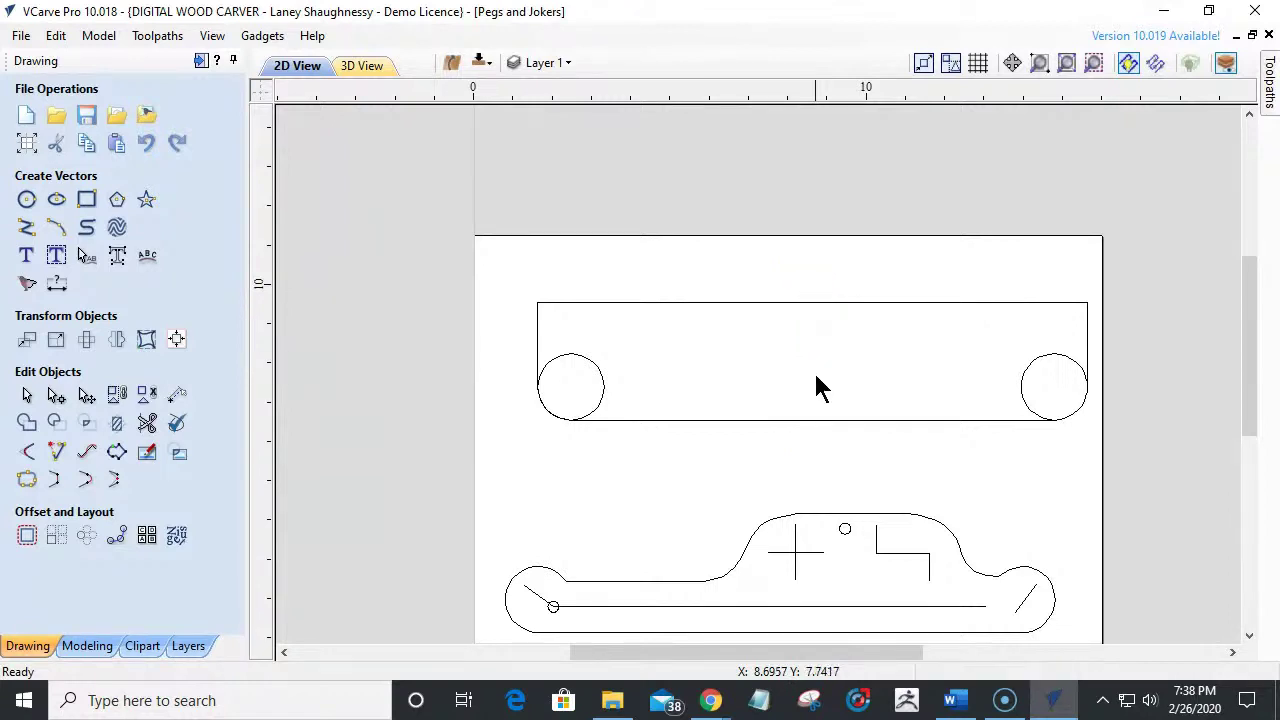
Copy the rectangle's lower-right corner circle and place the copy inside the rectangle, against the original's upper-left side.
scroll(814, 571, up, 1)
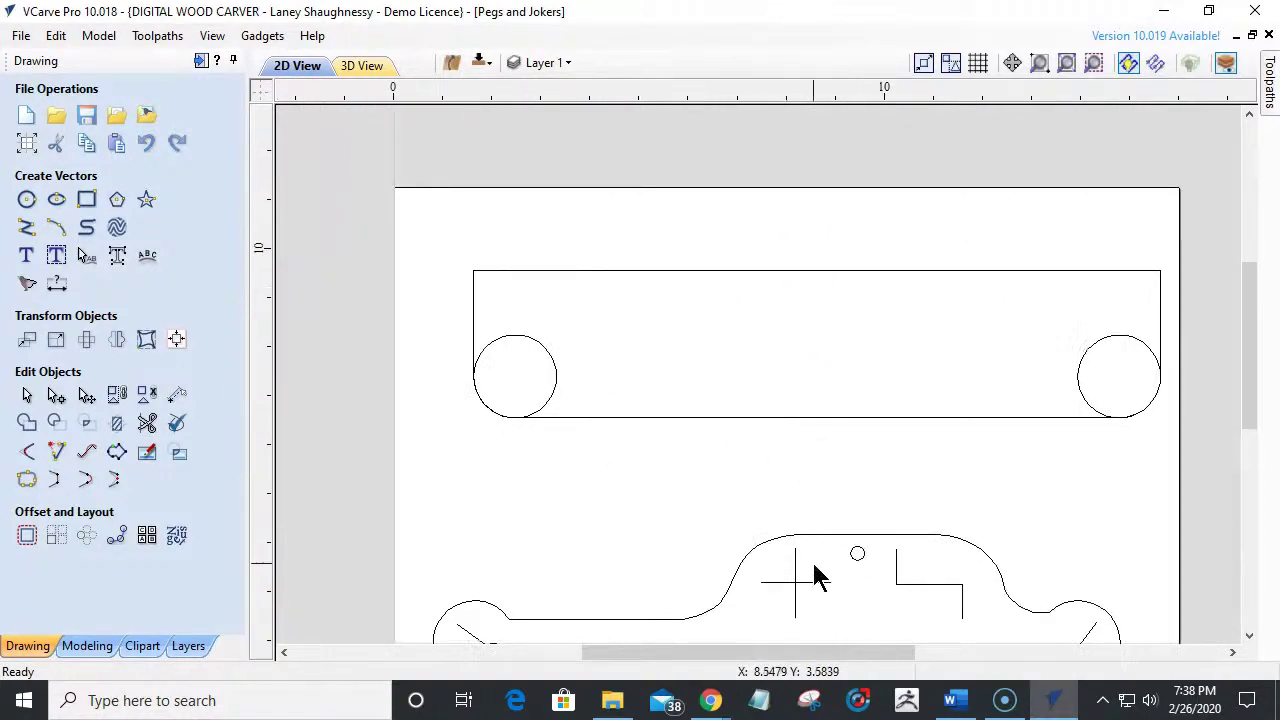
scroll(794, 466, down, 2)
scroll(767, 595, up, 2)
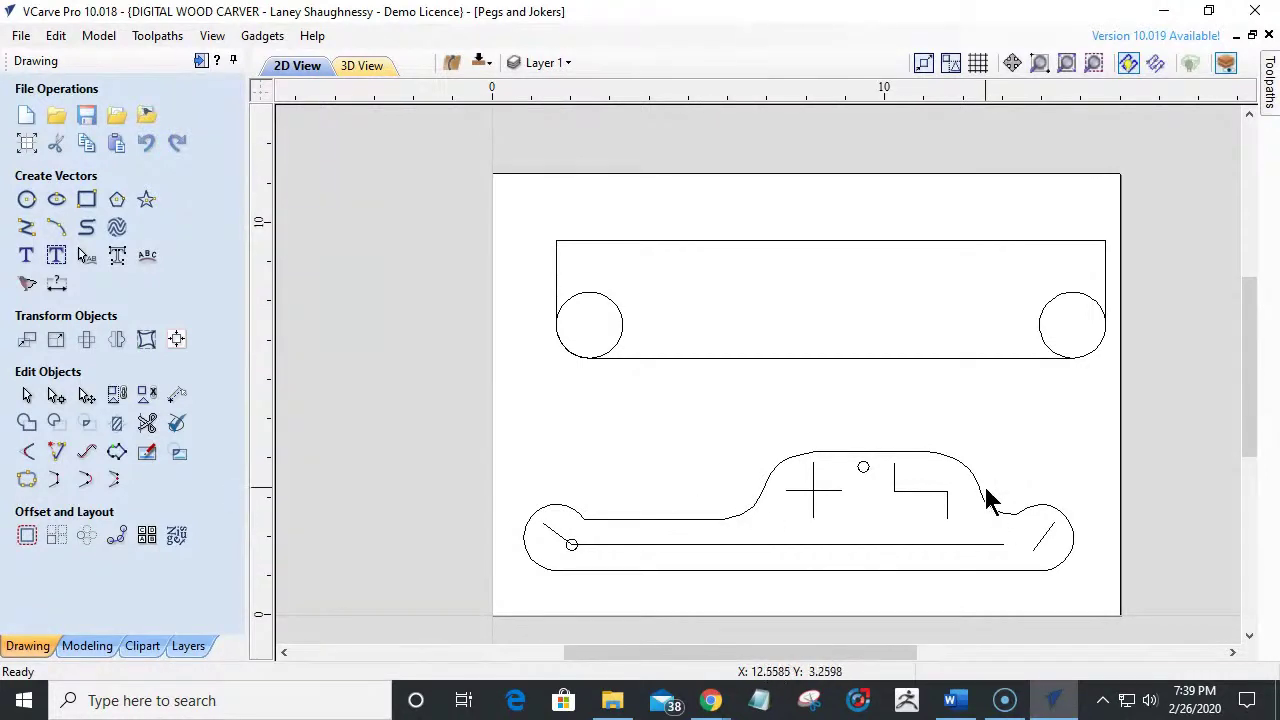
click(1040, 335)
click(1042, 325)
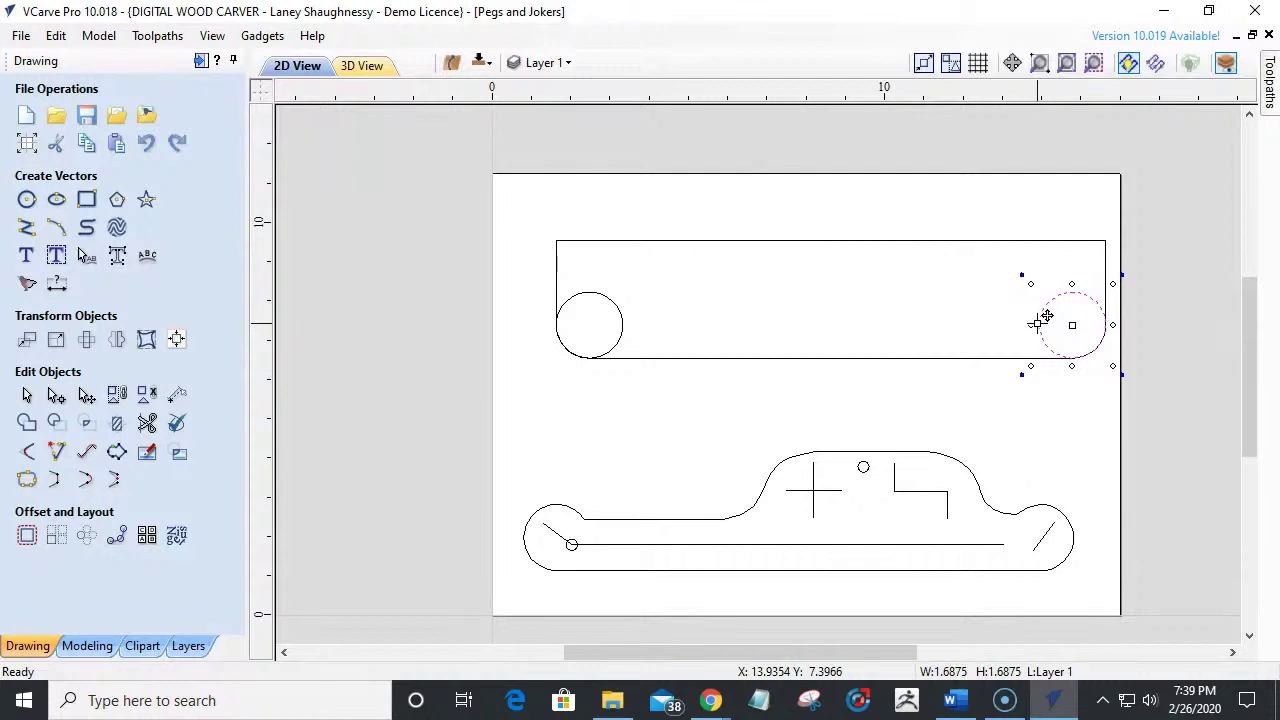
mouse_move(1055, 319)
mouse_down()
mouse_move(1080, 316)
mouse_move(1012, 481)
mouse_up()
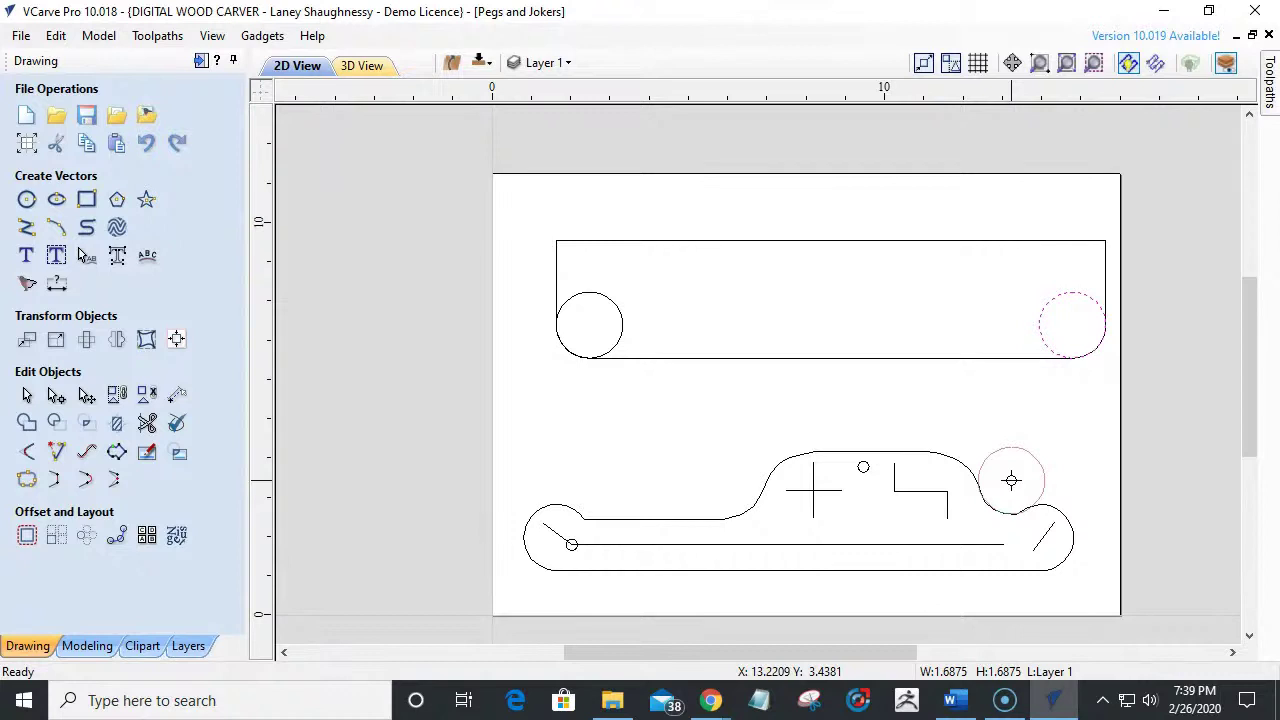
drag(1011, 481, 1017, 441)
ctrl+drag(1017, 417, 1017, 418)
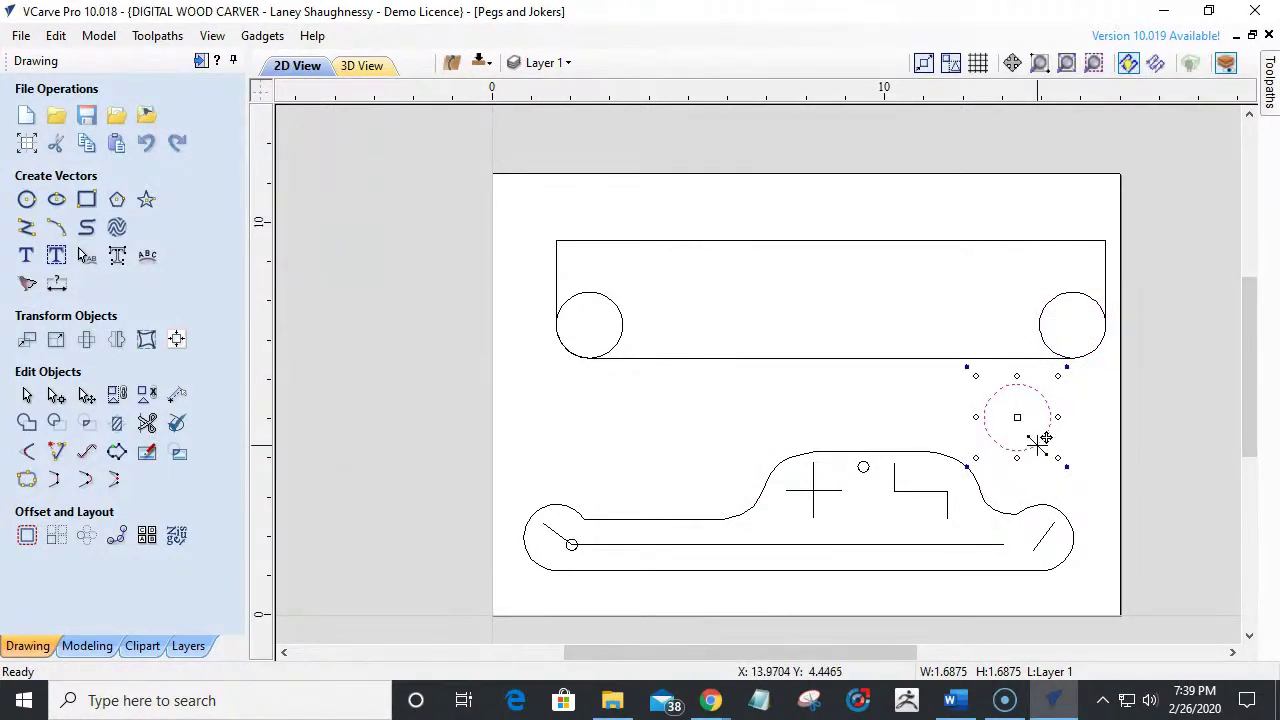
drag(1040, 440, 1046, 300)
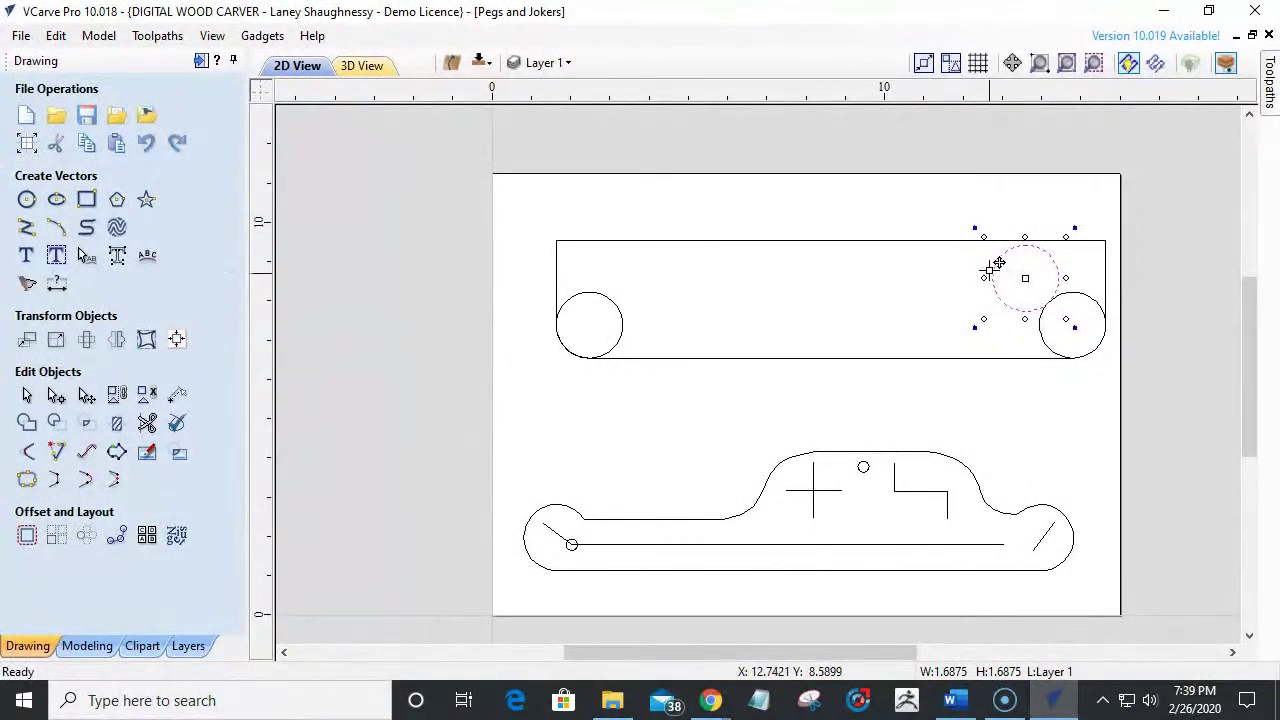
click(952, 325)
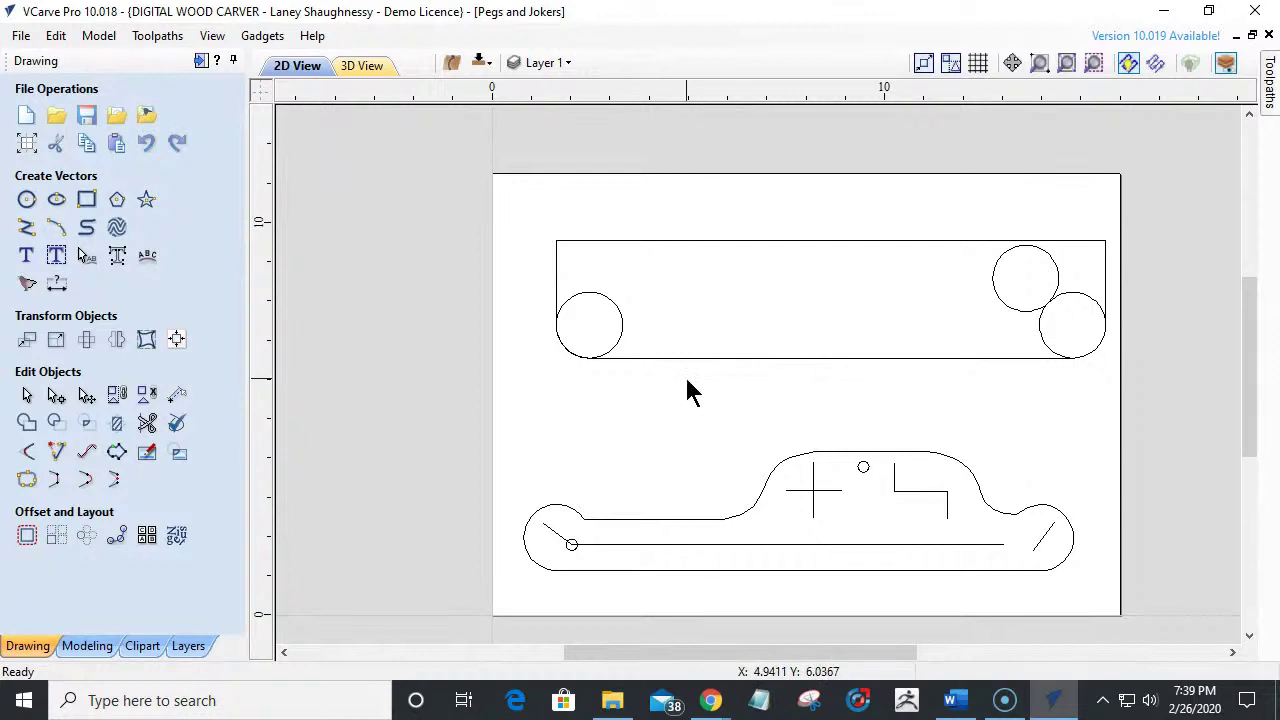
Copy the upper-right circle inside the rectangle, check the copy against the reference shape's curve, and place it in the rectangle beside the original.
click(997, 292)
click(1002, 274)
drag(1049, 247, 969, 458)
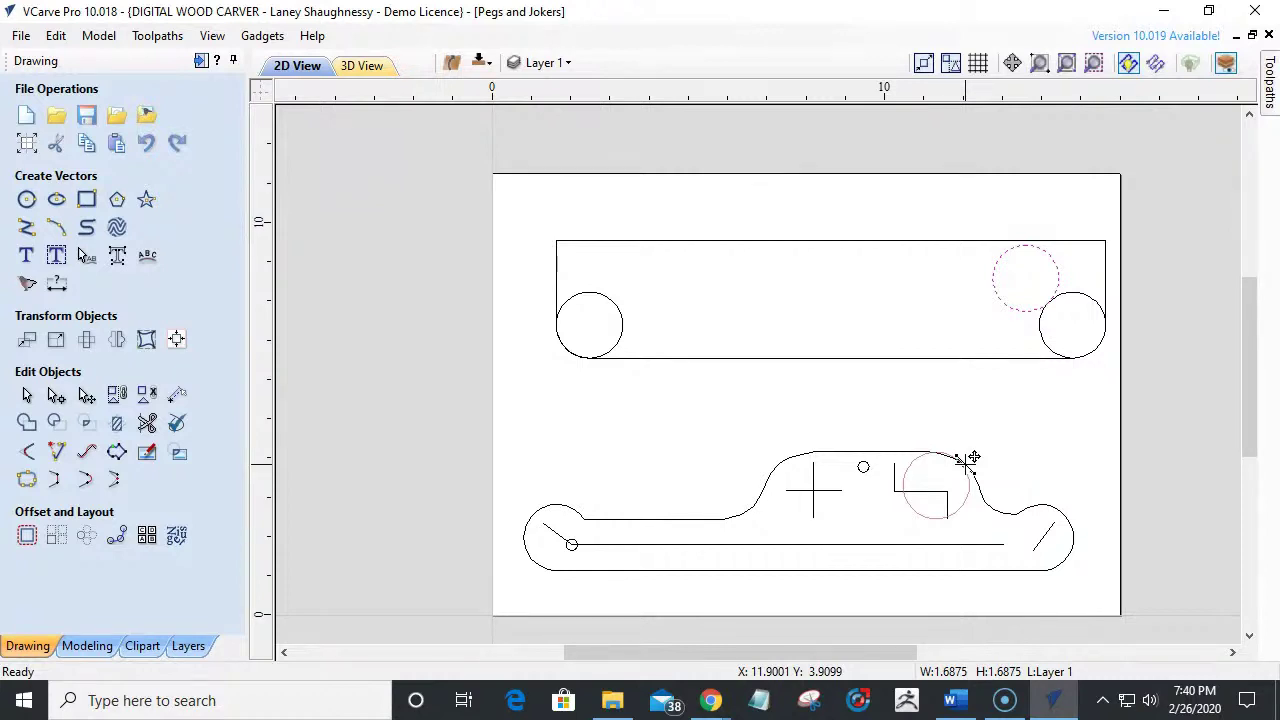
drag(969, 458, 900, 288)
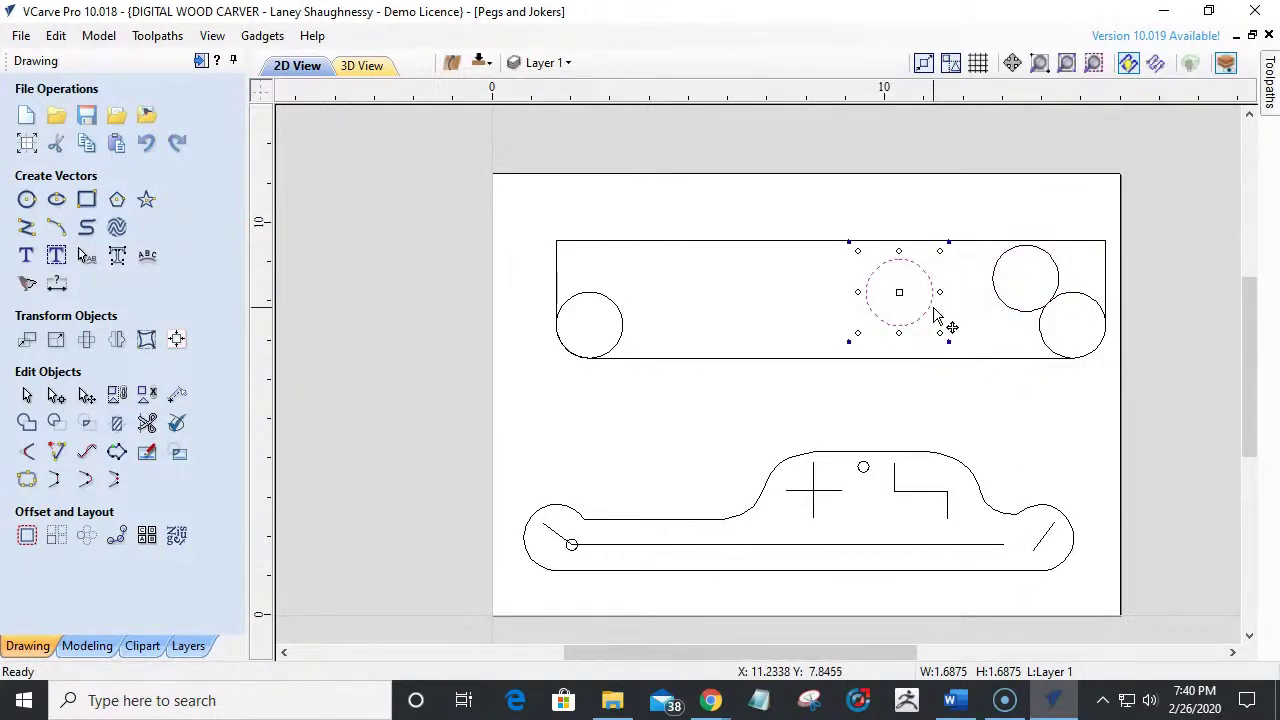
Position the copied circle so that it touches the rectangle's top edge and the left side of the neighbouring circle.
drag(935, 290, 957, 310)
key(Escape)
scroll(1040, 292, up, 4)
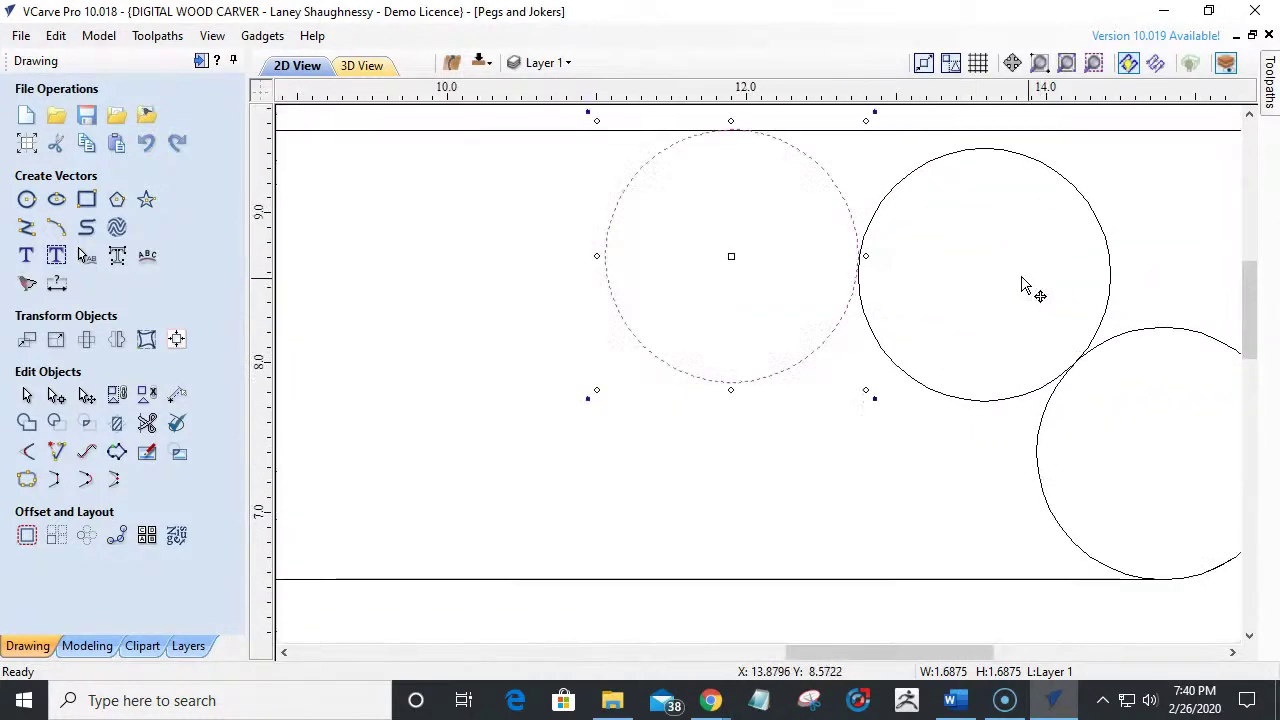
scroll(840, 265, up, 2)
scroll(831, 264, up, 1)
key(Right)
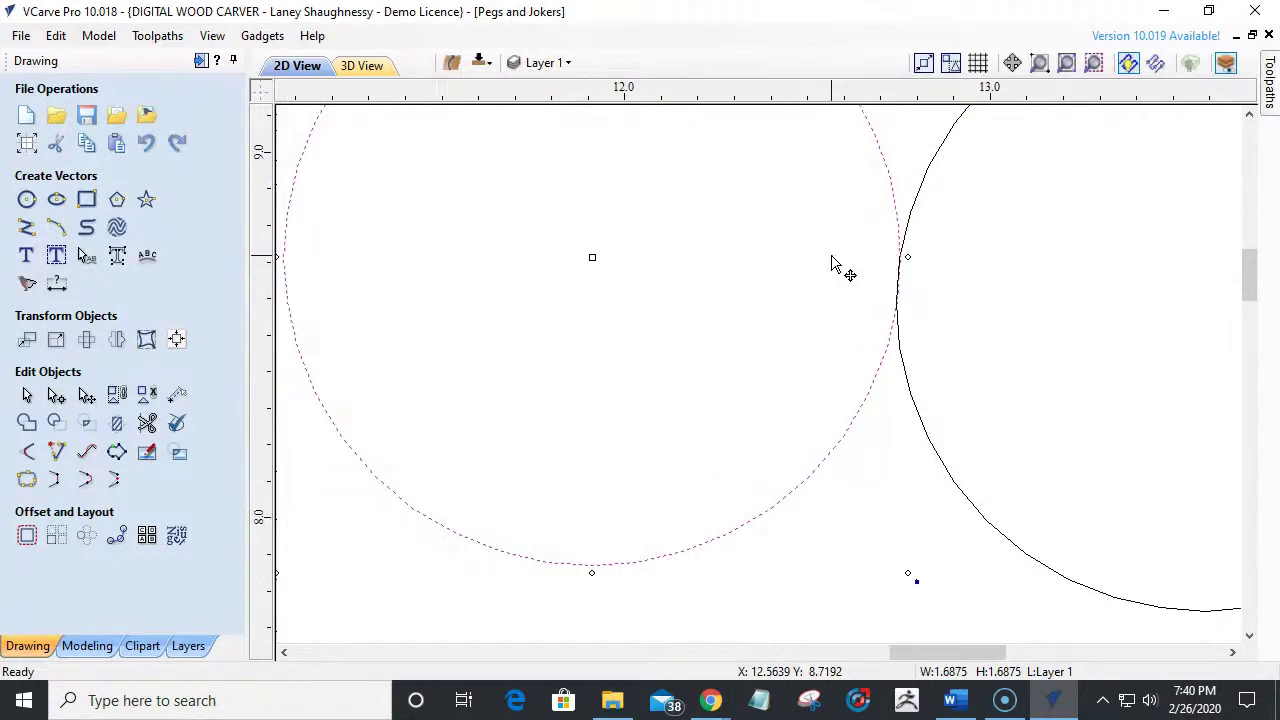
scroll(831, 264, down, 3)
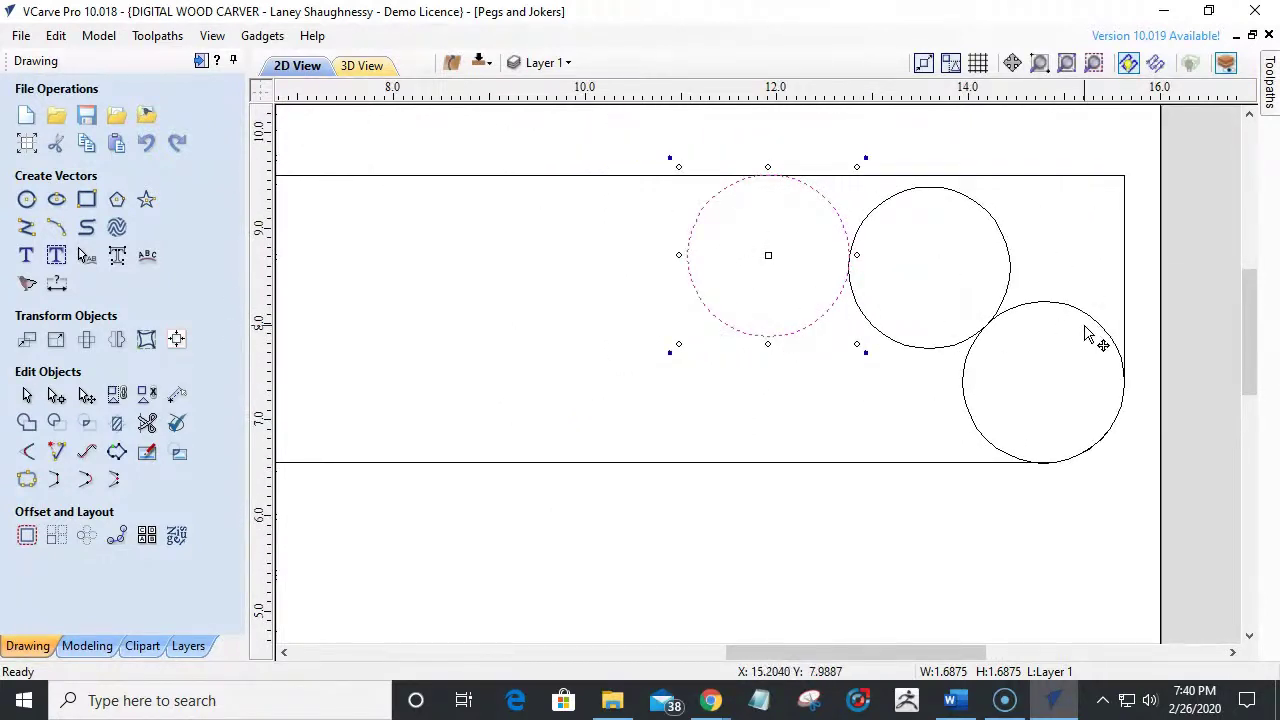
Trim the rectangle's upper-right corner and the surplus arcs of the three right-hand circles to leave one S-curved outline.
click(147, 424)
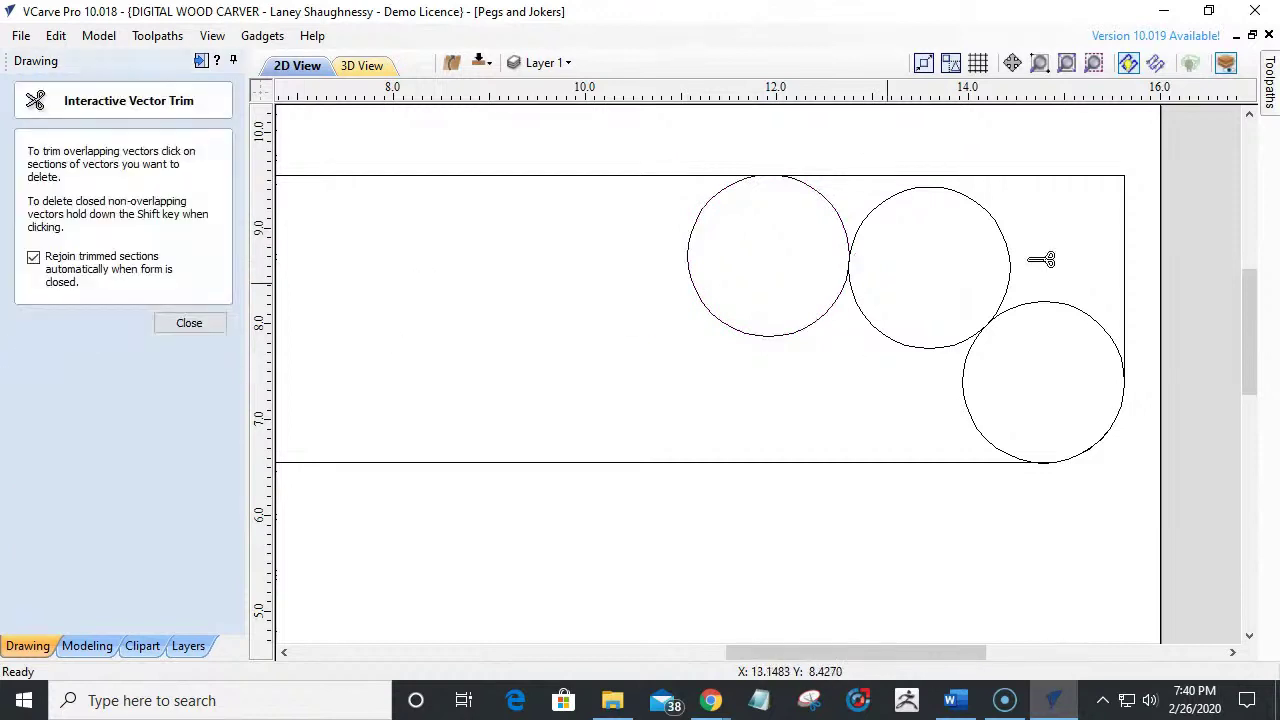
click(1122, 177)
click(989, 211)
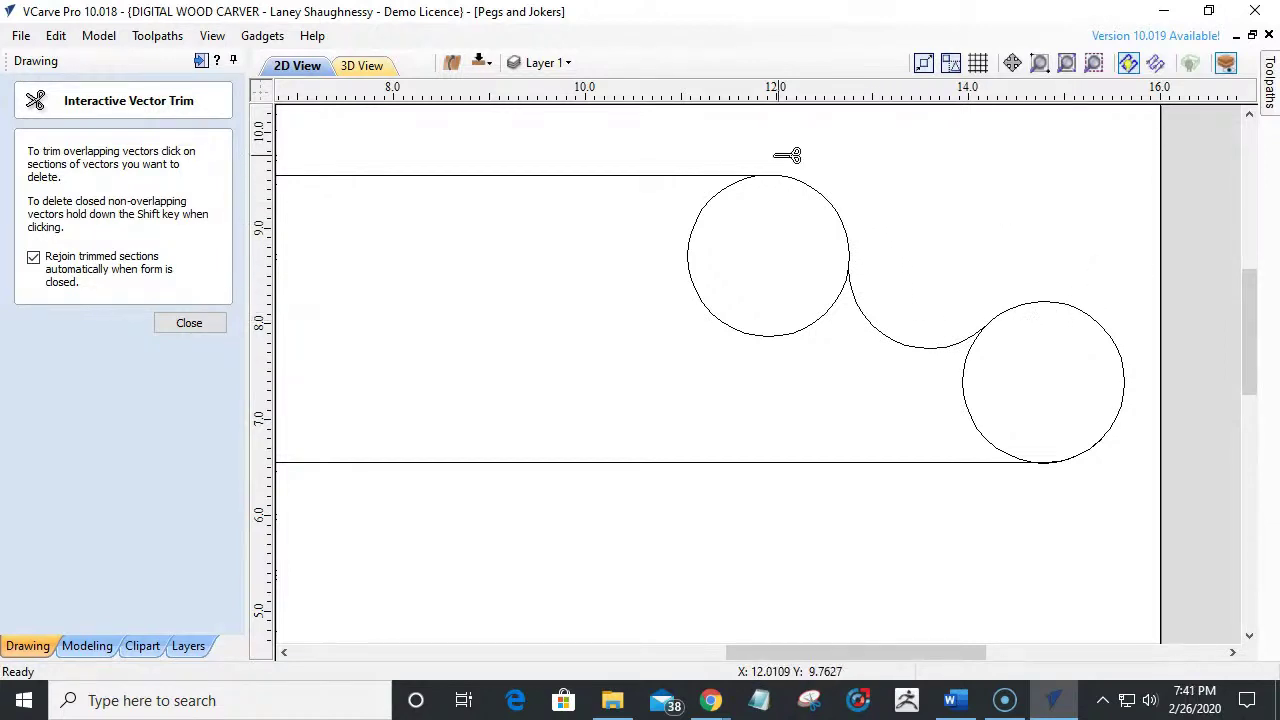
click(731, 326)
scroll(732, 327, down, 1)
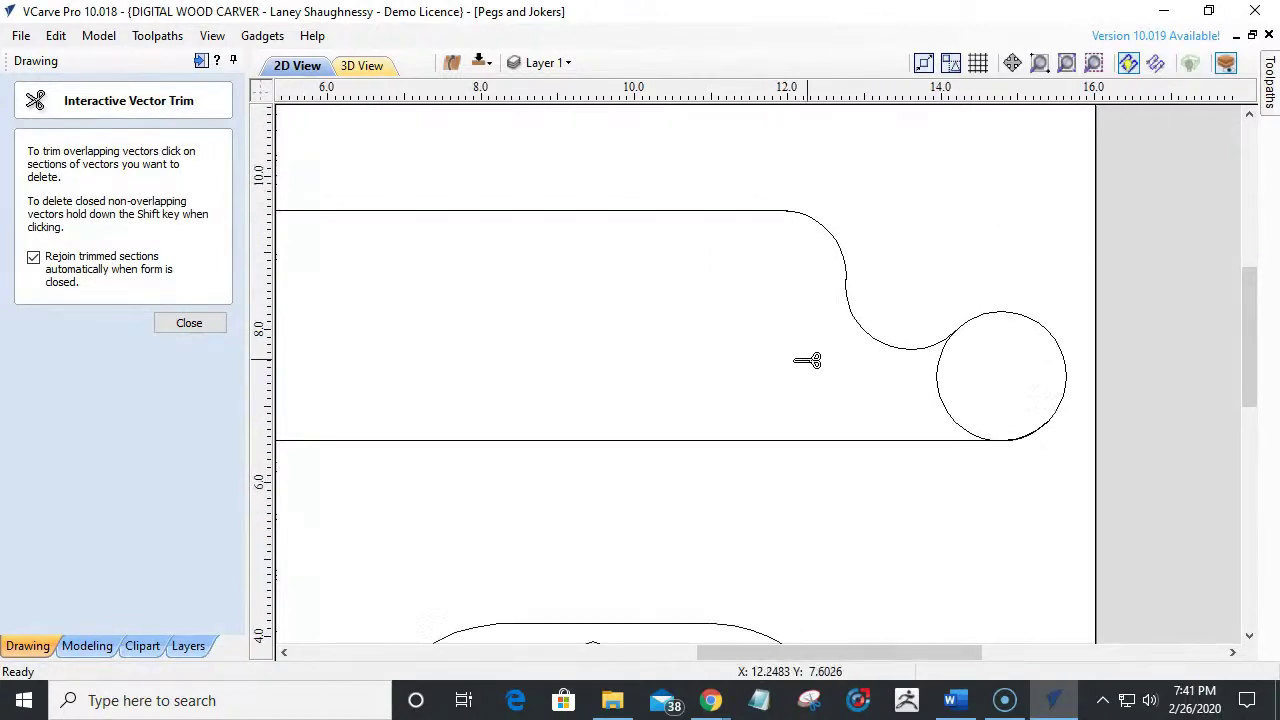
click(947, 386)
scroll(749, 454, down, 4)
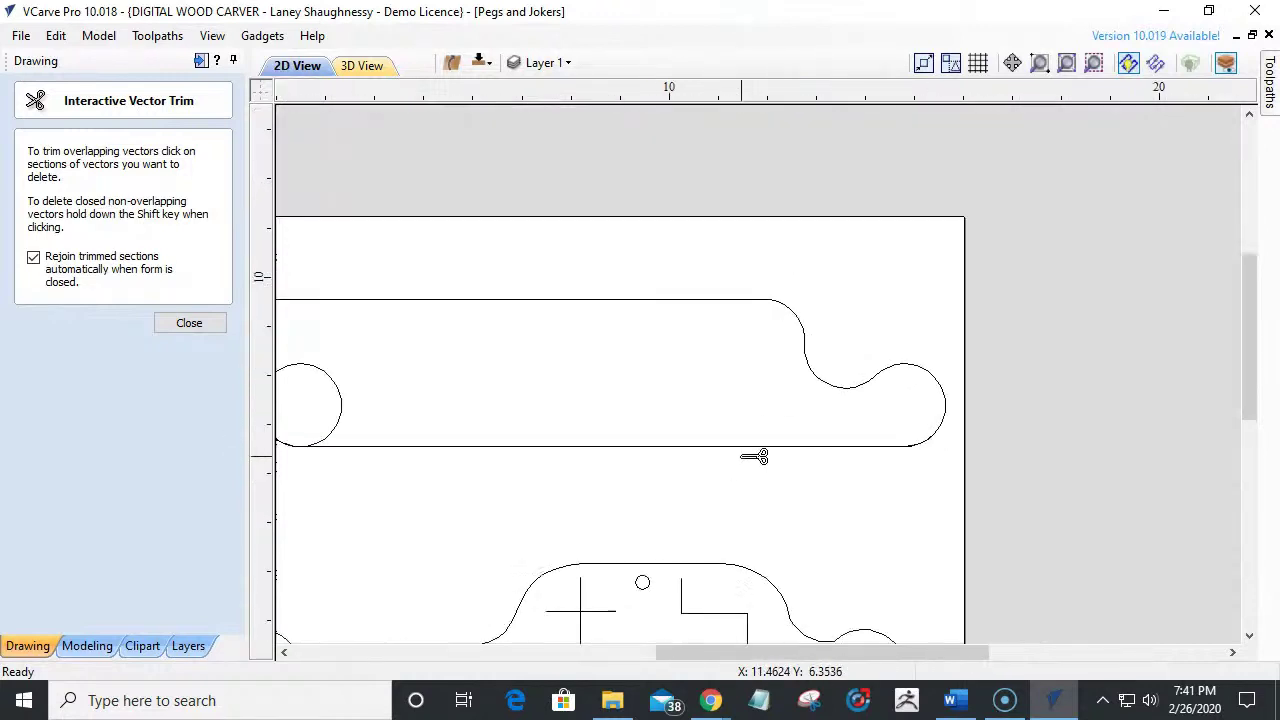
scroll(793, 533, up, 1)
scroll(894, 377, up, 2)
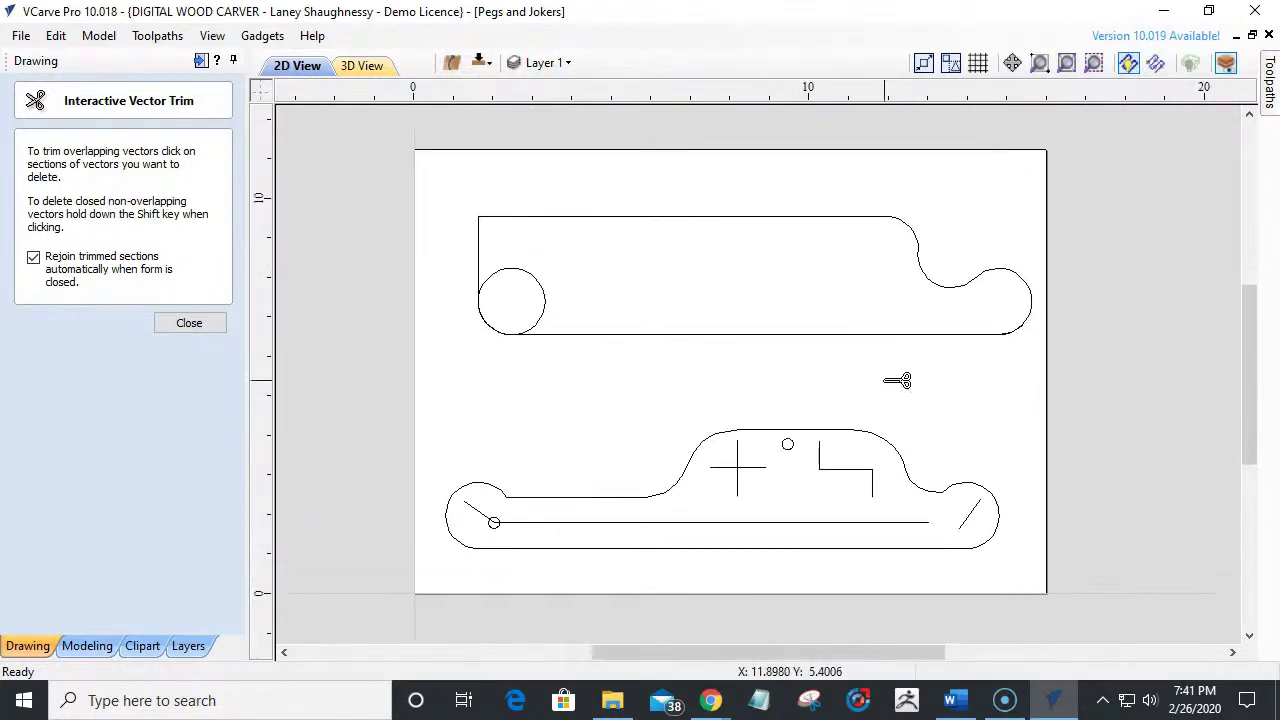
scroll(1004, 289, up, 1)
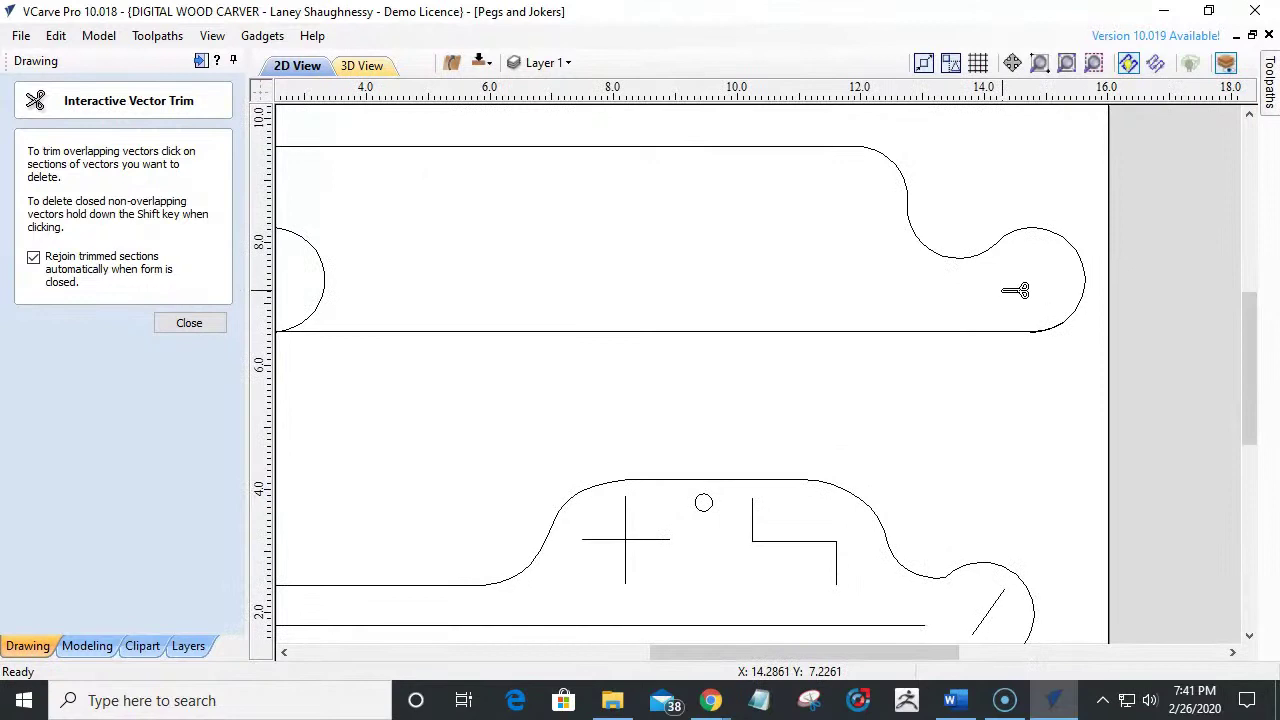
scroll(1015, 290, down, 1)
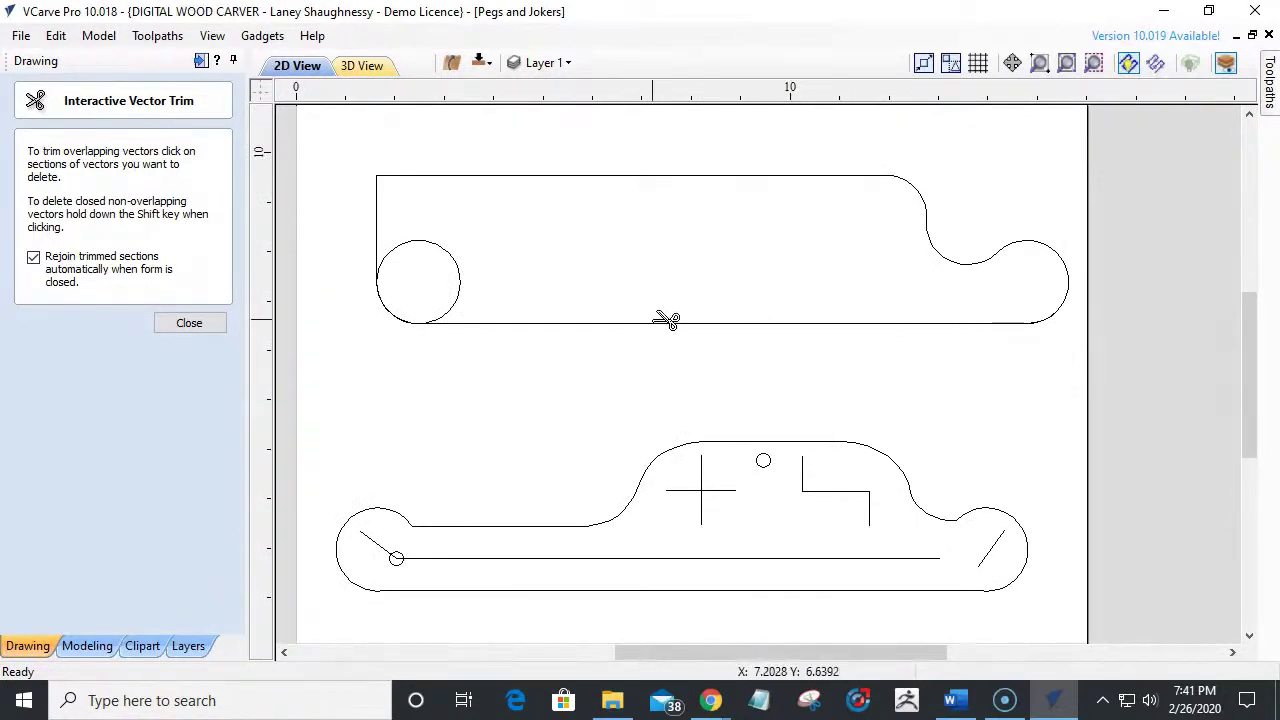
scroll(628, 375, down, 1)
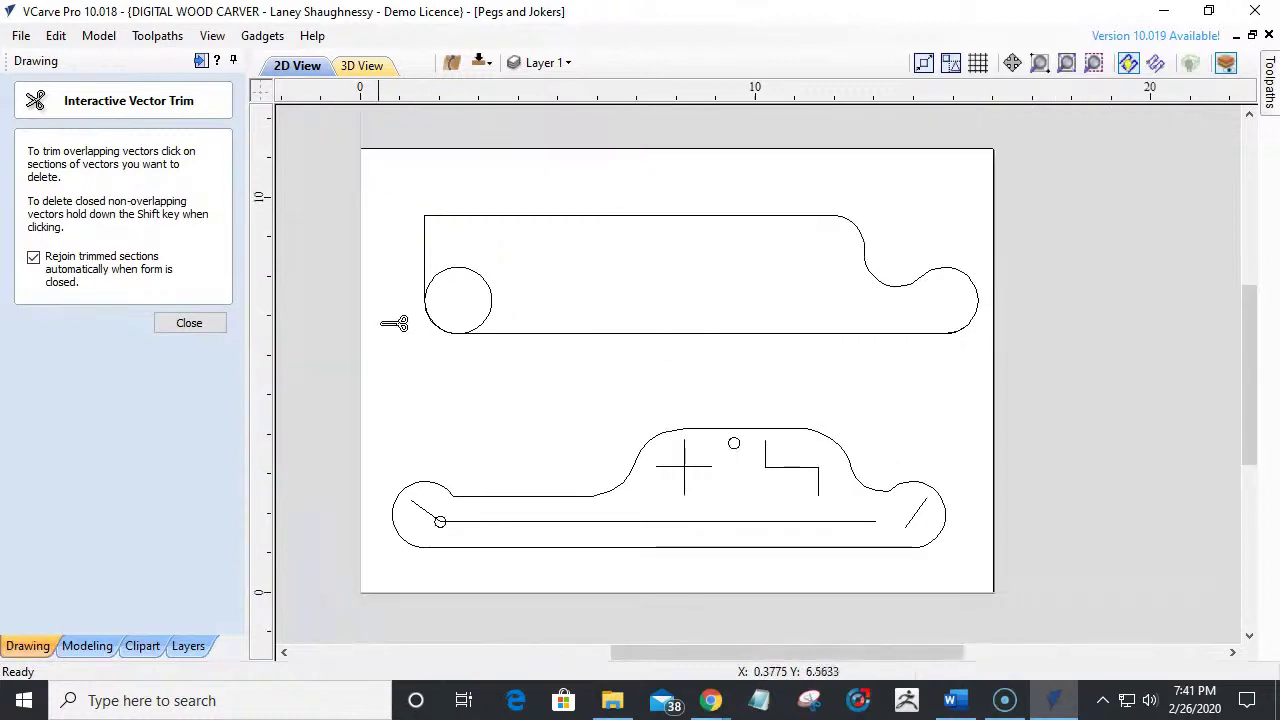
scroll(409, 297, up, 2)
click(168, 320)
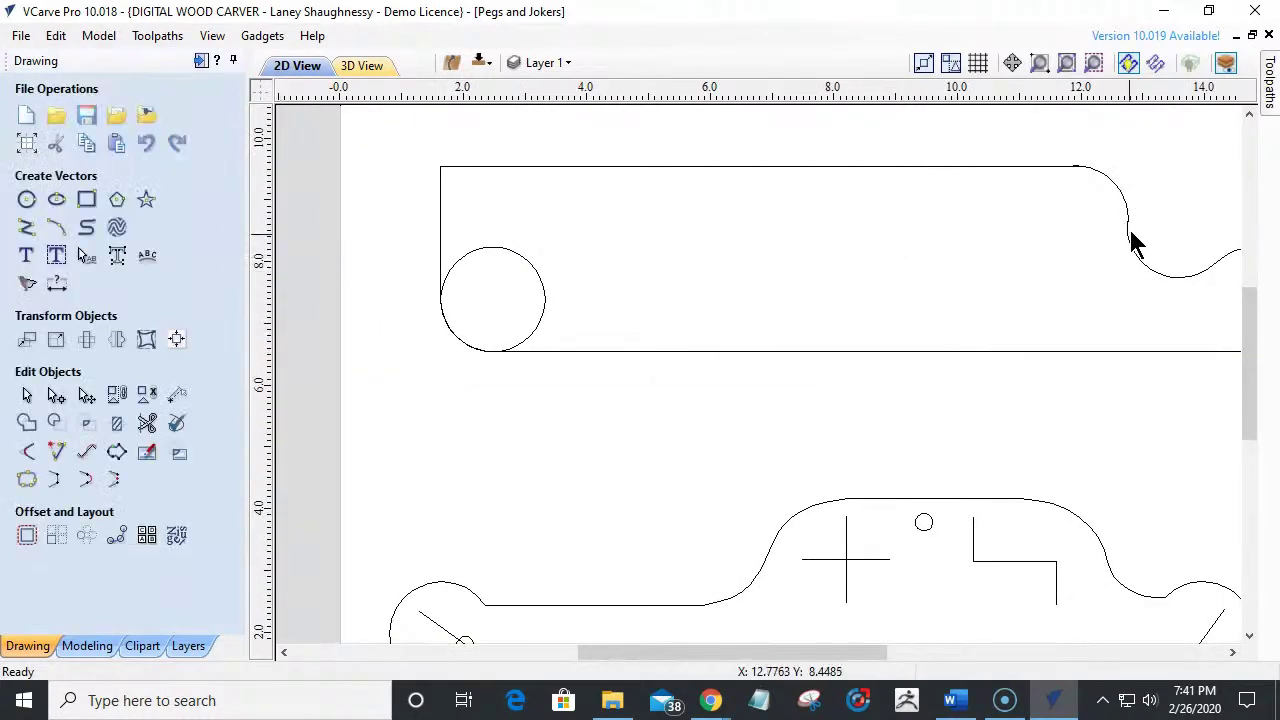
Trim the leftover sliver of arc above the outline's top edge, where the edge meets the right-hand curve.
scroll(1077, 171, up, 3)
scroll(1070, 195, up, 2)
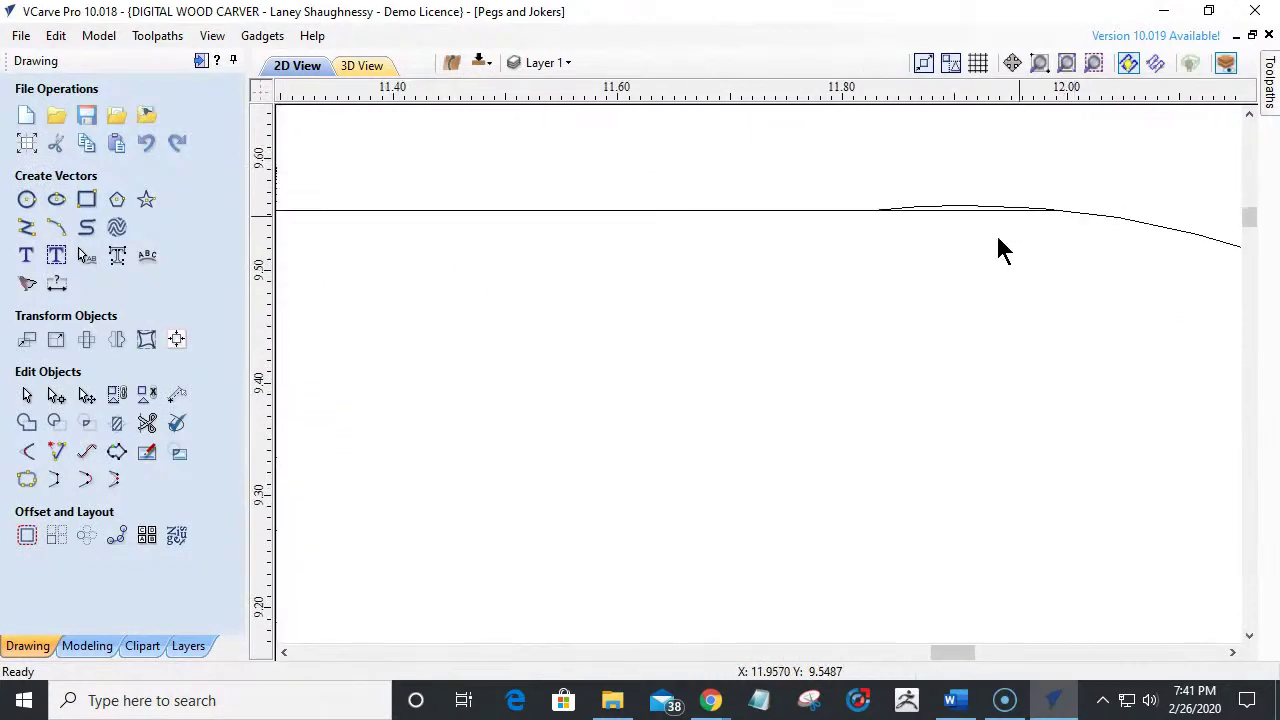
scroll(983, 217, up, 4)
scroll(1122, 225, up, 1)
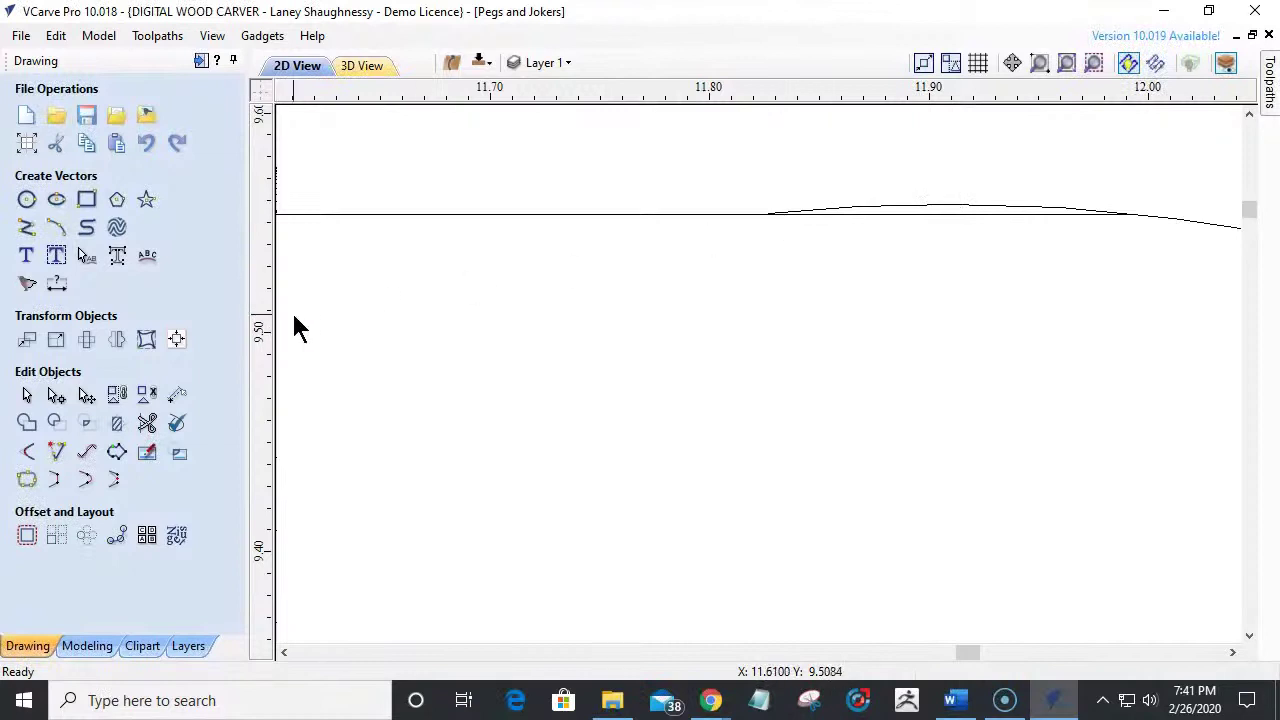
click(147, 423)
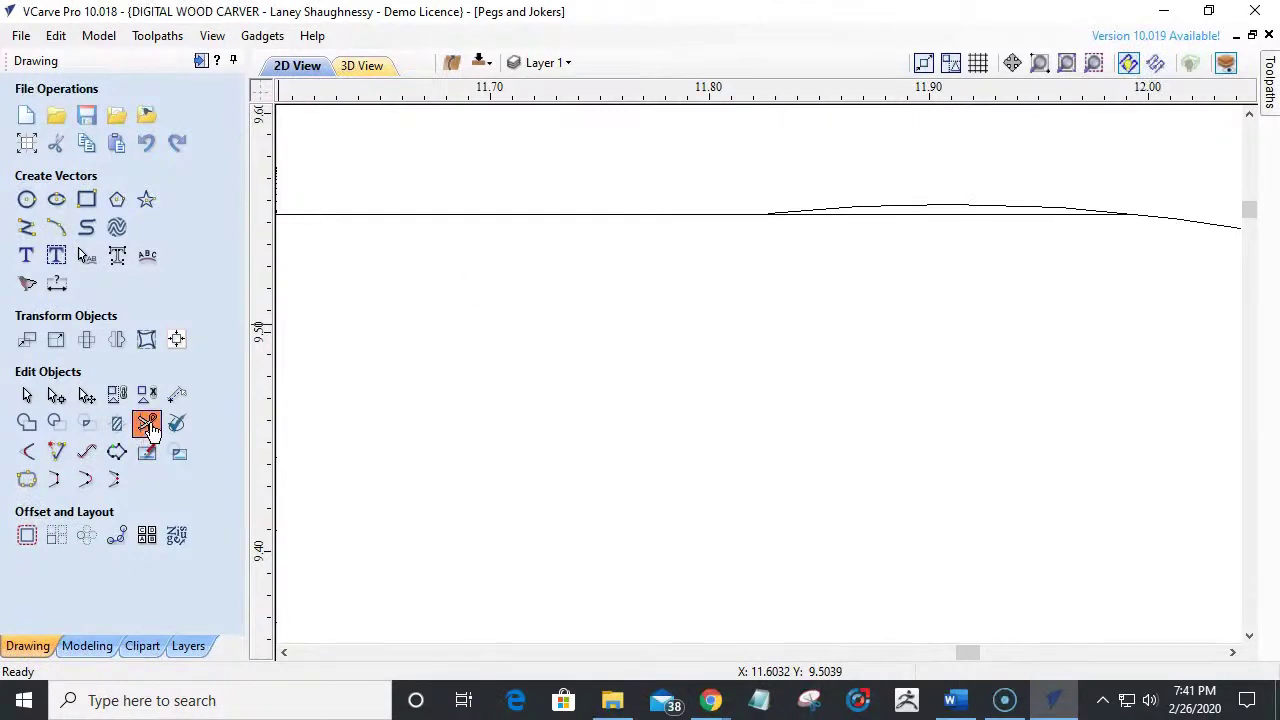
click(1037, 205)
scroll(1016, 216, down, 5)
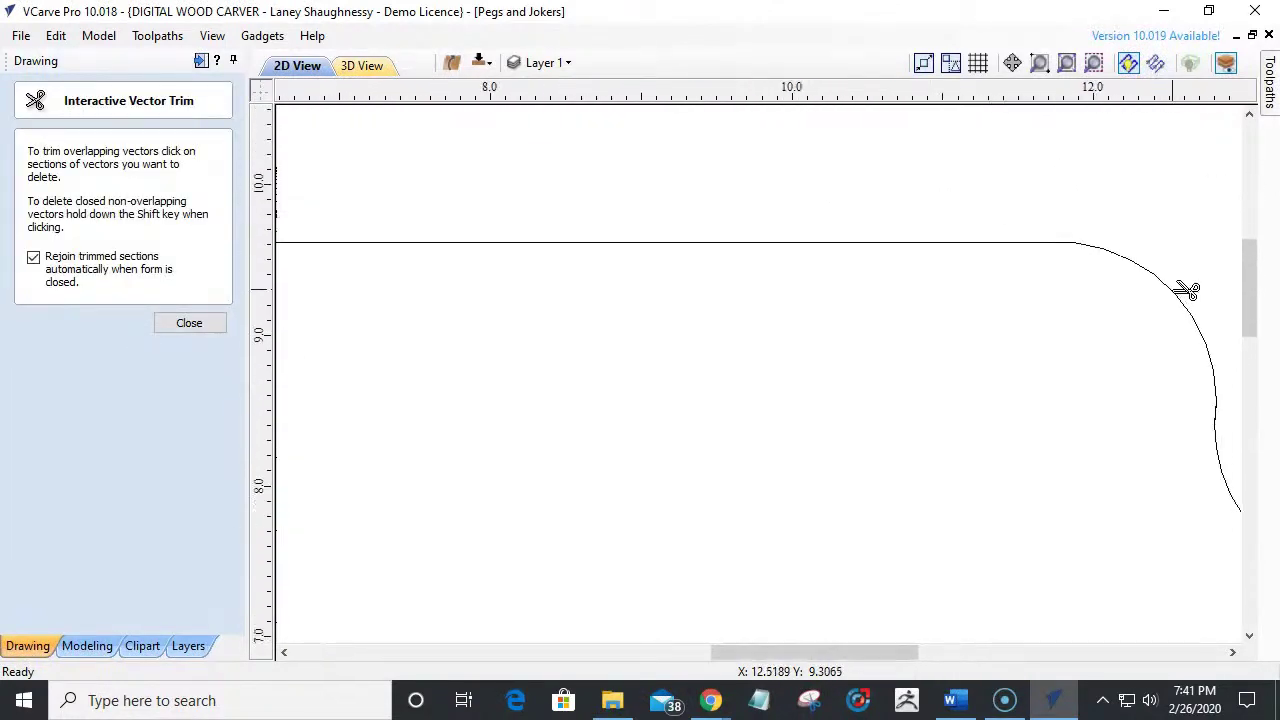
scroll(1186, 290, down, 4)
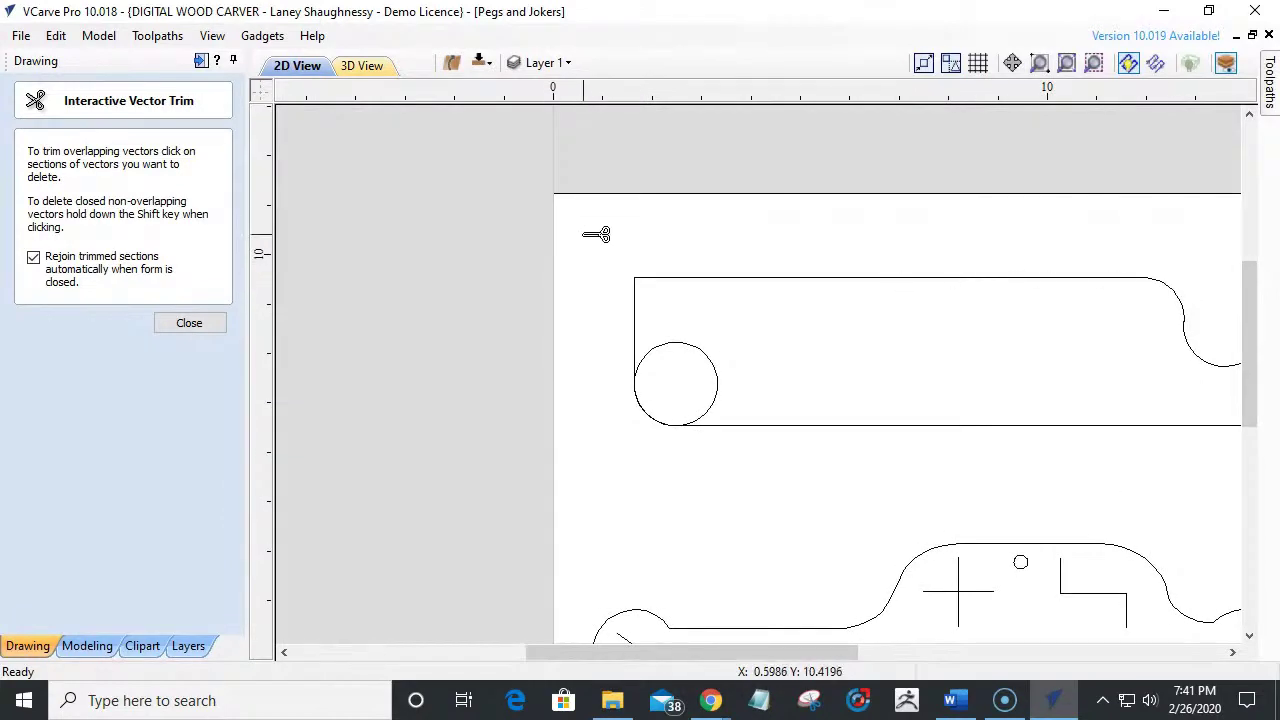
click(196, 324)
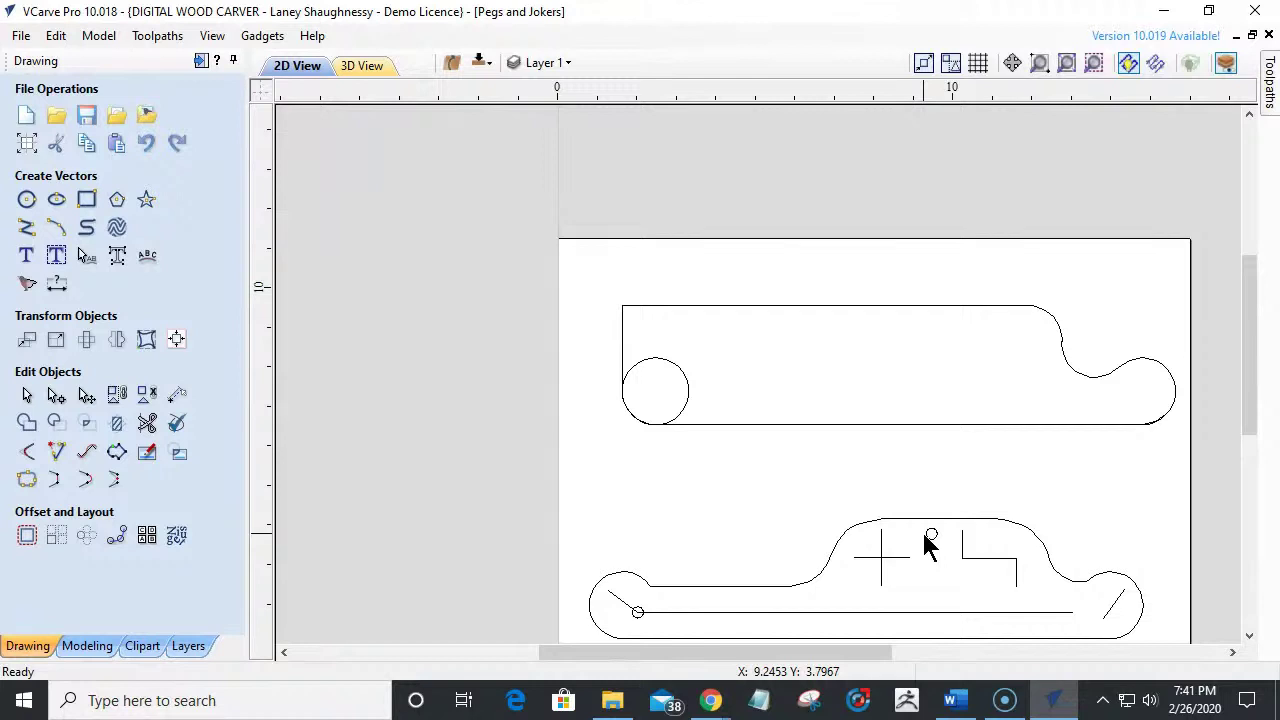
Draw a circle with a 9/16-inch diameter in the open space below the outline's left end.
click(26, 199)
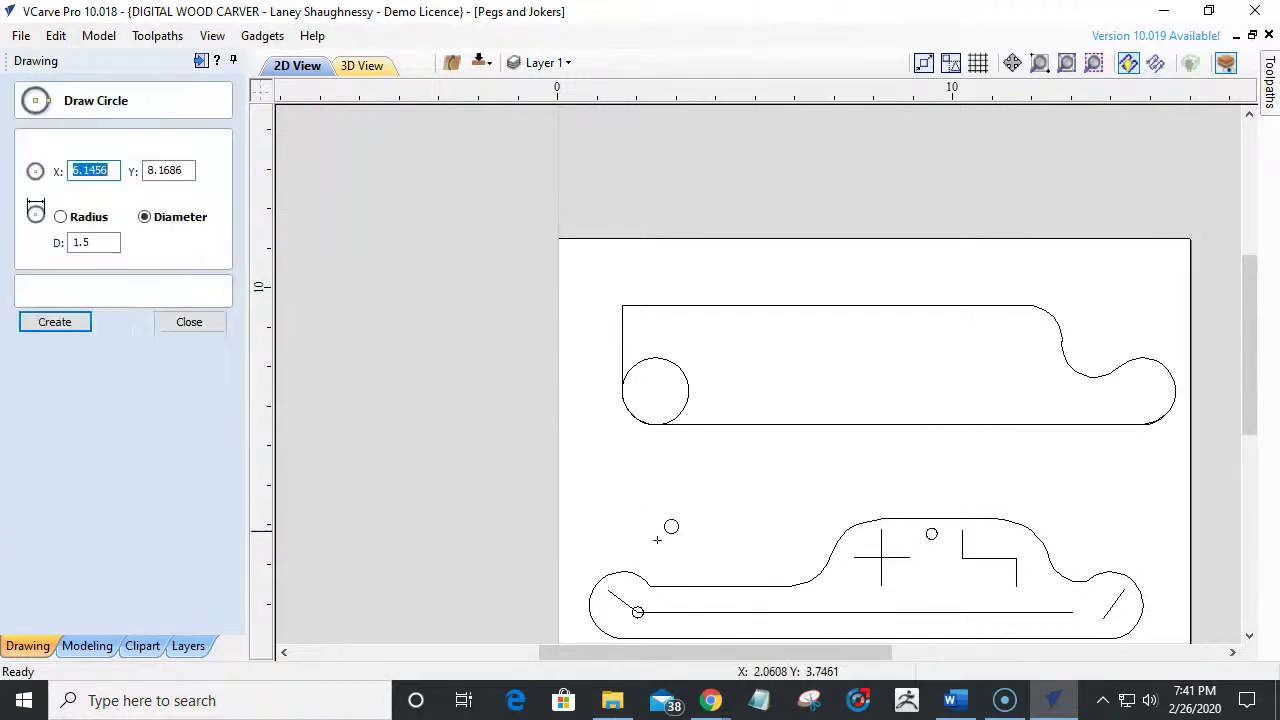
click(677, 490)
drag(112, 242, 16, 245)
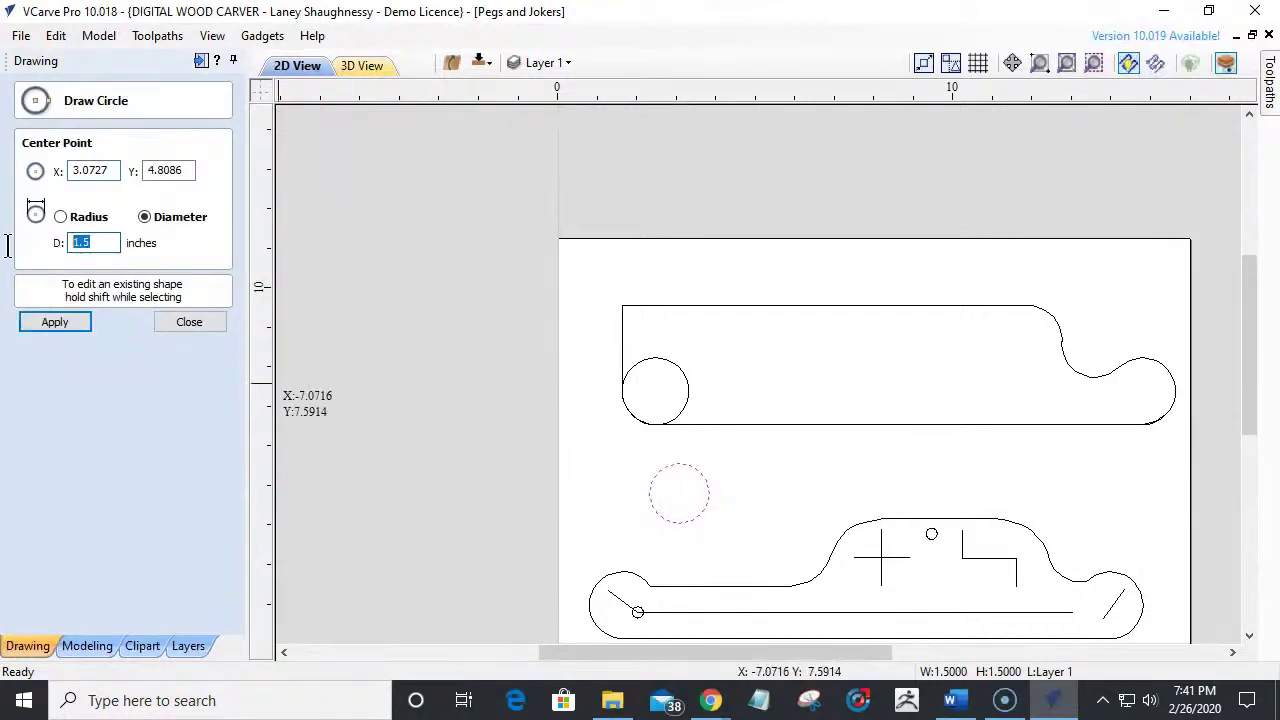
text(9/16)
key(Return)
click(36, 320)
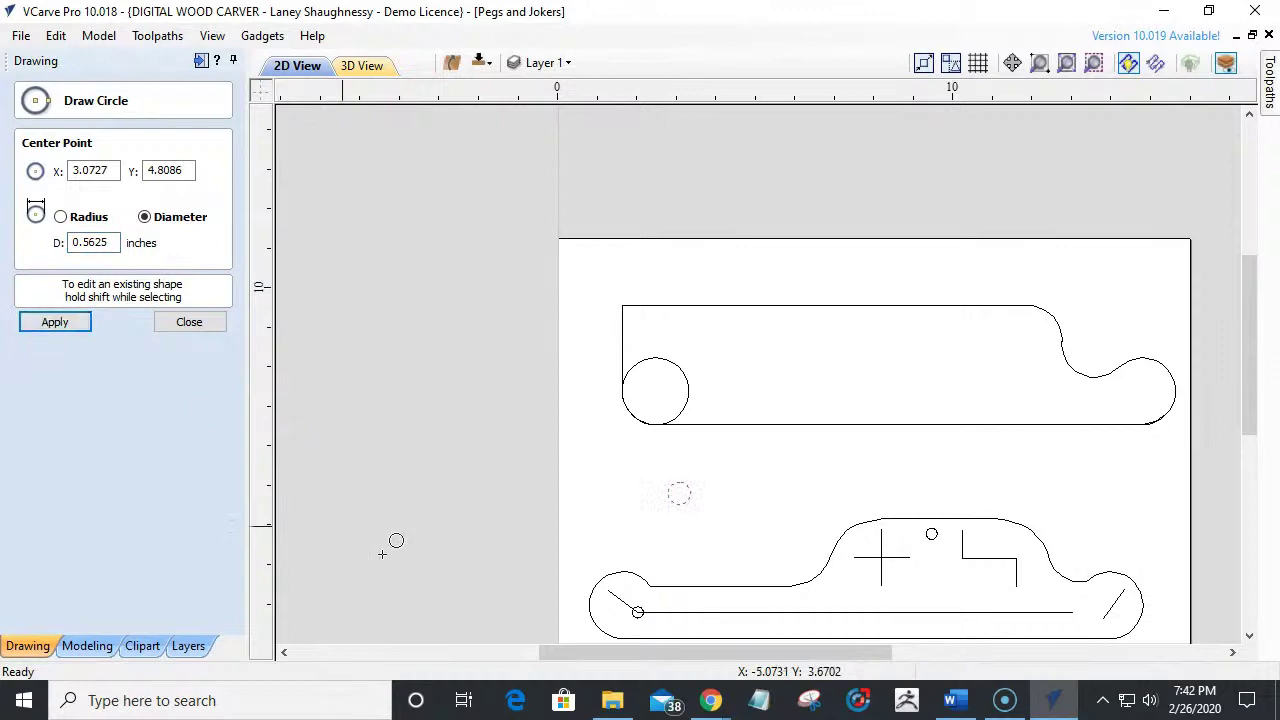
click(189, 321)
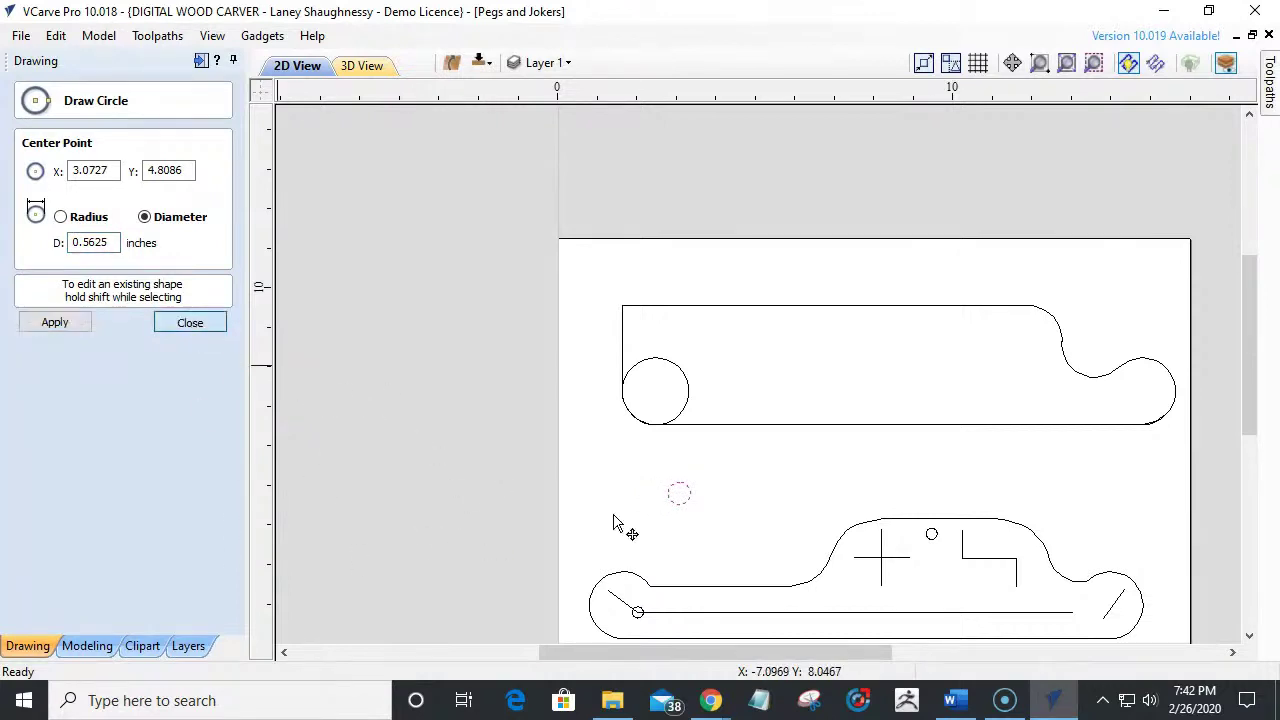
Move the 9/16-inch circle slightly to the right and set its linked width and height to 0.5625/2 inches.
click(678, 495)
drag(680, 491, 762, 502)
scroll(765, 505, up, 3)
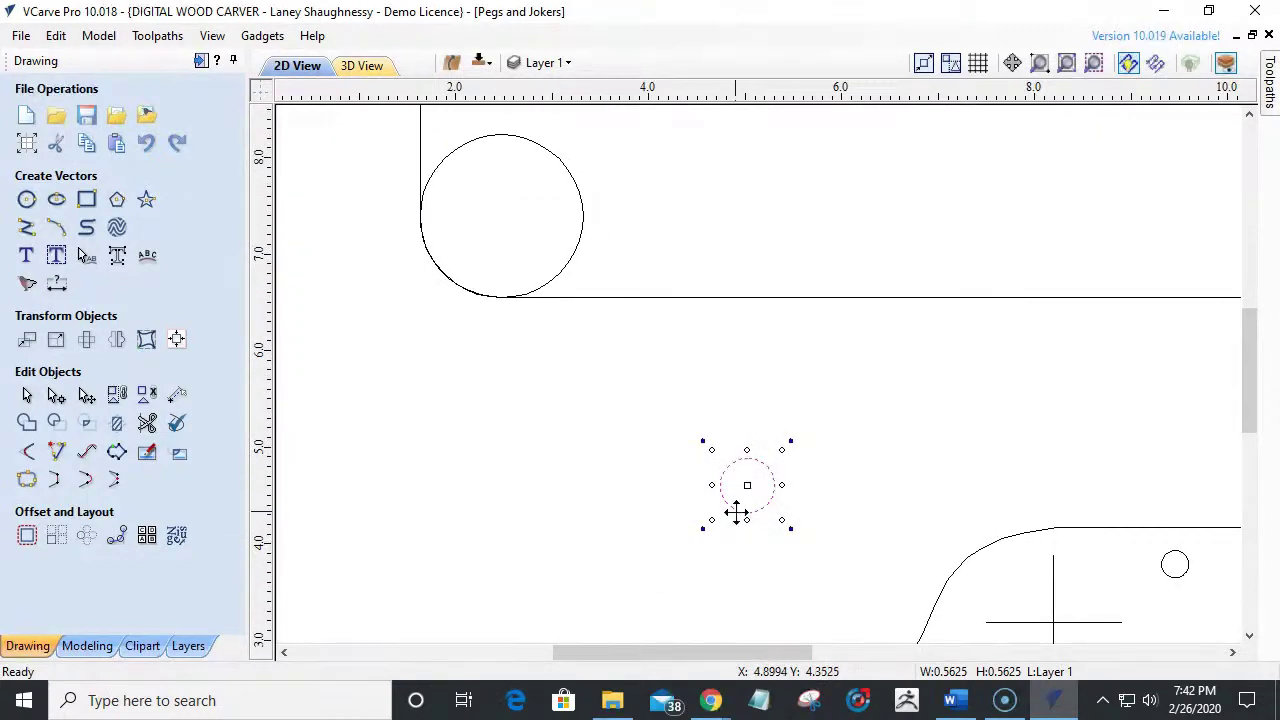
click(58, 342)
click(118, 316)
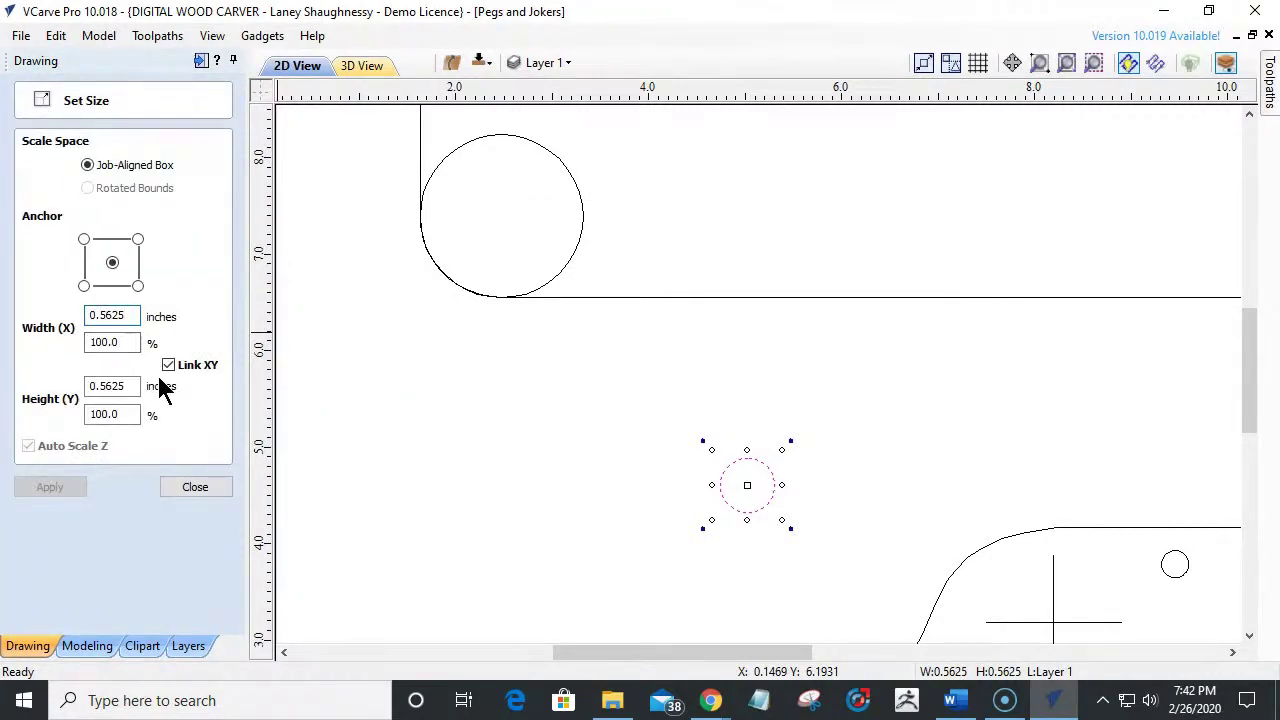
text(/2)
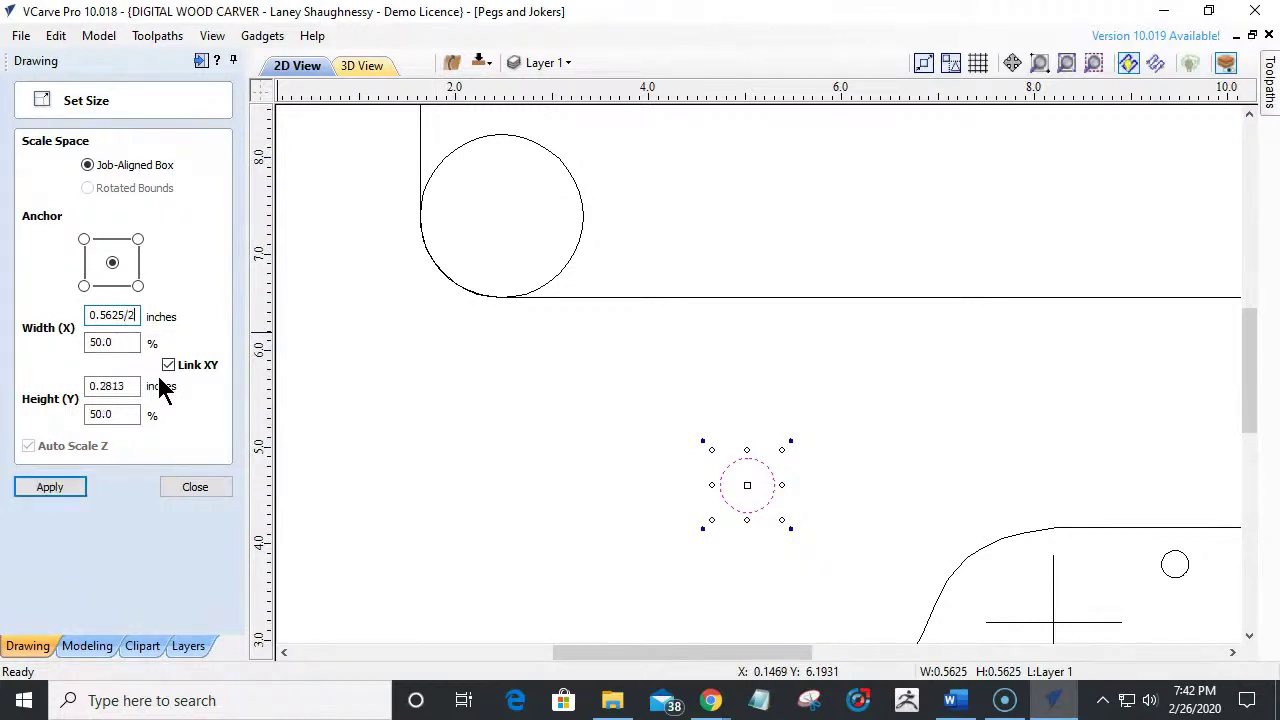
click(80, 488)
click(195, 487)
Compare the small circle with the reference shape by moving it over the hole and inner lines, and return it to the space between the shapes.
scroll(690, 500, down, 2)
click(726, 490)
drag(726, 485, 938, 534)
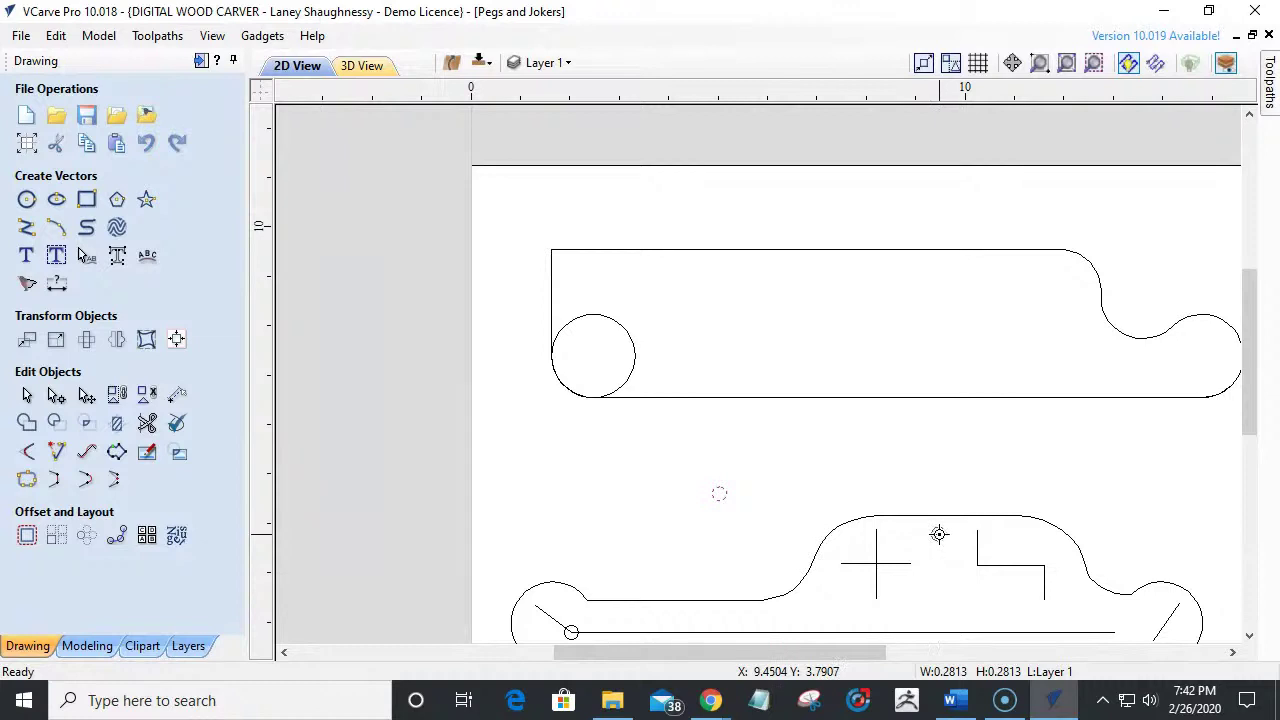
drag(938, 534, 1047, 567)
drag(849, 553, 985, 567)
scroll(978, 555, down, 2)
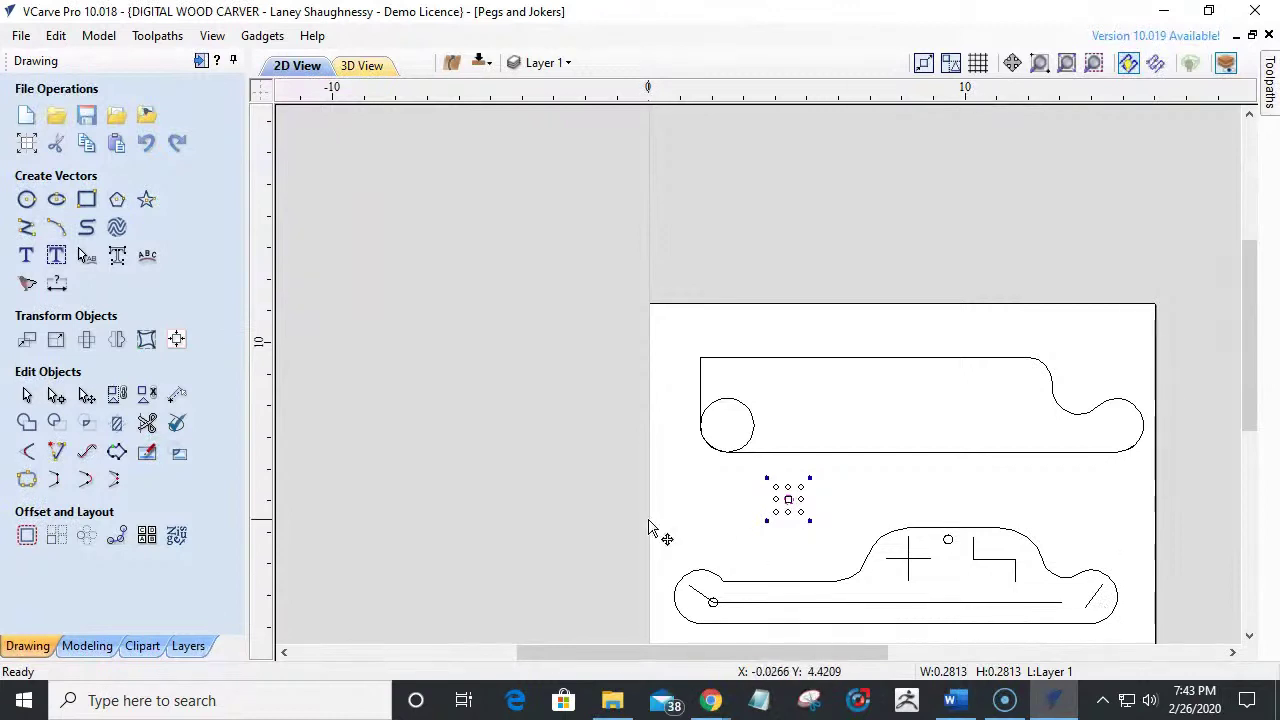
scroll(619, 511, down, 1)
scroll(710, 484, up, 1)
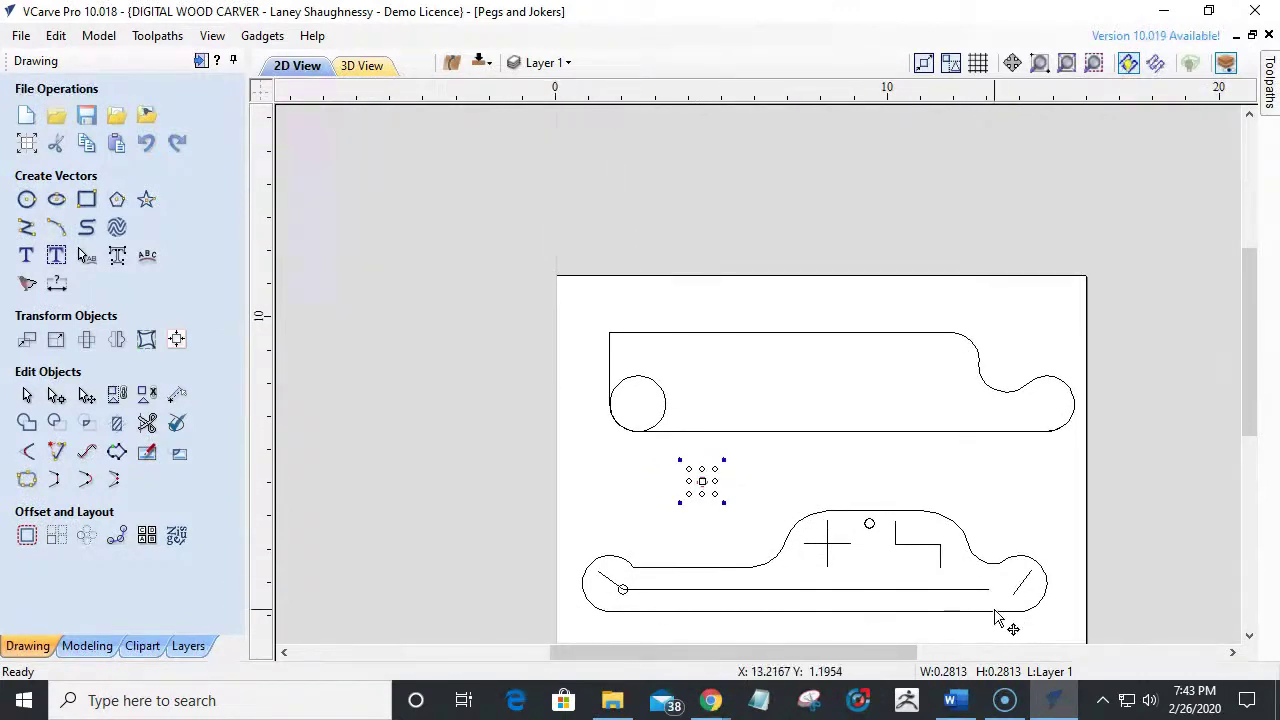
scroll(830, 557, down, 1)
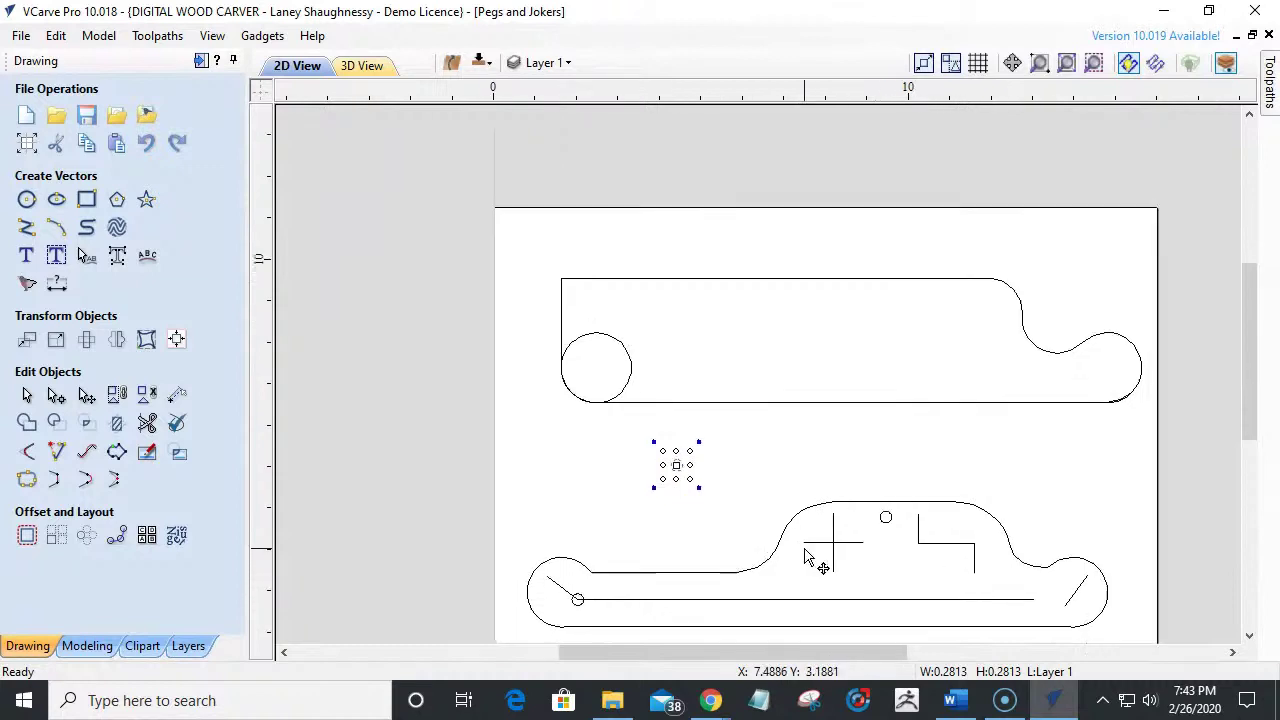
scroll(814, 557, up, 1)
scroll(660, 487, up, 1)
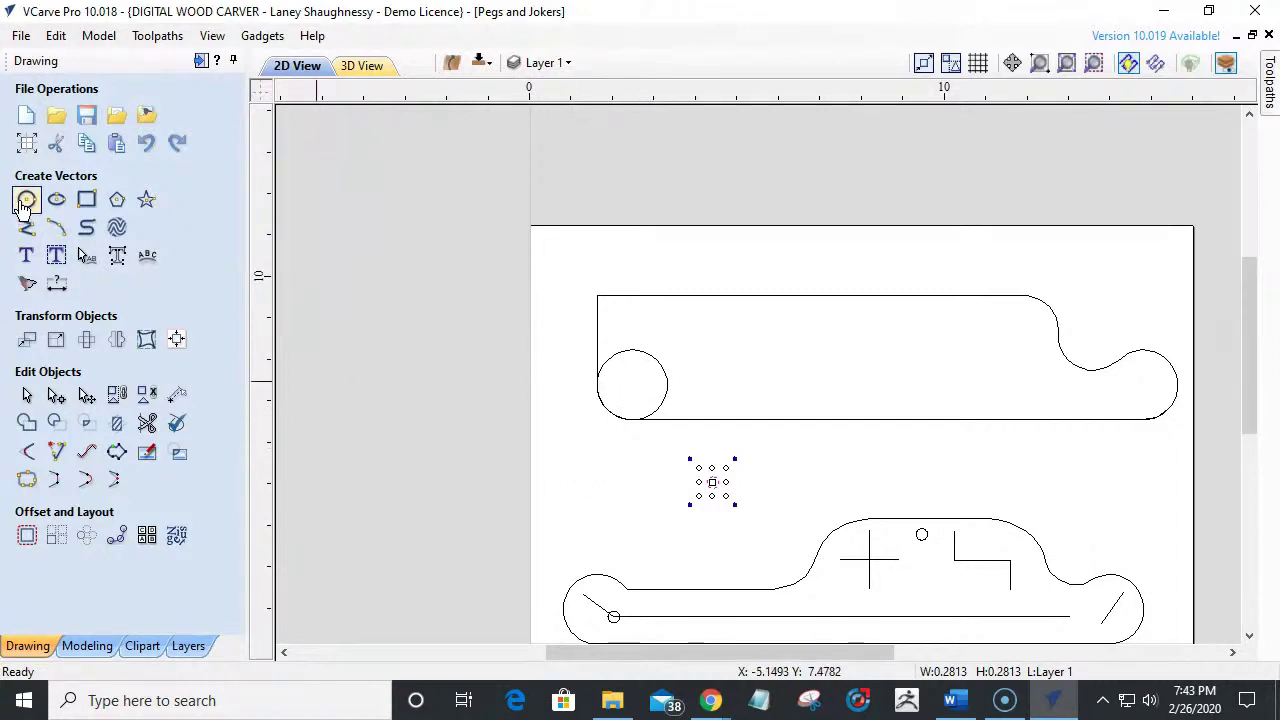
click(26, 227)
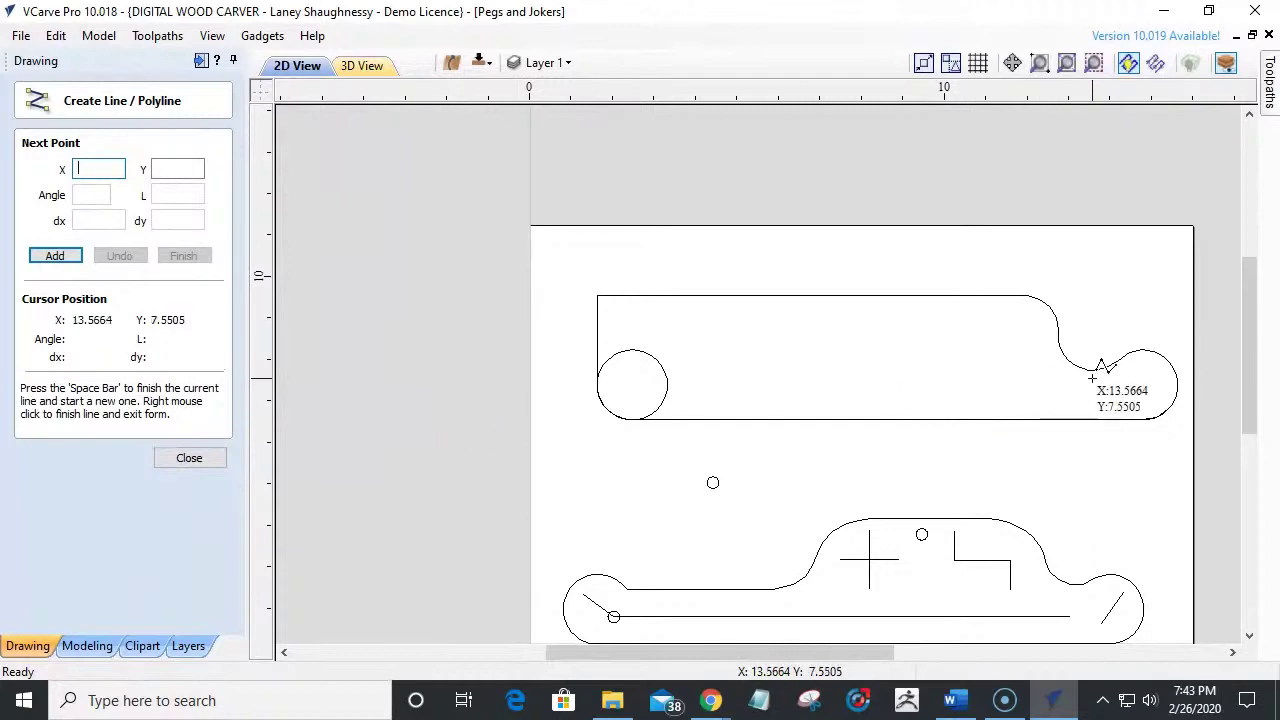
scroll(1094, 370, up, 2)
scroll(1094, 370, down, 1)
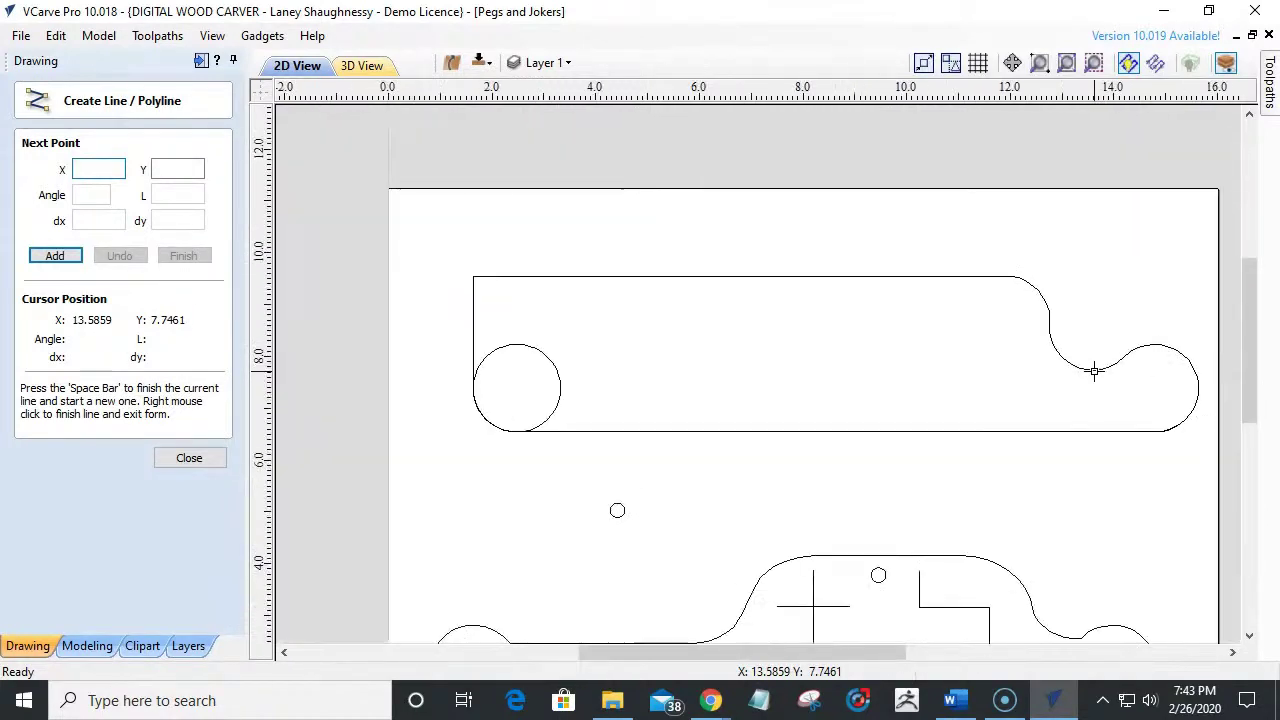
right_click(286, 436)
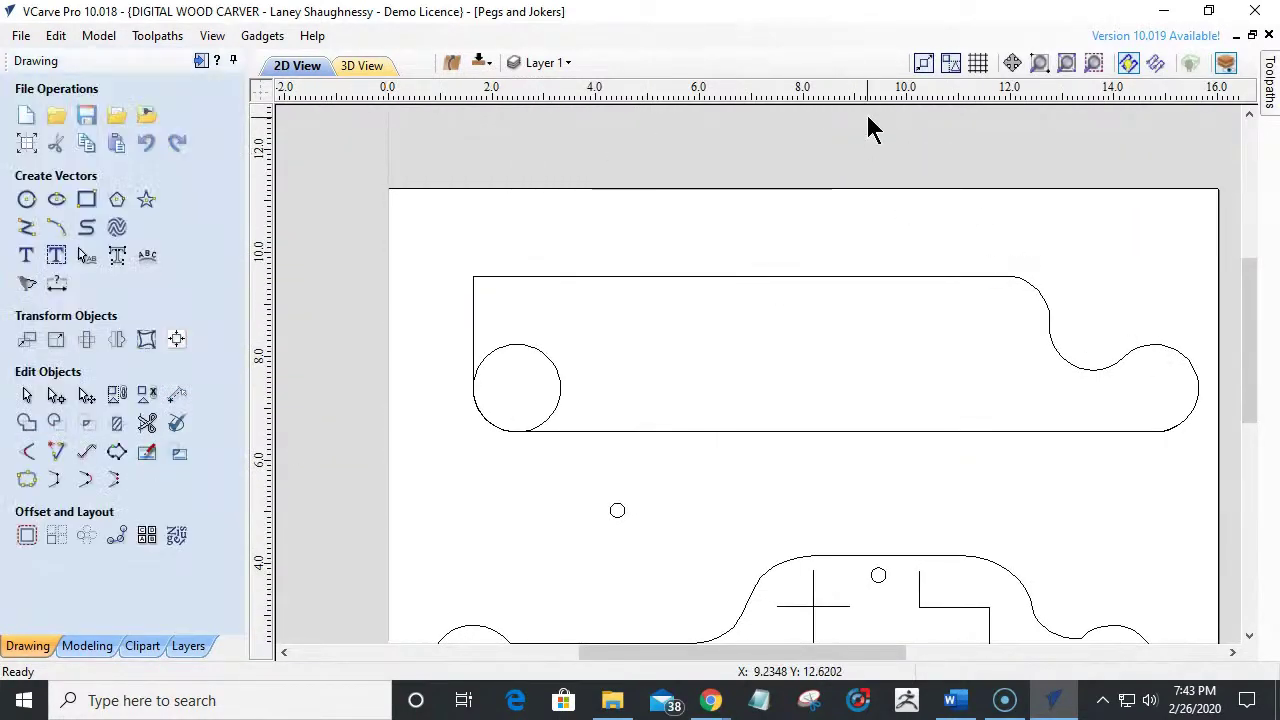
Place a horizontal guide at the lowest point of the notch curve on the upper outline's right end.
drag(880, 97, 1071, 374)
scroll(1112, 375, up, 3)
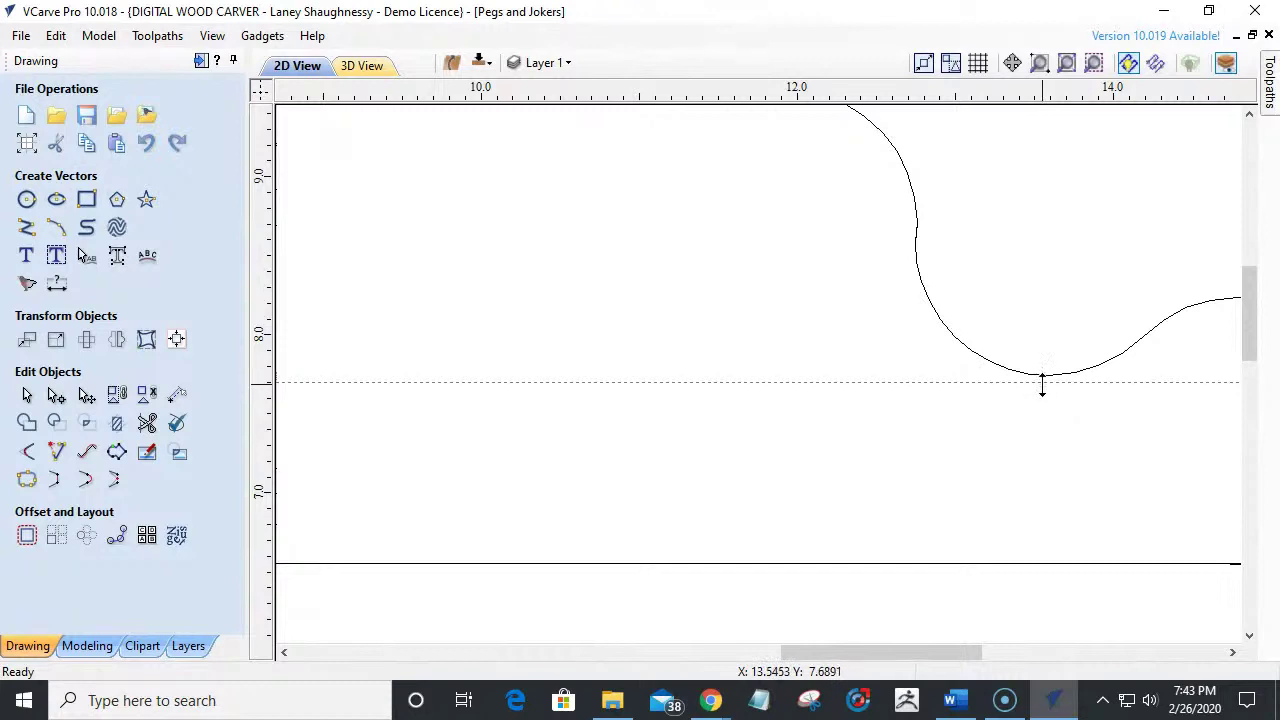
drag(1031, 383, 1045, 374)
scroll(1055, 445, down, 4)
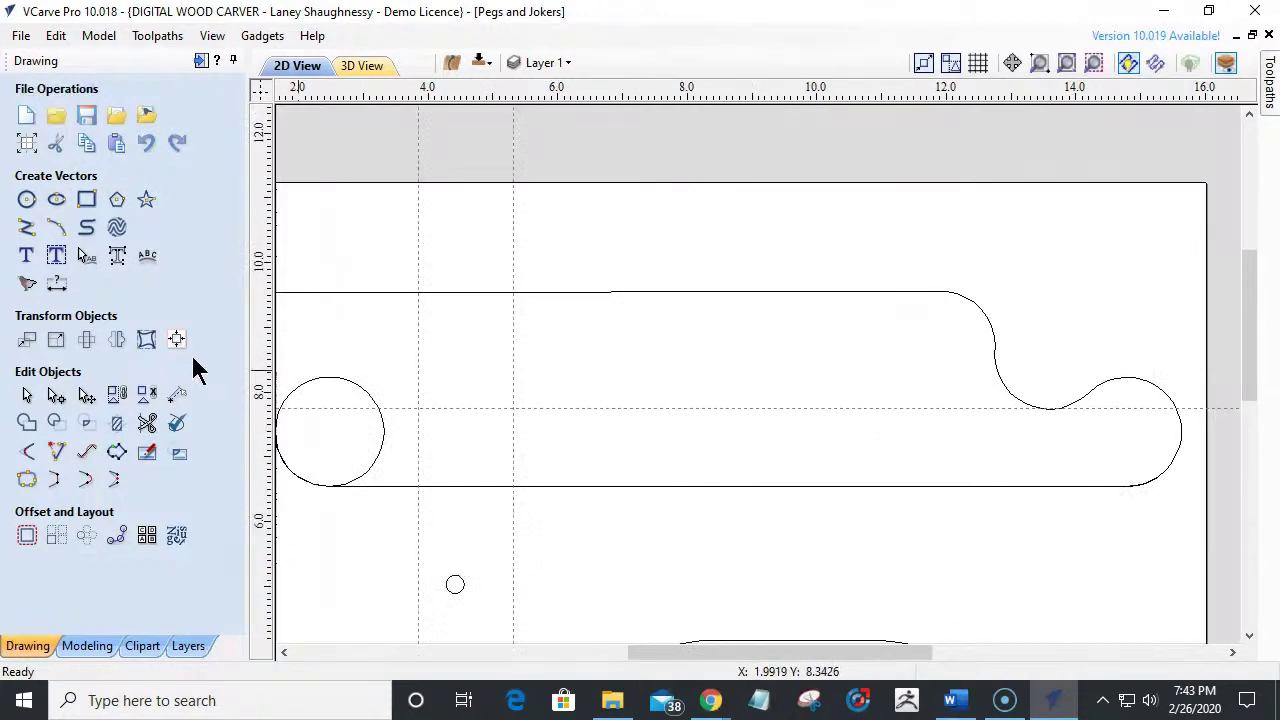
scroll(333, 400, down, 2)
scroll(305, 378, up, 2)
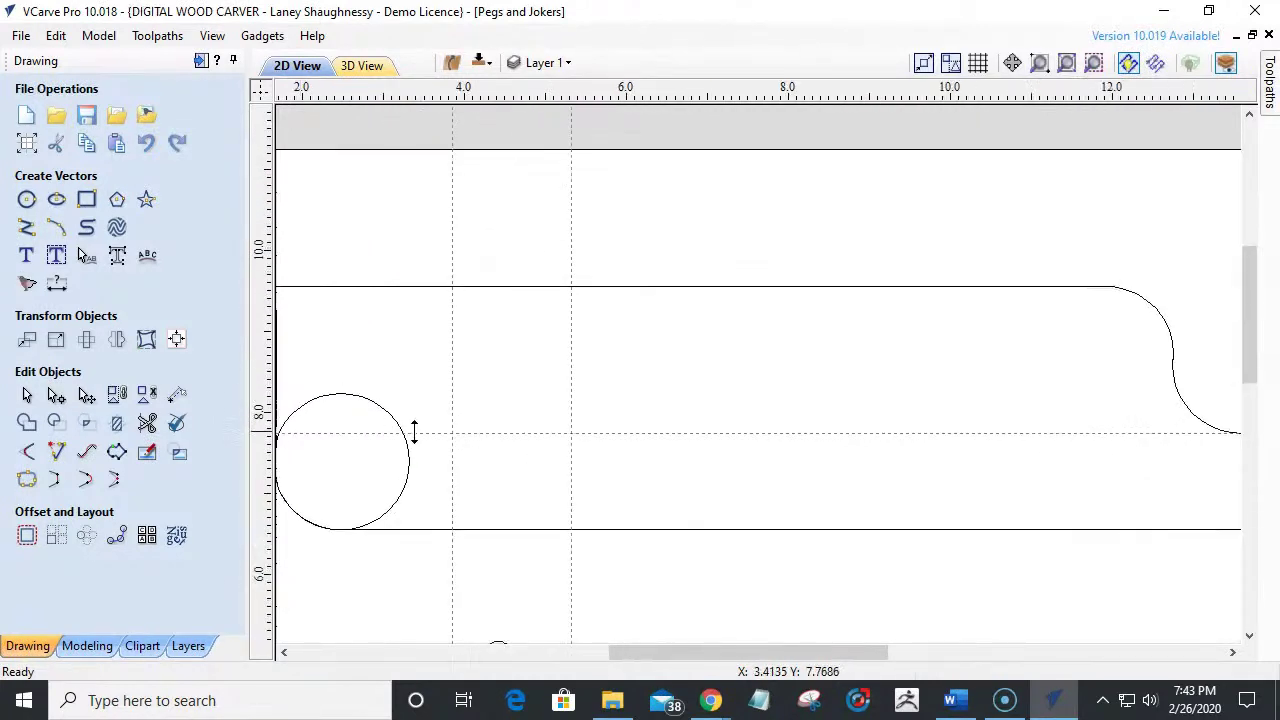
scroll(407, 433, down, 1)
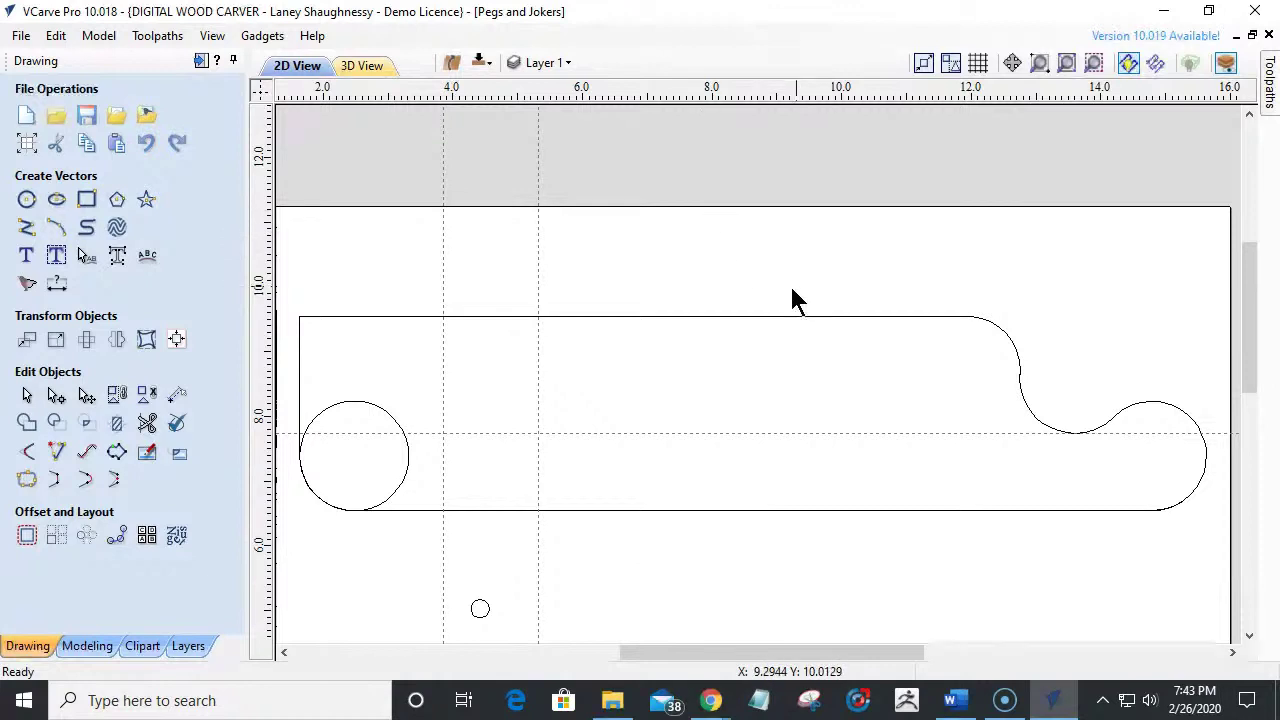
scroll(668, 415, down, 3)
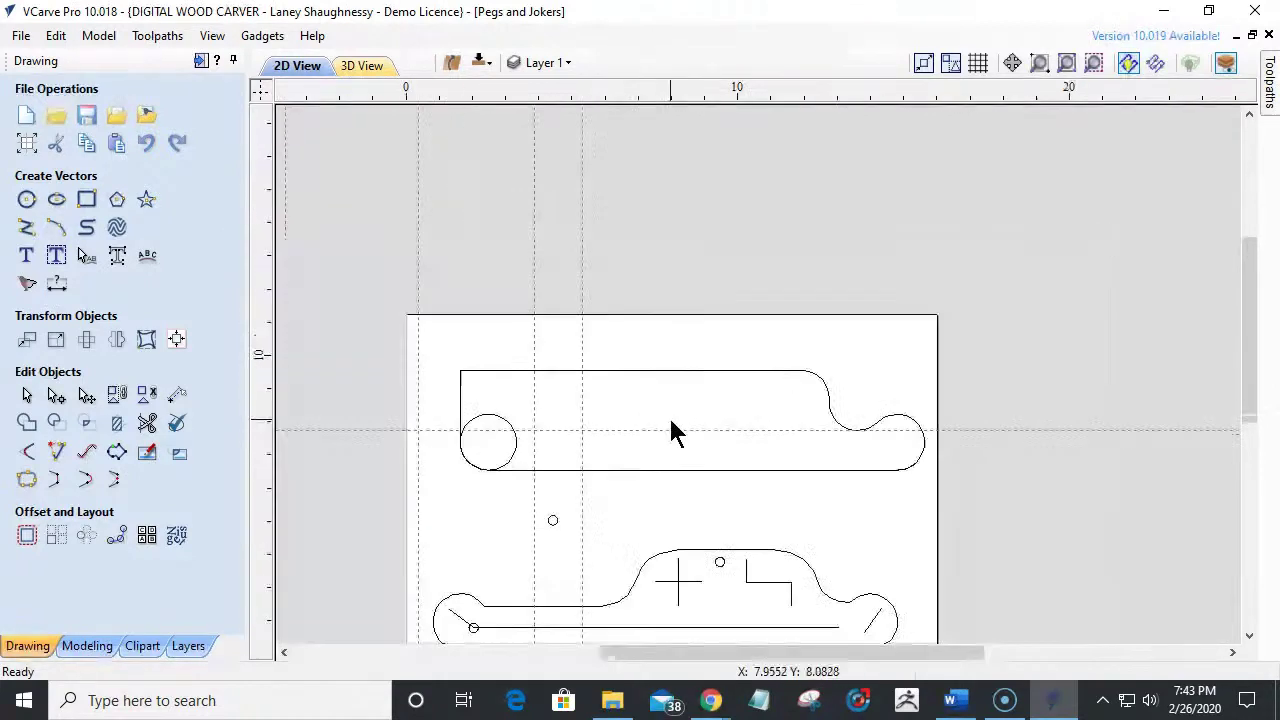
Place a horizontal guide along the reference shape's straight upper edge and compare it with the low point of its right-hand dip.
scroll(614, 592, up, 2)
drag(657, 92, 460, 562)
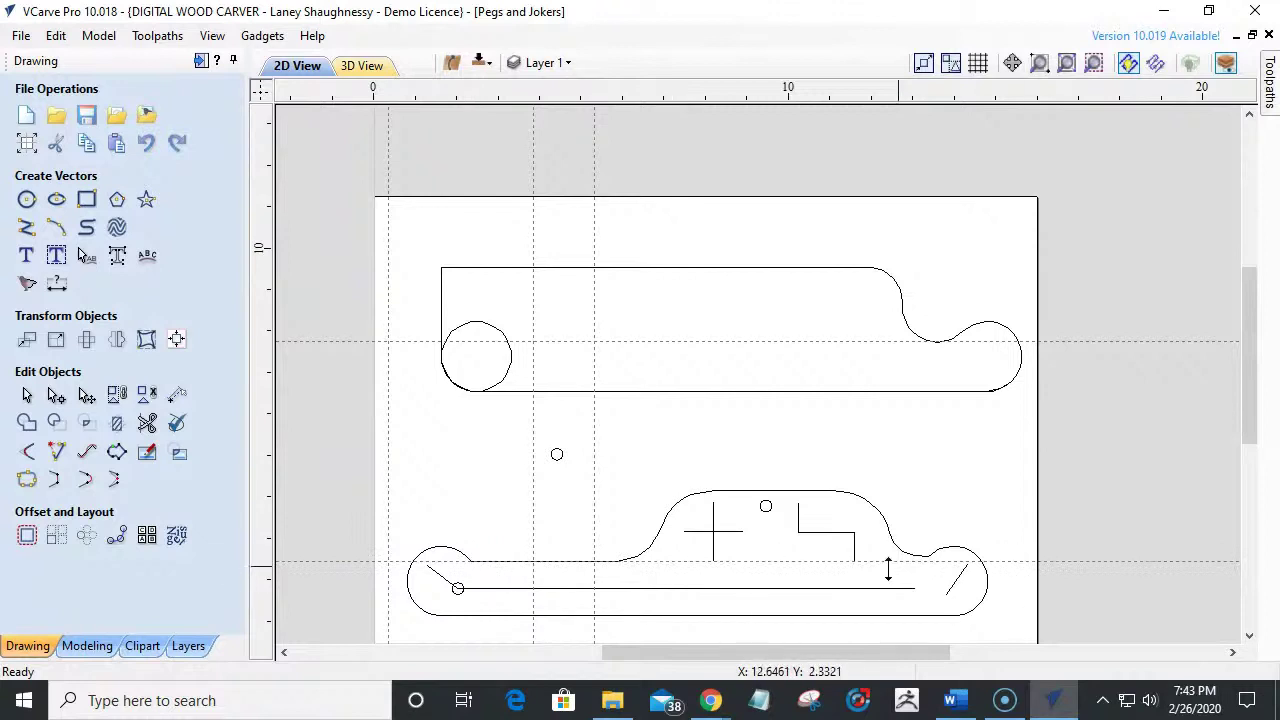
scroll(888, 568, up, 4)
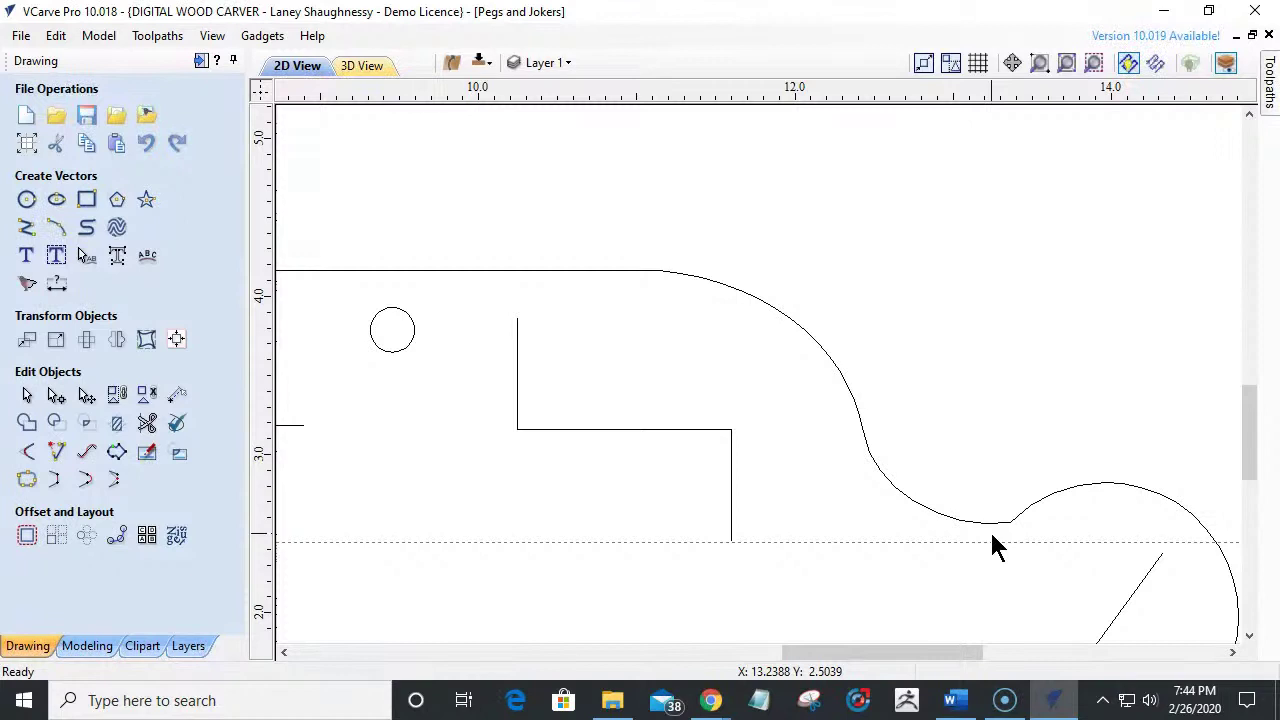
scroll(995, 548, down, 5)
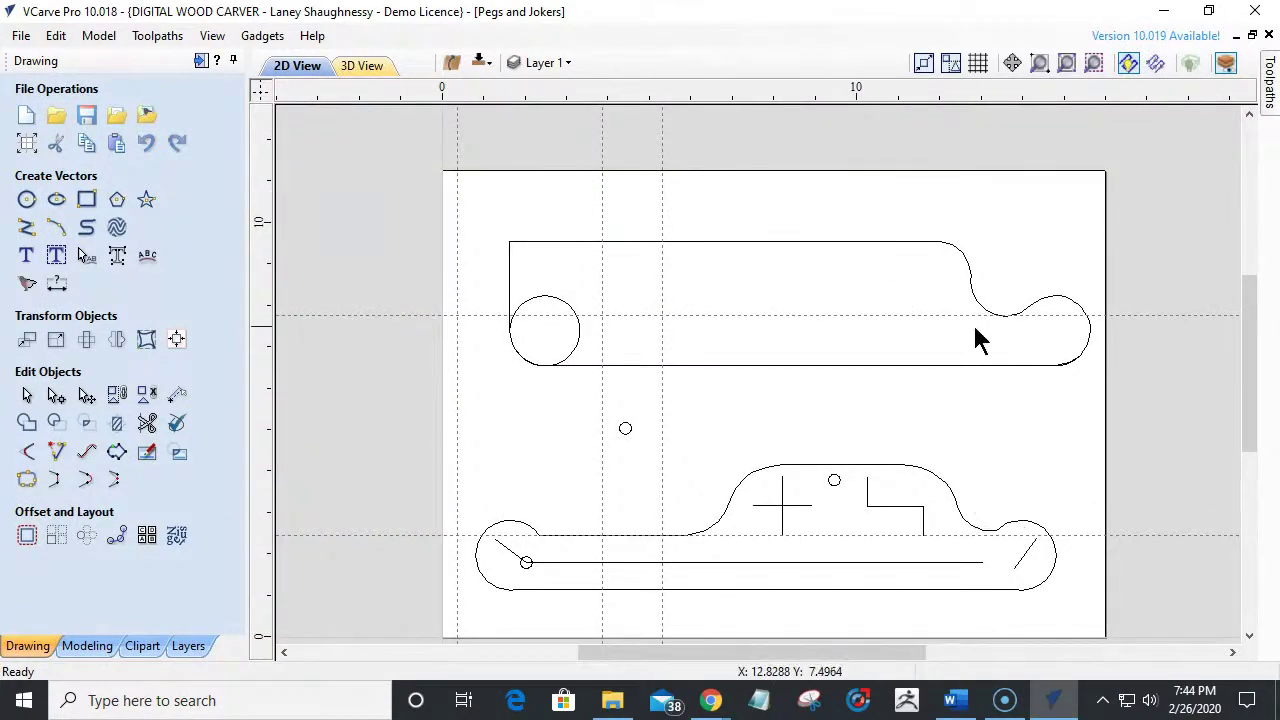
Shift the upper horizontal guide slightly below the low point of the notch curve on the upper outline.
scroll(984, 318, up, 3)
mouse_move(987, 316)
mouse_down()
mouse_move(991, 332)
mouse_move(1007, 324)
mouse_up()
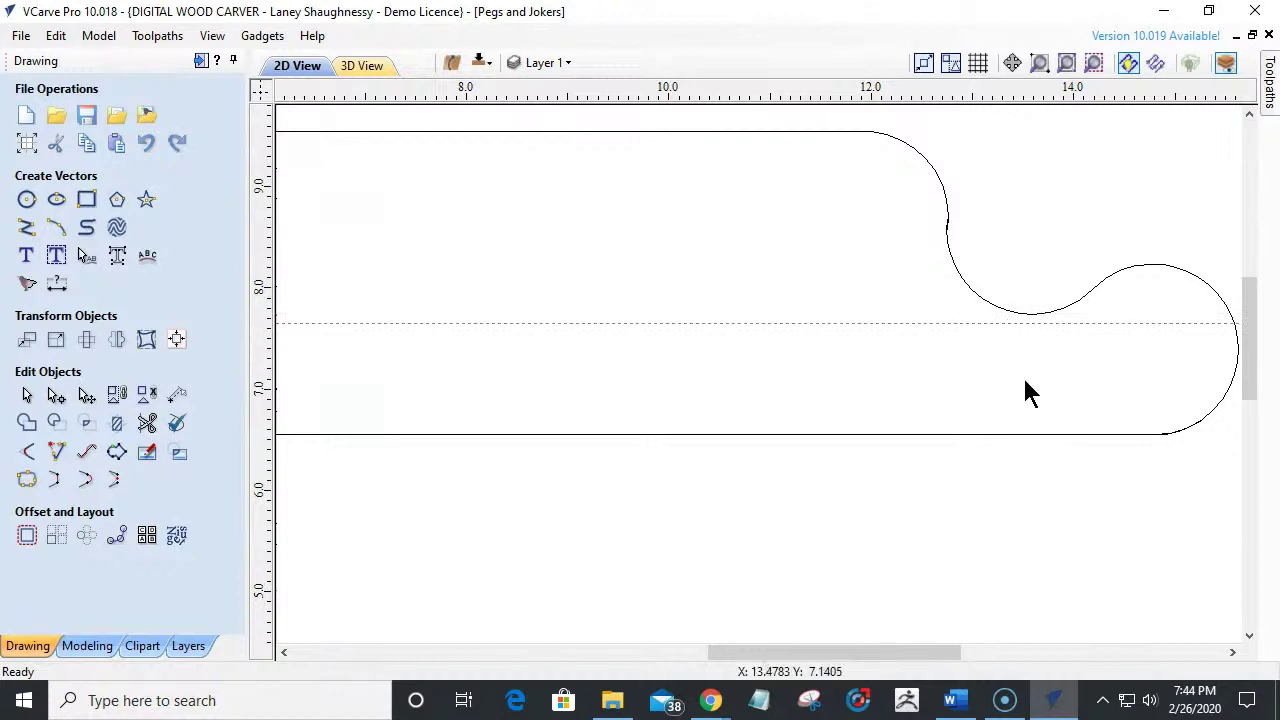
scroll(1054, 409, down, 2)
scroll(686, 363, down, 1)
scroll(600, 390, up, 1)
scroll(603, 392, up, 1)
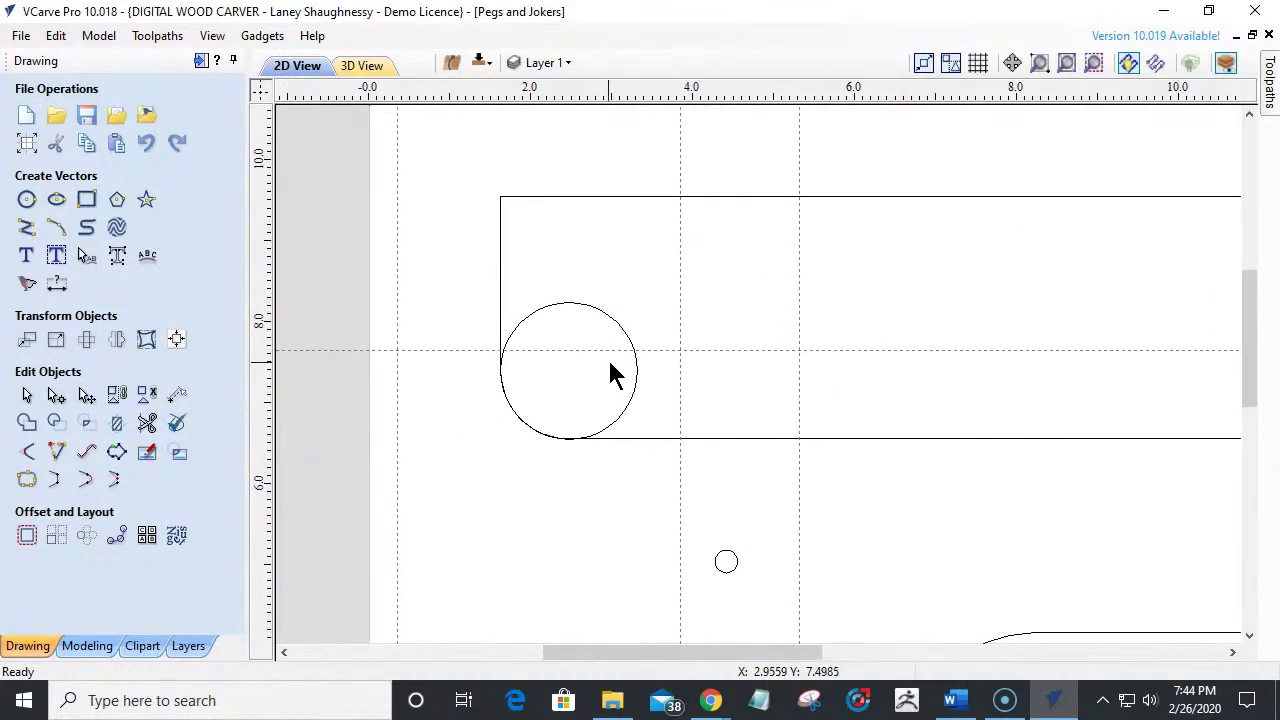
scroll(810, 367, down, 2)
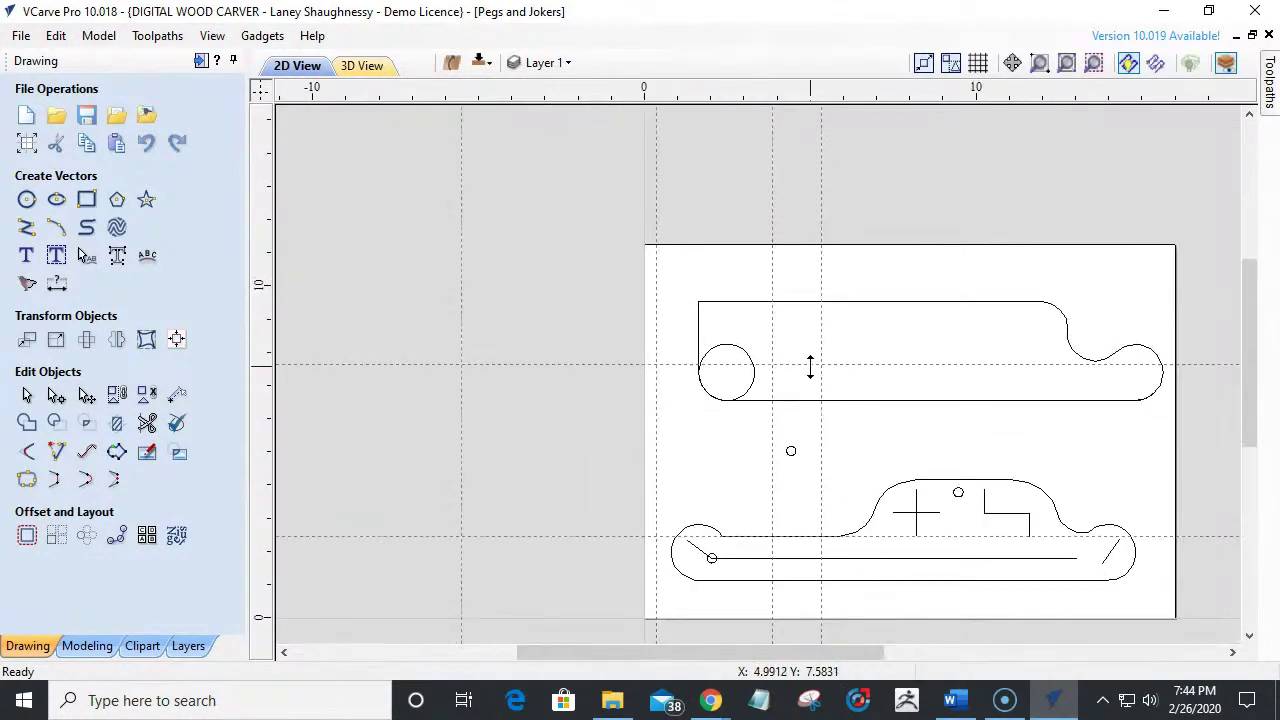
Remove both horizontal guides and the vertical guides at about X 5.3 and X -5.5.
drag(820, 300, 820, 90)
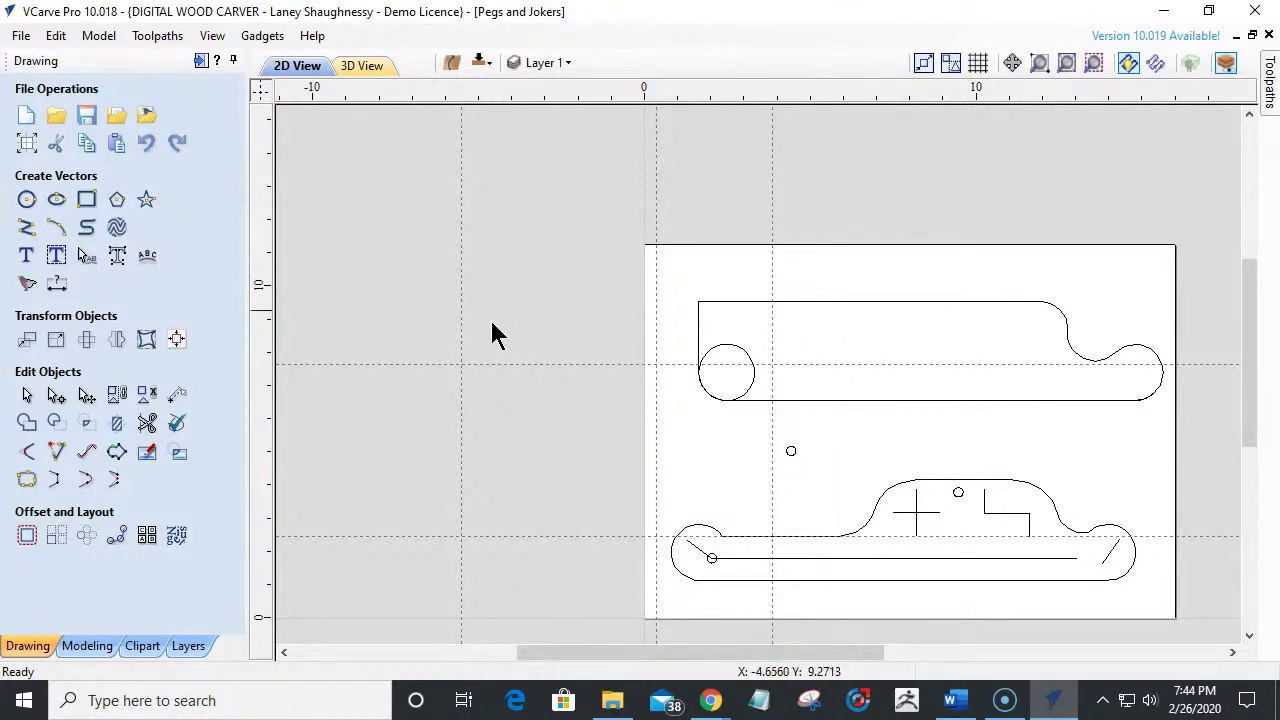
drag(465, 342, 262, 342)
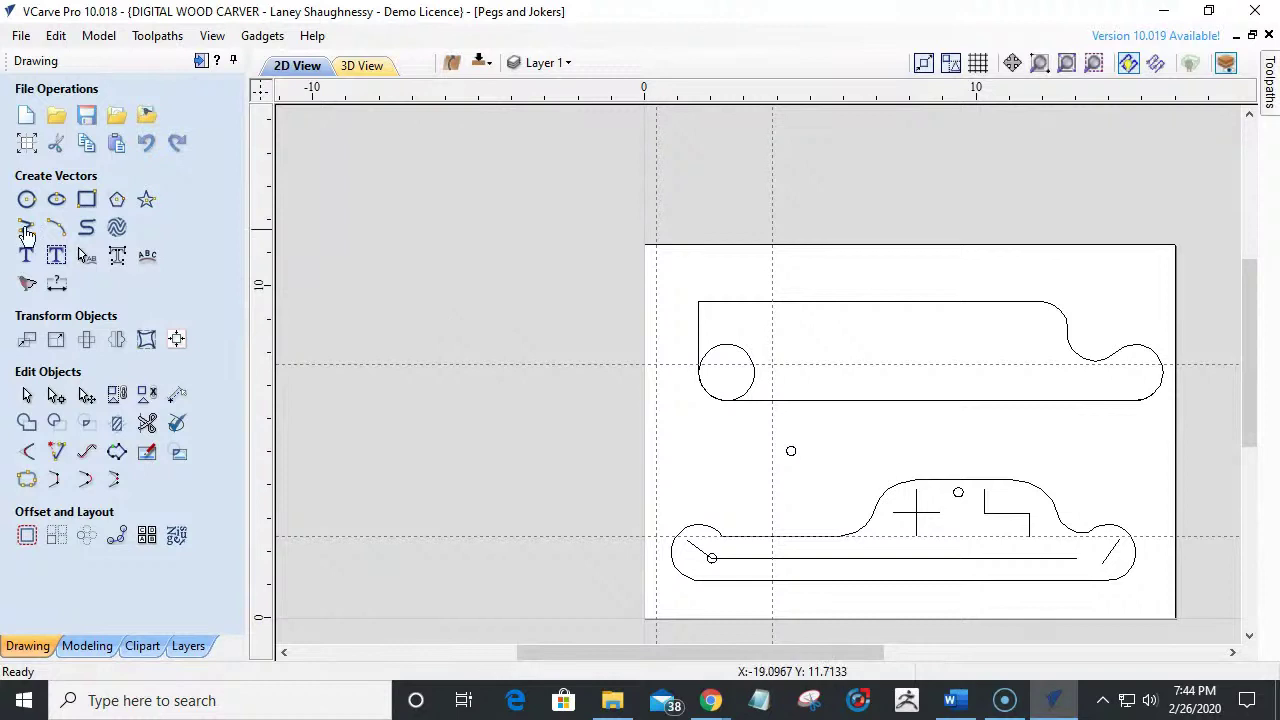
drag(602, 368, 597, 62)
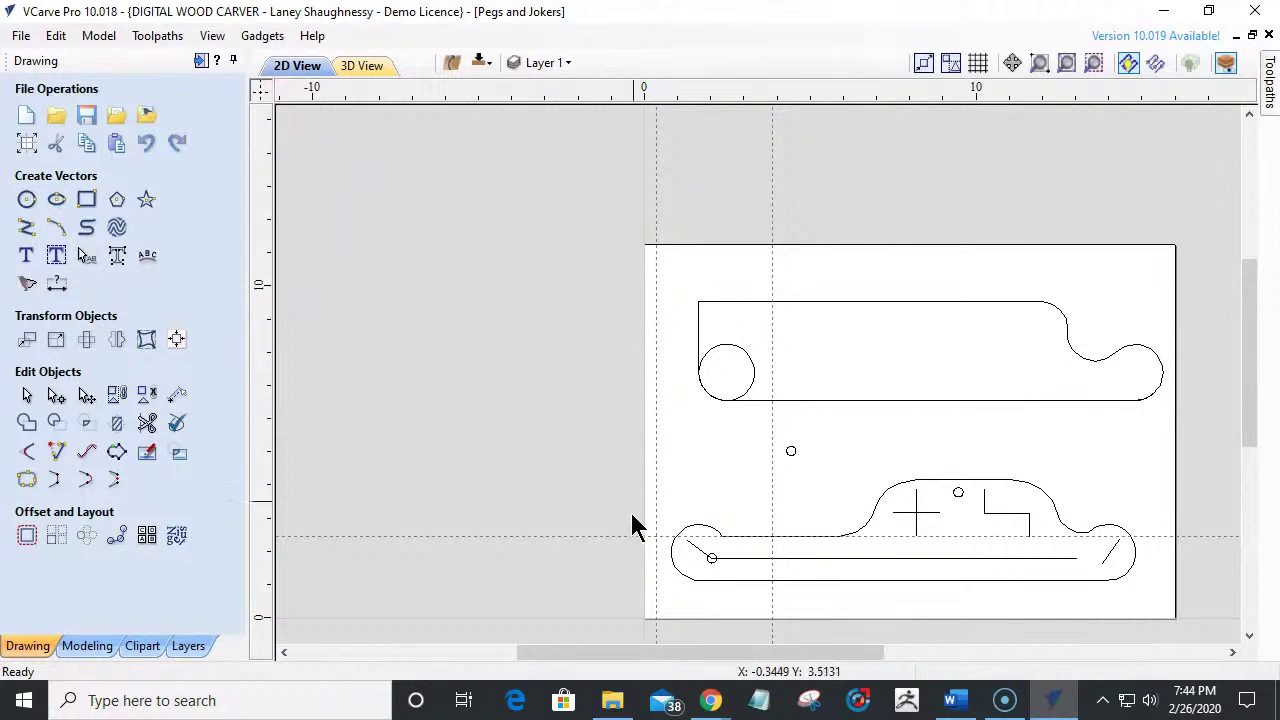
drag(617, 537, 606, 486)
drag(631, 7, 625, 30)
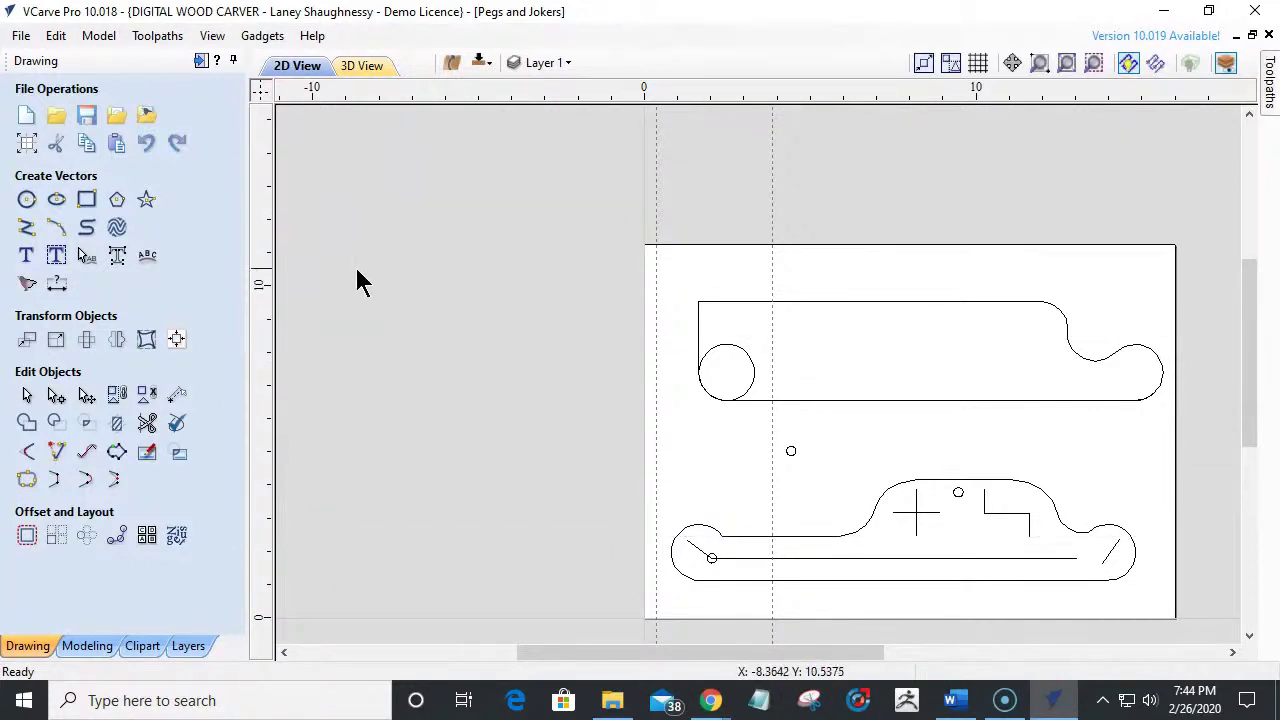
Add a vertical guide at about X 8 and a horizontal guide at about Y 7.6, just below the notch curve's low point.
drag(264, 243, 910, 442)
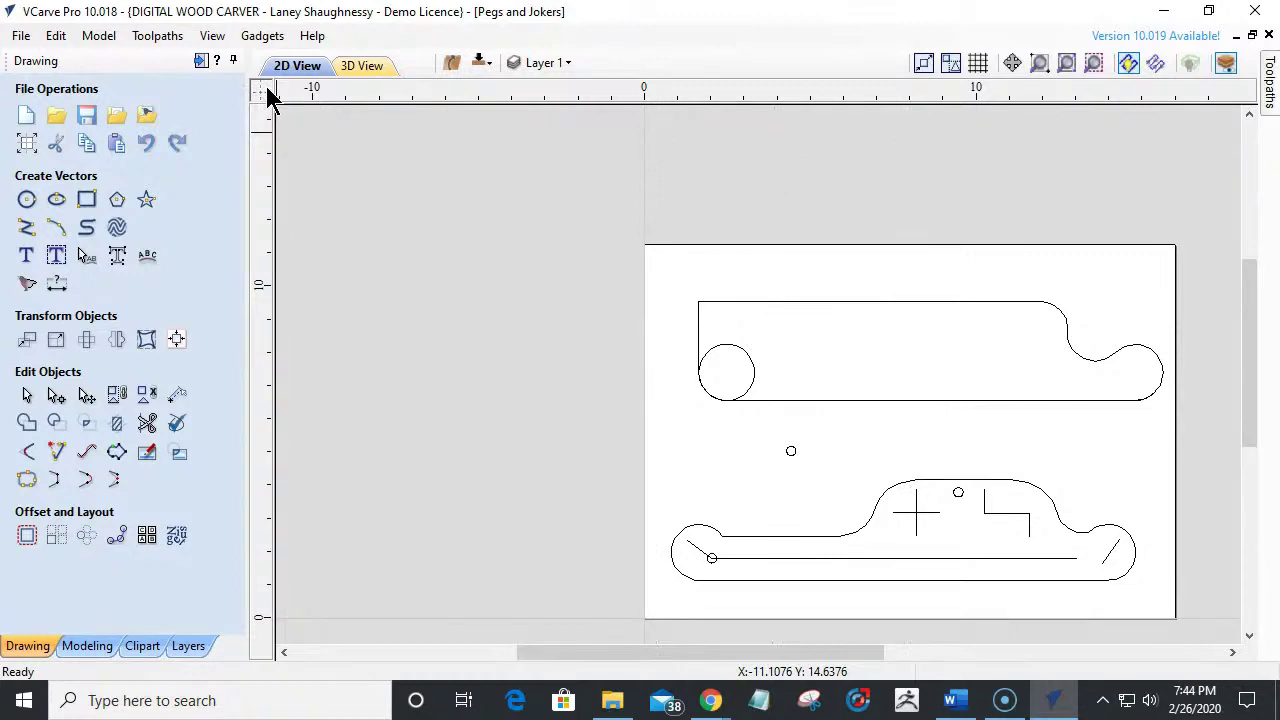
click(1066, 66)
click(258, 91)
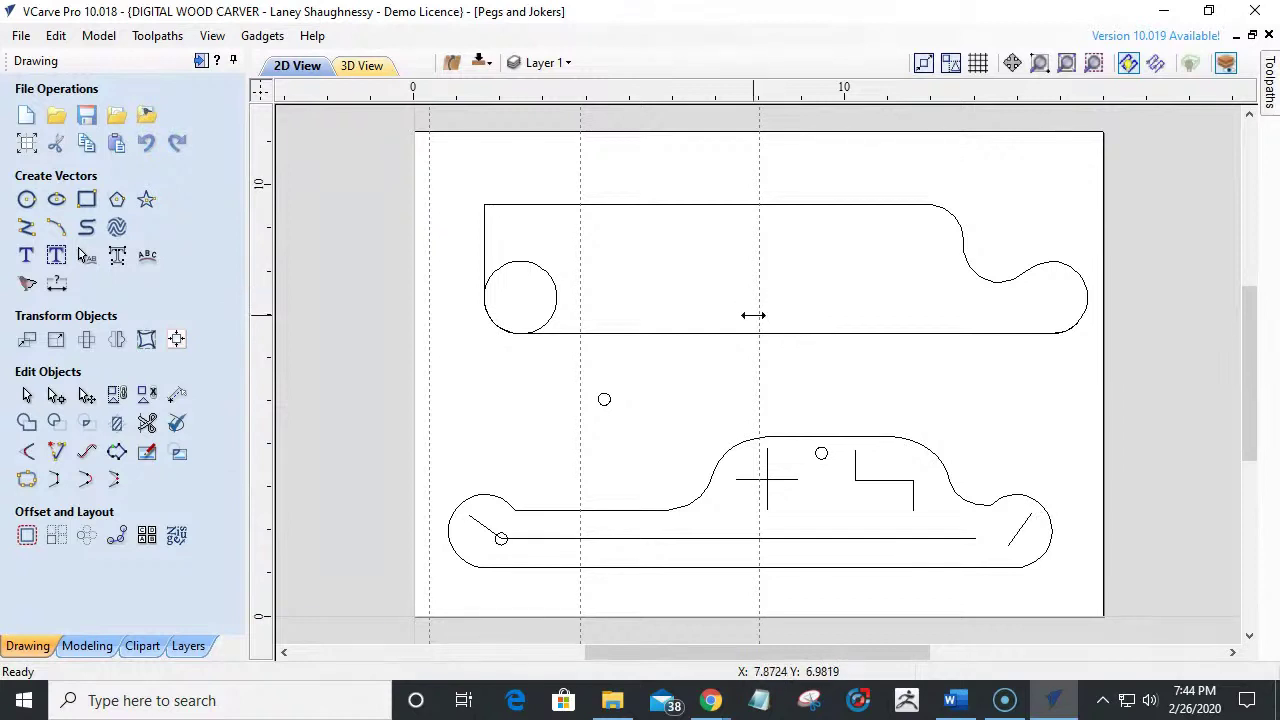
drag(803, 97, 997, 292)
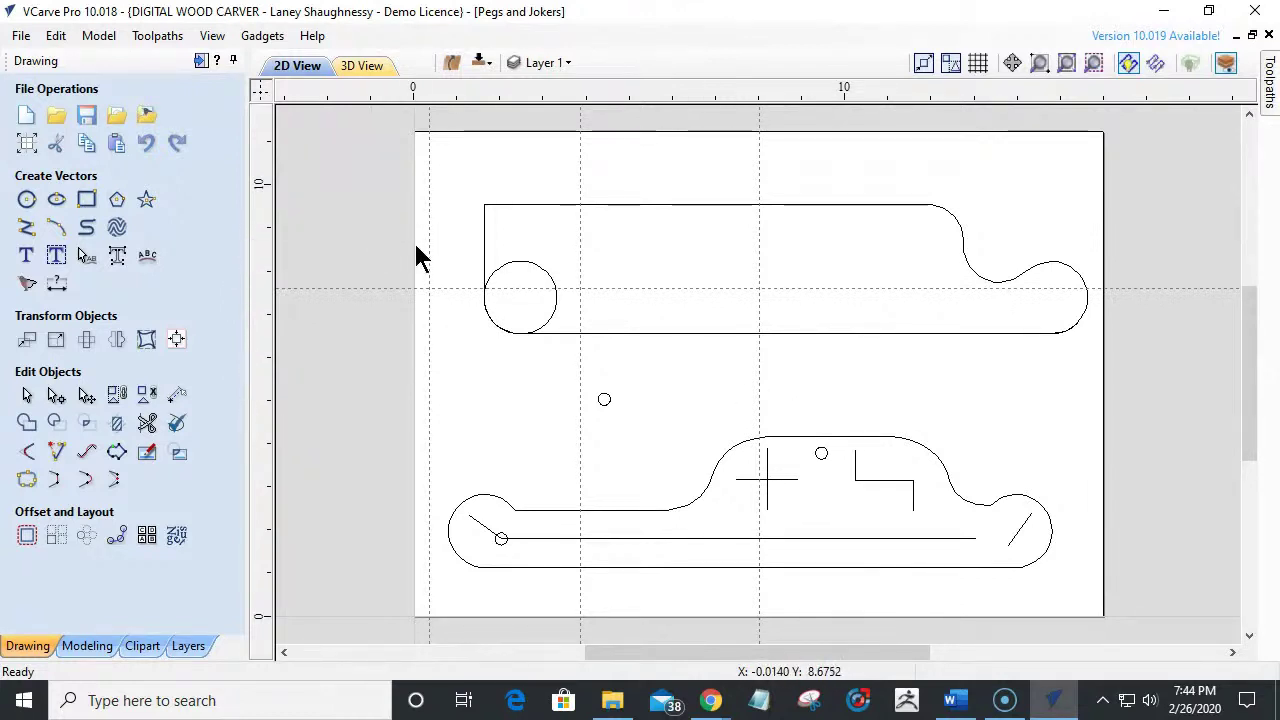
scroll(420, 258, up, 2)
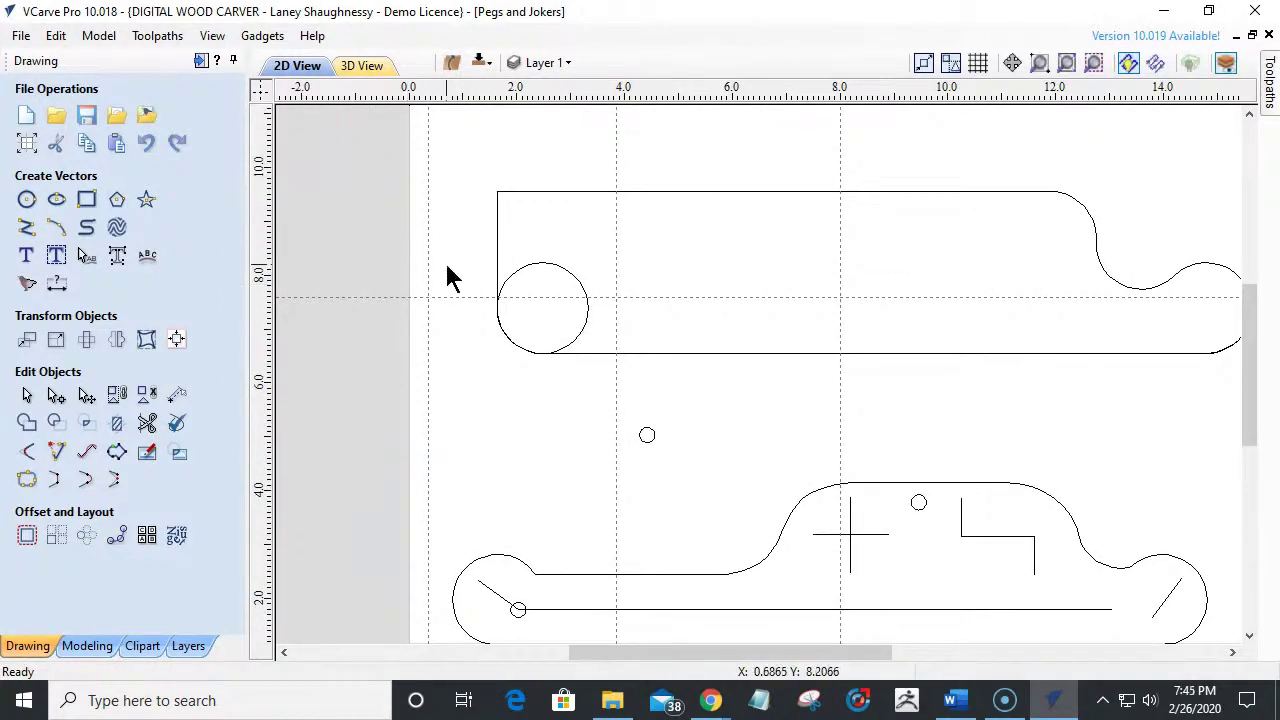
Draw a horizontal line about 8 inches long from beside the left circle's right edge along the horizontal guide.
click(26, 228)
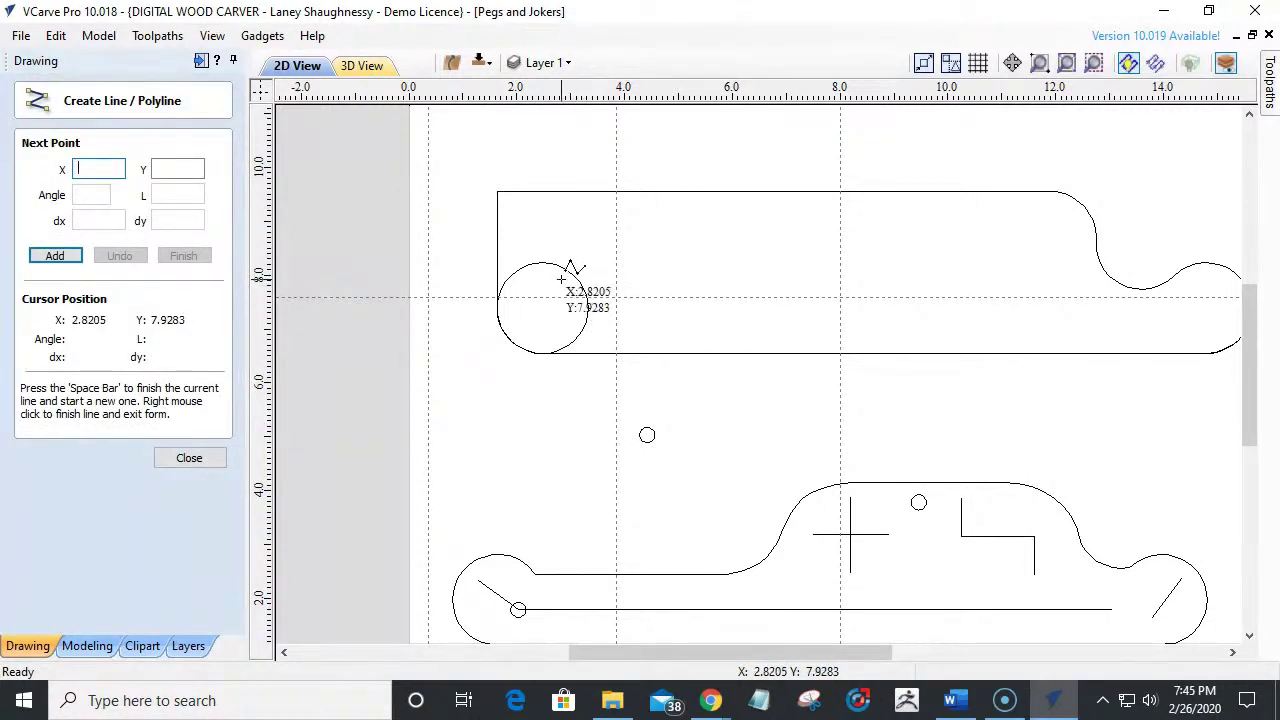
click(588, 306)
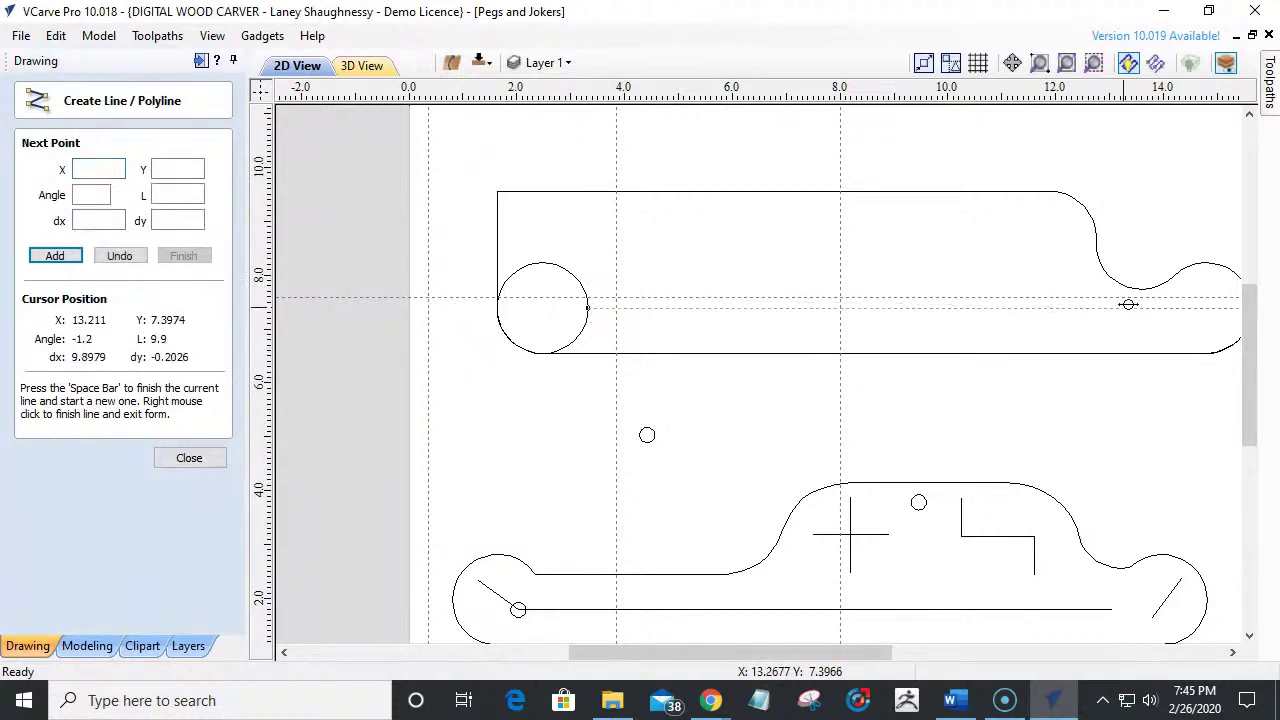
click(1020, 297)
key(space)
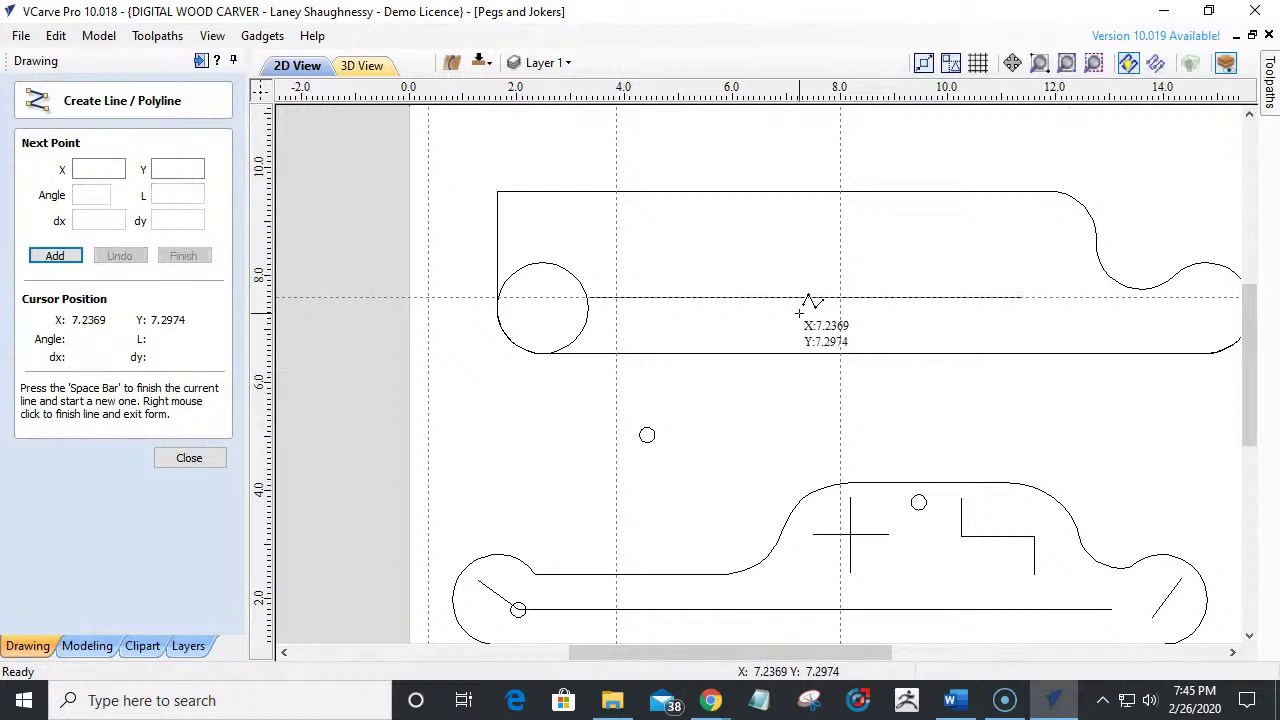
click(168, 459)
Remove the horizontal guide lying under the new line.
mouse_move(409, 297)
mouse_down()
mouse_move(400, 129)
mouse_move(398, 295)
mouse_up()
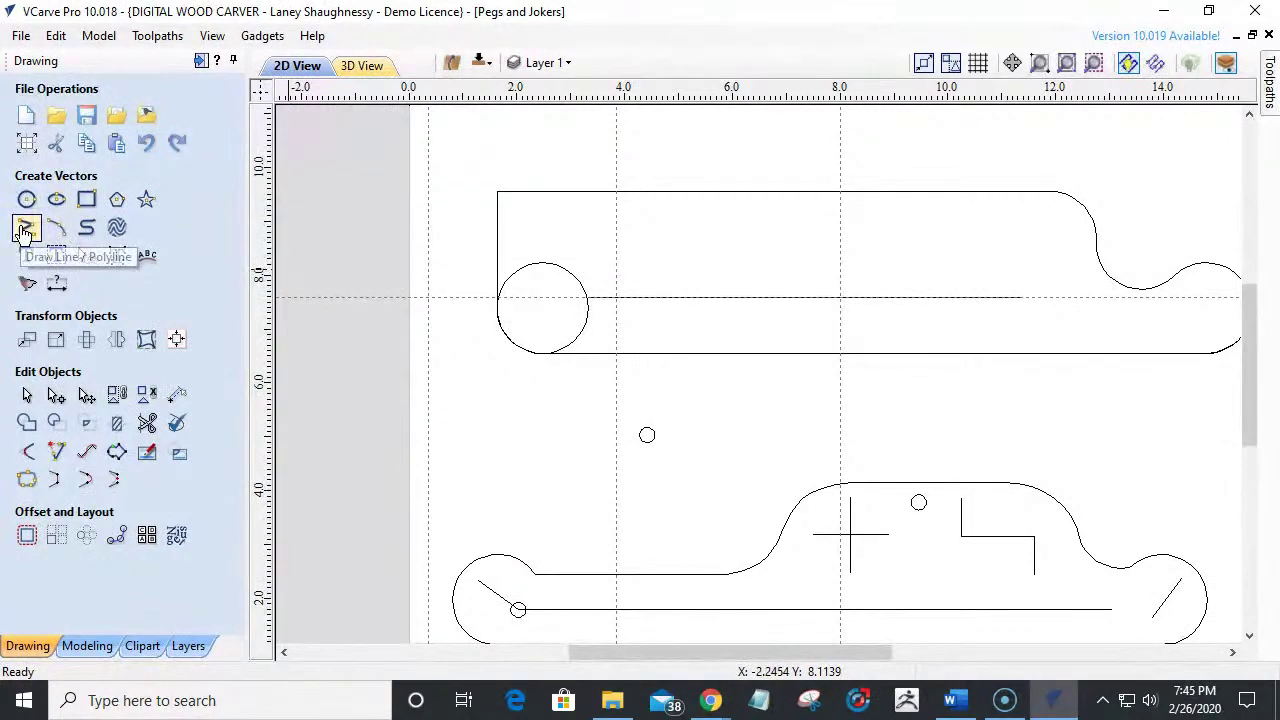
drag(275, 297, 366, 62)
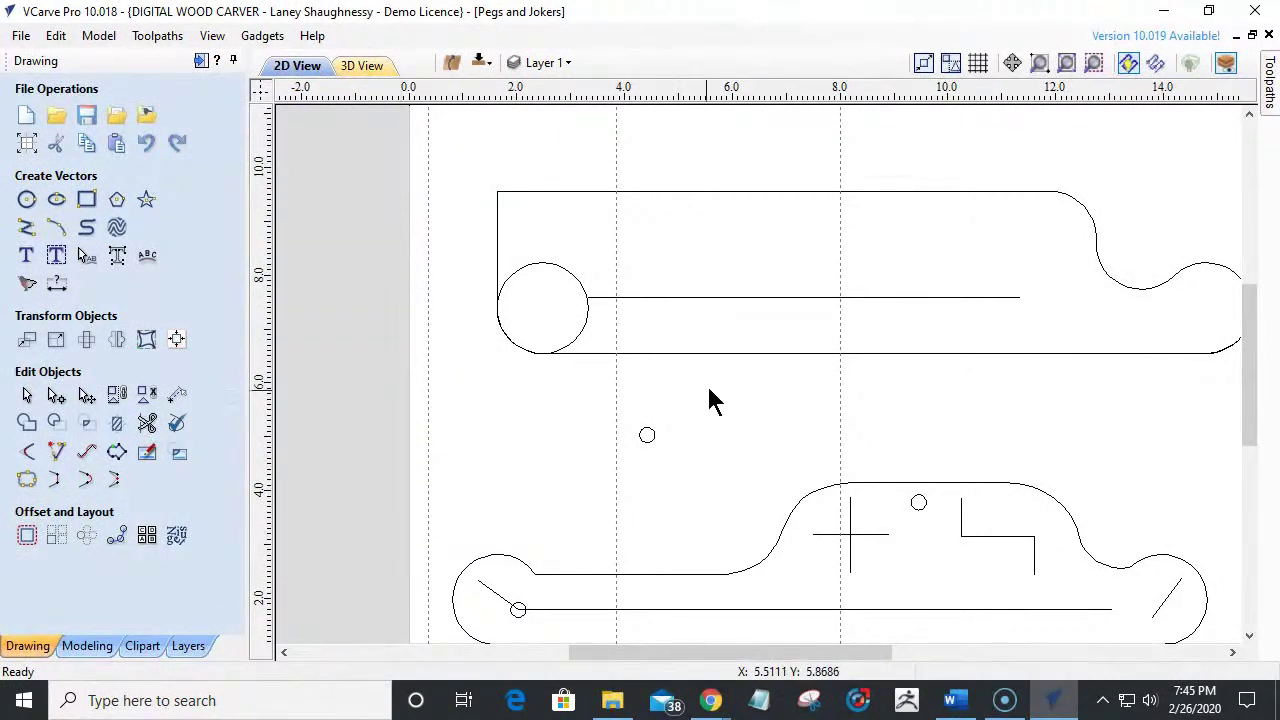
scroll(650, 286, up, 2)
scroll(648, 286, down, 2)
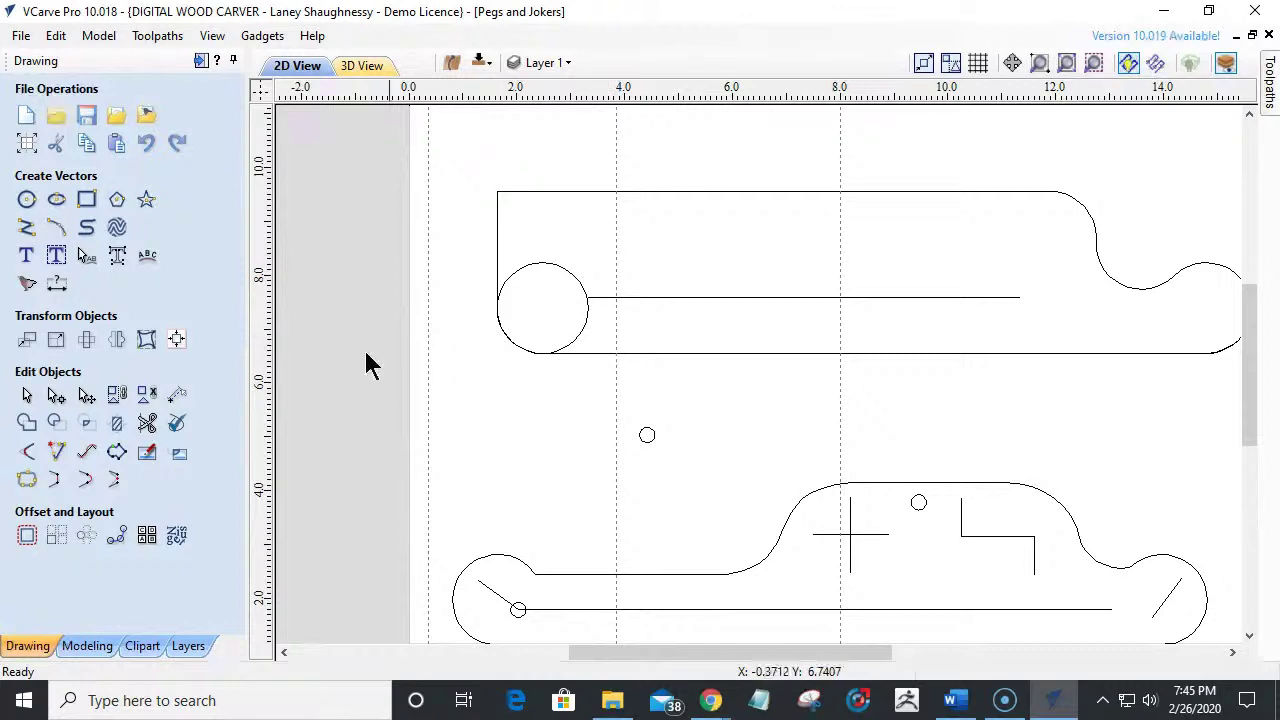
Try to trim the left circle's arc below the new horizontal line.
click(147, 423)
click(588, 322)
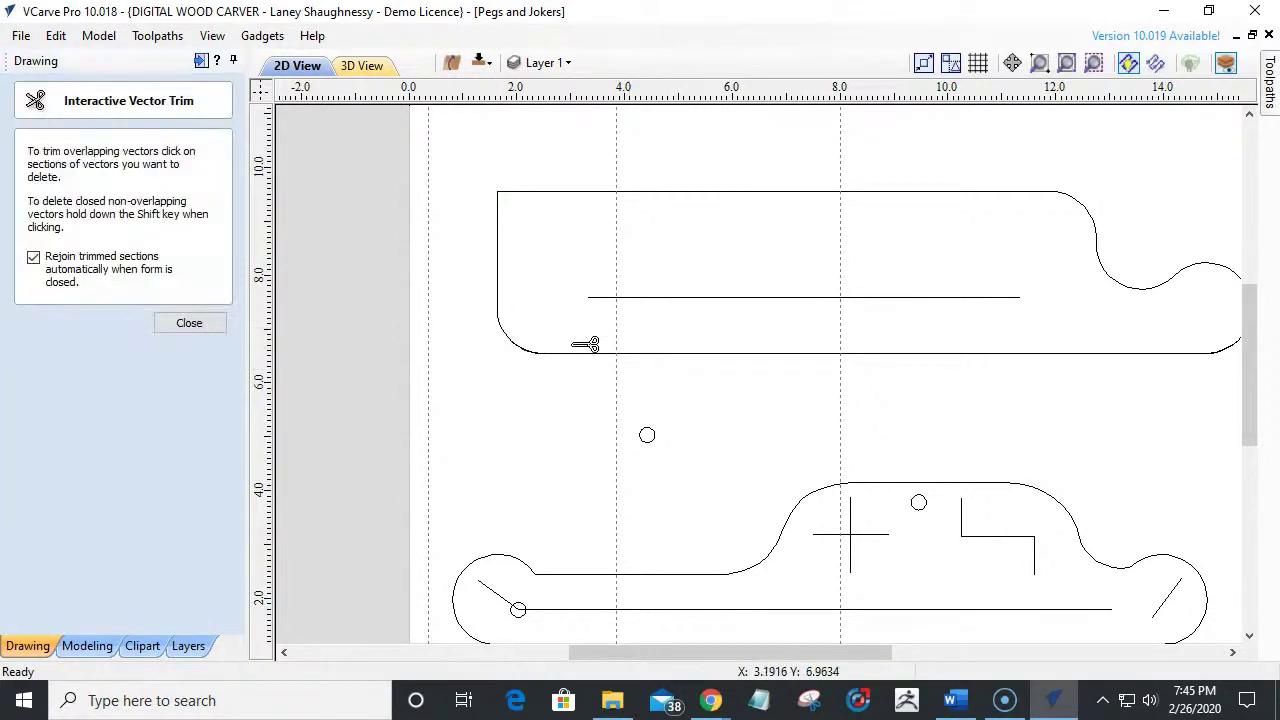
key(ctrl+z)
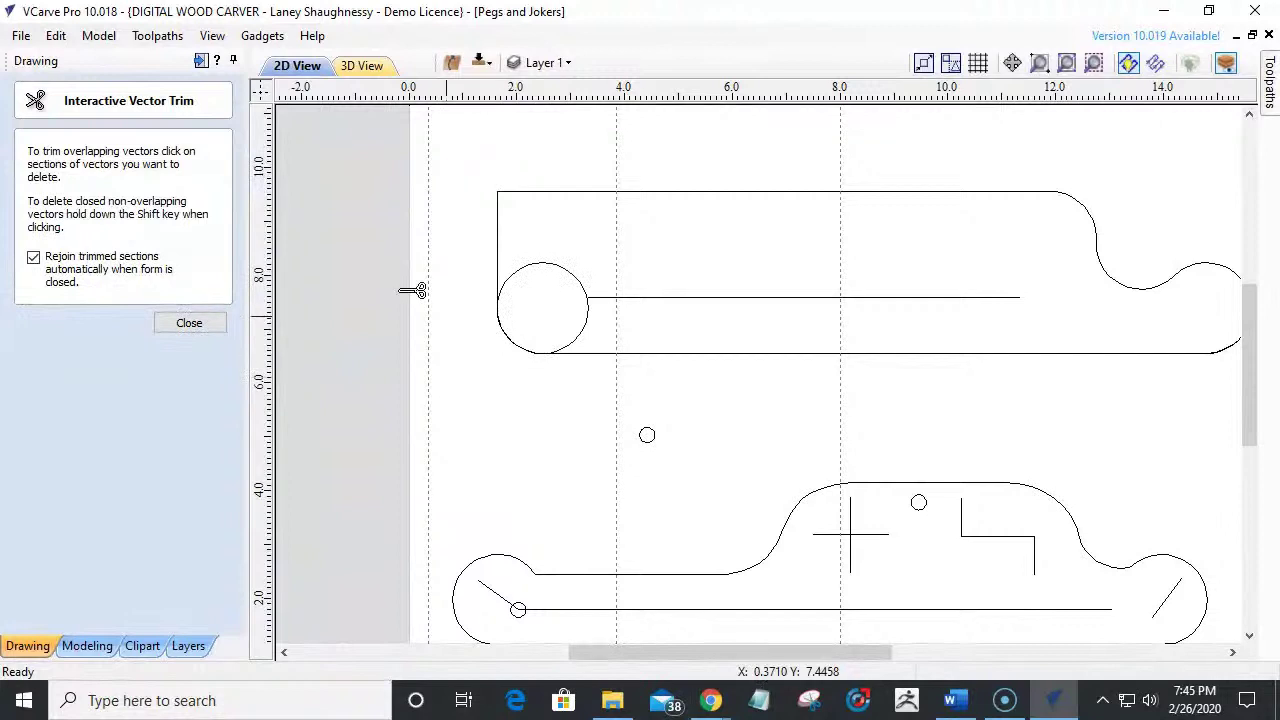
click(189, 323)
Move the 8-inch horizontal line slightly to the left so its end crosses the left circle.
scroll(580, 312, up, 3)
scroll(650, 302, up, 2)
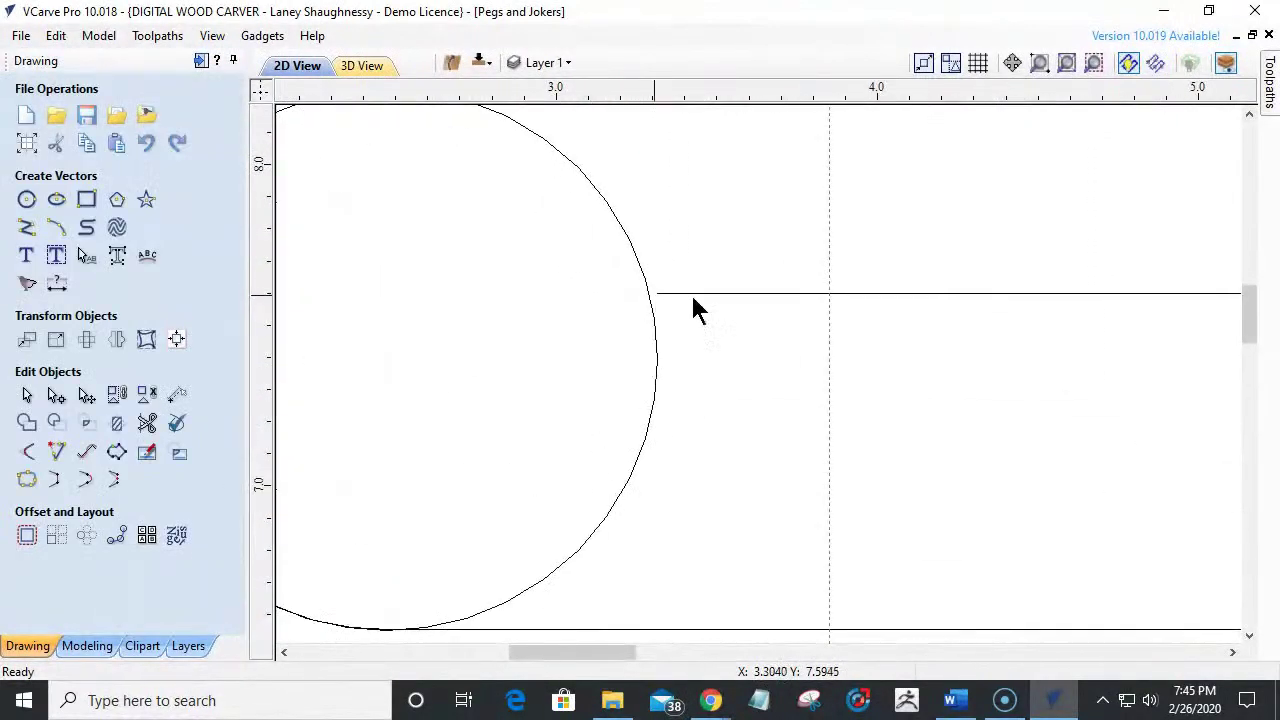
click(715, 295)
click(707, 291)
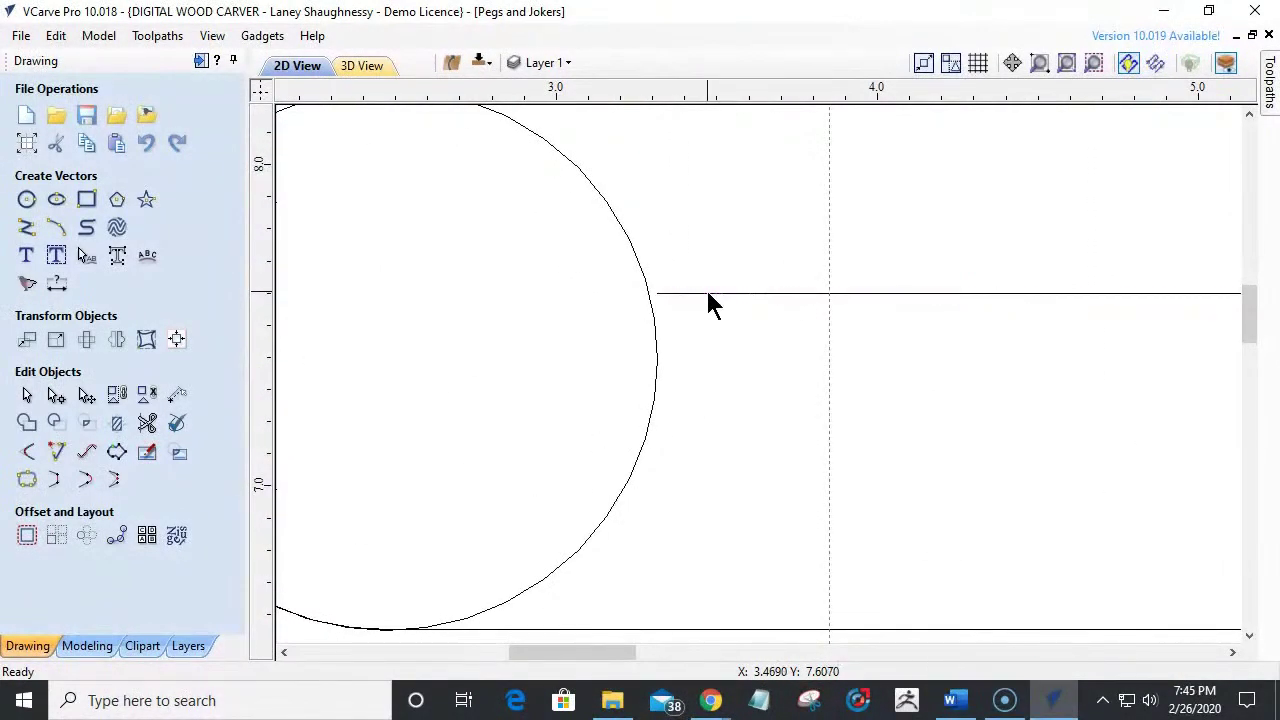
drag(707, 291, 673, 291)
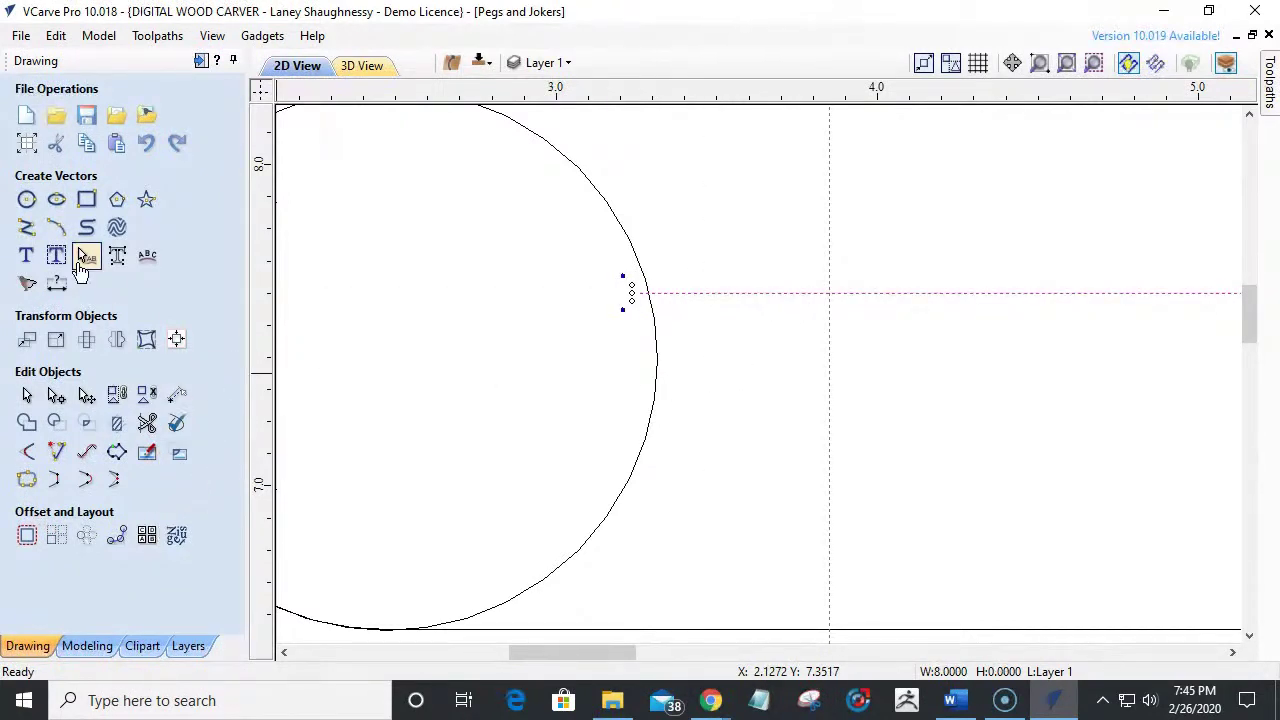
Trim the circle's arc below the horizontal line and the short line end inside the circle.
click(147, 423)
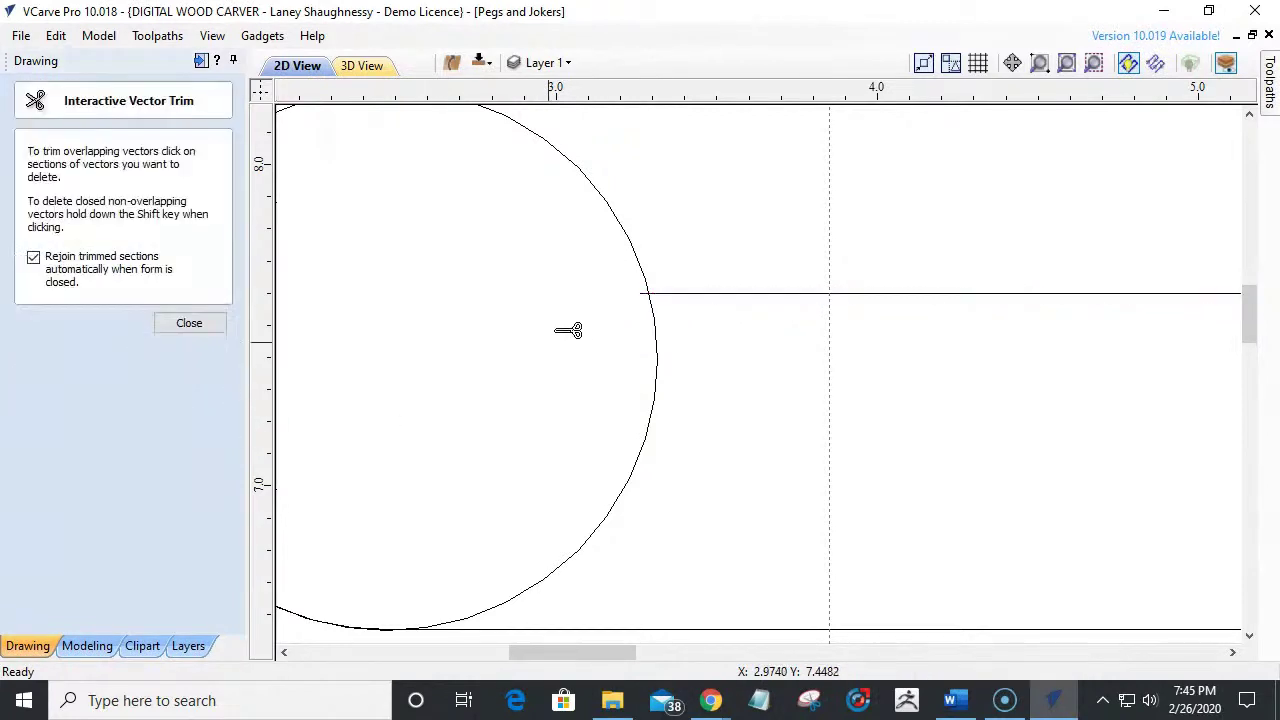
click(656, 332)
scroll(643, 297, up, 5)
click(668, 277)
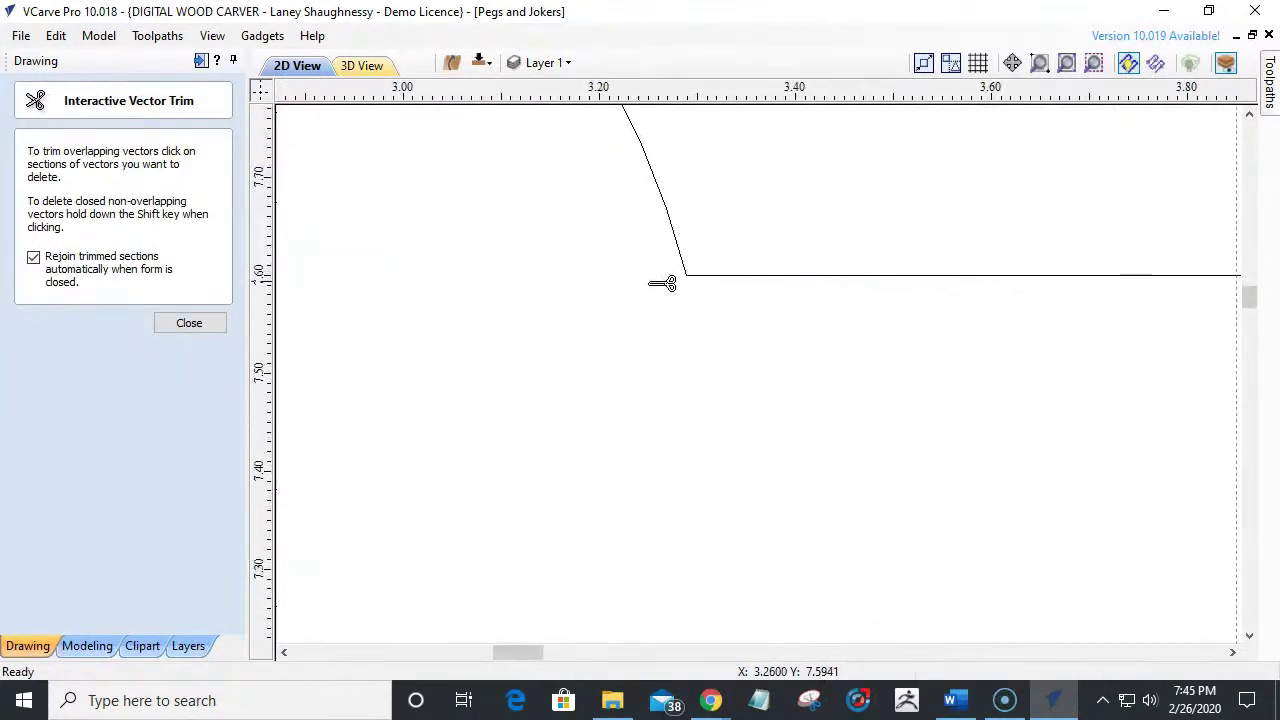
click(187, 324)
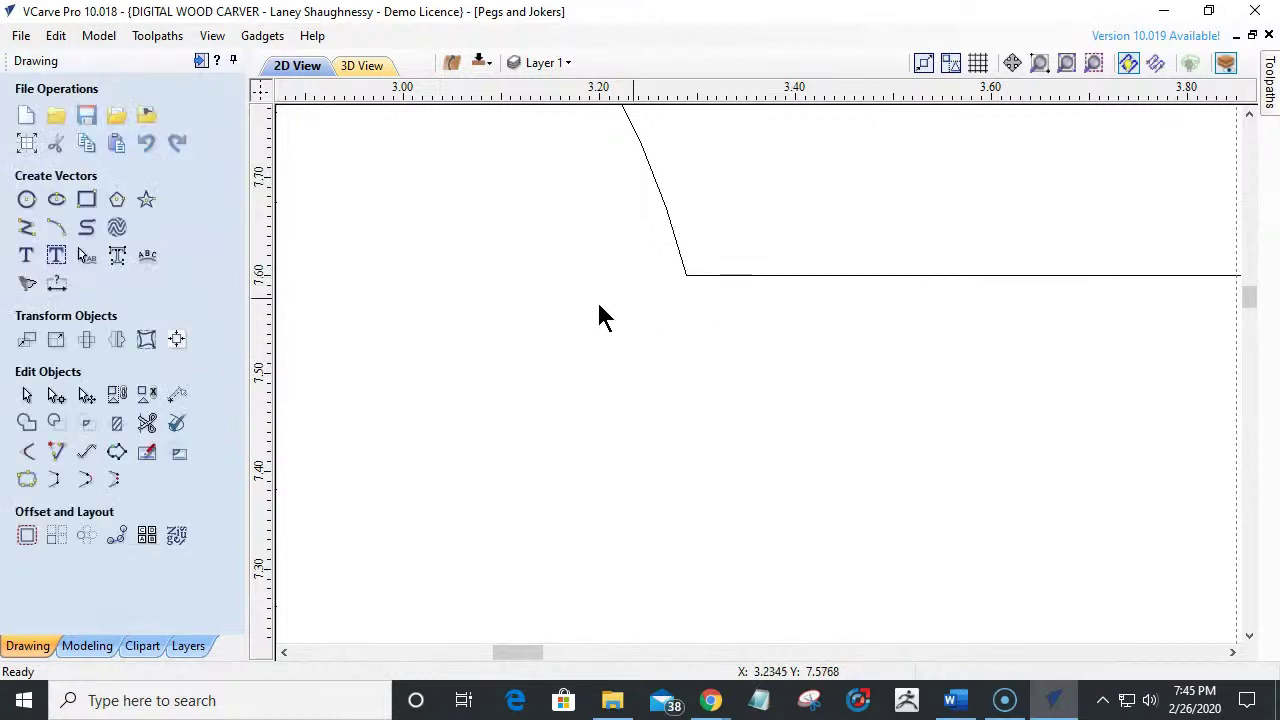
Fillet the corner where the left circle's arc meets the horizontal line with a normal fillet of 0.0625-inch radius.
click(27, 452)
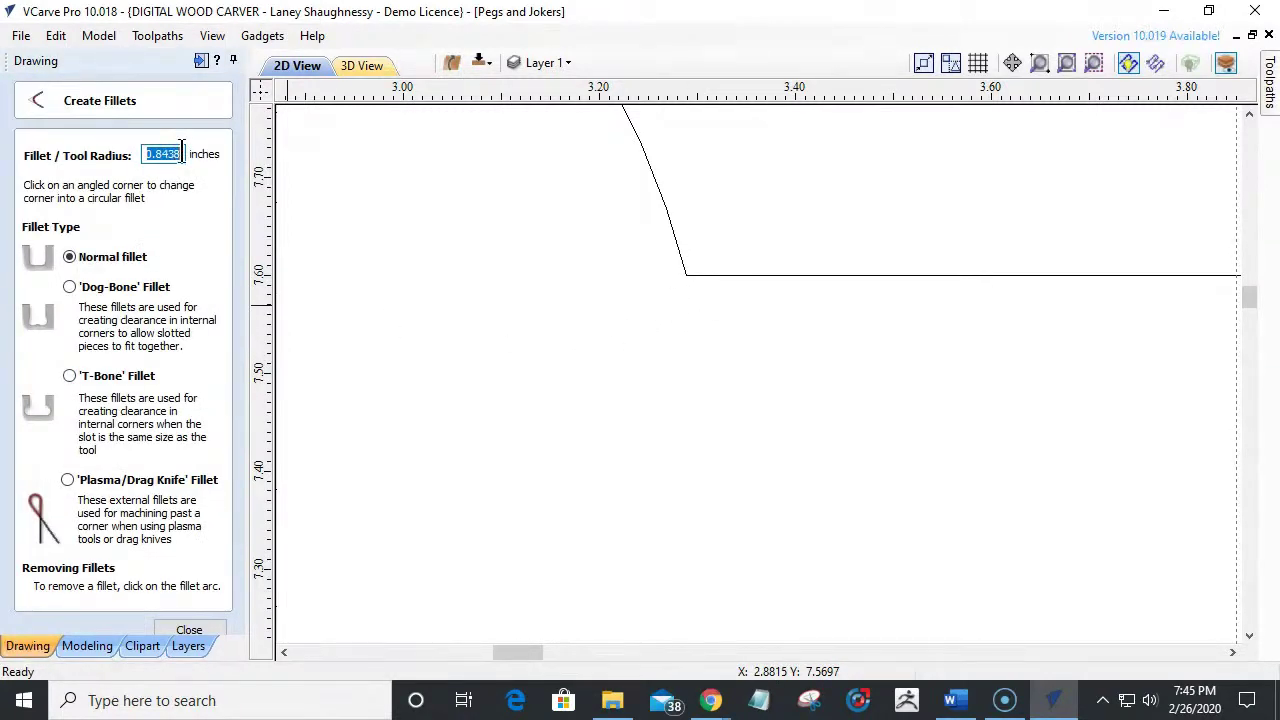
drag(181, 146, 104, 160)
text(.0625)
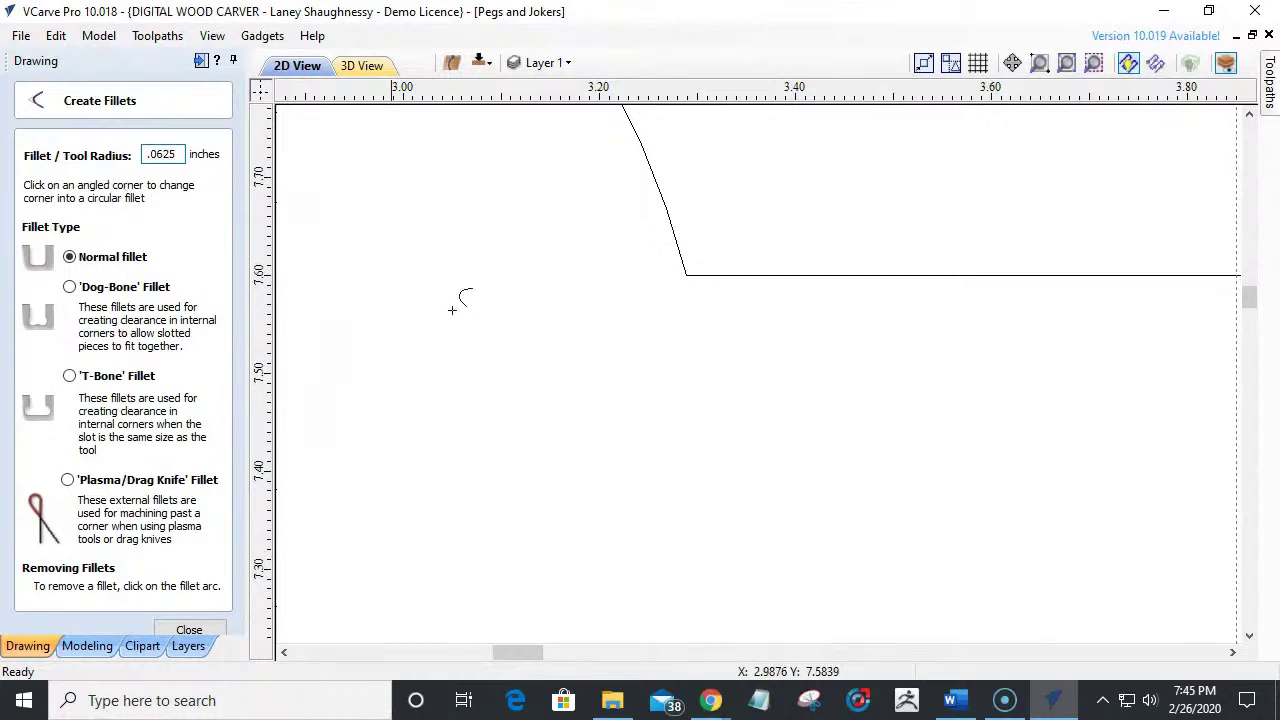
click(688, 271)
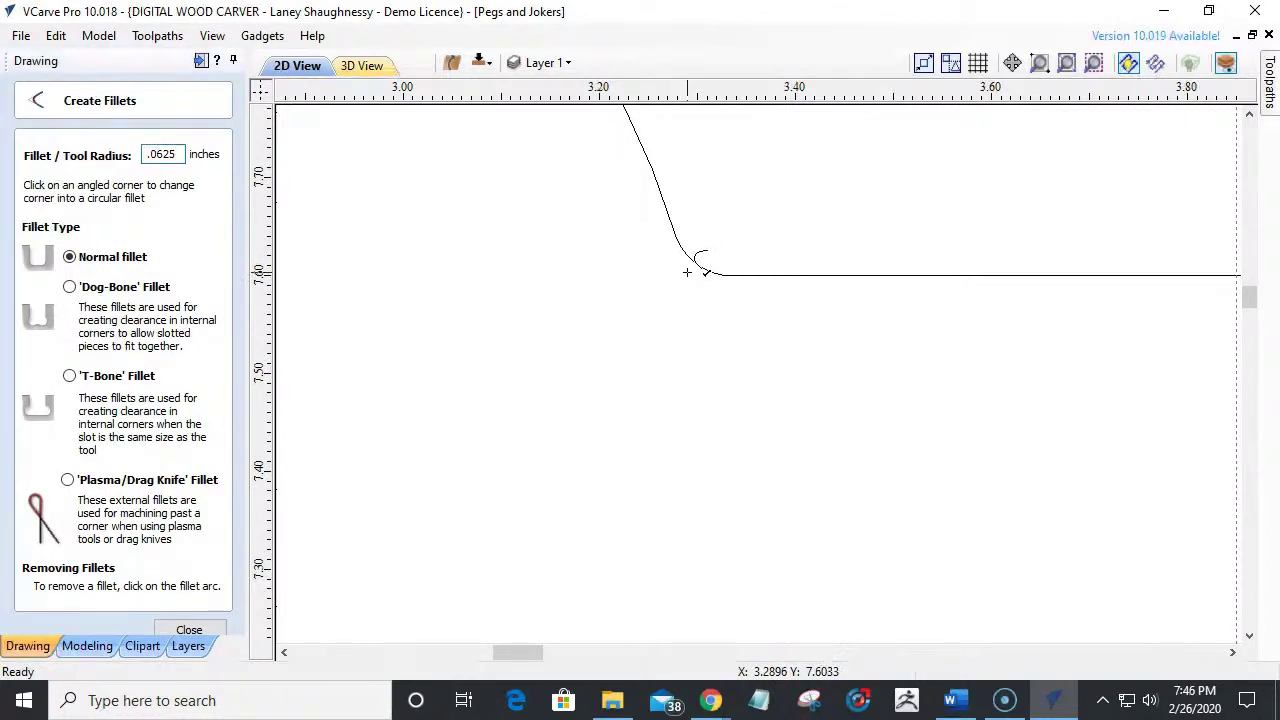
scroll(671, 323, down, 8)
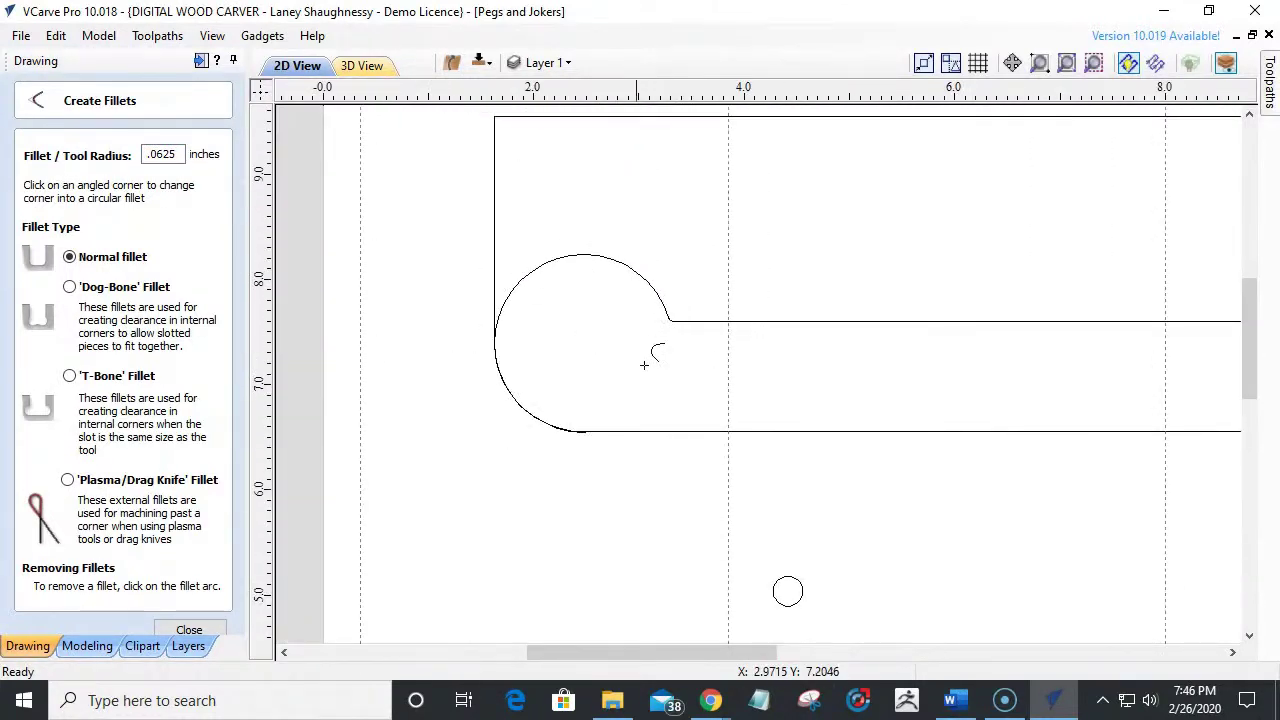
scroll(640, 364, down, 5)
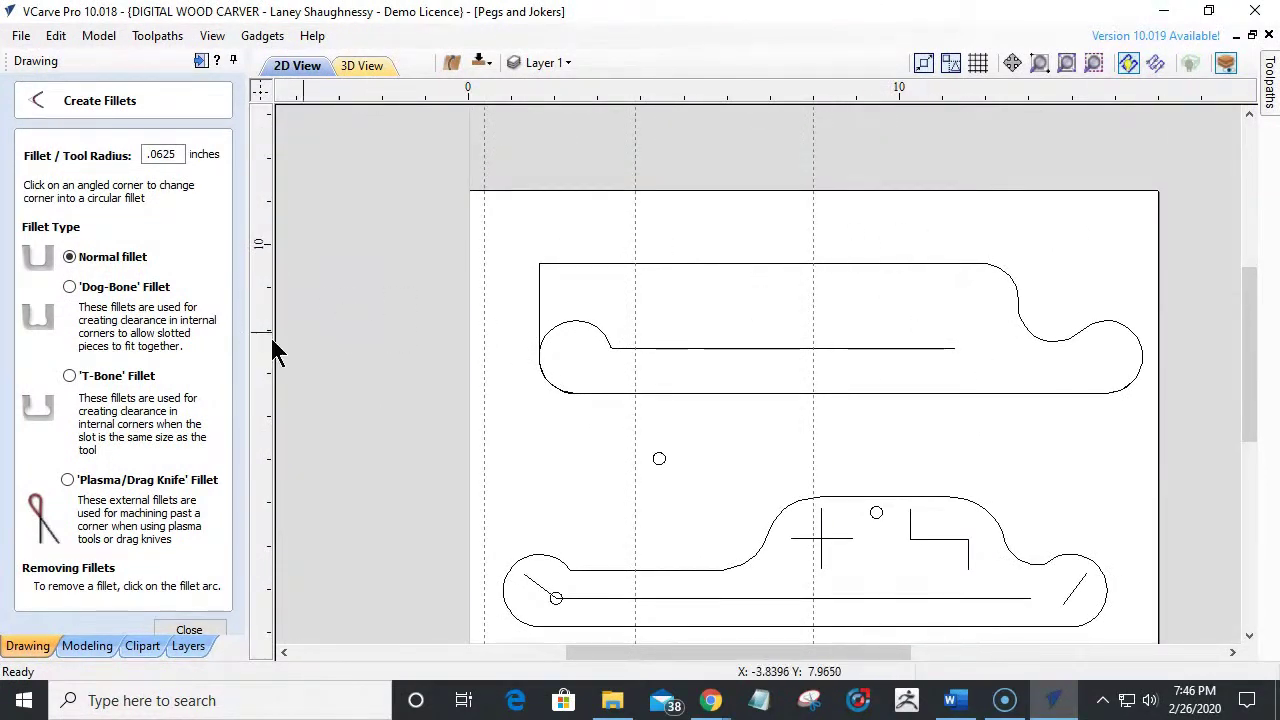
click(205, 630)
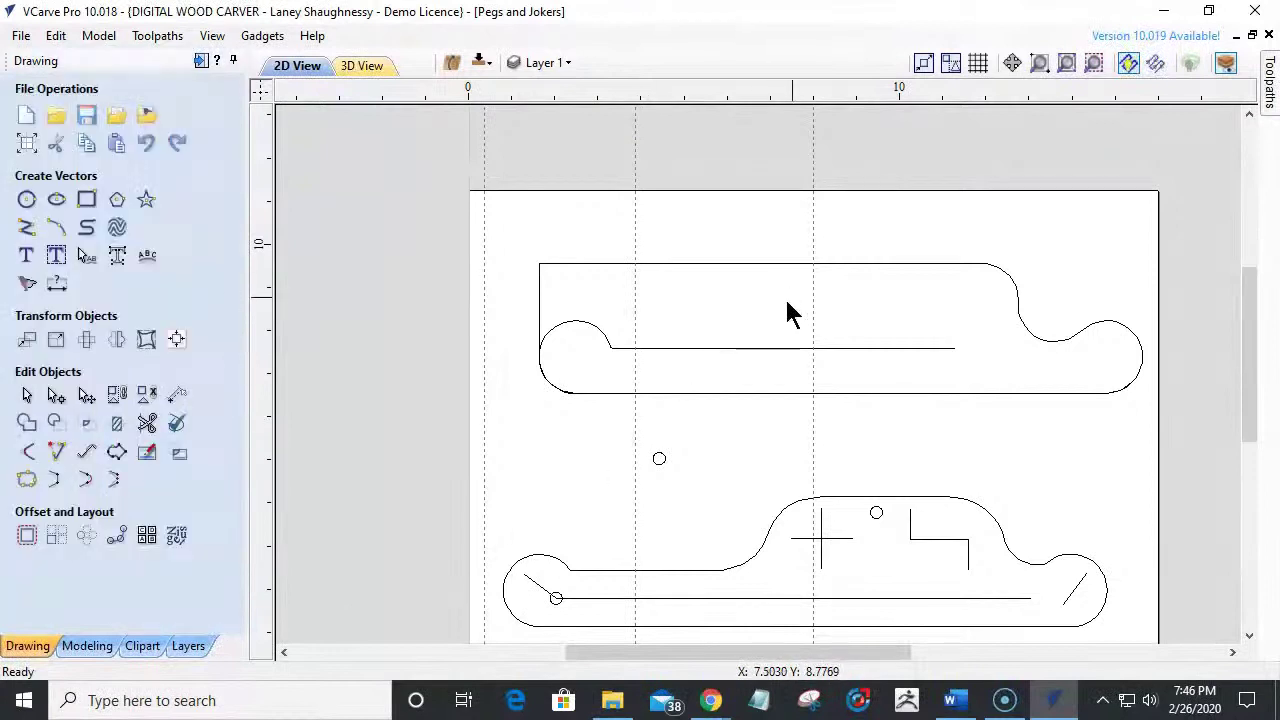
Draw a 1.6875-inch diameter circle inside the upper outline and move it so it rests on the horizontal line.
click(26, 200)
drag(90, 242, 5, 245)
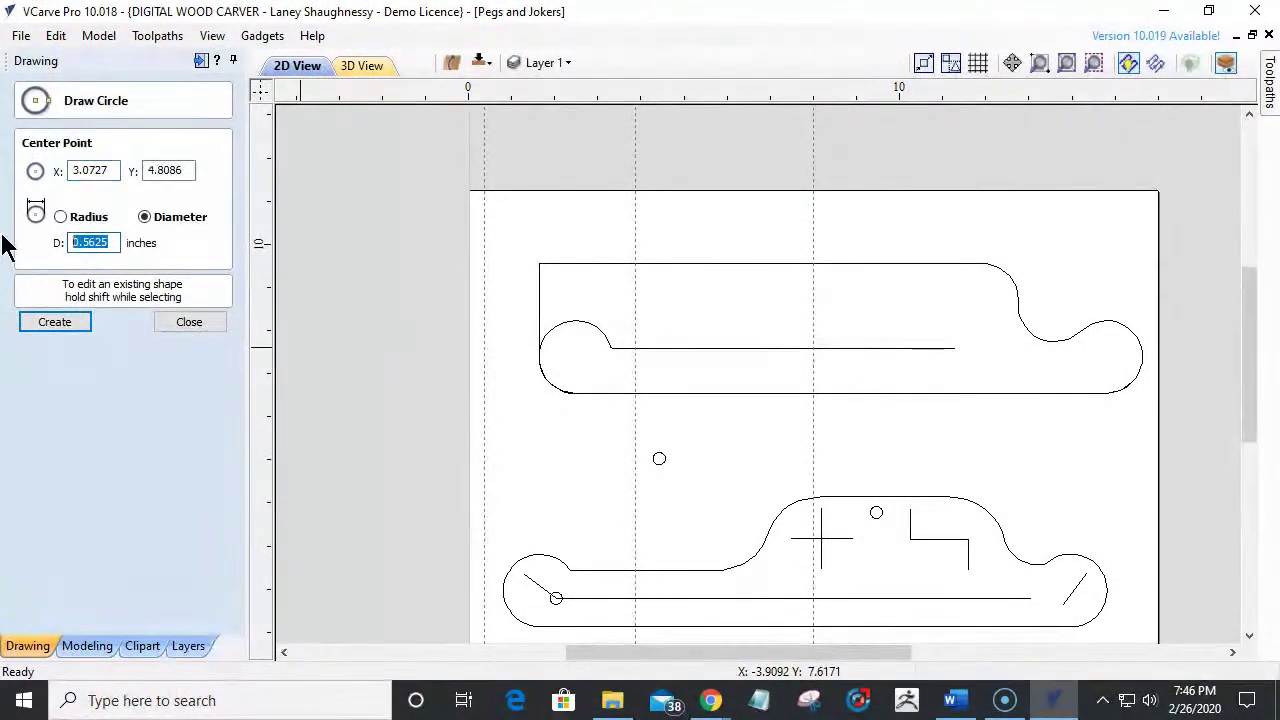
text(.6875)
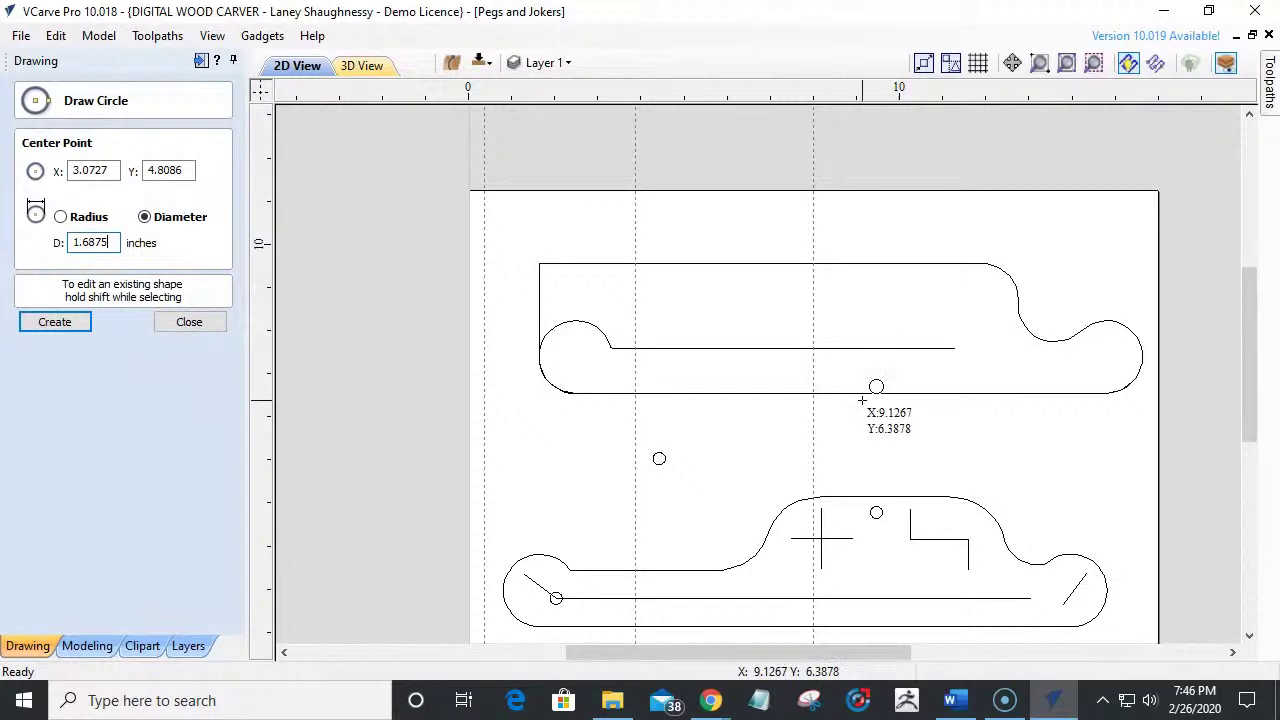
click(781, 305)
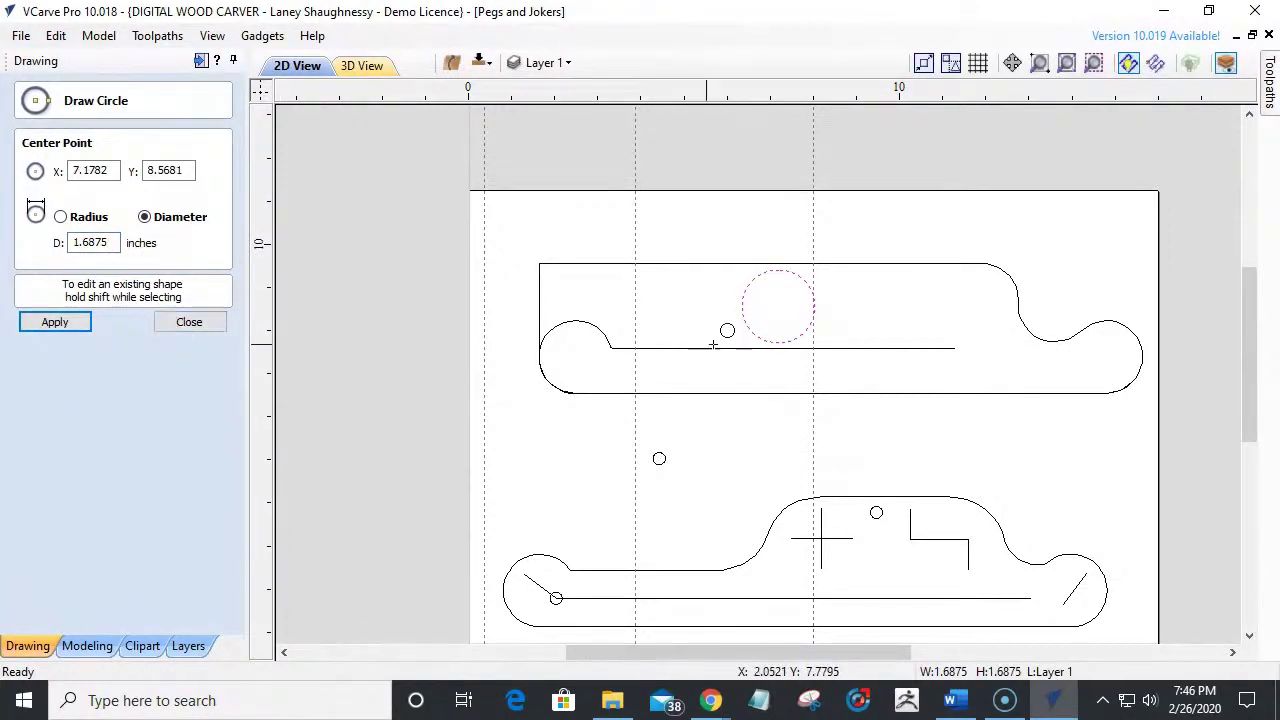
click(190, 323)
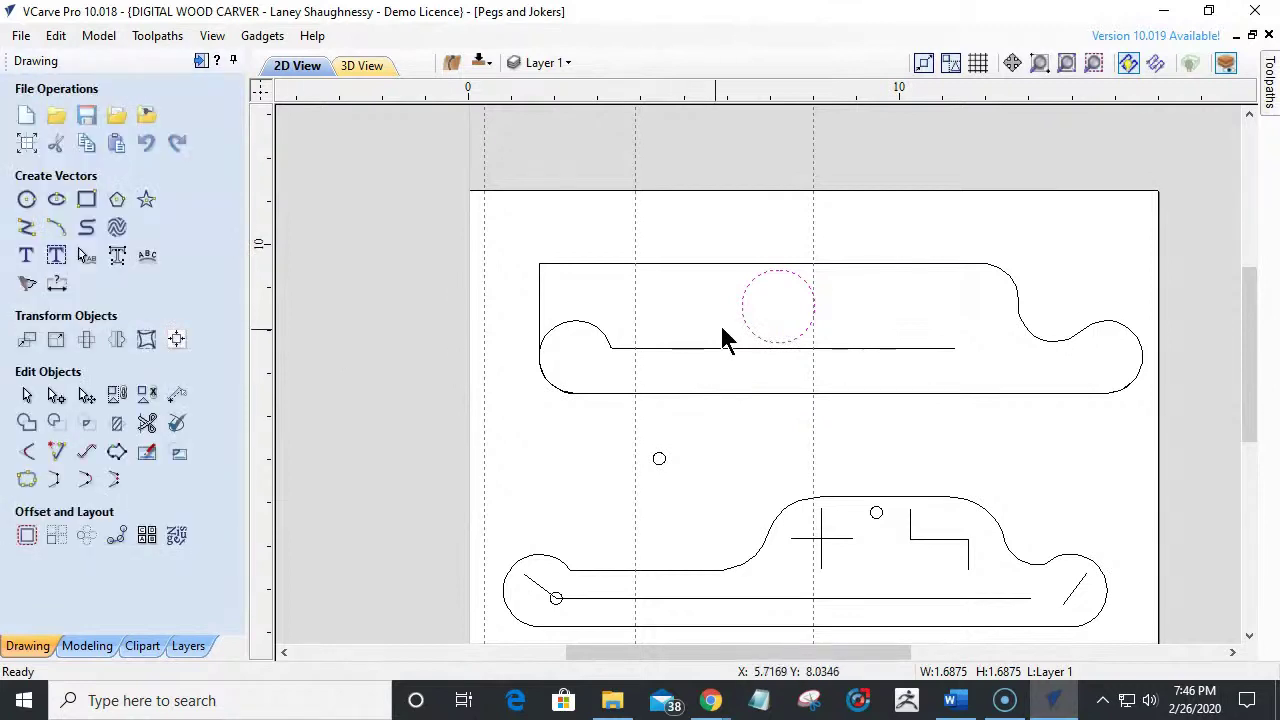
click(744, 320)
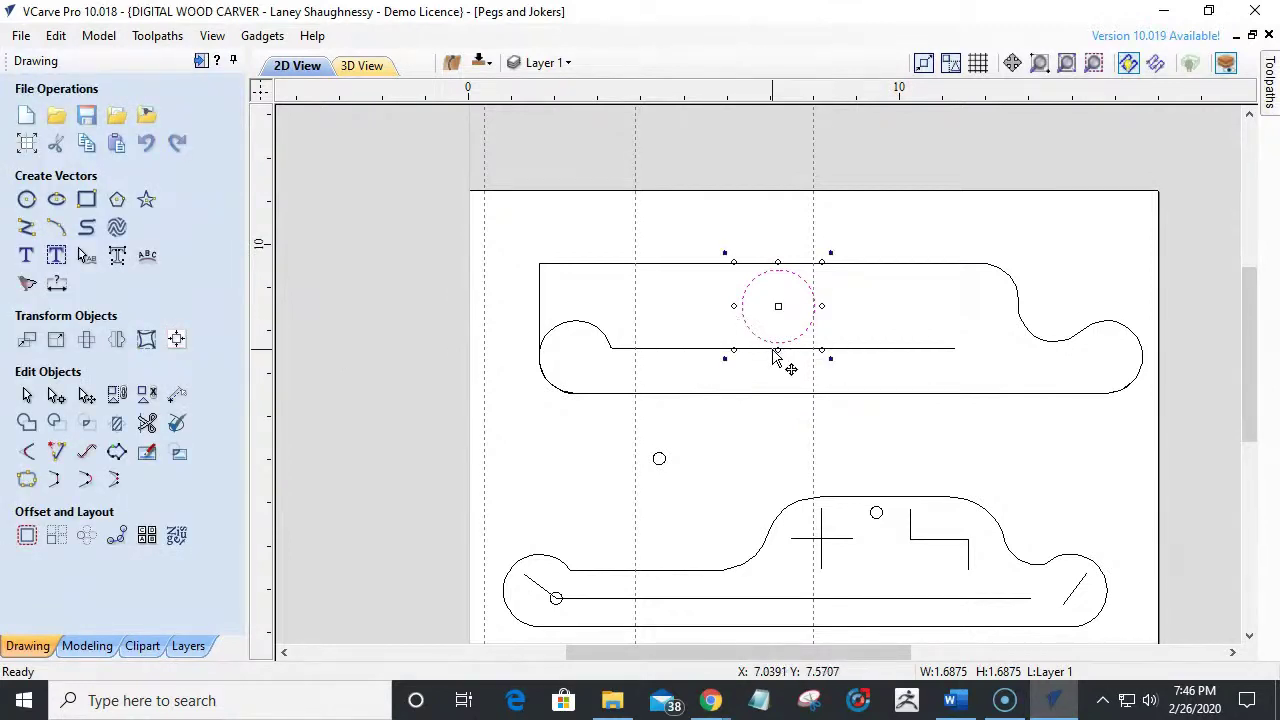
drag(786, 340, 791, 345)
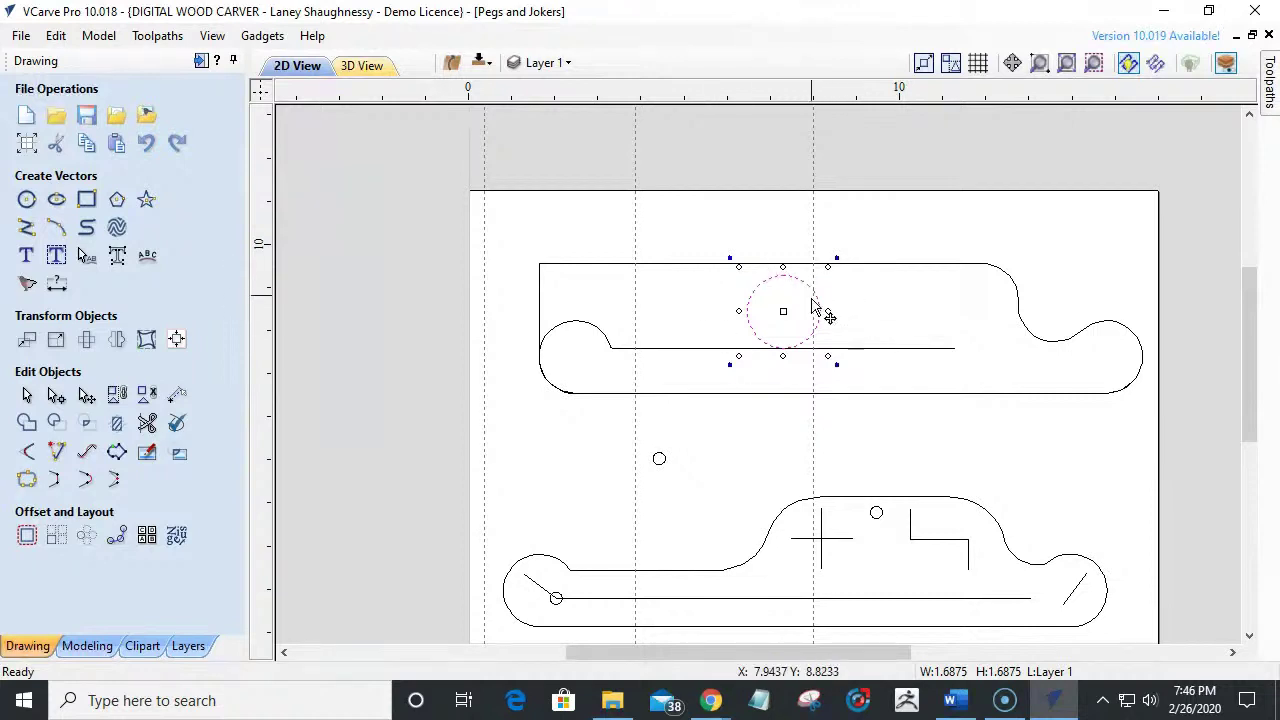
Move the loose 0.2813-inch circle from between the two outlines onto the upper end of the cross's vertical line.
click(661, 458)
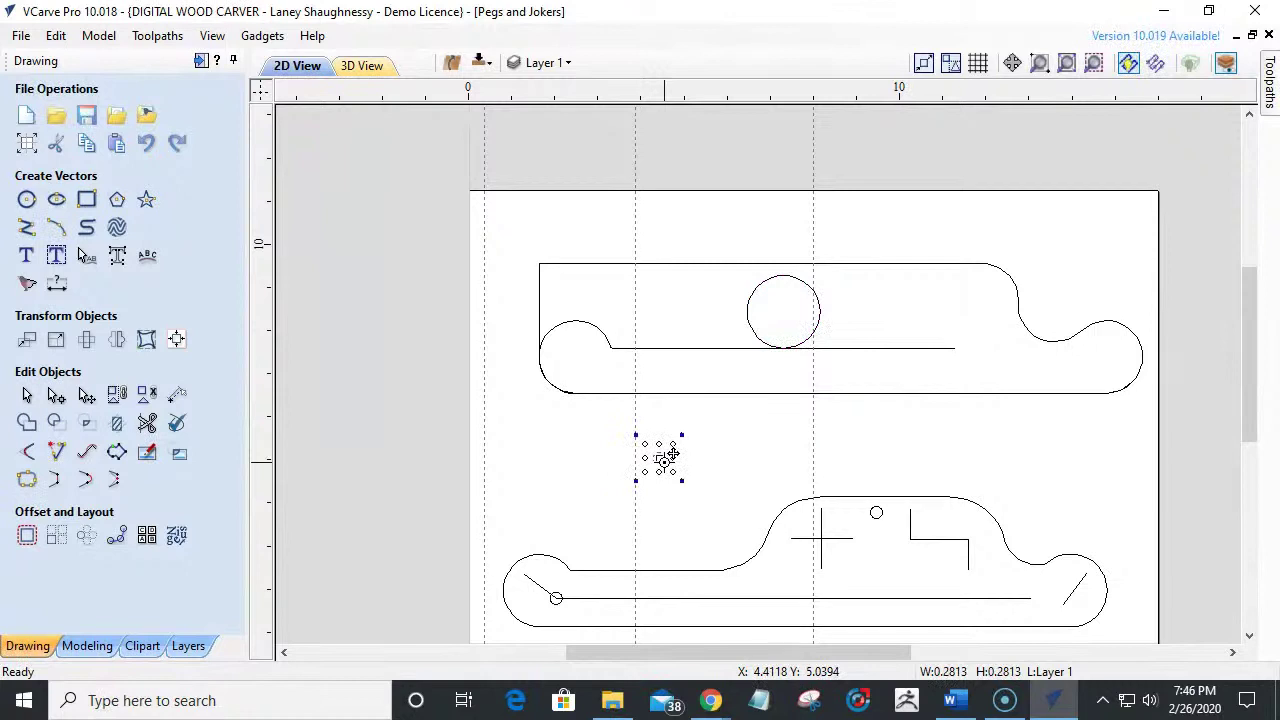
drag(661, 456, 821, 514)
scroll(820, 512, up, 5)
scroll(857, 363, down, 3)
scroll(843, 400, up, 3)
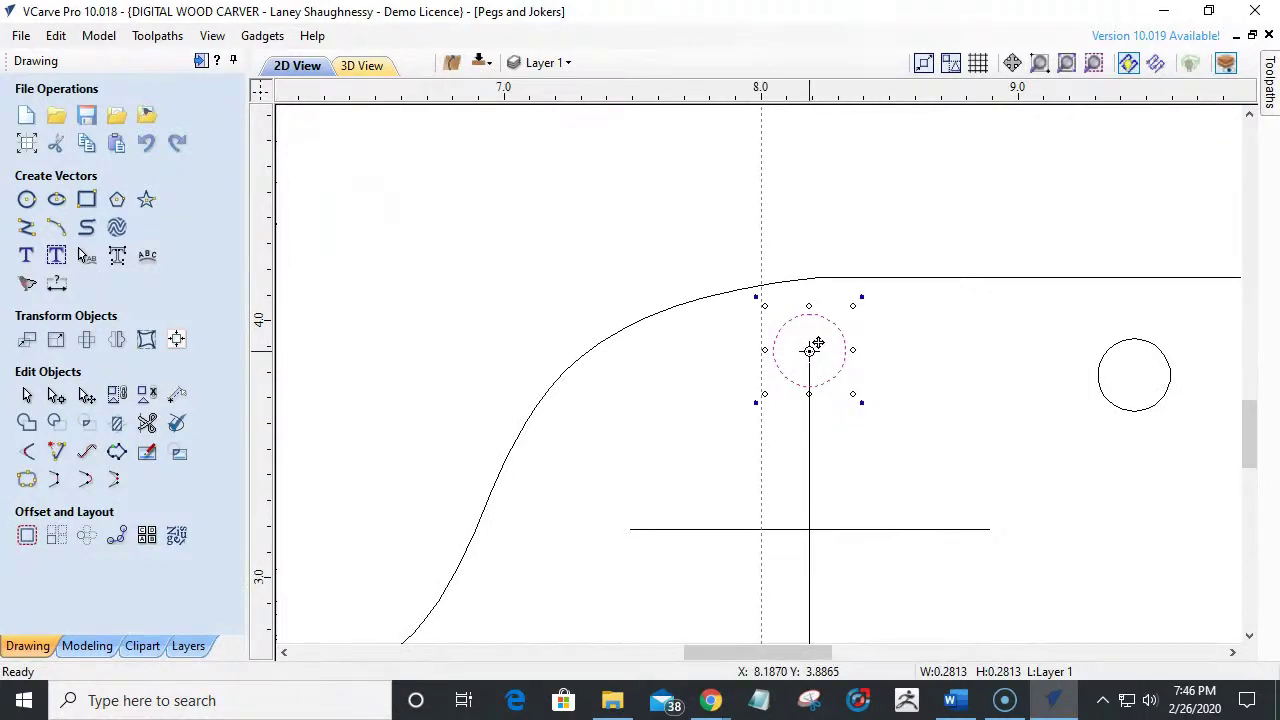
scroll(817, 344, down, 2)
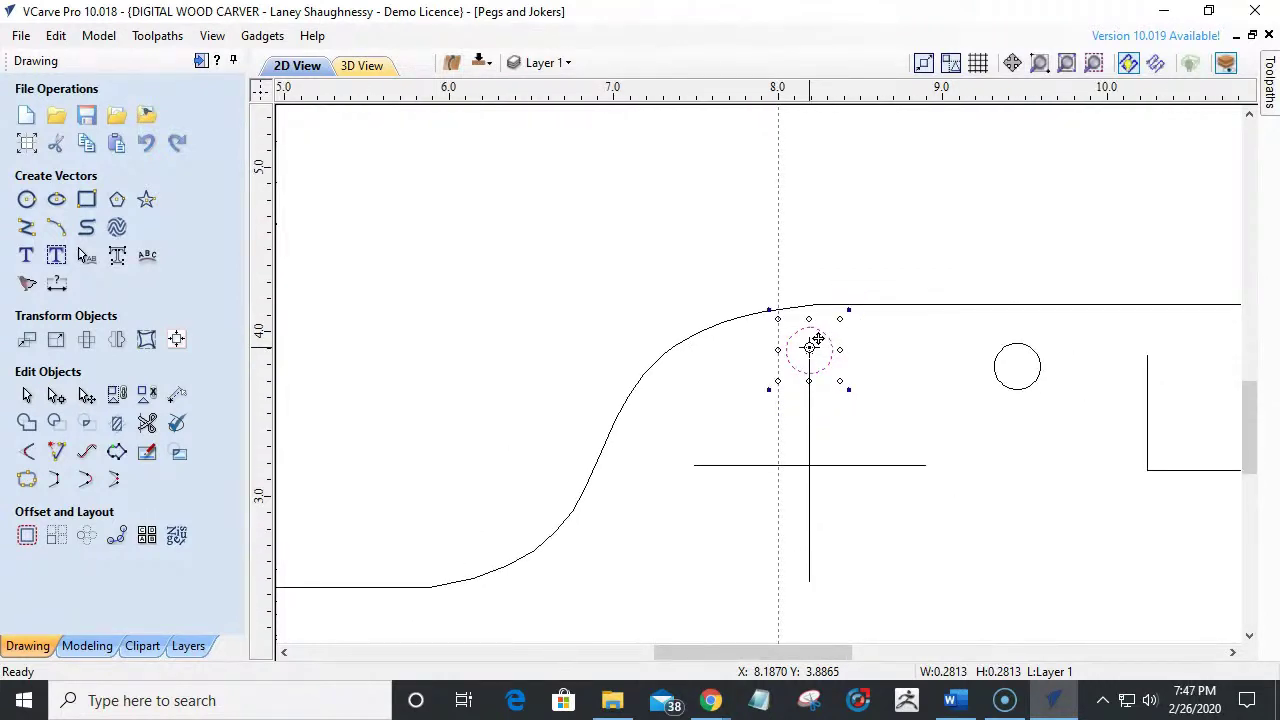
Copy the small circle to the cross's centre and to its right, left and lower line ends.
drag(817, 344, 771, 460)
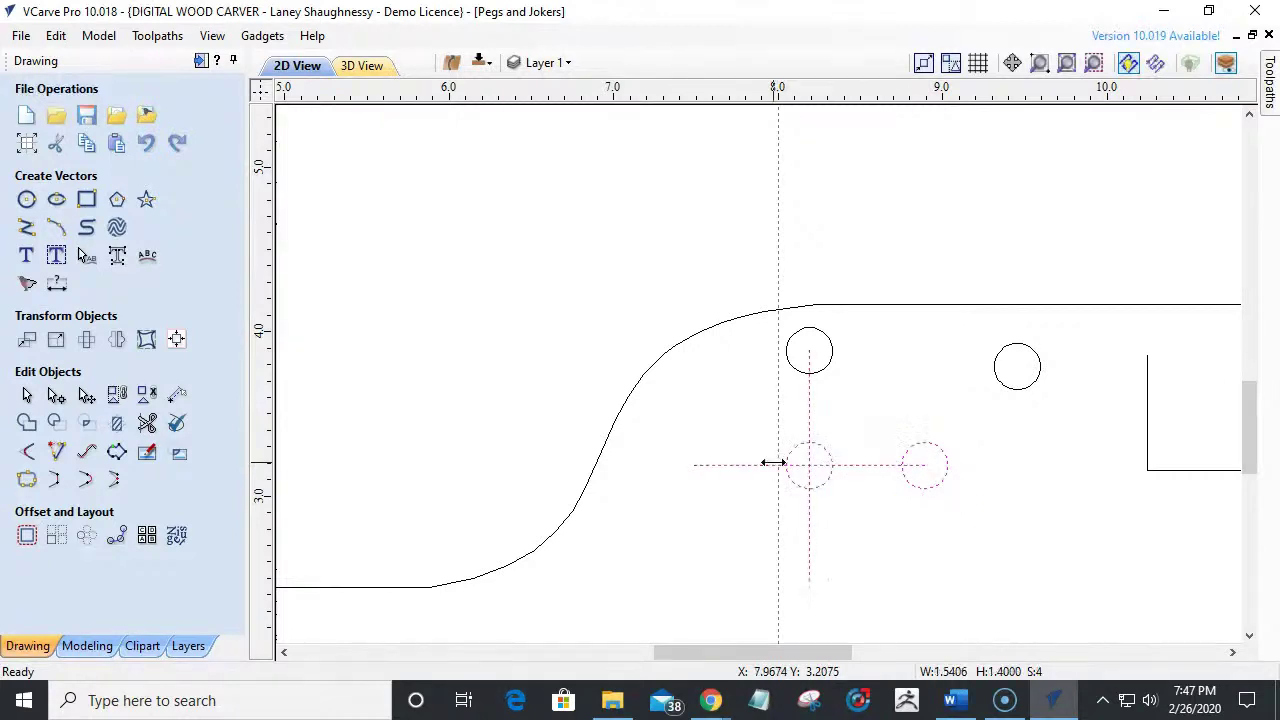
click(945, 510)
click(934, 488)
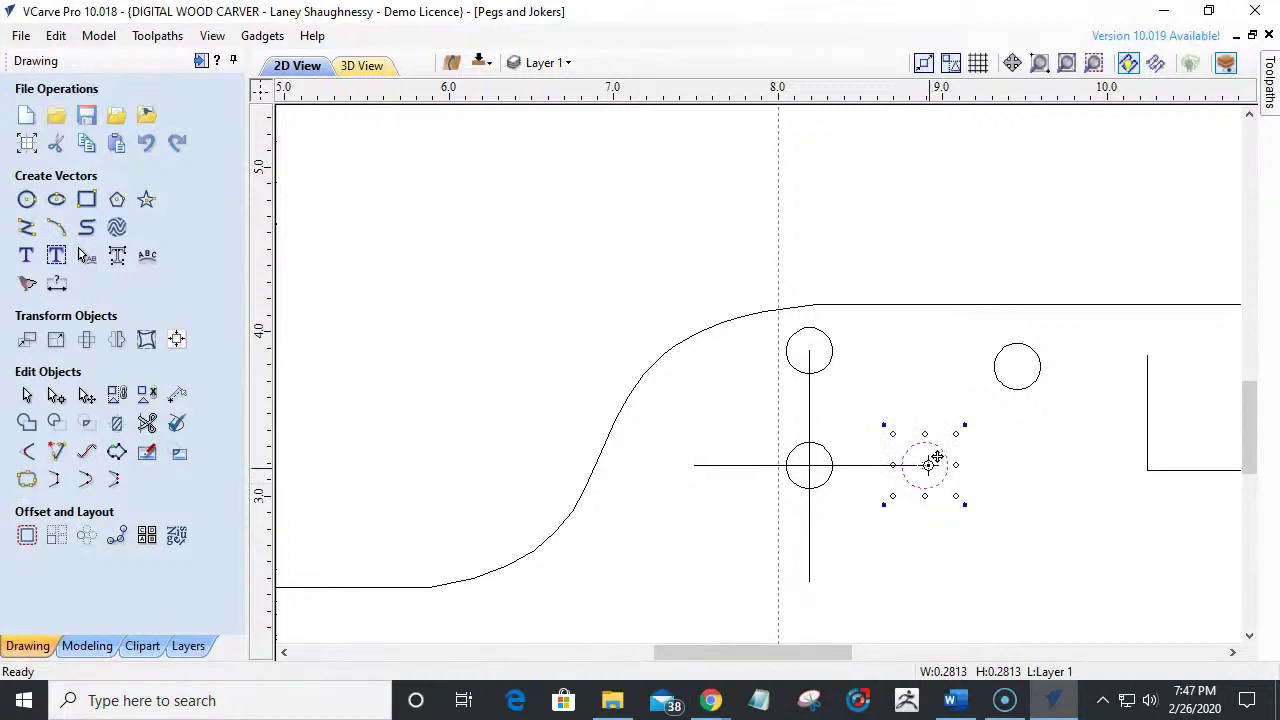
drag(930, 461, 699, 461)
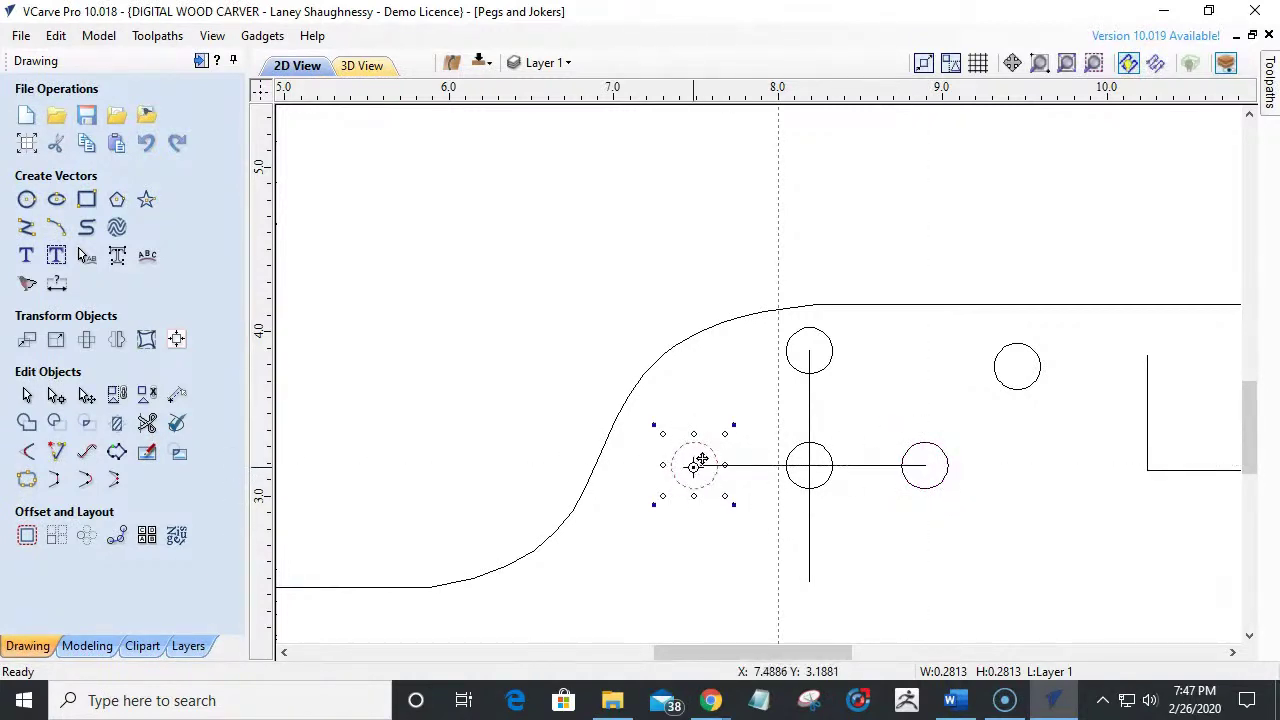
drag(702, 457, 818, 572)
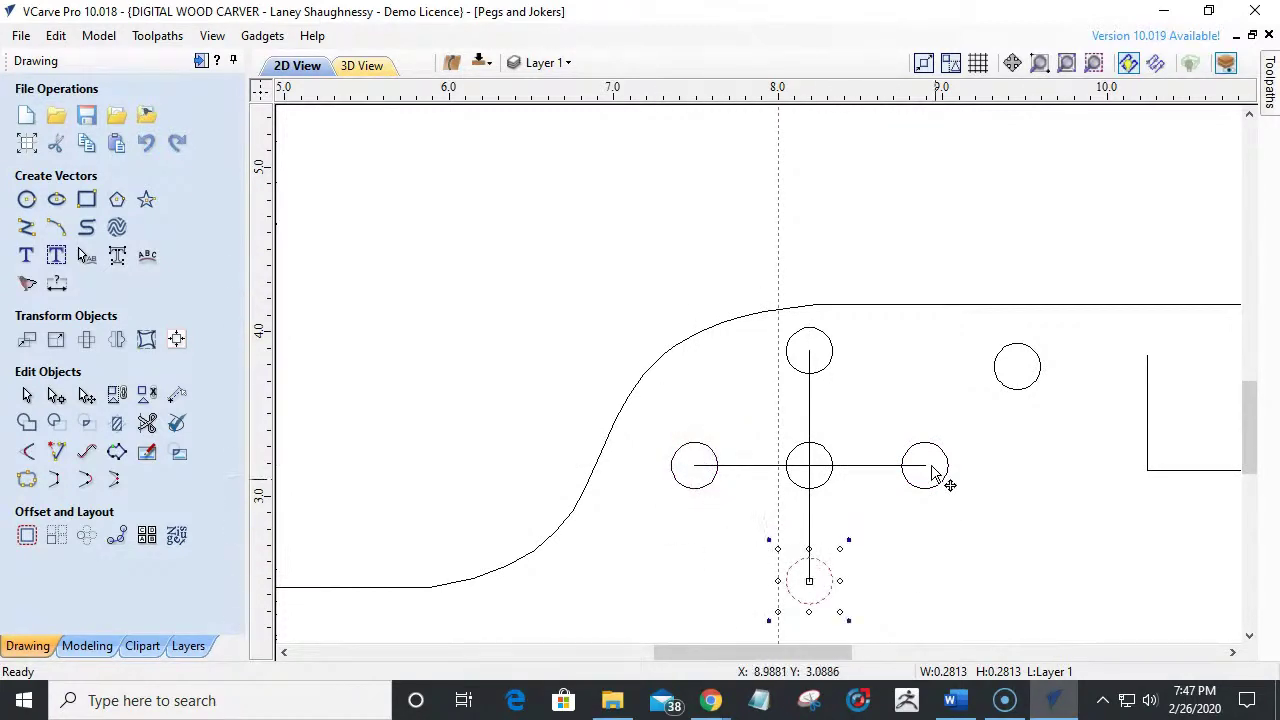
scroll(908, 530, down, 2)
click(908, 567)
scroll(908, 564, up, 1)
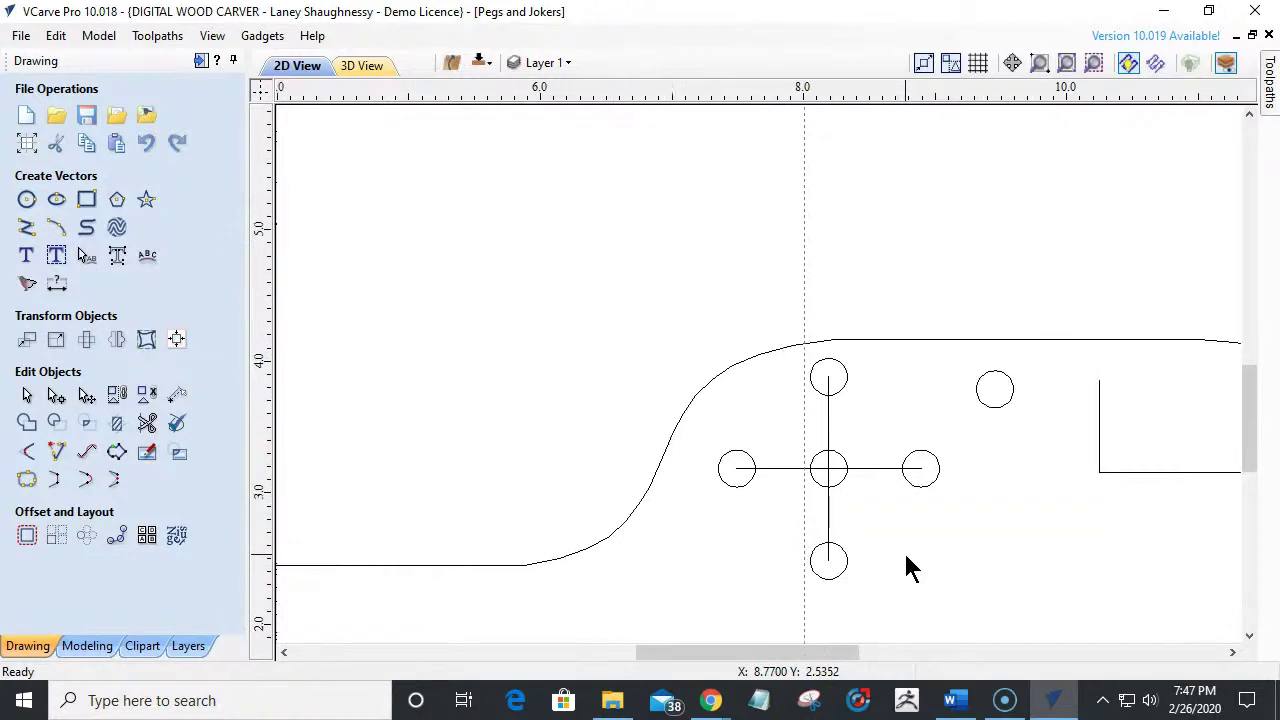
scroll(900, 562, up, 1)
scroll(900, 566, down, 1)
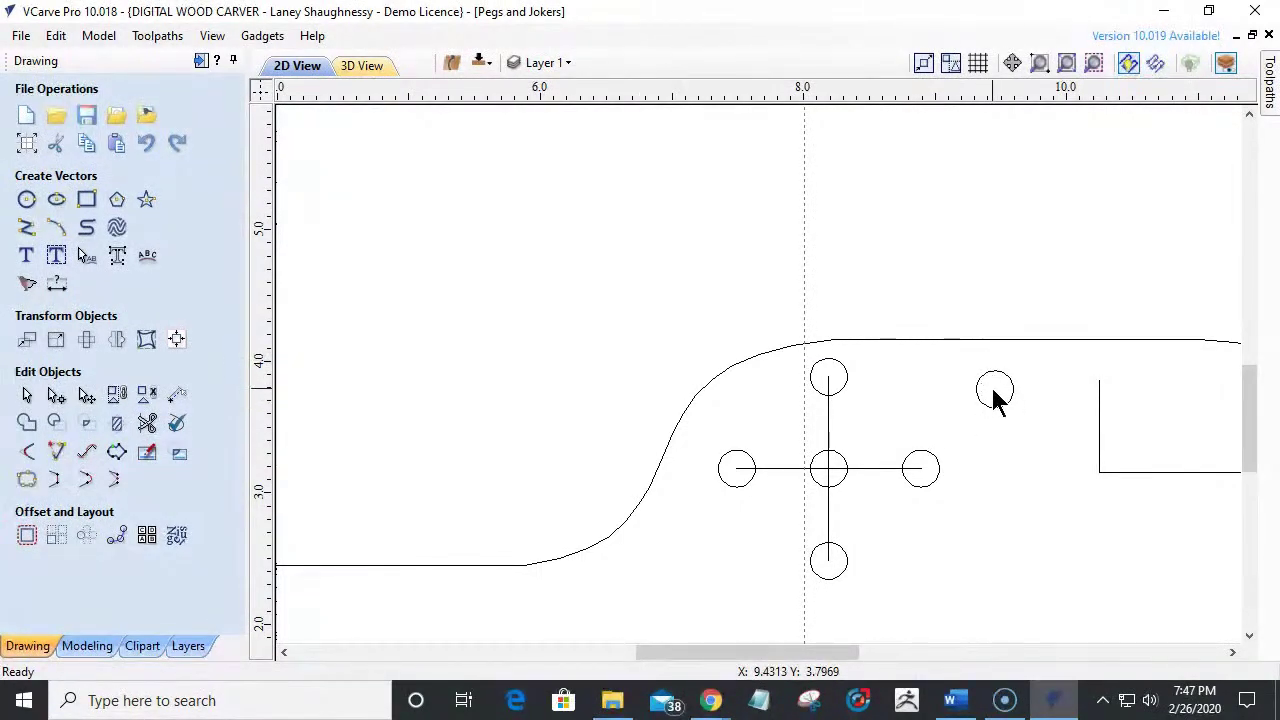
Copy the small circle beside the cross onto both ends, both corners and the horizontal midpoint of the stepped line.
scroll(880, 380, down, 2)
scroll(958, 545, up, 1)
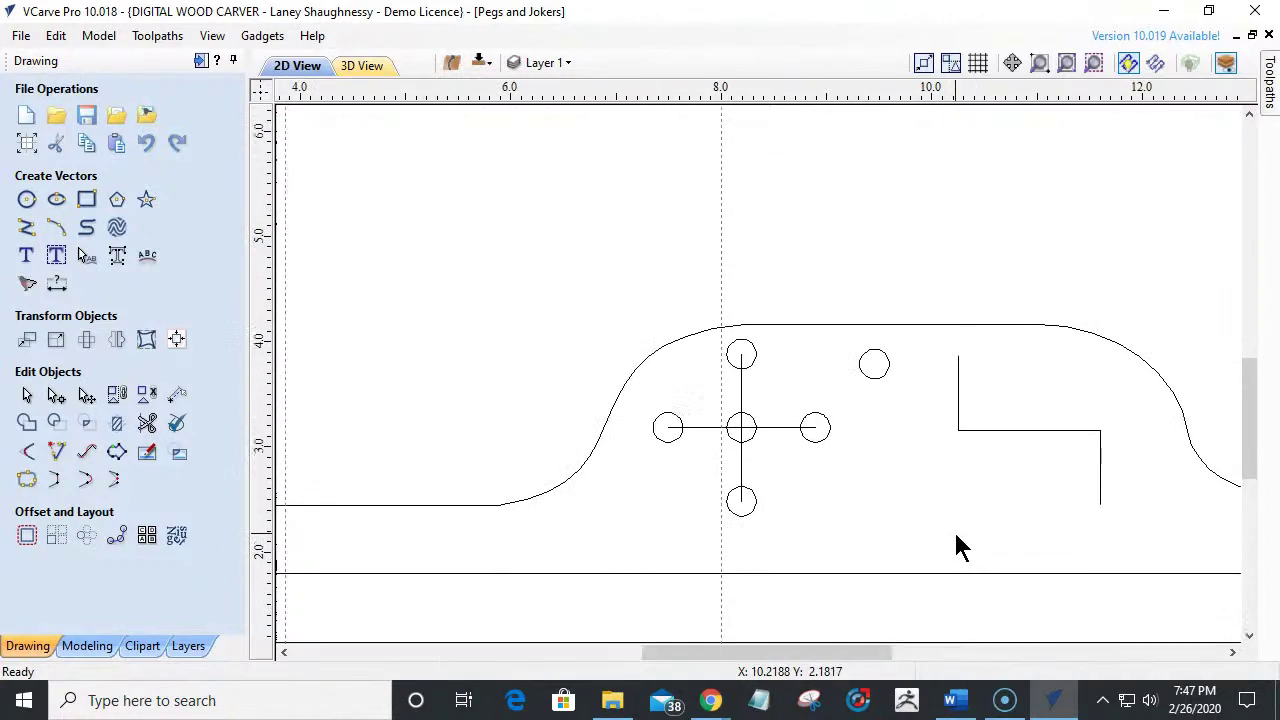
click(874, 380)
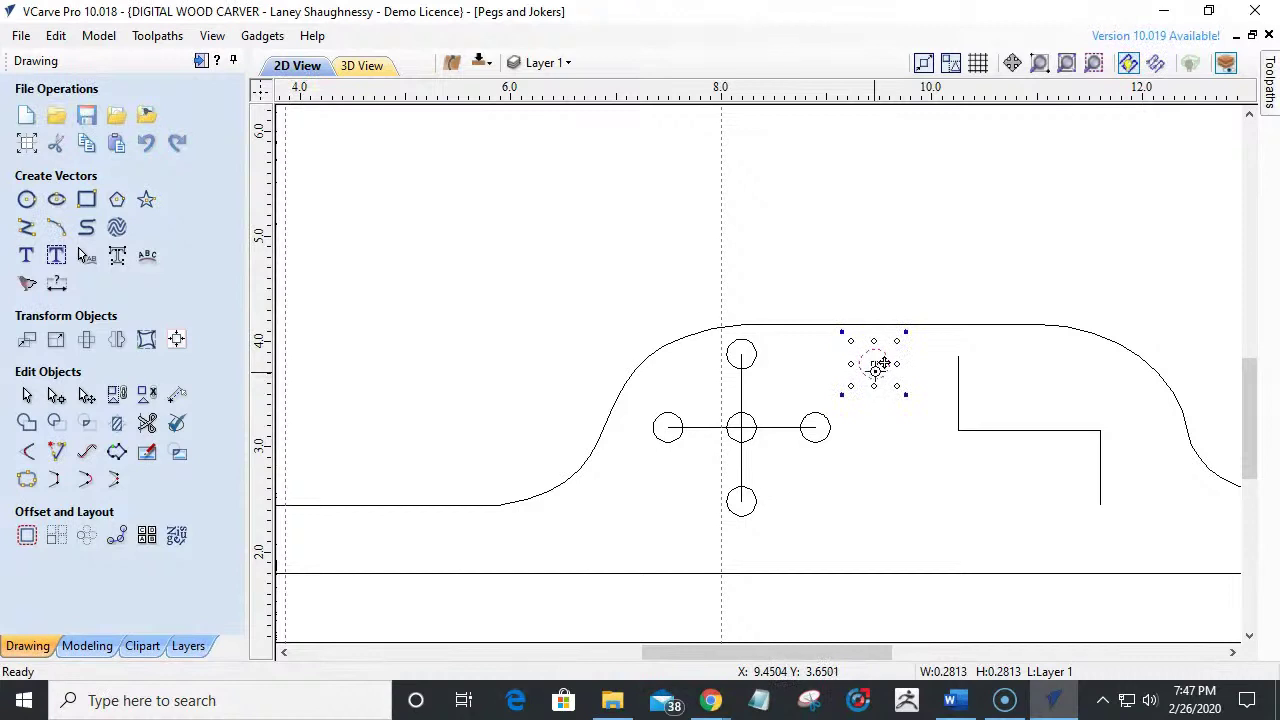
ctrl+drag(884, 354, 1097, 504)
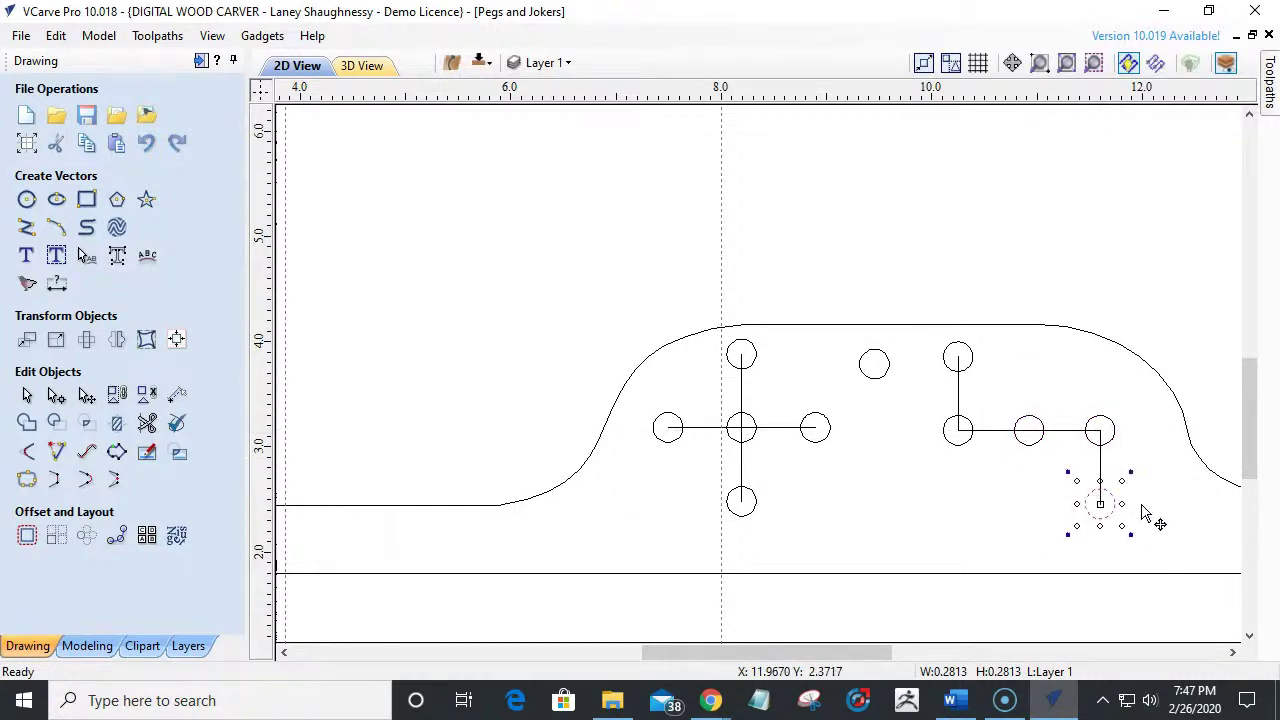
Select the cross and stepped-line hole layouts with the single circle between them, and nudge them slightly to the right.
scroll(937, 446, down, 2)
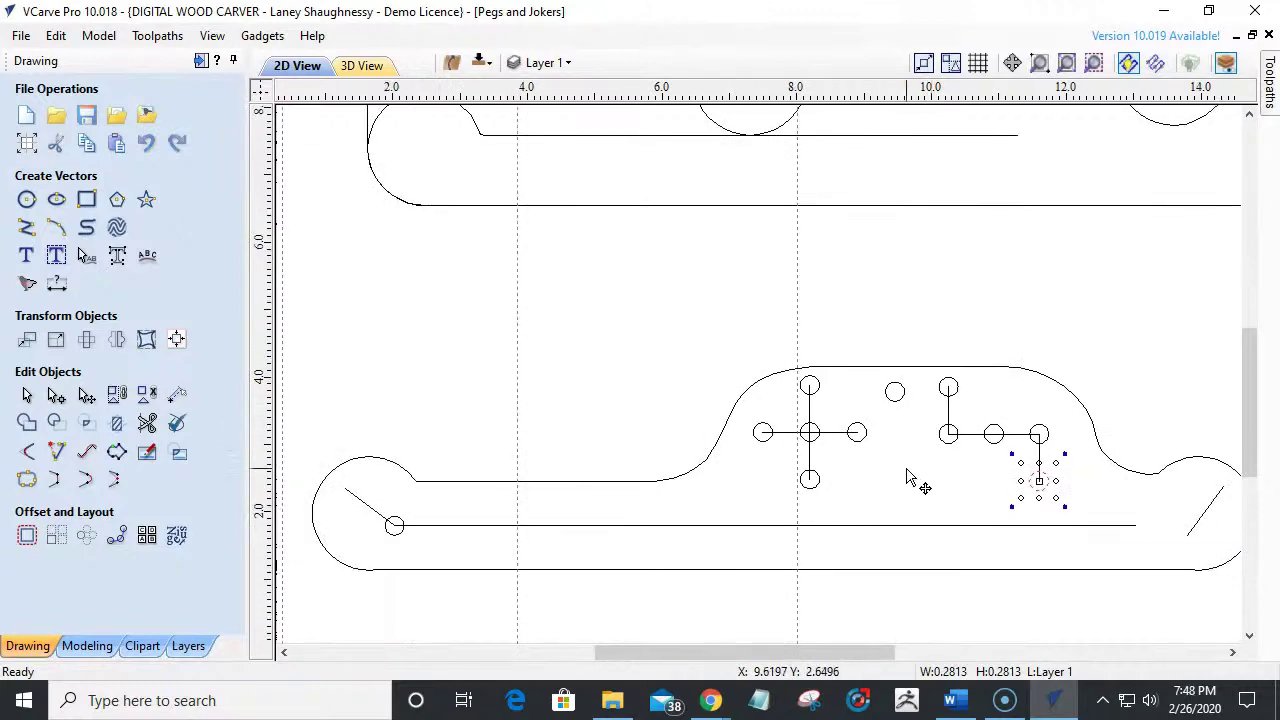
scroll(914, 480, up, 1)
scroll(850, 400, down, 2)
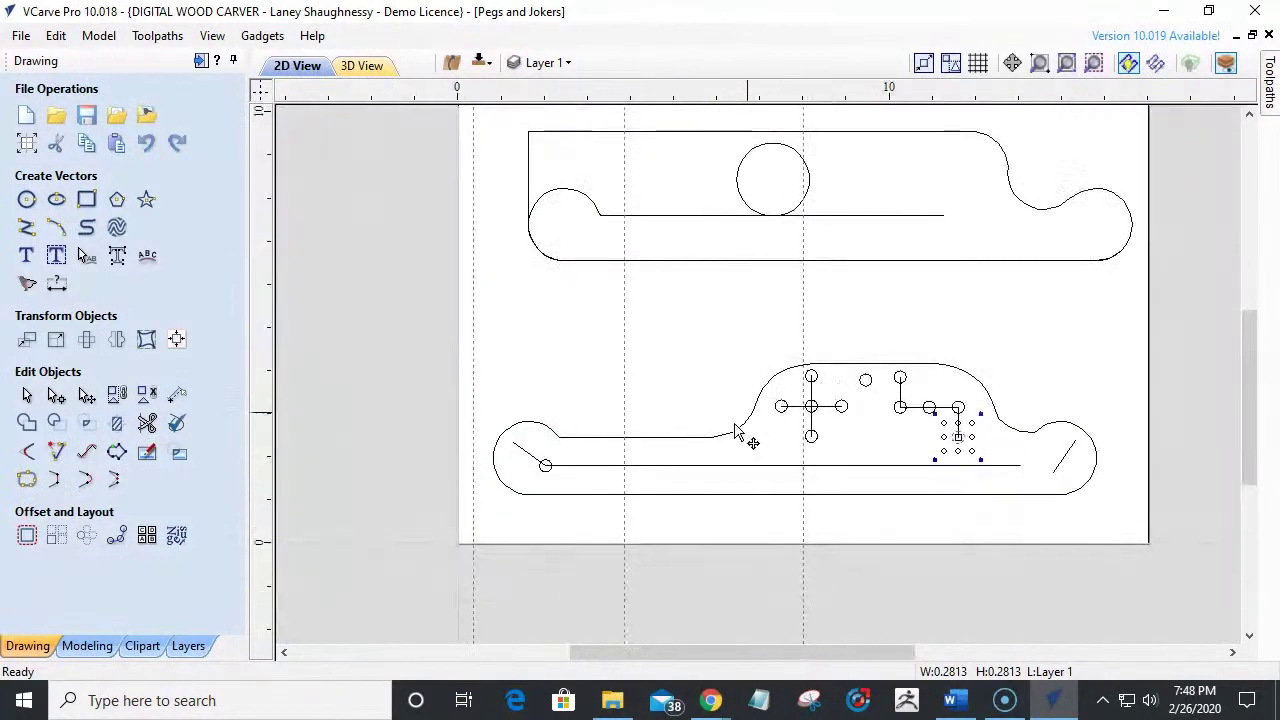
scroll(750, 400, up, 1)
click(690, 362)
scroll(690, 355, down, 2)
drag(706, 297, 983, 443)
scroll(984, 448, up, 2)
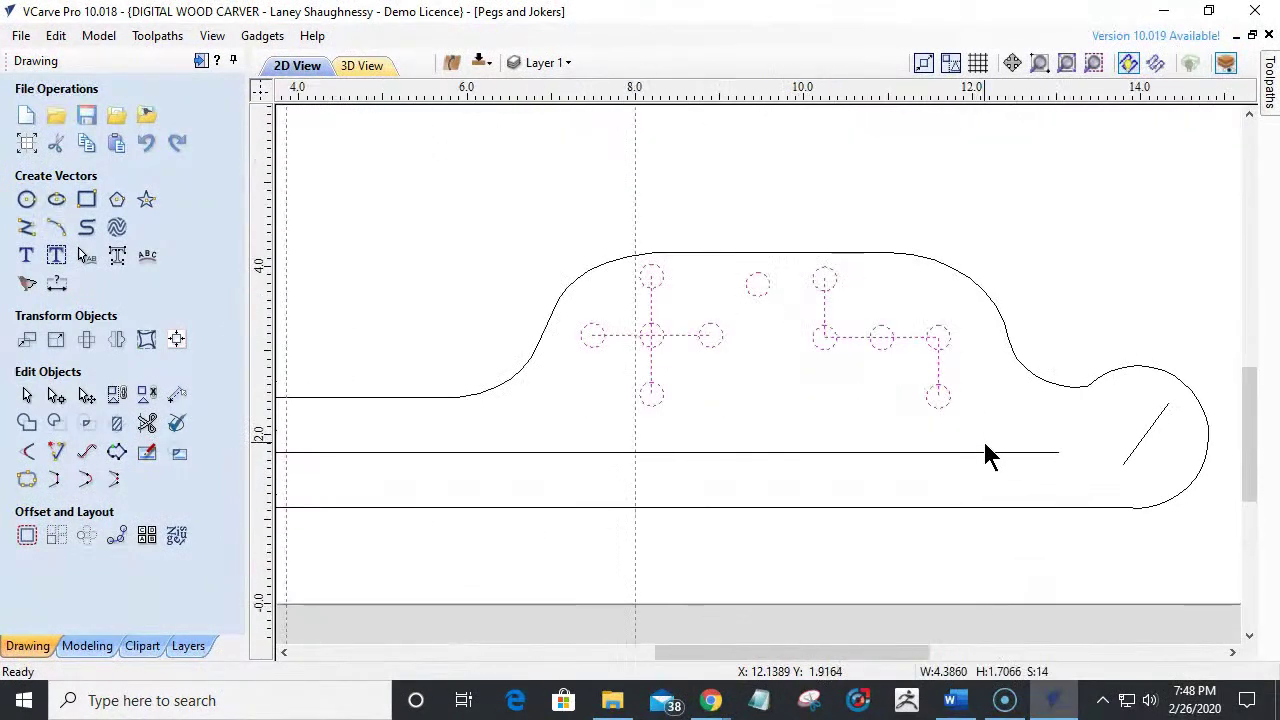
key(Right)
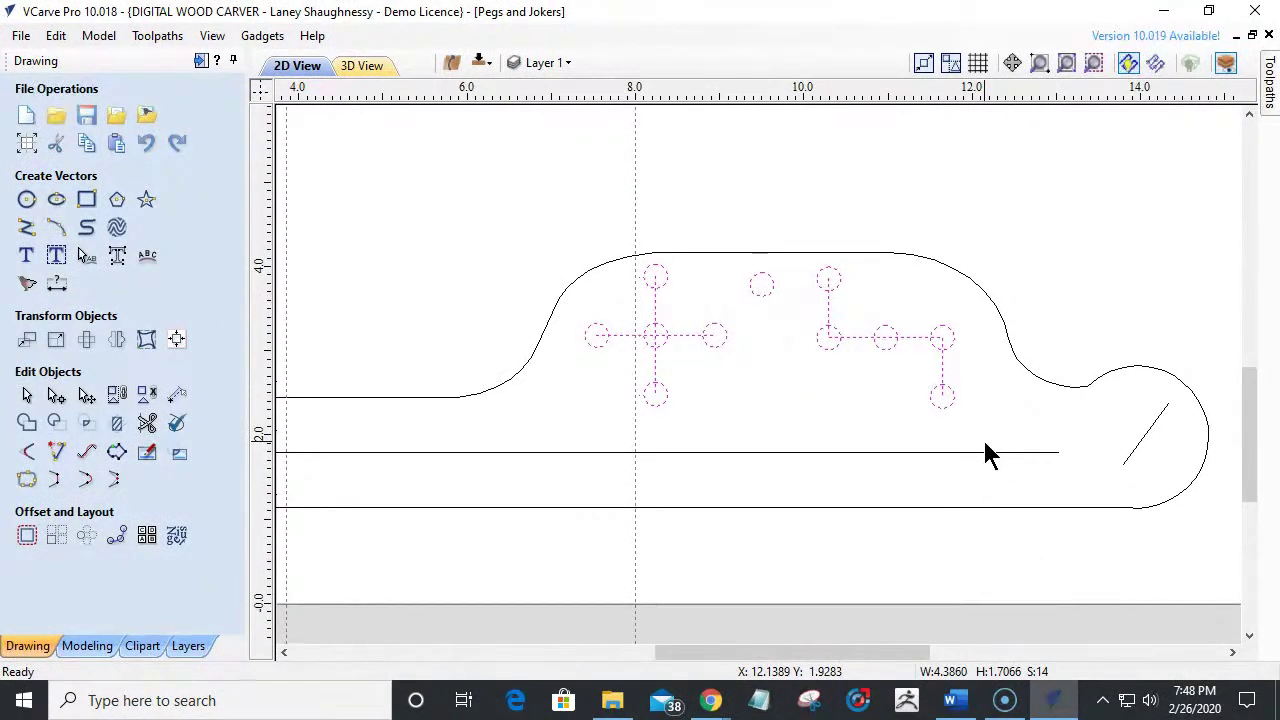
key(Right)
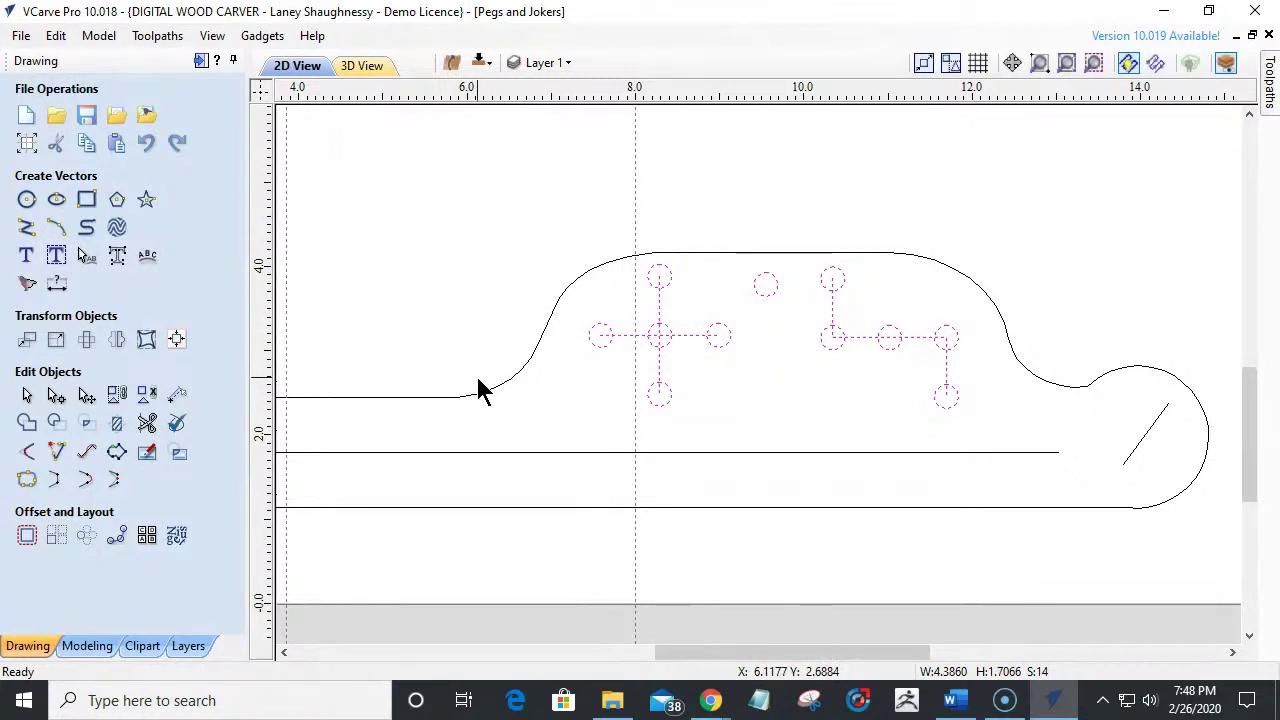
Copy the whole hole layout from the lower reference piece straight up into the raised section of the upper outline.
scroll(575, 380, down, 2)
drag(534, 304, 815, 432)
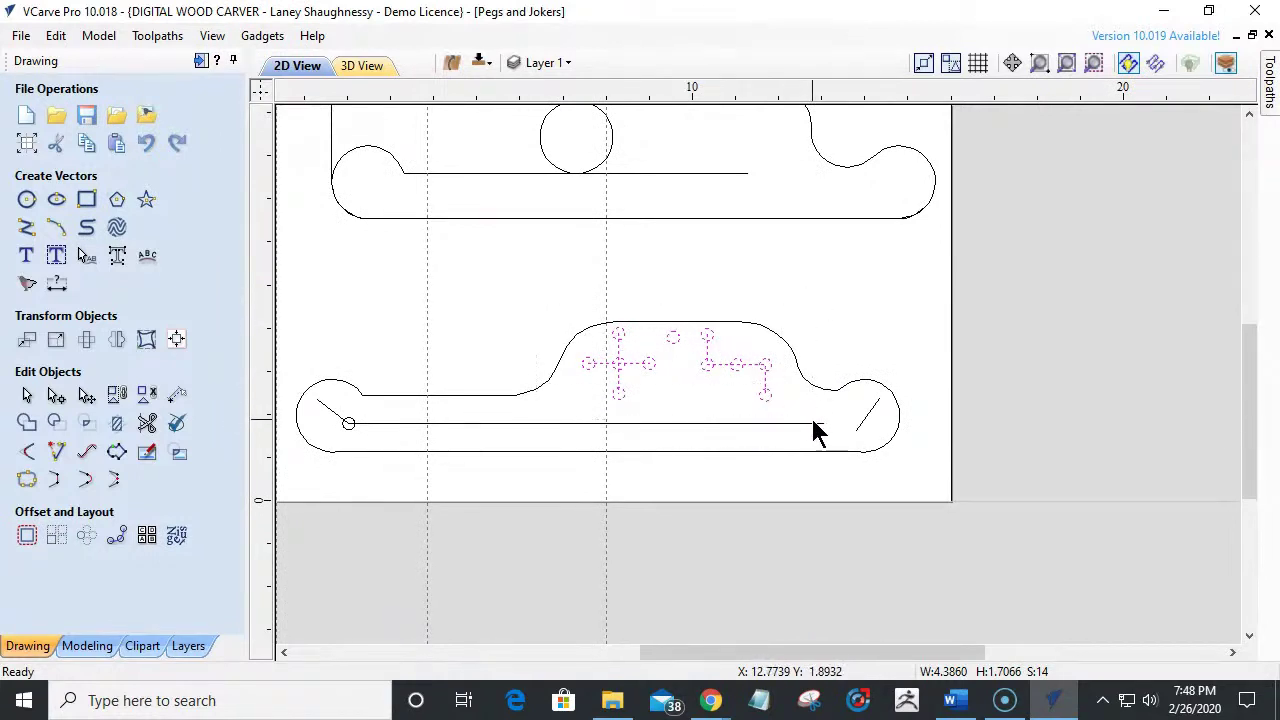
click(675, 352)
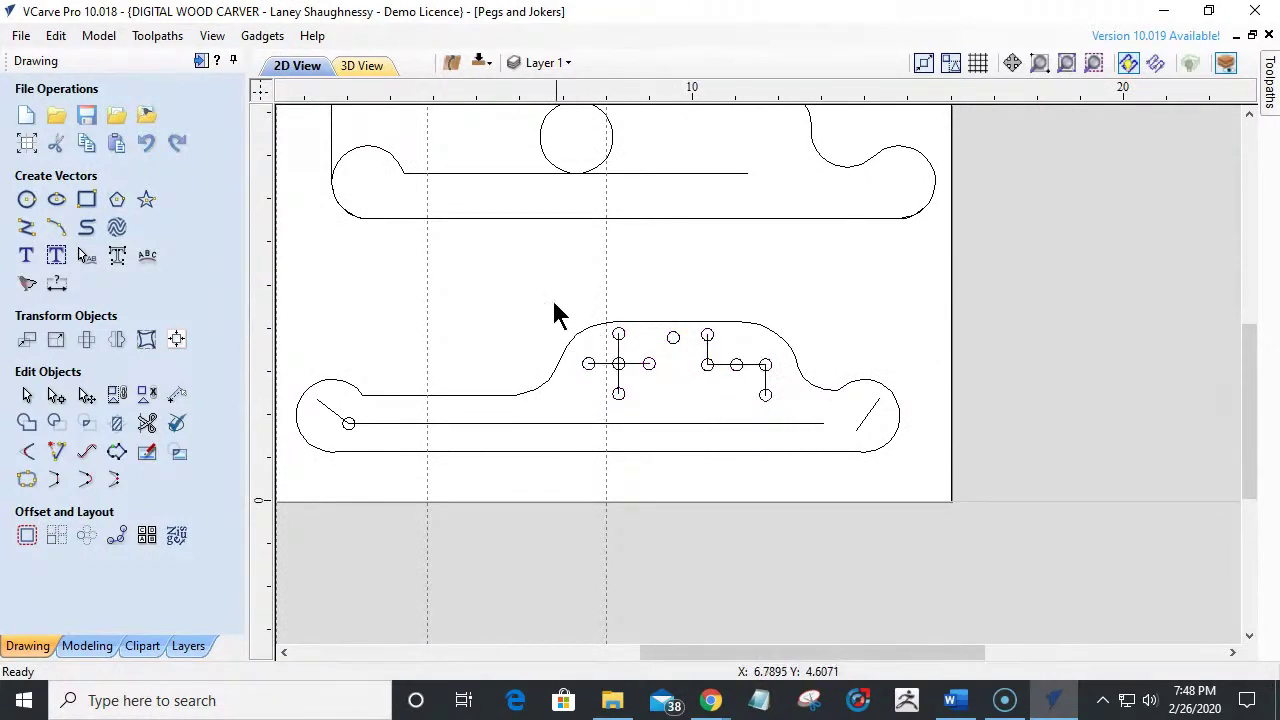
drag(555, 312, 803, 426)
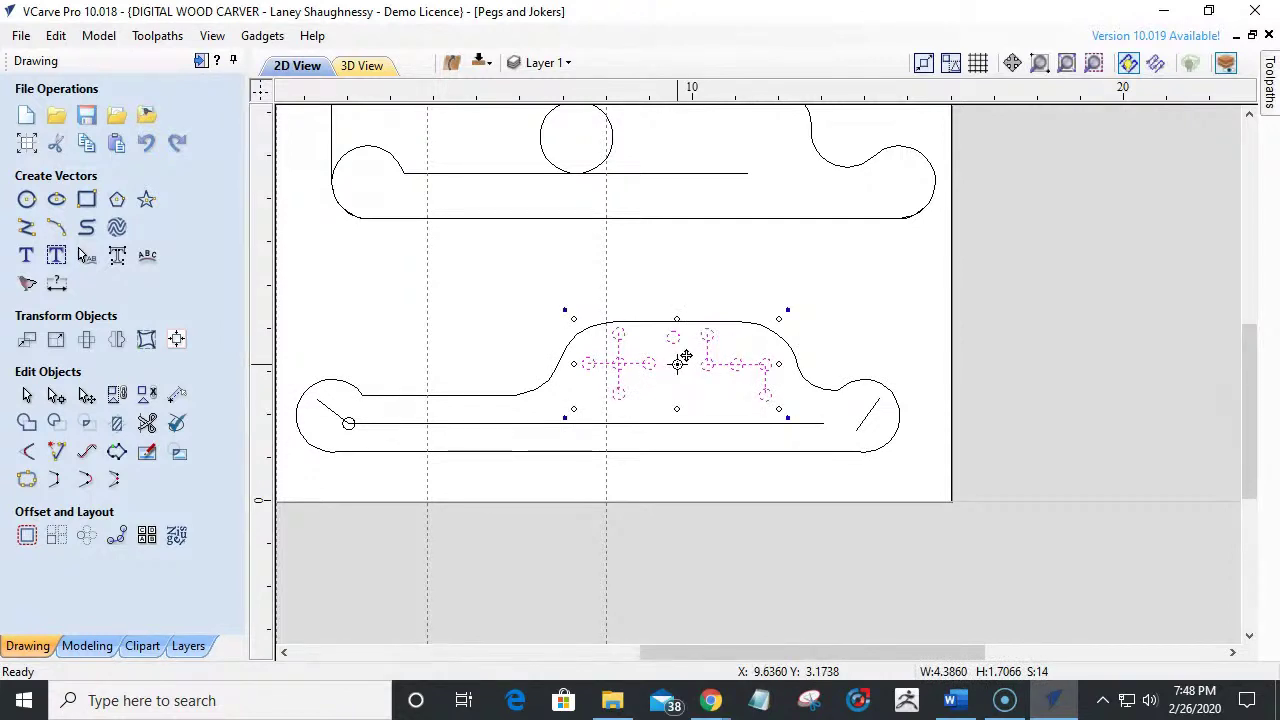
drag(685, 357, 685, 245)
scroll(689, 257, up, 1)
scroll(686, 289, down, 2)
scroll(698, 150, up, 1)
scroll(700, 155, up, 2)
scroll(665, 309, down, 2)
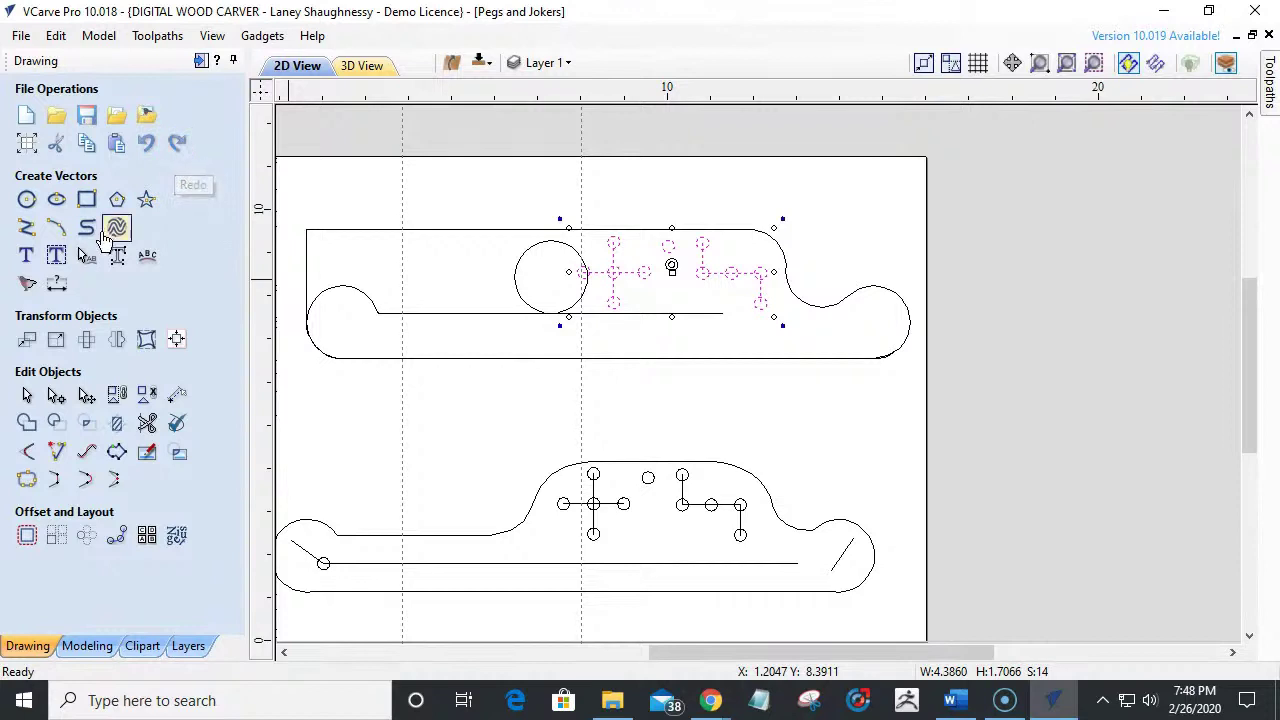
Select only the large circle beside the cross layout in the upper outline and nudge it left, clear of the holes.
click(386, 343)
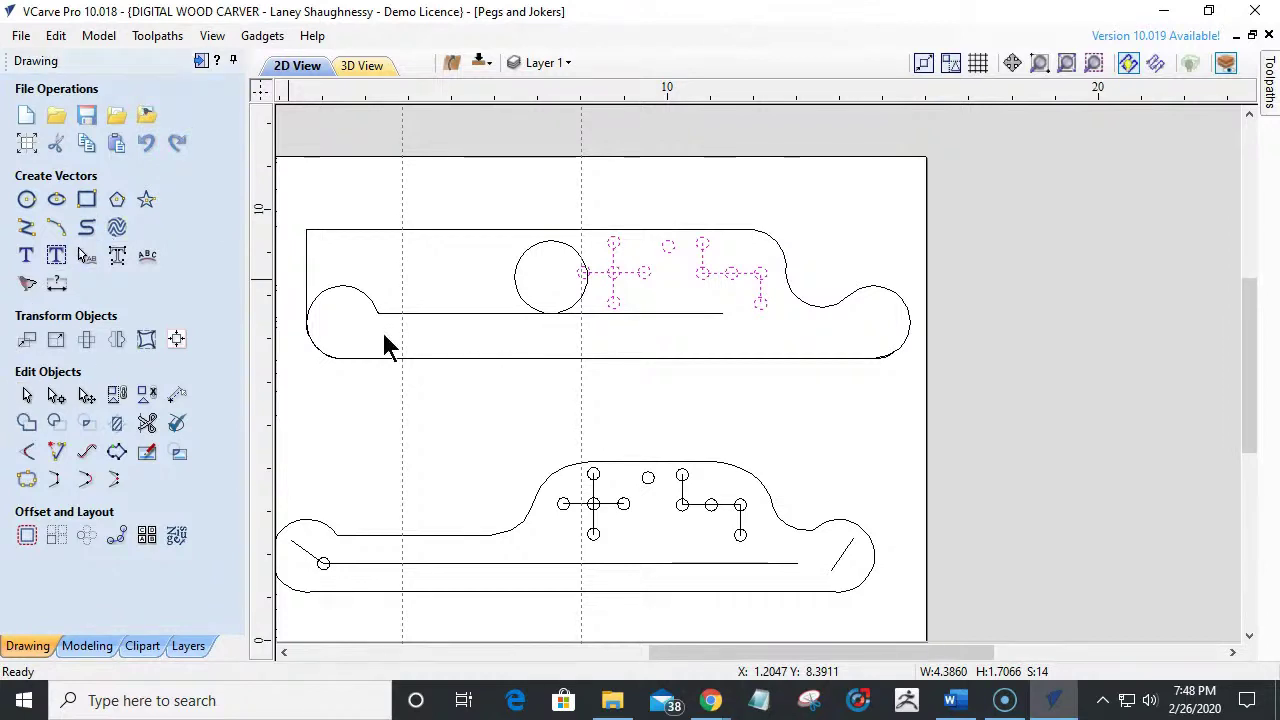
click(516, 278)
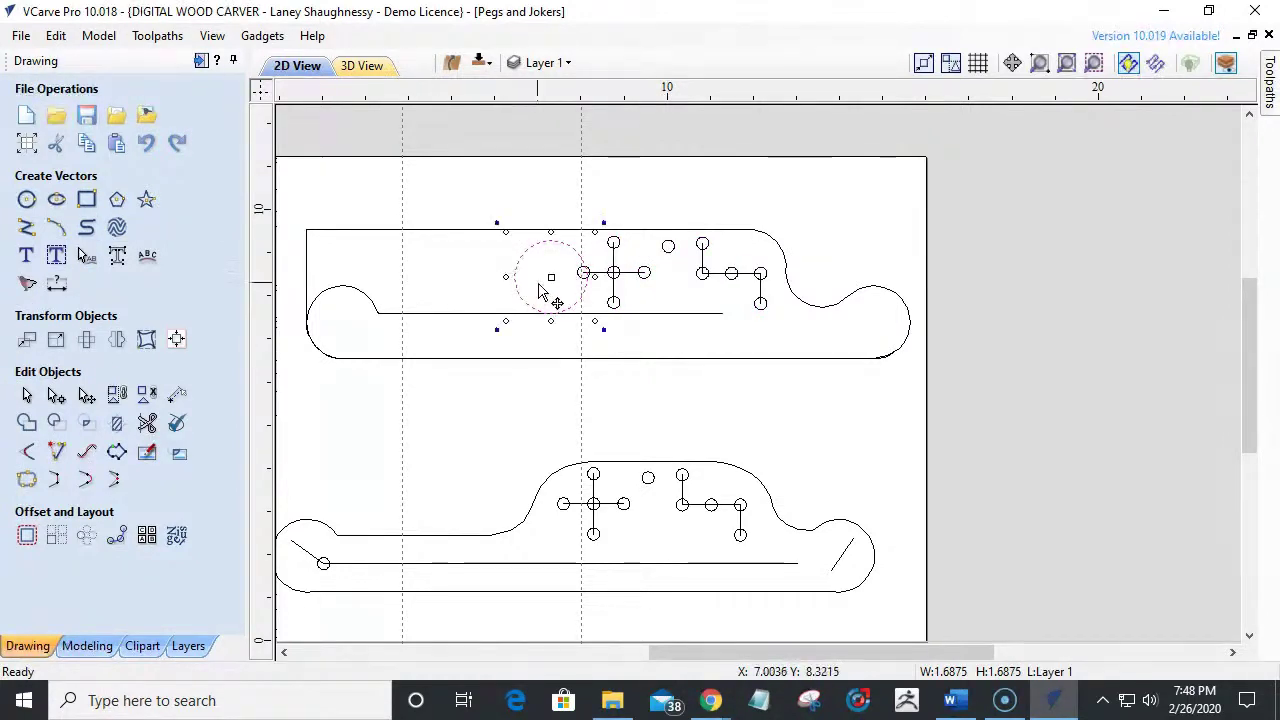
key(Left)
key(Left)
key(Left)
key(Left)
key(Left)
key(Left)
key(Left)
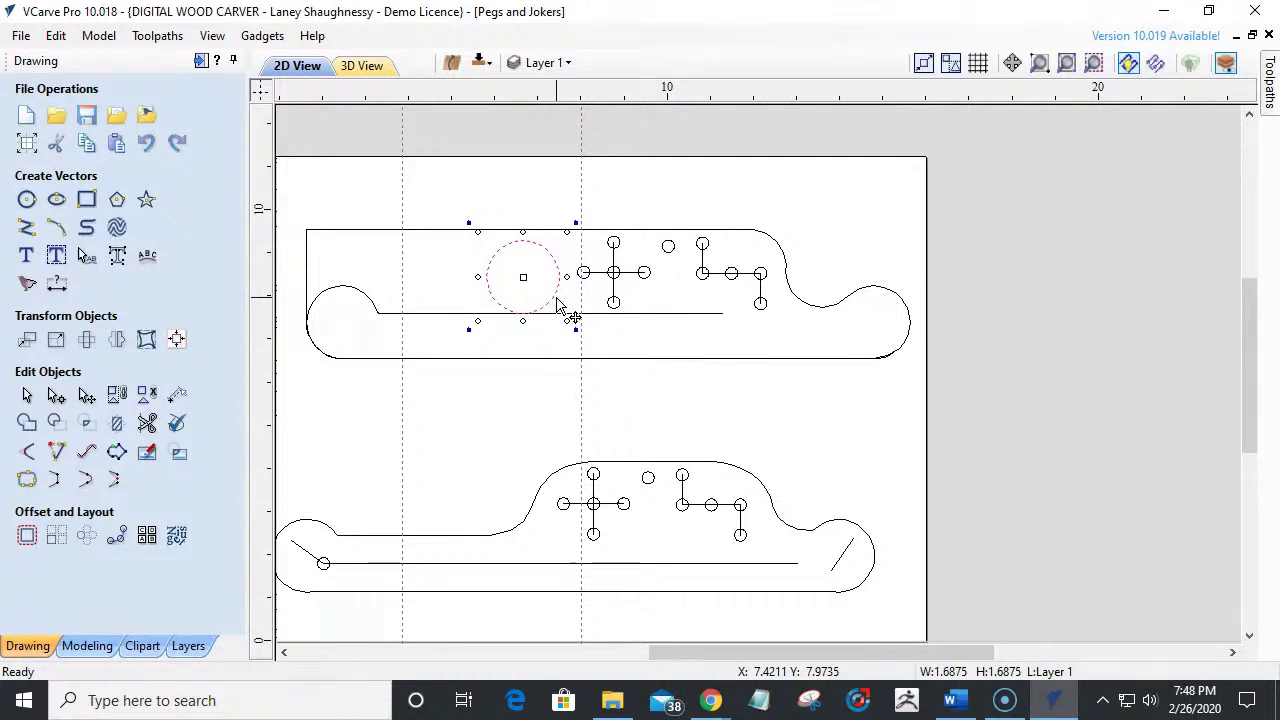
Draw a three-point arc of about 0.915 radius from the large circle's right quadrant to the upper outline's top edge.
scroll(533, 360, up, 4)
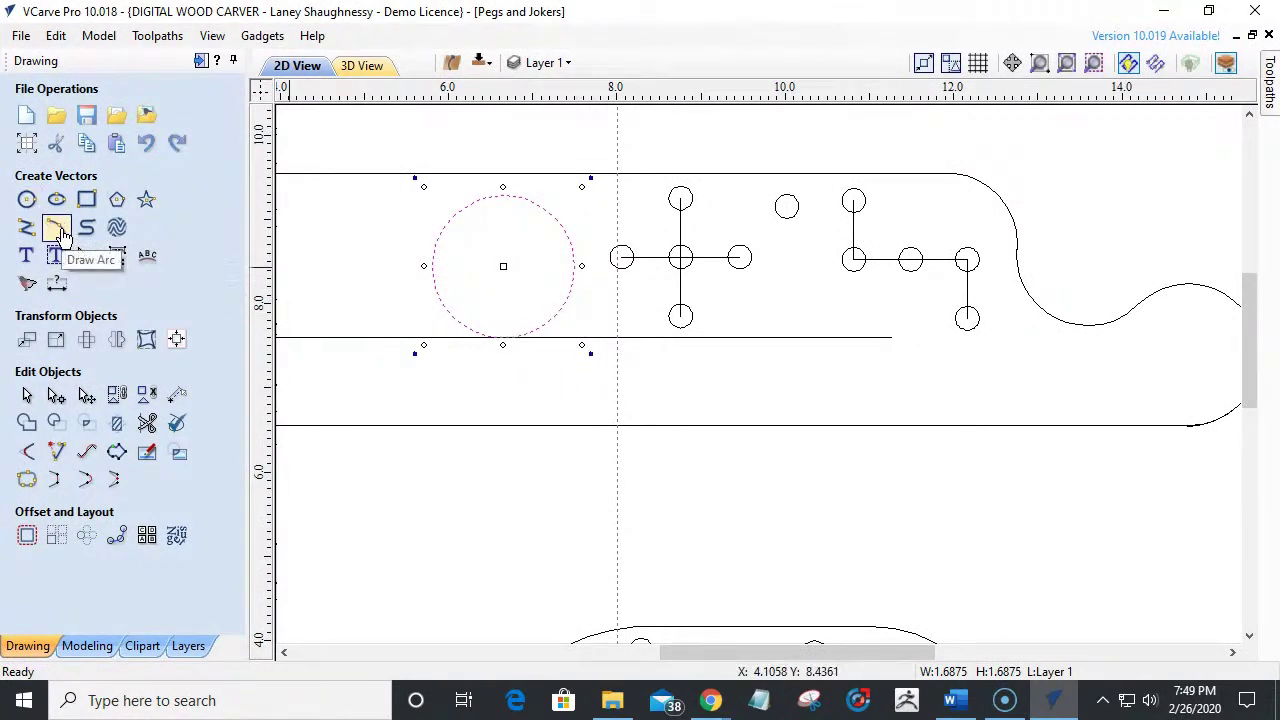
click(59, 232)
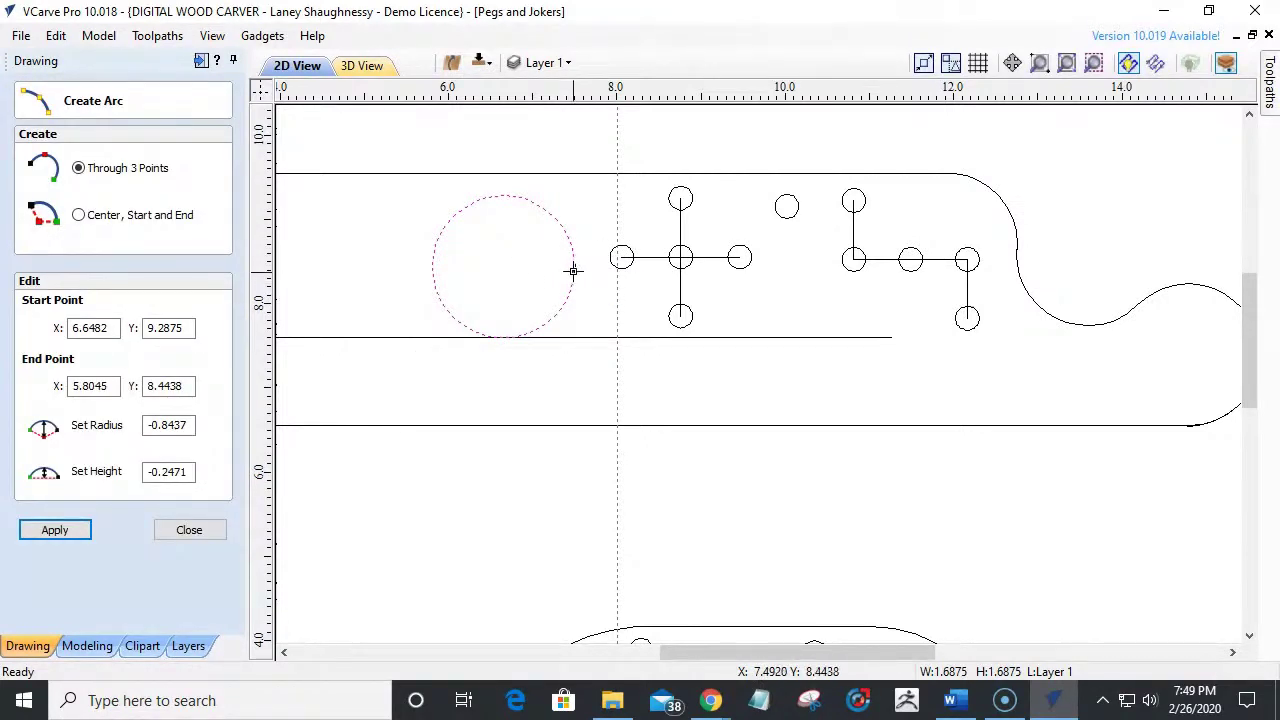
click(575, 268)
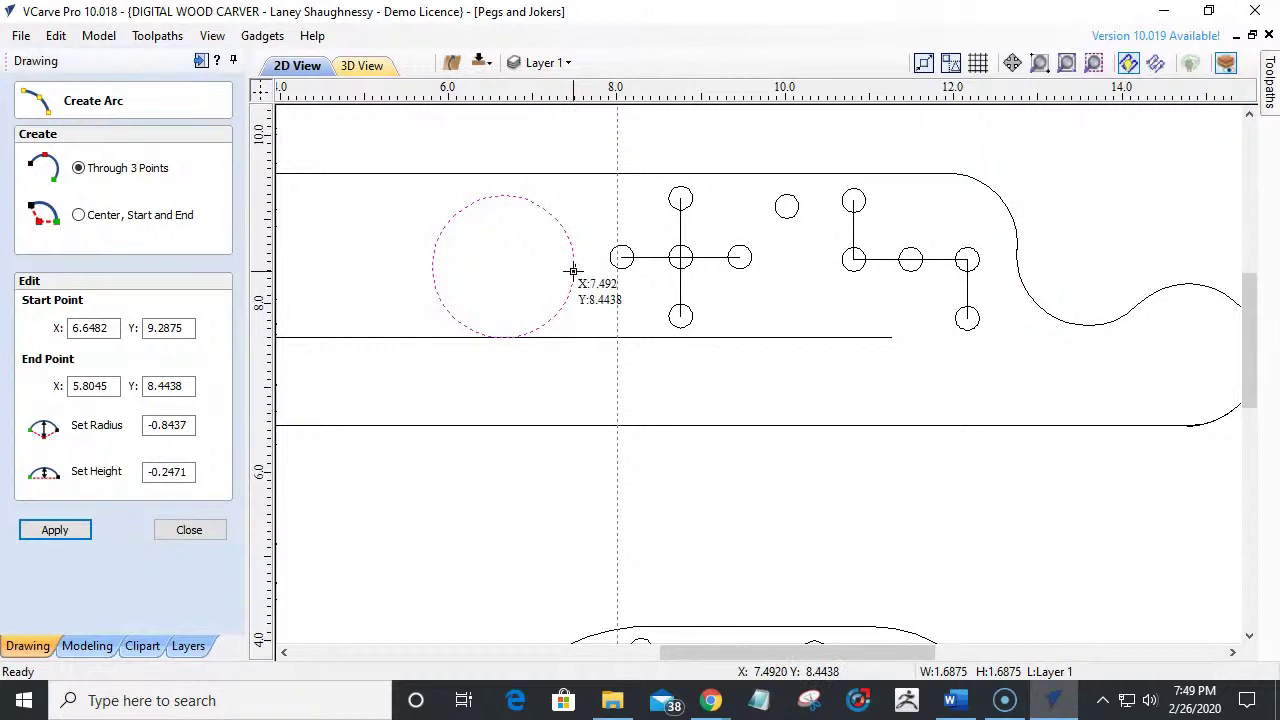
click(648, 175)
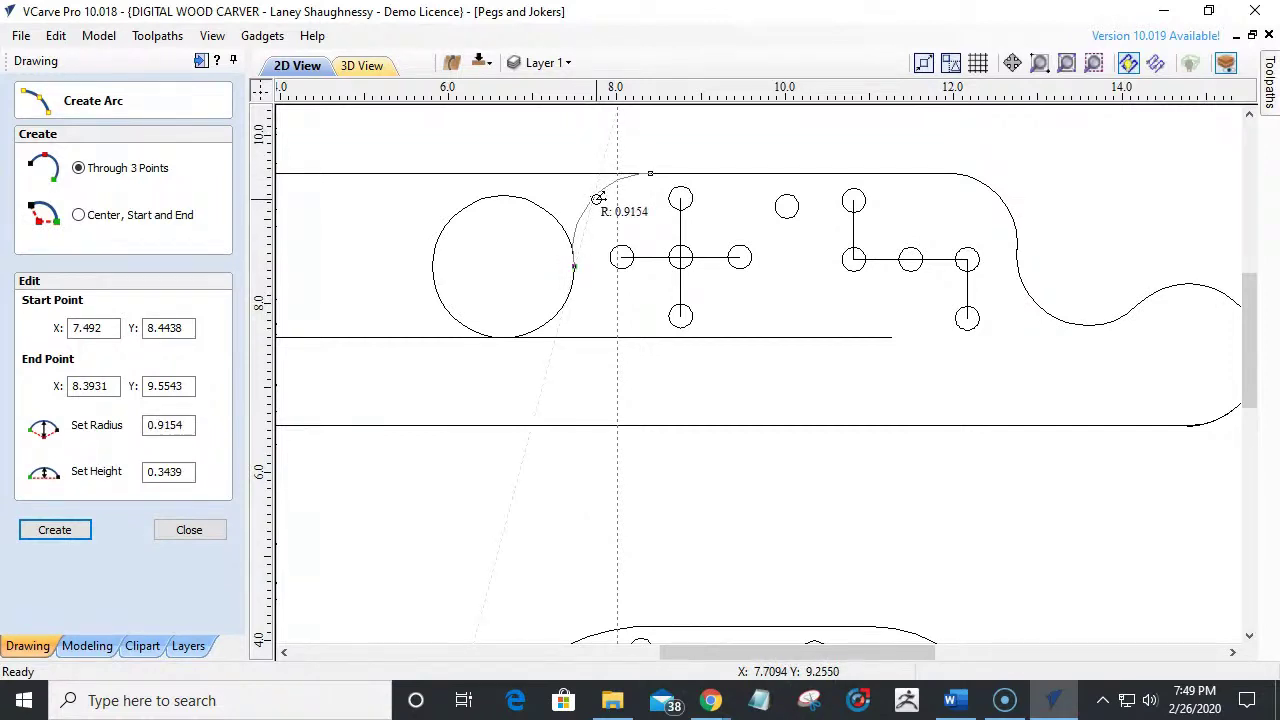
click(598, 198)
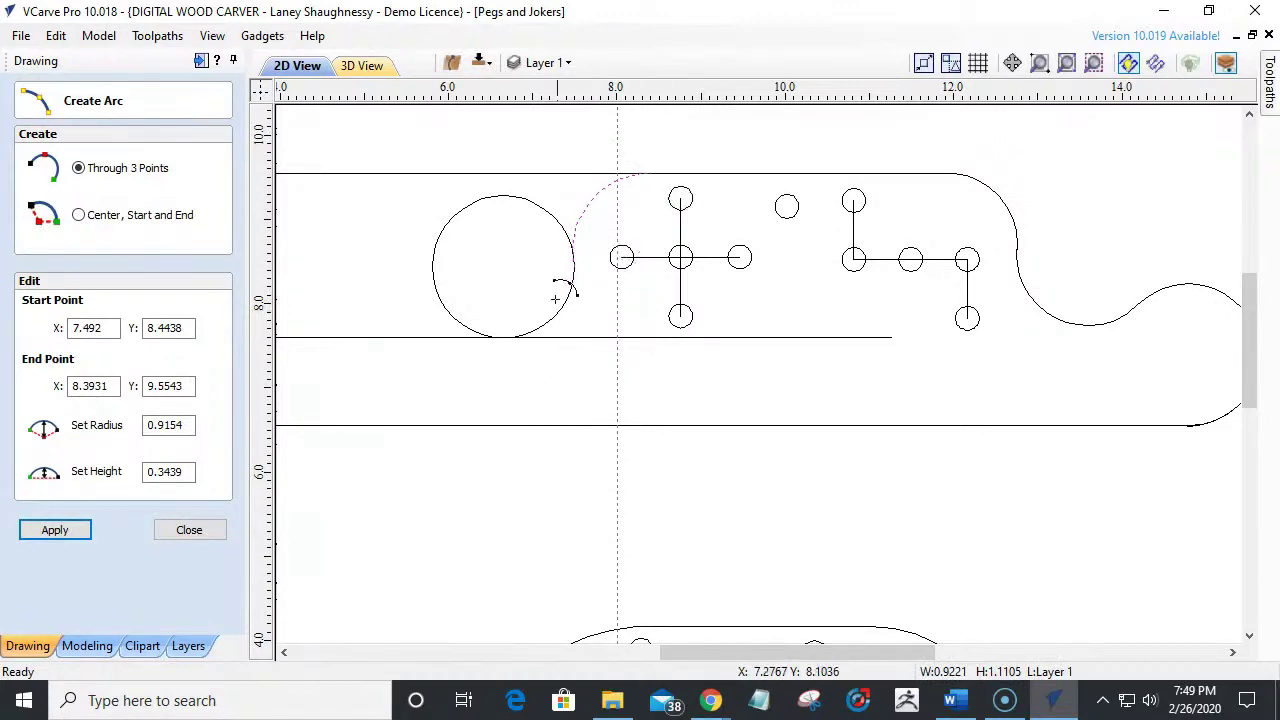
click(187, 530)
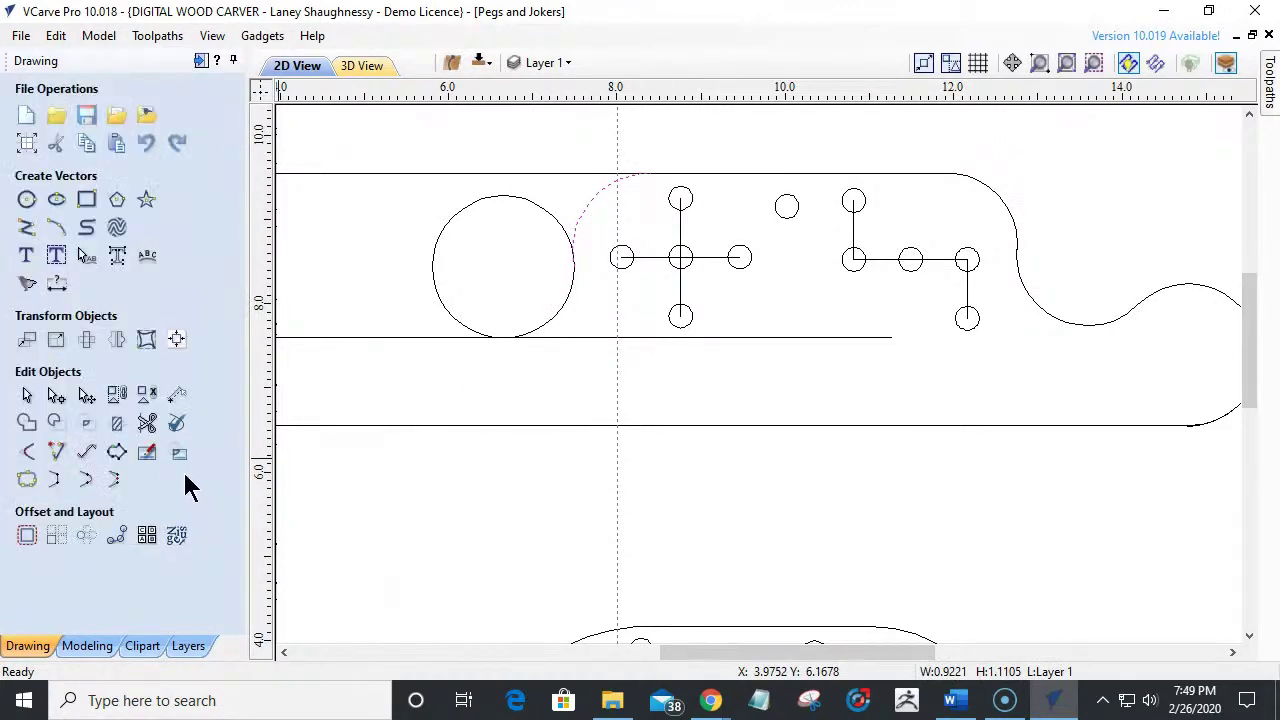
Trim away the unneeded part of the large circle, the inner line beyond it, and the top edge left of the new arc.
click(147, 423)
click(502, 205)
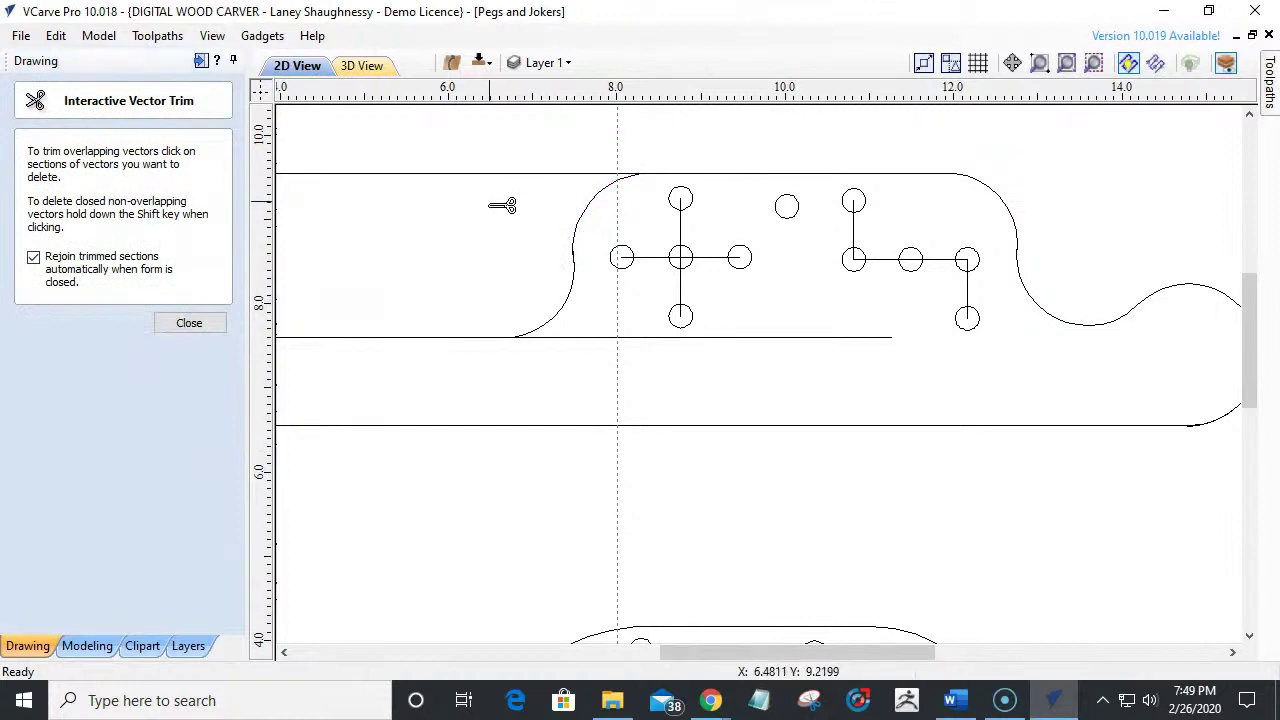
click(806, 337)
scroll(802, 368, down, 3)
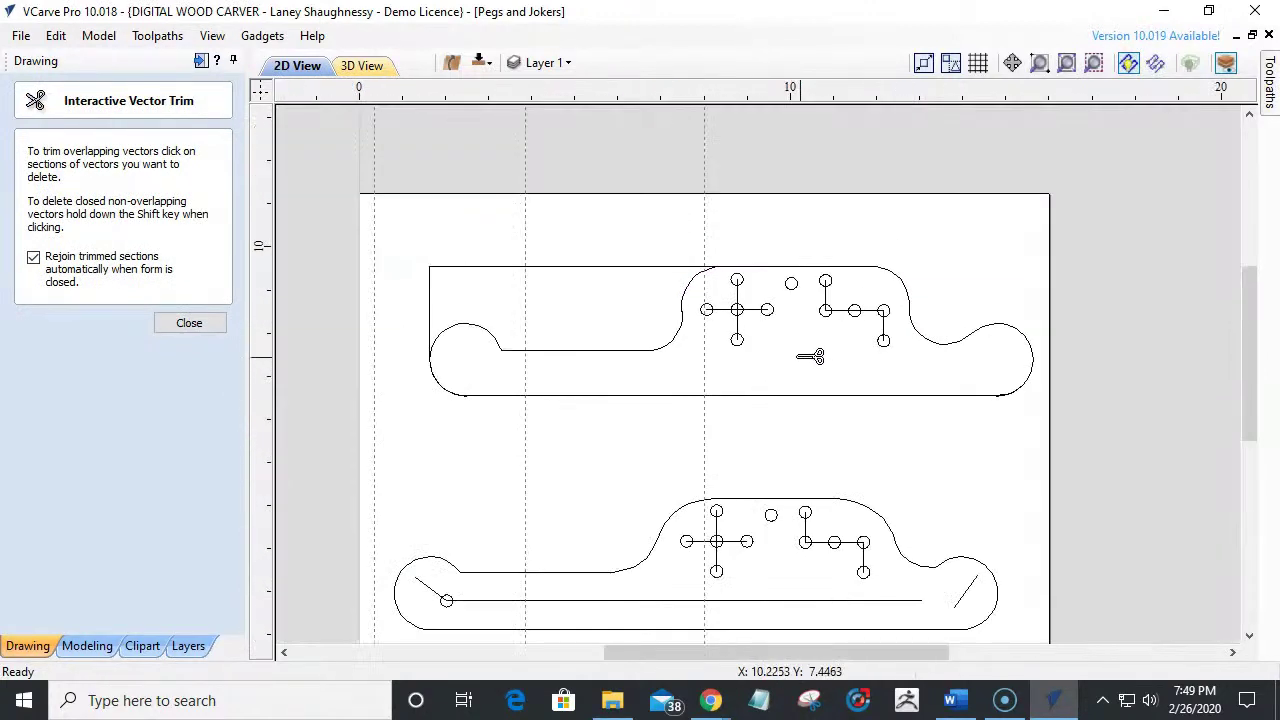
click(629, 266)
click(215, 325)
Node-edit the left outline, insert a point on the rounded end's lower curve, and delete the span overlapping the bottom line's curve.
scroll(437, 405, up, 5)
scroll(453, 408, up, 1)
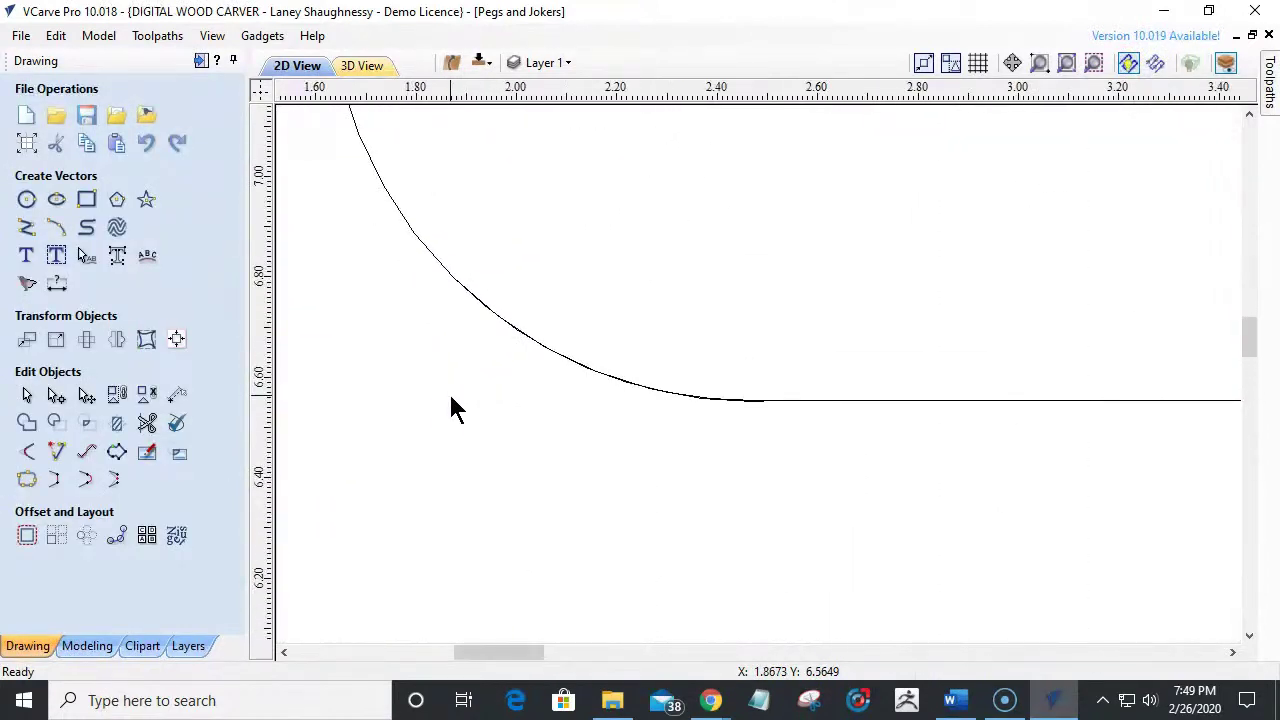
scroll(578, 380, down, 4)
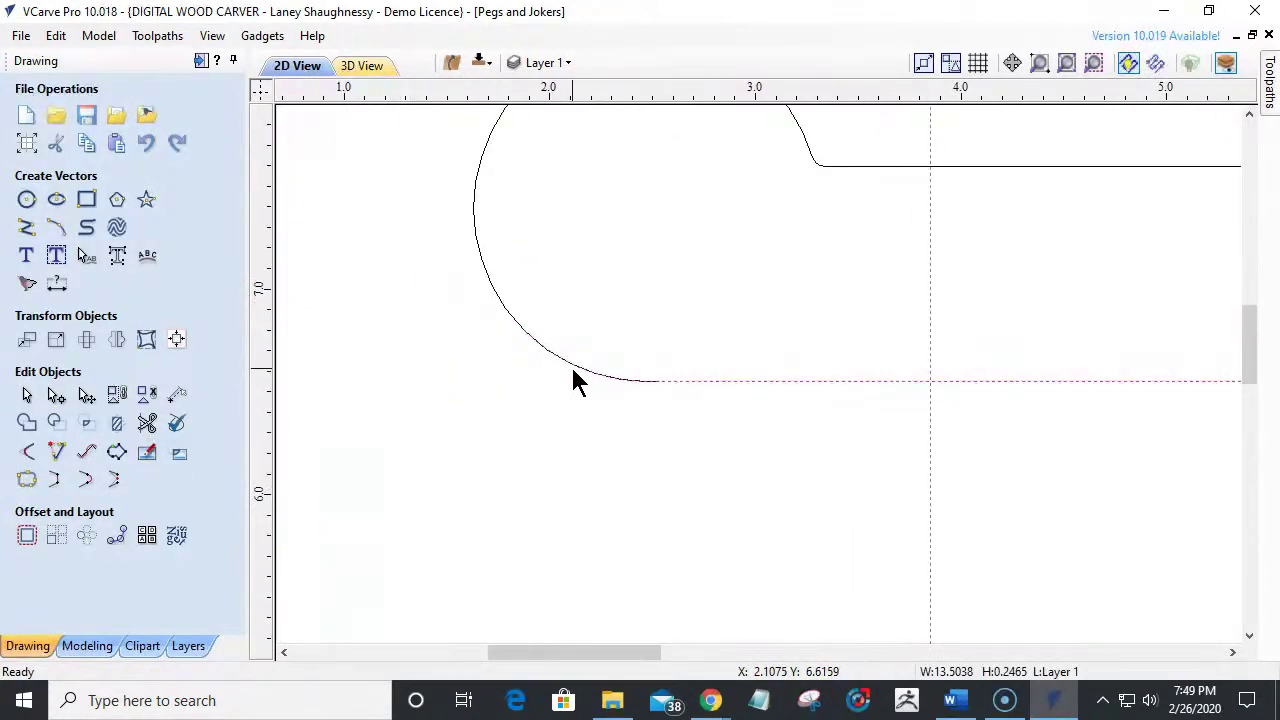
scroll(605, 374, up, 2)
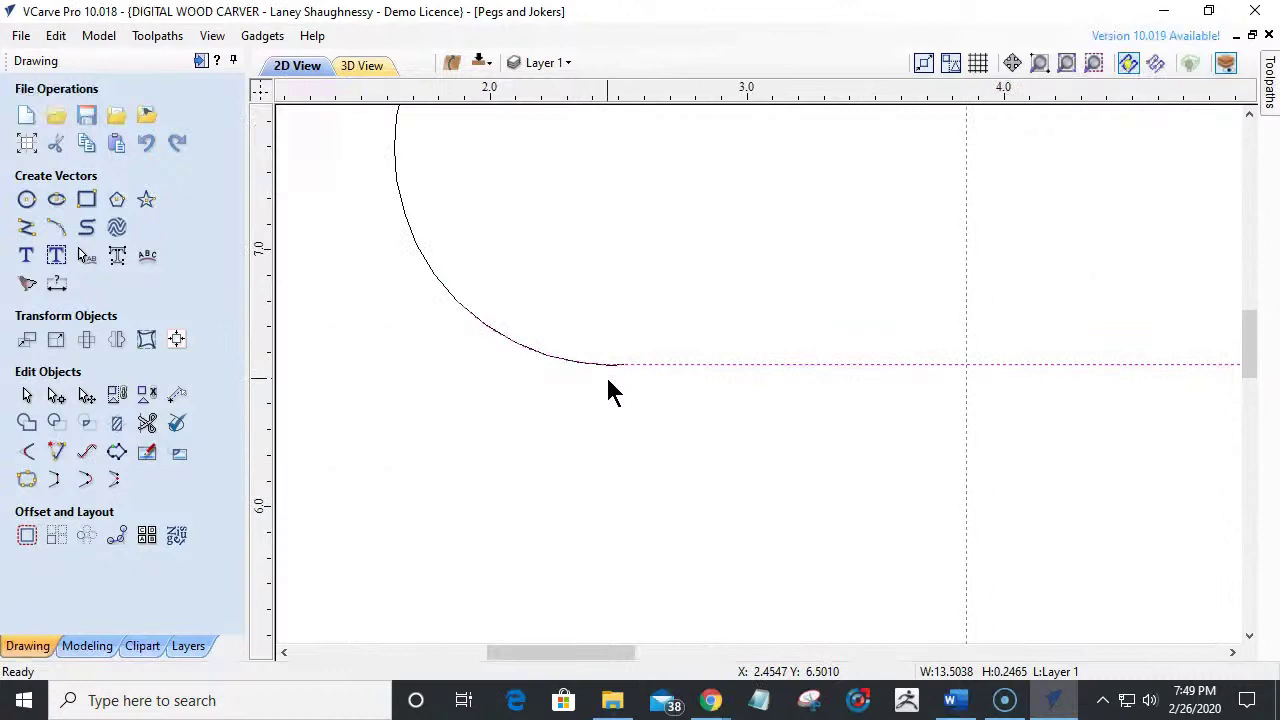
scroll(470, 366, up, 2)
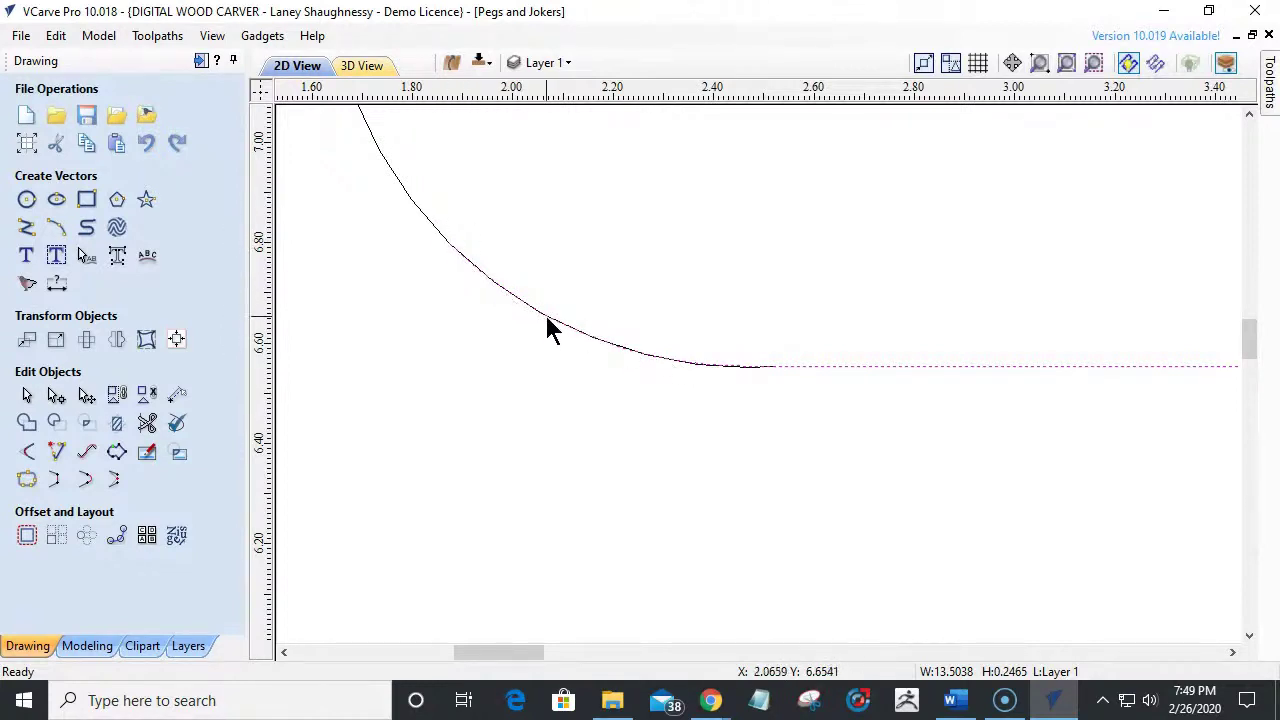
click(428, 234)
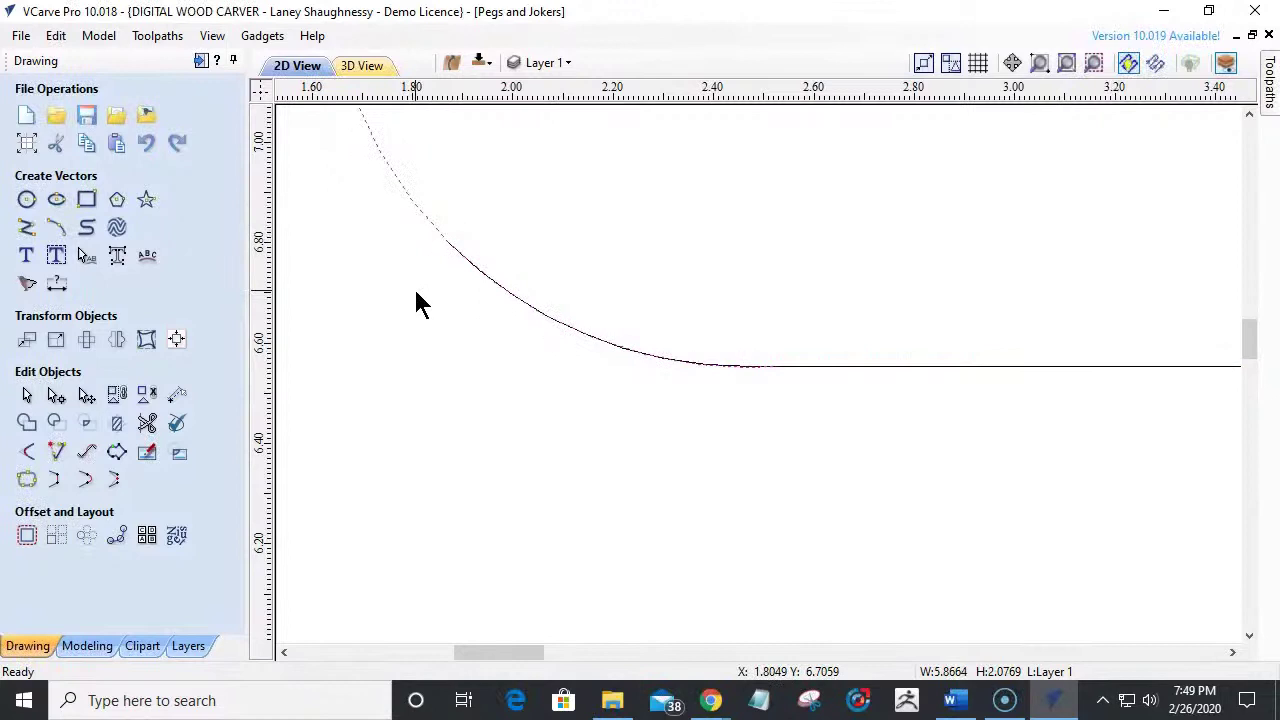
key(n)
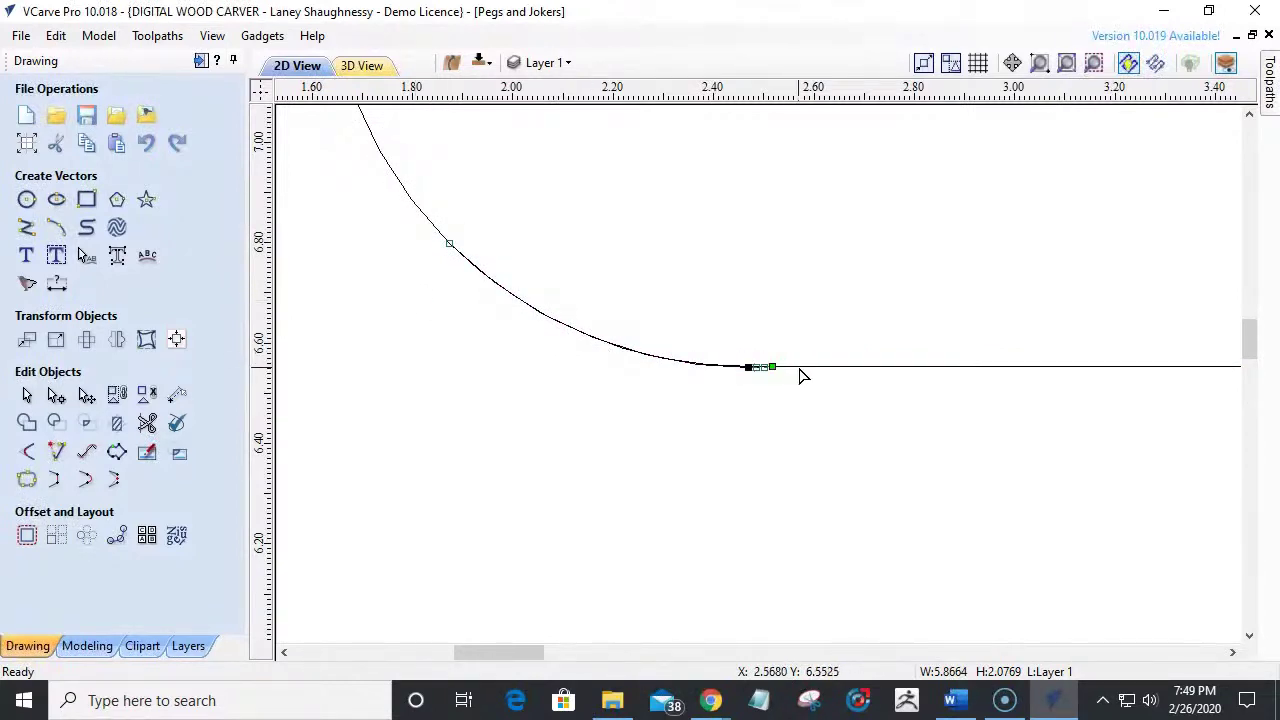
right_click(448, 243)
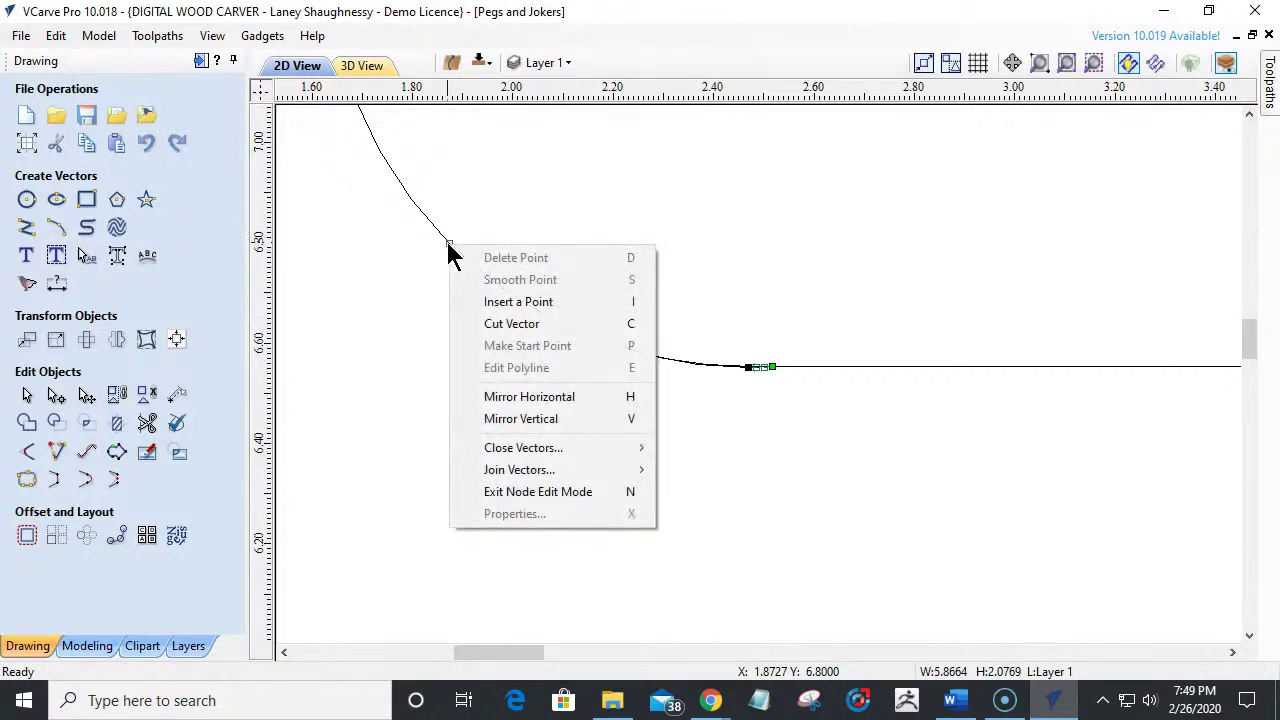
click(487, 302)
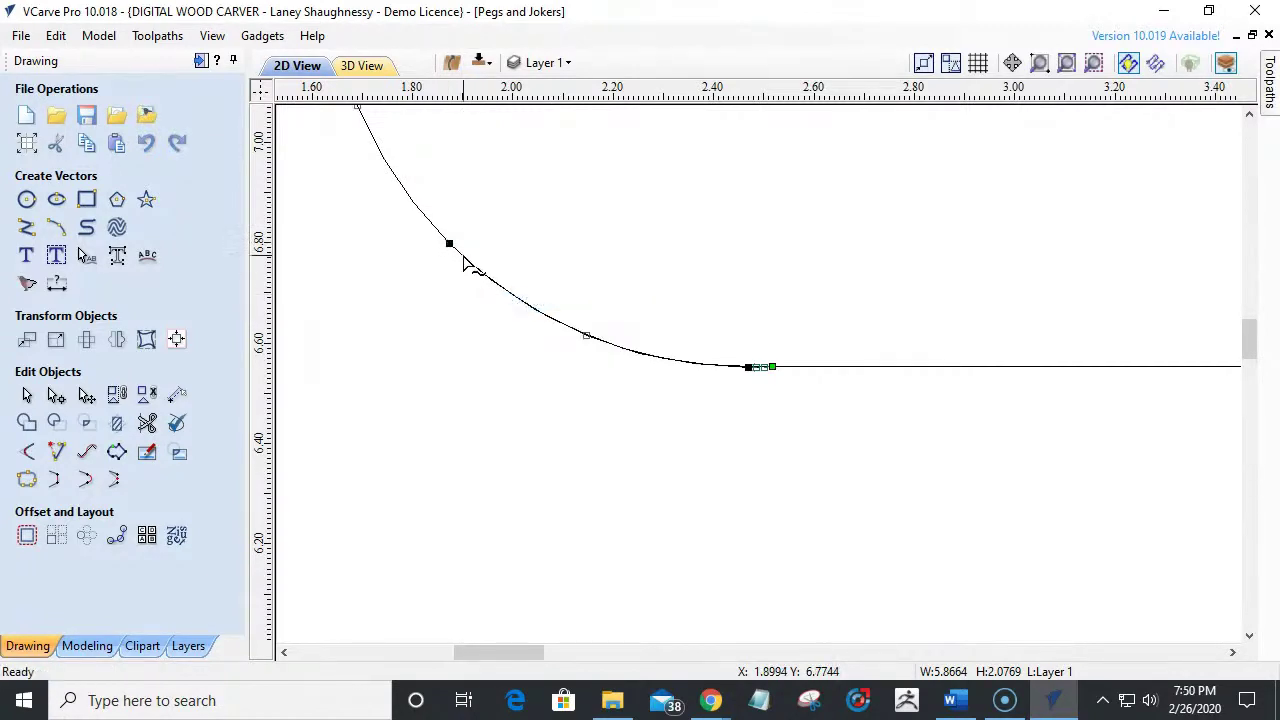
right_click(618, 352)
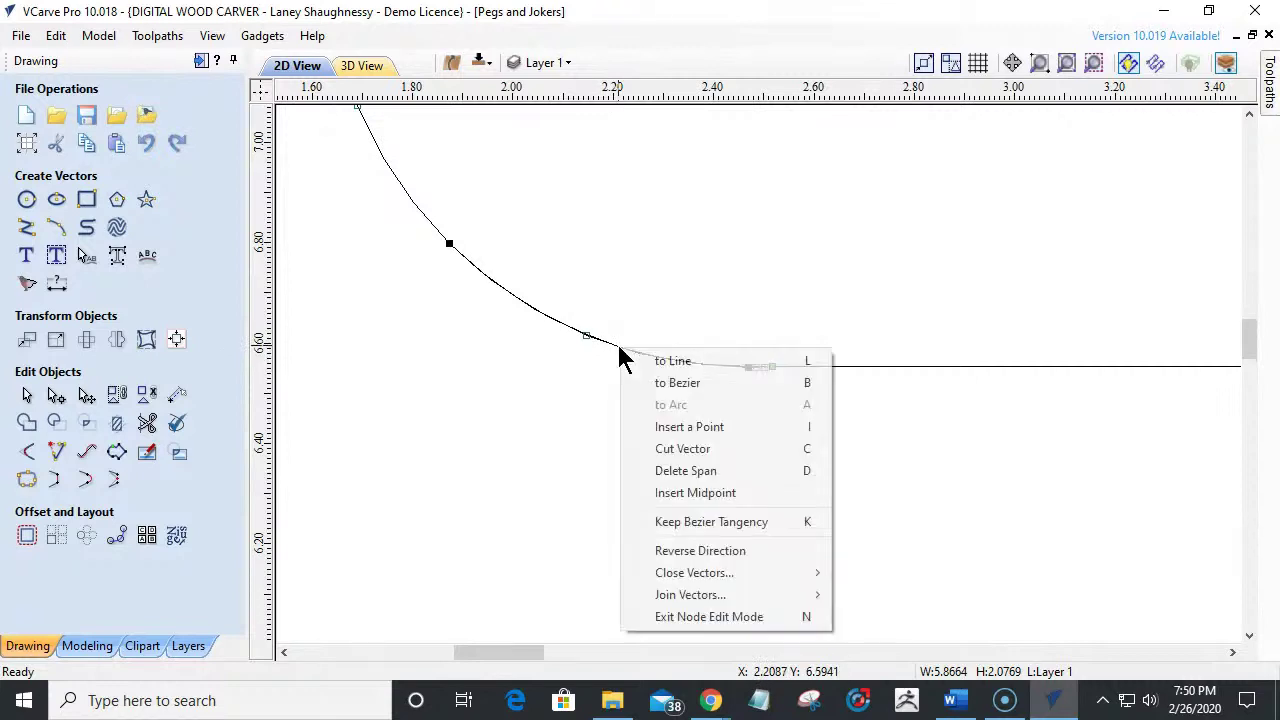
click(660, 471)
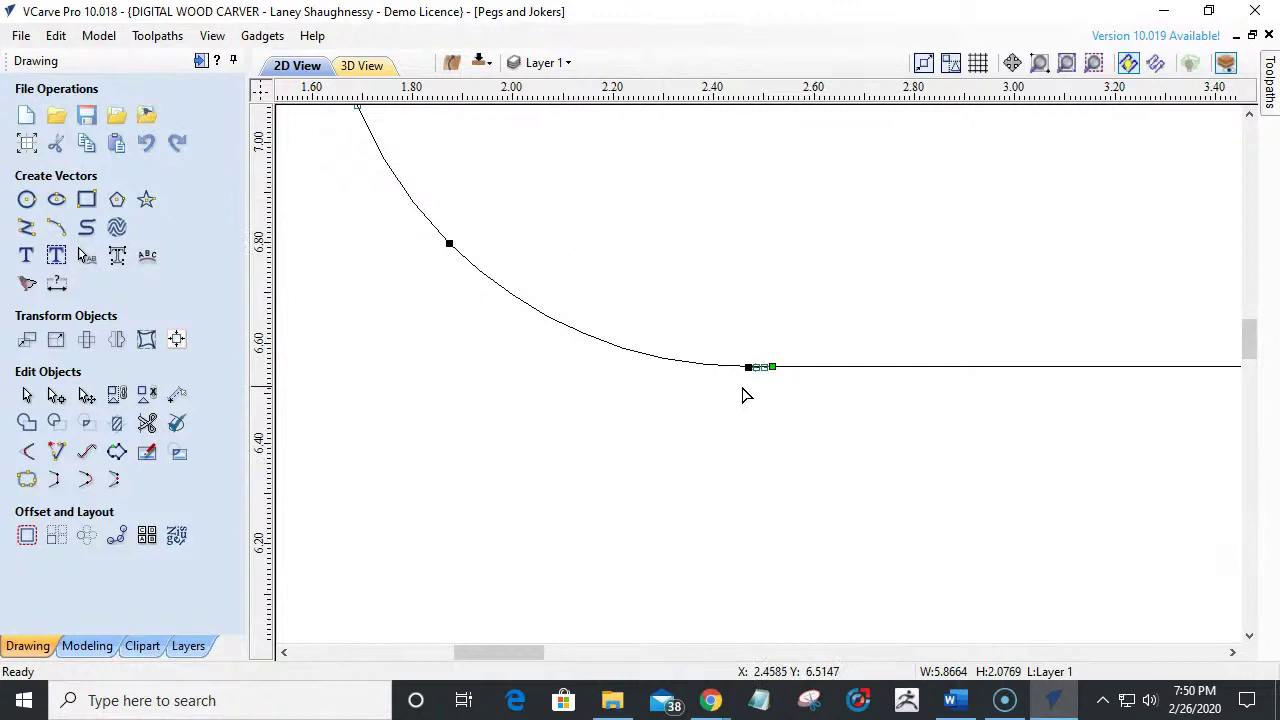
click(25, 396)
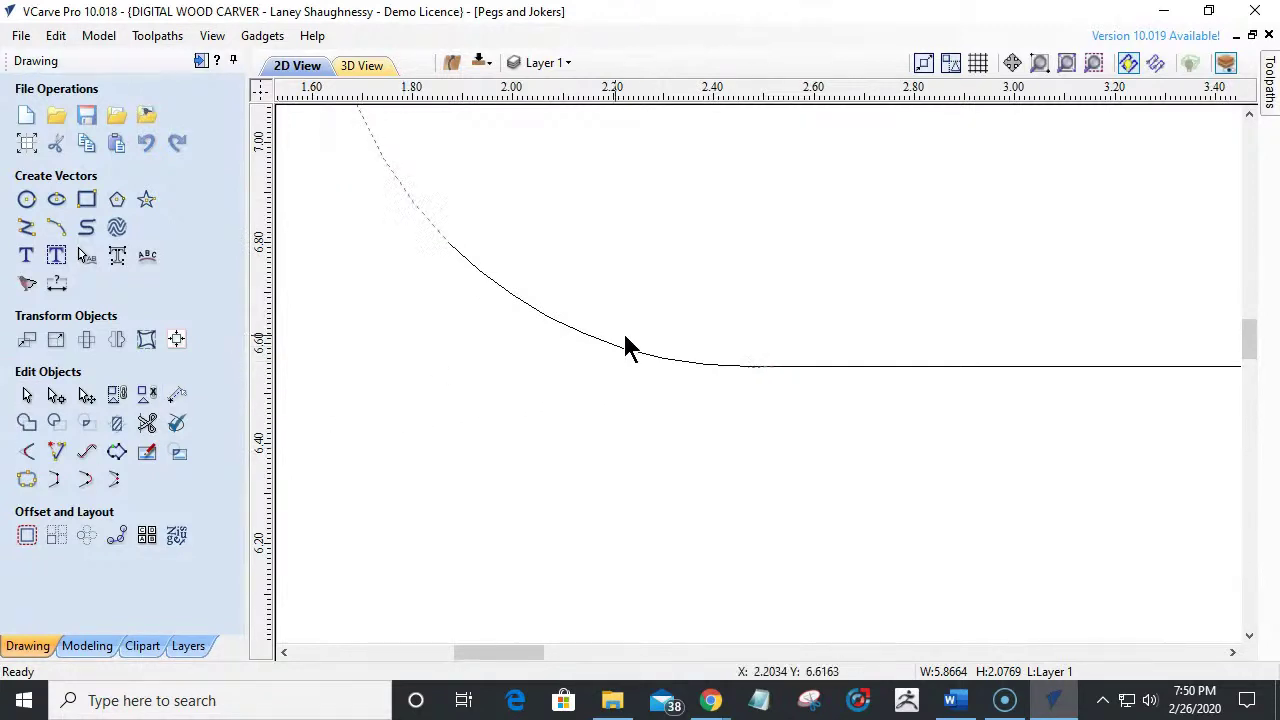
Move the selected left outline and its leftover short segment slightly down from the bottom line.
scroll(780, 385, up, 3)
scroll(780, 385, up, 6)
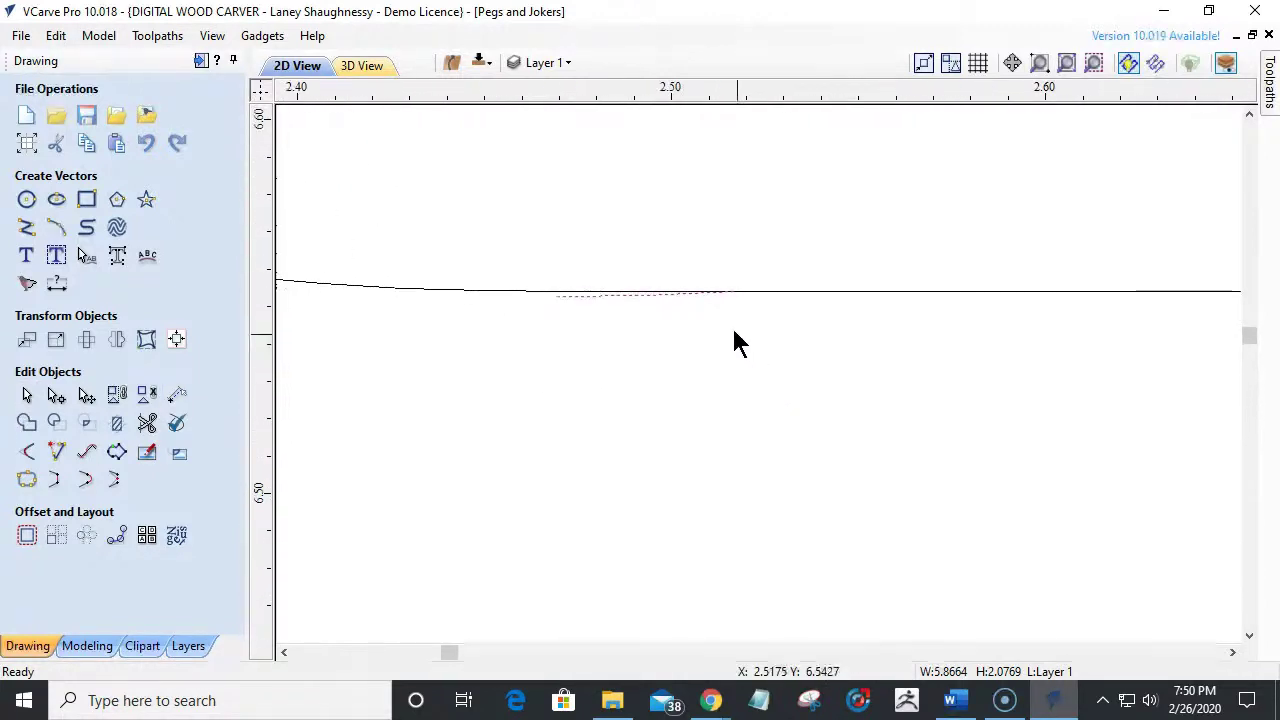
click(645, 288)
drag(645, 288, 642, 387)
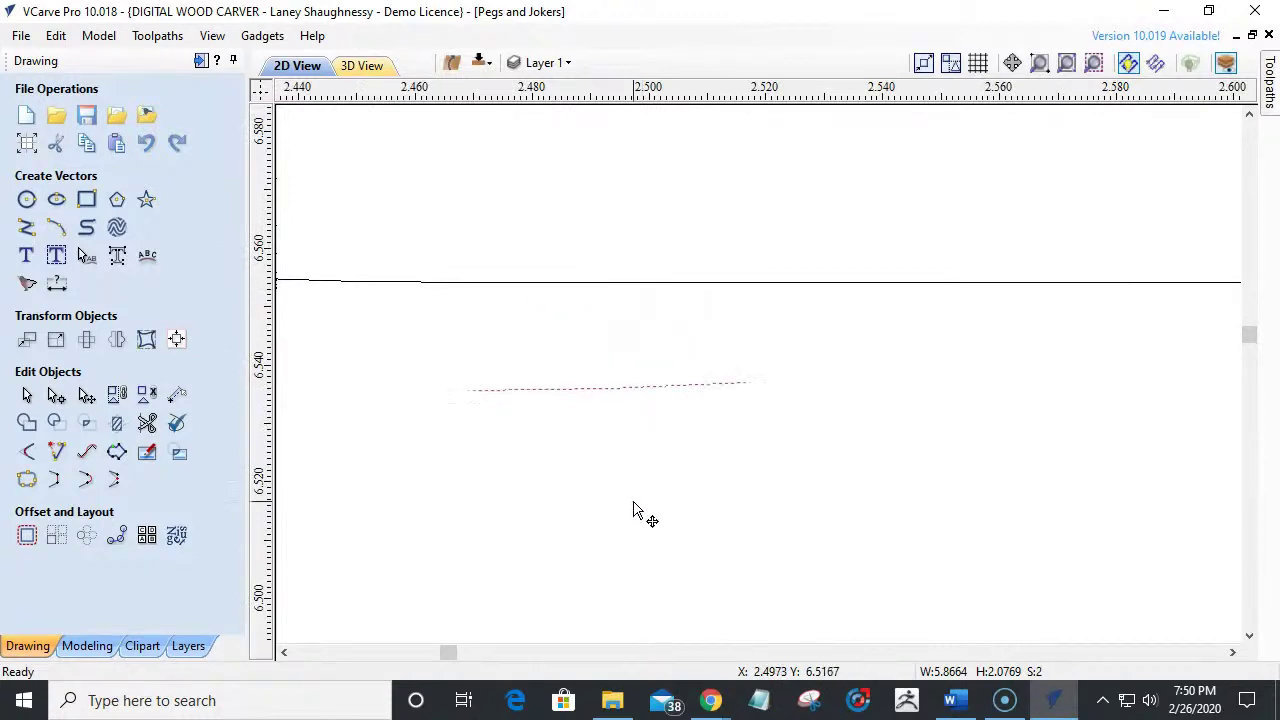
key(Escape)
scroll(633, 510, down, 6)
scroll(633, 510, down, 5)
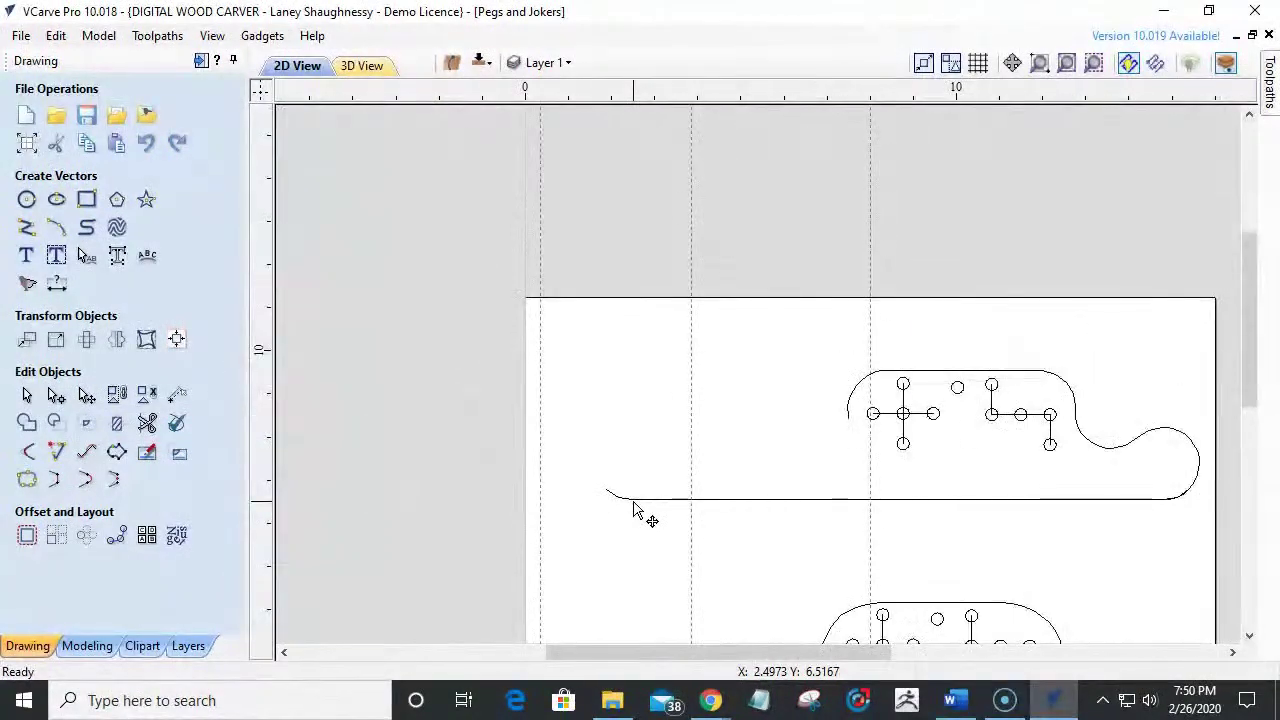
Delete the leftover short segment just below the start of the straight bottom edge.
scroll(633, 510, up, 2)
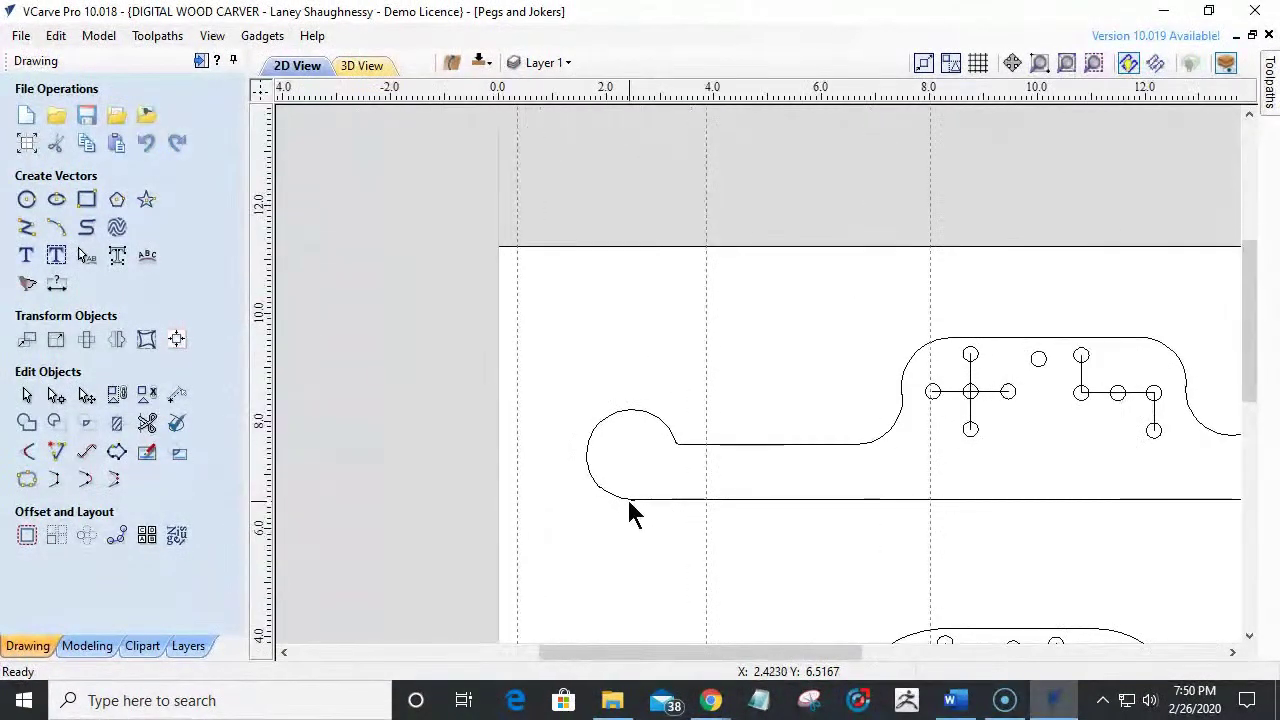
click(624, 499)
scroll(620, 498, up, 10)
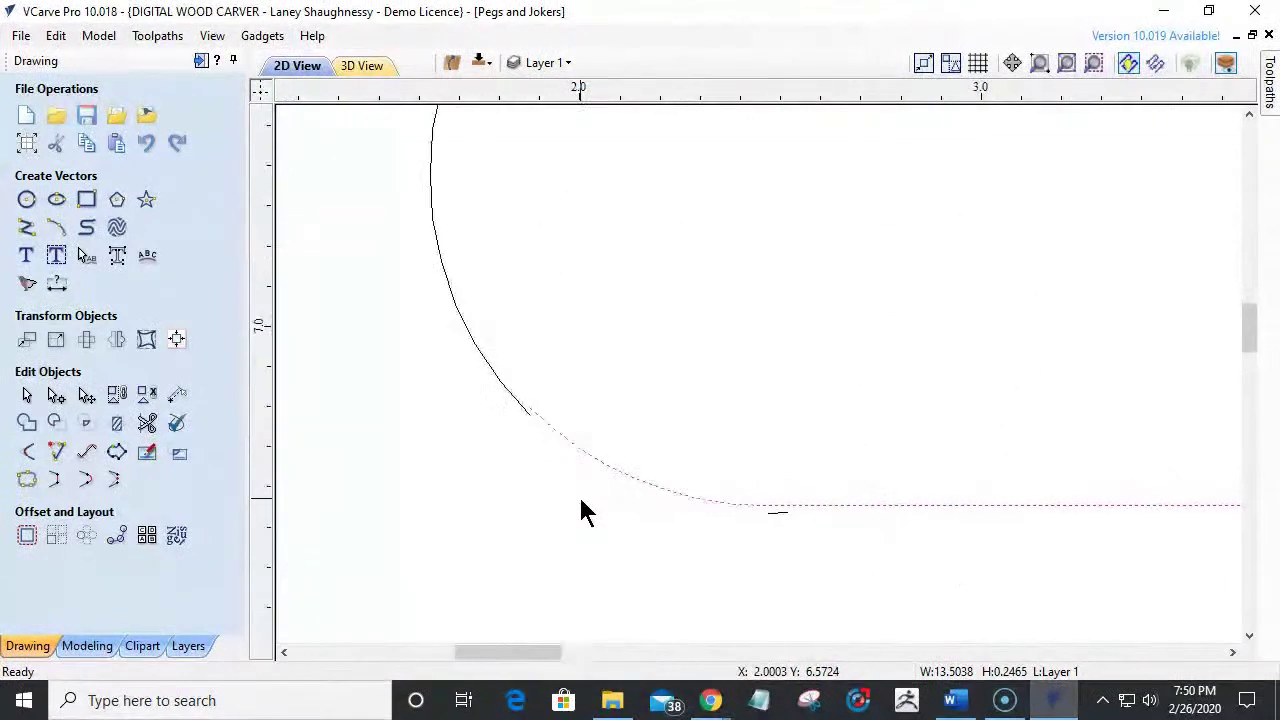
drag(910, 556, 914, 562)
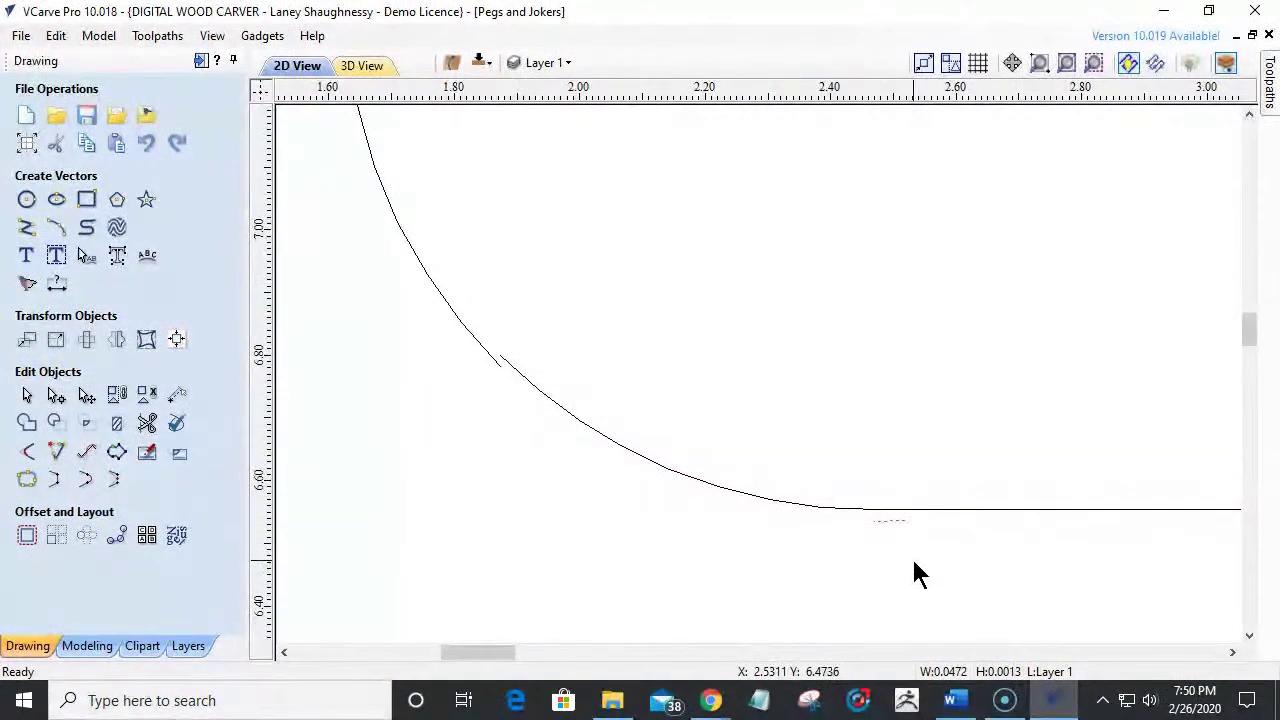
scroll(768, 520, down, 7)
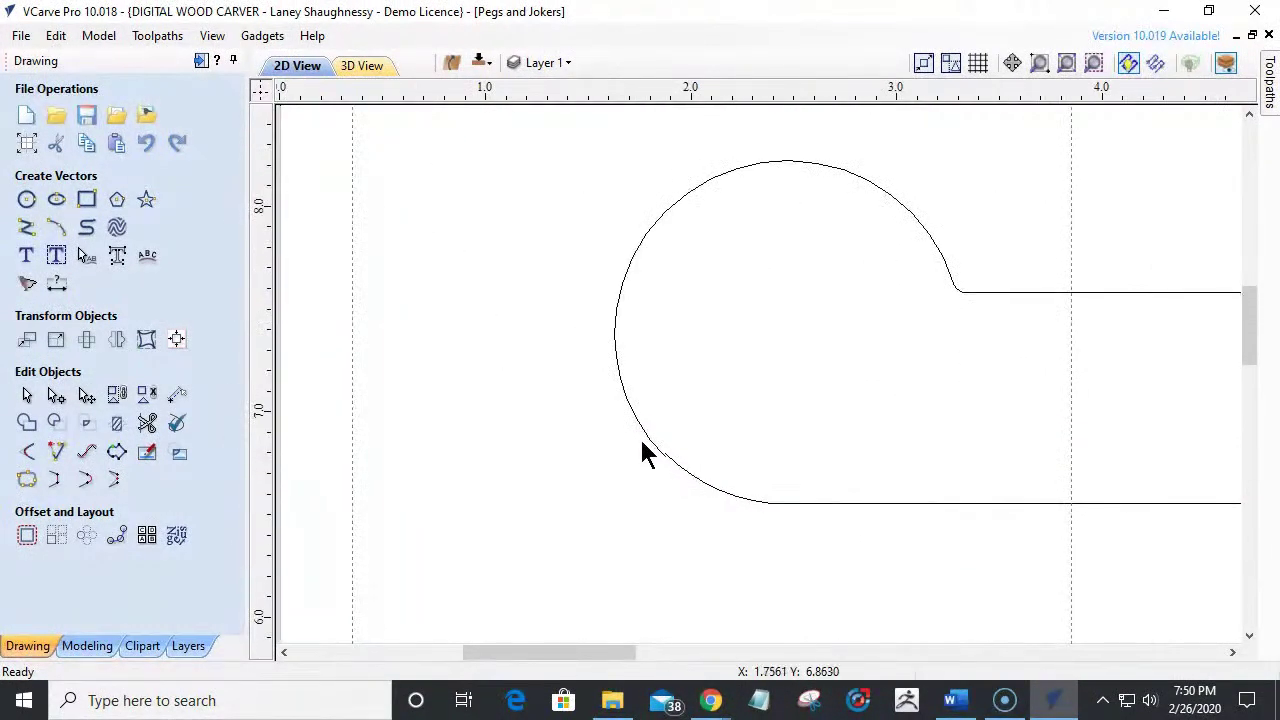
Move the bottom curve's end node onto the open end of the left rounded outline, and select both vectors together.
scroll(645, 452, up, 4)
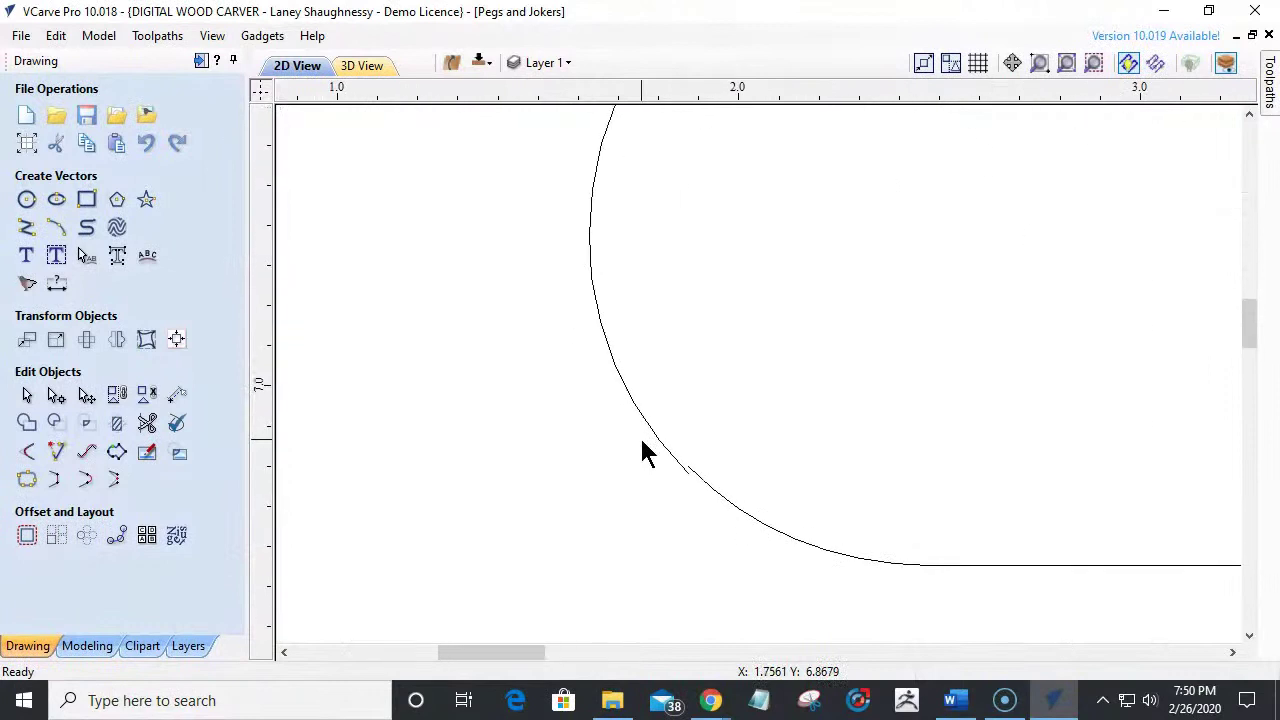
click(706, 486)
scroll(706, 496, down, 1)
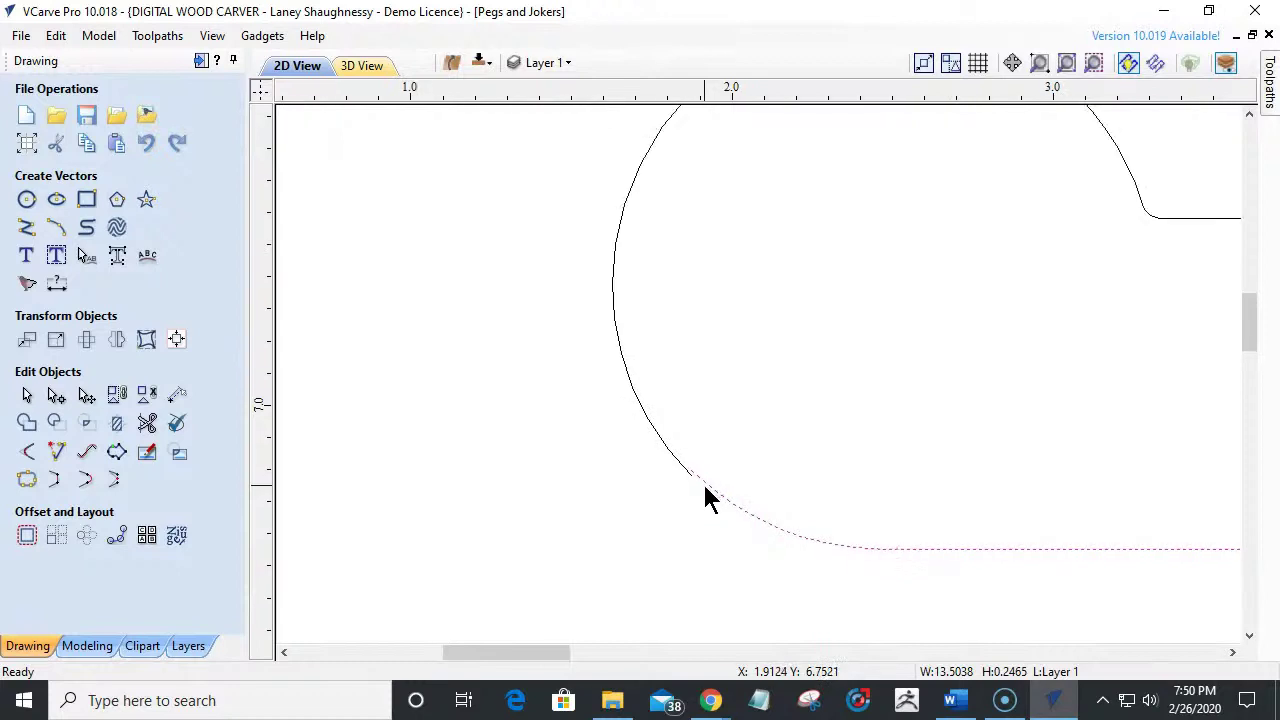
click(56, 395)
scroll(706, 526, up, 2)
scroll(706, 526, up, 1)
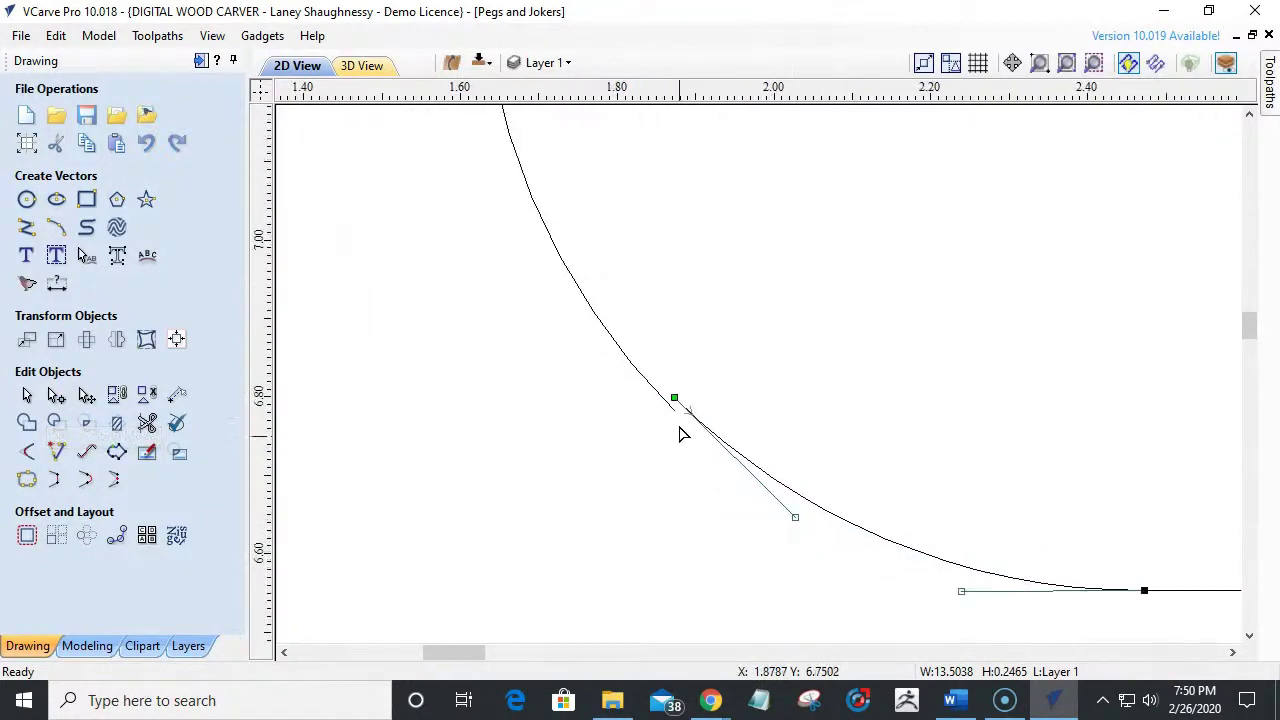
drag(674, 398, 674, 411)
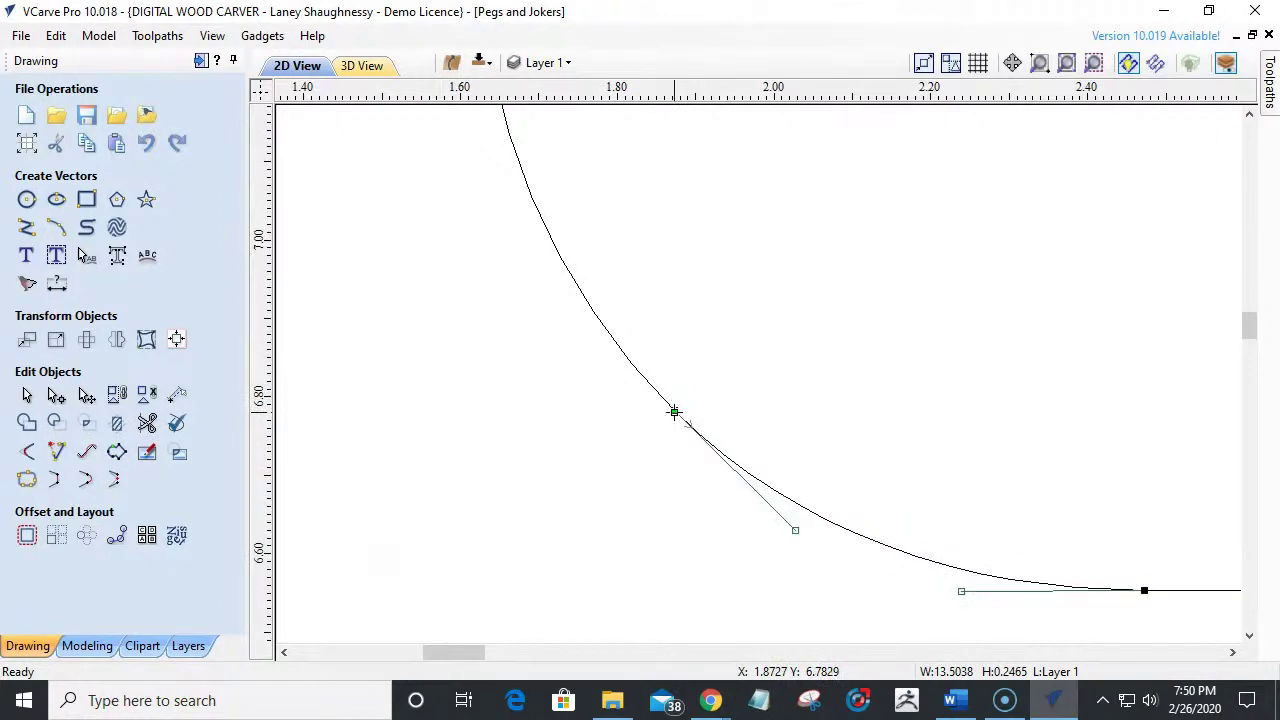
click(27, 395)
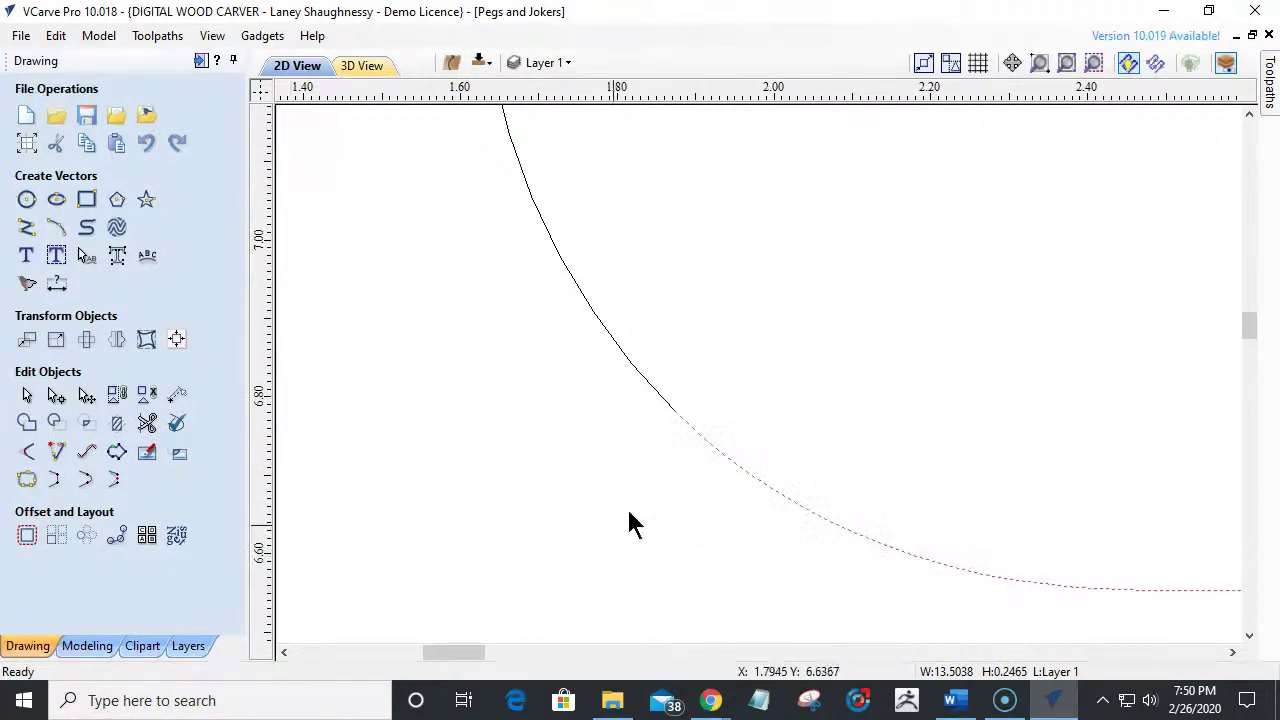
shift+click(640, 383)
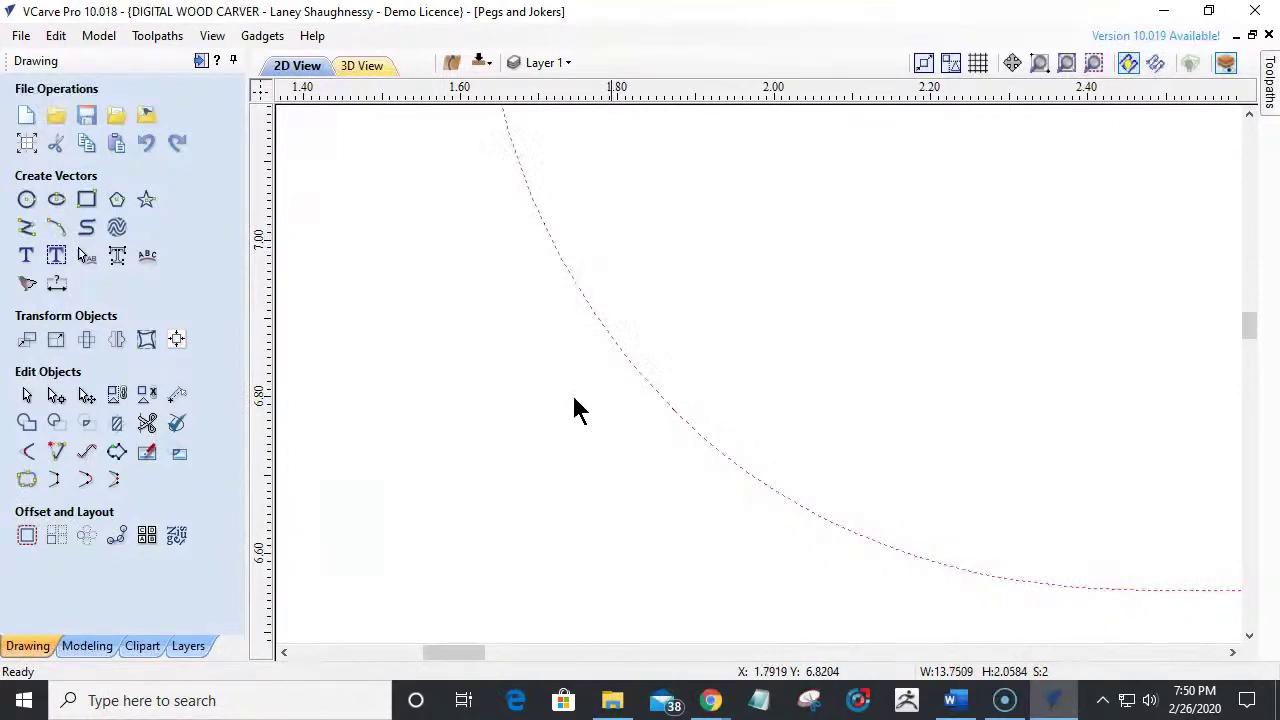
Join the left outline and bottom line vectors with a 0.001 inch tolerance, and select the joined outline.
click(26, 481)
click(56, 358)
scroll(472, 456, down, 4)
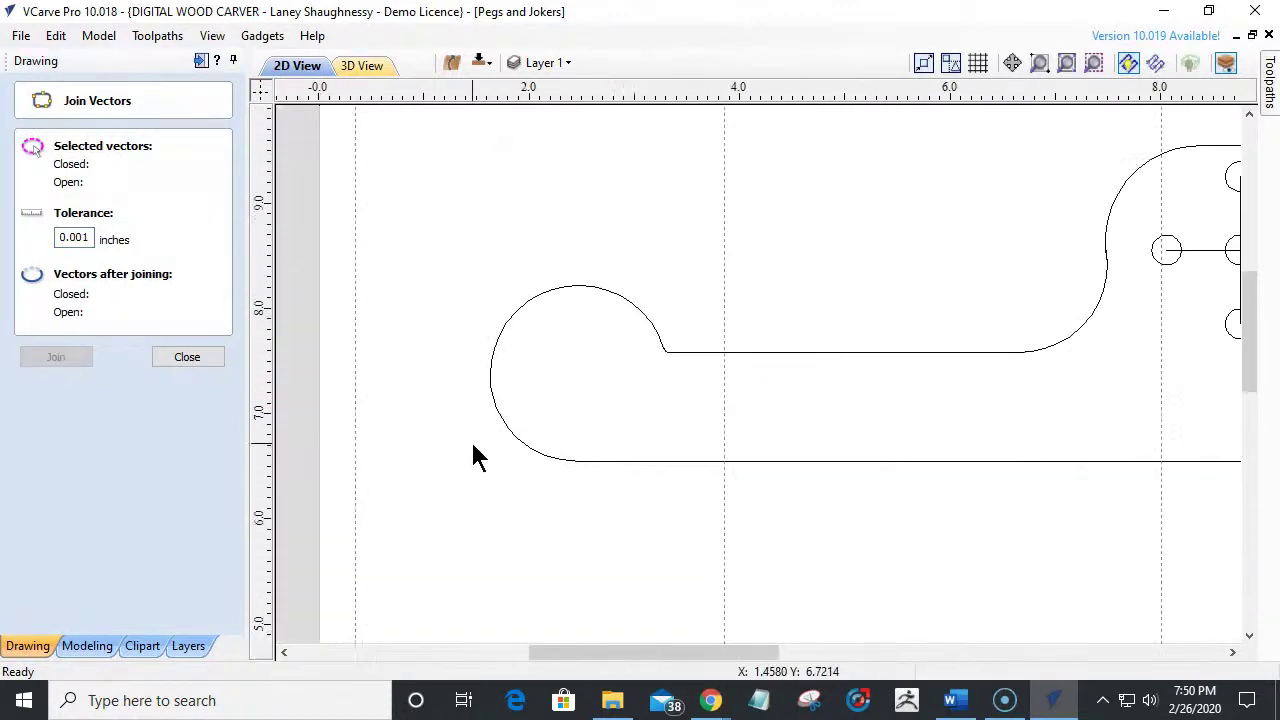
click(708, 352)
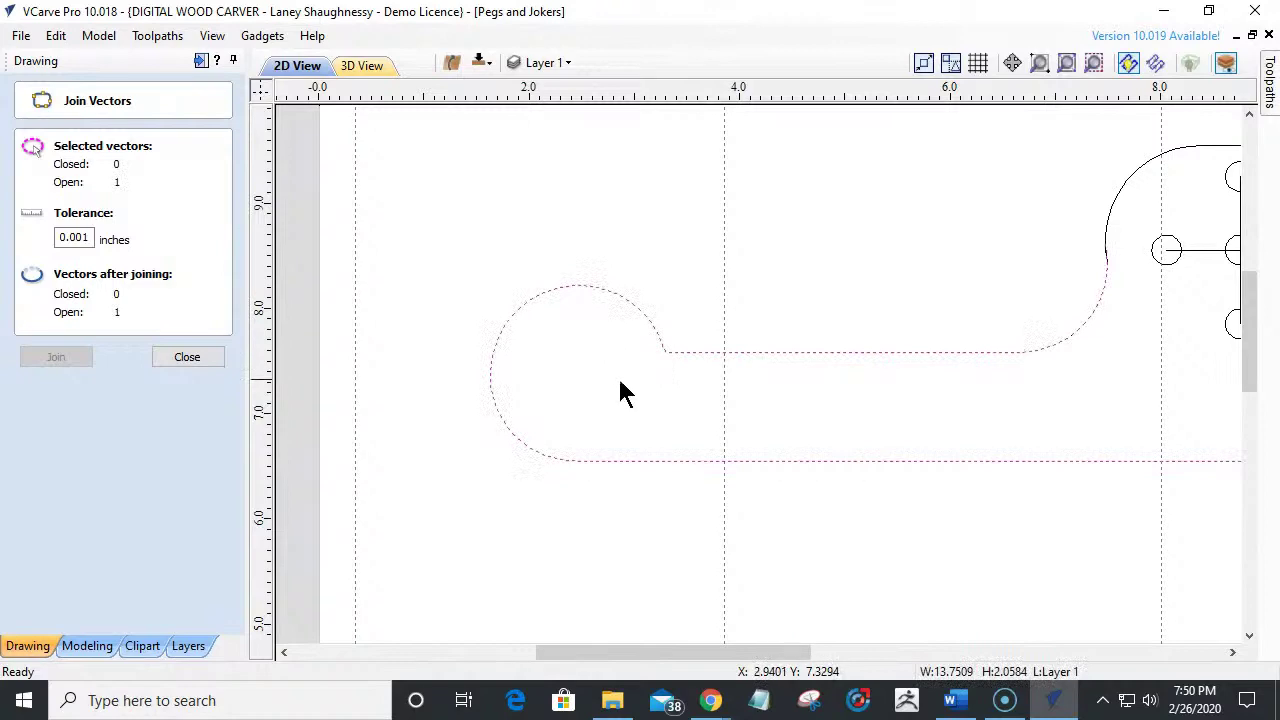
Trim the overlapping sections where the bottom line's curve meets the lower curve of the right rounded end, rejoining them automatically.
scroll(640, 400, down, 3)
scroll(869, 294, down, 2)
scroll(1040, 325, up, 1)
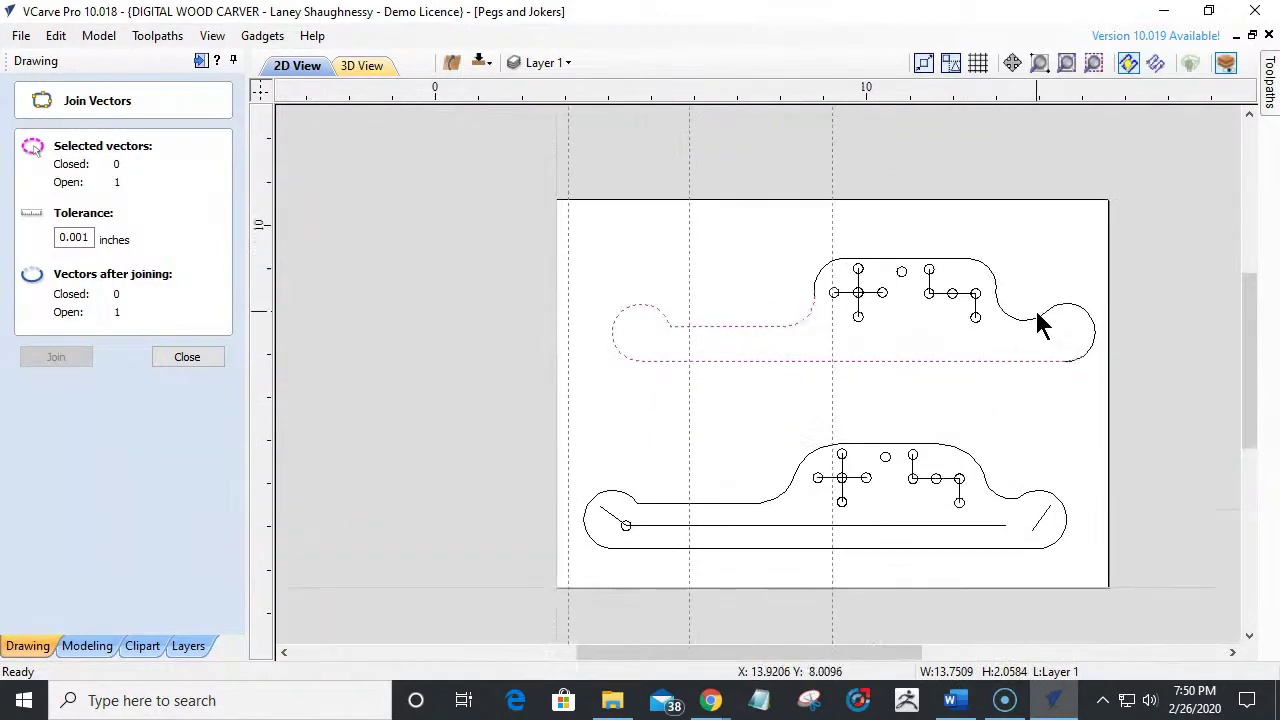
scroll(1040, 325, up, 2)
scroll(1143, 409, up, 4)
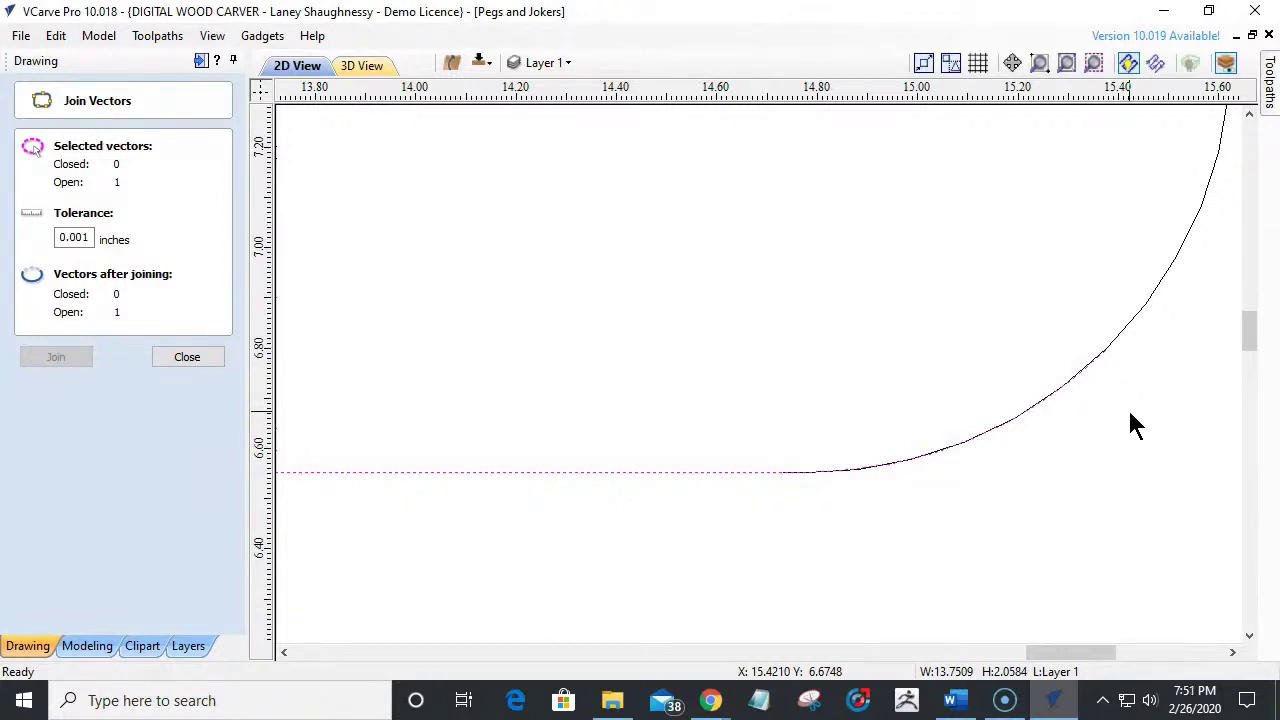
scroll(1083, 421, up, 2)
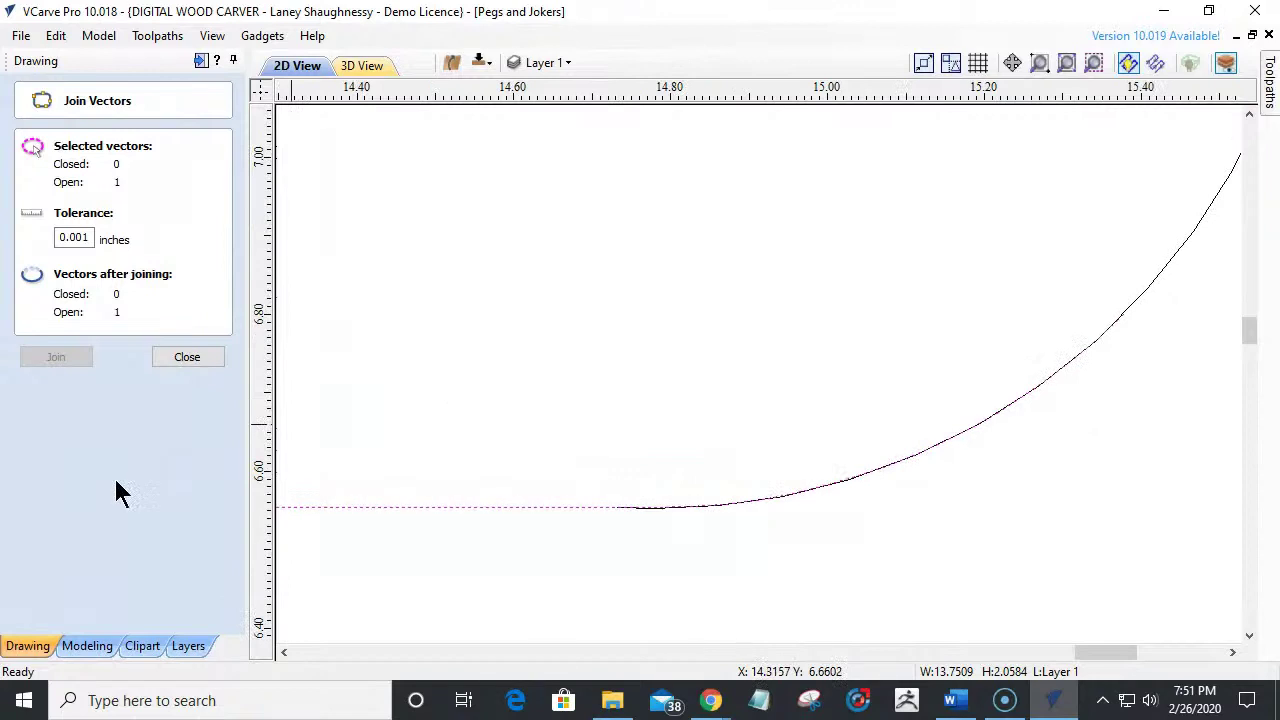
click(168, 356)
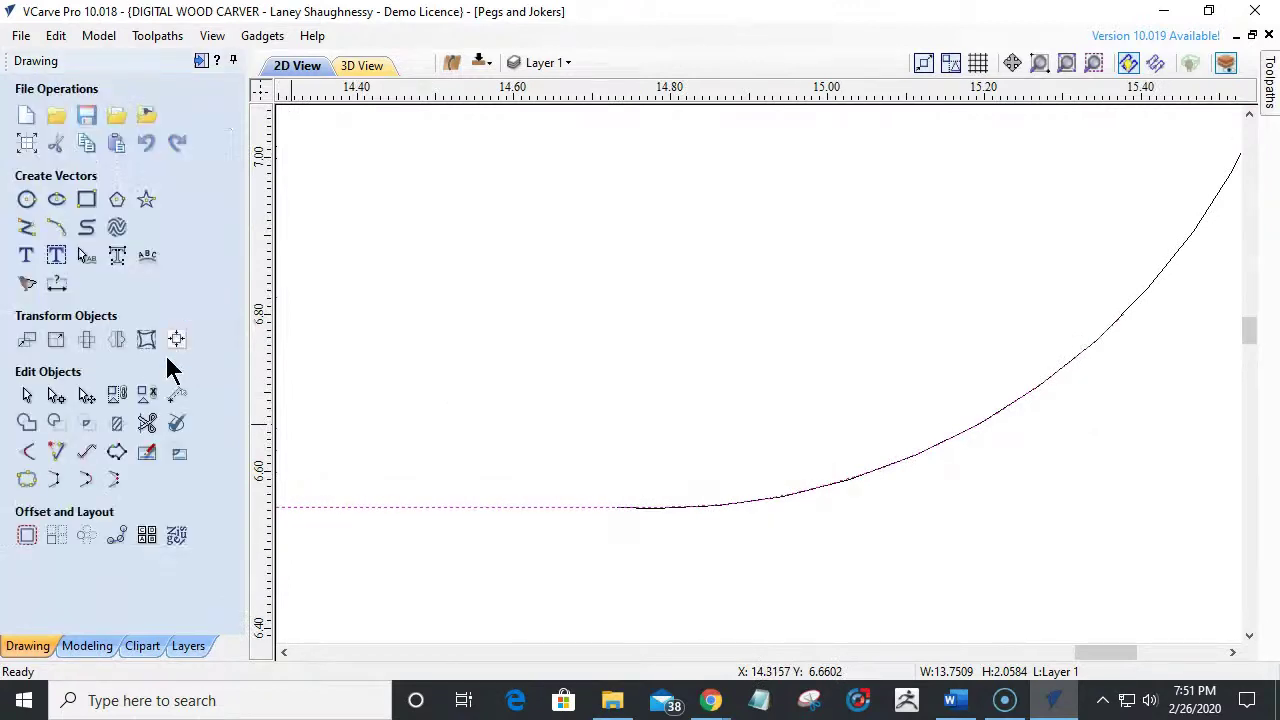
click(146, 423)
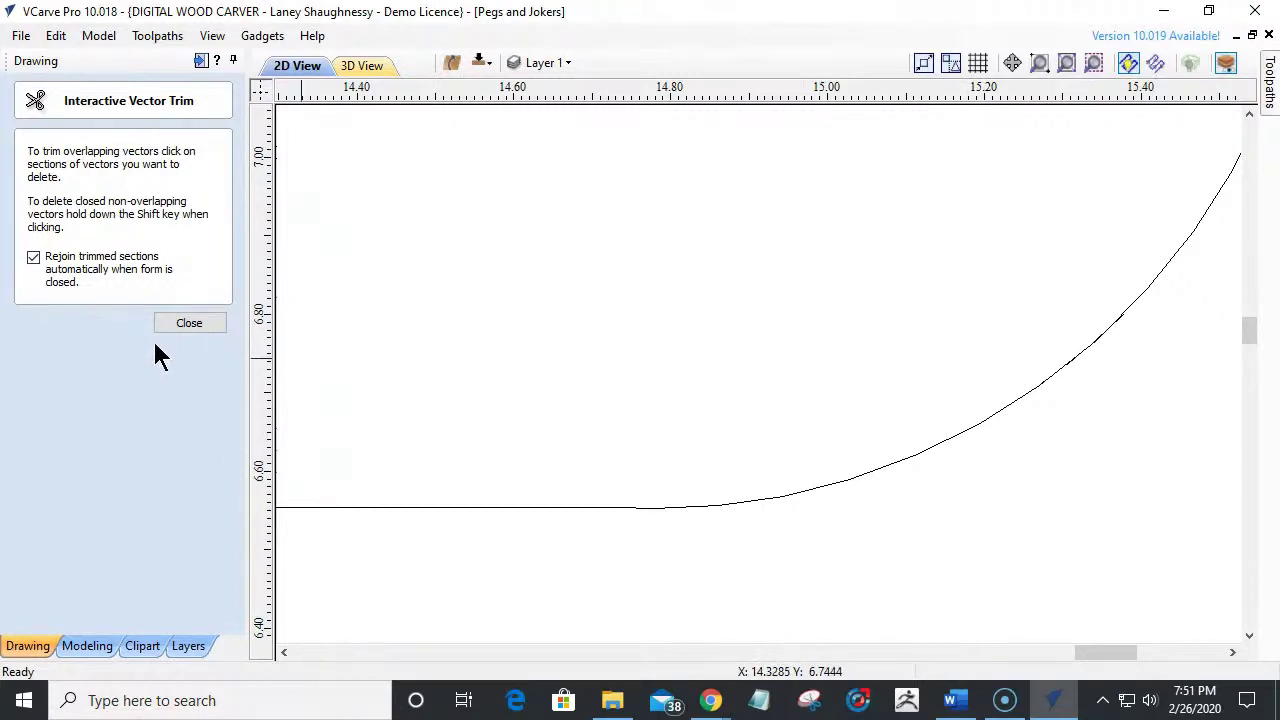
click(186, 323)
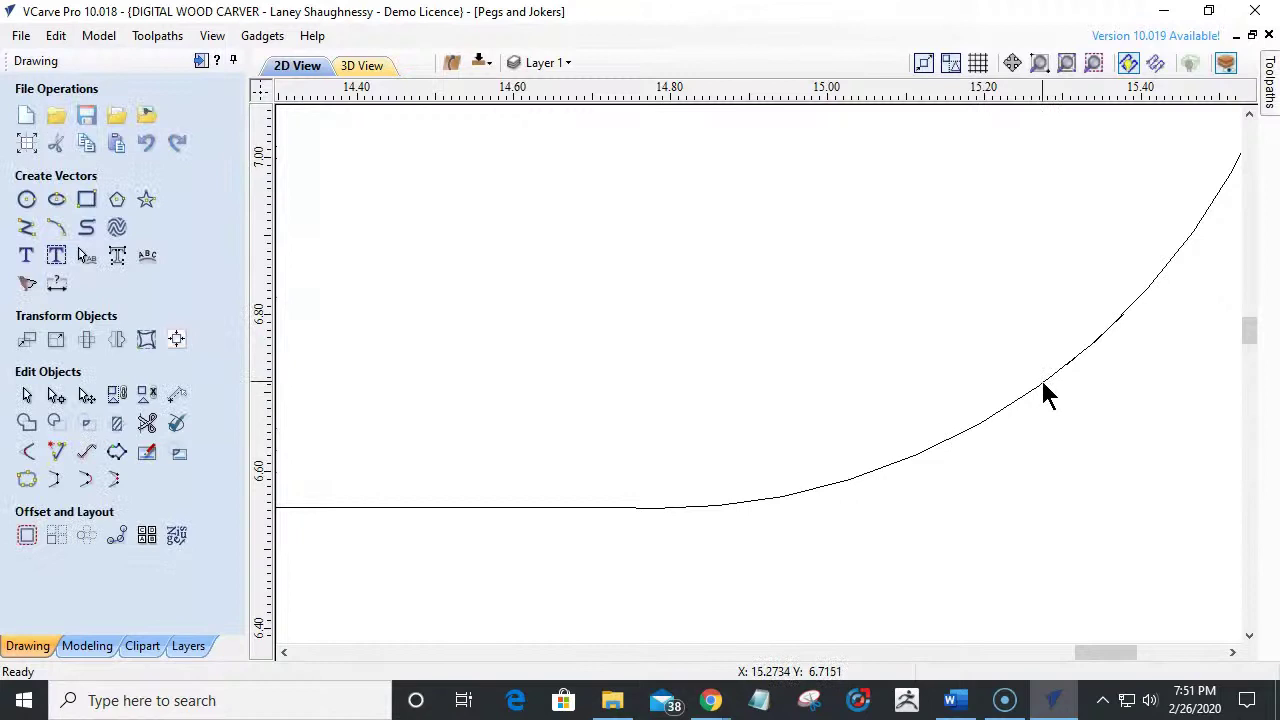
Remove the leftover short segments along the right rounded end's lower curve, and select the outline.
click(1100, 342)
scroll(1108, 362, up, 2)
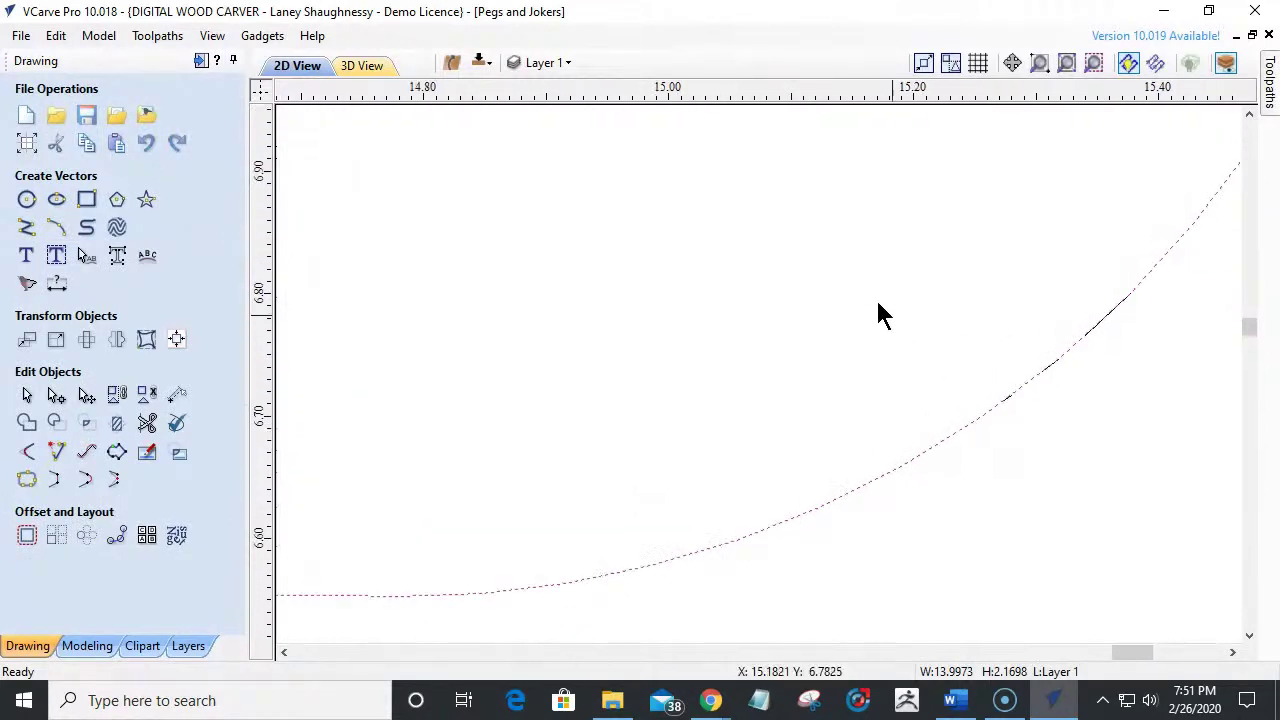
click(1160, 390)
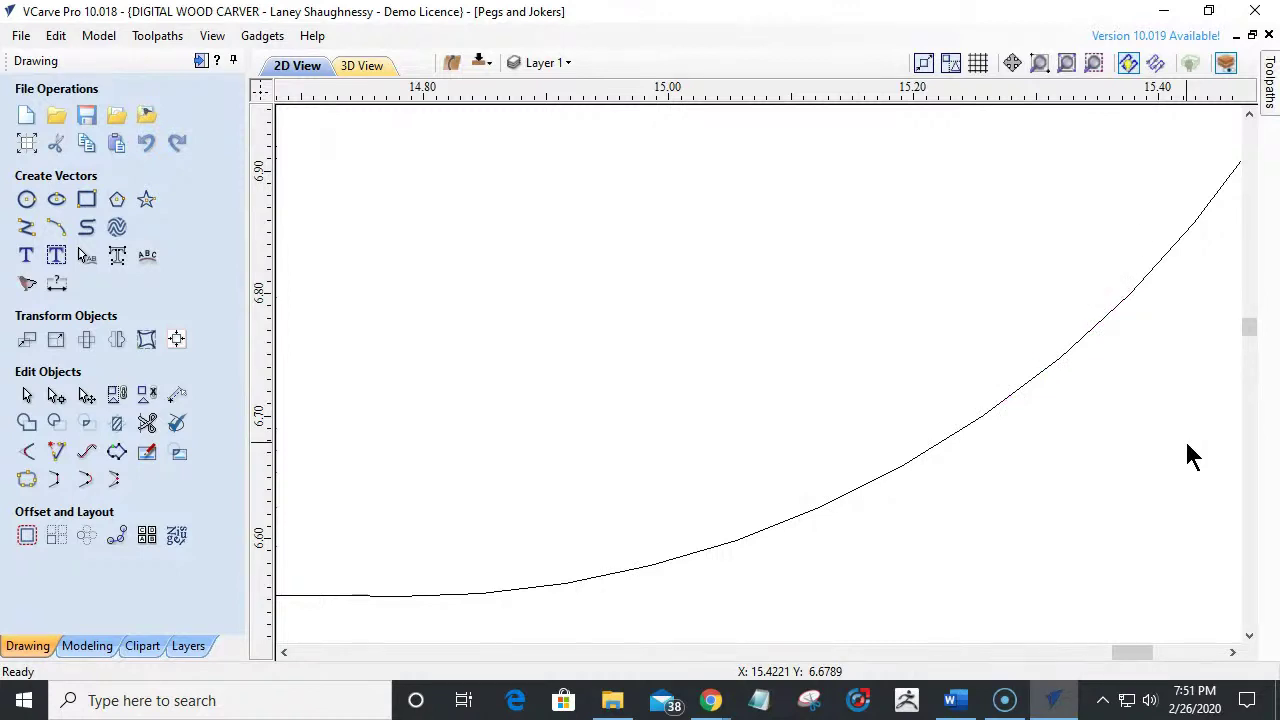
click(931, 463)
Trim the overlapping span where the raised section's right side meets the dip curve, rejoining the sections automatically.
scroll(950, 478, down, 2)
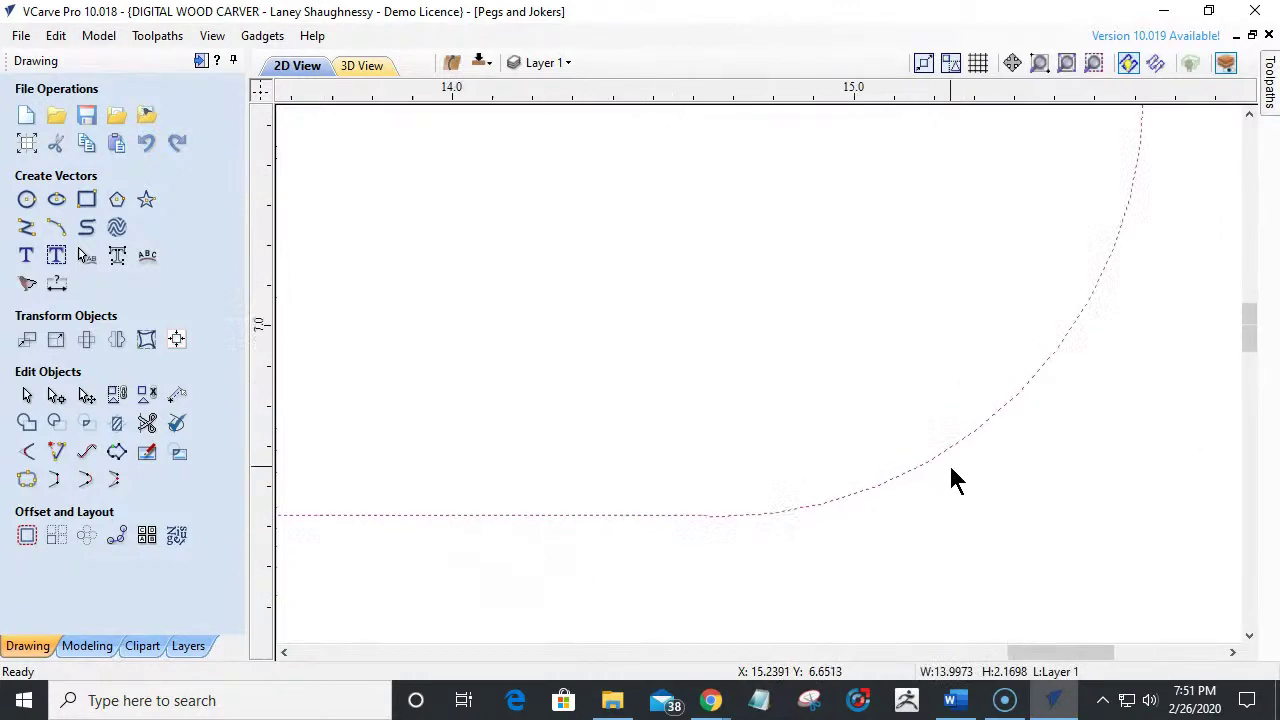
scroll(950, 478, down, 4)
scroll(950, 478, up, 1)
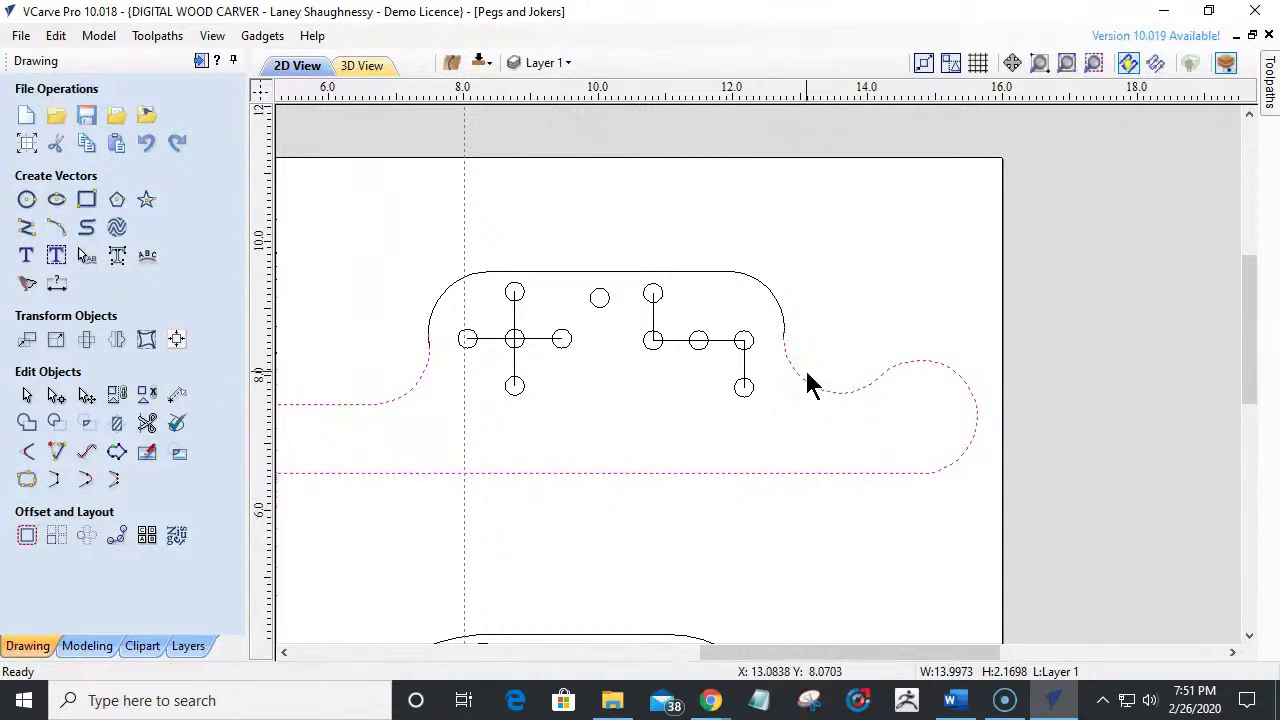
scroll(803, 374, up, 1)
scroll(780, 330, up, 2)
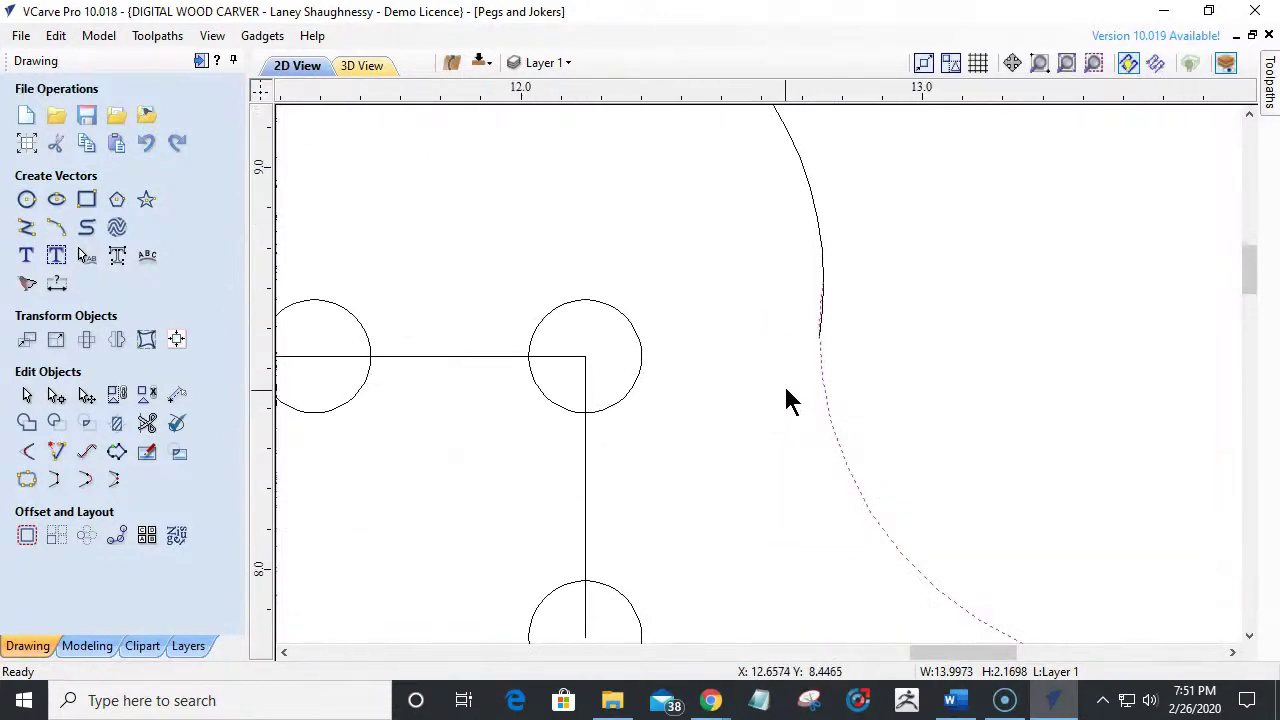
scroll(800, 335, up, 1)
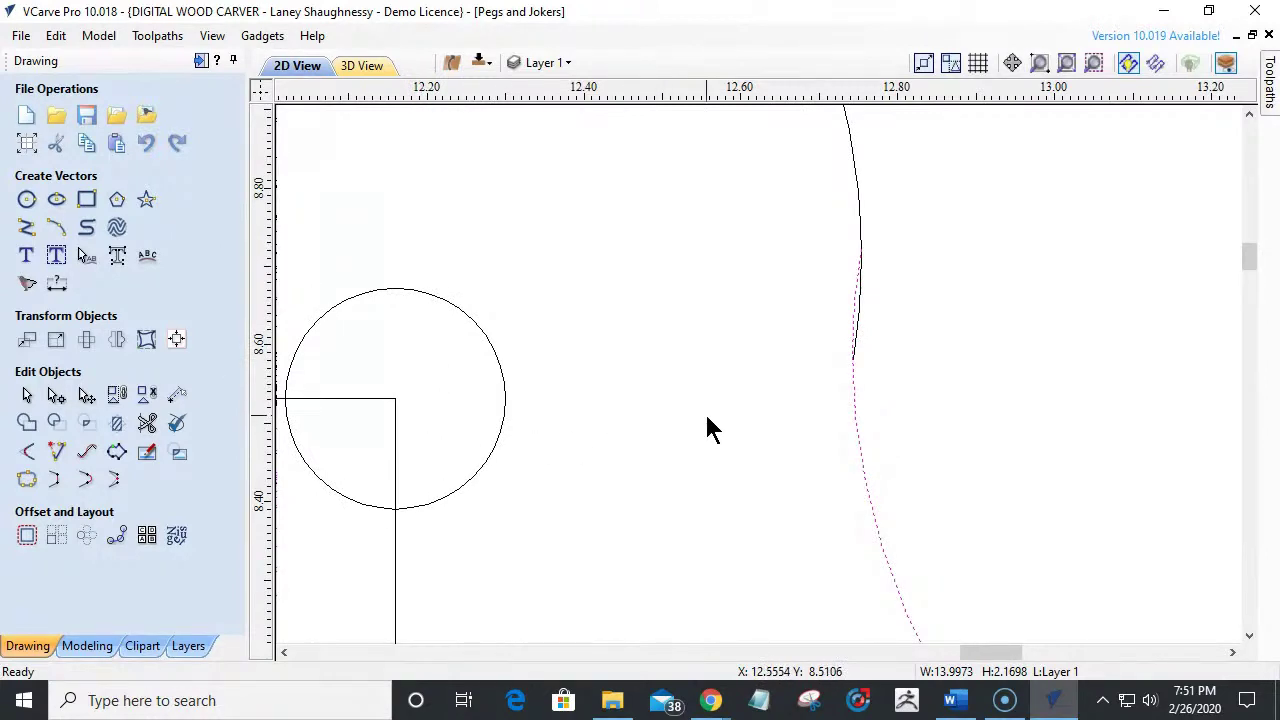
click(146, 423)
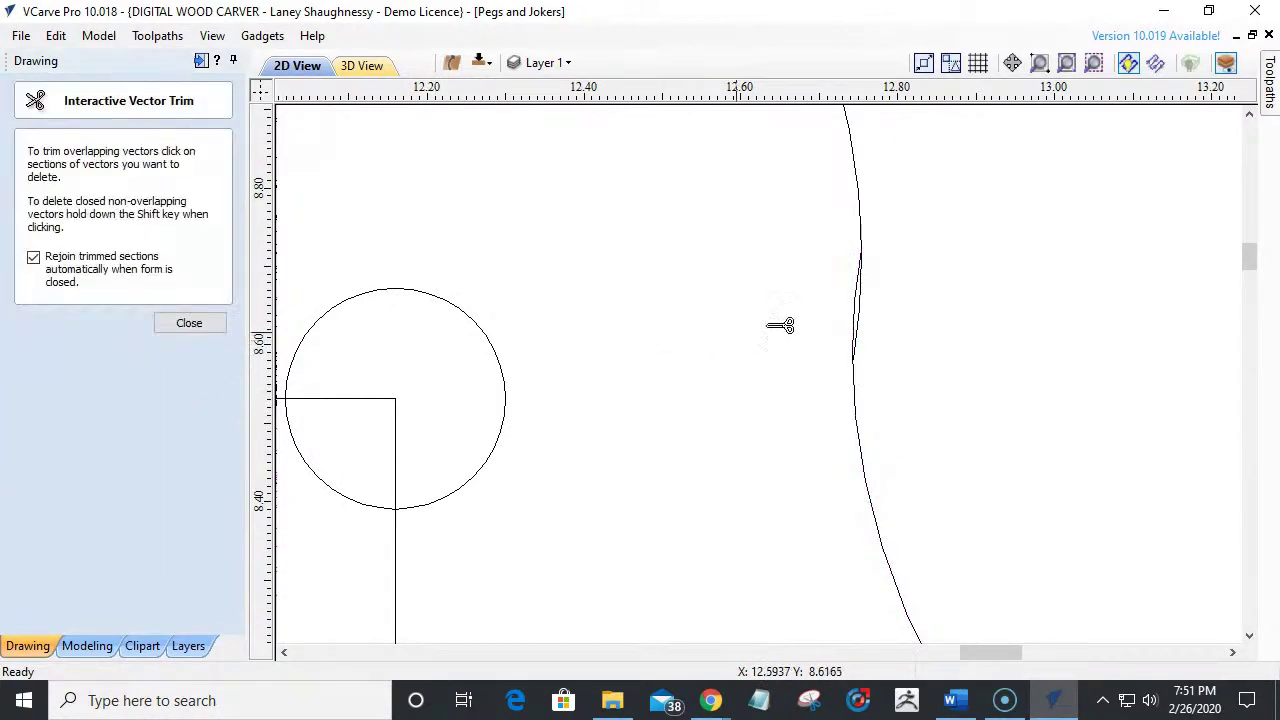
scroll(820, 318, up, 2)
click(866, 310)
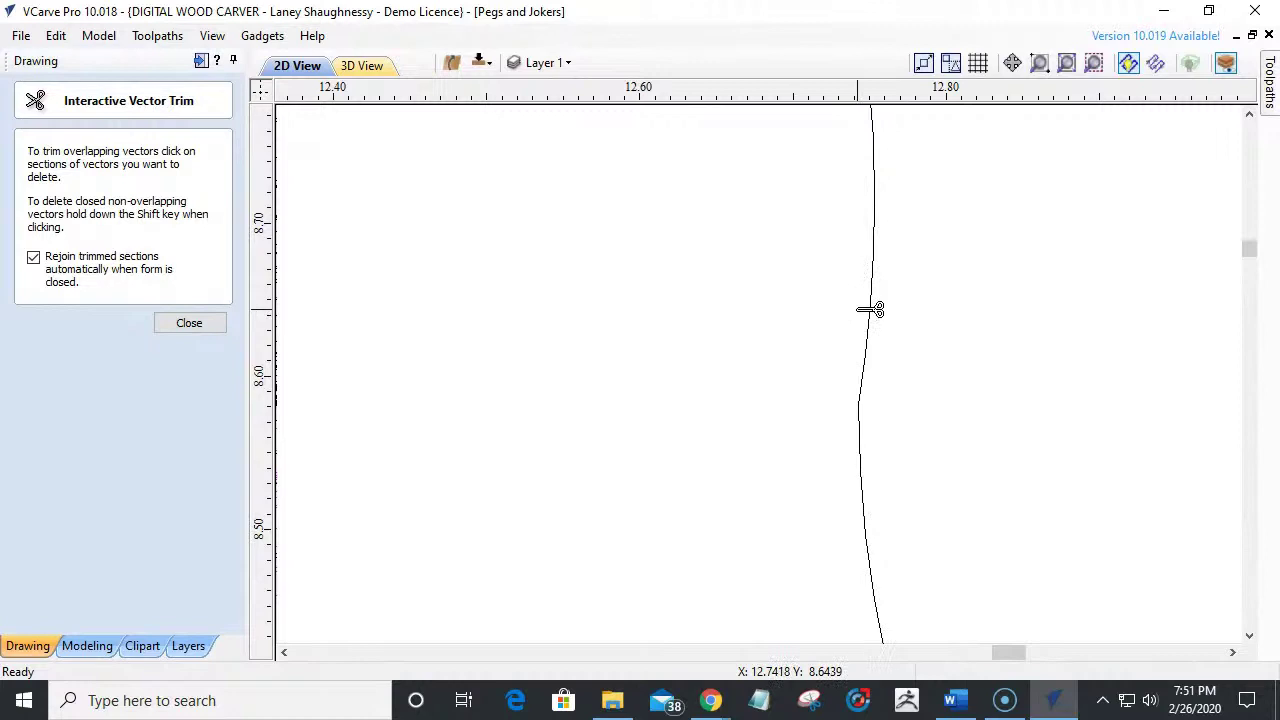
scroll(851, 463, down, 8)
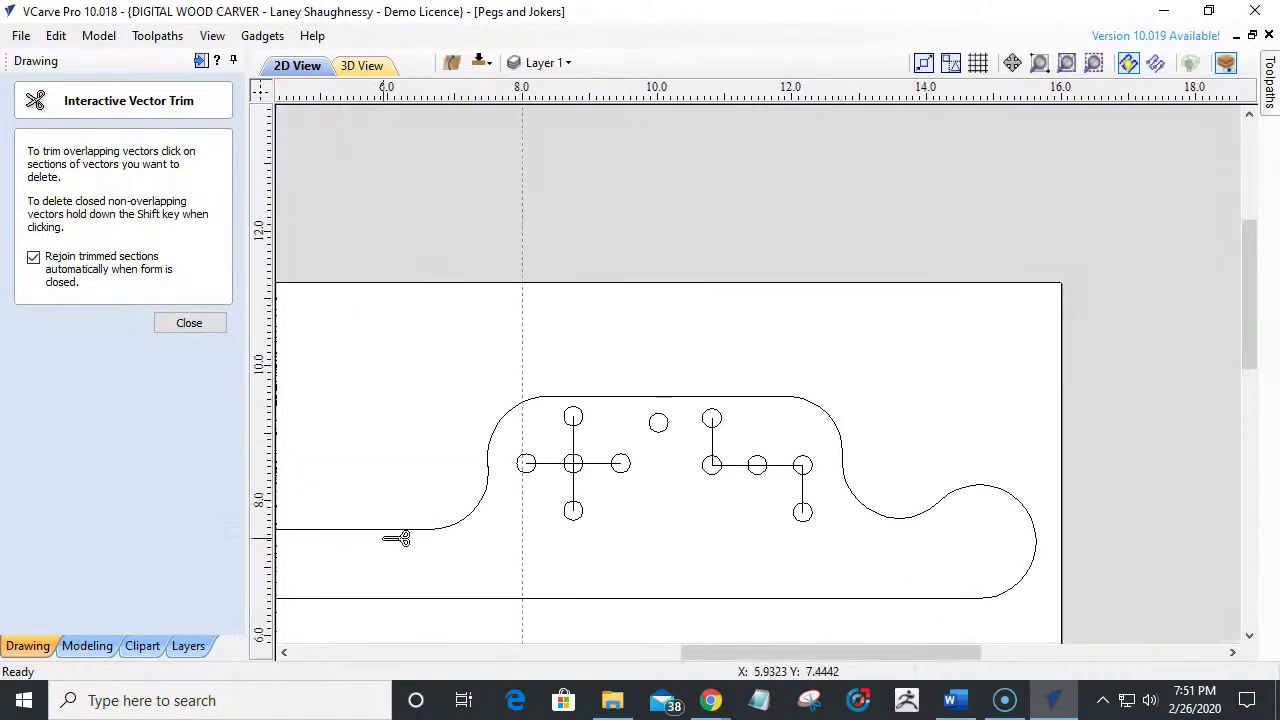
click(168, 323)
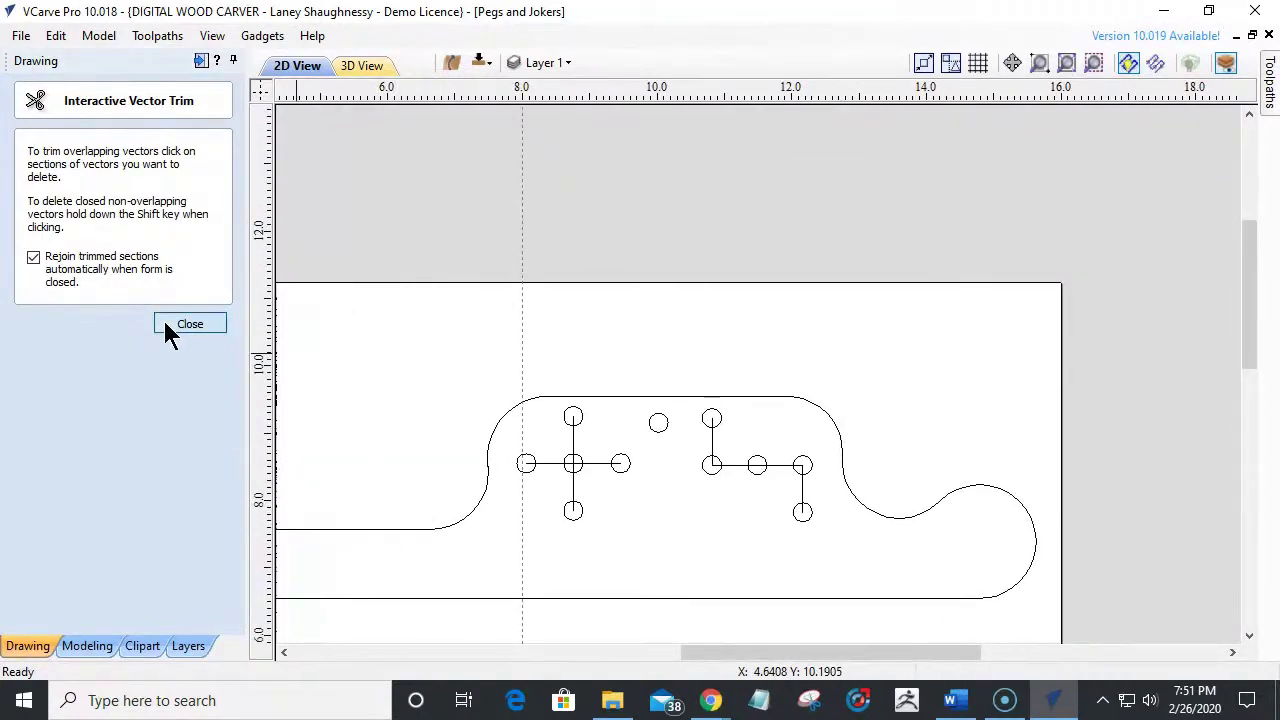
Trim the overlapping span where the raised section's left side meets the curve of the left arm, rejoining the sections automatically.
click(508, 428)
scroll(507, 418, down, 3)
scroll(500, 500, up, 3)
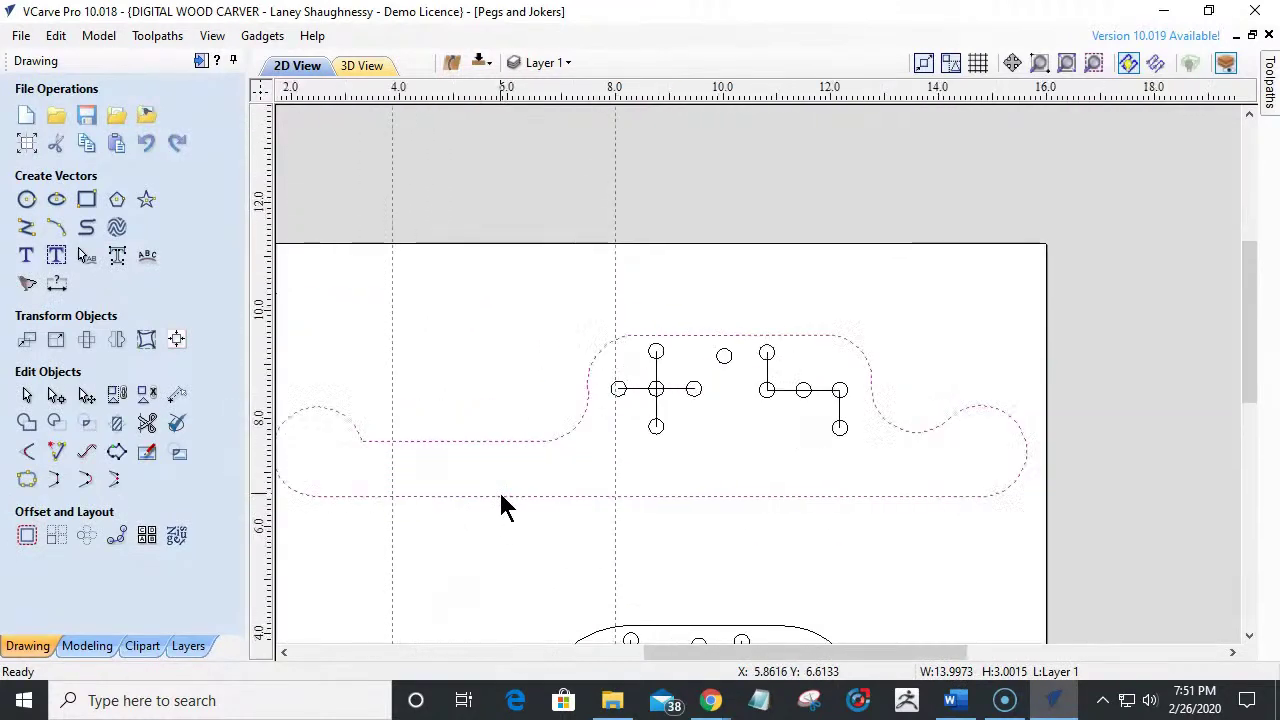
scroll(500, 495, up, 1)
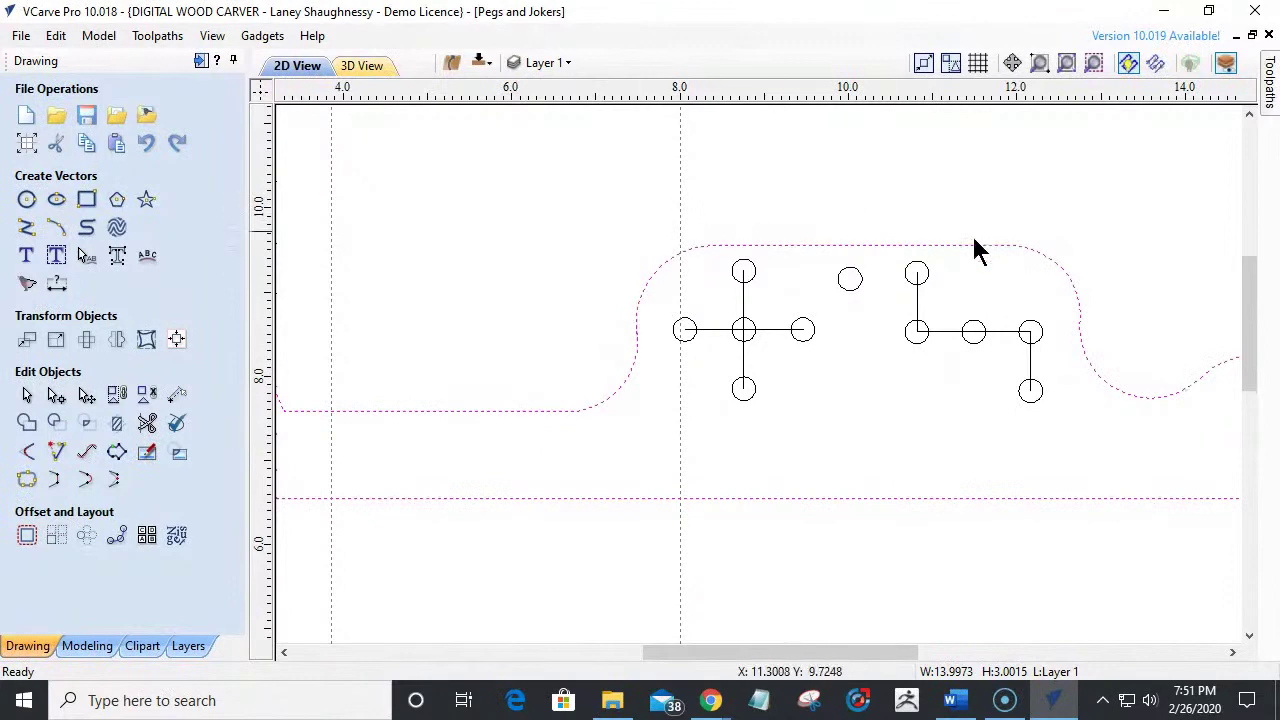
scroll(995, 418, down, 2)
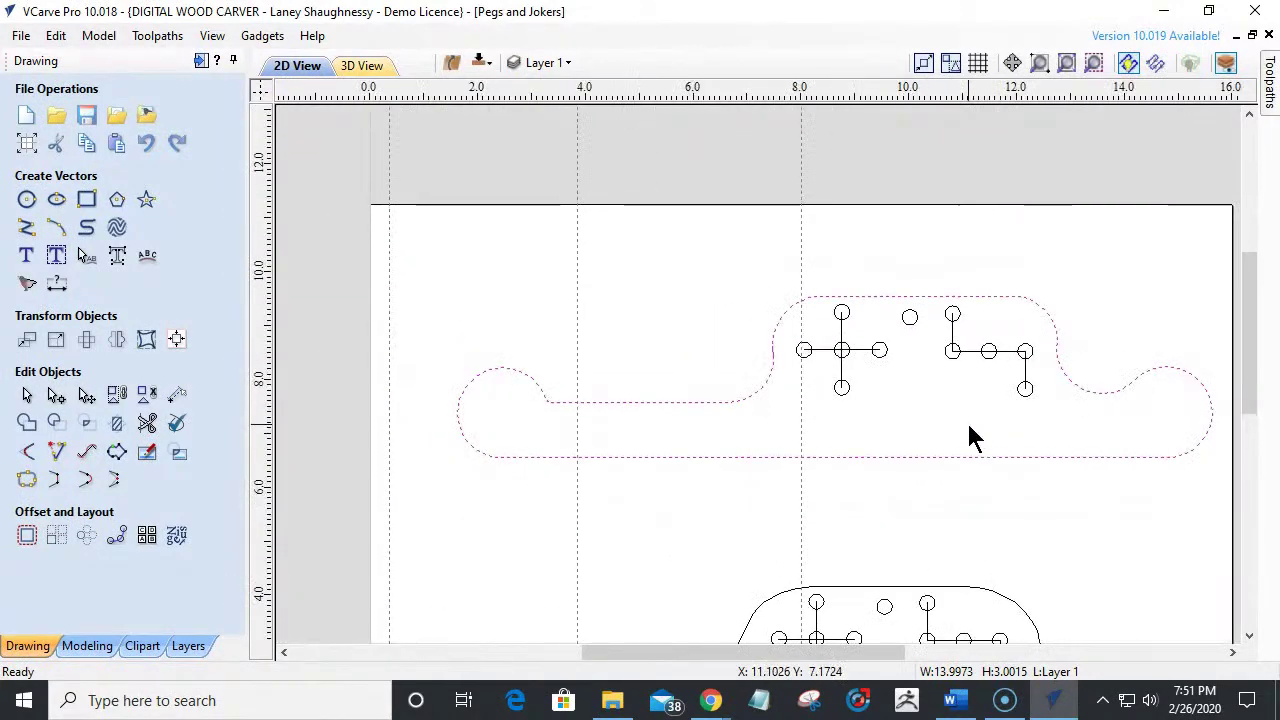
scroll(970, 437, up, 2)
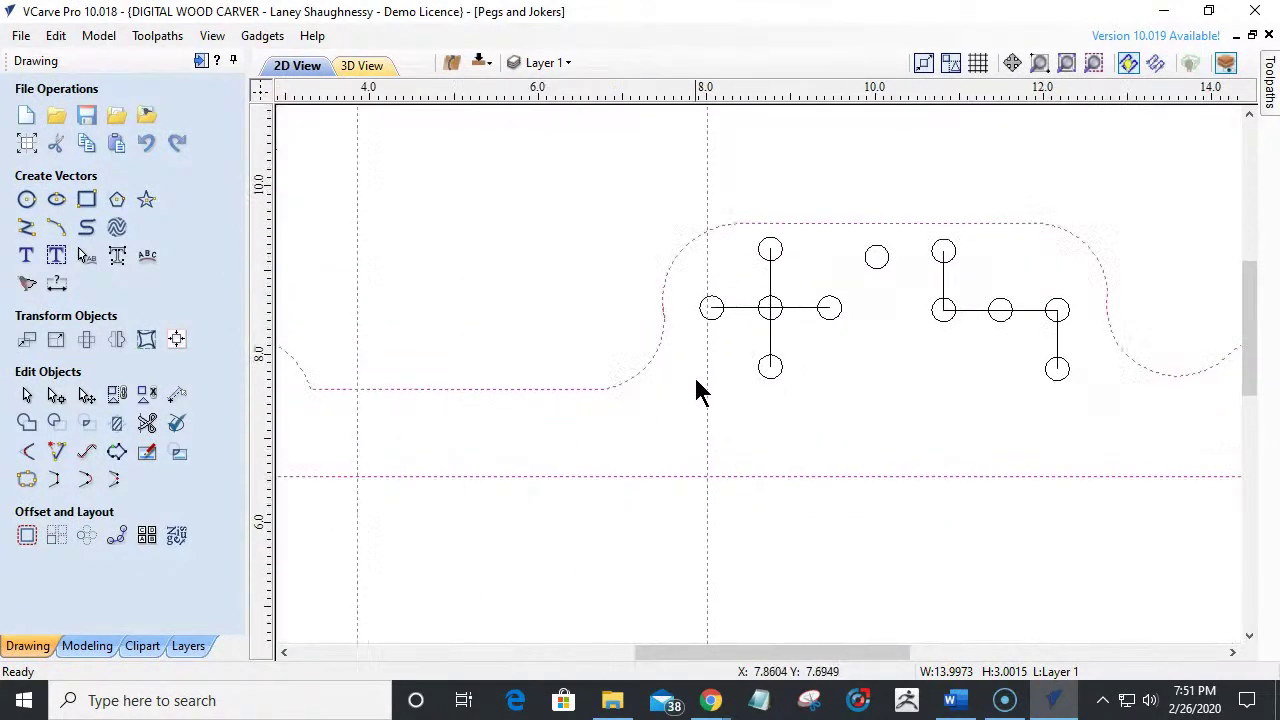
scroll(657, 335, up, 1)
scroll(660, 335, up, 1)
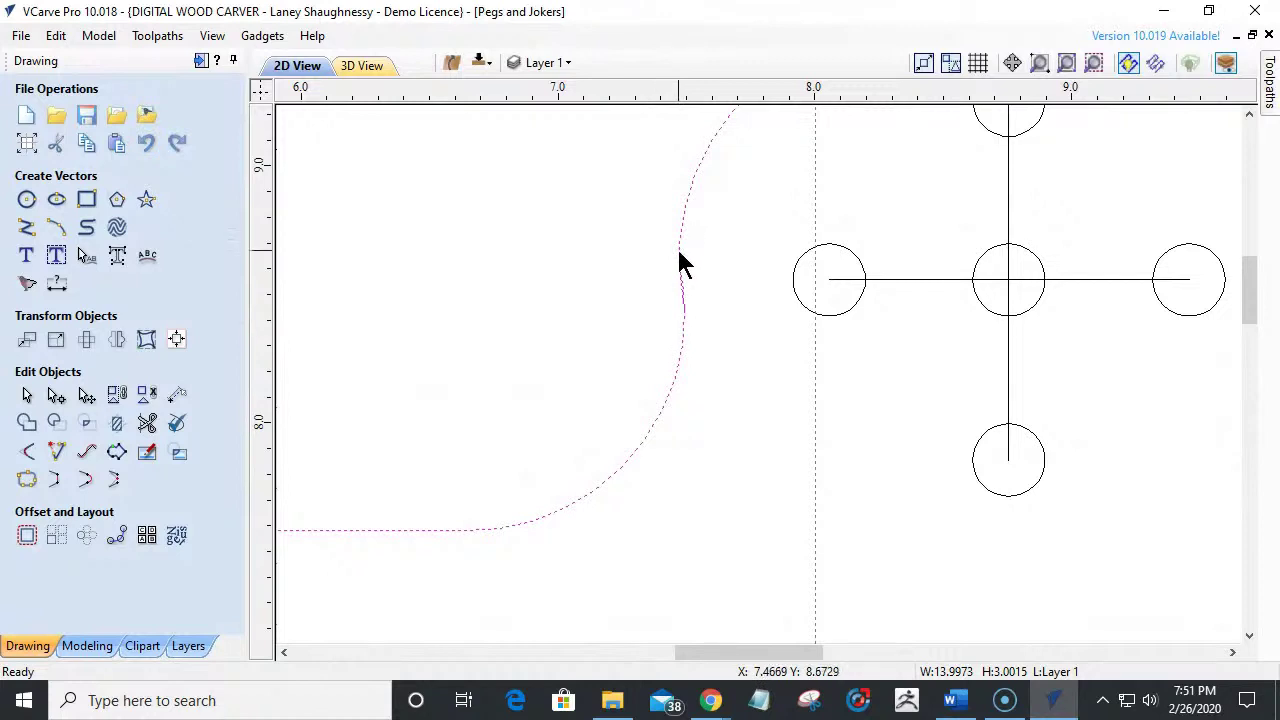
scroll(698, 298, up, 2)
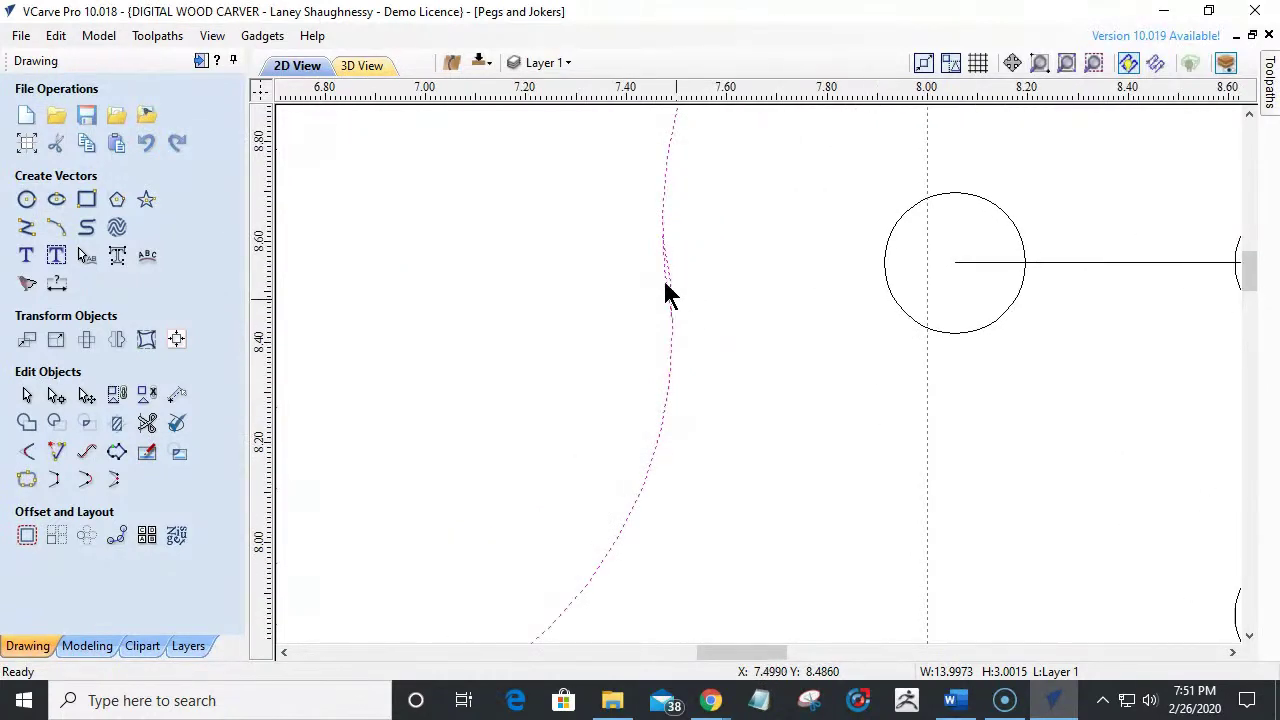
scroll(668, 279, up, 3)
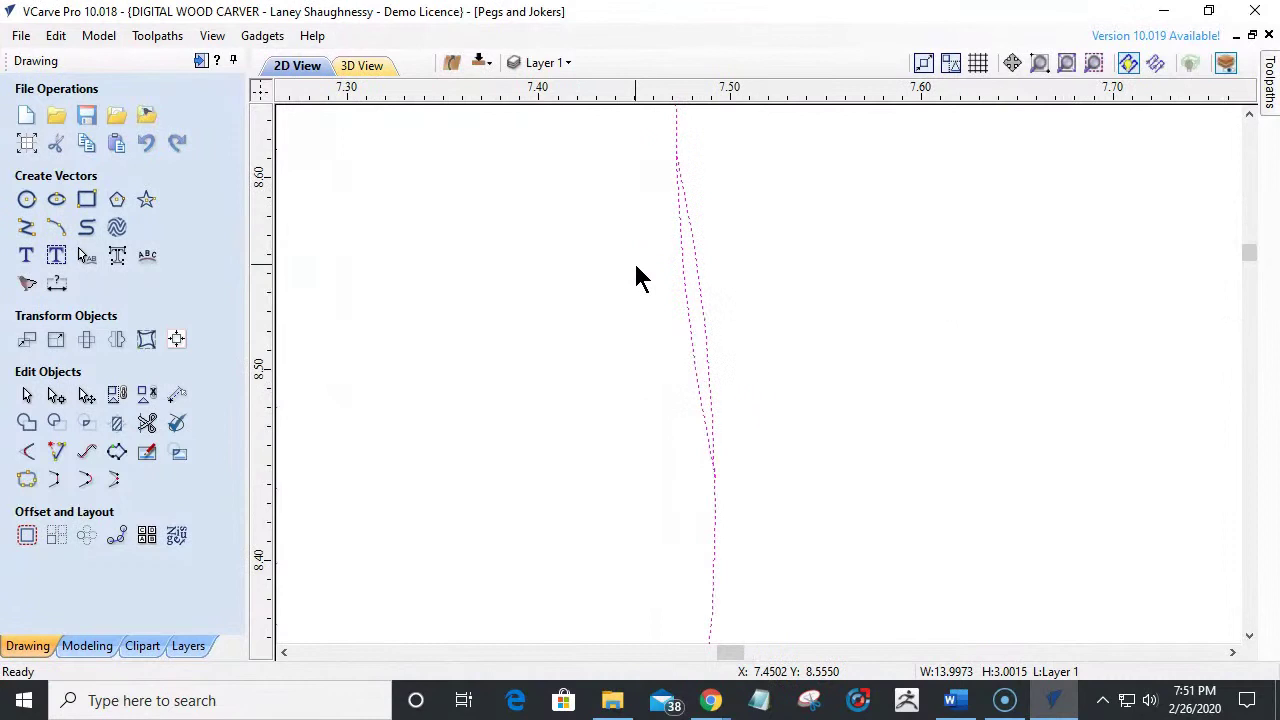
scroll(636, 267, down, 2)
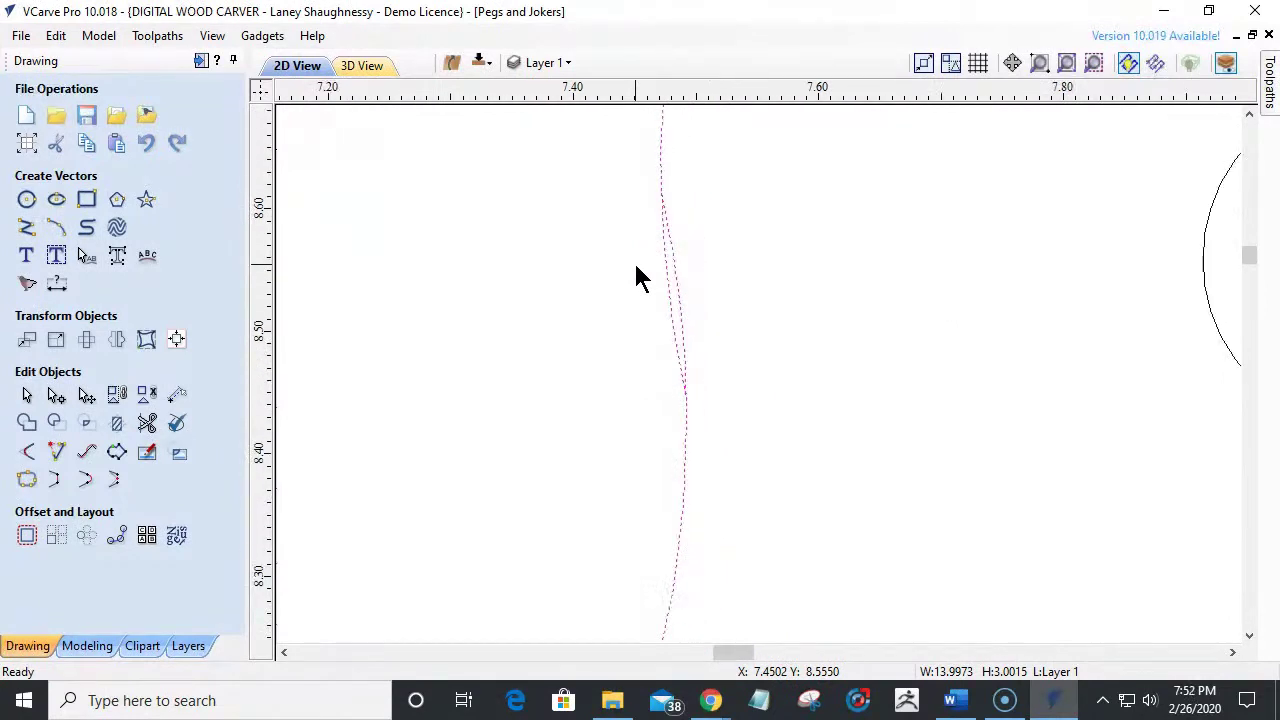
click(147, 423)
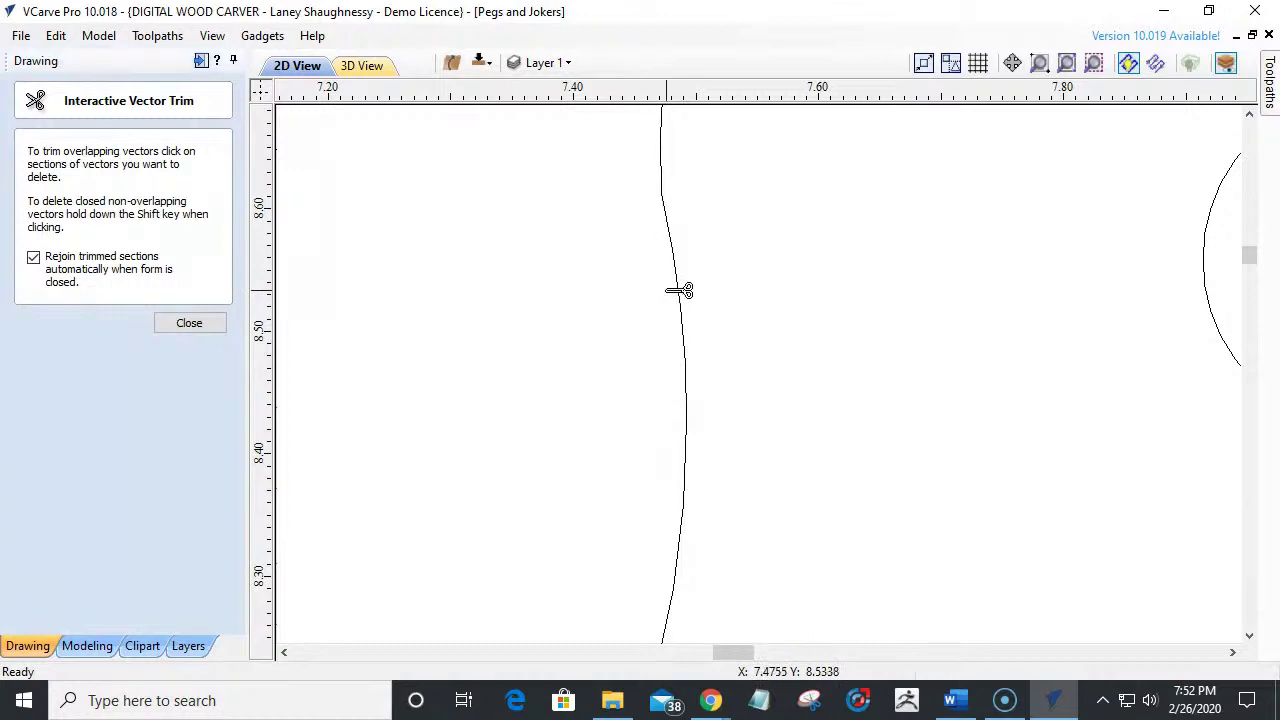
click(170, 324)
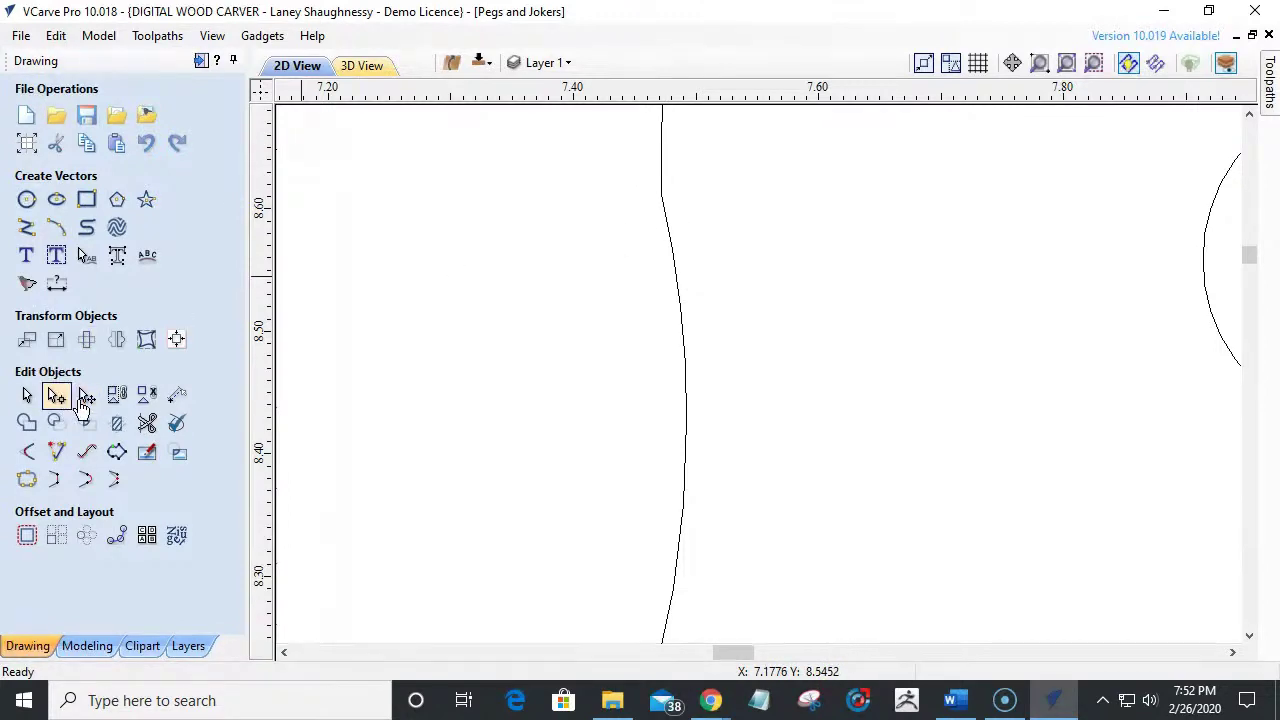
Node-edit the outline and smooth the point on the raised section's left side where the two curves meet.
click(672, 230)
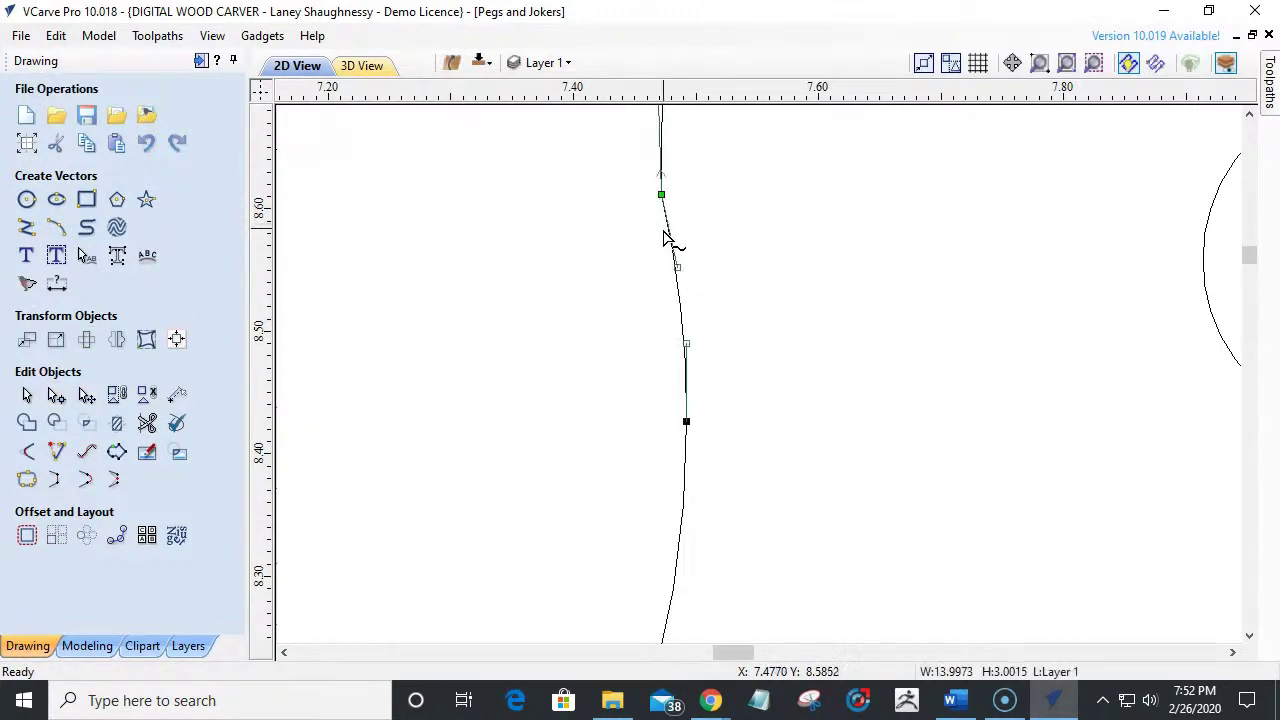
right_click(660, 196)
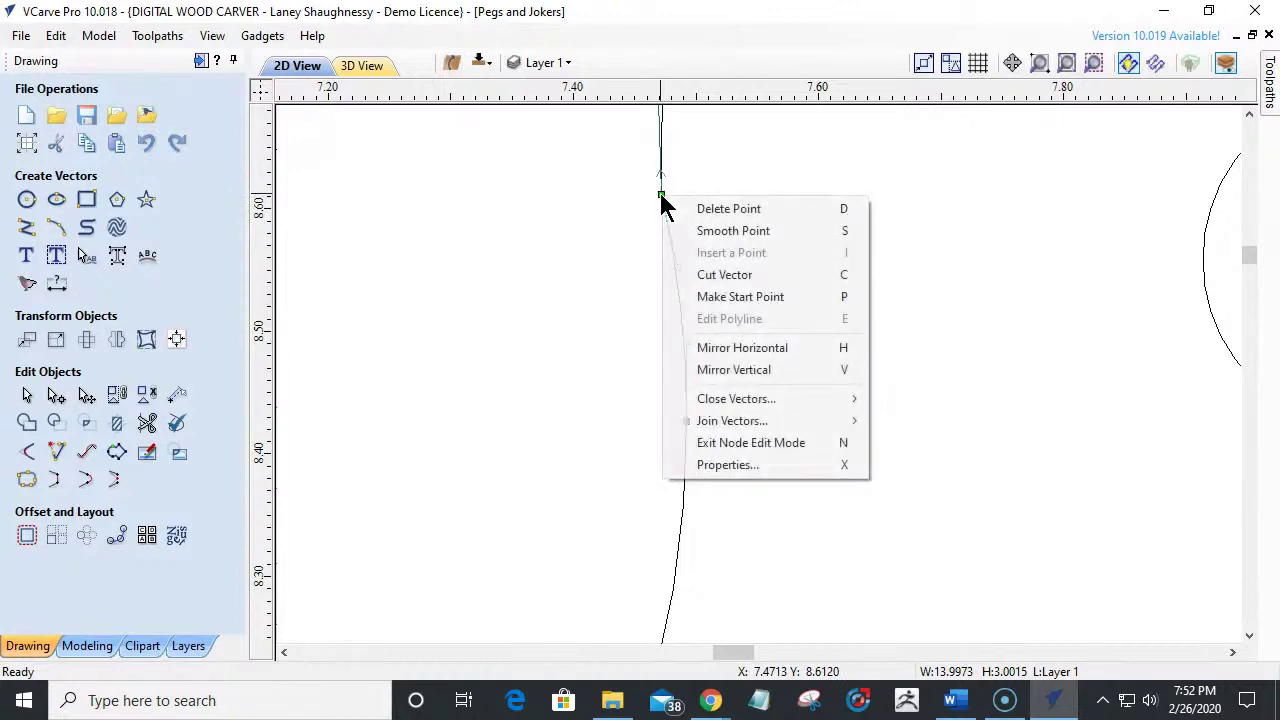
click(733, 231)
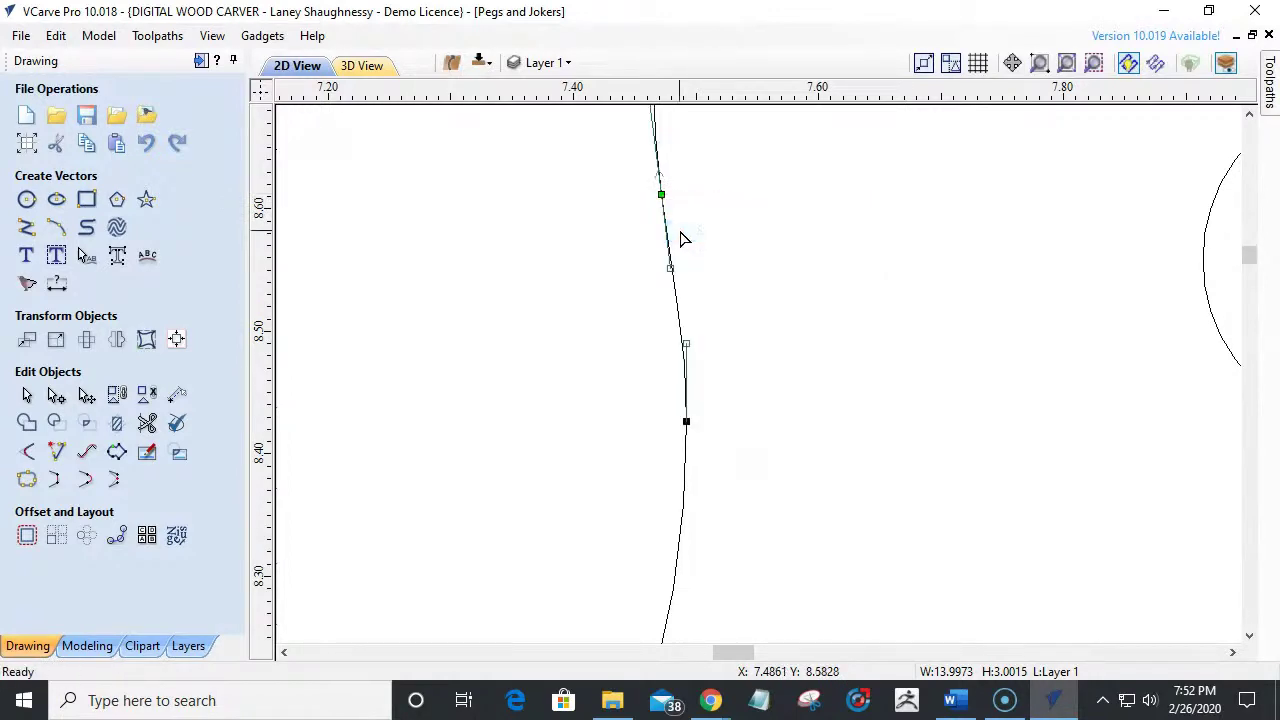
scroll(706, 354, down, 4)
scroll(706, 355, up, 1)
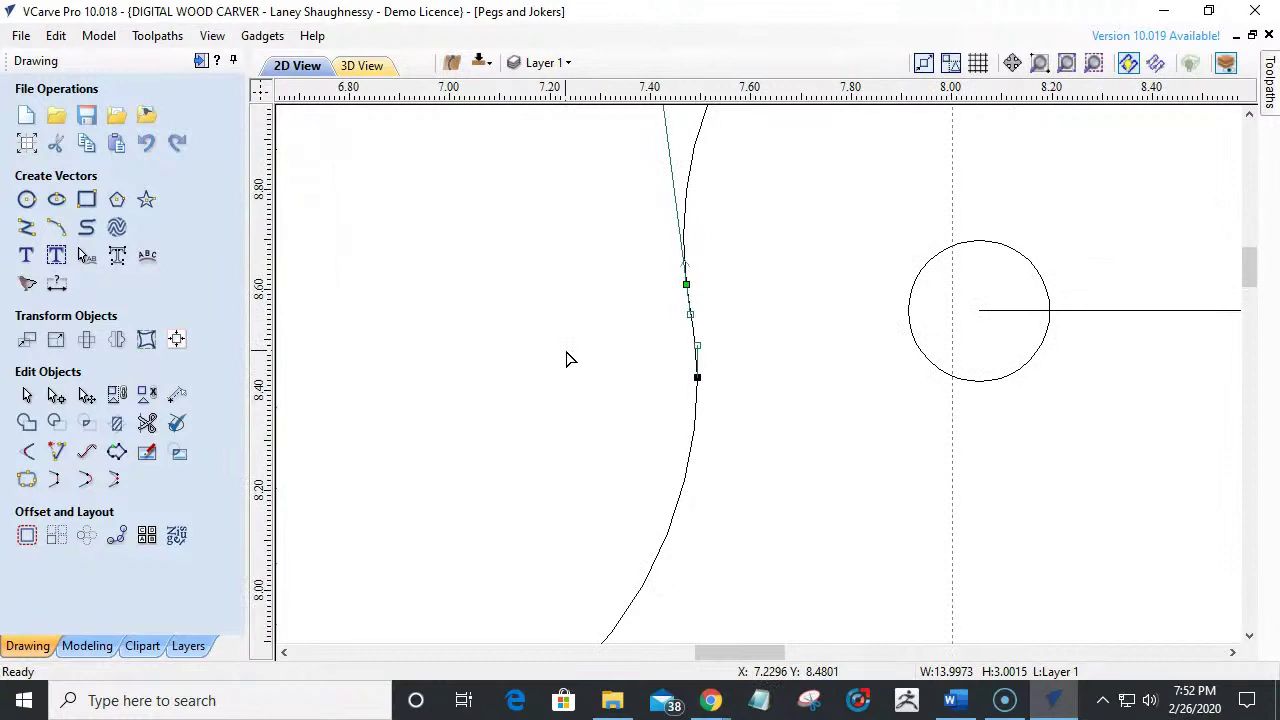
scroll(566, 363, down, 1)
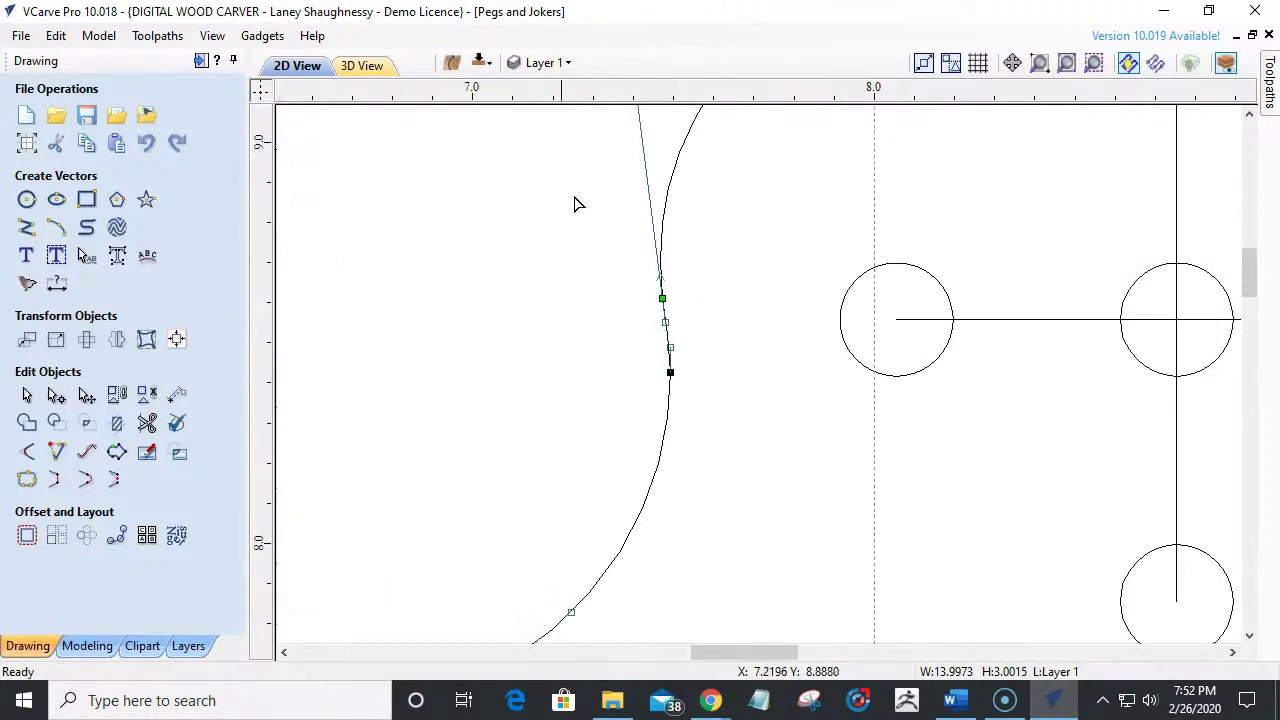
click(541, 345)
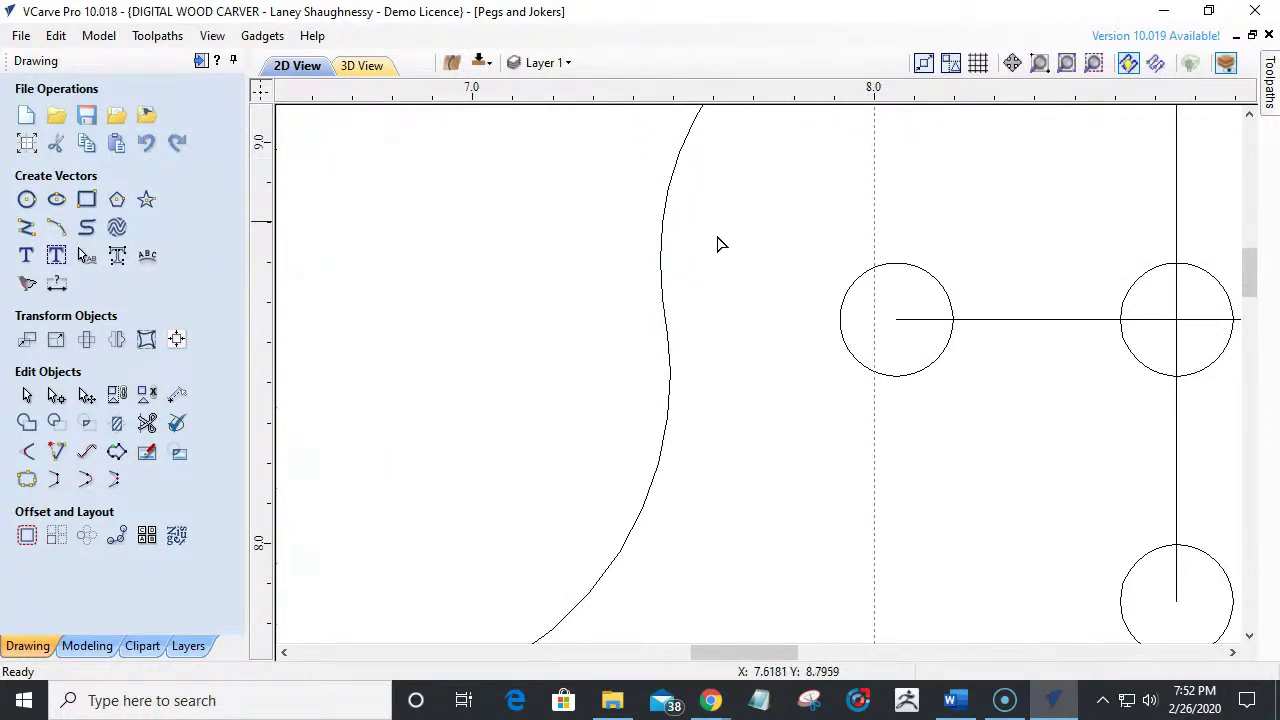
scroll(692, 430, down, 4)
scroll(692, 430, down, 2)
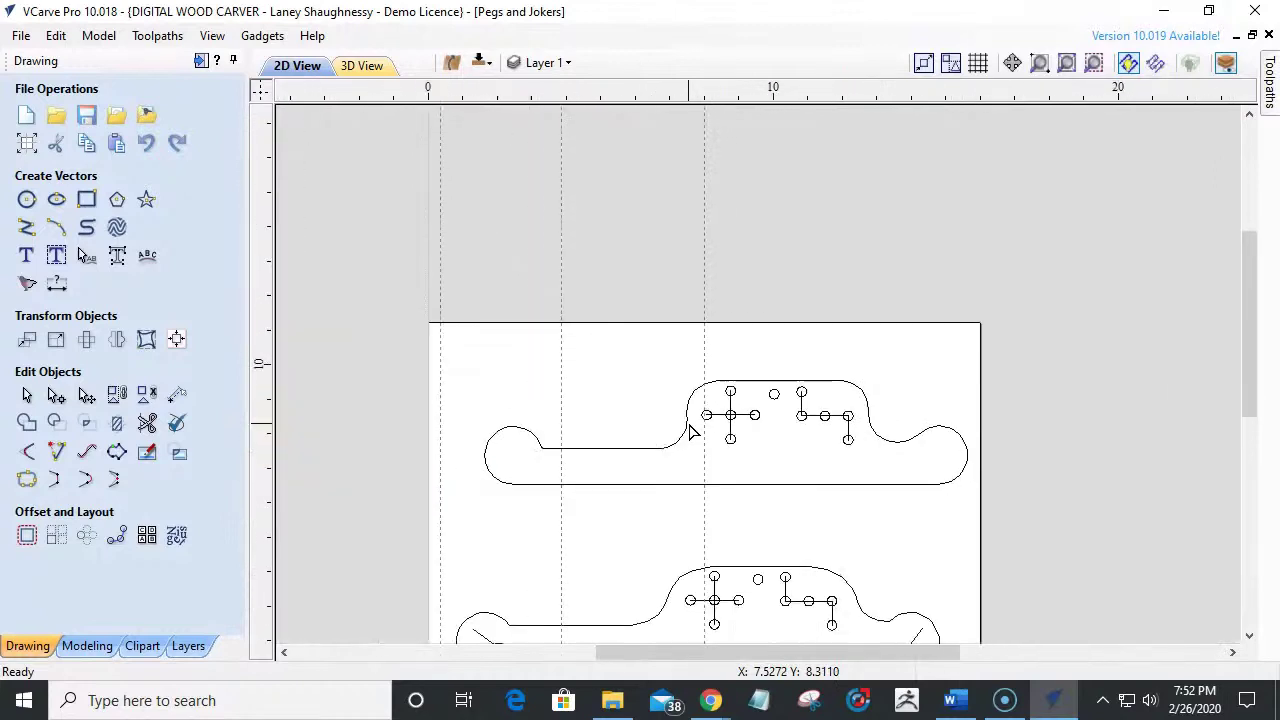
Compare the upper board outline with the reference outline below, especially around the raised section and both rounded ends.
scroll(838, 476, up, 1)
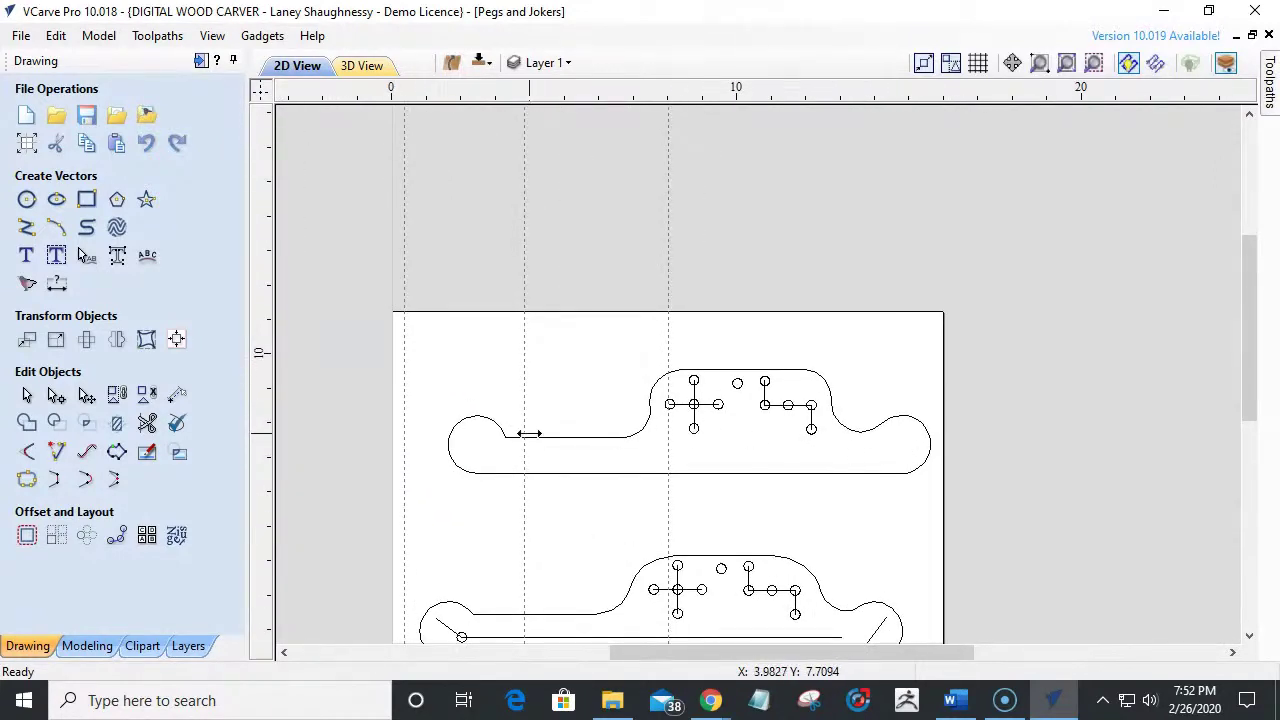
scroll(560, 450, down, 1)
scroll(783, 562, up, 3)
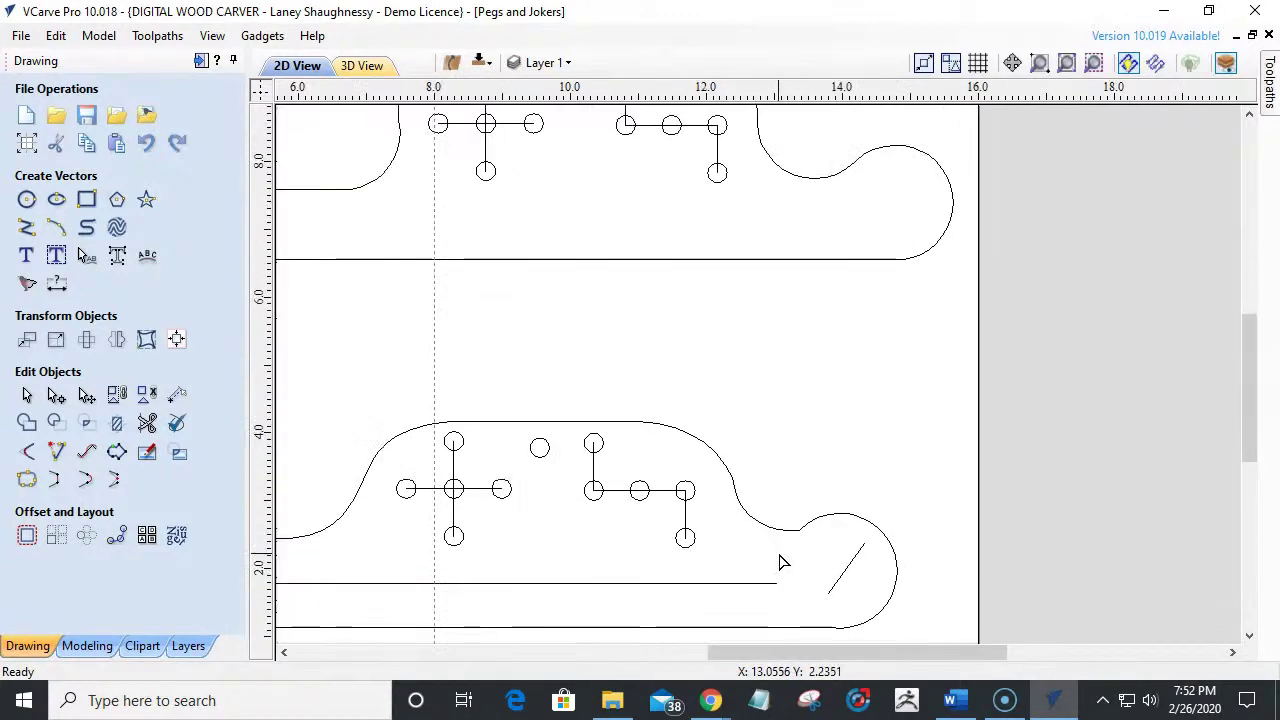
scroll(783, 562, down, 2)
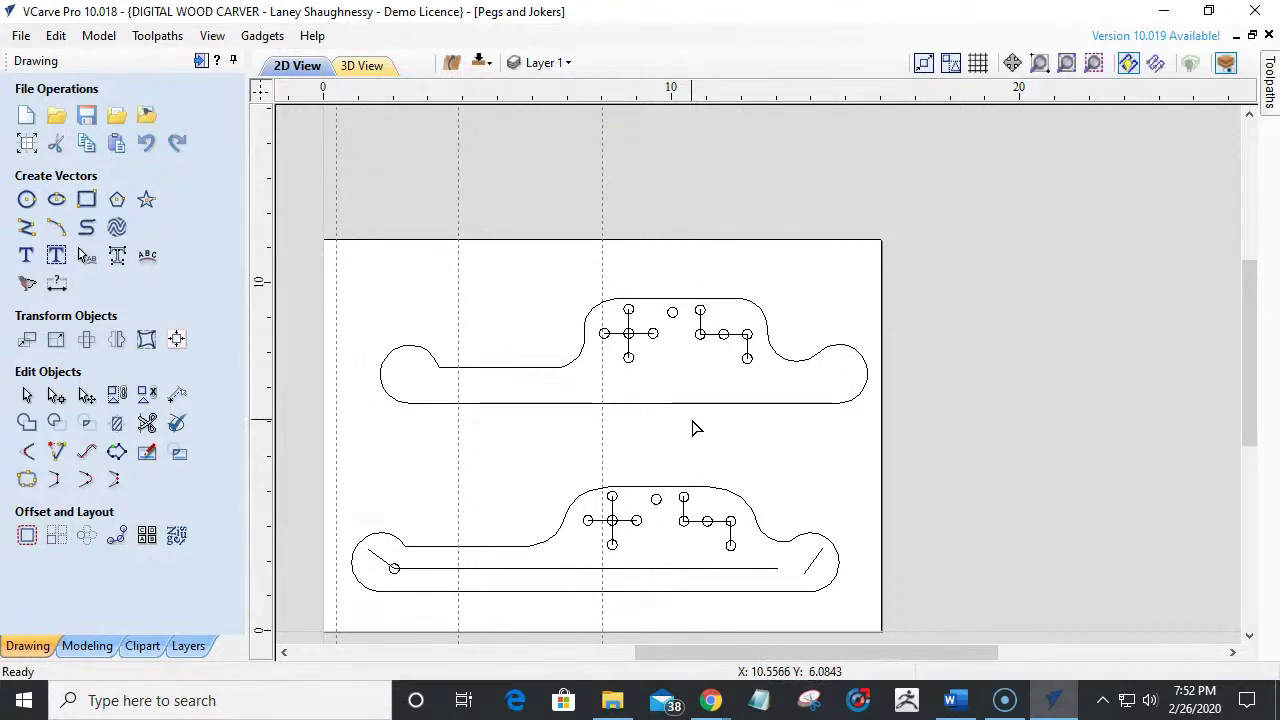
scroll(517, 500, up, 3)
scroll(575, 549, down, 2)
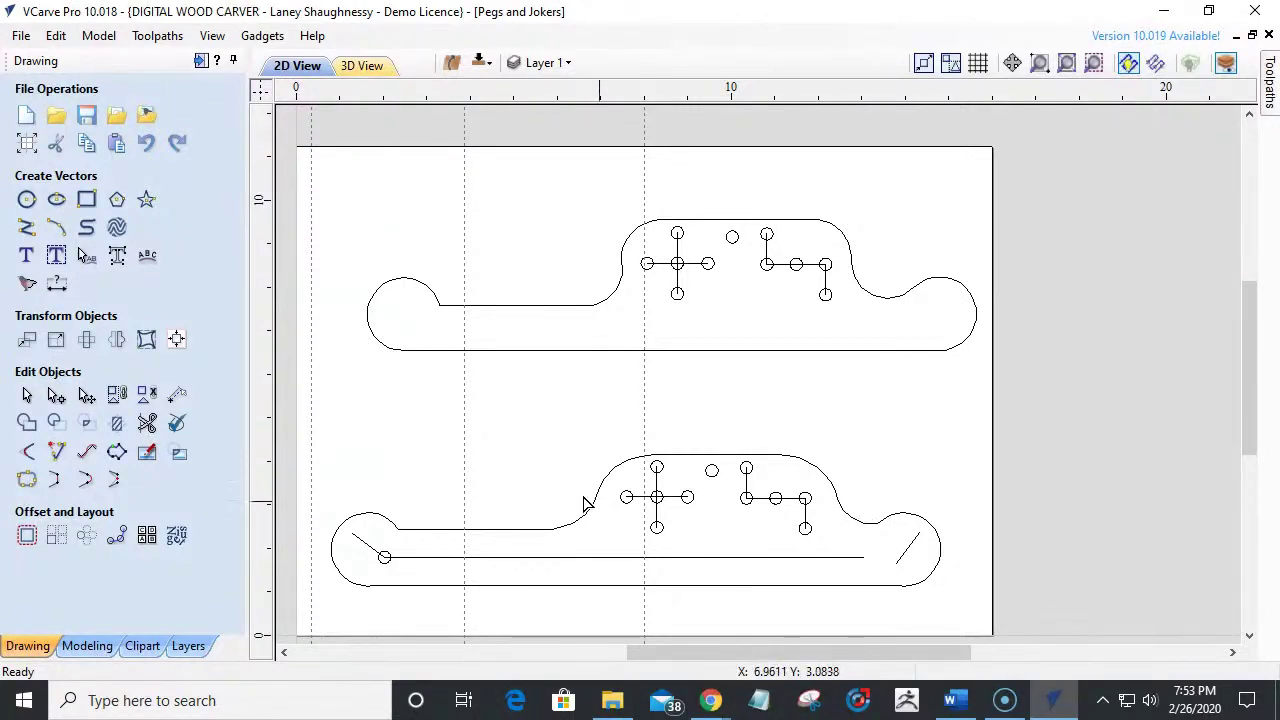
scroll(531, 337, up, 1)
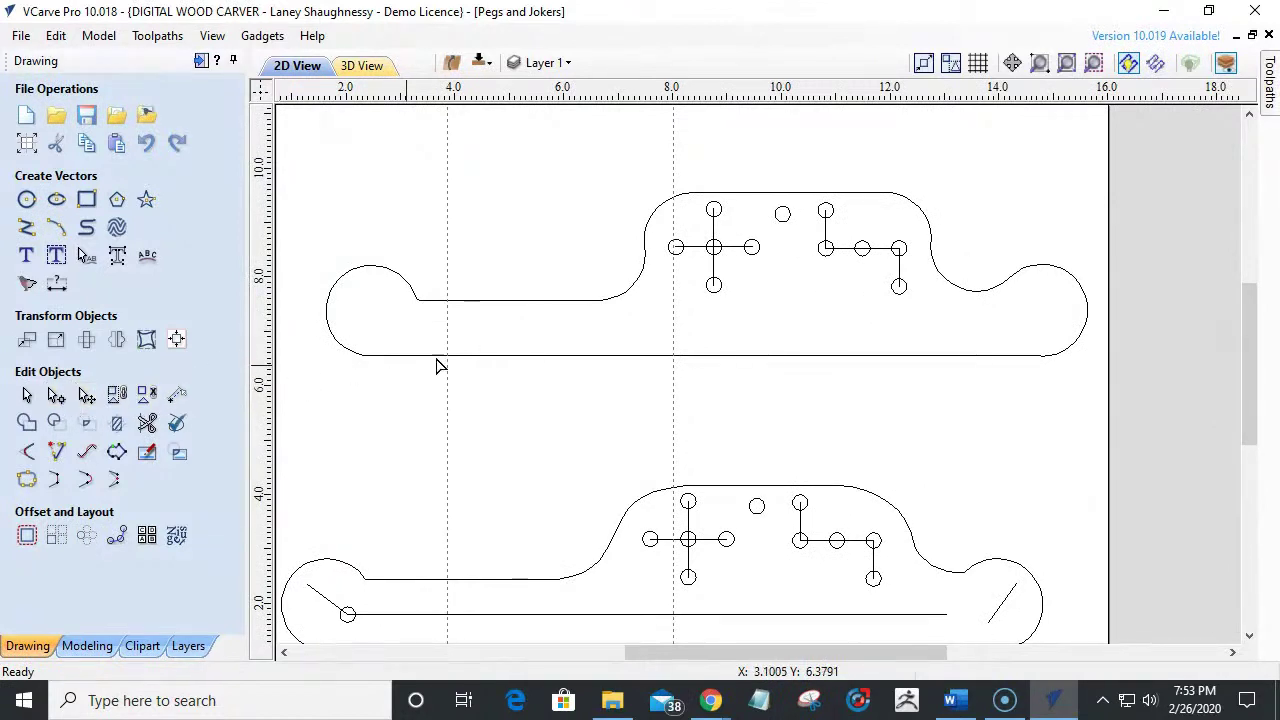
Node-edit the upper outline and delete the short curved span joining the left rounded end to the left arm's upper line.
click(416, 300)
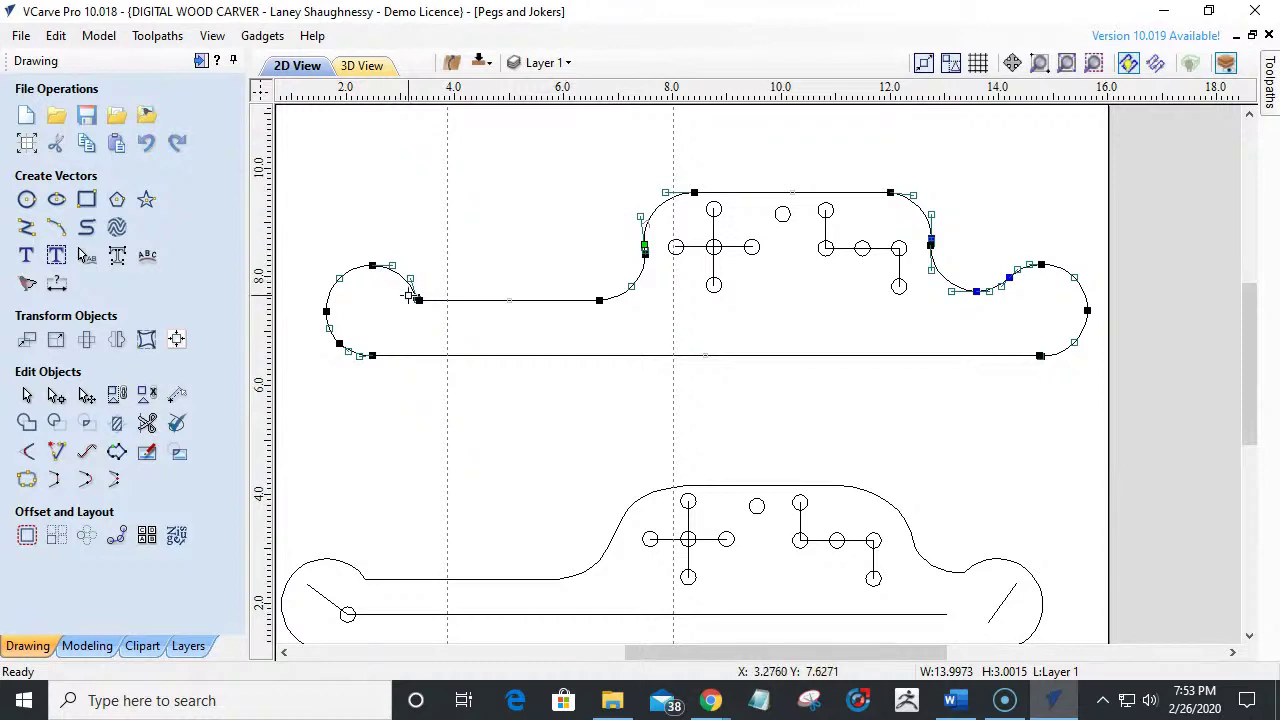
scroll(409, 295, up, 1)
scroll(418, 308, up, 3)
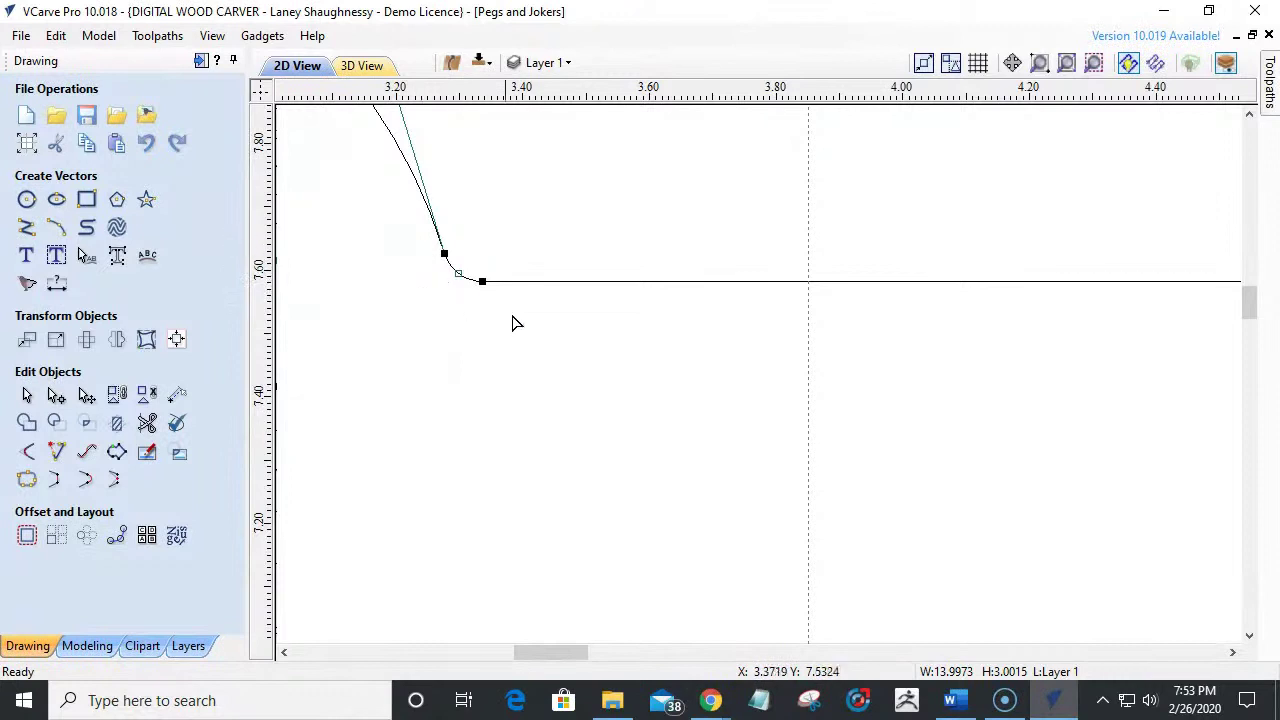
right_click(474, 287)
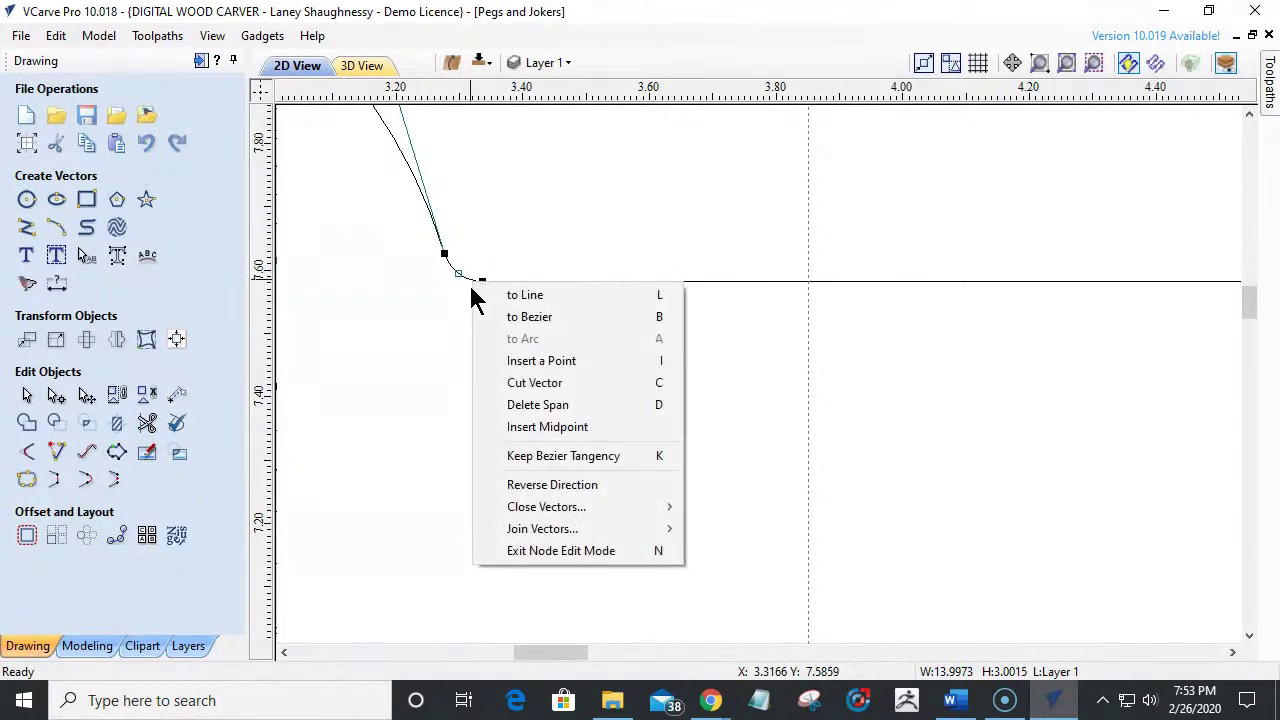
click(505, 405)
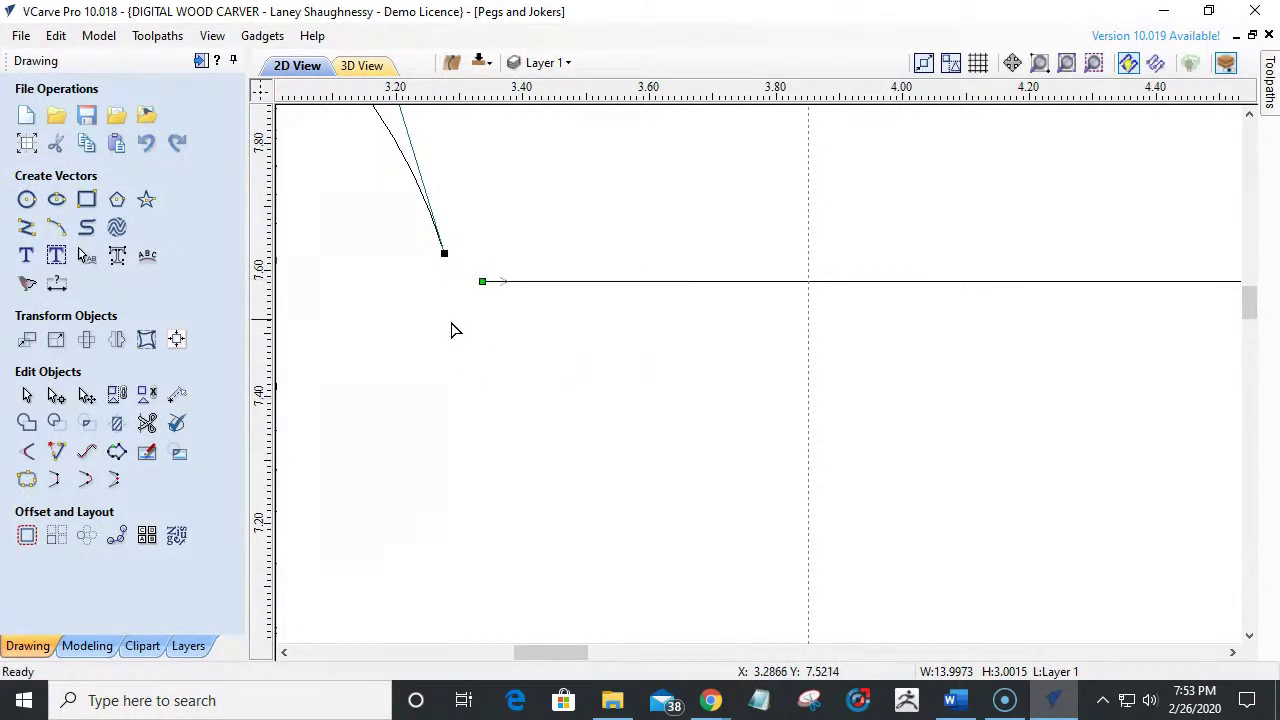
Select the nodes of the left arm's upper line and the adjoining curve, and nudge them upward three increments.
scroll(450, 330, down, 5)
scroll(447, 342, down, 2)
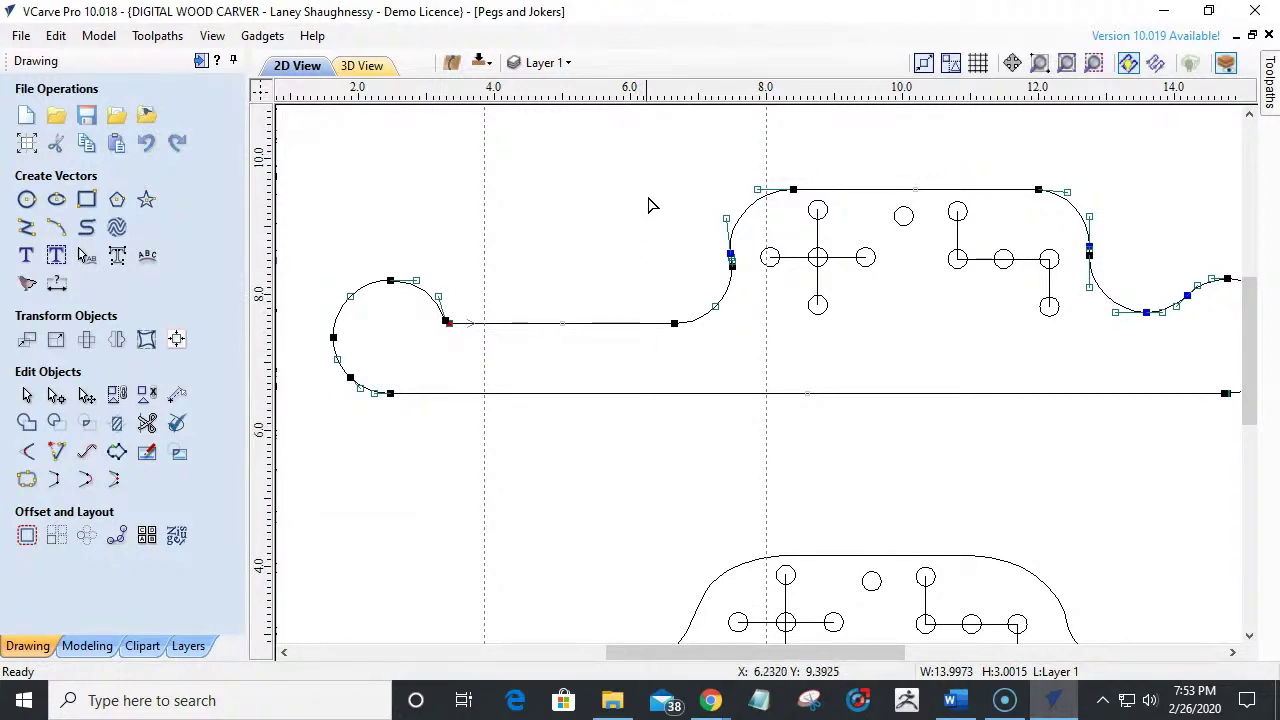
drag(646, 189, 752, 351)
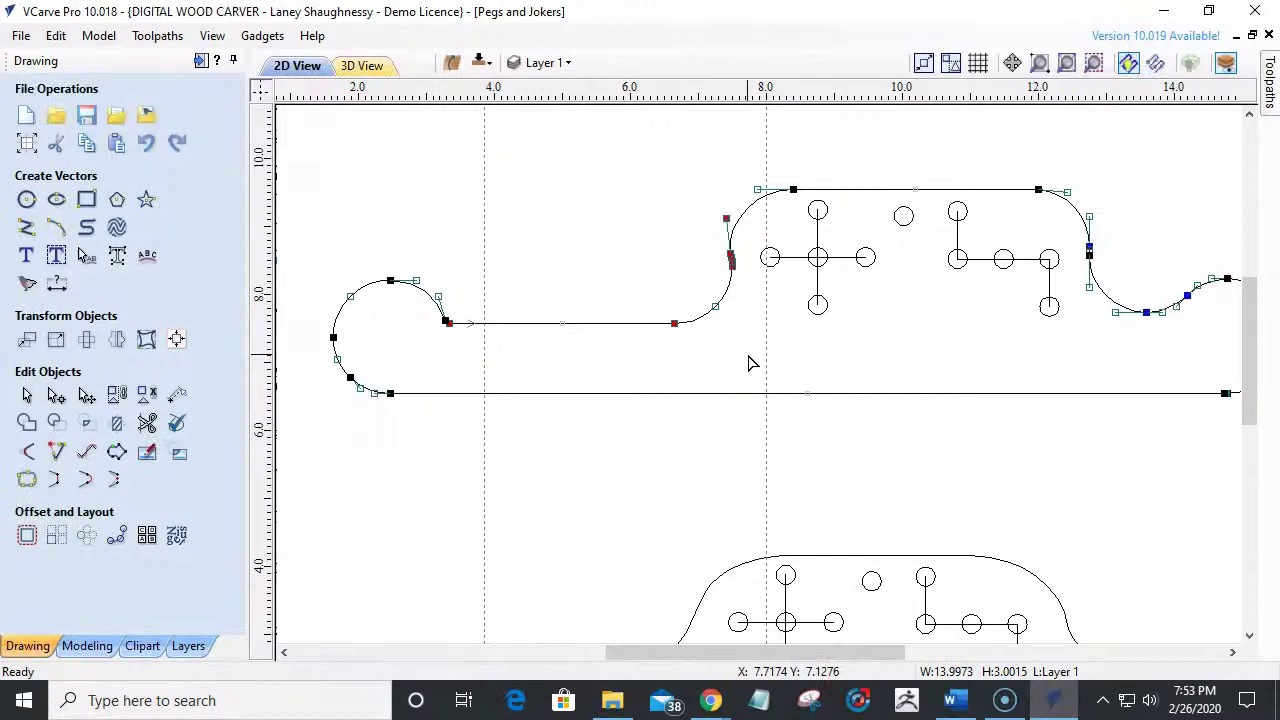
key(Up)
key(Up)
key(Up)
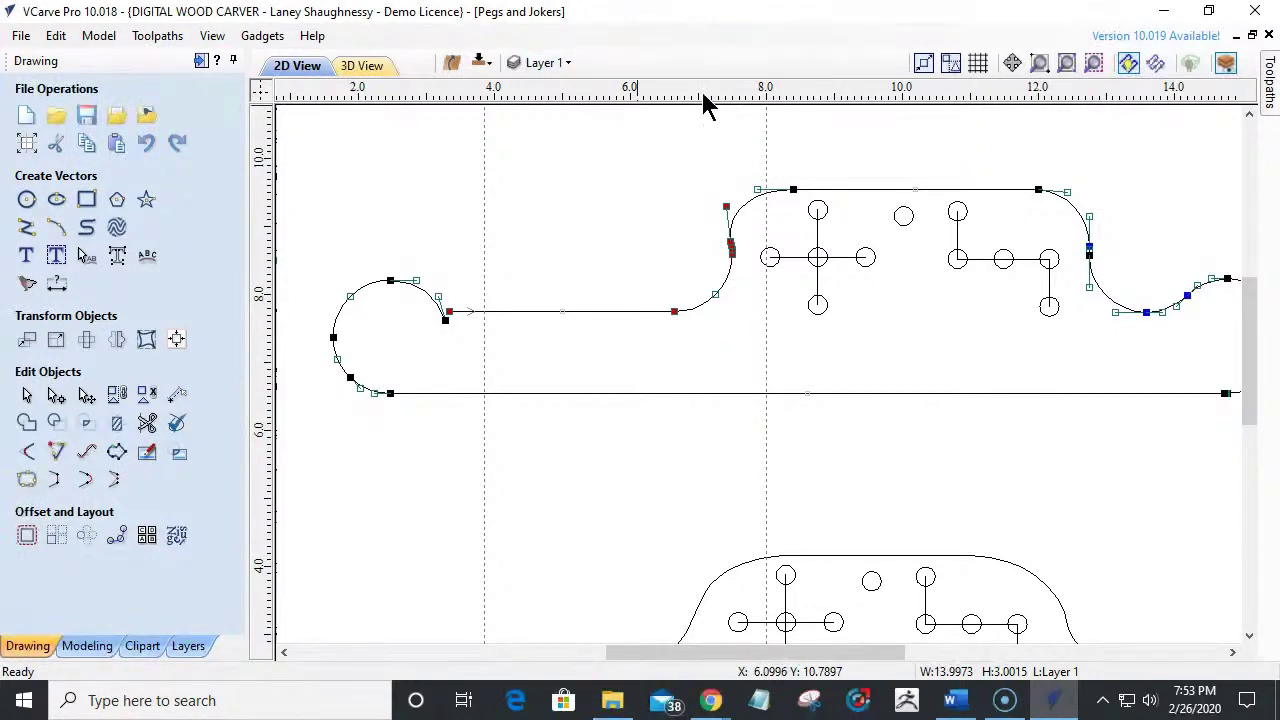
Place a horizontal guide at the lowest point of the right dip, compare the left arm's level against it, and hide the guides.
drag(706, 97, 1146, 313)
scroll(549, 329, up, 5)
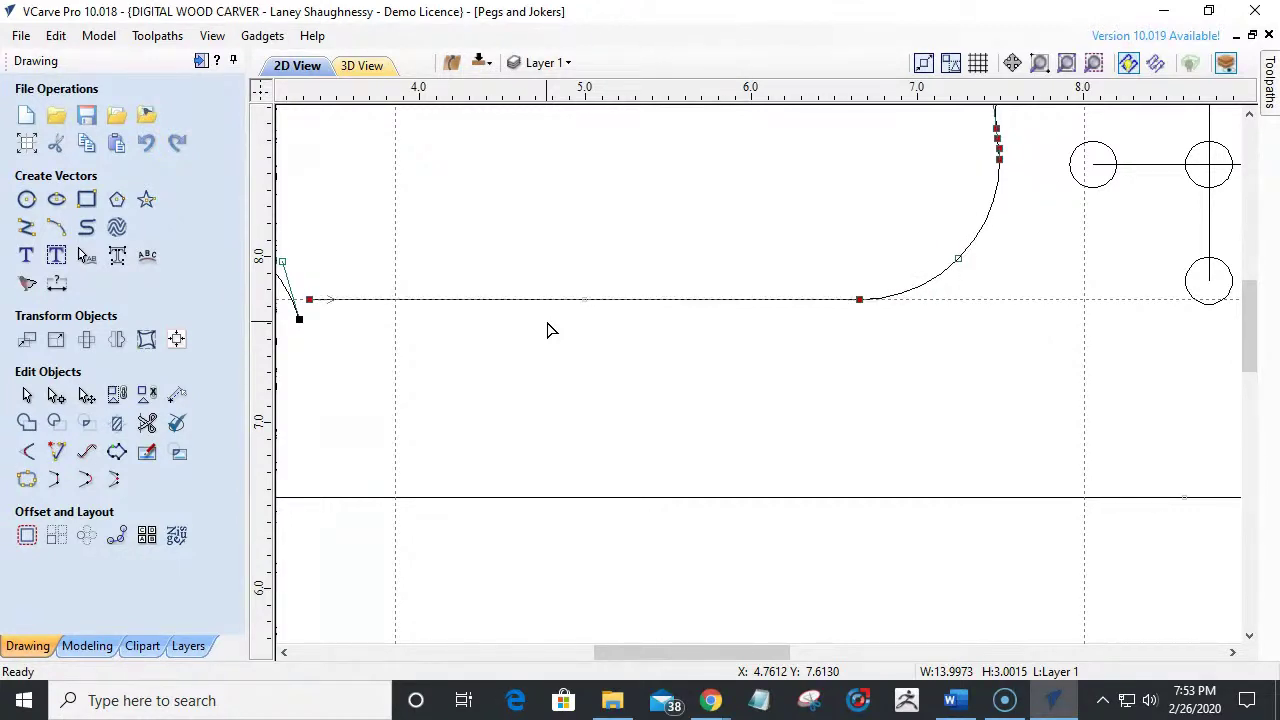
click(591, 277)
scroll(600, 277, down, 4)
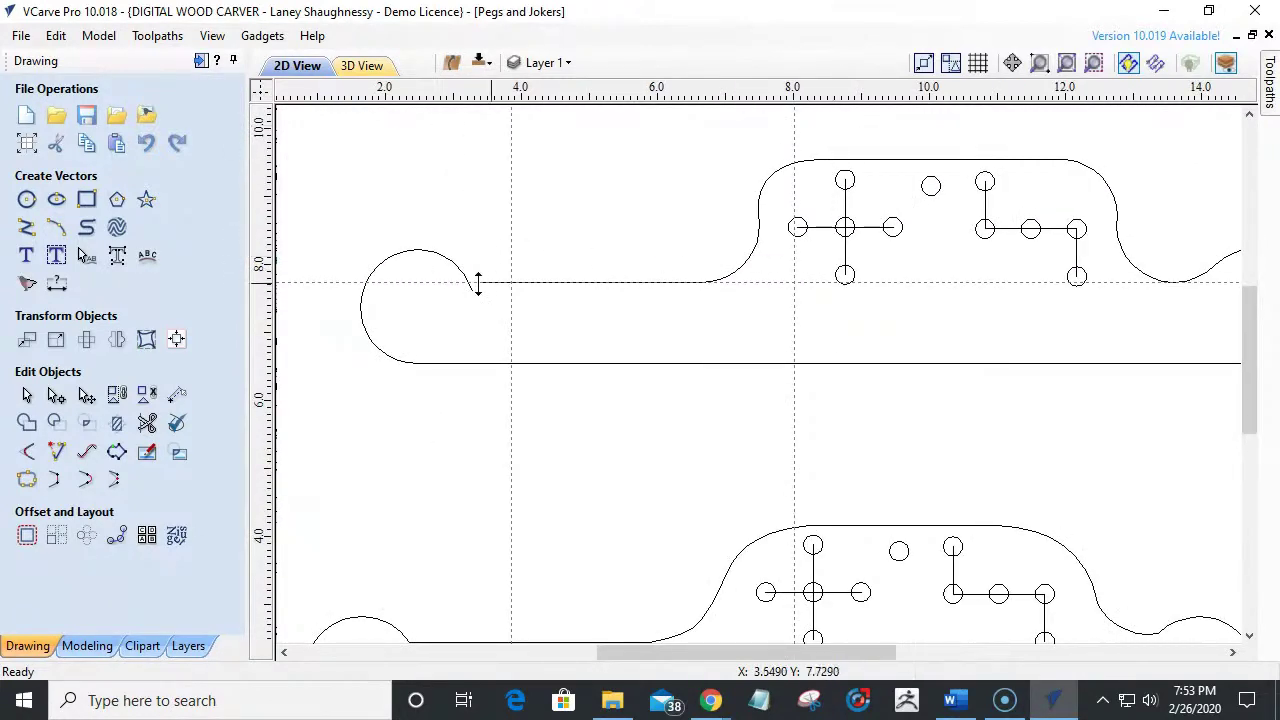
scroll(435, 276, up, 3)
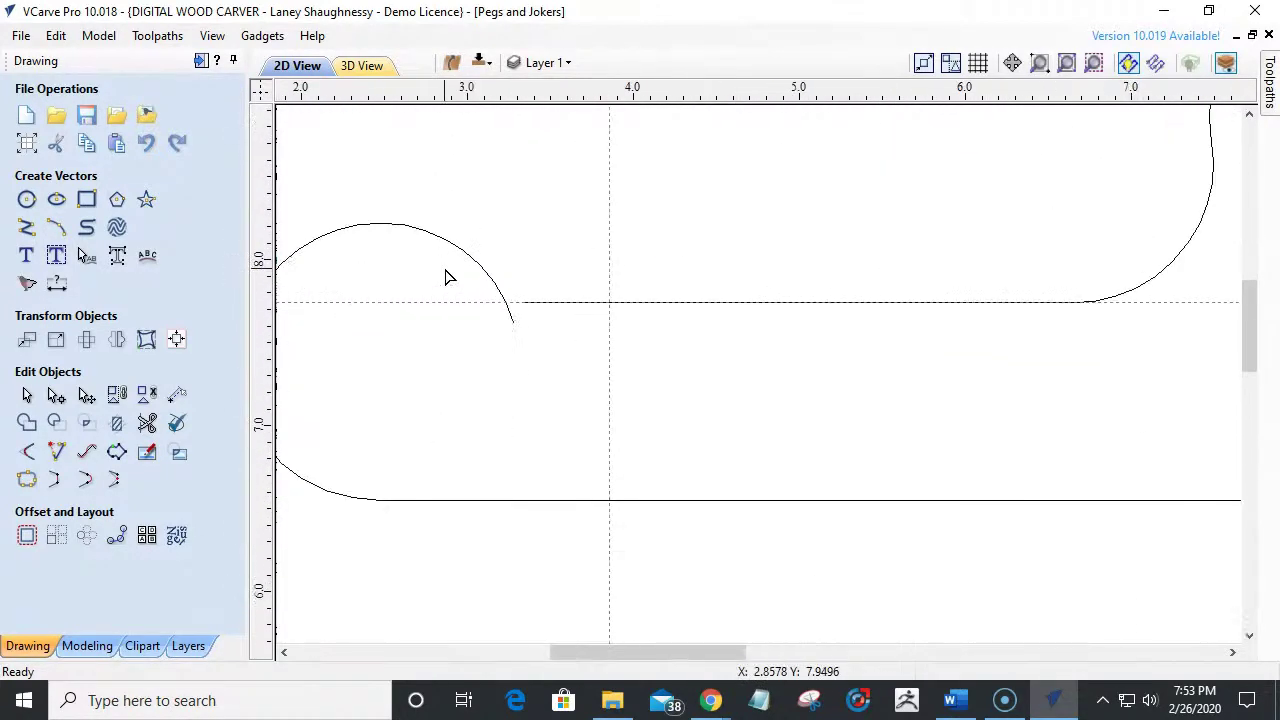
click(262, 91)
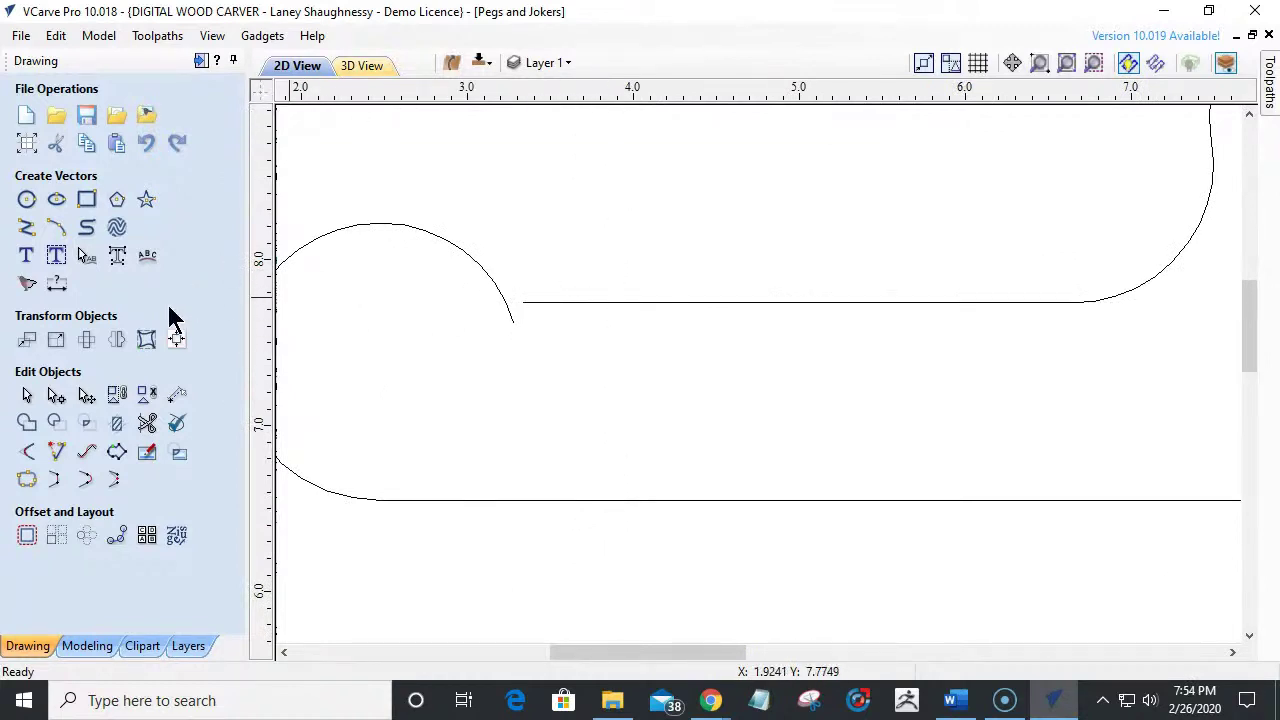
Extend the left arm's upper line to meet the curve of the left rounded end.
click(56, 452)
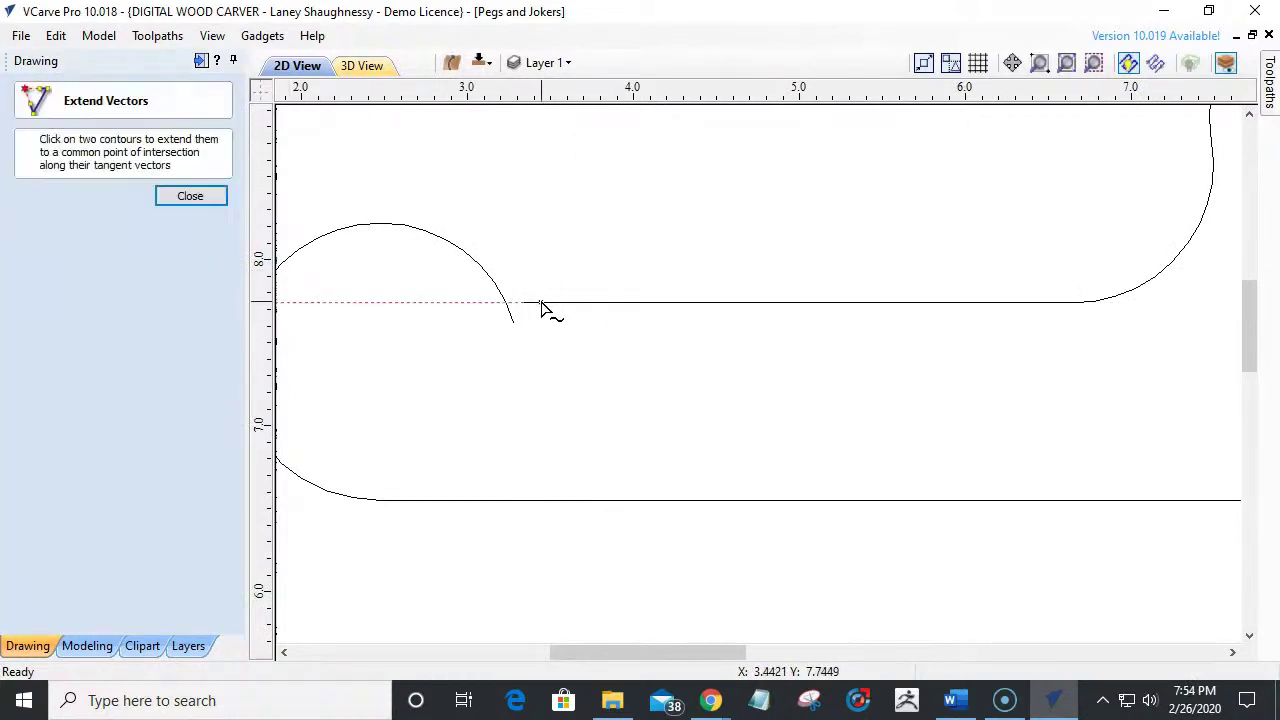
click(510, 309)
click(188, 198)
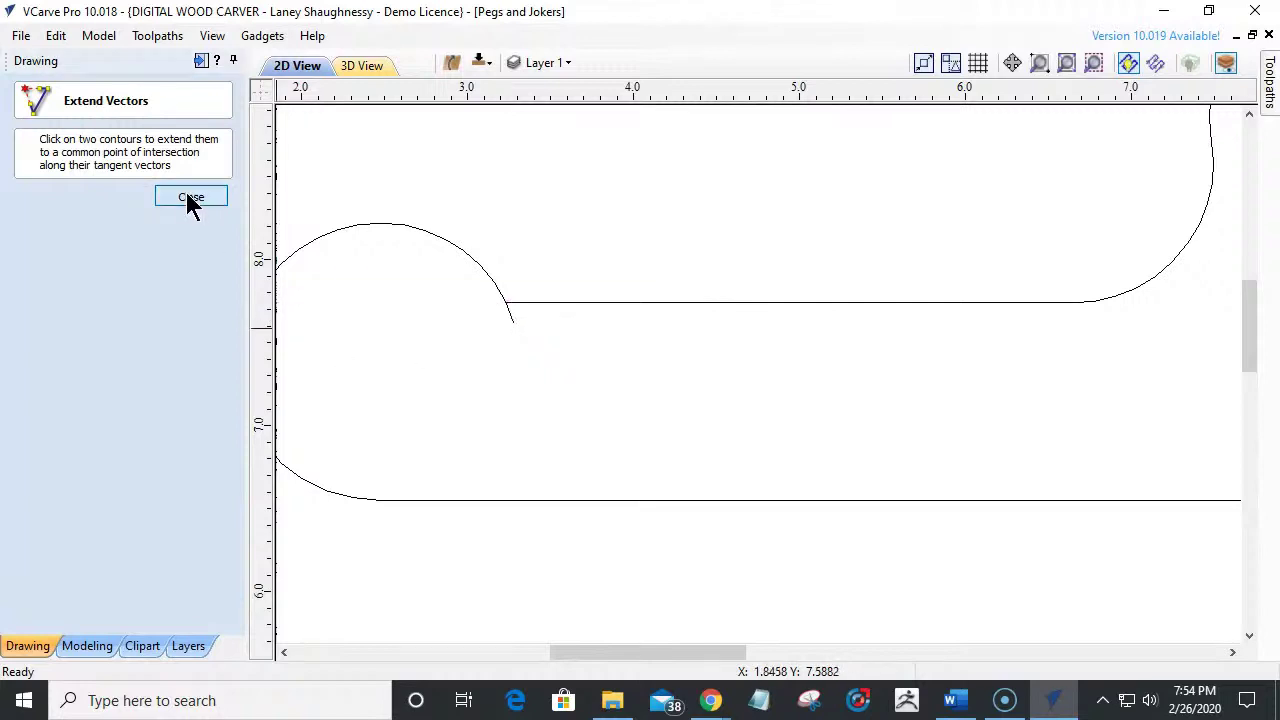
Try to trim the left rounded end's curve where it overhangs below the arm's upper line, and undo the trims.
click(147, 424)
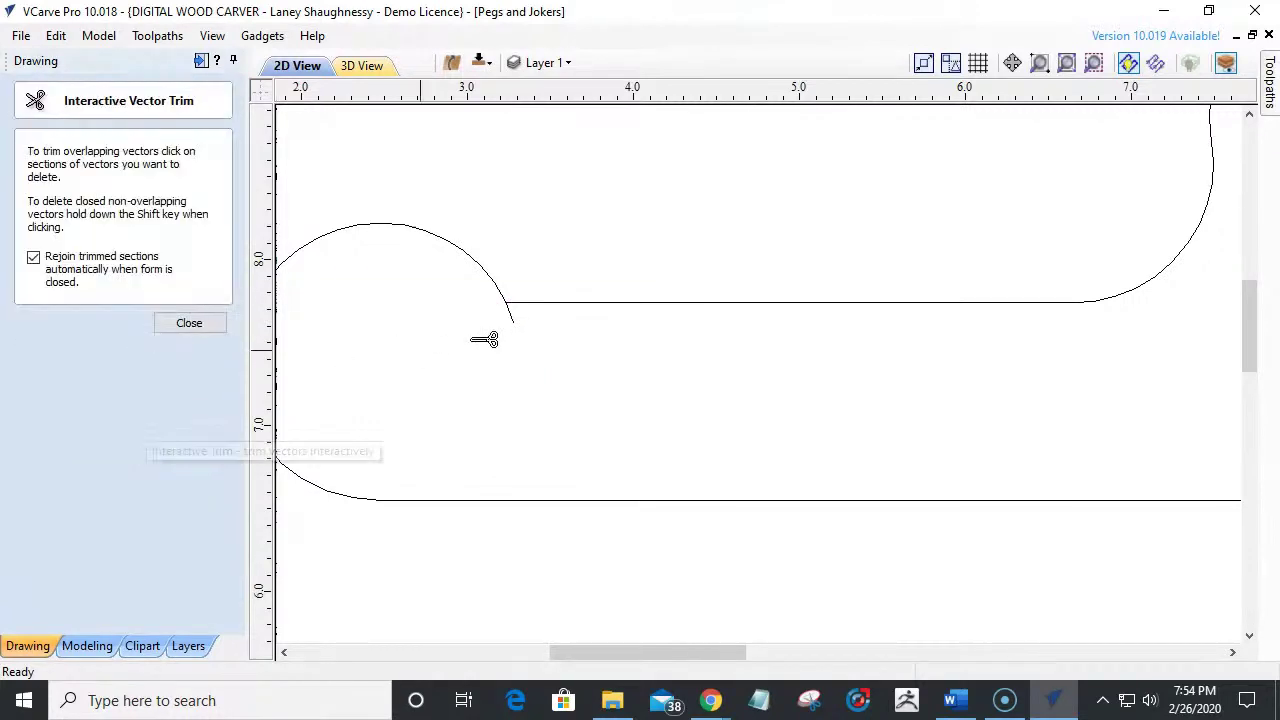
click(522, 318)
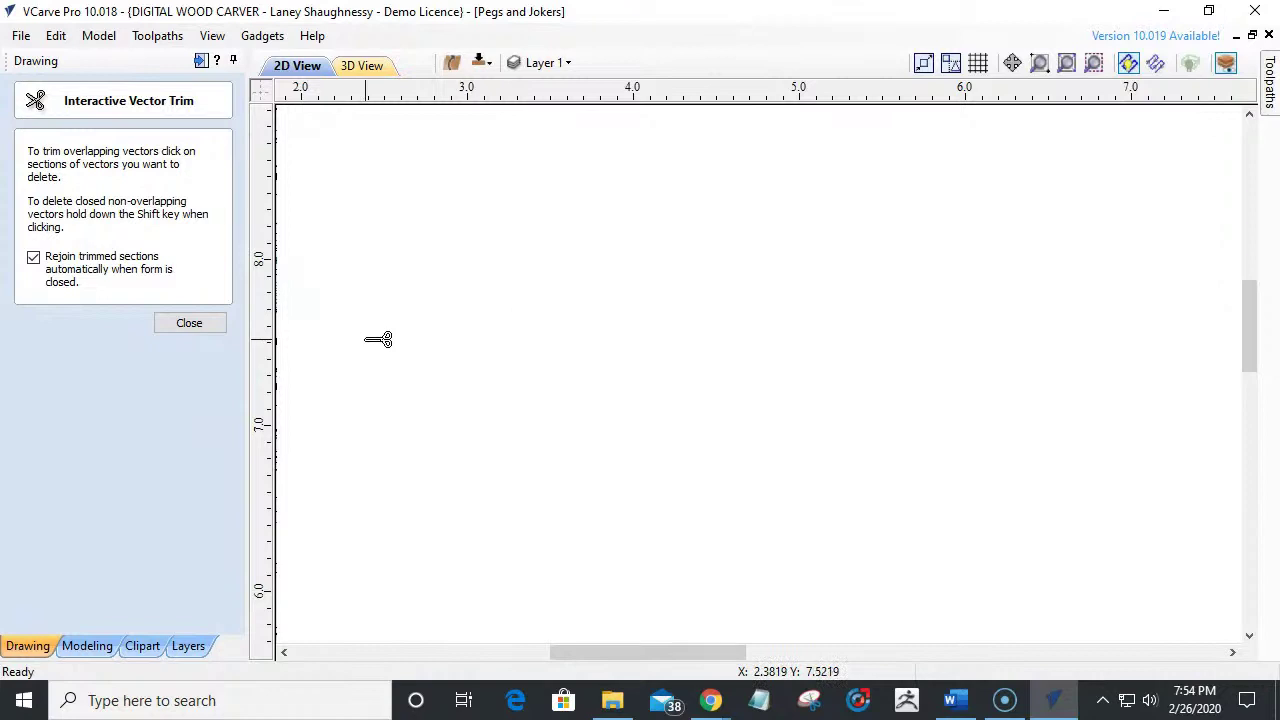
key(ctrl+z)
scroll(491, 323, up, 5)
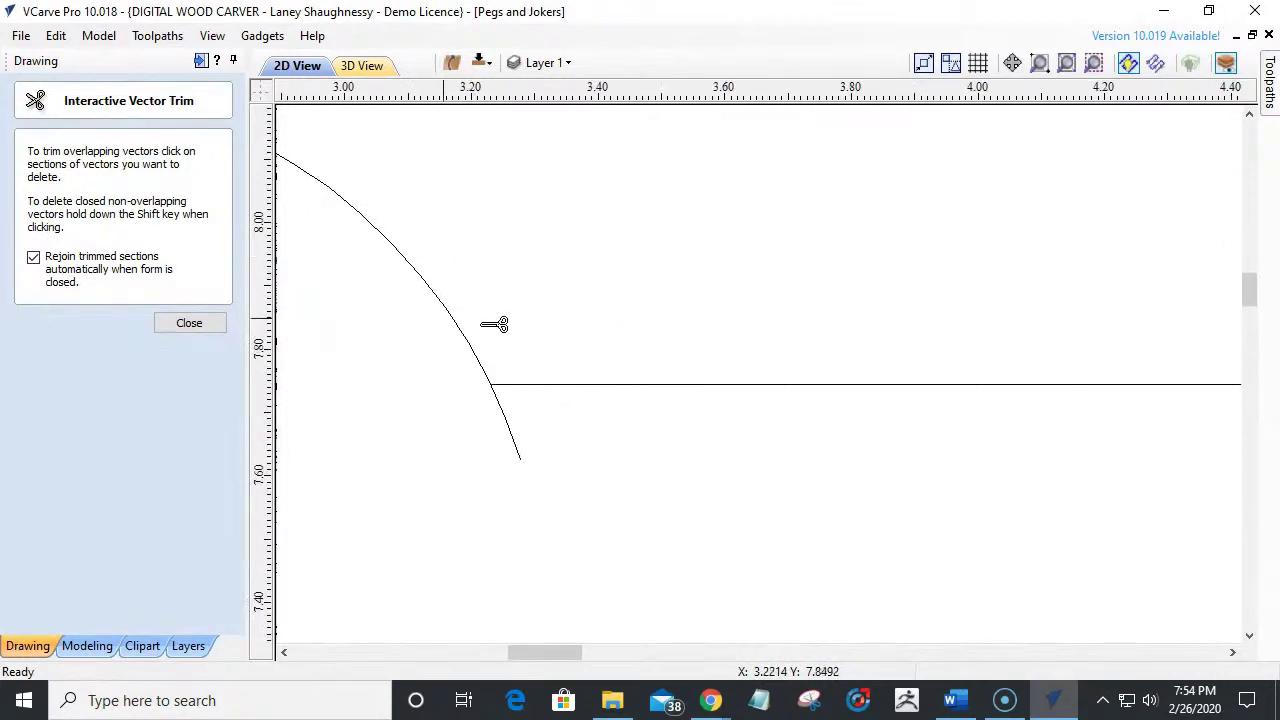
click(617, 389)
key(ctrl+z)
click(183, 325)
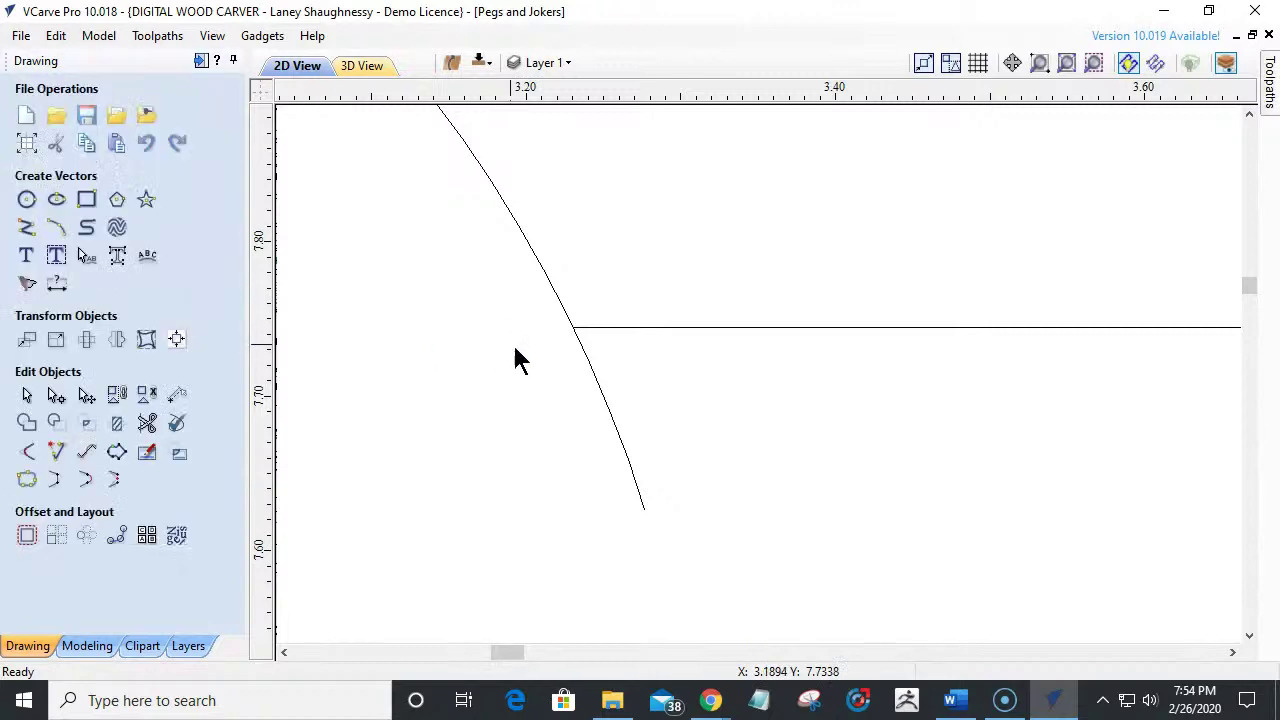
Move the arm line's left end point slightly past the rounded end's curve, and trim the curve's overhang, rejoining the sections automatically.
click(590, 373)
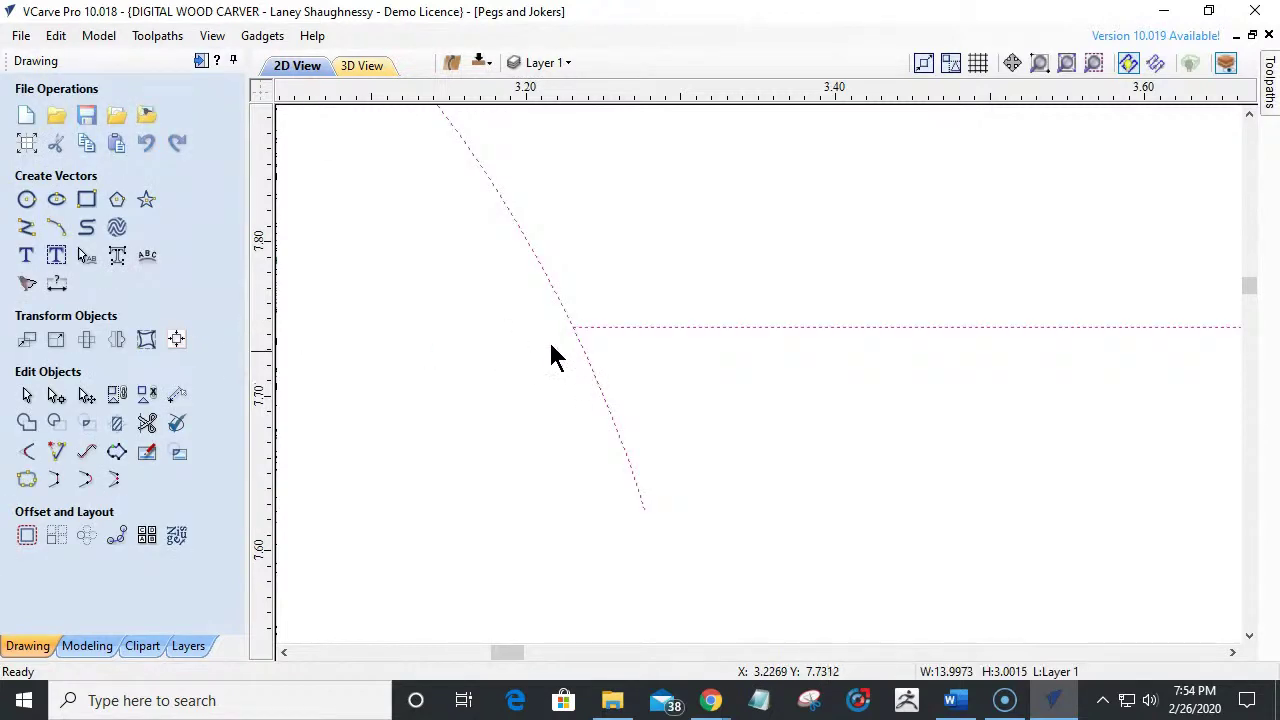
click(56, 395)
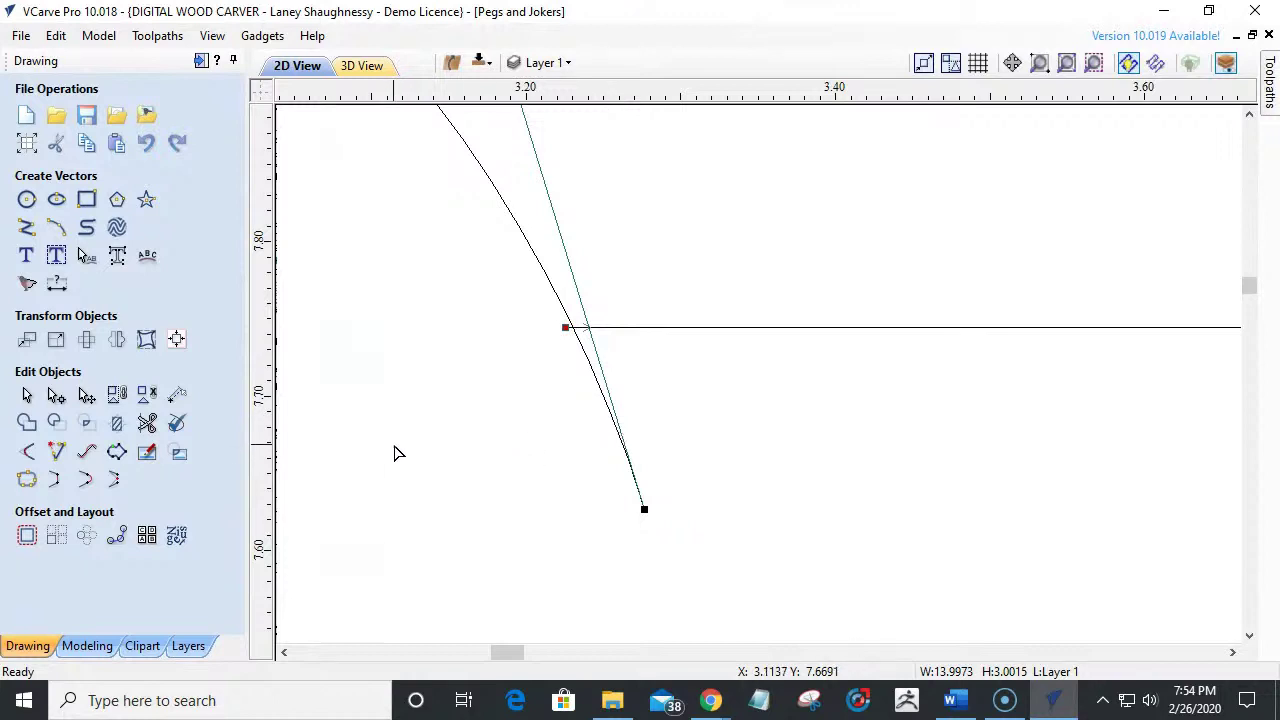
click(147, 423)
click(605, 400)
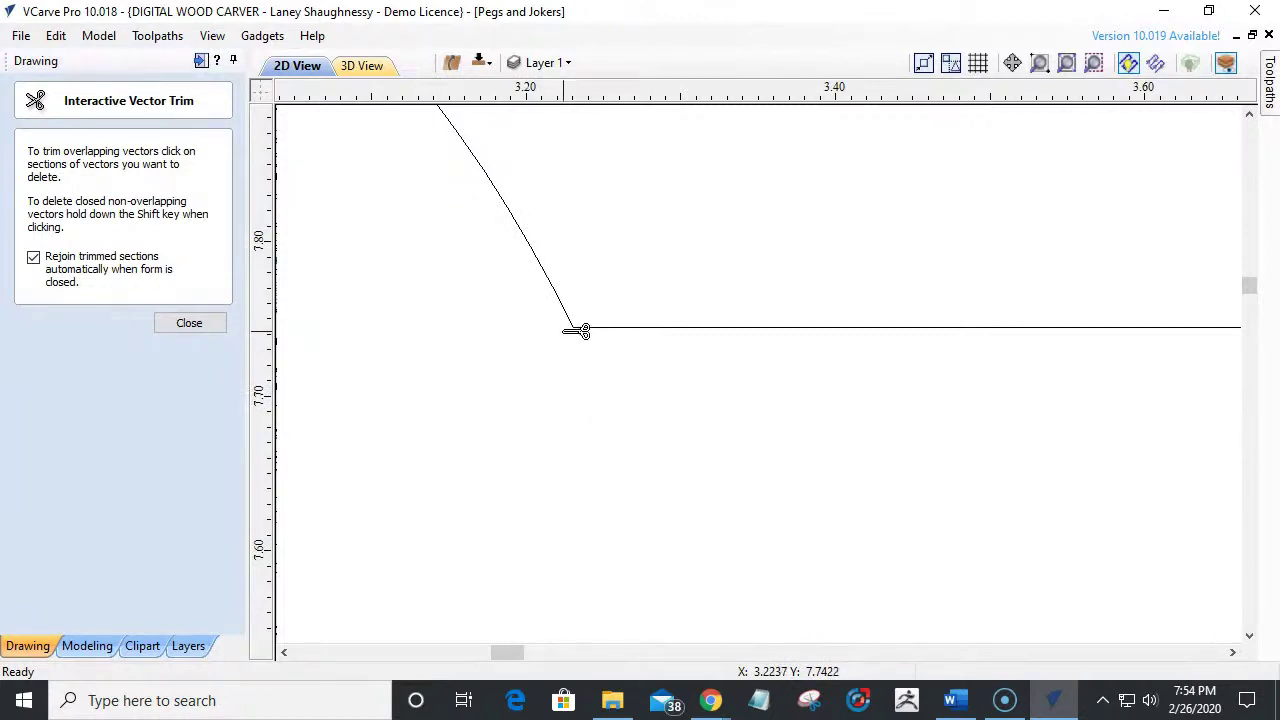
click(210, 326)
Delete the smooth point on the raised section's left side, and pull the remaining lower Bezier handle straight up to round the curve.
scroll(591, 473, down, 5)
scroll(514, 437, down, 3)
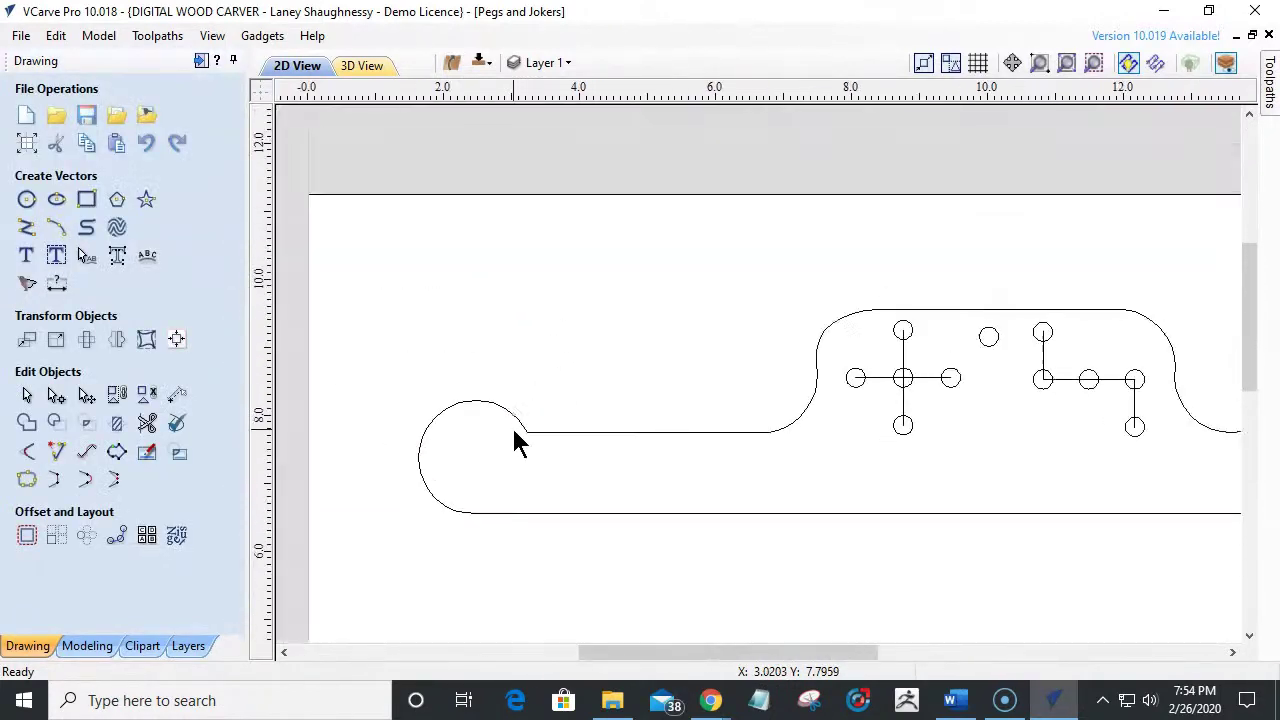
scroll(766, 437, up, 4)
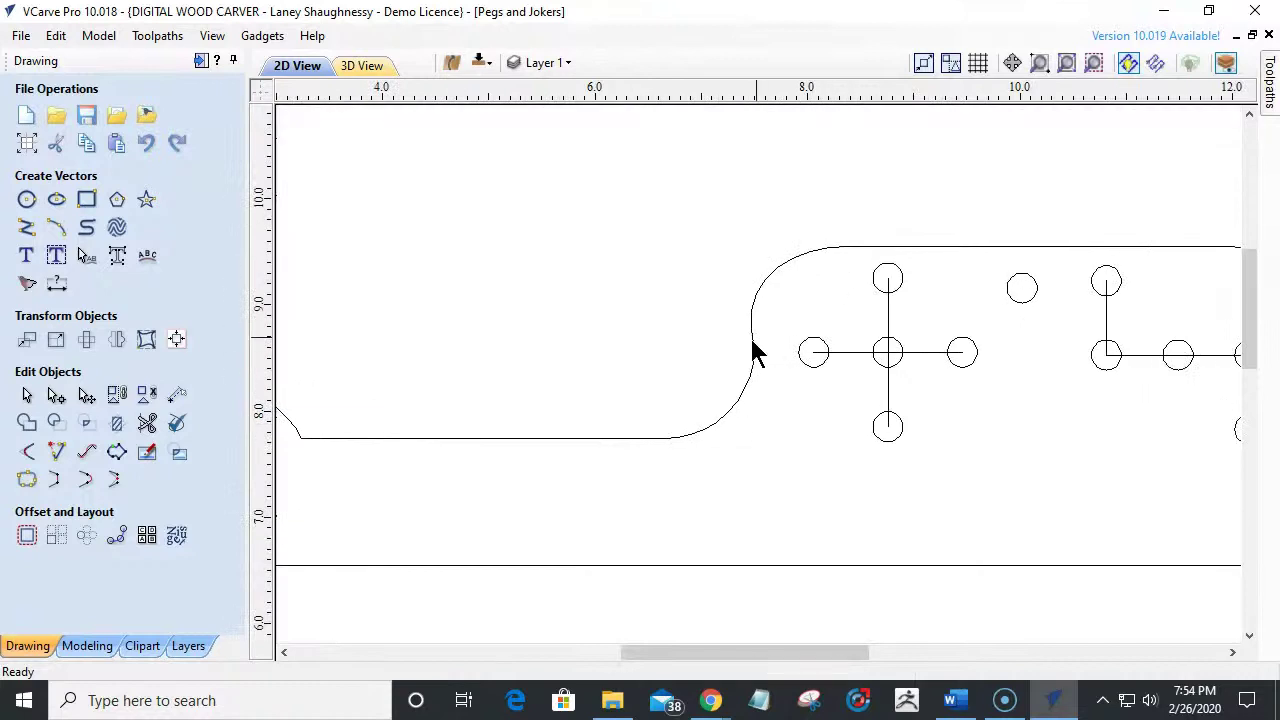
scroll(606, 354, down, 4)
scroll(655, 360, up, 1)
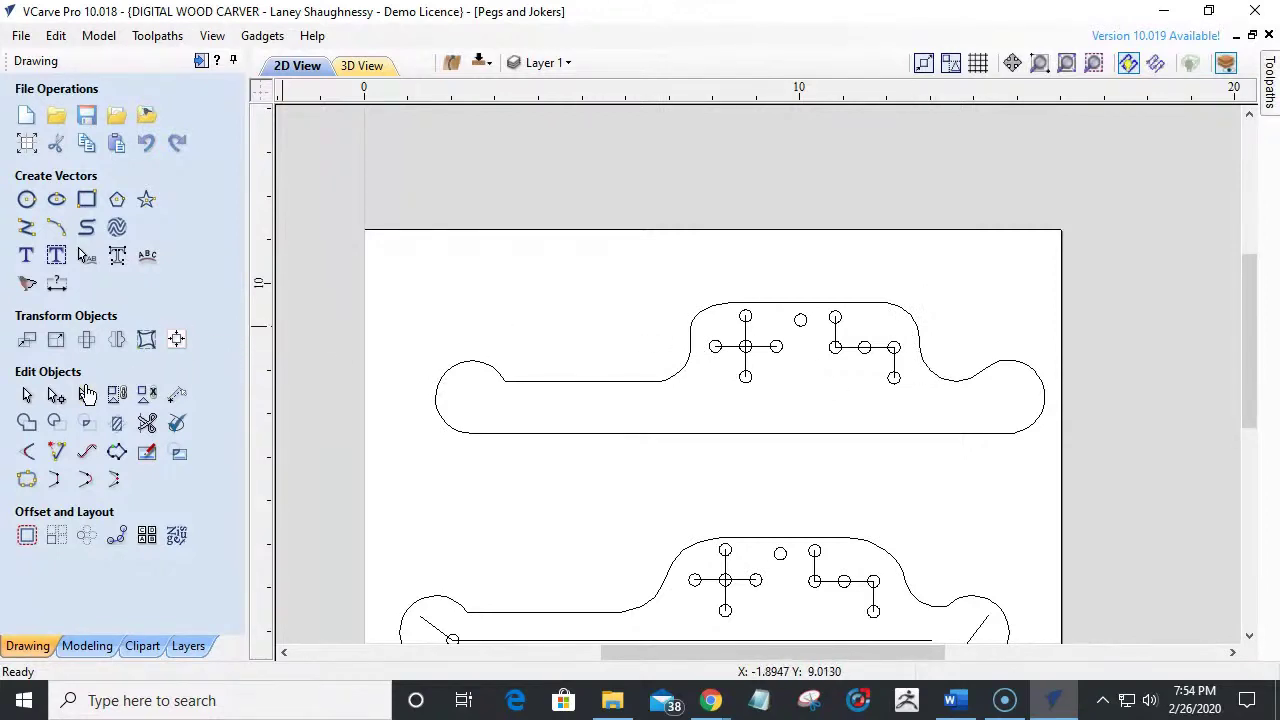
double_click(698, 325)
scroll(698, 325, up, 4)
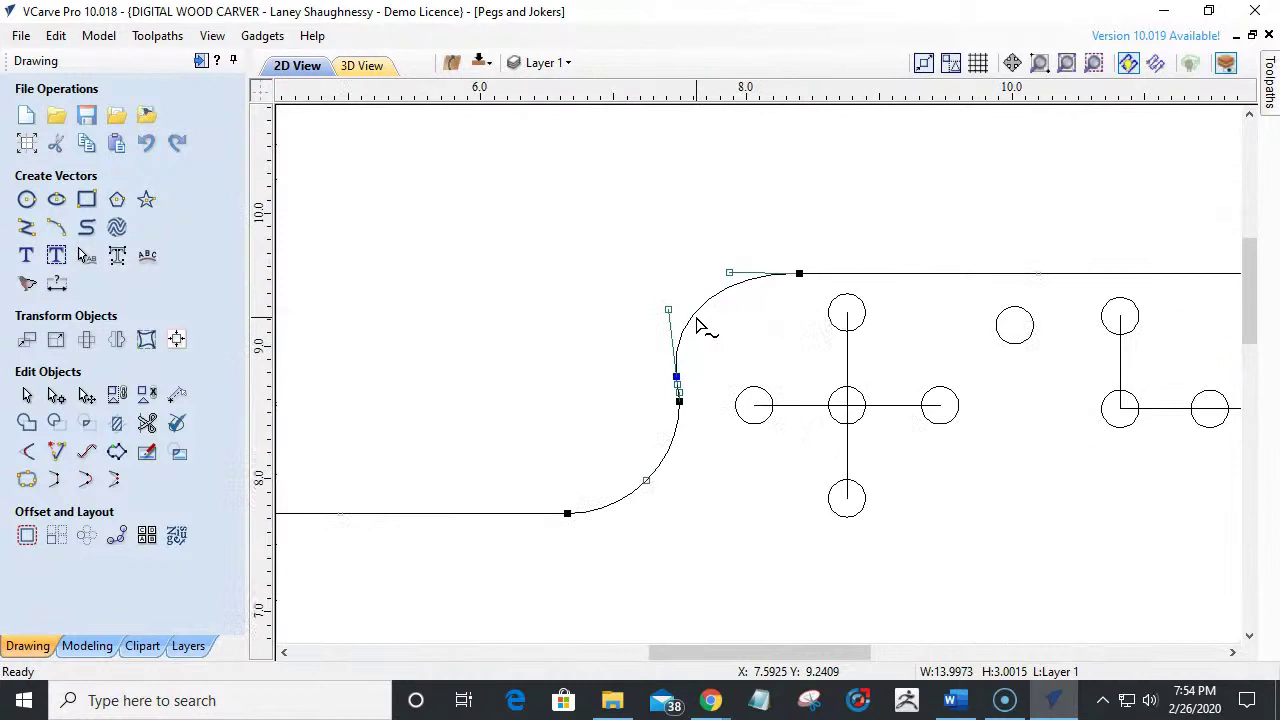
scroll(698, 325, up, 1)
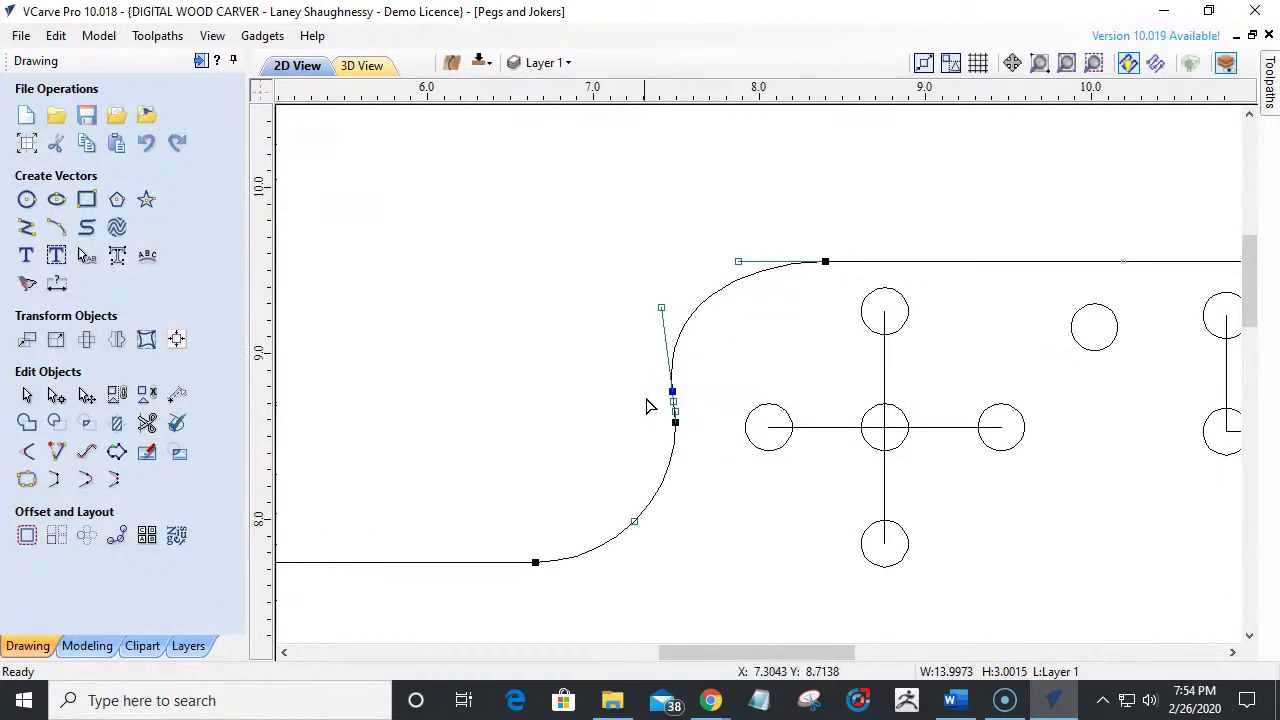
scroll(670, 432, up, 2)
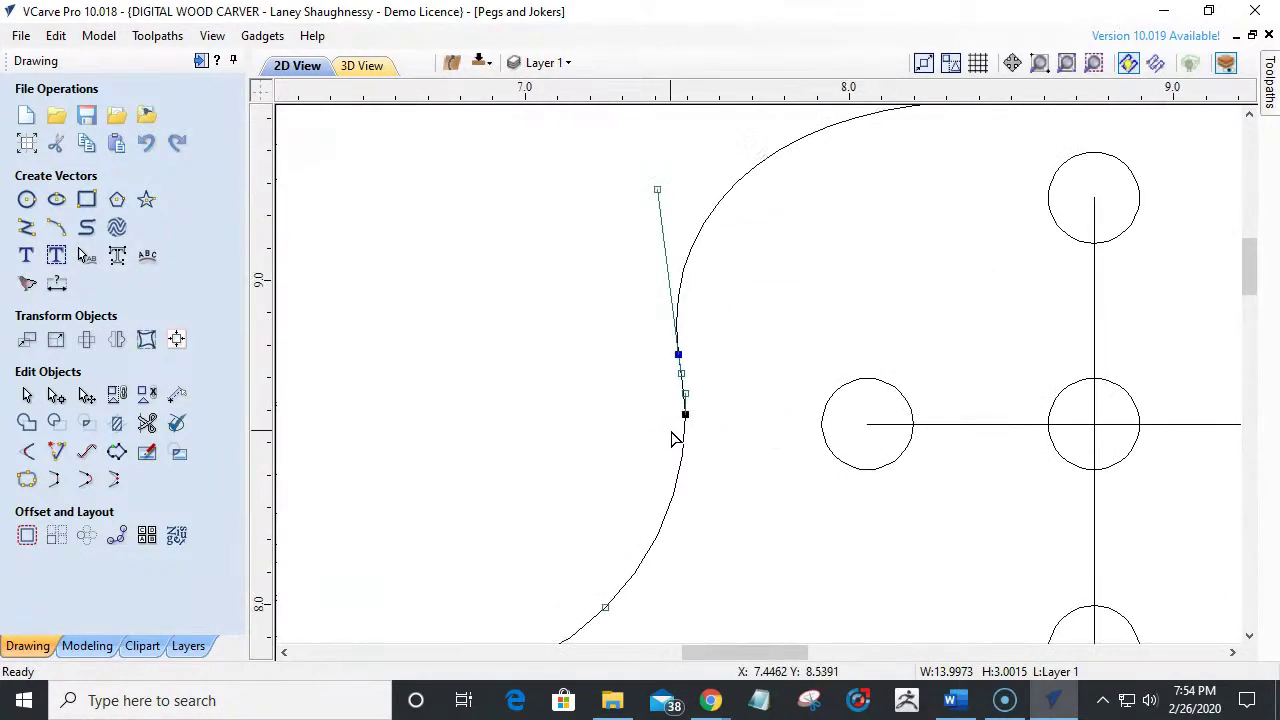
scroll(675, 438, down, 2)
scroll(672, 447, up, 1)
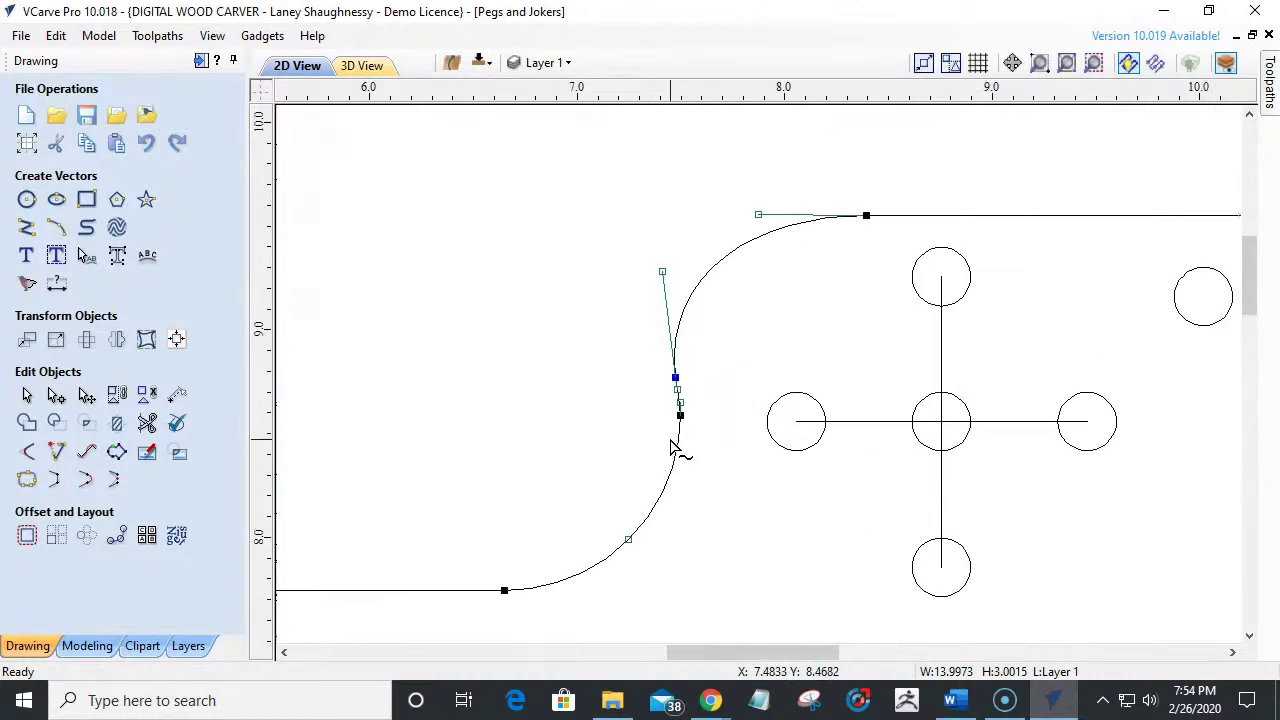
right_click(676, 375)
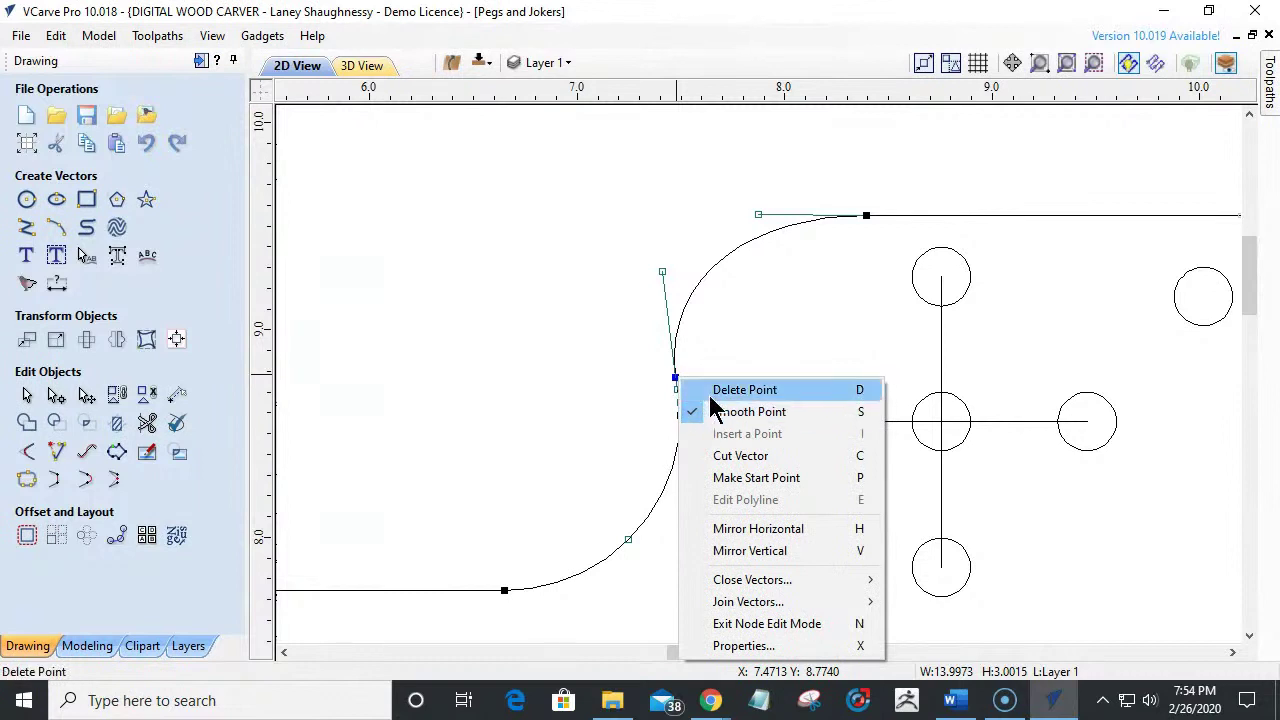
click(690, 389)
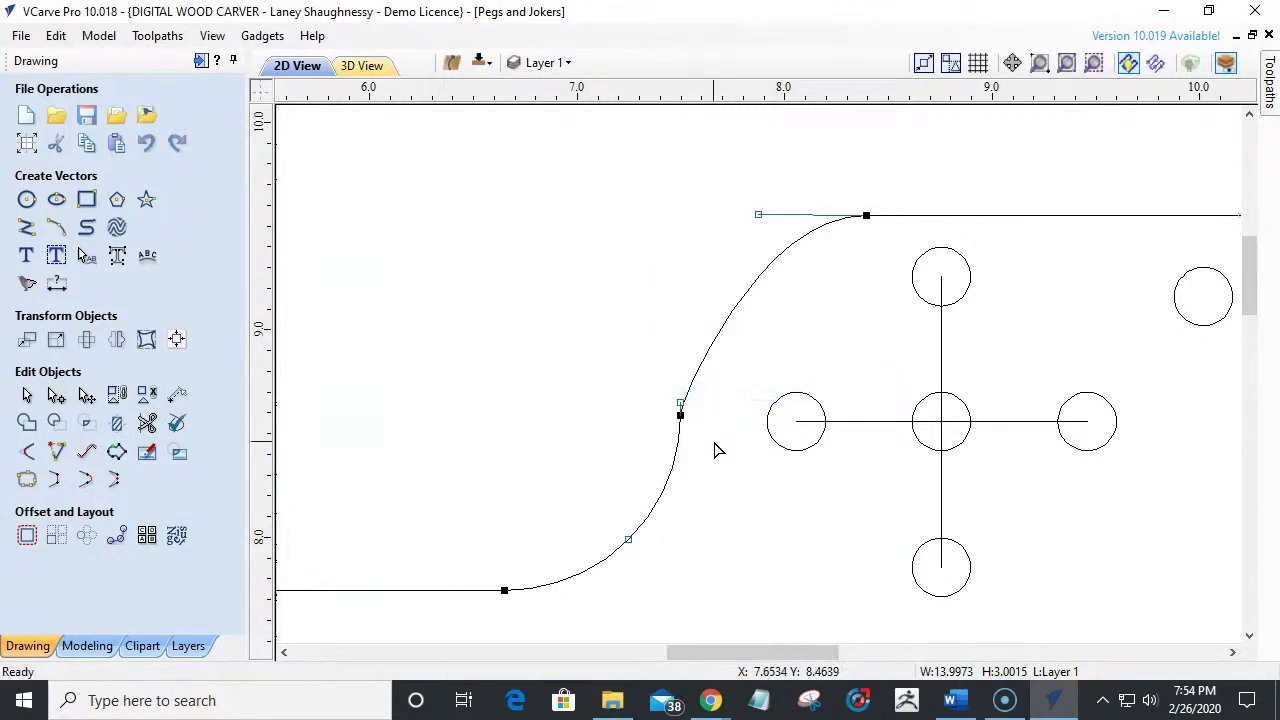
drag(679, 402, 680, 320)
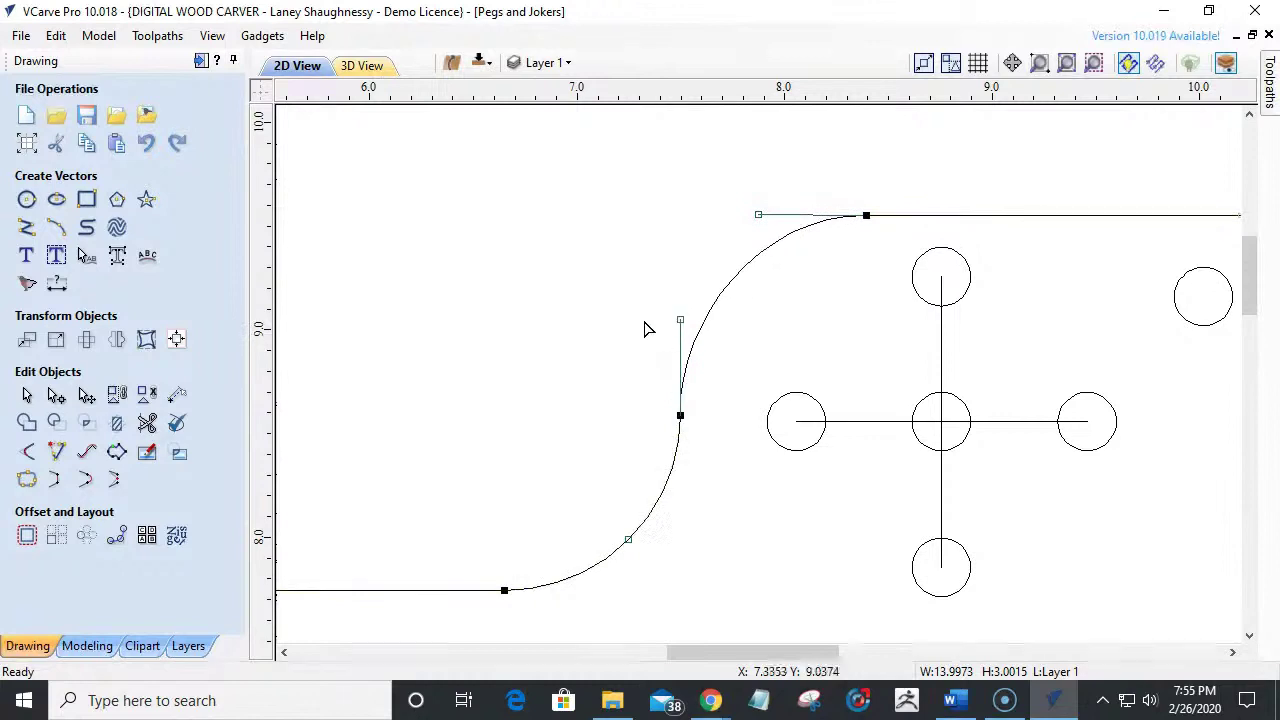
Delete the smooth point on the raised section's right side.
click(594, 329)
scroll(599, 383, down, 1)
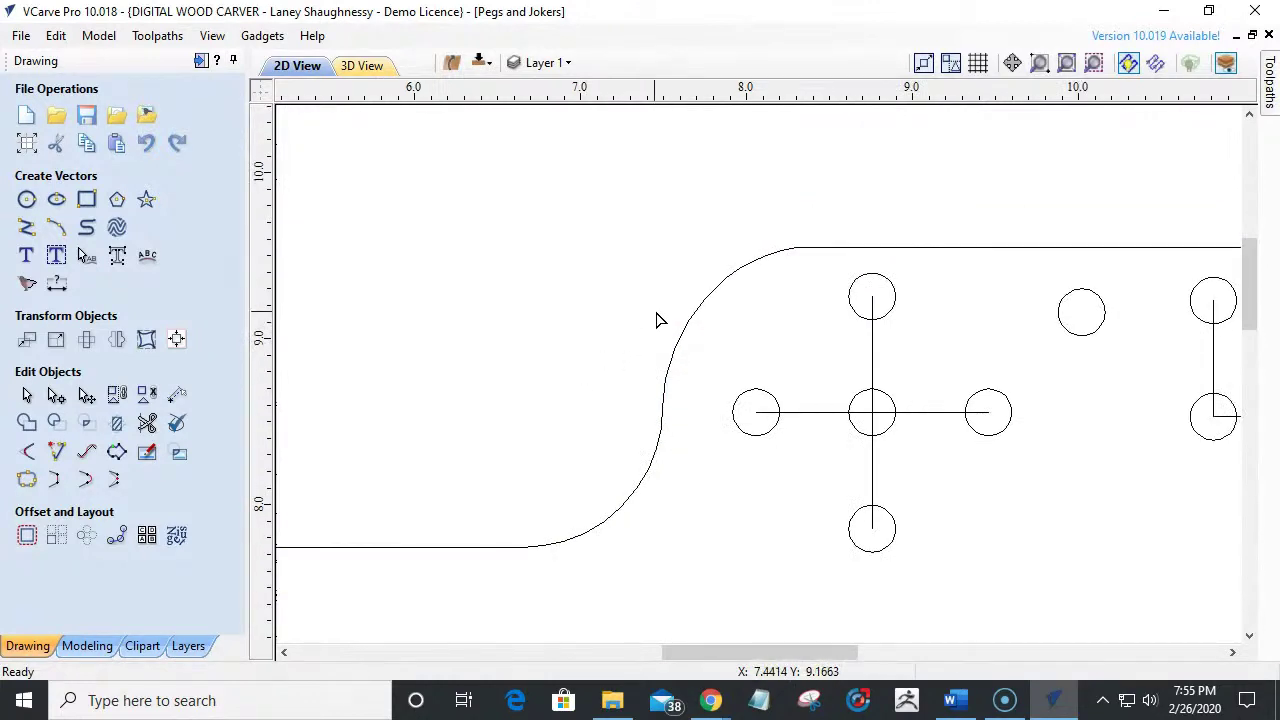
scroll(650, 514, down, 1)
scroll(560, 558, down, 1)
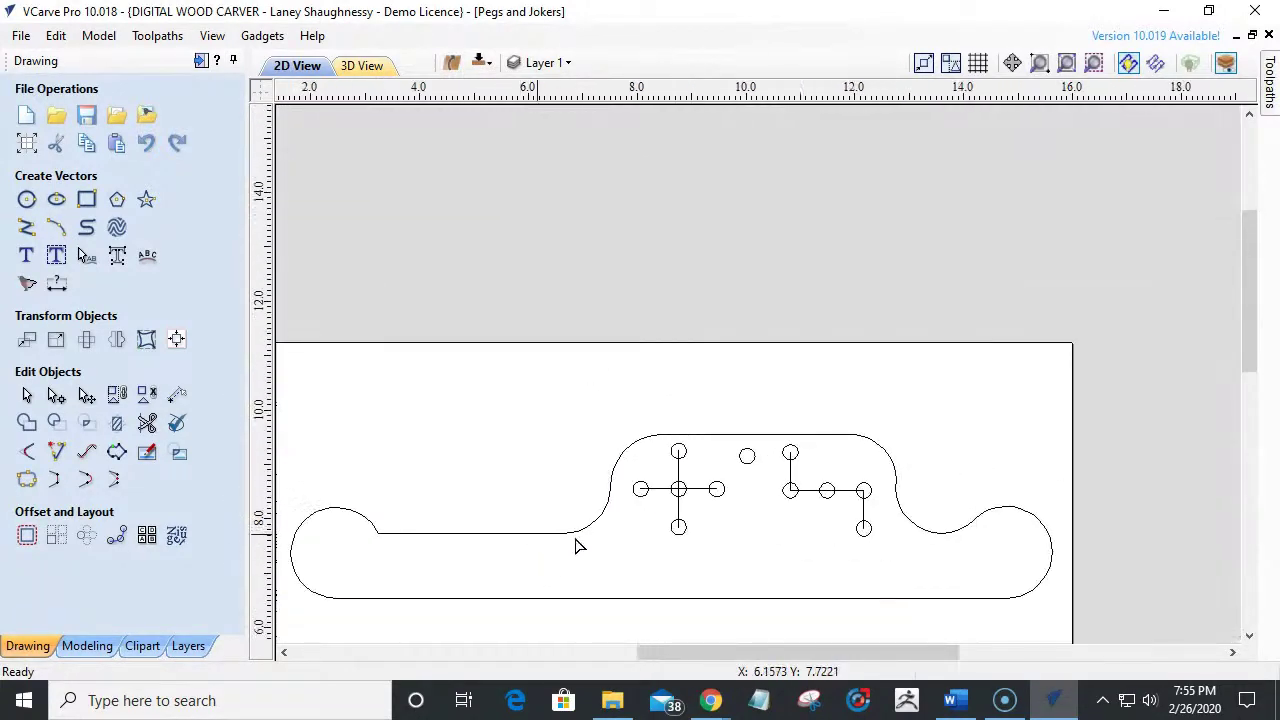
click(907, 523)
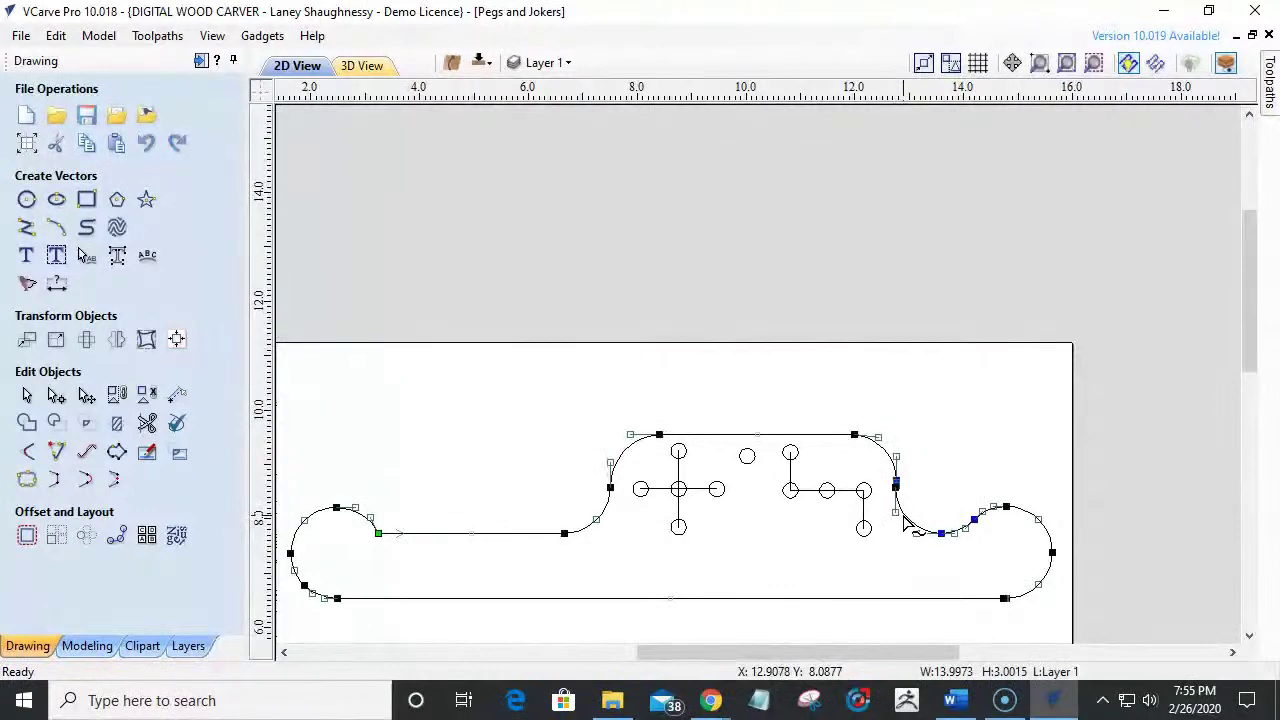
scroll(907, 523, up, 4)
scroll(891, 415, up, 2)
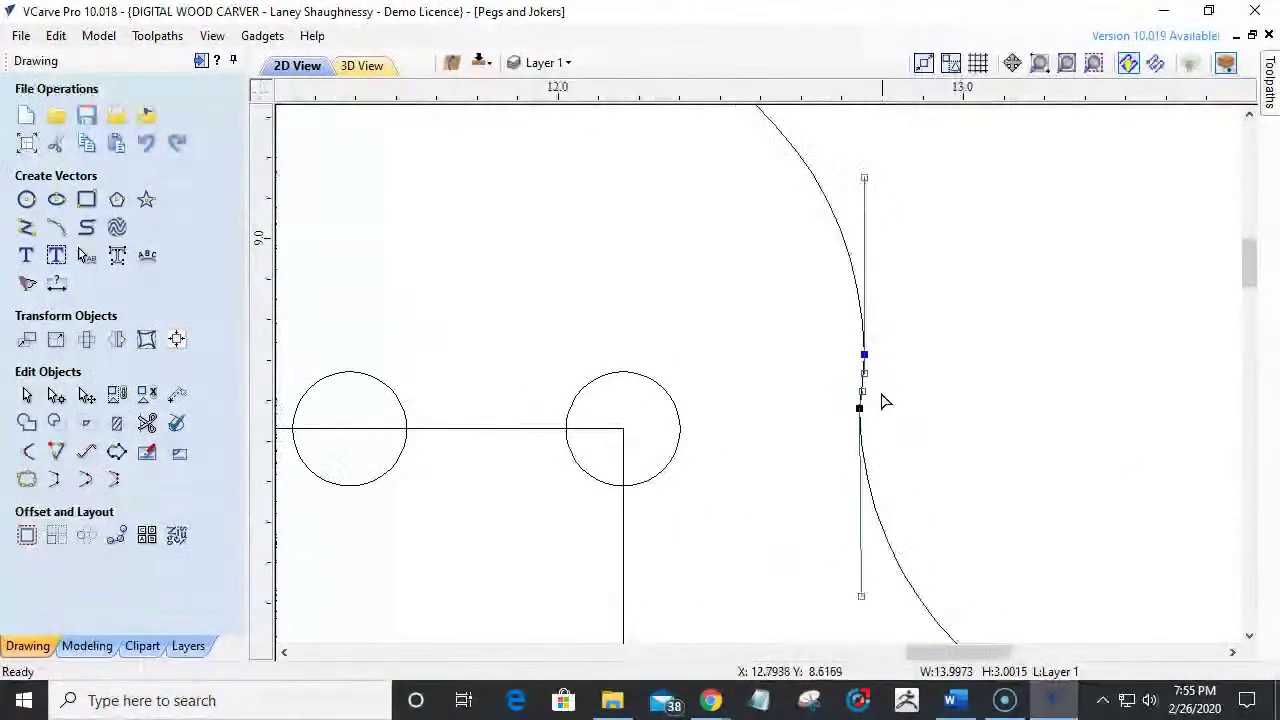
right_click(867, 357)
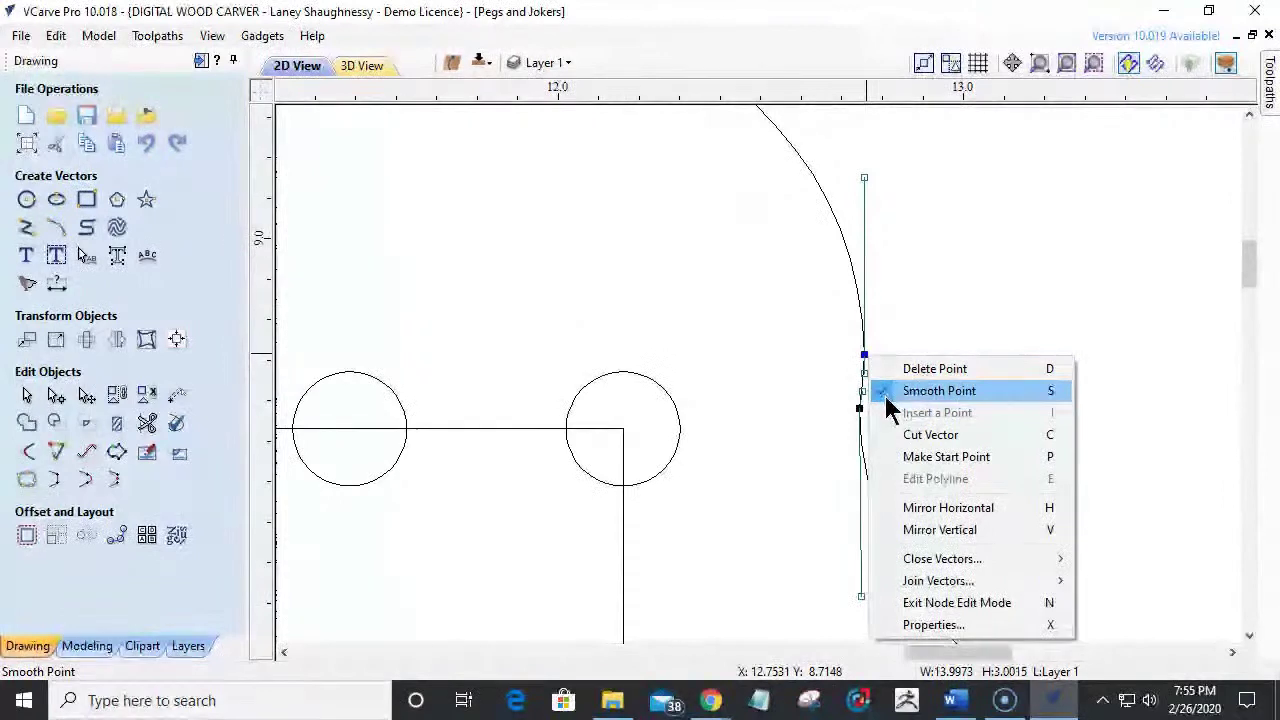
click(935, 369)
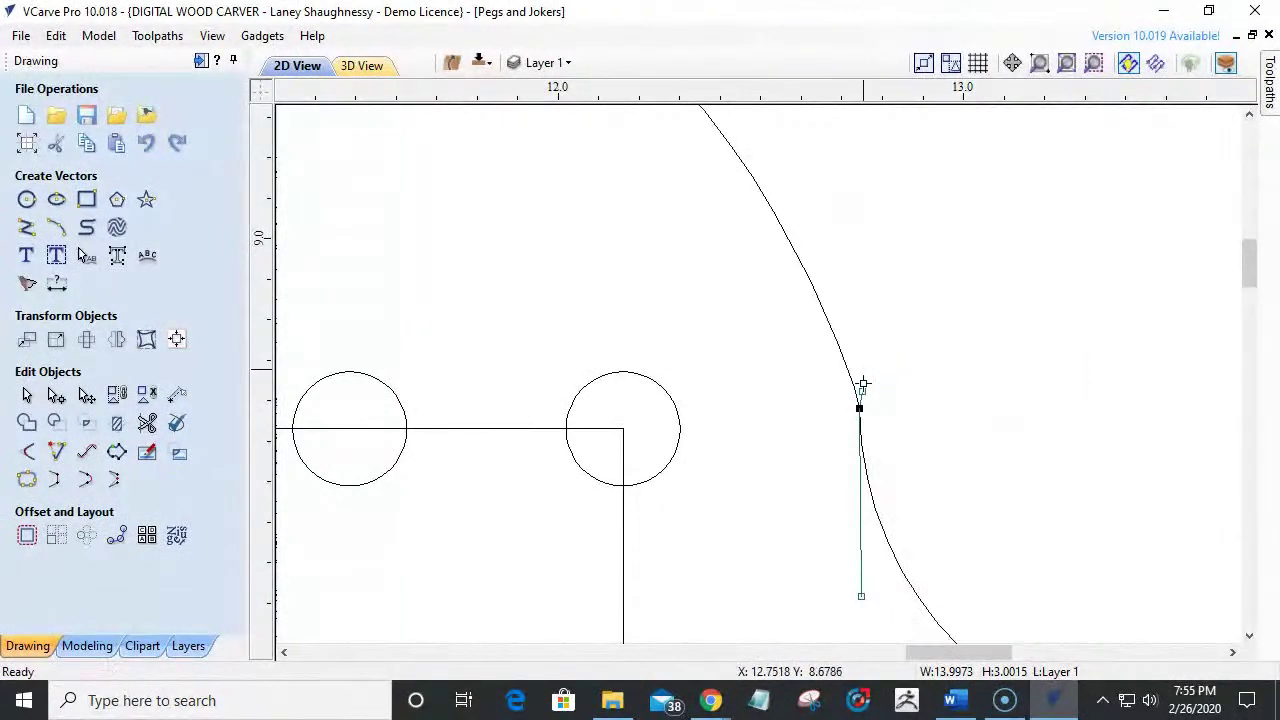
Pull the upper Bezier handle at the right end of the raised section's top line outward, level with the line, to round the shoulder.
scroll(860, 405, down, 4)
drag(806, 253, 842, 247)
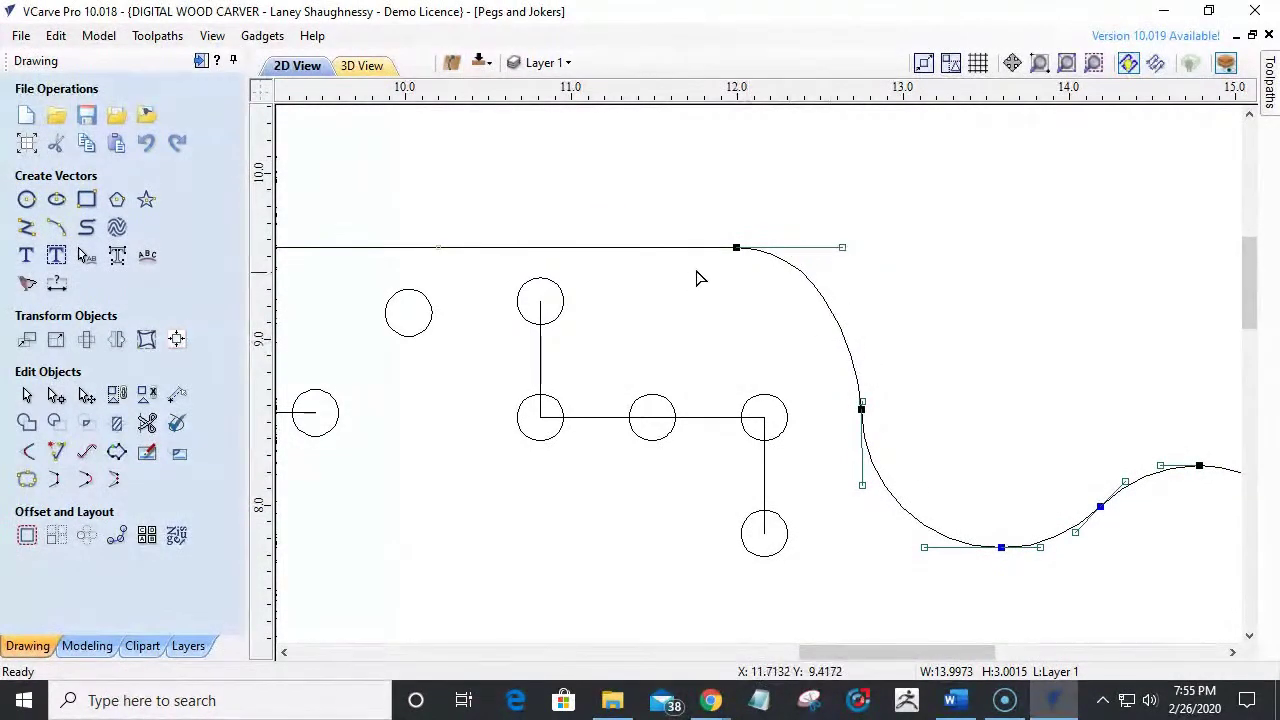
click(831, 371)
scroll(831, 371, down, 5)
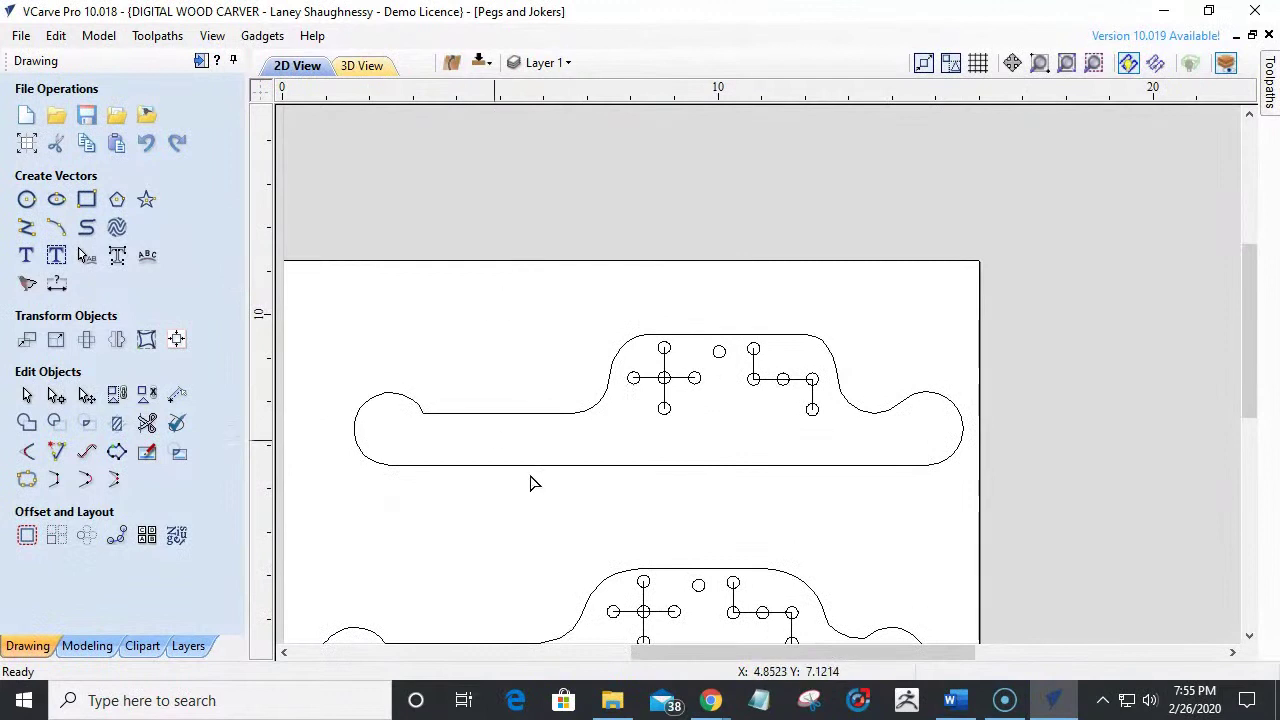
scroll(880, 464, down, 1)
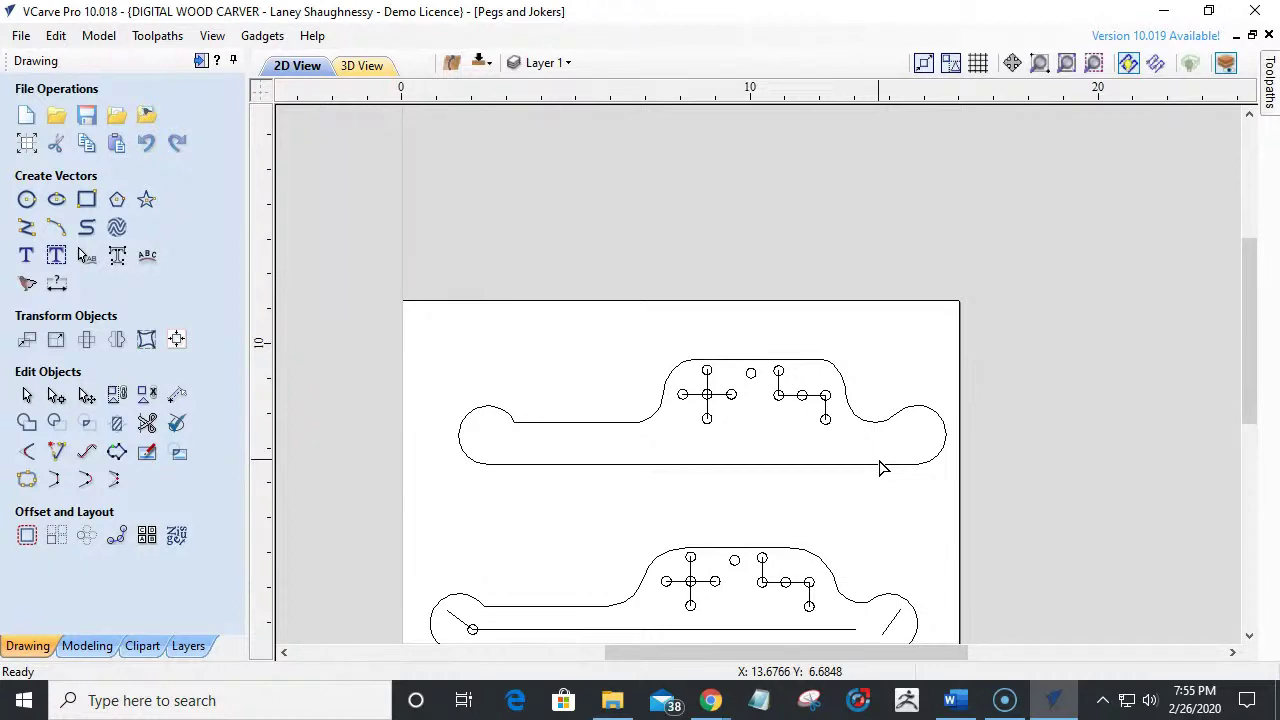
Select the whole redrawn board outline with its peg holes and move it up and right, off the material.
scroll(880, 467, down, 2)
scroll(850, 615, up, 2)
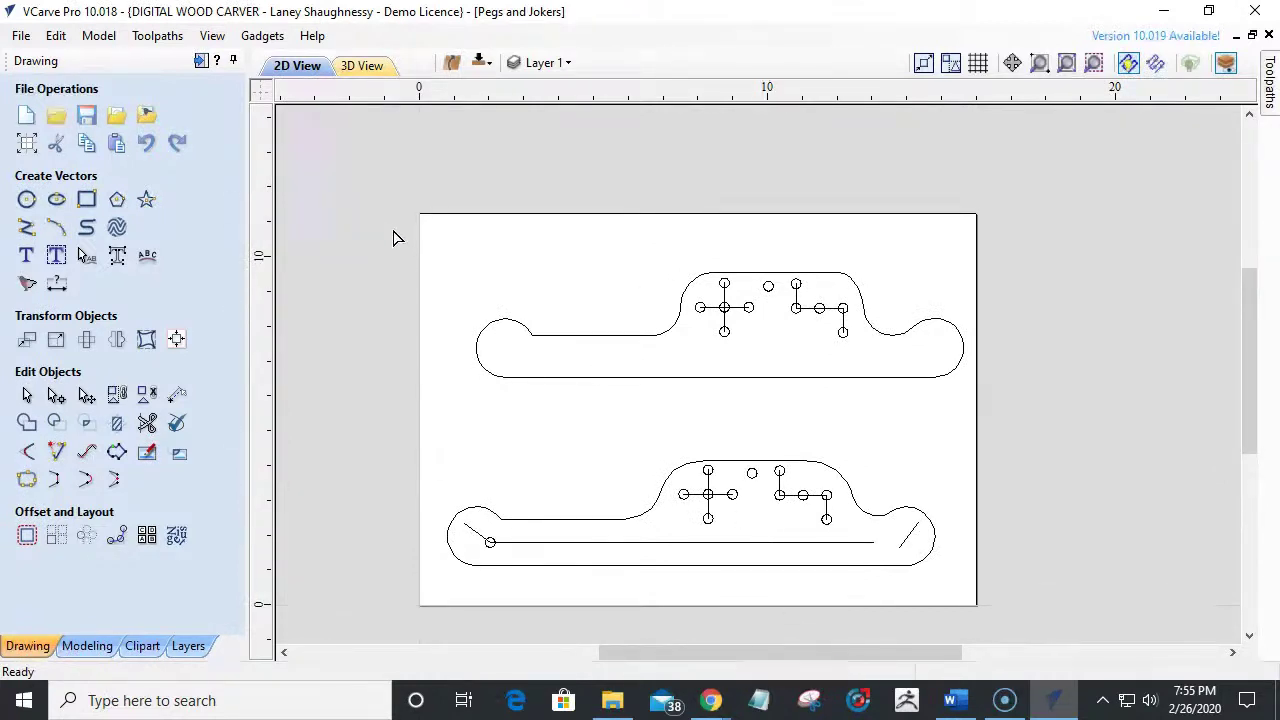
key(ctrl+a)
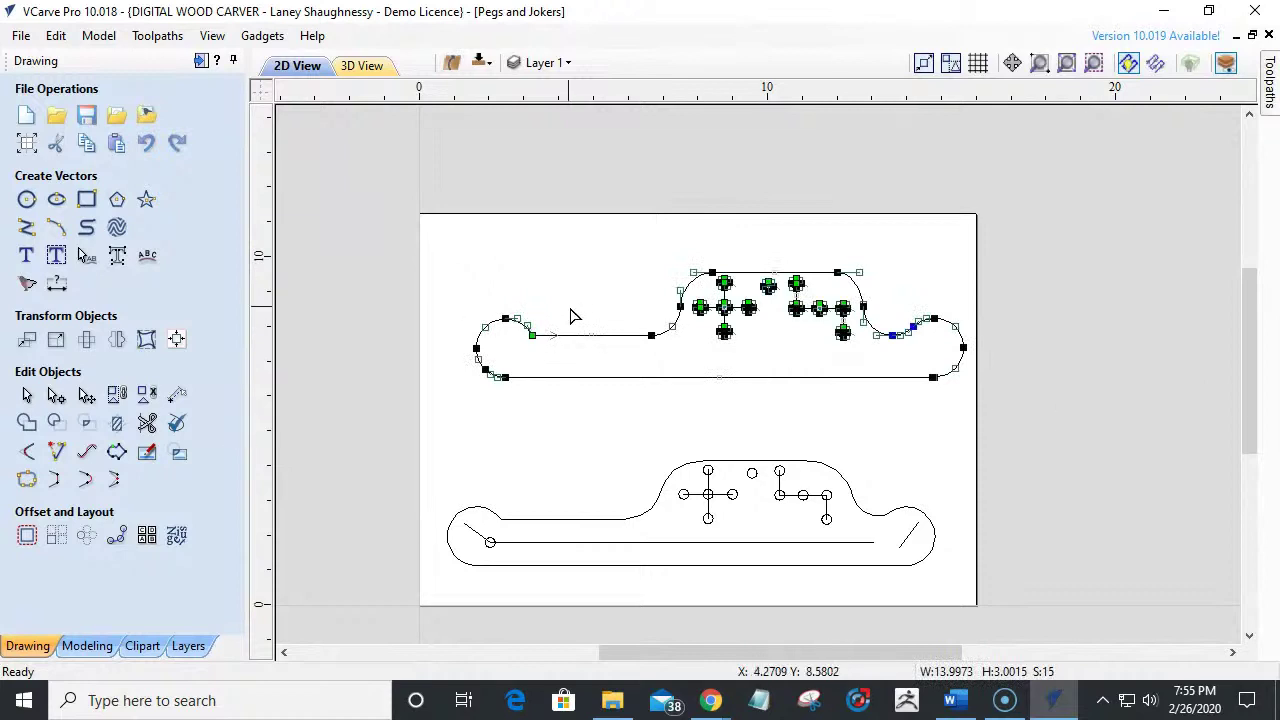
click(26, 394)
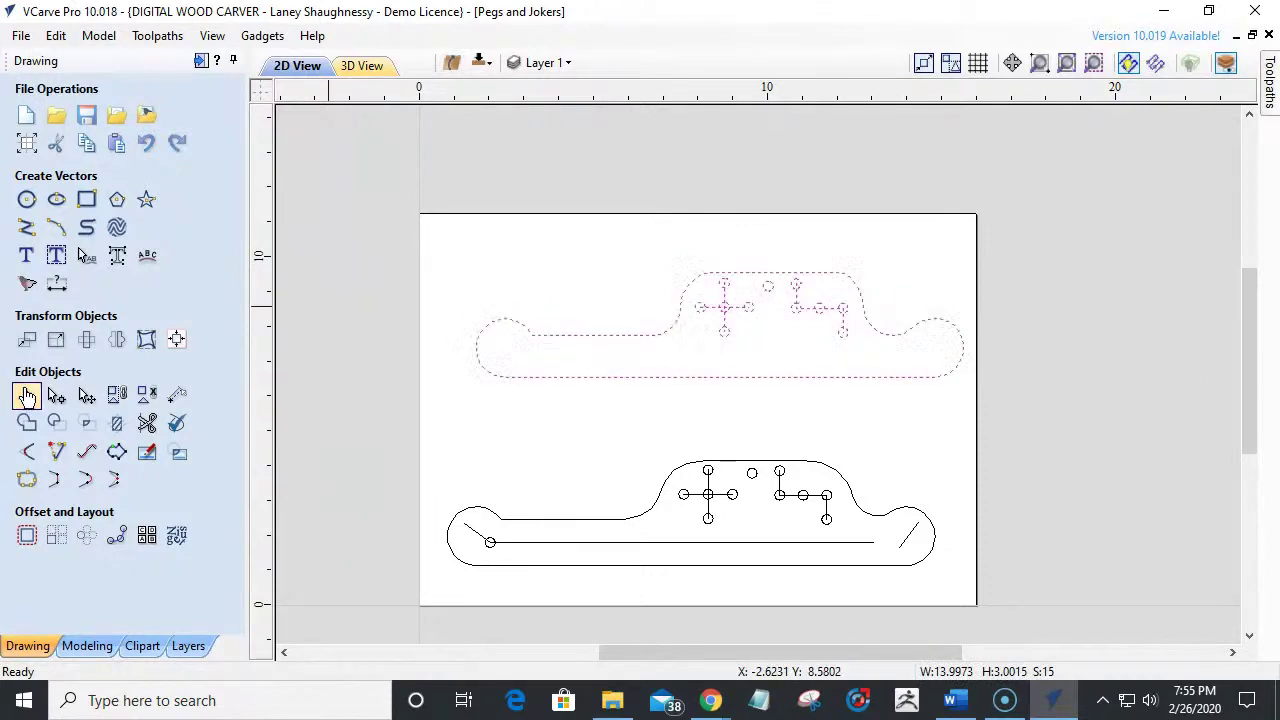
click(675, 335)
drag(720, 320, 1172, 82)
Select the whole reference board with its peg layout and move it off the material to the right.
scroll(756, 604, up, 2)
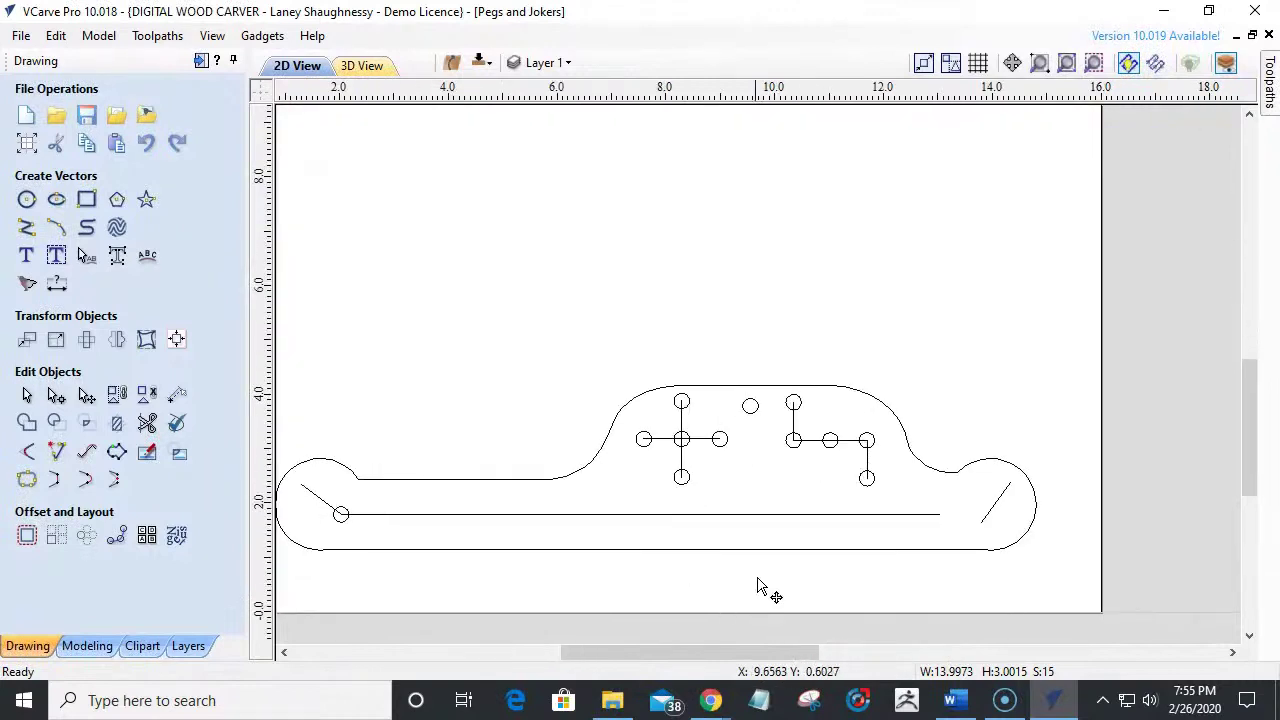
scroll(757, 591, down, 2)
scroll(771, 563, up, 3)
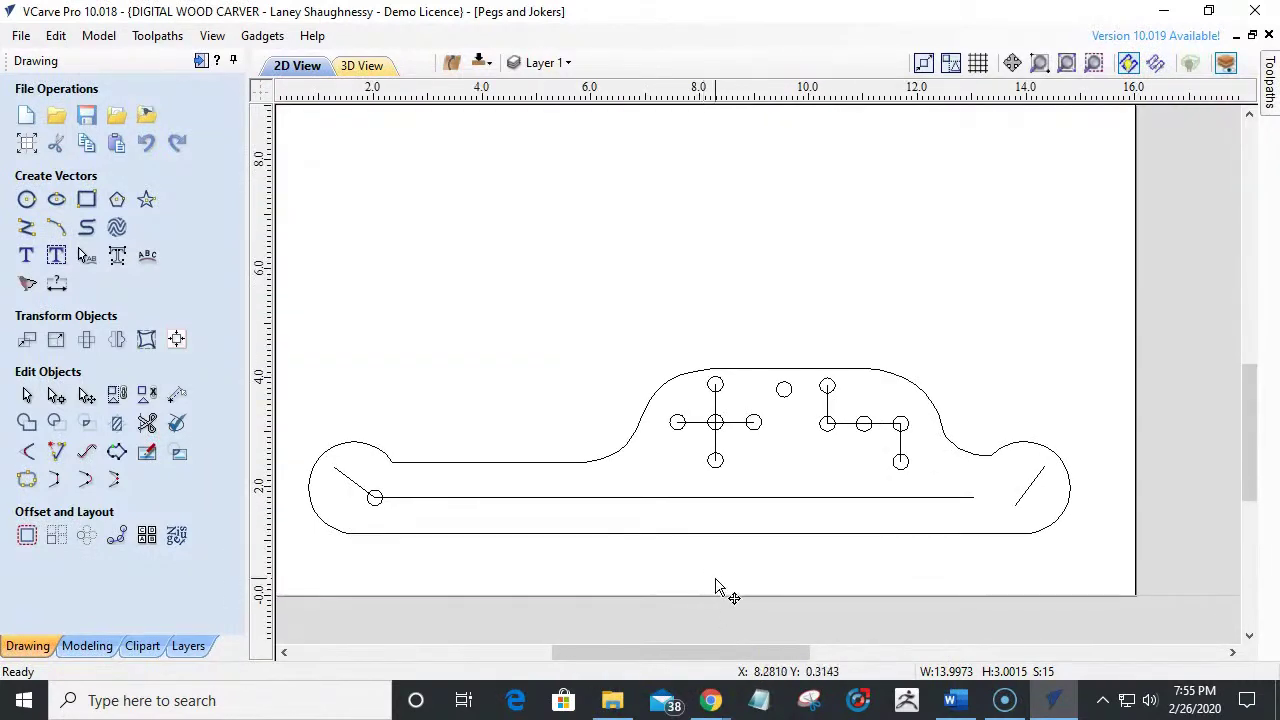
scroll(646, 563, down, 4)
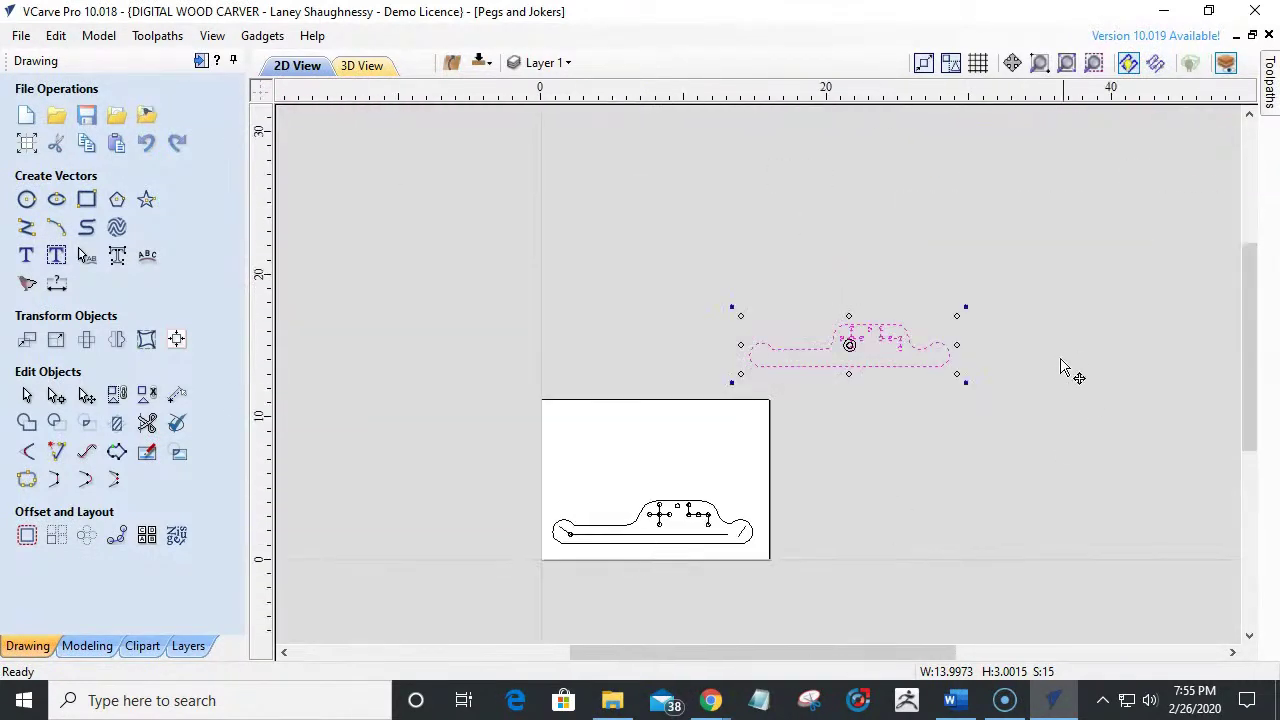
scroll(791, 349, up, 3)
scroll(809, 369, down, 4)
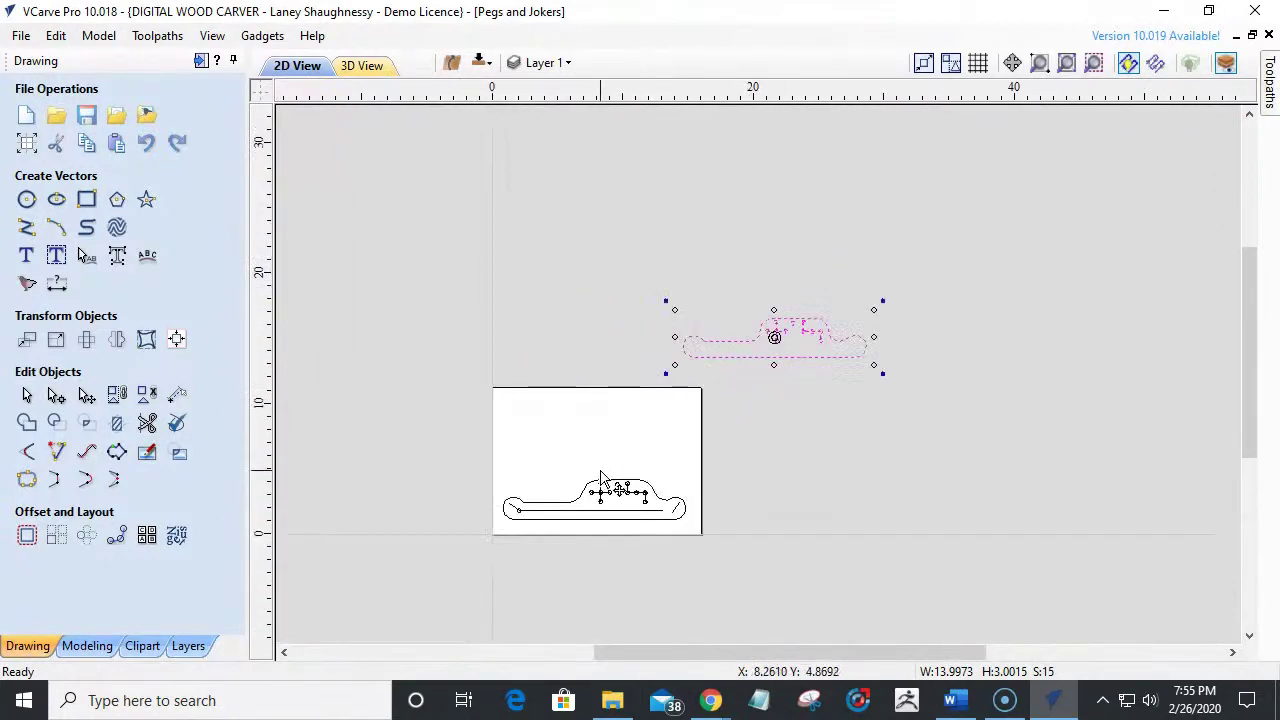
scroll(601, 478, up, 2)
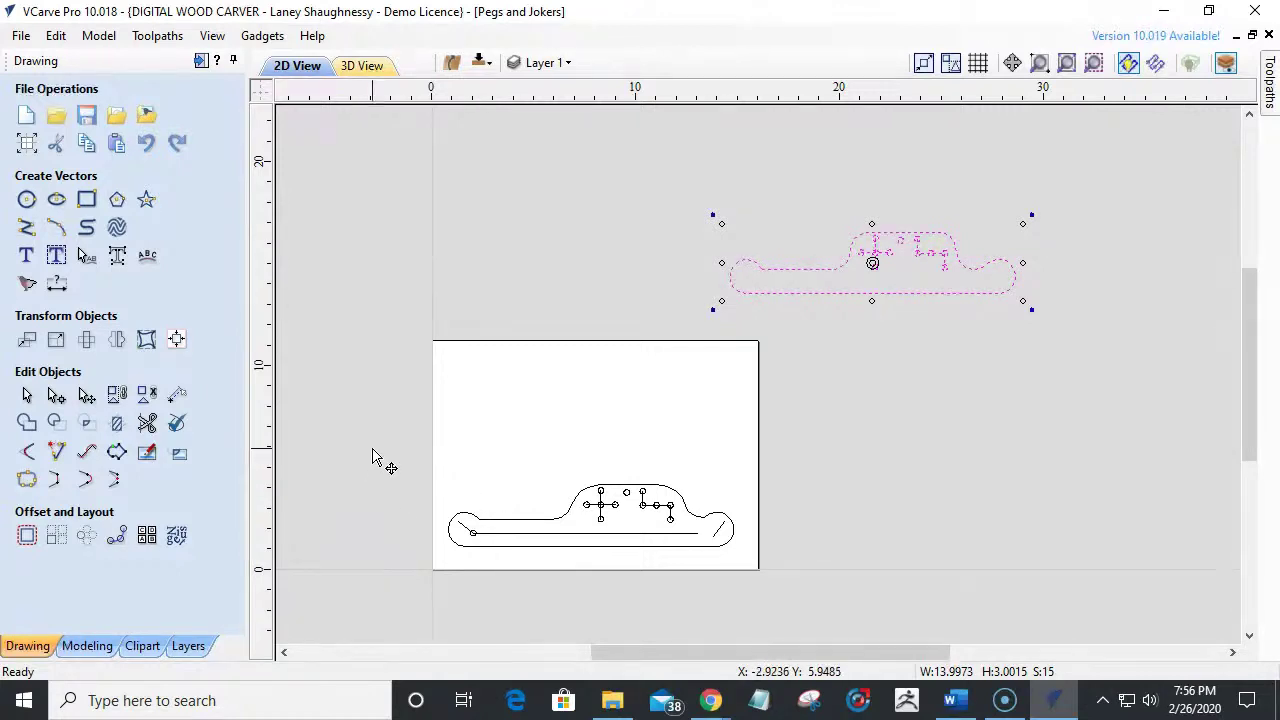
drag(372, 456, 792, 594)
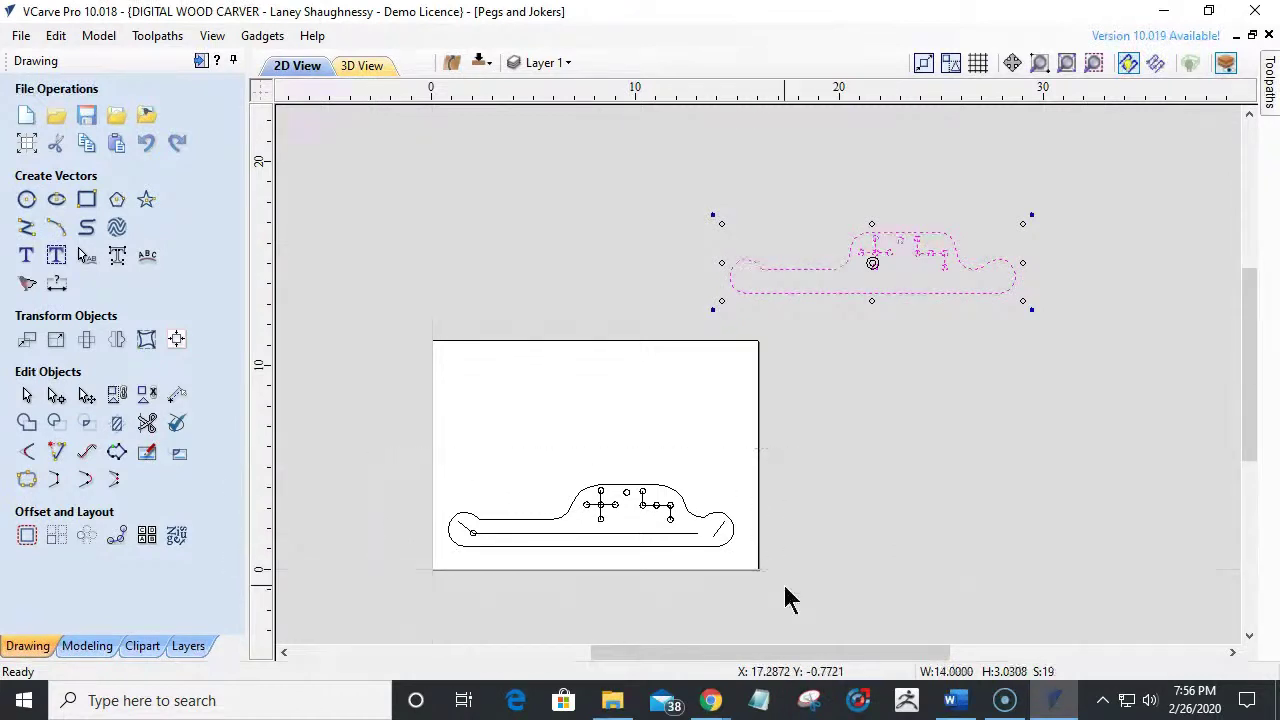
click(606, 521)
drag(591, 518, 1210, 478)
Select the redrawn outline together with its peg holes and move them back onto the lower part of the material.
click(892, 293)
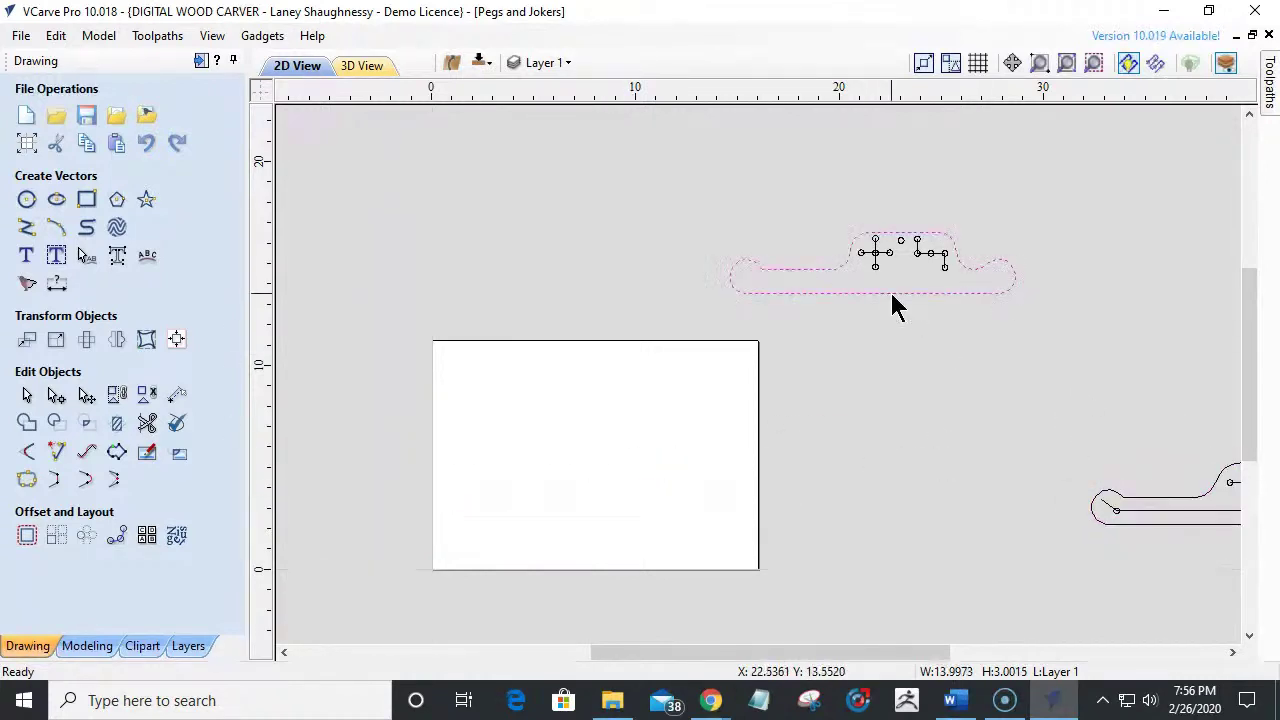
drag(534, 165, 1168, 374)
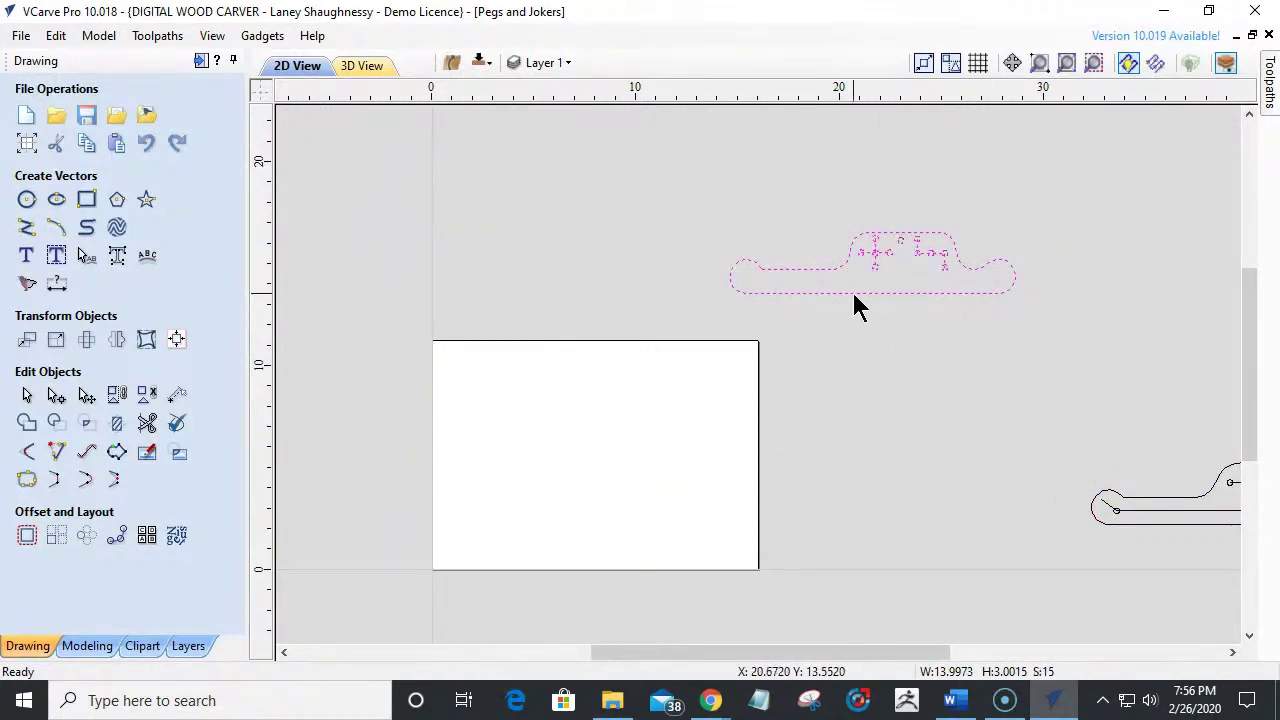
drag(872, 262, 601, 521)
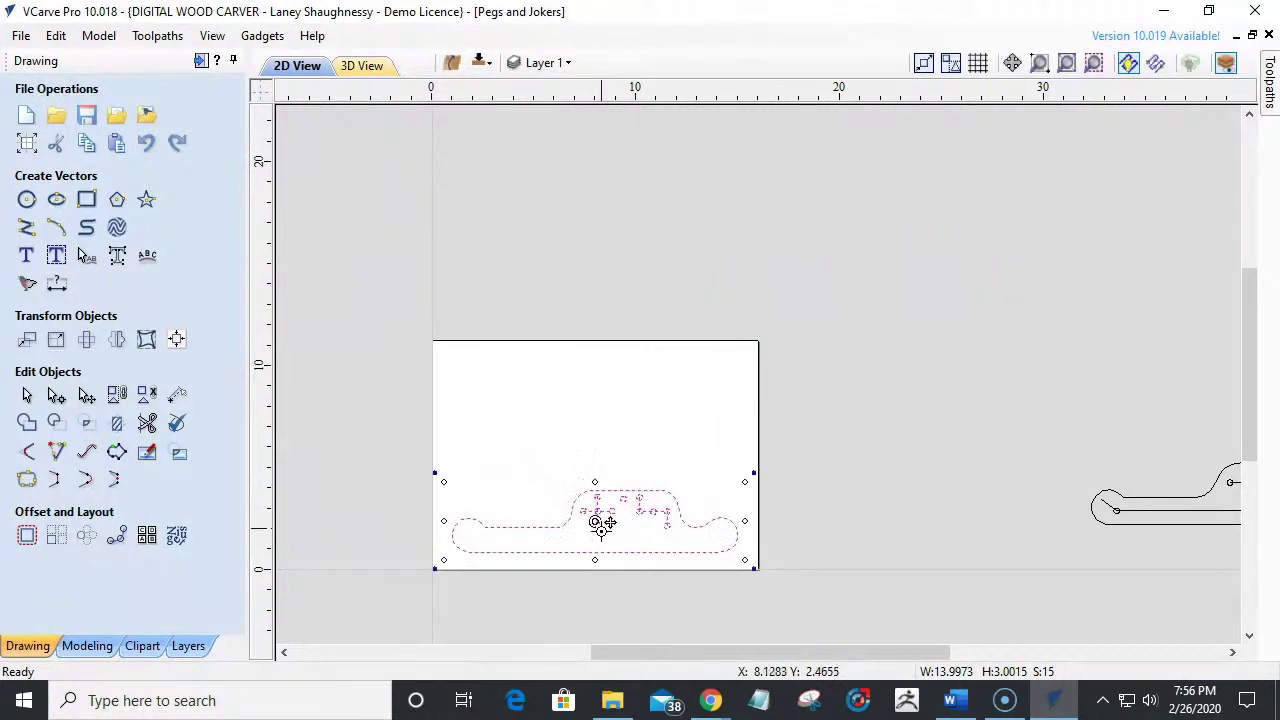
Draw a horizontal line 10.75 long inside the board's lower arm, starting in the left rounded end.
scroll(575, 578, up, 4)
scroll(615, 582, down, 2)
scroll(630, 578, up, 2)
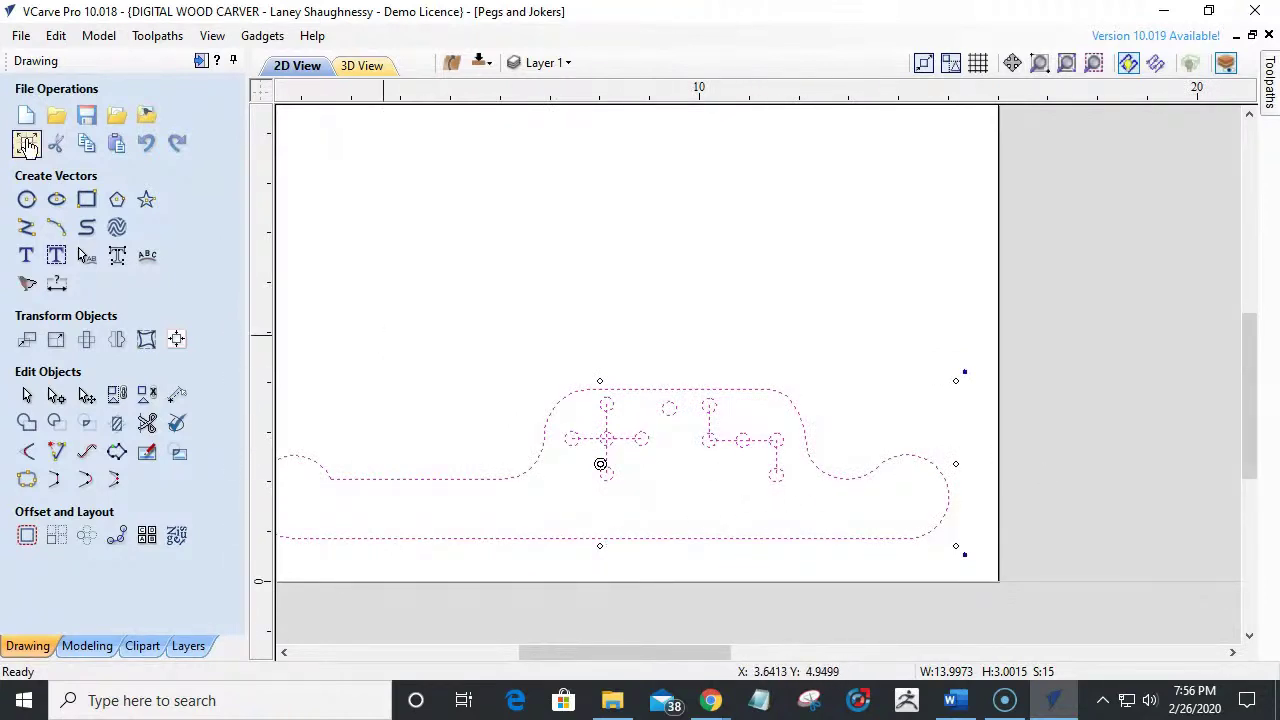
click(26, 227)
scroll(824, 510, down, 2)
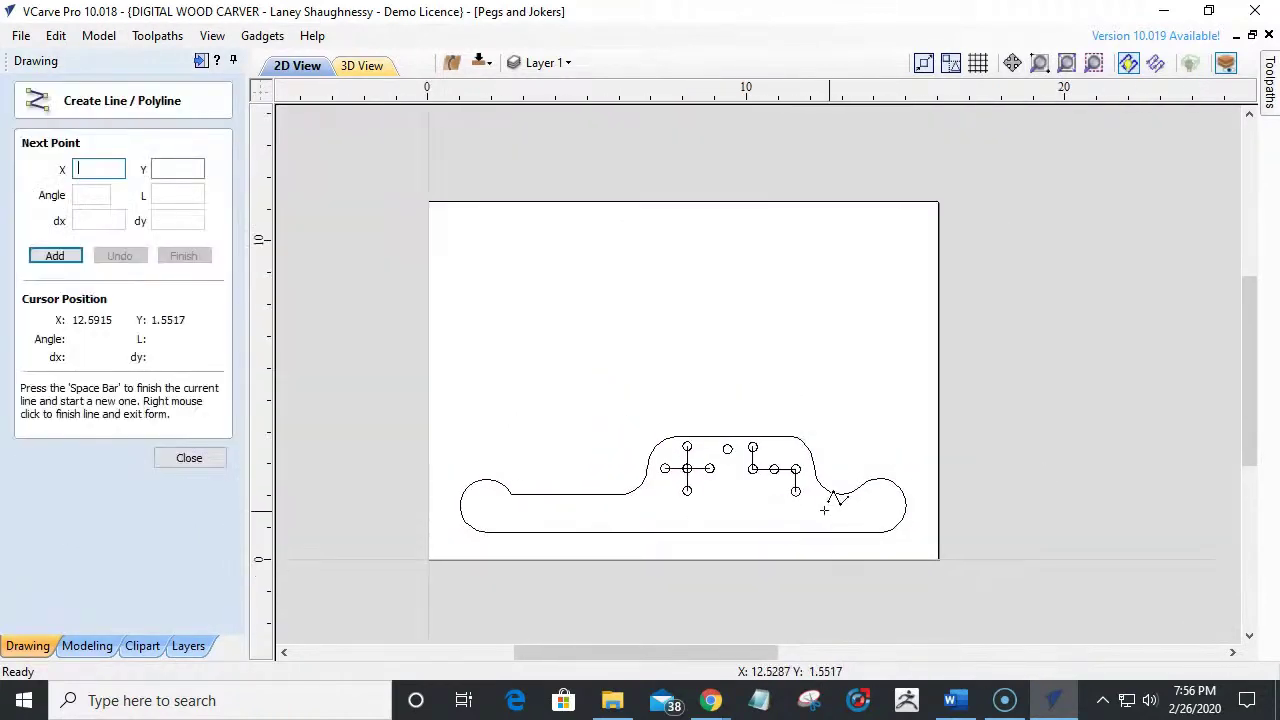
click(501, 512)
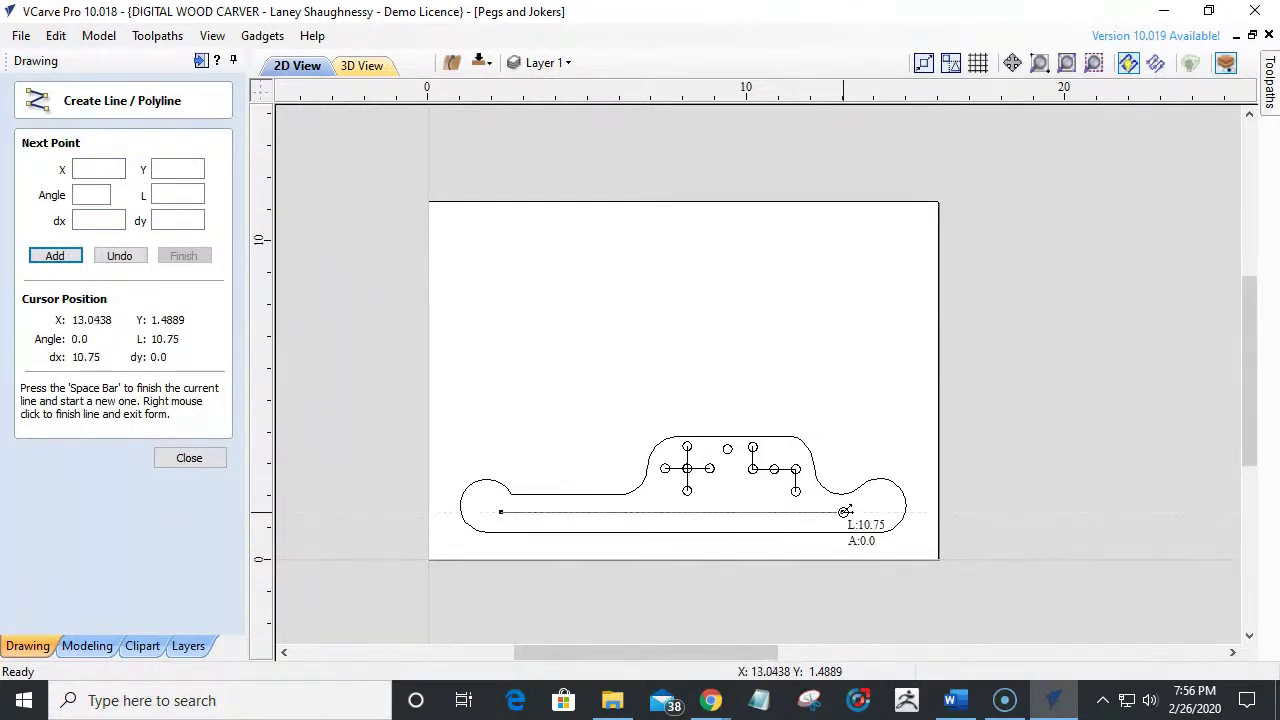
click(844, 512)
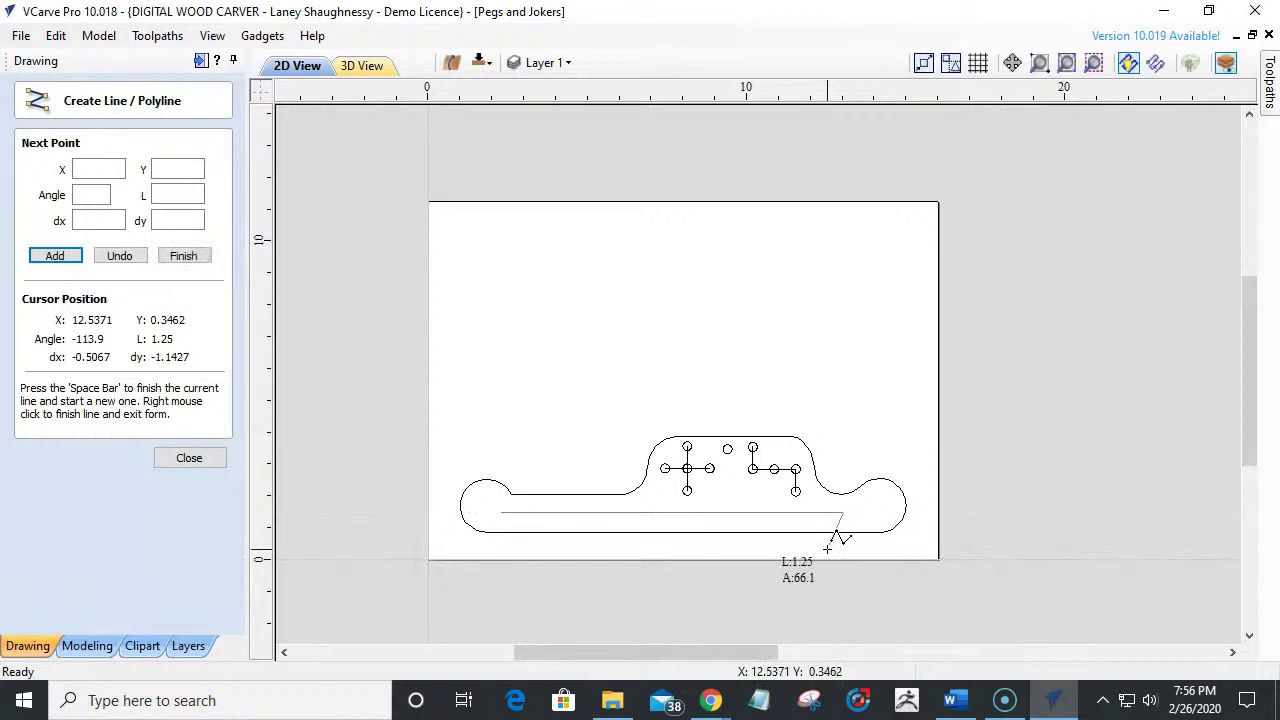
key(space)
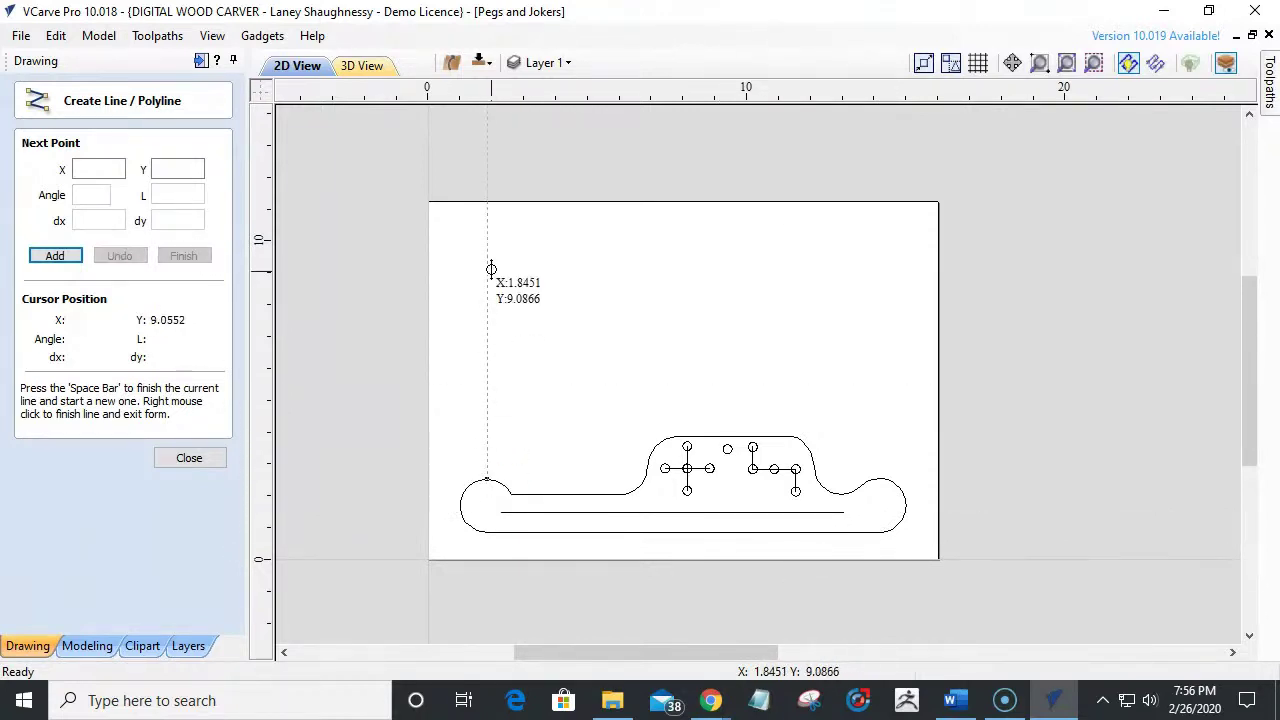
scroll(485, 481, up, 3)
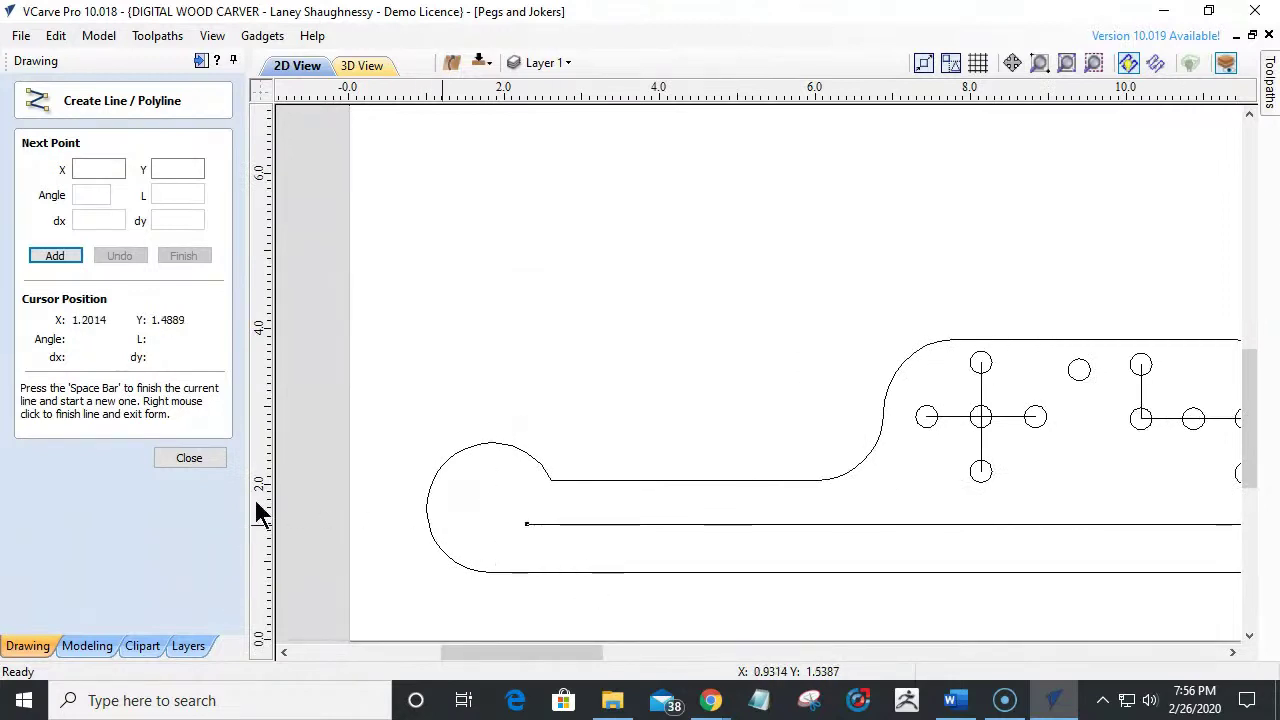
click(189, 458)
click(529, 524)
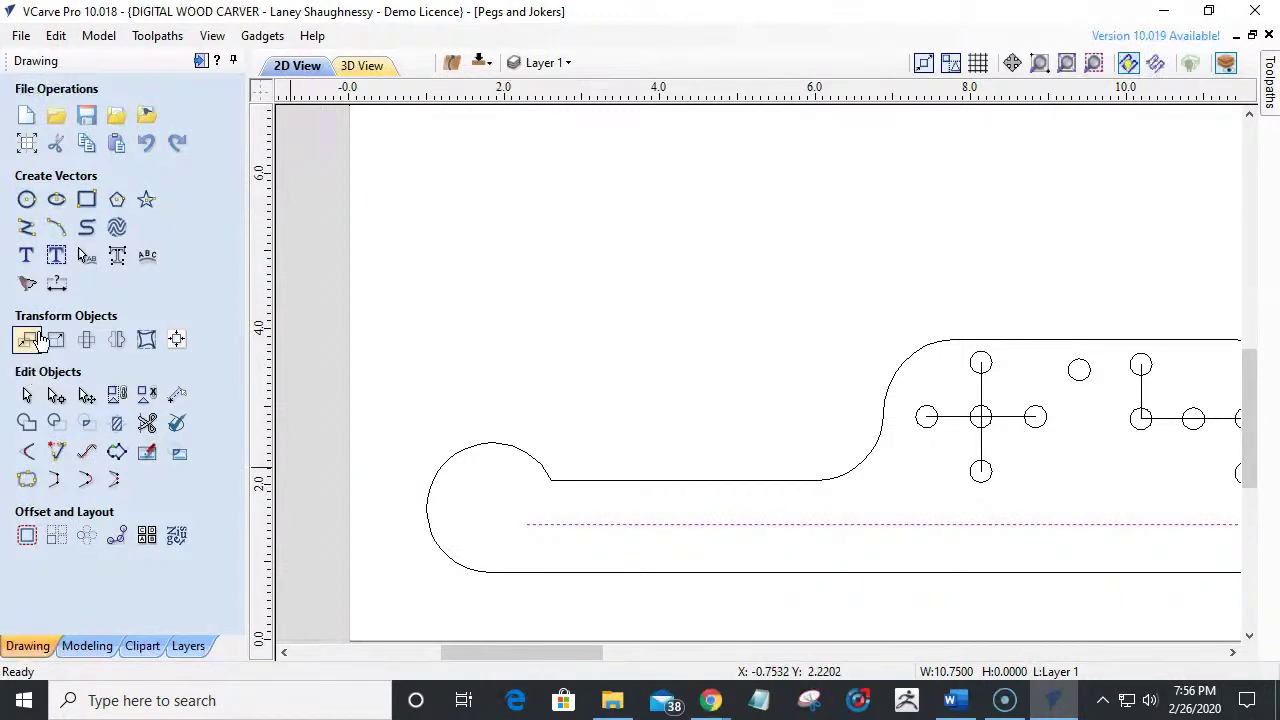
click(27, 229)
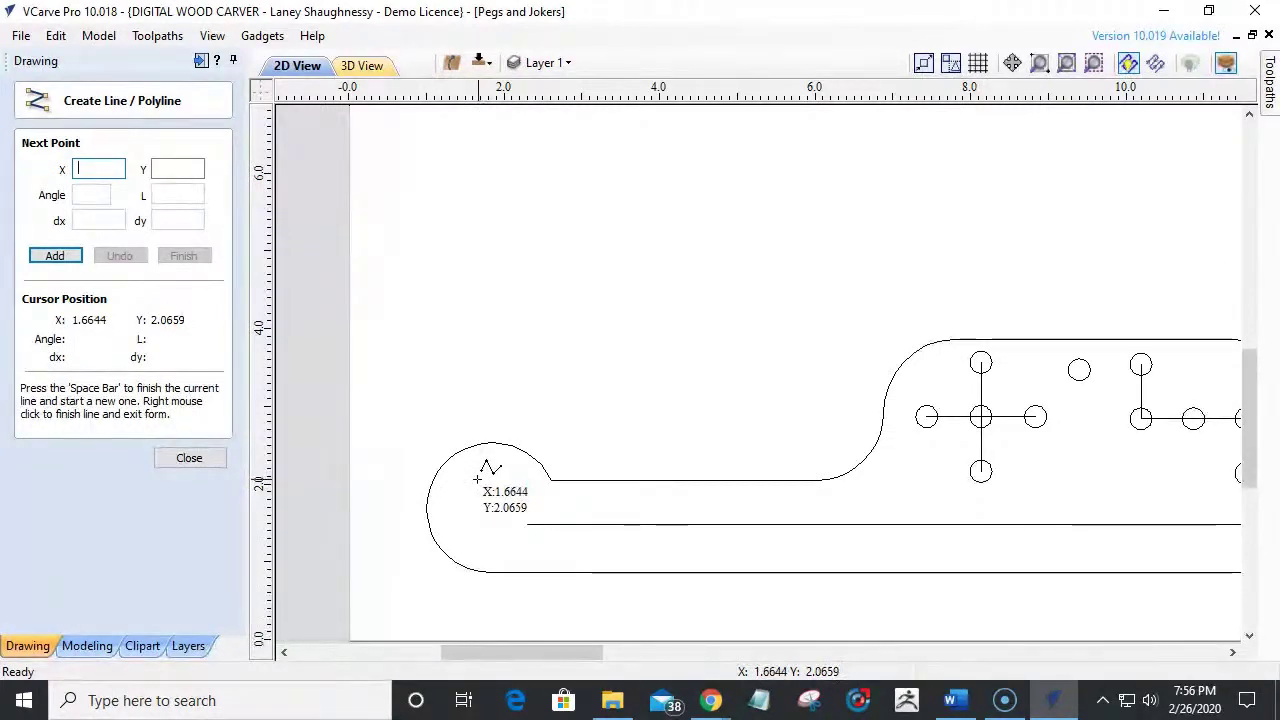
click(160, 461)
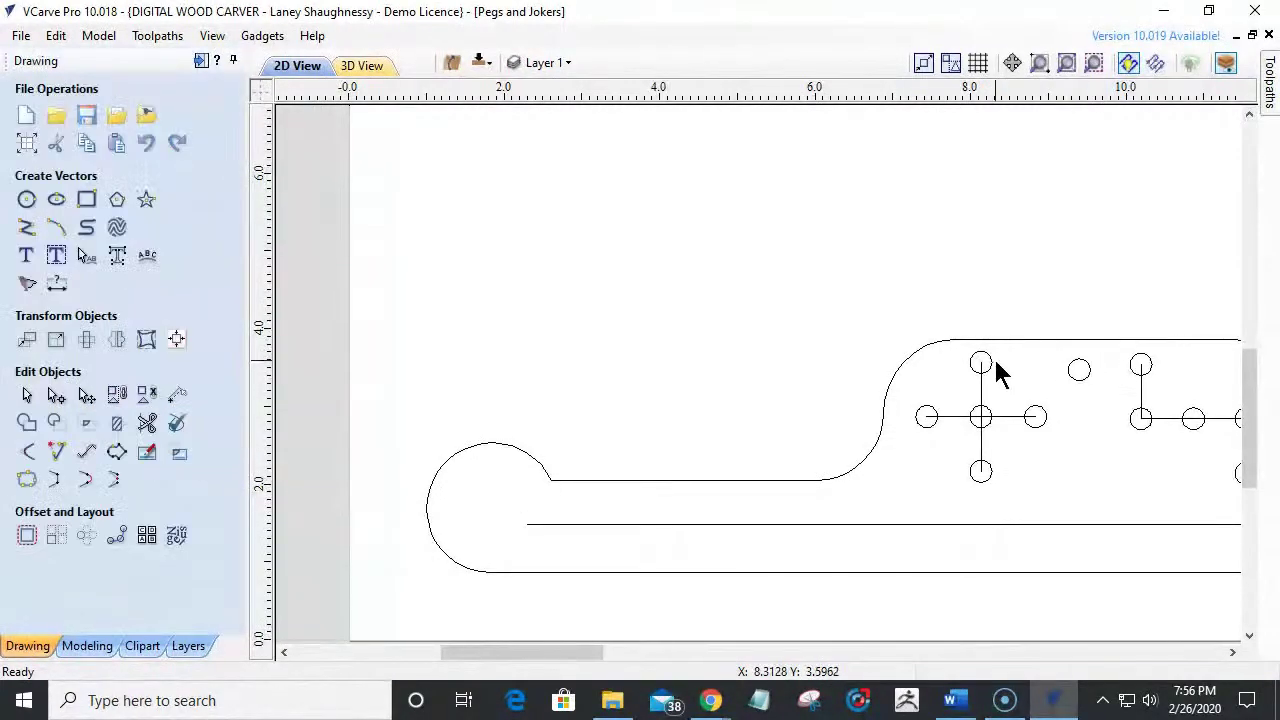
Copy the cross's top peg hole into the left rounded end, and draw a line from its centre to the long line's left end.
click(991, 363)
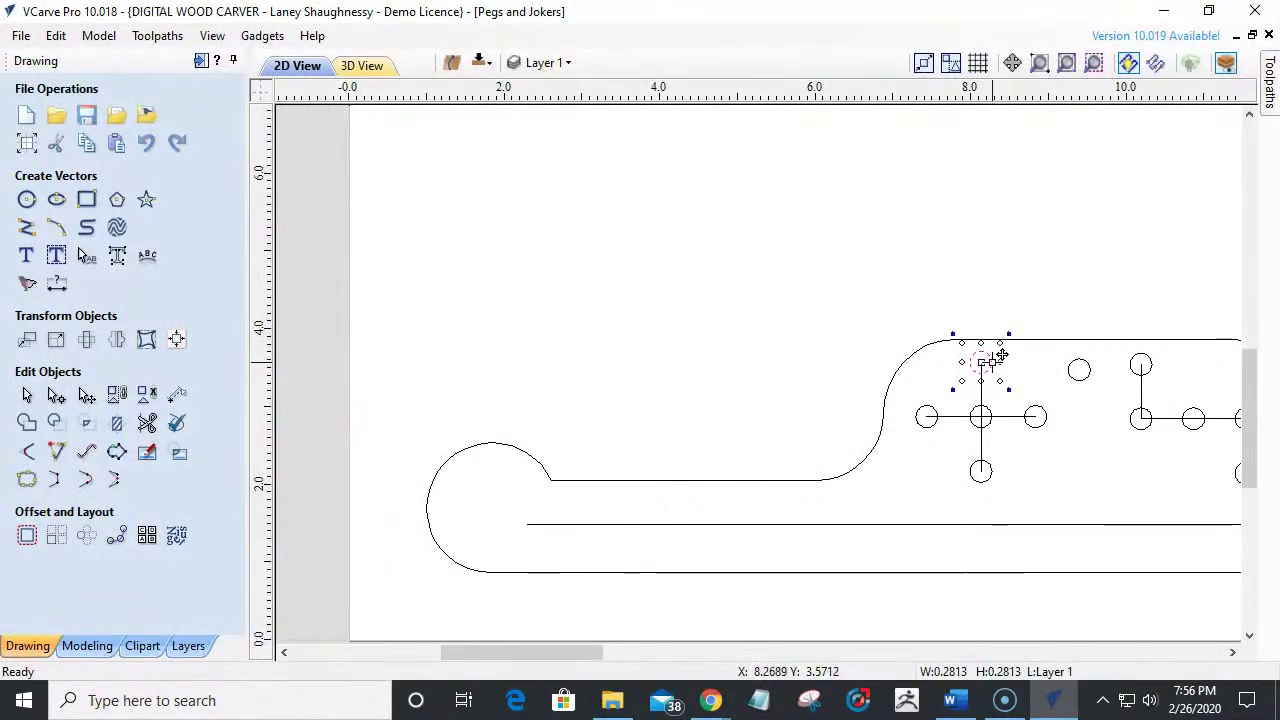
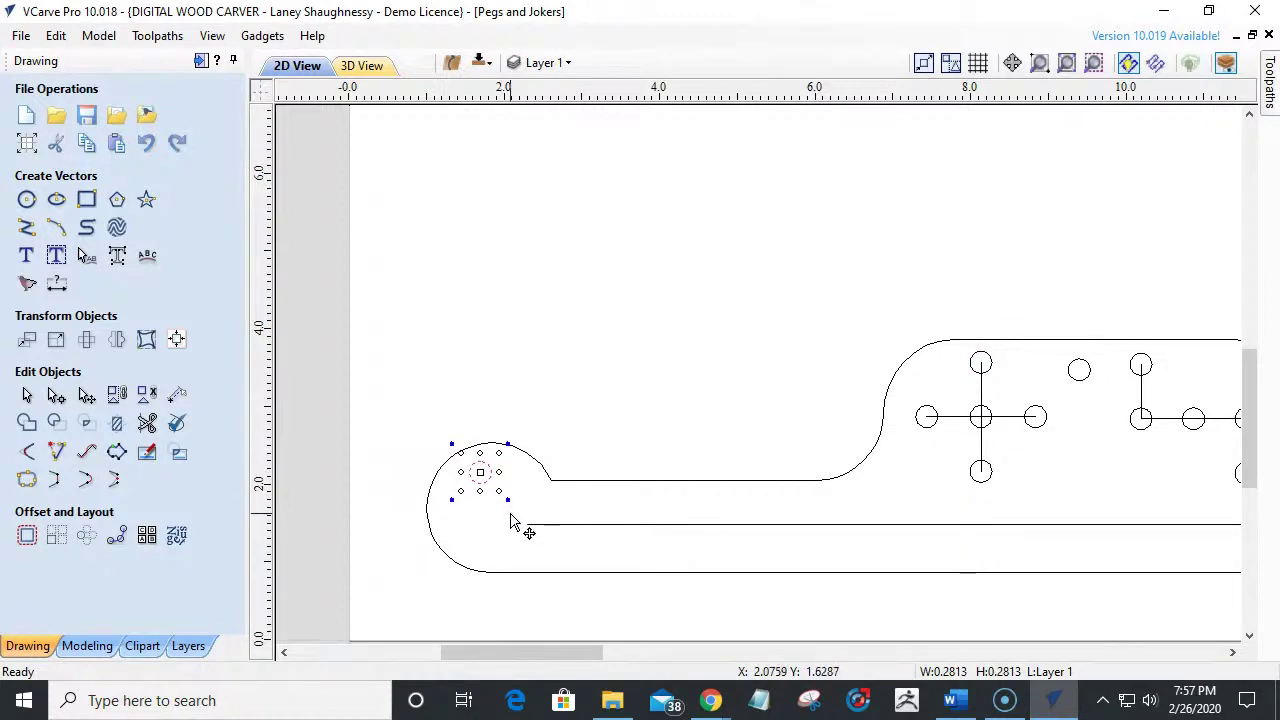
click(26, 227)
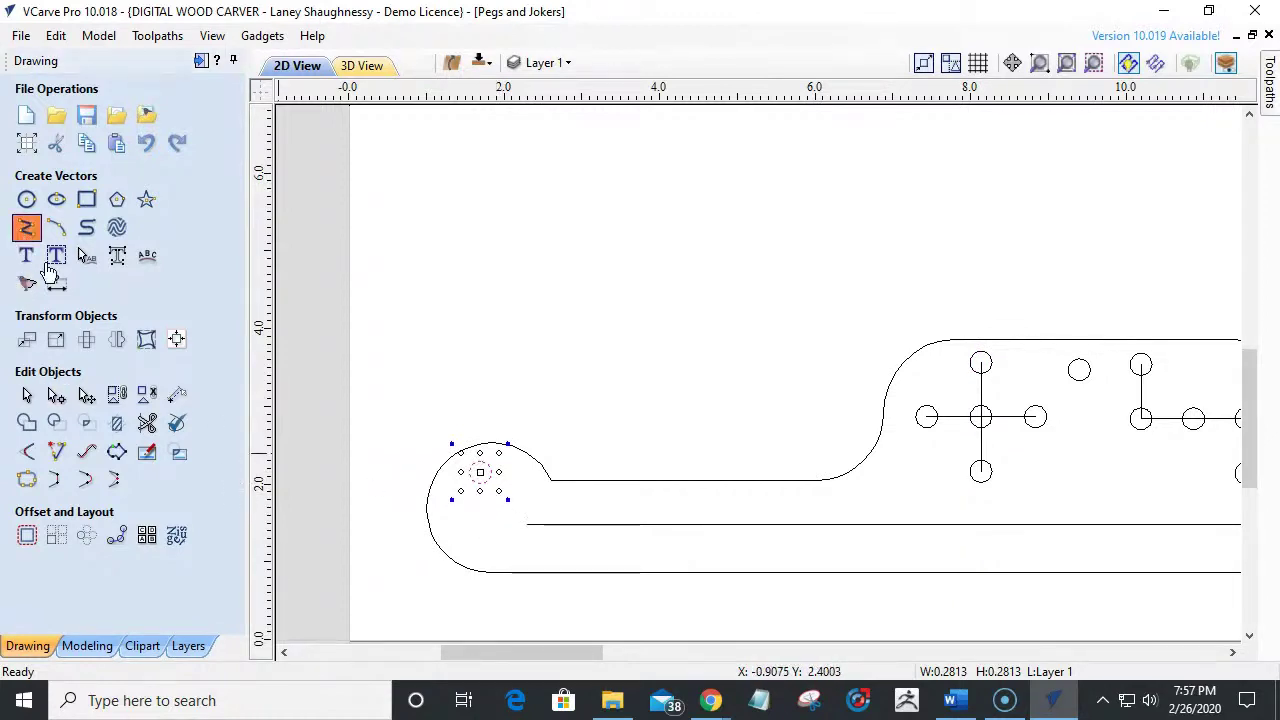
click(480, 472)
click(527, 523)
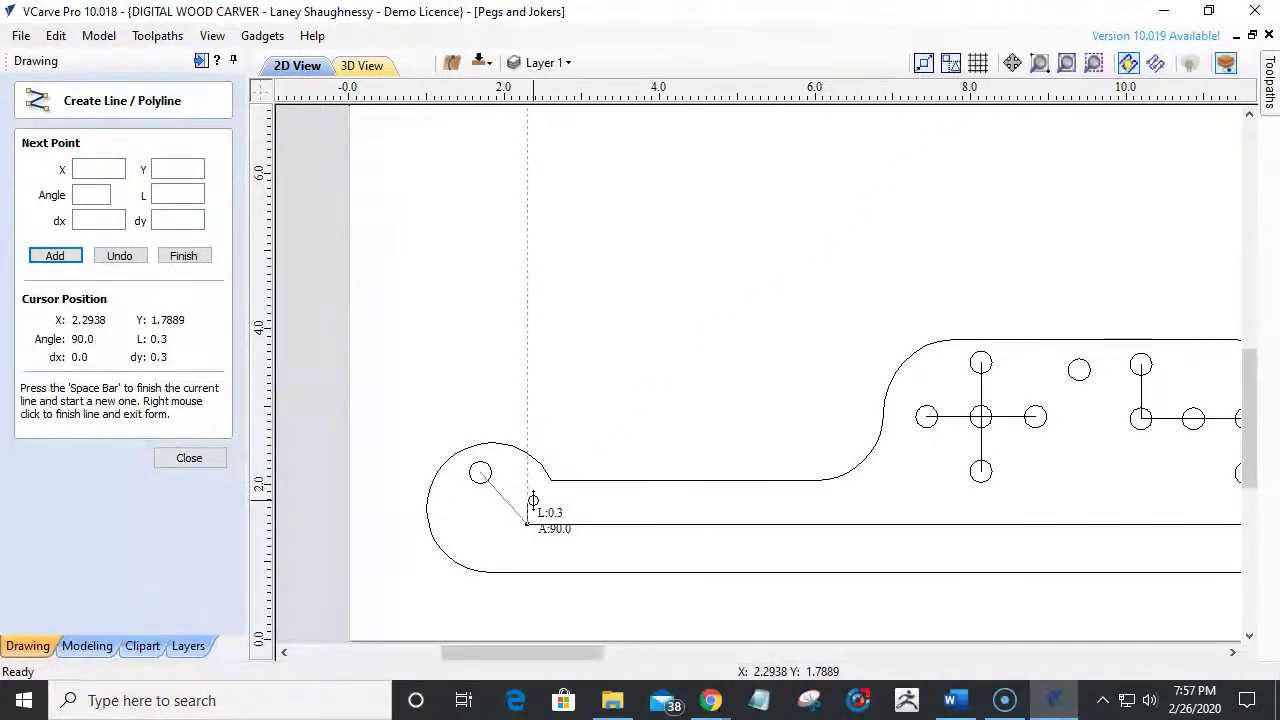
key(space)
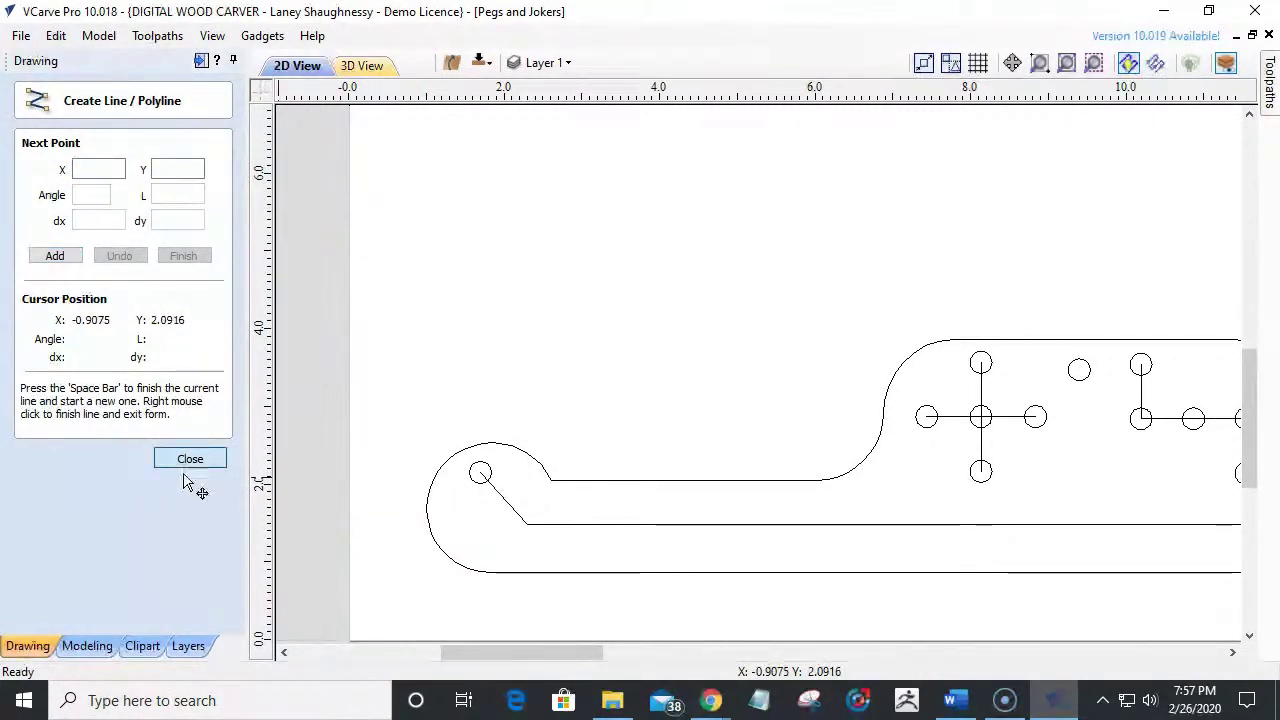
Rotate the left rounded end's peg hole together with its slanted line about the line's lower end to a flatter angle, like the reference board.
click(189, 459)
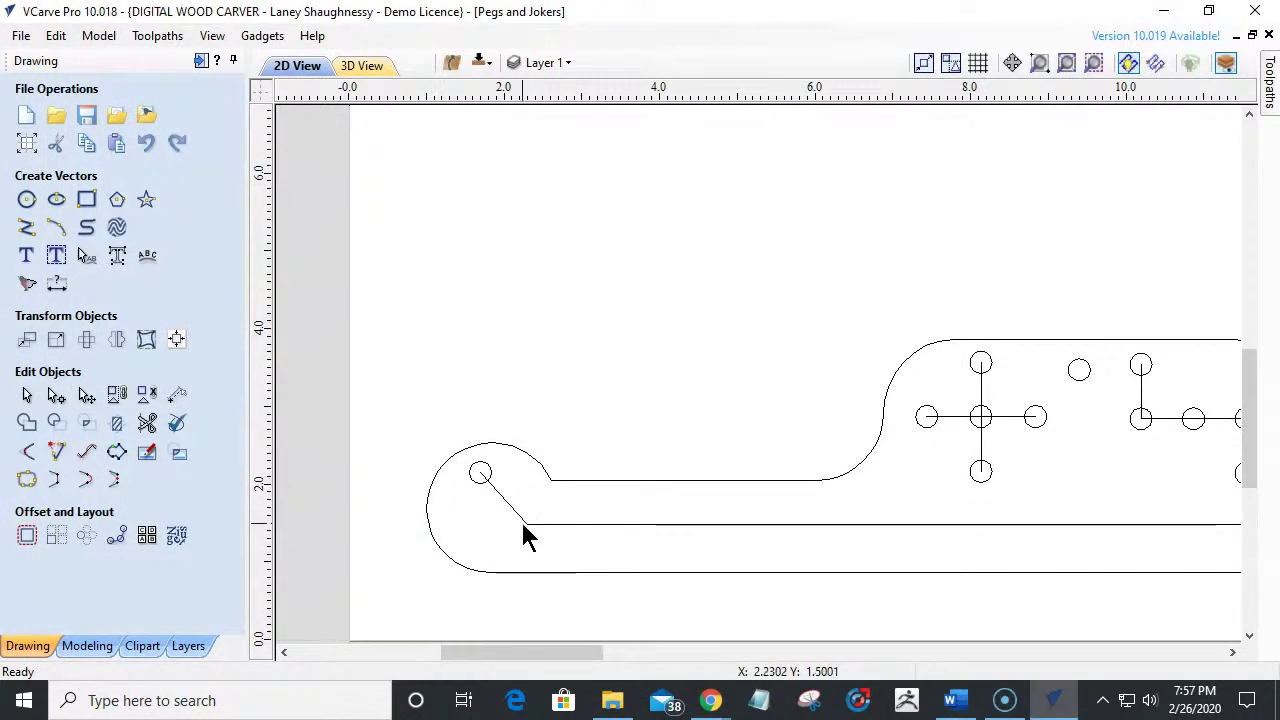
scroll(514, 533, down, 3)
scroll(493, 530, down, 3)
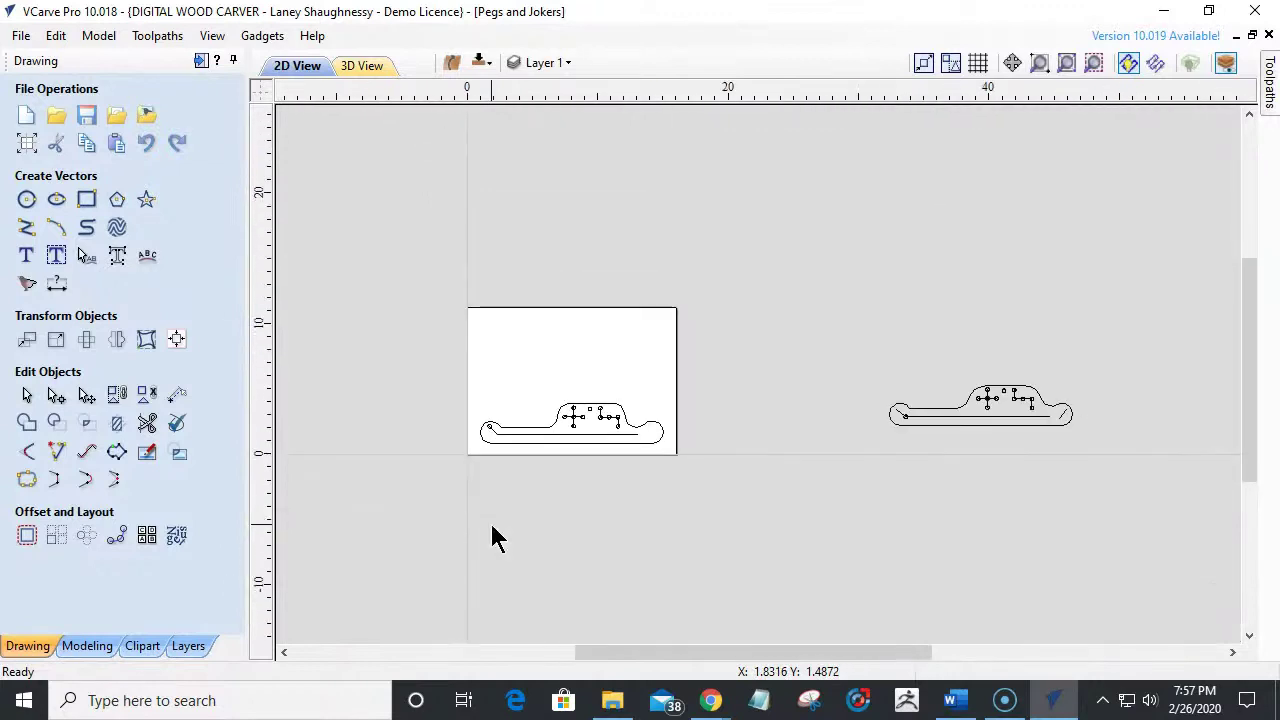
scroll(920, 412, up, 6)
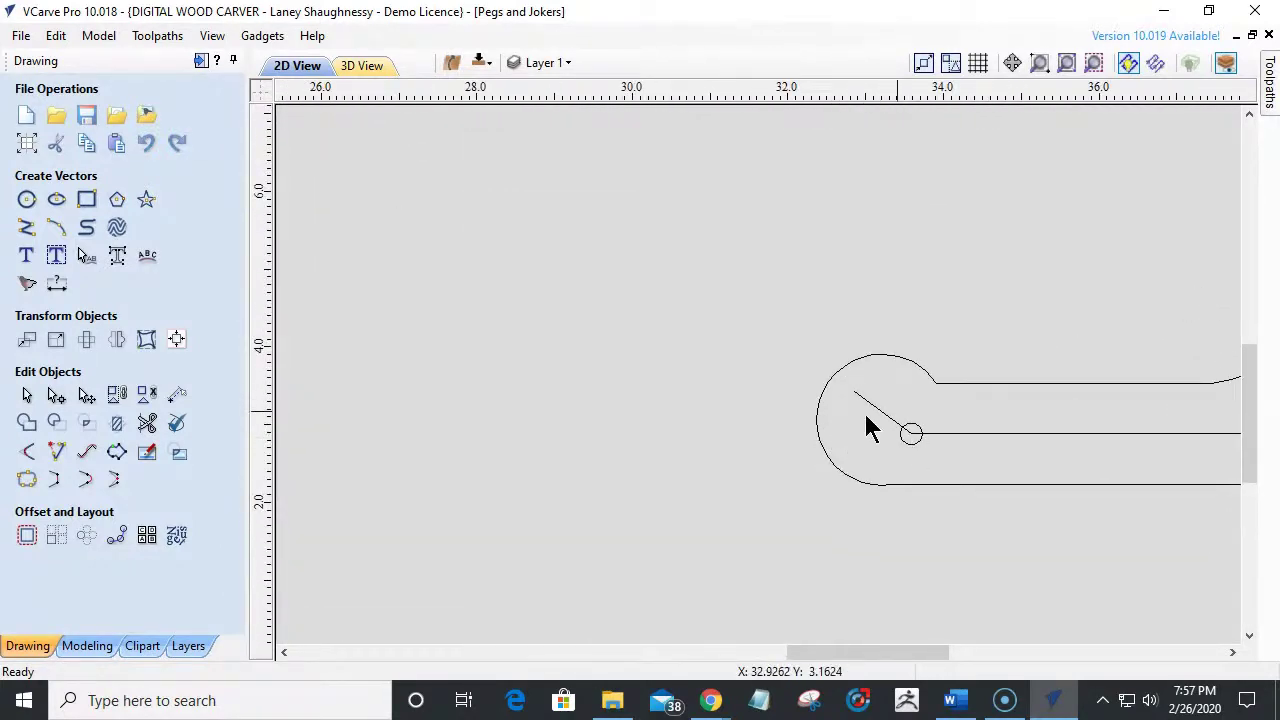
scroll(947, 434, down, 8)
scroll(605, 405, up, 2)
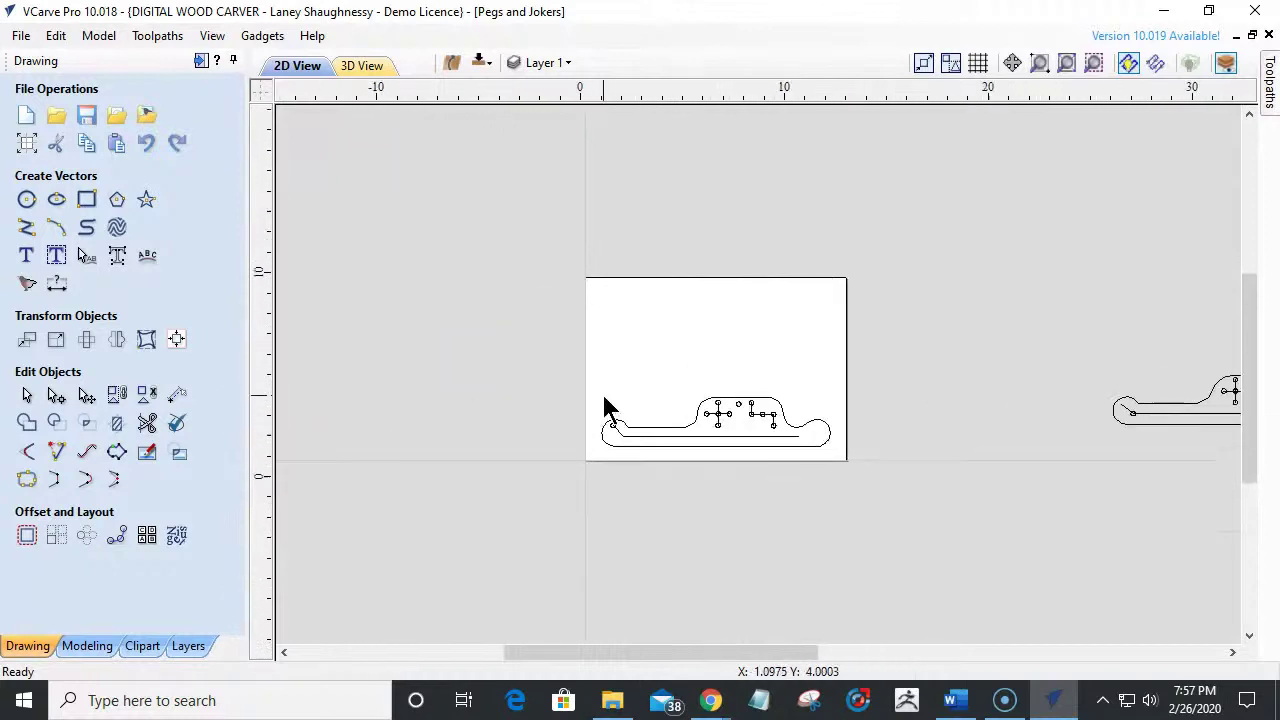
scroll(605, 408, up, 5)
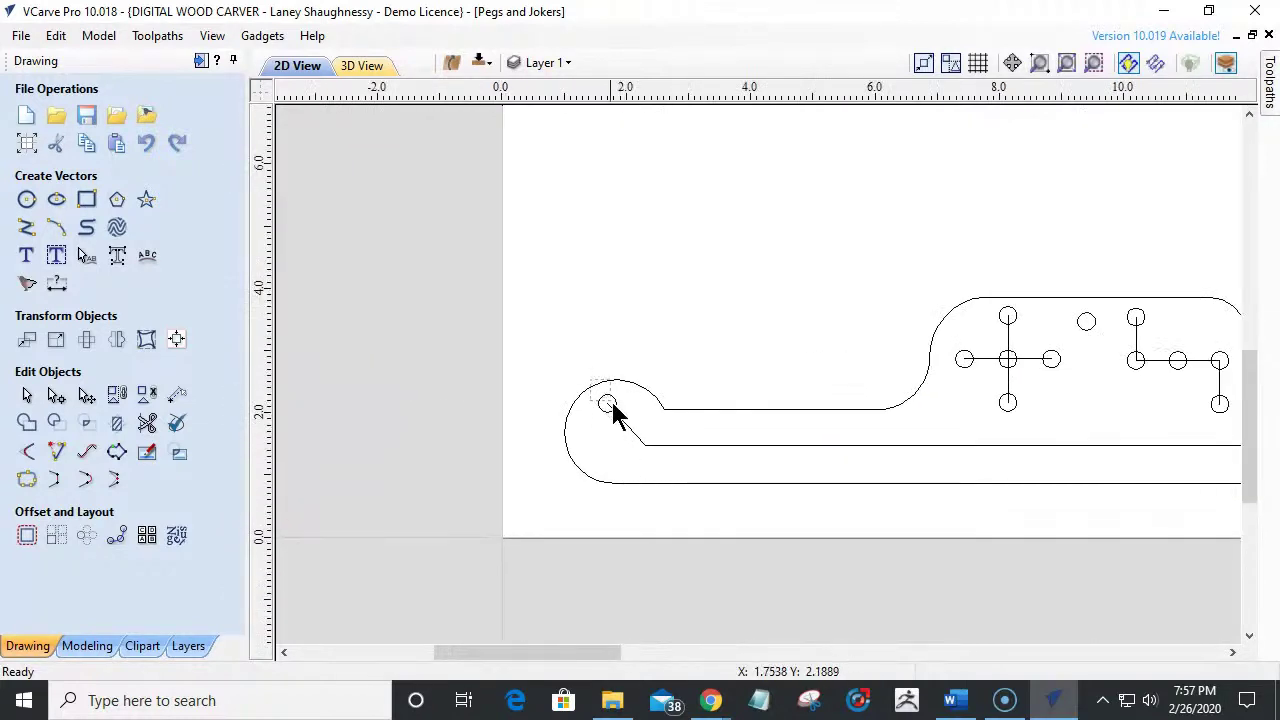
click(617, 422)
scroll(616, 424, up, 2)
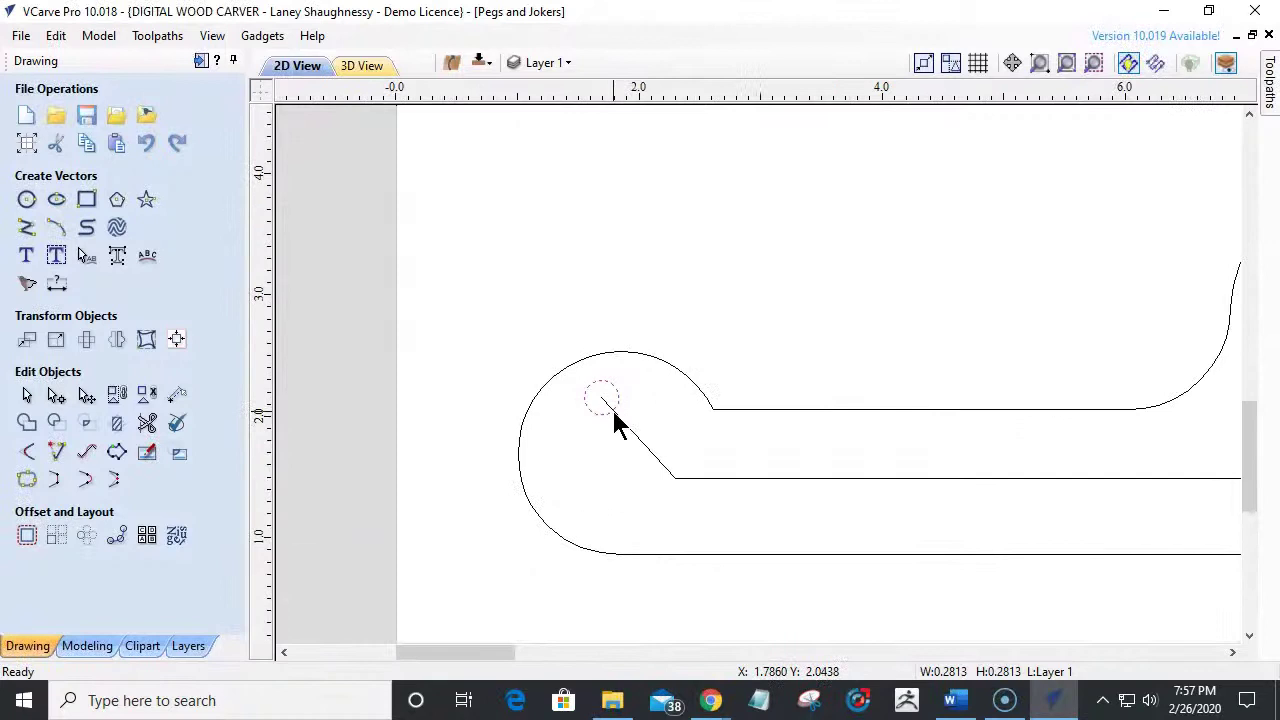
shift+click(625, 428)
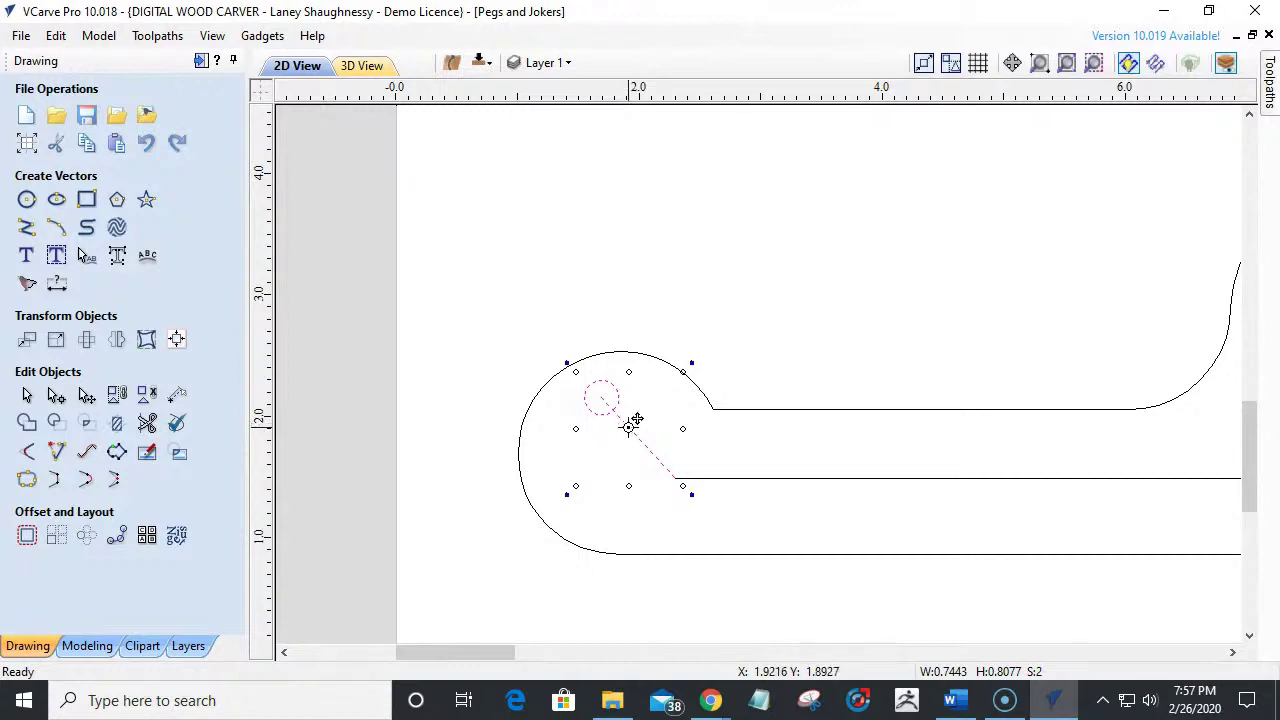
click(628, 426)
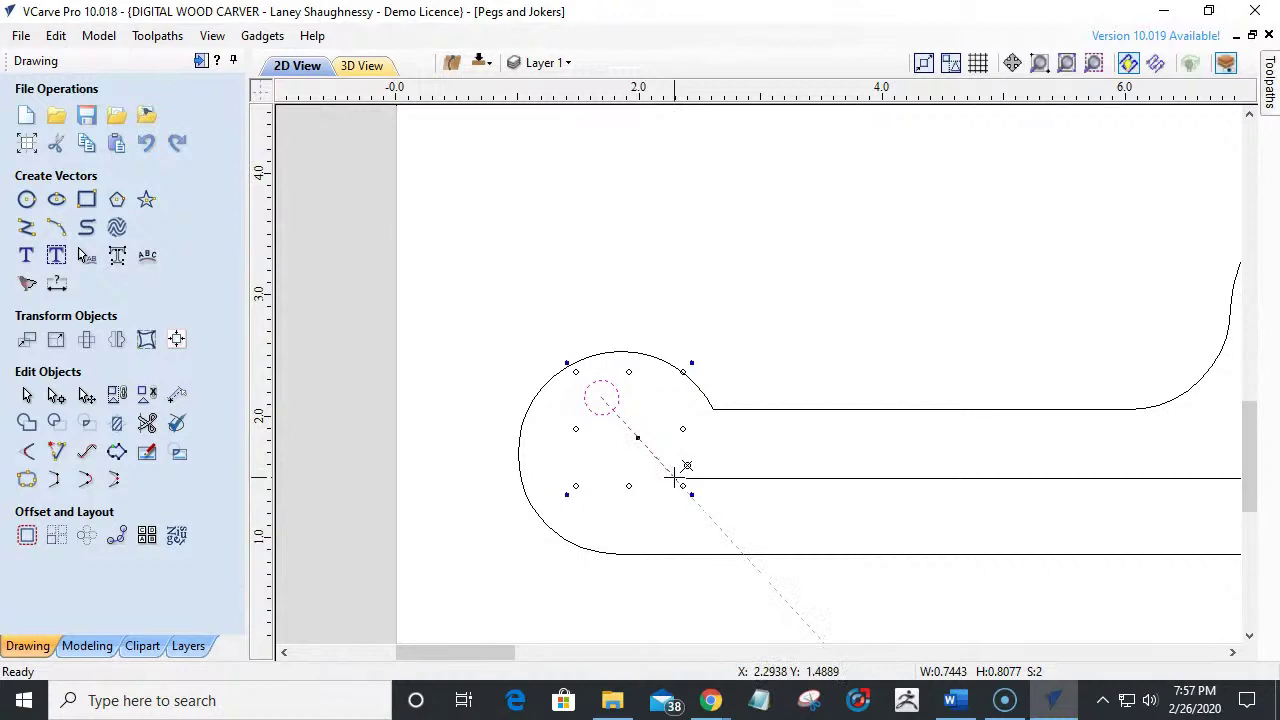
drag(566, 363, 575, 403)
click(478, 370)
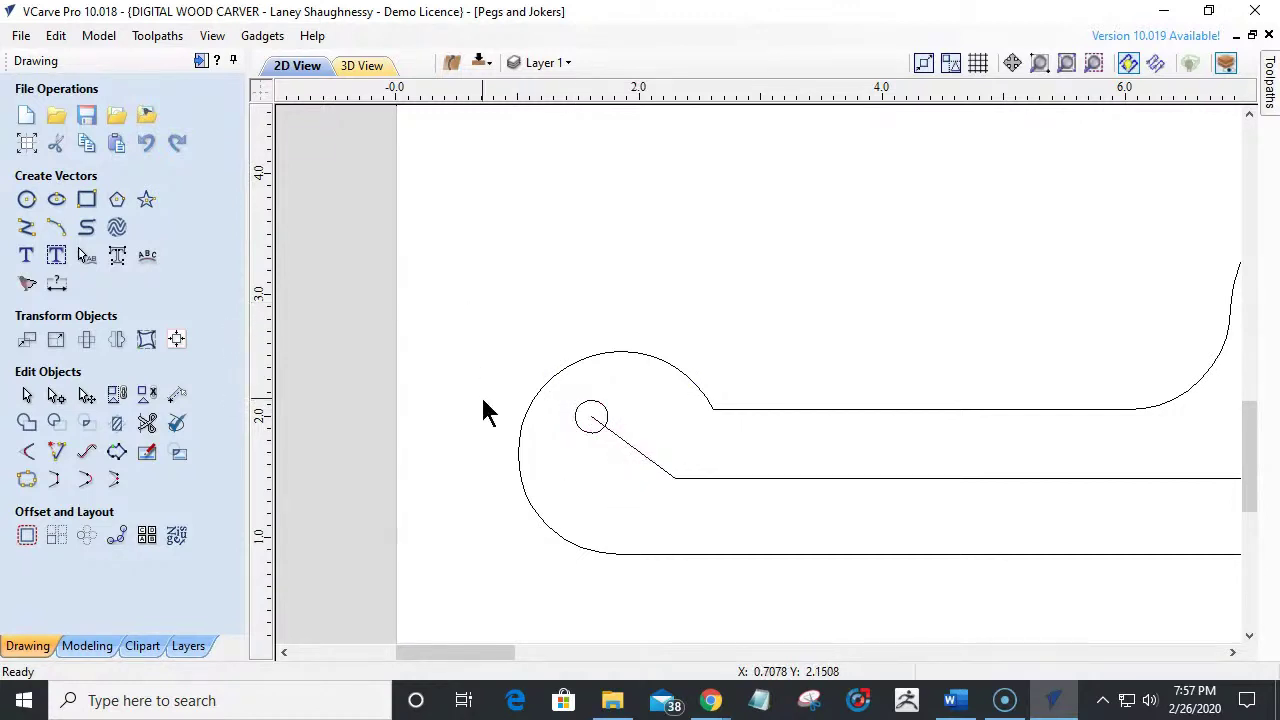
Examine the slanted guide line in the reference board's right rounded end and compare it with the redrawn board.
scroll(482, 410, down, 2)
scroll(475, 404, down, 1)
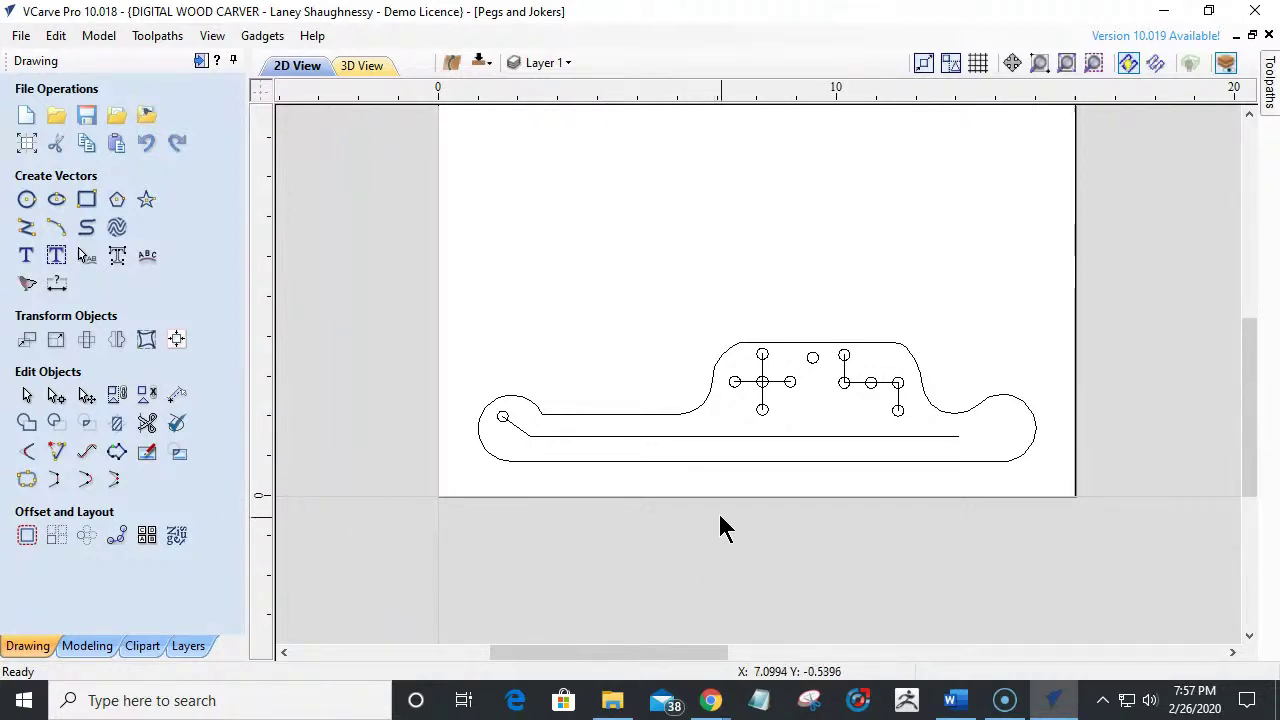
scroll(723, 520, down, 1)
scroll(757, 466, down, 4)
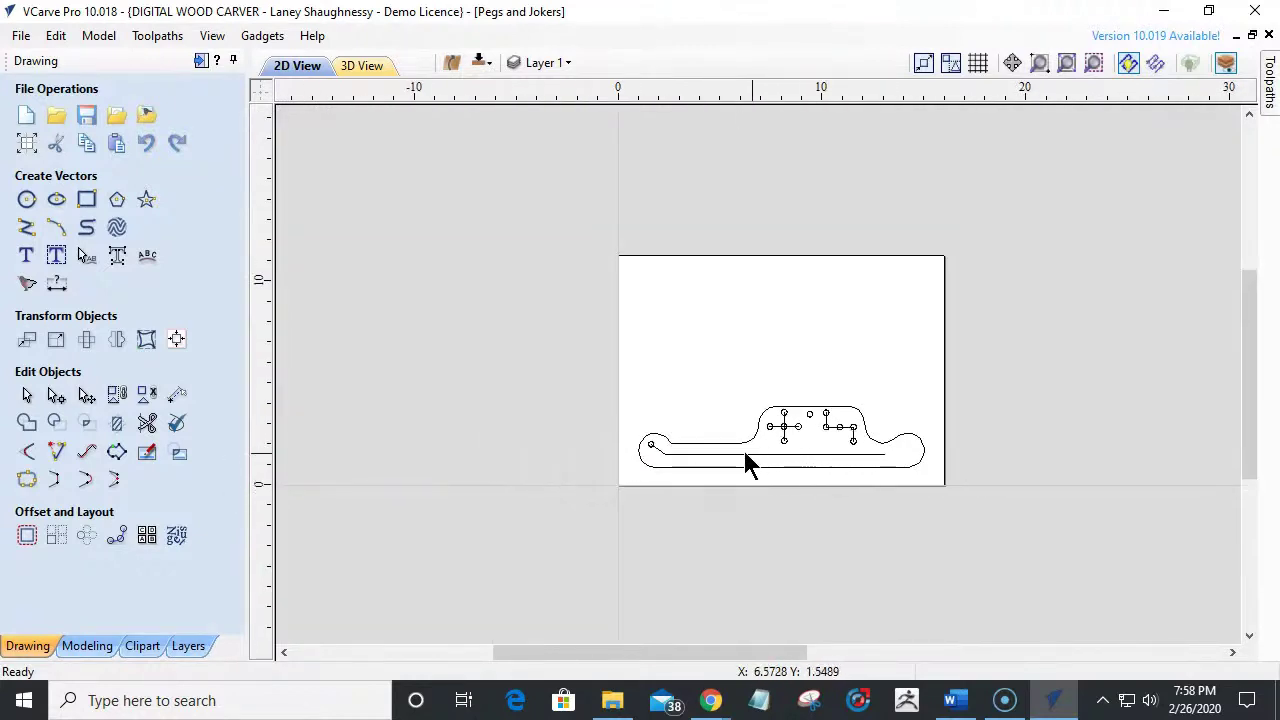
scroll(1197, 440, up, 3)
scroll(1197, 440, up, 2)
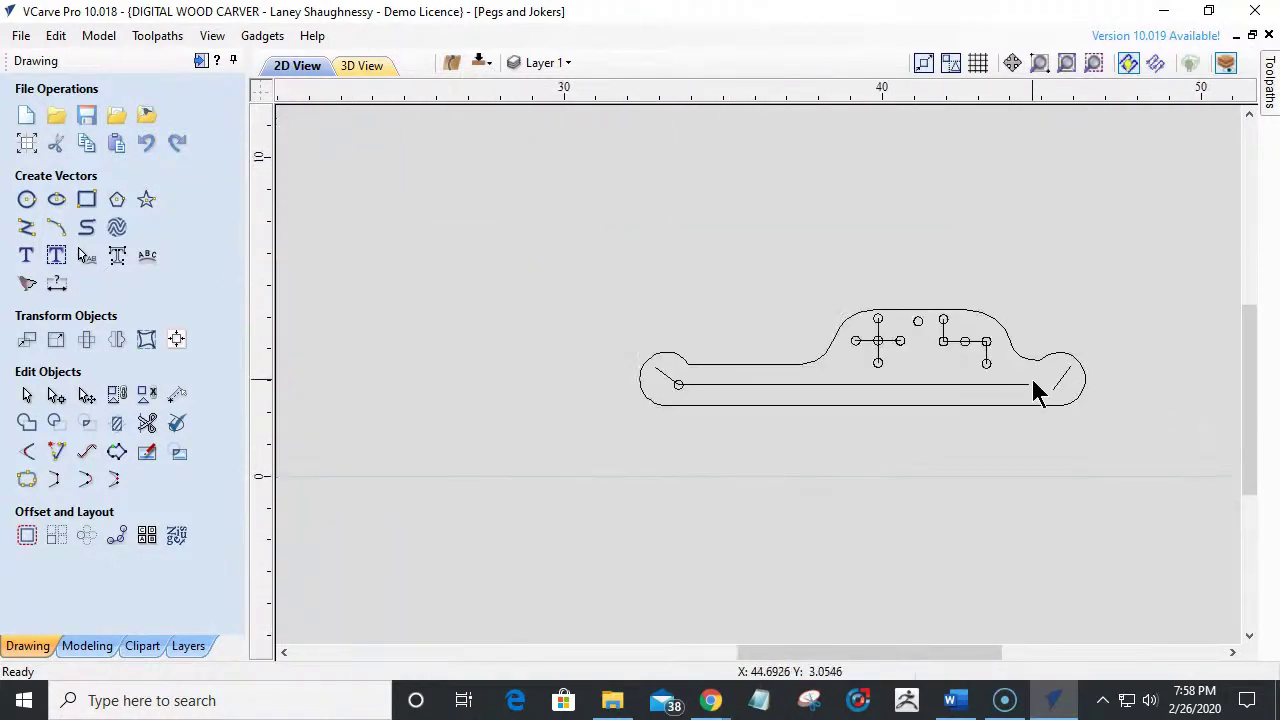
scroll(1080, 400, up, 4)
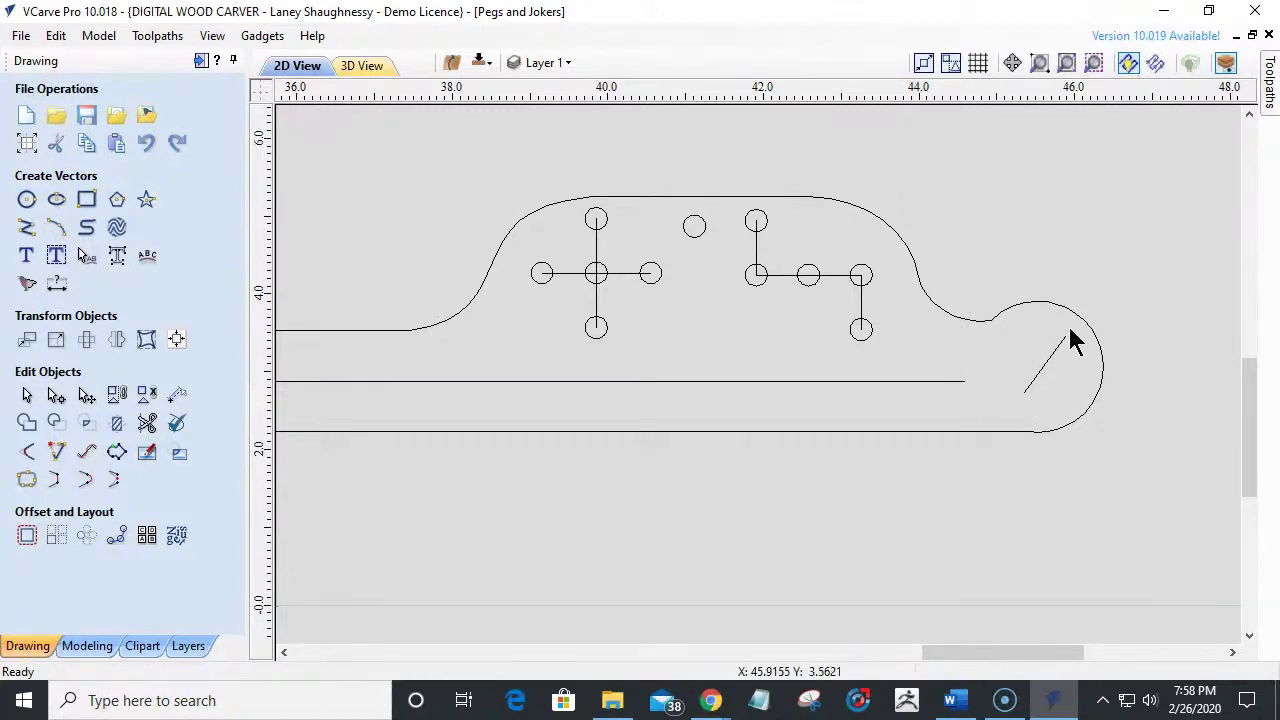
scroll(1088, 323, down, 3)
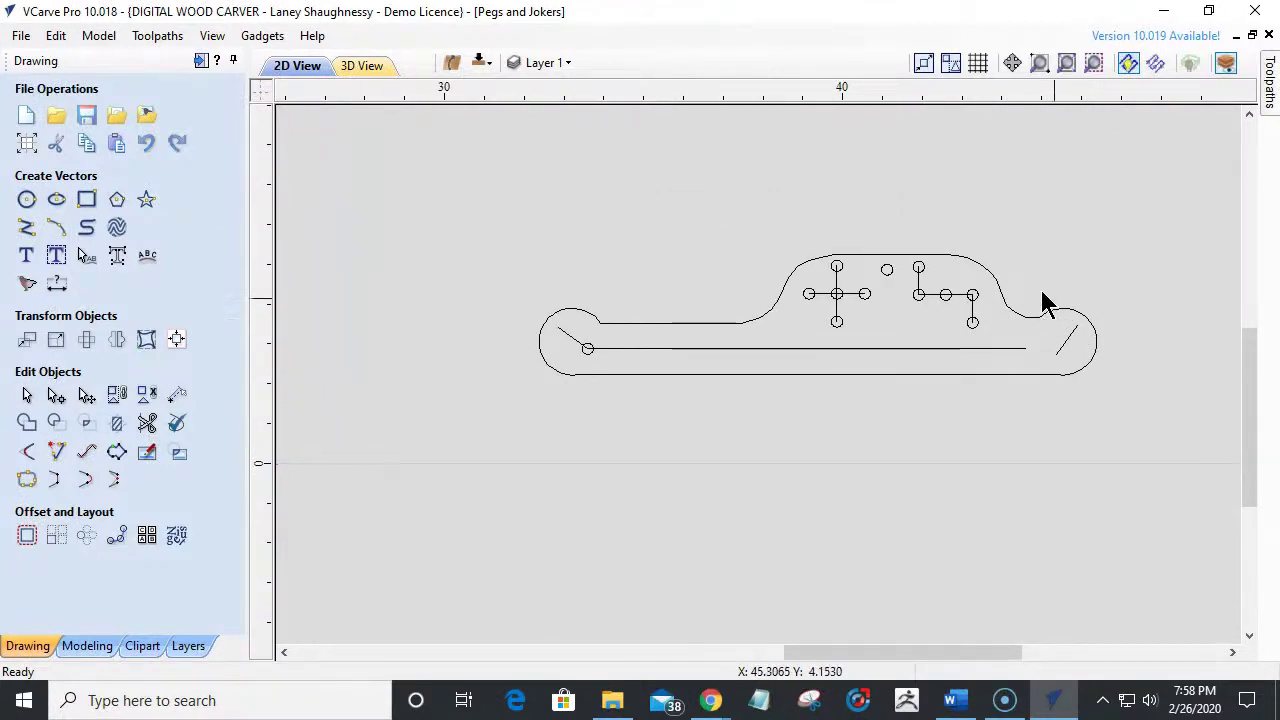
scroll(1095, 420, down, 3)
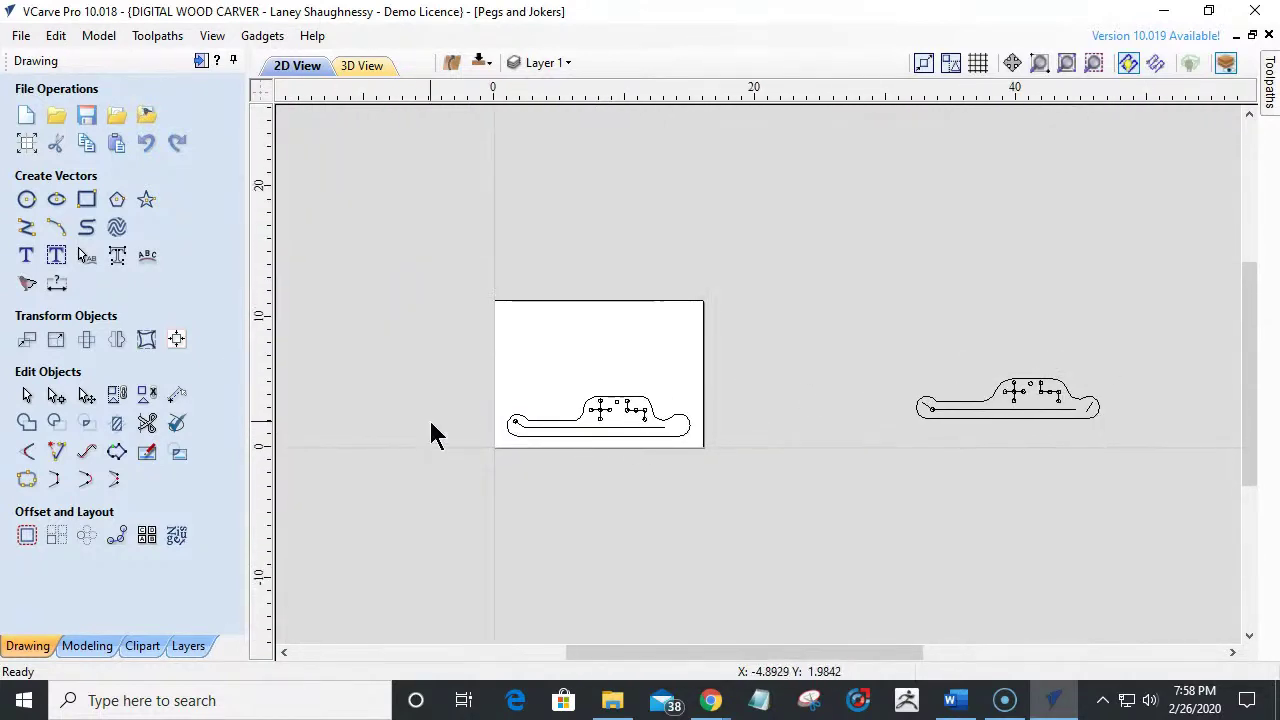
Move the cross's lowest peg hole into the board's right rounded end and place a copy of it diagonally below, toward the long line.
scroll(675, 443, up, 4)
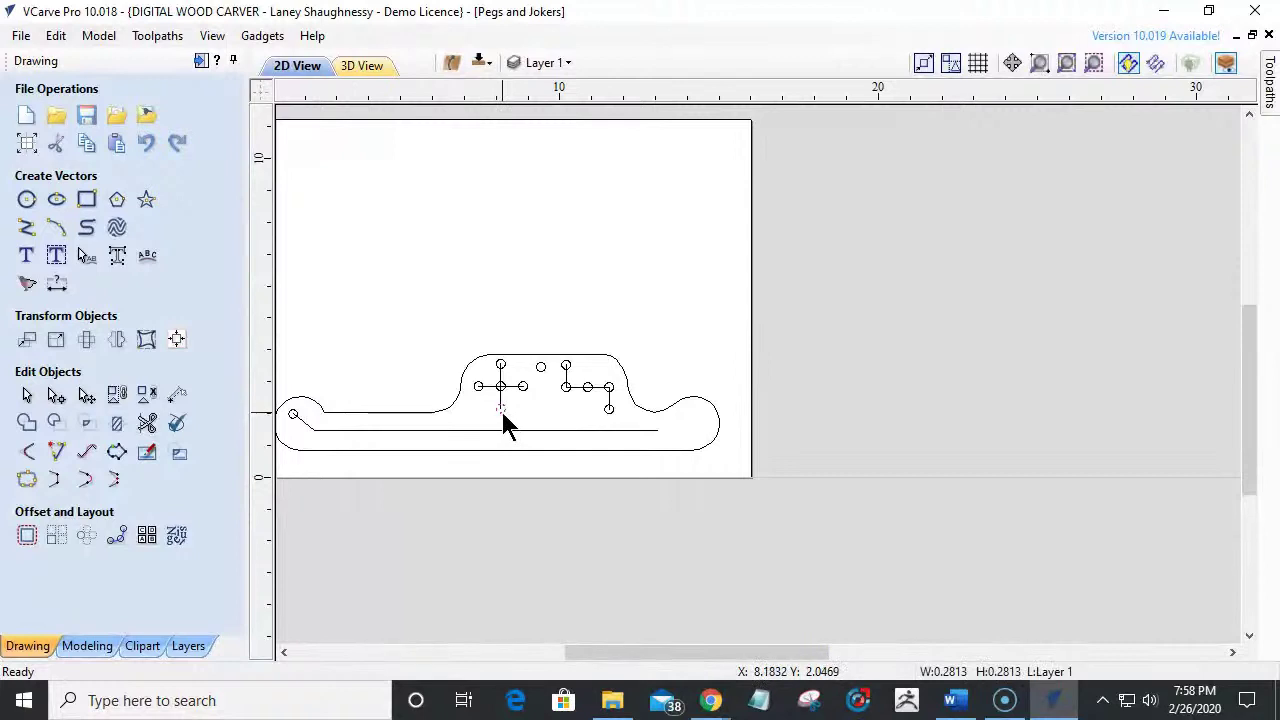
click(502, 413)
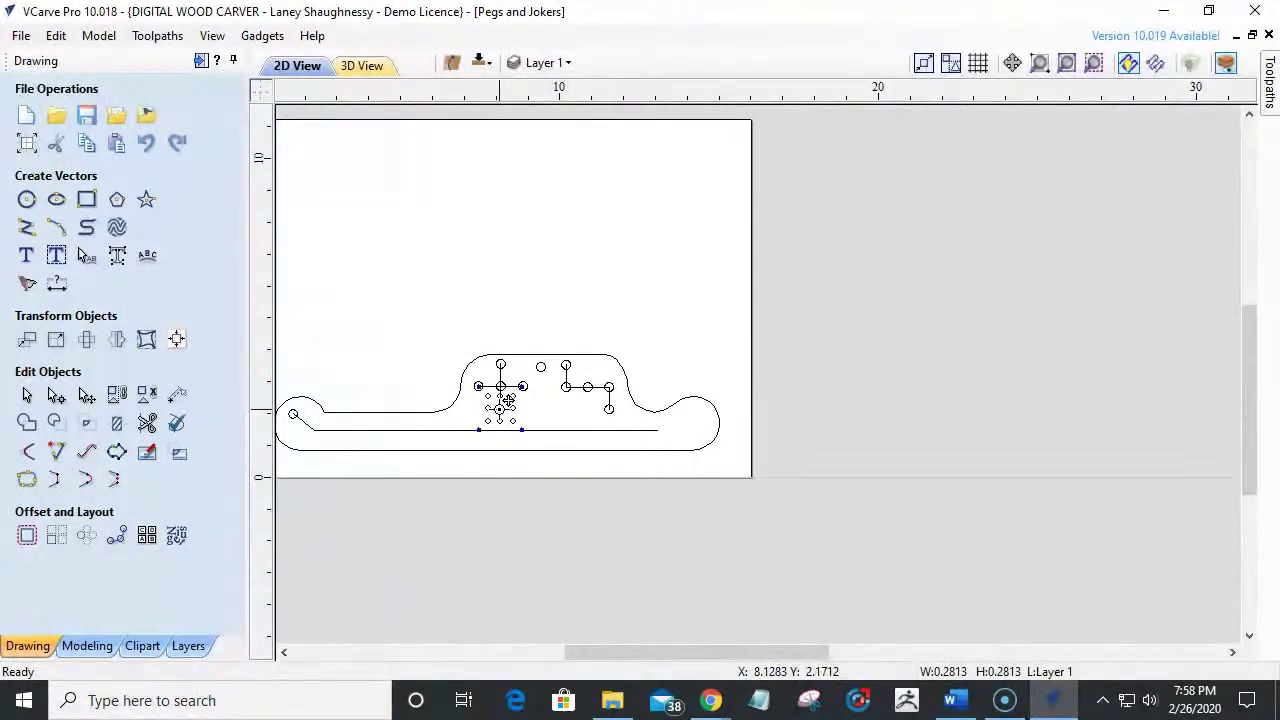
drag(507, 400, 705, 406)
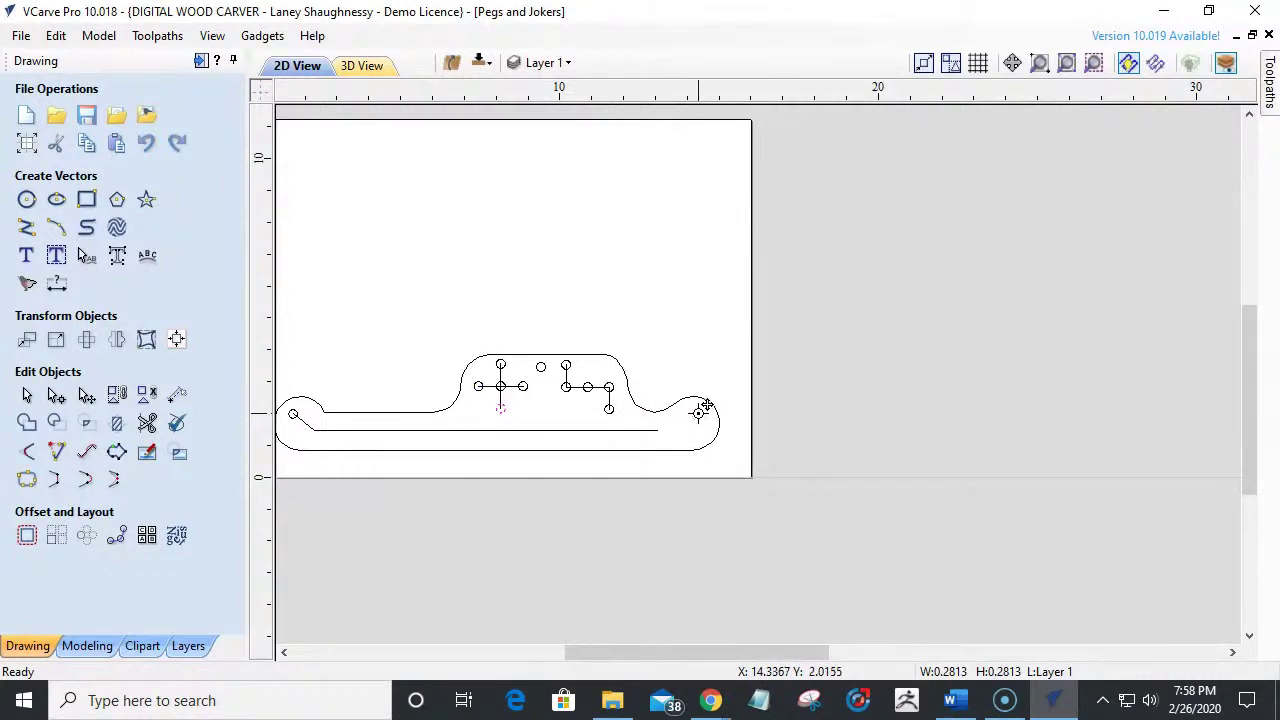
drag(705, 406, 694, 416)
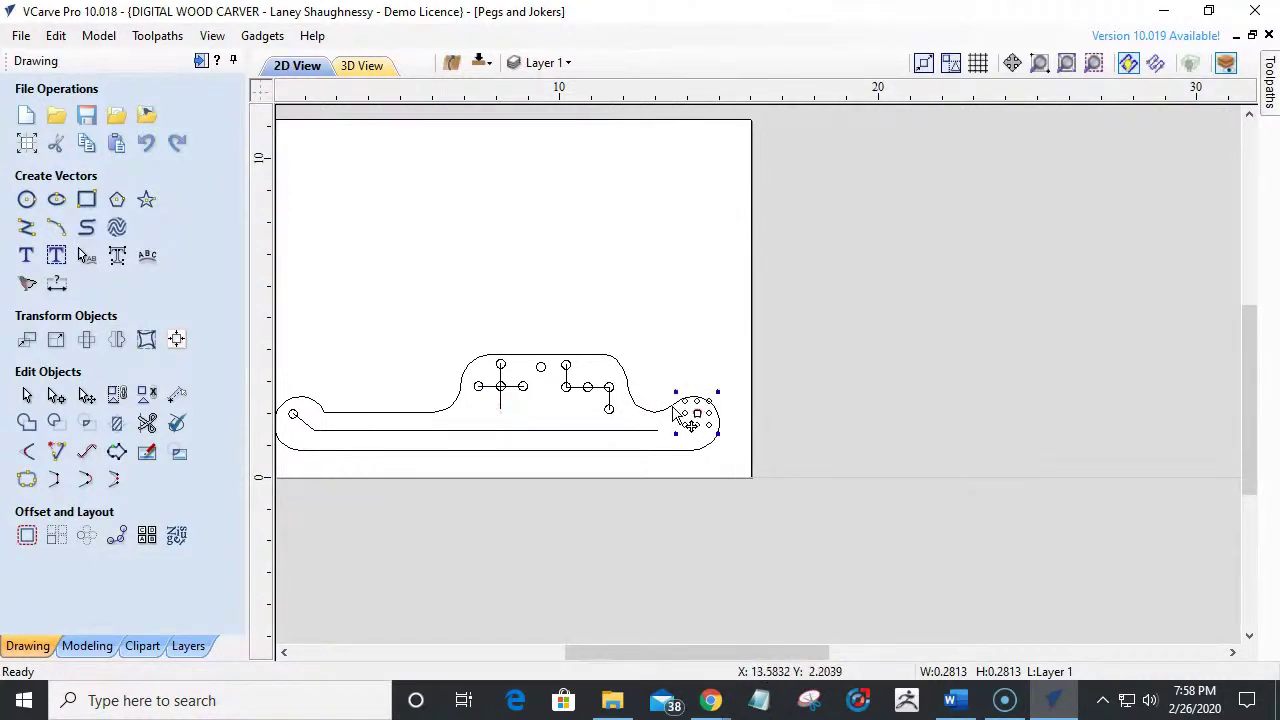
scroll(694, 416, up, 4)
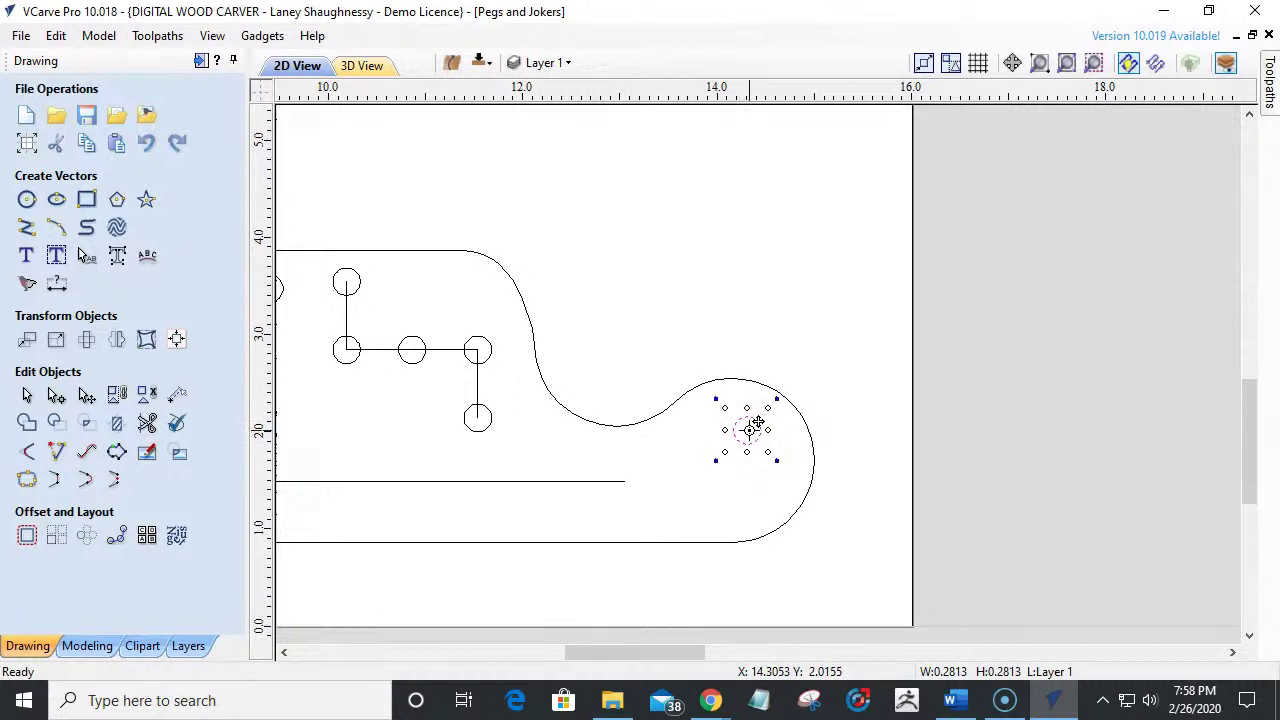
drag(755, 425, 705, 485)
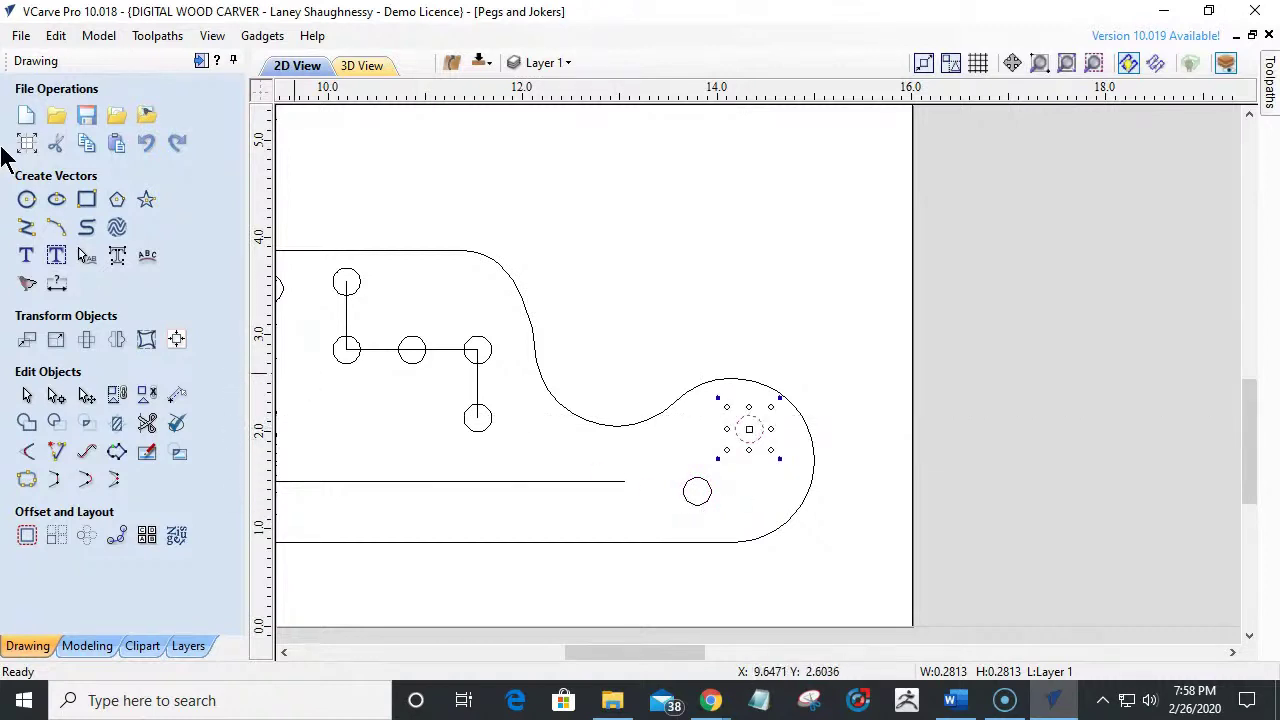
Draw a line joining the centres of the two peg holes in the right rounded end.
click(24, 228)
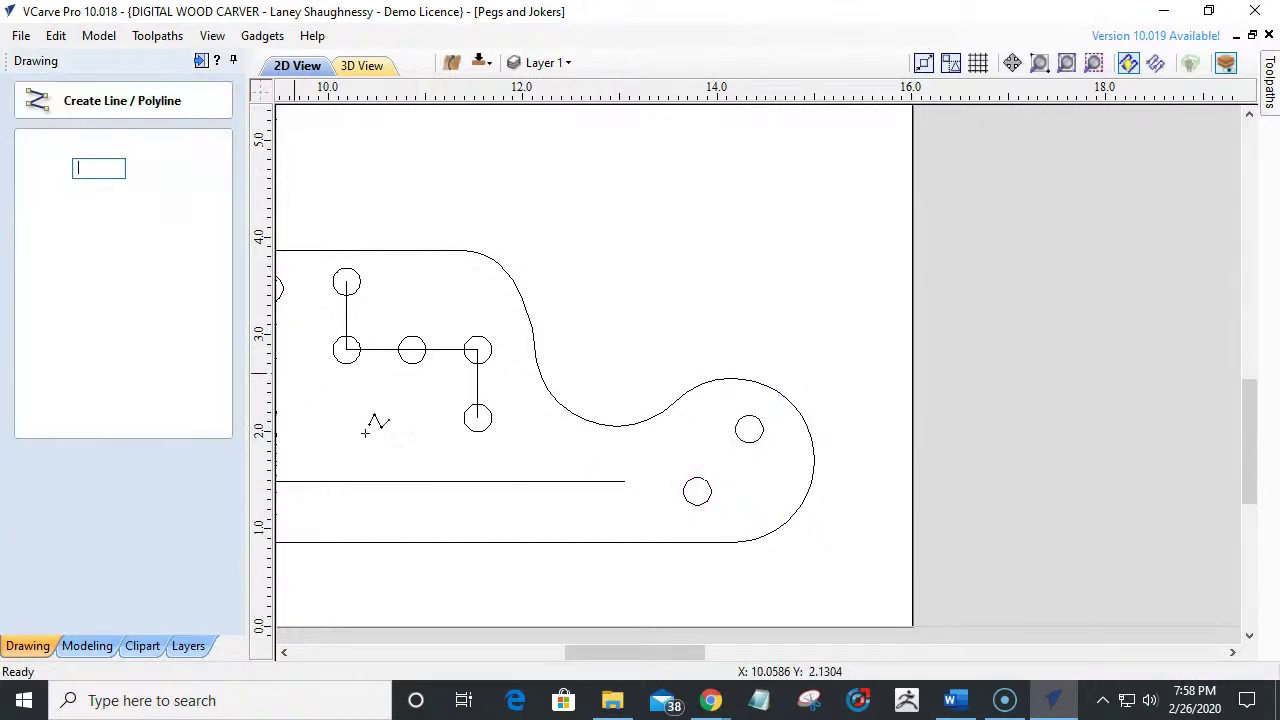
click(697, 492)
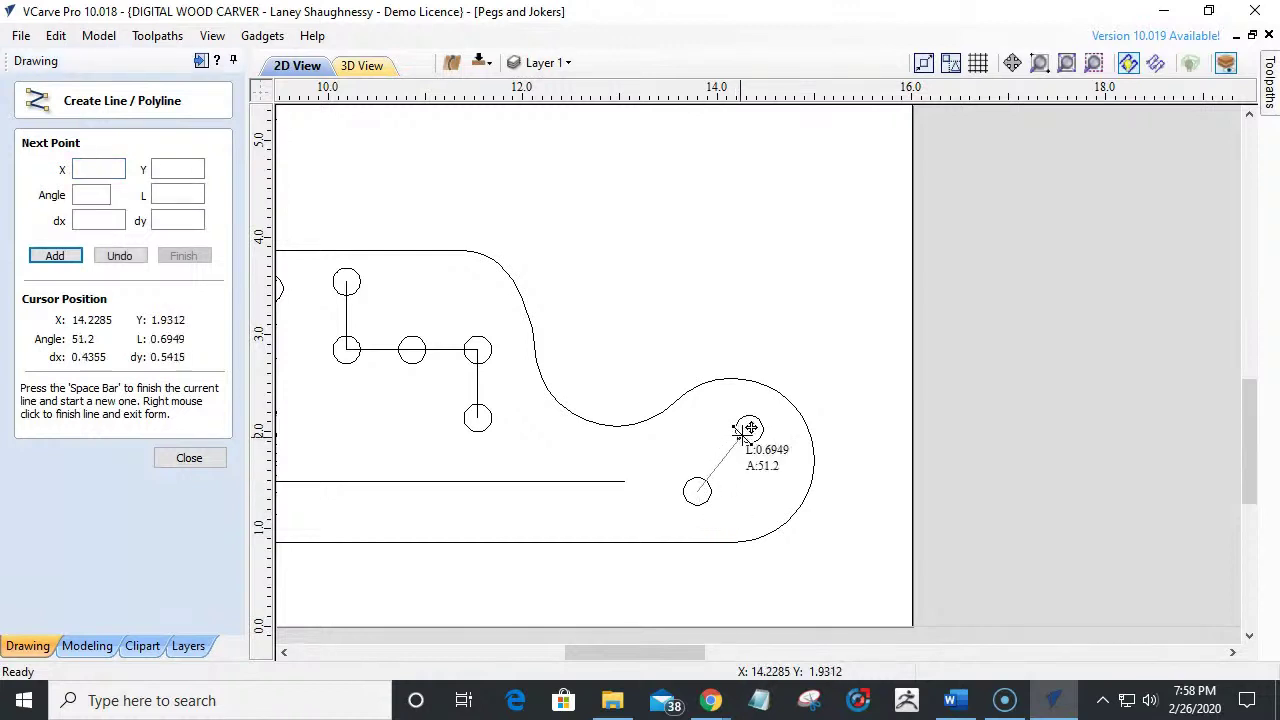
click(748, 430)
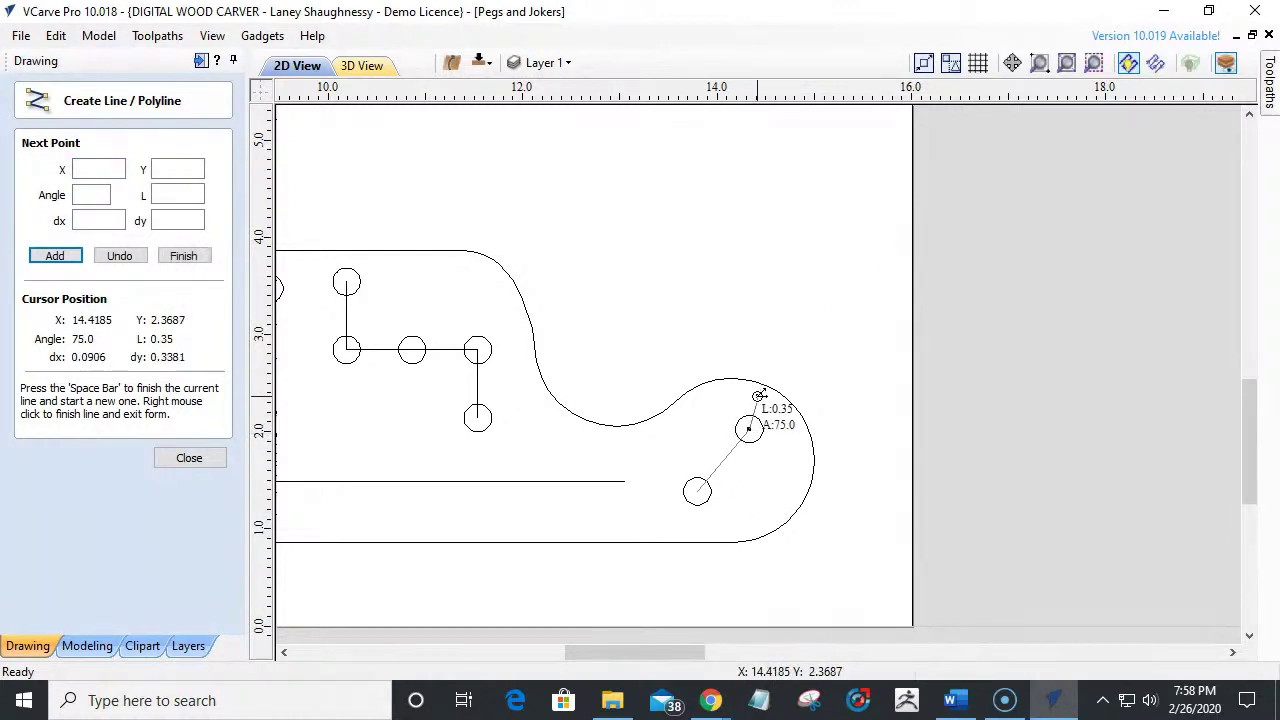
key(space)
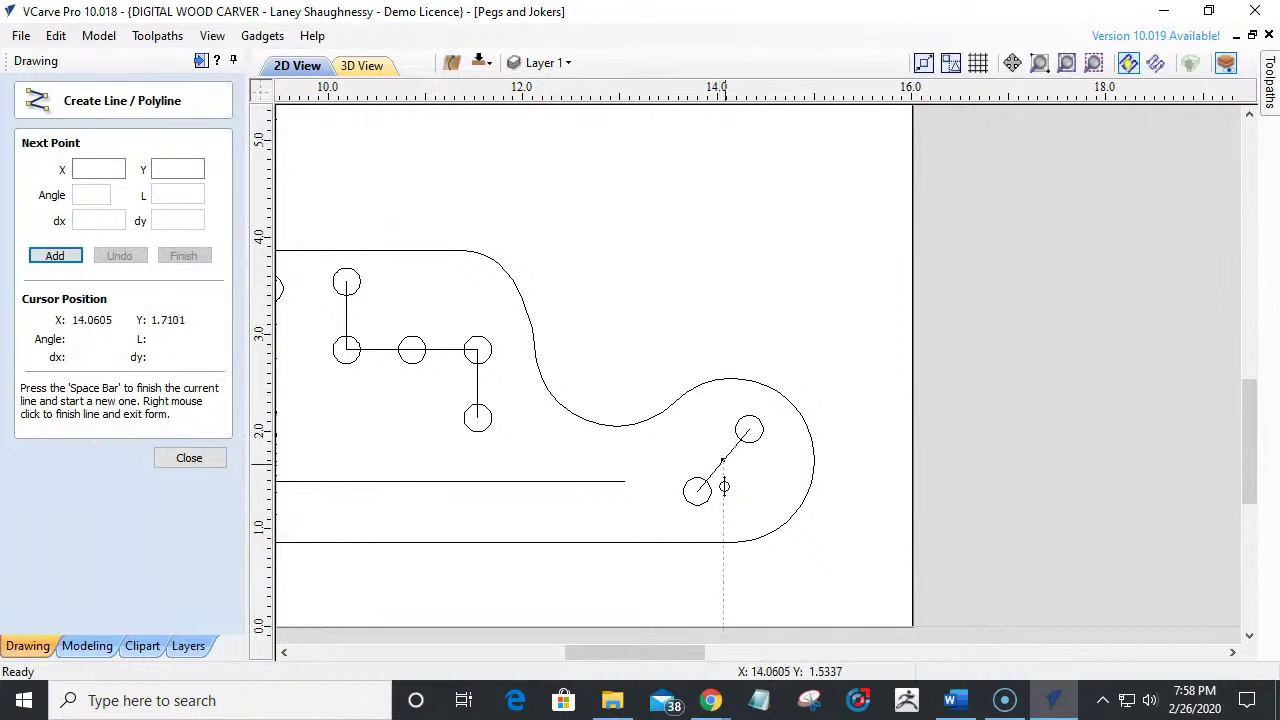
scroll(735, 487, down, 3)
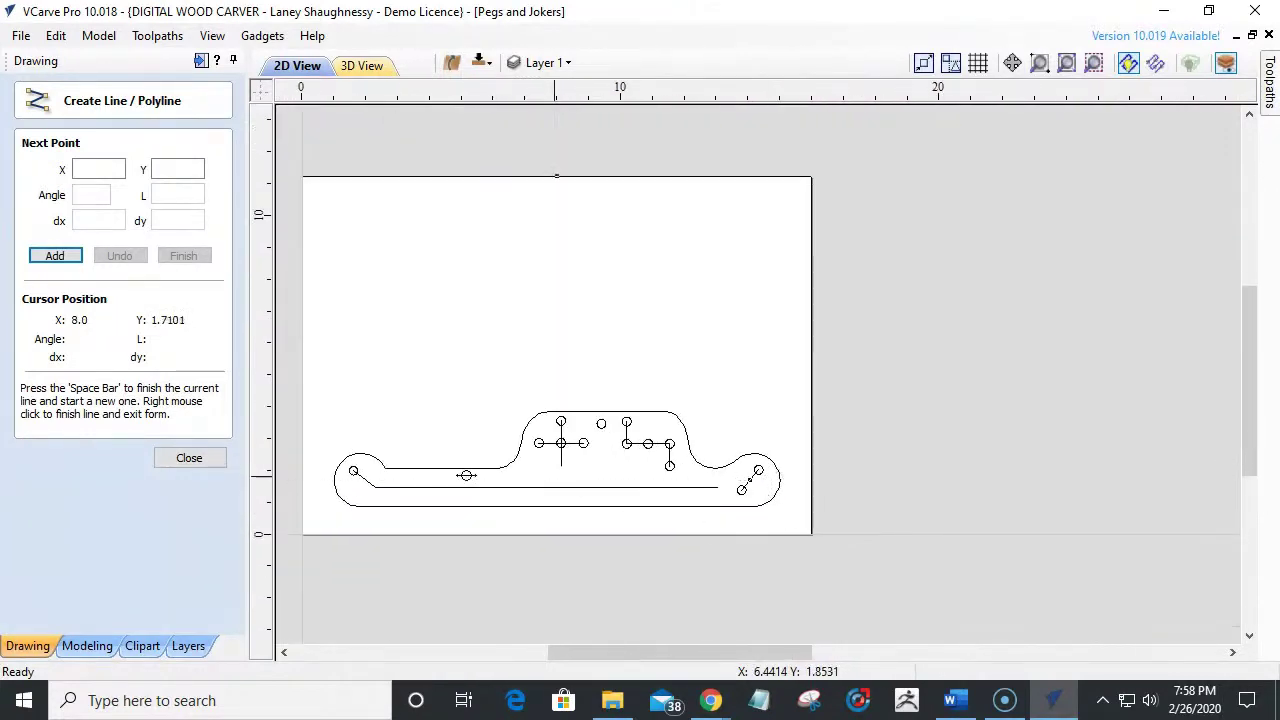
click(186, 457)
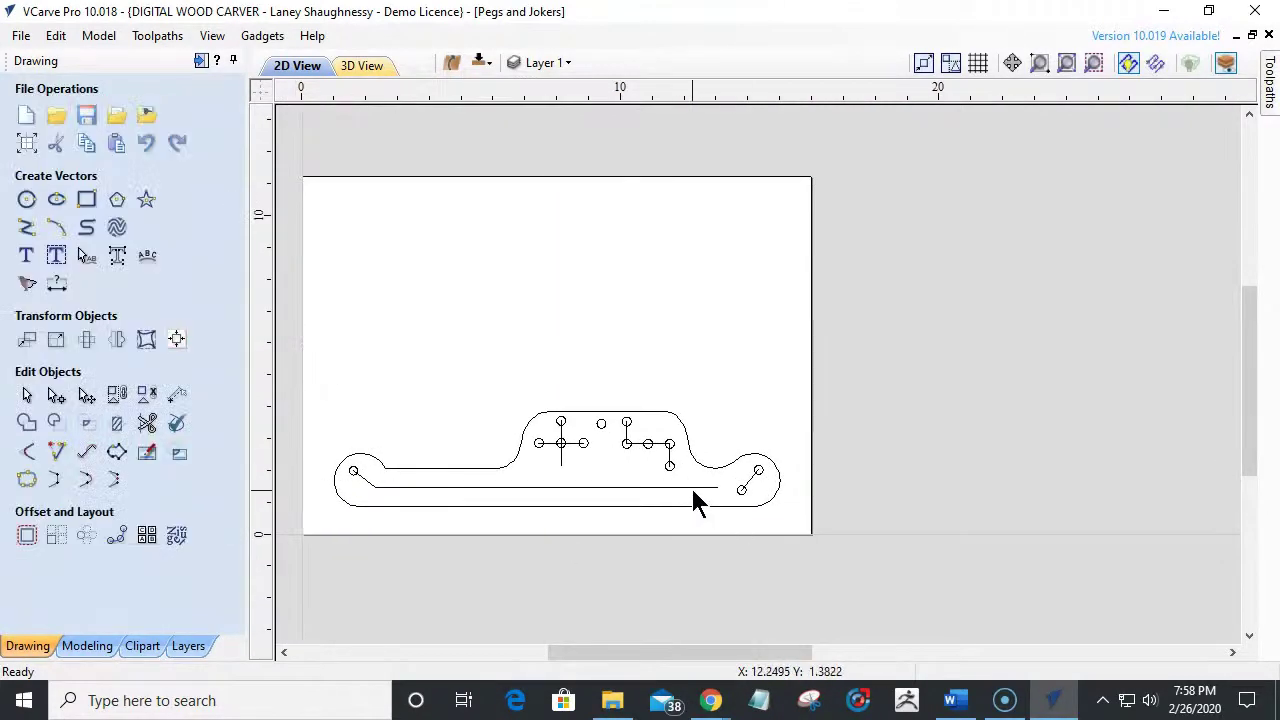
Stretch the long horizontal guide line slightly at its right end, toward the lower peg hole.
click(691, 487)
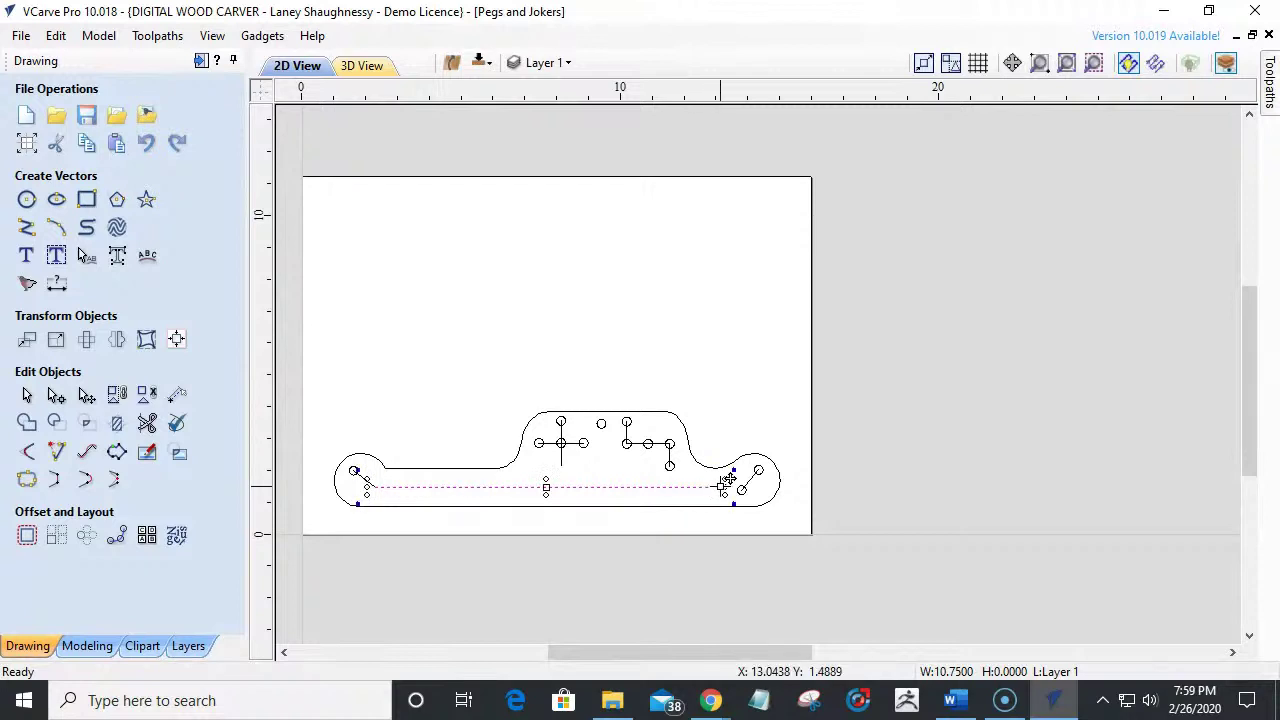
drag(724, 484, 731, 487)
click(709, 576)
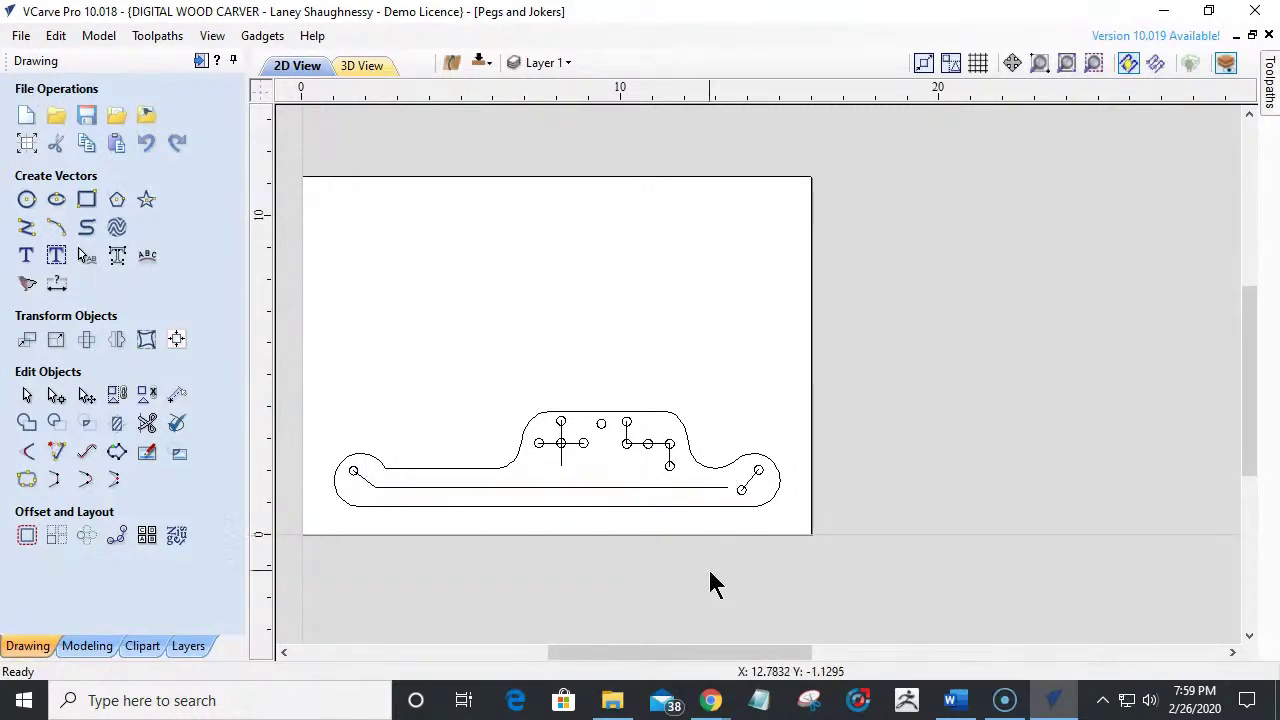
mouse_move(715, 704)
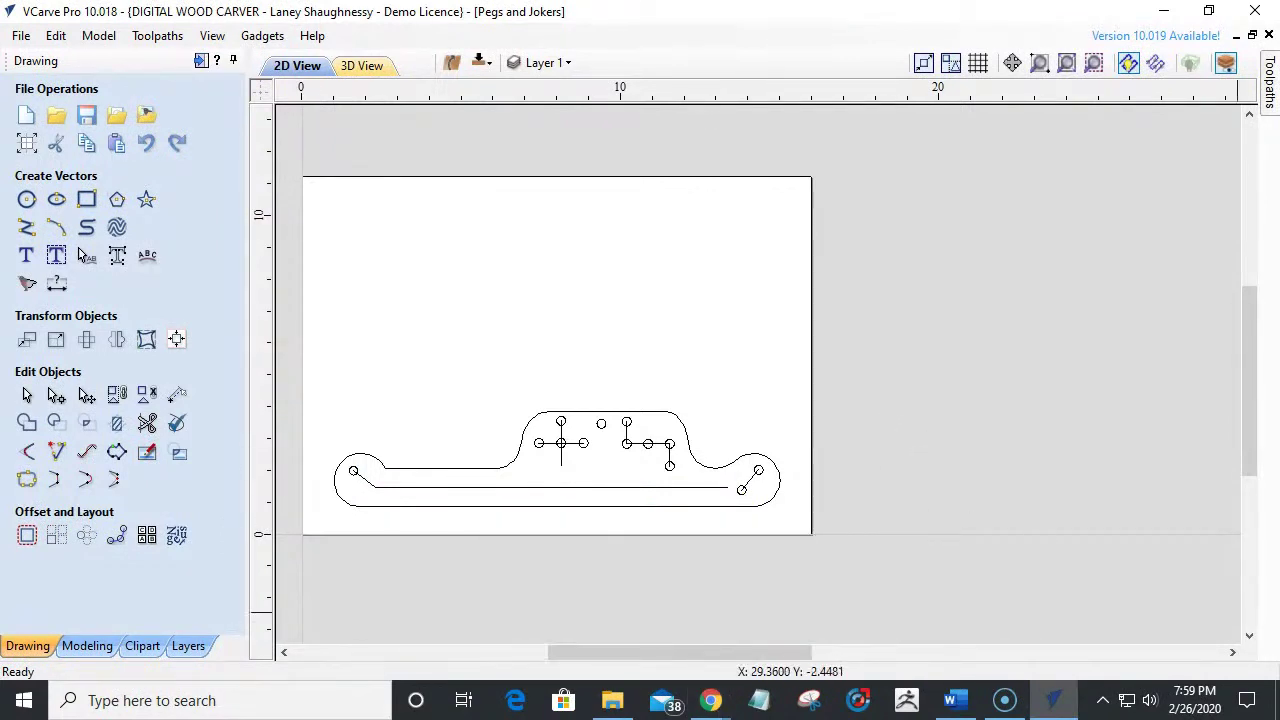
key(alt+Tab)
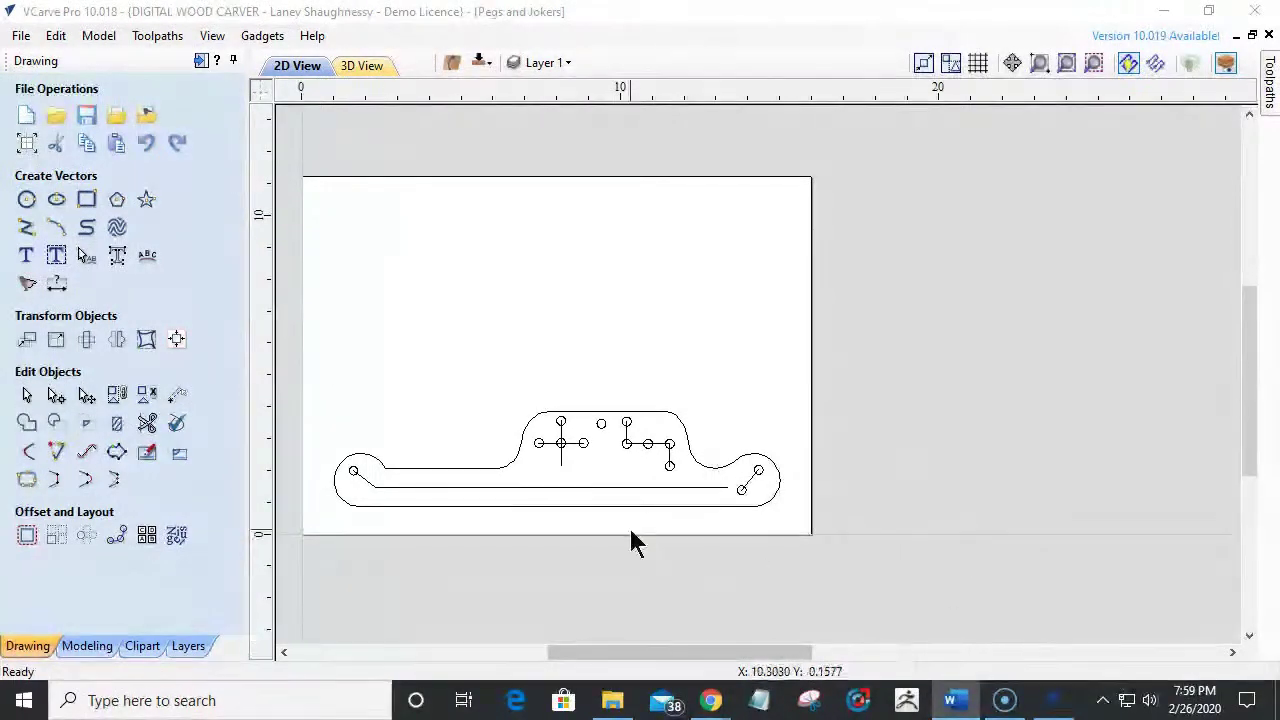
scroll(631, 540, down, 2)
scroll(432, 495, up, 2)
scroll(432, 495, up, 2)
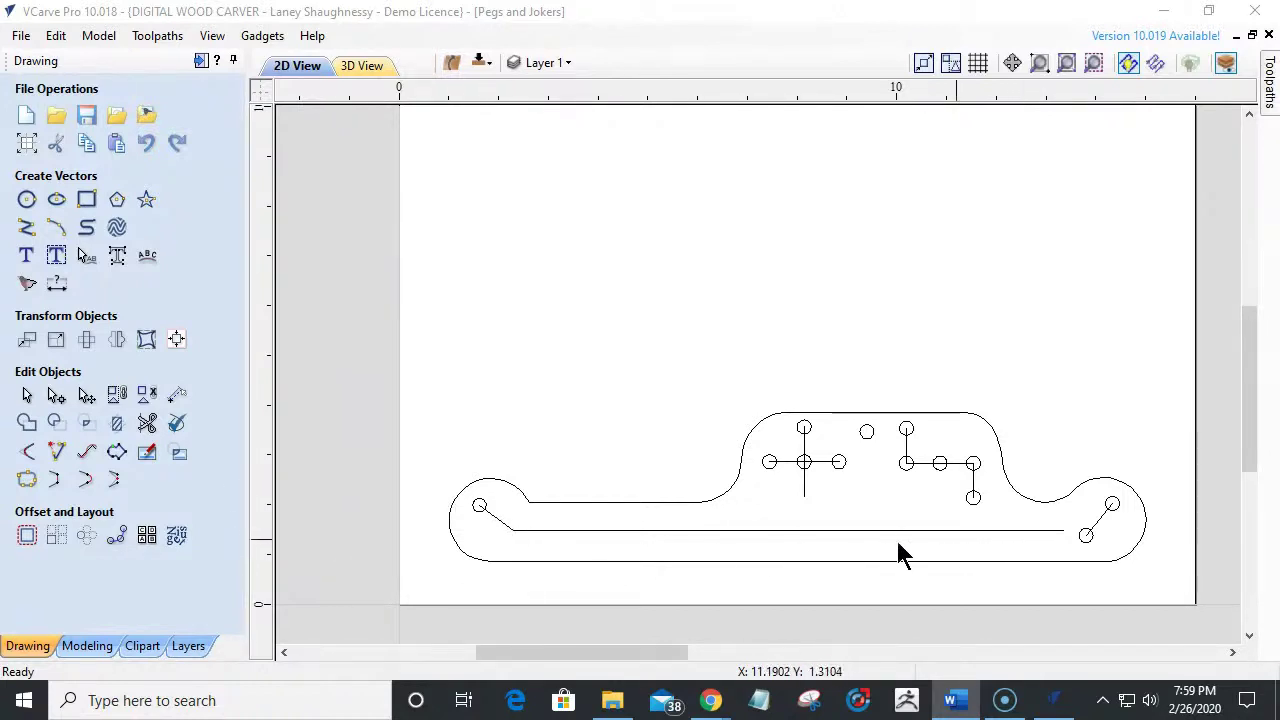
click(113, 543)
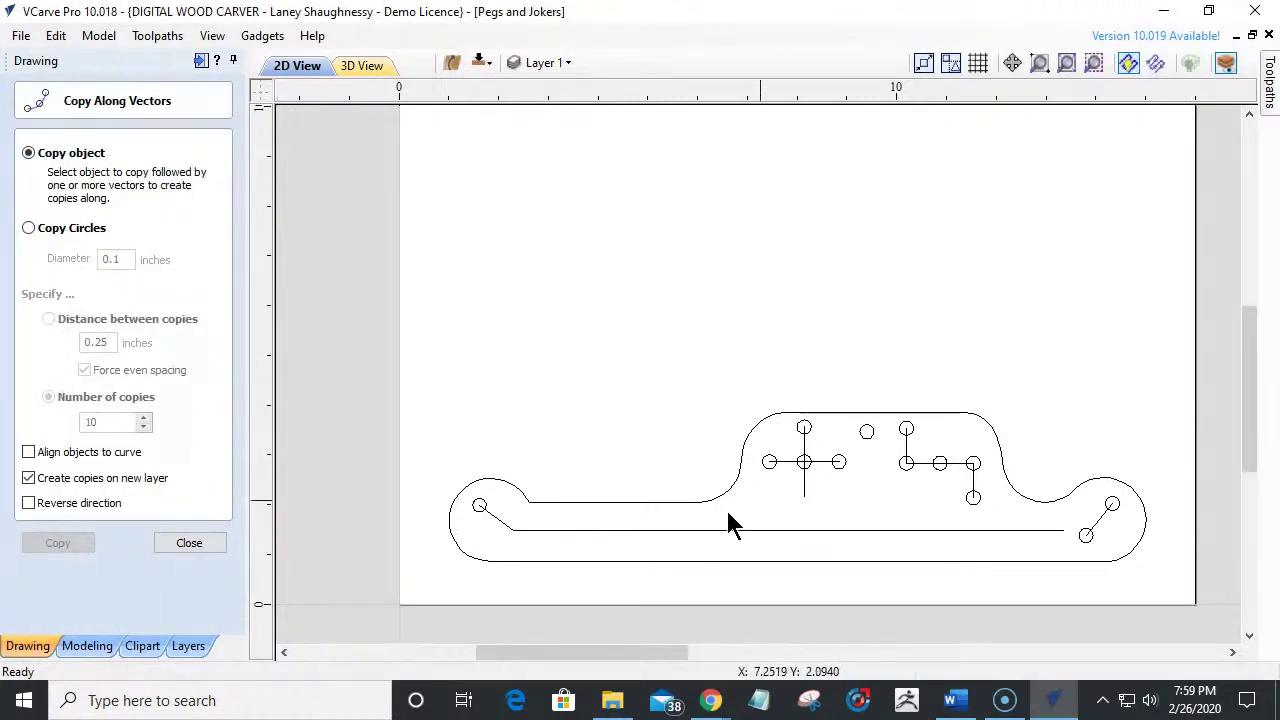
click(191, 544)
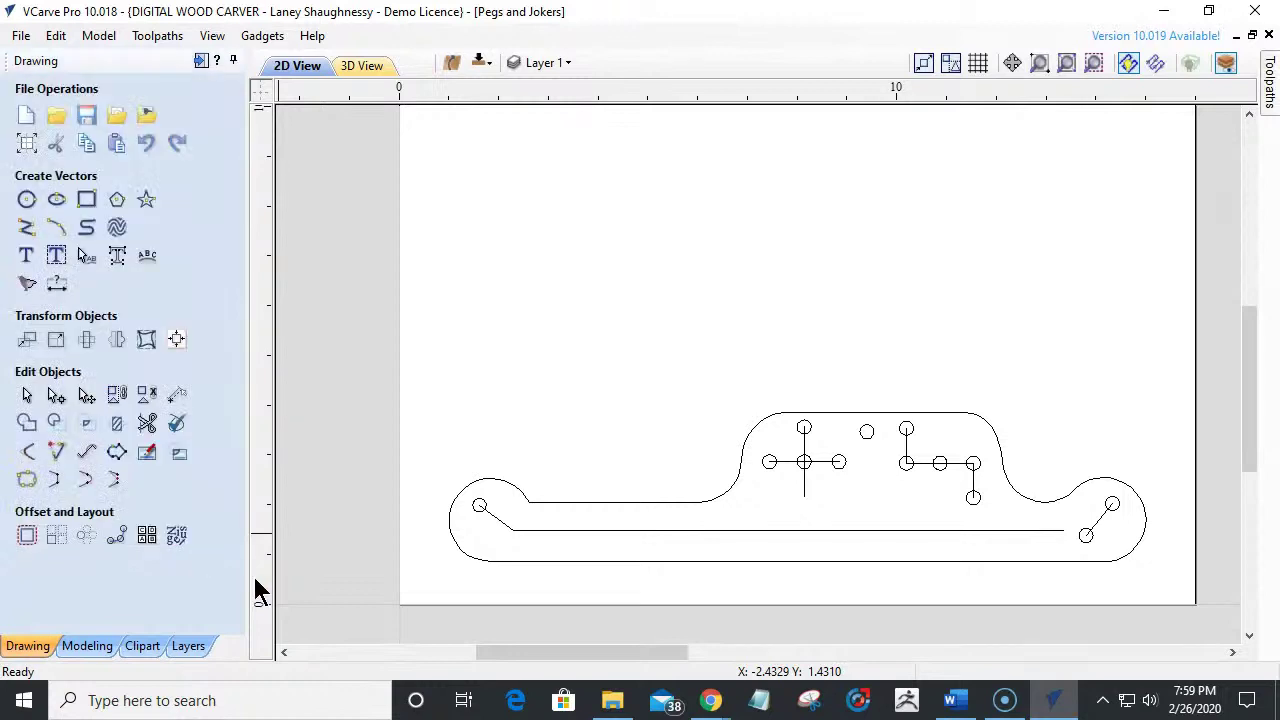
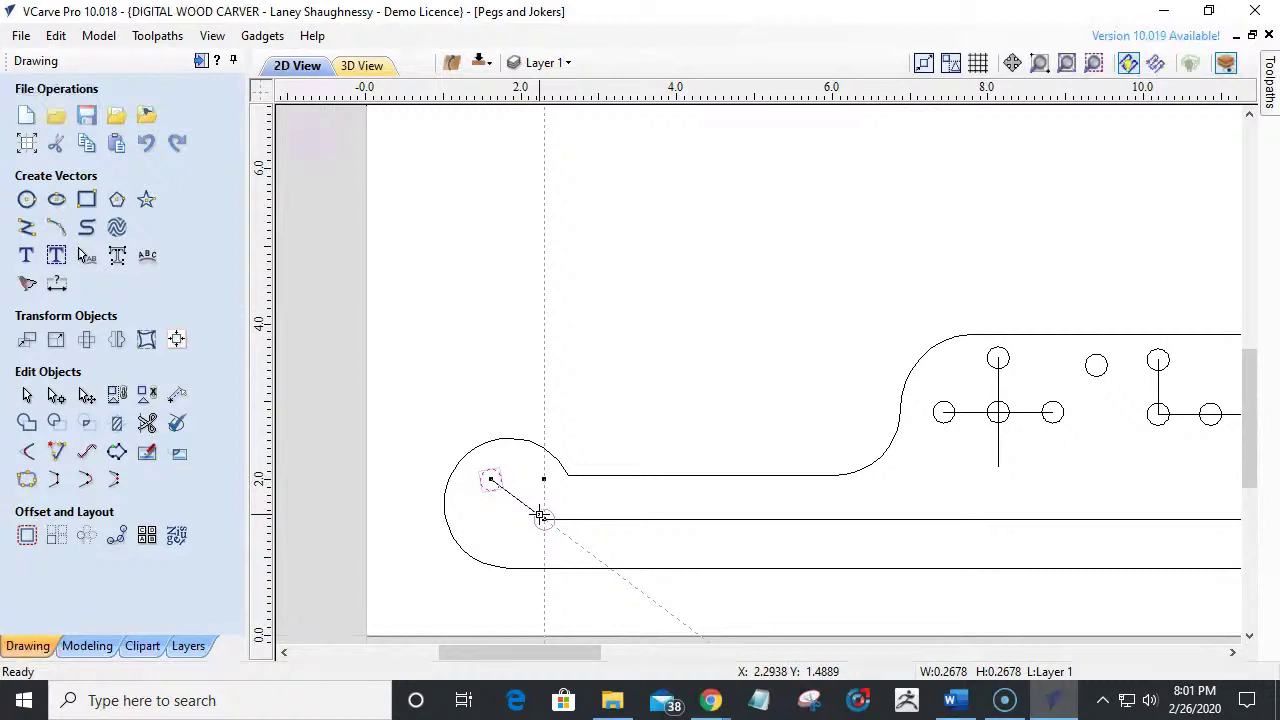
Move the left rounded end's peg hole to the start of the long guide line and place a copy on the slanted line's upper end.
click(540, 516)
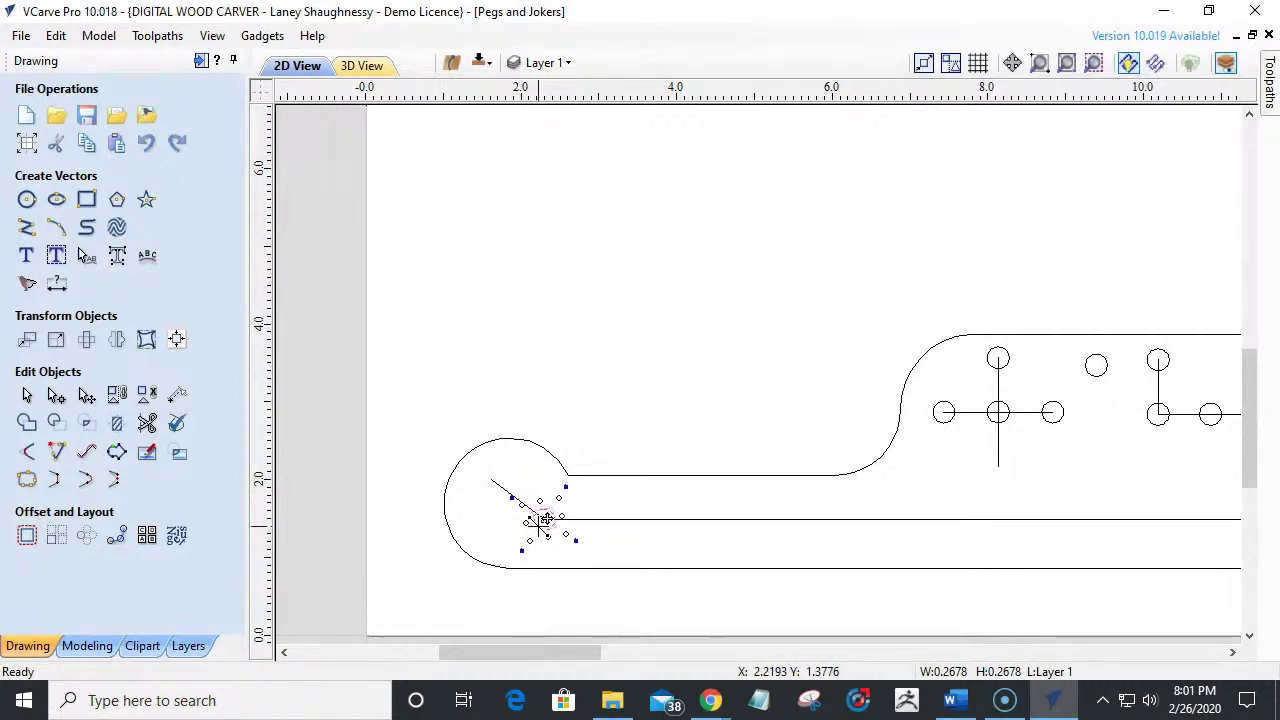
key(Escape)
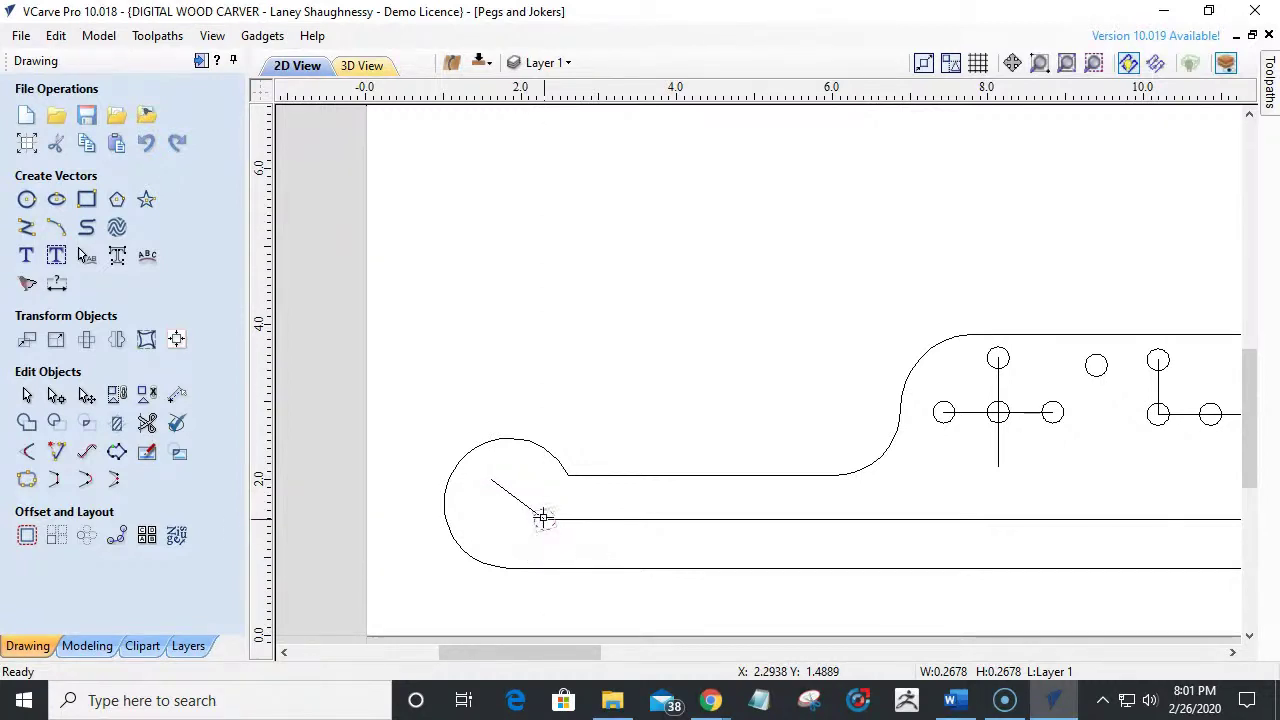
click(499, 485)
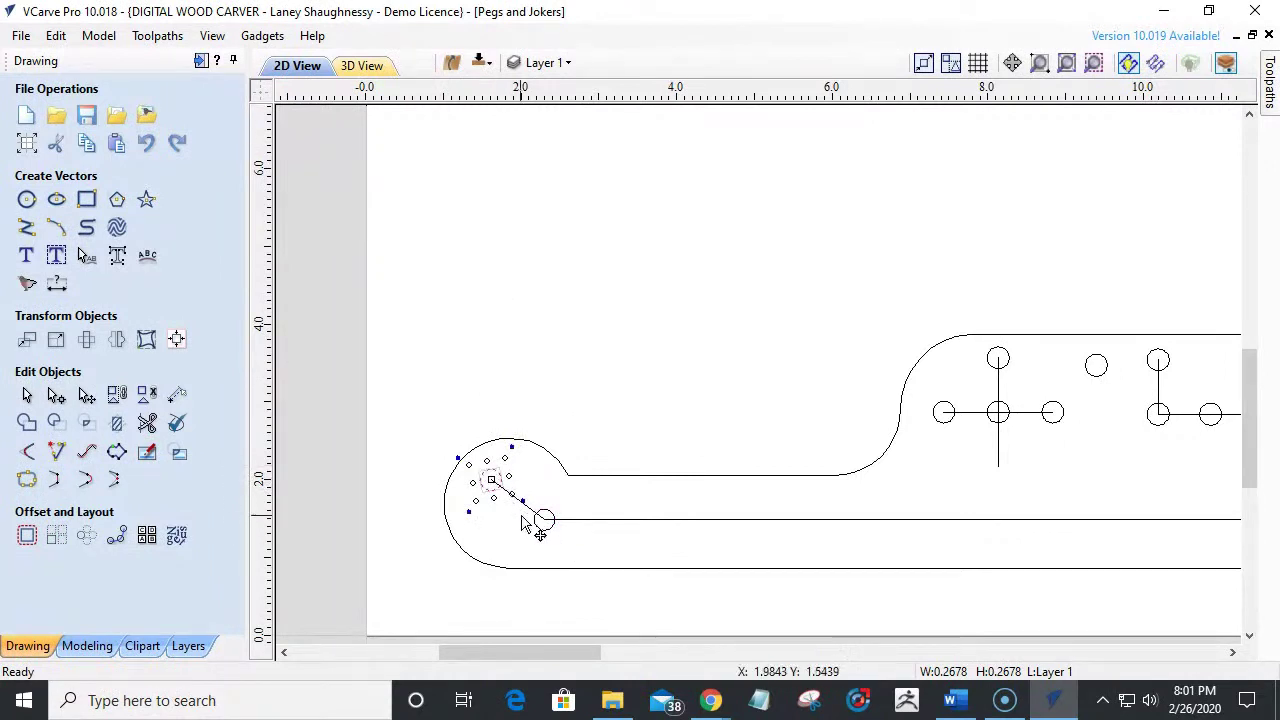
click(515, 544)
Copy the peg hole at the long horizontal guide line's left end along that line as 17 copies, with the direction reversed.
scroll(505, 530, down, 2)
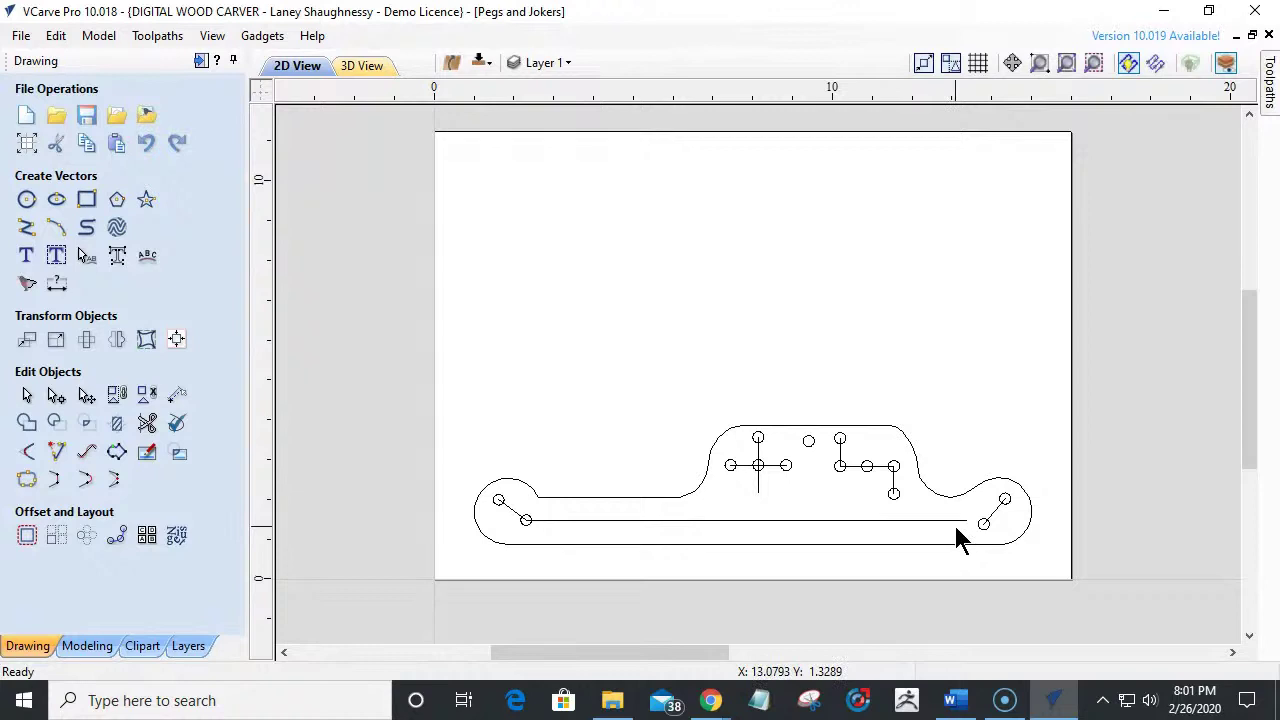
scroll(395, 537, up, 3)
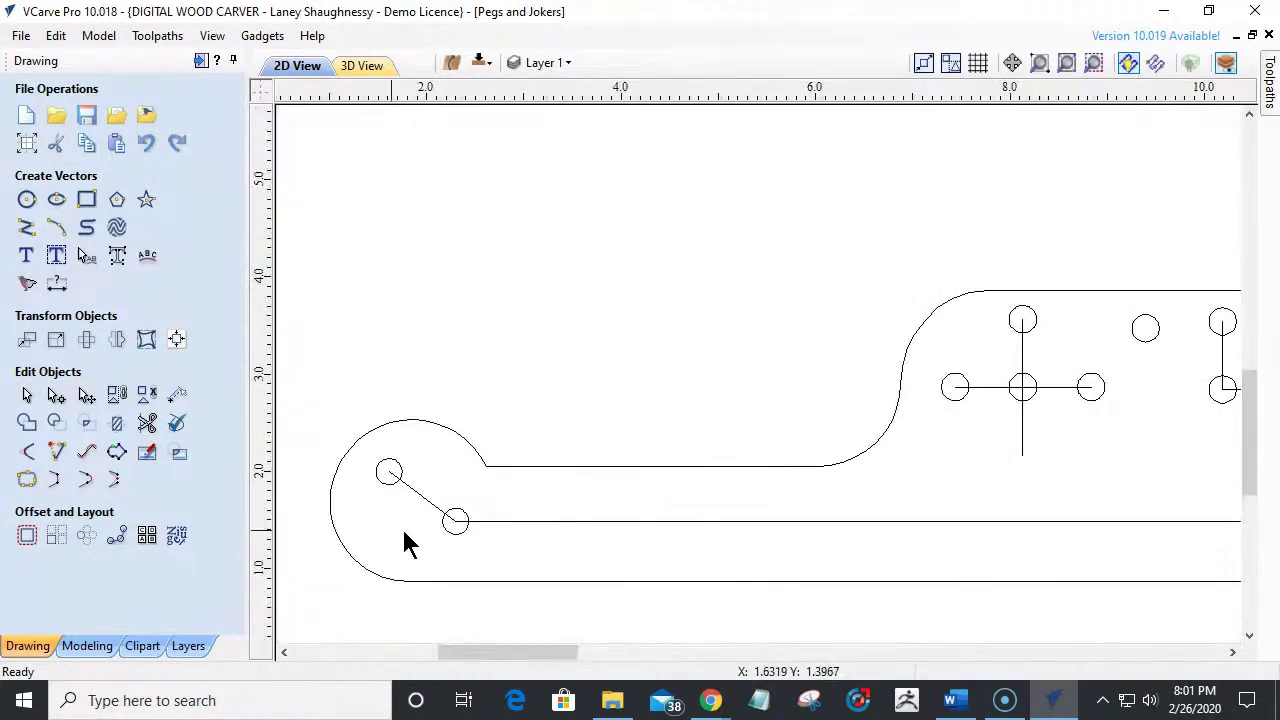
scroll(445, 533, up, 2)
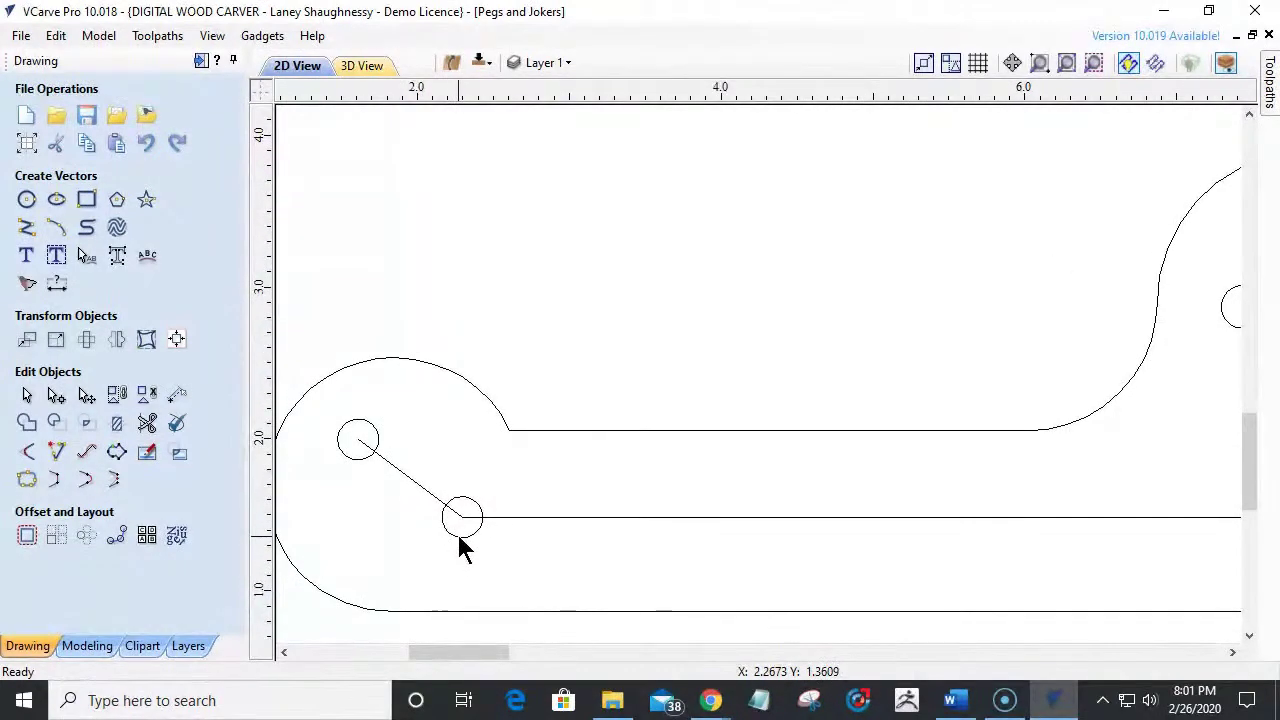
click(461, 540)
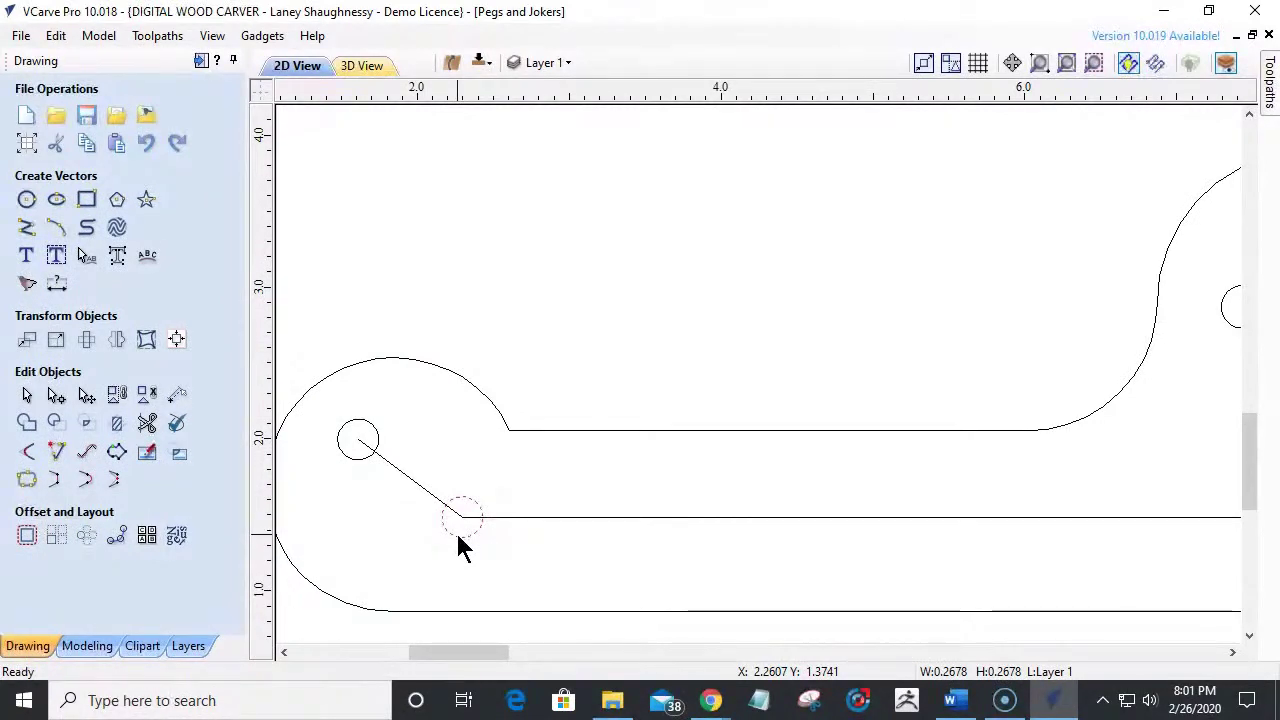
scroll(460, 545, down, 5)
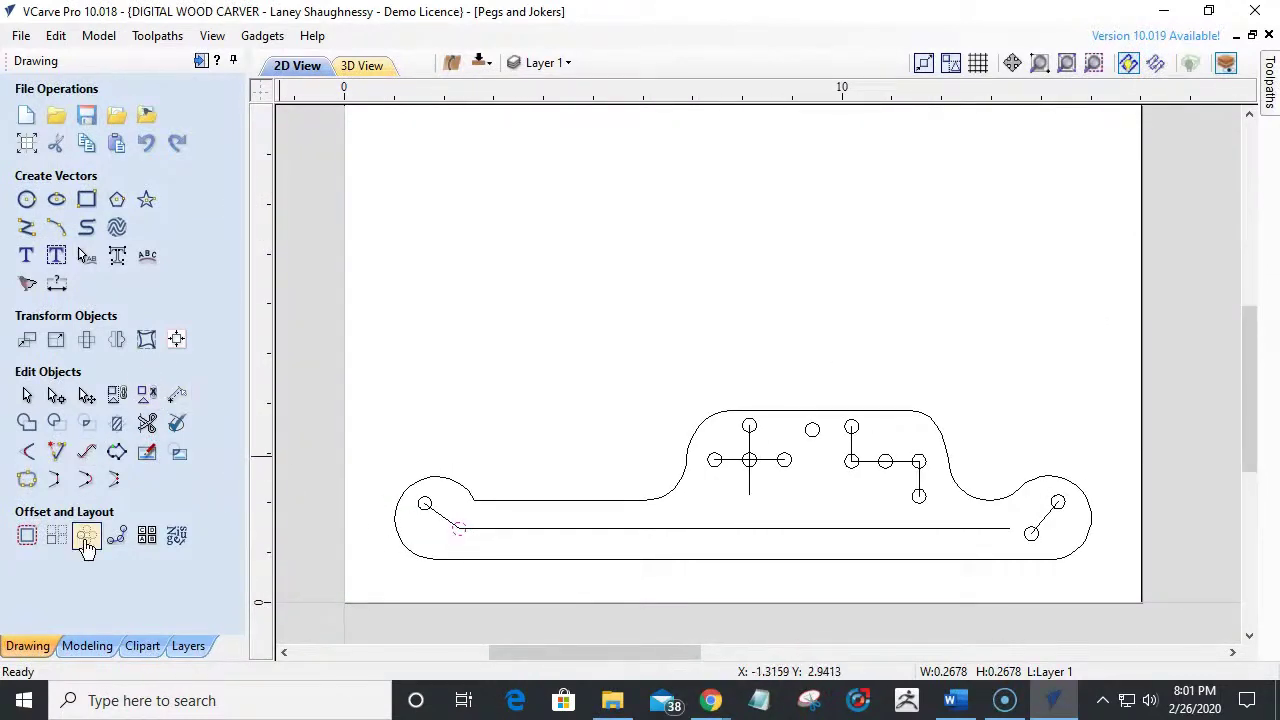
click(116, 536)
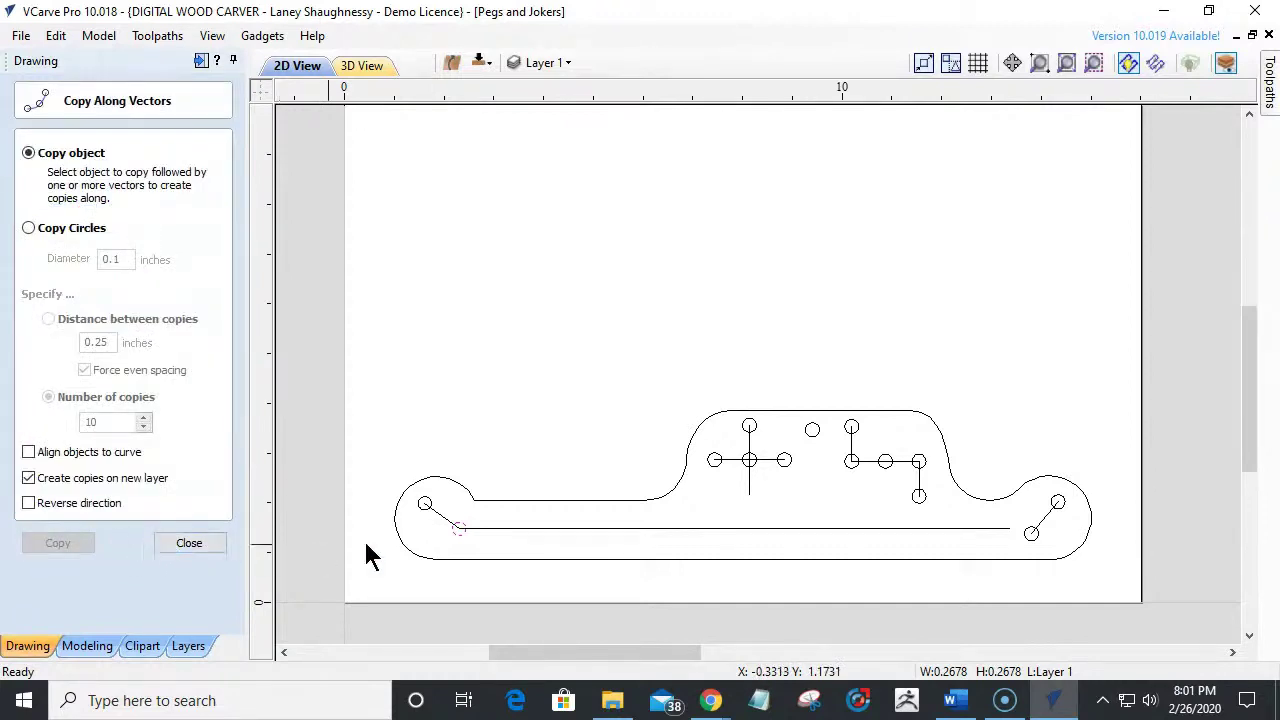
click(494, 529)
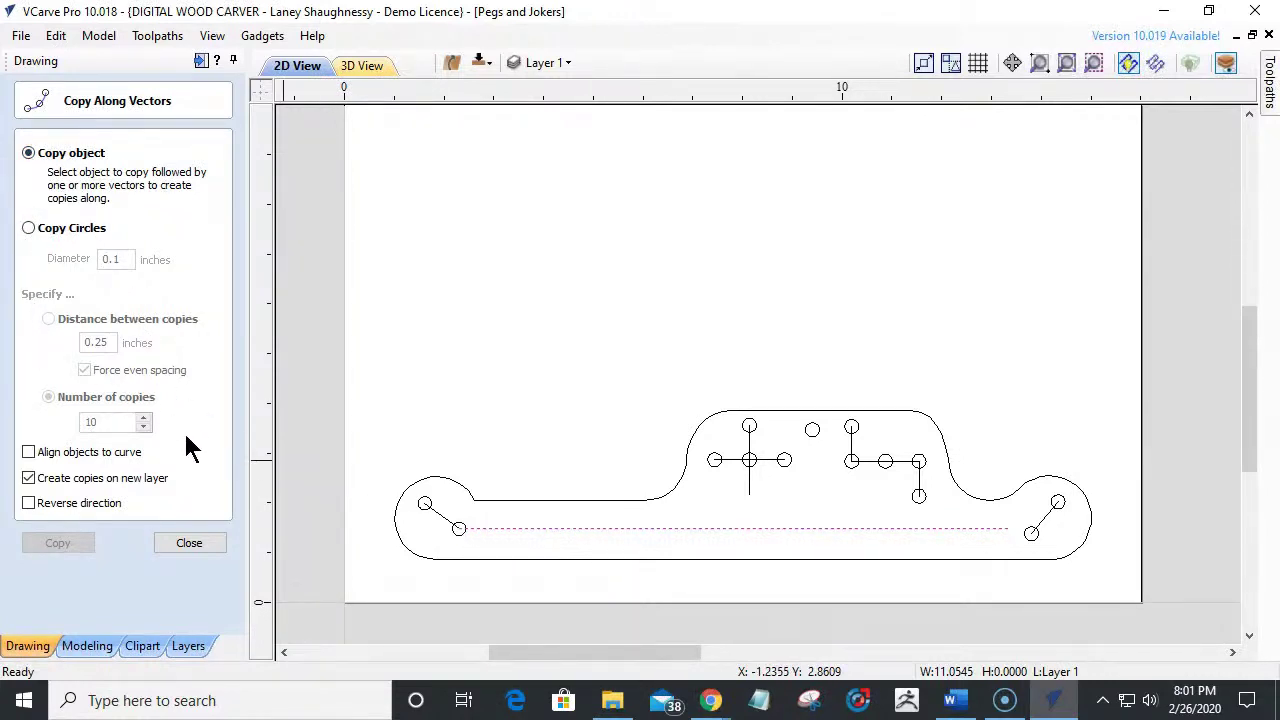
click(457, 530)
shift+click(496, 528)
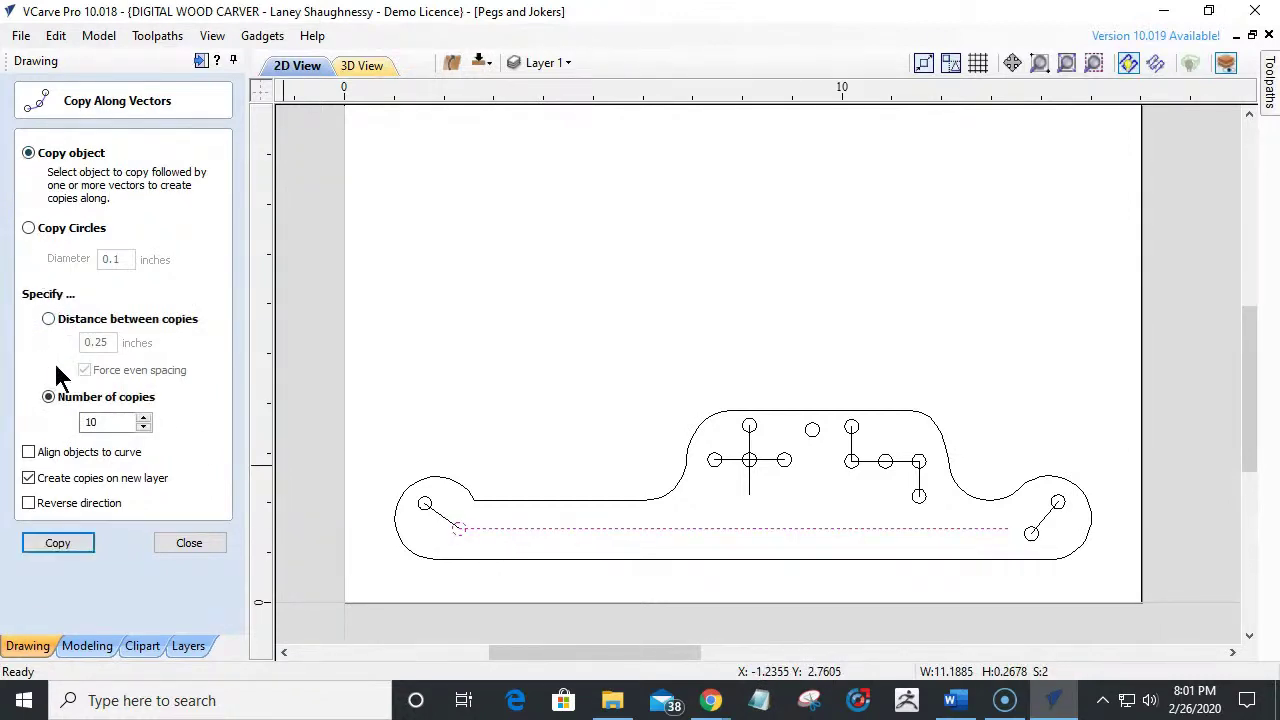
drag(128, 422, 70, 430)
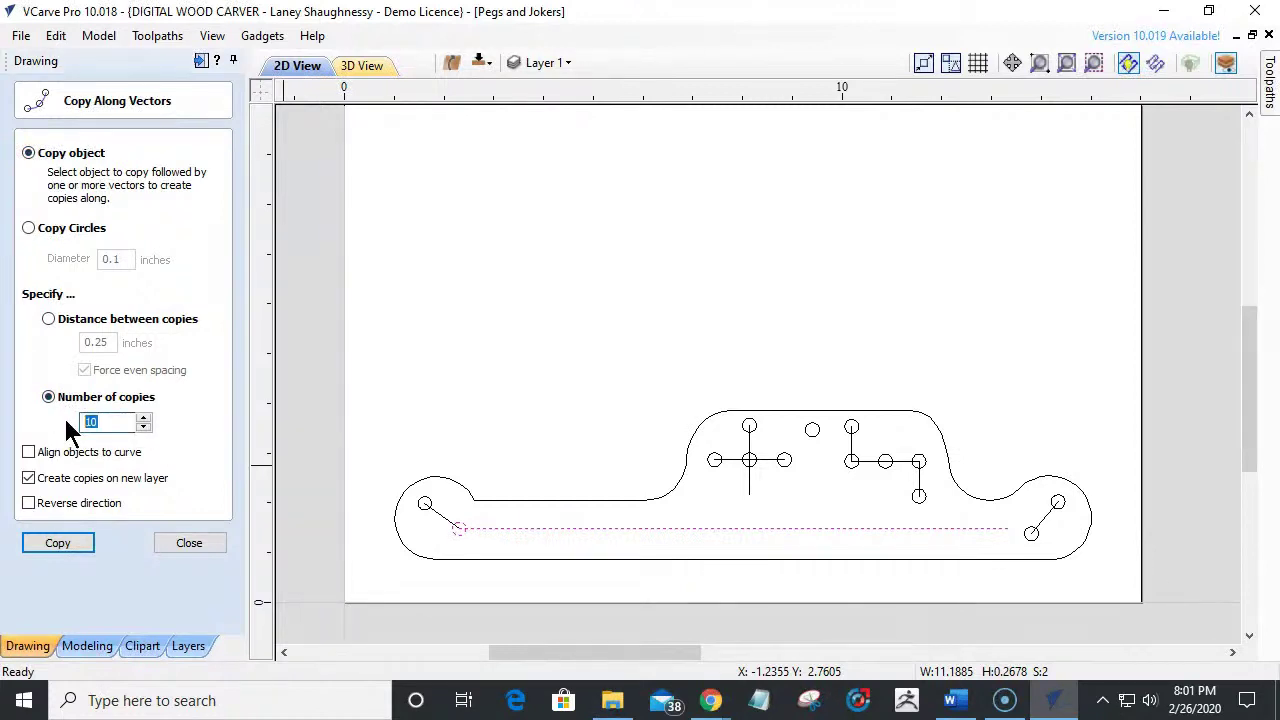
text(1)
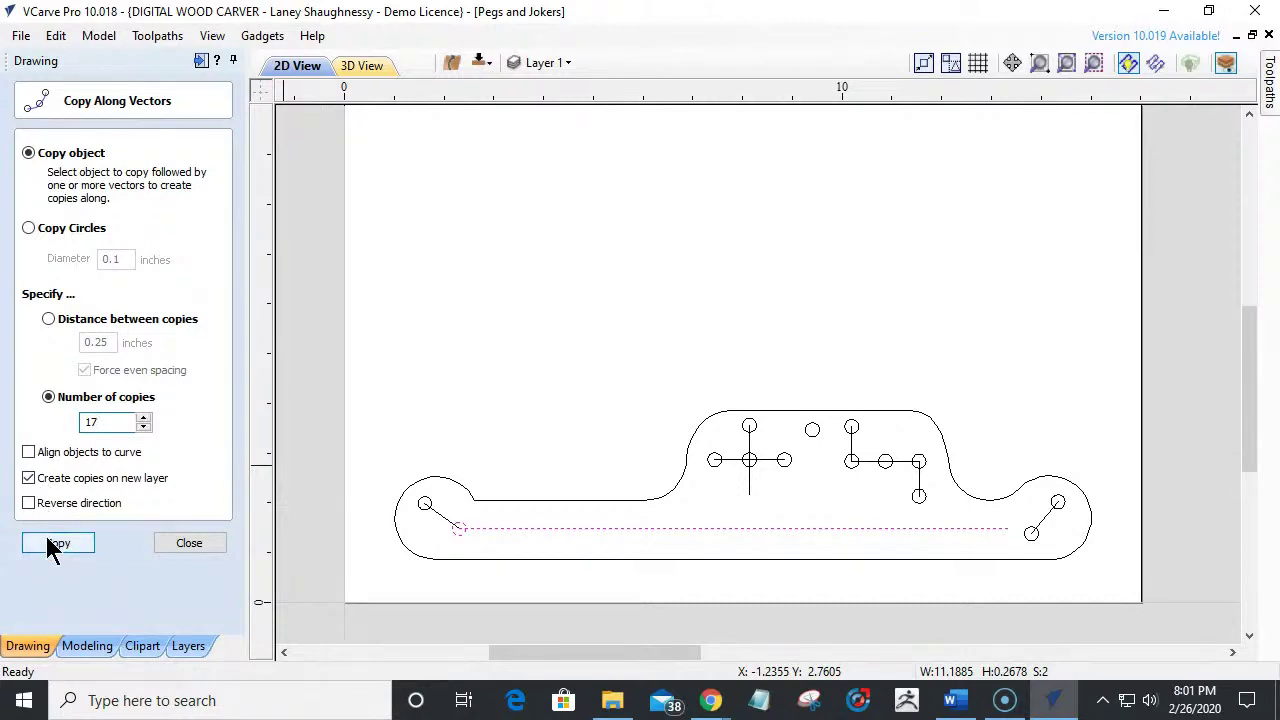
click(29, 503)
click(57, 546)
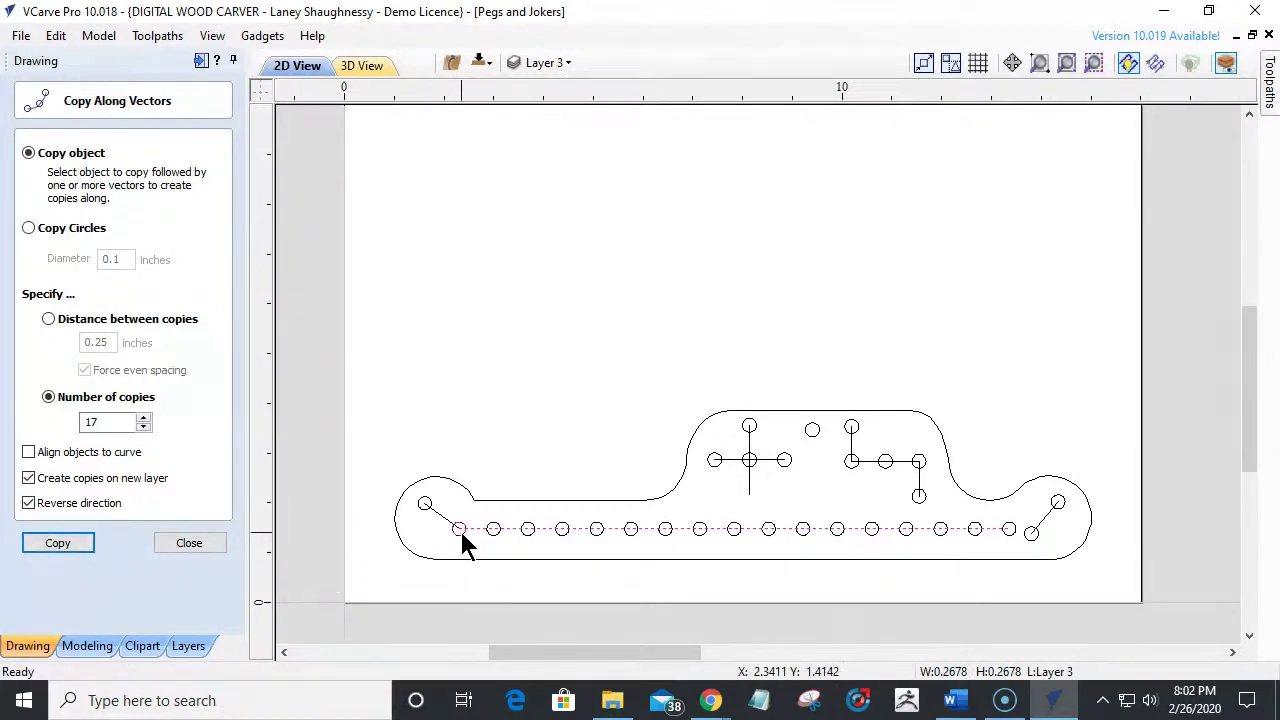
Inspect the leftmost peg hole of the new row, where the slanted and long guide lines meet, for overlapping circles.
scroll(460, 543, up, 3)
scroll(463, 543, up, 3)
scroll(462, 534, down, 6)
scroll(457, 548, up, 6)
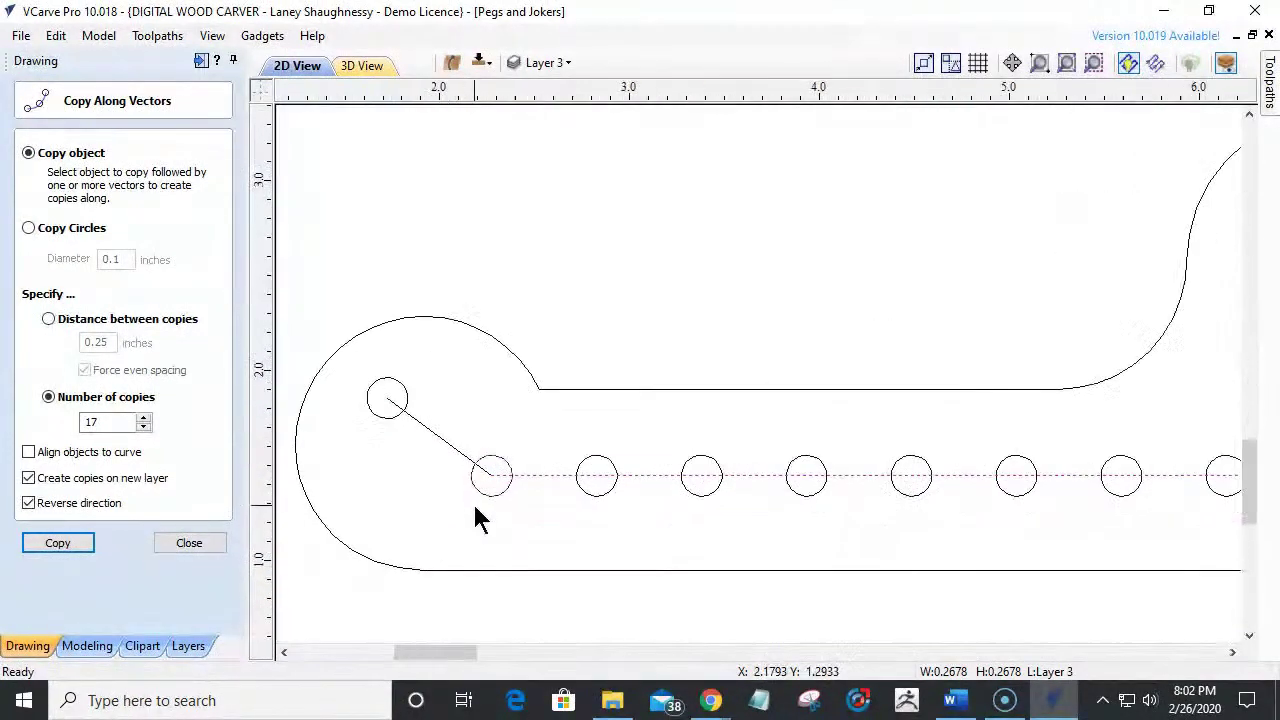
scroll(508, 475, up, 2)
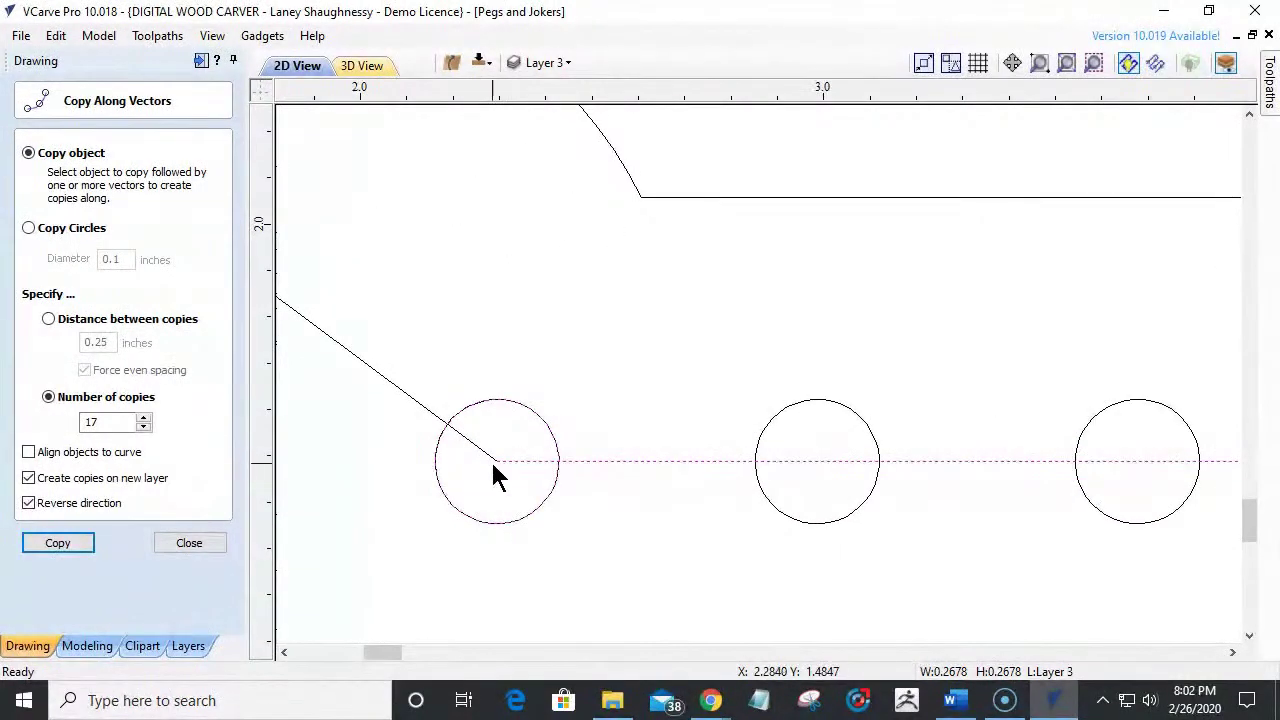
scroll(500, 495, down, 2)
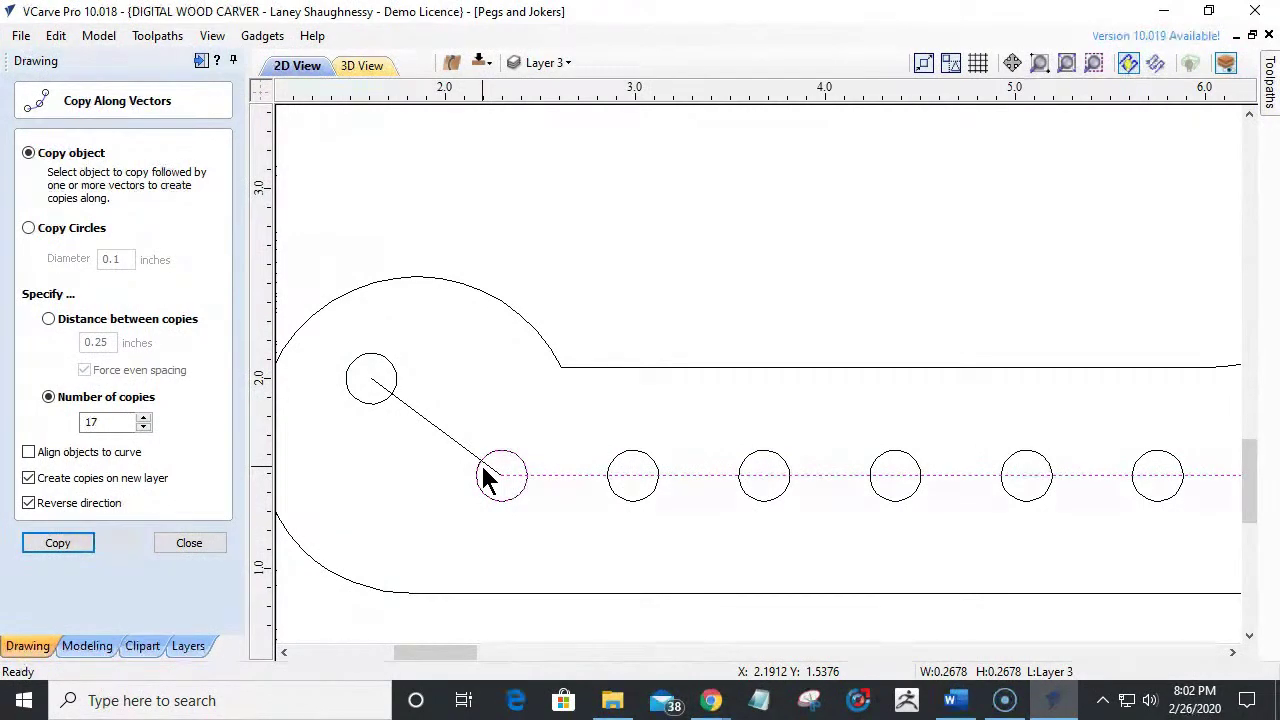
Examine the holes copied along the lower guide line and their spacing from the holes at both ends of the board.
scroll(485, 478, down, 3)
scroll(485, 478, up, 1)
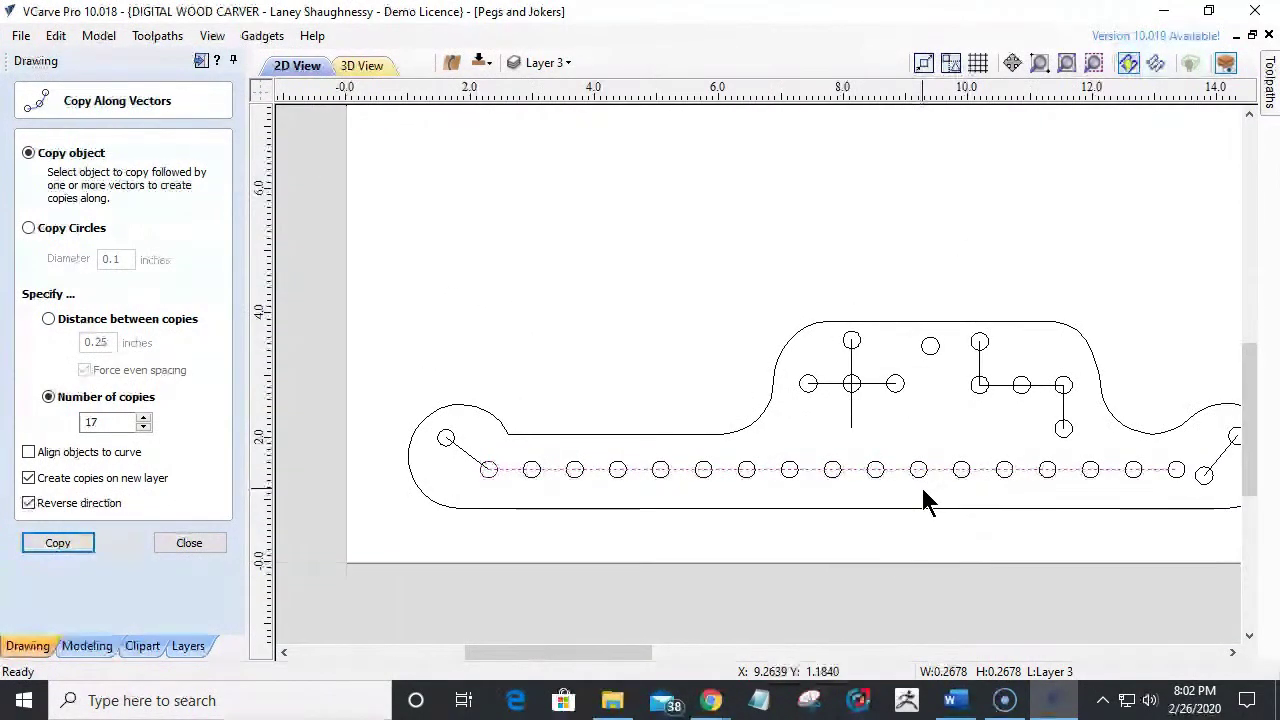
scroll(920, 490, down, 1)
scroll(1175, 645, up, 1)
scroll(1175, 645, up, 1)
scroll(1170, 632, down, 1)
scroll(937, 483, up, 1)
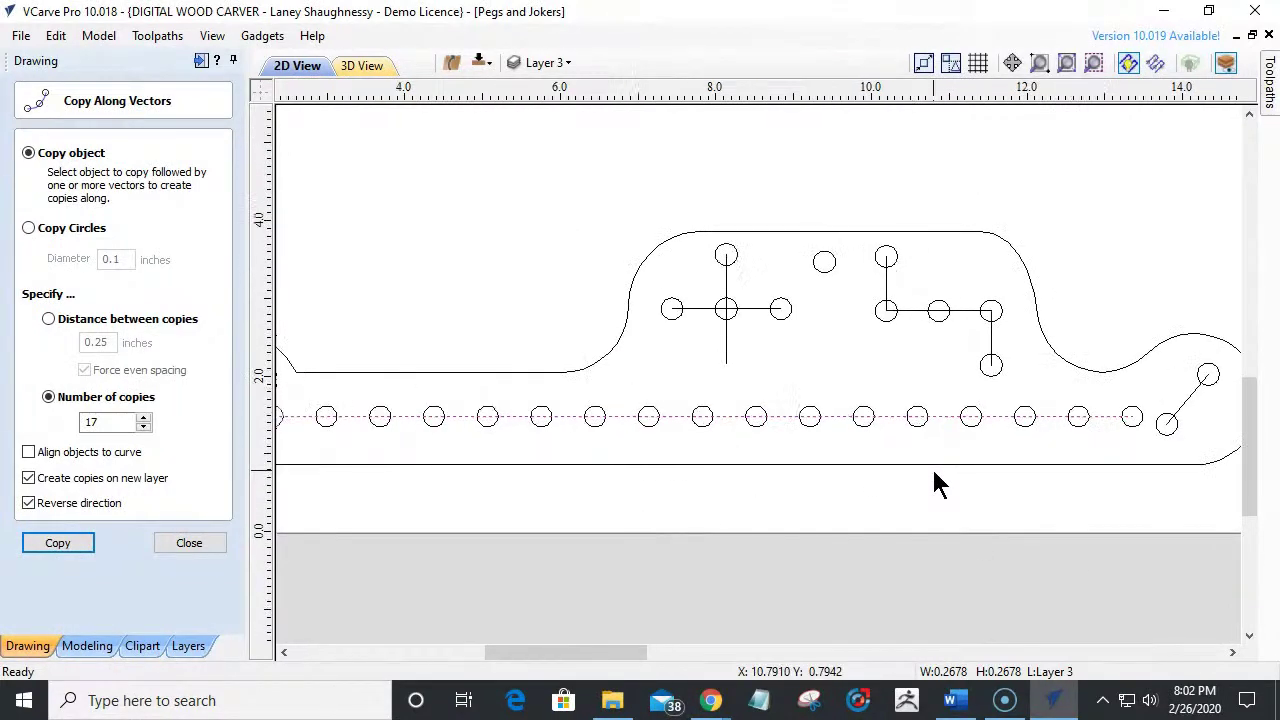
scroll(1120, 445, down, 2)
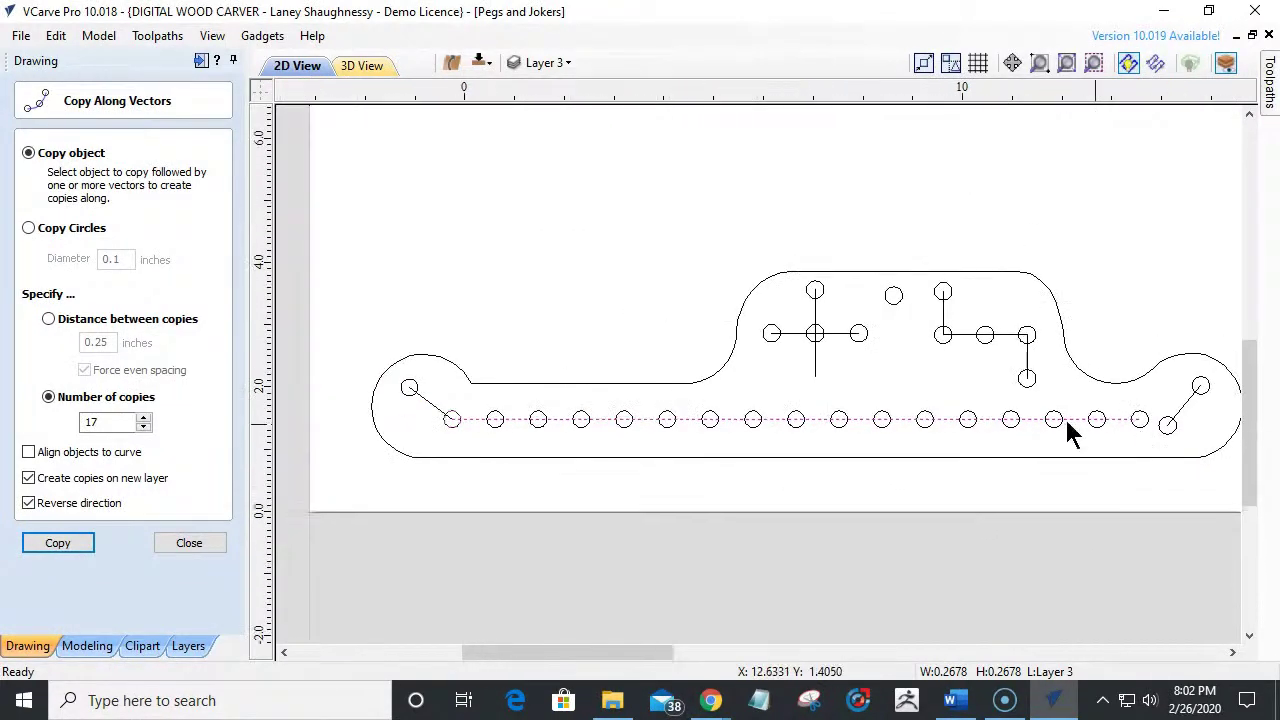
Move the lower hole of the right-end pair slightly up and outward, and refit the end of its connecting line to the hole's centre.
scroll(1183, 445, up, 4)
shift+click(1066, 418)
click(1064, 414)
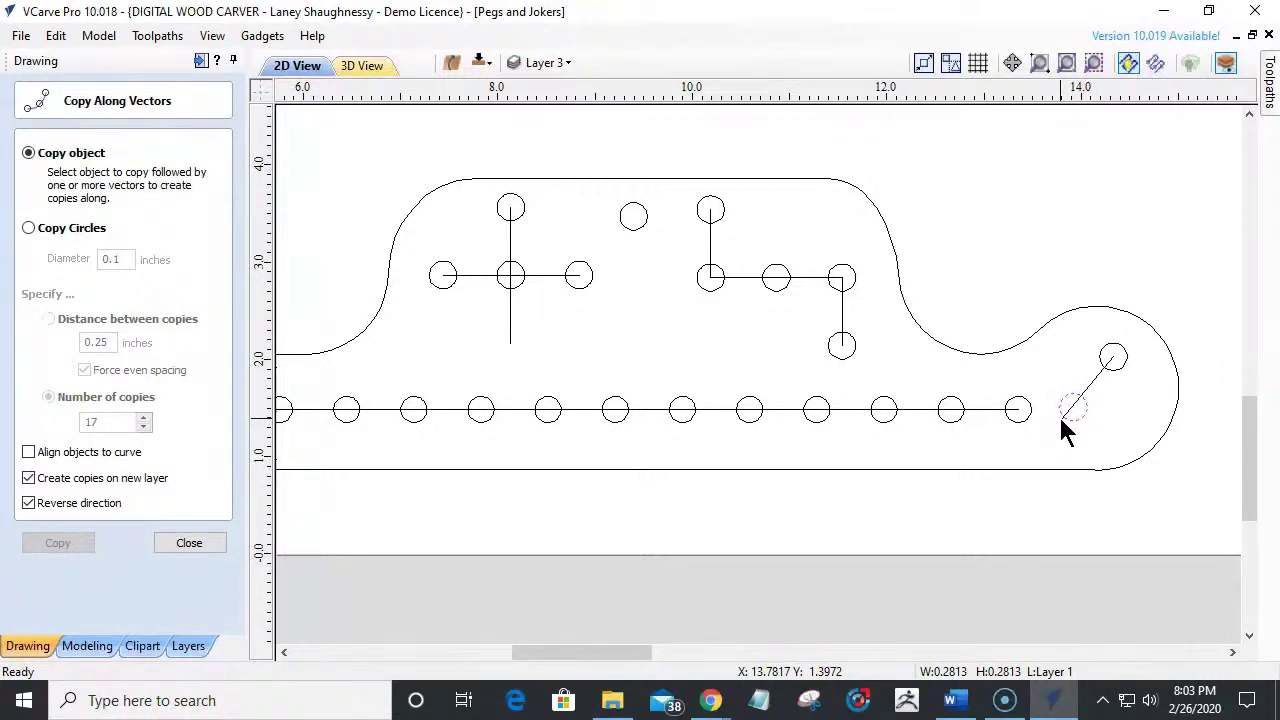
shift+click(1072, 407)
click(1072, 407)
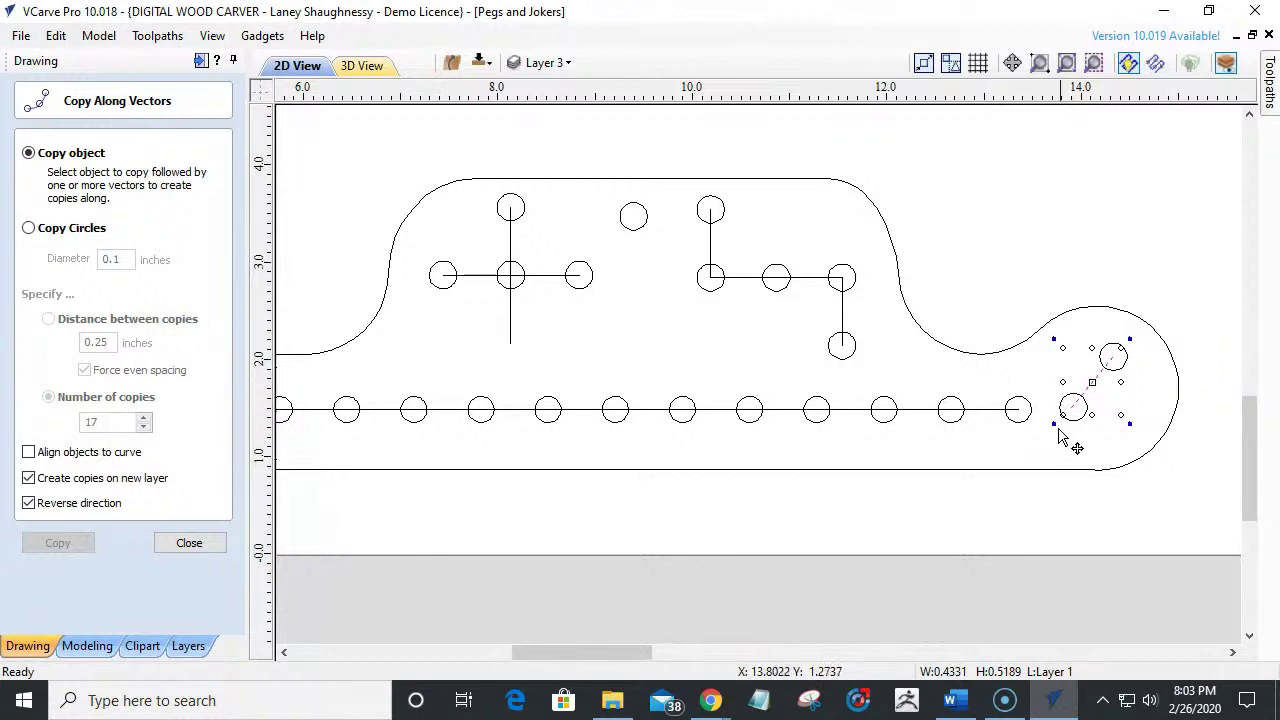
click(997, 447)
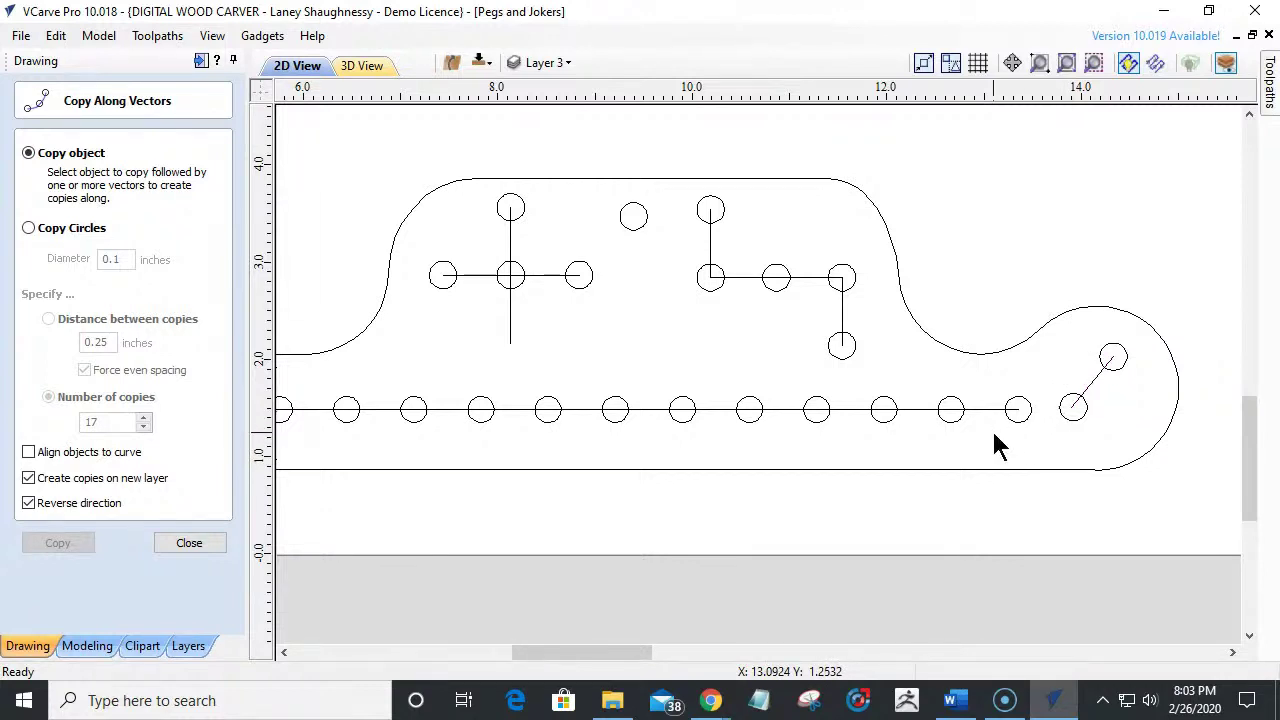
Shift the row of holes together with its guide line slightly toward the right end, and close Copy Along Vectors.
scroll(997, 447, down, 4)
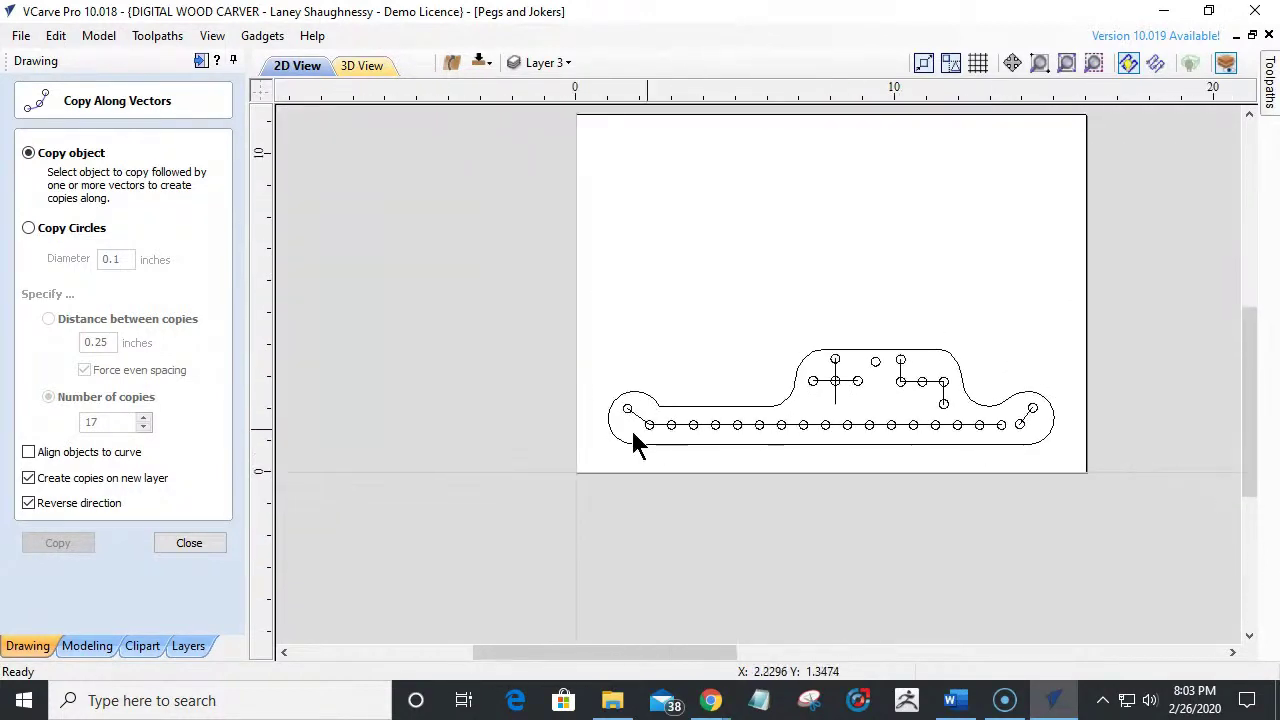
drag(640, 410, 995, 452)
scroll(869, 440, up, 3)
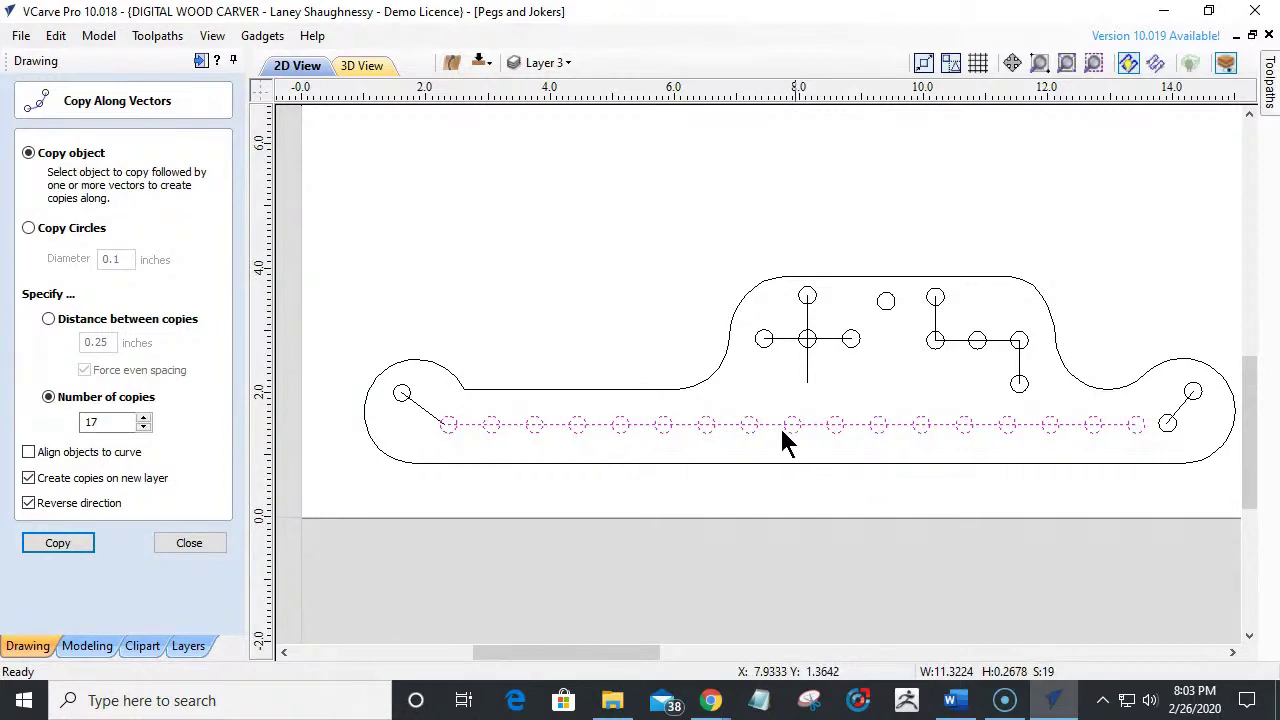
click(176, 552)
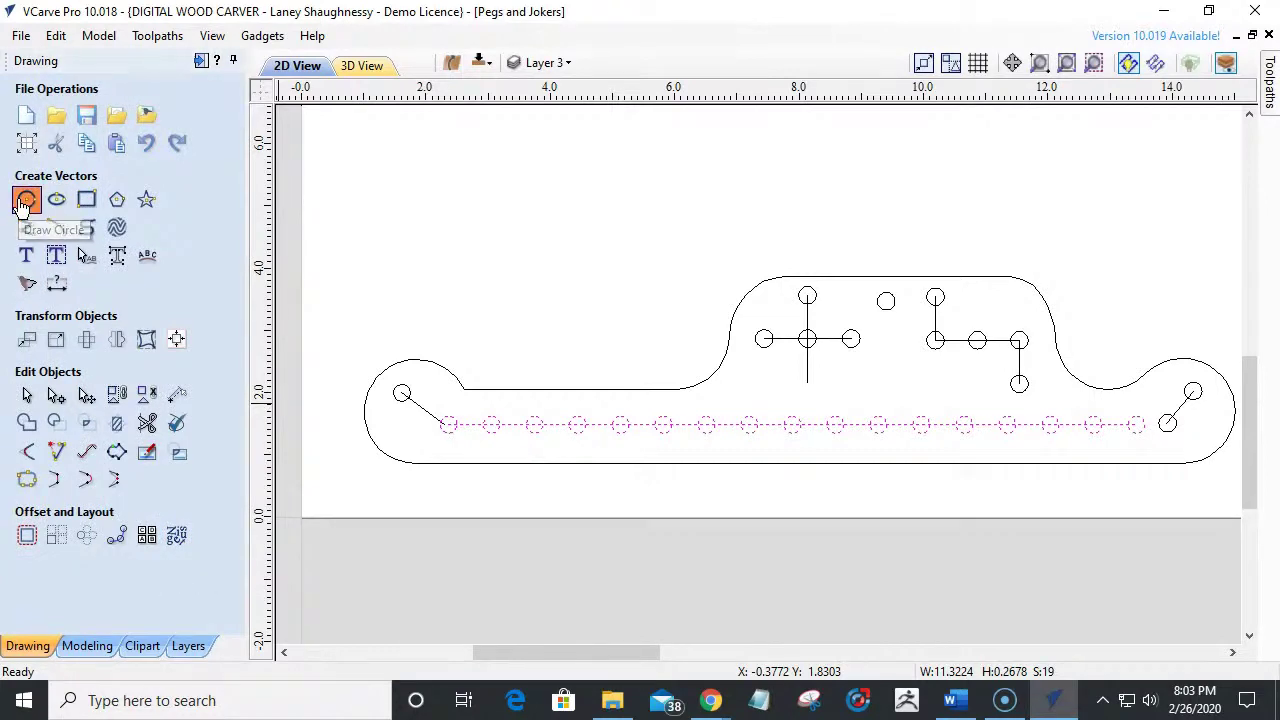
click(31, 197)
double_click(70, 242)
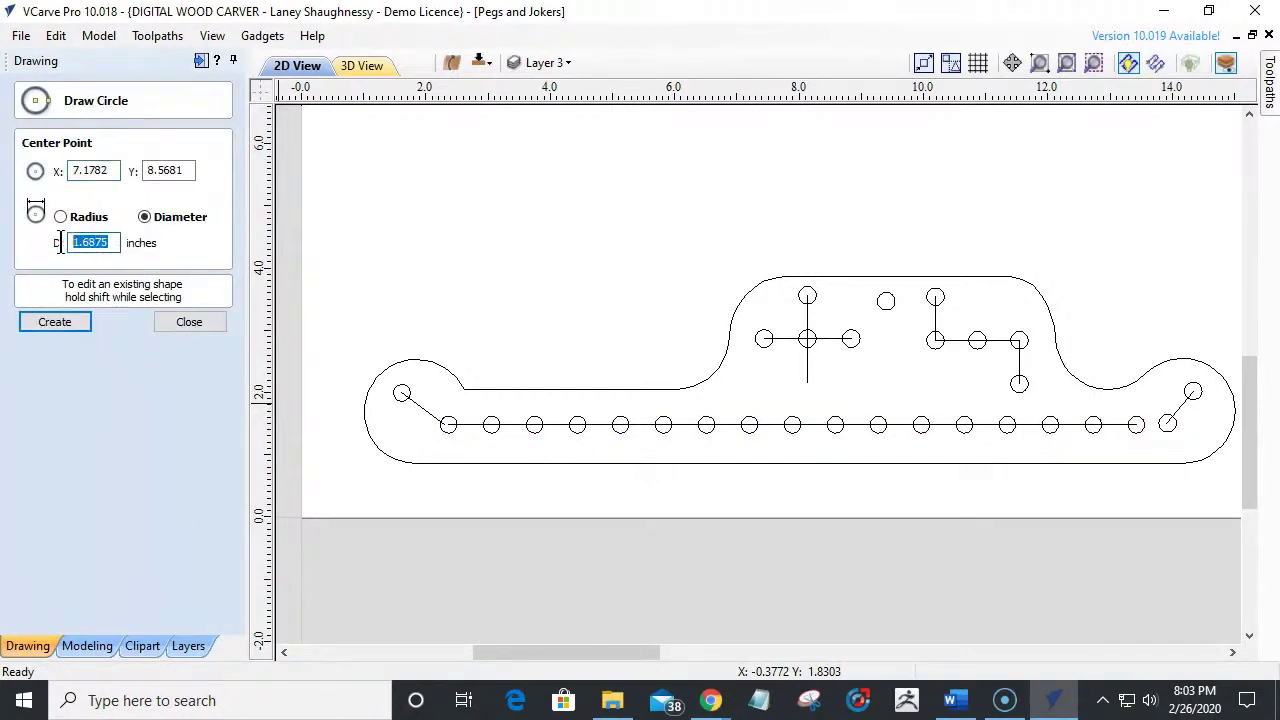
text(9/16)
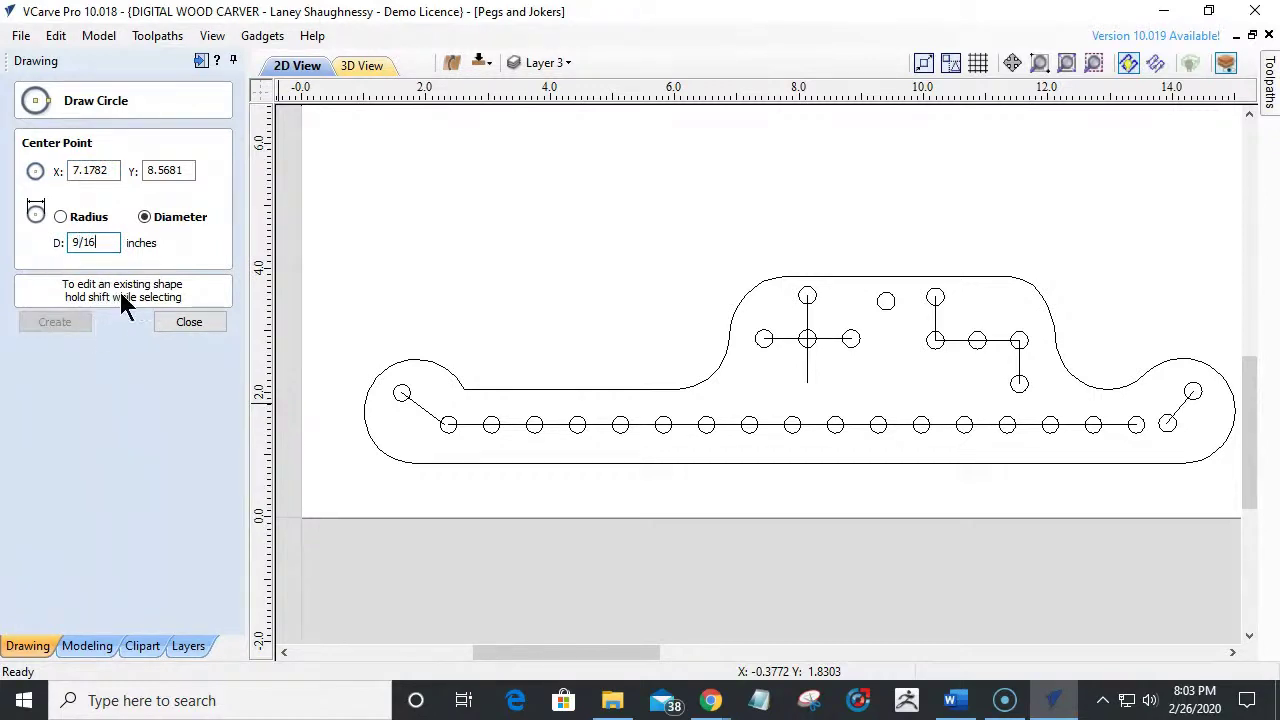
click(180, 323)
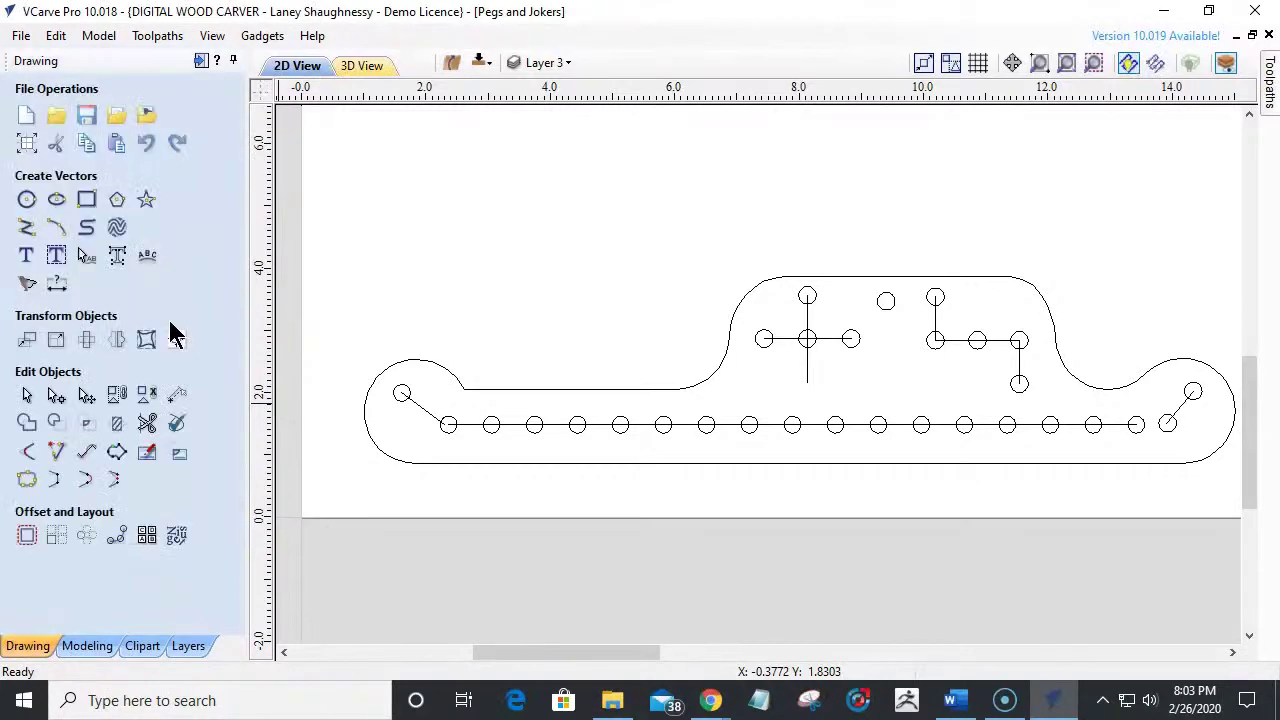
Draw a circle of 9/16 inch diameter on the board's lower edge, centred at about X 10.09, Y 0.87.
click(33, 206)
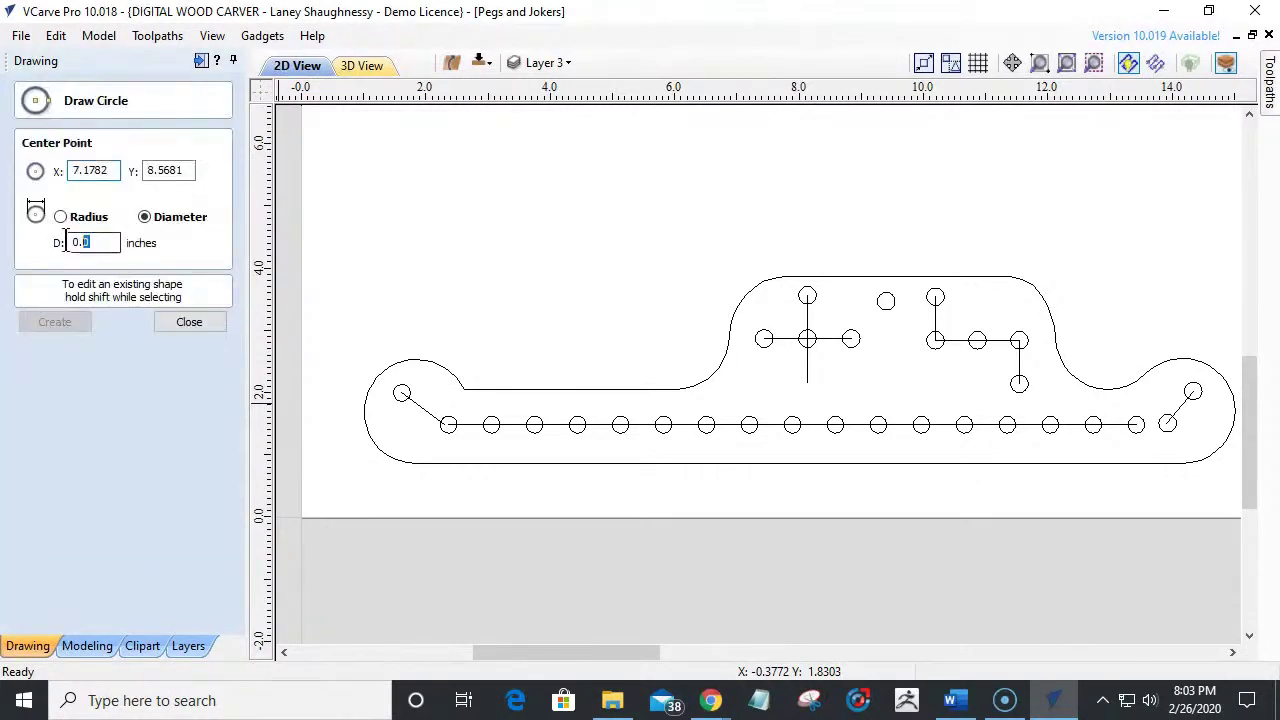
text(9/16)
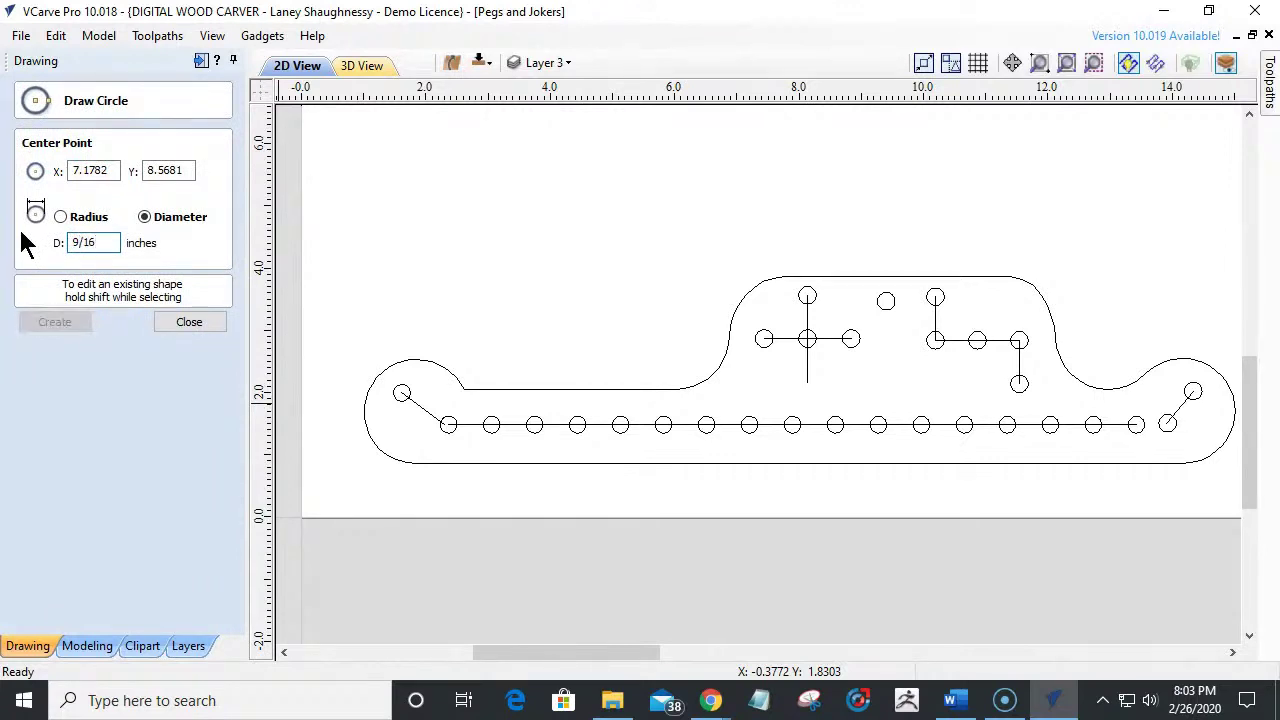
key(Tab)
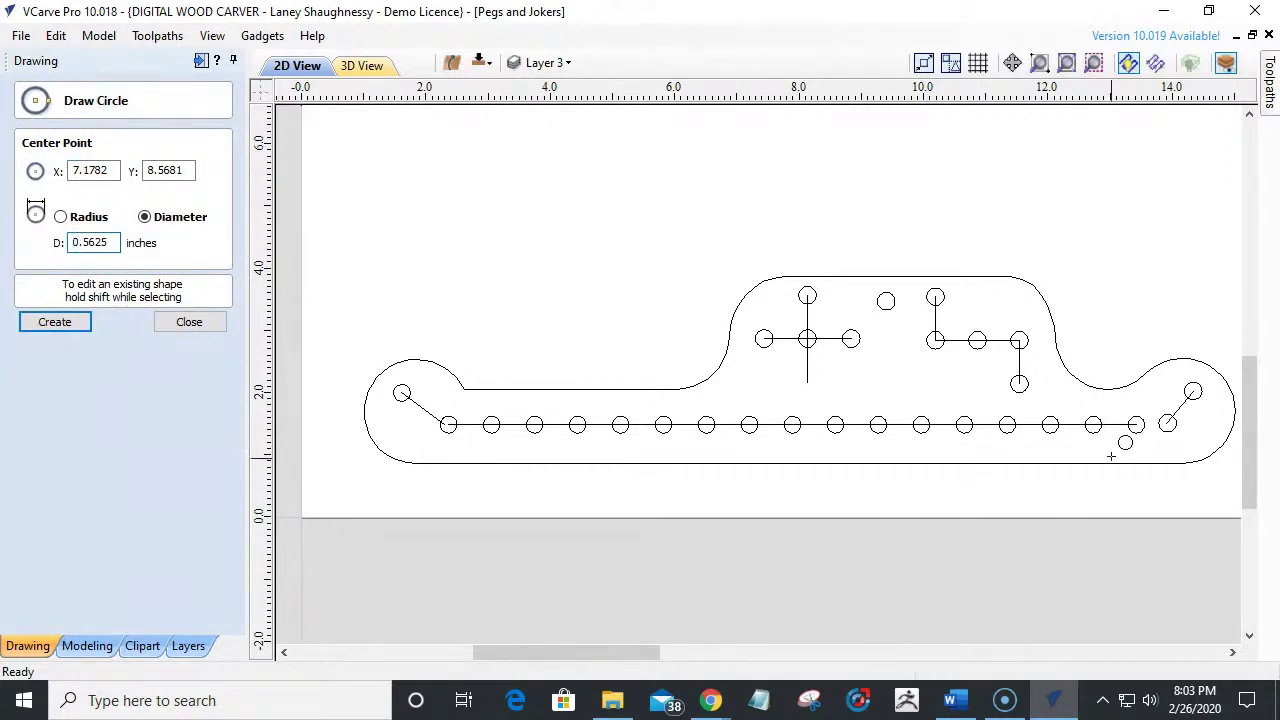
click(929, 463)
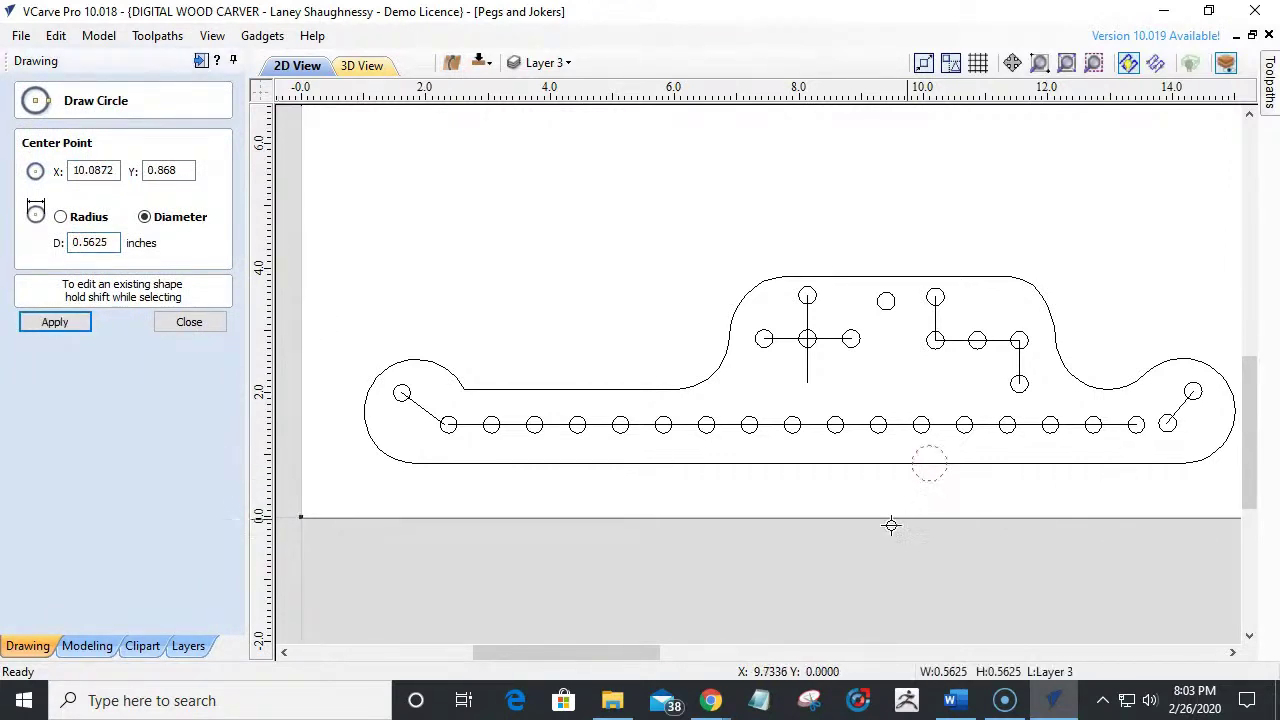
click(166, 326)
scroll(1000, 500, down, 3)
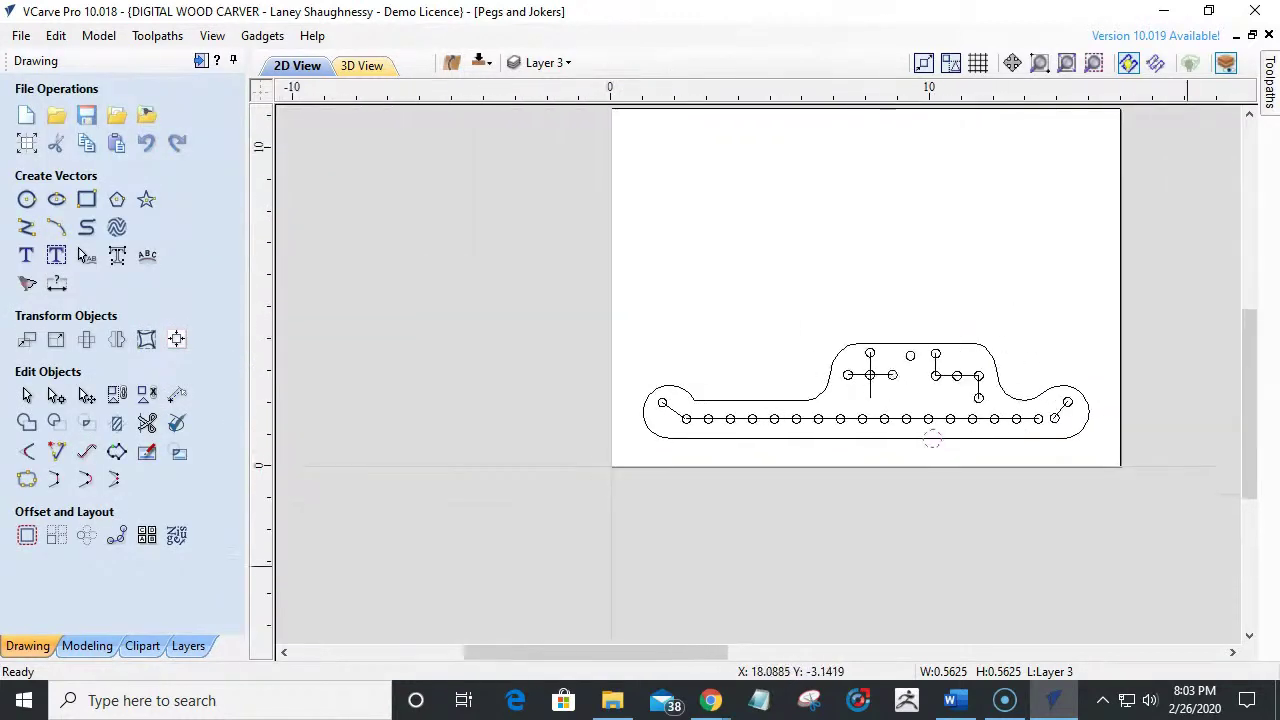
scroll(1252, 498, up, 2)
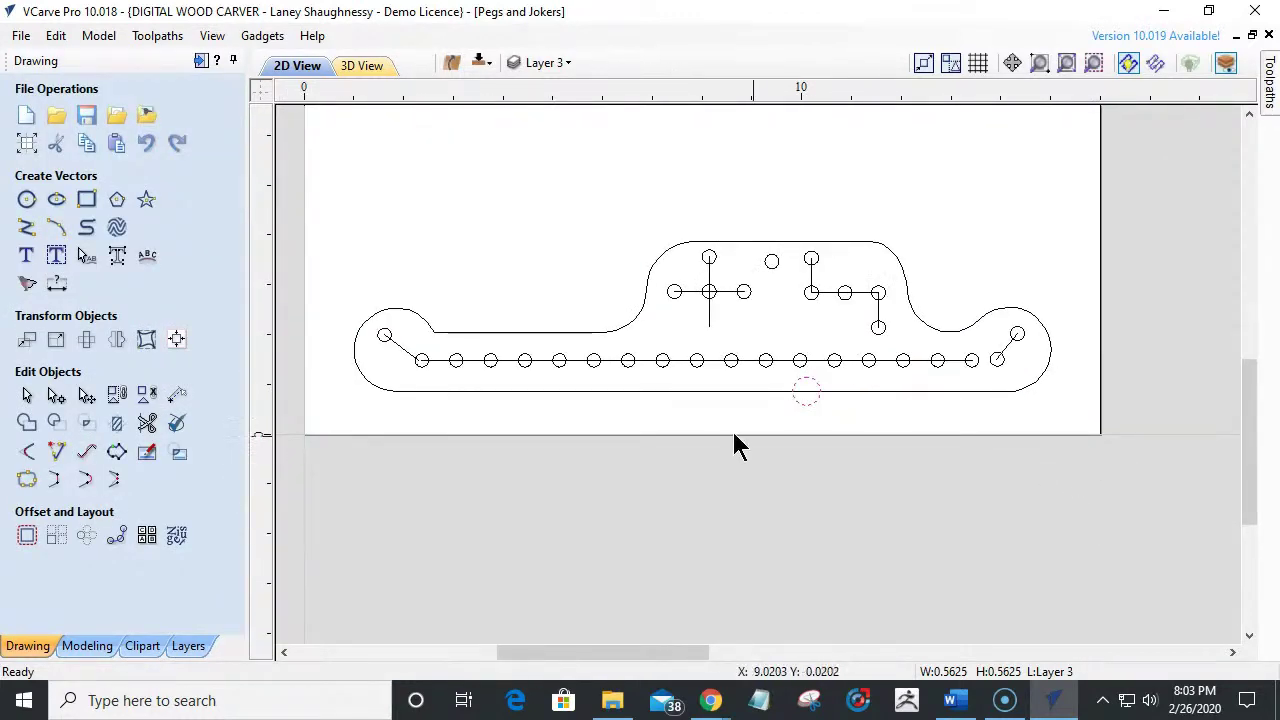
Centre the 9/16-inch circle on the last hole of the row and copy it onto both holes at the right end.
click(814, 392)
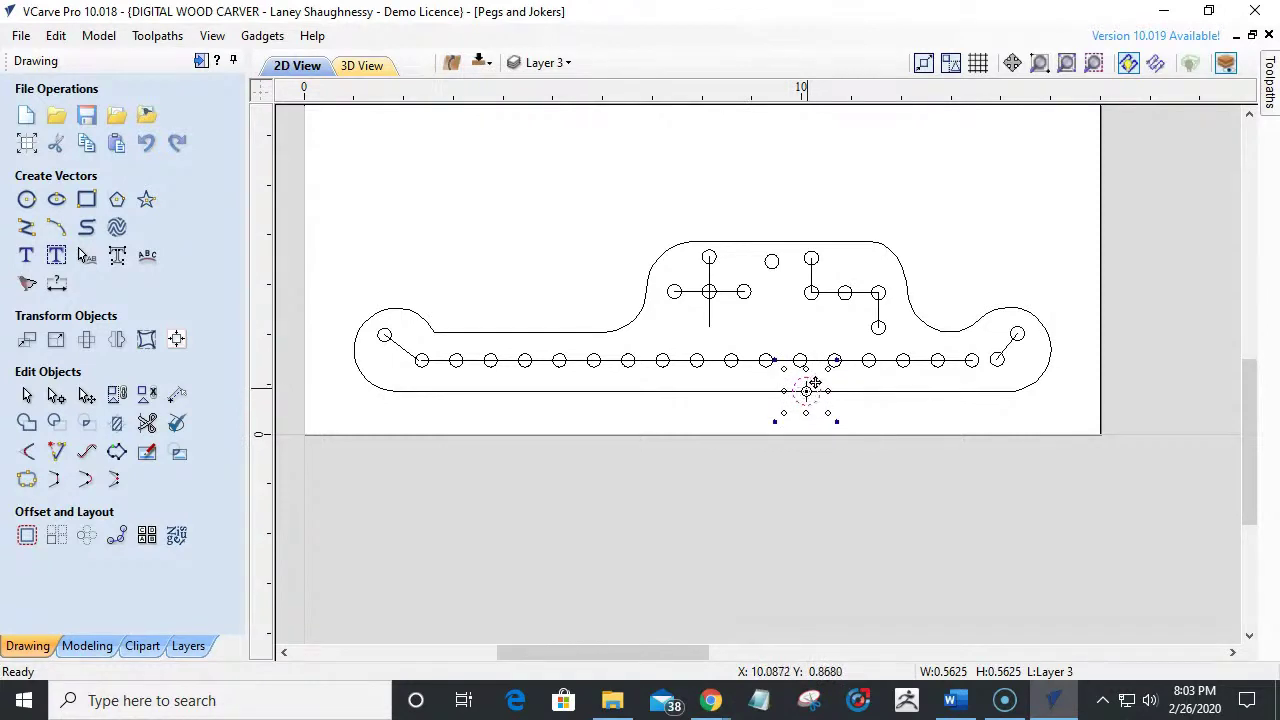
drag(814, 387, 972, 361)
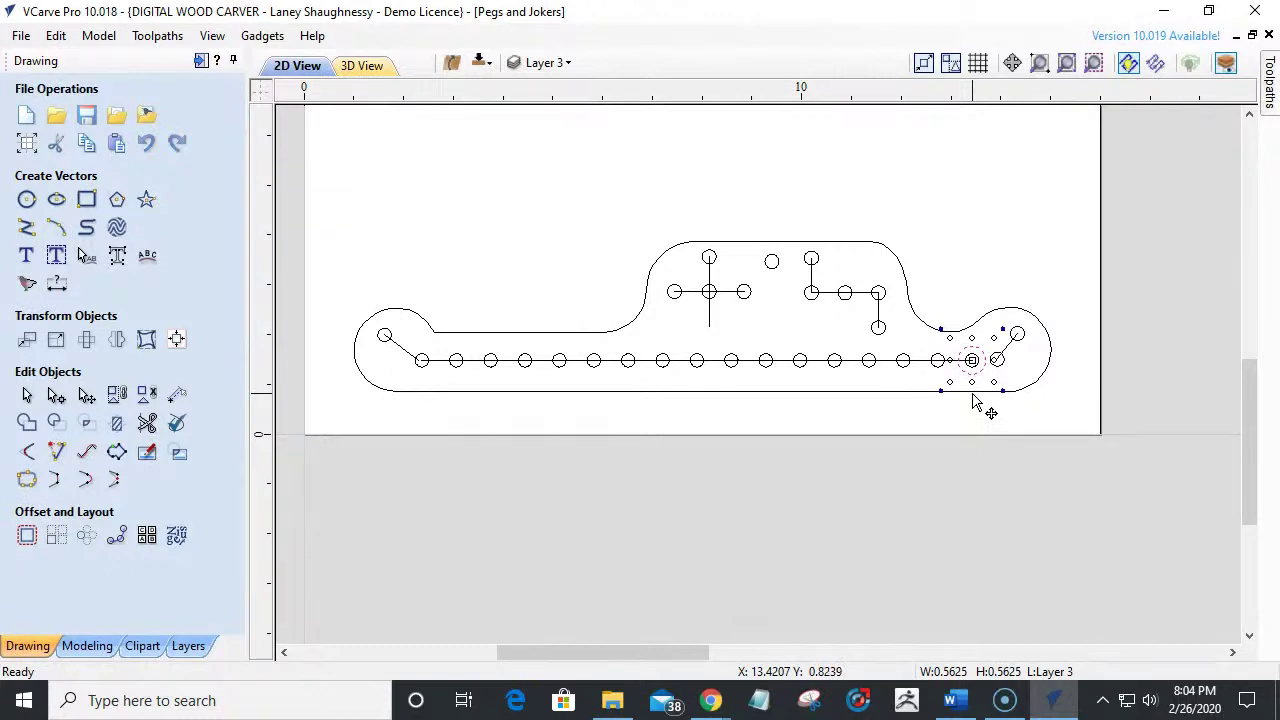
scroll(985, 362, up, 5)
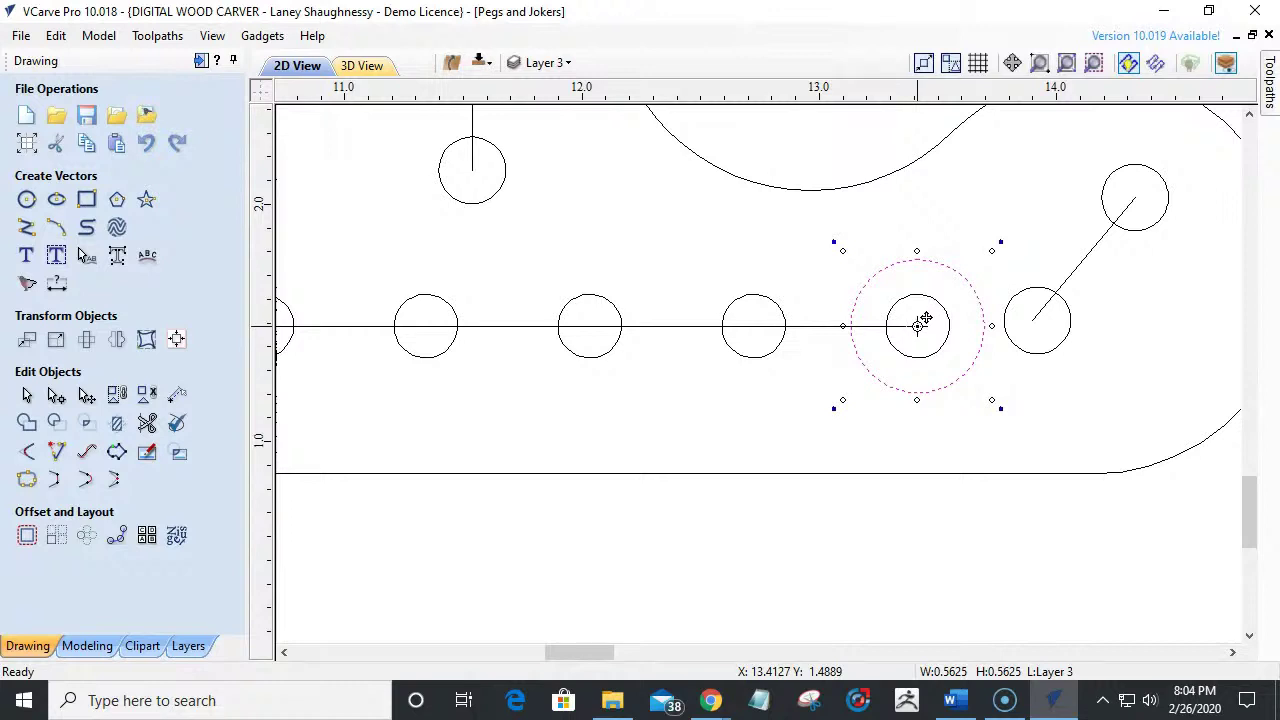
scroll(987, 407, down, 2)
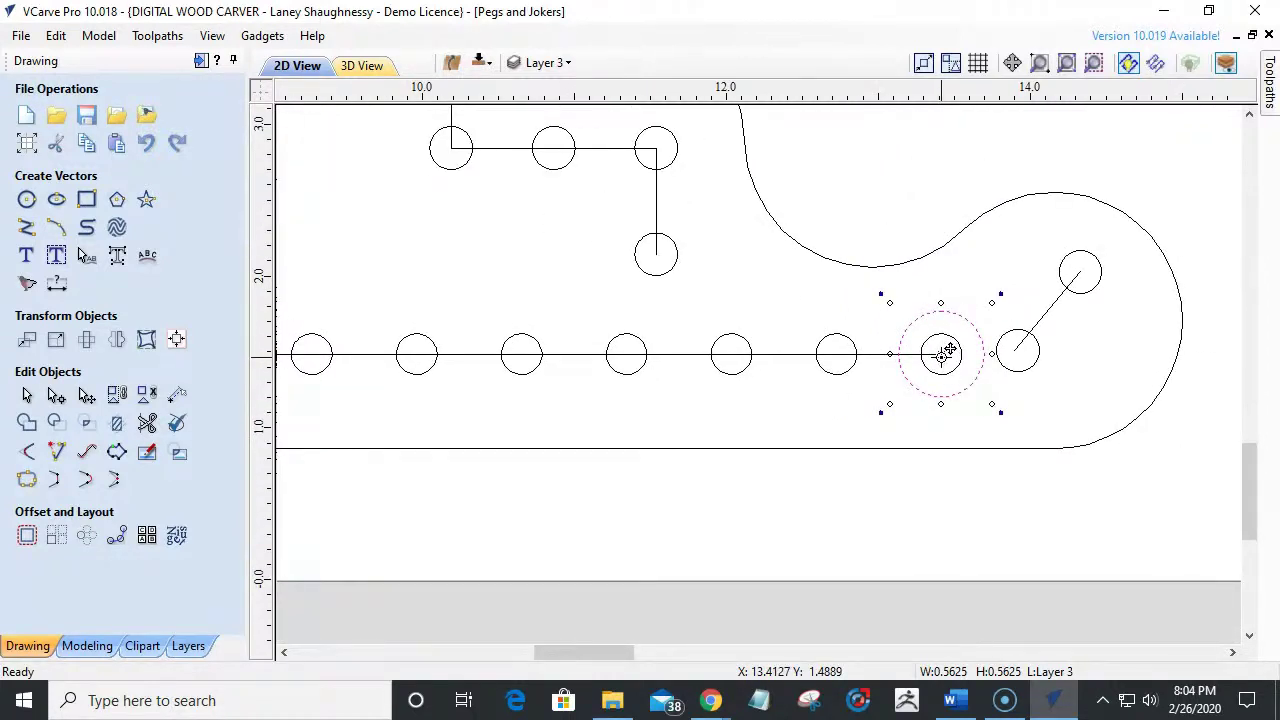
drag(948, 352, 1080, 271)
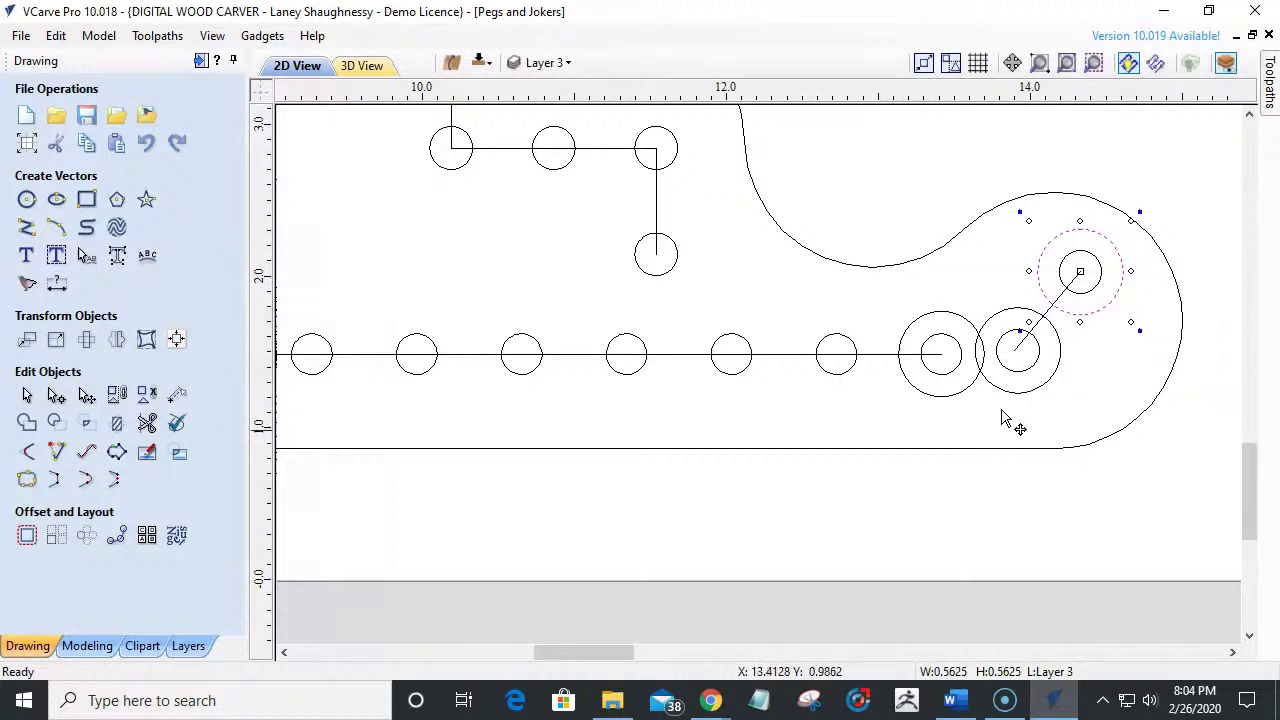
Rotate the two right-end holes, their 9/16-inch circles and the connecting line to a steeper angle.
drag(934, 123, 1141, 461)
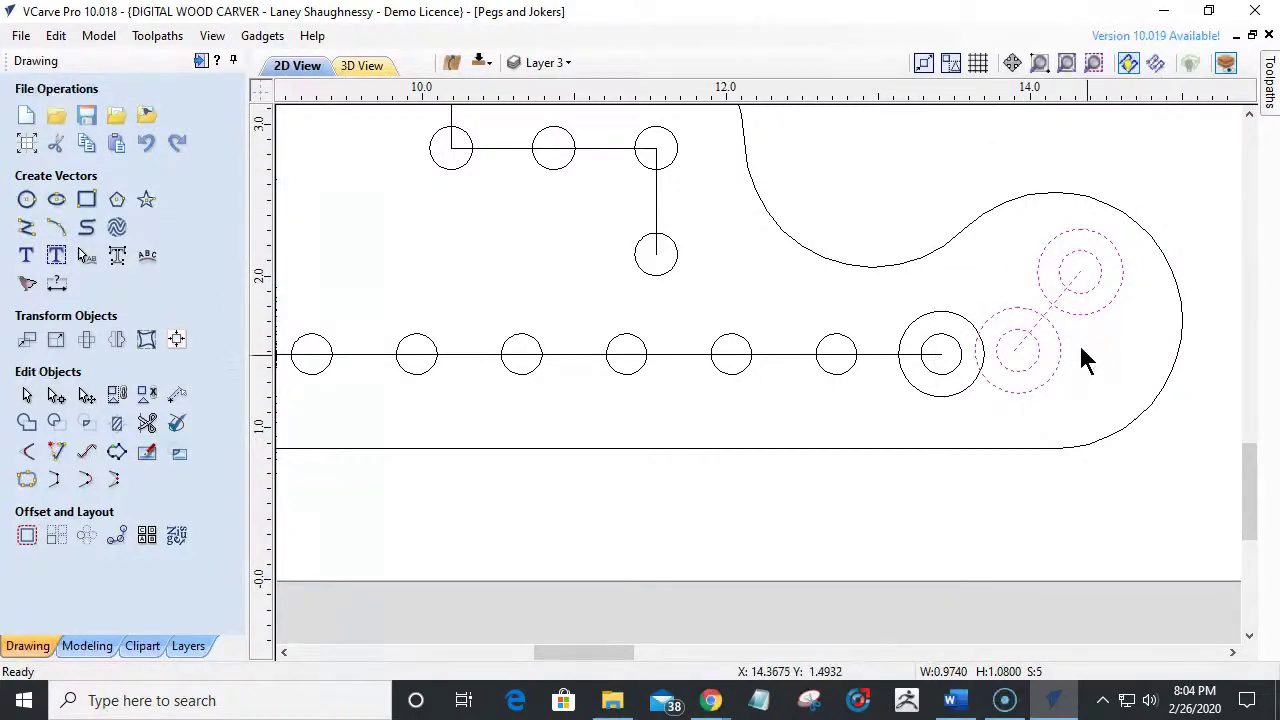
click(1050, 323)
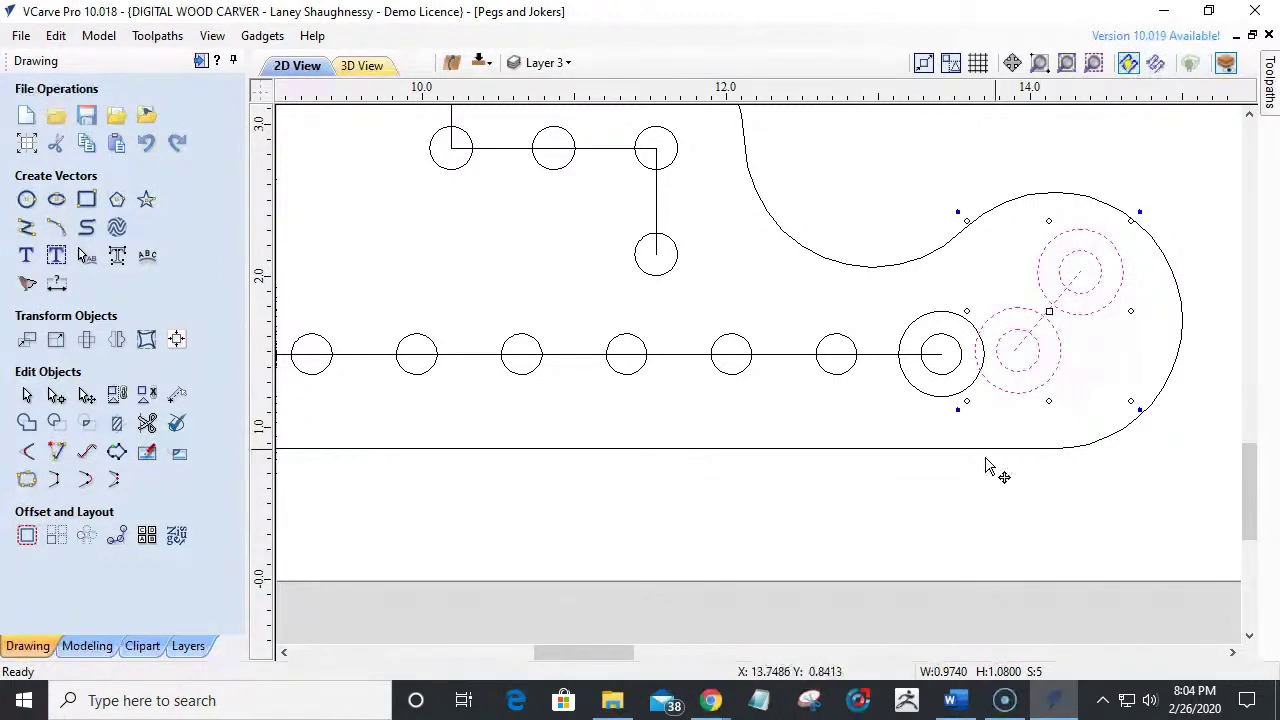
drag(957, 411, 1000, 430)
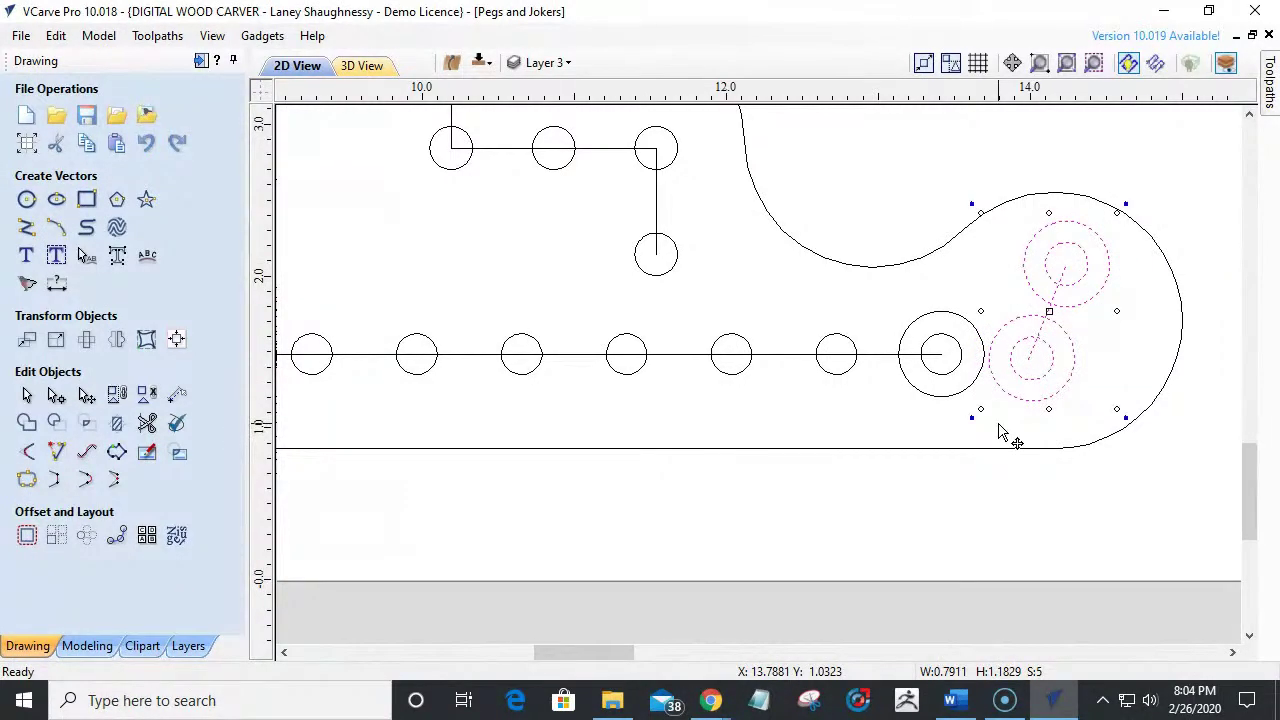
Nudge the rotated end-hole group right and down to clear the circle around the row's last hole, and deselect it.
key(Right)
key(Right)
key(Right)
key(Down)
key(Right)
key(Left)
key(Down)
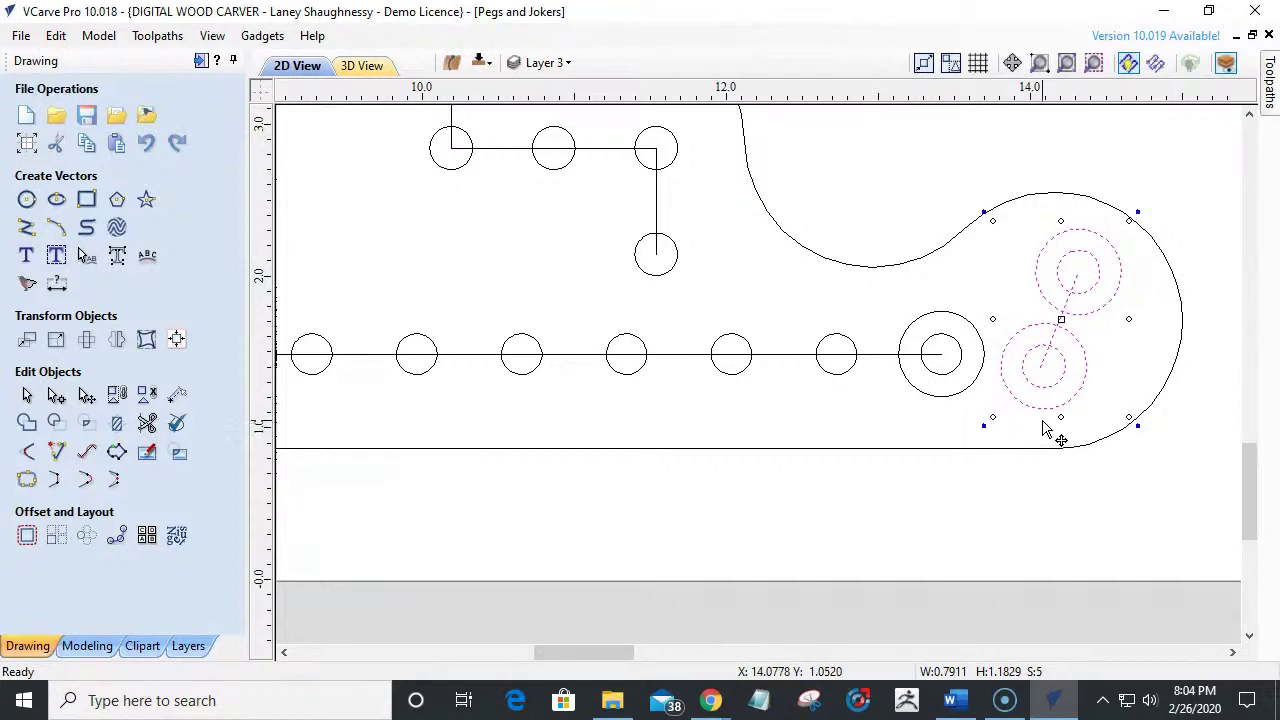
scroll(1057, 406, down, 2)
scroll(1061, 402, down, 2)
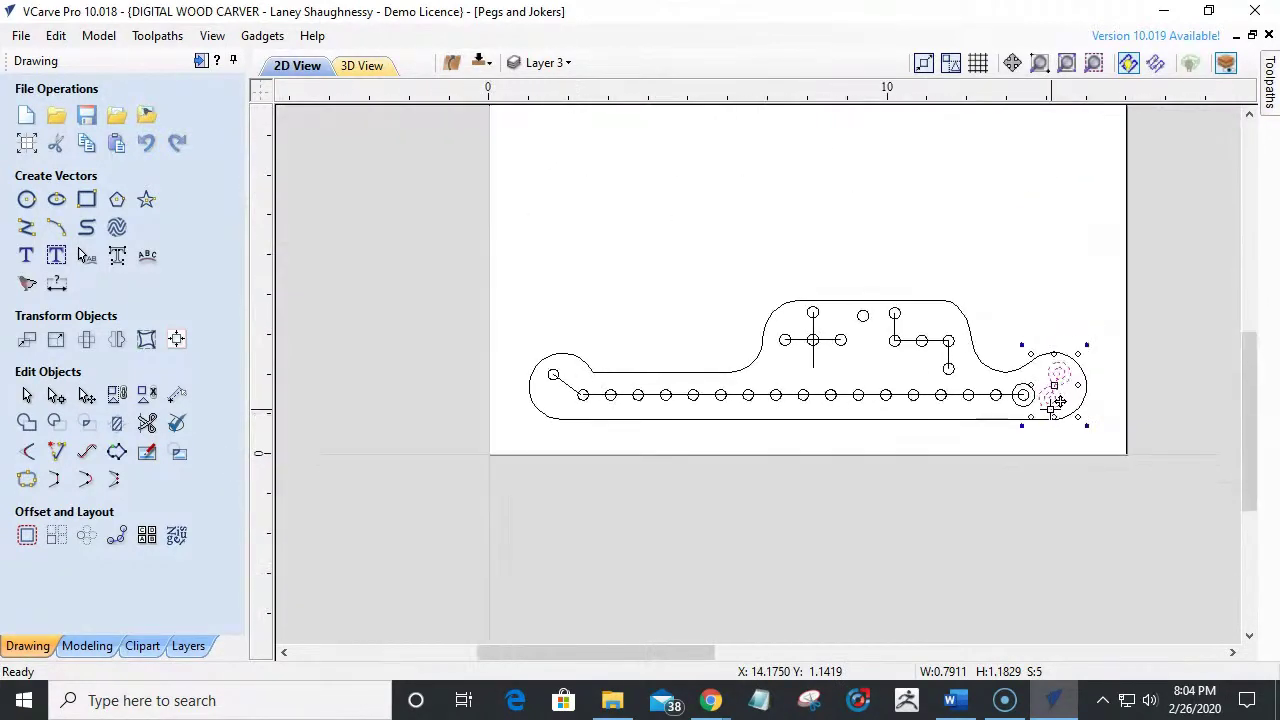
scroll(630, 410, up, 3)
scroll(903, 490, down, 3)
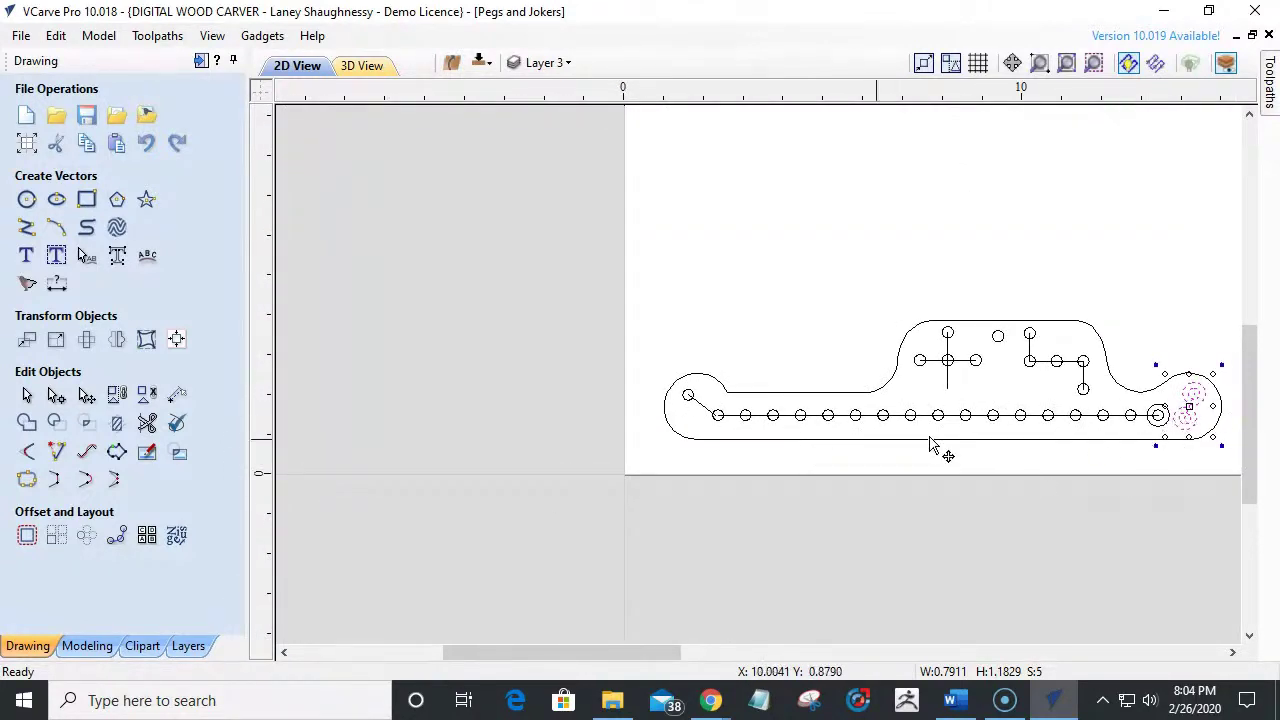
click(1206, 457)
Copy the 9/16-inch circle from the lower right-end hole onto the left-end hole and onto the lower end of its angled line.
scroll(1203, 429, up, 5)
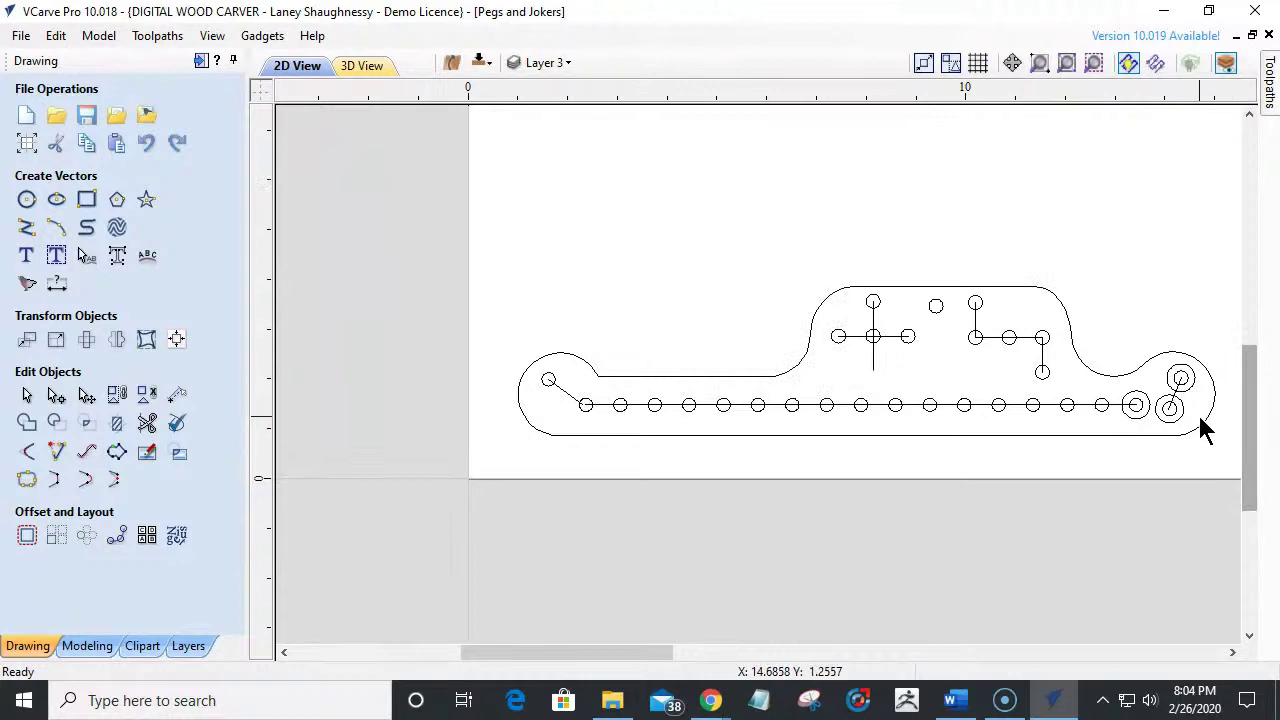
click(1153, 436)
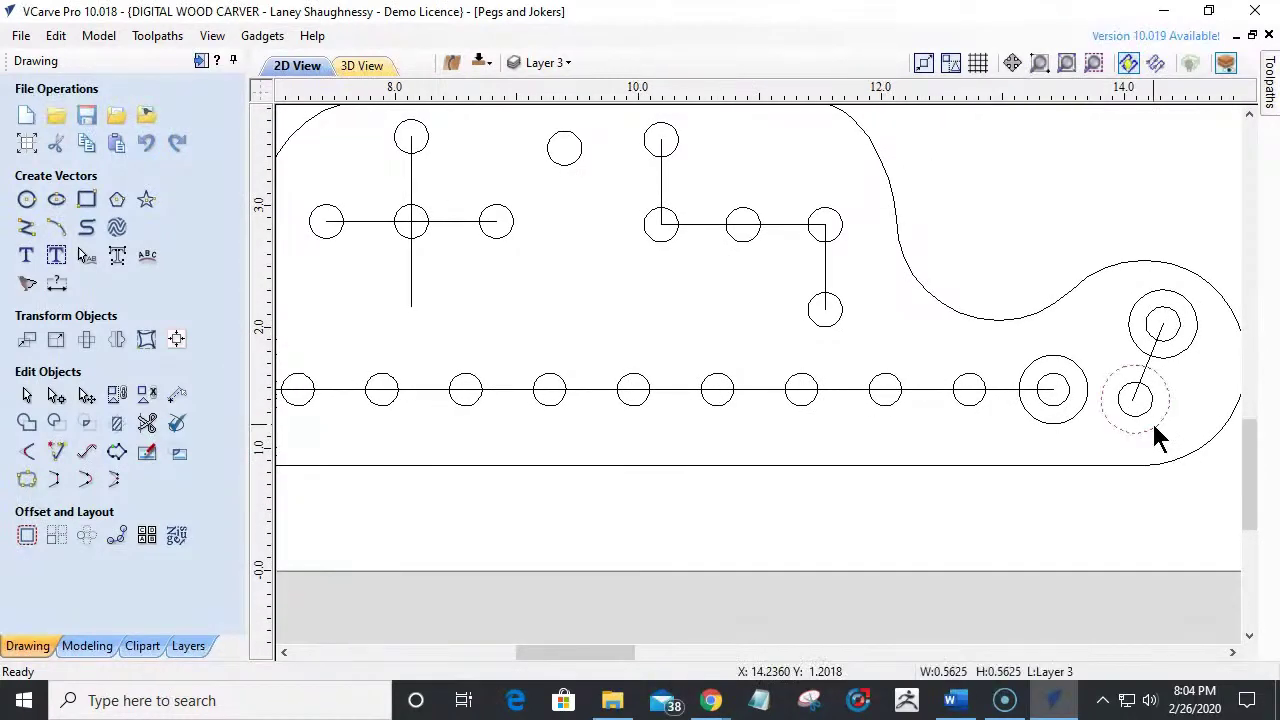
scroll(1153, 436, down, 2)
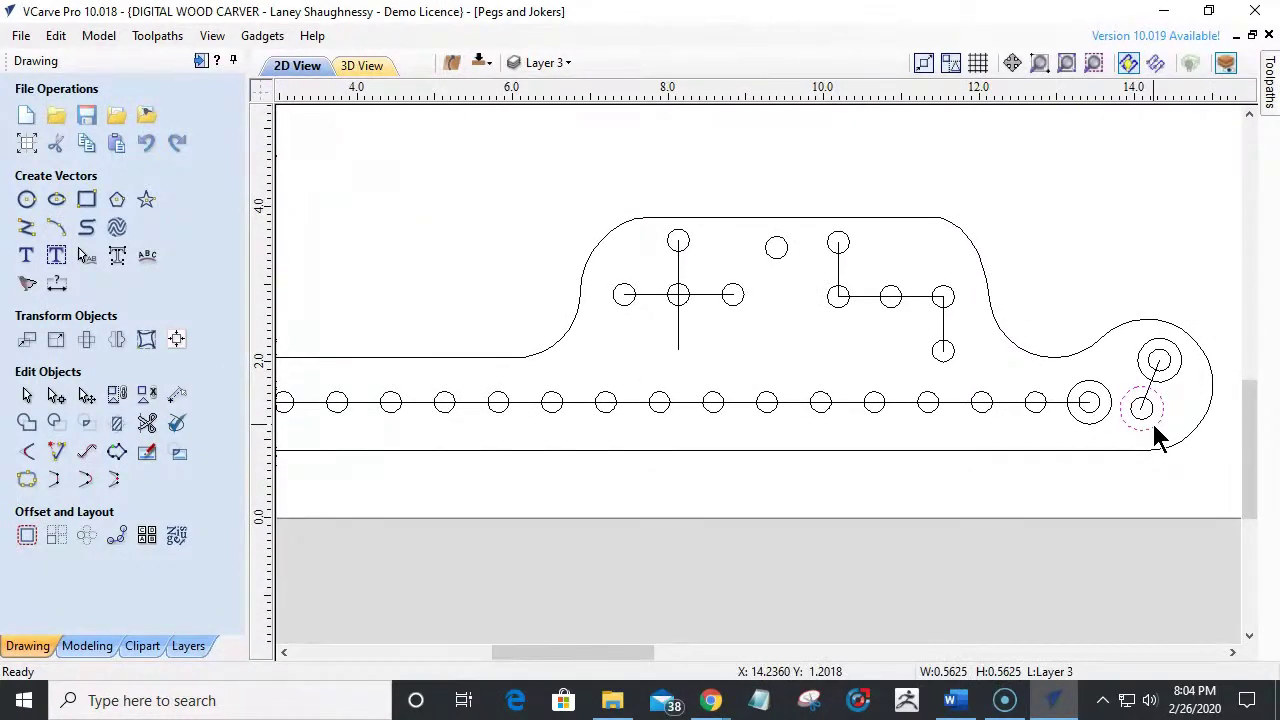
click(1158, 416)
scroll(1163, 416, up, 2)
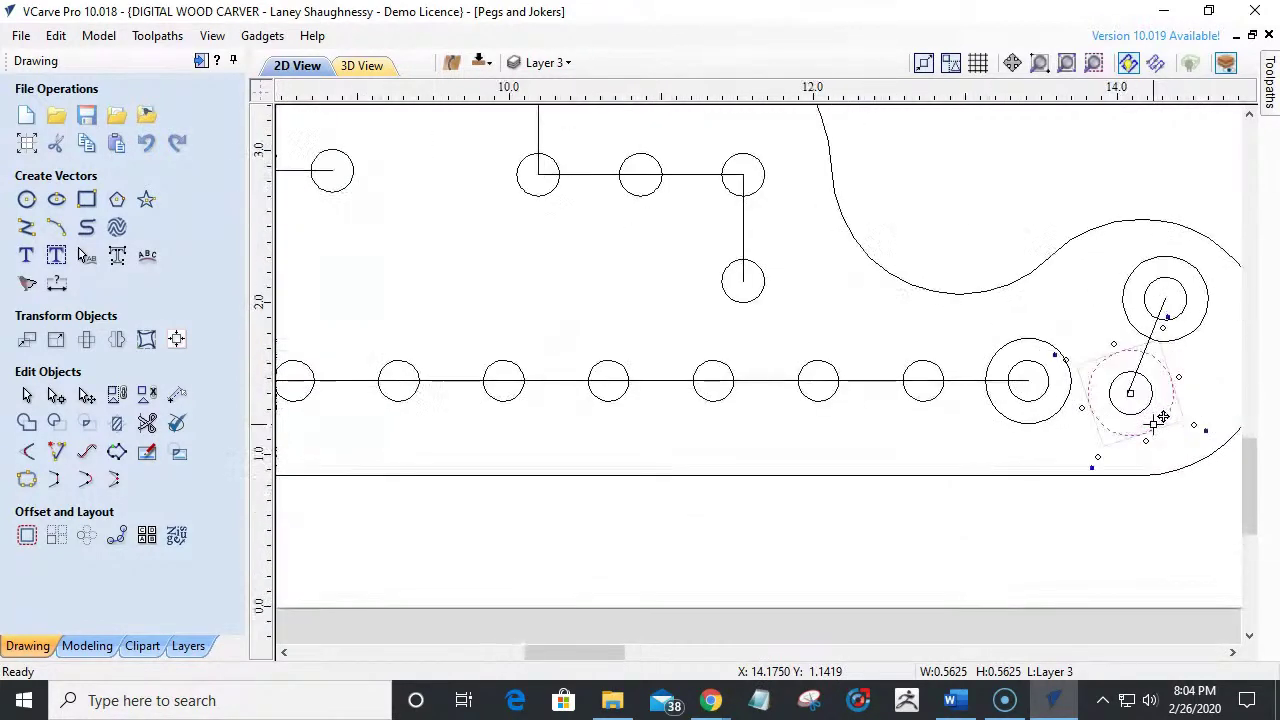
scroll(1160, 418, up, 1)
scroll(1160, 418, down, 2)
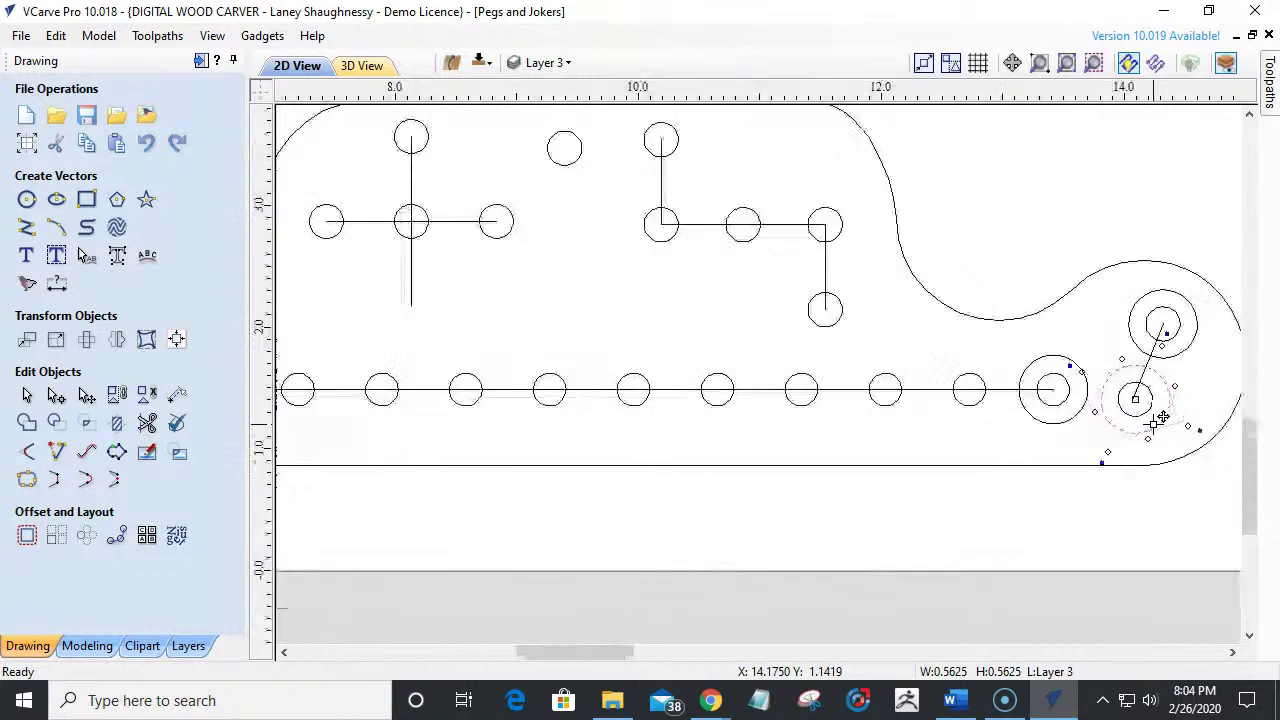
scroll(1143, 392, down, 3)
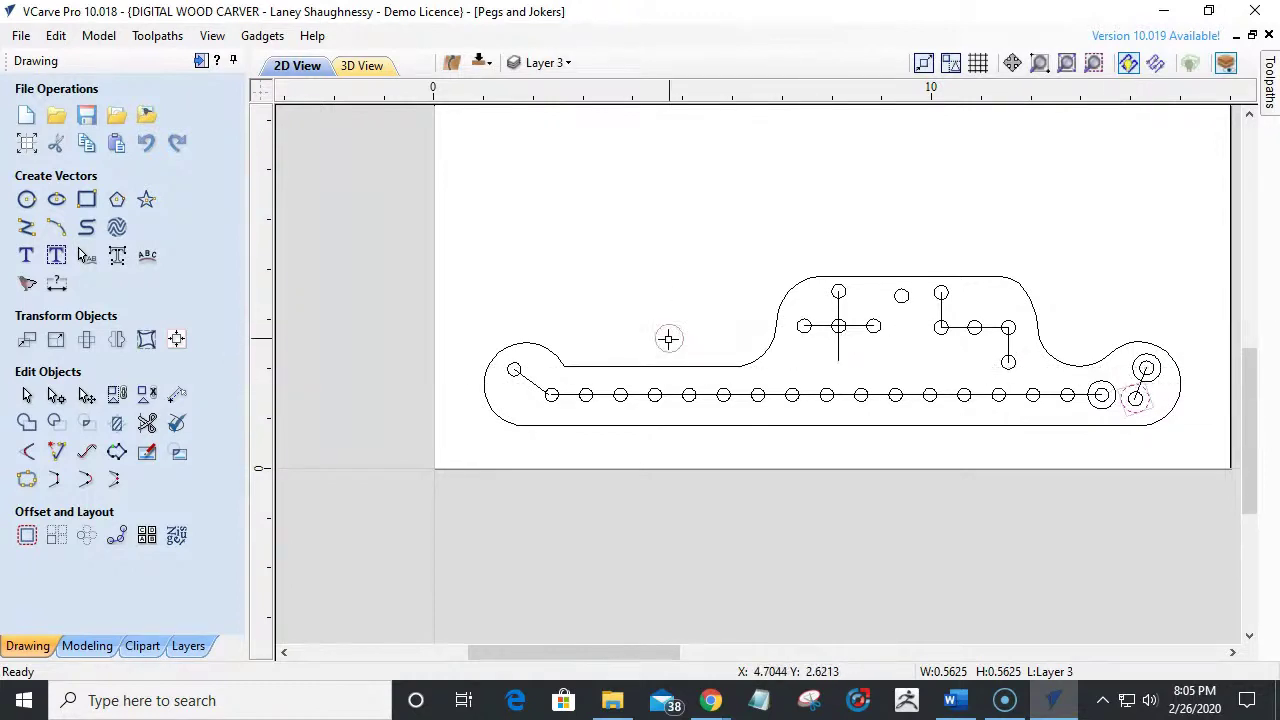
click(512, 371)
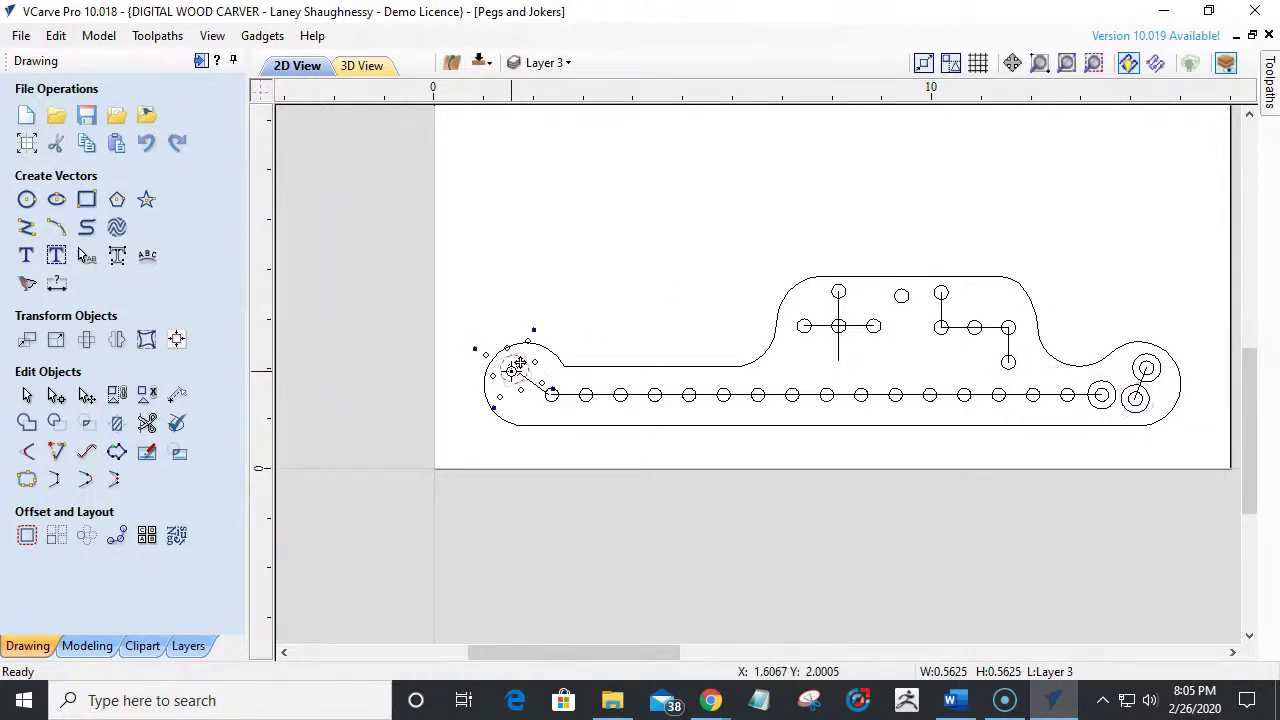
scroll(514, 368, up, 4)
drag(520, 367, 624, 442)
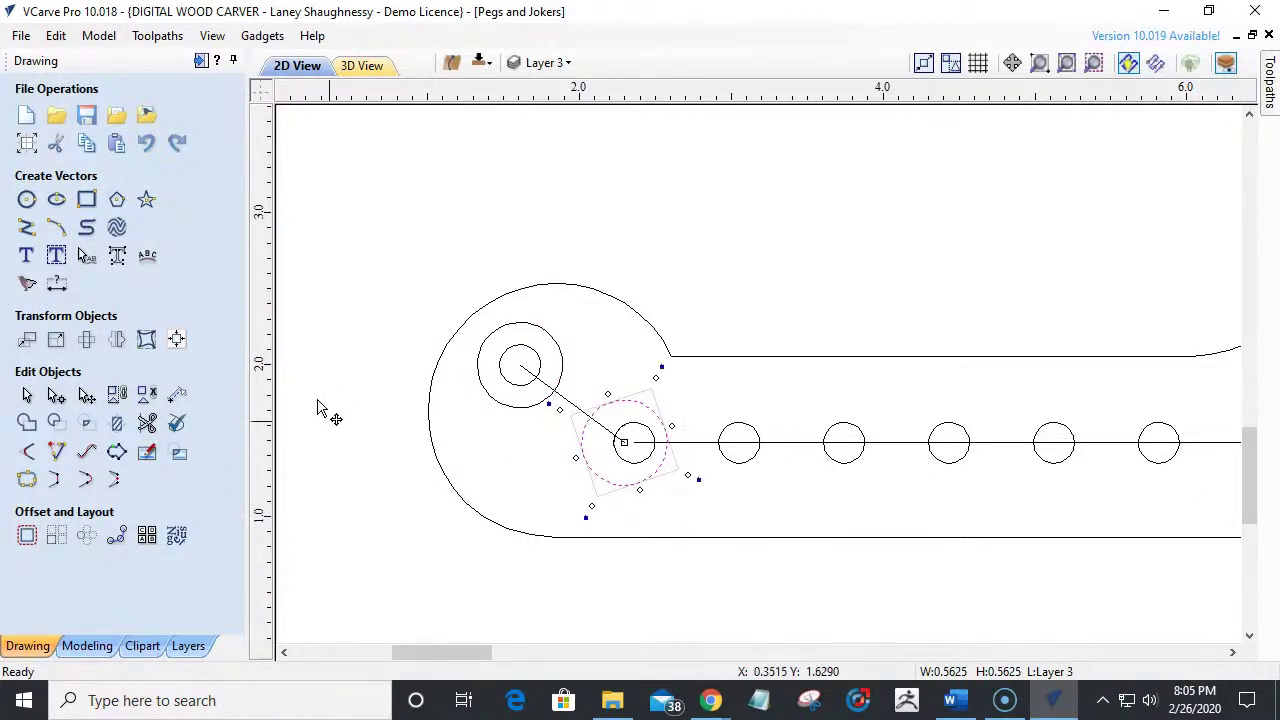
click(382, 440)
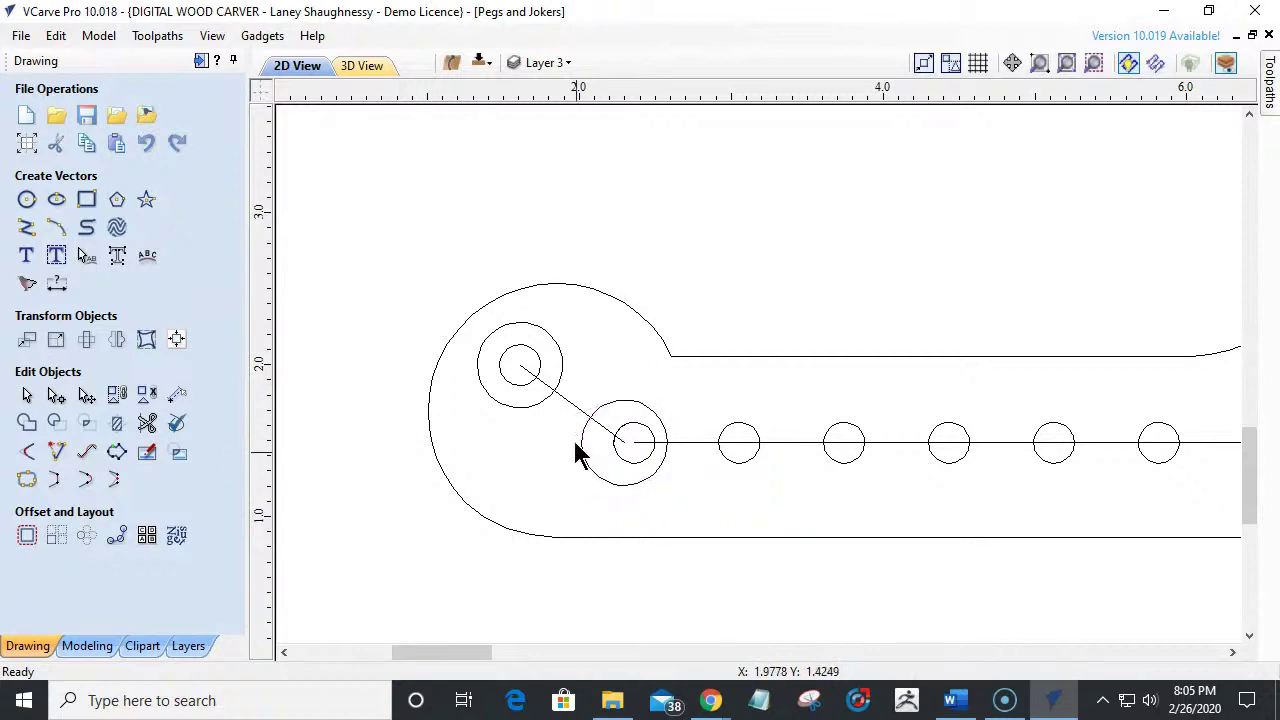
Rotate the left-end hole, both 9/16-inch circles and the connecting line together to a steeper angle.
scroll(623, 457, up, 3)
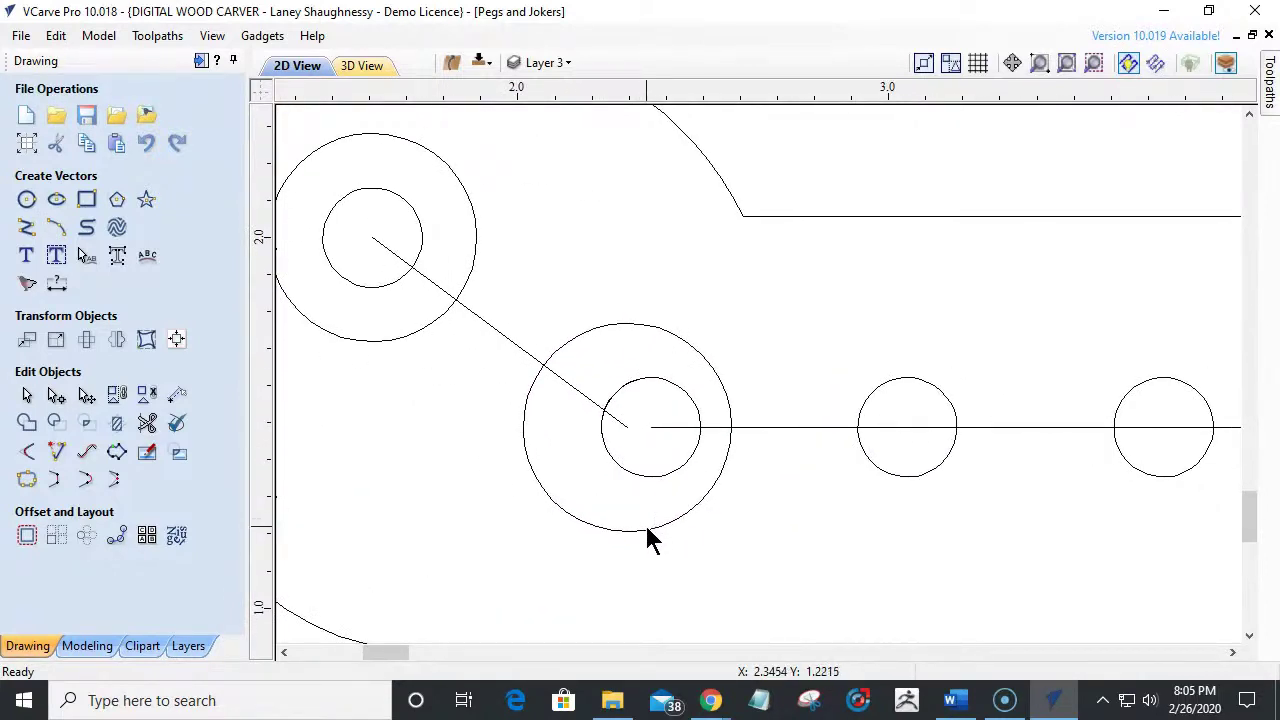
click(646, 526)
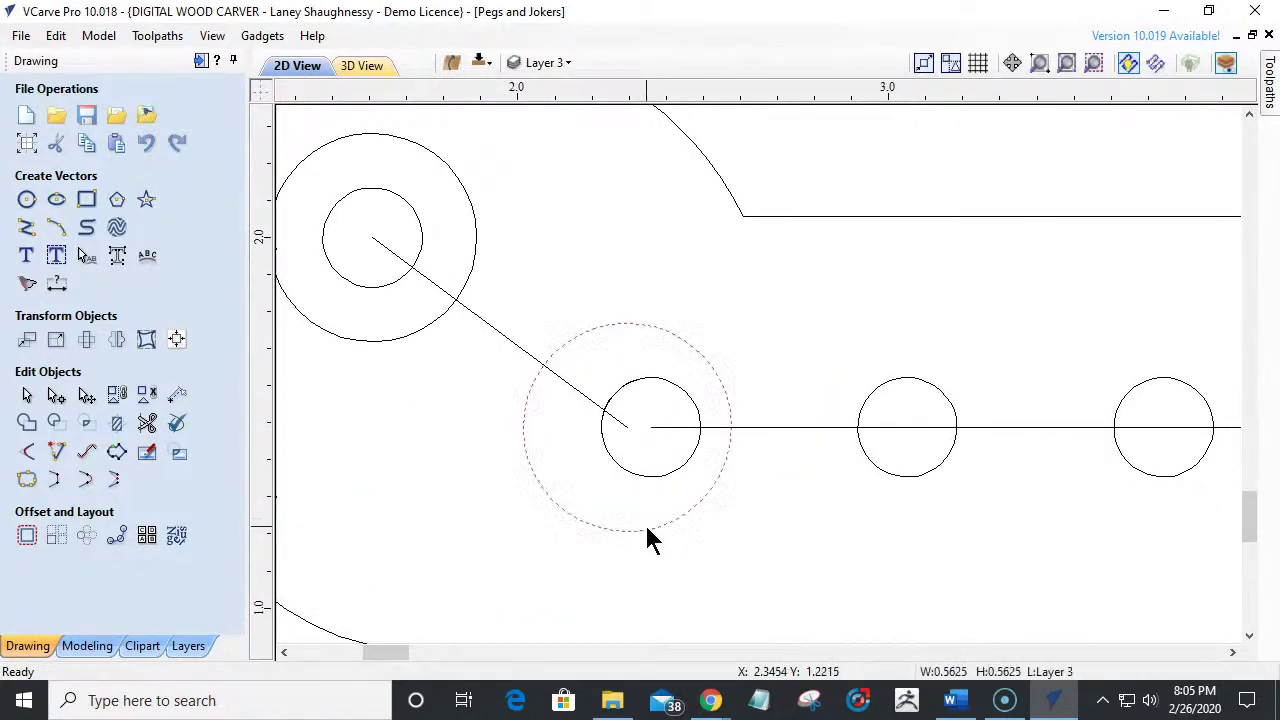
click(571, 386)
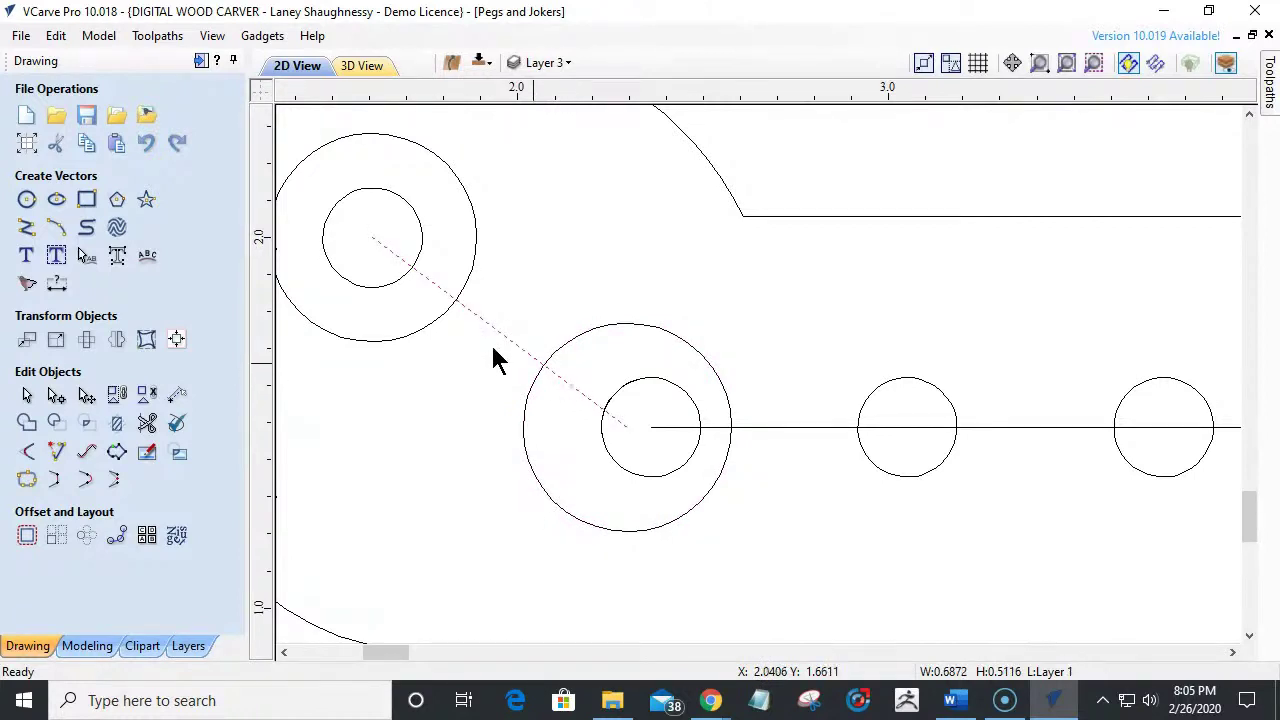
click(366, 286)
click(373, 339)
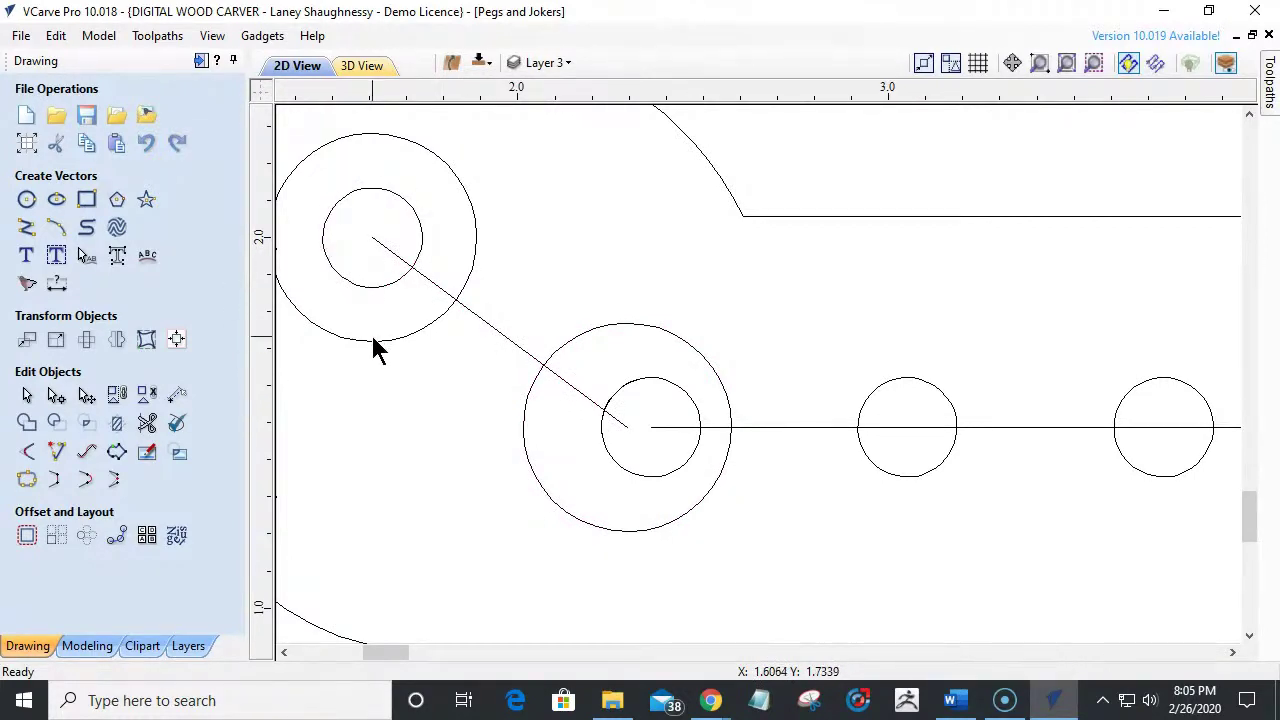
click(372, 338)
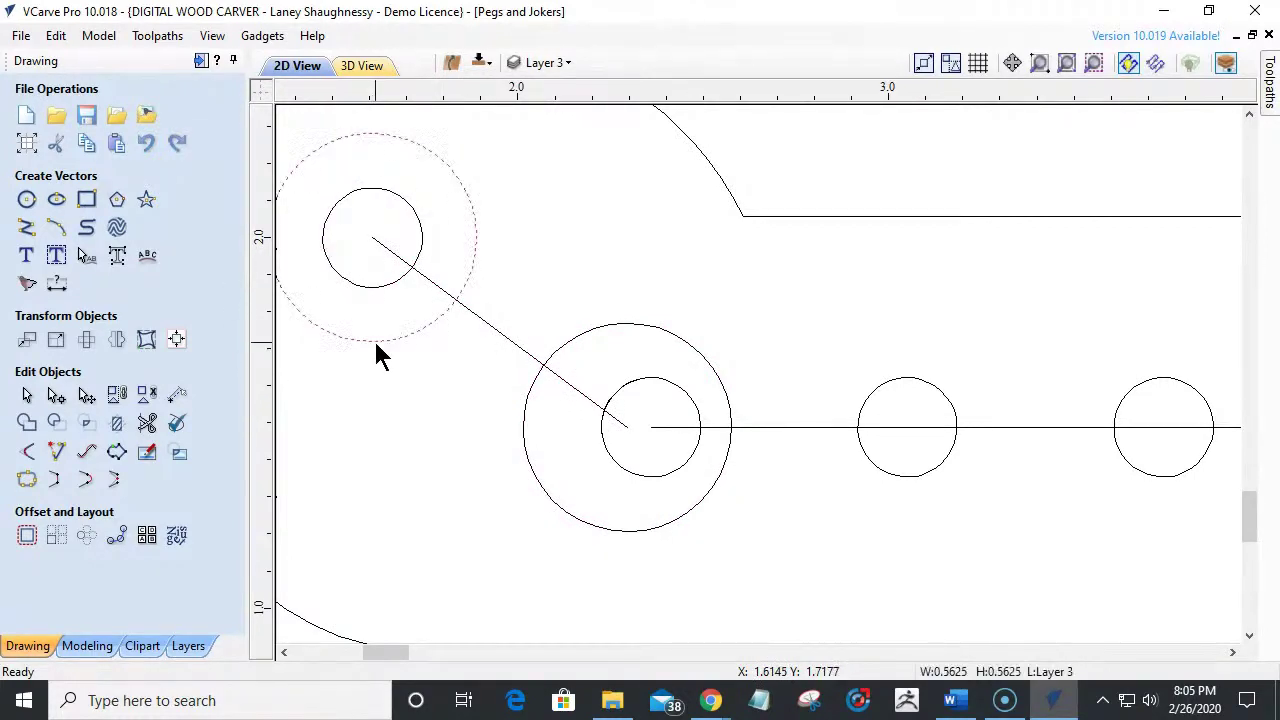
shift+click(533, 374)
shift+click(540, 415)
shift+click(379, 287)
scroll(615, 390, down, 2)
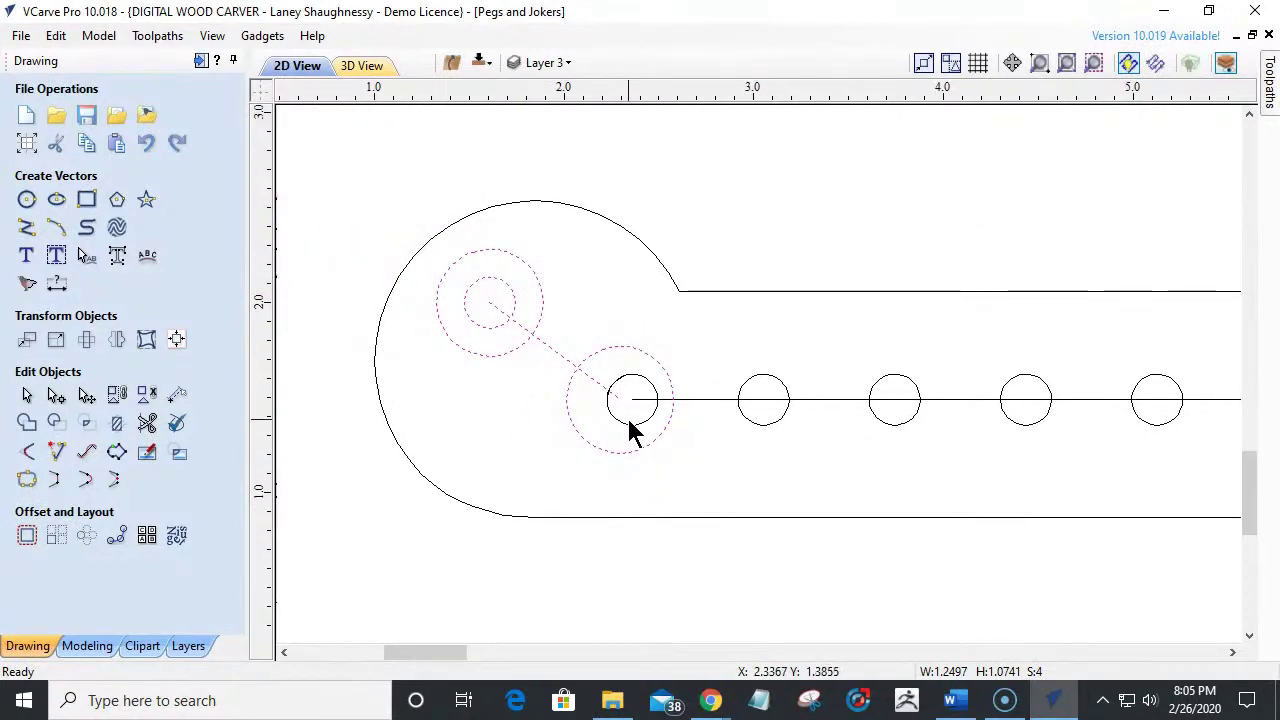
click(651, 447)
drag(691, 472, 646, 479)
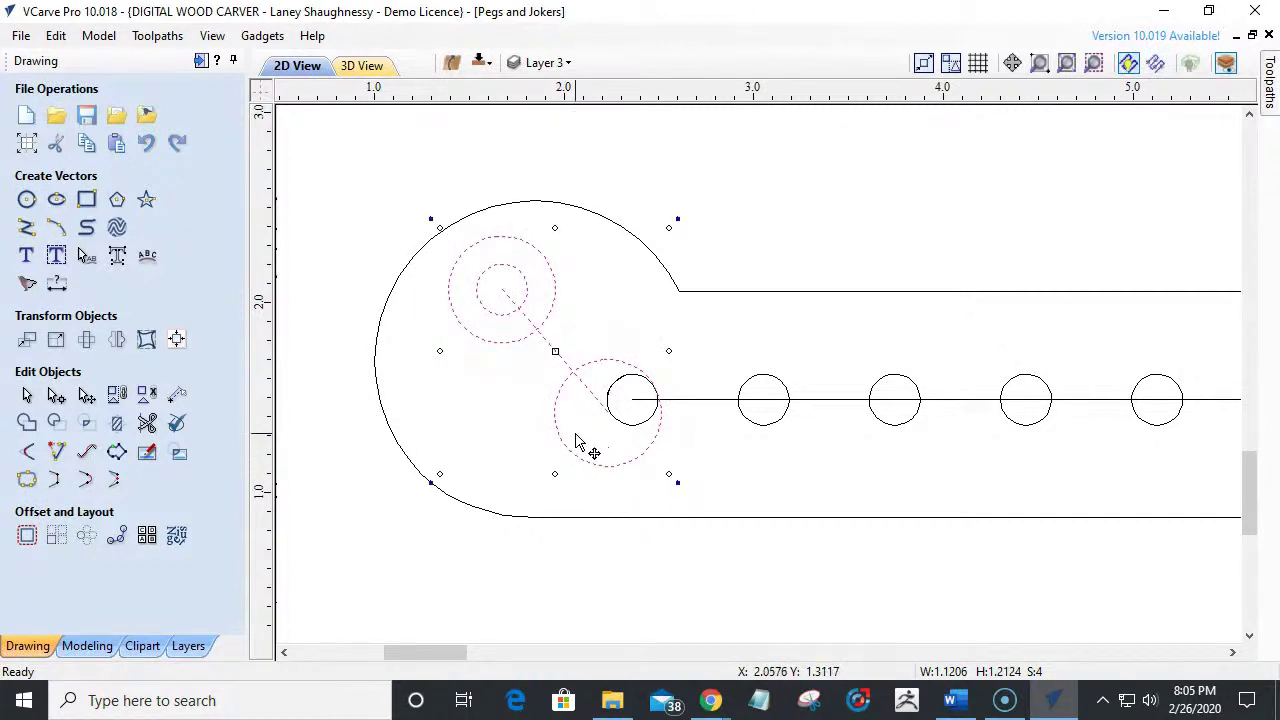
click(583, 437)
Shorten the left connecting line from its lower end and centre the lower 9/16-inch circle on the new endpoint.
click(600, 412)
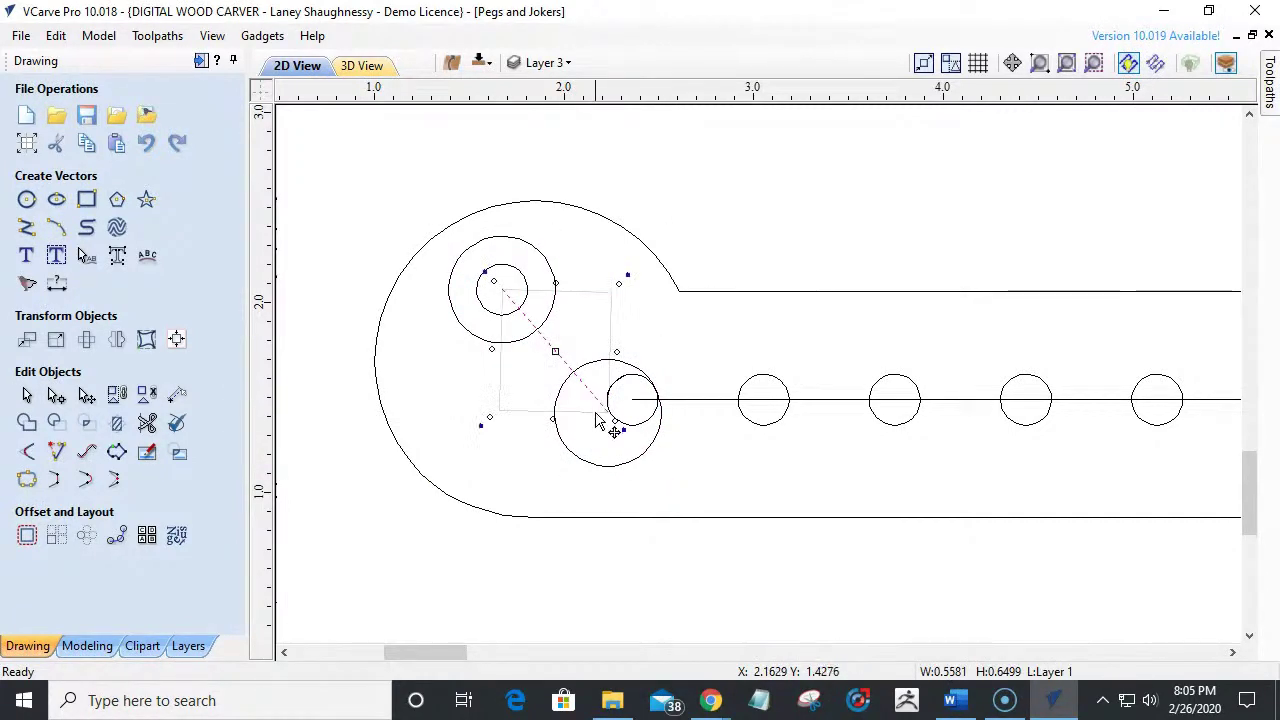
click(600, 453)
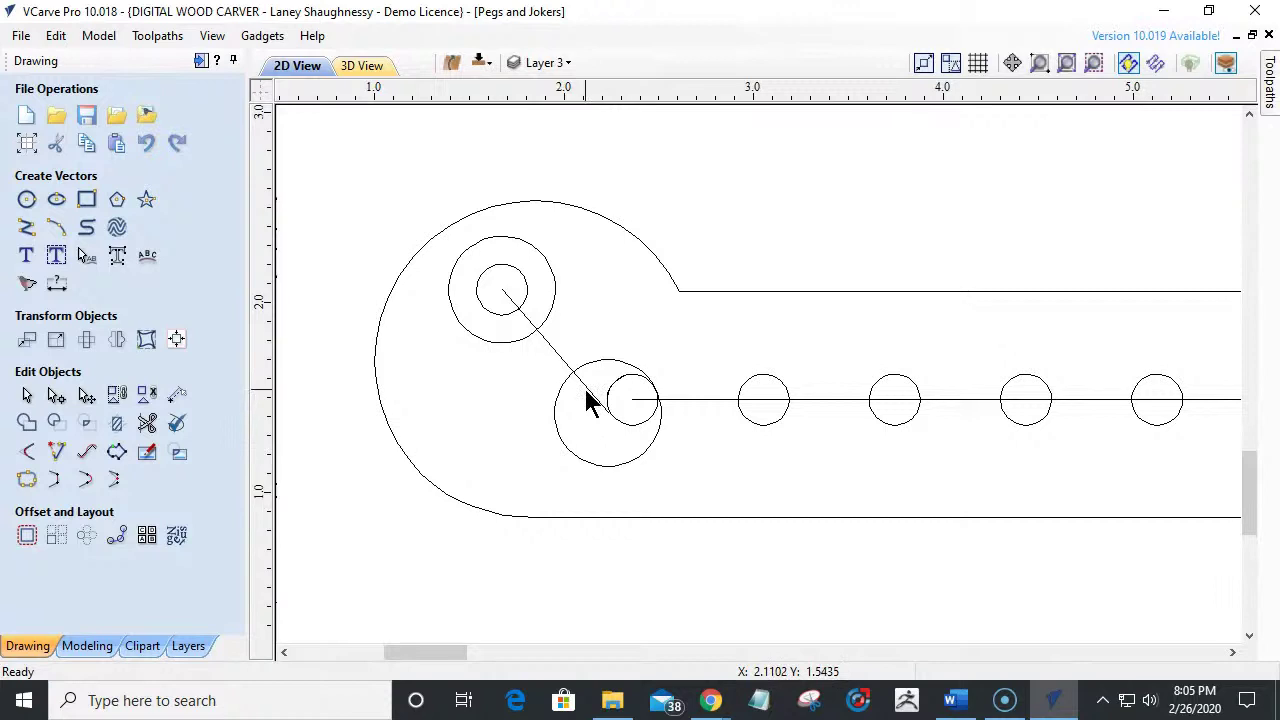
click(590, 400)
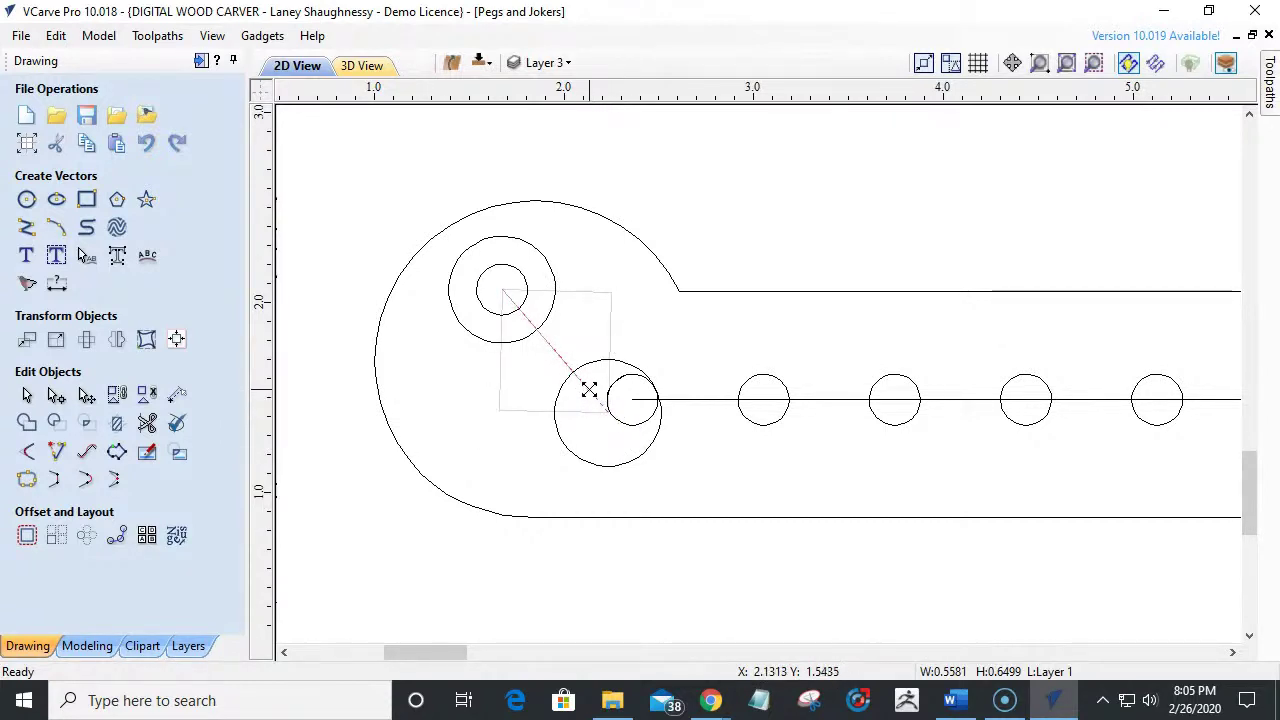
drag(580, 377, 585, 381)
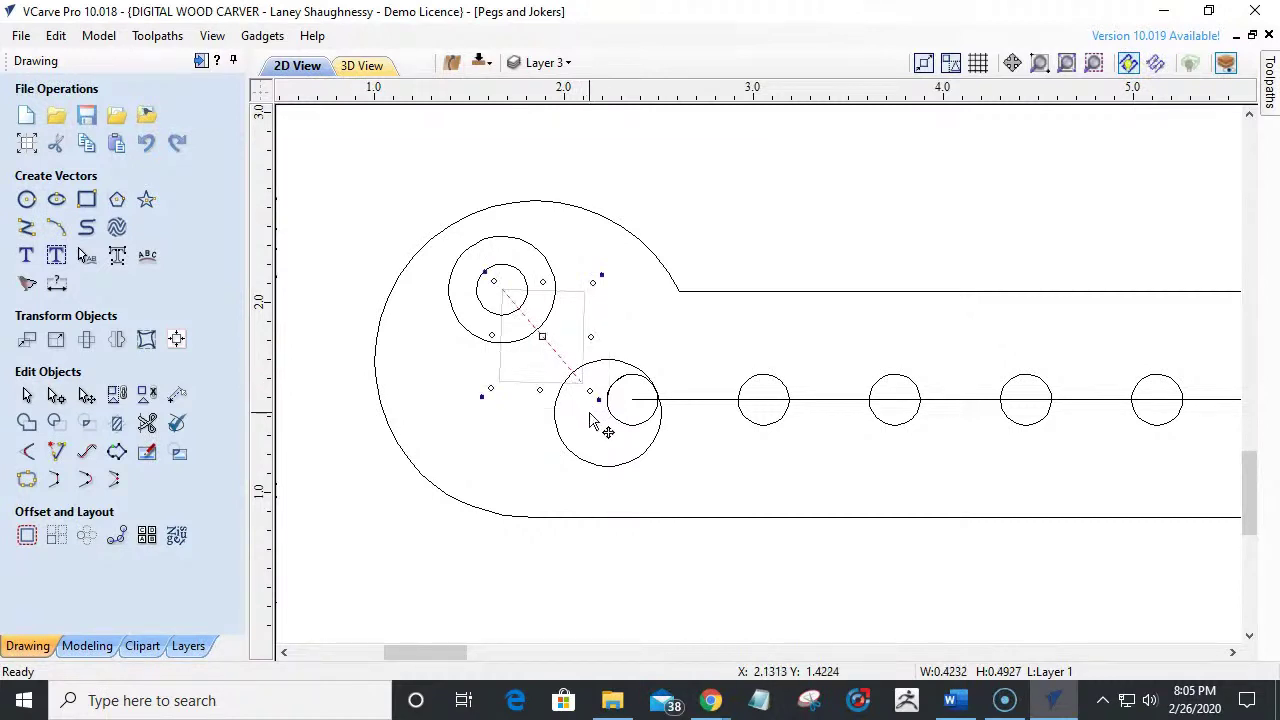
click(606, 466)
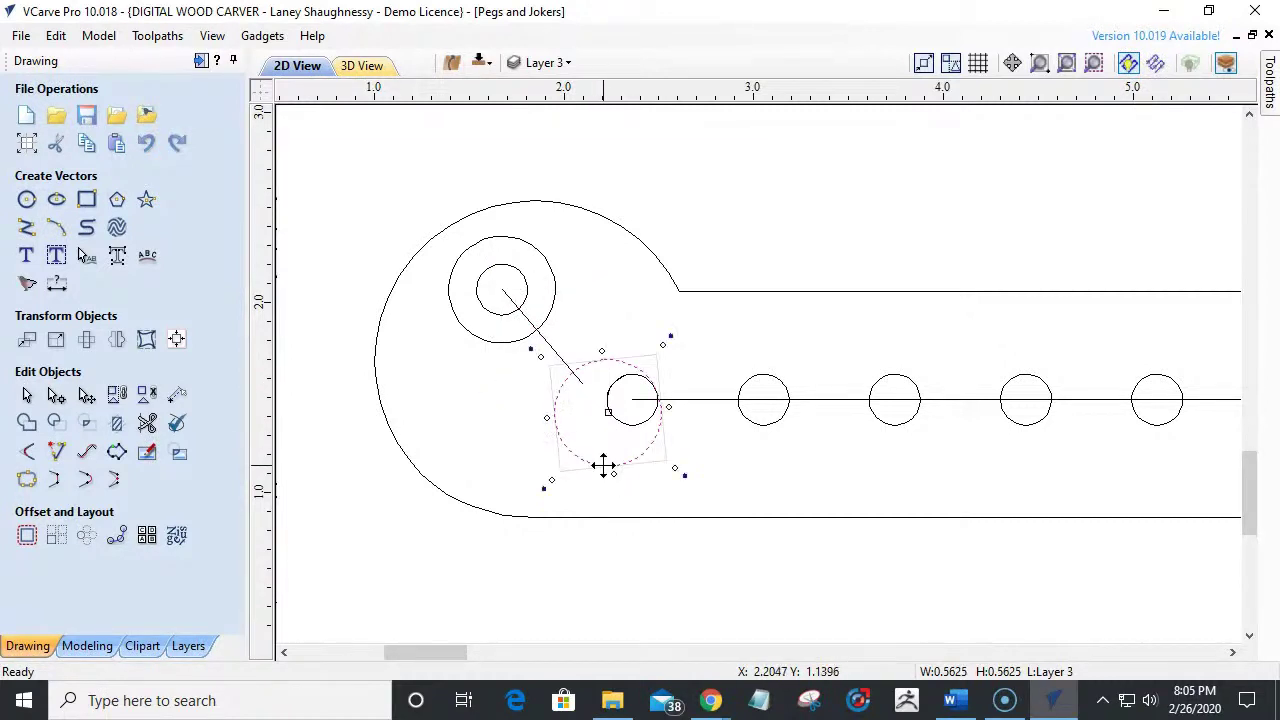
drag(607, 405, 581, 381)
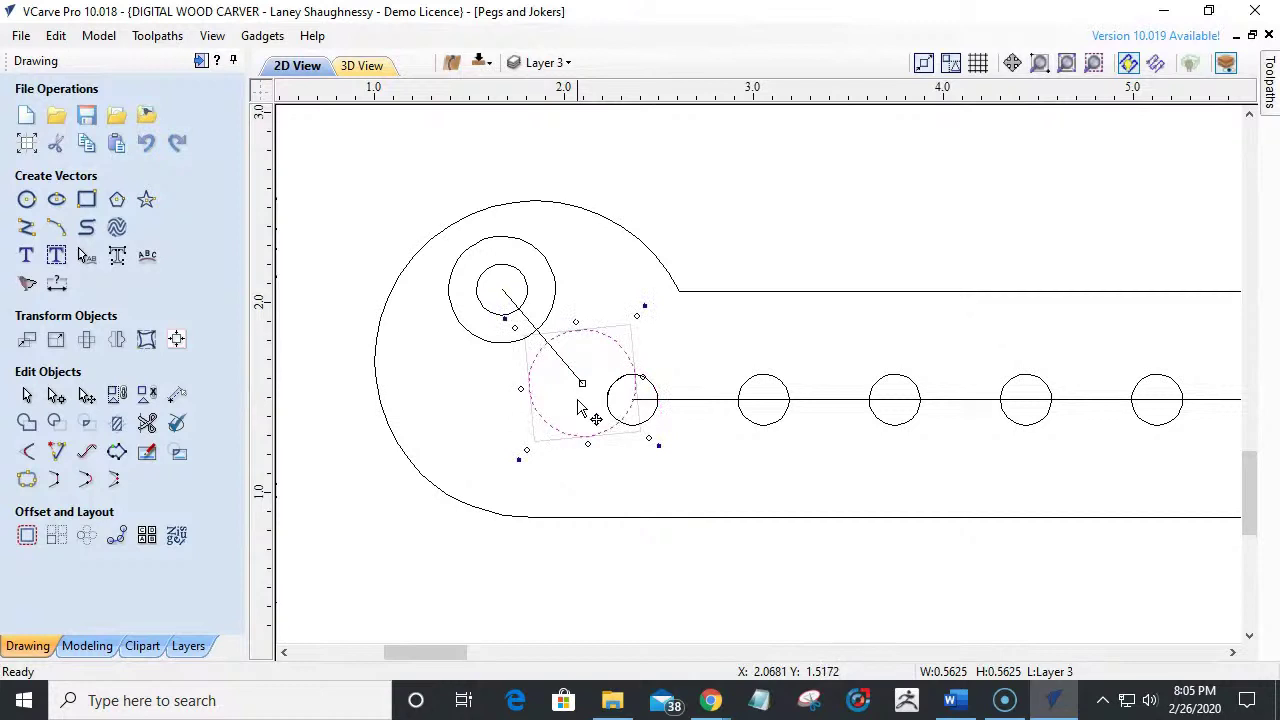
click(475, 476)
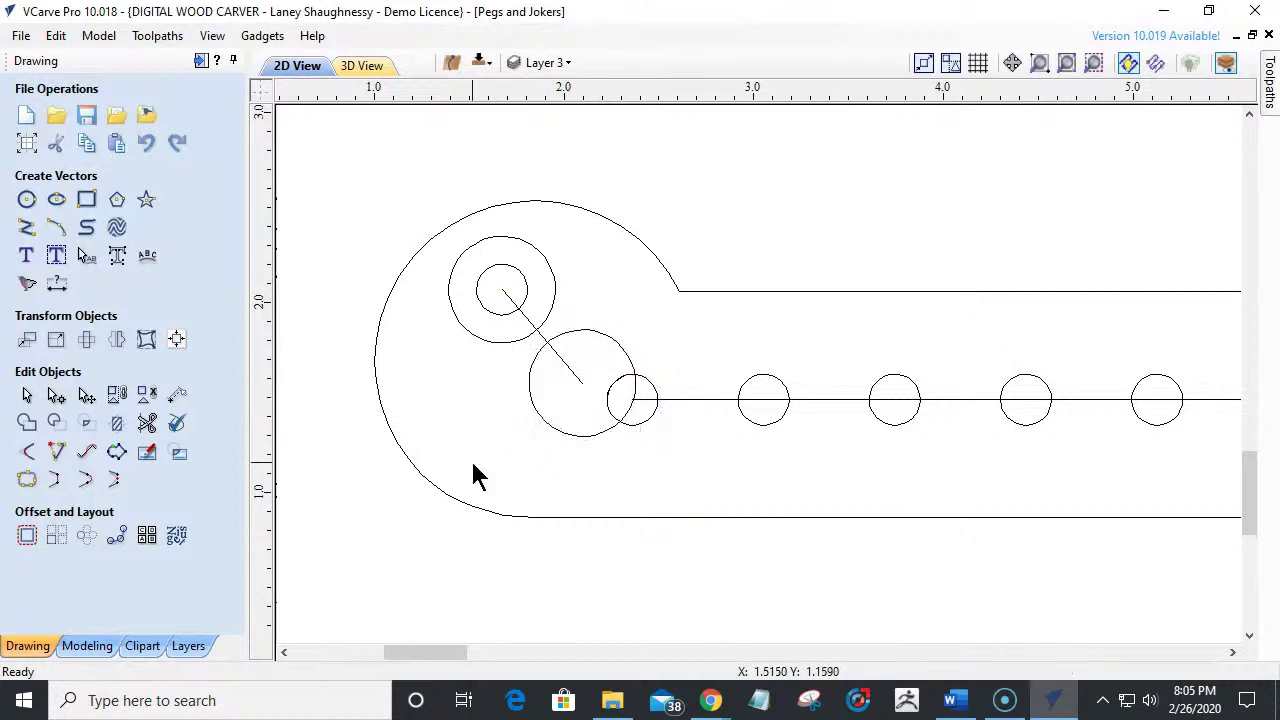
Delete the small peg hole inside the upper 9/16-inch circle at the board's left end.
click(504, 315)
key(Delete)
Examine the clearance between the left-end 9/16-inch circles and the first hole of the row.
scroll(504, 325, down, 3)
scroll(572, 318, up, 4)
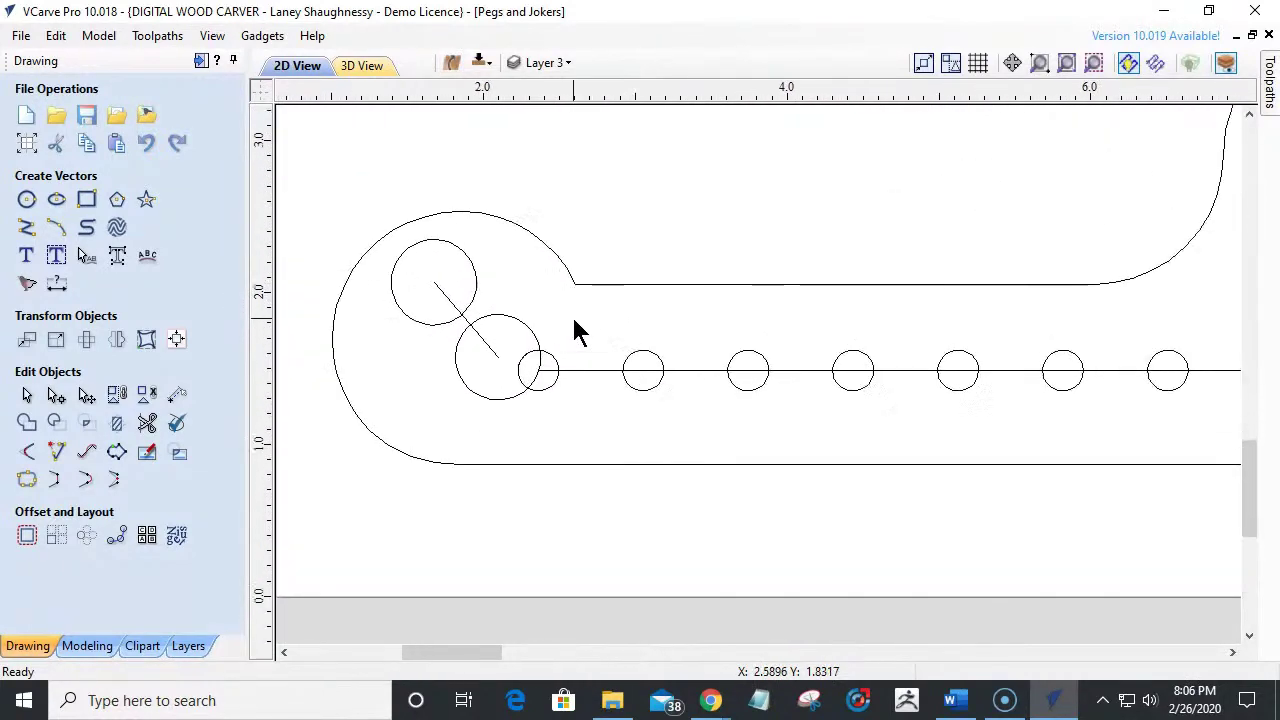
scroll(572, 318, up, 1)
scroll(575, 325, down, 2)
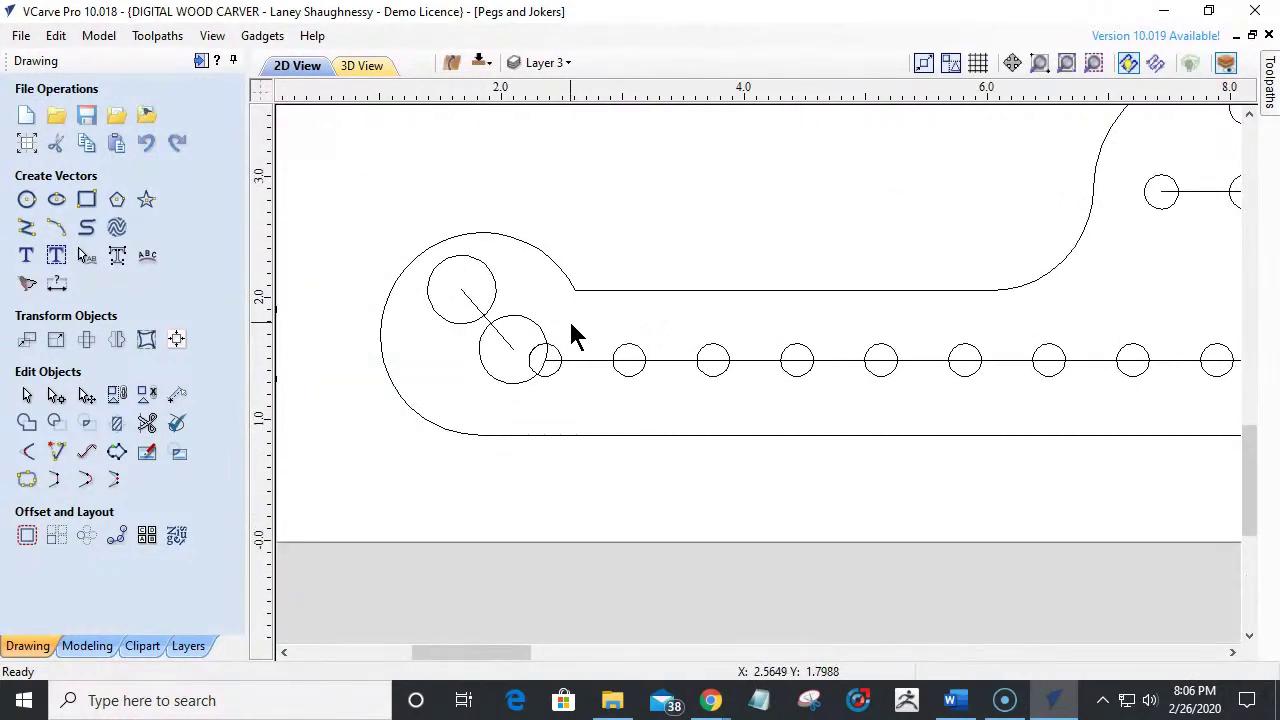
scroll(548, 355, down, 2)
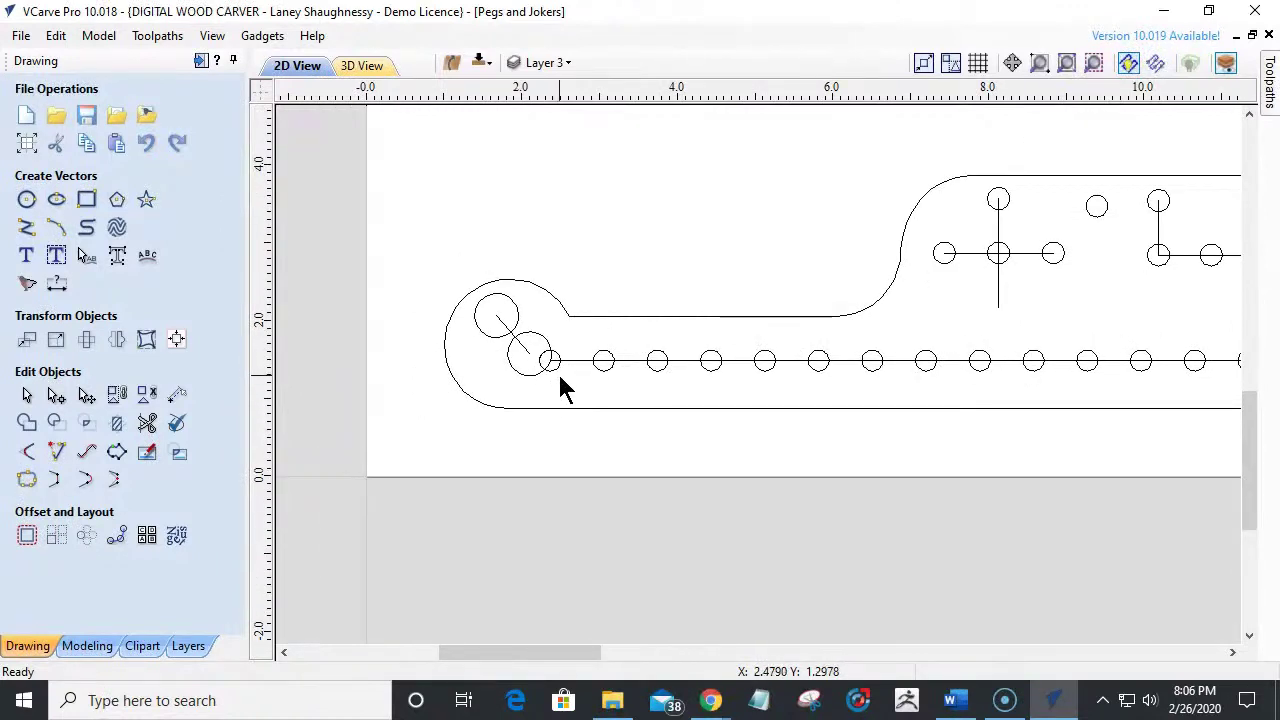
scroll(551, 381, up, 3)
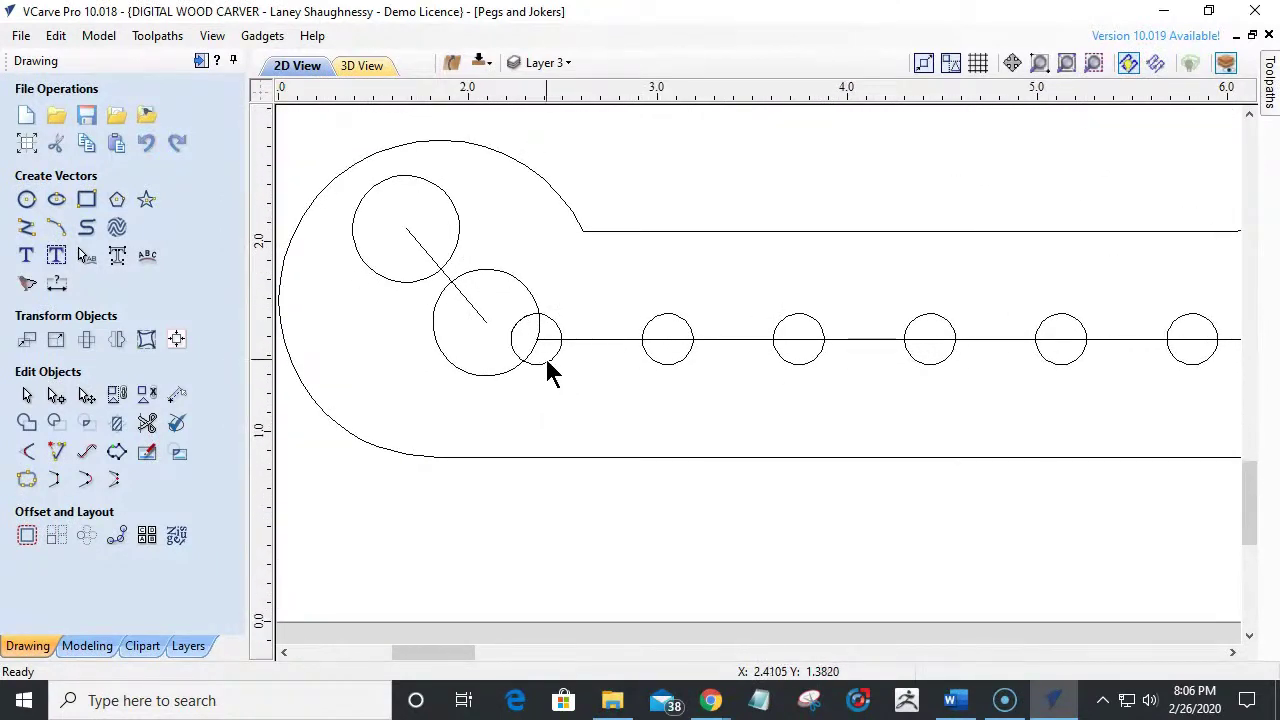
scroll(553, 368, down, 4)
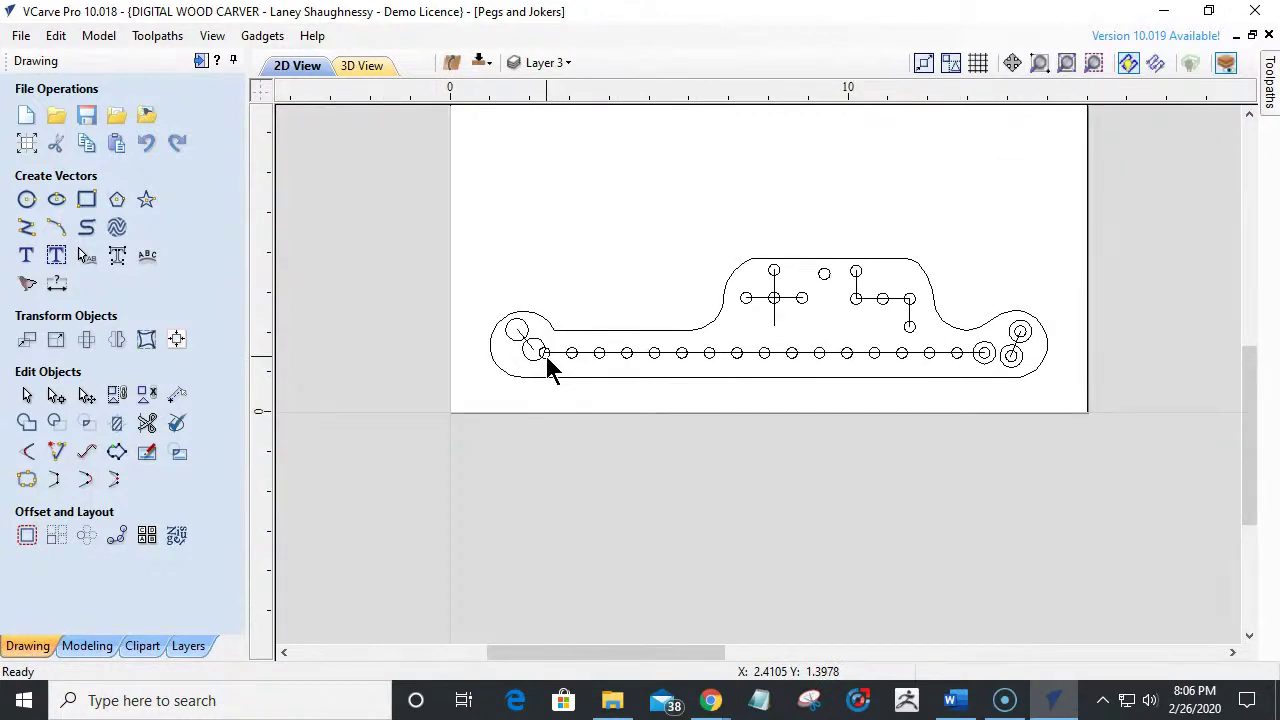
scroll(547, 358, up, 1)
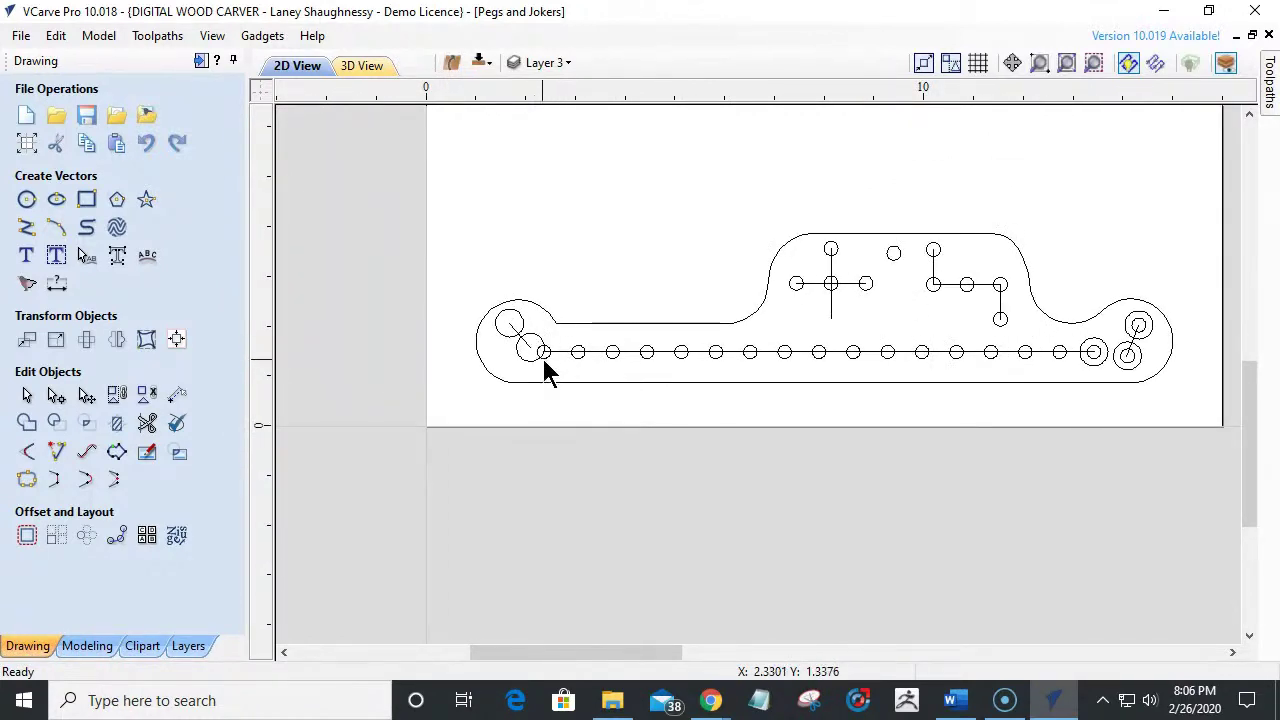
click(542, 351)
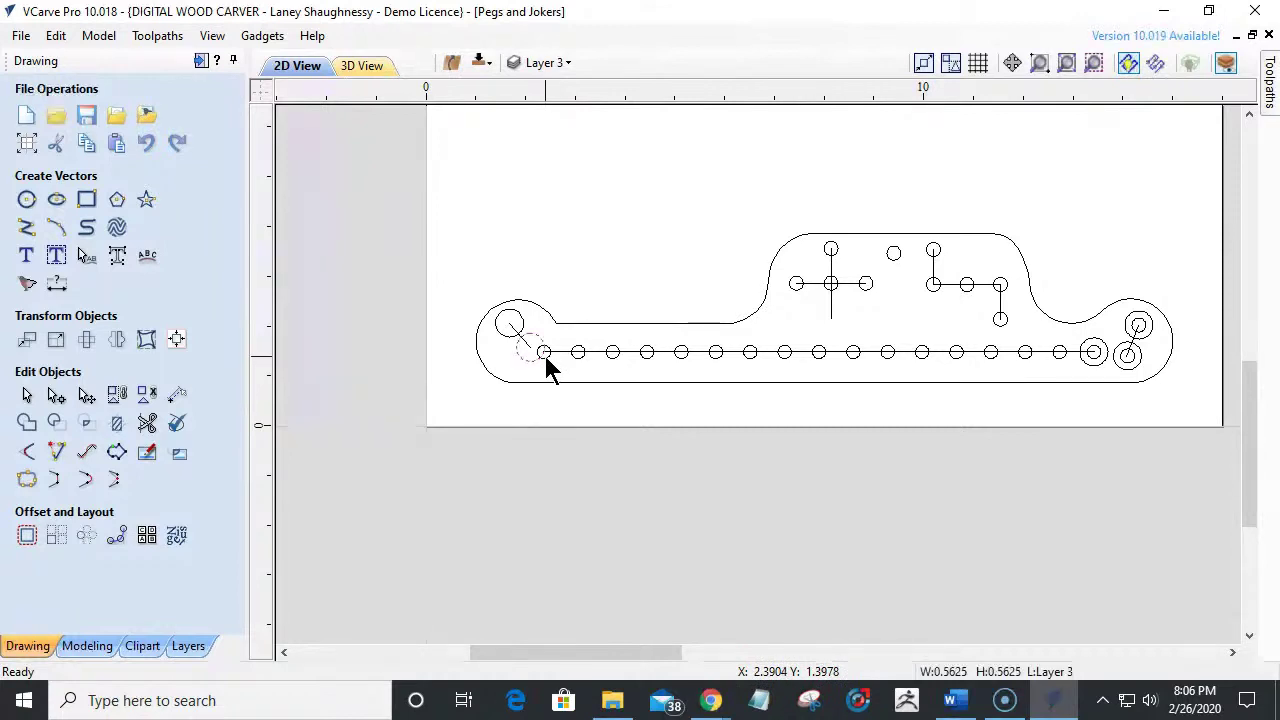
scroll(727, 425, up, 4)
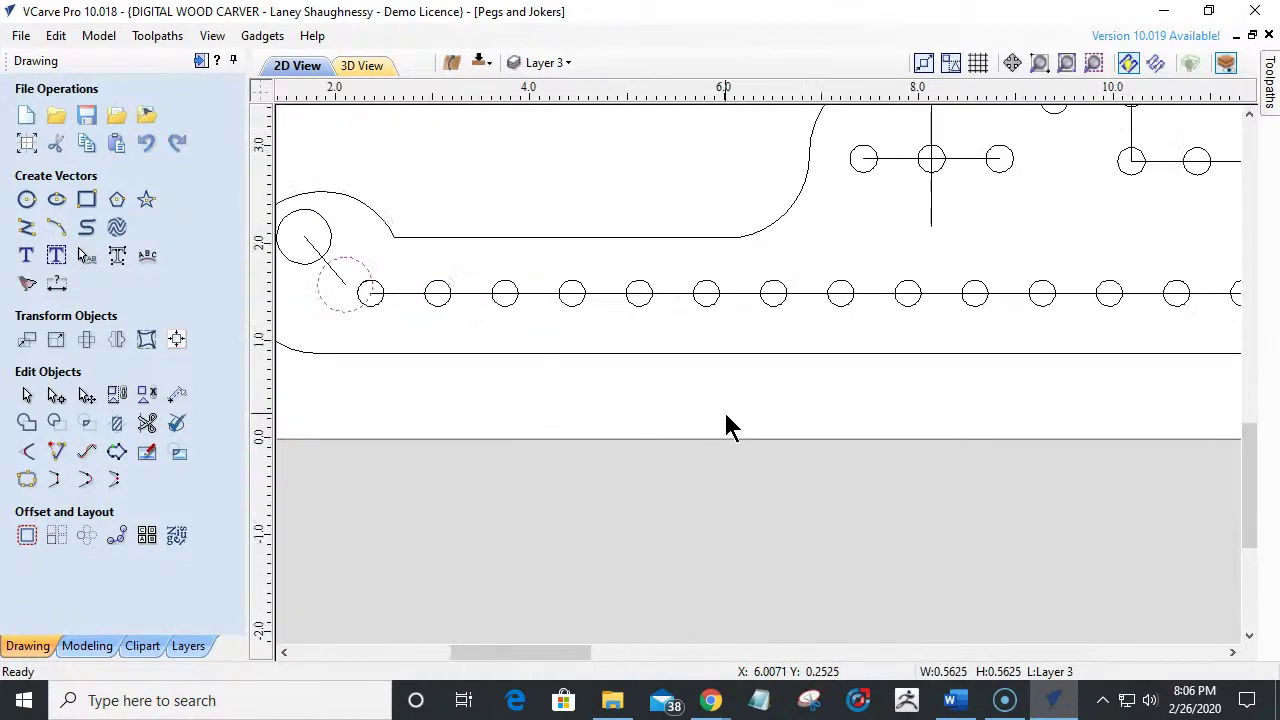
scroll(725, 423, down, 3)
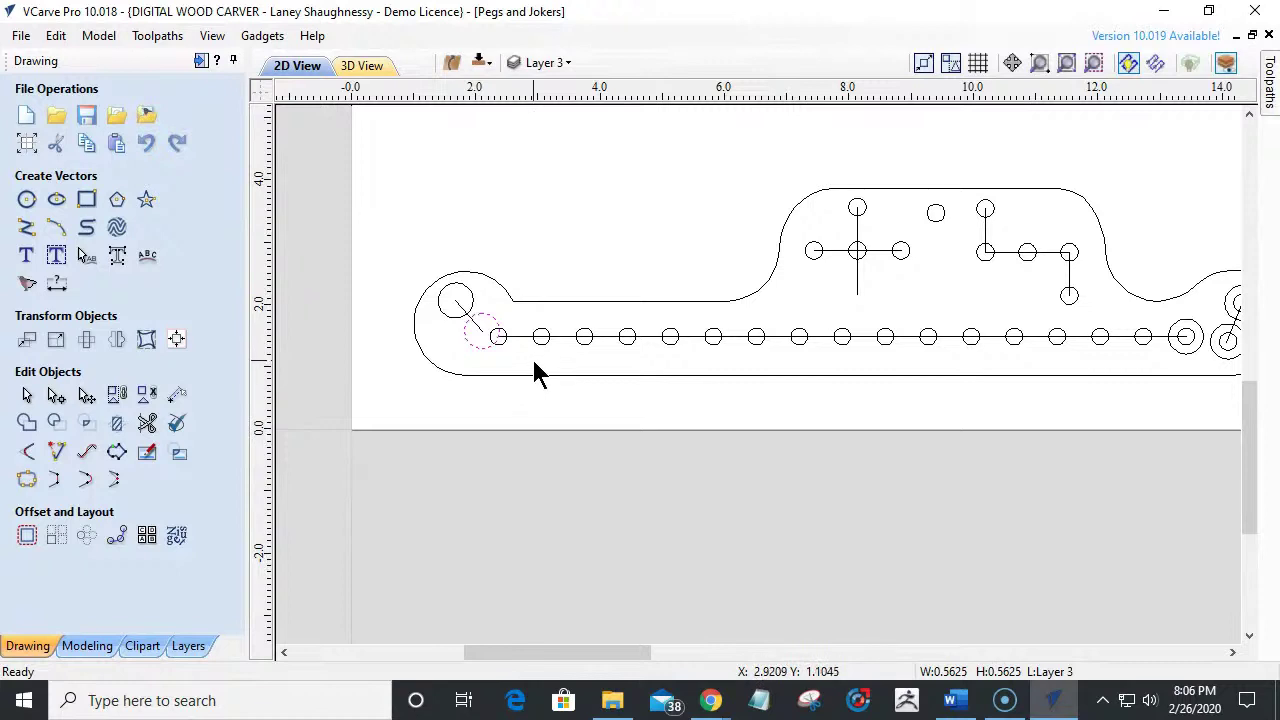
scroll(534, 372, down, 1)
click(1019, 348)
drag(502, 334, 1062, 352)
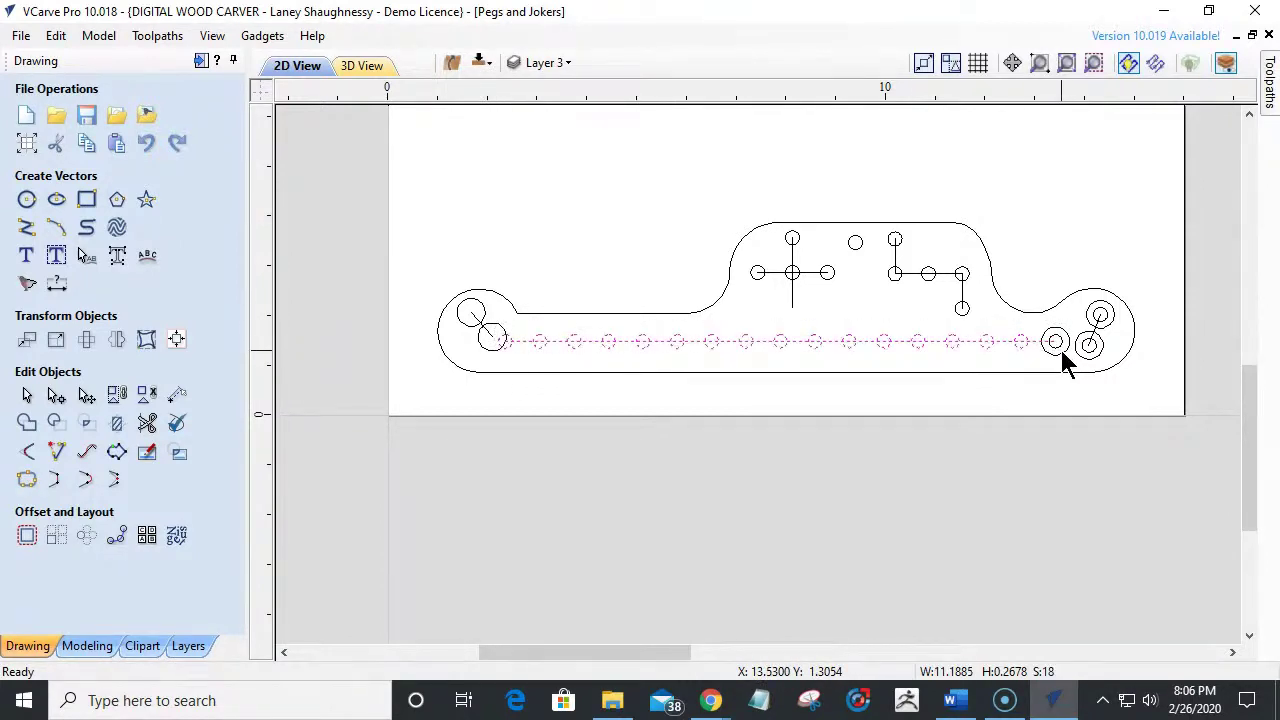
click(694, 385)
Delete the lower 9/16-inch circle at the board's left end.
click(505, 342)
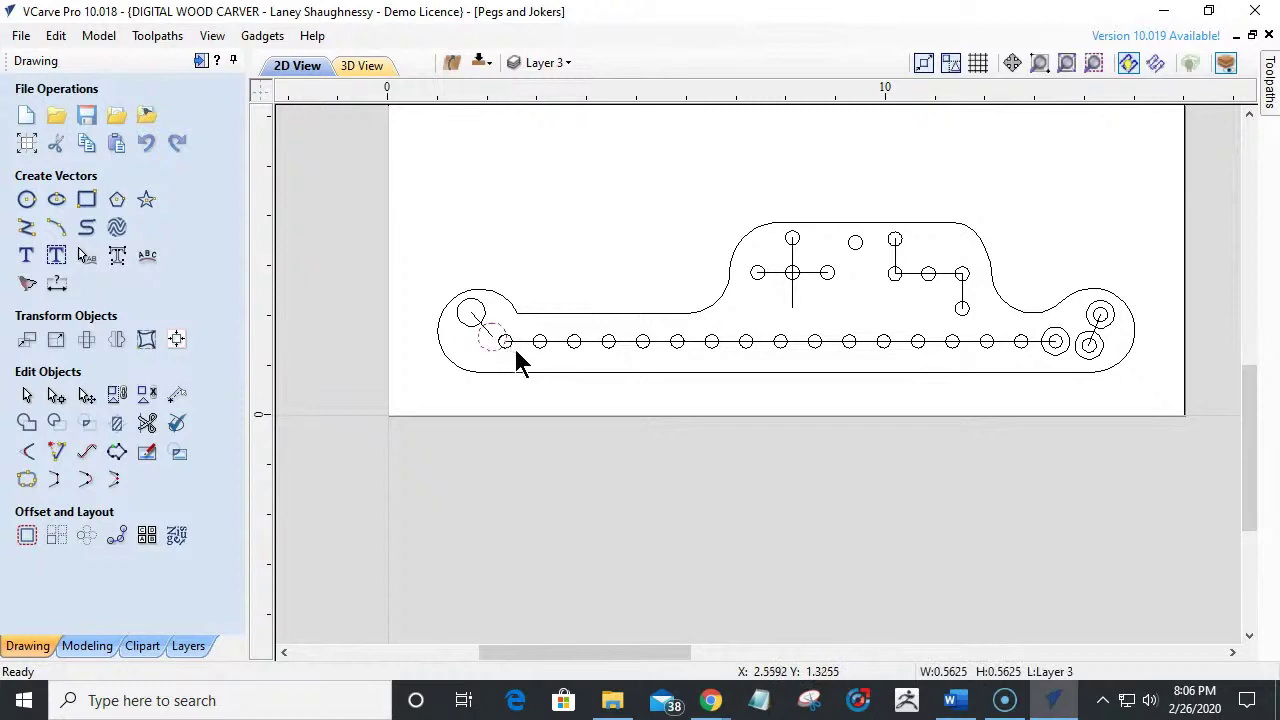
shift+click(507, 340)
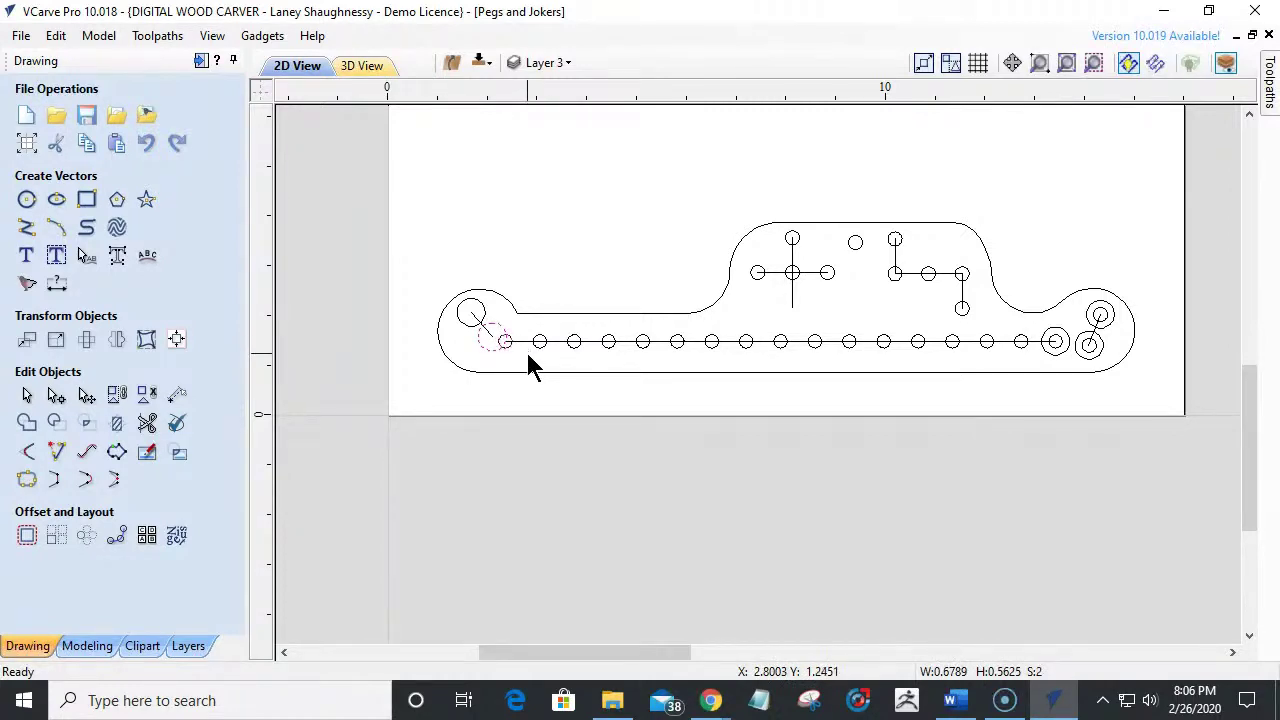
key(Delete)
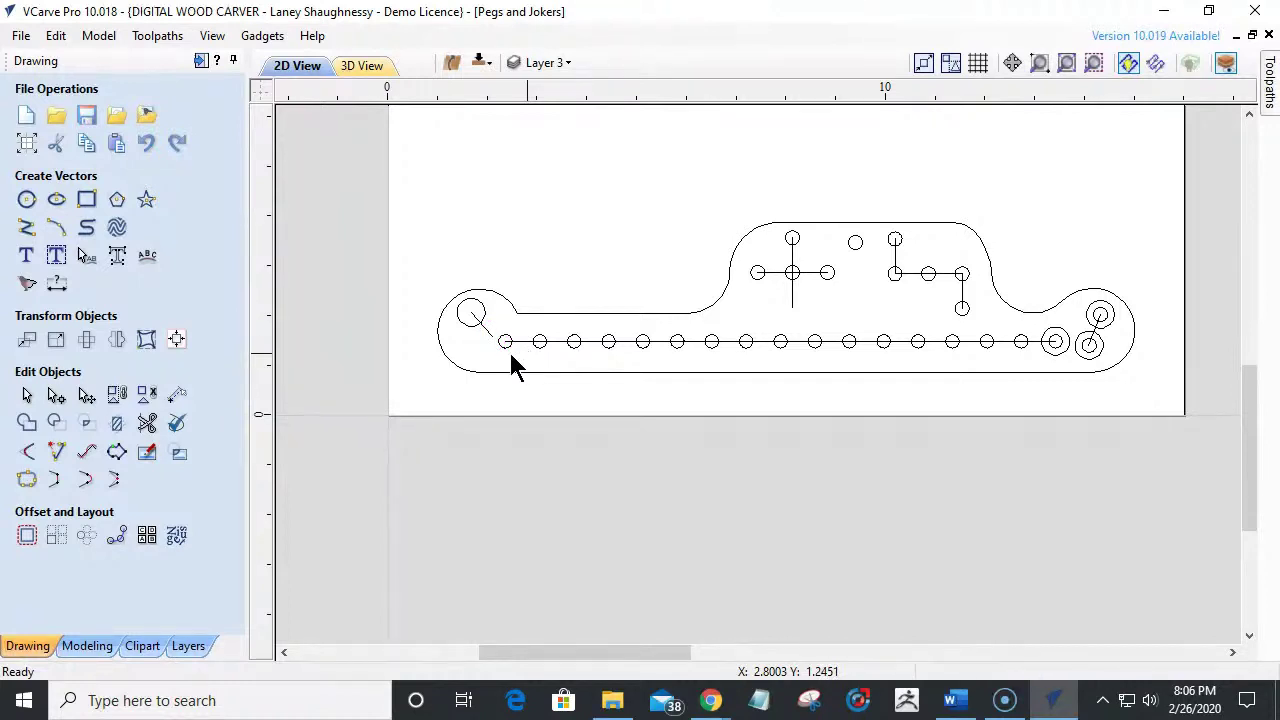
Delete the small peg holes along the long row, keeping the centre line and the hole at its right end.
click(505, 349)
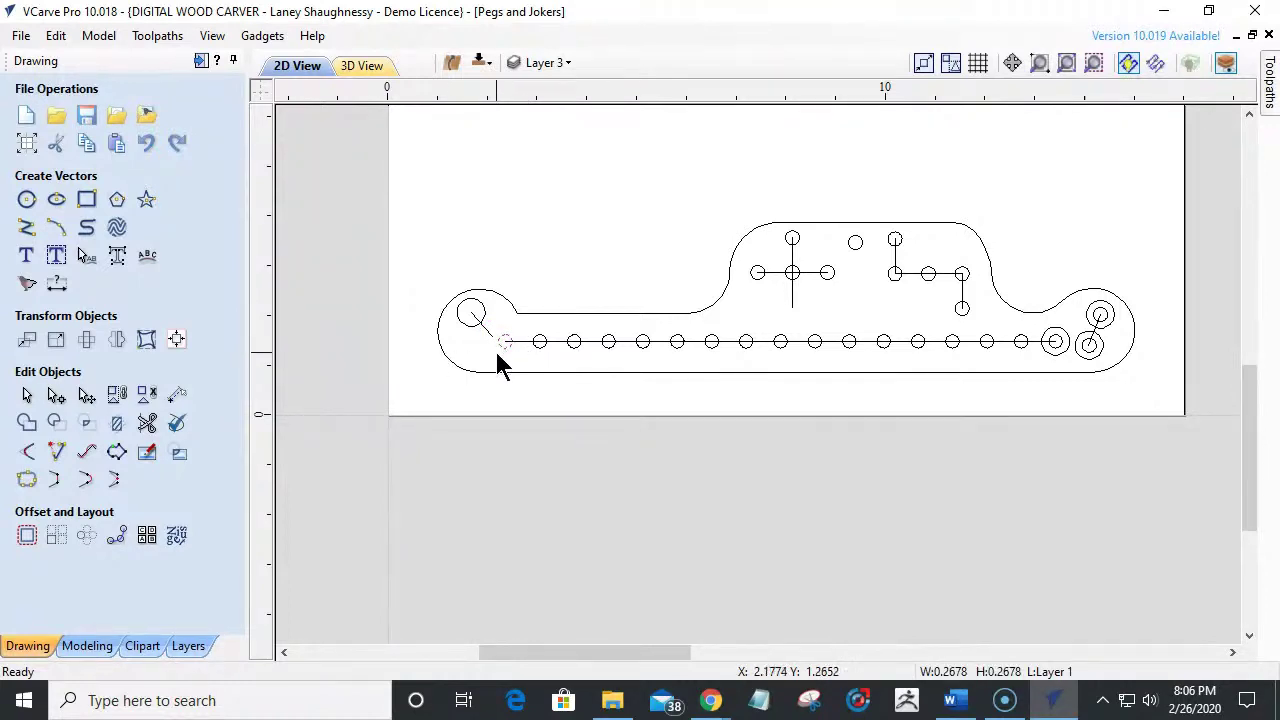
key(Delete)
drag(517, 325, 1035, 372)
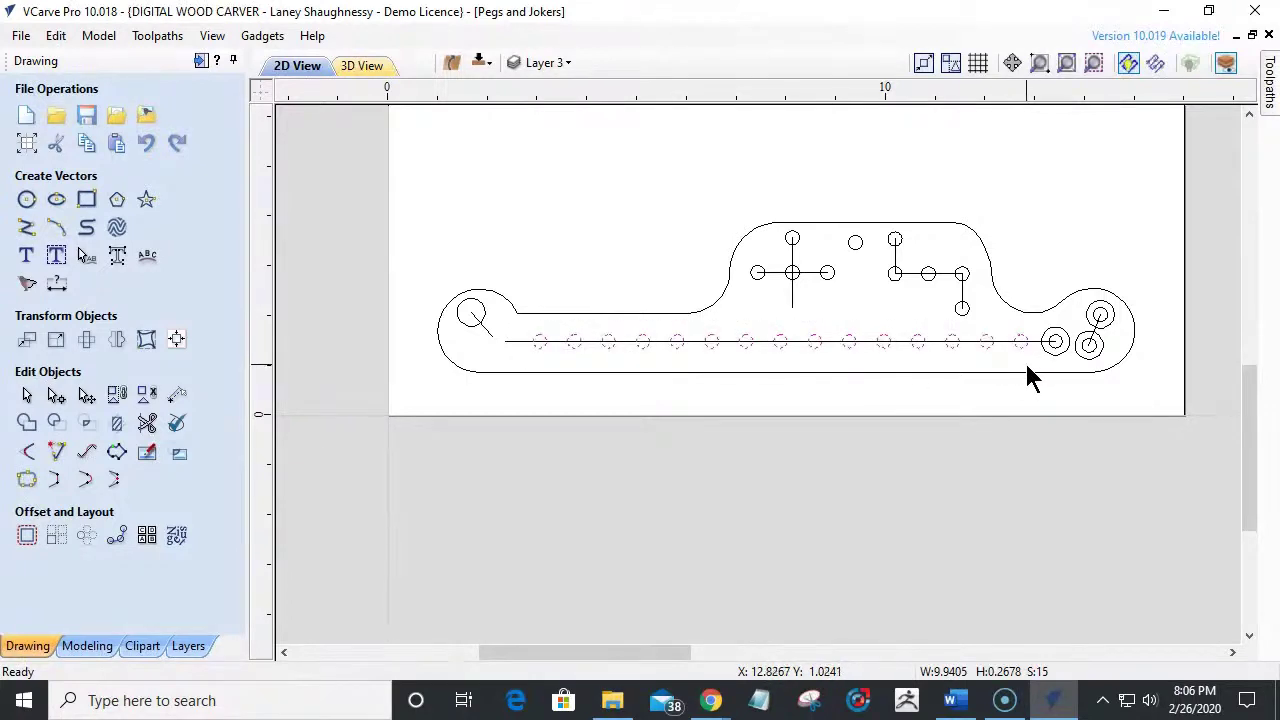
key(Delete)
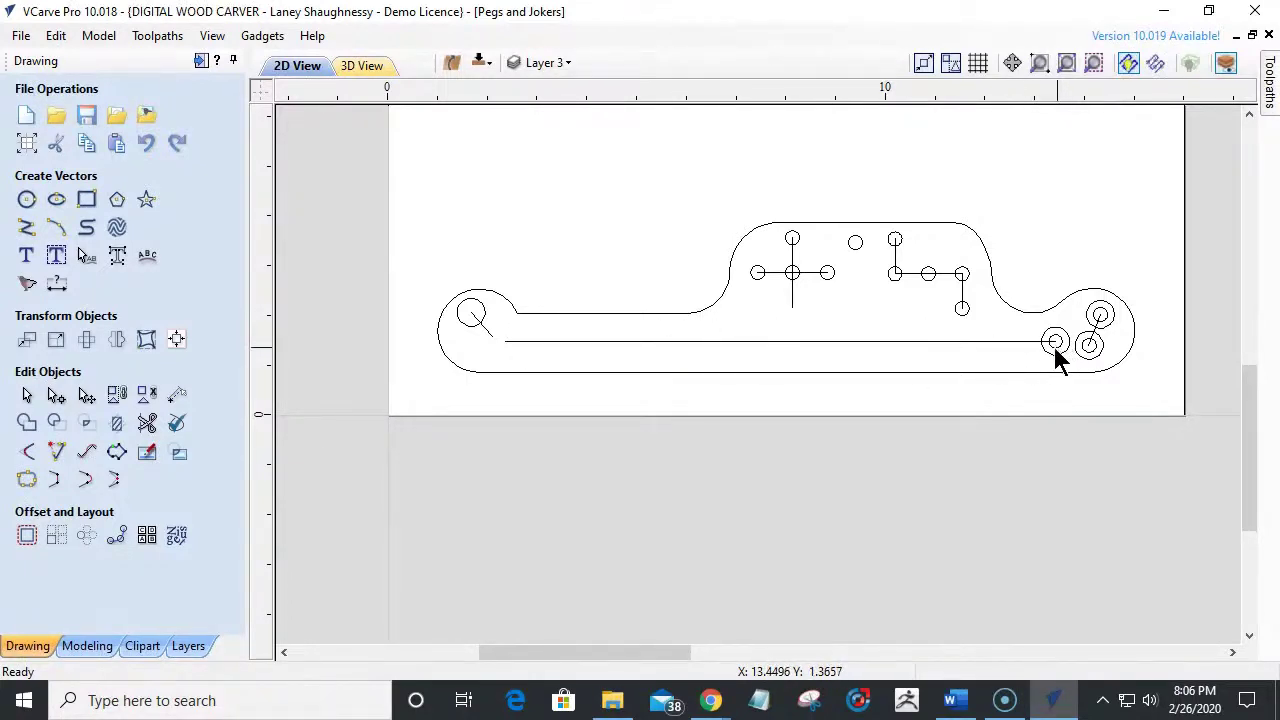
Copy the 9/16-inch circle at the row's right end along the centre line as 17 copies on a new layer.
click(981, 342)
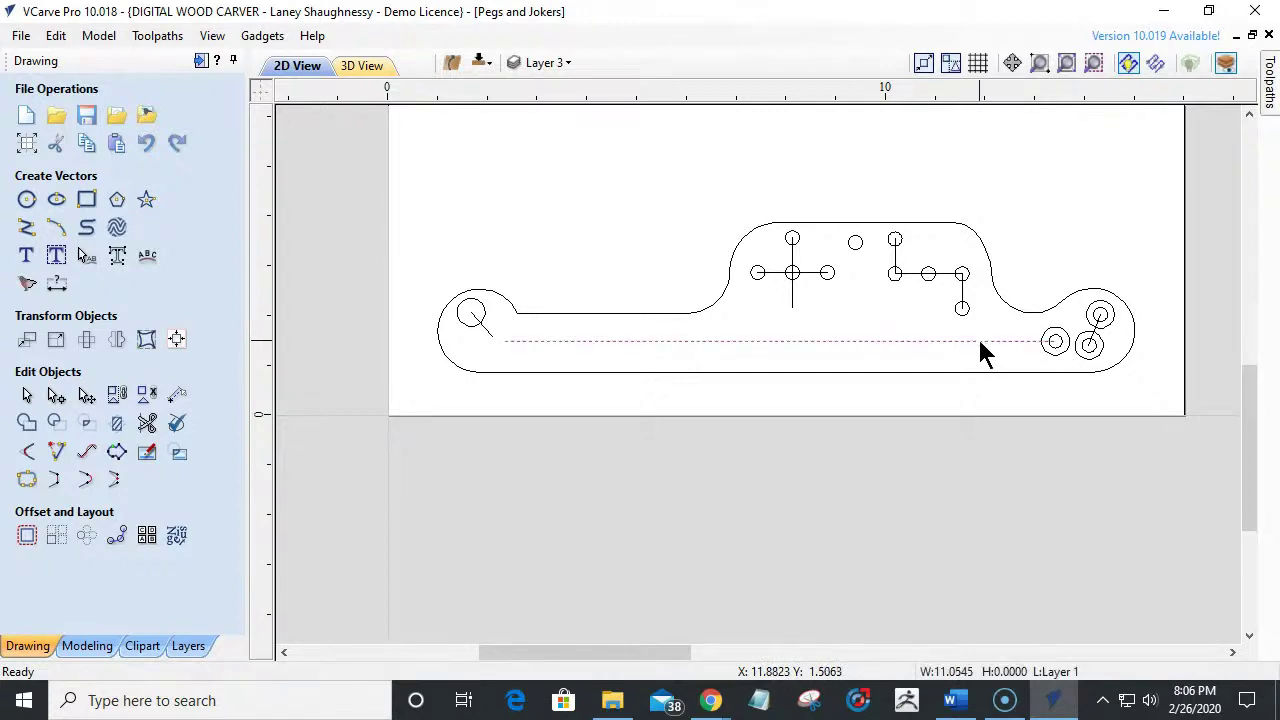
click(1050, 356)
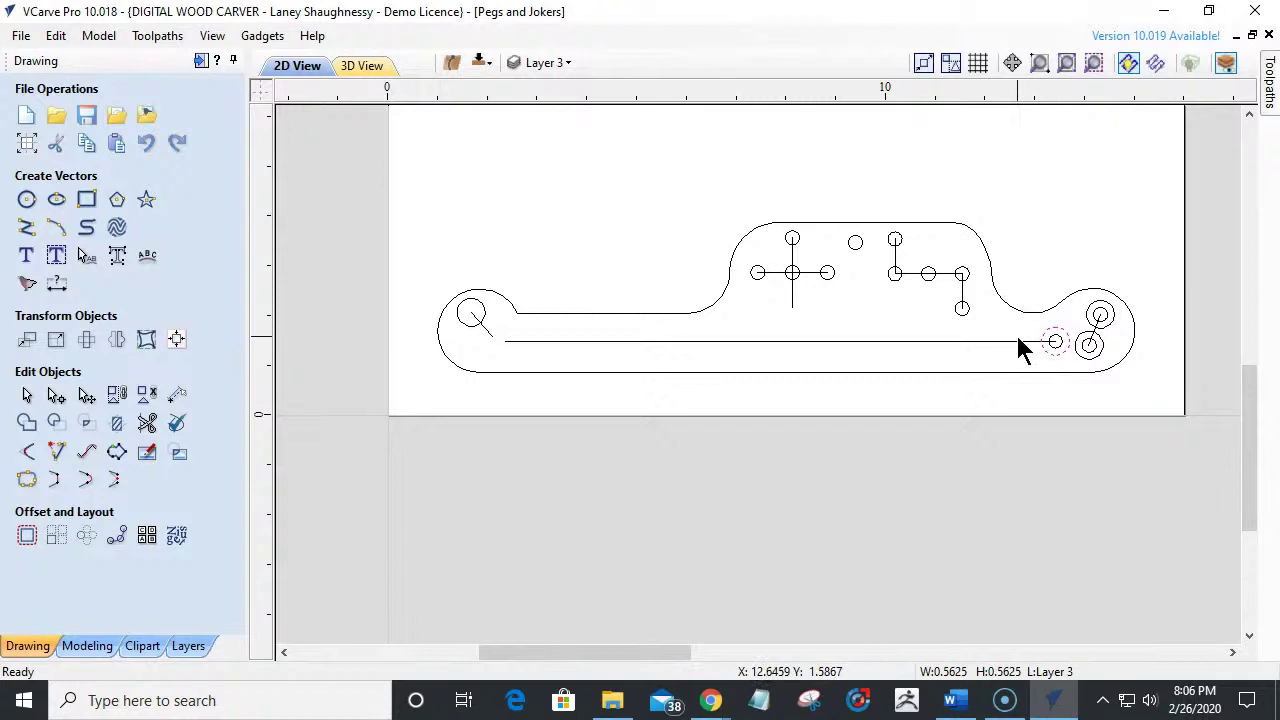
shift+click(1015, 343)
click(116, 535)
click(59, 544)
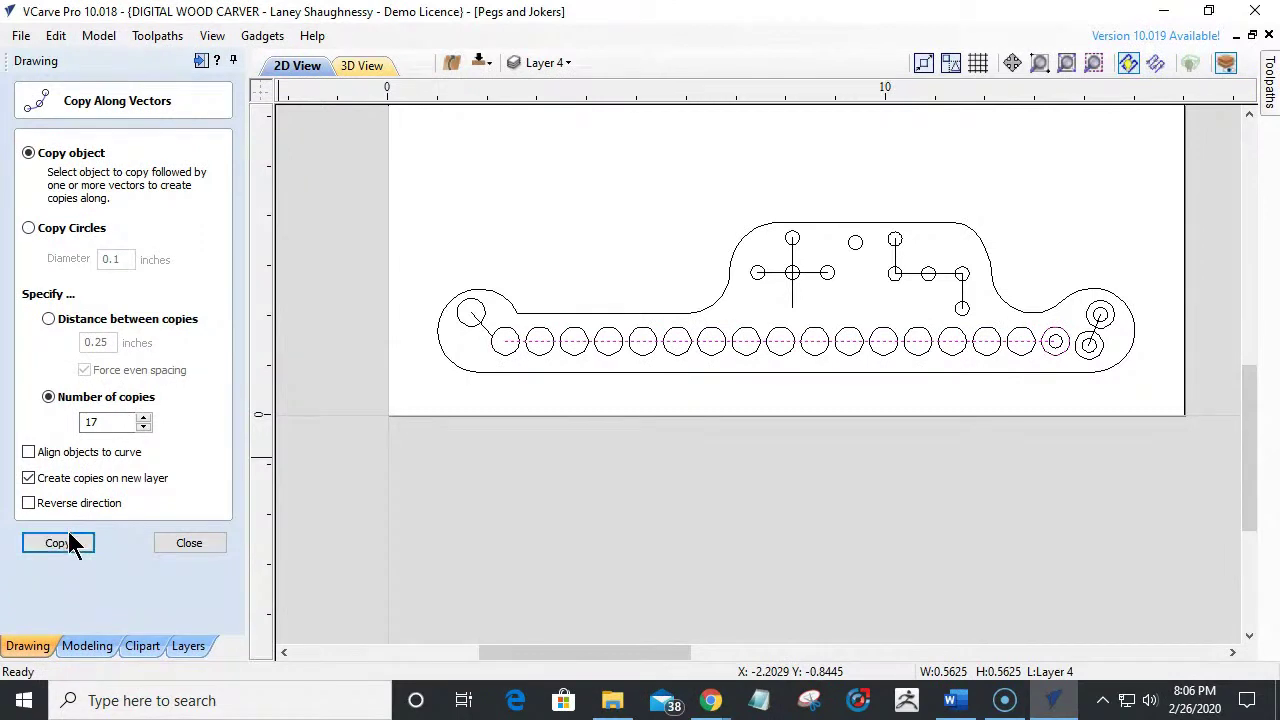
click(187, 543)
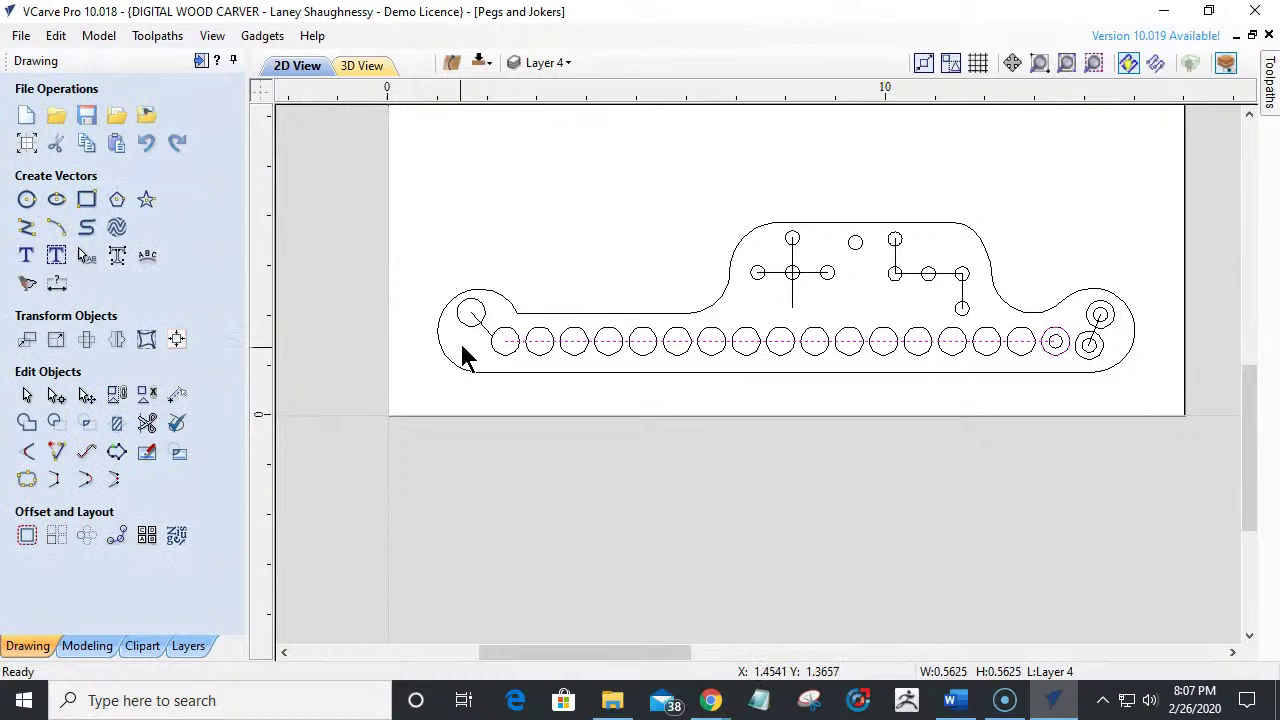
scroll(476, 283, up, 2)
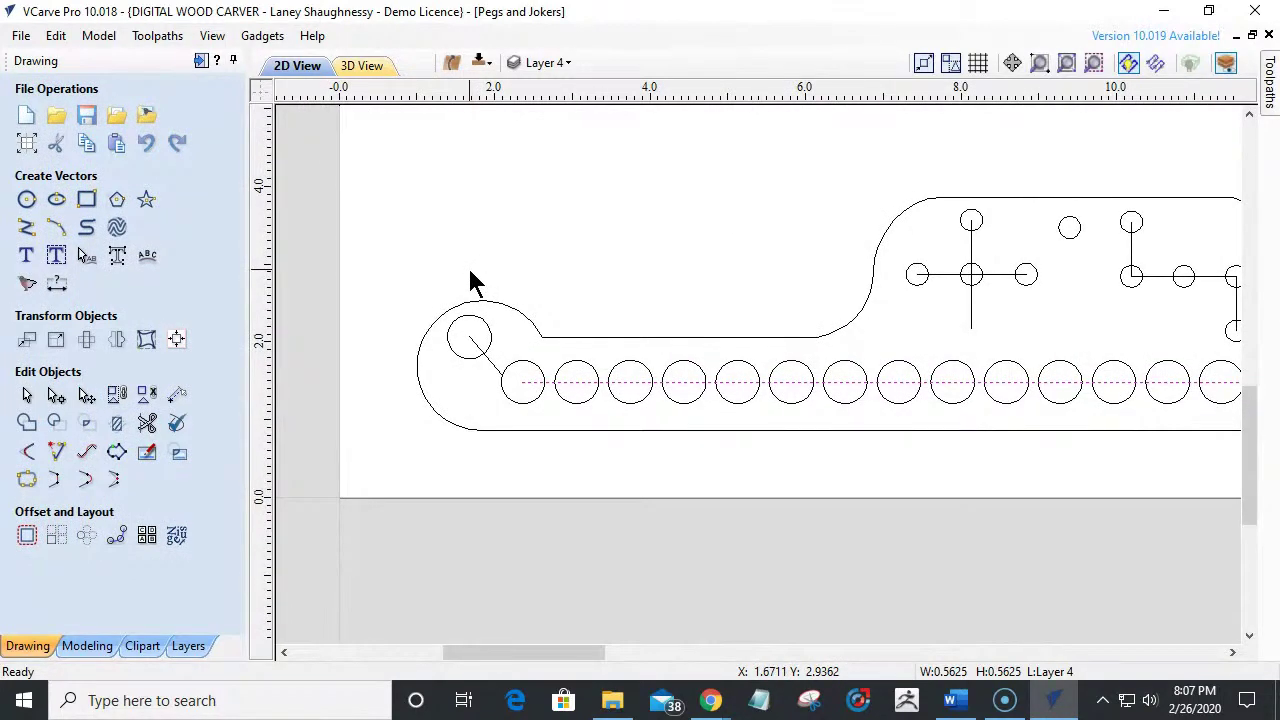
scroll(476, 283, down, 2)
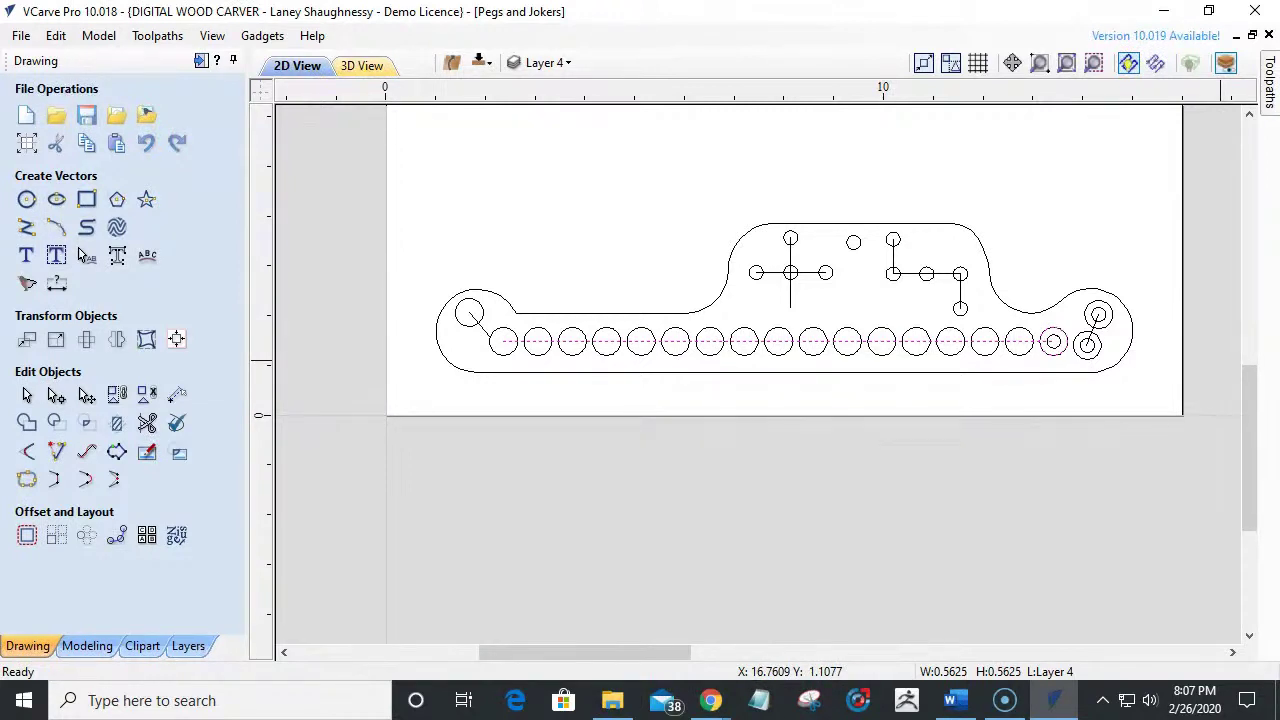
Switch to File Explorer and the photo viewer, and return to the VCarve drawing.
key(alt+Tab)
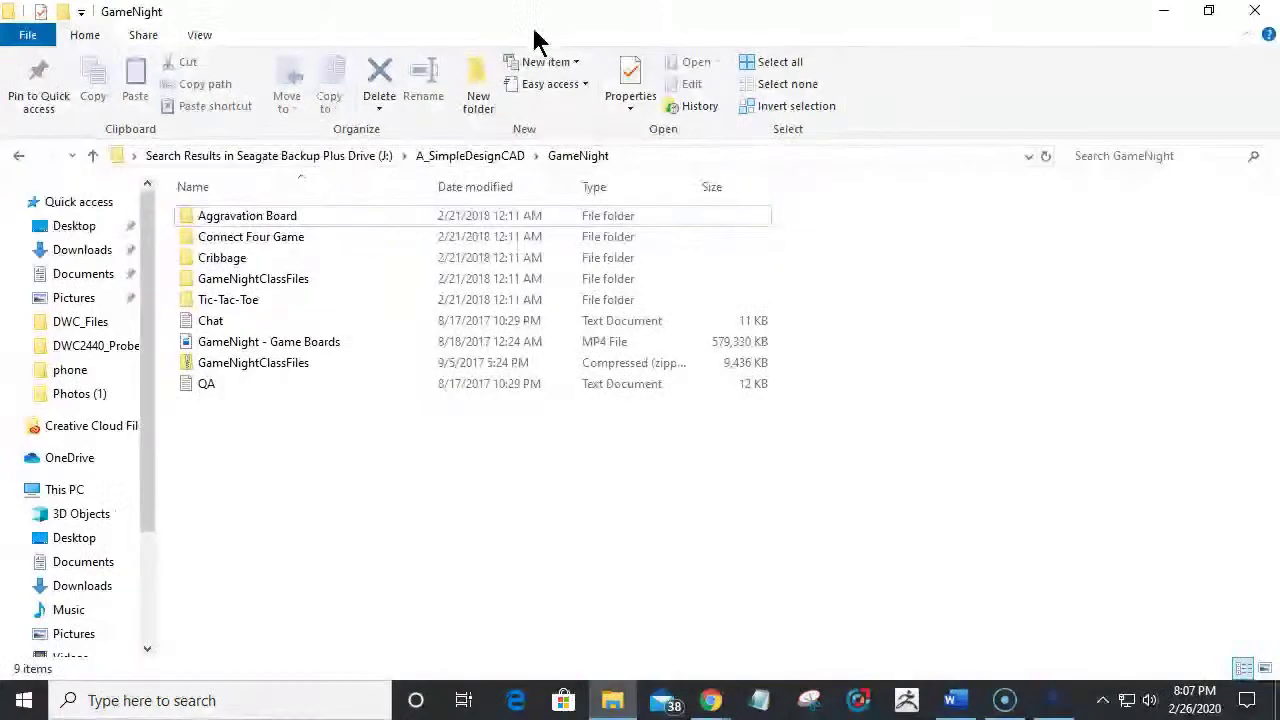
click(612, 700)
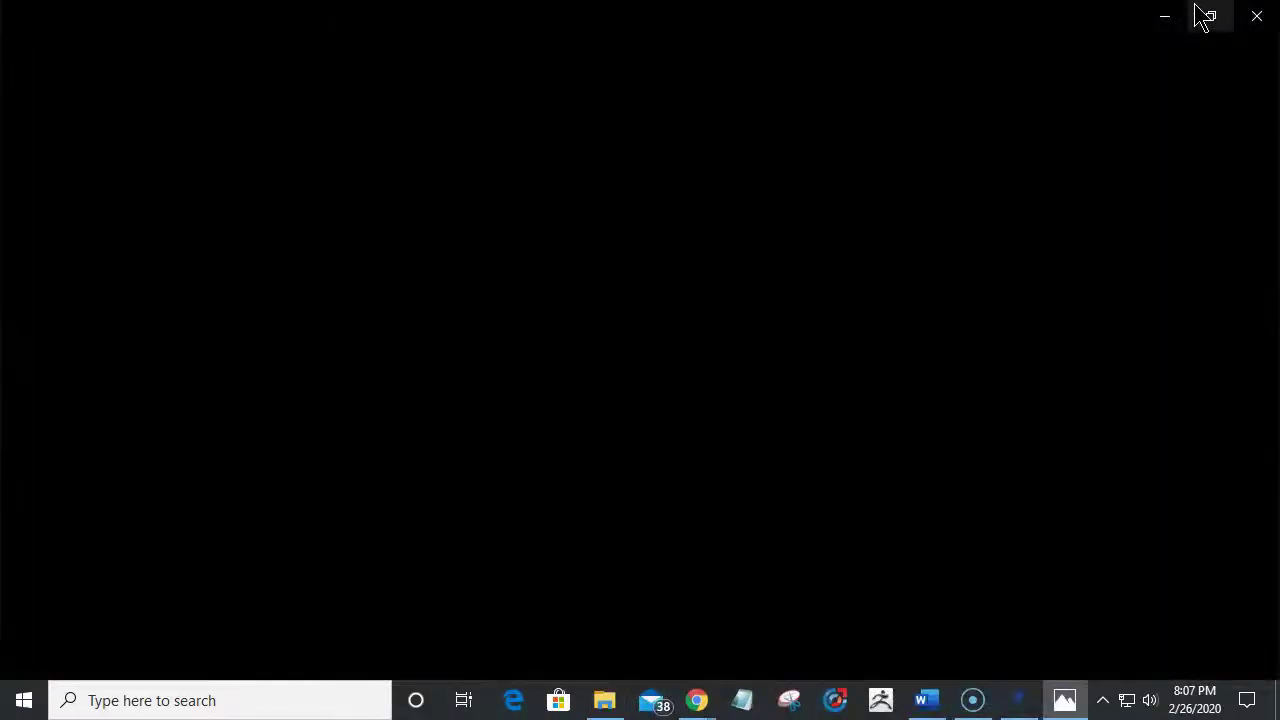
click(1166, 20)
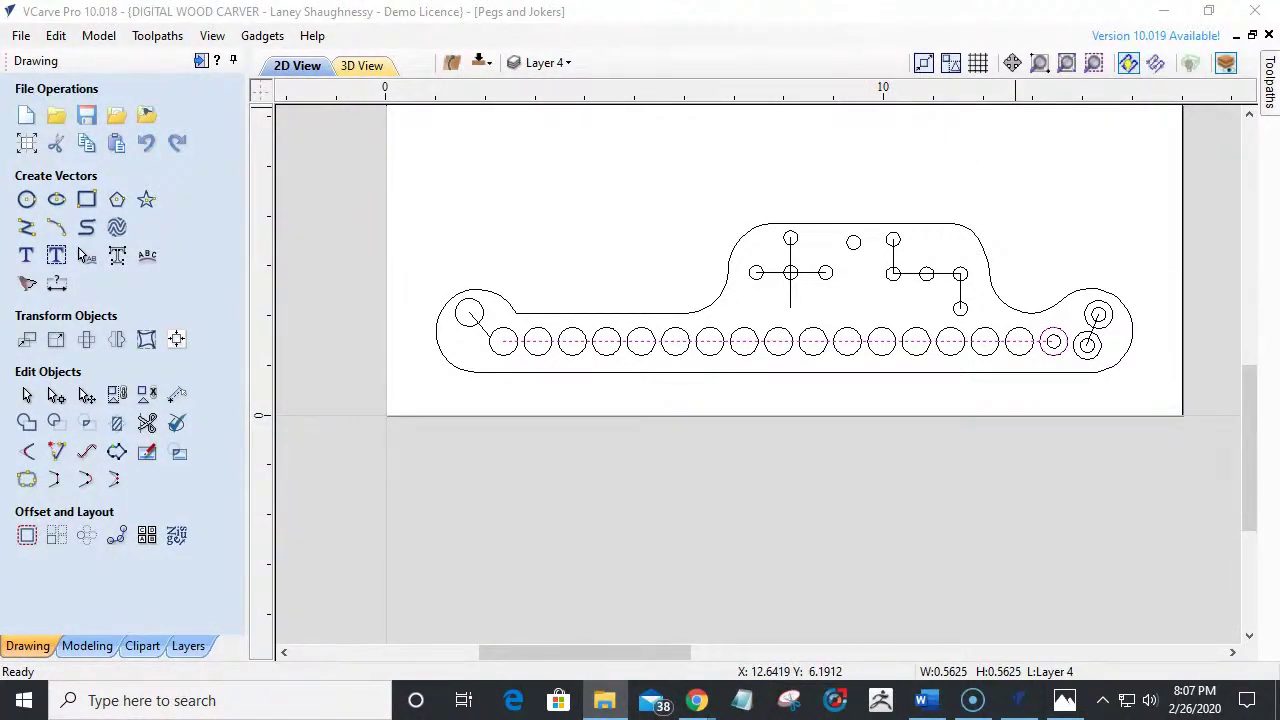
key(alt+Tab)
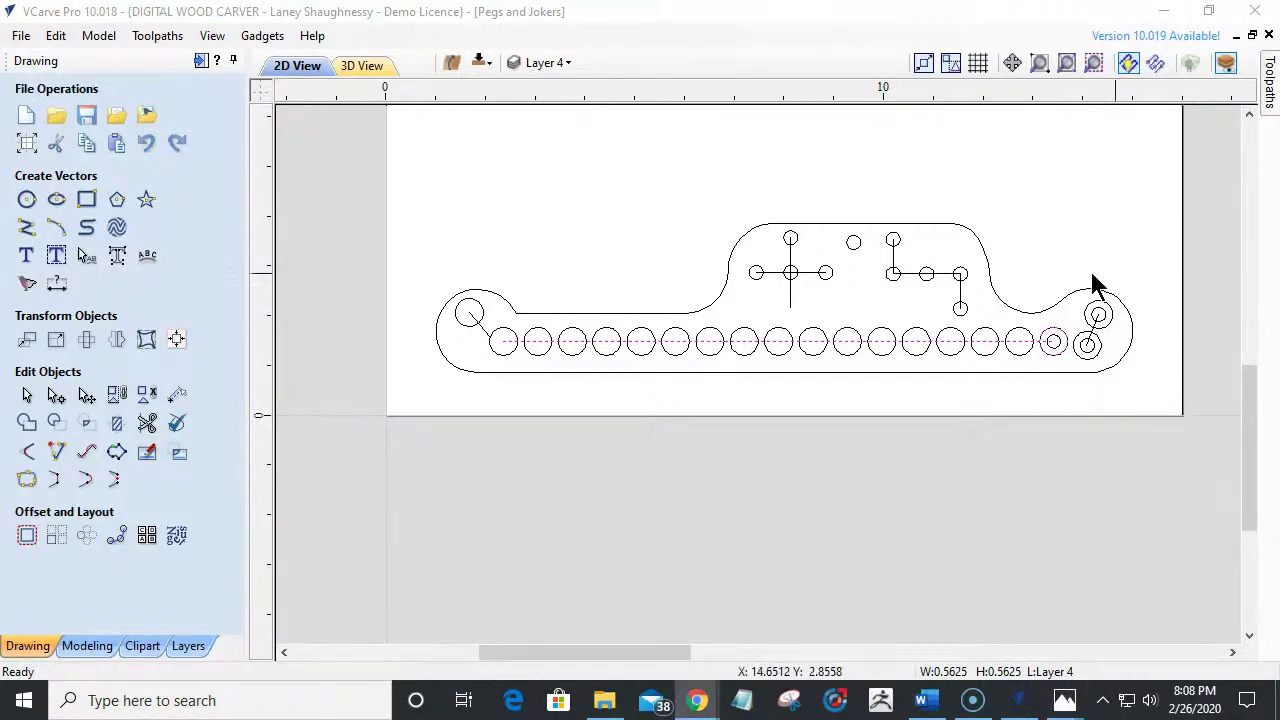
Delete the angled pair of 9/16-inch circles, their peg holes and the connecting line at the board's right end.
shift+click(1106, 376)
drag(1055, 283, 1143, 400)
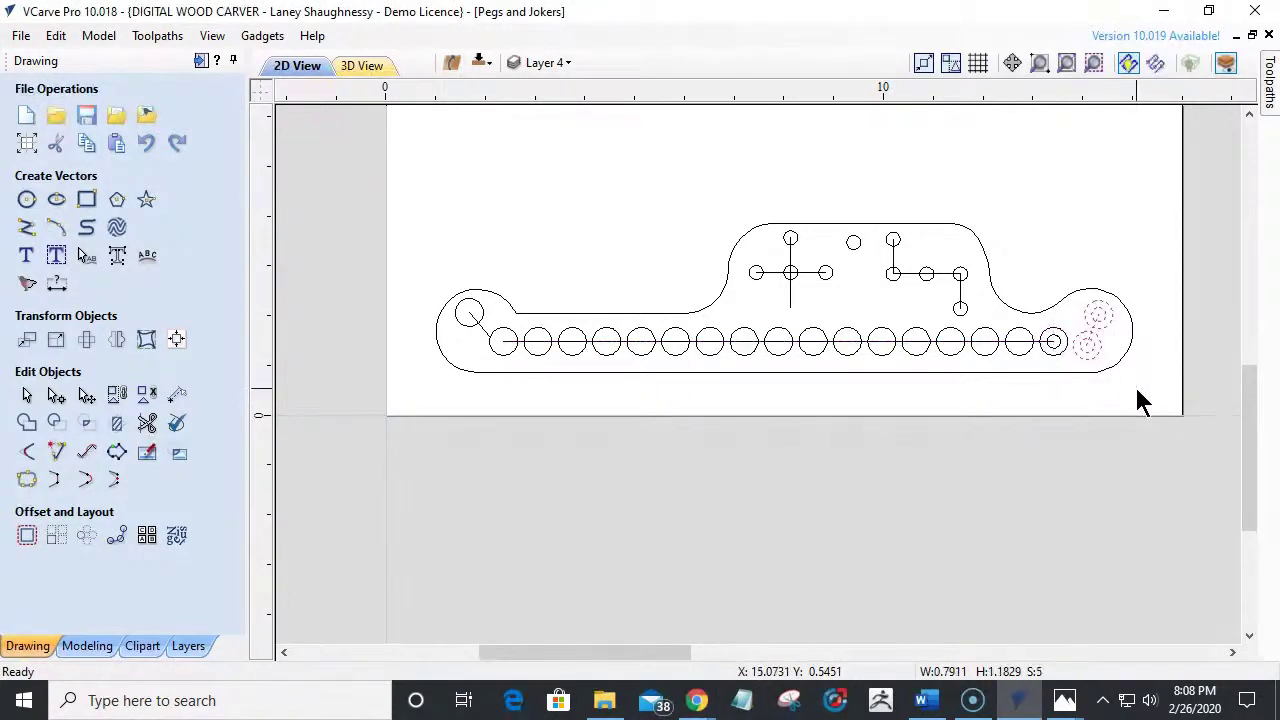
key(Delete)
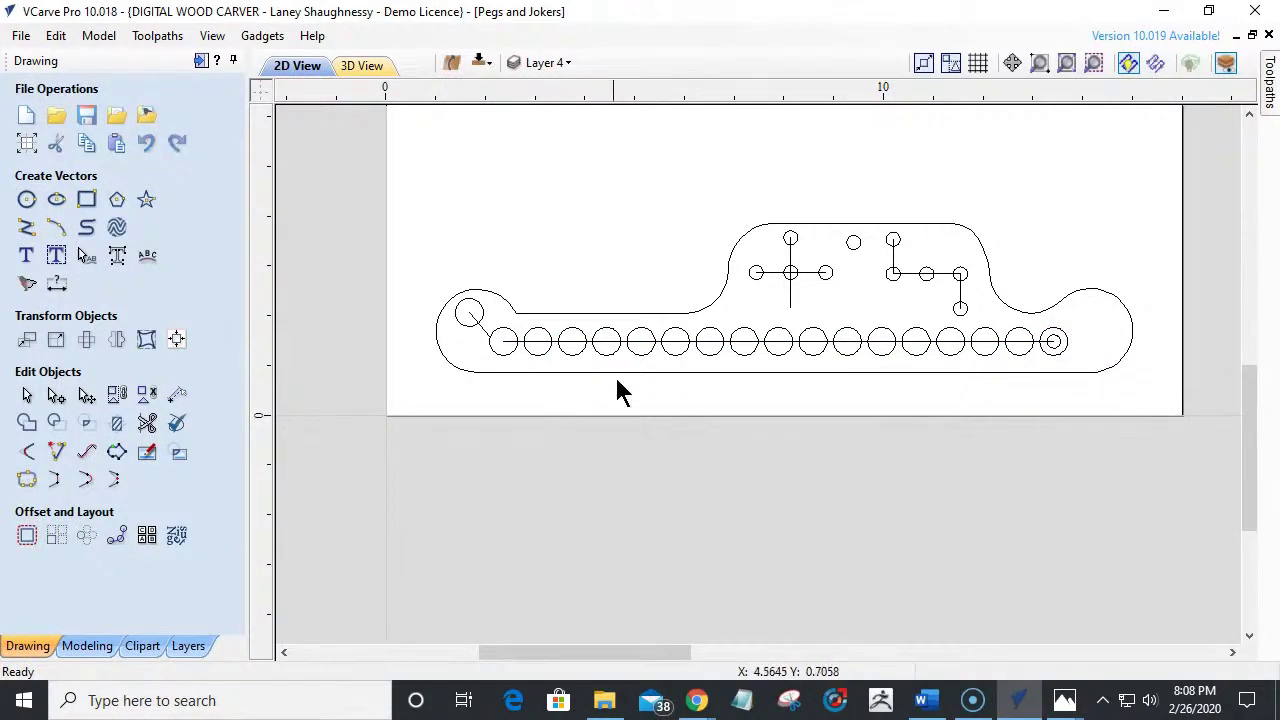
Draw a 1.6875-inch diameter circle centred in the board's rounded right end.
scroll(617, 390, up, 1)
scroll(462, 338, down, 1)
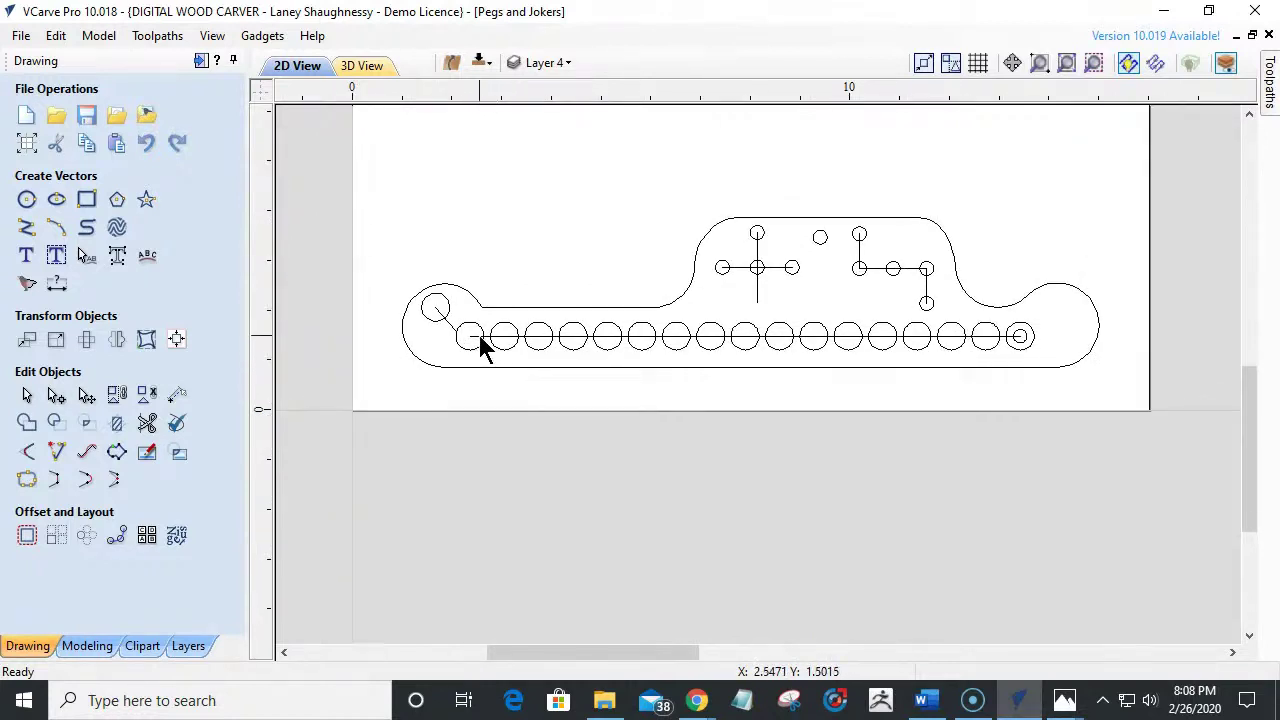
scroll(480, 336, up, 1)
scroll(477, 330, down, 1)
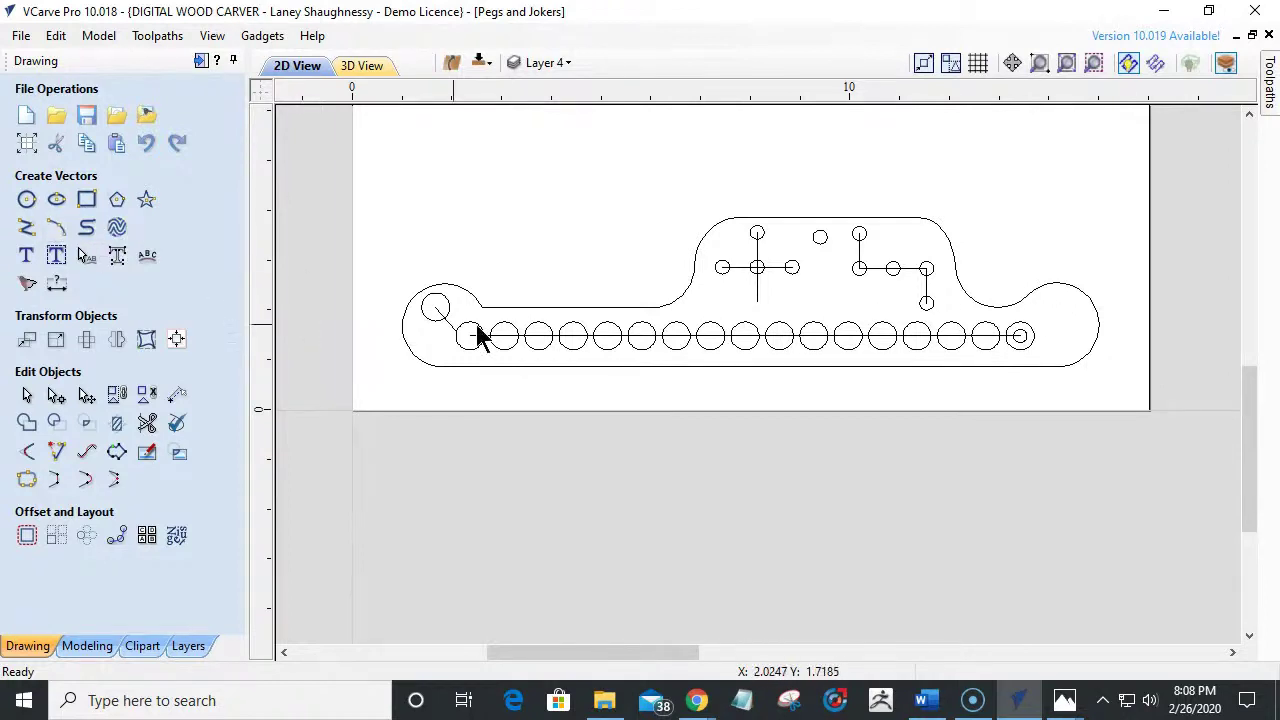
click(27, 203)
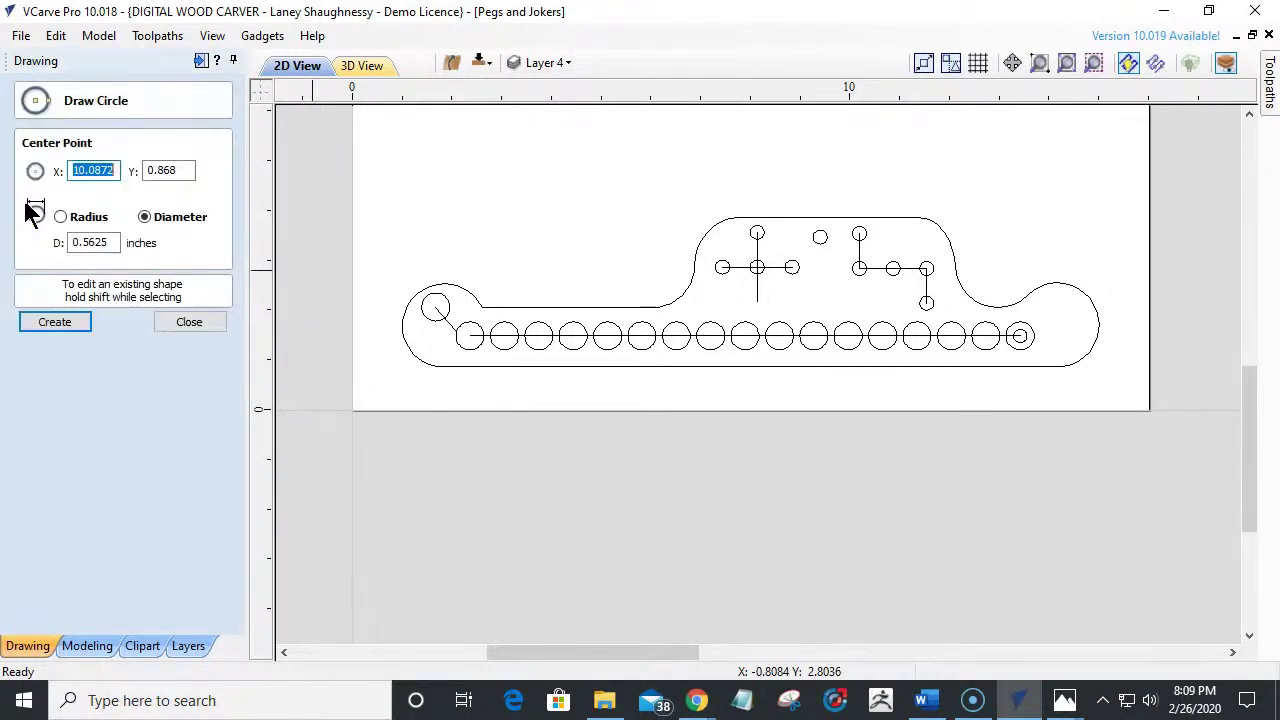
double_click(108, 242)
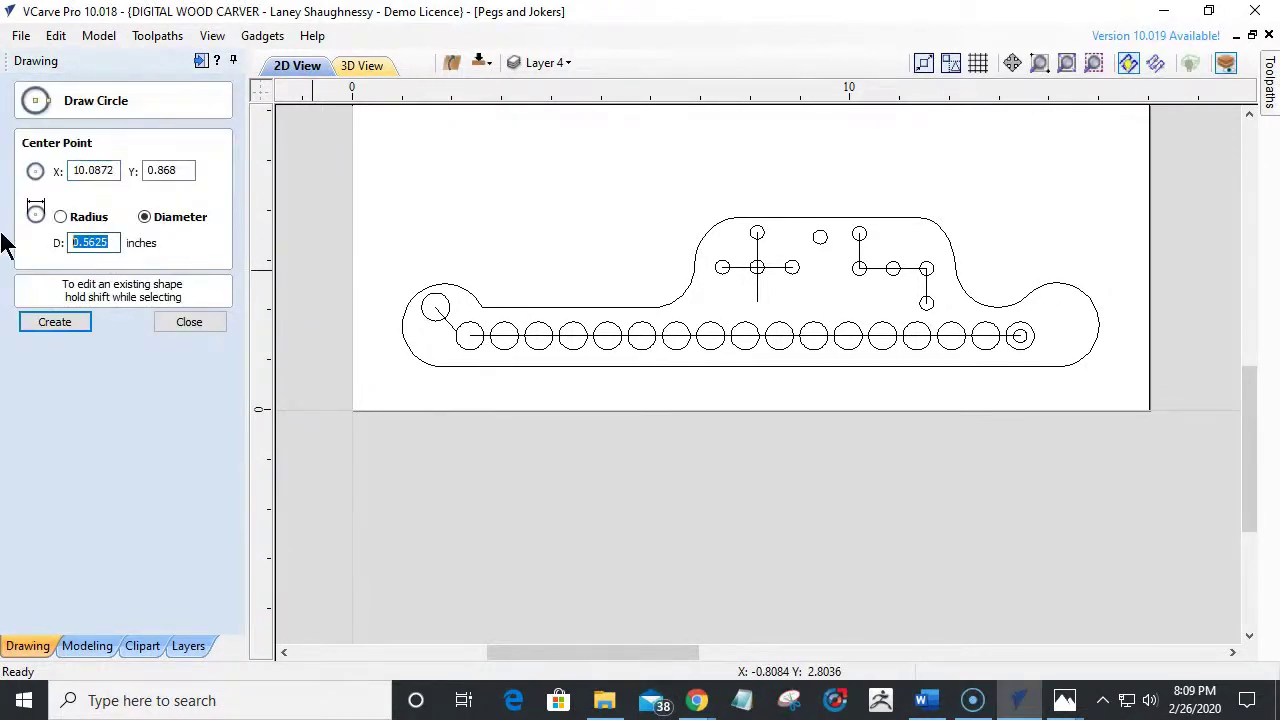
text(1.6875)
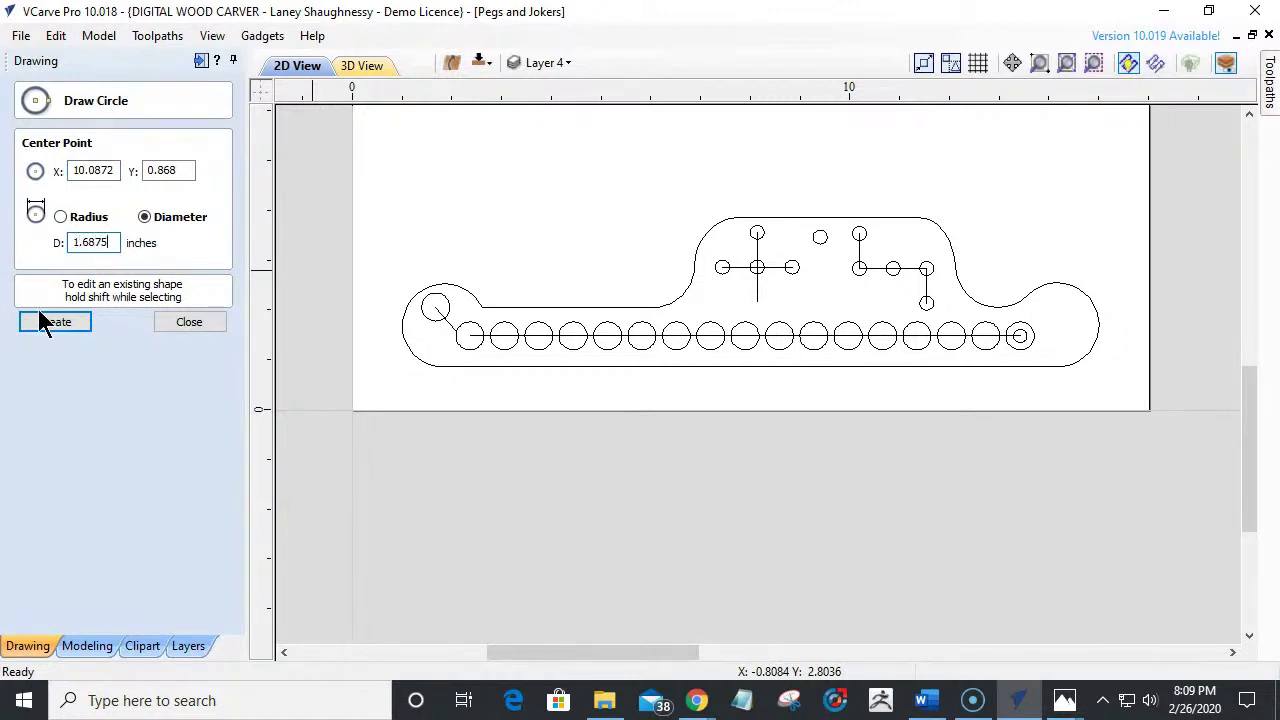
click(1058, 328)
click(162, 324)
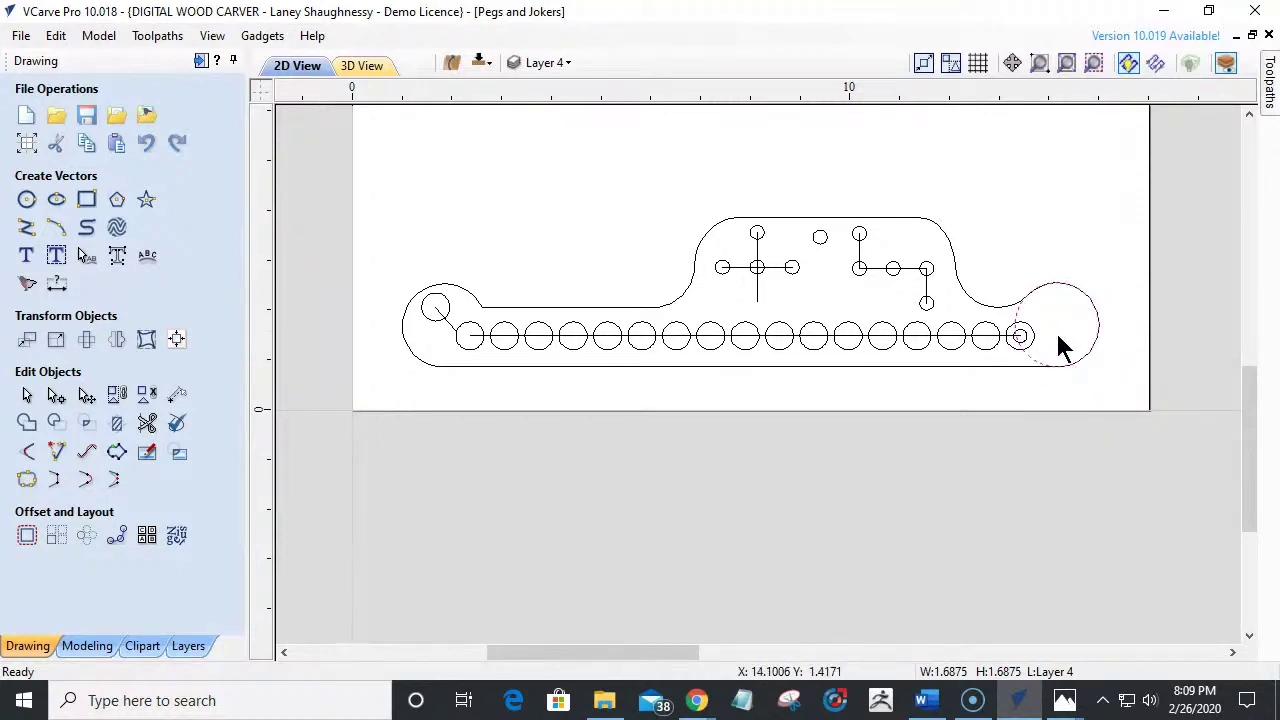
Delete the 9/16-inch circles and small peg hole at the row's right end, where they overlap the large circle.
scroll(1053, 333, up, 4)
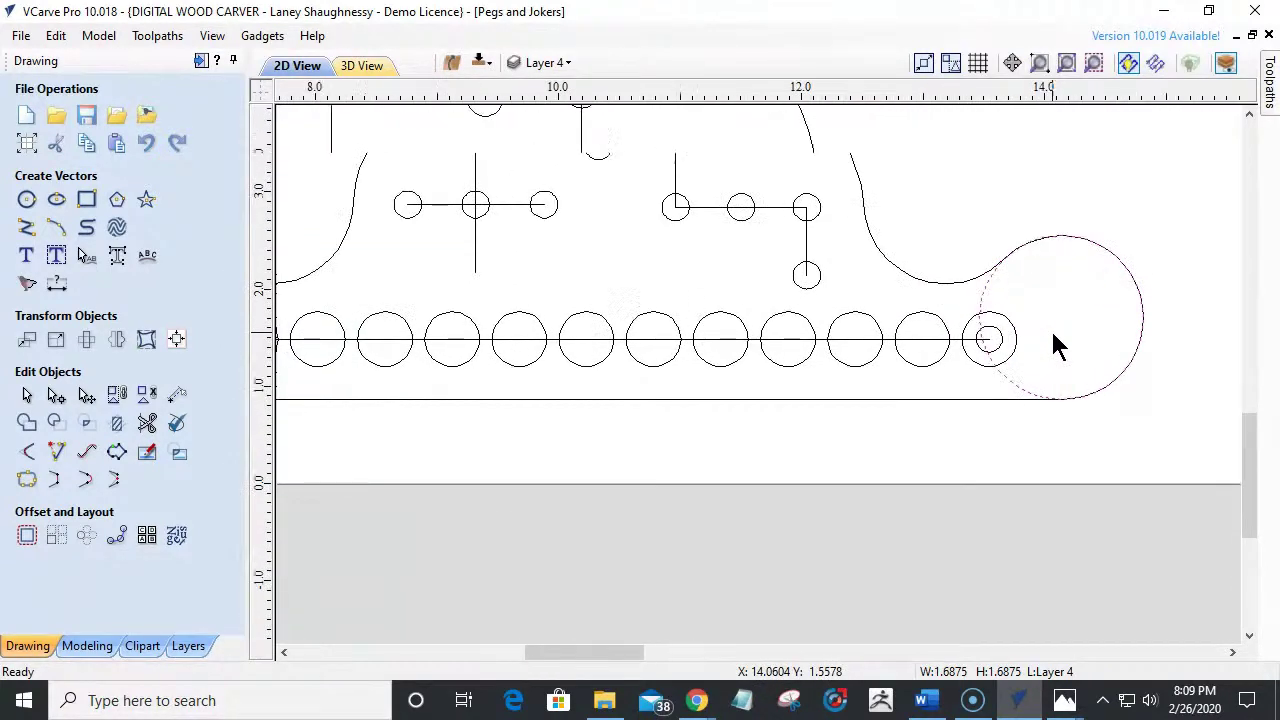
scroll(1058, 345, up, 1)
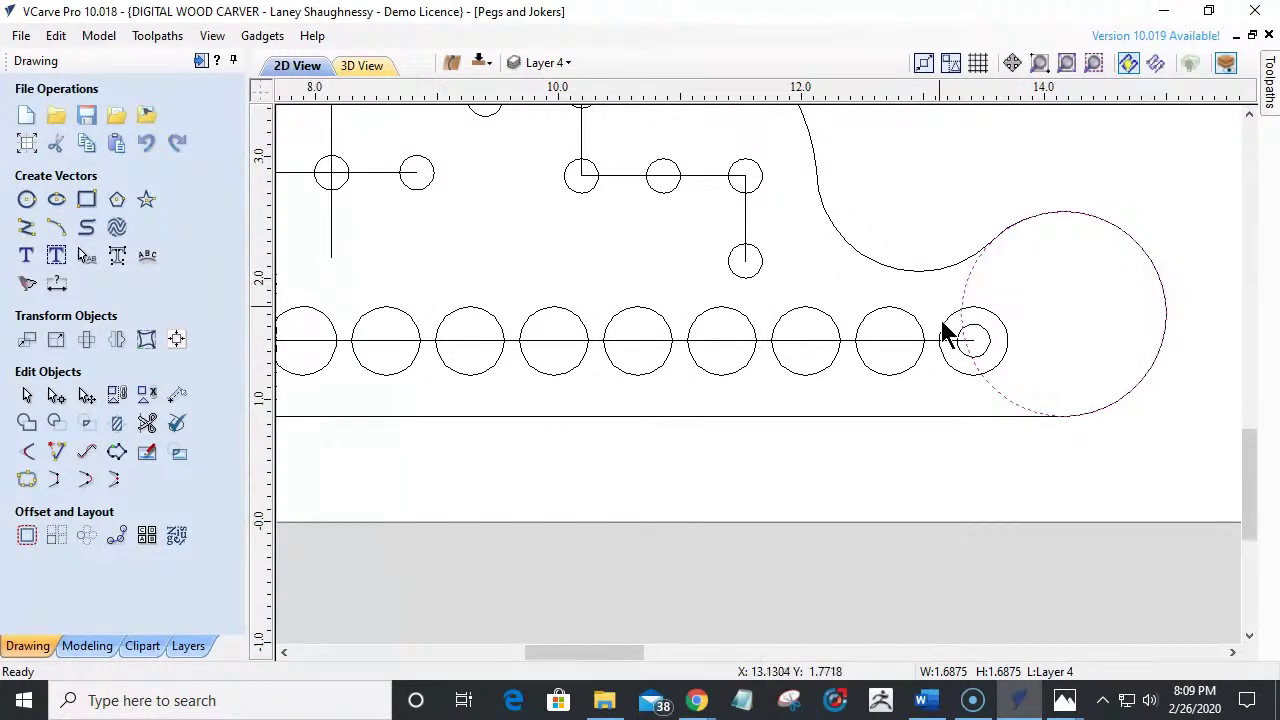
click(1000, 367)
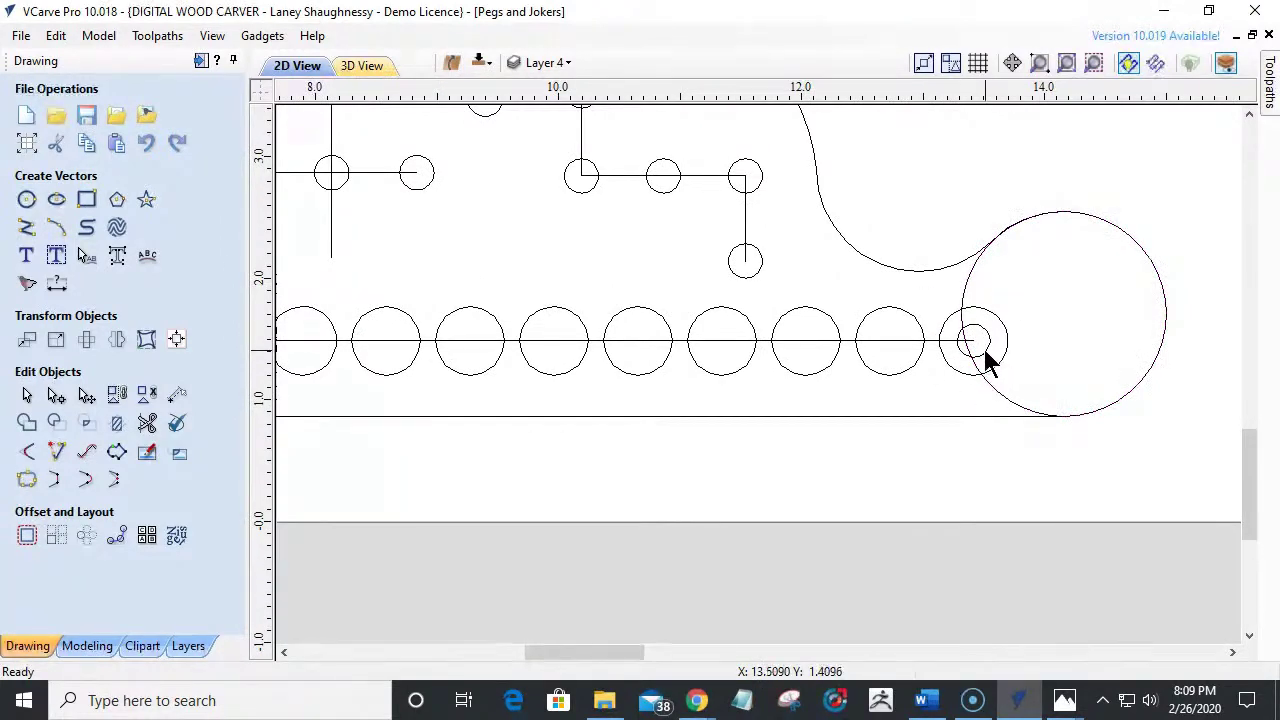
click(988, 357)
click(1002, 366)
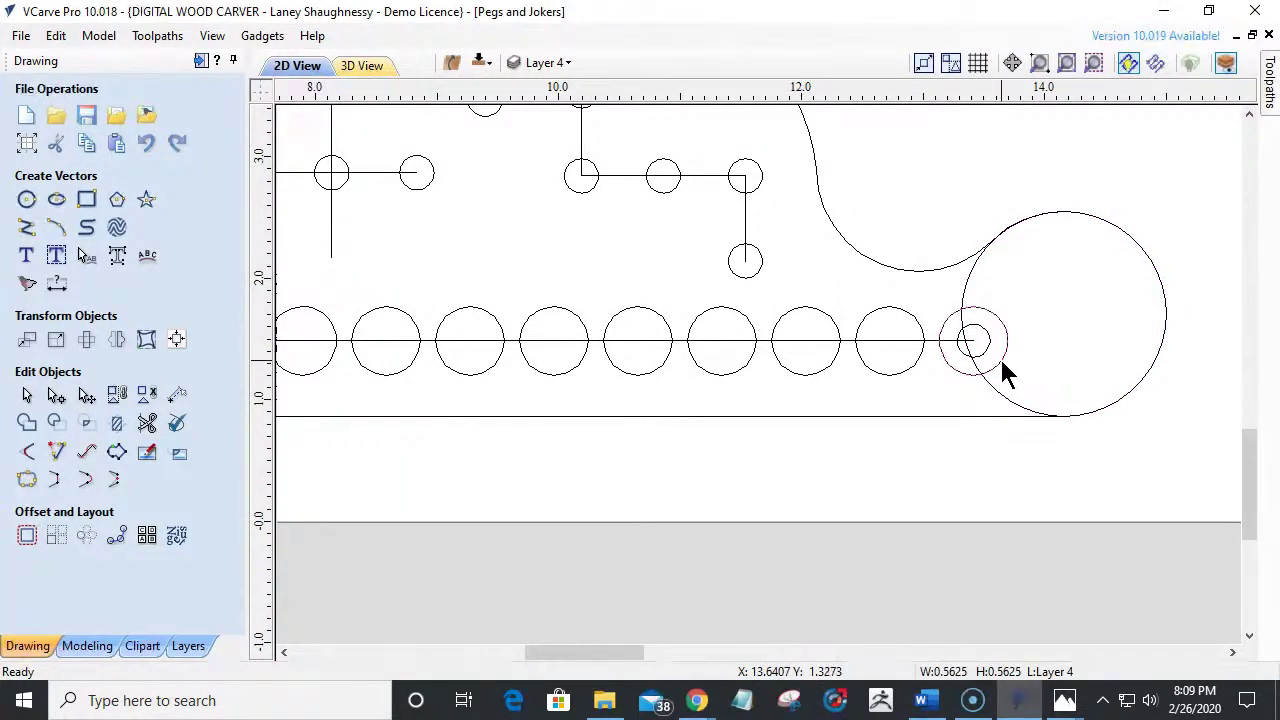
click(993, 362)
key(Delete)
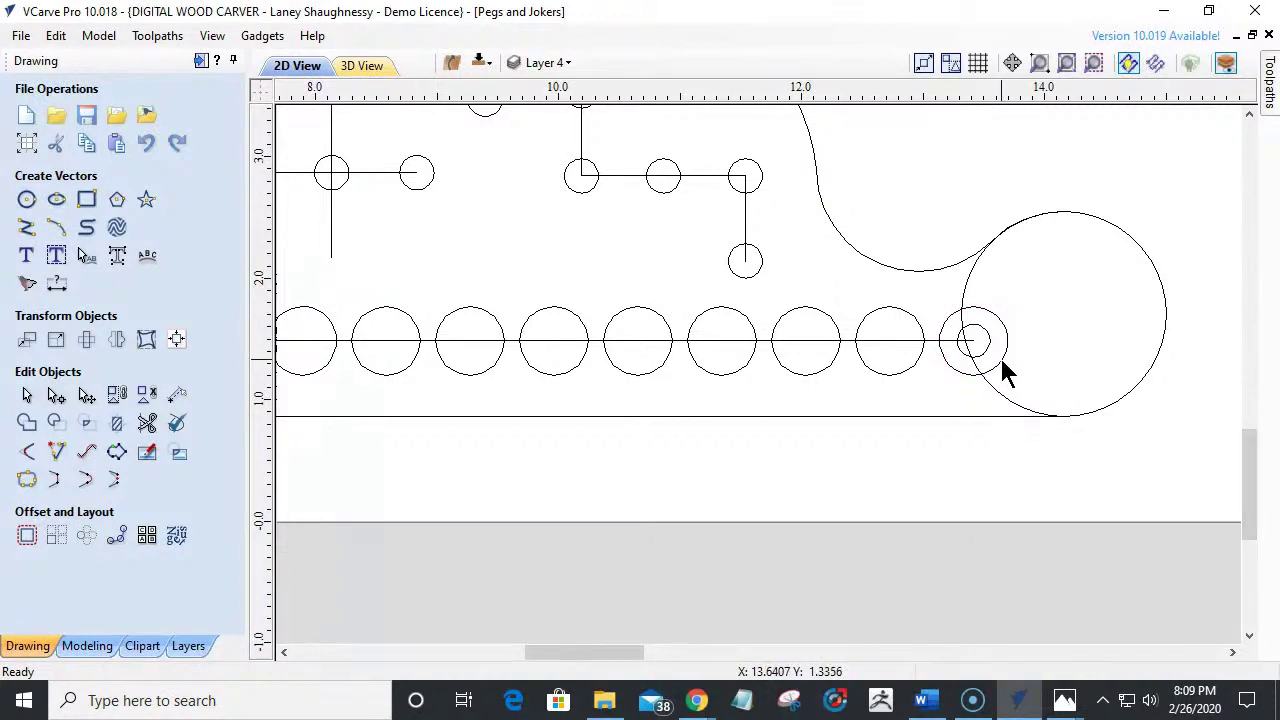
click(984, 352)
key(Delete)
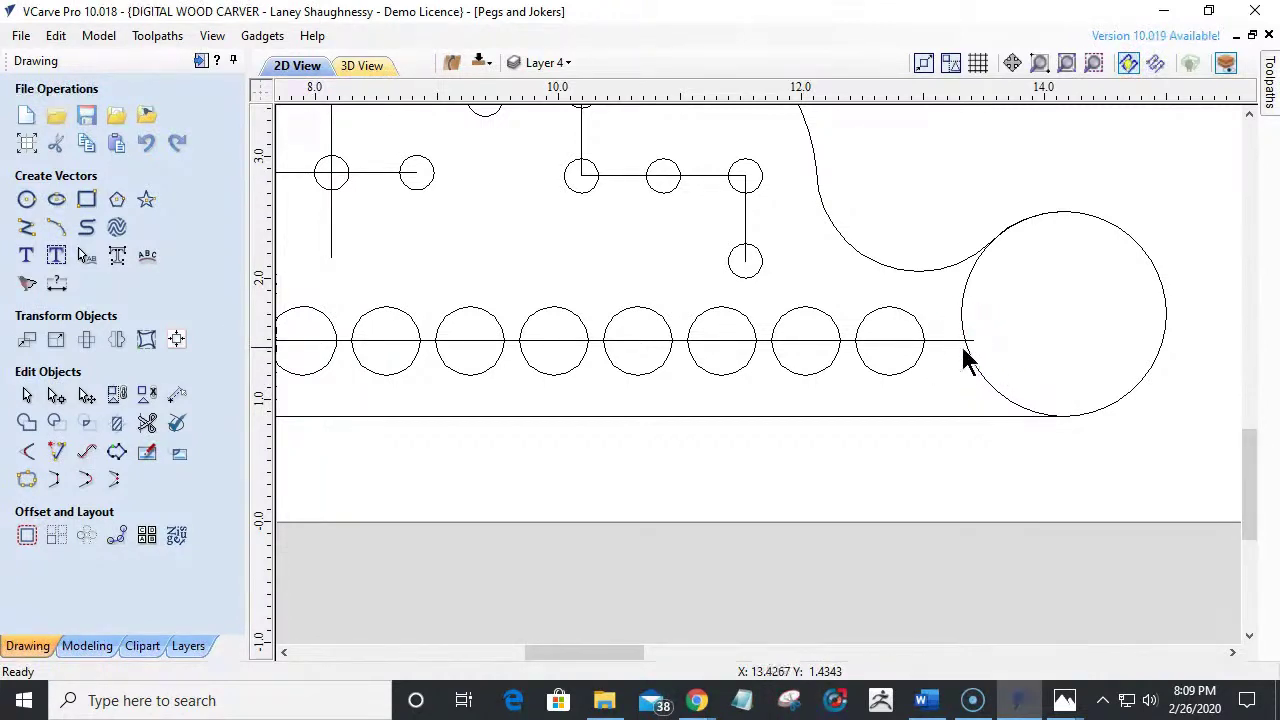
Shorten the row's centre line from its right end to the centre of the last remaining circle, about 10.36 inches long.
click(957, 342)
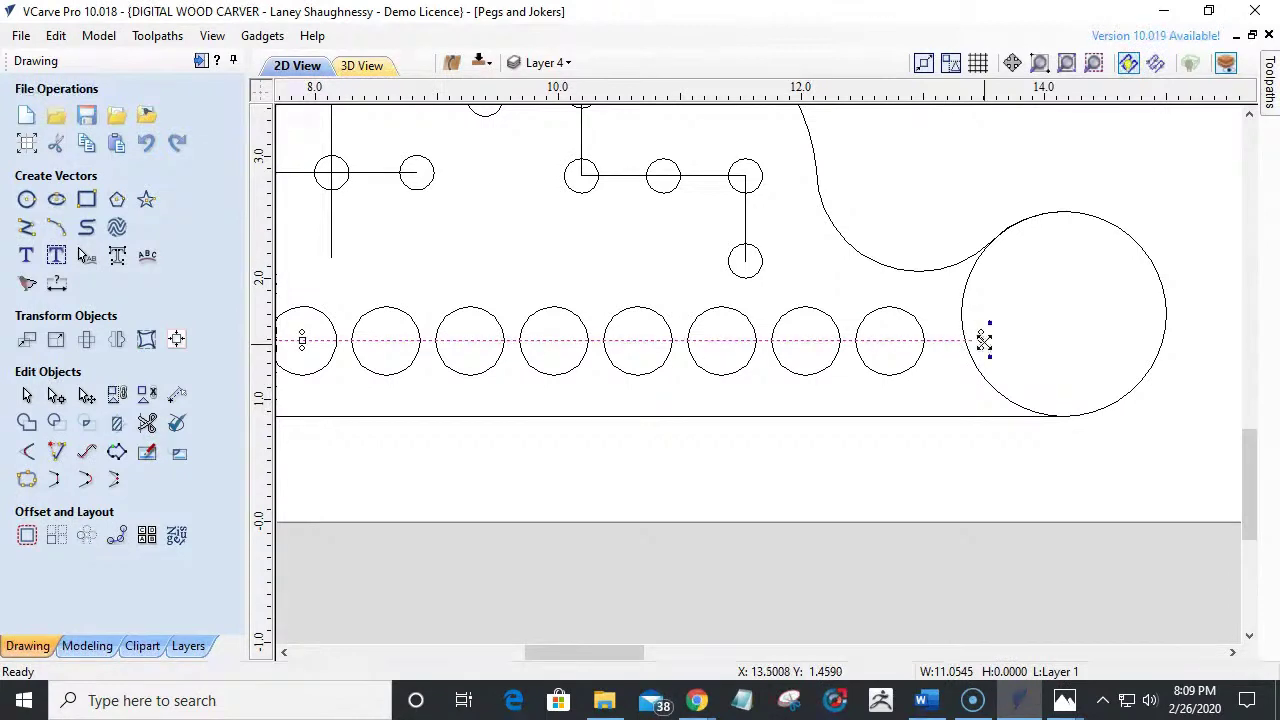
double_click(945, 342)
drag(945, 345, 897, 342)
scroll(915, 393, down, 3)
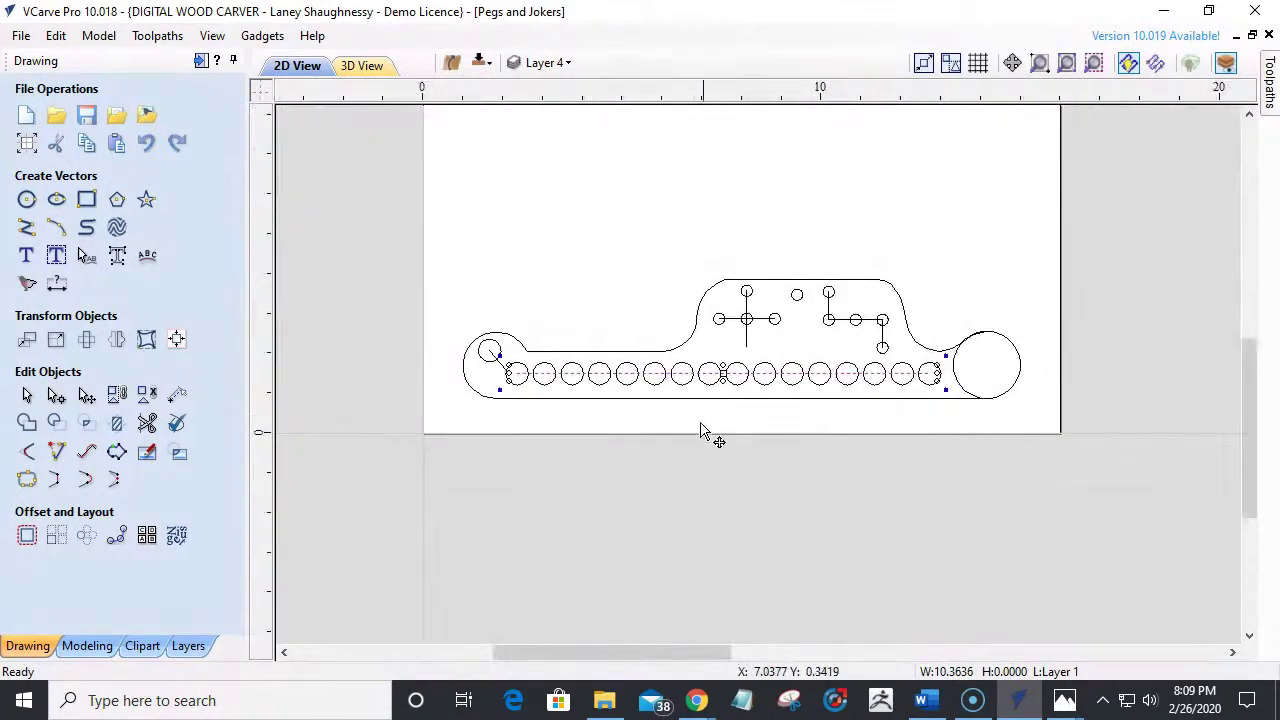
scroll(705, 430, up, 2)
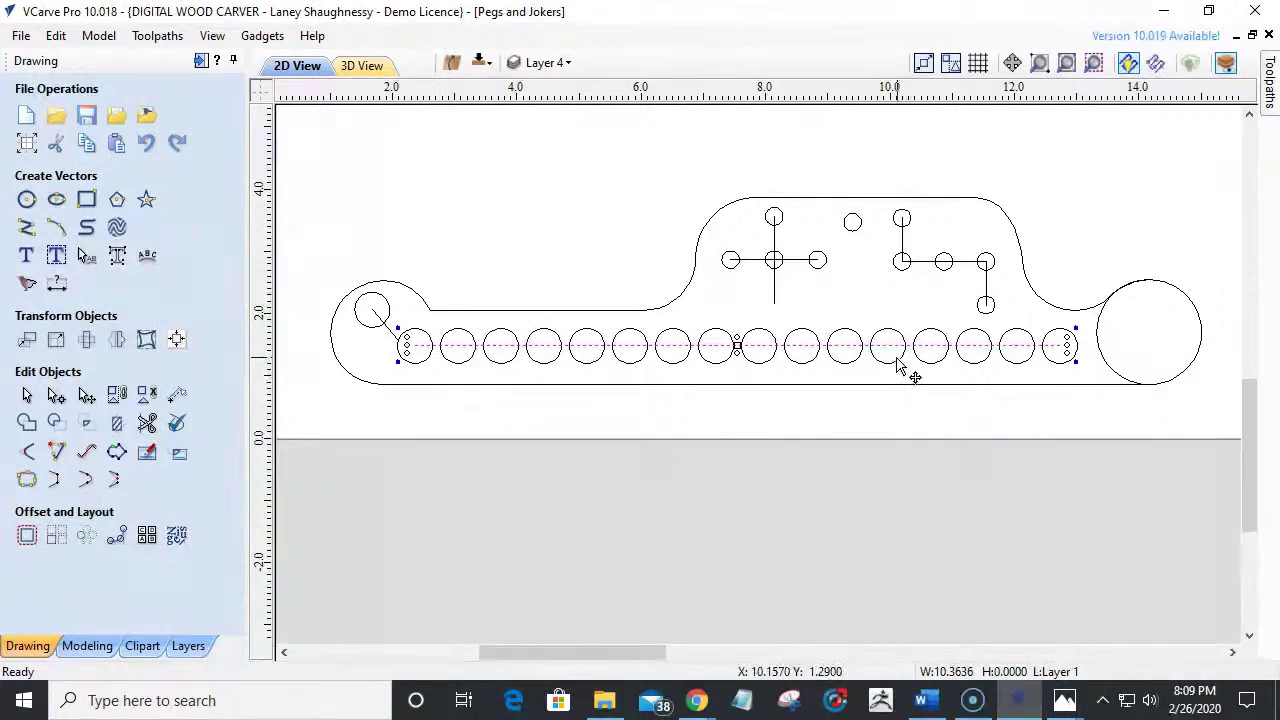
scroll(1085, 362, up, 1)
scroll(1087, 365, down, 2)
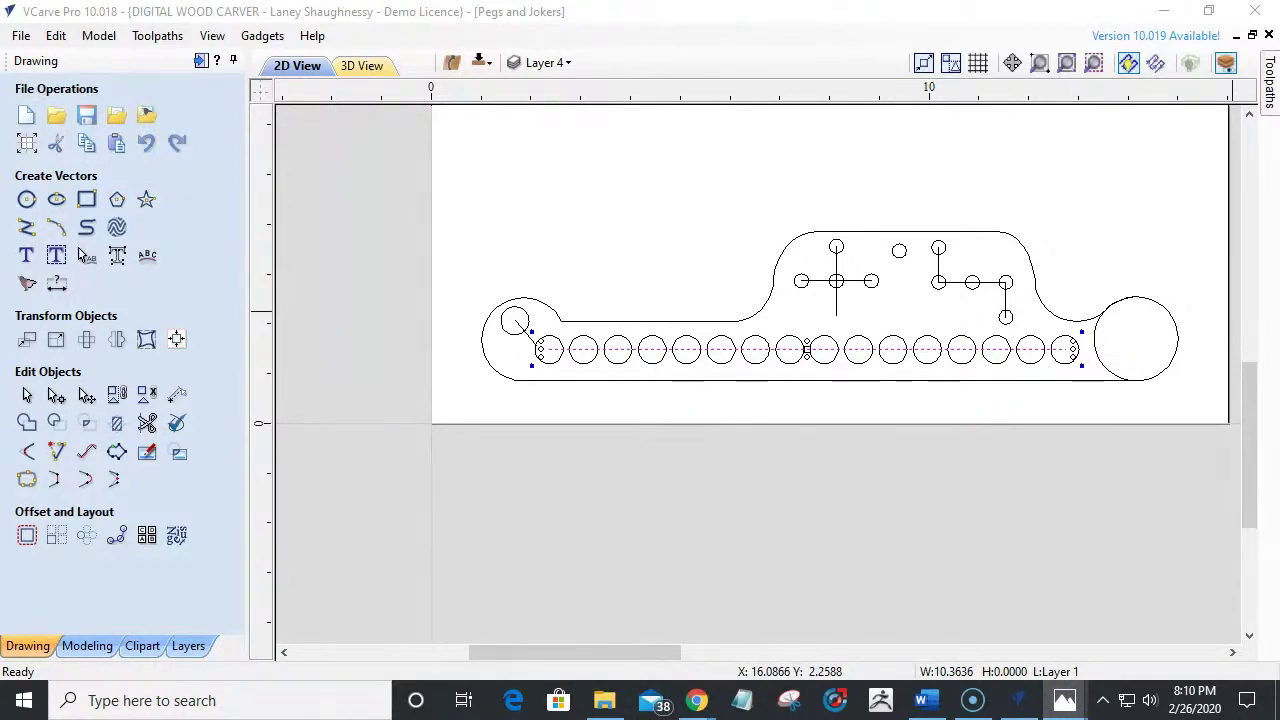
click(1018, 700)
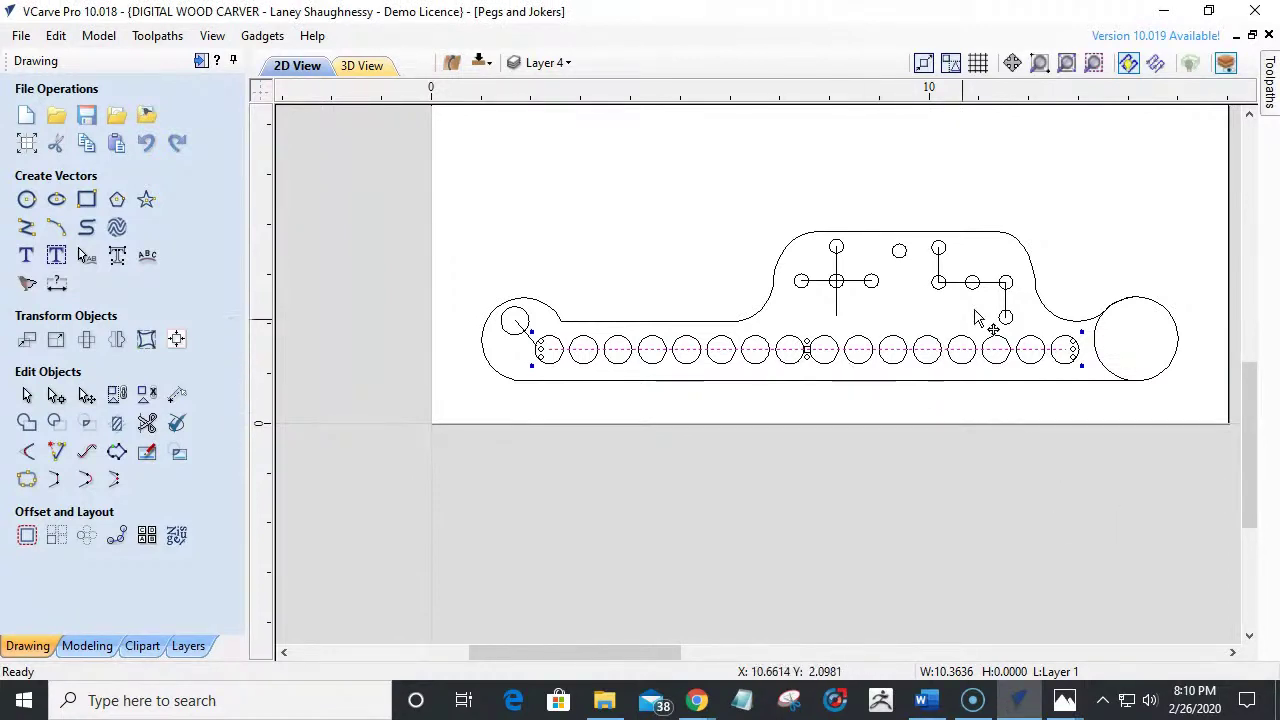
Move the row's first 9/16-inch circle onto the lower end of the angled line in the board's left rounded end.
scroll(975, 318, up, 4)
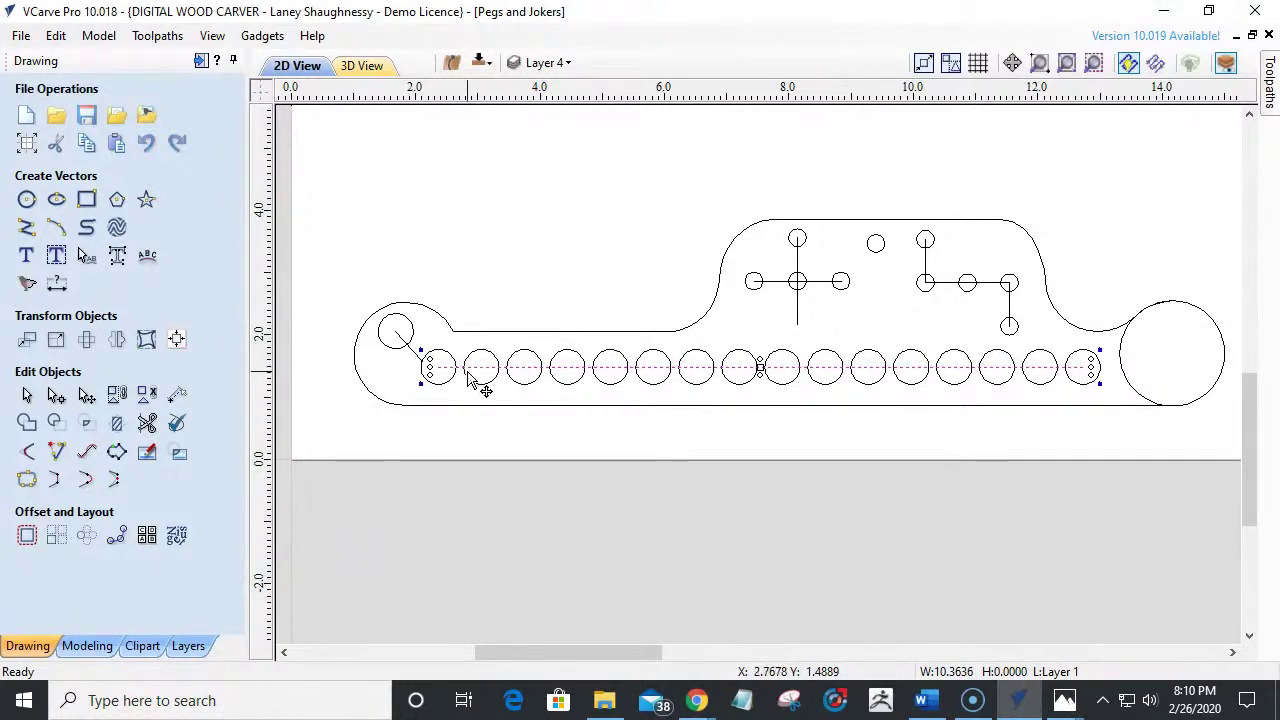
scroll(449, 400, up, 2)
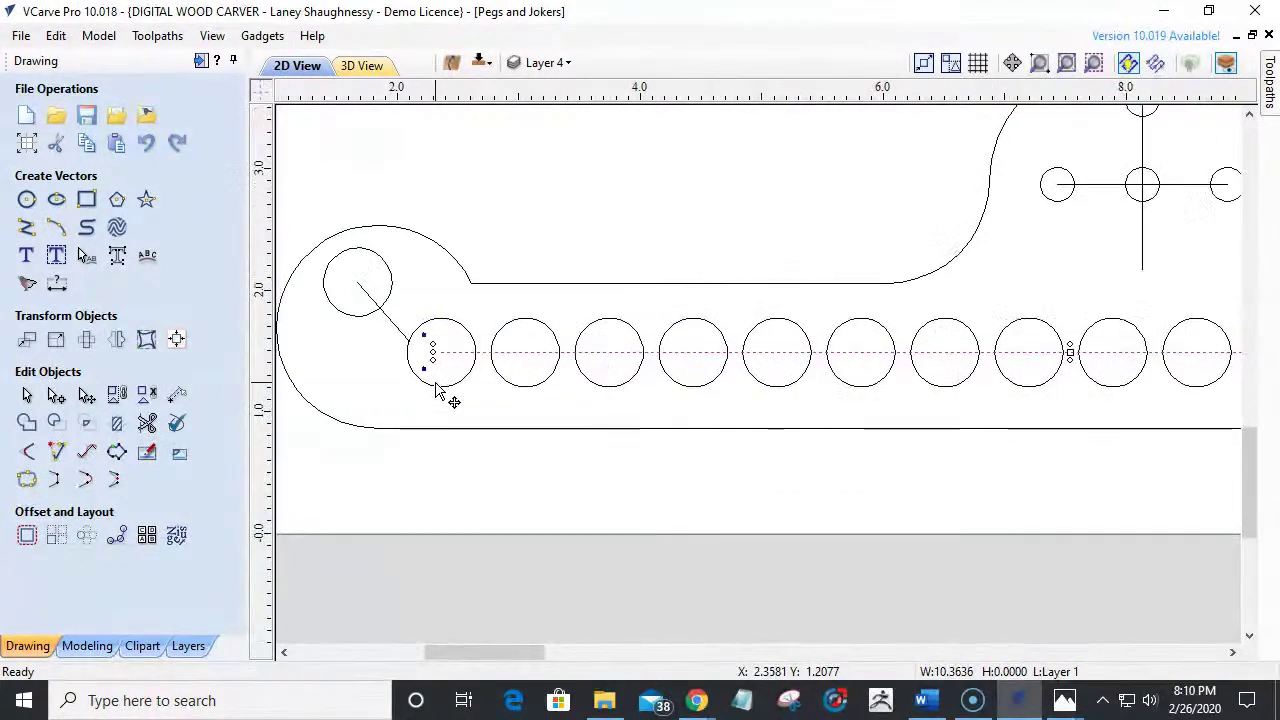
click(437, 397)
click(439, 384)
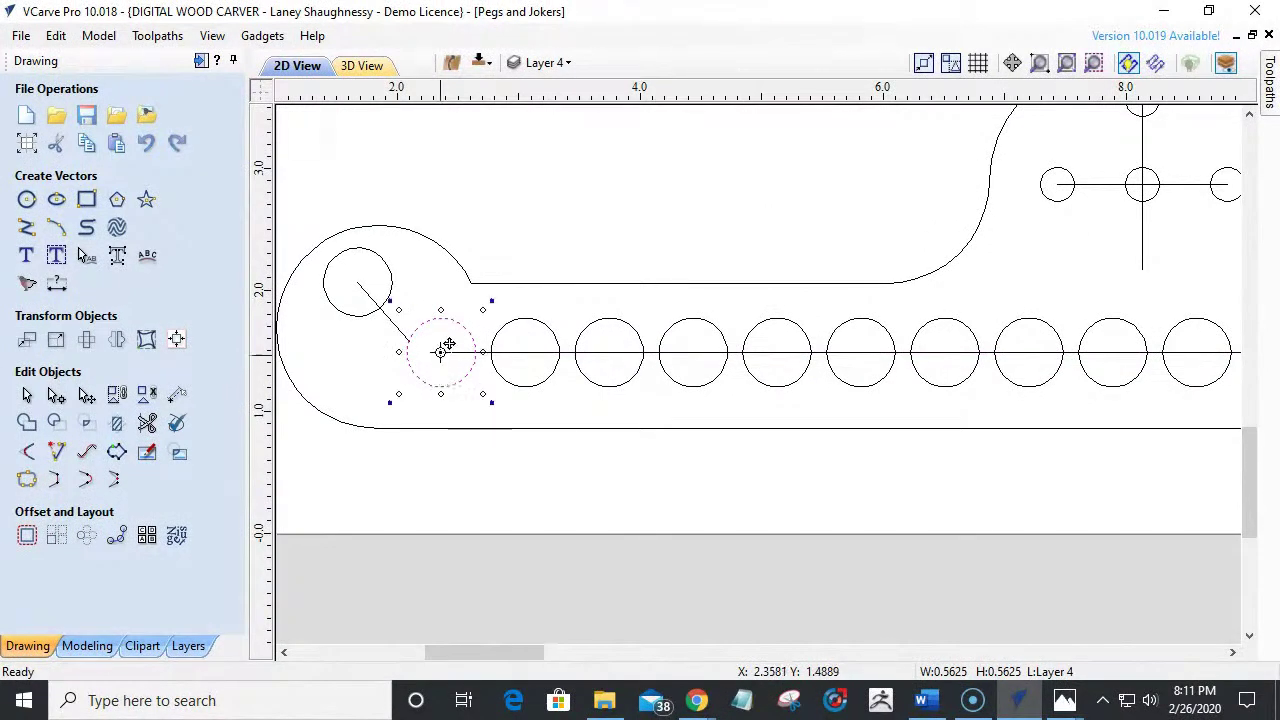
drag(448, 347, 412, 342)
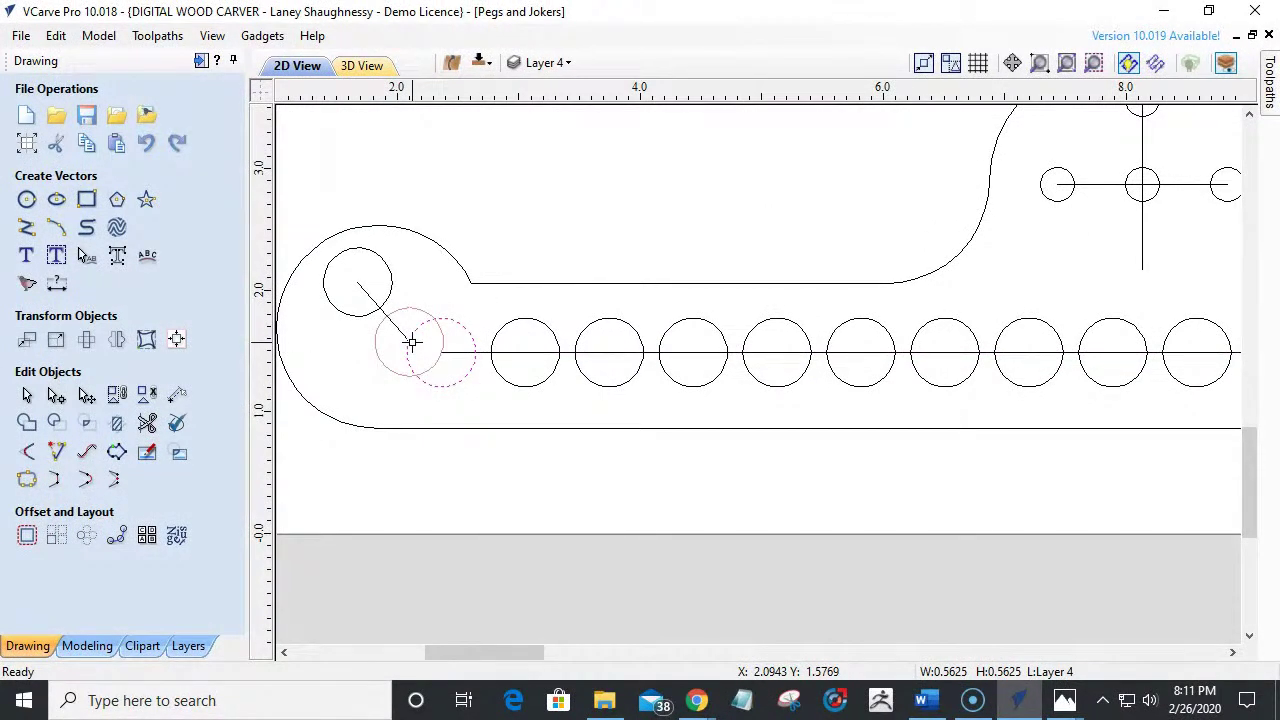
drag(412, 342, 412, 342)
Move the row's last 9/16-inch circle toward the large circle, to about X 12.87, and snap the centre line's right end to its centre.
click(458, 366)
scroll(460, 366, down, 3)
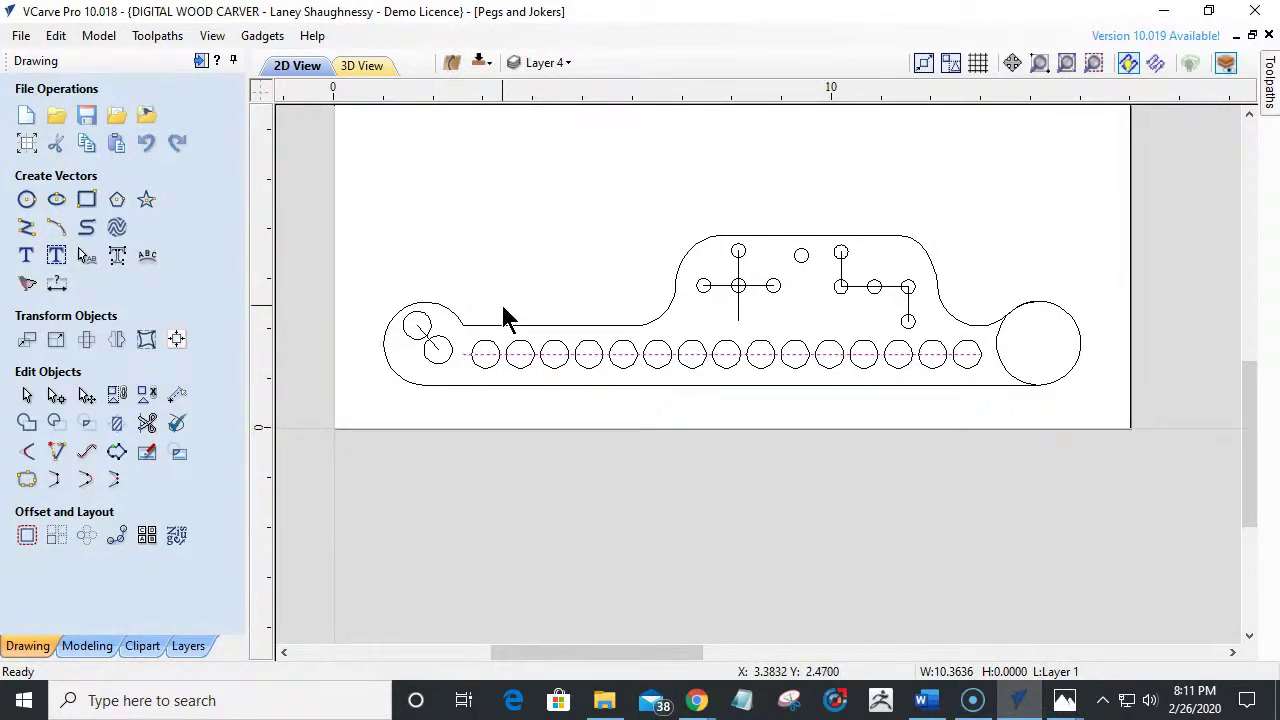
scroll(988, 415, up, 3)
click(943, 428)
click(940, 418)
drag(947, 380, 958, 392)
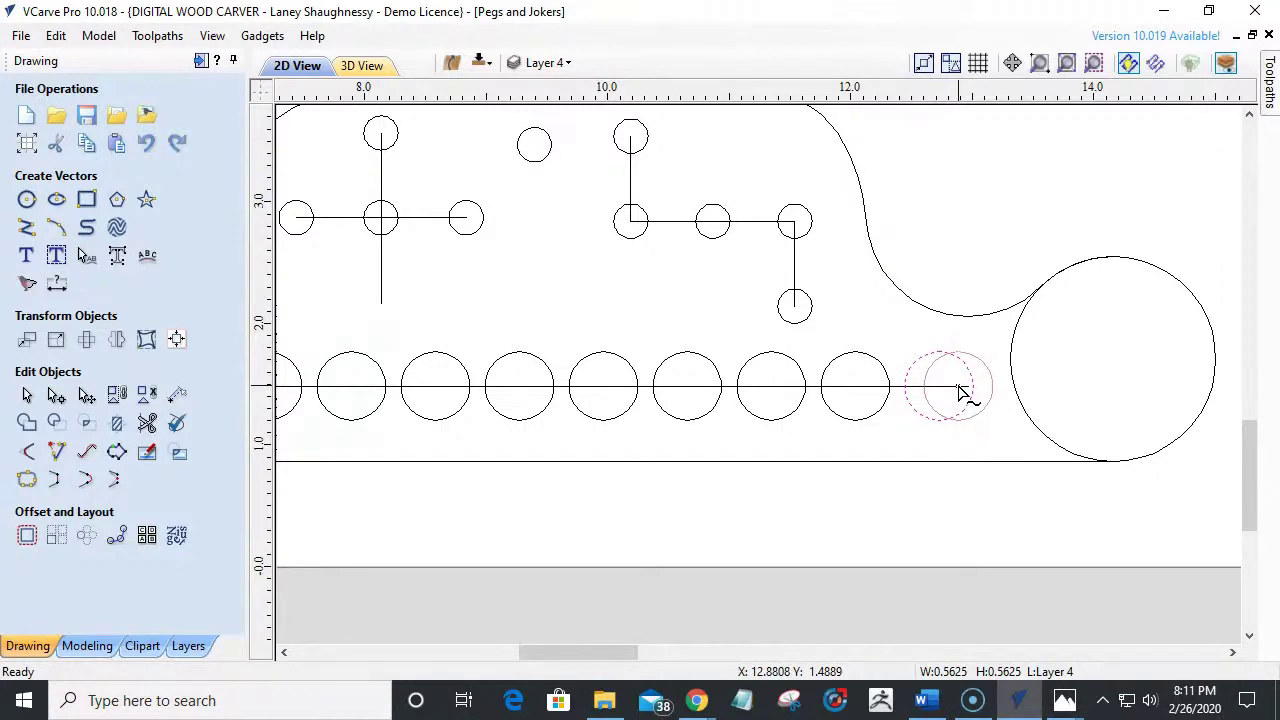
drag(960, 391, 963, 376)
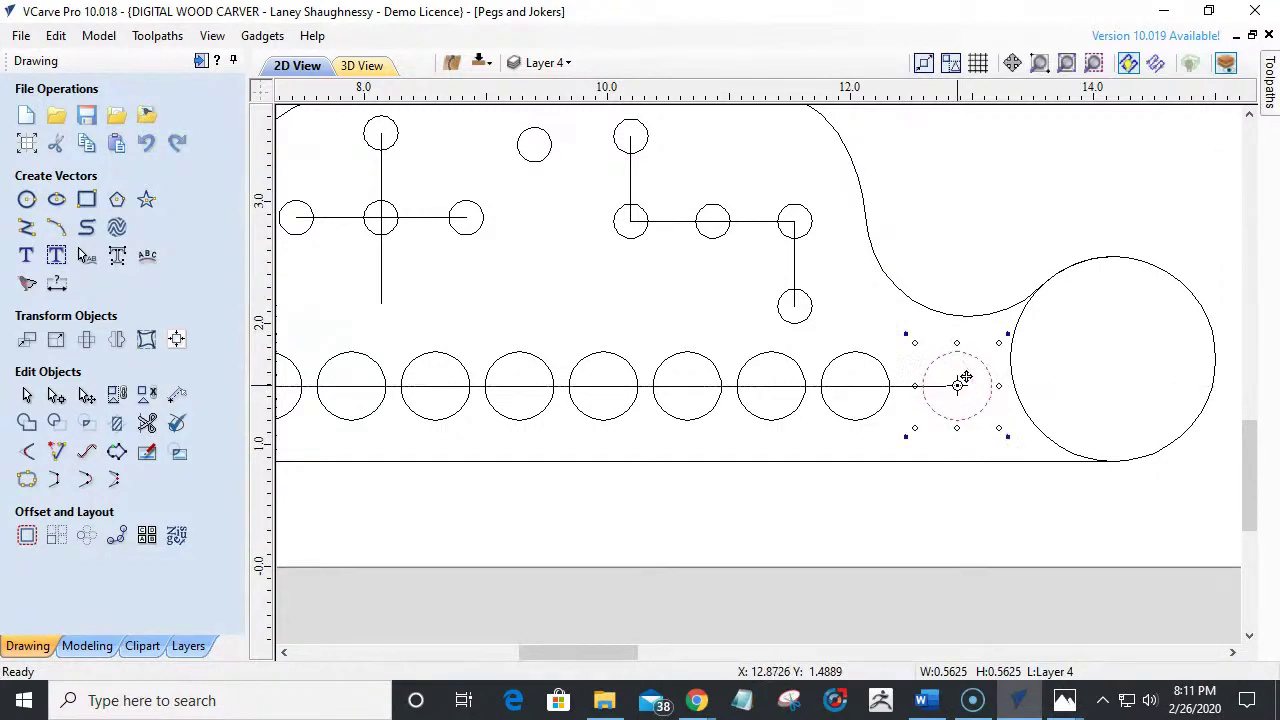
click(910, 387)
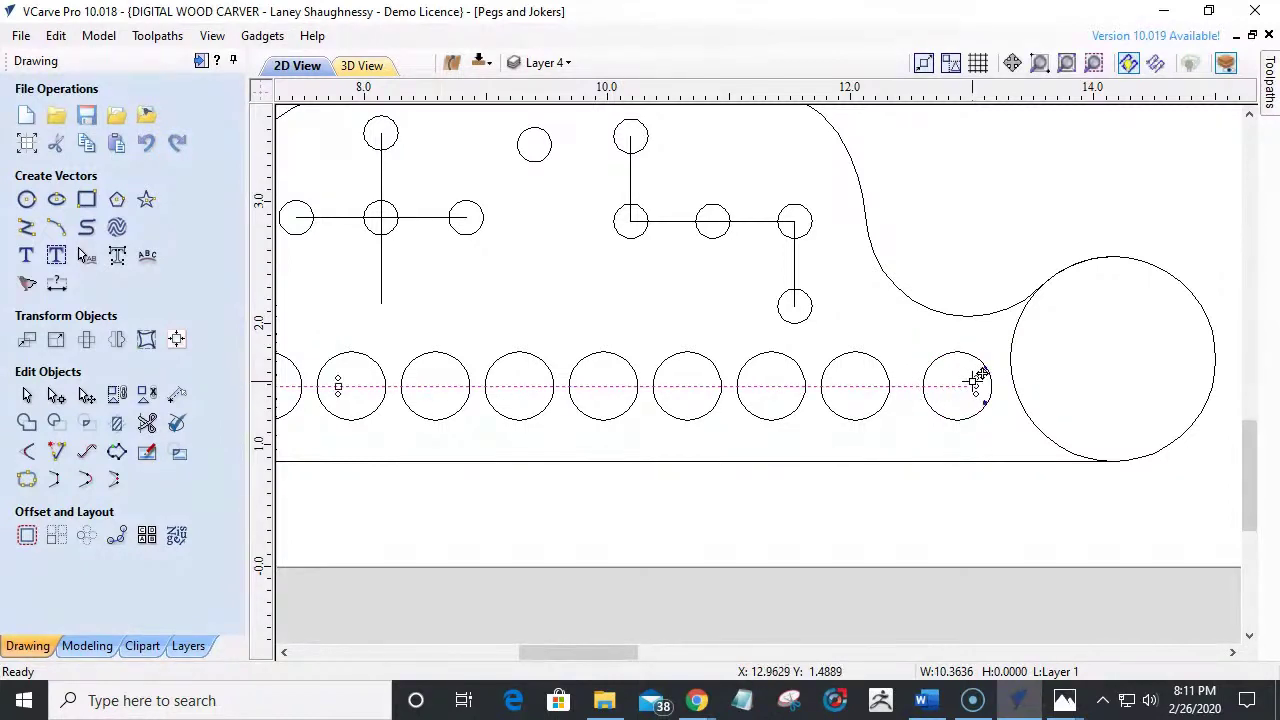
drag(977, 383, 963, 386)
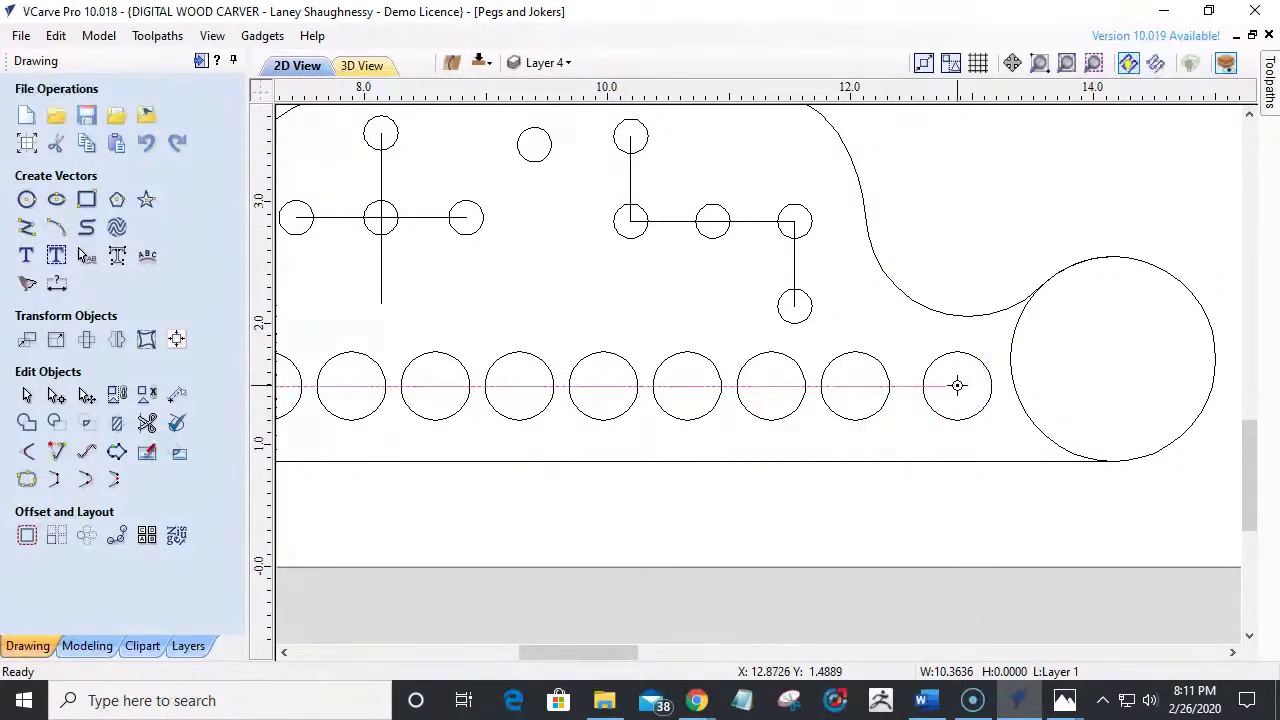
Delete all the 9/16-inch circles along the centre line except the last one beside the large circle.
scroll(971, 388, down, 3)
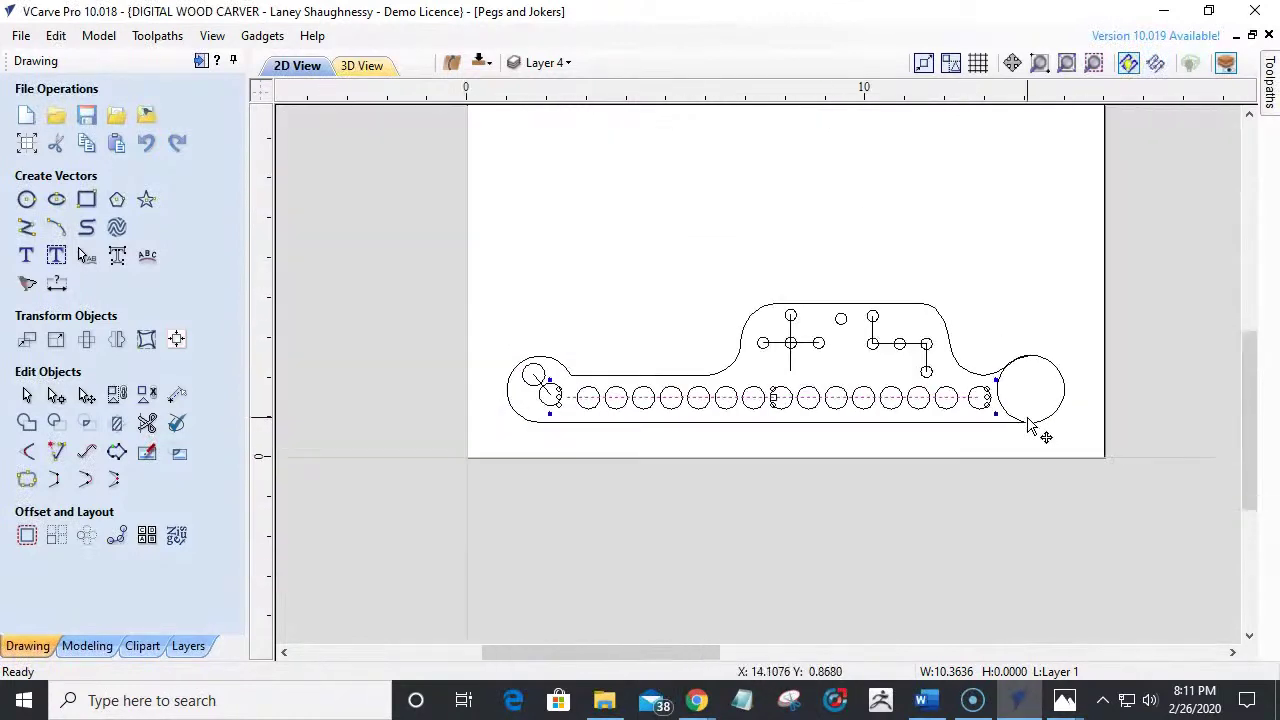
drag(574, 376, 961, 463)
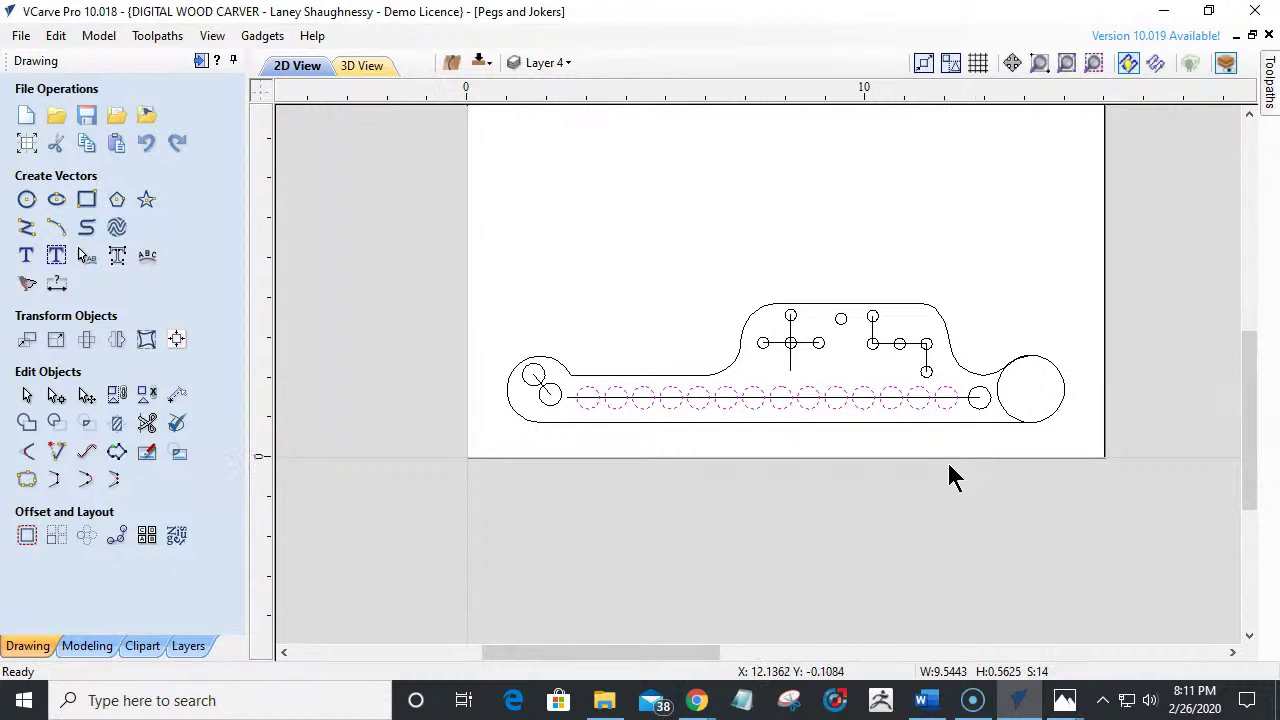
key(Delete)
Shorten the row's centre line from its left end to about 10.23 inches long.
scroll(528, 423, up, 4)
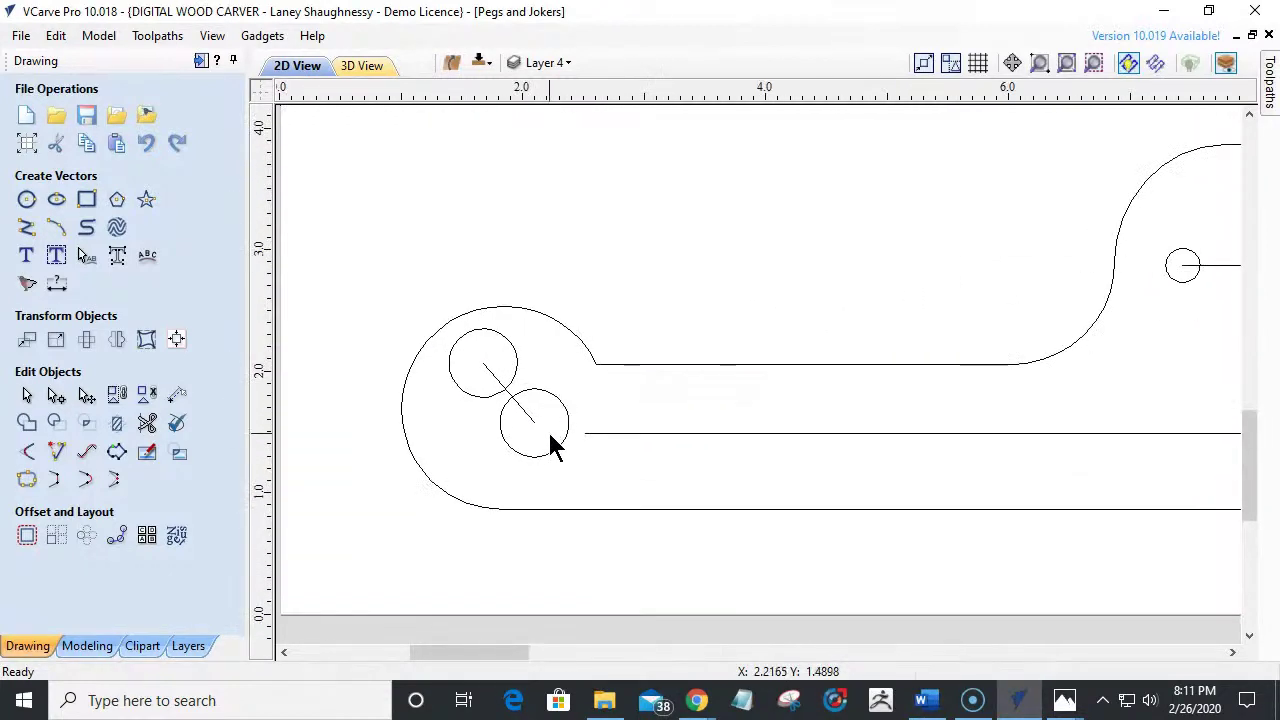
scroll(556, 447, up, 2)
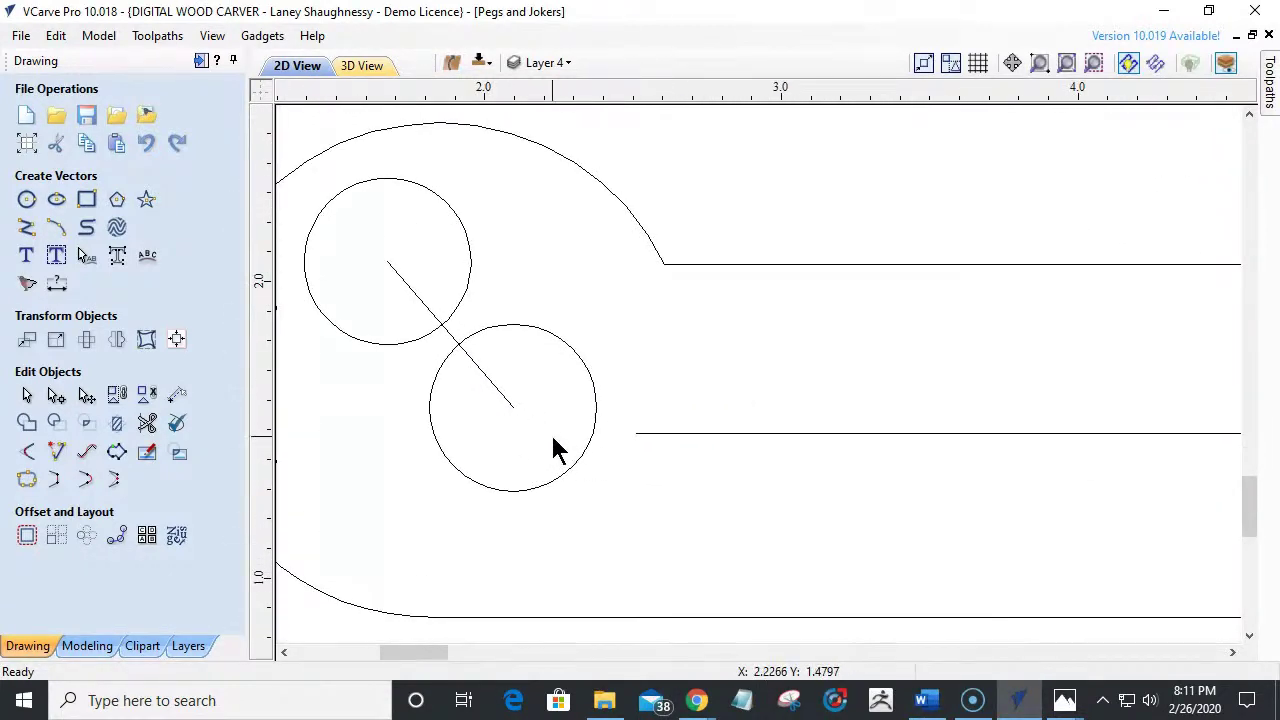
scroll(553, 438, down, 5)
click(585, 438)
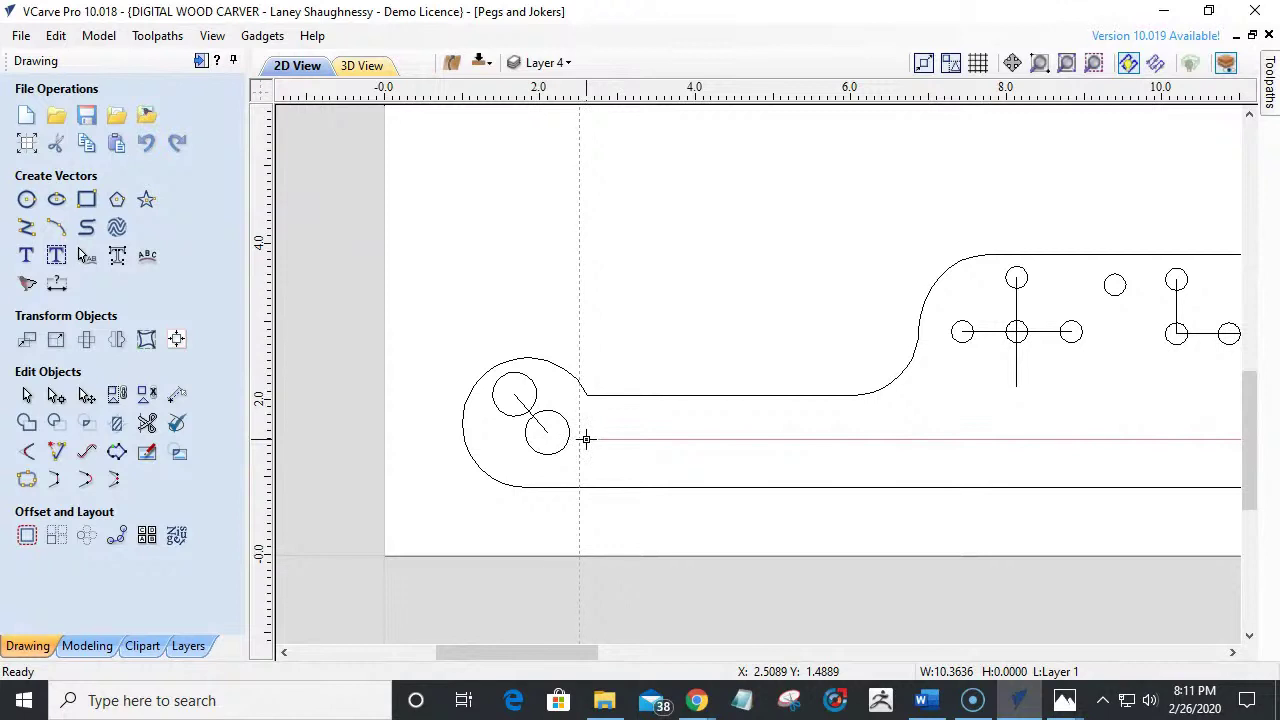
click(589, 440)
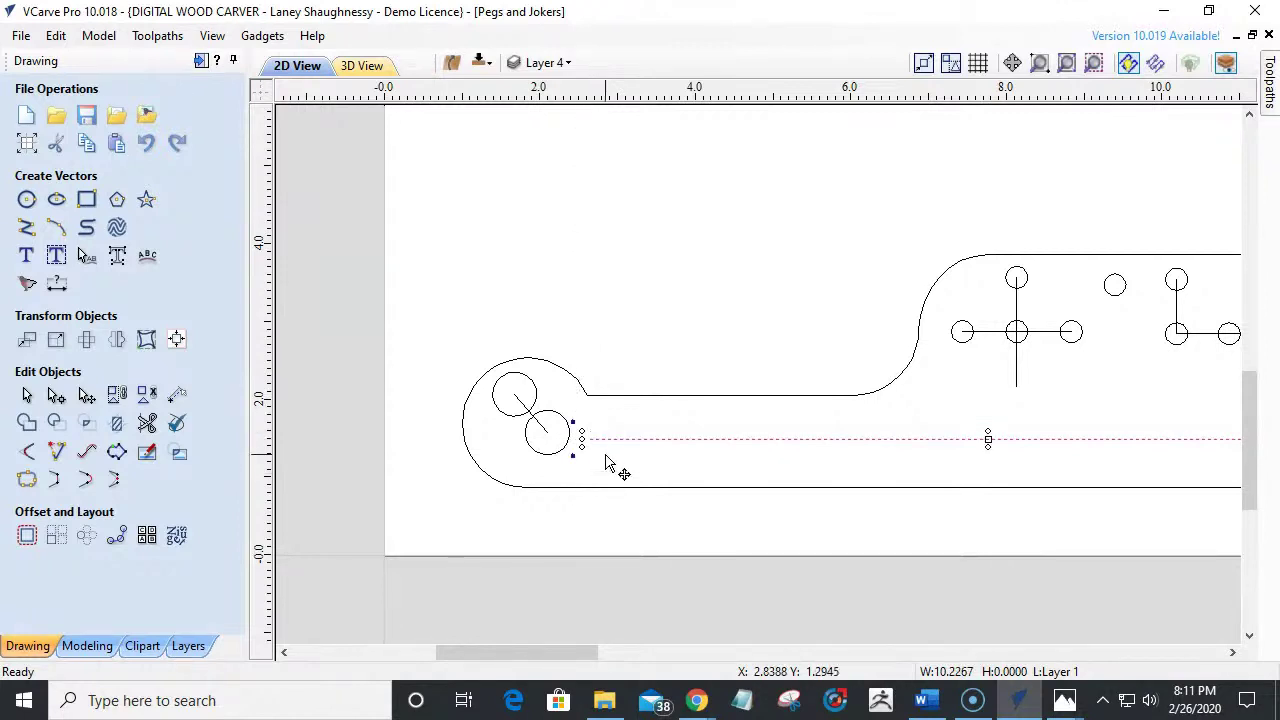
scroll(605, 462, down, 4)
scroll(605, 462, up, 2)
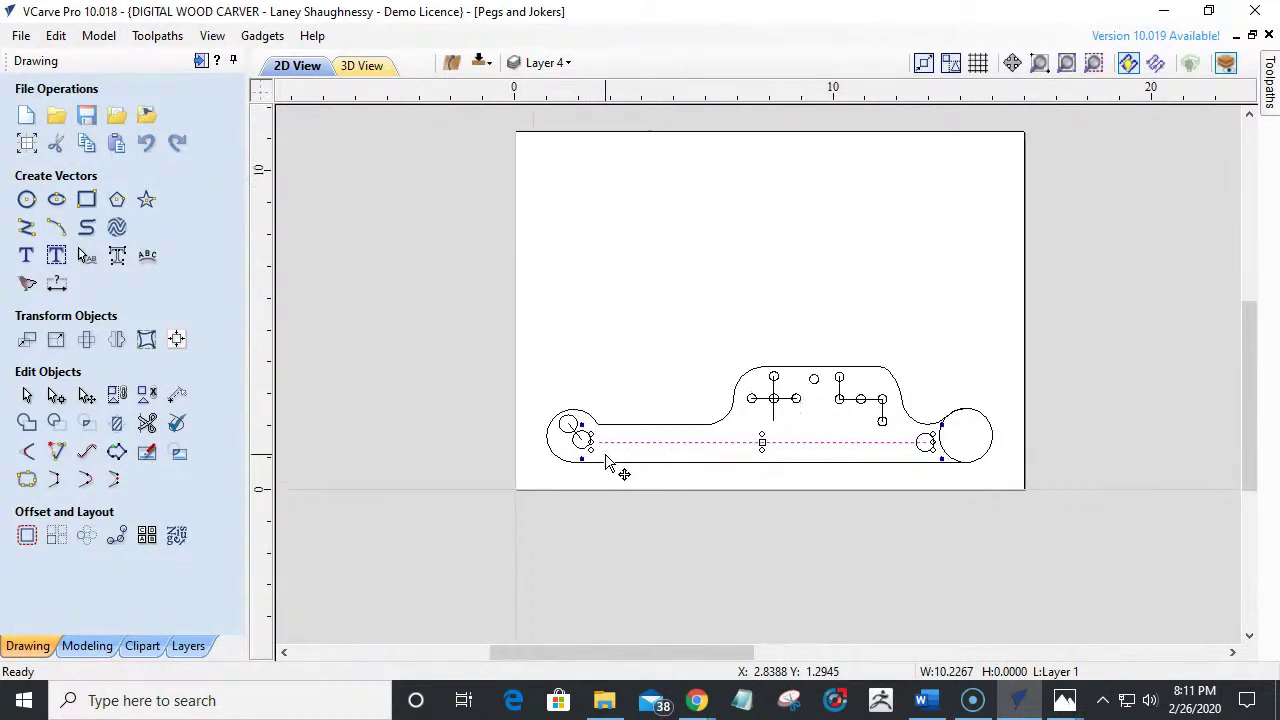
Copy the lower circle of the angled pair onto the centre line near its left end, leaving a small gap between the circles.
scroll(605, 462, up, 4)
click(535, 438)
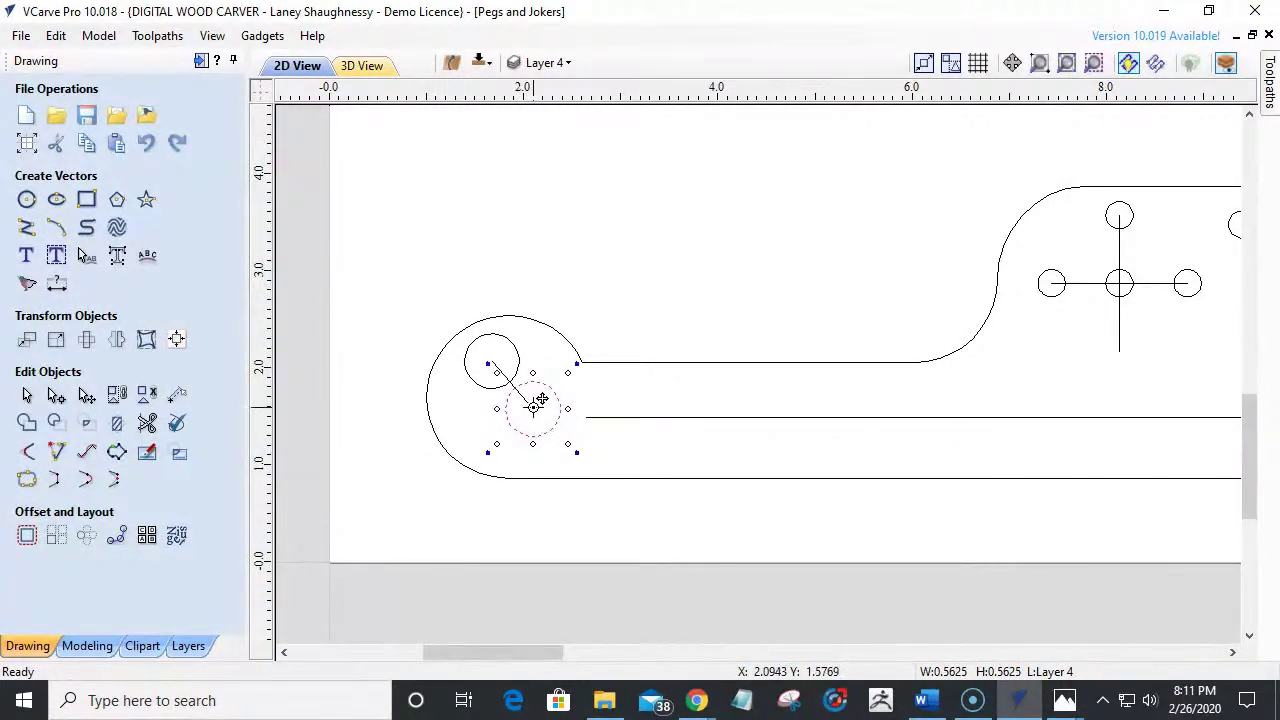
drag(535, 401, 593, 421)
scroll(558, 408, up, 5)
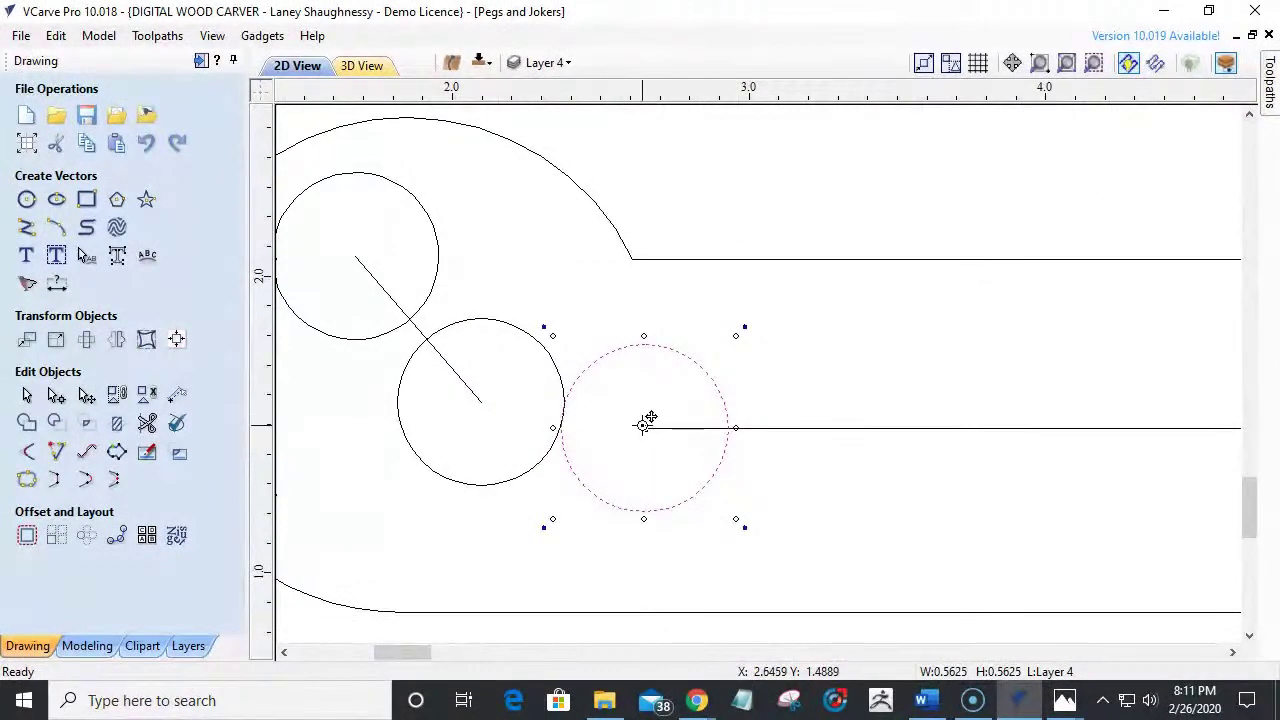
mouse_move(644, 424)
mouse_down()
mouse_move(666, 437)
mouse_move(679, 428)
mouse_up()
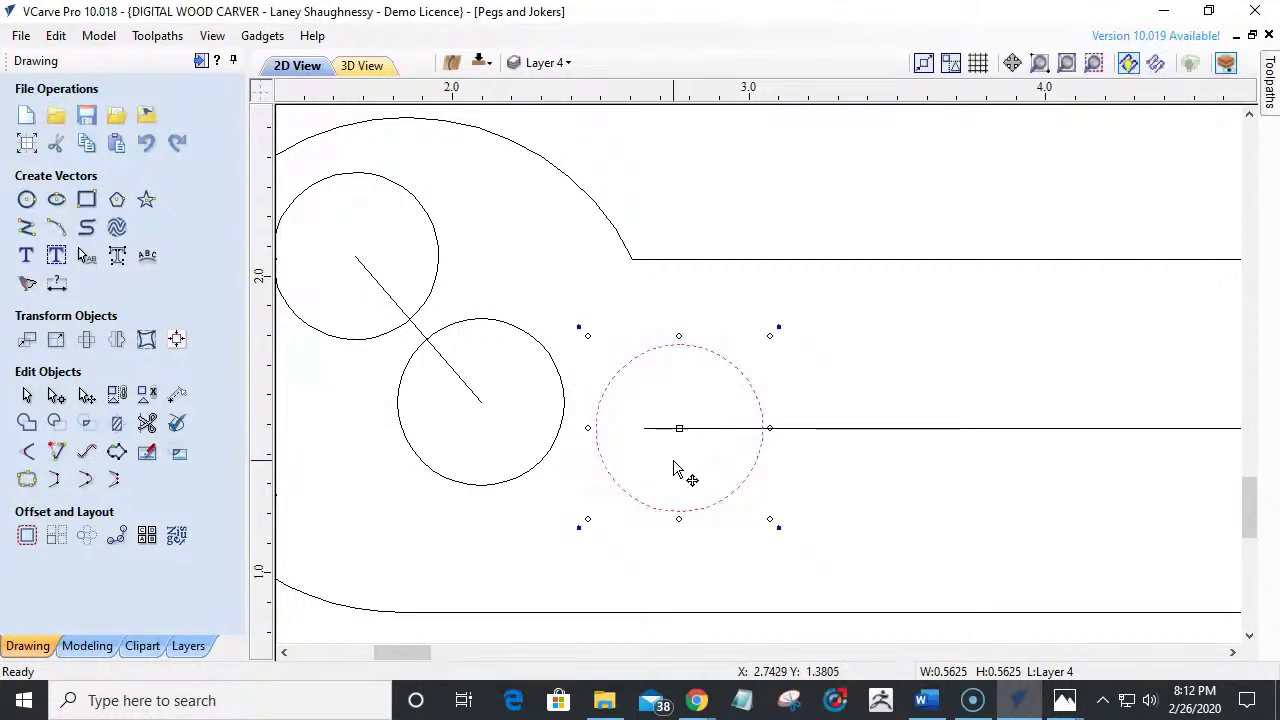
Shorten the centre line to the copied circle's centre, about 10.11 inches long, and delete that circle.
click(645, 427)
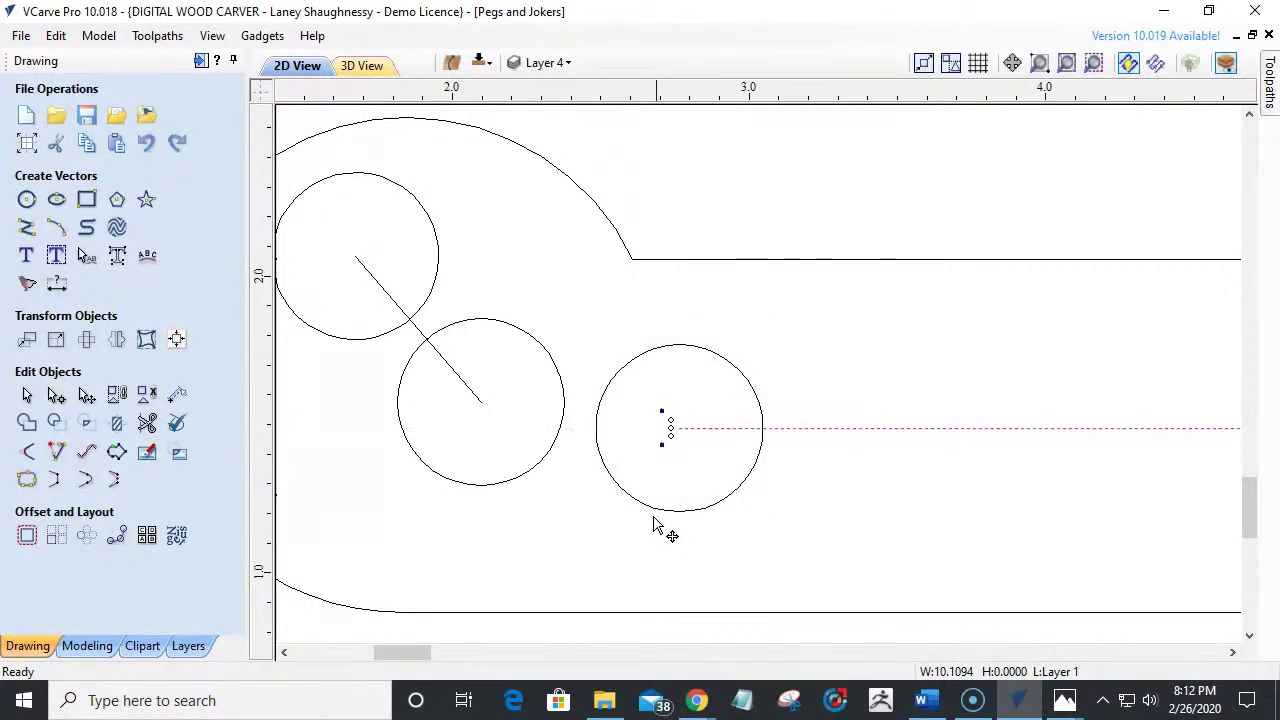
scroll(660, 518, down, 5)
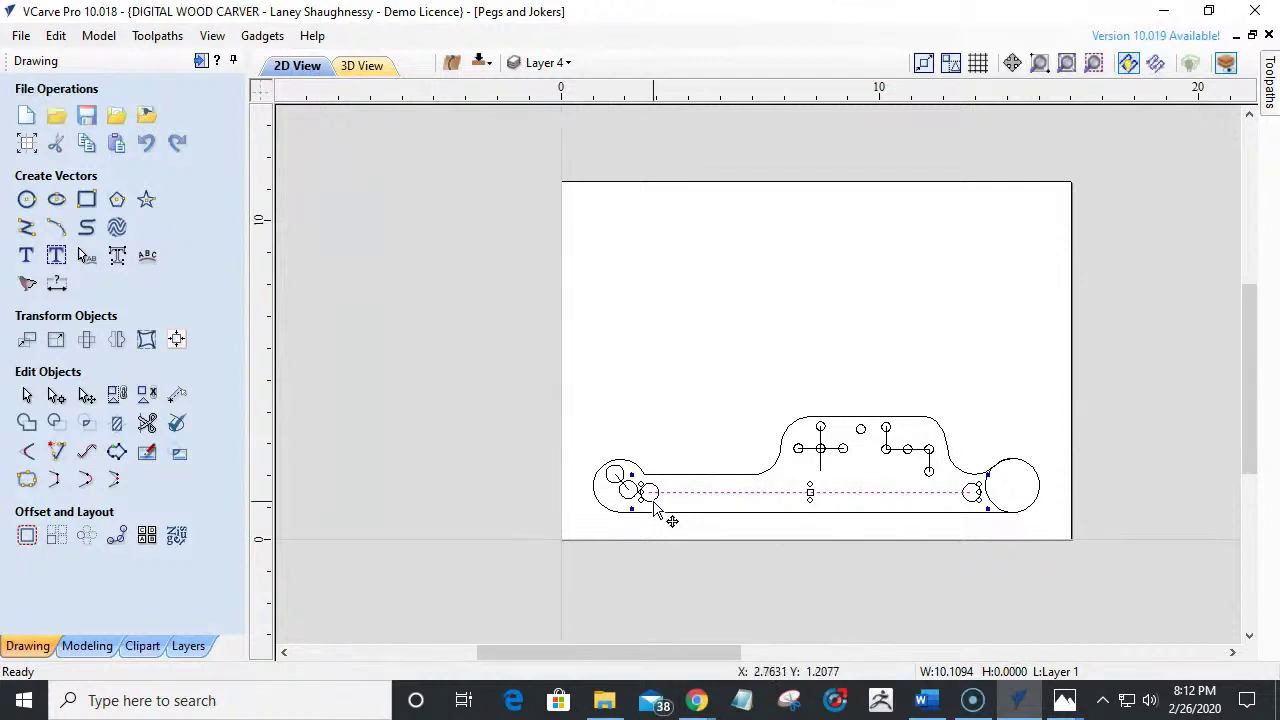
click(650, 515)
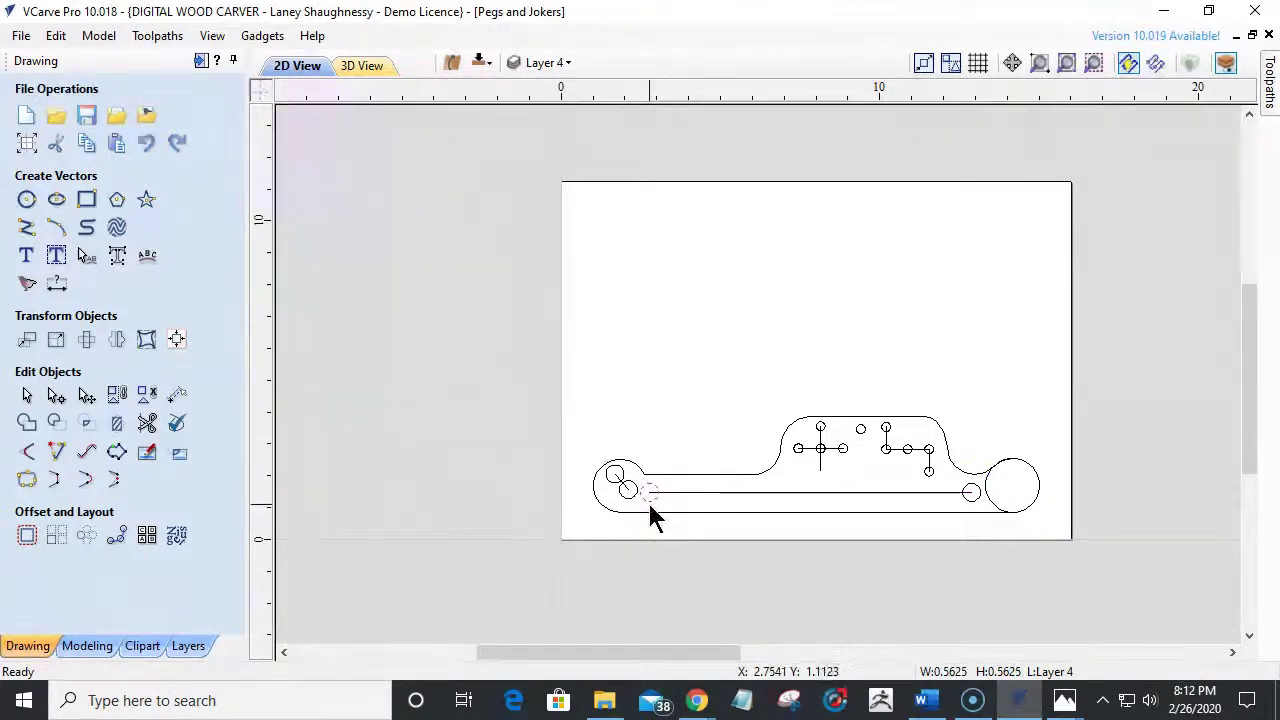
click(740, 515)
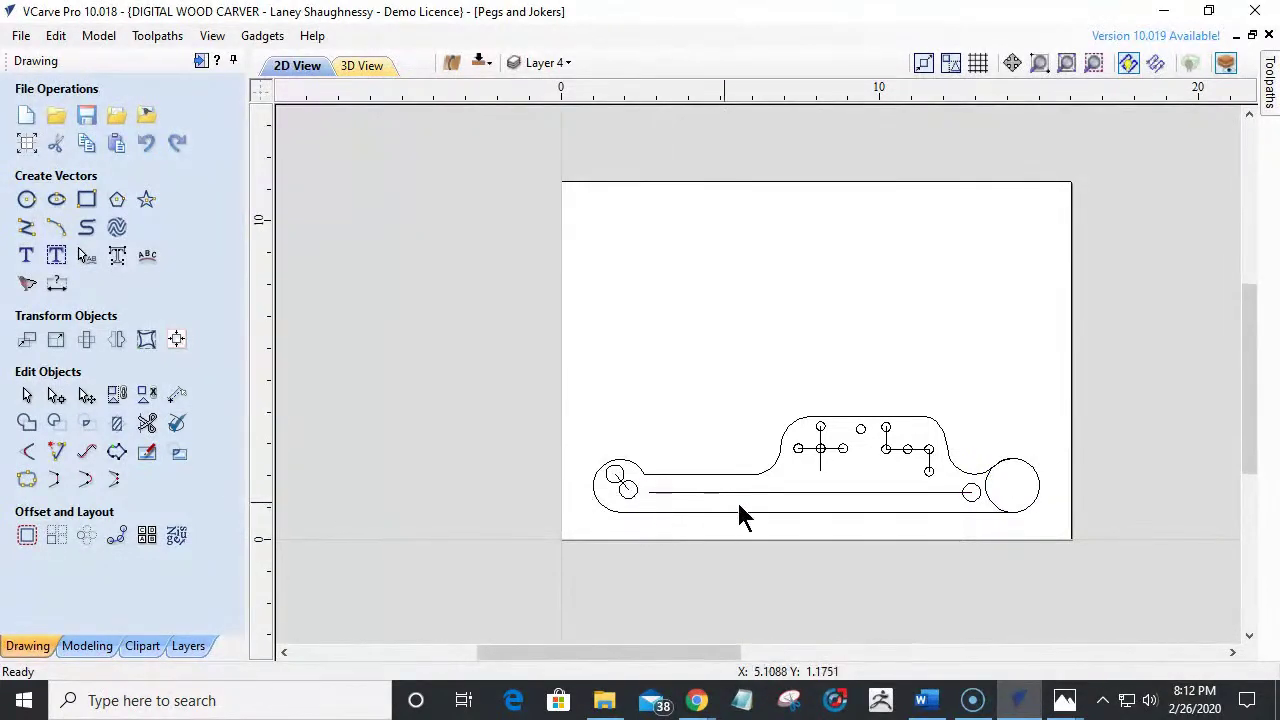
Copy the 9/16-inch circle along the row's centre line with 18 copies on a new layer.
click(967, 497)
shift+click(886, 492)
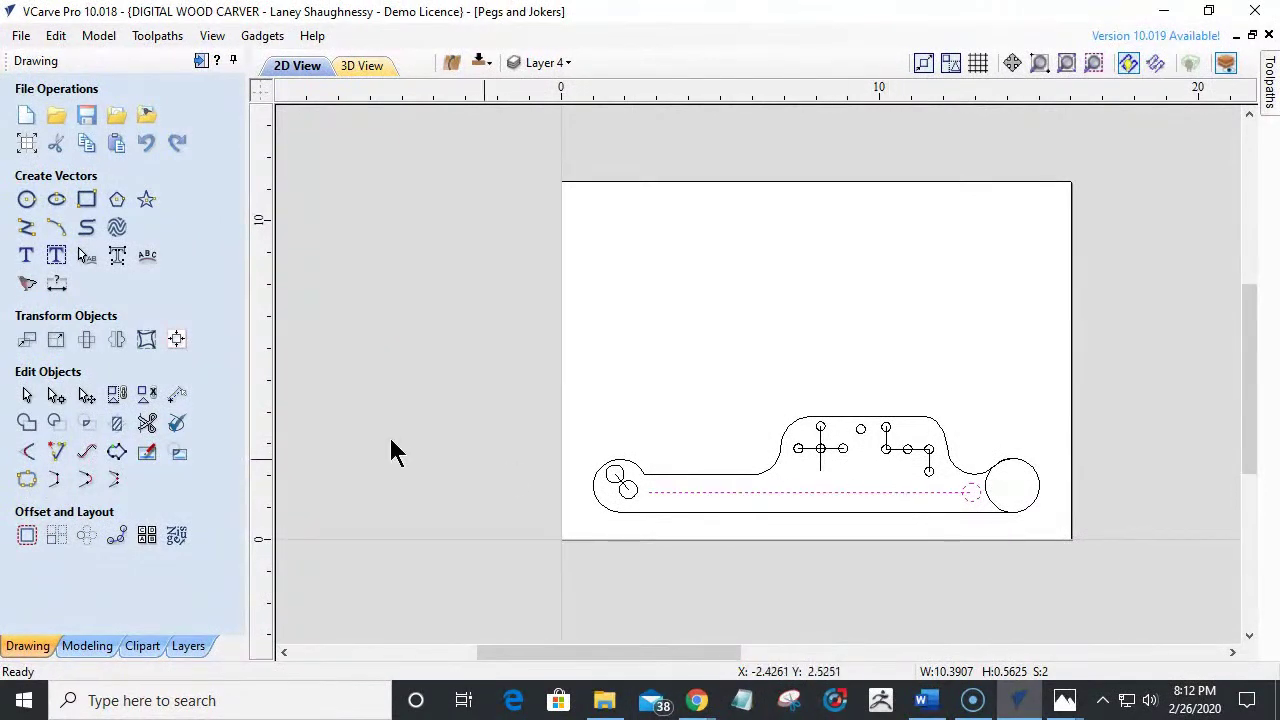
click(117, 535)
drag(113, 428, 12, 428)
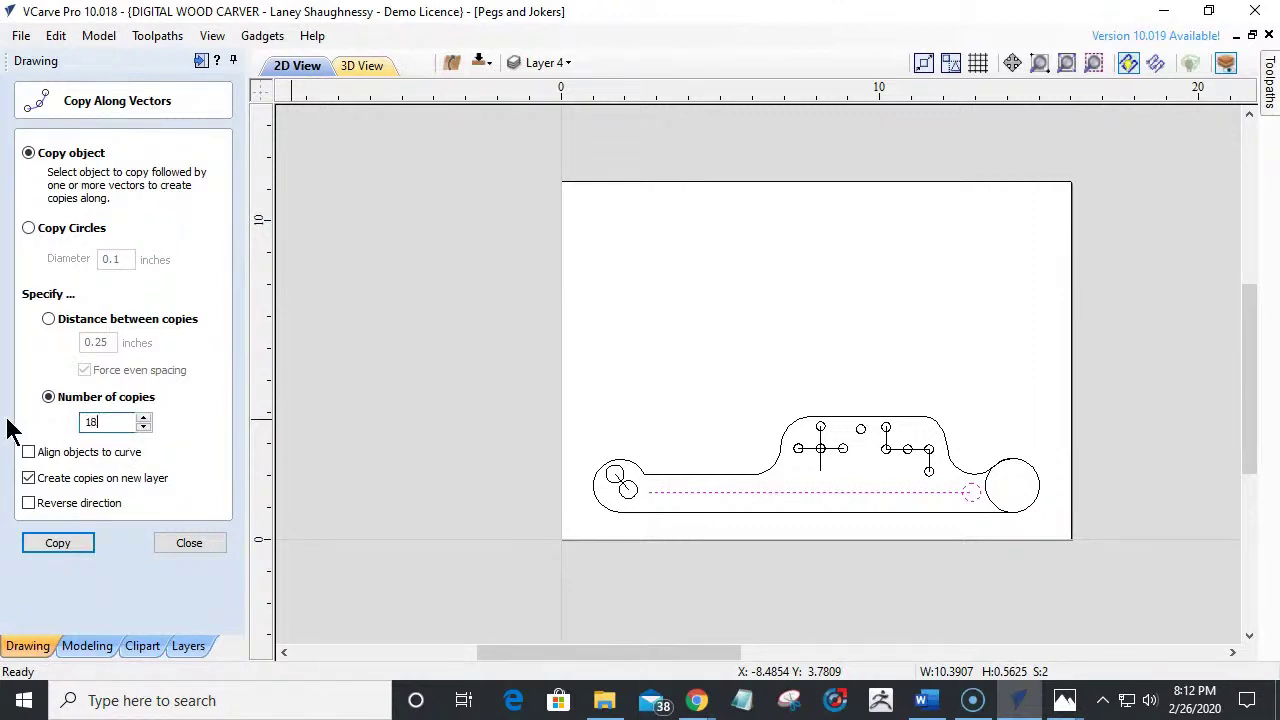
click(52, 546)
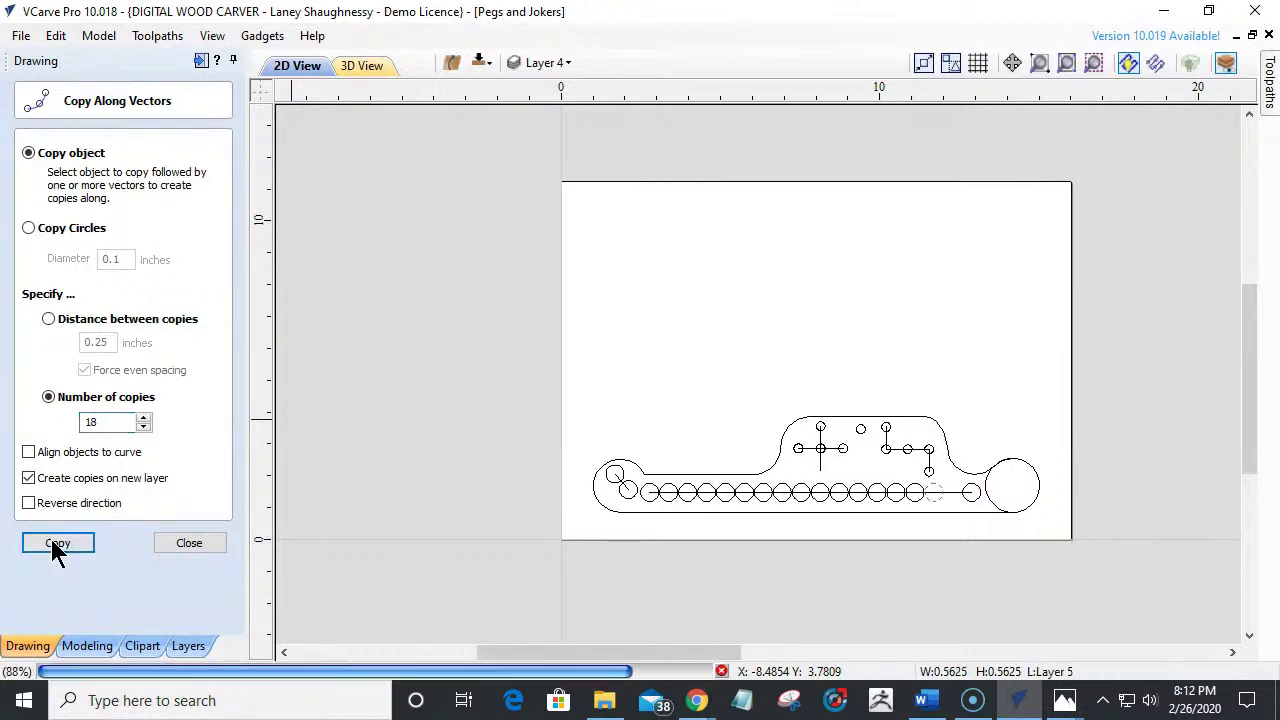
click(188, 545)
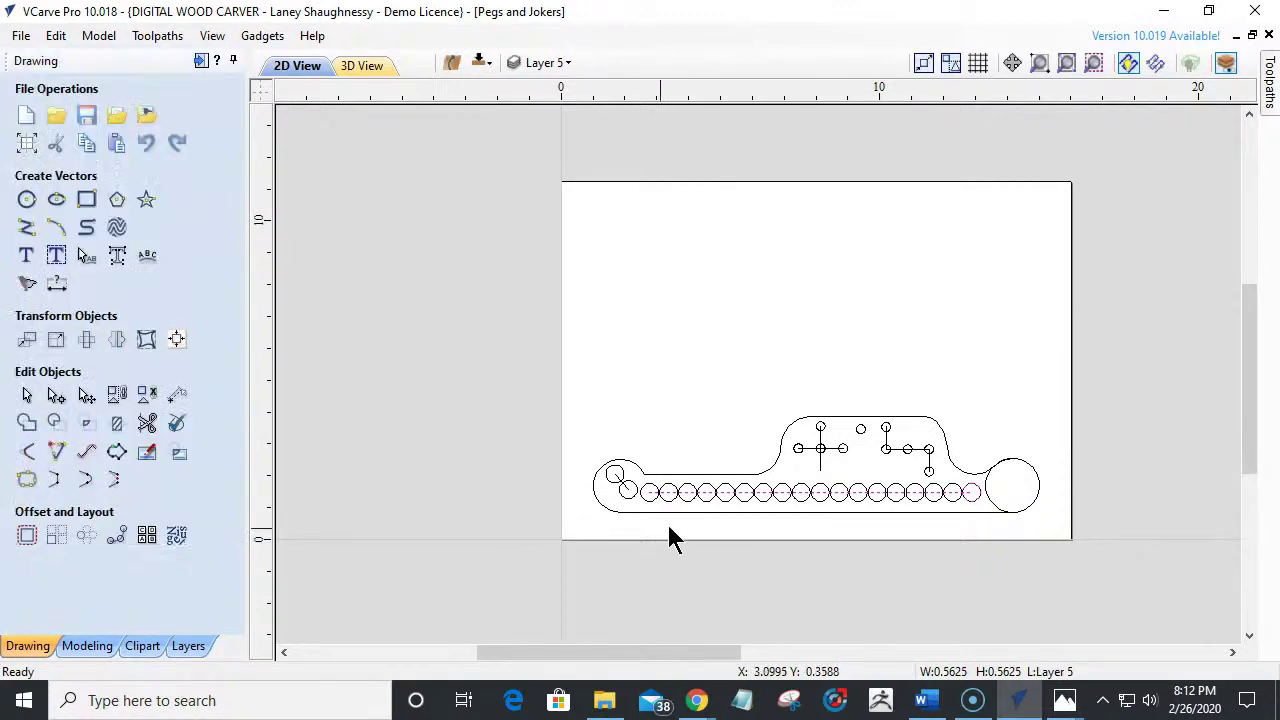
Examine the spacing of the copied circles from end to end and select the original circle at the row's right end.
scroll(668, 528, up, 6)
scroll(725, 503, down, 5)
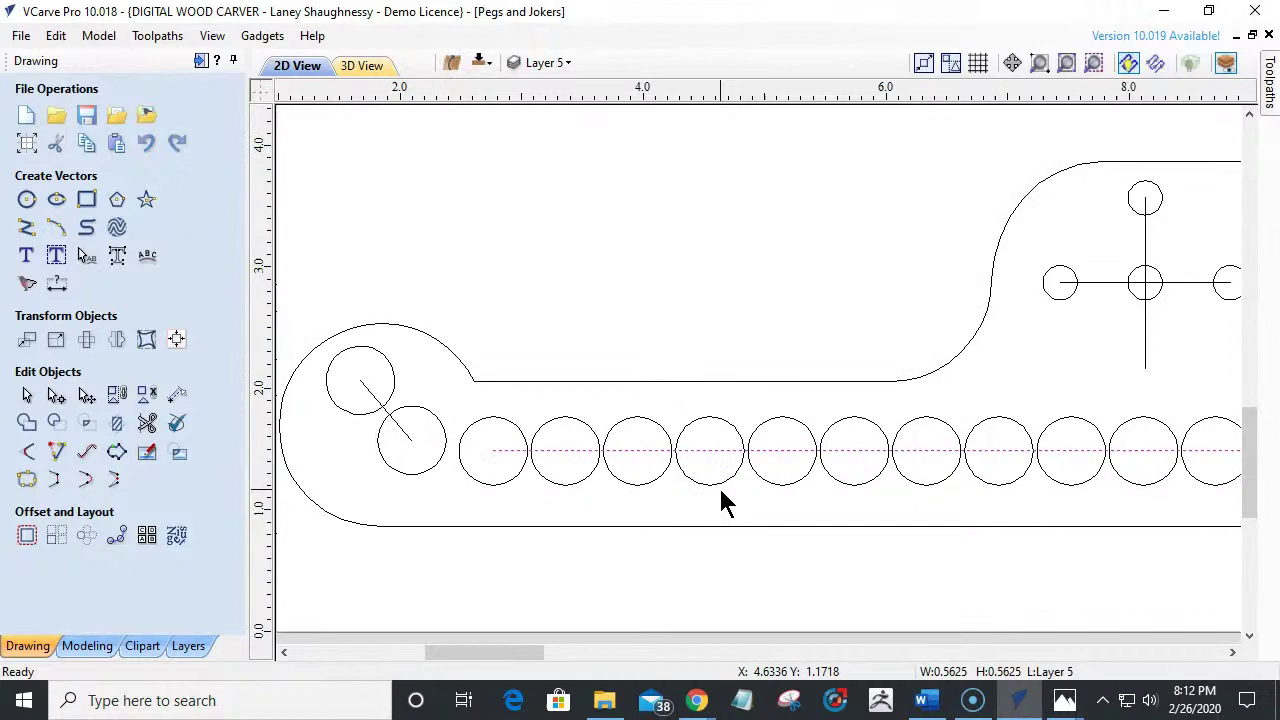
scroll(1062, 478, up, 5)
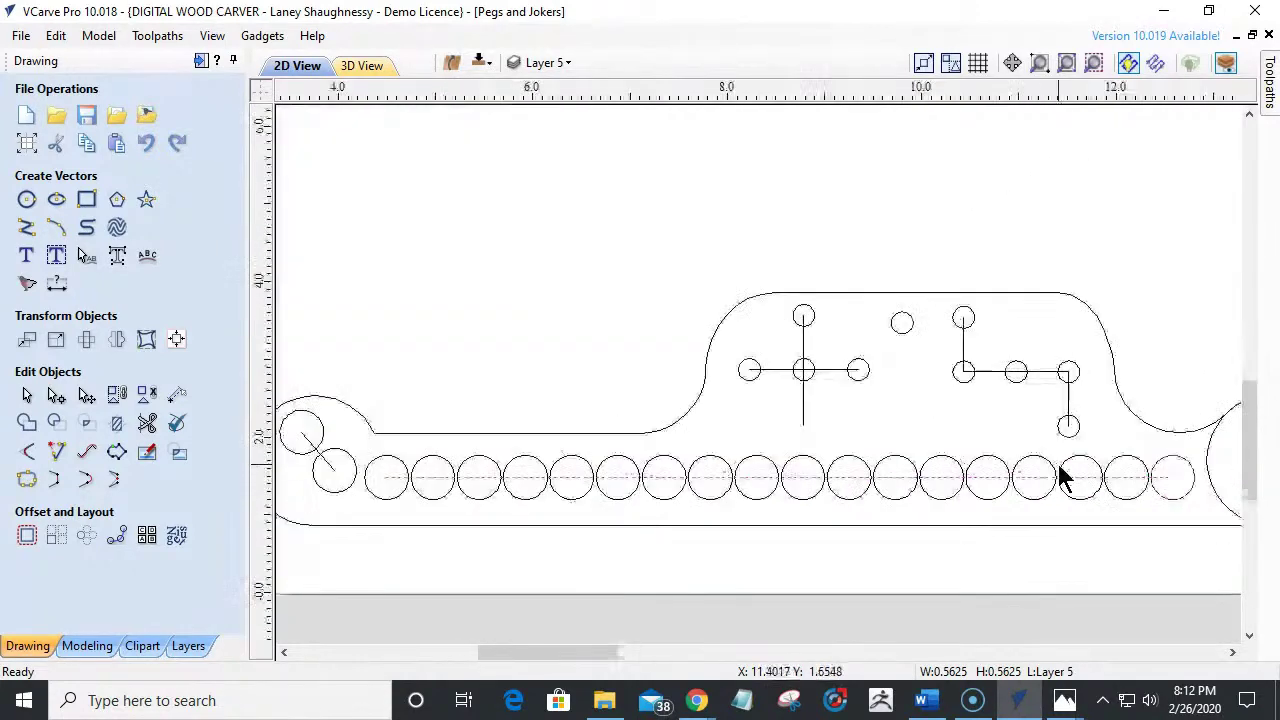
scroll(1062, 478, down, 2)
scroll(1062, 478, down, 4)
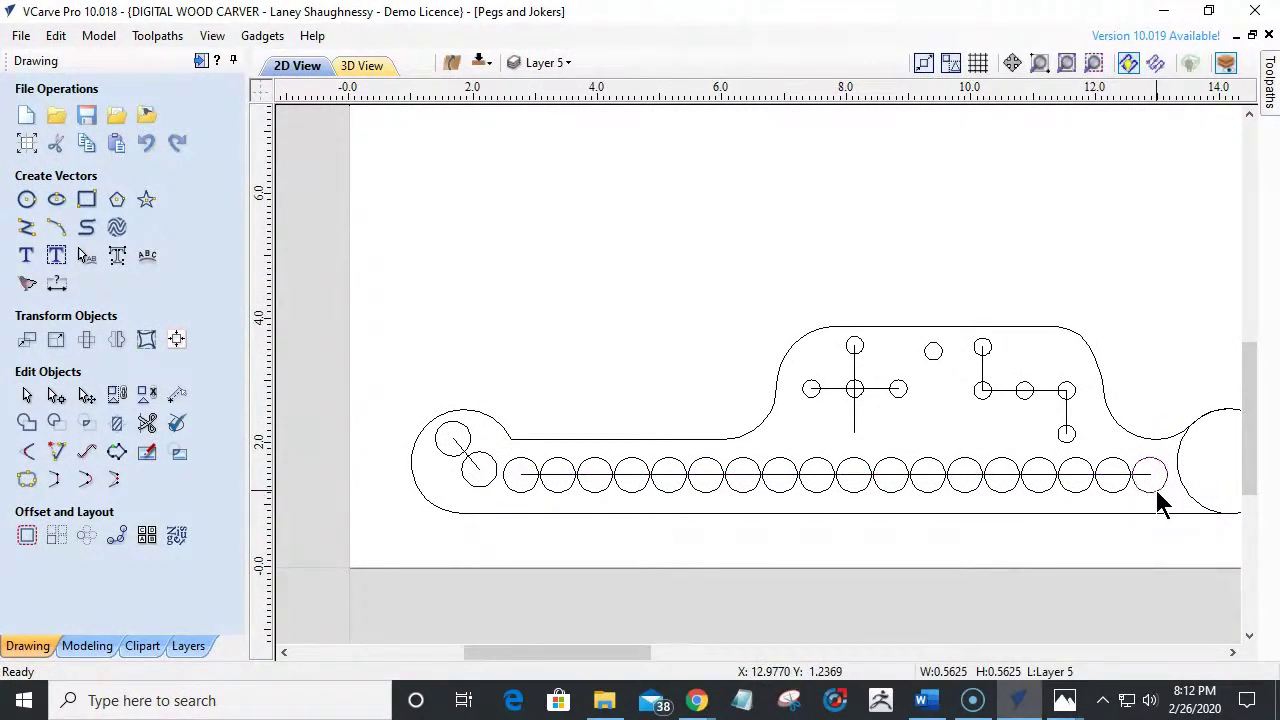
click(1156, 490)
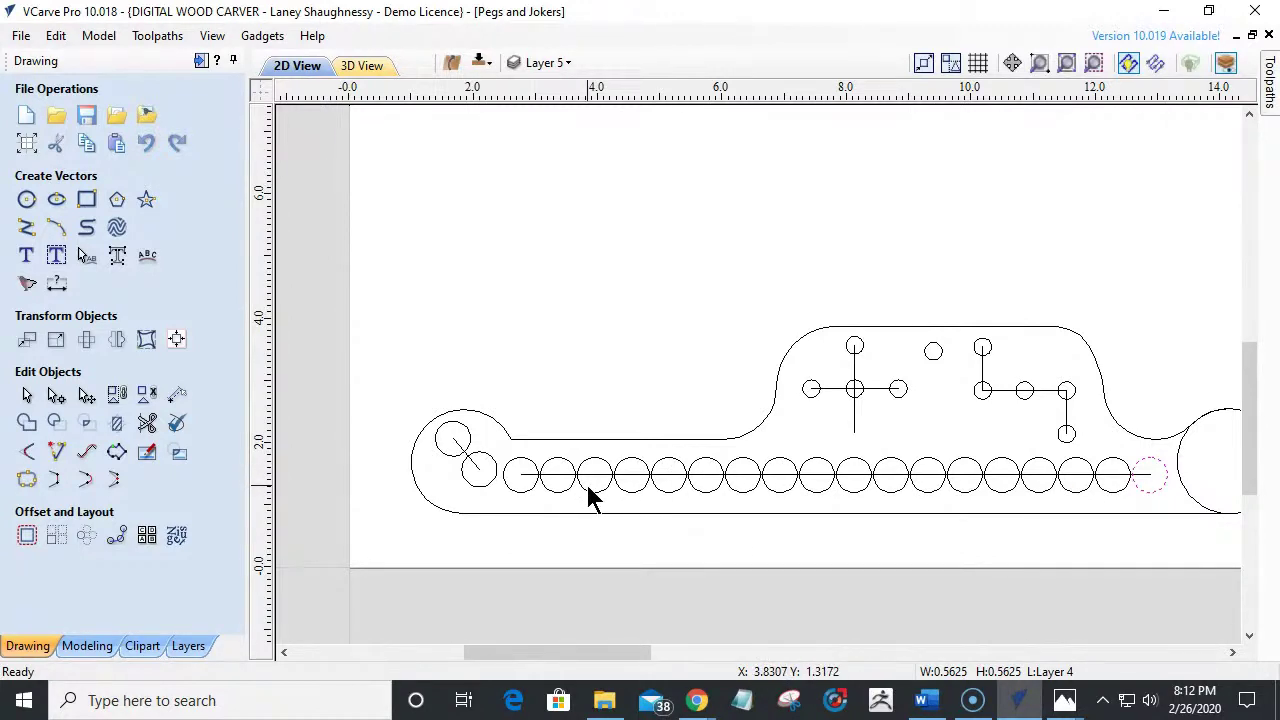
Copy the cross's left peg hole to the lower end of its vertical line, above the circle row.
click(812, 390)
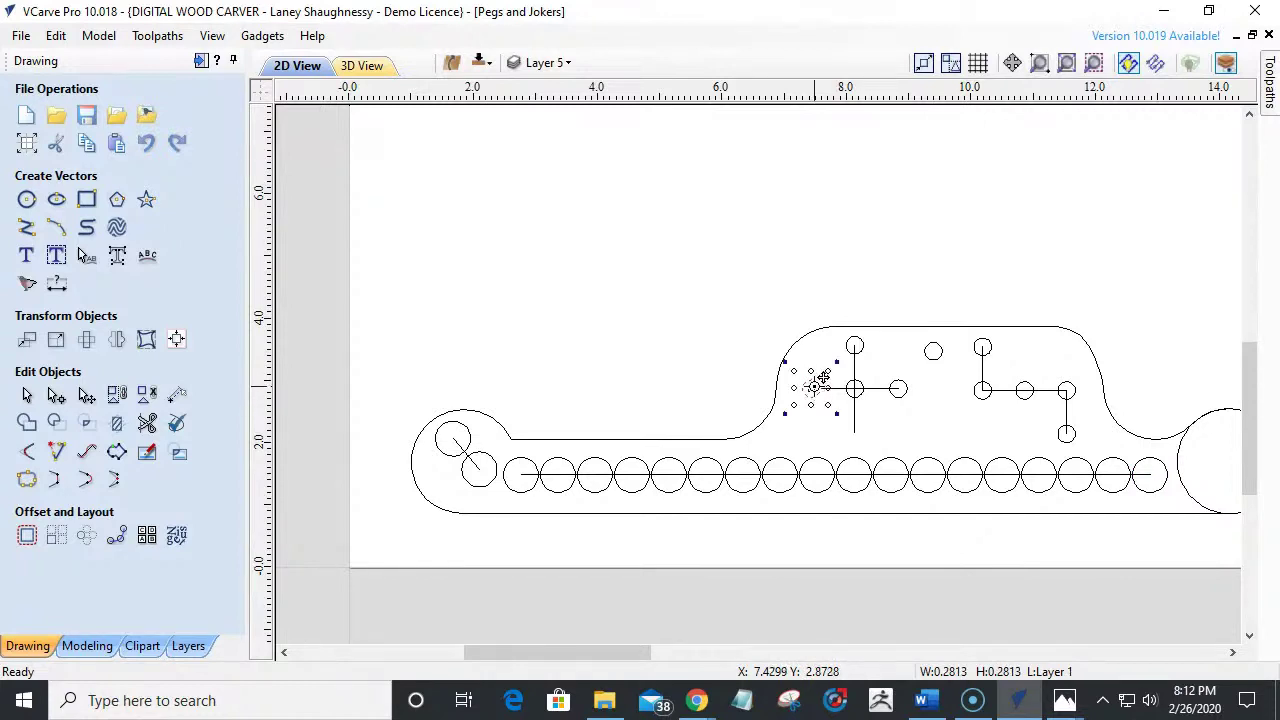
drag(819, 381, 860, 433)
scroll(914, 449, down, 2)
scroll(914, 452, up, 2)
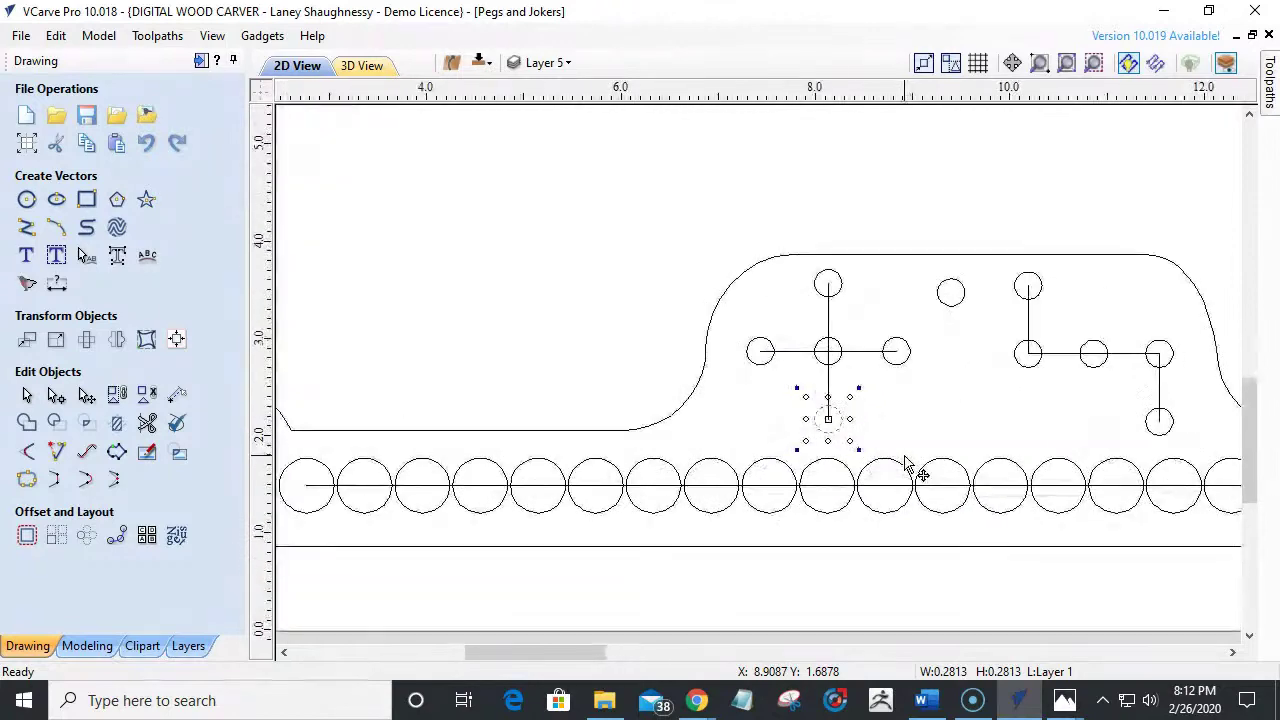
scroll(909, 463, down, 2)
scroll(670, 462, up, 2)
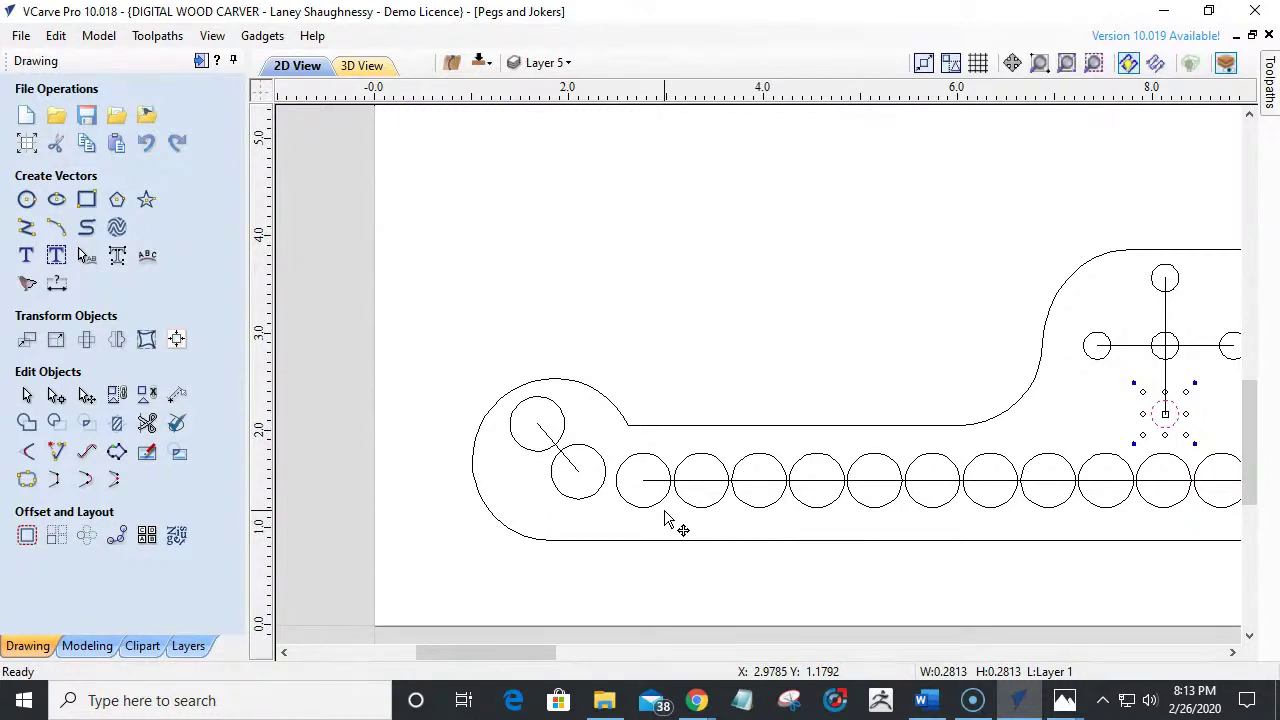
scroll(540, 495, down, 4)
scroll(728, 520, up, 2)
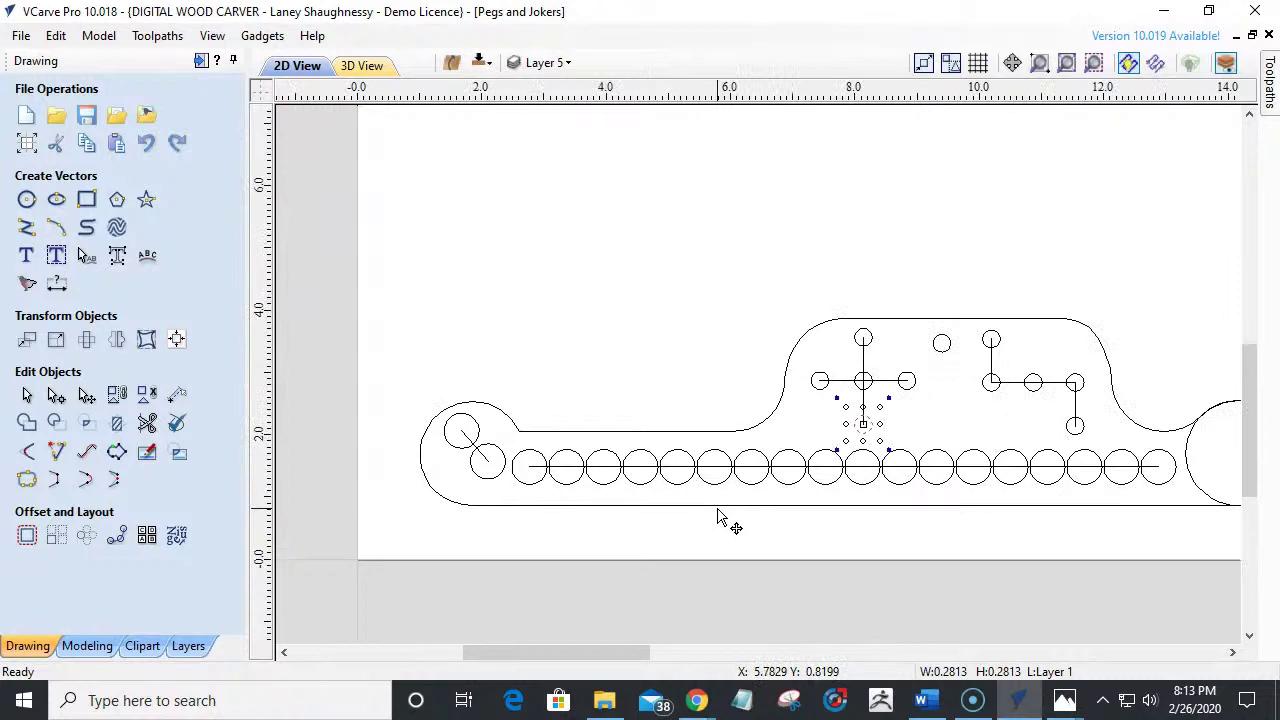
Resize the leftmost 0.5625-inch circle in the row to 0.28125 inches wide, keeping its centre and proportions.
scroll(600, 480, down, 1)
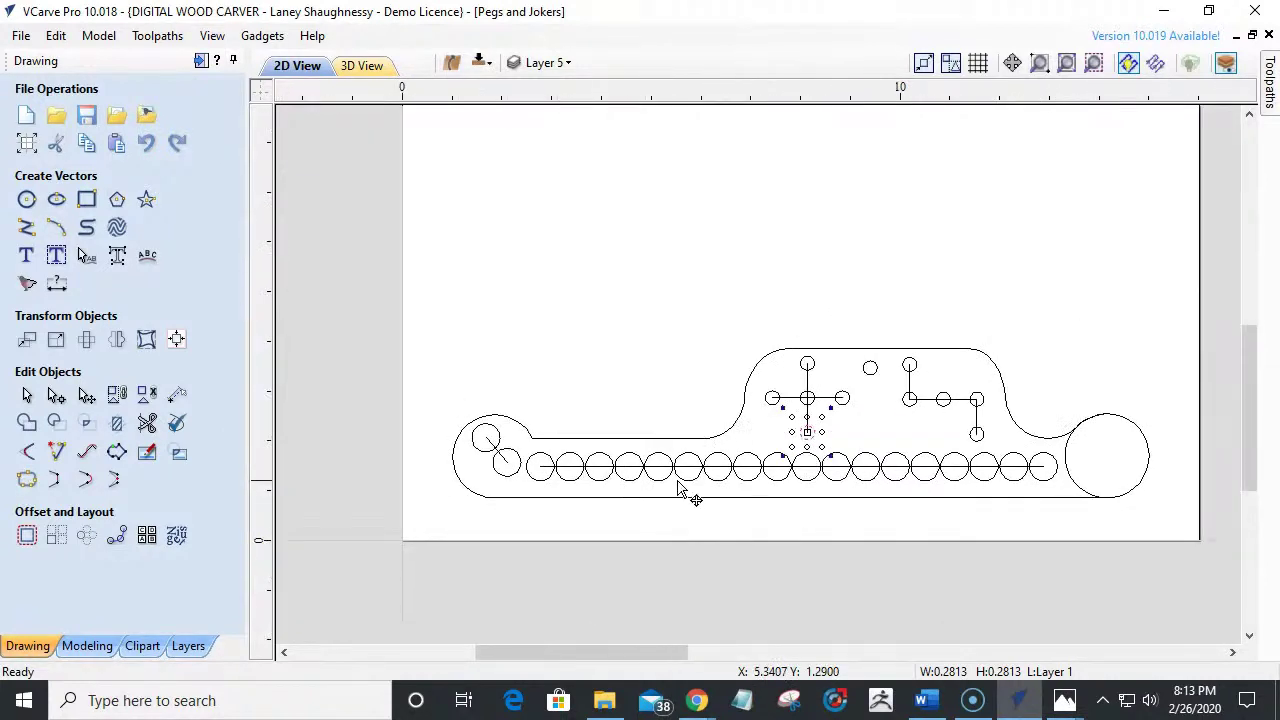
scroll(681, 500, up, 1)
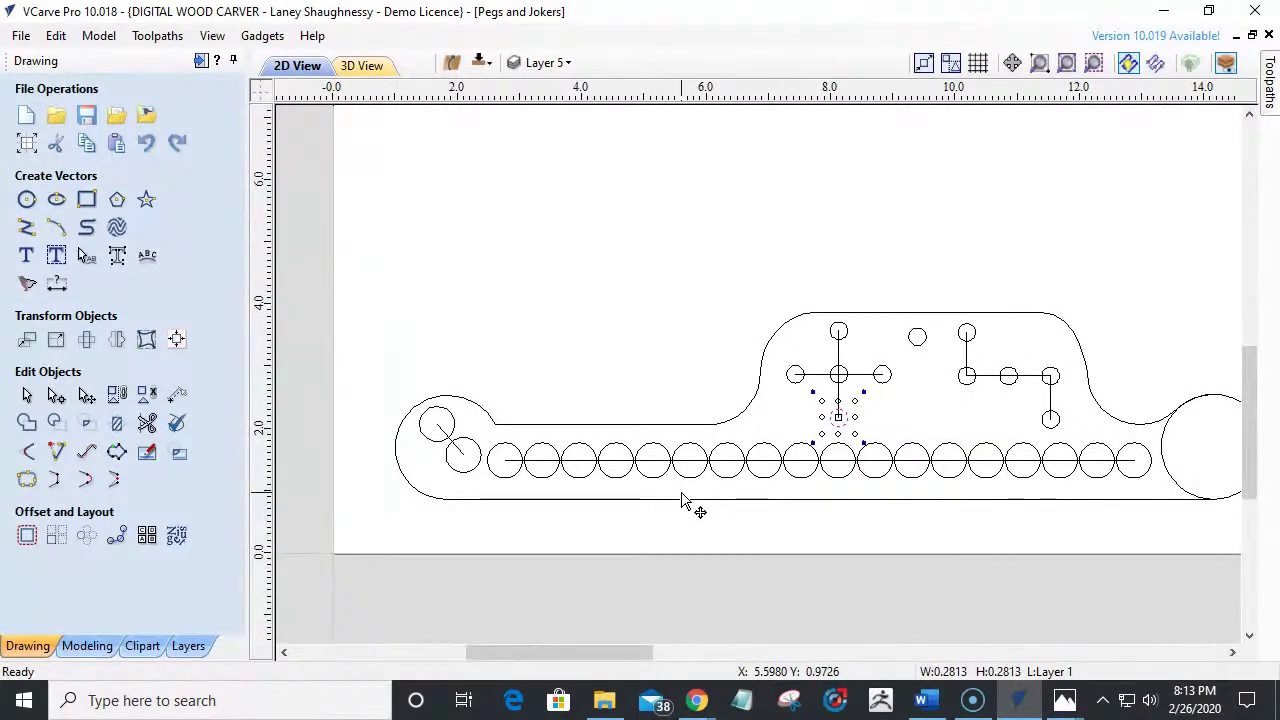
click(507, 484)
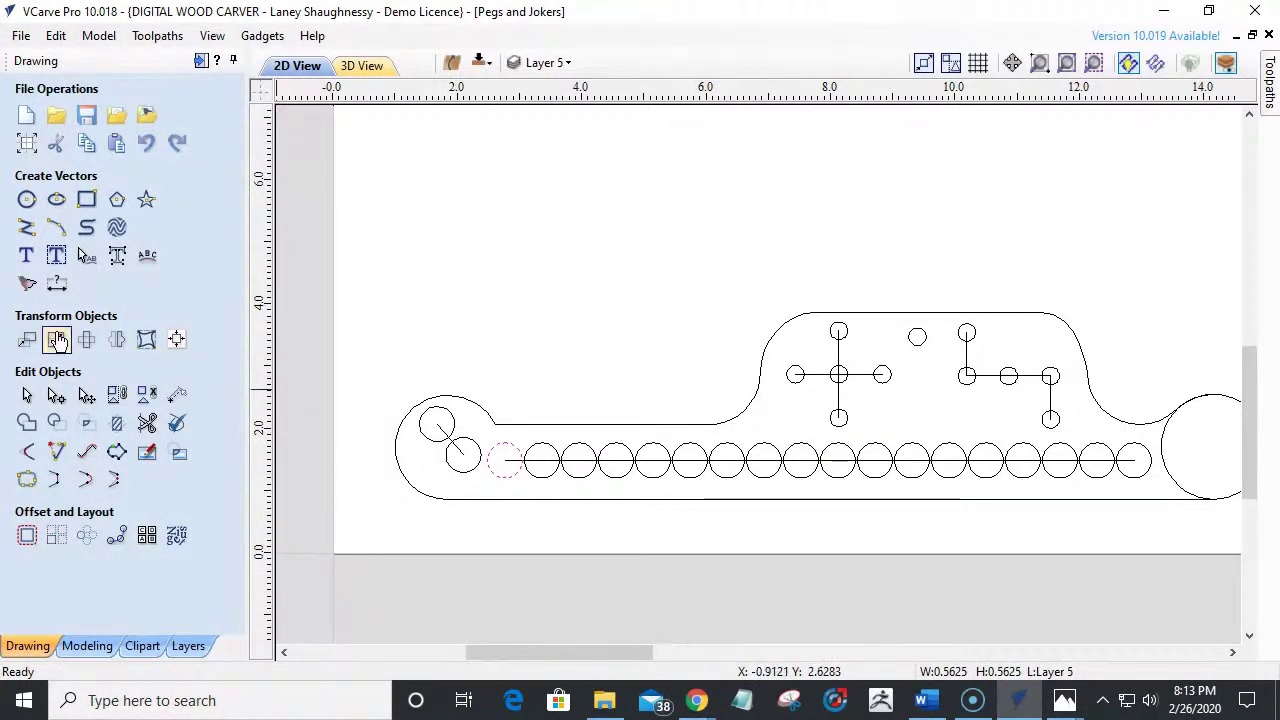
click(57, 341)
click(132, 316)
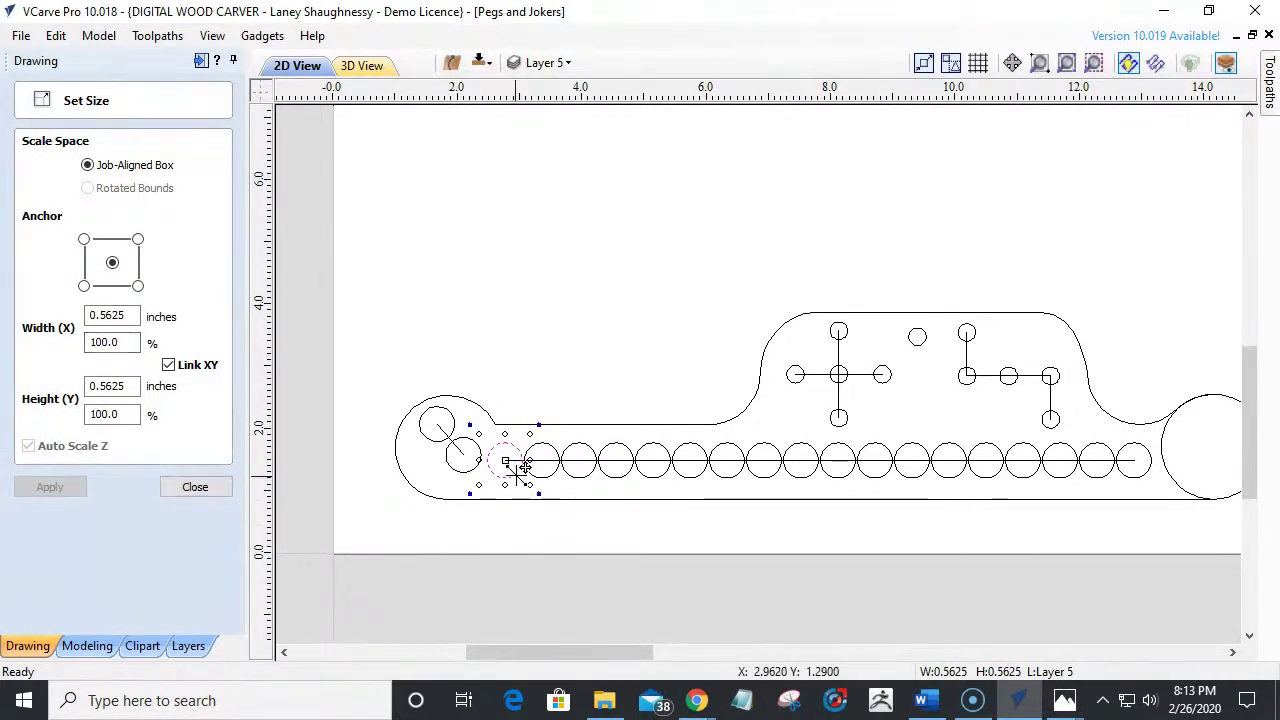
scroll(520, 465, down, 3)
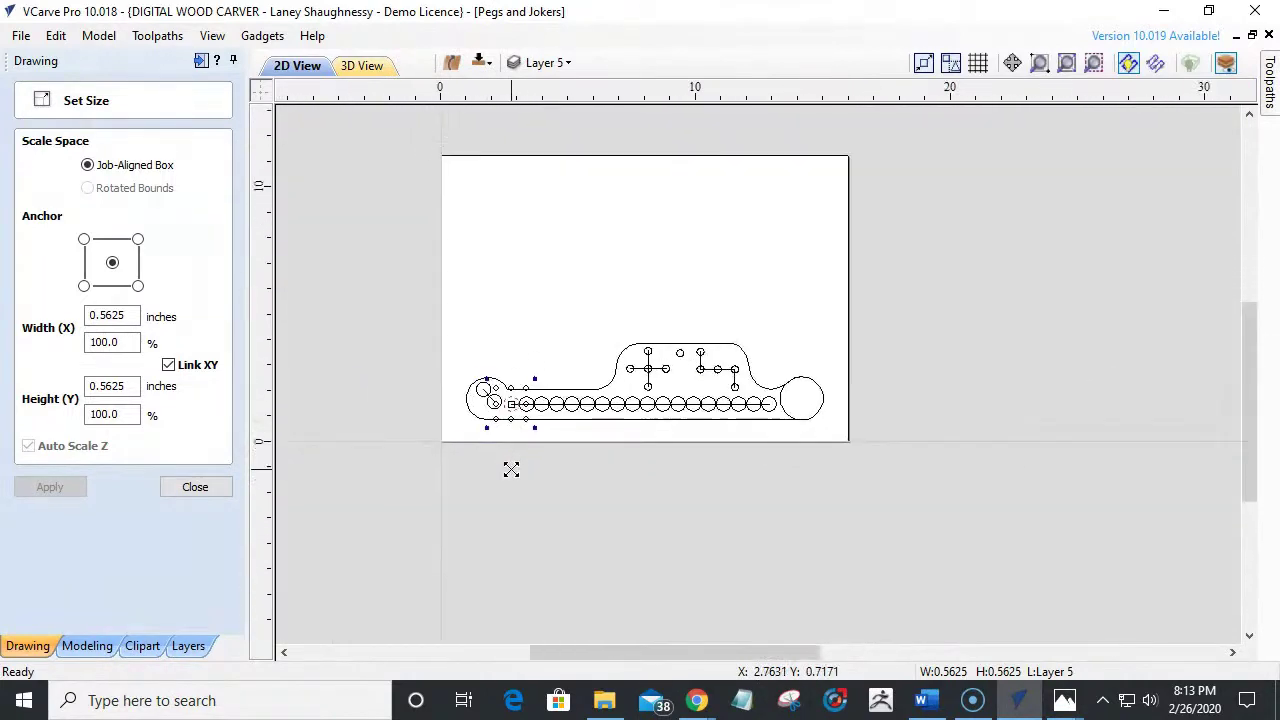
scroll(509, 466, up, 3)
scroll(533, 397, up, 3)
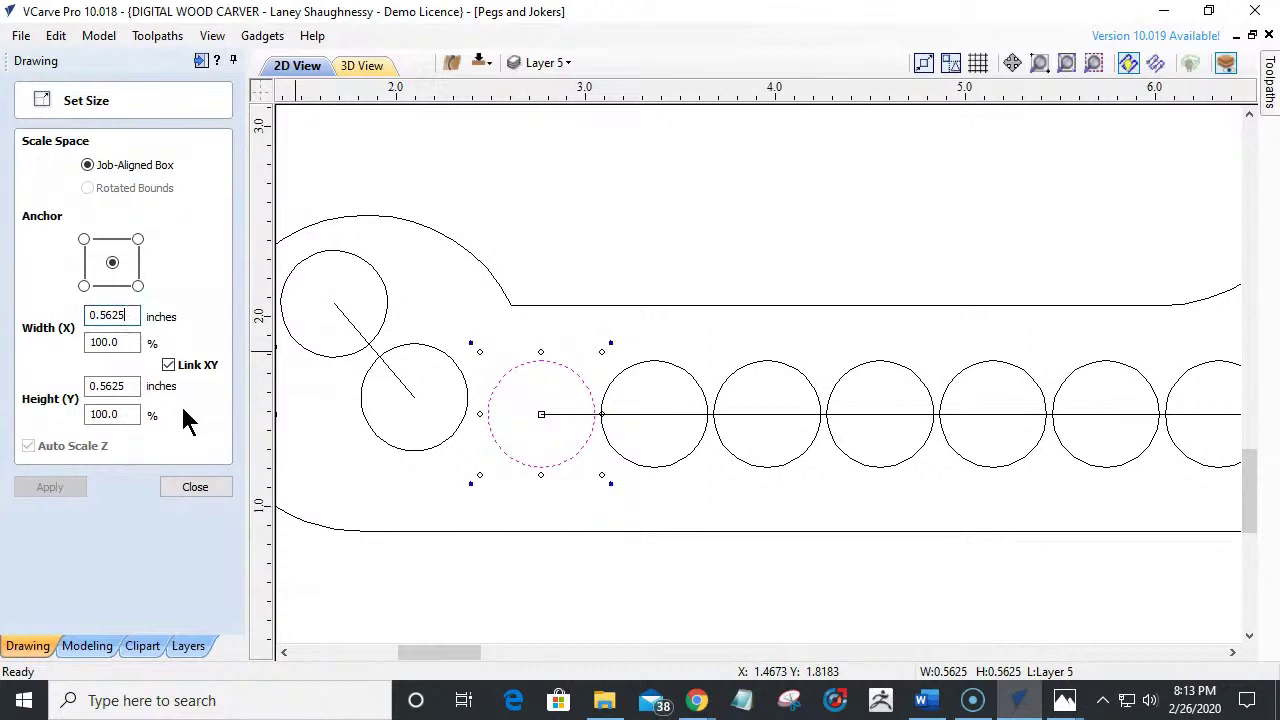
text(281)
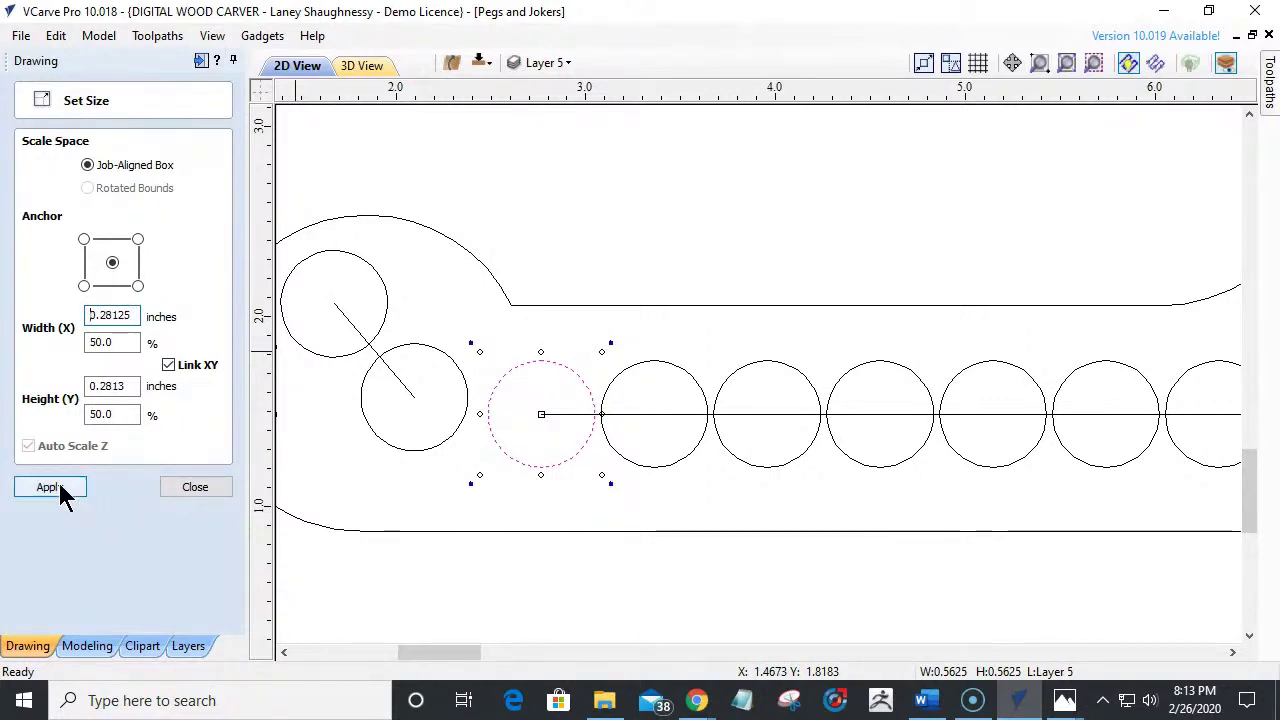
click(60, 488)
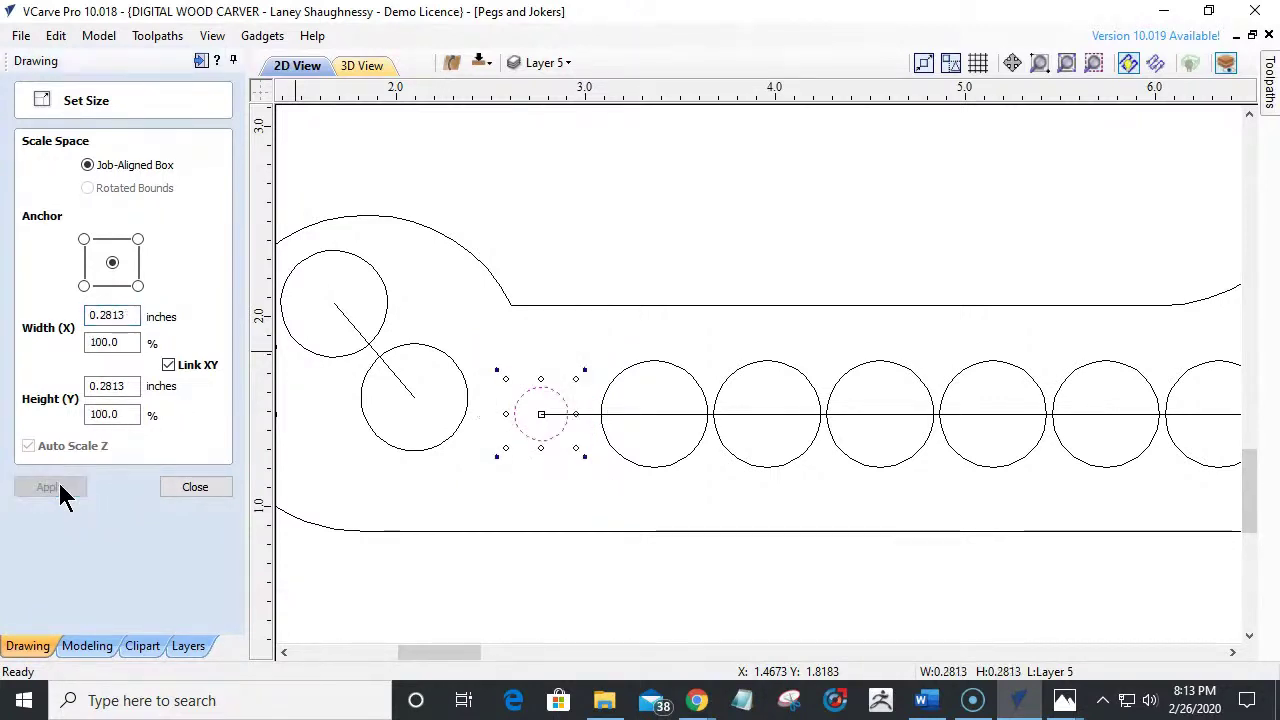
click(621, 457)
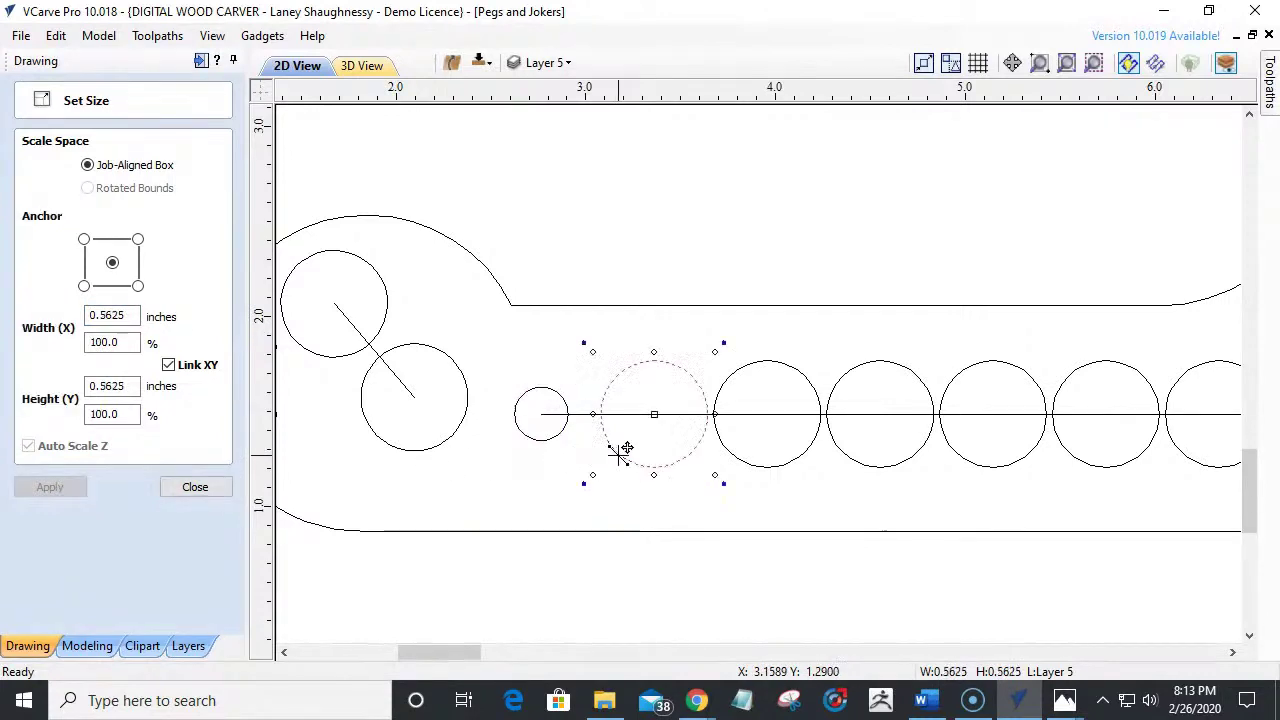
drag(131, 315, 60, 318)
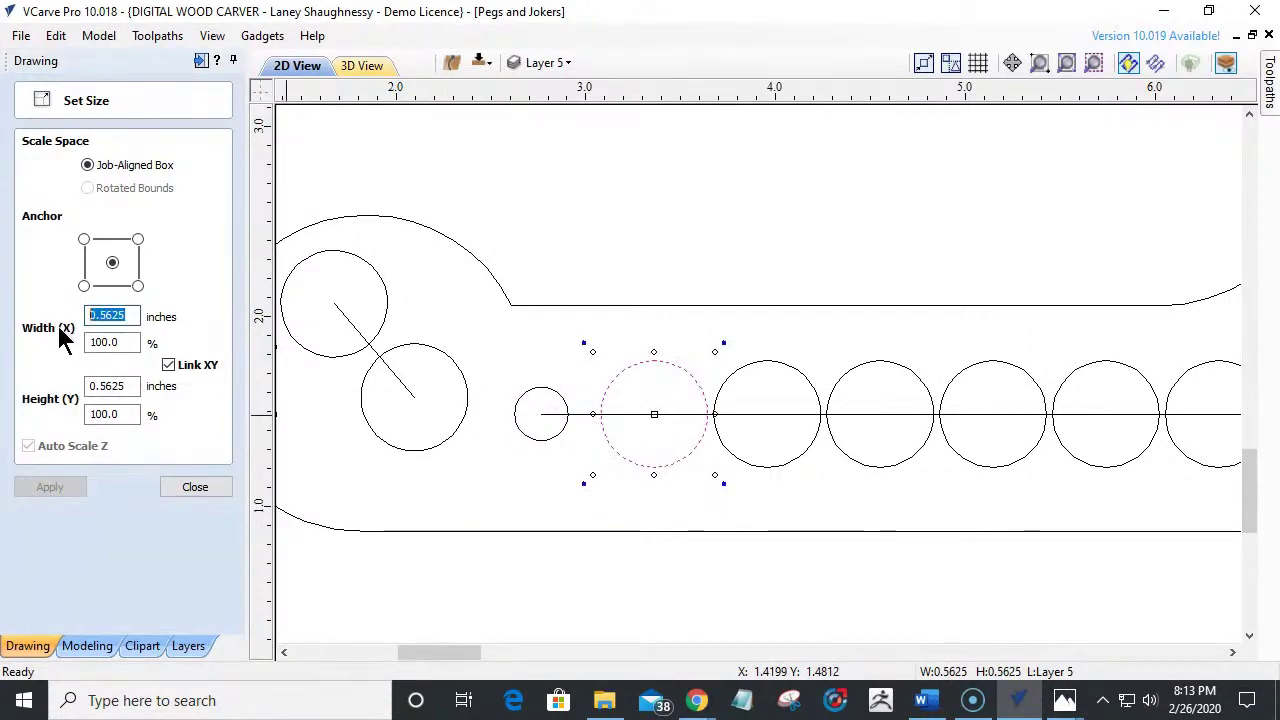
text(1)
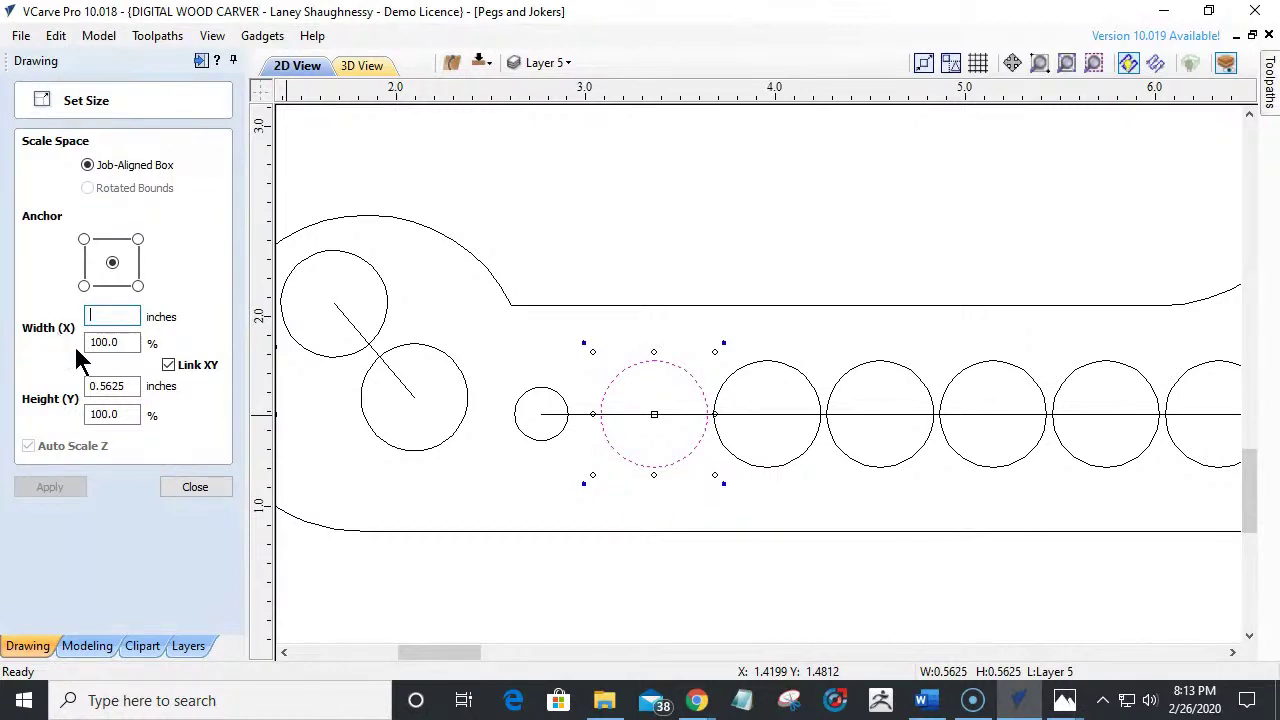
click(198, 487)
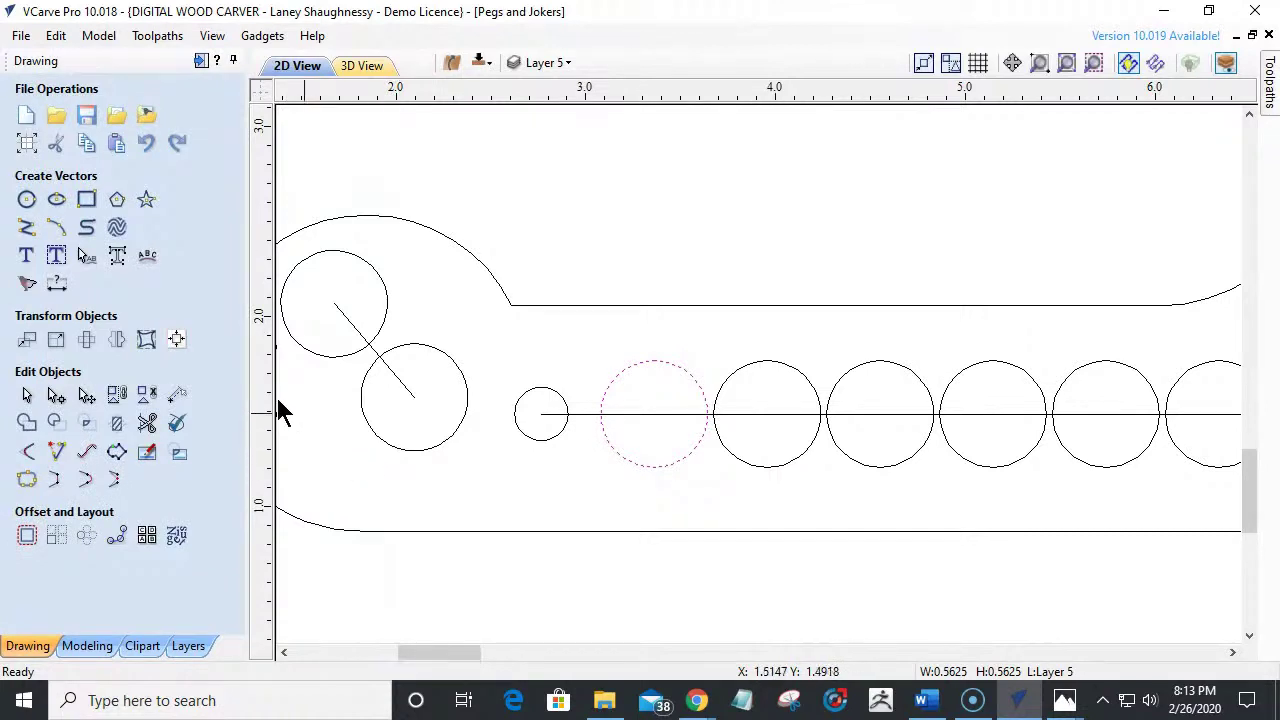
Draw circles of diameter 0.5625/2 inches centred in the second, third and fourth circles from the row's left end.
click(26, 199)
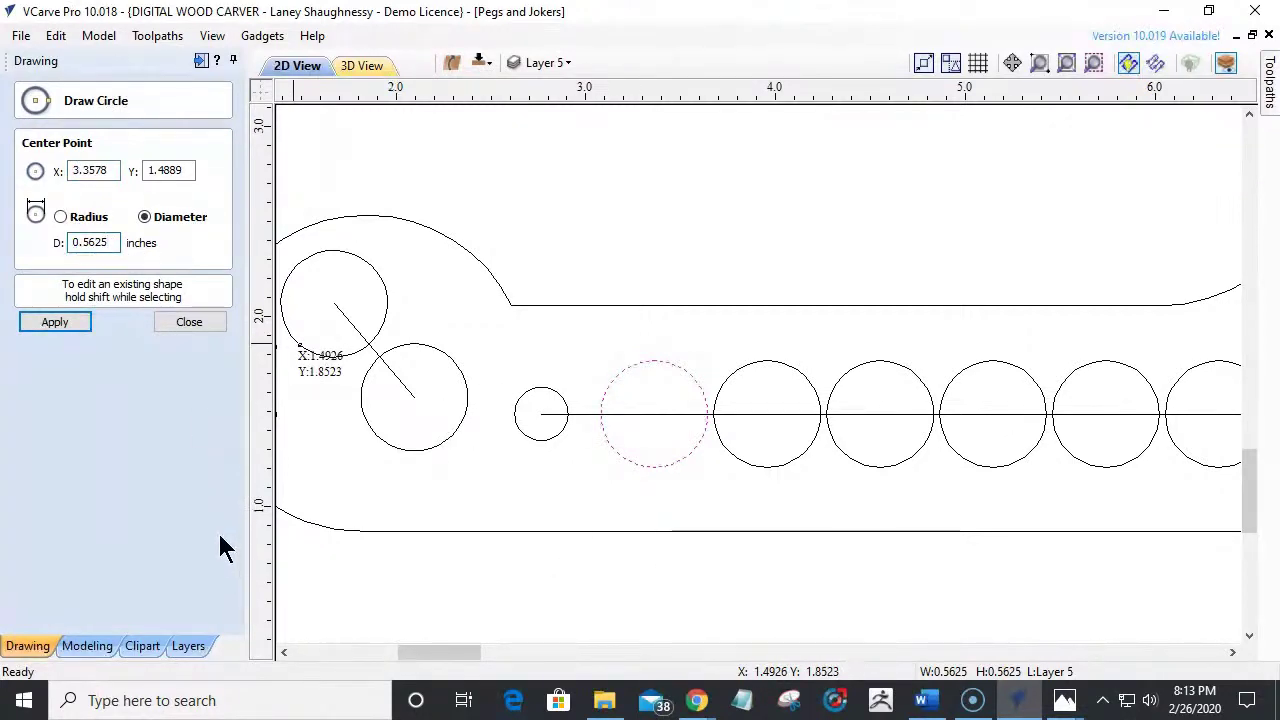
text(/2)
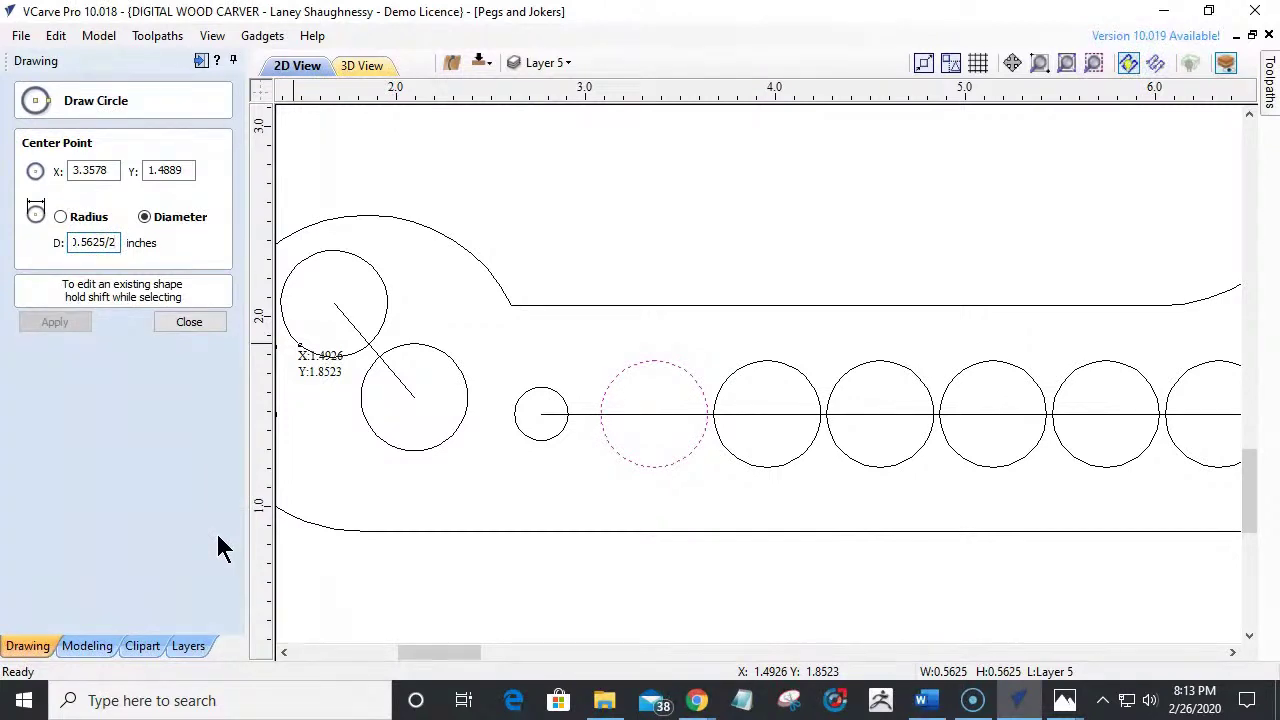
key(Tab)
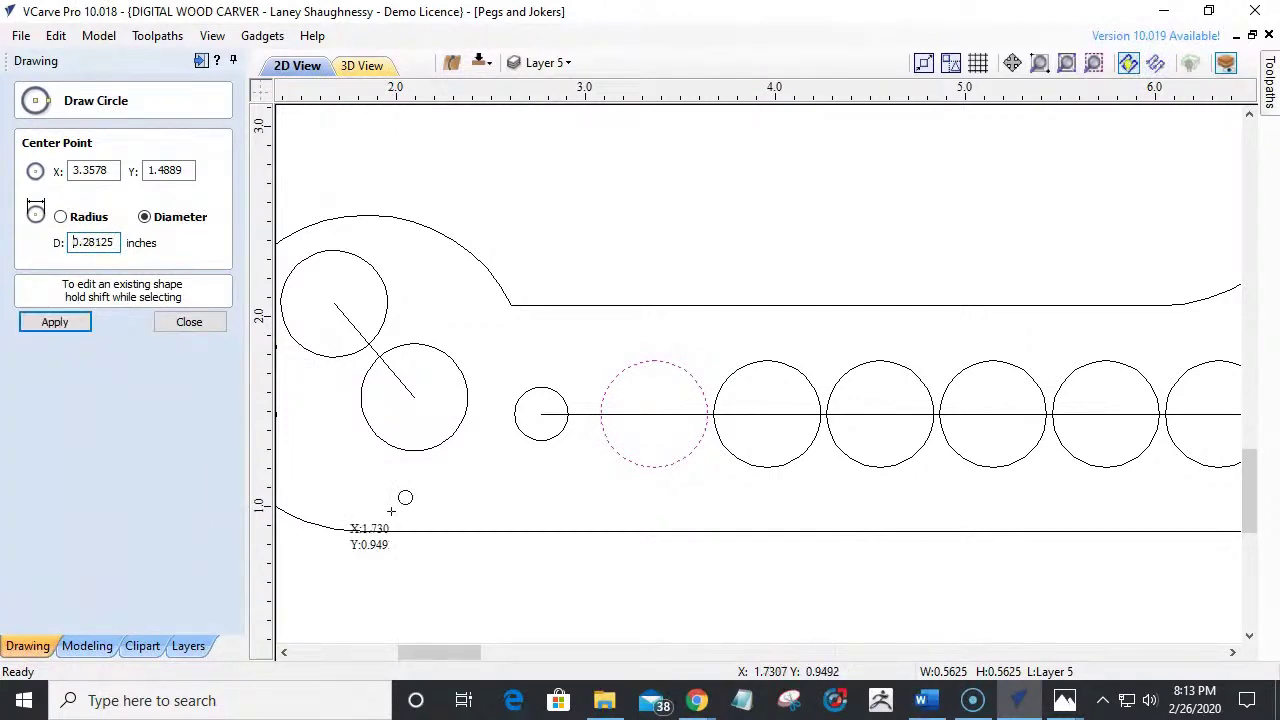
click(654, 413)
click(767, 413)
click(884, 421)
scroll(750, 504, down, 3)
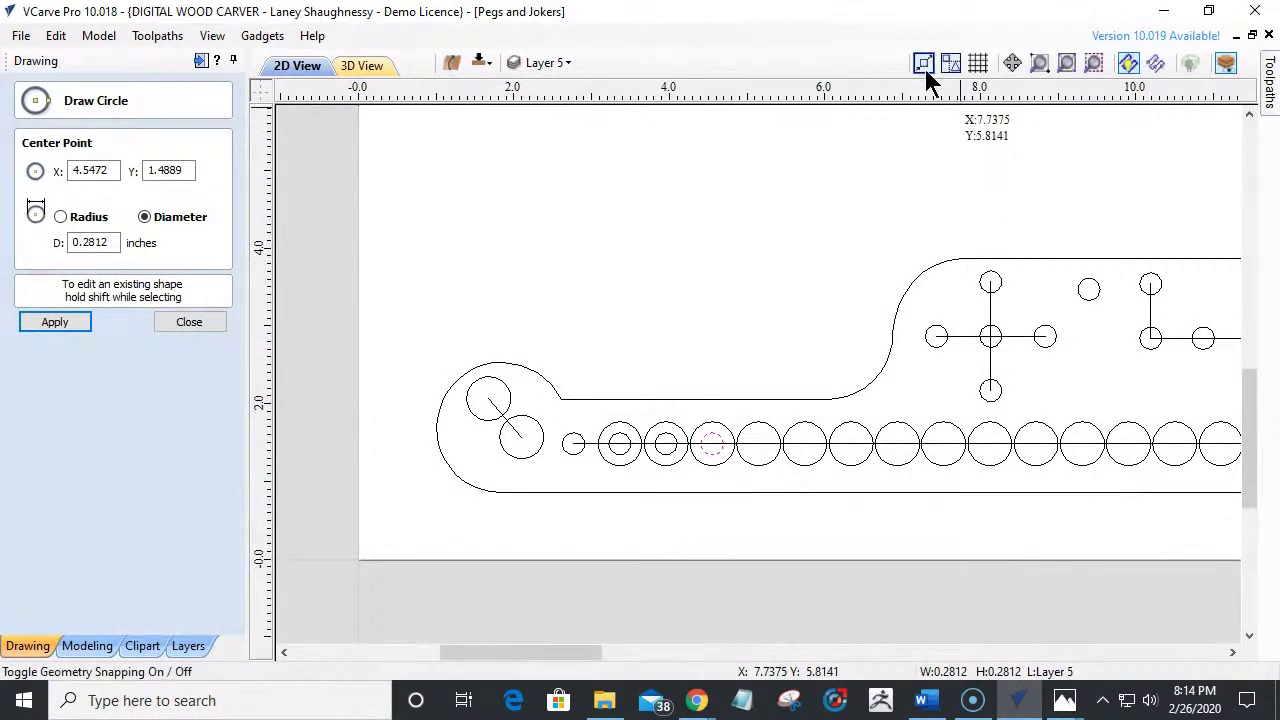
Draw the same 0.2812-inch peg-hole circles centred in the fifth through thirteenth circles of the row.
click(760, 442)
click(805, 442)
click(851, 443)
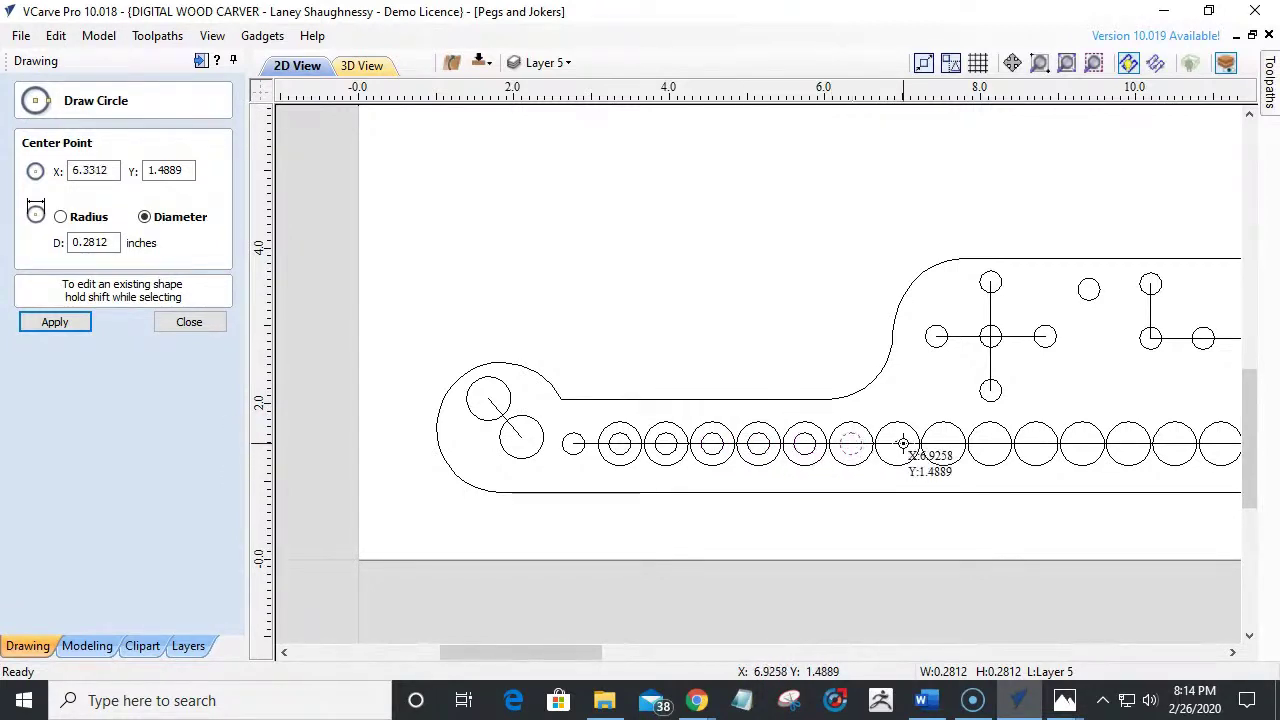
click(897, 443)
click(943, 443)
click(989, 443)
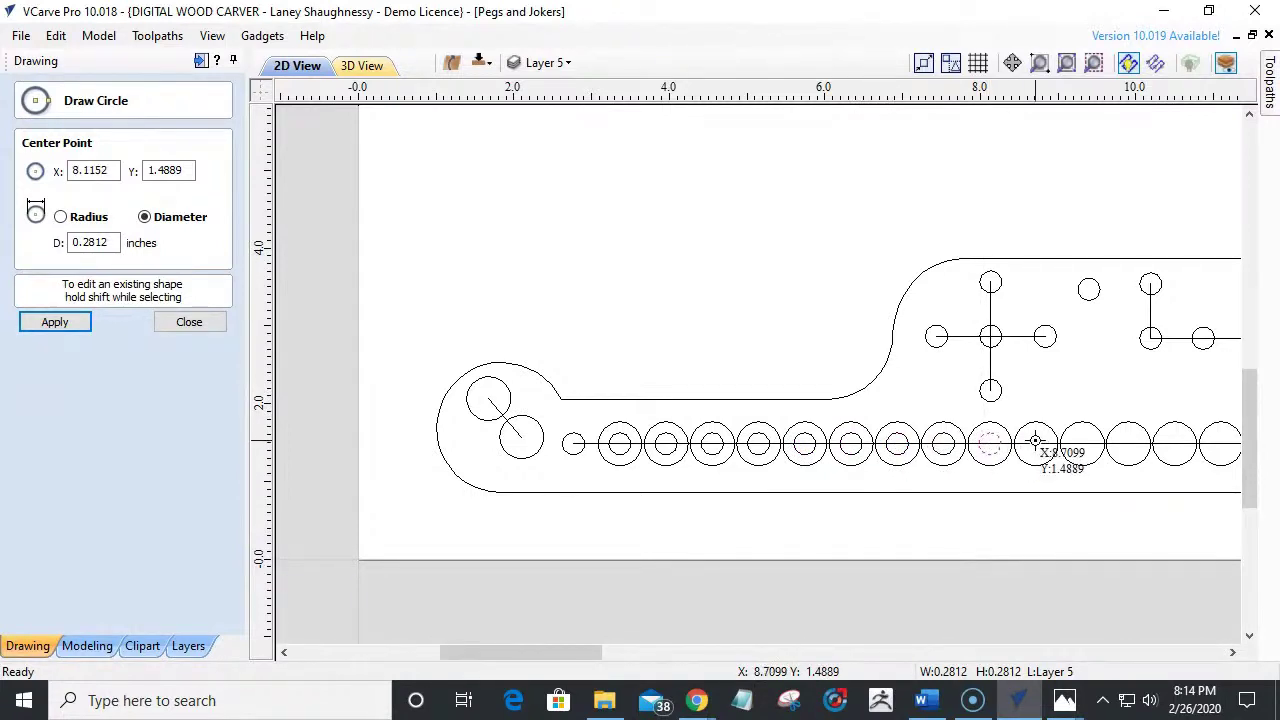
click(1035, 443)
click(1082, 443)
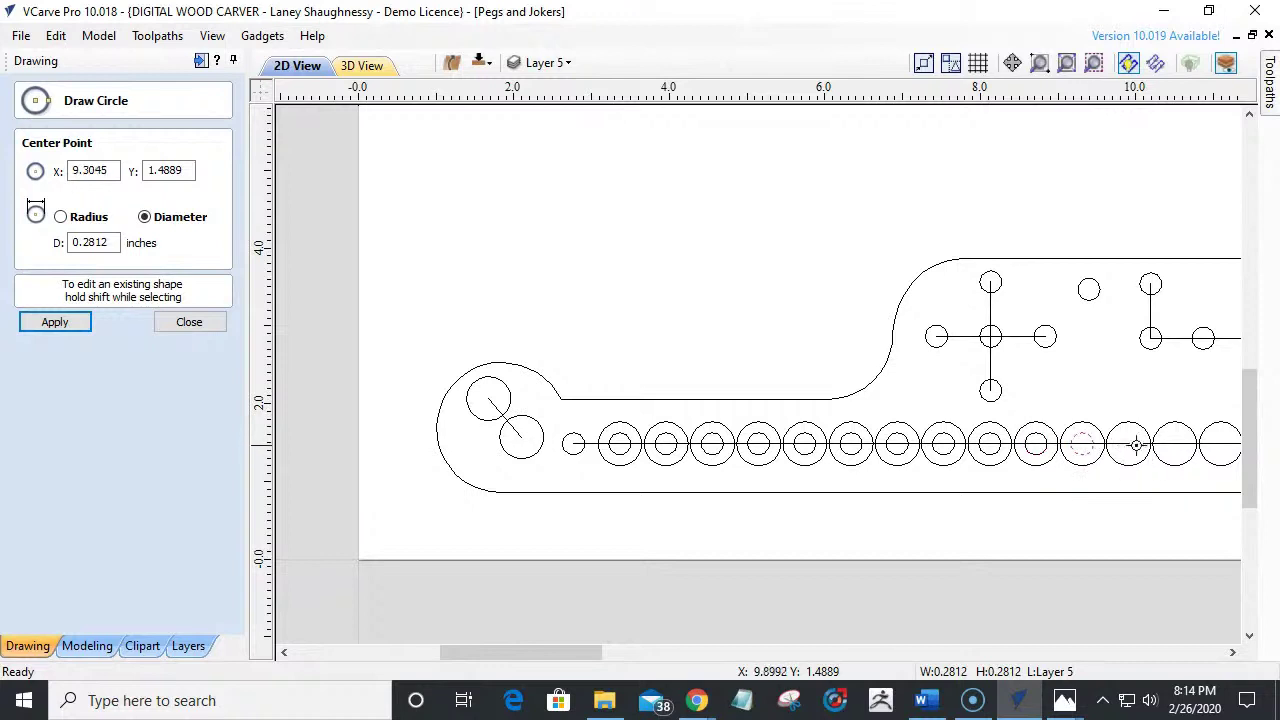
click(1126, 443)
Draw 0.2812-inch peg-hole circles centred in the last five large circles of the row and finish circle drawing.
scroll(998, 498, down, 5)
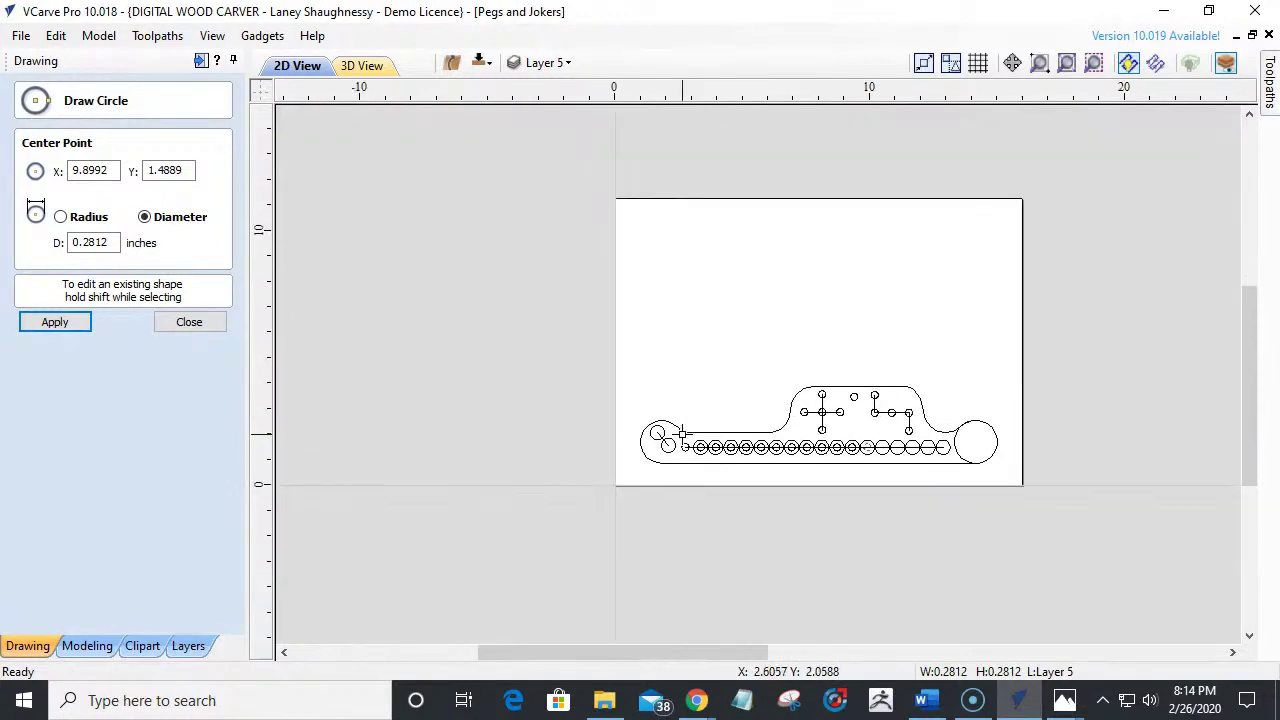
scroll(900, 412, up, 4)
scroll(880, 410, up, 3)
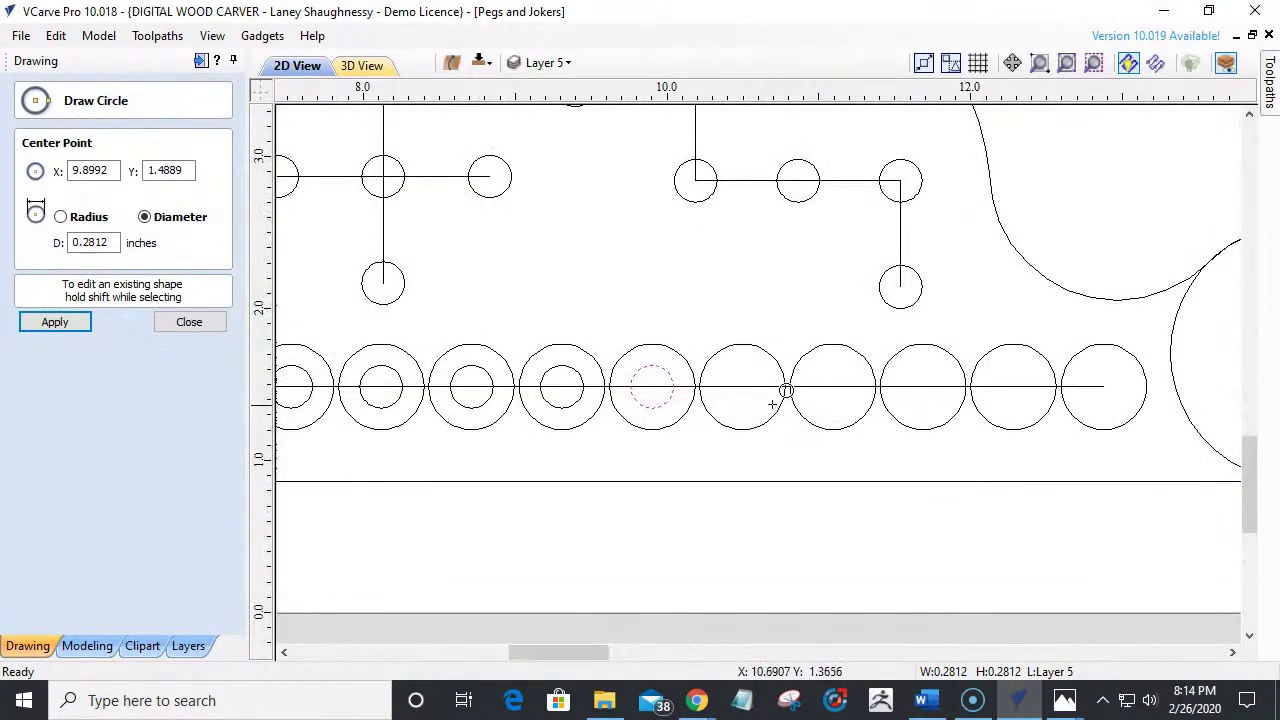
click(744, 386)
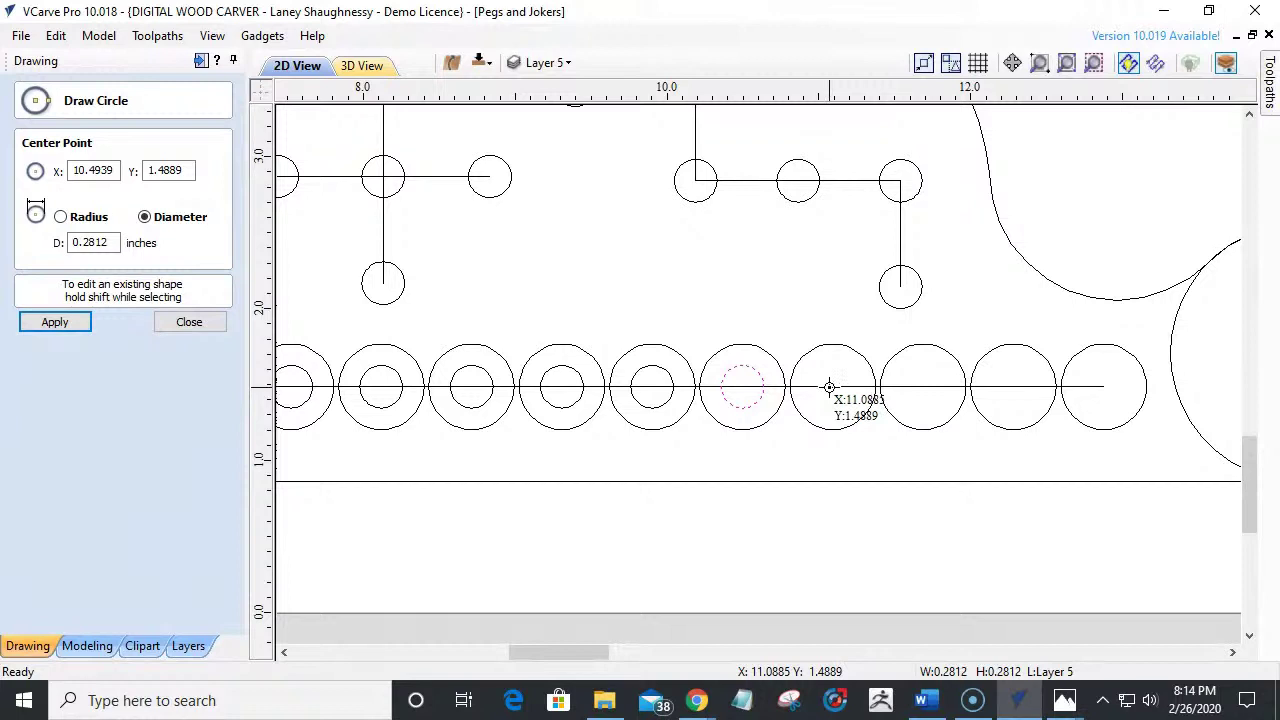
click(832, 386)
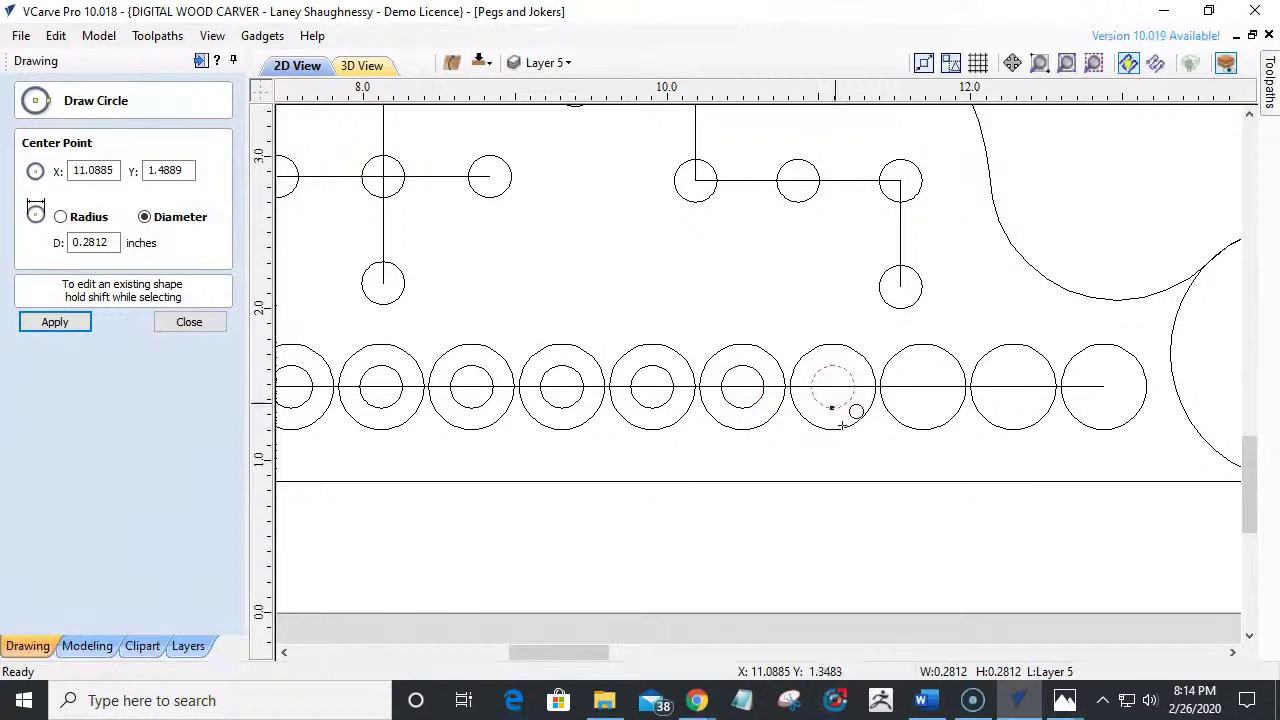
click(923, 387)
click(1013, 386)
click(1104, 386)
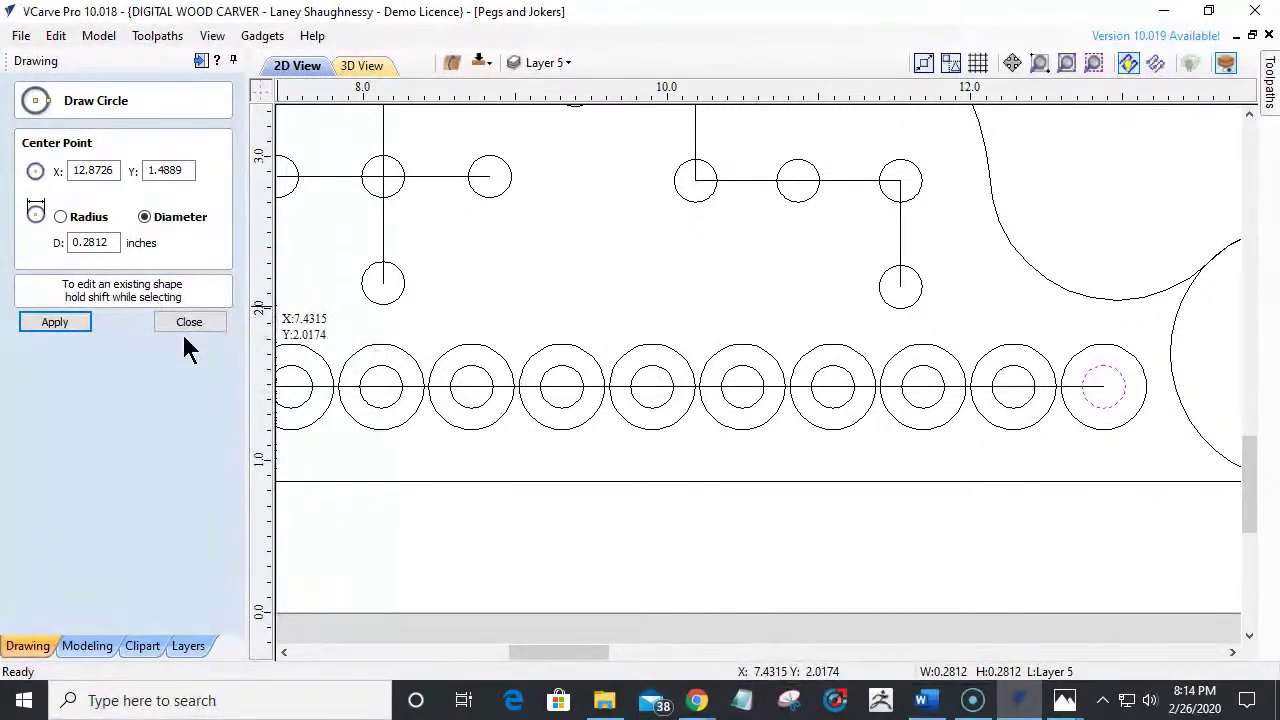
key(Escape)
Select all 17 large clearance circles along the row and delete them, keeping the peg holes.
scroll(988, 595, down, 2)
scroll(631, 605, down, 2)
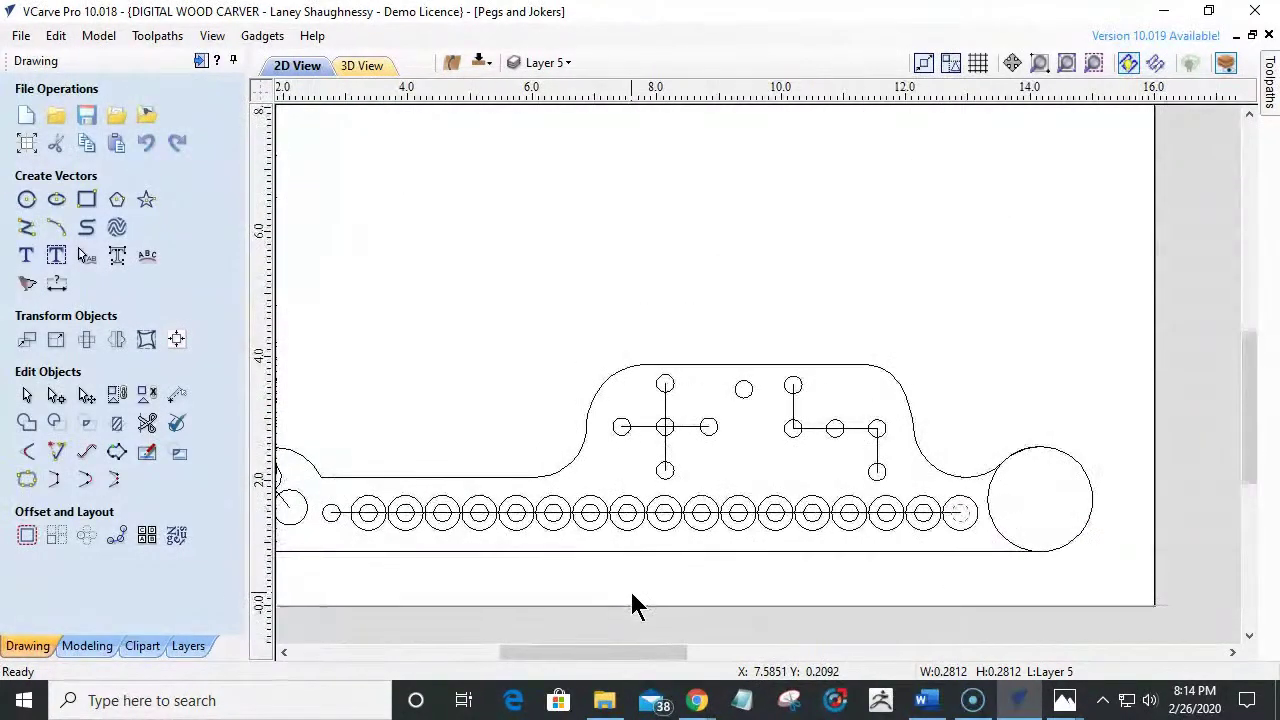
scroll(786, 601, down, 2)
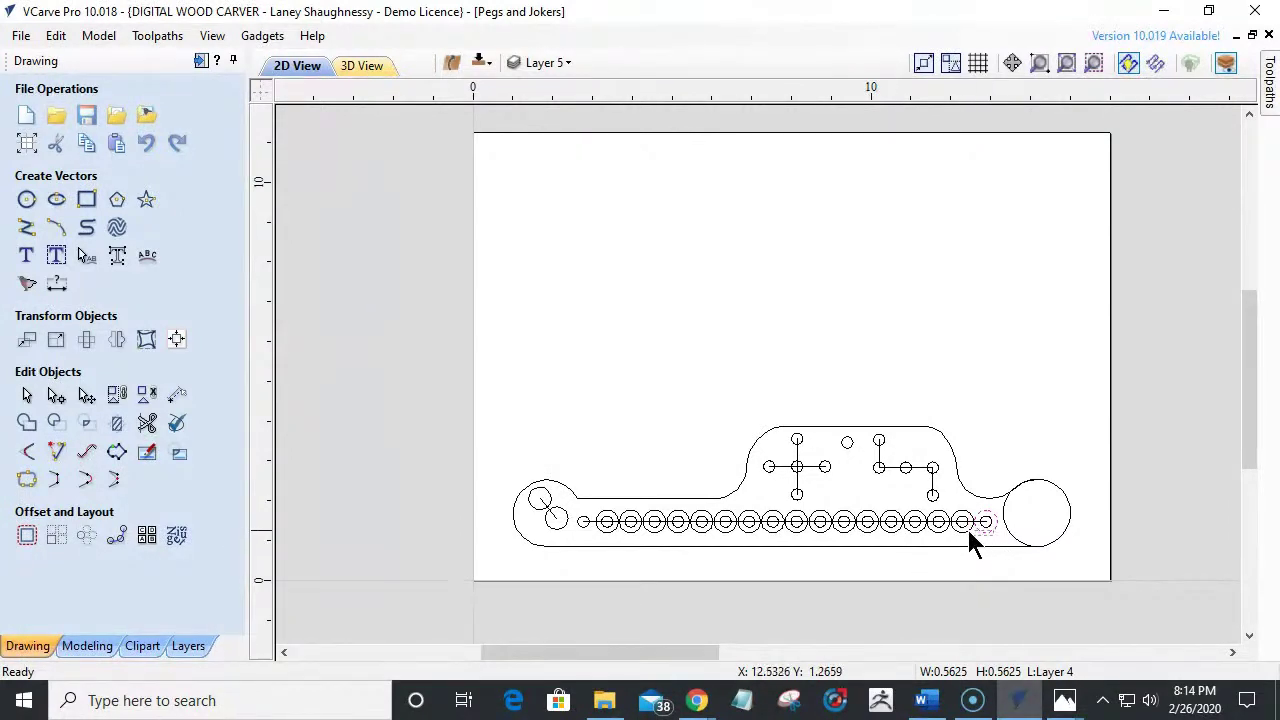
click(591, 545)
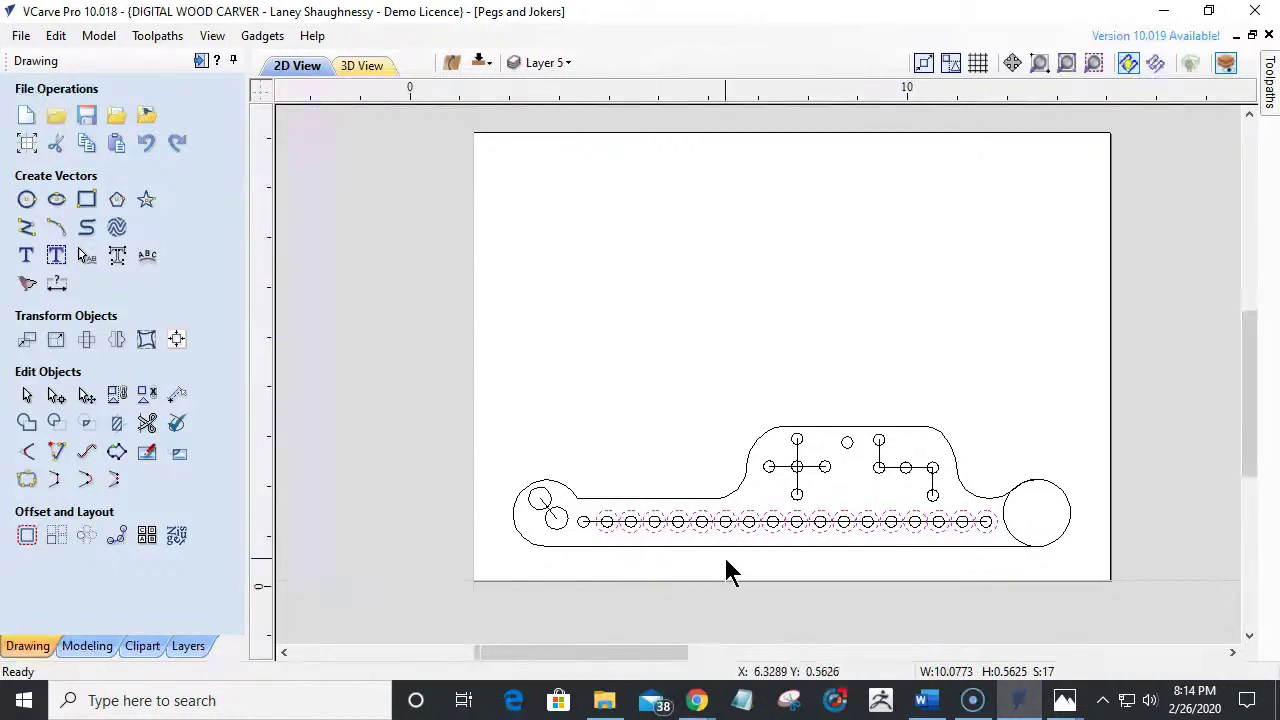
scroll(727, 570, up, 2)
scroll(715, 566, down, 1)
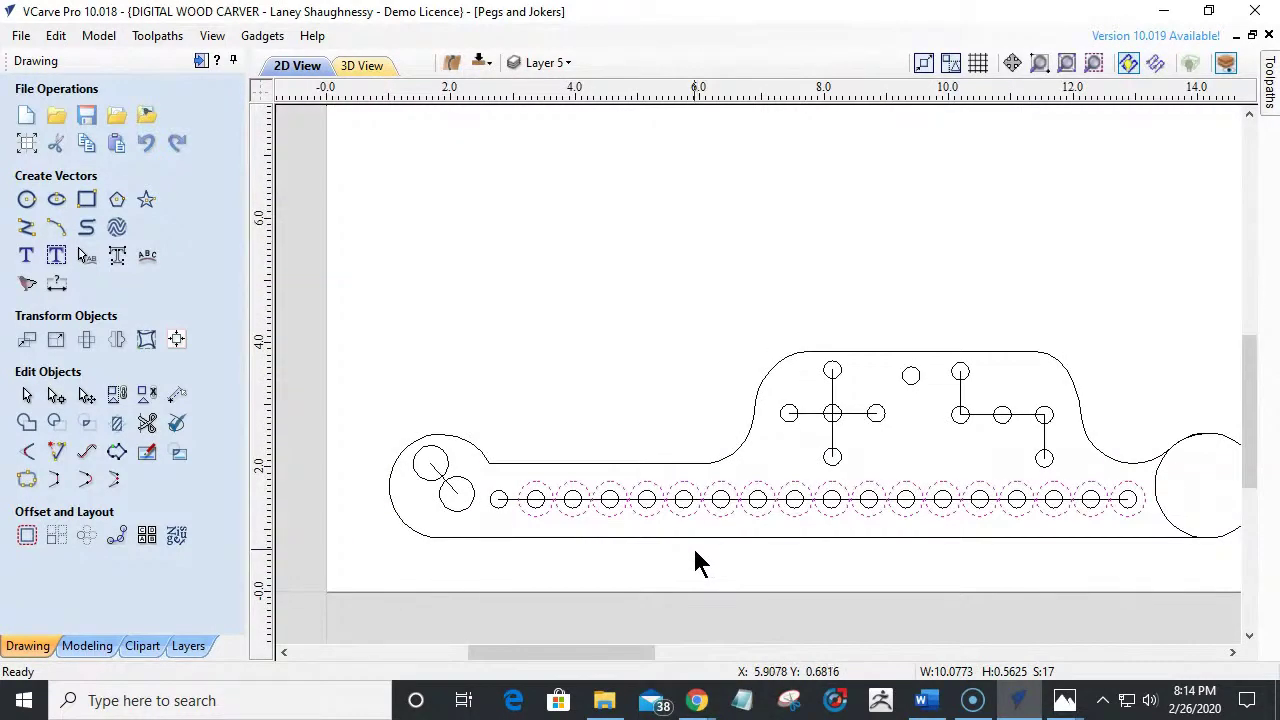
click(694, 549)
Draw 0.2812-inch circles at both ends of the short diagonal line in the board's rounded left end.
scroll(400, 496, up, 1)
scroll(400, 508, up, 2)
click(26, 199)
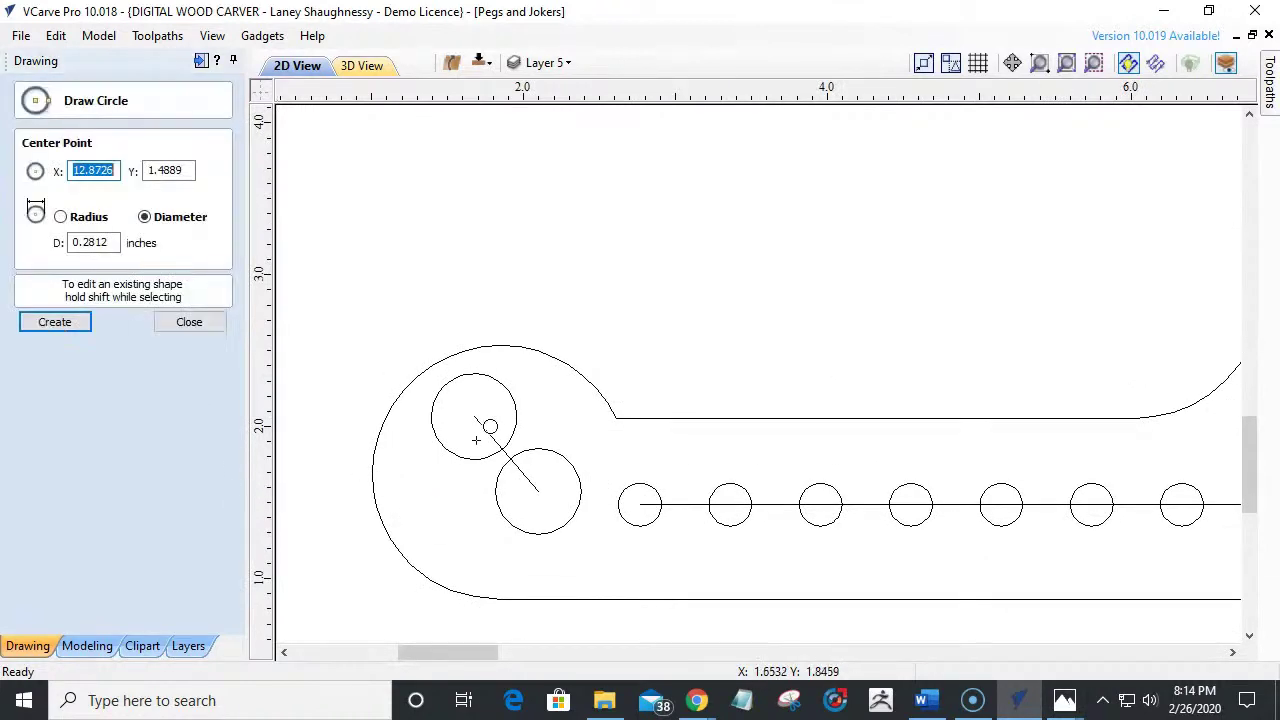
click(474, 417)
click(538, 492)
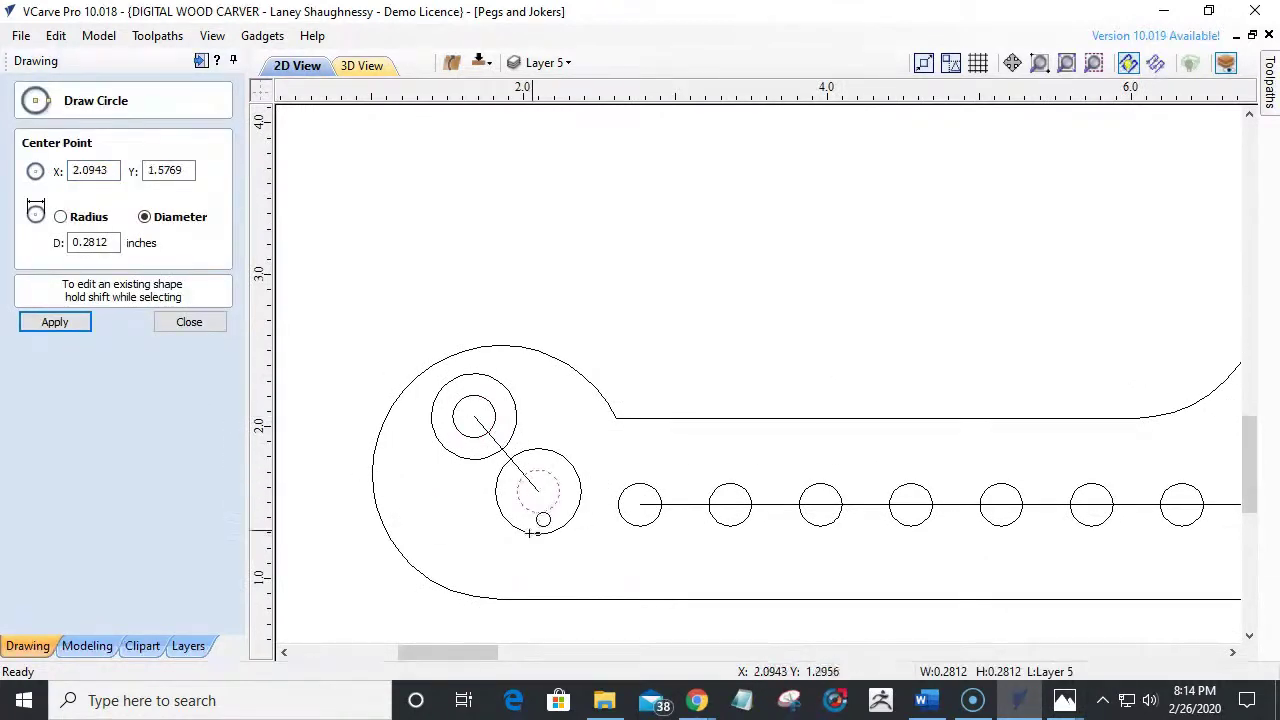
click(180, 323)
Delete the two large circles around the new peg holes in the board's rounded left end.
click(467, 459)
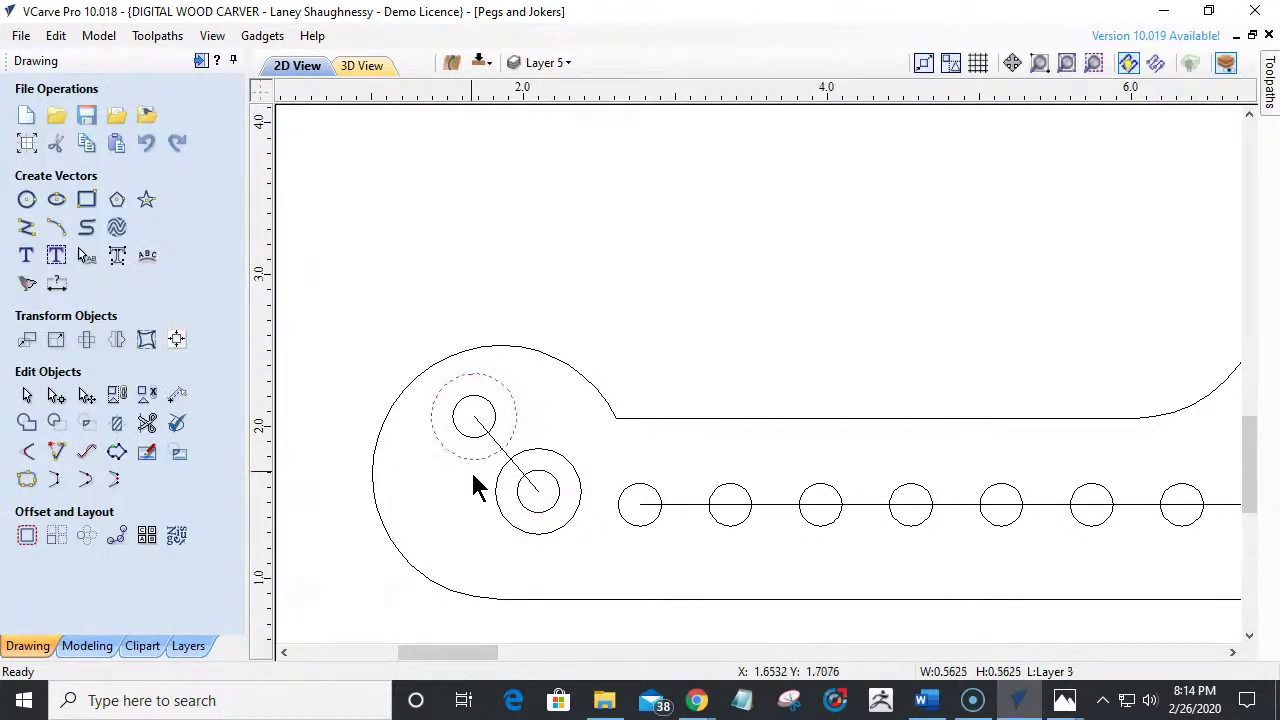
key(Delete)
click(500, 514)
key(Delete)
scroll(475, 510, down, 2)
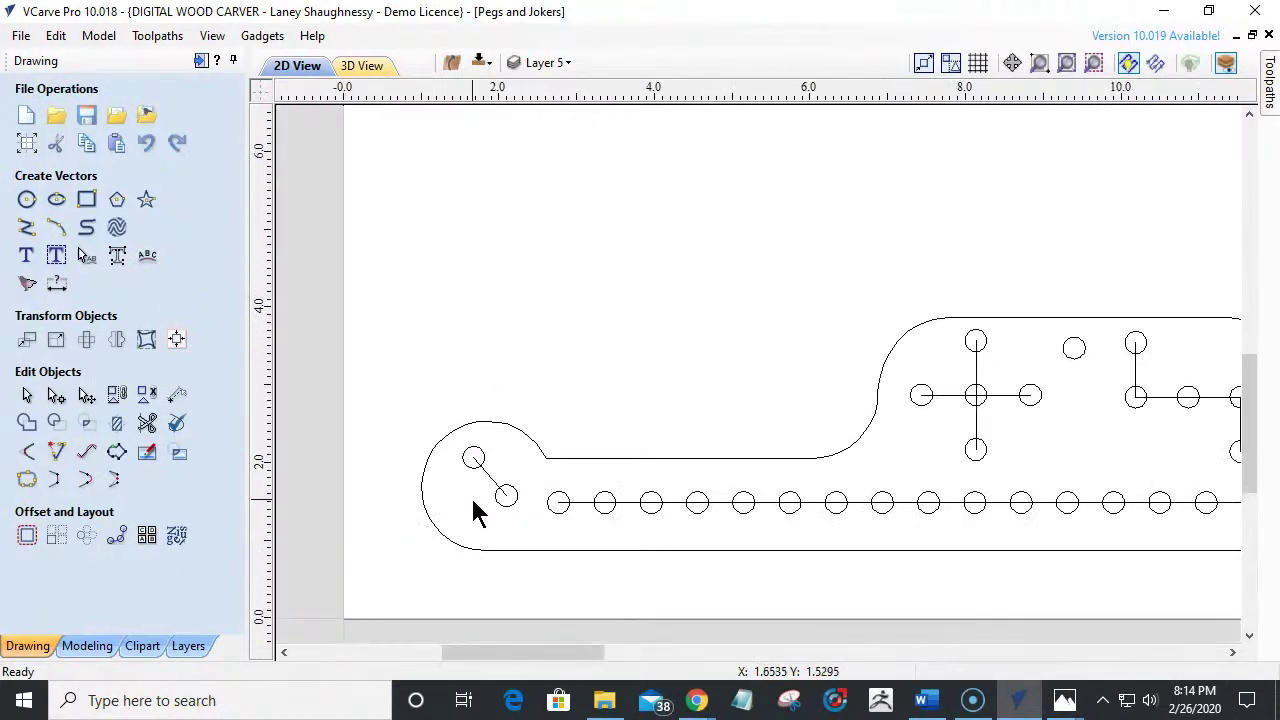
Select the whole board section, including its outline, peg holes, guide lines and large end circle.
scroll(470, 495, down, 3)
scroll(606, 514, up, 3)
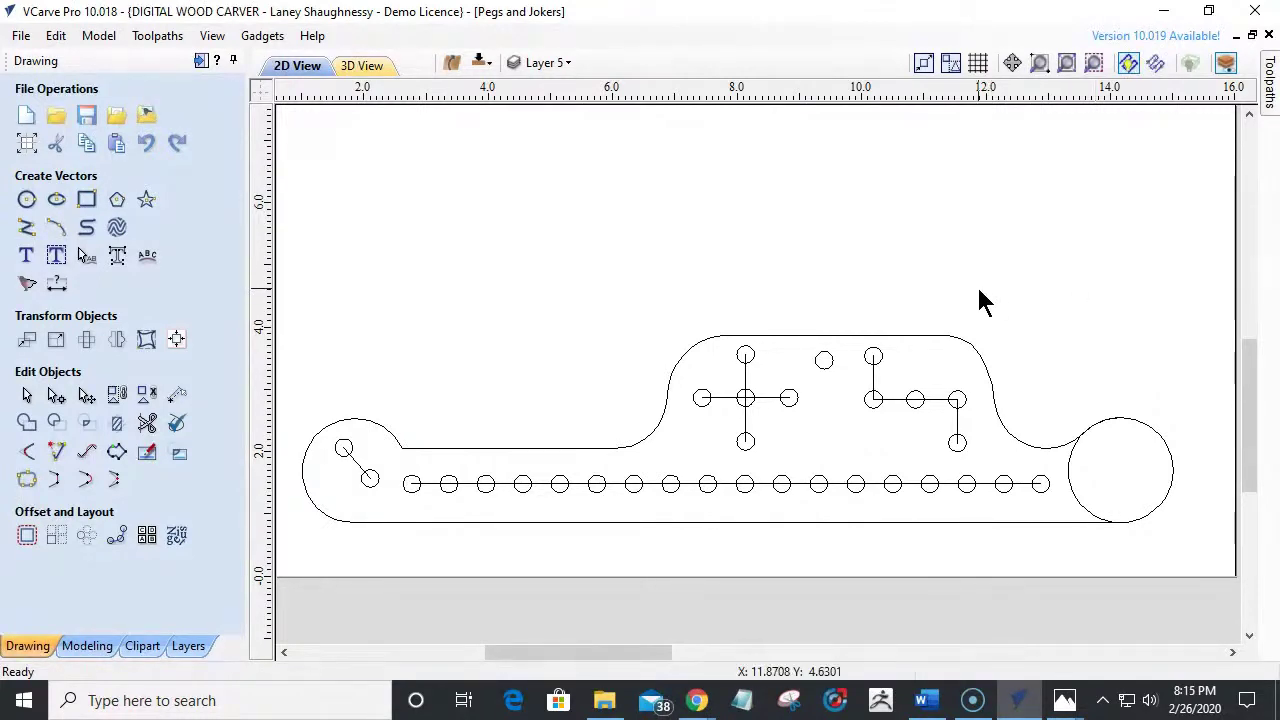
scroll(980, 300, down, 2)
drag(1052, 468, 1180, 548)
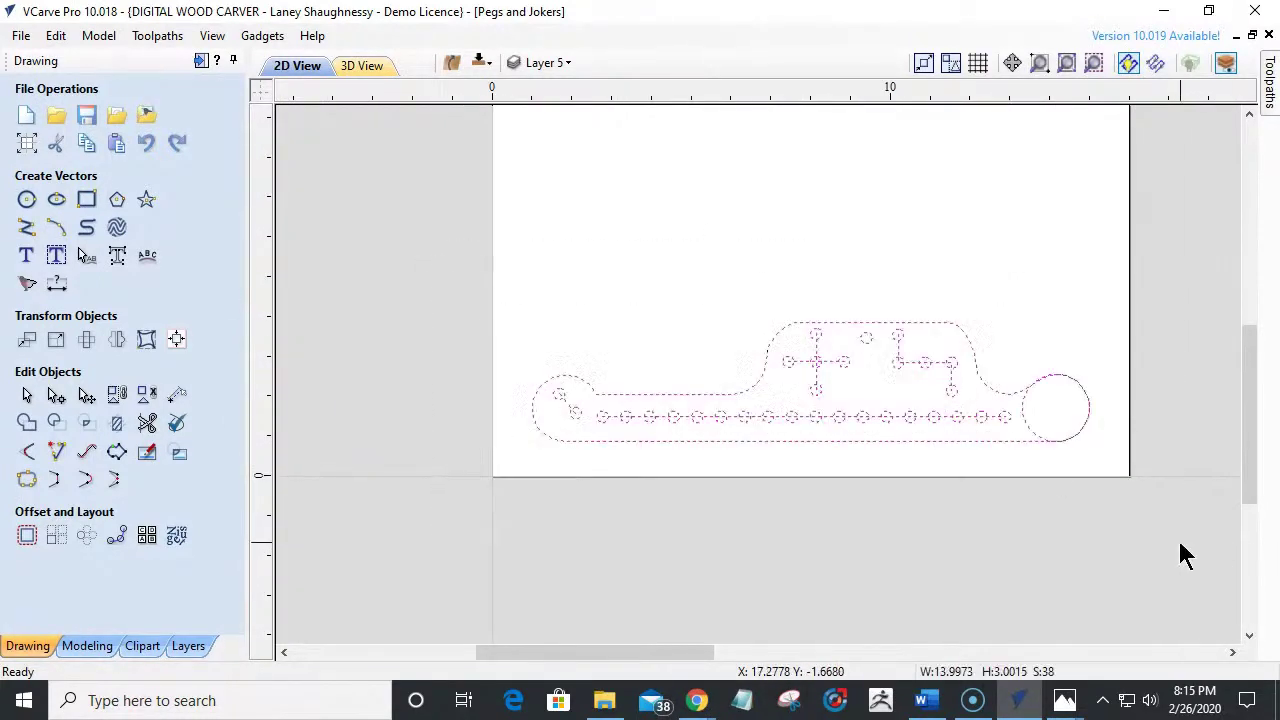
scroll(1006, 451, up, 2)
scroll(1006, 451, down, 2)
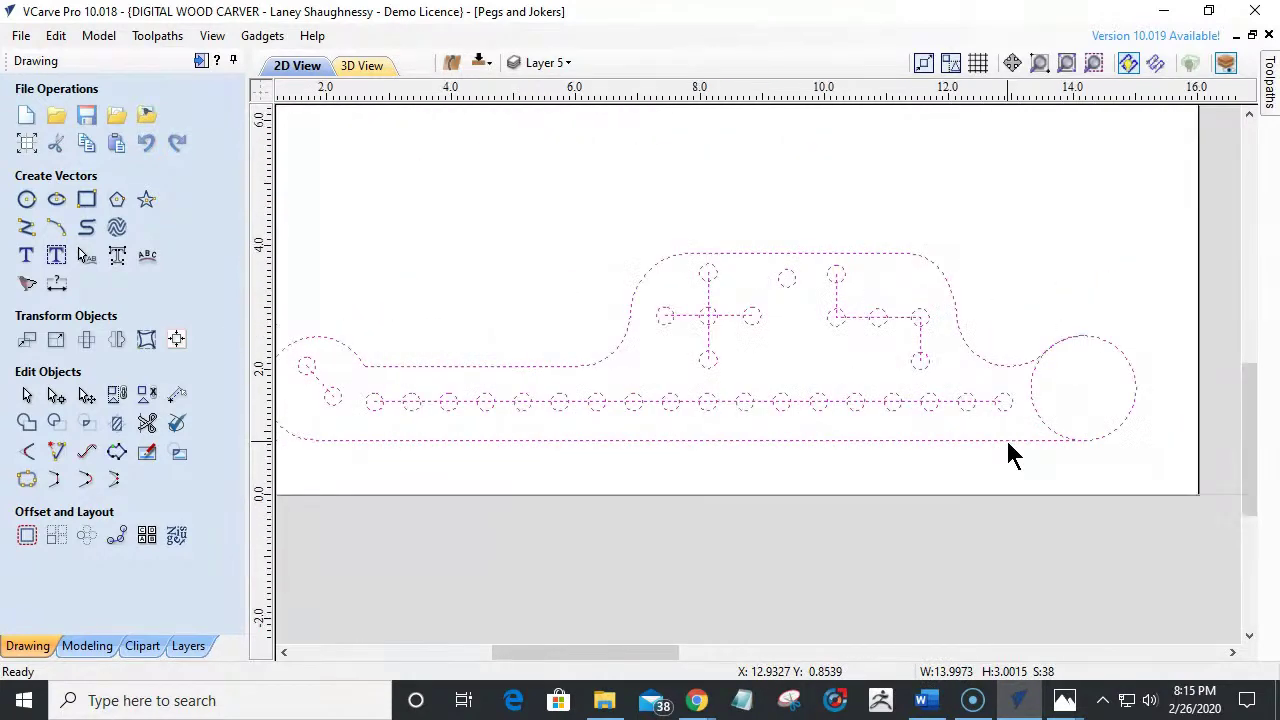
Deselect the board section and draw a circle about 0.6 inches in diameter at the centre of the large end circle.
scroll(1075, 405, up, 2)
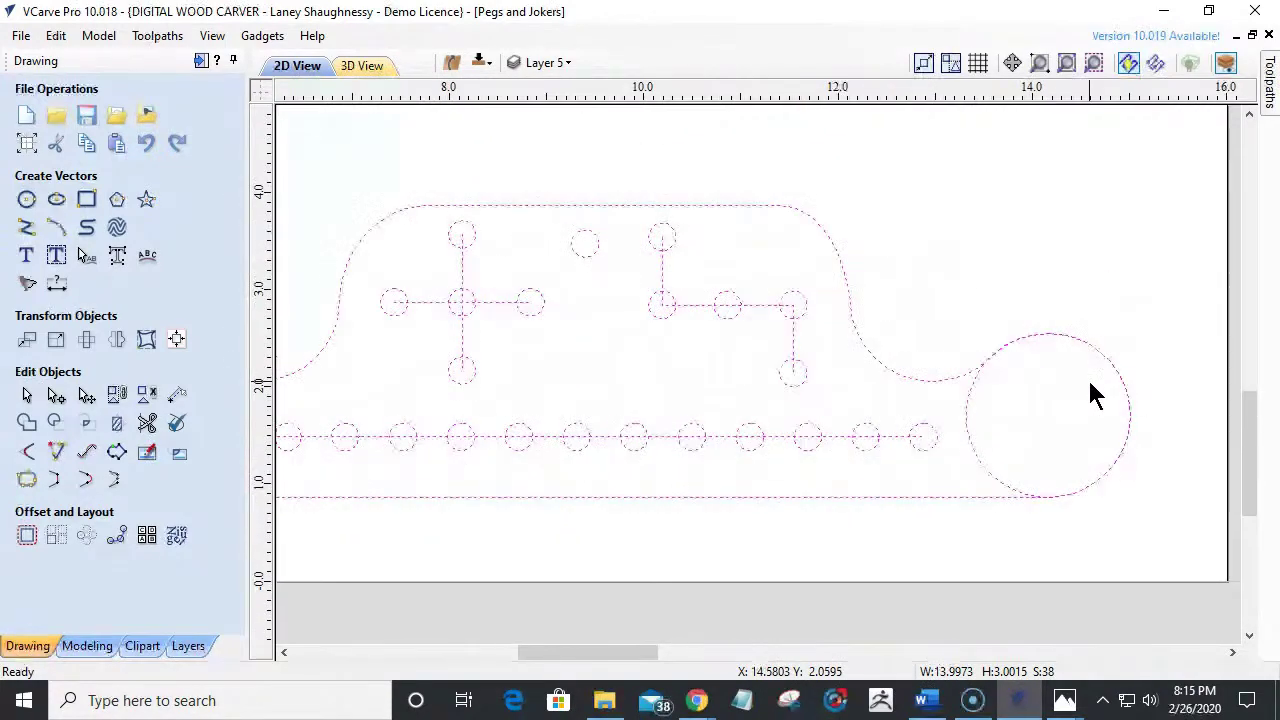
click(865, 397)
scroll(867, 400, down, 4)
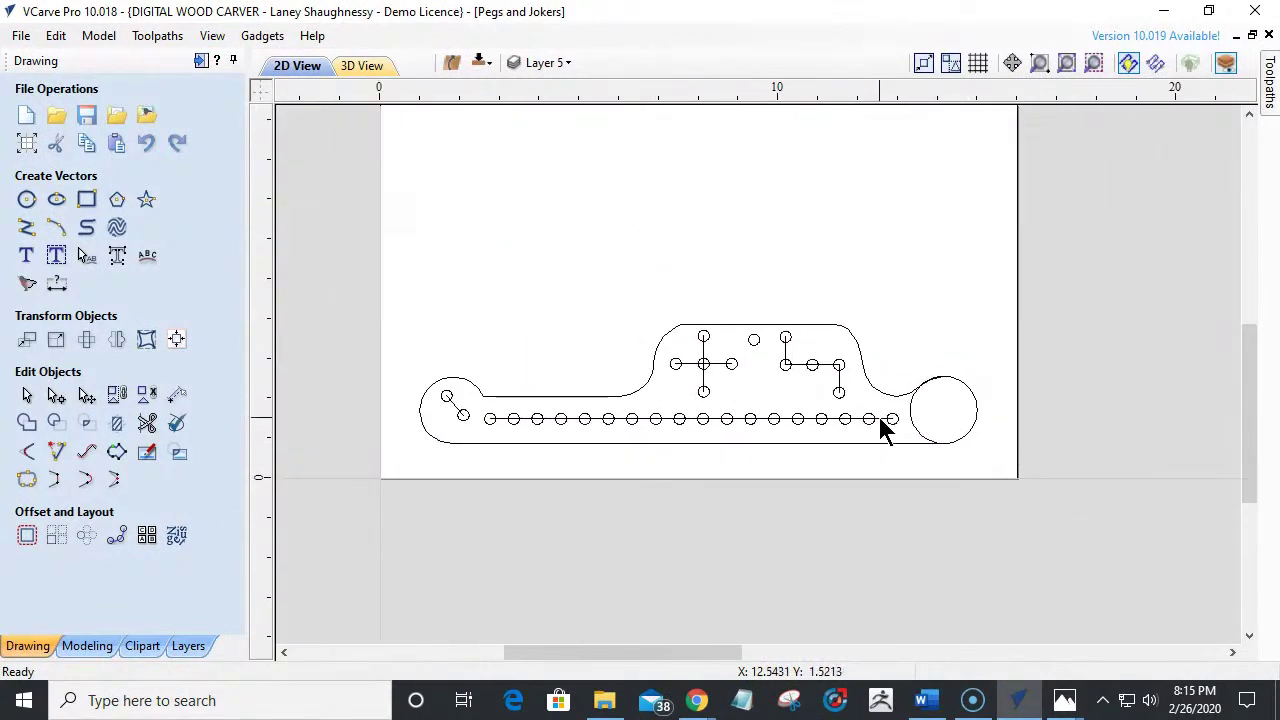
scroll(877, 413, up, 2)
scroll(880, 420, down, 2)
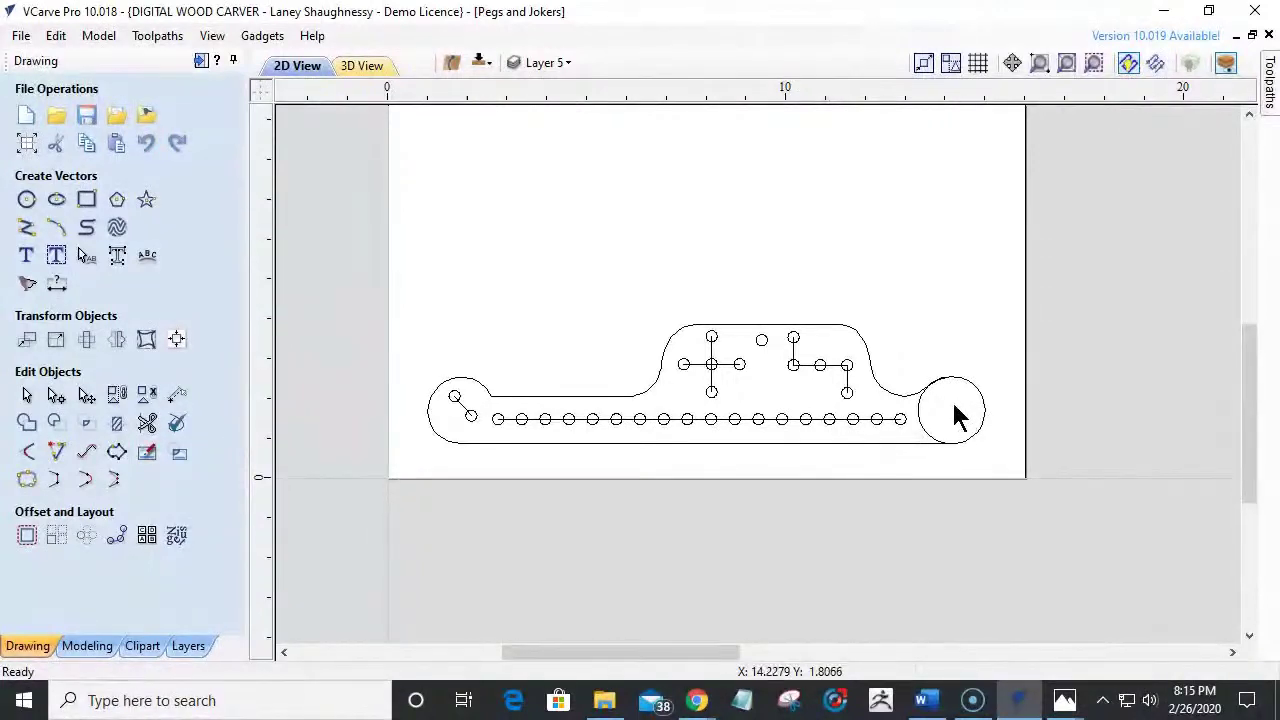
click(26, 200)
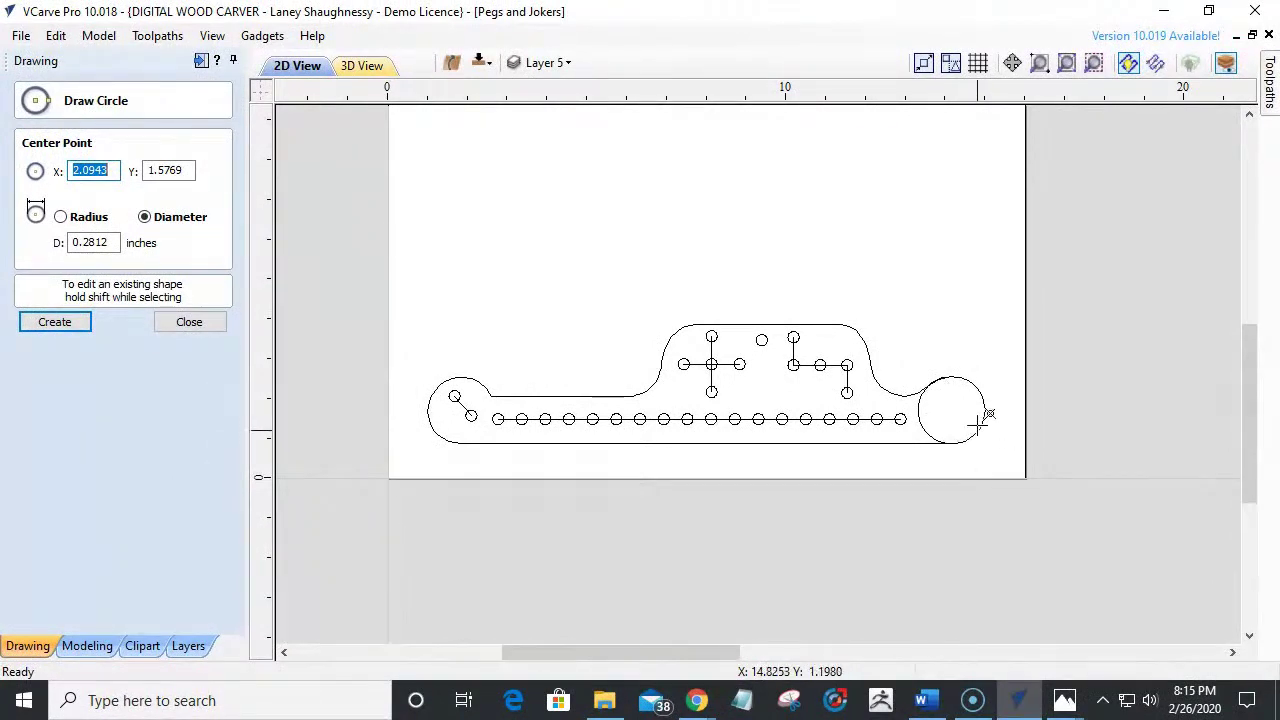
click(954, 405)
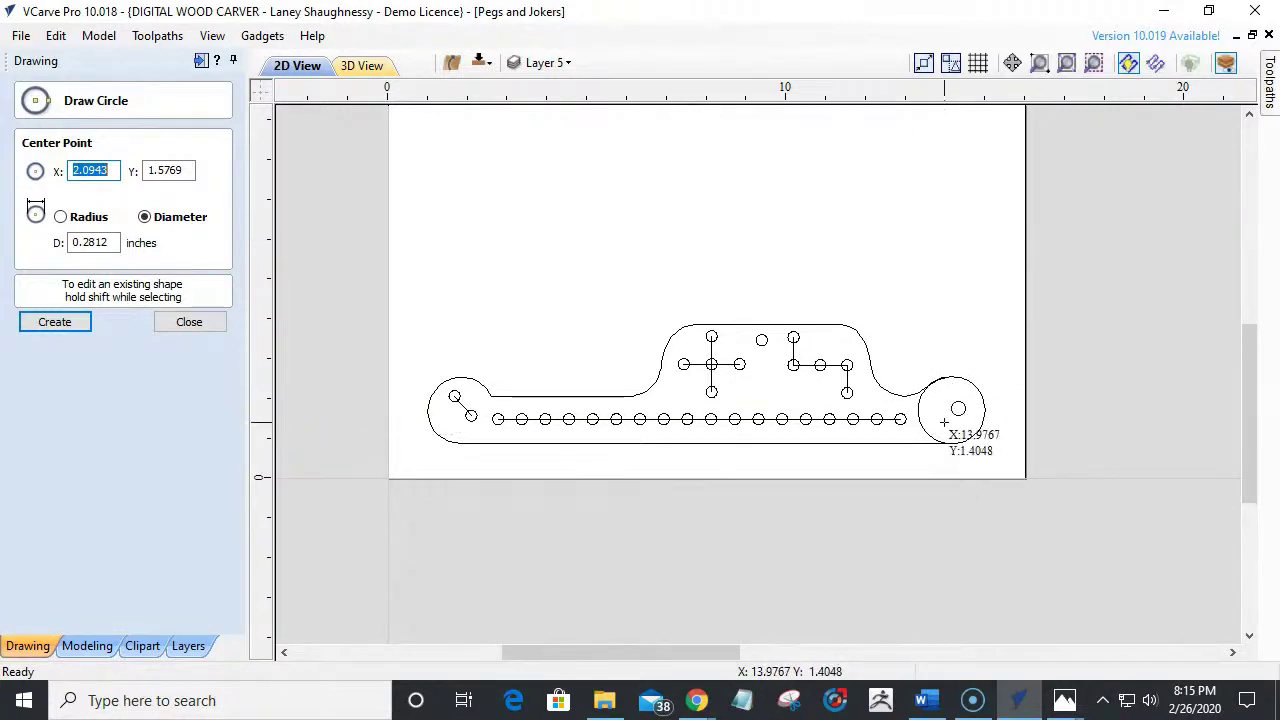
scroll(949, 421, up, 3)
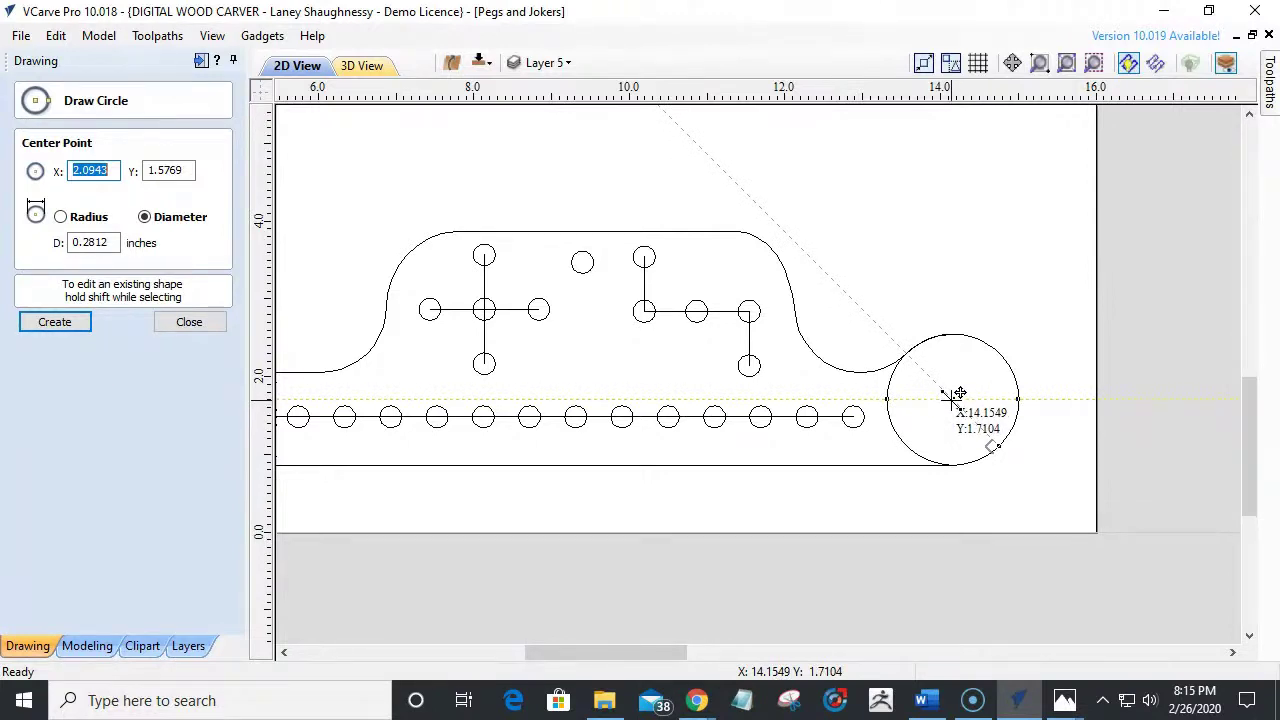
click(951, 398)
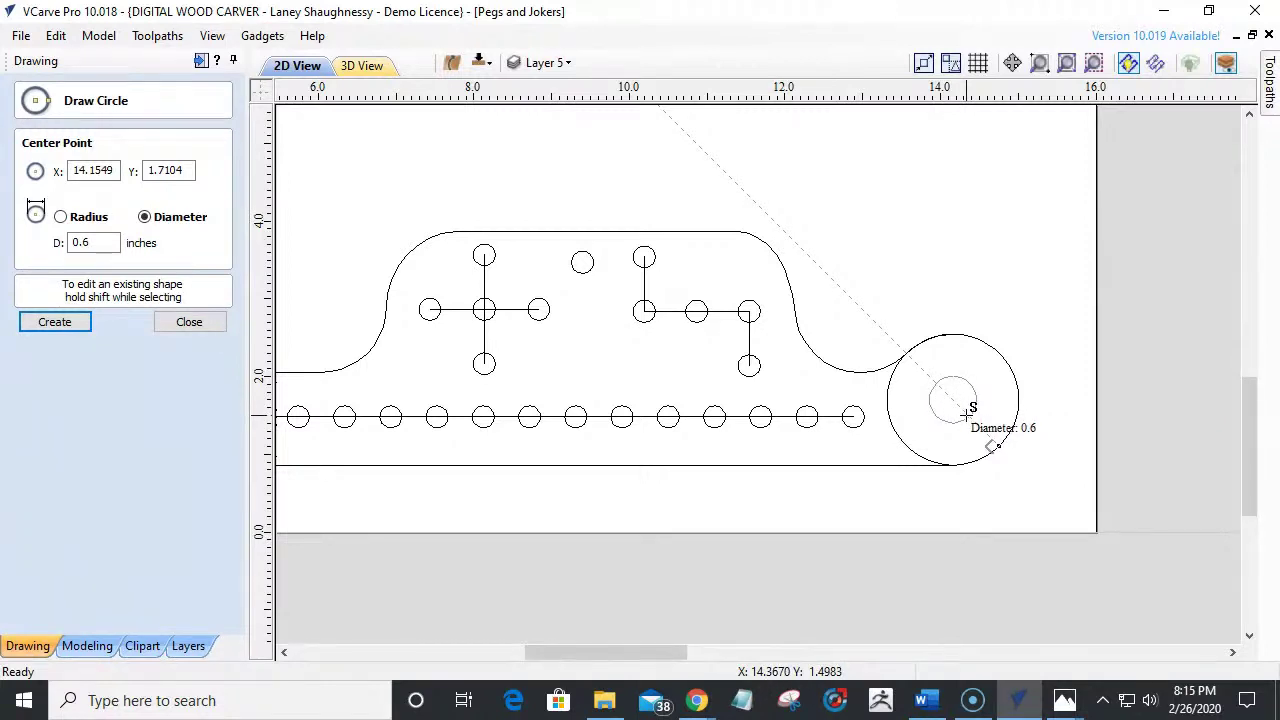
click(967, 411)
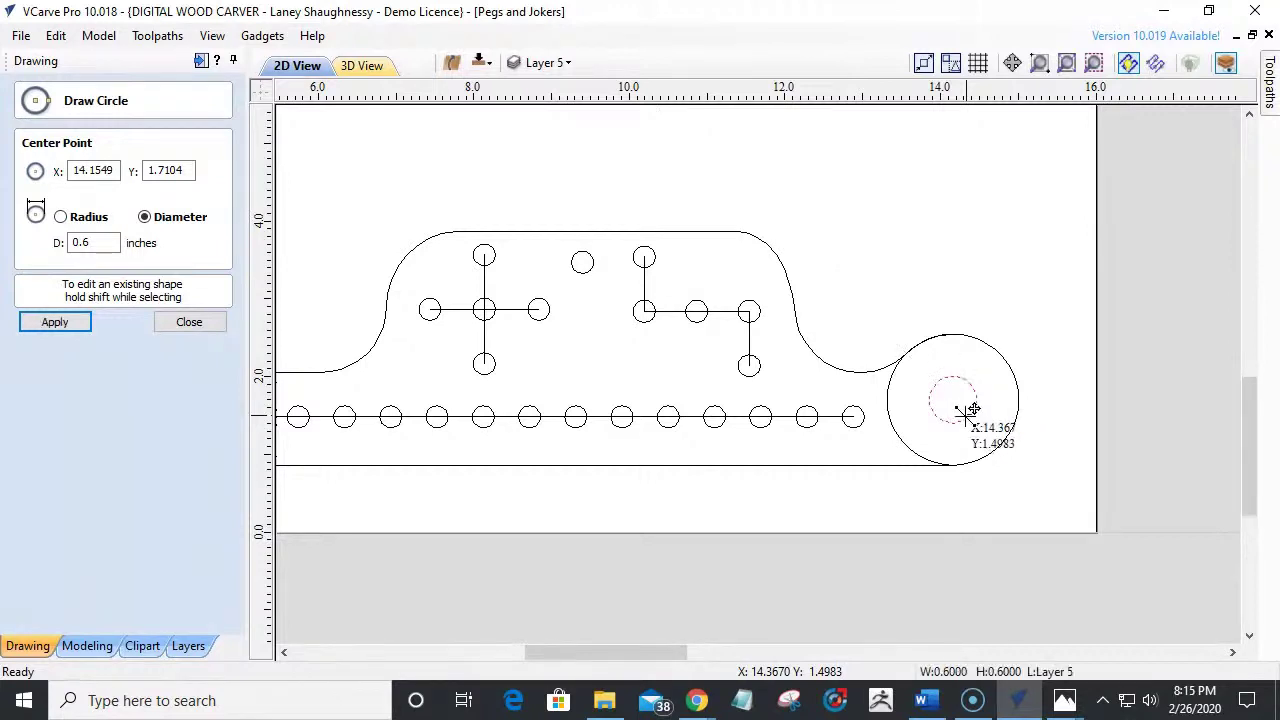
Set the diameter of the new circle inside the large end circle to 0.5 inches.
drag(83, 248, 99, 247)
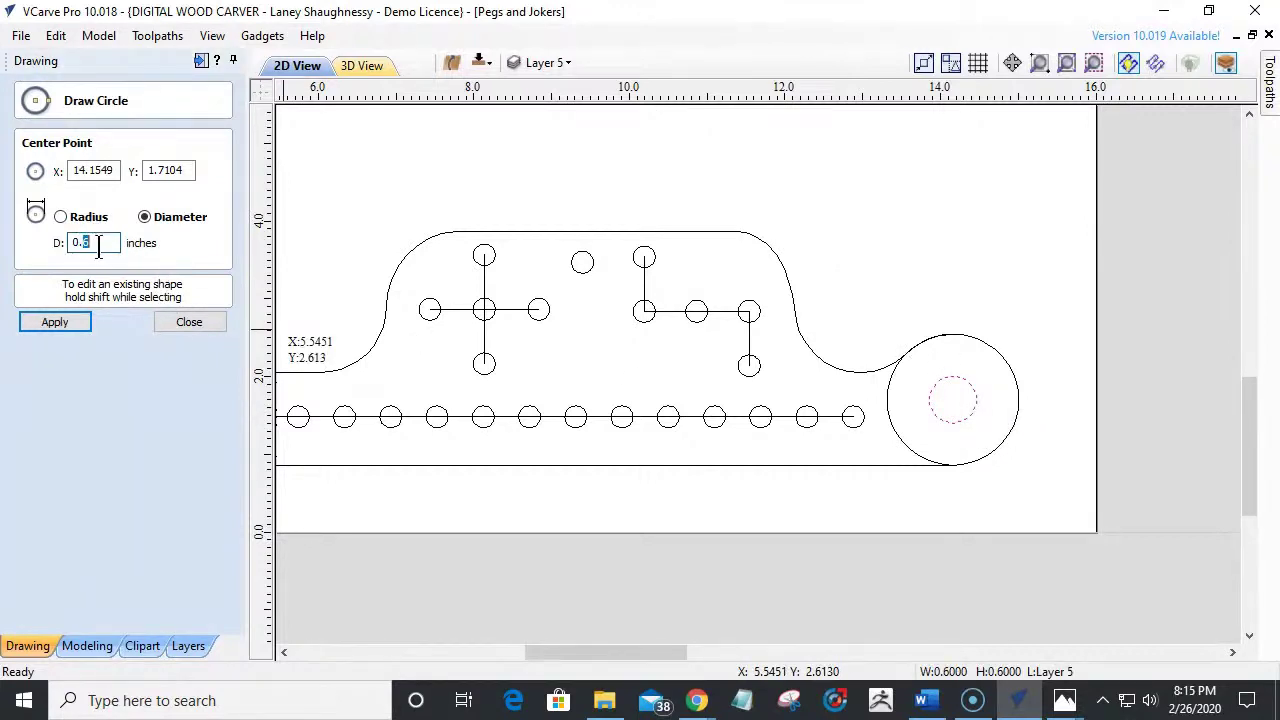
text(5)
key(Return)
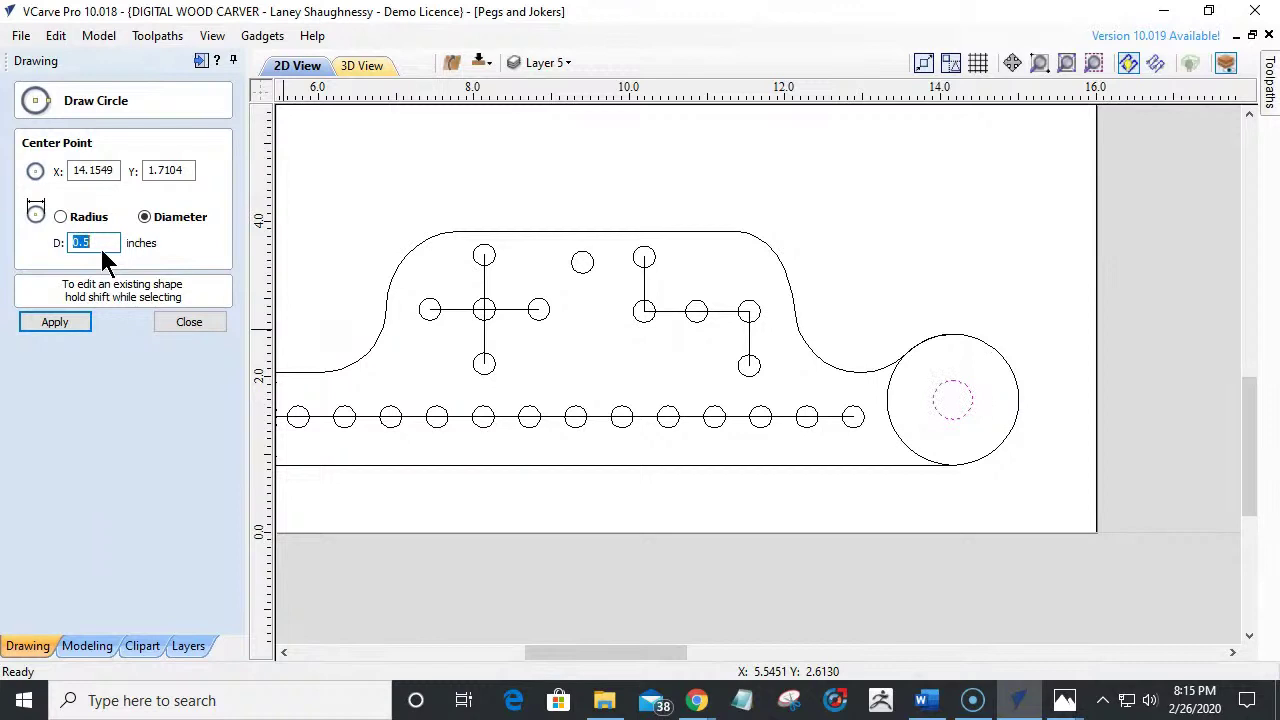
Place another 0.5-inch circle at the centre of the board's rounded left end and finish drawing circles.
scroll(962, 472, down, 1)
scroll(955, 481, up, 3)
scroll(954, 481, down, 5)
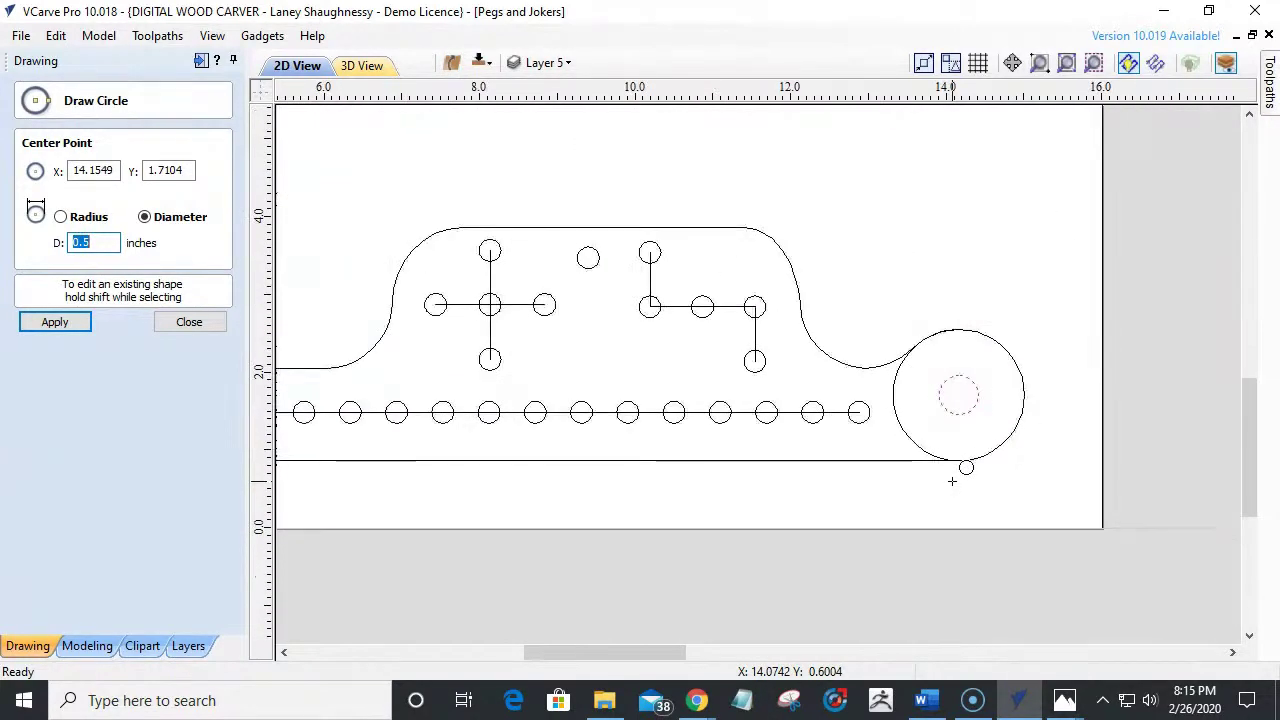
scroll(952, 481, down, 1)
scroll(514, 466, up, 3)
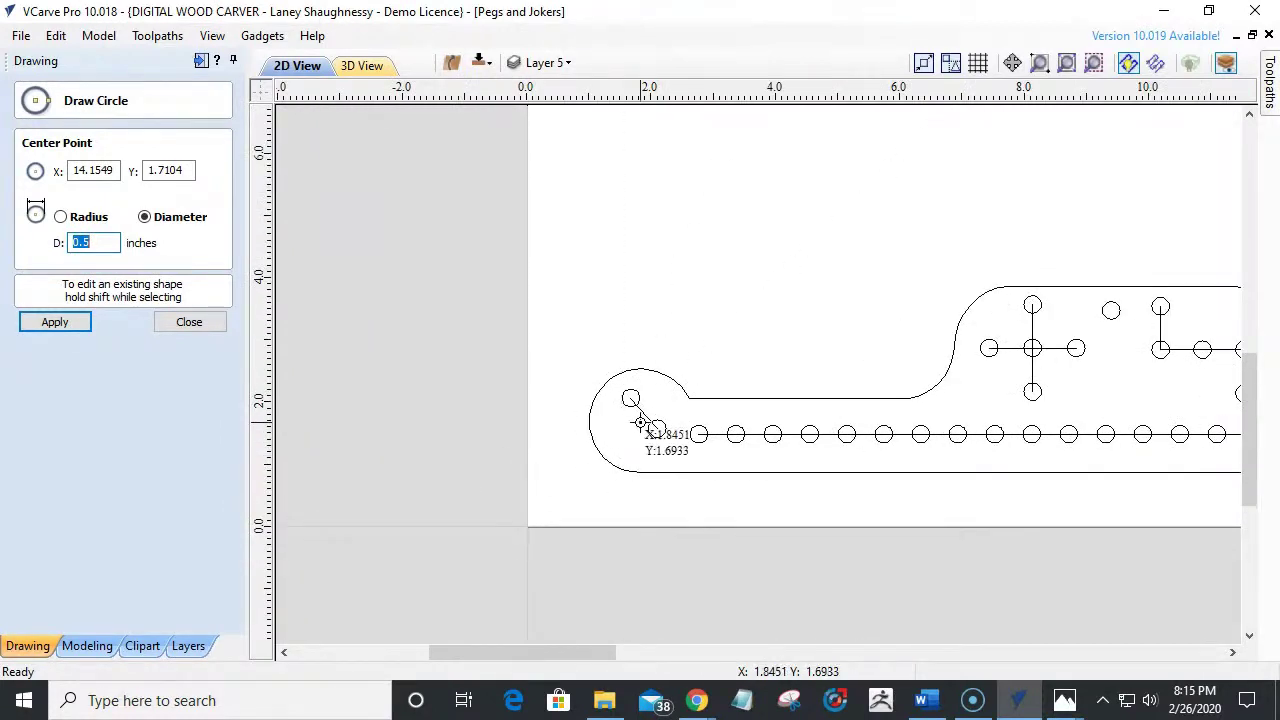
click(640, 423)
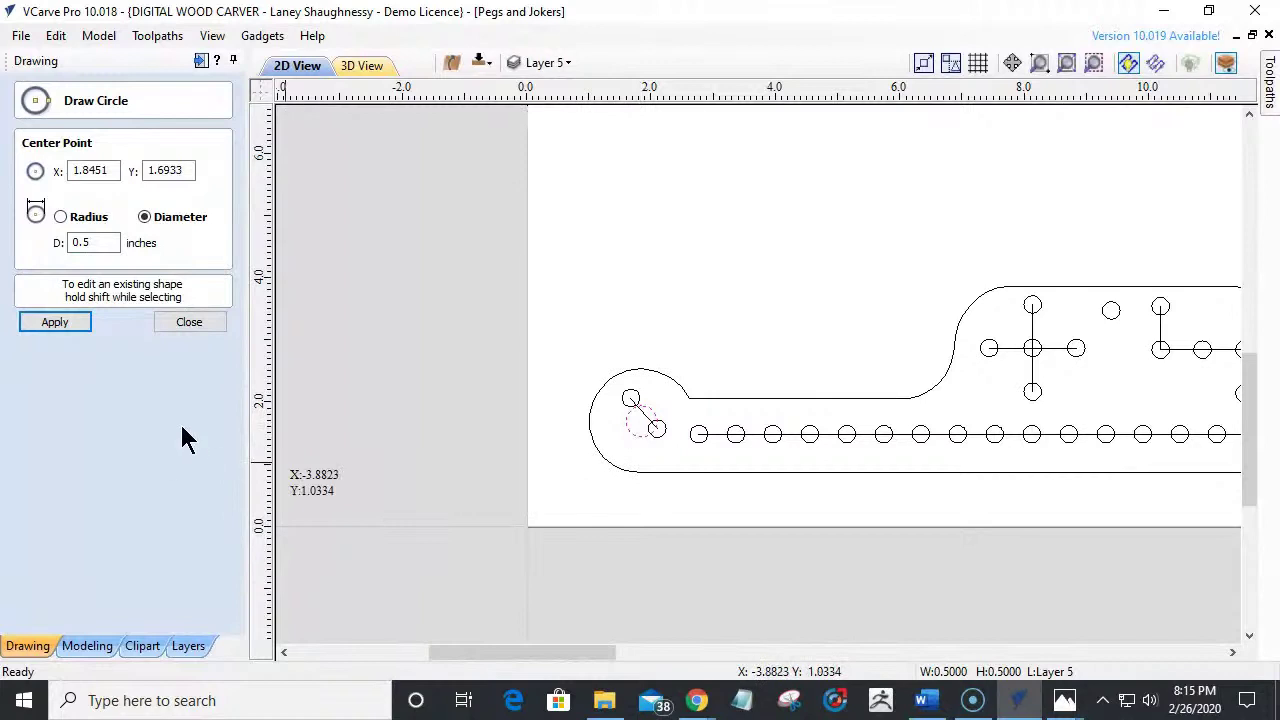
click(189, 322)
scroll(285, 360, down, 1)
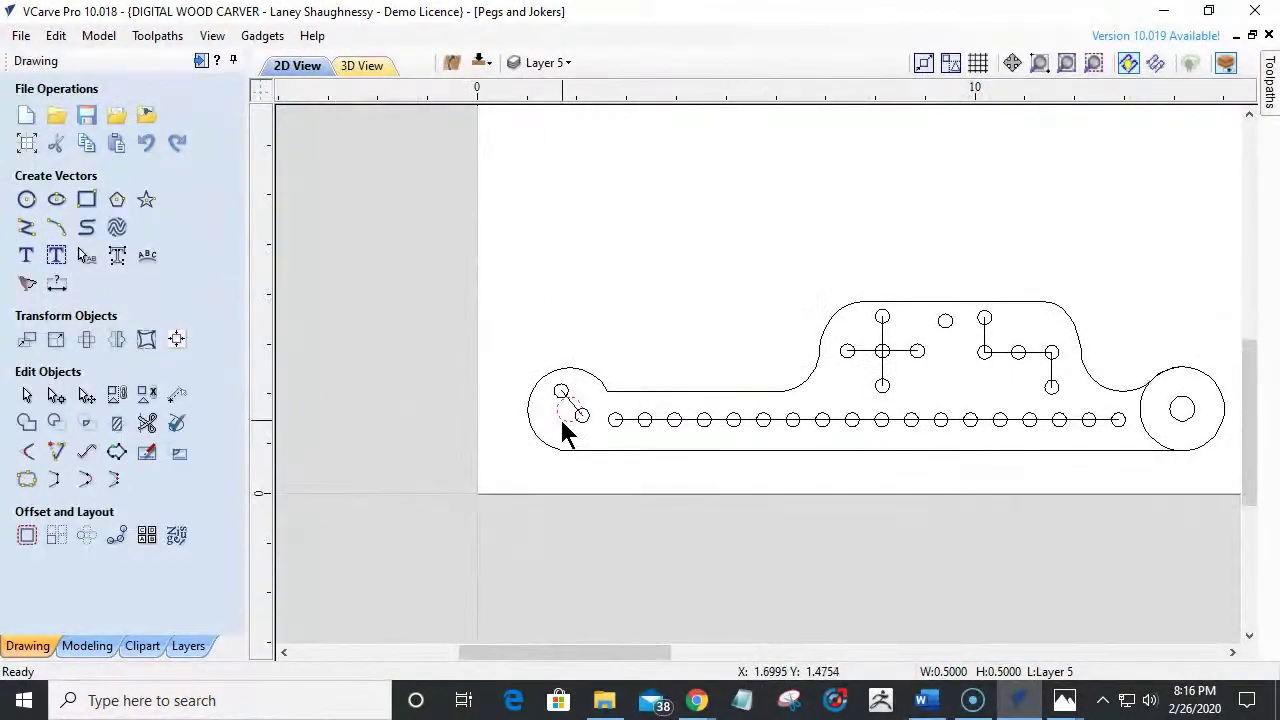
scroll(525, 412, down, 1)
scroll(470, 390, down, 1)
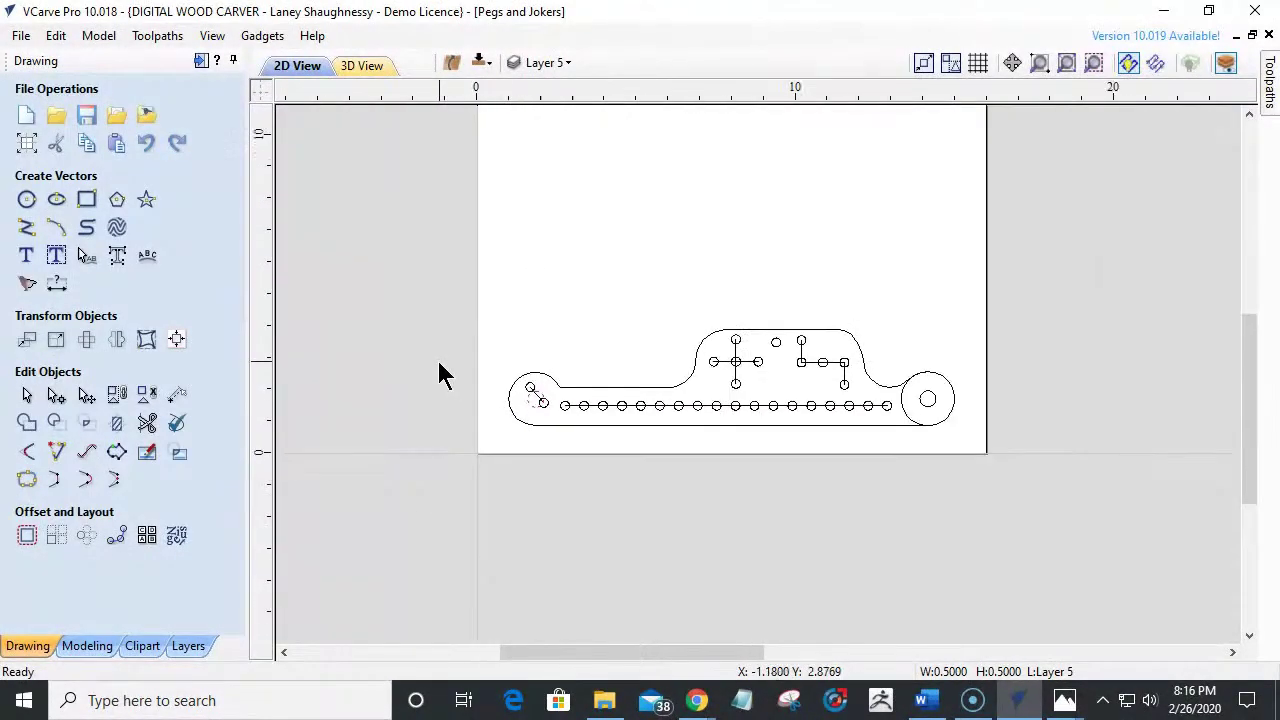
Copy the board outline and the left end's 0.5-inch circle to the other side, and check the bottom side.
click(679, 393)
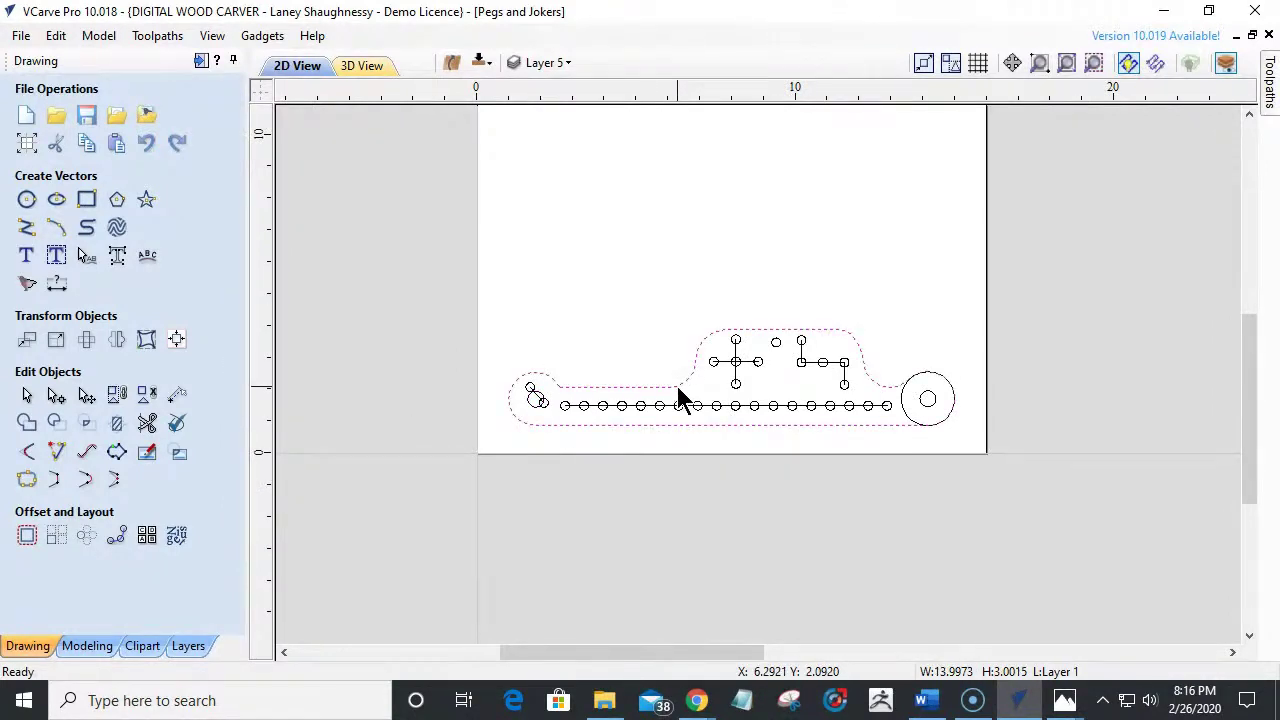
shift+click(541, 402)
right_click(663, 392)
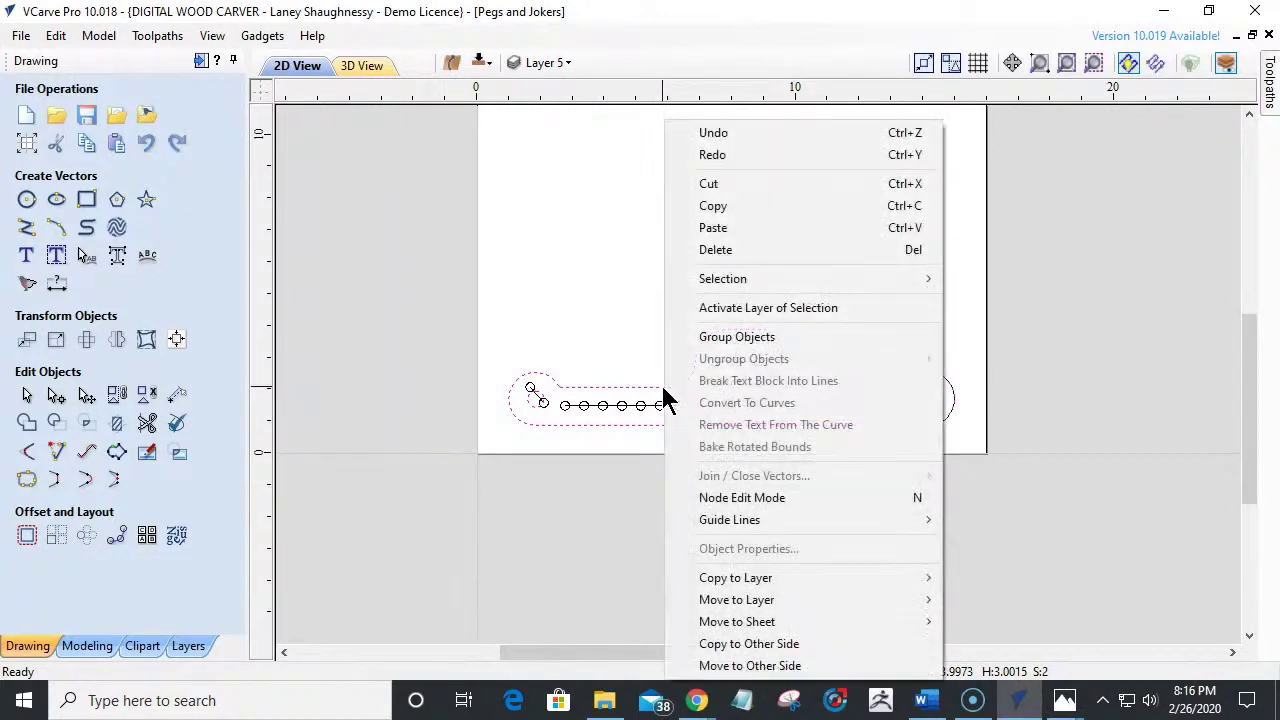
mouse_move(739, 581)
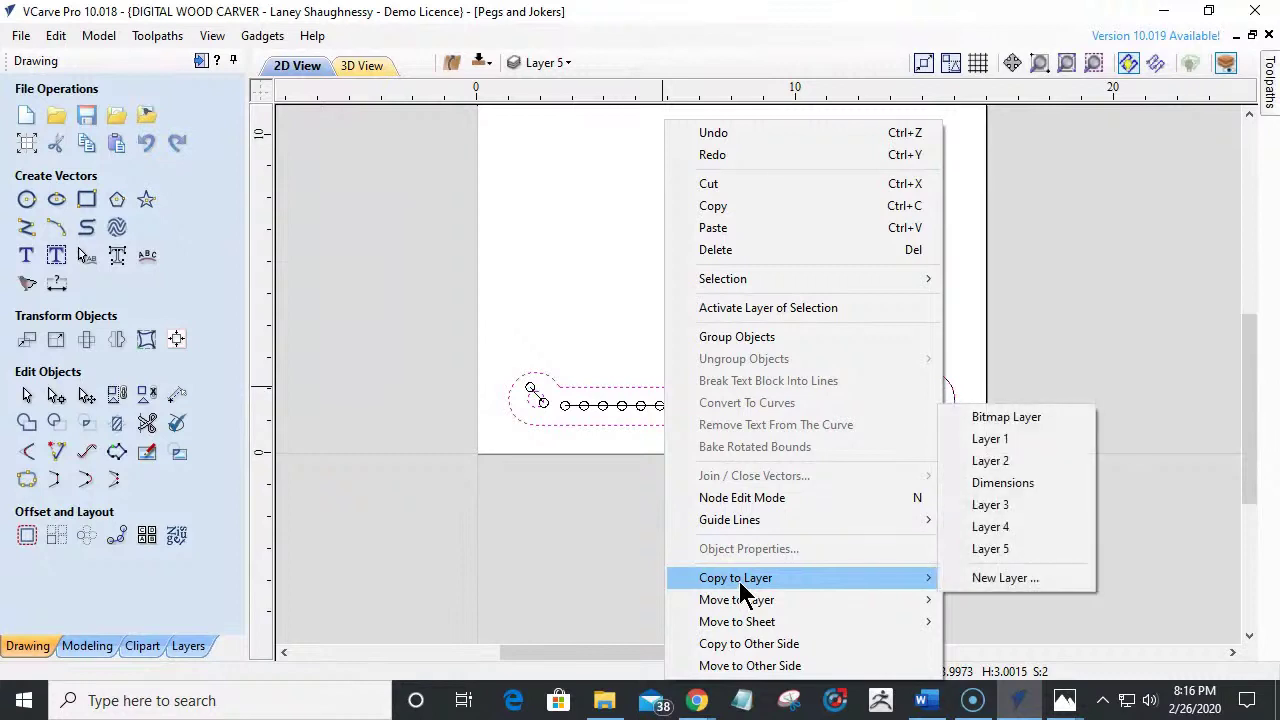
click(777, 645)
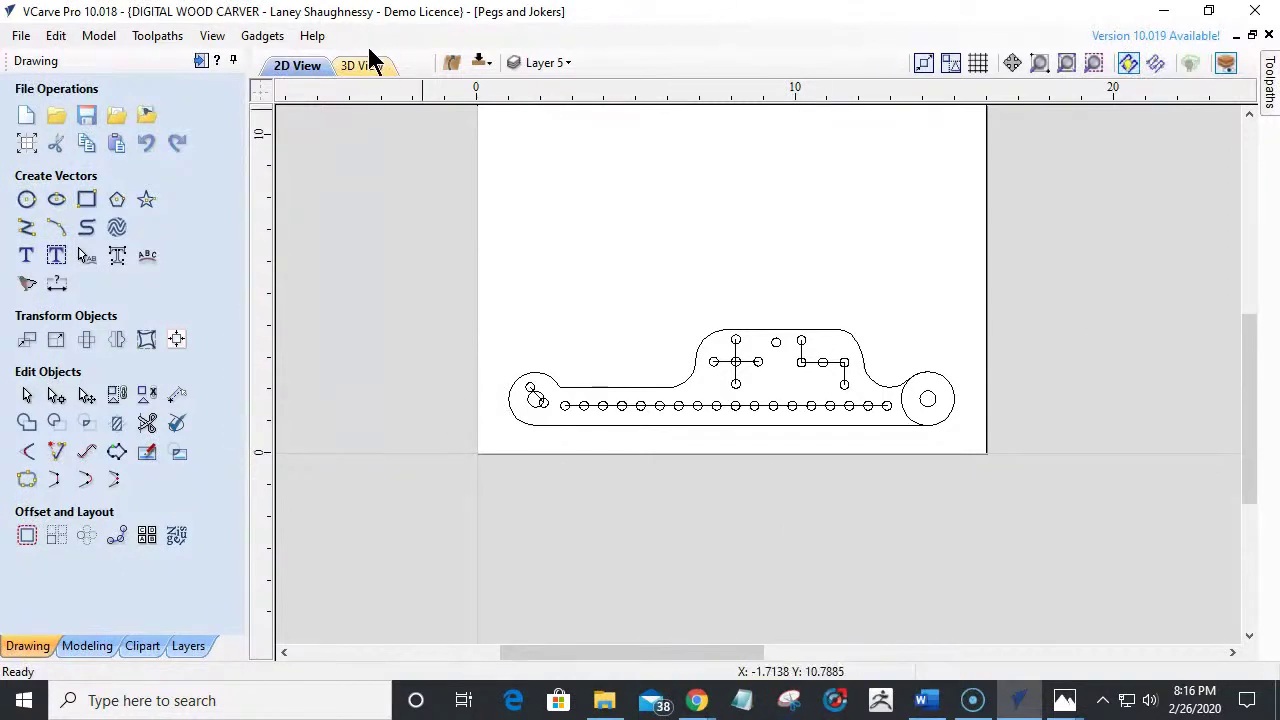
click(480, 66)
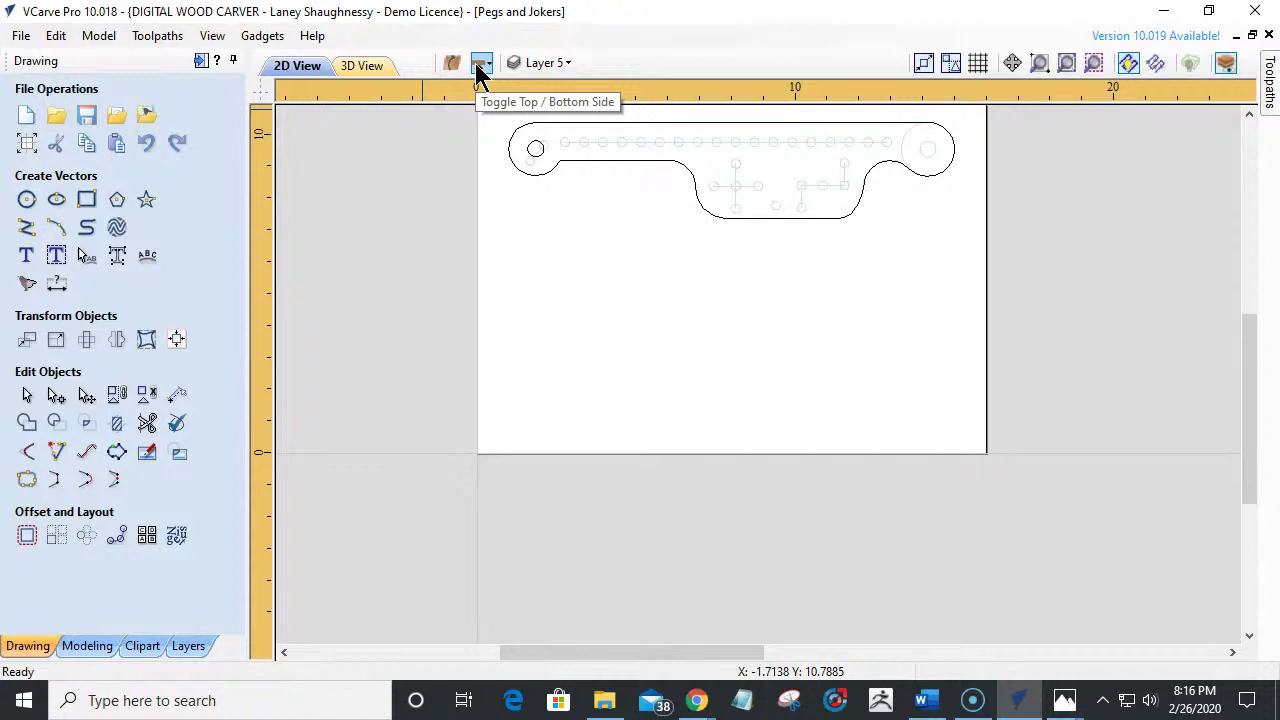
click(480, 66)
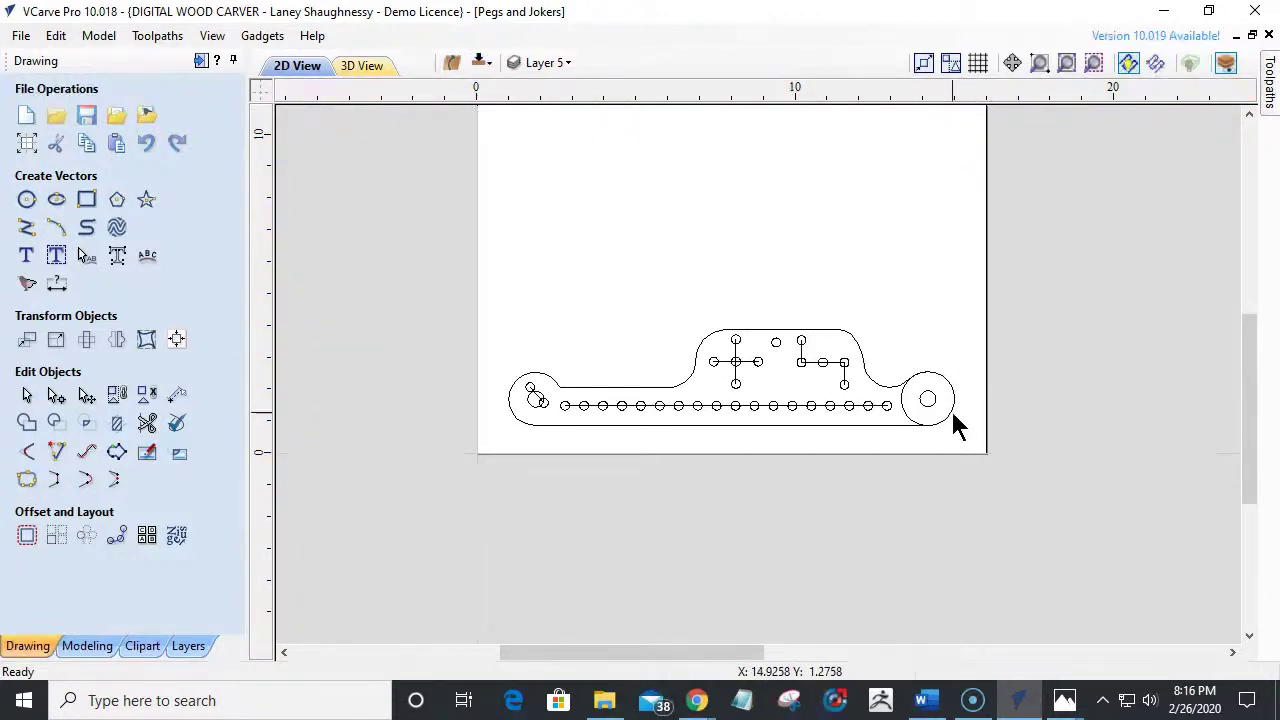
Delete the 0.5-inch circle in the board's rounded left end from the top side.
scroll(951, 409, up, 2)
scroll(951, 409, down, 1)
scroll(952, 416, down, 1)
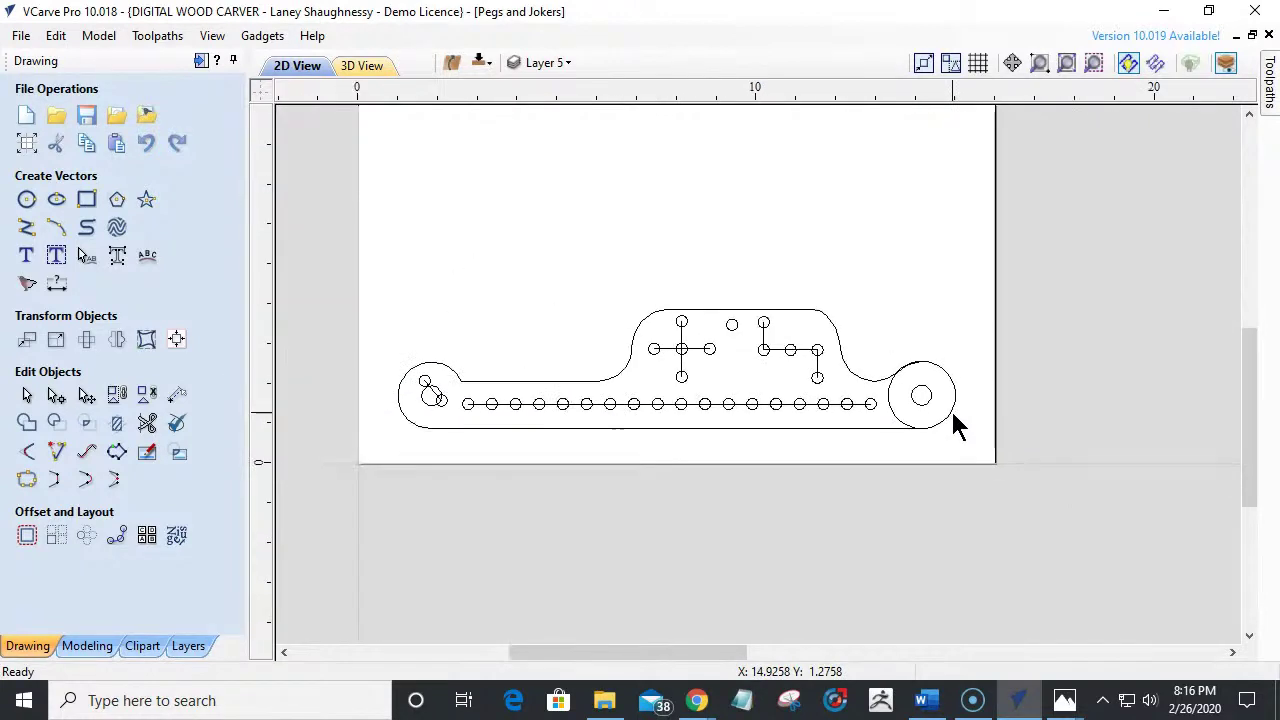
click(424, 396)
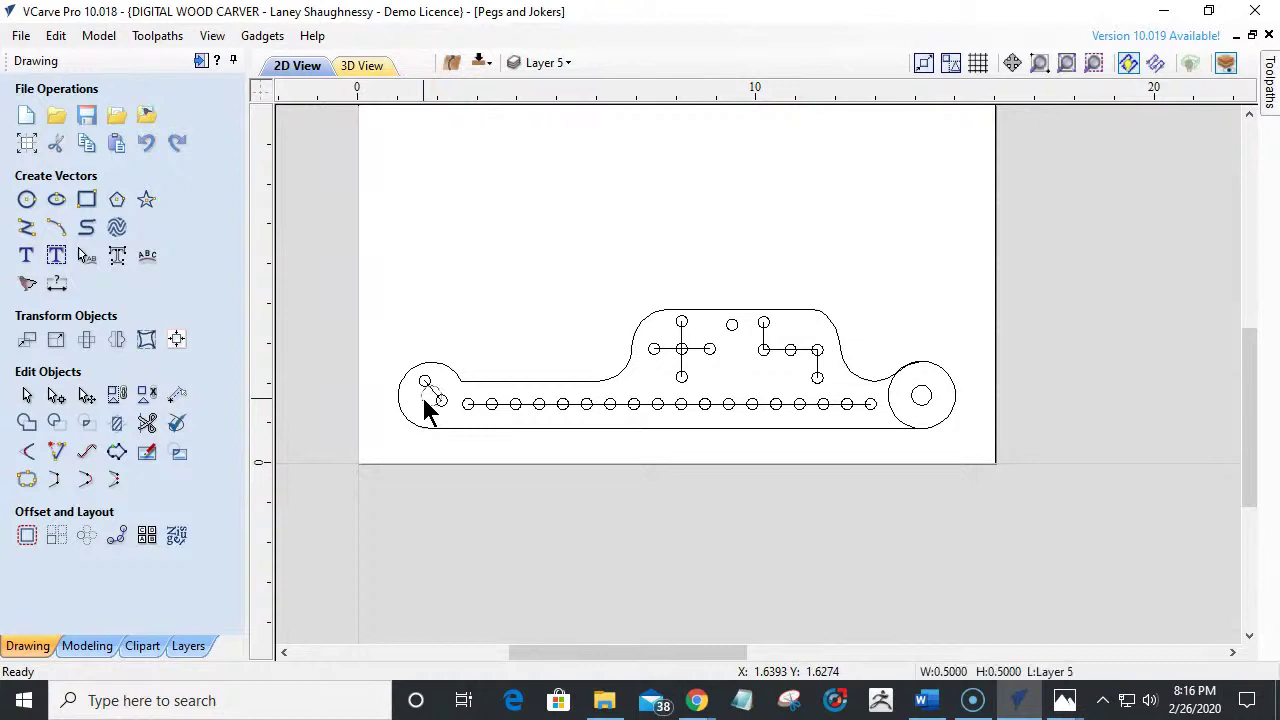
click(425, 400)
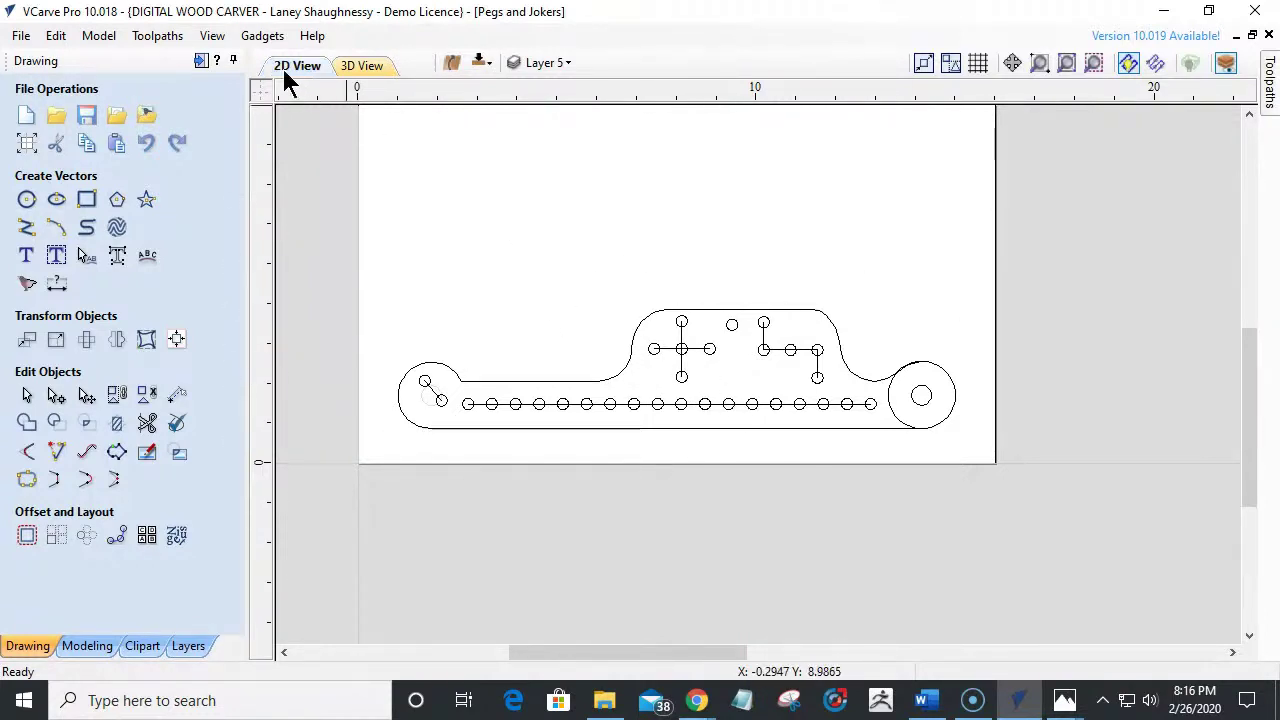
Set up a pocket toolpath with a 0.375-inch cut depth for the large end circle and its inner 0.5-inch circle.
click(200, 62)
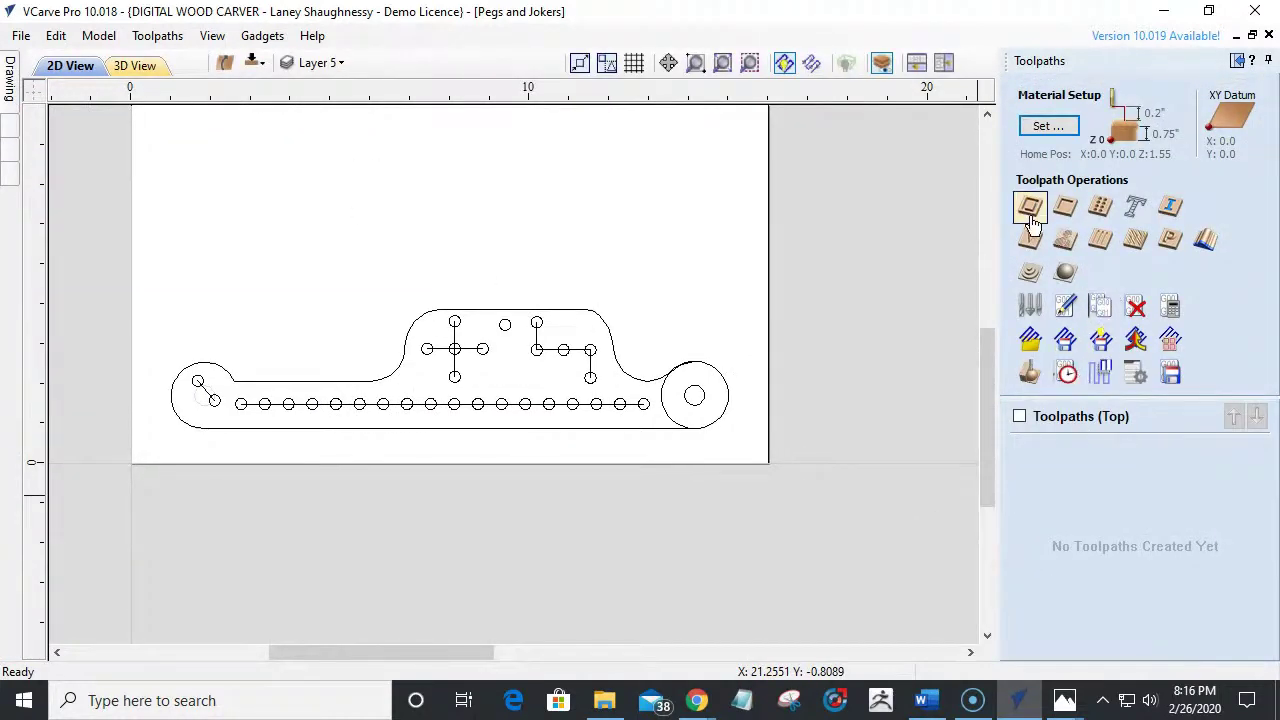
click(1066, 207)
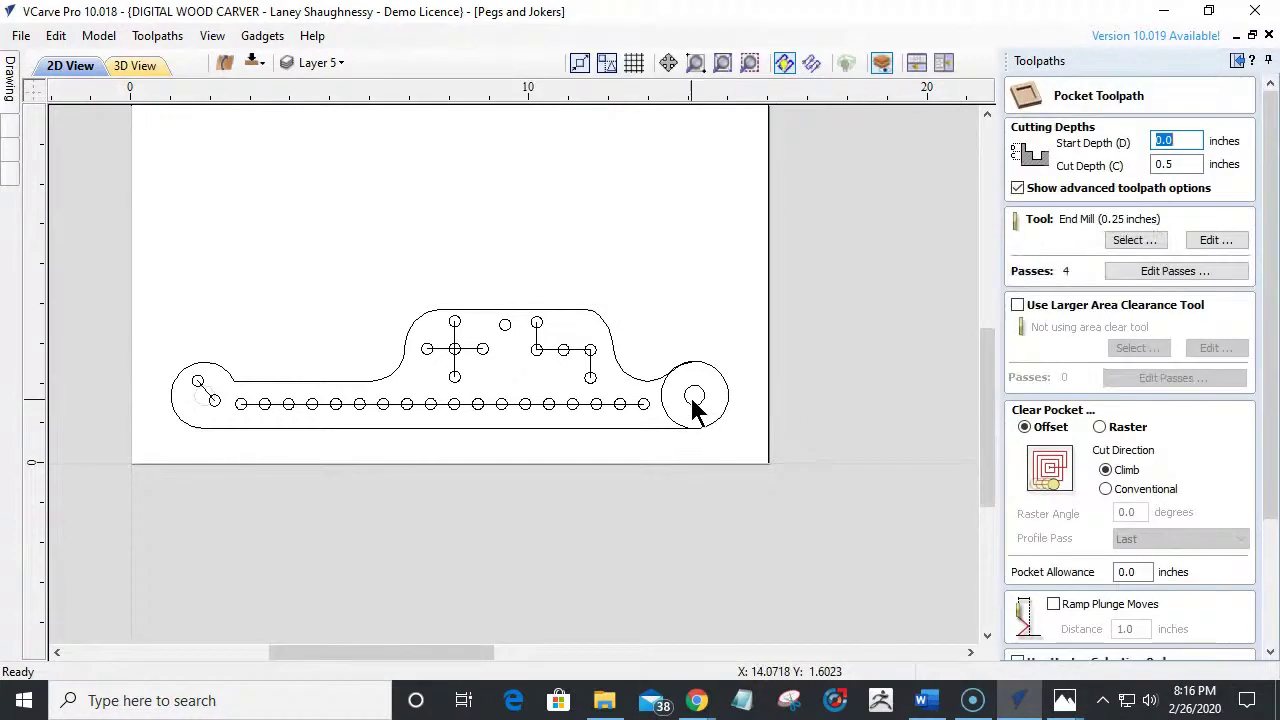
click(1165, 164)
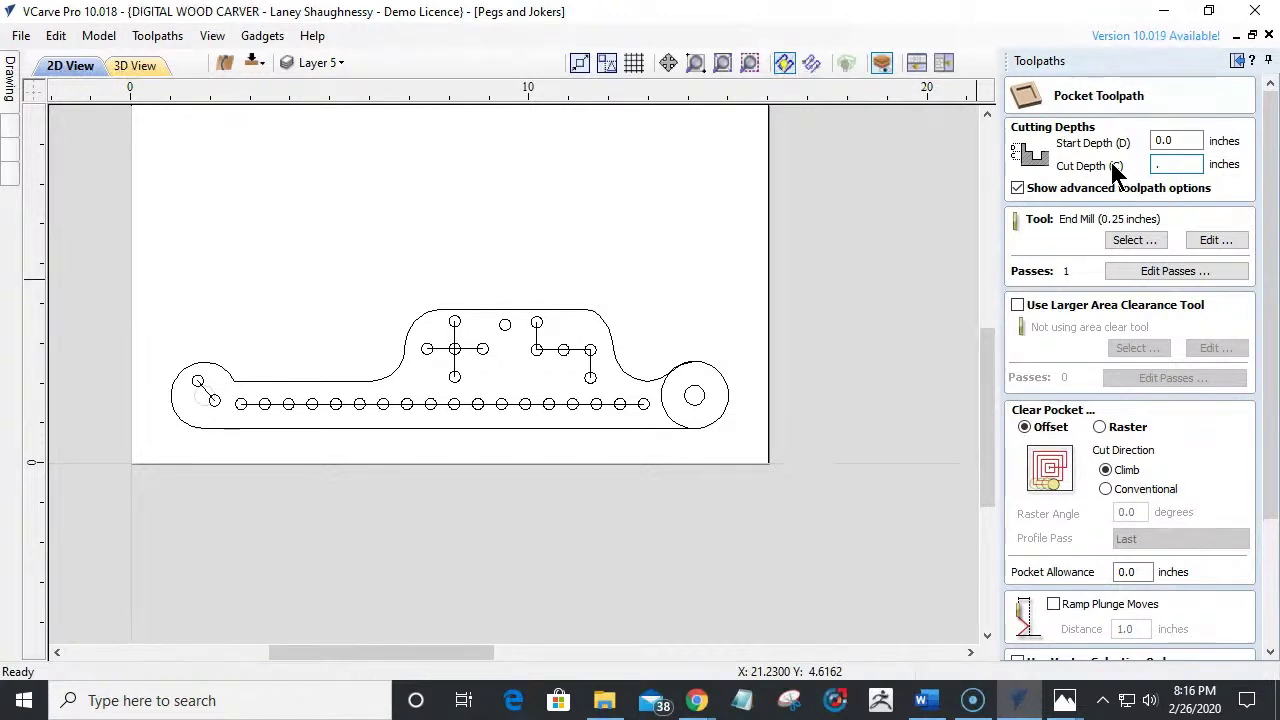
text(.375)
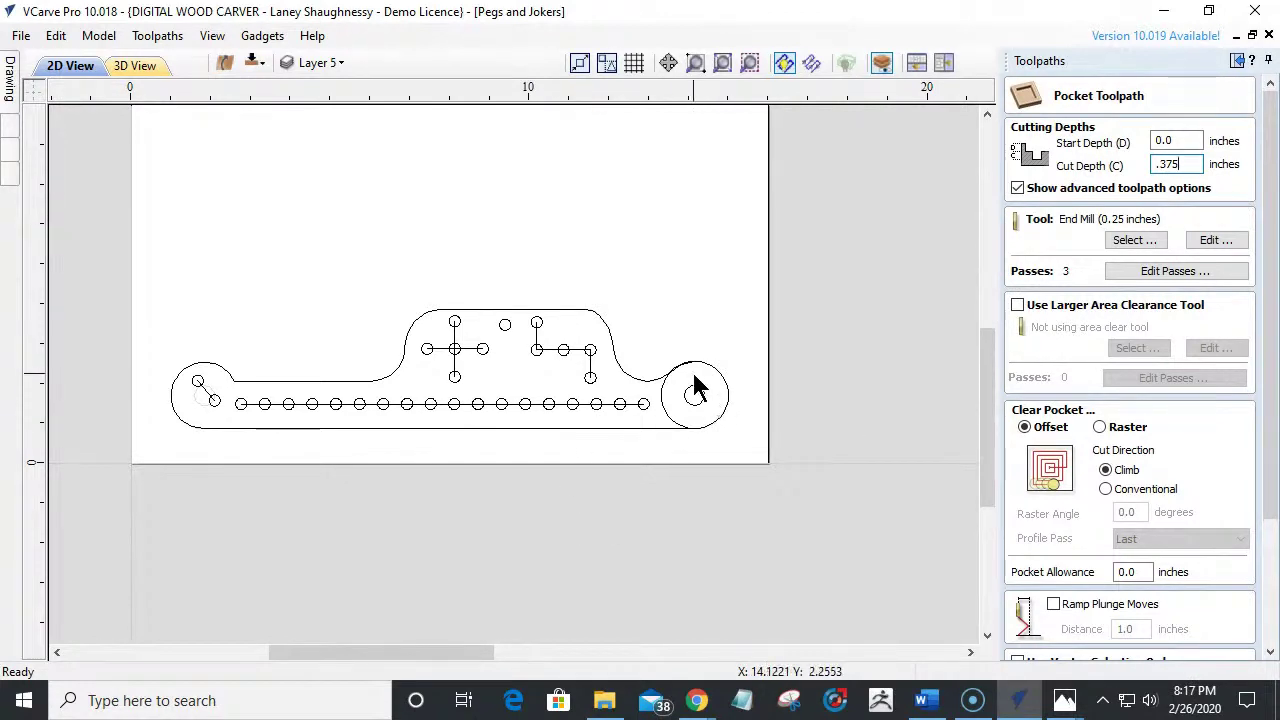
scroll(680, 372, up, 1)
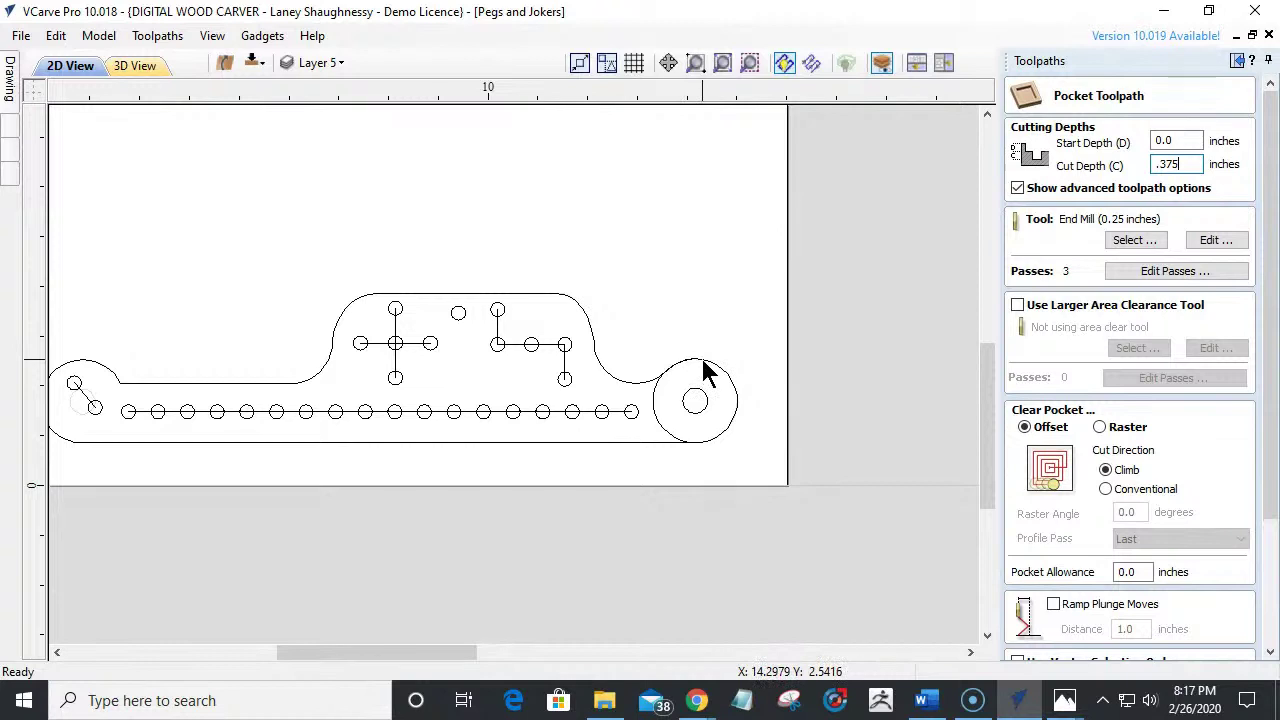
click(657, 408)
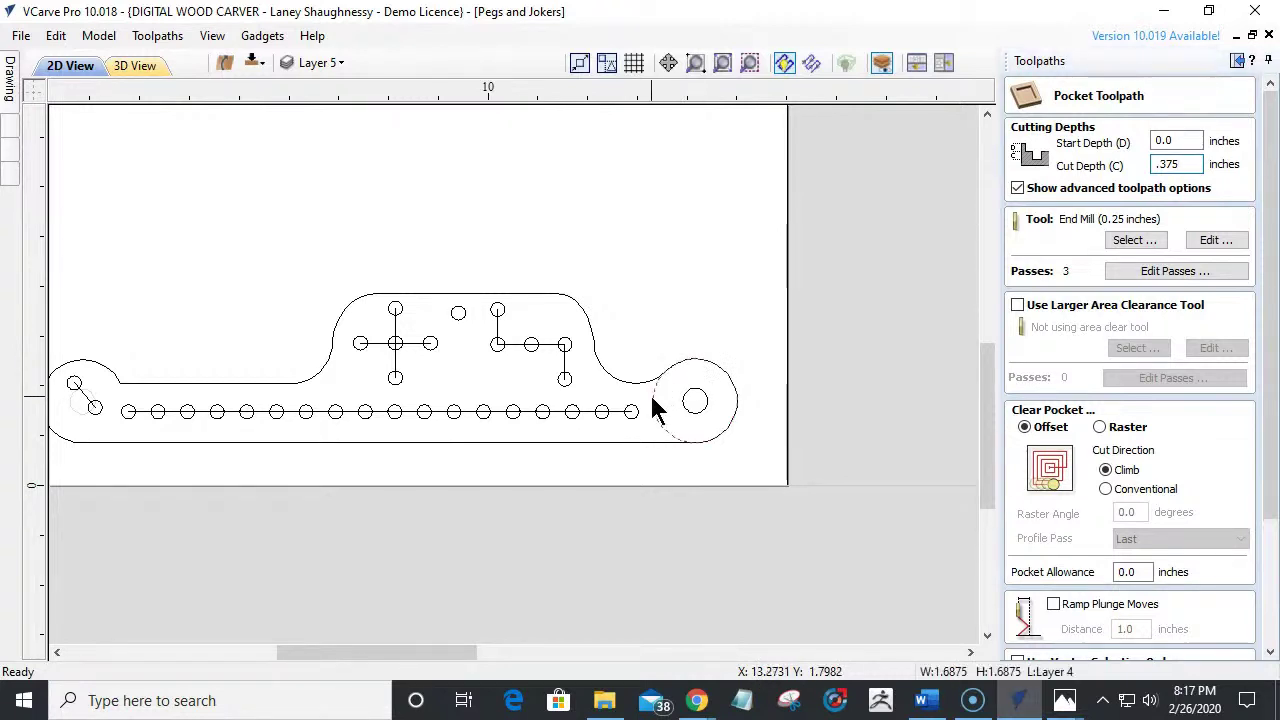
shift+click(684, 400)
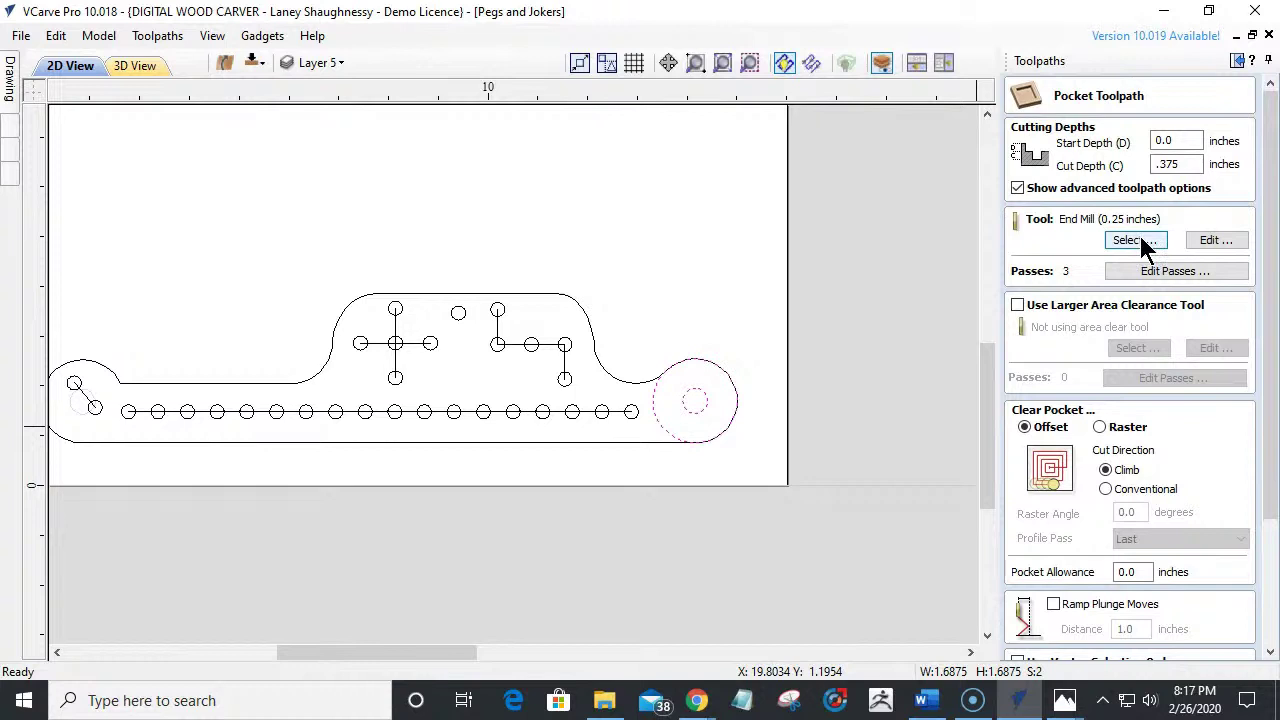
Name the pocket toolpath Side1_Pocket.
drag(1266, 370, 1274, 523)
click(1040, 644)
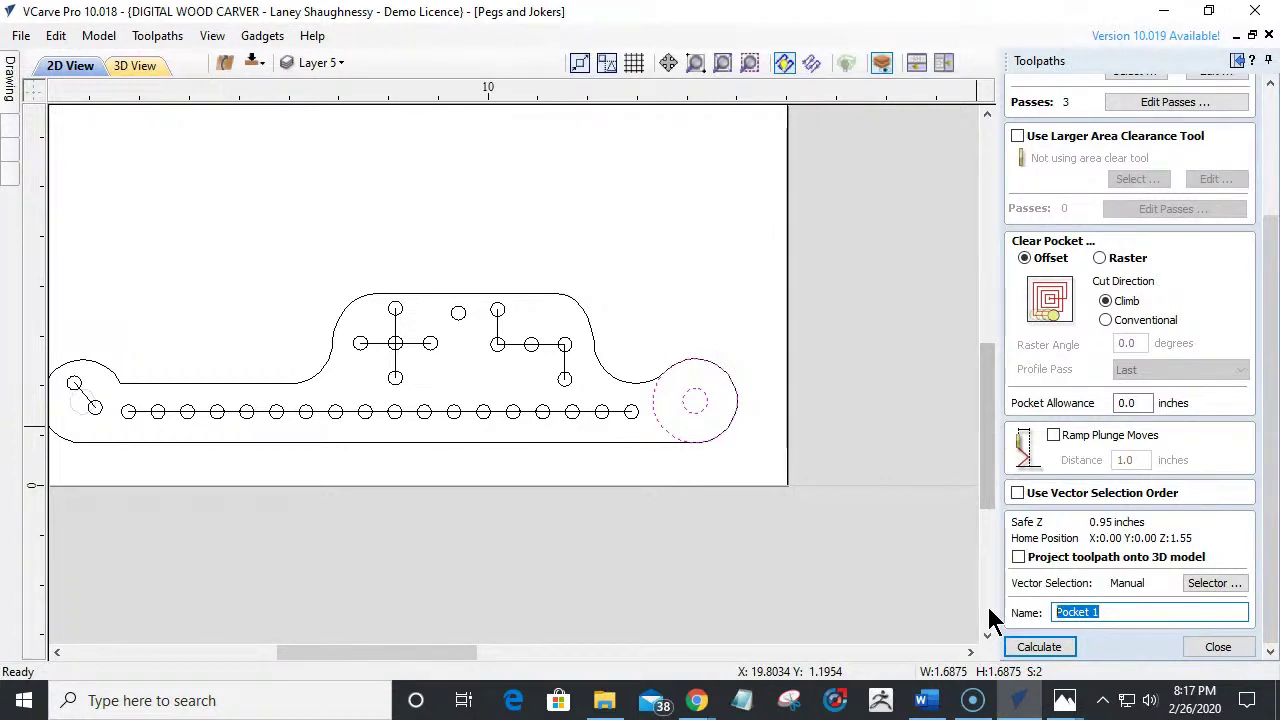
key(End)
text(1)
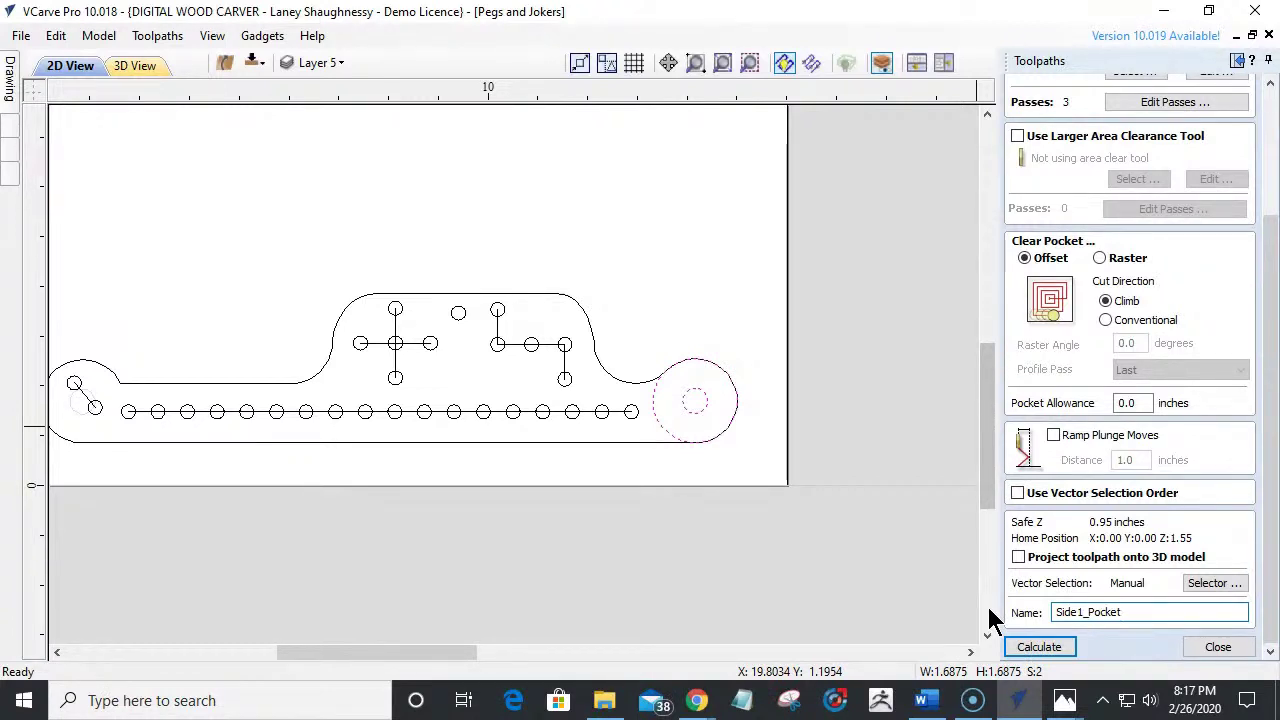
scroll(794, 628, down, 3)
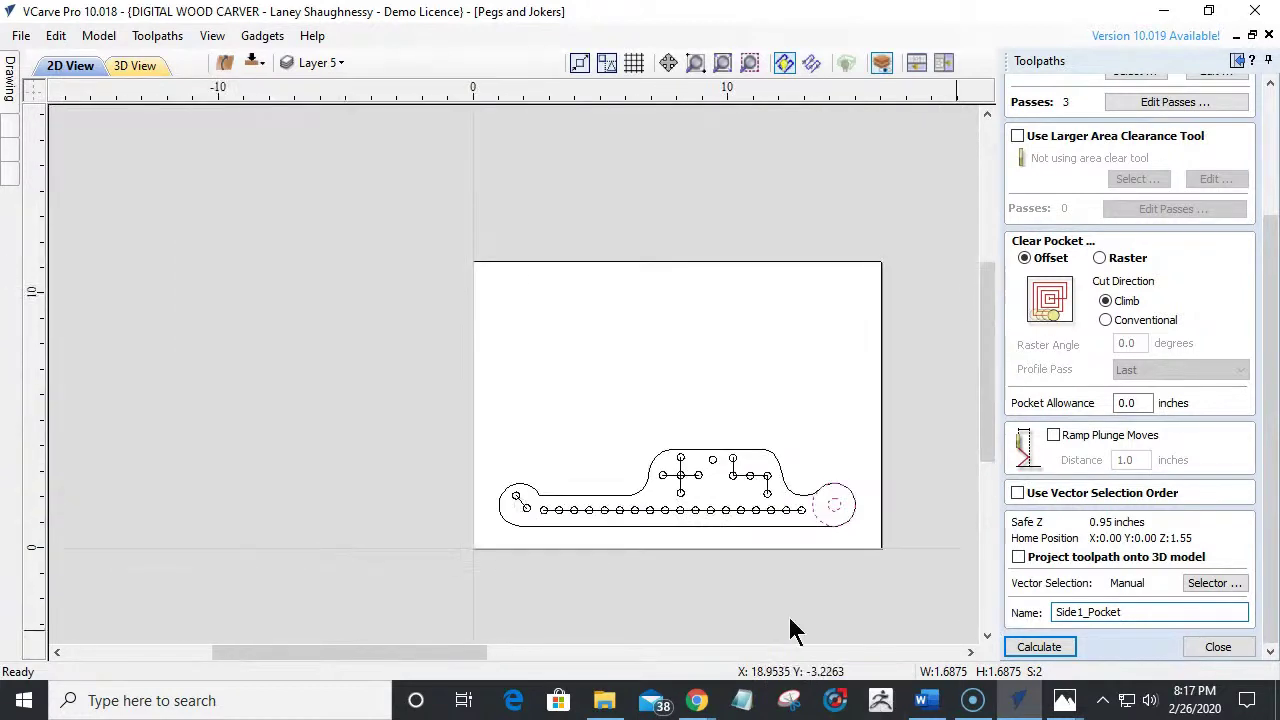
scroll(625, 492, down, 1)
scroll(945, 571, up, 2)
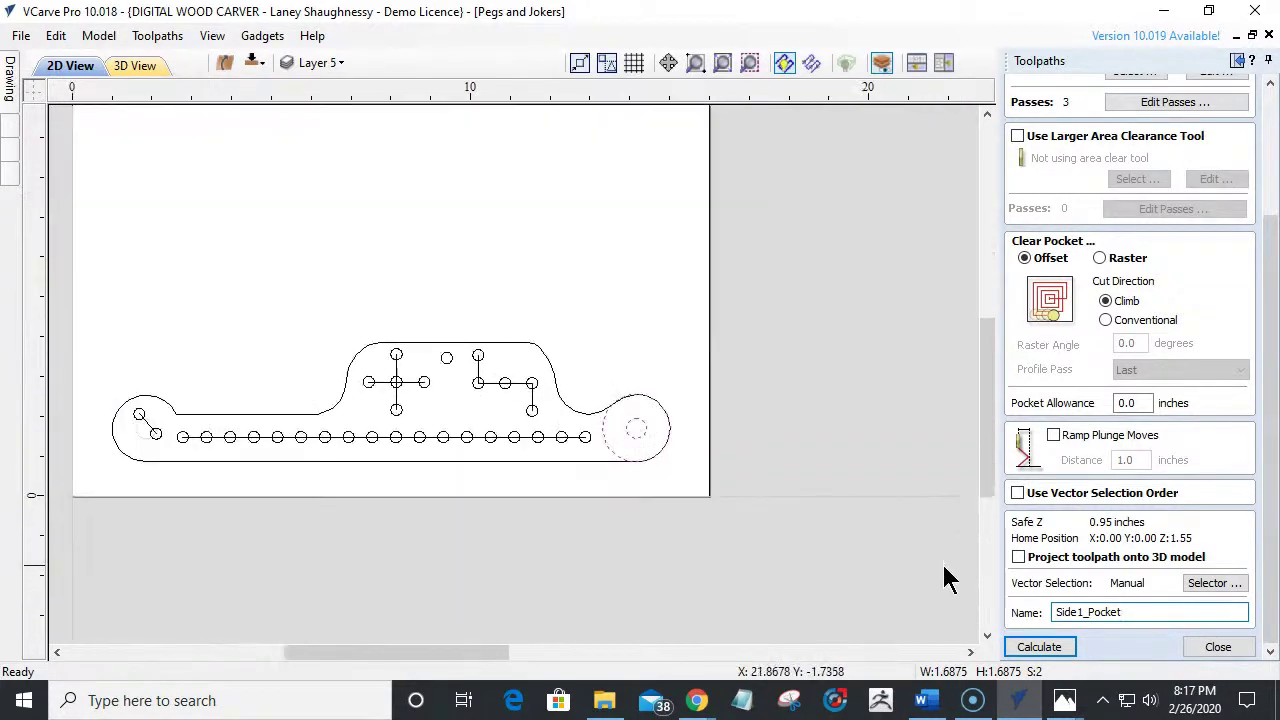
Complete the pocket toolpath name as Side1_Pocket_.25EM, then calculate the toolpath and preview its cut.
text(_)
text(.25E)
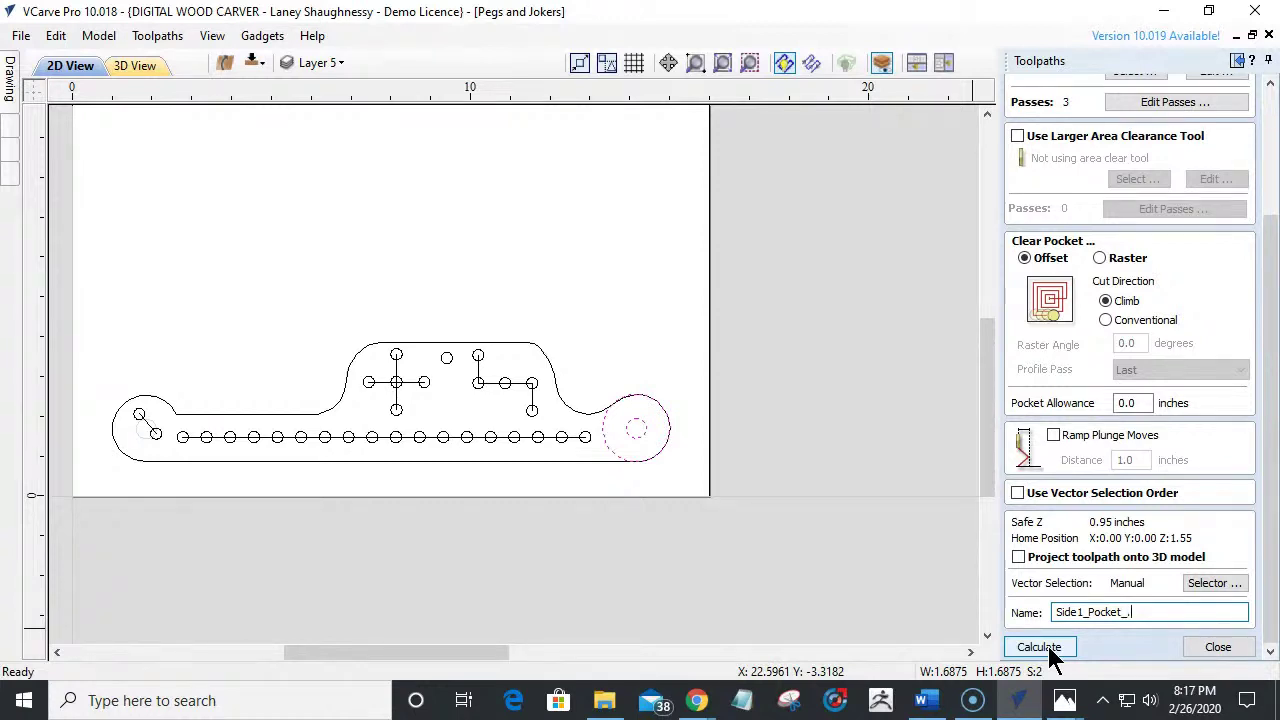
text(M)
click(1050, 648)
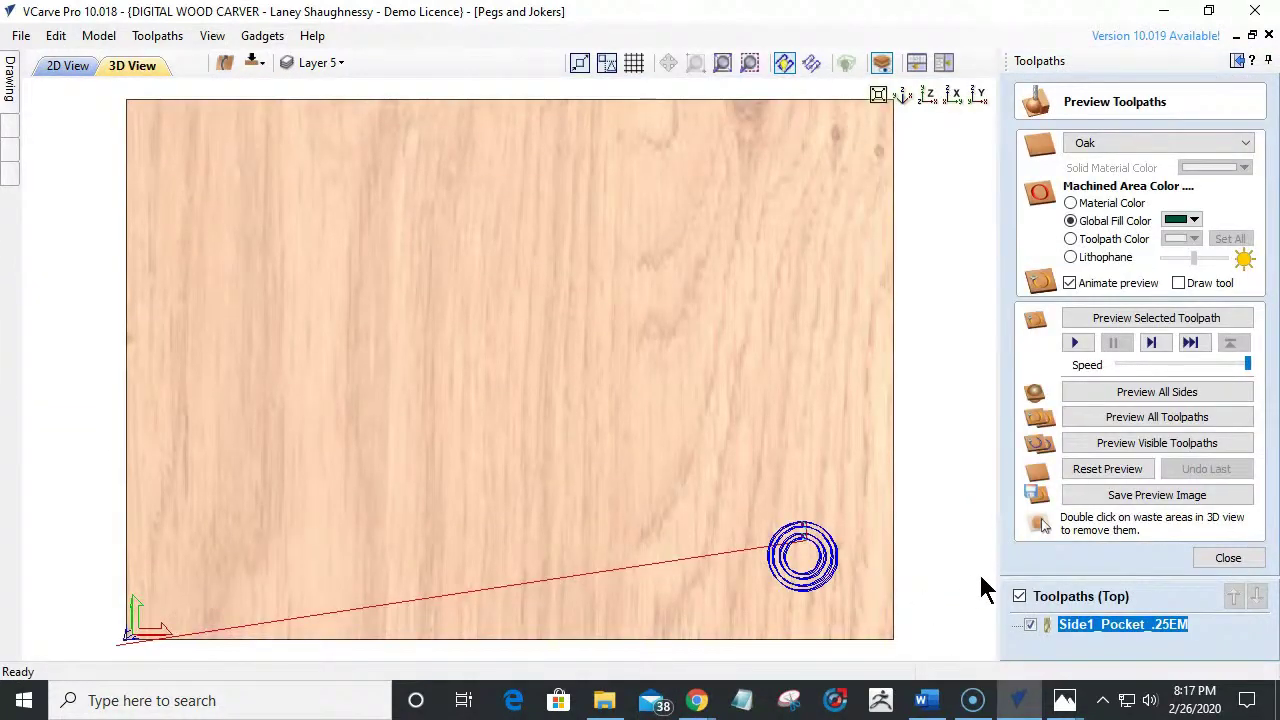
click(1140, 320)
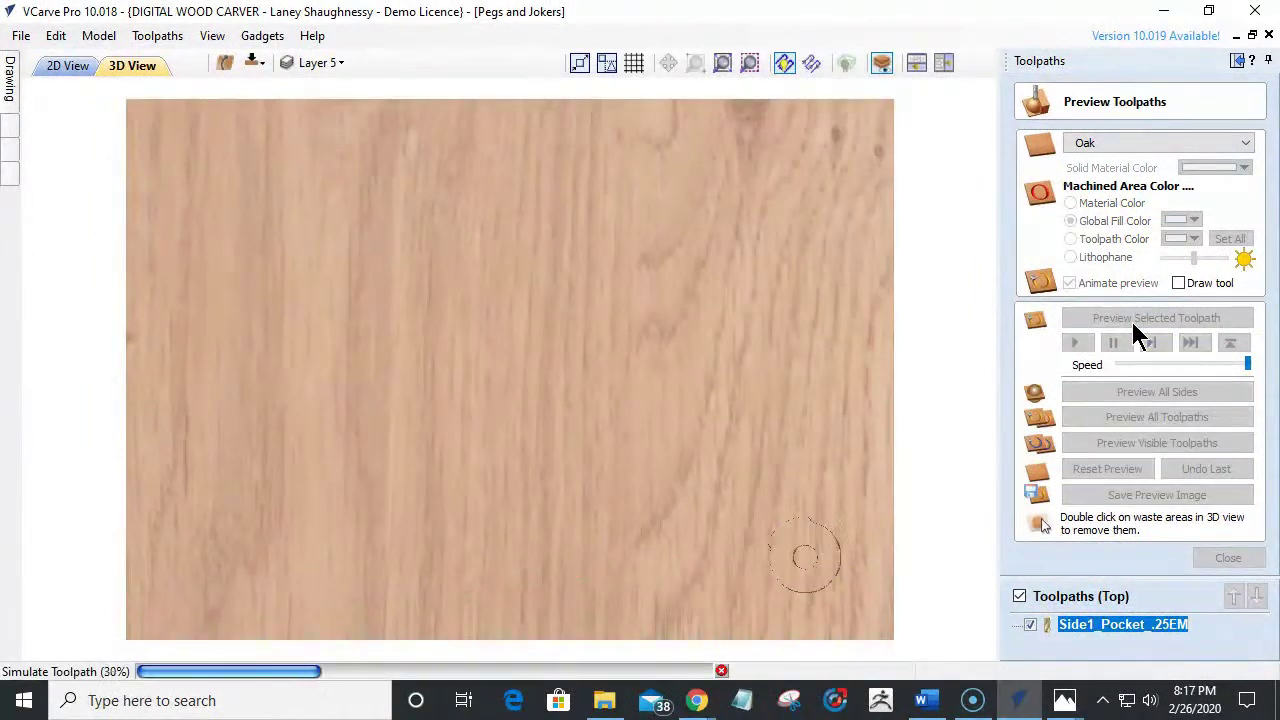
click(1019, 596)
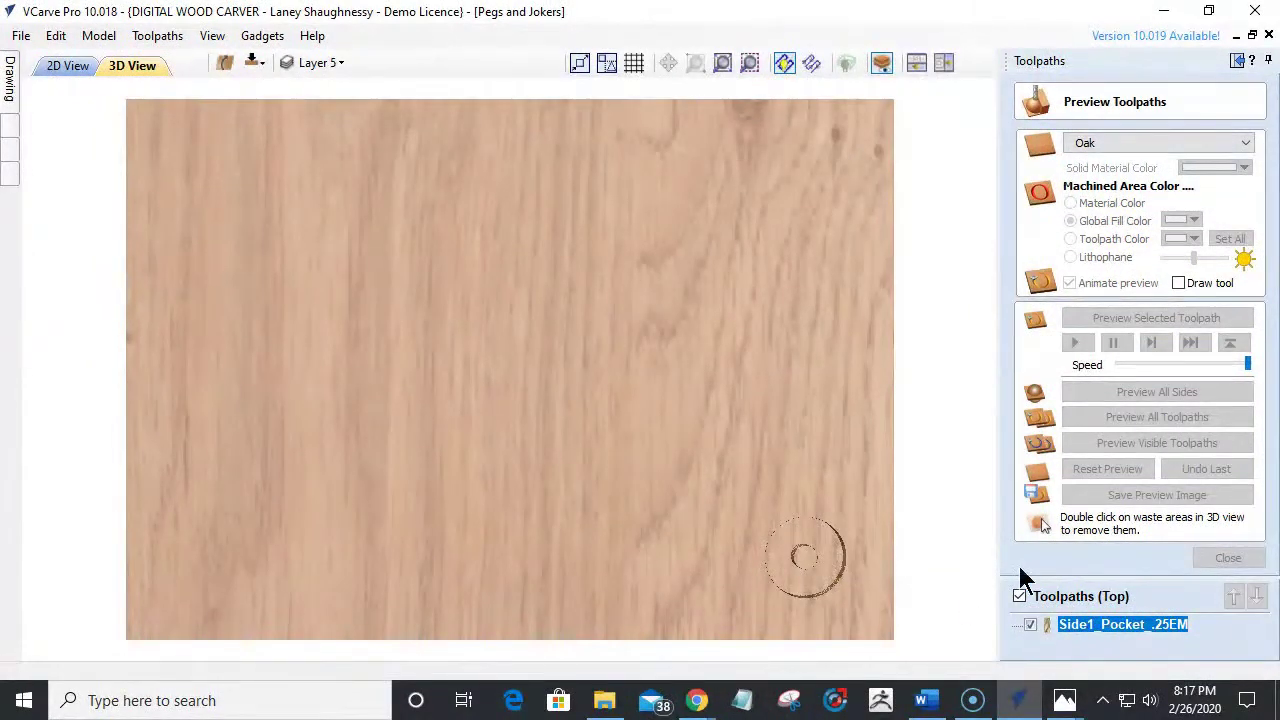
Calculate a profile toolpath cutting outside the board outline to a 0.75-inch depth with the 0.25-inch end mill.
click(47, 64)
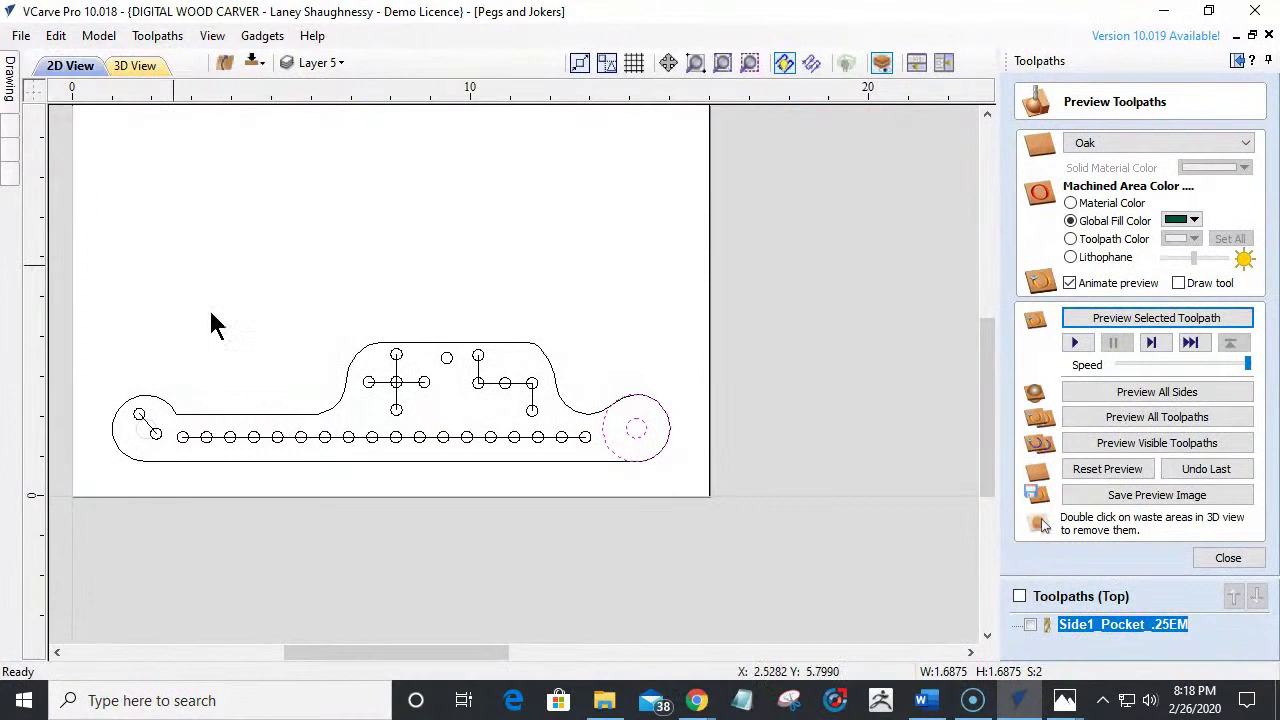
click(305, 414)
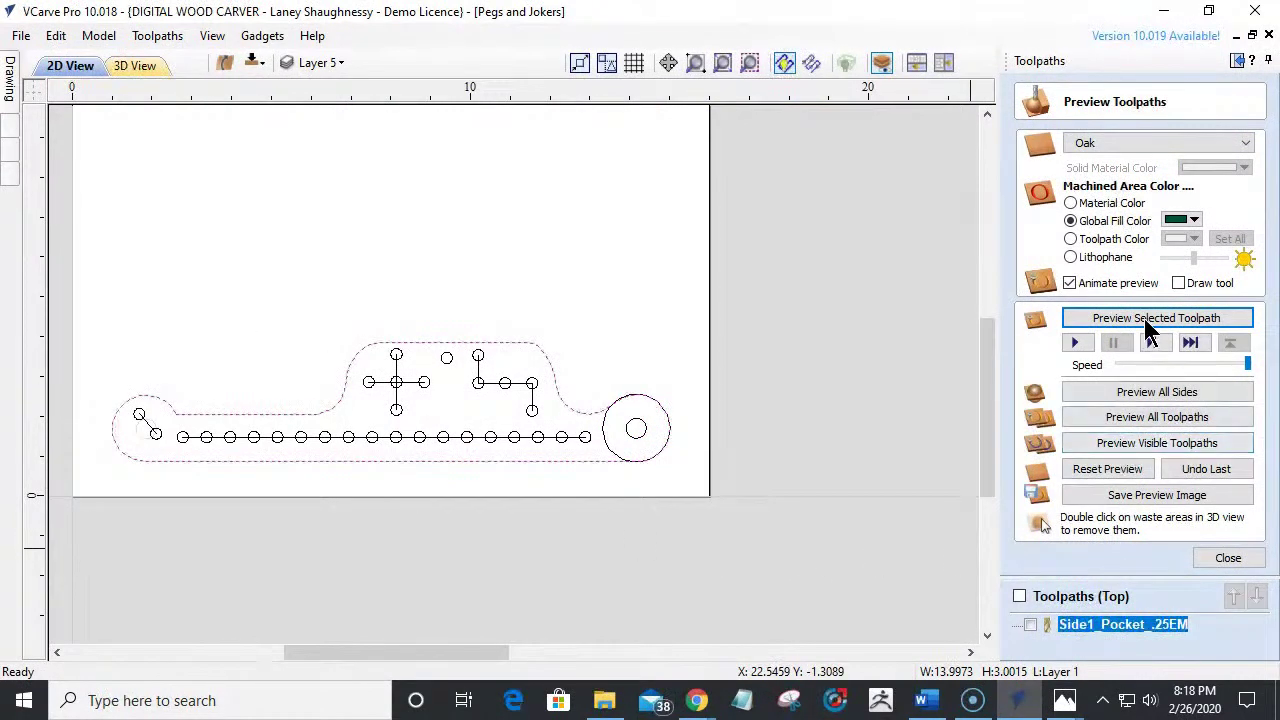
click(1225, 559)
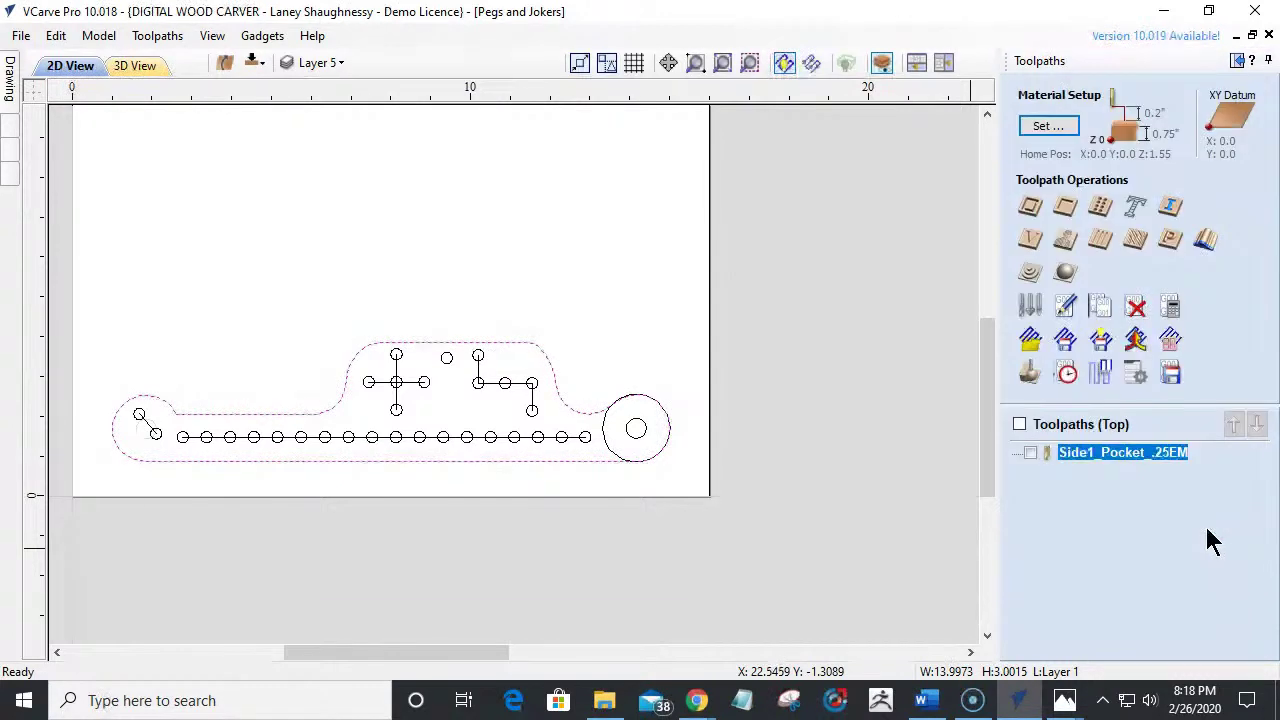
click(1033, 207)
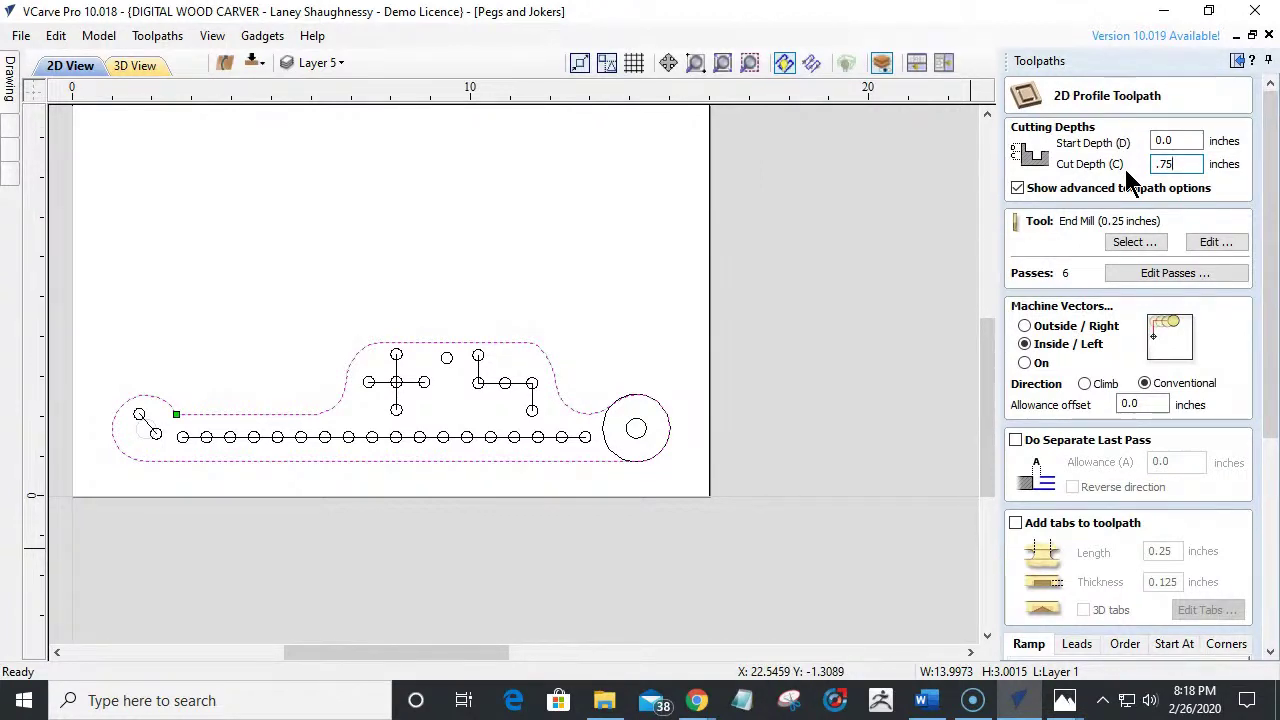
click(1024, 327)
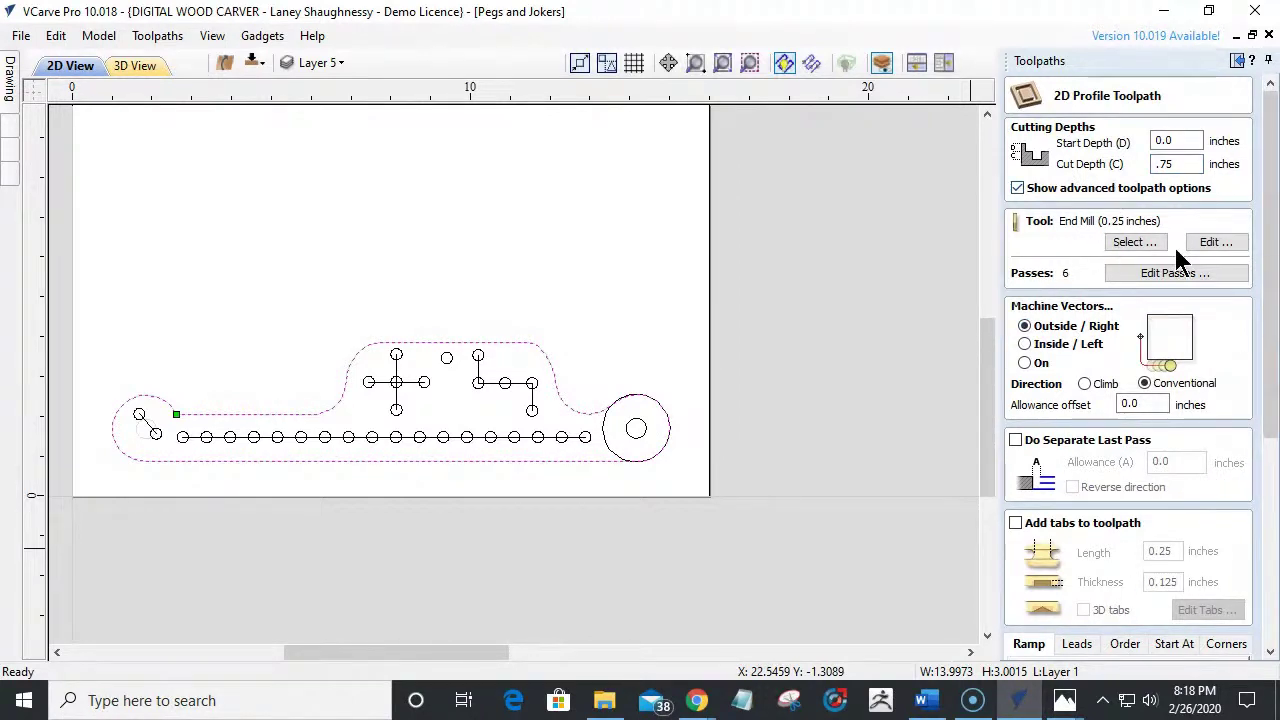
drag(1268, 290, 1268, 450)
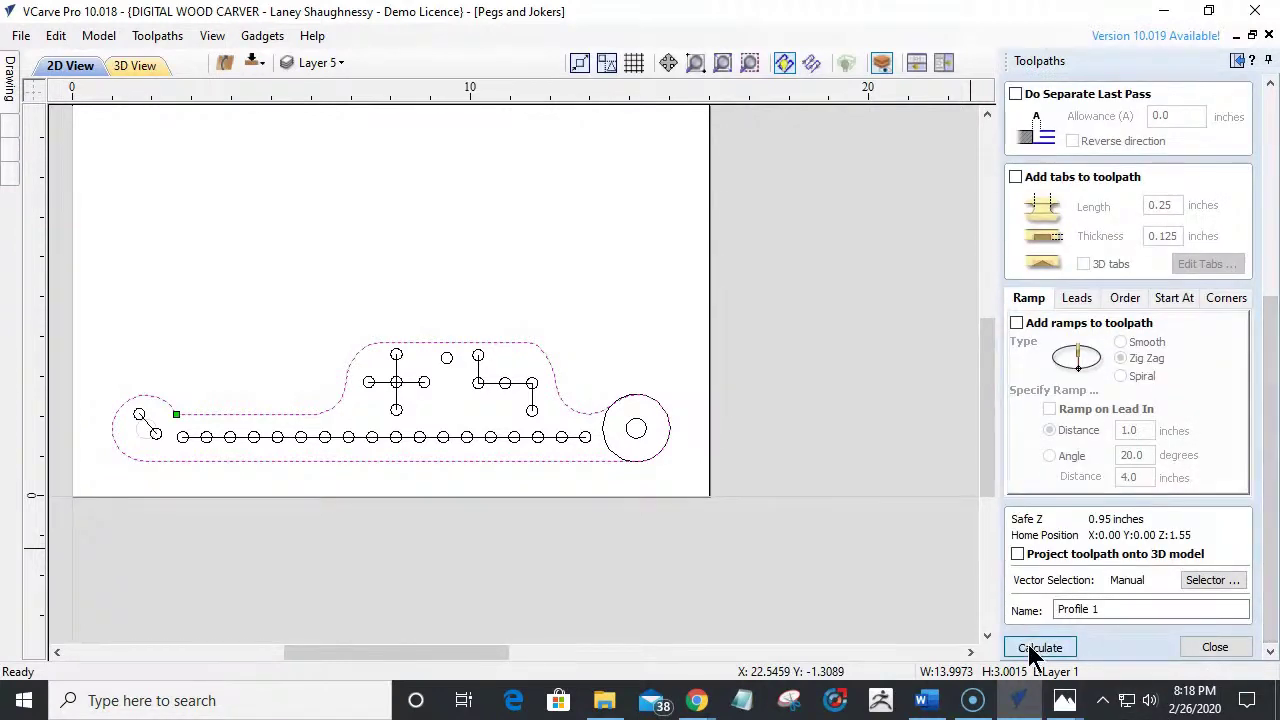
click(1040, 648)
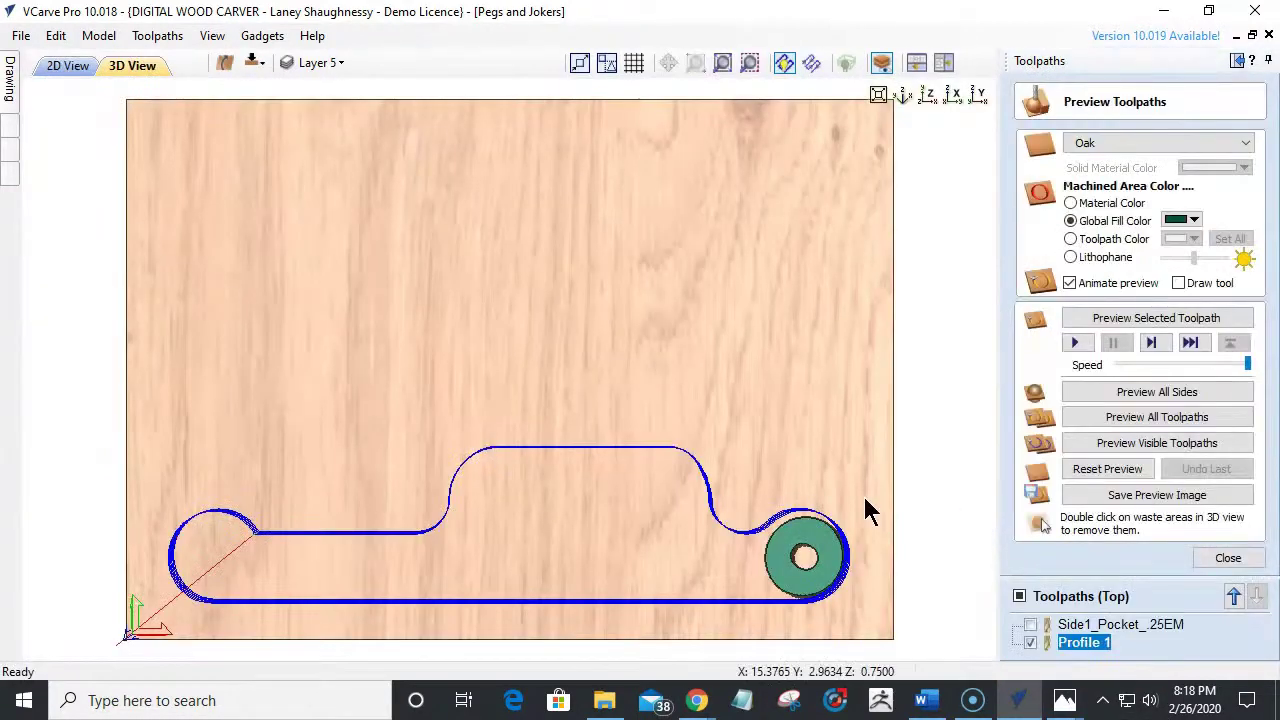
Preview the board outline's profile cut, remove the surrounding waste material, and inspect the cut-out board from an angle.
click(1107, 320)
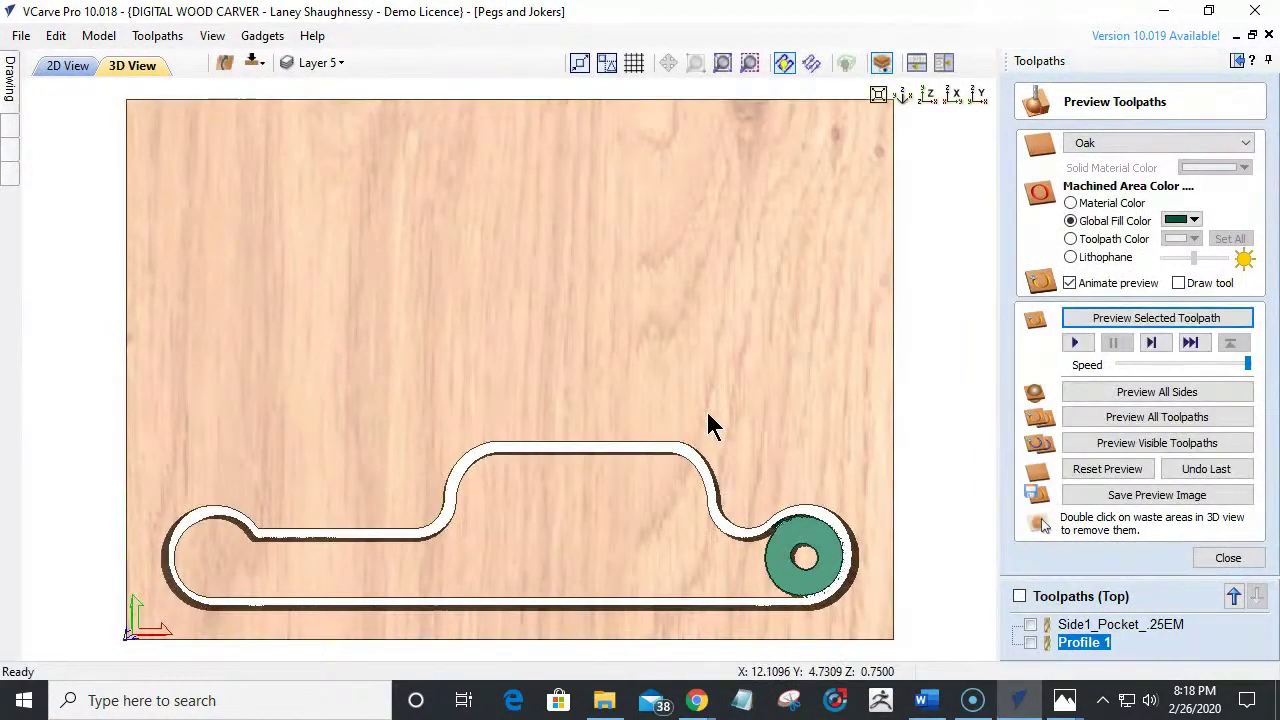
double_click(709, 423)
drag(606, 490, 584, 408)
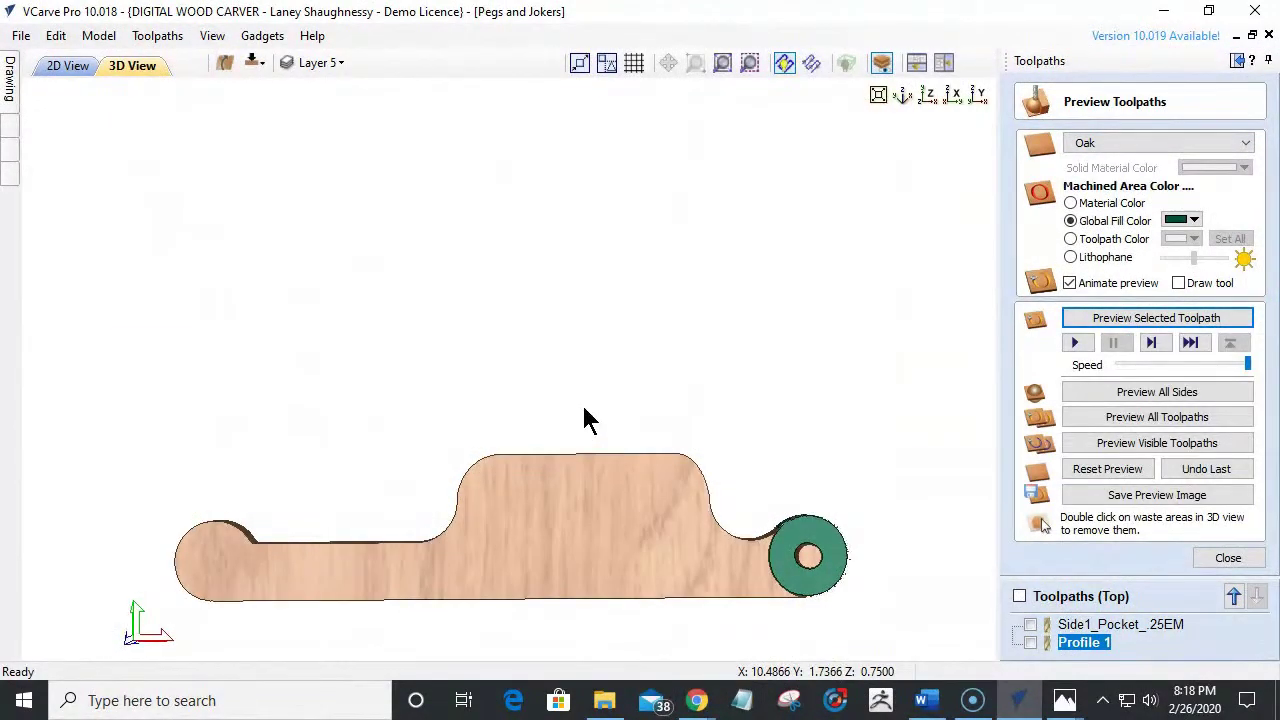
drag(563, 506, 487, 560)
drag(880, 491, 880, 455)
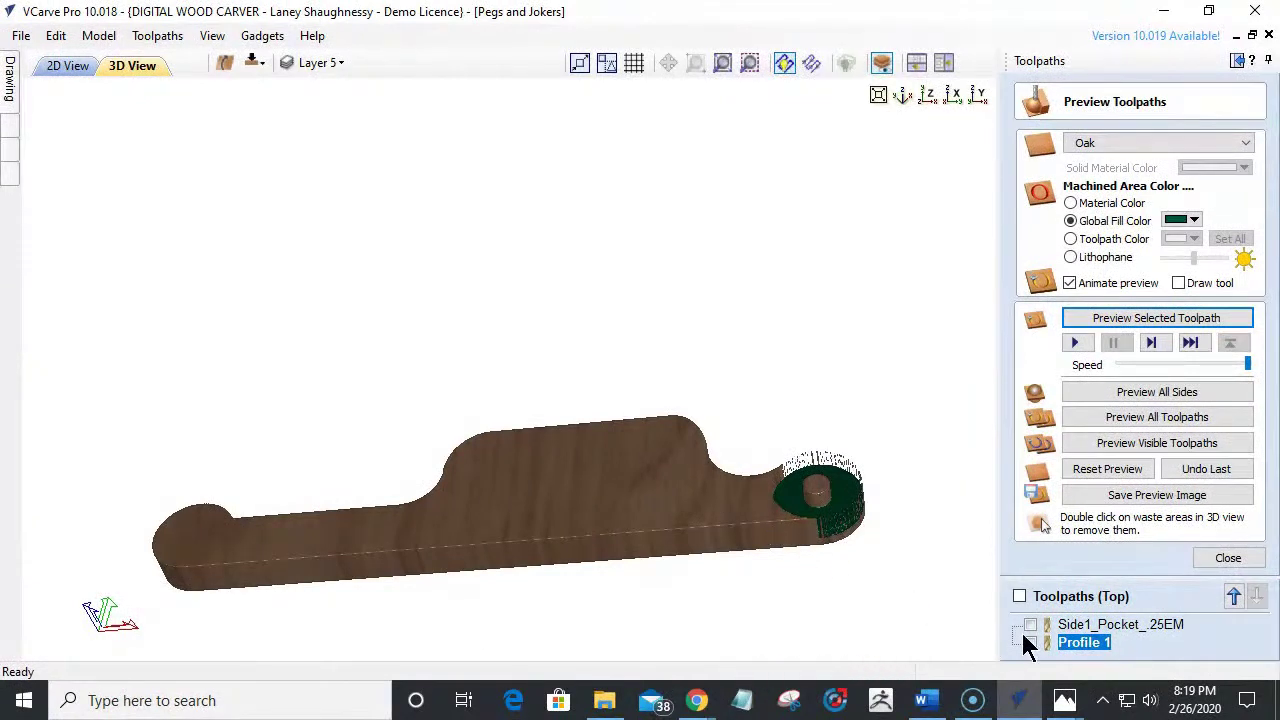
Edit the Side1_Pocket_.25EM toolpath to use a pocket allowance of -.02 inches and recalculate it.
click(1082, 627)
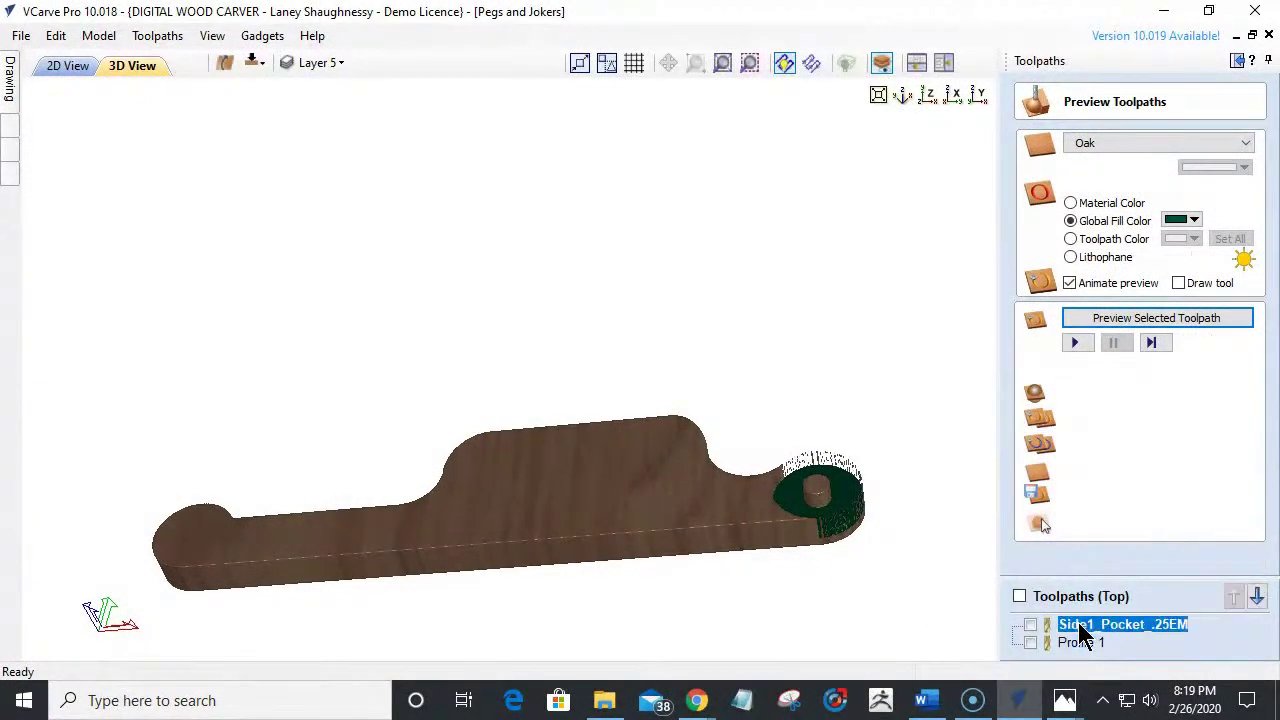
double_click(1082, 627)
click(1135, 571)
double_click(1100, 571)
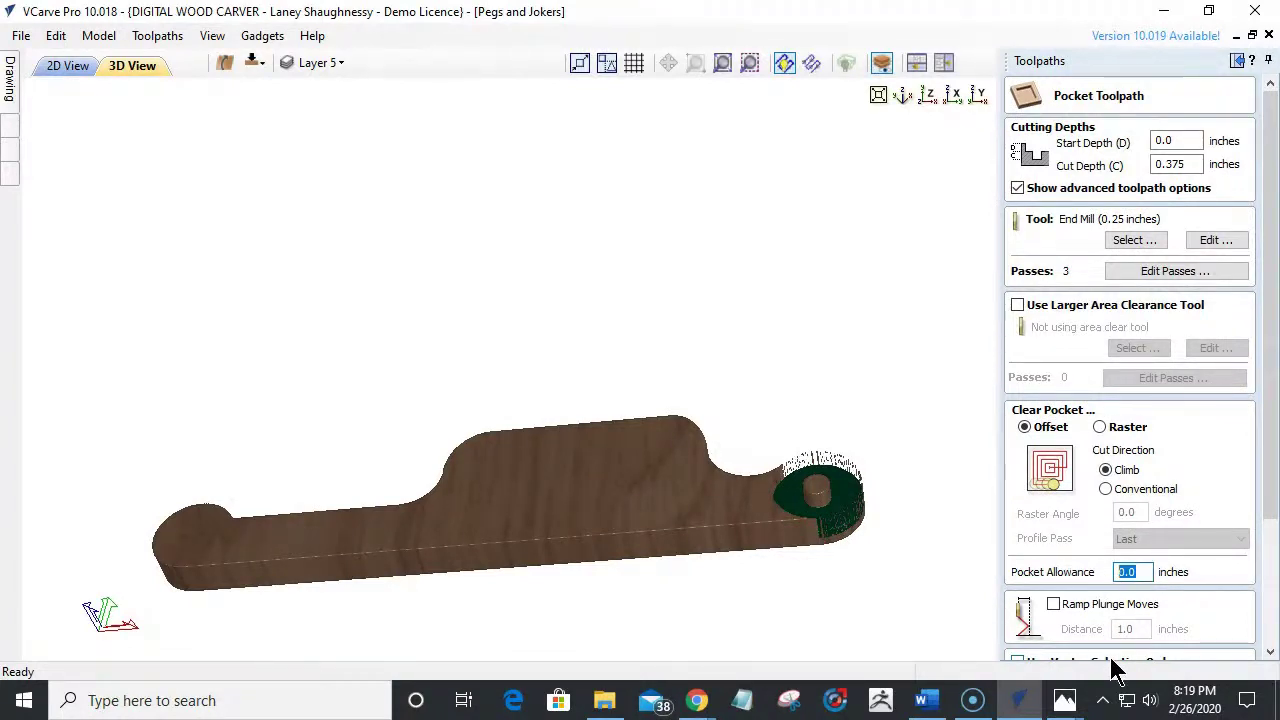
text(-)
text(.)
click(1266, 531)
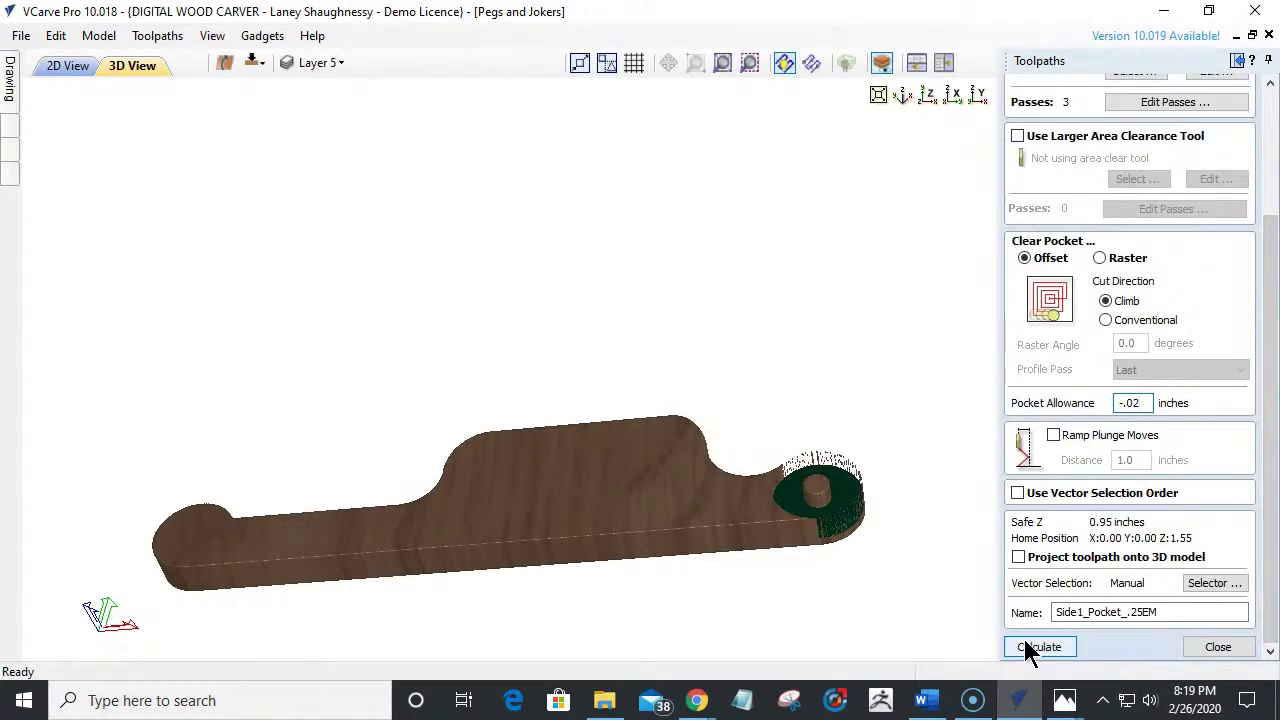
click(1025, 642)
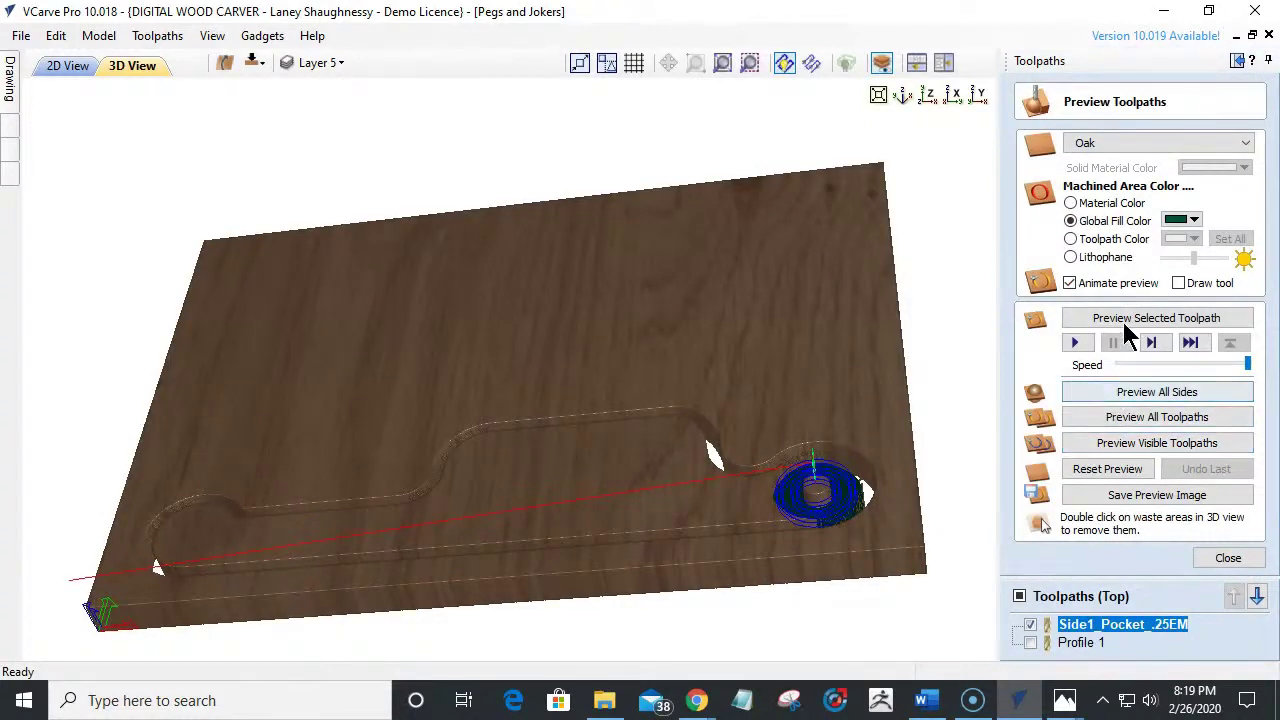
Preview the recalculated pocket, remove the waste around the board, and examine the pocketed end circle up close.
click(1094, 319)
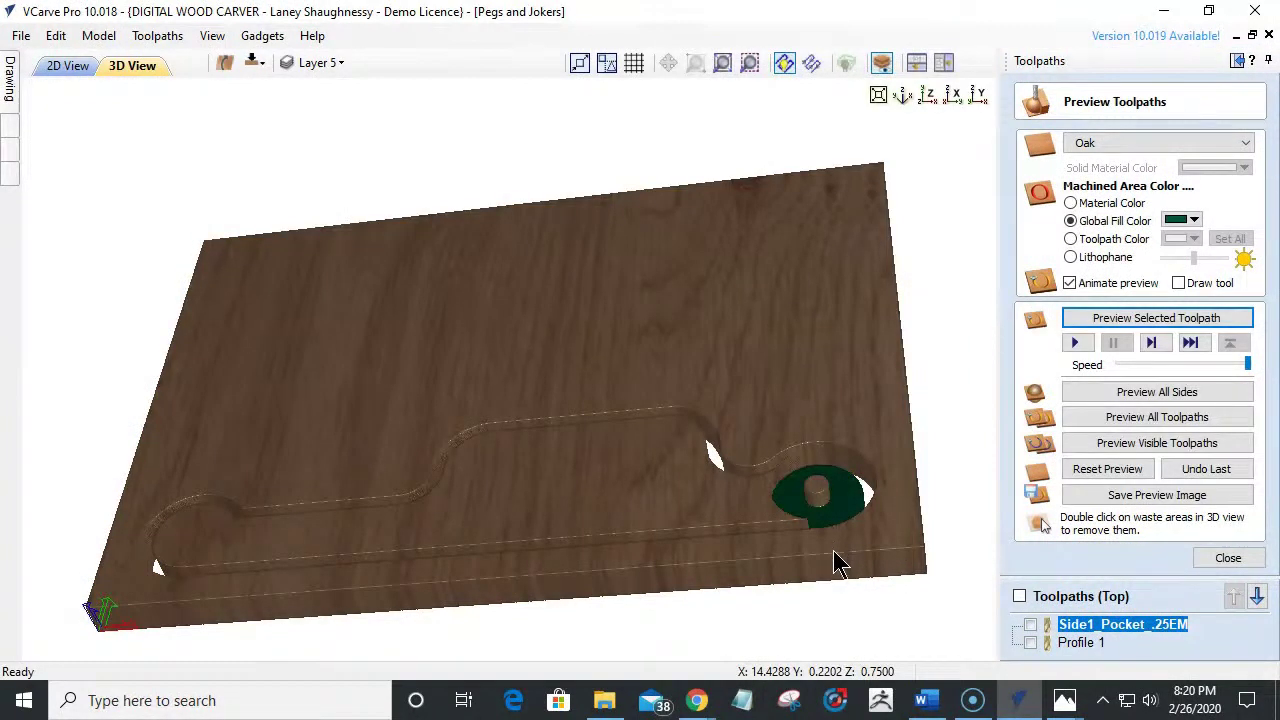
double_click(838, 563)
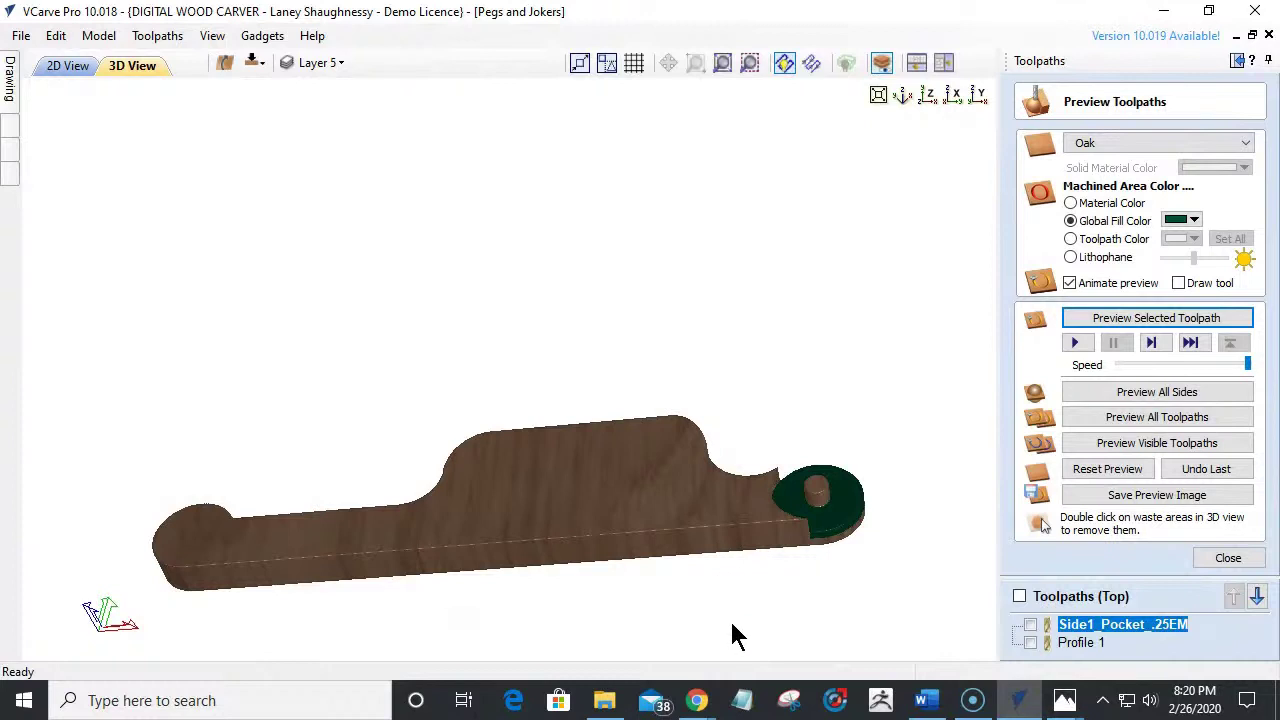
drag(735, 640, 737, 628)
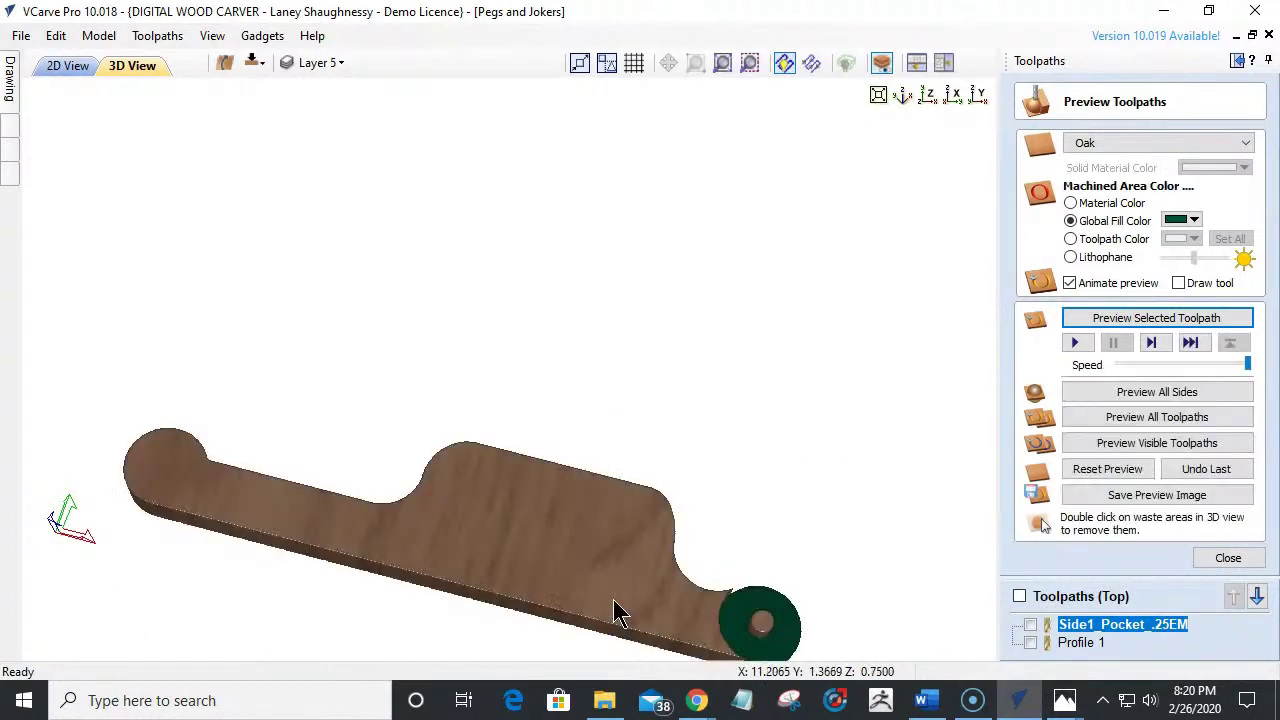
drag(610, 575, 606, 451)
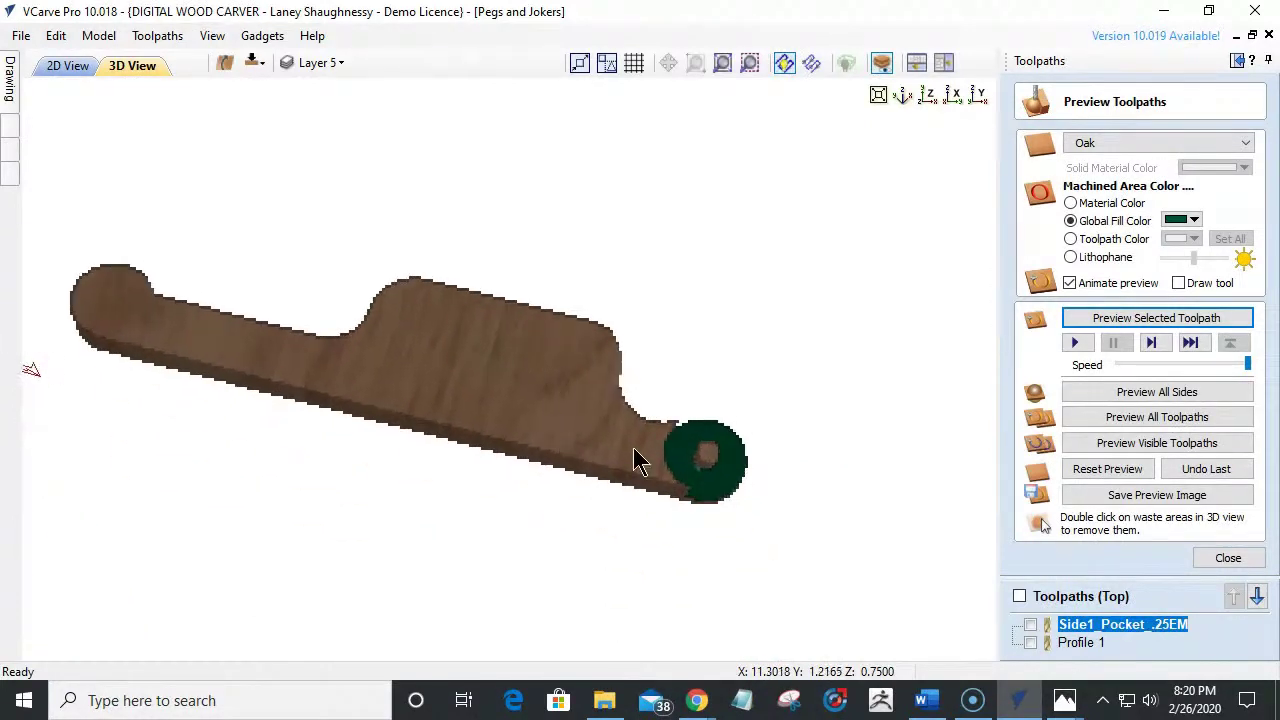
scroll(730, 490, up, 1)
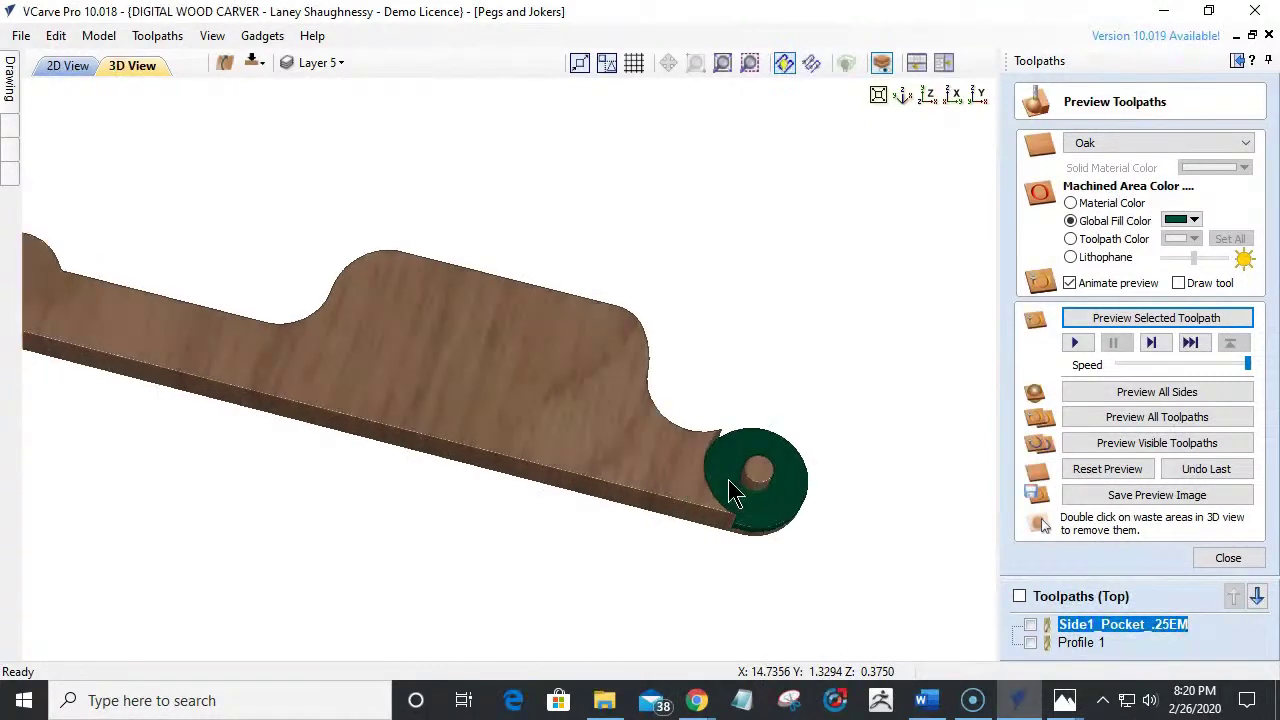
scroll(735, 493, up, 1)
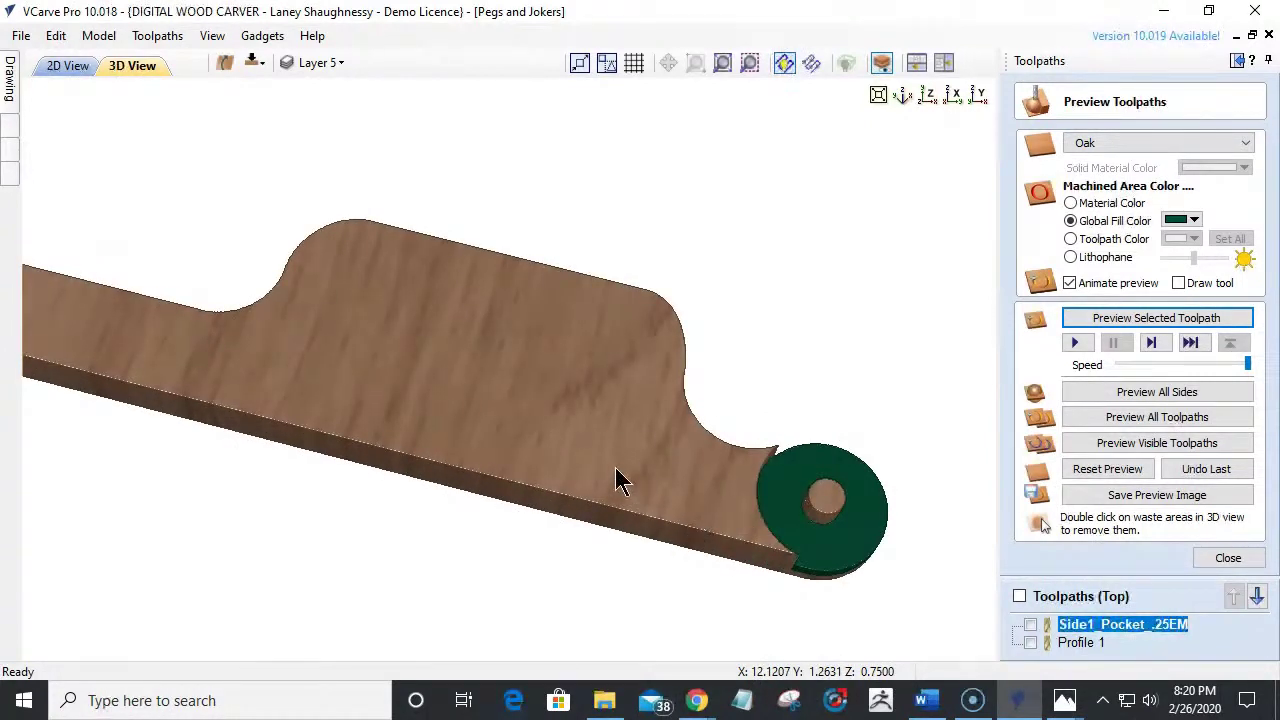
scroll(605, 468, up, 1)
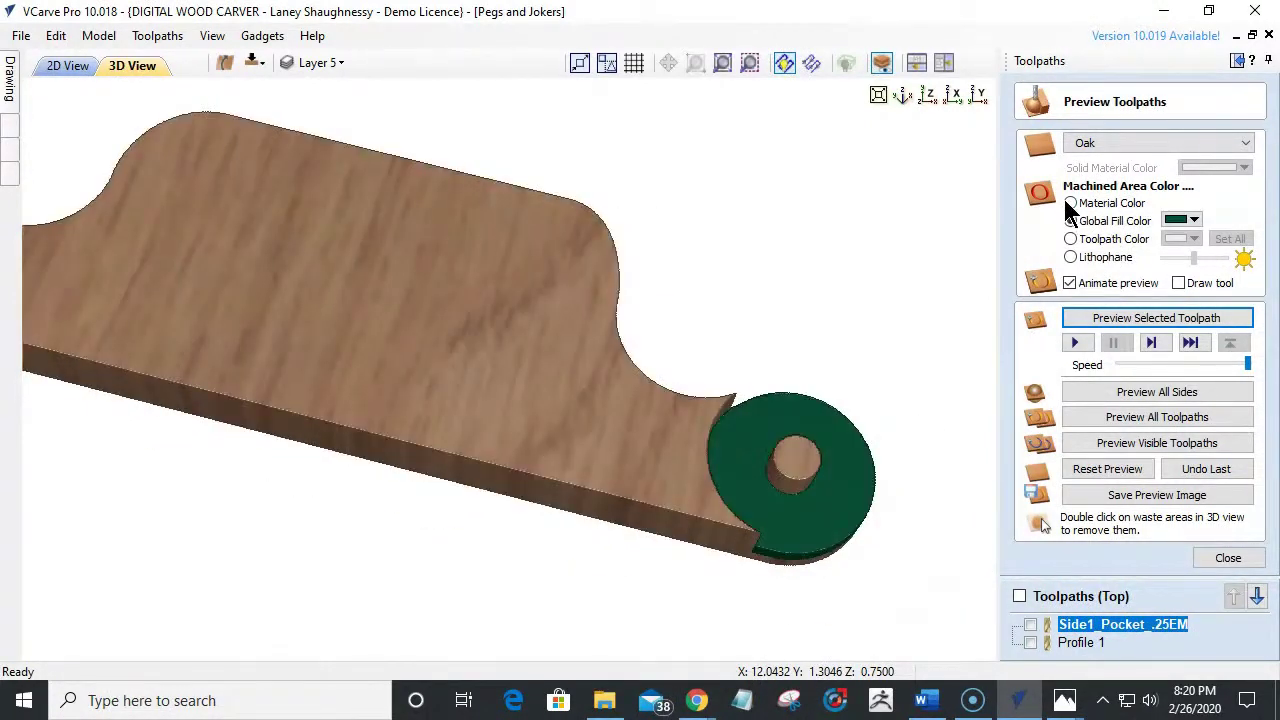
Show the machined areas in the material color to inspect the pocketed end, and return to the 2D layout.
drag(638, 507, 896, 288)
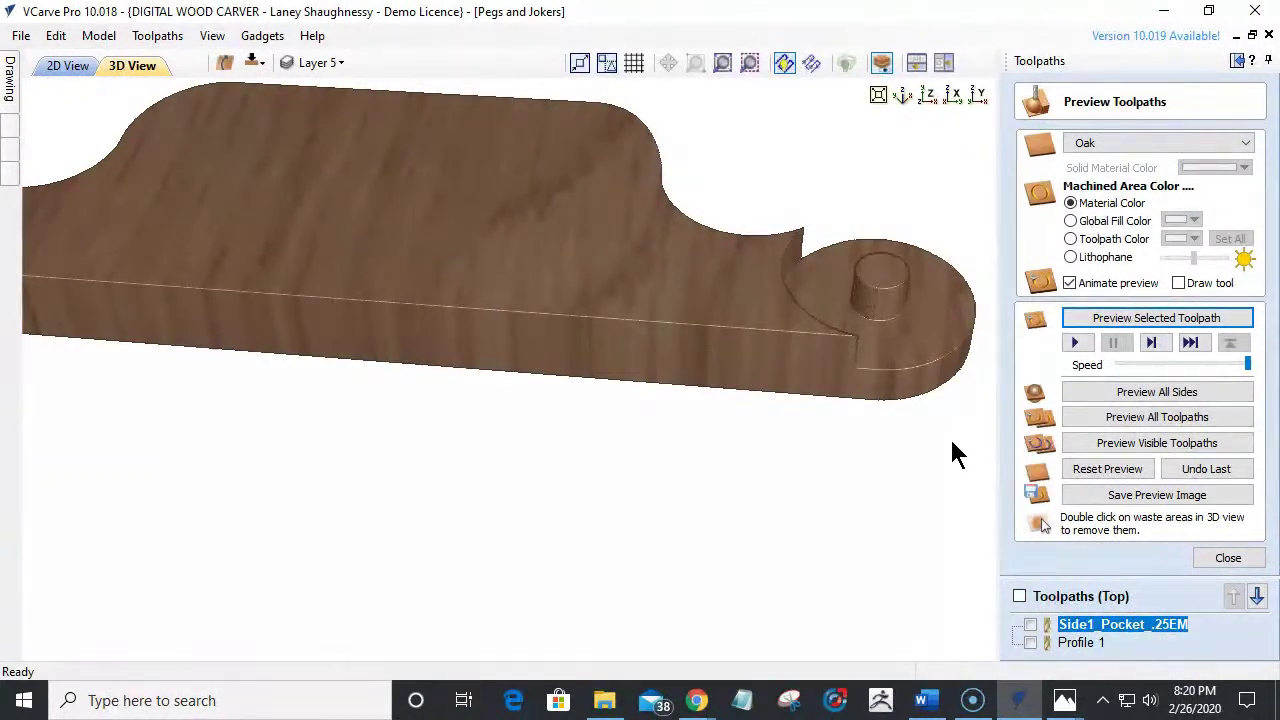
drag(409, 243, 487, 365)
scroll(513, 372, down, 1)
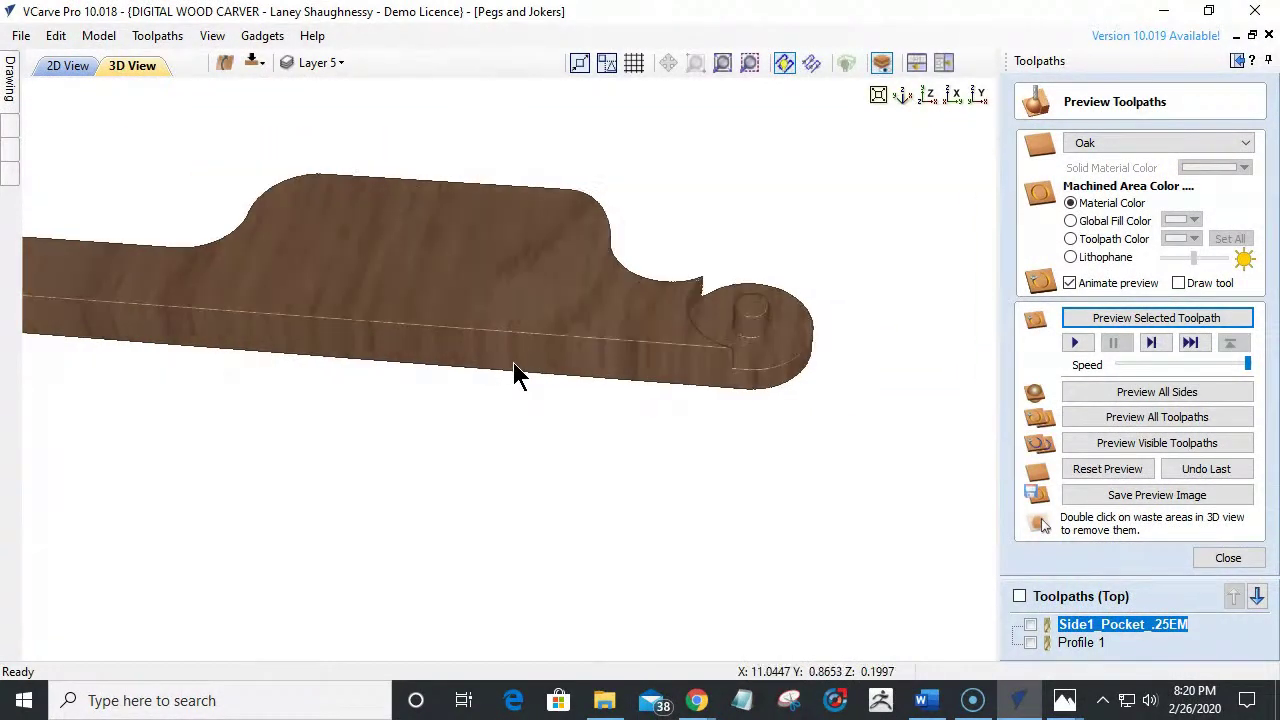
scroll(843, 253, down, 1)
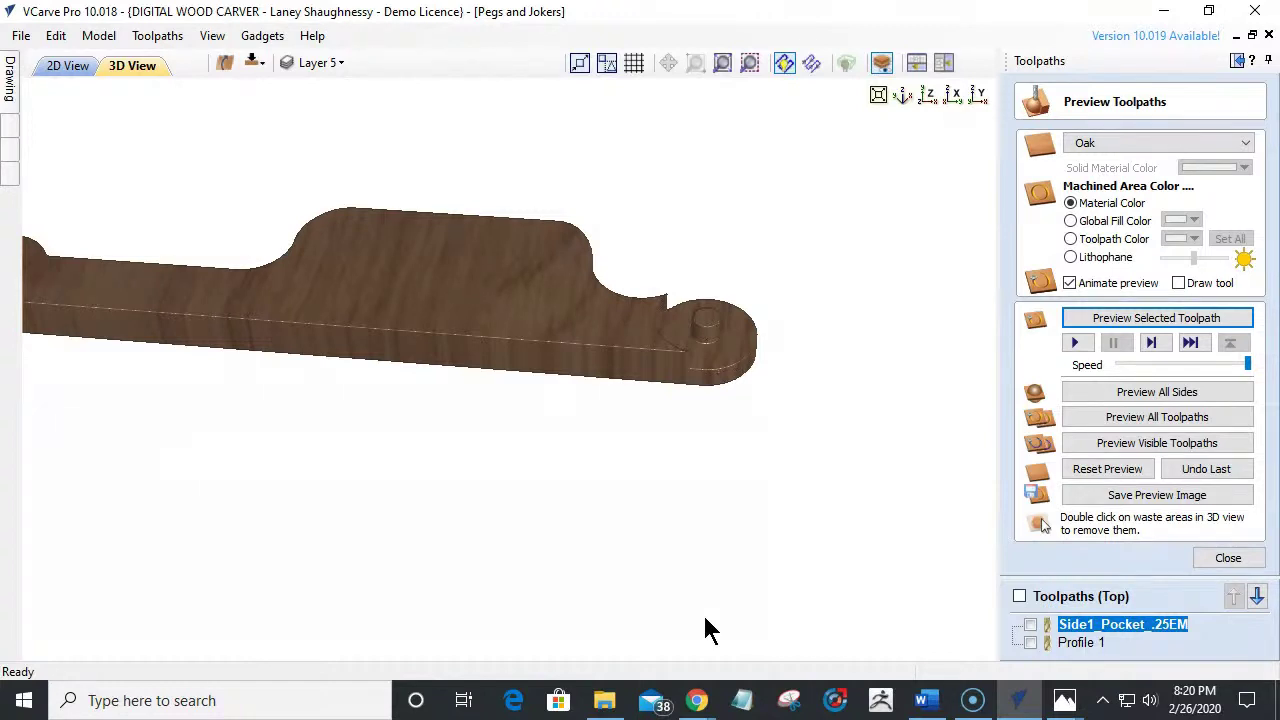
click(70, 65)
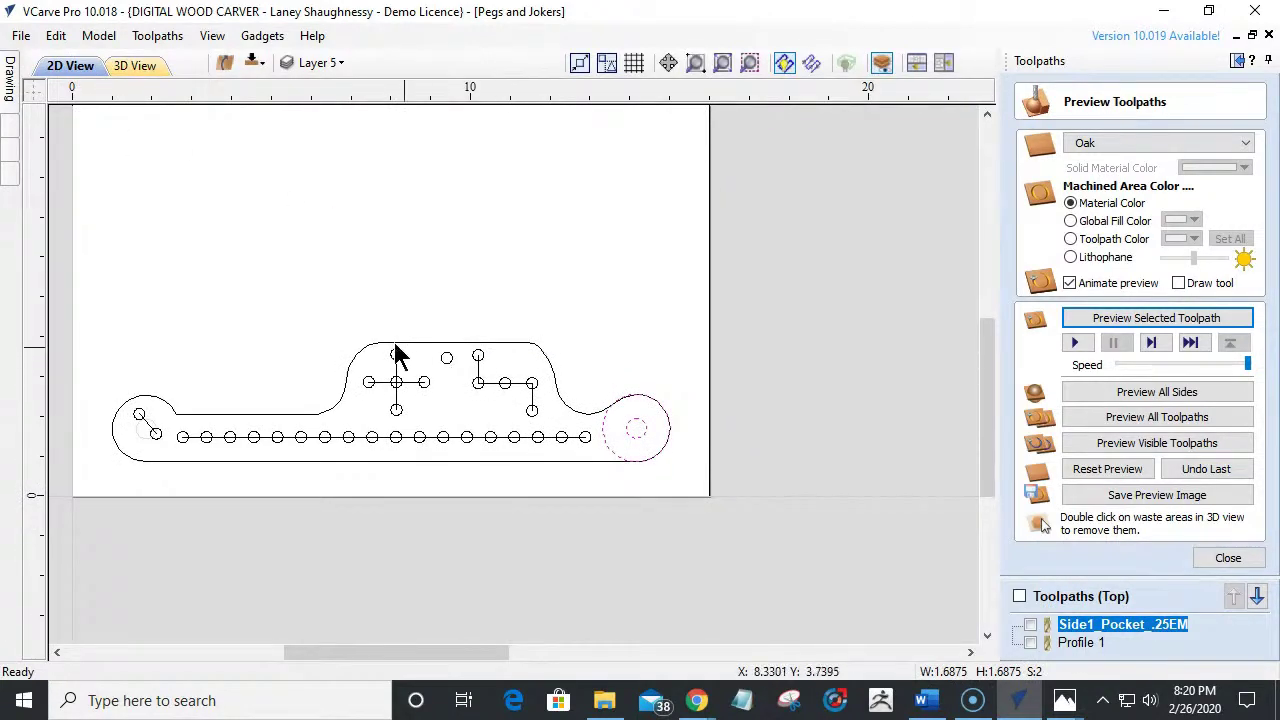
mouse_move(99, 358)
mouse_down()
mouse_move(599, 485)
mouse_move(590, 473)
mouse_up()
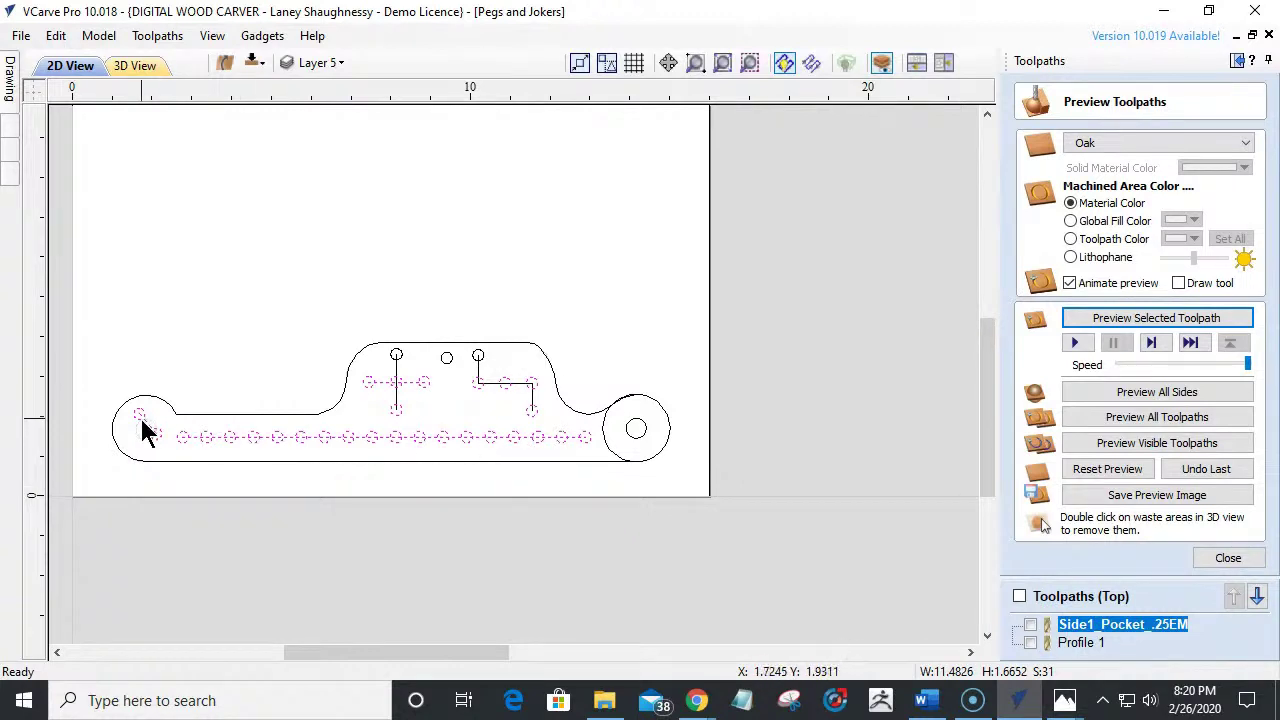
shift+click(192, 436)
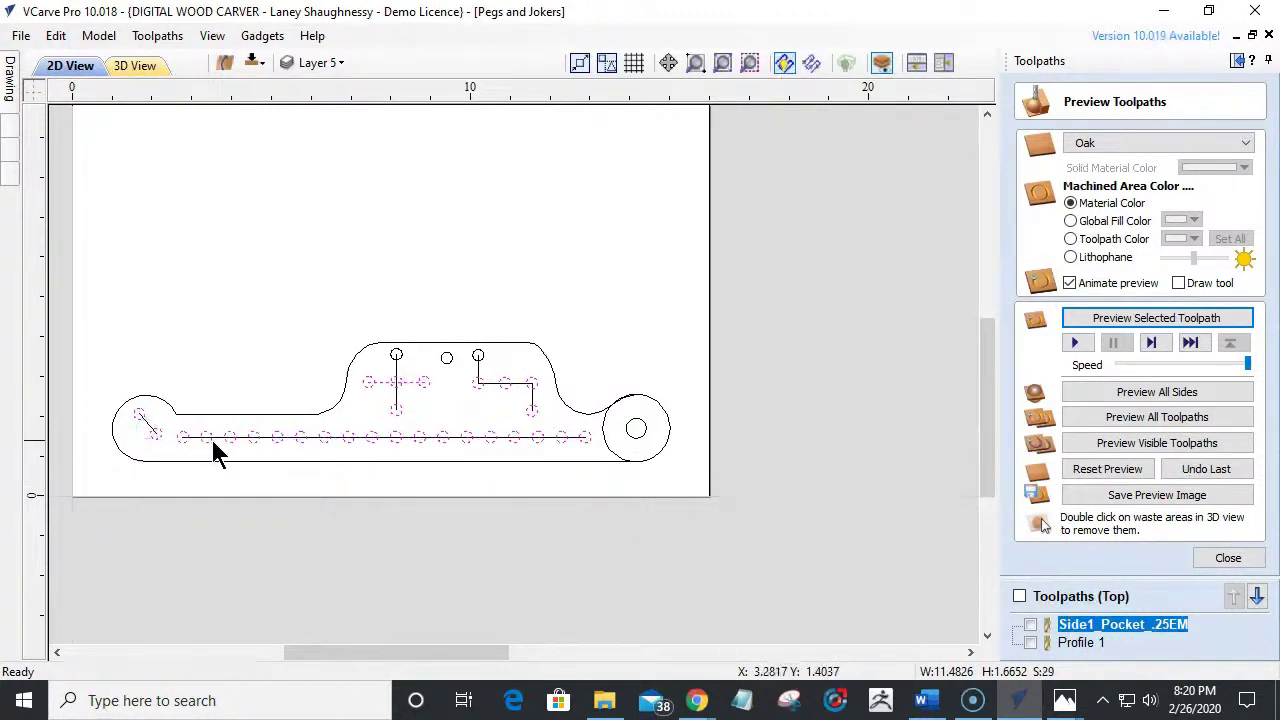
shift+click(401, 363)
shift+click(447, 359)
shift+click(477, 366)
scroll(449, 385, up, 5)
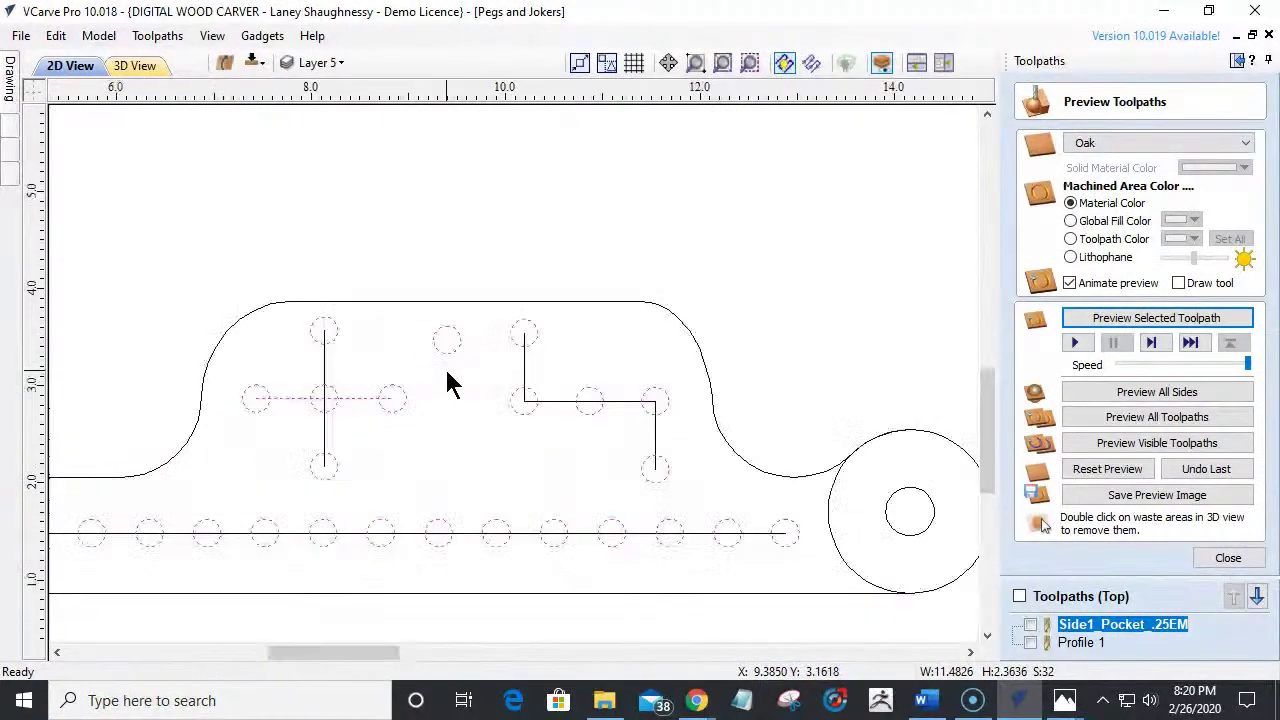
click(455, 390)
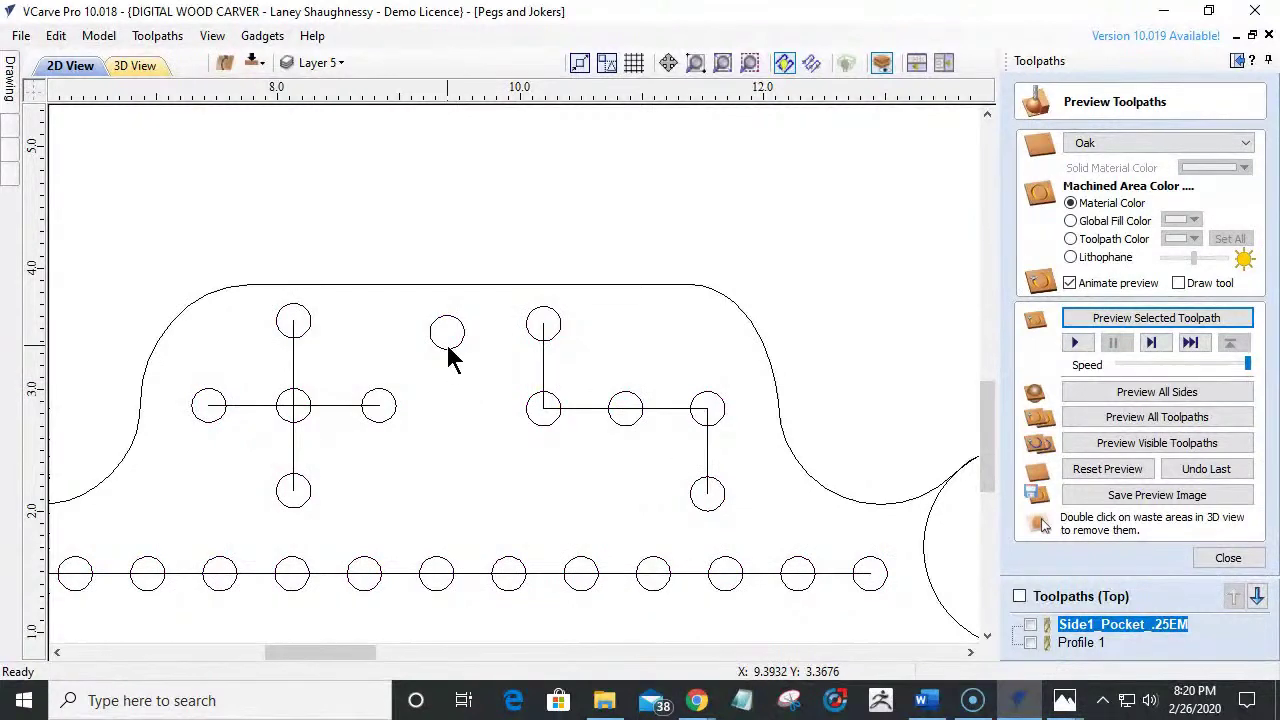
Move the single peg hole between the cross and the stepped hole group slightly left, toward the cross.
click(446, 340)
drag(455, 325, 431, 327)
scroll(492, 449, down, 3)
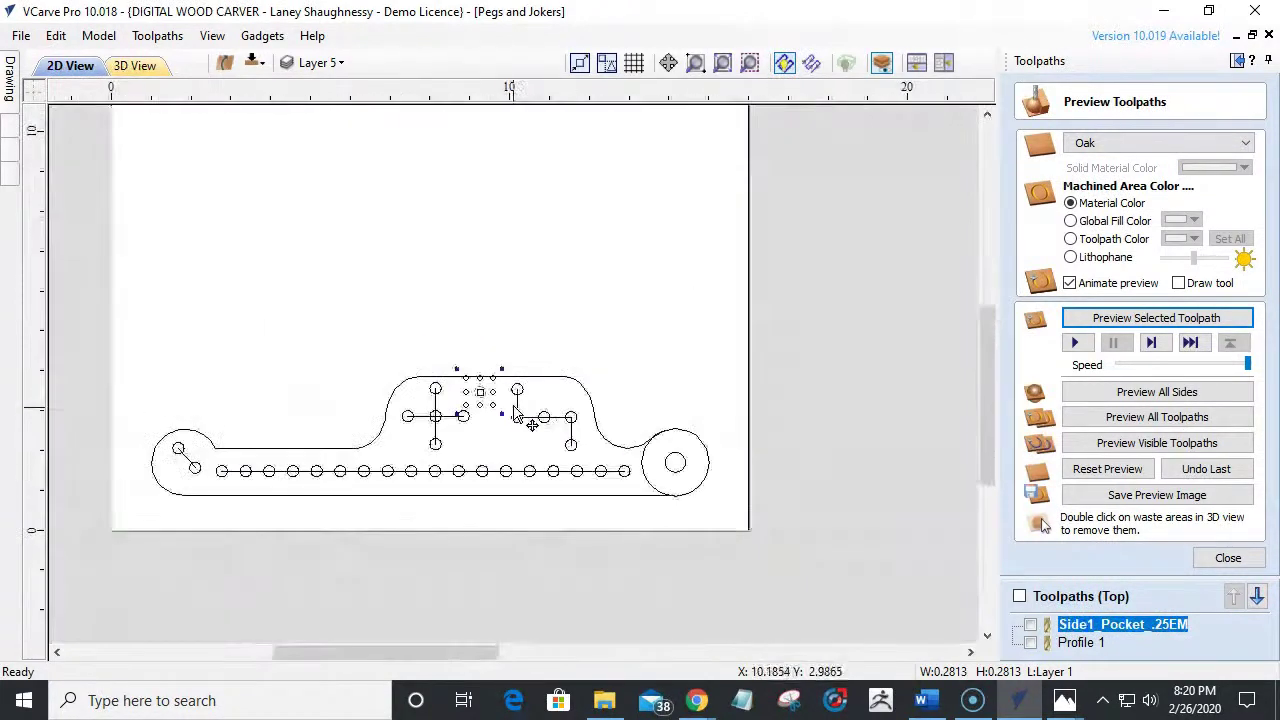
Select every peg hole on the board section, leaving the straight connecting lines and the board outline unselected.
mouse_move(110, 361)
mouse_down()
mouse_move(666, 514)
mouse_move(650, 541)
mouse_up()
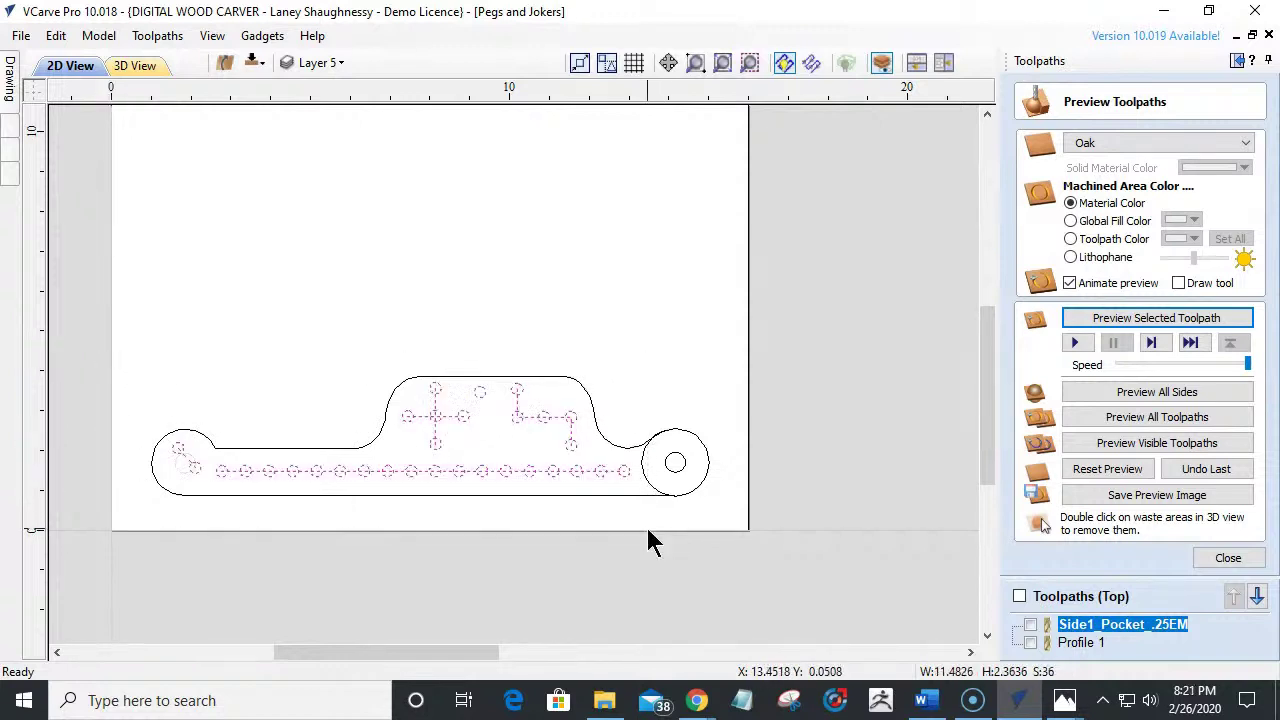
shift+click(560, 420)
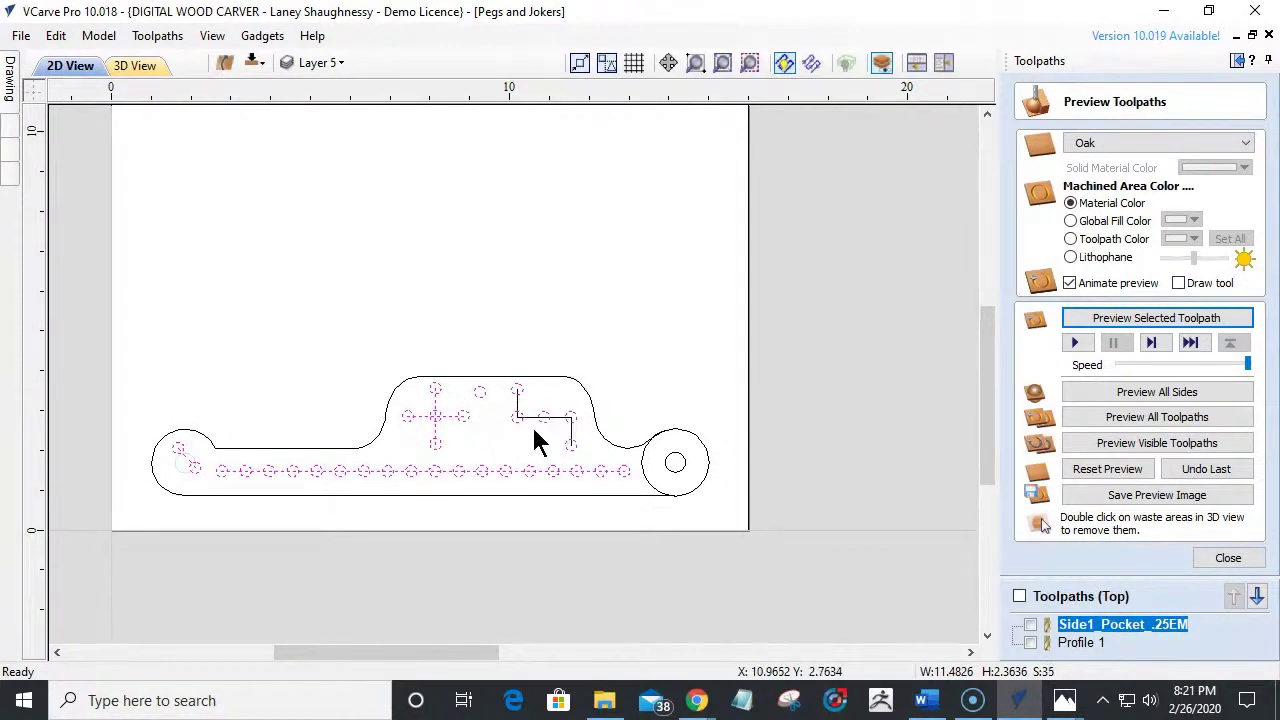
shift+click(437, 414)
shift+click(436, 439)
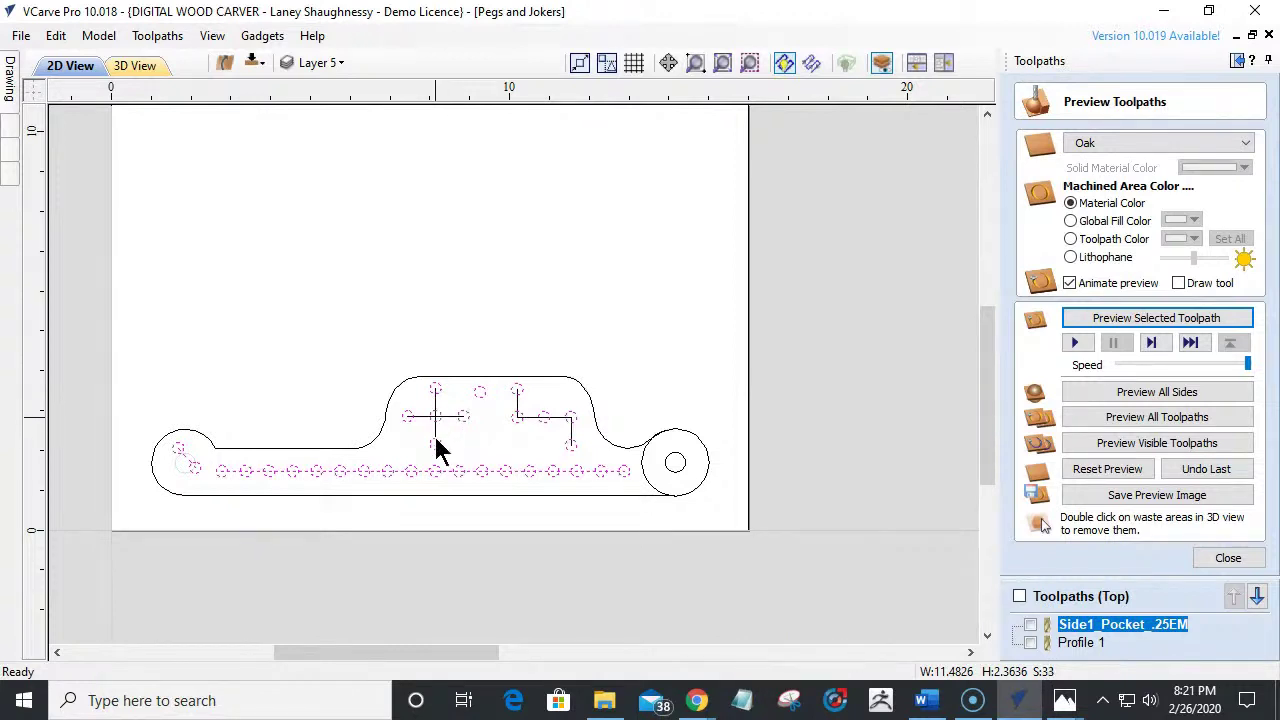
shift+click(265, 471)
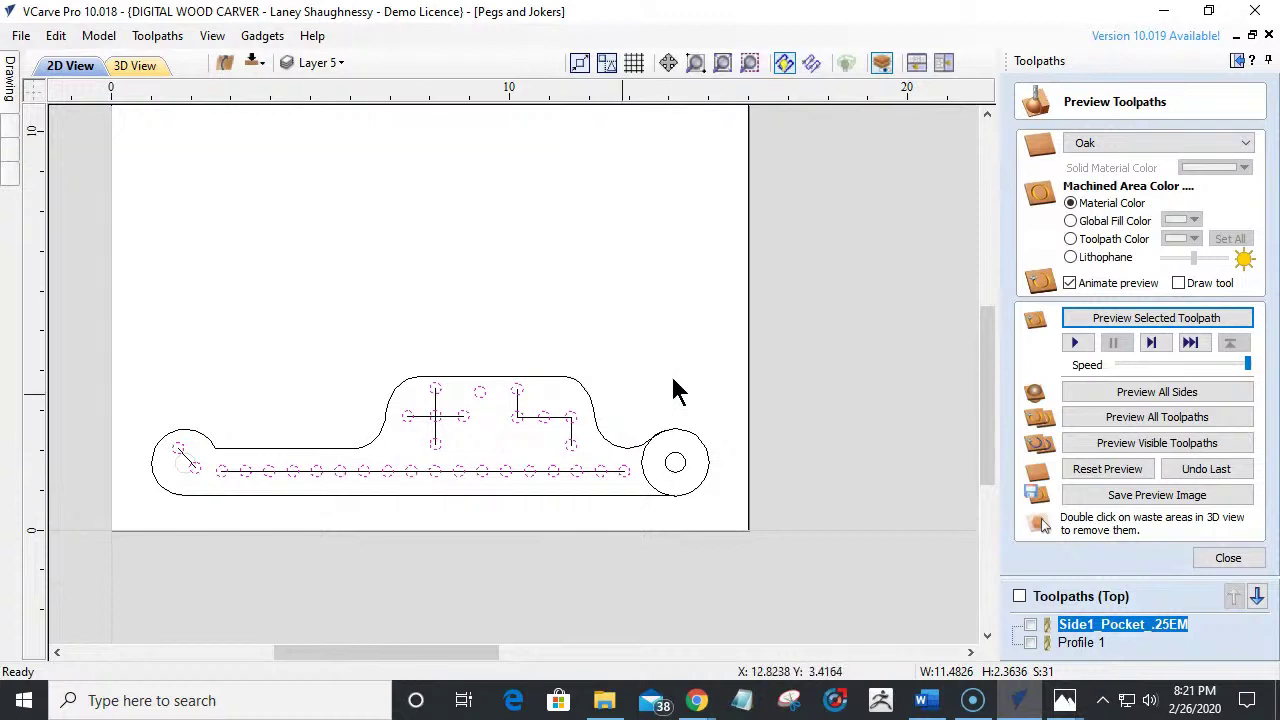
Leave the toolpath preview and start a drilling toolpath for the selected peg holes.
click(1206, 557)
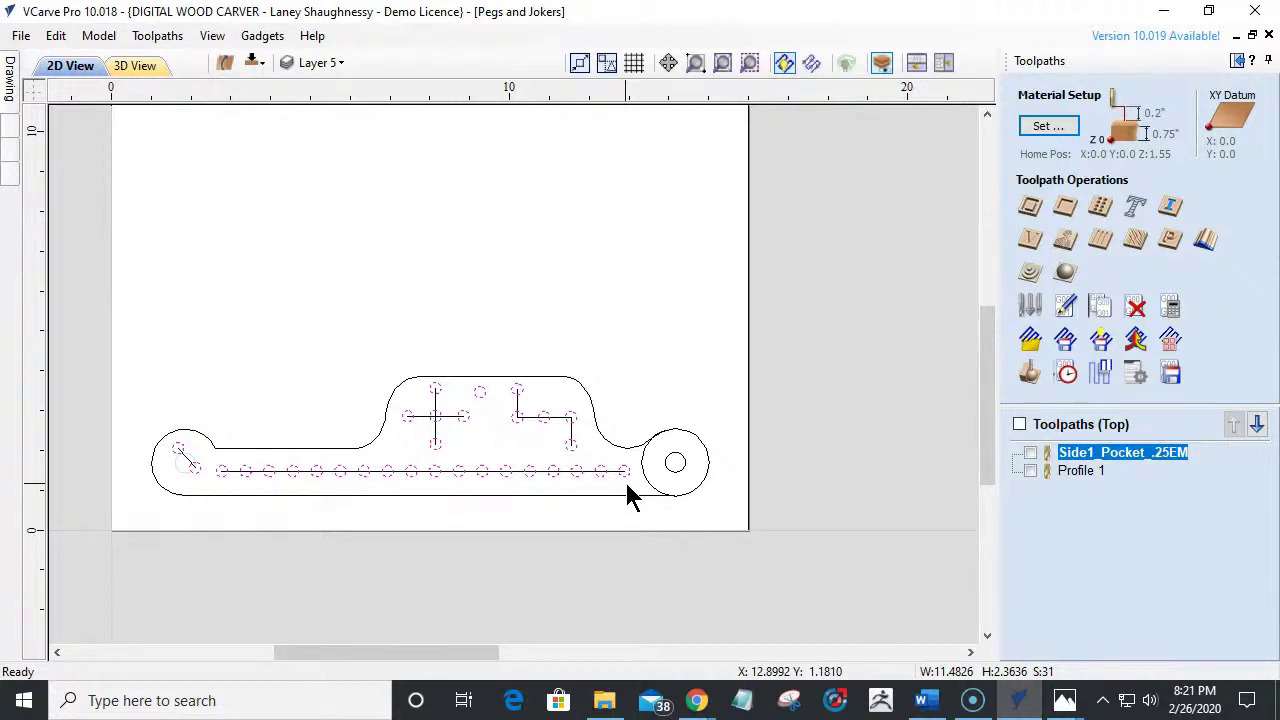
click(1100, 207)
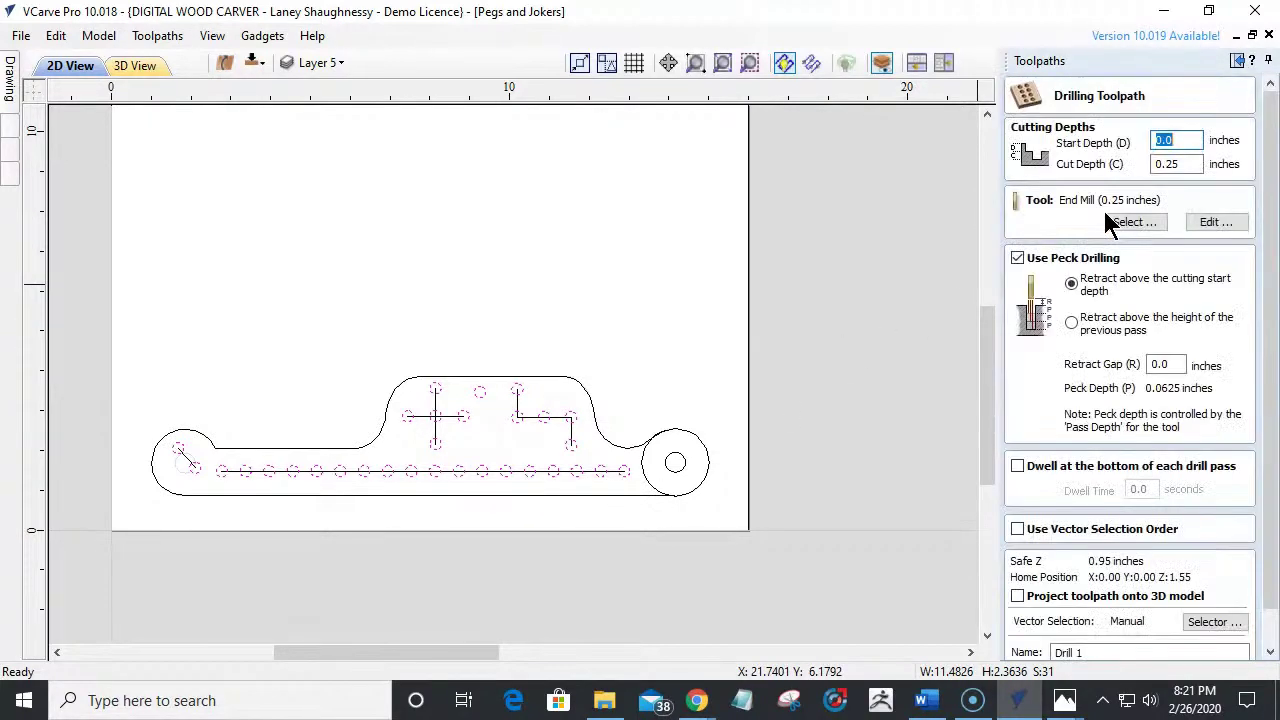
key(Tab)
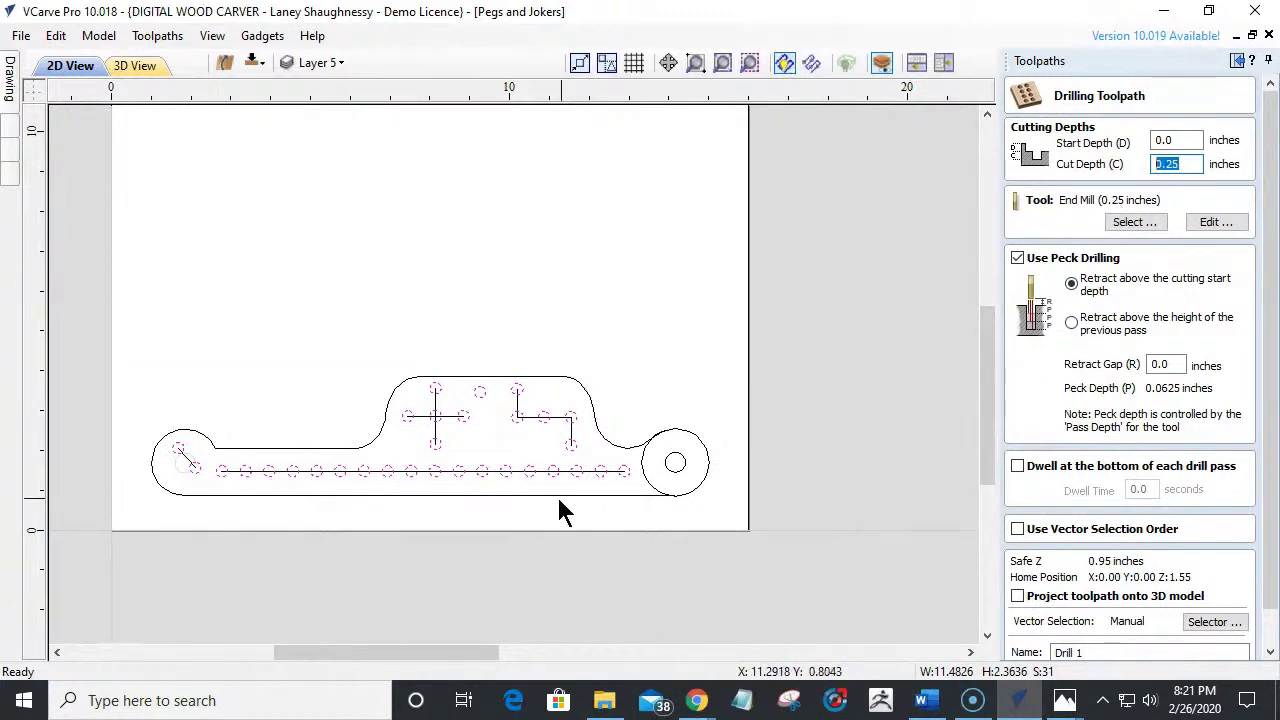
Look up the .25 Rad Box Core Bit and the .375R Box Core bit among the form tools in the tool database.
click(1130, 228)
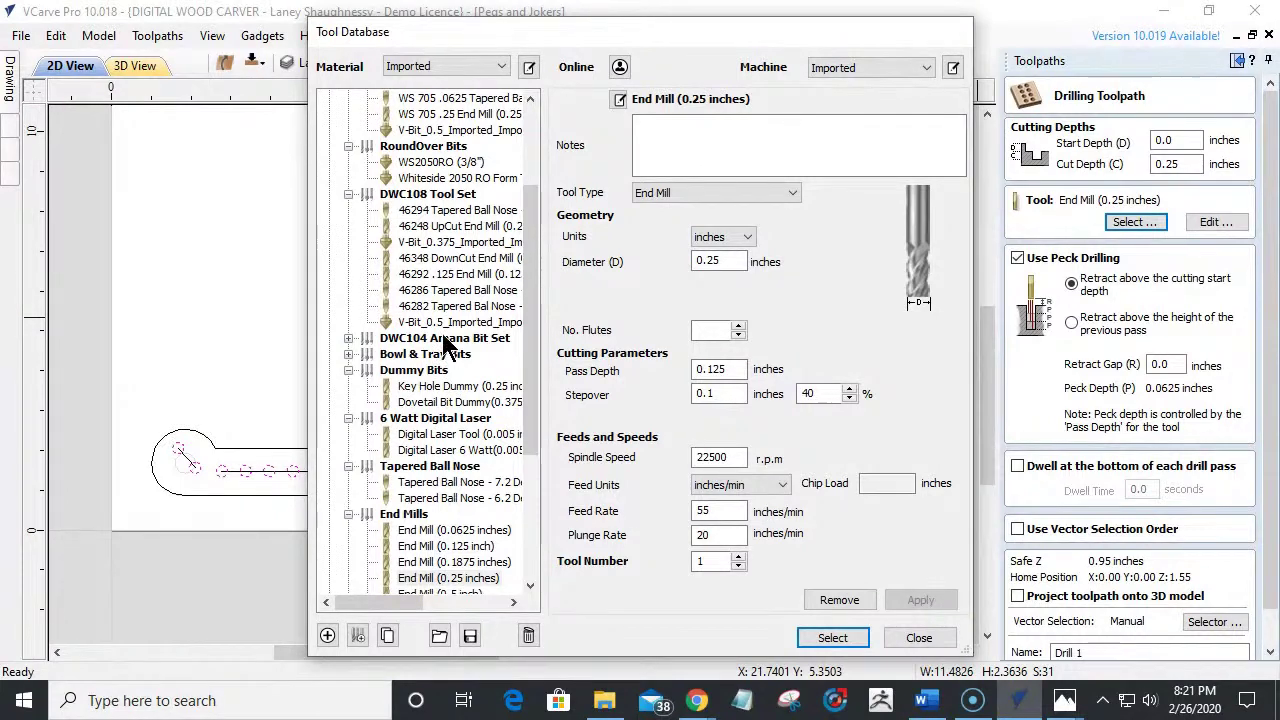
scroll(447, 345, down, 5)
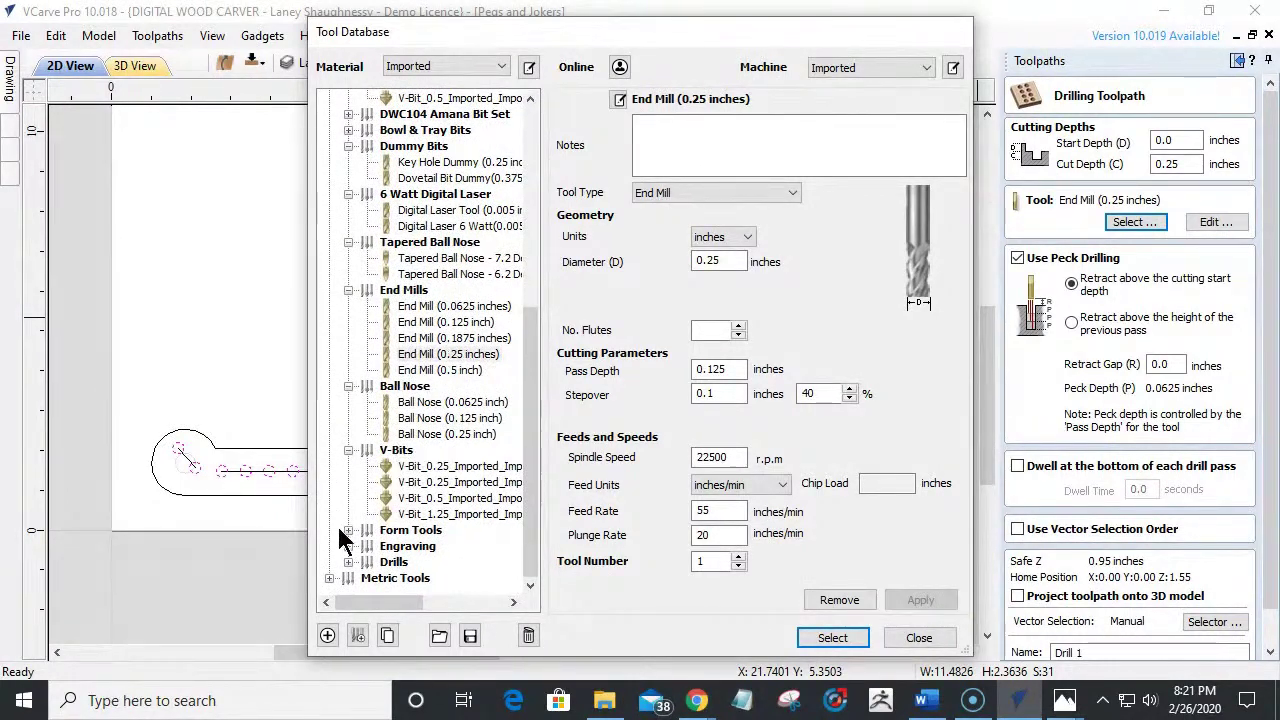
click(347, 530)
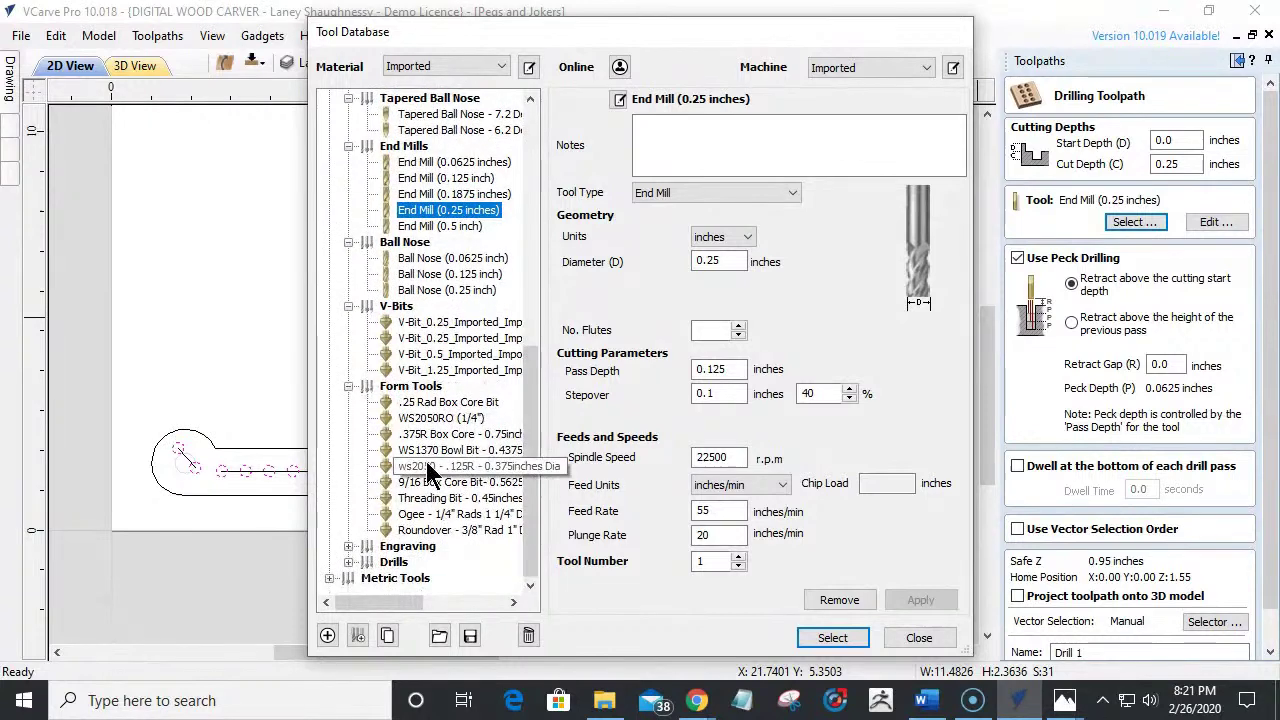
click(440, 402)
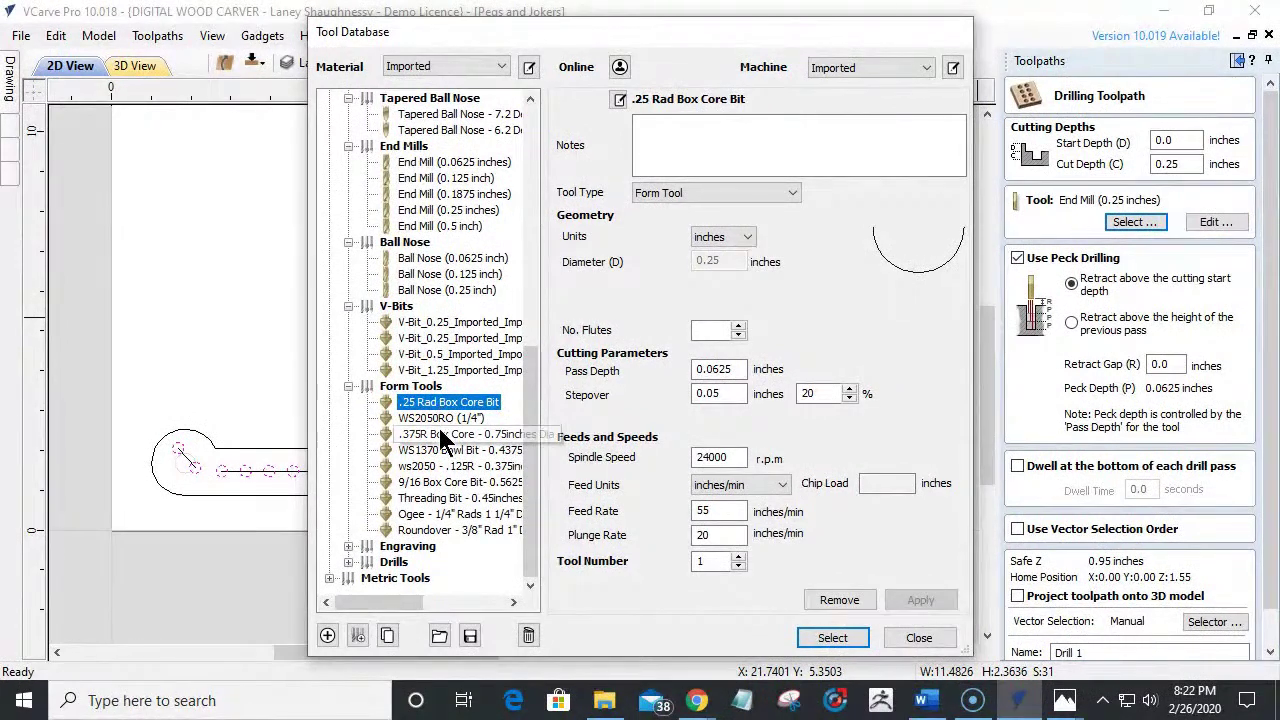
click(440, 434)
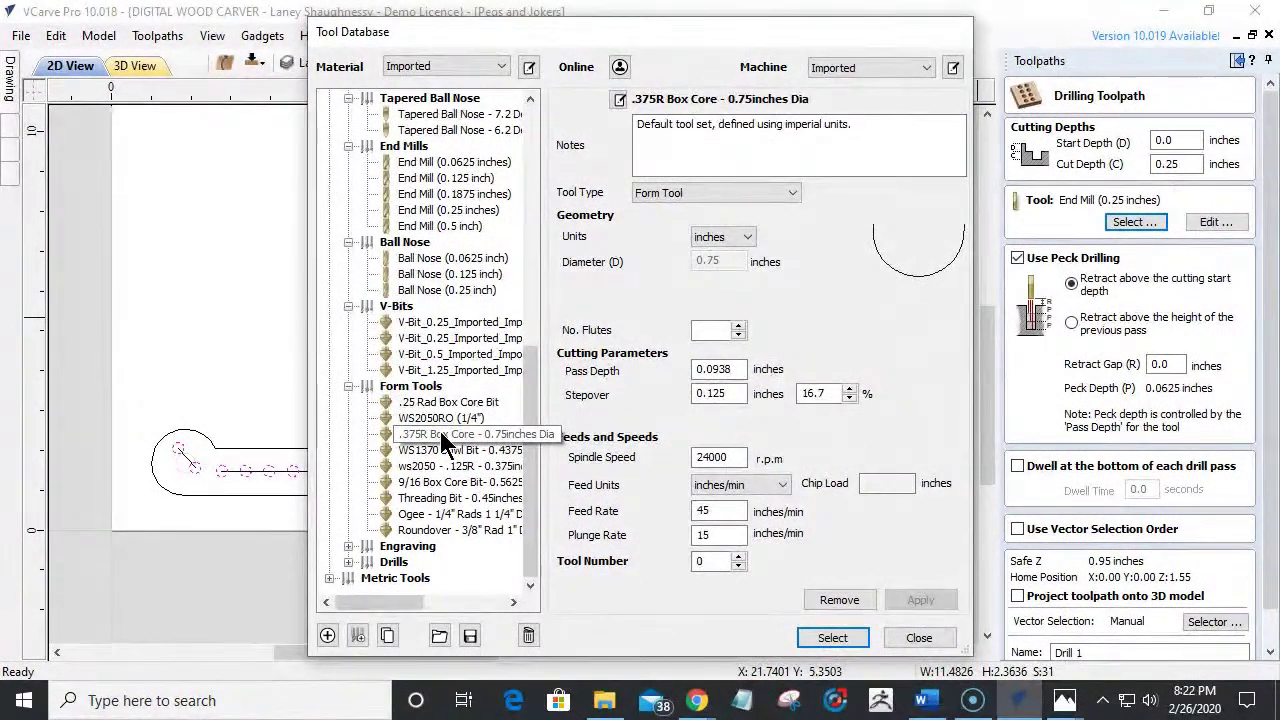
click(916, 640)
Check the size of the last peg hole in the long row, nearest the ringed end circle.
scroll(604, 470, up, 2)
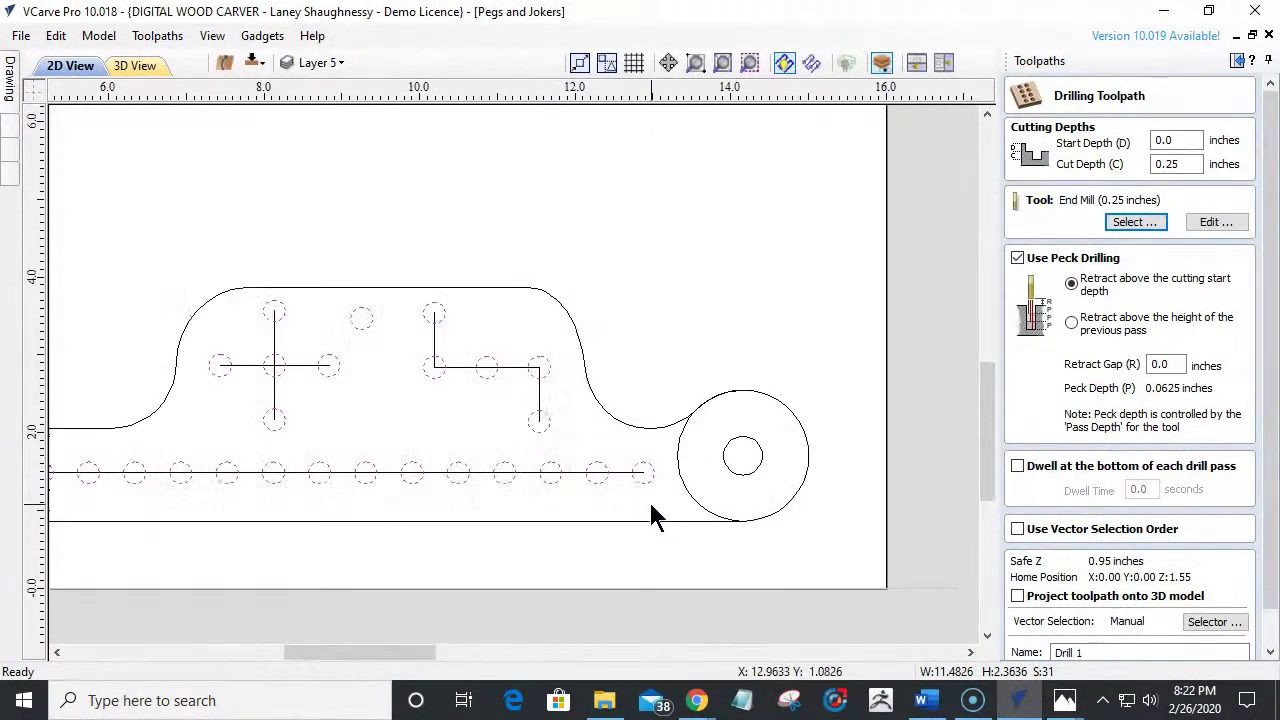
click(644, 488)
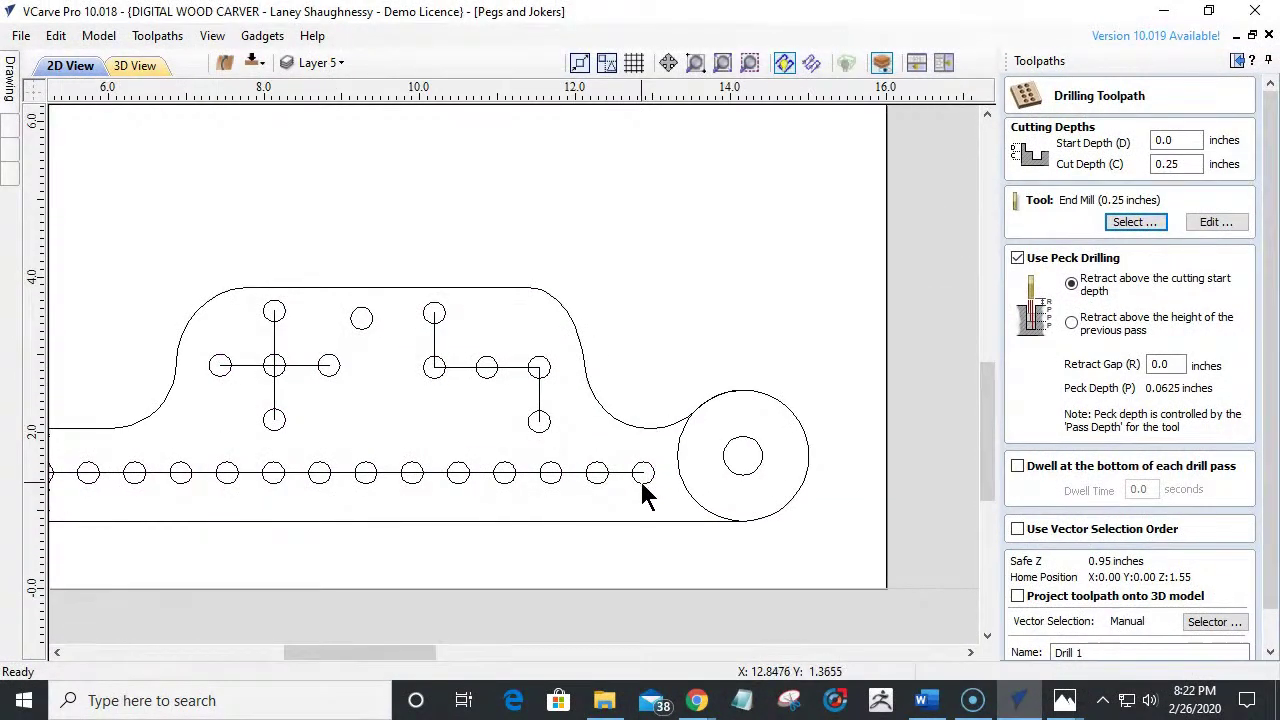
click(644, 489)
click(11, 82)
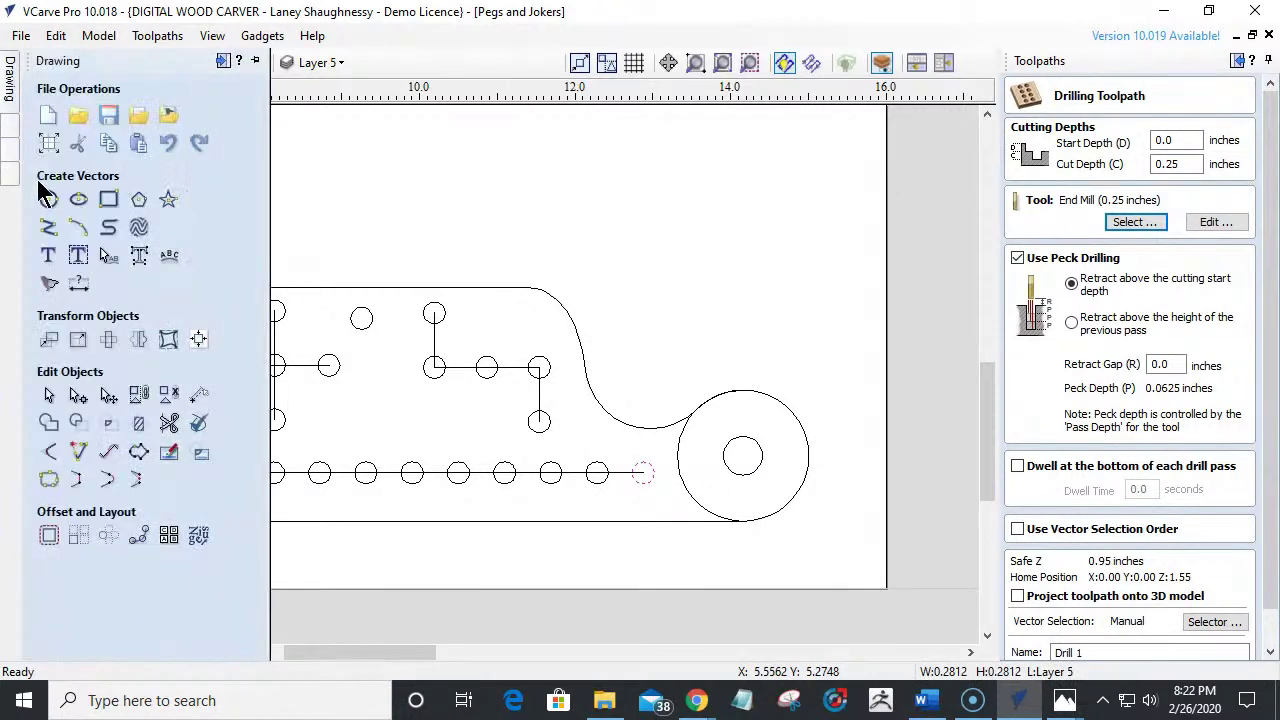
click(78, 338)
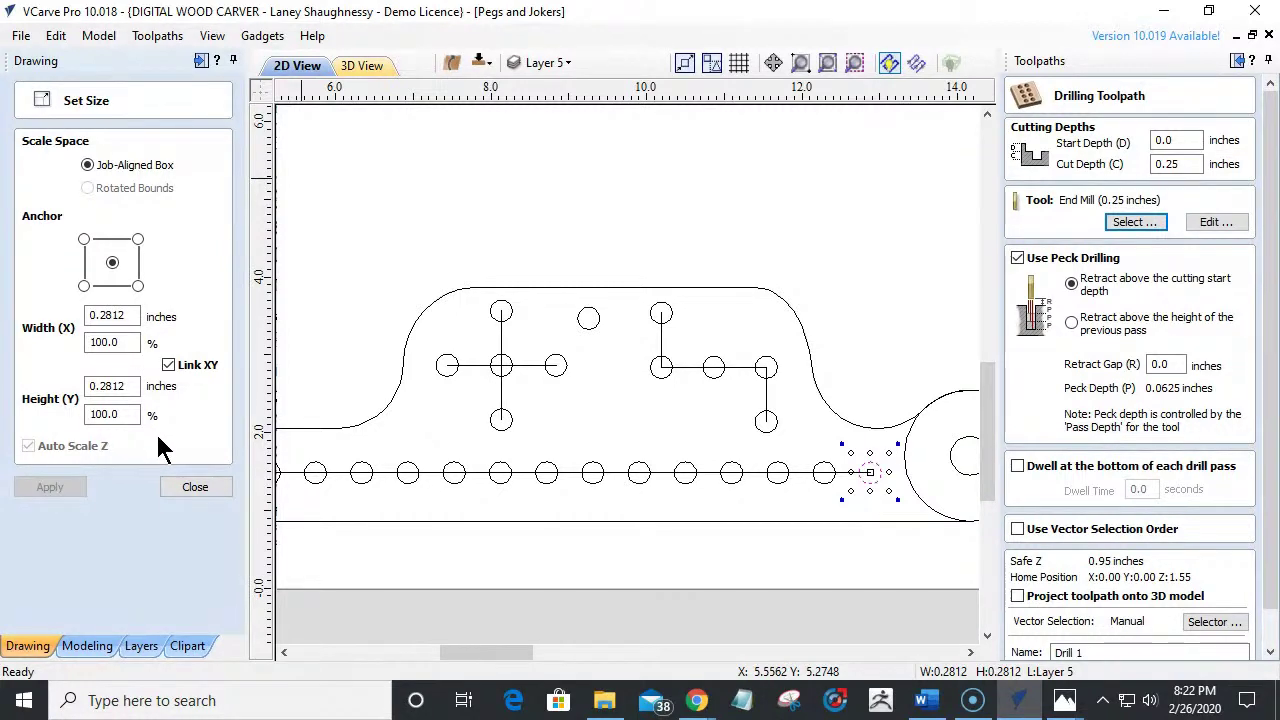
click(184, 487)
Draw a circle in the empty area above the board outline and set its radius to .375 inches.
scroll(437, 368, down, 1)
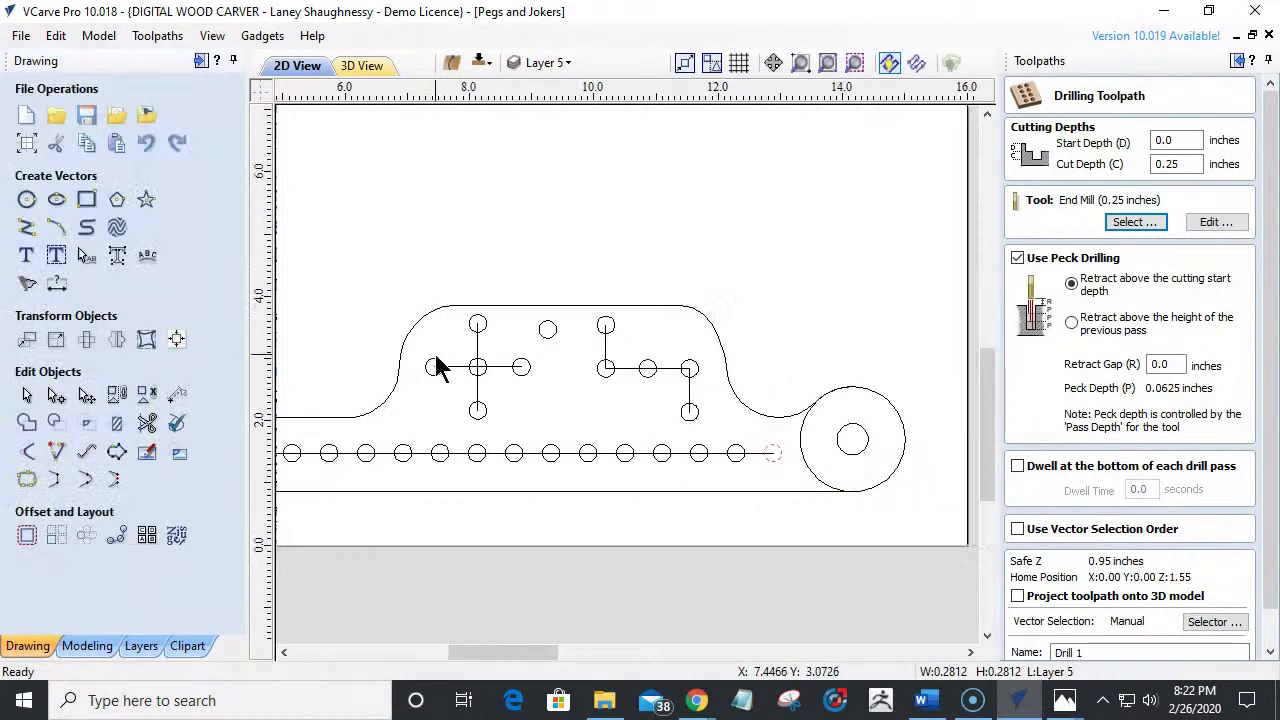
click(26, 200)
drag(508, 183, 541, 205)
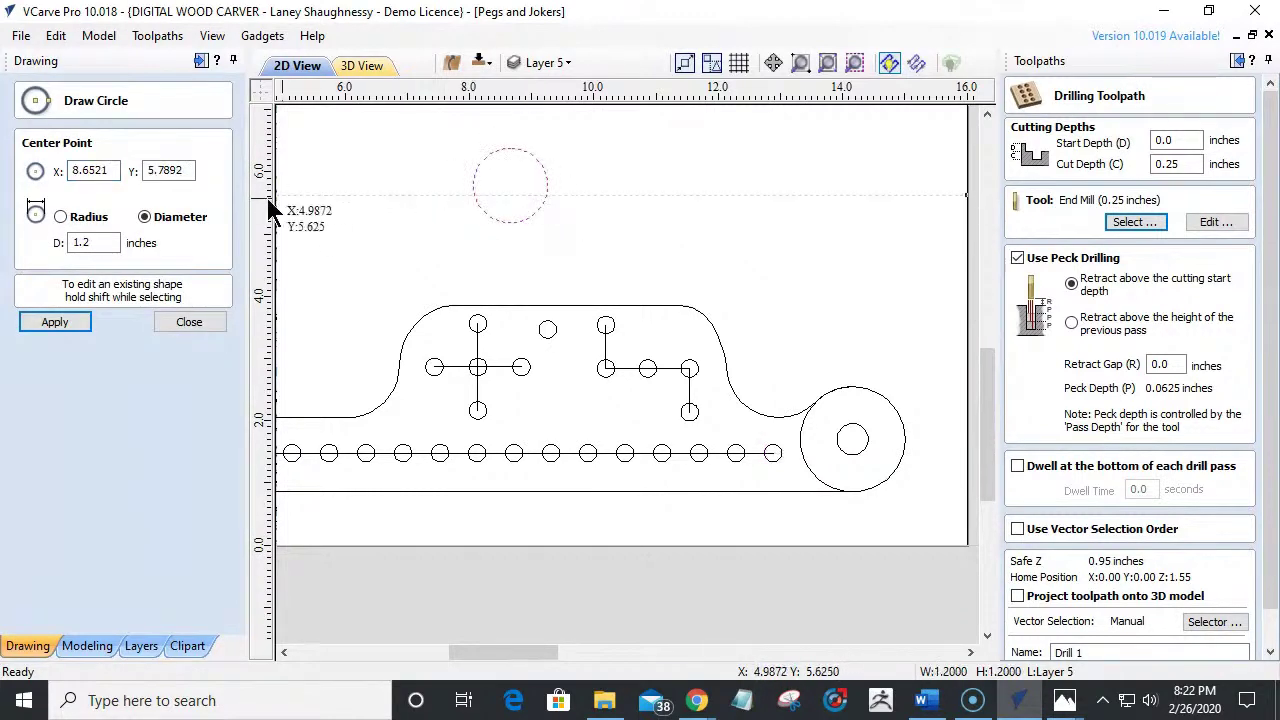
click(60, 216)
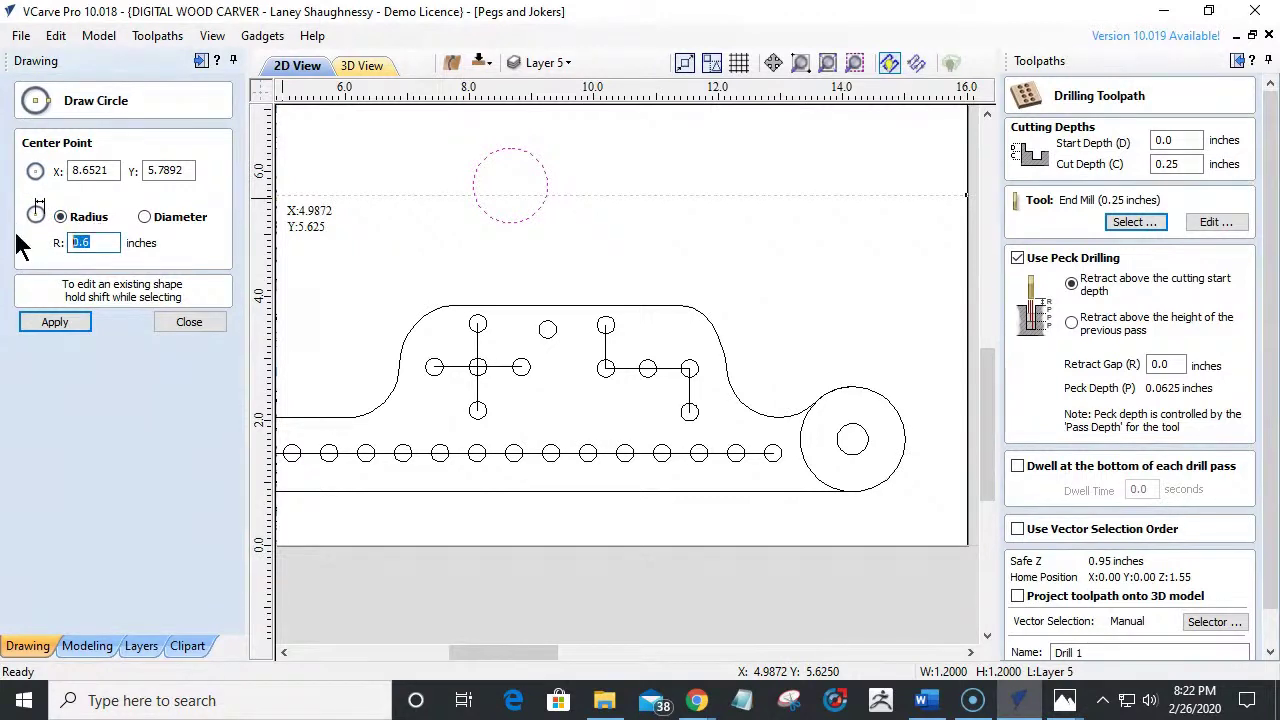
text(.375)
click(62, 322)
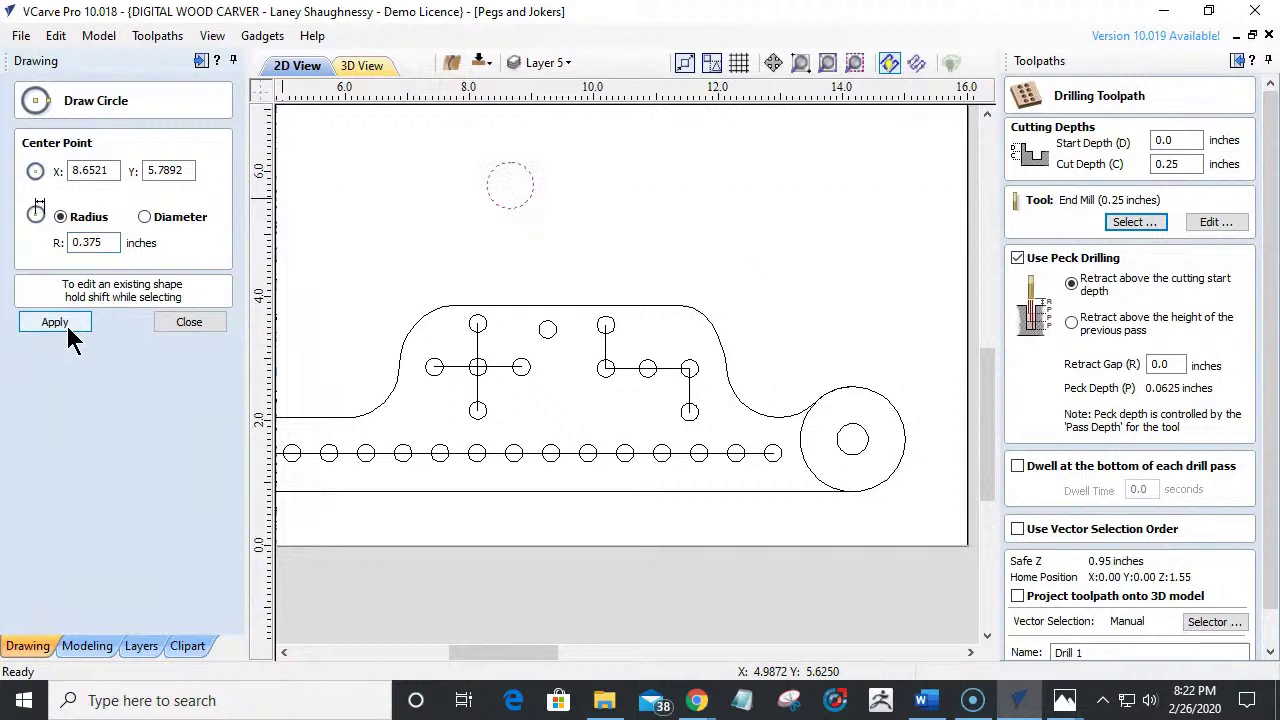
click(165, 325)
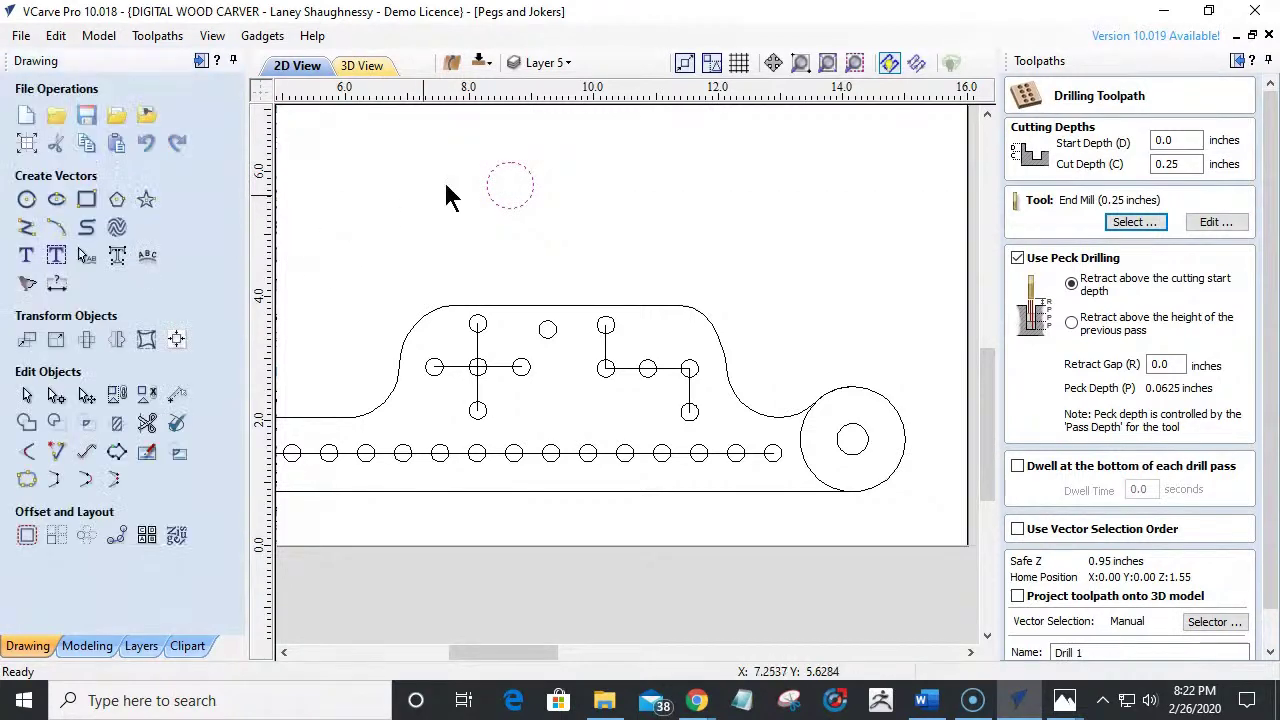
Cut the new circle at its left and right nodes and delete the upper half, leaving a box core bit profile.
scroll(500, 200, up, 3)
click(455, 222)
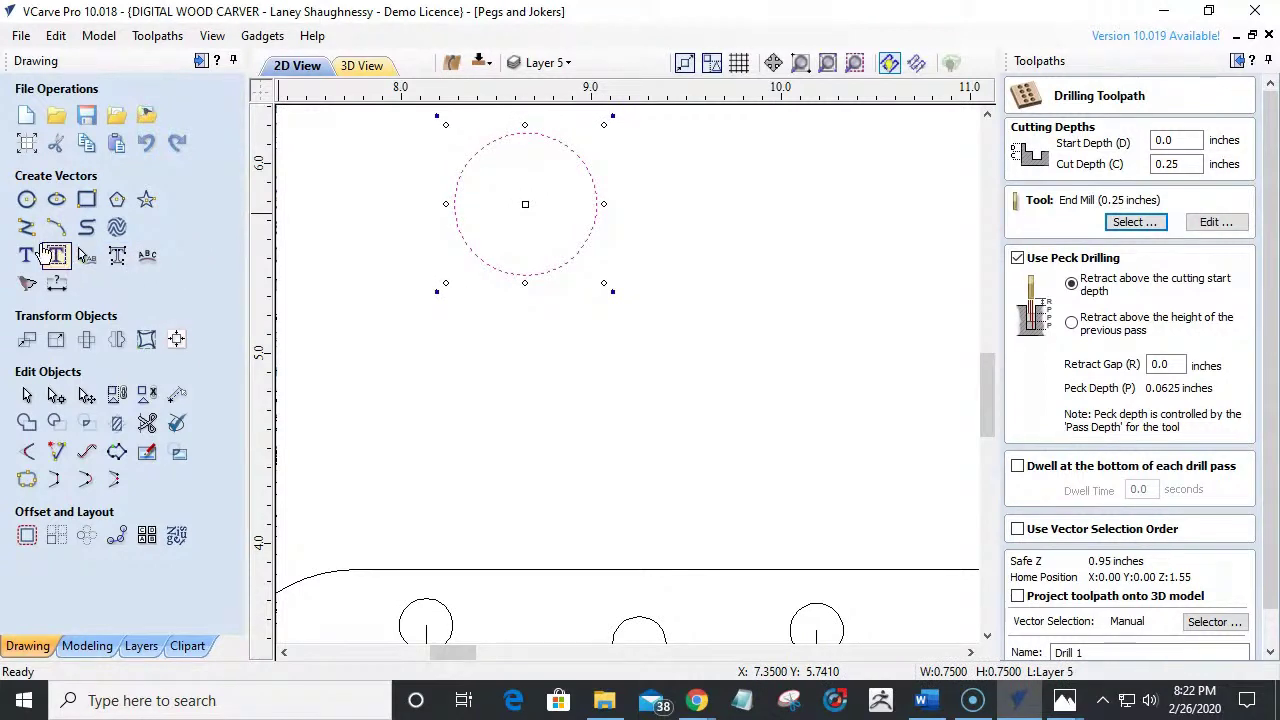
click(56, 394)
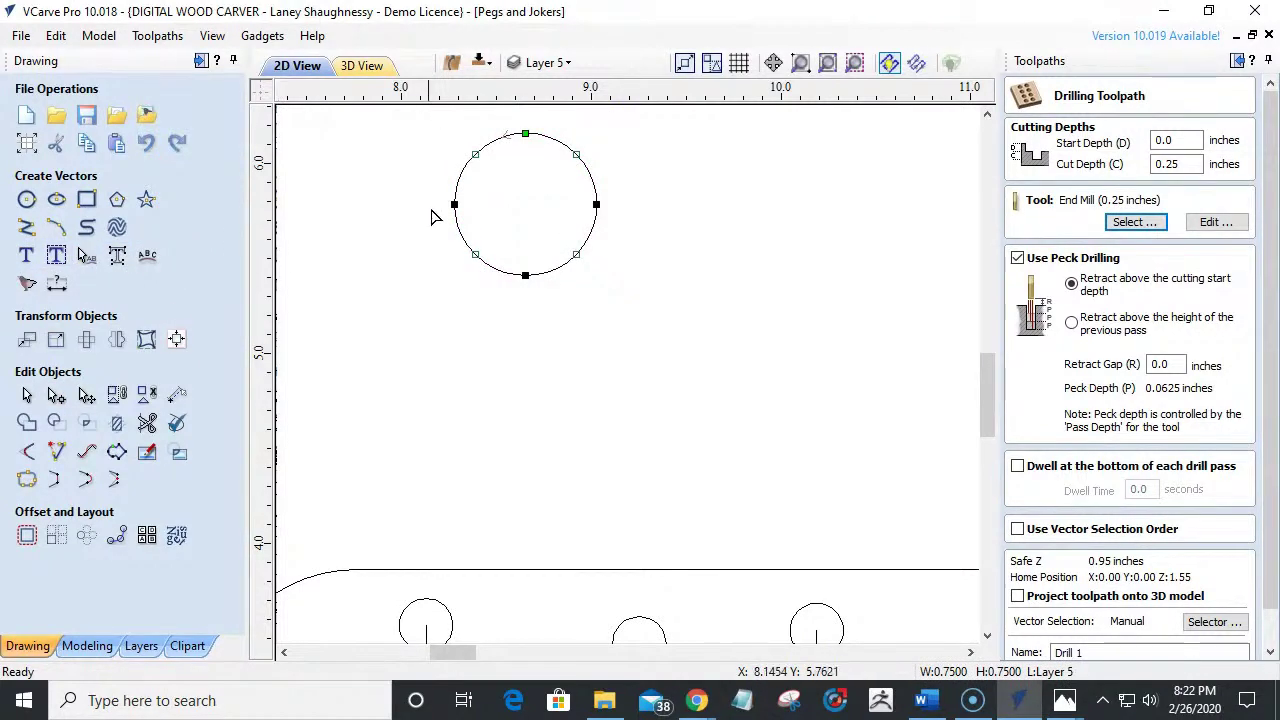
right_click(456, 203)
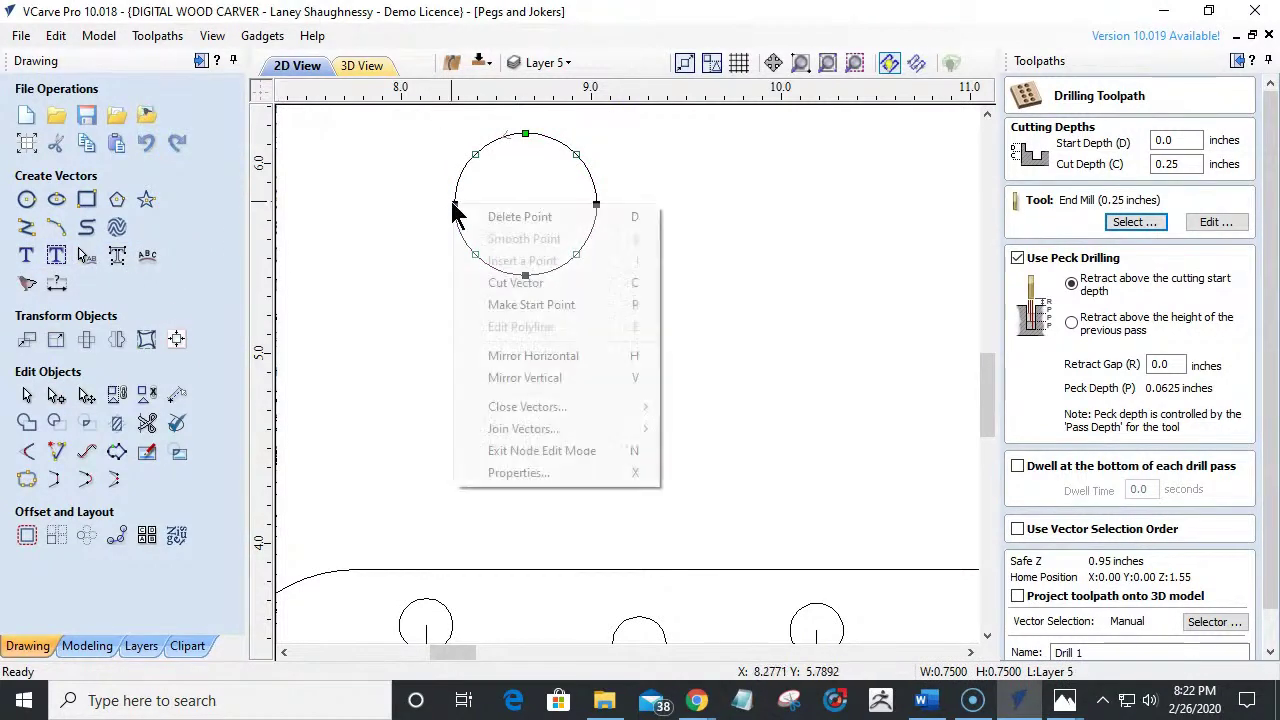
click(510, 283)
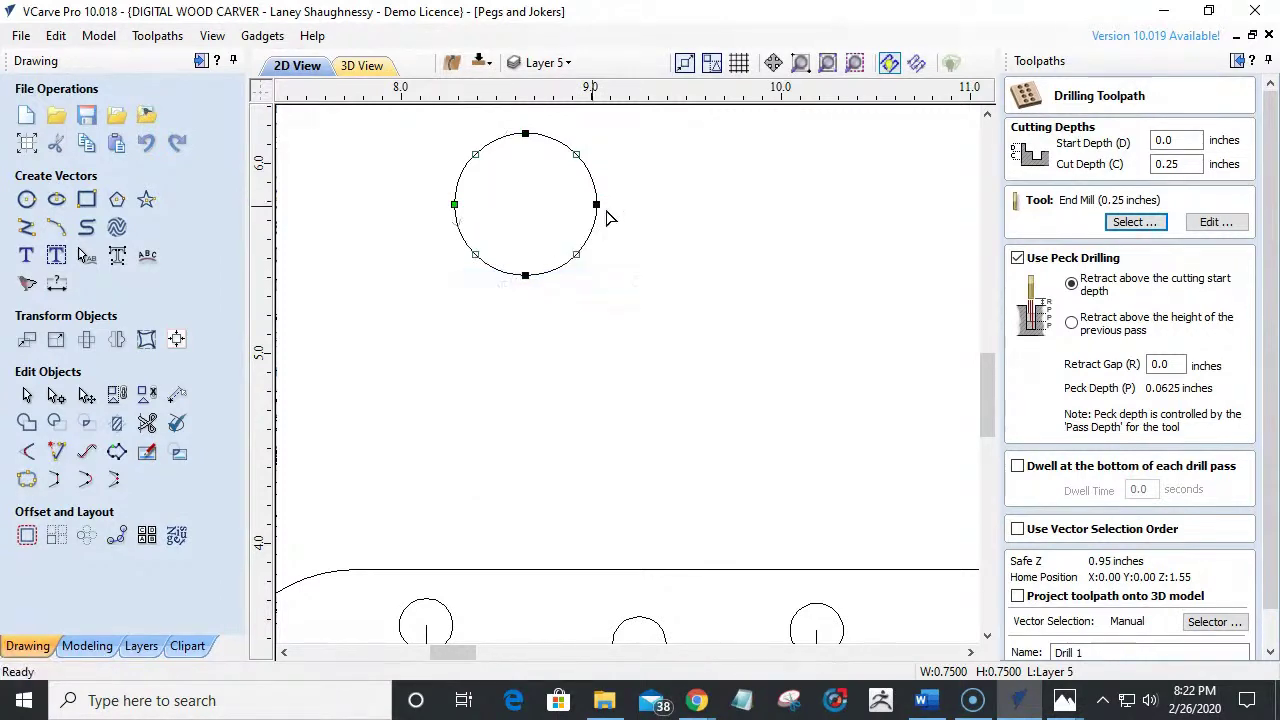
right_click(597, 205)
click(627, 287)
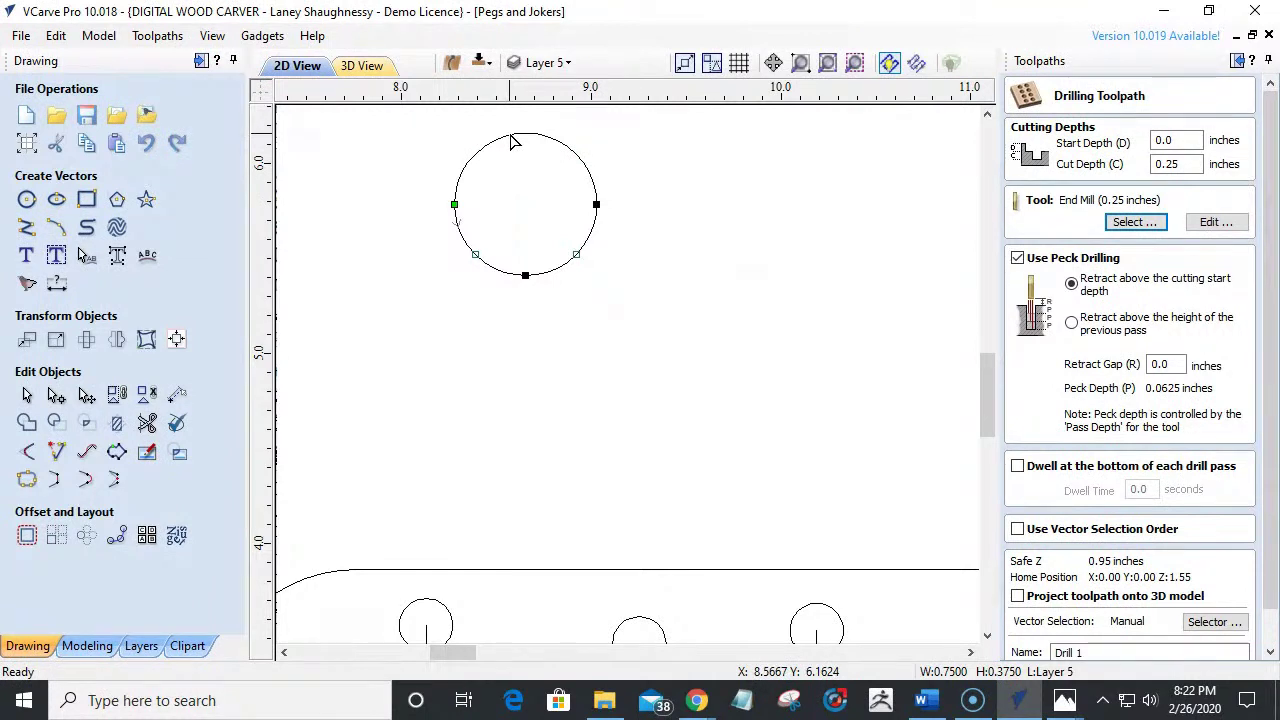
key(Escape)
click(510, 143)
key(Delete)
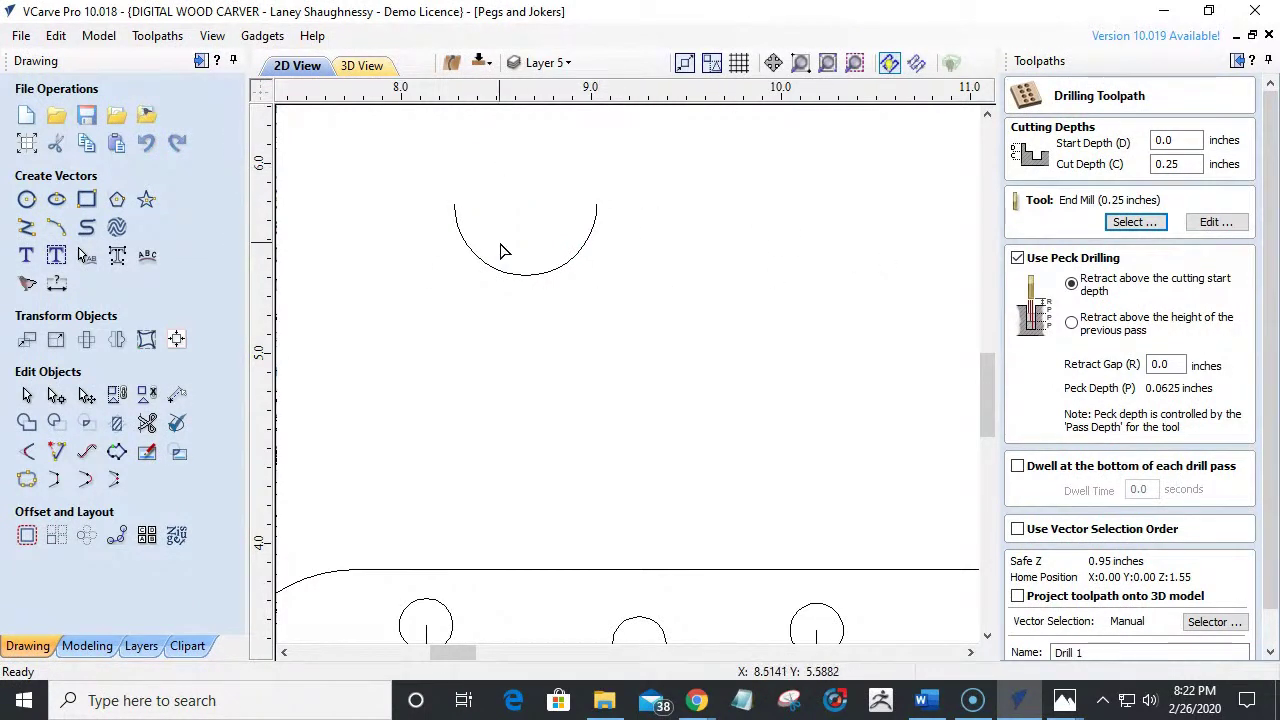
Draw a horizontal line about 1.6 inches long to the right from the lowest point of the half circle.
click(27, 229)
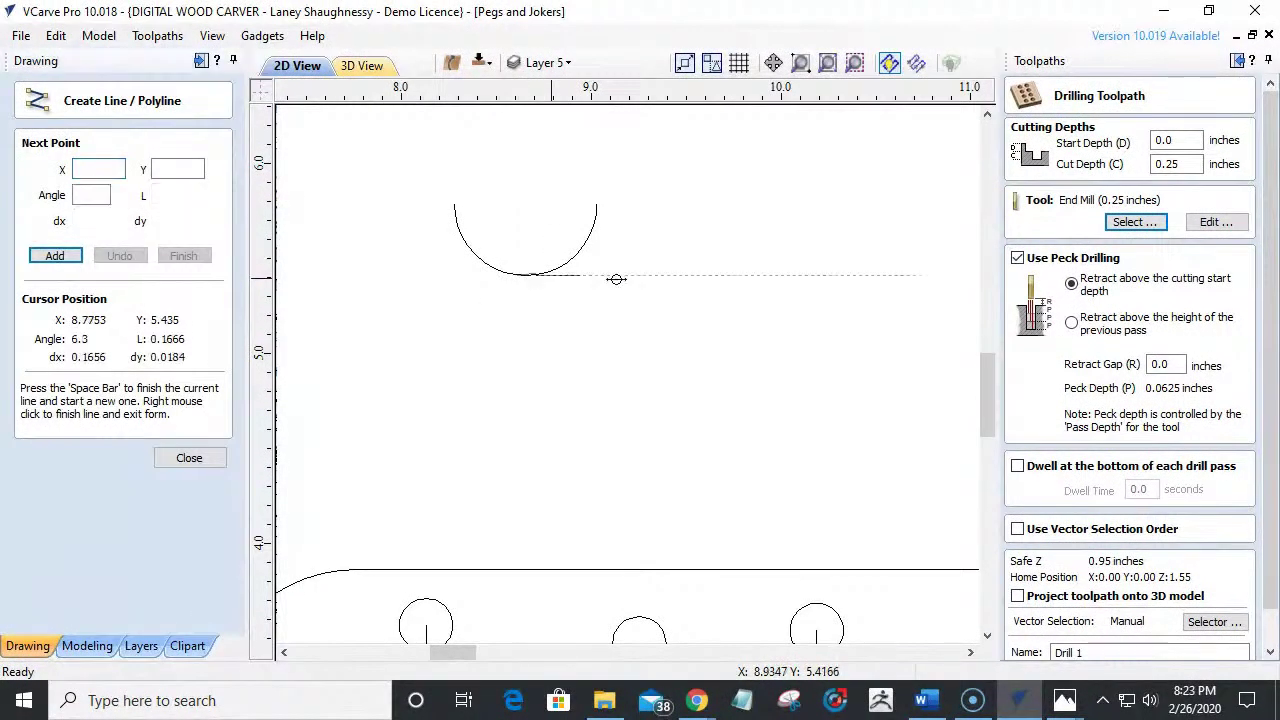
click(531, 277)
click(826, 274)
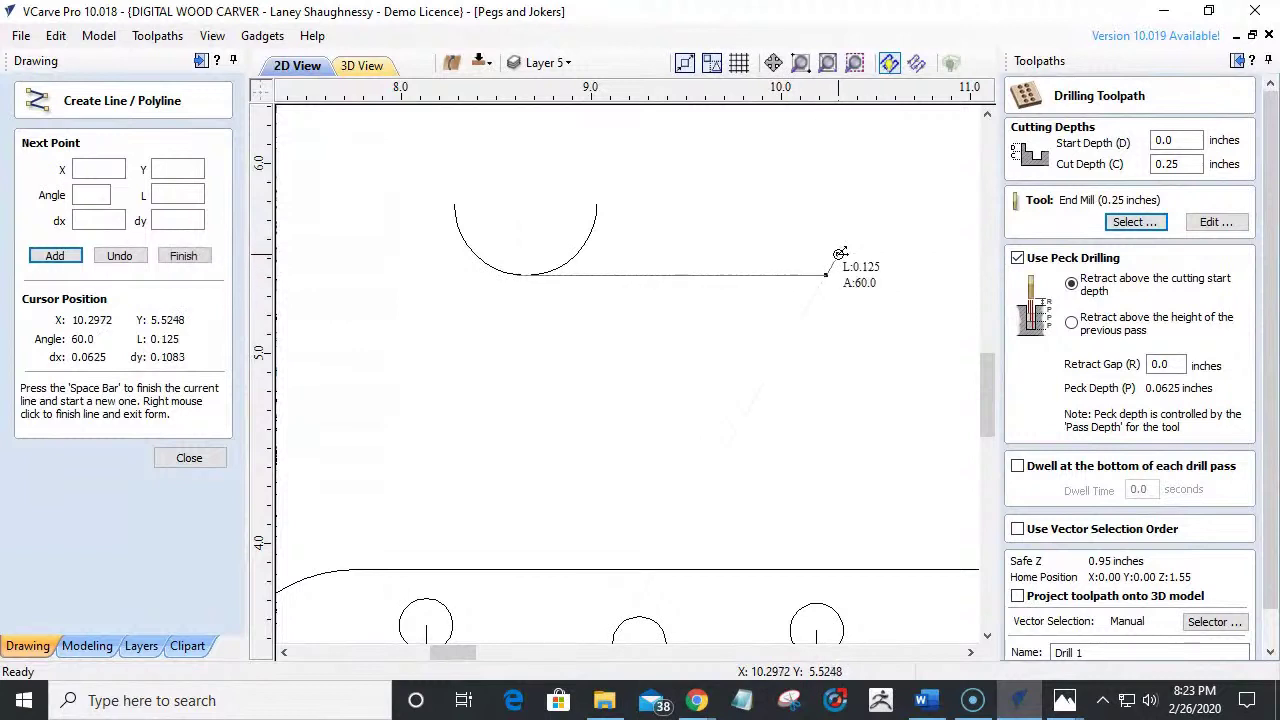
key(space)
scroll(550, 290, up, 1)
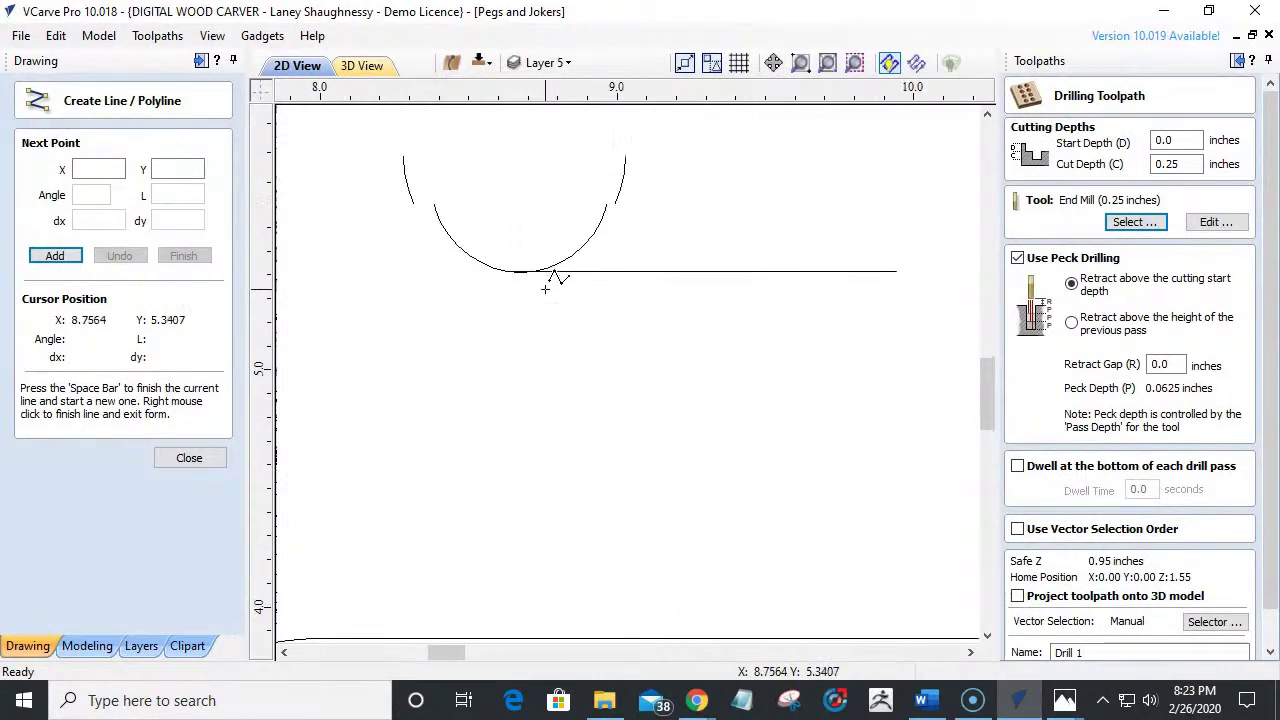
scroll(549, 277, up, 1)
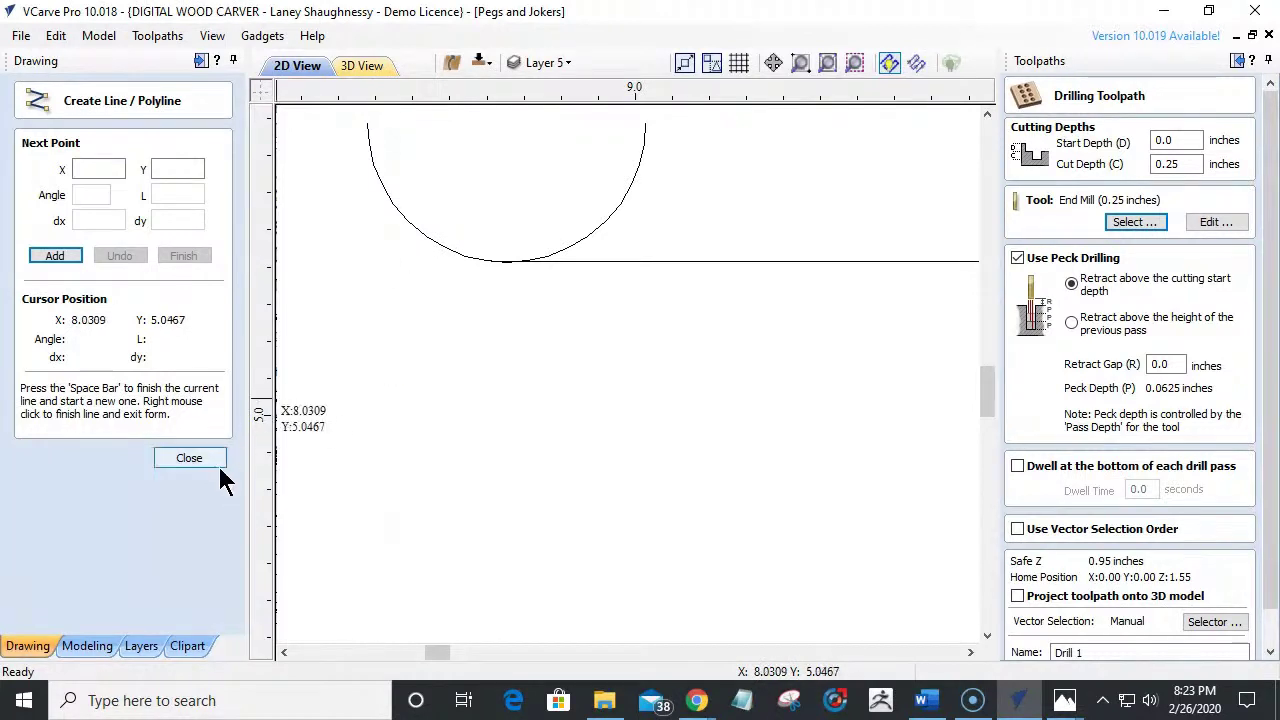
click(189, 458)
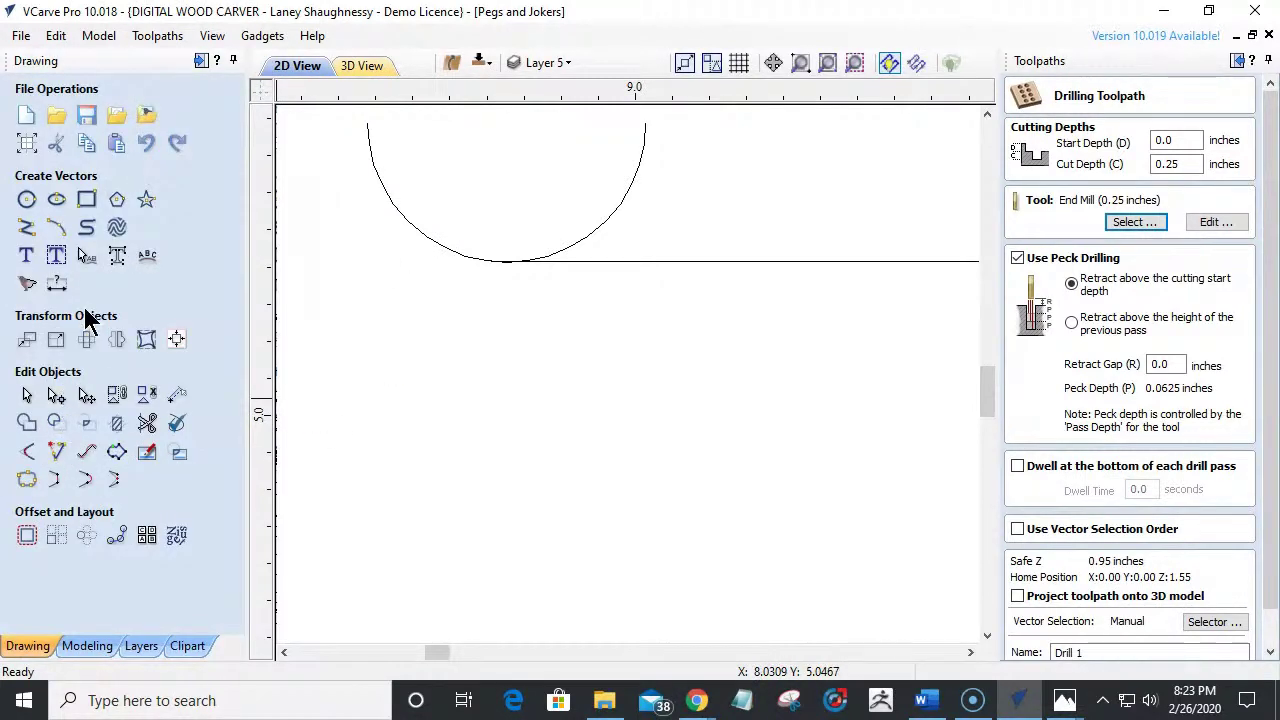
Check the size of the uppermost peg hole of the cross, and return to the half circle's lowest point.
click(56, 340)
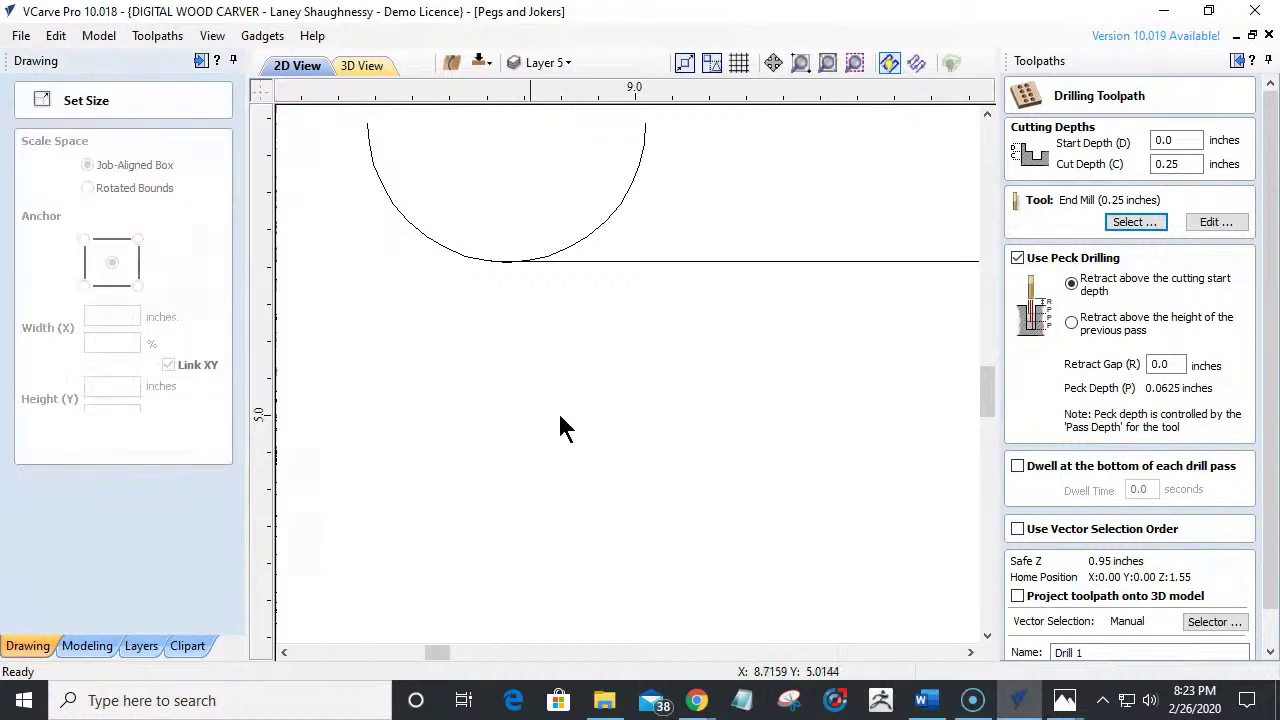
scroll(575, 420, down, 3)
click(530, 556)
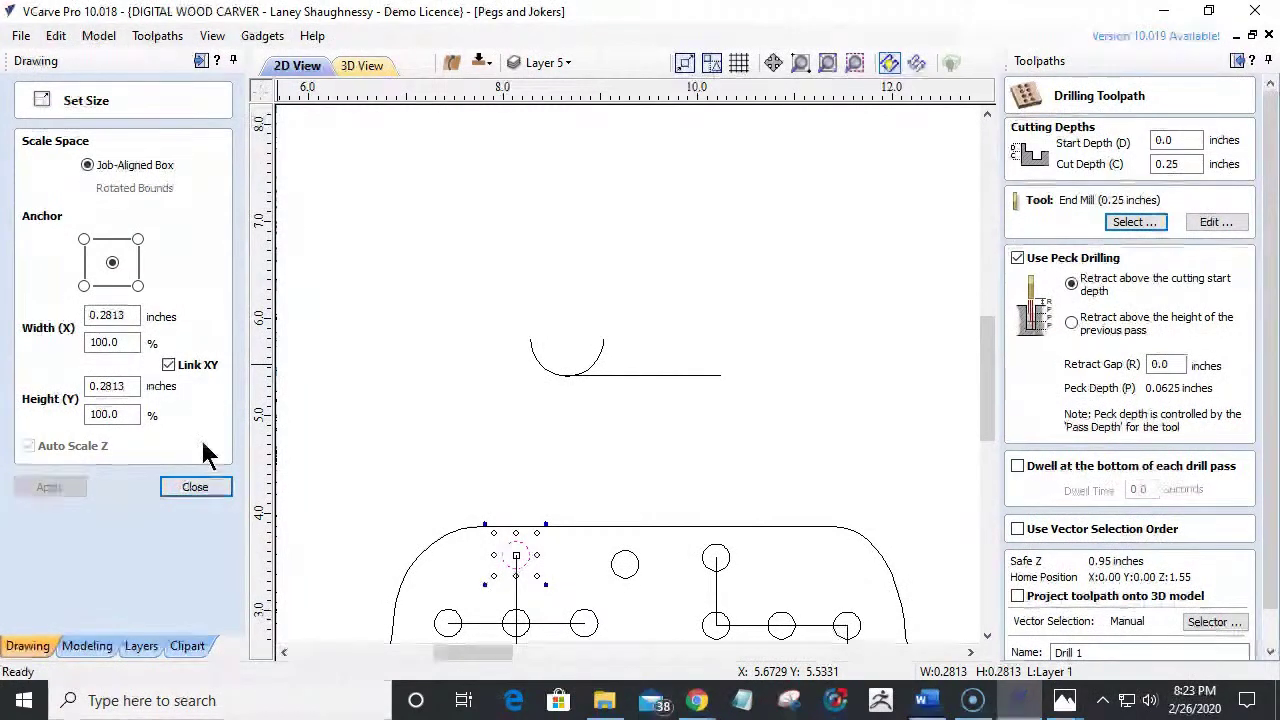
click(200, 488)
scroll(580, 380, up, 4)
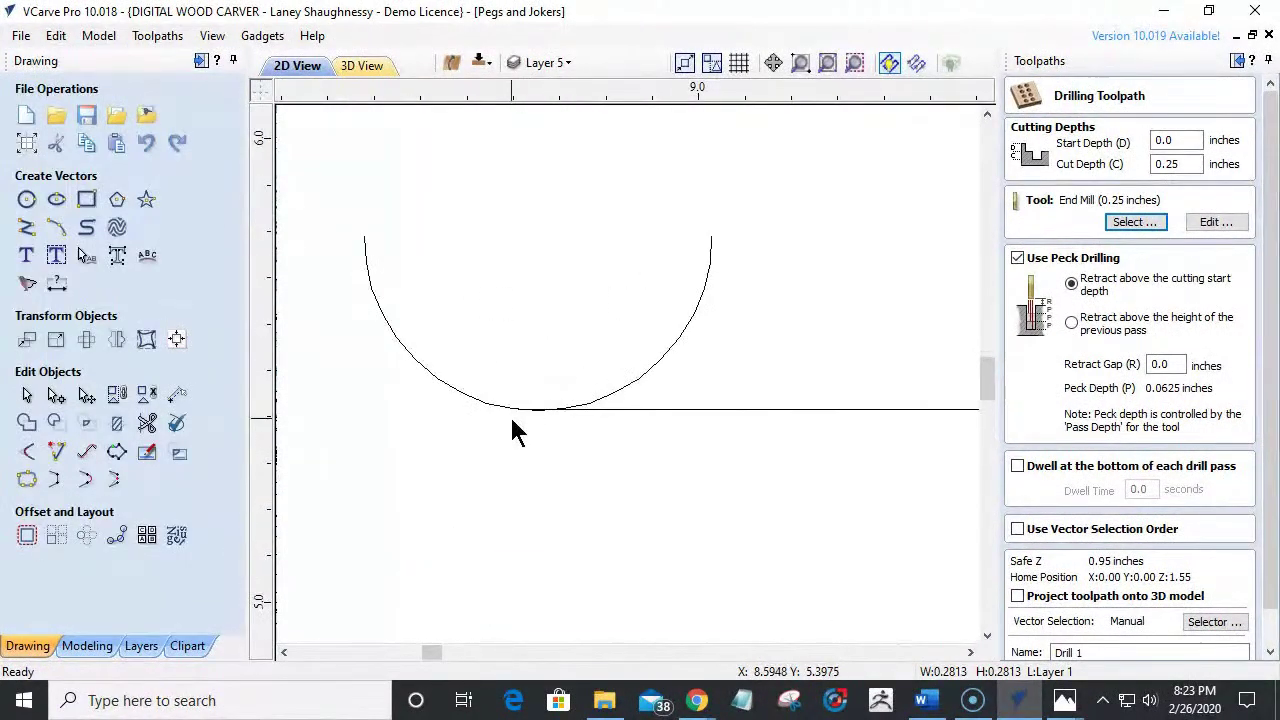
Add a horizontal dimension across the lower part of the half circle, using a text height of .0625 inches.
click(56, 284)
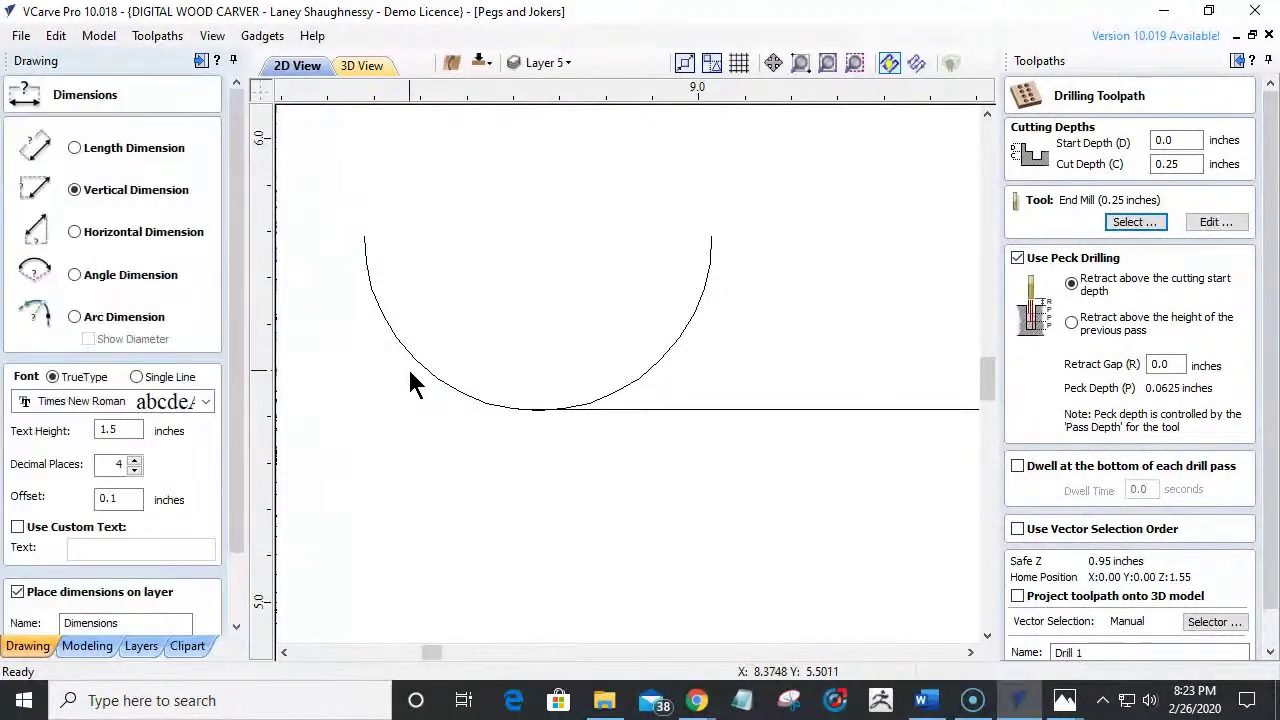
click(74, 233)
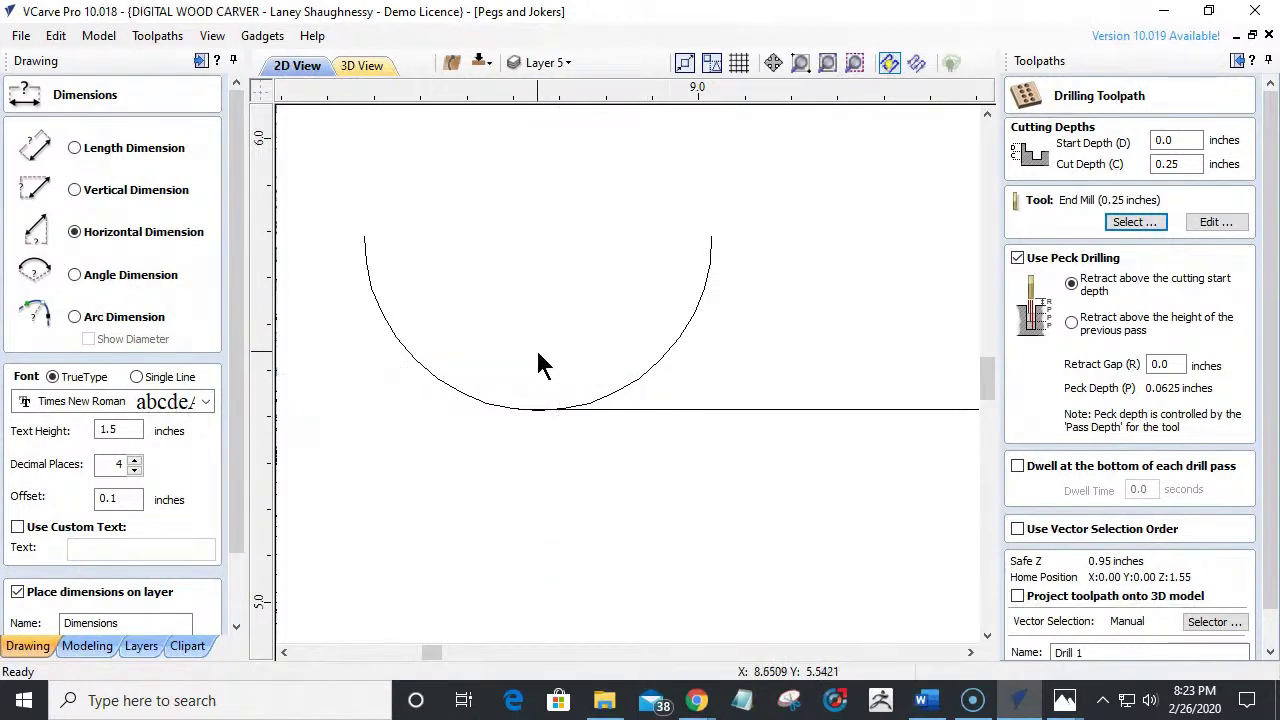
double_click(112, 430)
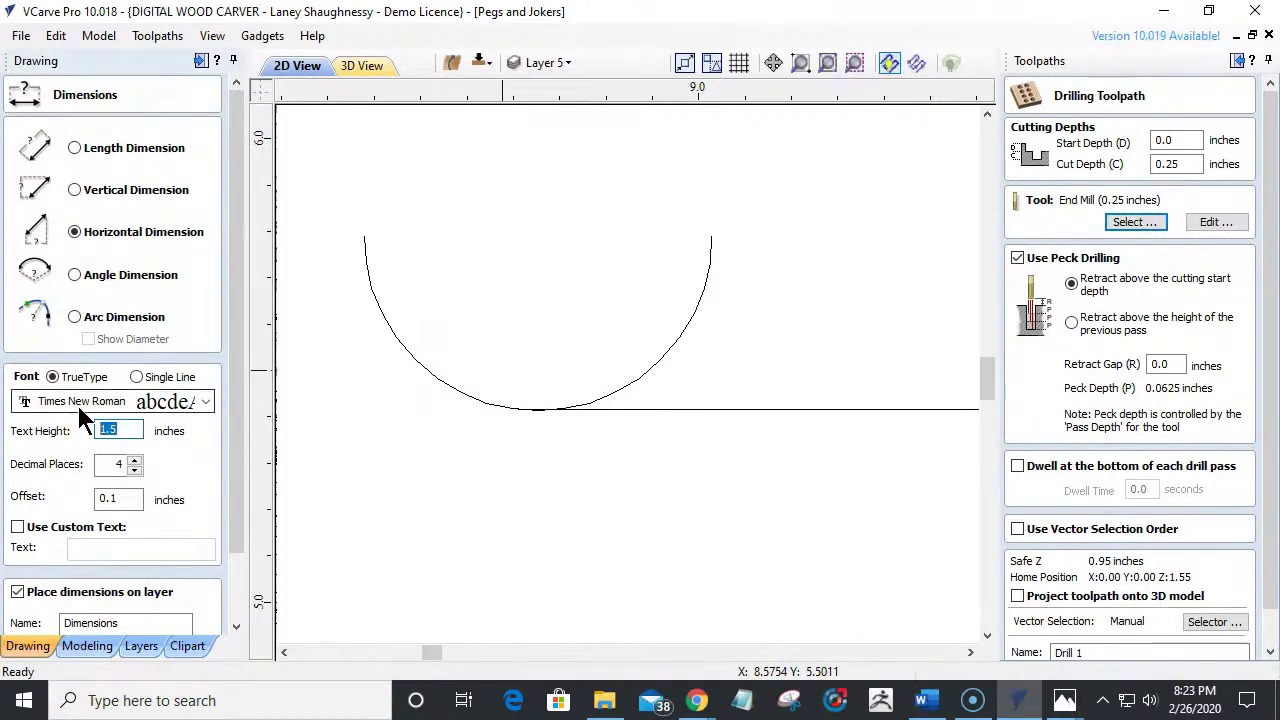
text(.25)
key(BackSpace)
text(0625)
click(543, 366)
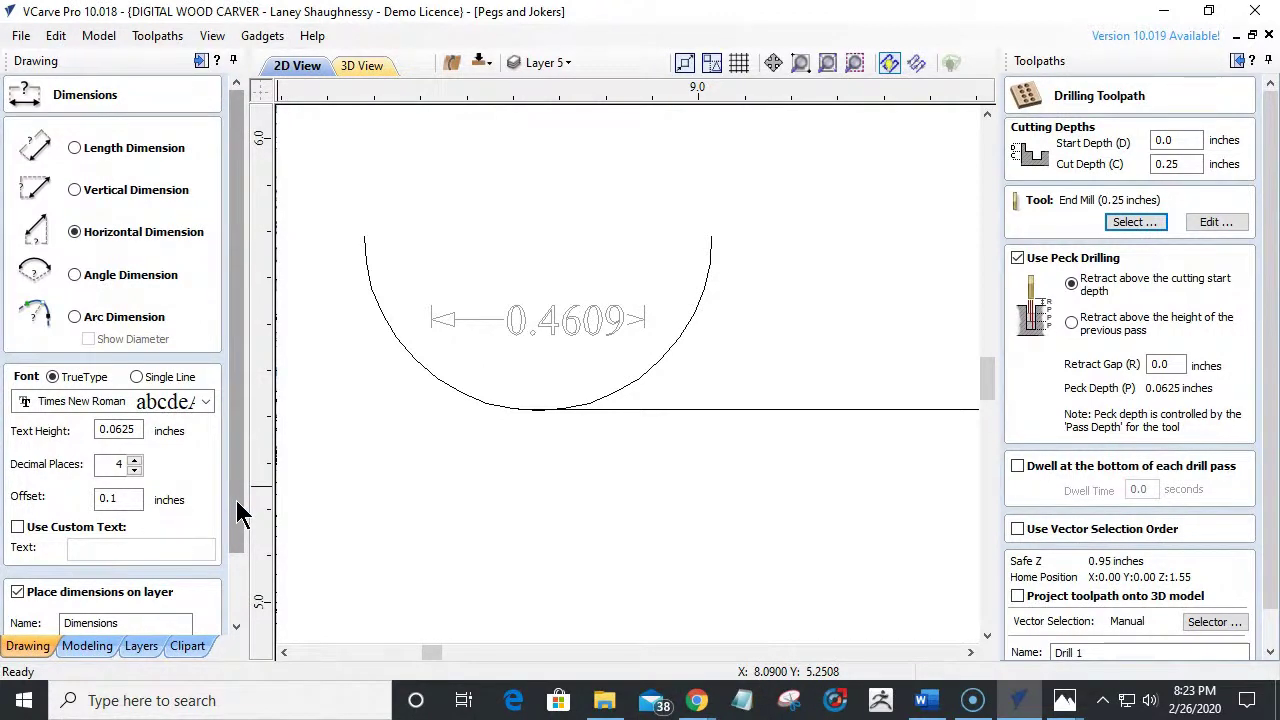
Finish dimensioning and delete the horizontal dimension inside the half circle.
mouse_move(228, 533)
mouse_down()
mouse_move(214, 571)
mouse_move(229, 611)
mouse_up()
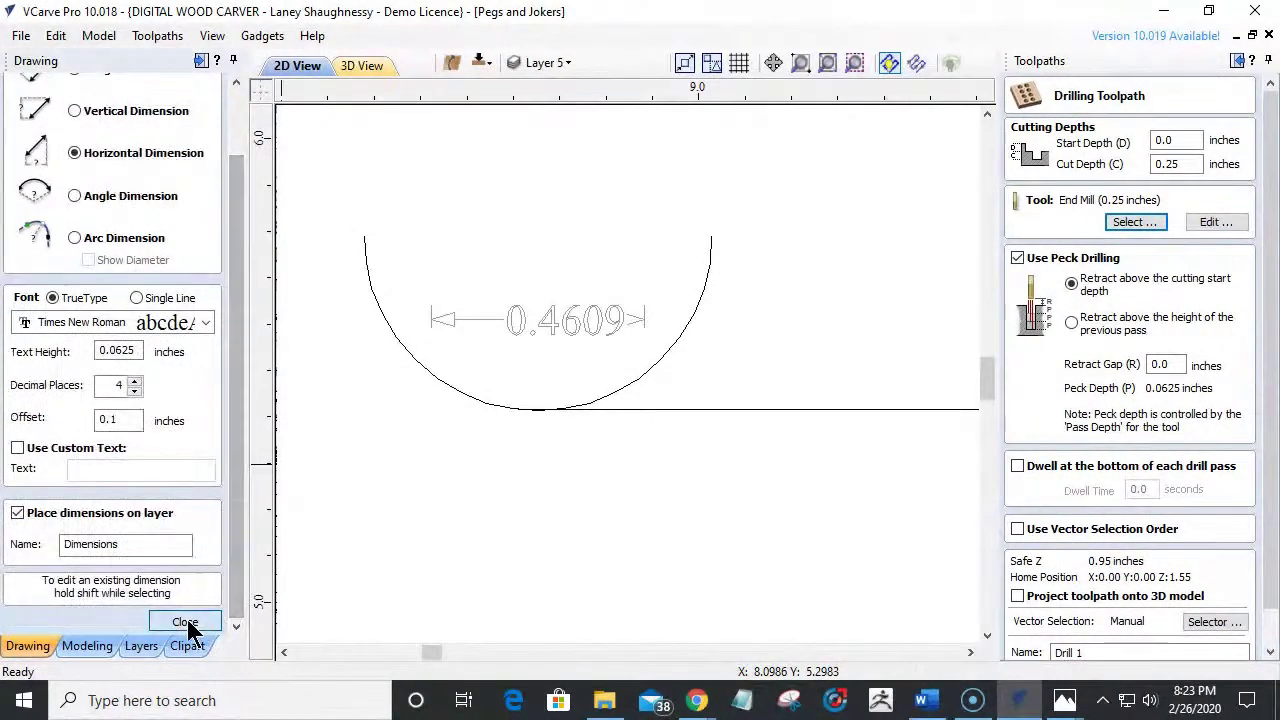
click(185, 622)
click(571, 328)
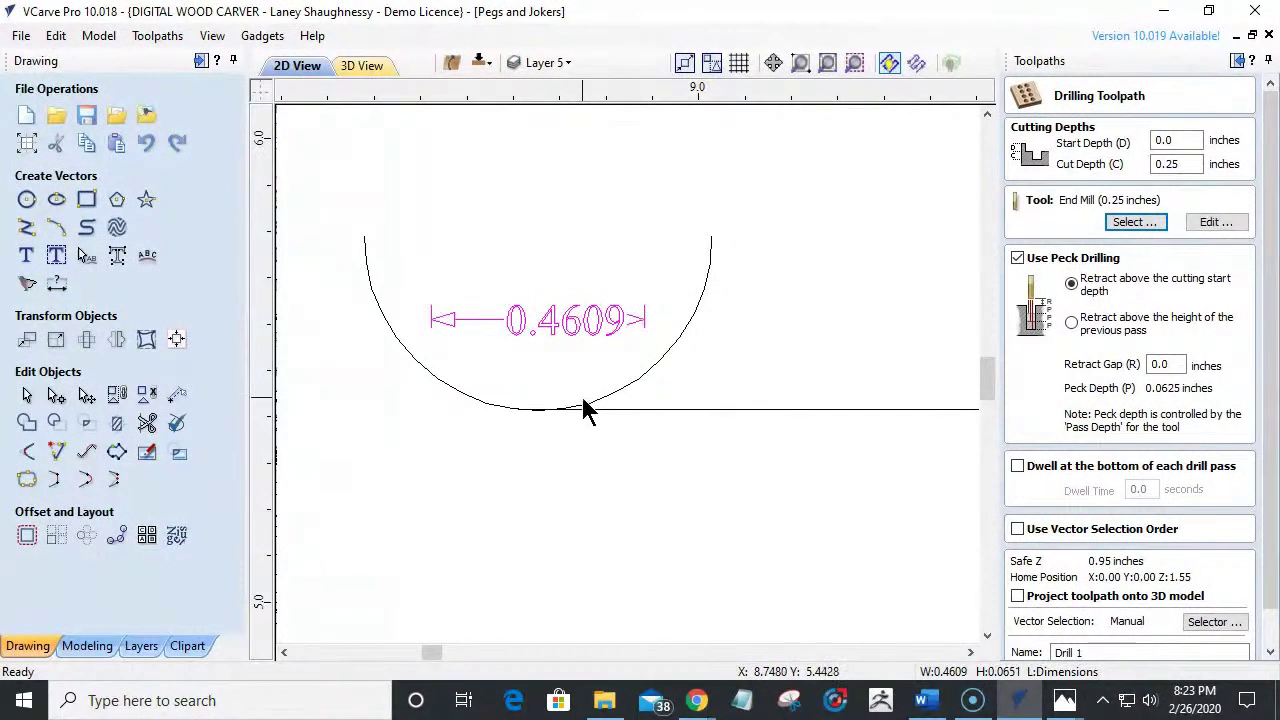
key(Delete)
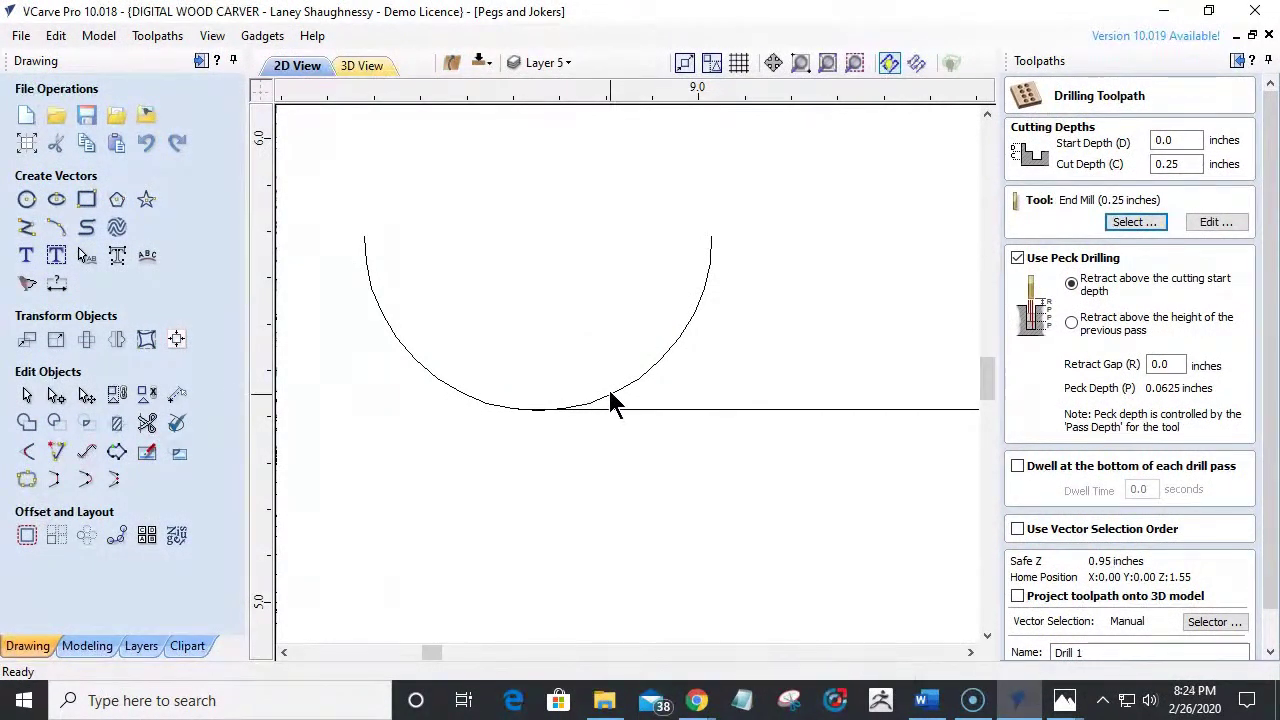
Scale the half circle proportionally to a width of .375 inches and move its lowest point onto the start of the horizontal line.
click(606, 400)
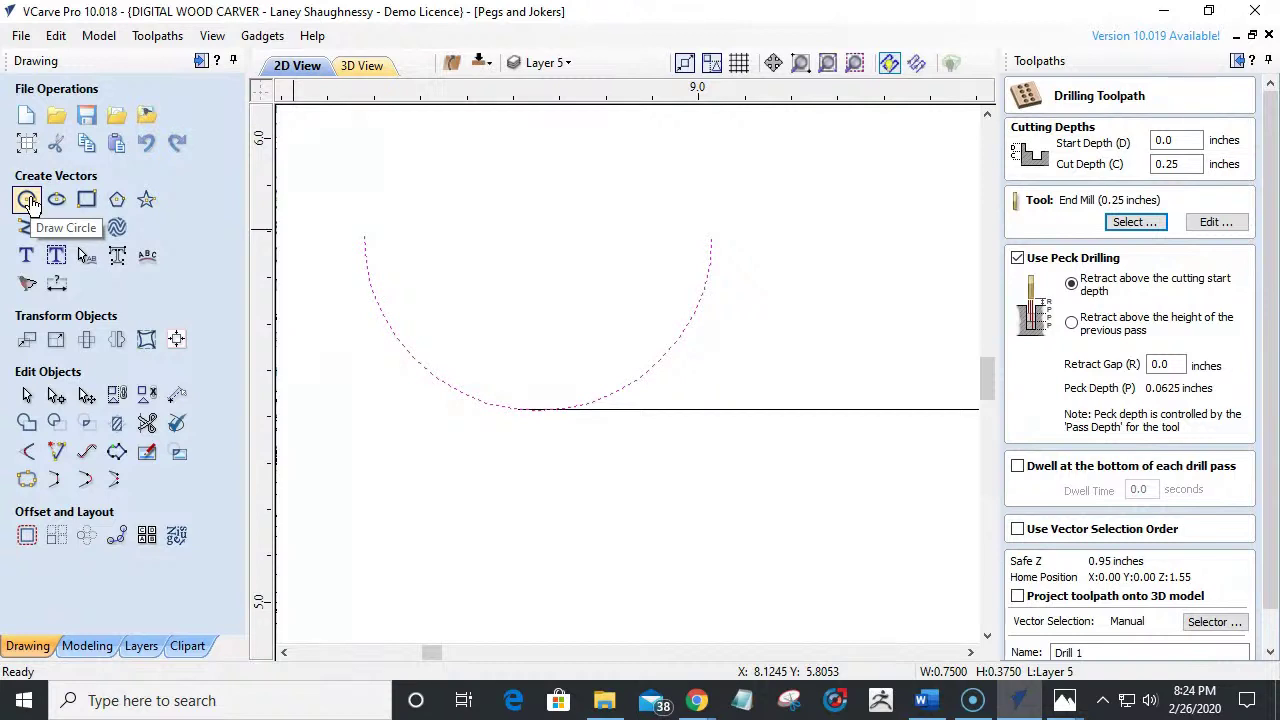
click(56, 339)
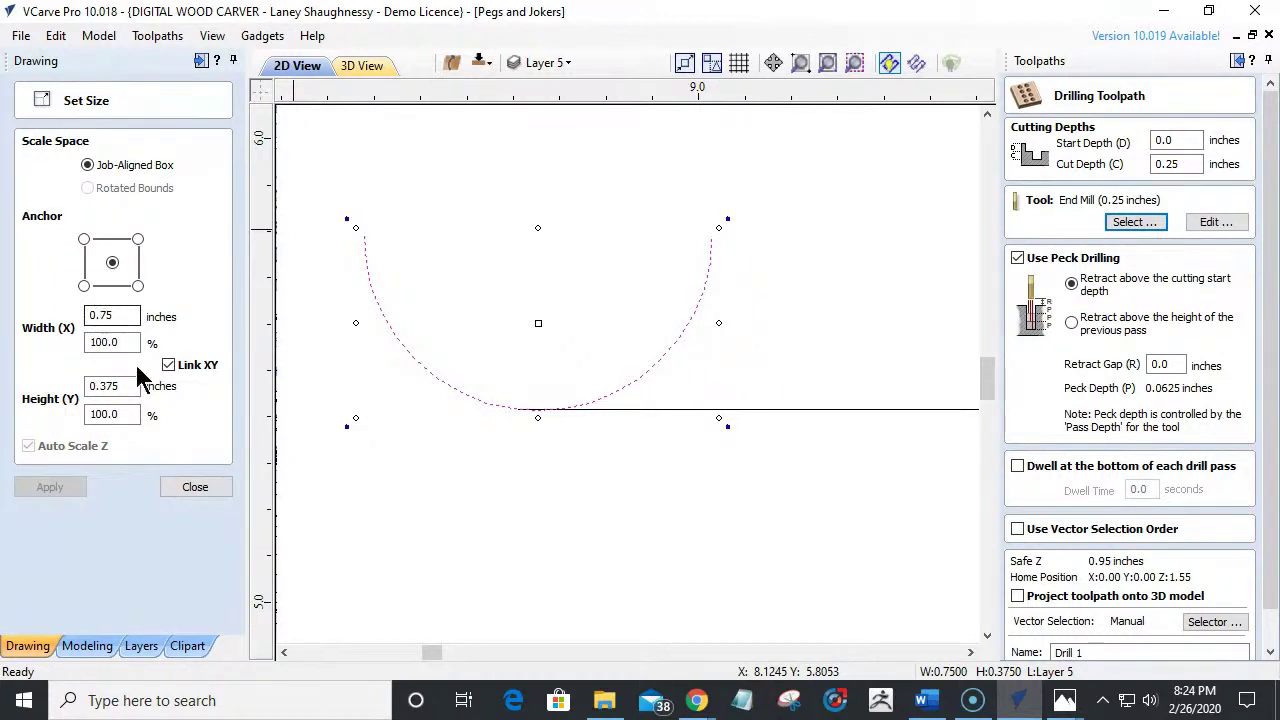
click(95, 315)
text(3)
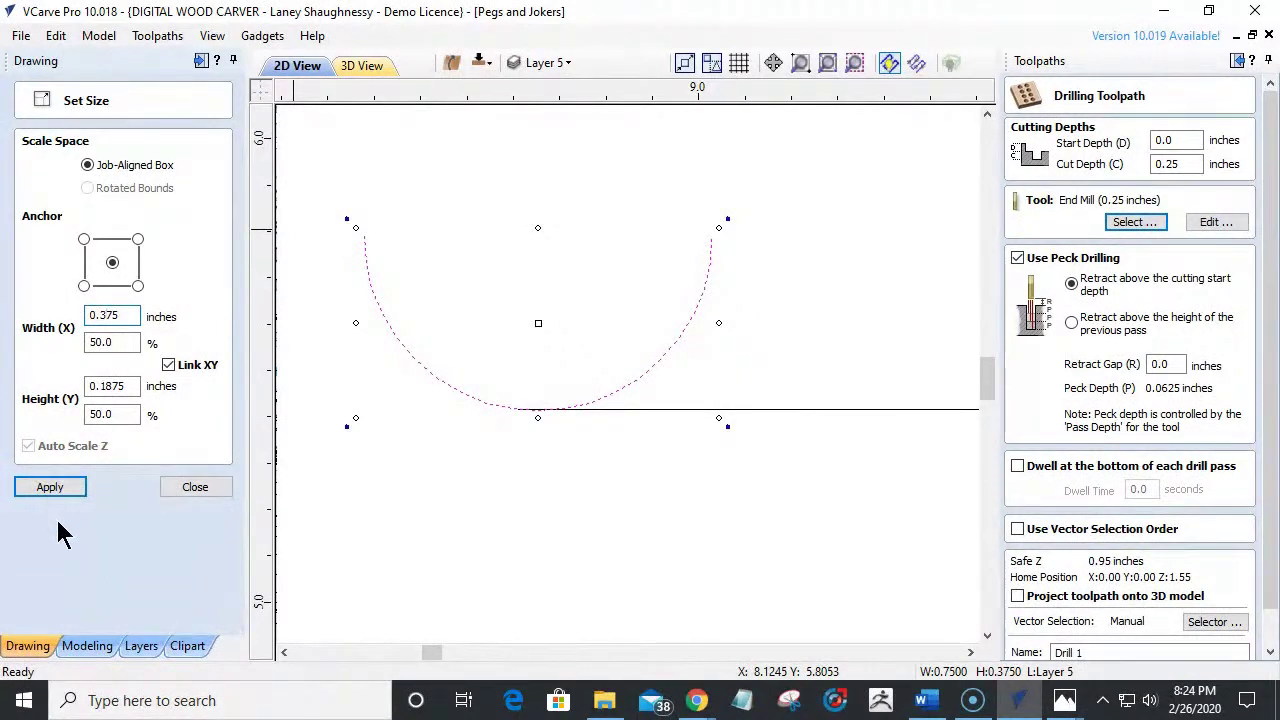
click(50, 487)
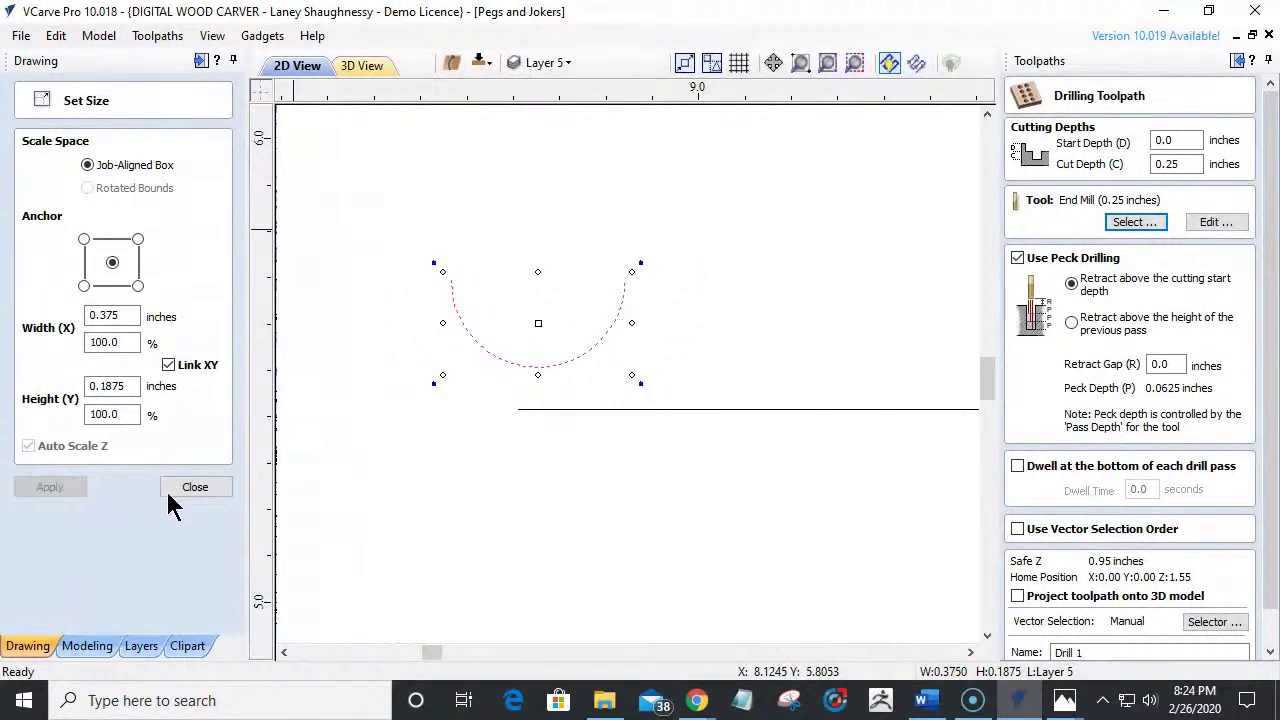
click(212, 490)
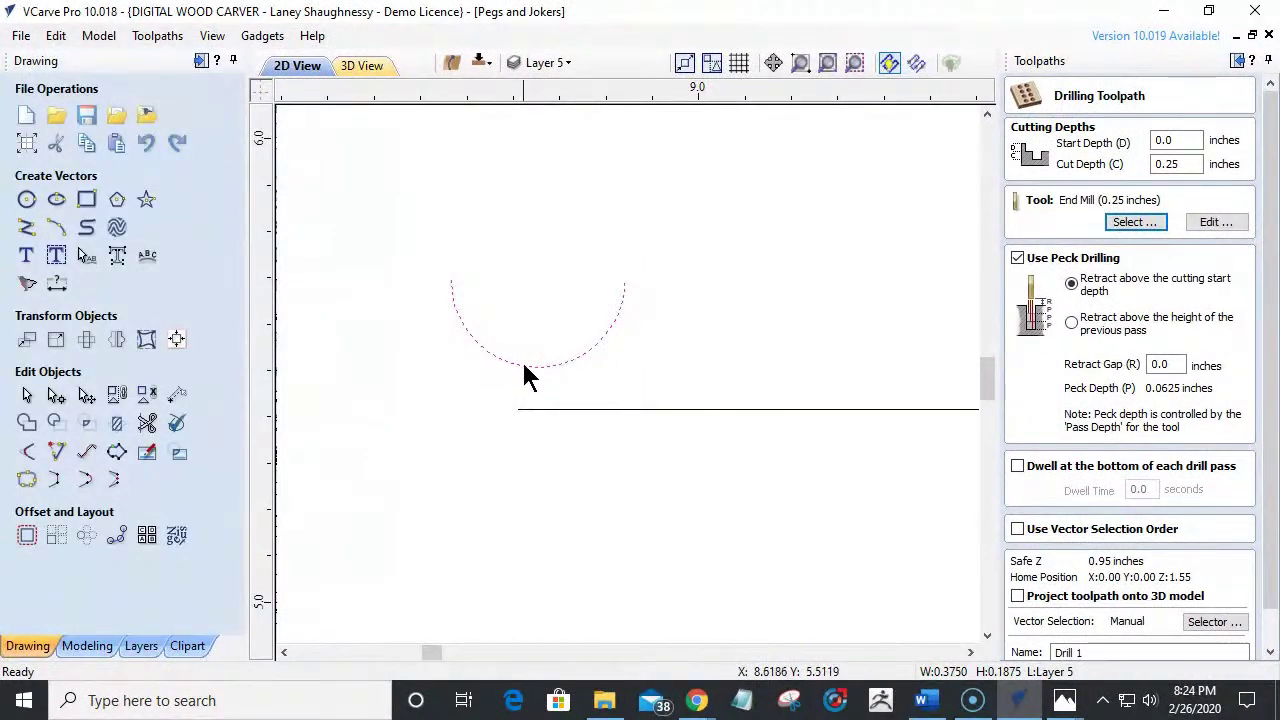
click(528, 368)
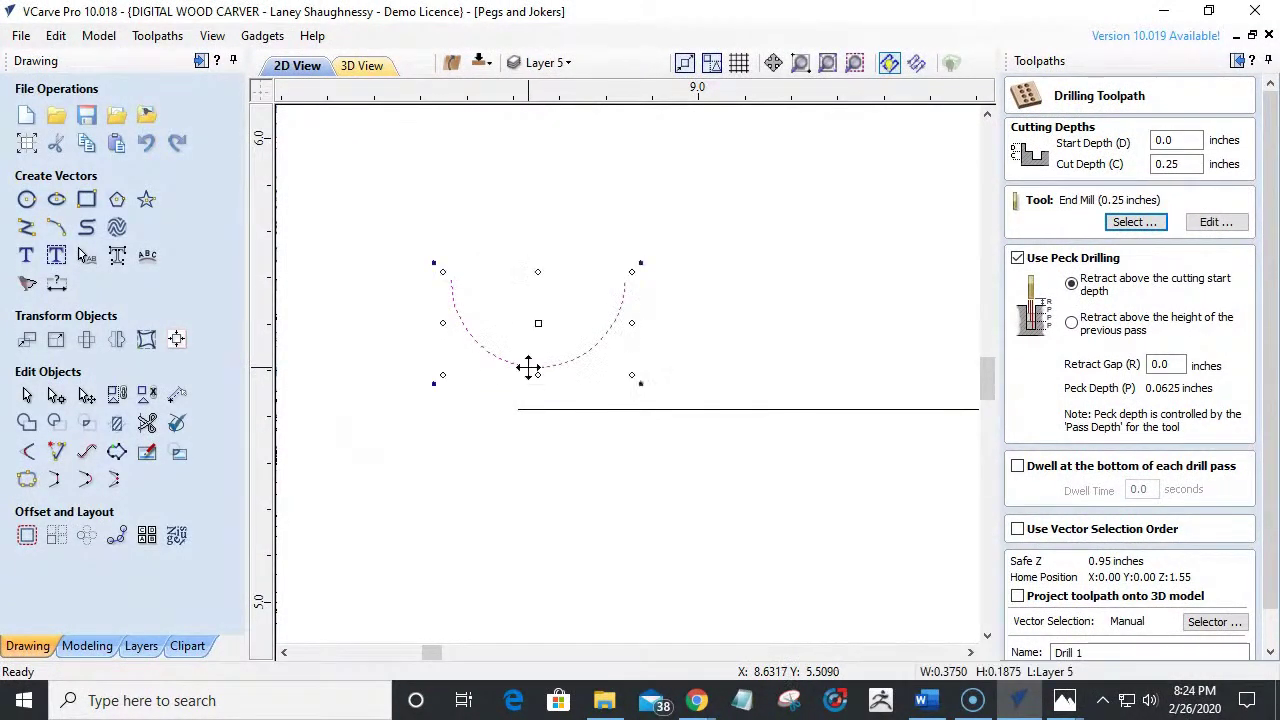
drag(537, 363, 521, 410)
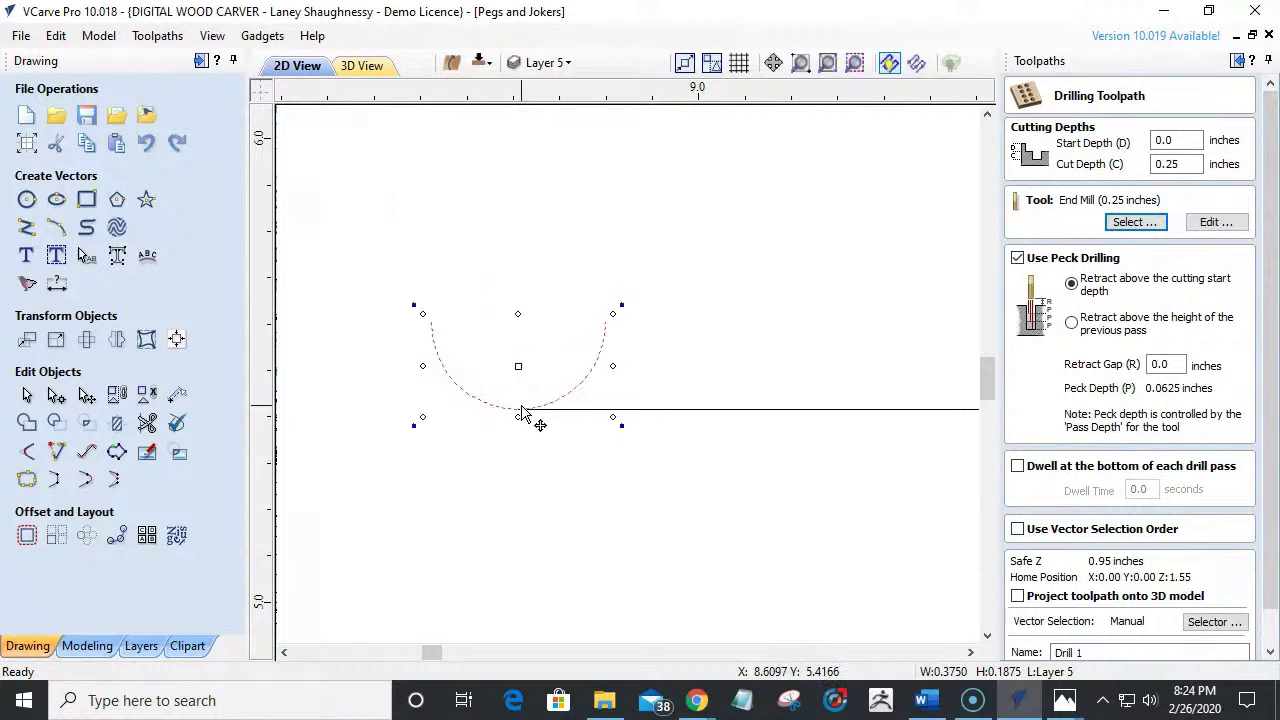
Dimension the half circle's horizontal width a little above its lowest point, placing the text inside the arc.
click(56, 284)
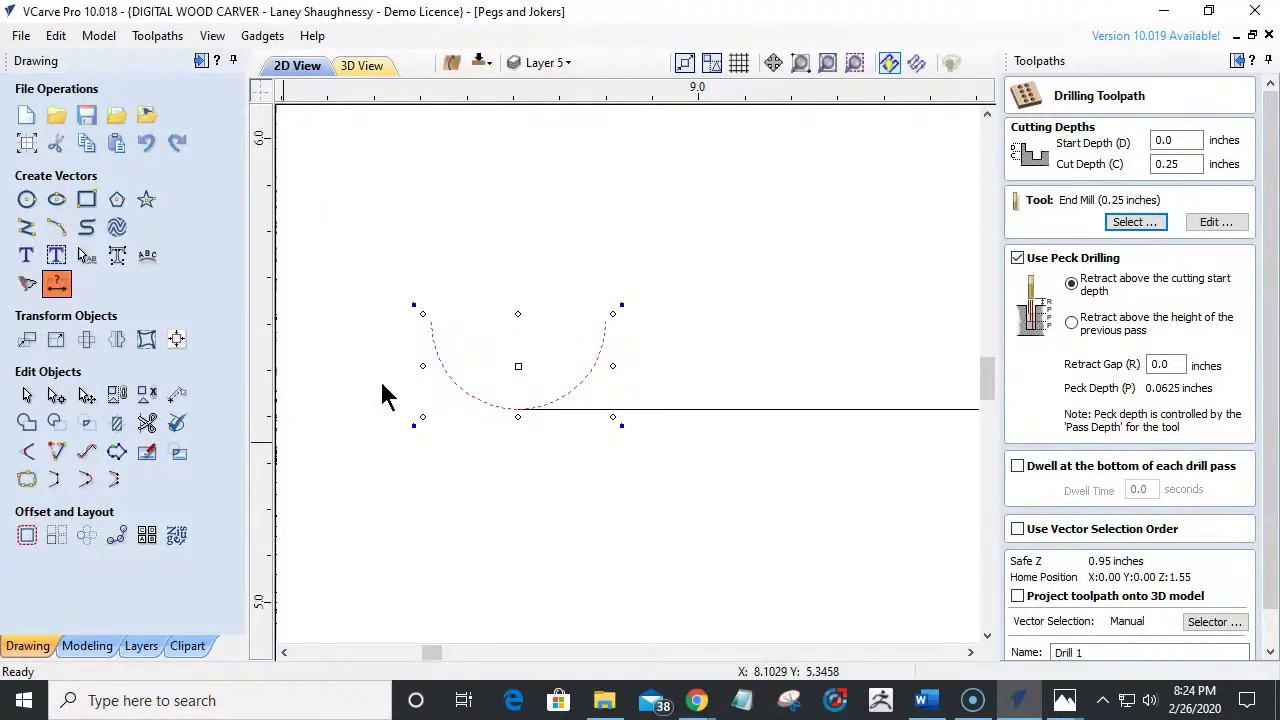
scroll(450, 410, up, 1)
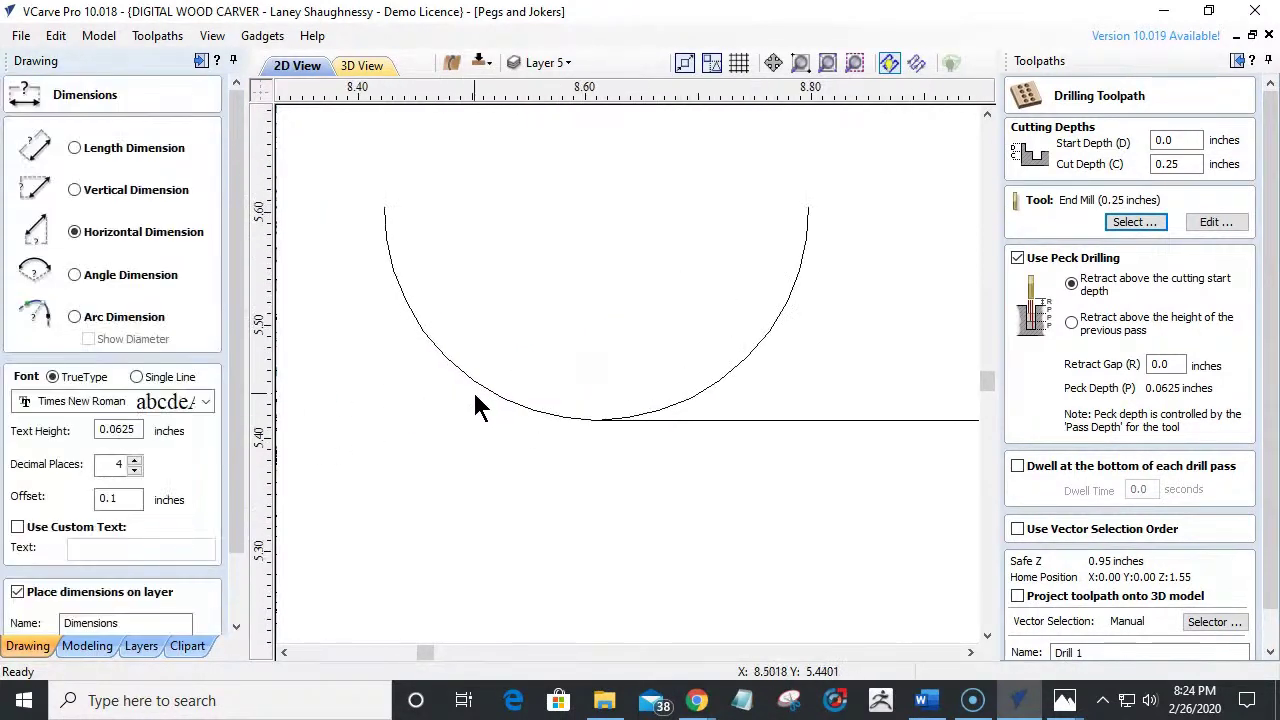
click(474, 380)
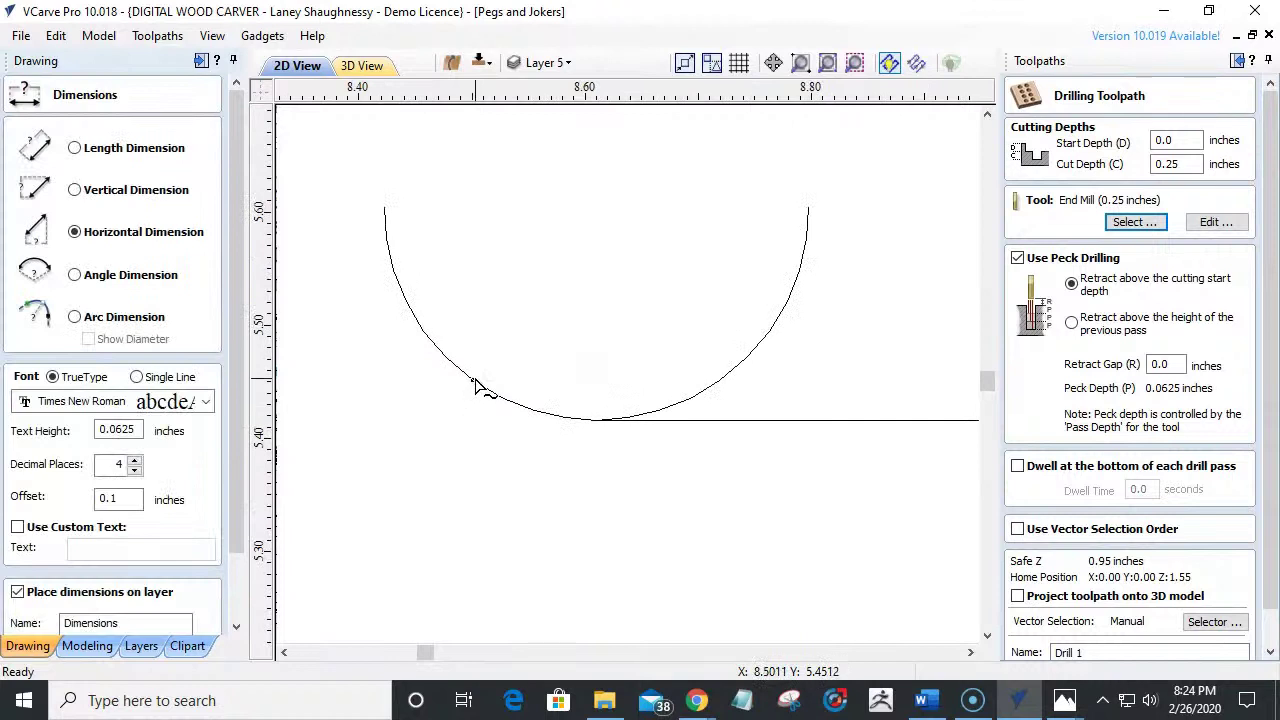
click(717, 381)
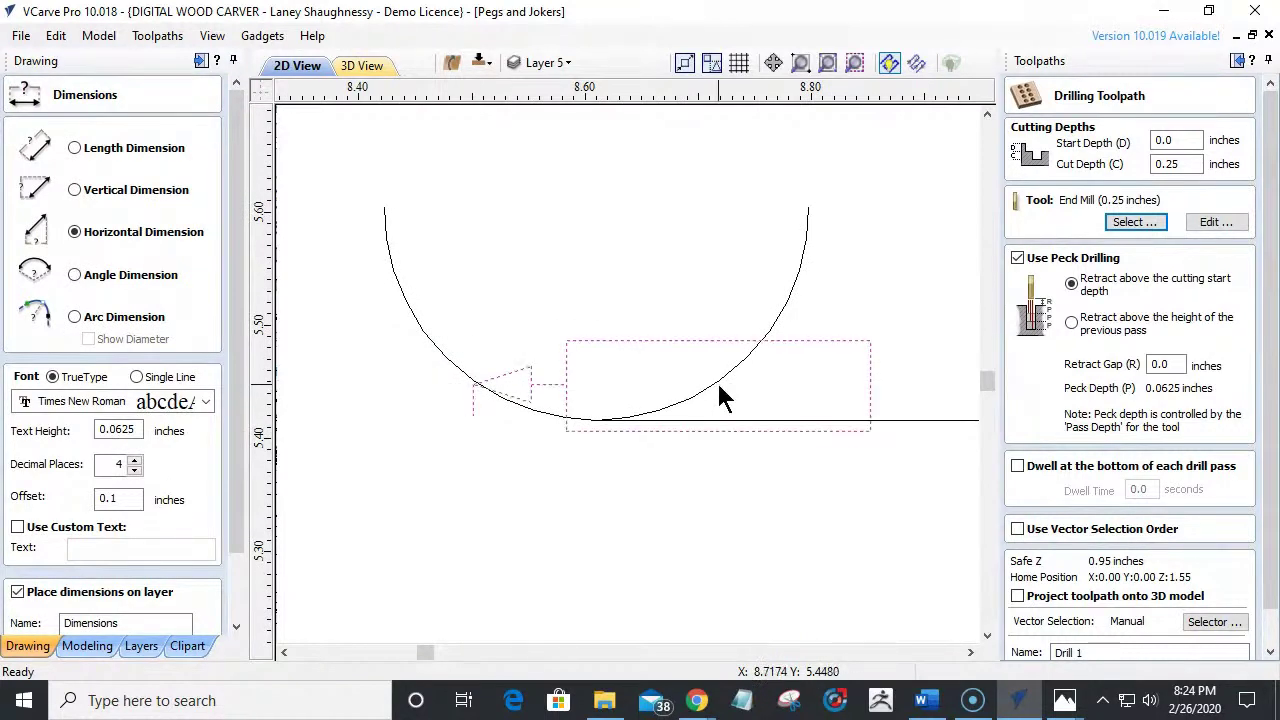
click(605, 264)
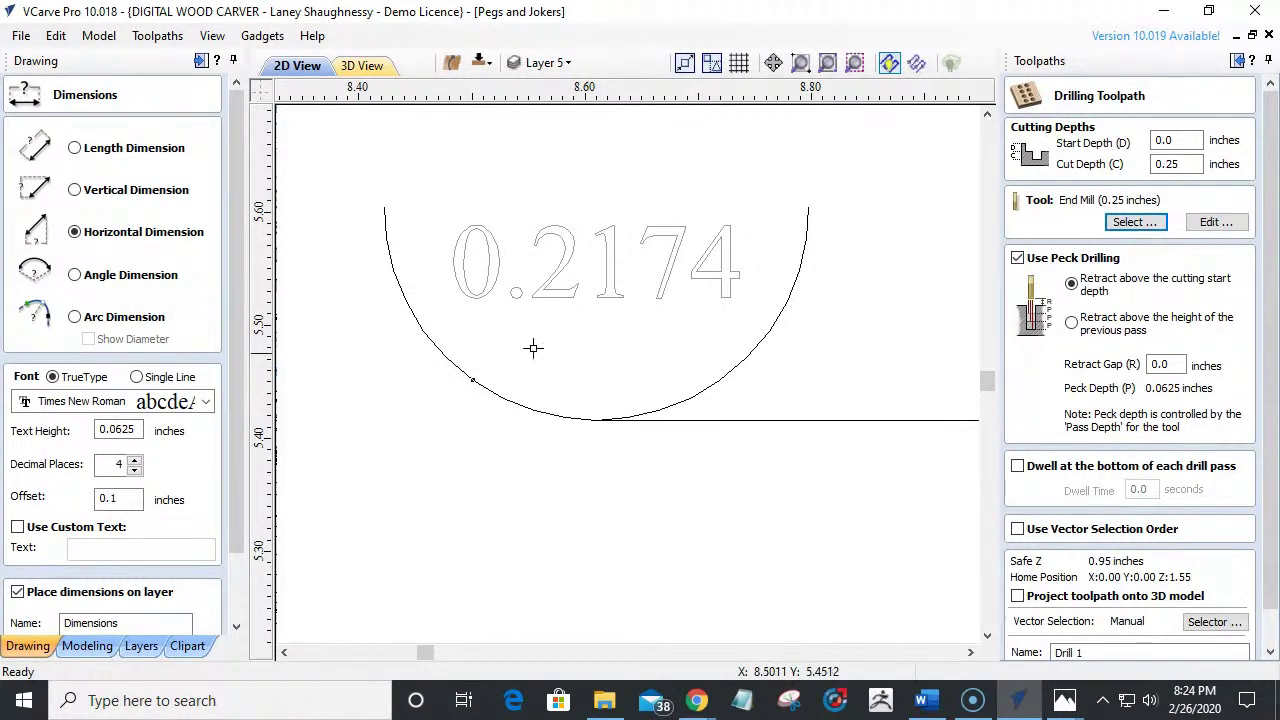
Dimension the half circle's horizontal width at two successively higher levels, stacking both dimensions below the arc, and end dimensioning.
click(738, 368)
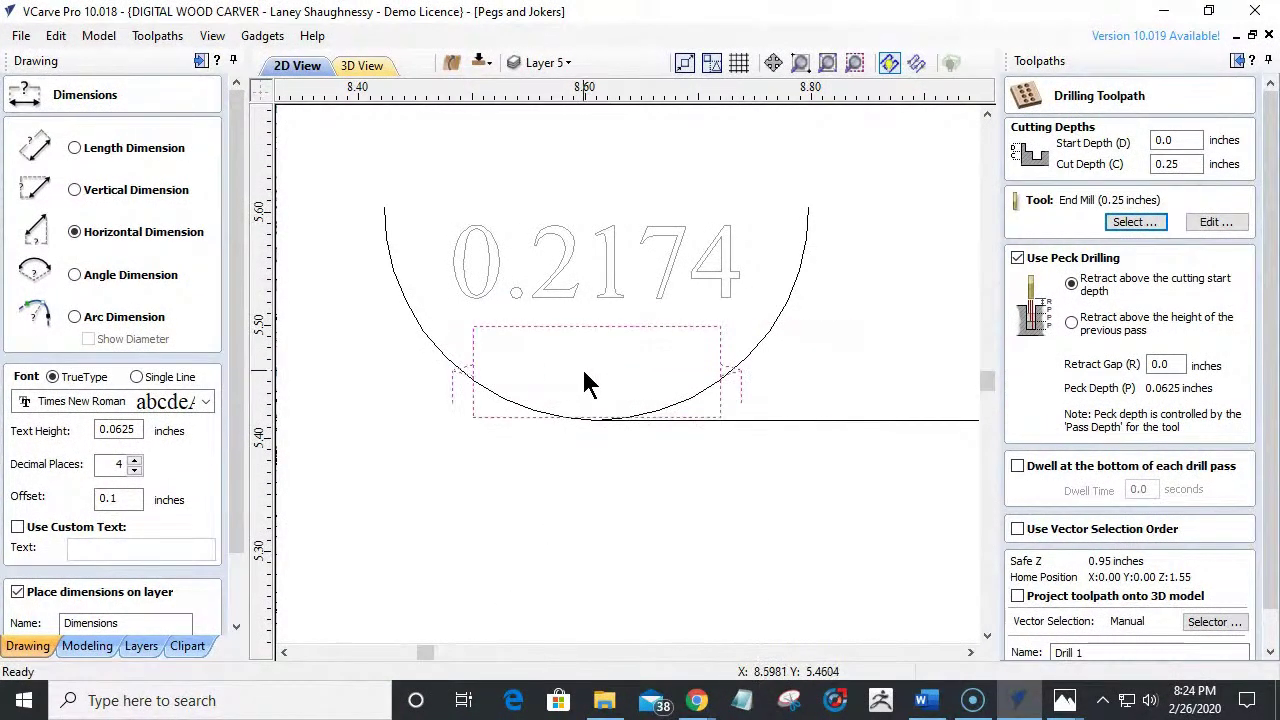
click(584, 494)
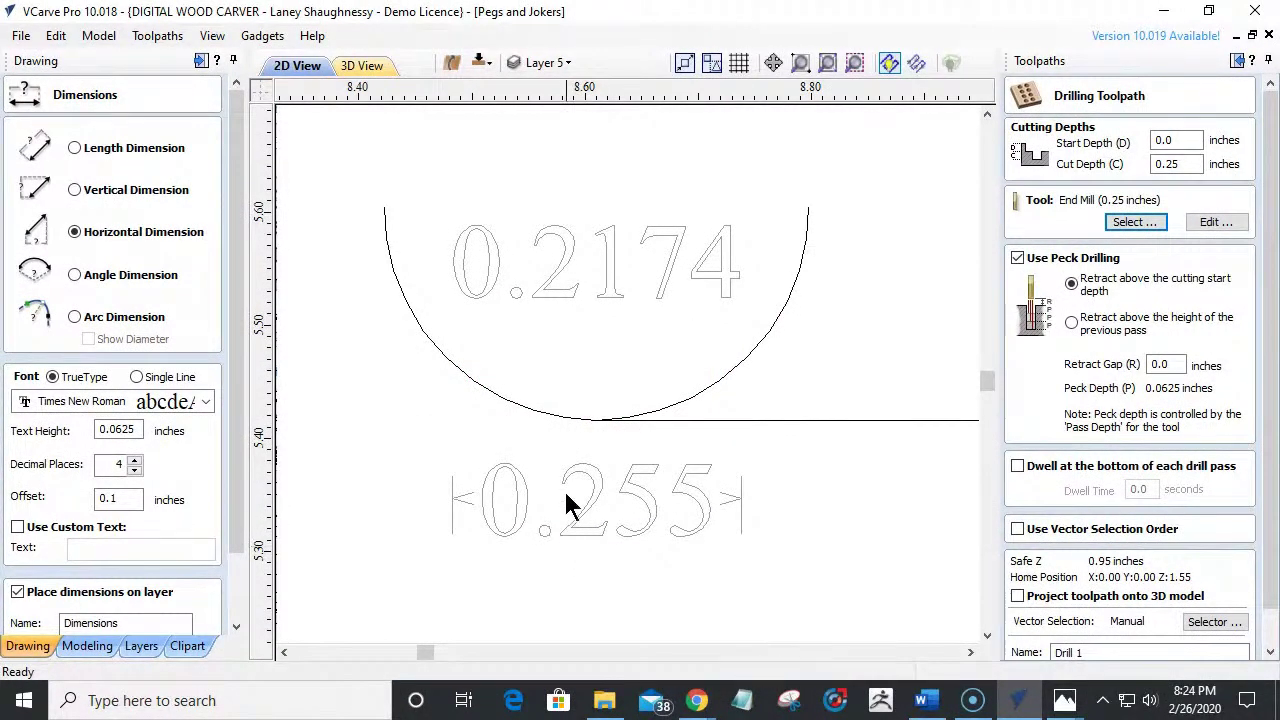
click(423, 331)
click(768, 332)
click(768, 331)
click(614, 604)
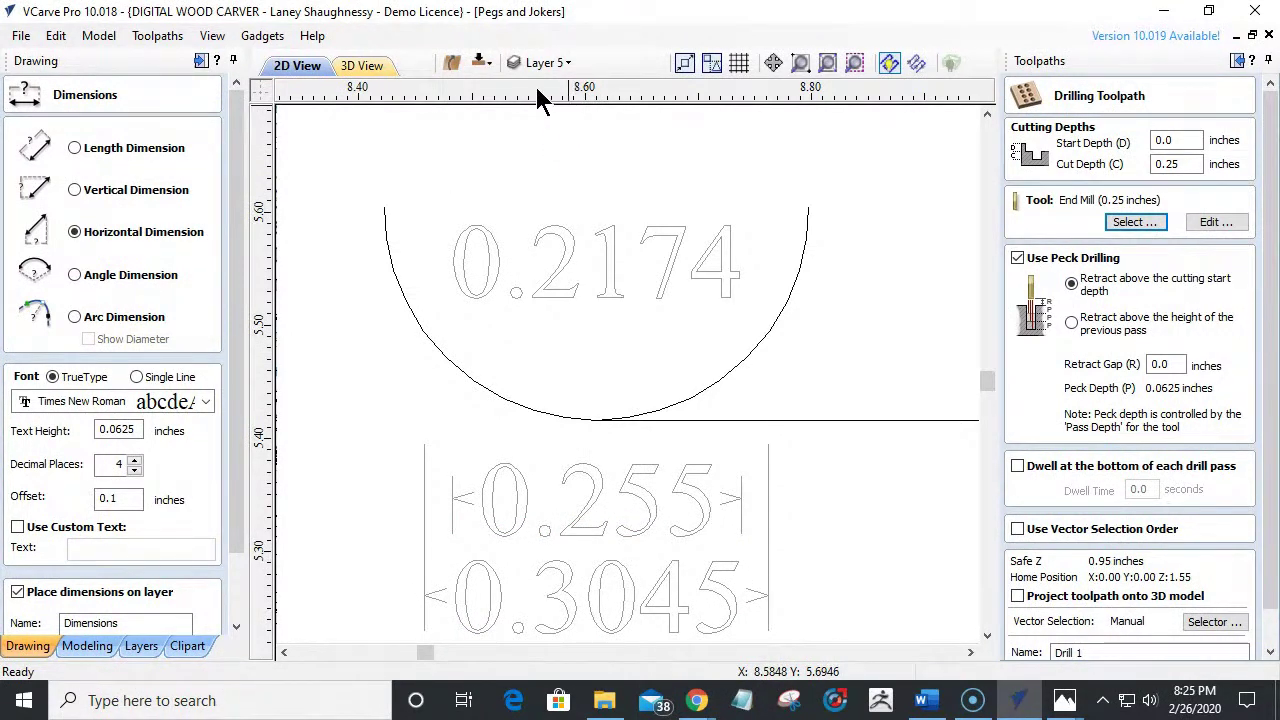
click(530, 132)
scroll(240, 543, down, 2)
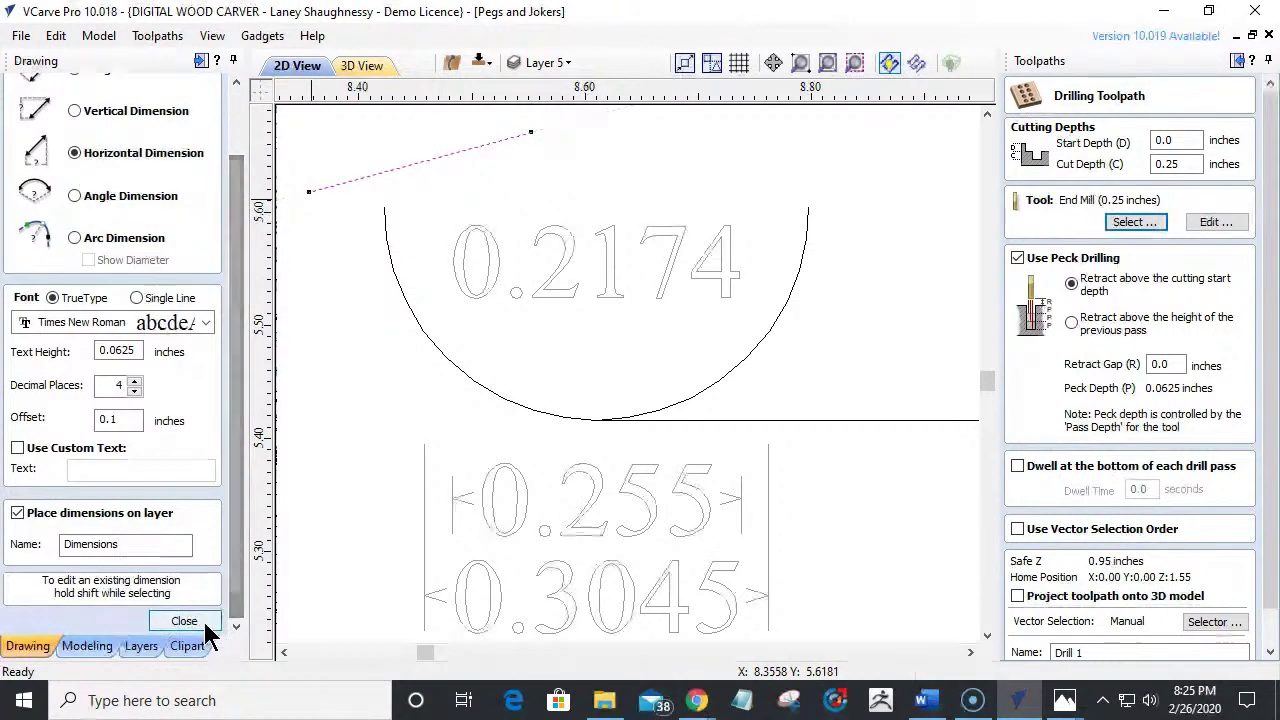
key(Escape)
Place a horizontal guide line across the half circle at about Y 5.495 inches.
mouse_move(614, 100)
mouse_down()
mouse_move(543, 306)
mouse_move(421, 348)
mouse_move(434, 363)
mouse_move(435, 348)
mouse_up()
scroll(437, 358, up, 3)
scroll(437, 350, up, 2)
drag(420, 300, 426, 347)
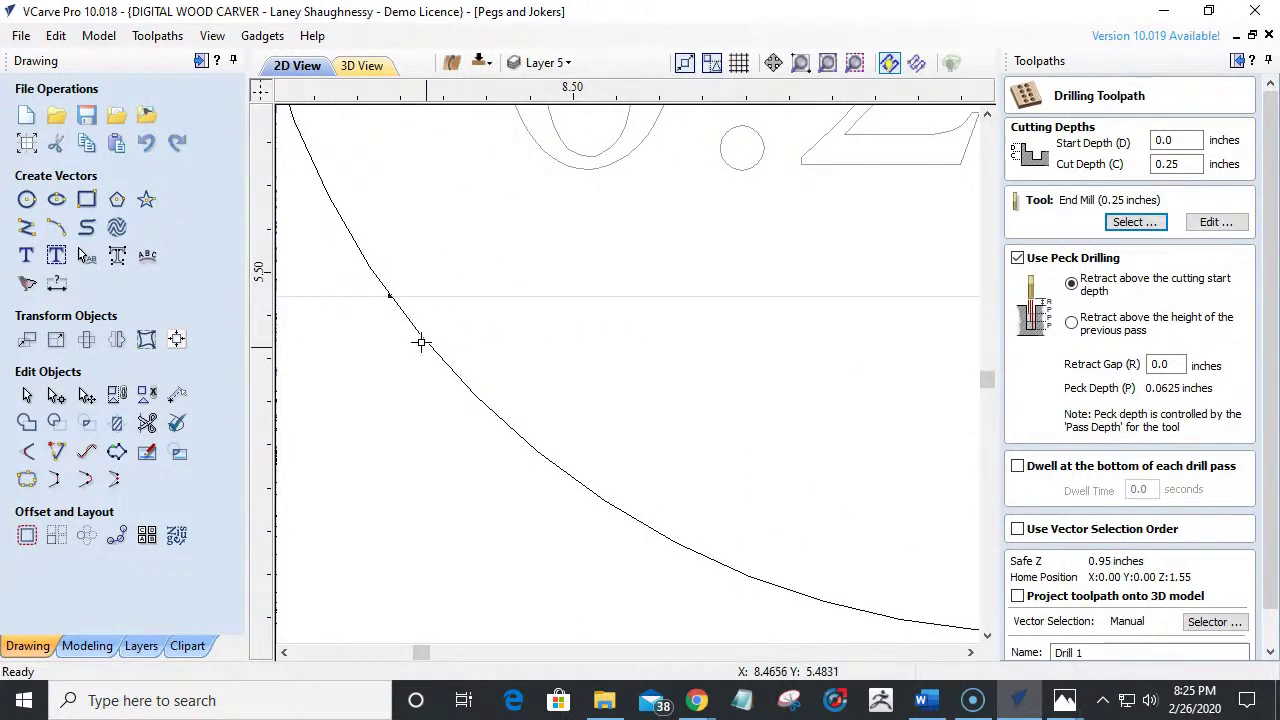
drag(408, 295, 443, 363)
scroll(444, 366, down, 3)
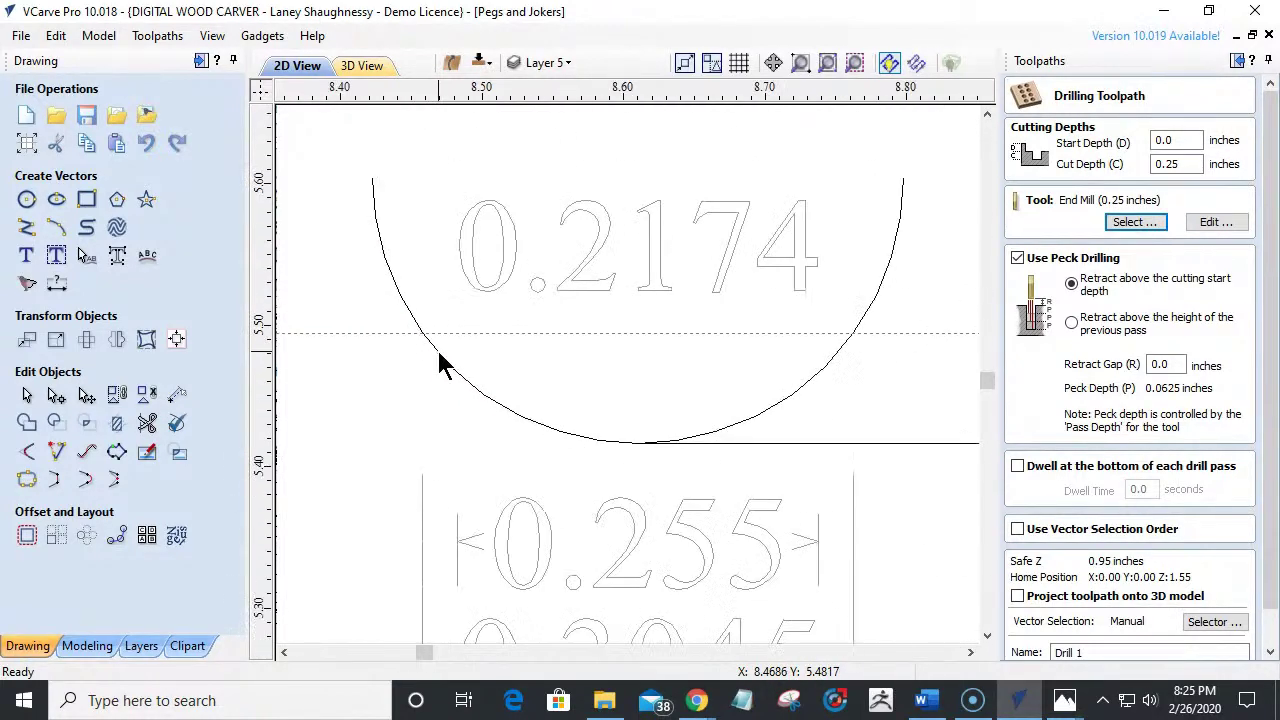
scroll(444, 366, down, 1)
drag(409, 337, 433, 350)
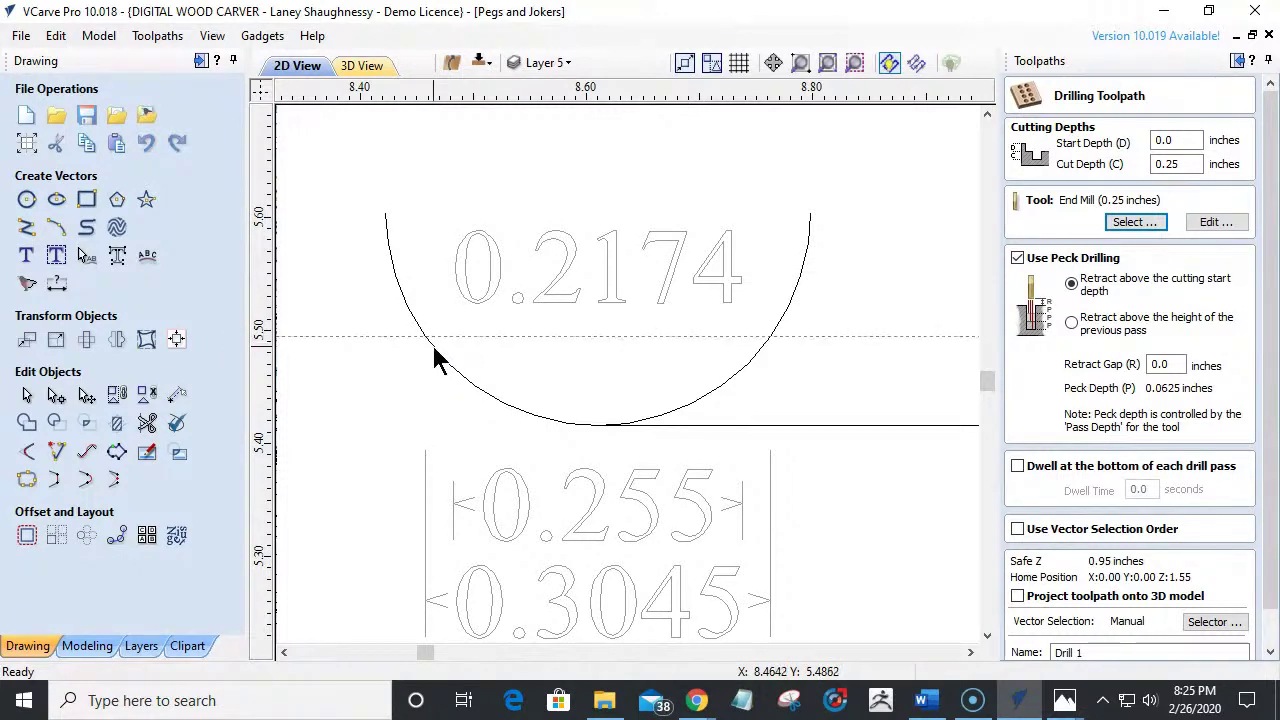
Insert a node on the half circle's left side at about X 8.469, Y 5.481 and move the guide line down to it.
click(439, 358)
right_click(438, 362)
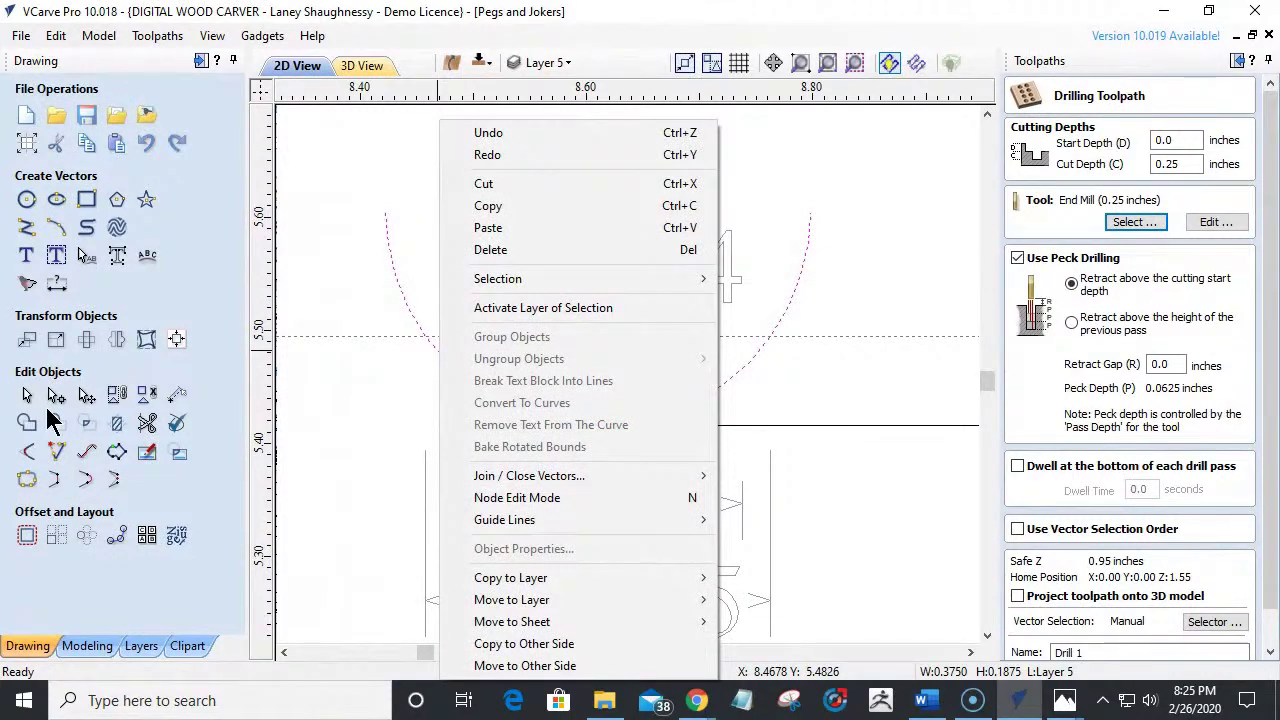
click(55, 395)
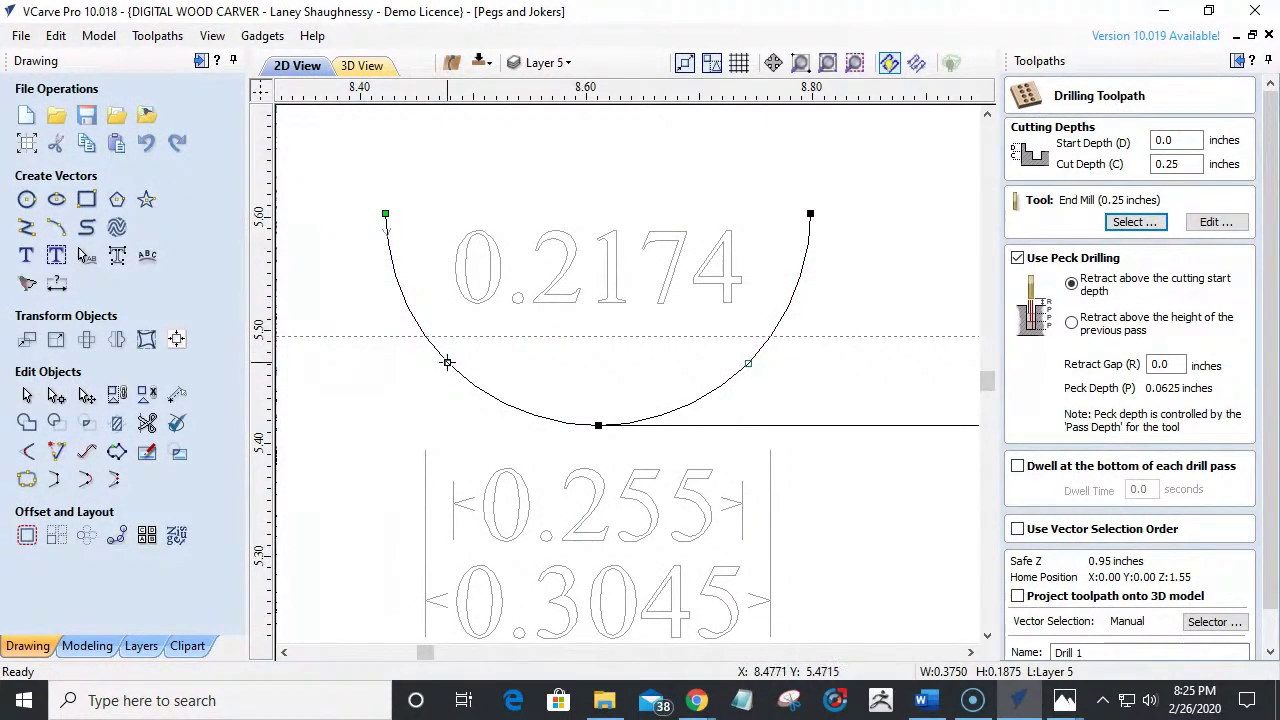
scroll(445, 362, up, 2)
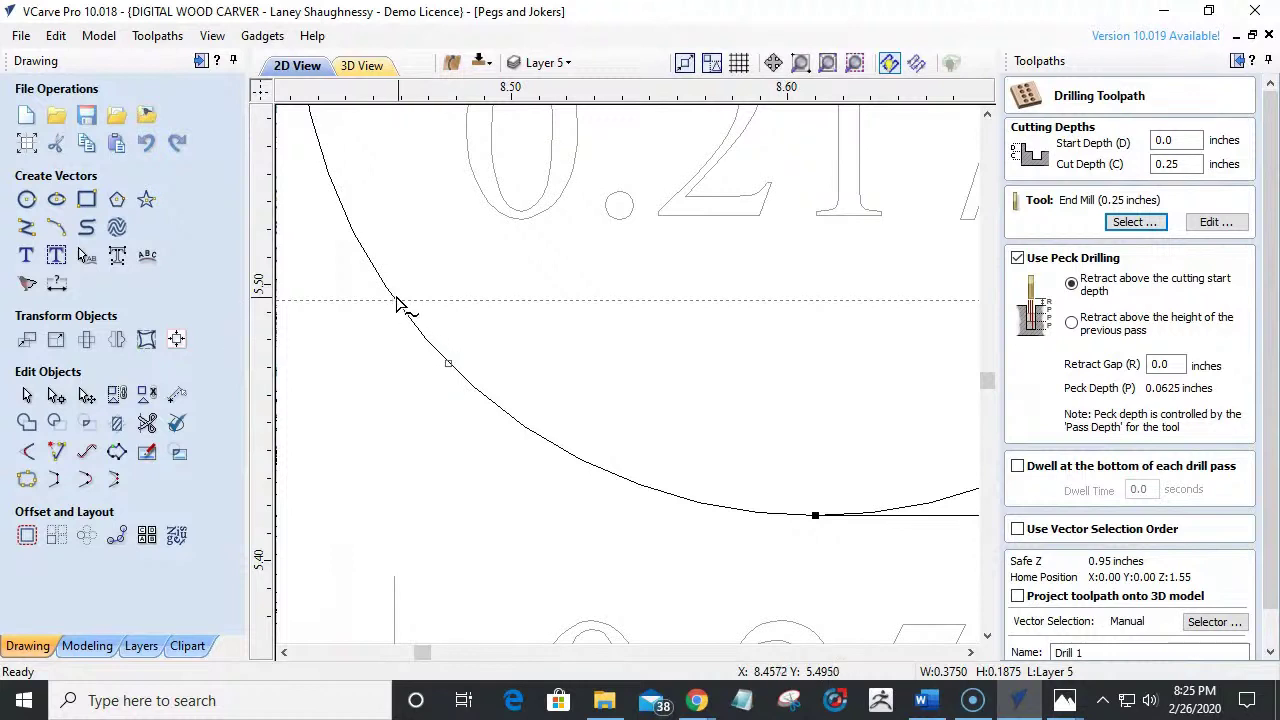
drag(429, 297, 434, 343)
right_click(425, 347)
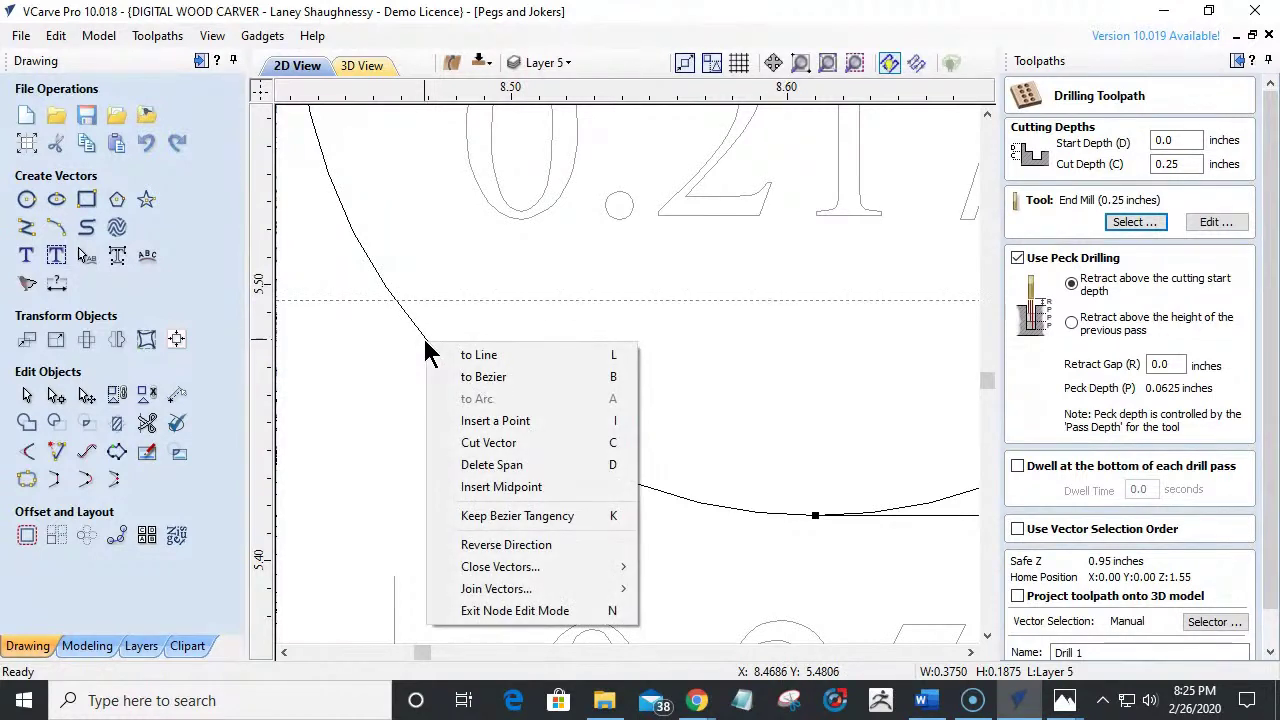
click(458, 421)
drag(423, 300, 427, 340)
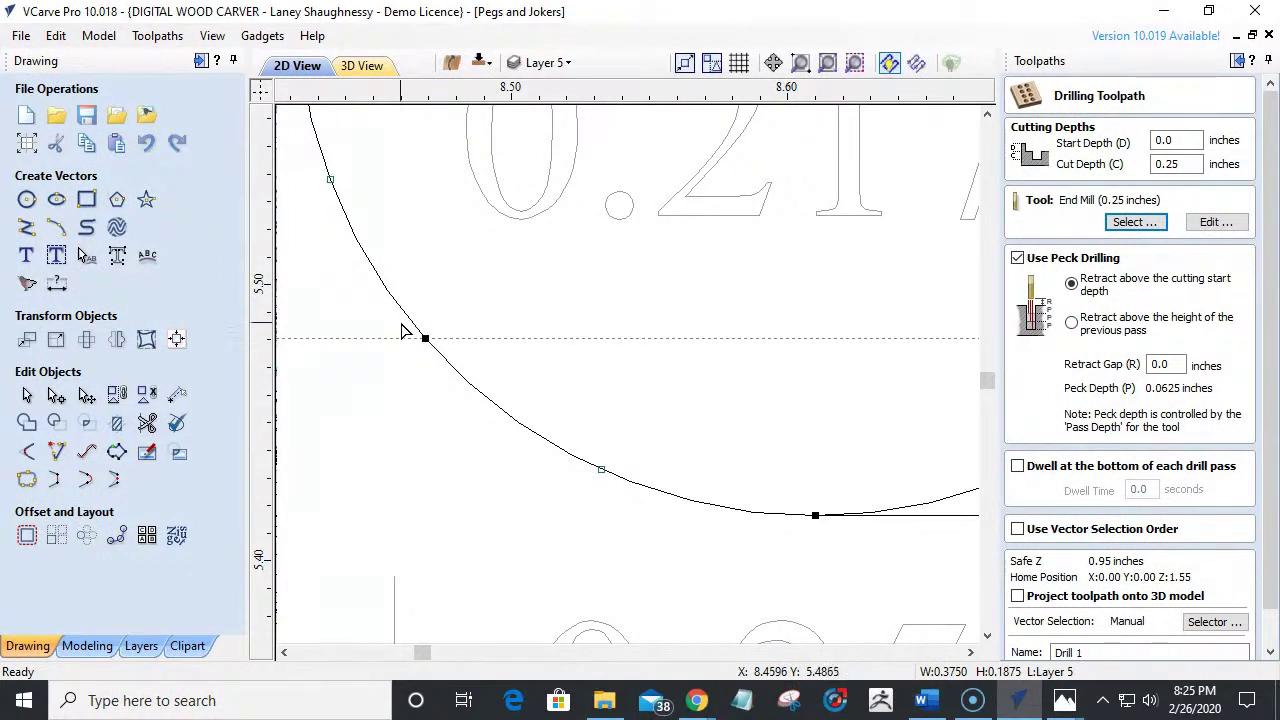
Insert a second node slightly higher on the arc, at about X 8.462, Y 5.489, and align the guide line with it.
right_click(407, 323)
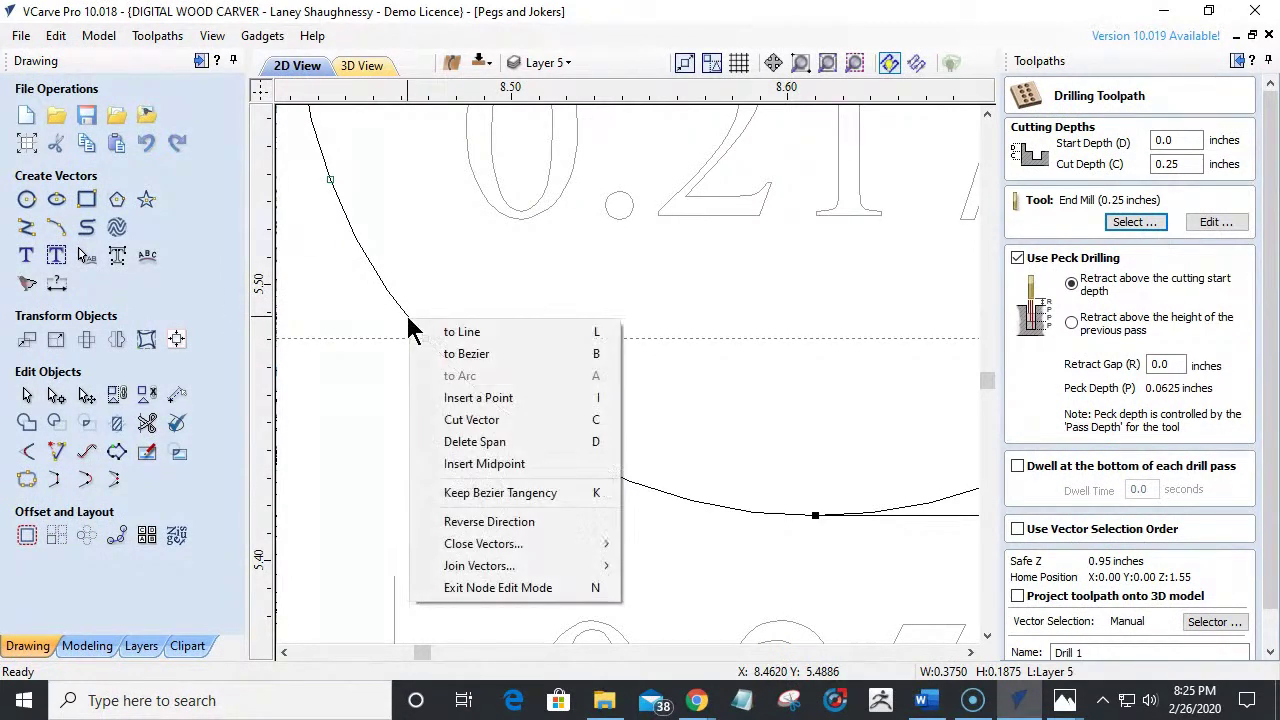
click(458, 397)
mouse_move(407, 337)
mouse_down()
mouse_move(409, 303)
mouse_move(408, 316)
mouse_up()
scroll(420, 426, down, 3)
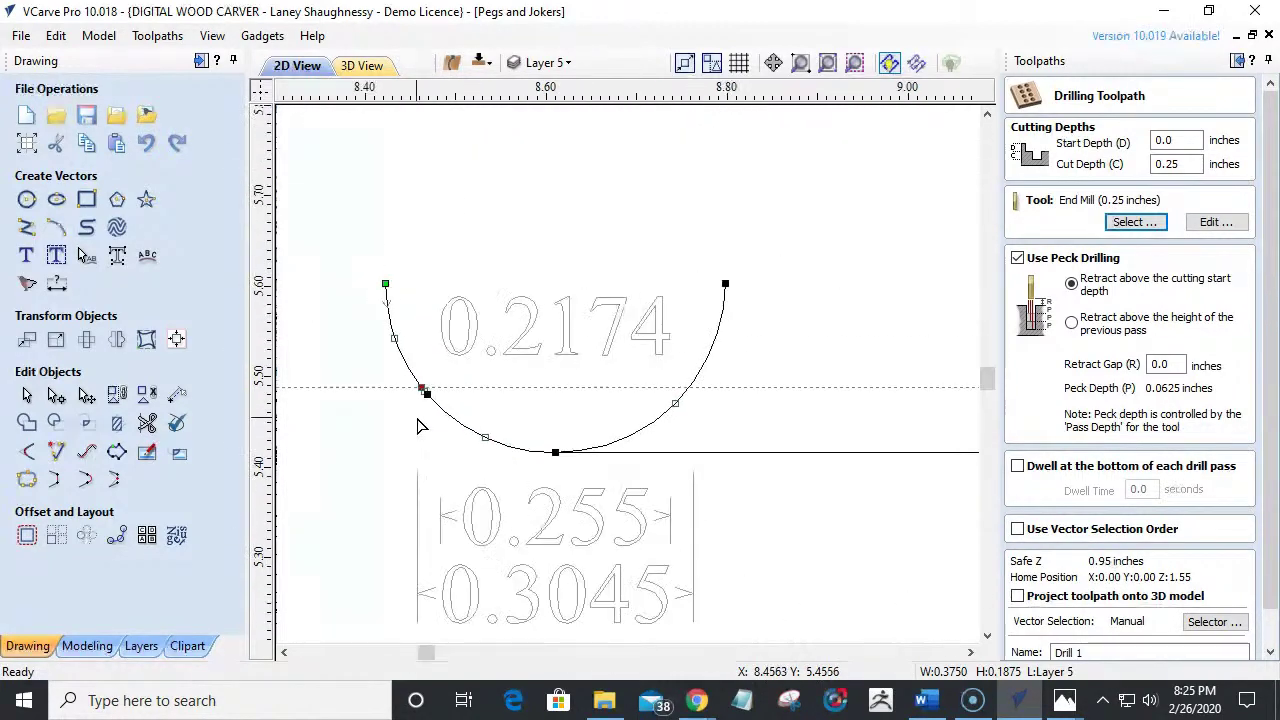
scroll(421, 430, down, 1)
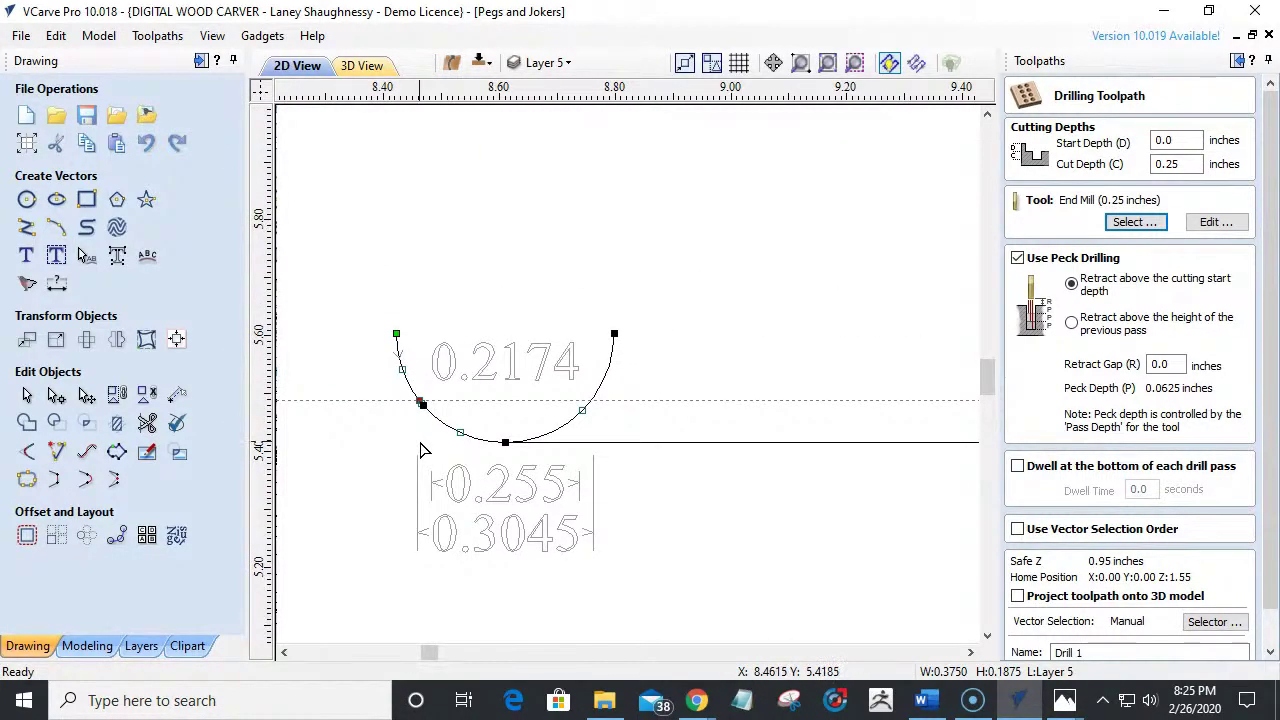
scroll(422, 449, up, 2)
scroll(420, 450, up, 1)
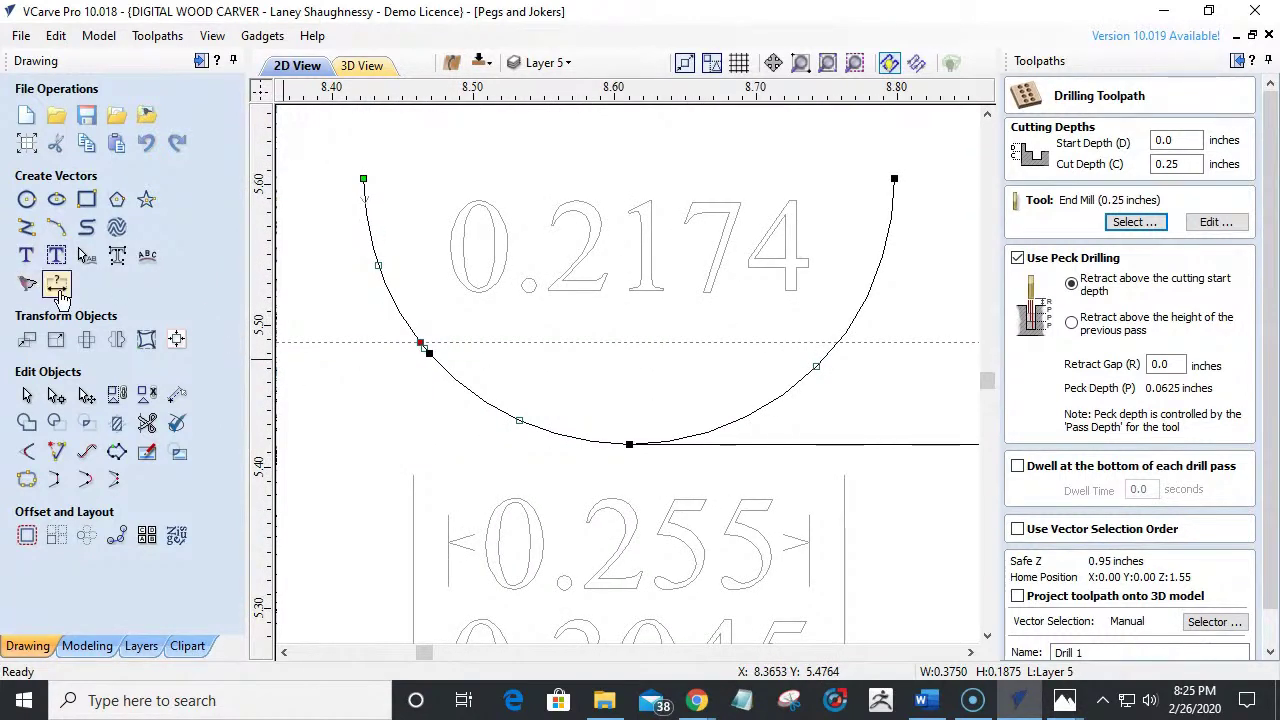
Dimension the half circle's horizontal width at the guide line's level, placing the dimension inside the arc, and end dimensioning.
click(56, 283)
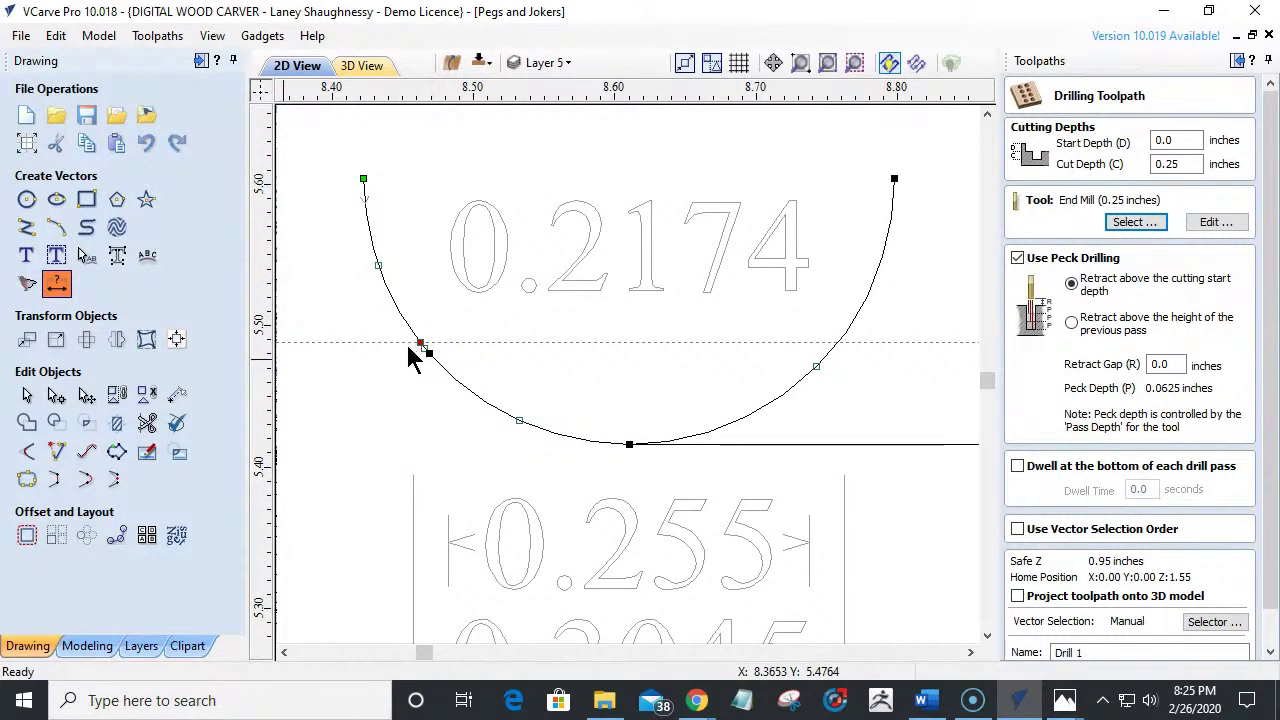
click(421, 342)
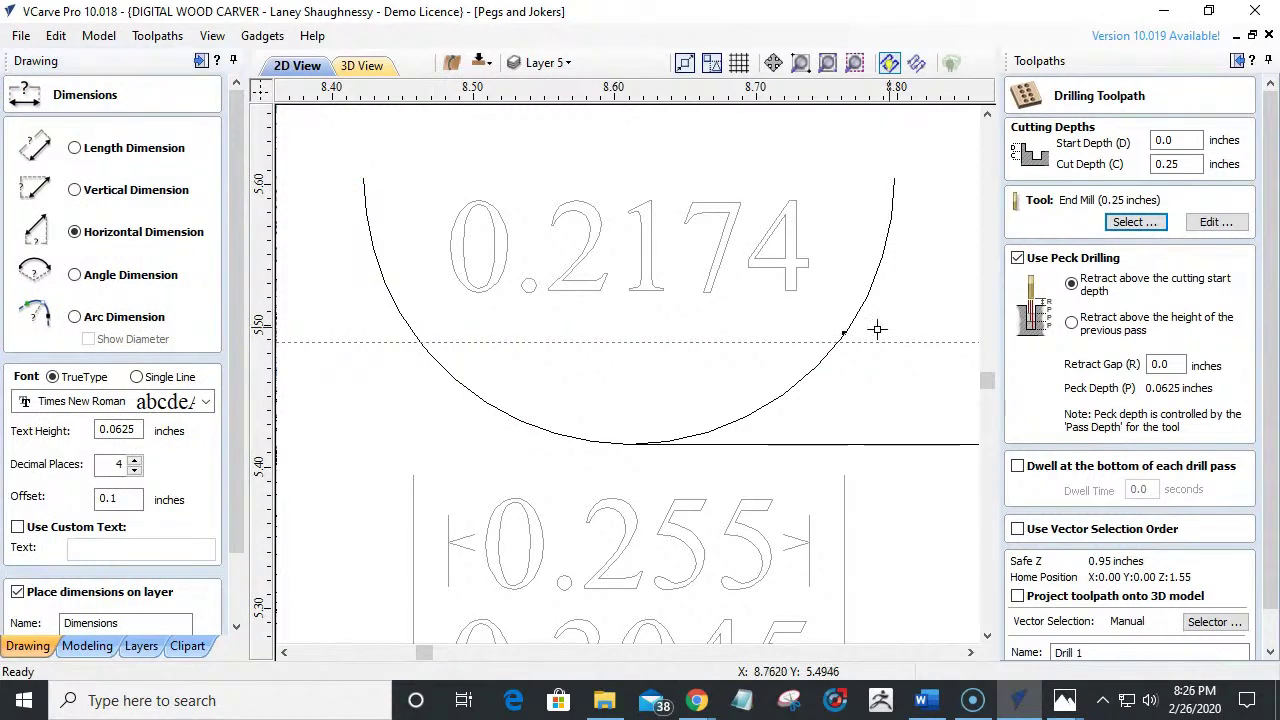
click(838, 346)
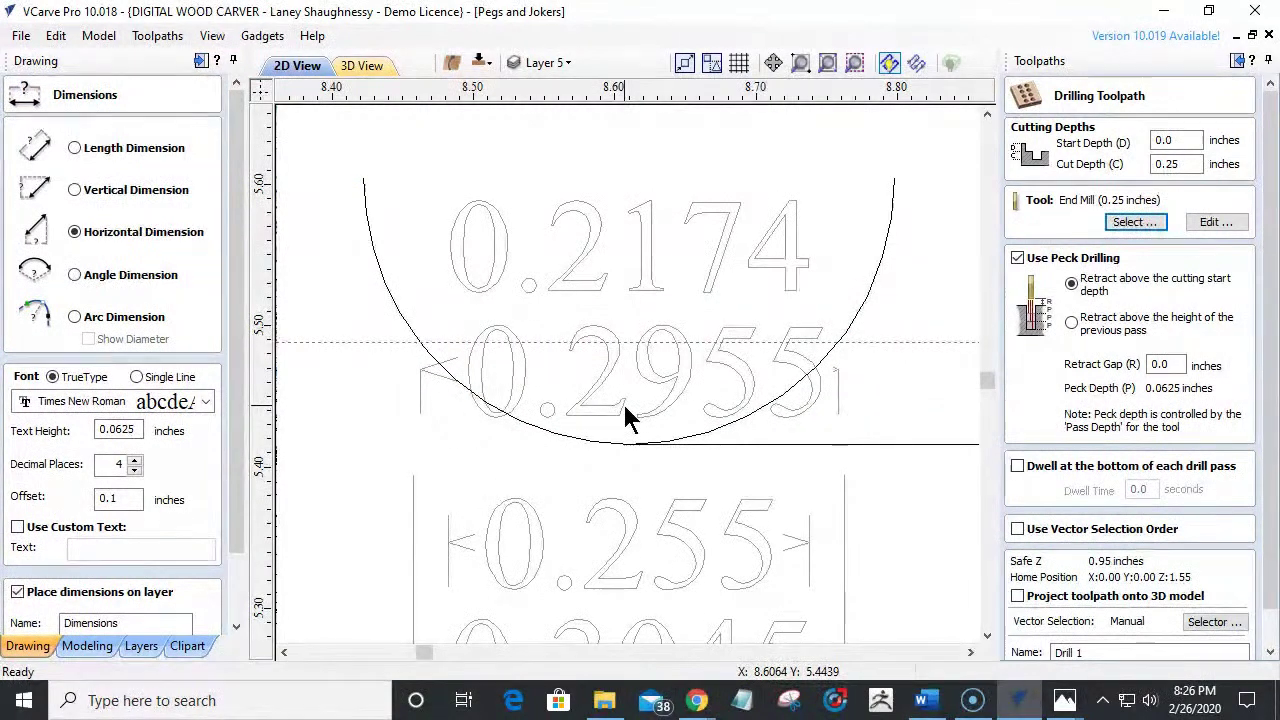
click(567, 410)
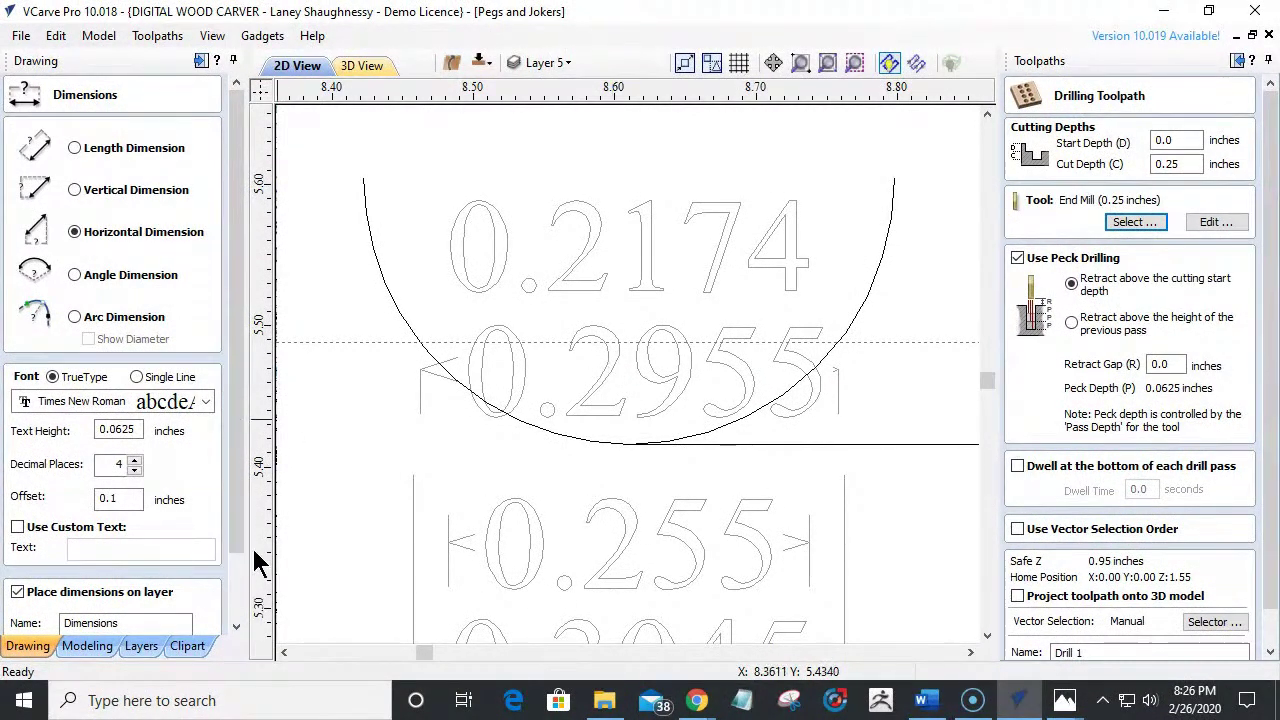
drag(243, 529, 232, 614)
click(190, 621)
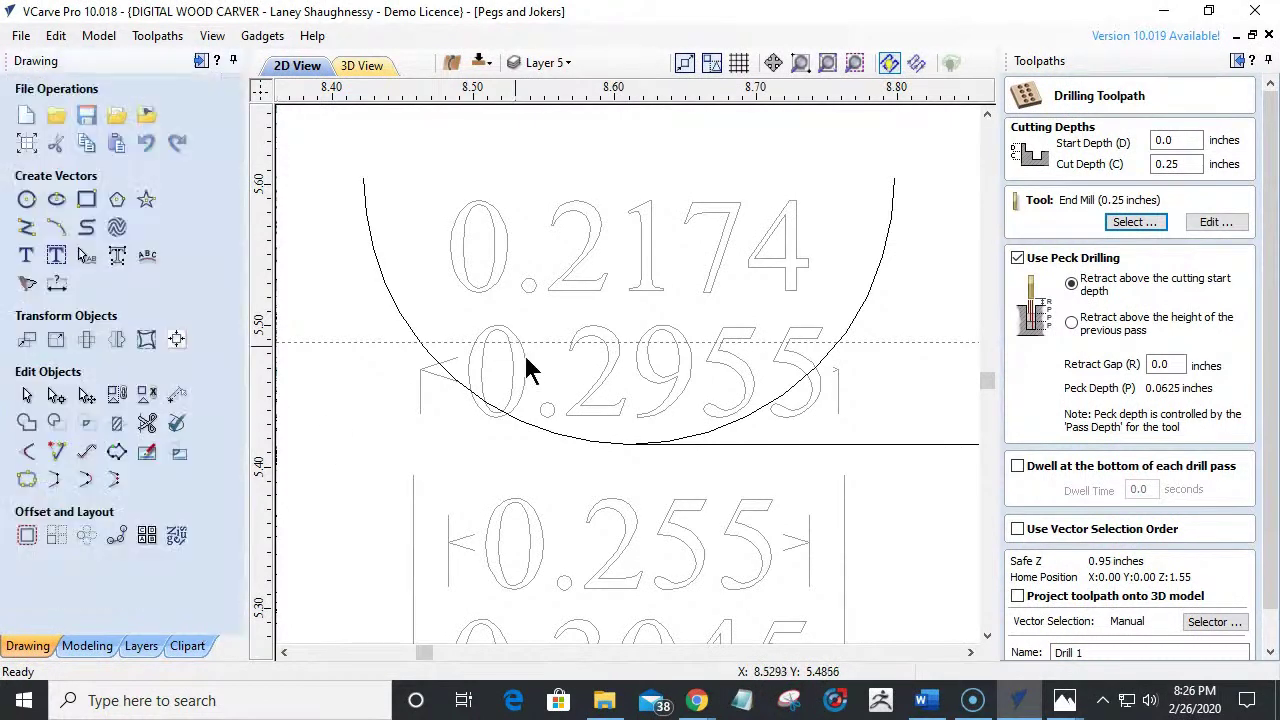
Delete both dimension texts inside the half circle, leaving the two stacked width dimensions below the arc.
click(604, 368)
key(Delete)
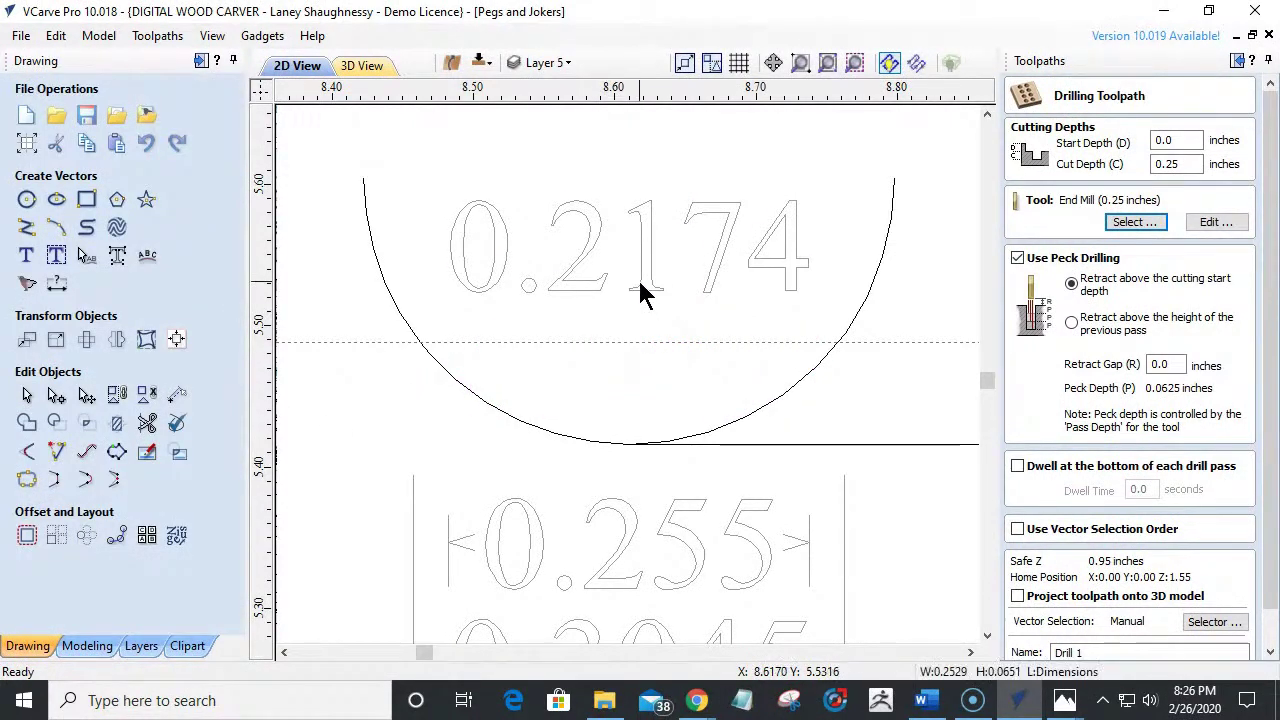
click(641, 292)
key(Delete)
Move the horizontal line from the arc's lowest point up to the guide line and dimension the vertical distance between its end and that point.
click(732, 443)
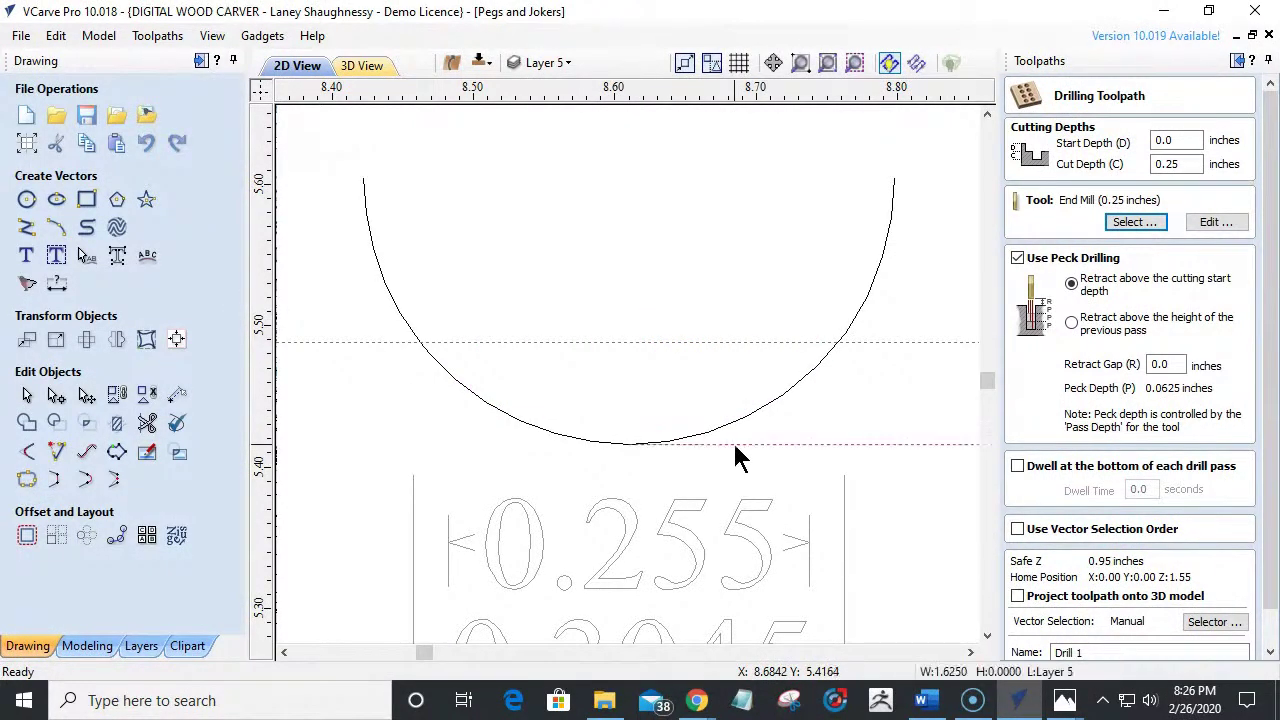
drag(624, 445, 632, 342)
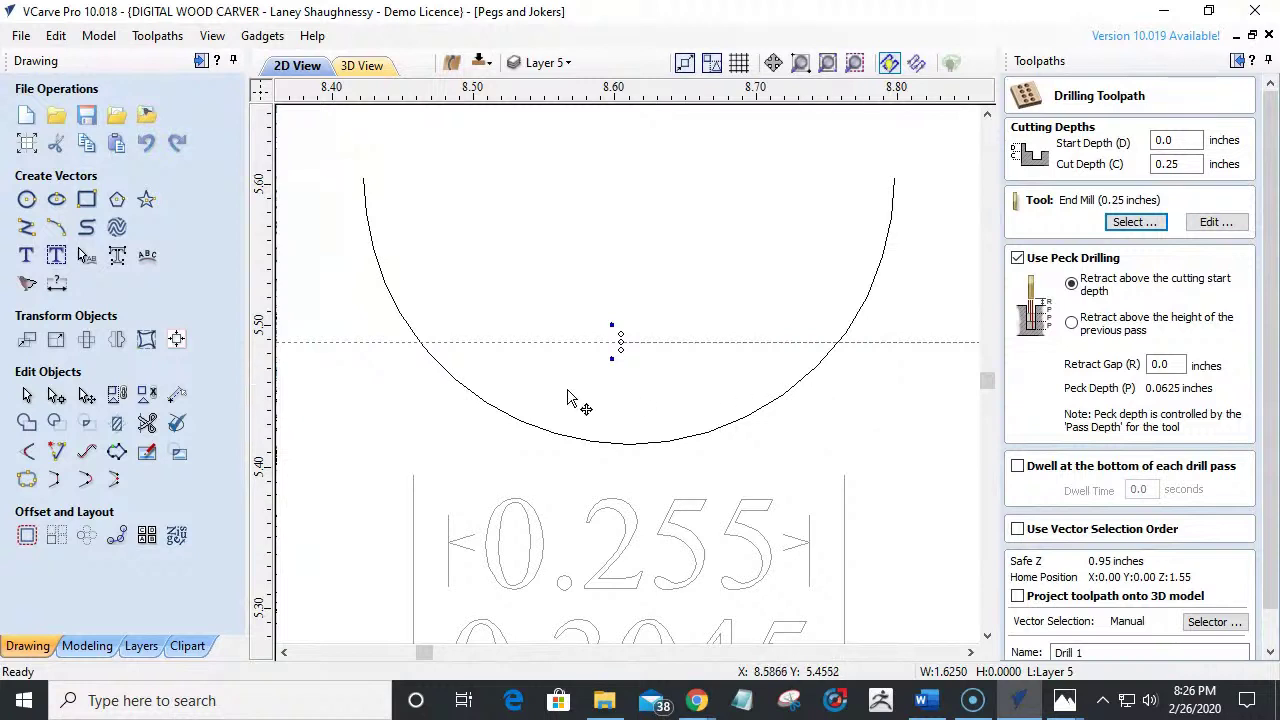
click(55, 286)
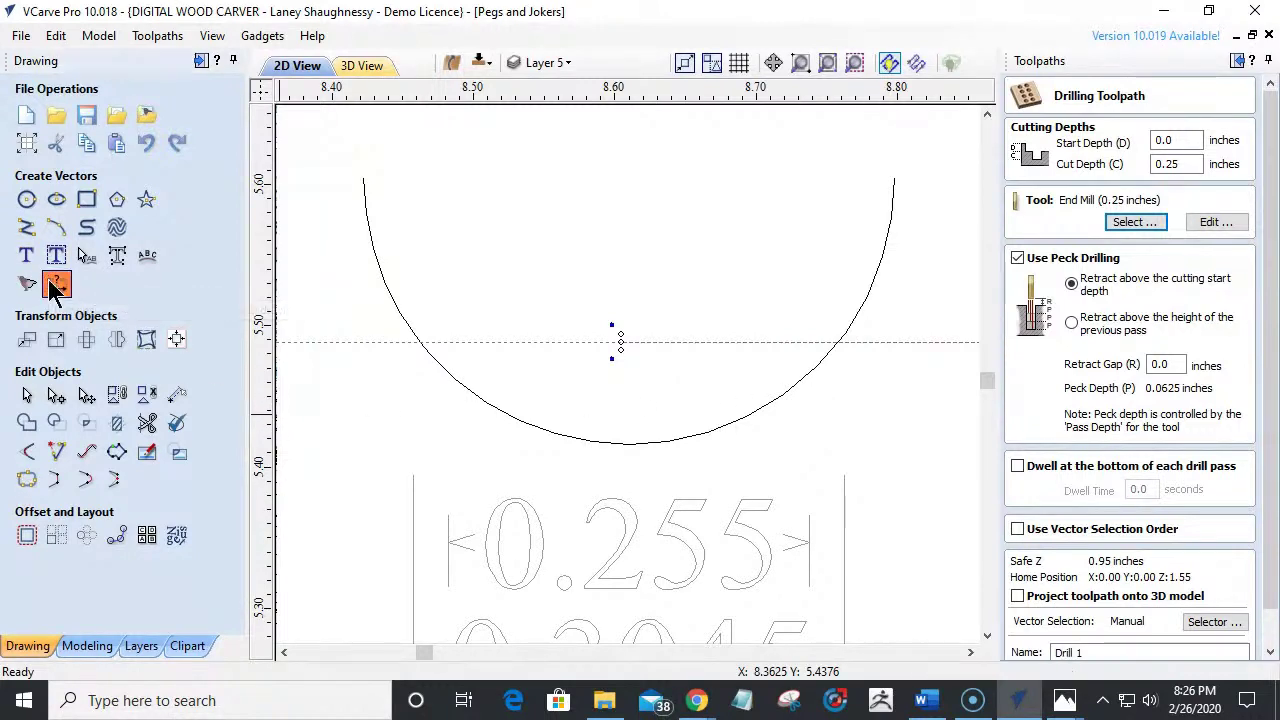
click(56, 286)
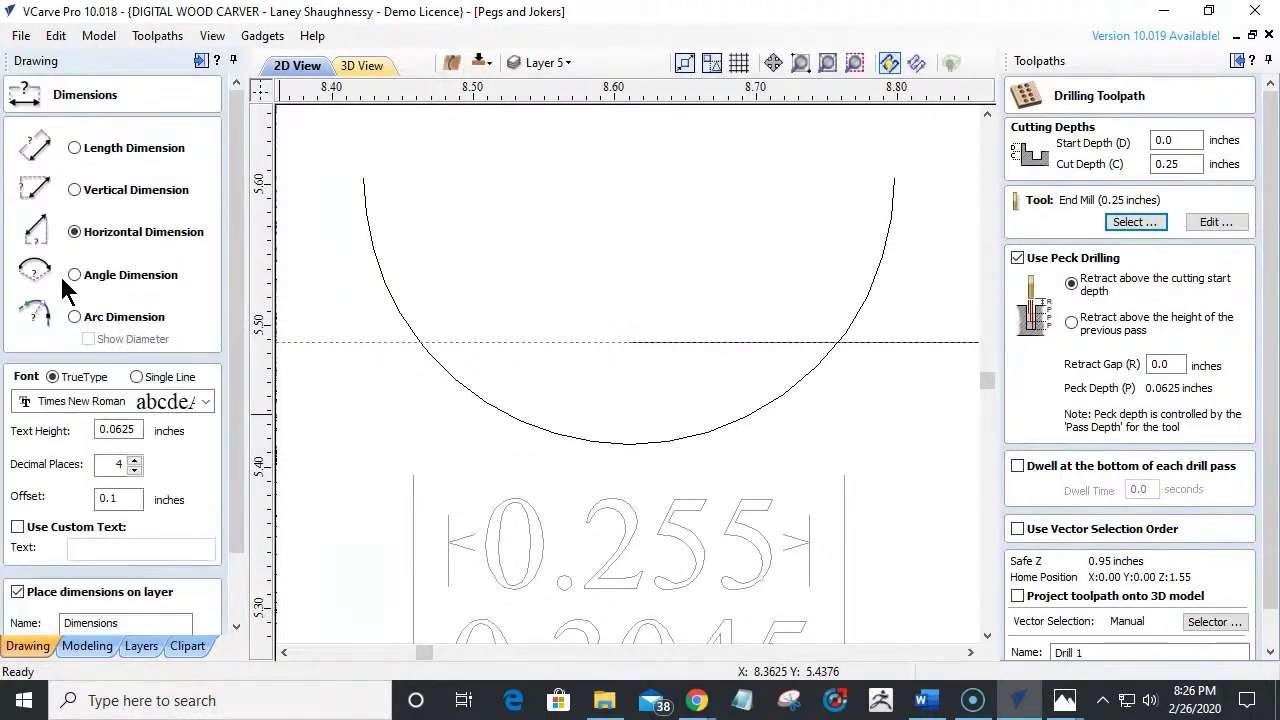
click(74, 190)
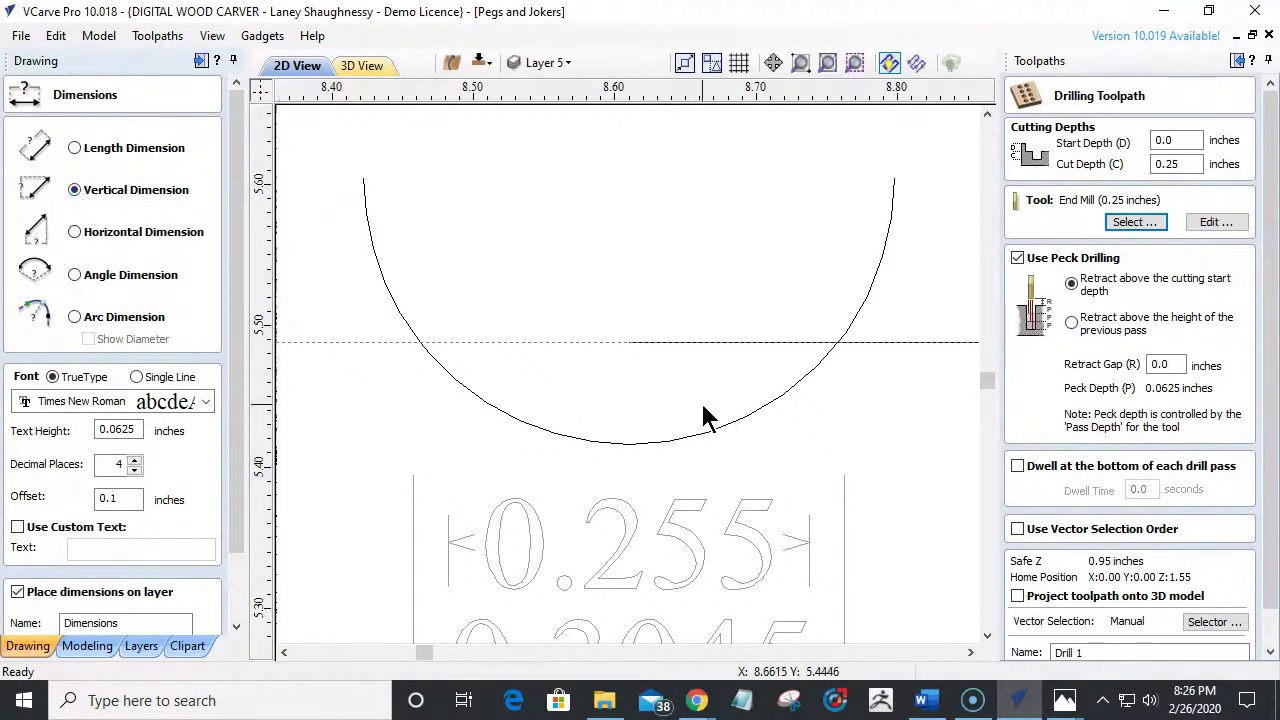
click(633, 340)
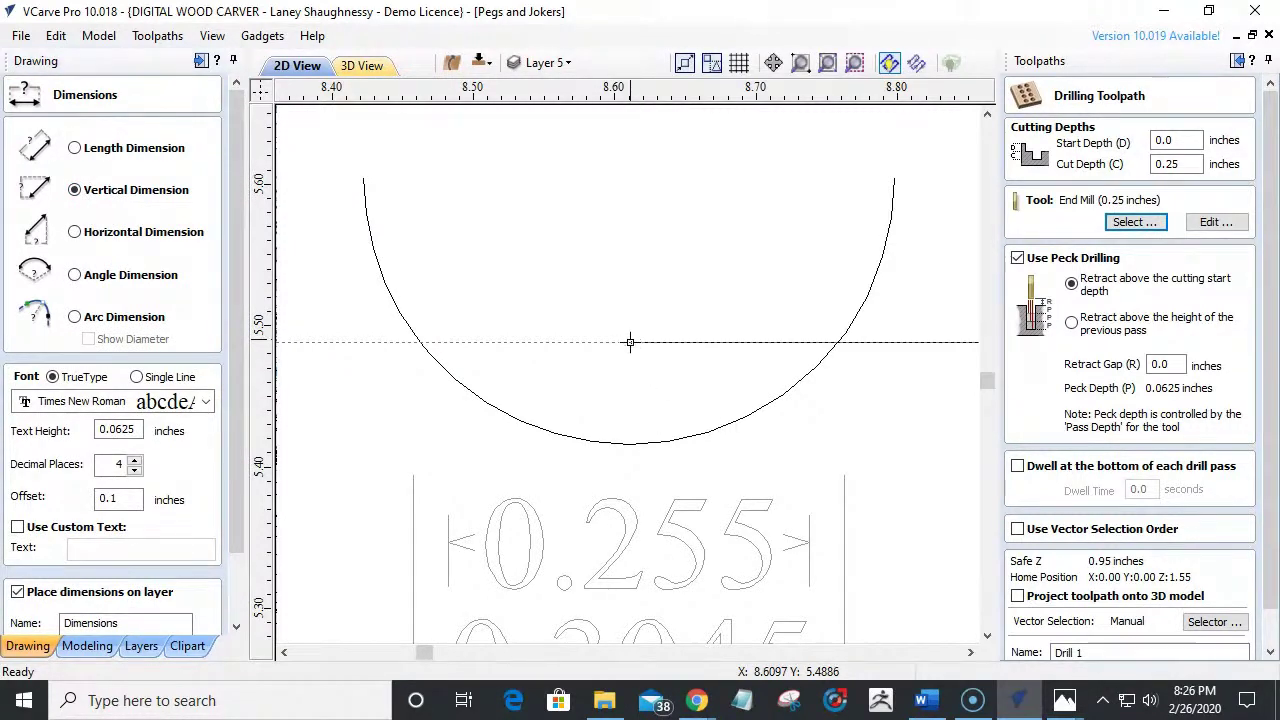
click(630, 442)
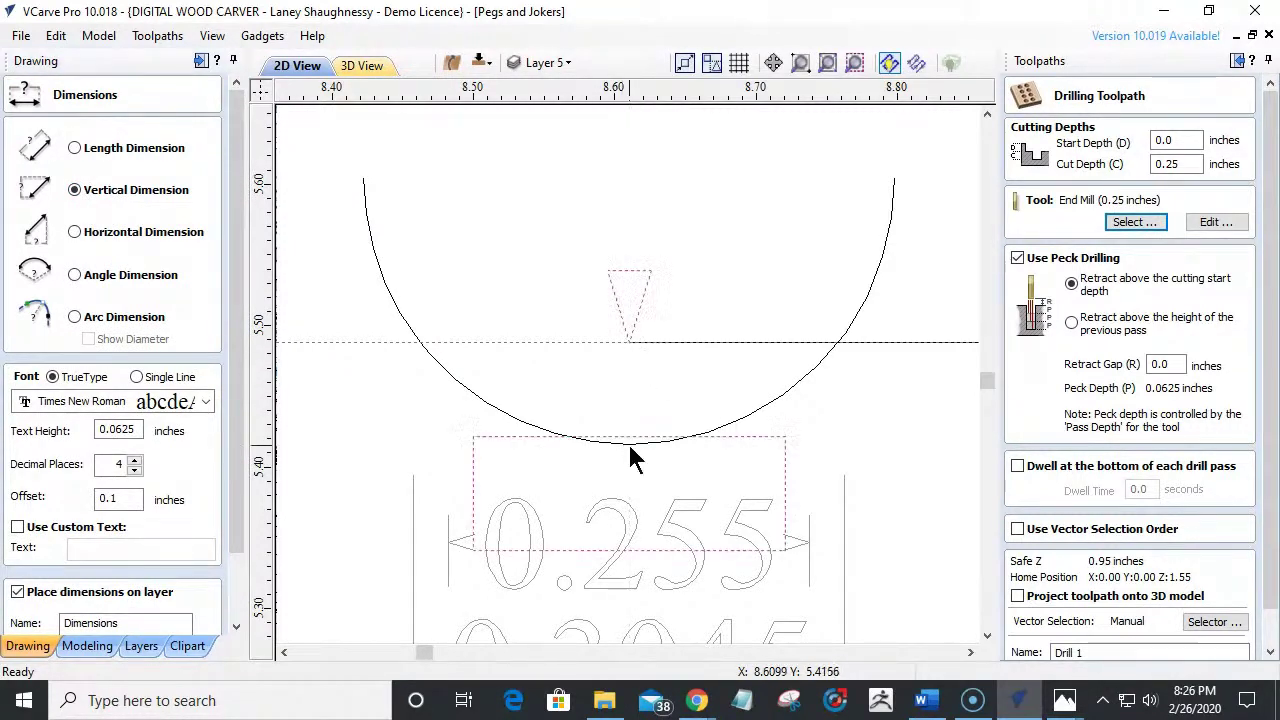
click(636, 233)
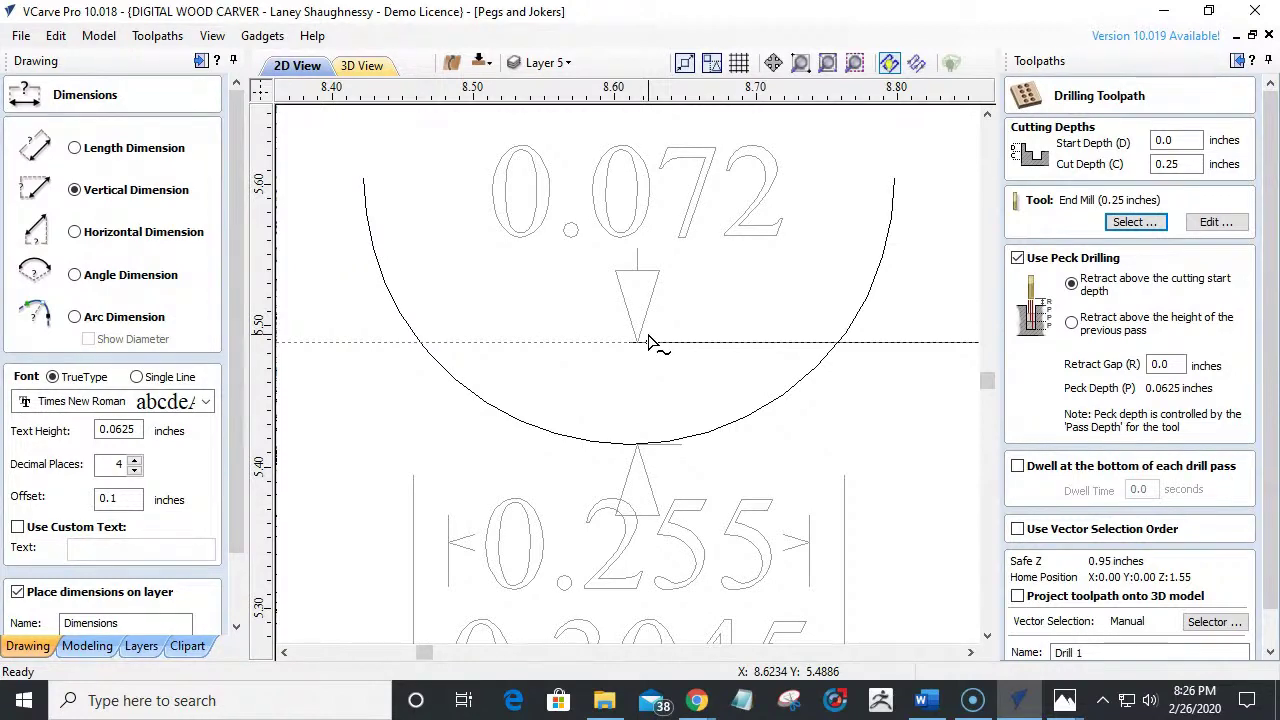
Examine the dimensioned half circle up close and in relation to the whole board layout, ending dimensioning.
scroll(648, 342, down, 2)
scroll(649, 412, up, 3)
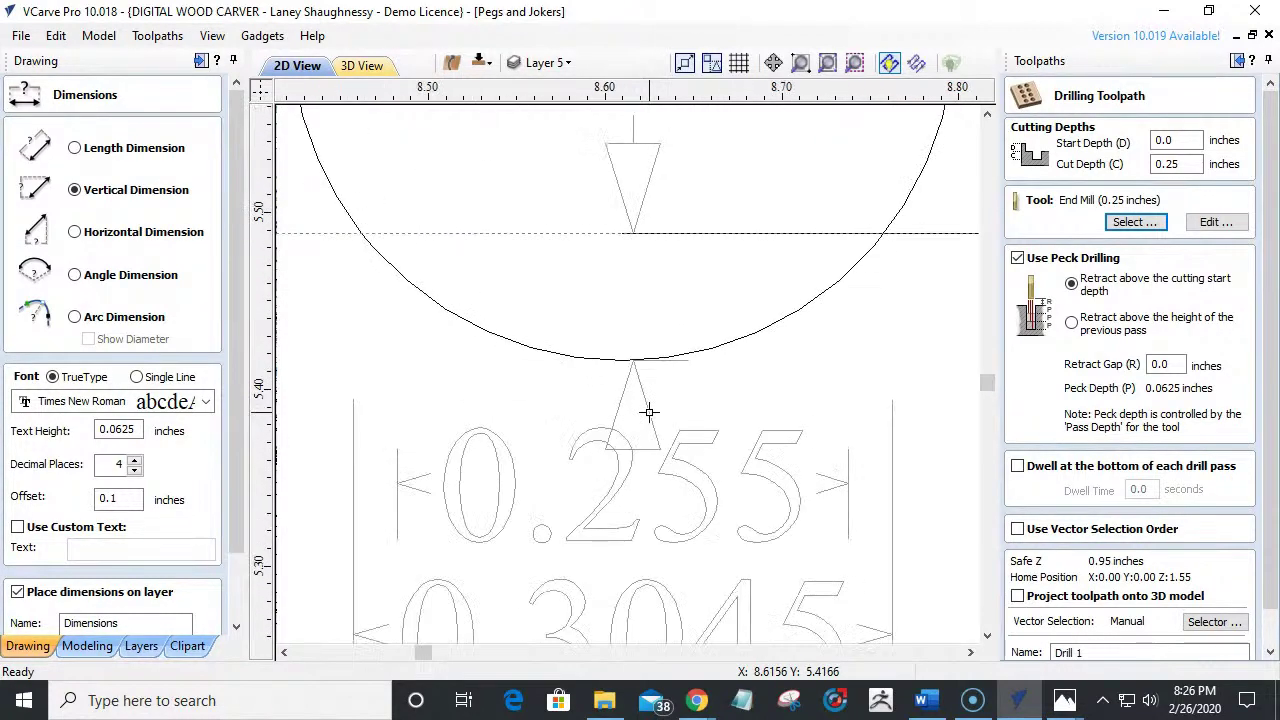
scroll(649, 412, down, 2)
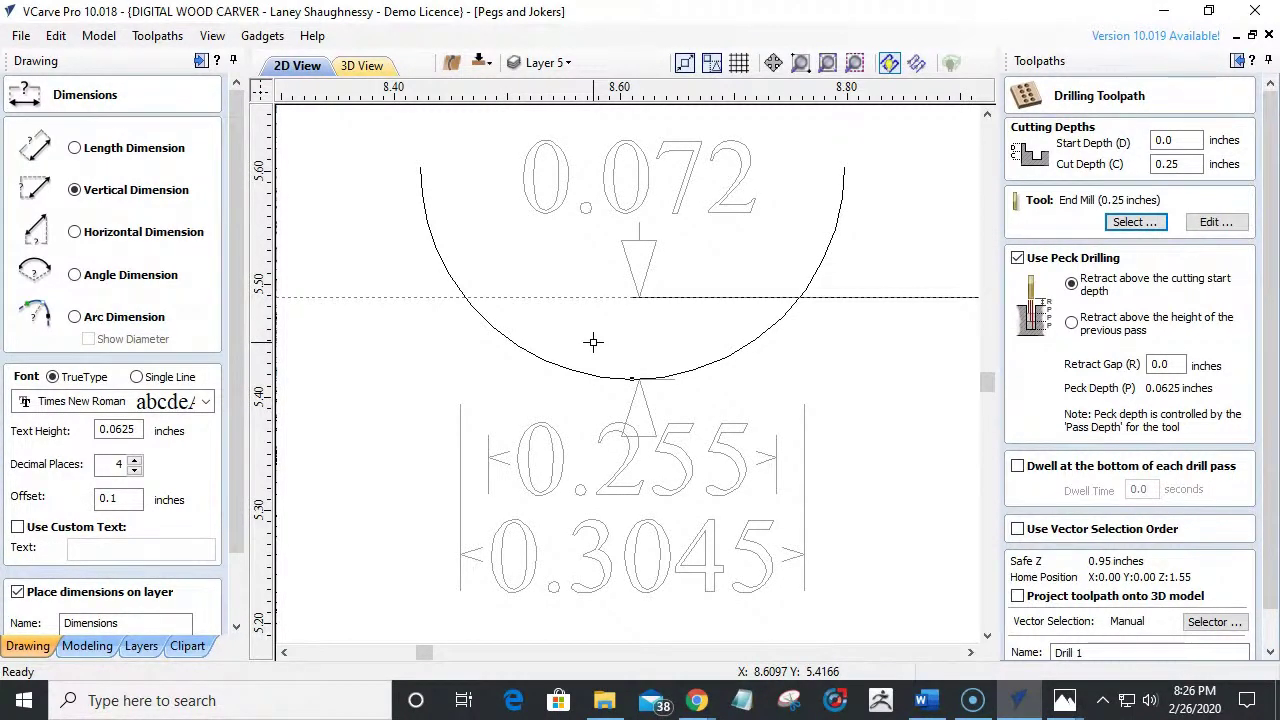
scroll(593, 342, down, 2)
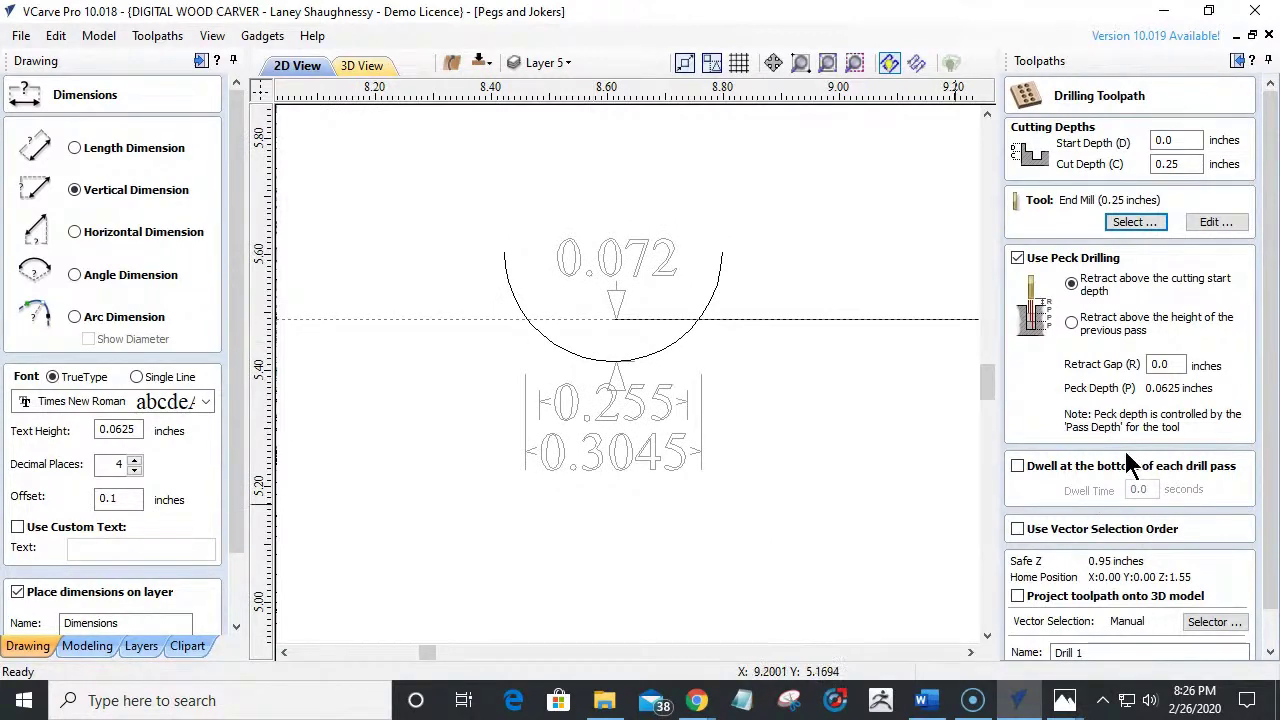
scroll(805, 350, down, 8)
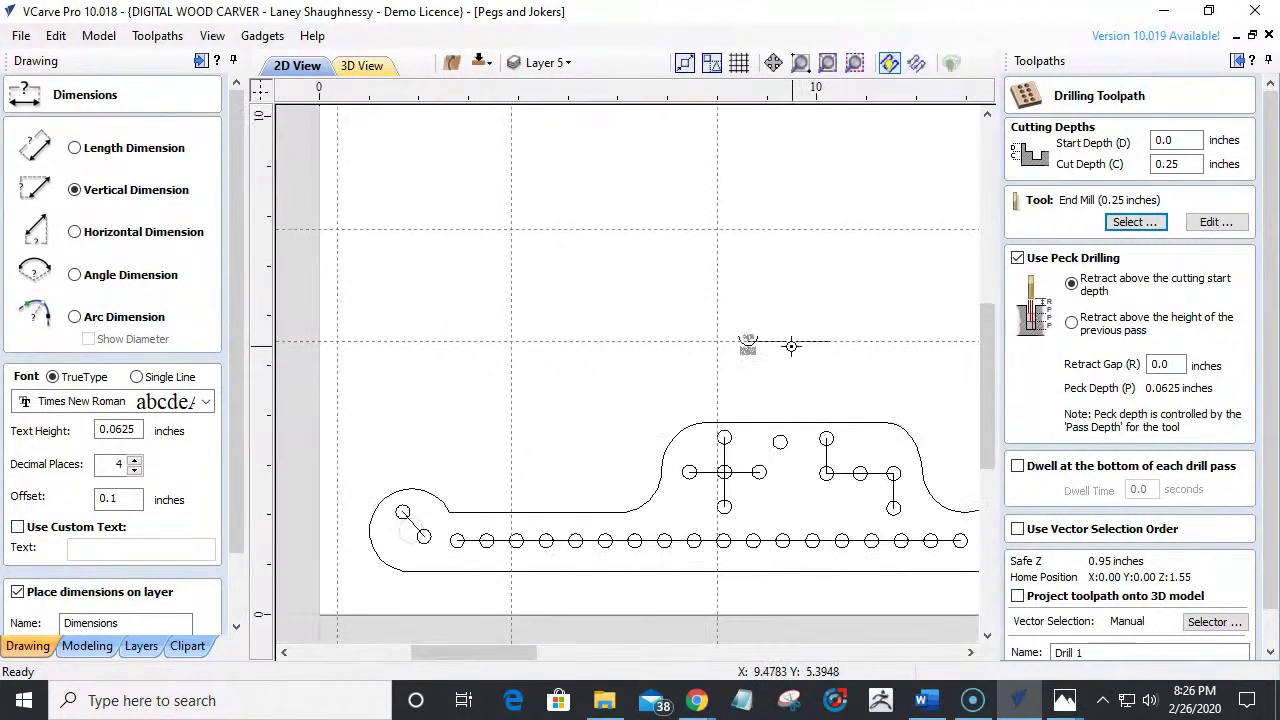
scroll(800, 355, down, 3)
scroll(816, 507, up, 1)
scroll(620, 445, down, 1)
scroll(232, 502, down, 2)
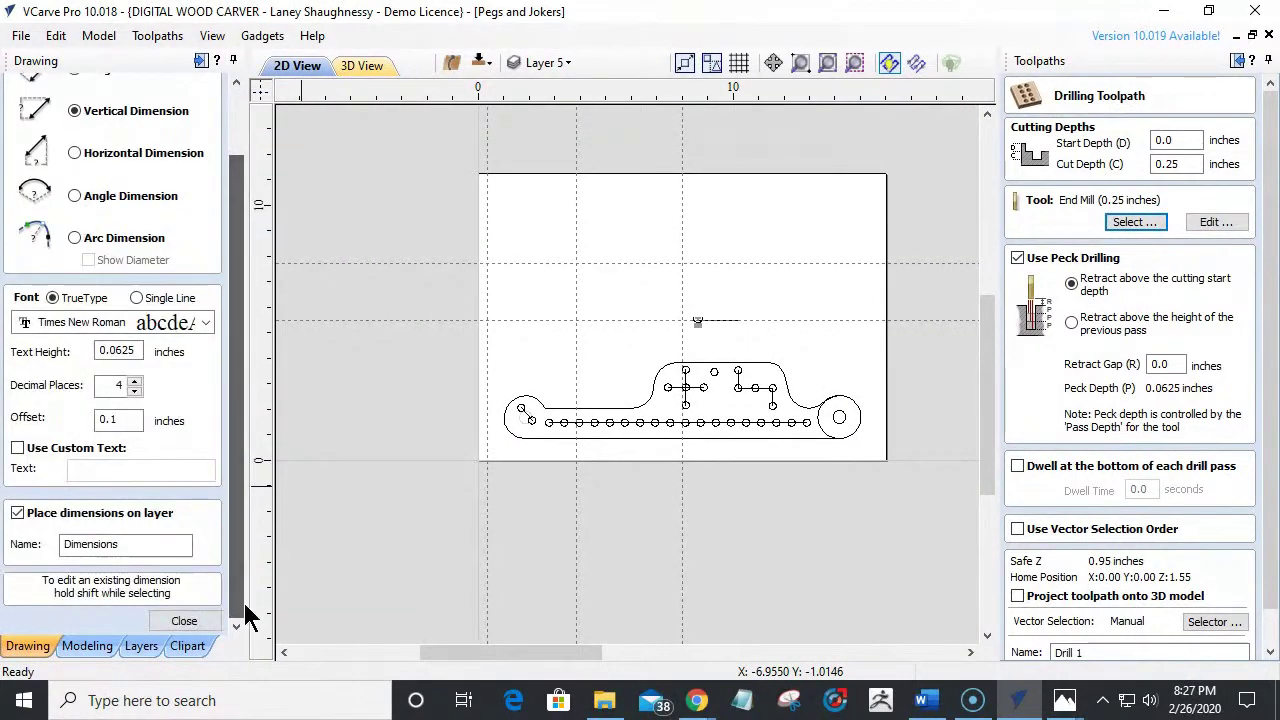
click(186, 621)
scroll(859, 362, up, 4)
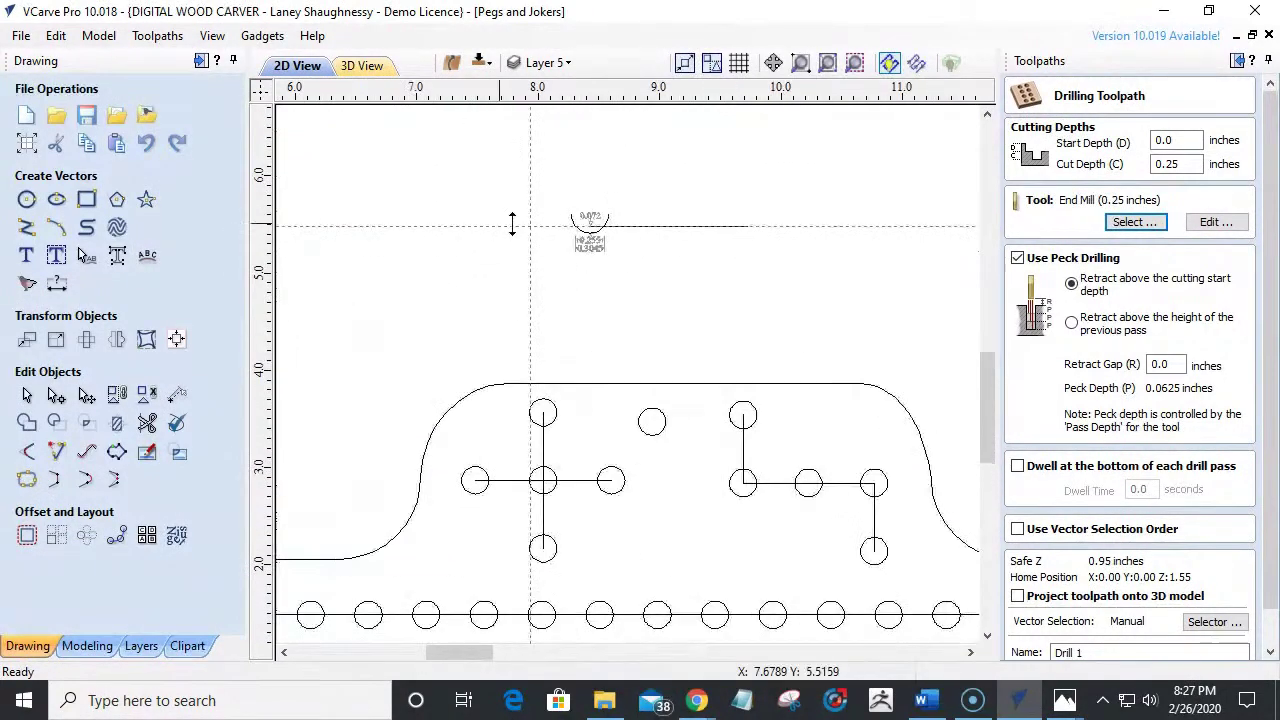
scroll(650, 230, up, 5)
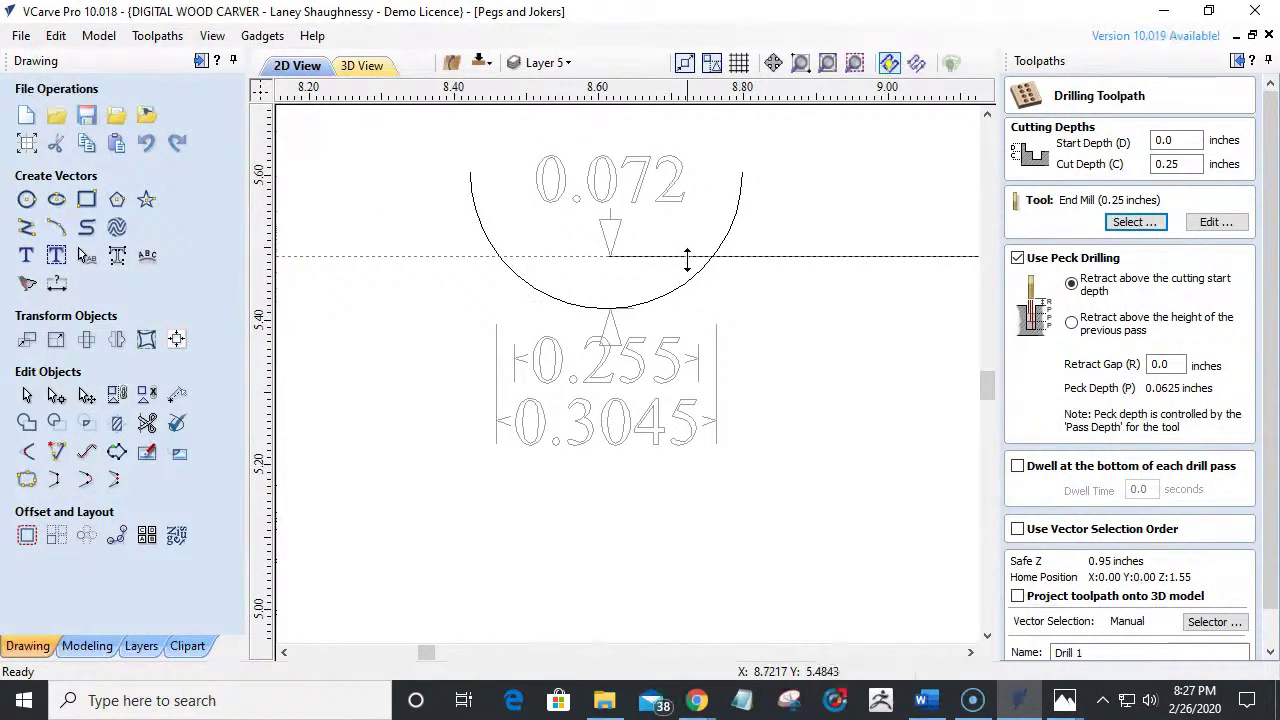
Set the drilling toolpath's cut depth to .07 inches.
scroll(687, 260, down, 5)
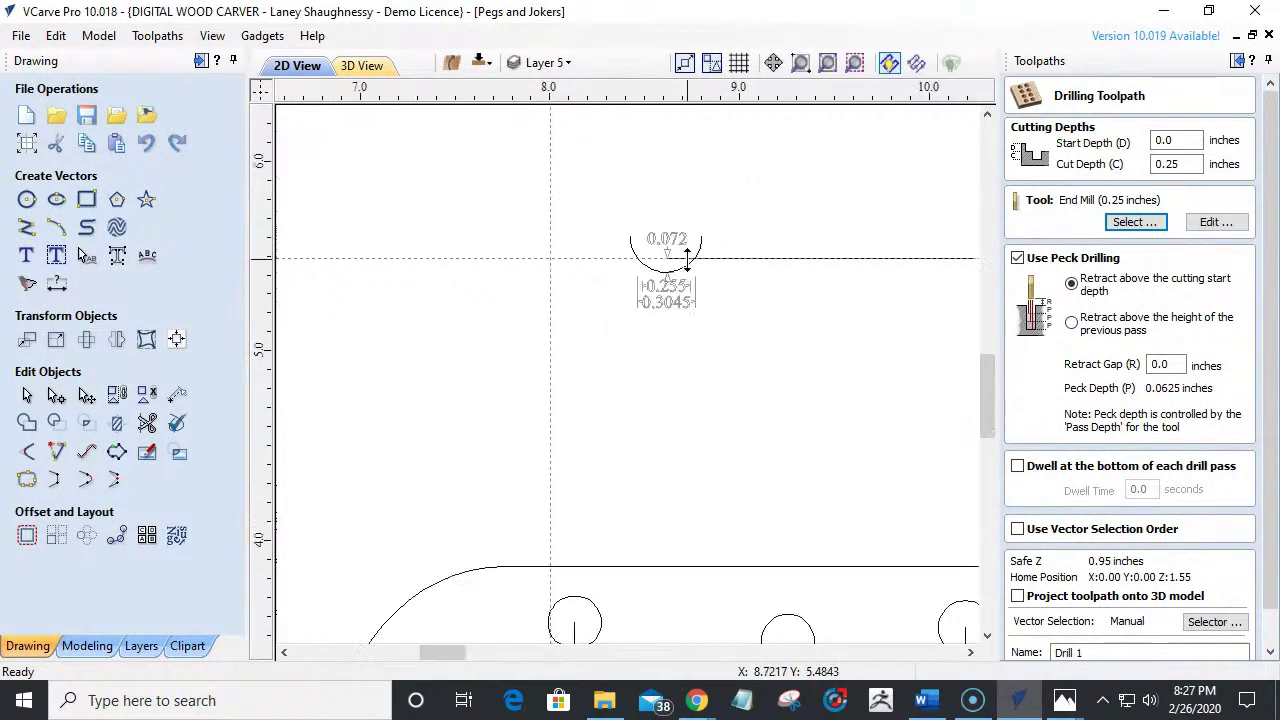
click(1188, 165)
text(.07)
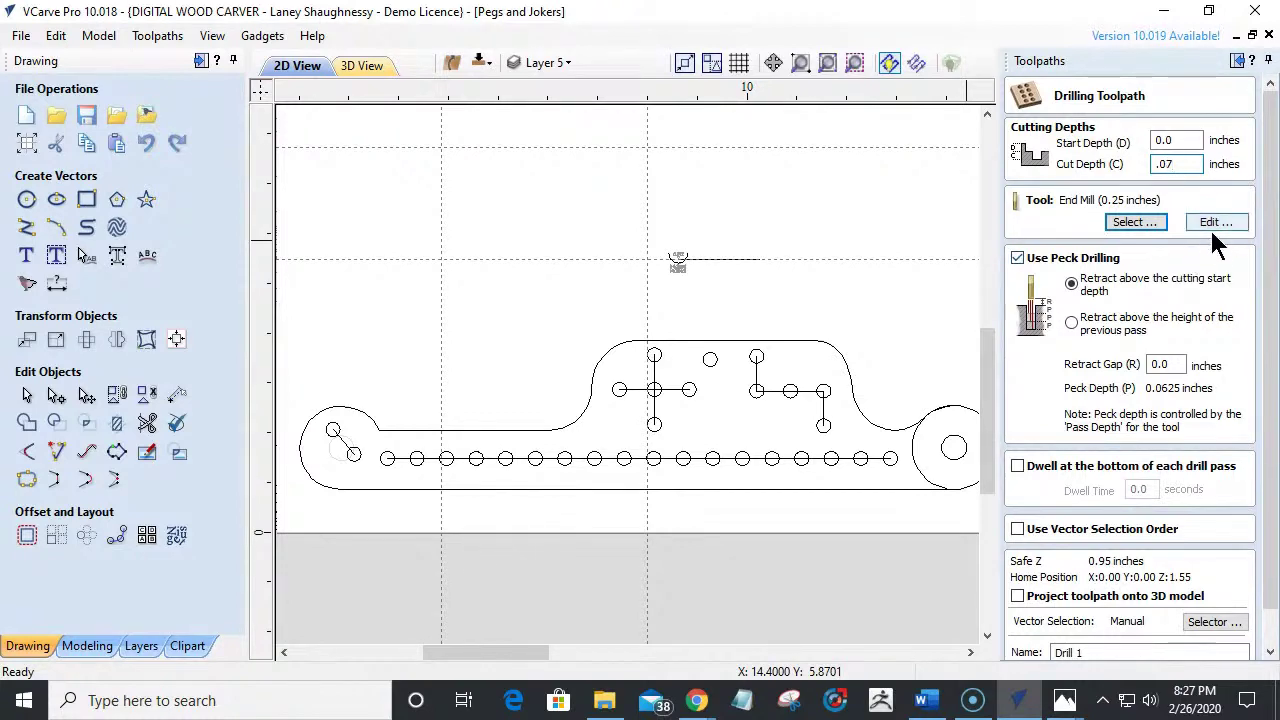
Look up the .375R Box Core form tool in the tool database and examine its settings.
click(1135, 222)
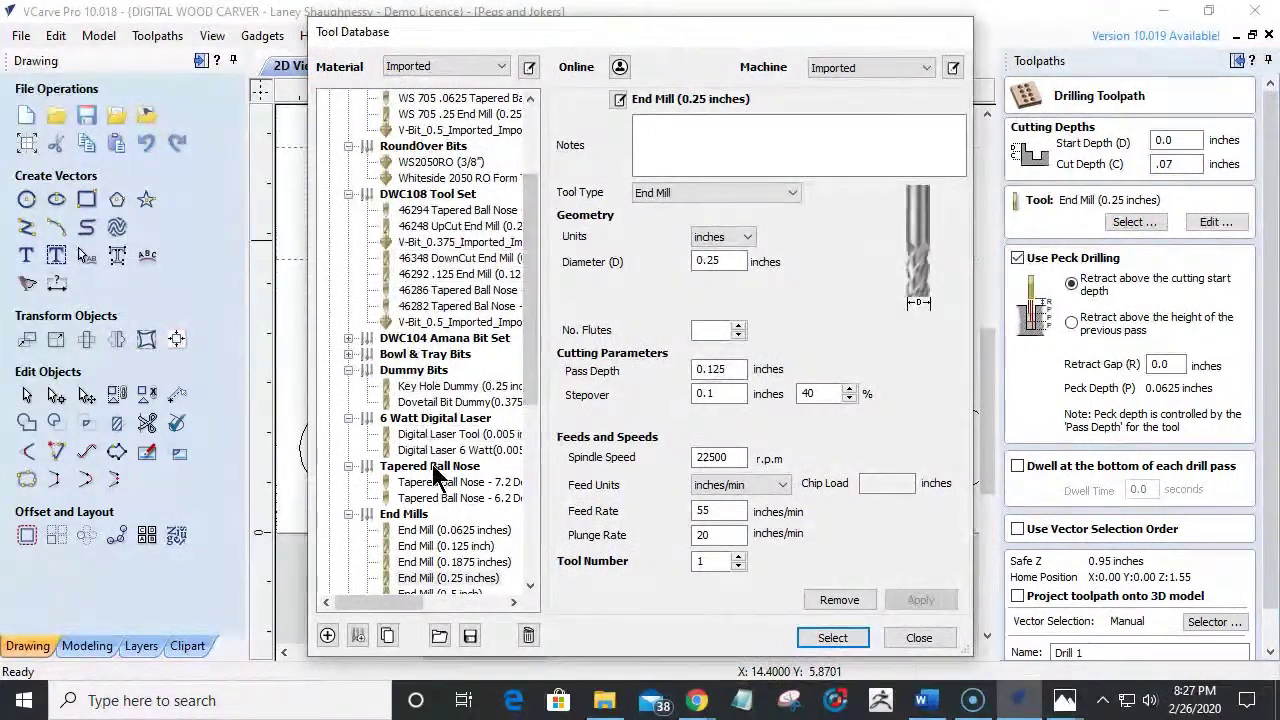
scroll(442, 493, down, 6)
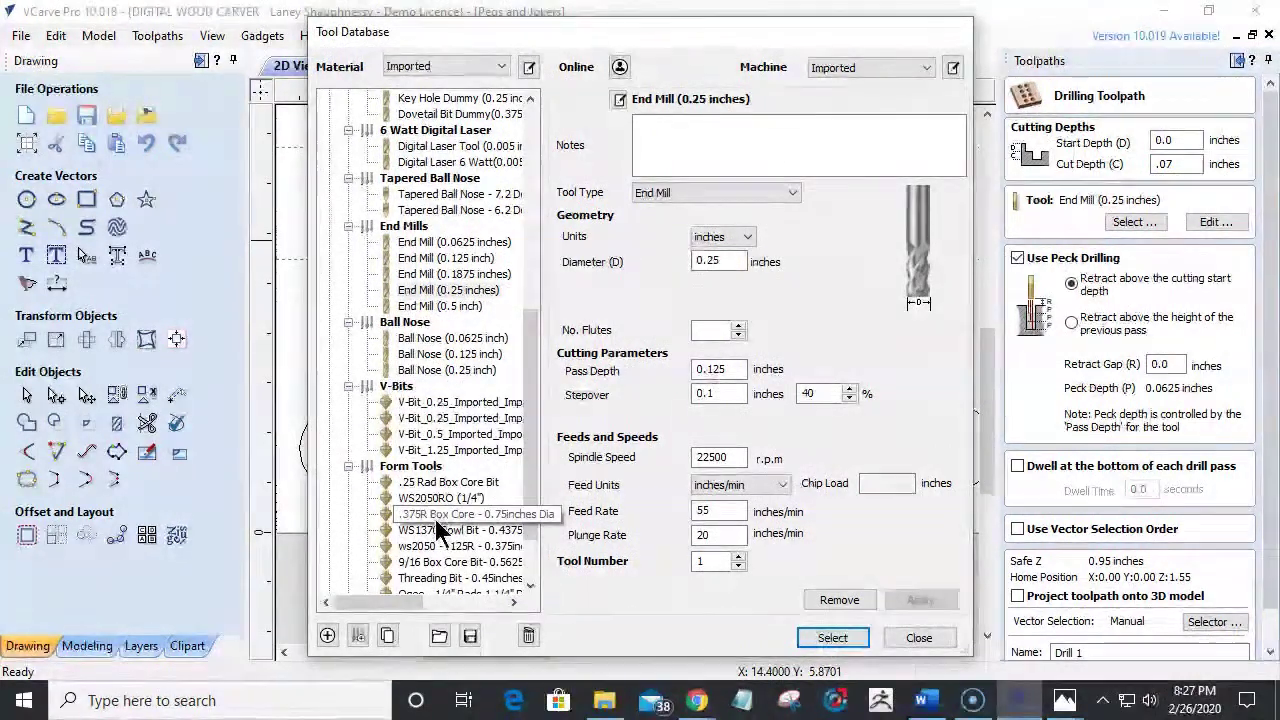
click(432, 518)
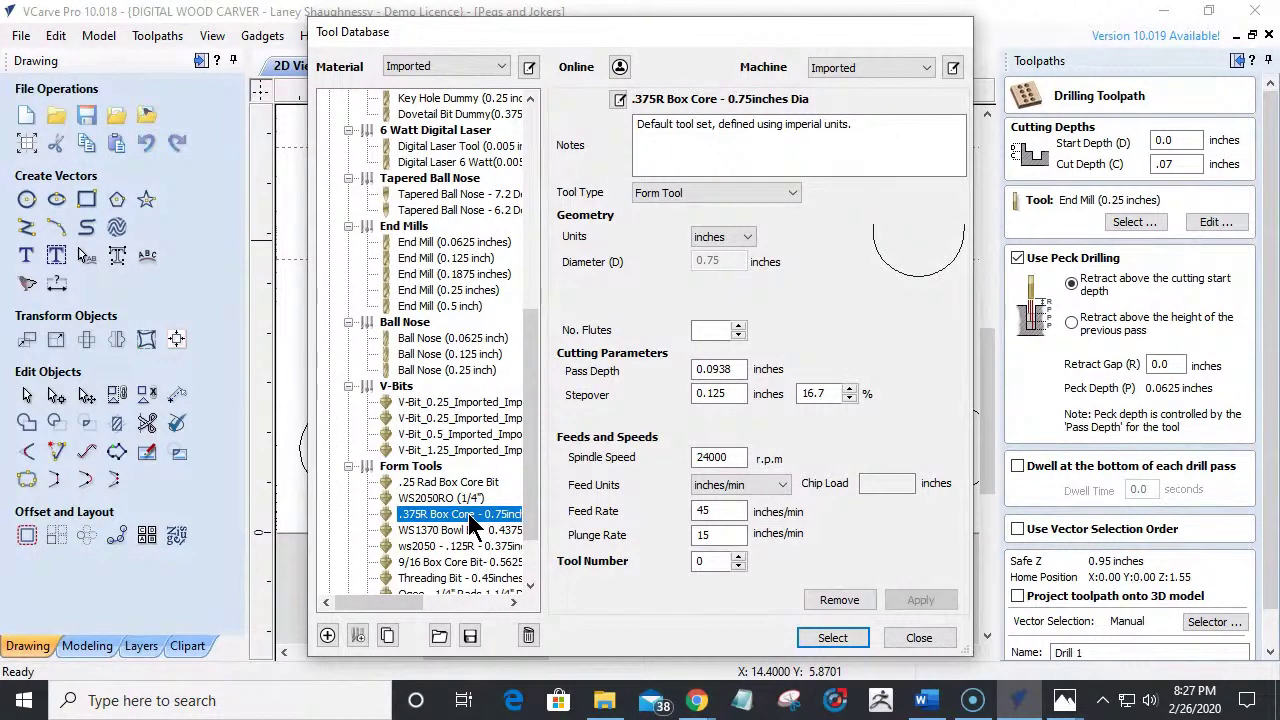
scroll(420, 530, up, 1)
scroll(420, 530, up, 1)
scroll(420, 530, down, 2)
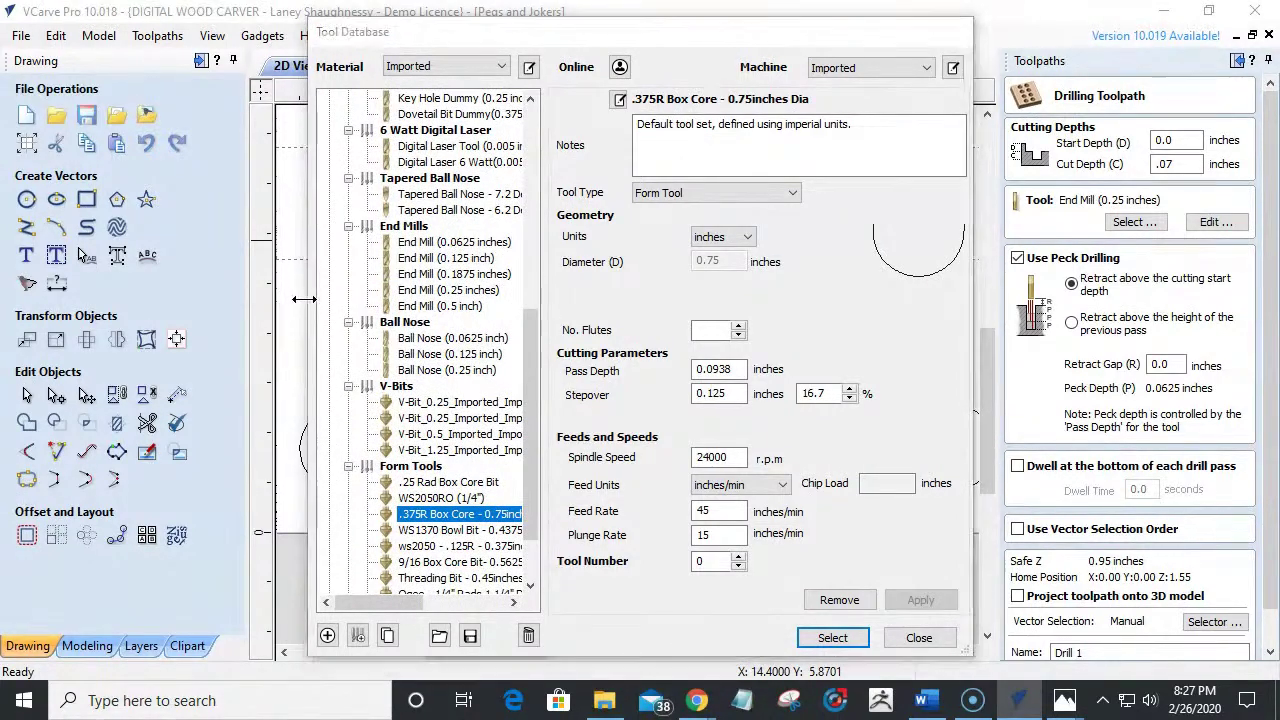
click(918, 638)
Select the semicircular bit profile above the board outline and close the drilling toolpath settings without calculating.
scroll(670, 255, up, 5)
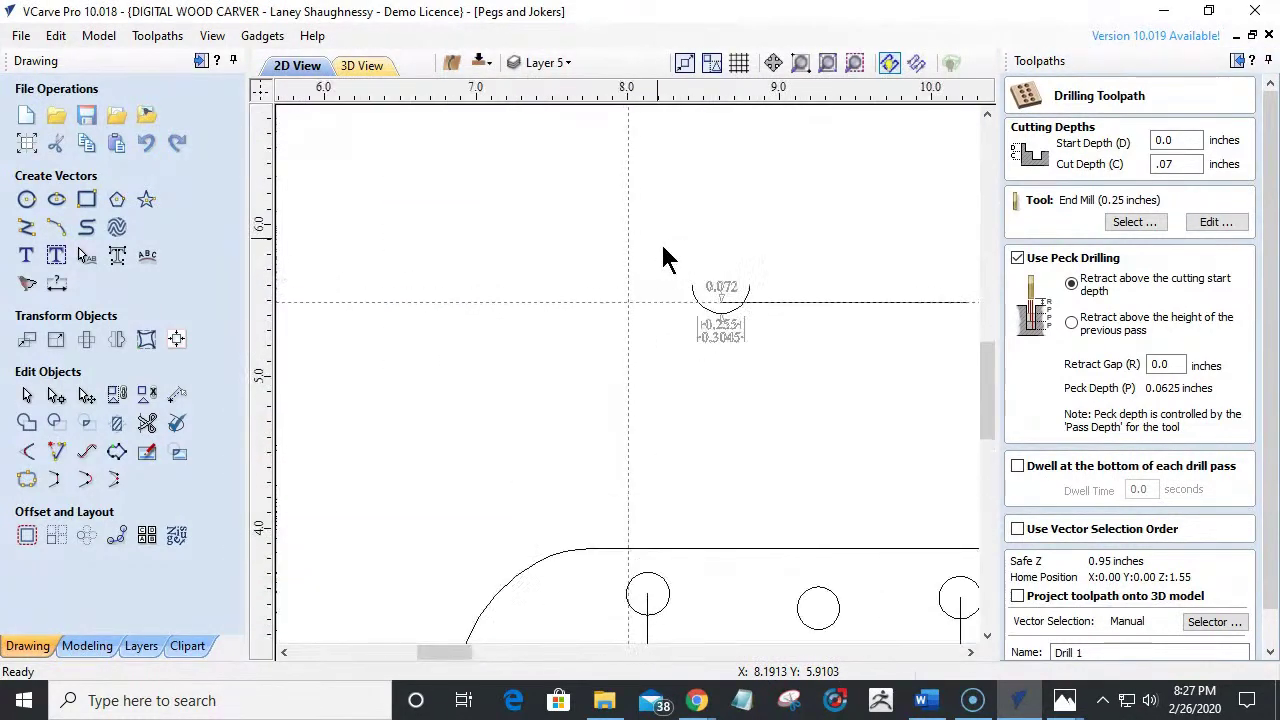
click(700, 293)
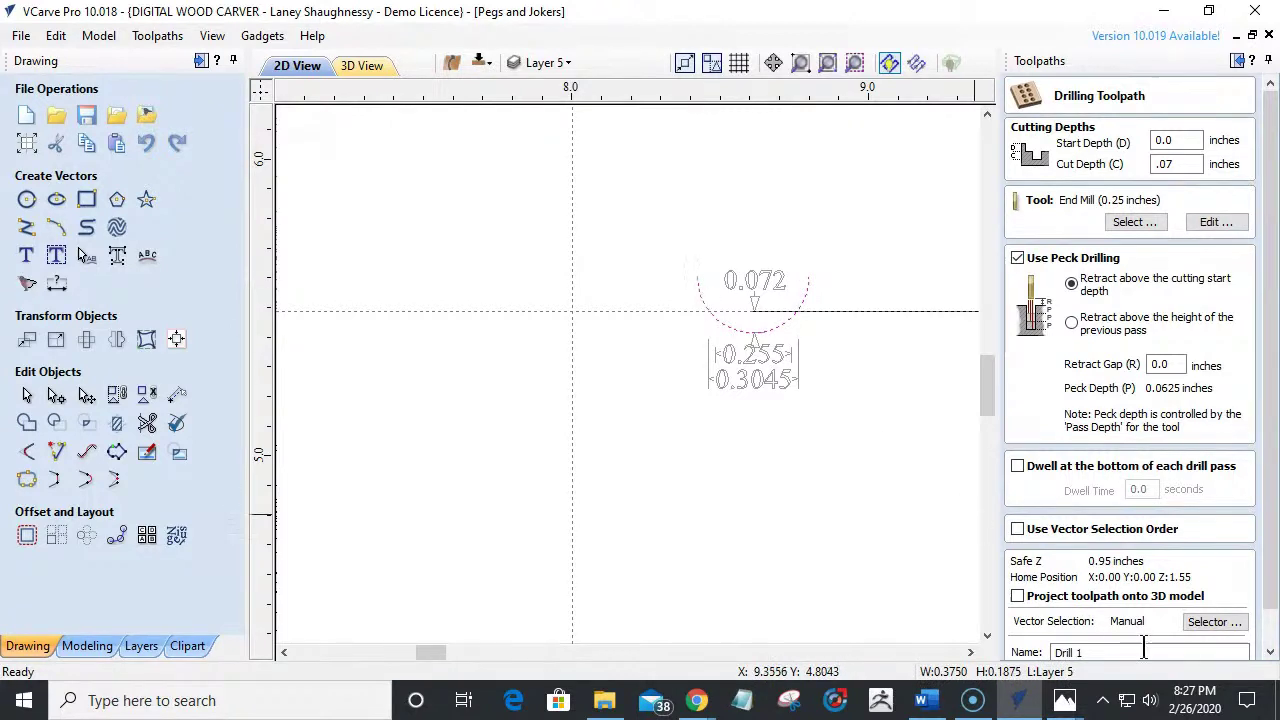
scroll(1266, 661, down, 2)
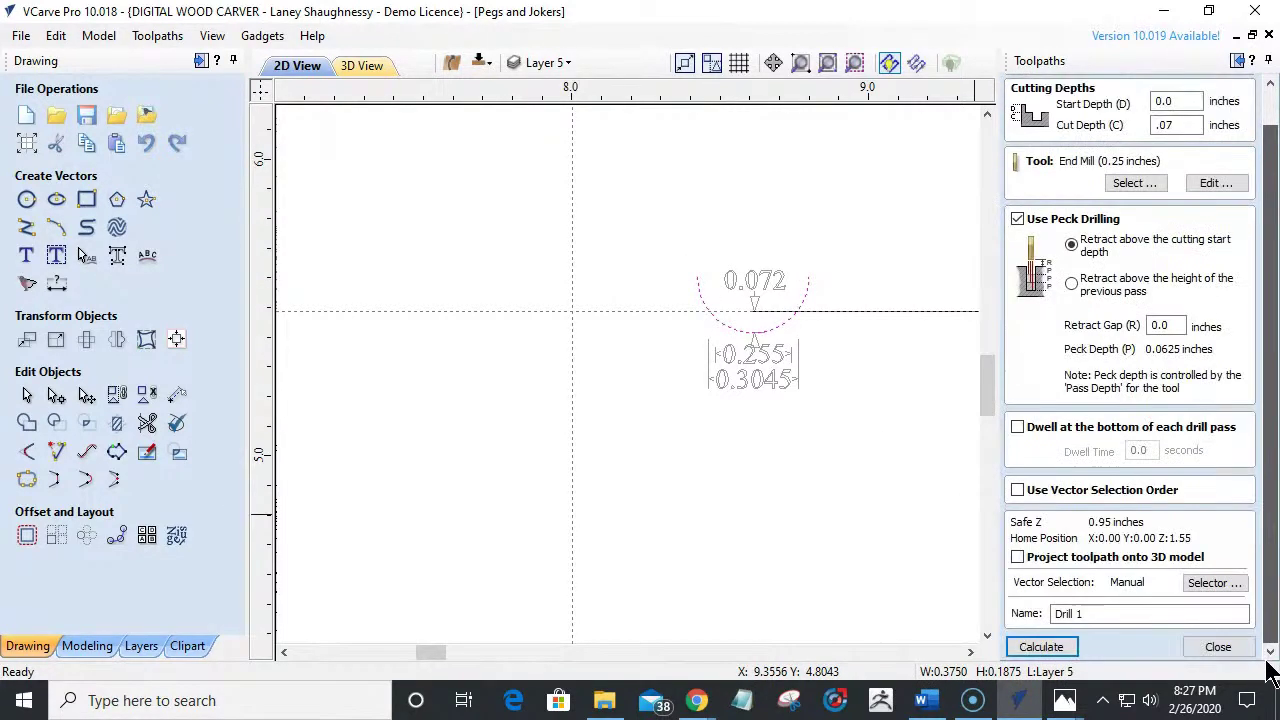
click(1207, 645)
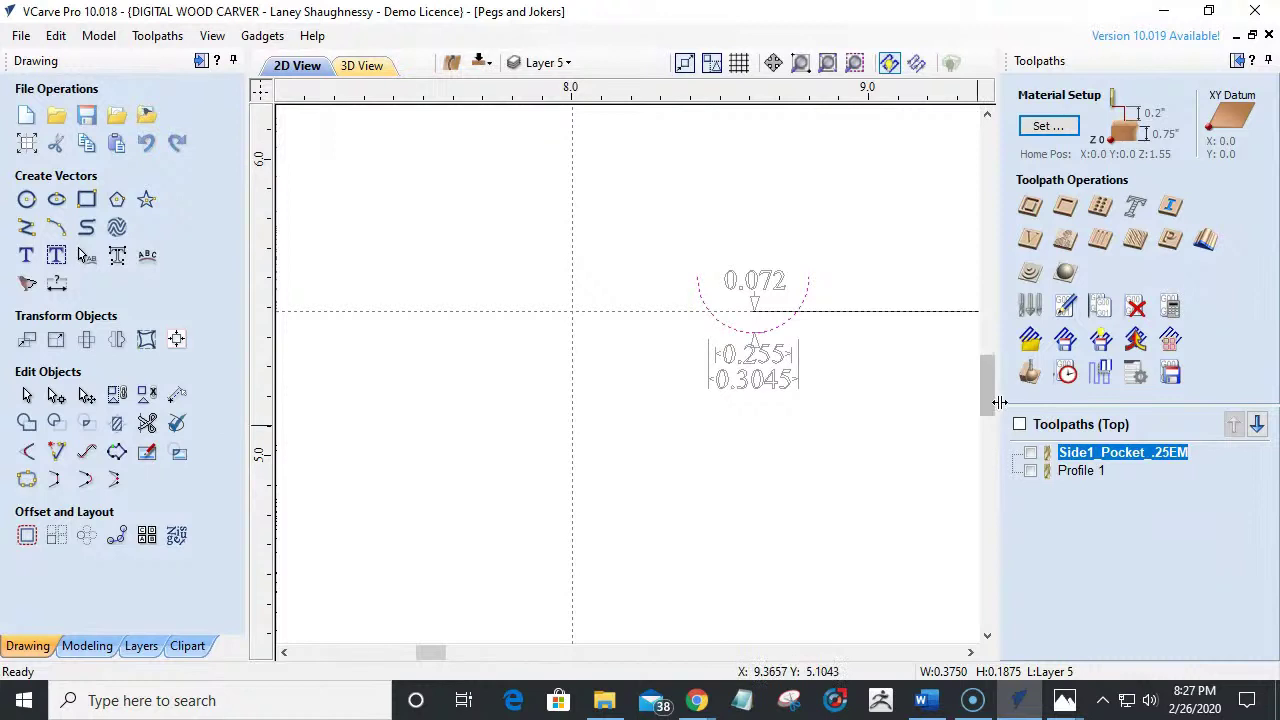
Try to add a form tool to the imperial Form Tools group using the whole semicircle as its profile.
click(1035, 305)
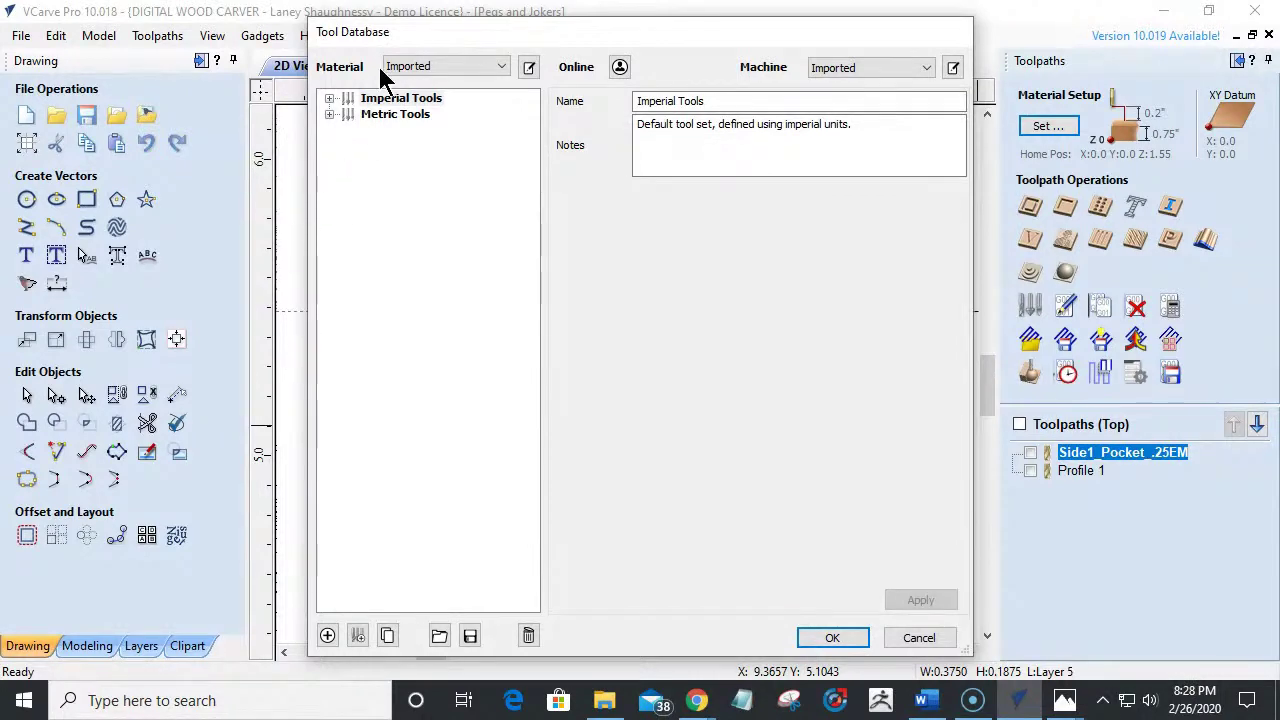
click(381, 100)
click(329, 98)
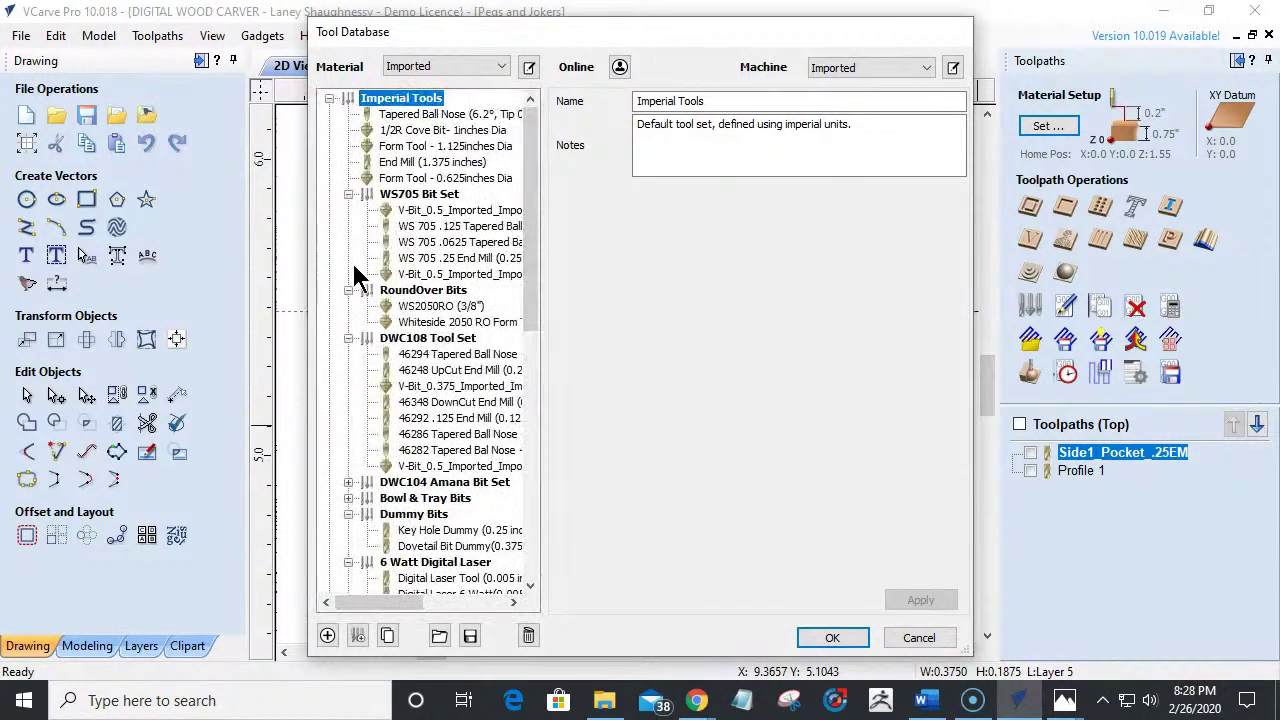
scroll(388, 420, down, 10)
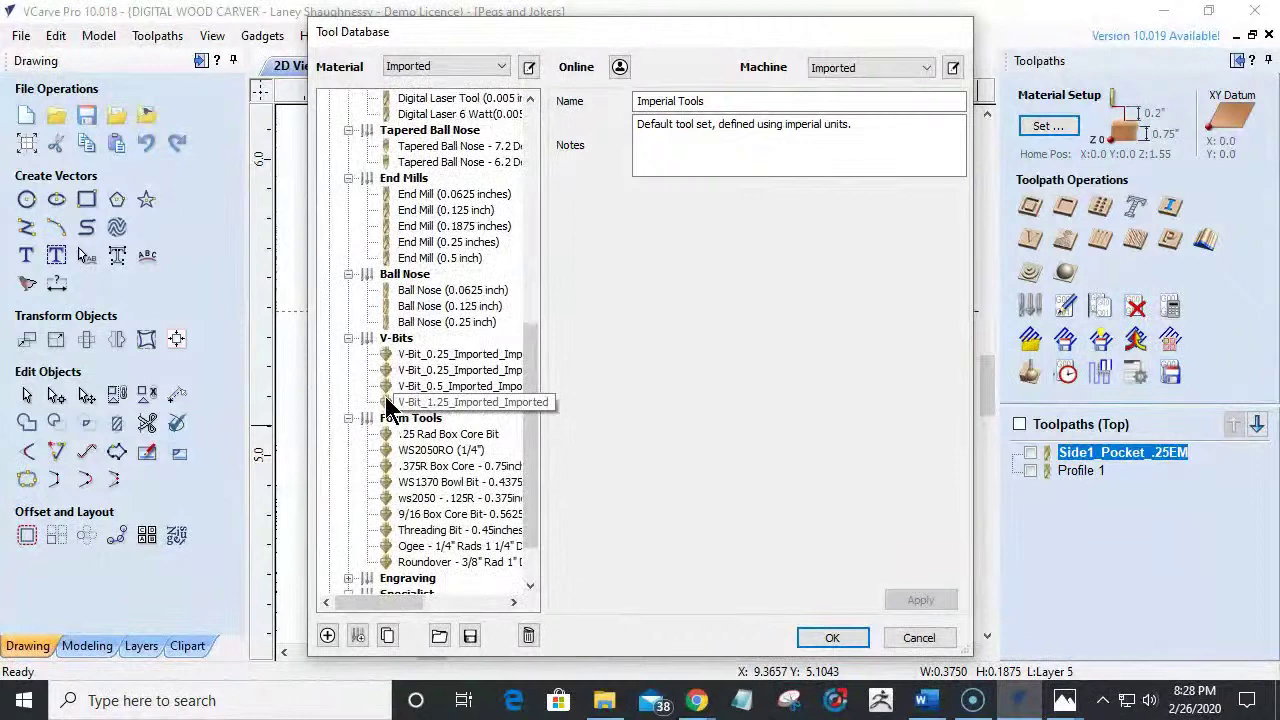
click(392, 420)
click(328, 636)
click(720, 194)
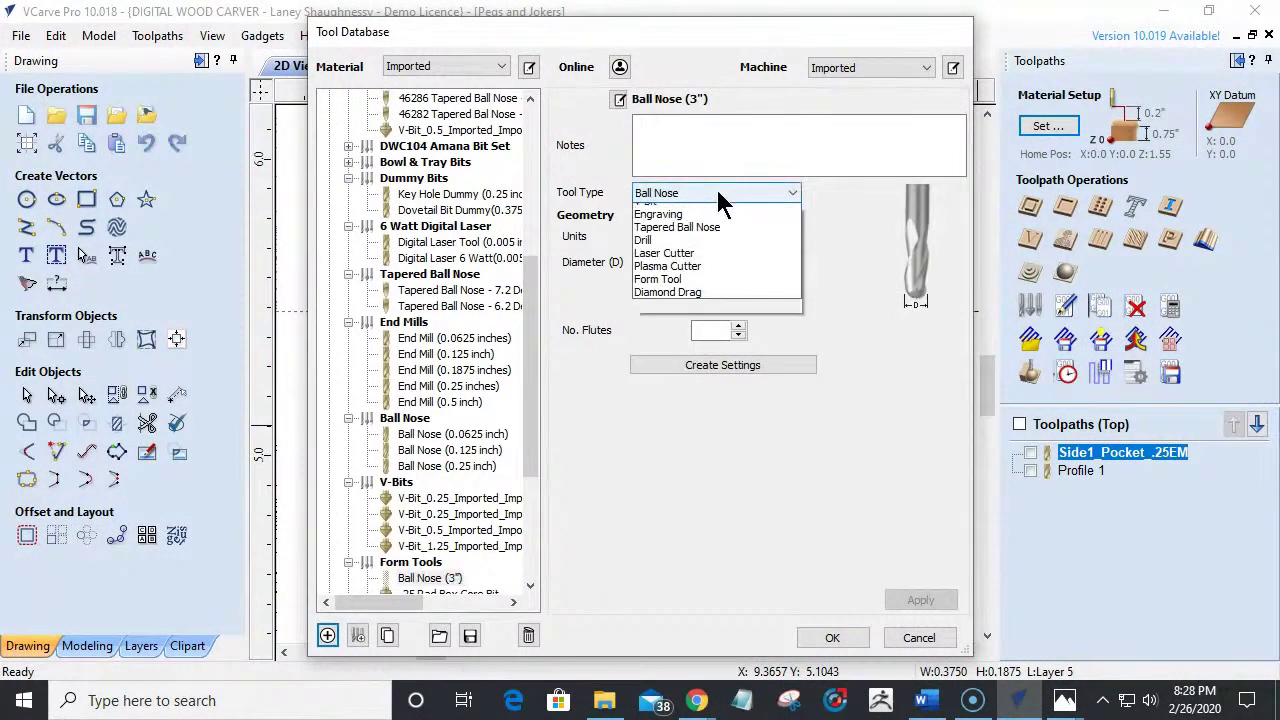
click(645, 332)
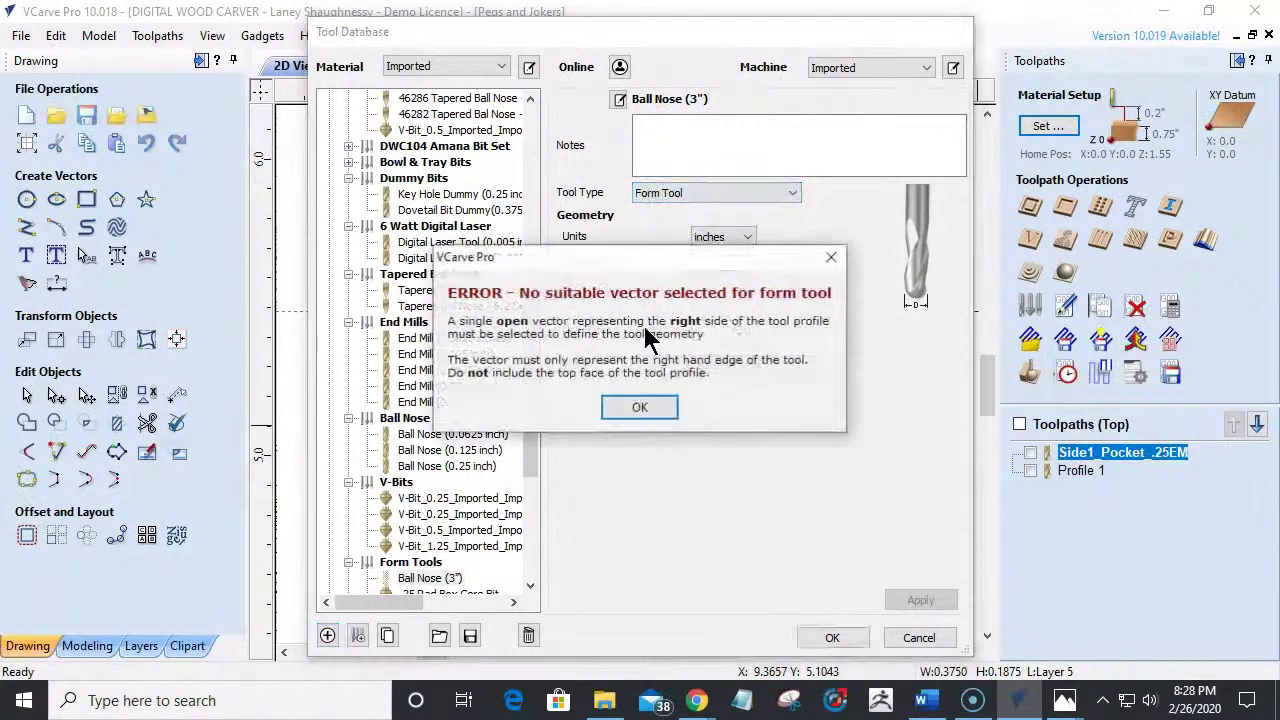
click(638, 410)
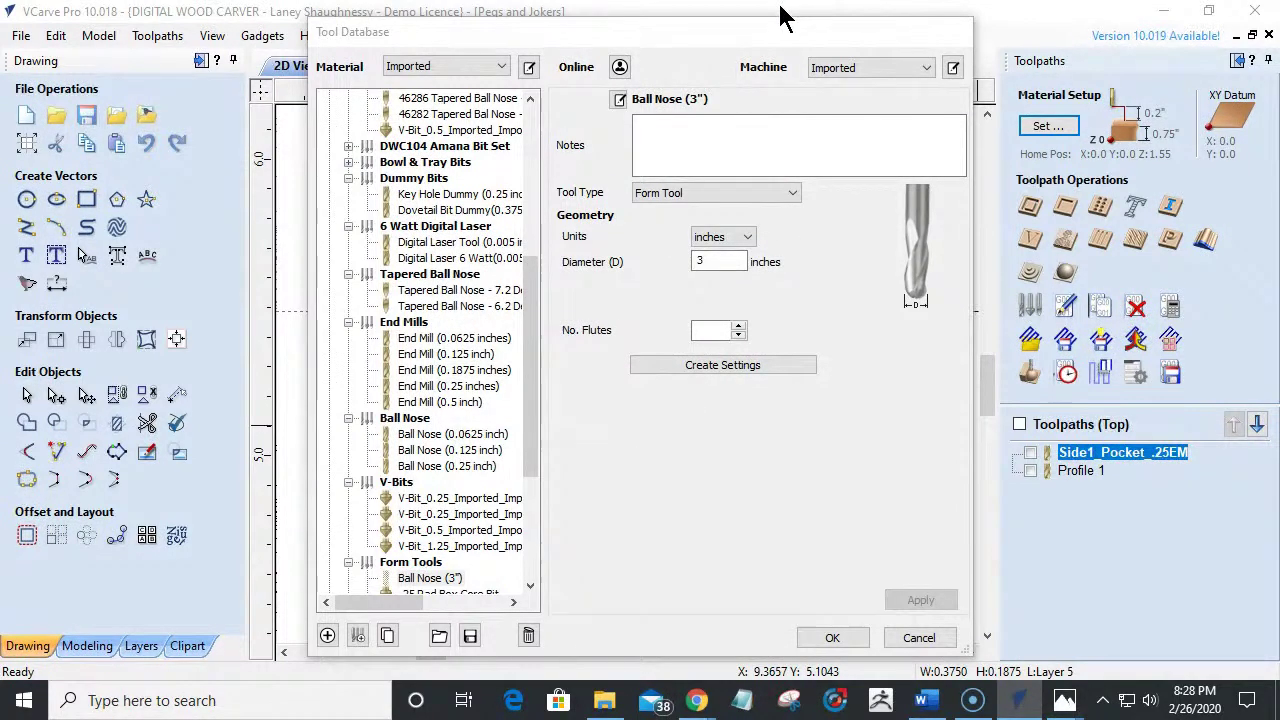
click(898, 636)
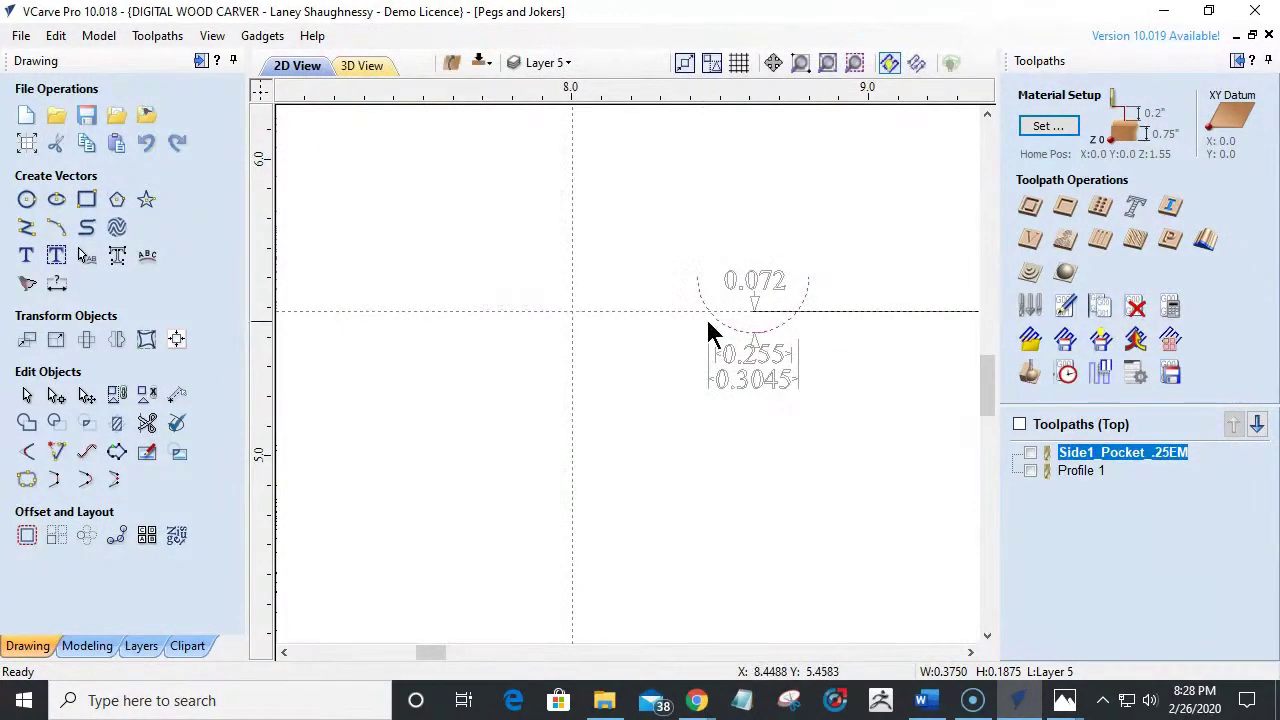
Cut the semicircular profile at its lowest node, delete the left half and select the remaining right half.
scroll(741, 329, up, 5)
key(n)
right_click(797, 331)
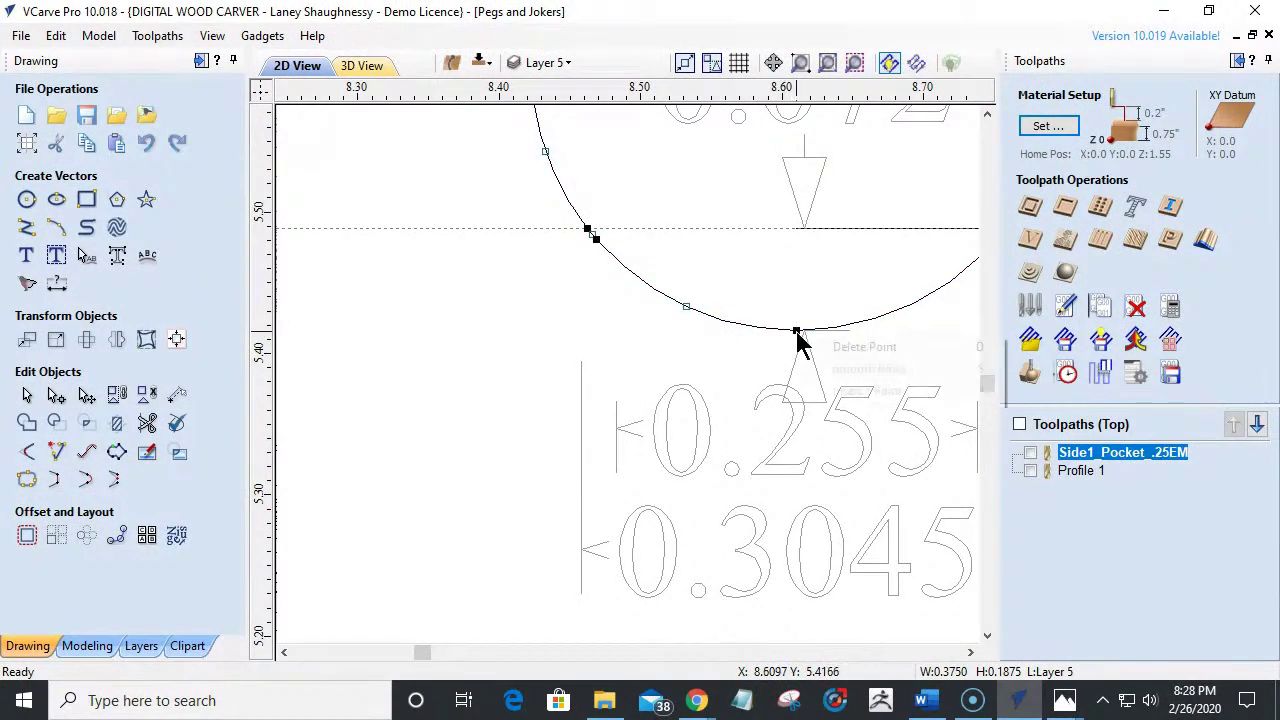
click(814, 409)
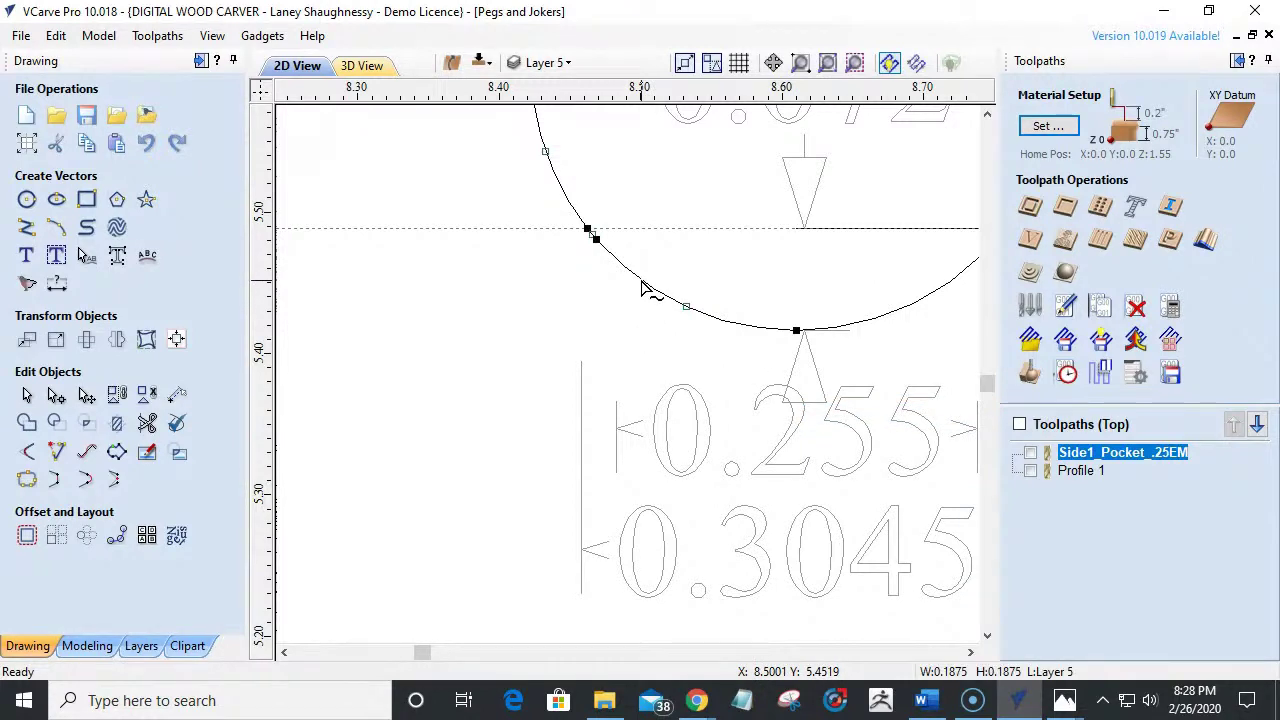
key(d)
scroll(651, 289, down, 2)
click(770, 305)
Add a new tool to the imperial Form Tools group and make it a Form Tool based on the selected right-half arc.
click(1030, 305)
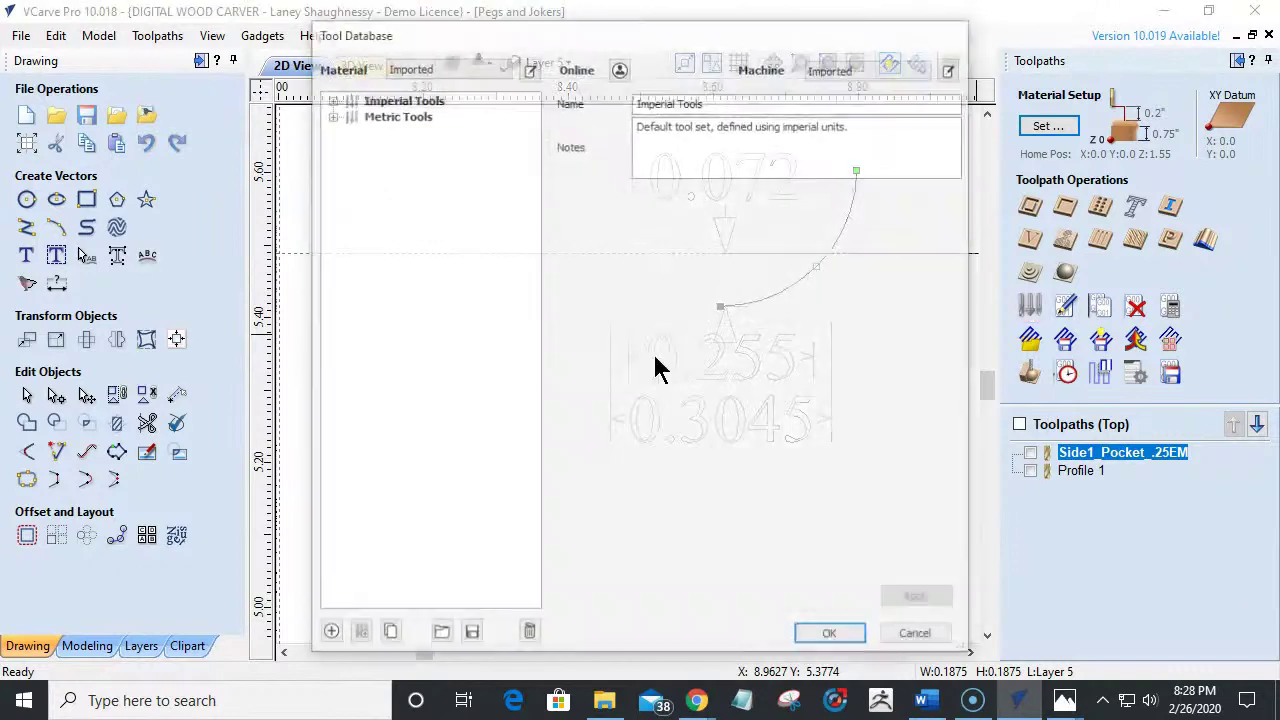
click(329, 98)
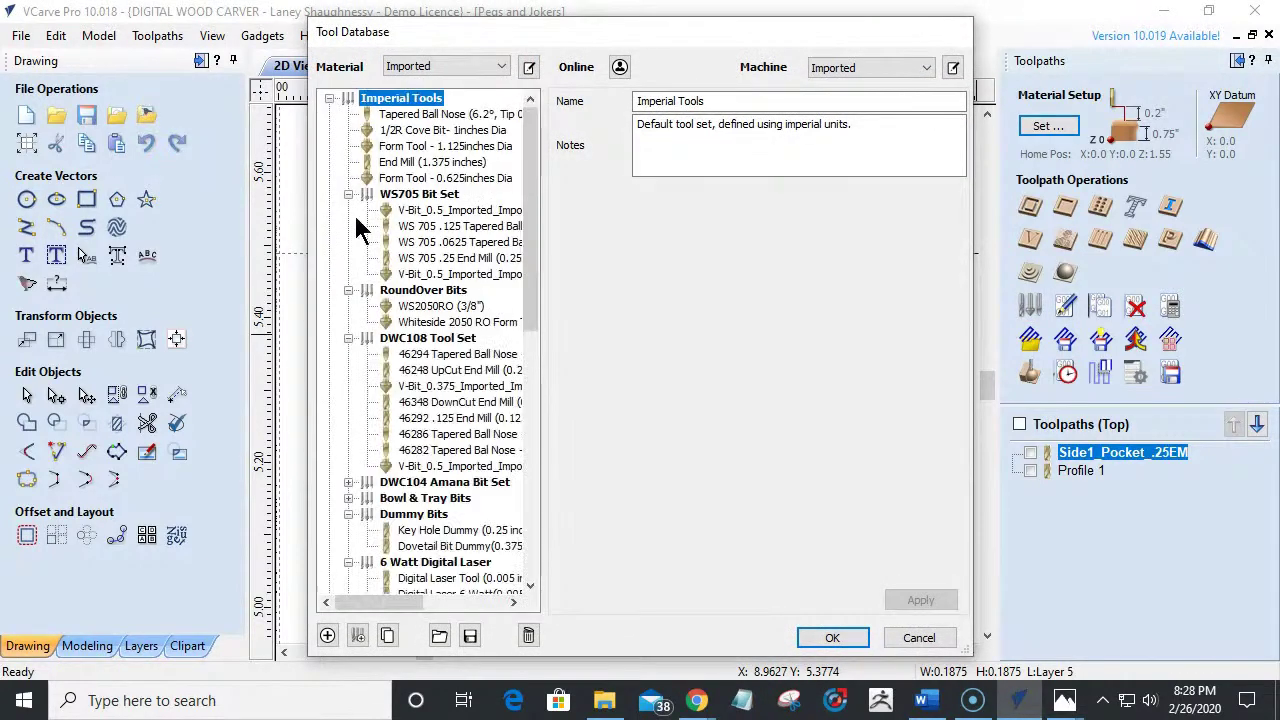
scroll(391, 431, down, 3)
scroll(391, 431, down, 9)
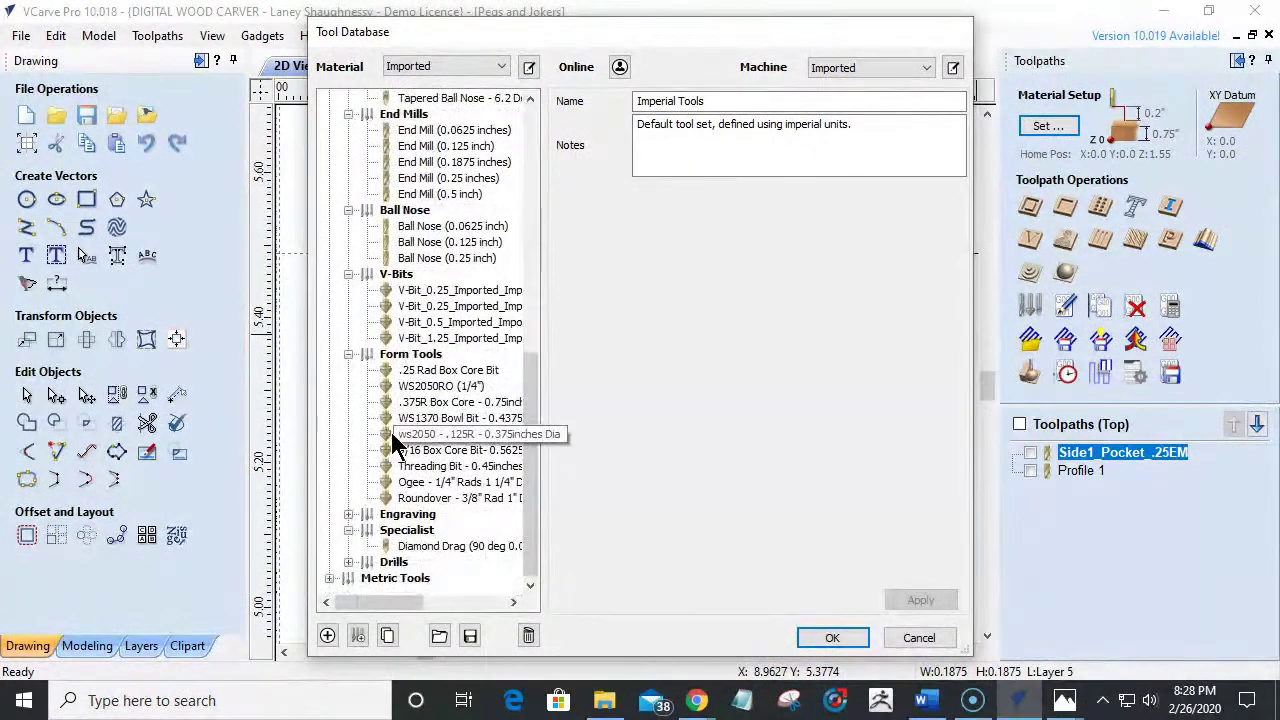
scroll(391, 432, up, 1)
click(390, 404)
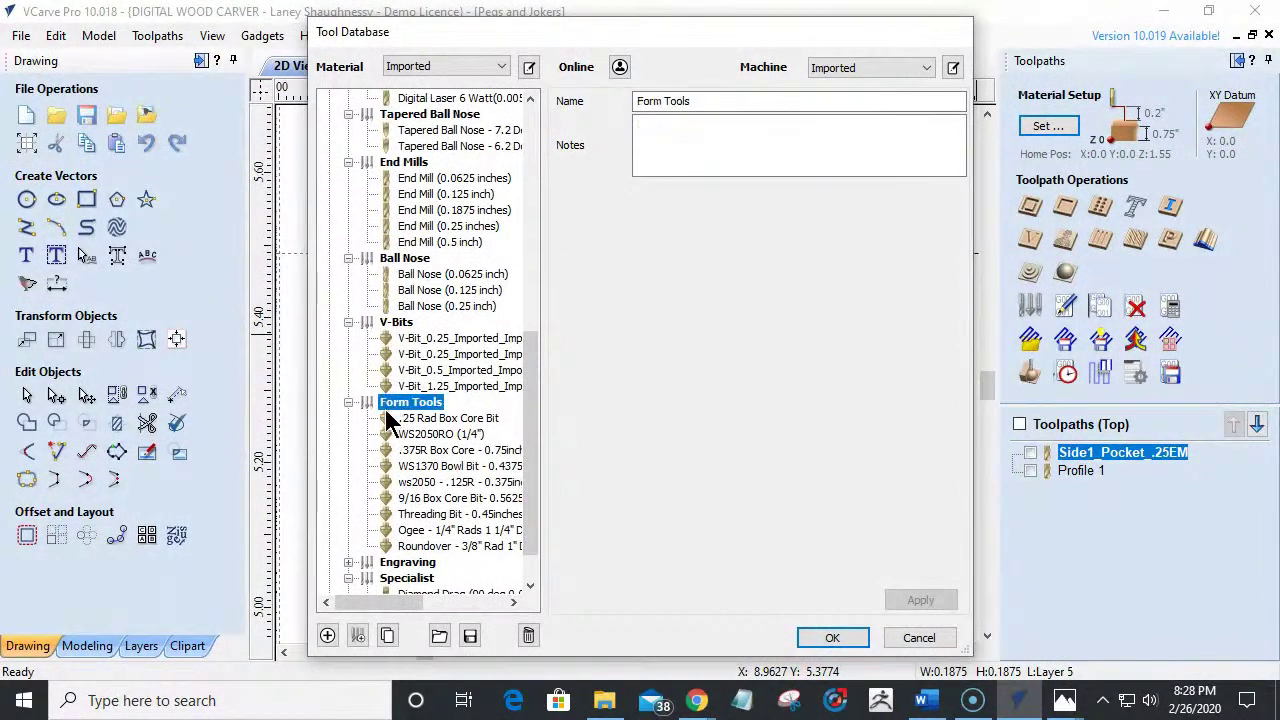
scroll(358, 541, down, 1)
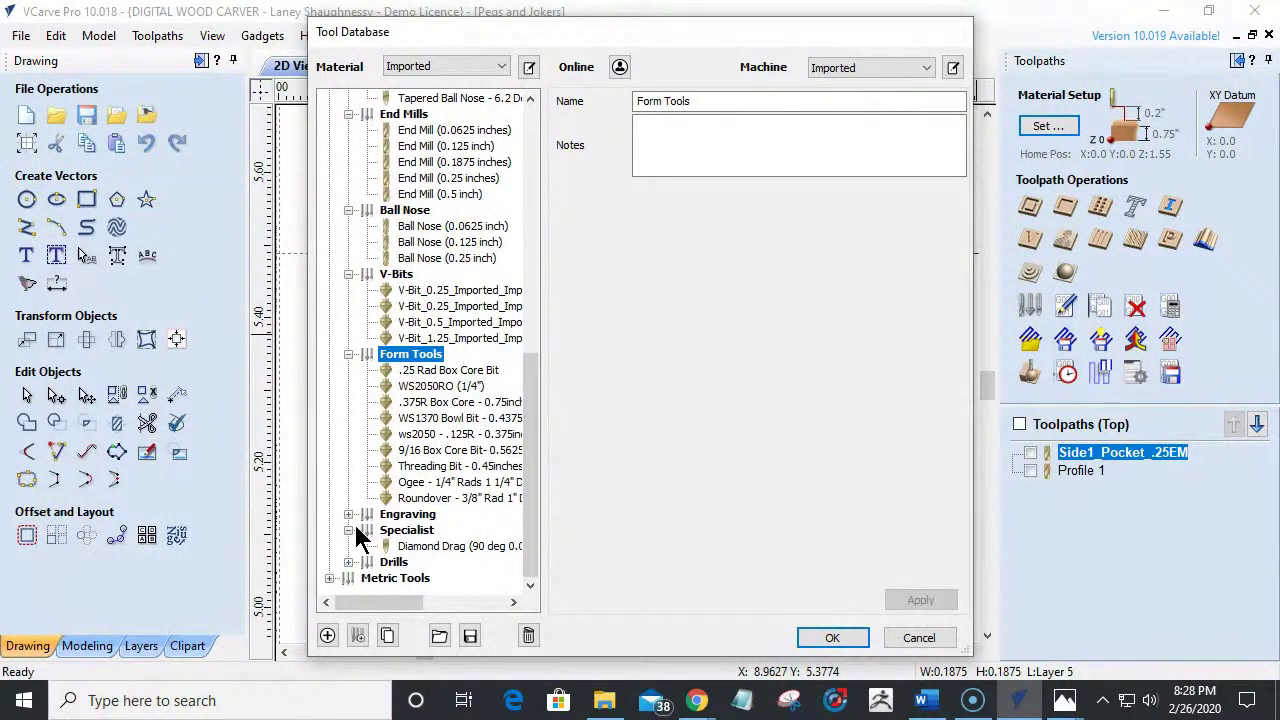
click(328, 634)
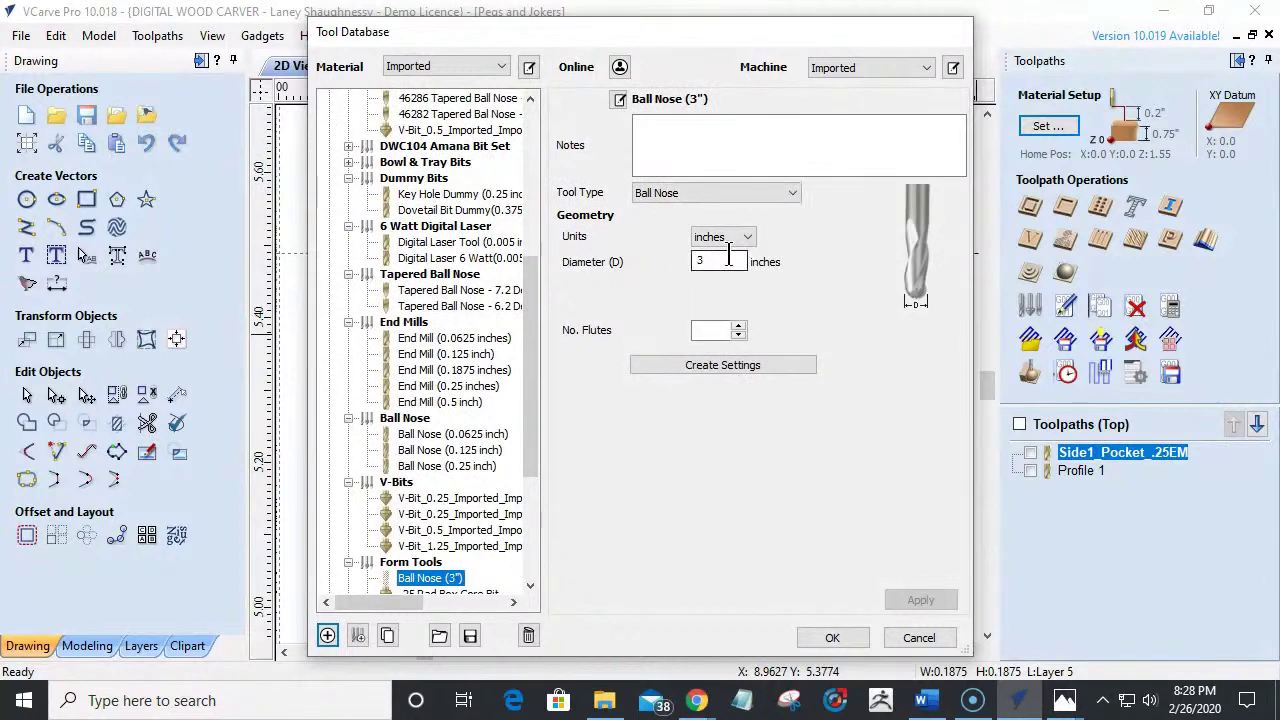
click(688, 193)
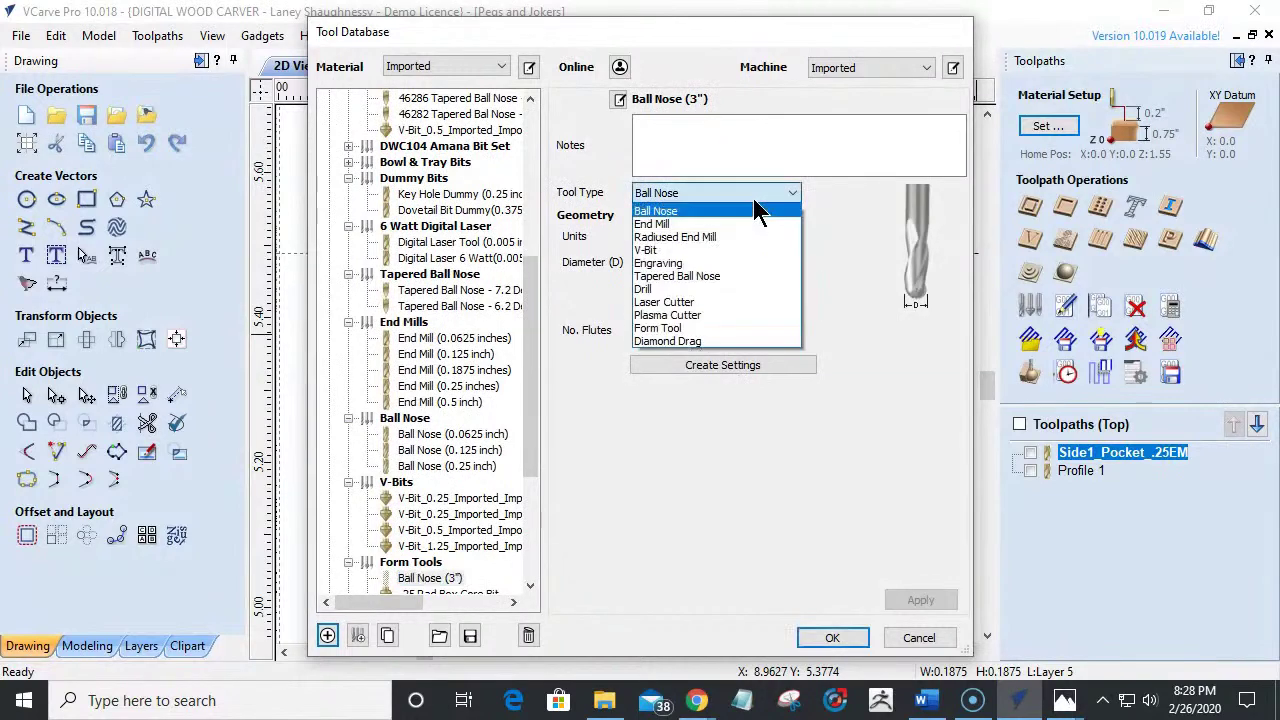
click(678, 329)
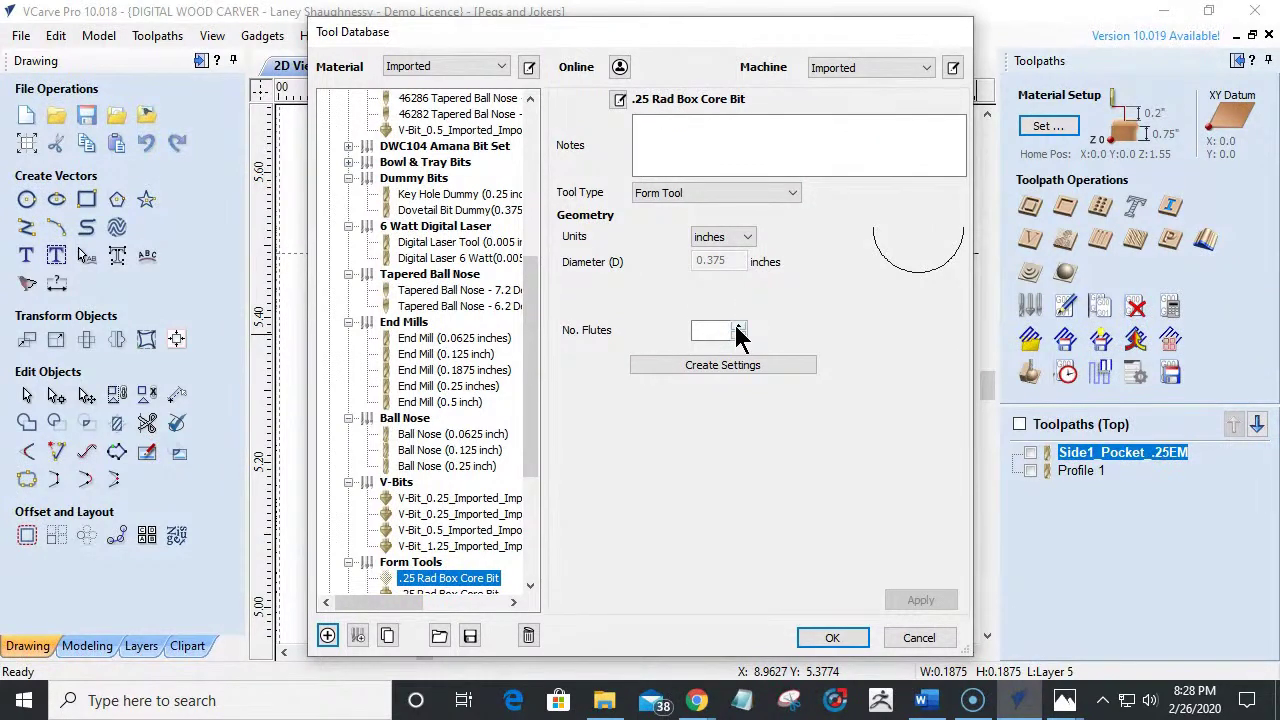
Give the new form tool 1 flute, create its cutting settings and set the pass depth to .0625 inches.
click(740, 327)
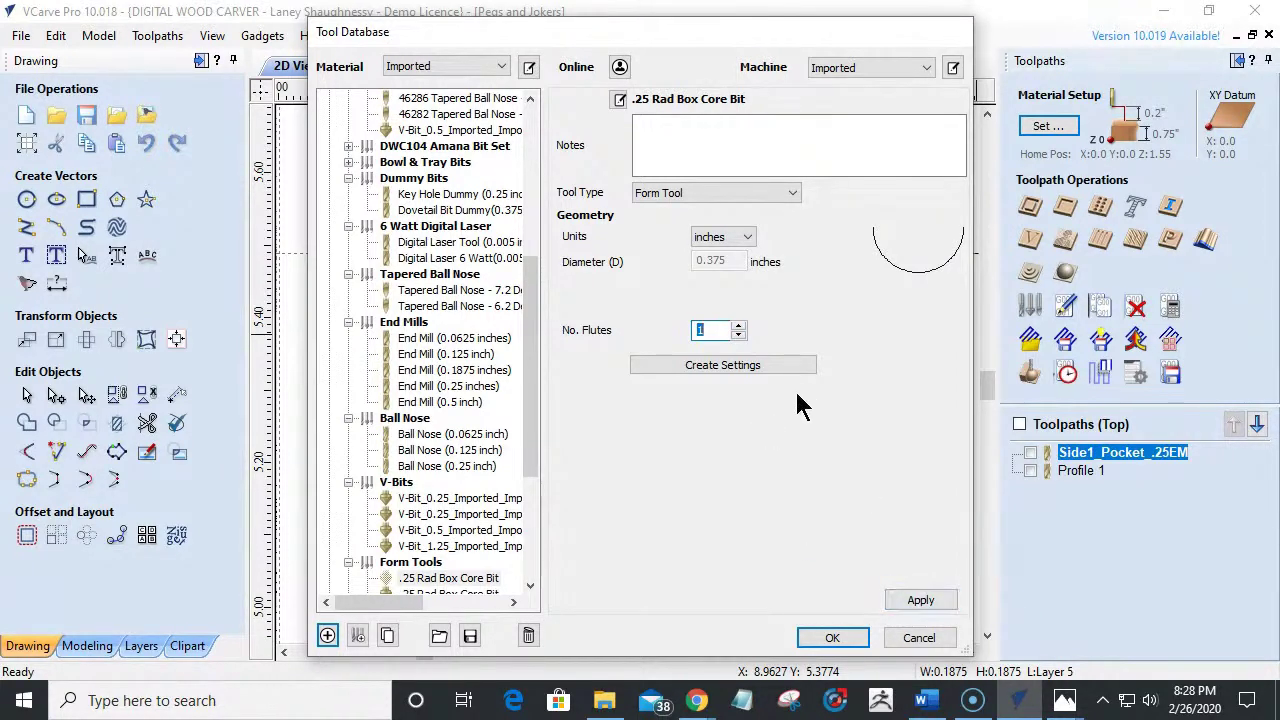
click(731, 363)
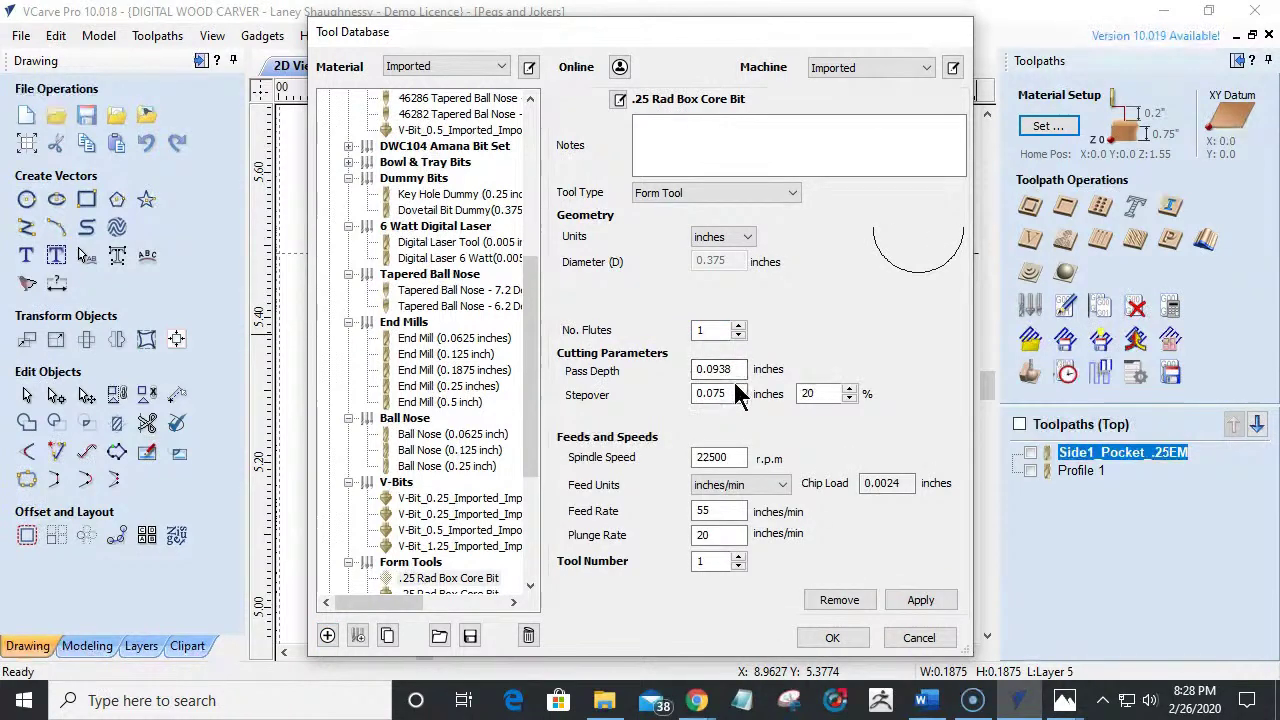
double_click(722, 369)
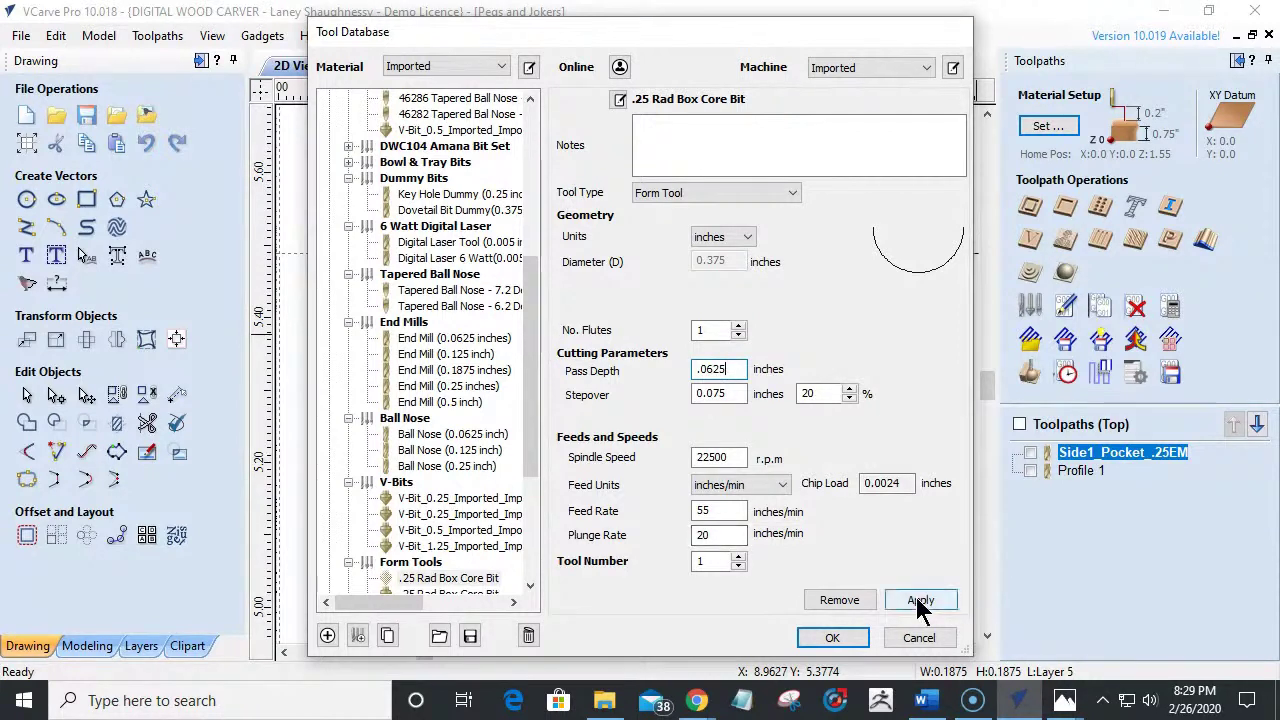
Set the form tool's spindle speed to 18000 r.p.m. and save it in the tool database.
drag(743, 452, 665, 456)
text(1)
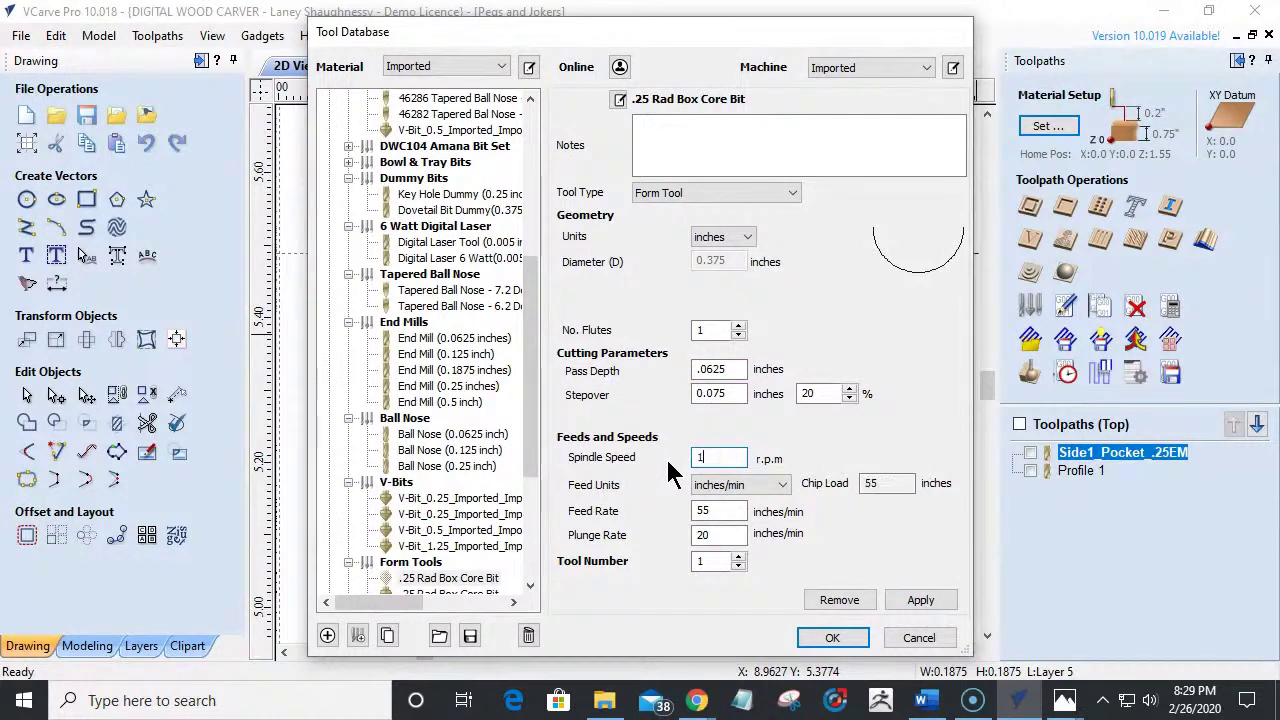
text(8000)
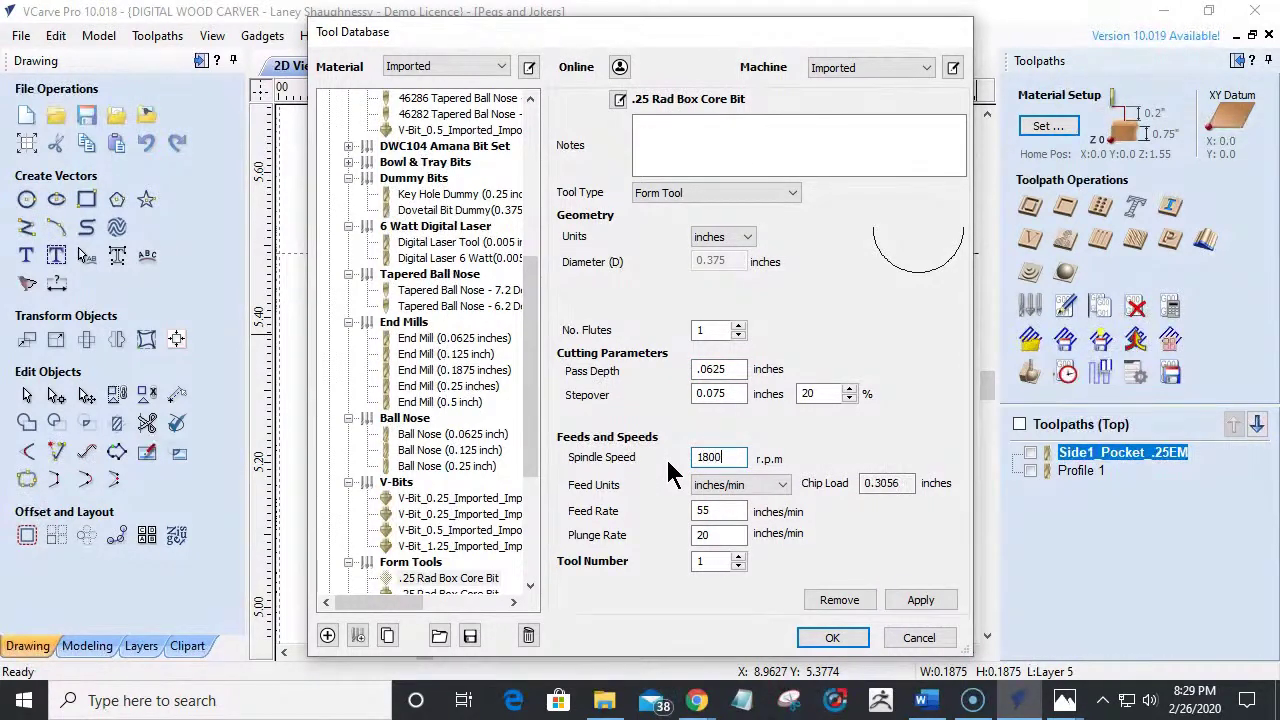
click(918, 603)
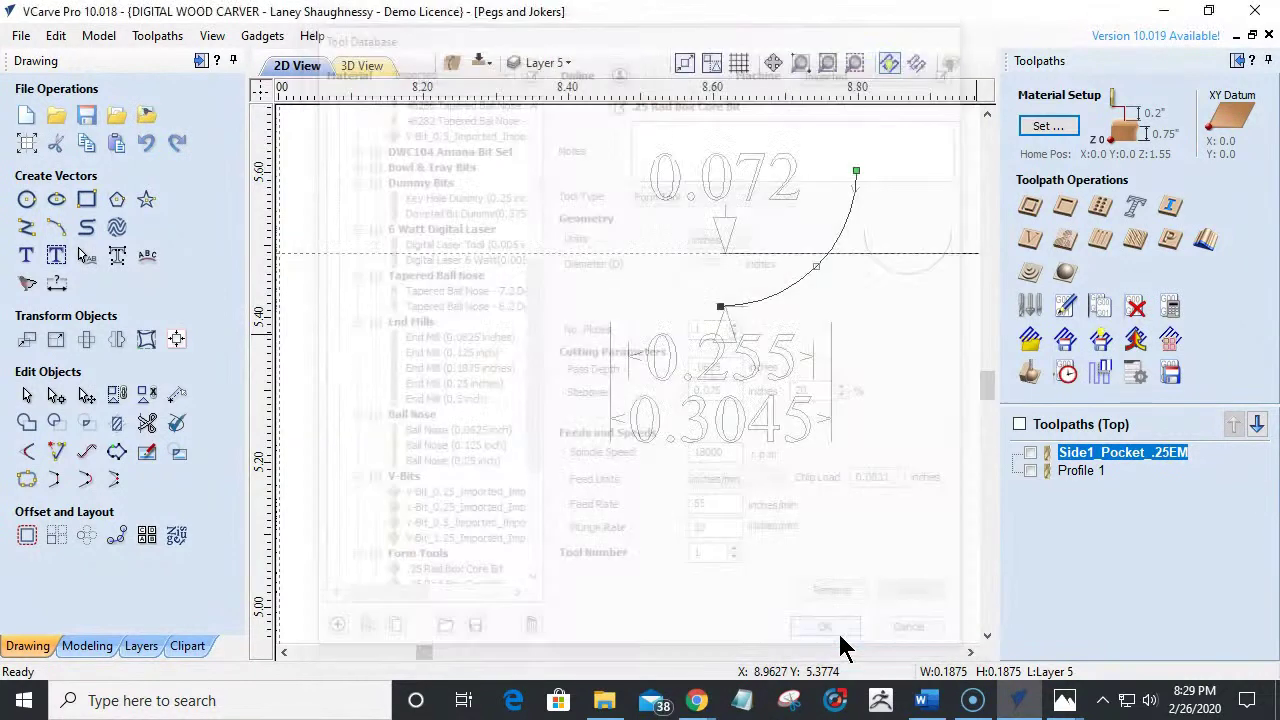
click(832, 637)
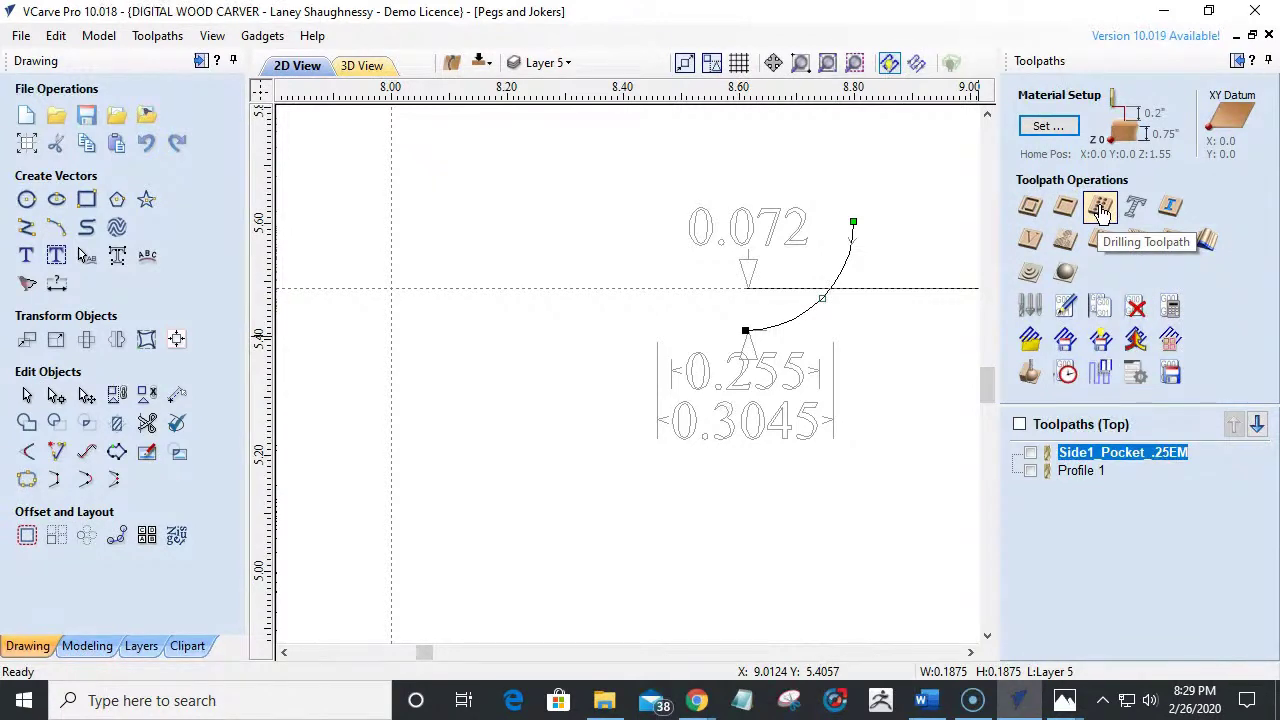
Start a Drilling toolpath and select the game hole circles across the board together with their guide lines.
click(1100, 208)
scroll(666, 429, down, 10)
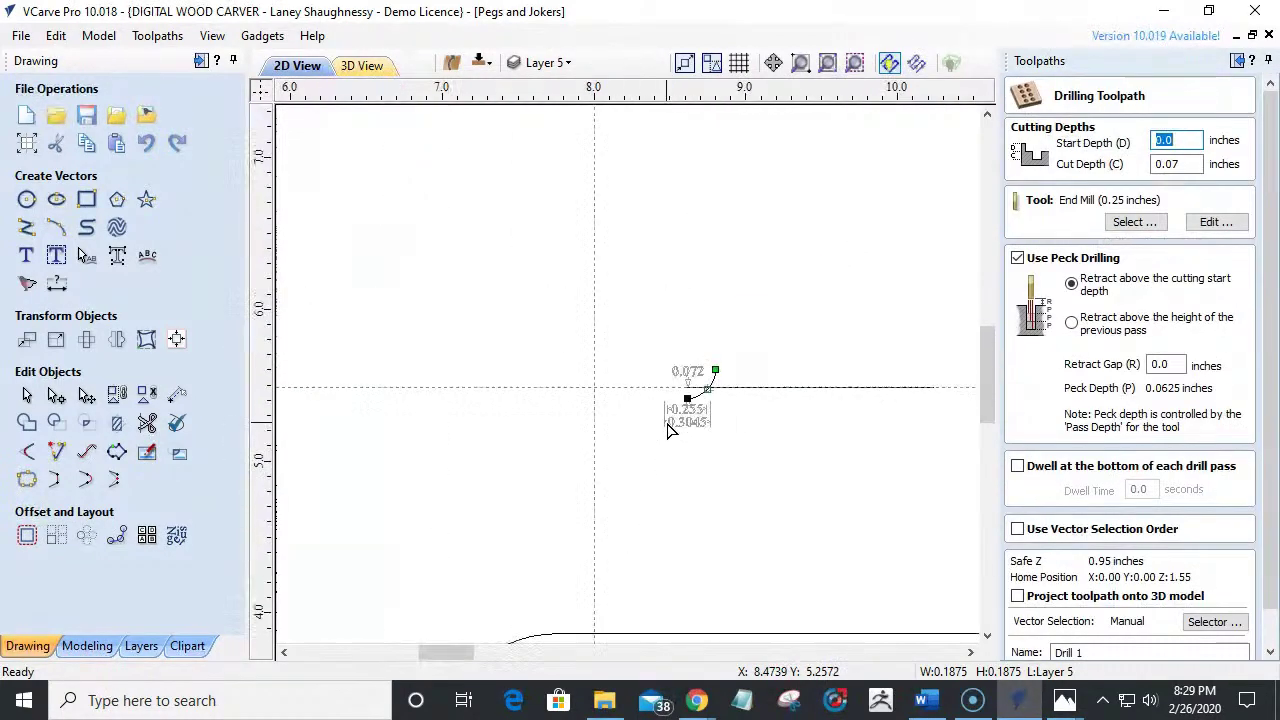
scroll(608, 457, down, 3)
scroll(700, 370, up, 5)
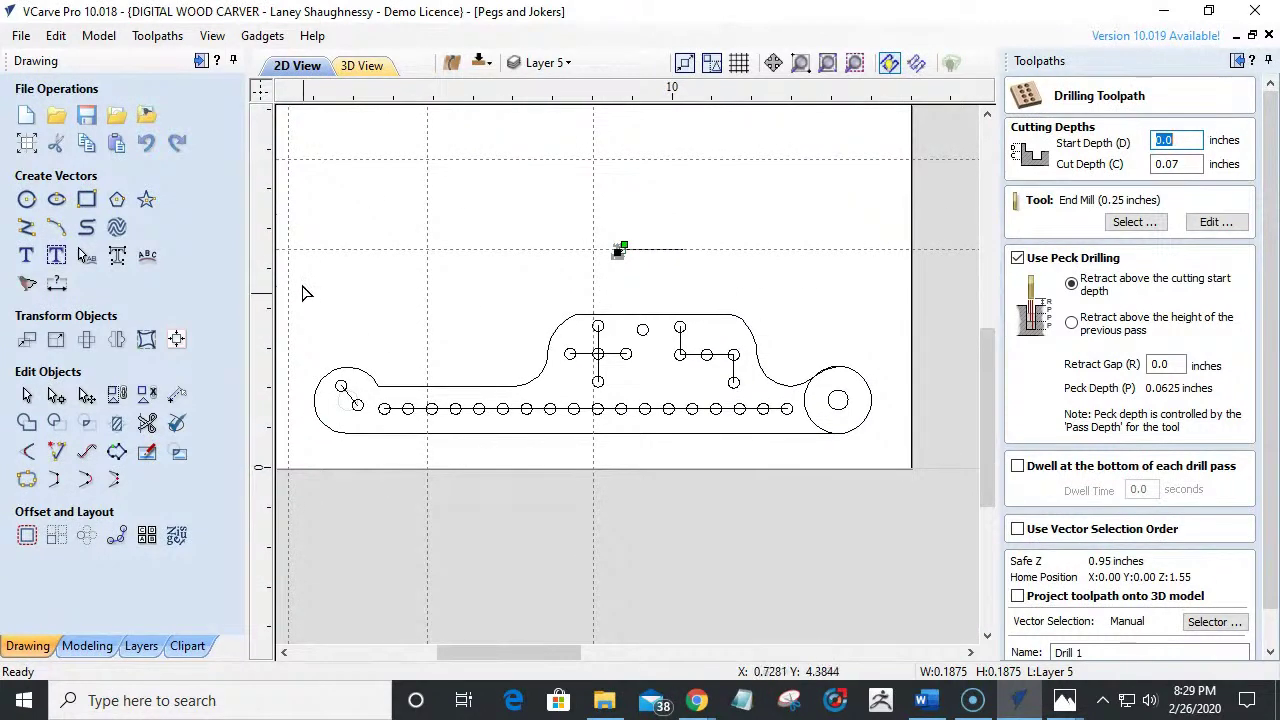
drag(300, 305, 810, 475)
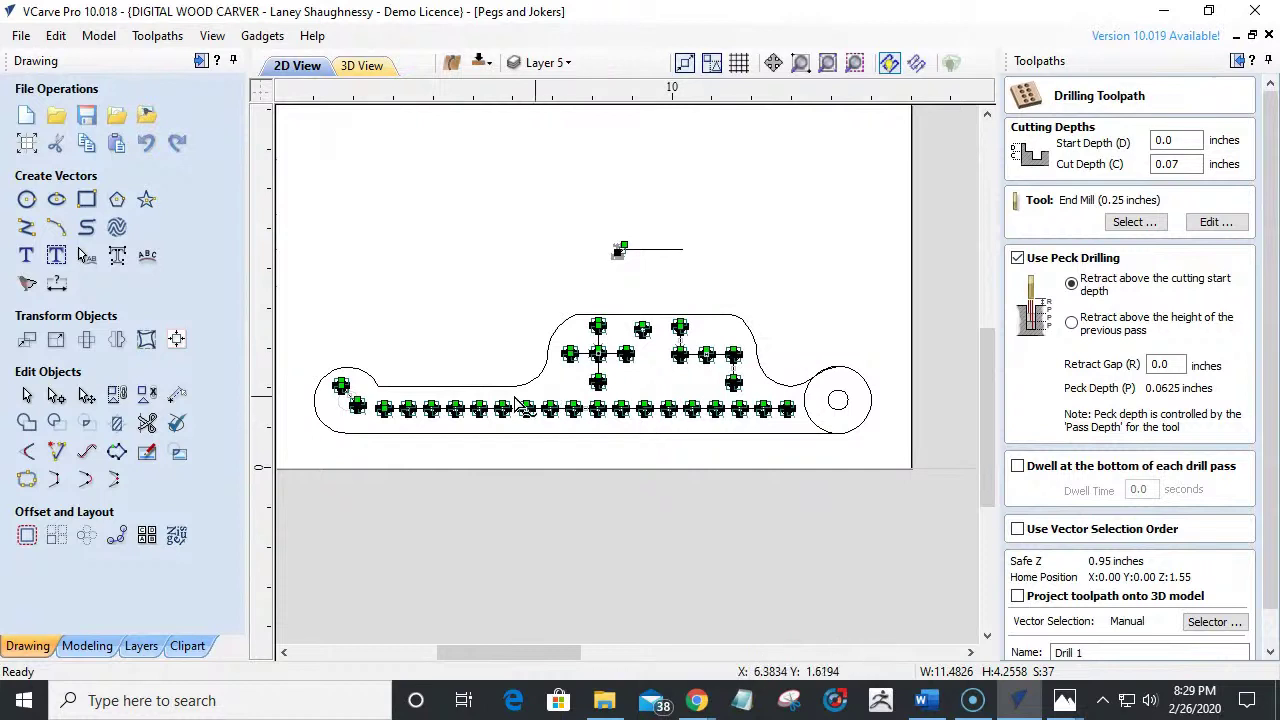
click(26, 395)
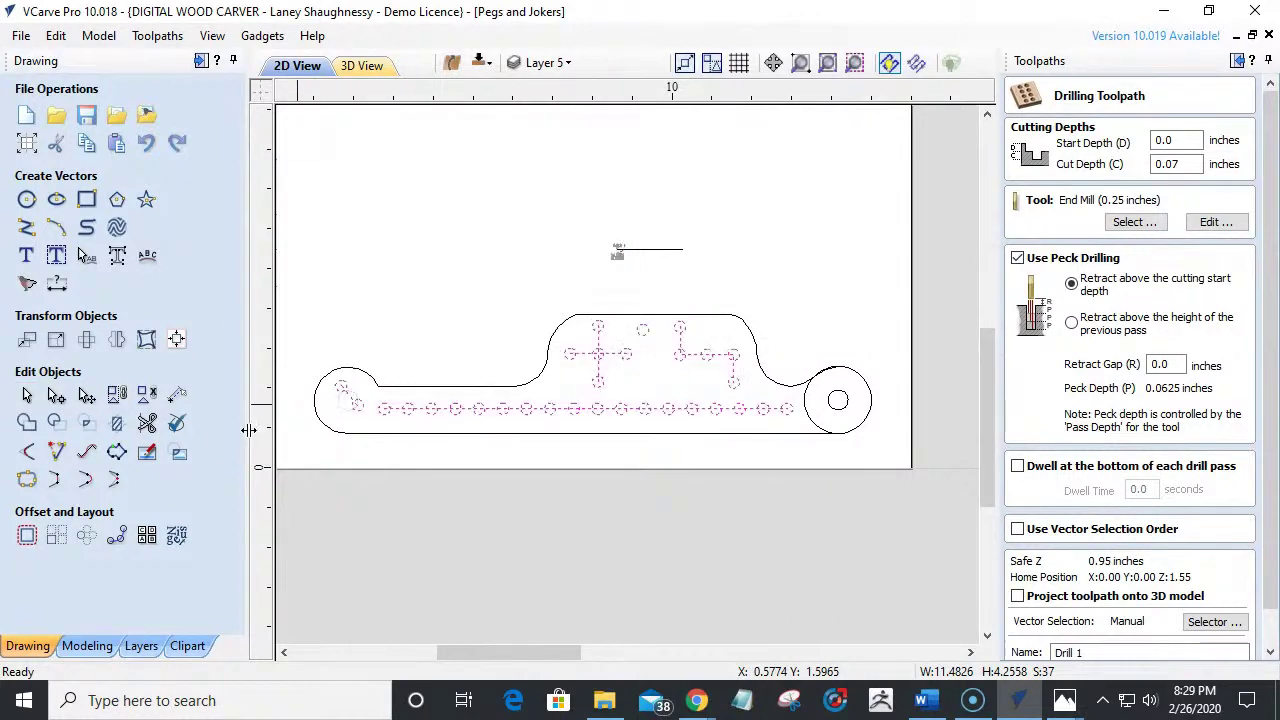
Deselect the diagonal, long horizontal, cross-shaped and stepped guide lines that run through the game holes.
scroll(343, 410, up, 3)
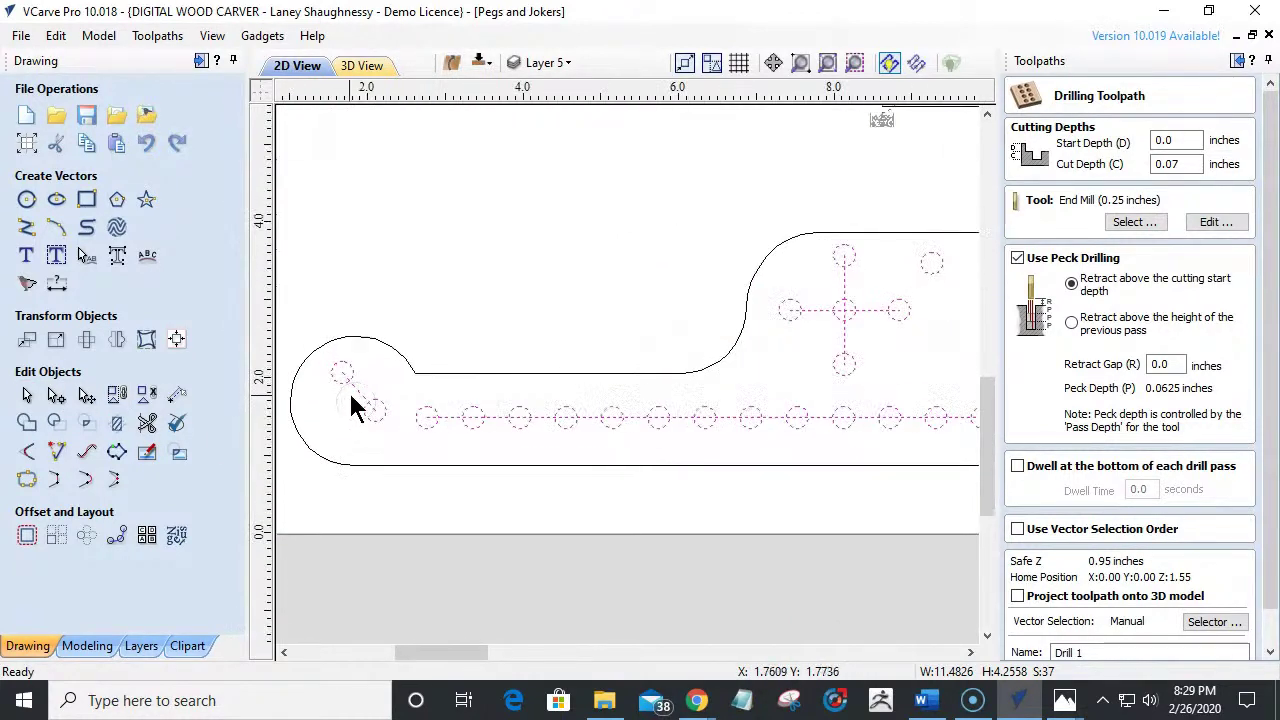
shift+click(448, 419)
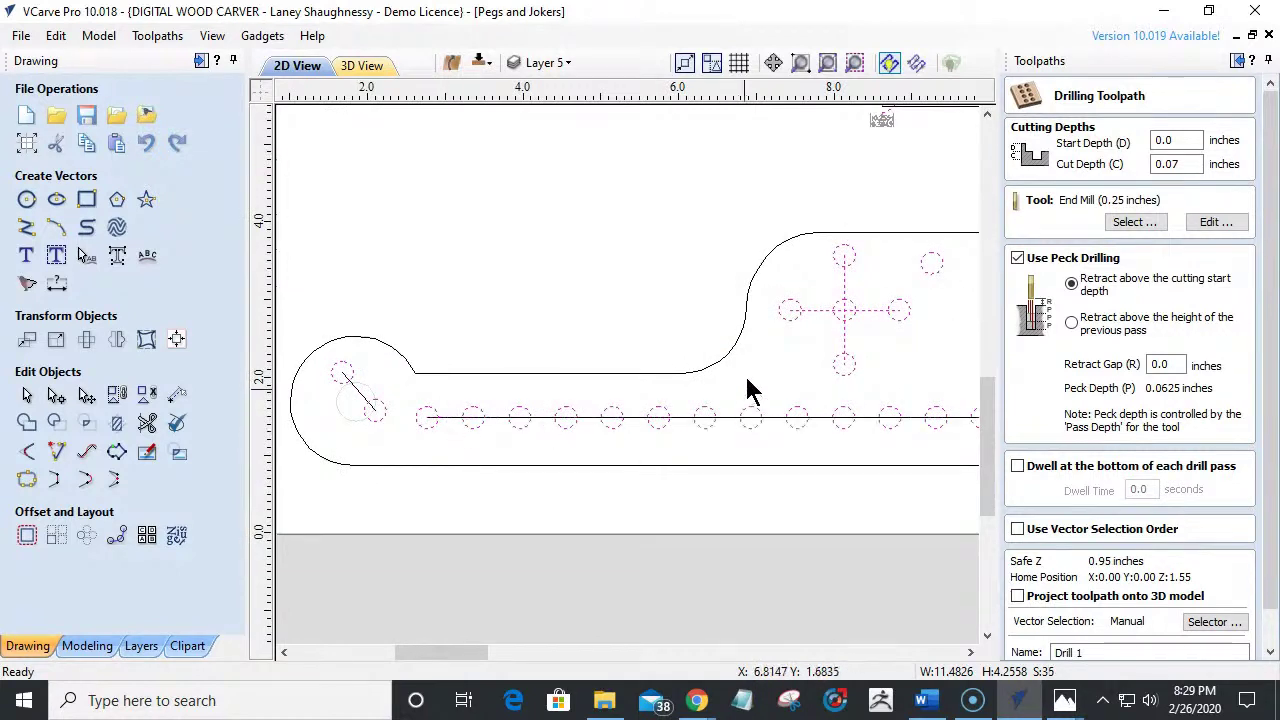
shift+click(823, 309)
shift+click(845, 295)
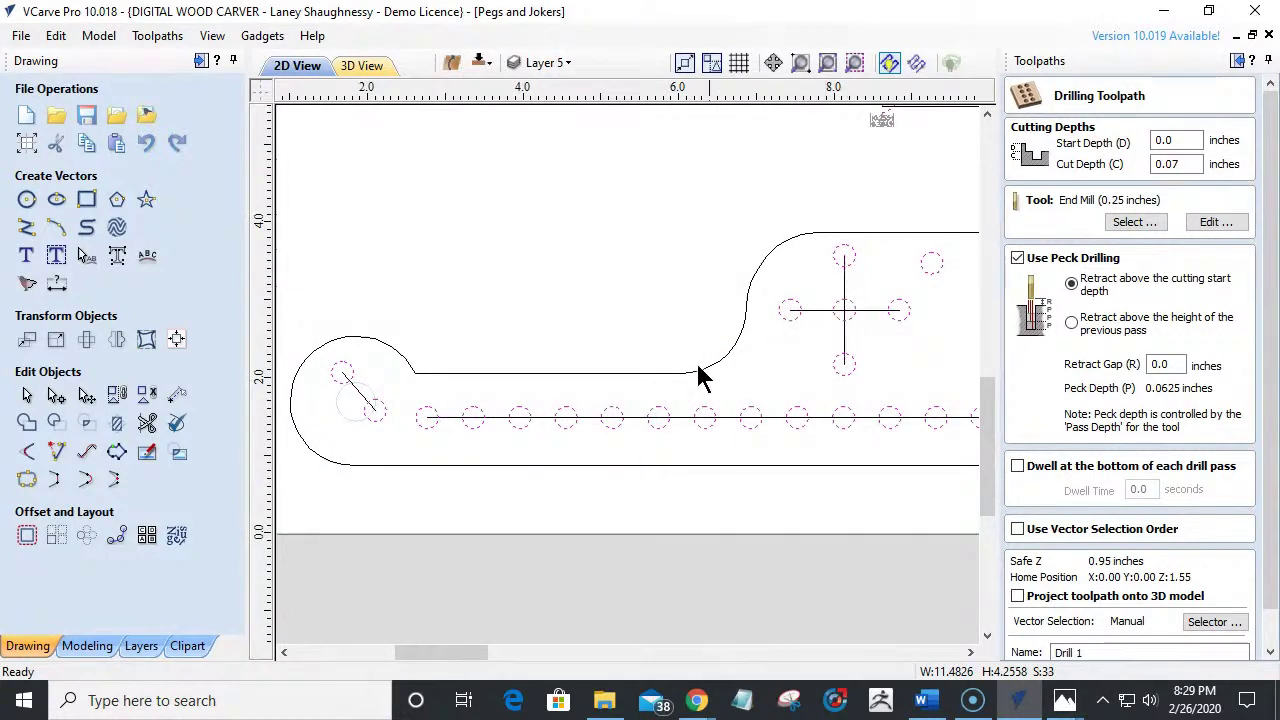
scroll(710, 368, down, 4)
scroll(805, 360, up, 3)
shift+click(800, 338)
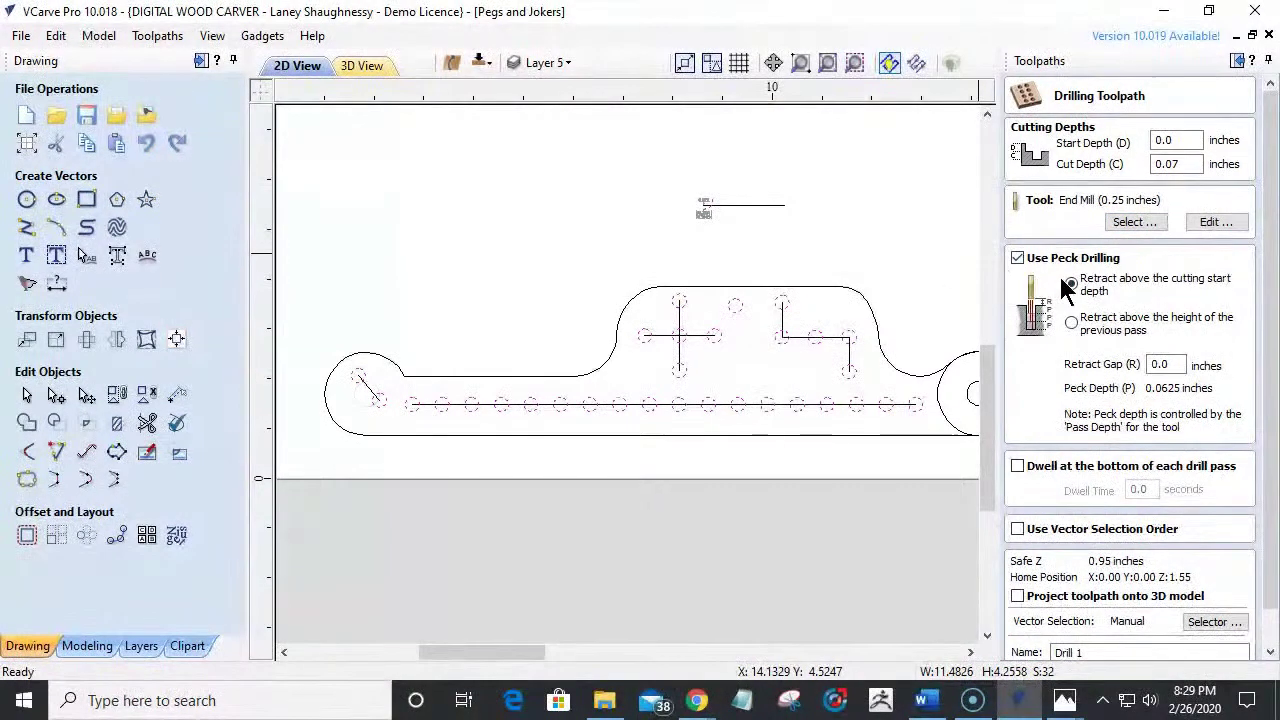
Turn off peck drilling and name the toolpath Game Holes_ .375 Dia Box Core.
click(1018, 258)
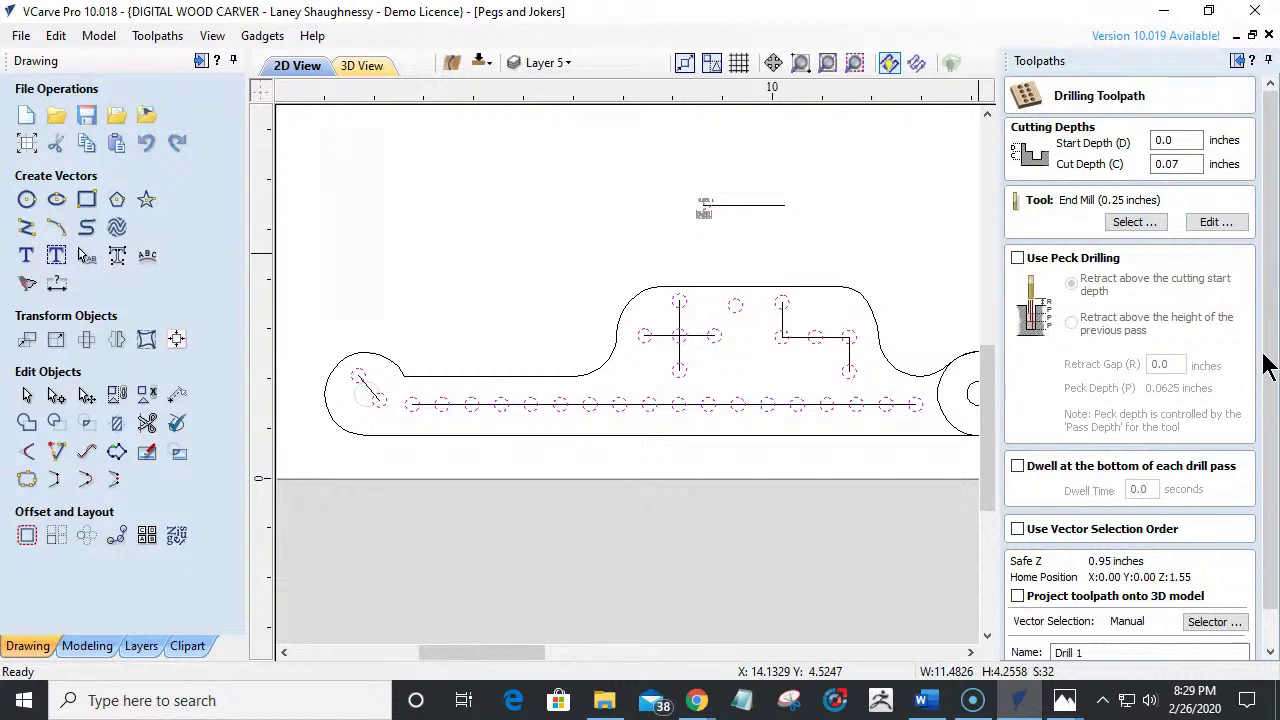
drag(1266, 363, 1268, 393)
drag(1163, 613, 905, 615)
text(Ga)
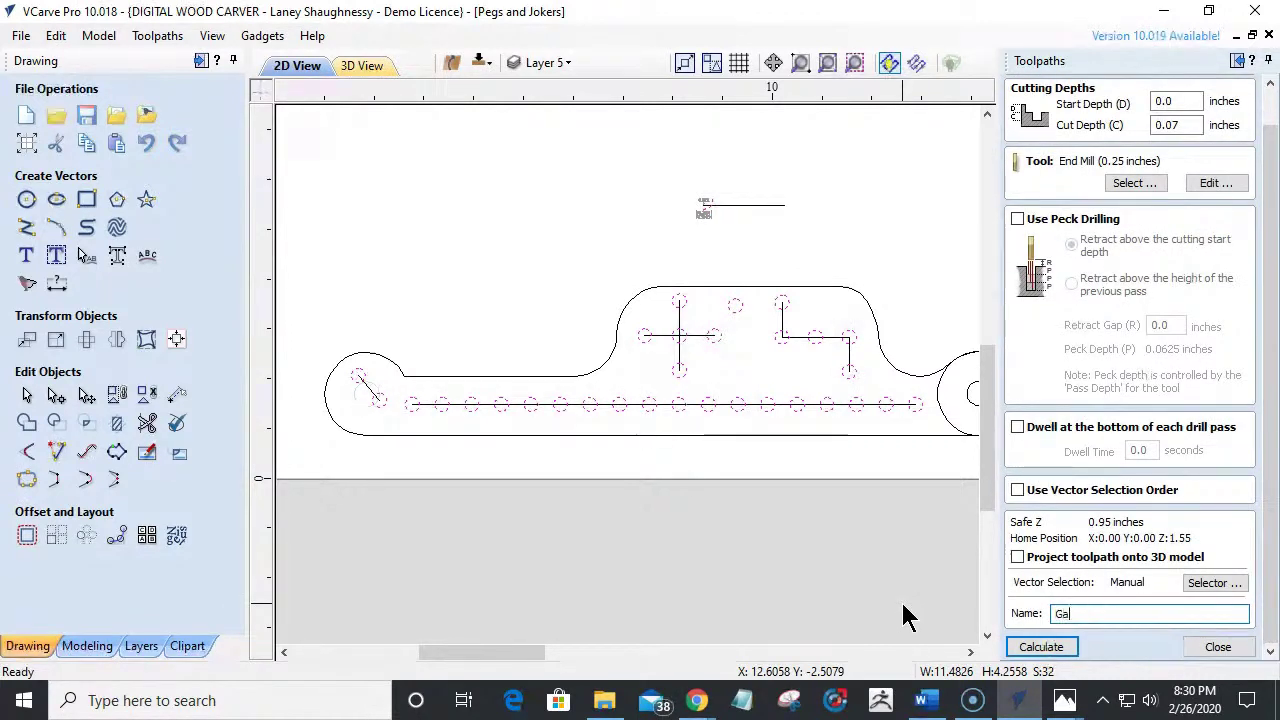
text(me Holes_ .375 Dia)
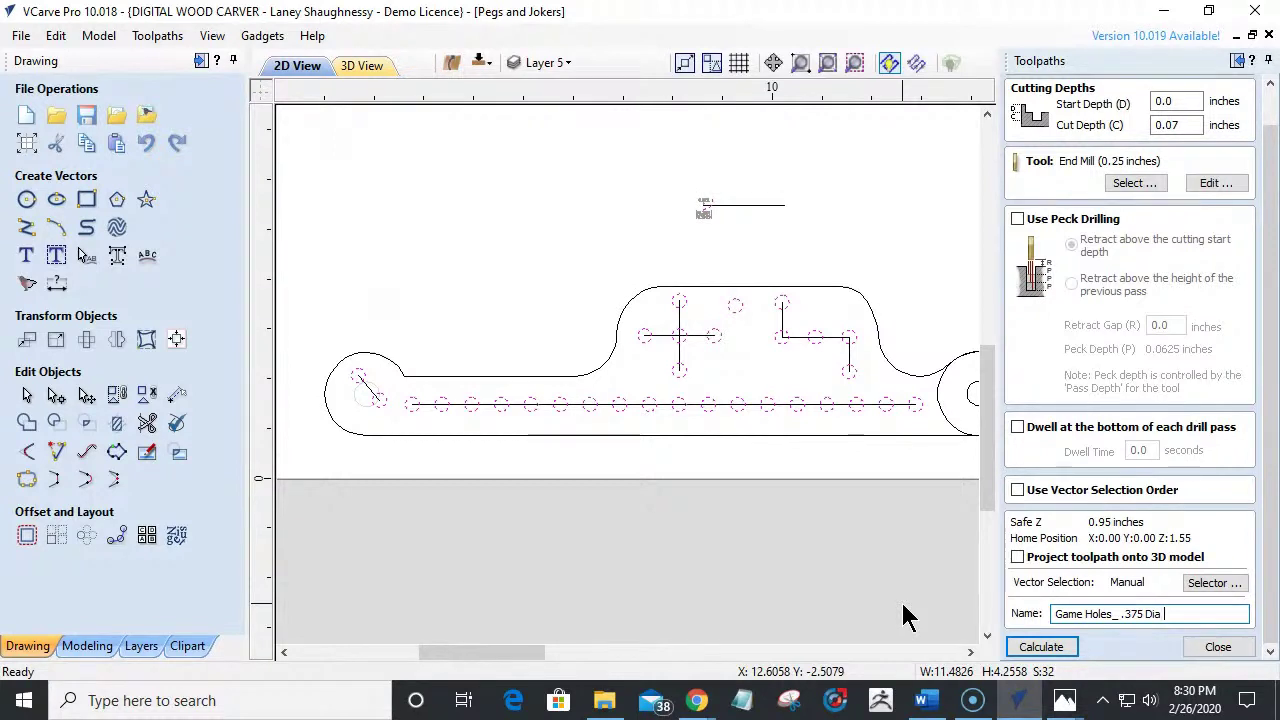
text(Box )
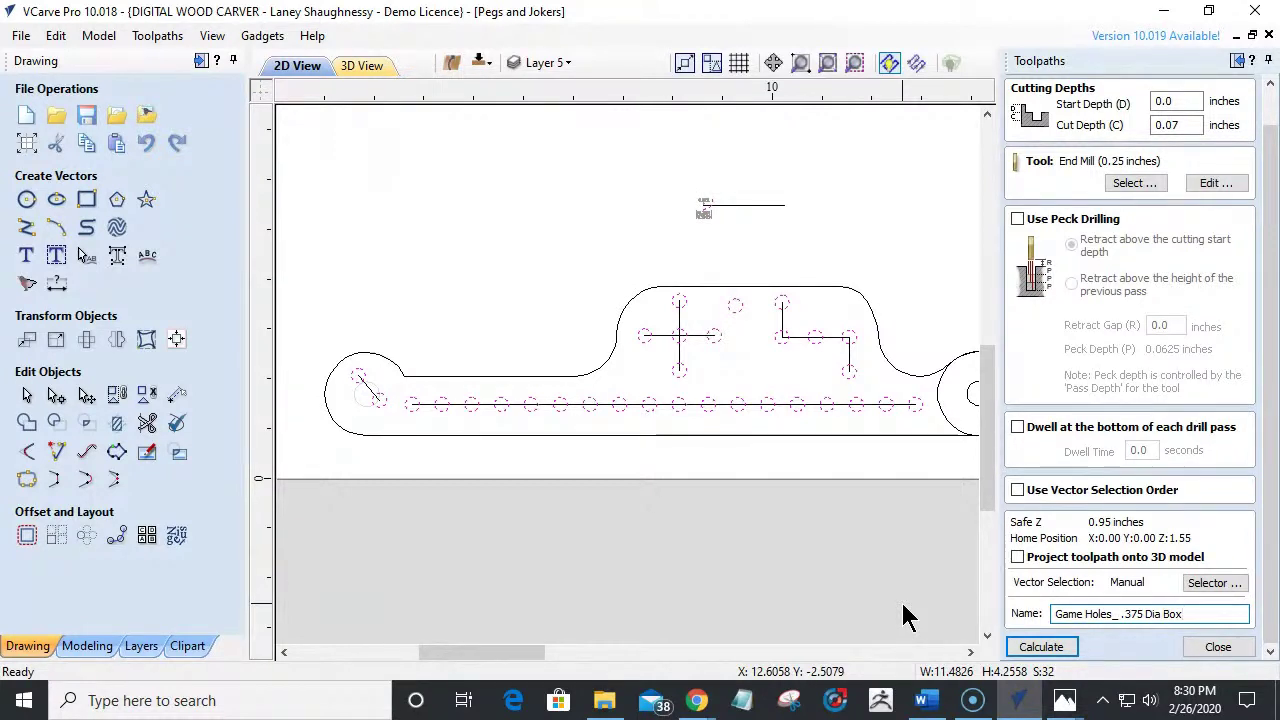
text(Core)
click(1063, 646)
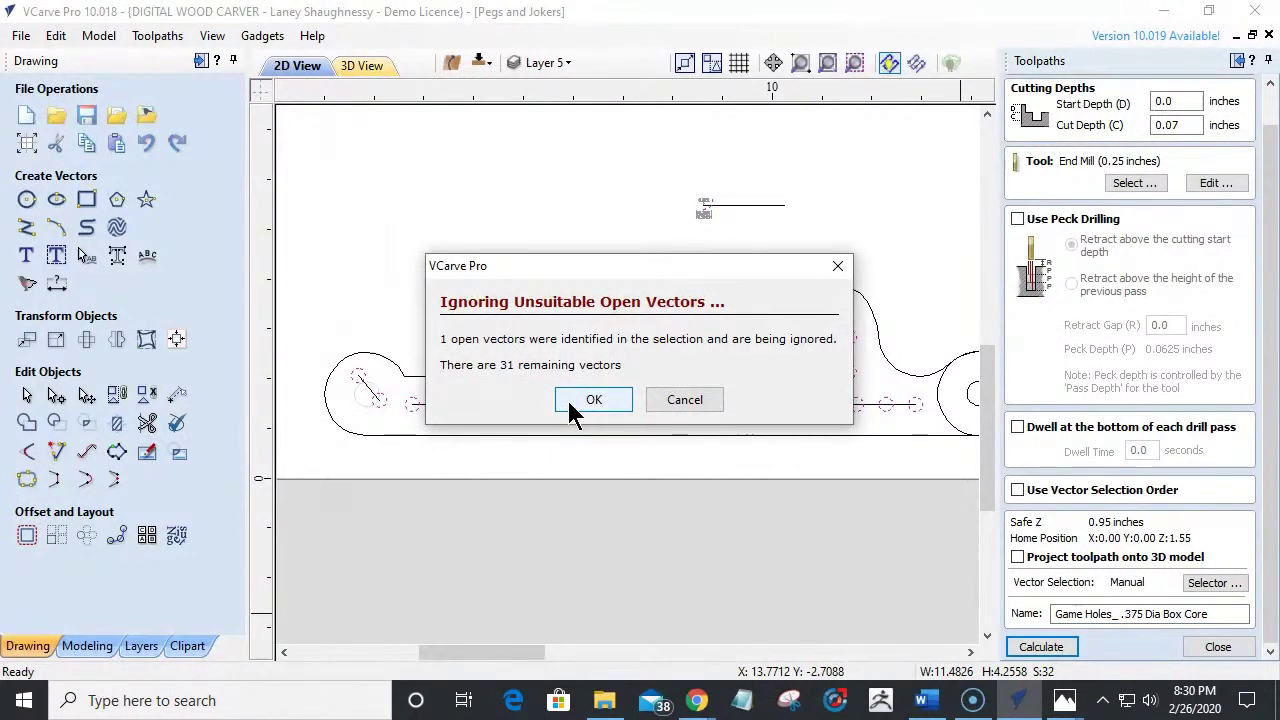
click(700, 399)
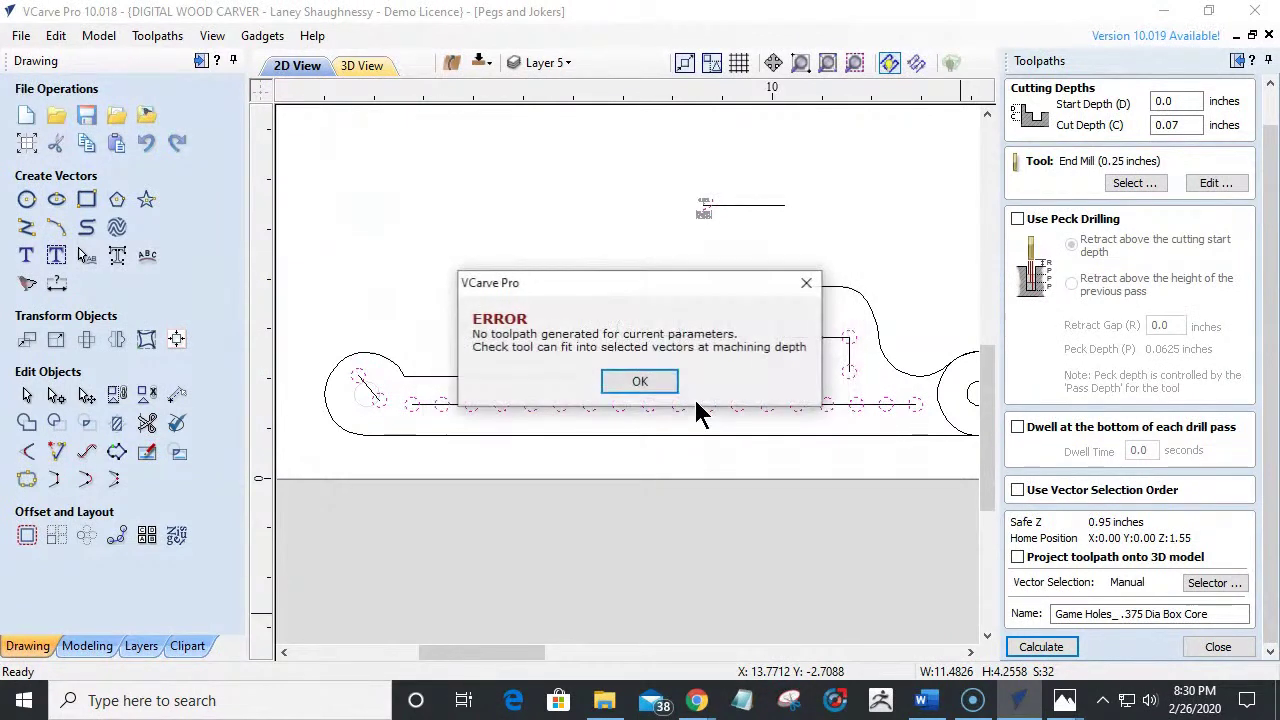
click(664, 389)
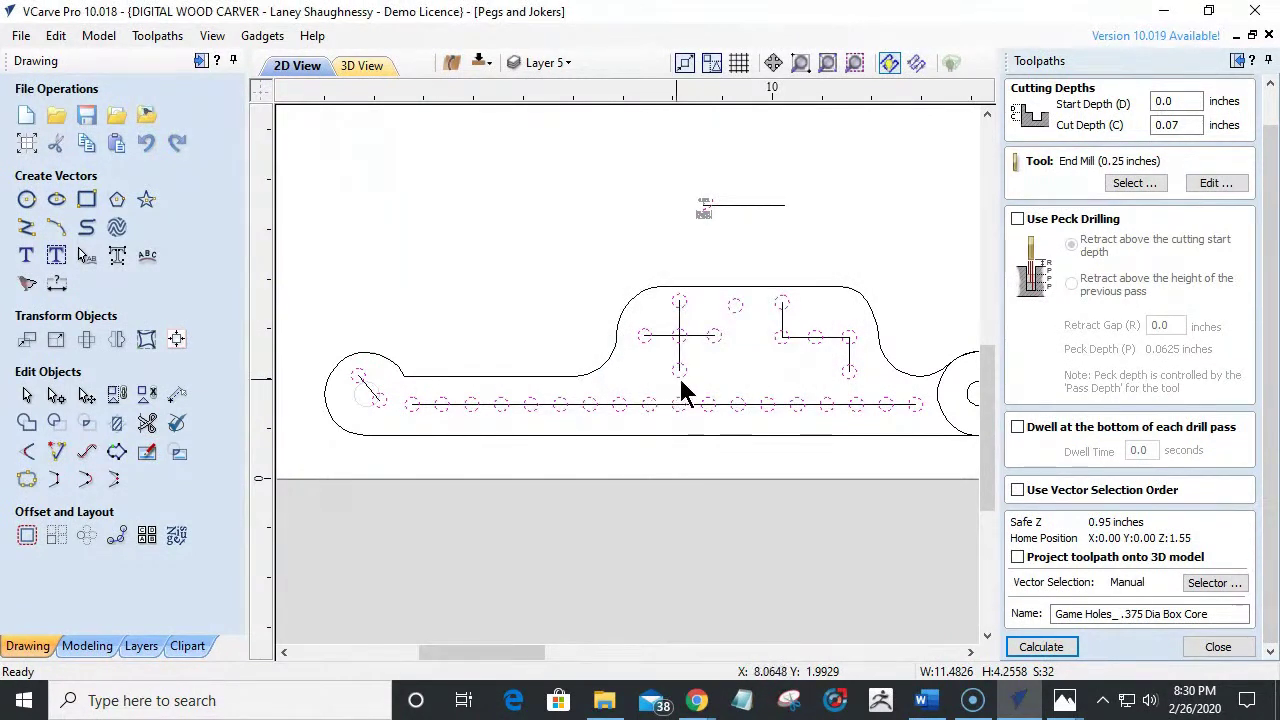
Deselect the small open arc above the board and calculate the drilling toolpath.
shift+click(711, 208)
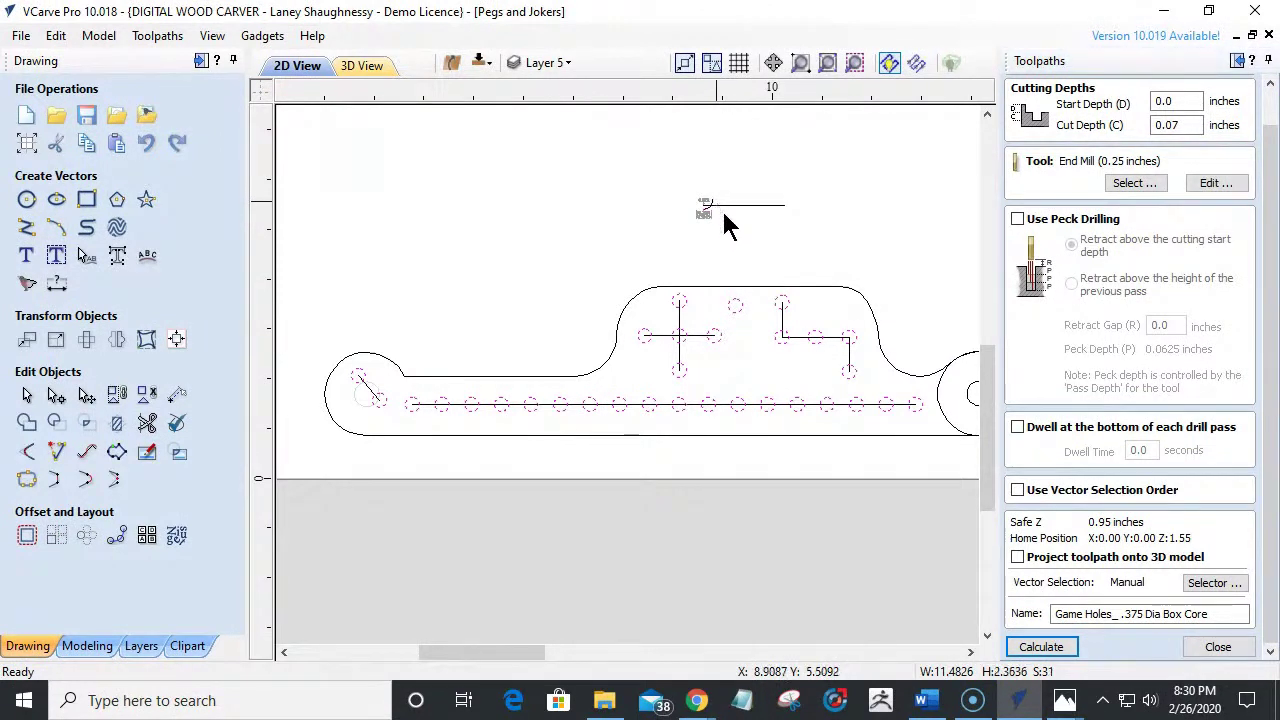
click(1040, 647)
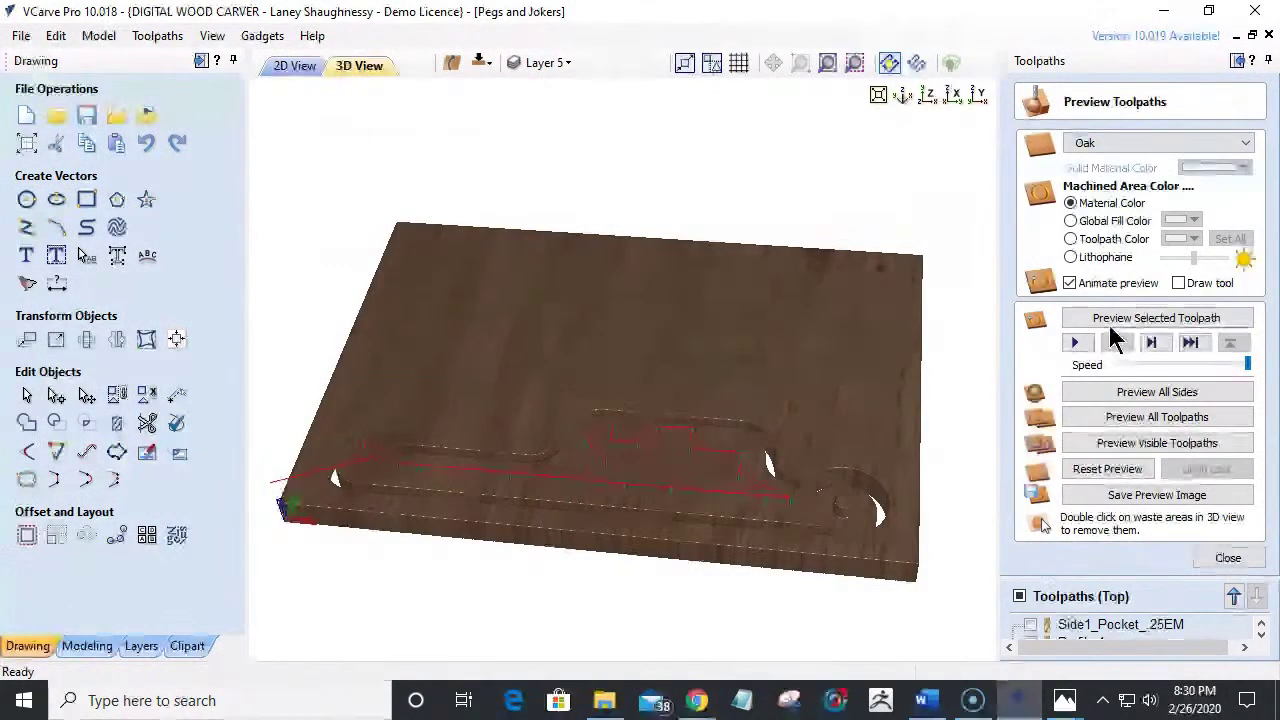
Preview the drilling toolpath on the 3D board and set the preview material to Maple.
click(1110, 320)
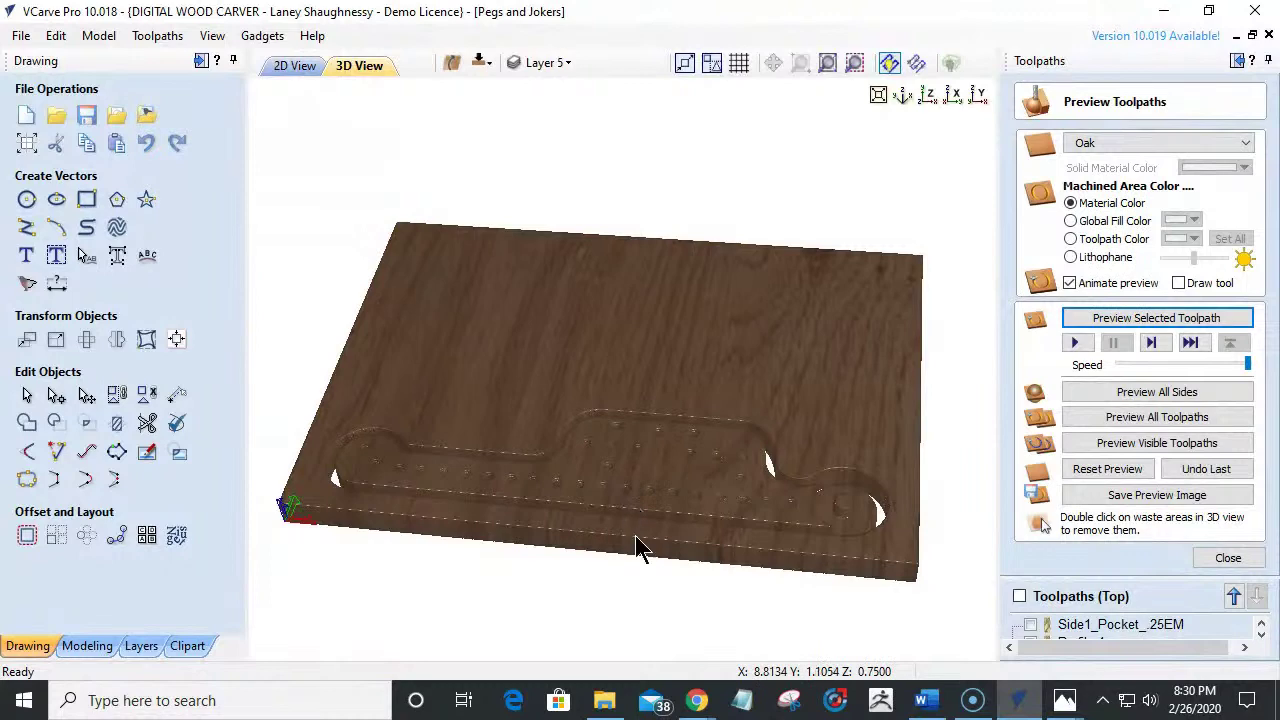
drag(640, 543, 651, 520)
click(1140, 145)
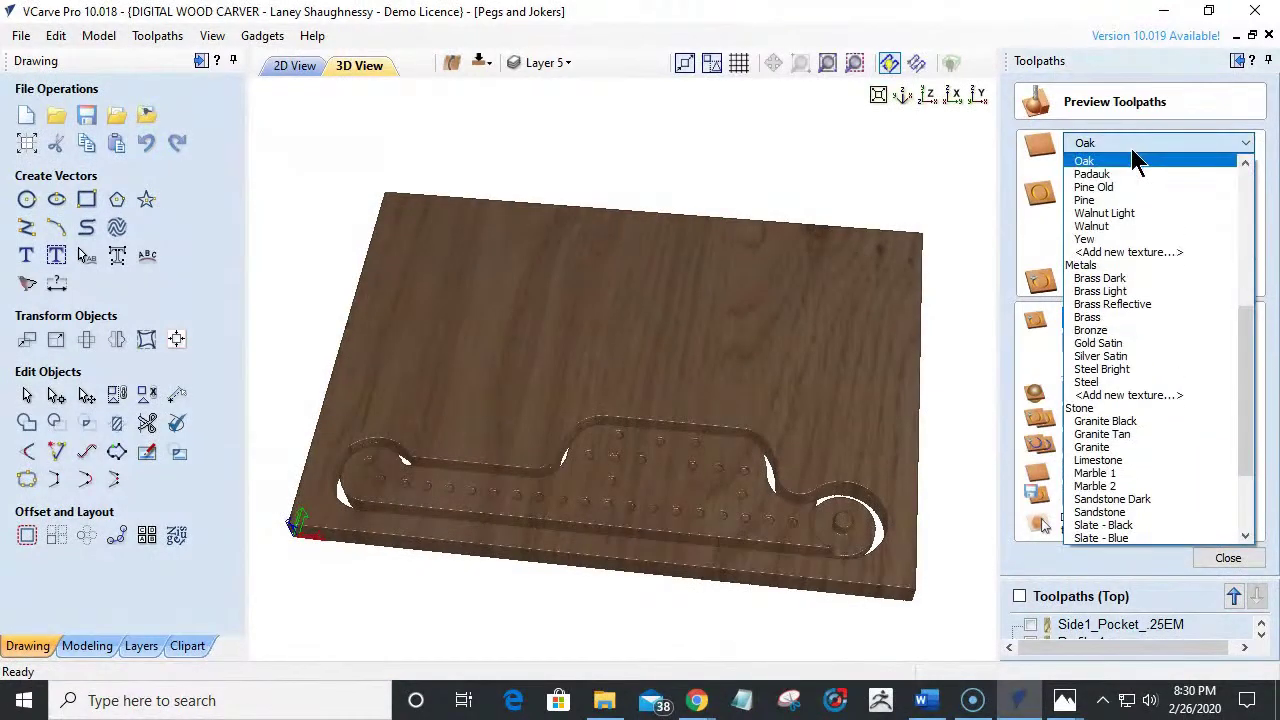
scroll(1110, 220, up, 3)
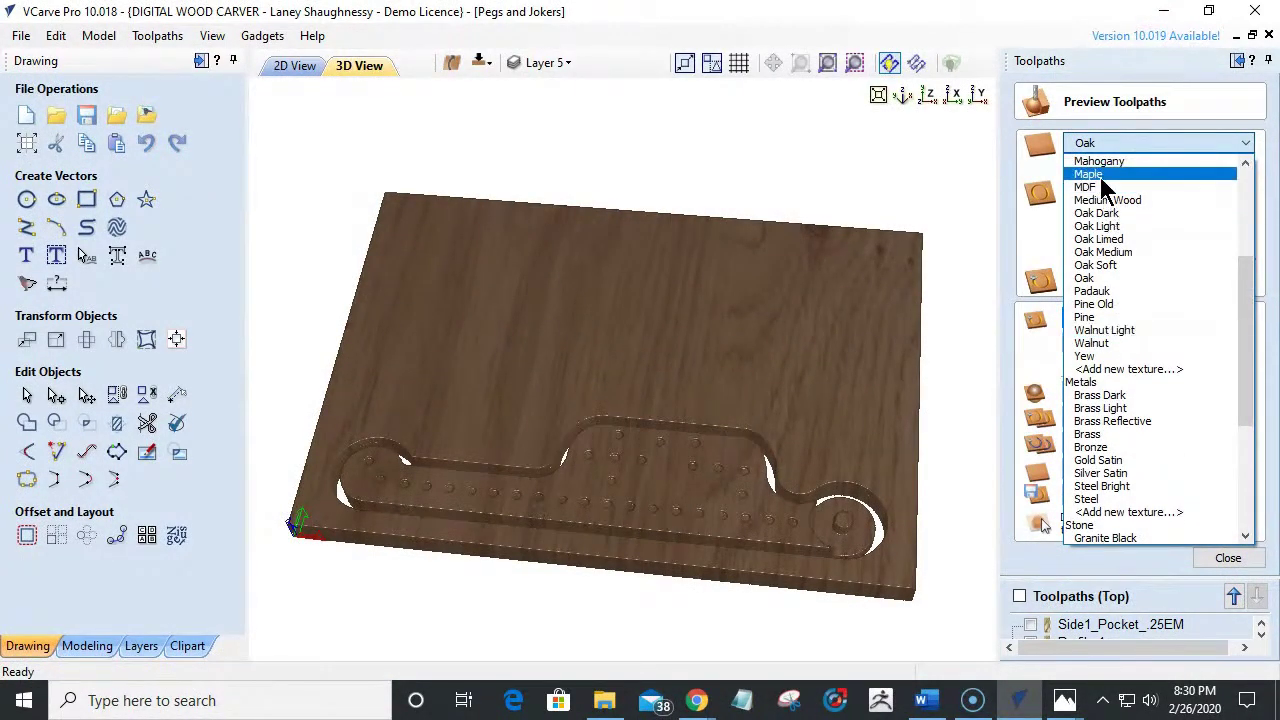
click(1098, 176)
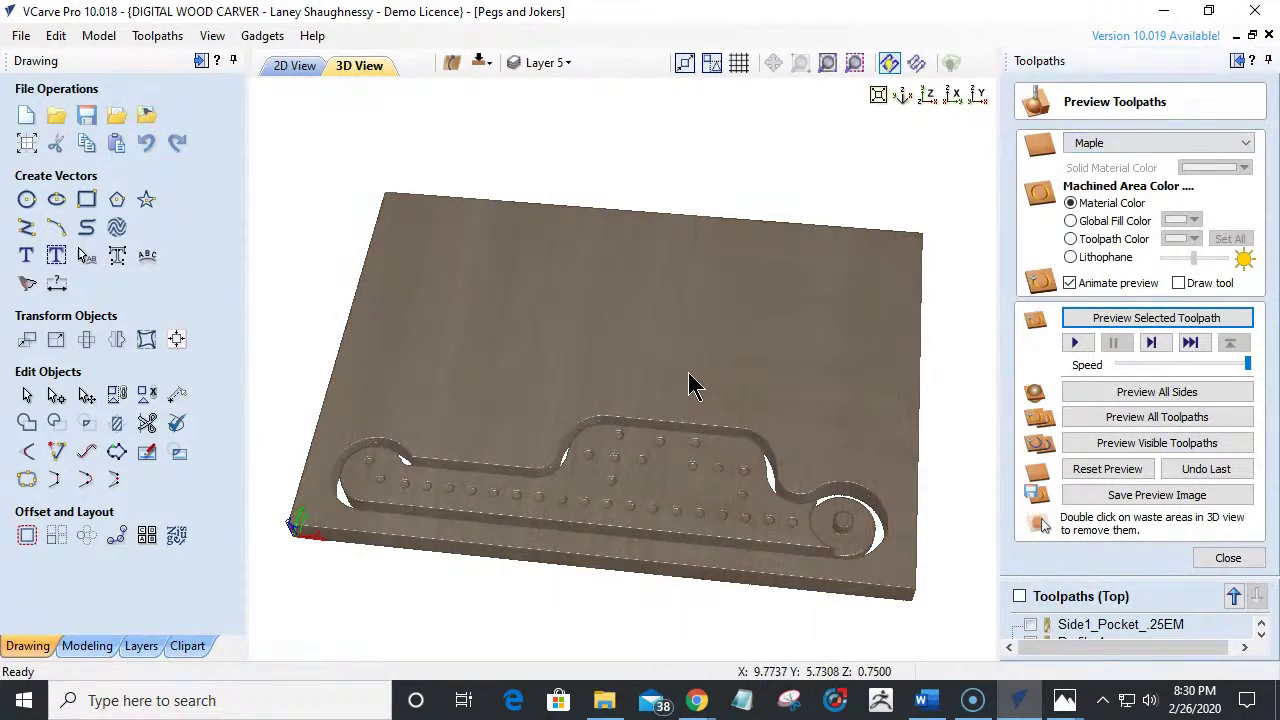
Remove the waste material around the board in the 3D preview and examine the drilled game holes up close.
double_click(666, 531)
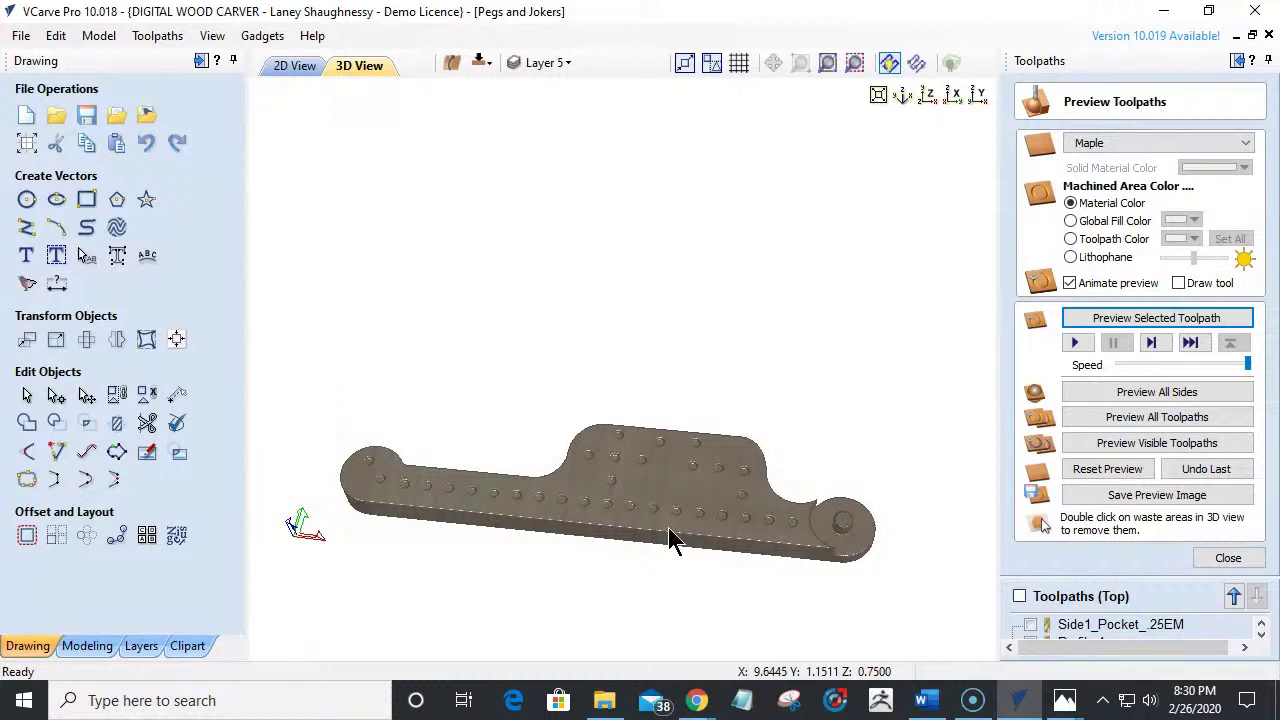
scroll(669, 530, up, 2)
scroll(669, 540, up, 1)
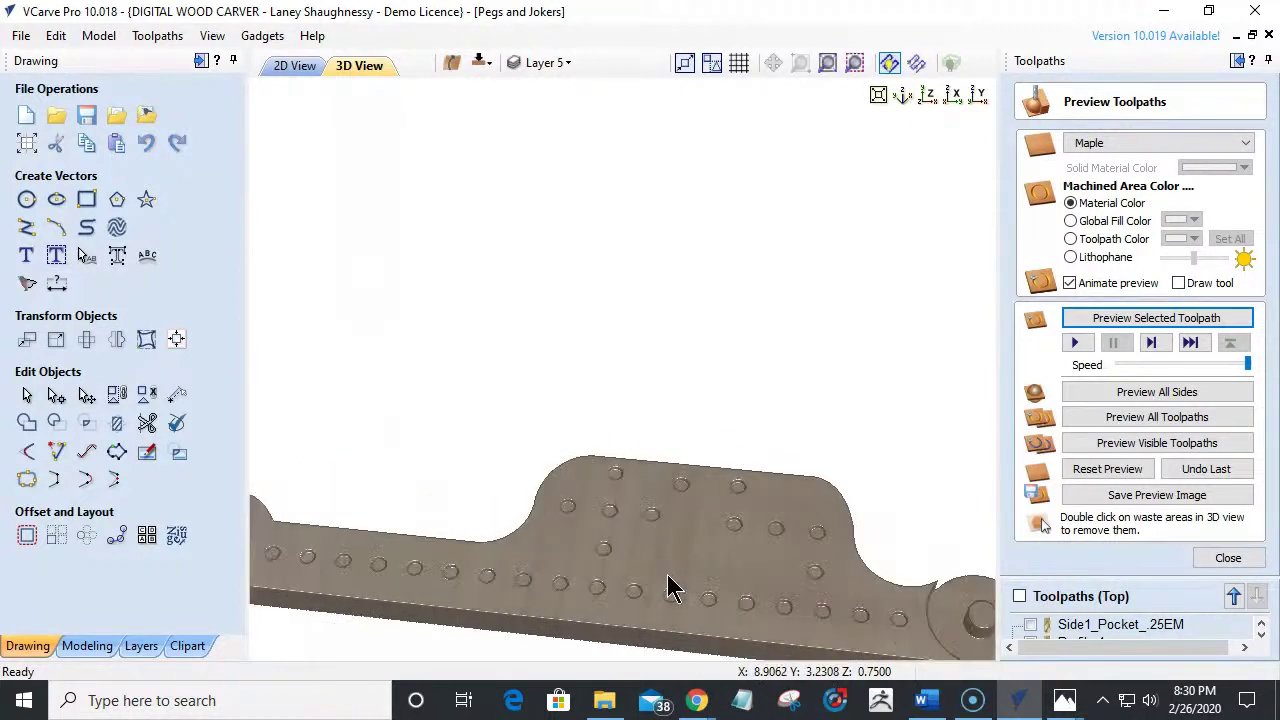
drag(674, 551, 689, 457)
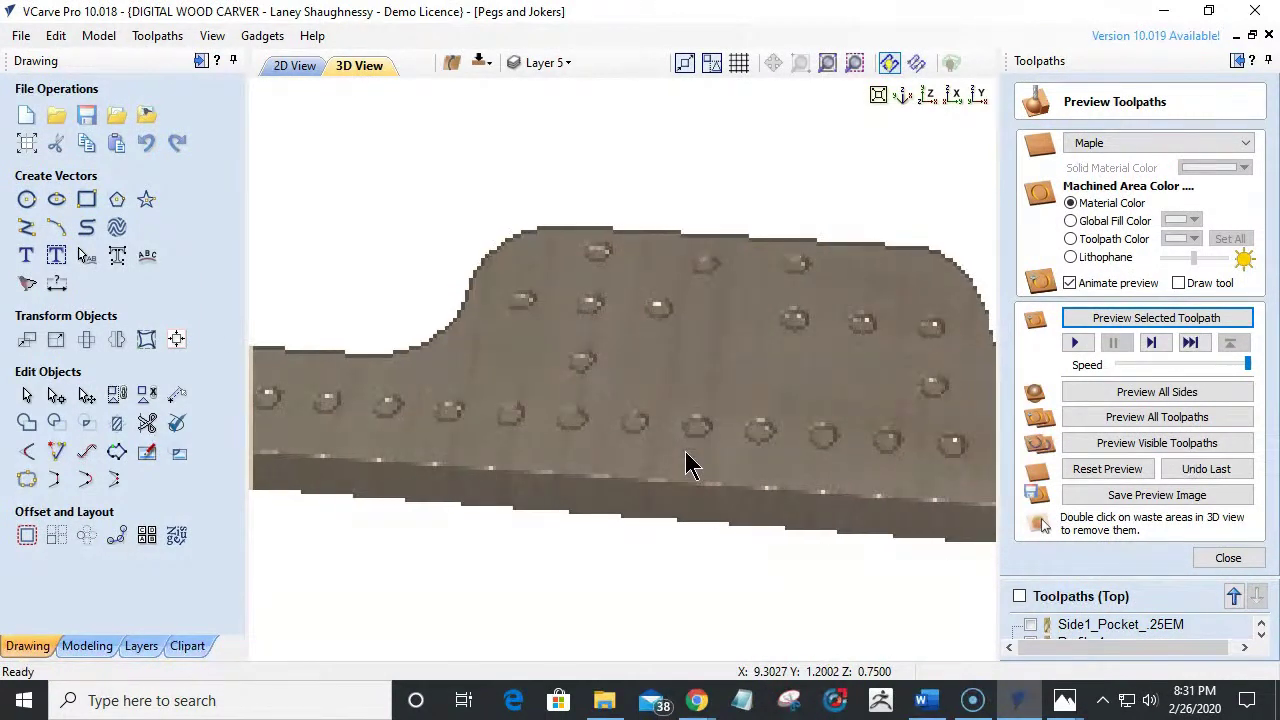
drag(725, 418, 712, 428)
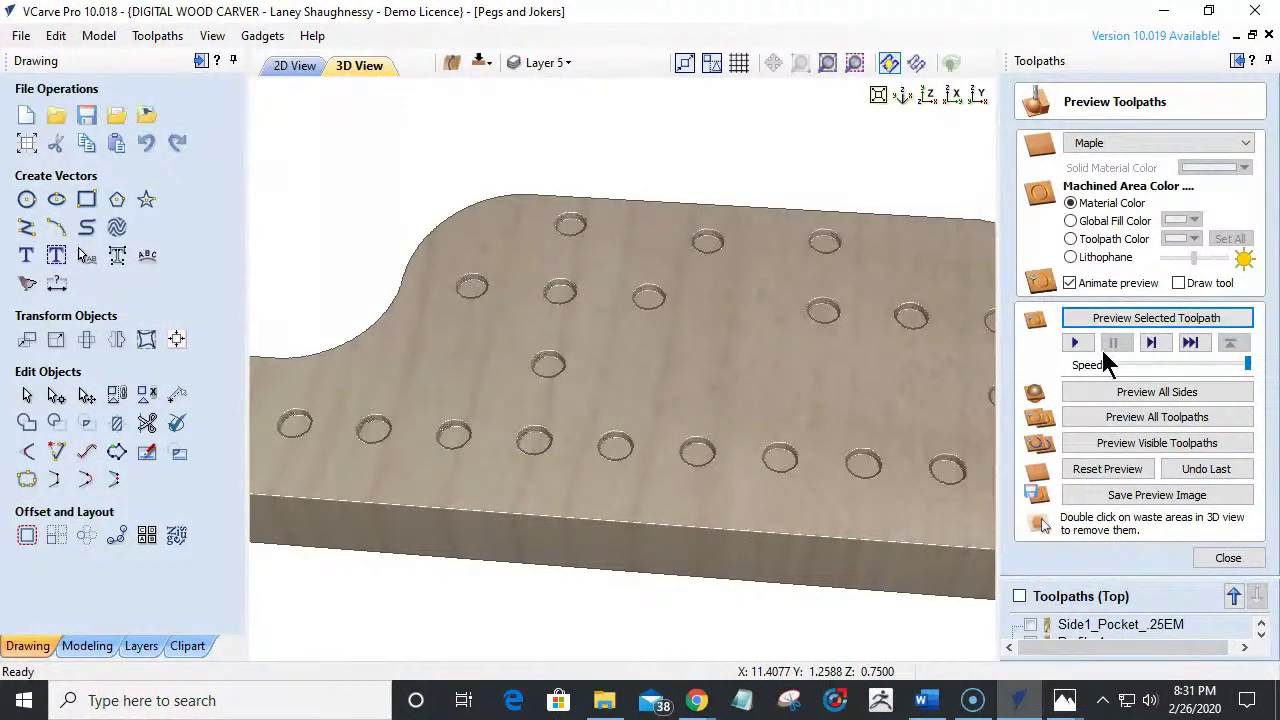
Reopen the Game Holes_ .375 Dia Box Core toolpath and pick the first .25 Rad Box Core Bit among the Form Tools.
click(1230, 560)
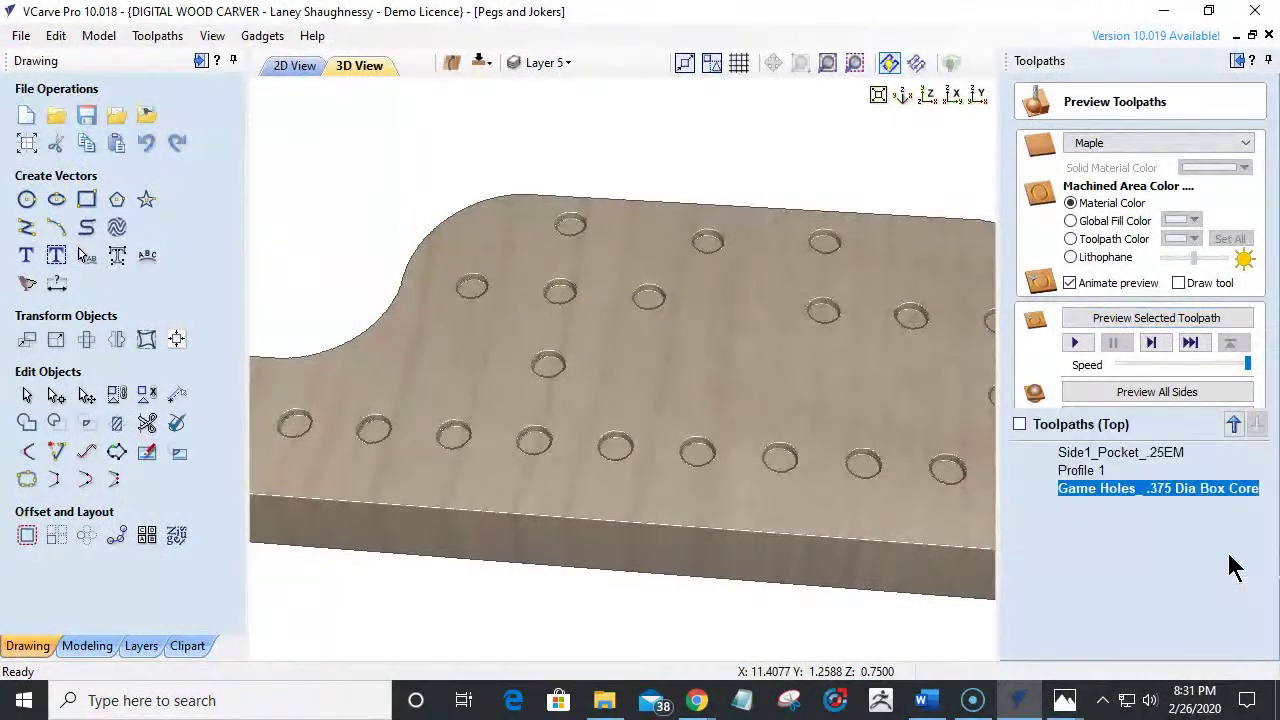
double_click(1085, 489)
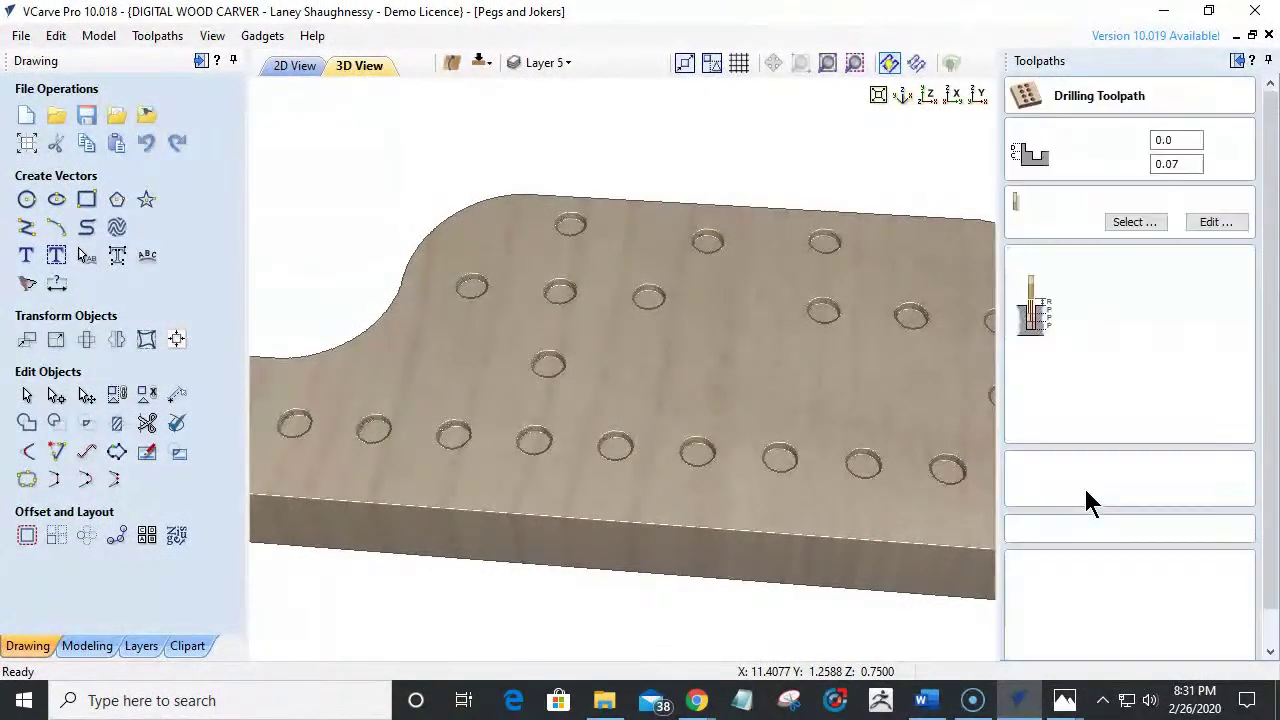
click(1119, 226)
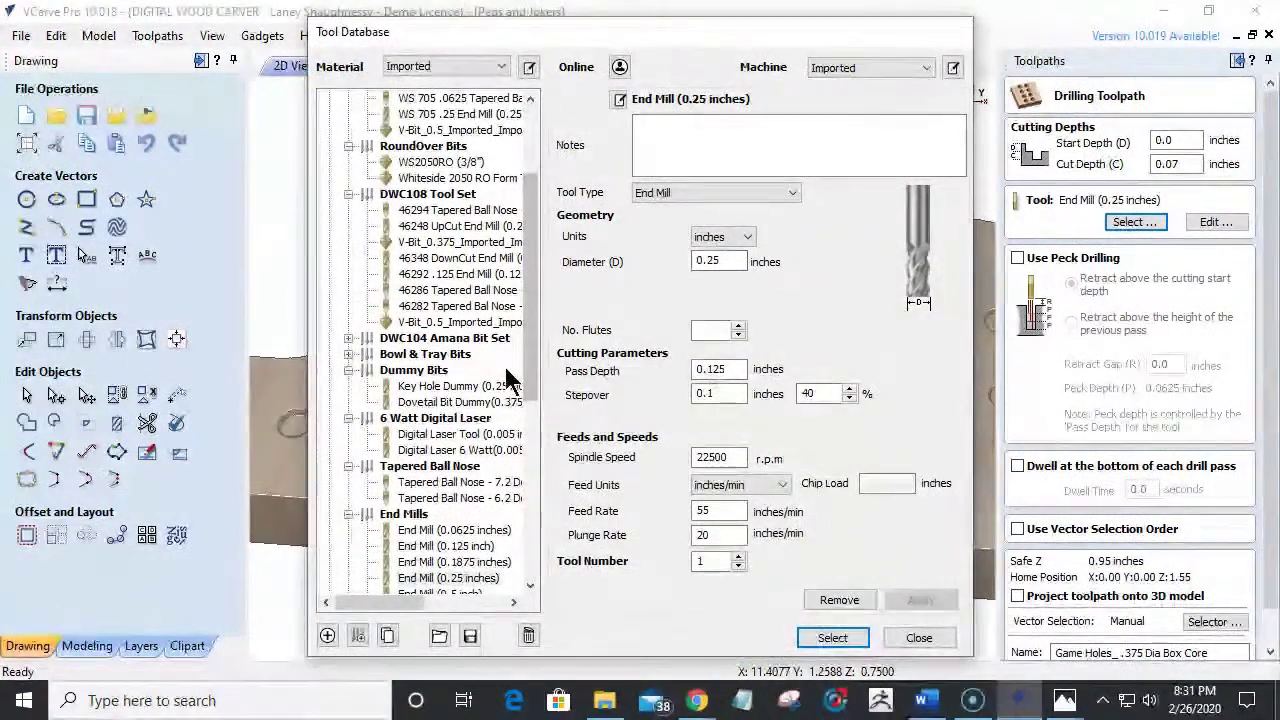
scroll(462, 448, down, 8)
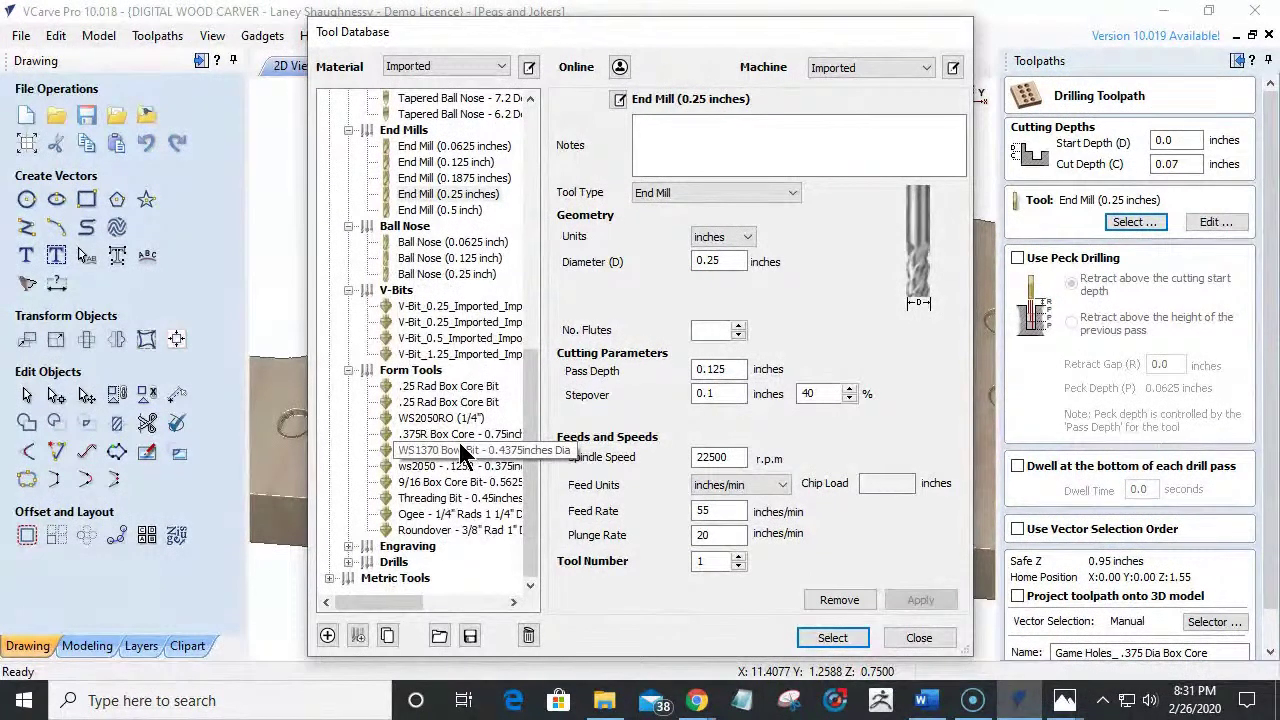
click(439, 386)
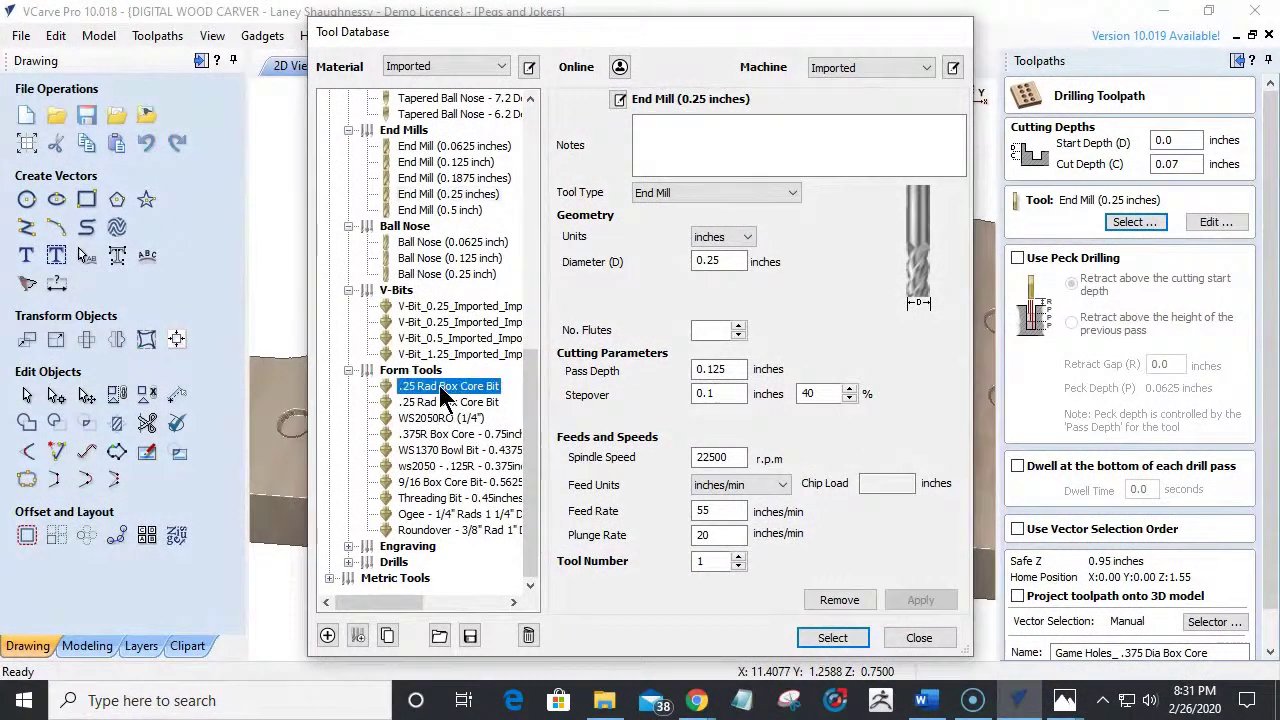
Rename the form tool as .375 Rad Box Core Bit and assign it to the drilling toolpath.
click(619, 100)
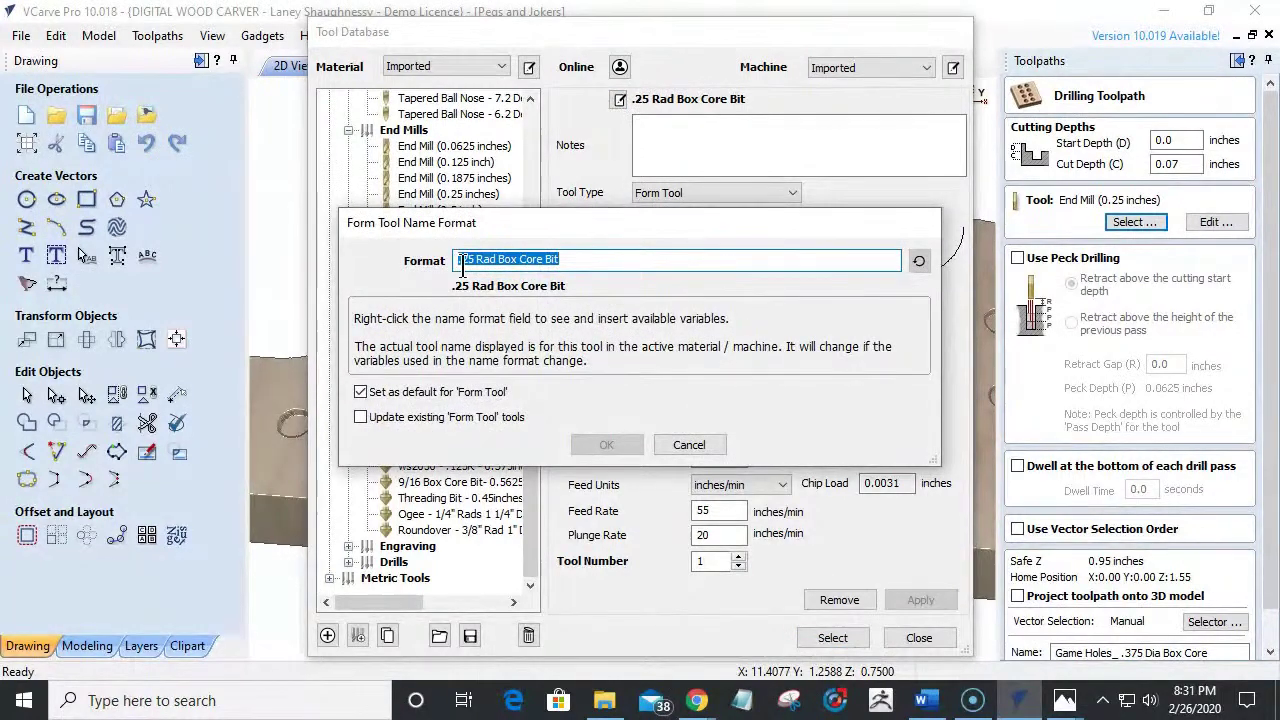
click(473, 262)
drag(473, 262, 440, 270)
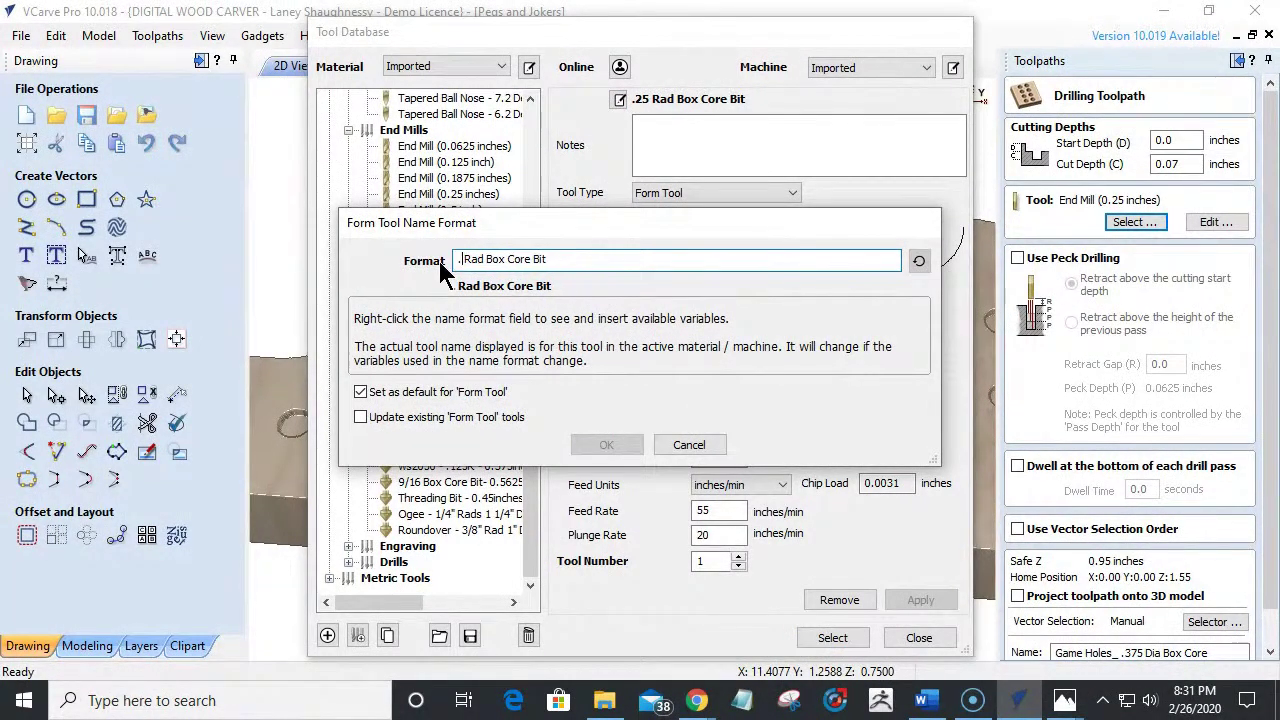
text(.375)
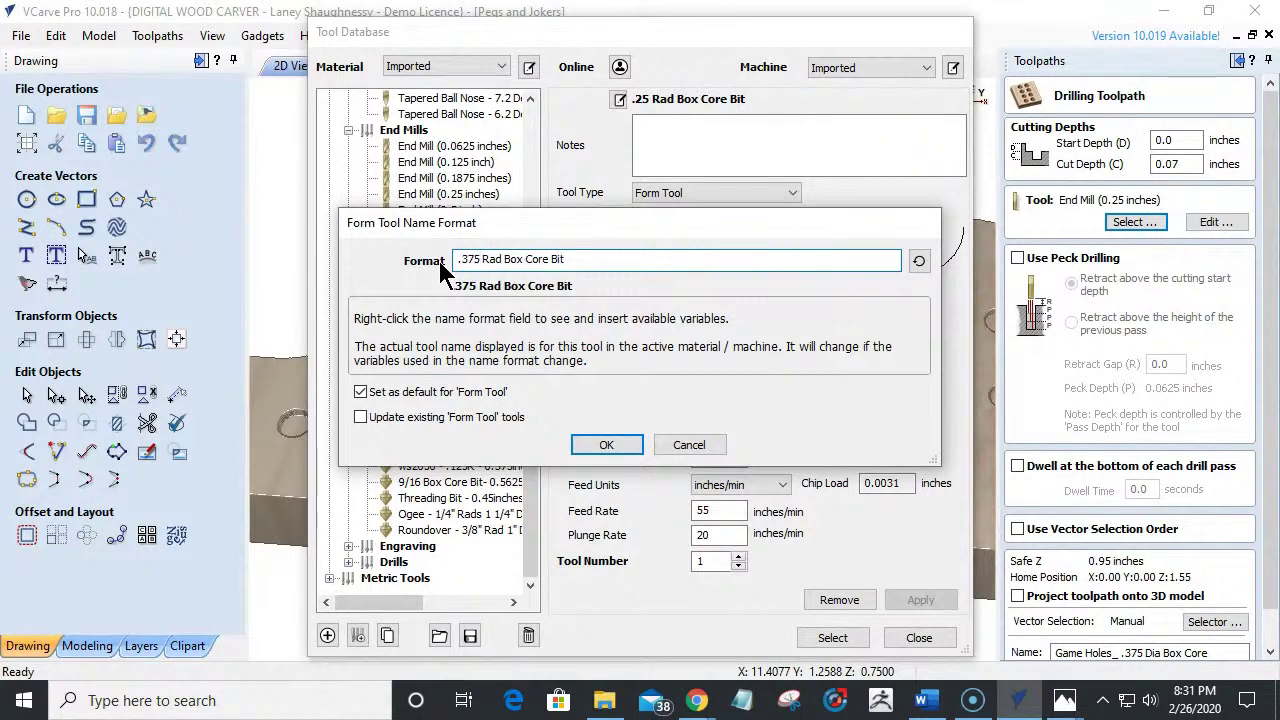
click(590, 449)
click(831, 637)
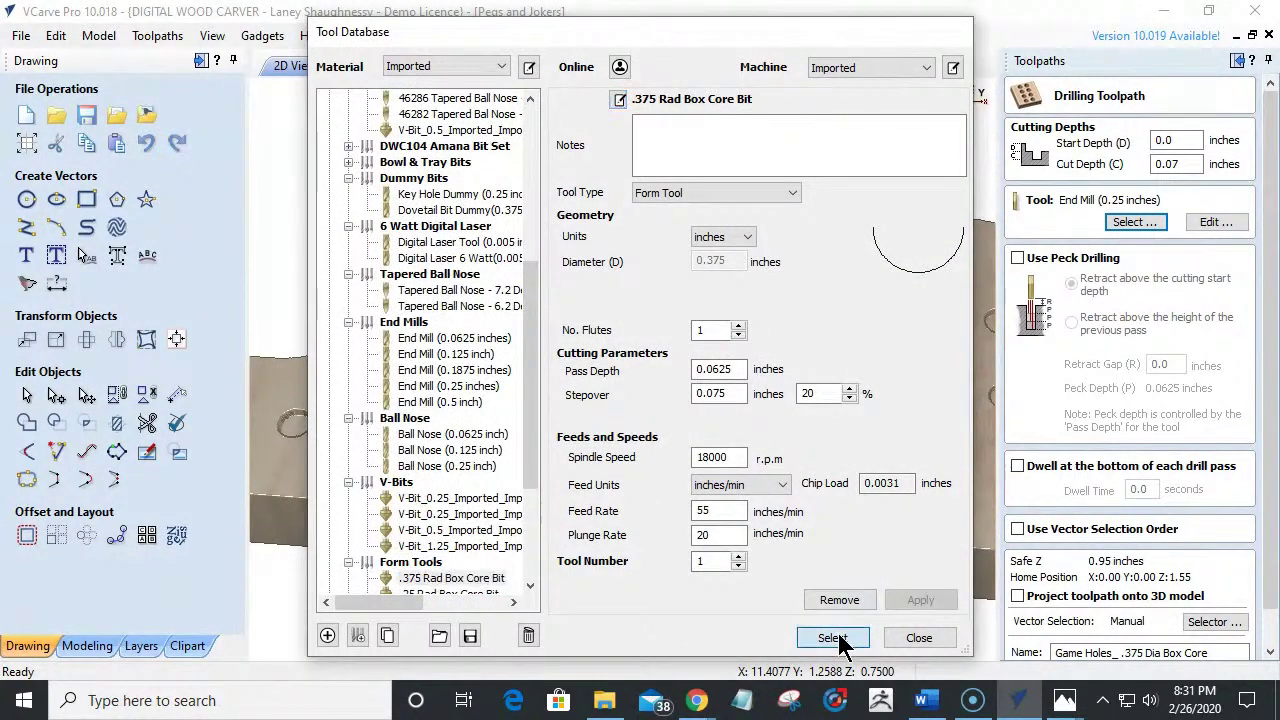
scroll(1045, 540, down, 3)
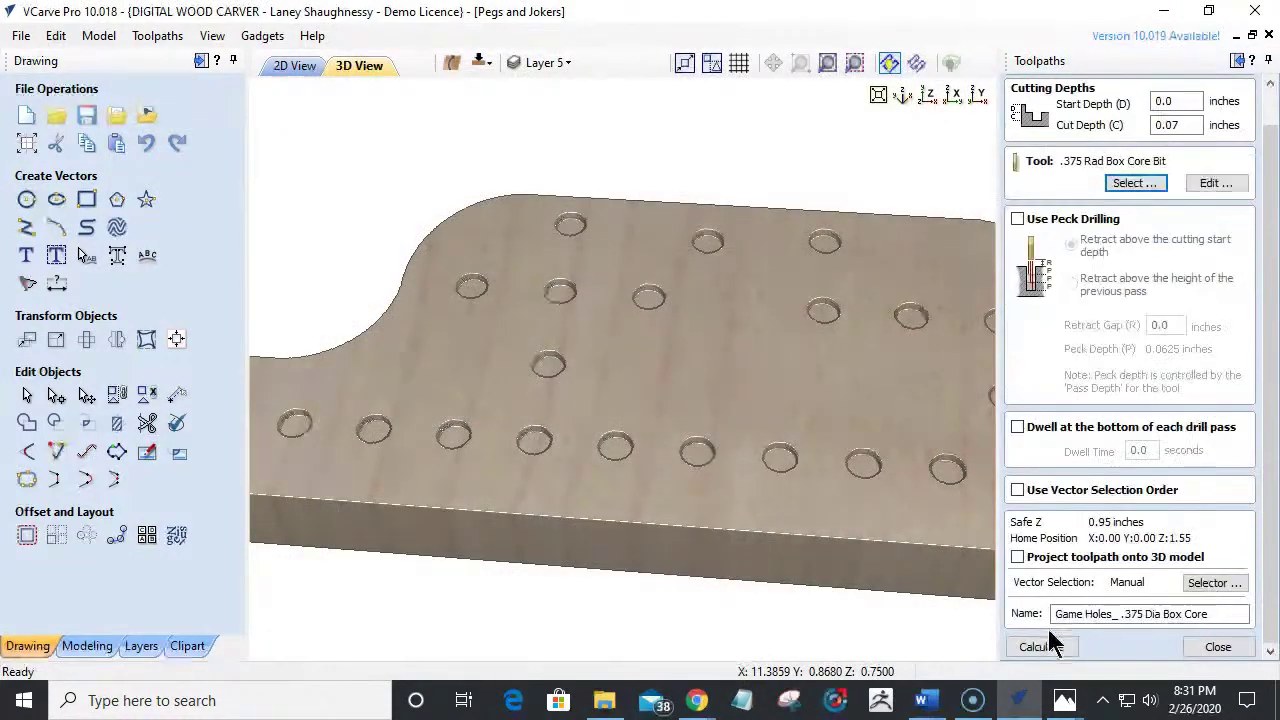
Recalculate the Game Holes_ .375 Dia Box Core toolpath and preview all toolpaths on the 3D board.
click(1047, 655)
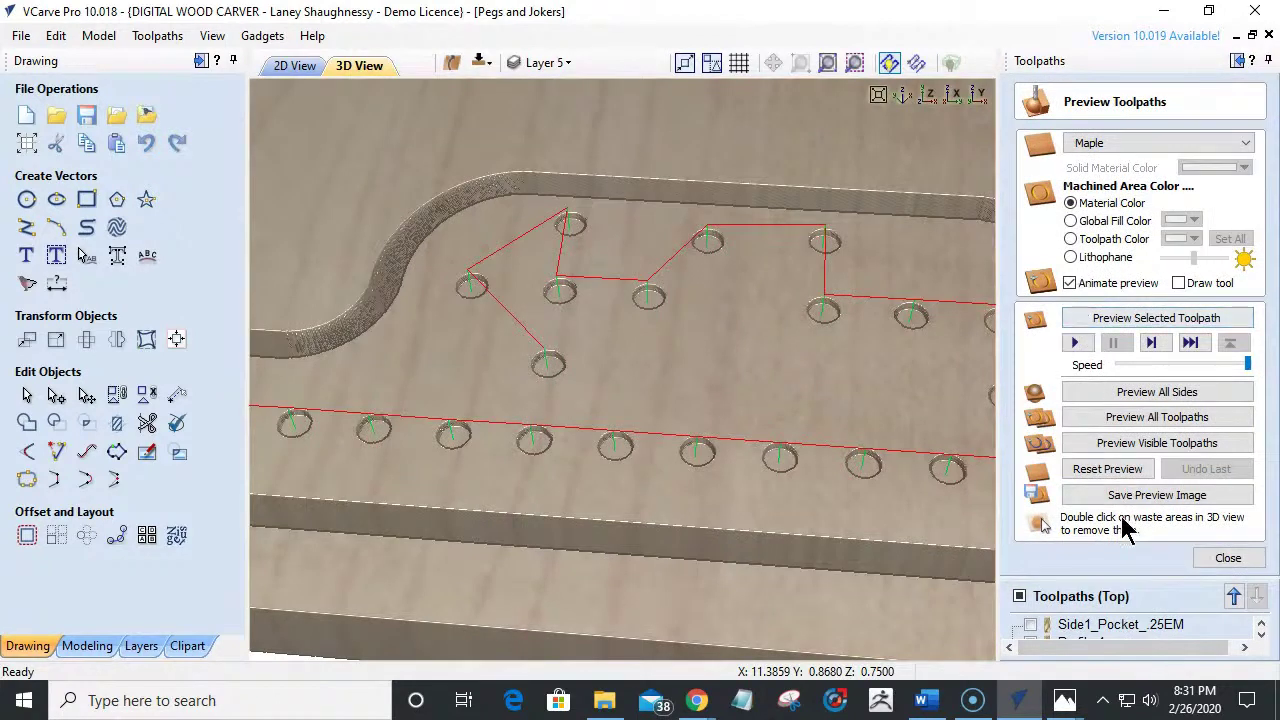
click(1127, 425)
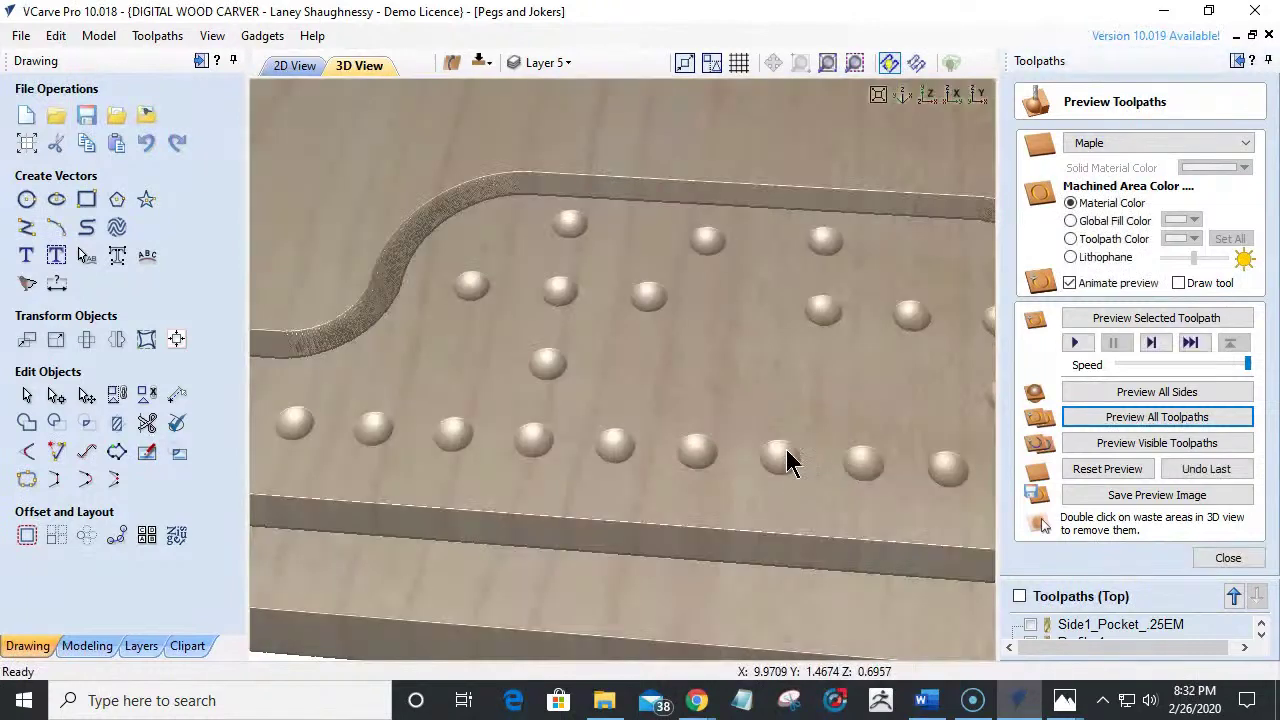
scroll(700, 338, down, 2)
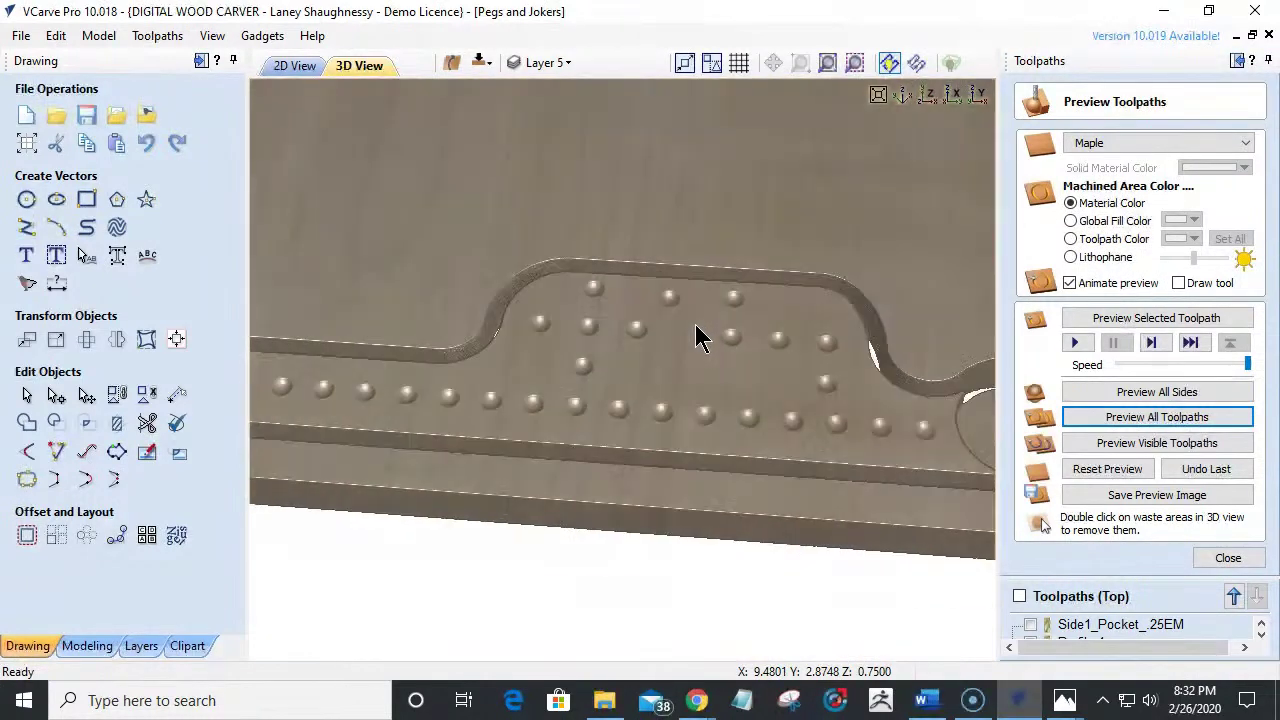
Remove the waste material around the board in the 3D preview and examine the box core holes from several angles.
double_click(711, 506)
drag(686, 405, 700, 491)
scroll(700, 491, up, 5)
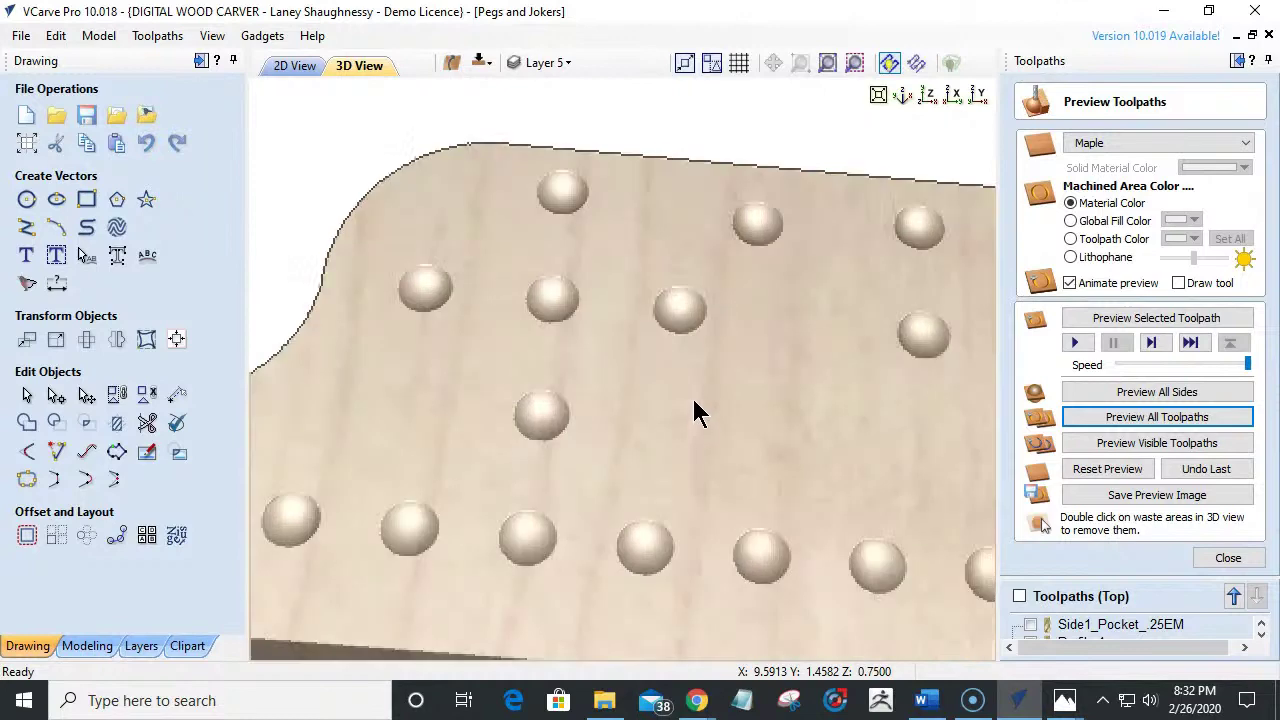
drag(697, 414, 694, 403)
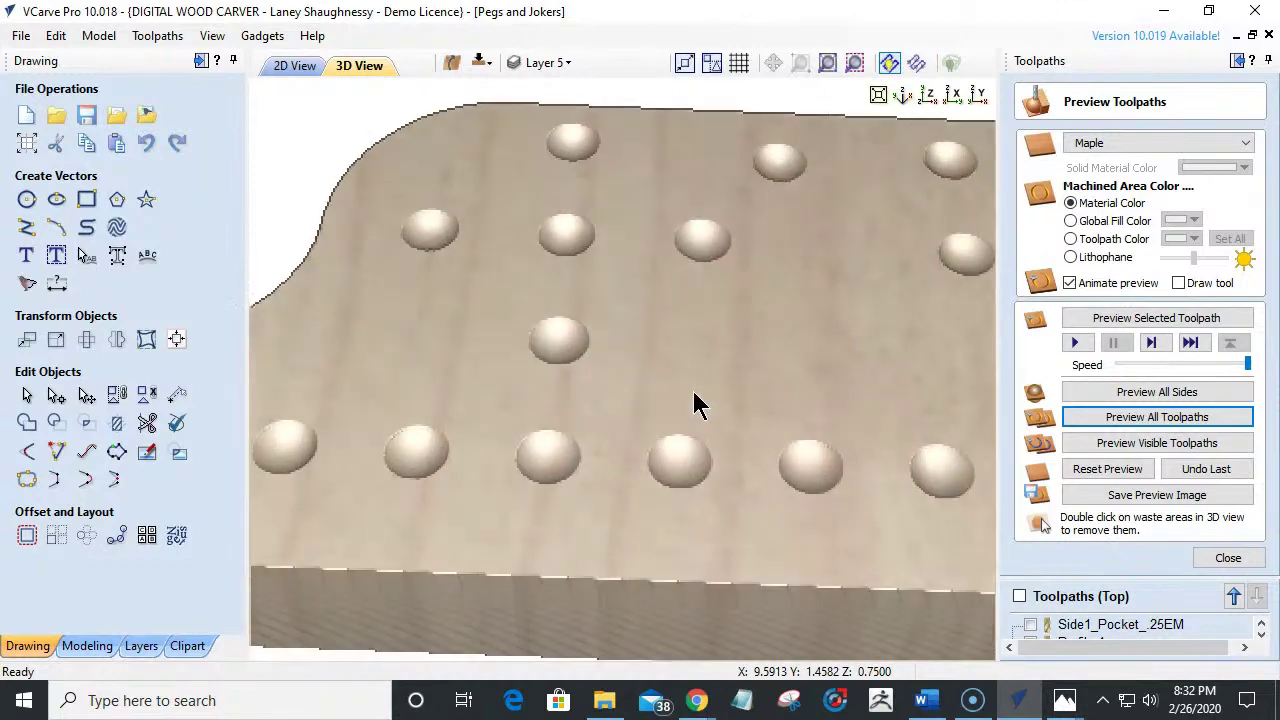
scroll(697, 405, down, 2)
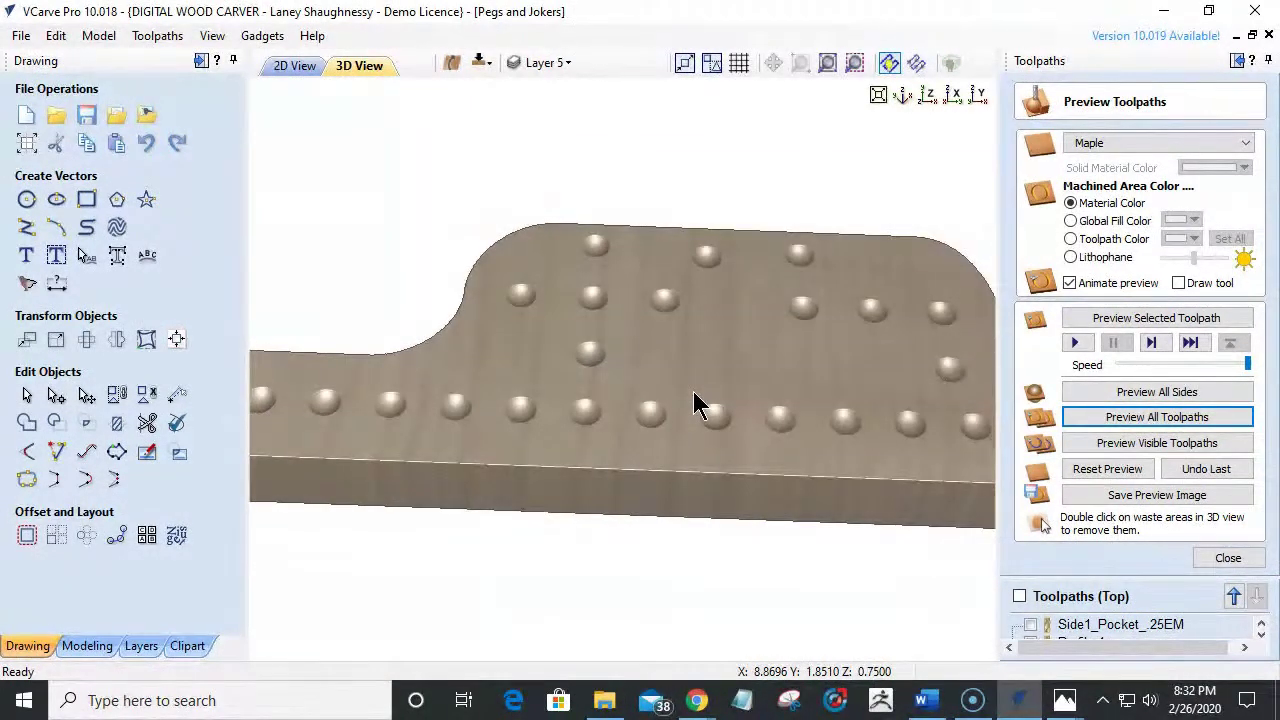
scroll(697, 407, down, 2)
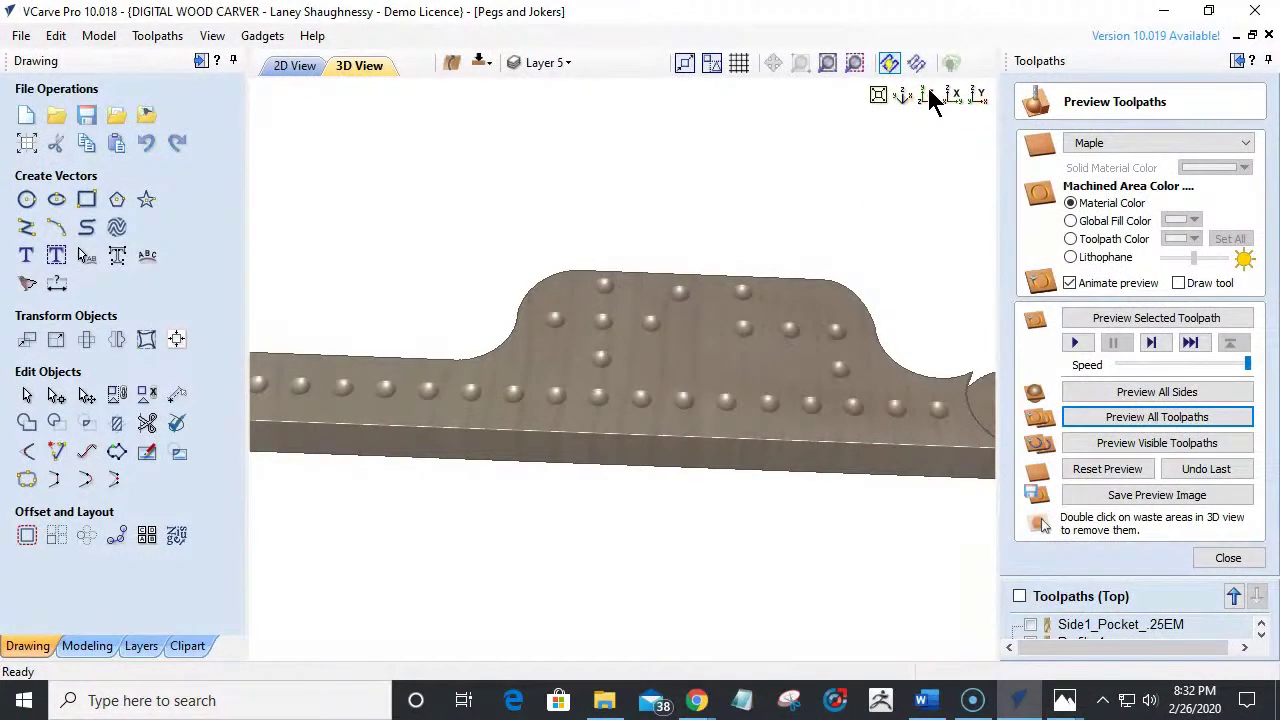
click(878, 95)
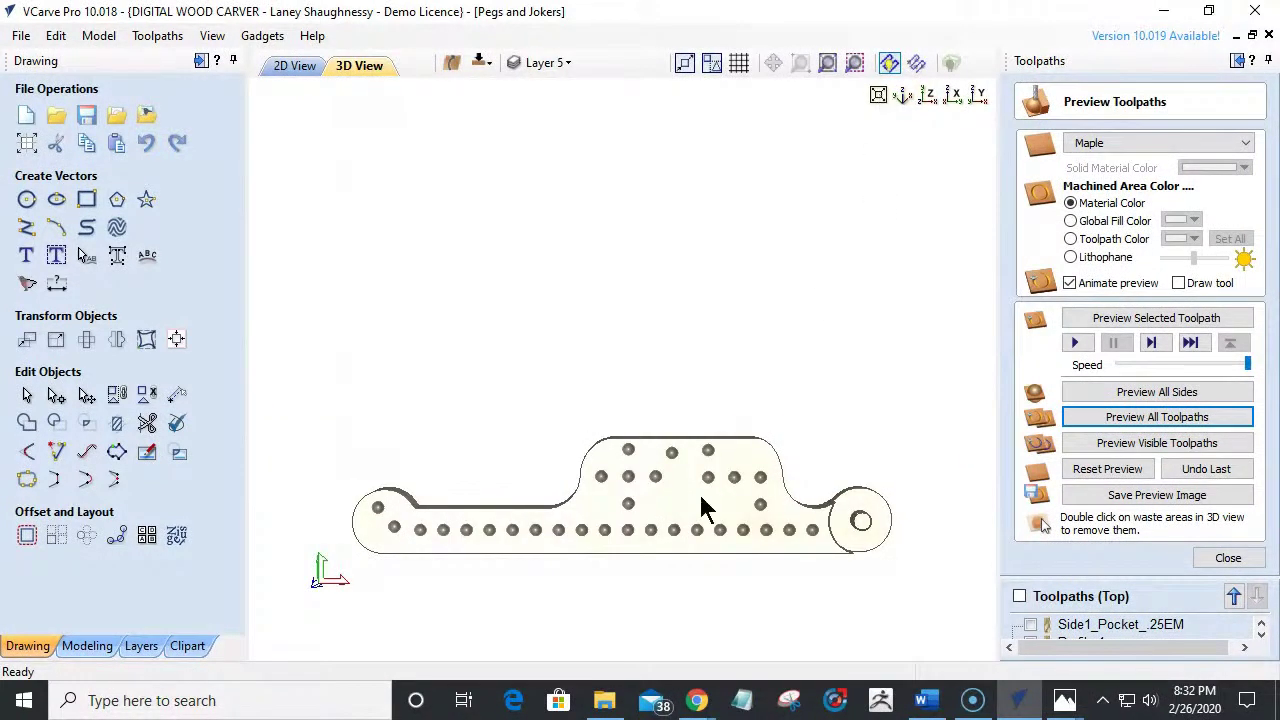
middle_drag(668, 528, 676, 370)
scroll(710, 308, up, 2)
scroll(710, 305, up, 1)
scroll(676, 368, down, 2)
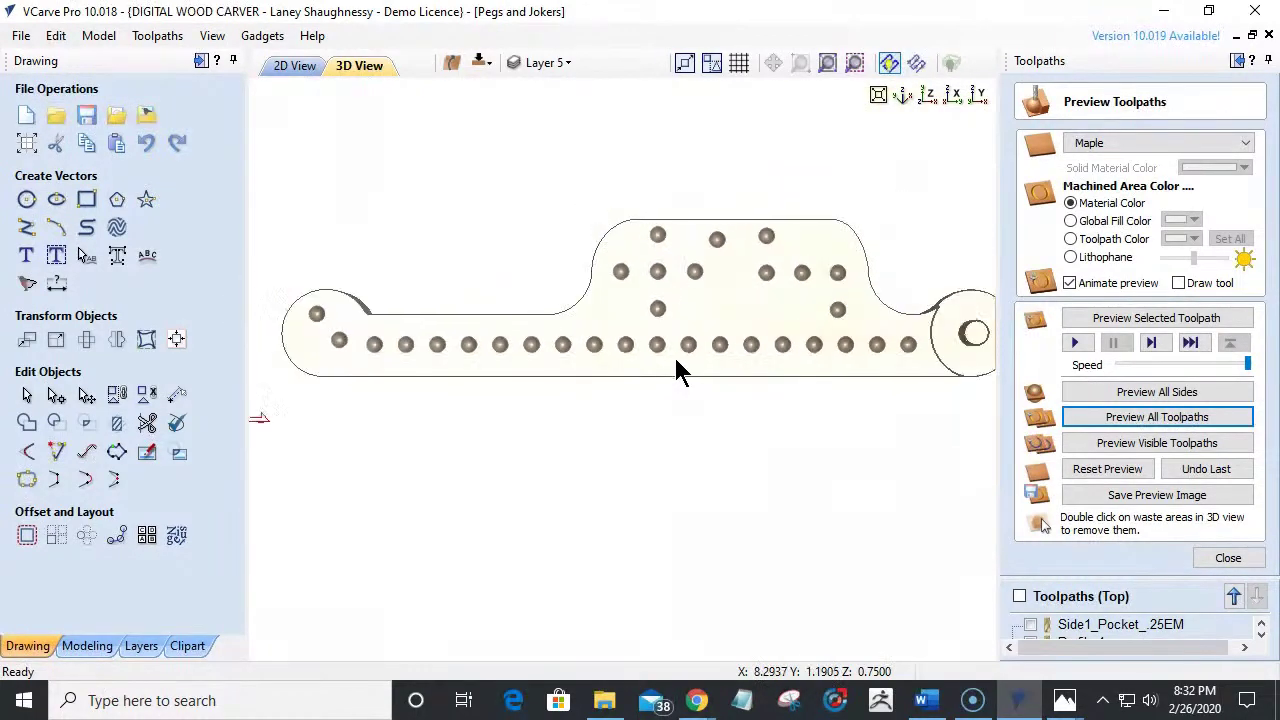
drag(674, 298, 645, 345)
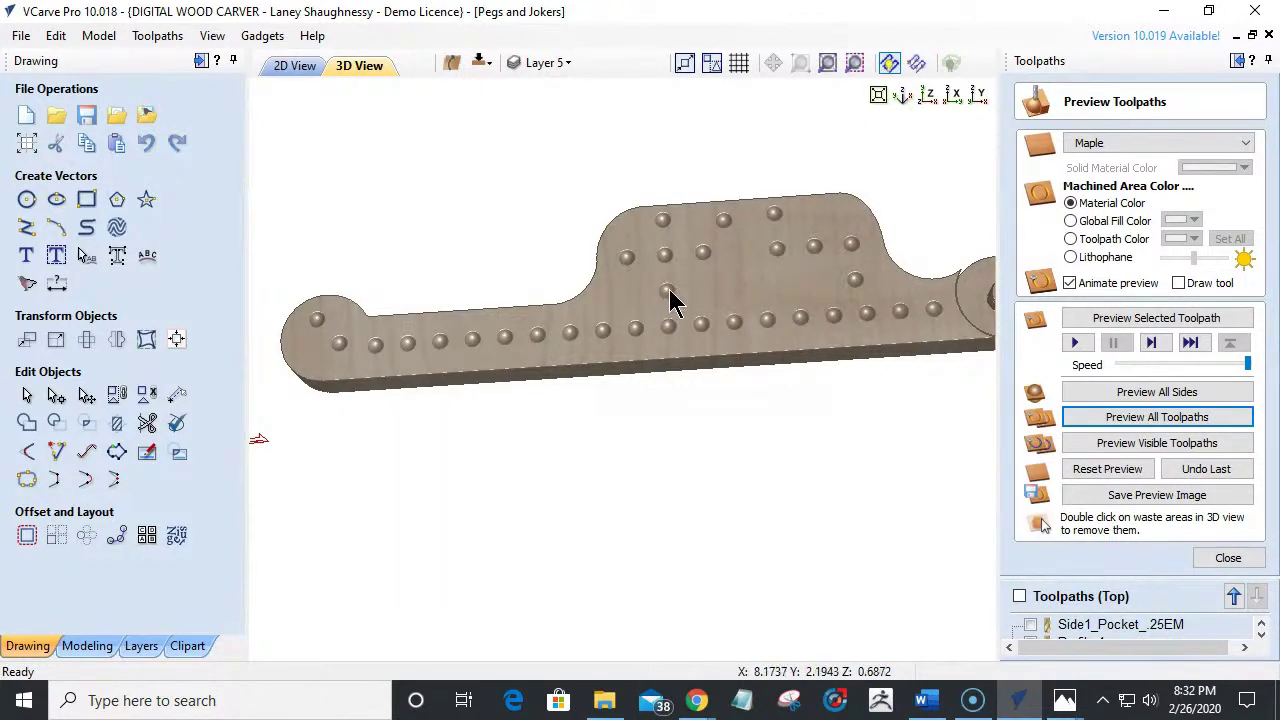
Return to the 2D drawing and clear the current selection of game hole circles.
click(290, 66)
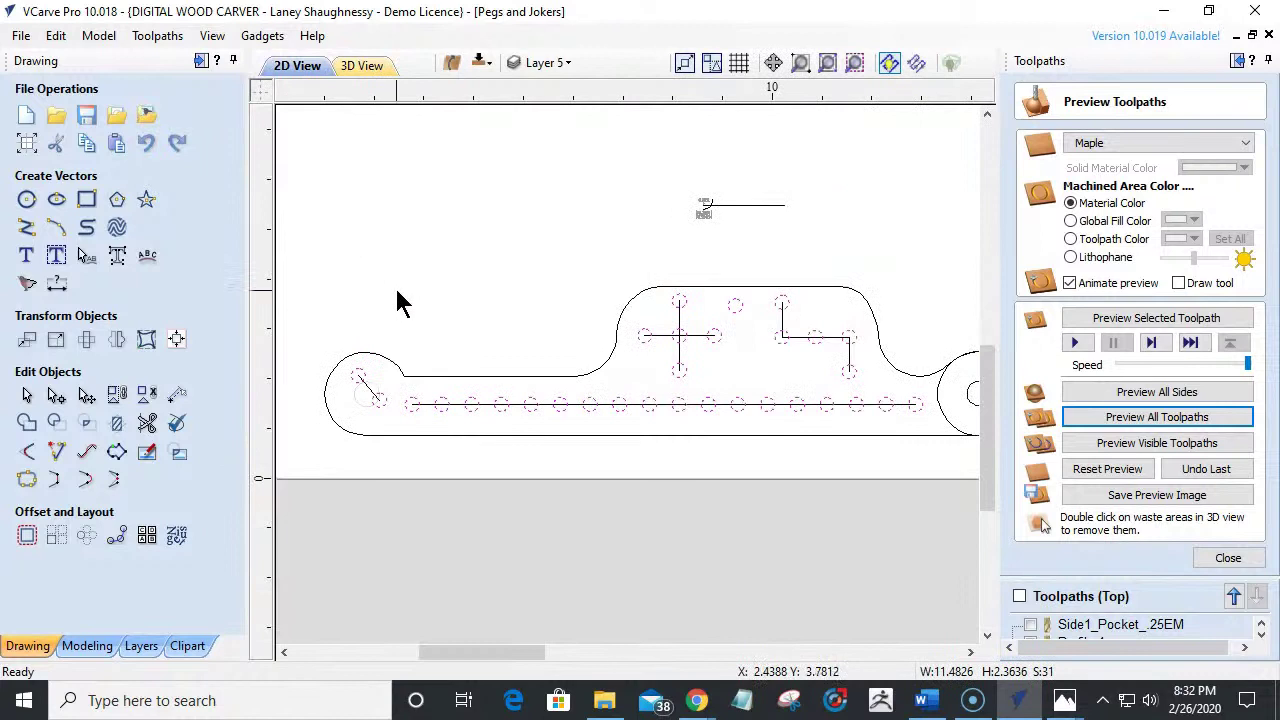
scroll(380, 295, down, 2)
scroll(521, 328, up, 2)
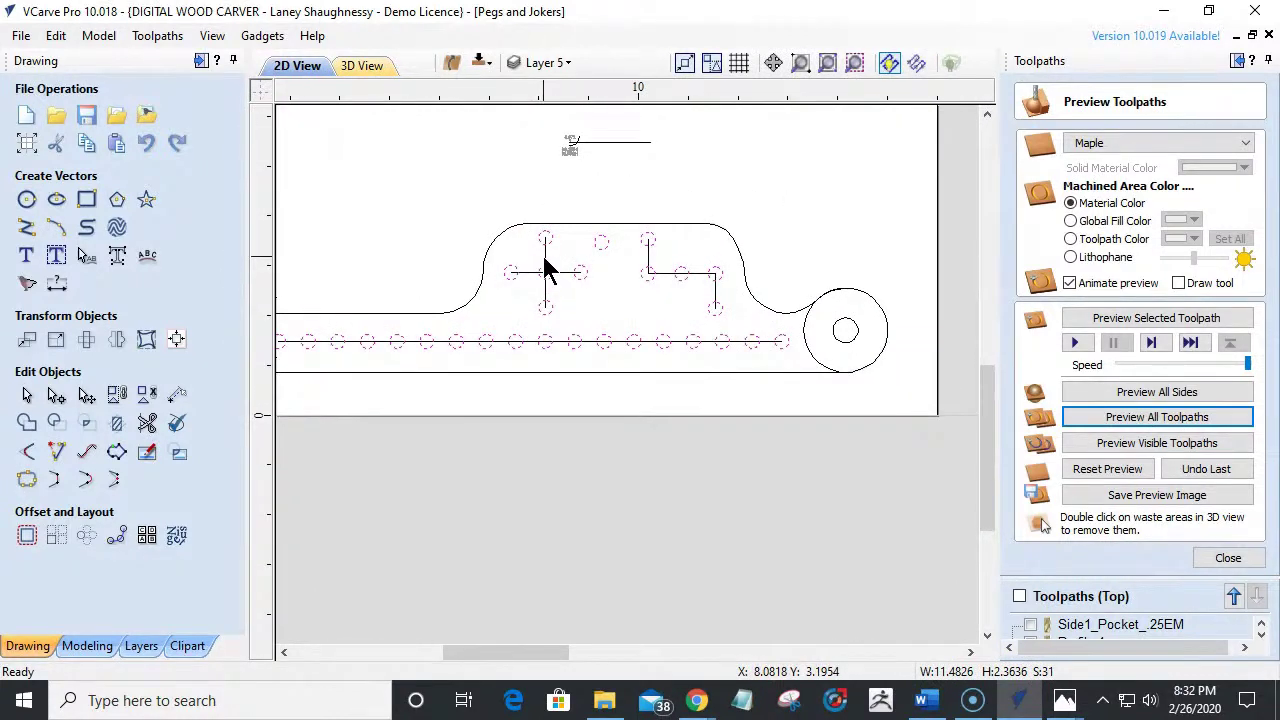
shift+click(547, 280)
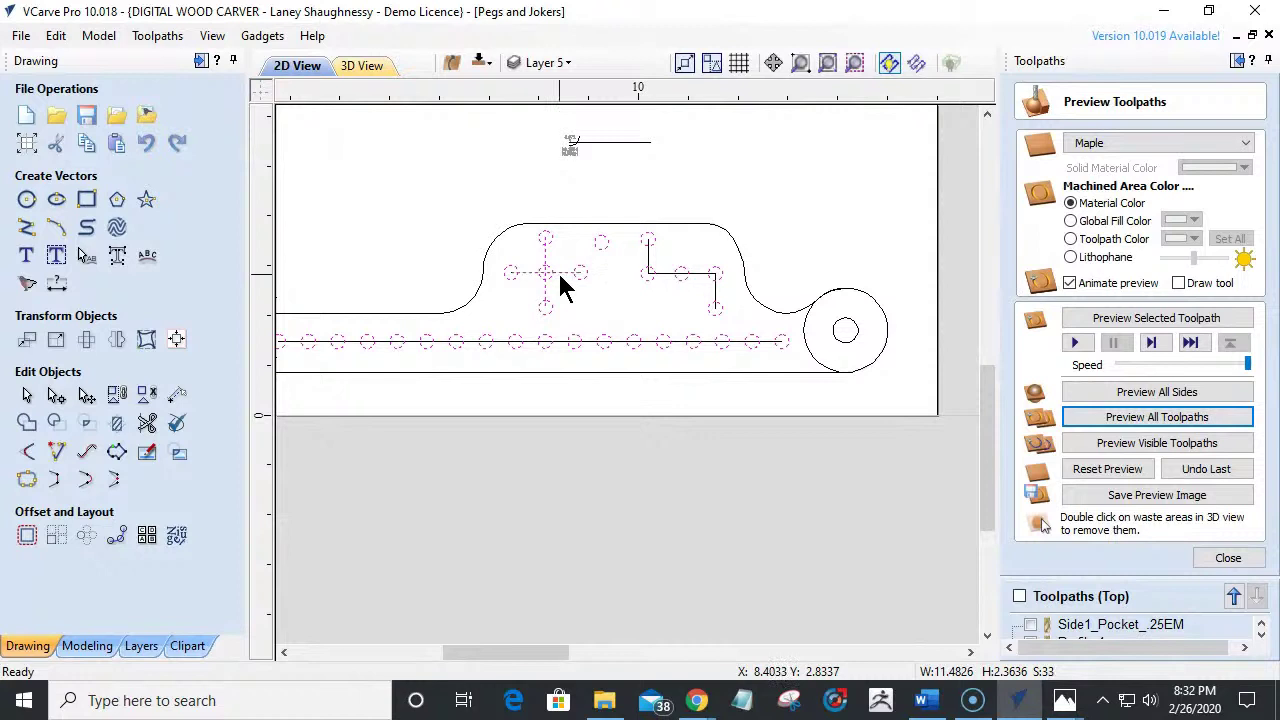
click(562, 306)
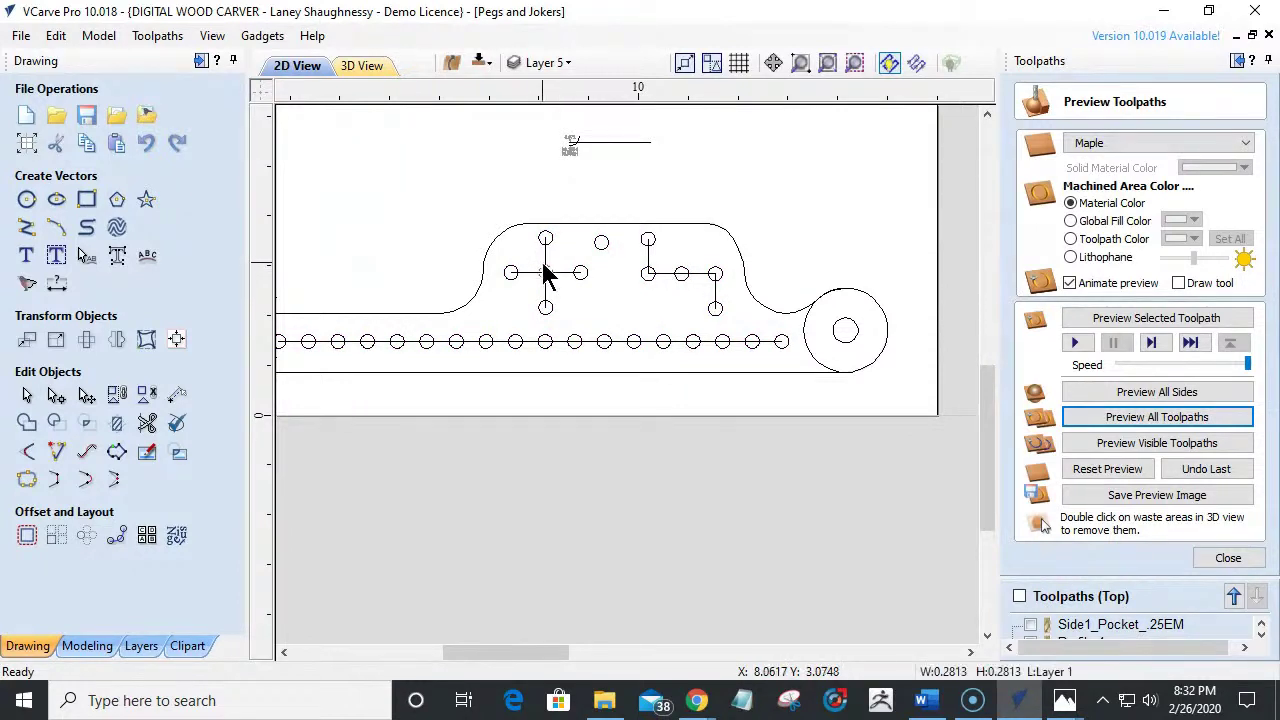
Select only the lines connecting the game holes: the cross, the zigzag, the long row and the short diagonal at the rounded end.
click(556, 272)
shift+click(547, 274)
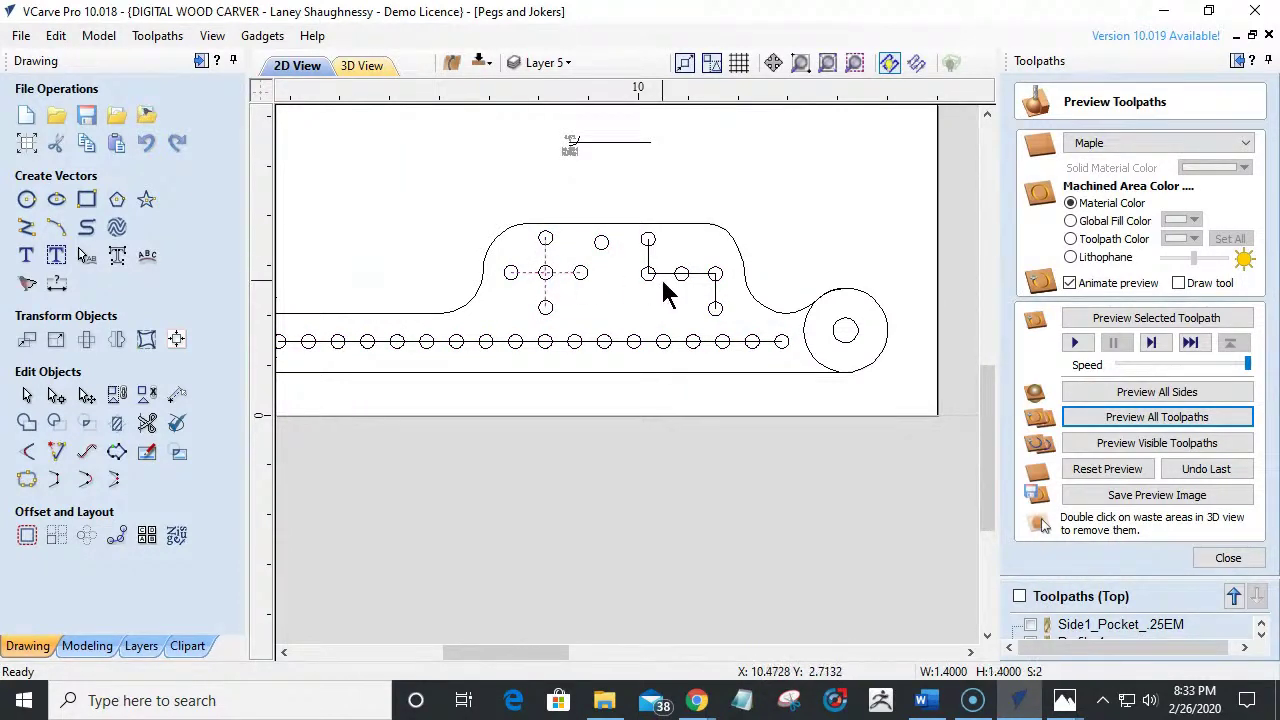
shift+click(666, 276)
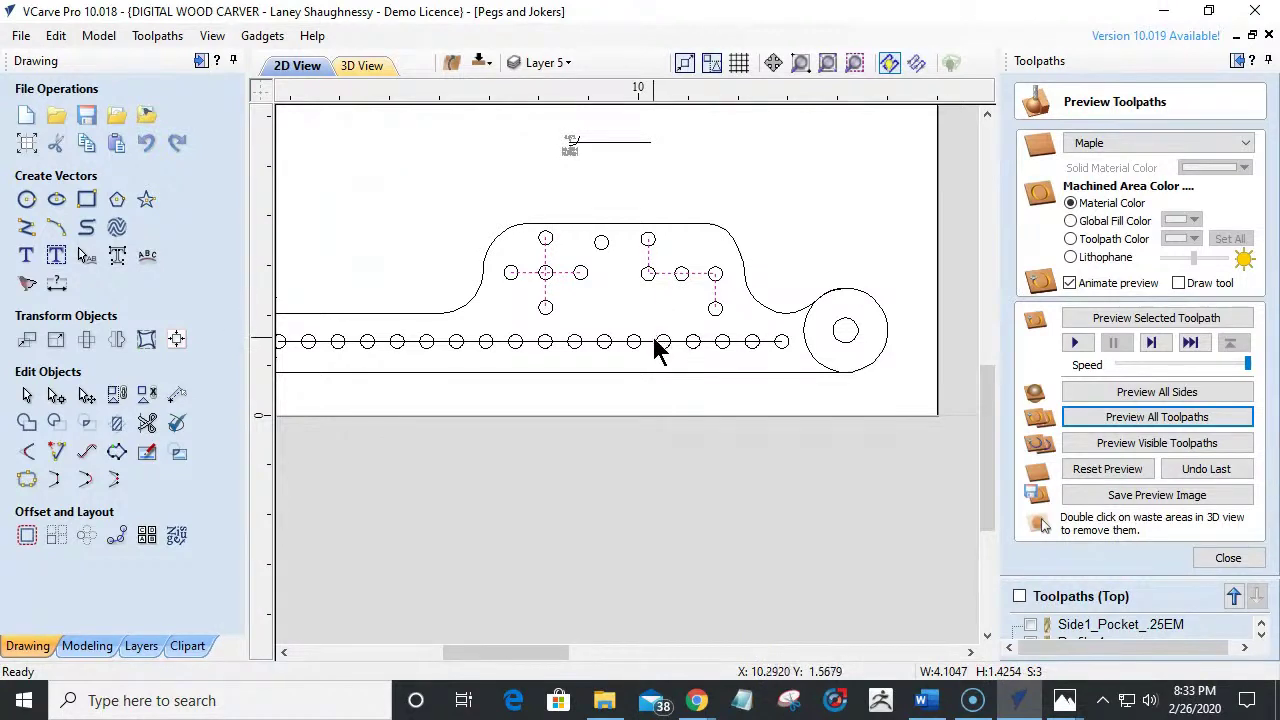
shift+click(656, 345)
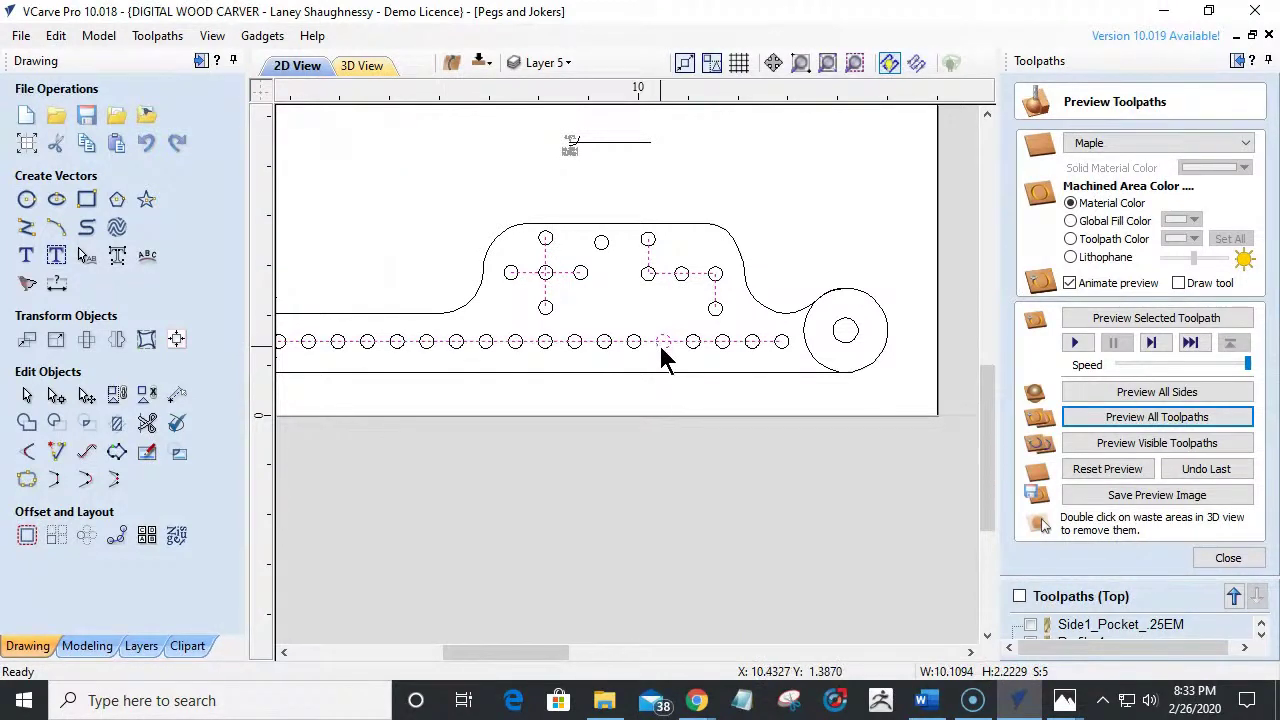
shift+click(658, 342)
scroll(658, 342, down, 3)
scroll(580, 400, up, 5)
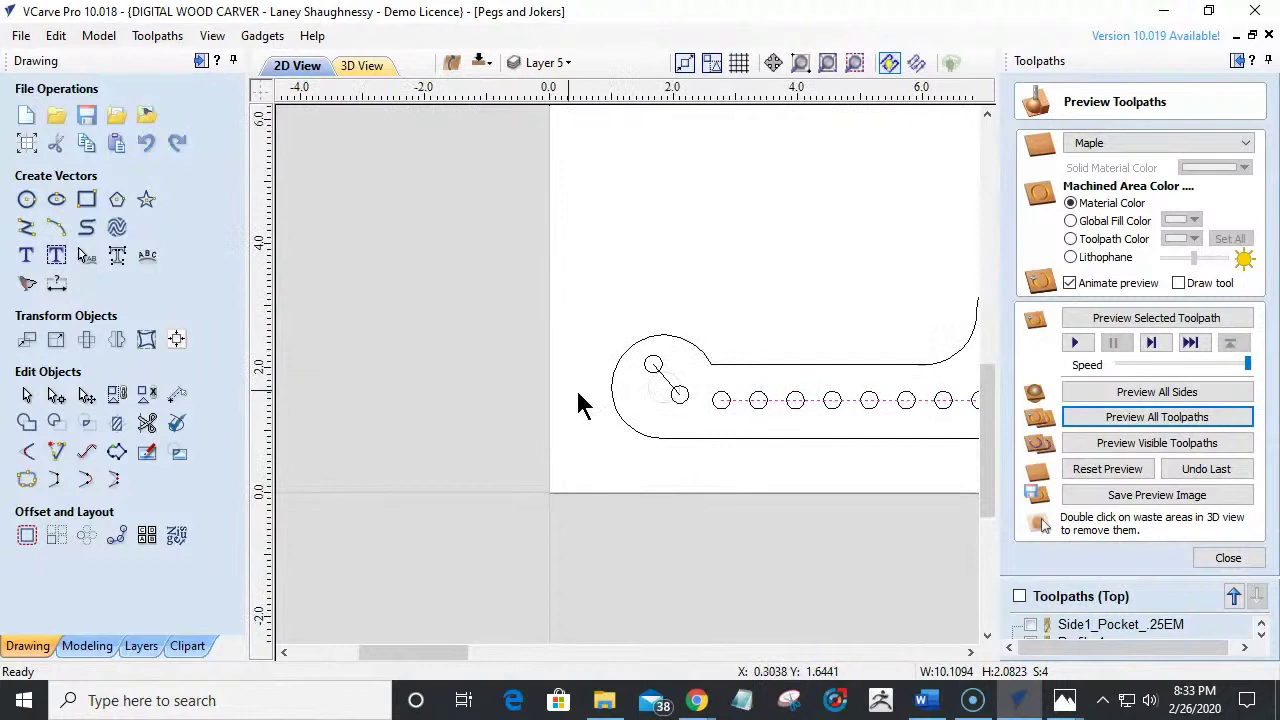
shift+click(663, 380)
scroll(490, 360, down, 4)
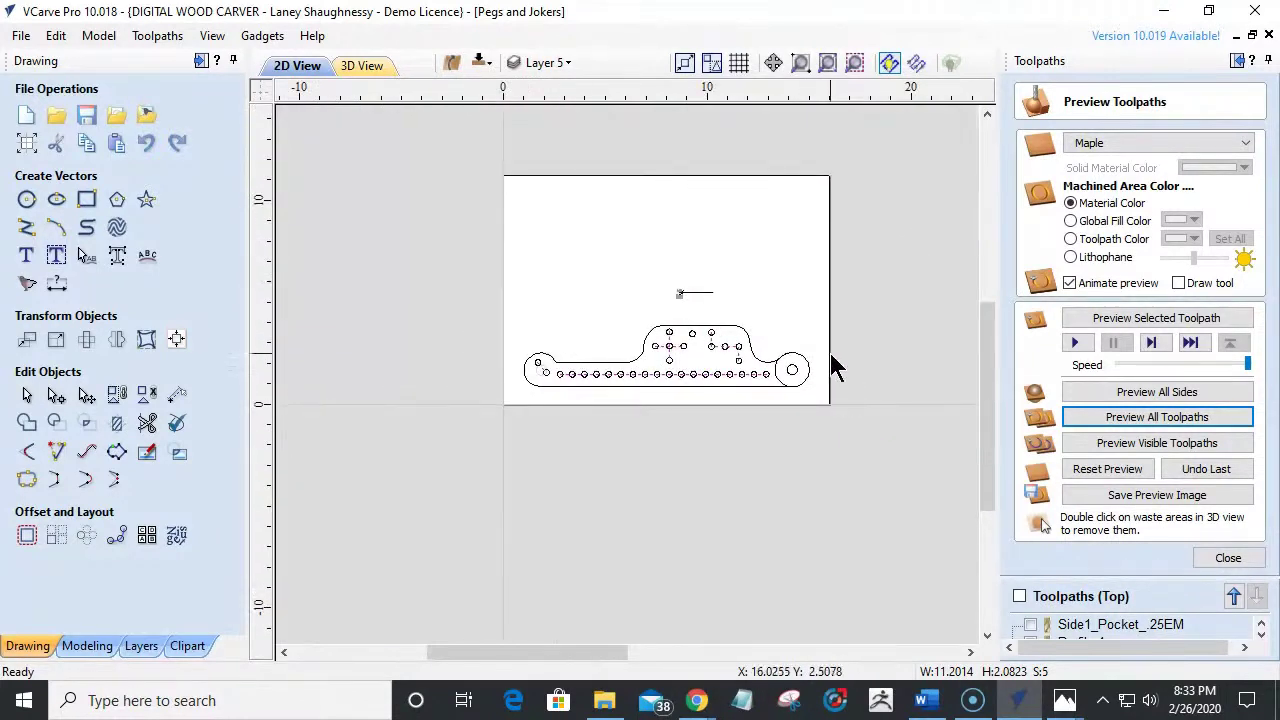
scroll(835, 368, up, 2)
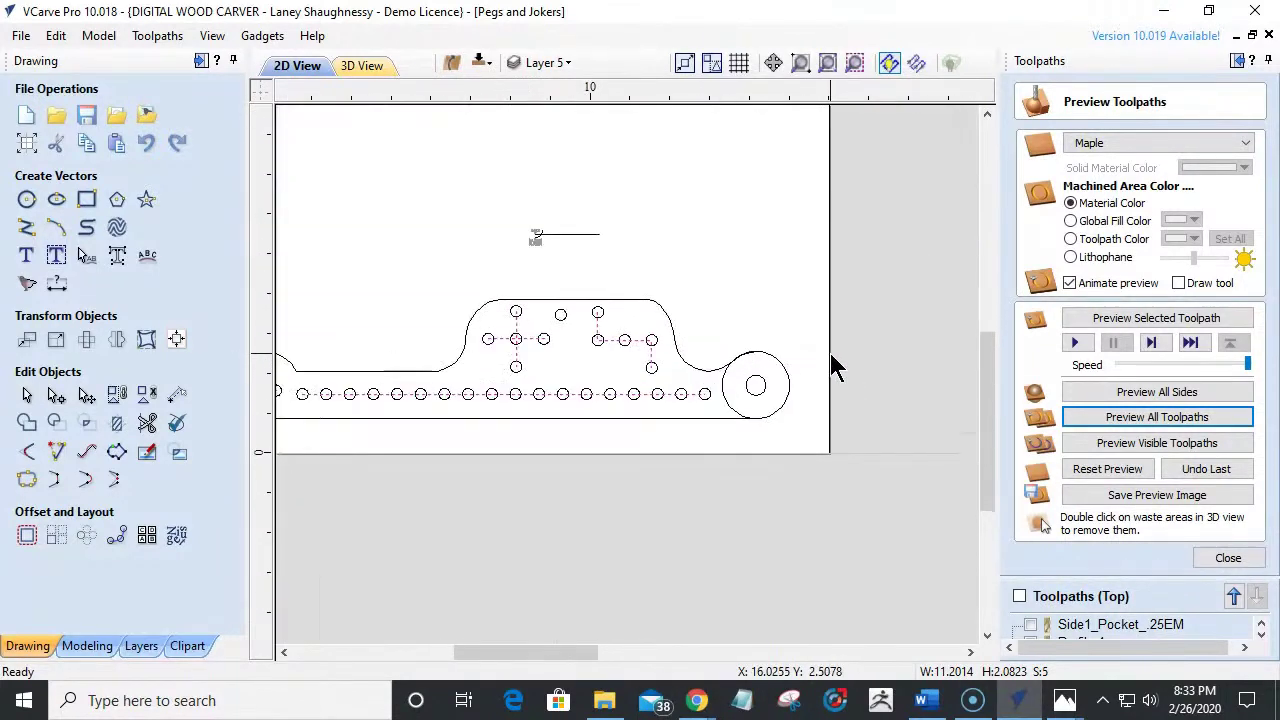
Close the toolpath preview and start a 2D profile toolpath for the selected lines with a cut depth of .0625 inches.
click(1216, 563)
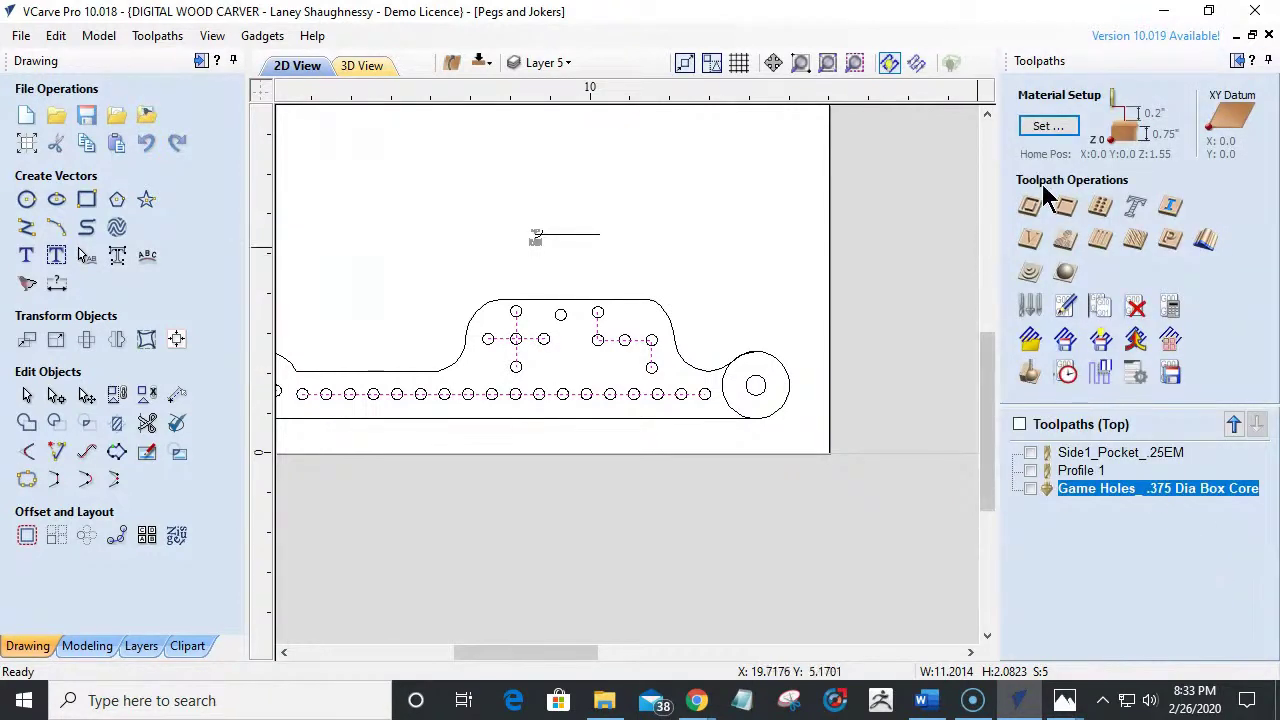
click(1031, 206)
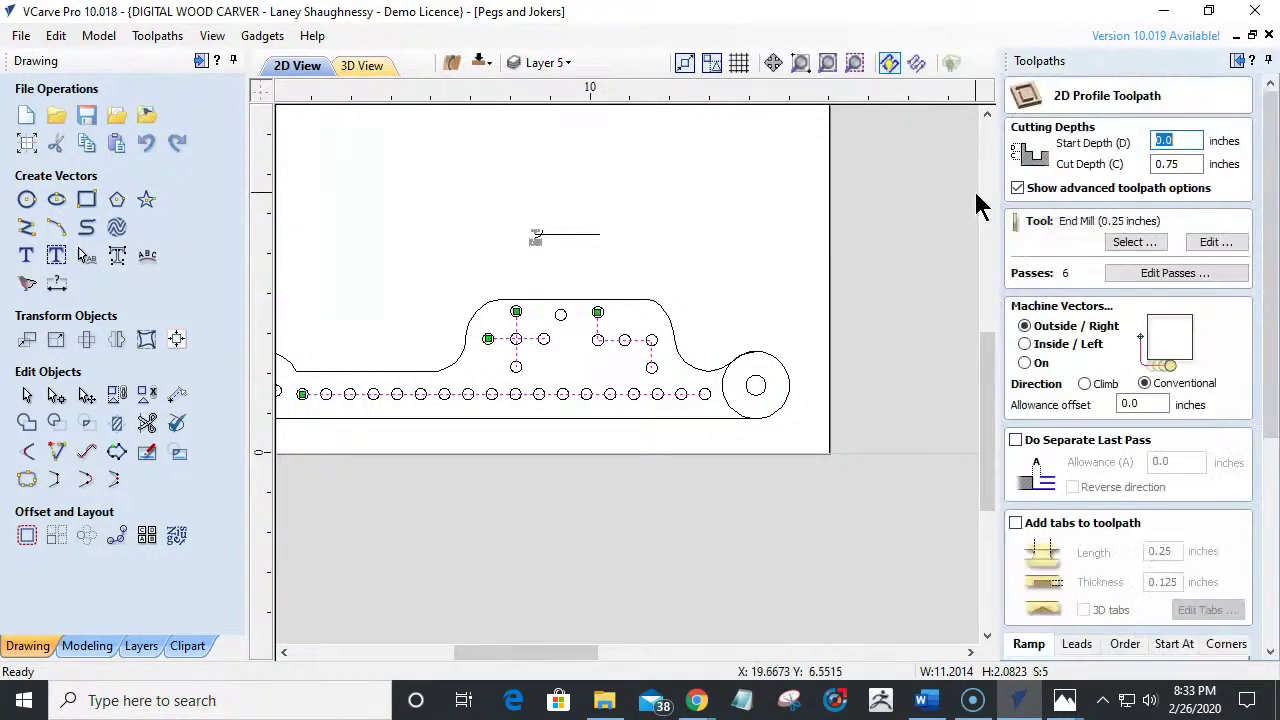
key(Tab)
text(.06)
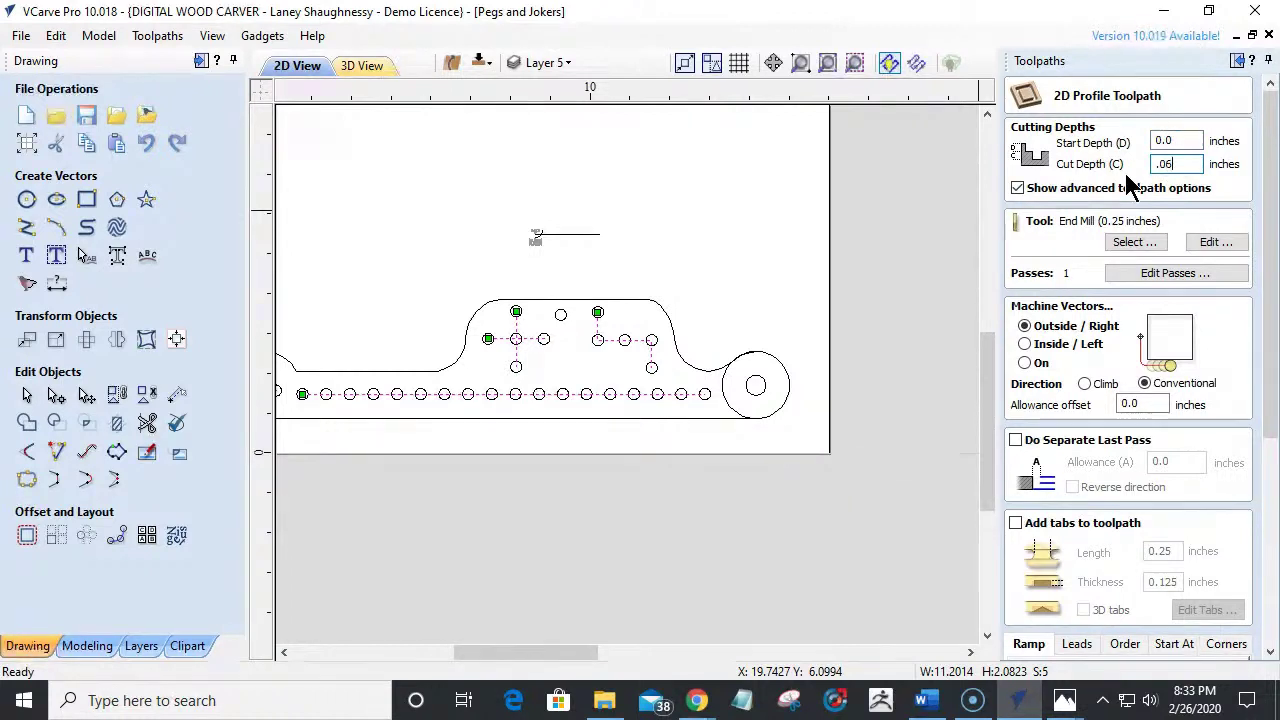
Assign V-Bit_0.25_Imported_Imported from the V-Bits group as the profile toolpath's tool.
click(1153, 244)
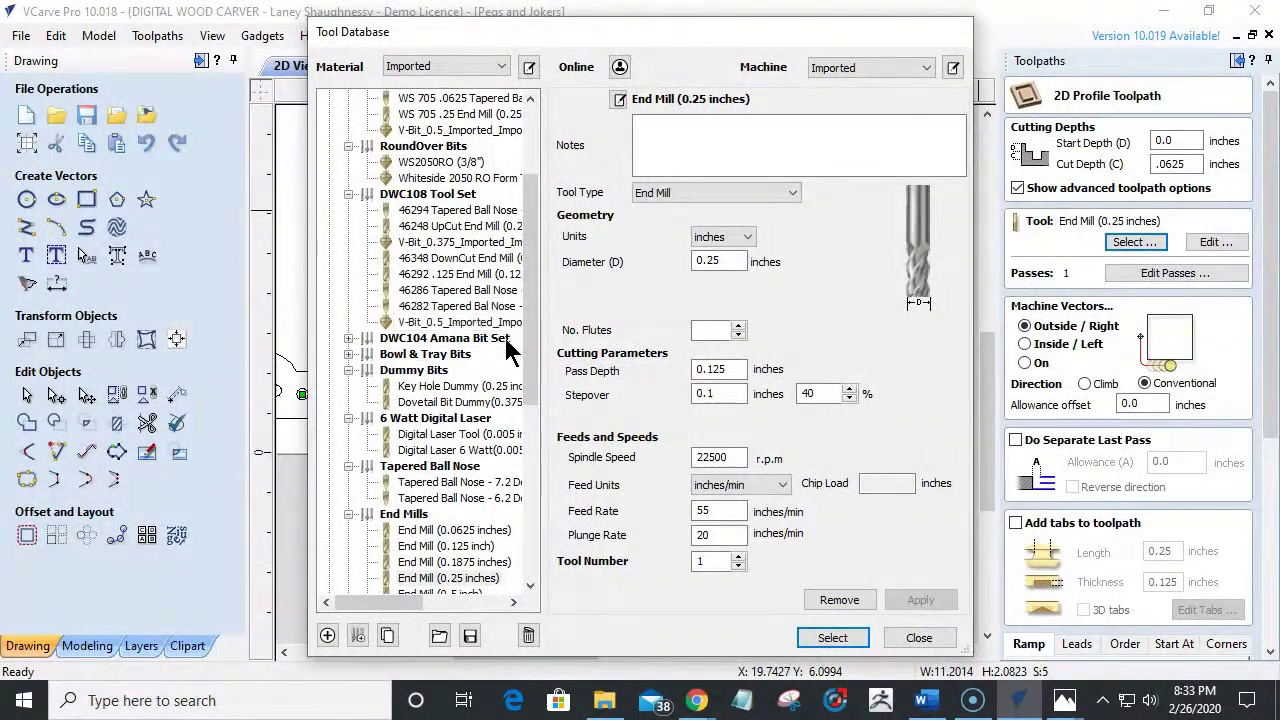
scroll(470, 425, down, 6)
scroll(465, 419, down, 2)
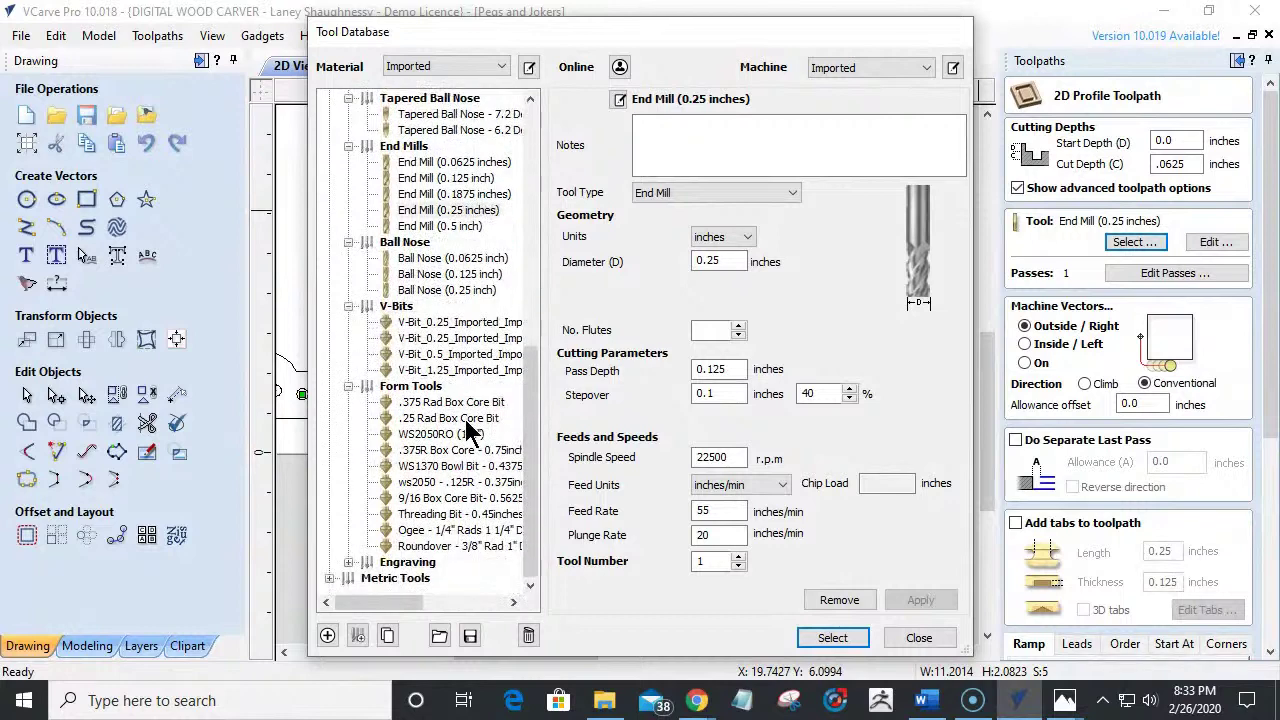
scroll(465, 419, up, 3)
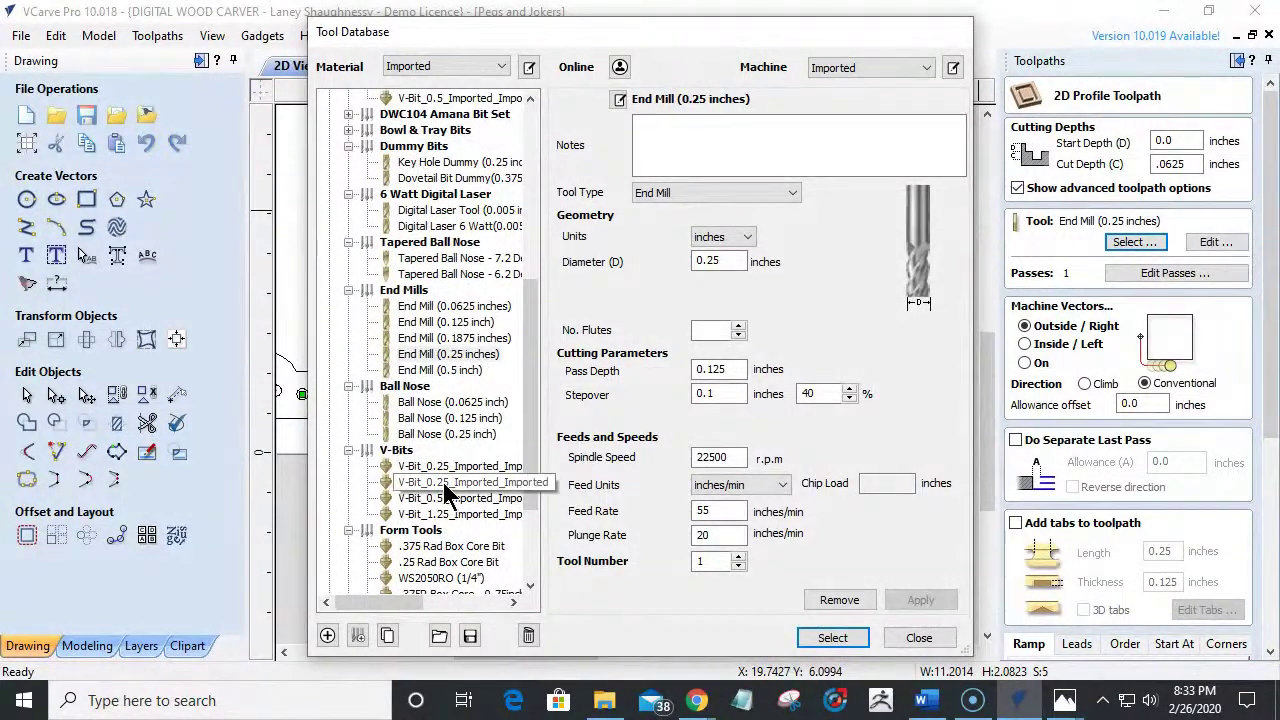
click(445, 488)
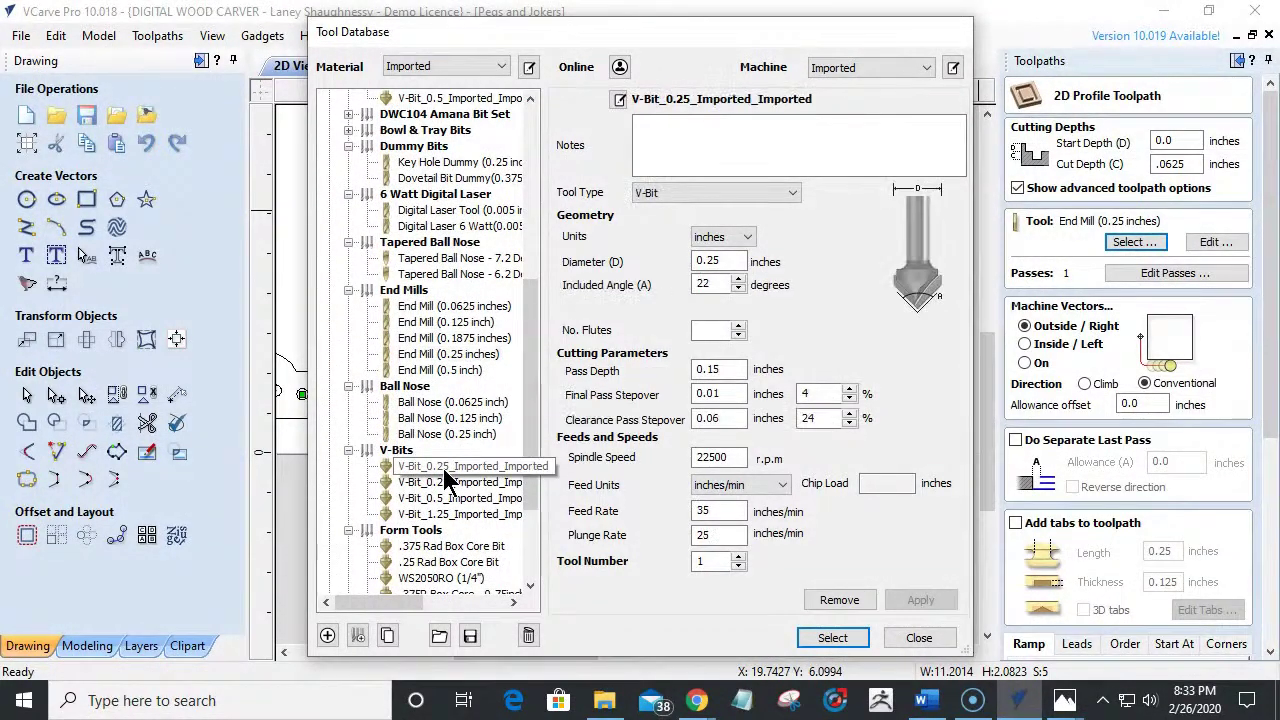
click(840, 638)
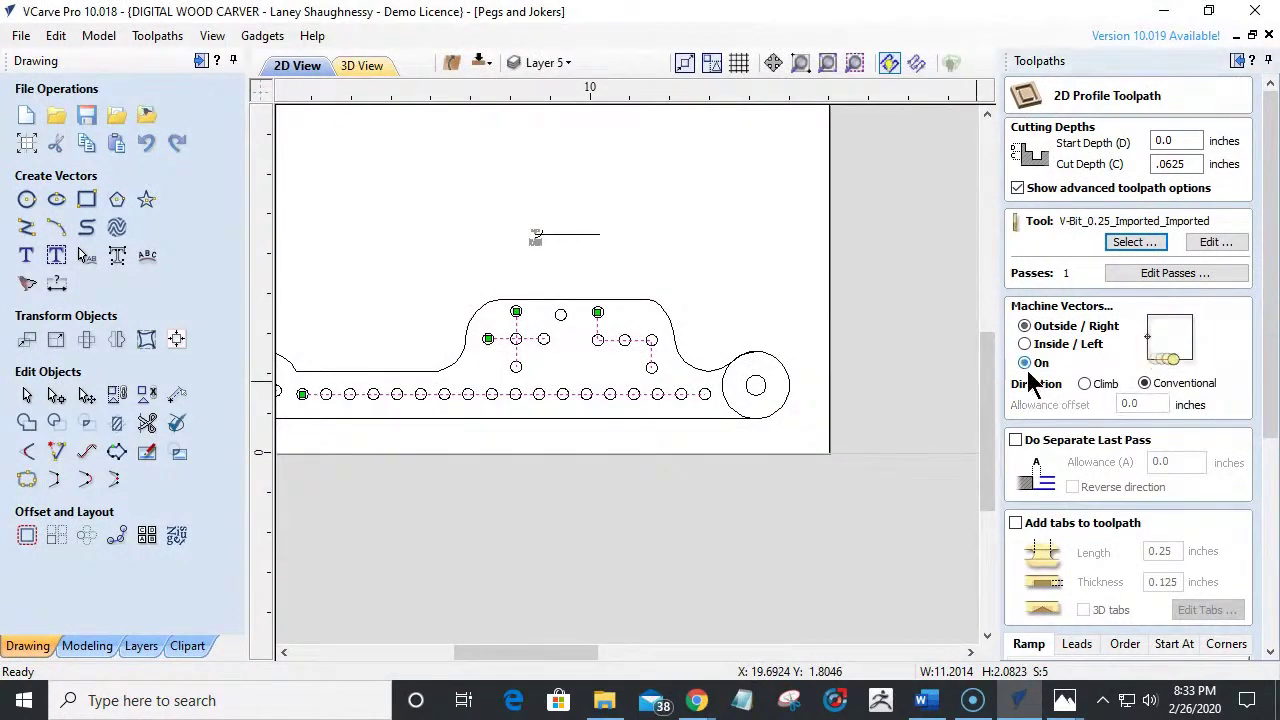
Set the profile to machine on the vectors, then calculate Profile 2 and preview it on the board.
click(1025, 363)
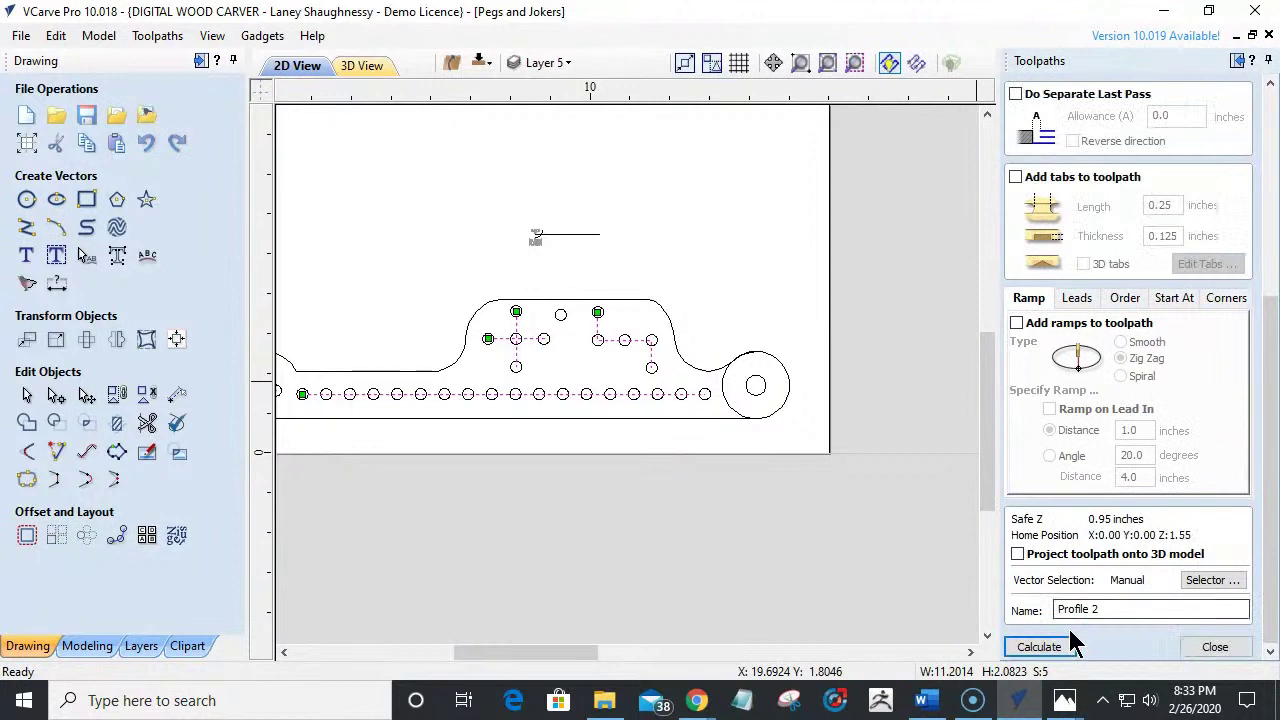
click(1020, 648)
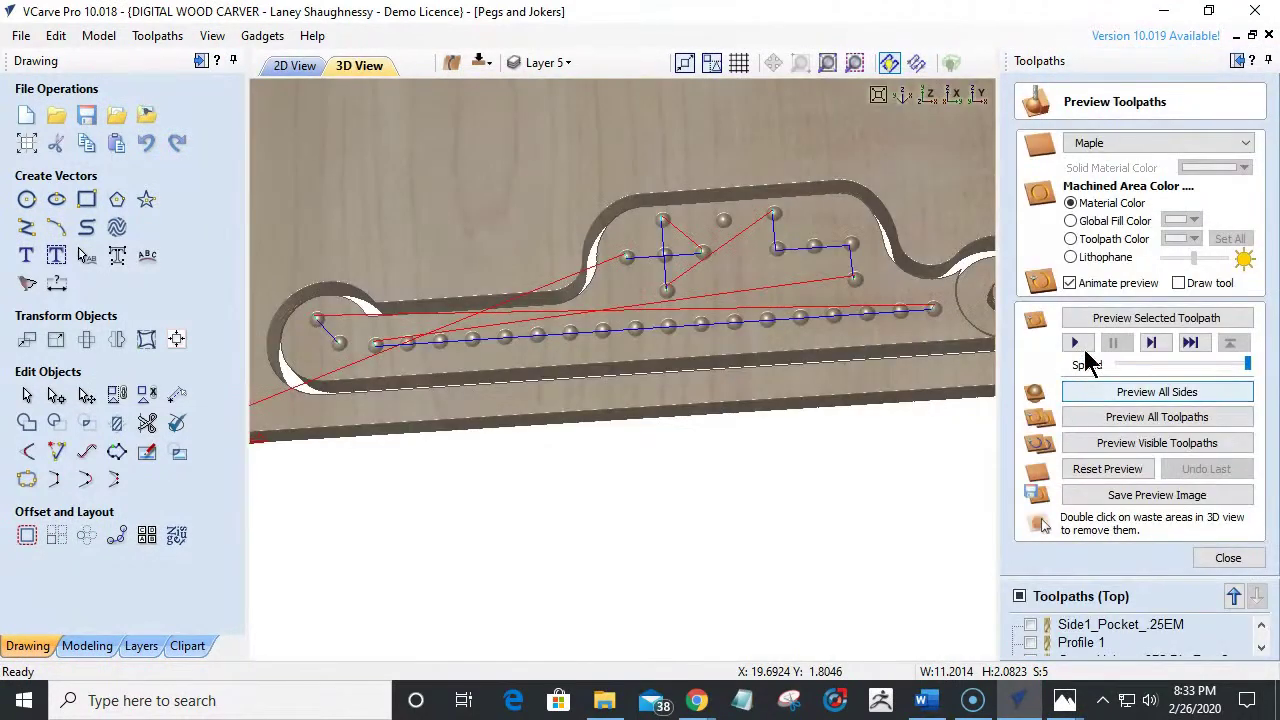
click(1094, 320)
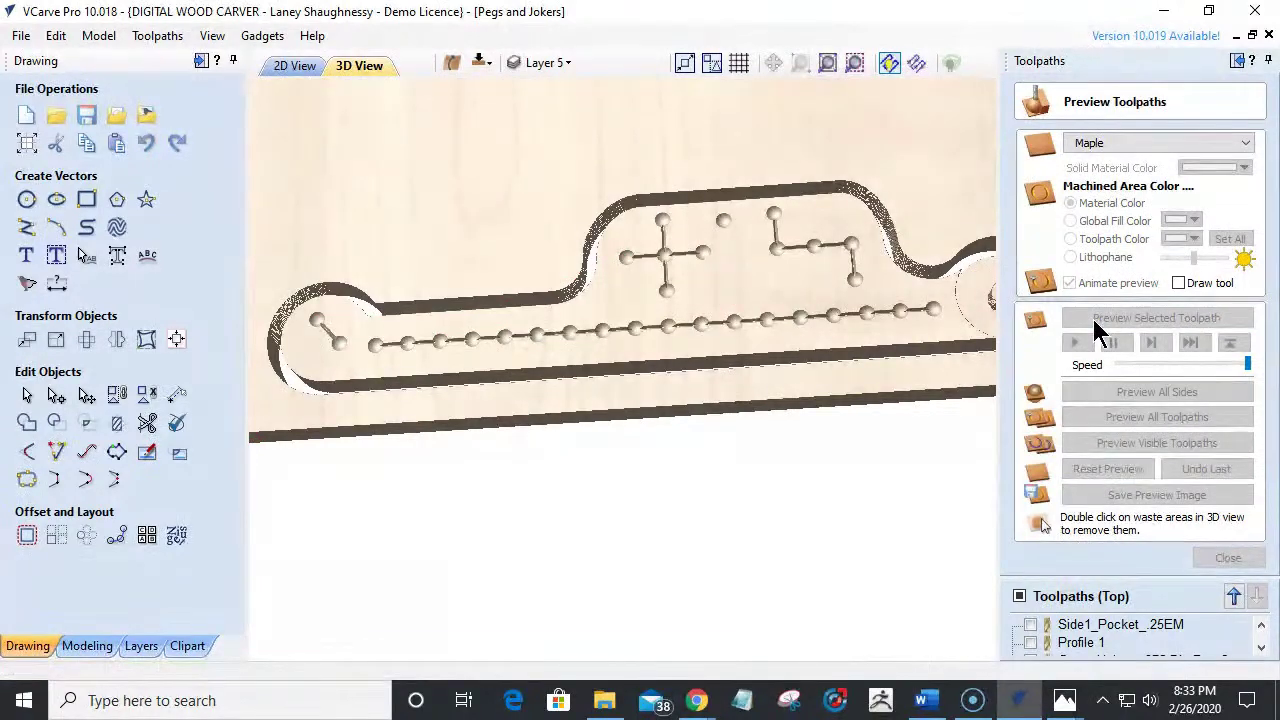
Remove the waste material around the board and show the machined areas in a dark green global fill color.
drag(737, 394, 705, 420)
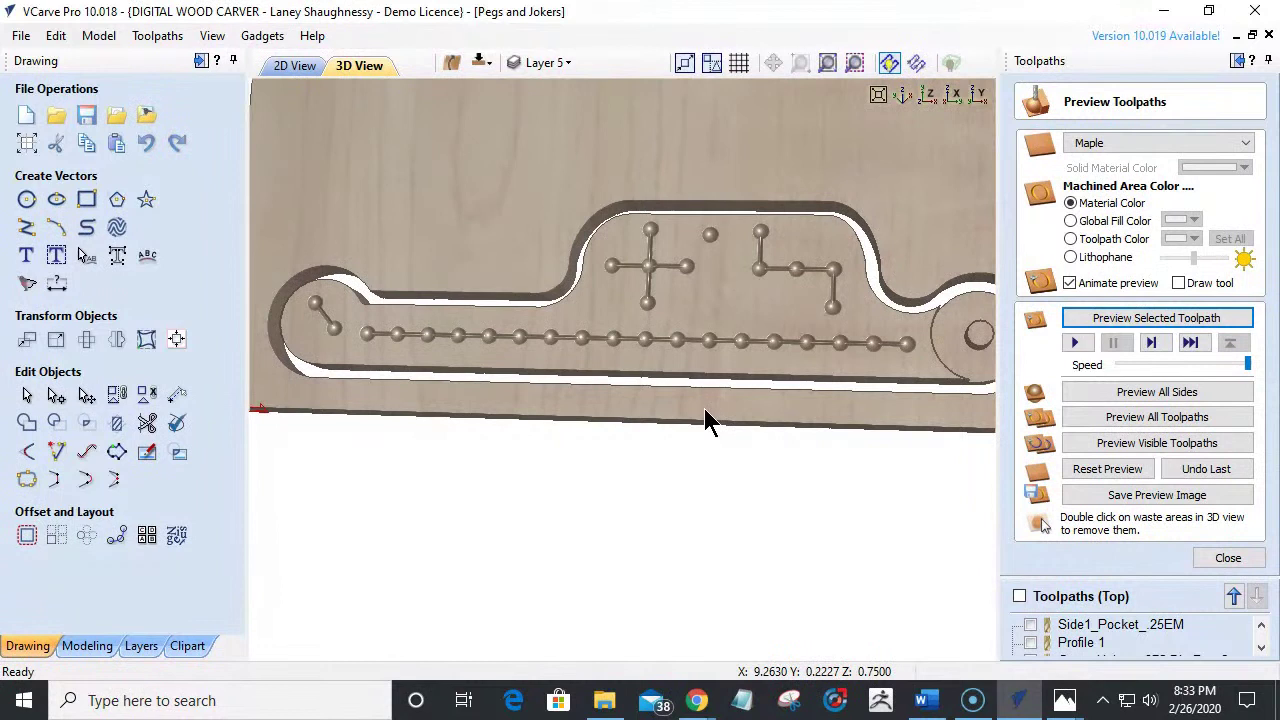
double_click(705, 420)
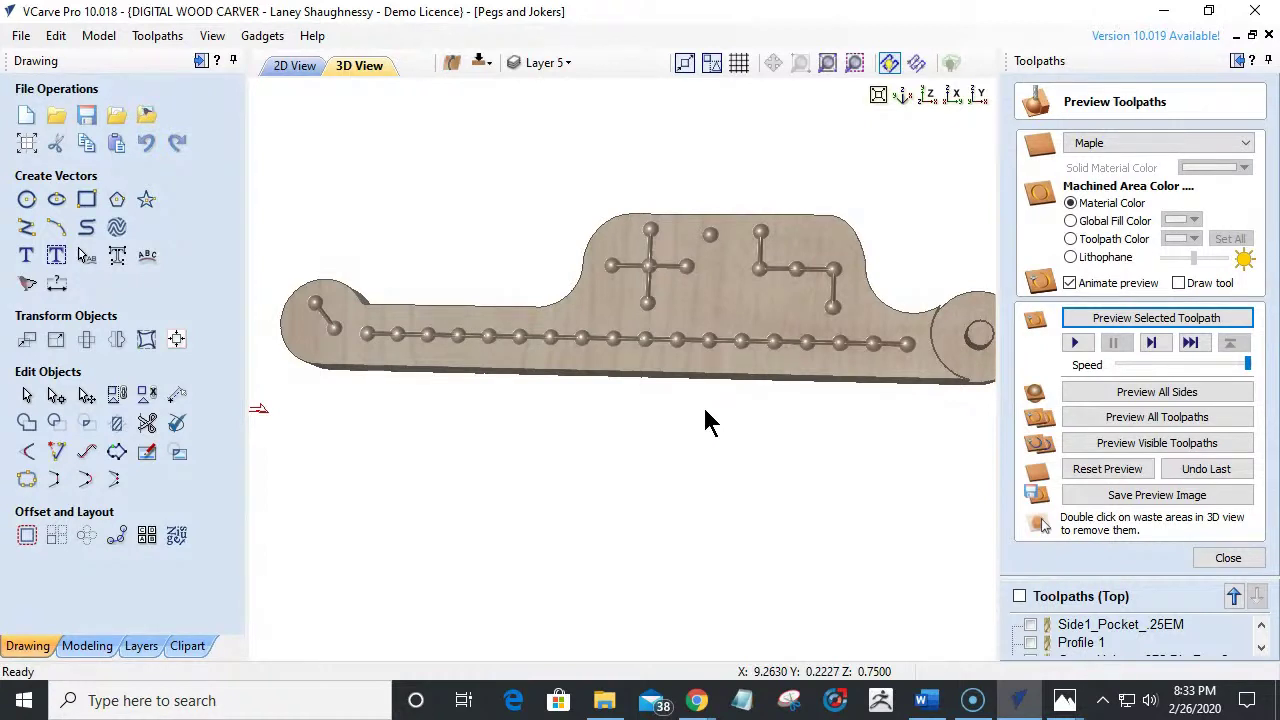
click(1194, 221)
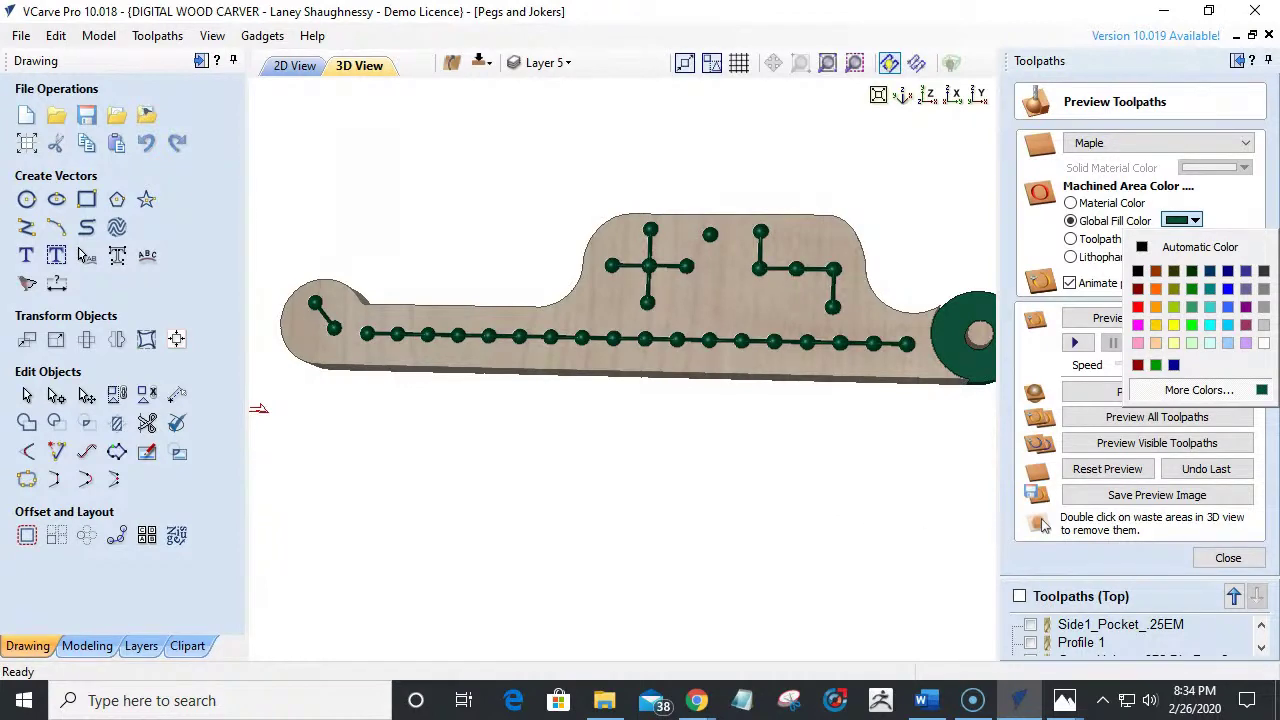
click(1041, 525)
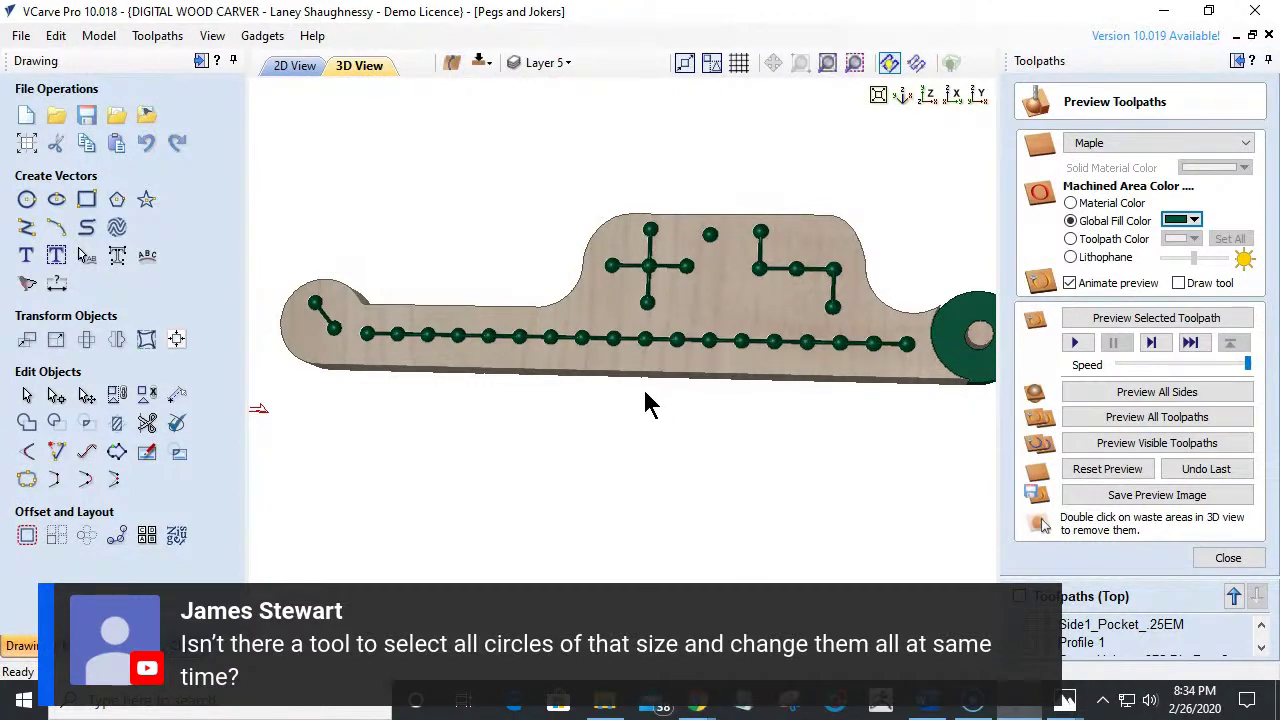
Open the Vector Selector over the 2D view and filter it to closed vectors that are circles matching a given diameter.
click(295, 66)
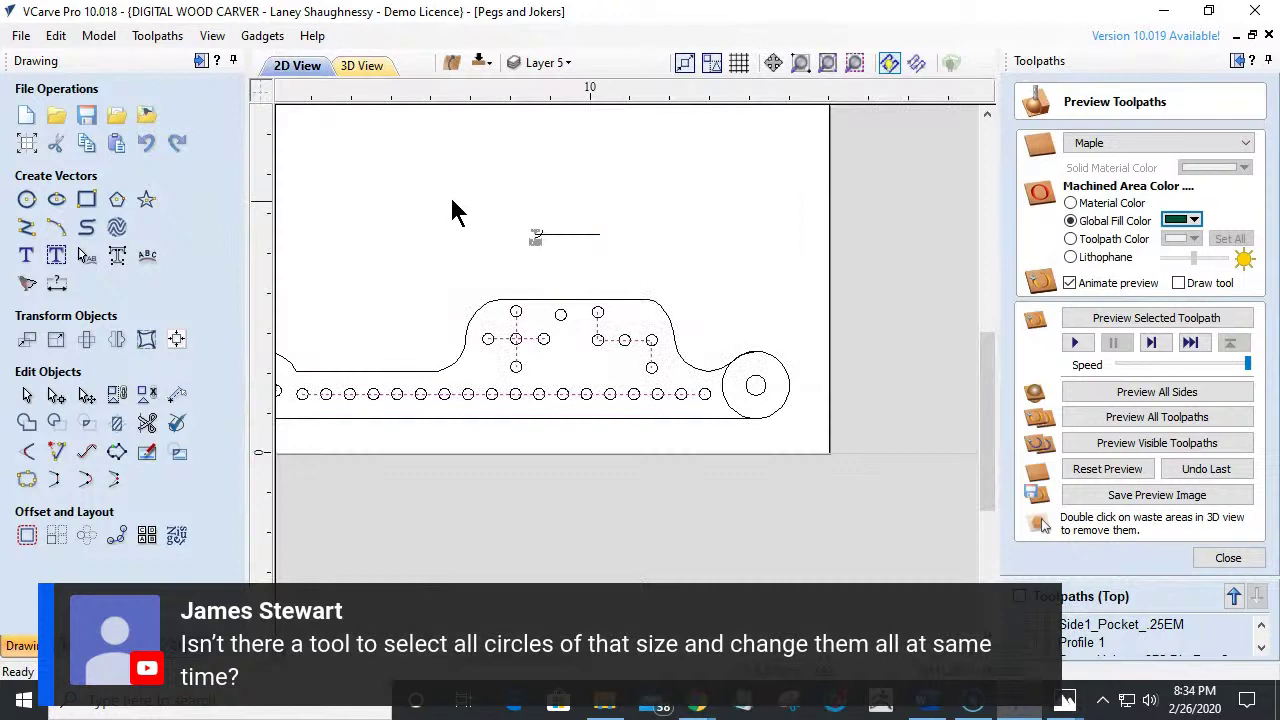
right_click(766, 206)
mouse_move(812, 280)
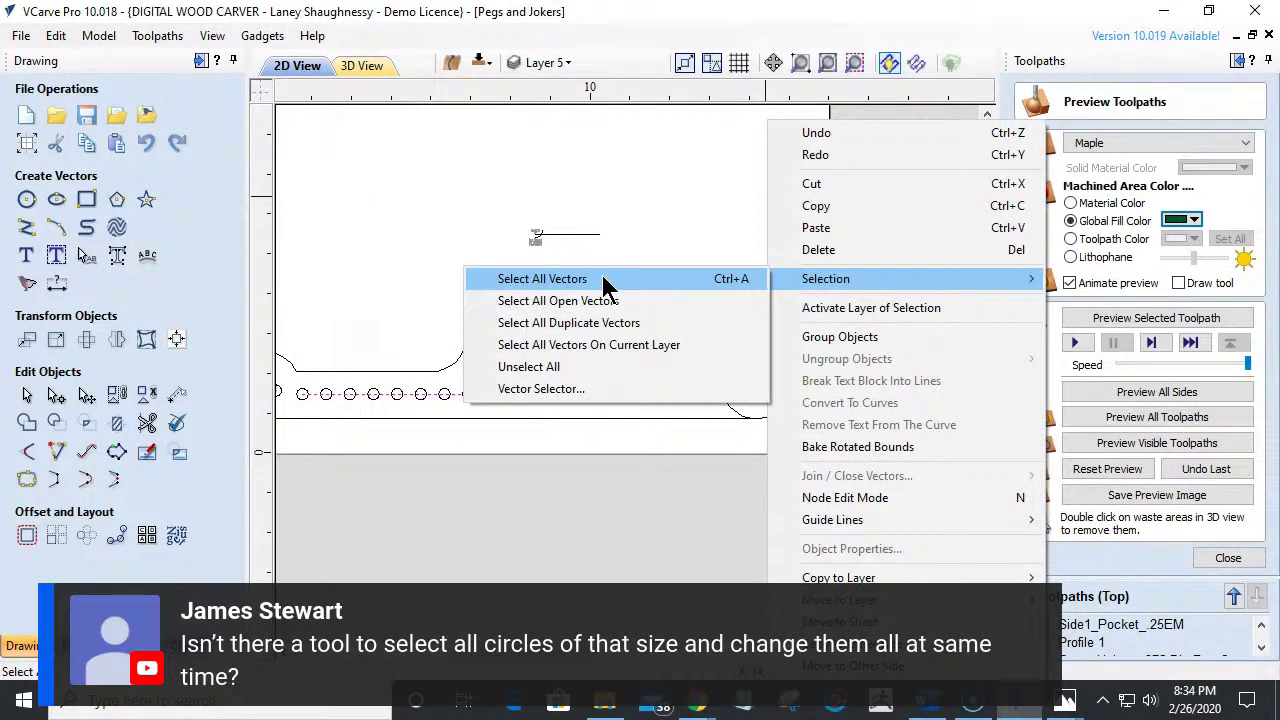
click(580, 389)
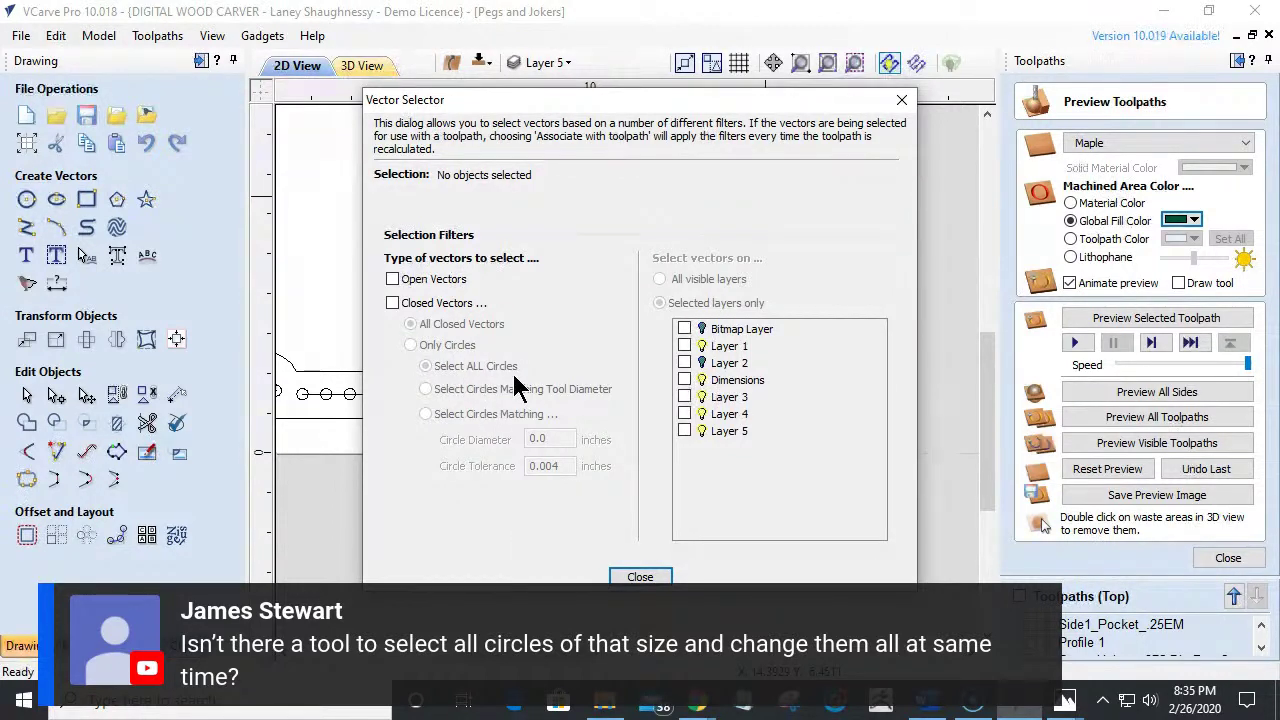
click(393, 303)
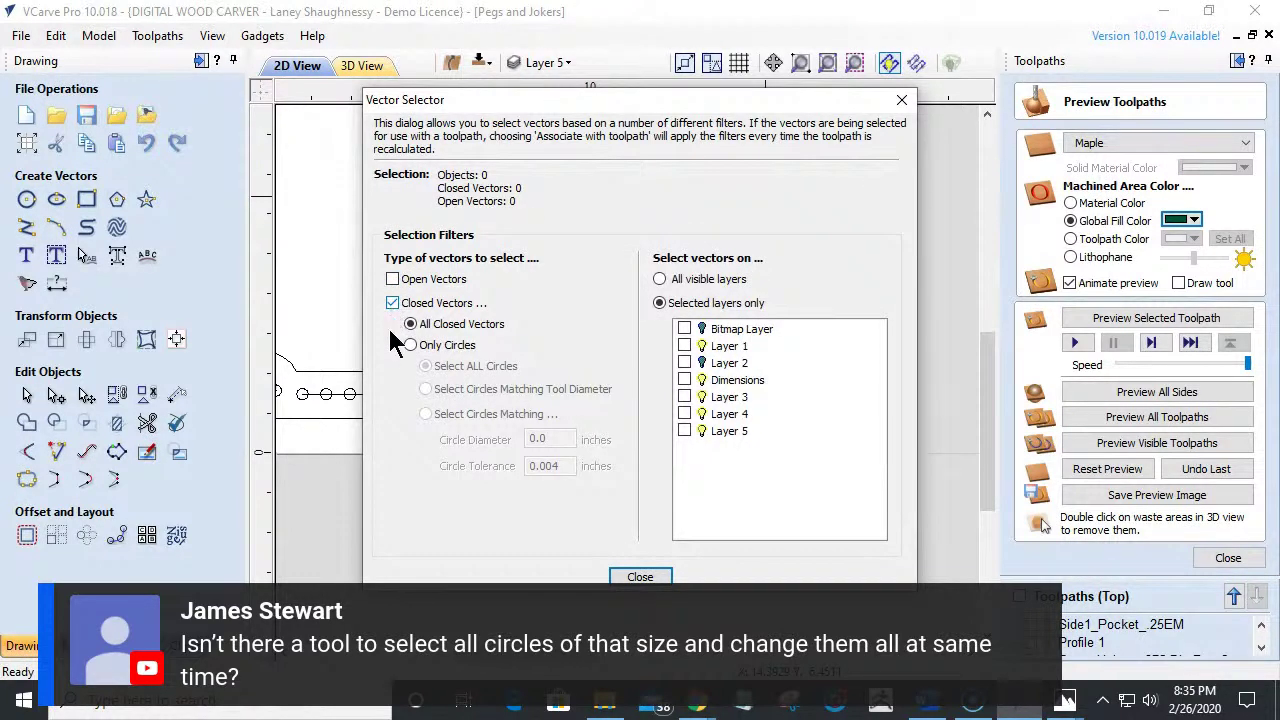
click(410, 345)
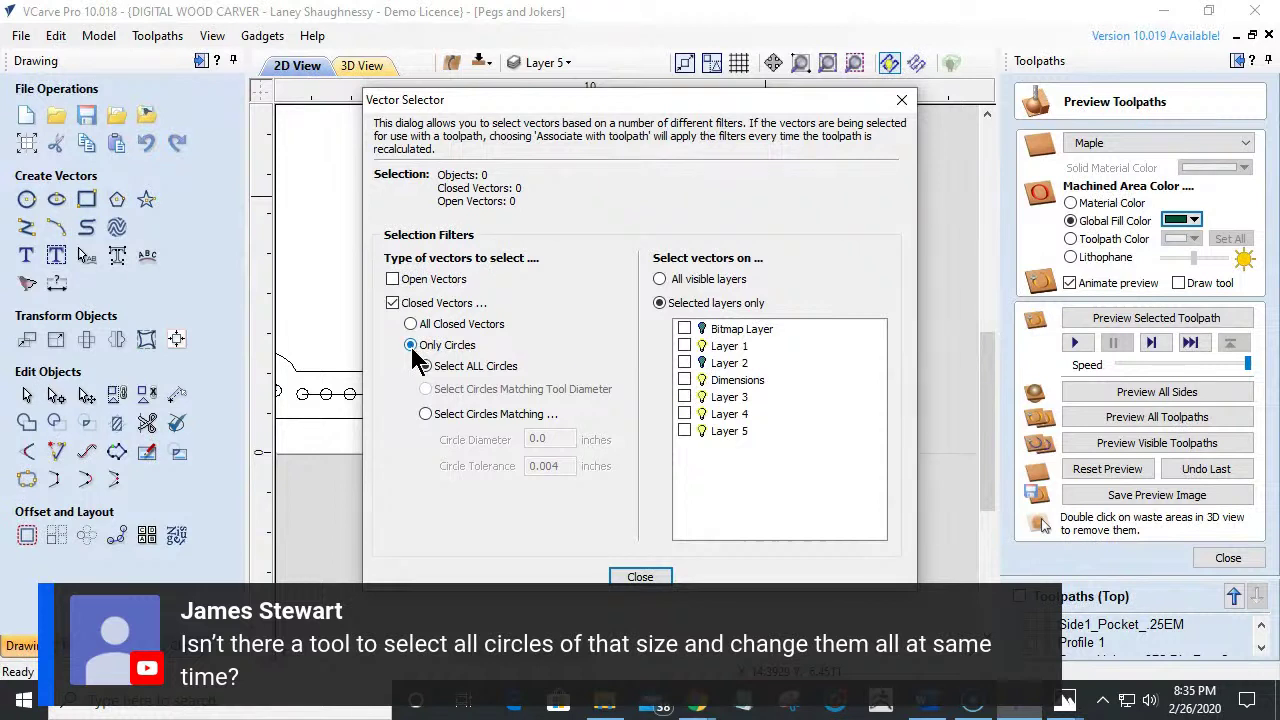
click(426, 414)
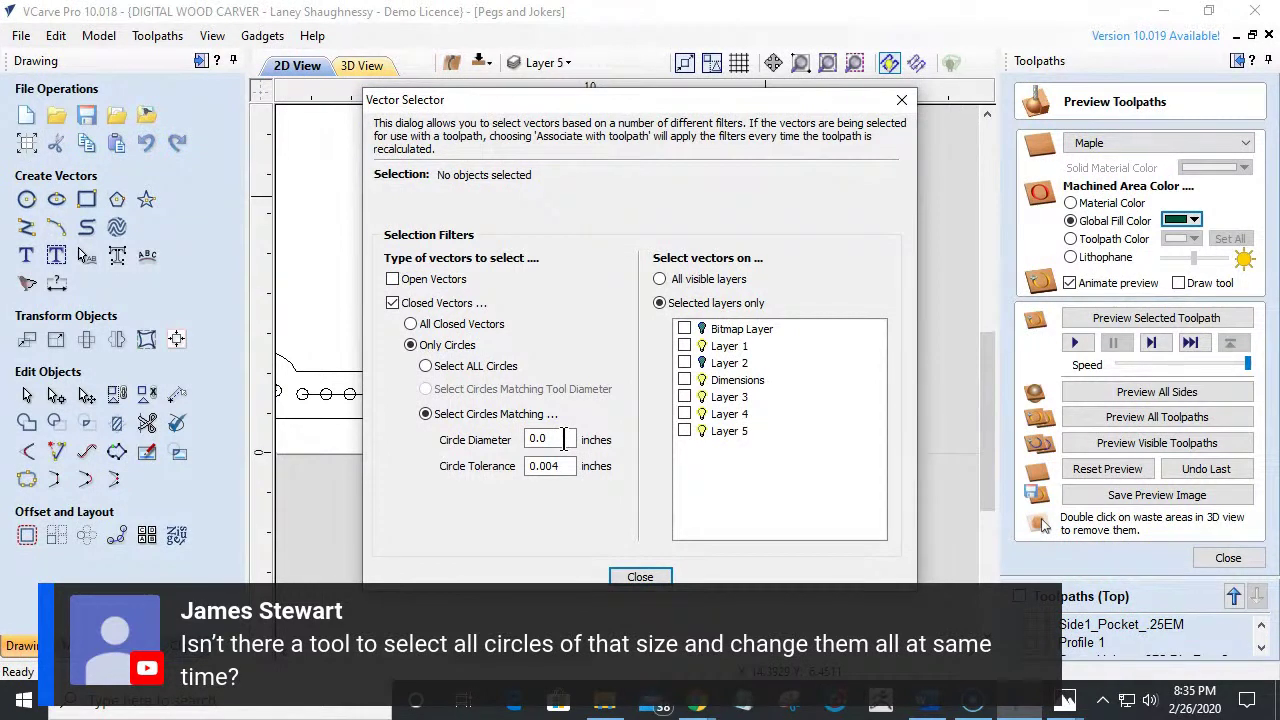
Set the matching circle diameter to 9/16 divided by 2 inches and select those circles on Layer 5.
drag(564, 440, 385, 438)
text(9/16)
key(equal)
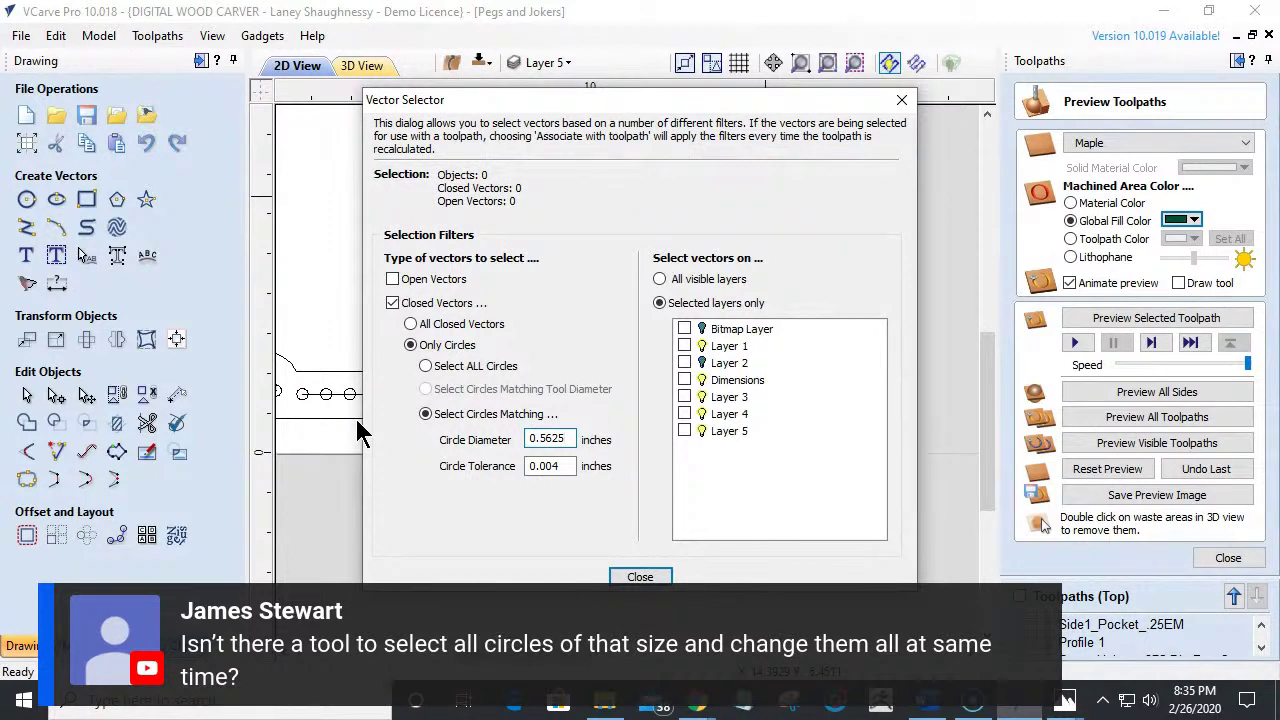
text(/2)
key(equal)
click(686, 431)
click(640, 580)
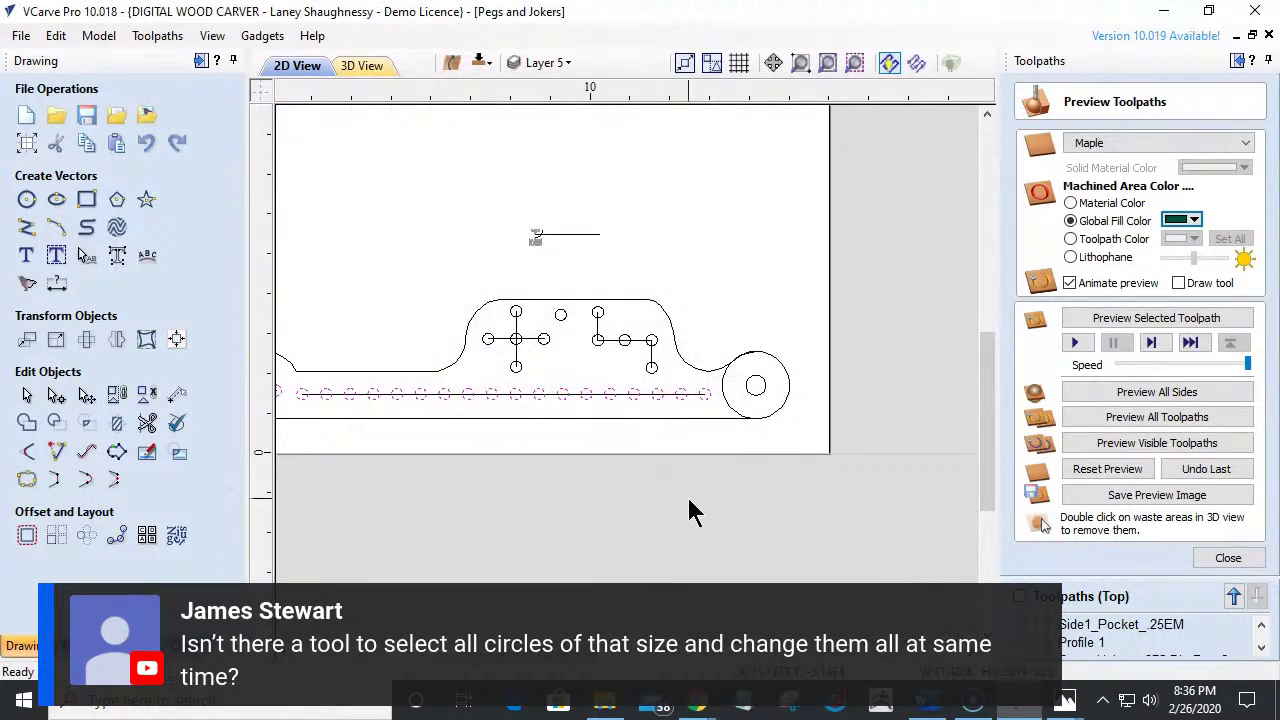
scroll(688, 511, down, 2)
scroll(630, 517, up, 1)
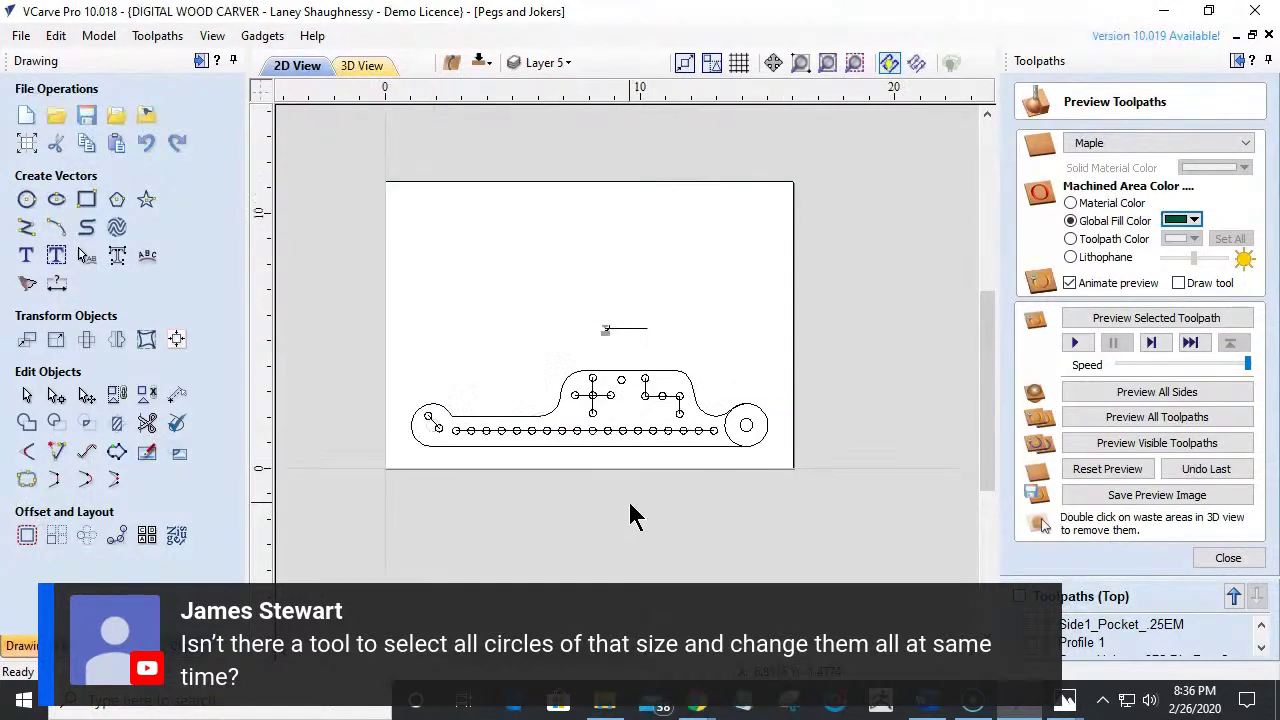
scroll(630, 517, up, 1)
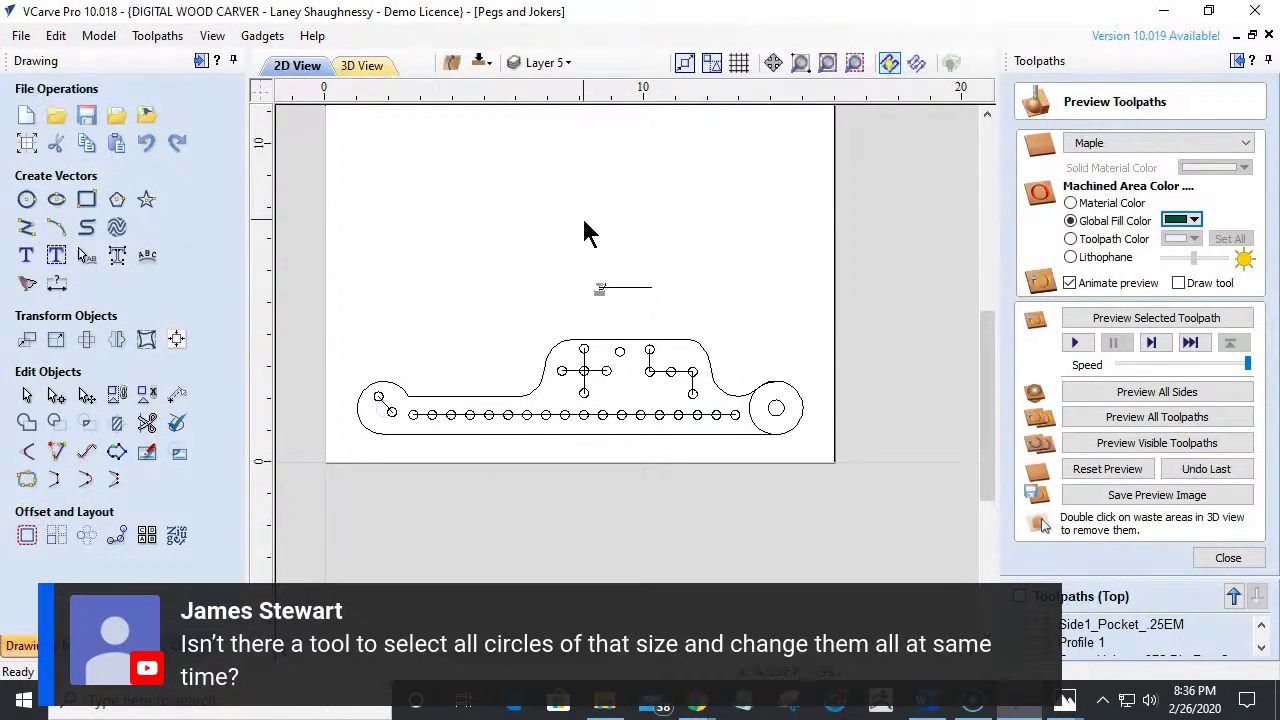
Reopen the Vector Selector and filter for only closed circles matching a diameter of 0.28125 inches (9/16 divided by 2).
right_click(584, 224)
mouse_move(655, 285)
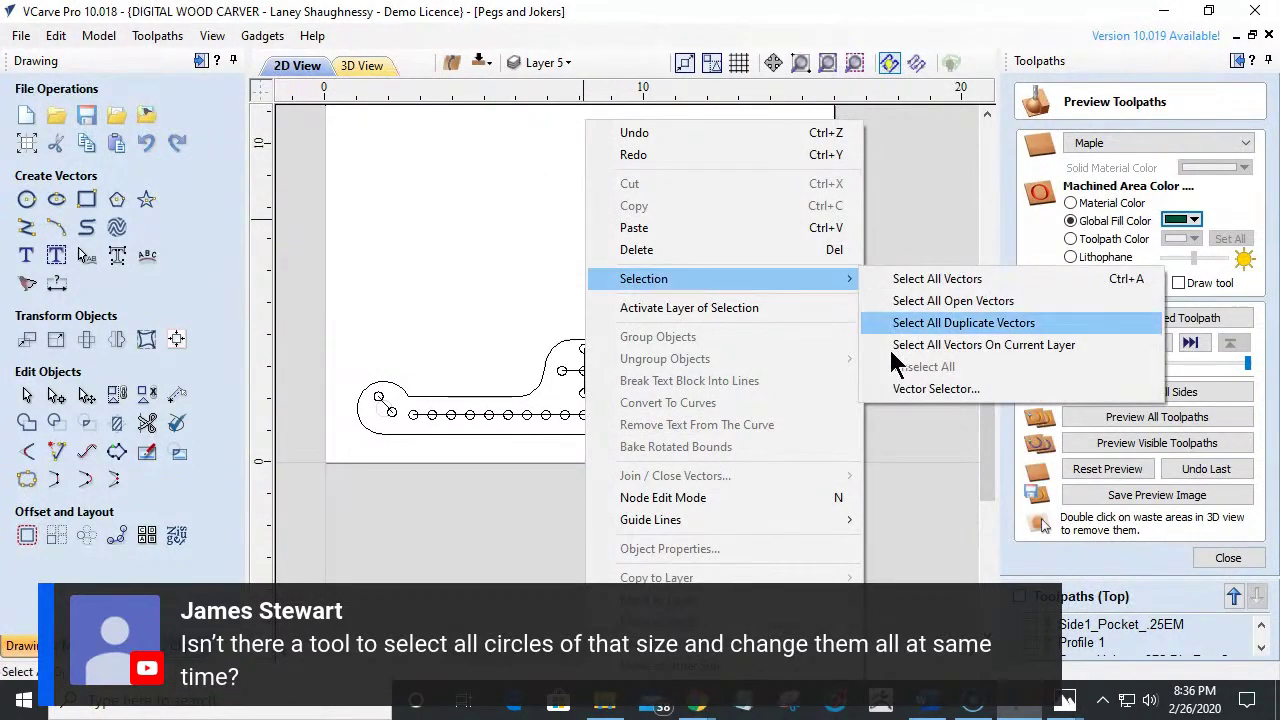
click(907, 394)
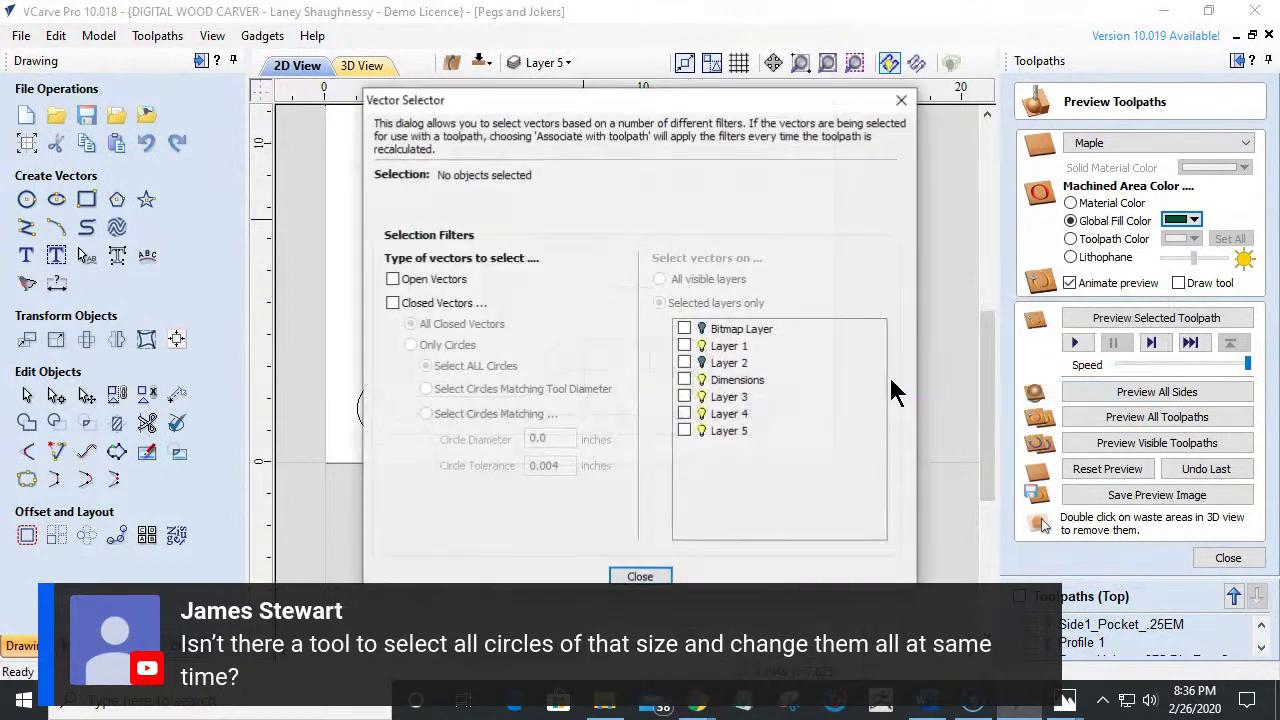
click(393, 280)
click(393, 279)
click(393, 303)
click(410, 344)
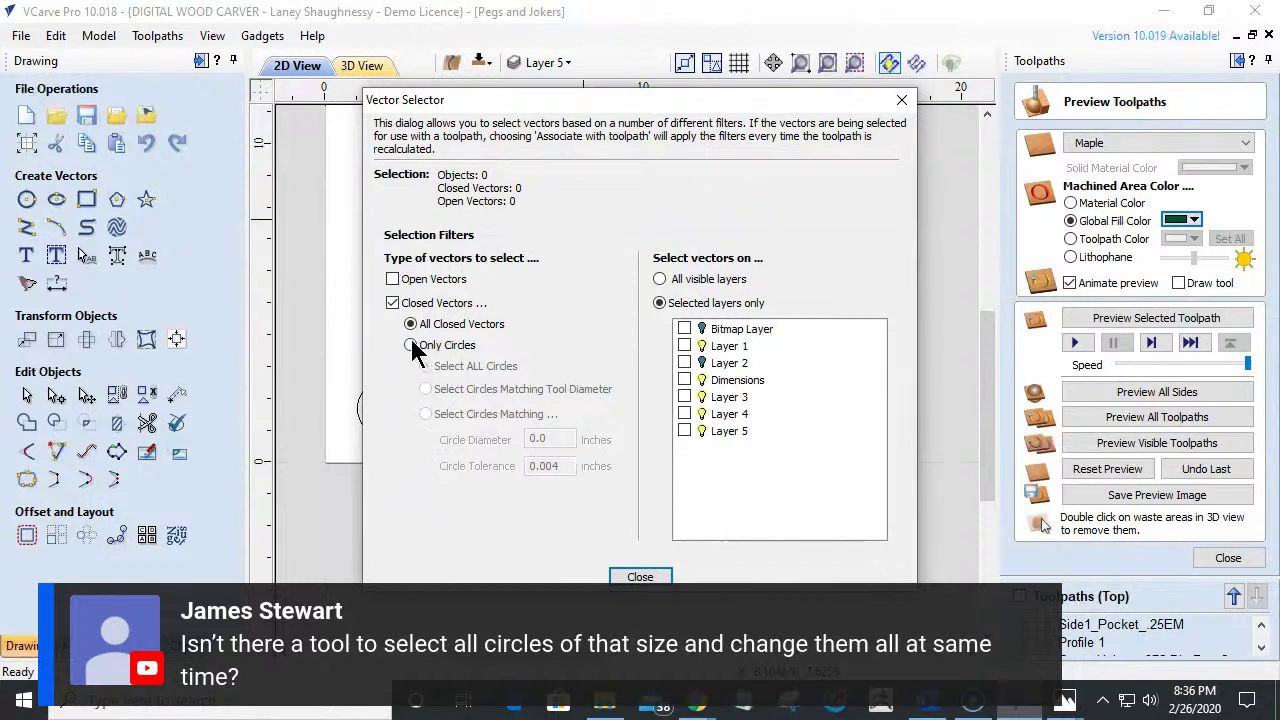
click(426, 414)
drag(547, 438, 482, 446)
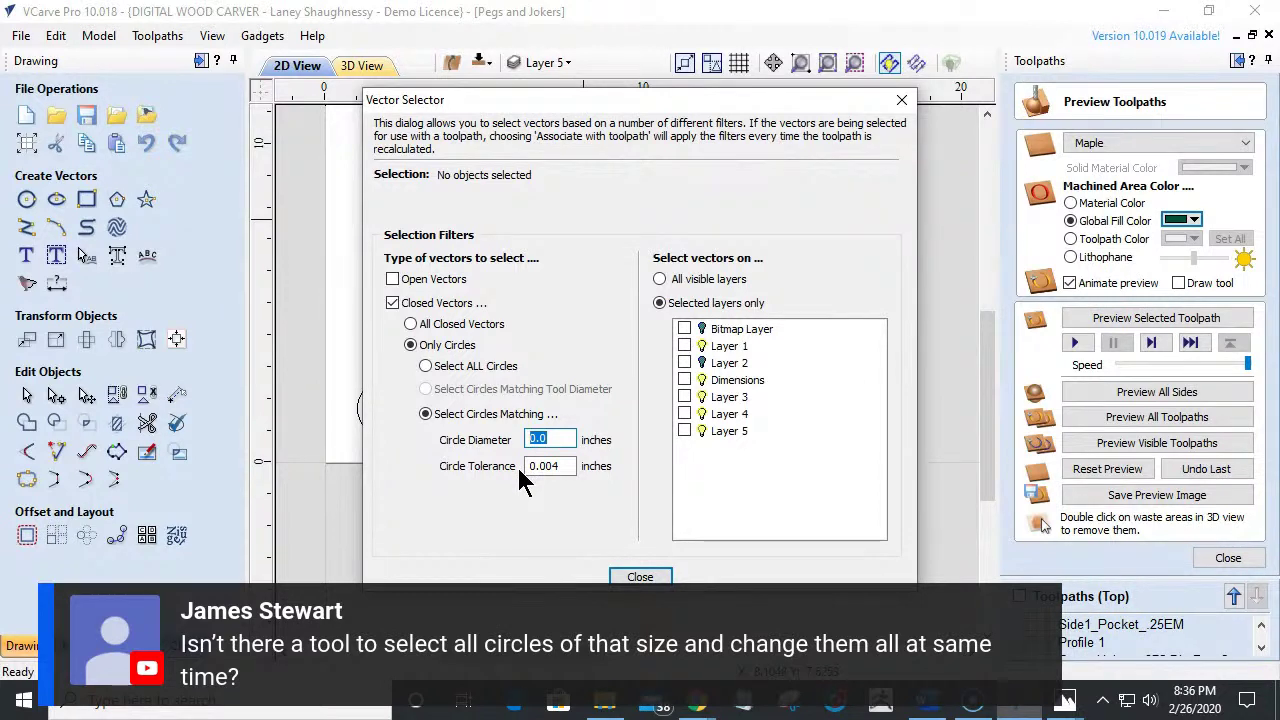
text(9/16)
key(Return)
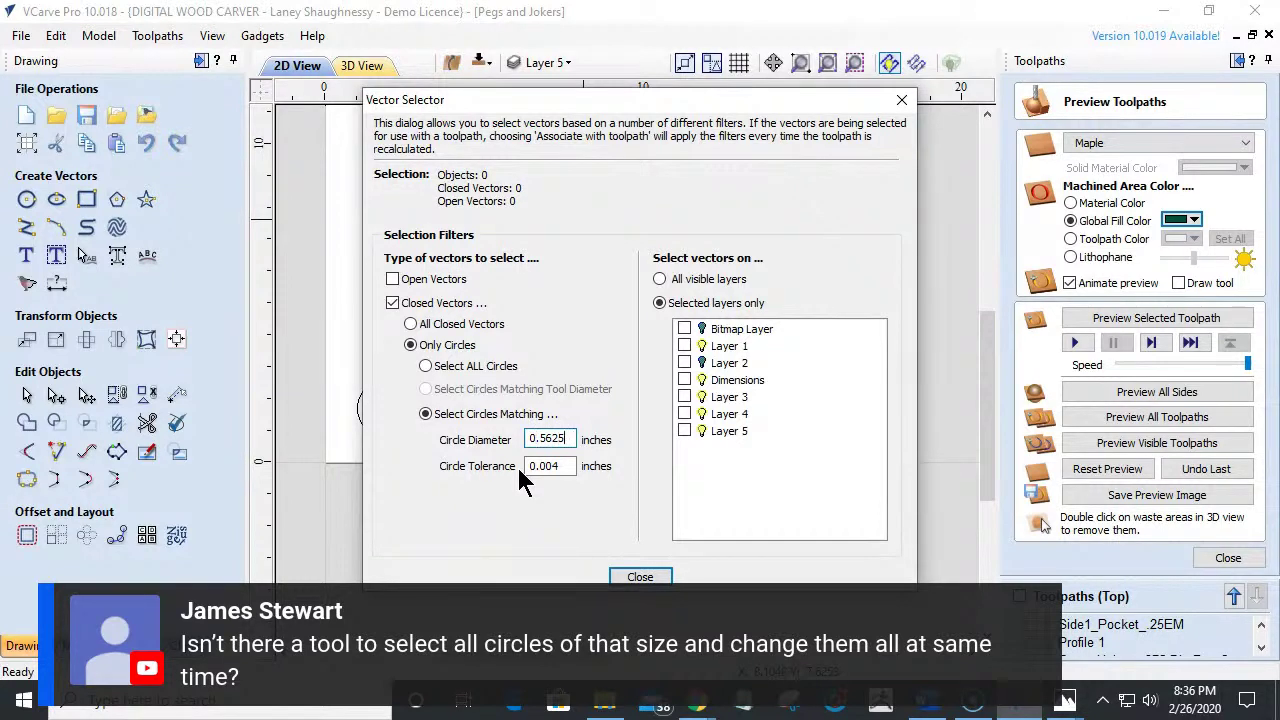
text(/2)
key(Return)
Select the matching circles on Layers 1, 3, 4 and 5, then close the Vector Selector.
click(685, 428)
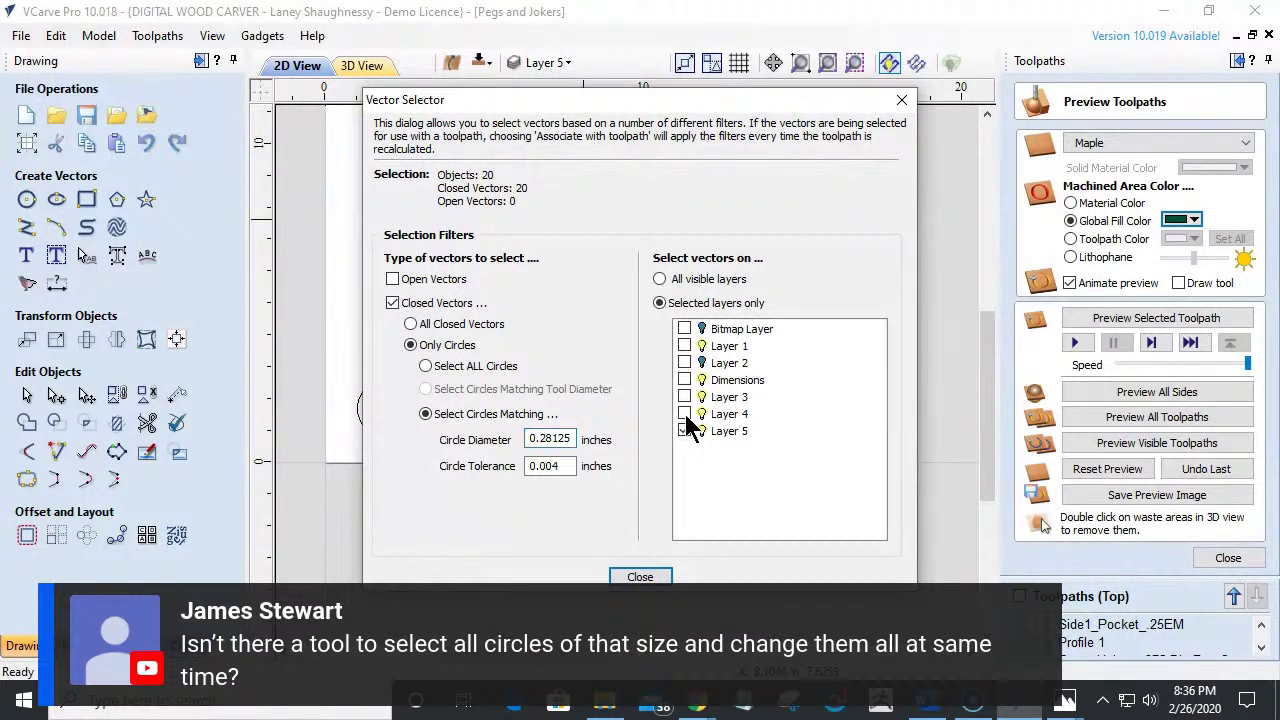
click(685, 413)
click(685, 397)
click(685, 381)
click(685, 345)
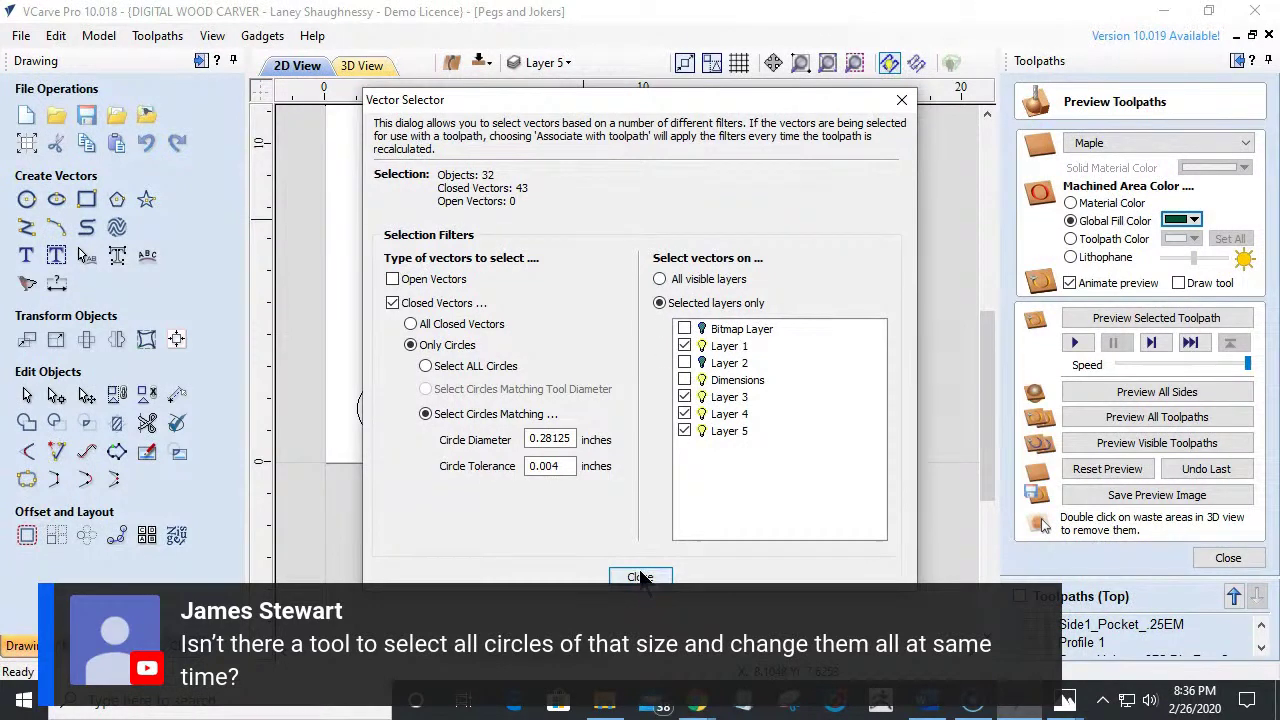
mouse_move(591, 114)
mouse_down()
mouse_move(1240, 130)
mouse_move(870, 97)
mouse_move(1255, 210)
mouse_move(500, 102)
mouse_move(928, 88)
mouse_up()
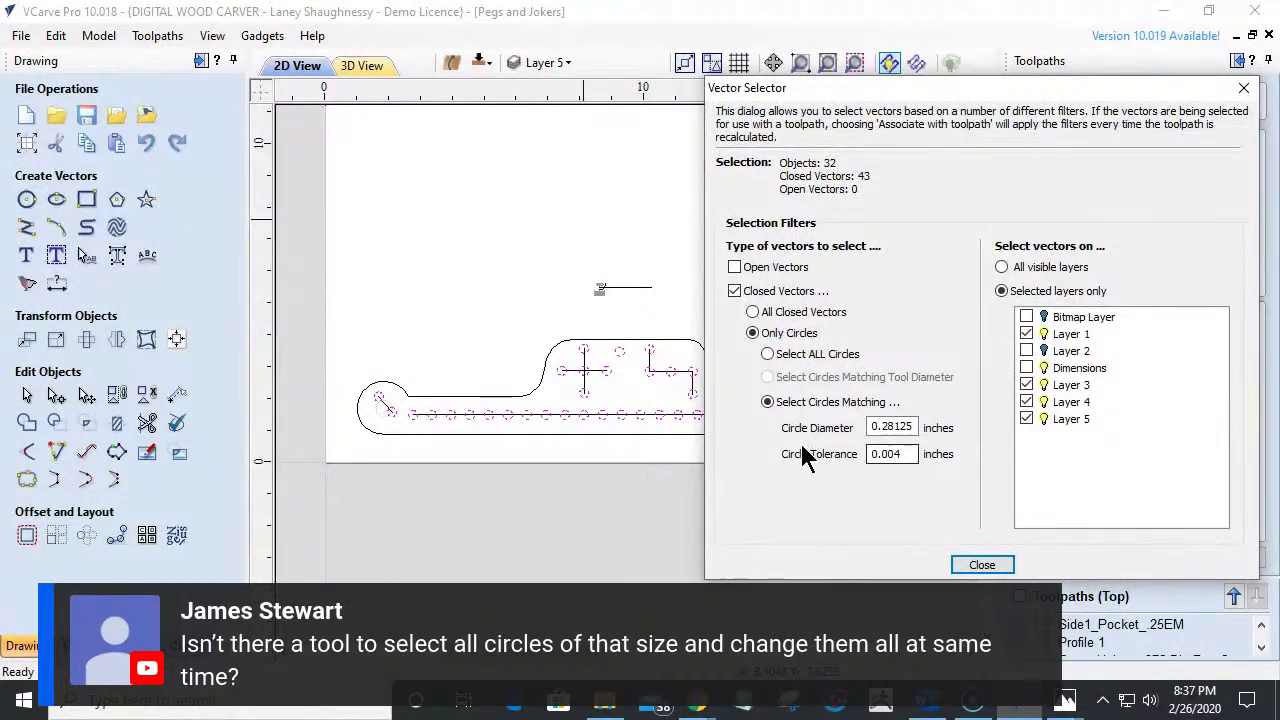
click(965, 566)
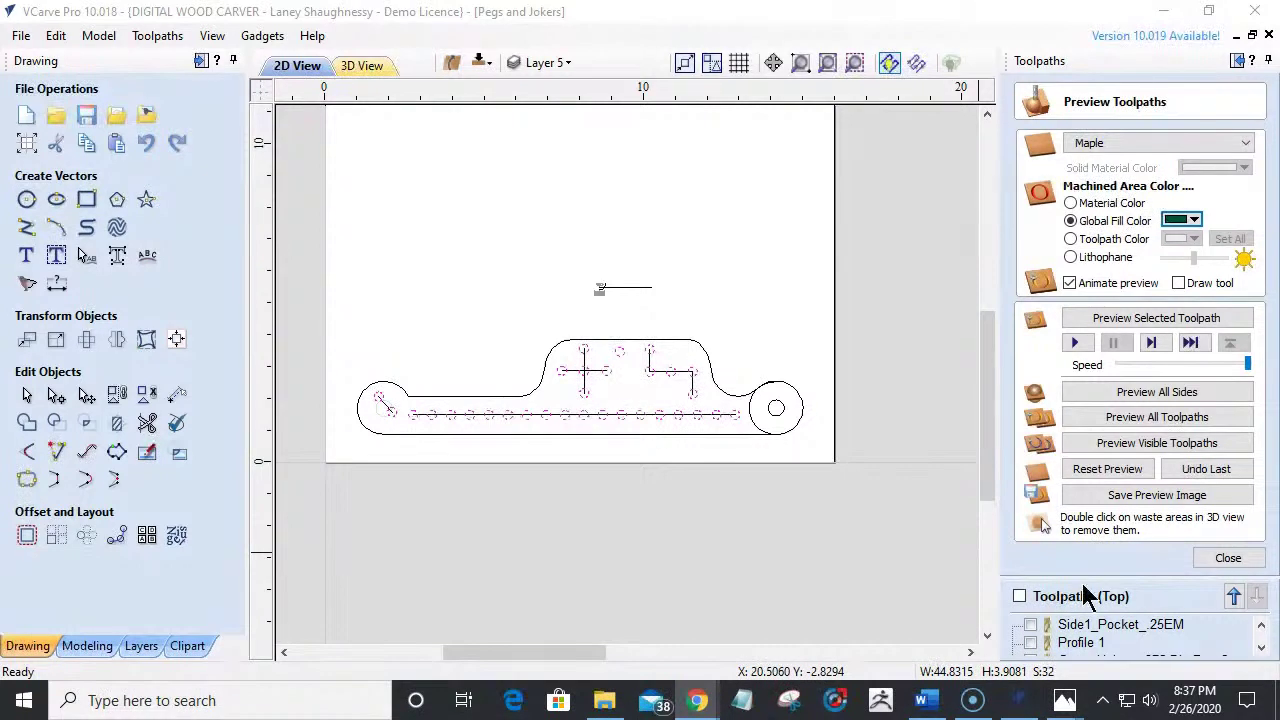
Try scaling the selected circles to 200% with Set Size, check their placement, and undo the scaling.
scroll(346, 371, up, 2)
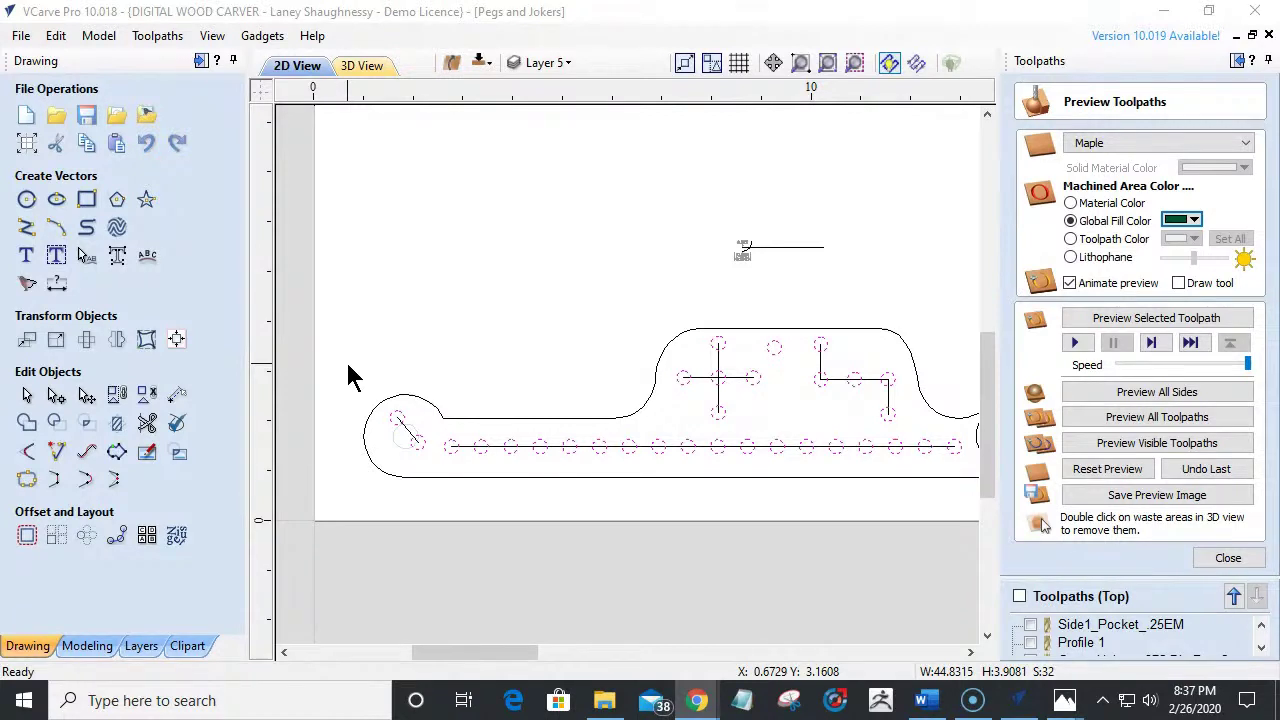
click(57, 342)
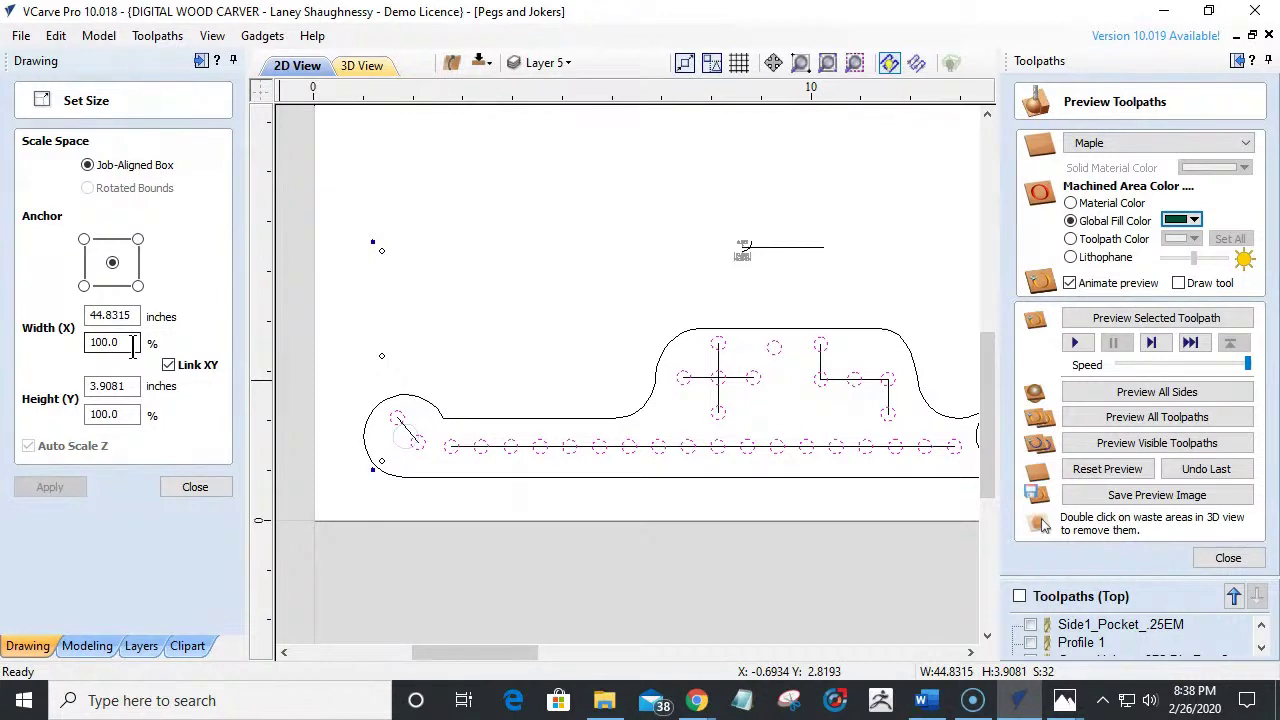
drag(133, 343, 80, 349)
text(200)
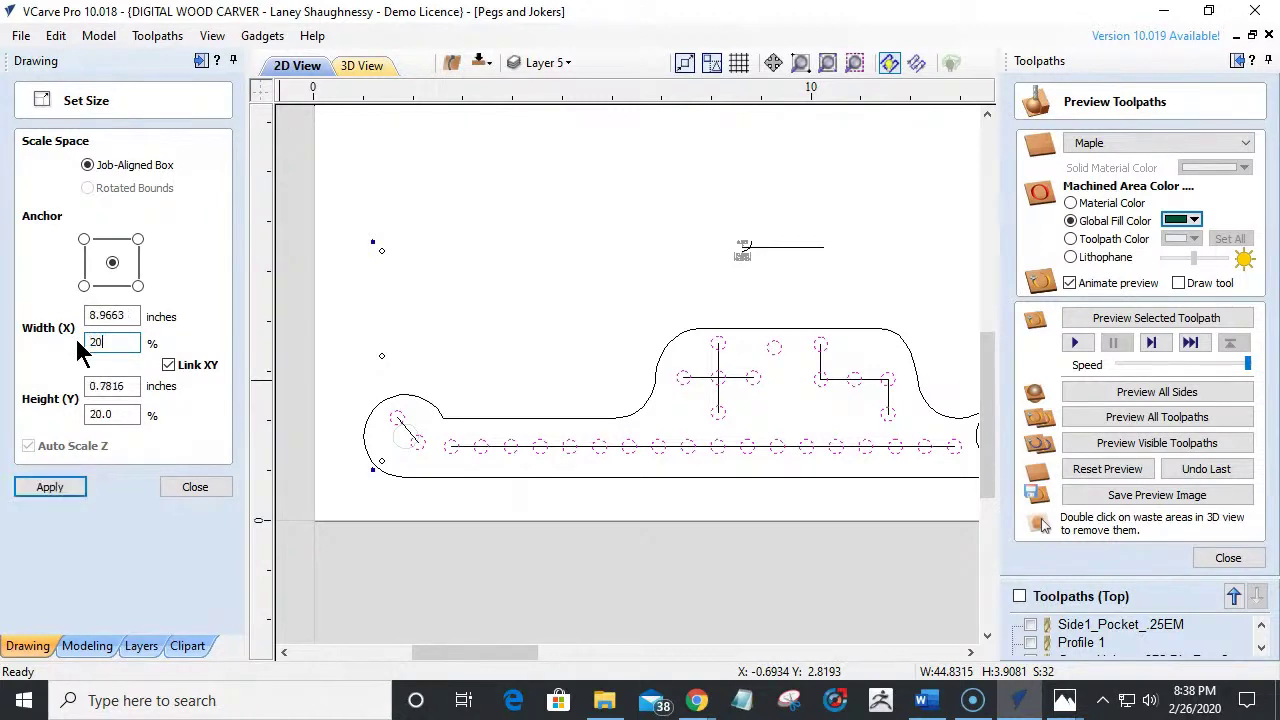
click(48, 487)
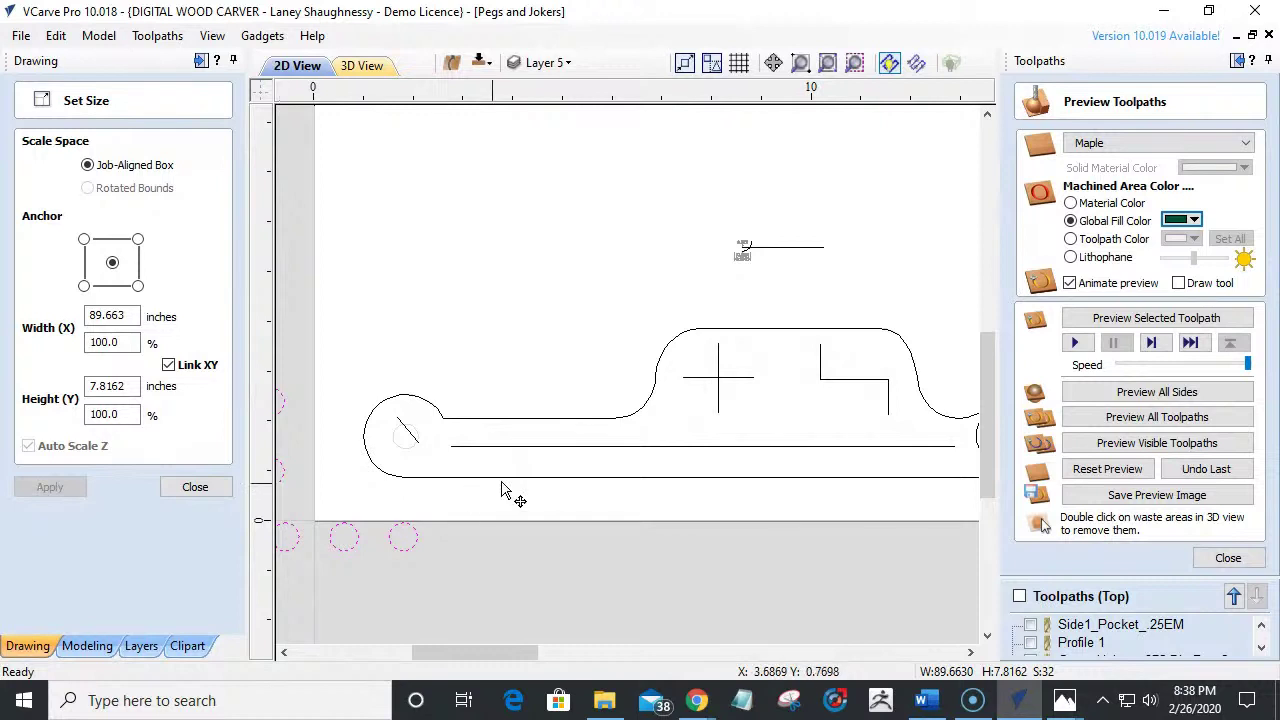
scroll(507, 480, down, 6)
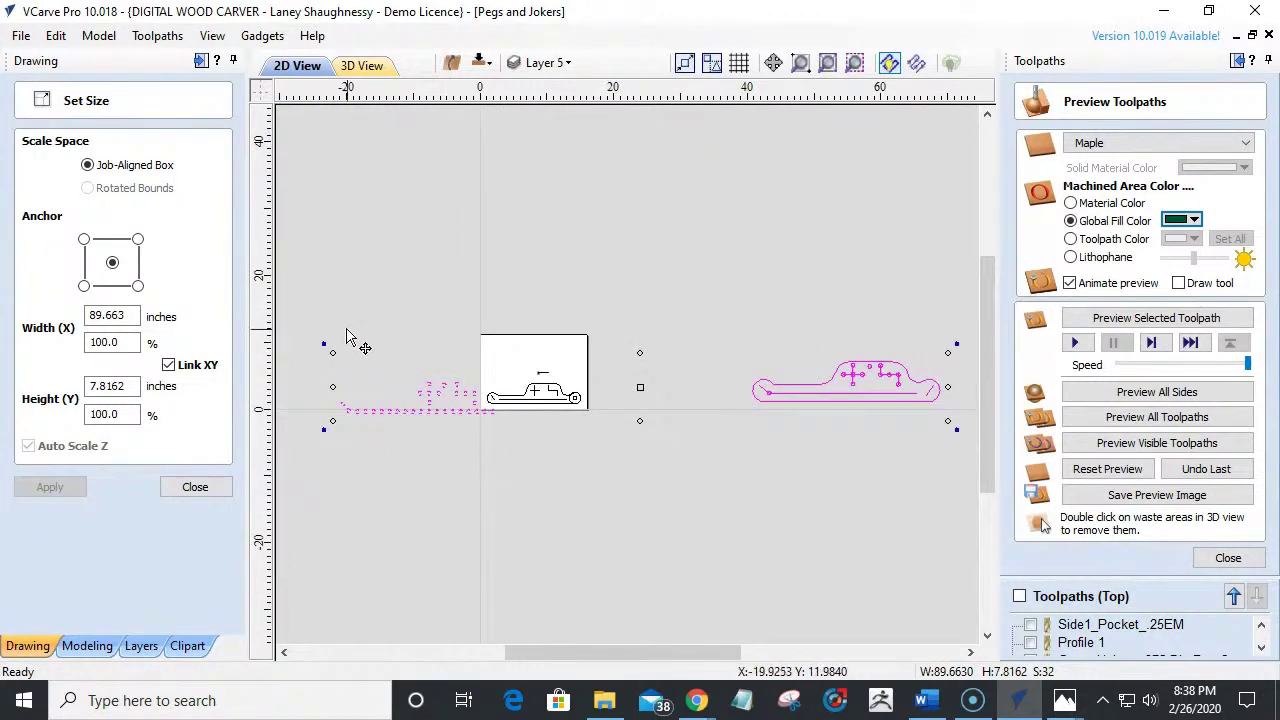
scroll(351, 366, up, 4)
scroll(517, 500, down, 3)
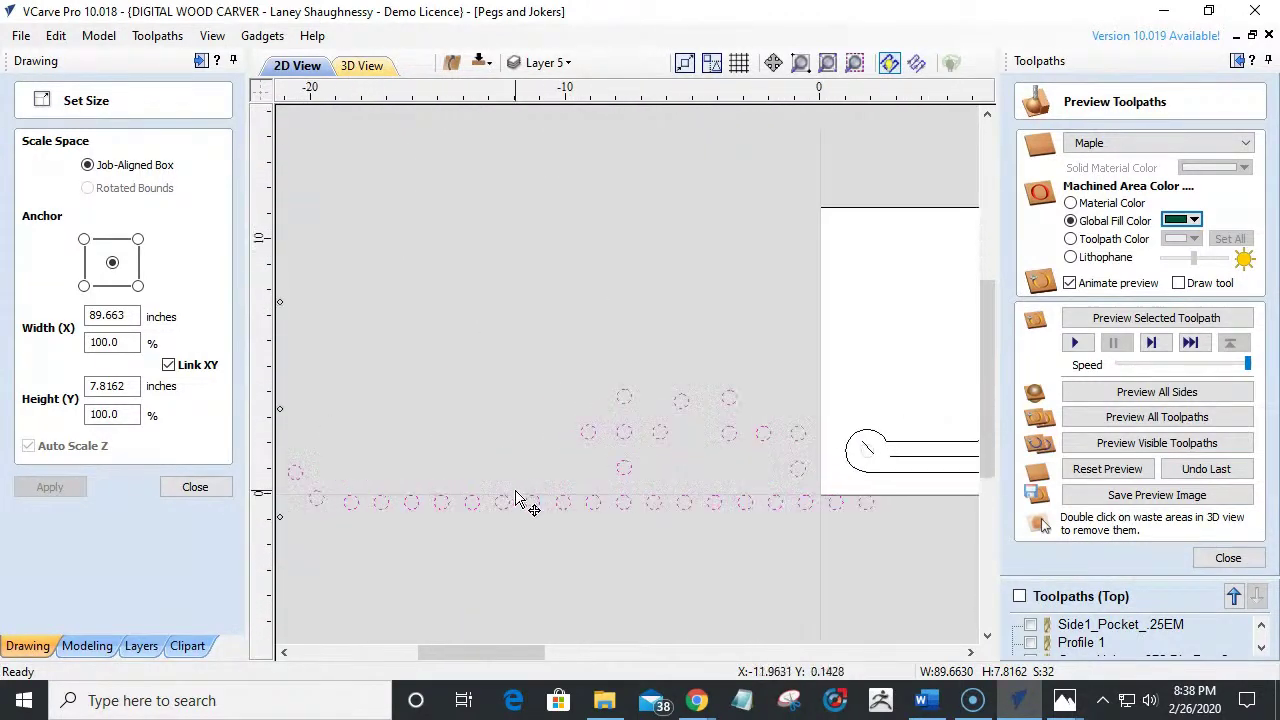
scroll(517, 500, down, 3)
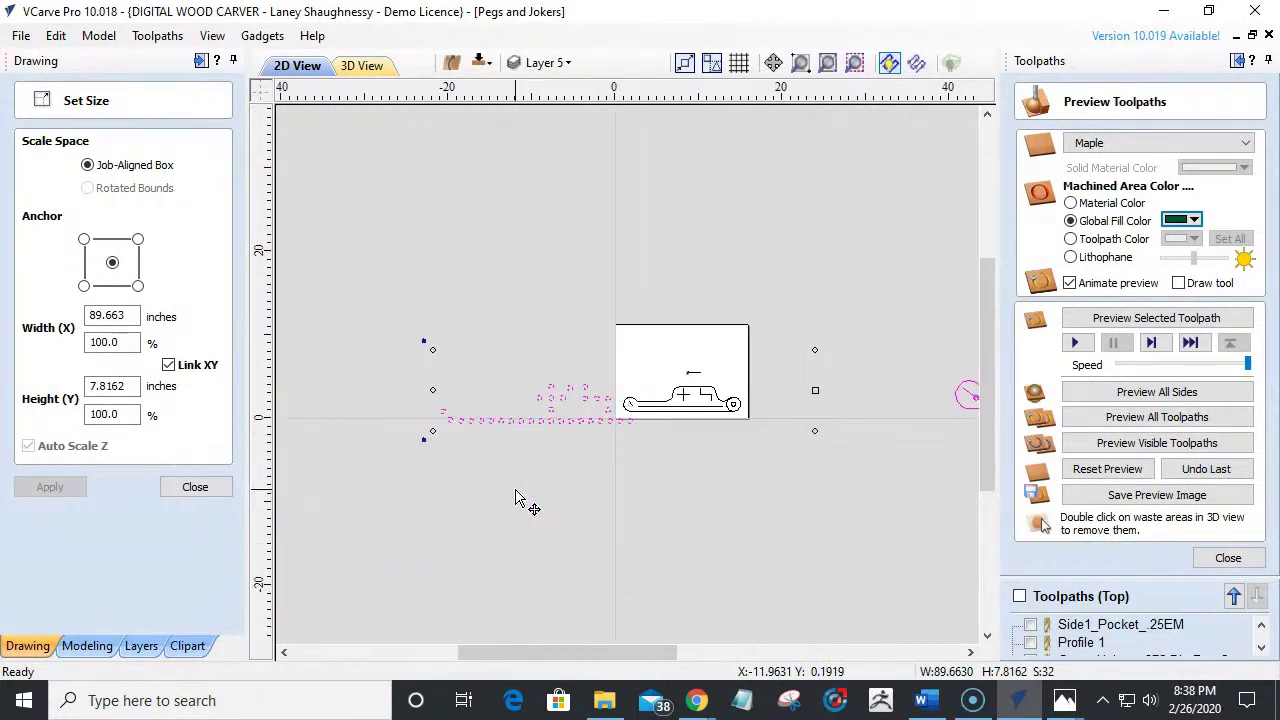
key(ctrl+z)
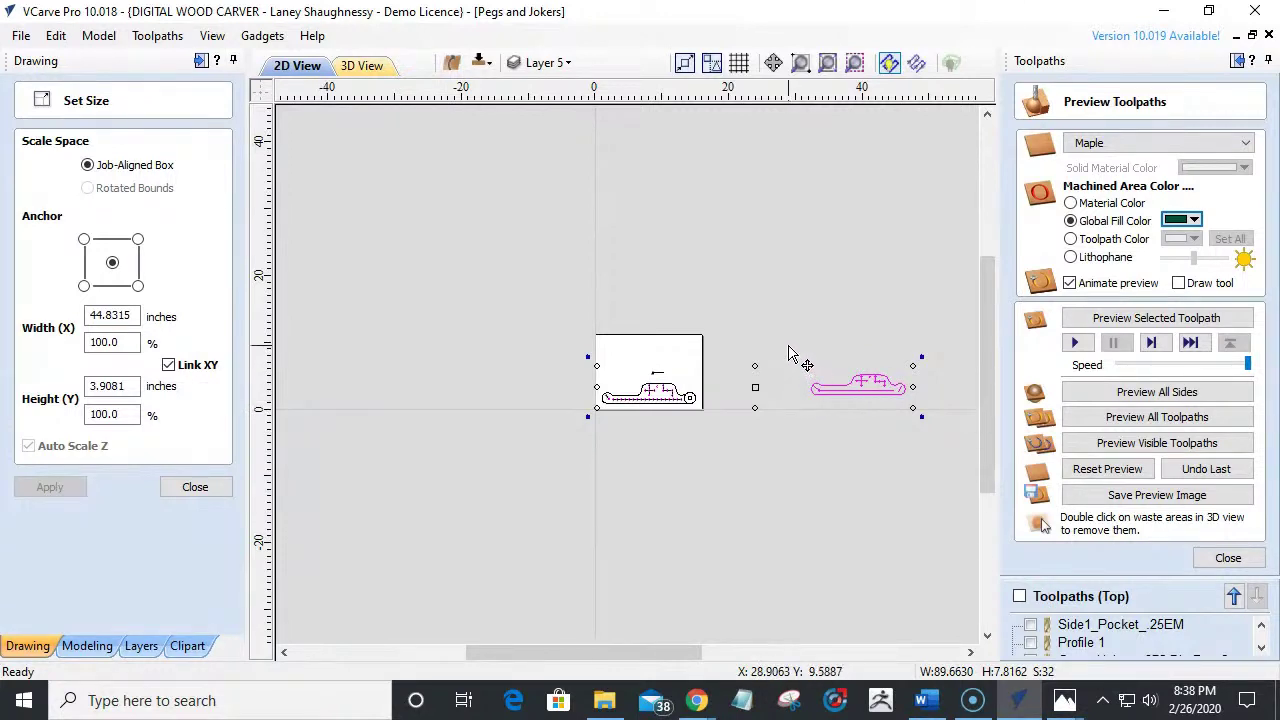
Remove the duplicate board outside the job area from the selection and scale the remaining circles to 200%.
key(ctrl+z)
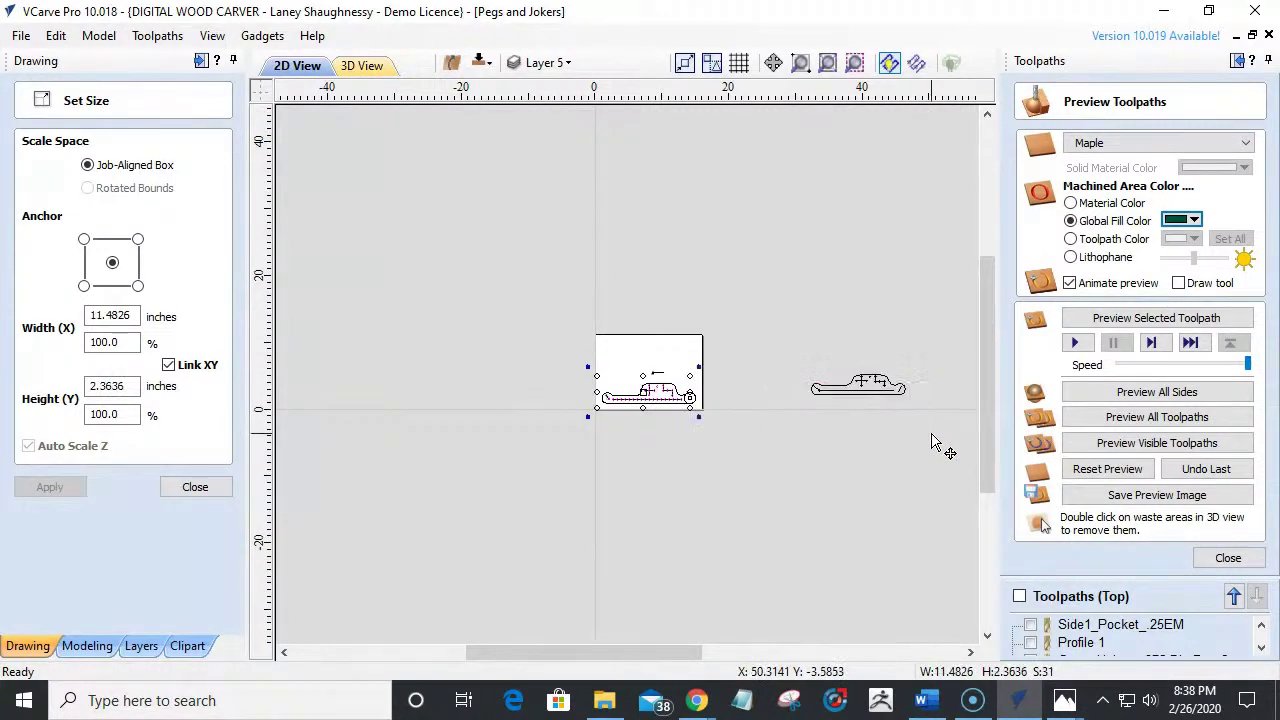
click(137, 341)
drag(137, 341, 88, 342)
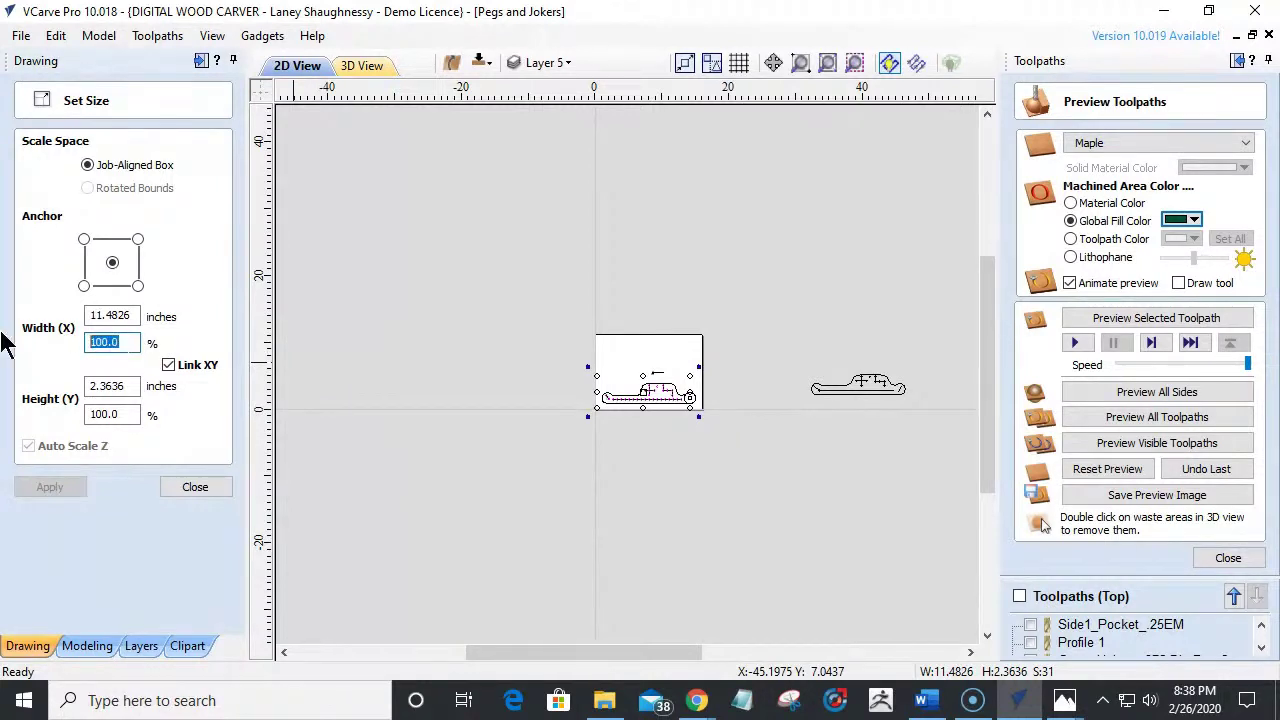
text(200)
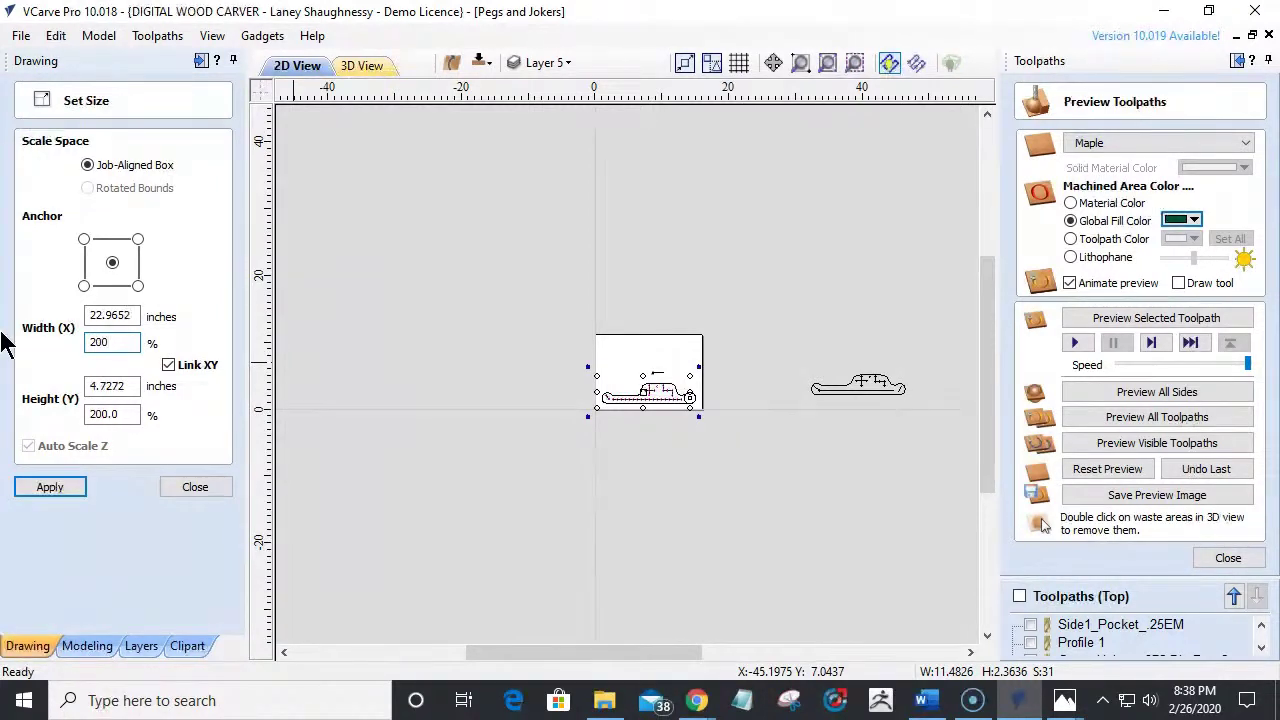
click(40, 488)
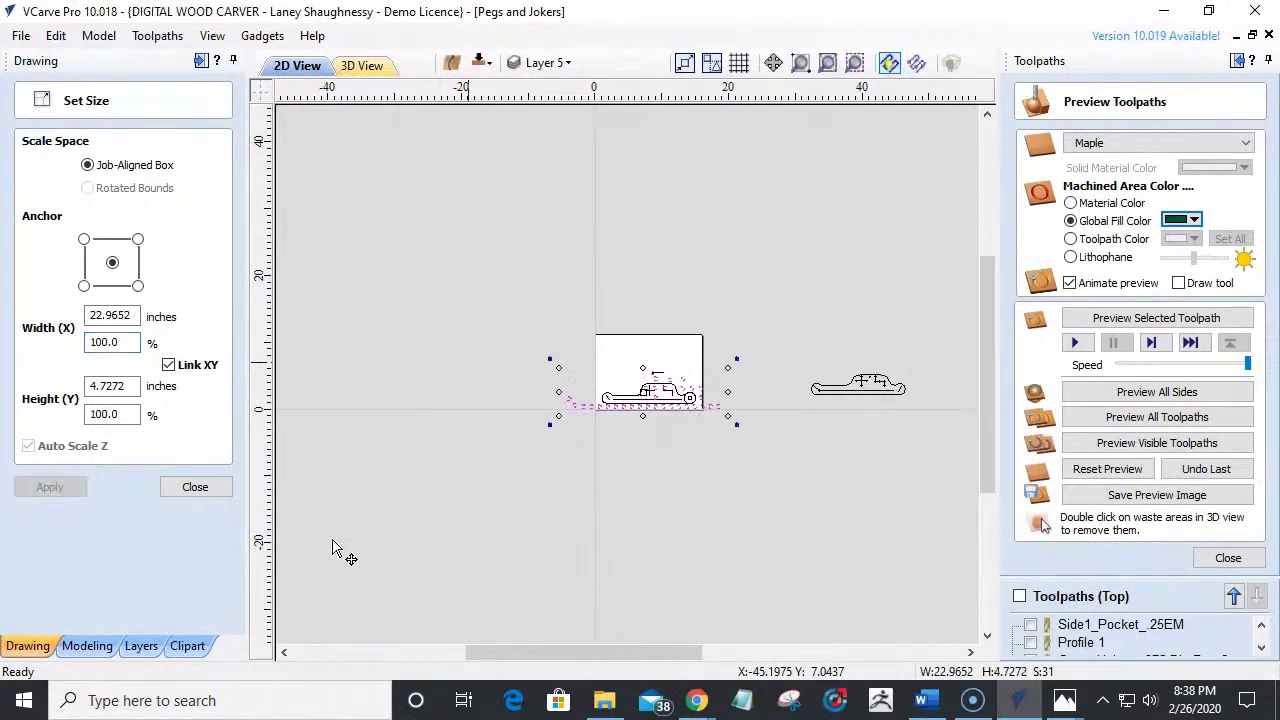
scroll(575, 376, up, 4)
scroll(737, 449, up, 4)
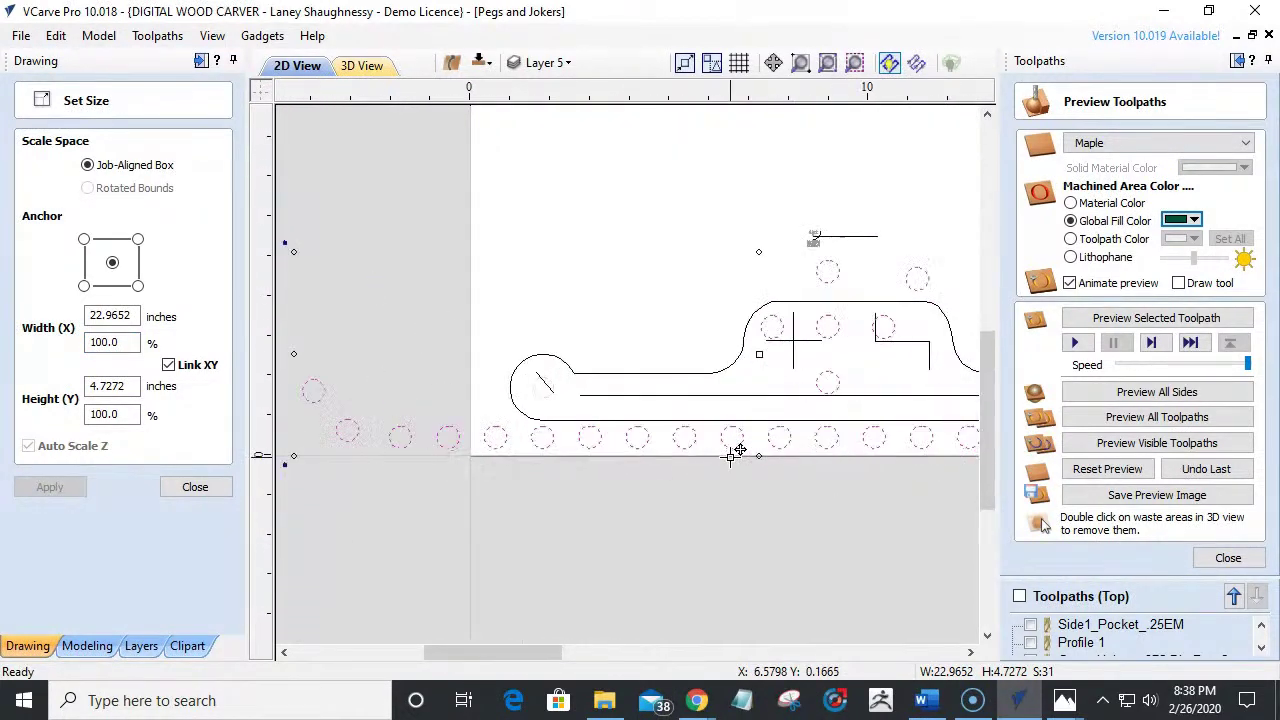
scroll(737, 449, down, 3)
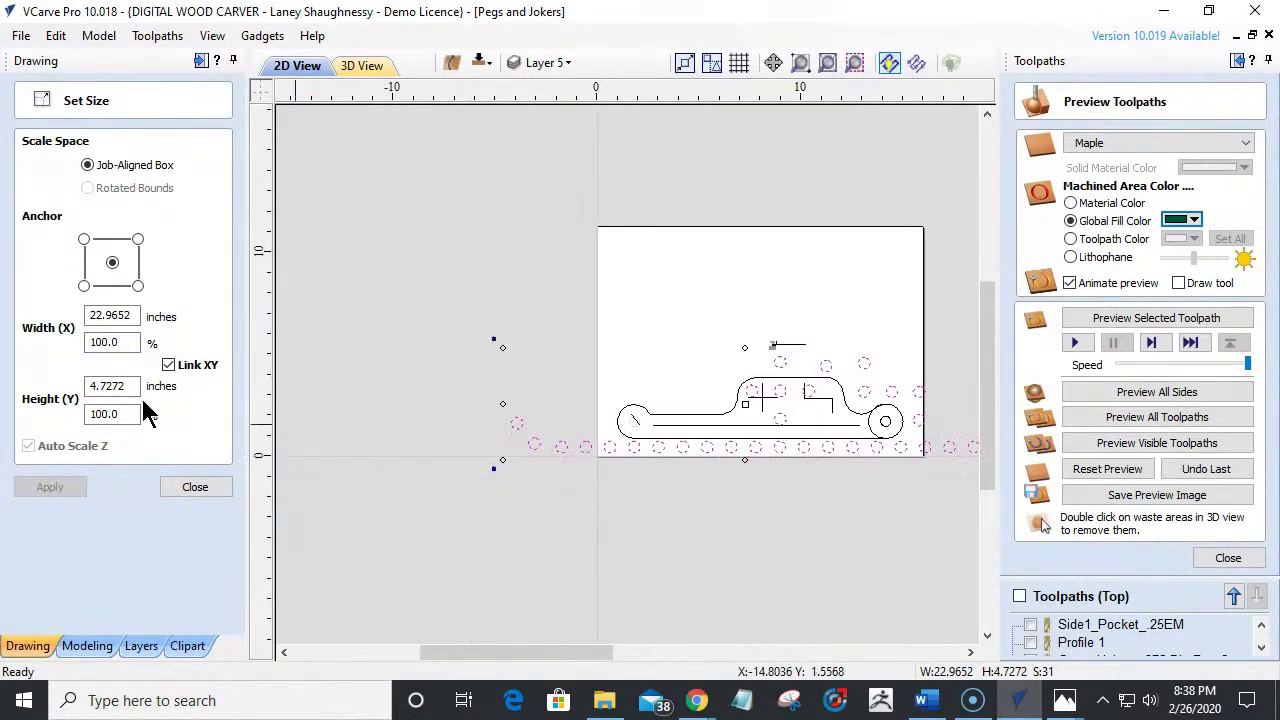
Close Set Size and deselect the enlarged circles.
click(200, 489)
scroll(505, 435, up, 3)
scroll(429, 366, up, 3)
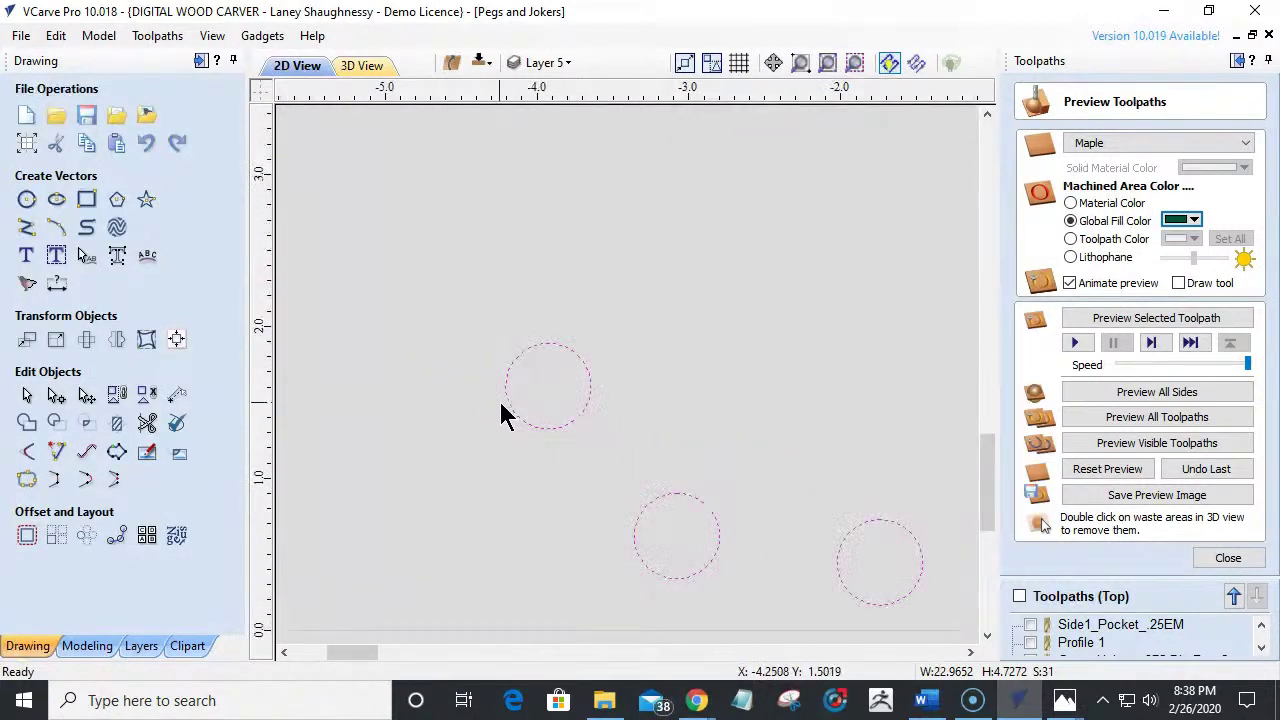
click(420, 412)
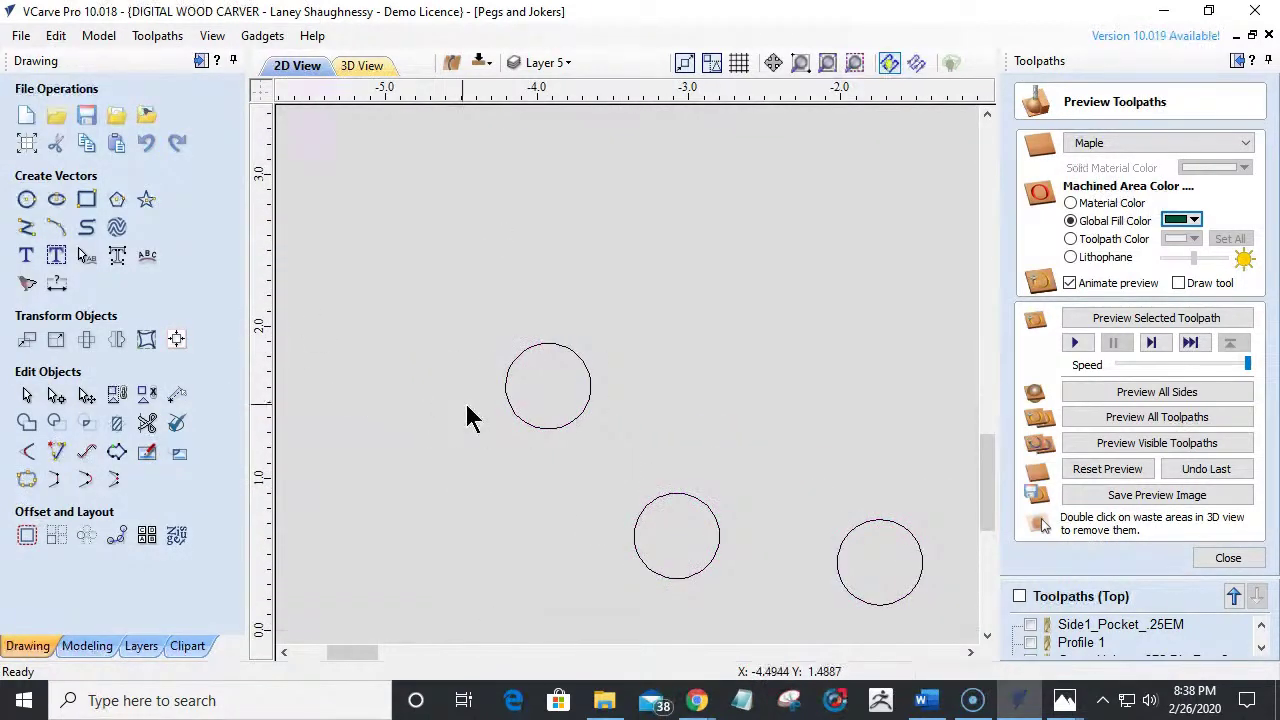
Try setting the width of one enlarged hole circle to 9/16 inch in Set Size.
click(507, 414)
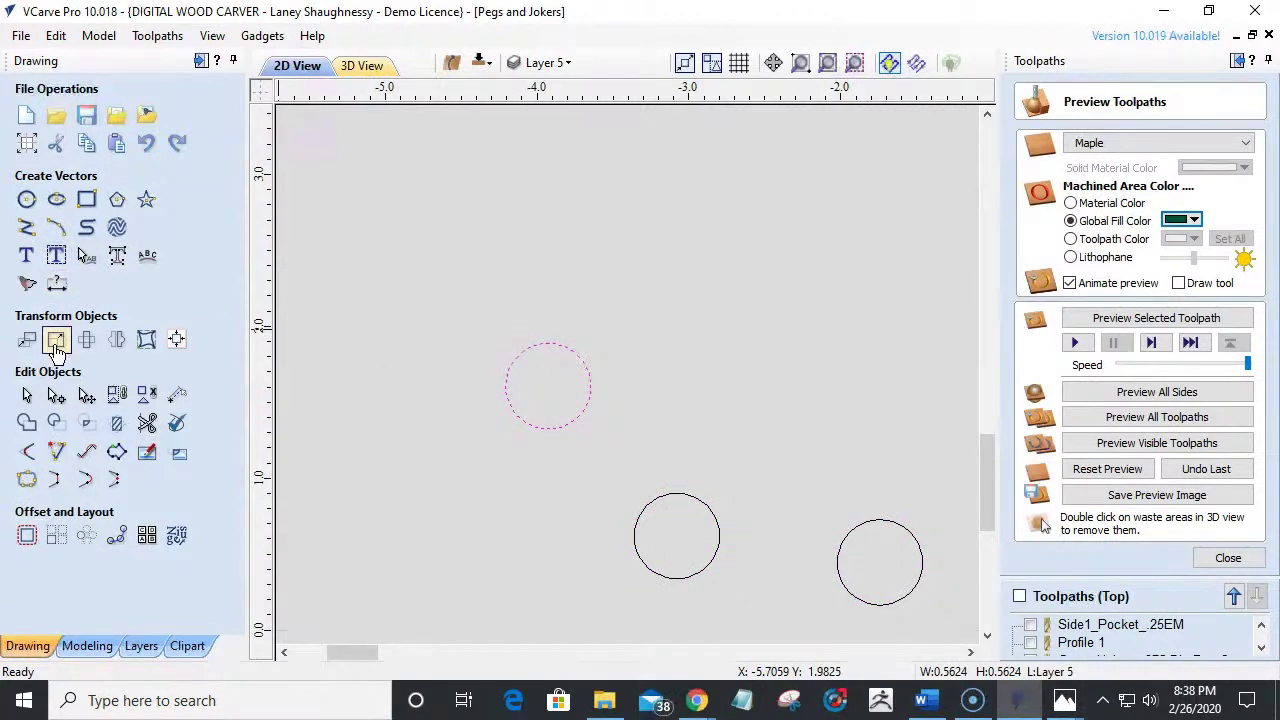
click(56, 340)
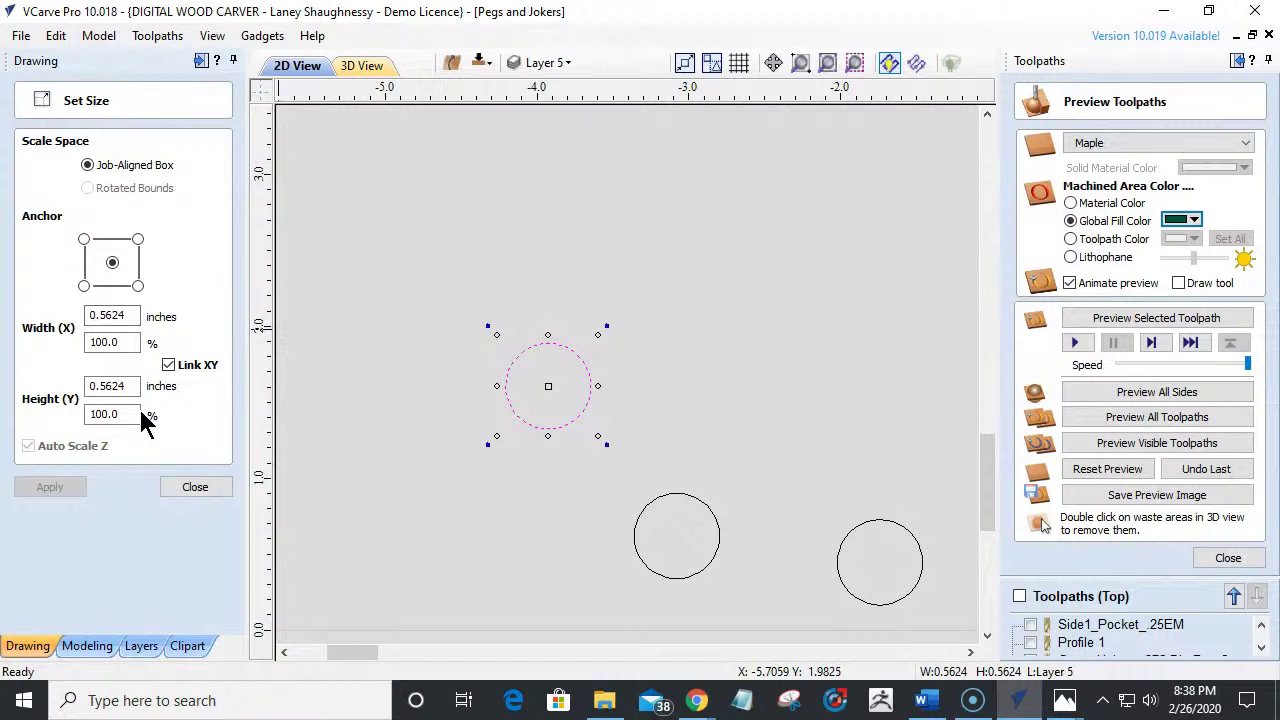
drag(130, 315, 57, 312)
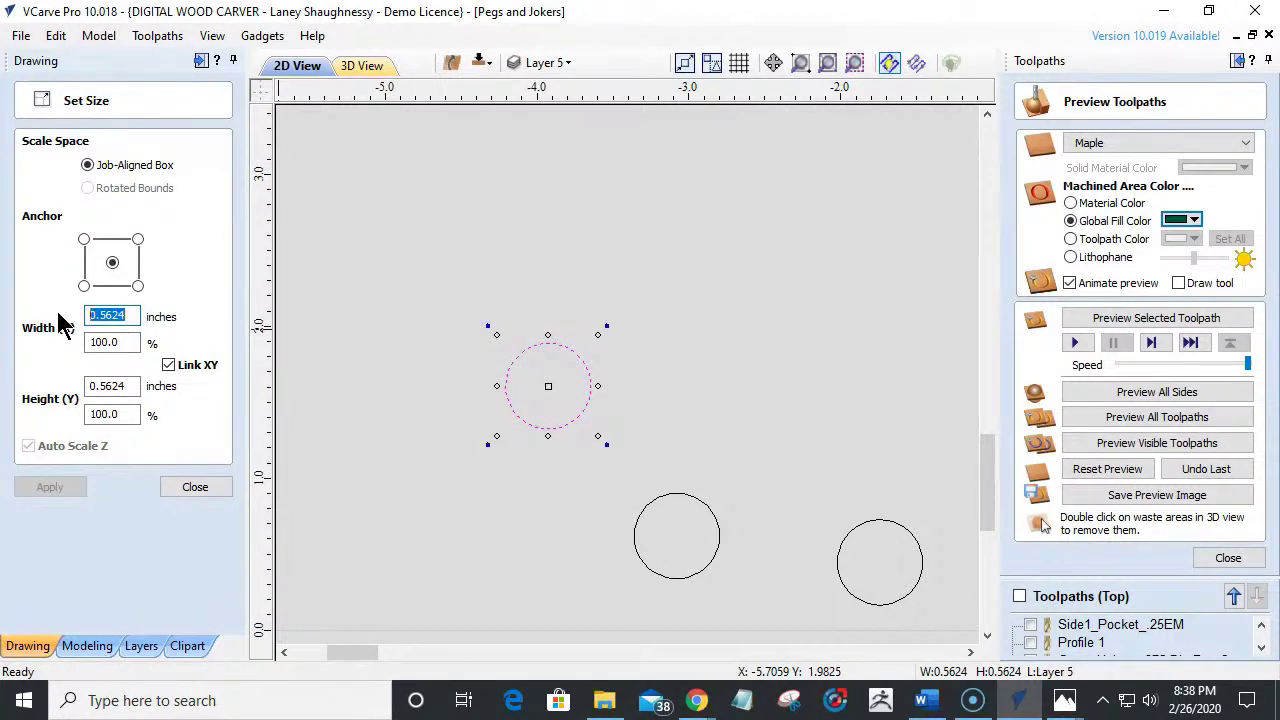
text(9/1)
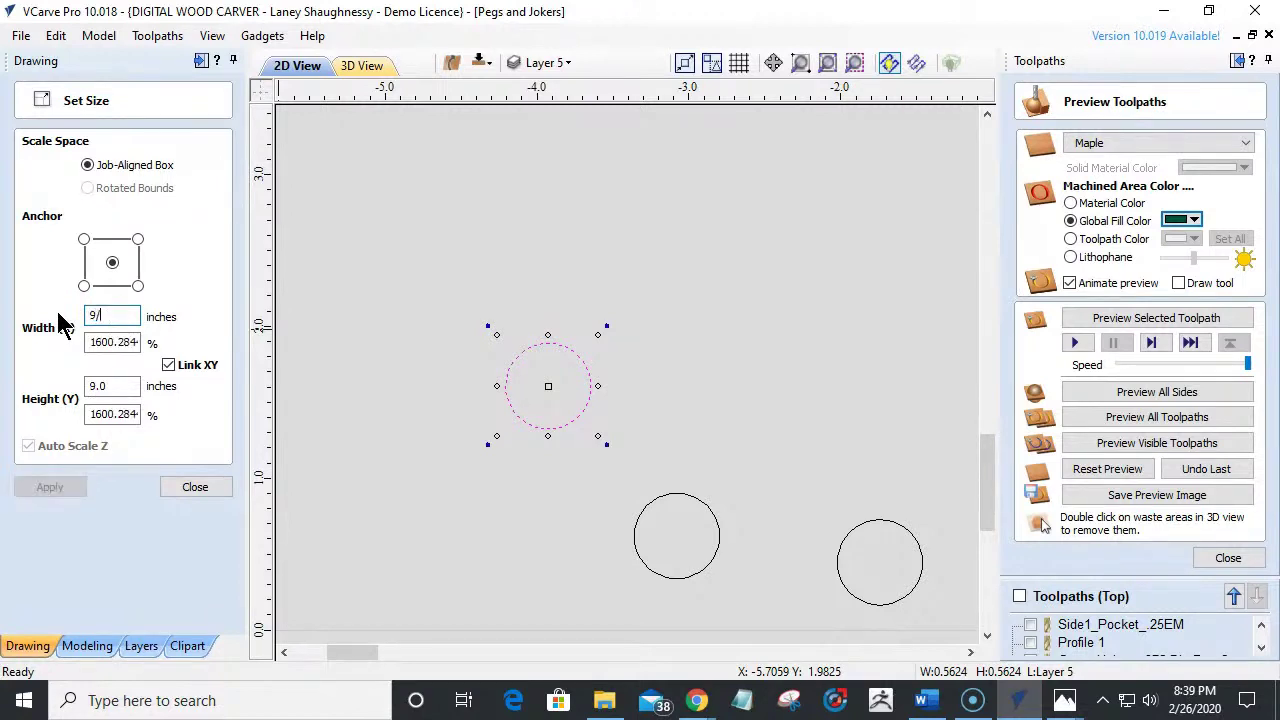
text(6)
key(Return)
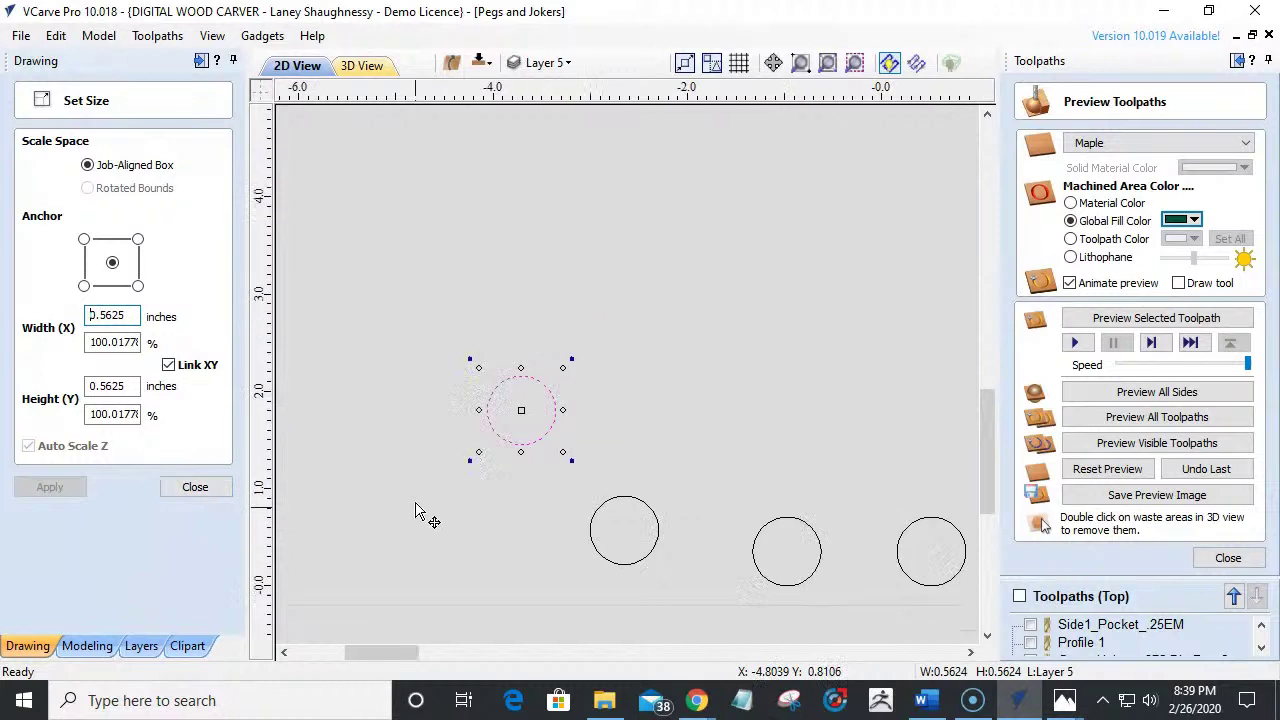
Undo the 200% scaling of the hole circles, then close Set Size and deselect the circle.
scroll(412, 505, down, 6)
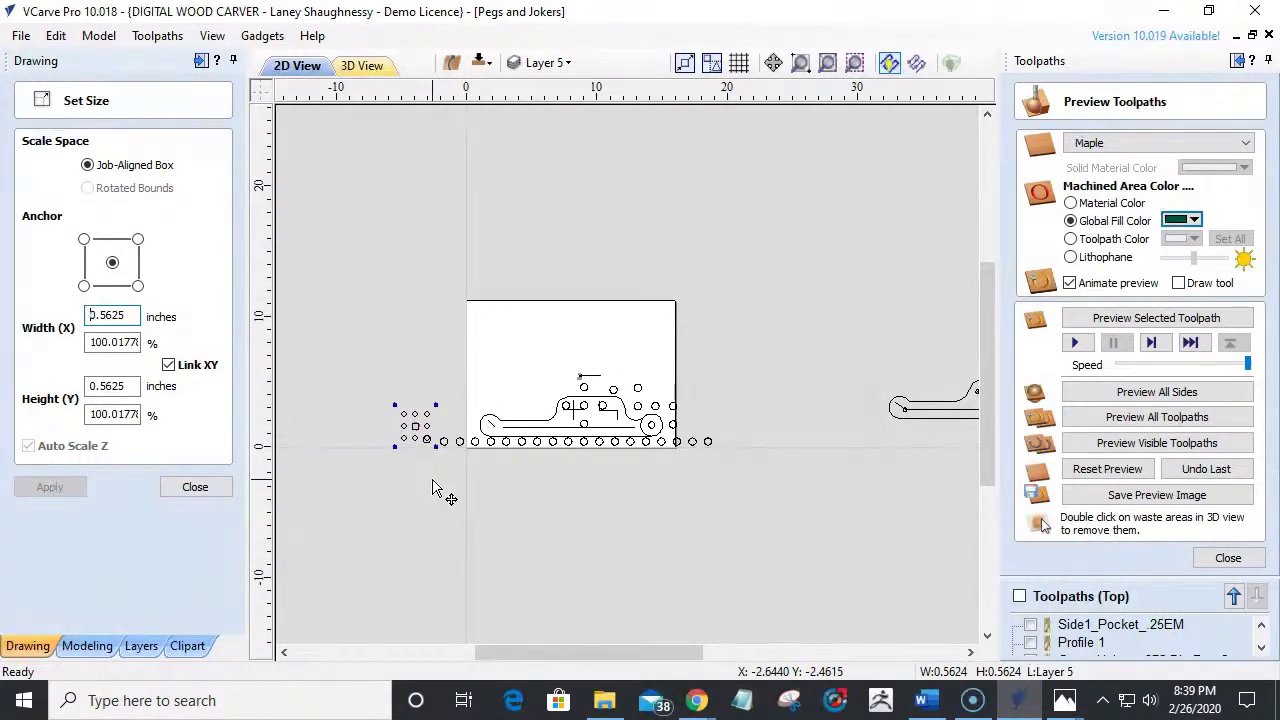
text(/2)
key(Return)
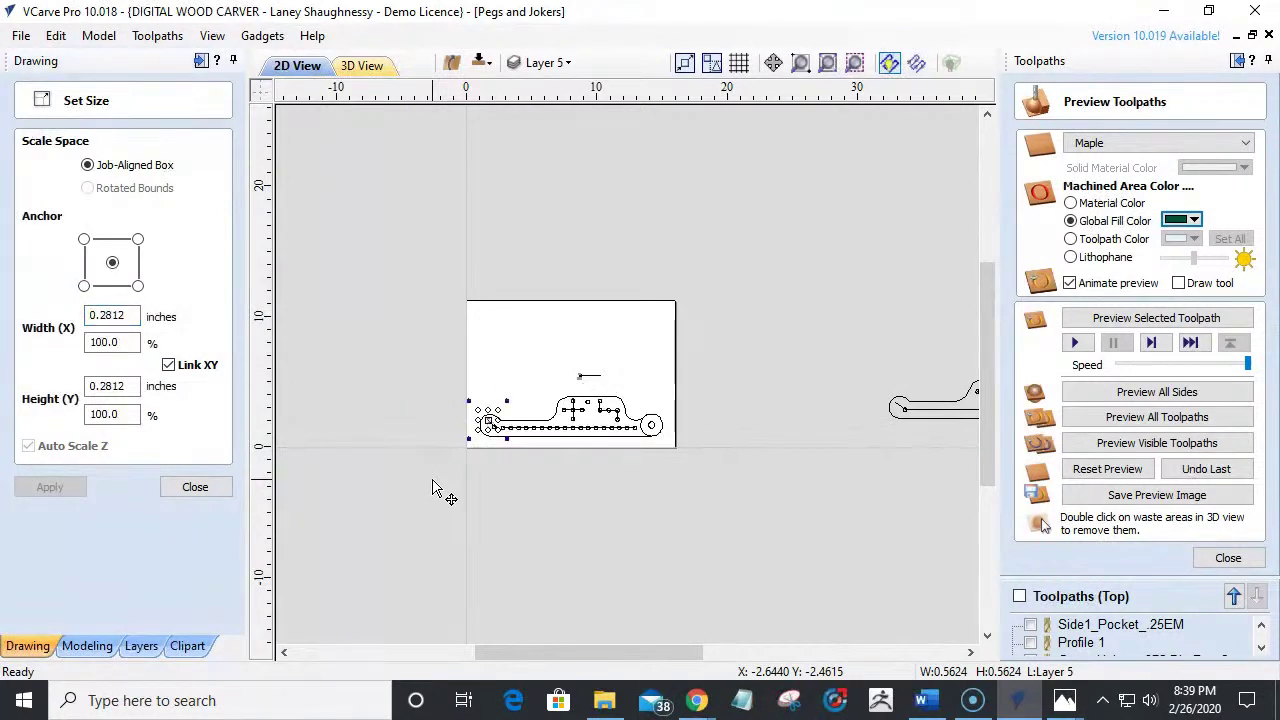
click(195, 487)
click(500, 491)
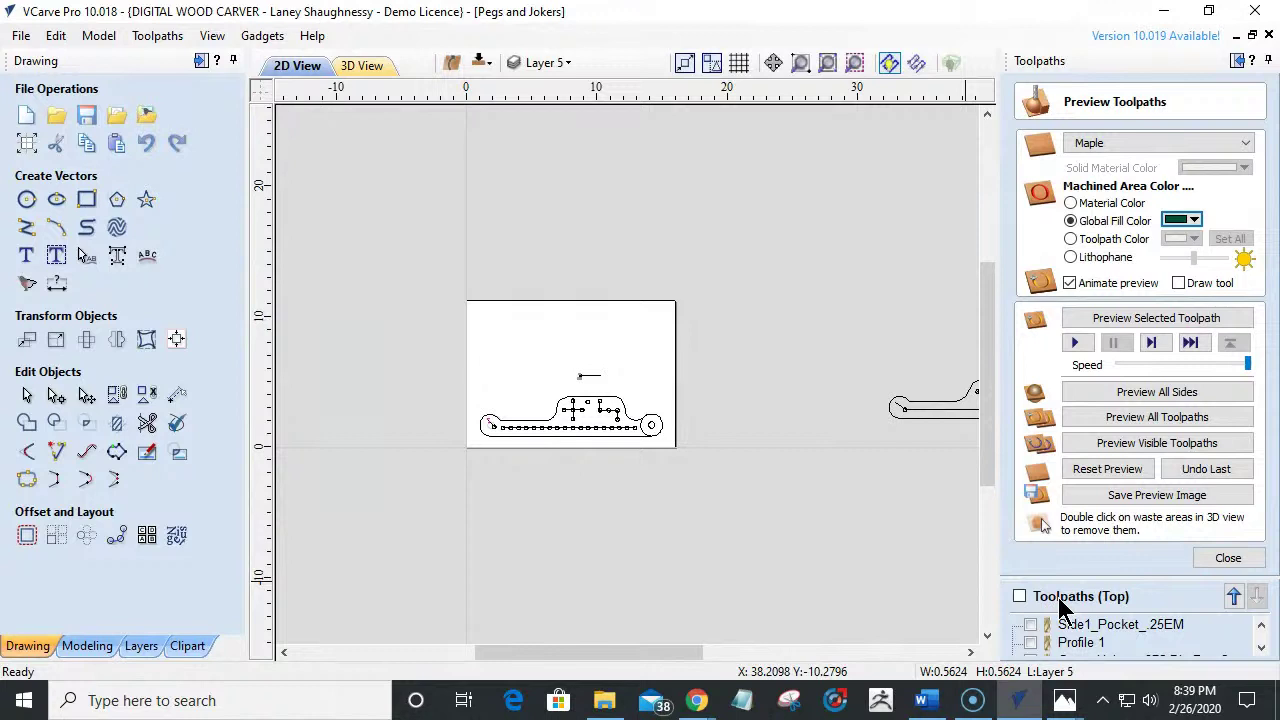
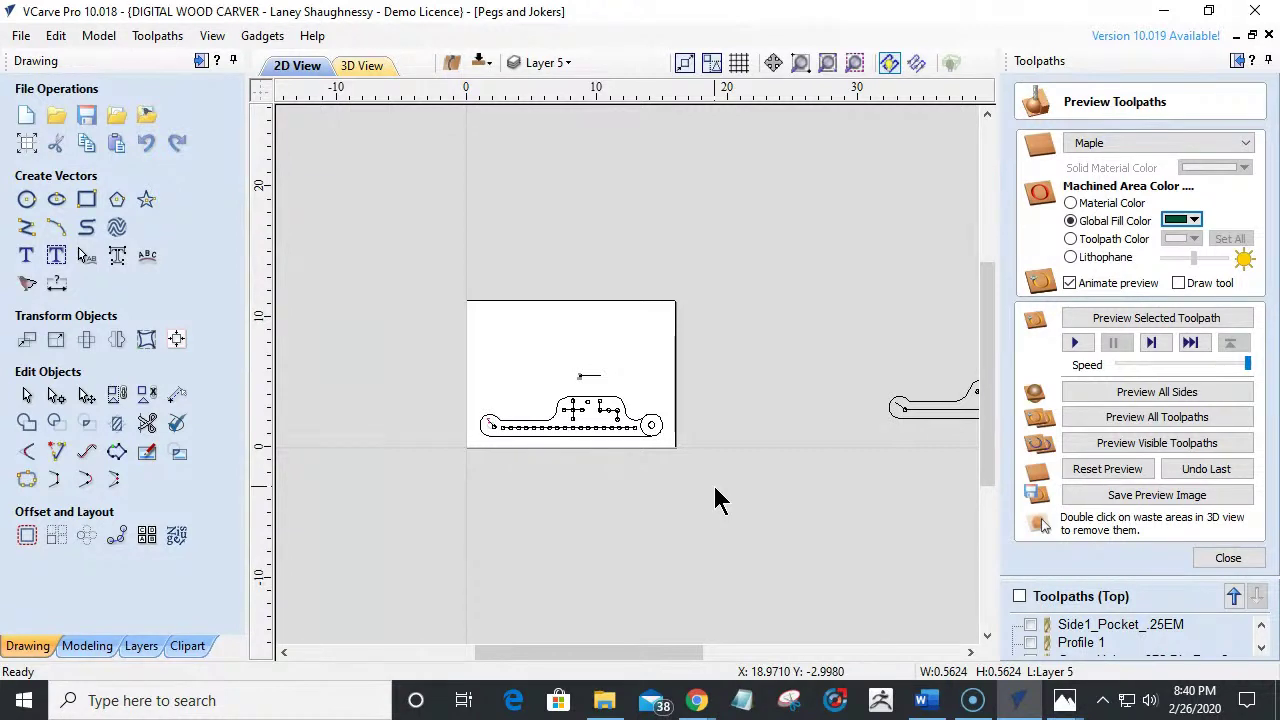
Switch to the 3D view, set the machined area color to Material Color and reset the toolpath preview.
scroll(549, 449, up, 3)
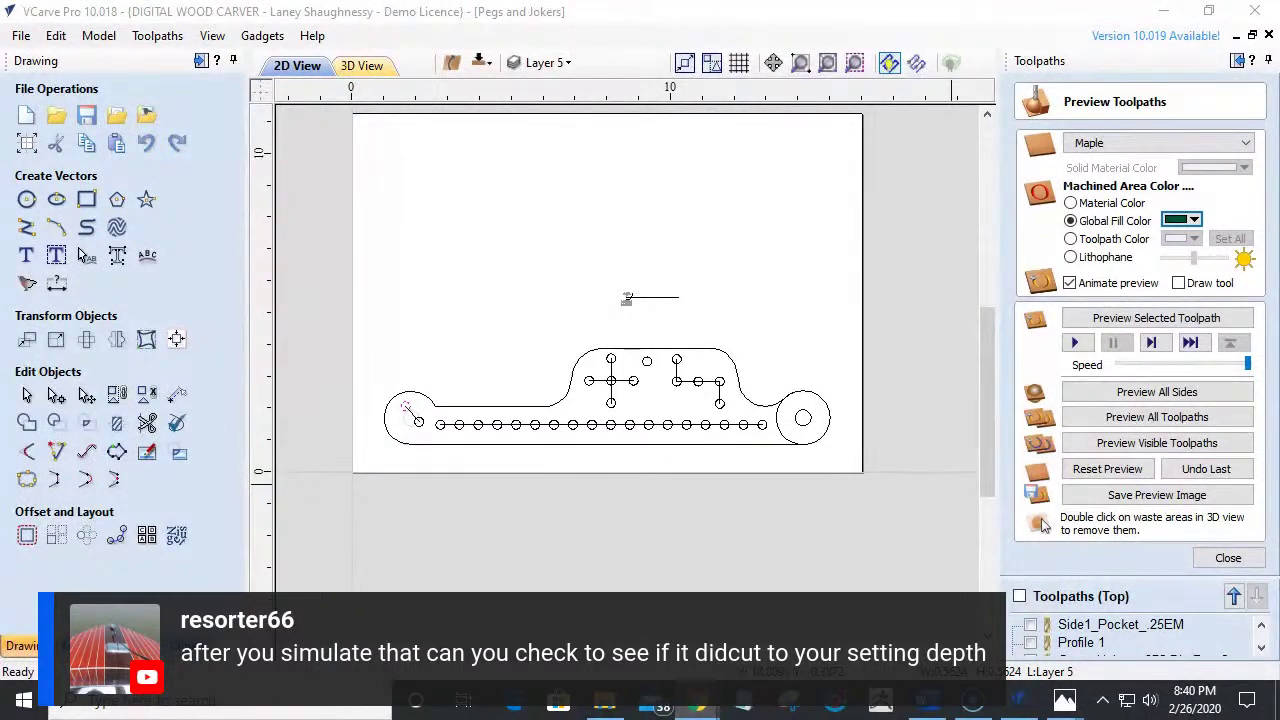
click(370, 80)
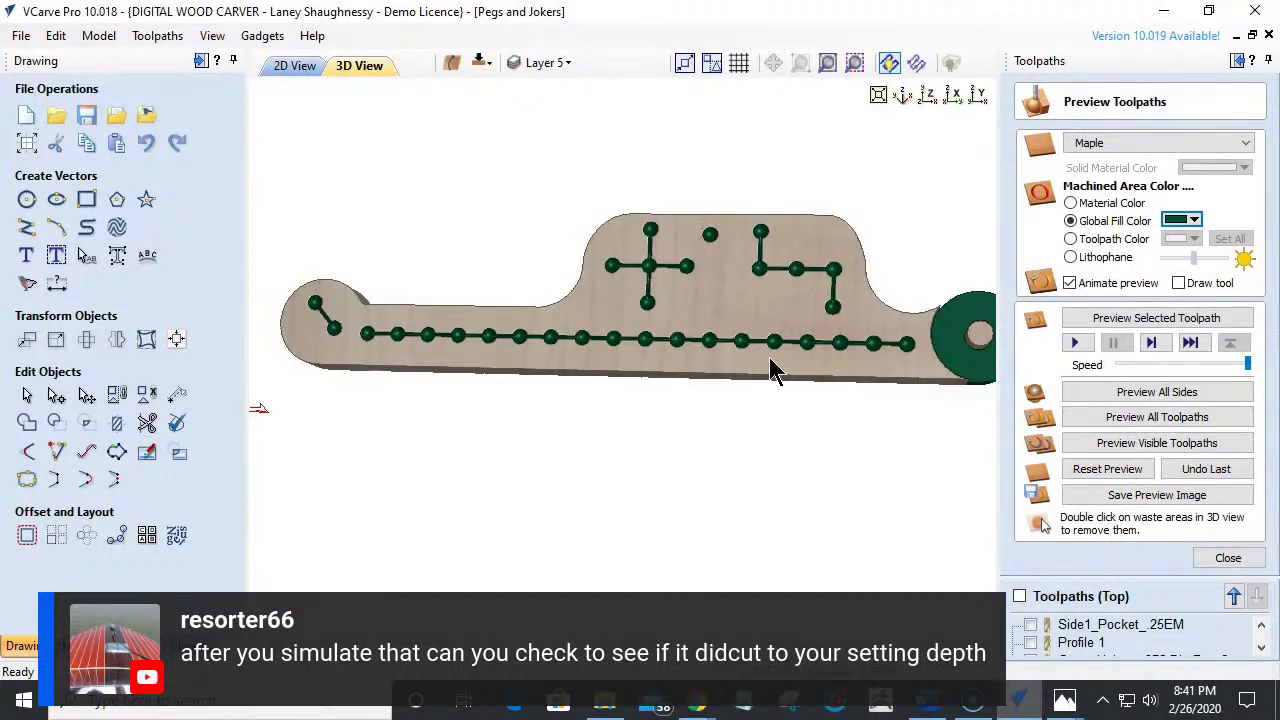
click(1071, 203)
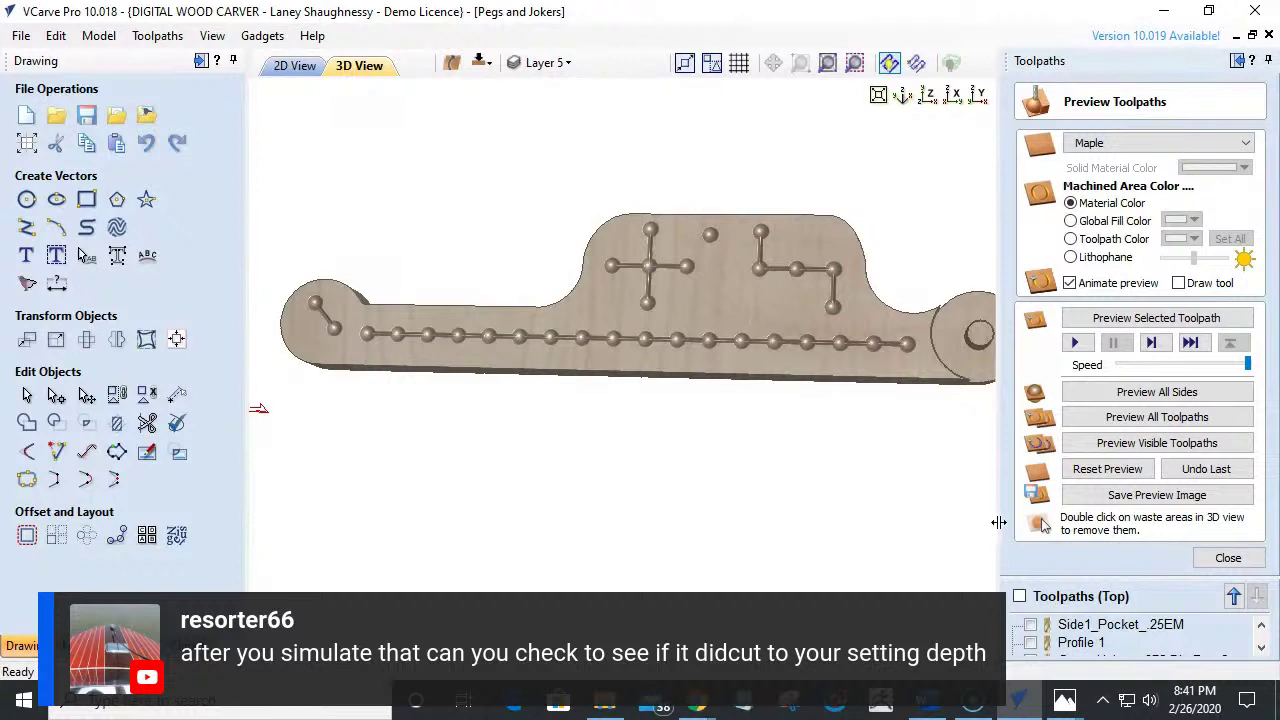
click(1108, 470)
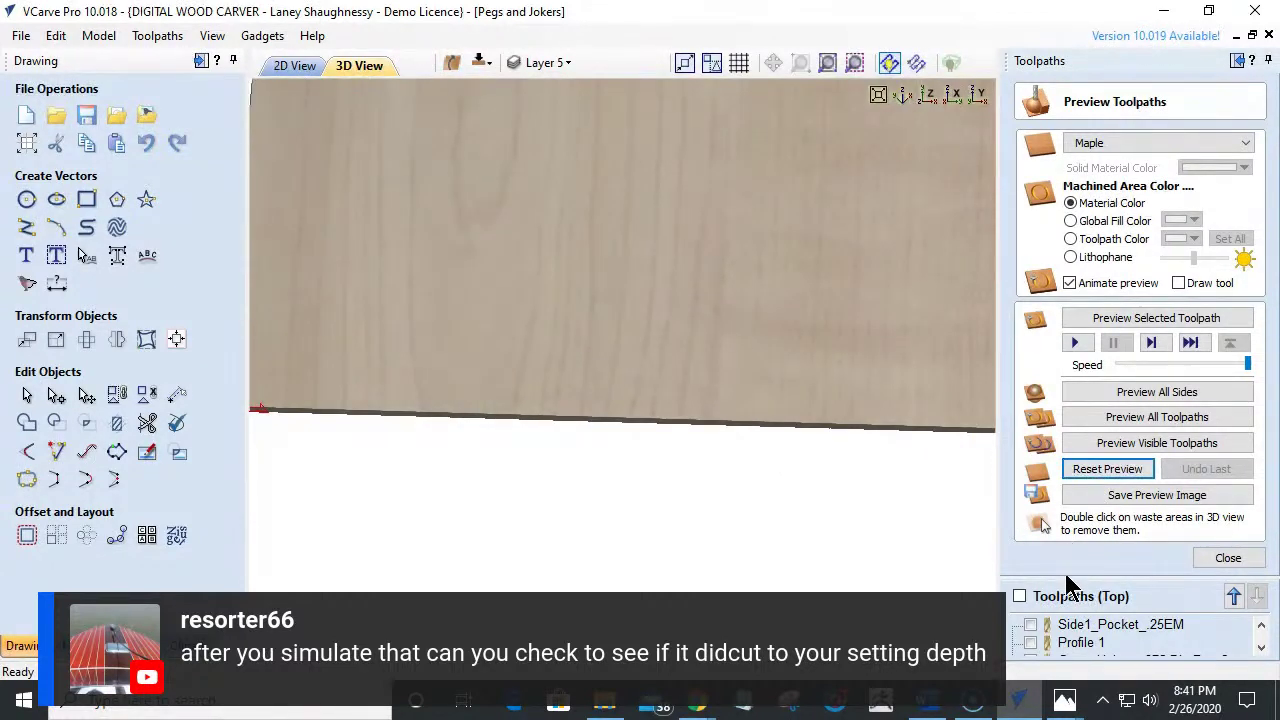
Delete the Profile 2 toolpath from the top-side toolpaths.
scroll(1086, 646, down, 1)
click(1086, 644)
click(1086, 644)
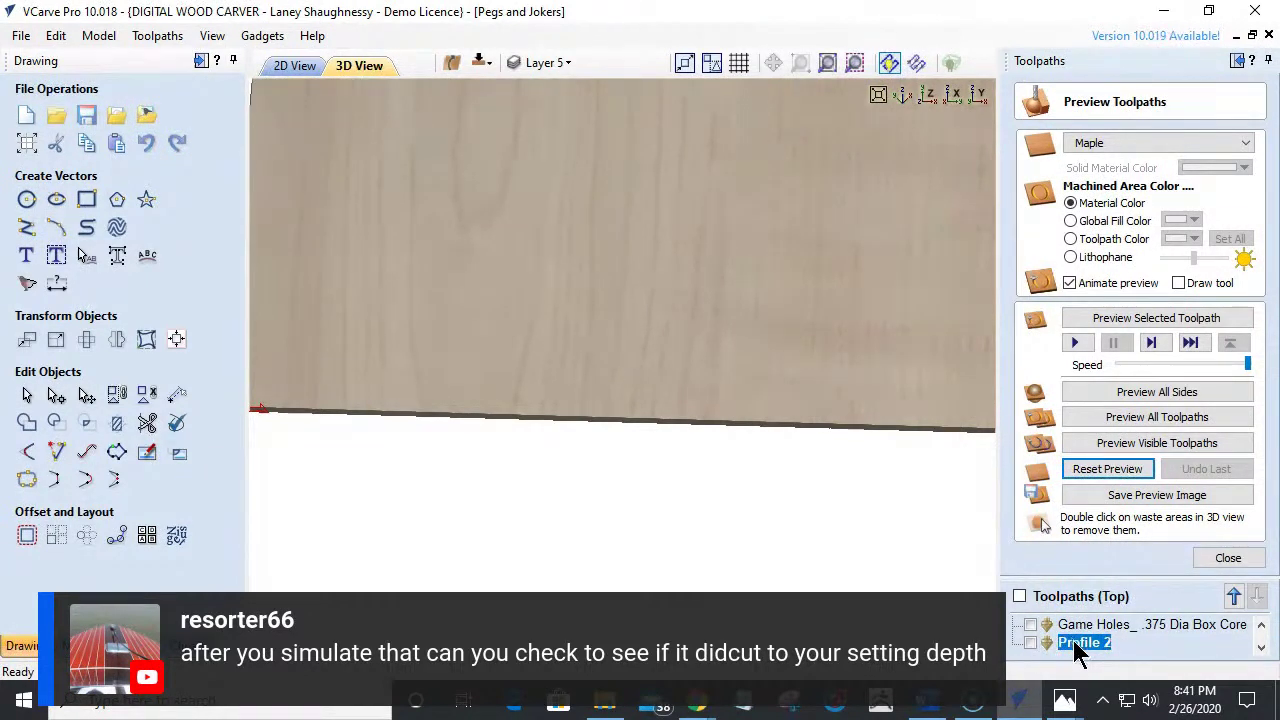
right_click(1076, 645)
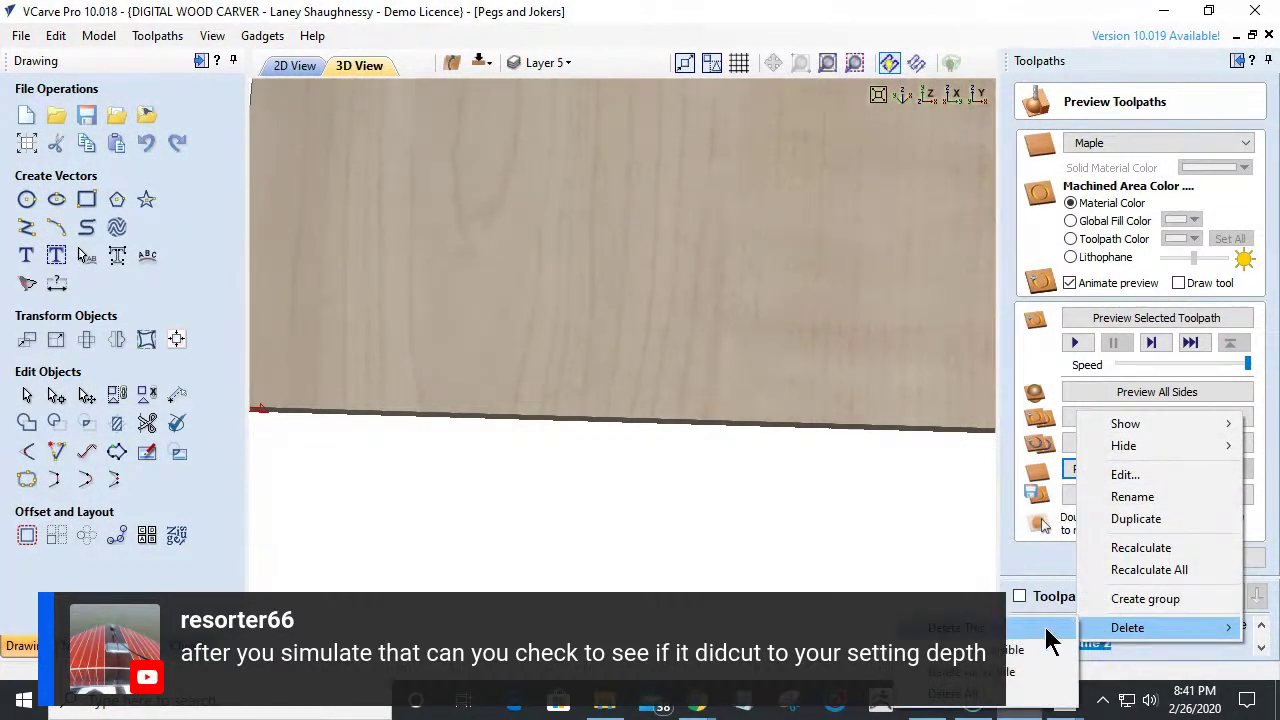
click(1090, 628)
Preview all remaining toolpaths and remove the waste material around the board in the 3D view.
scroll(1057, 643, up, 1)
scroll(1057, 643, down, 1)
scroll(1057, 643, up, 1)
click(1119, 417)
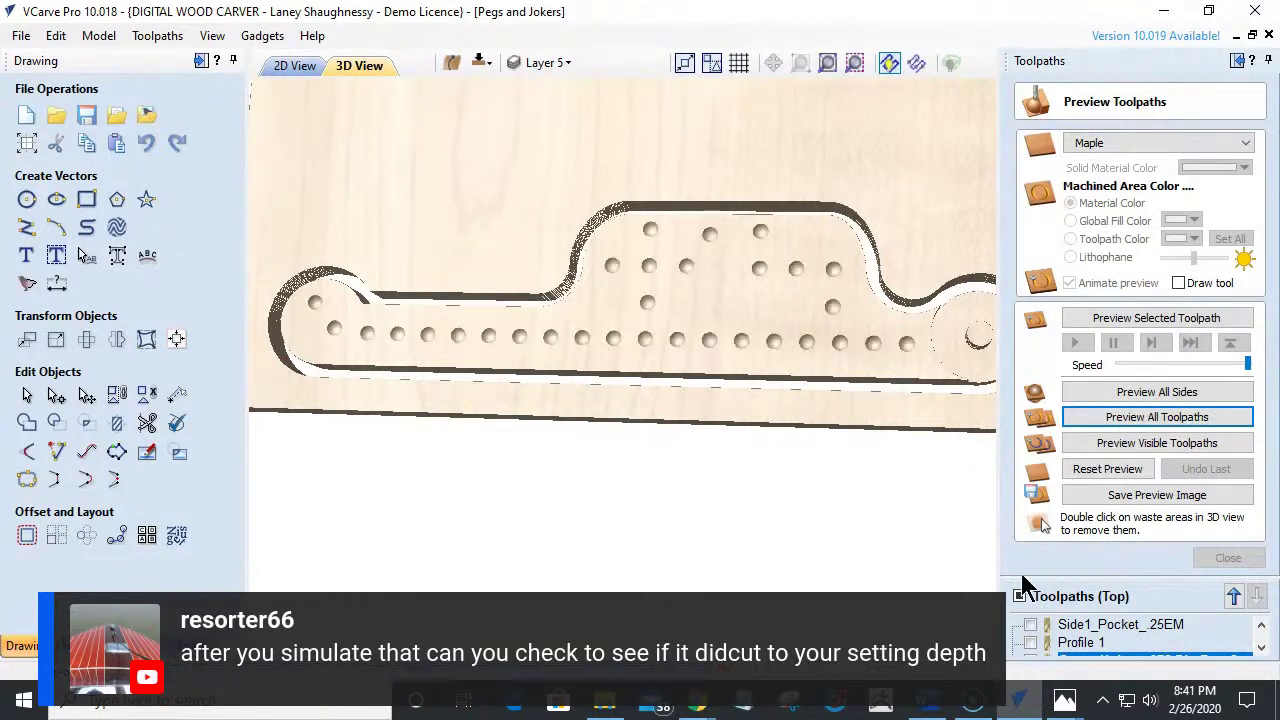
double_click(807, 172)
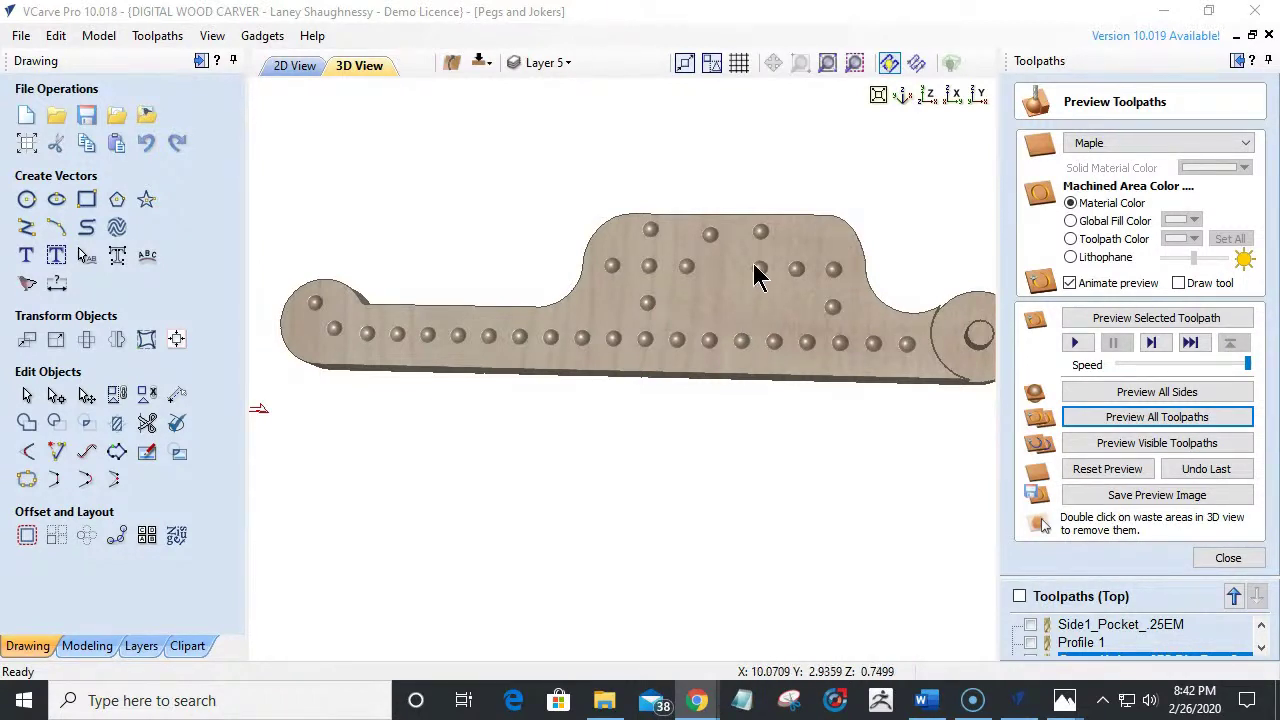
Examine the game holes up close in the 3D preview and open the Windows Calculator.
scroll(757, 276, up, 3)
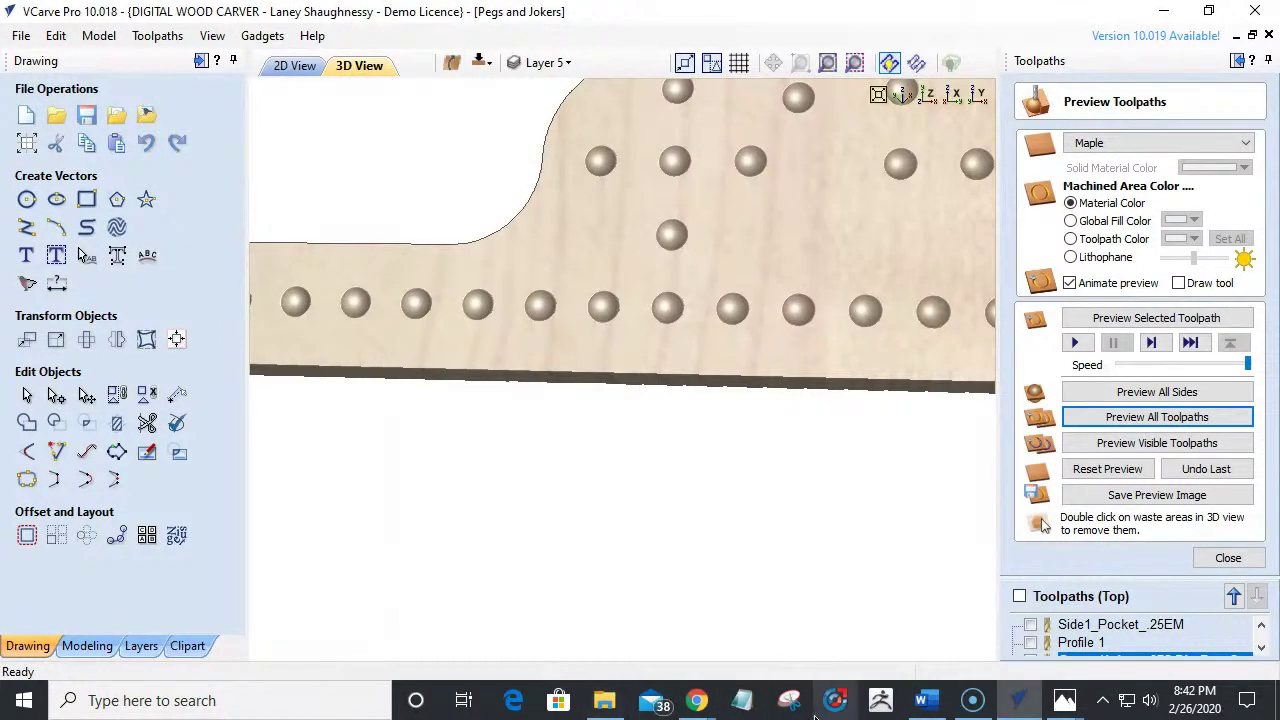
click(20, 700)
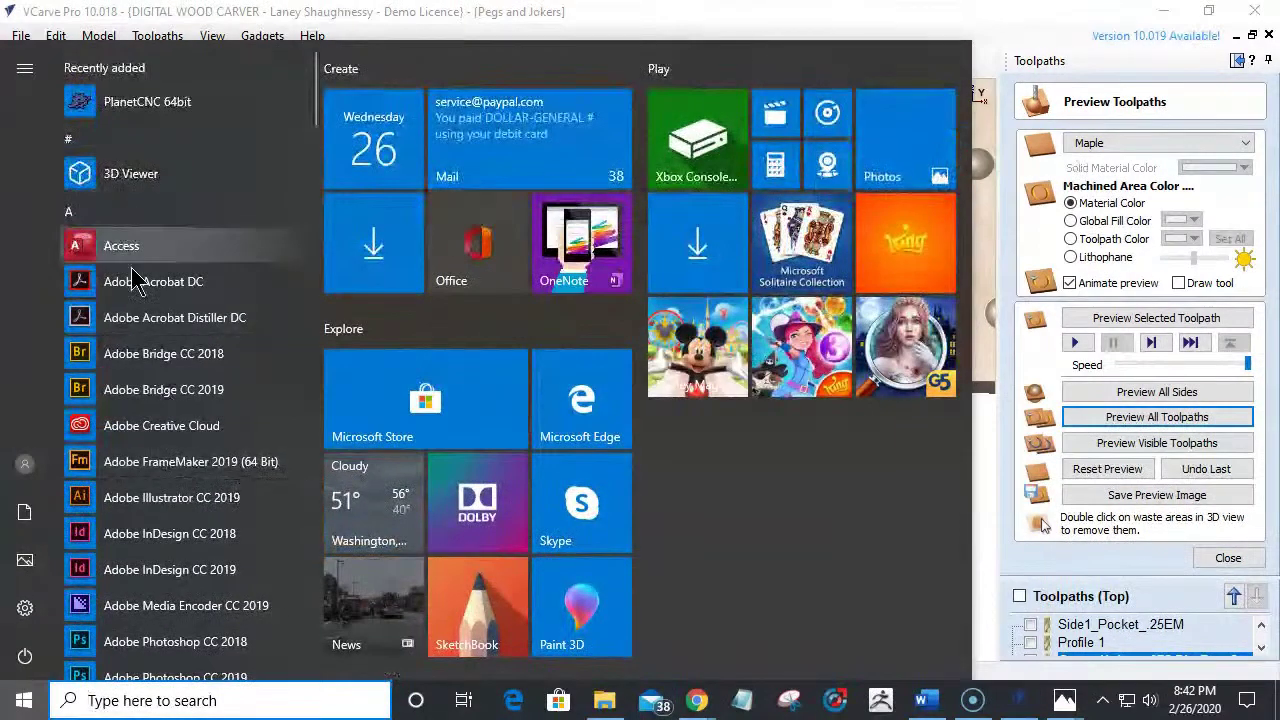
scroll(214, 428, down, 5)
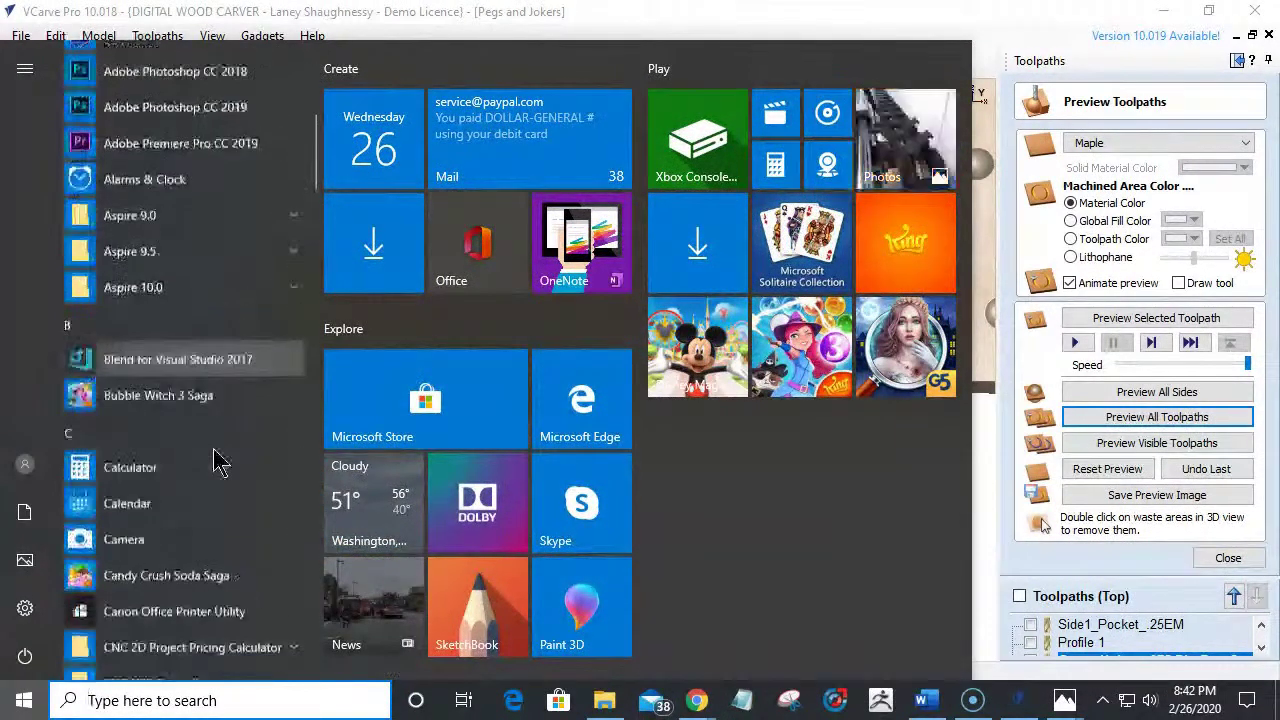
click(150, 463)
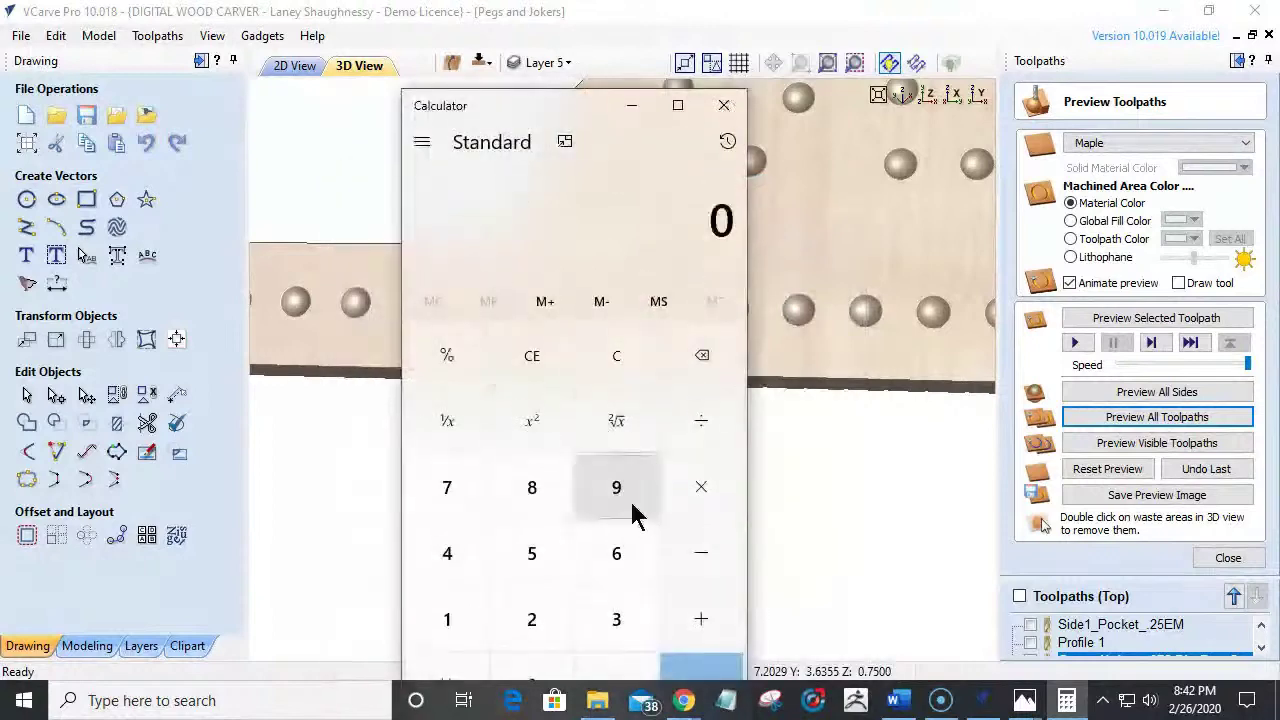
Subtract 0.68 from 0.75 in the Calculator to check the hole's cut depth, then close the Calculator.
click(612, 680)
click(447, 487)
click(549, 565)
click(688, 578)
click(617, 678)
click(613, 555)
click(532, 490)
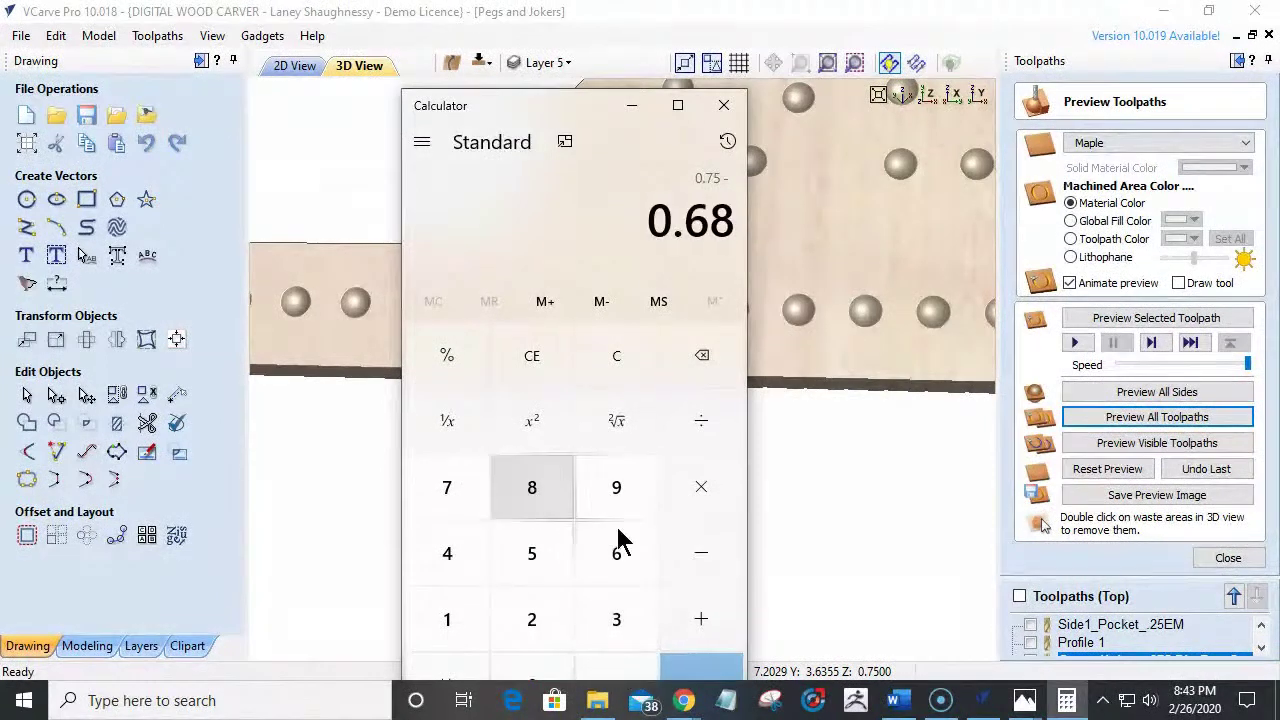
click(703, 670)
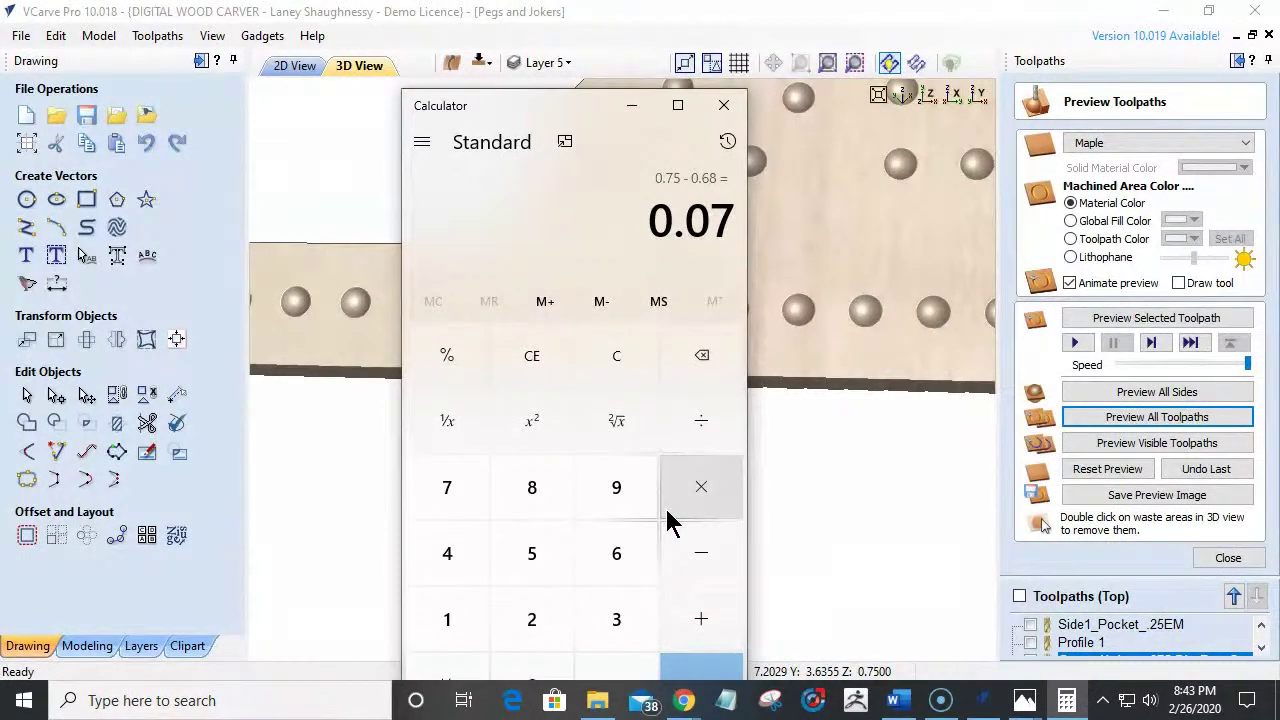
click(724, 106)
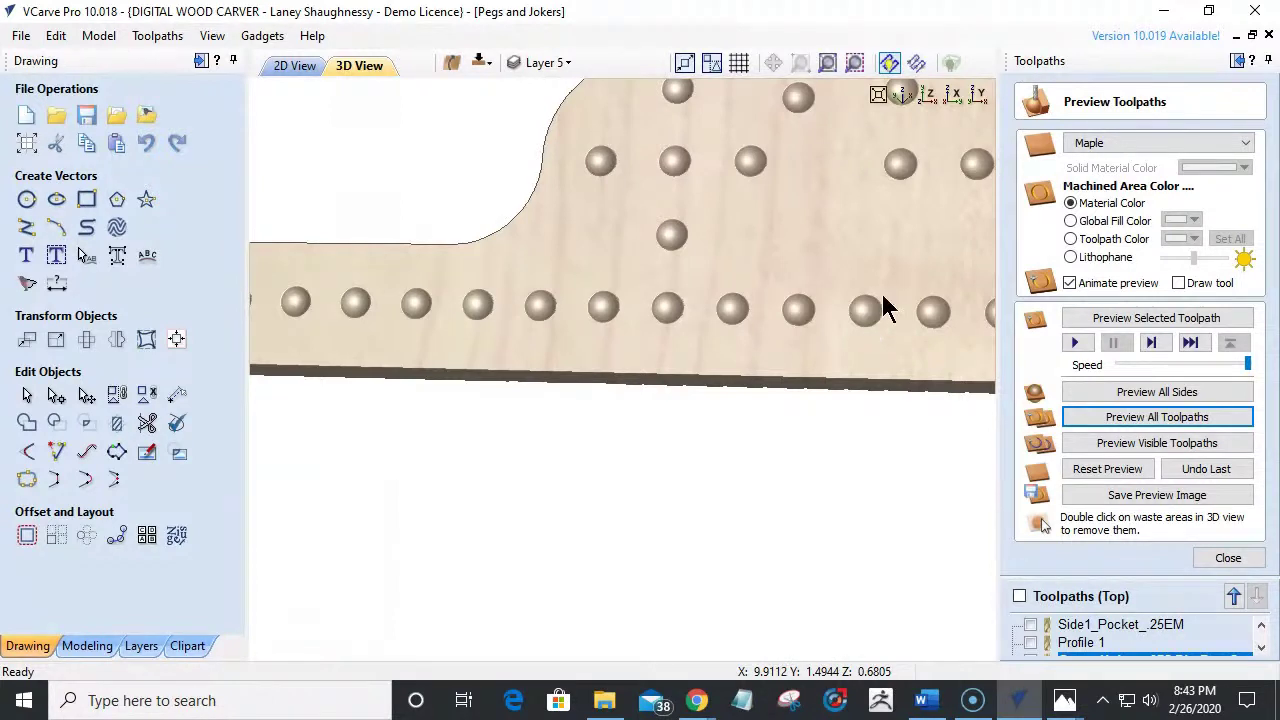
Delete the stray vectors above the board in the 2D view and select all the remaining vectors.
scroll(808, 295, down, 1)
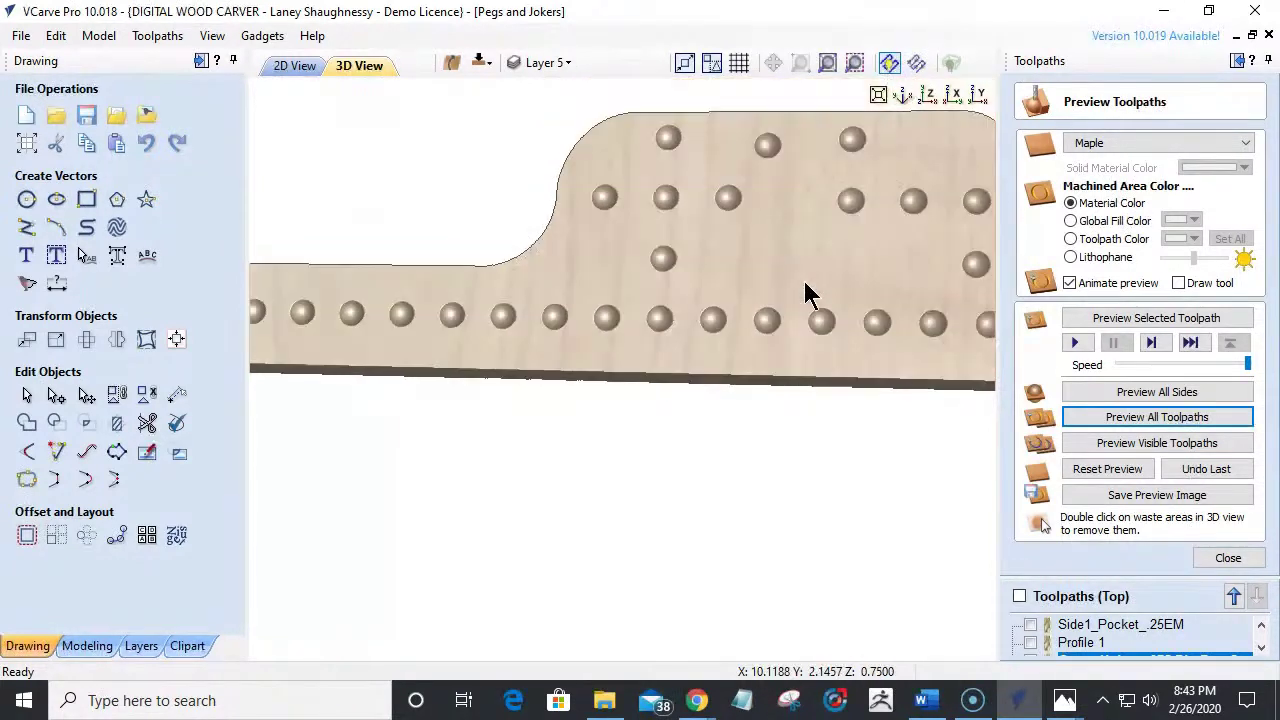
scroll(806, 294, down, 5)
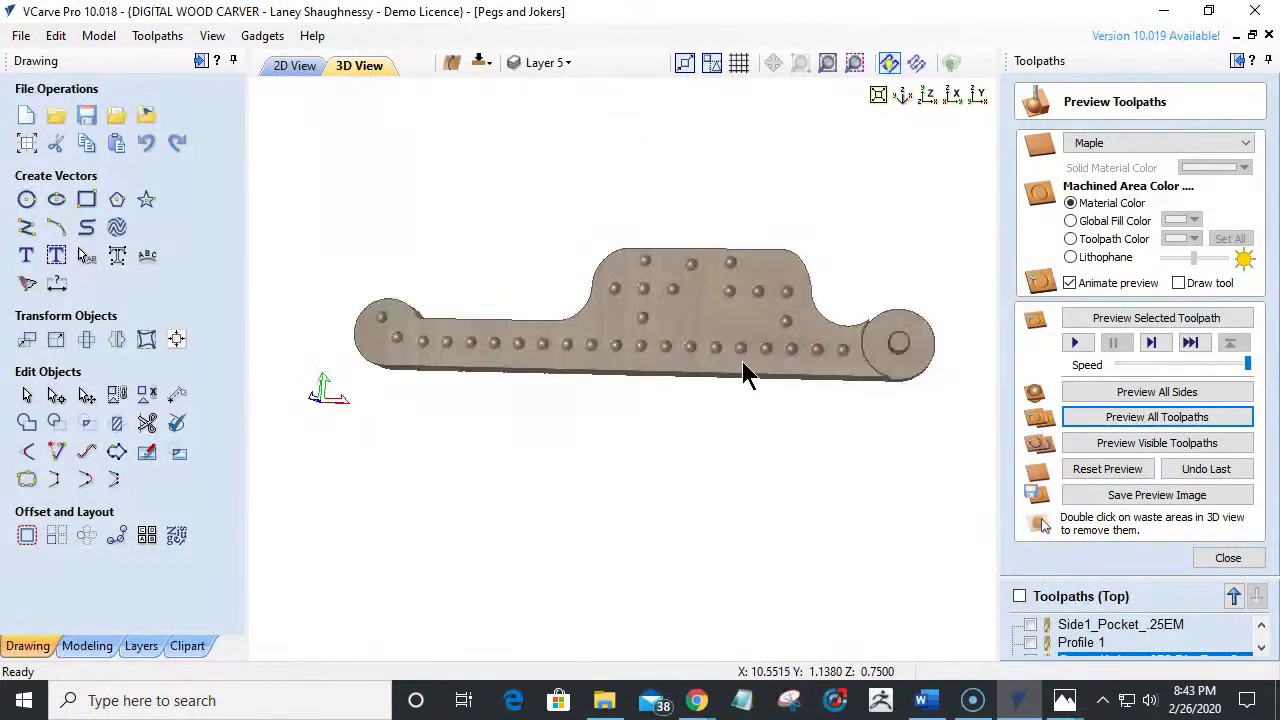
click(296, 67)
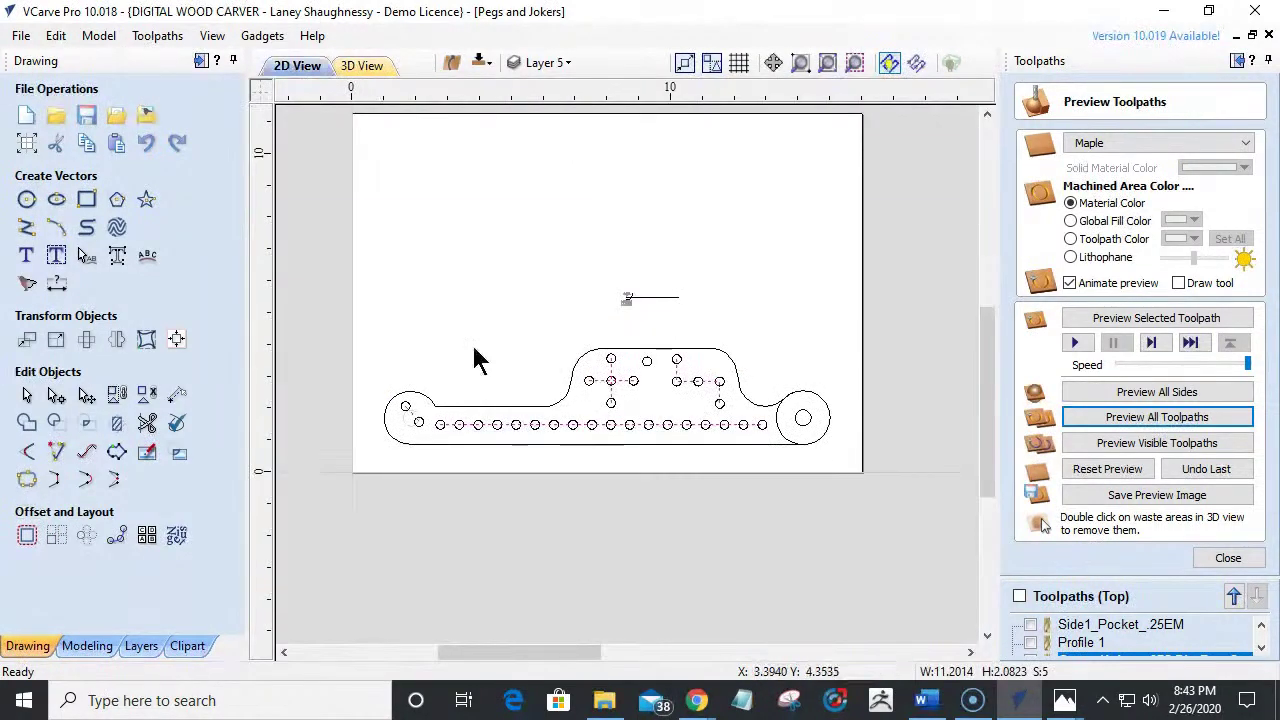
drag(643, 308, 691, 321)
key(Delete)
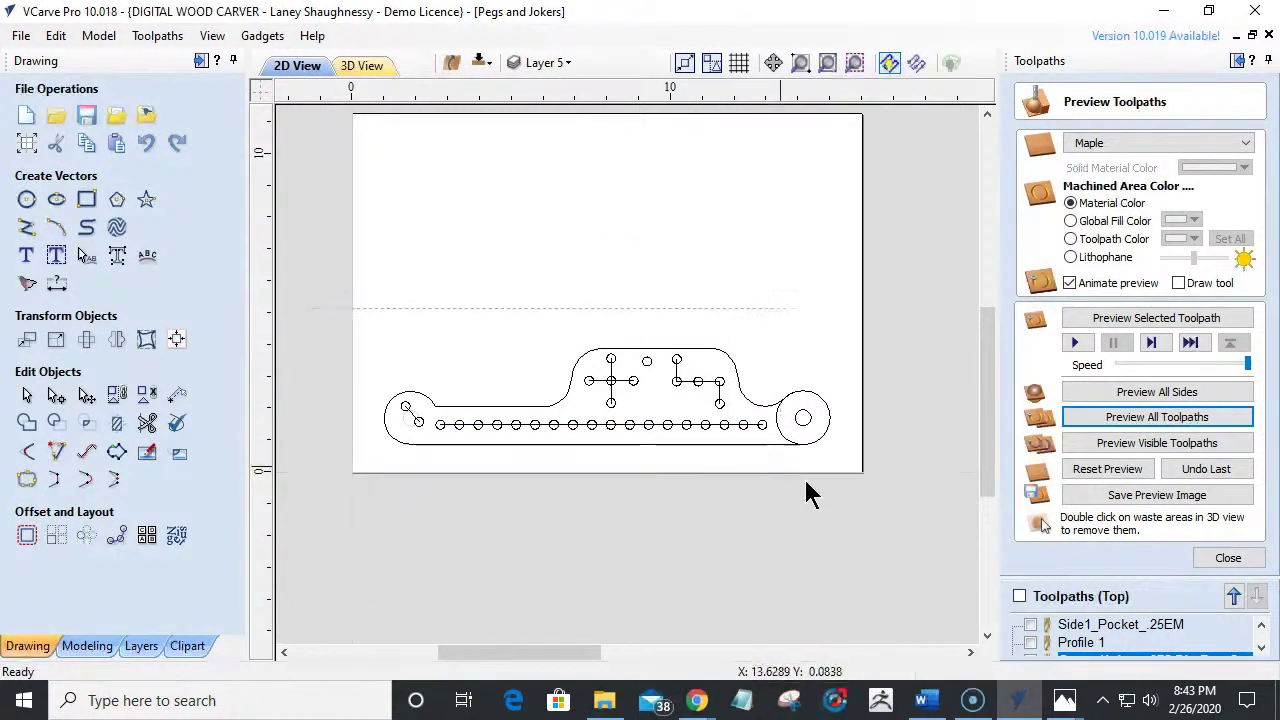
key(ctrl+a)
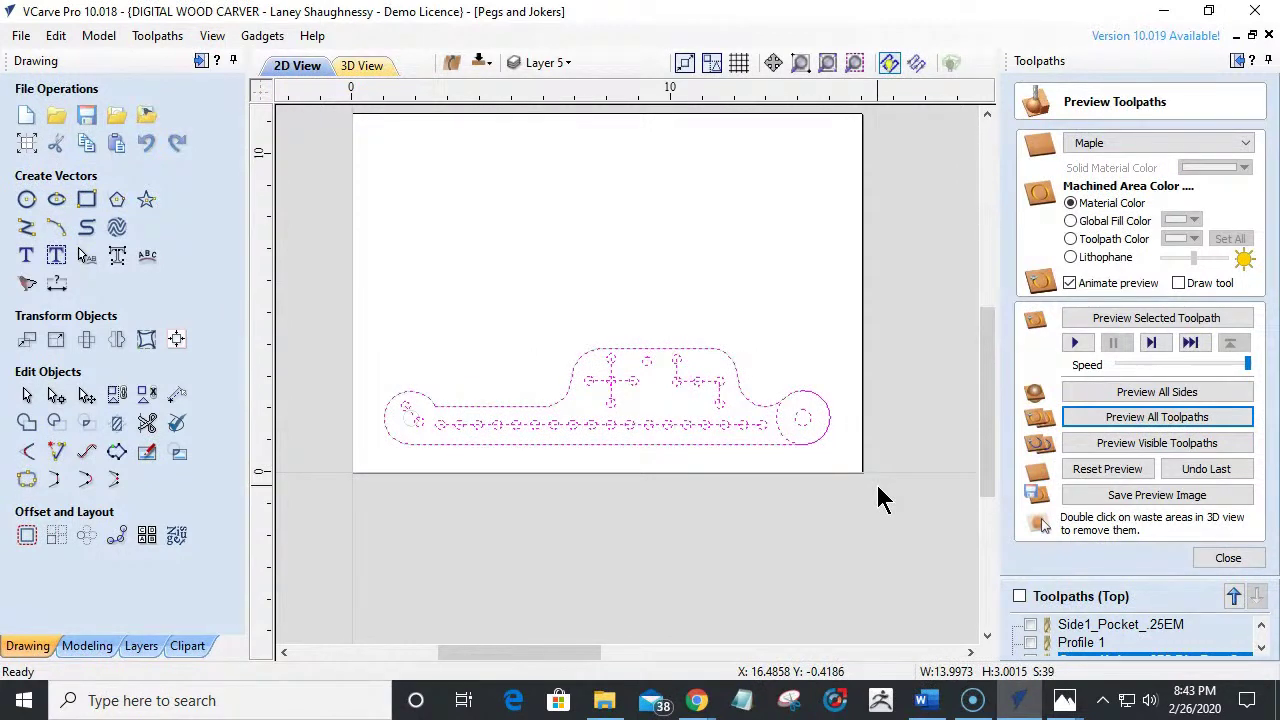
click(872, 492)
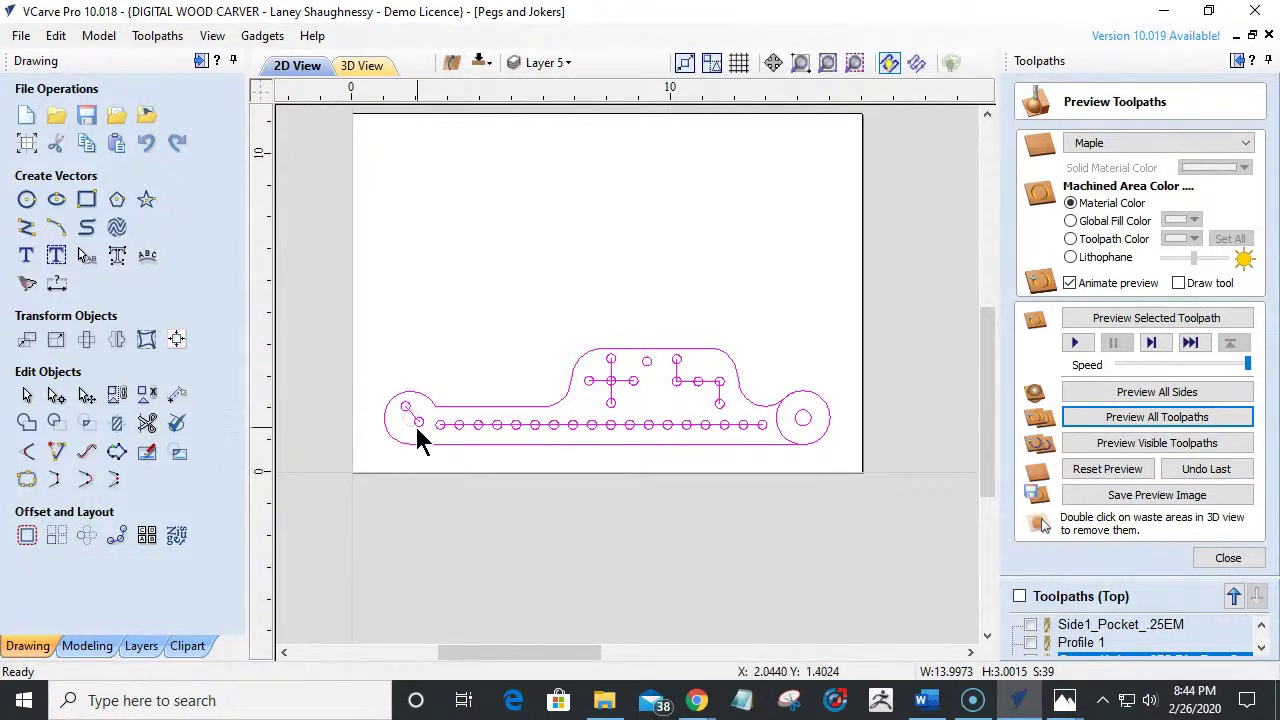
Try drawing a 0.5 inch radius circle centered in the board's left rounded end, then discard it.
click(26, 199)
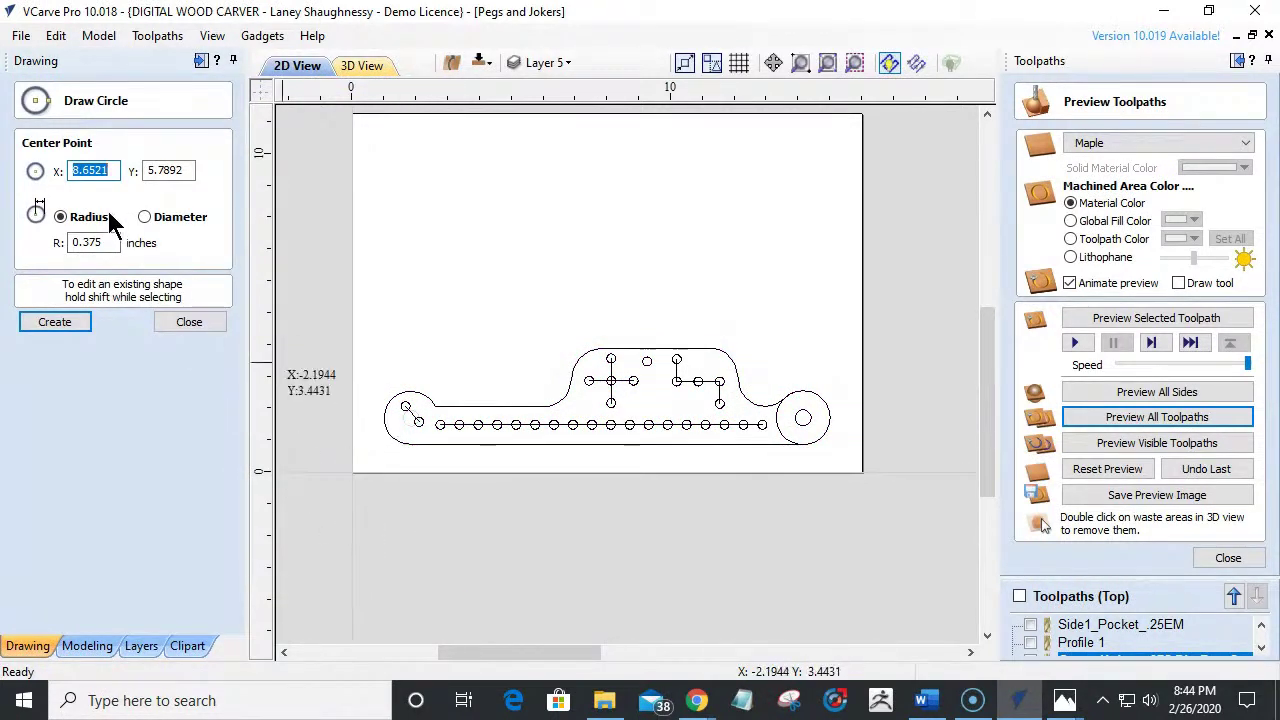
click(105, 243)
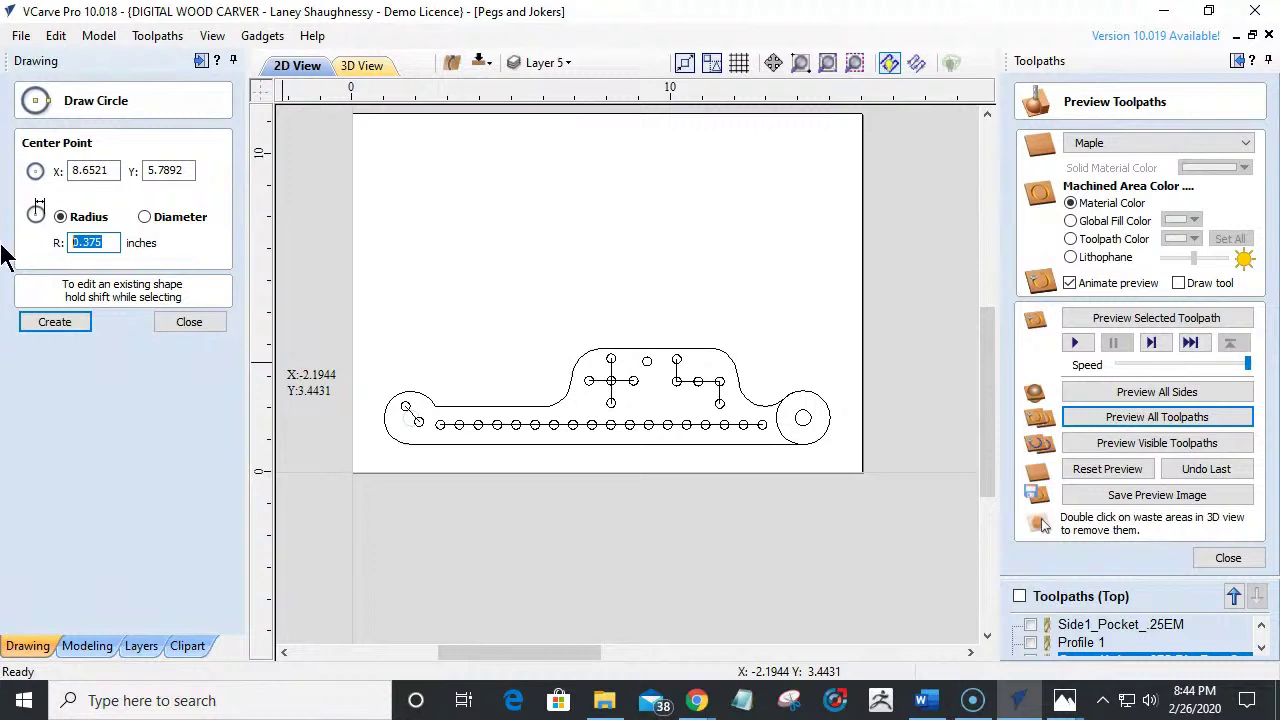
text(.5)
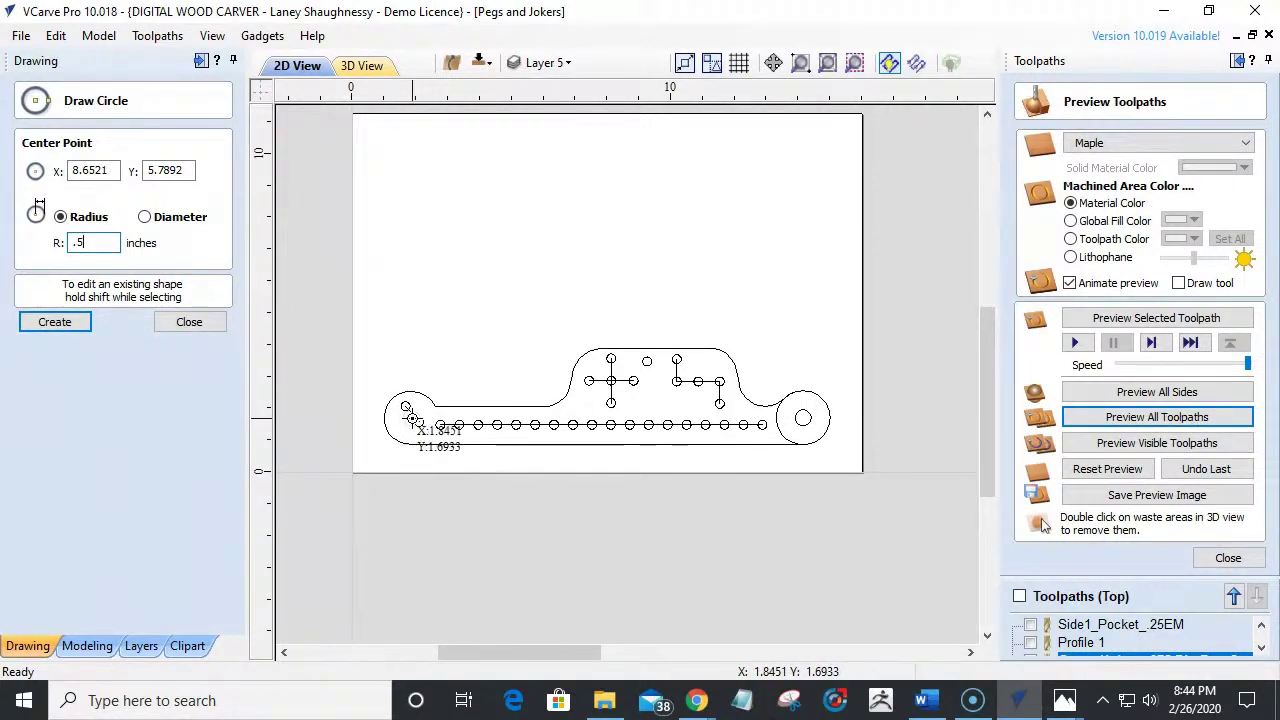
click(410, 418)
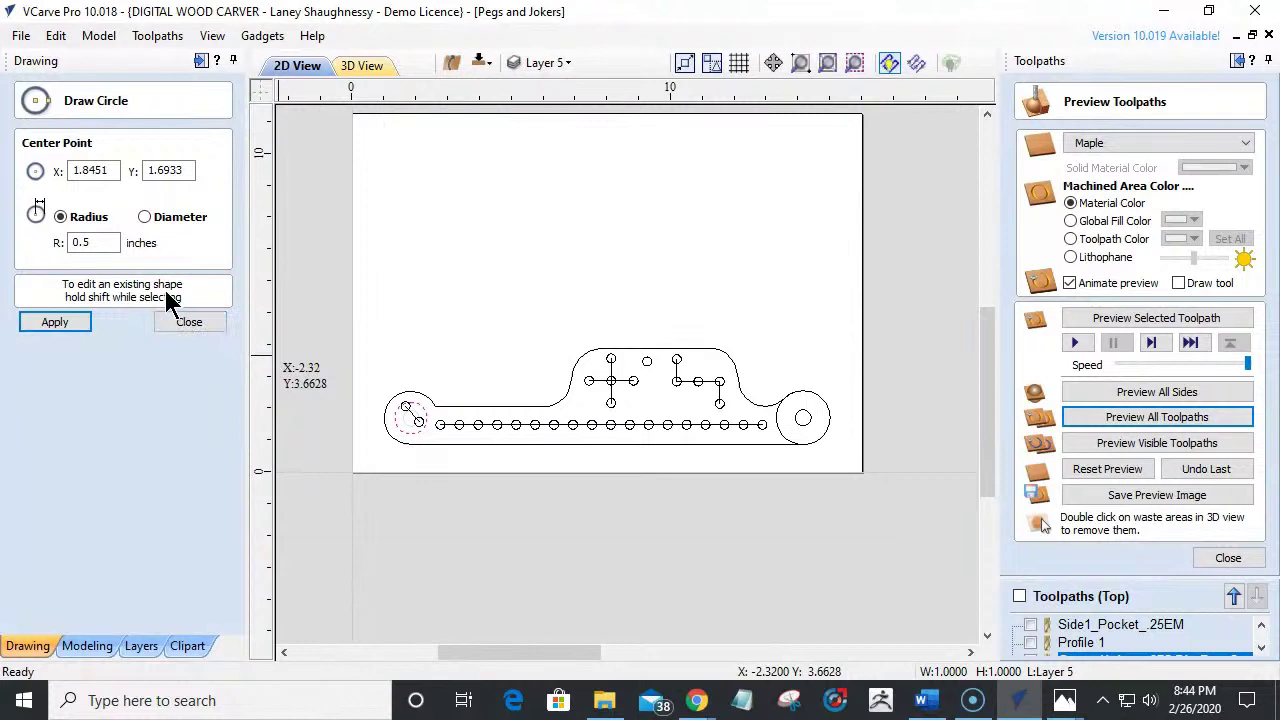
key(Escape)
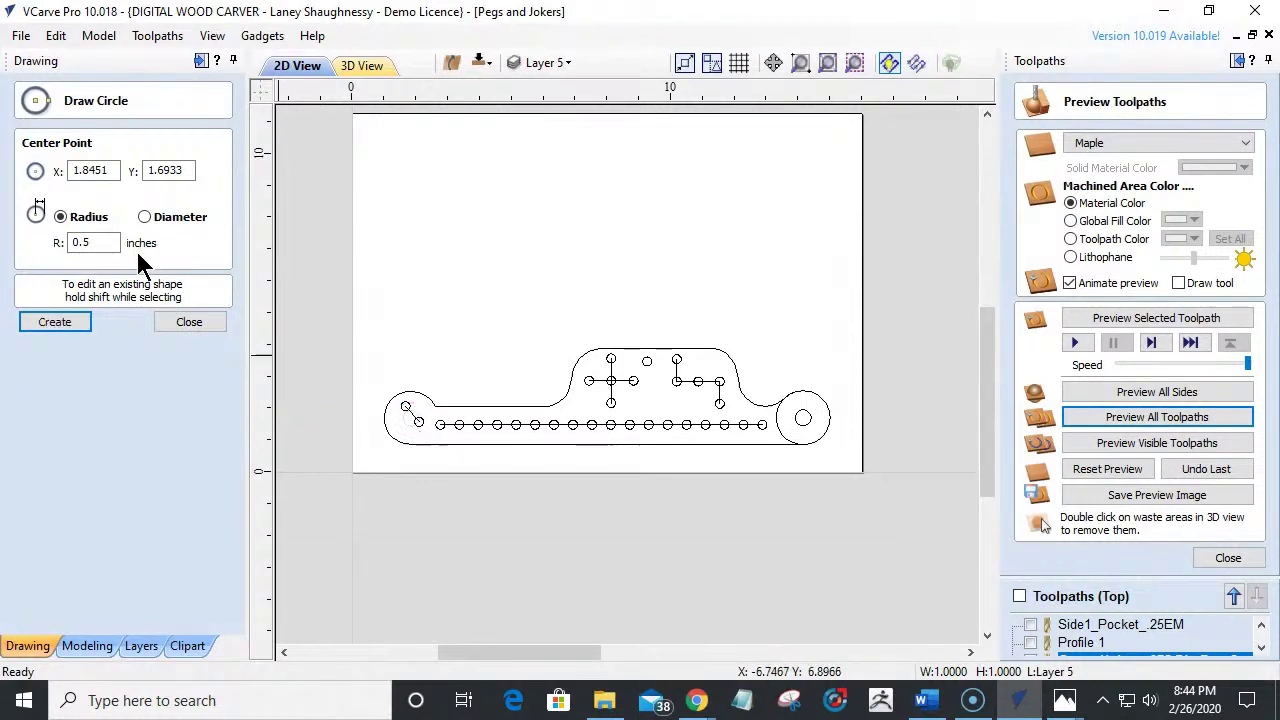
Draw a 0.5 inch diameter circle centered in the board's left rounded end.
click(145, 217)
drag(92, 243, 47, 251)
text(.5)
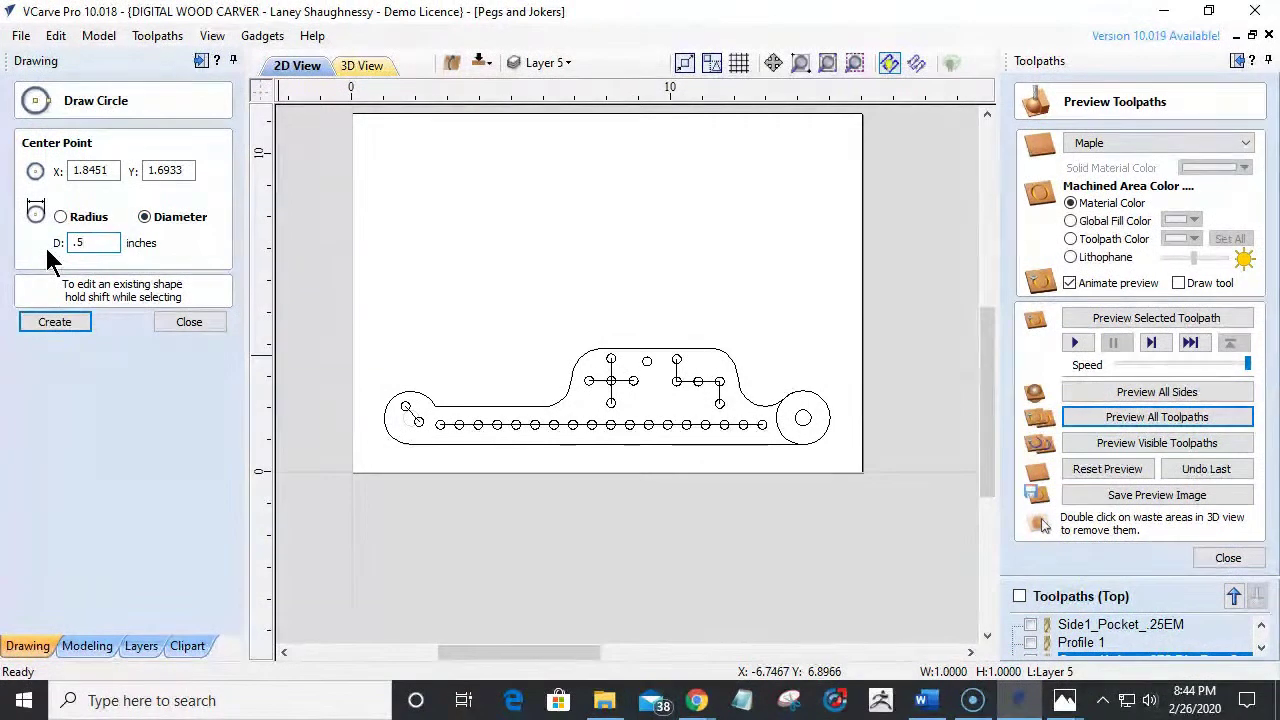
scroll(388, 424, up, 3)
scroll(388, 424, up, 2)
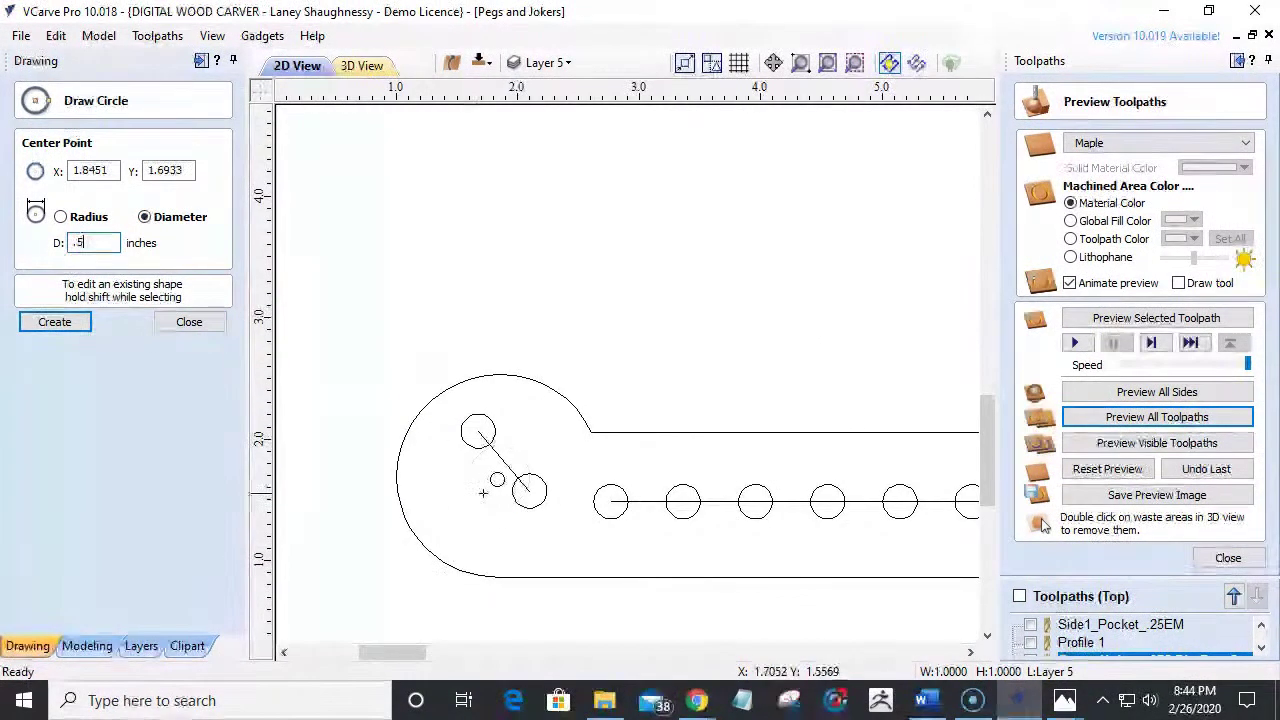
click(500, 477)
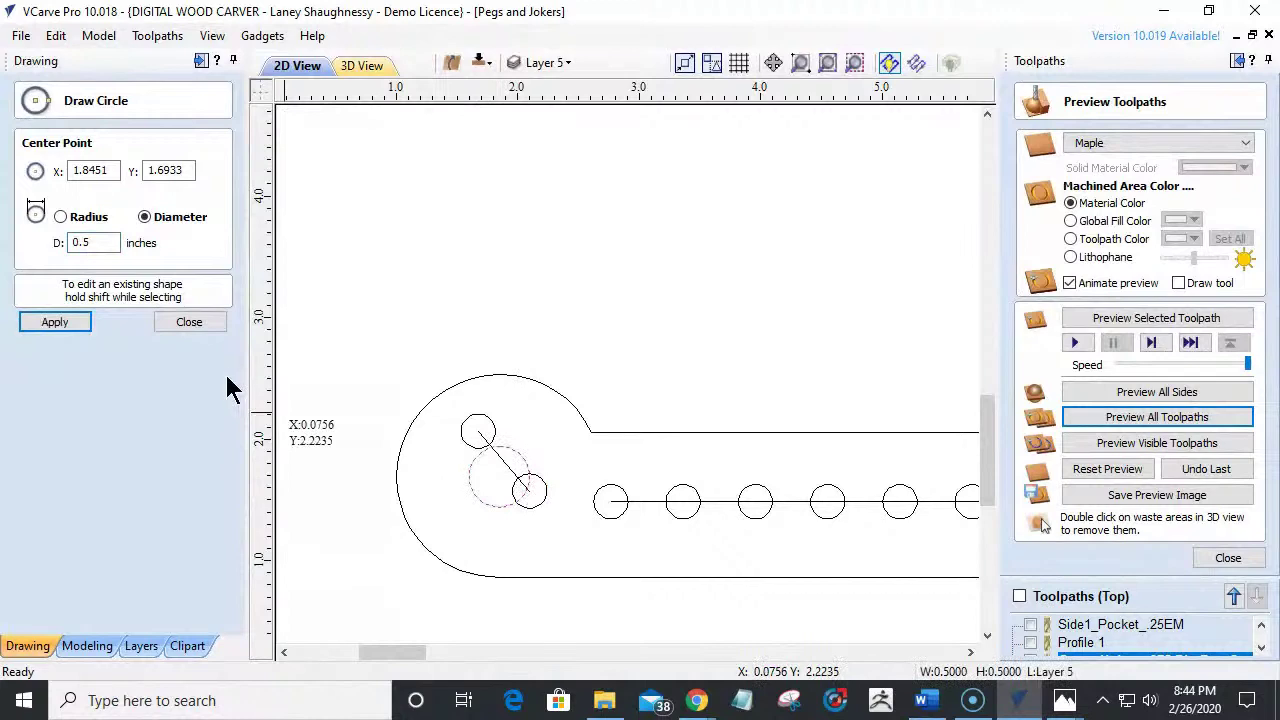
click(190, 322)
scroll(380, 249, down, 6)
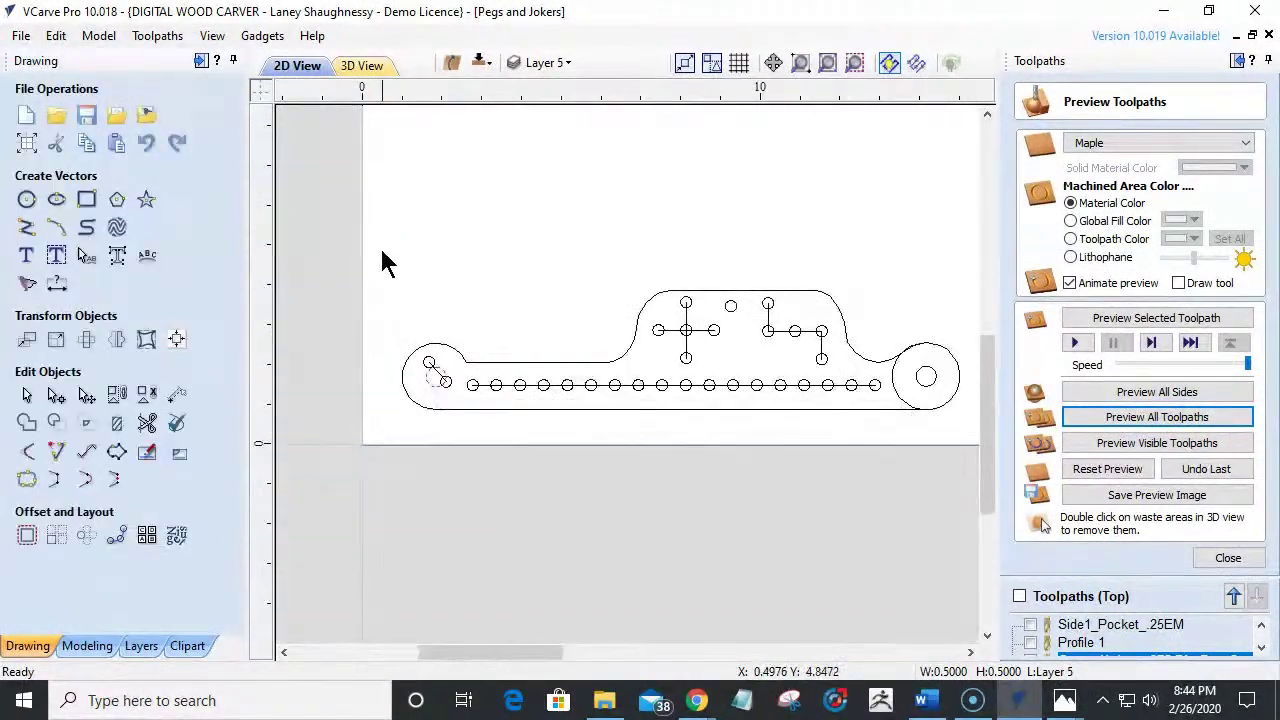
Select all the board vectors, place a copy above the original and rotate the copy 180 degrees so the two boards nest.
drag(350, 218, 871, 449)
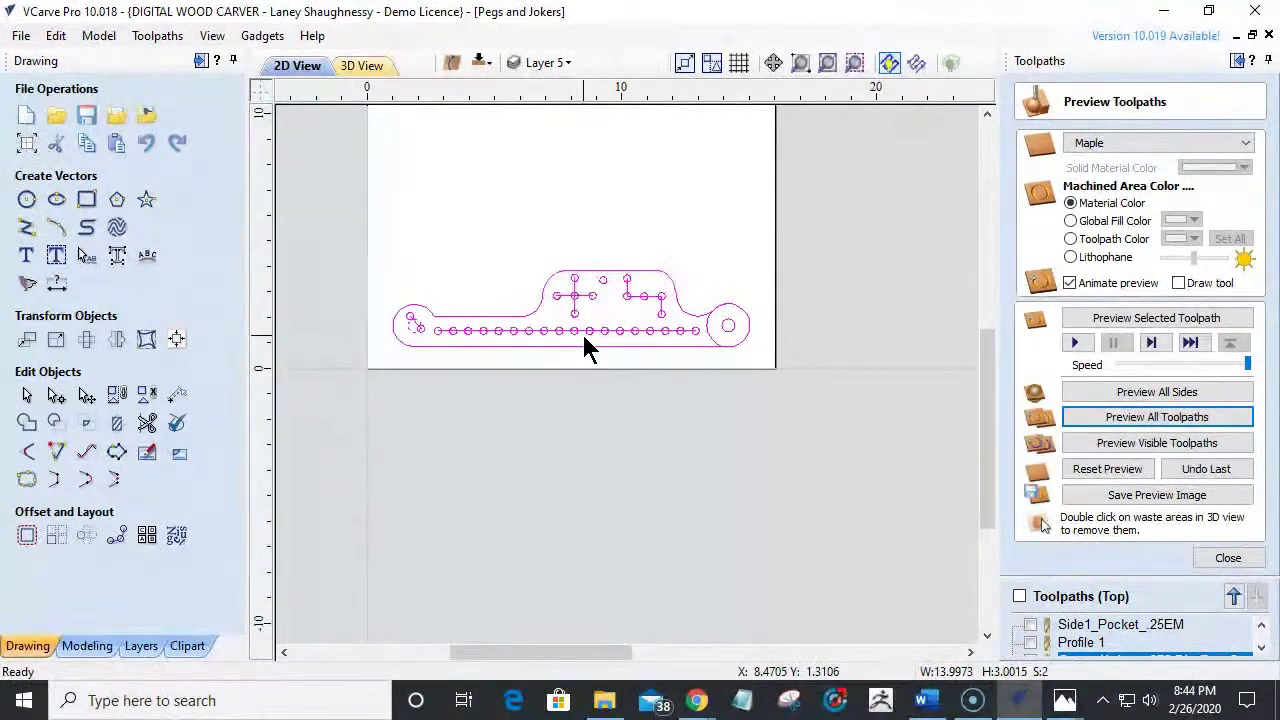
click(577, 292)
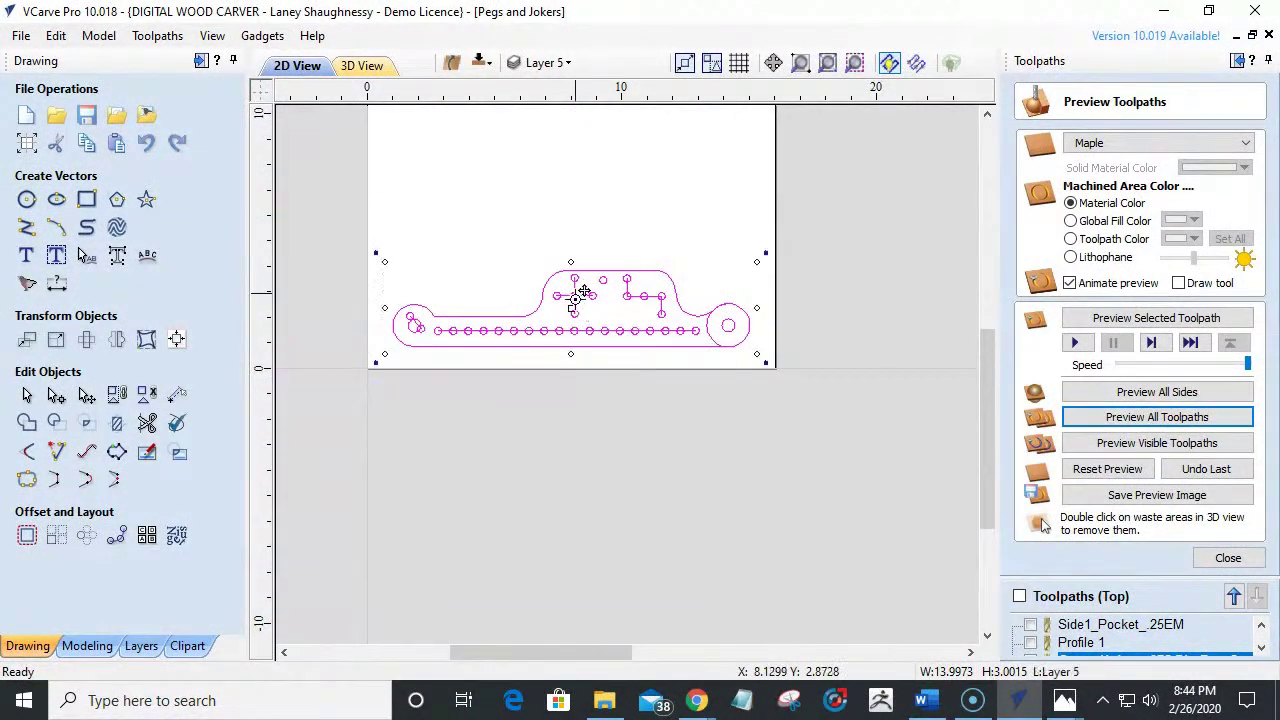
scroll(635, 490, down, 2)
scroll(600, 405, up, 2)
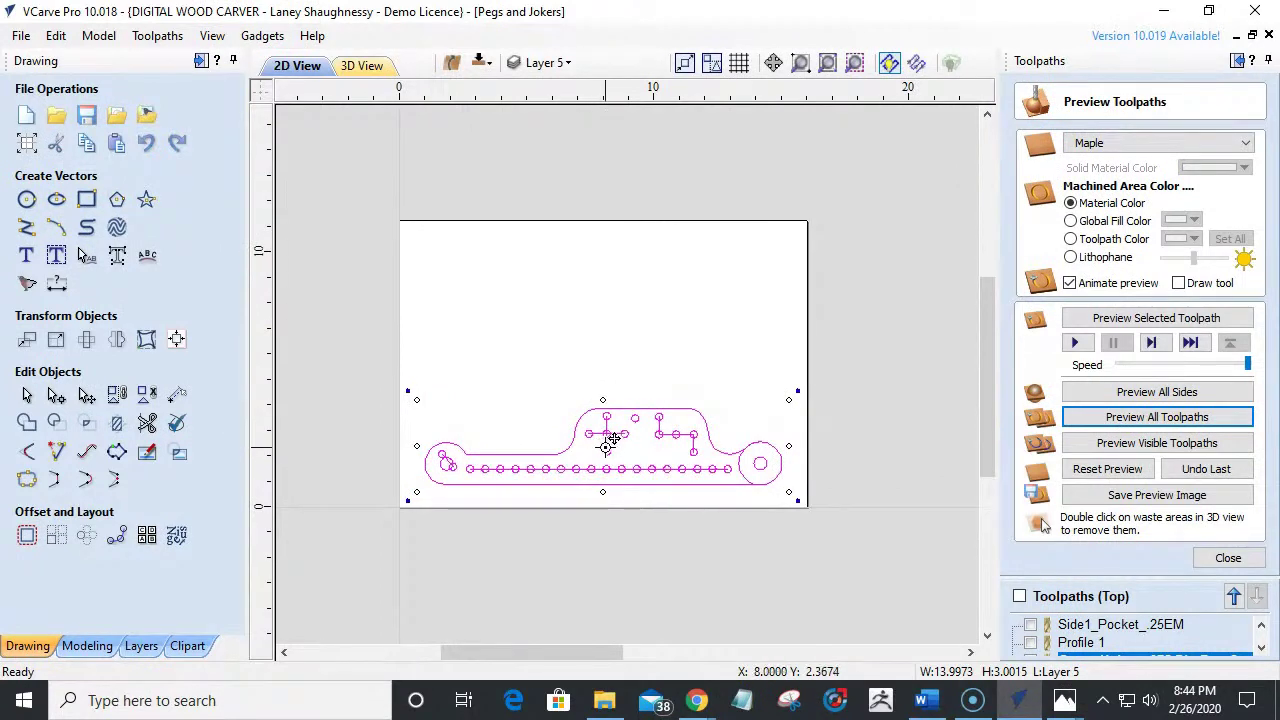
drag(607, 436, 605, 347)
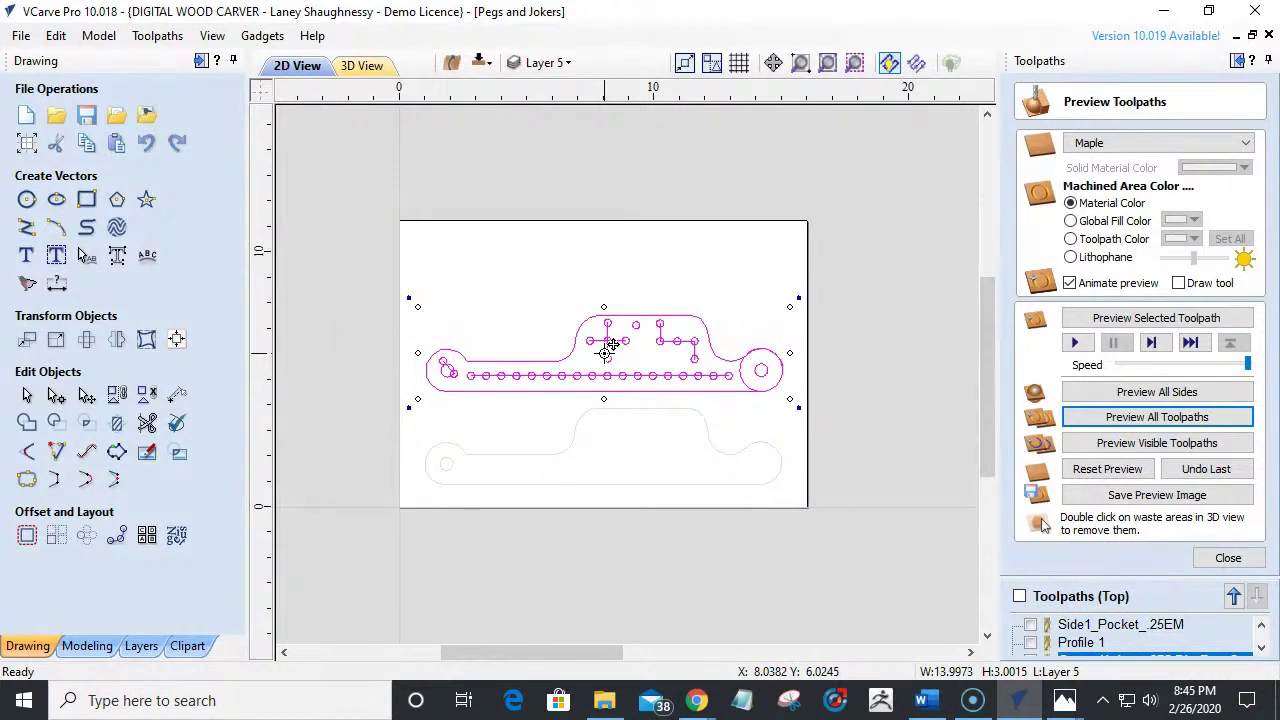
key(ctrl+z)
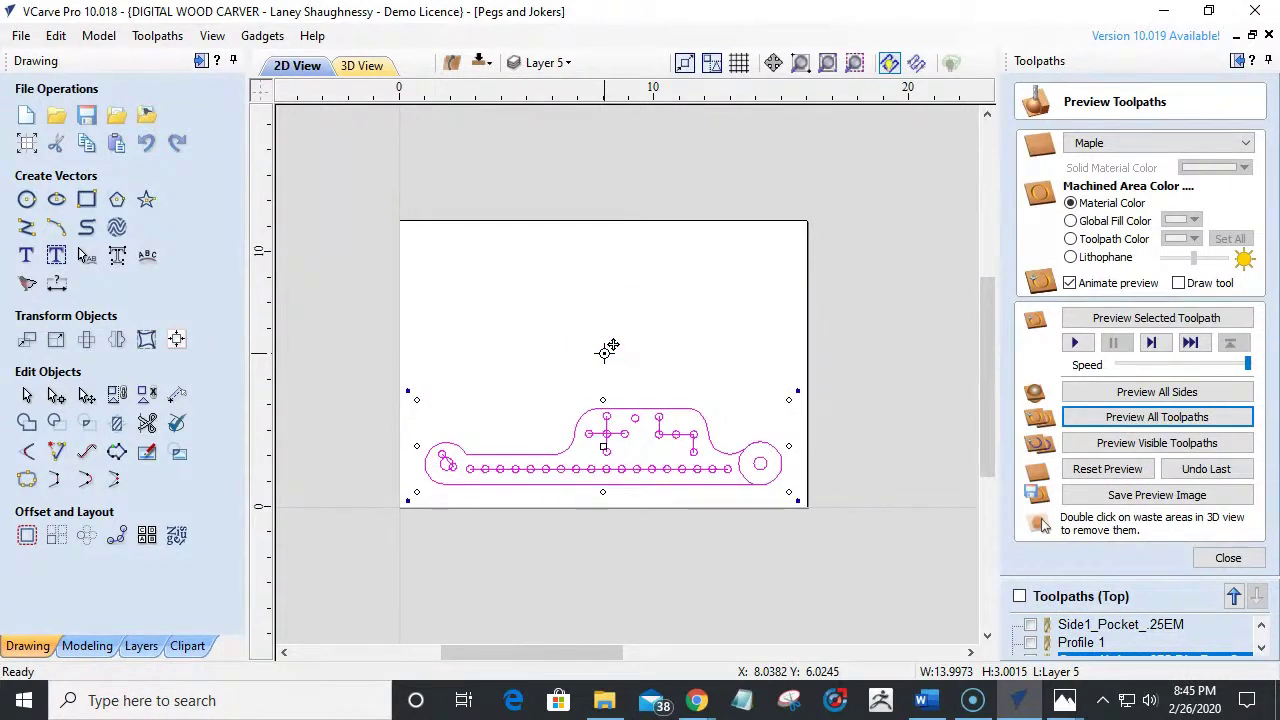
drag(606, 443, 601, 349)
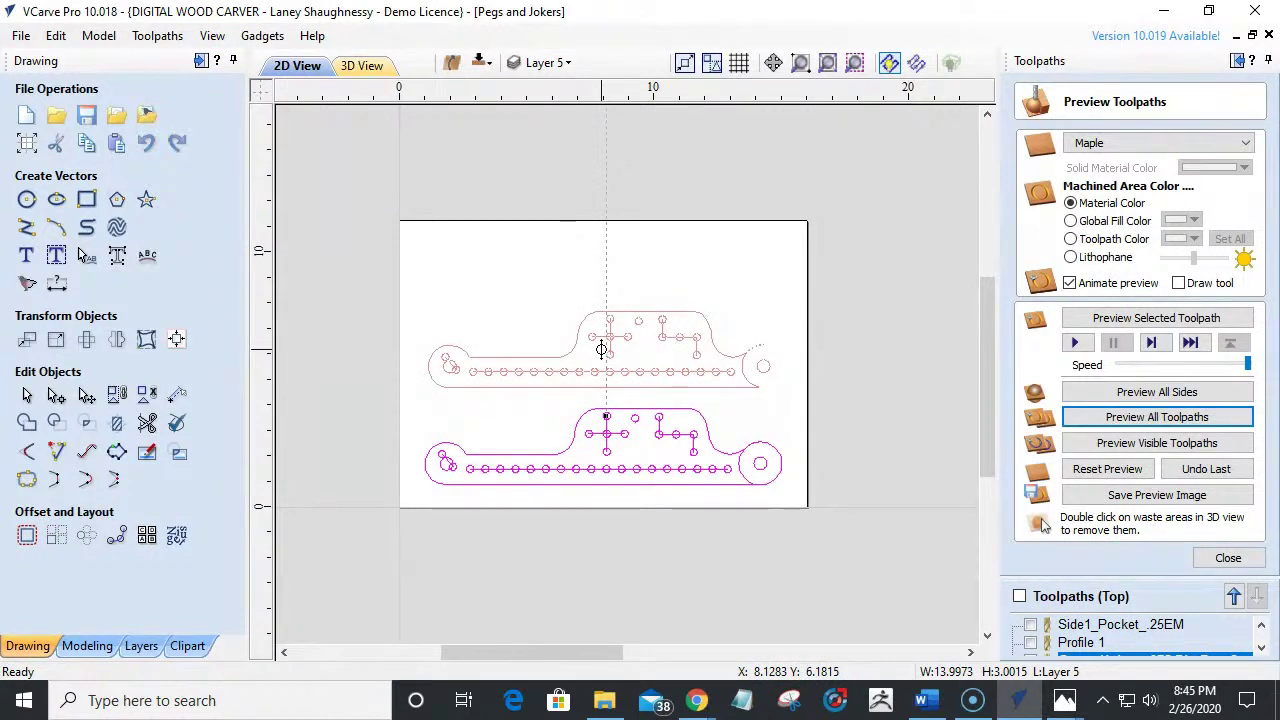
drag(601, 349, 601, 347)
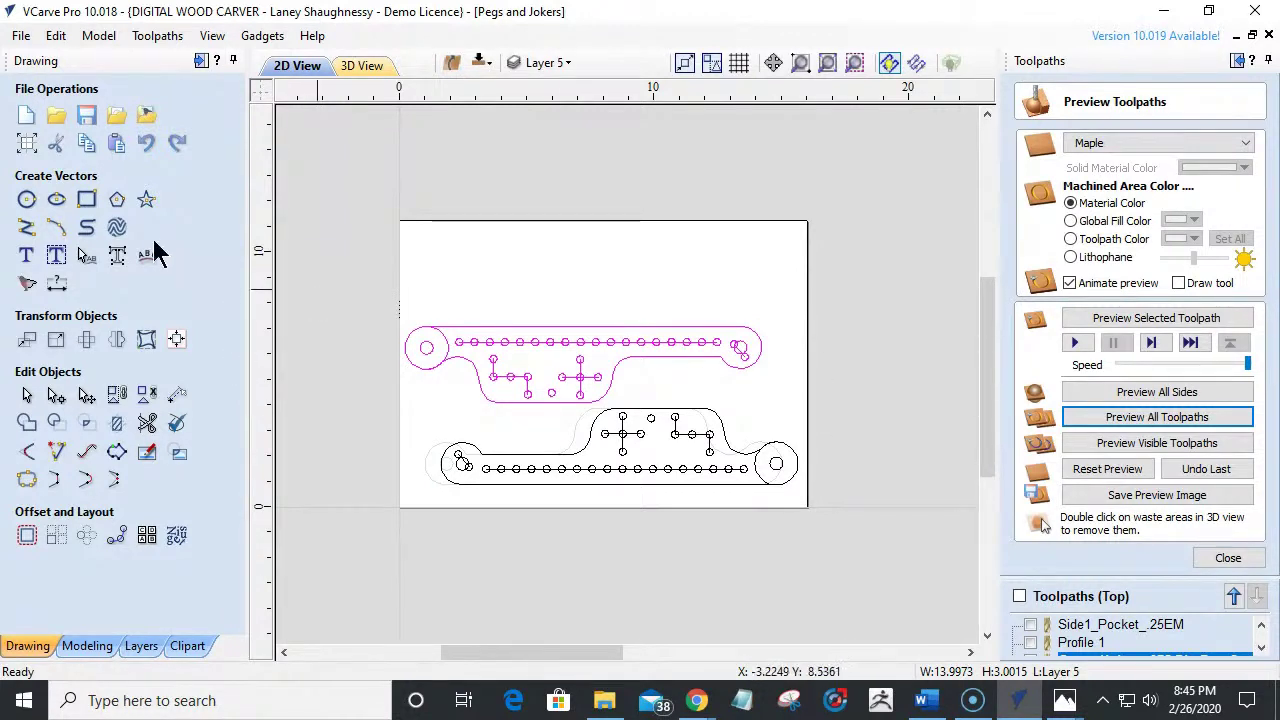
Set the job width to 18 inches in the job setup and apply it.
click(28, 144)
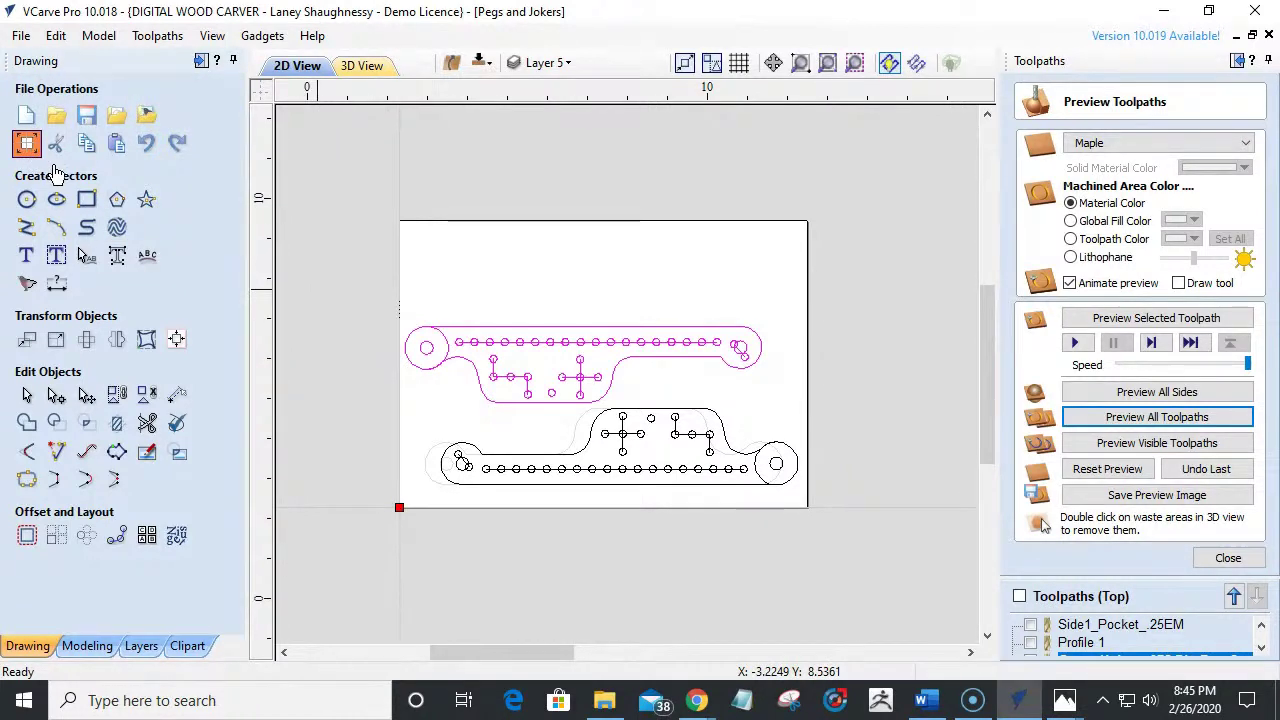
click(27, 144)
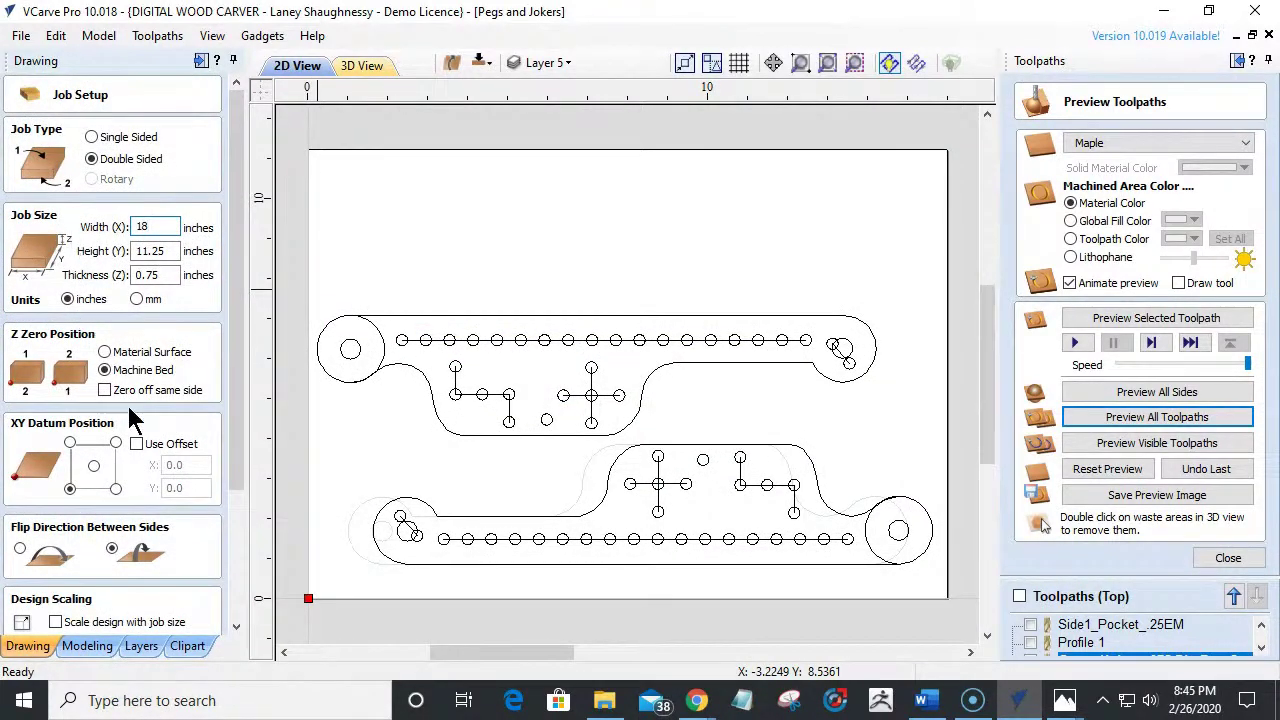
click(238, 480)
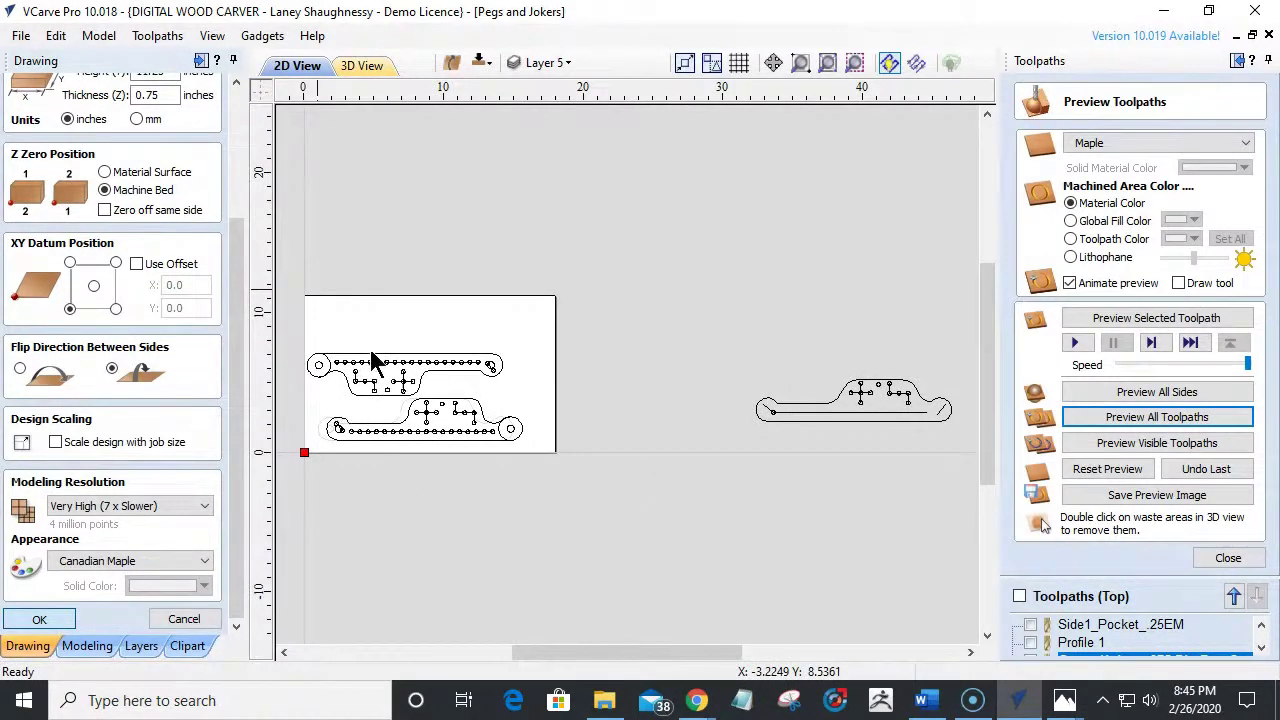
click(48, 620)
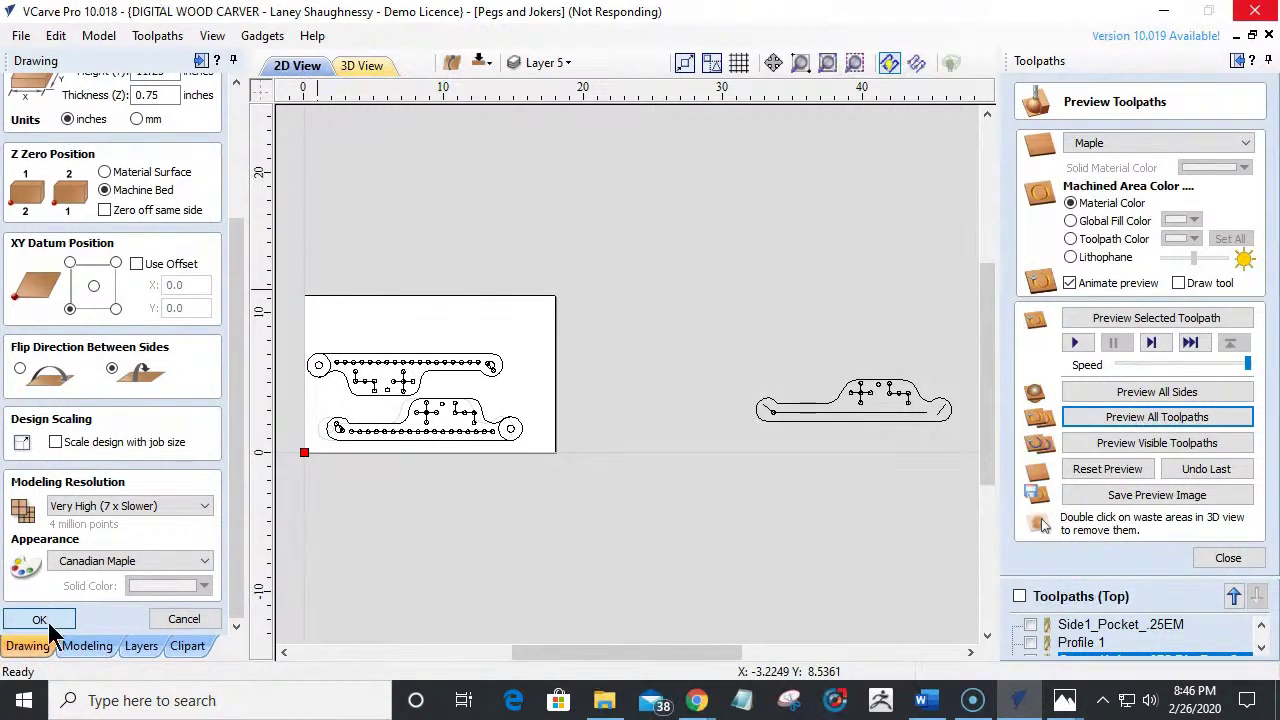
Select the lower board and nudge it right, toward the far end of the material.
drag(578, 652, 540, 652)
scroll(457, 414, up, 2)
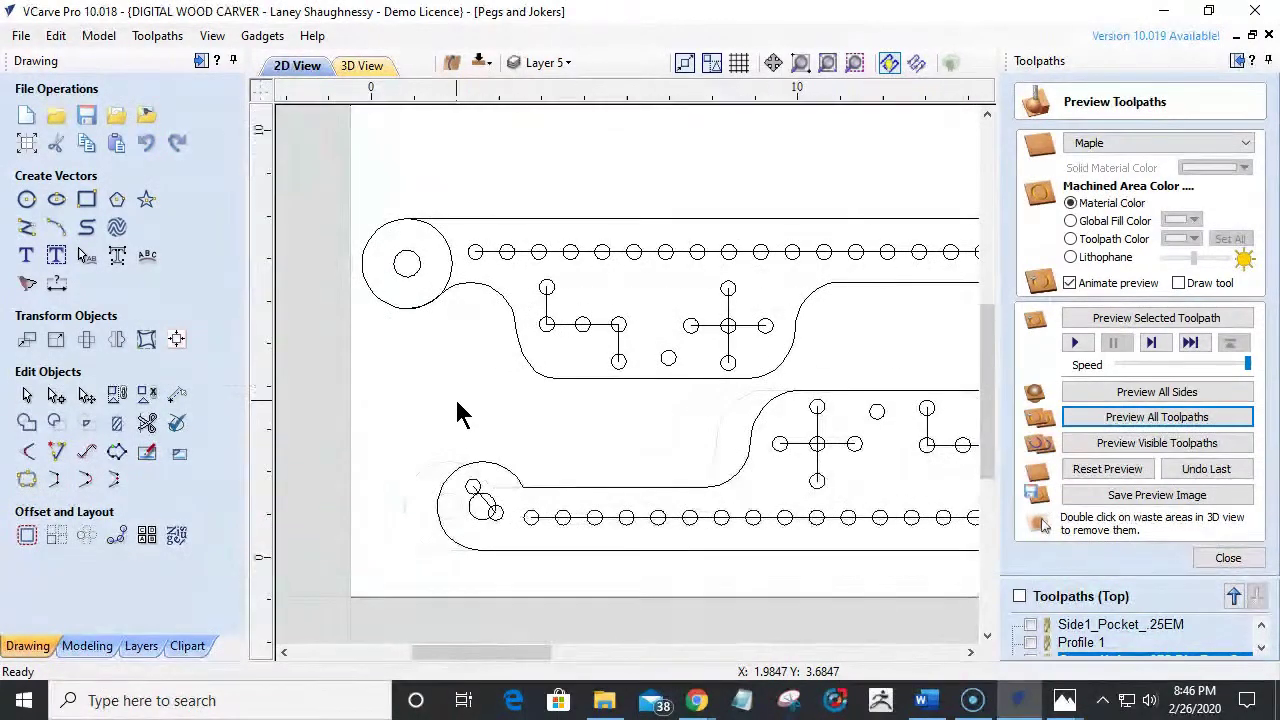
scroll(457, 414, down, 1)
click(690, 495)
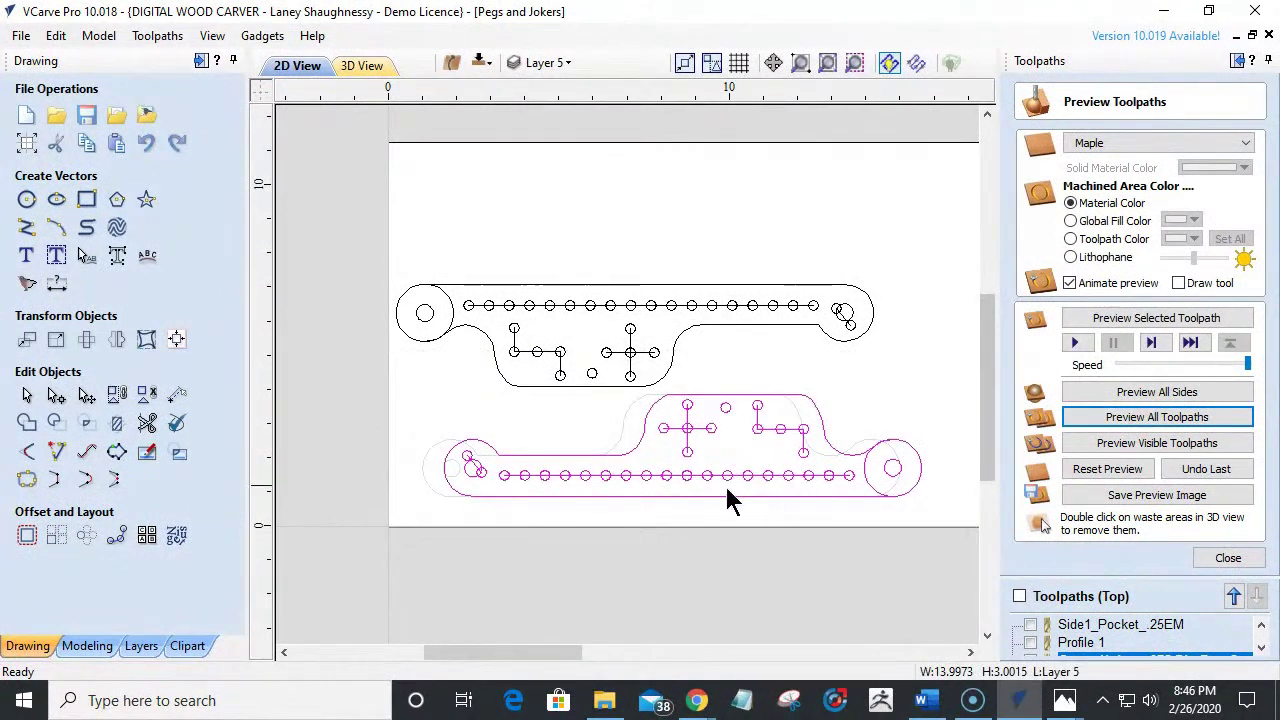
scroll(651, 514, down, 2)
key(Right)
key(Right)
key(Right)
key(Right)
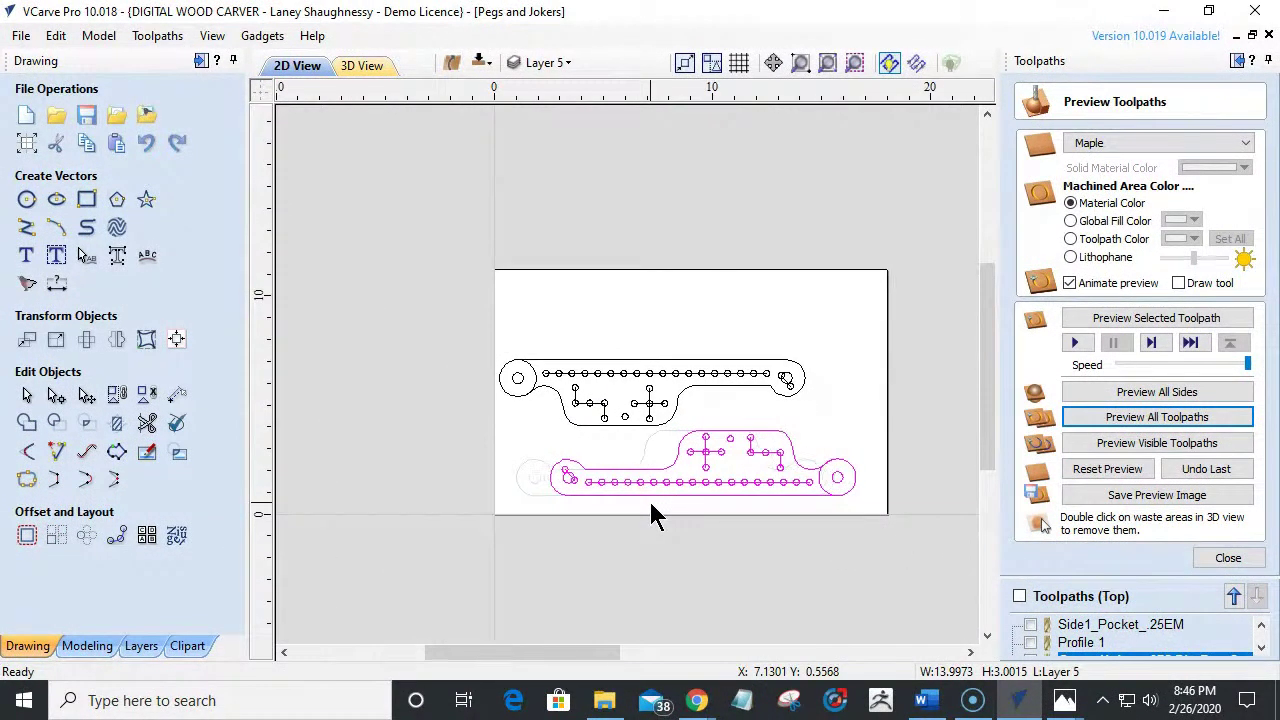
Select the upper rotated board and nudge it down and slightly left so it nests closer to the lower board.
drag(440, 335, 893, 437)
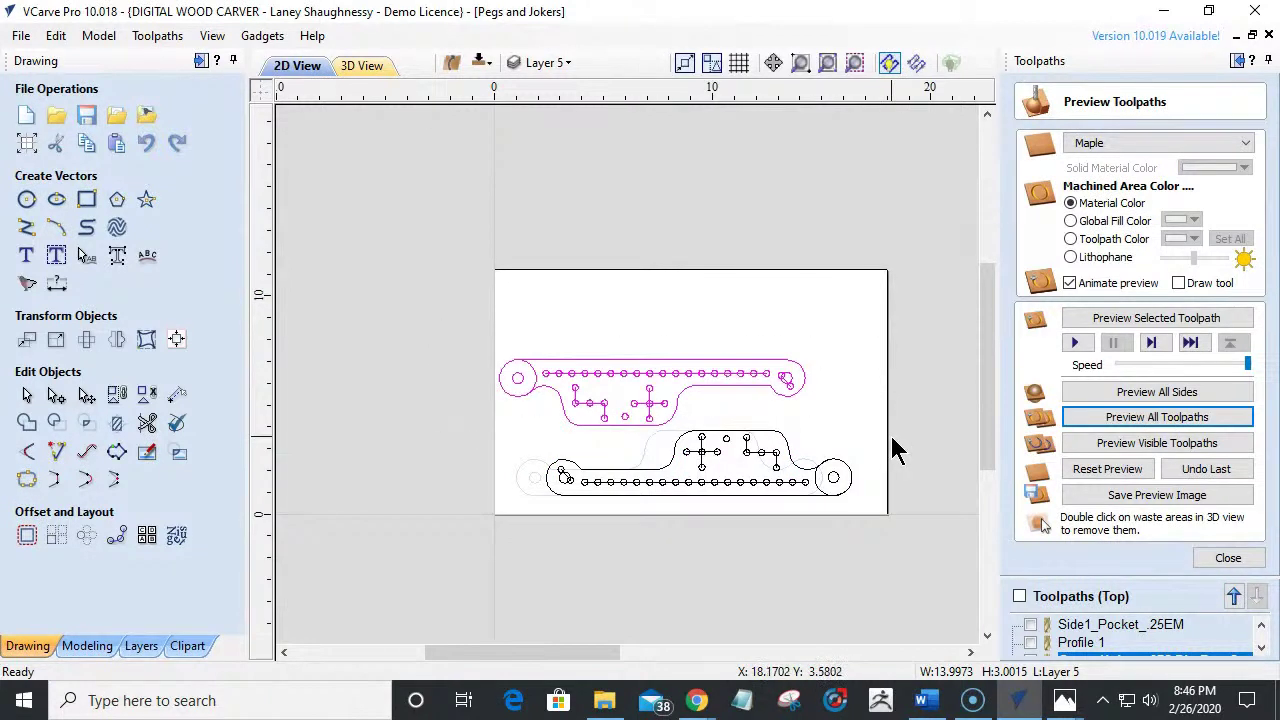
key(Down)
key(Down)
key(Down)
key(Left)
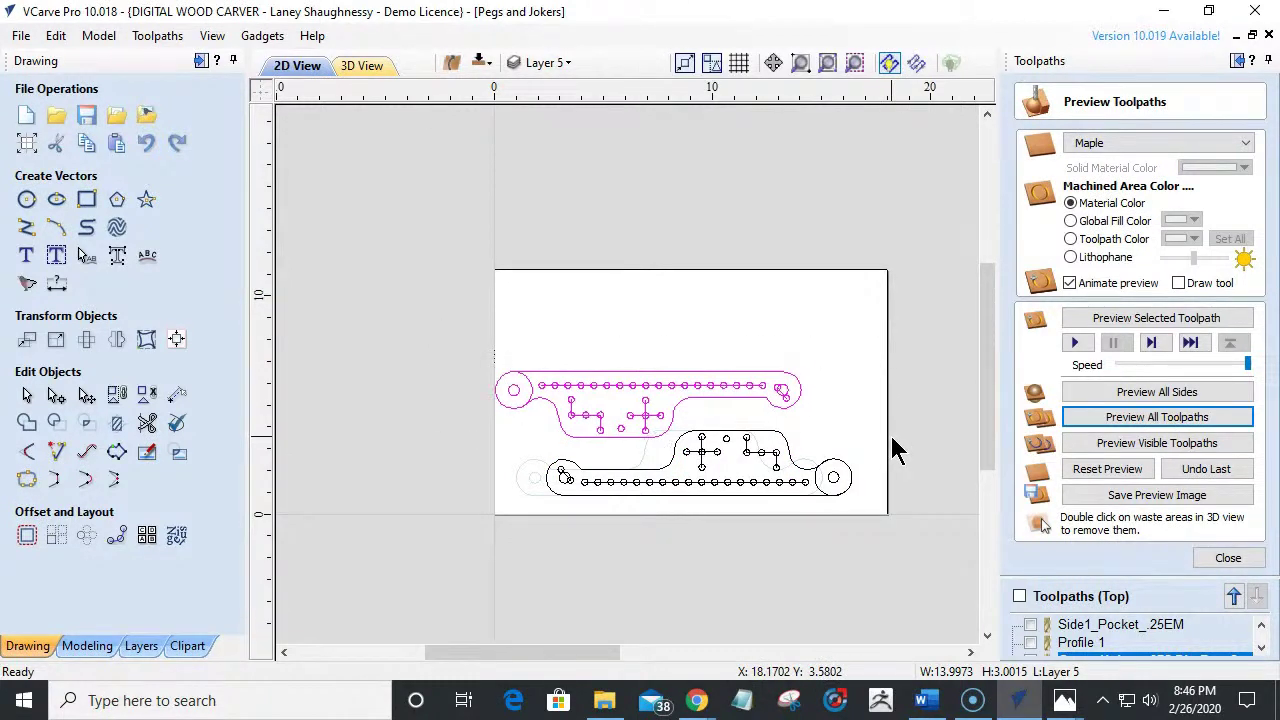
key(Down)
key(Up)
Select both boards together and nudge them right and down to position the pair within the material.
shift+drag(534, 349, 902, 548)
key(Right)
key(Right)
key(Right)
key(Right)
key(Right)
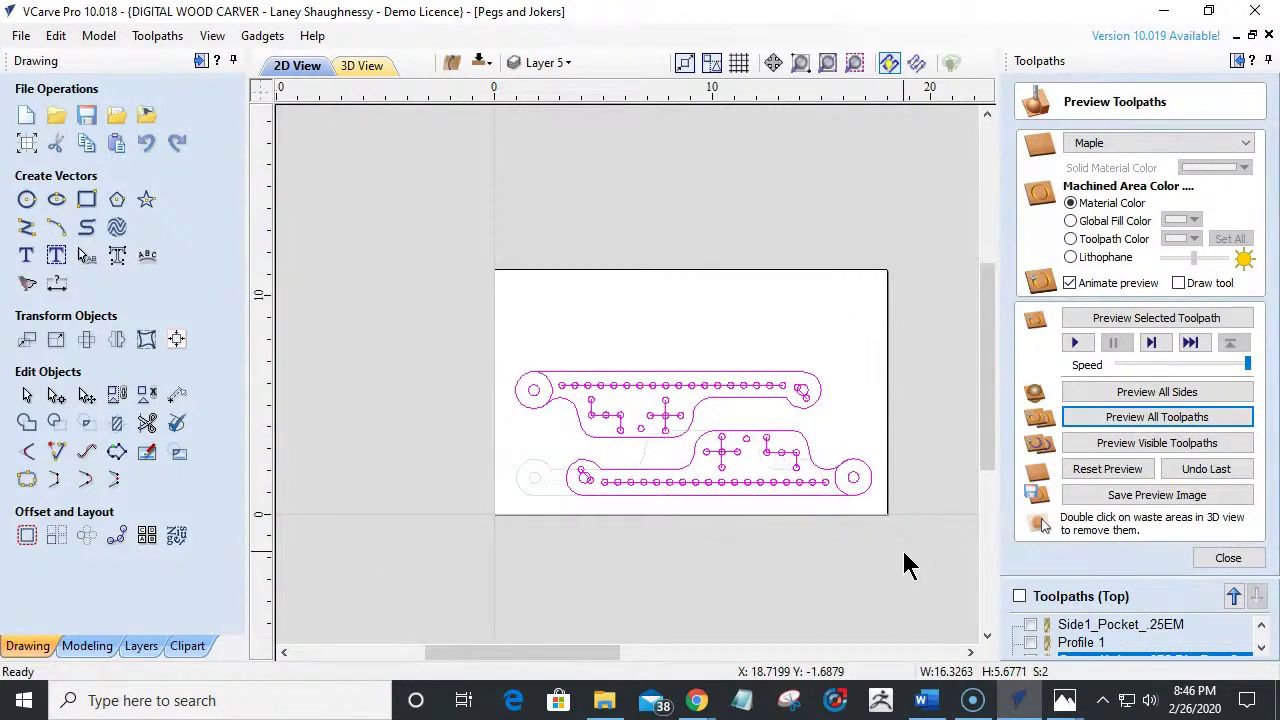
key(Down)
key(Down)
key(Down)
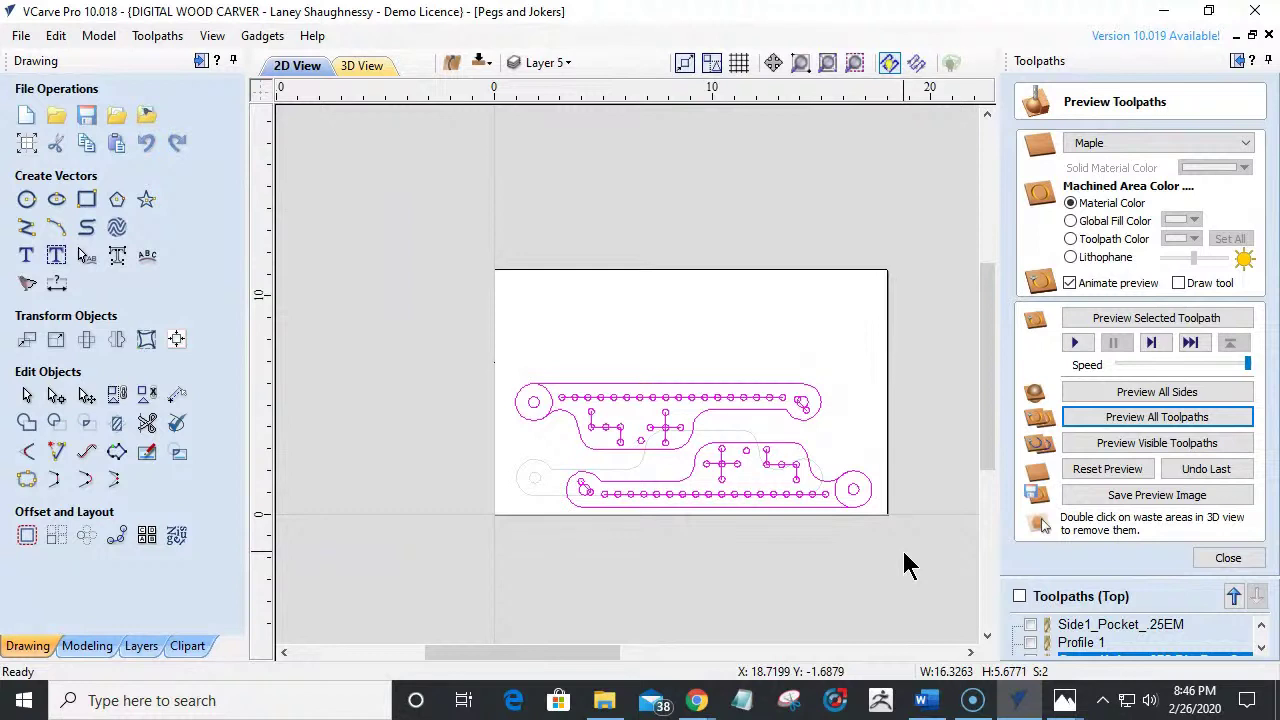
Draw a 0.25 inch diameter circle in the gap between the two boards, at about X 9.2, Y 3.2.
click(26, 199)
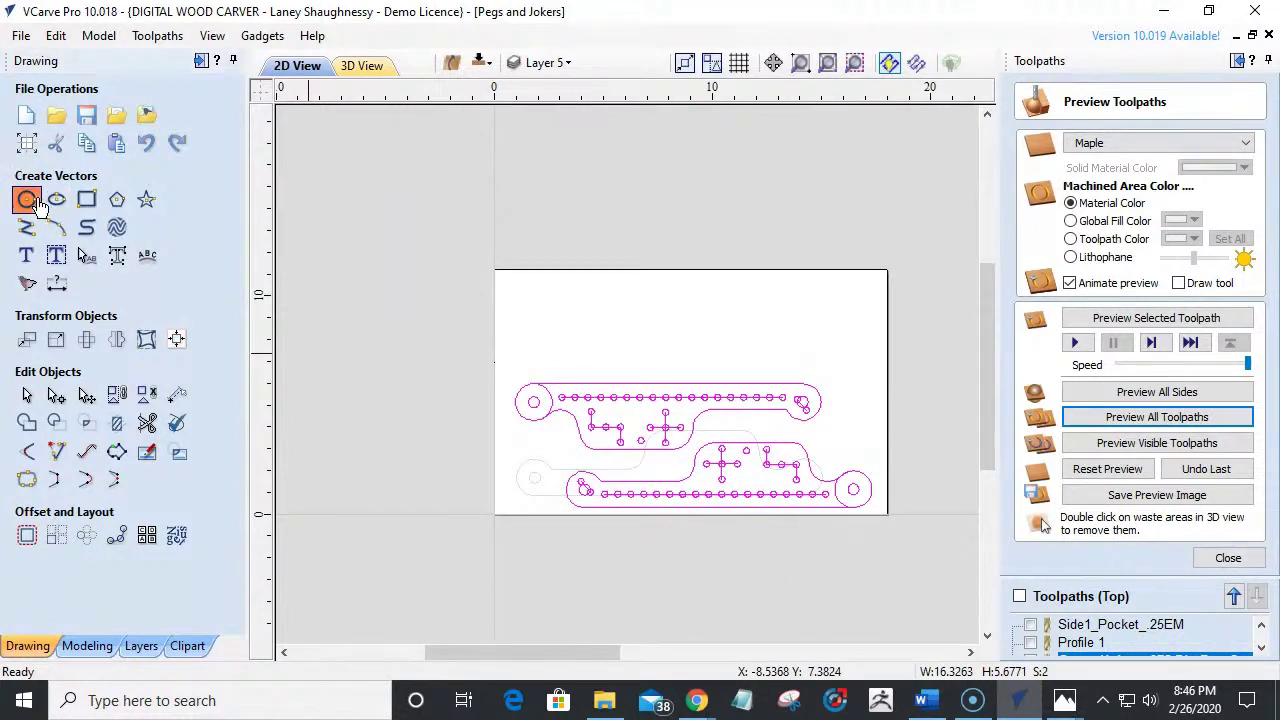
click(82, 242)
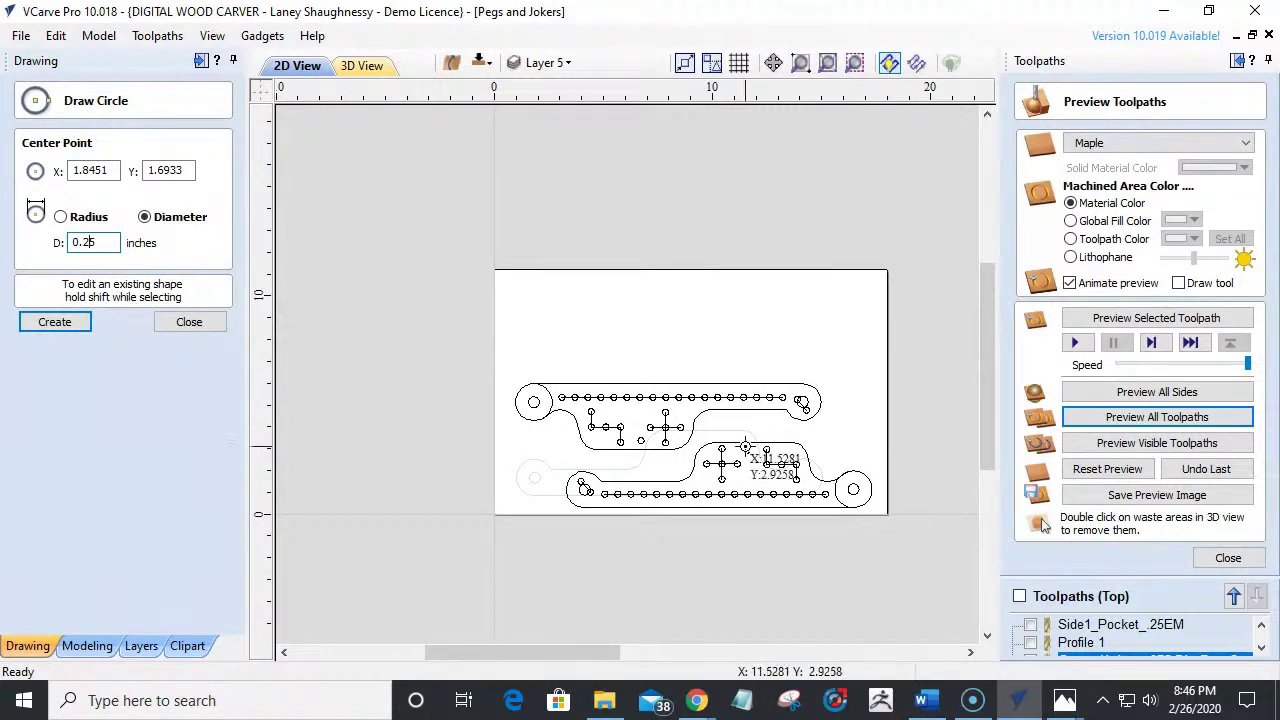
scroll(757, 457, up, 4)
click(595, 440)
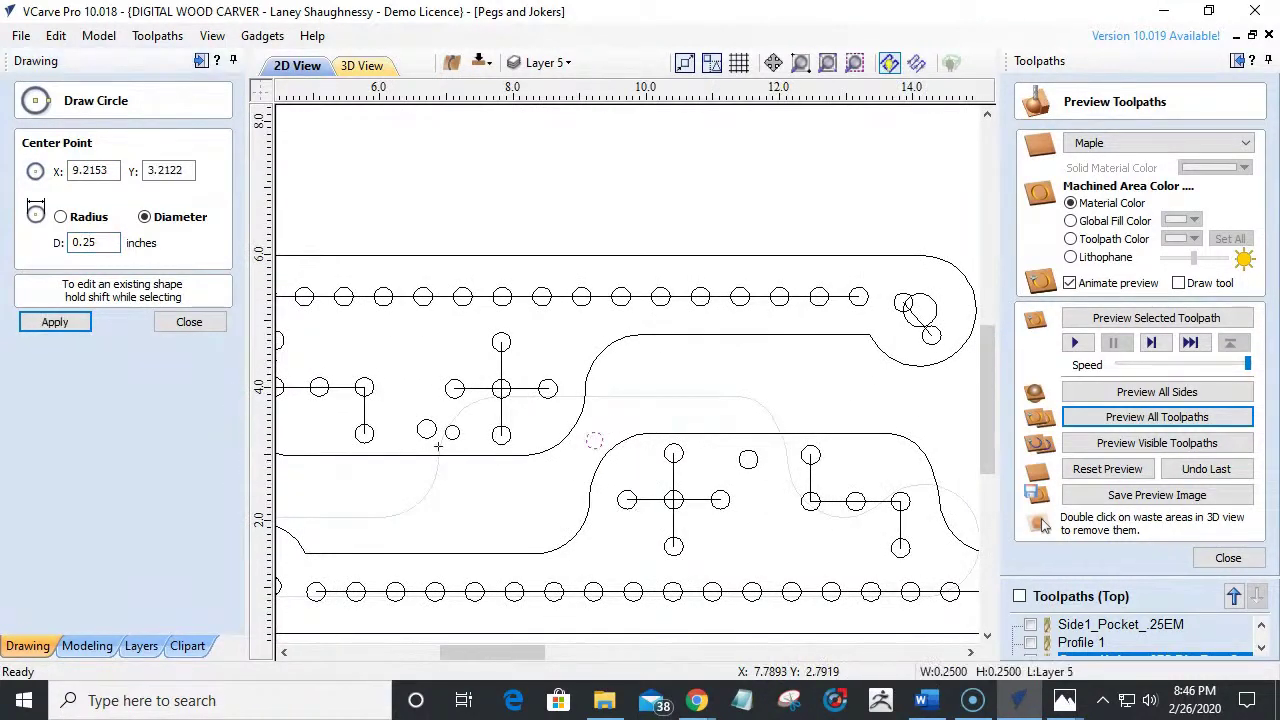
click(203, 327)
scroll(888, 467, down, 3)
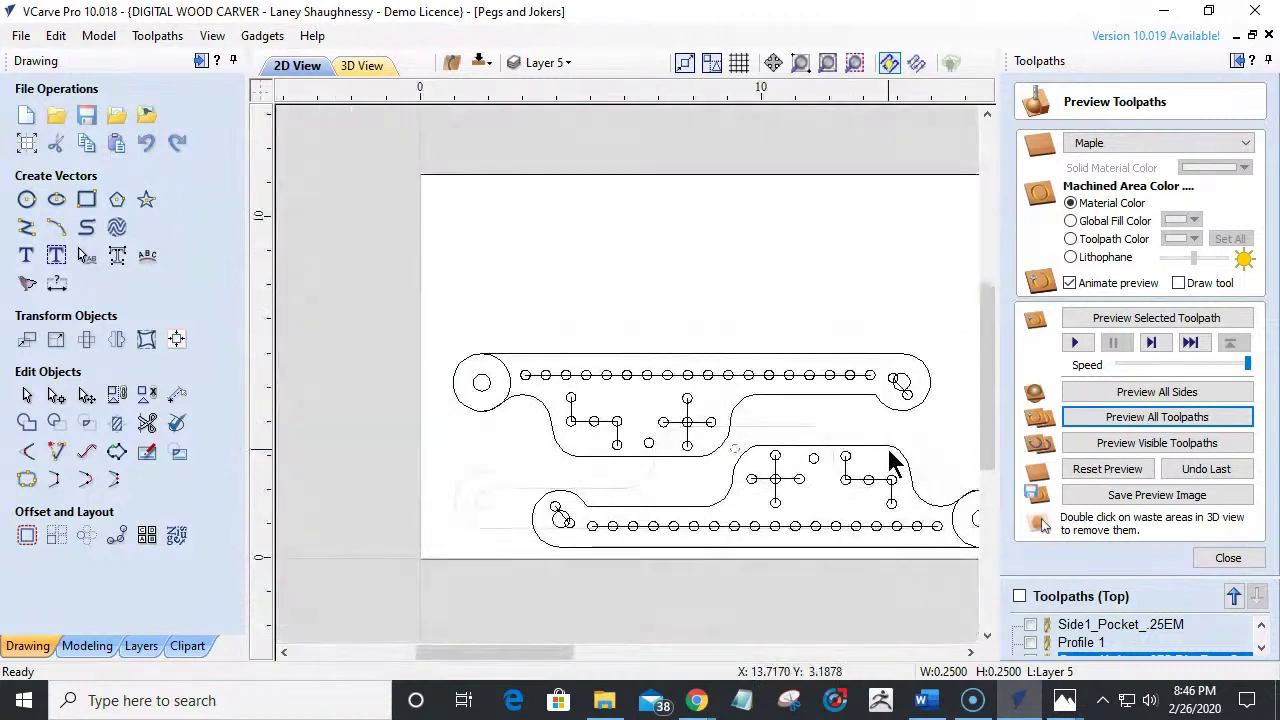
Select the upper board with the 0.25 inch circle and nudge them down slightly toward the lower board.
click(905, 415)
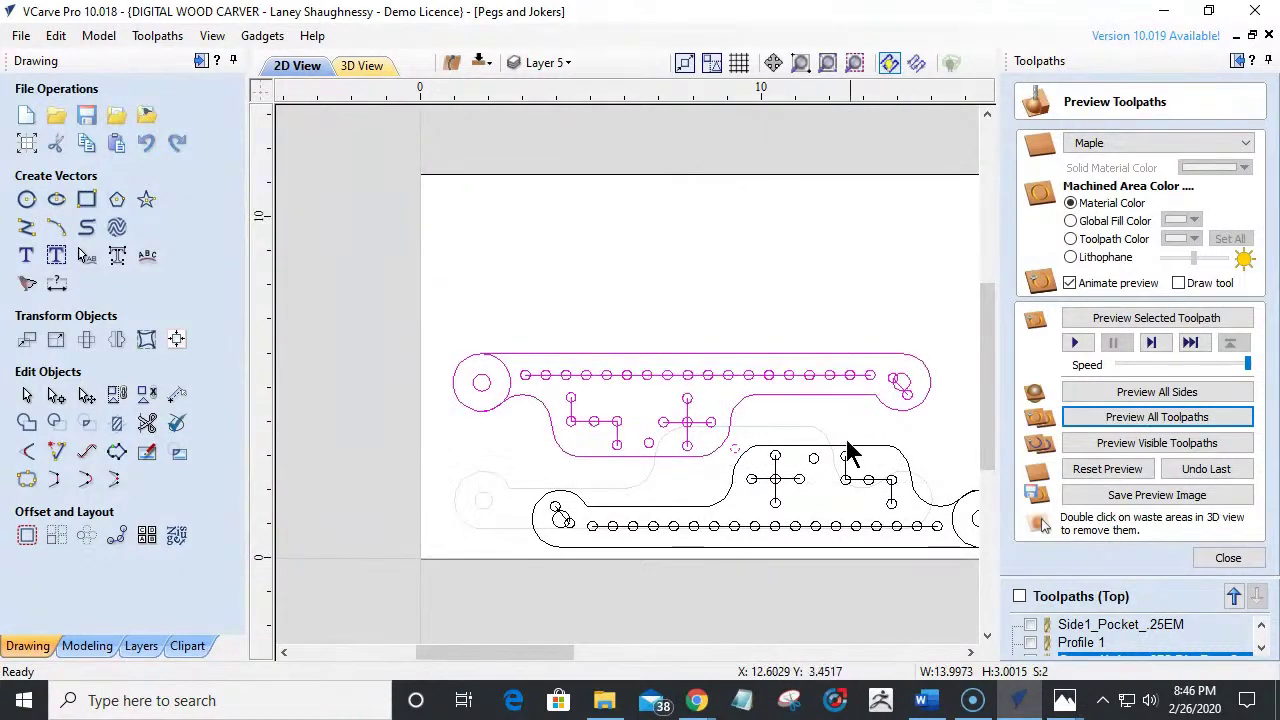
scroll(848, 451, up, 2)
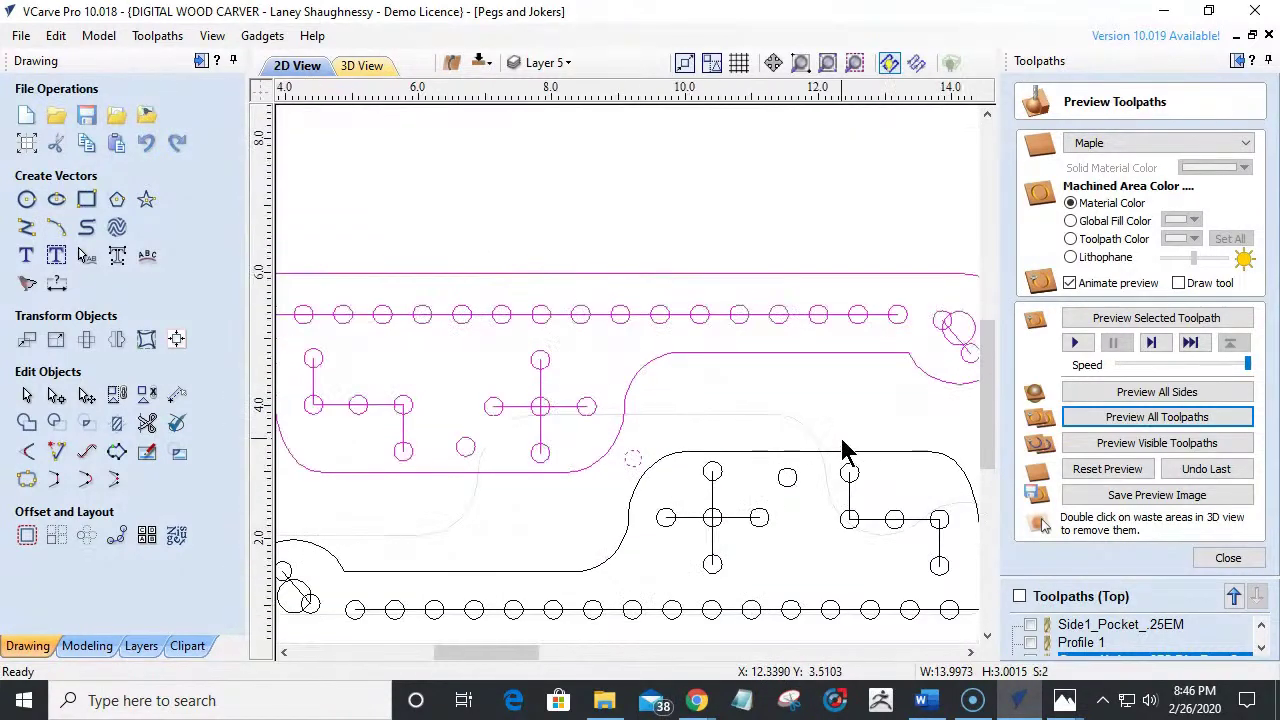
shift+click(631, 466)
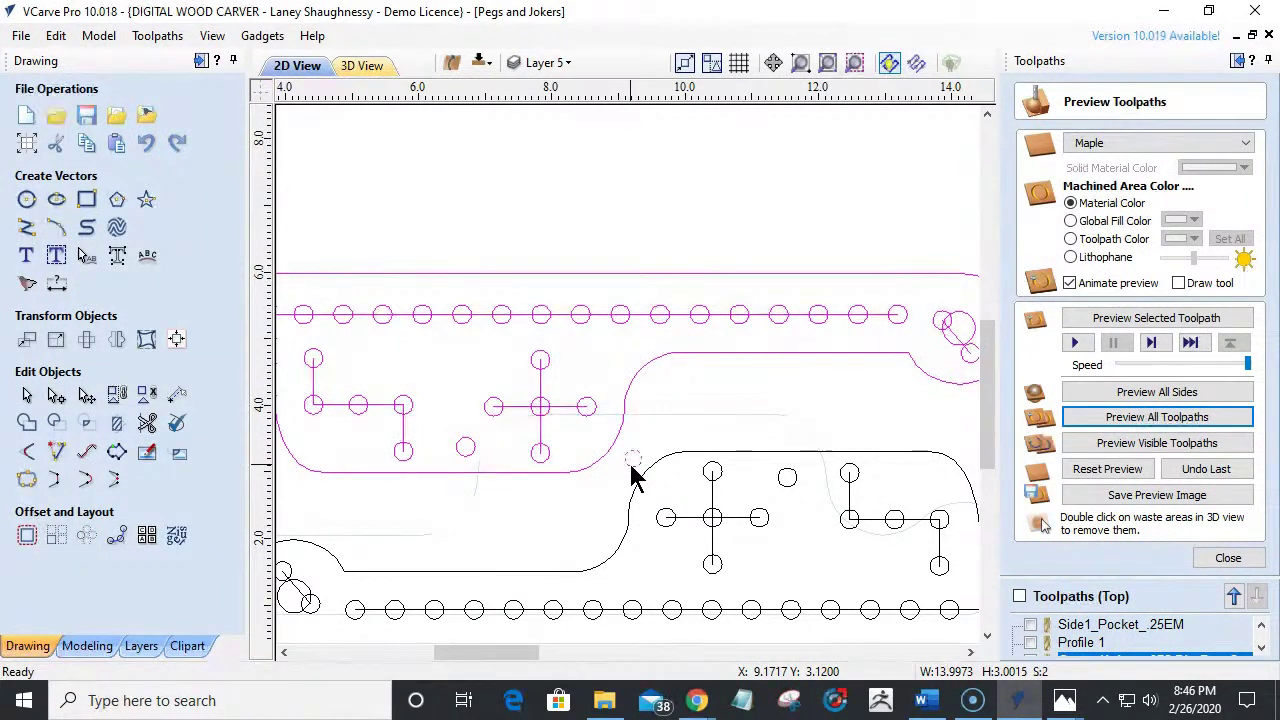
key(Down)
key(Down)
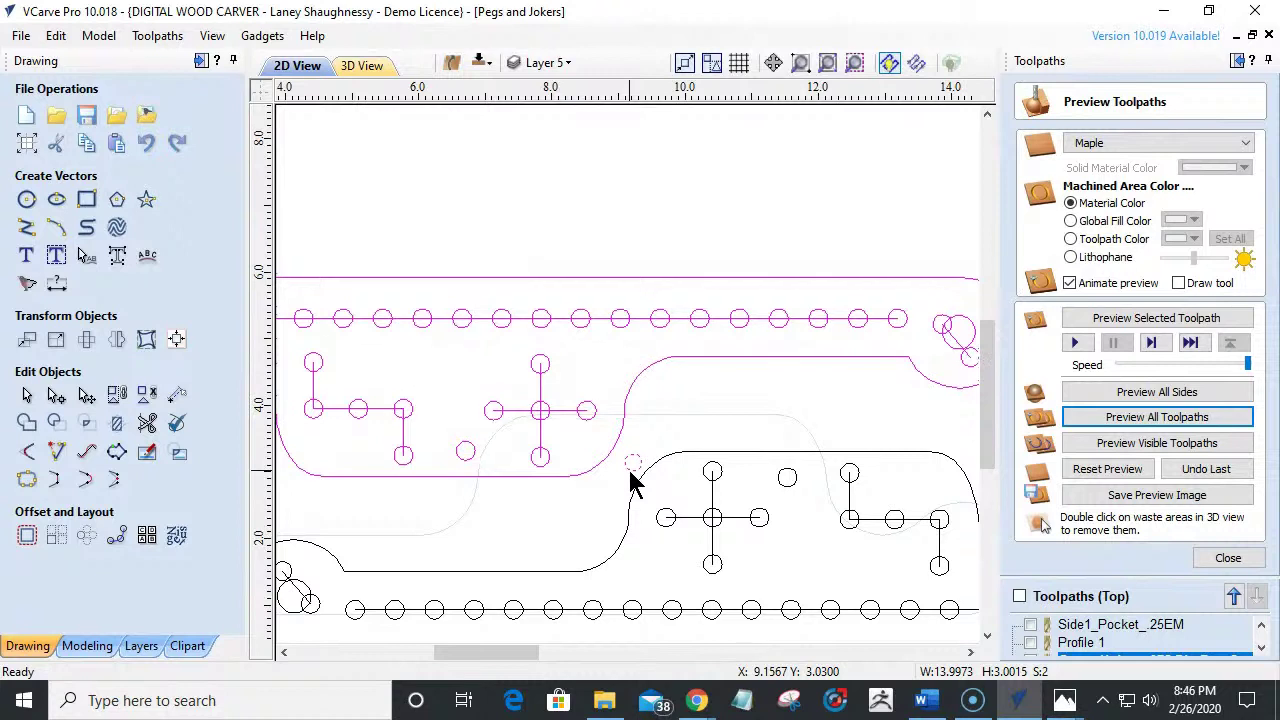
key(Down)
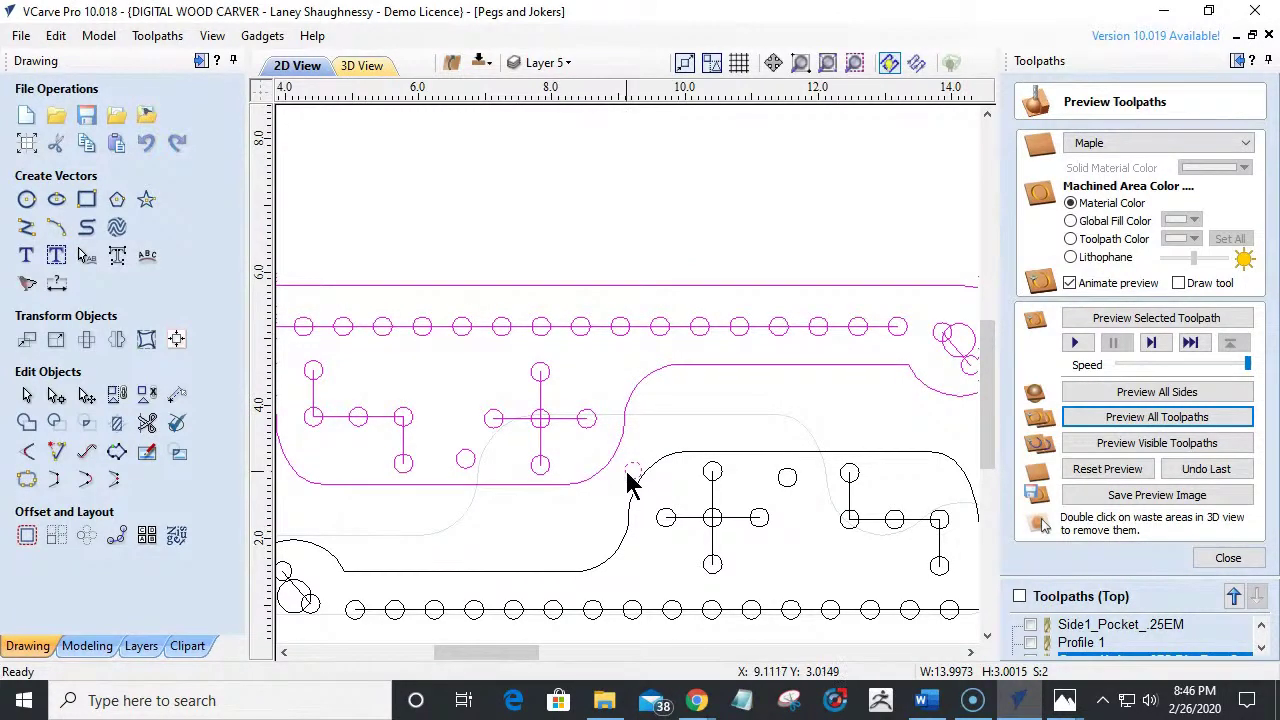
Select only the 0.25 inch circle and shift it within the narrowest gap between the boards to check the cutter clearance.
click(630, 478)
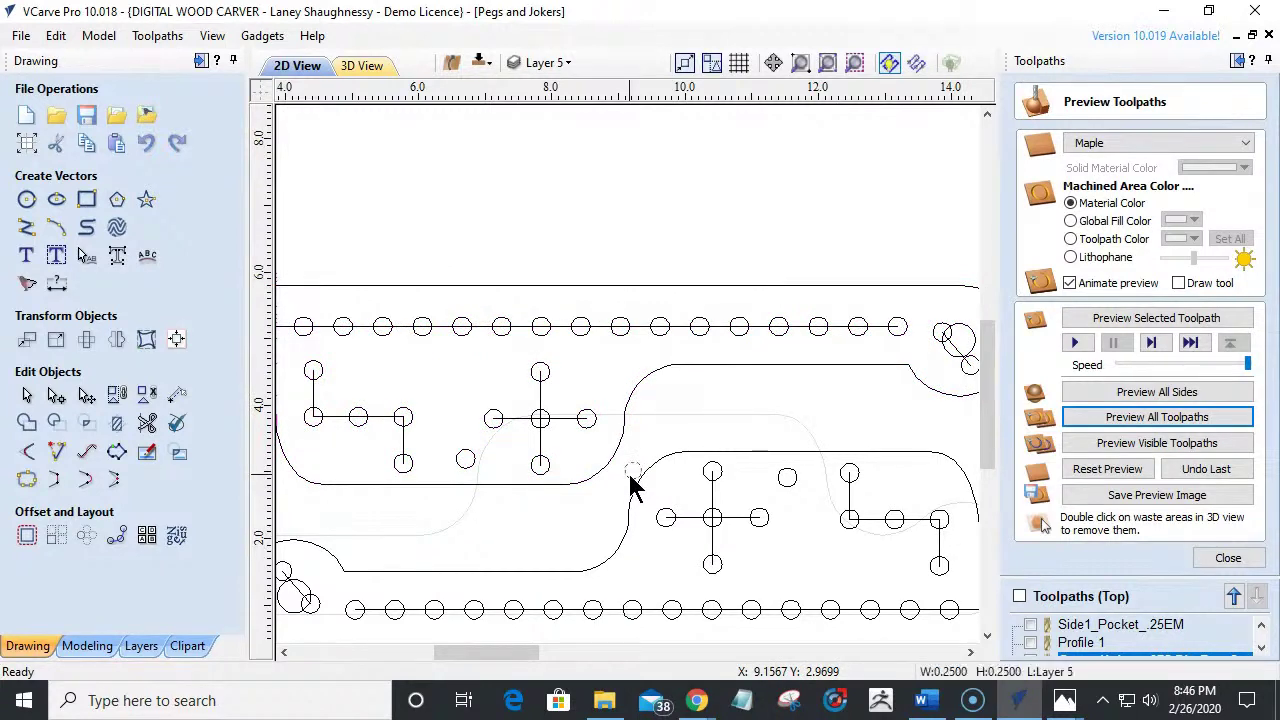
click(633, 470)
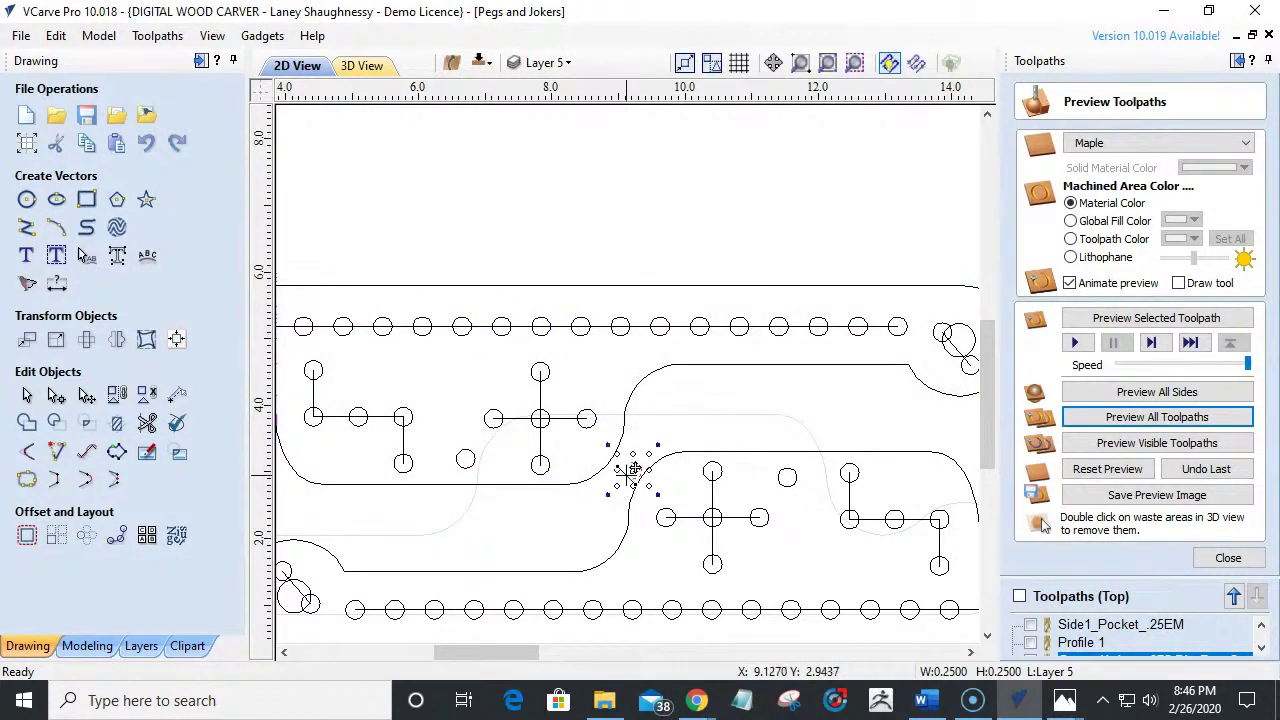
drag(640, 461, 621, 463)
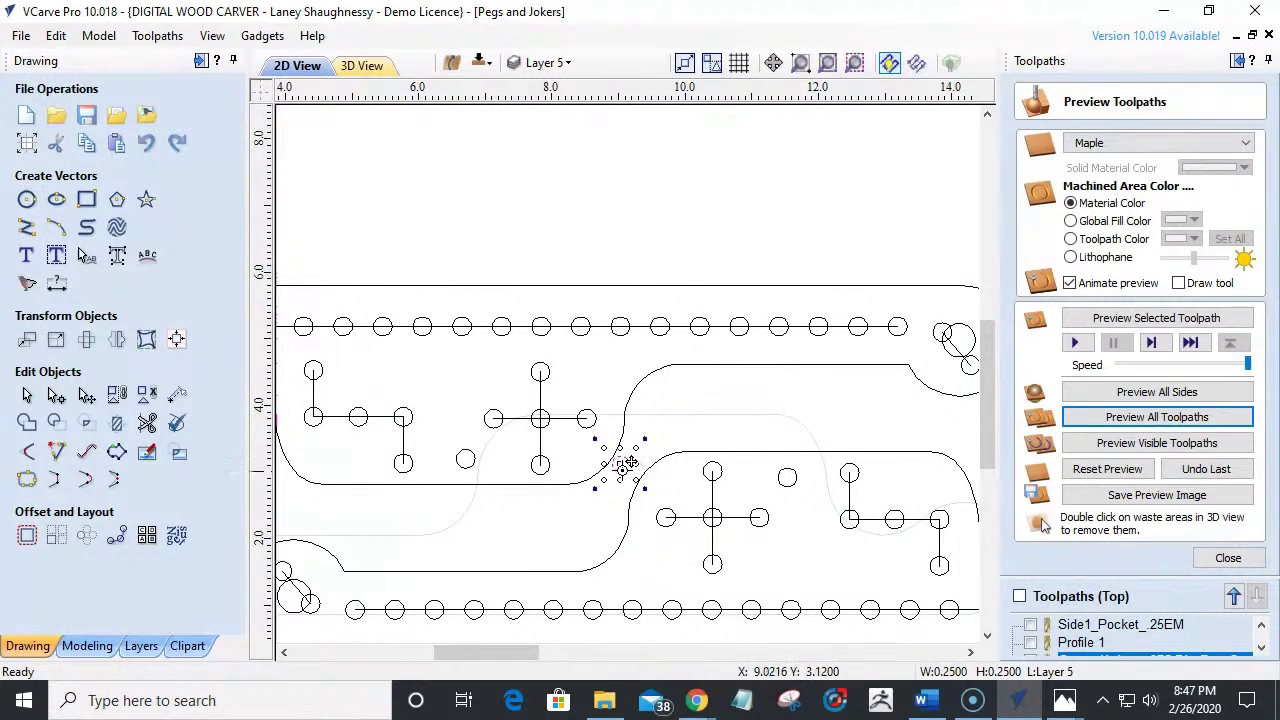
drag(624, 460, 629, 467)
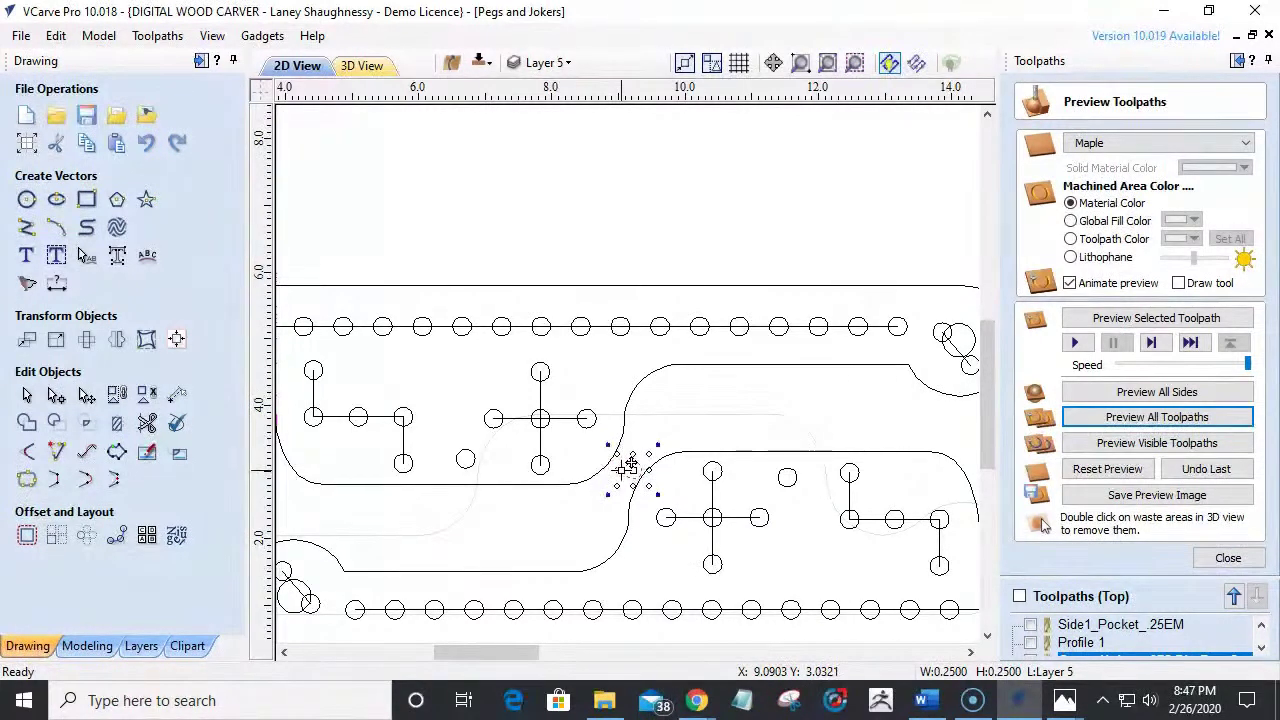
Duplicate the 0.25 inch circle and place the two side by side in the narrowest gap, one against each board's curved edge.
drag(640, 465, 612, 468)
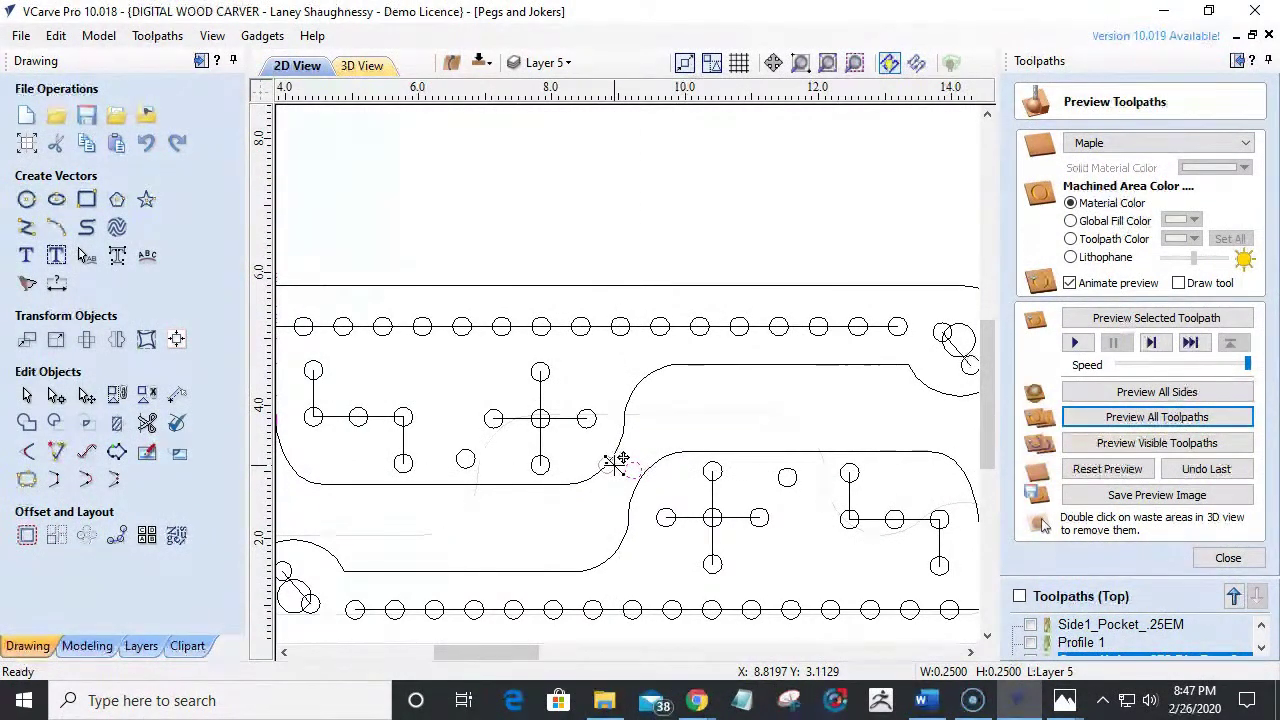
scroll(614, 468, up, 5)
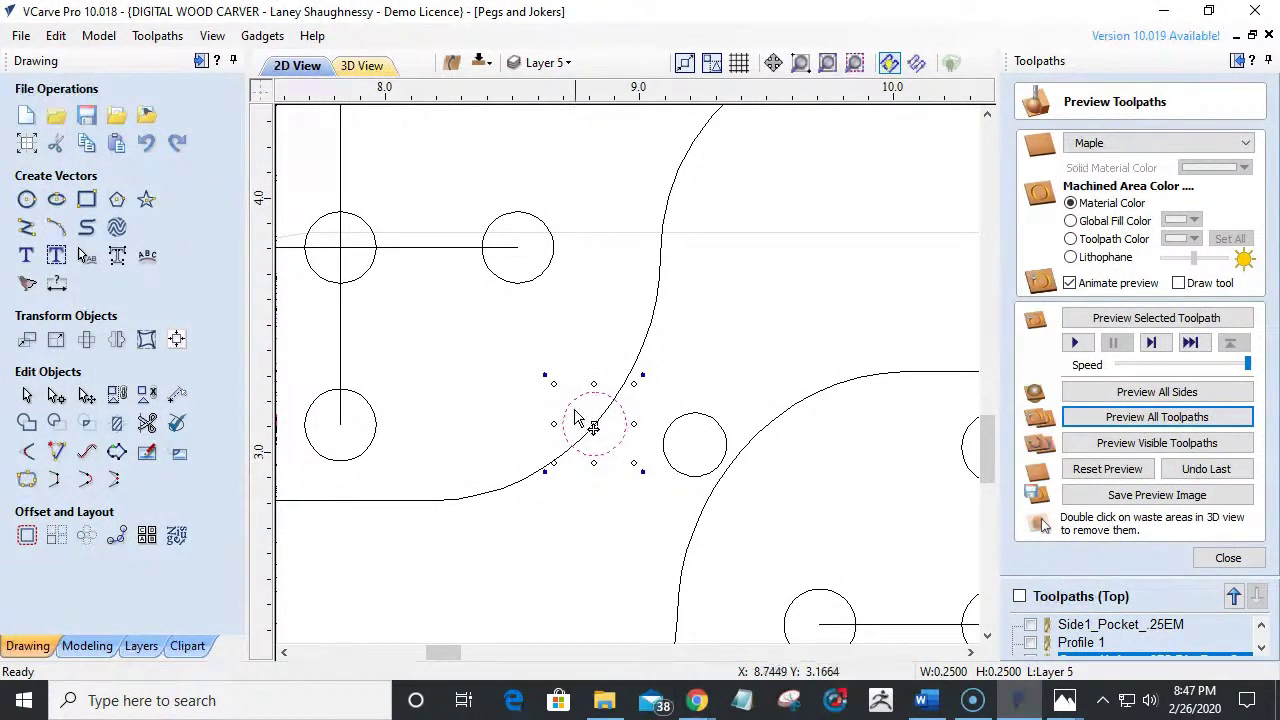
drag(571, 409, 616, 393)
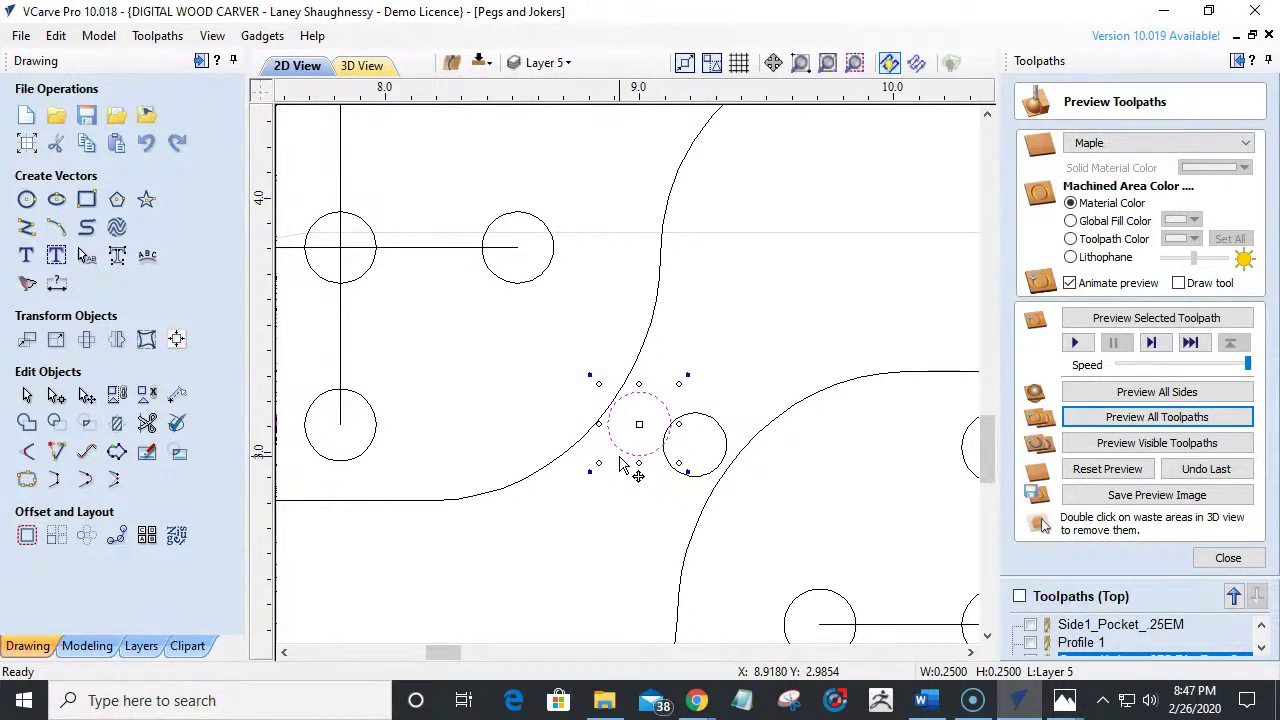
key(Up)
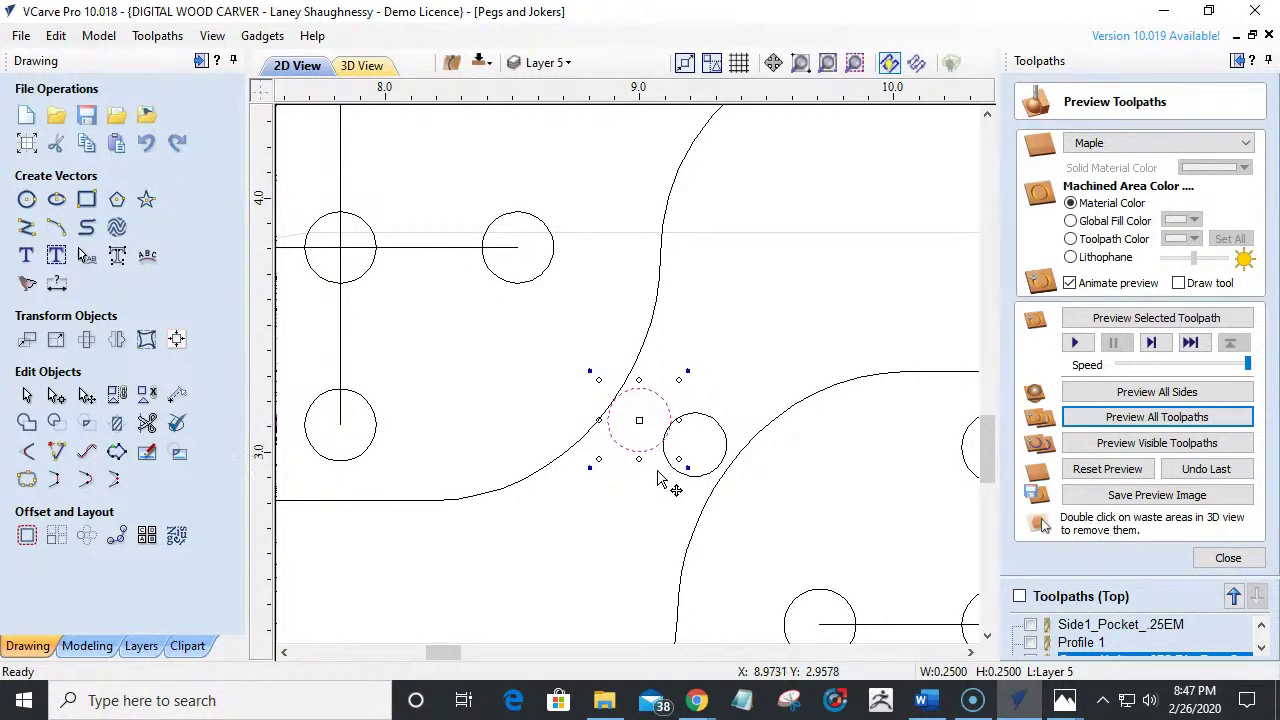
click(706, 484)
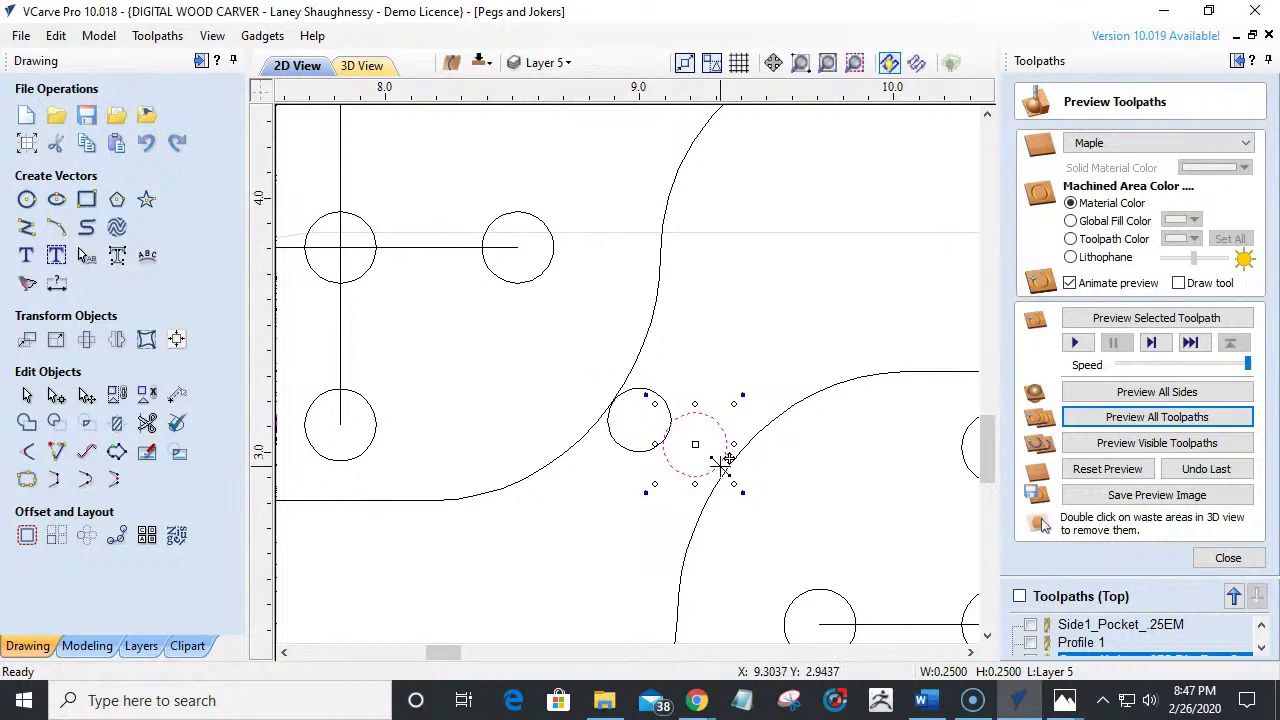
drag(725, 462, 735, 466)
Select the lower board together with the two circles and nudge them slightly right, toward the material's edge.
scroll(710, 505, down, 2)
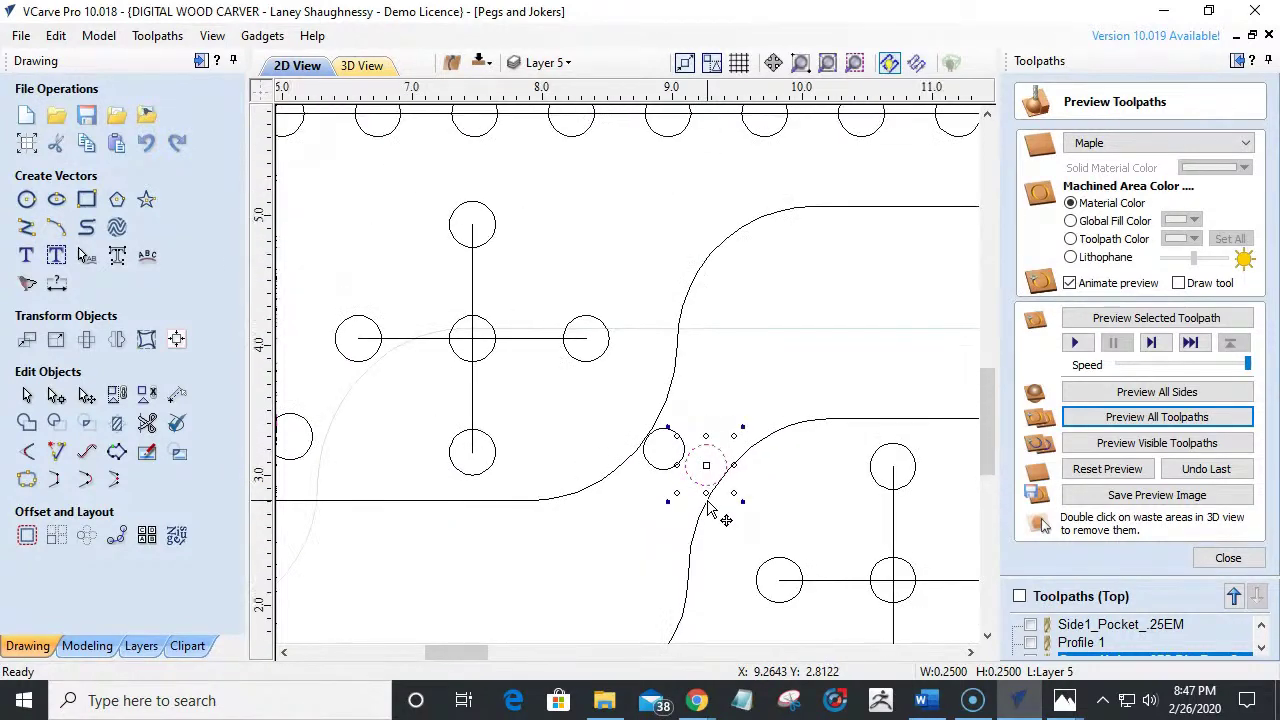
scroll(710, 508, down, 2)
scroll(686, 514, down, 2)
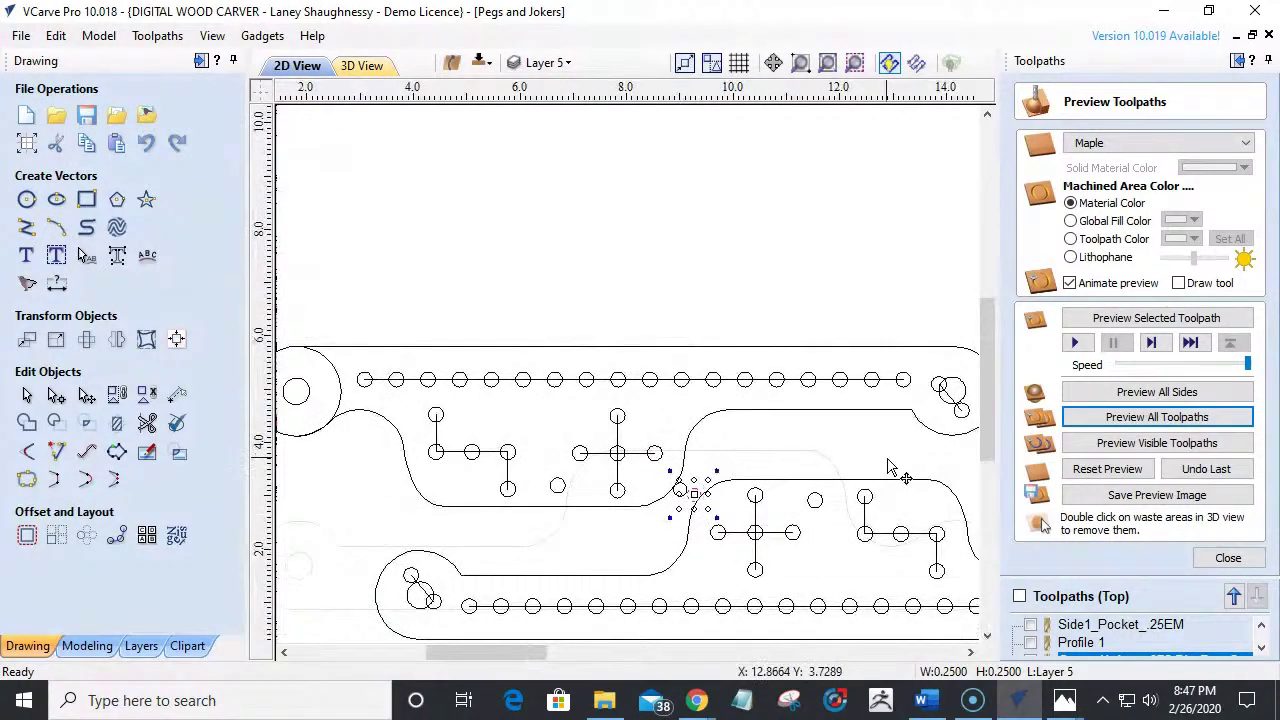
scroll(432, 515, down, 2)
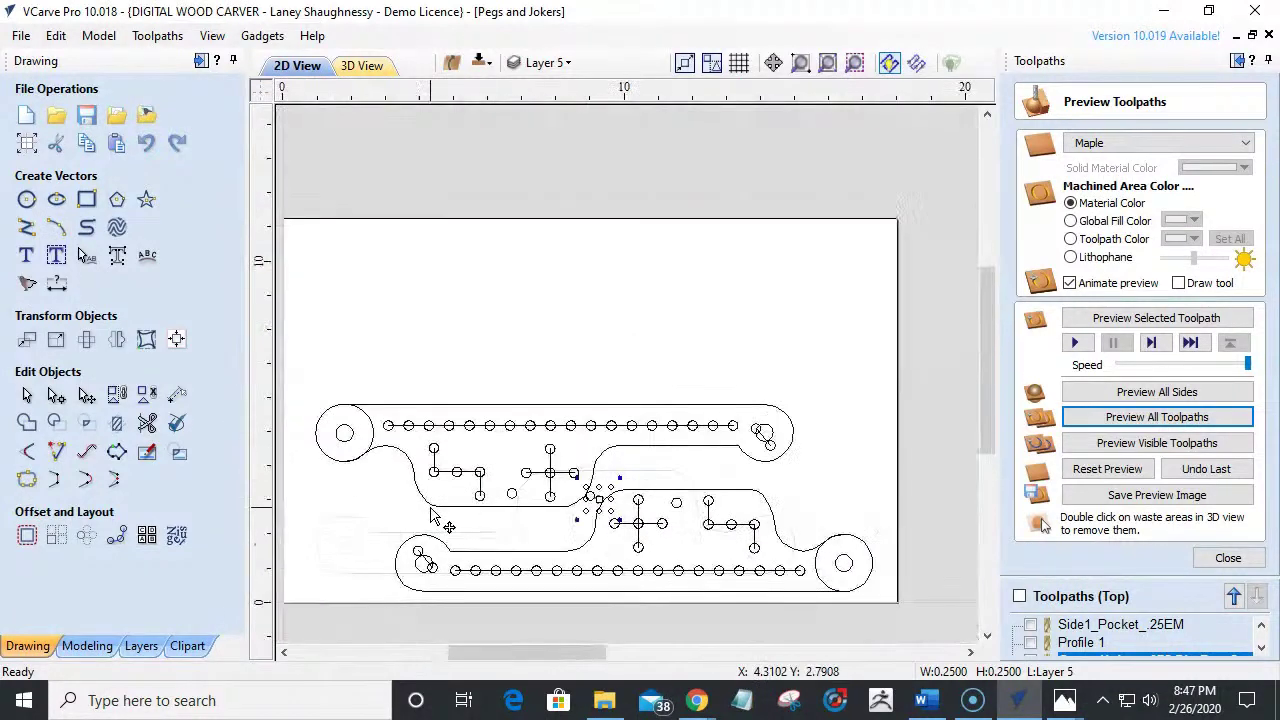
scroll(432, 515, down, 1)
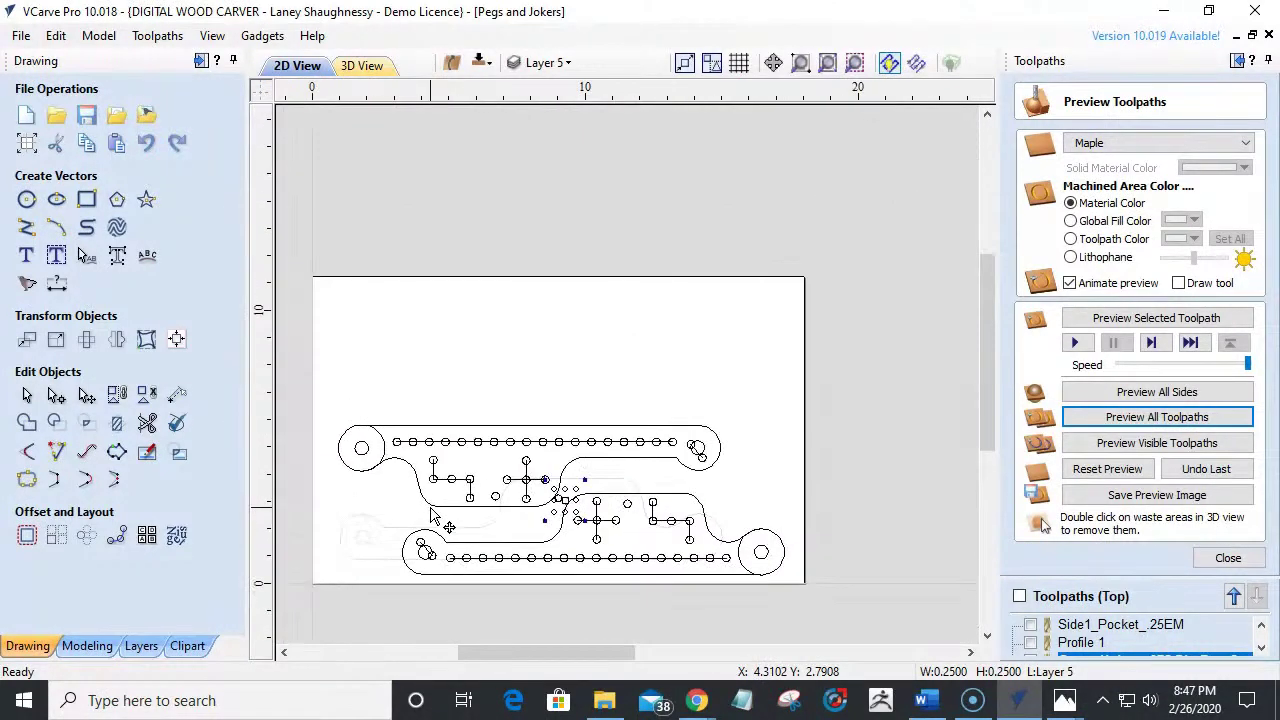
drag(371, 523, 838, 632)
key(Right)
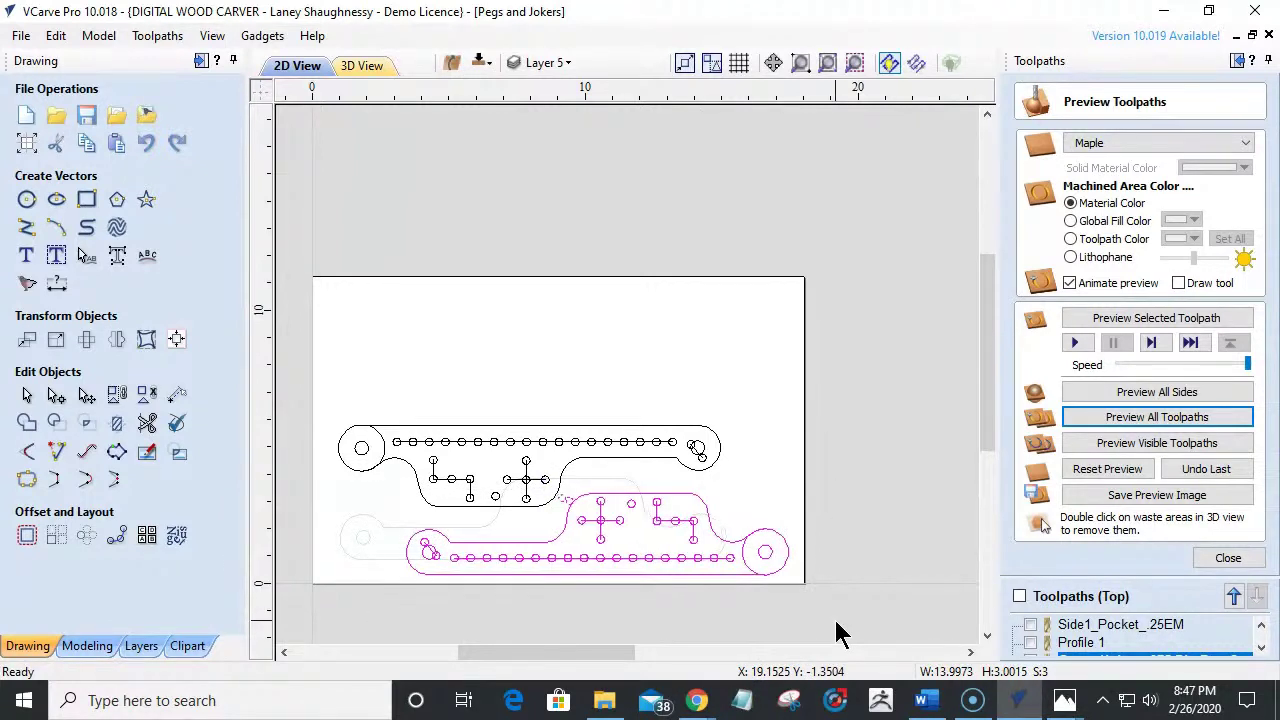
key(Right)
key(Right)
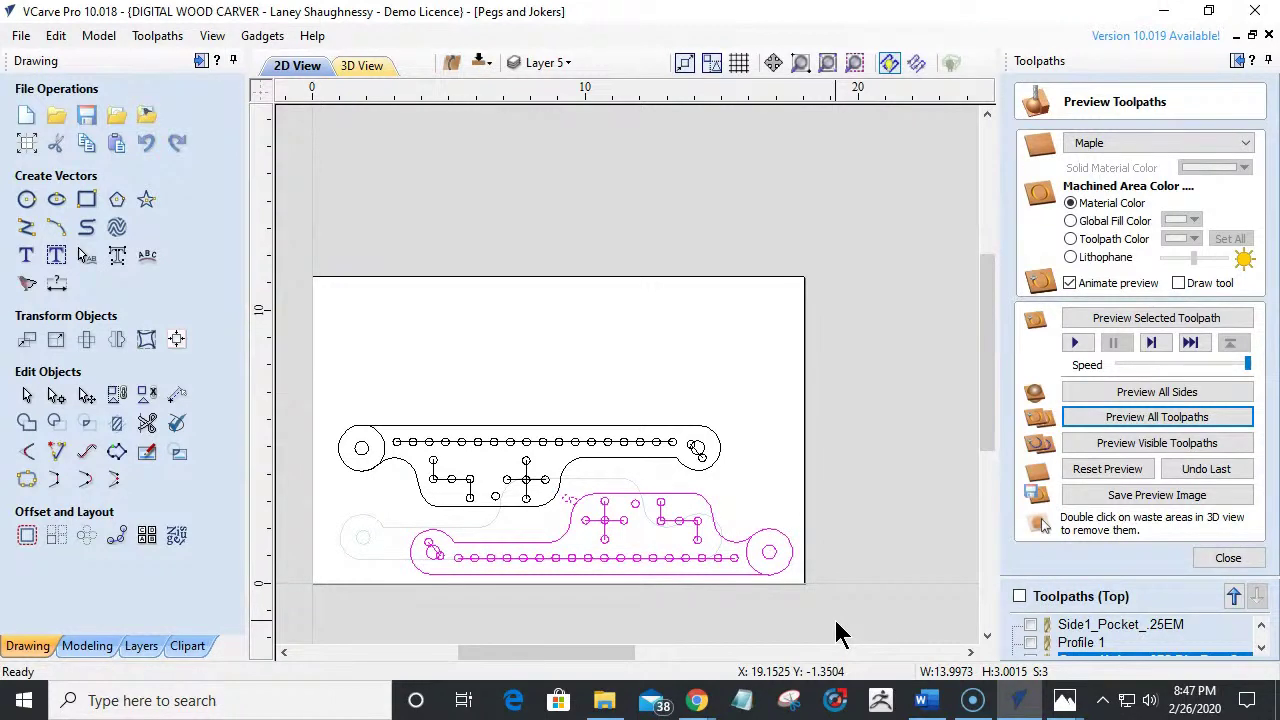
Select the upper board together with the two circles and nudge them slightly left and down toward the lower board.
drag(281, 369, 784, 548)
key(Left)
key(Left)
key(Left)
key(Left)
key(Left)
key(Left)
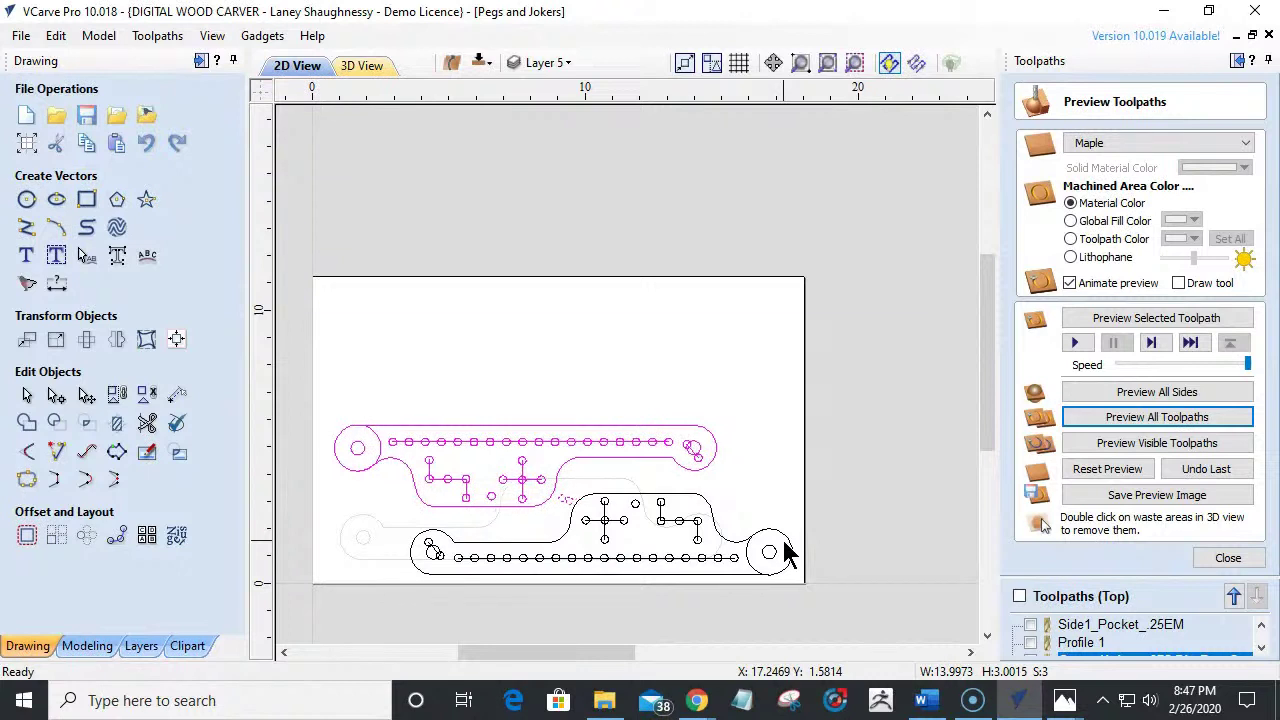
key(Down)
key(Down)
key(Down)
key(Down)
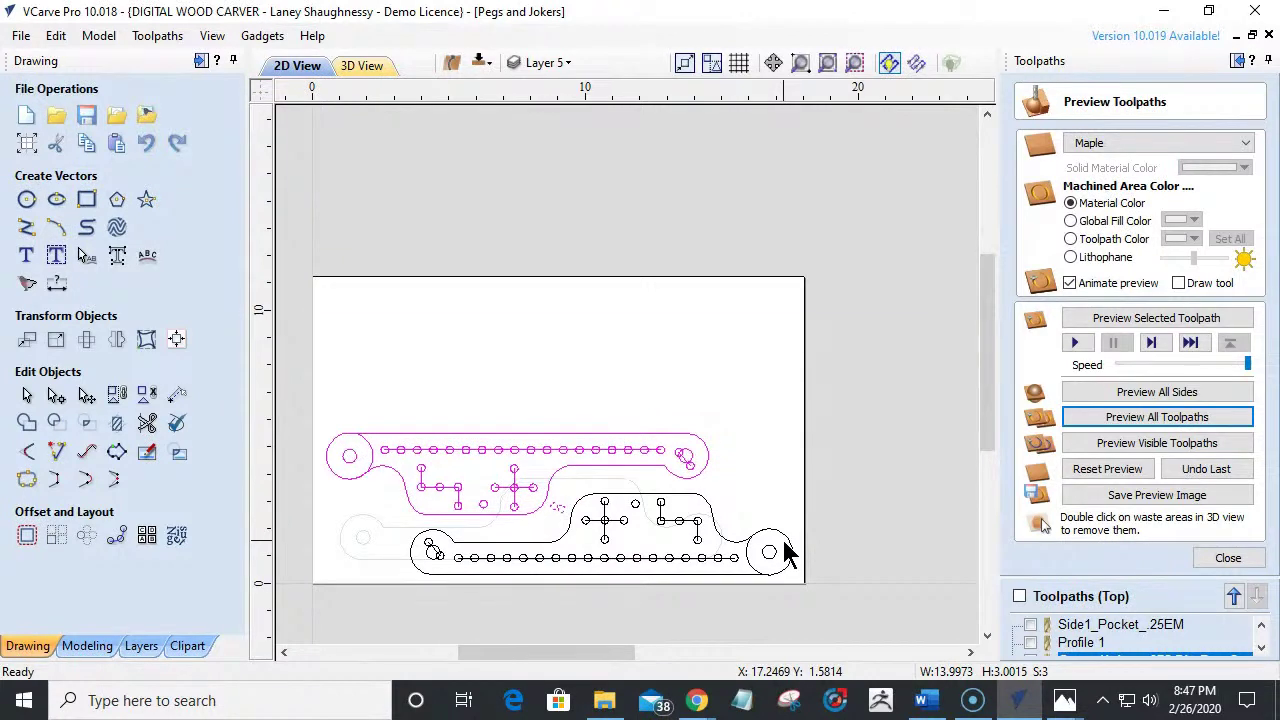
key(Down)
key(Down)
key(Right)
key(Right)
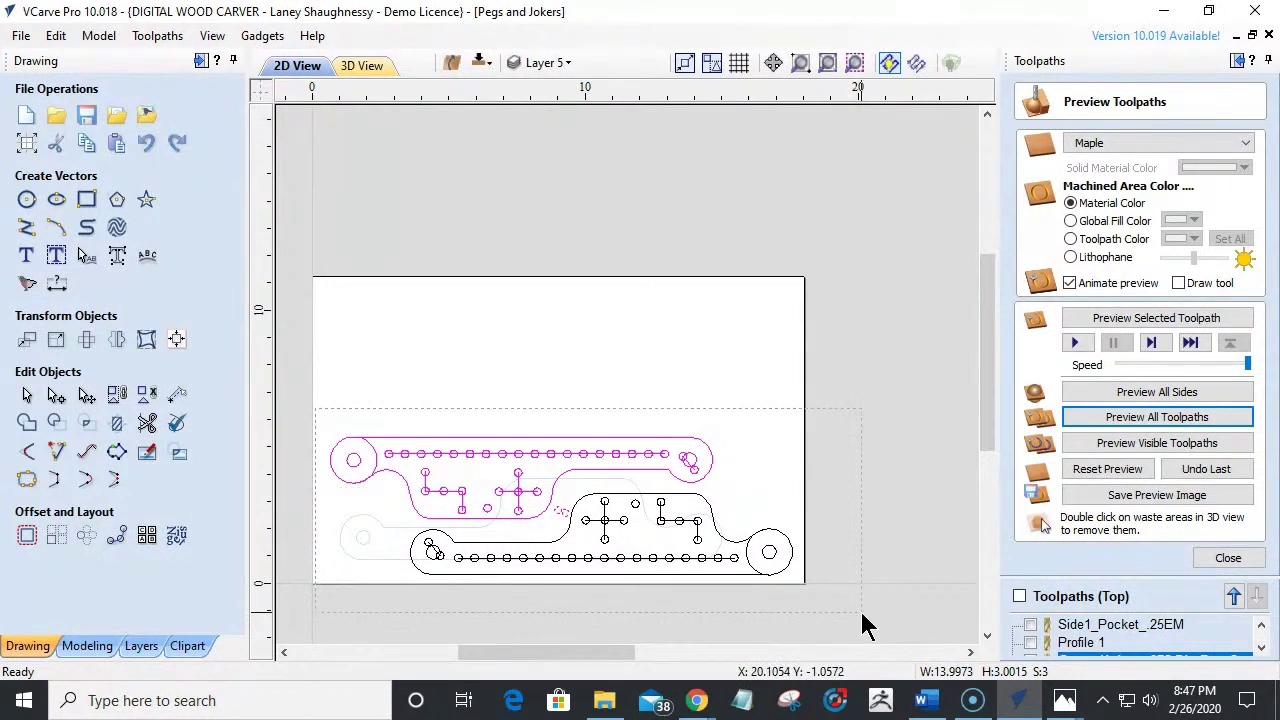
Select both boards with the circles and place a copy of the pair directly above, in the empty upper half of the material.
key(ctrl+a)
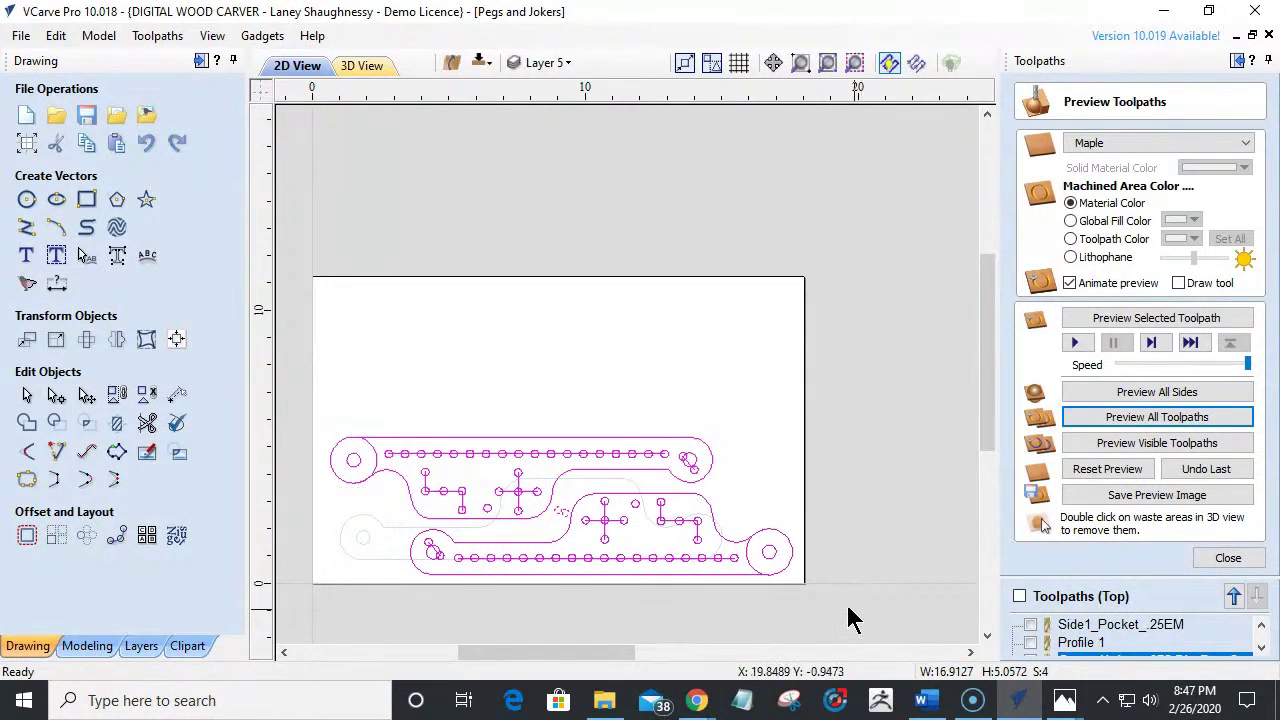
click(556, 492)
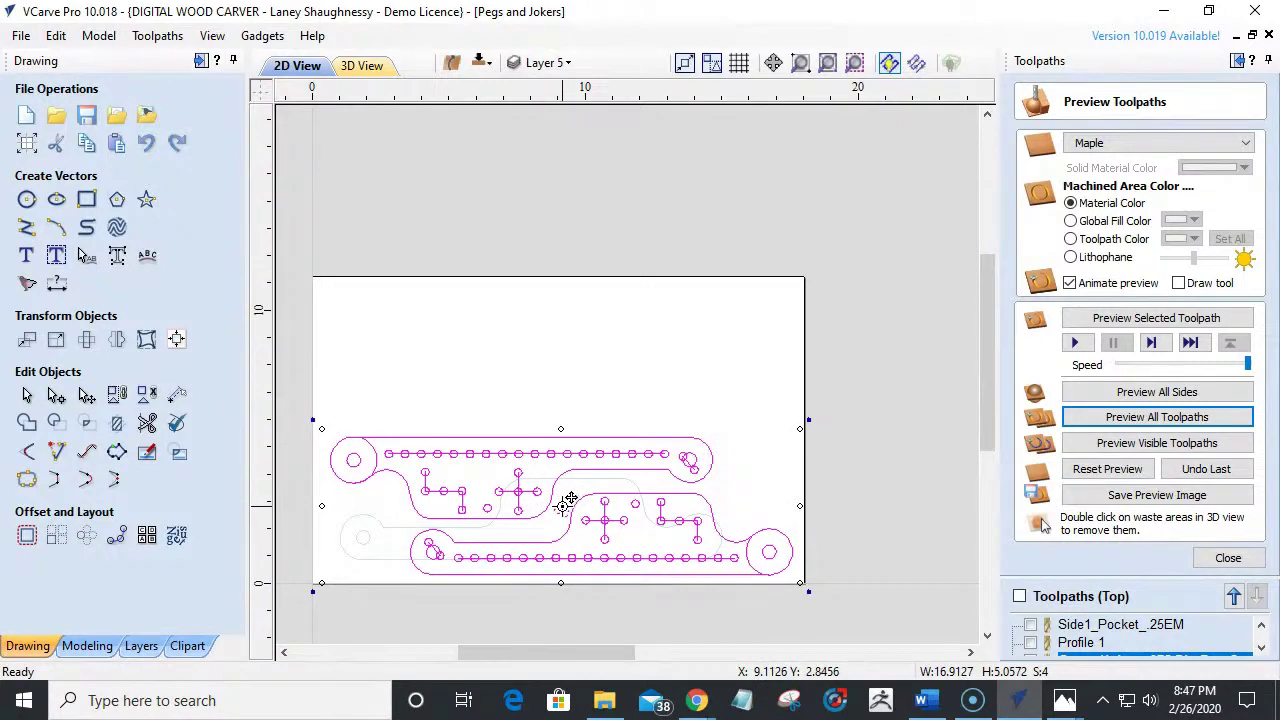
drag(566, 503, 550, 354)
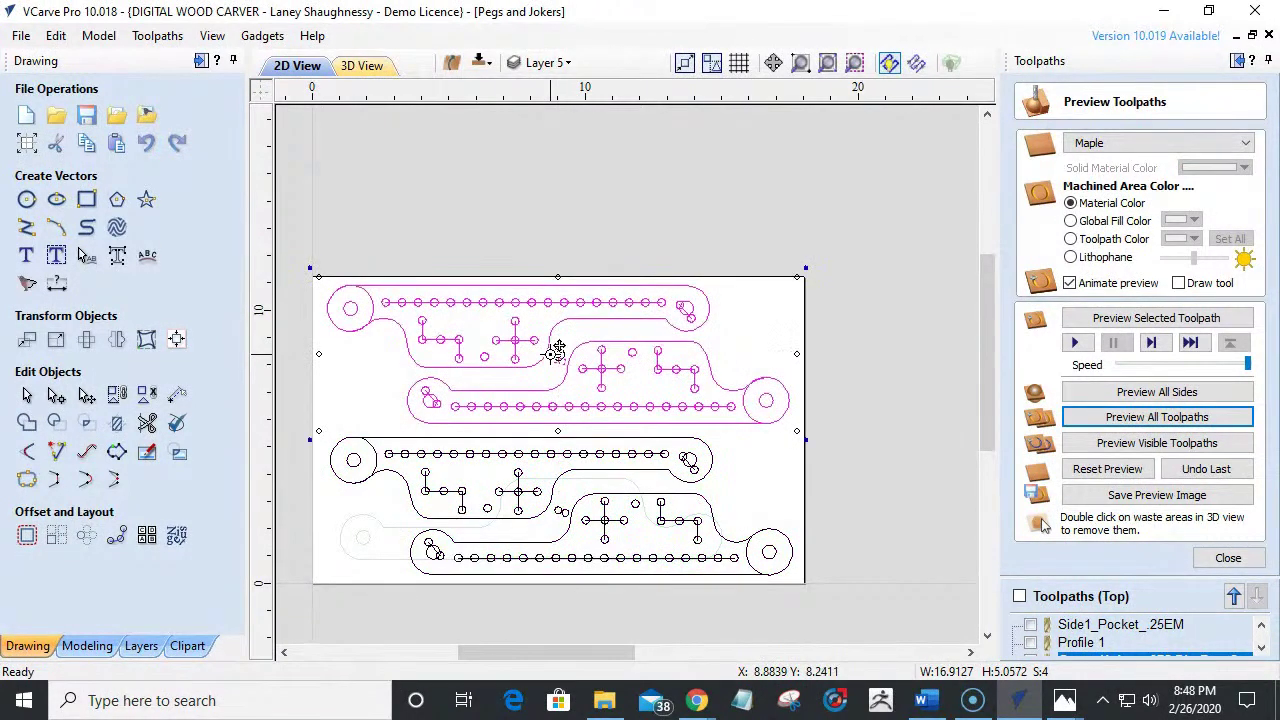
Delete the two small clearance circles from the gap in the copied upper pair of boards.
click(557, 229)
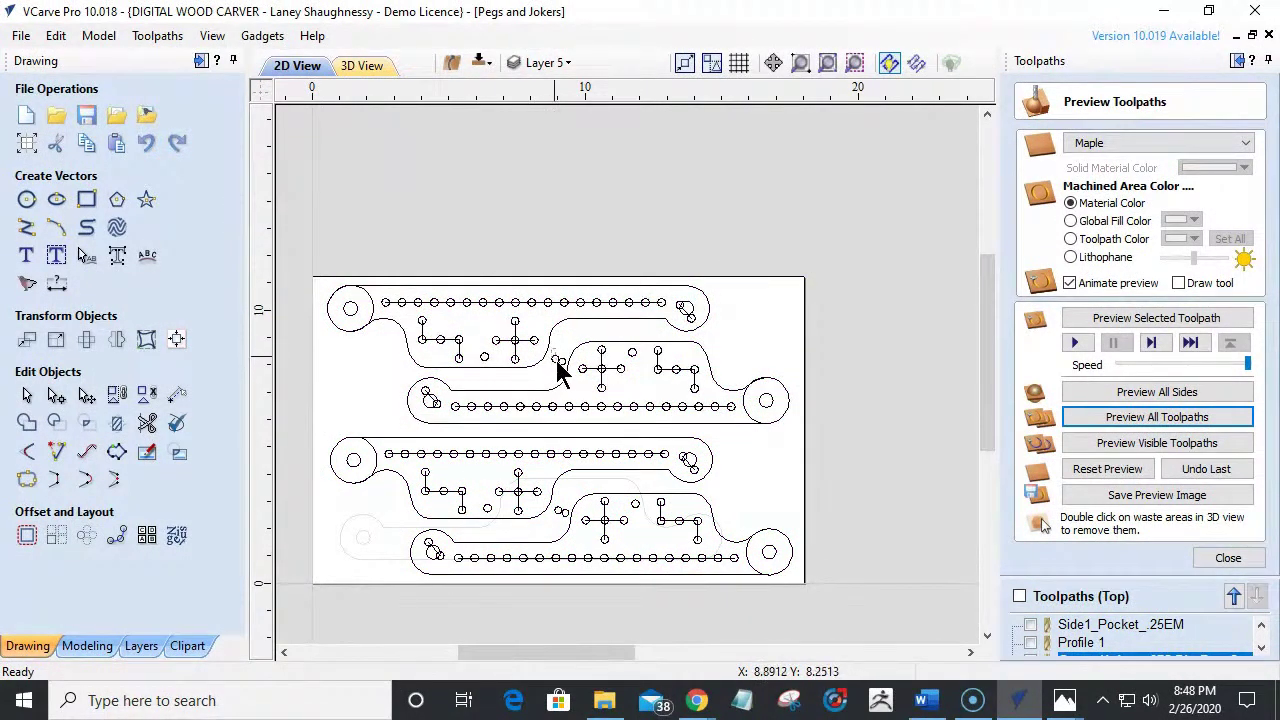
click(567, 366)
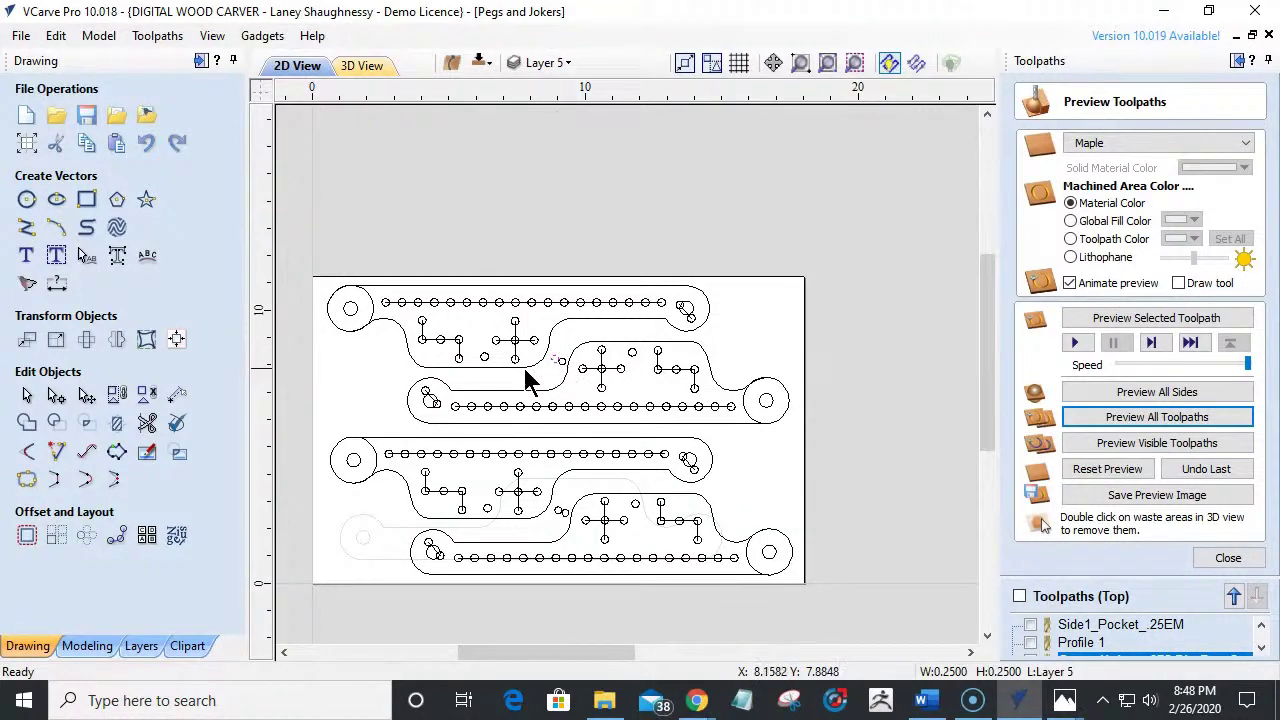
click(527, 378)
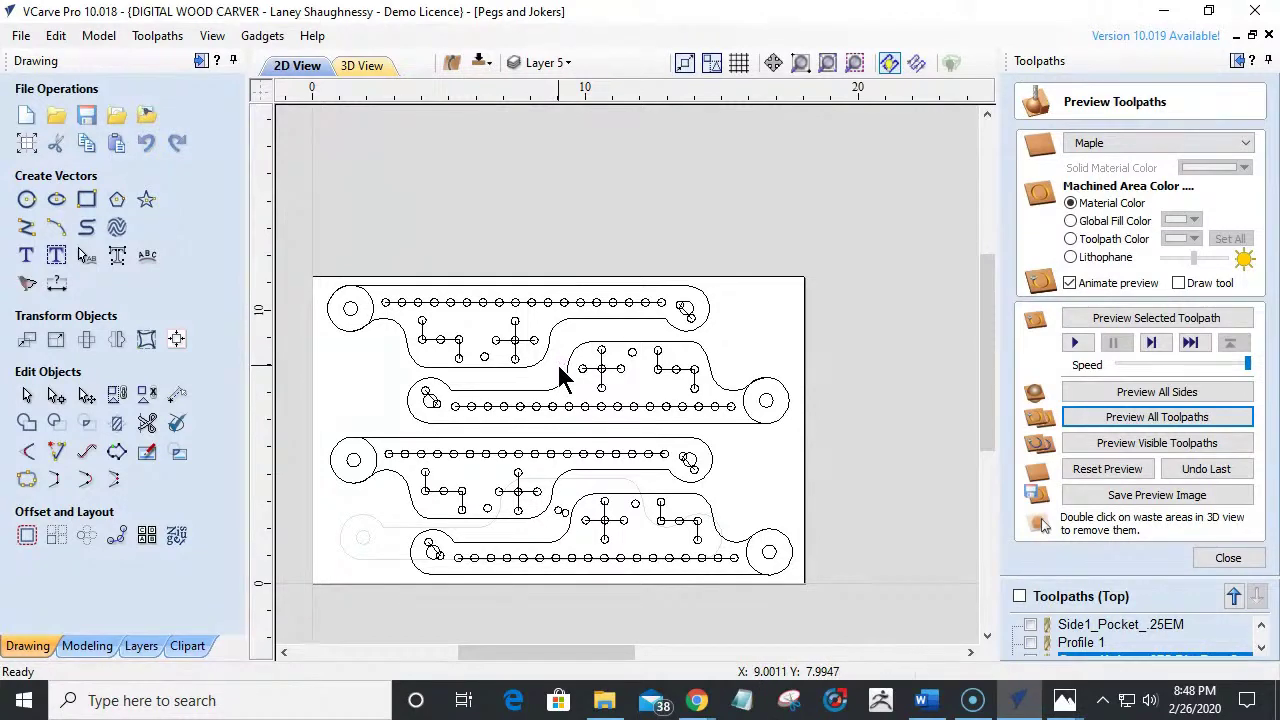
Delete the leftover single board outline and its hole from the bottom side, and return to the top side.
scroll(559, 367, up, 1)
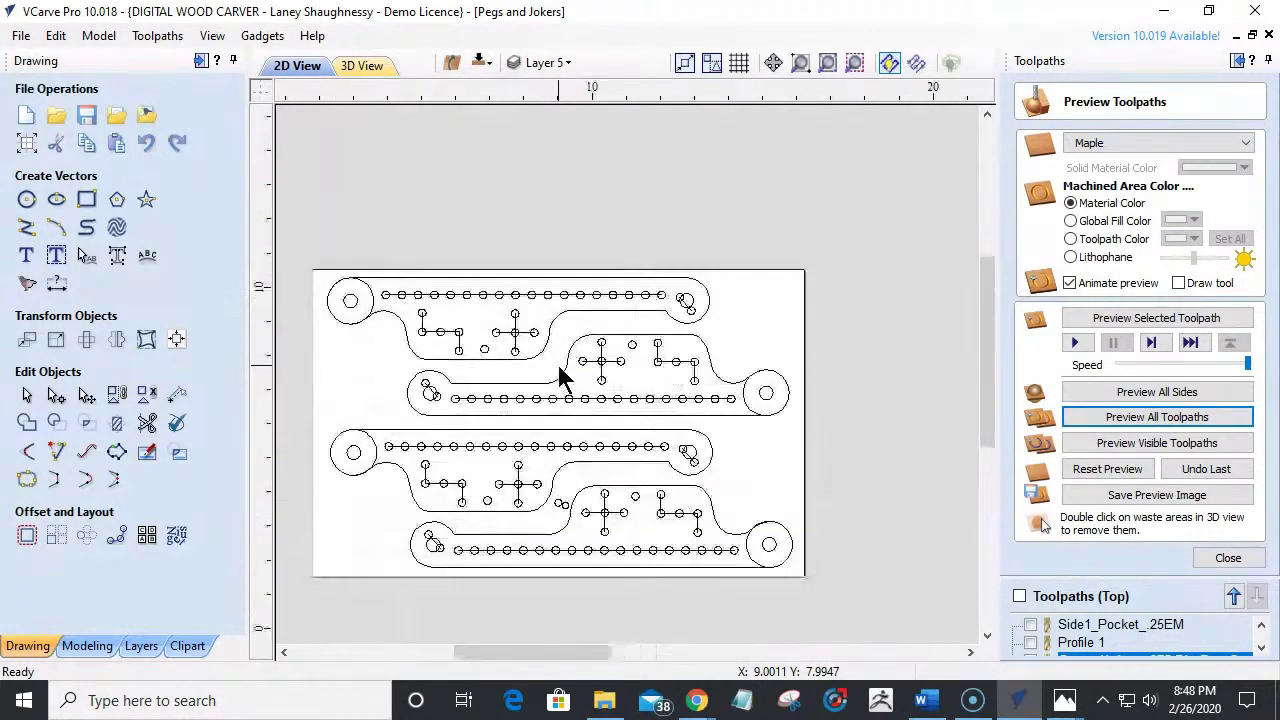
scroll(414, 352, up, 1)
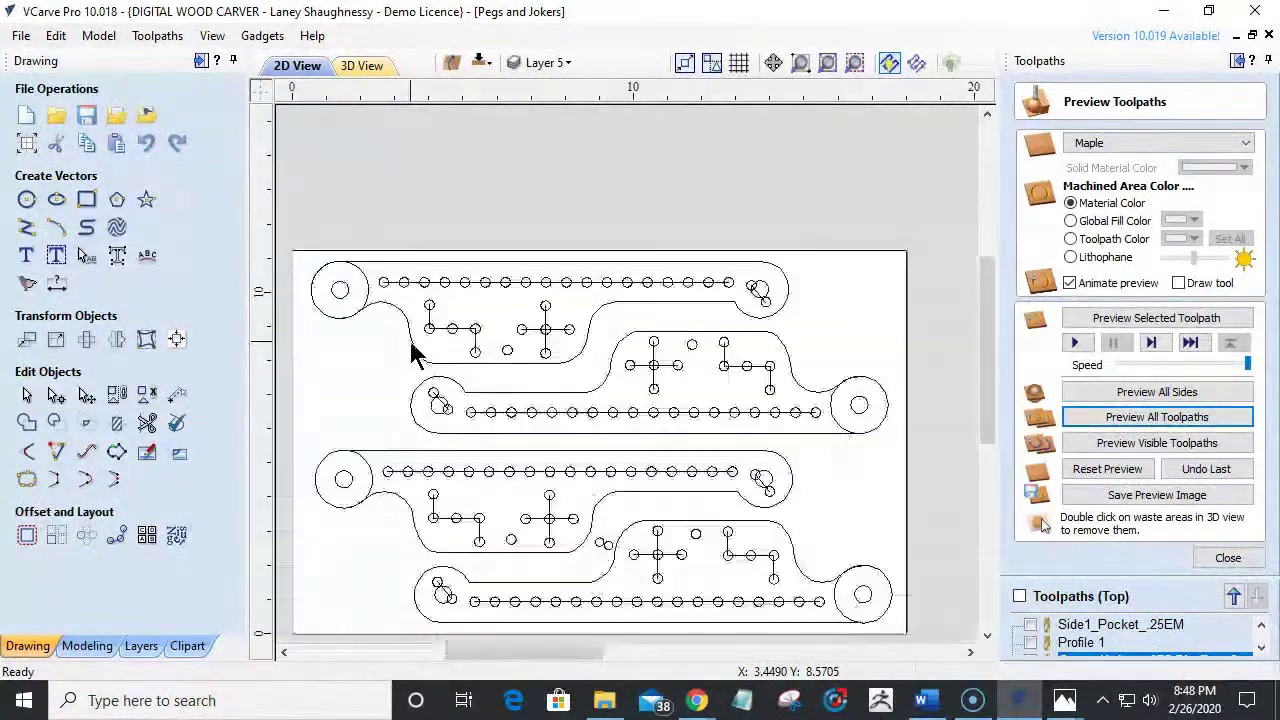
scroll(414, 352, up, 1)
scroll(414, 352, down, 1)
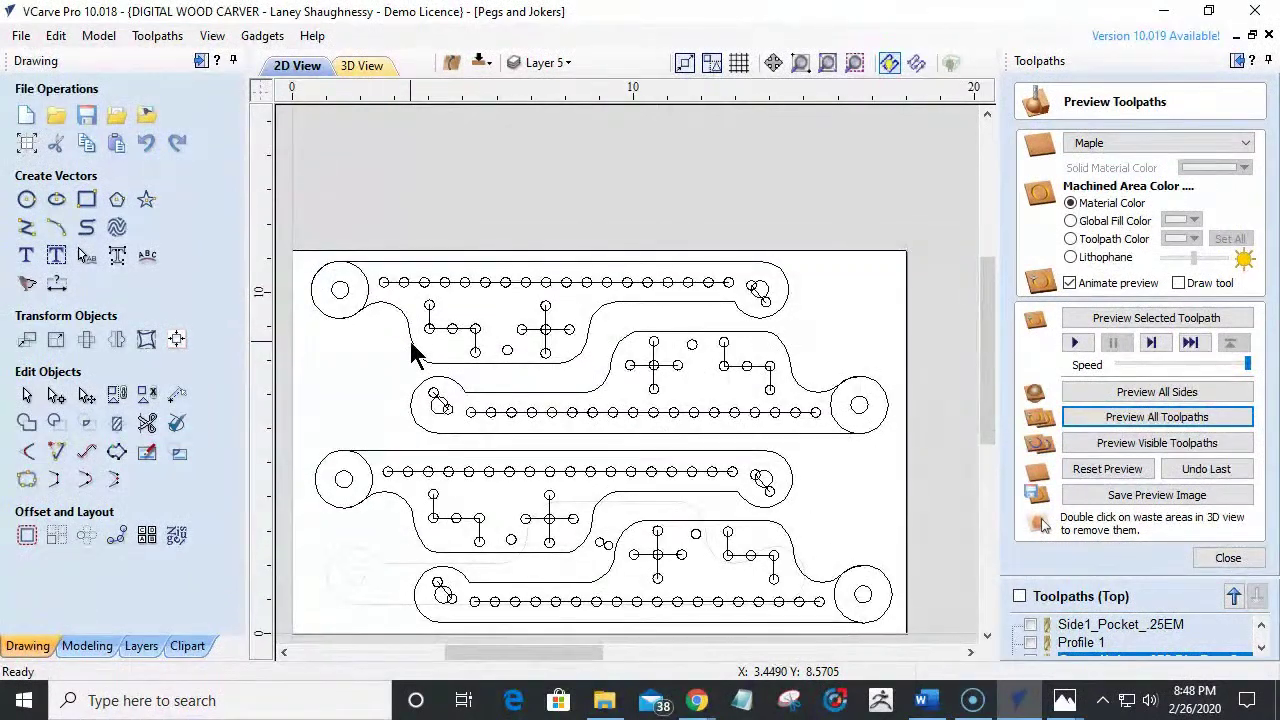
click(478, 62)
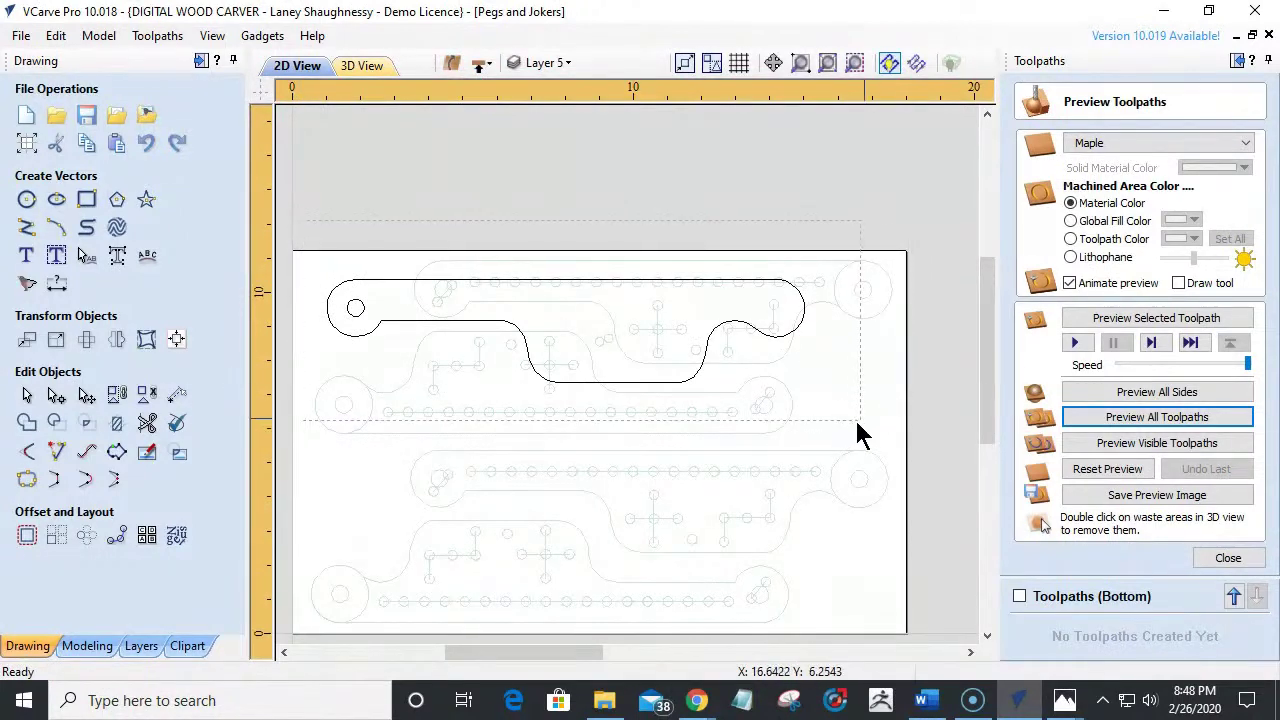
key(ctrl+a)
key(Delete)
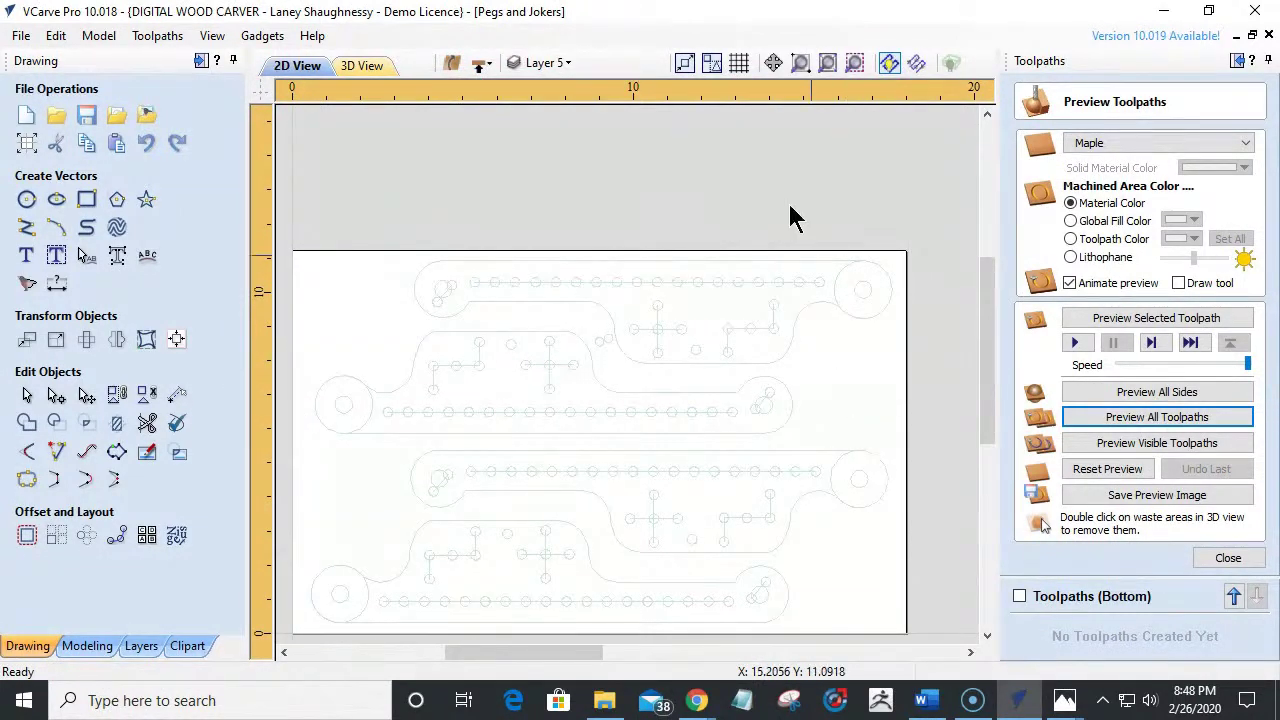
click(479, 64)
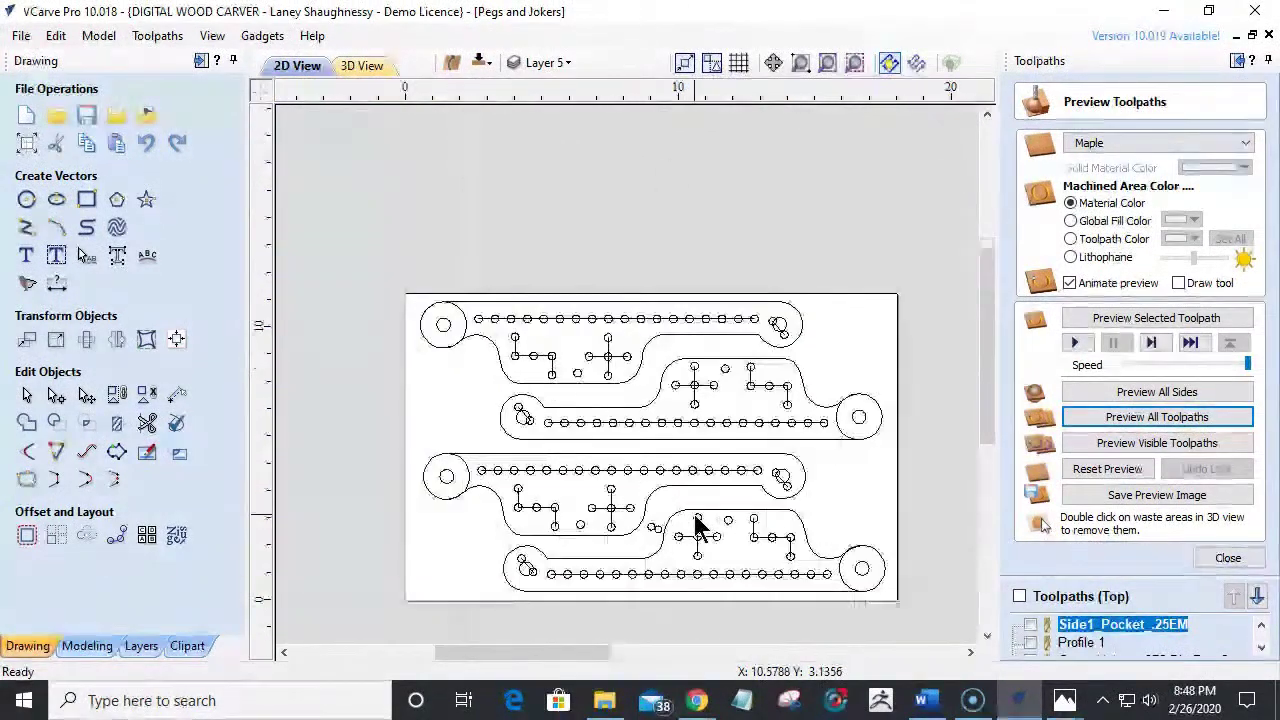
Draw two 0.25 inch diameter circles in the waste areas, at about X 0.87, Y 8.35 and X 17.06, Y 2.81.
click(27, 199)
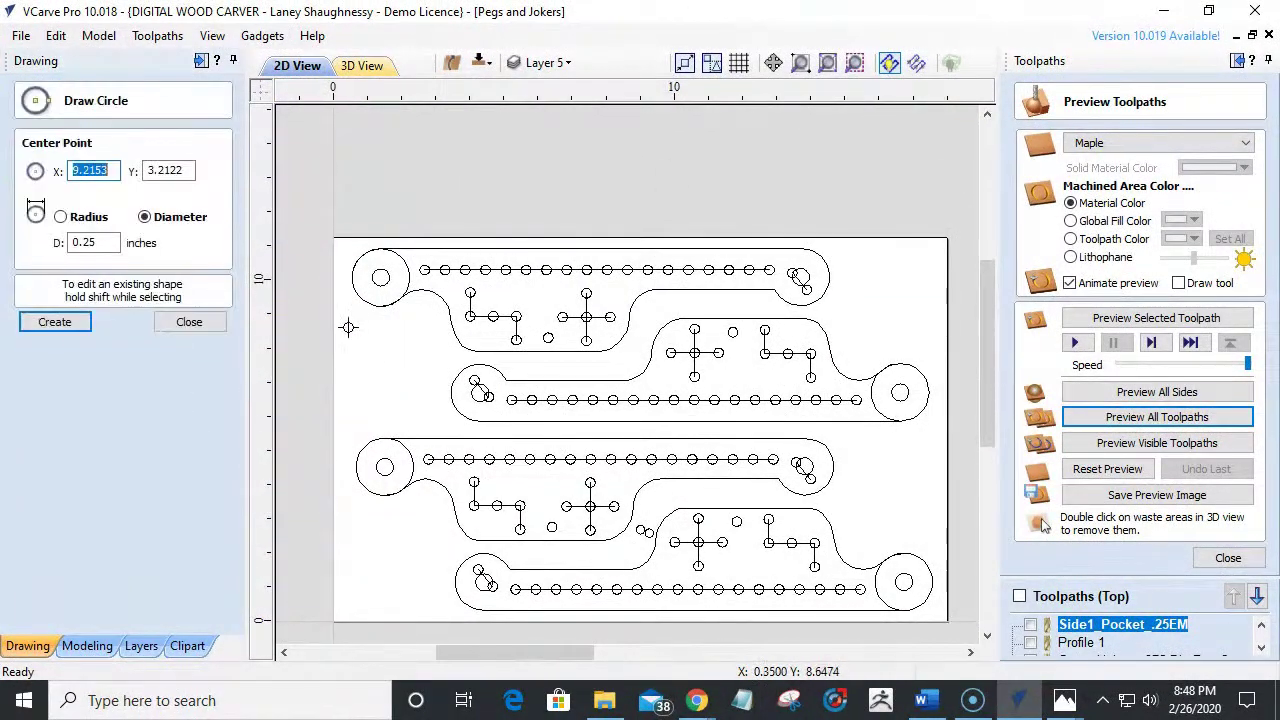
click(363, 337)
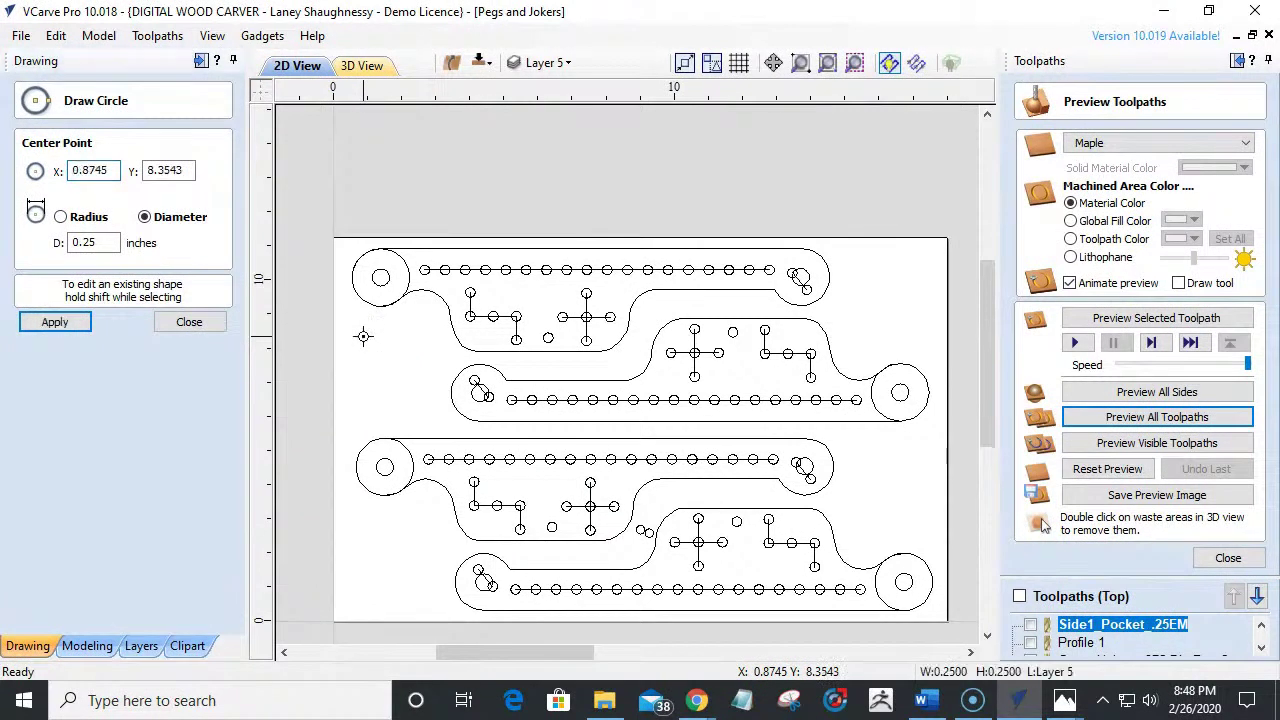
click(915, 525)
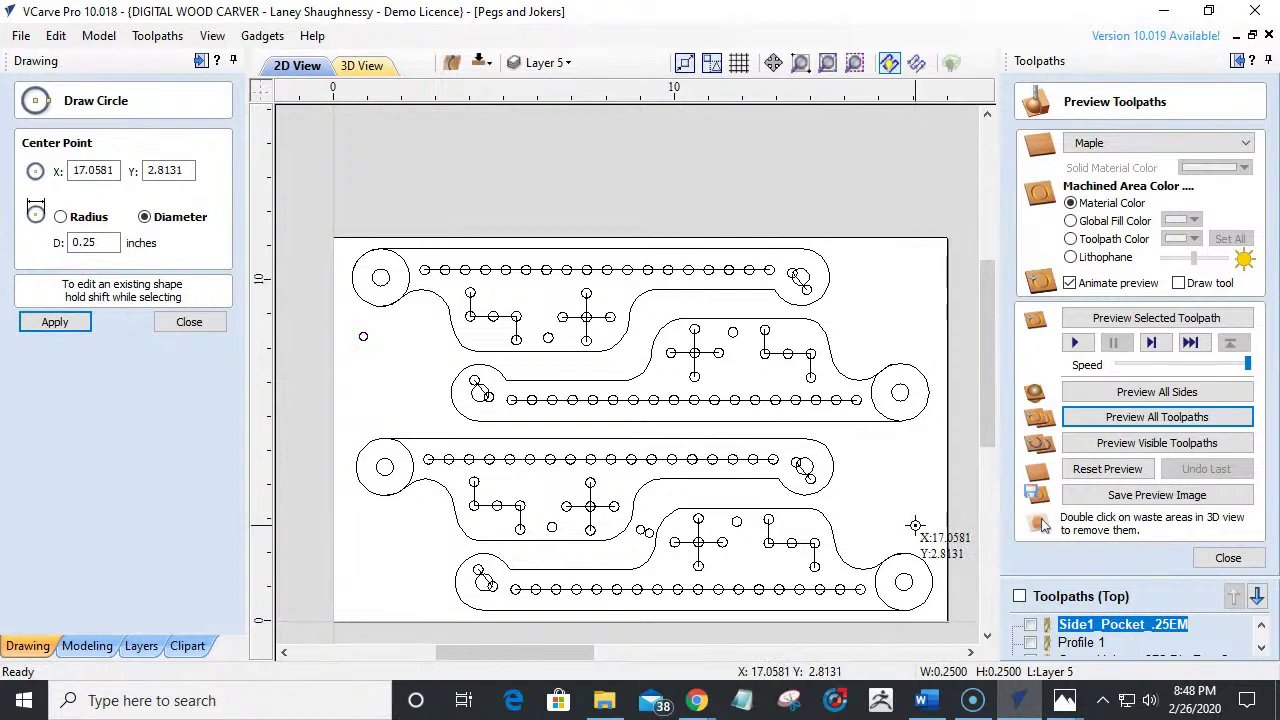
click(190, 324)
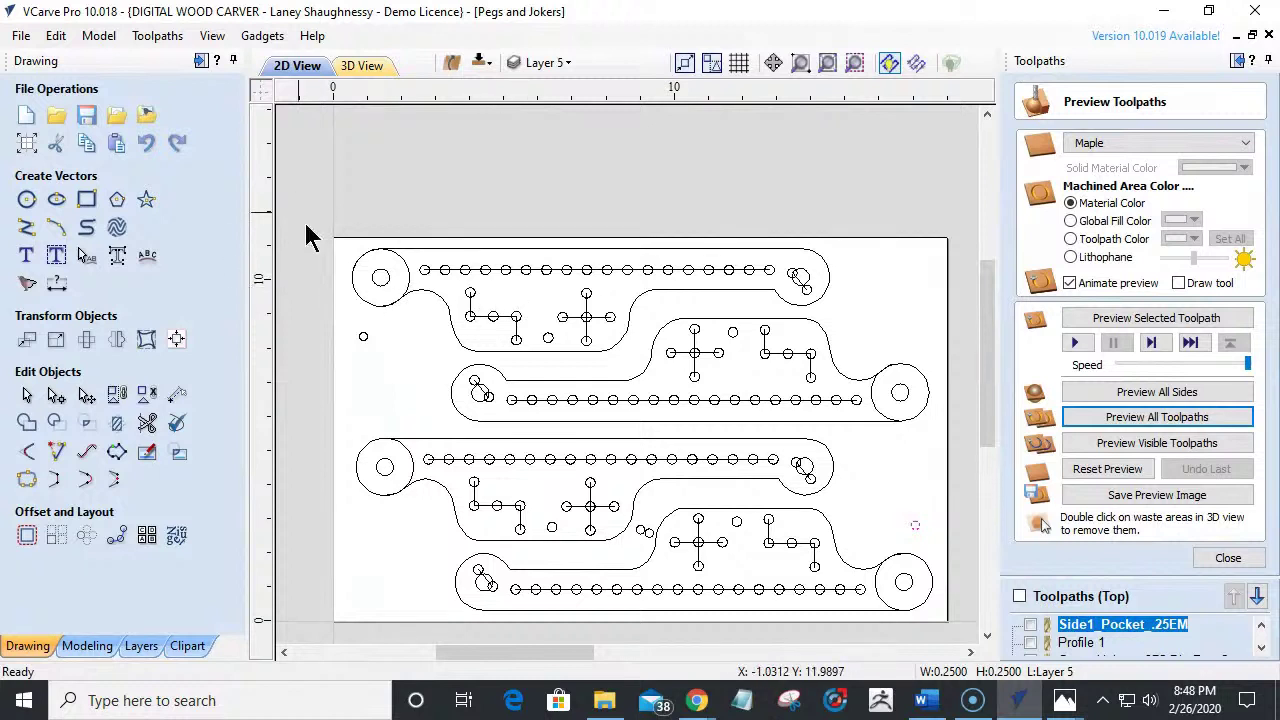
Select the four boards one at a time from top to bottom and ungroup their vectors.
click(425, 252)
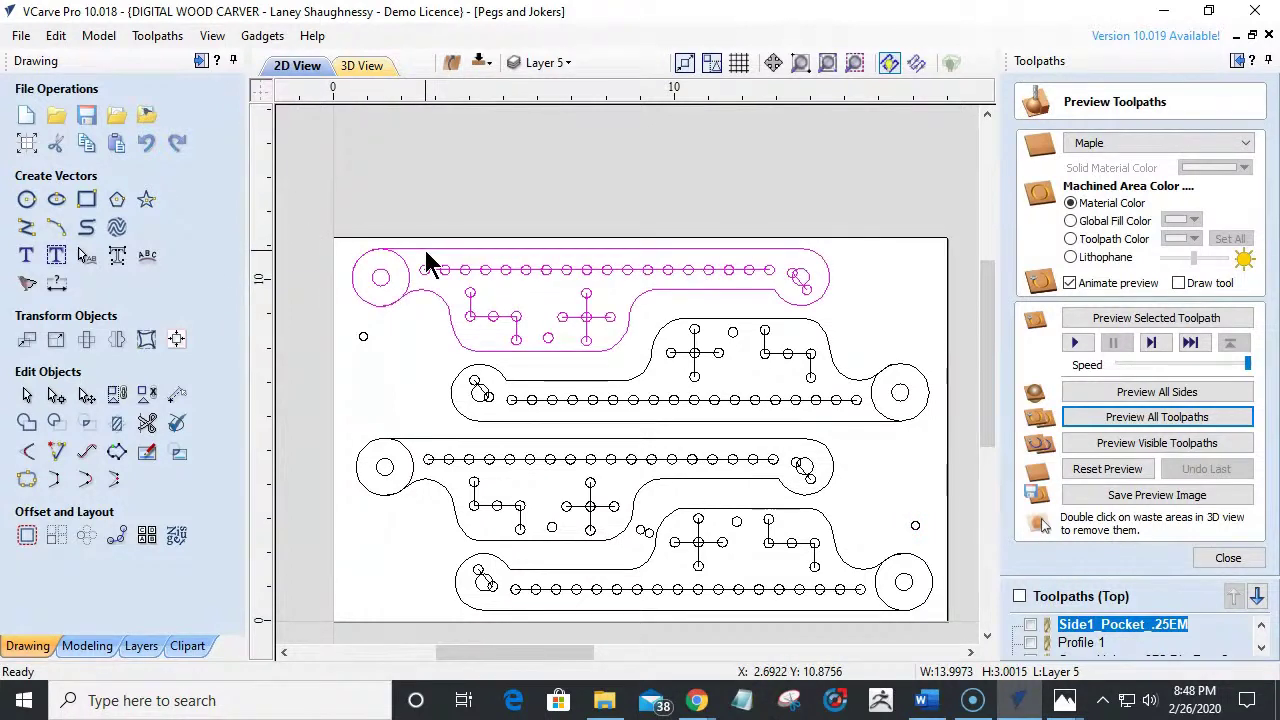
click(691, 322)
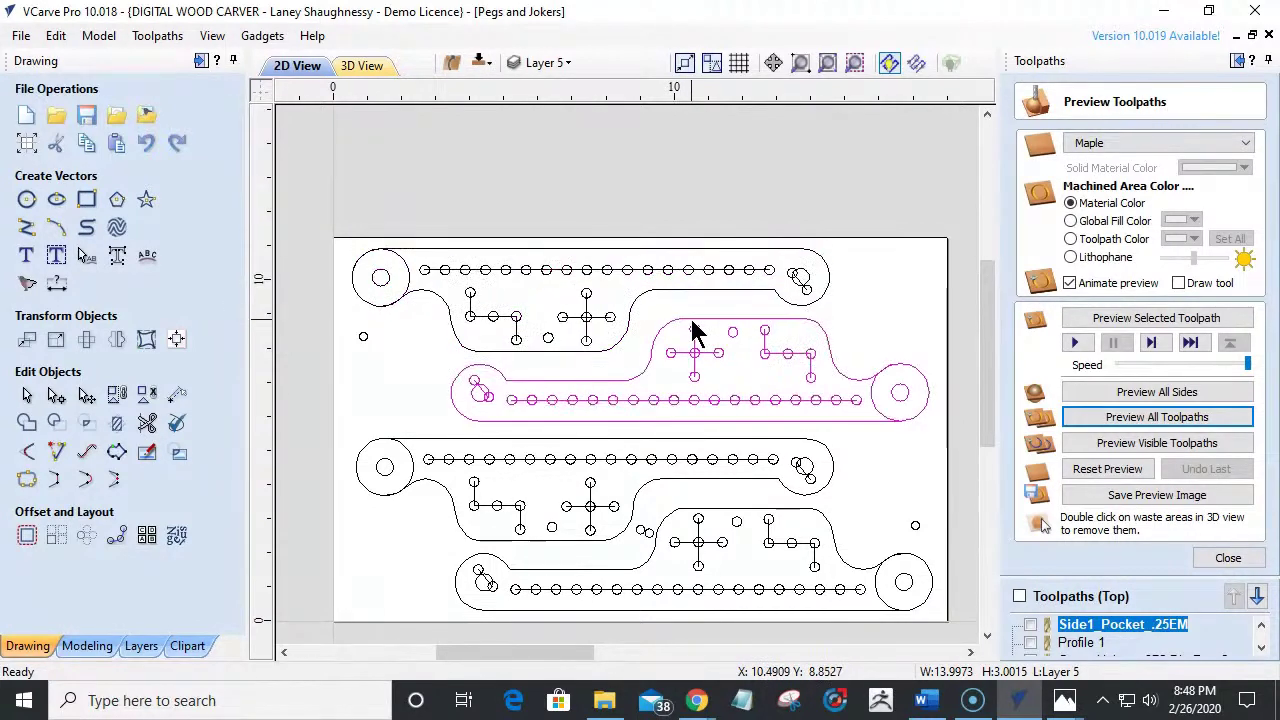
click(640, 443)
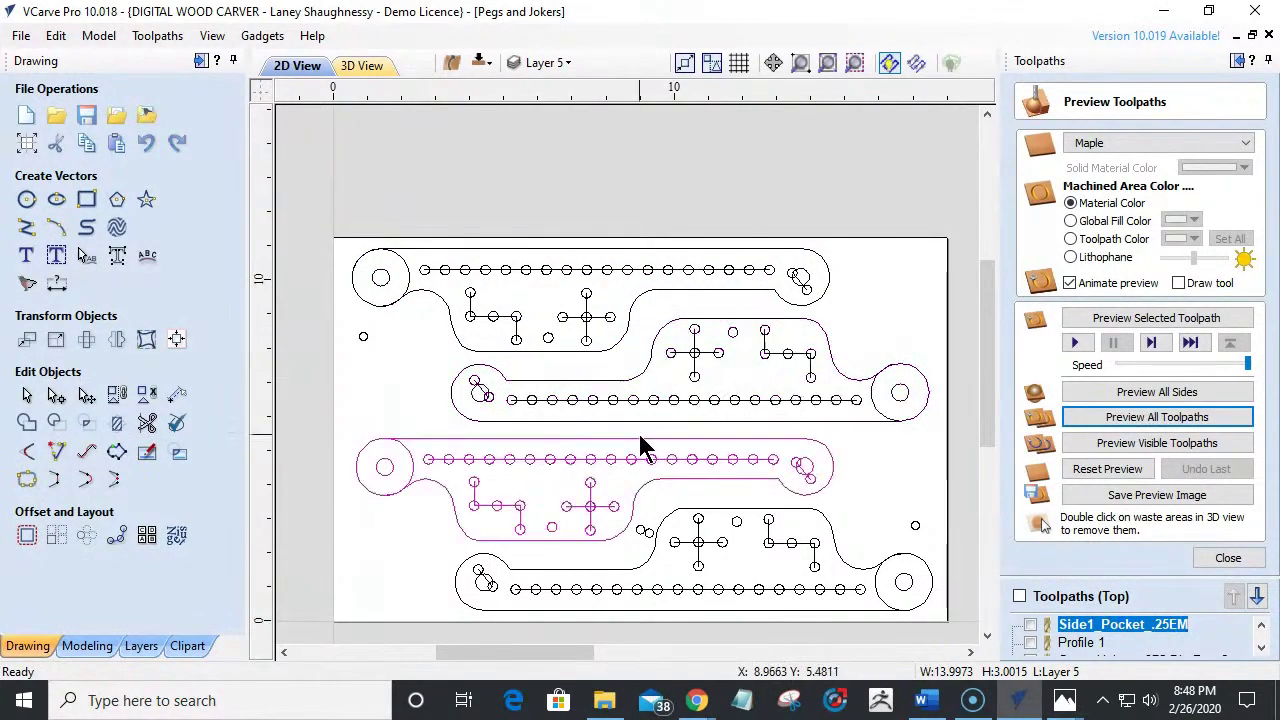
click(683, 513)
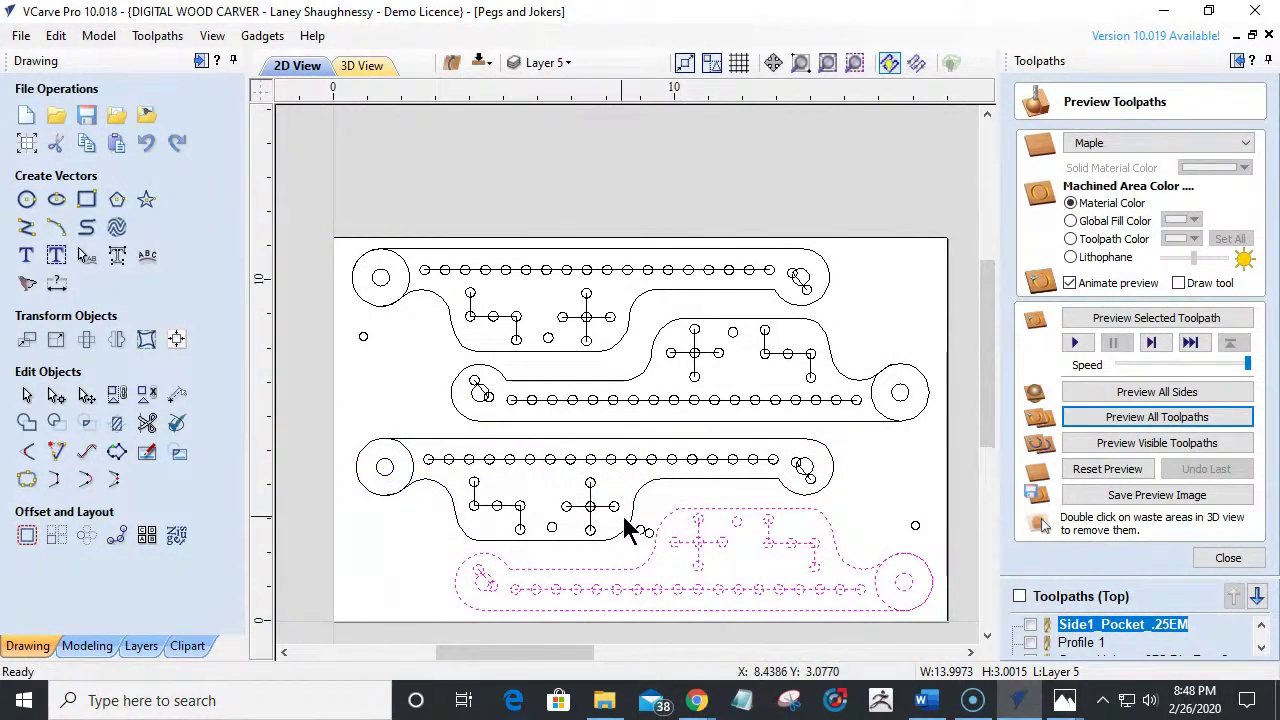
Delete the two small clearance circles from the gap between the lower pair of boards.
click(652, 540)
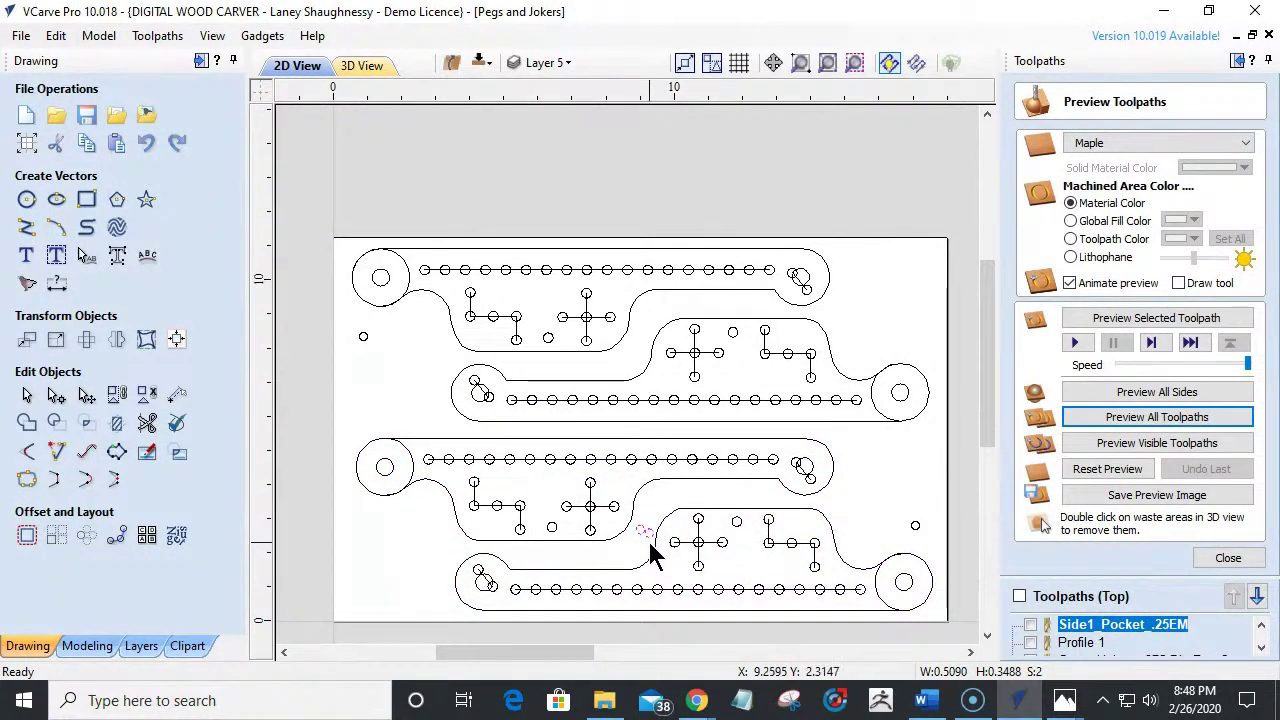
Copy the four board outlines, the holes at their narrow ends and the two small waste-area circles to the other side.
click(580, 438)
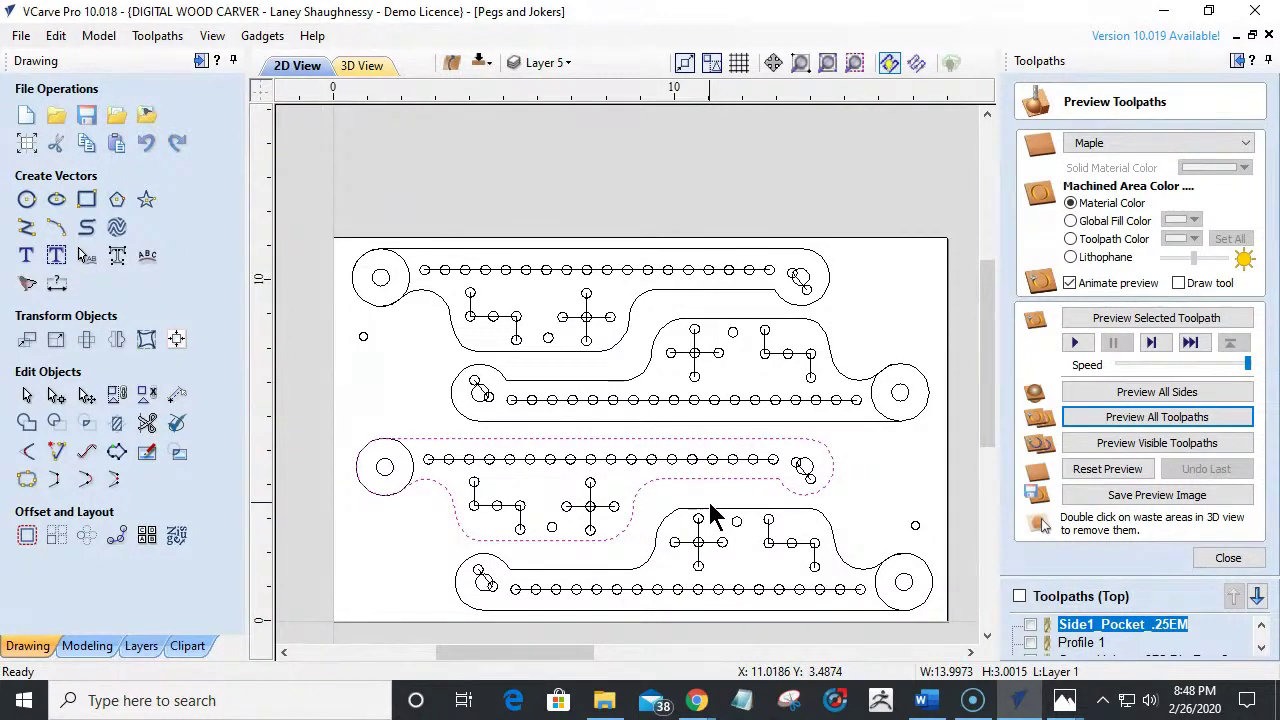
shift+click(718, 515)
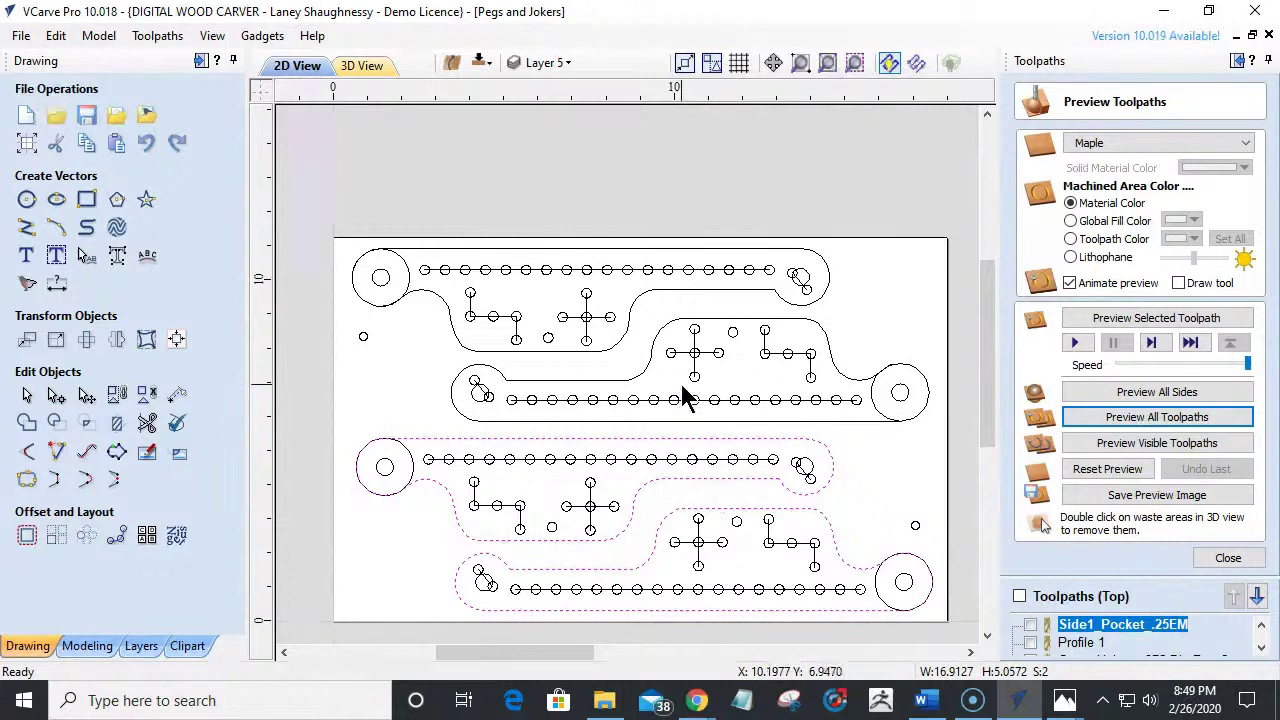
shift+click(664, 327)
shift+click(656, 249)
shift+click(480, 401)
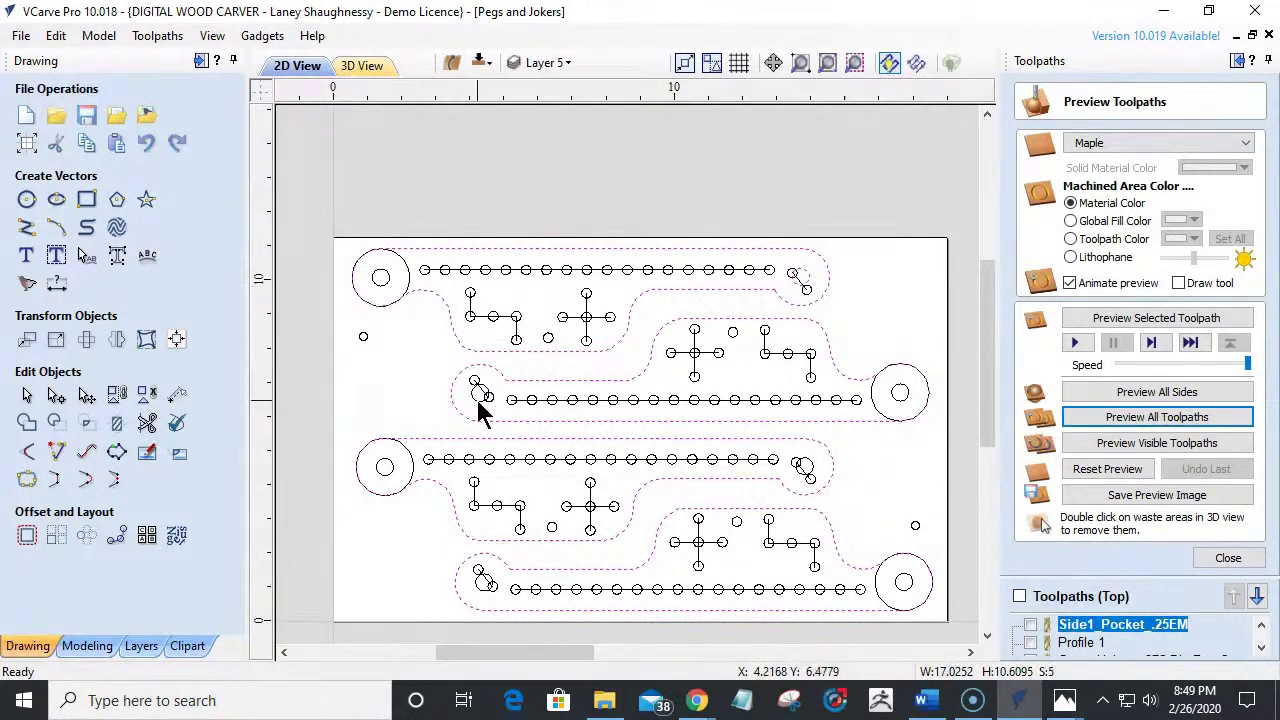
shift+click(810, 474)
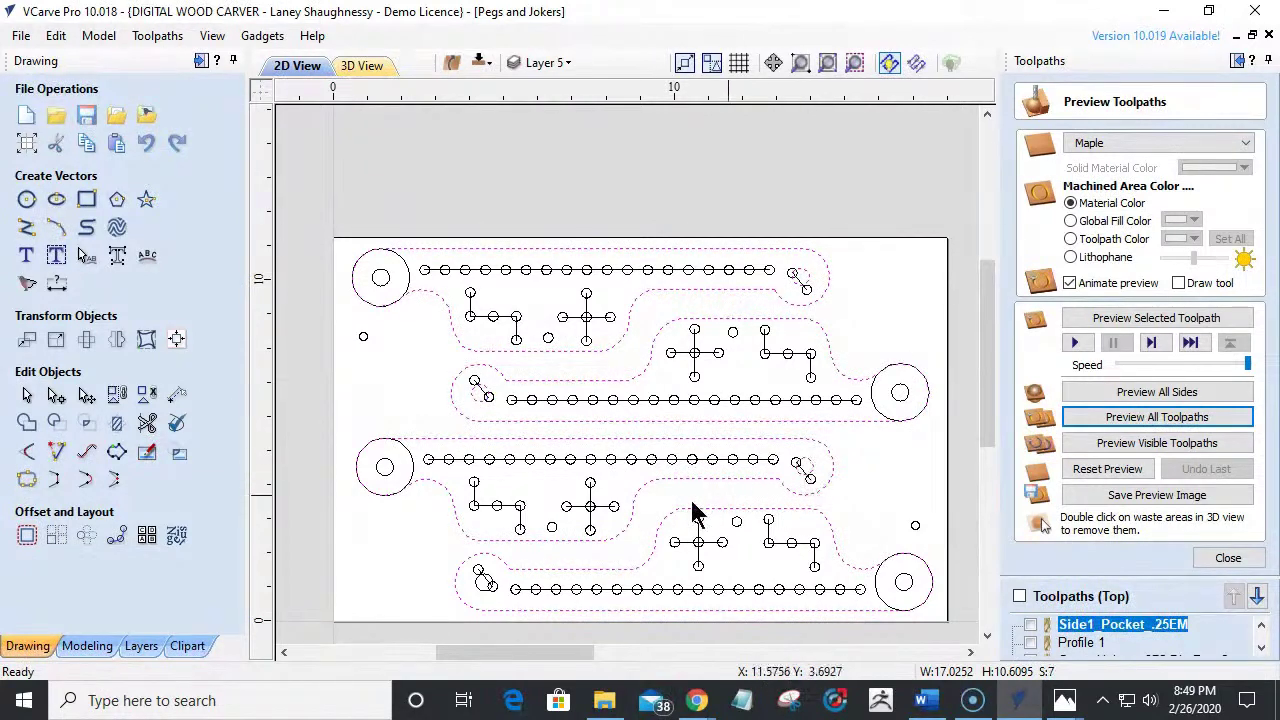
shift+click(479, 597)
right_click(479, 597)
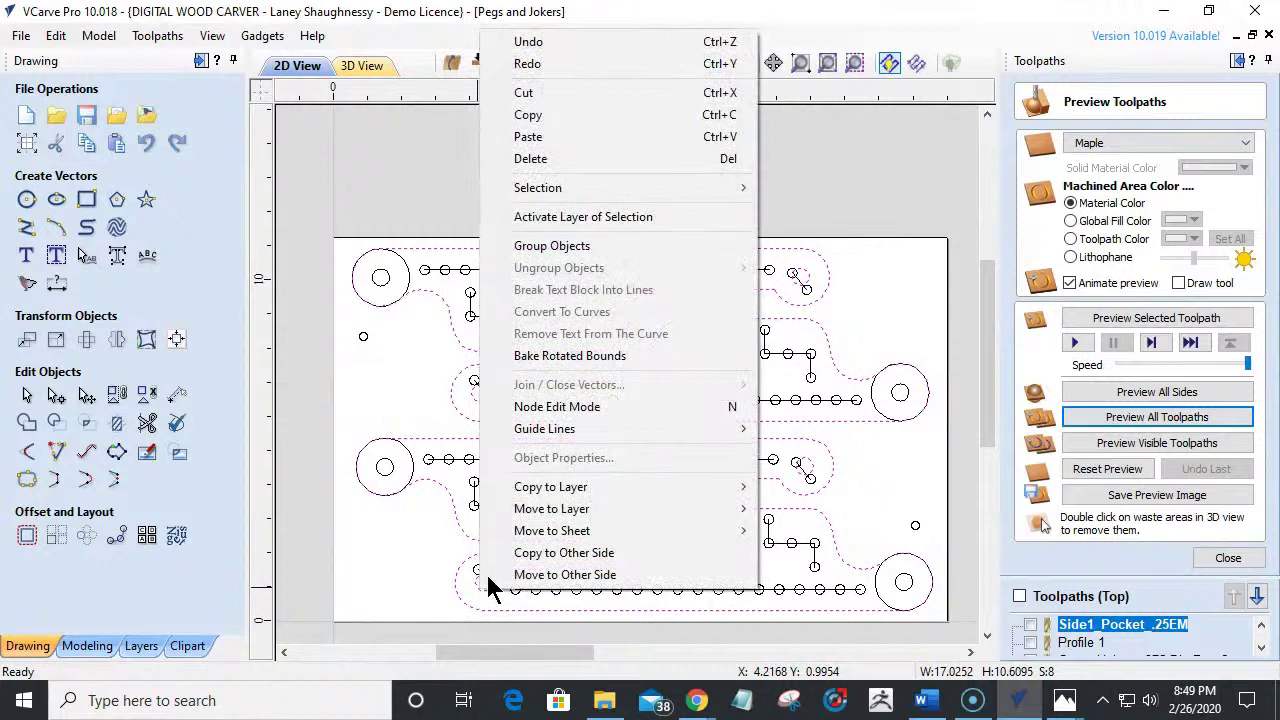
shift+click(363, 339)
shift+click(915, 527)
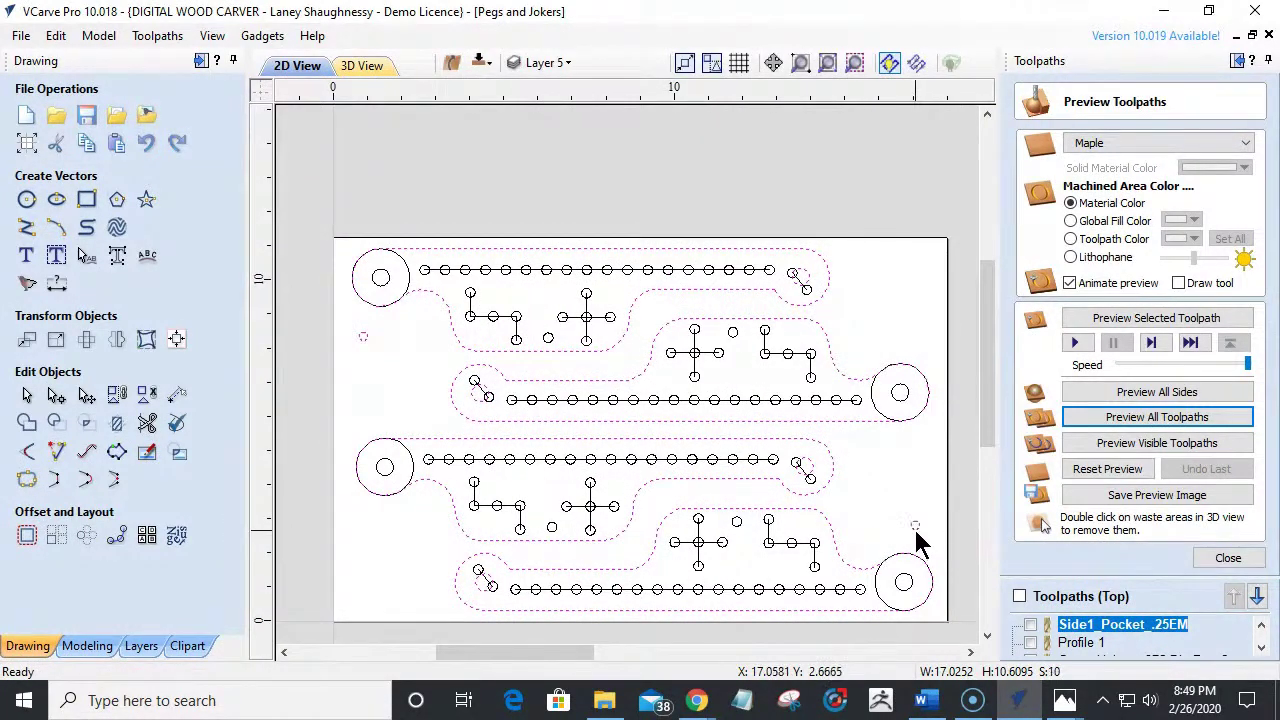
right_click(915, 533)
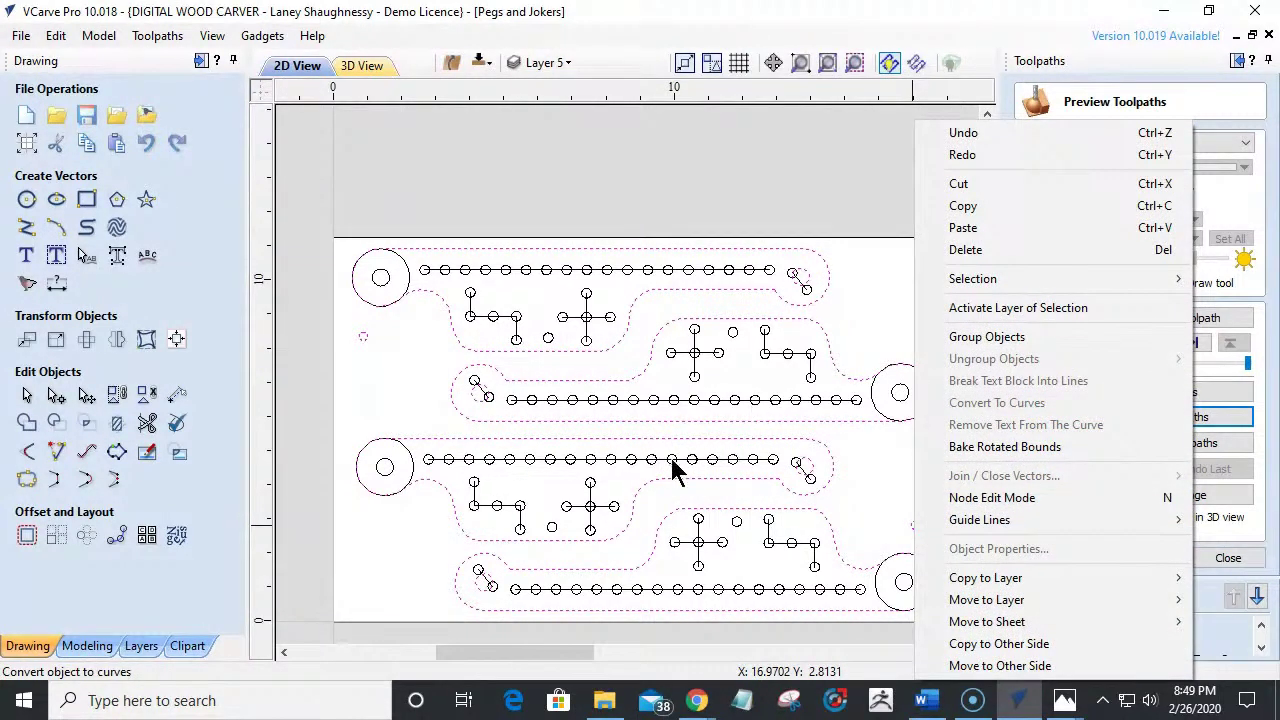
mouse_move(958, 580)
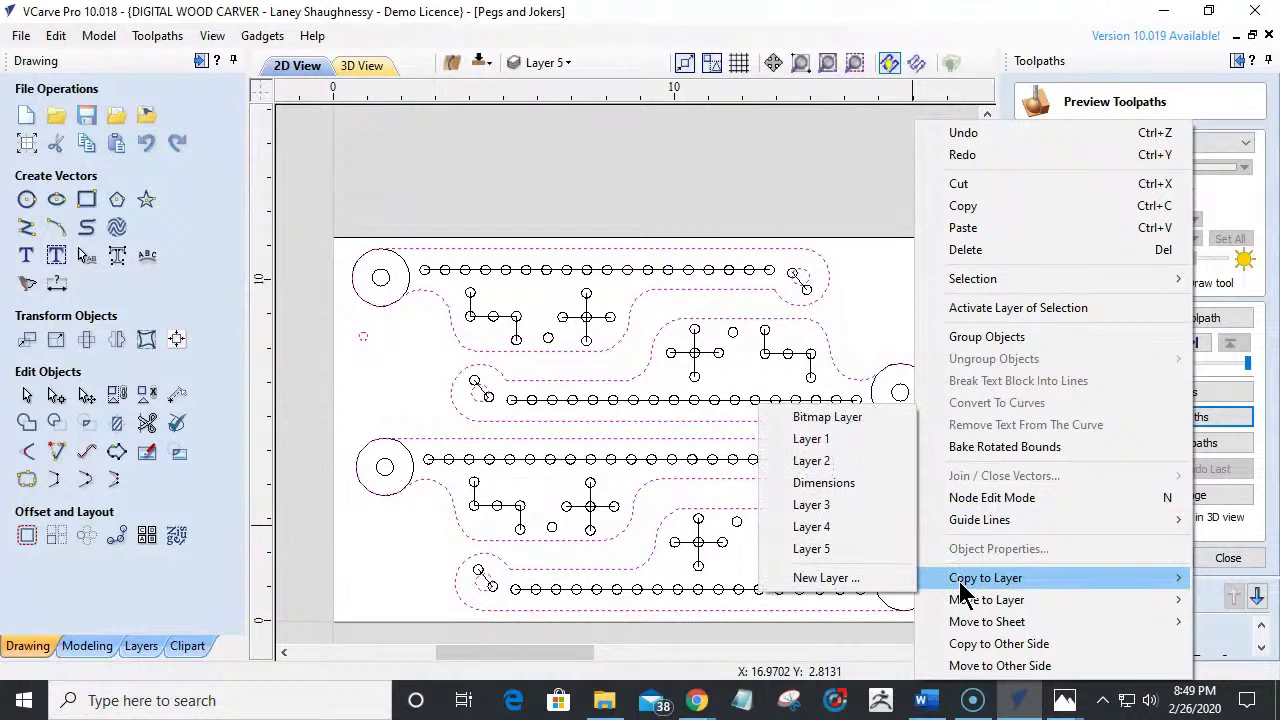
mouse_move(955, 625)
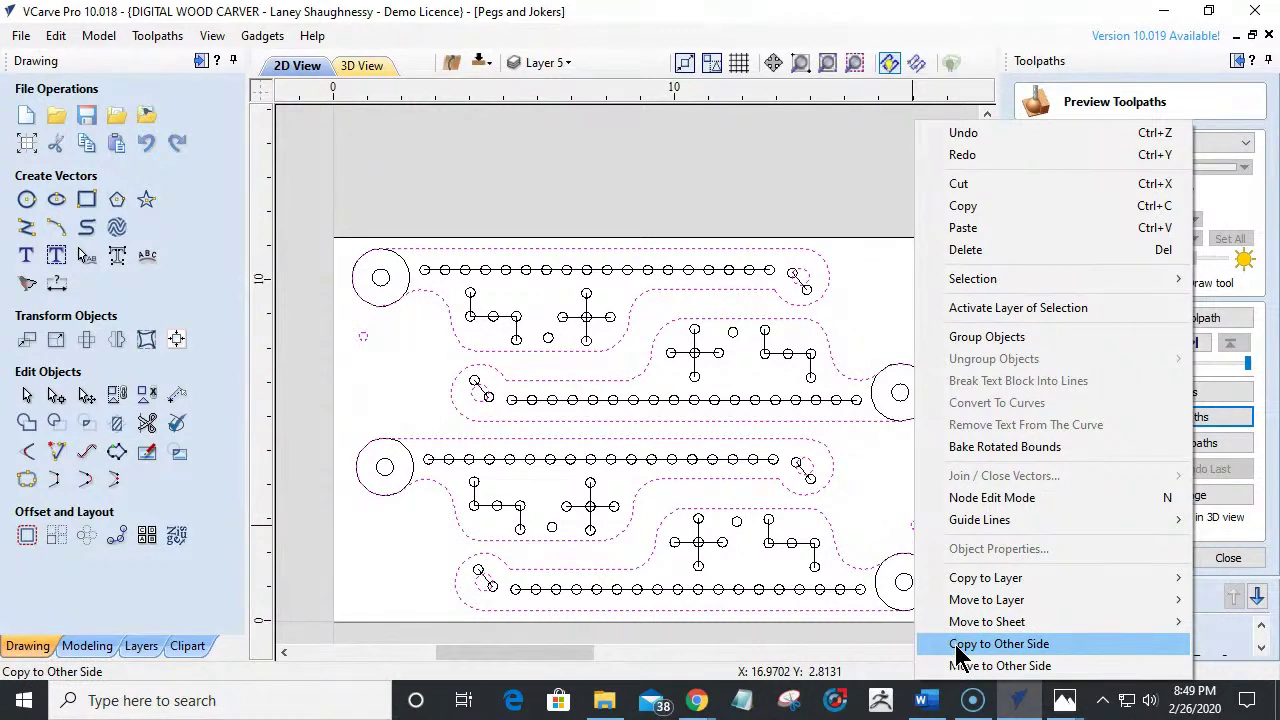
click(957, 646)
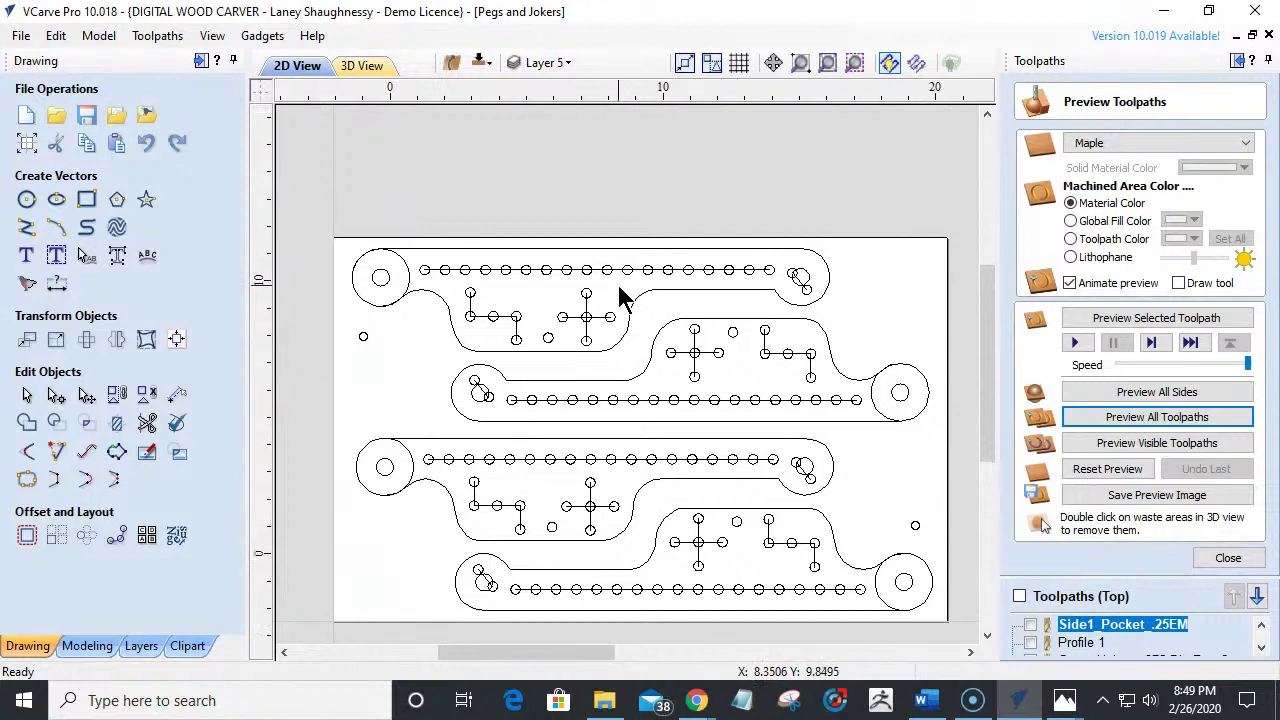
Recalculate the Side1_Pocket_.25EM toolpath with the ring circles of all four boards selected, and reset the preview.
scroll(630, 300, down, 3)
scroll(743, 416, up, 2)
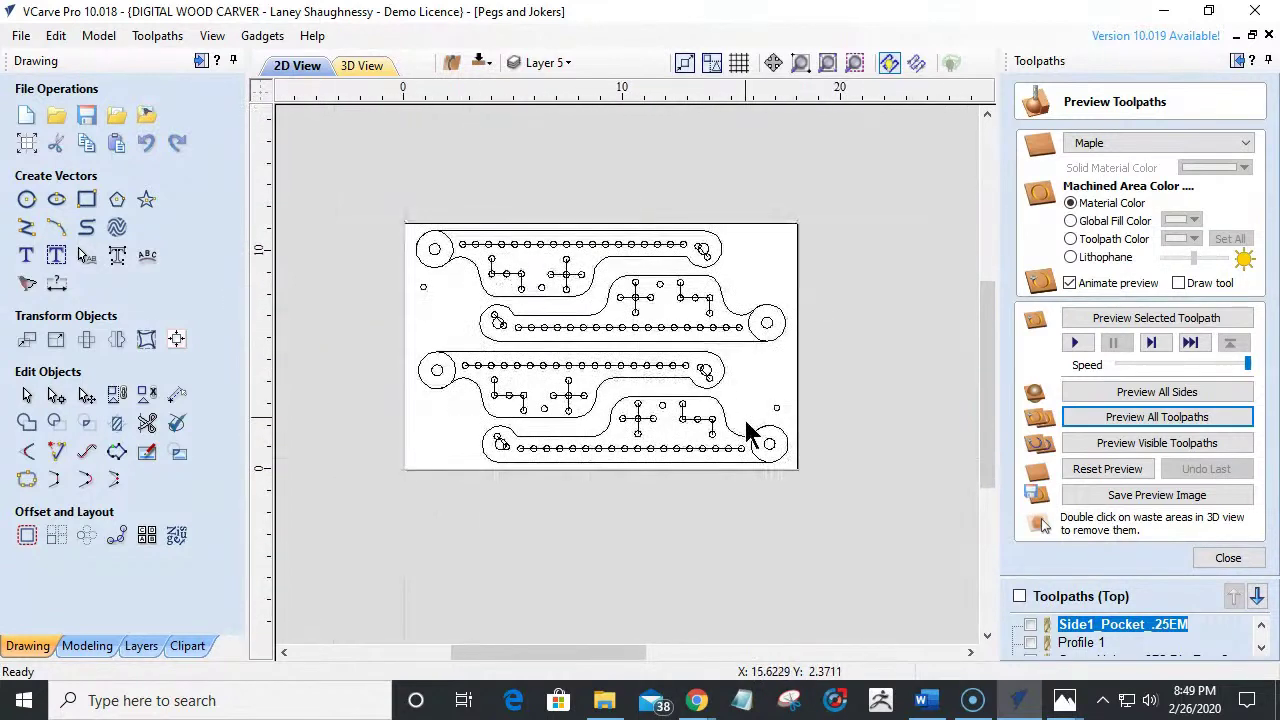
click(1230, 558)
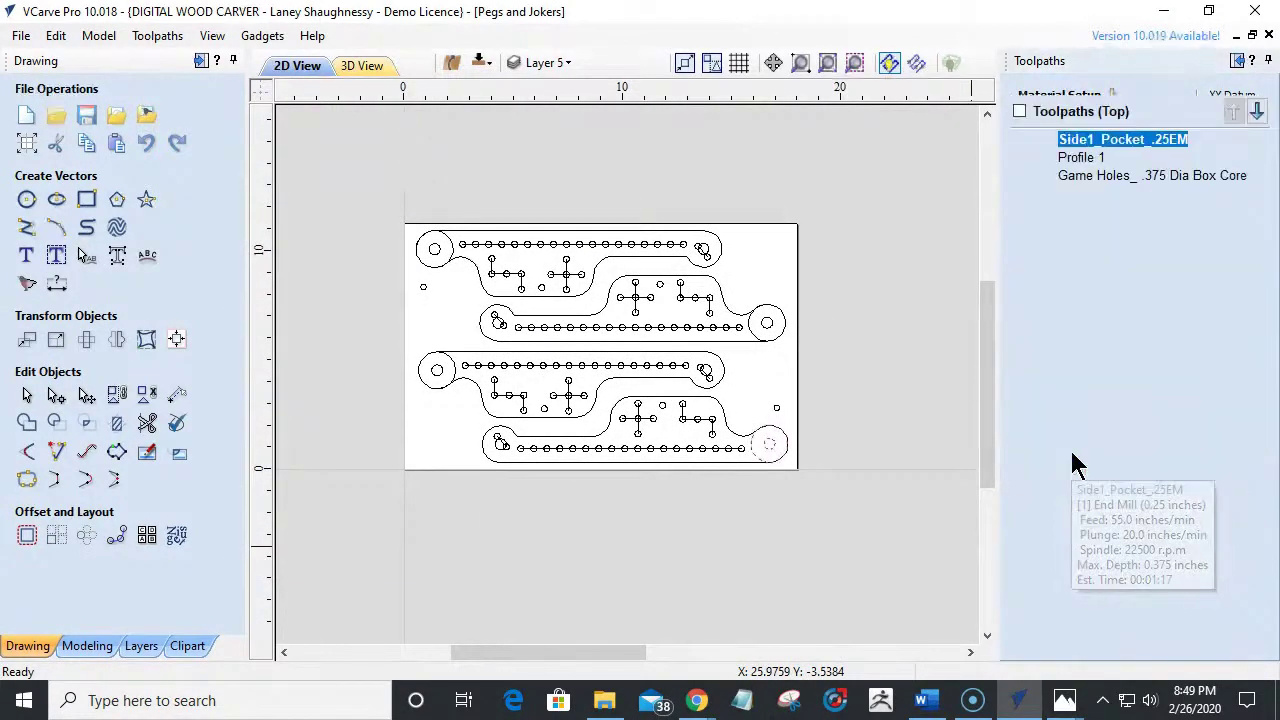
double_click(1073, 461)
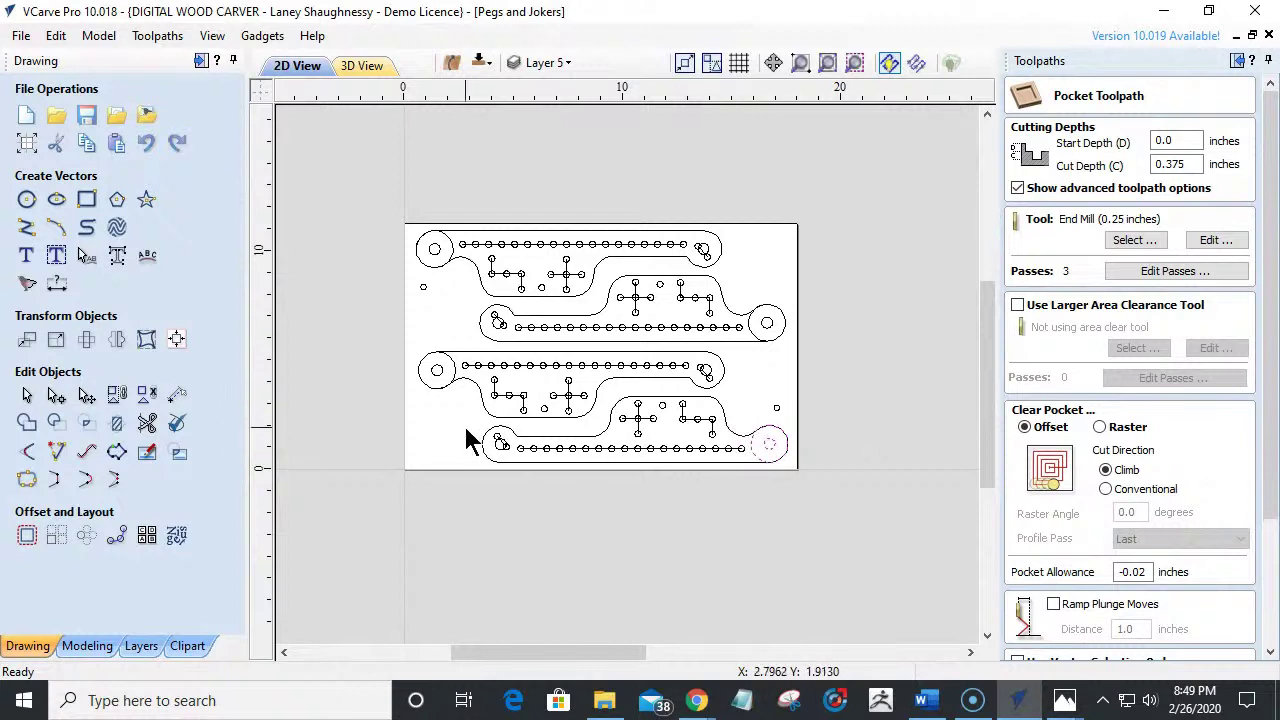
click(449, 367)
shift+click(439, 360)
shift+click(429, 255)
shift+click(457, 260)
shift+click(764, 325)
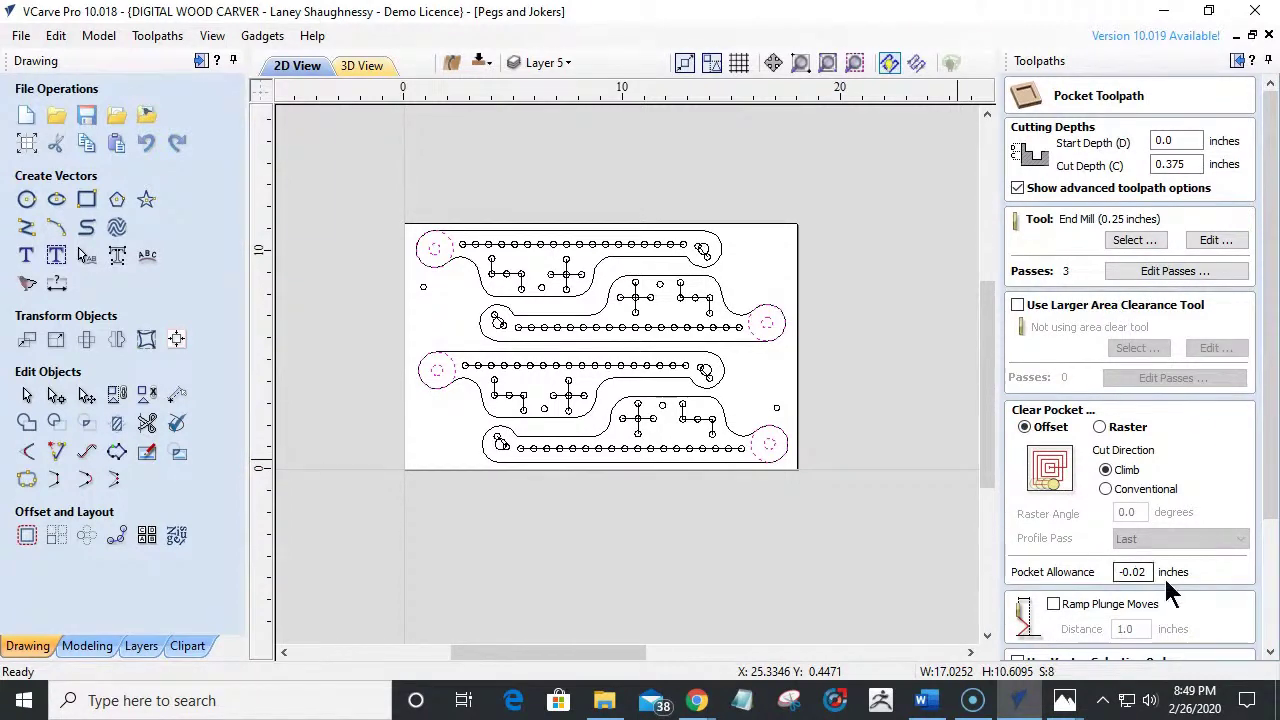
drag(1272, 371, 1277, 491)
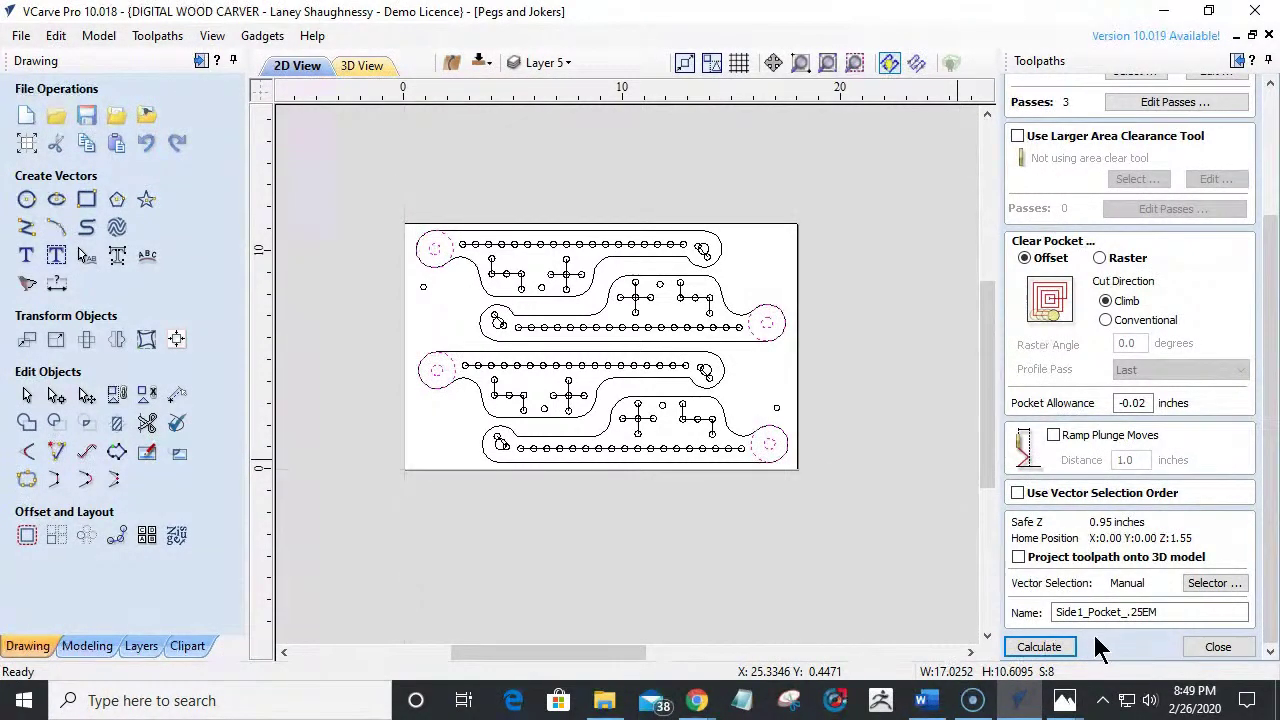
click(1038, 647)
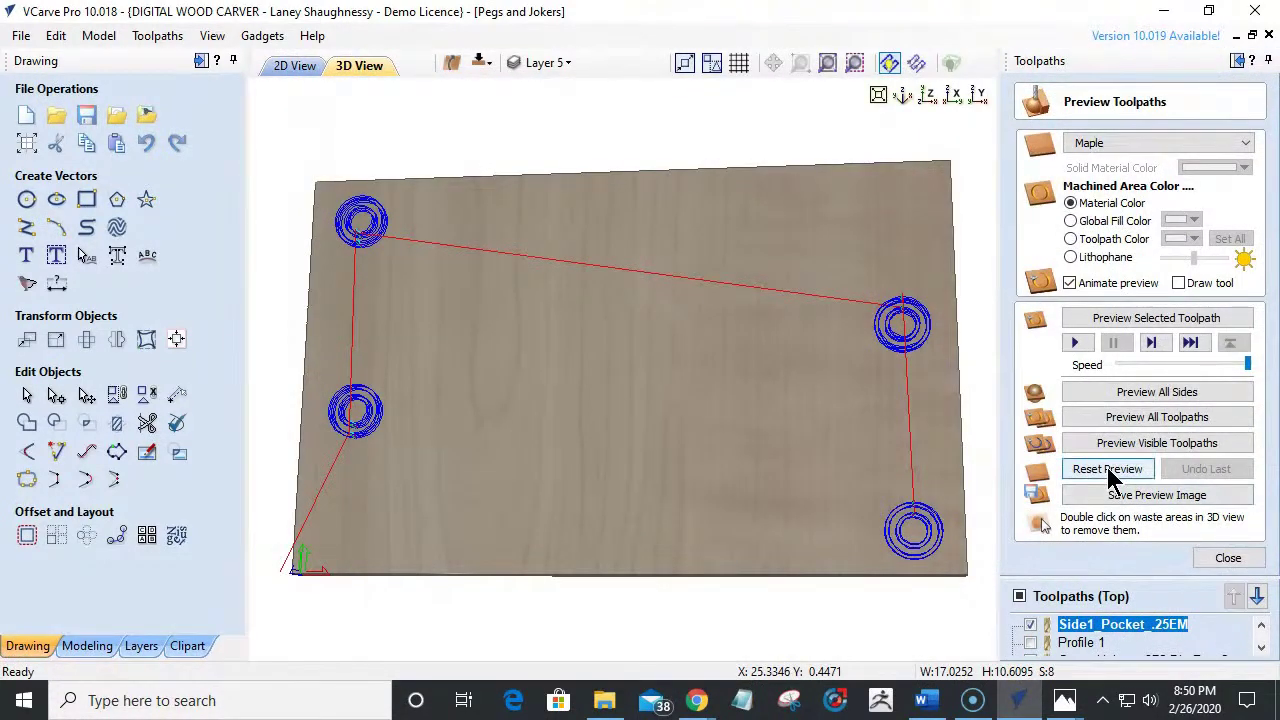
click(1110, 470)
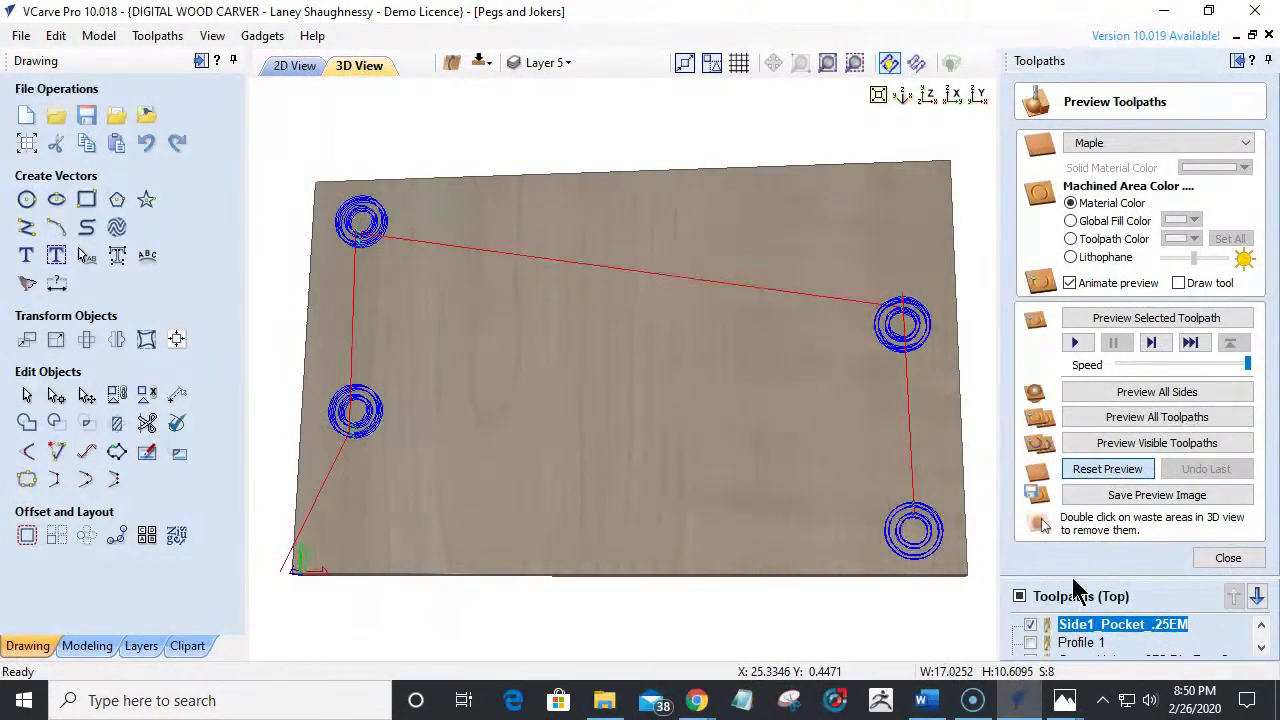
double_click(1084, 644)
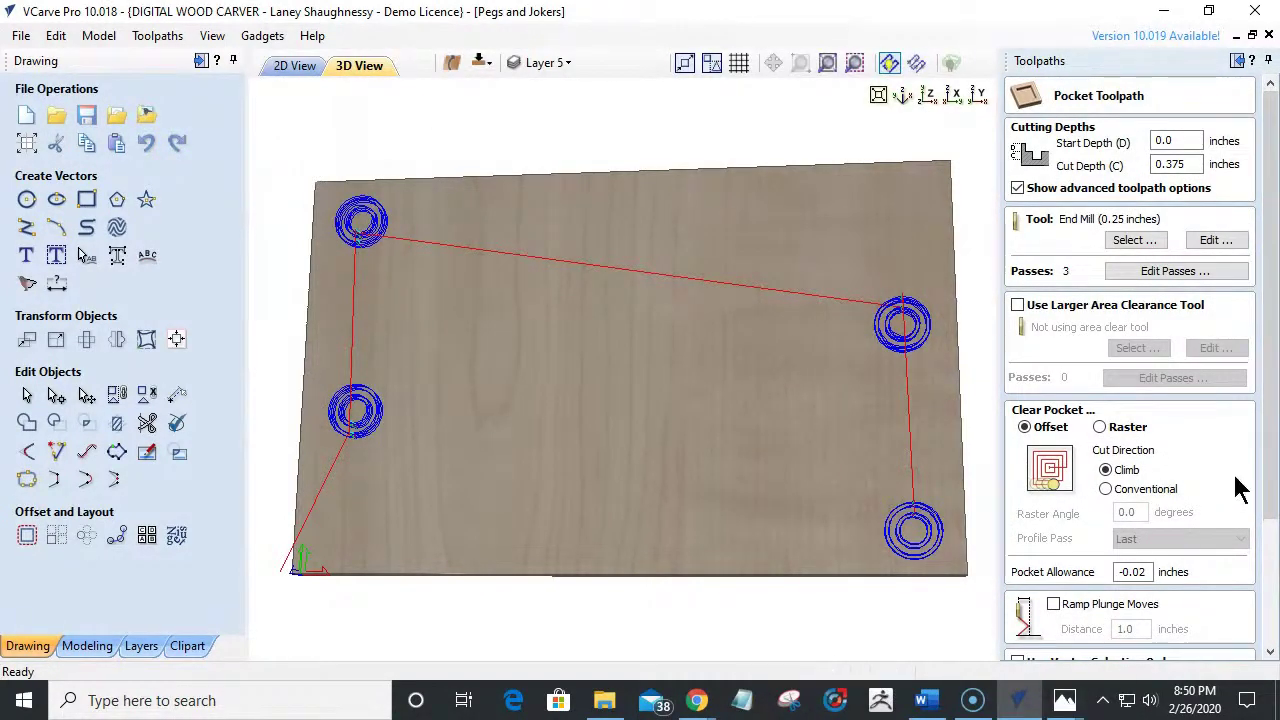
scroll(1240, 488, down, 3)
click(1218, 648)
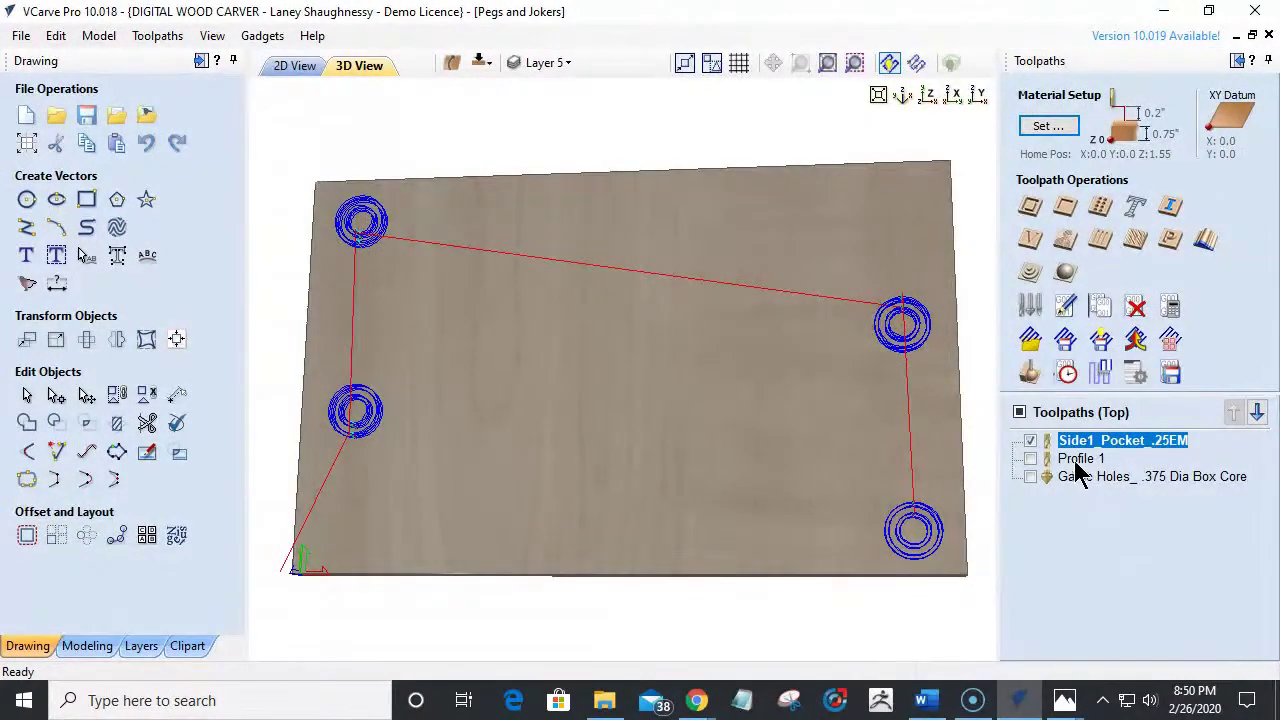
Turn on tabs for the Profile 1 toolpath and set the tab thickness to .0625 inches.
double_click(1077, 461)
click(1166, 165)
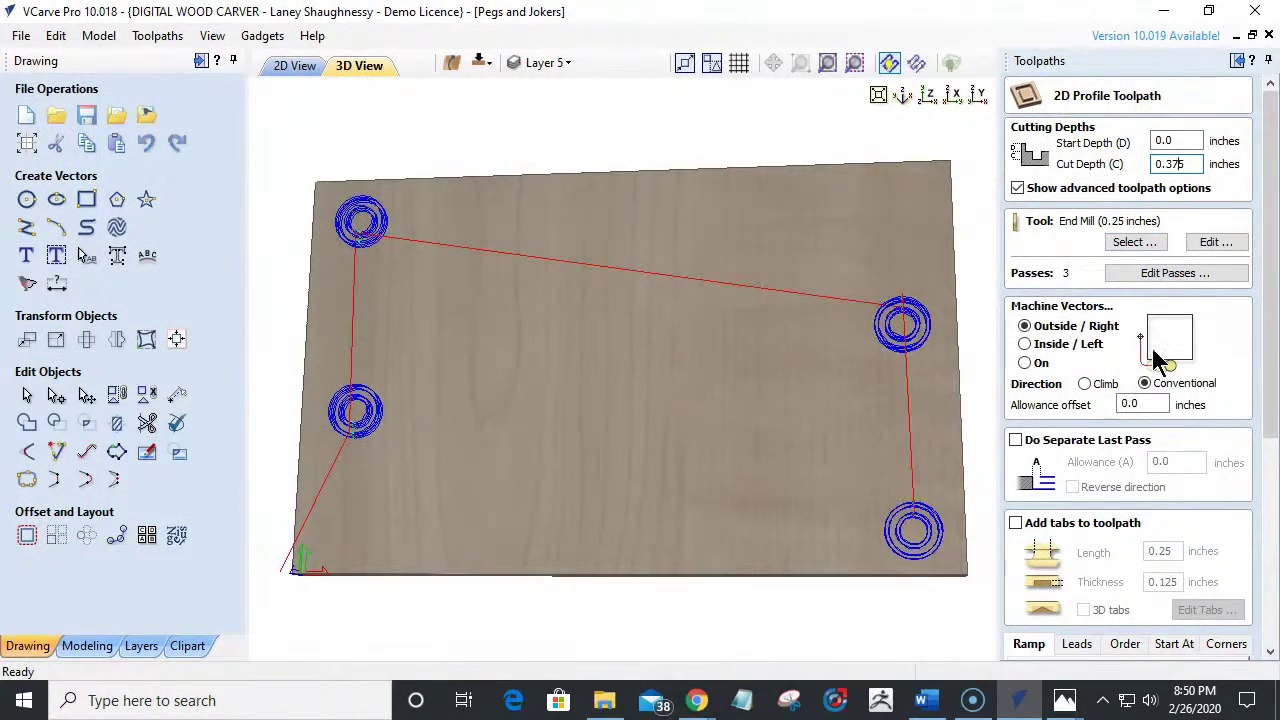
click(1015, 521)
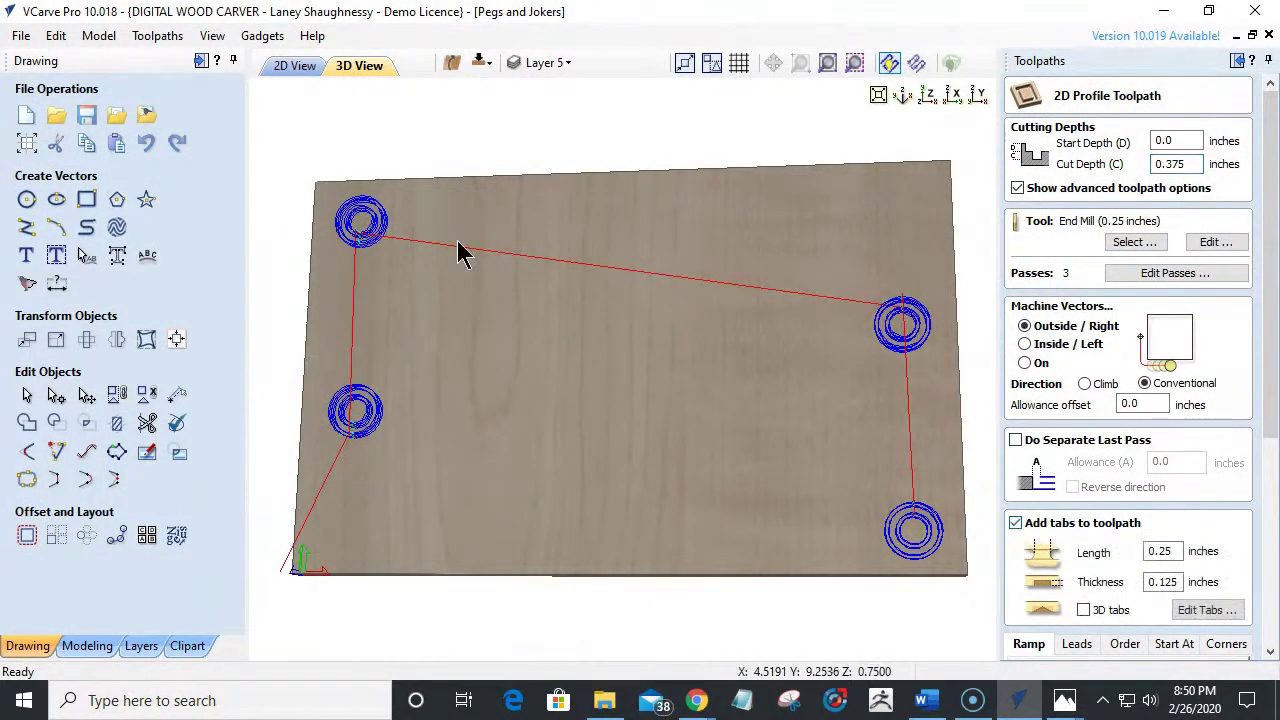
click(296, 68)
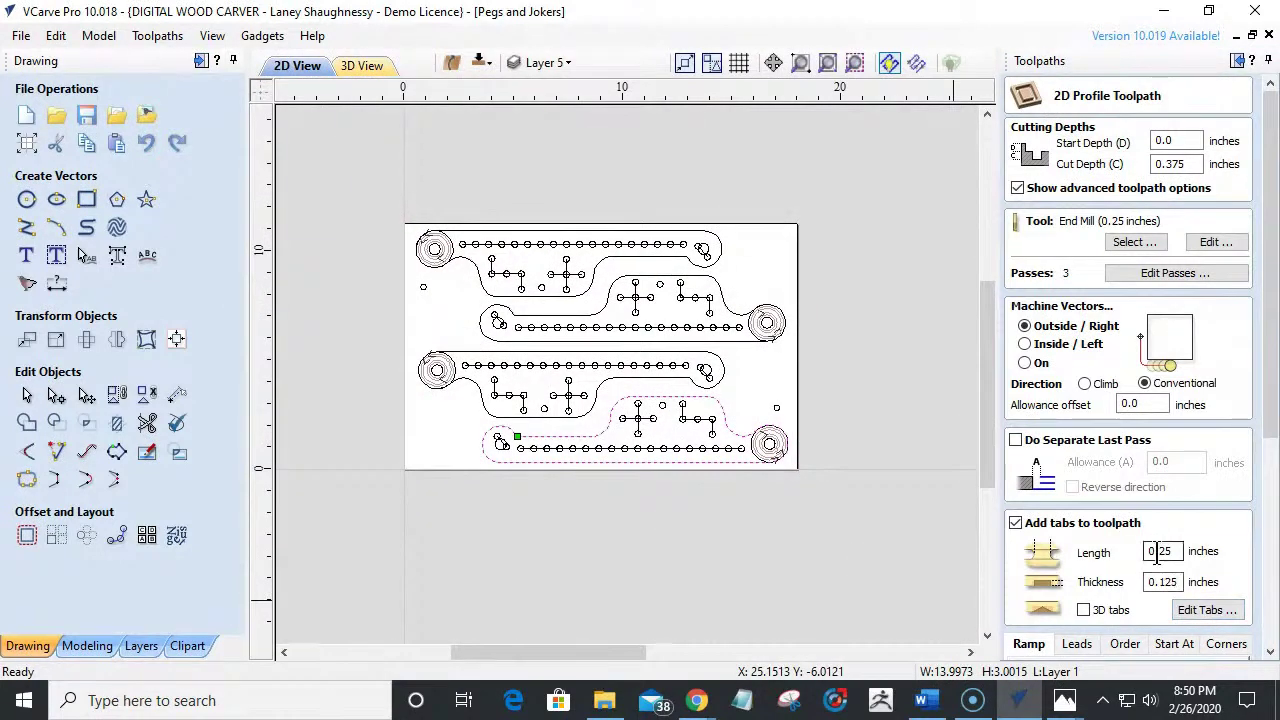
drag(1159, 585, 1184, 588)
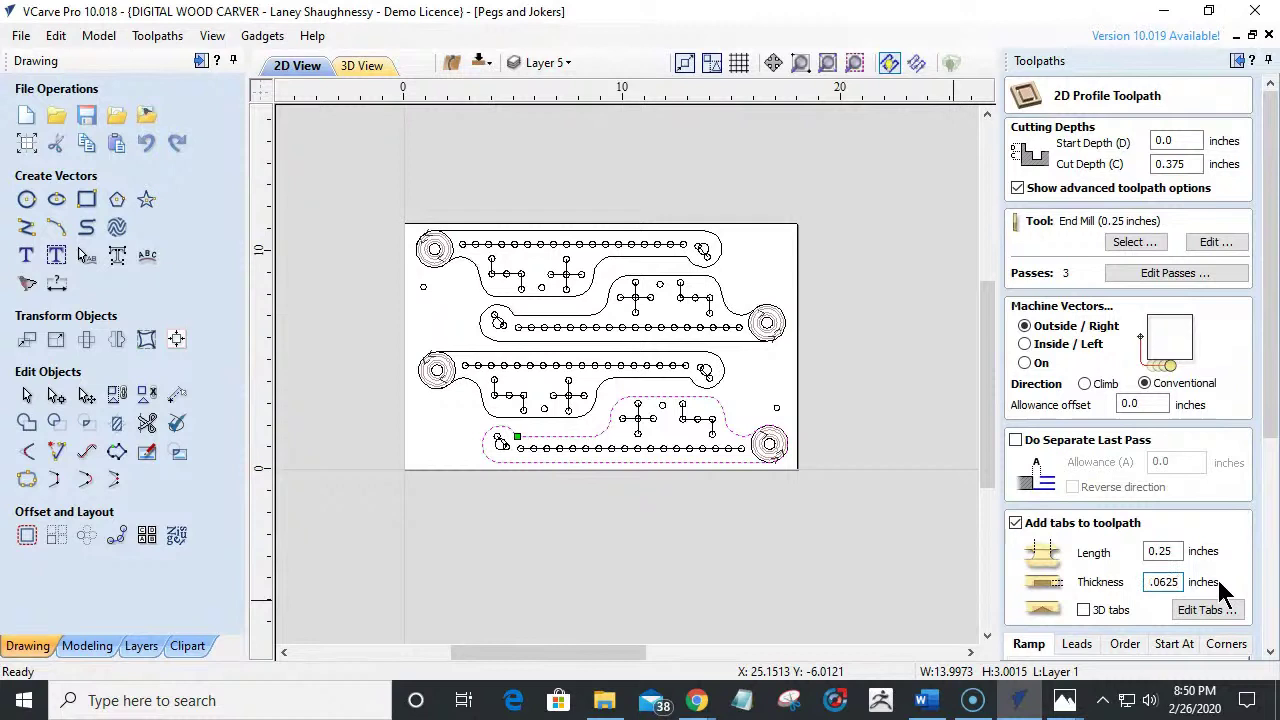
Add the other three board outlines to the vector selection for the Profile 1 toolpath.
shift+click(605, 380)
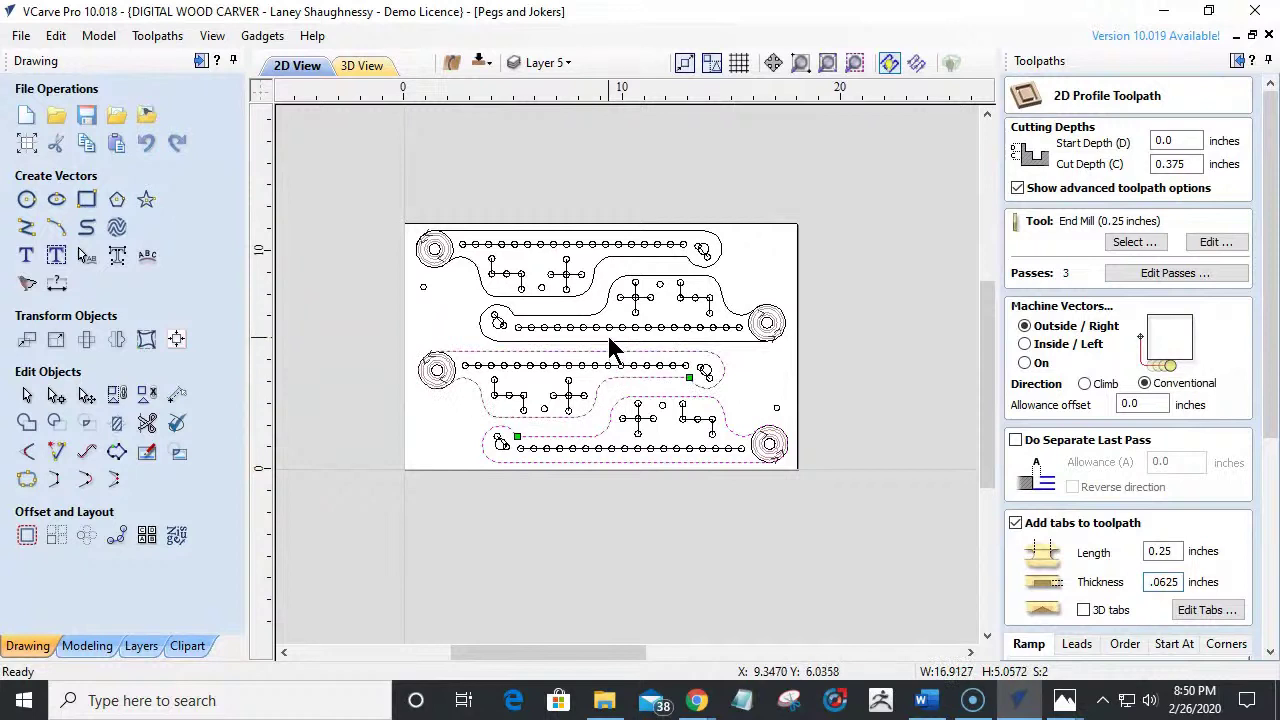
shift+click(598, 308)
shift+click(590, 275)
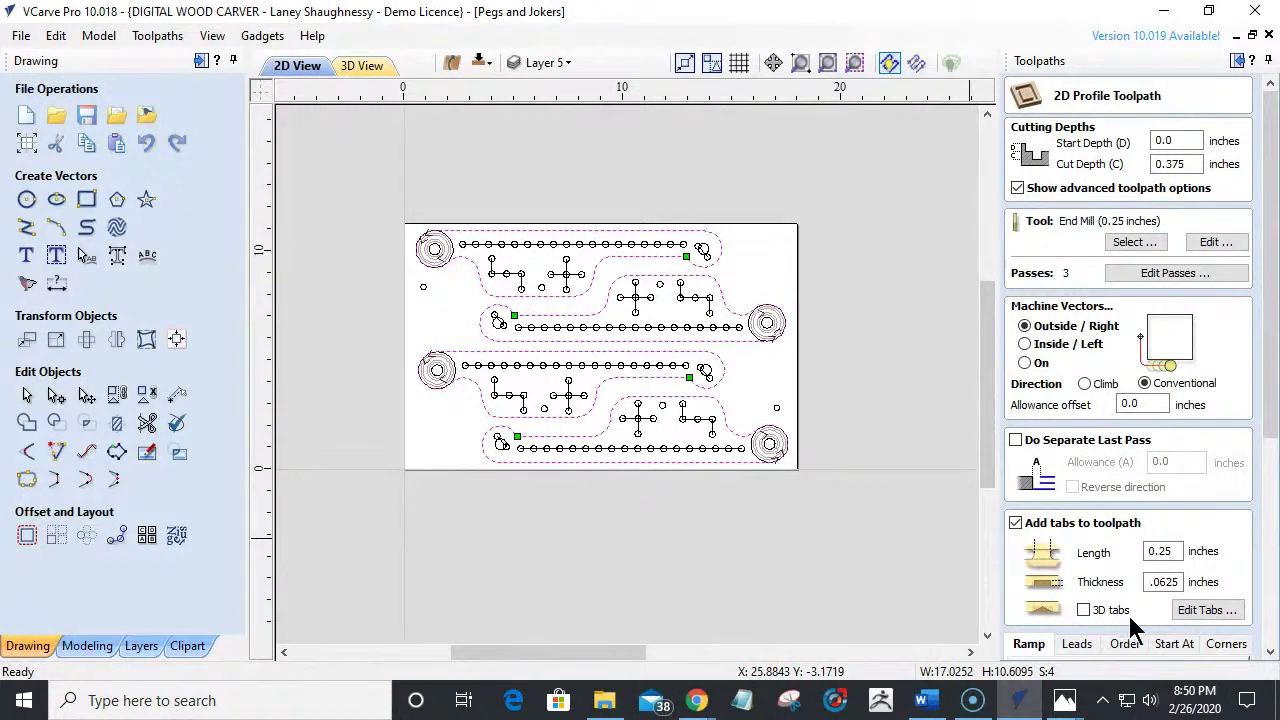
Place tabs on the lowest board's upper edge and rounded narrow end, with matching tabs on the facing edge of the board above.
click(1185, 614)
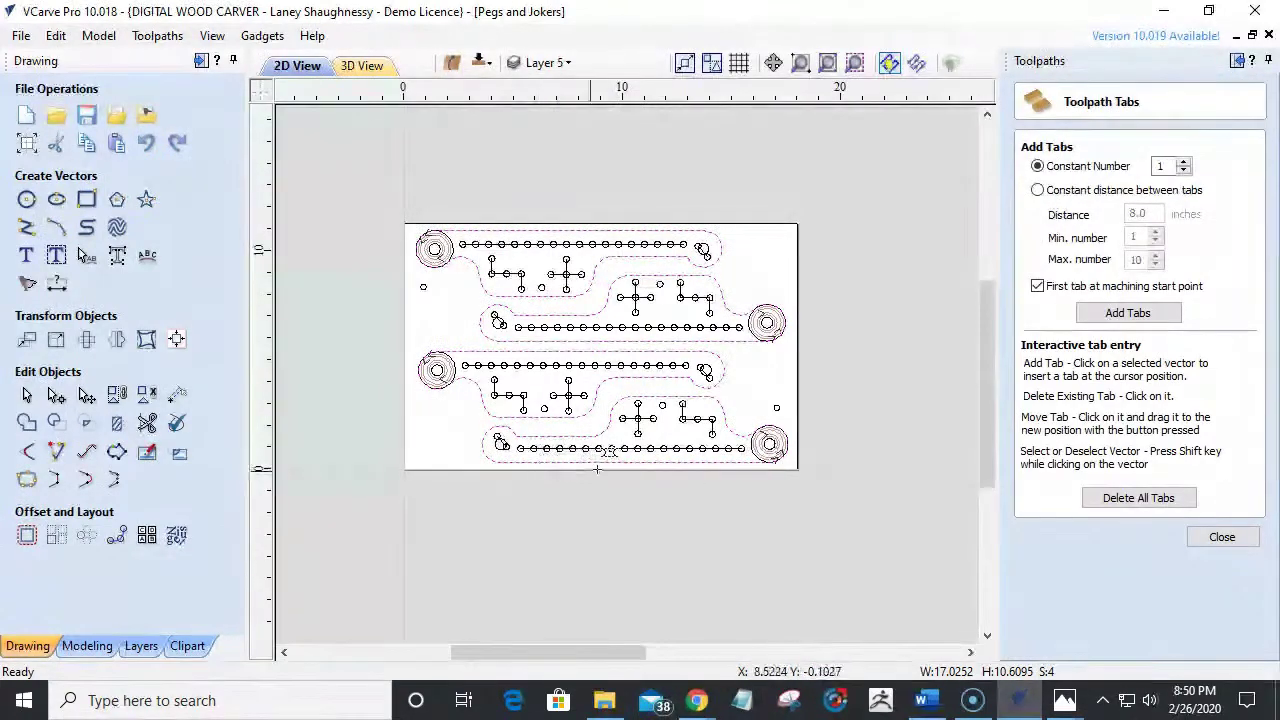
scroll(677, 445, up, 3)
scroll(668, 456, down, 1)
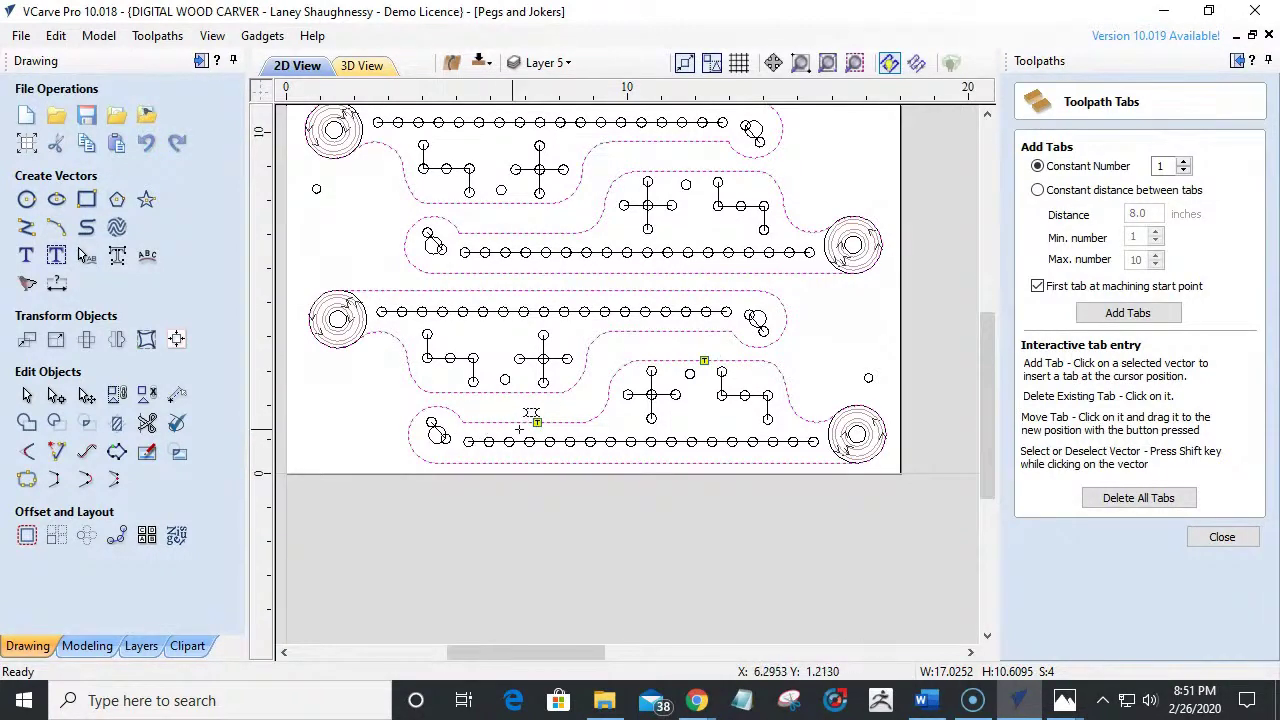
click(516, 421)
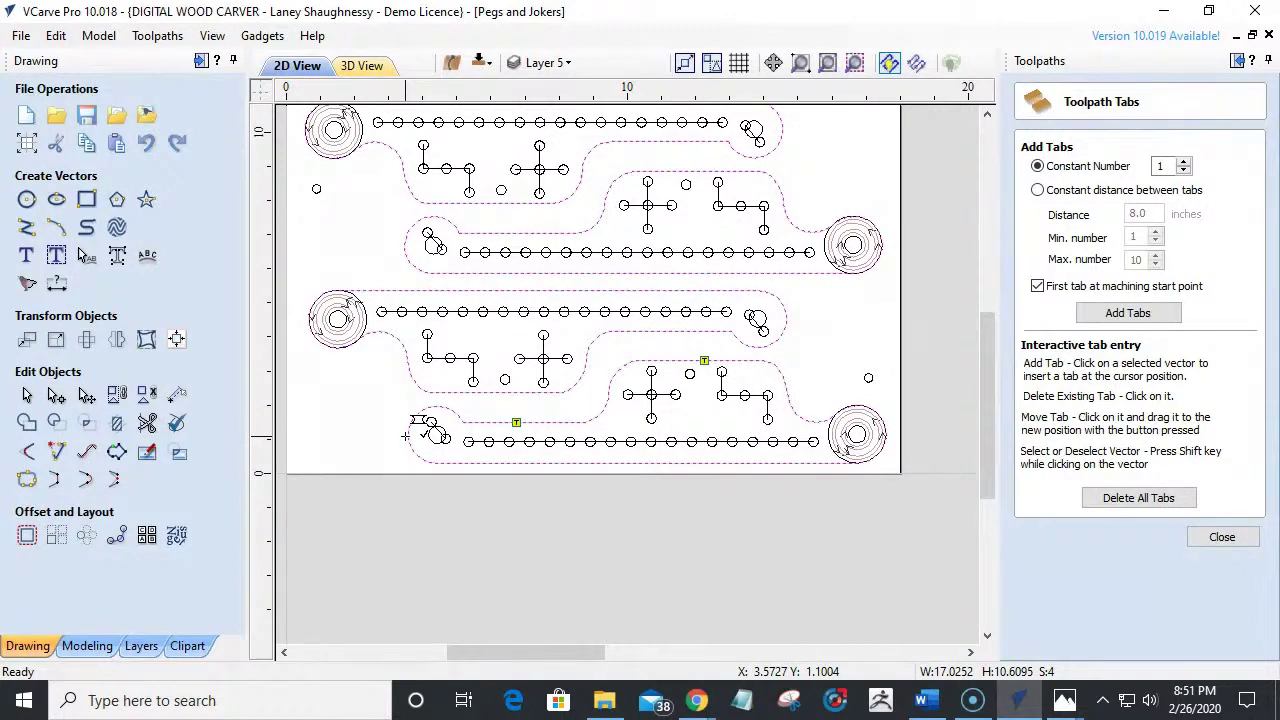
click(407, 435)
click(706, 334)
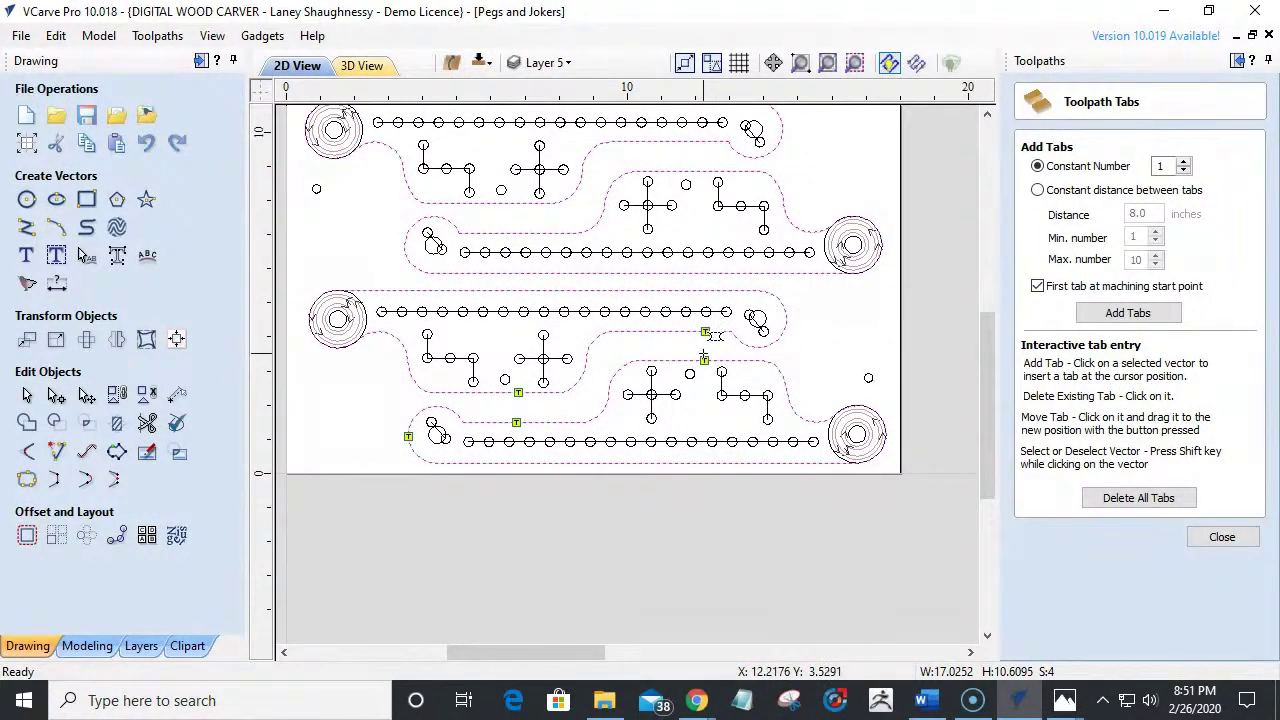
Place a pair of tabs on the facing straight edges of the two middle boards, at about X 11.6.
click(642, 290)
click(642, 273)
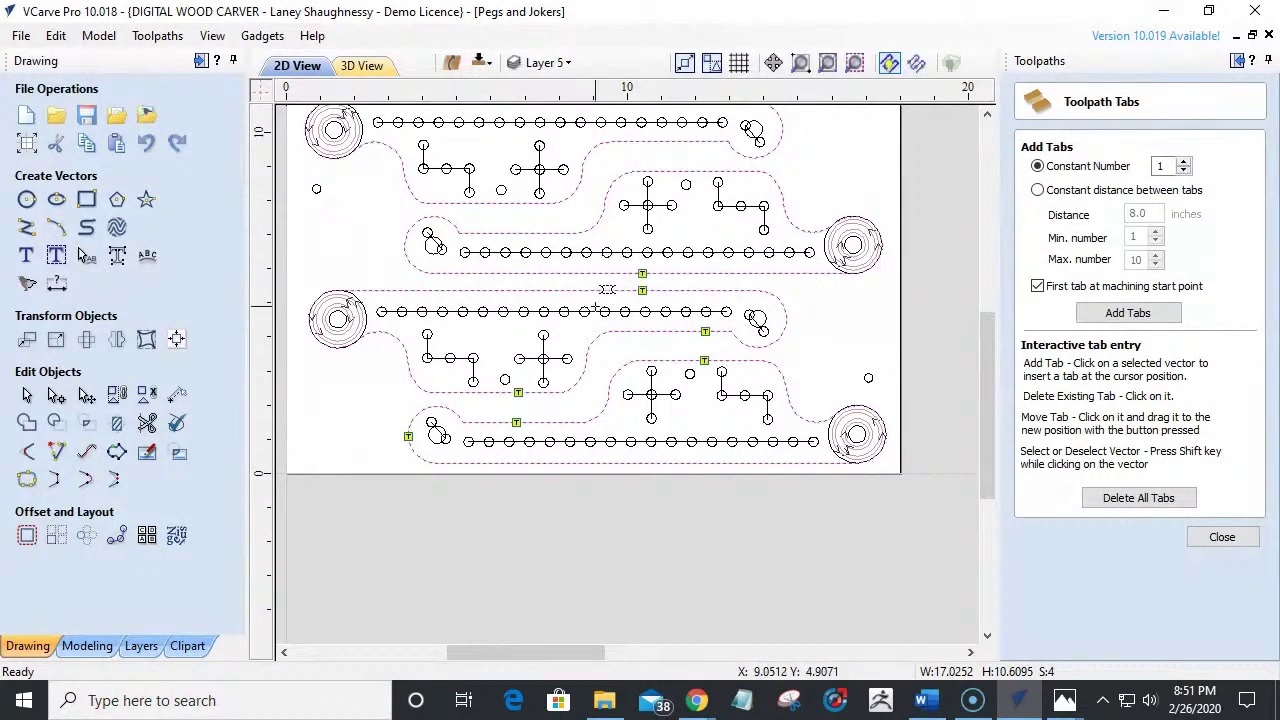
drag(642, 290, 681, 290)
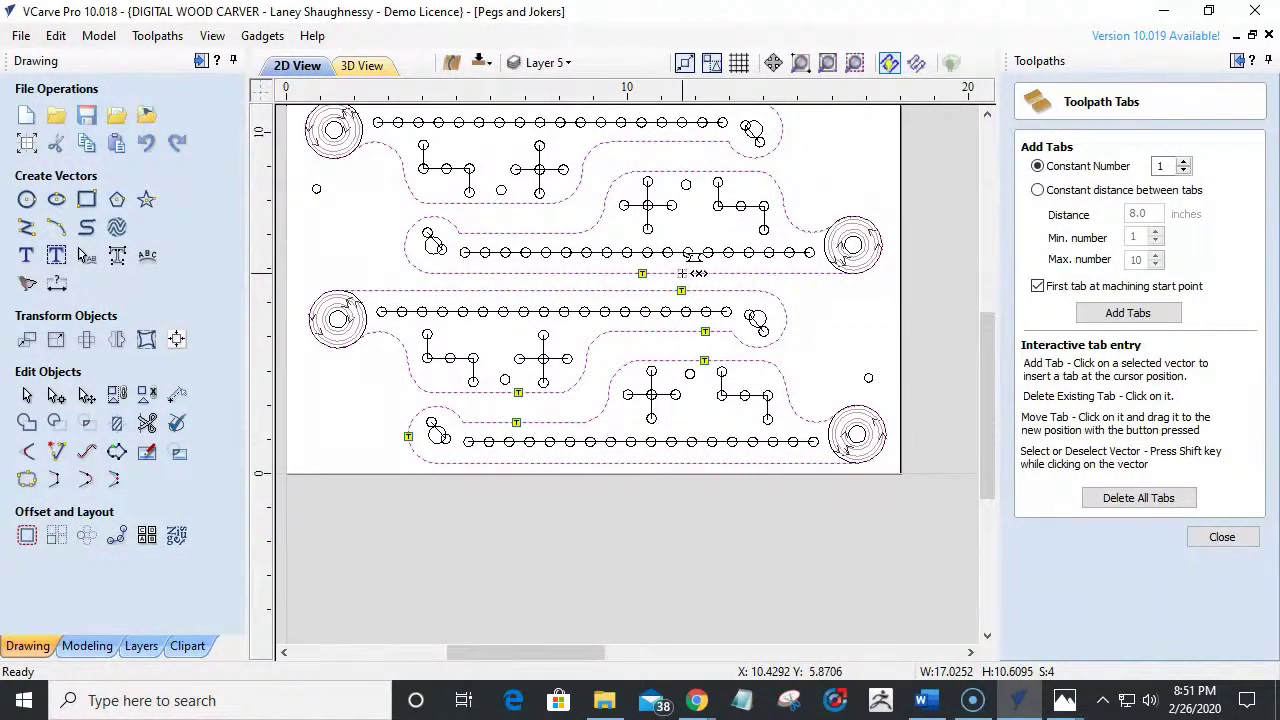
click(682, 273)
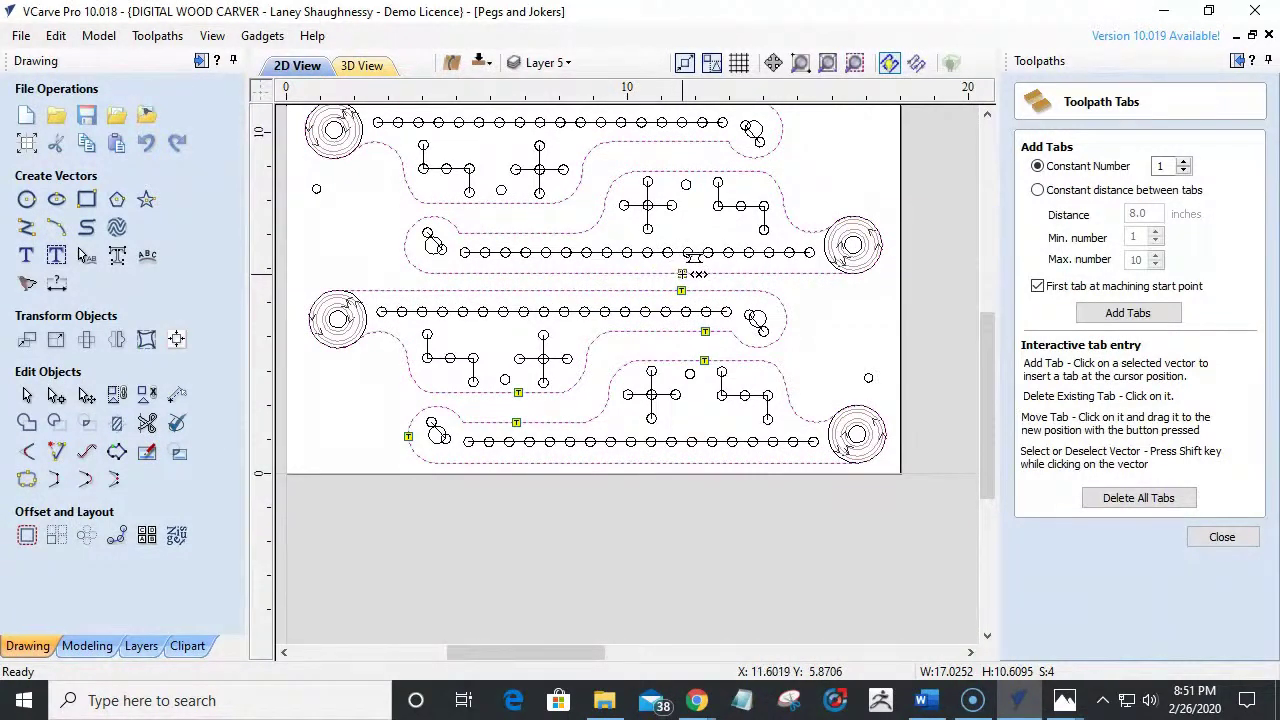
Add a second tab pair between the middle boards at about X 6.2, and a pair between the upper two boards.
click(499, 273)
click(498, 290)
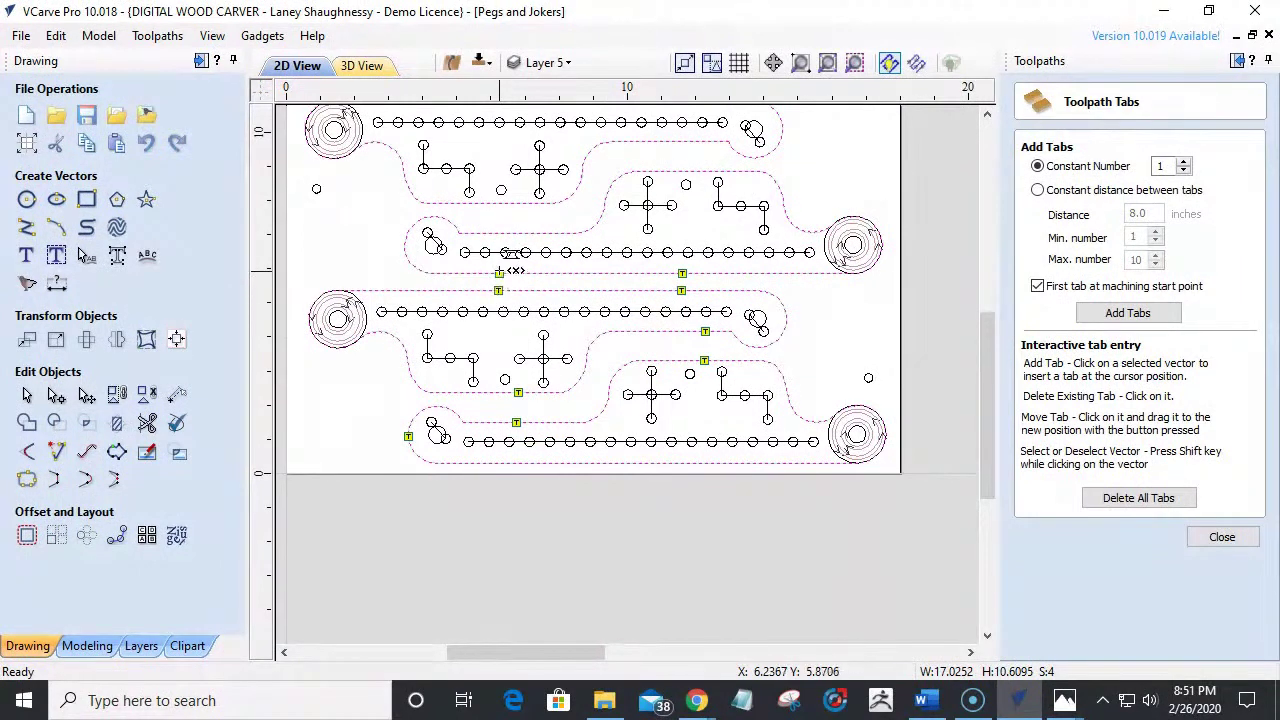
click(504, 204)
click(504, 232)
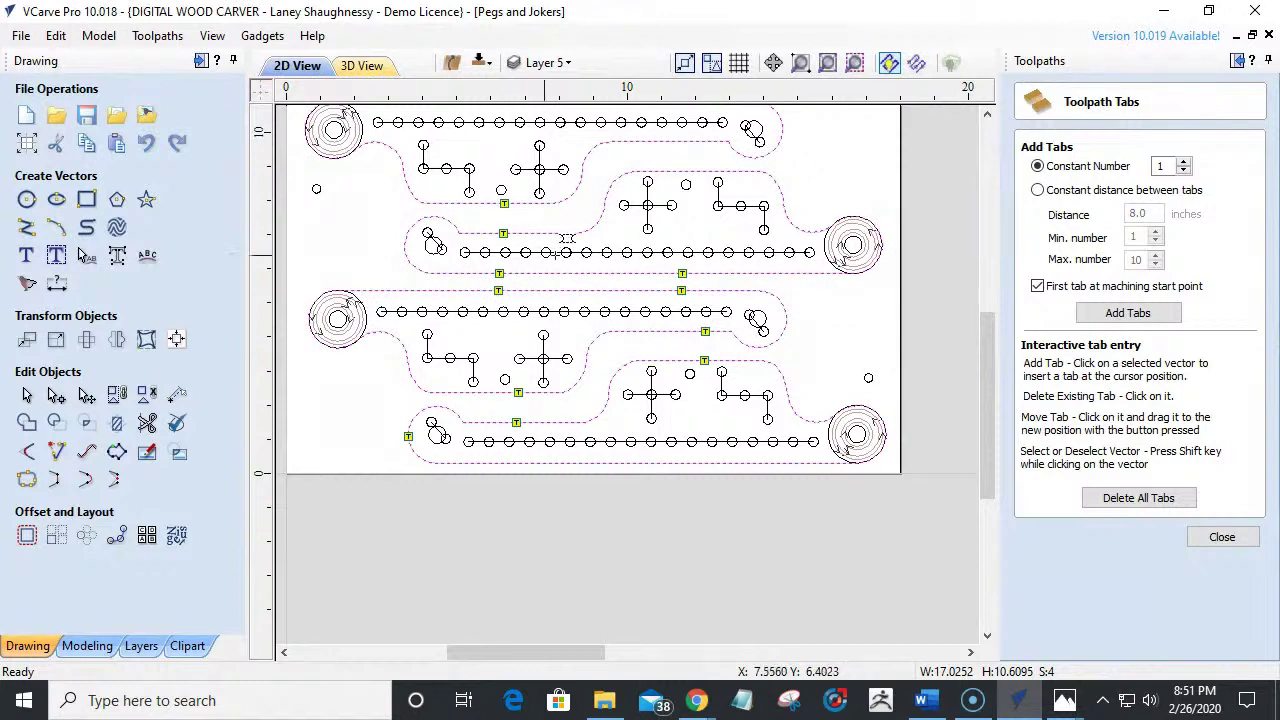
Add a tab pair between the upper two boards at about X 11.7 and one tab on the top board's rounded narrow end.
click(686, 141)
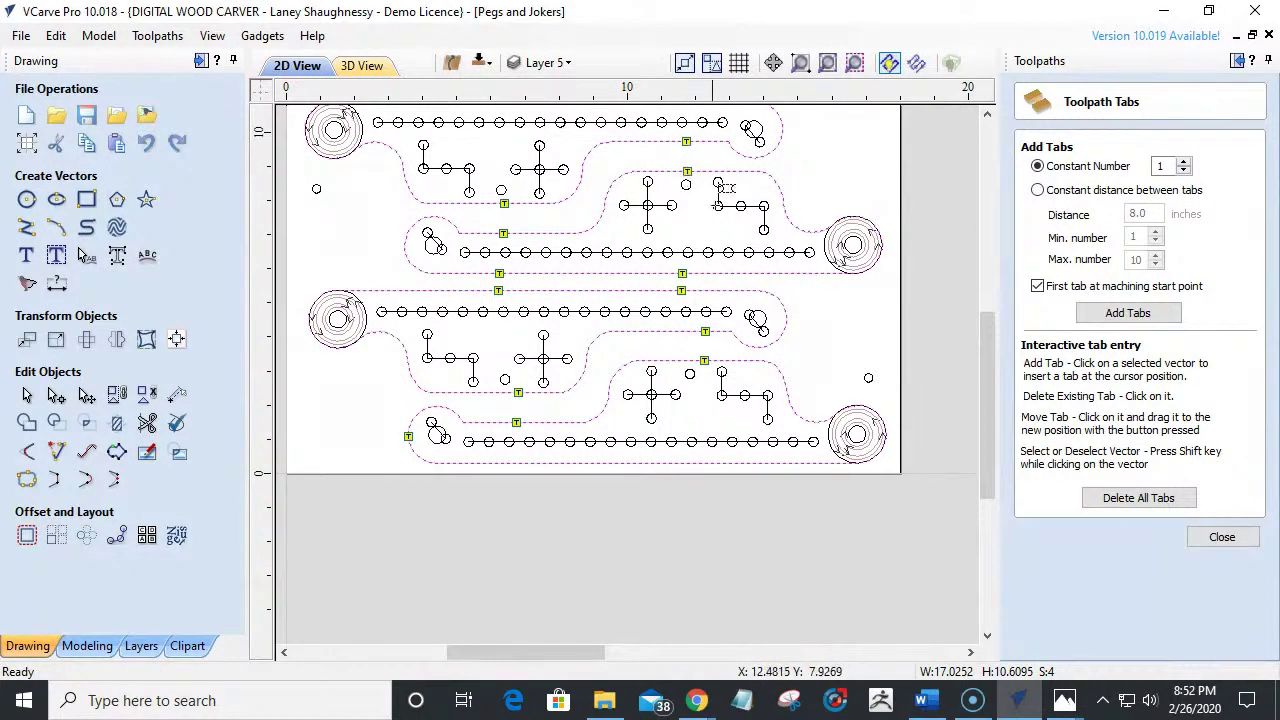
scroll(645, 135, down, 2)
scroll(641, 130, up, 3)
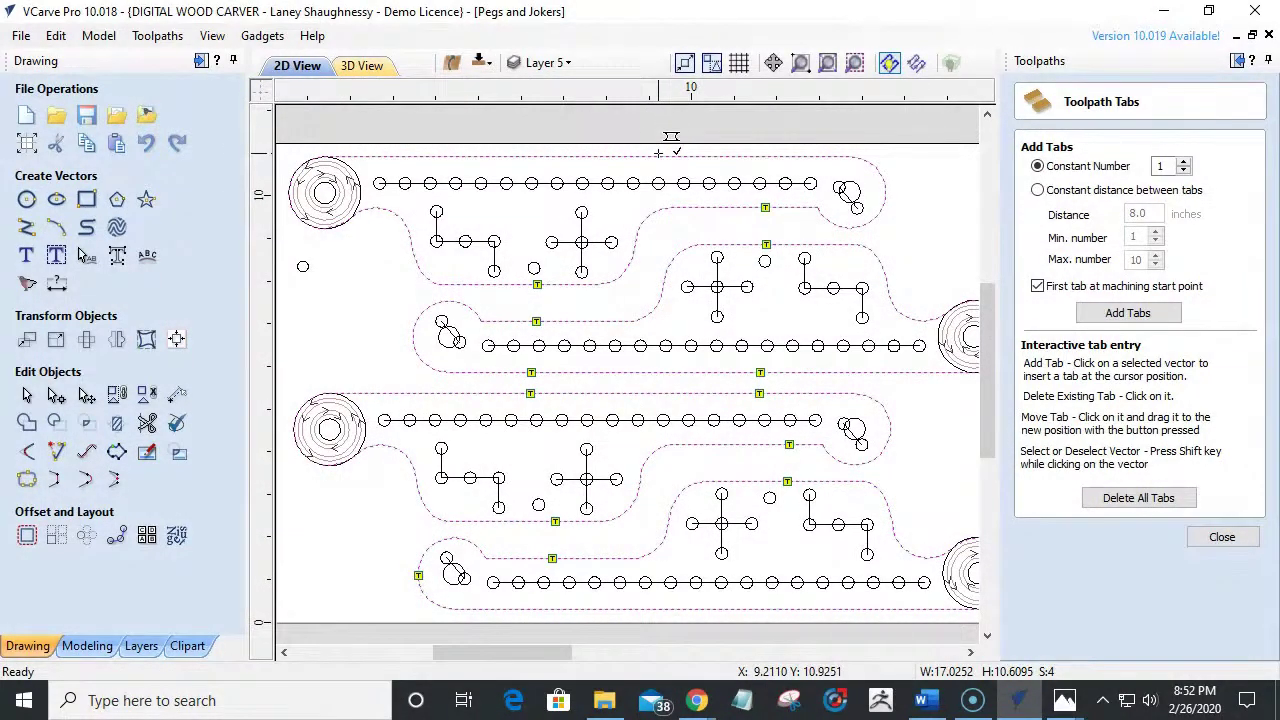
scroll(633, 150, down, 2)
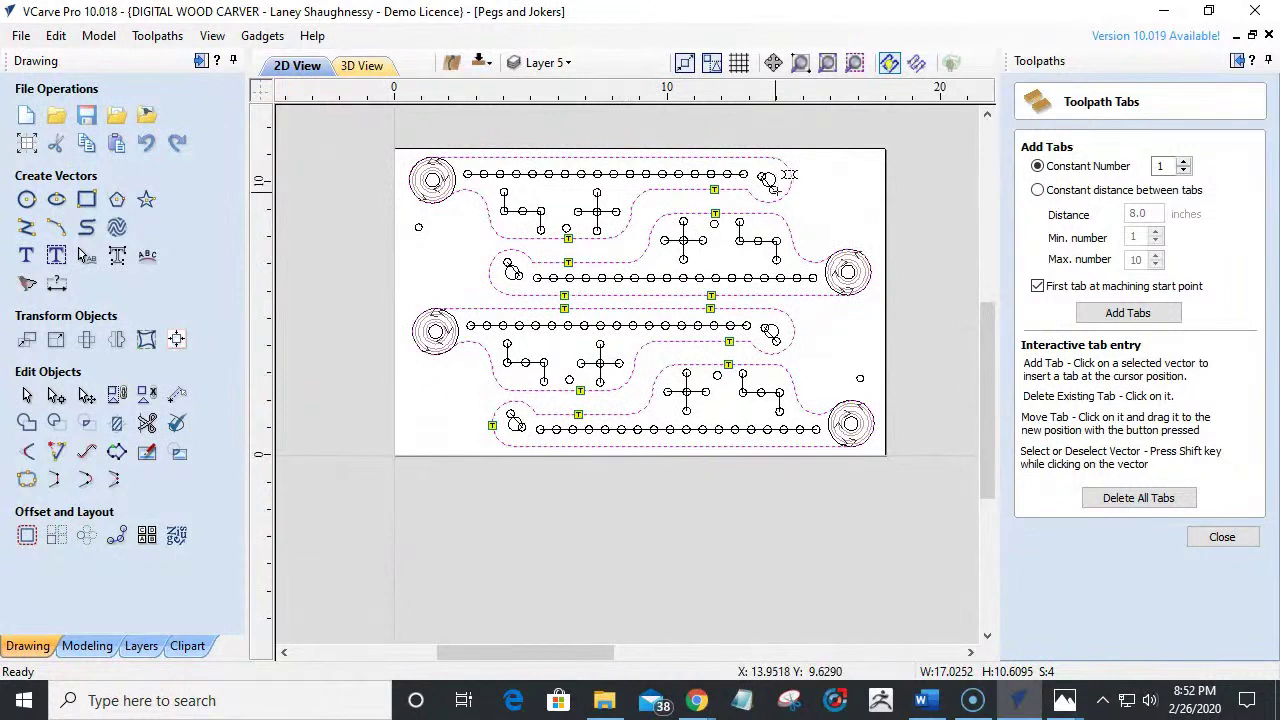
click(794, 179)
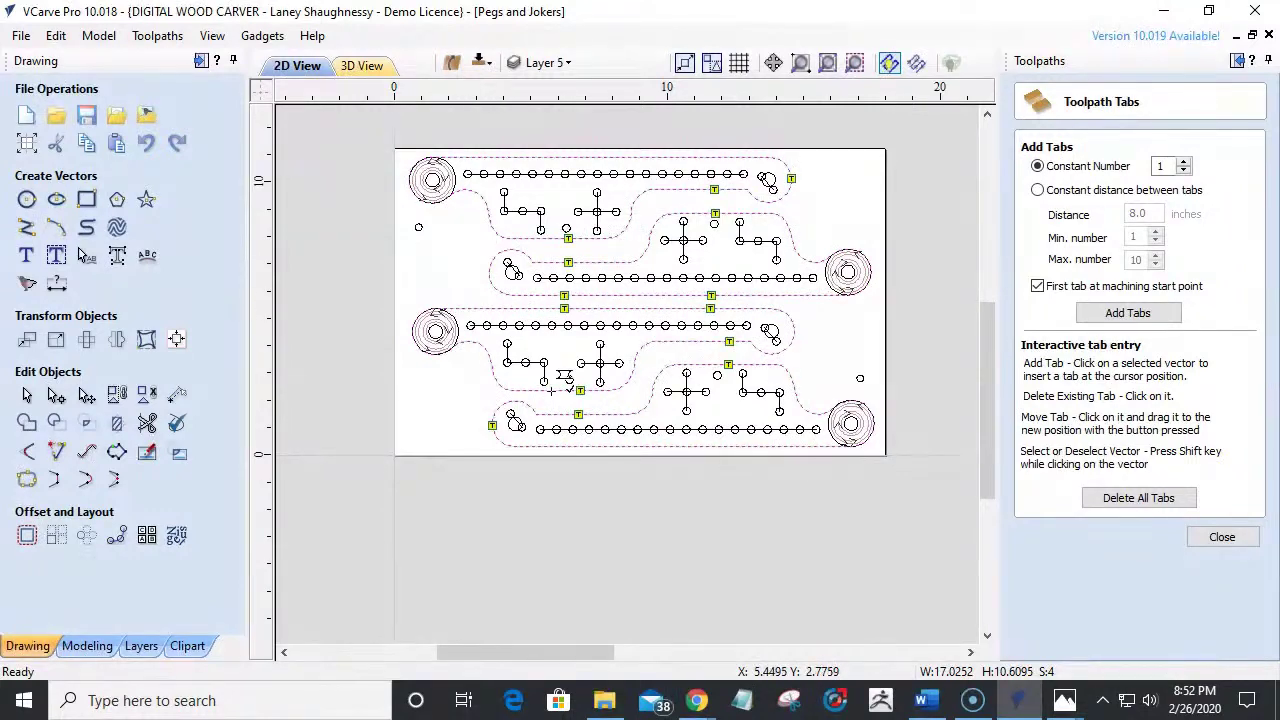
scroll(570, 405, down, 2)
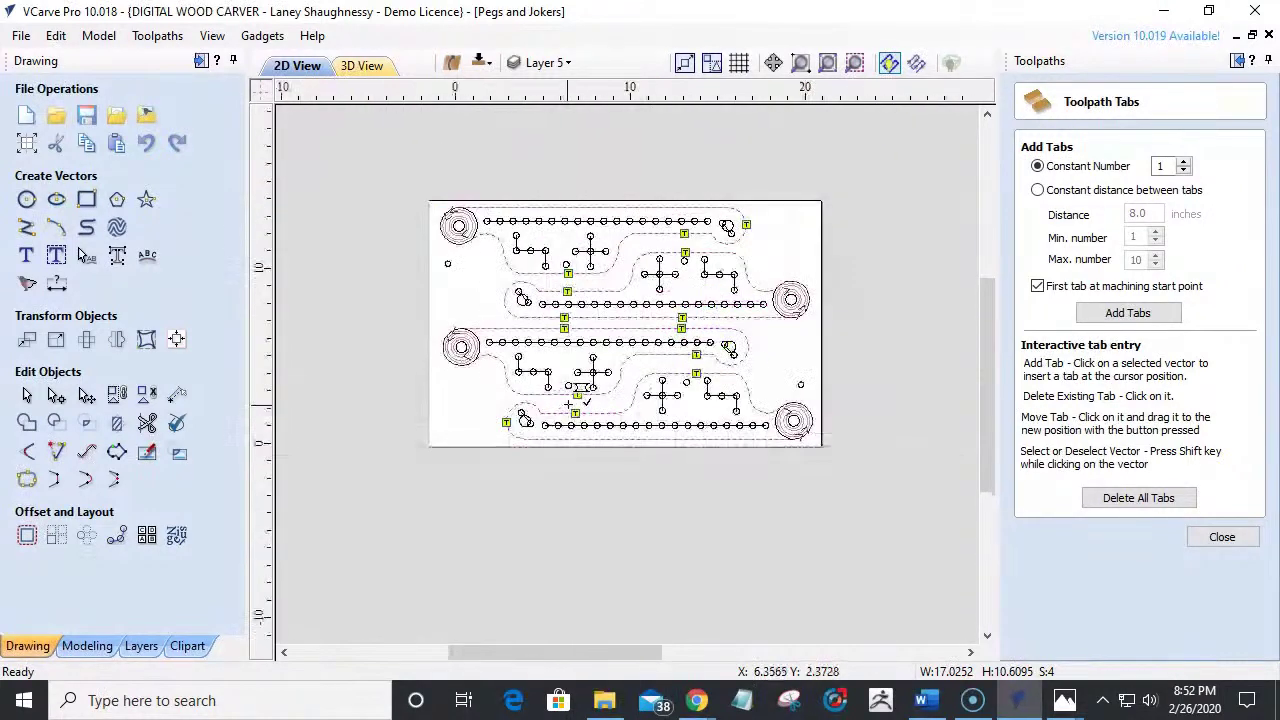
click(1194, 537)
Rename the Profile 1 toolpath as Side1_ProfileCut_.25EndMill and calculate it, resetting the material preview.
scroll(1029, 509, down, 3)
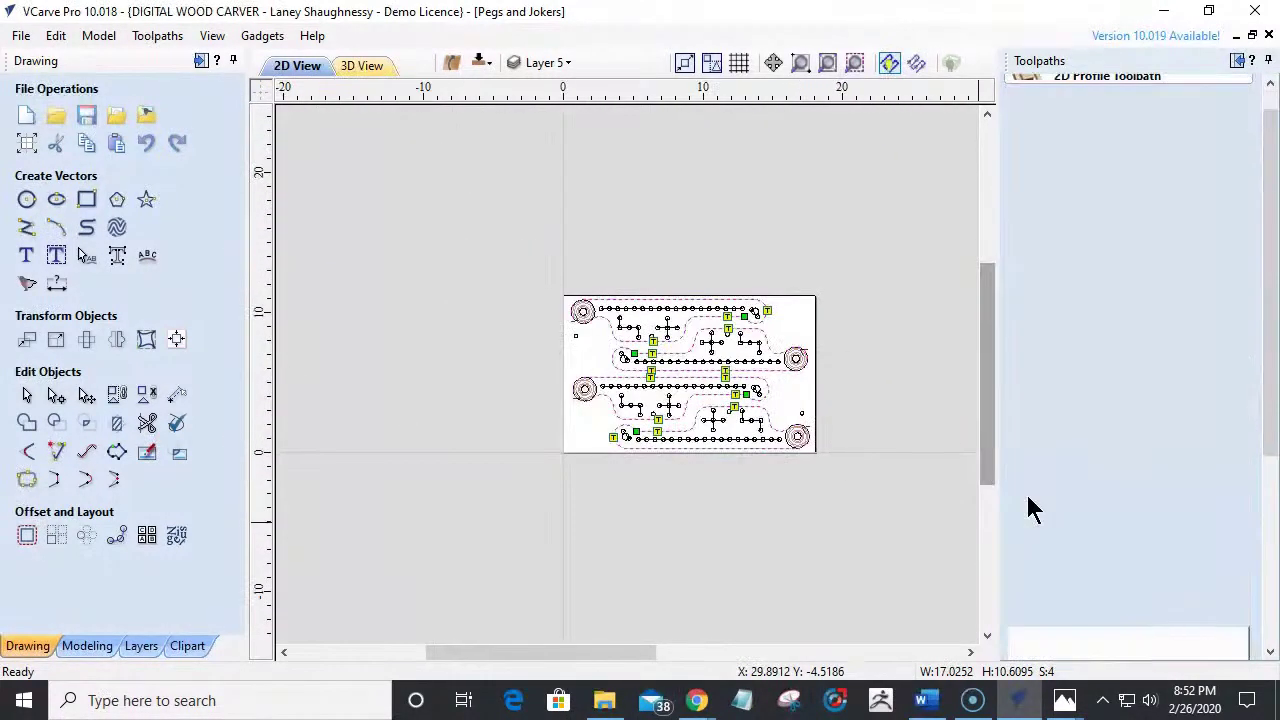
scroll(1040, 525, down, 3)
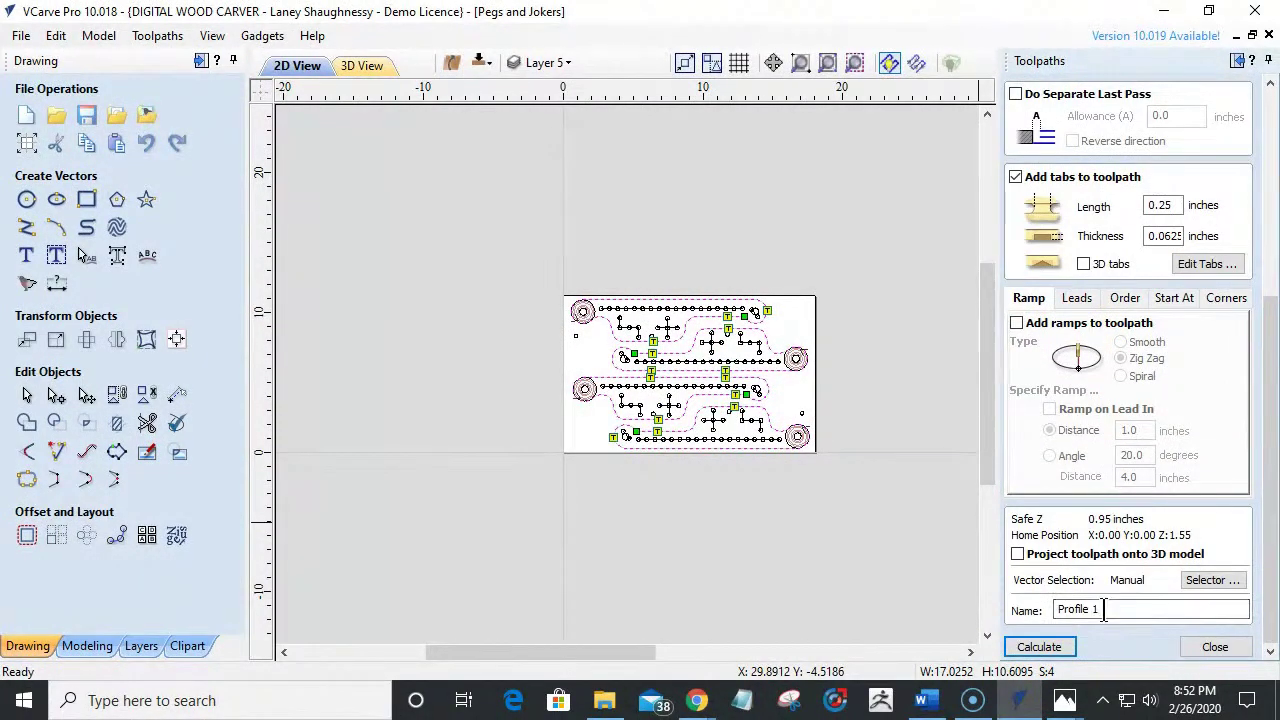
drag(1105, 608, 748, 606)
text(Sid)
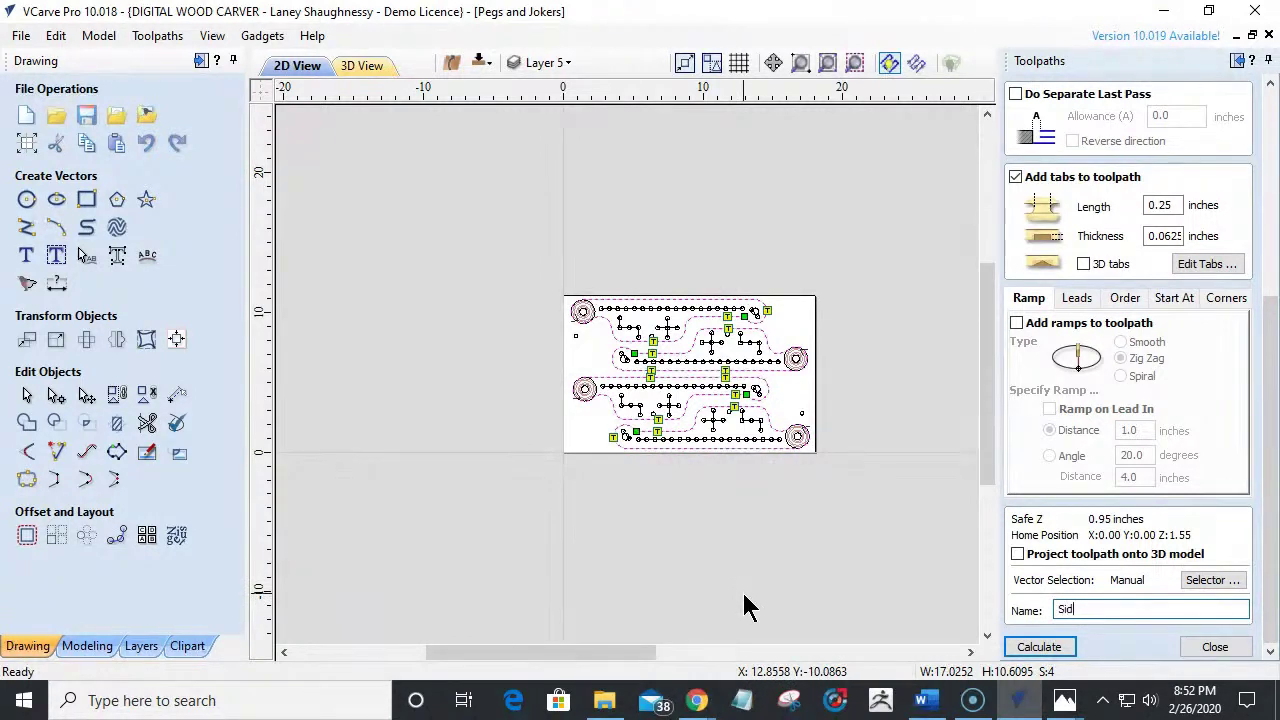
text(e1_Profi)
text(Mill)
click(1058, 652)
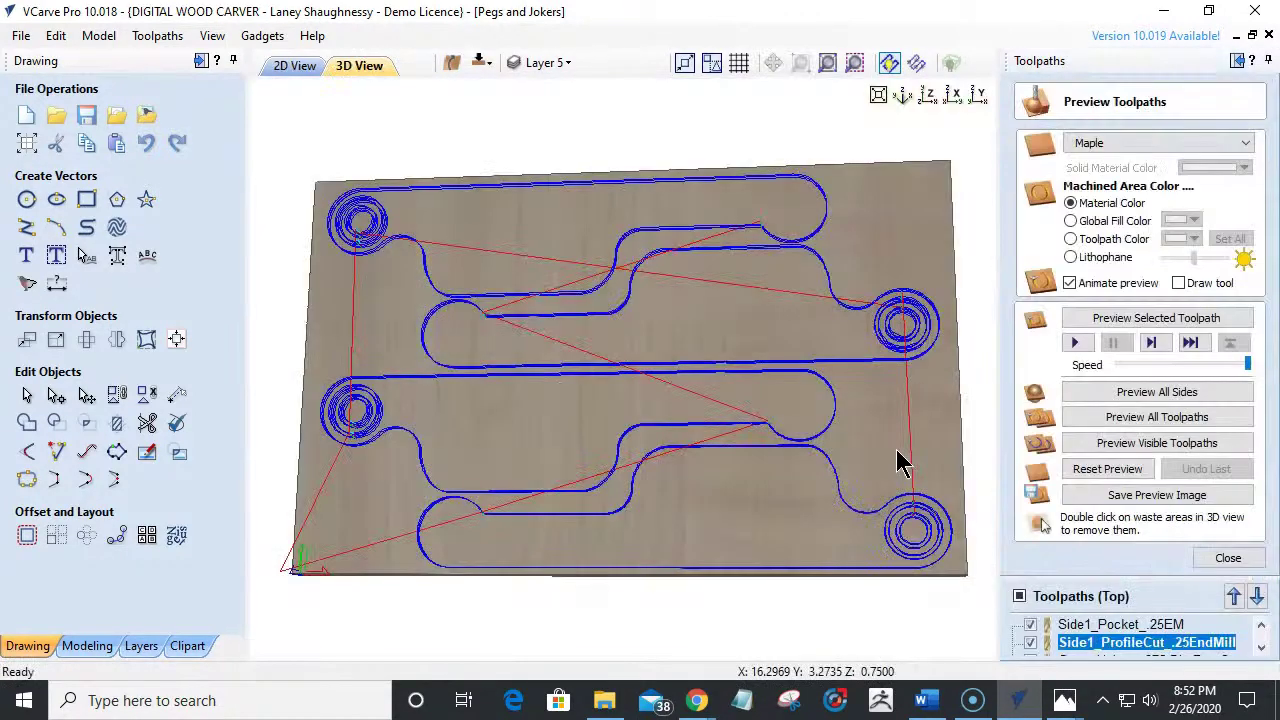
click(1107, 469)
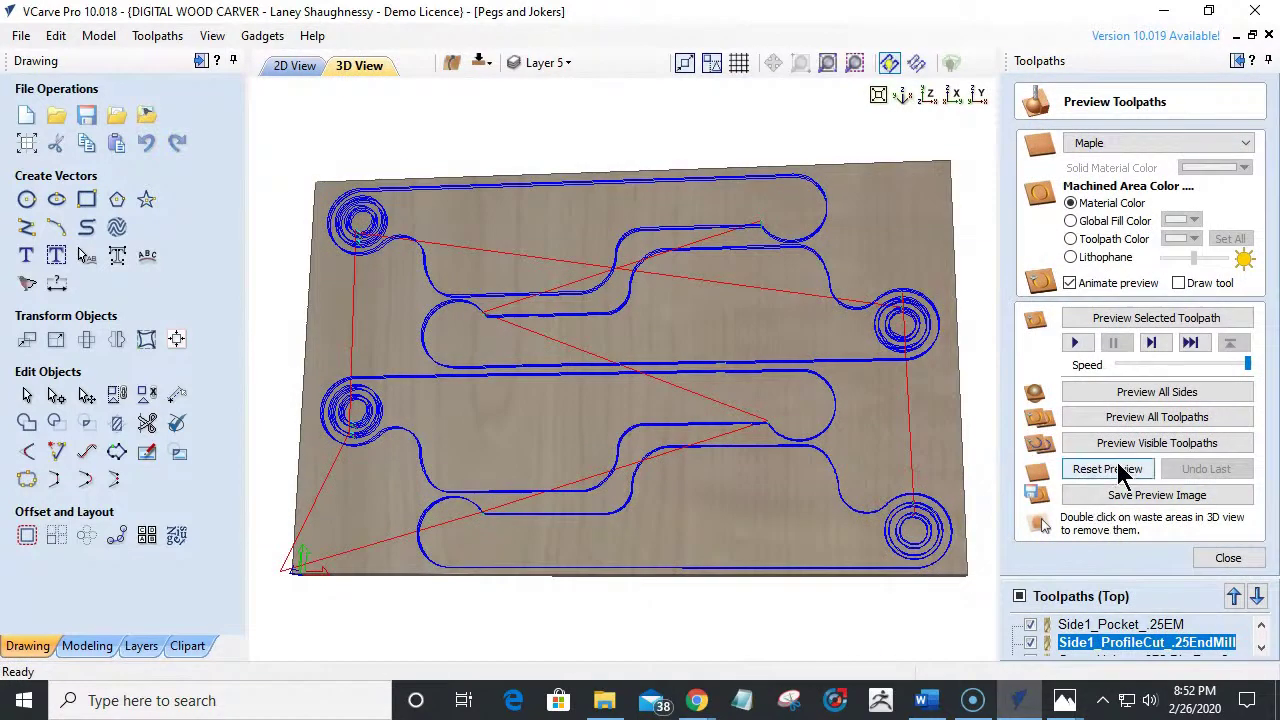
Move the peg hole circles and connecting lines of all four boards to a new layer named Circle Layer.
click(287, 70)
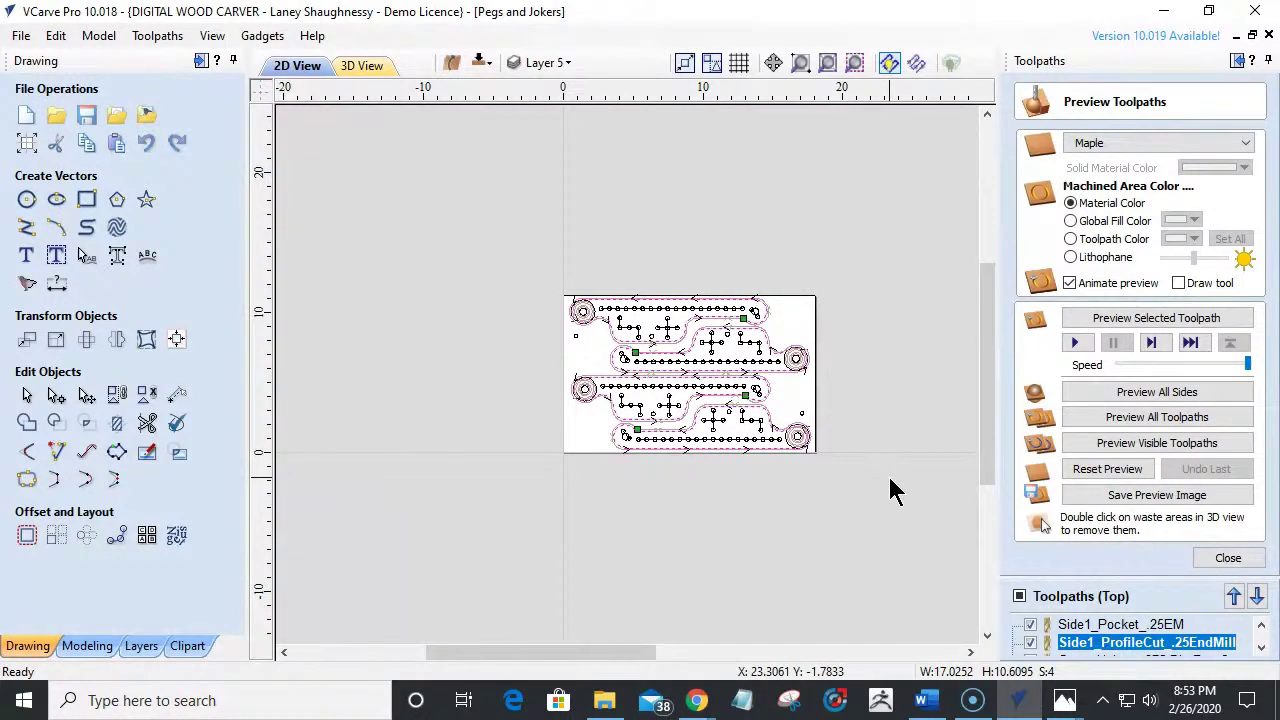
scroll(748, 500, up, 3)
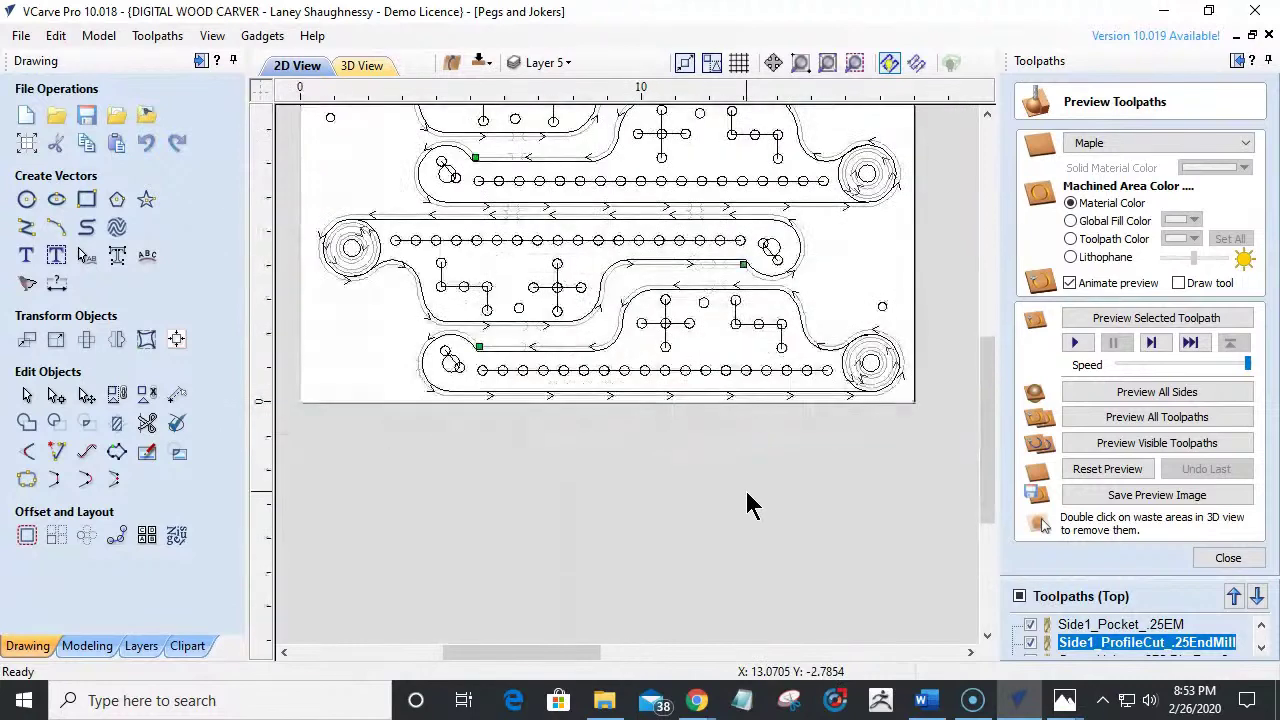
scroll(744, 487, down, 2)
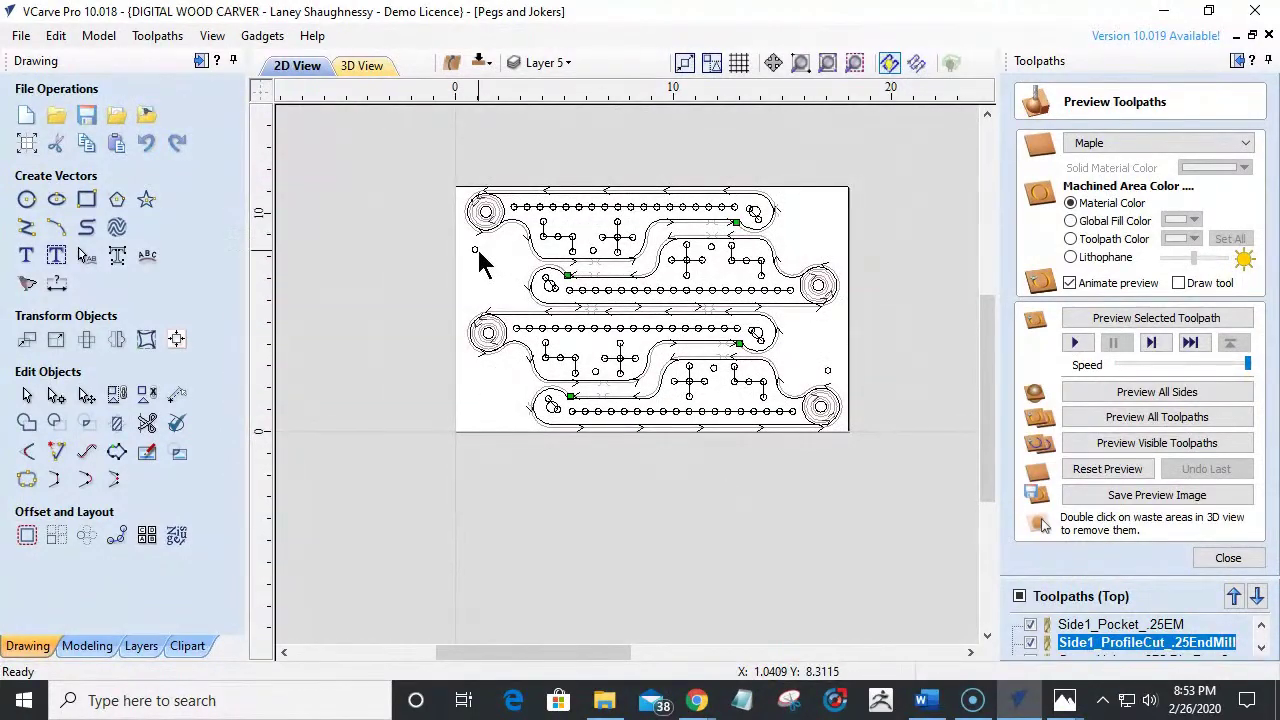
drag(499, 181, 799, 434)
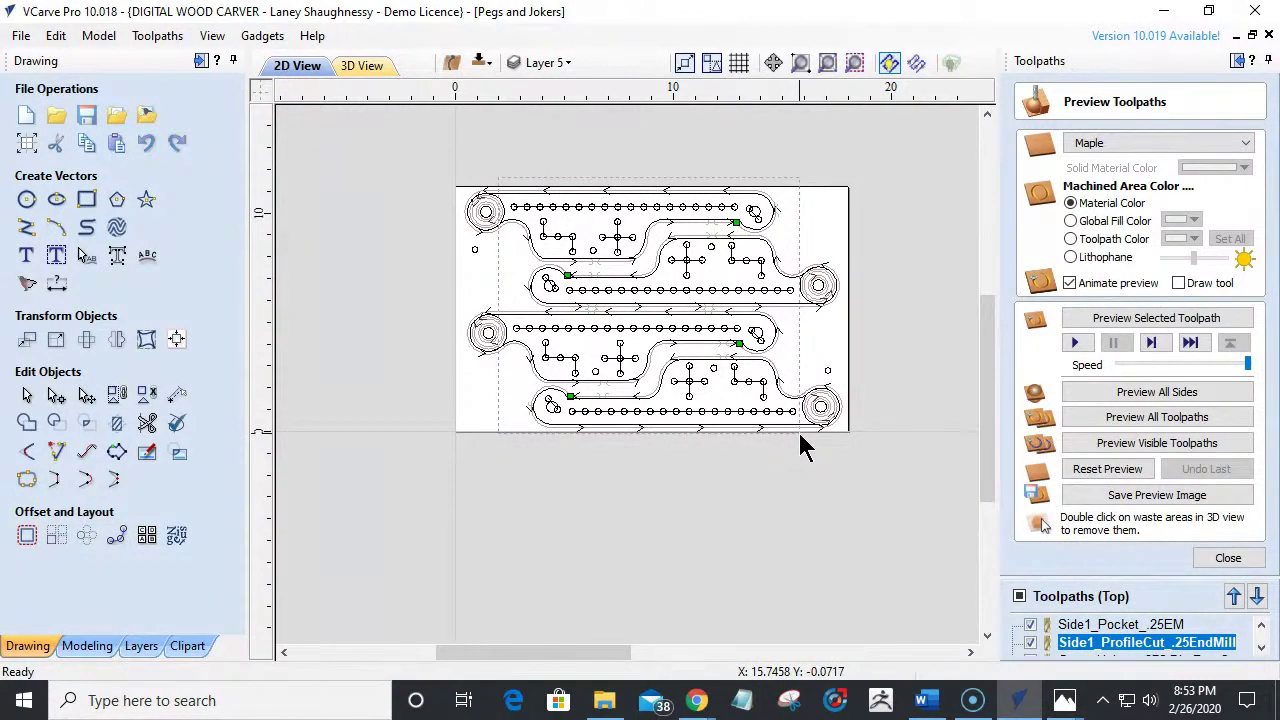
drag(800, 436, 803, 443)
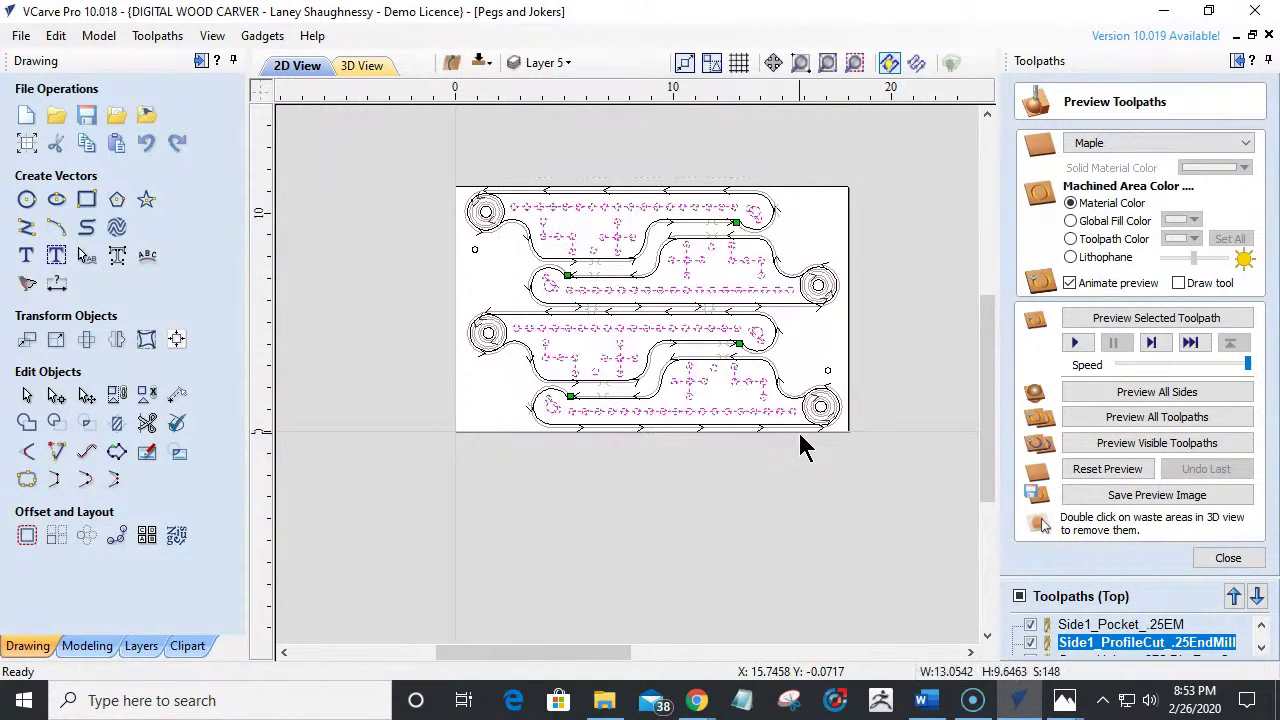
right_click(620, 207)
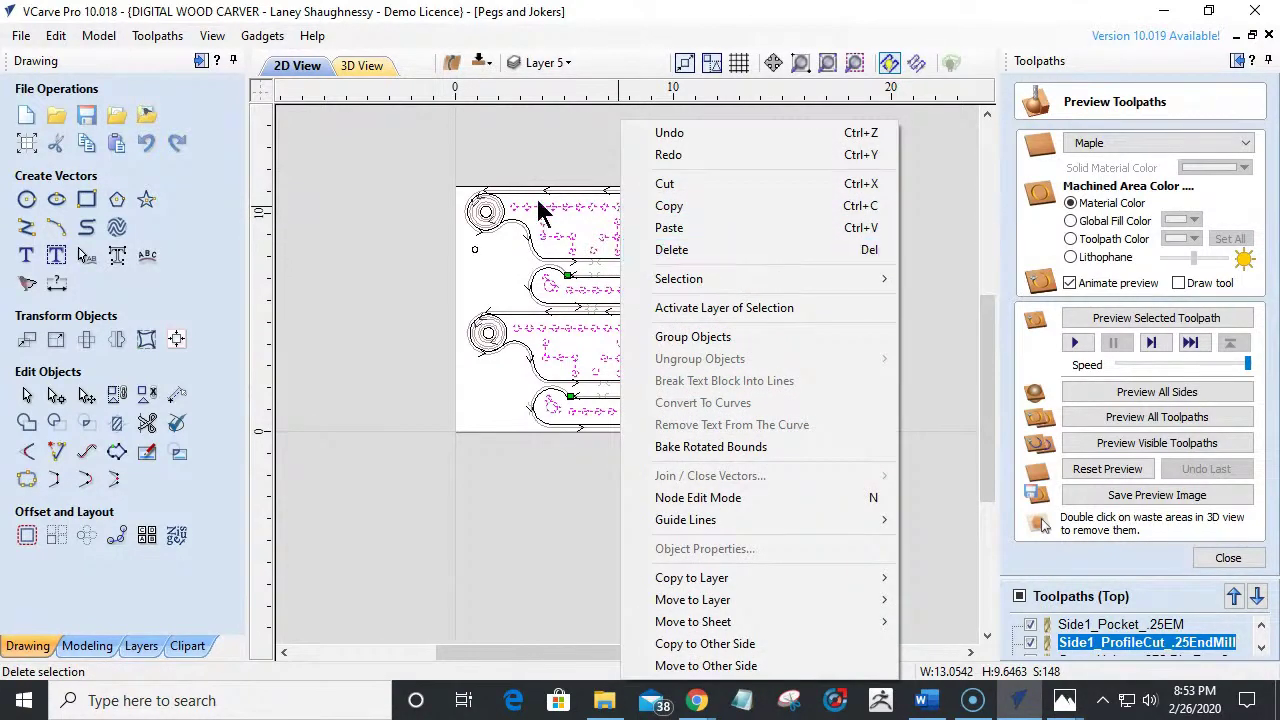
mouse_move(692, 605)
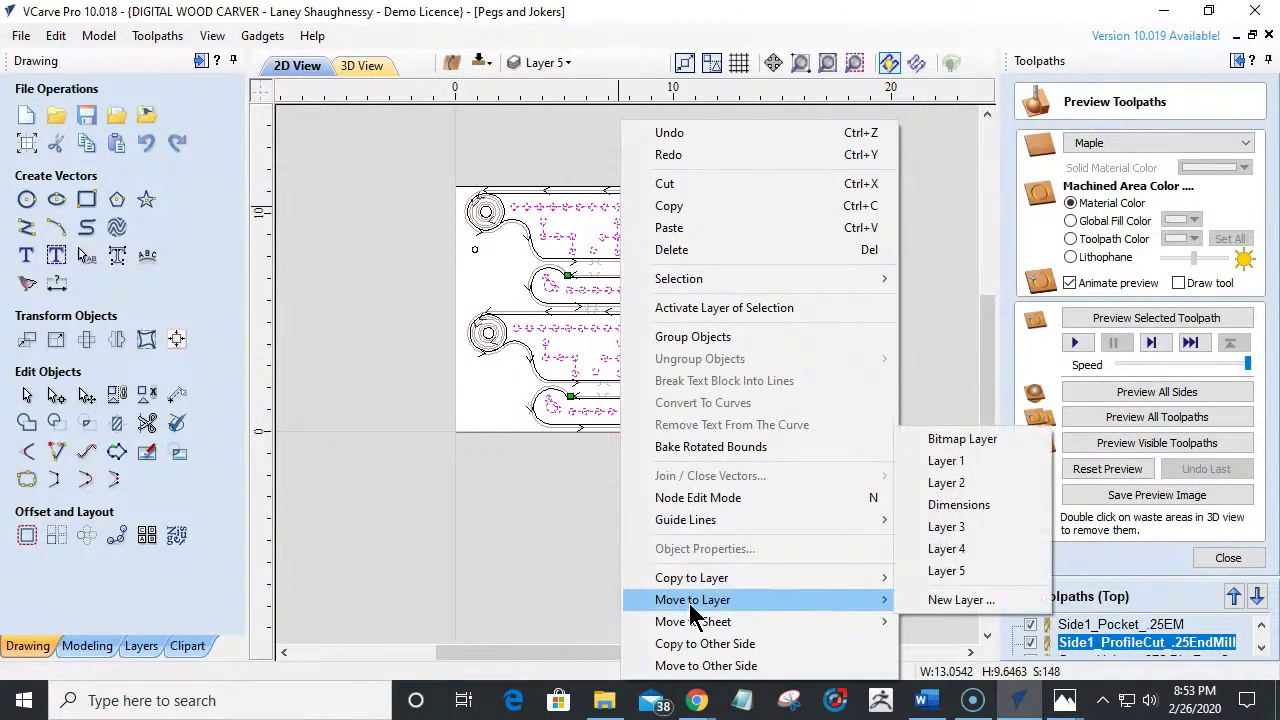
click(952, 600)
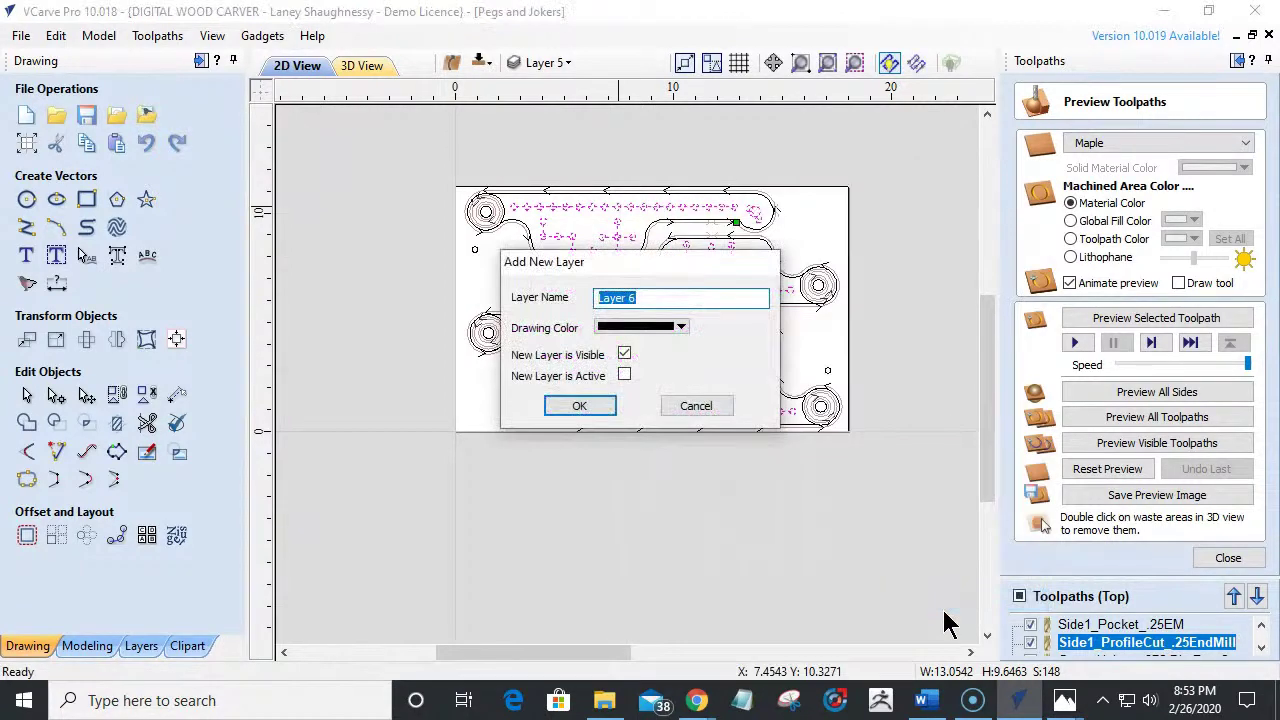
text(Circle Layer)
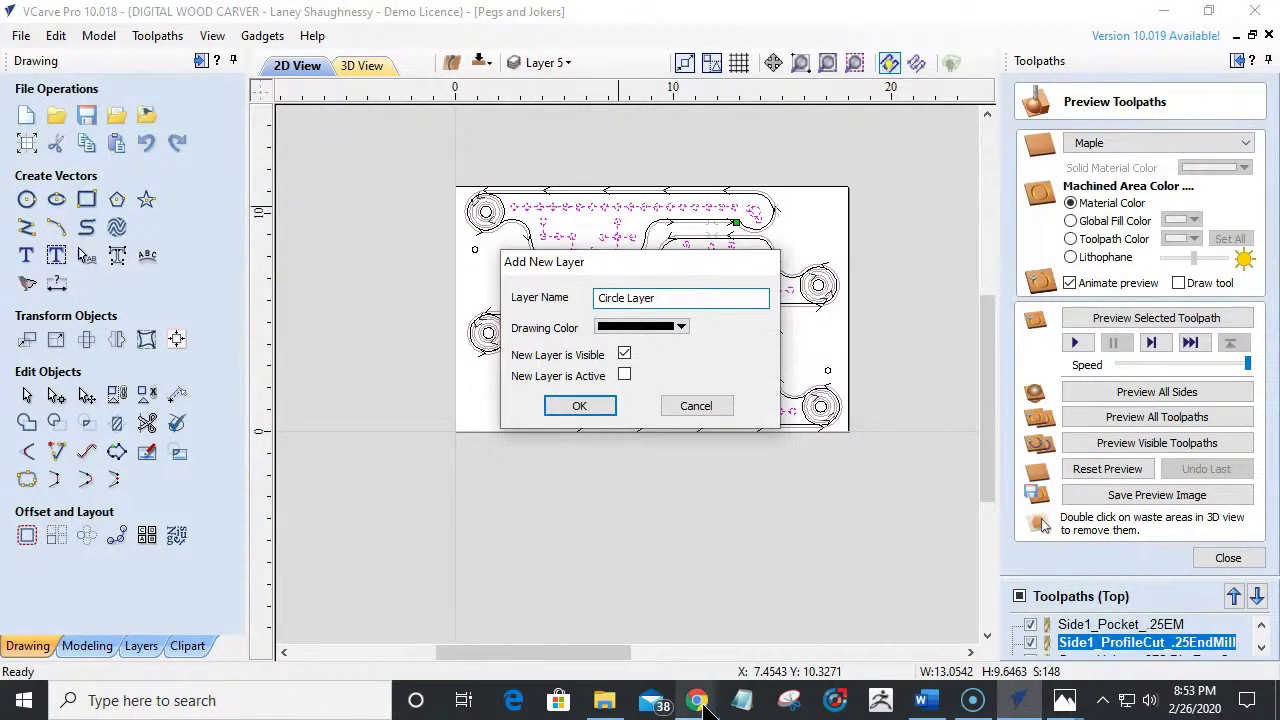
click(566, 406)
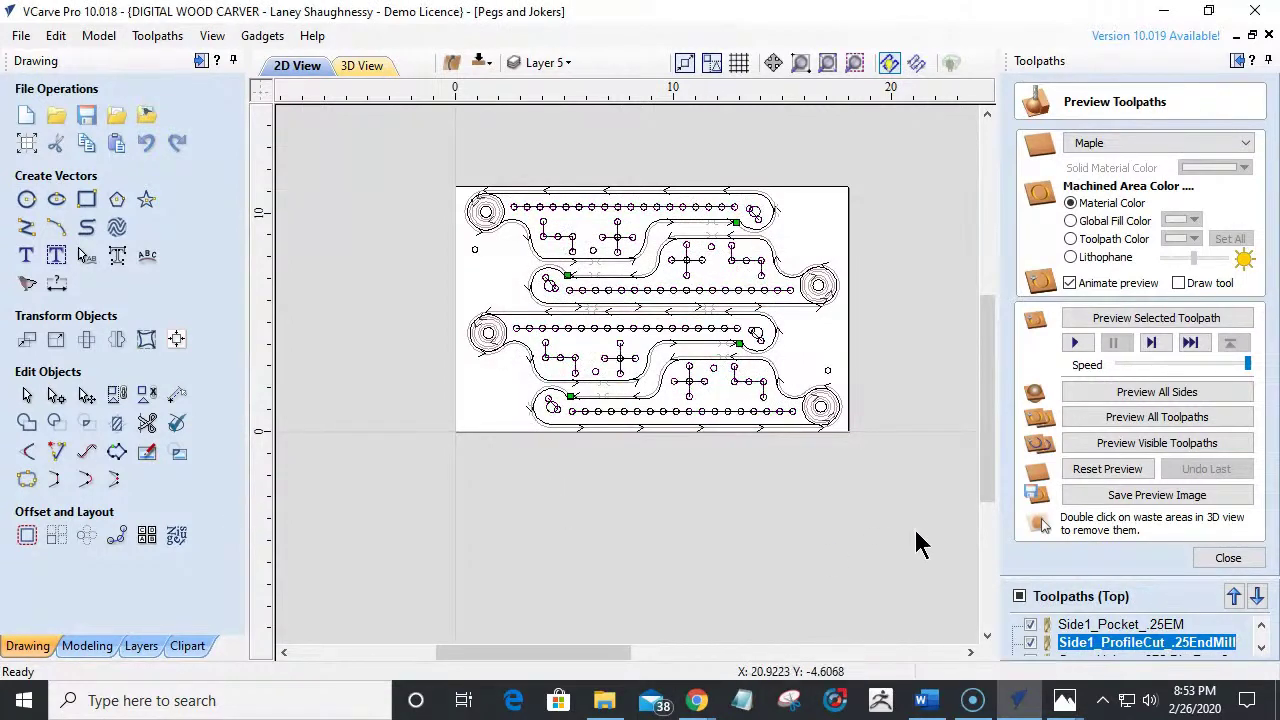
Edit the Game Holes_ .375 Dia Box Core toolpath so its vector selection takes only the Circle Layer and is associated with the toolpath.
scroll(1083, 640, down, 1)
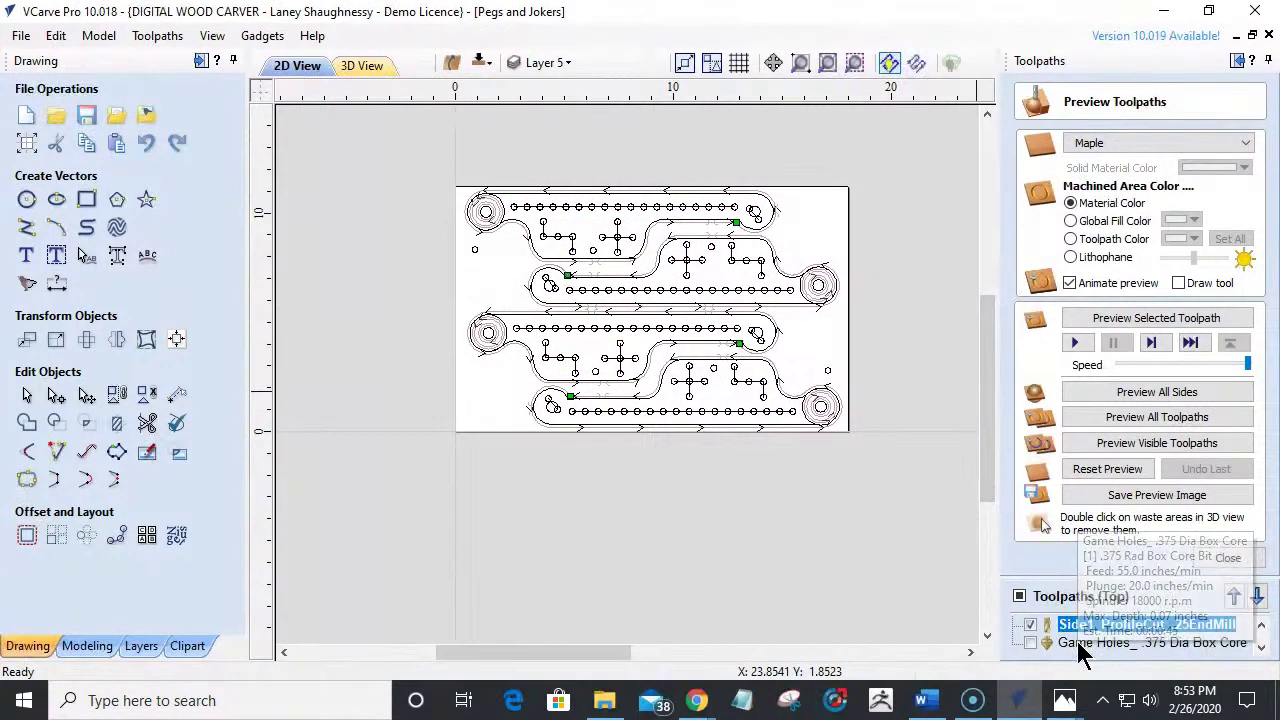
click(1083, 643)
double_click(1083, 643)
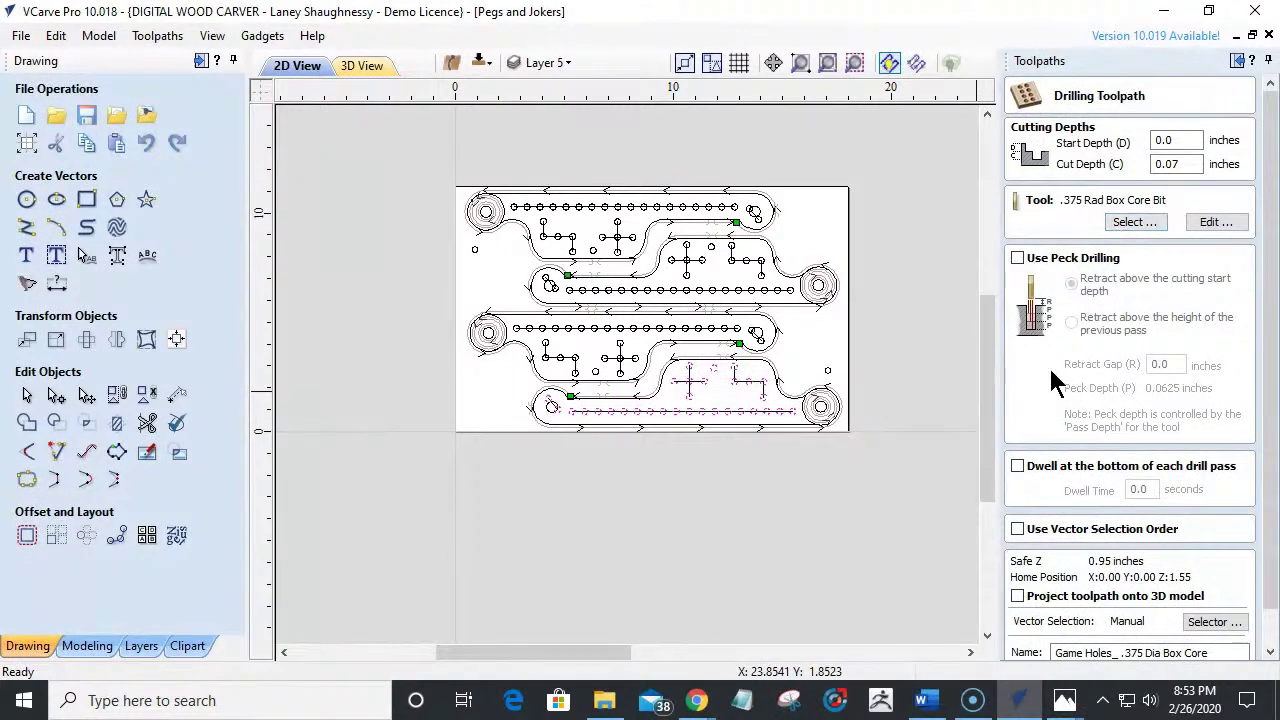
scroll(1048, 373, down, 1)
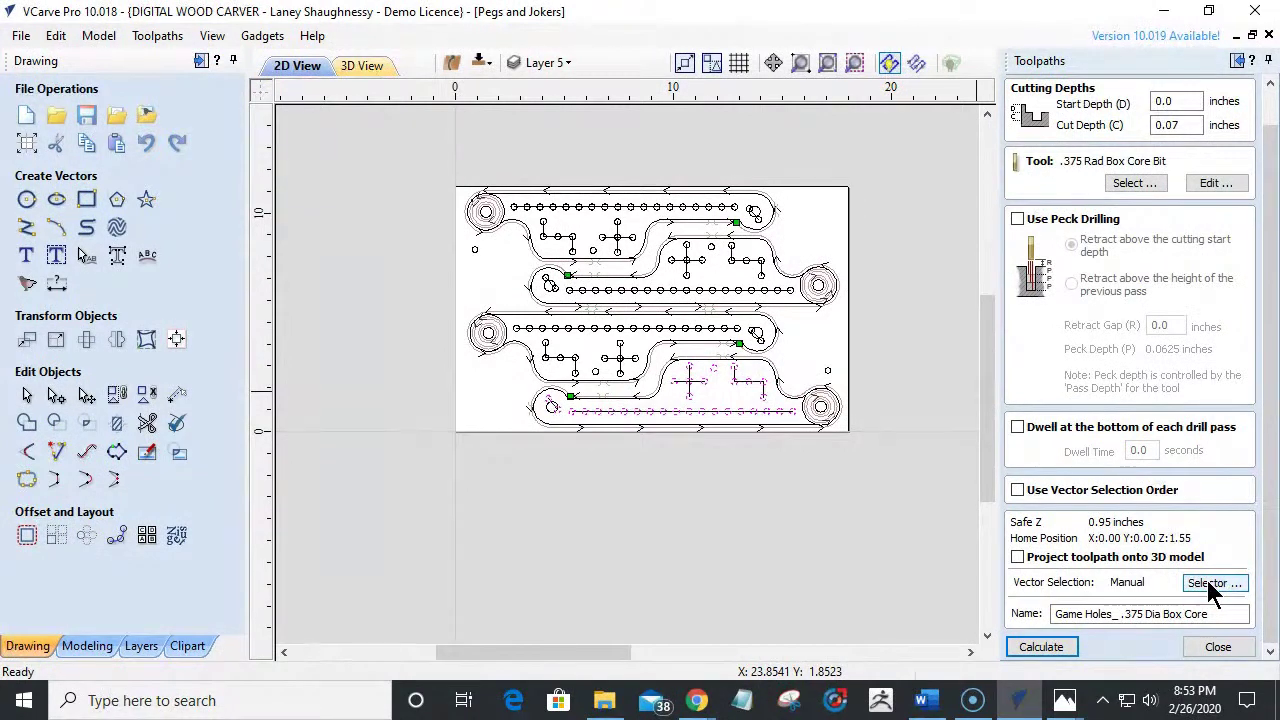
click(1212, 586)
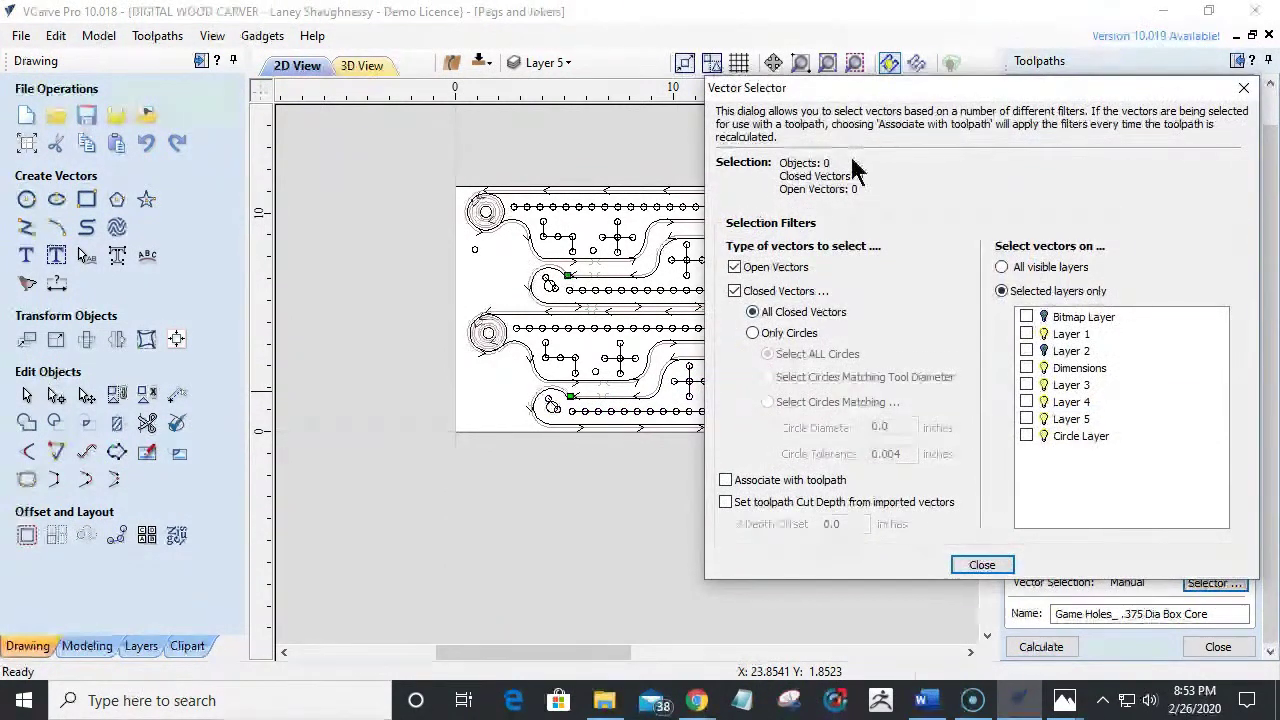
drag(877, 88, 675, 44)
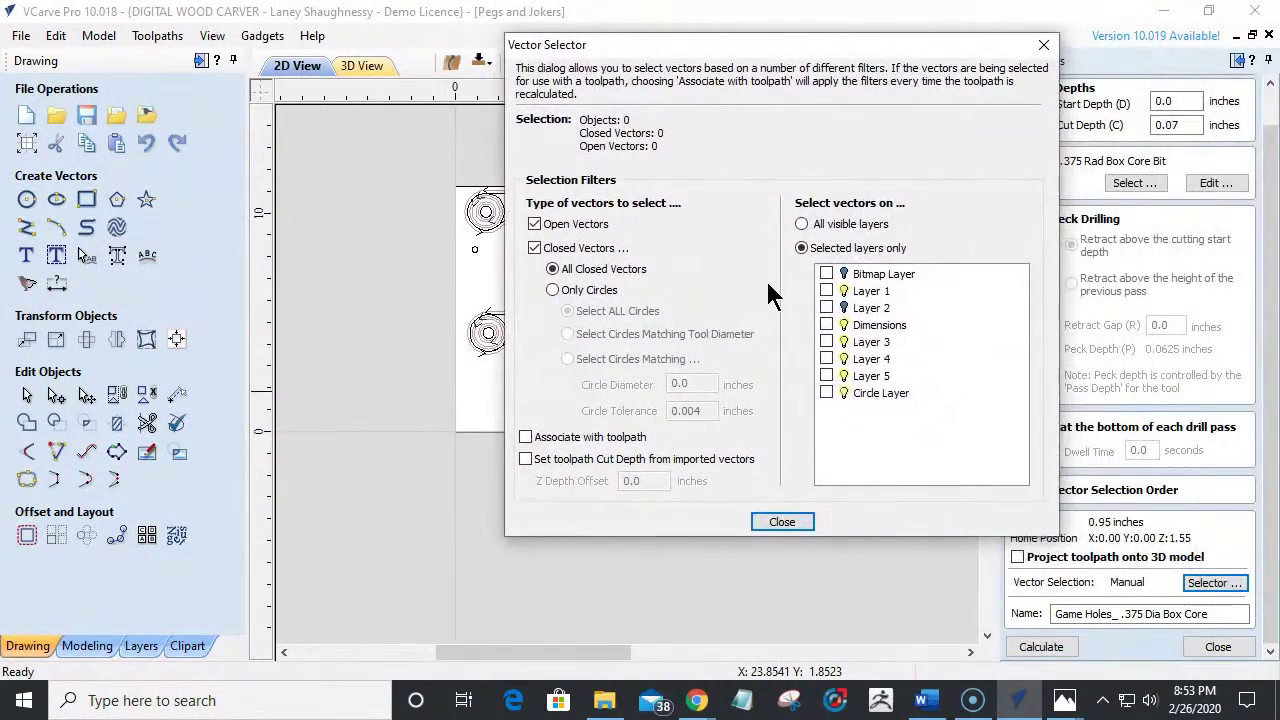
click(826, 393)
click(525, 437)
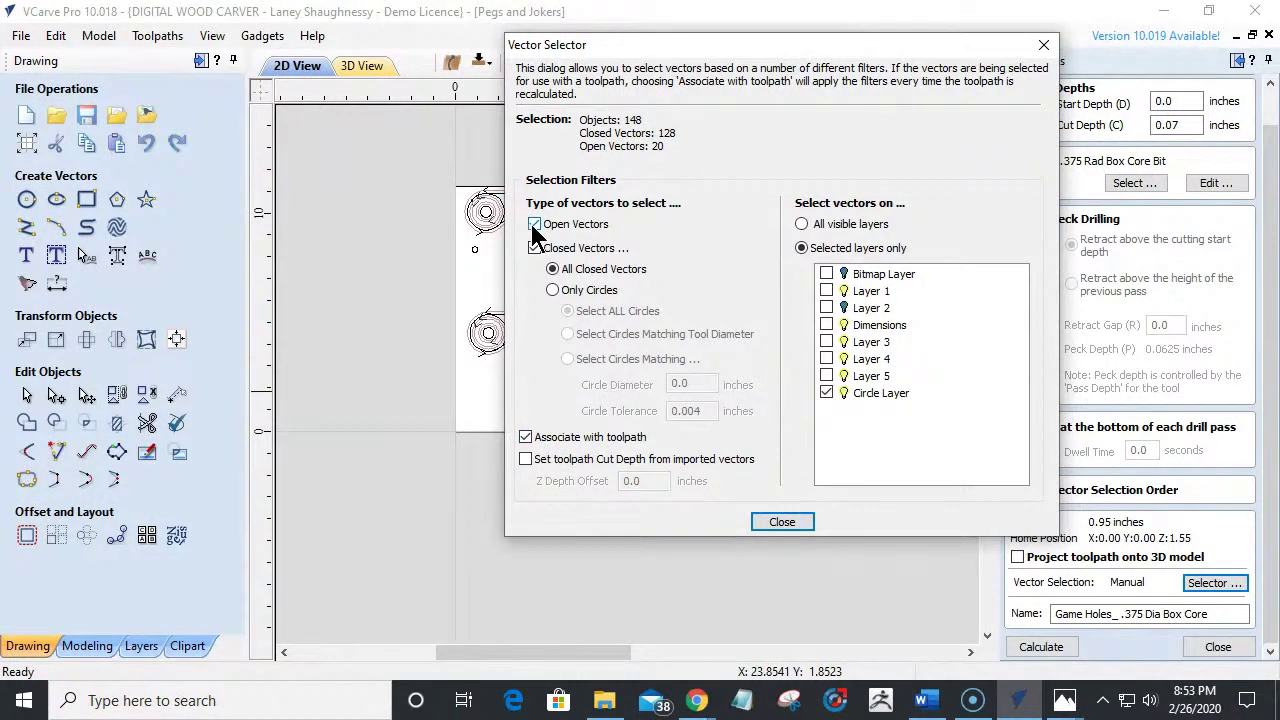
Limit the toolpath's selection to circles 0.28125 inches in diameter, excluding open vectors, and recalculate the drilling toolpath.
click(553, 290)
click(567, 358)
double_click(680, 386)
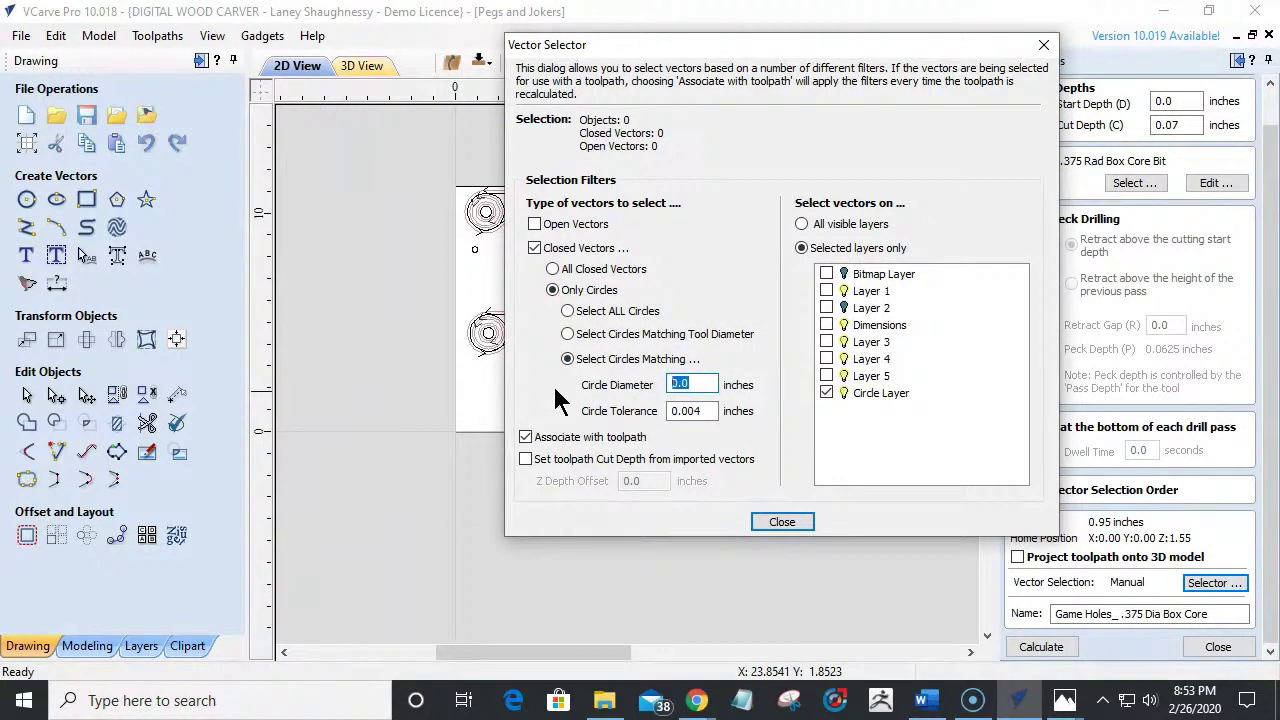
text(9/16)
key(Return)
text(/2)
key(Return)
drag(664, 46, 1074, 122)
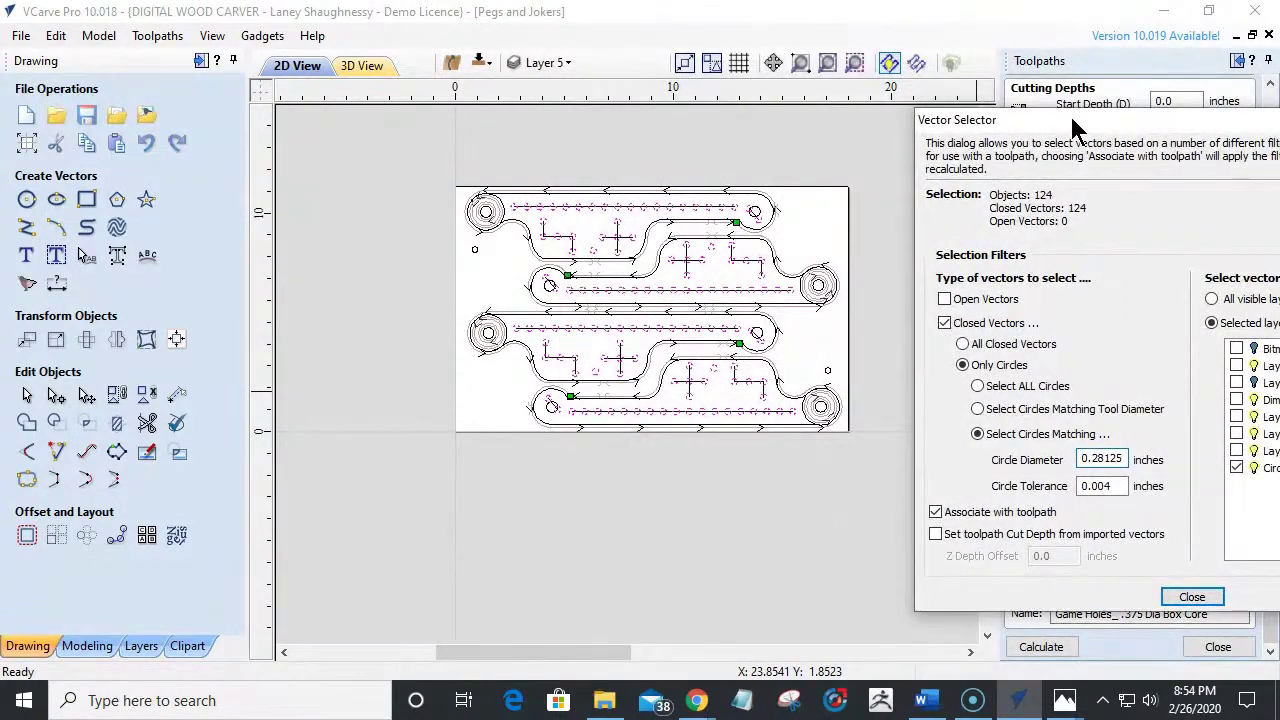
drag(1072, 119, 568, 38)
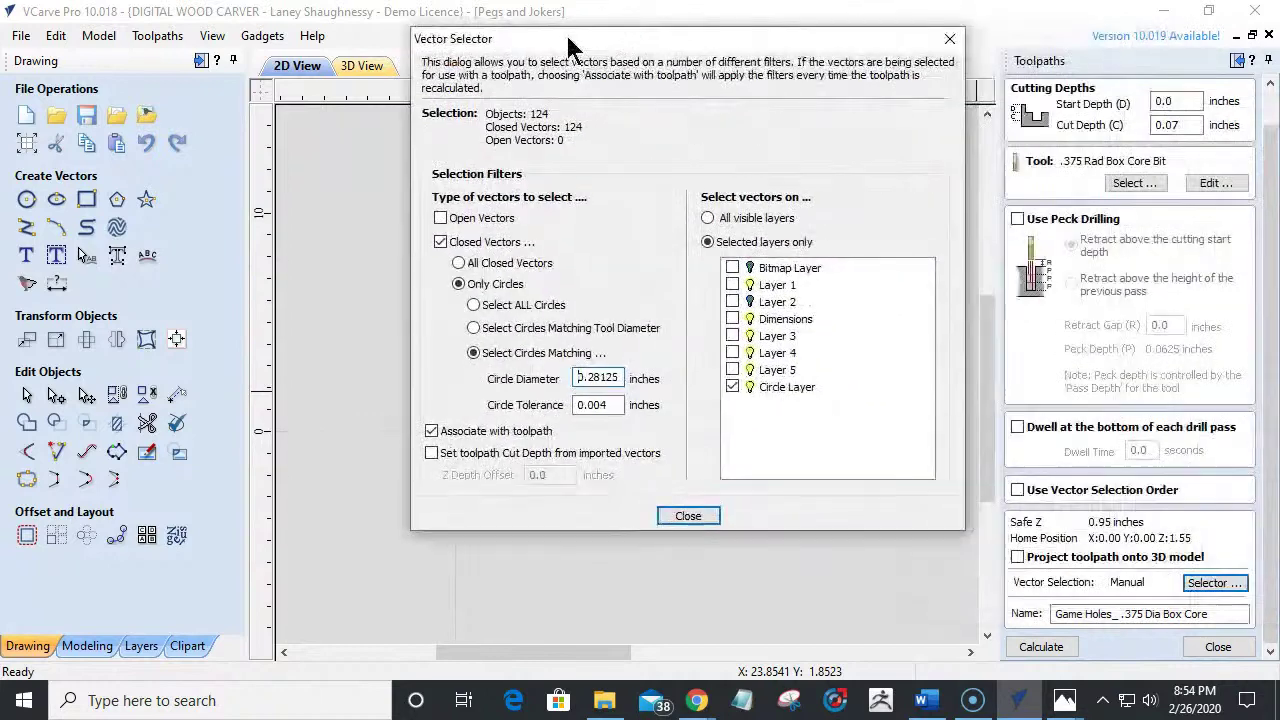
click(684, 516)
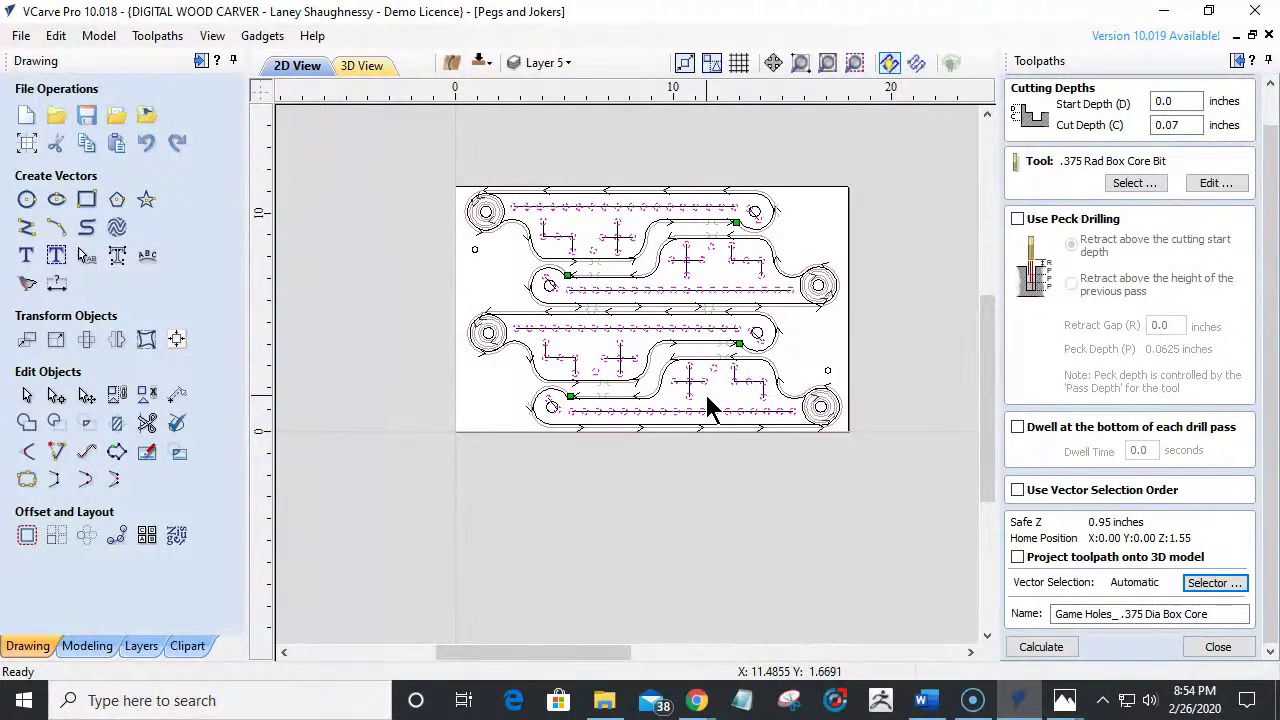
click(1040, 650)
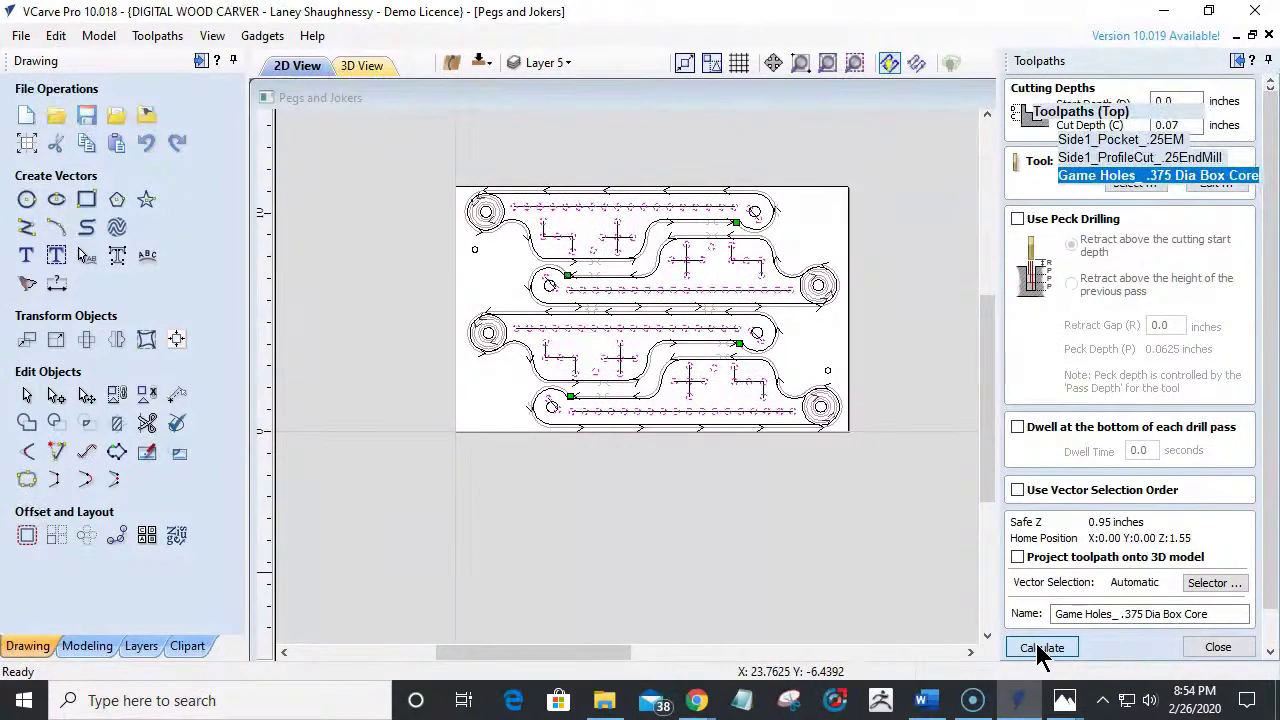
click(1040, 648)
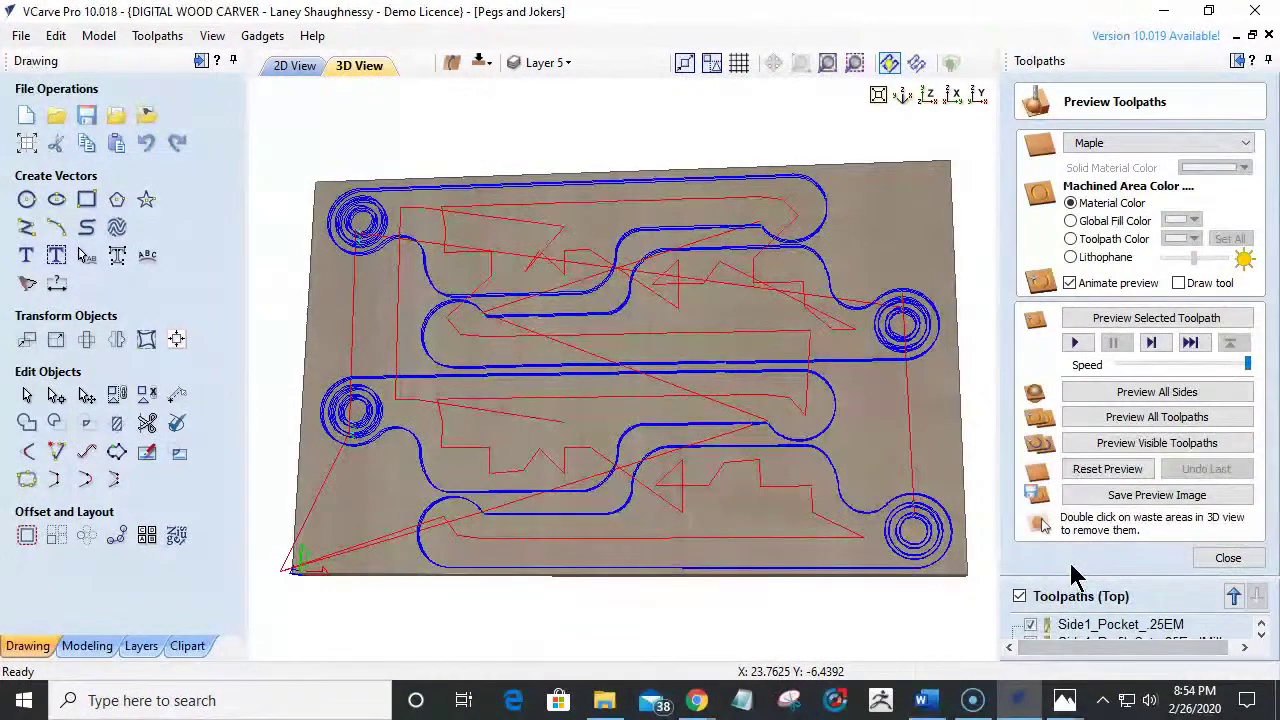
Simulate the game hole drilling and all other top-side toolpaths, and inspect the machined panel from an angle.
click(1140, 322)
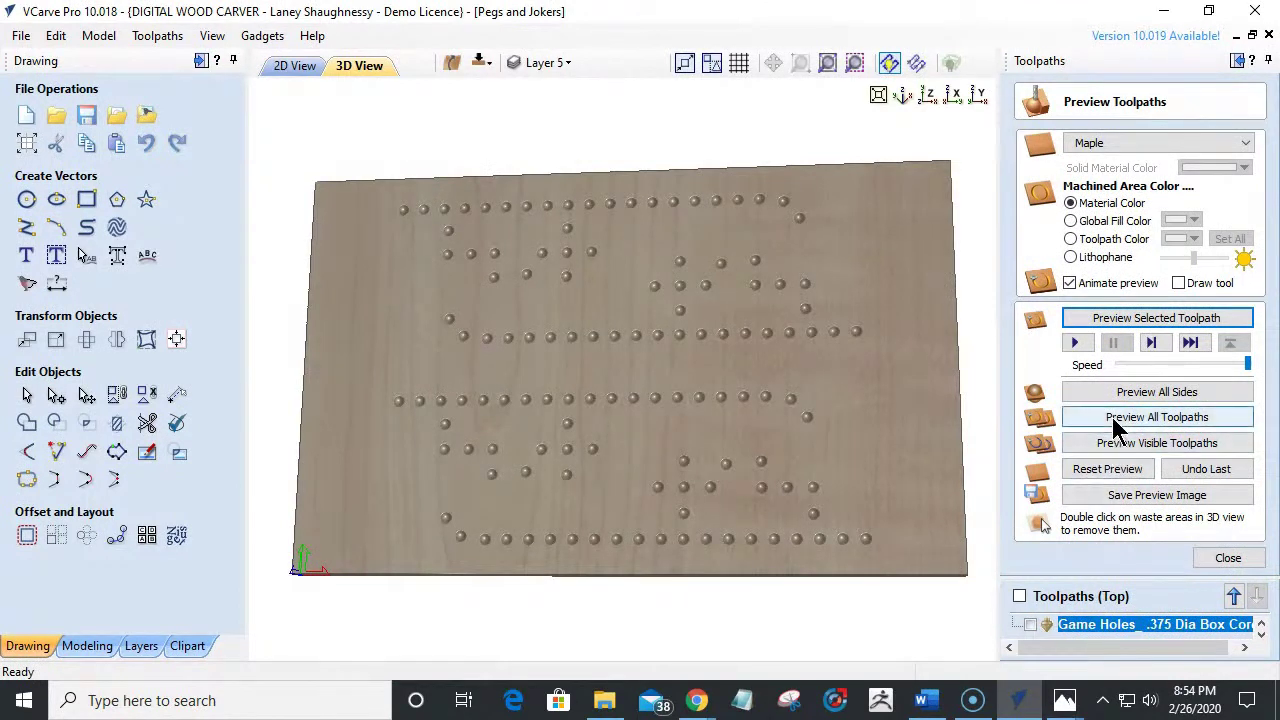
click(1118, 420)
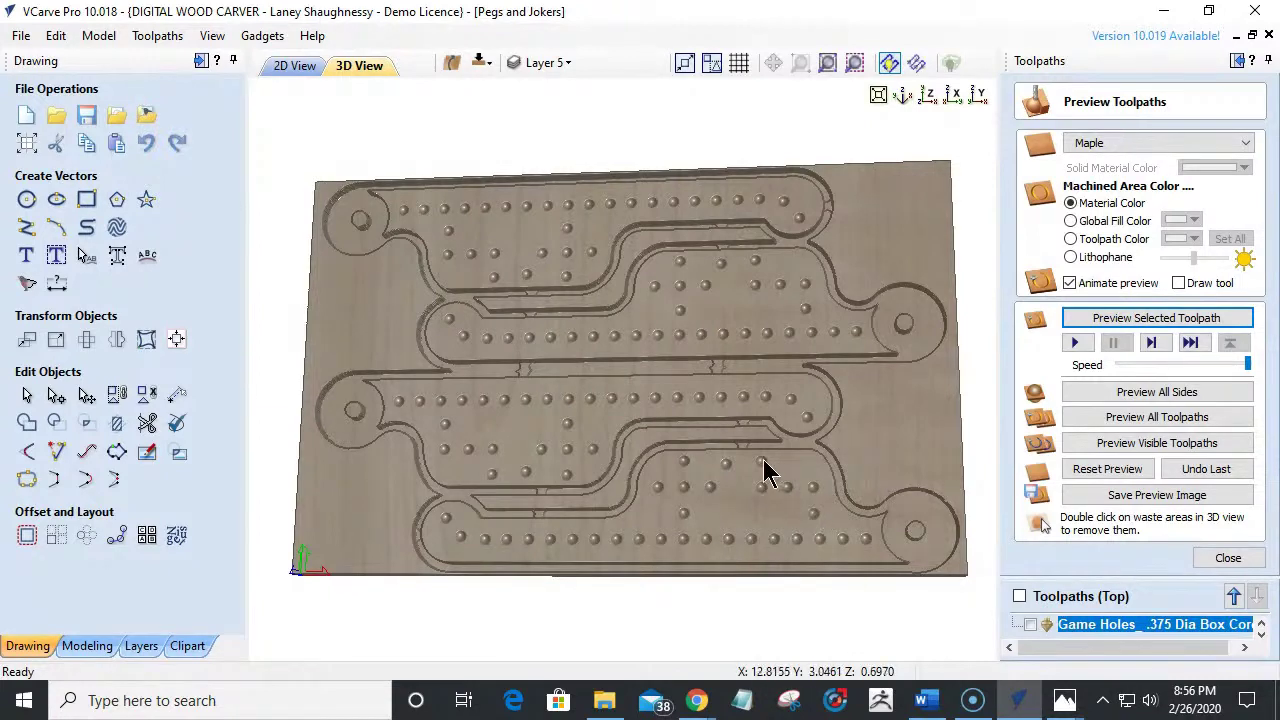
drag(651, 487, 611, 437)
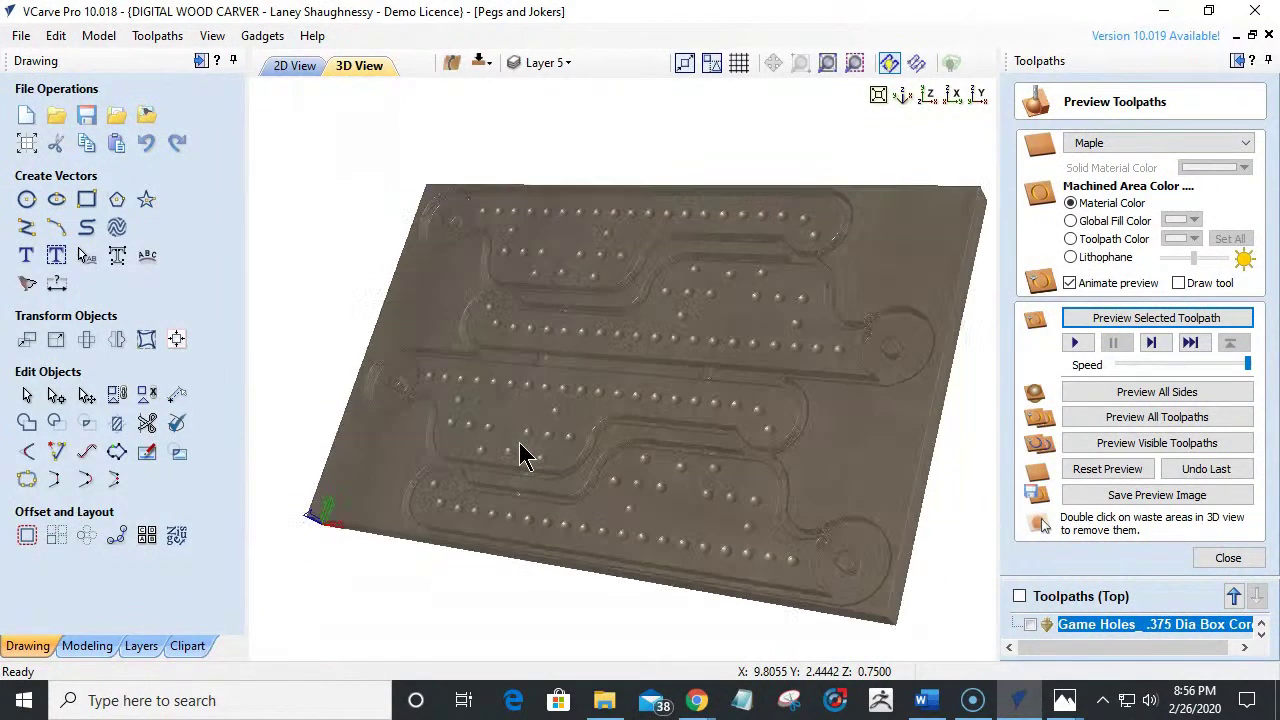
Start a drilling toolpath on the two small alignment circles in the waste area outside the boards, with a 0.375 inch cut depth.
drag(519, 442, 646, 440)
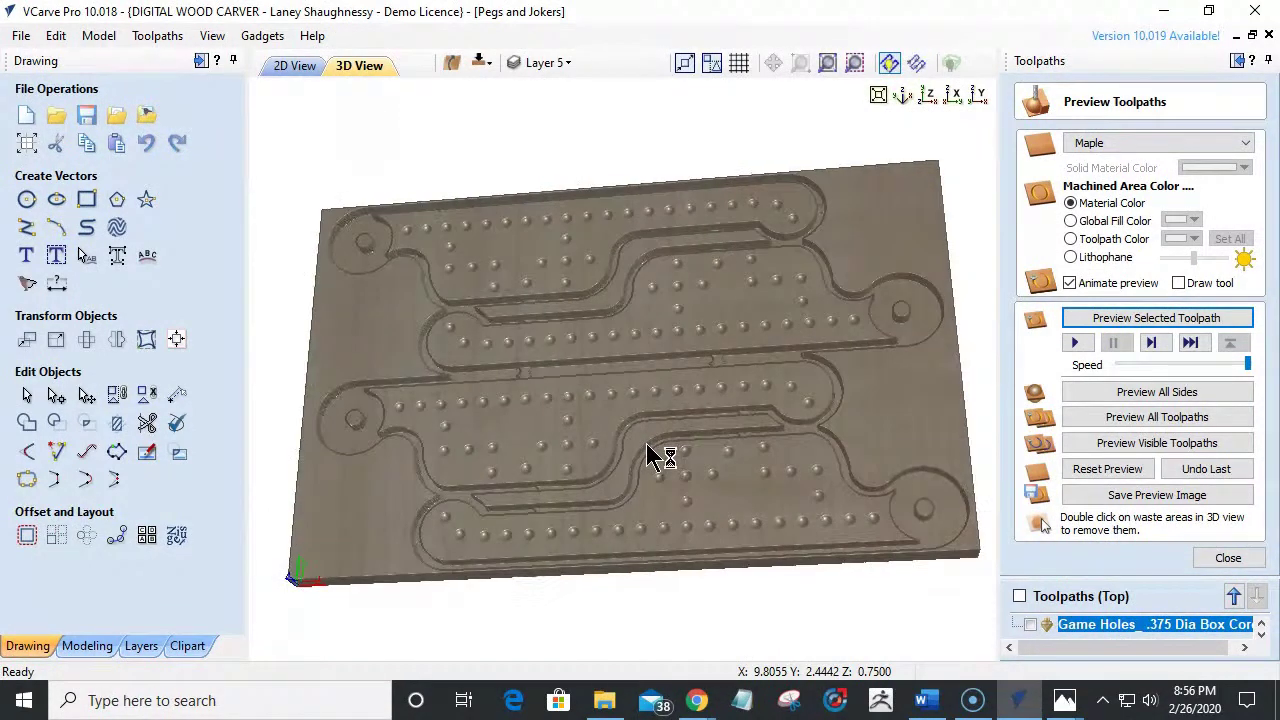
click(292, 64)
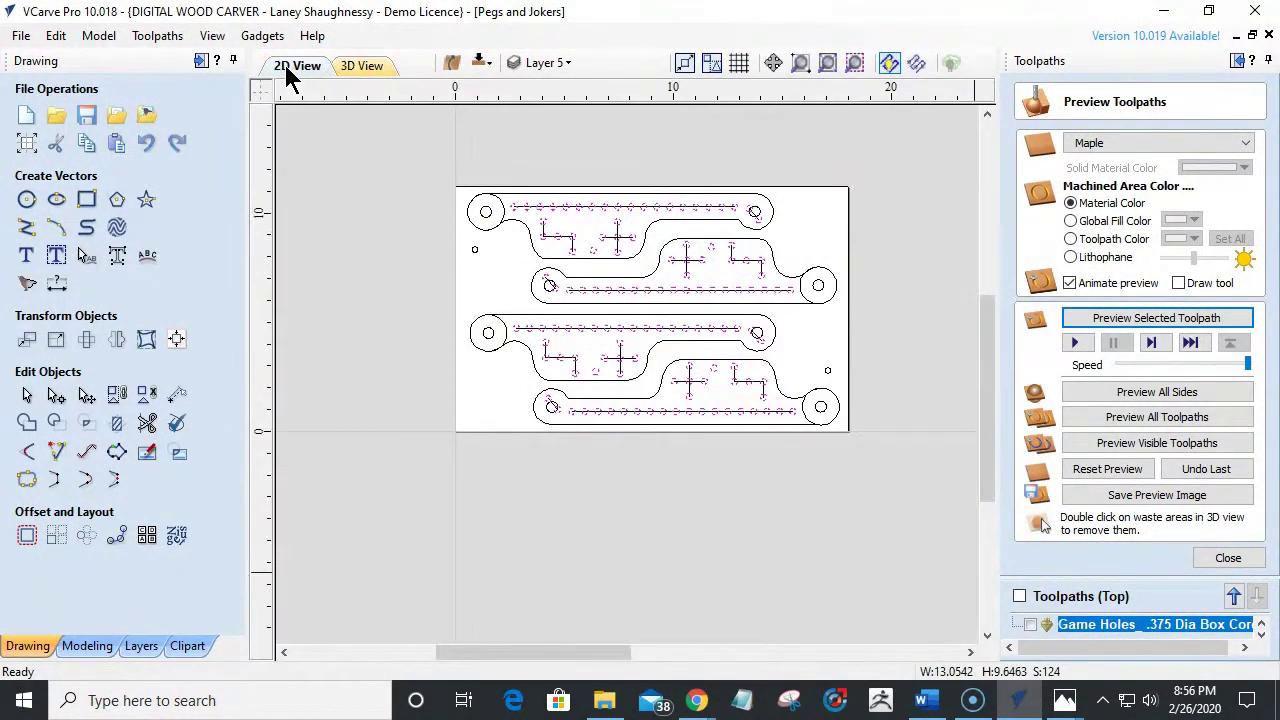
click(489, 267)
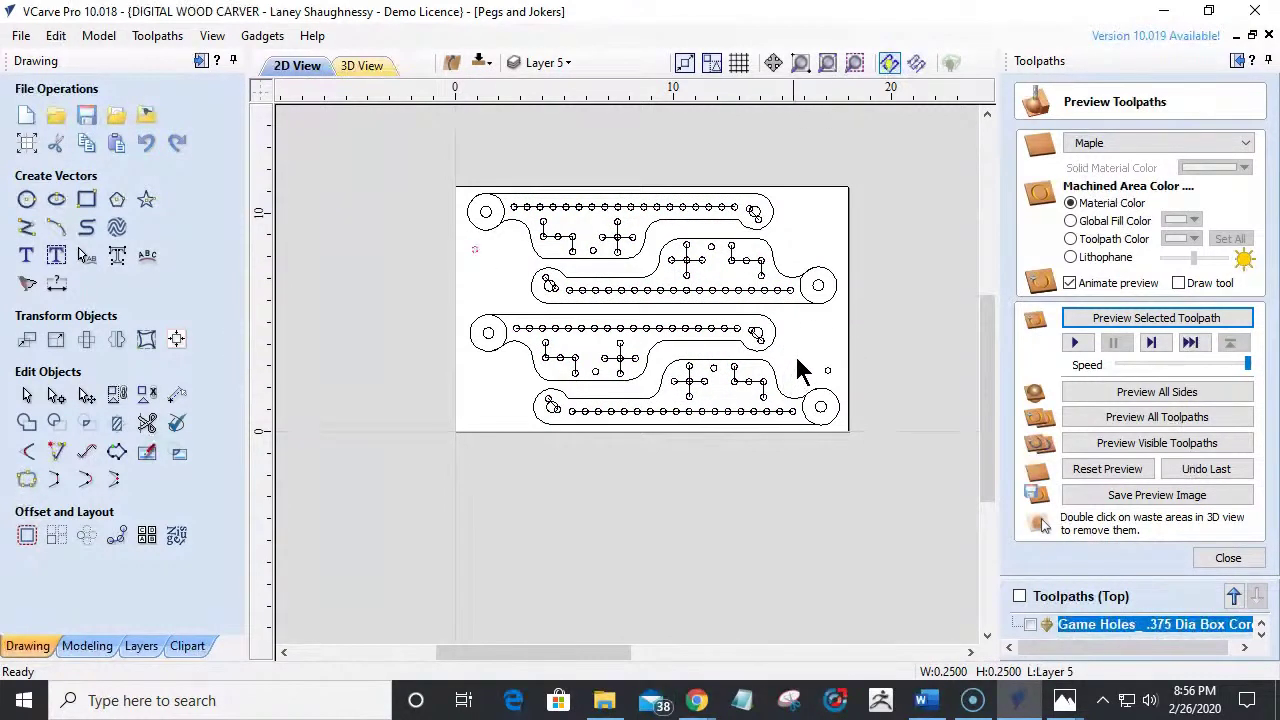
shift+click(840, 384)
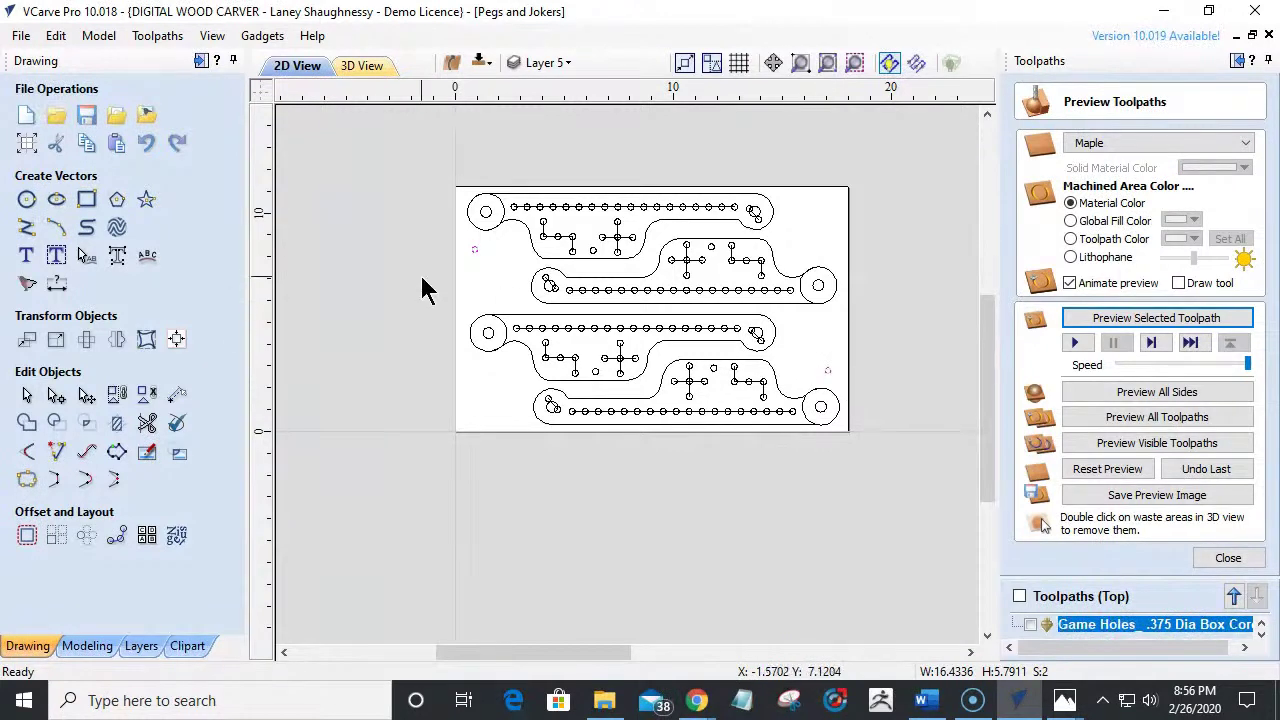
click(1228, 555)
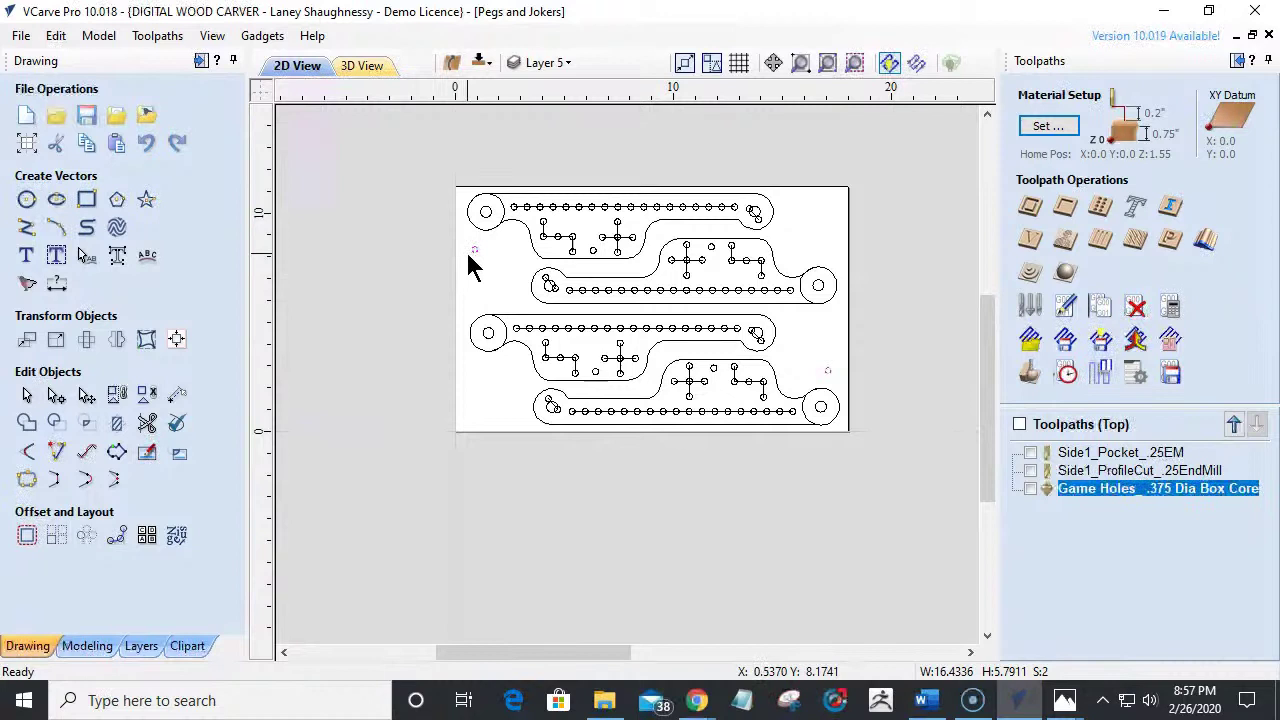
click(1098, 207)
double_click(1178, 166)
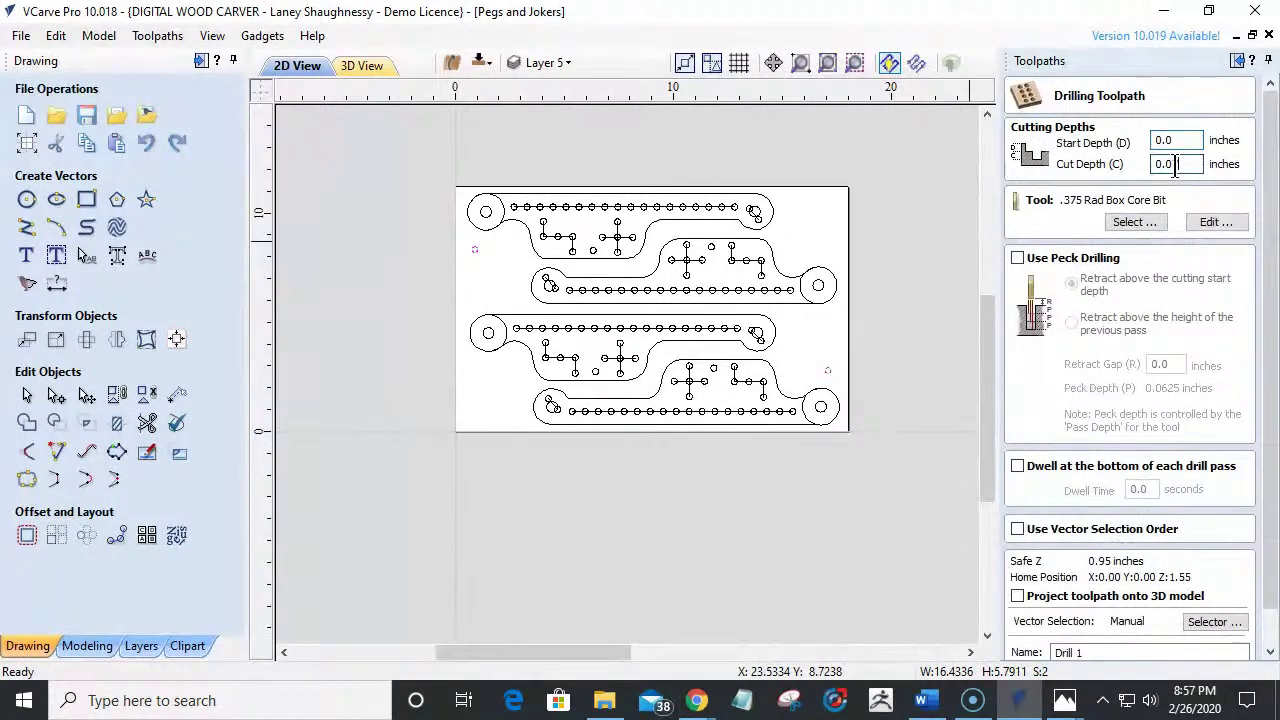
text(0.375)
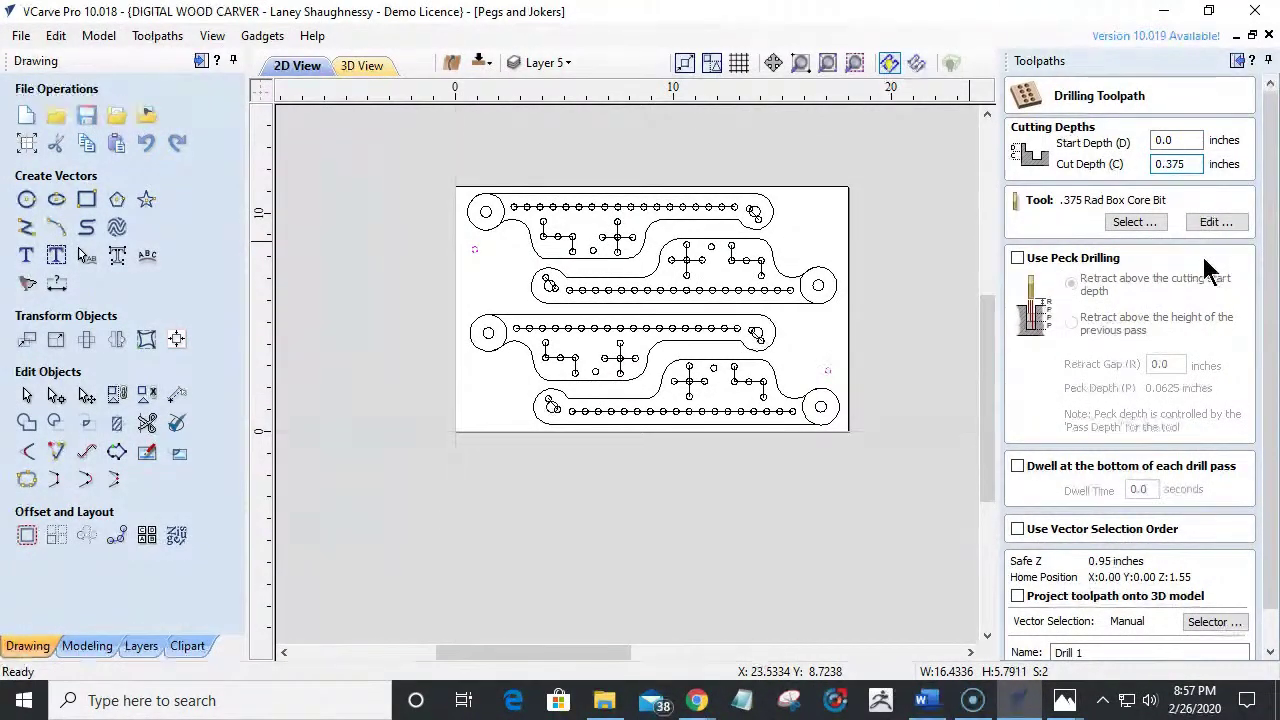
Assign the End Mill (0.25 inches) to the alignment hole drilling and enable peck drilling.
click(1125, 222)
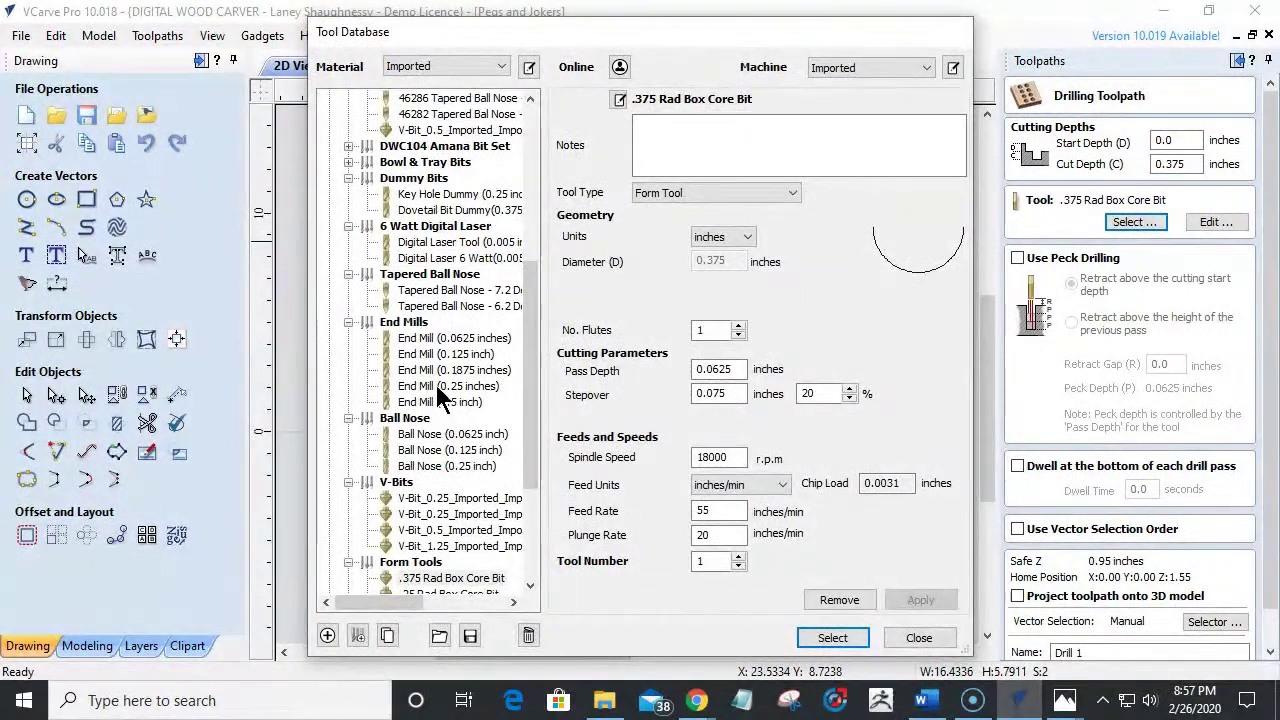
click(448, 386)
click(832, 639)
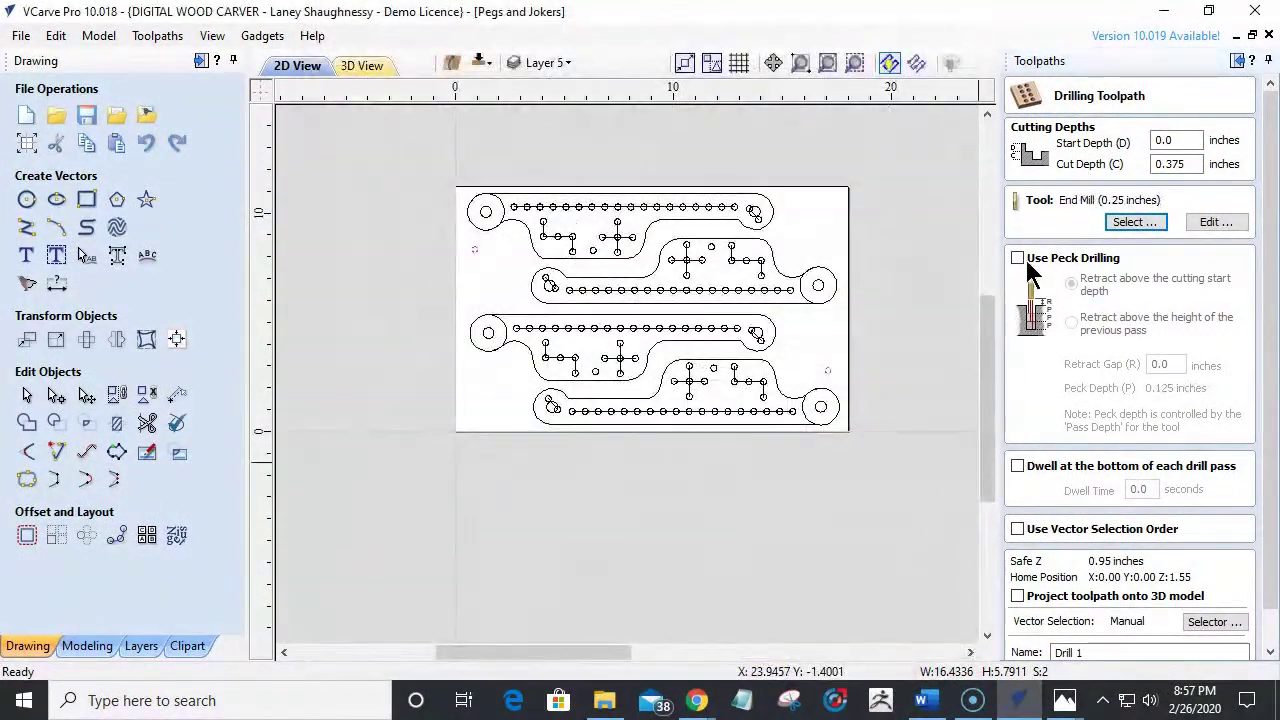
click(1019, 257)
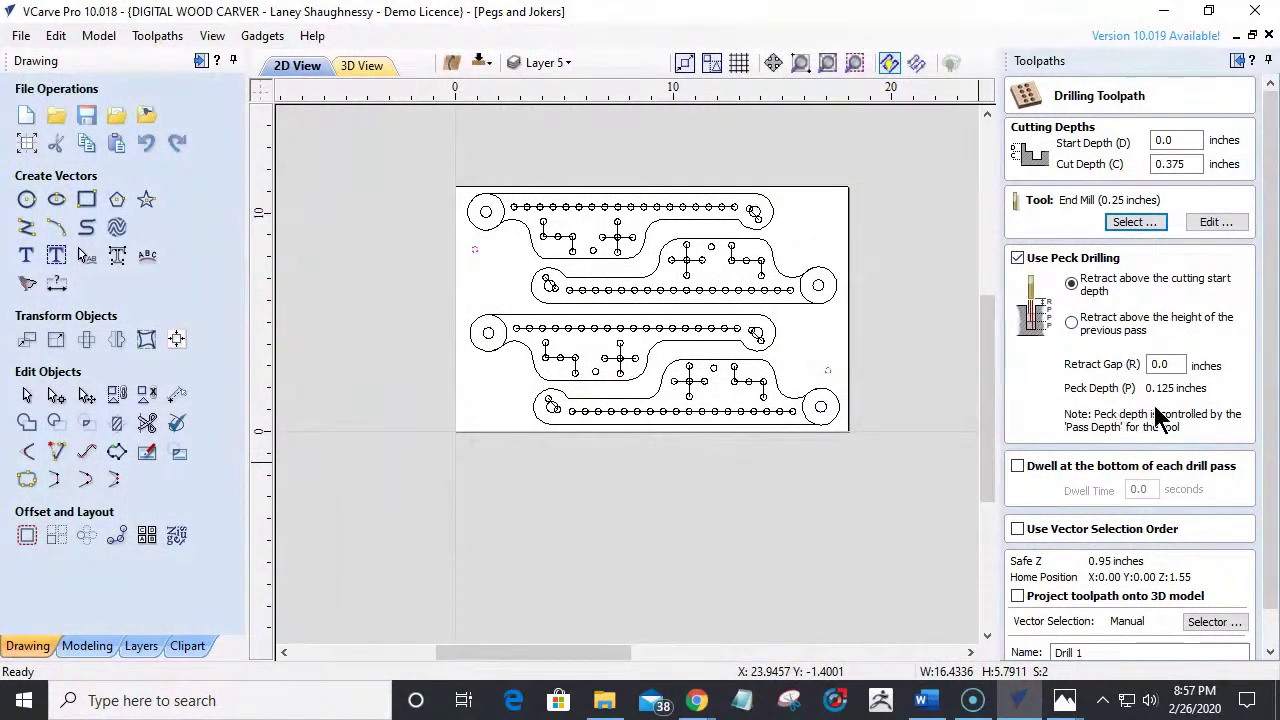
Name the drilling toolpath Side1_BoardAlignmentHoles_.25Endmill.
scroll(1270, 400, down, 1)
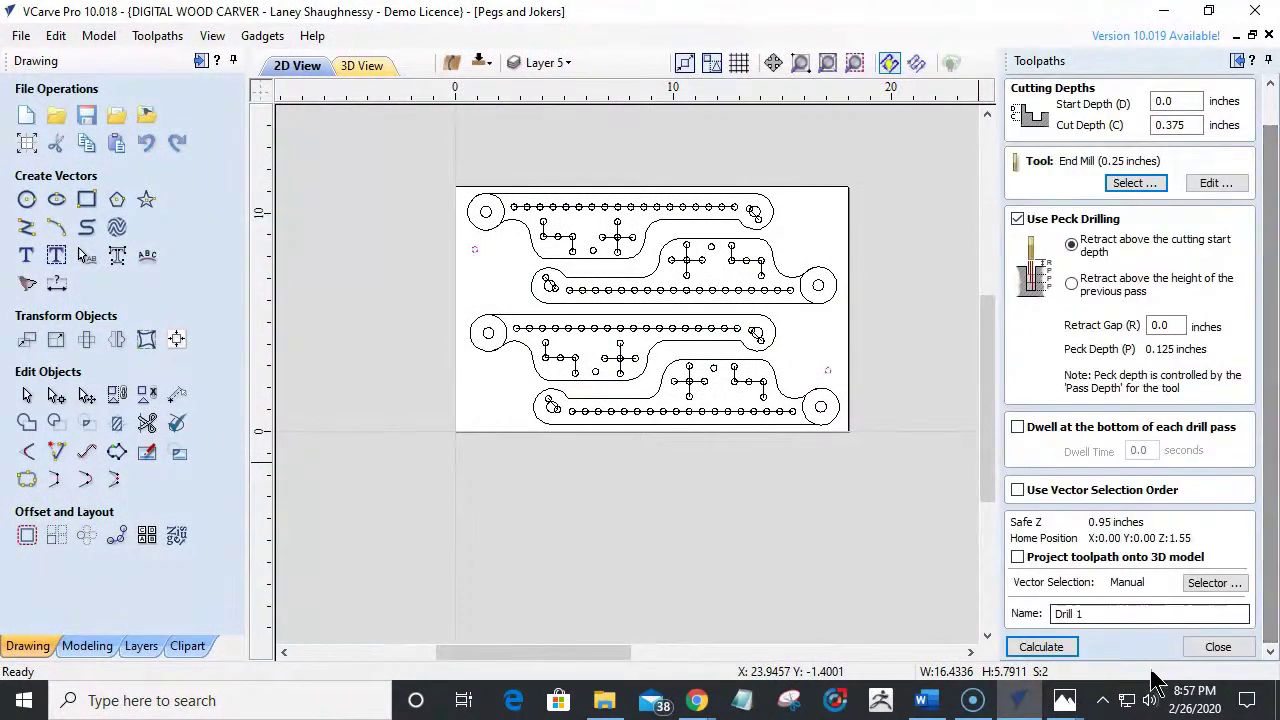
drag(1083, 613, 971, 623)
text(Side1_Board Alignment Hol)
key(BackSpace)
key(BackSpace)
key(BackSpace)
key(BackSpace)
key(BackSpace)
key(BackSpace)
key(BackSpace)
key(BackSpace)
key(BackSpace)
key(BackSpace)
key(BackSpace)
key(BackSpace)
key(BackSpace)
key(BackSpace)
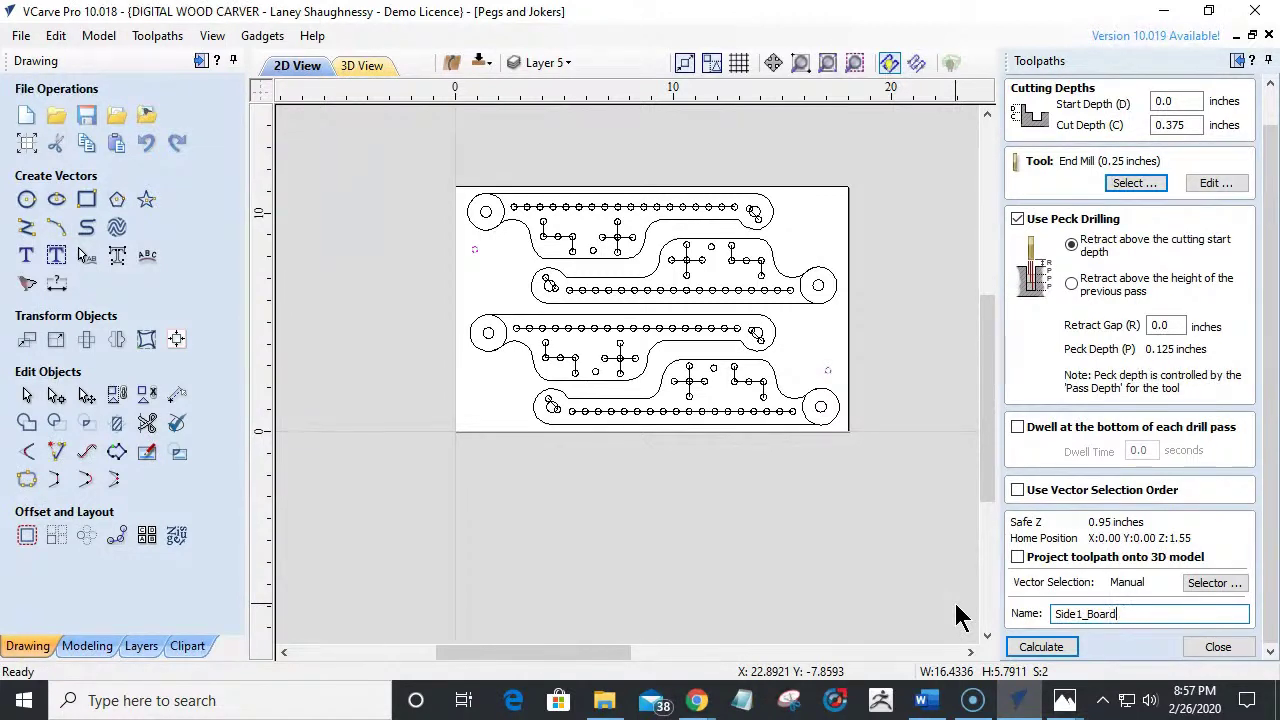
text(AlignmentHoles_.25)
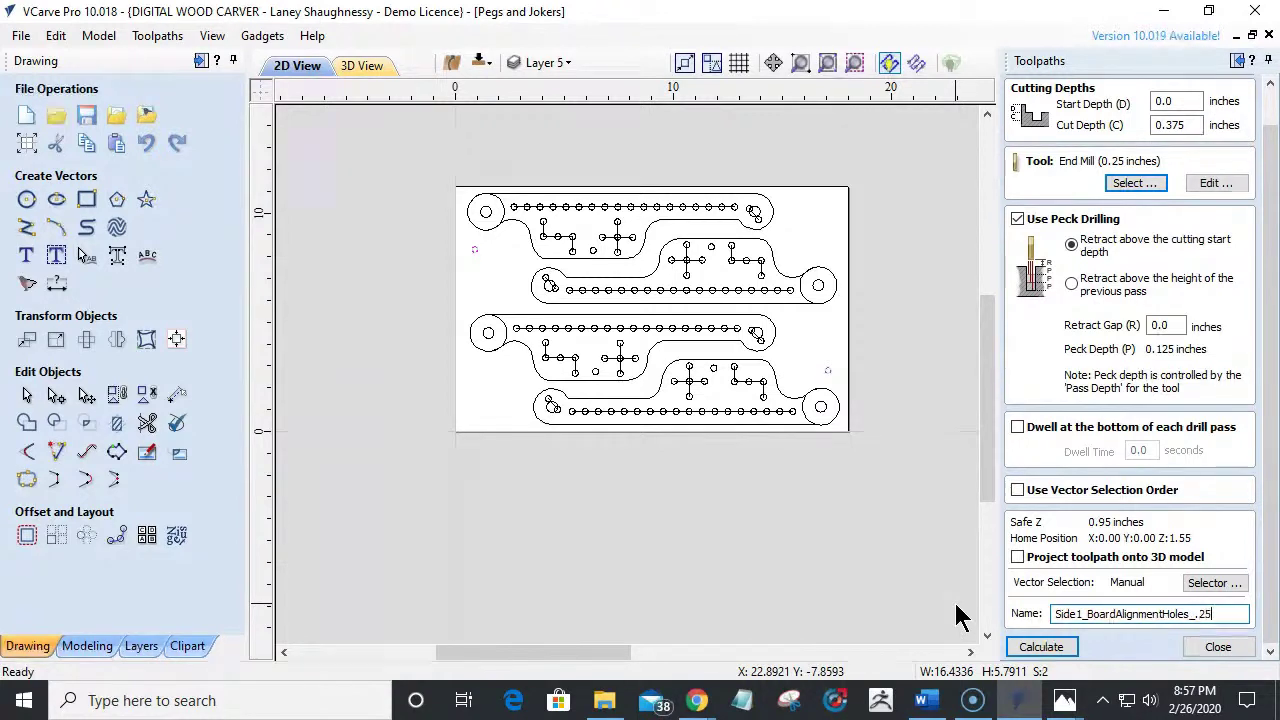
text(Endmill)
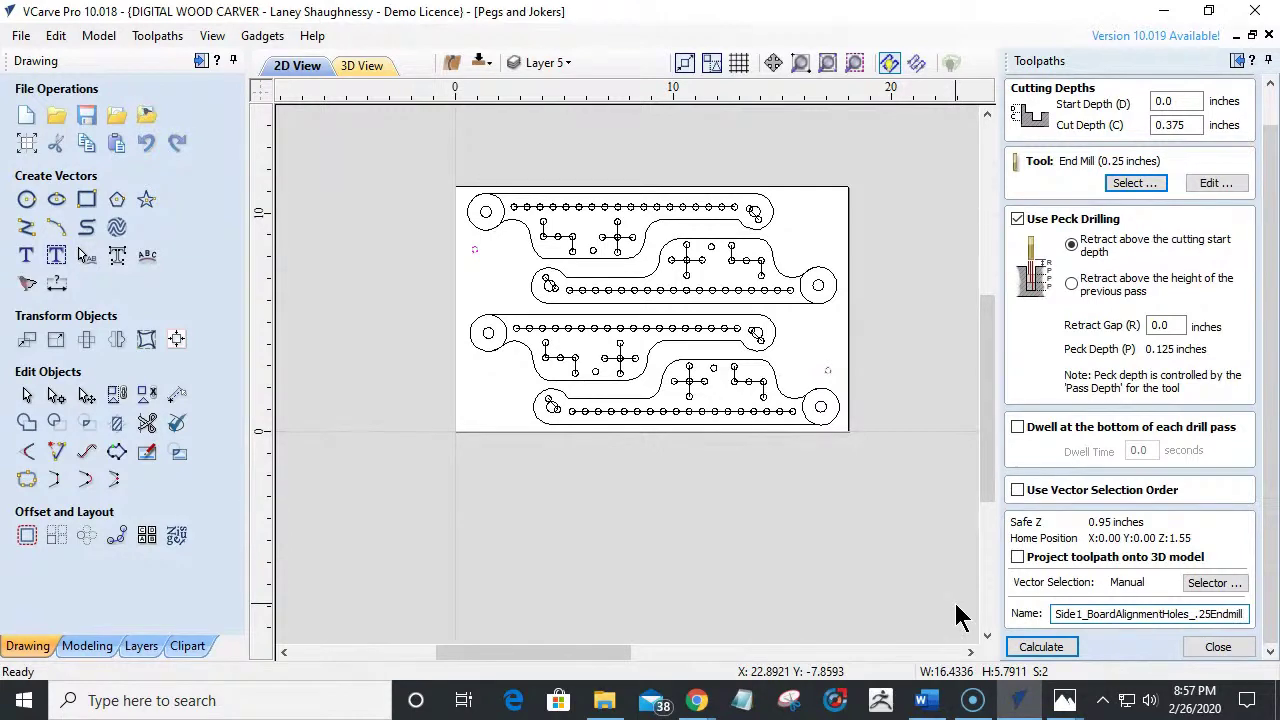
Calculate the Side1_BoardAlignmentHoles_.25Endmill drilling toolpath and make it the first entry in the toolpath order.
click(1041, 647)
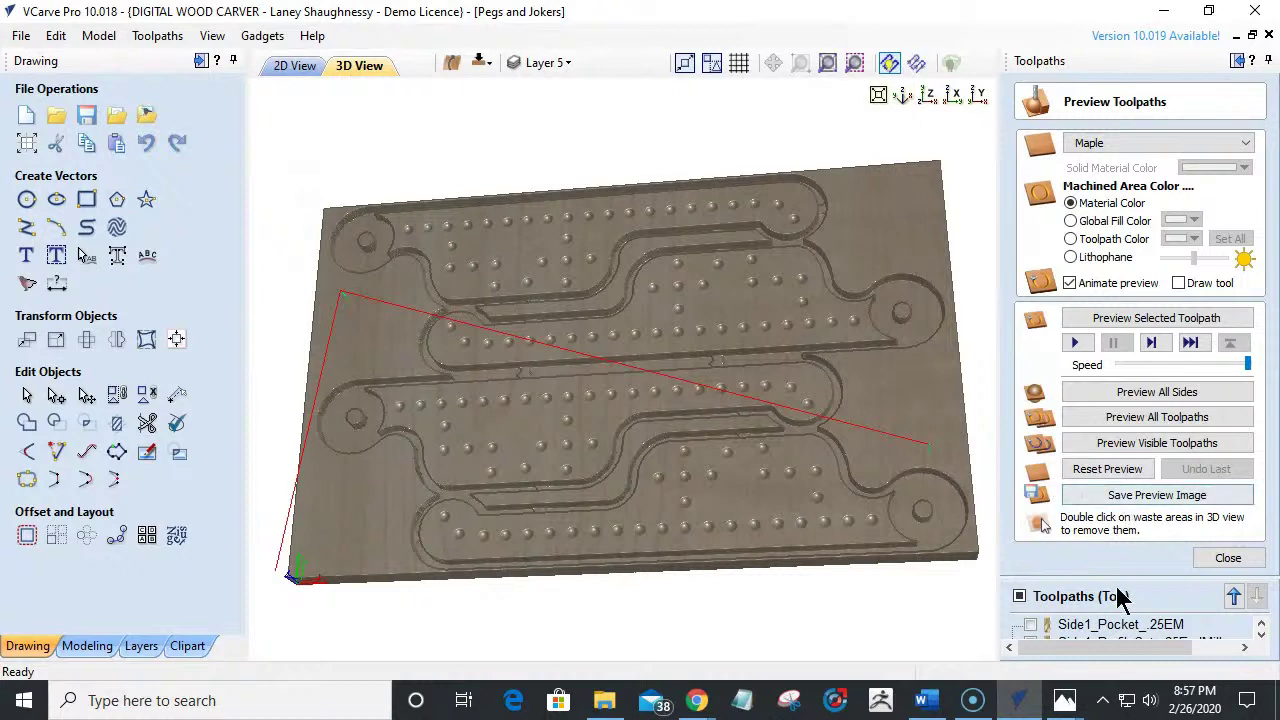
click(1224, 560)
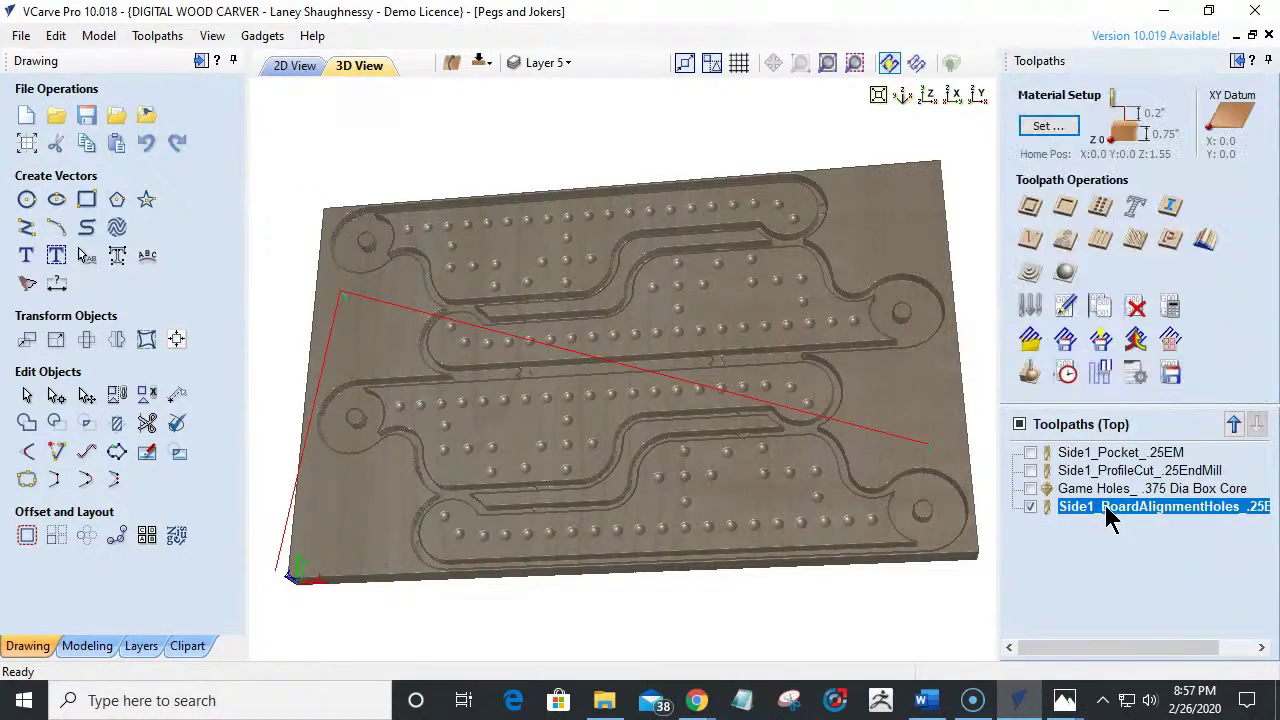
click(1234, 424)
click(1234, 424)
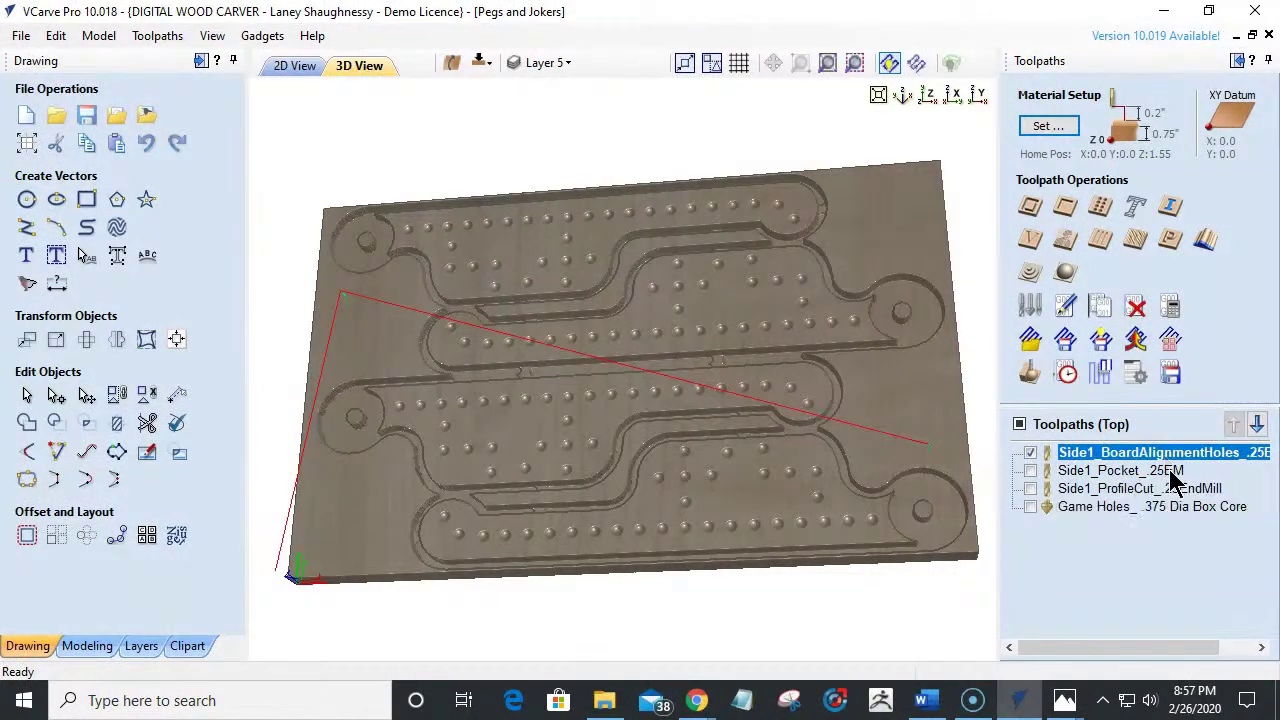
Reorder the toolpaths so that Side1_ProfileCut_.25EndMill runs last, after Game Holes_ .375 Dia Box Core.
click(1094, 471)
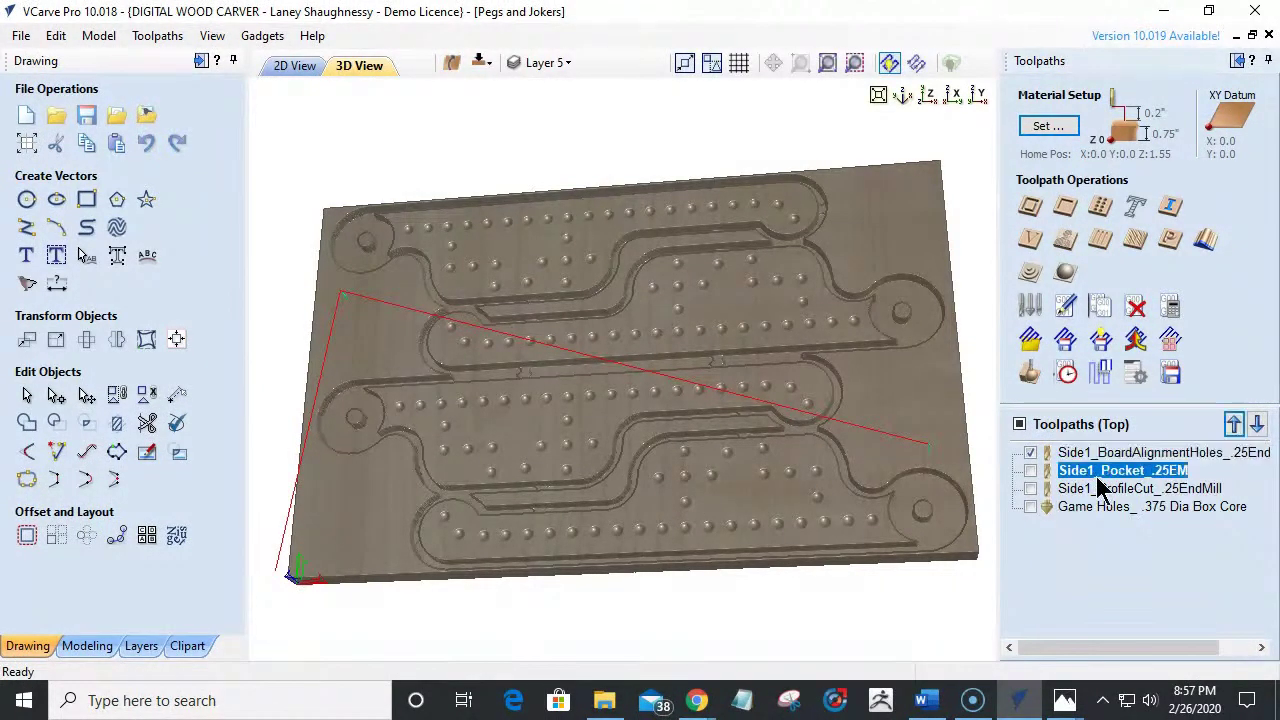
click(1099, 484)
click(1095, 455)
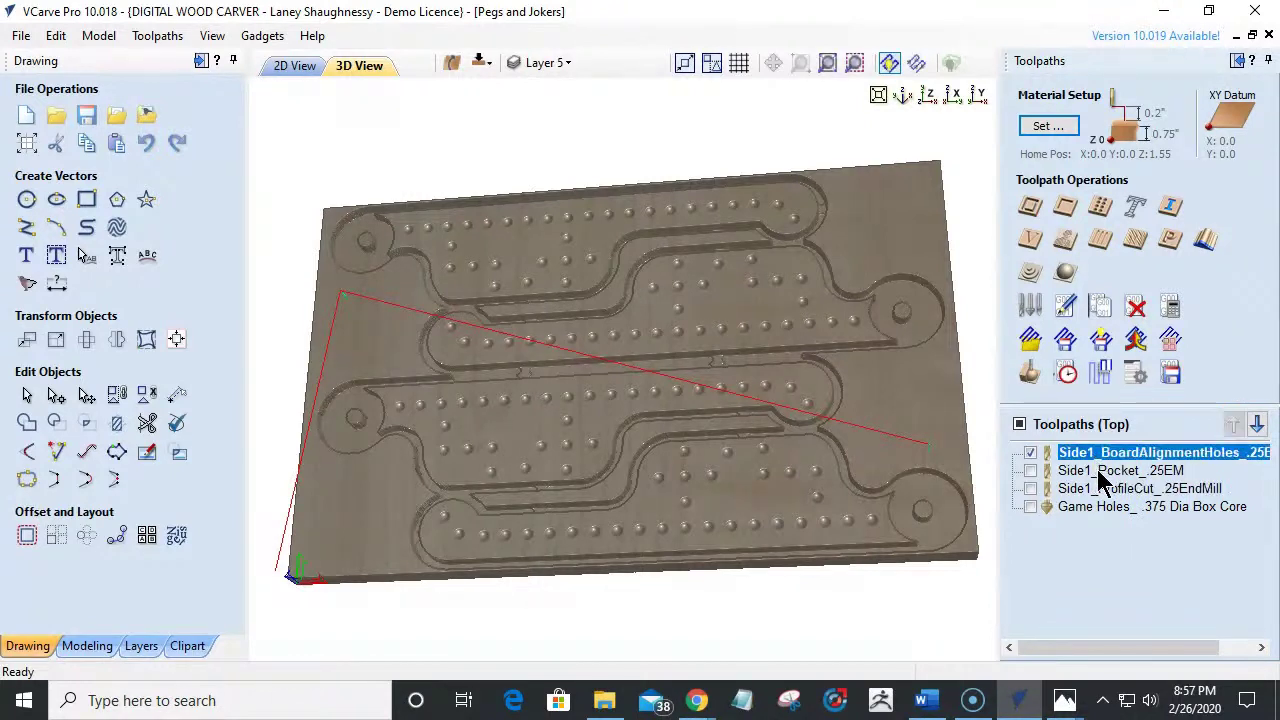
click(1097, 469)
click(1104, 488)
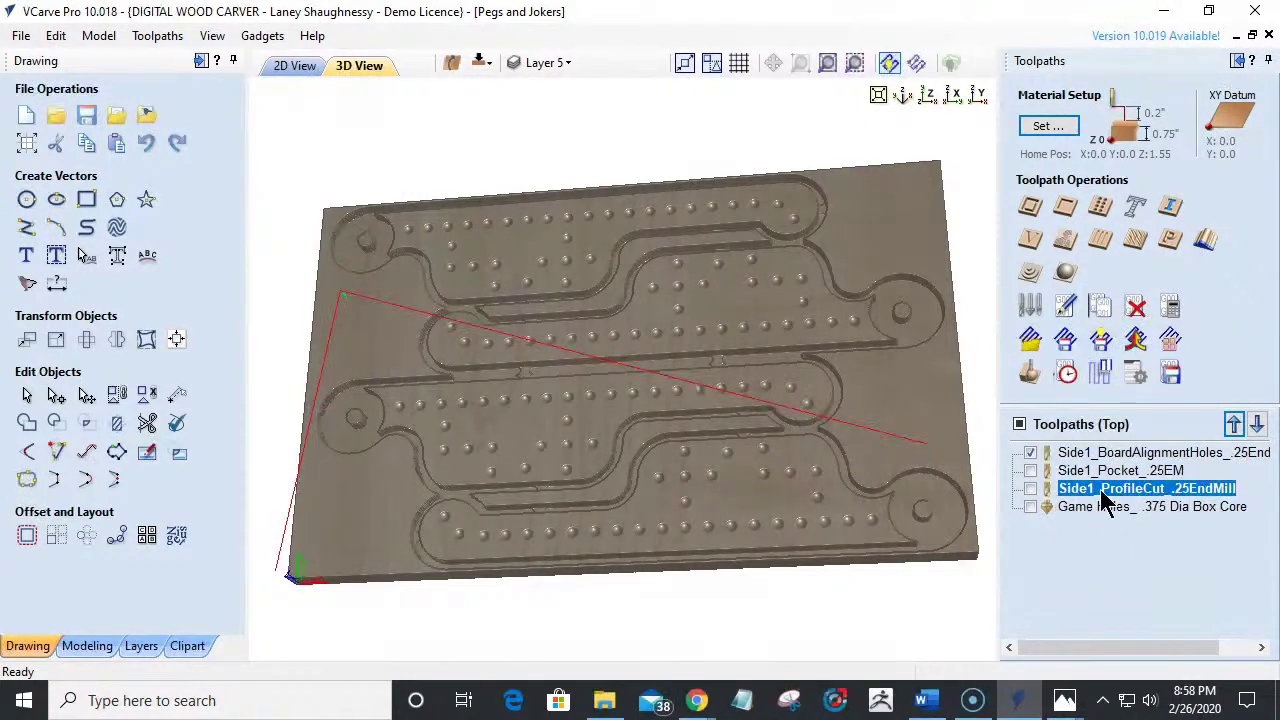
click(1257, 425)
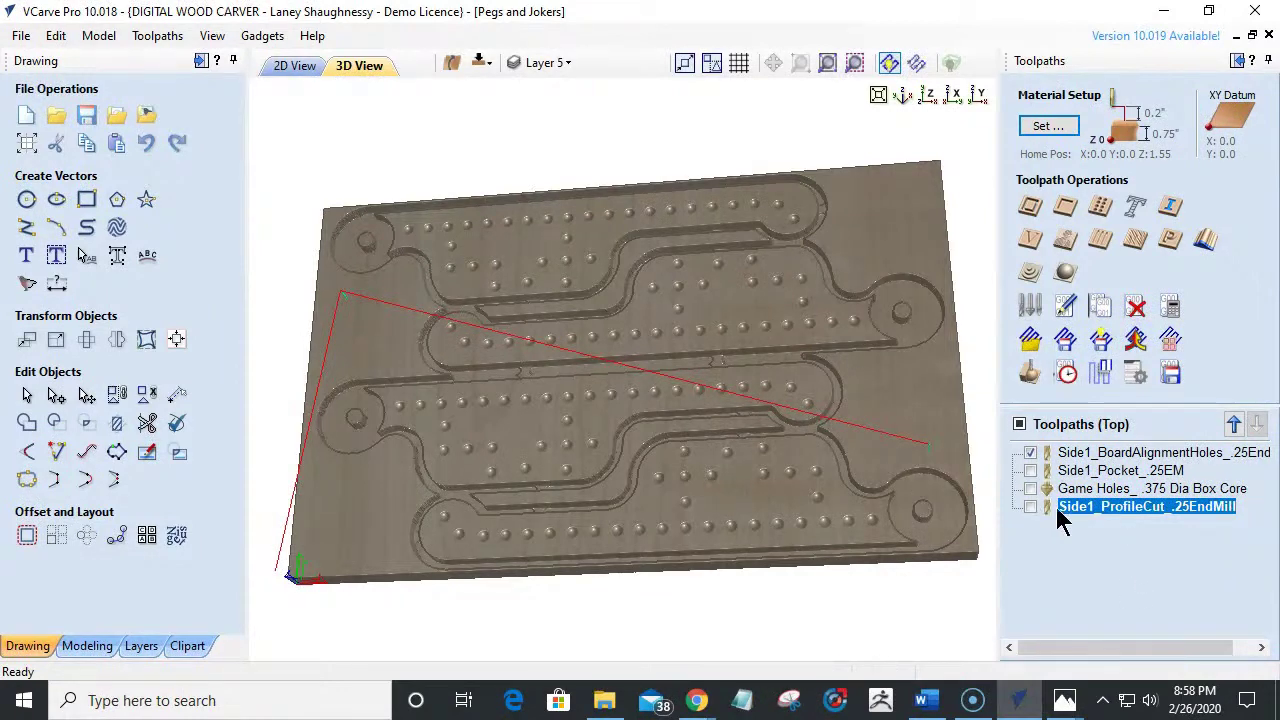
mouse_move(1093, 517)
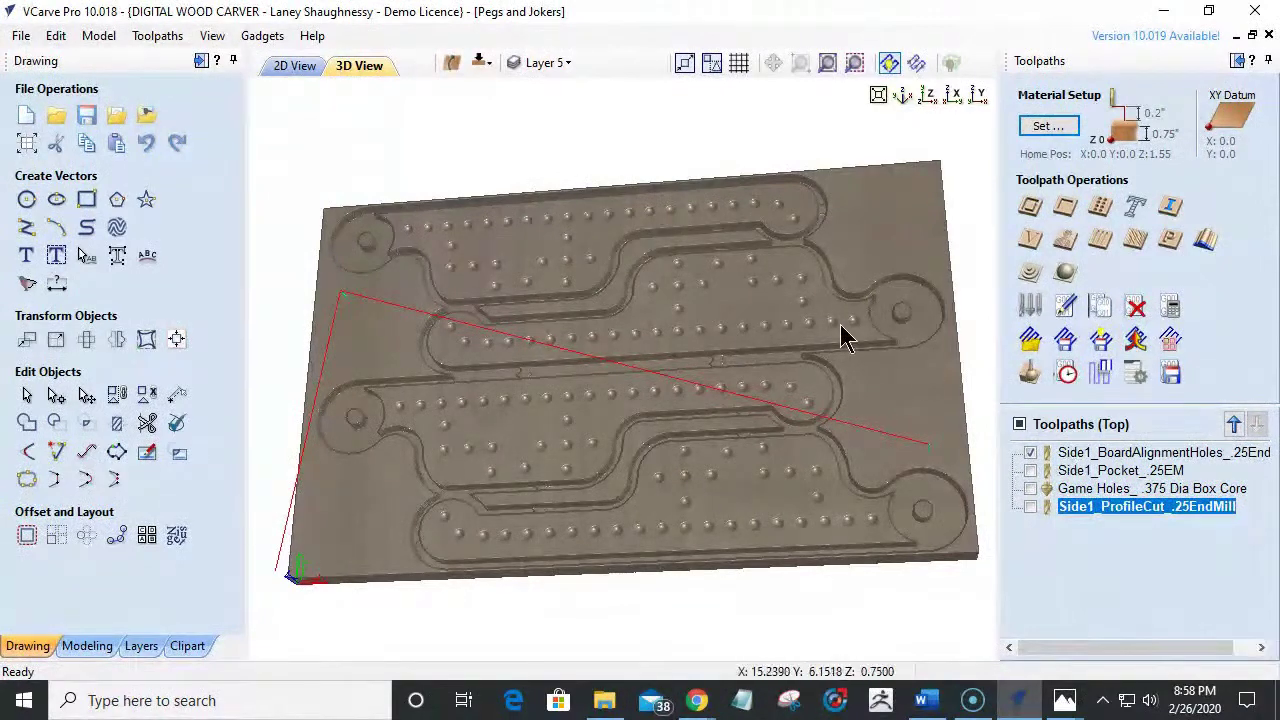
Move the Game Holes_ .375 Dia Box Core toolpath to the first place in the machining order.
click(1071, 491)
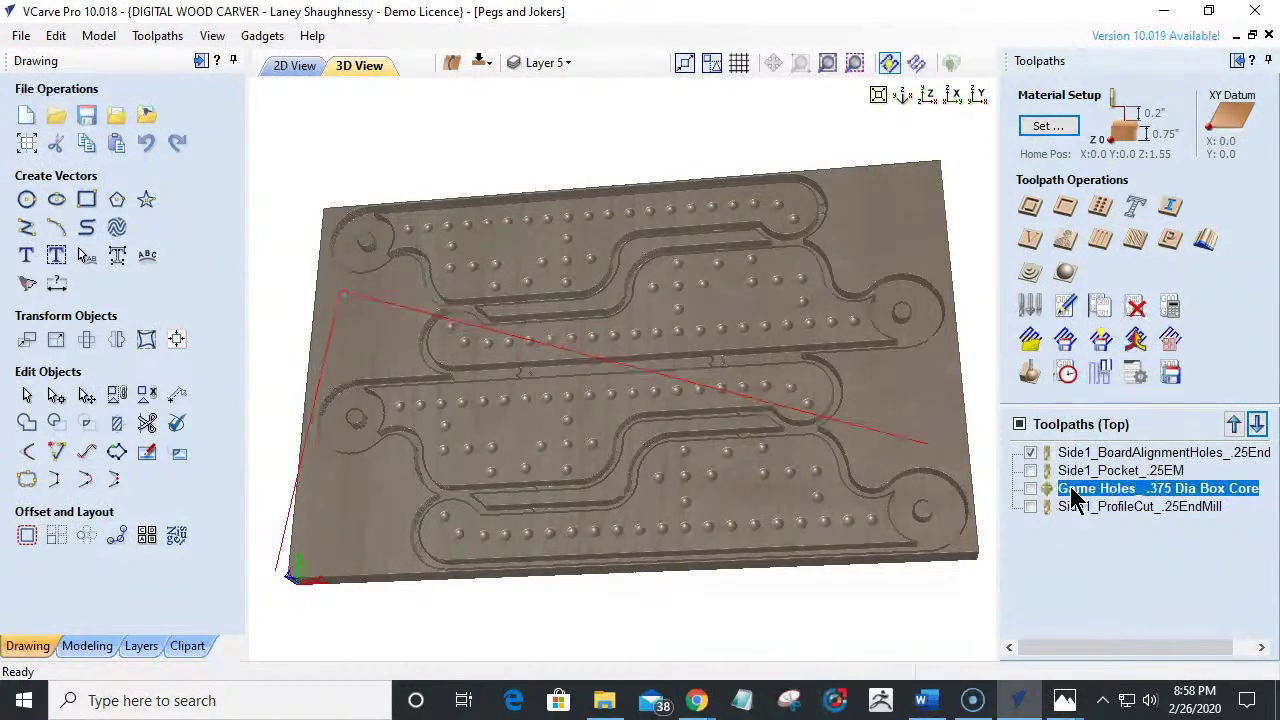
click(1236, 425)
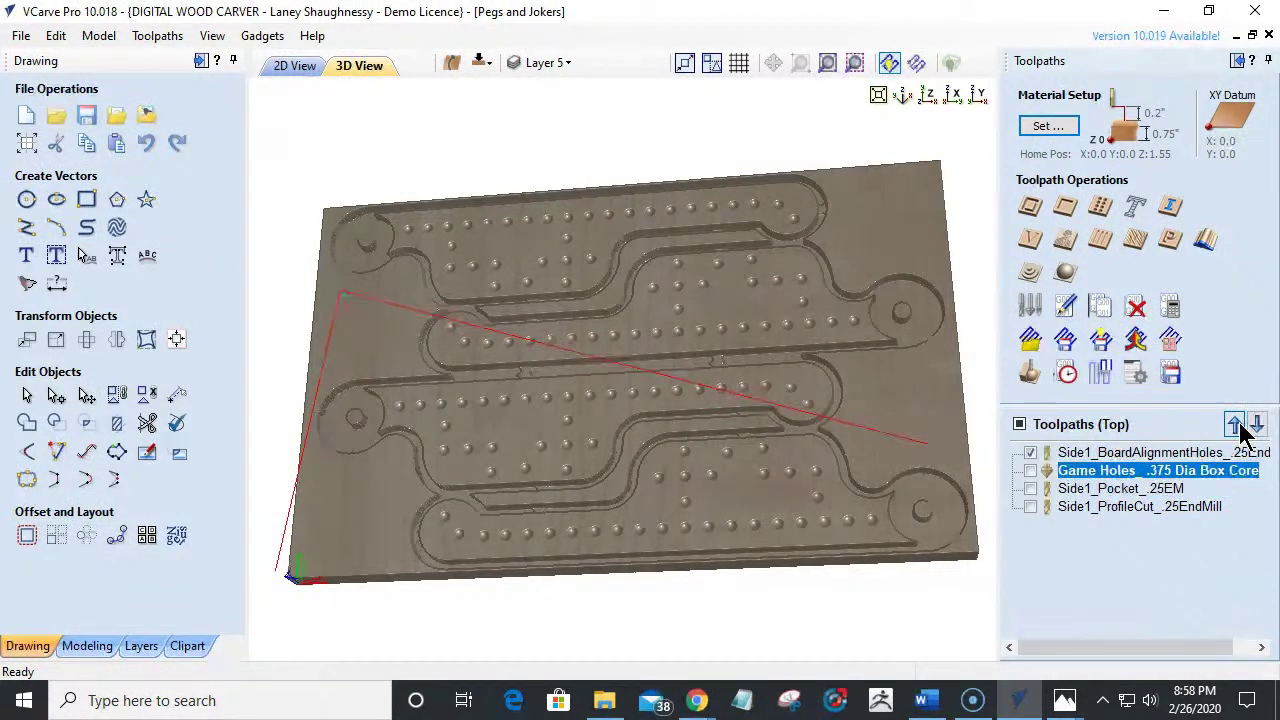
click(1236, 425)
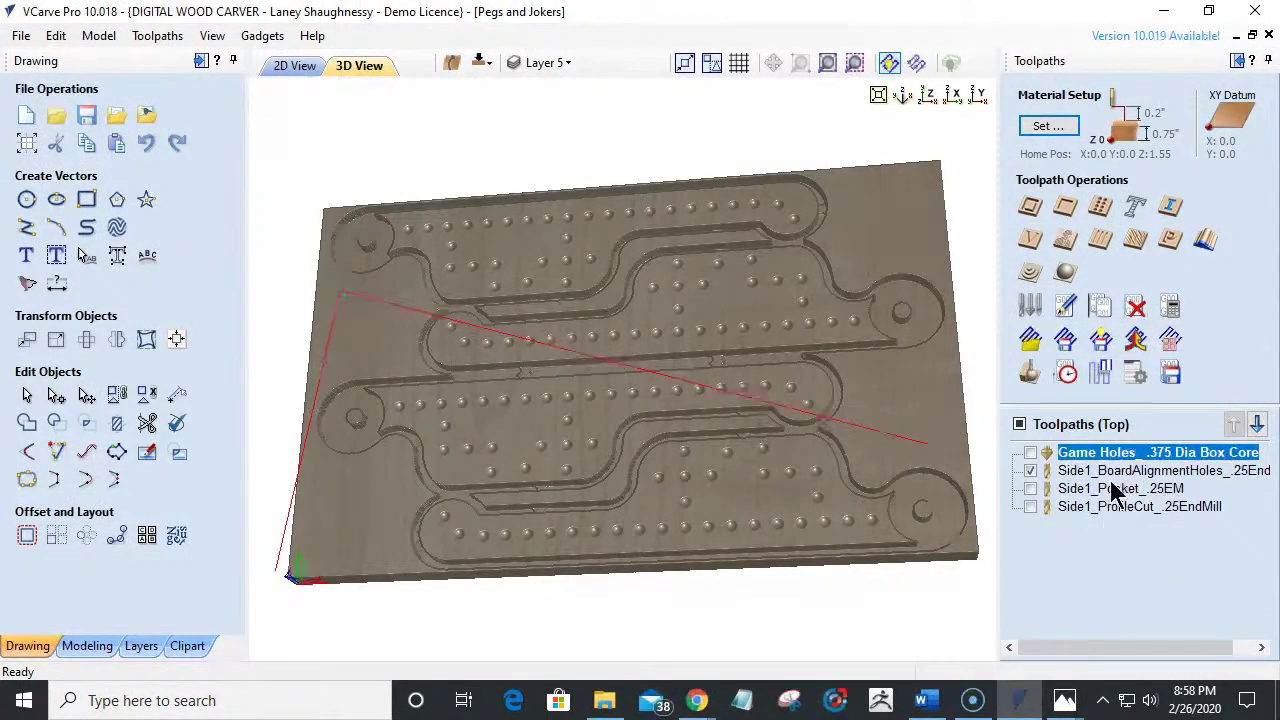
mouse_move(1086, 468)
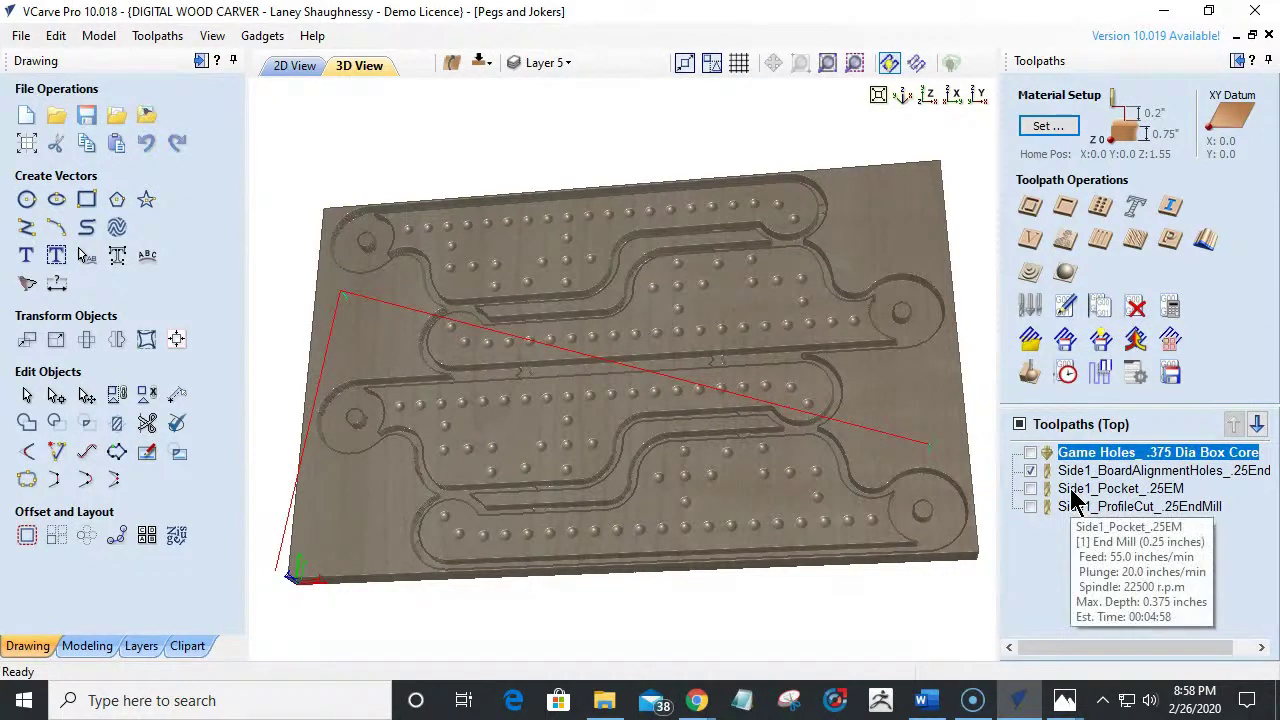
Show the bottom side in the 2D view and delete all four board outlines from it.
click(292, 67)
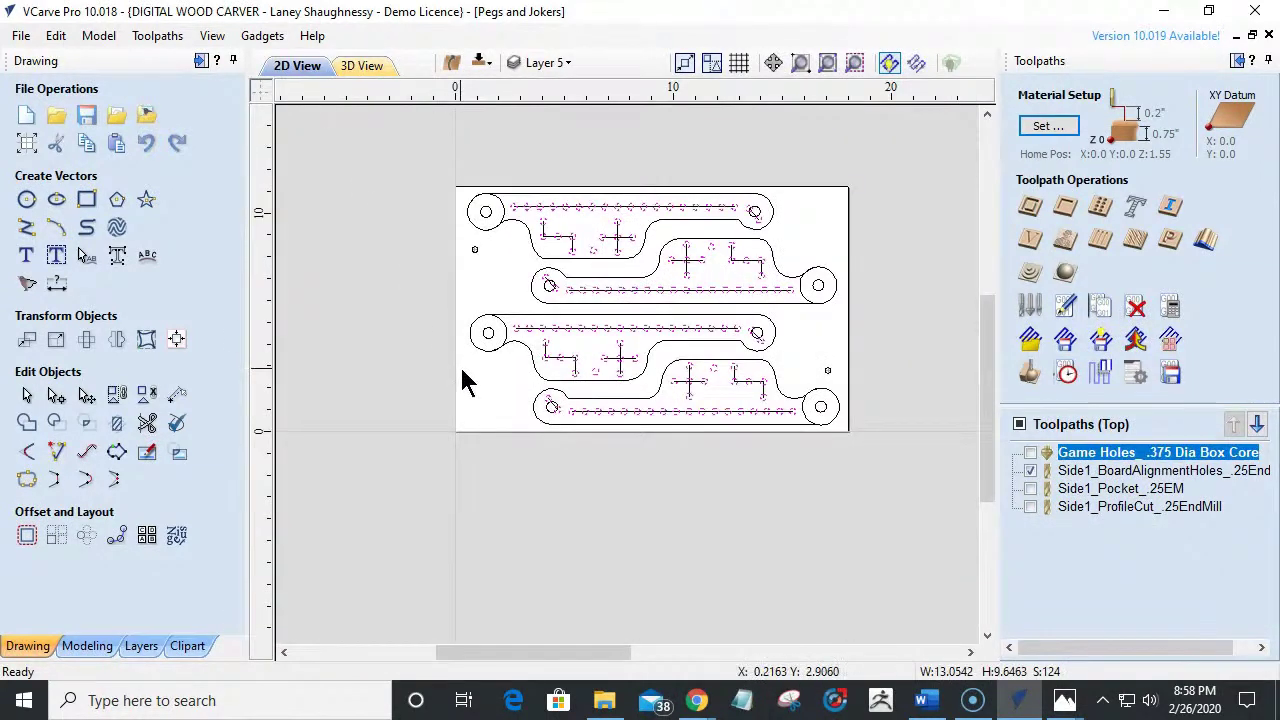
scroll(520, 290, up, 1)
scroll(518, 292, down, 1)
scroll(750, 255, up, 2)
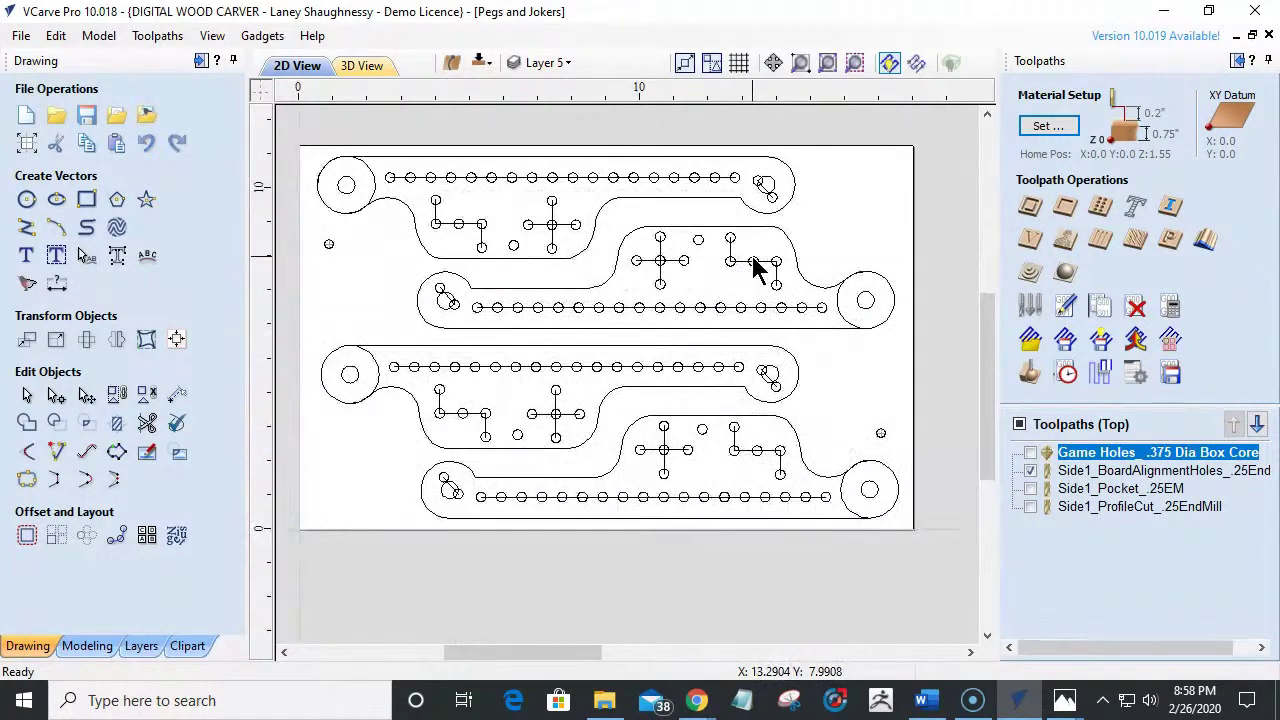
click(479, 61)
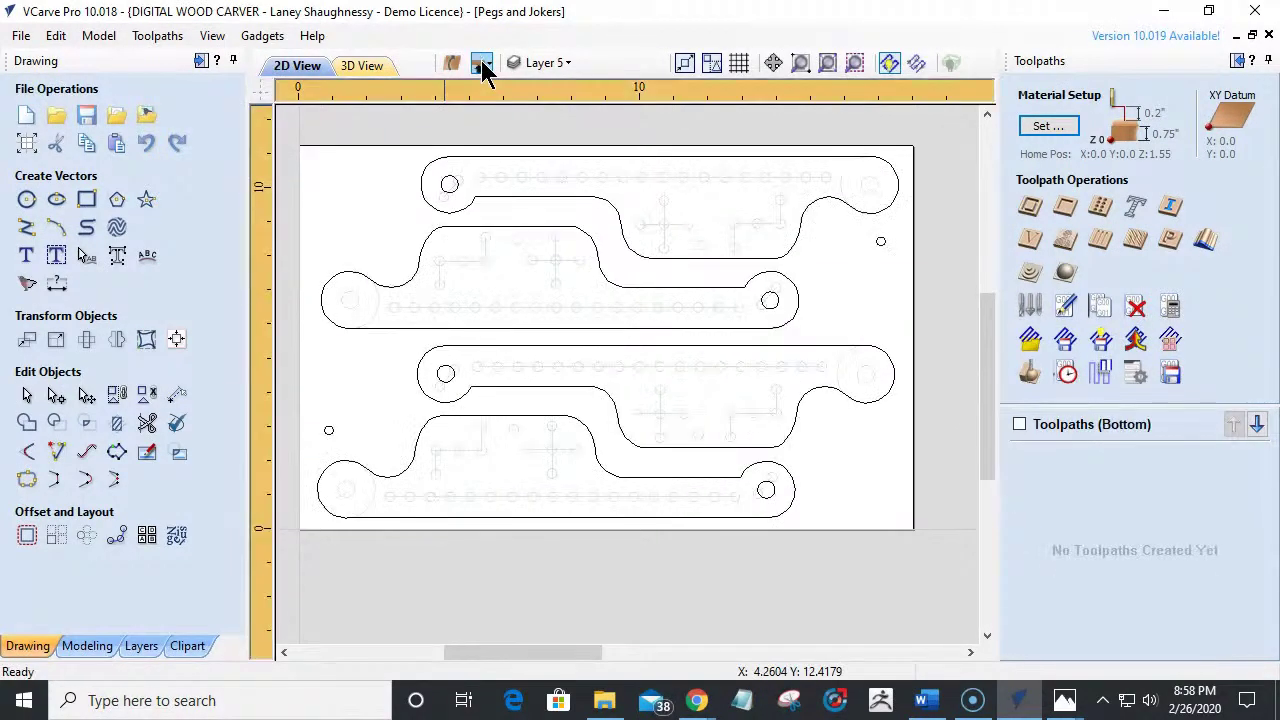
click(678, 158)
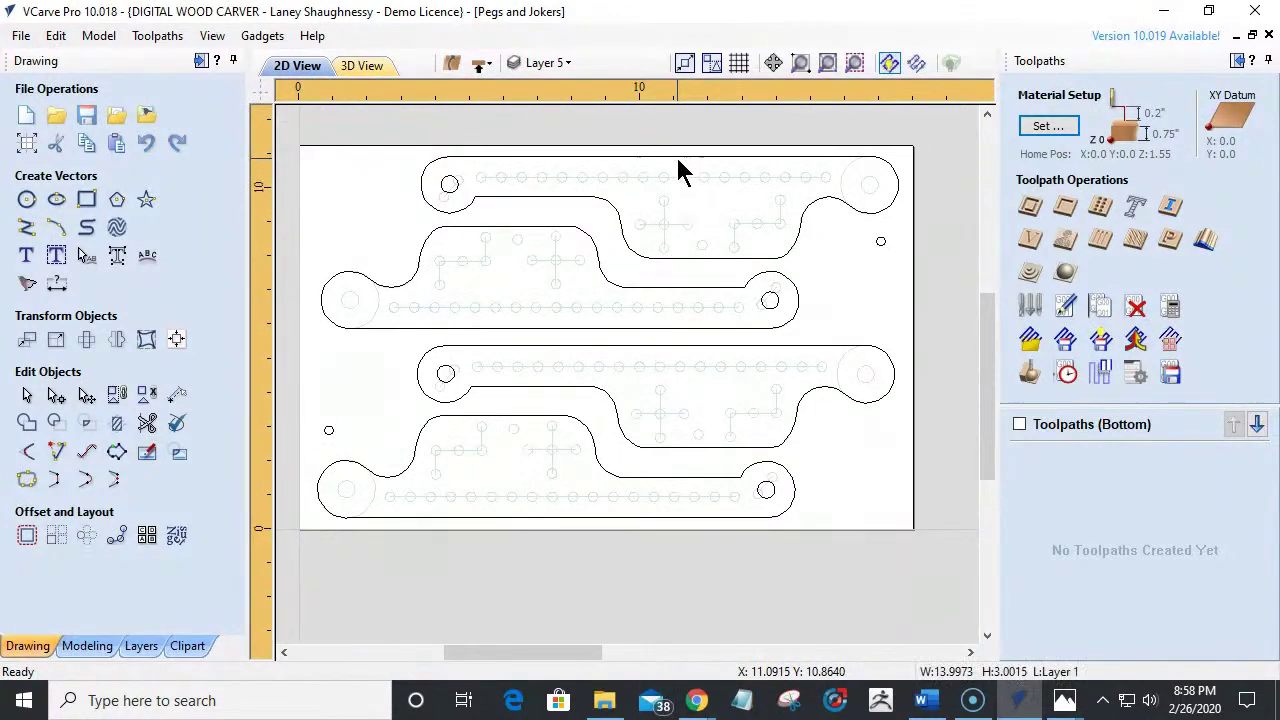
key(Delete)
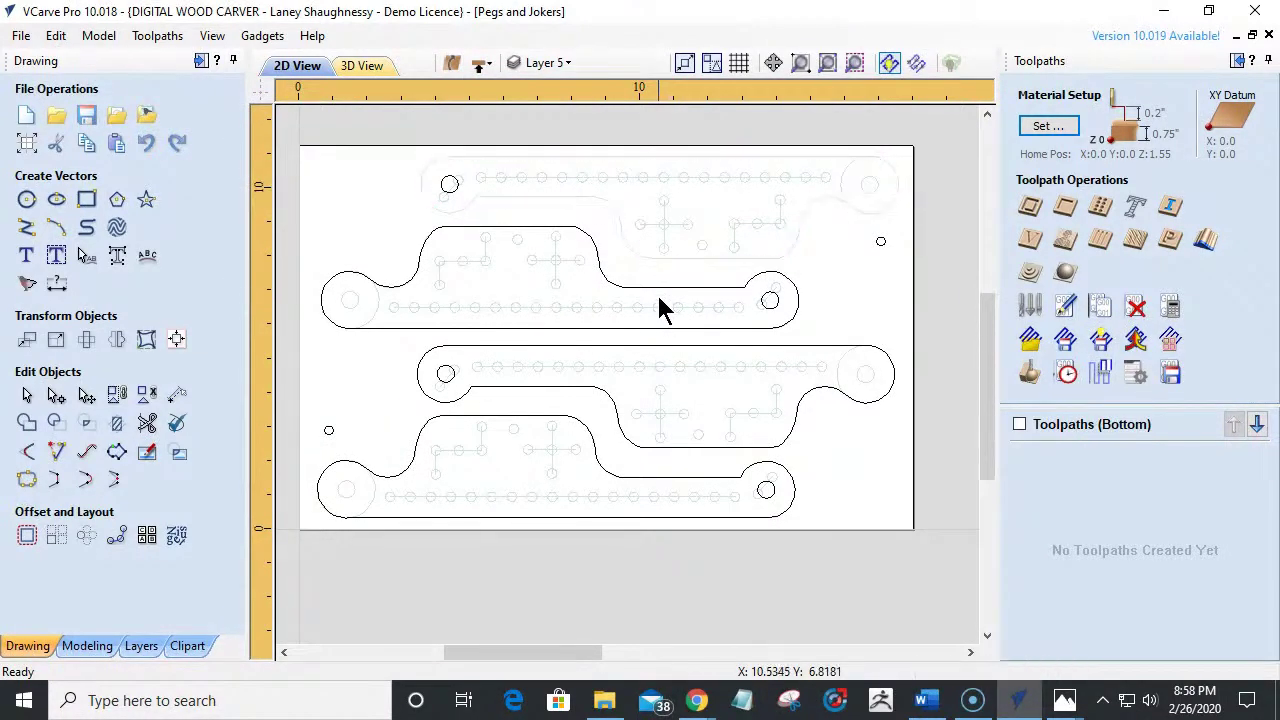
click(655, 287)
key(Delete)
click(668, 350)
key(Delete)
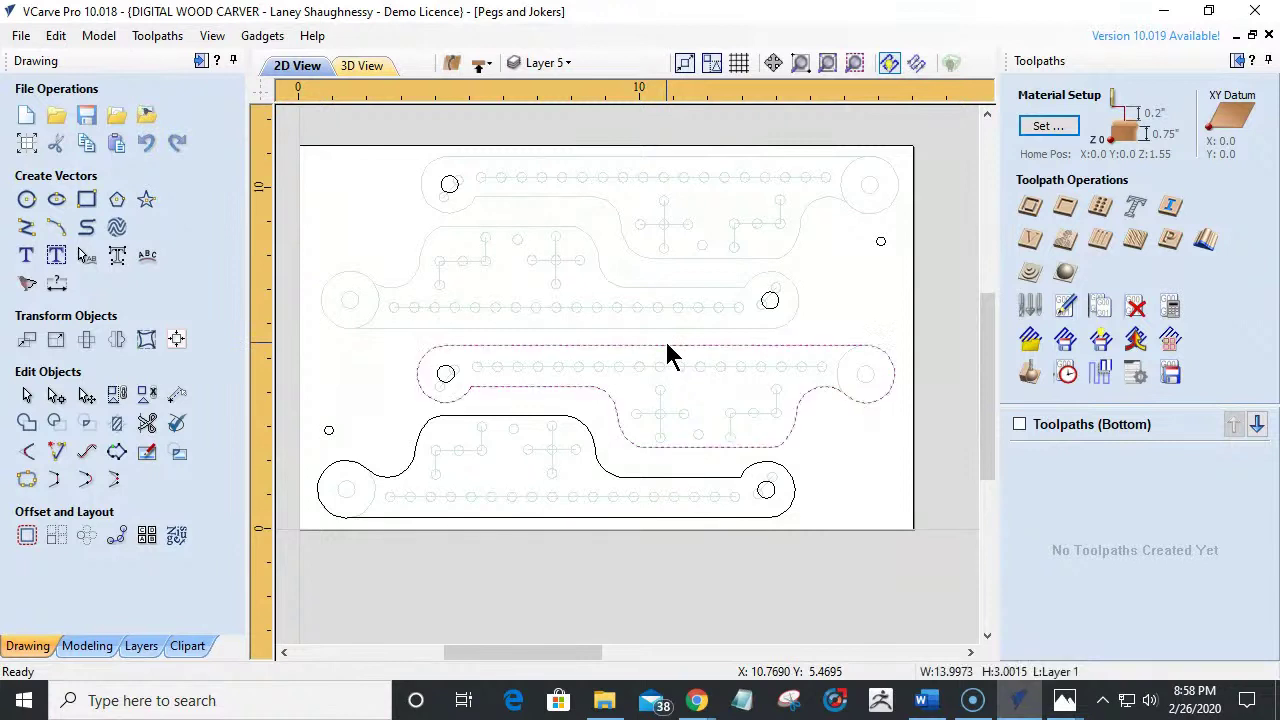
click(589, 438)
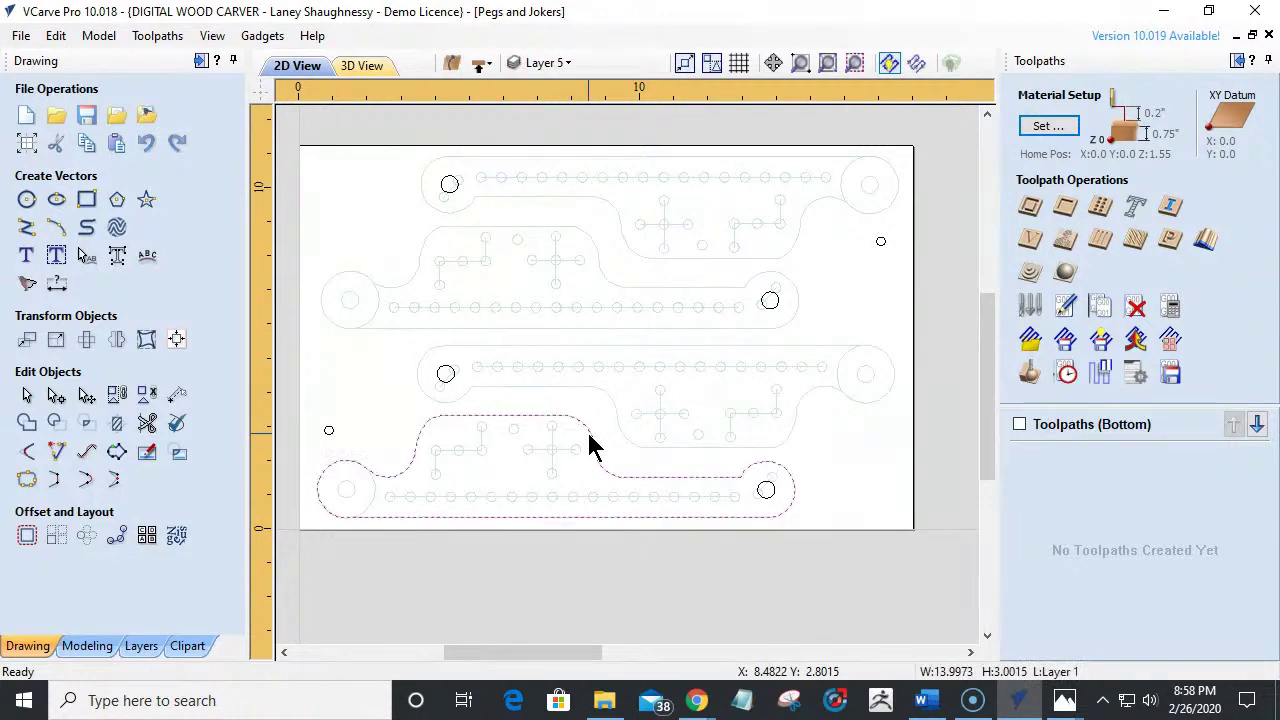
key(Delete)
Return to the top side and copy its four board outlines to the other side.
click(536, 66)
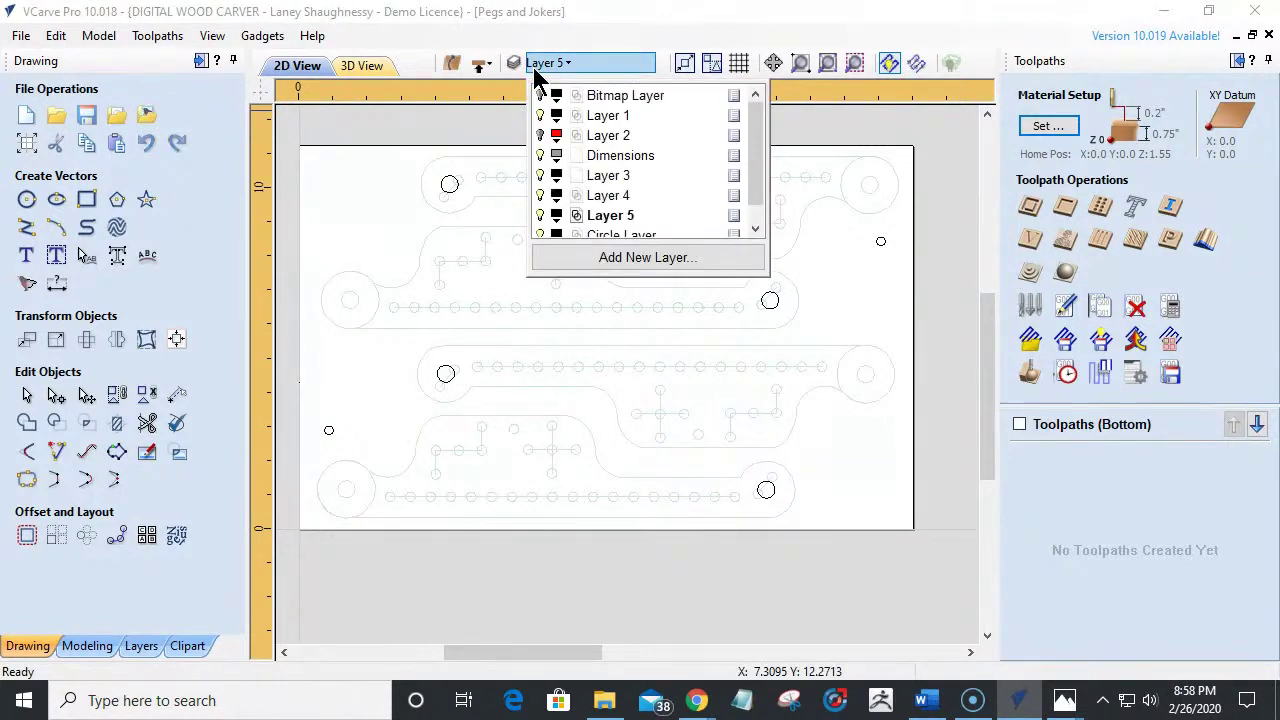
click(482, 64)
click(482, 64)
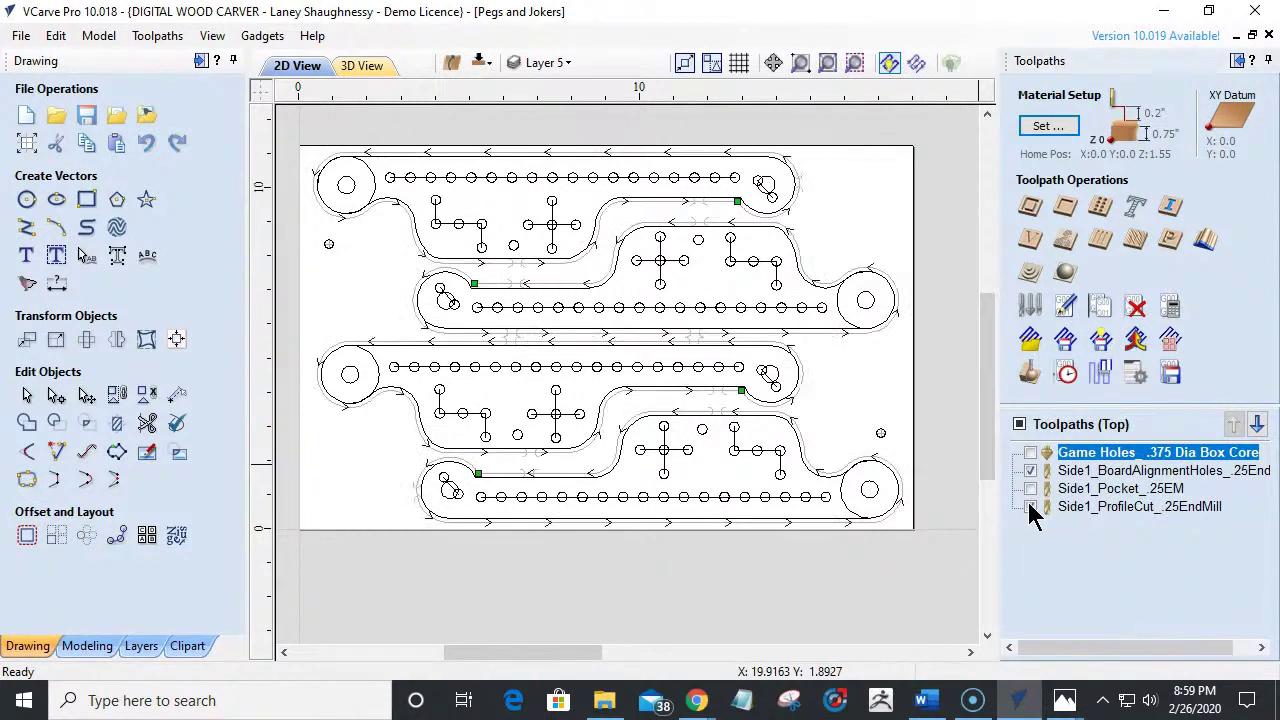
click(684, 205)
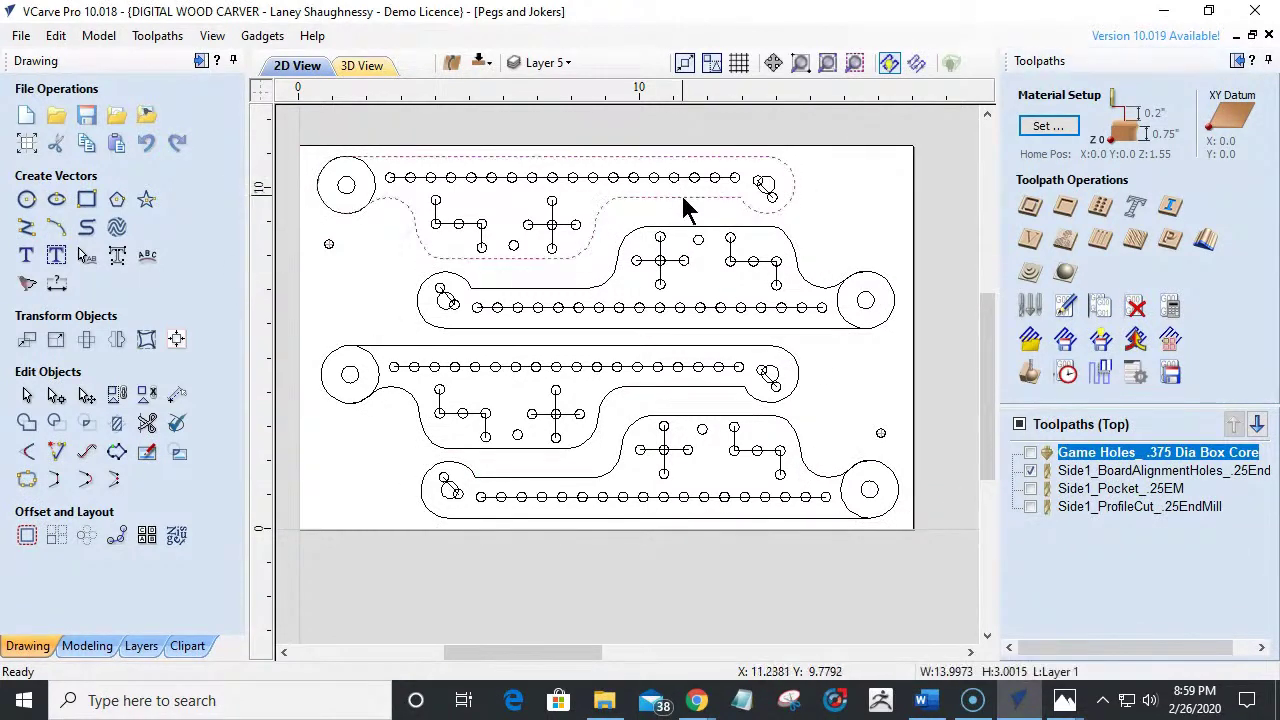
shift+click(737, 230)
shift+click(700, 358)
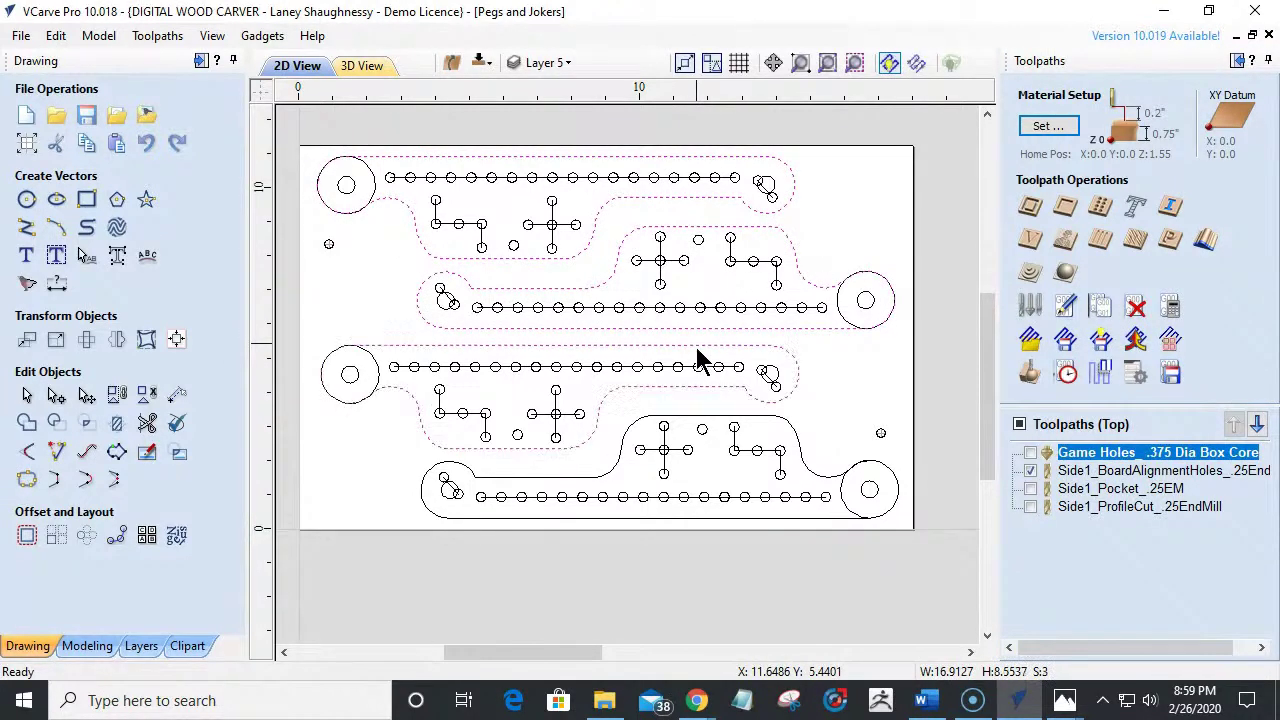
shift+click(713, 416)
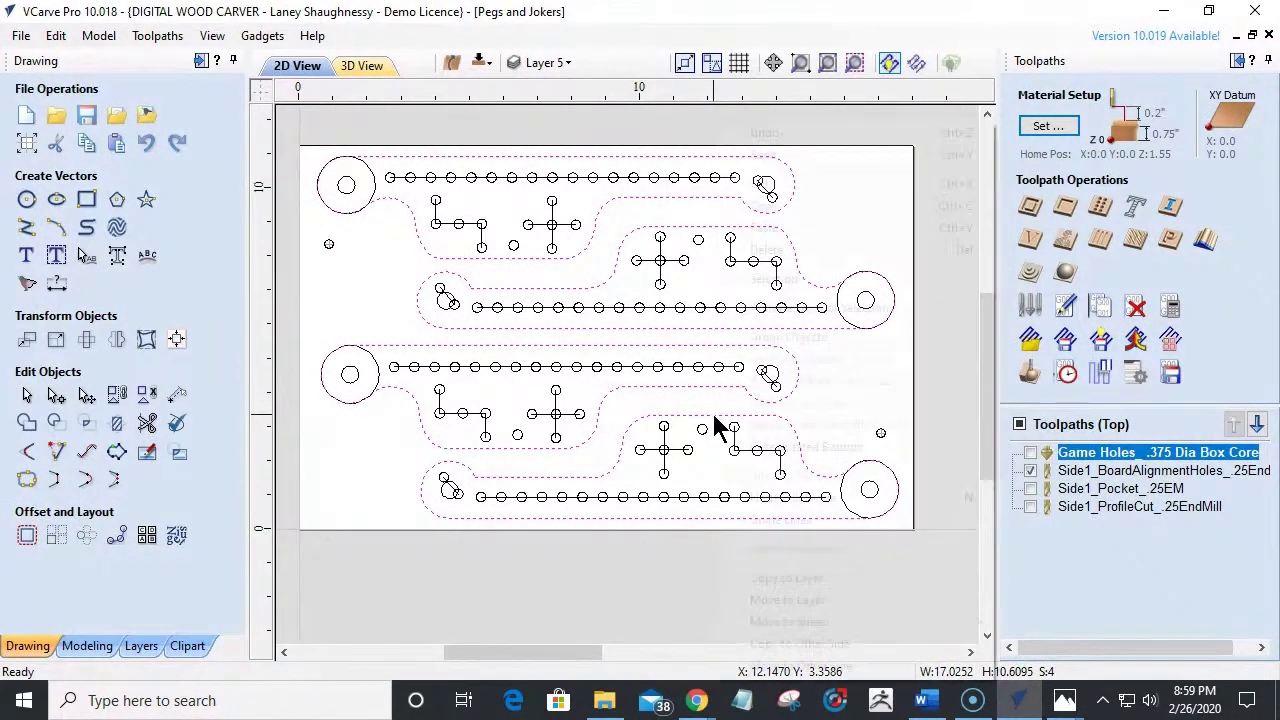
right_click(713, 416)
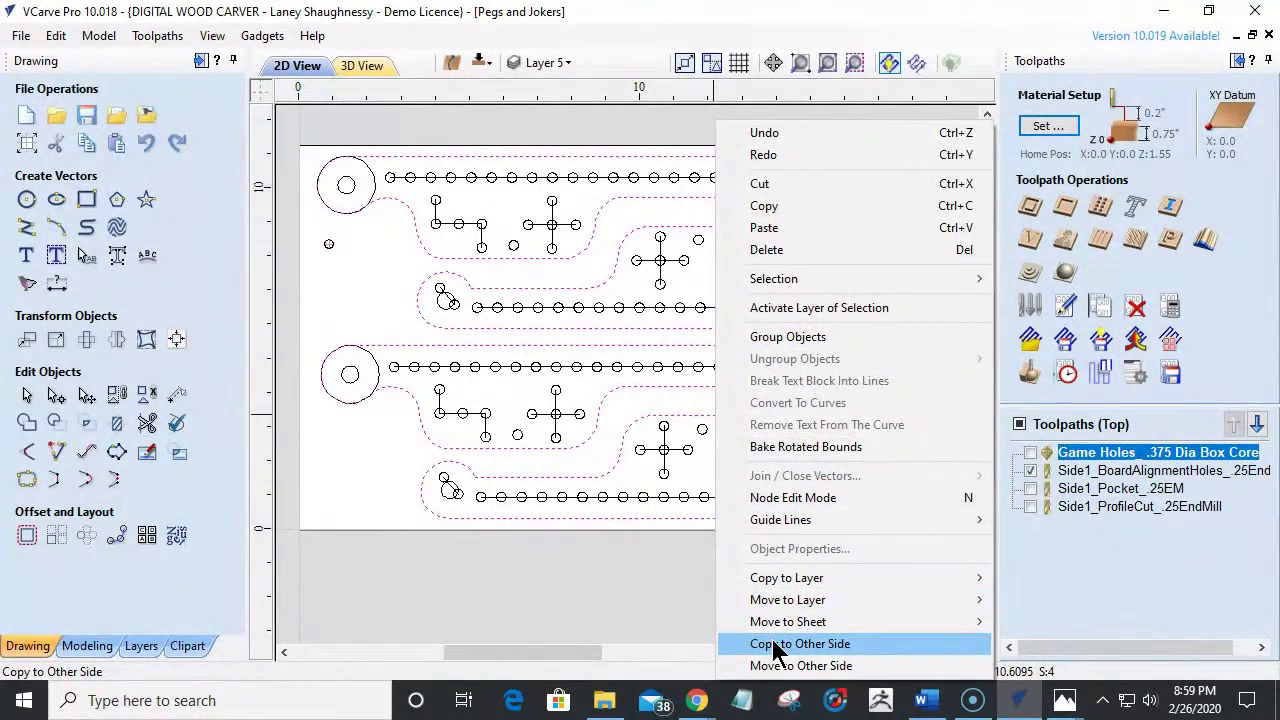
click(778, 644)
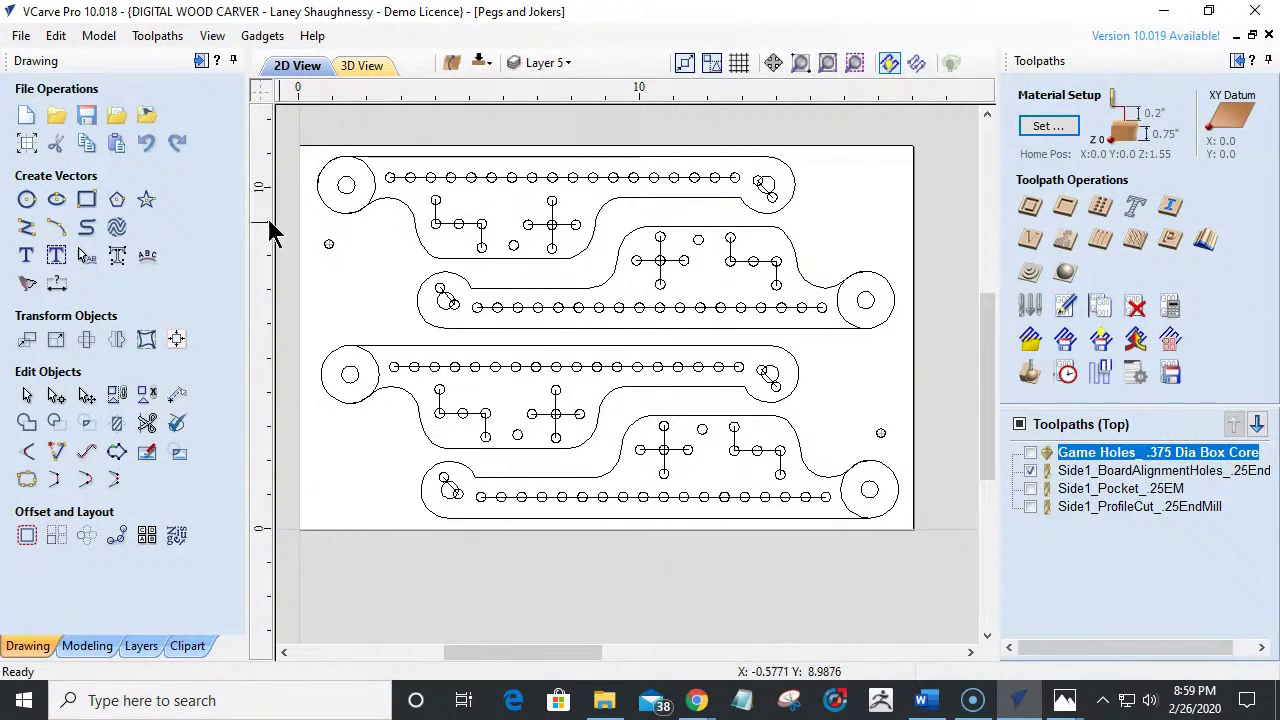
Copy the two 0.25-inch board alignment holes from the top side to the other side.
click(327, 244)
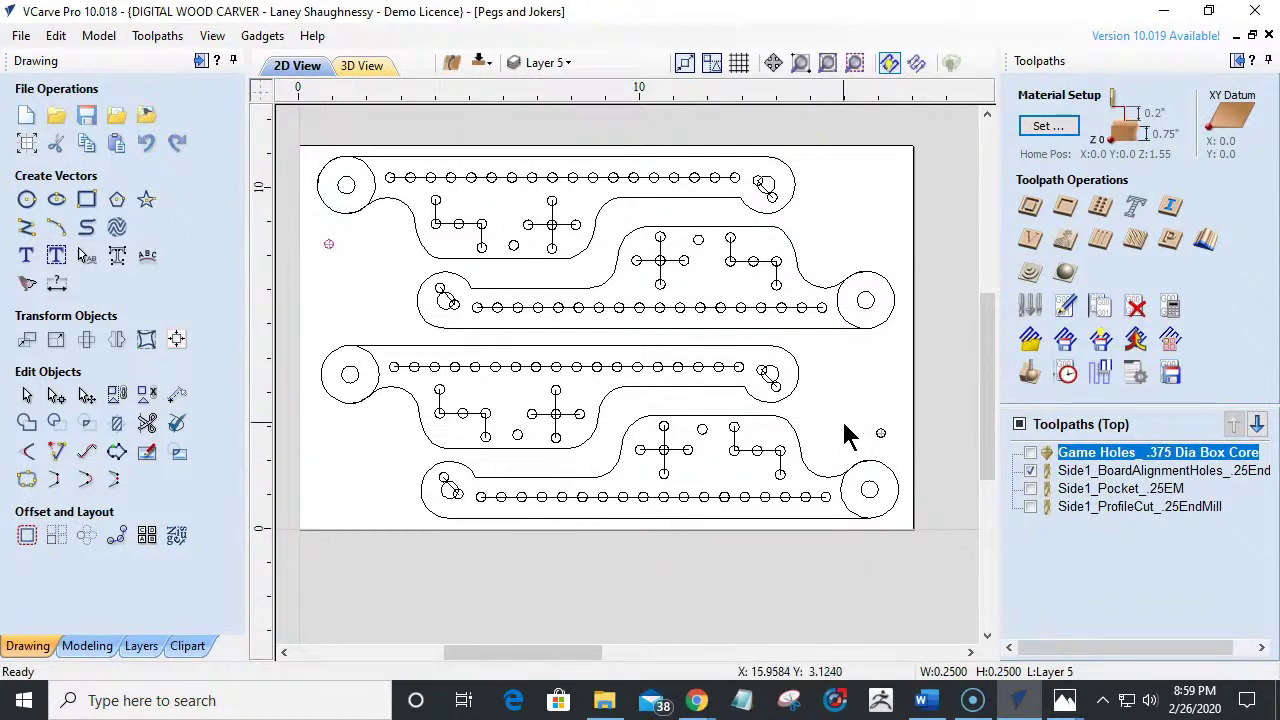
shift+click(895, 437)
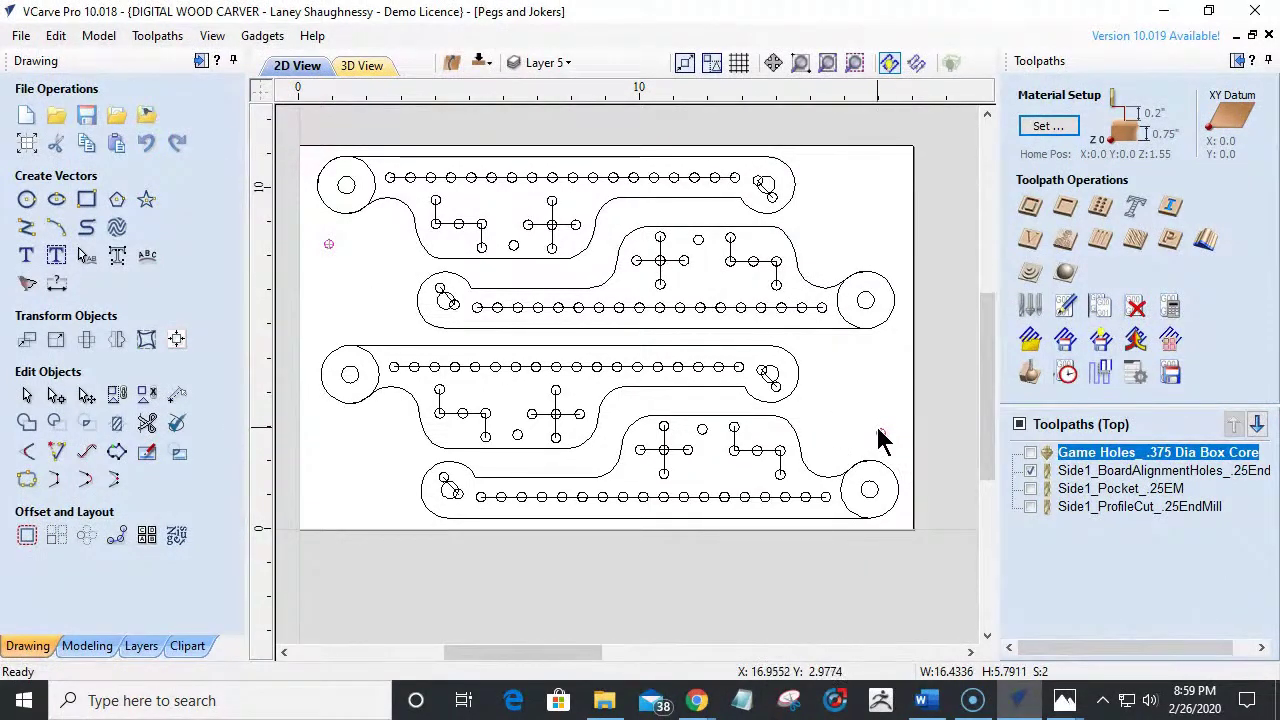
right_click(879, 432)
click(935, 643)
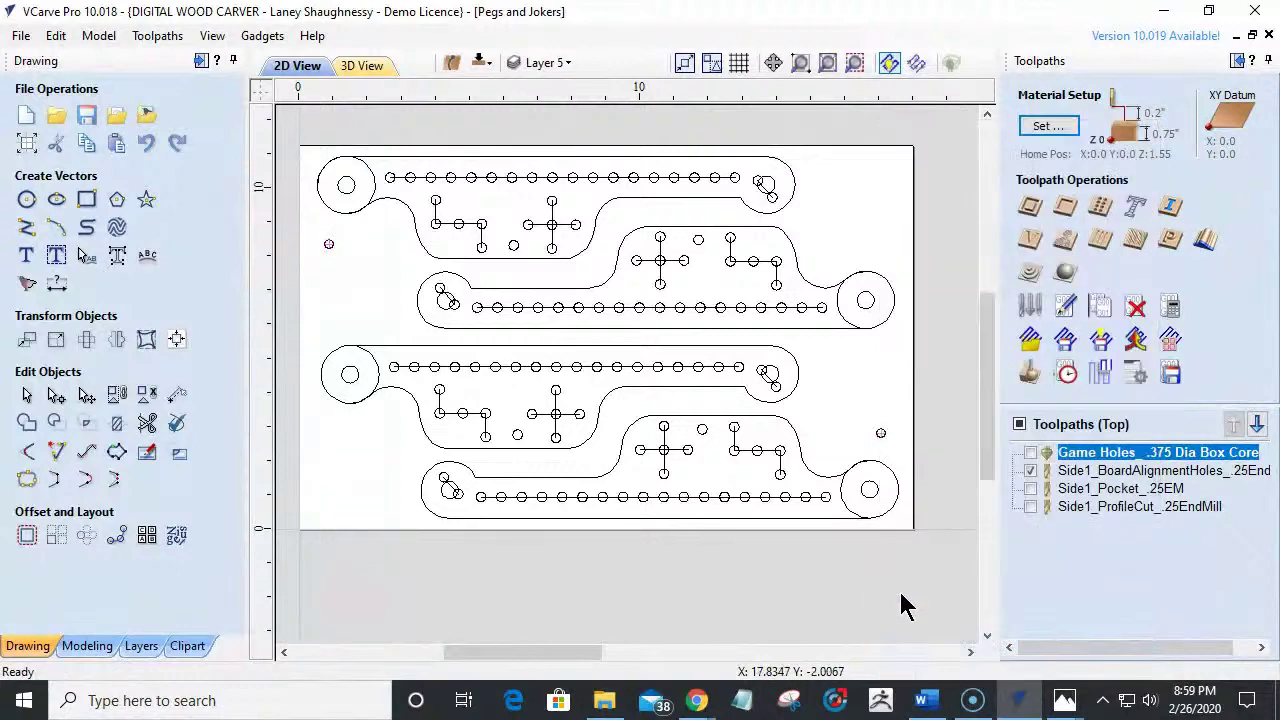
On the bottom side, draw a 1.6875-inch diameter circle centred on the hole at the uppermost board's left end.
click(480, 62)
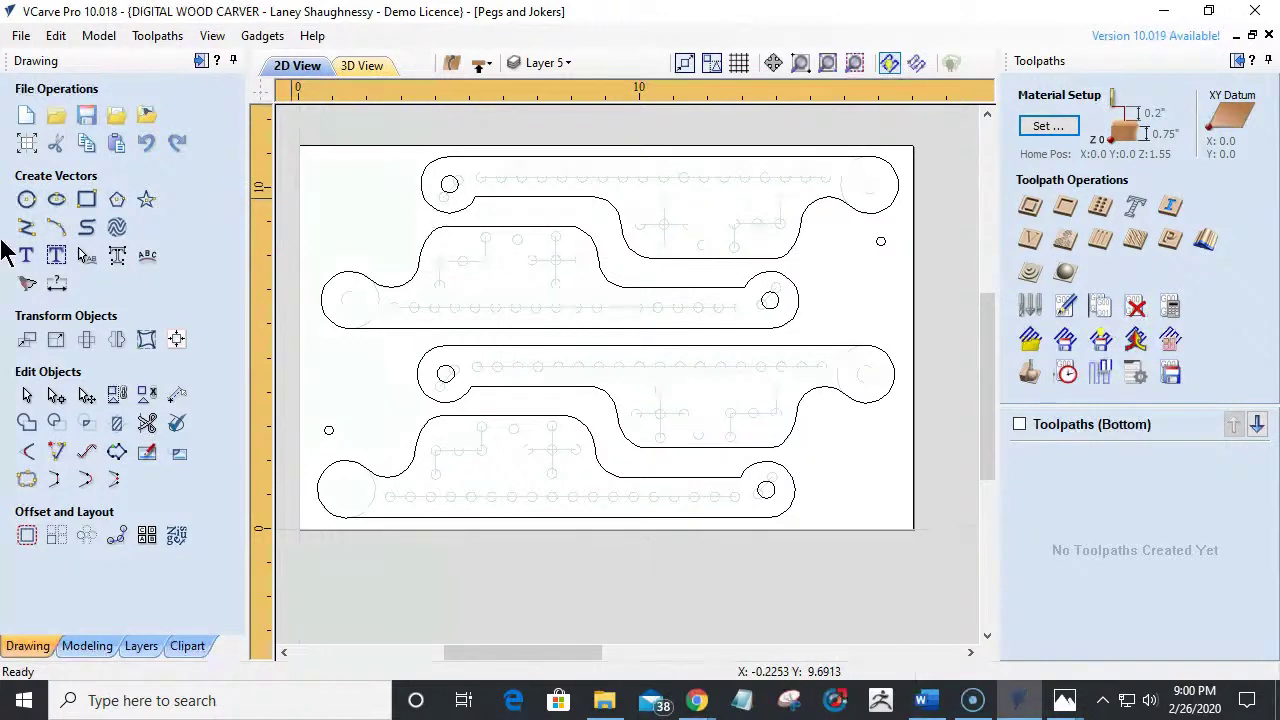
click(24, 203)
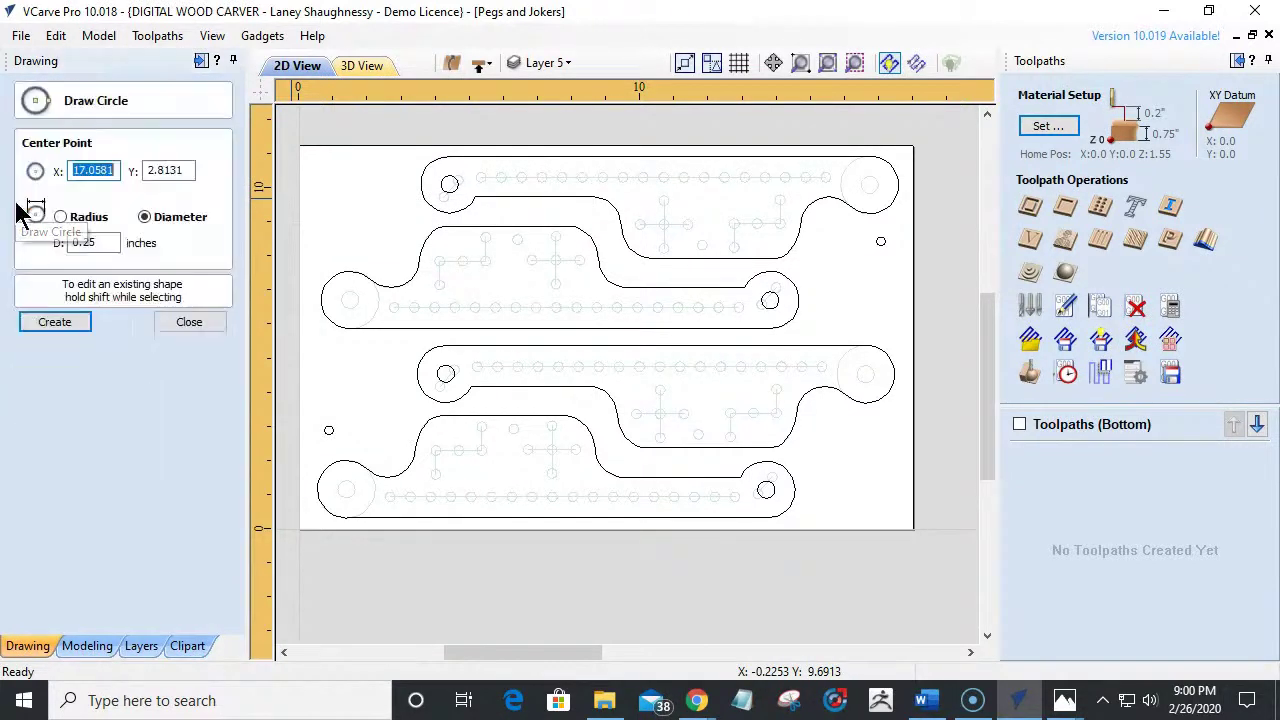
double_click(78, 243)
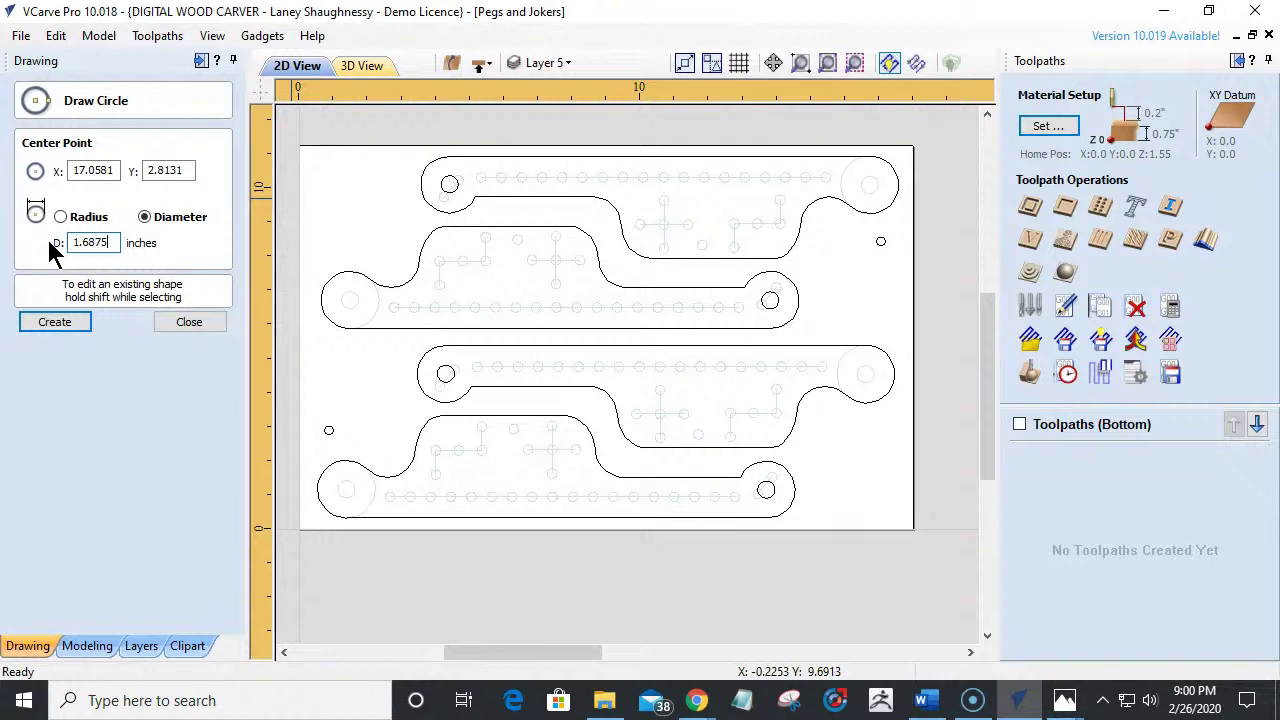
click(449, 183)
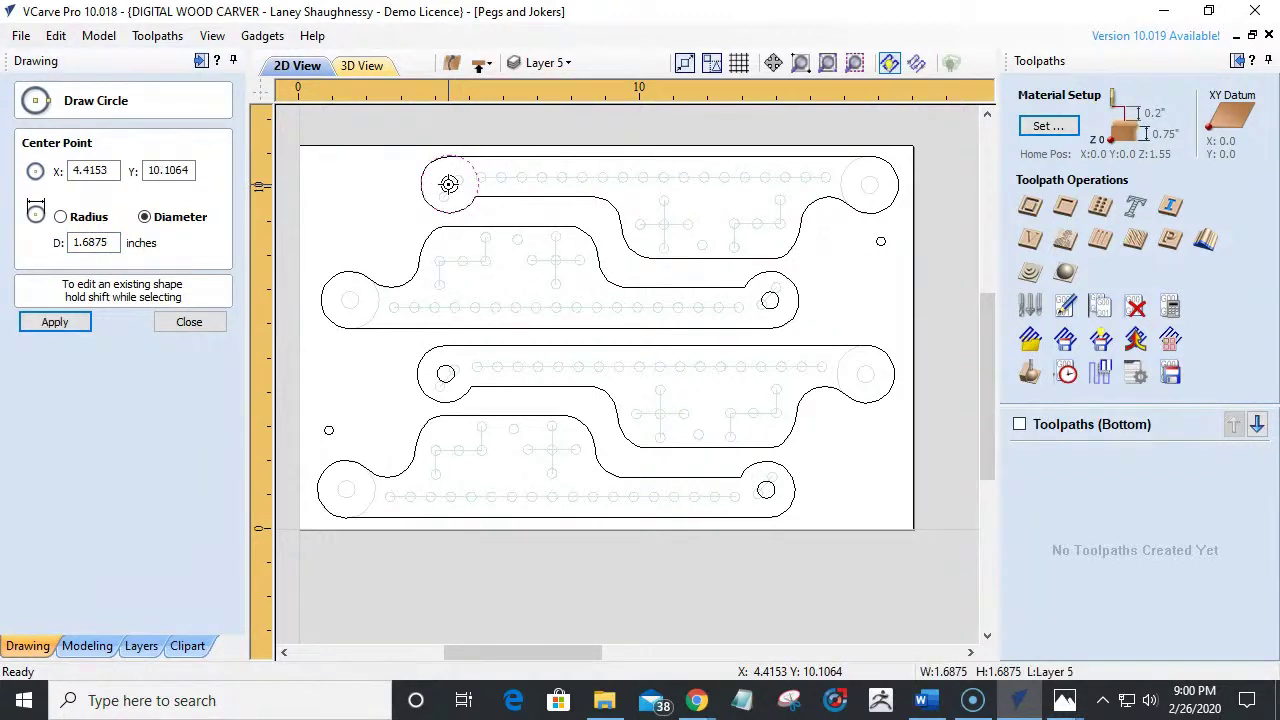
click(350, 299)
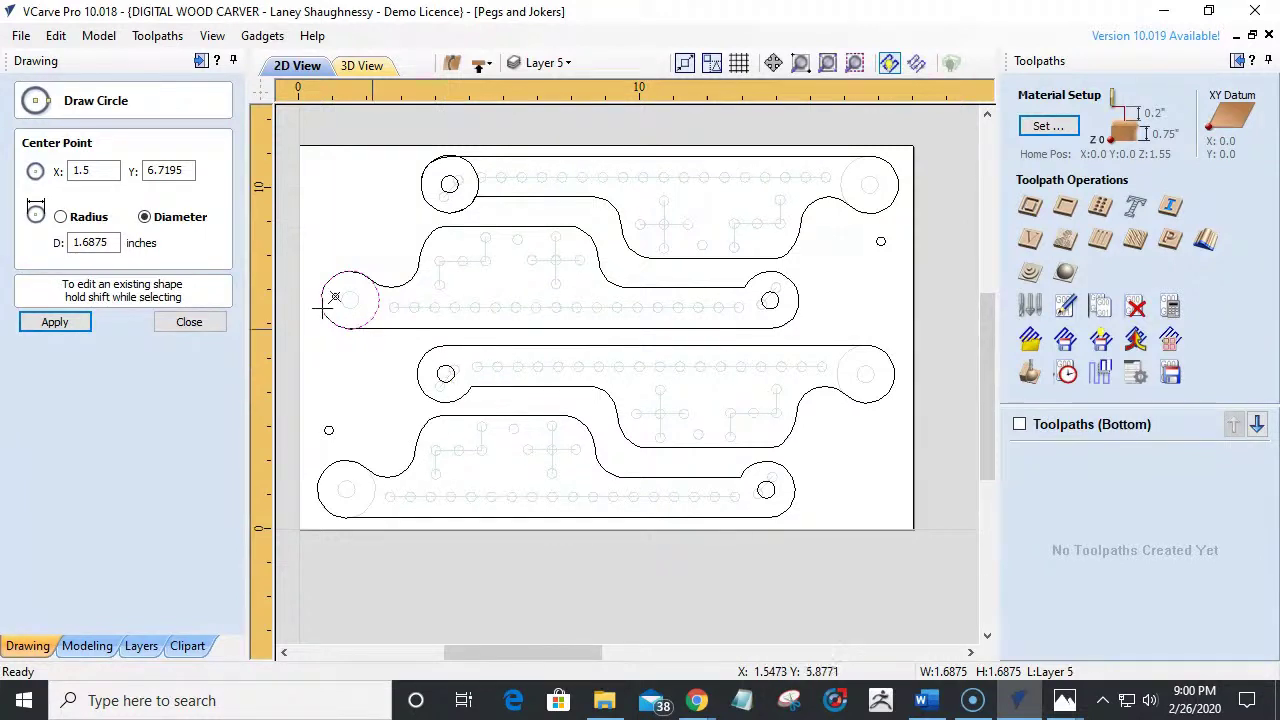
key(Escape)
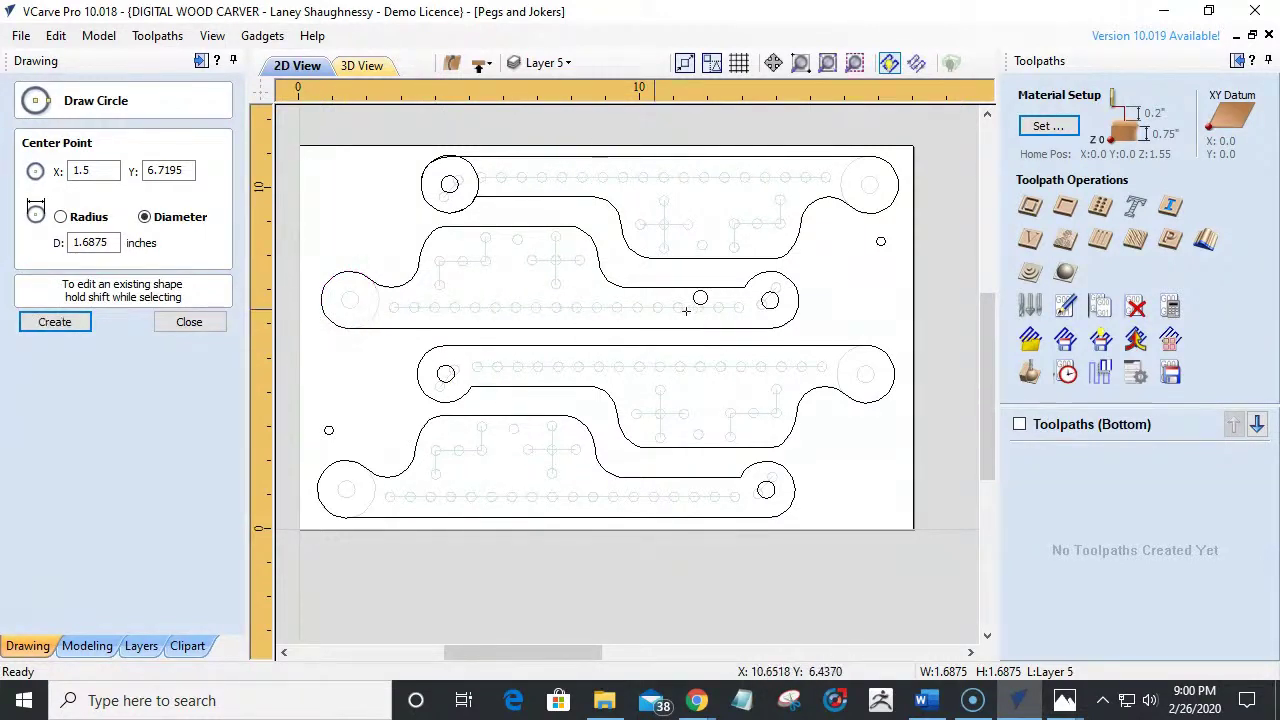
Draw 1.6875-inch diameter circles centred on the half-lap end holes of the three remaining boards.
click(770, 300)
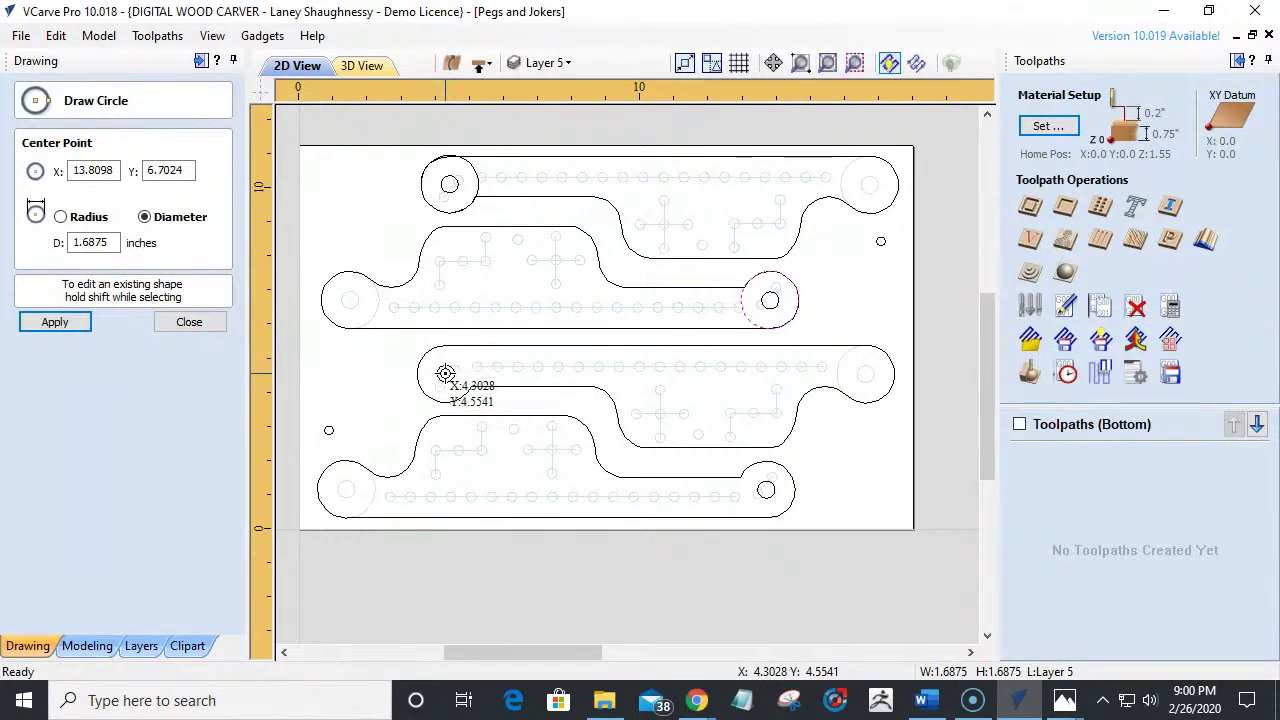
click(445, 373)
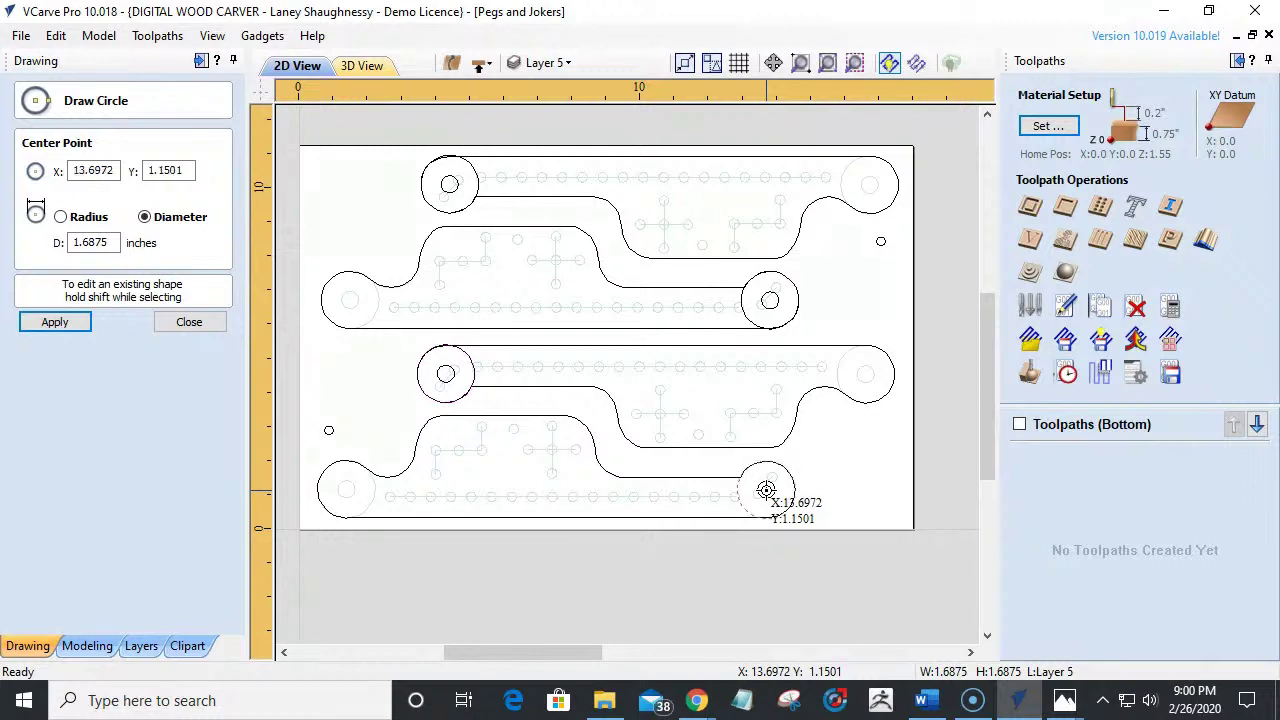
click(766, 490)
click(189, 323)
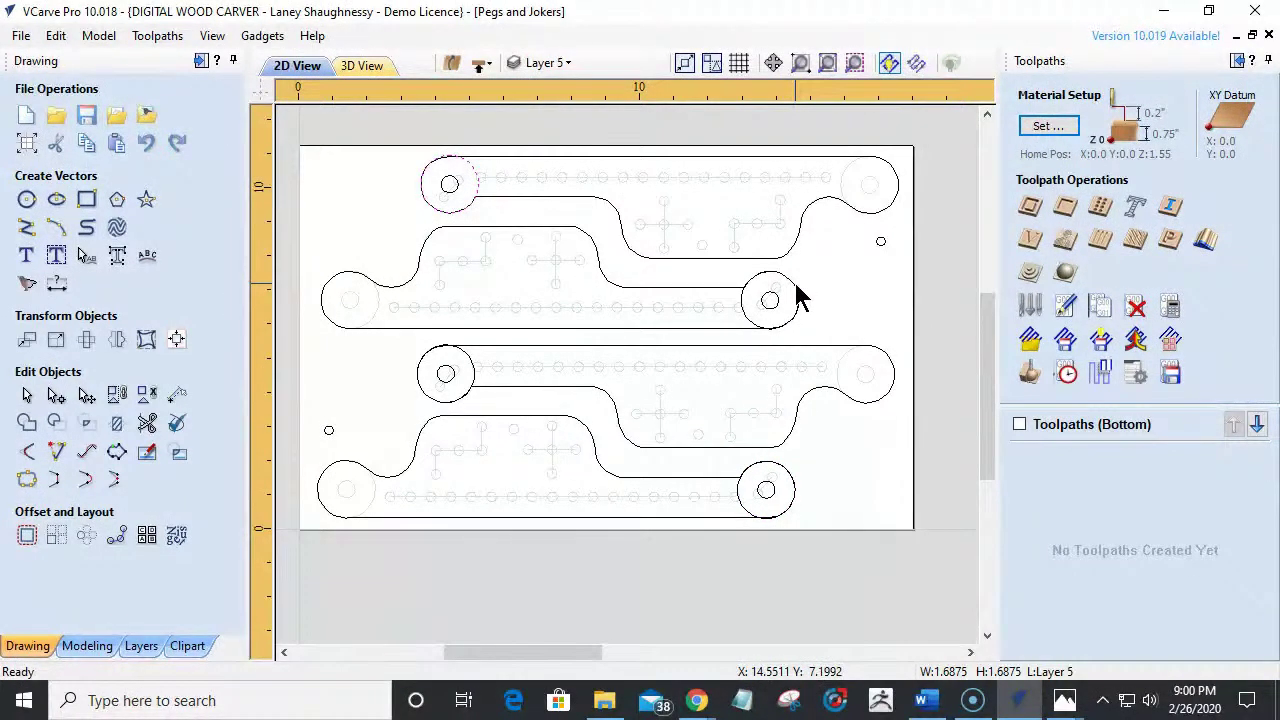
Calculate a 0.375-inch deep pocket toolpath for the four 1.6875-inch circles, named Side2_HalfLapPocket_.25Endmill.
shift+click(795, 284)
shift+click(739, 503)
shift+click(474, 374)
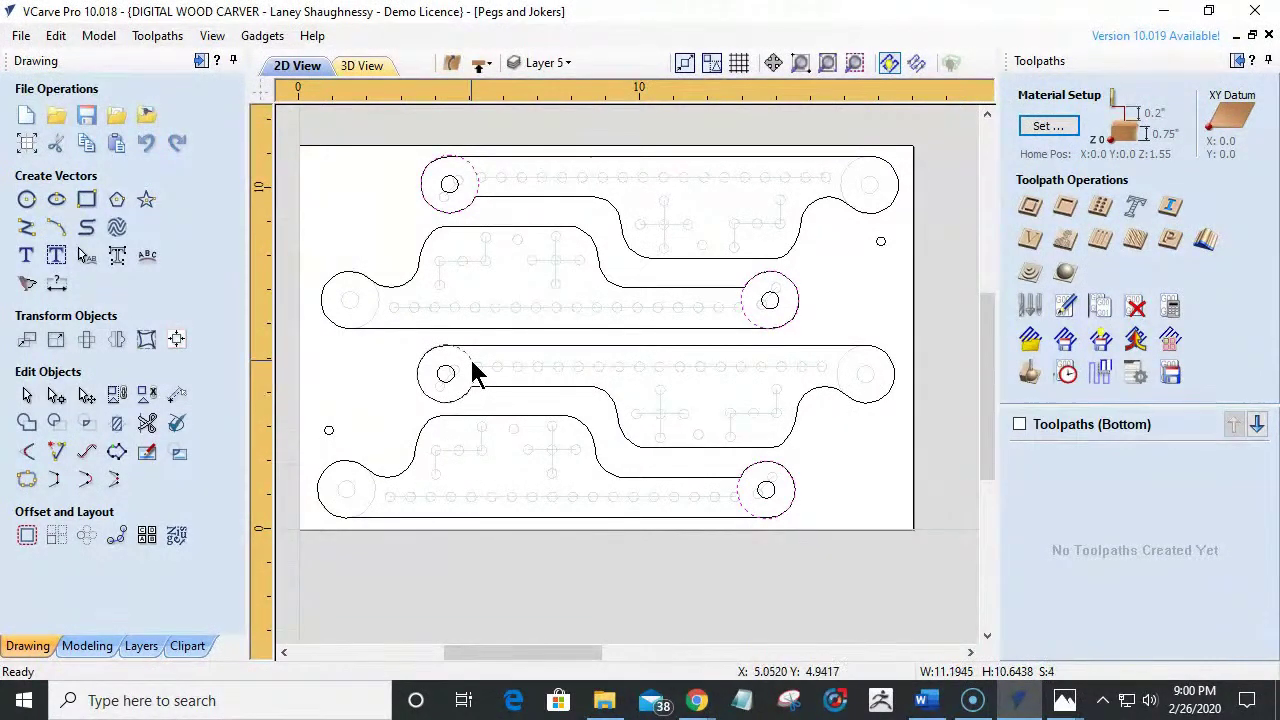
click(1066, 210)
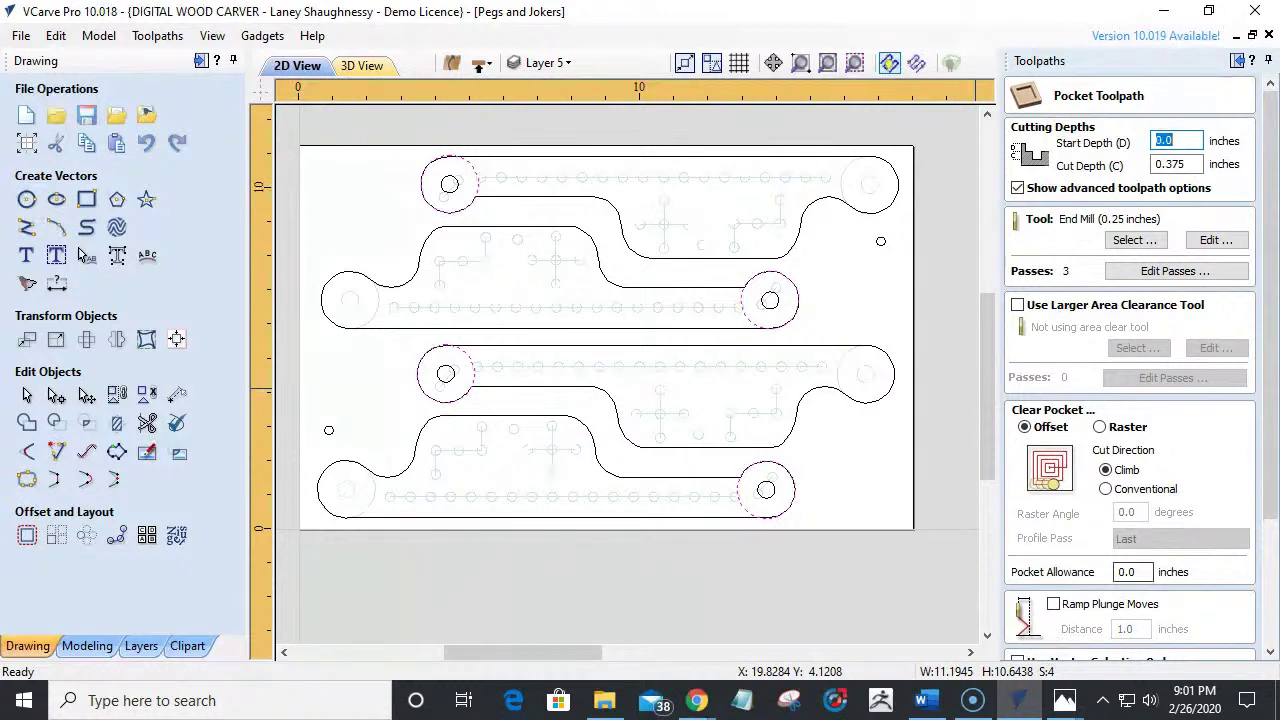
click(1271, 530)
key(Tab)
text(Hal)
text(Side2)
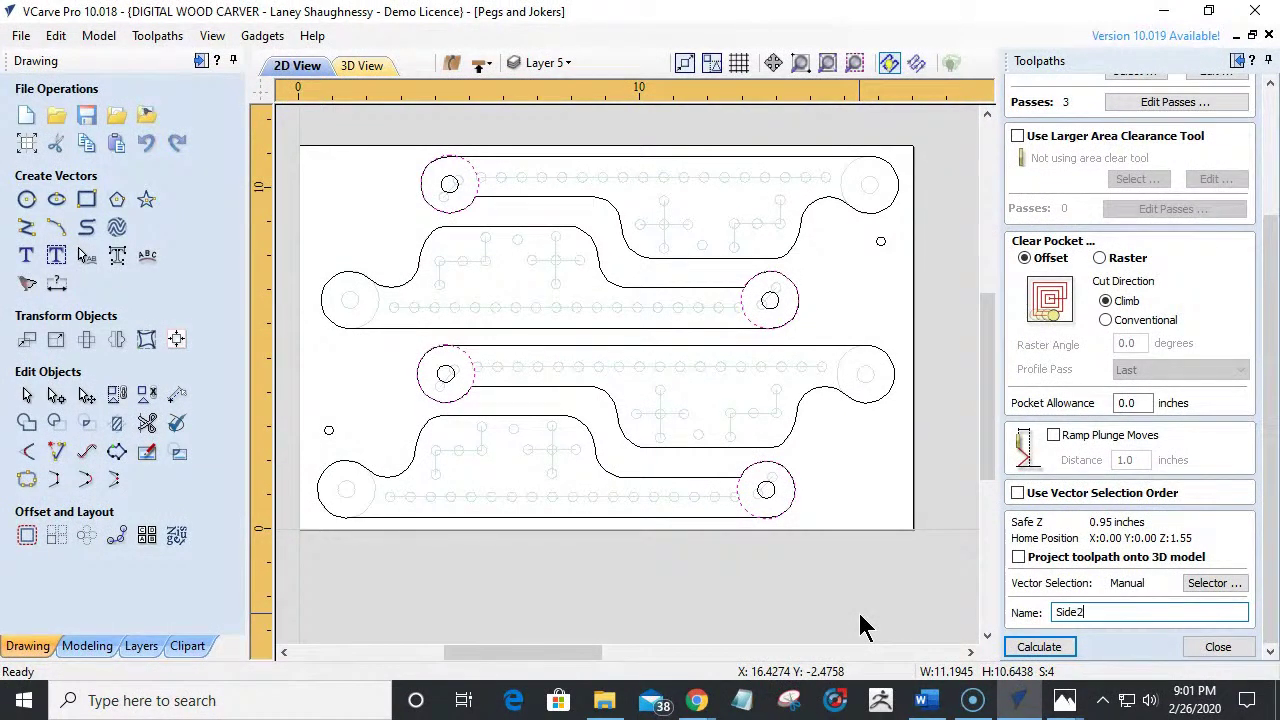
text(_HalfLapPocket_.25Endmill)
click(1055, 646)
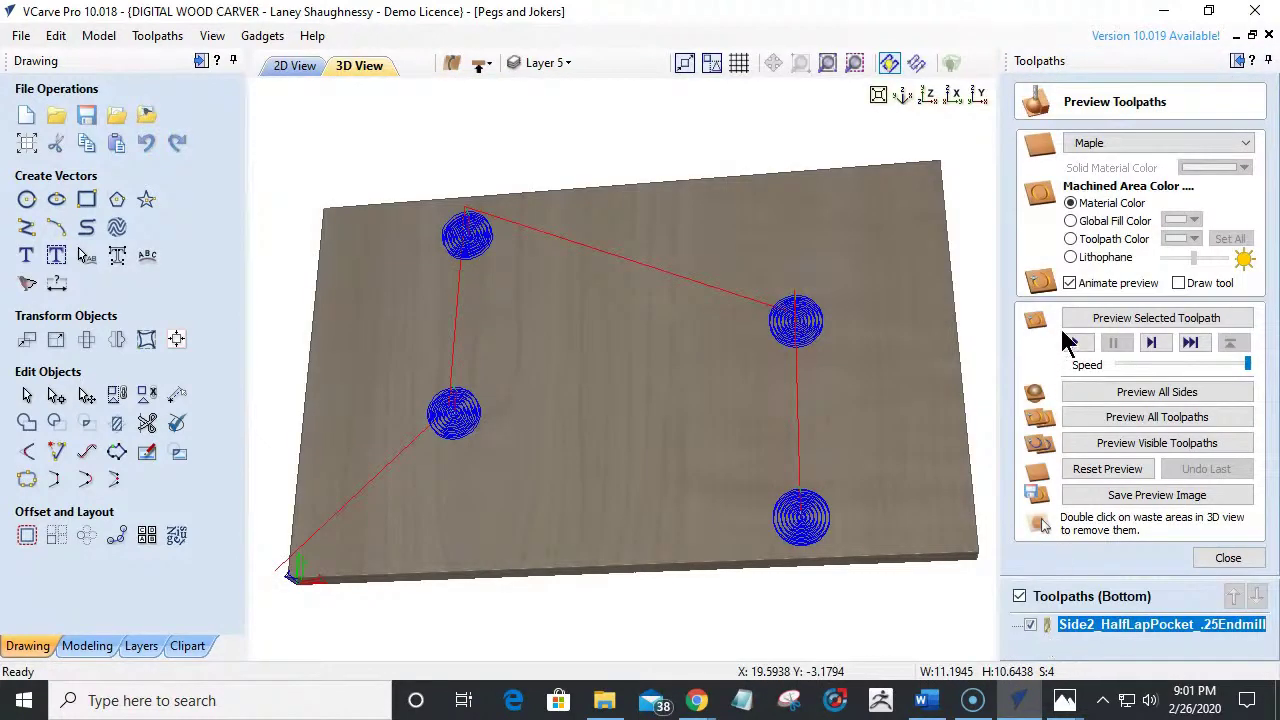
Preview the half-lap pocket toolpath in 3D and examine the pocket circle on the third board in 2D.
click(1135, 318)
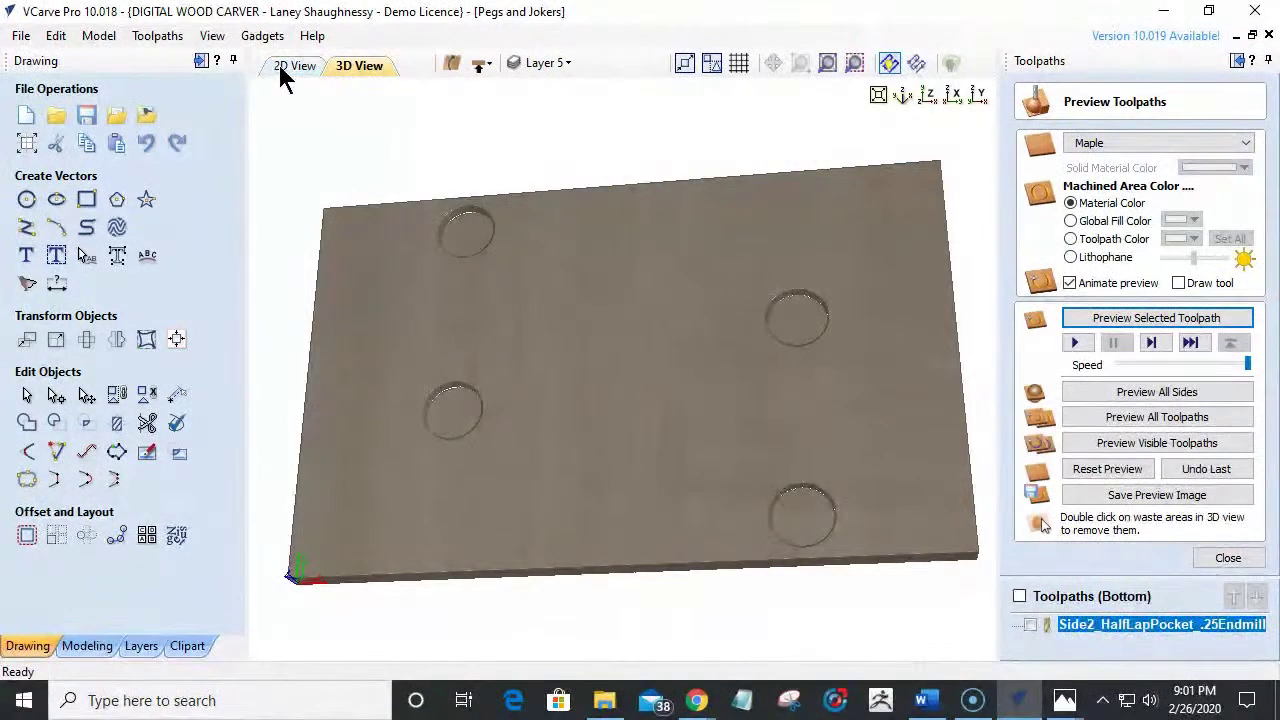
click(290, 68)
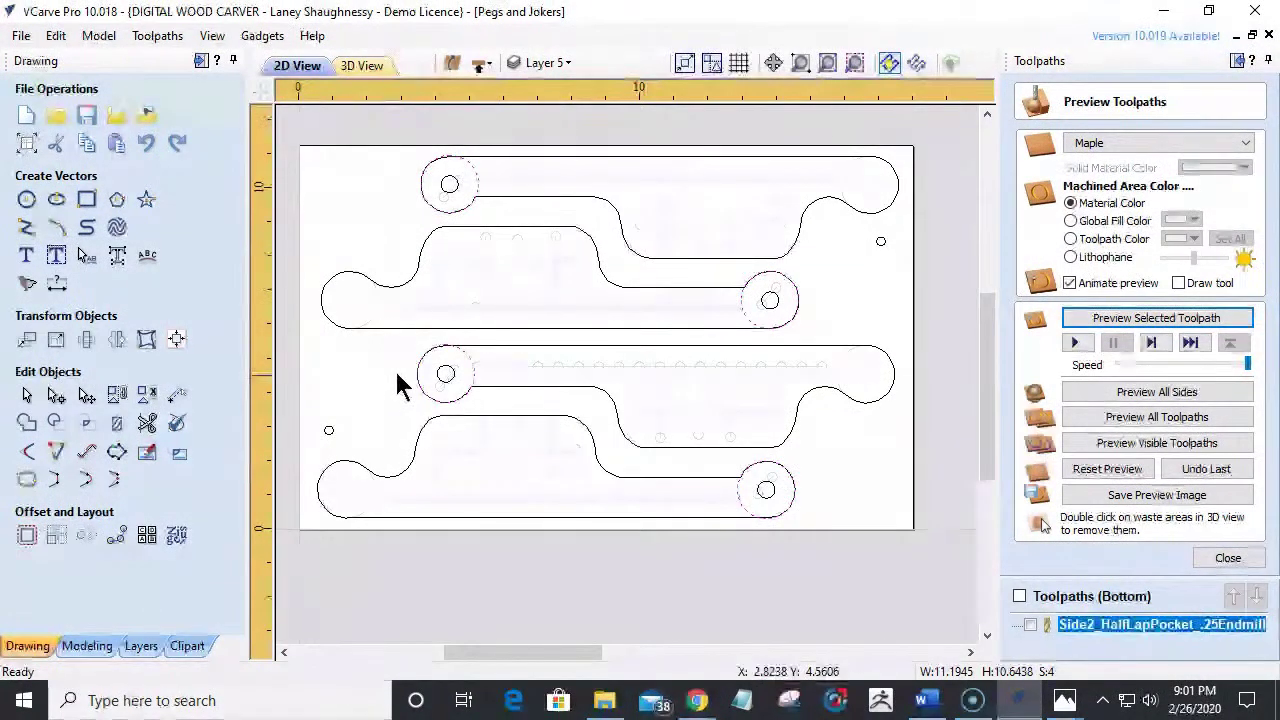
scroll(417, 366, up, 5)
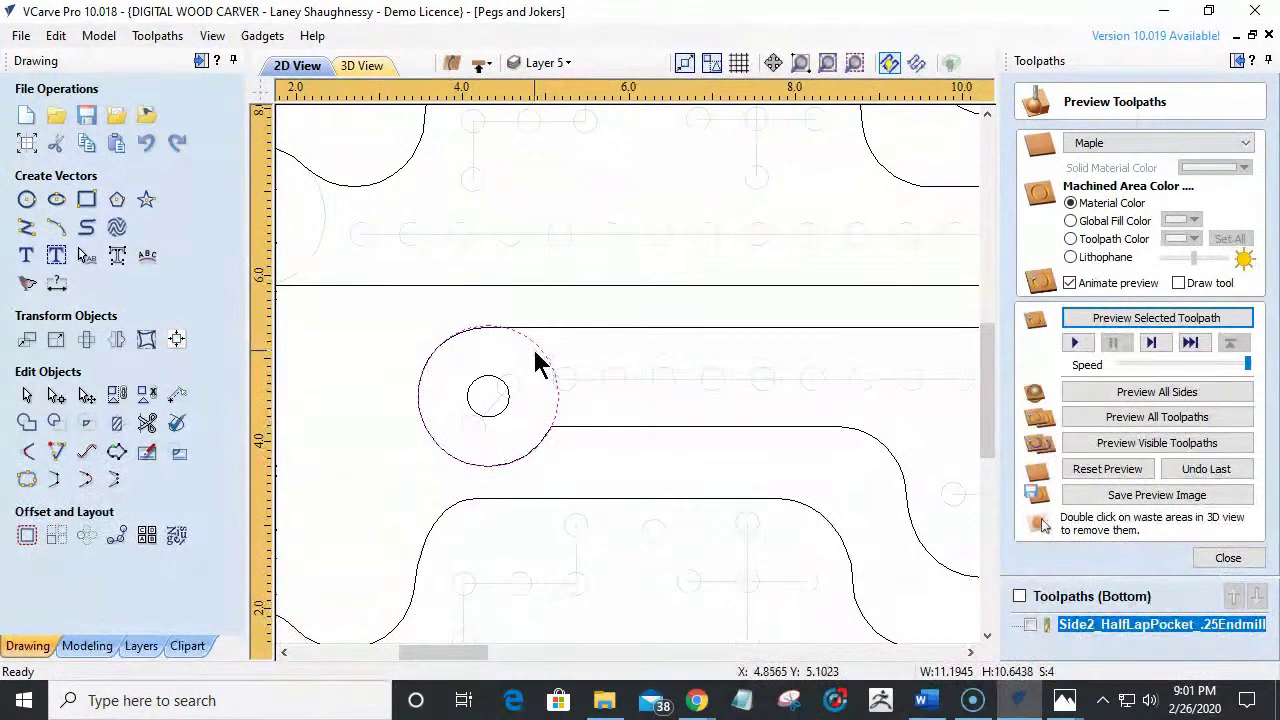
scroll(534, 360, down, 3)
scroll(568, 402, down, 1)
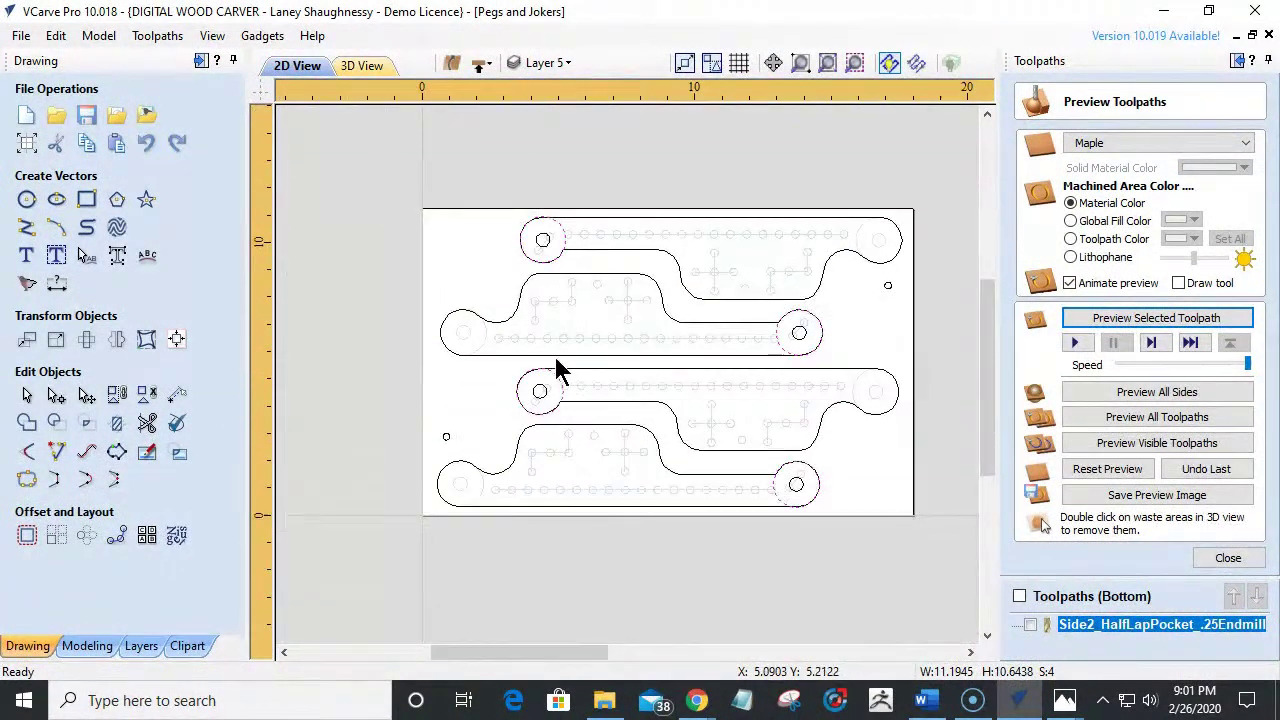
Select the four 0.5-inch holes inside the half-lap circles and start a new Pocket toolpath.
click(540, 248)
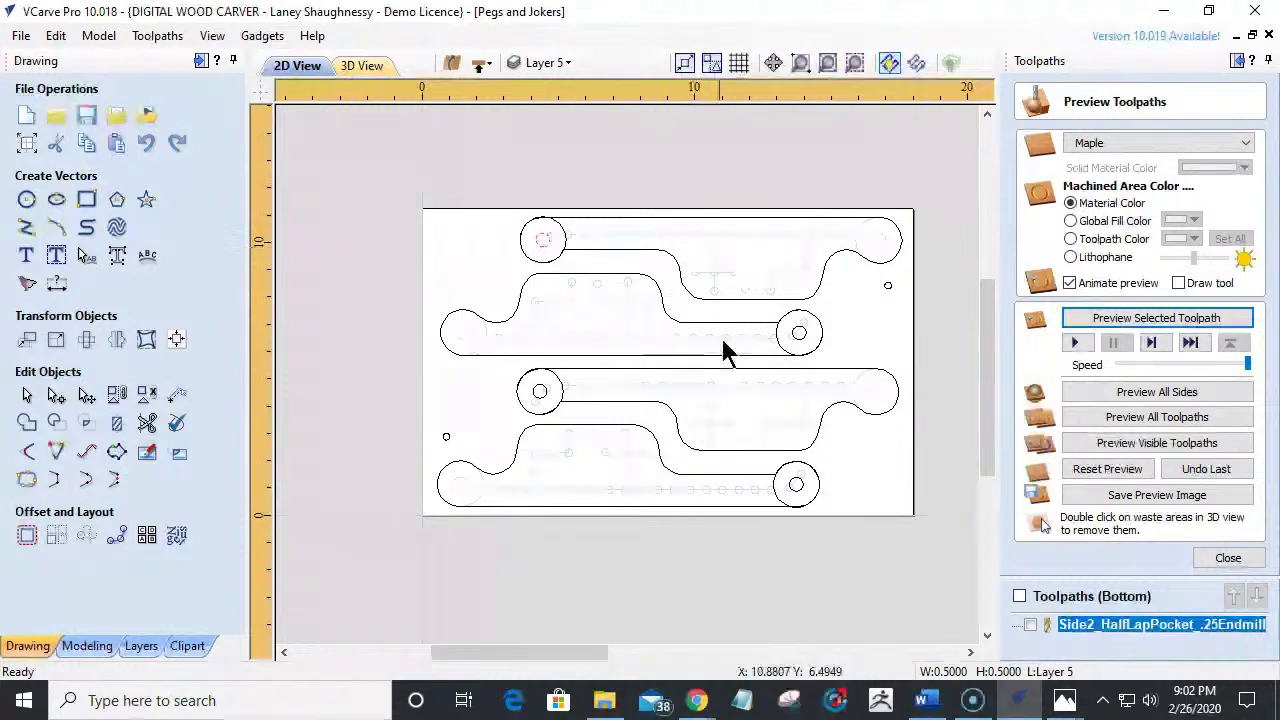
shift+click(797, 336)
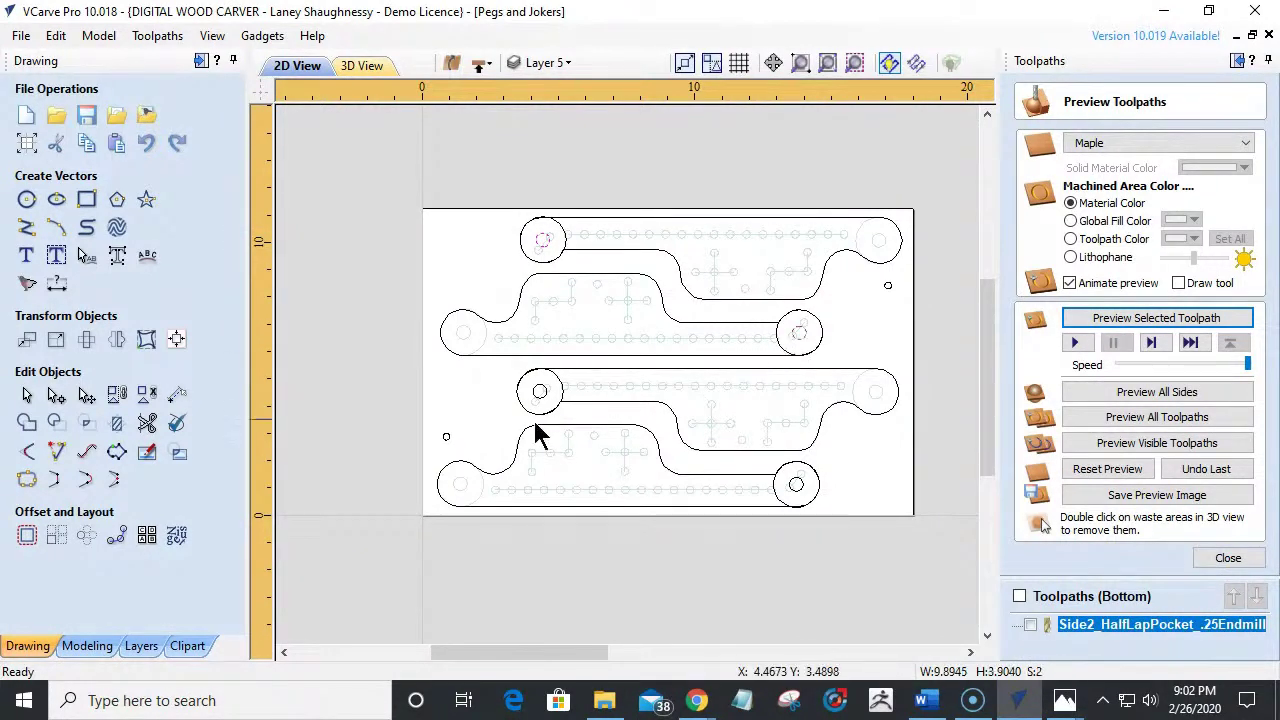
shift+click(540, 395)
shift+click(796, 490)
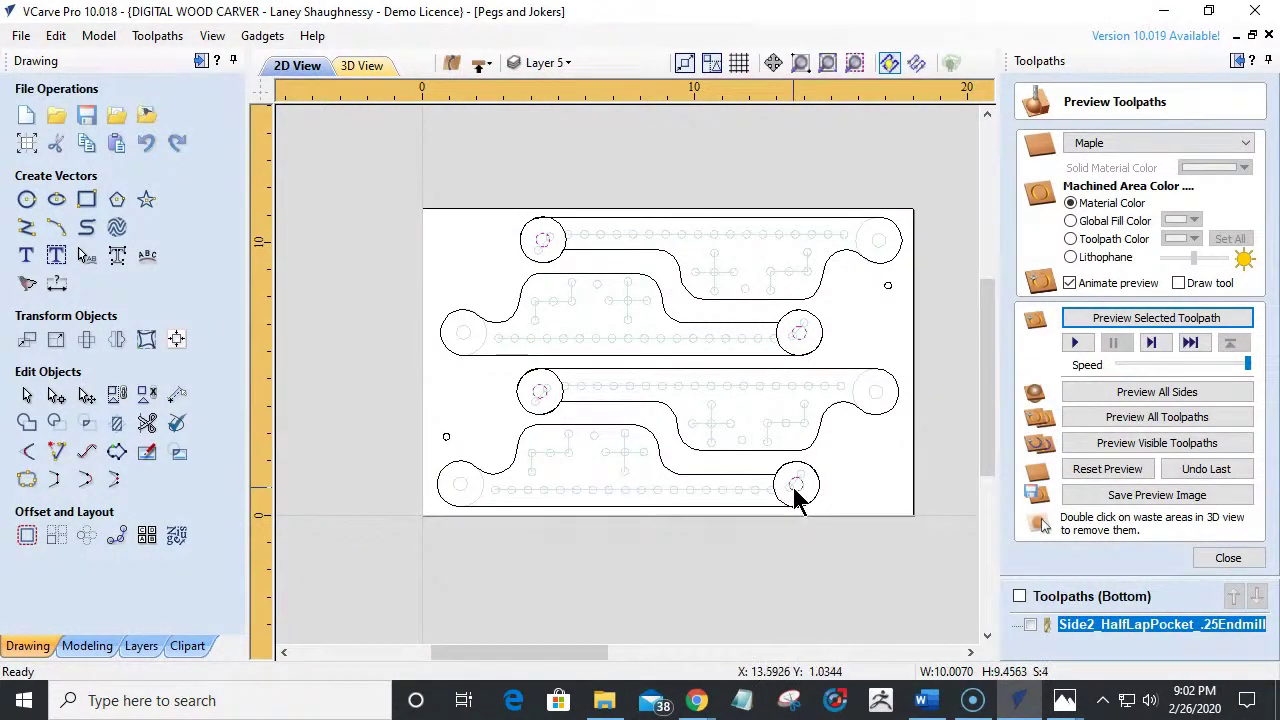
click(1203, 557)
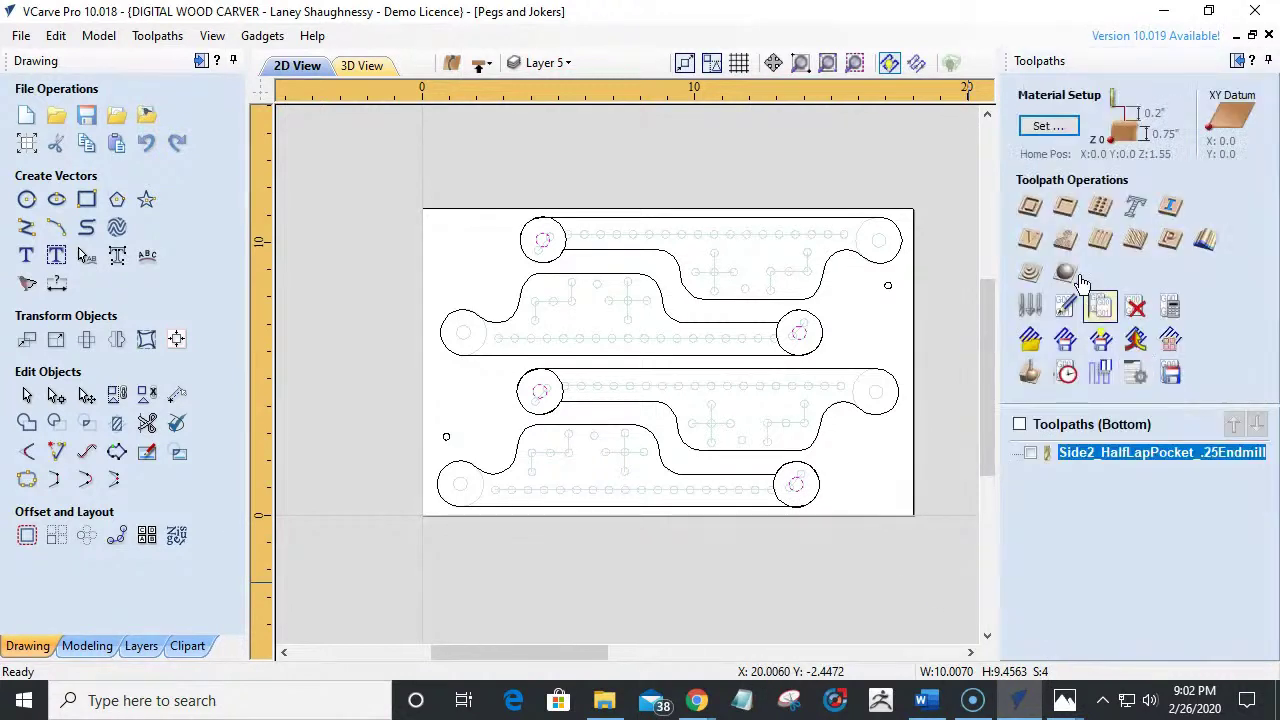
click(1062, 215)
drag(1190, 165, 1152, 166)
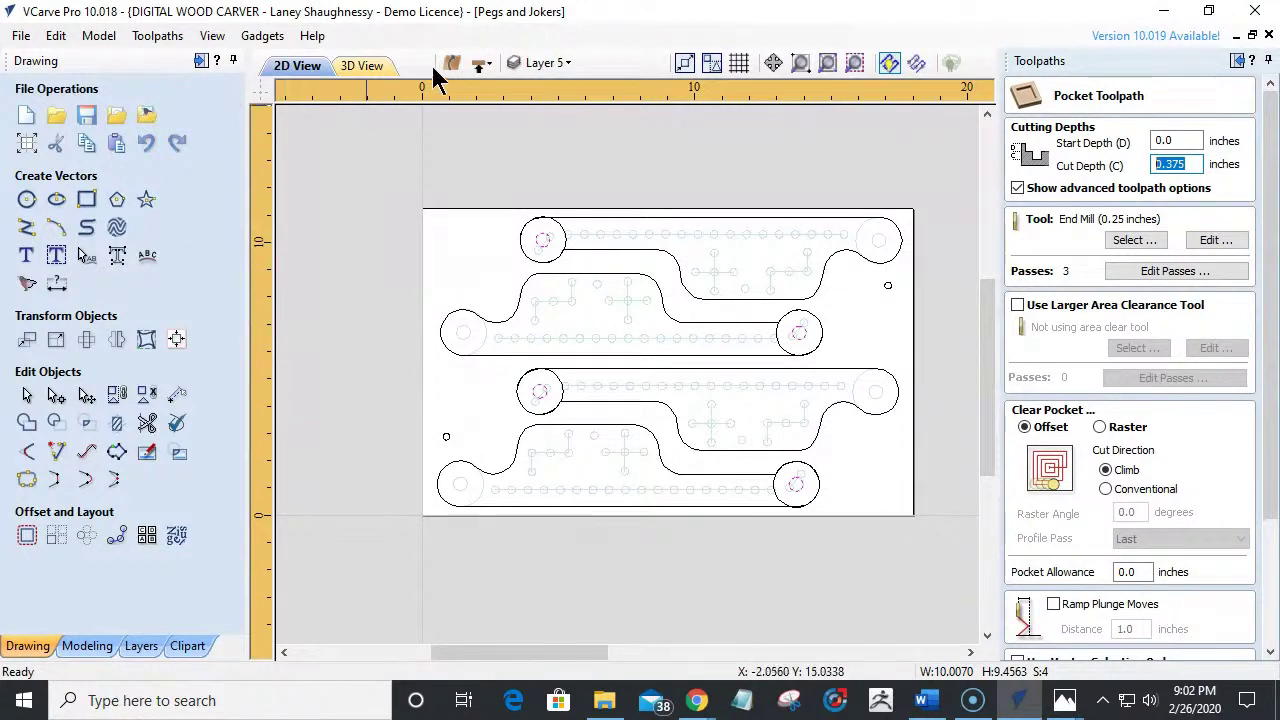
Examine the machined top side of the boards in 3D and return to the bottom side's 2D view.
click(352, 65)
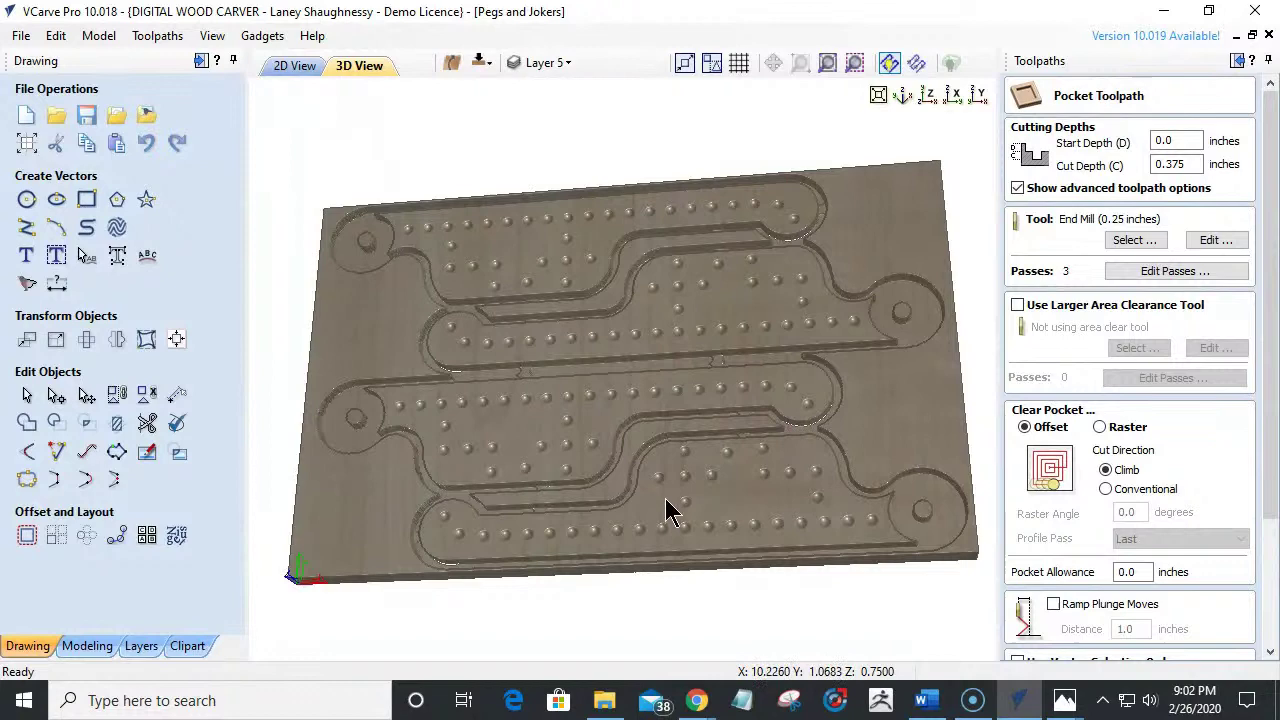
mouse_move(666, 509)
mouse_down()
mouse_move(660, 443)
mouse_move(691, 471)
mouse_up()
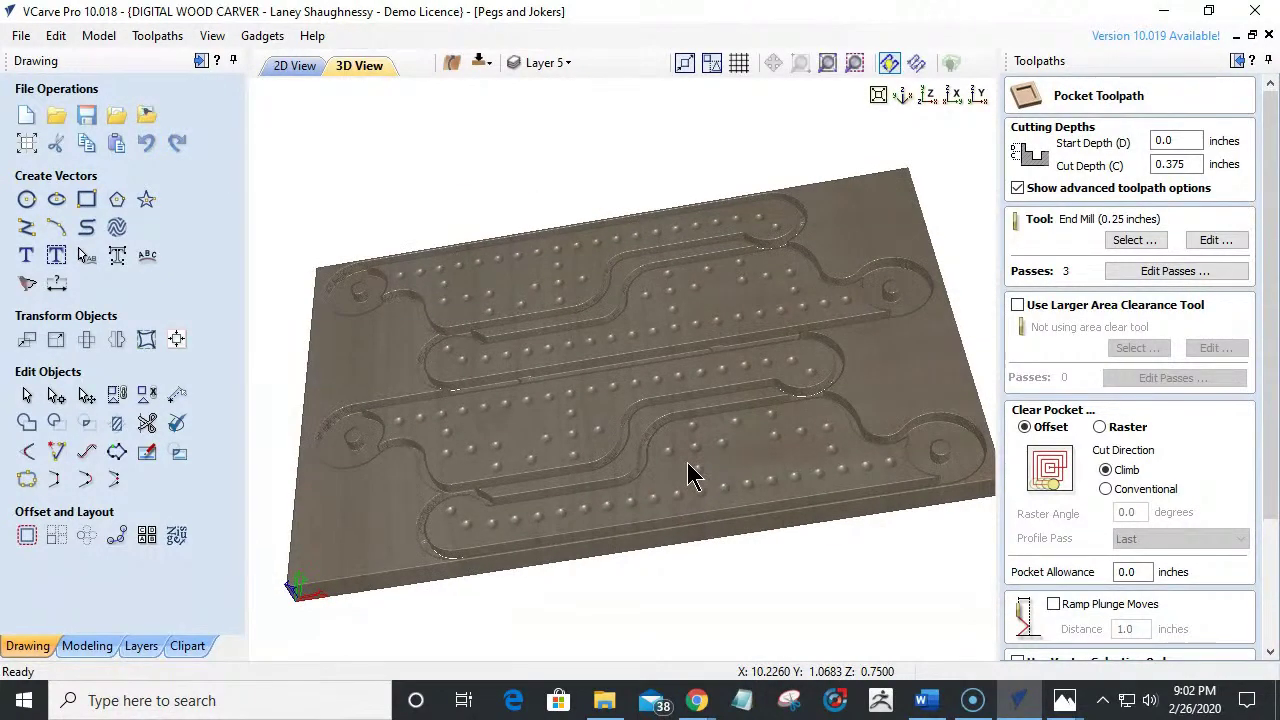
click(287, 68)
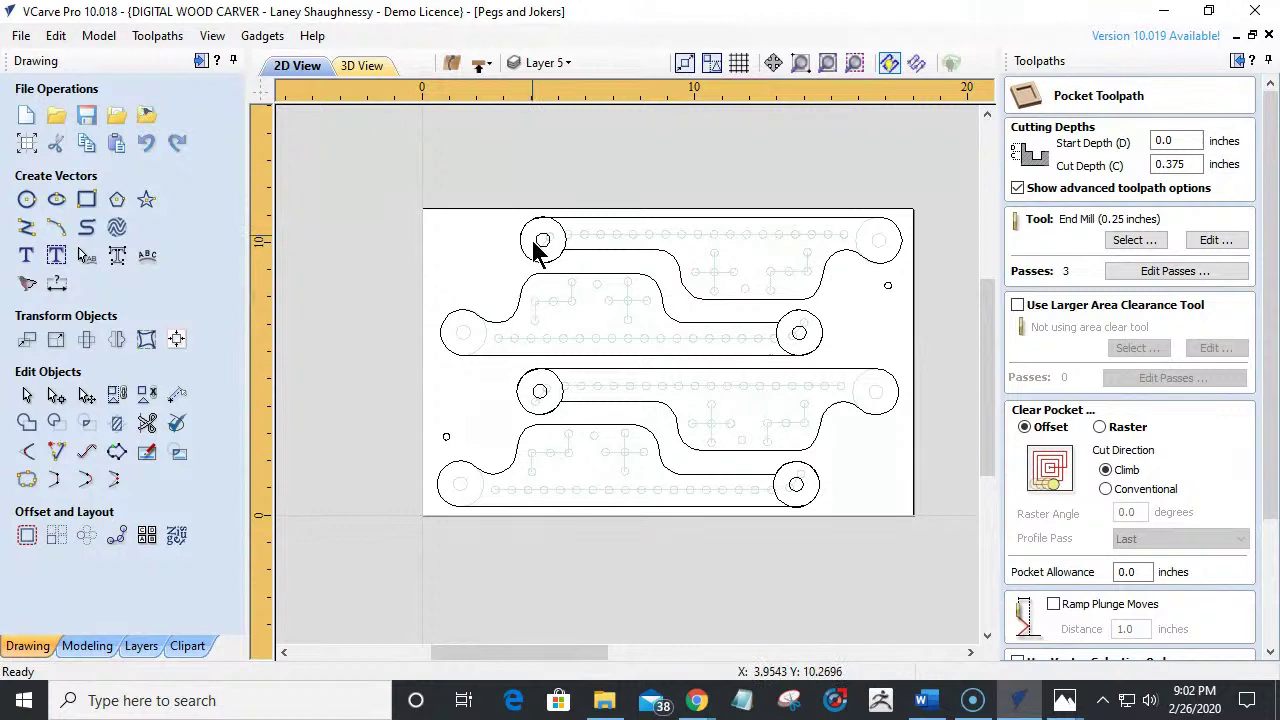
Reselect the four 0.5-inch holes and set the pocket's cut depth to 0.25 inches and start depth to .375 inches.
click(537, 250)
shift+click(805, 343)
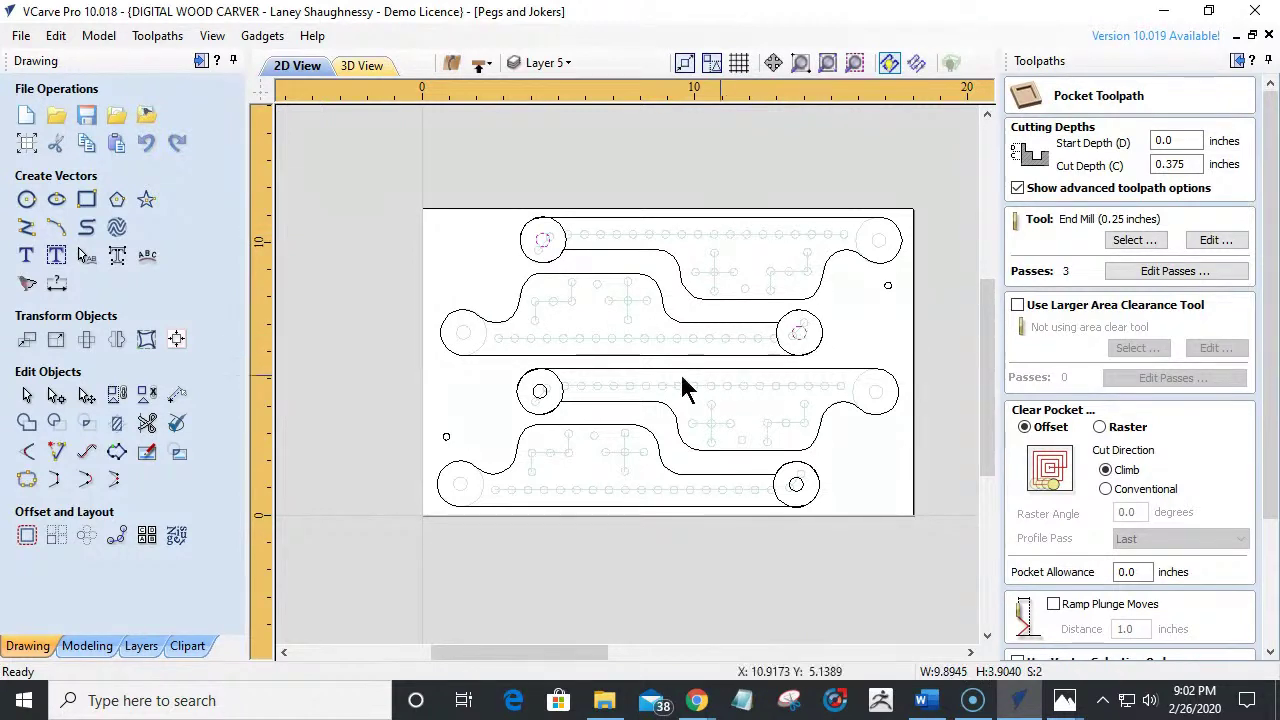
shift+click(537, 402)
shift+click(797, 487)
double_click(1165, 140)
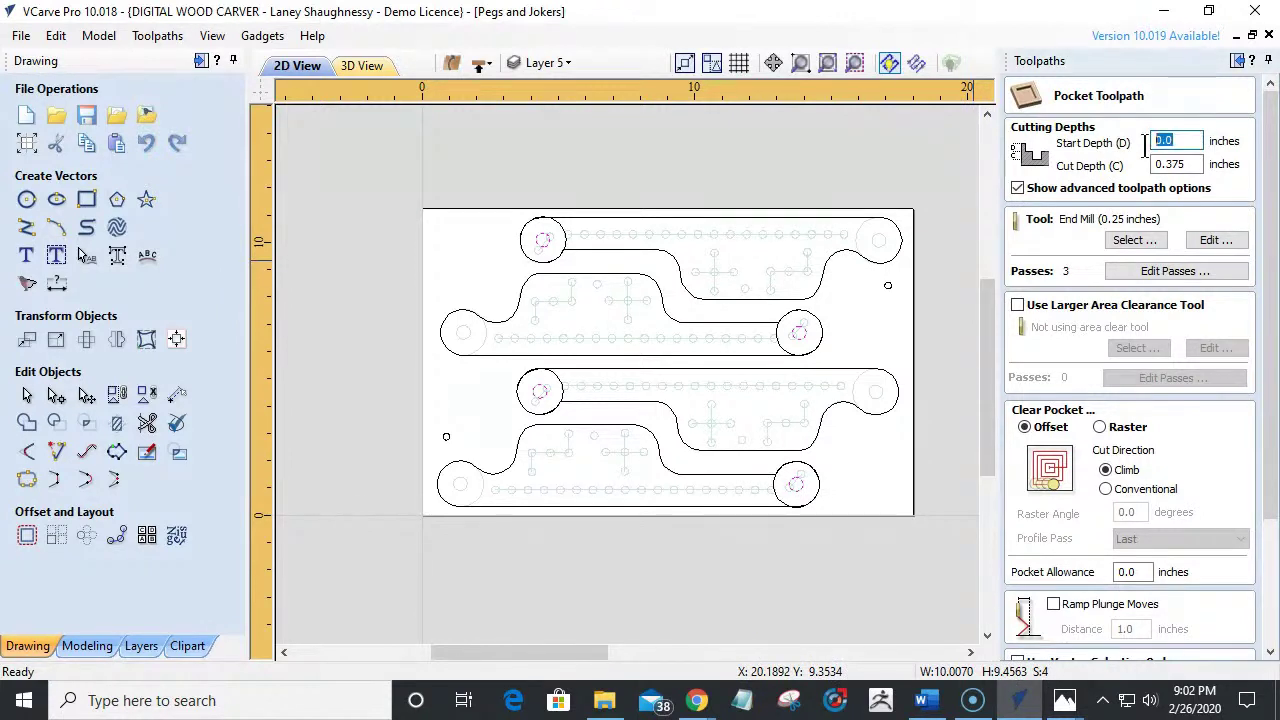
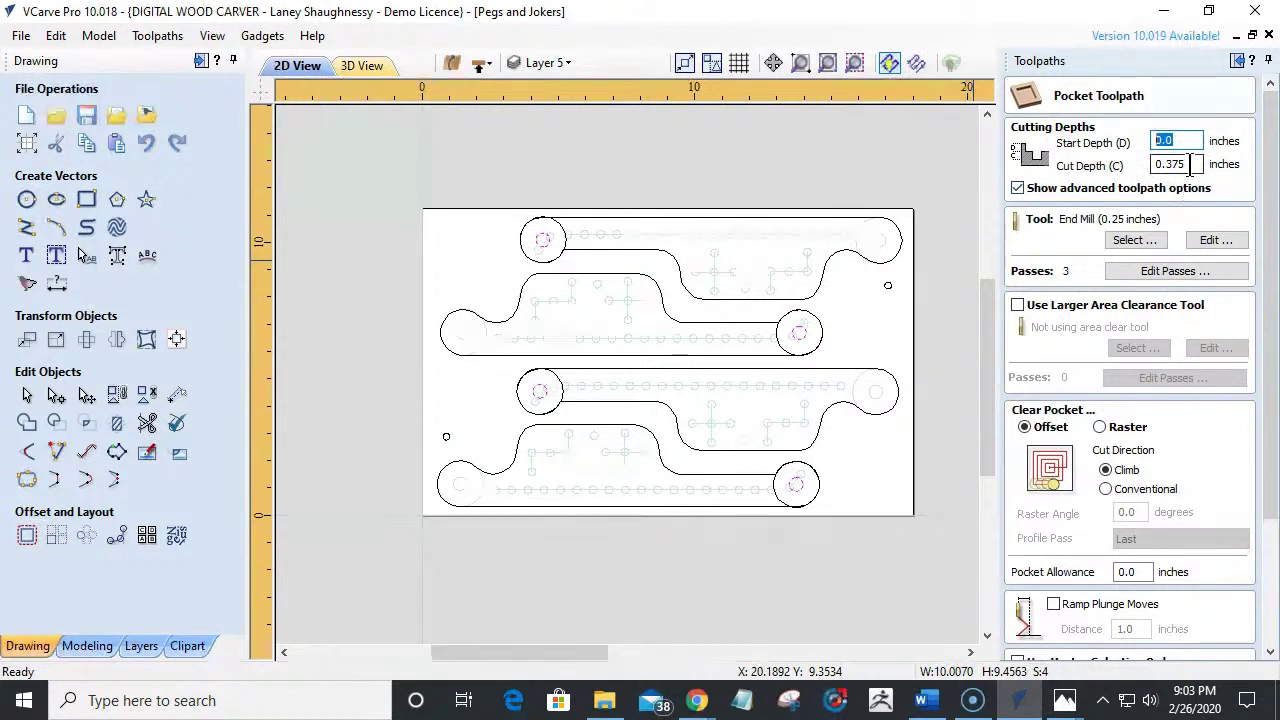
double_click(1160, 167)
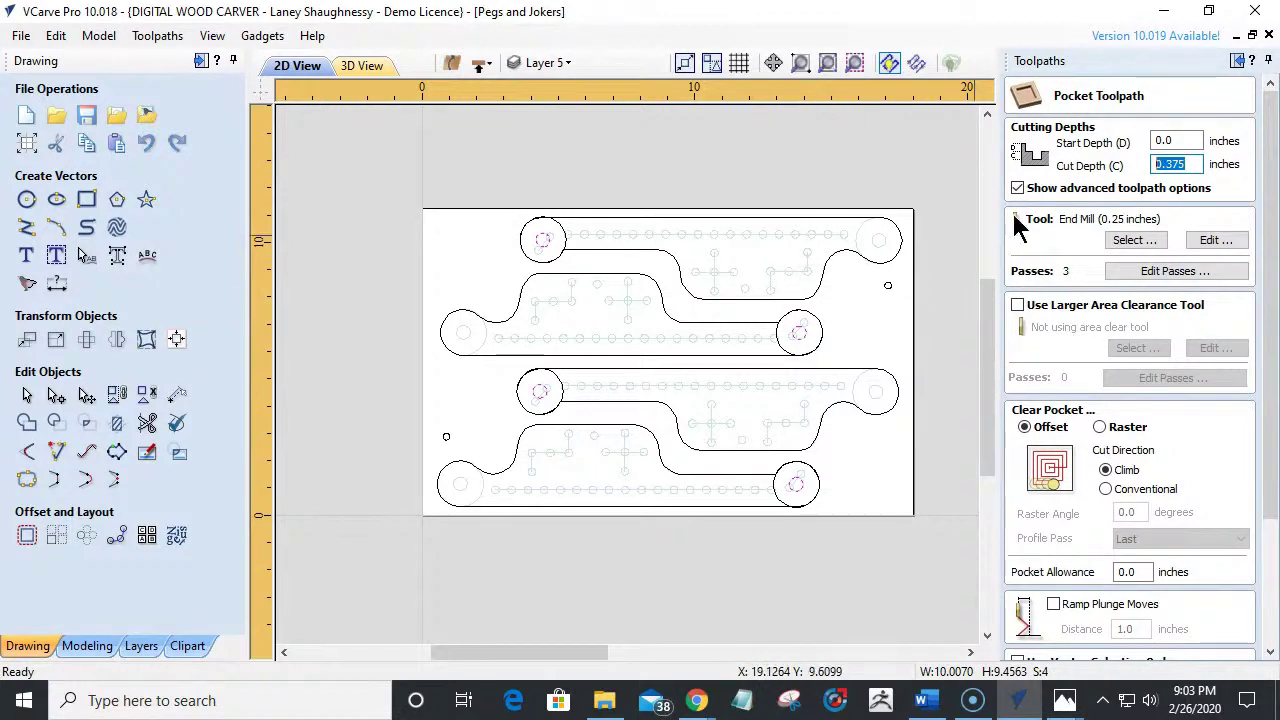
text(0..)
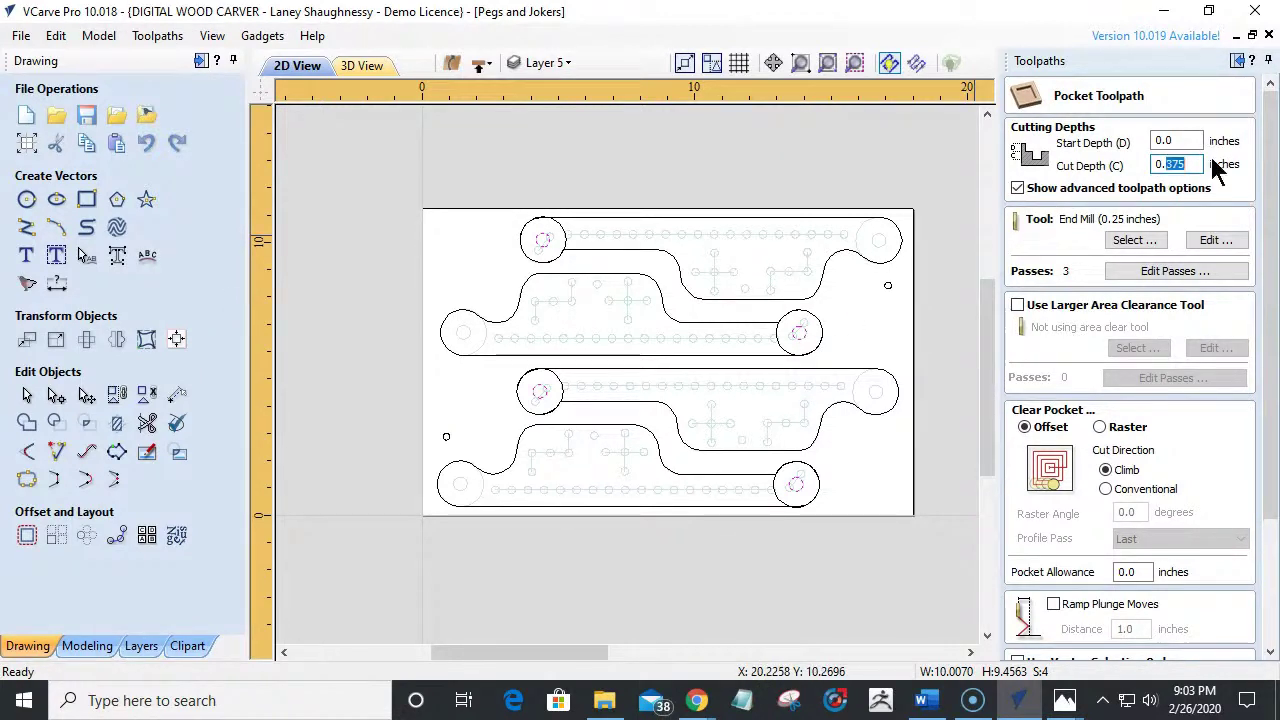
text(25)
text(5)
key(BackSpace)
key(BackSpace)
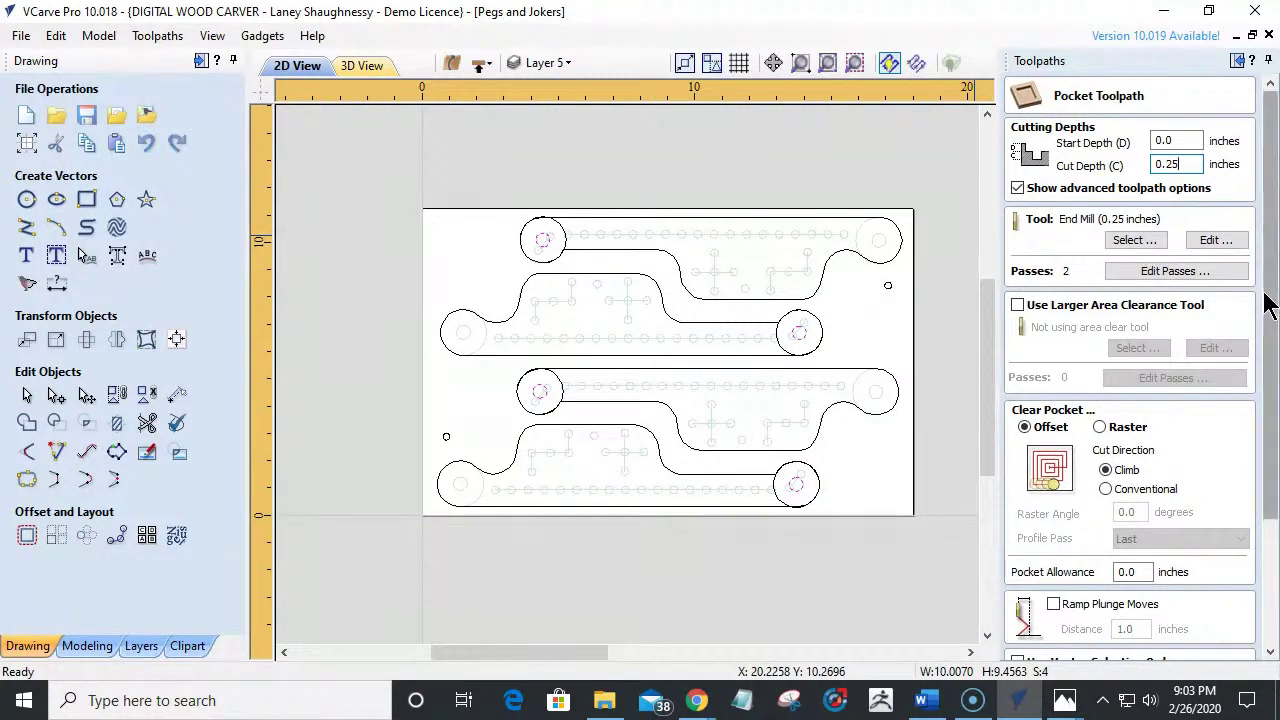
scroll(1127, 520, down, 1)
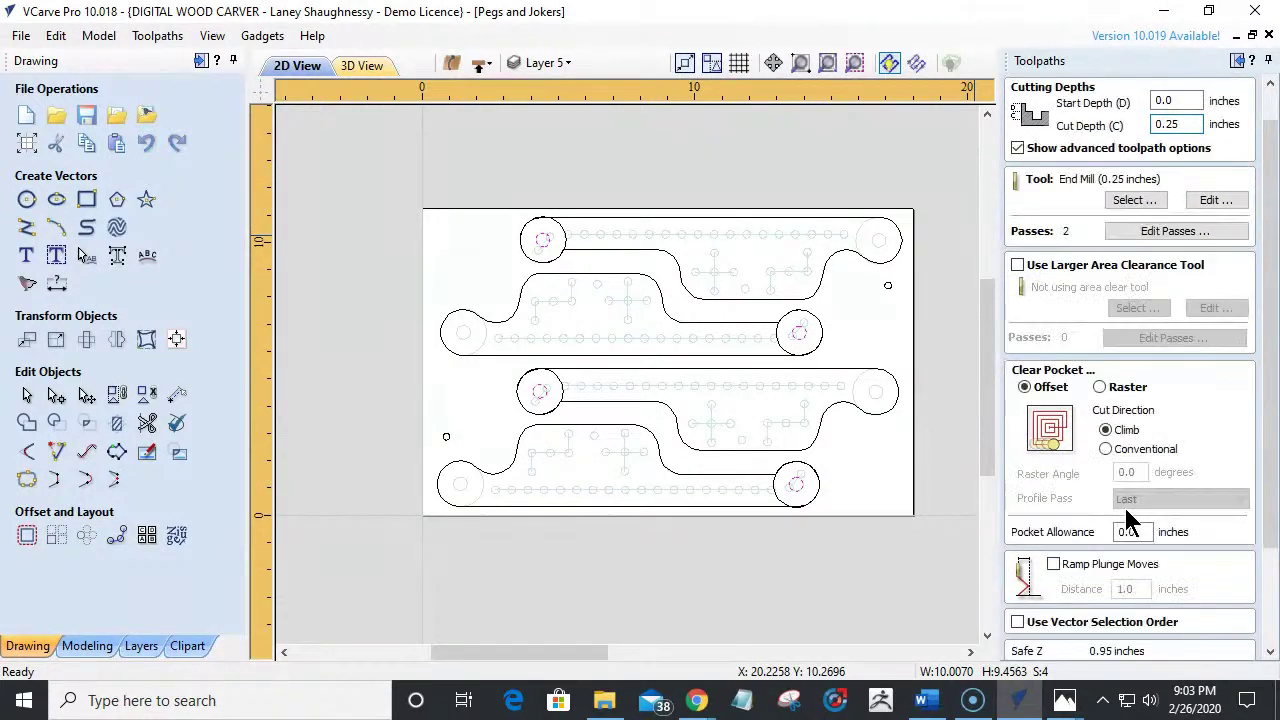
drag(1196, 131, 1105, 131)
text(.375)
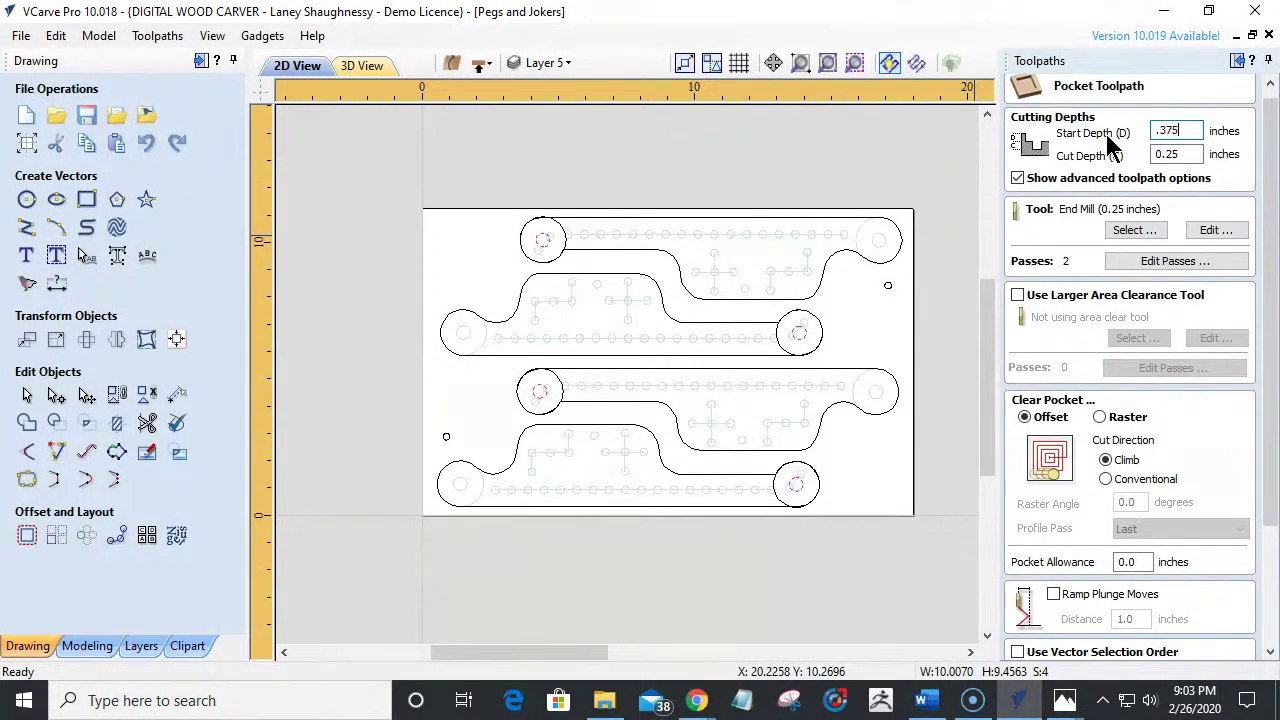
Name the pocket toolpath Side2_TennonCut_.25Endmill, calculate it and preview its cut.
scroll(1147, 440, down, 2)
scroll(1145, 445, down, 3)
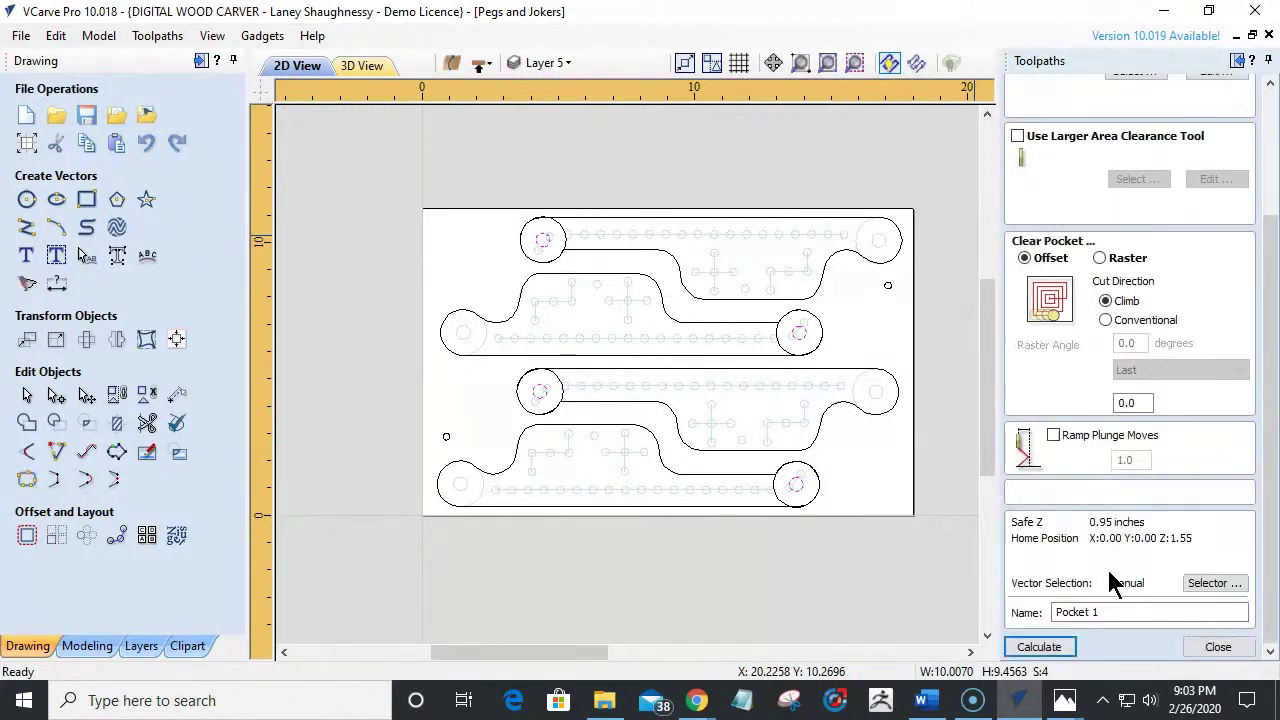
drag(1097, 620, 846, 622)
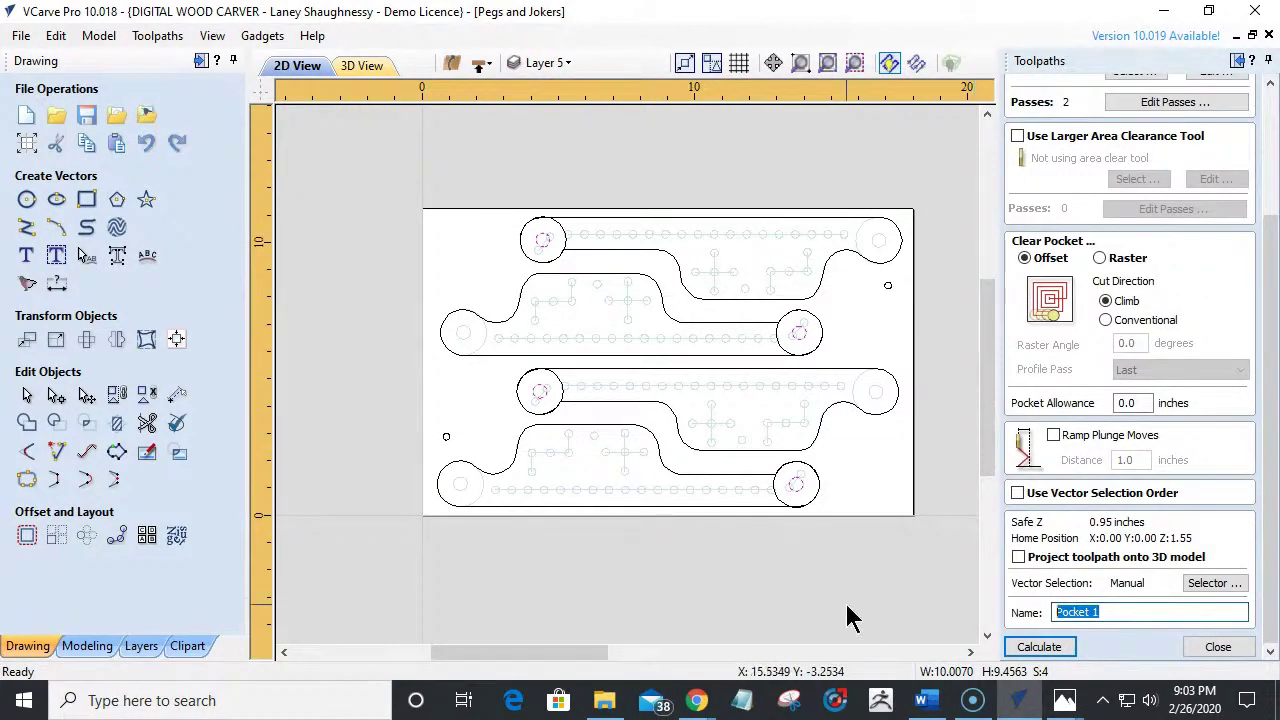
text(Side2_TennonCut)
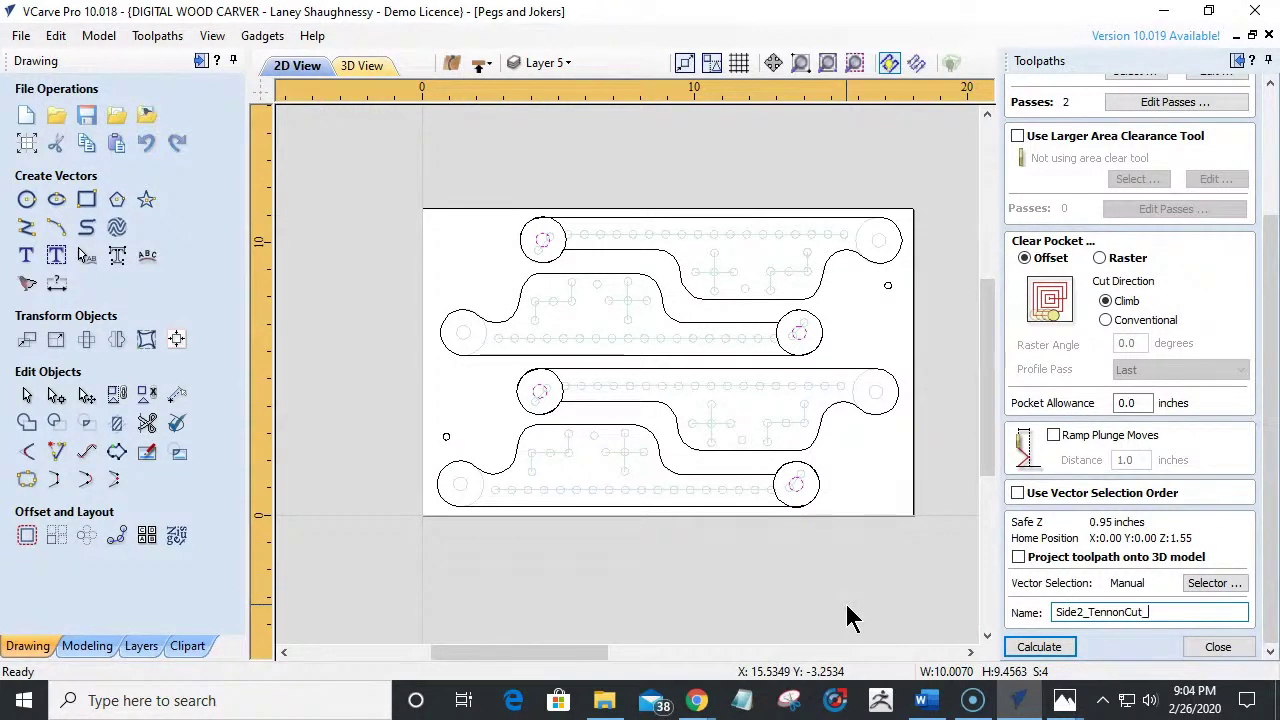
text(_.25Endmill)
click(1035, 647)
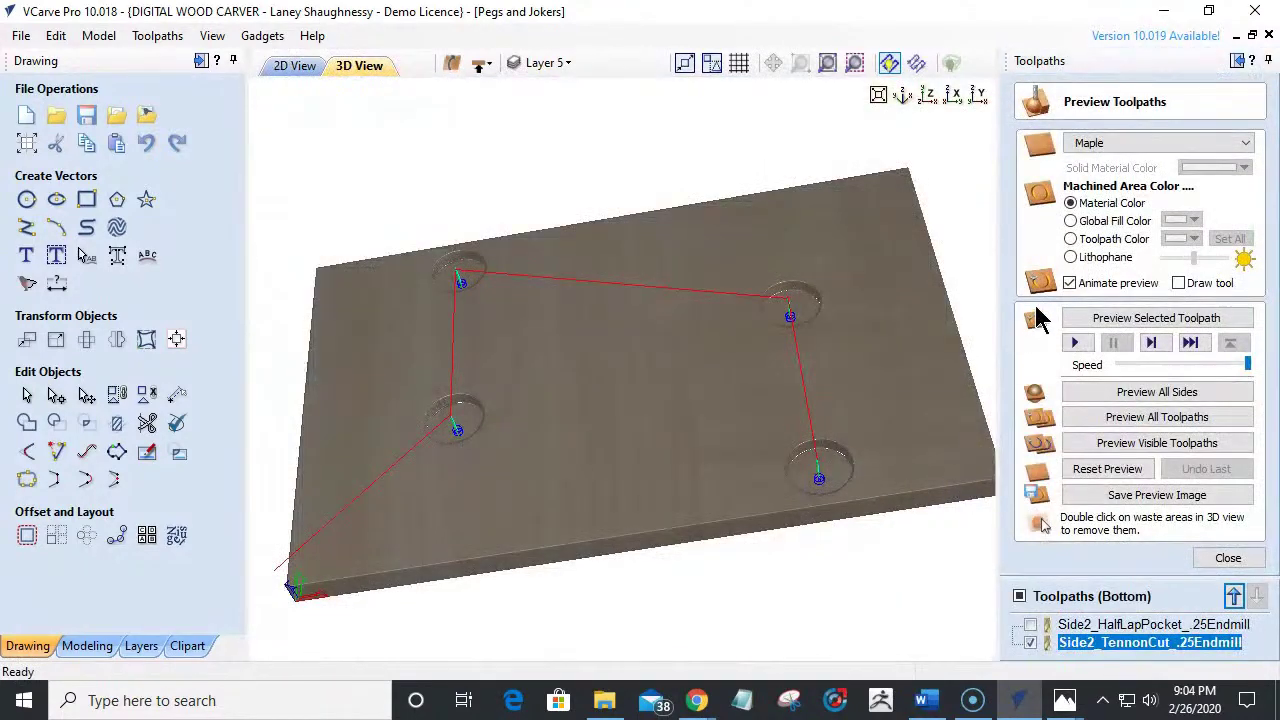
click(1112, 319)
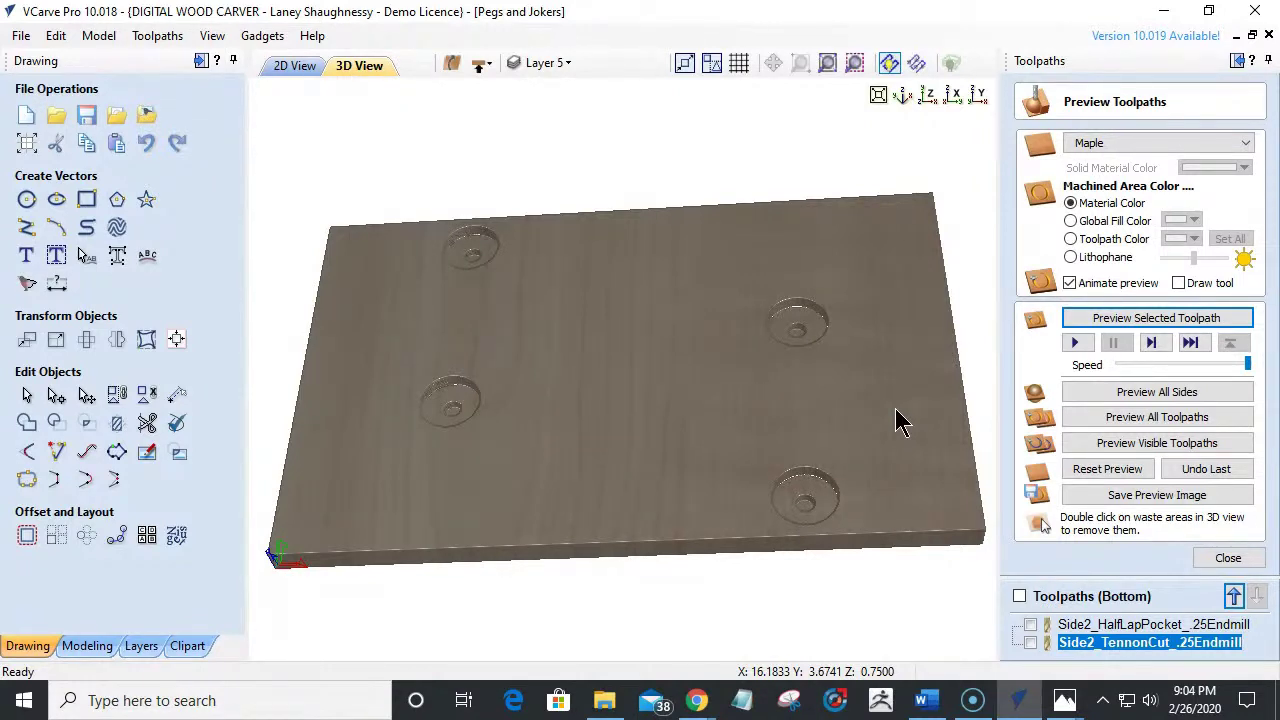
Select the outer outlines of all four game boards in the bottom side's 2D view.
click(298, 66)
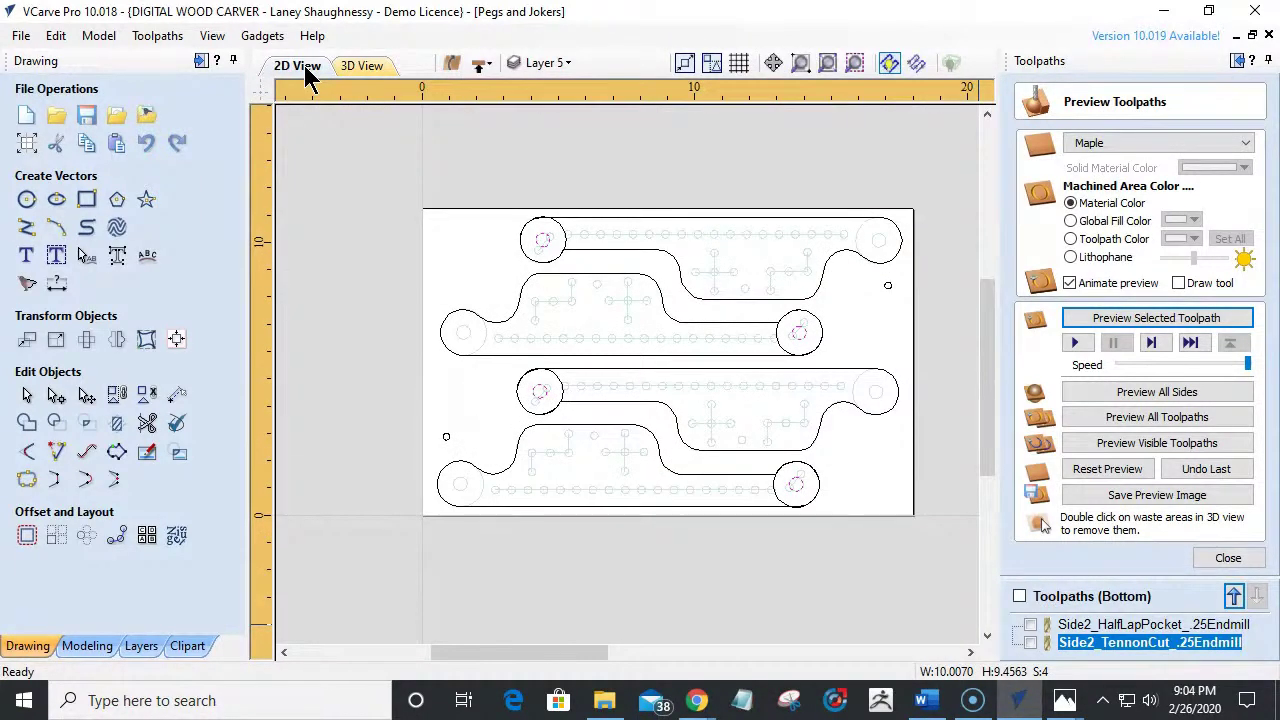
click(715, 224)
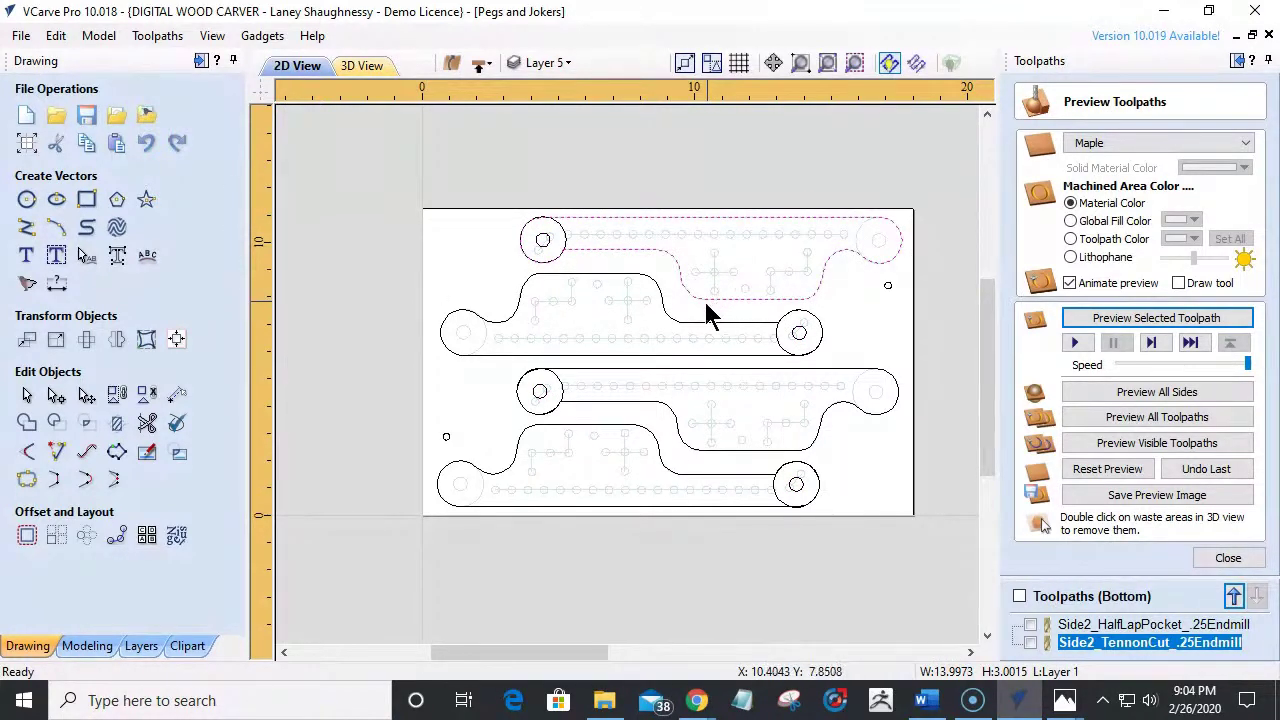
shift+click(680, 324)
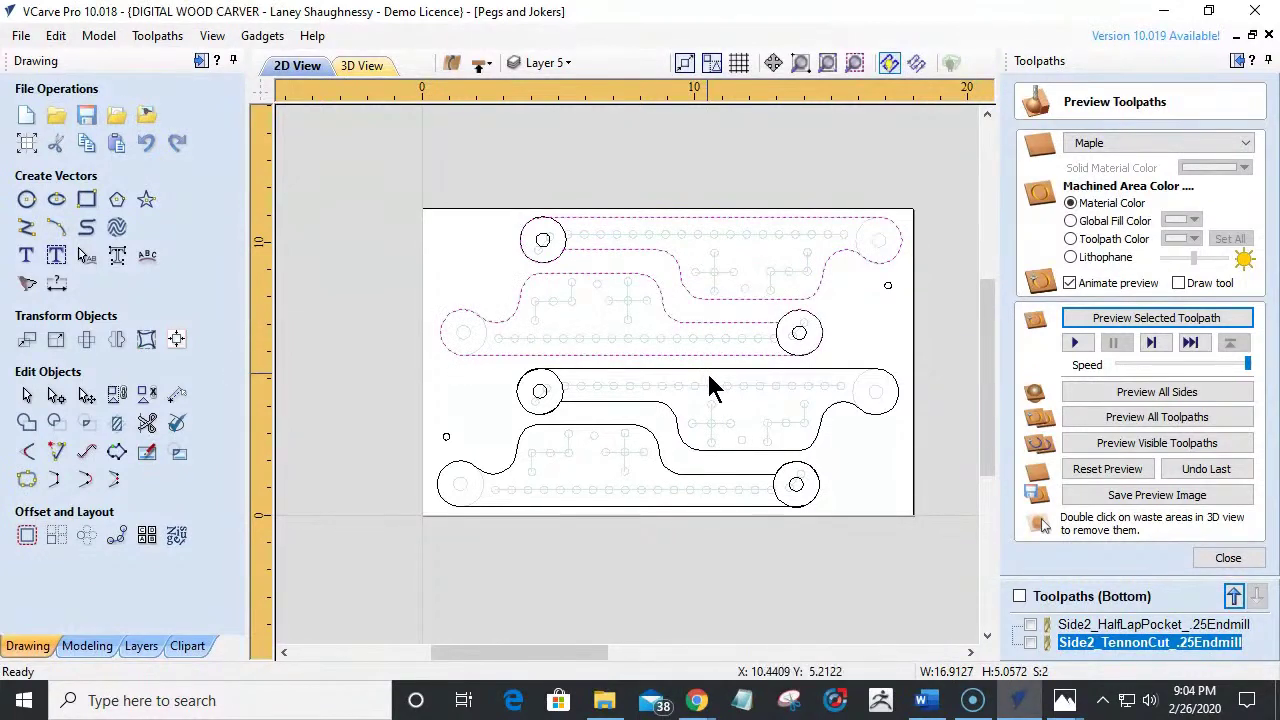
shift+click(712, 380)
shift+click(670, 477)
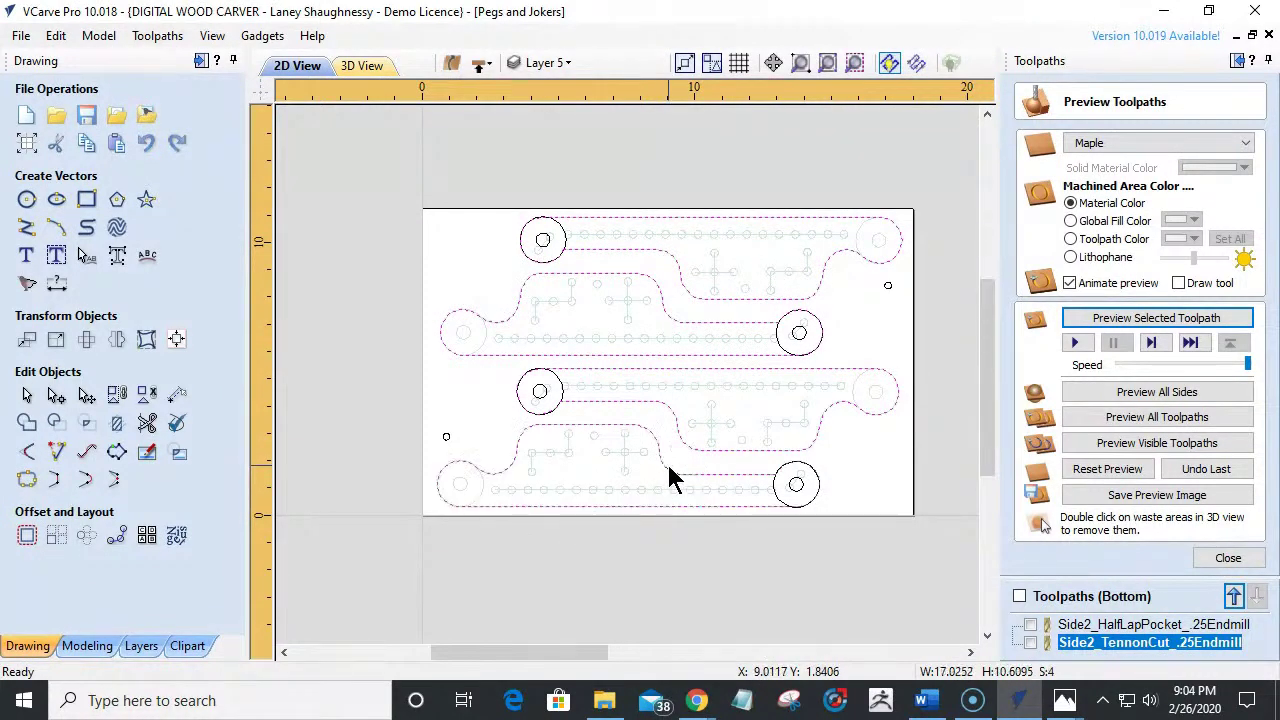
Start a 2D Profile toolpath for the four board outlines and add tabs to it.
click(1226, 557)
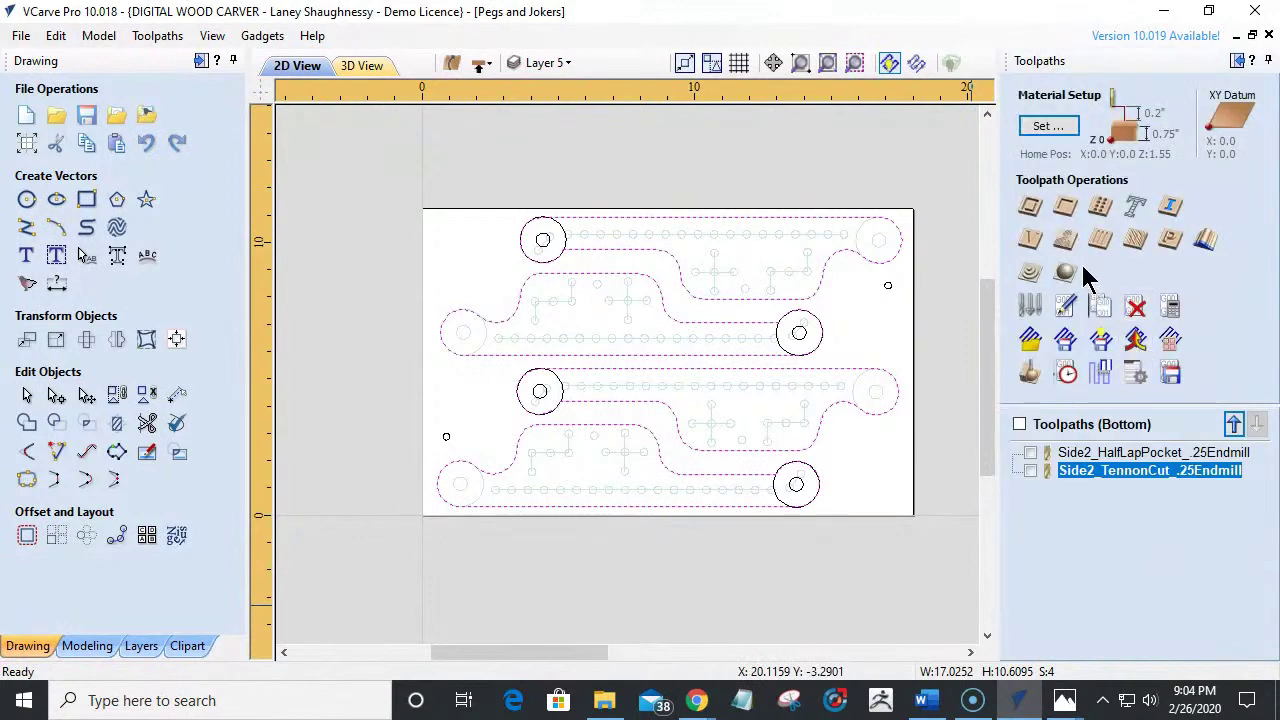
click(1032, 200)
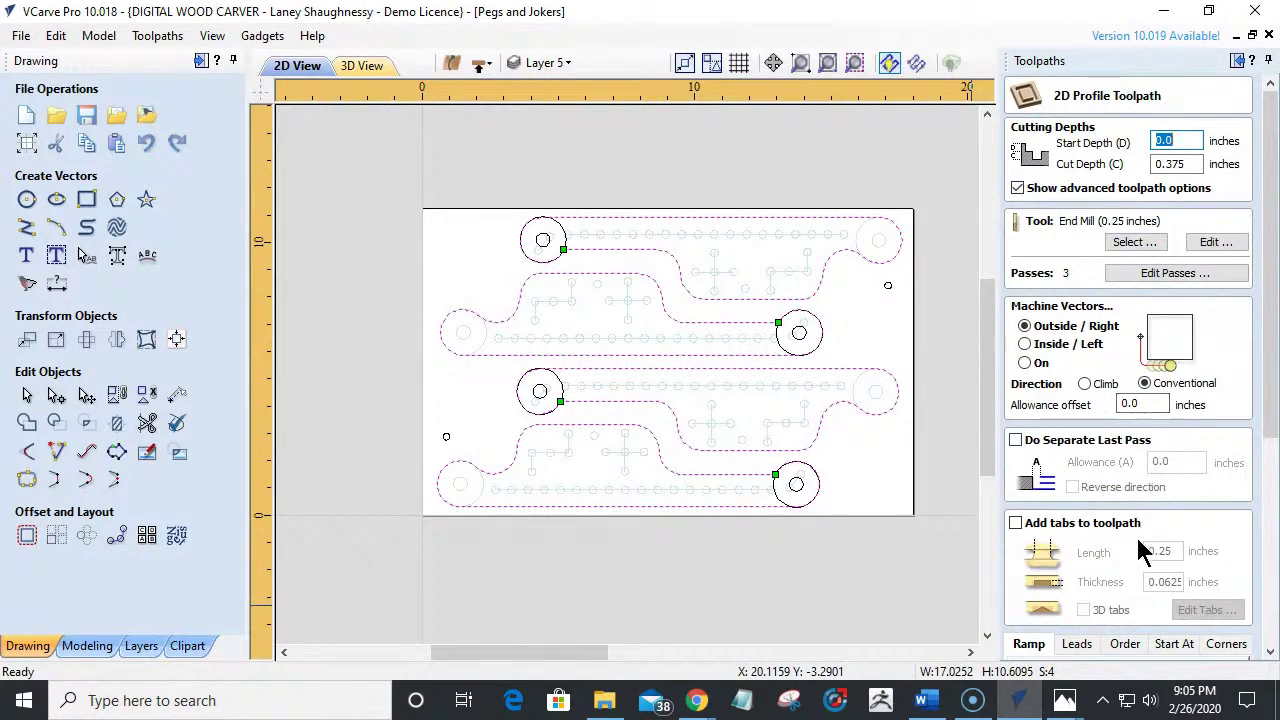
click(1016, 523)
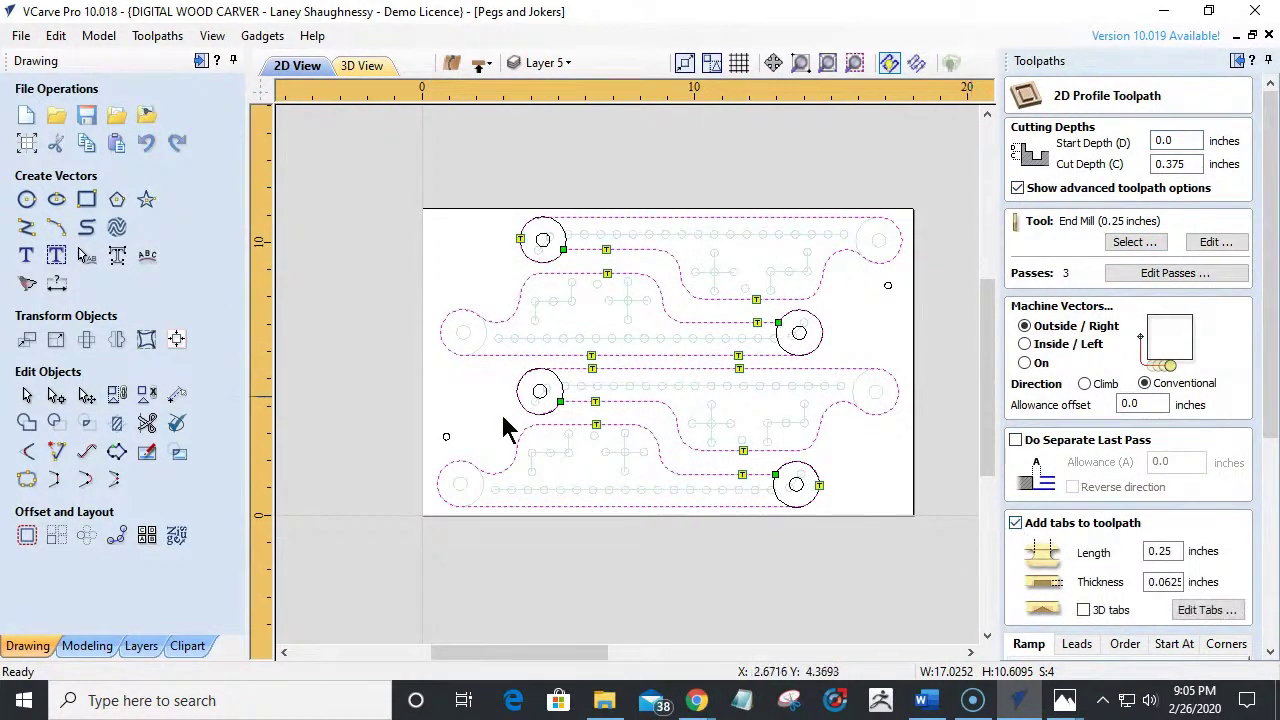
Name the profile toolpath Side2_ProfileCutout_.25Endmill, calculate it, and preview and inspect its cut.
drag(1264, 384, 1252, 538)
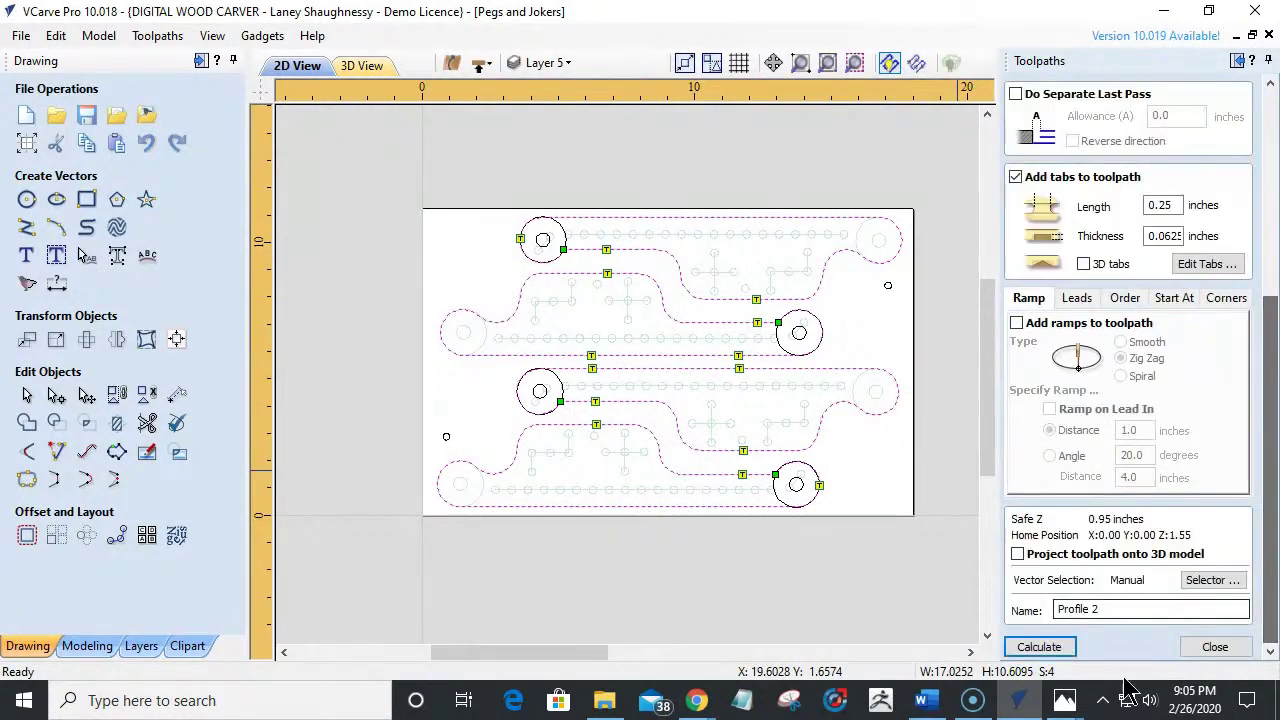
click(1101, 612)
key(ctrl+a)
text(Side2_)
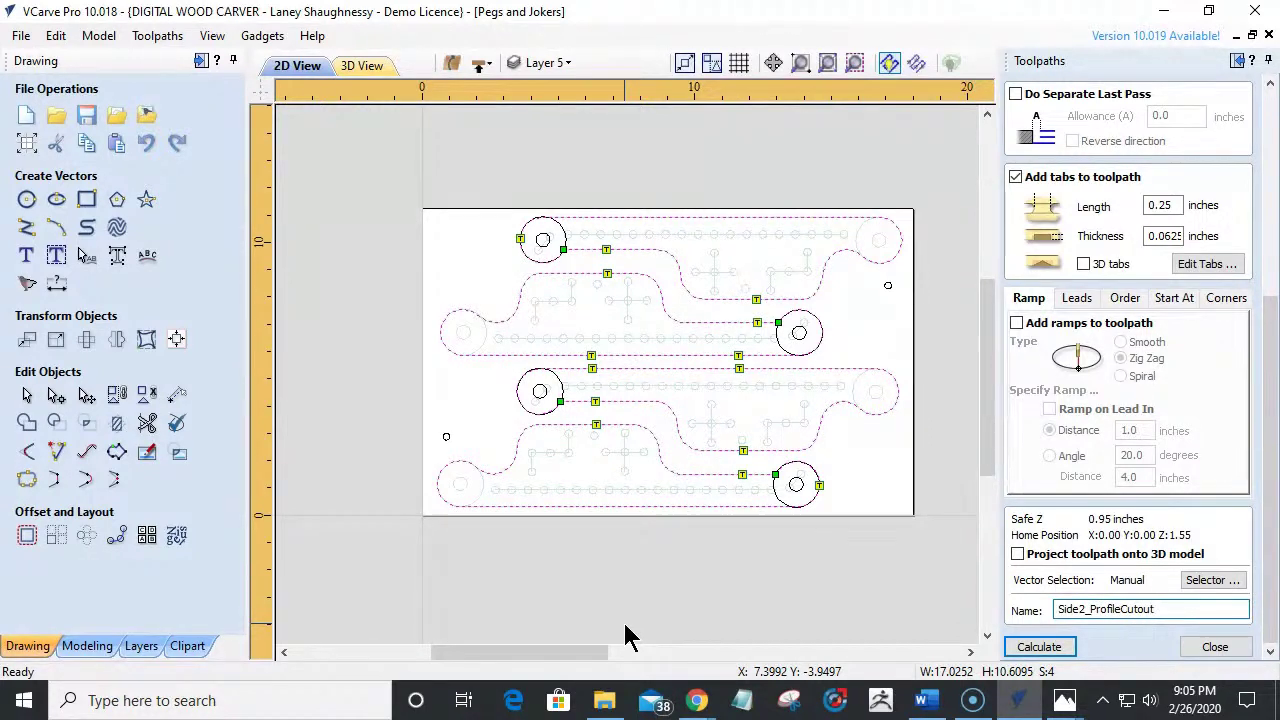
text(25Endmill)
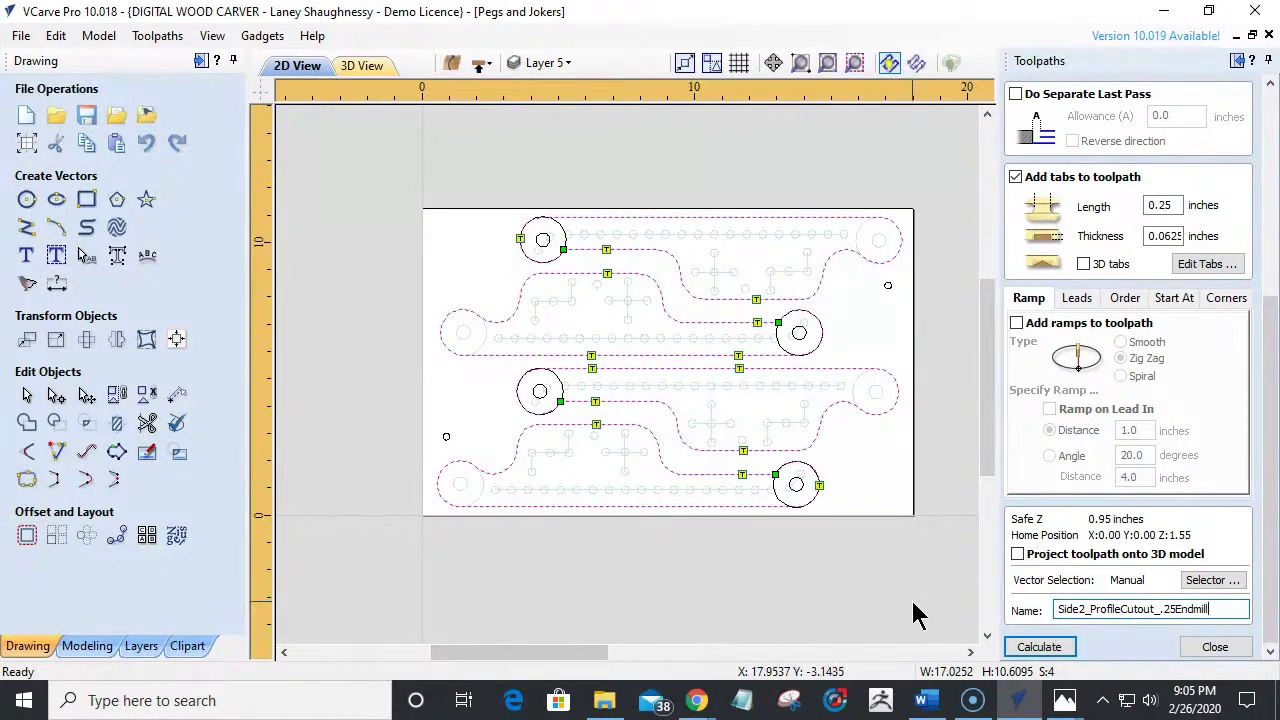
click(1038, 647)
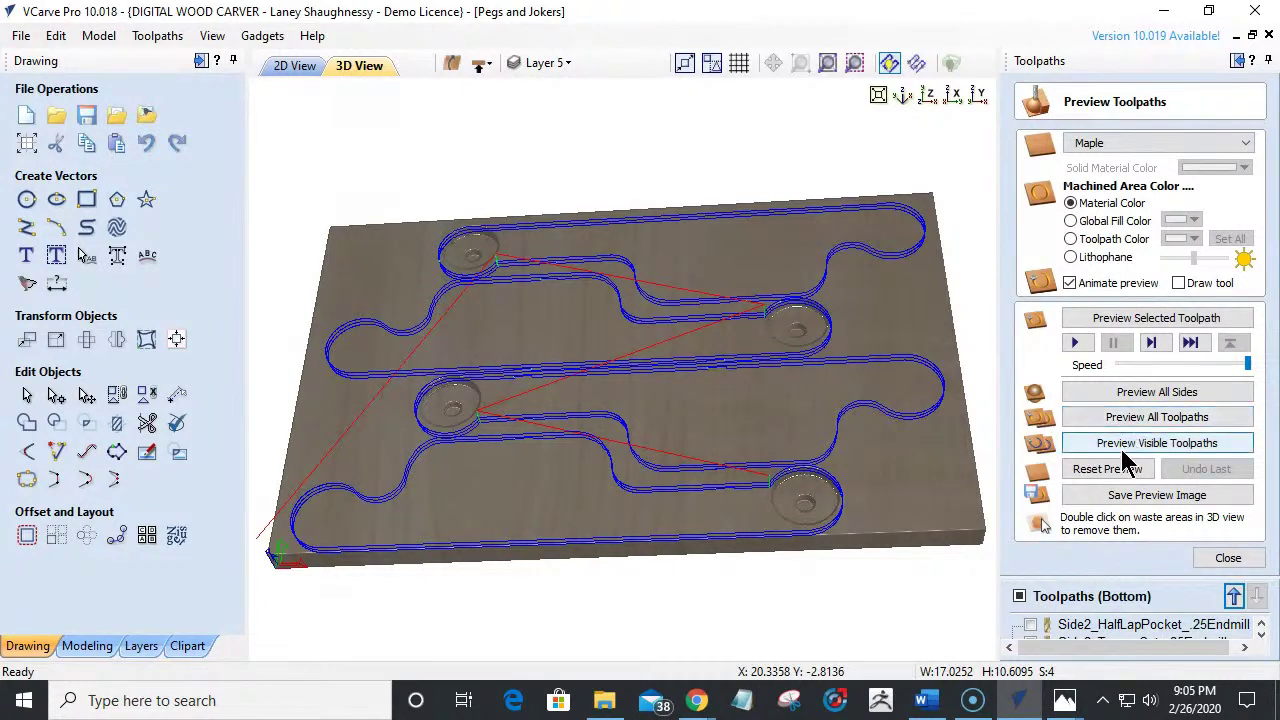
click(1124, 447)
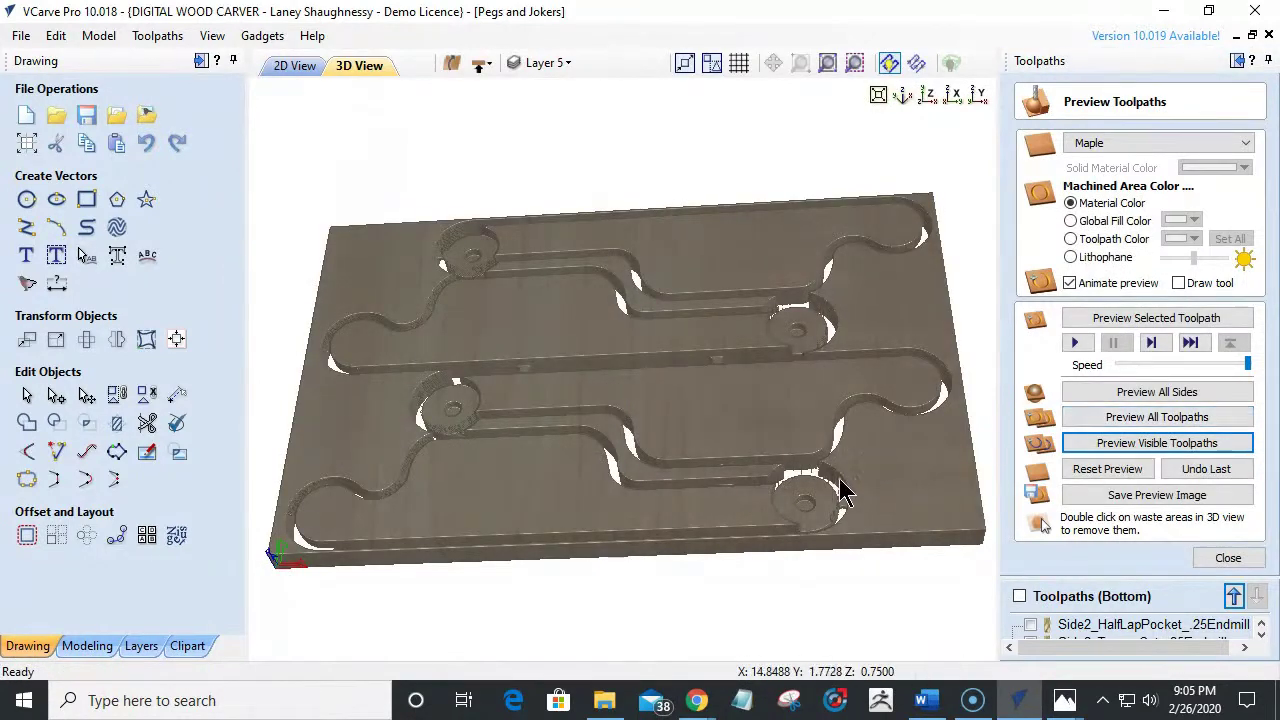
drag(857, 537, 878, 545)
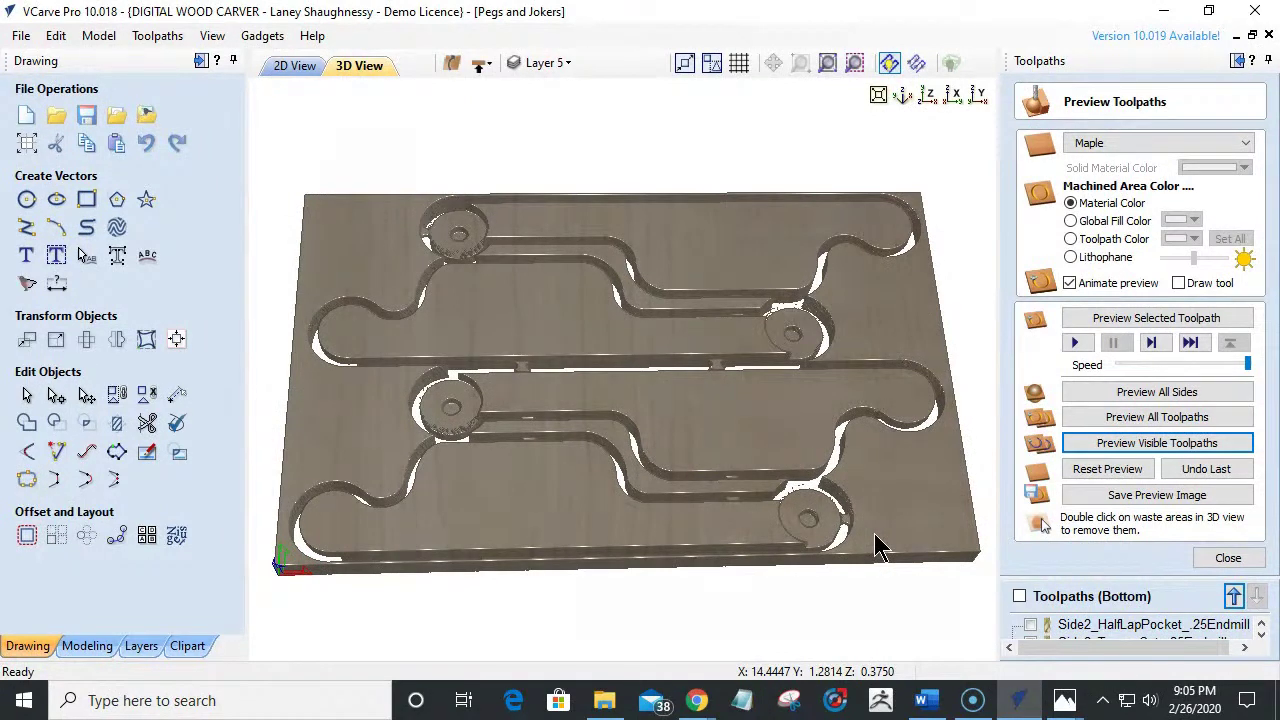
drag(880, 546, 862, 535)
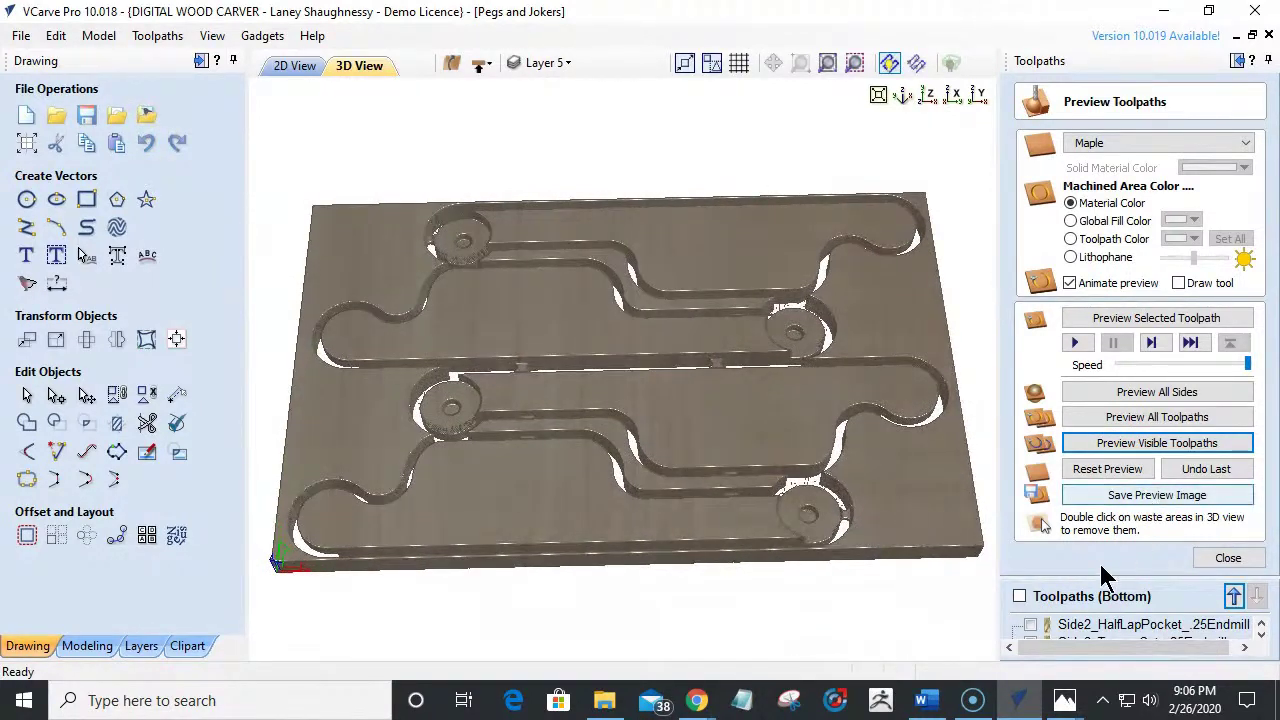
click(1229, 558)
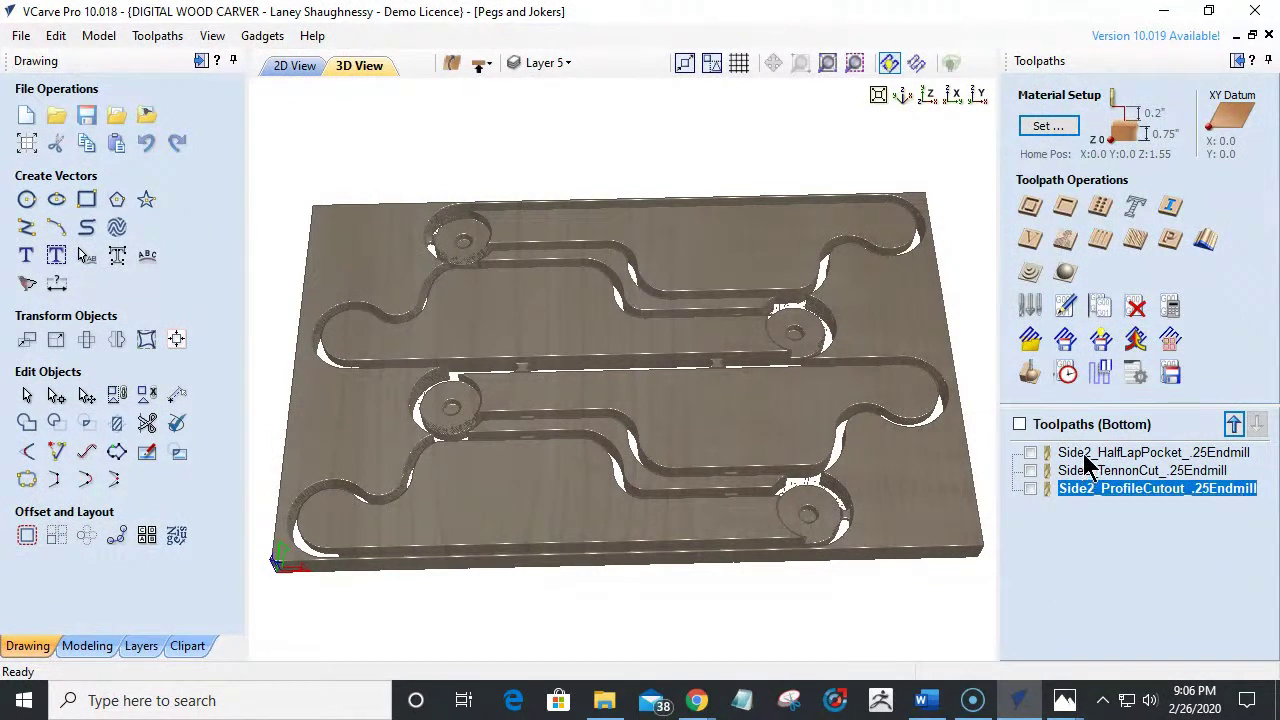
Edit the Side2_HalfLapPocket_.25Endmill toolpath to a pocket allowance of -.02 inches, recalculate it and preview the selected toolpath.
double_click(1088, 454)
double_click(1130, 571)
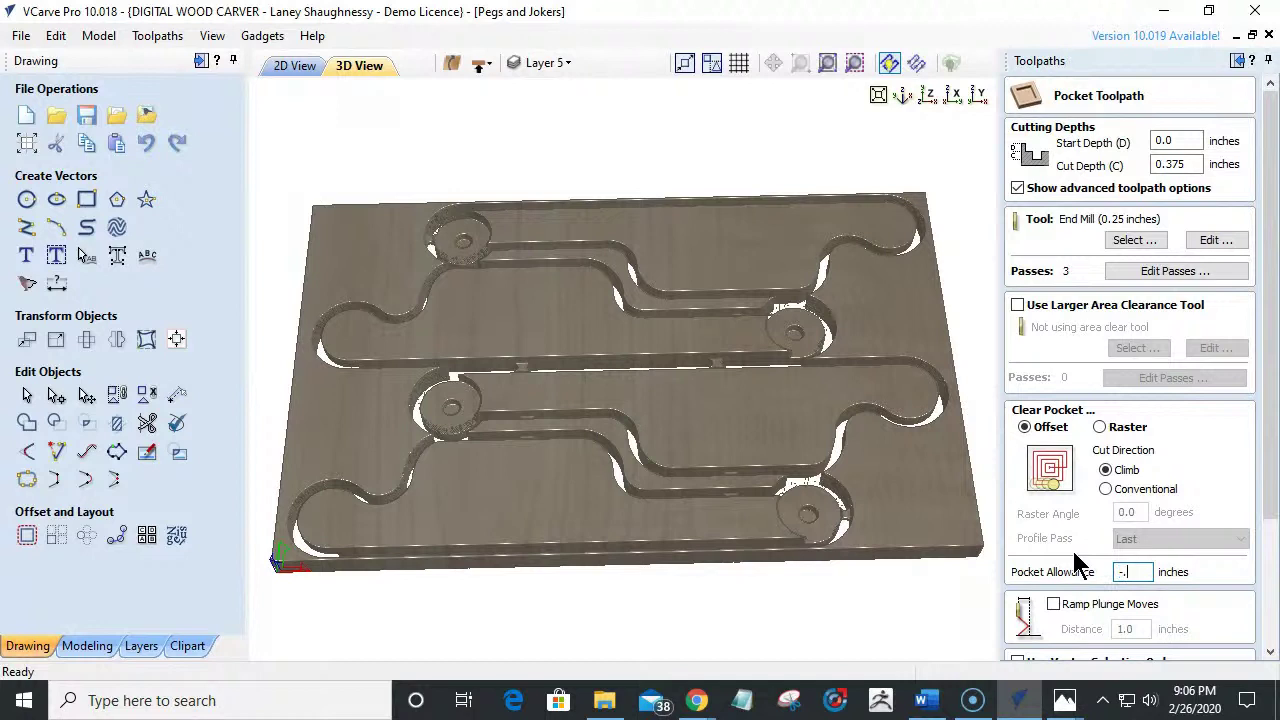
scroll(1085, 590, down, 2)
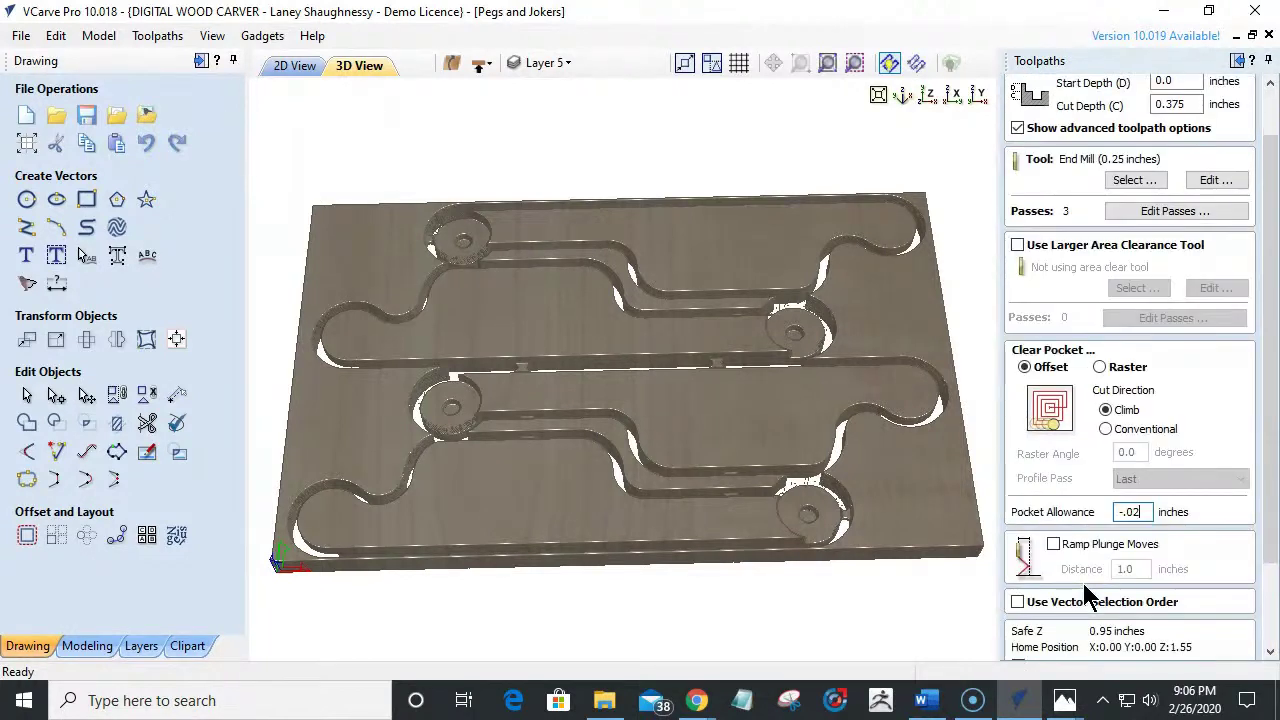
scroll(1088, 597, down, 1)
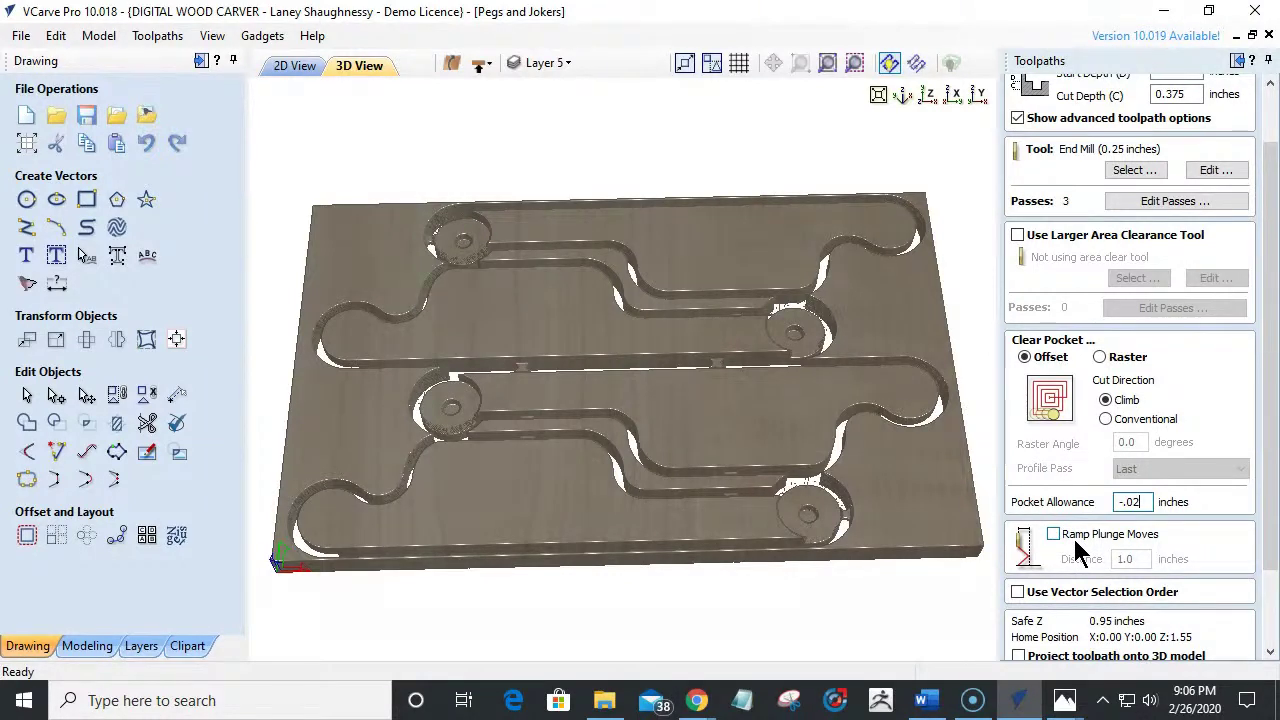
scroll(1050, 590, down, 3)
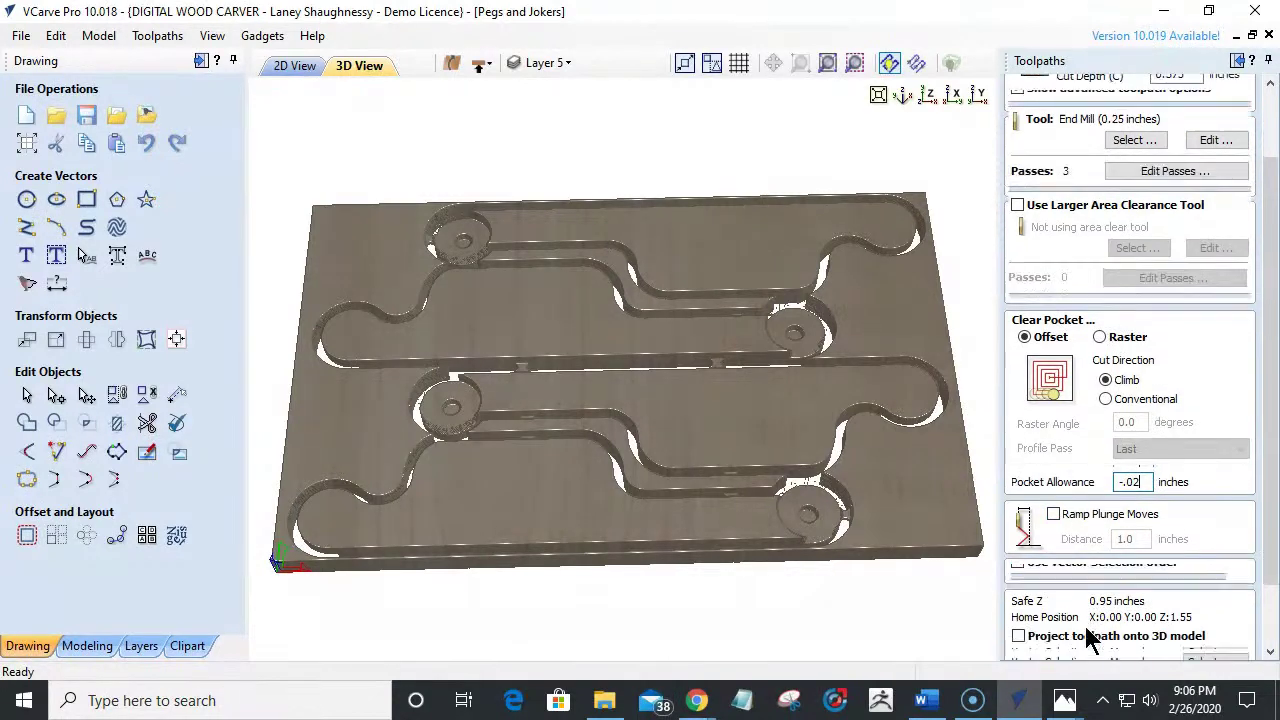
click(1033, 649)
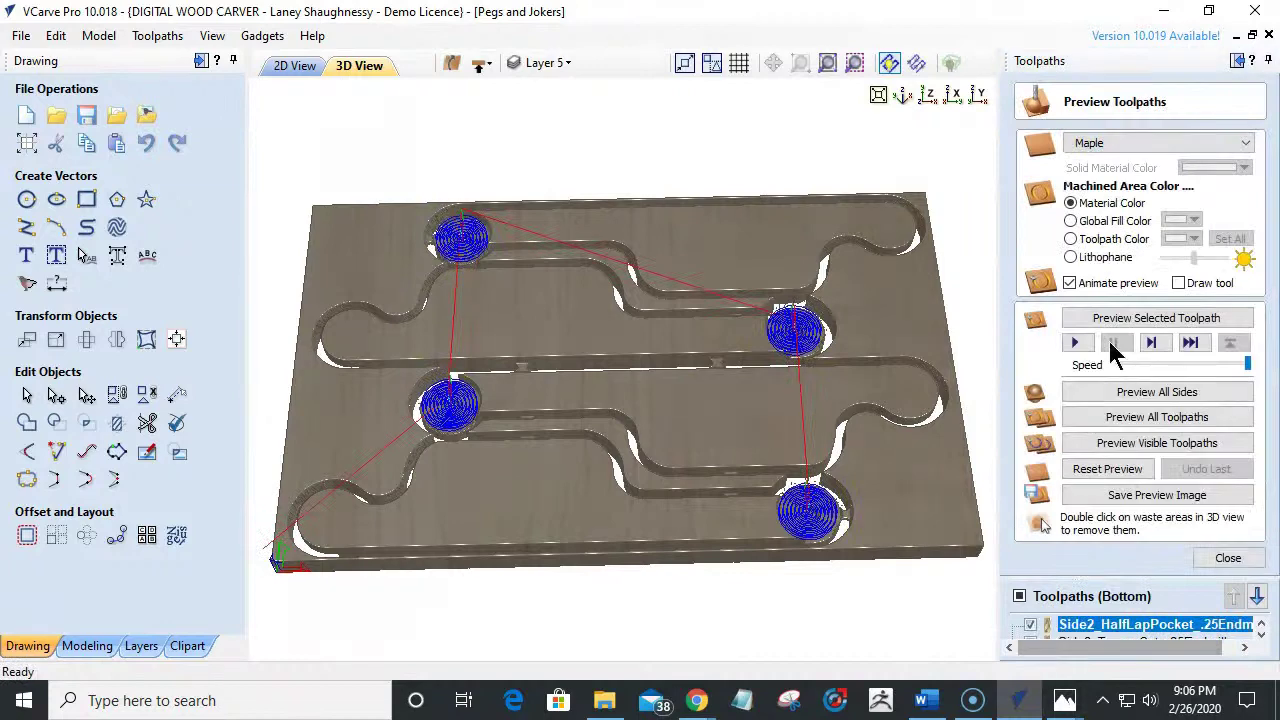
click(1121, 318)
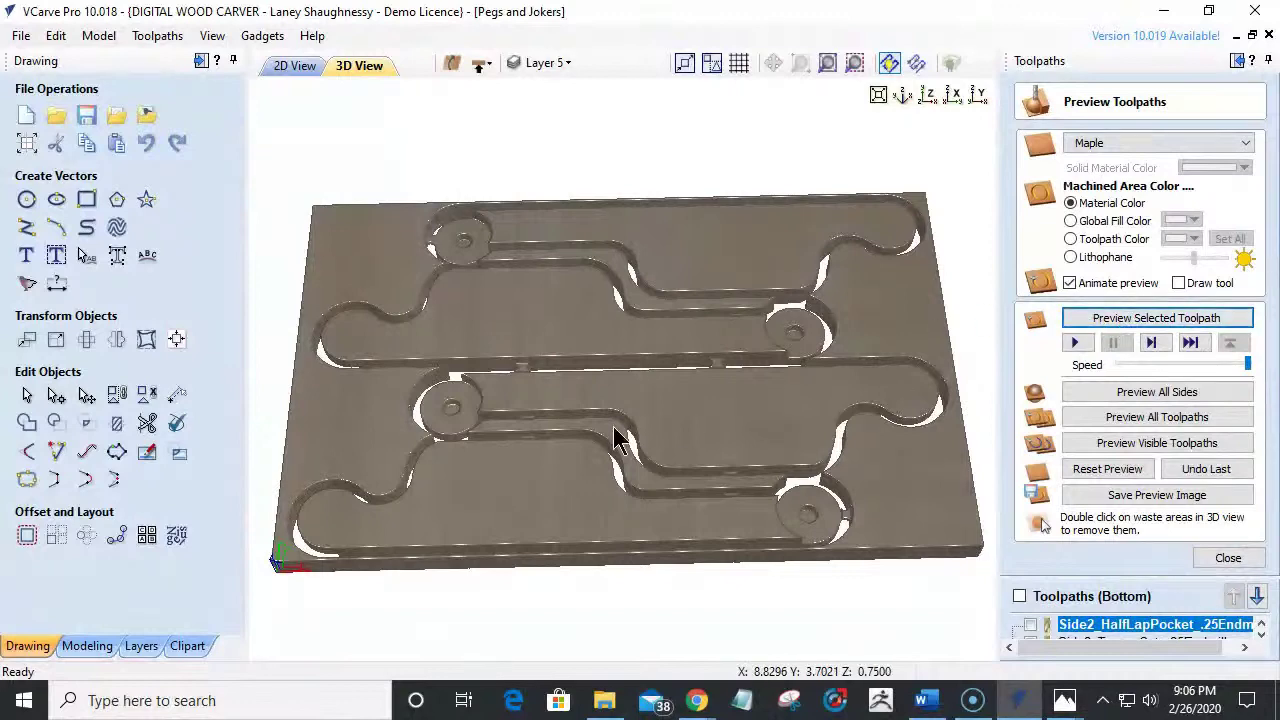
Examine the half-lap pockets, center holes and tabbed outline cuts on both sides of the boards in 3D.
drag(607, 475, 787, 530)
drag(680, 531, 650, 513)
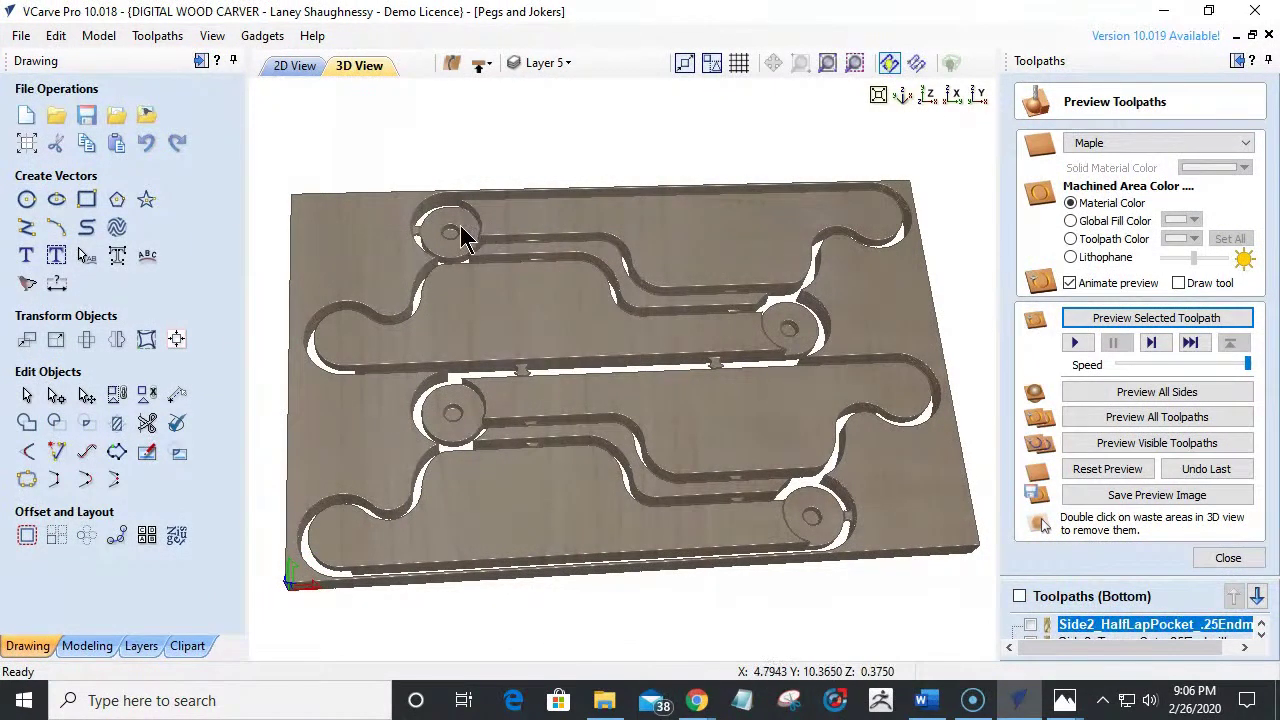
drag(686, 623, 343, 406)
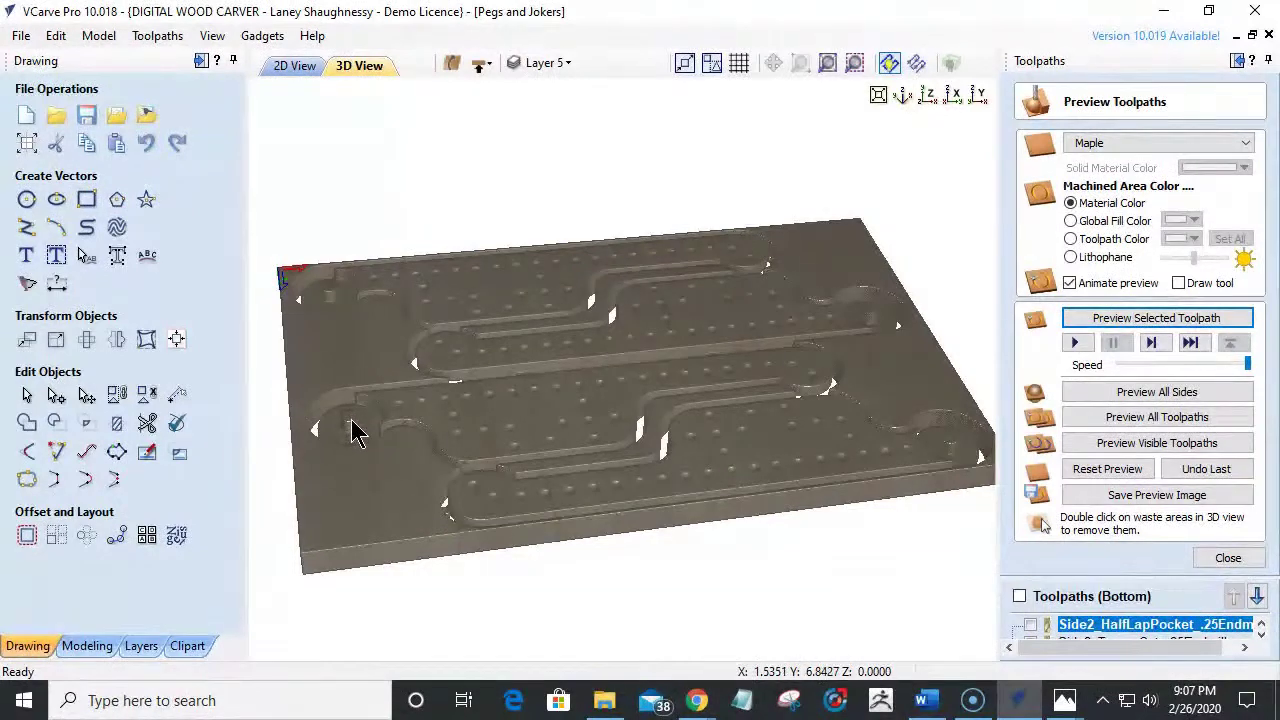
drag(434, 417, 735, 12)
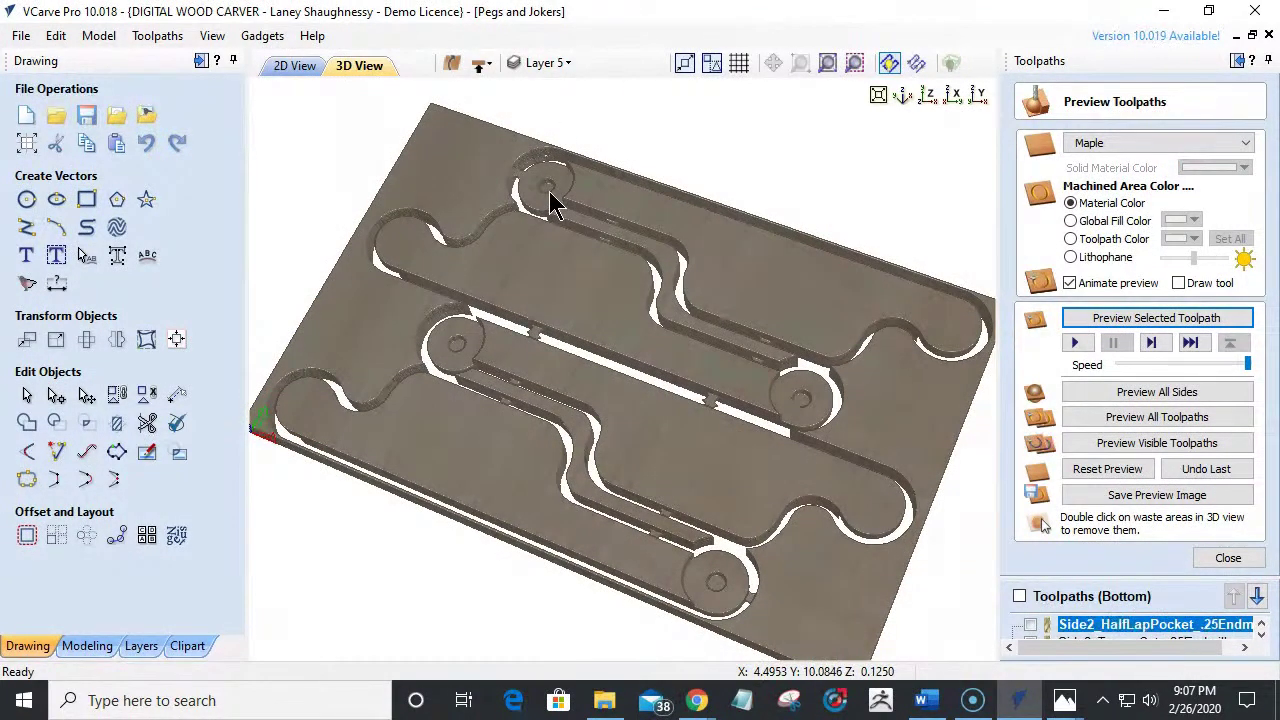
drag(549, 191, 418, 585)
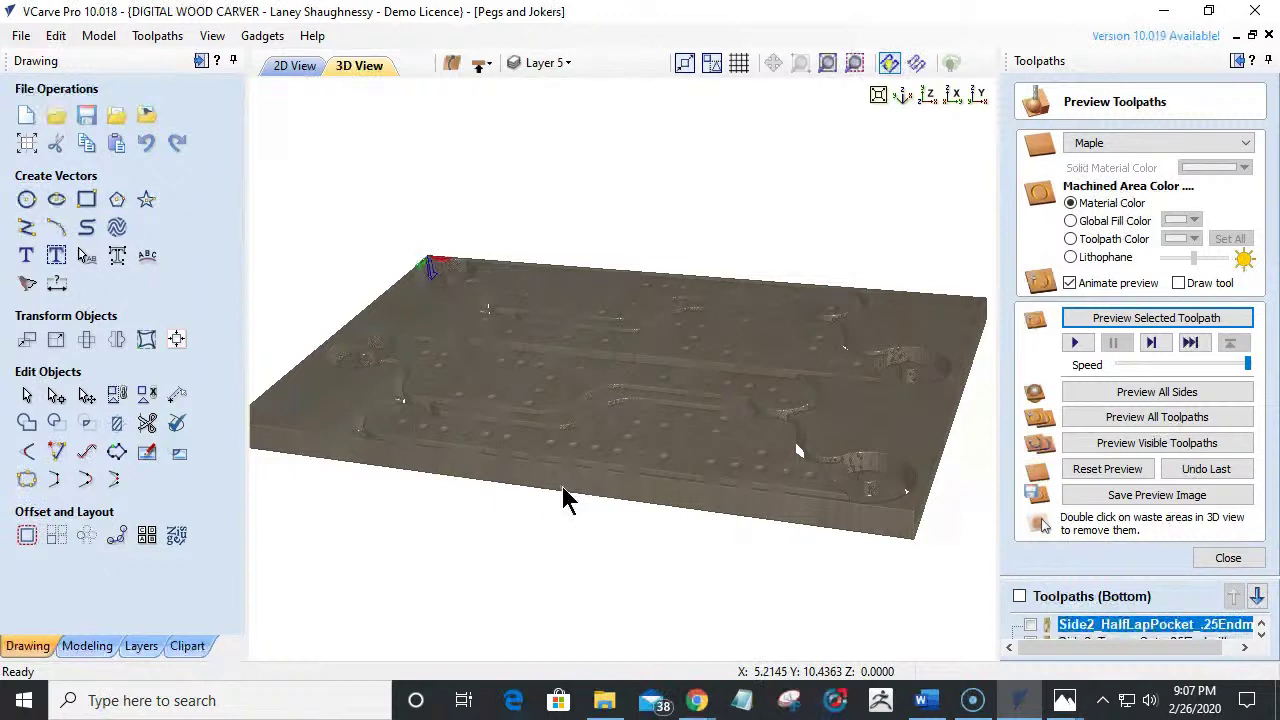
drag(566, 500, 443, 520)
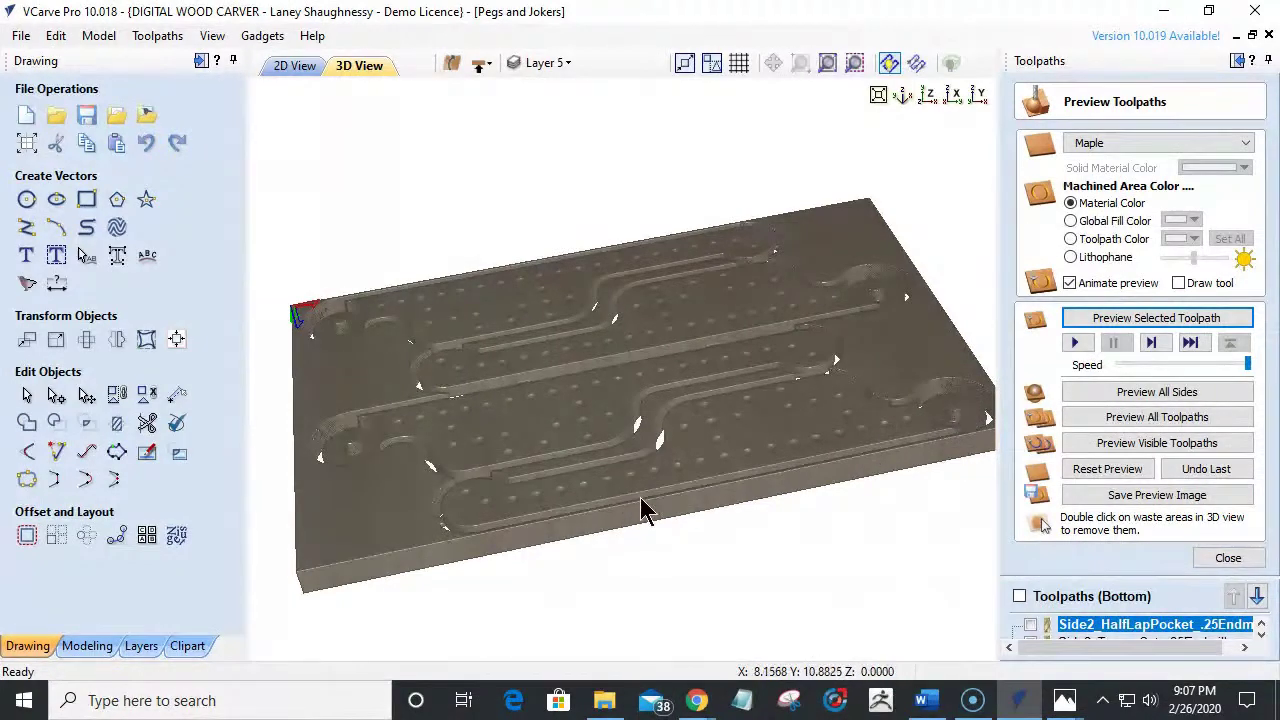
drag(712, 528, 566, 23)
drag(580, 266, 594, 217)
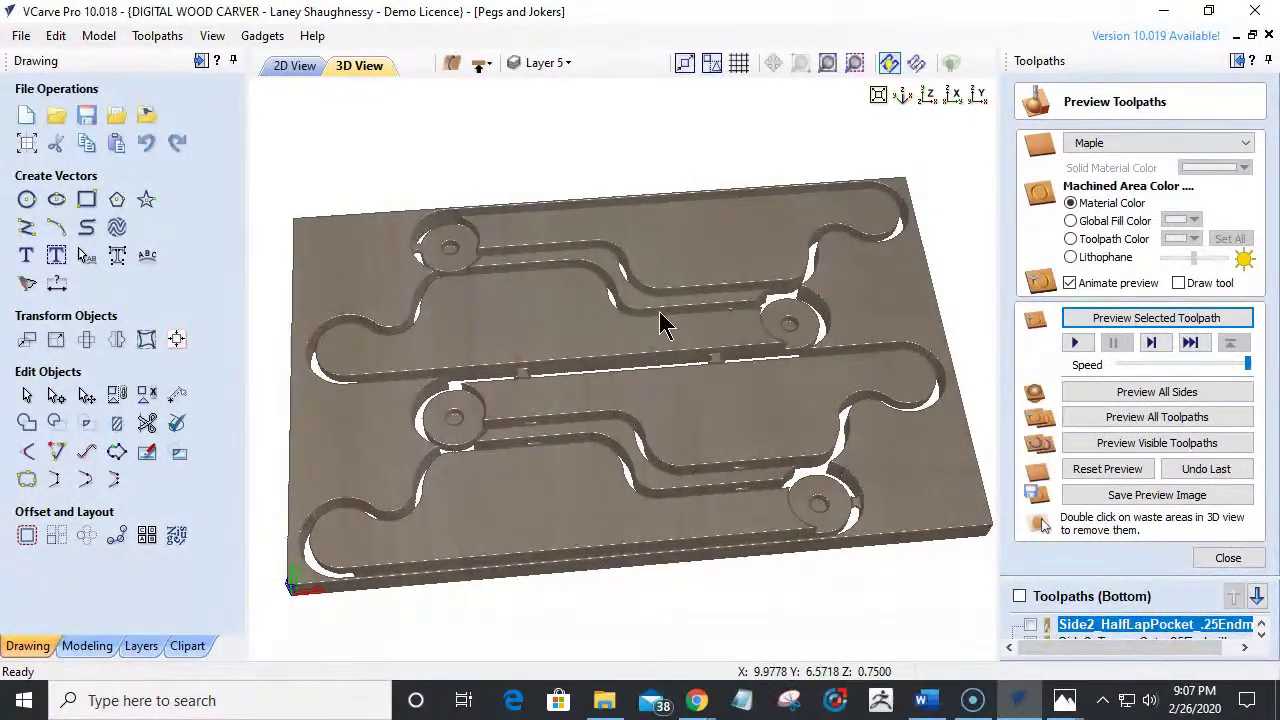
drag(650, 240, 620, 558)
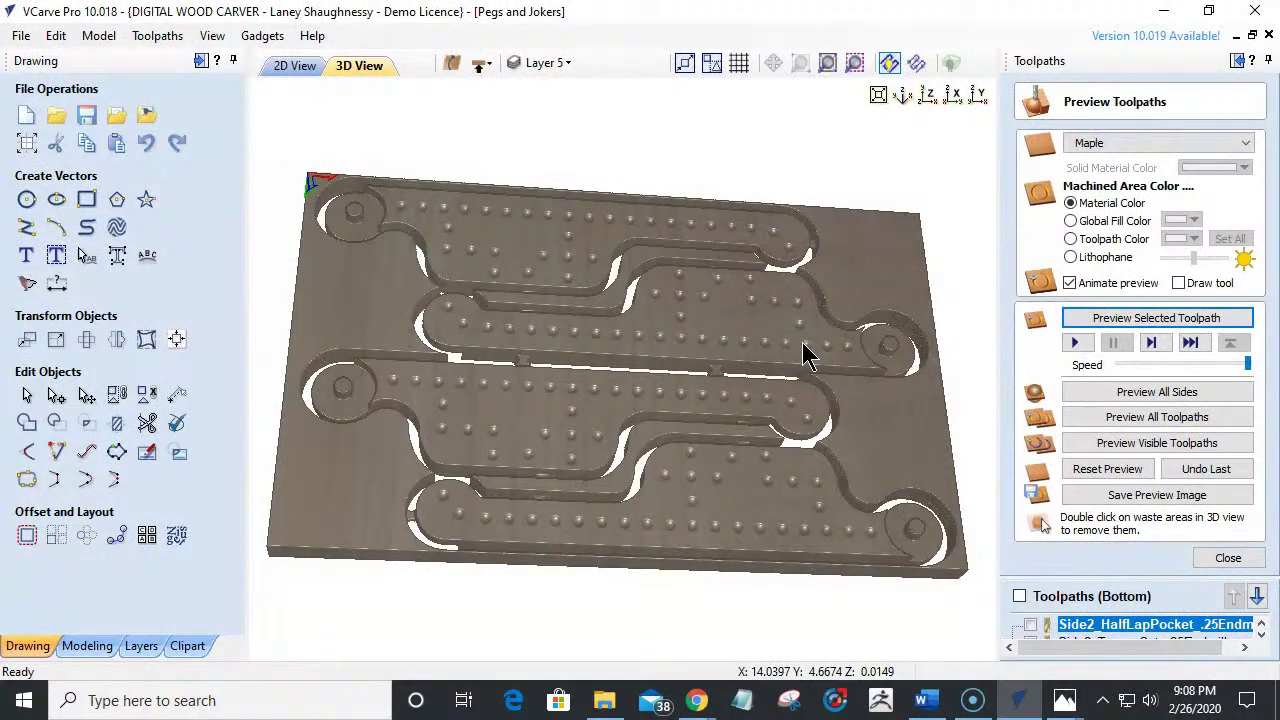
Switch to the top side's 2D view and select the four 0.5-inch holes inside the boards' plain end circles.
click(298, 66)
scroll(557, 371, down, 1)
scroll(557, 337, up, 1)
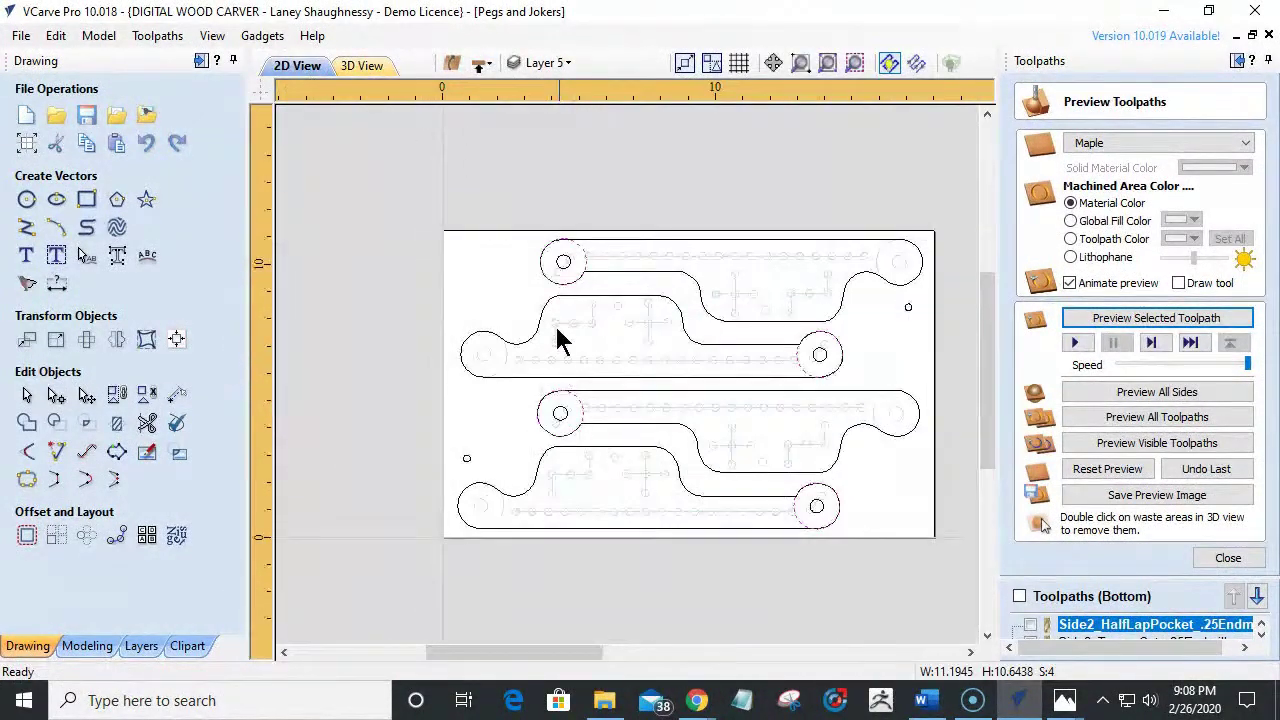
click(480, 64)
scroll(509, 314, up, 4)
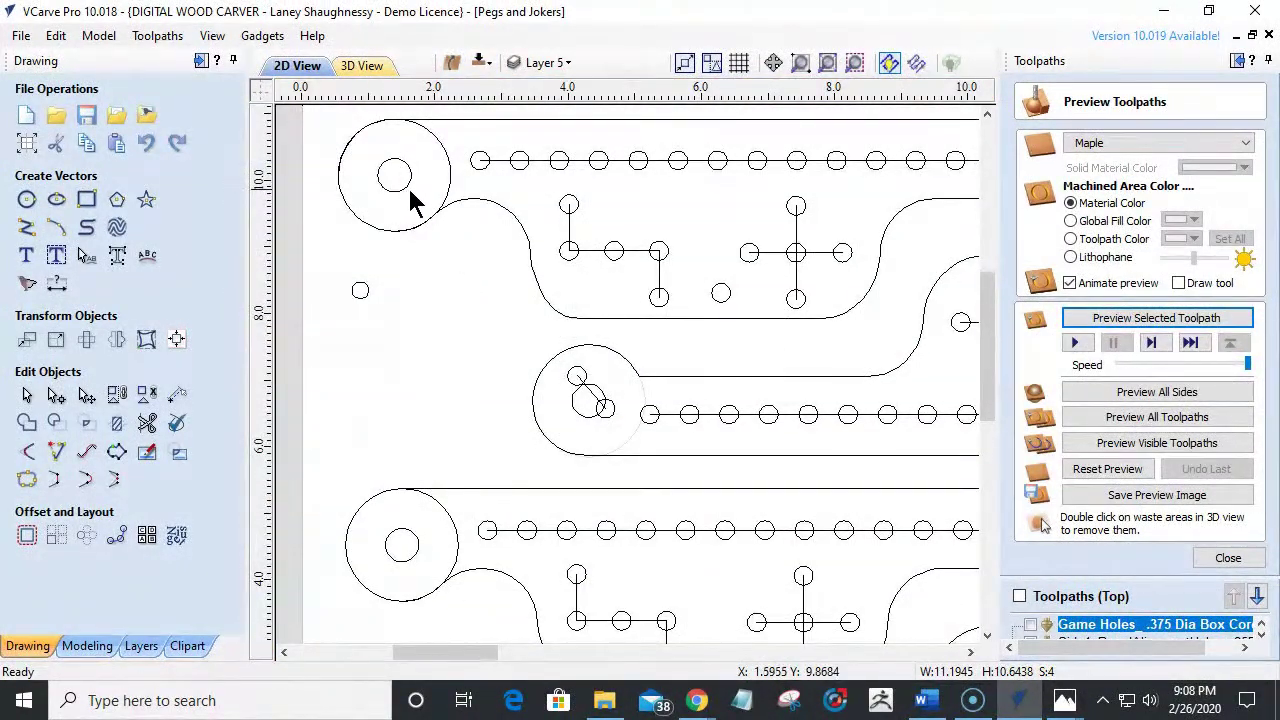
scroll(398, 178, down, 2)
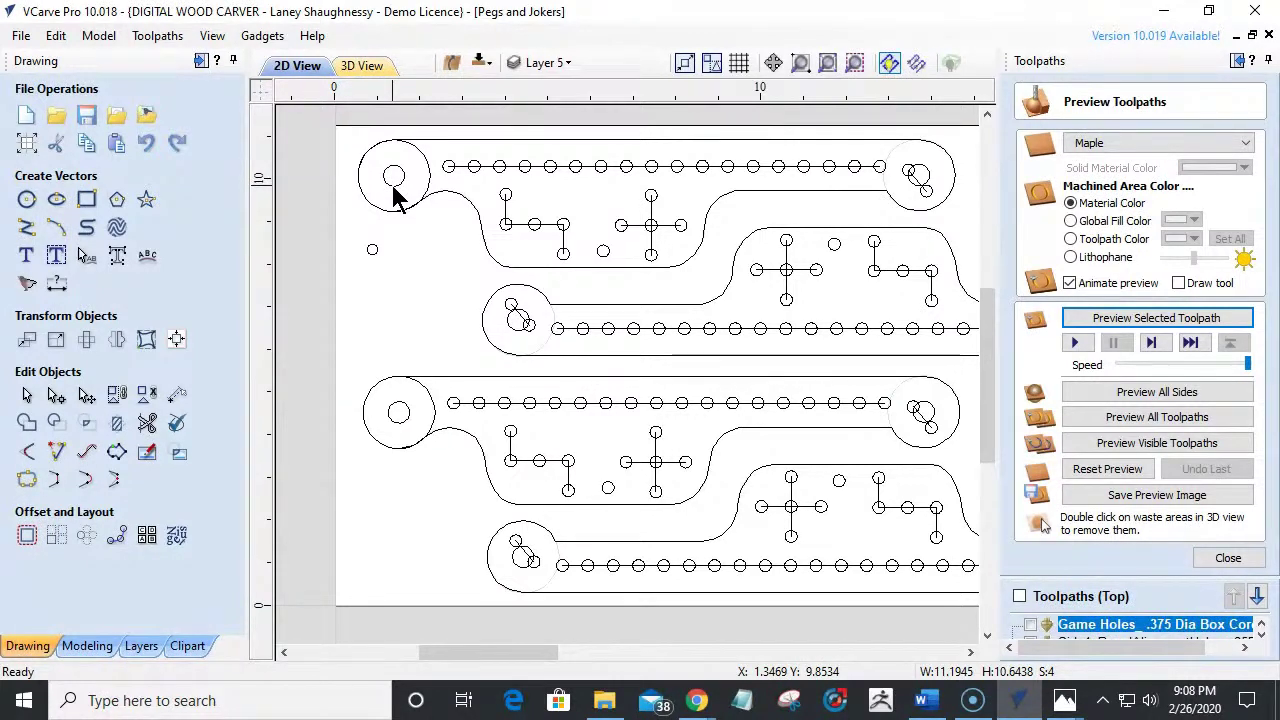
click(393, 187)
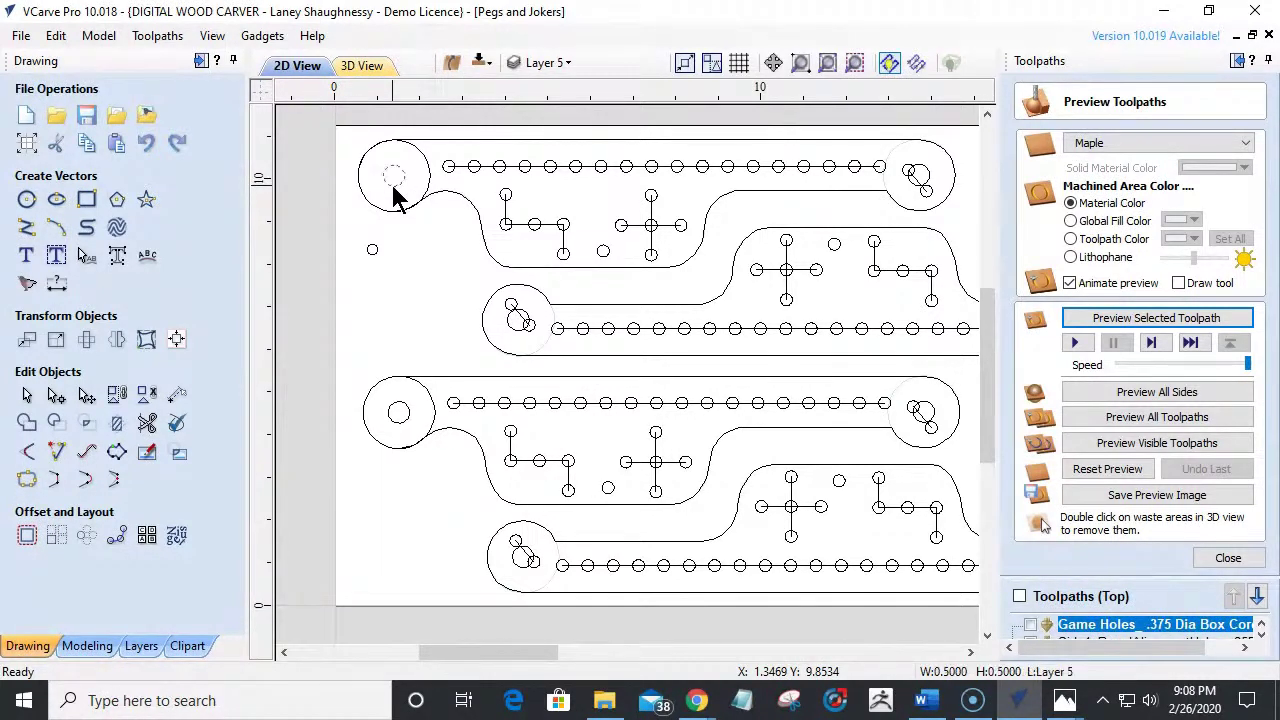
shift+click(408, 419)
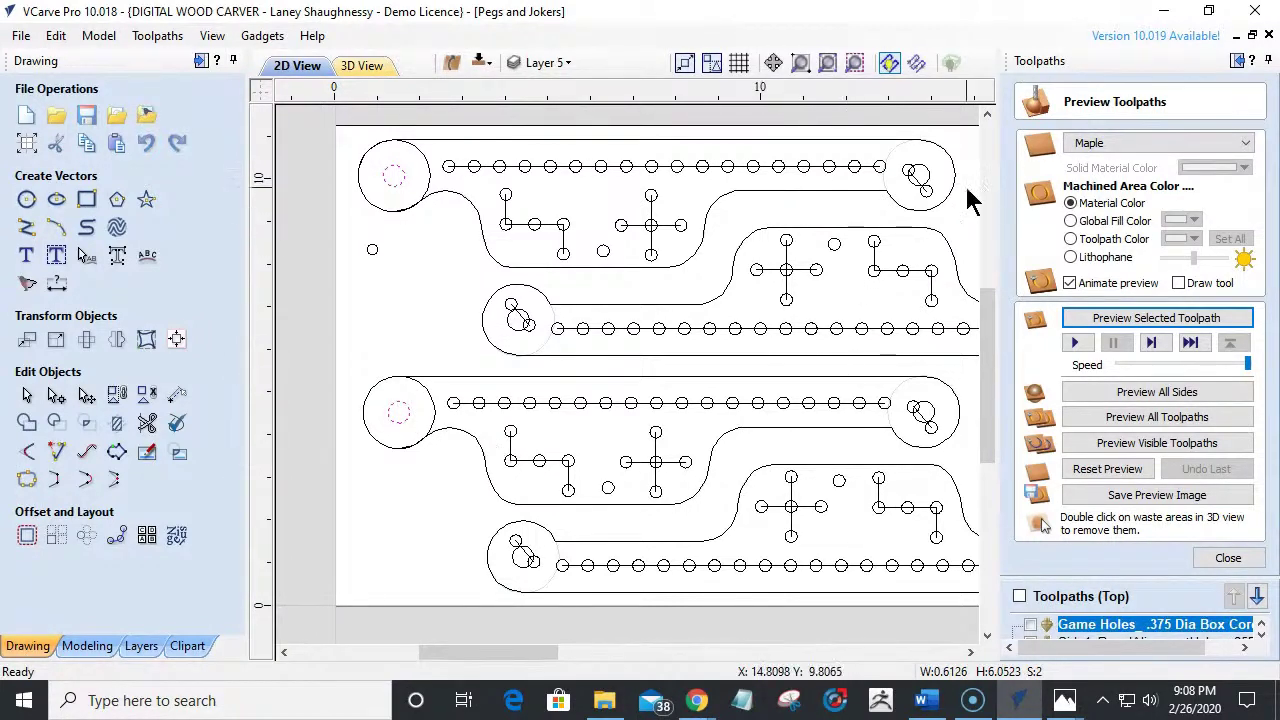
scroll(795, 398, down, 2)
scroll(795, 398, down, 1)
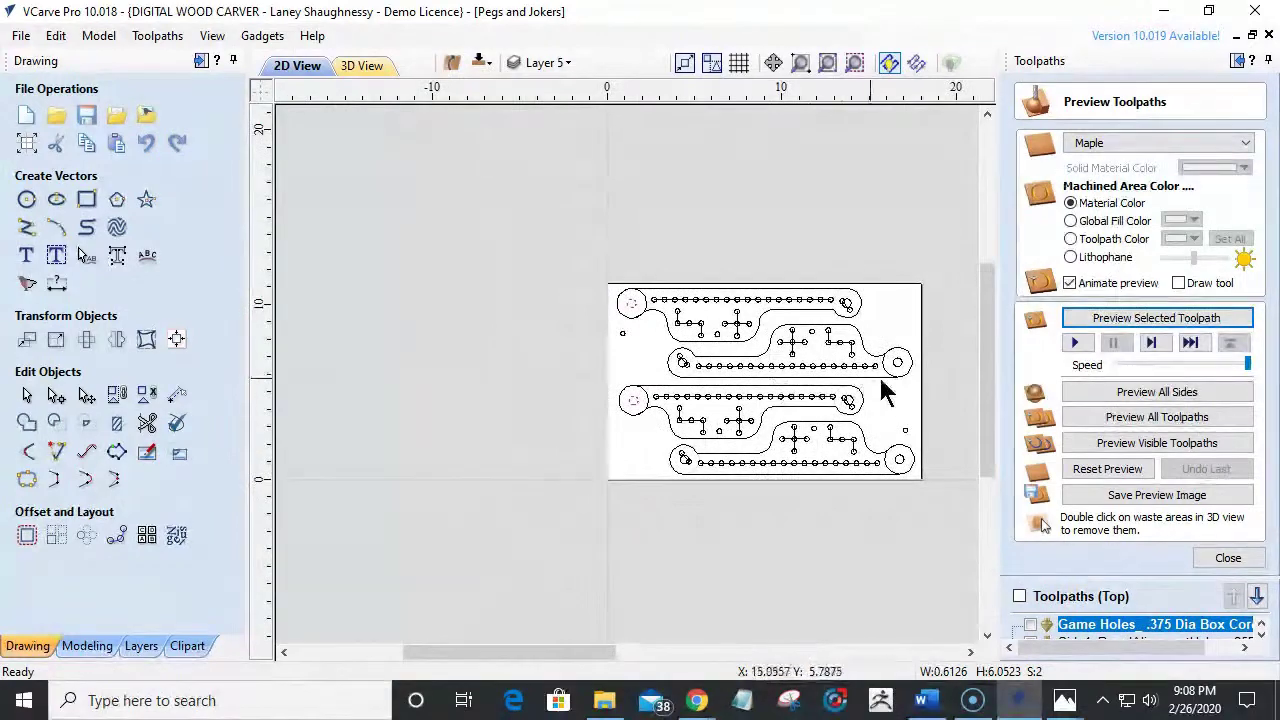
shift+click(899, 362)
shift+click(904, 458)
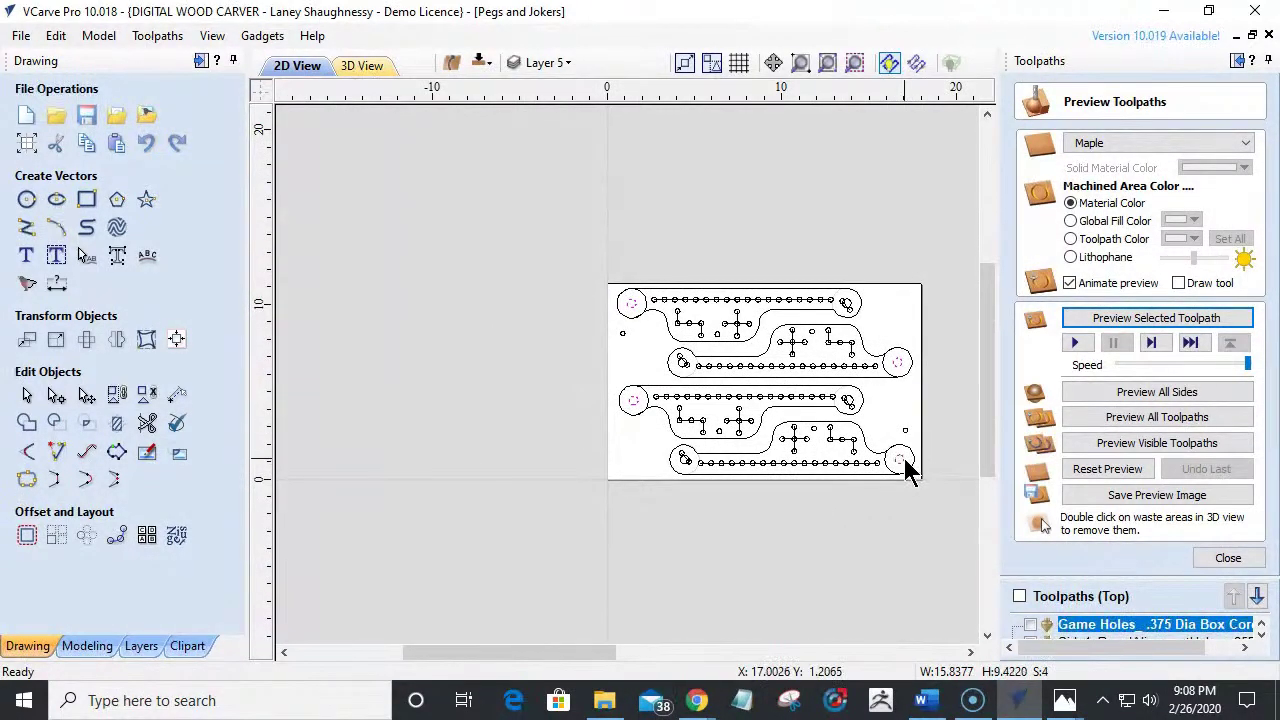
Try to offset the four selected 0.5-inch holes inwards by .0625 inches.
click(27, 535)
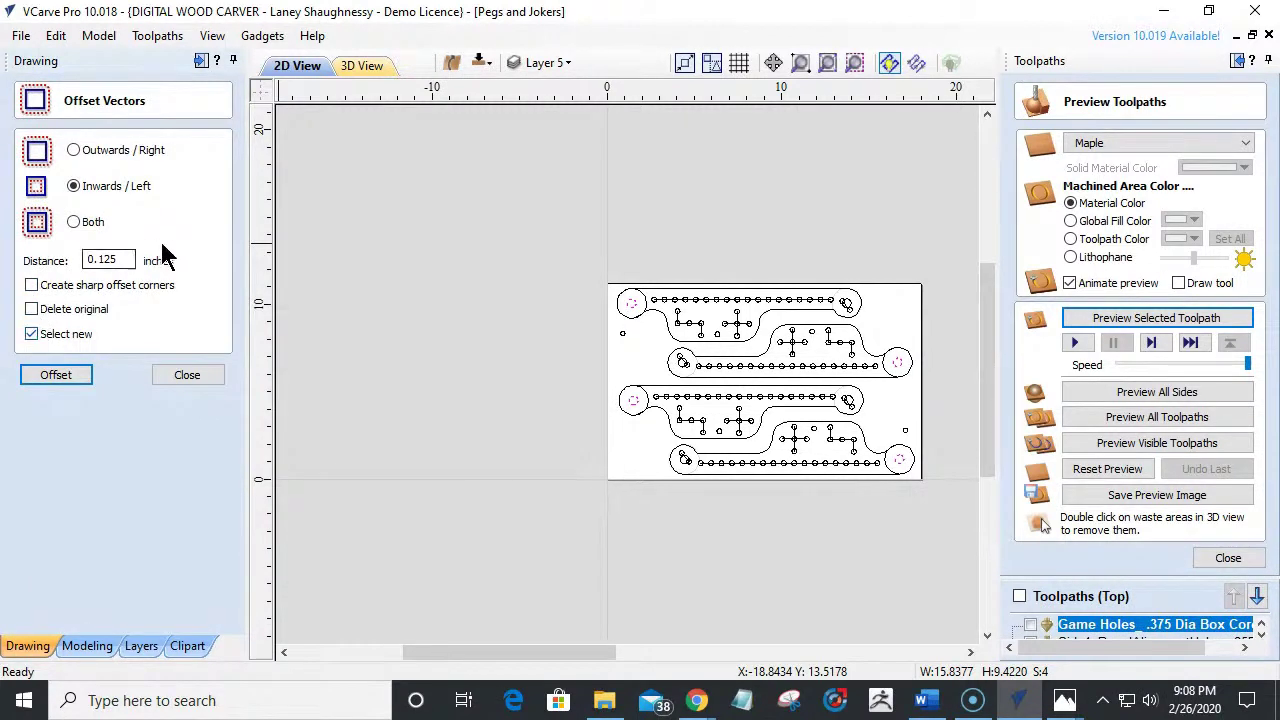
drag(130, 259, 88, 264)
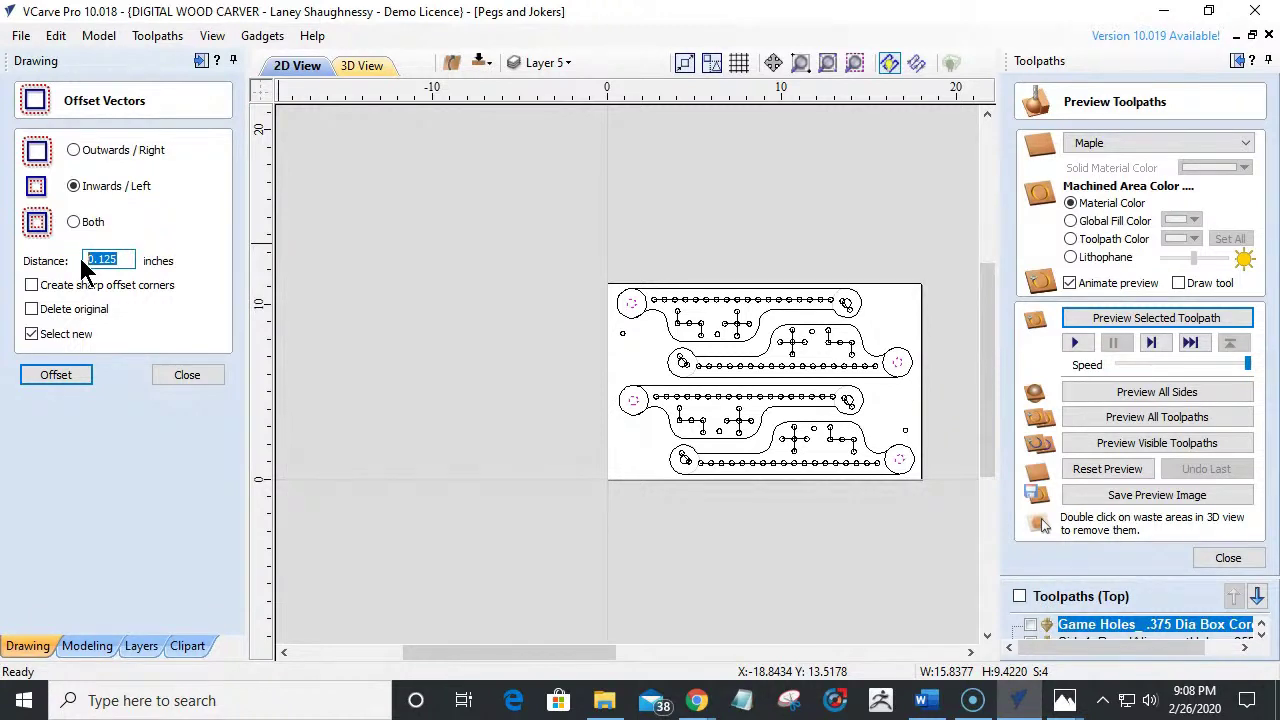
text(.06)
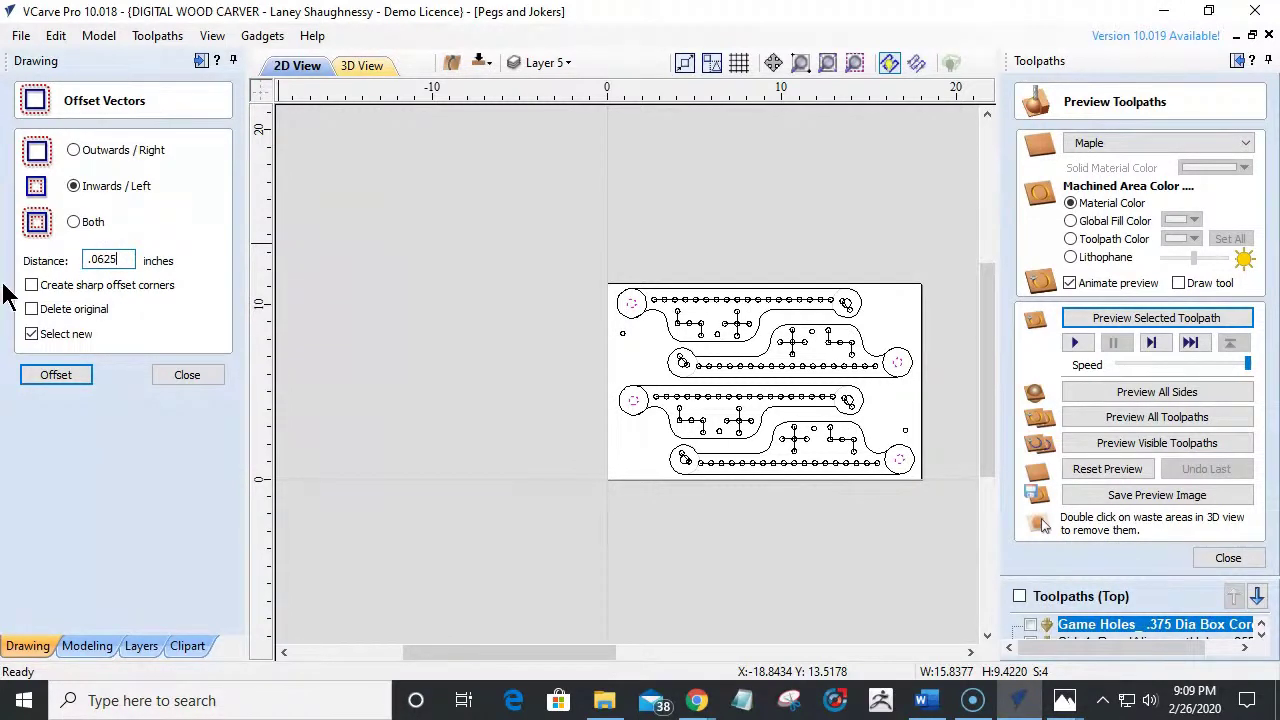
click(55, 376)
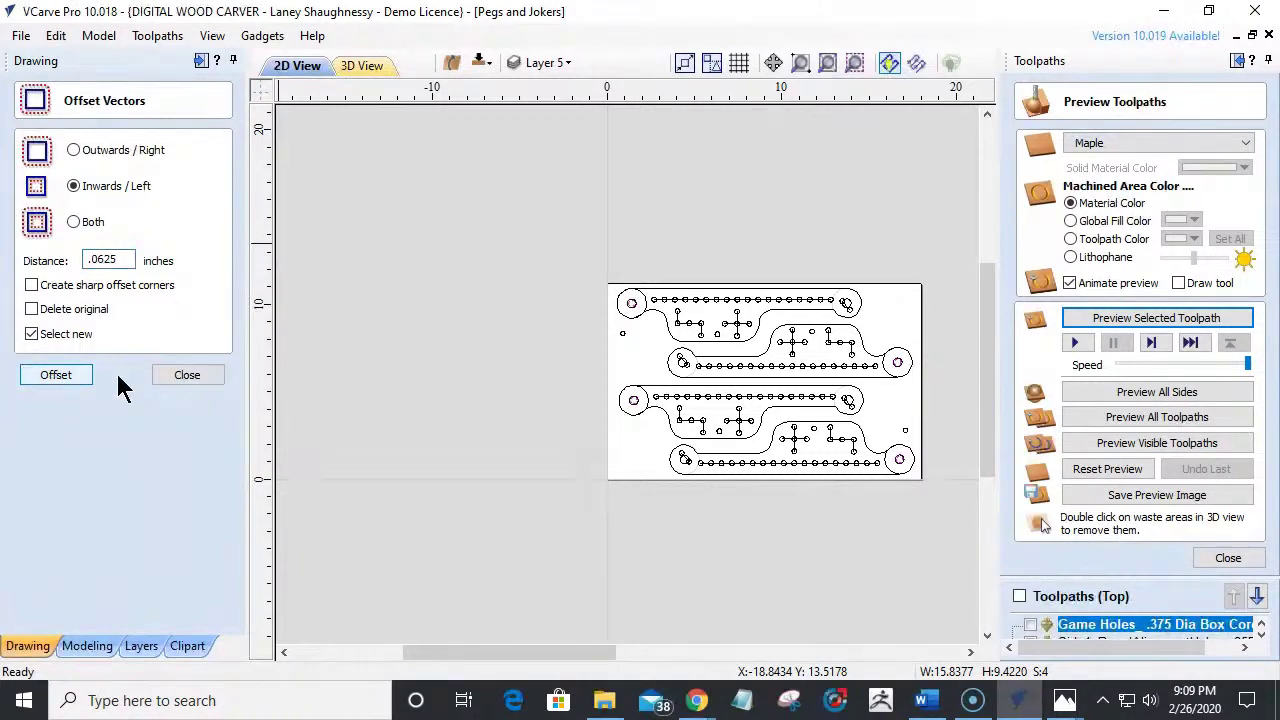
scroll(628, 397, up, 5)
scroll(600, 421, down, 5)
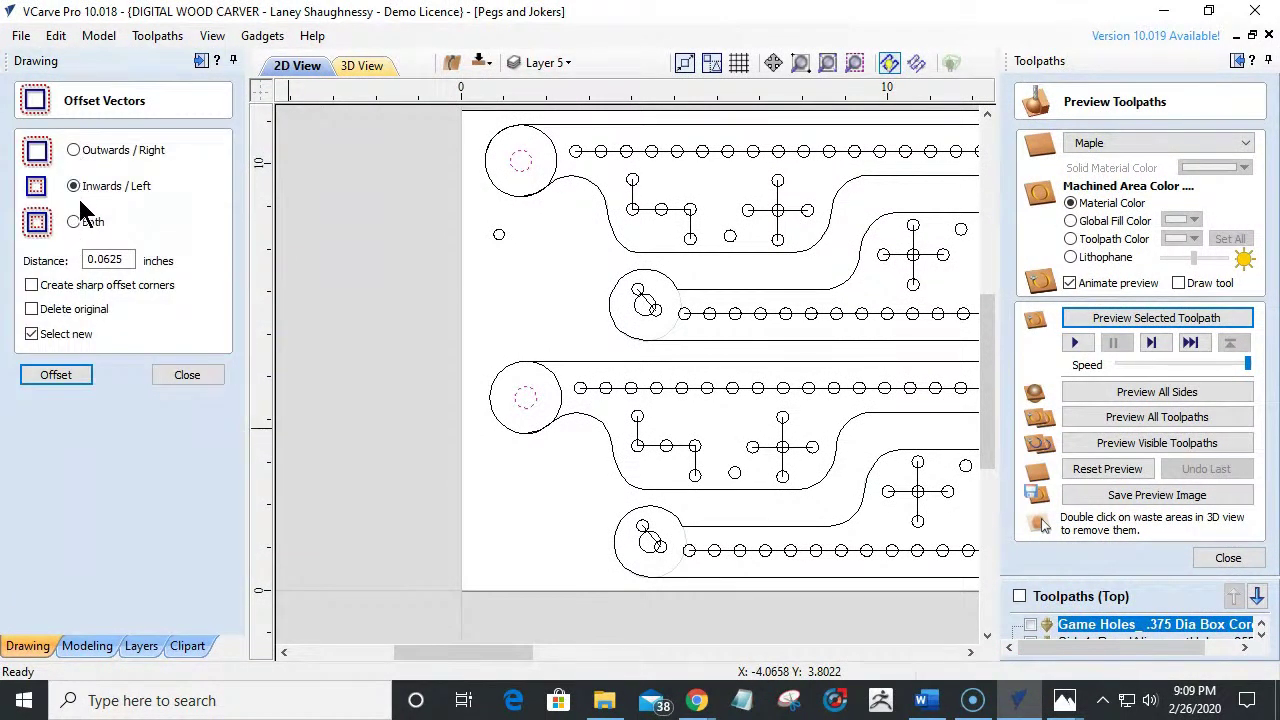
Offset the four 0.5-inch end-circle holes outwards by 0.0625 inches, selecting the new circles.
click(73, 148)
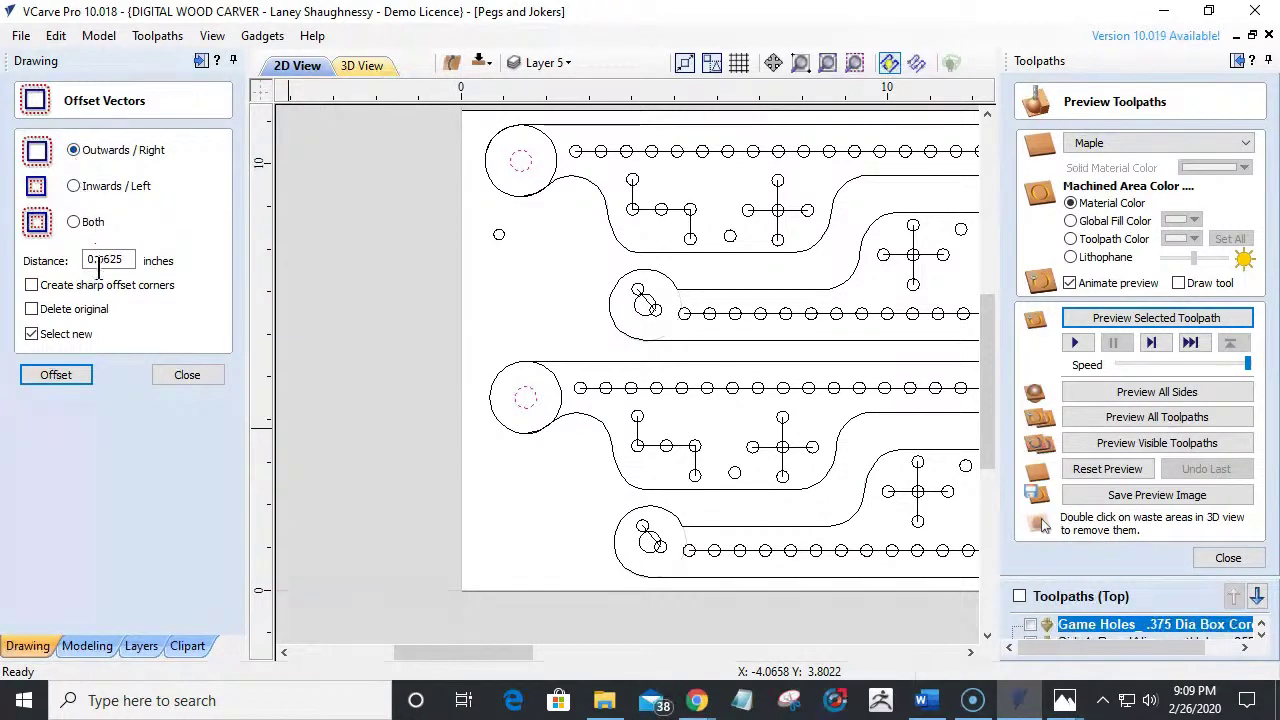
click(52, 374)
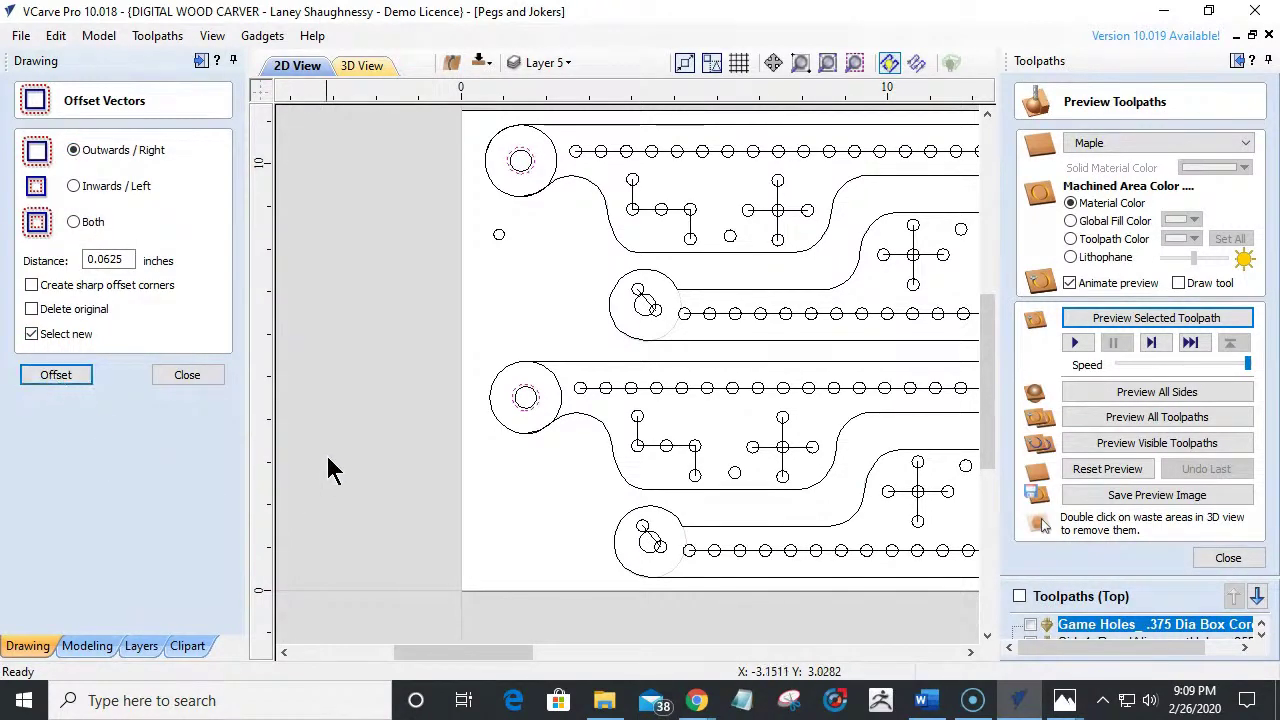
scroll(300, 440, down, 3)
scroll(684, 489, up, 1)
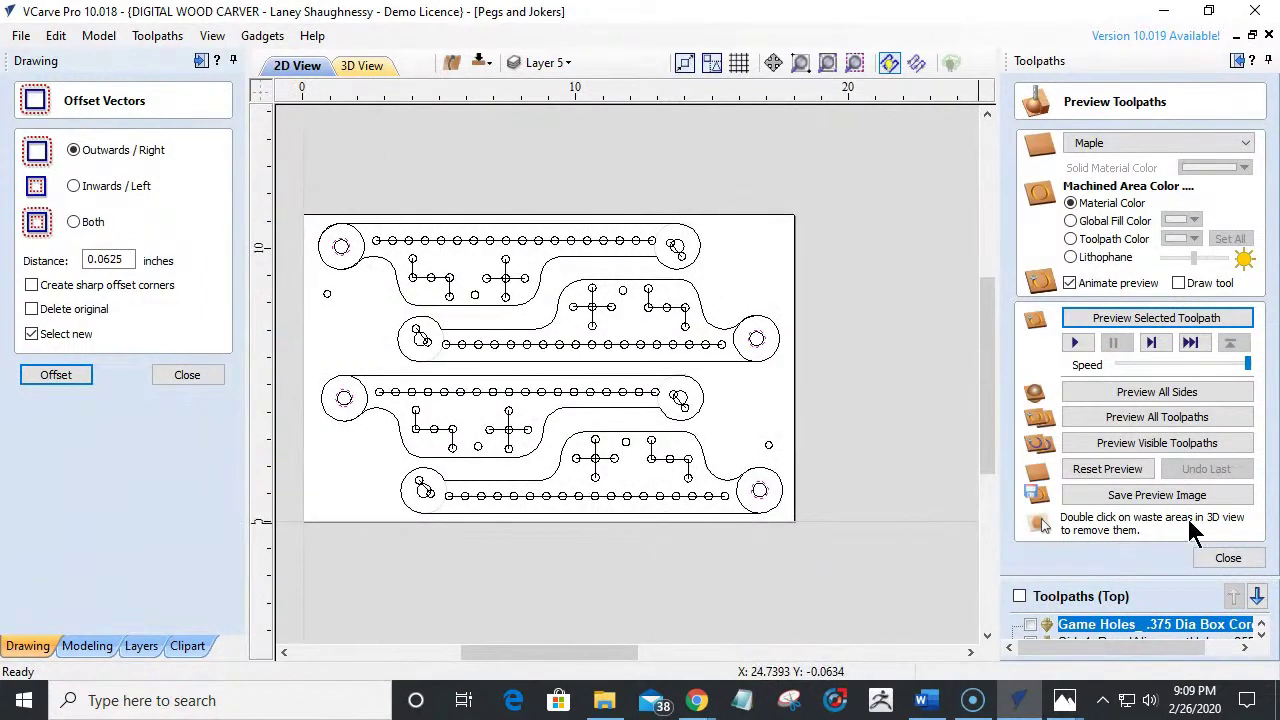
Set up a pocket toolpath on the enlarged circles with the 0.25-inch end mill and a cut depth of .129 inches.
click(1228, 558)
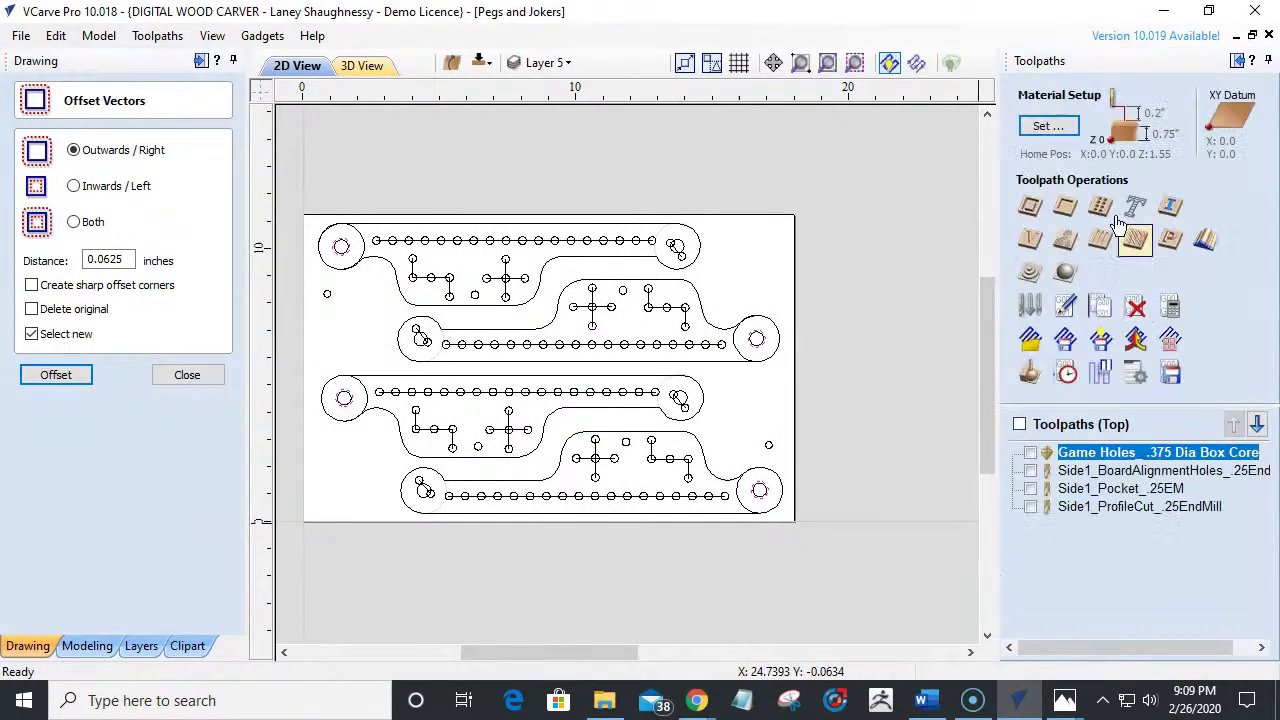
click(1065, 207)
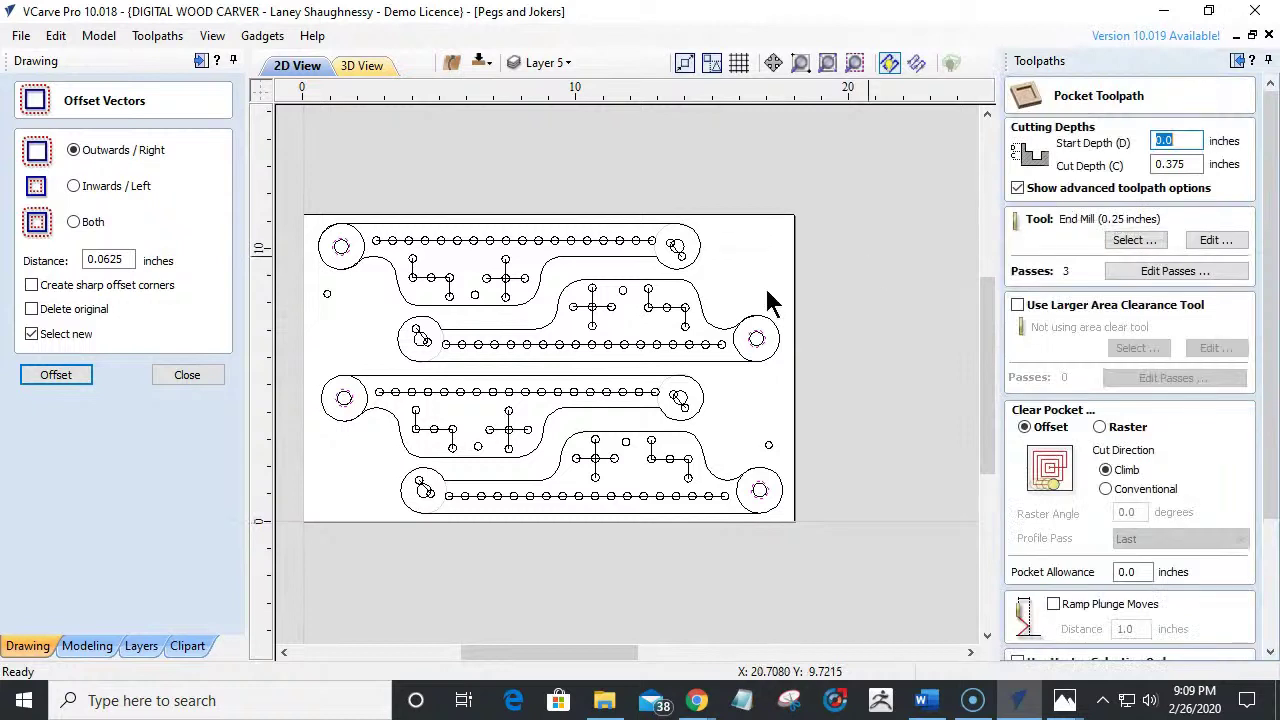
double_click(1195, 167)
text(.12)
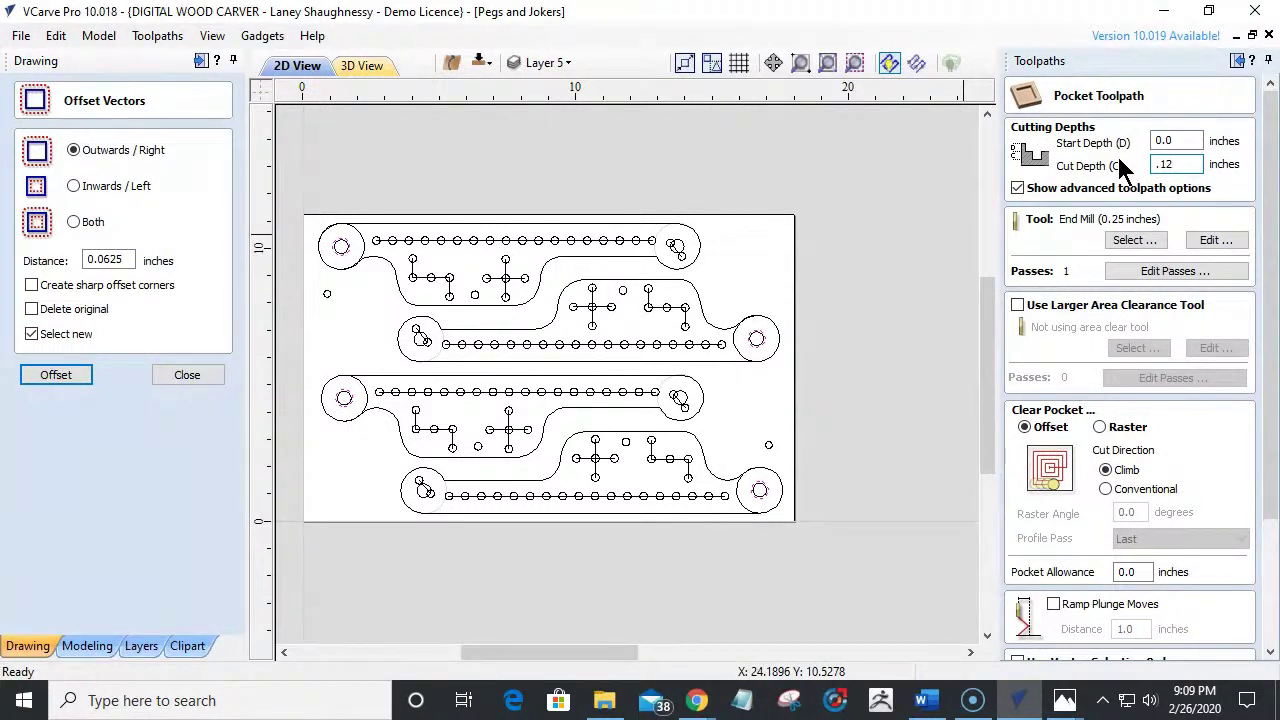
text(9)
scroll(1118, 232, down, 3)
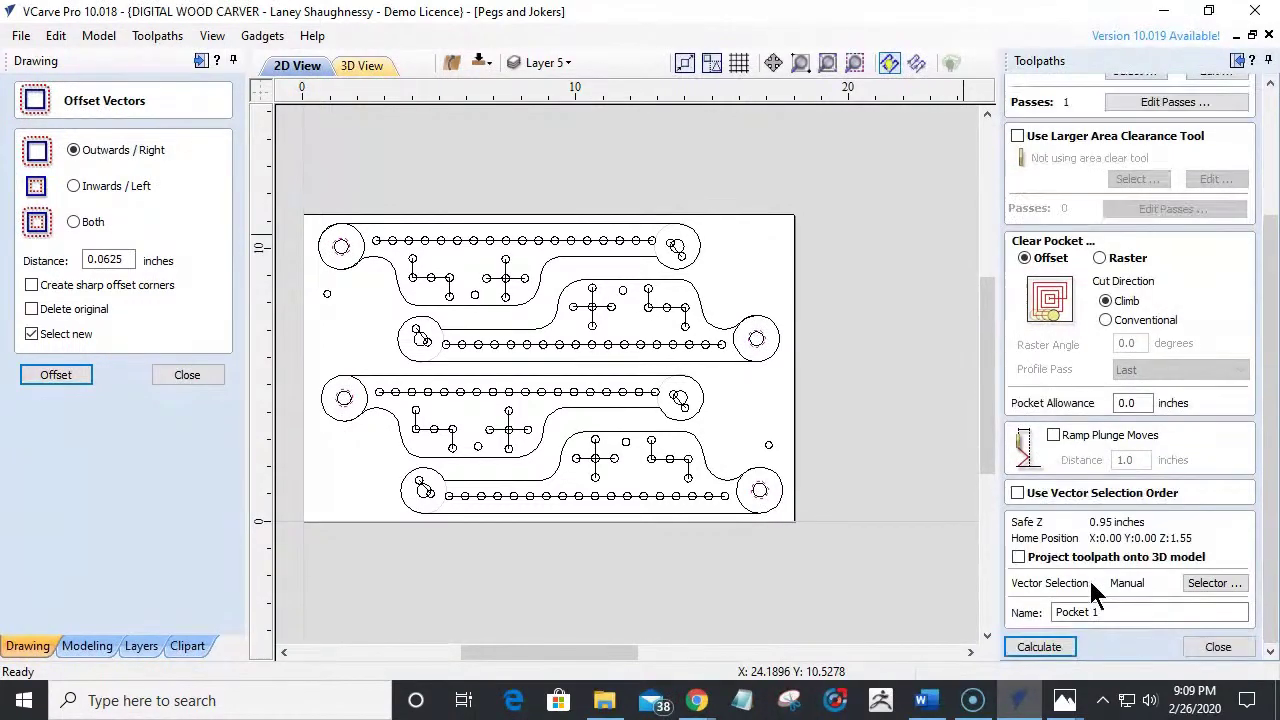
Give the pocket toolpath a name beginning with Side1_TennonReducing and calculate it.
drag(1107, 613, 1045, 614)
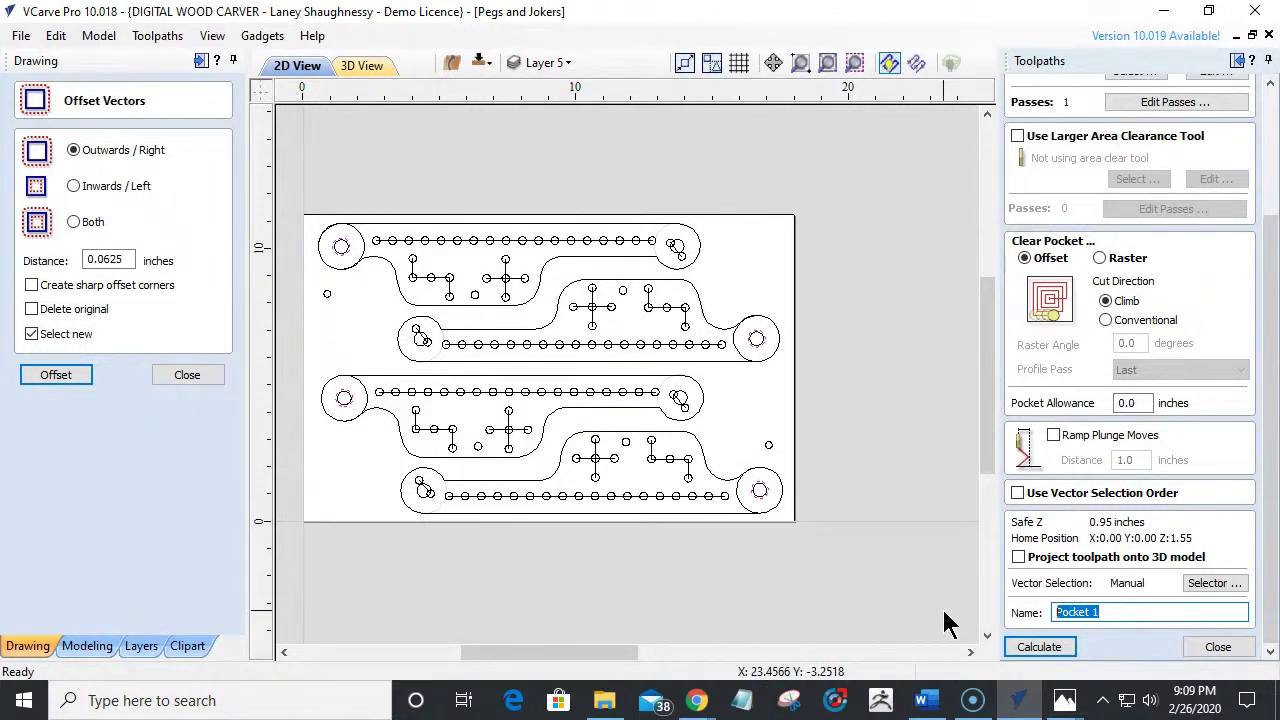
text(Side1_TennonReducingP)
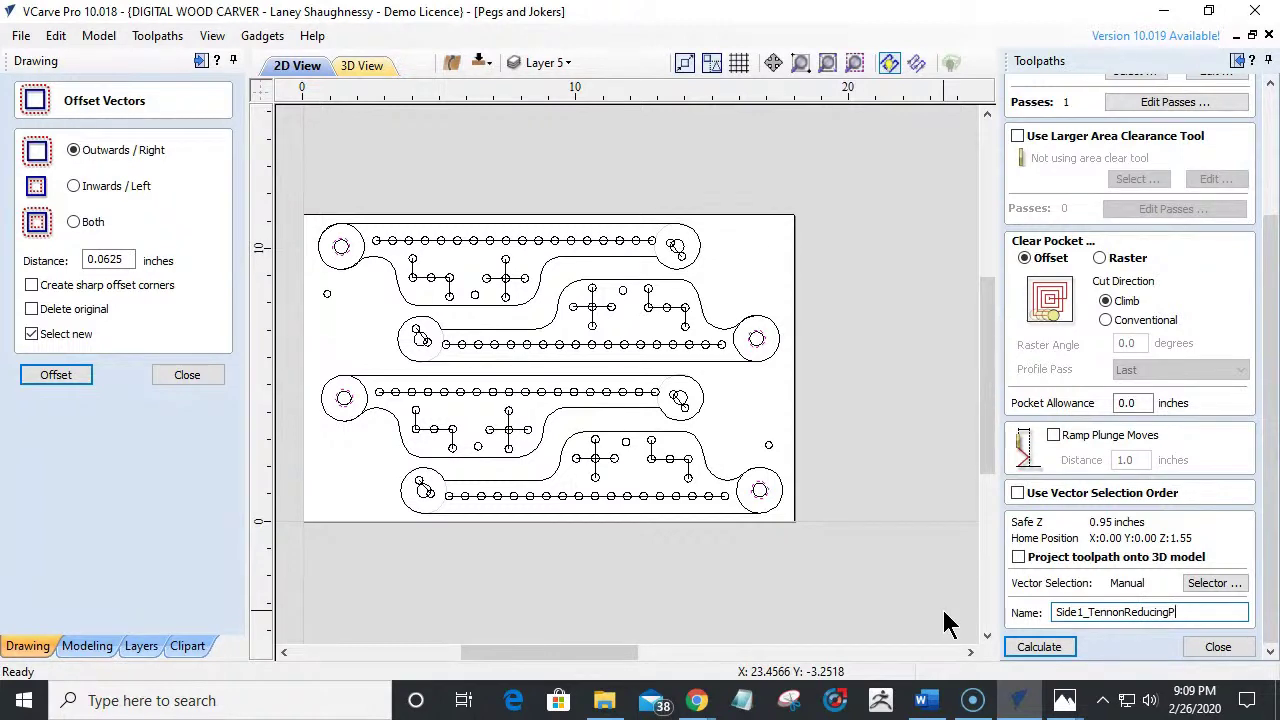
key(BackSpace)
key(BackSpace)
scroll(1020, 400, up, 3)
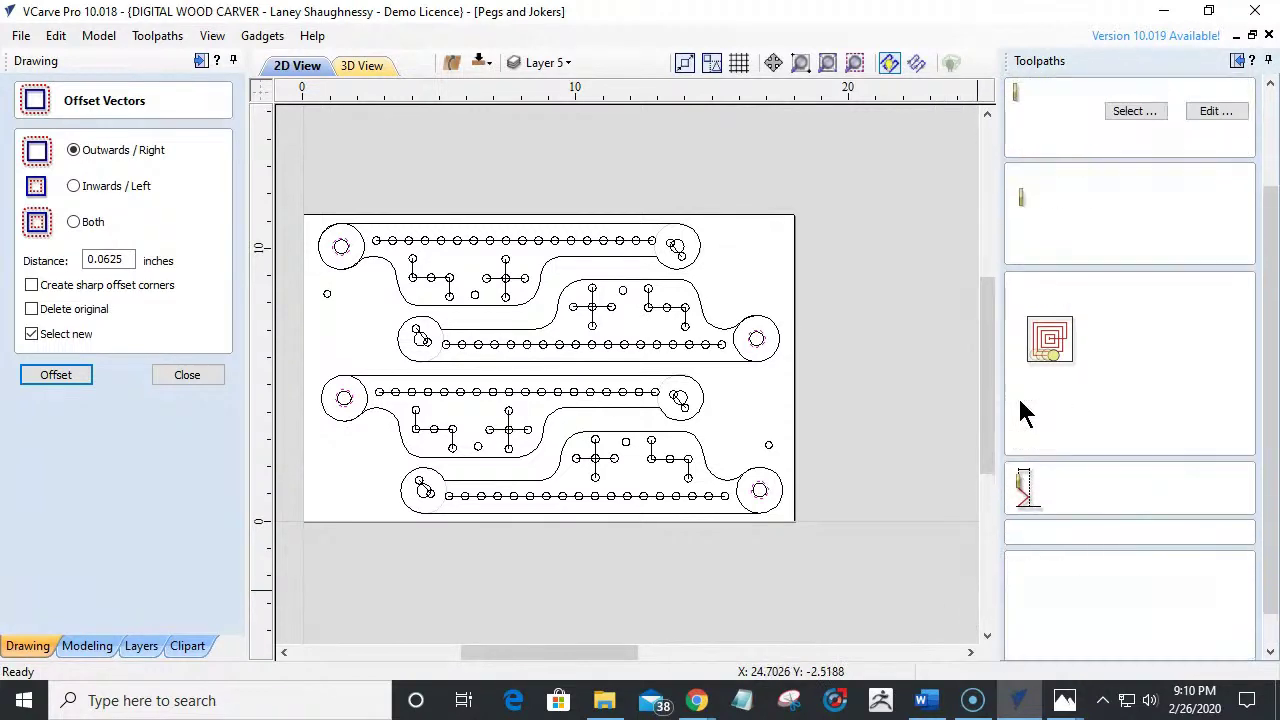
scroll(1020, 400, up, 1)
scroll(1020, 400, down, 4)
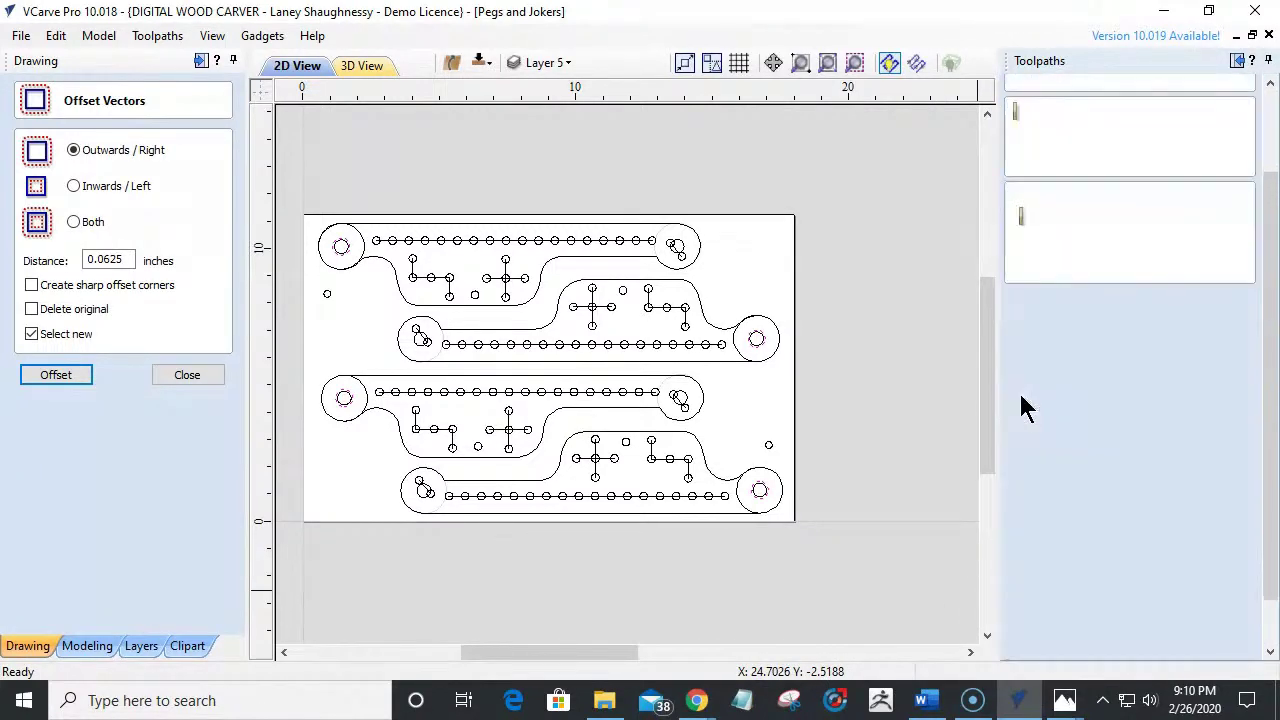
click(1058, 648)
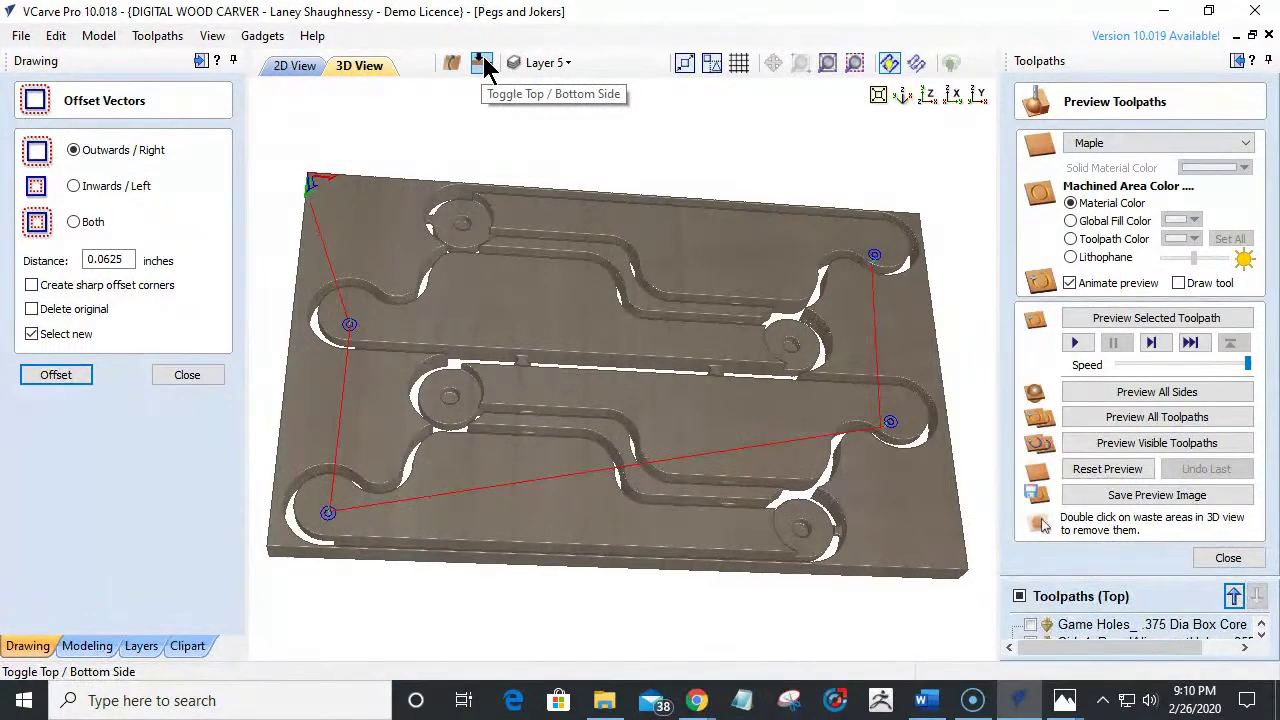
Preview the tenon-reducing pocket toolpath in 3D and inspect the end-circle holes from both sides of the boards.
click(930, 96)
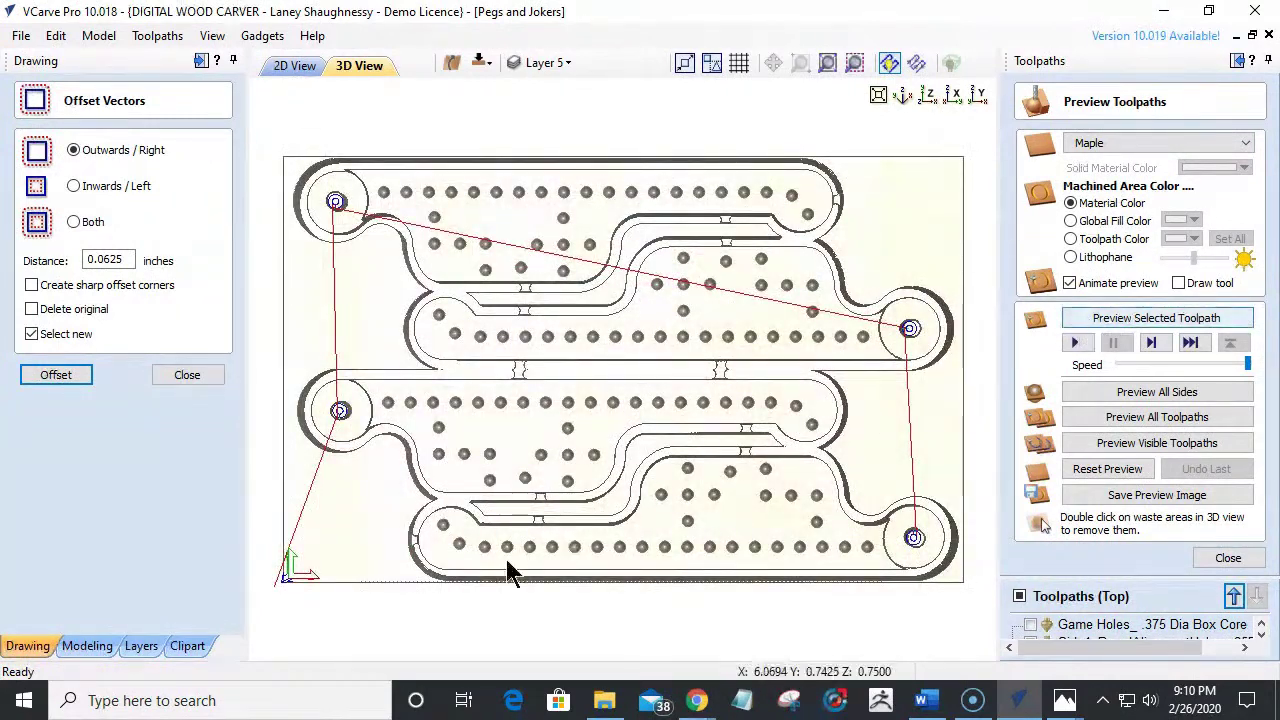
drag(537, 543, 551, 366)
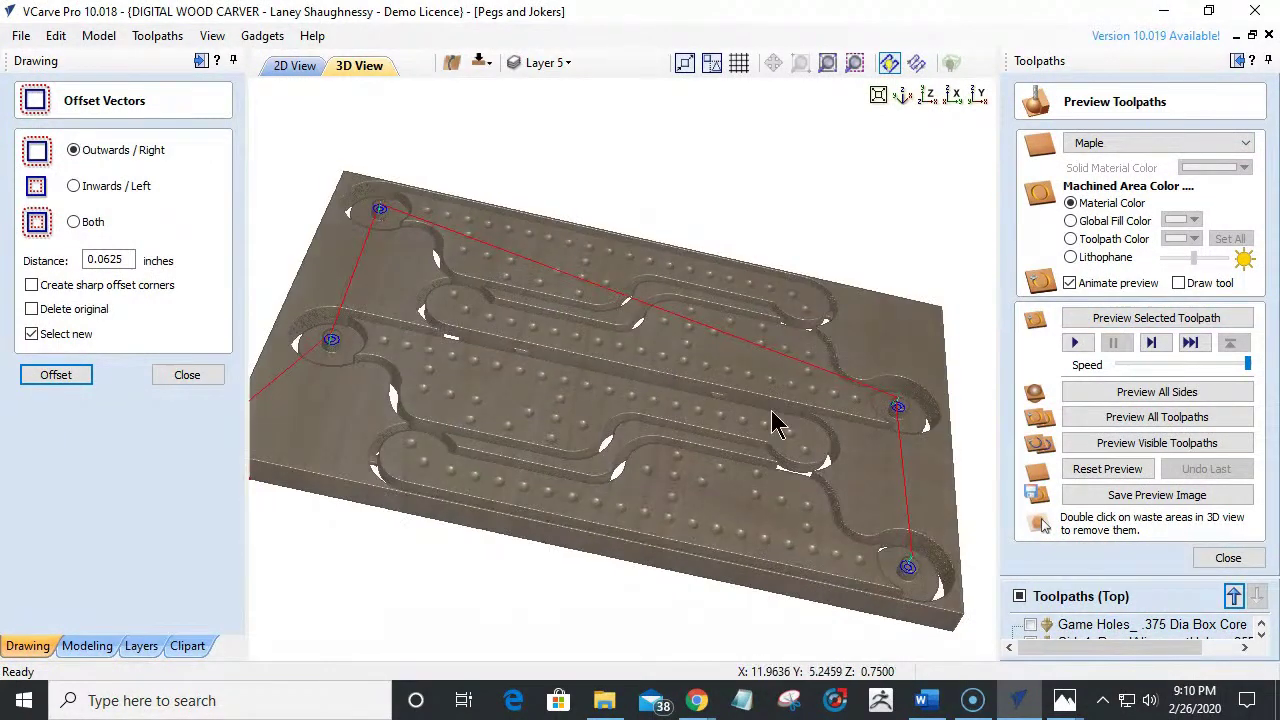
click(1105, 322)
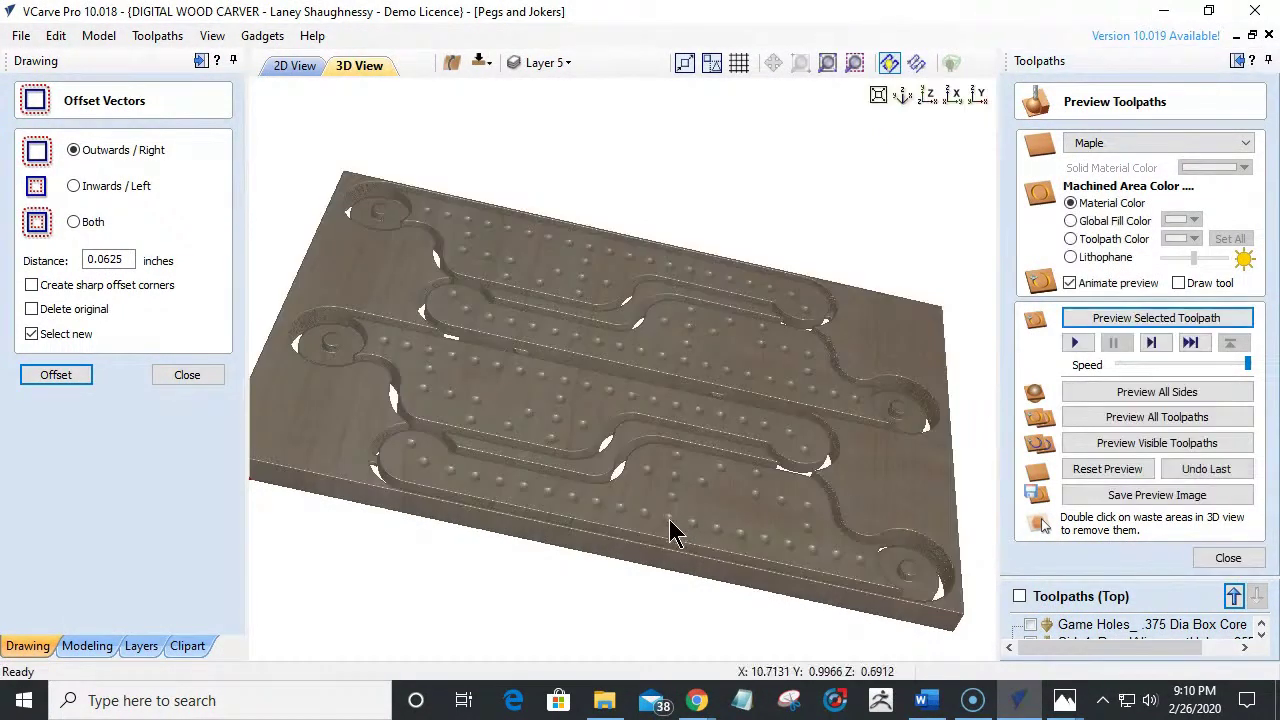
drag(565, 566, 563, 612)
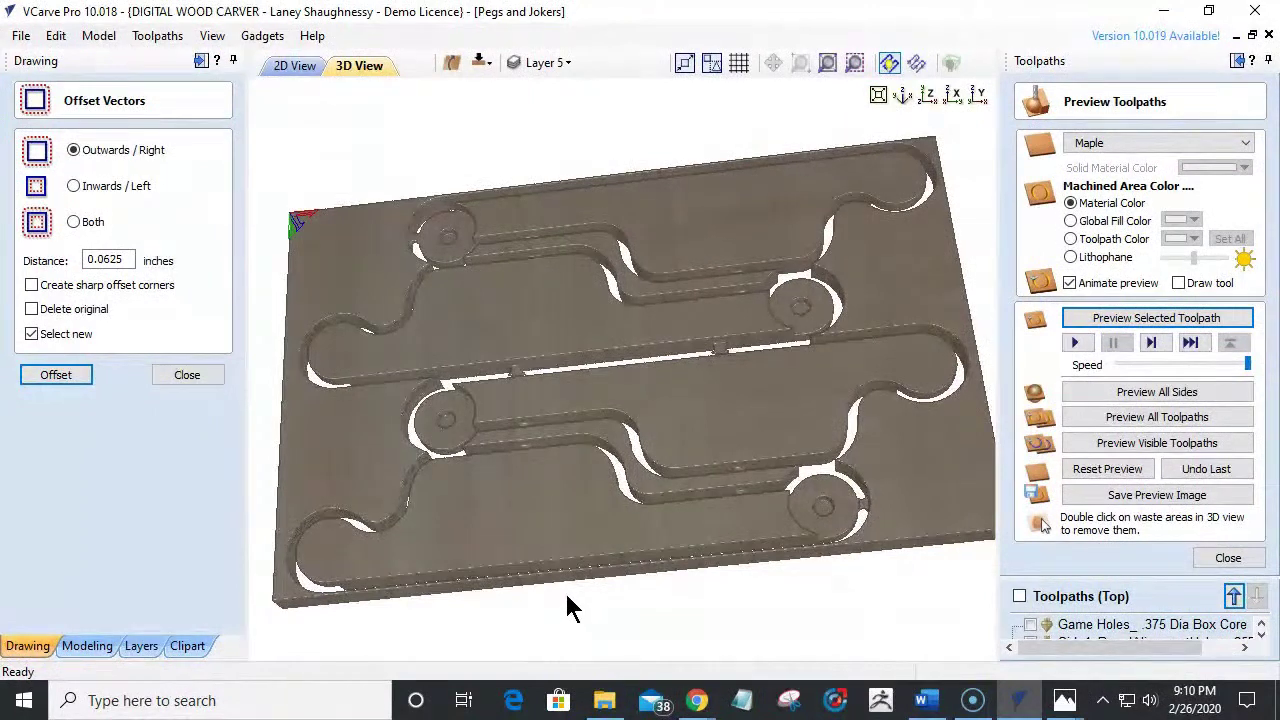
drag(591, 571, 598, 260)
drag(566, 189, 520, 140)
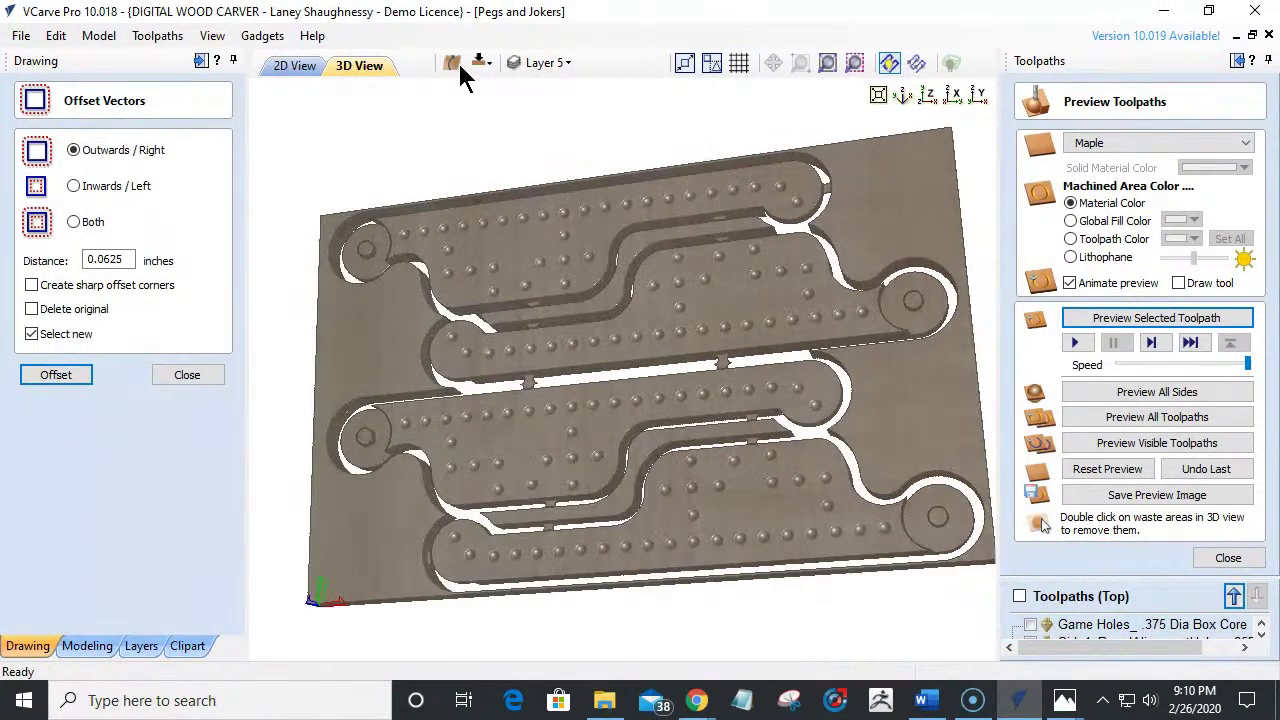
Select the bottom side's two 0.25-inch alignment holes in 2D and set up a drilling toolpath with a .25-inch cut depth.
click(280, 66)
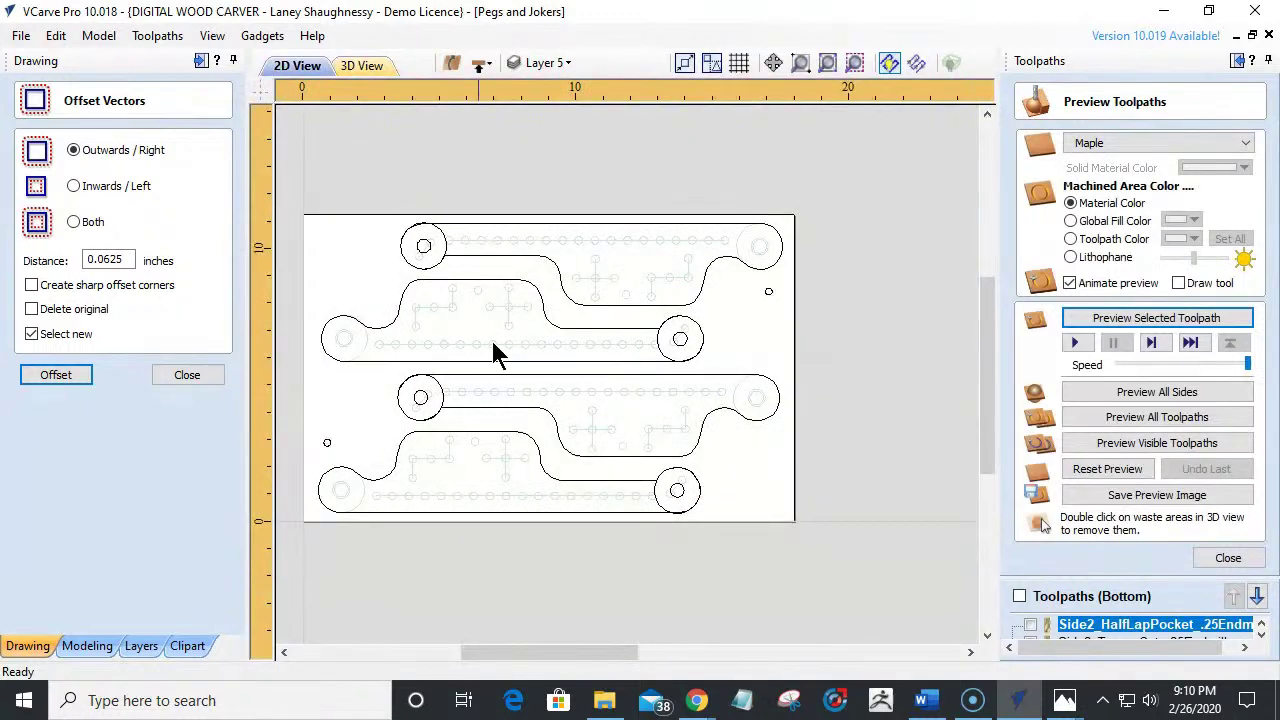
click(330, 445)
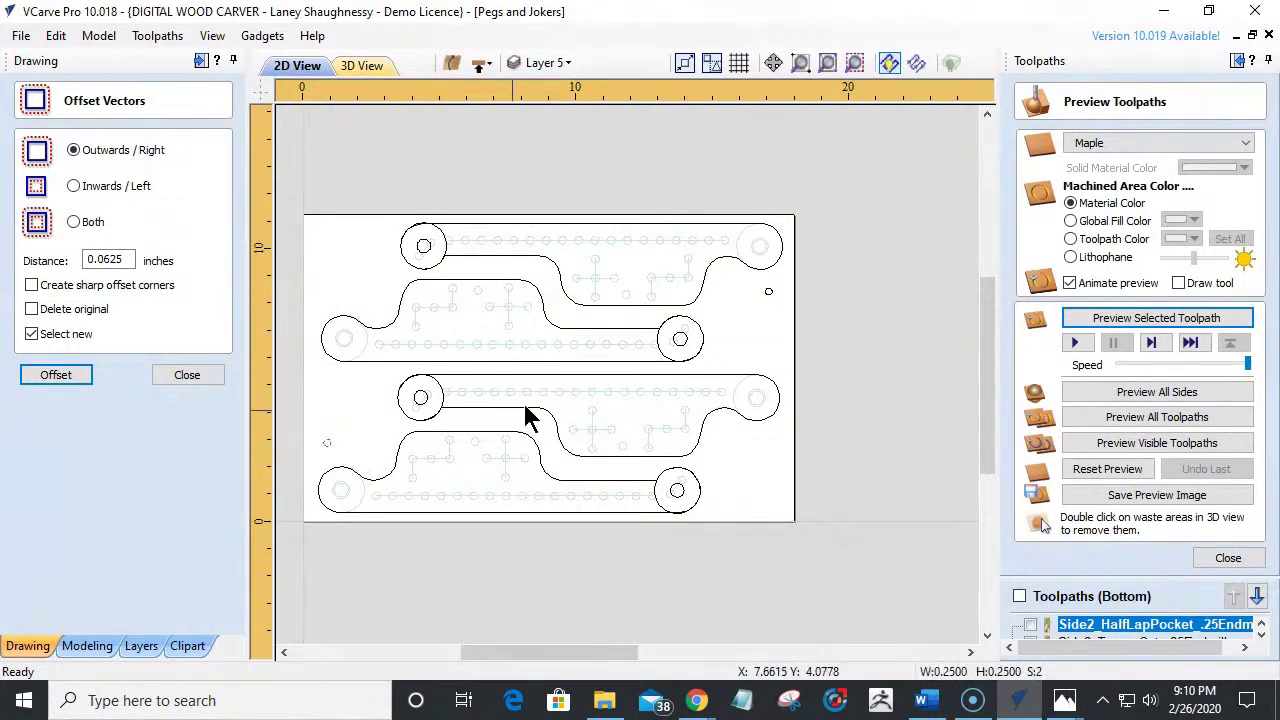
shift+click(766, 291)
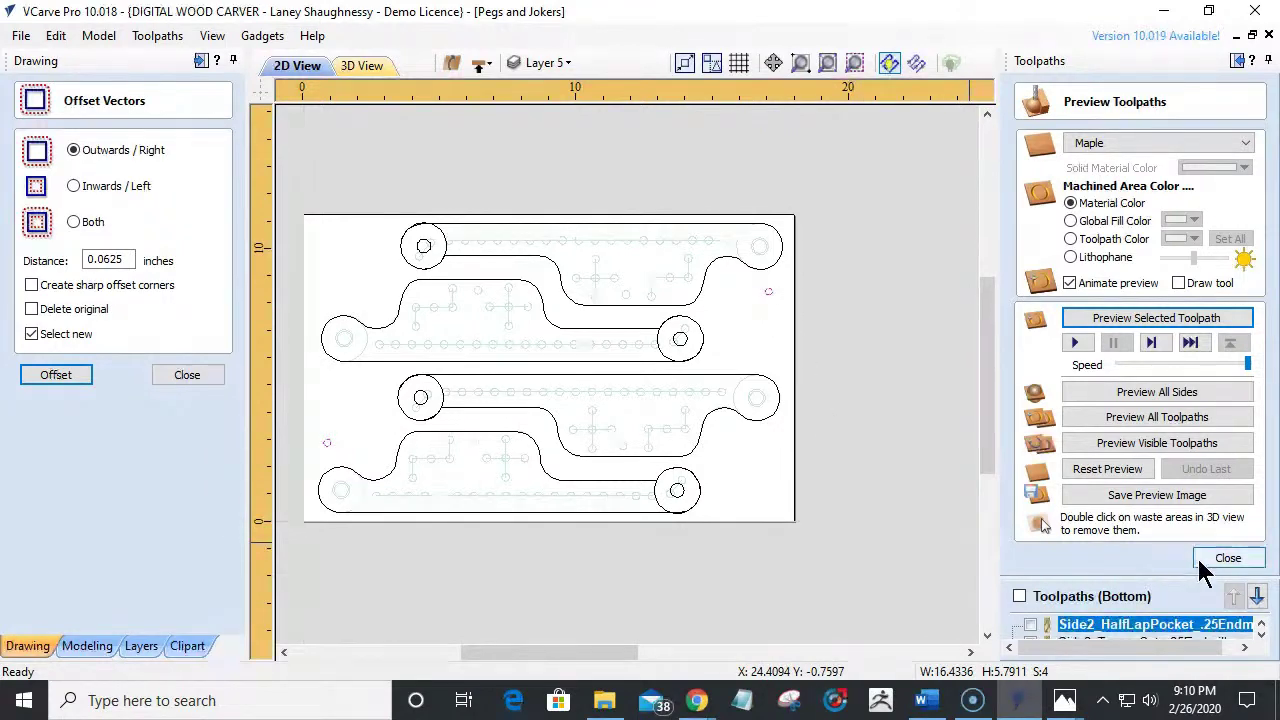
click(1201, 563)
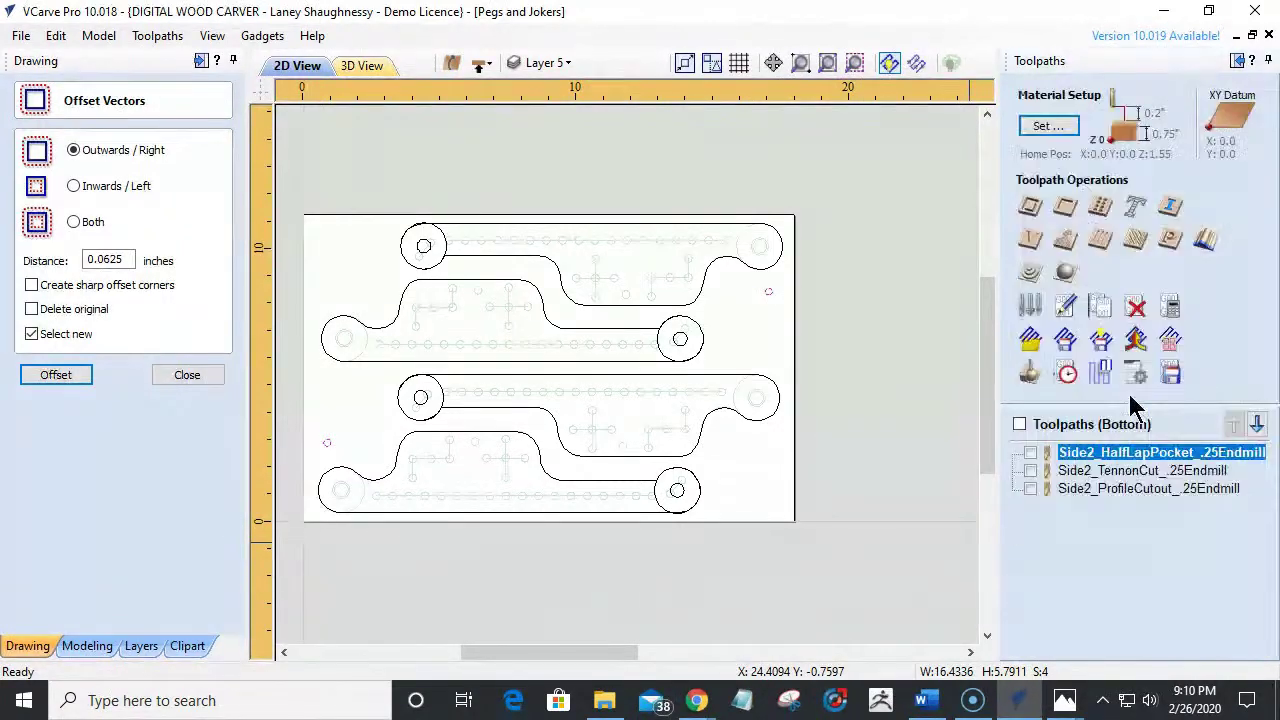
click(1101, 206)
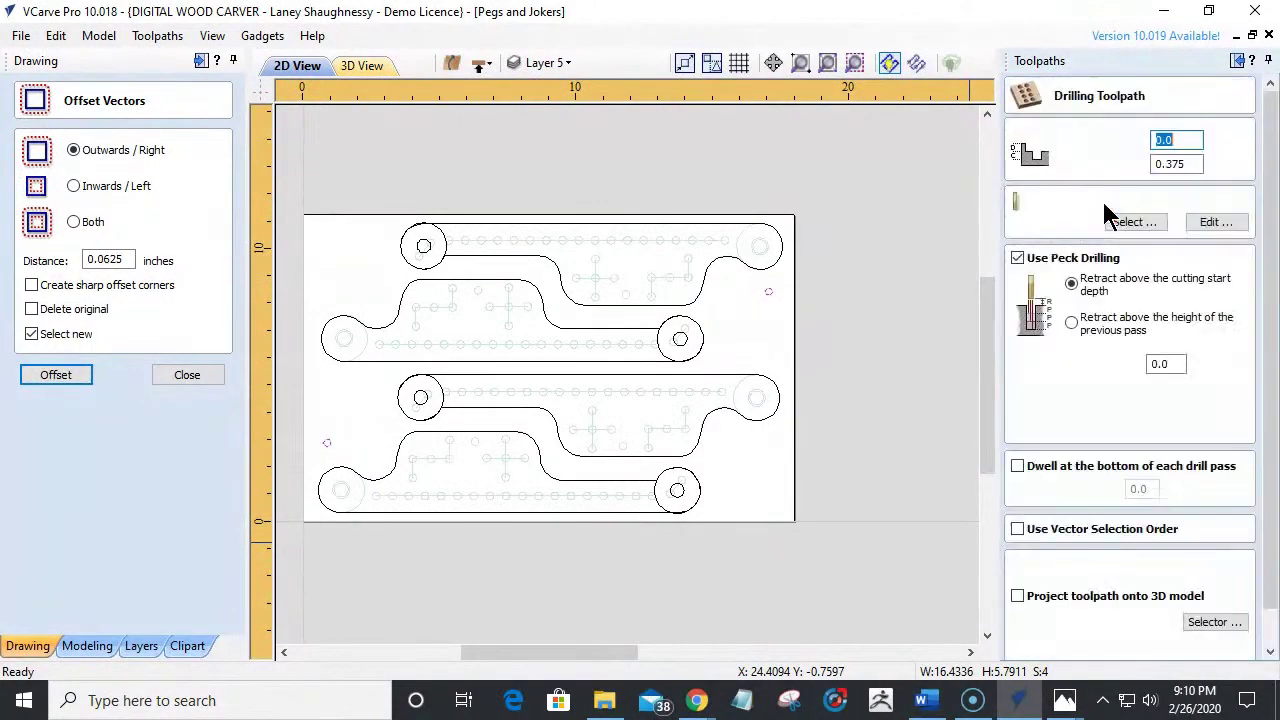
double_click(1186, 164)
text(.25)
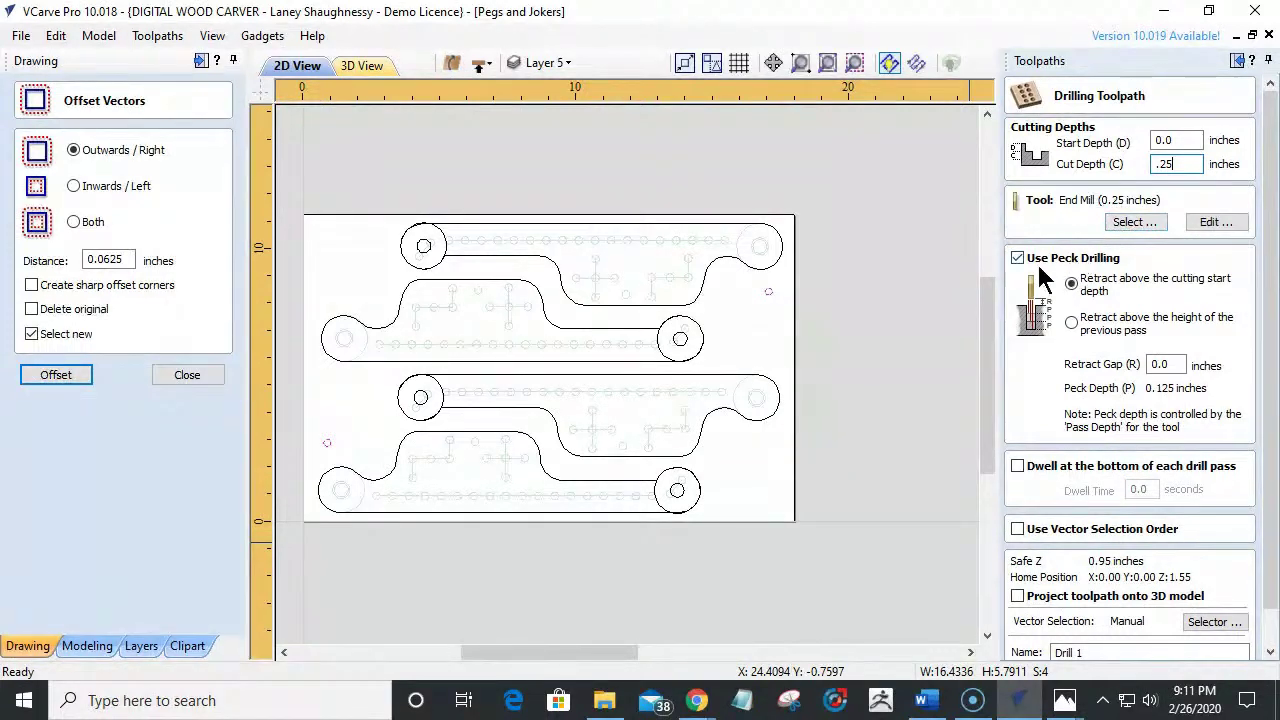
Name the drilling toolpath WasteBoard_AlignmentHoles_.25Endmill and calculate it, ignoring the duplicate vectors.
scroll(1069, 590, down, 2)
drag(1088, 613, 1012, 620)
text(Wa)
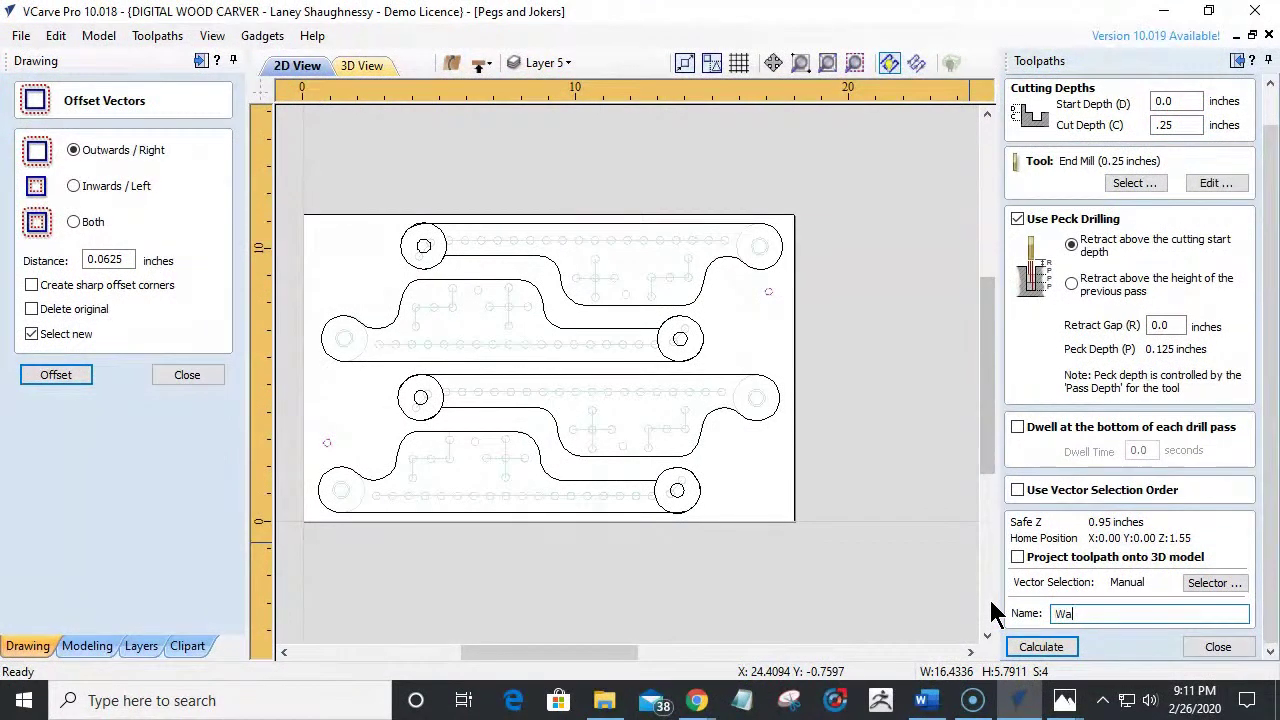
text(steBoard_AlignmentHoles_.)
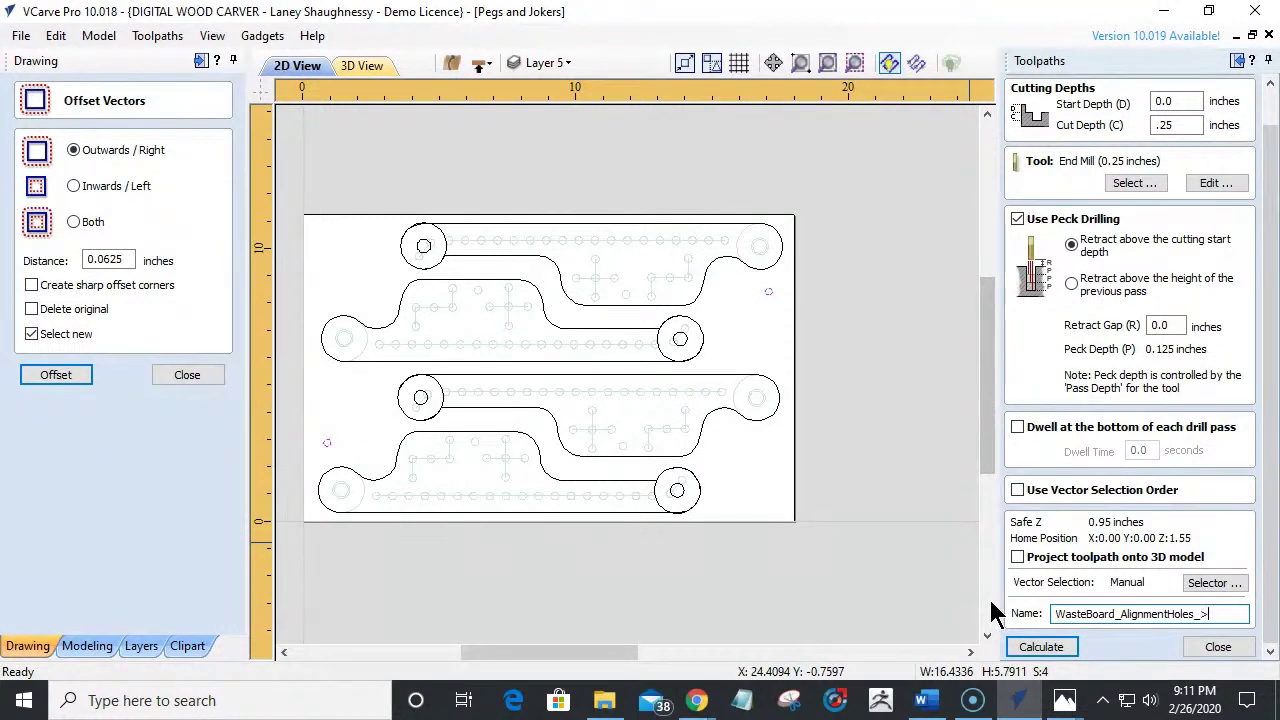
text(m)
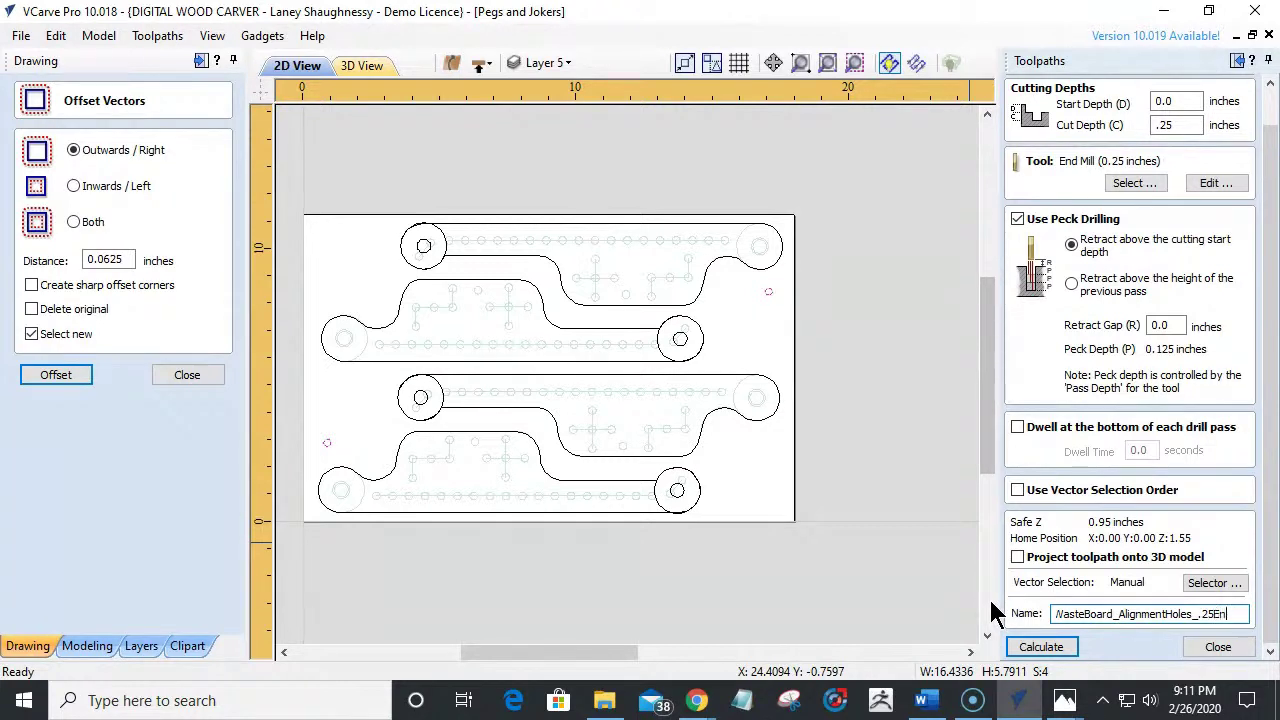
text(ill)
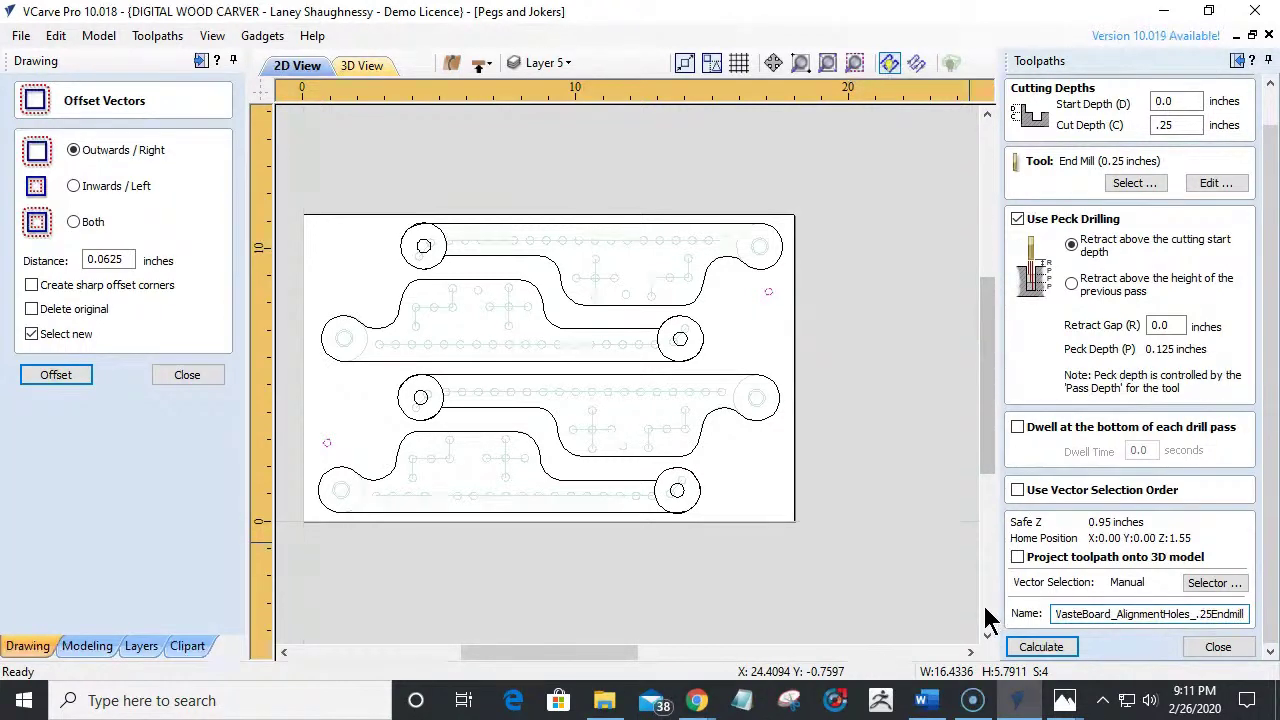
click(1052, 648)
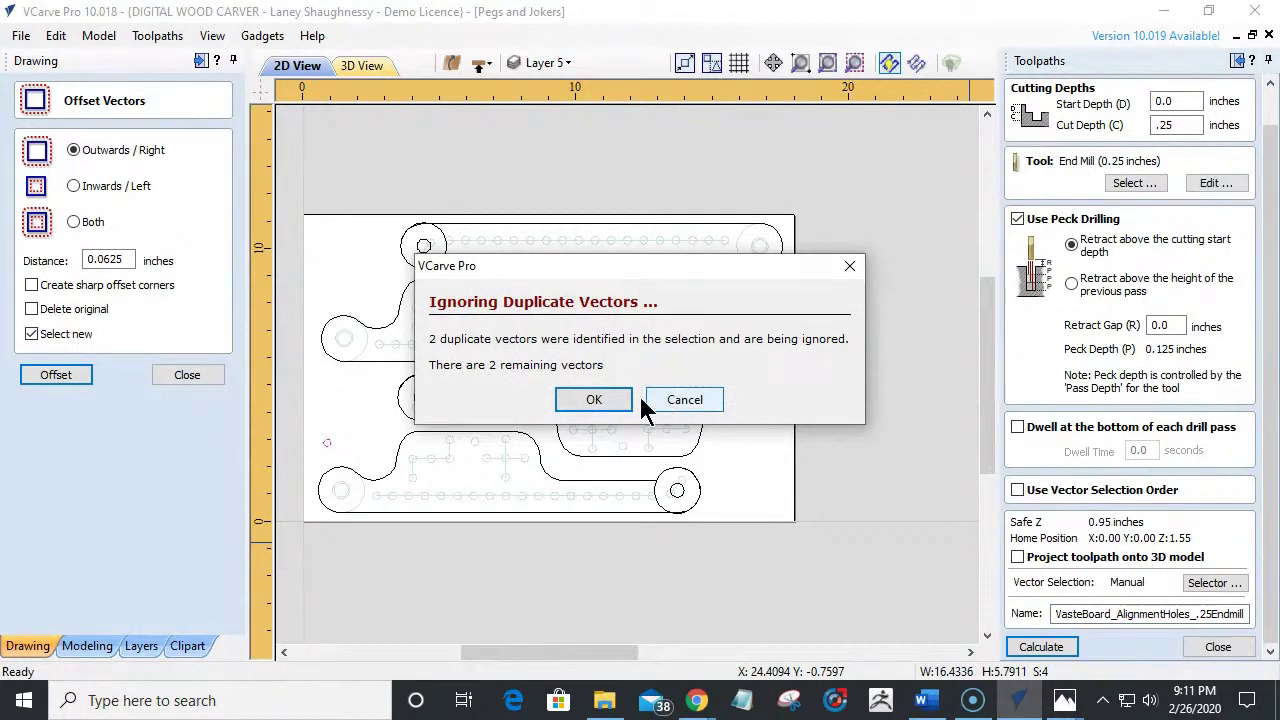
click(594, 400)
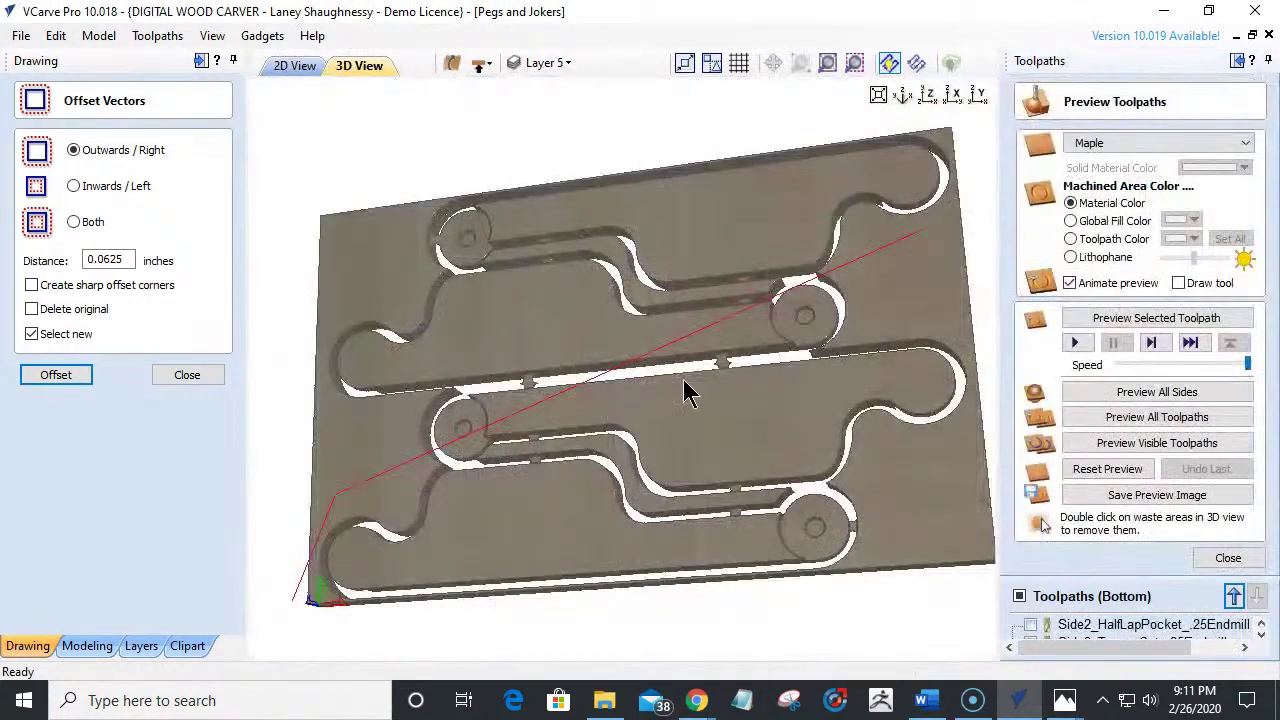
Close the toolpath preview and move the WasteBoard_AlignmentHoles toolpath to the start of the bottom-side toolpath order.
click(1228, 558)
click(1234, 425)
click(1234, 425)
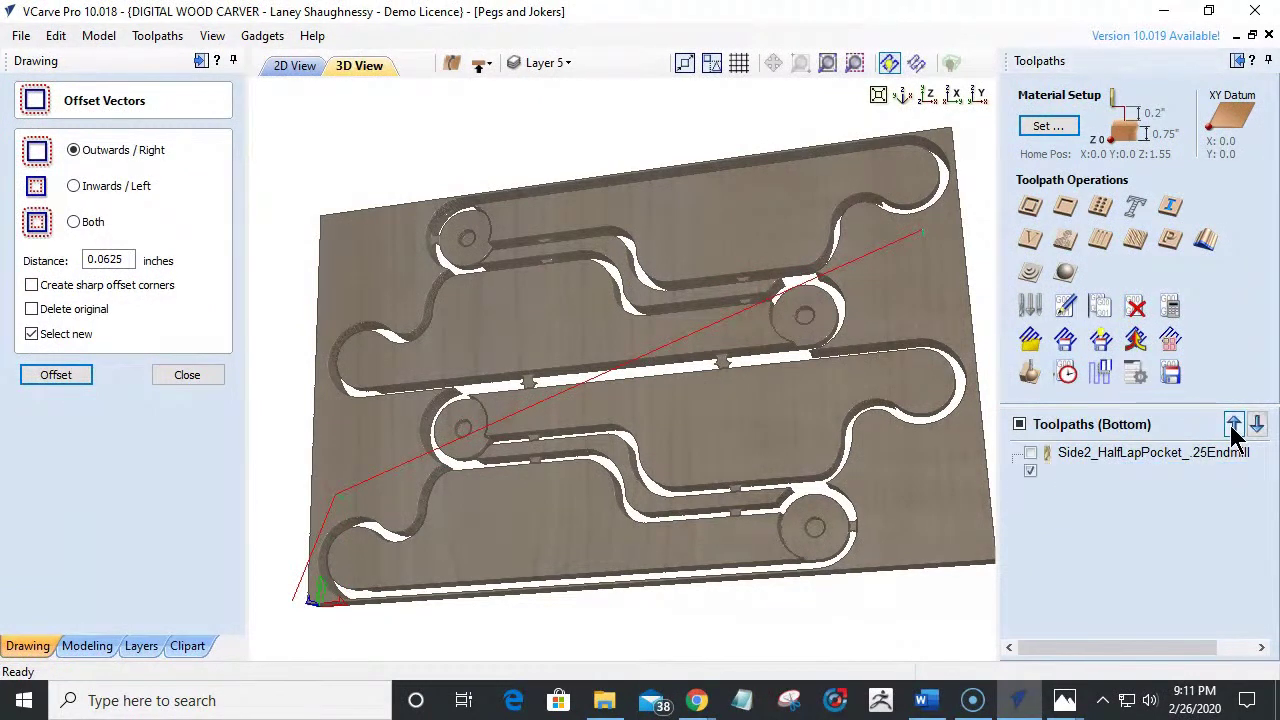
click(1234, 425)
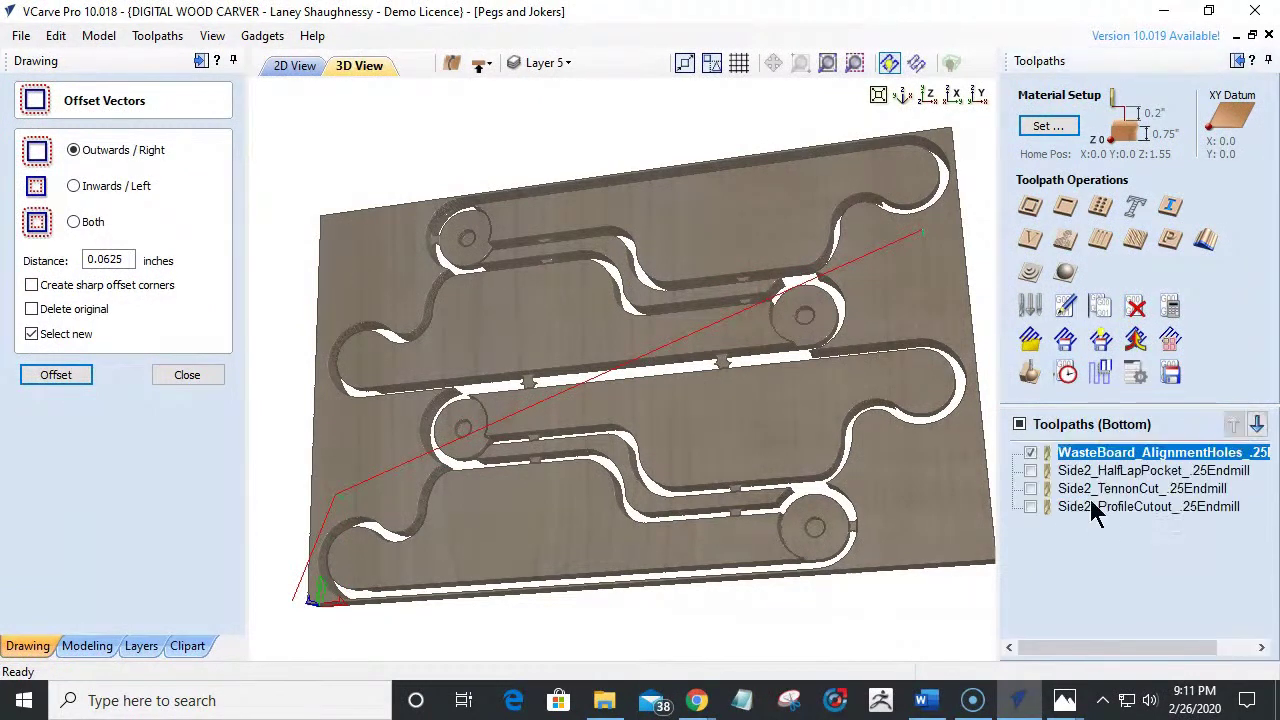
Show the three Side2 toolpaths on the model and open the WasteBoard_AlignmentHoles drilling toolpath for editing.
click(1030, 470)
click(1030, 488)
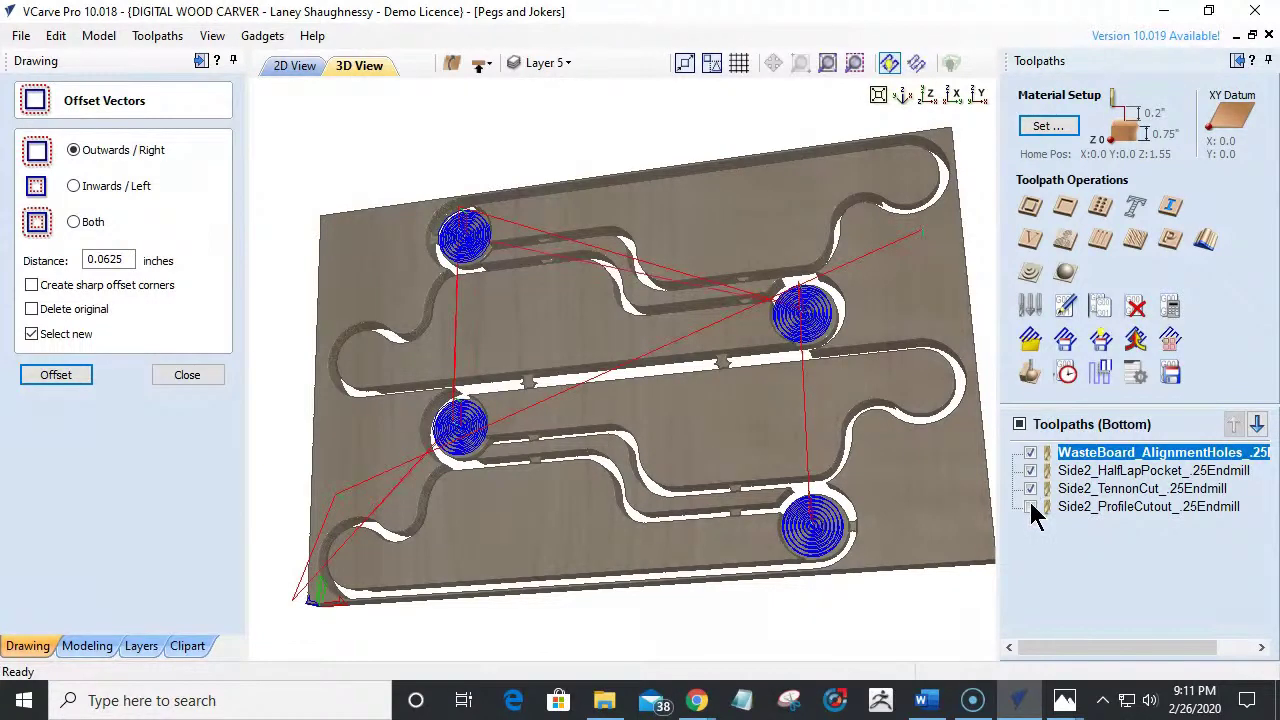
click(1032, 508)
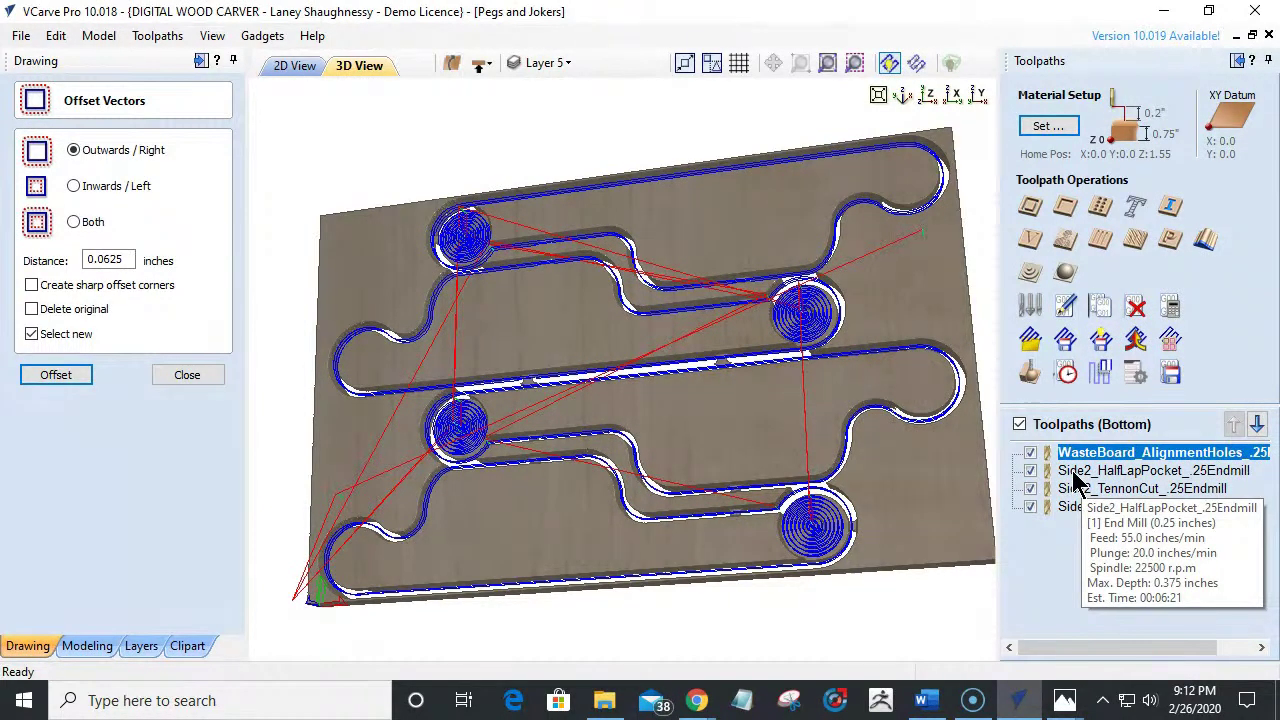
mouse_move(1066, 484)
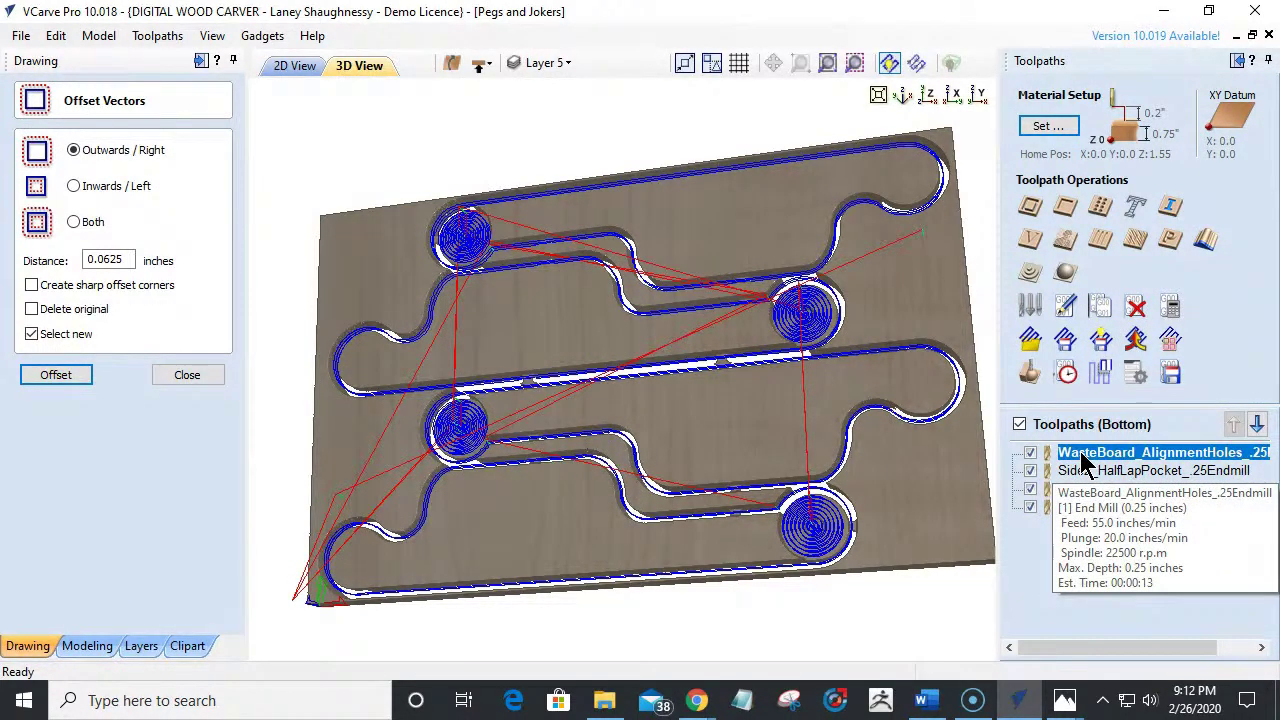
double_click(1080, 457)
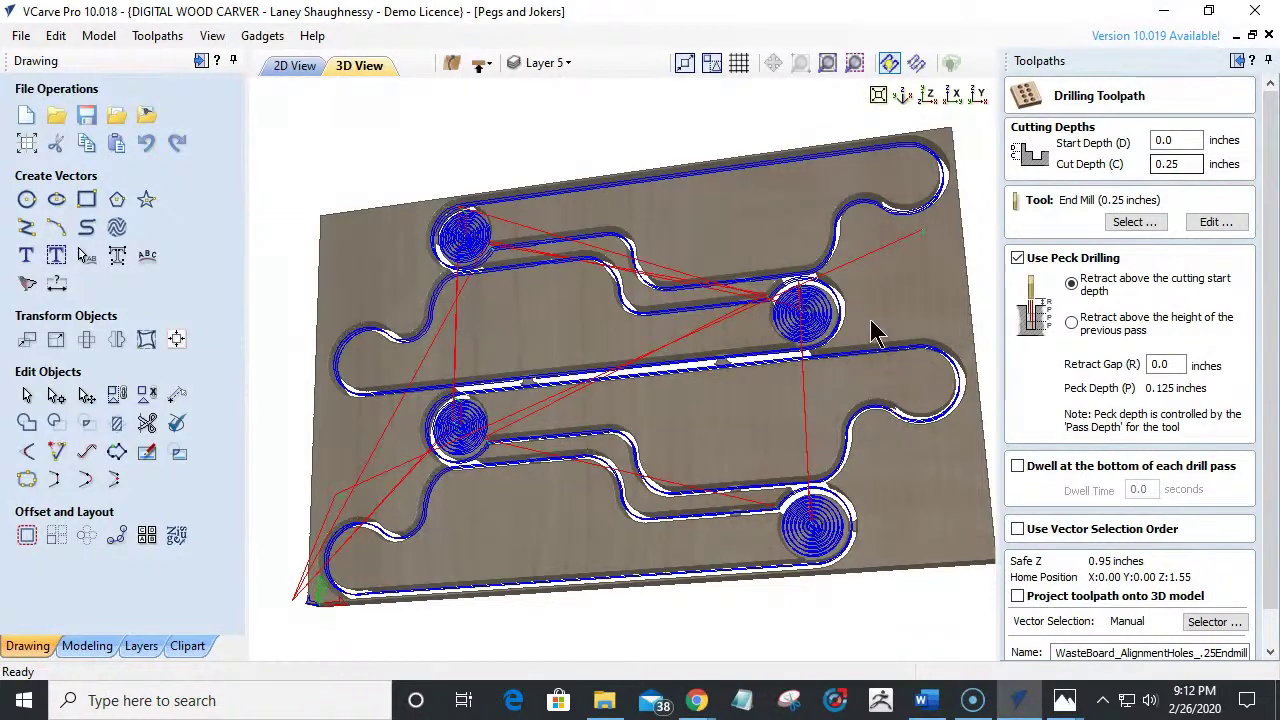
drag(514, 471, 512, 450)
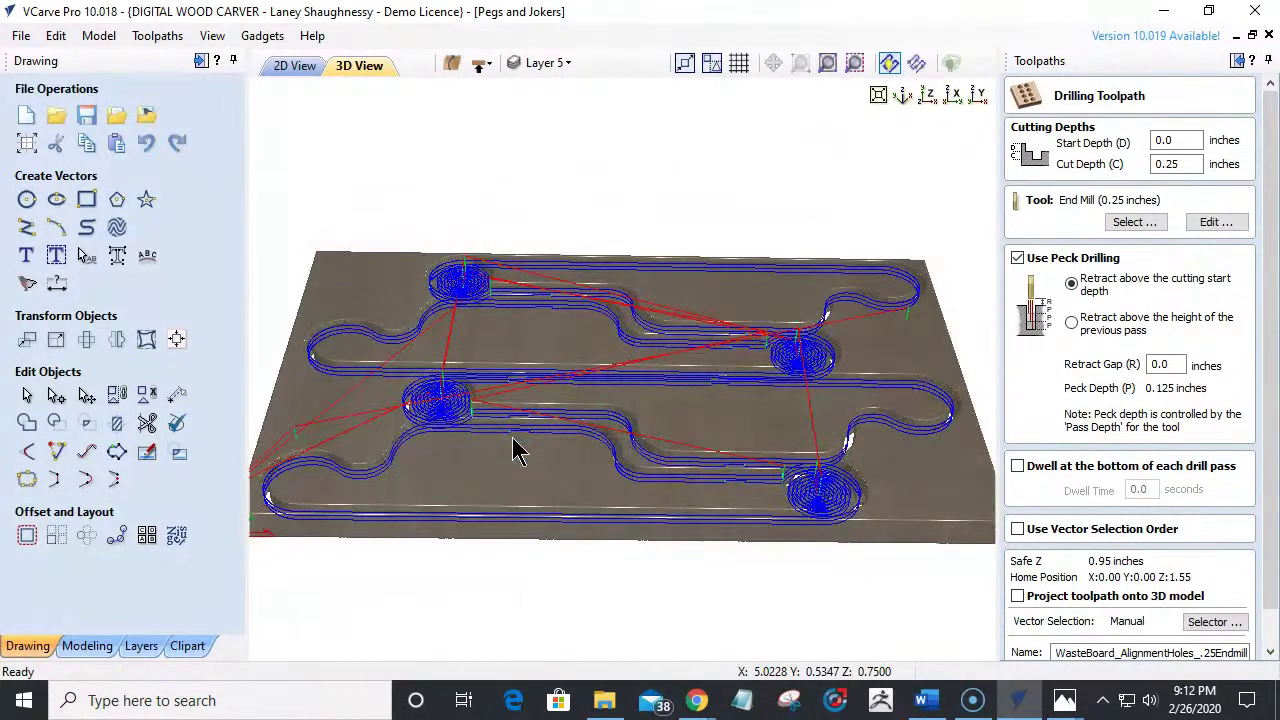
In empty 2D space beside the job, draw three stacked rectangles about 20 x 1.25, 16.5 x 1.5 and 14 x 1.5 inches.
click(271, 70)
scroll(509, 420, down, 5)
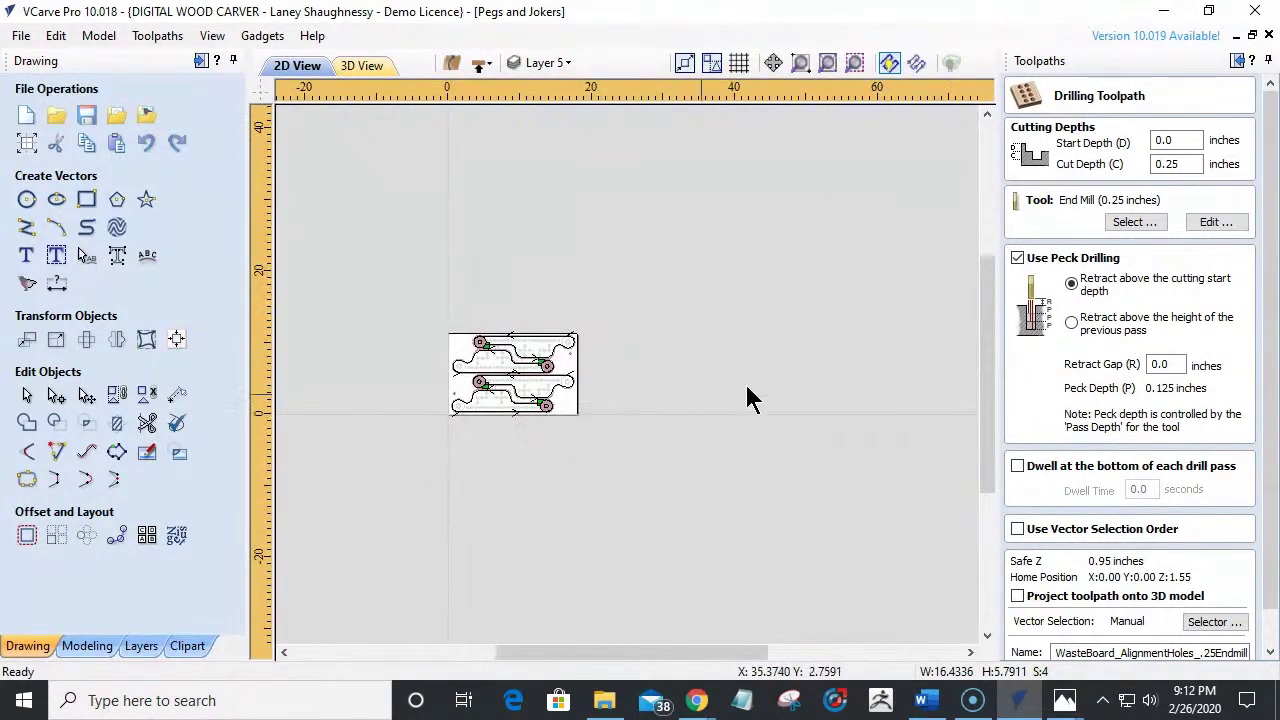
scroll(823, 258, up, 3)
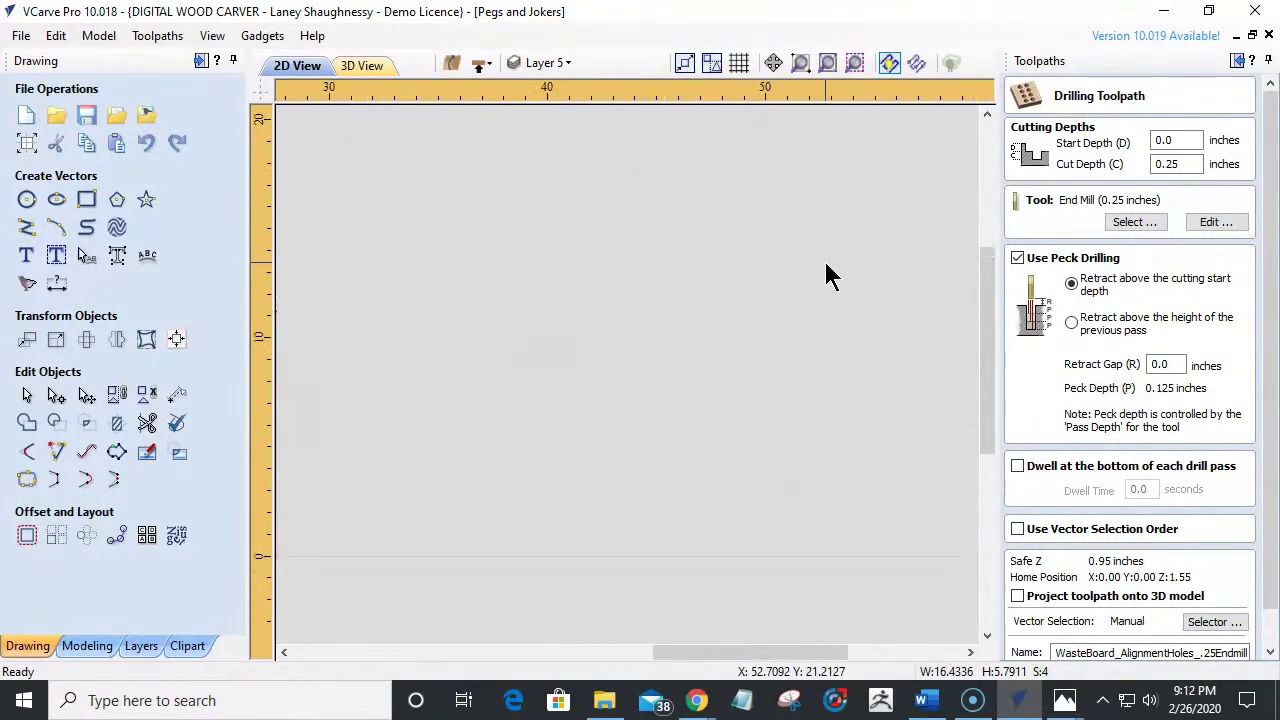
click(86, 199)
mouse_move(478, 297)
mouse_down()
mouse_move(926, 309)
mouse_move(915, 323)
mouse_up()
drag(528, 296, 524, 262)
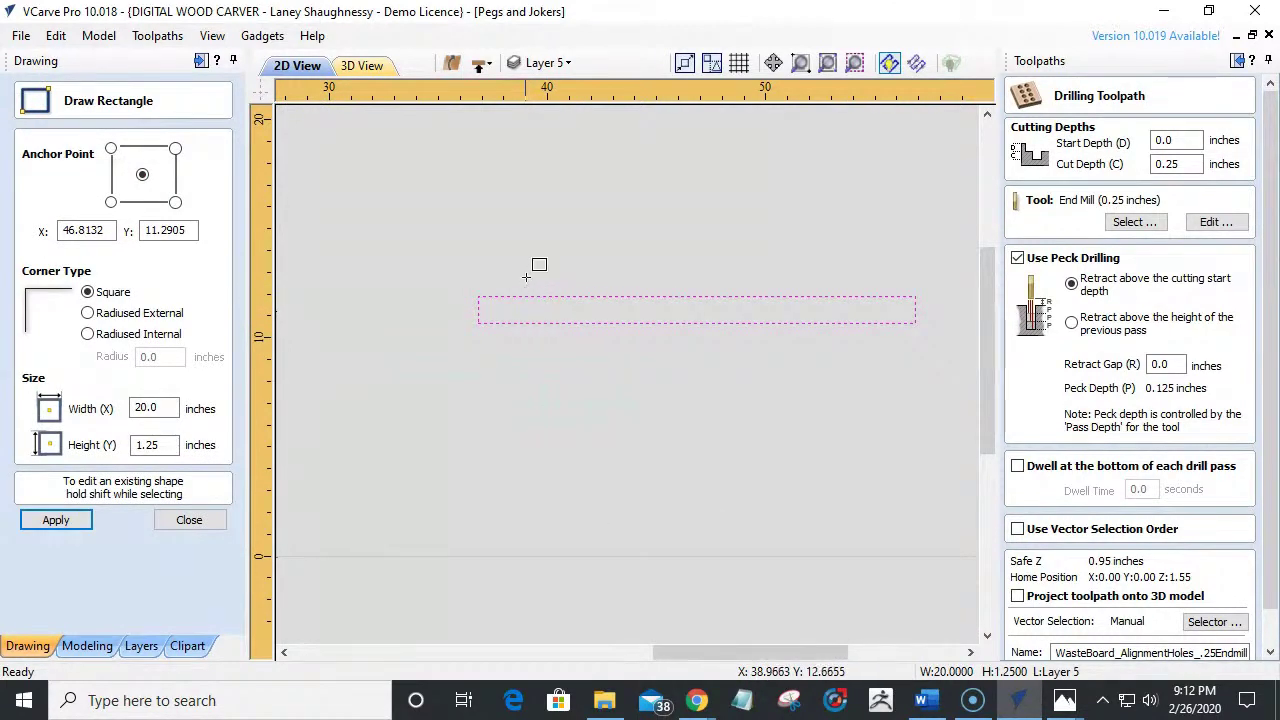
drag(722, 262, 885, 264)
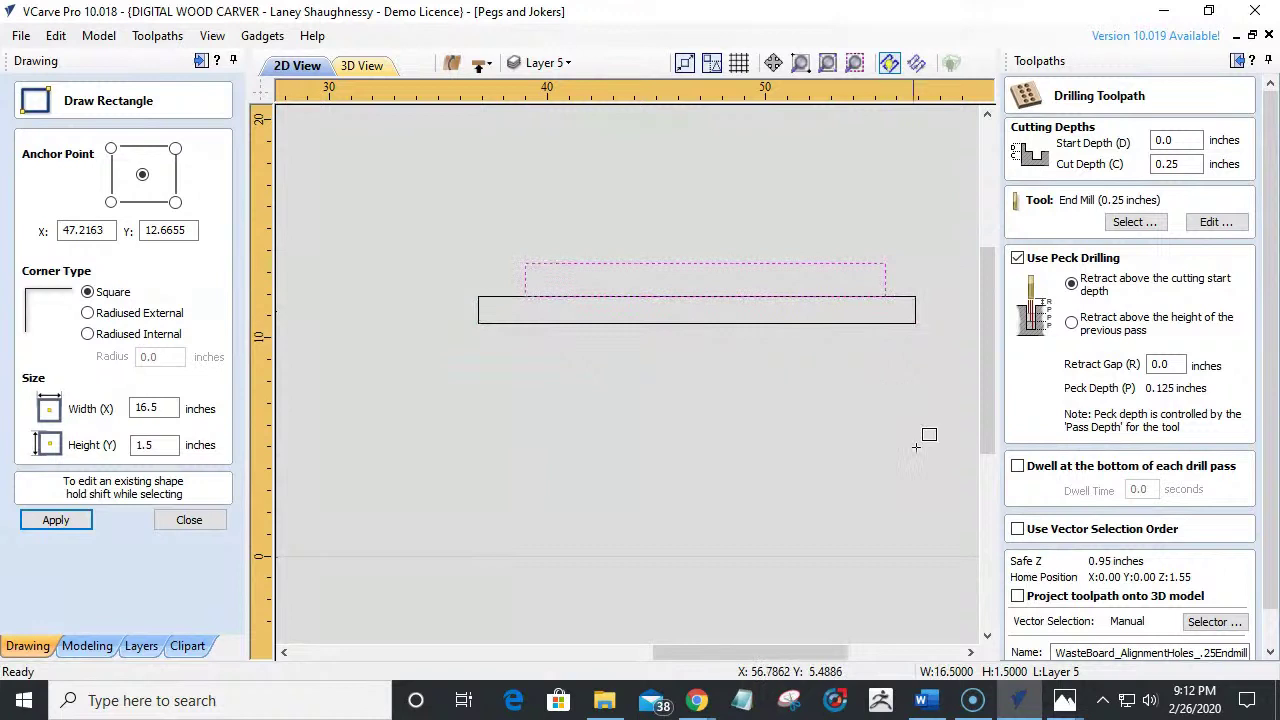
drag(995, 408, 986, 357)
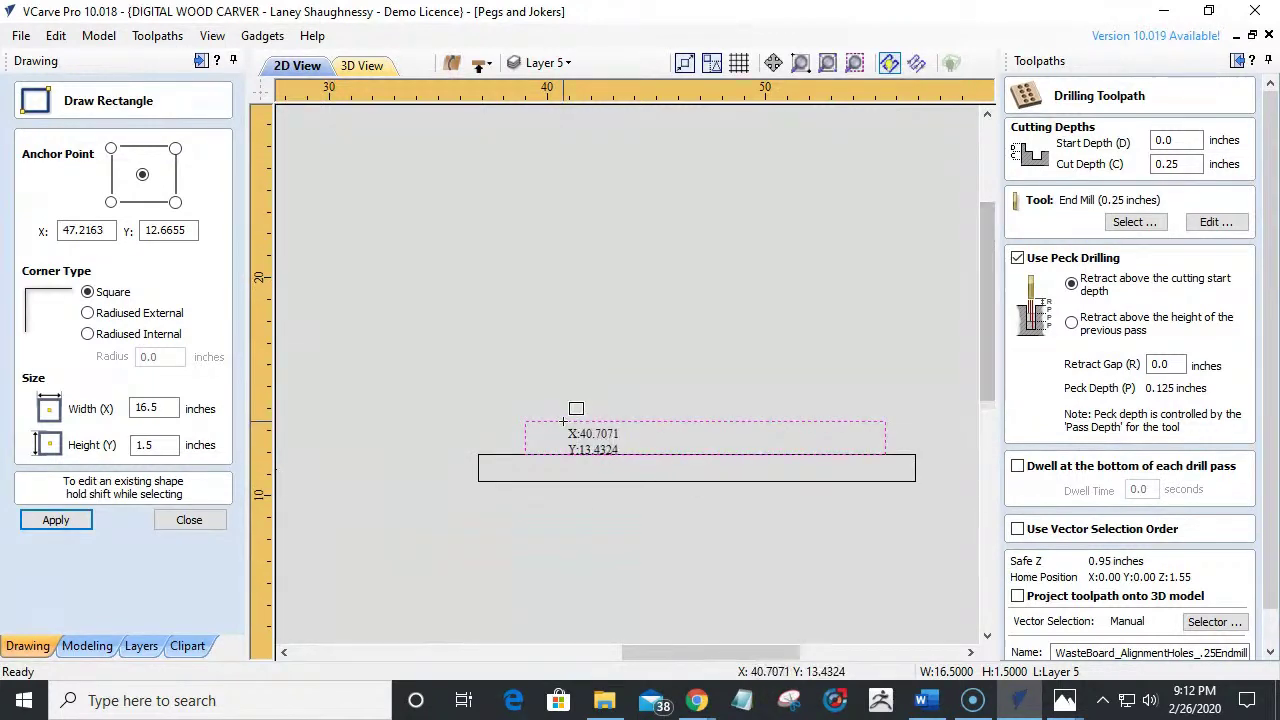
drag(566, 400, 869, 390)
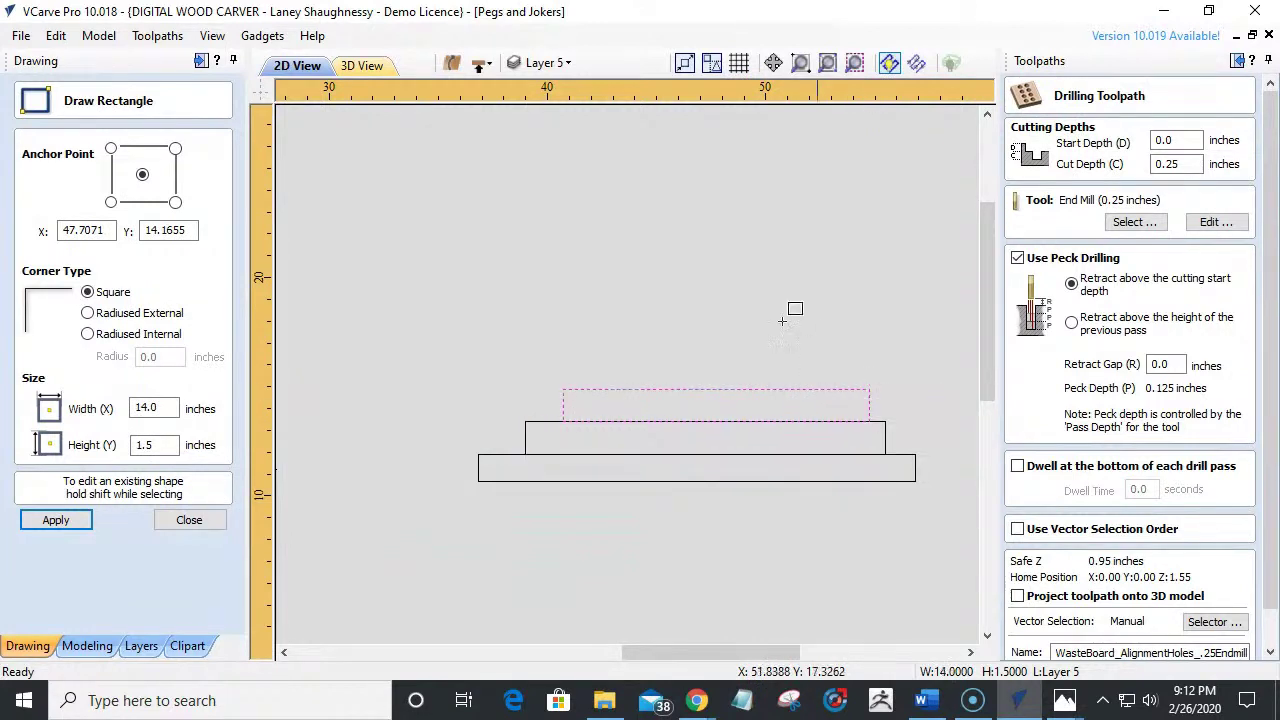
Draw rectangles for a spindle, collet and 0.5 x 1.75 inch bit above the stack, and centre them horizontally on the bit.
drag(739, 213, 687, 397)
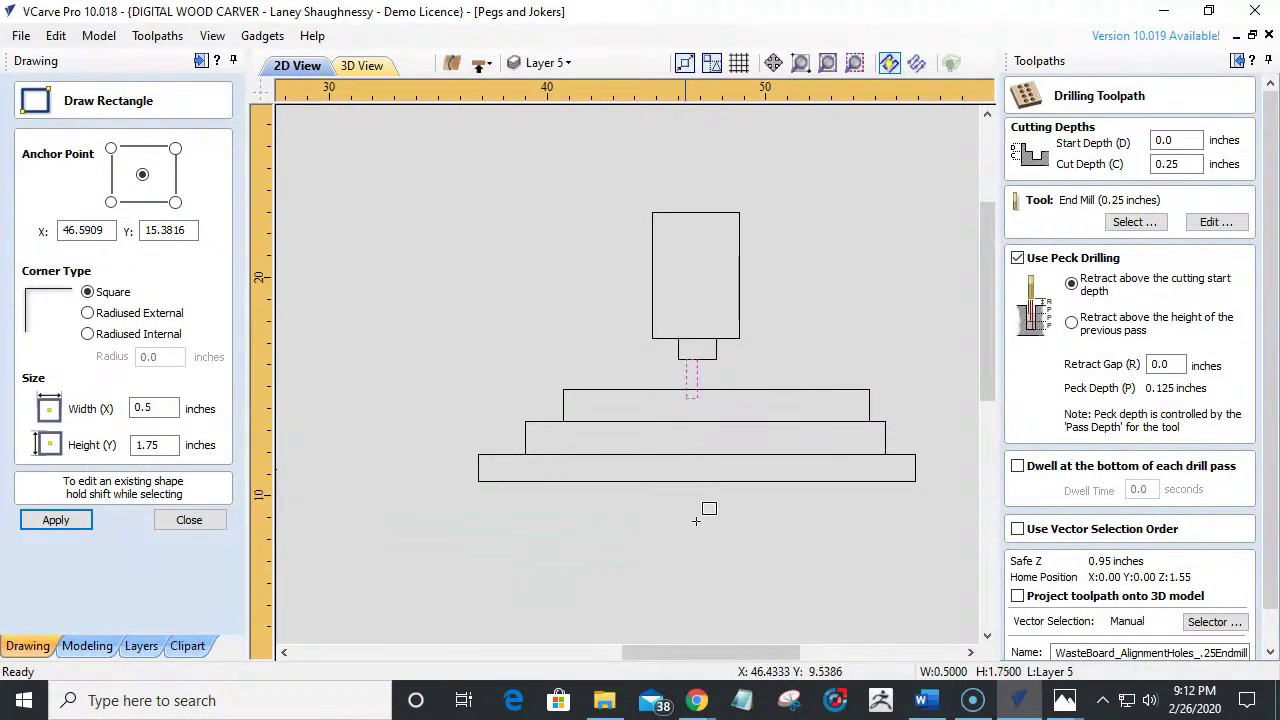
click(187, 522)
drag(583, 234, 581, 237)
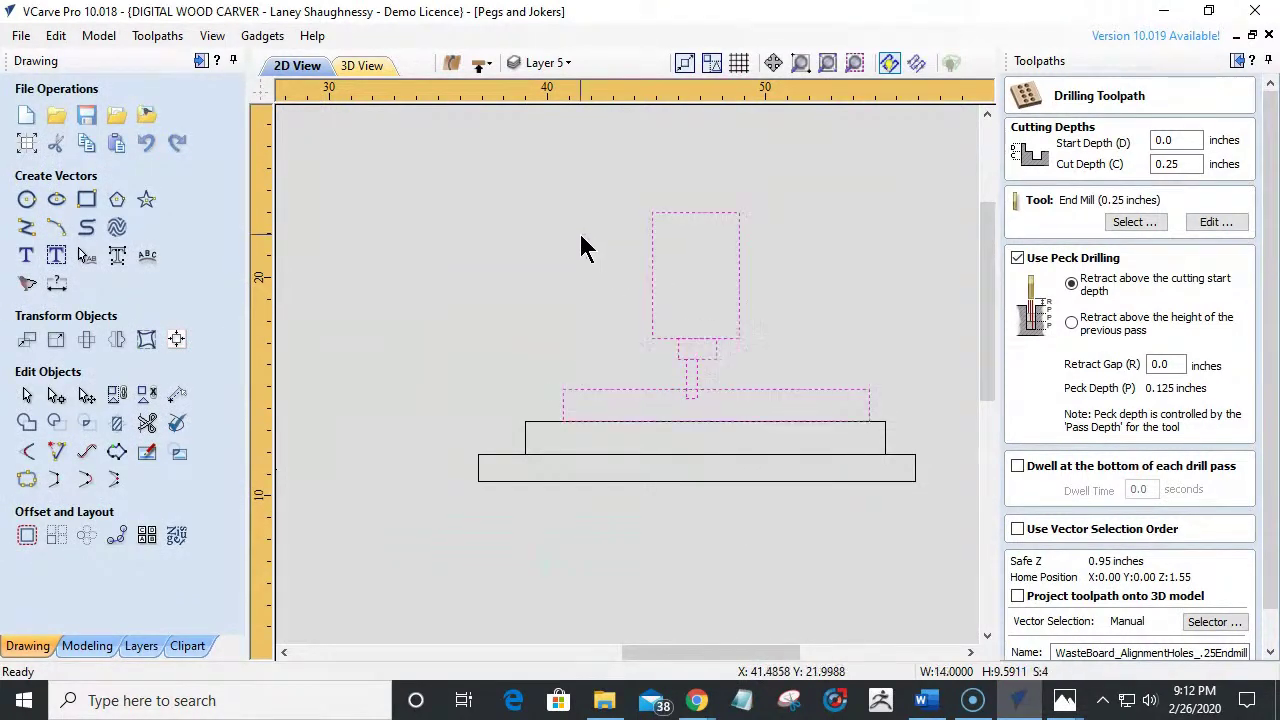
shift+click(616, 390)
click(176, 339)
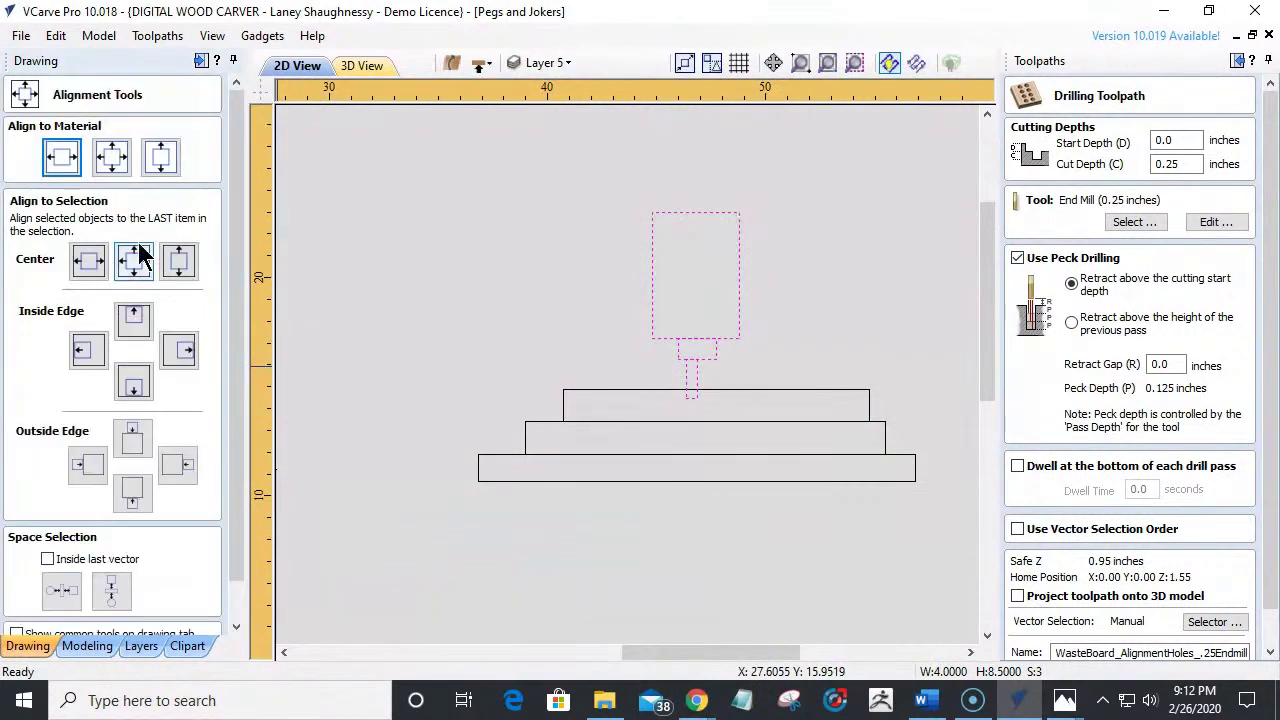
click(90, 262)
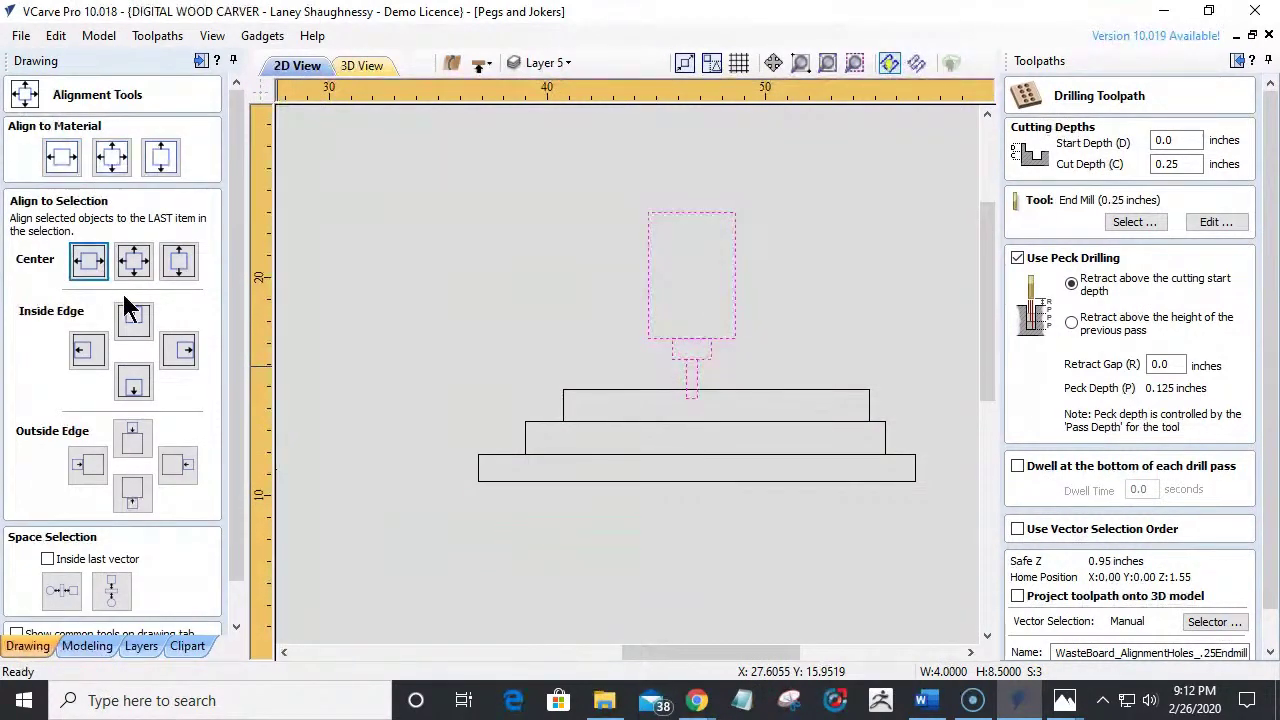
scroll(232, 515, down, 2)
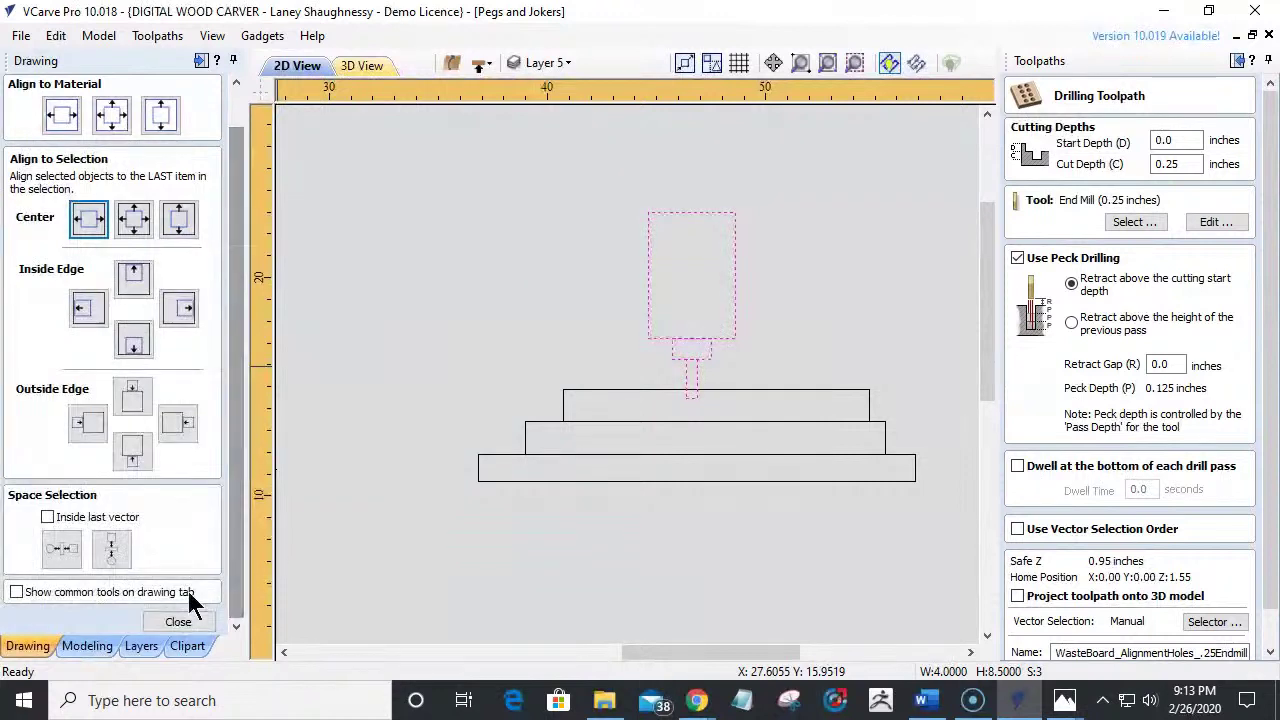
click(178, 621)
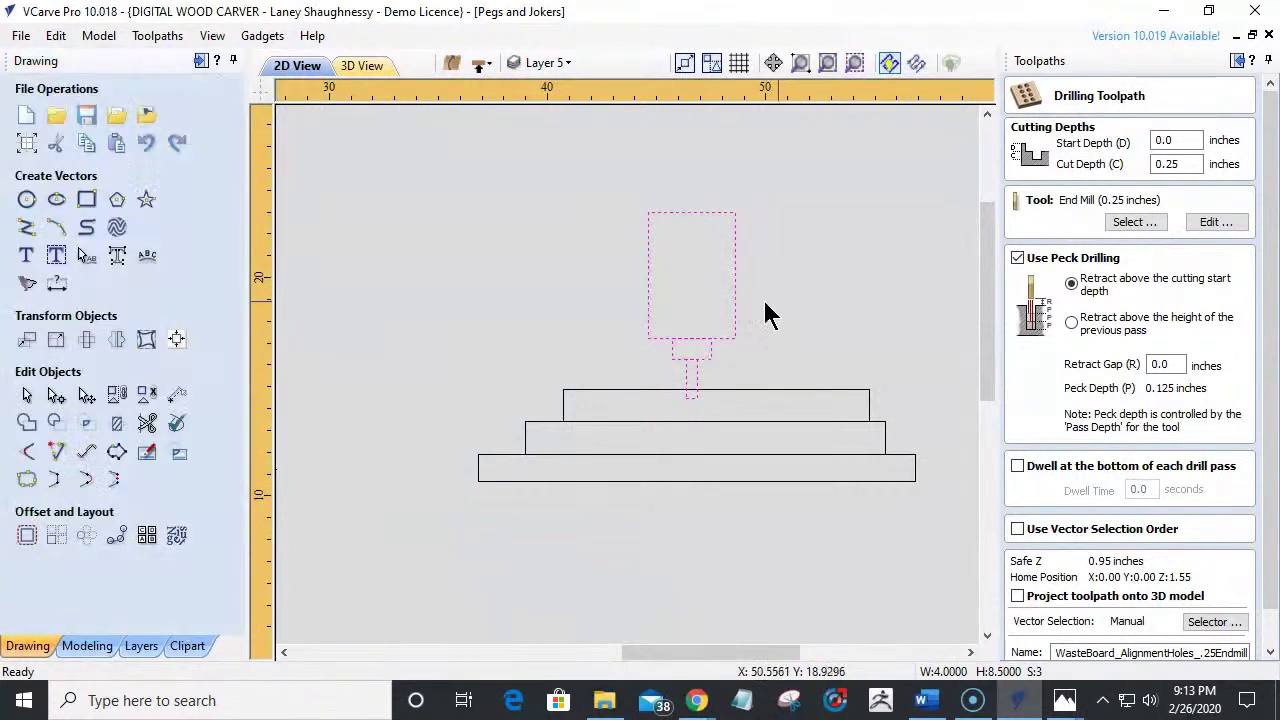
Raise the spindle, collet and bit rectangles clear of the stacked boards and group them.
click(676, 364)
click(691, 345)
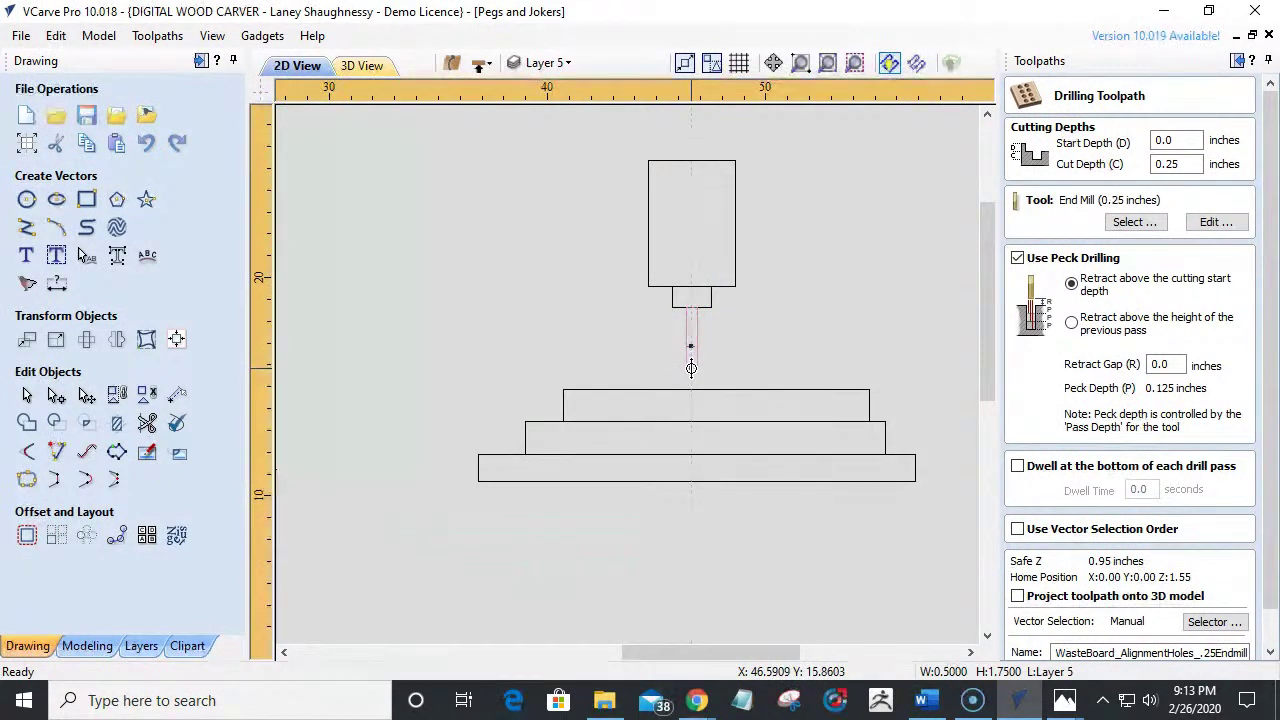
drag(757, 349, 571, 163)
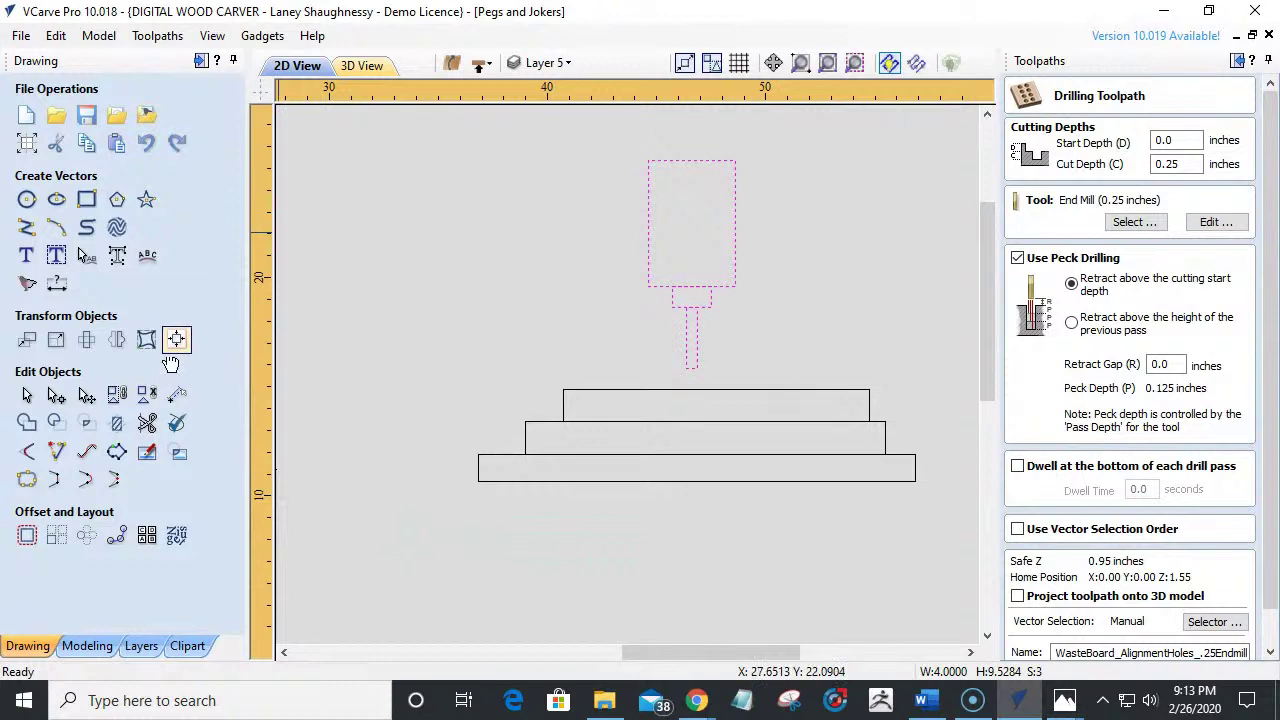
click(117, 394)
Move the spindle group to the middle board's exposed edge, then halfway into the uppermost board, and close the drilling toolpath form.
scroll(766, 300, up, 2)
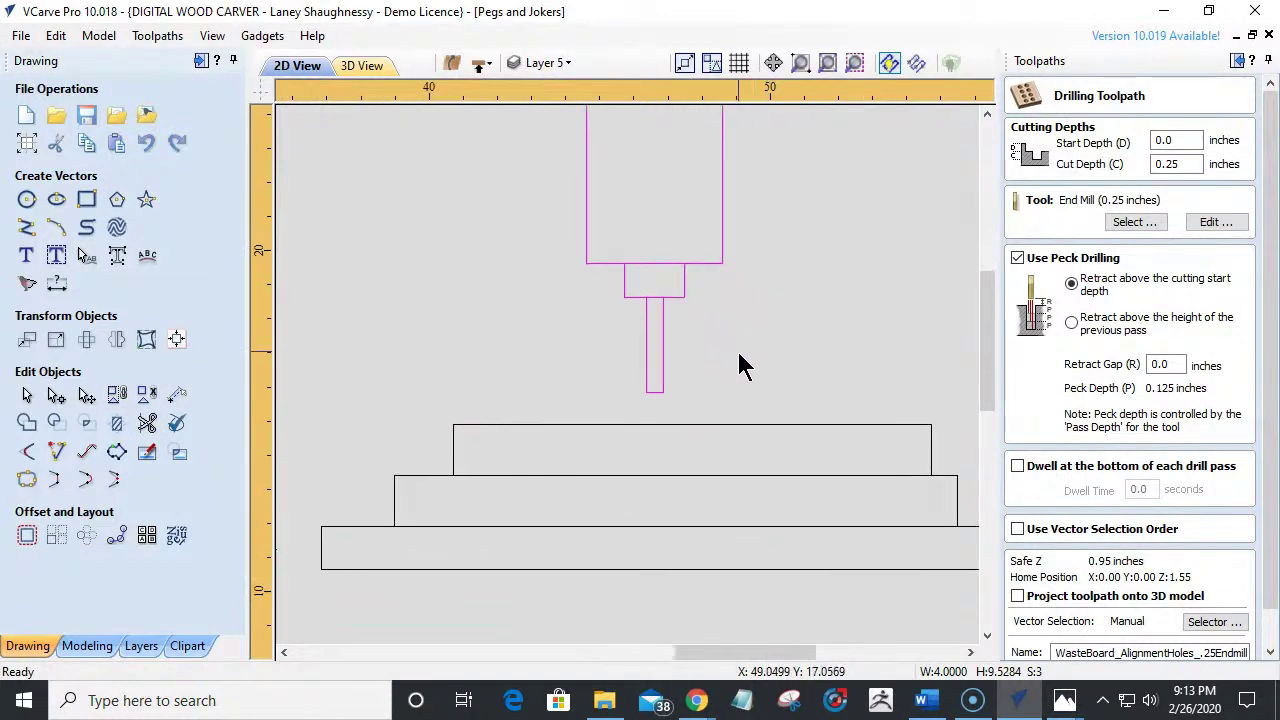
scroll(740, 365, down, 1)
click(672, 379)
drag(672, 379, 482, 455)
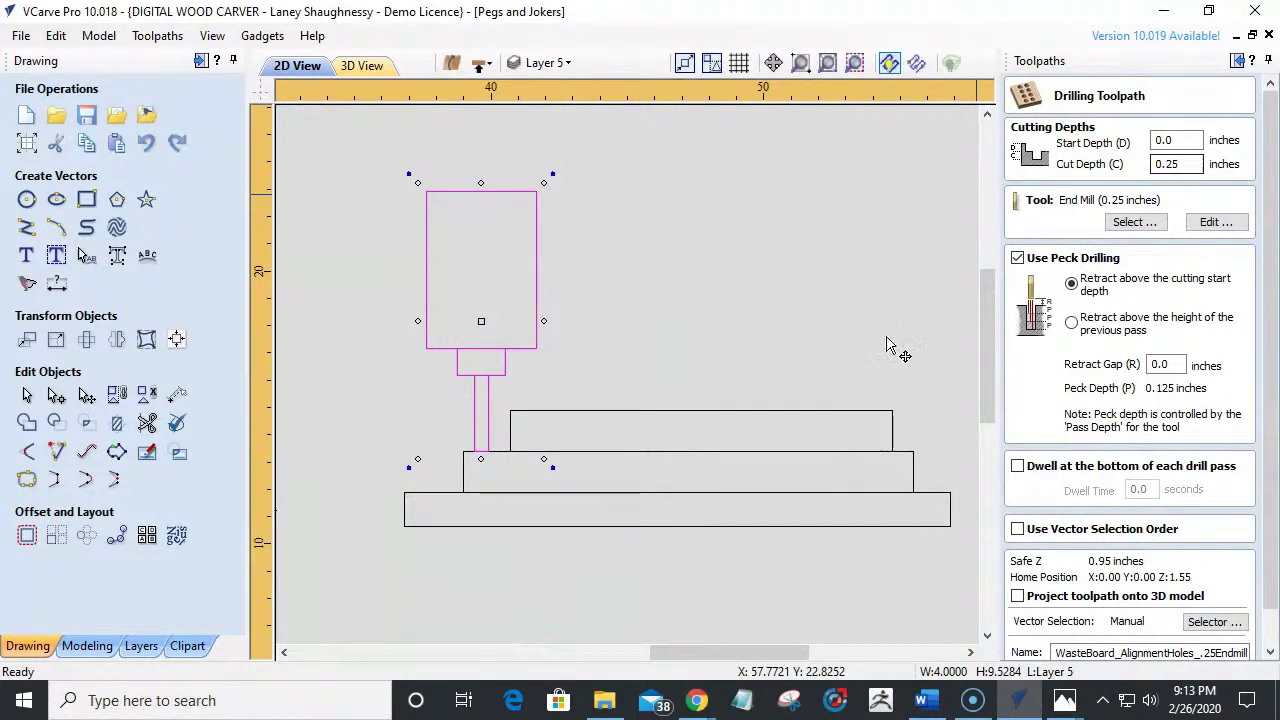
drag(483, 437, 633, 427)
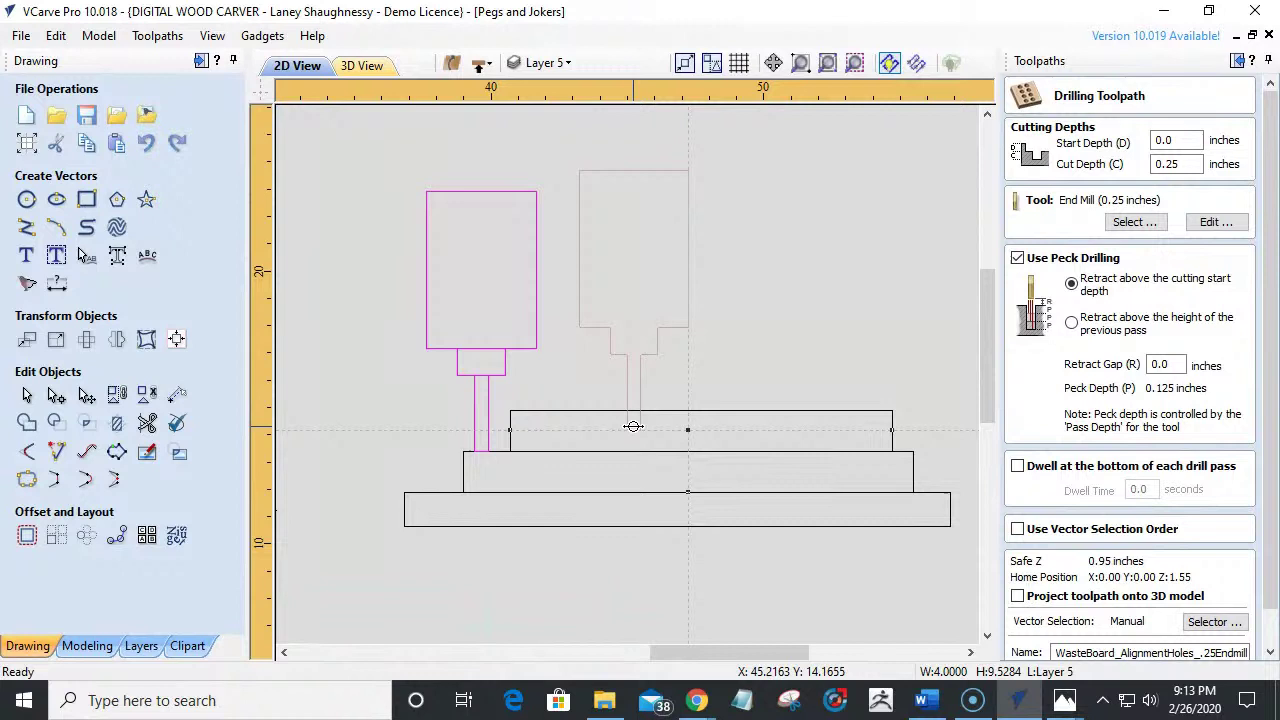
drag(633, 427, 633, 427)
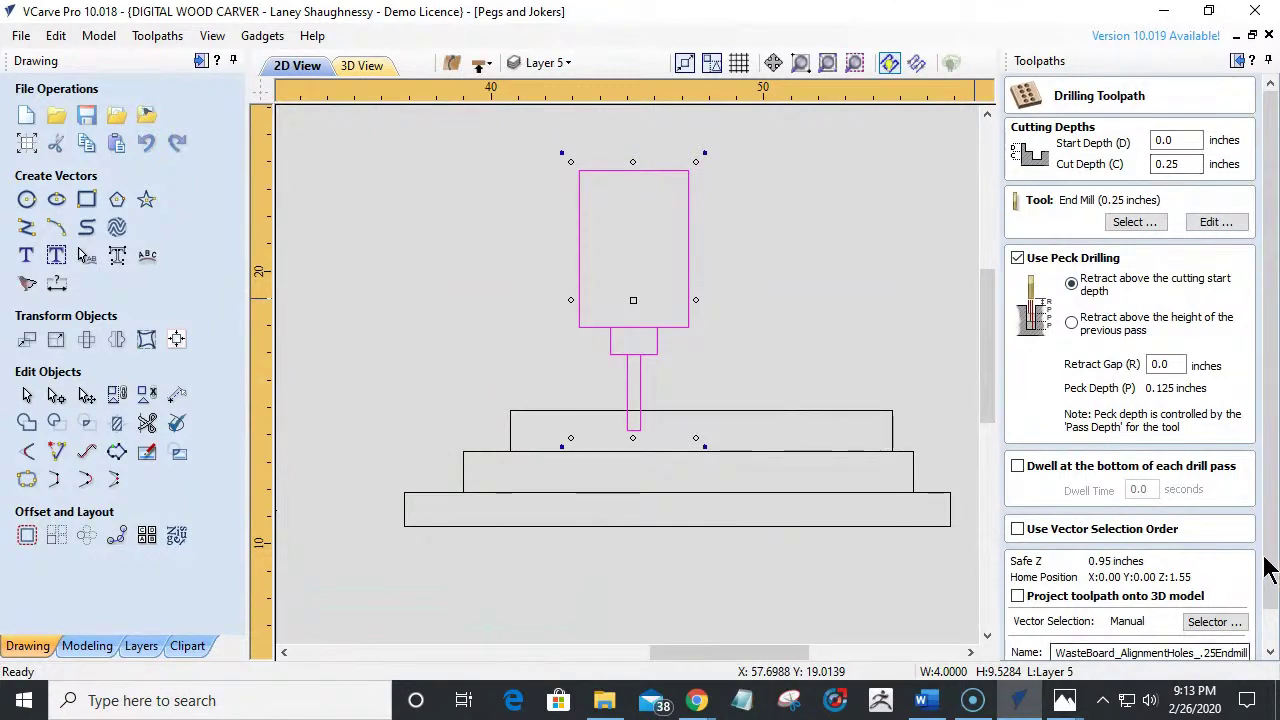
click(1268, 651)
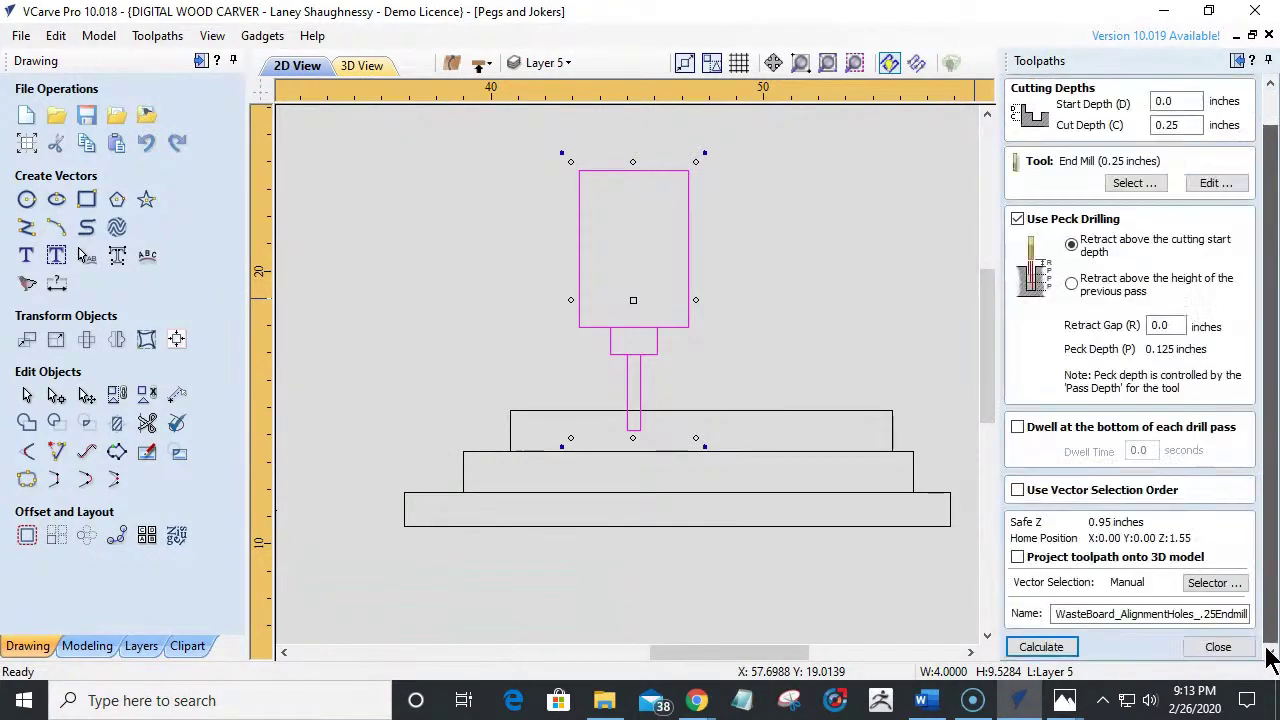
click(1238, 647)
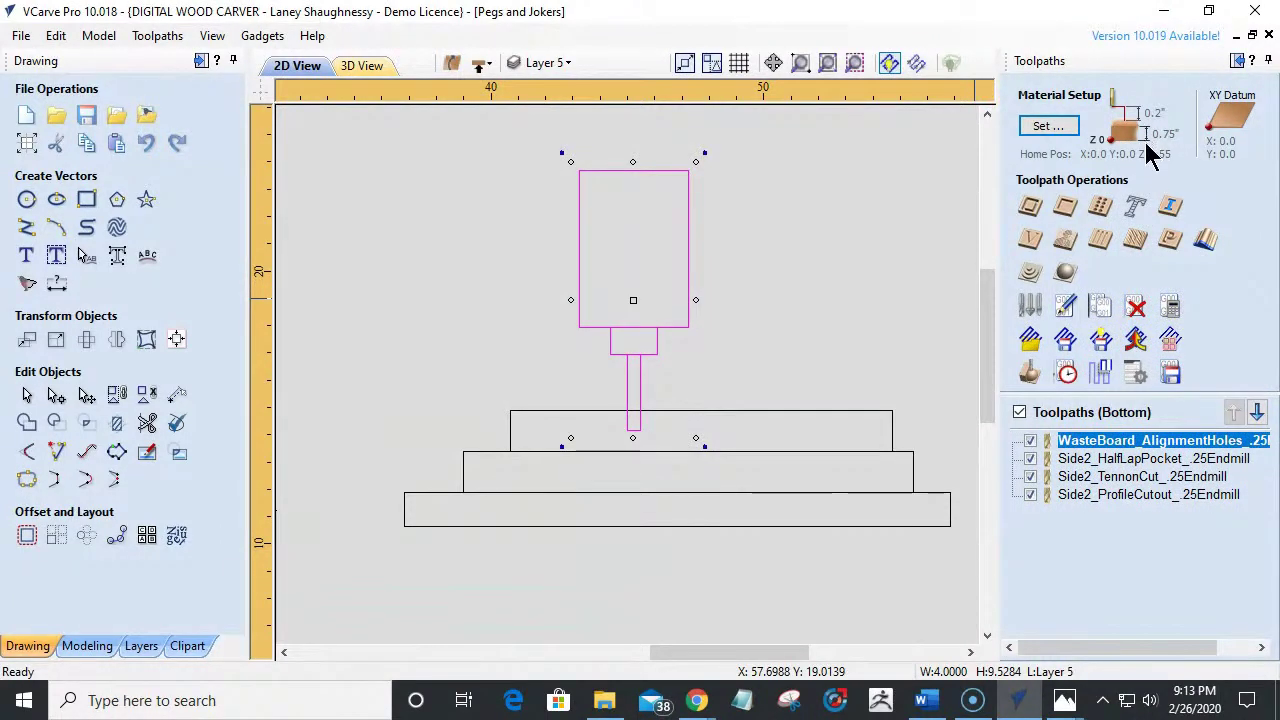
Move the spindle group back onto the middle board's exposed edge and clear the 14-inch-wide rectangle off the stack.
drag(645, 425, 624, 388)
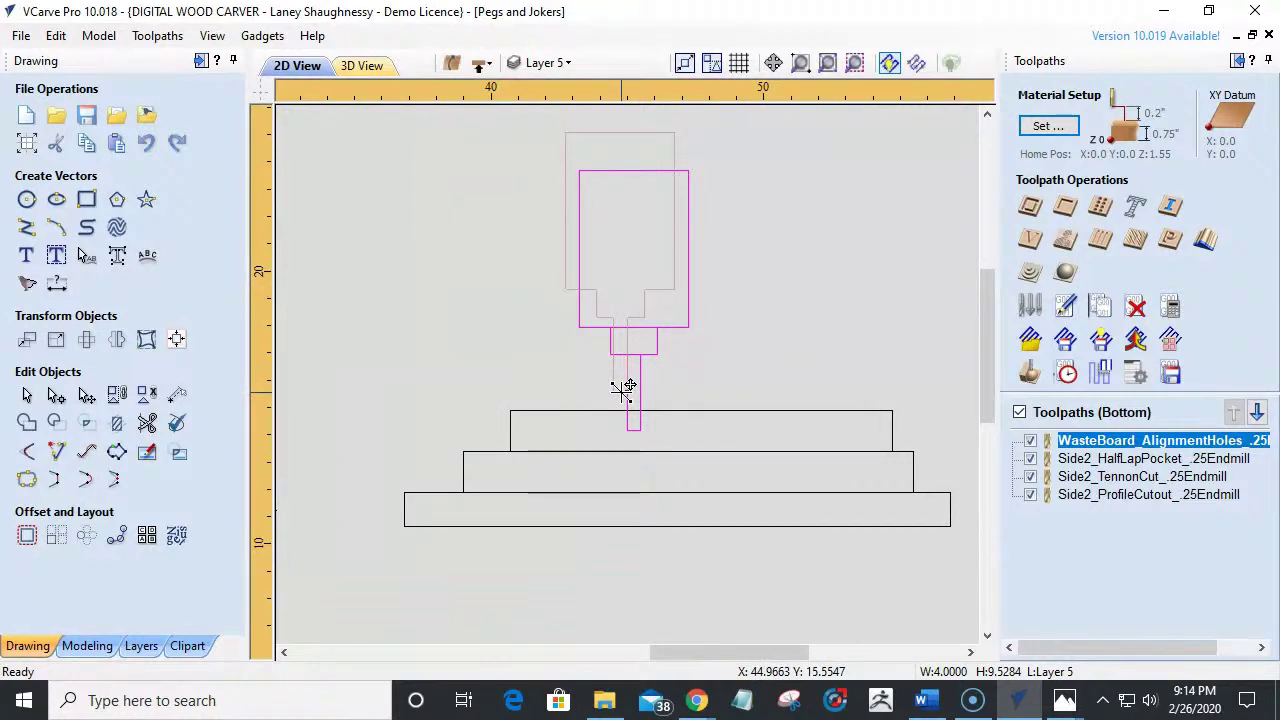
drag(624, 388, 623, 420)
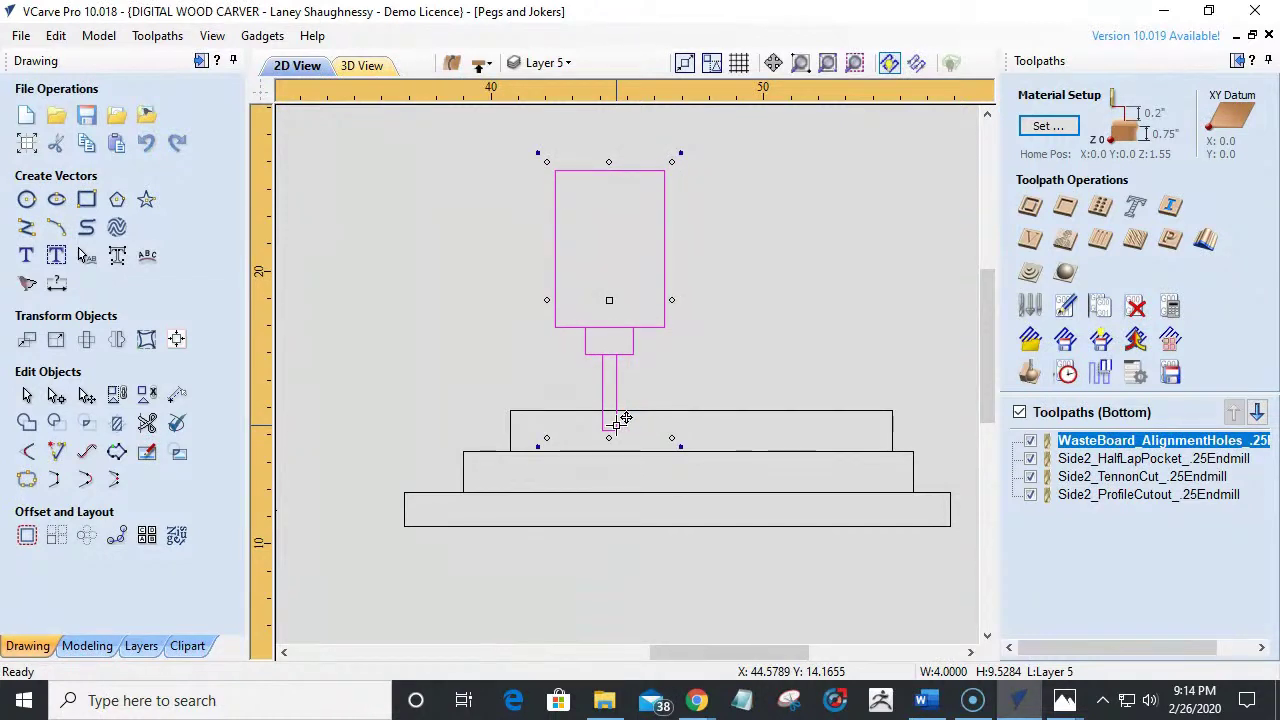
drag(617, 423, 491, 451)
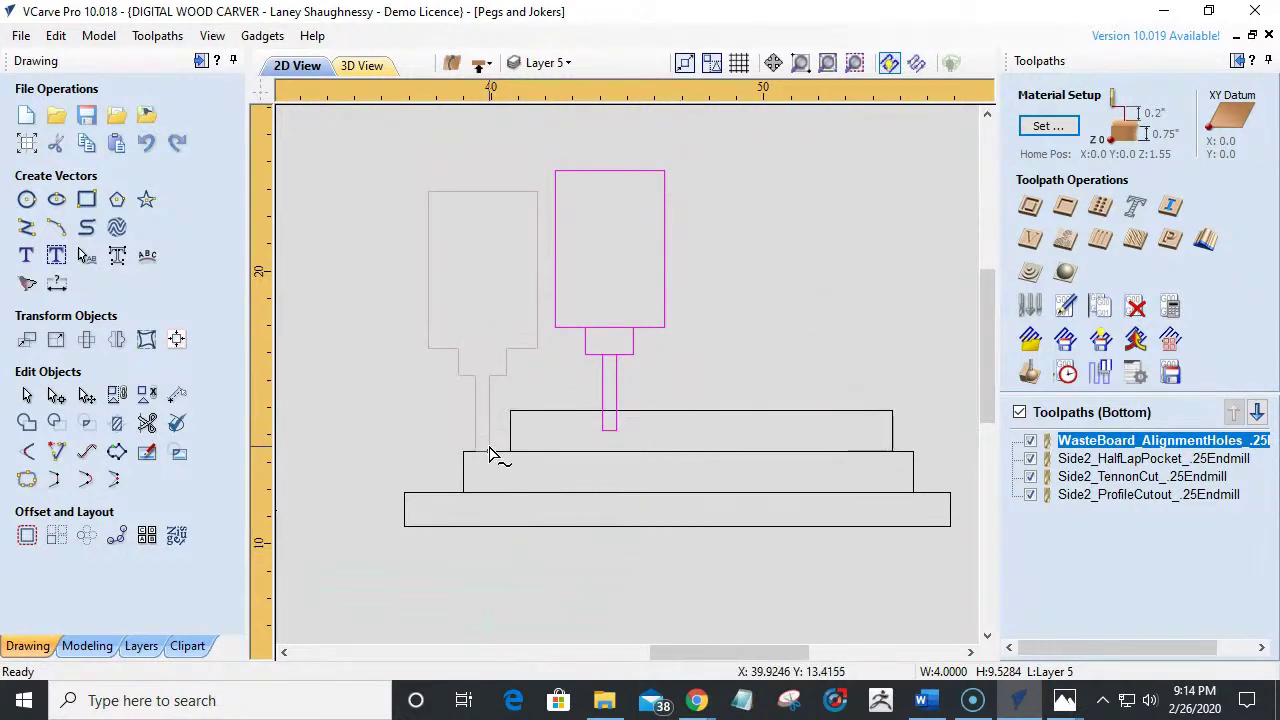
click(671, 410)
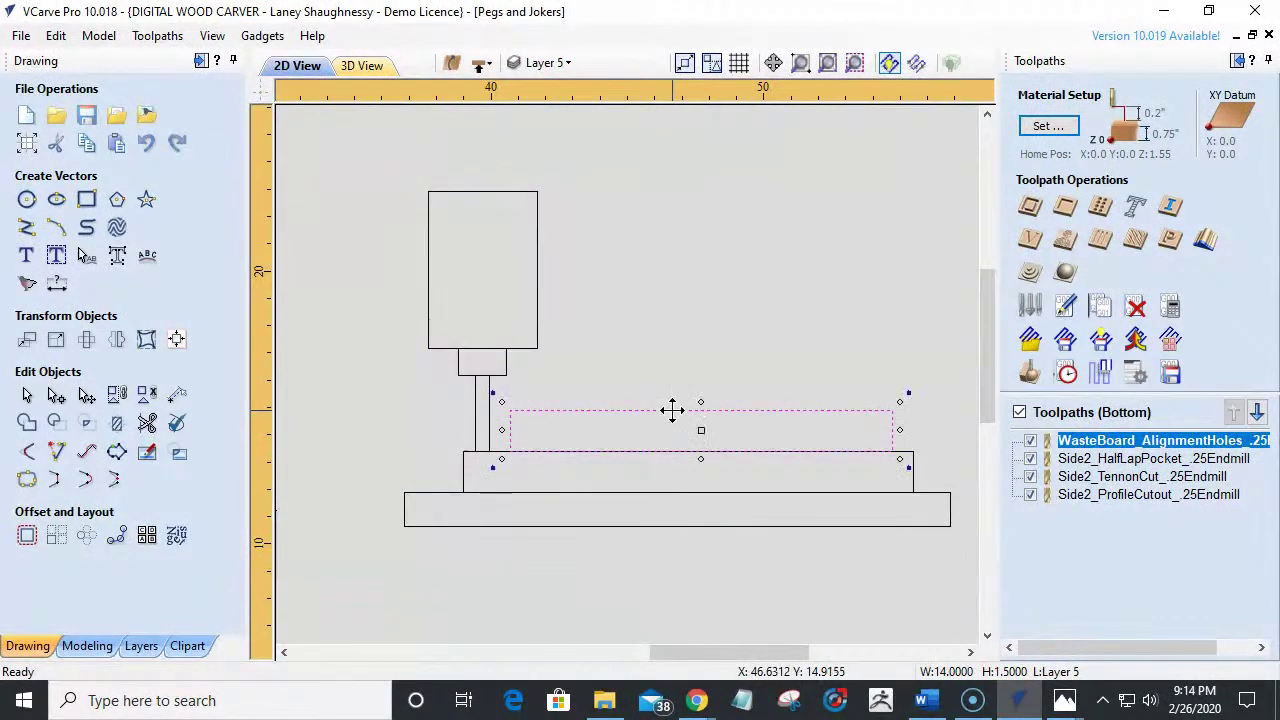
drag(672, 410, 1010, 430)
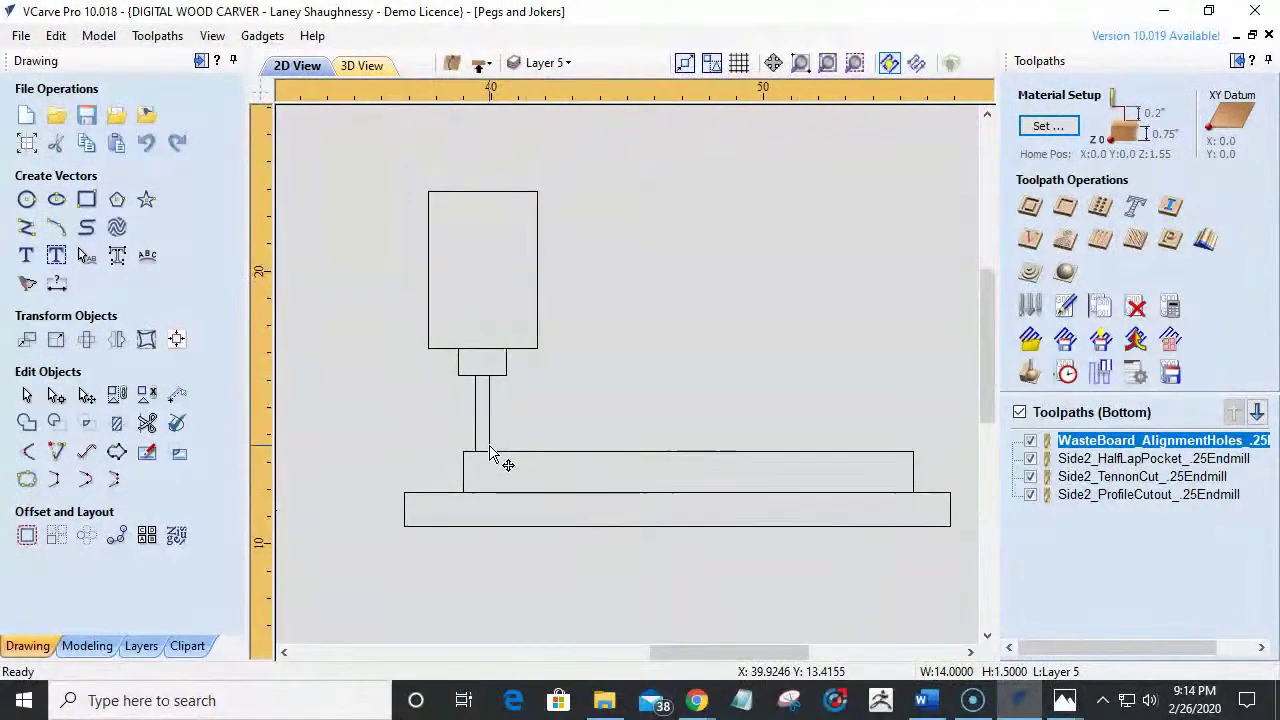
Reopen the WasteBoard_AlignmentHoles drilling toolpath for editing and raise the spindle group above the waste-board rectangle.
double_click(1113, 443)
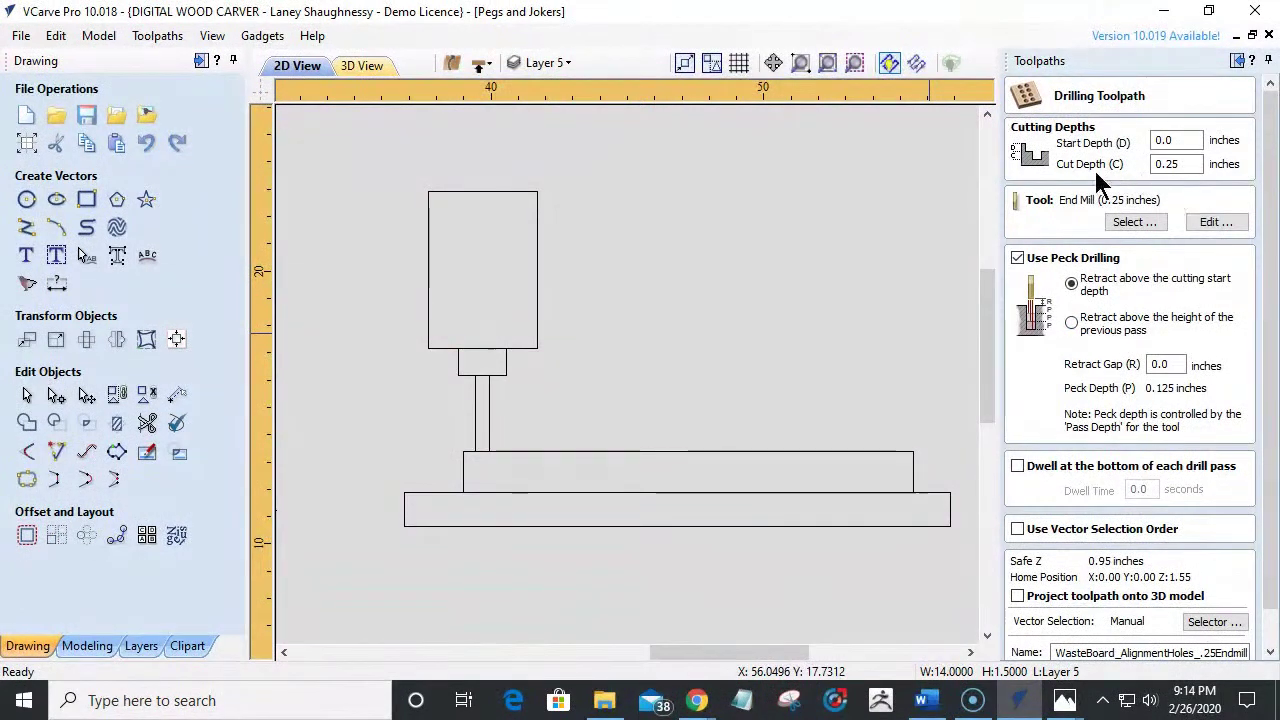
click(490, 428)
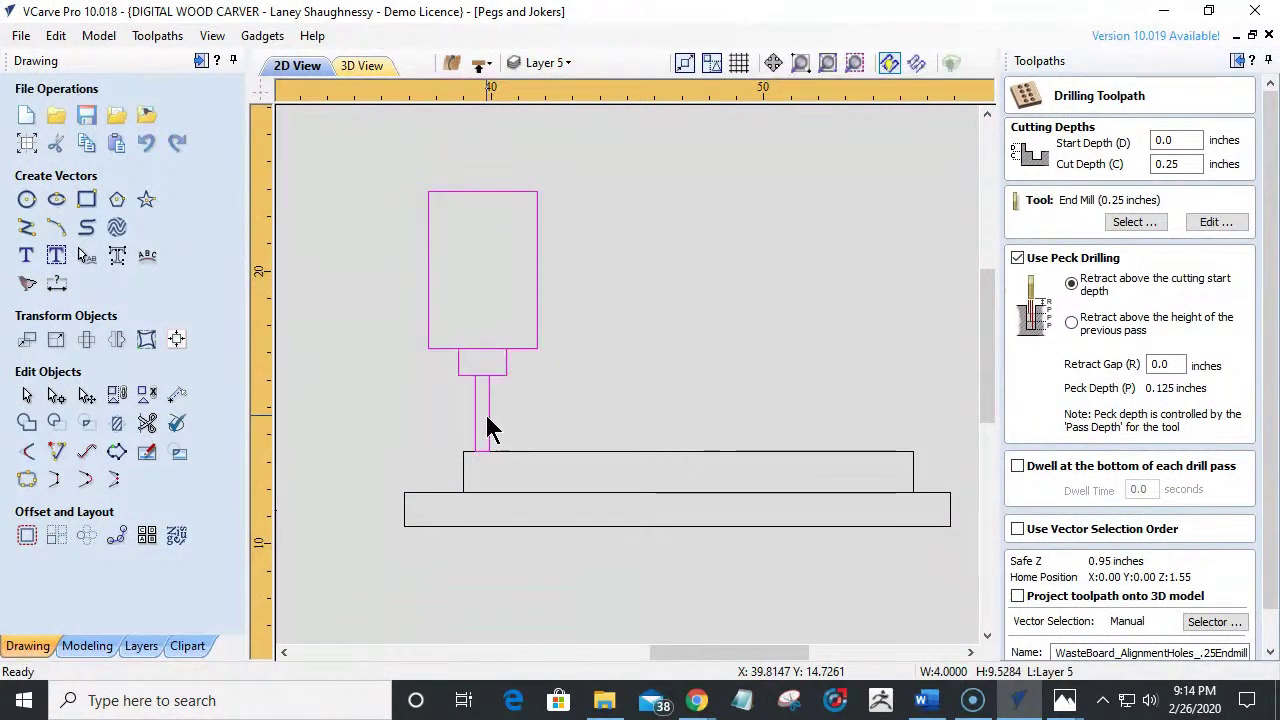
drag(491, 443, 500, 400)
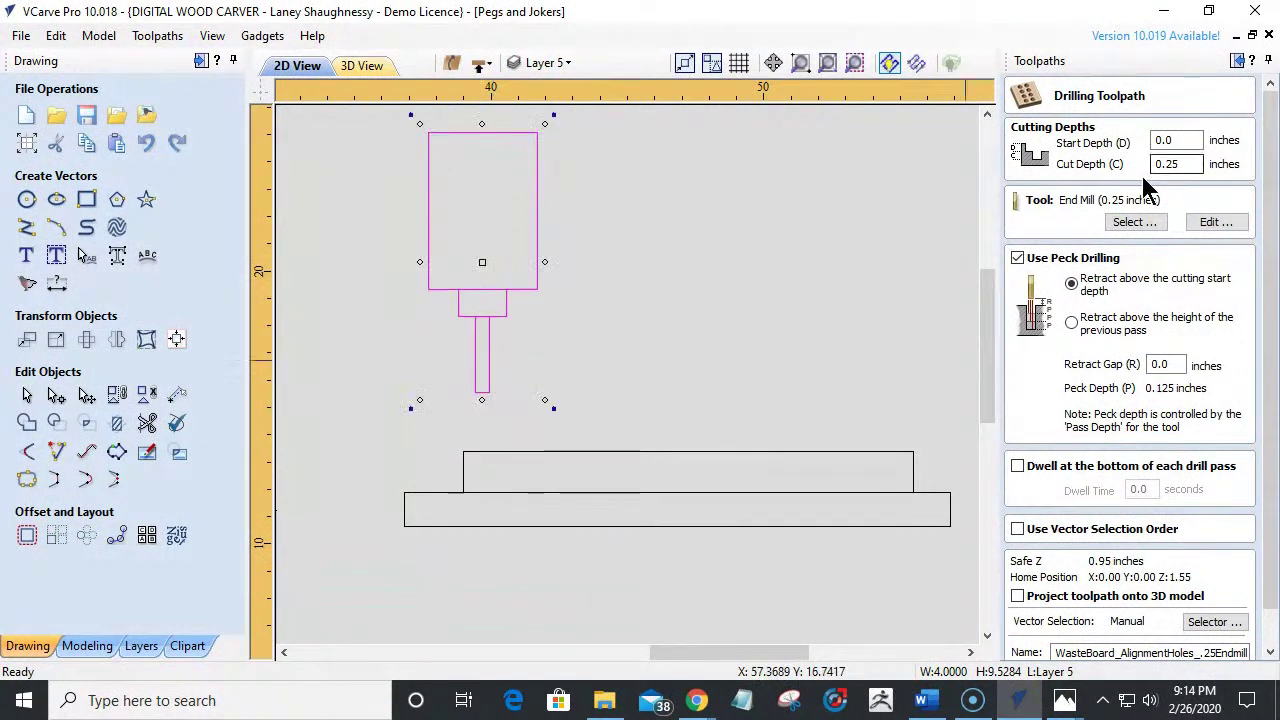
Set the drilling start depth to .75 inches and move the spindle group into the middle board, then back up clear of its surface.
double_click(1172, 141)
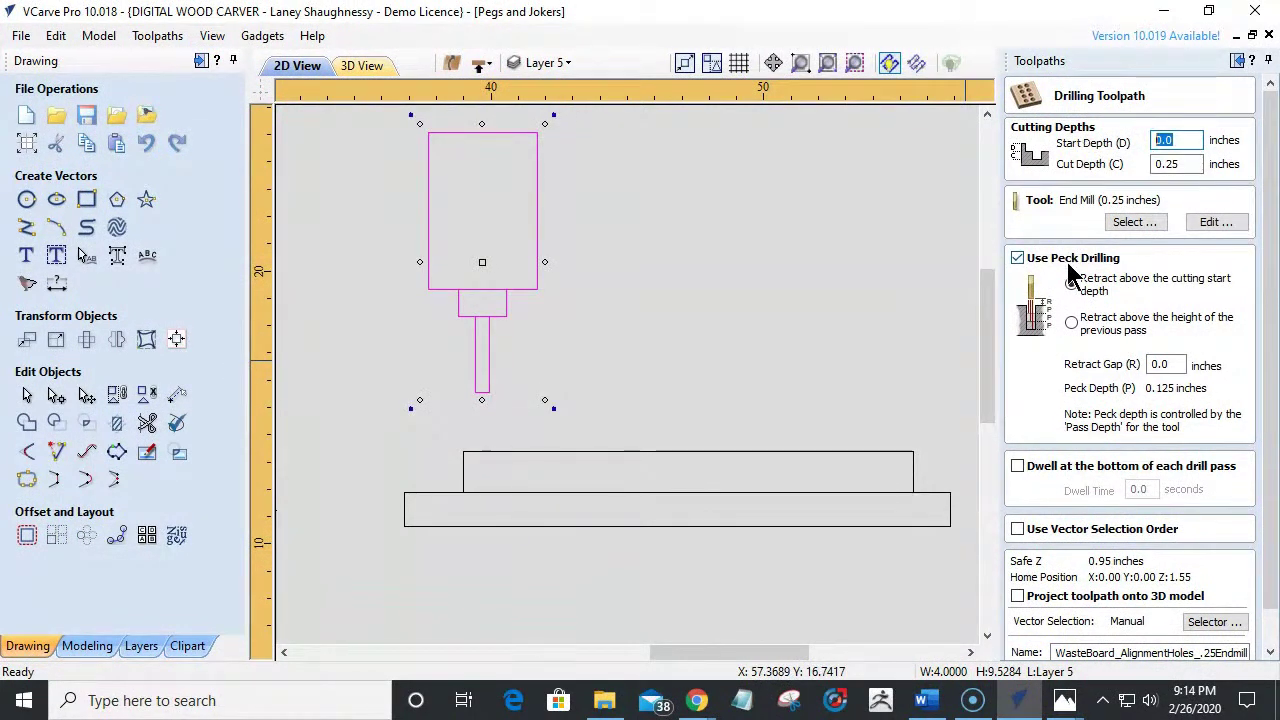
text(.75)
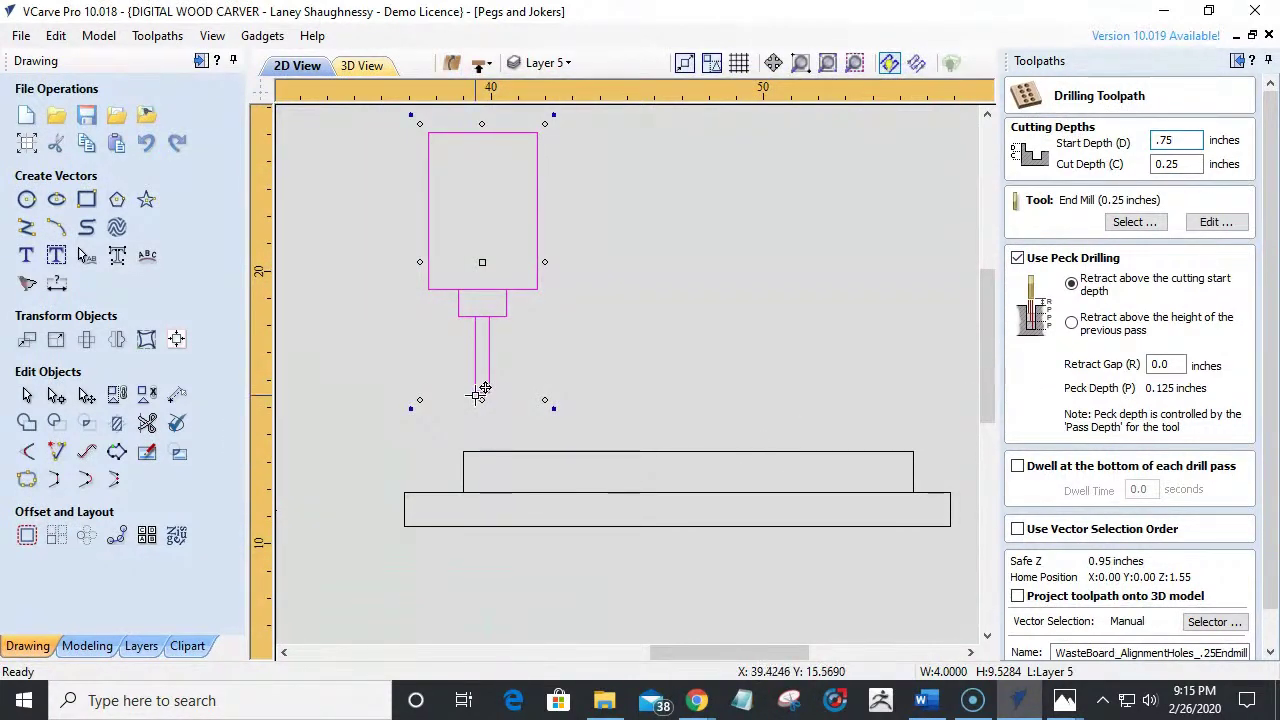
drag(488, 390, 665, 469)
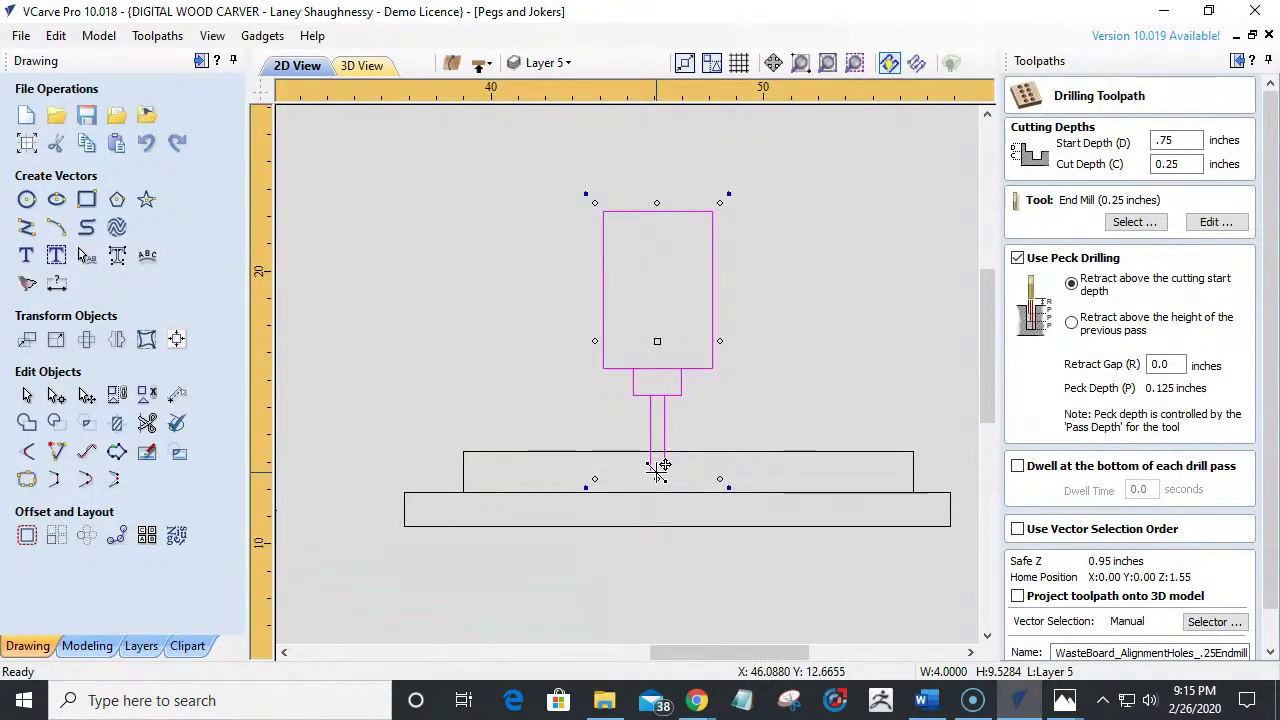
drag(658, 465, 643, 455)
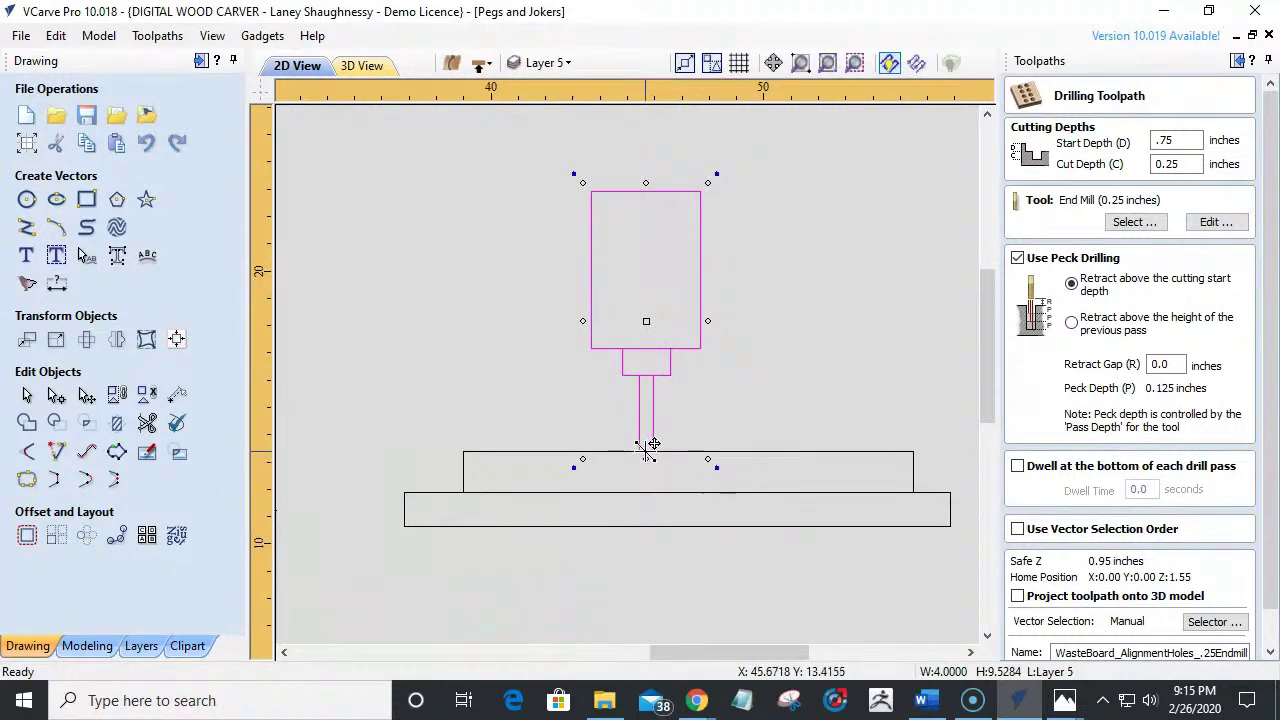
drag(648, 447, 537, 429)
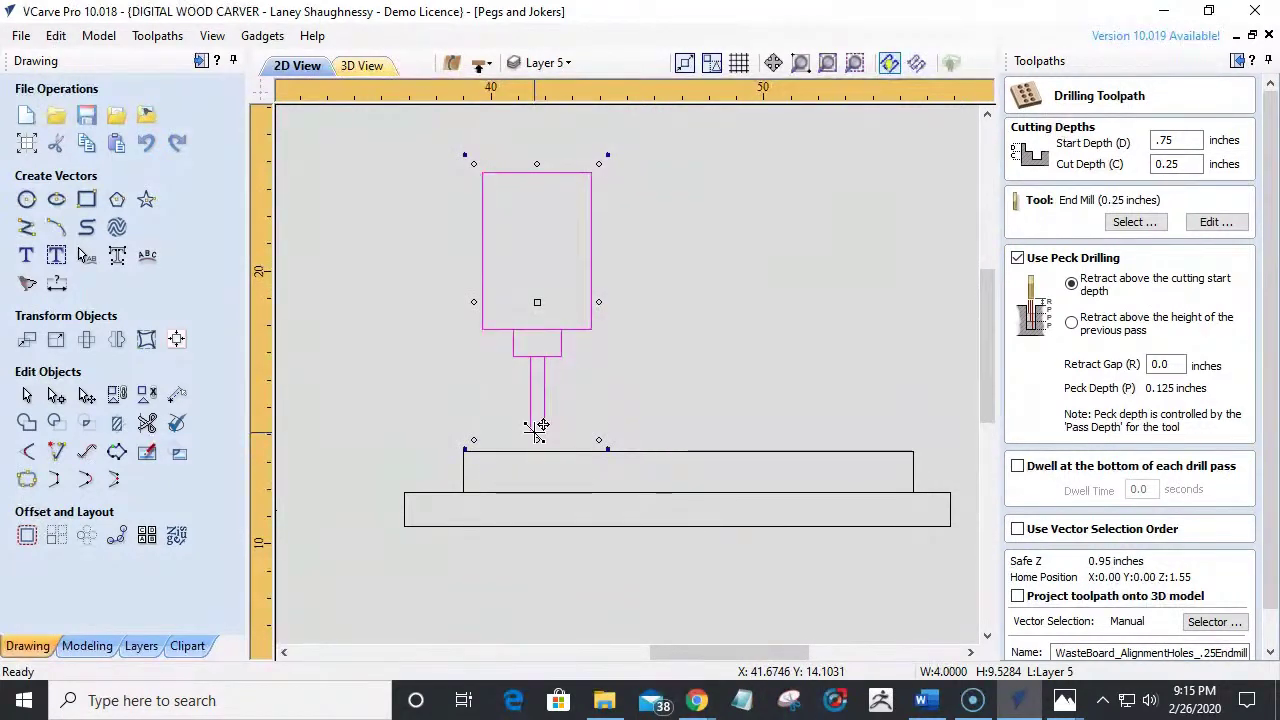
Put the 14-inch-wide rectangle back on top of the stacked boards and raise the spindle group clear above it.
scroll(700, 428, down, 3)
drag(826, 397, 636, 413)
scroll(636, 413, up, 3)
key(Escape)
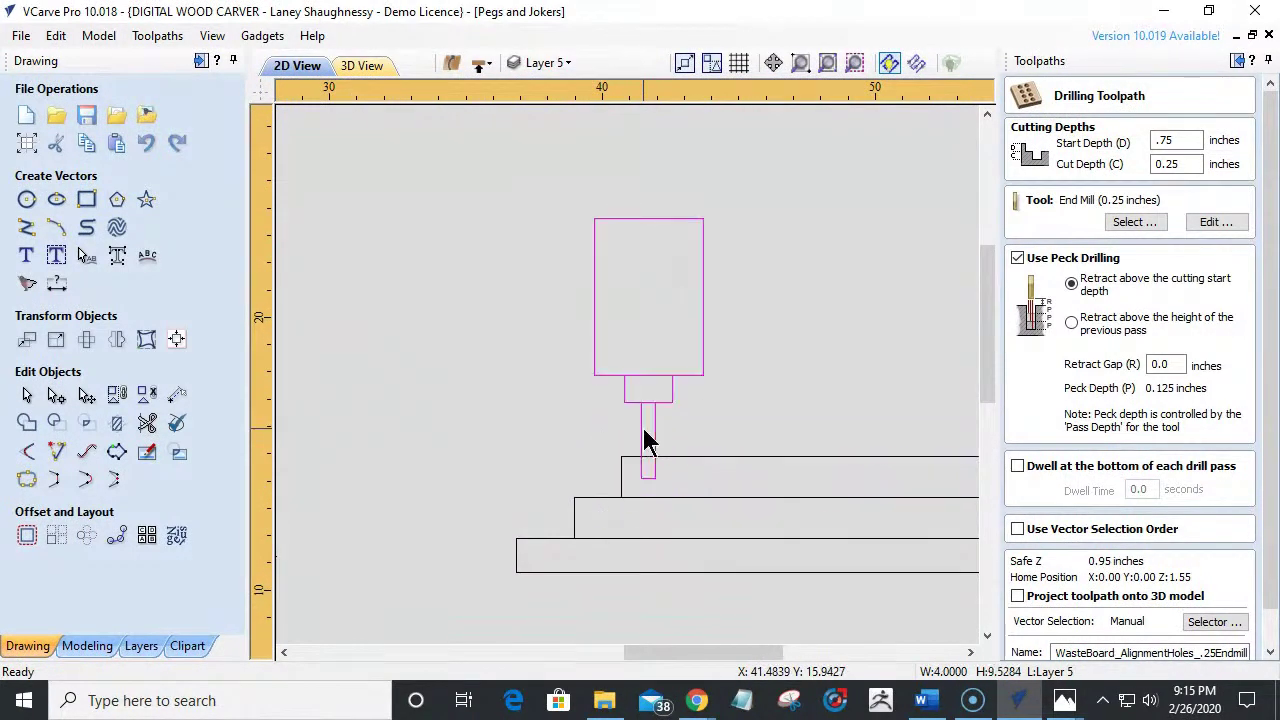
drag(648, 484, 860, 442)
scroll(609, 449, down, 2)
scroll(660, 455, up, 3)
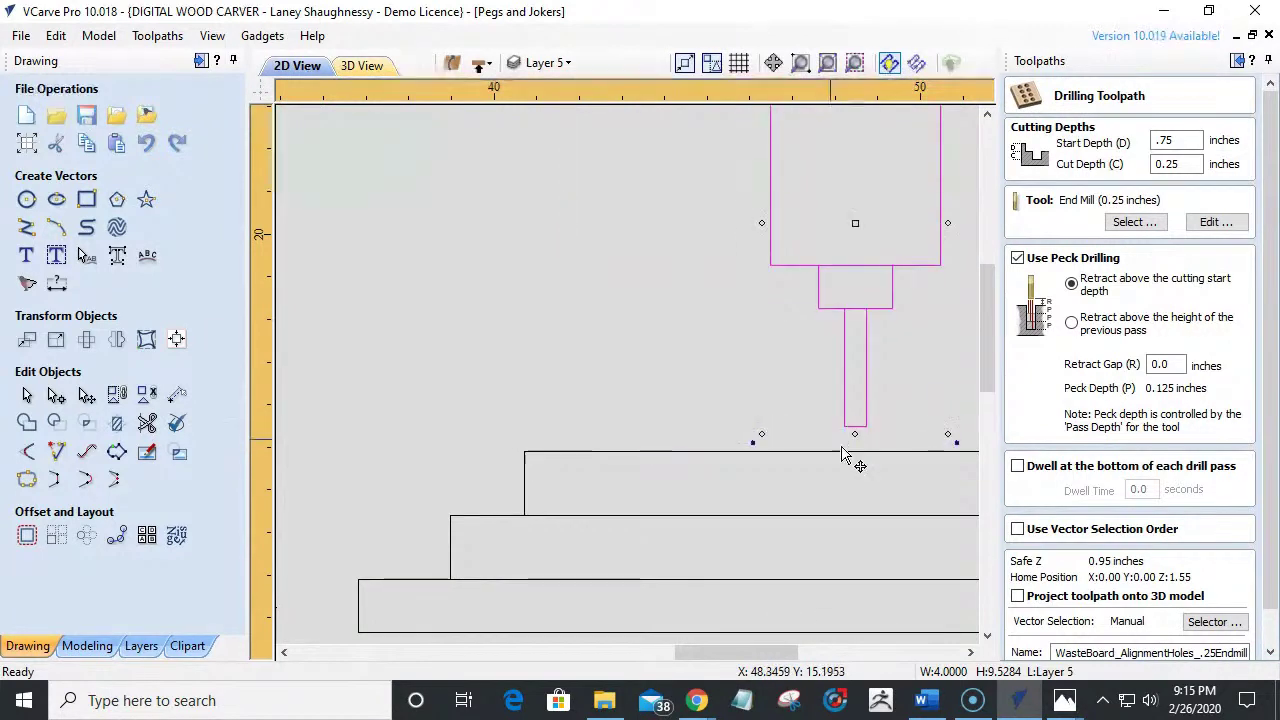
Clear the 14-inch-wide rectangle off the stack again, leaving the lower two boards under the spindle.
scroll(708, 418, down, 2)
scroll(708, 418, down, 1)
click(712, 437)
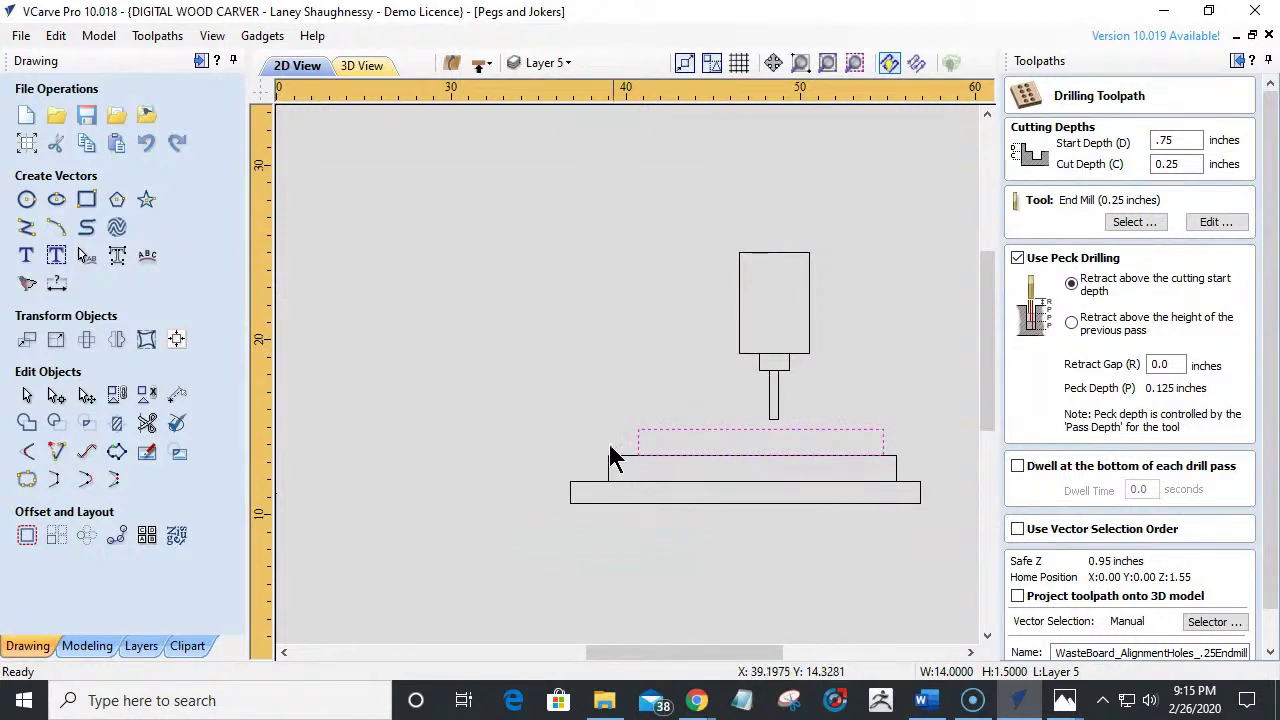
click(691, 436)
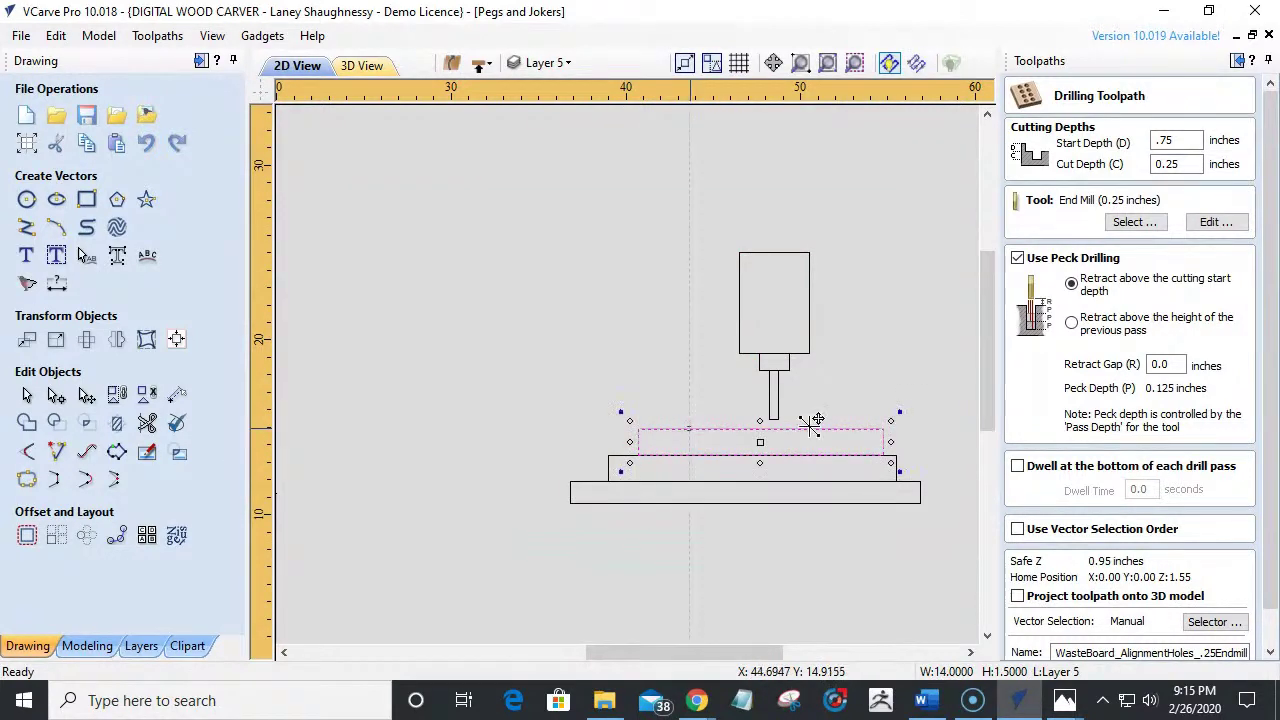
key(Delete)
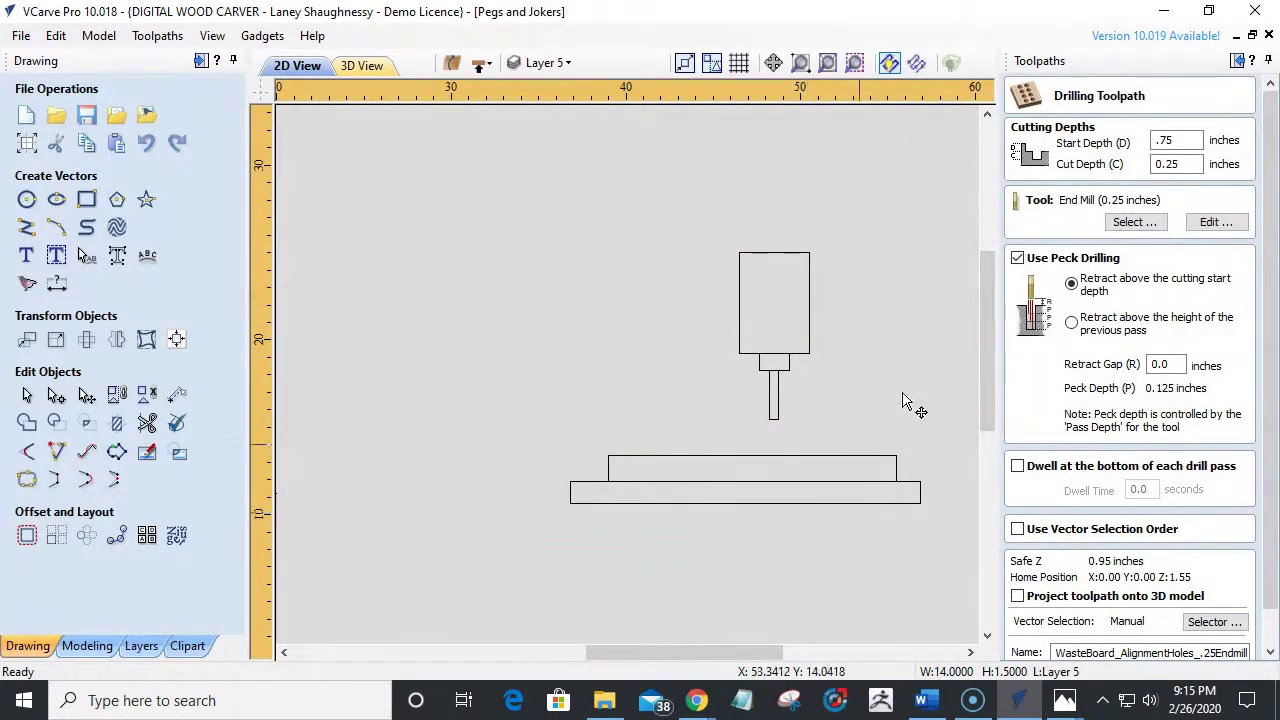
Set the drilling start depth to 0 and move the spindle group off to the side, above the stacked boards' left end.
double_click(1170, 141)
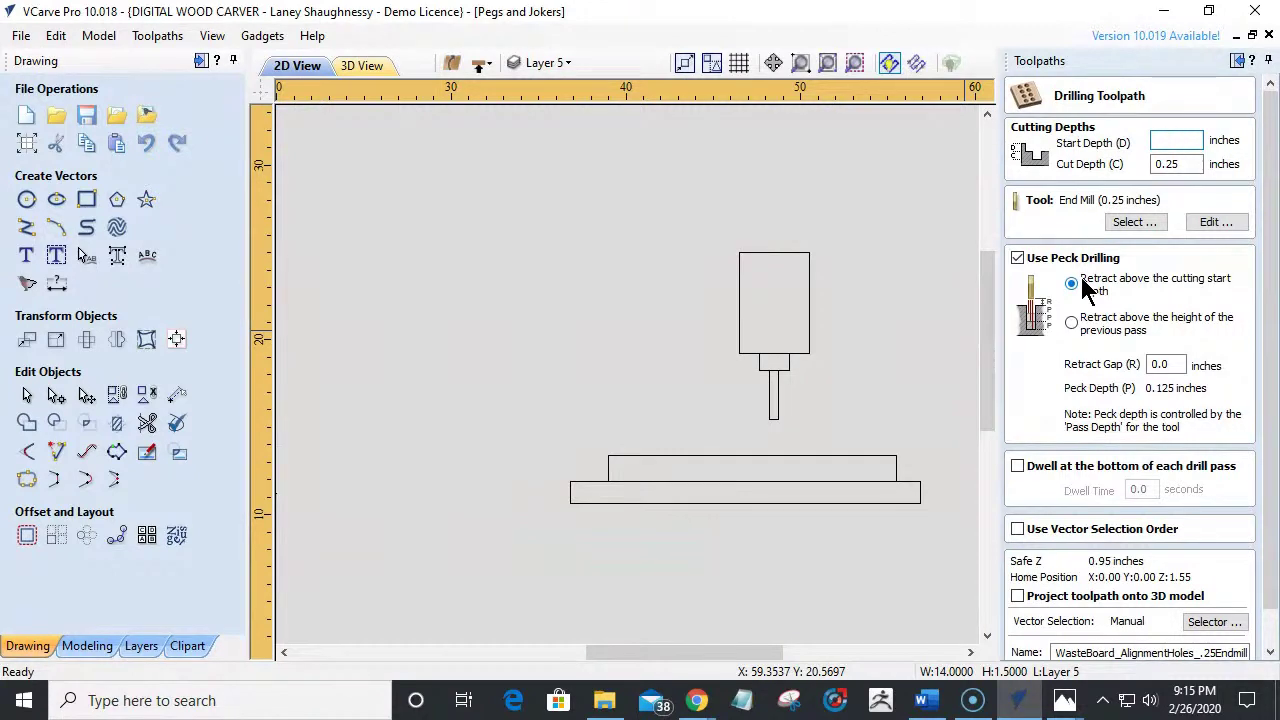
click(773, 420)
click(773, 420)
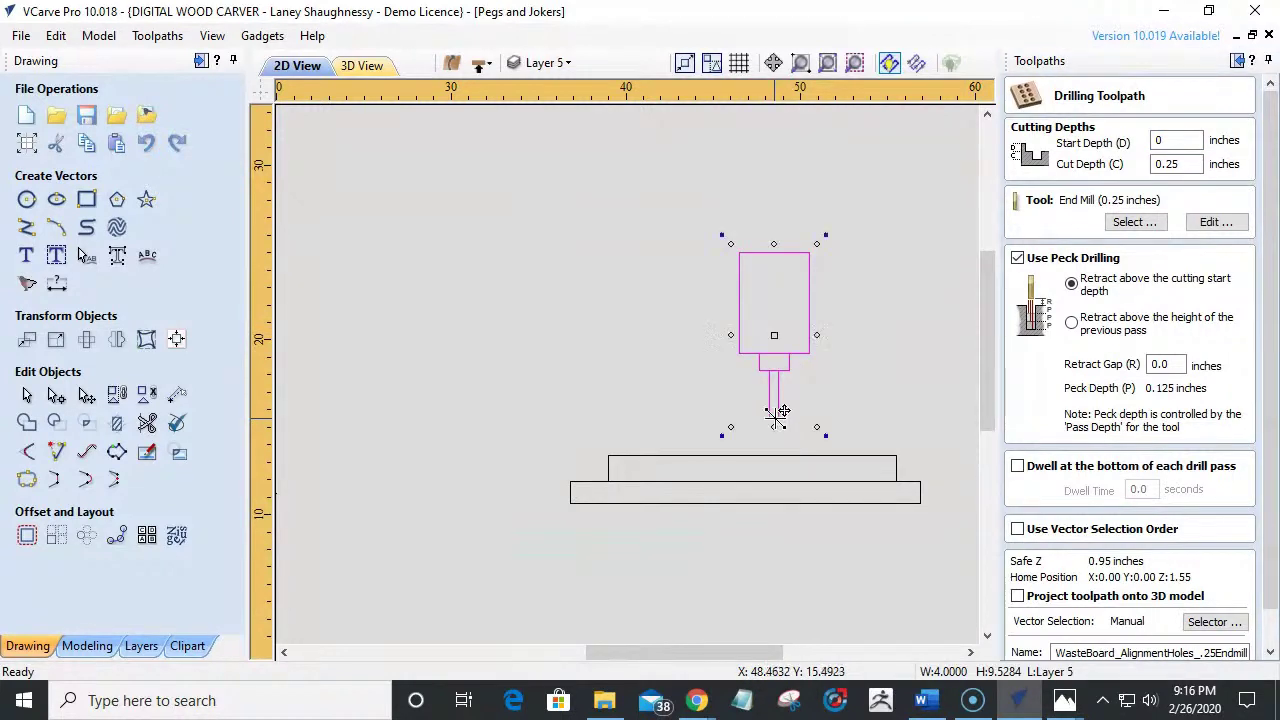
drag(771, 418, 568, 401)
scroll(674, 449, down, 2)
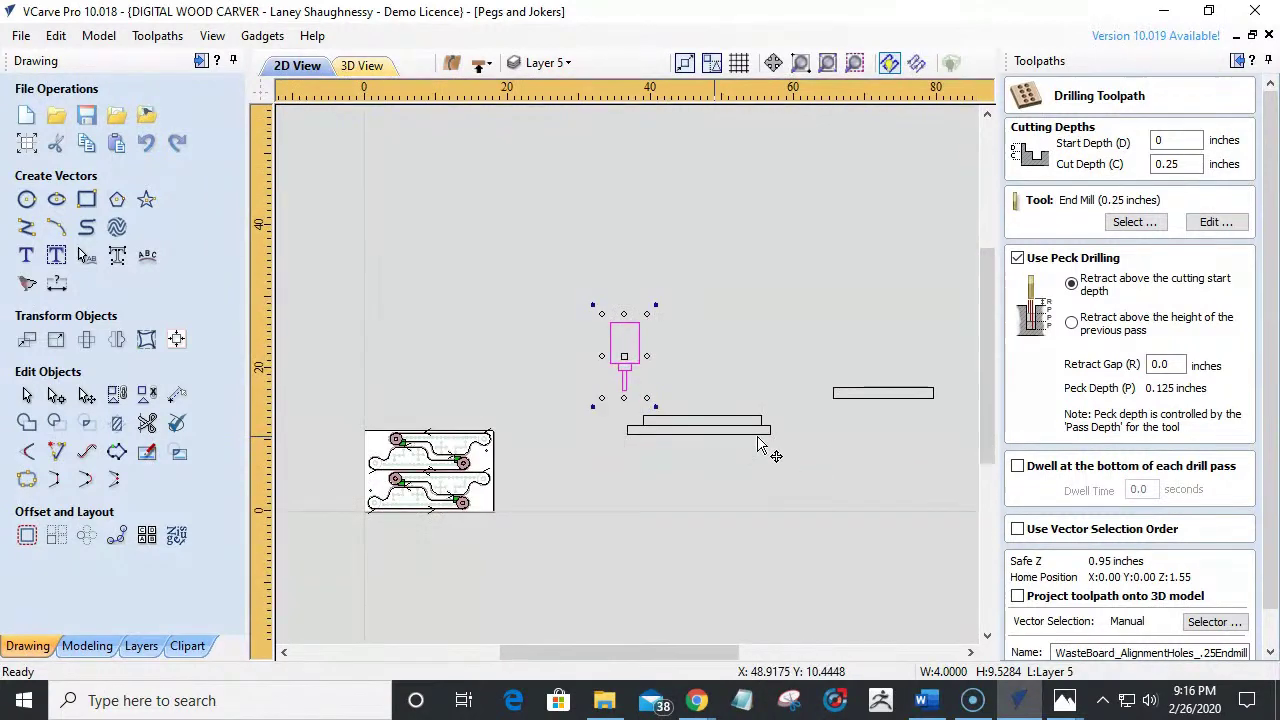
Place the 14-inch-wide rectangle back on the stack and set the spindle group's bit on its upper surface.
click(880, 395)
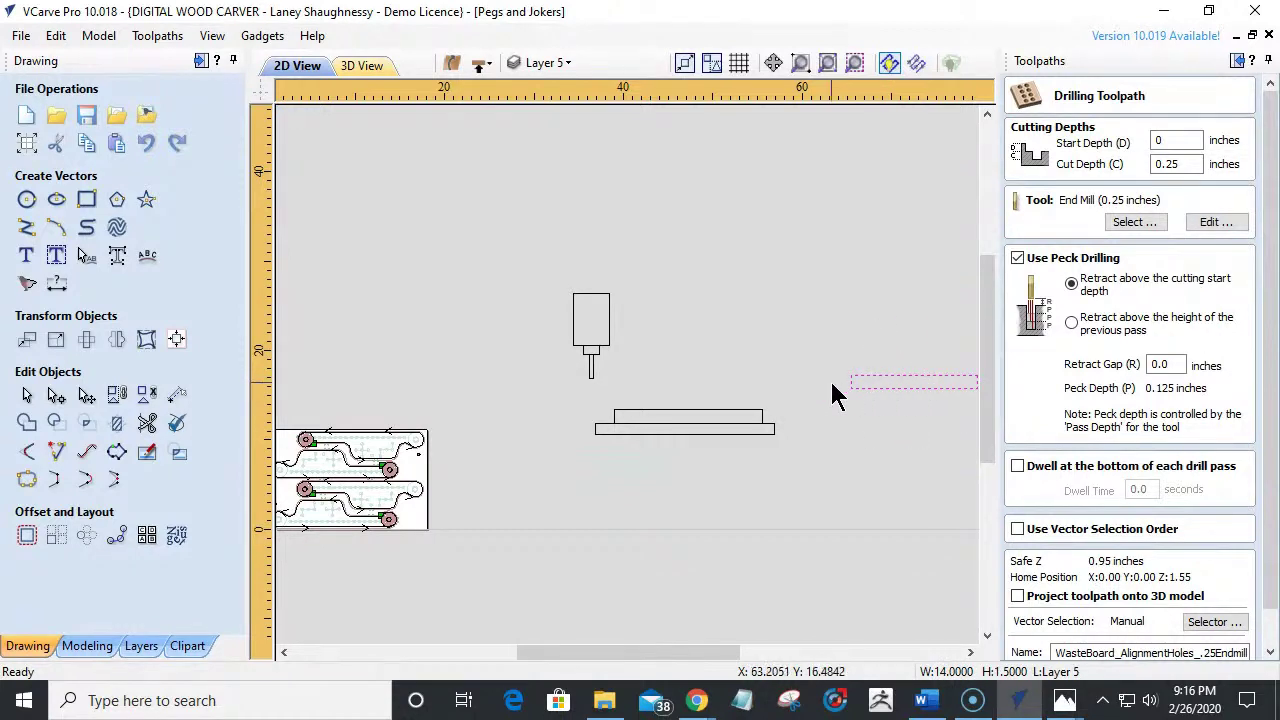
drag(932, 373, 705, 400)
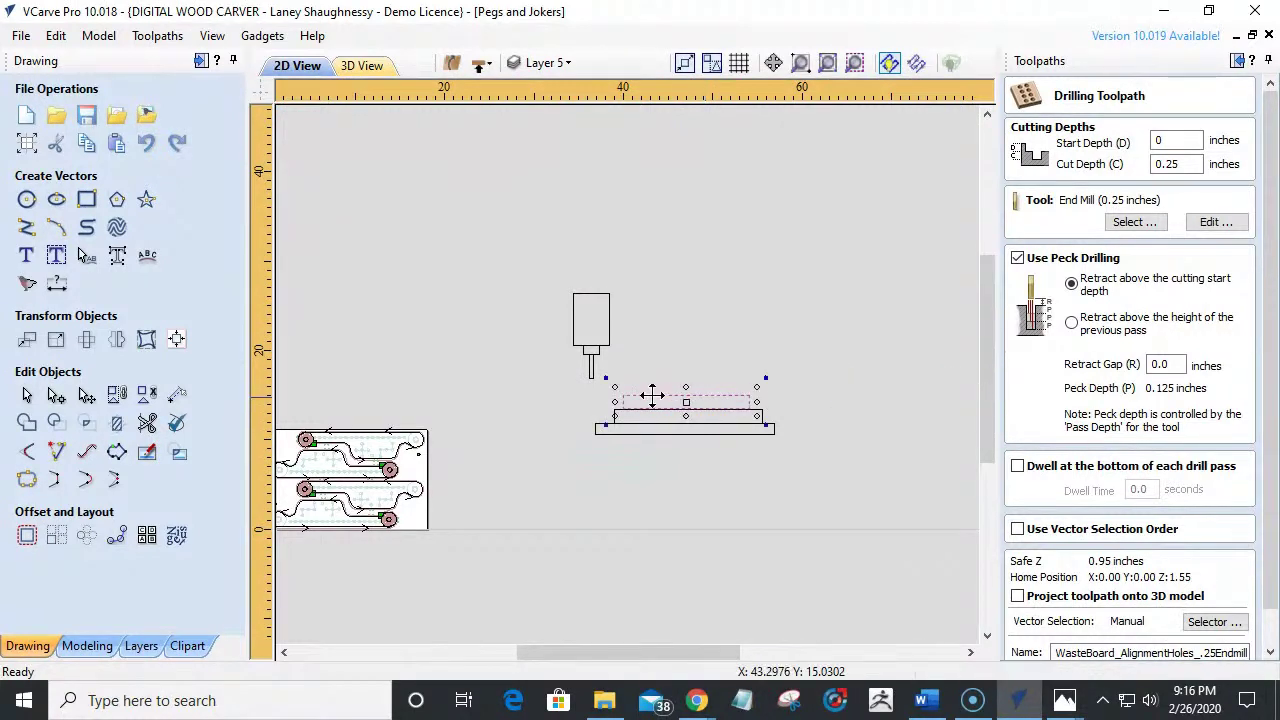
scroll(586, 400, up, 4)
click(611, 338)
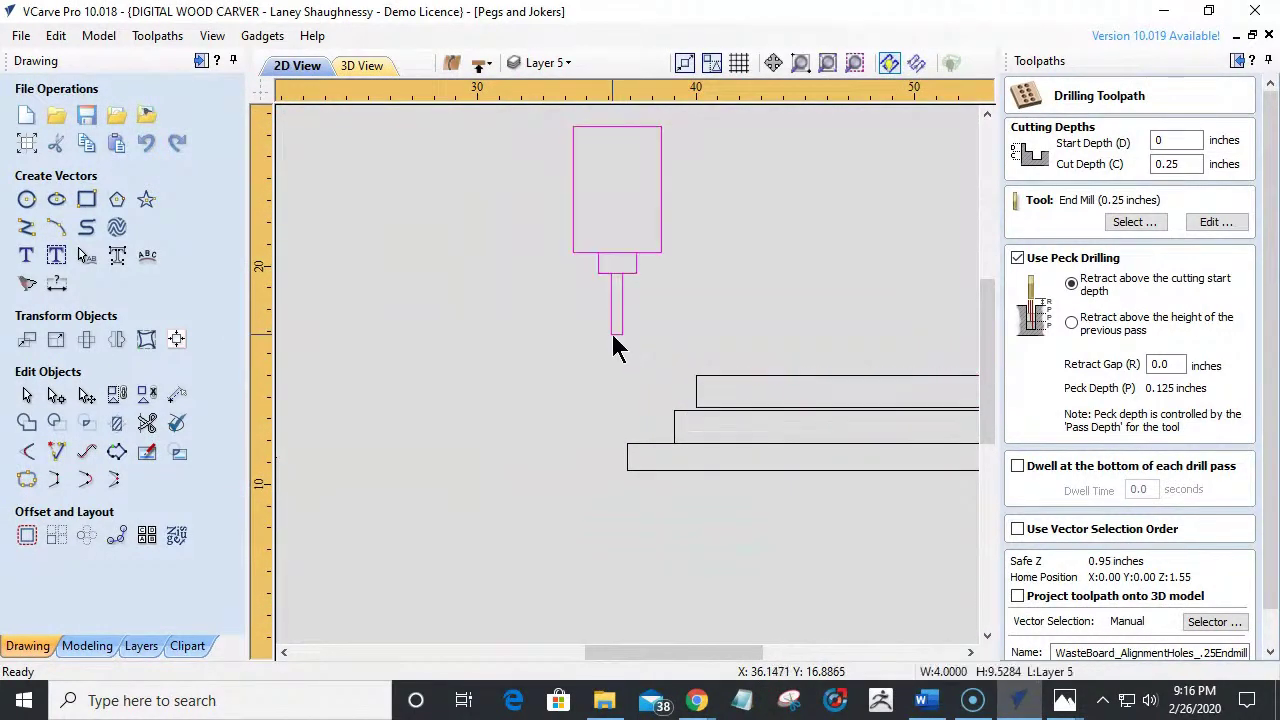
drag(620, 329, 757, 362)
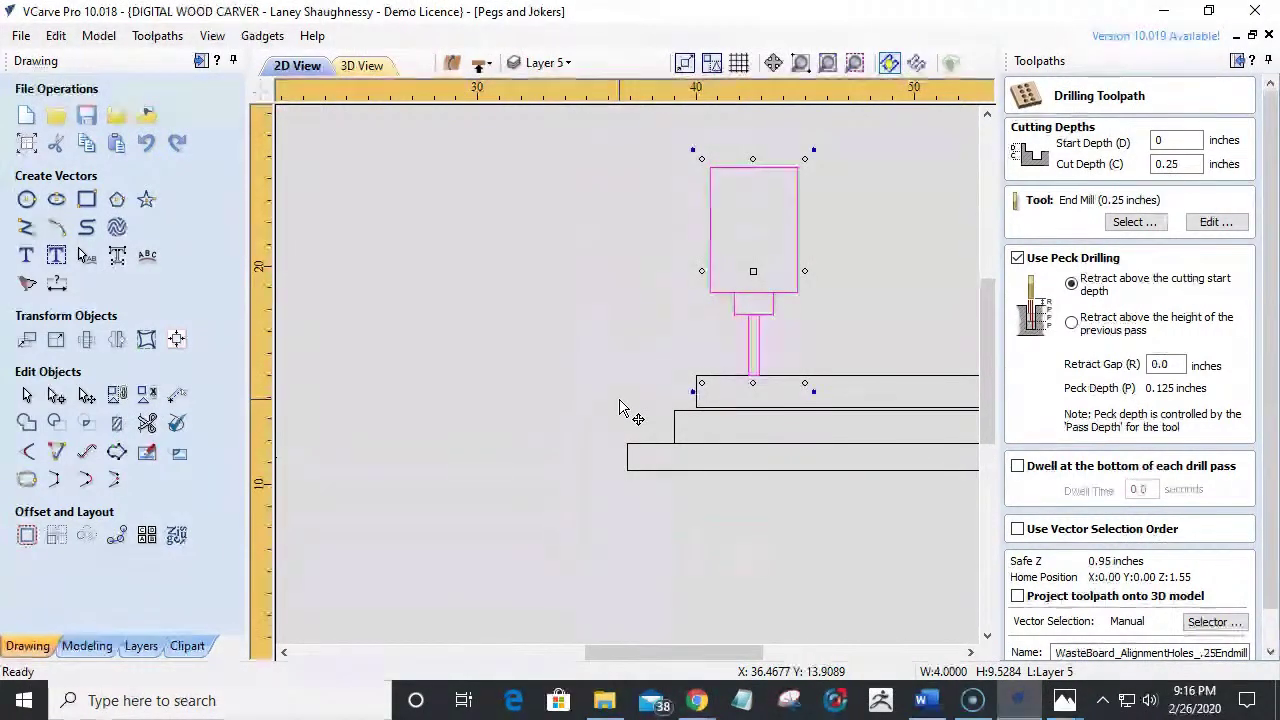
scroll(473, 404, down, 1)
scroll(473, 404, down, 1)
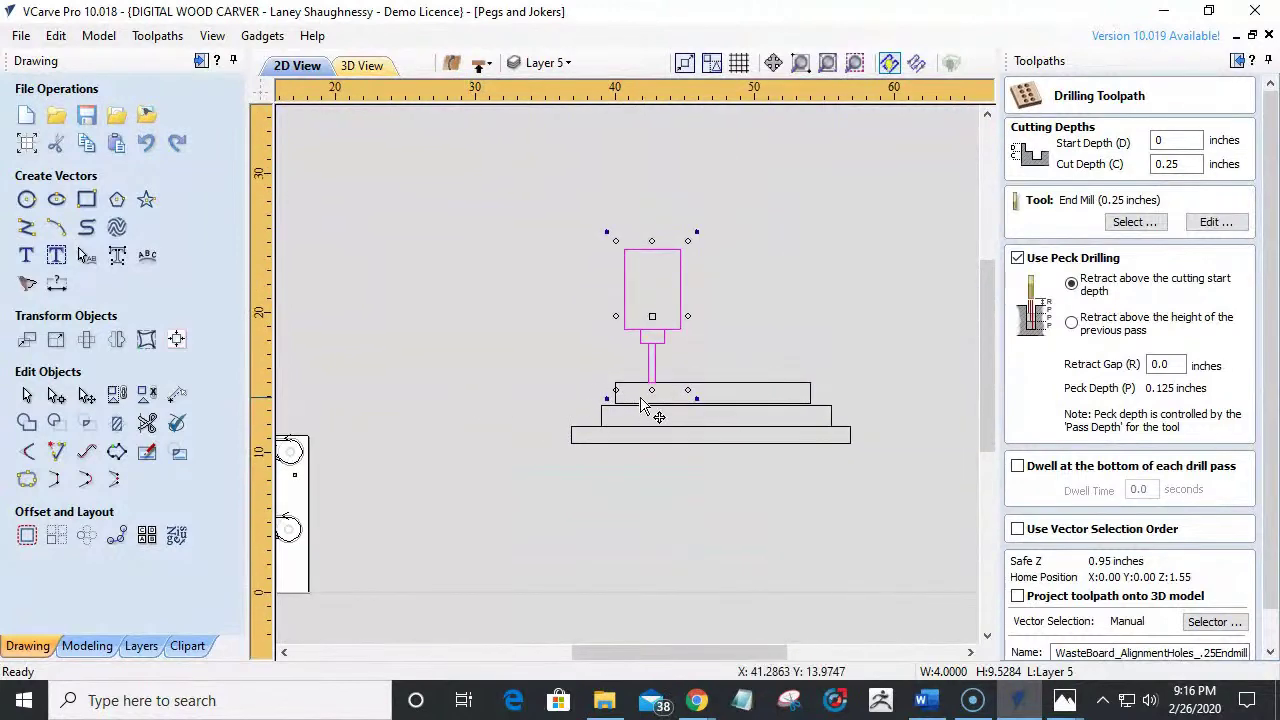
Set the drilling start depth to .75 inches and try to calculate the toolpath with the sketch rectangle selected.
key(Escape)
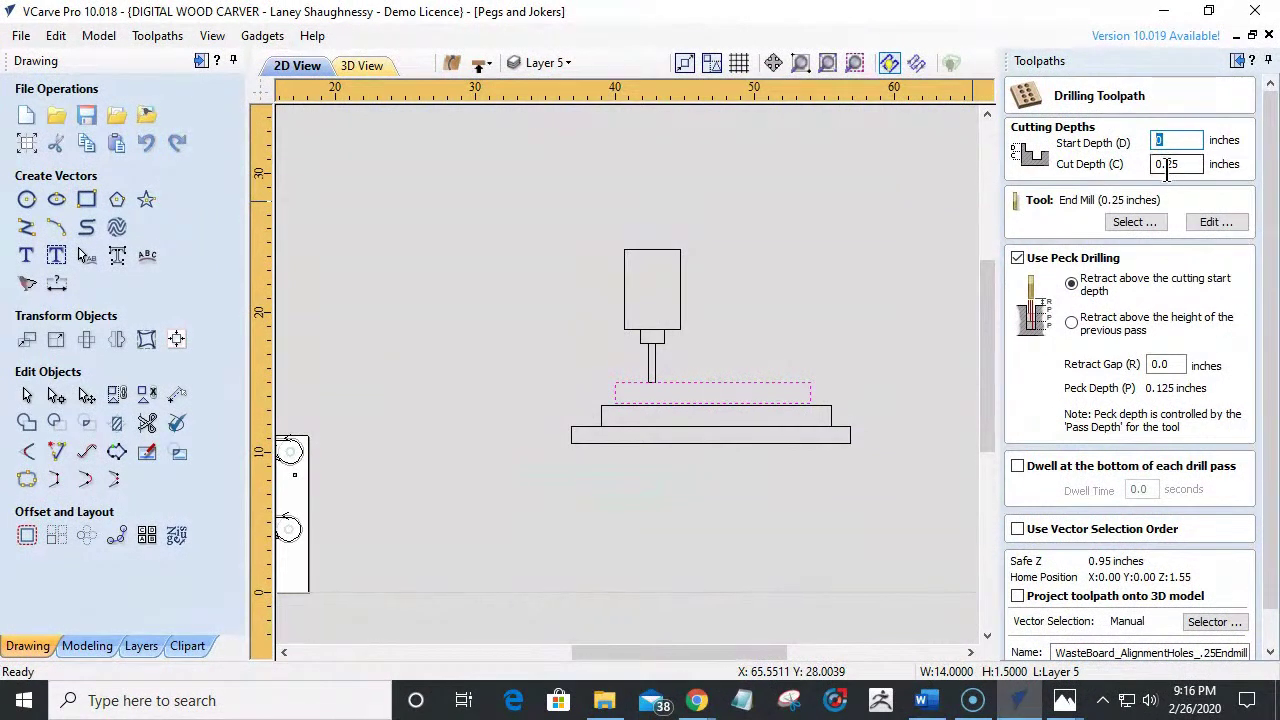
text(75)
scroll(1078, 195, down, 2)
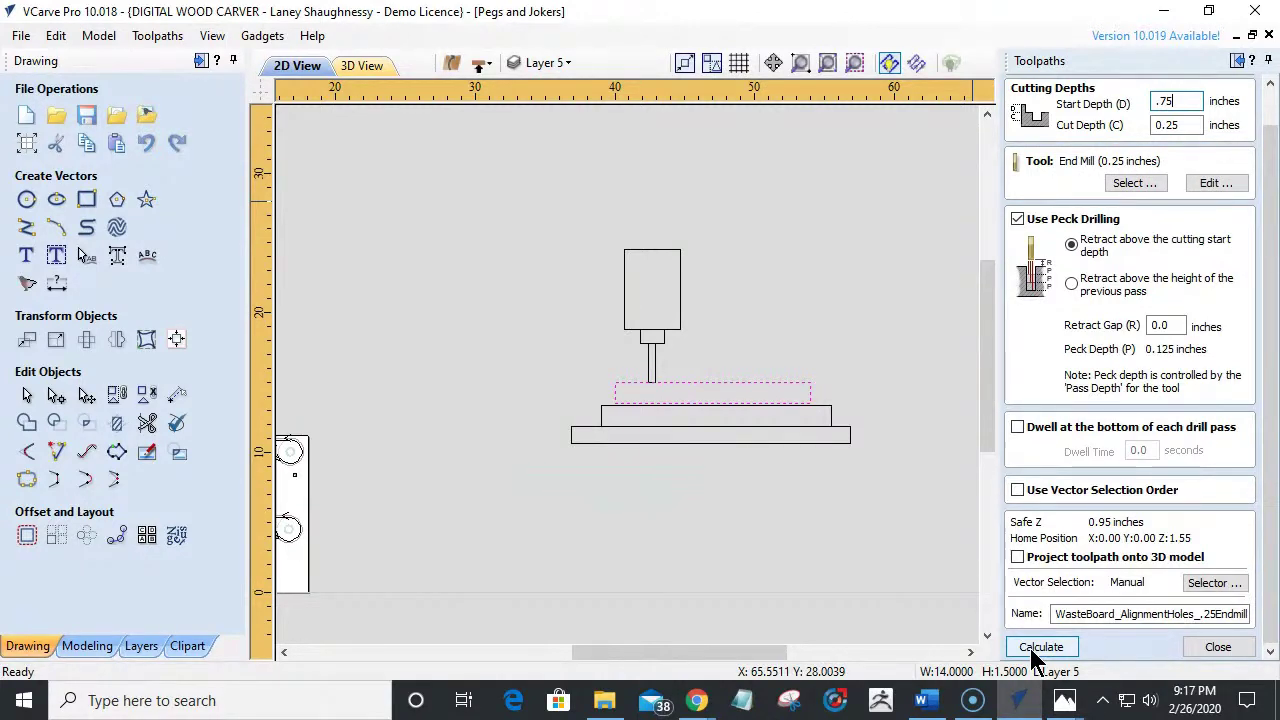
scroll(1035, 655, up, 1)
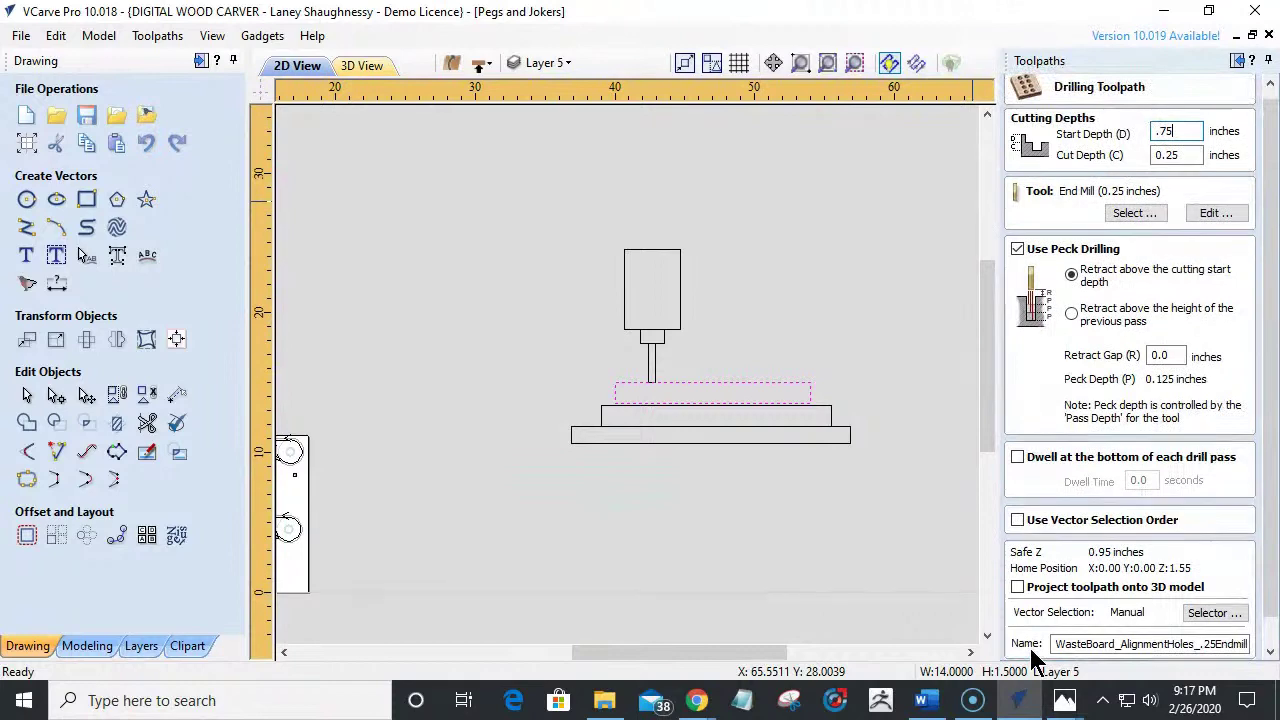
scroll(1035, 658, down, 1)
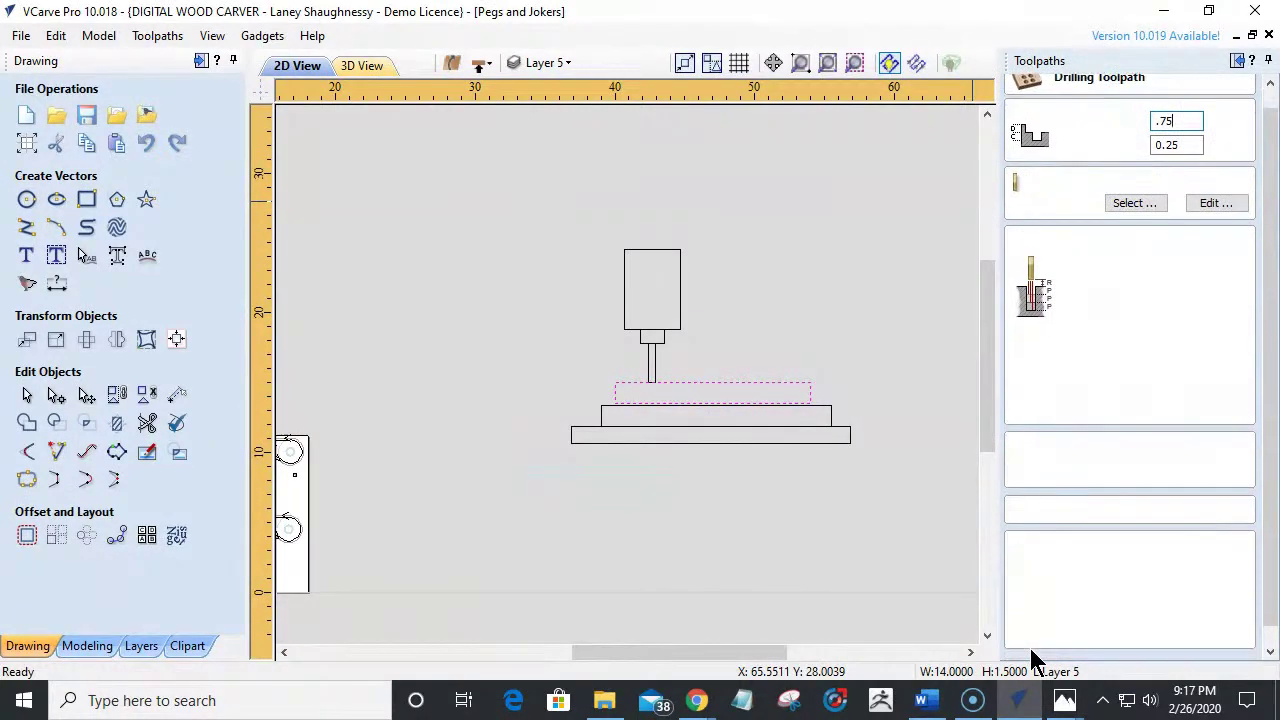
click(1039, 650)
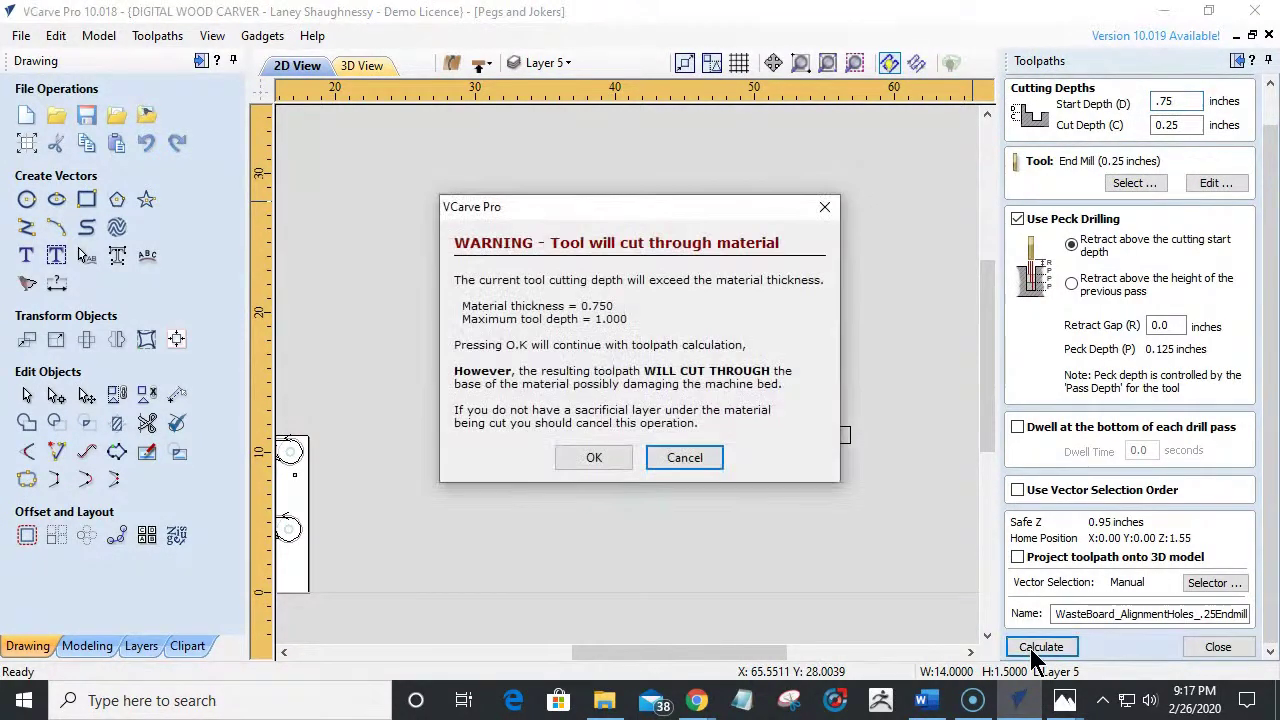
click(703, 467)
Select the two 0.25-inch alignment-hole circles on the game board and calculate the WasteBoard_AlignmentHoles drilling toolpath, accepting the cut through the material.
click(643, 378)
click(674, 382)
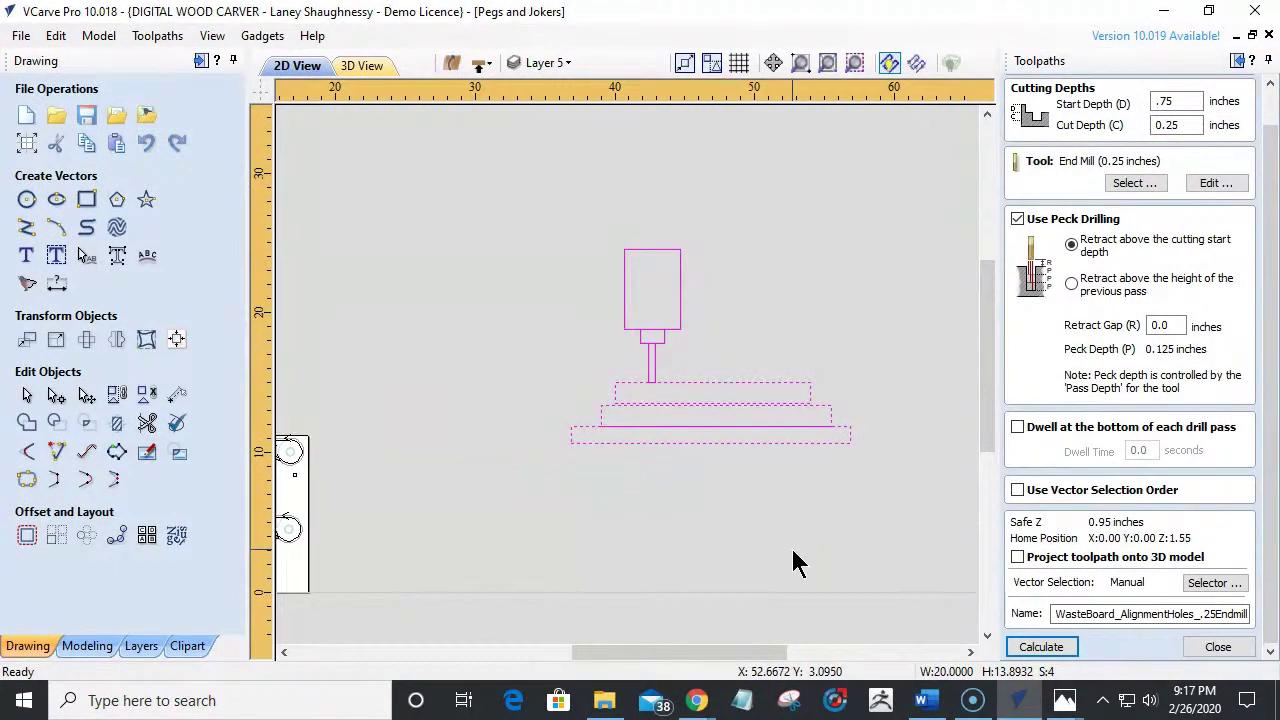
scroll(634, 472, down, 3)
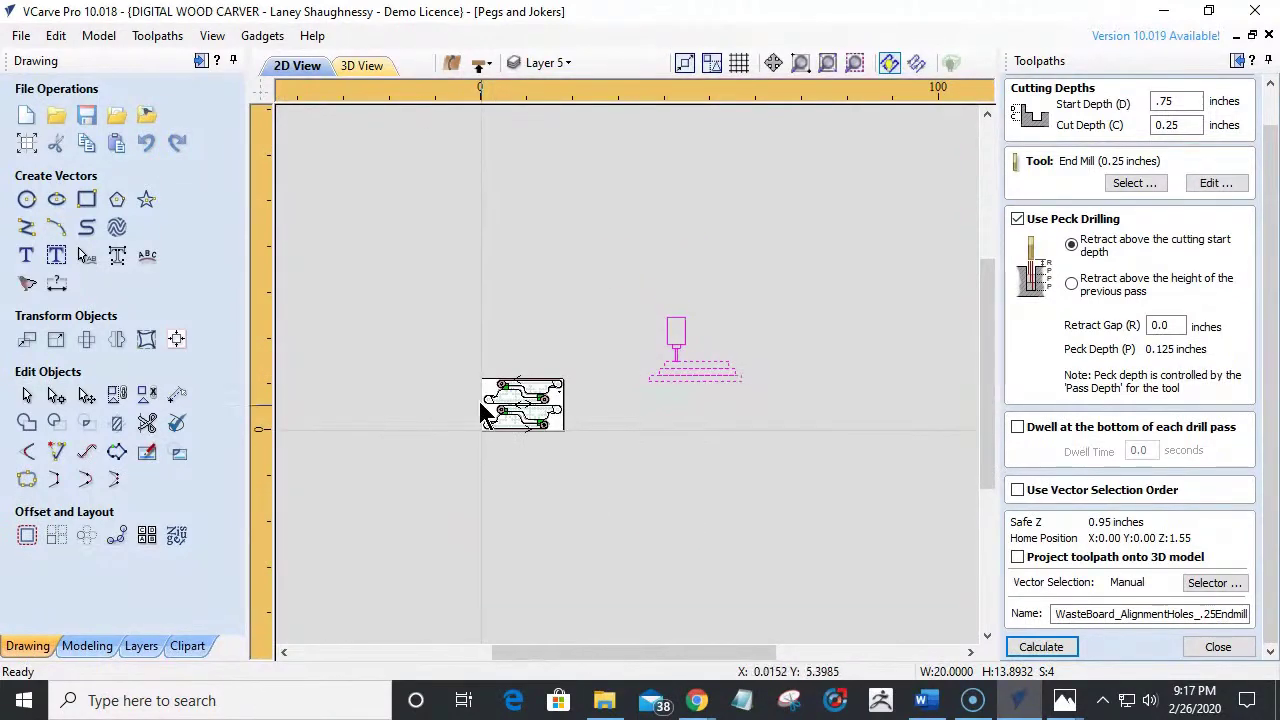
scroll(482, 412, up, 4)
scroll(490, 567, down, 1)
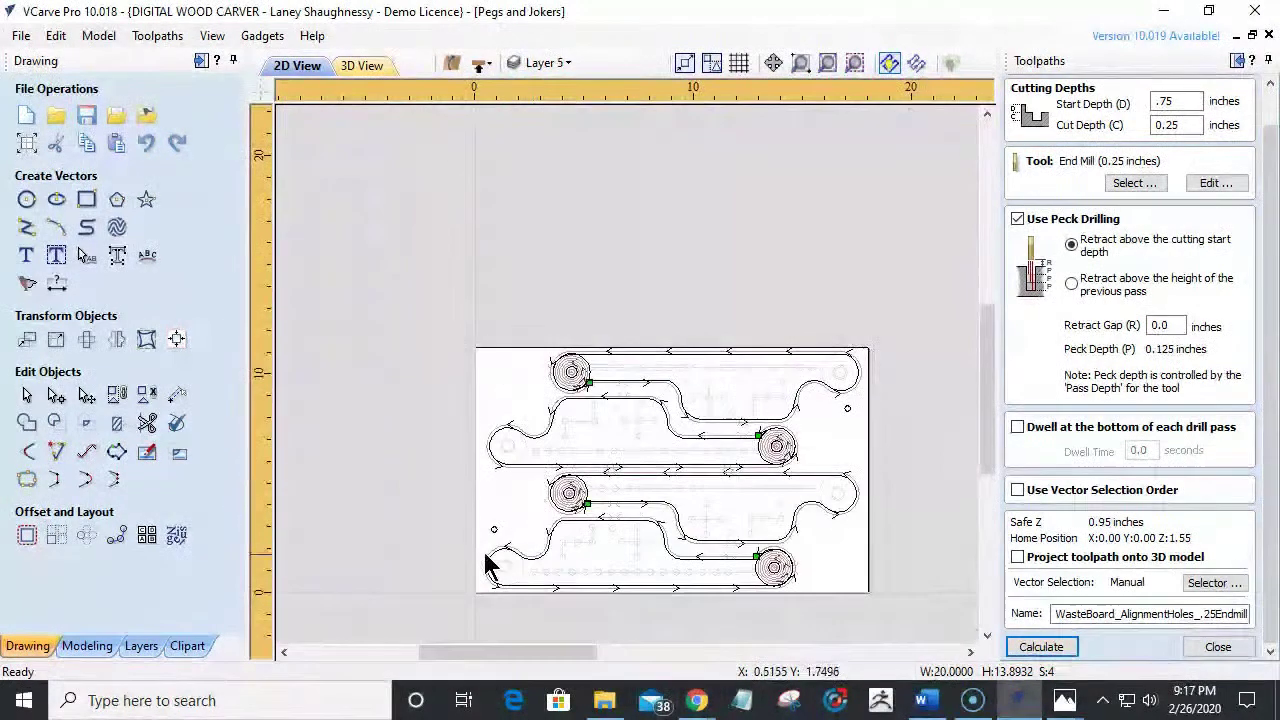
click(494, 530)
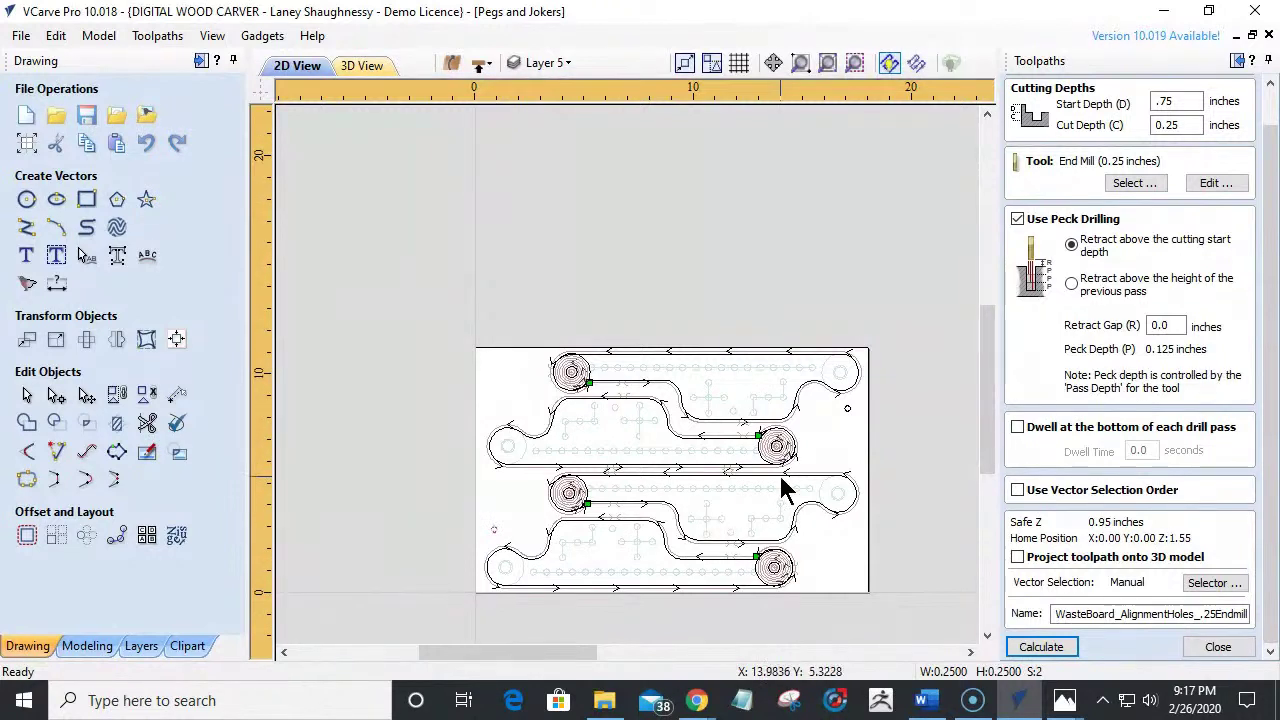
shift+click(840, 408)
click(1036, 648)
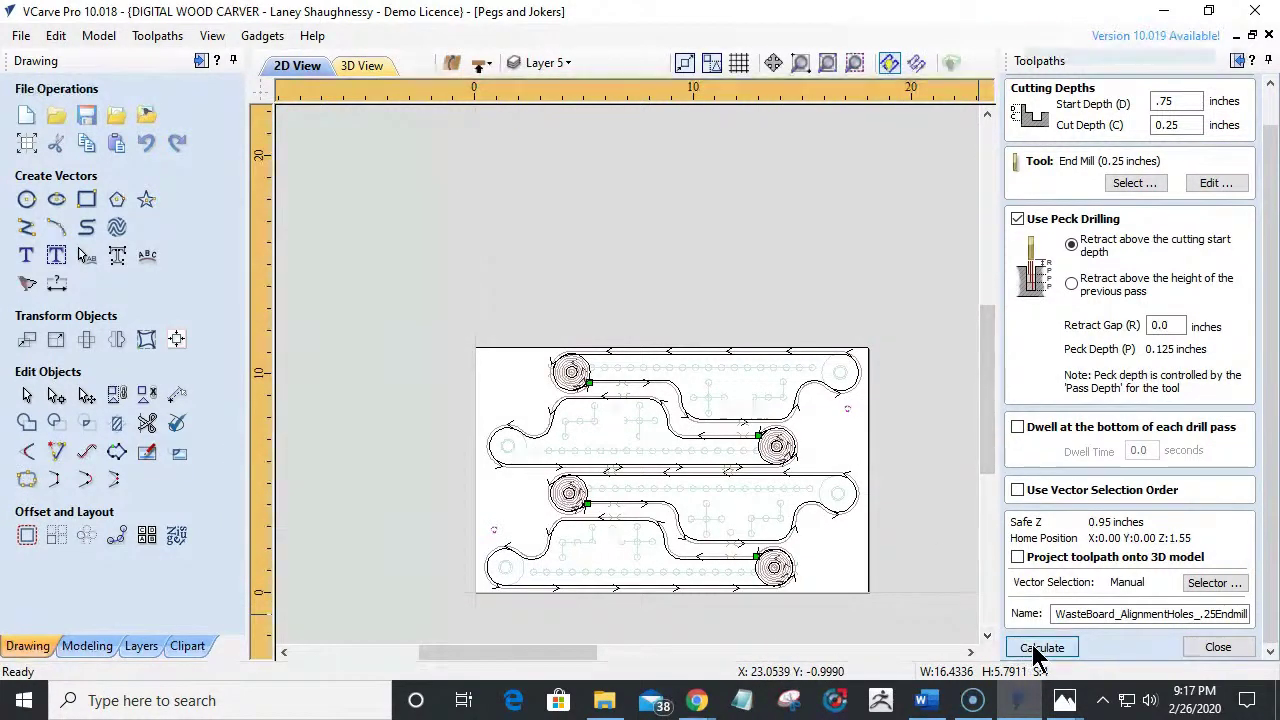
click(606, 398)
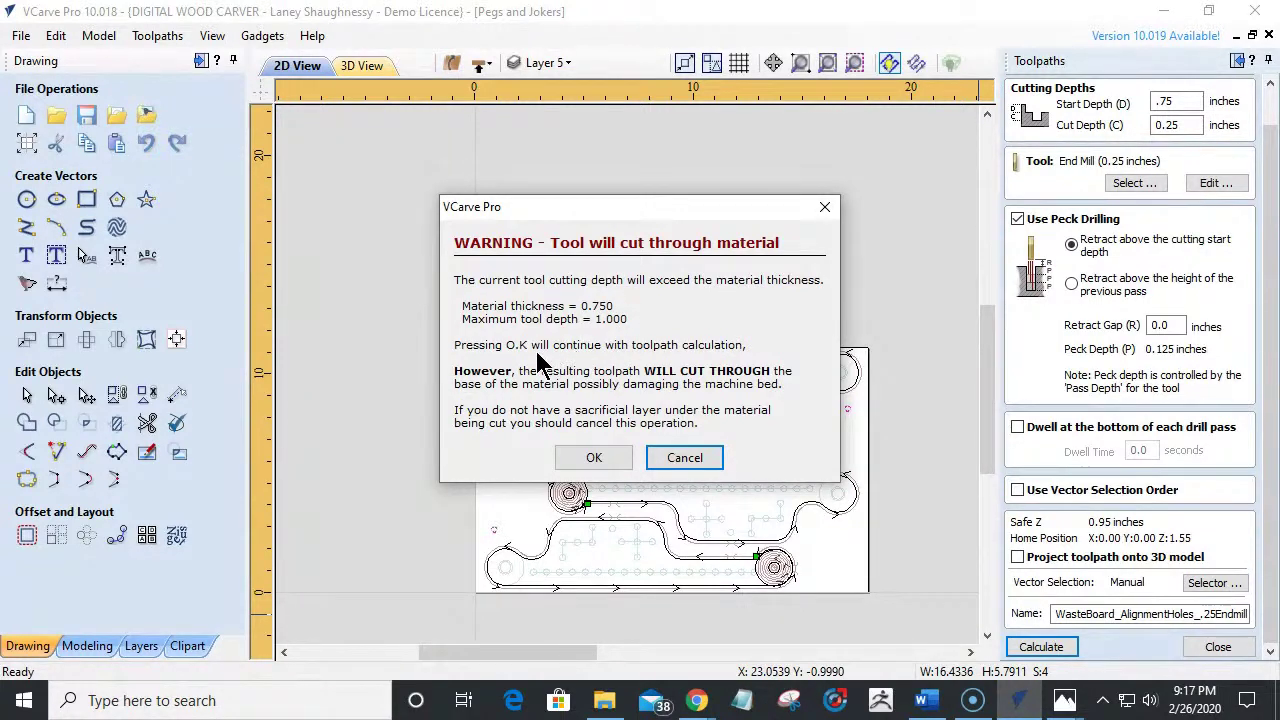
click(592, 457)
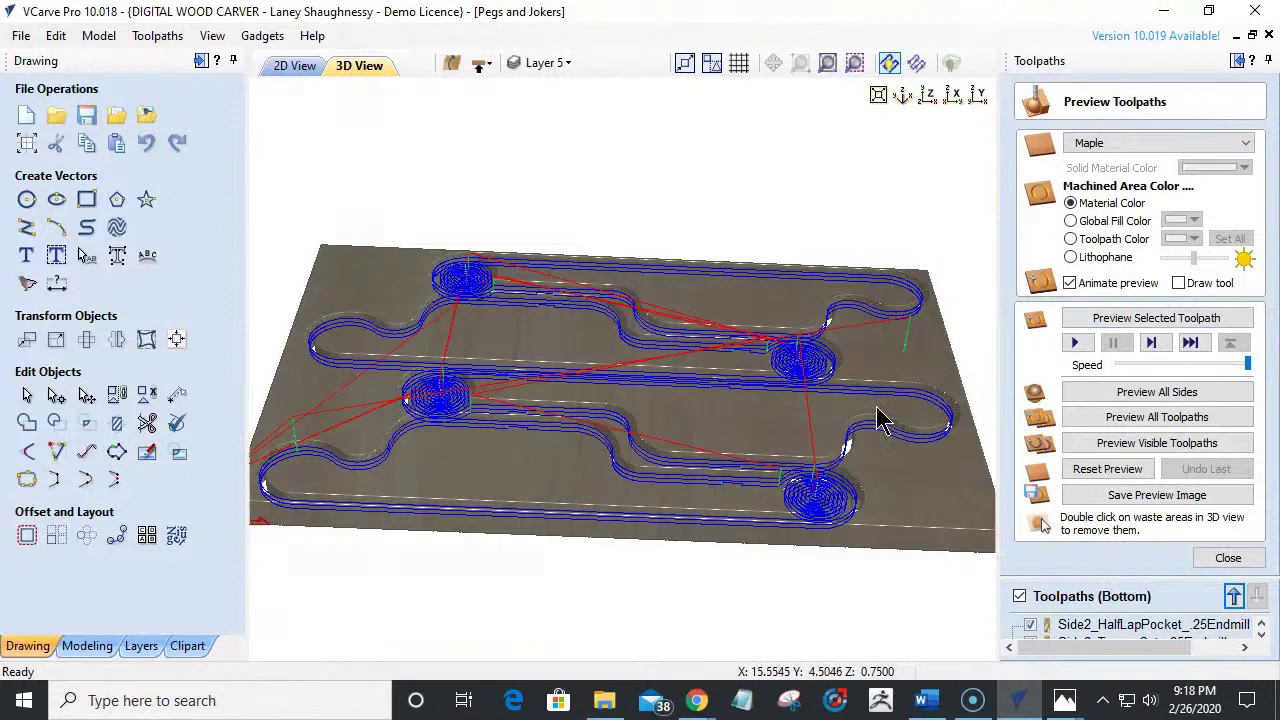
Switch the 3D preview to the top side and examine the game holes, cut-outs and tabs up close.
scroll(880, 420, down, 2)
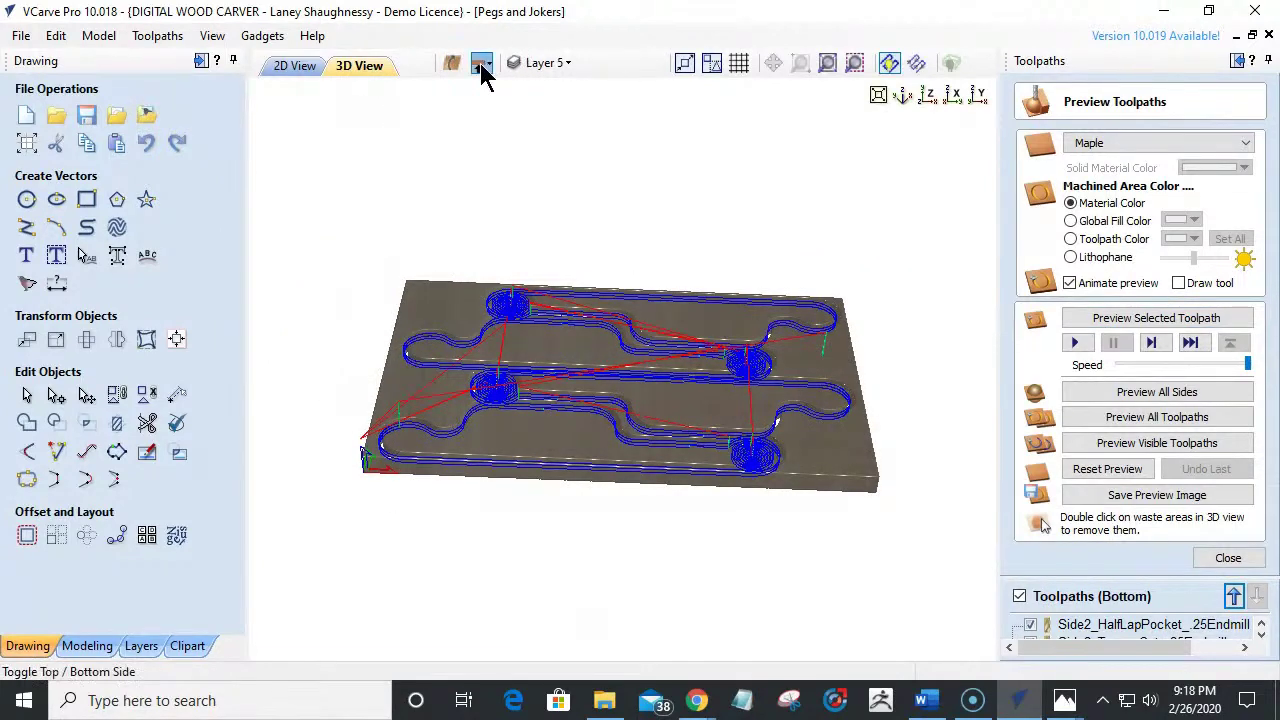
click(481, 64)
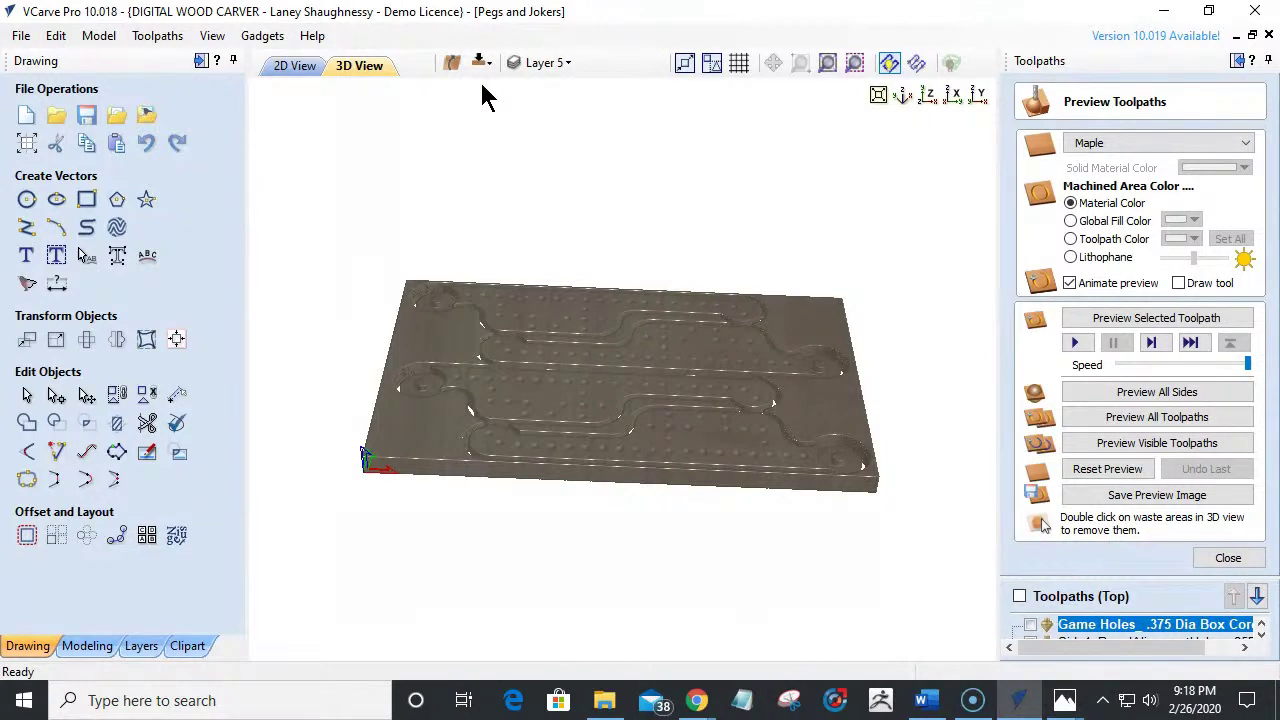
drag(660, 514, 642, 447)
scroll(642, 447, up, 5)
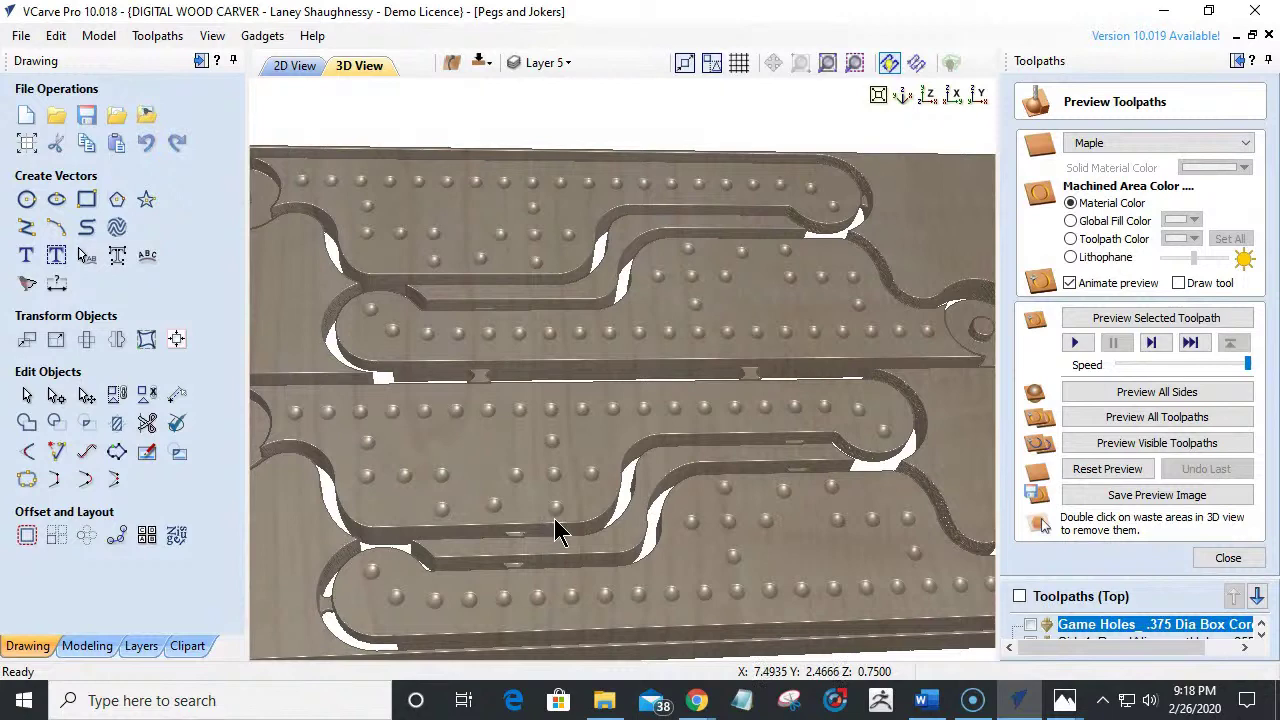
drag(817, 272, 909, 220)
scroll(903, 217, up, 3)
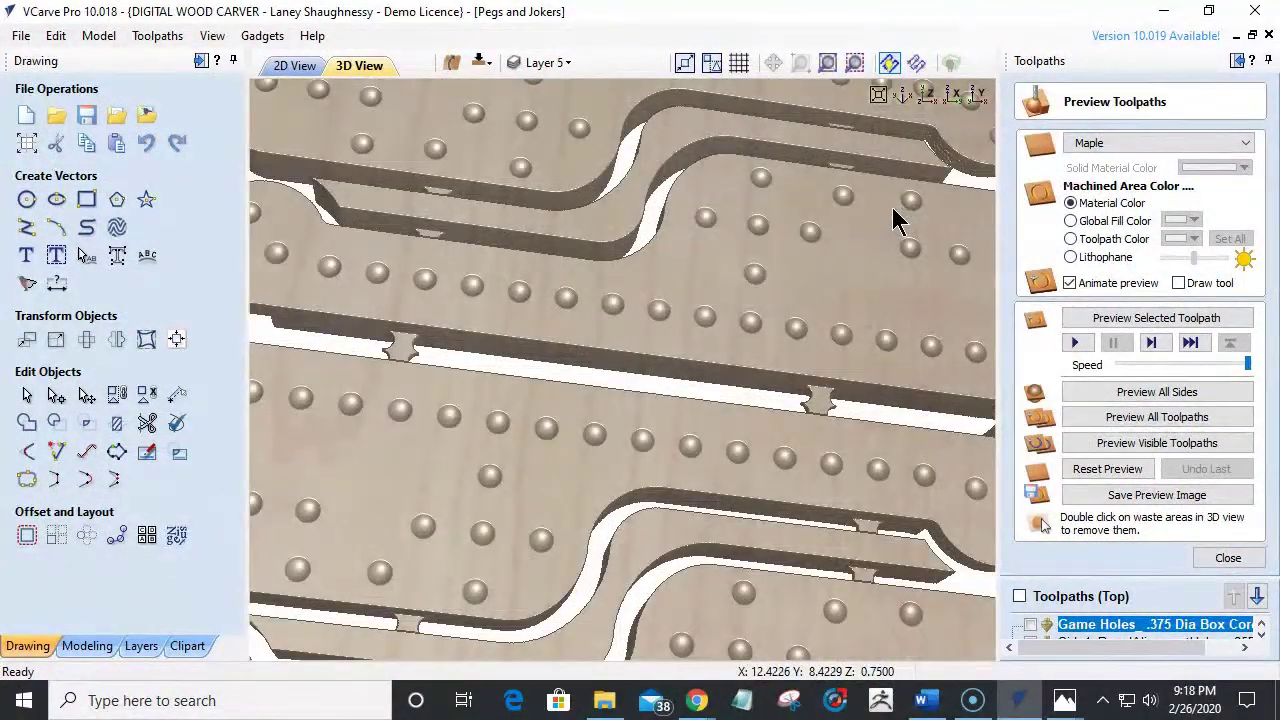
scroll(900, 210, down, 3)
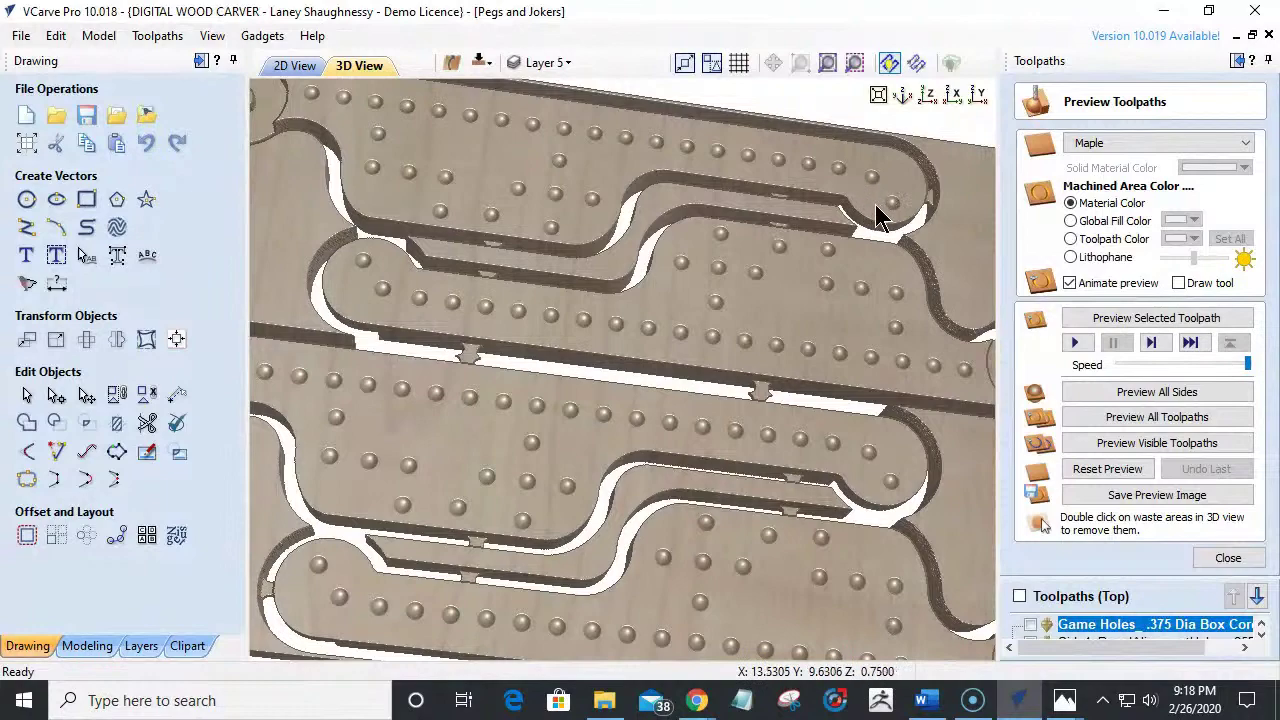
Examine the machined game boards, tabs and cut-outs in the 3D preview from above and from several tilted angles.
mouse_move(875, 195)
mouse_down()
mouse_move(857, 330)
mouse_move(874, 234)
mouse_move(912, 232)
mouse_move(757, 337)
mouse_move(749, 209)
mouse_move(705, 288)
mouse_move(486, 443)
mouse_move(489, 457)
mouse_move(540, 400)
mouse_up()
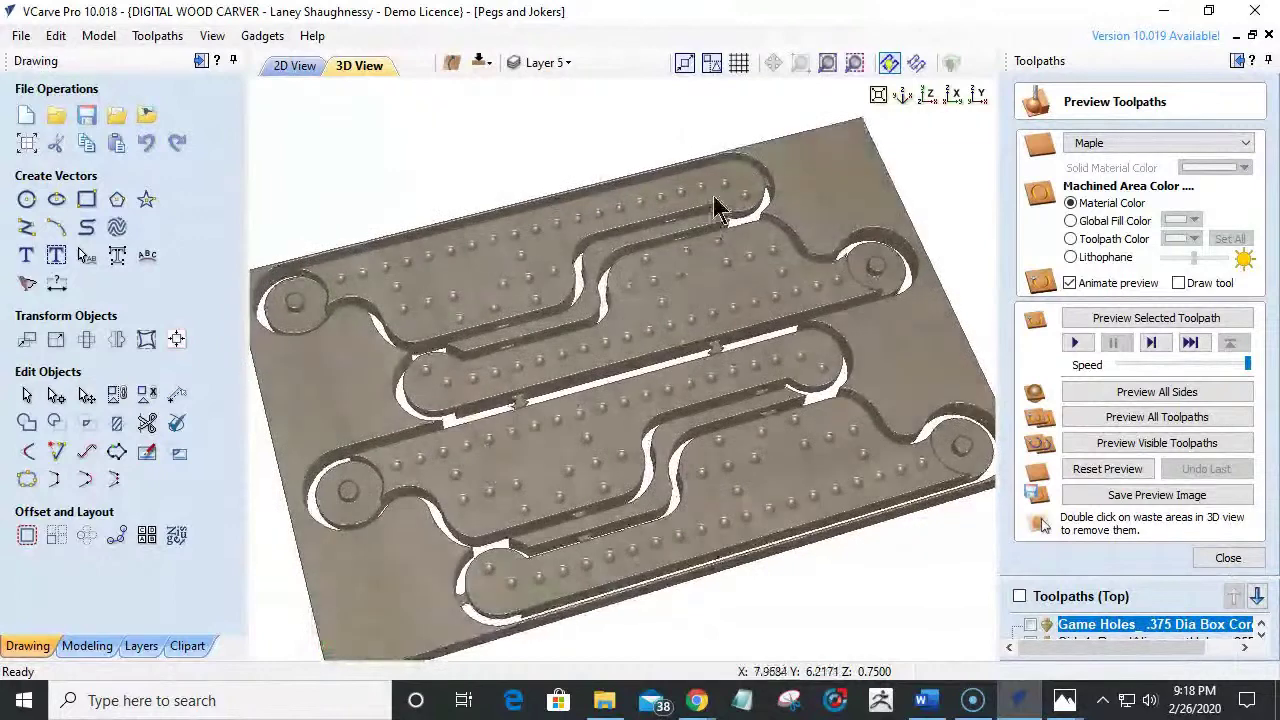
click(910, 97)
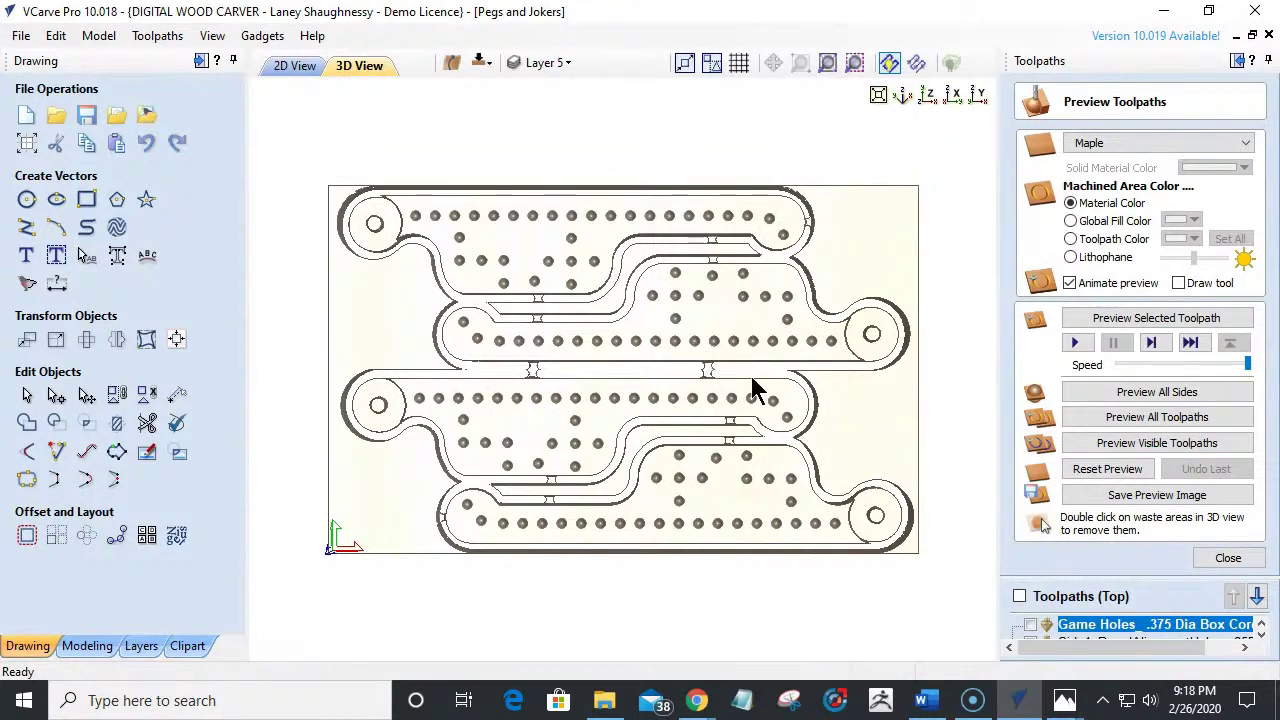
mouse_move(688, 590)
mouse_down()
mouse_move(685, 500)
mouse_move(683, 524)
mouse_up()
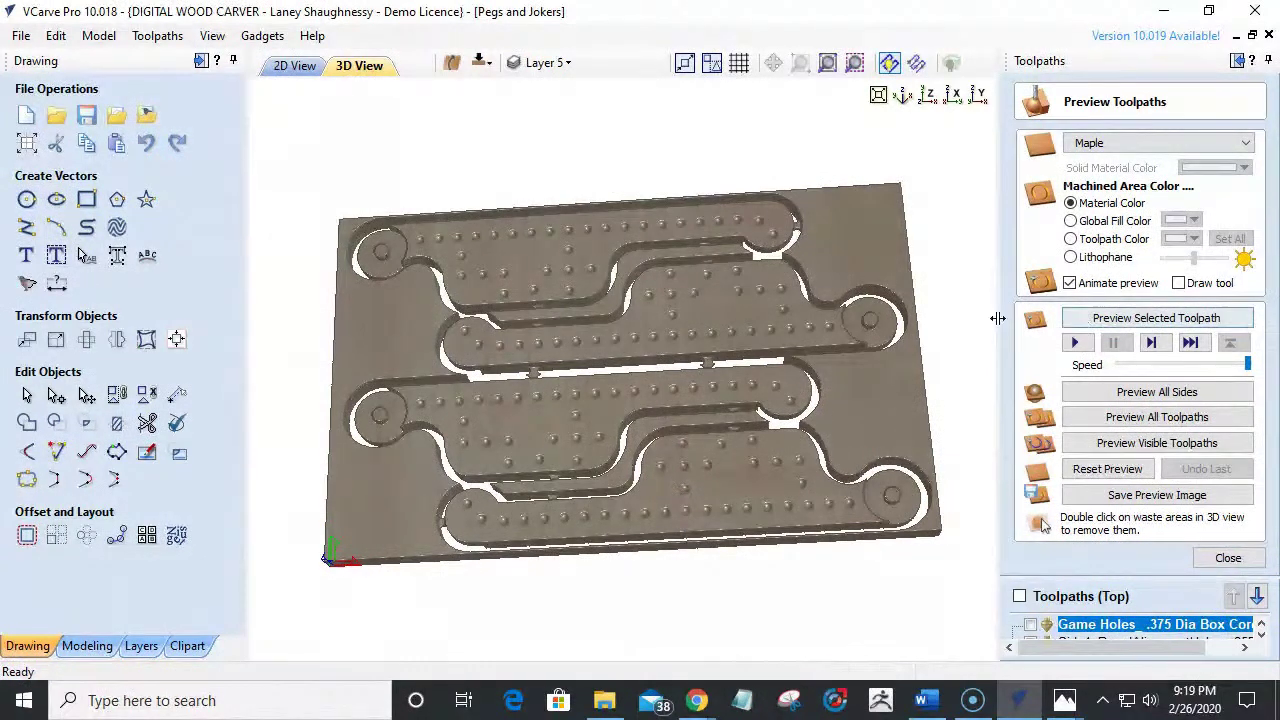
scroll(540, 355, down, 2)
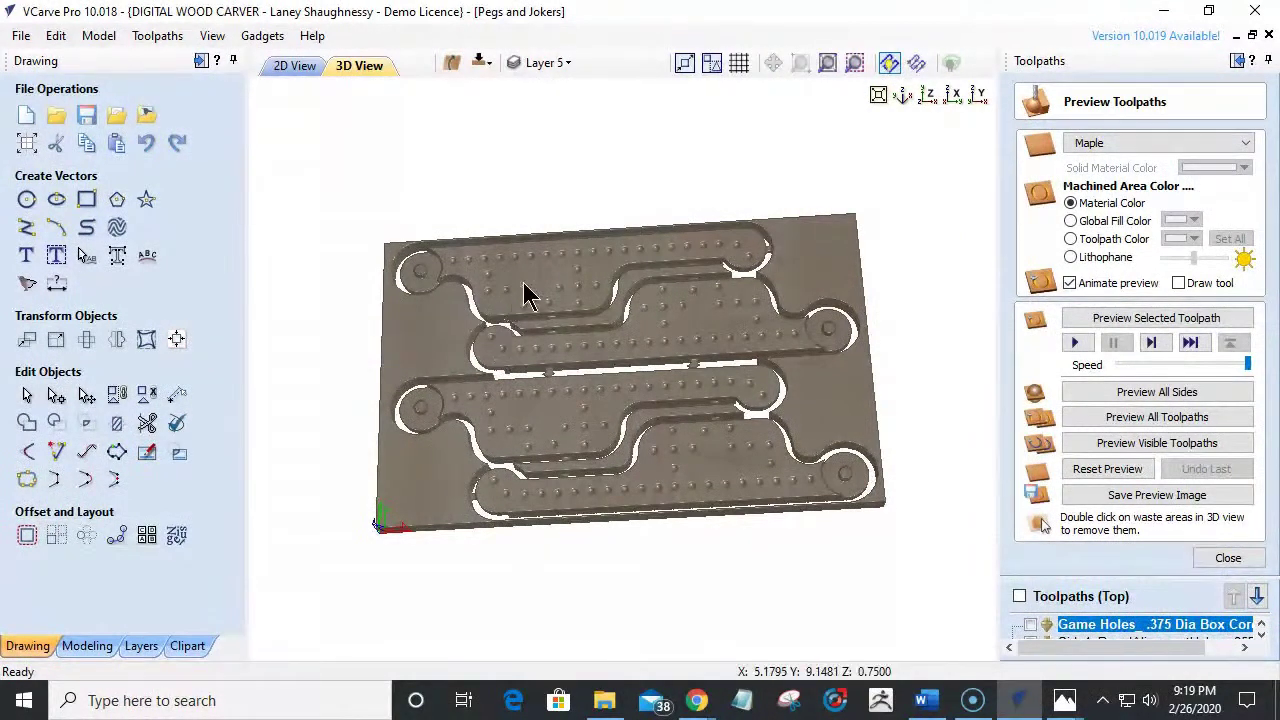
drag(571, 366, 280, 690)
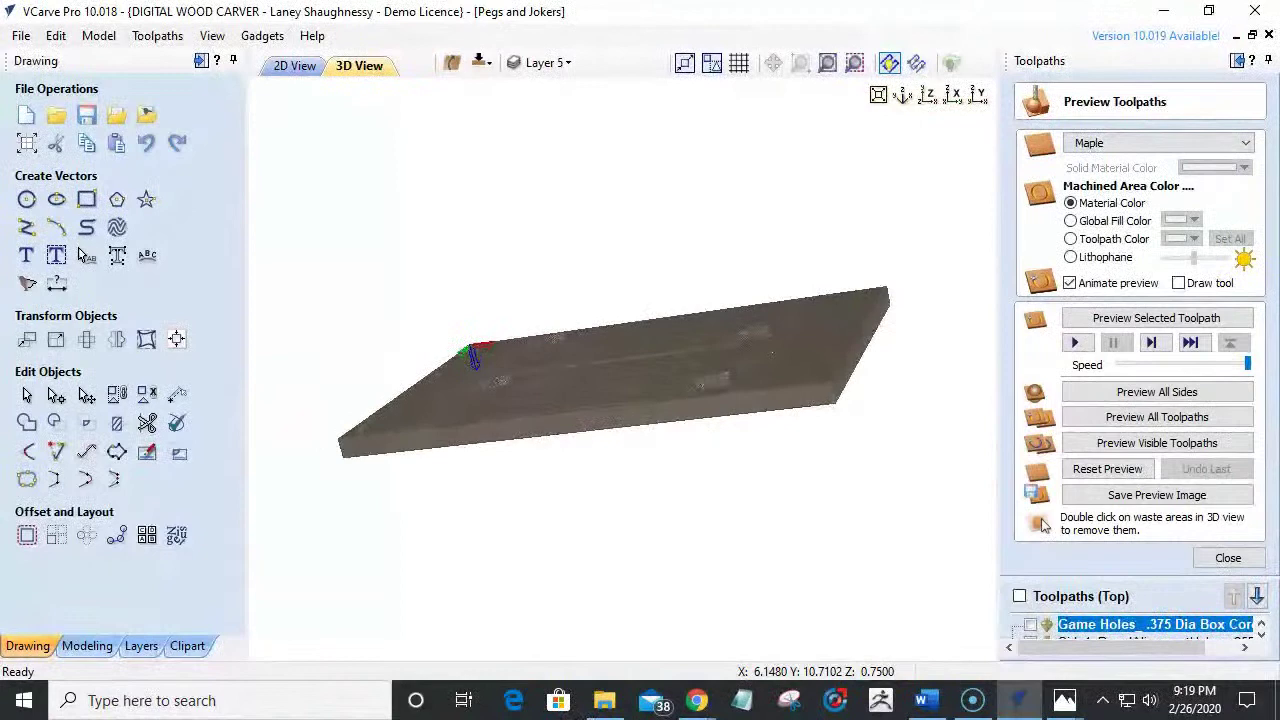
drag(534, 371, 423, 557)
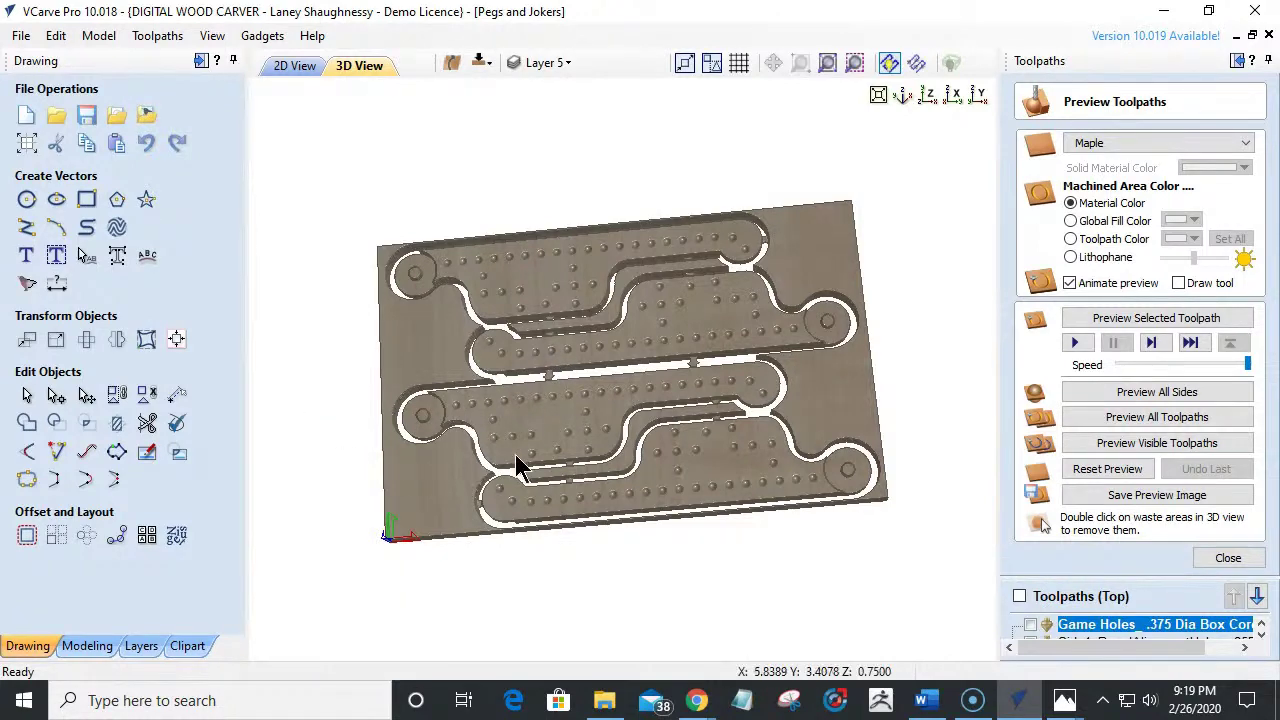
Return to the 2D drawing and make Layer 2 visible over the game-board layout.
click(296, 66)
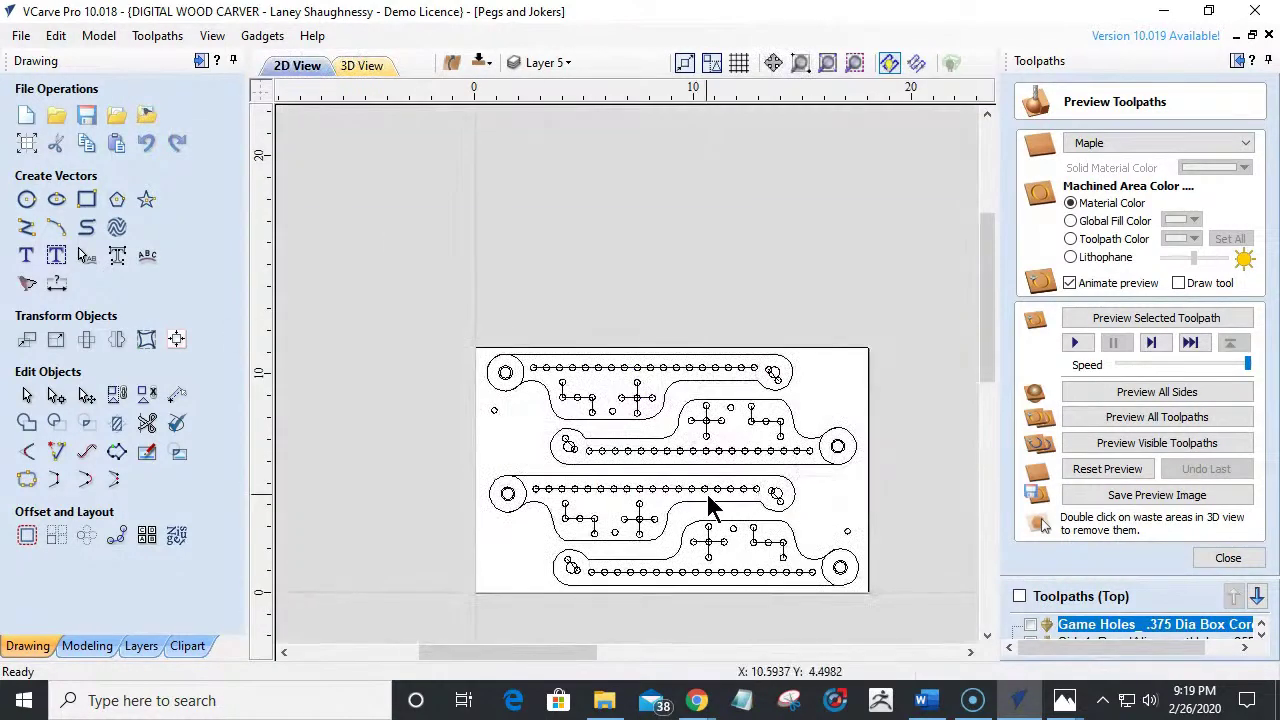
scroll(480, 420, down, 5)
scroll(480, 400, up, 2)
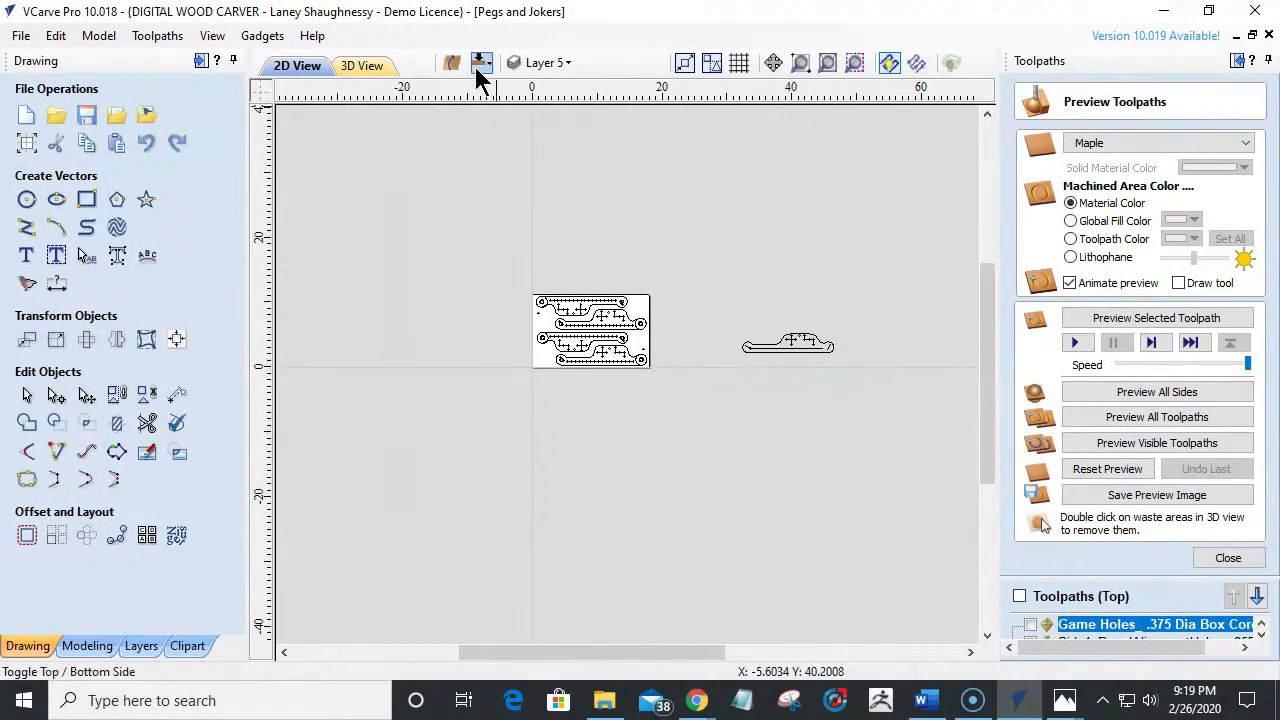
click(545, 62)
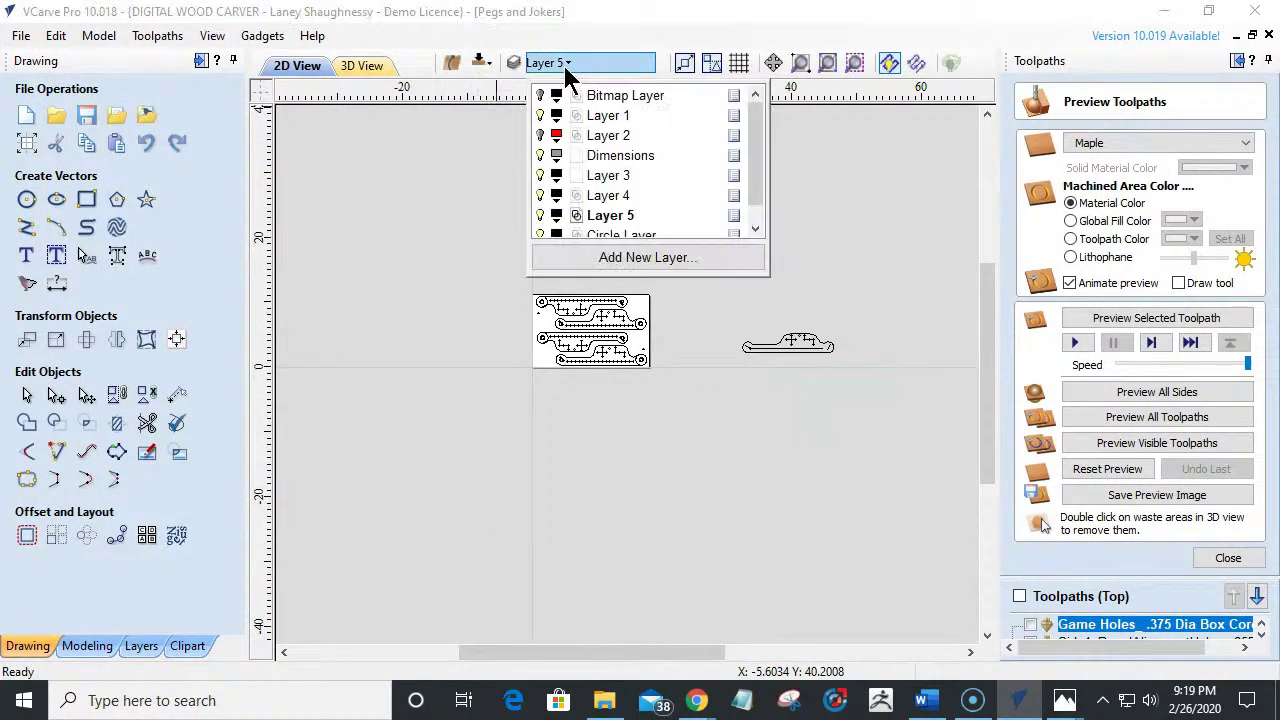
click(539, 136)
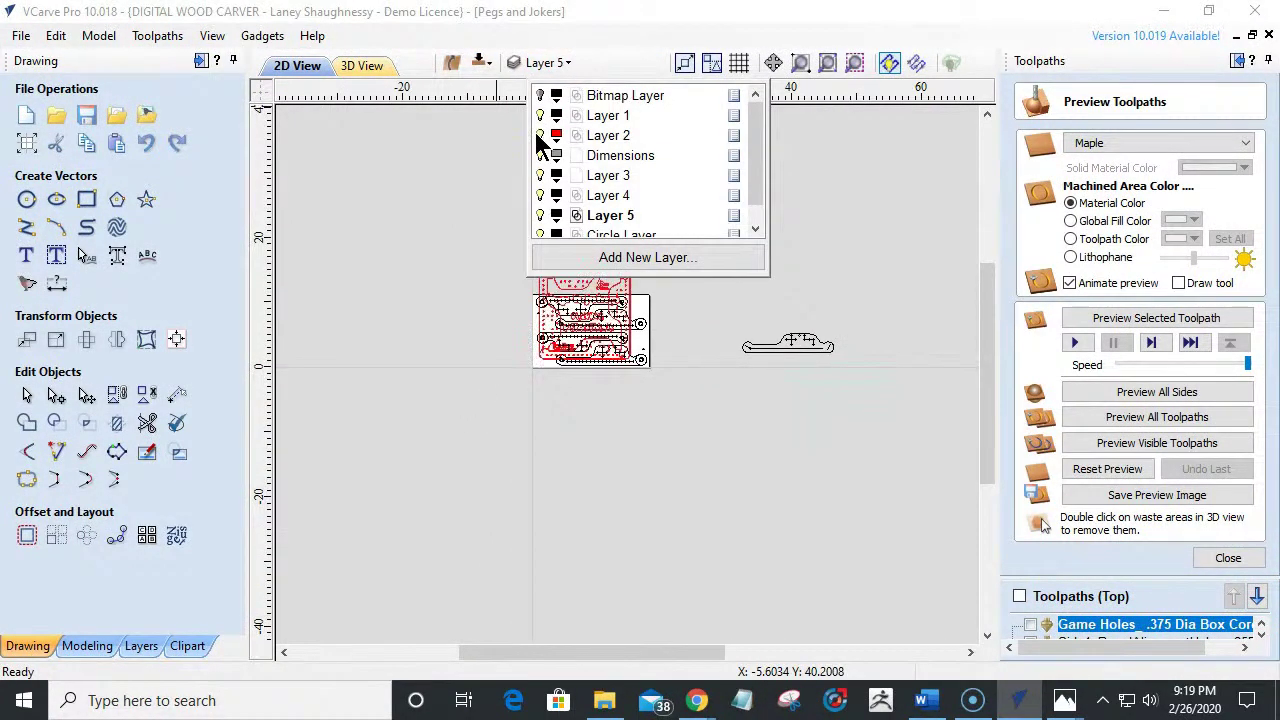
scroll(537, 306, up, 2)
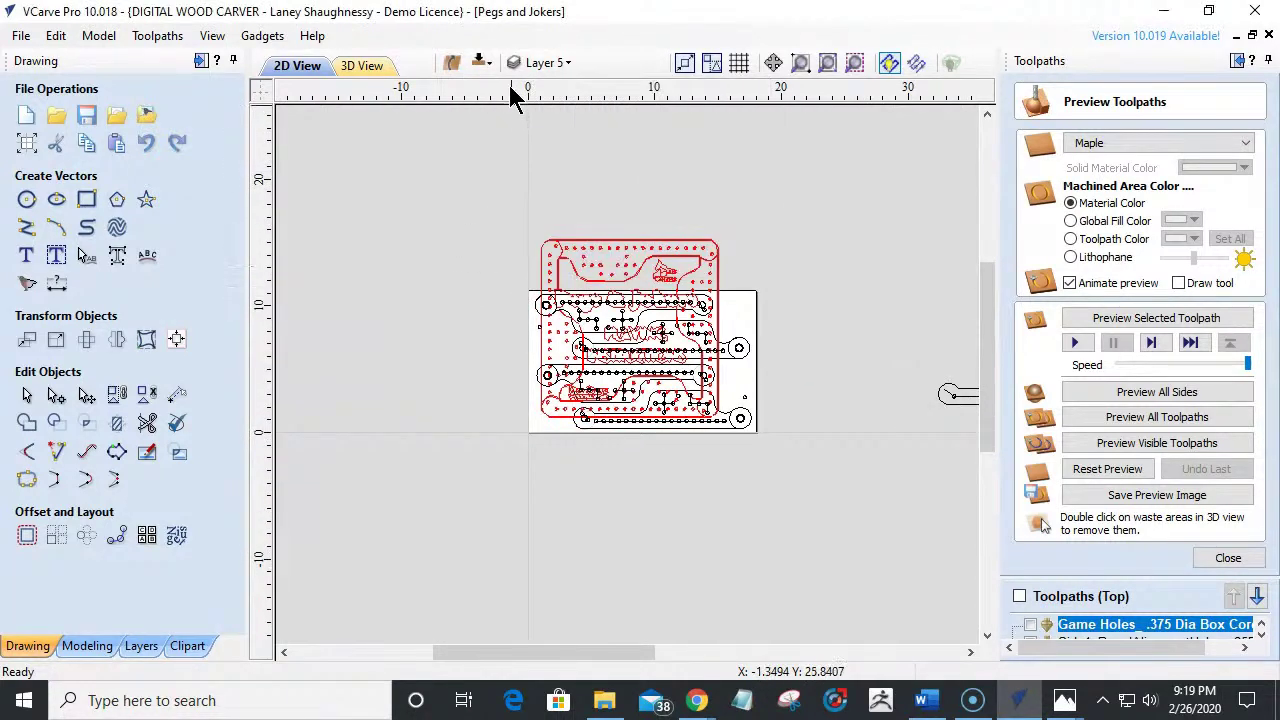
Hide Layers 1 to 5, the Dimensions layer and the Circle Layer to check what each one holds.
click(538, 62)
click(540, 116)
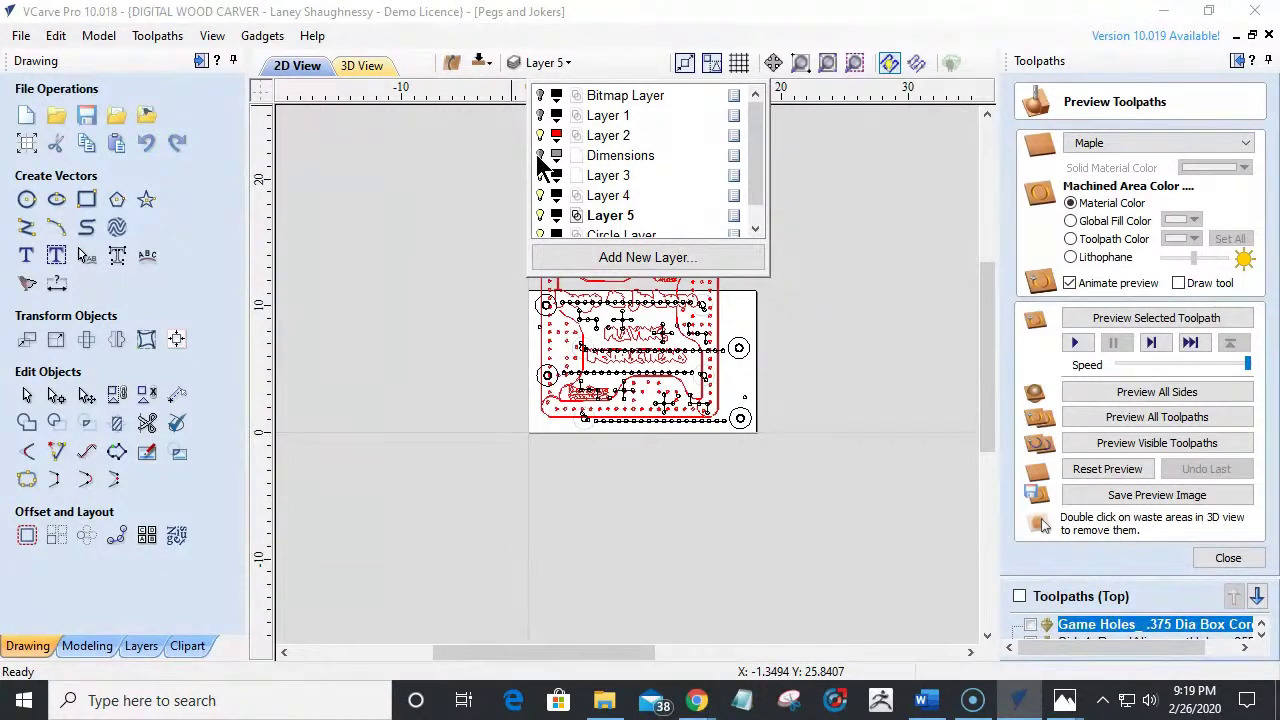
click(540, 135)
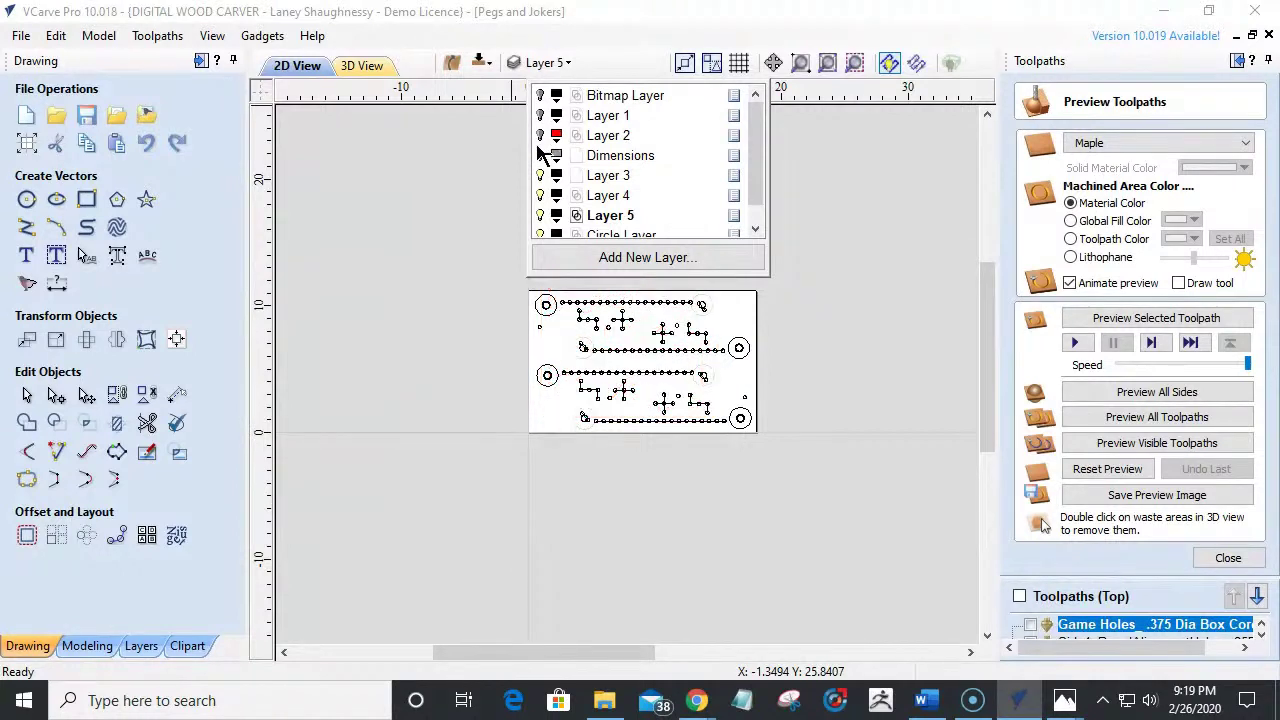
click(540, 195)
click(540, 215)
click(540, 235)
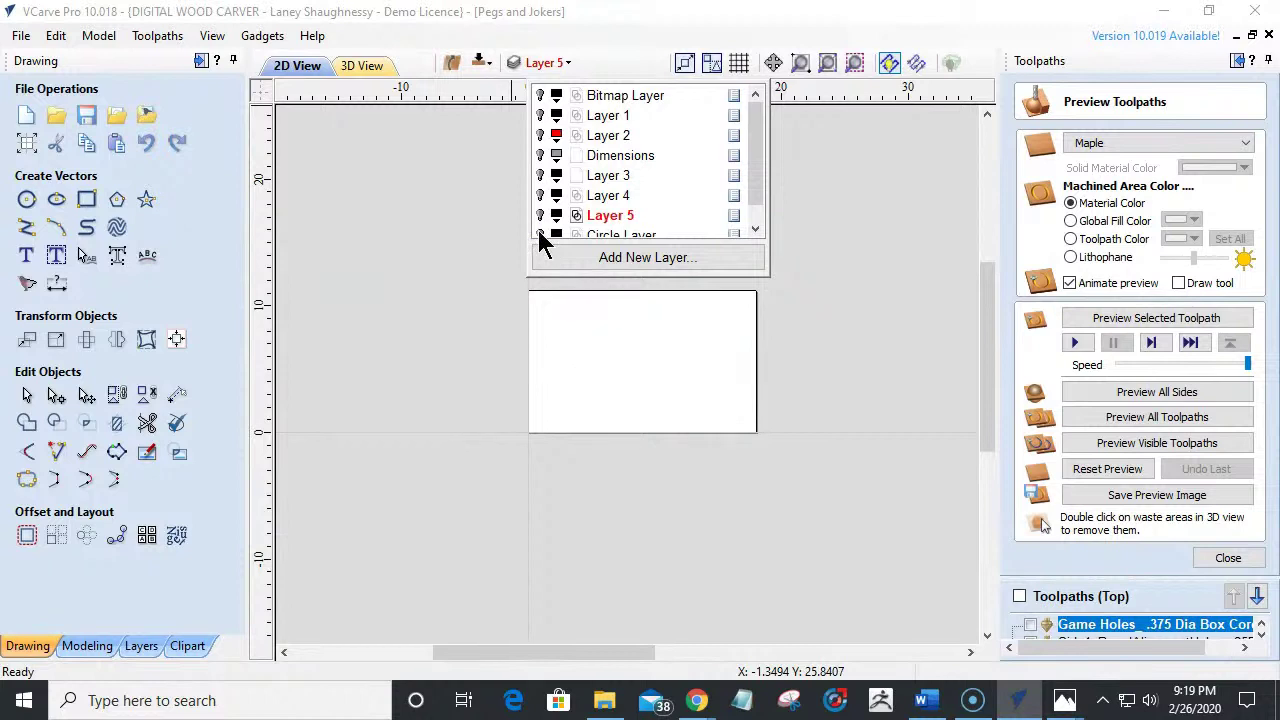
Show Layer 4, Layer 5 and the Circle Layer again.
click(540, 215)
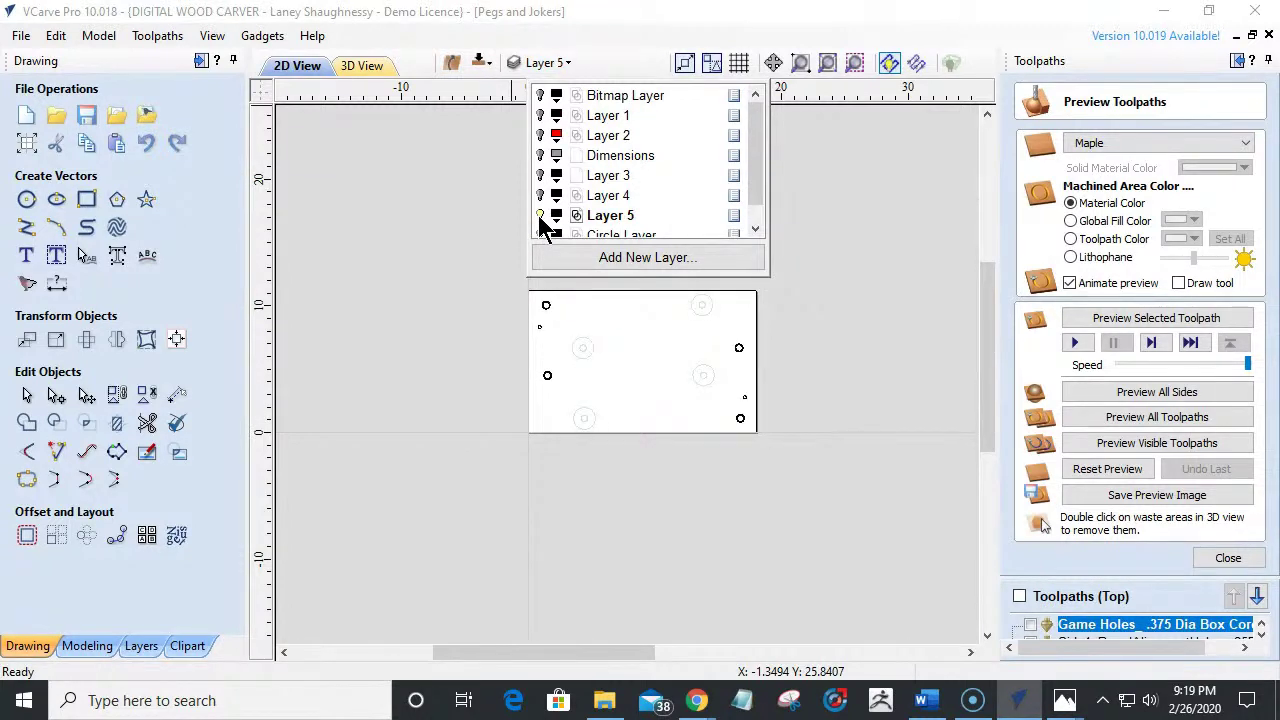
scroll(540, 217, down, 1)
click(540, 215)
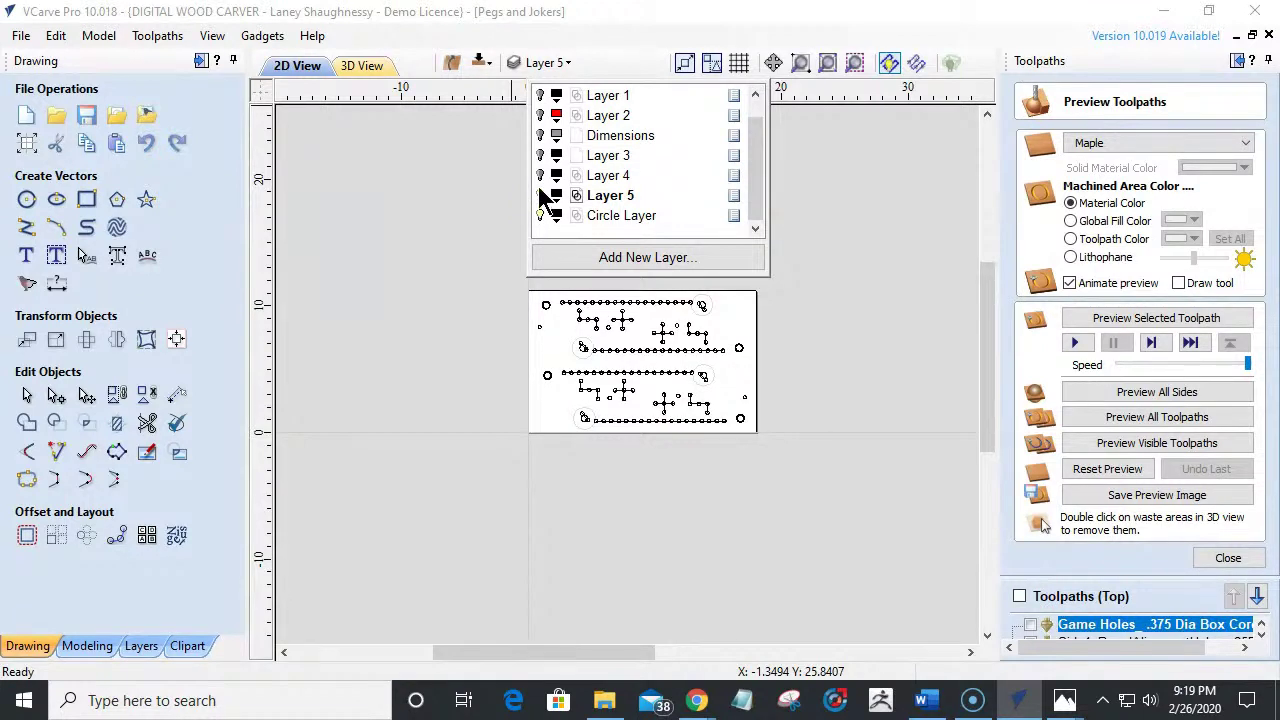
click(540, 195)
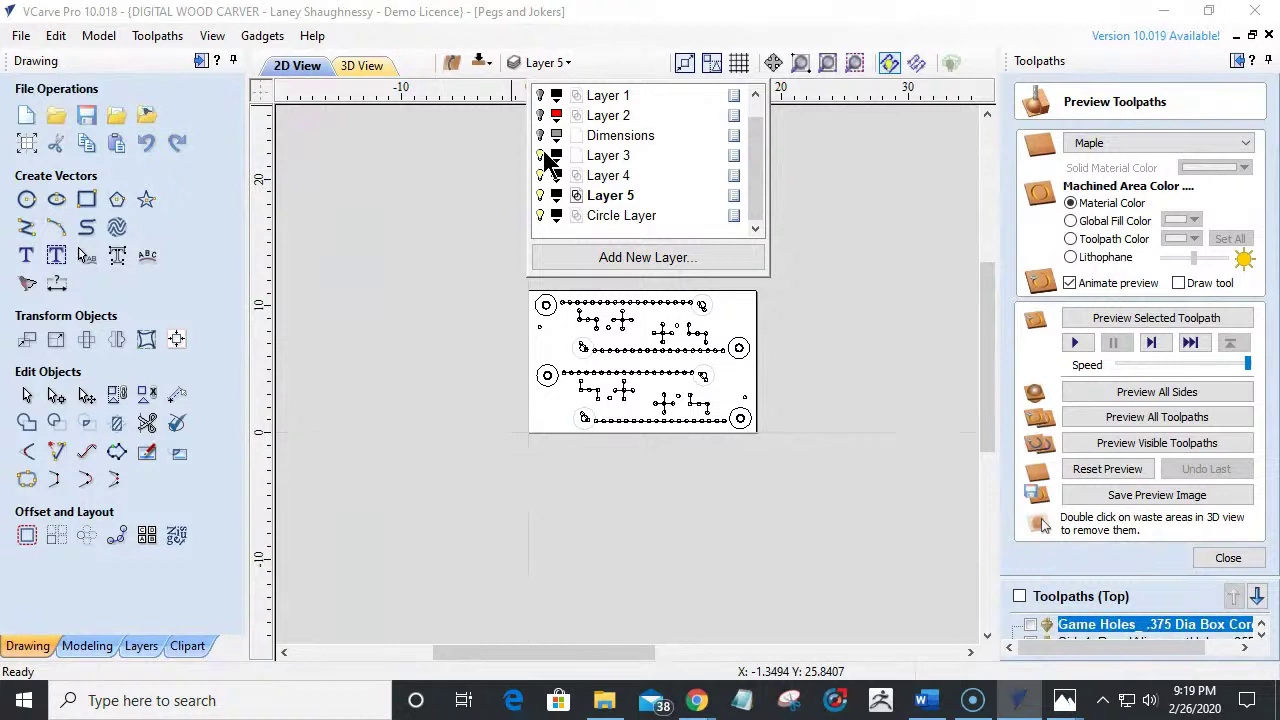
Delete the unneeded Dimensions layer and Layer 3.
right_click(619, 139)
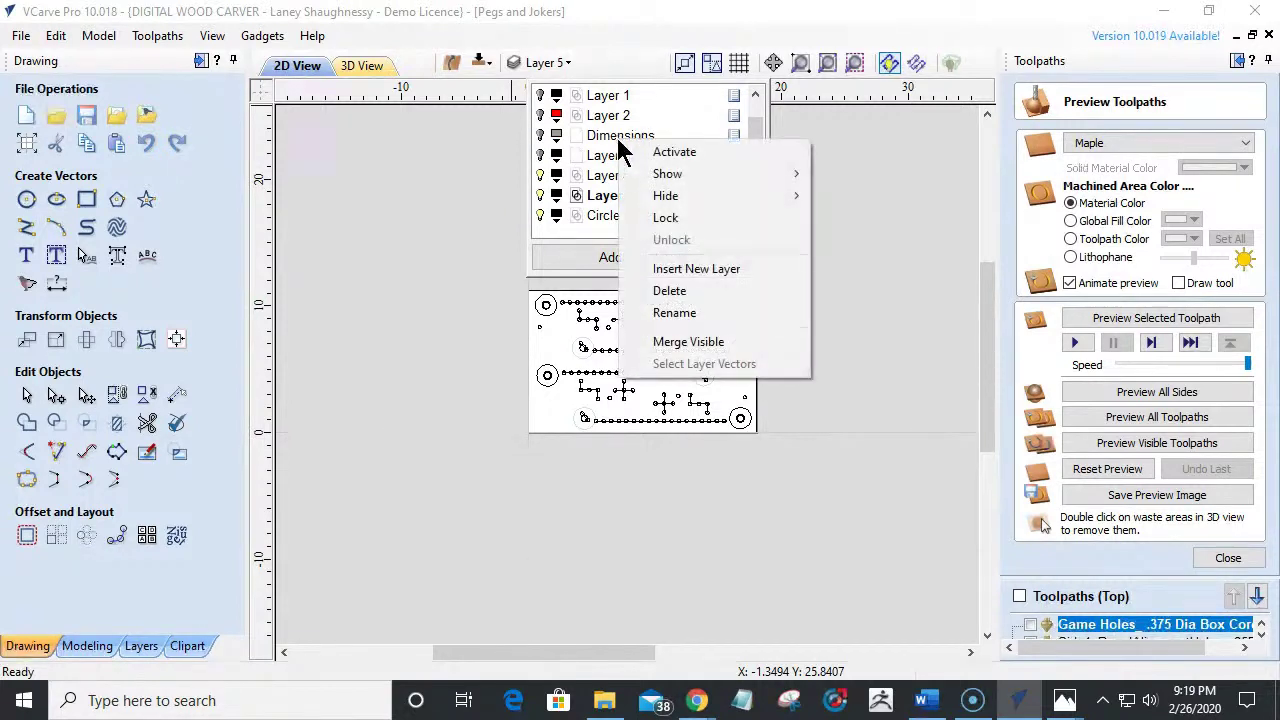
click(660, 295)
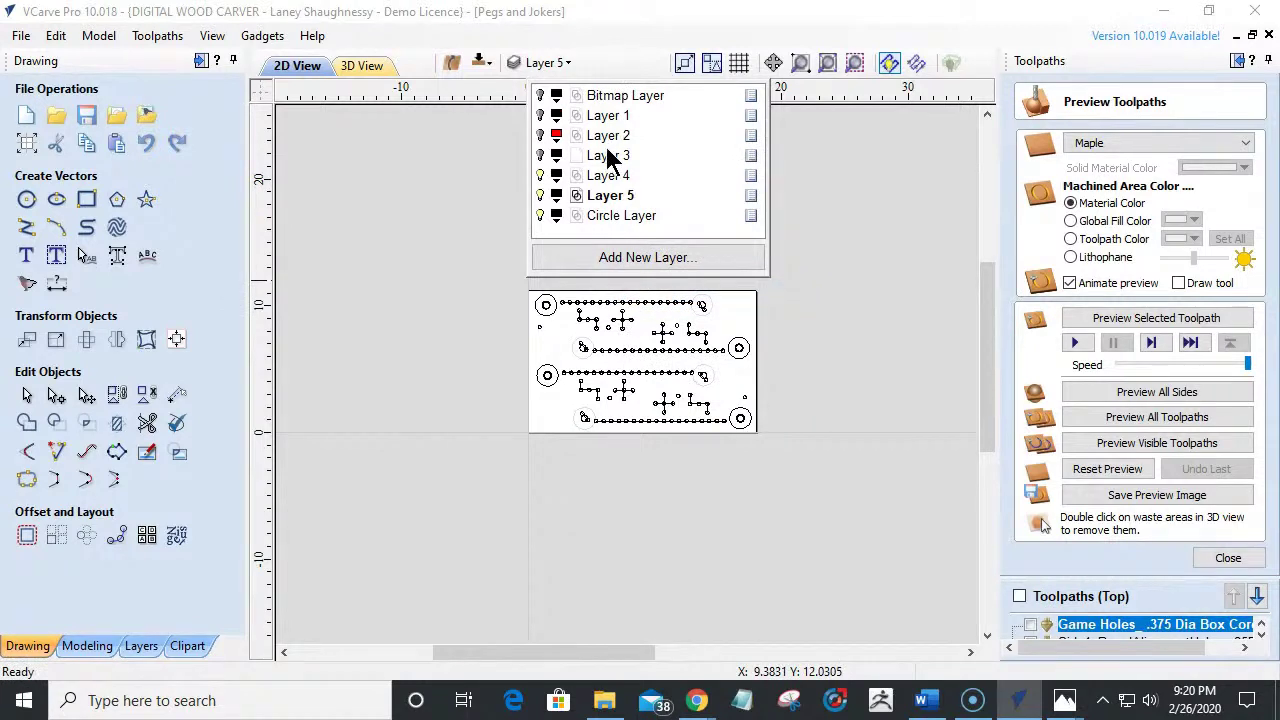
right_click(609, 156)
click(651, 309)
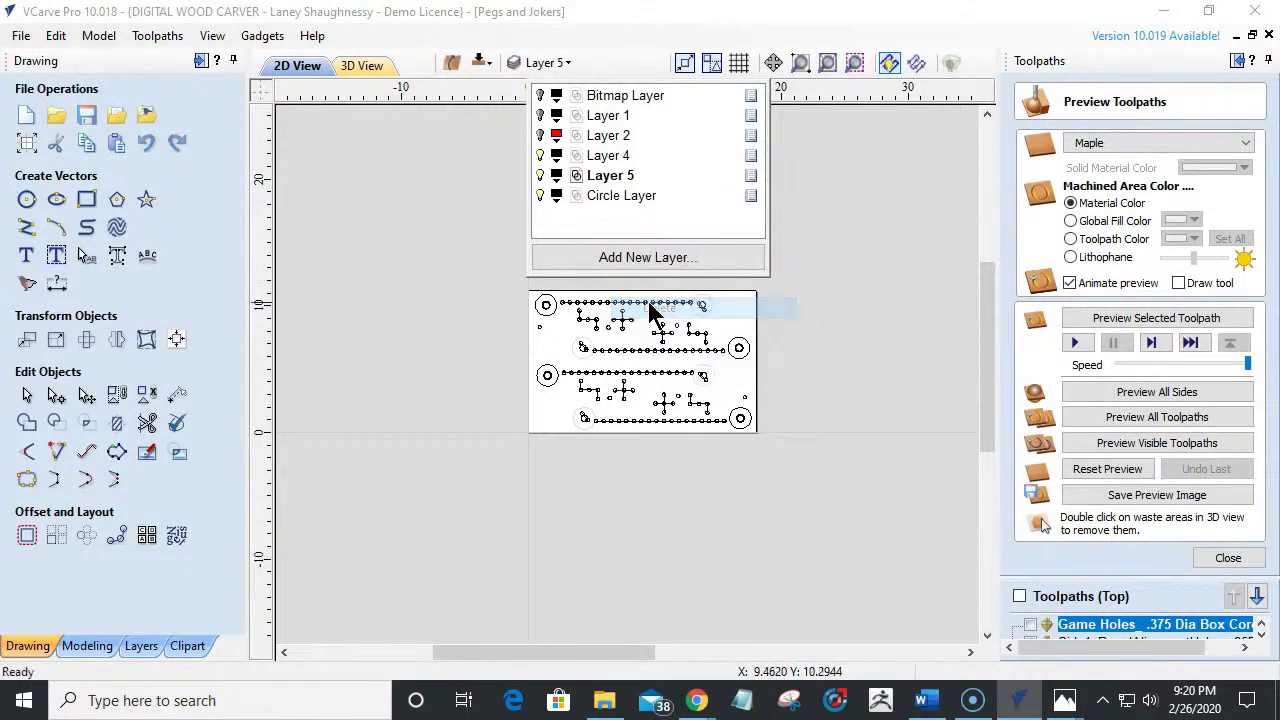
Check the contents of Layer 2, keep it hidden, and delete it together with its data.
click(541, 134)
click(541, 134)
right_click(608, 136)
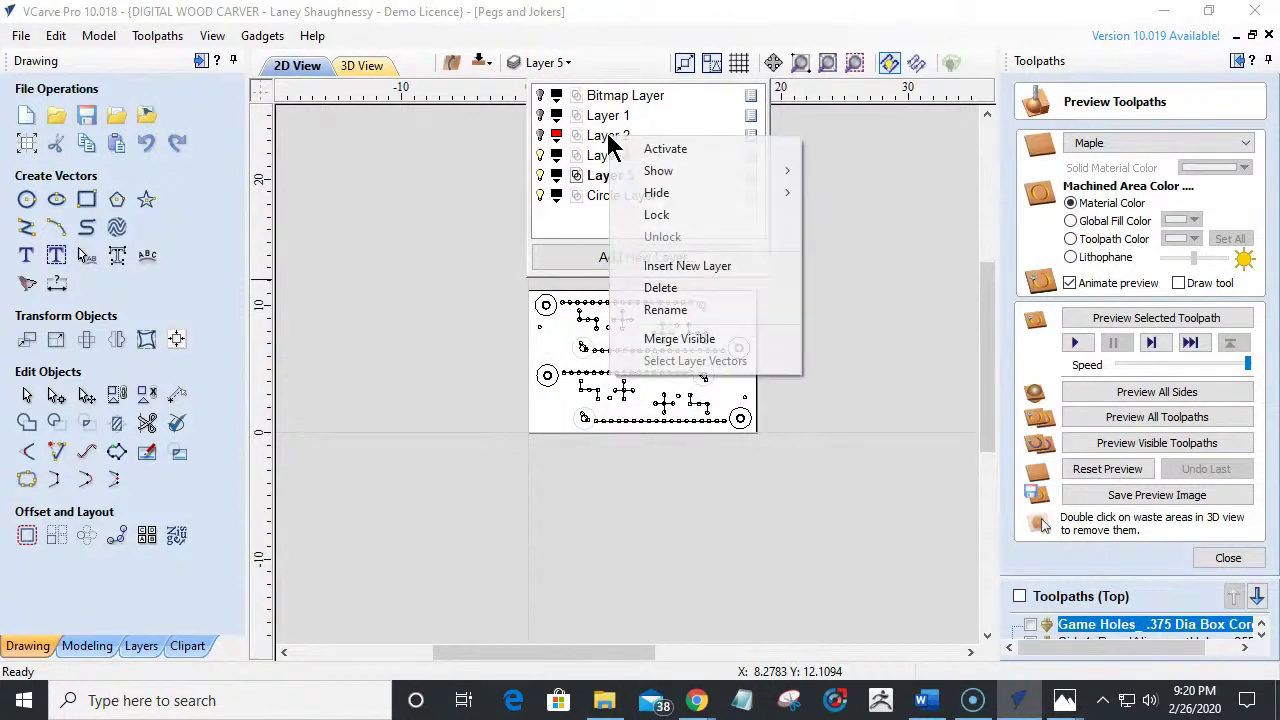
click(650, 290)
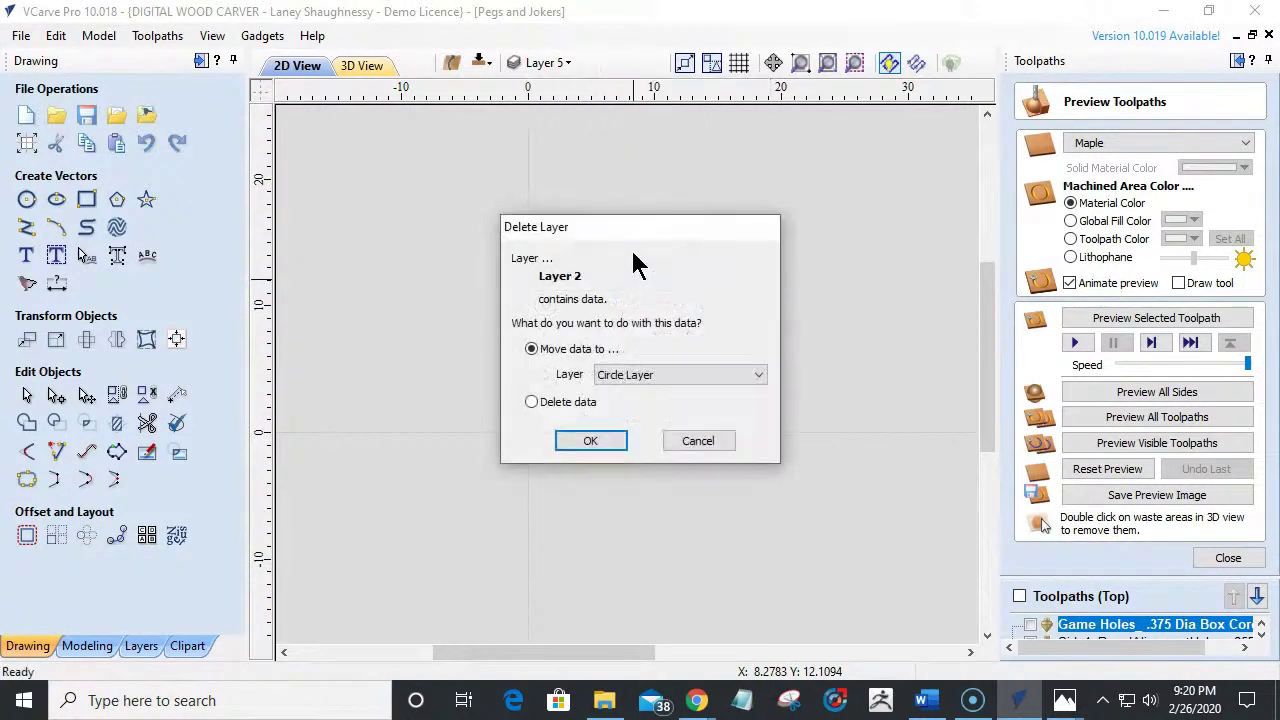
click(531, 402)
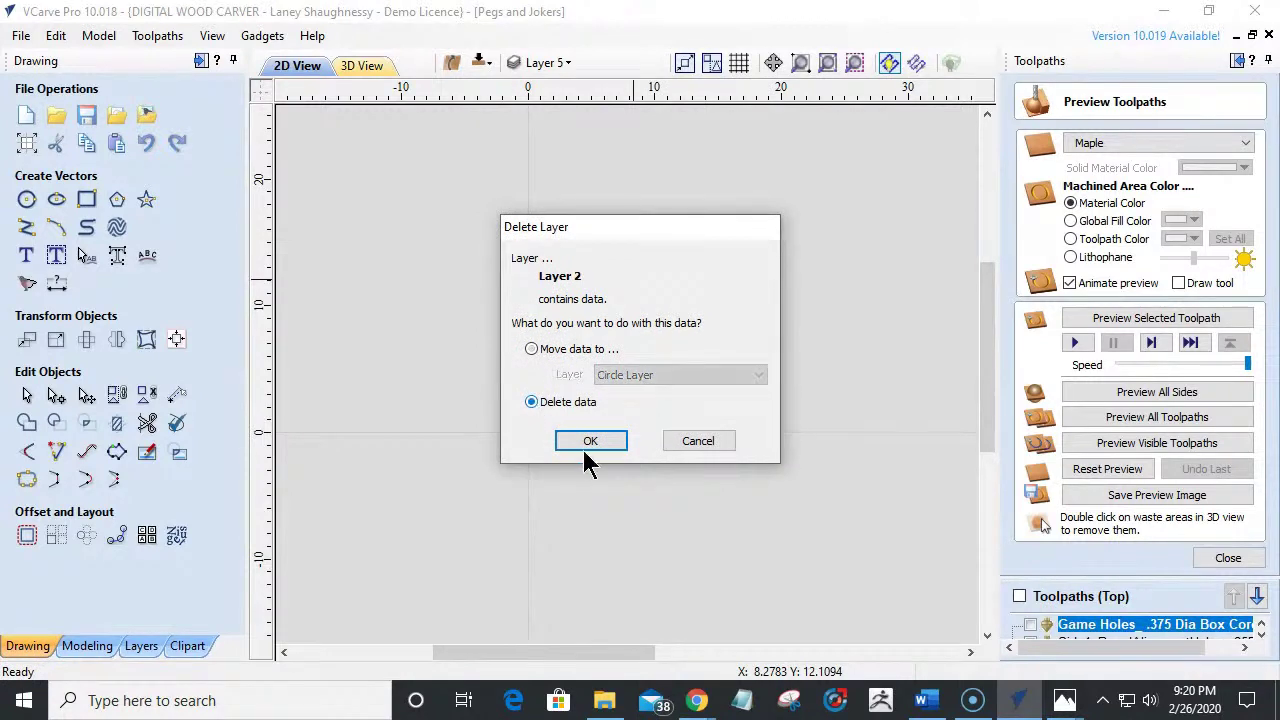
click(588, 441)
Make Layer 1 visible again and review the remaining vectors on and beside the material.
click(549, 64)
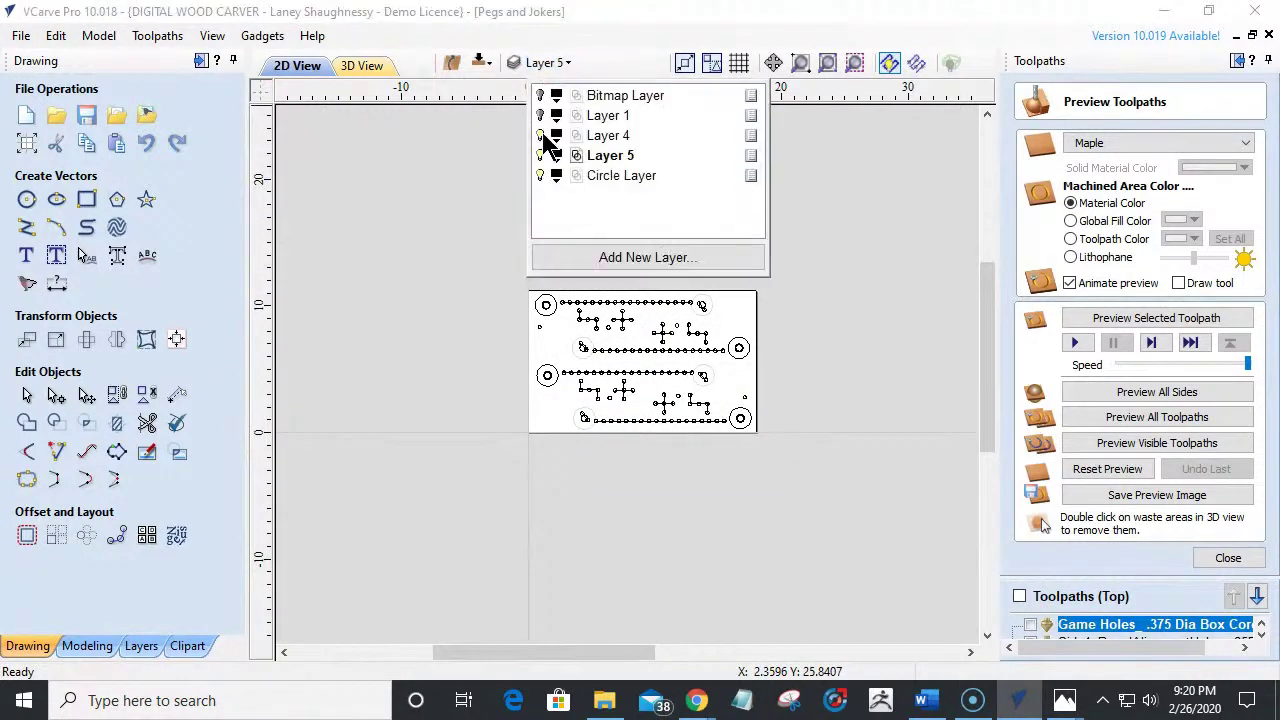
click(541, 115)
scroll(463, 306, down, 3)
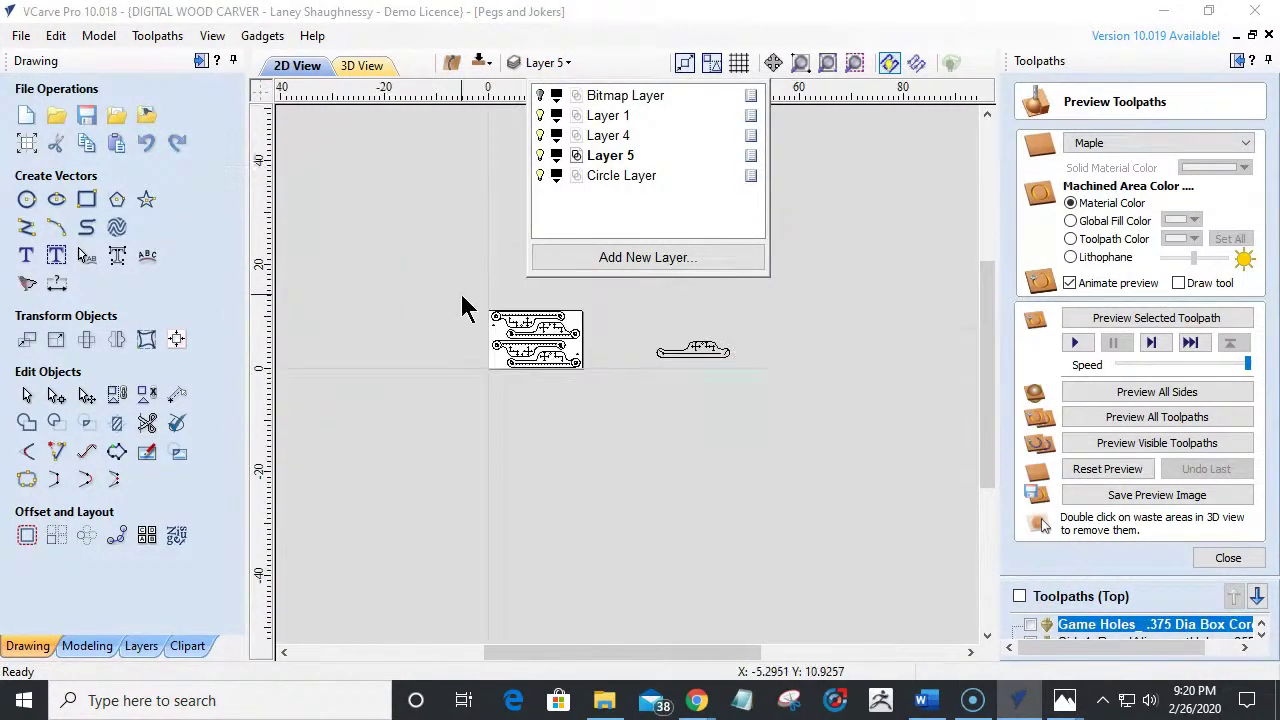
scroll(691, 314, up, 4)
scroll(680, 350, down, 2)
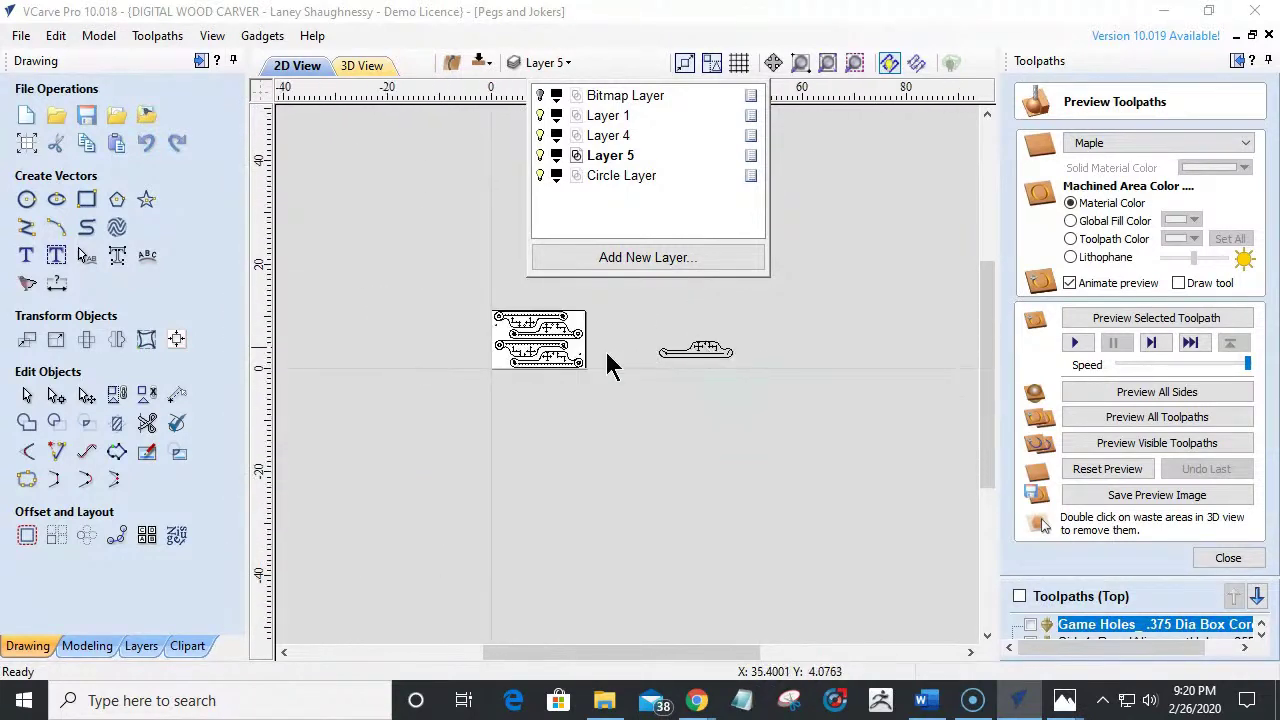
scroll(495, 285, up, 4)
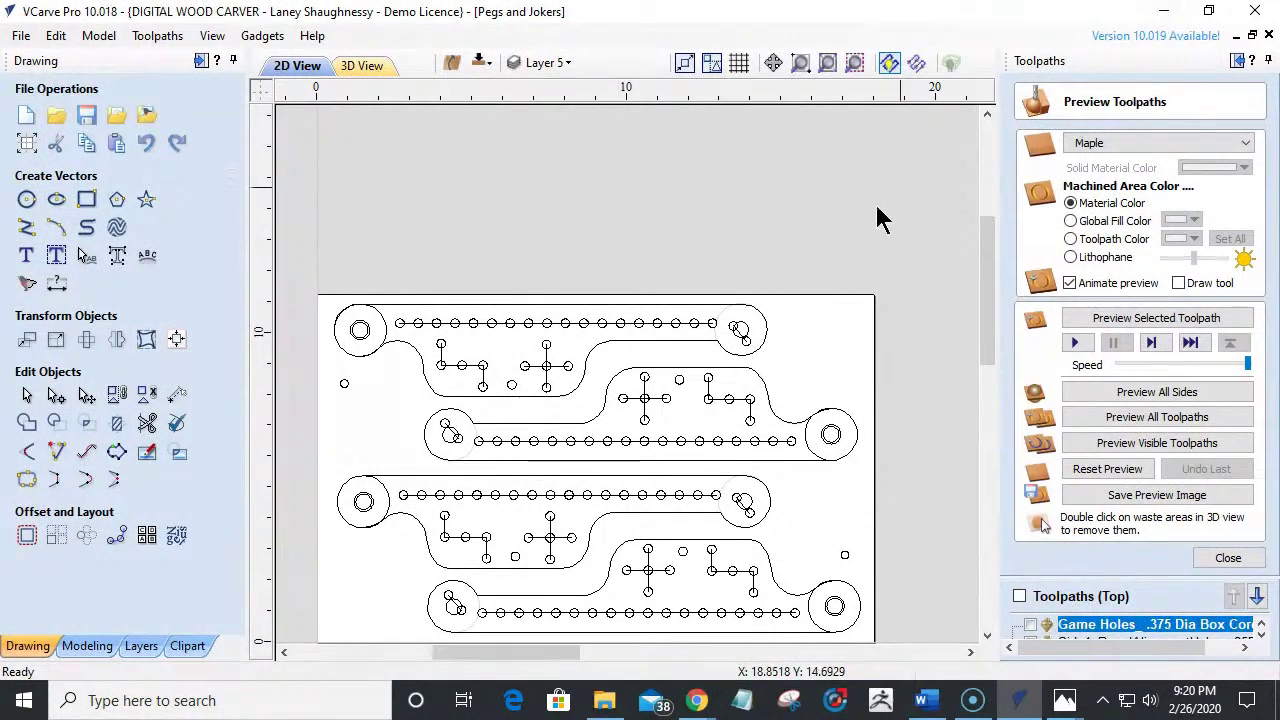
scroll(876, 205, down, 2)
scroll(823, 491, up, 2)
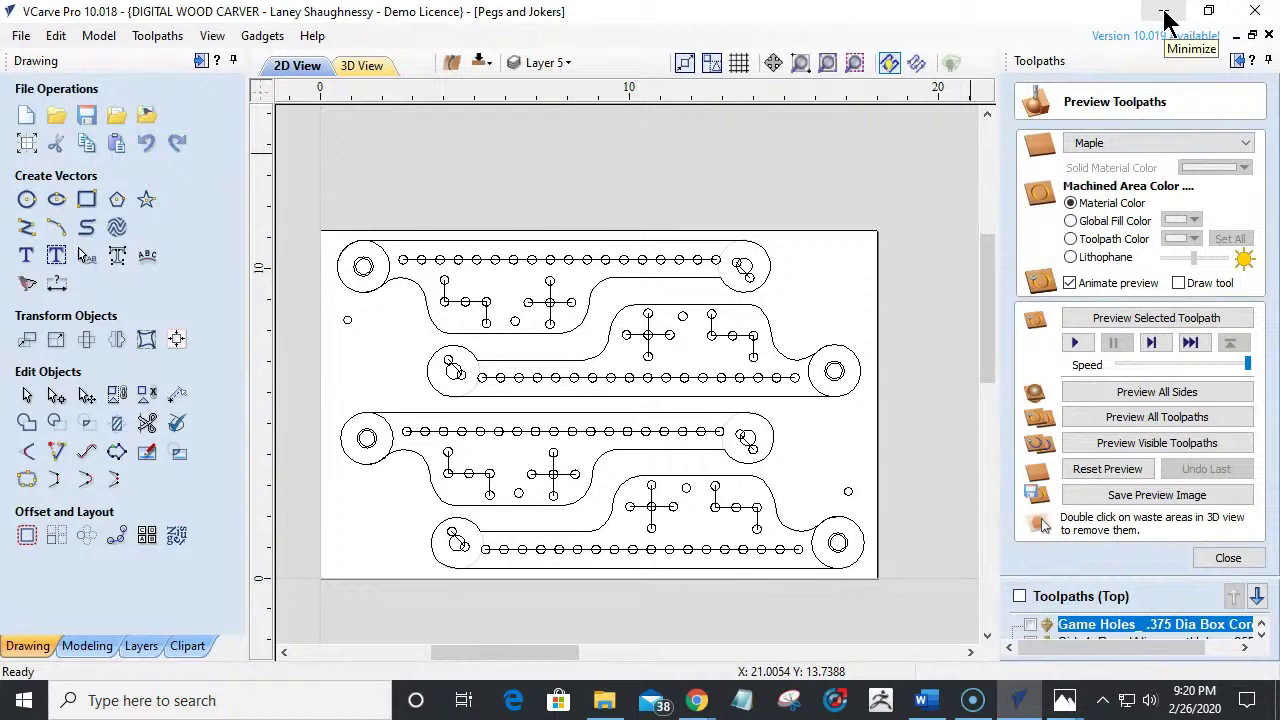
Start another VCarve Pro session and browse for an existing file in A_SimpleDesignCAD > GameNight > Aggravation Board on the Seagate drive.
right_click(1027, 708)
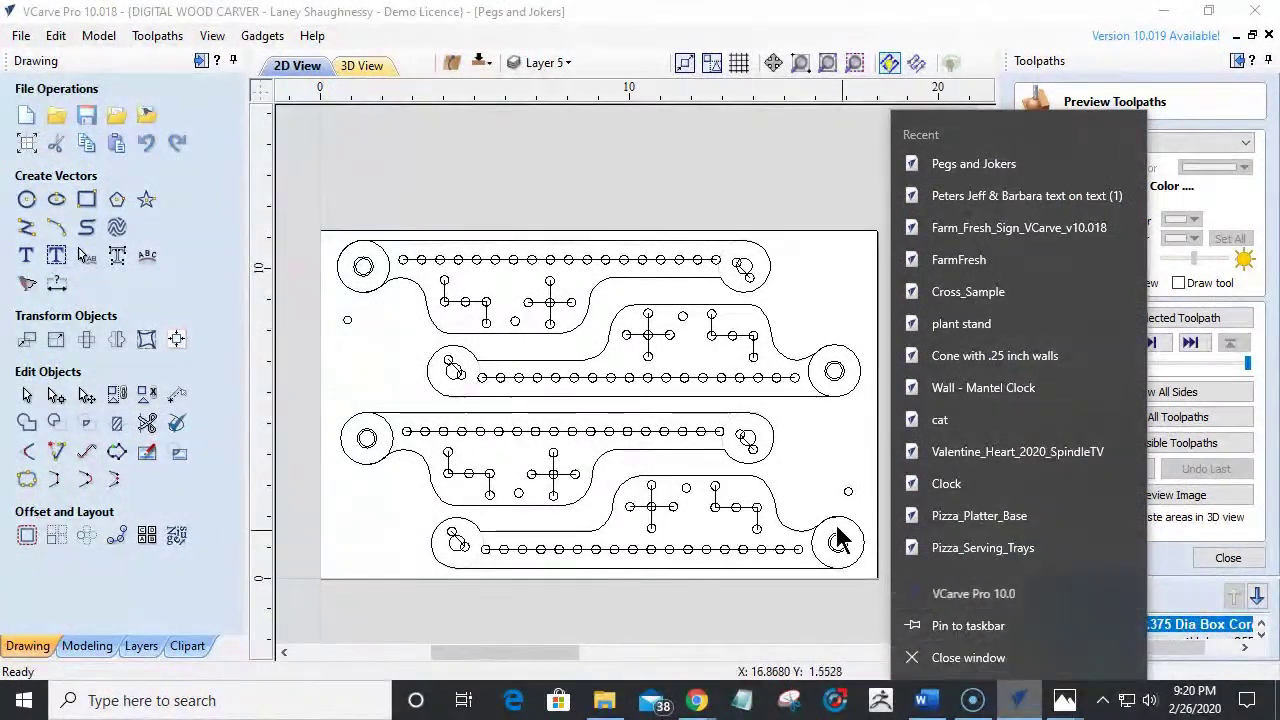
click(778, 505)
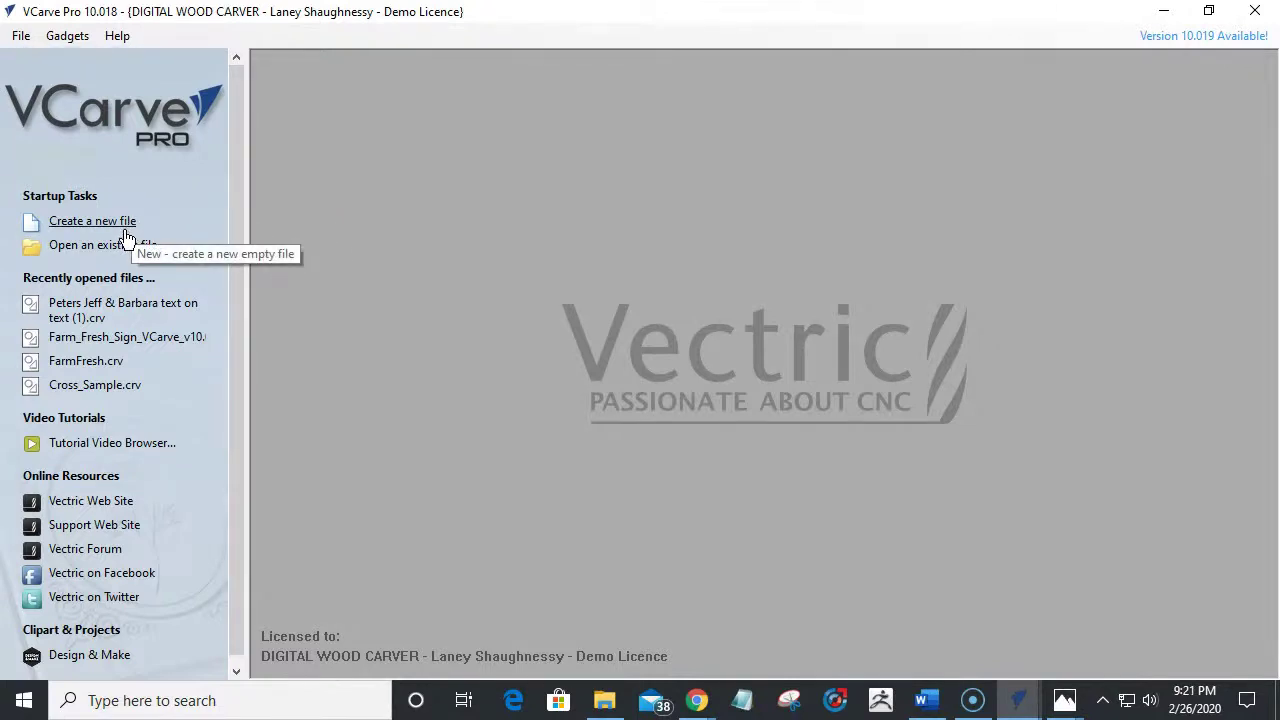
click(71, 248)
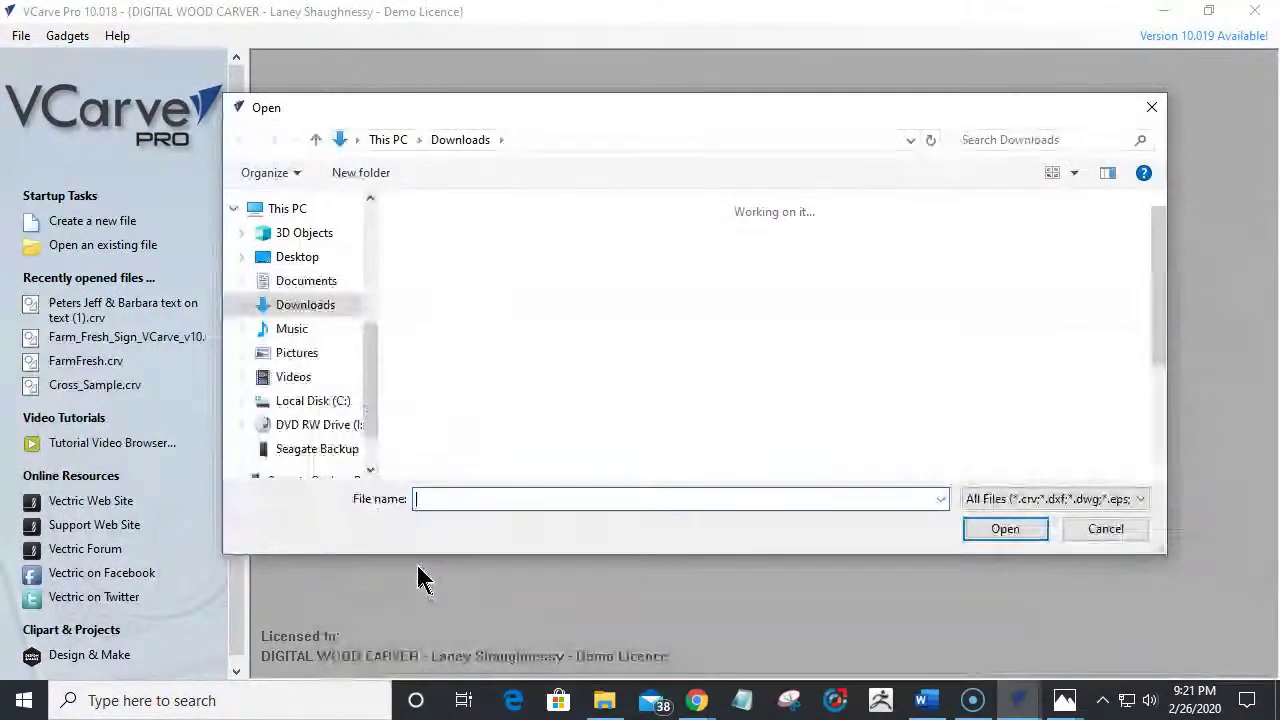
click(313, 457)
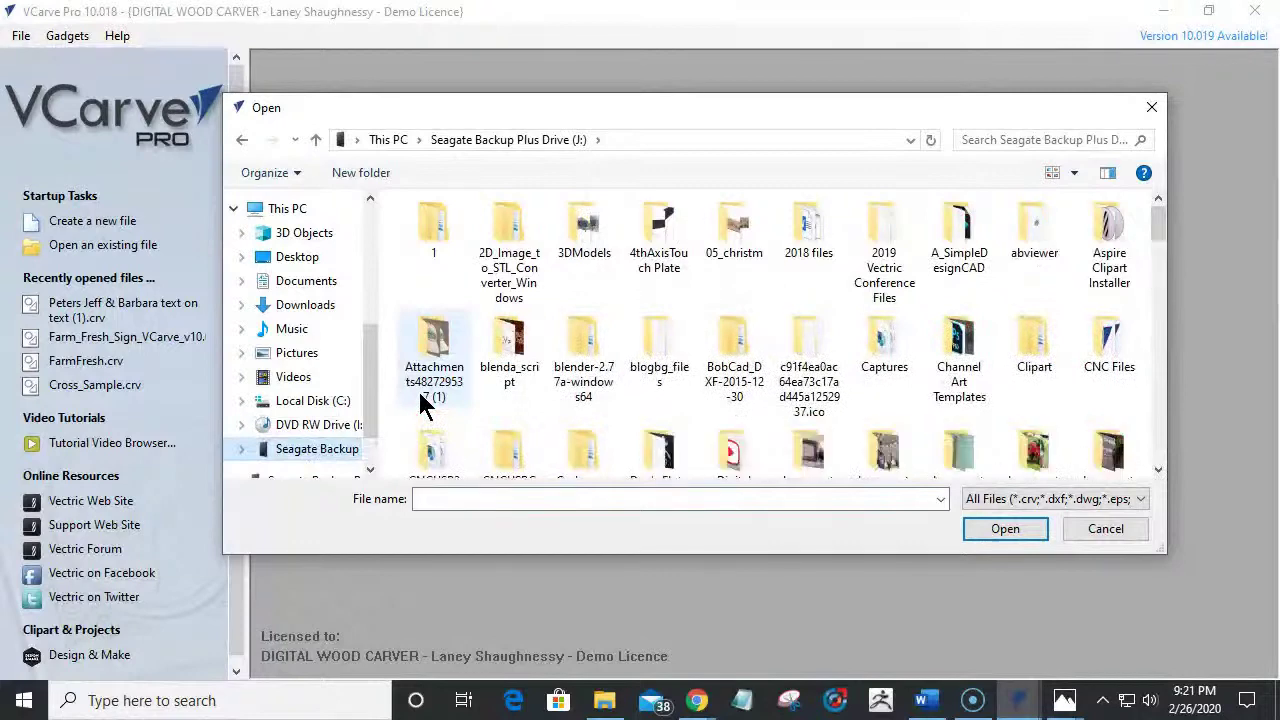
double_click(940, 248)
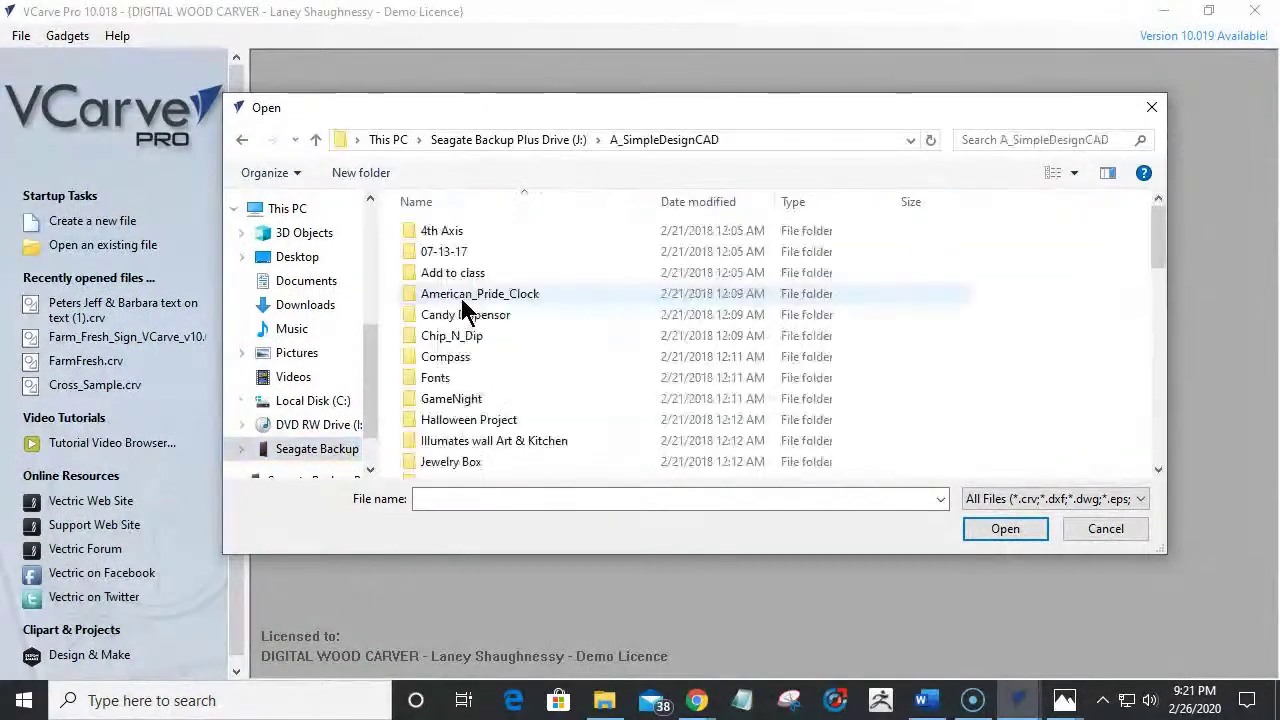
double_click(450, 399)
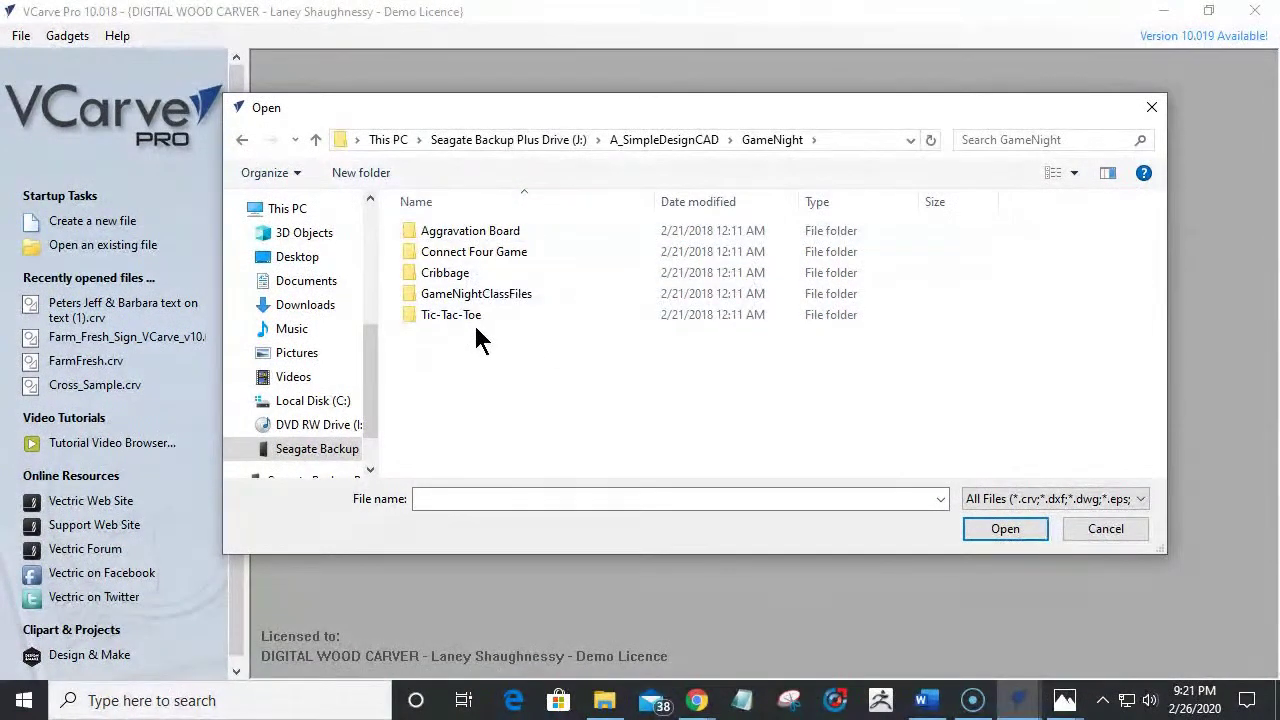
double_click(479, 229)
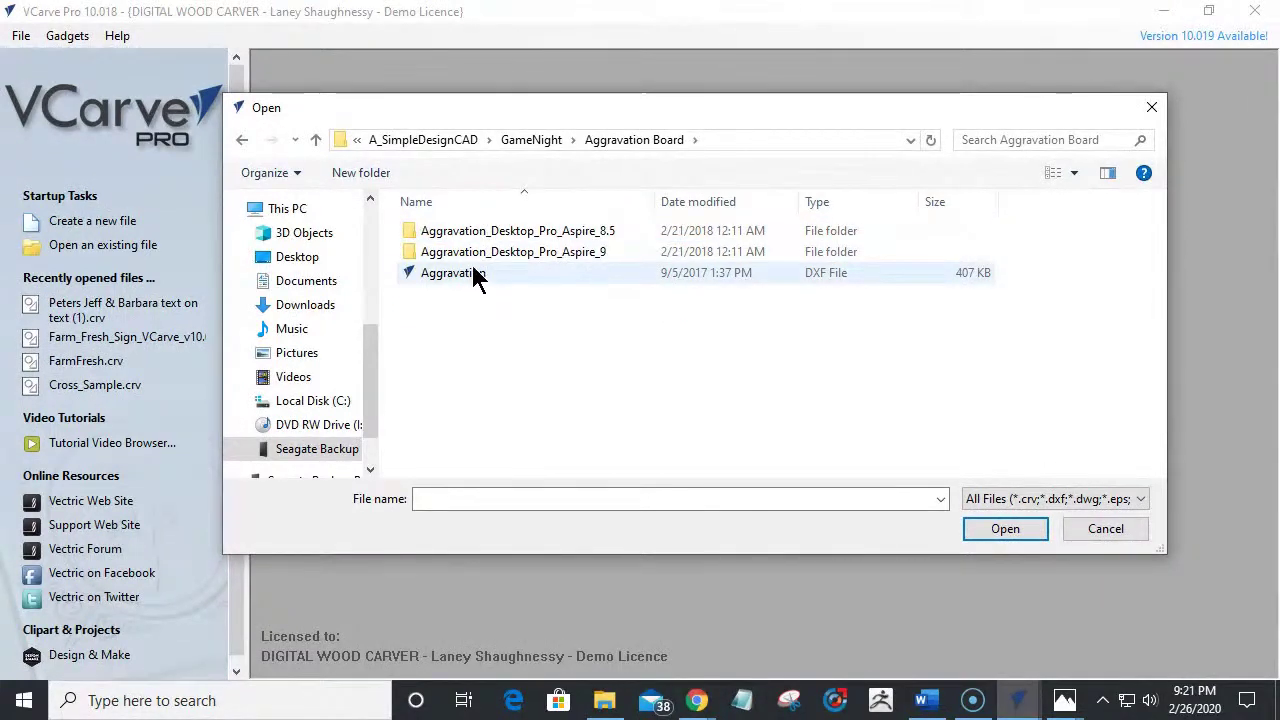
Look through the A_SimpleDesignCAD folder and its GameNightClassFiles subfolder for game project files.
click(473, 251)
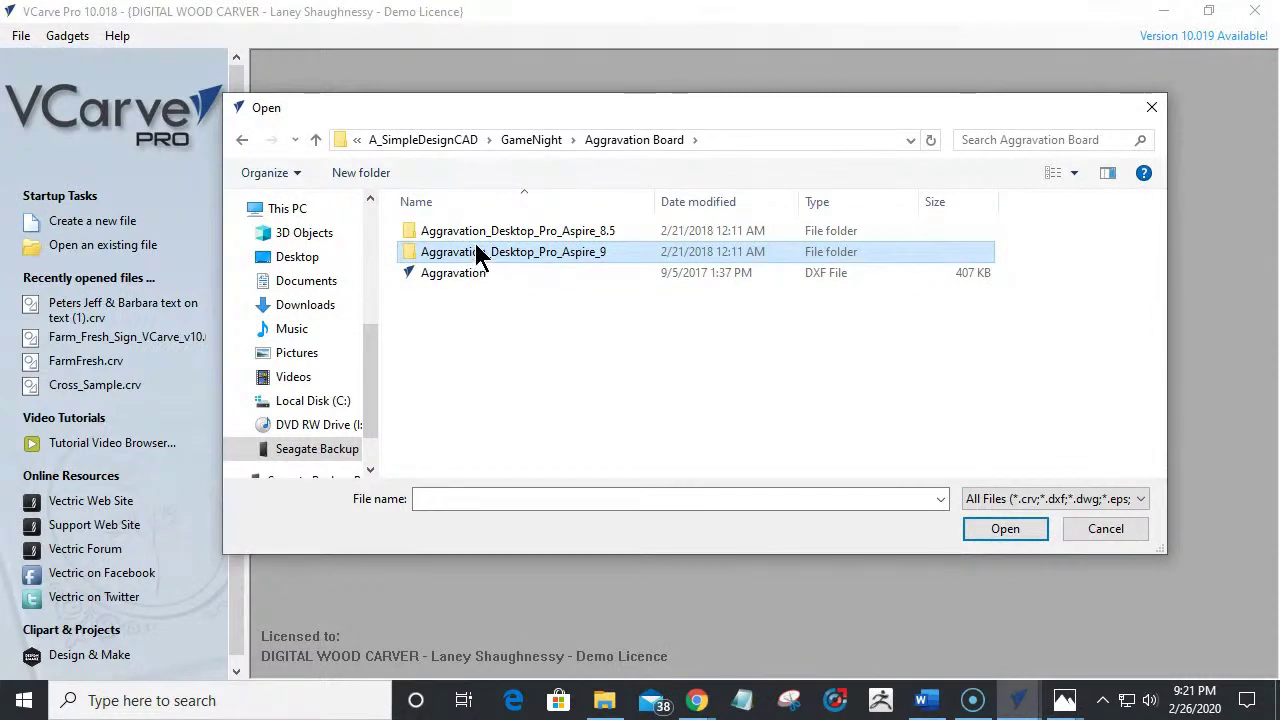
click(528, 145)
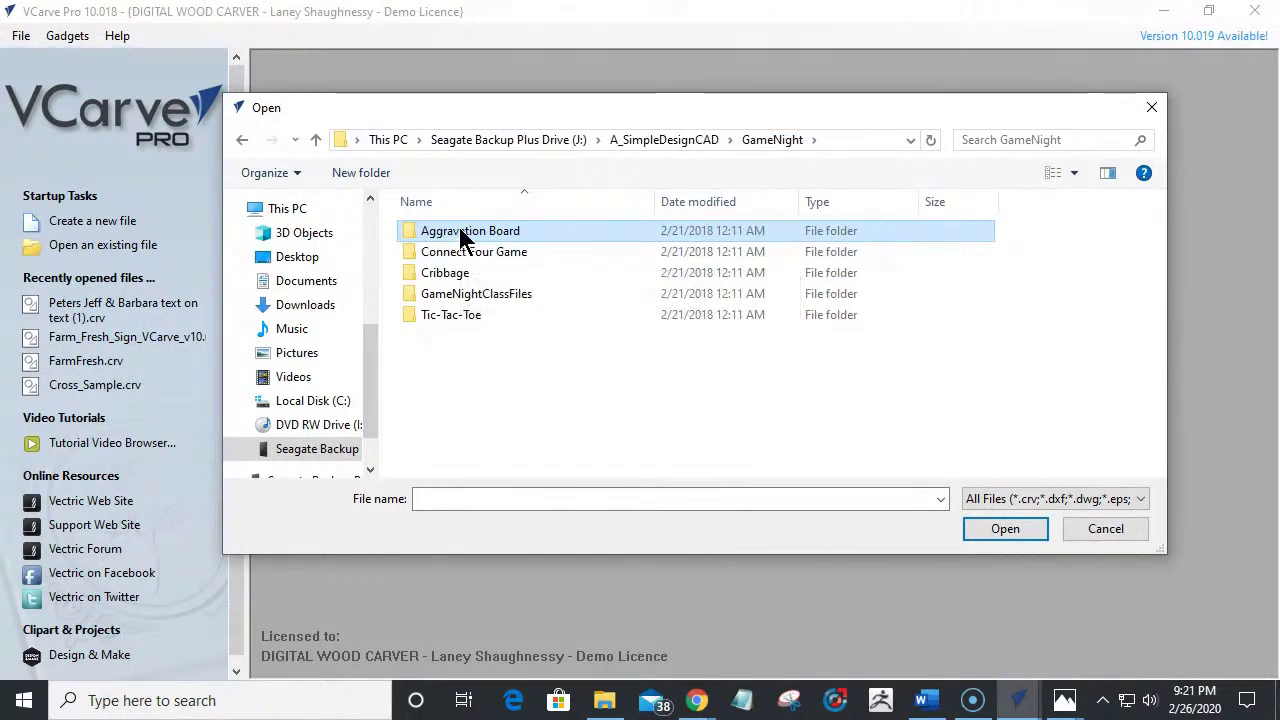
click(650, 141)
scroll(481, 352, down, 10)
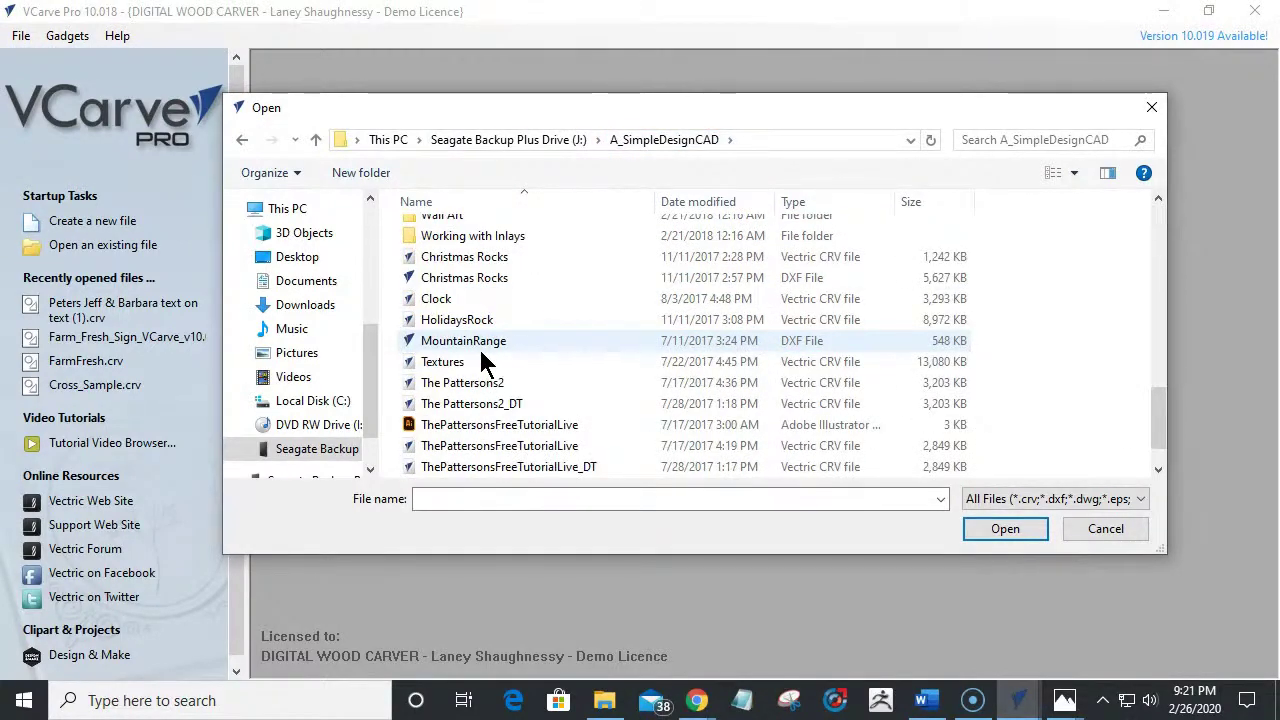
scroll(480, 360, down, 1)
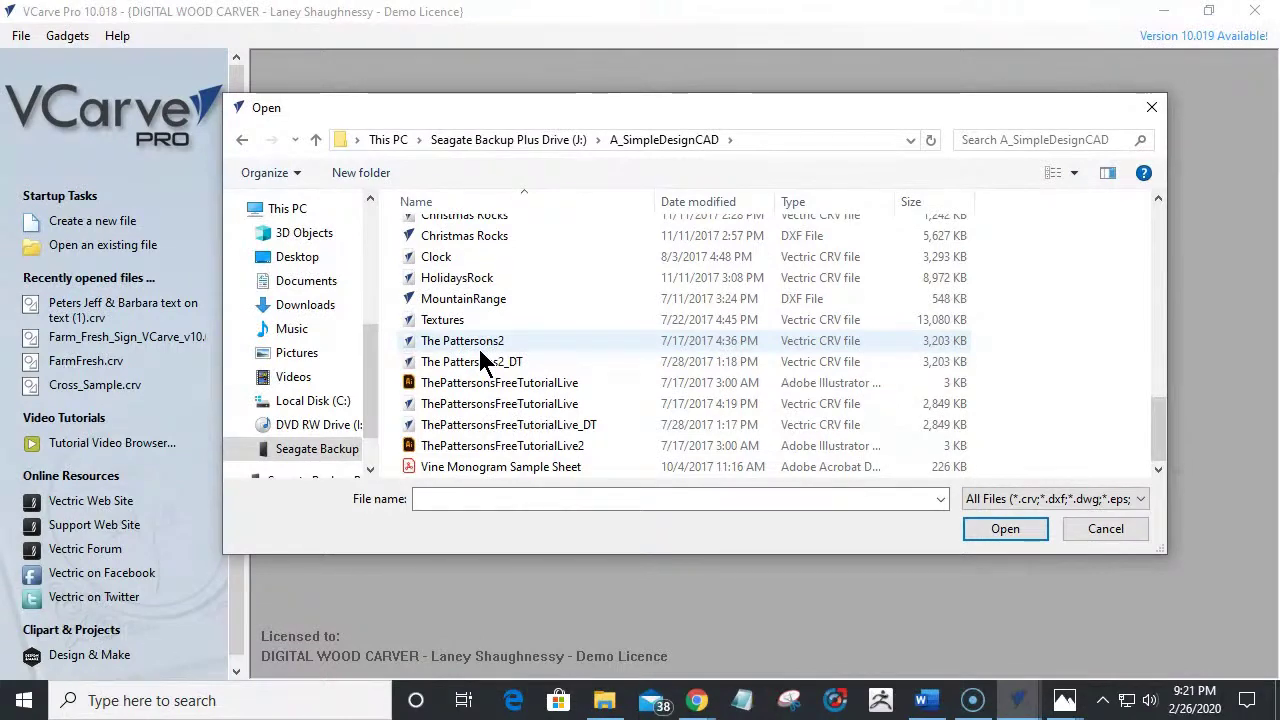
scroll(477, 345, up, 12)
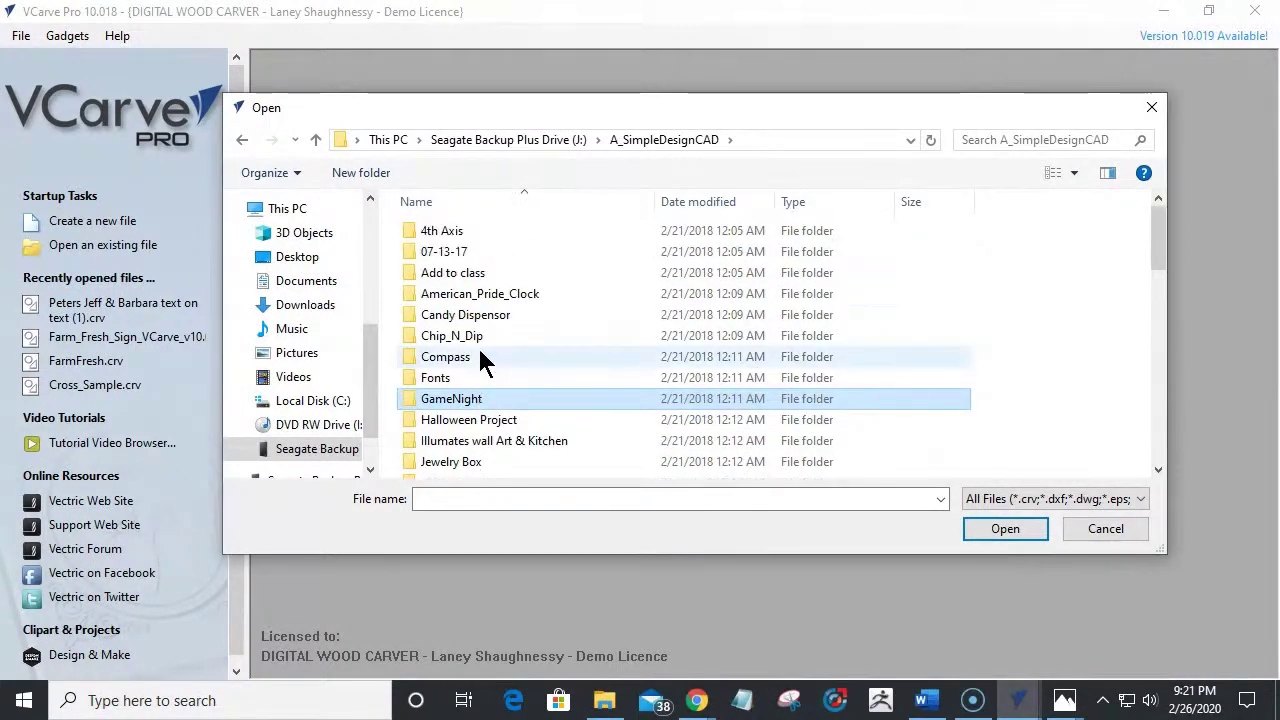
scroll(480, 355, down, 1)
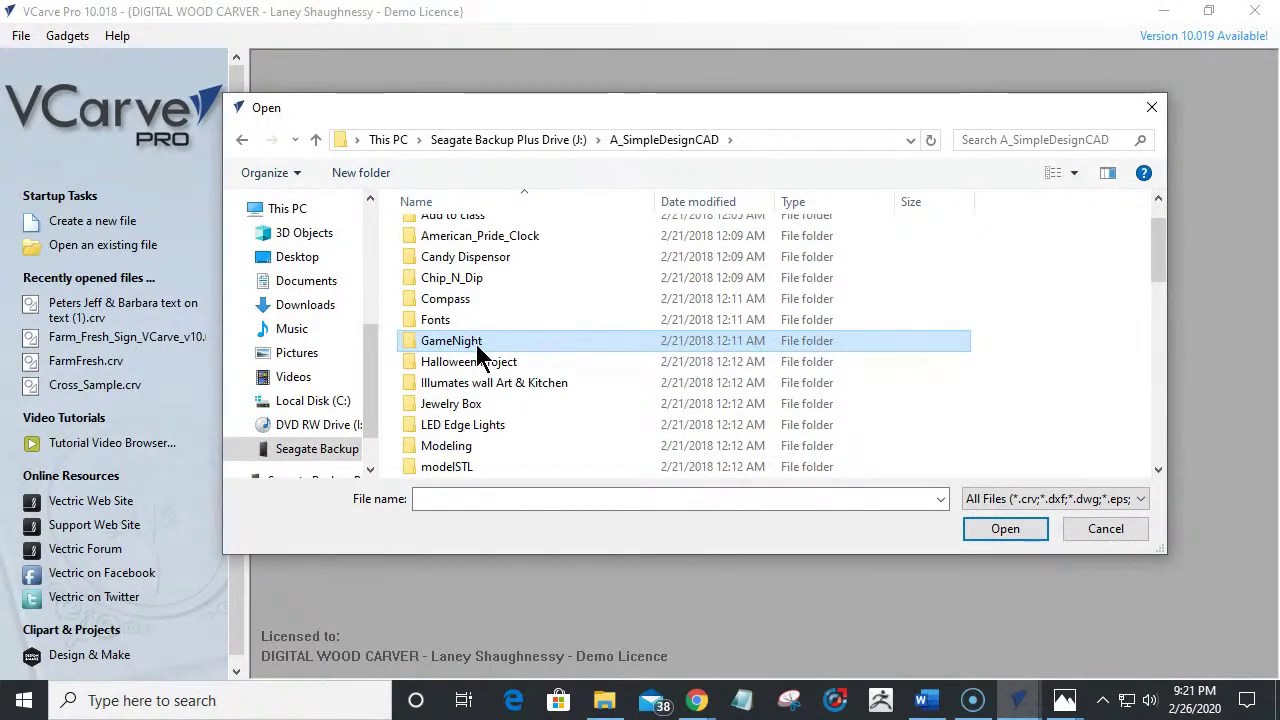
double_click(477, 345)
double_click(450, 296)
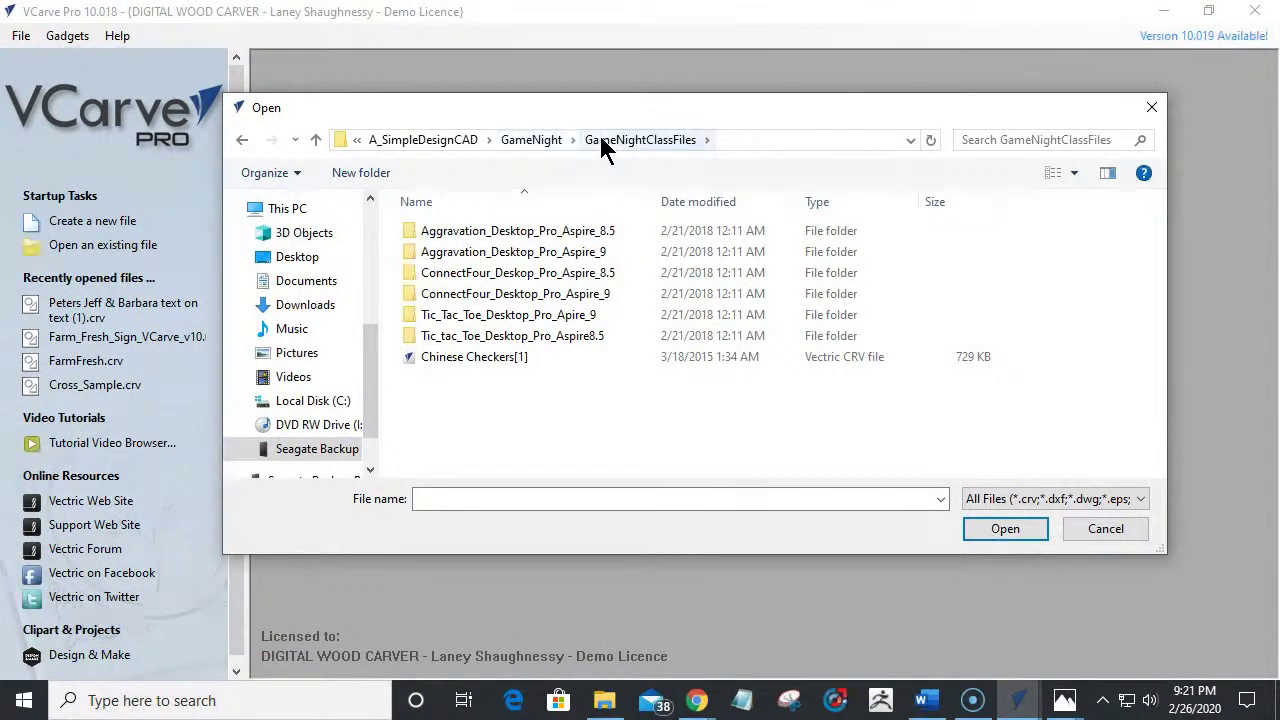
Open the Aggravation CRV file from the Aggravation_Desktop_Pro_Aspire_9 folder inside Aggravation Board.
click(517, 141)
double_click(470, 228)
click(515, 229)
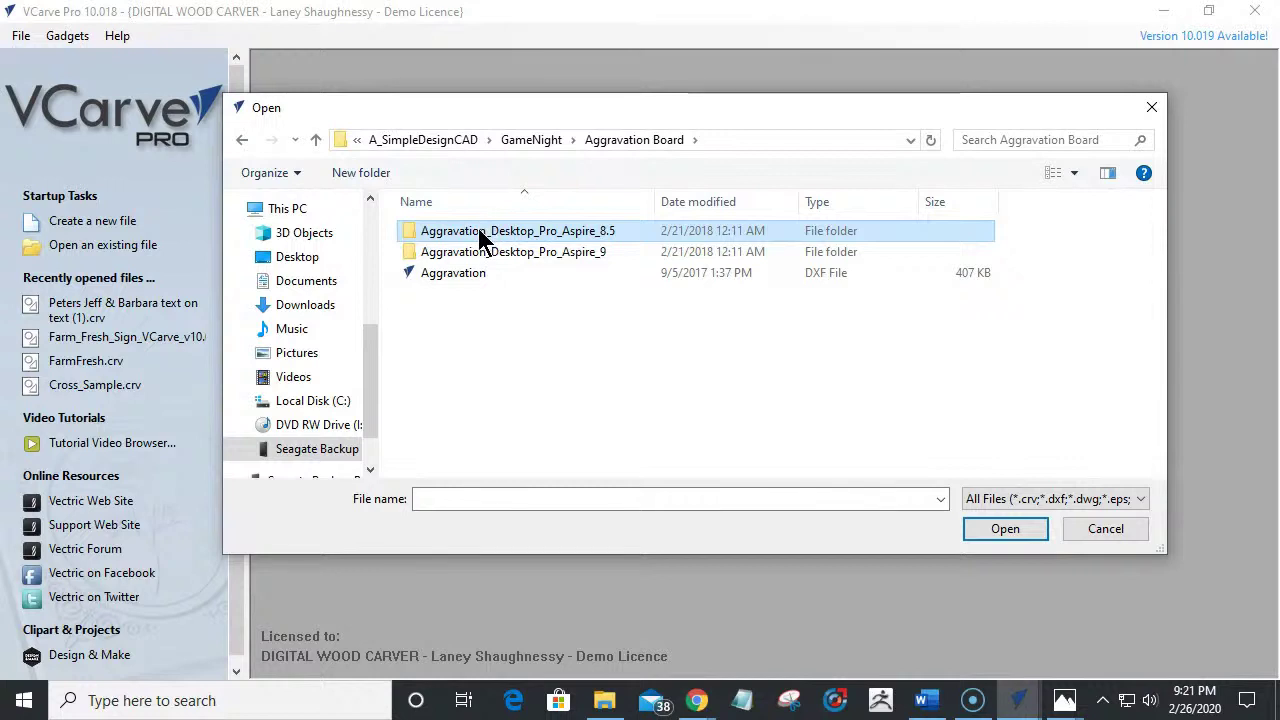
click(480, 255)
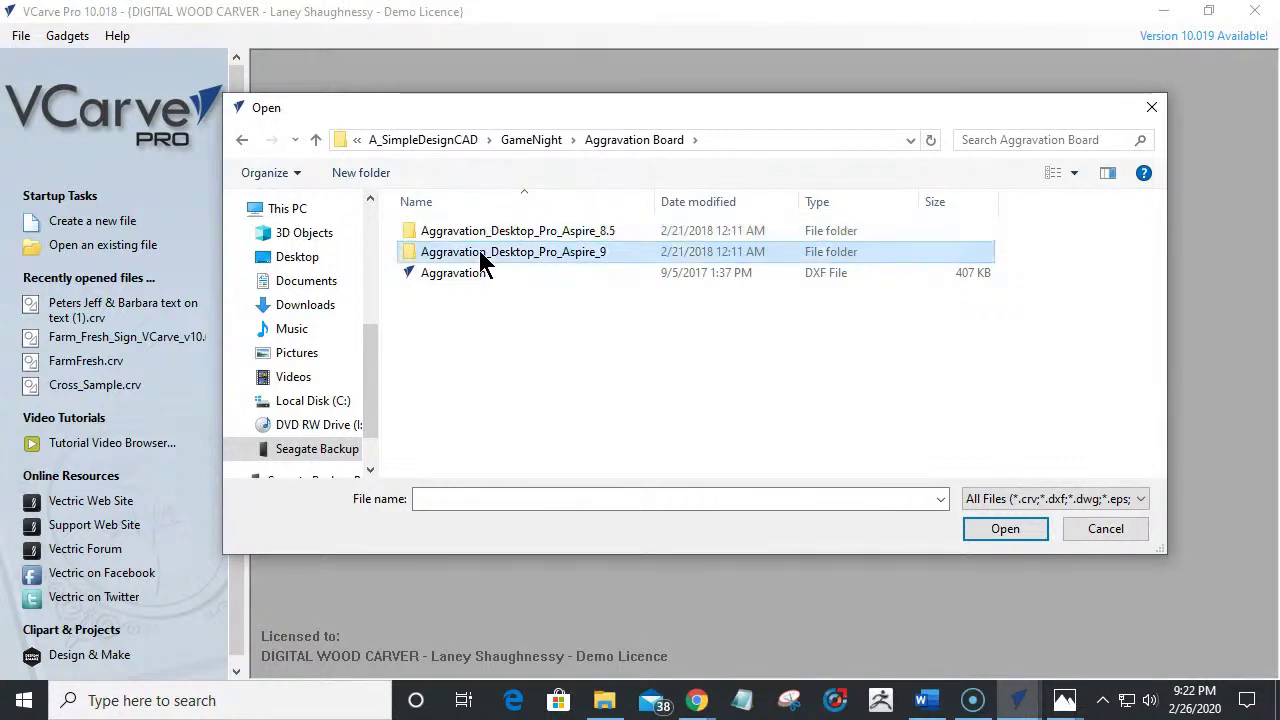
double_click(479, 252)
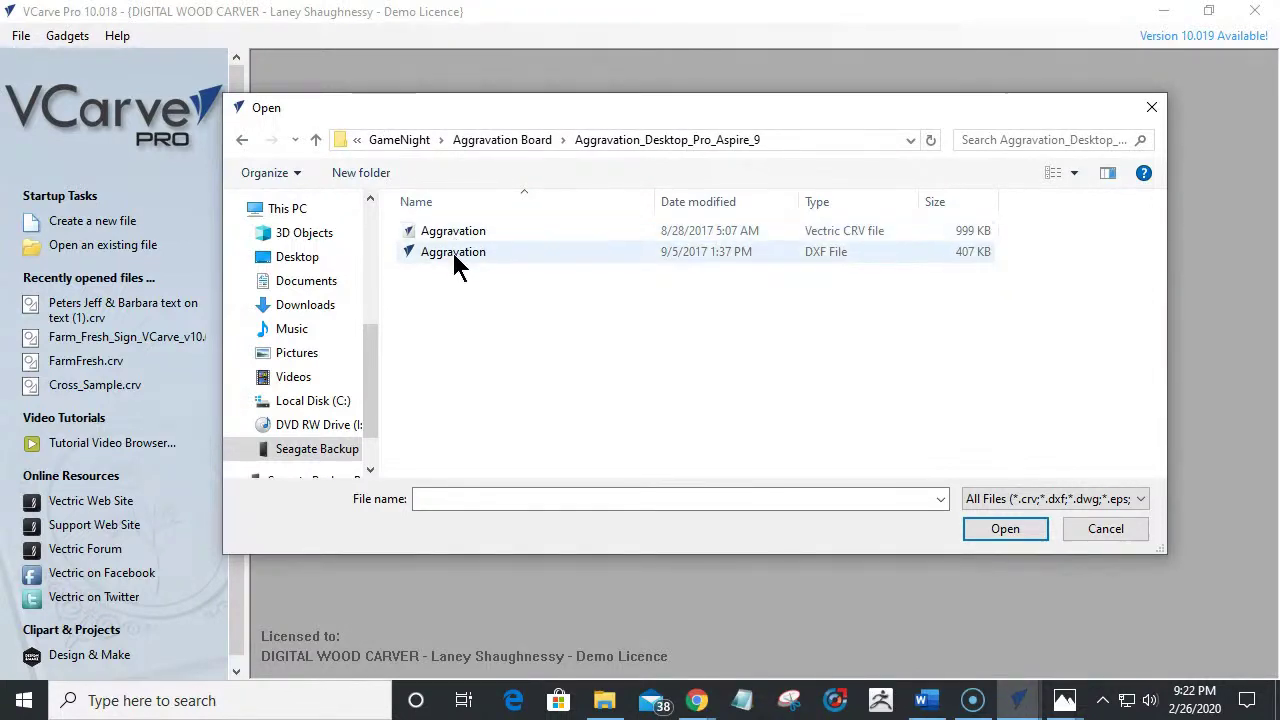
double_click(455, 231)
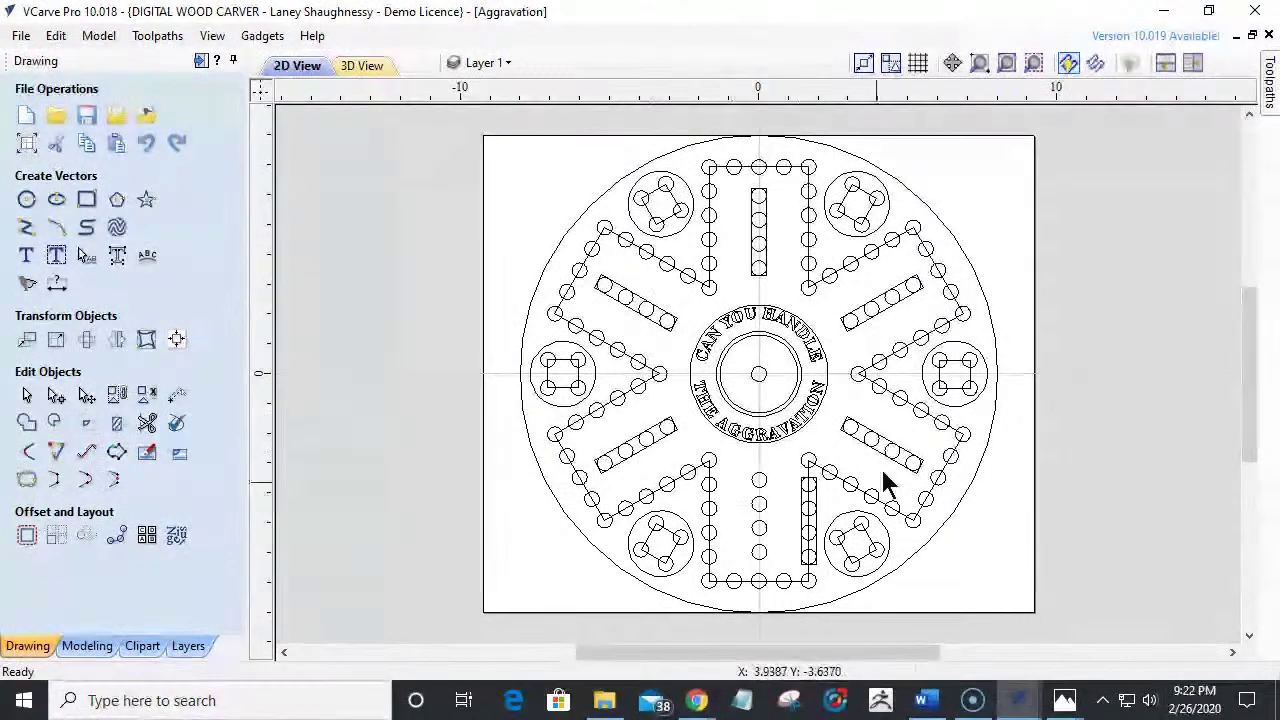
Preview all toolpaths of the Aggravation board and examine the simulated result from a tilted 3D angle.
scroll(760, 288, up, 3)
scroll(757, 284, down, 2)
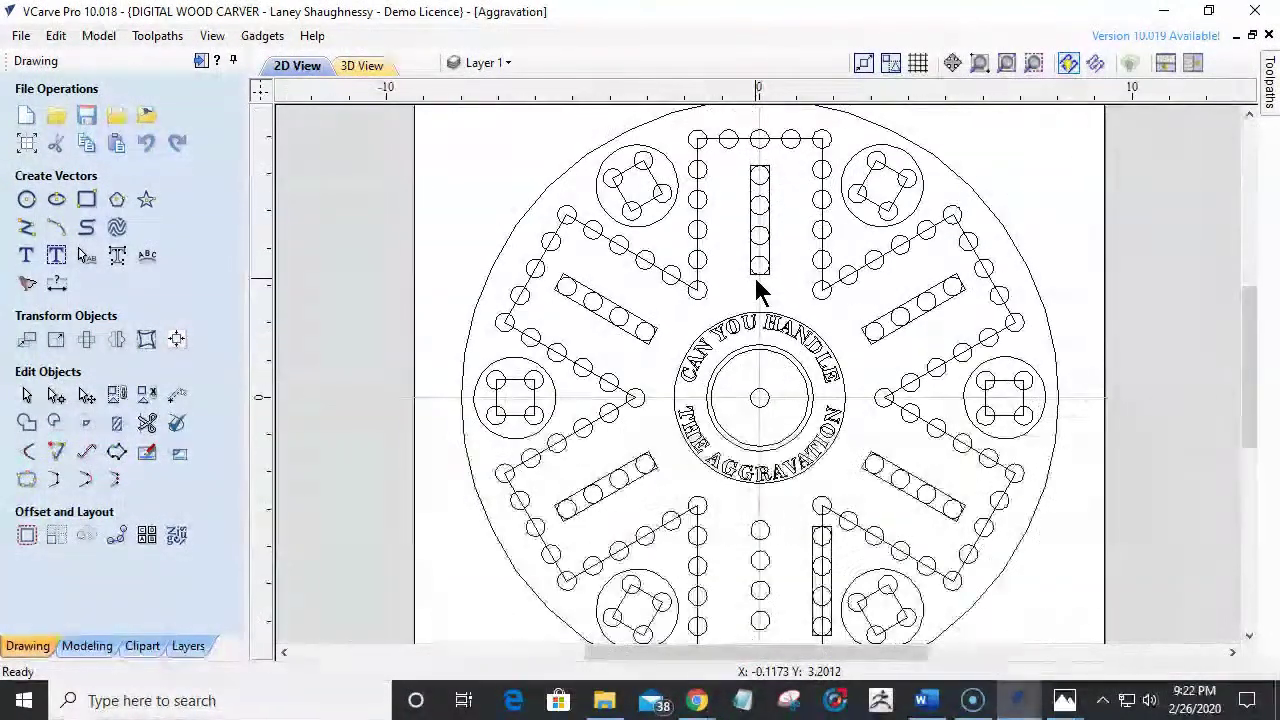
scroll(757, 284, down, 1)
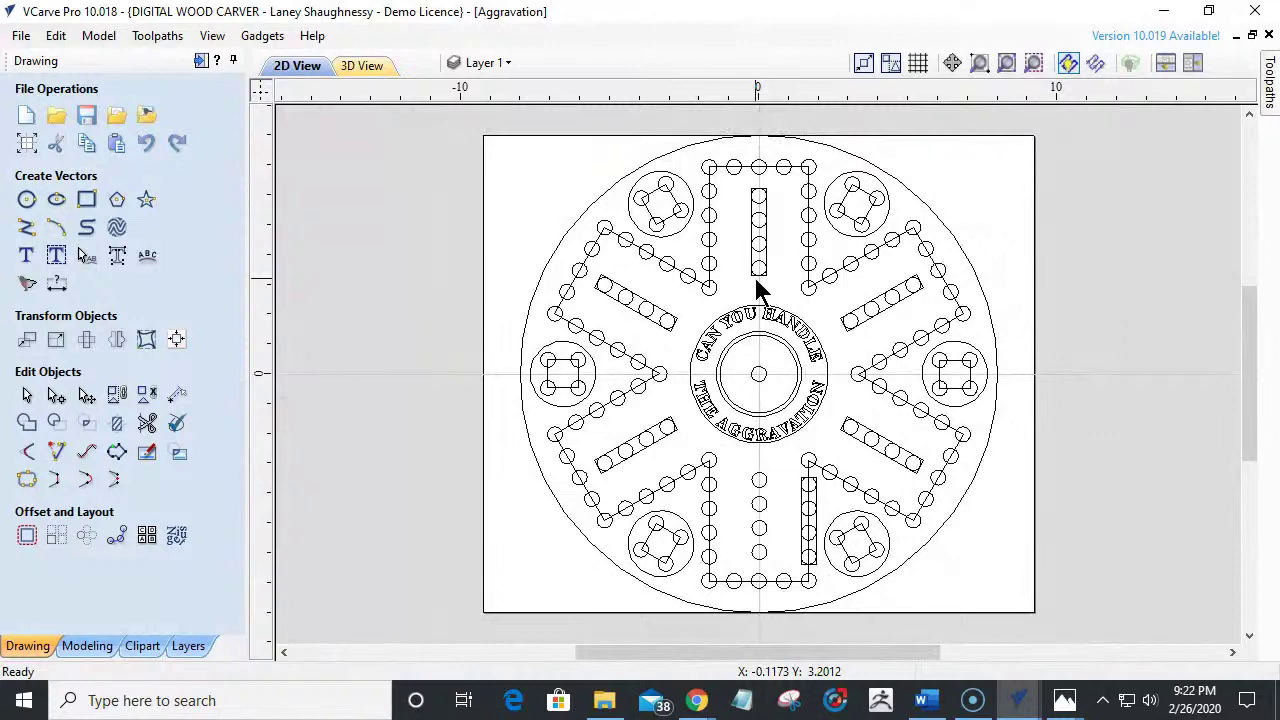
click(199, 61)
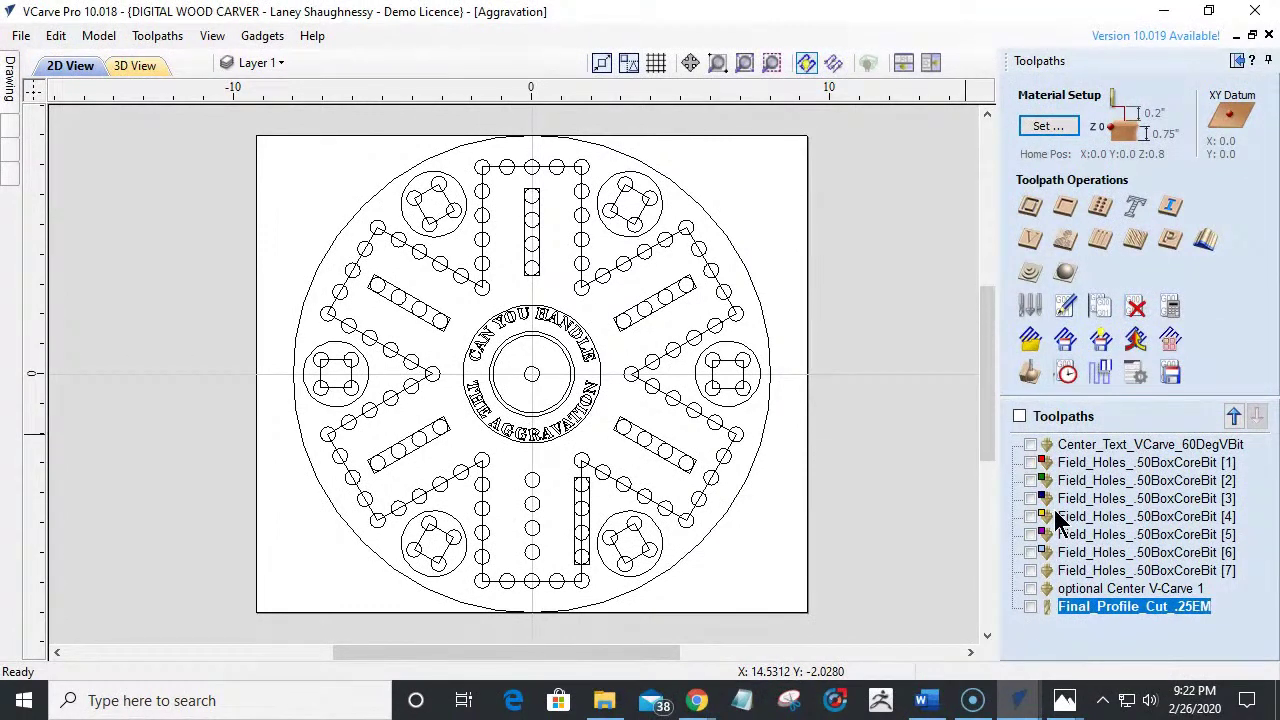
click(1029, 372)
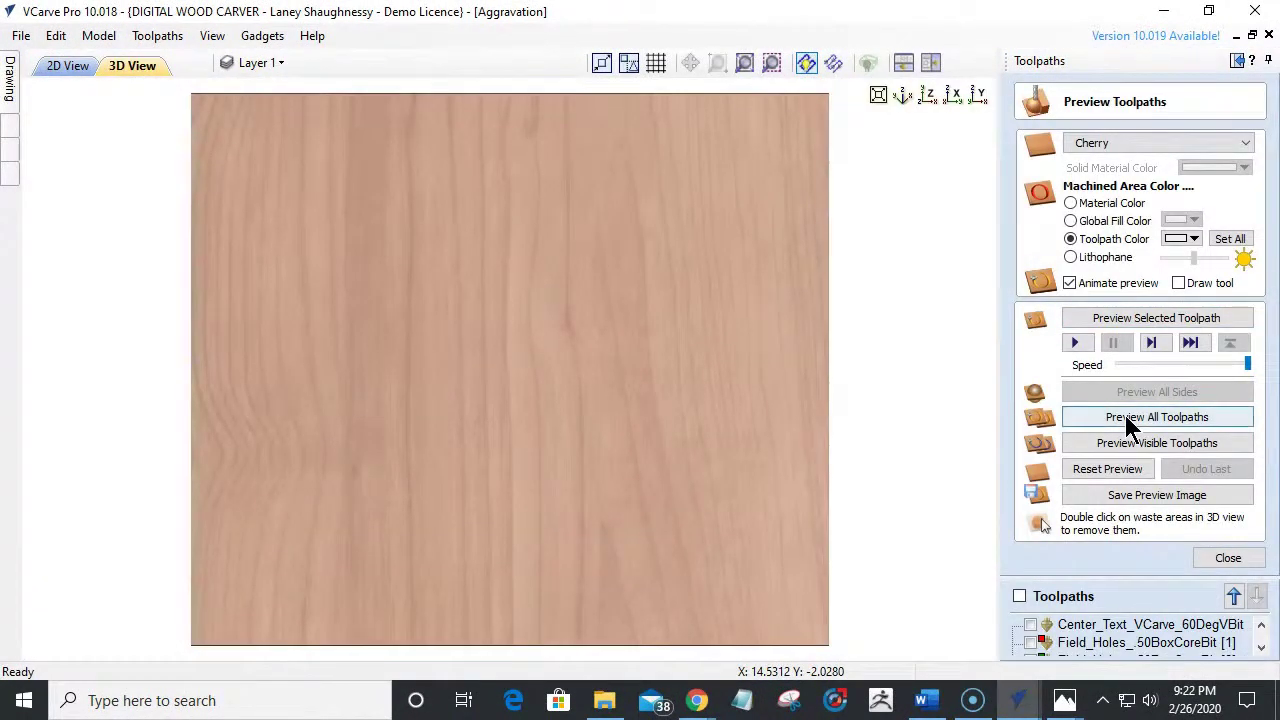
click(1126, 418)
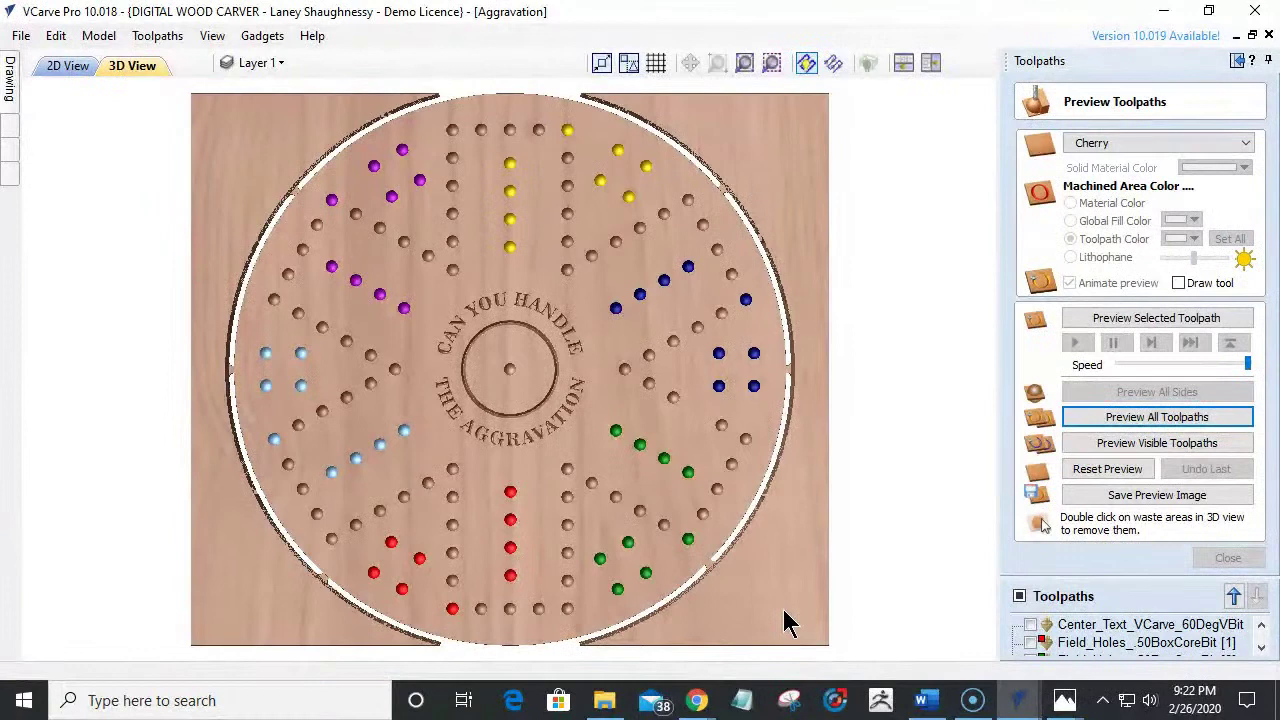
drag(527, 620, 507, 488)
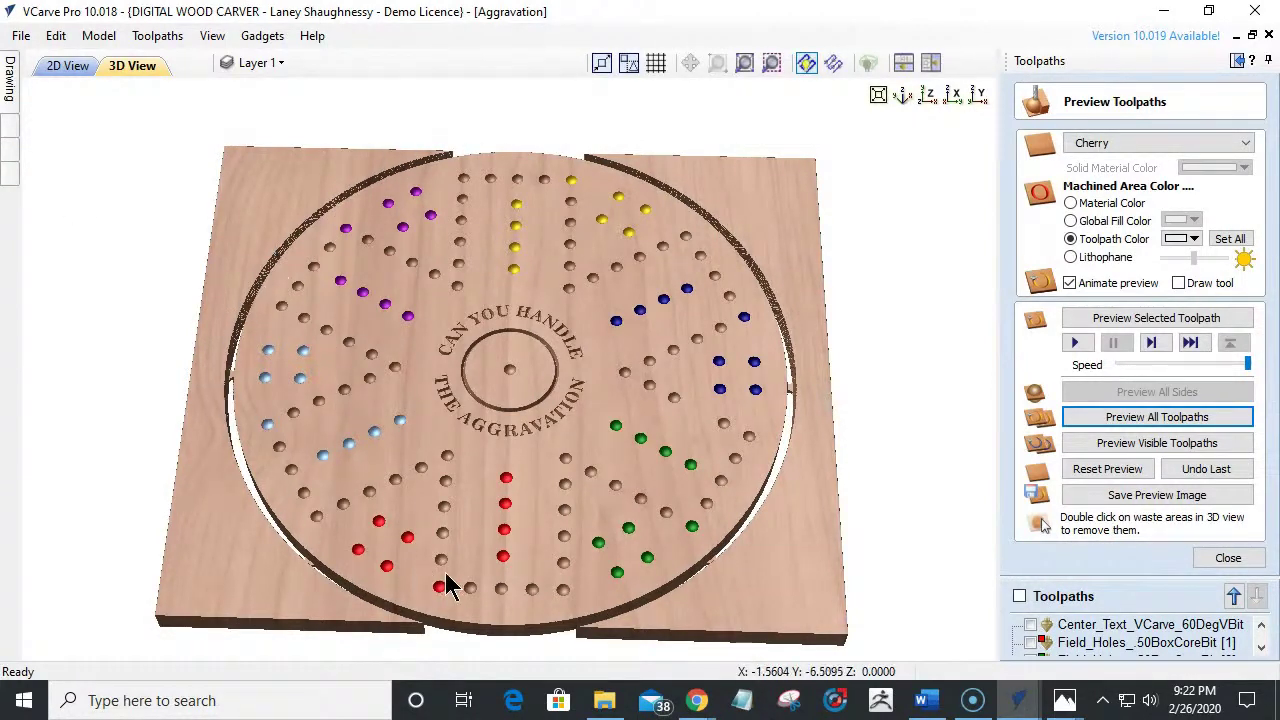
drag(533, 462, 543, 491)
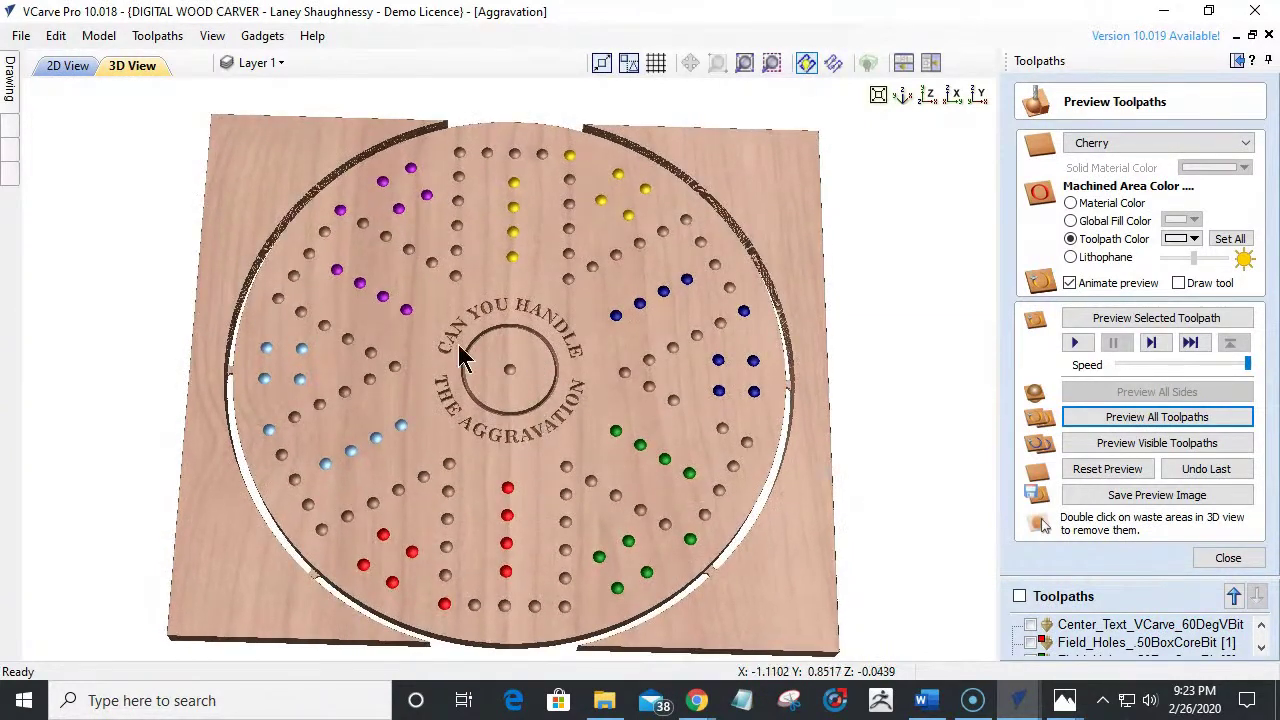
mouse_move(531, 451)
mouse_down()
mouse_move(591, 434)
mouse_move(537, 446)
mouse_move(480, 422)
mouse_move(491, 443)
mouse_up()
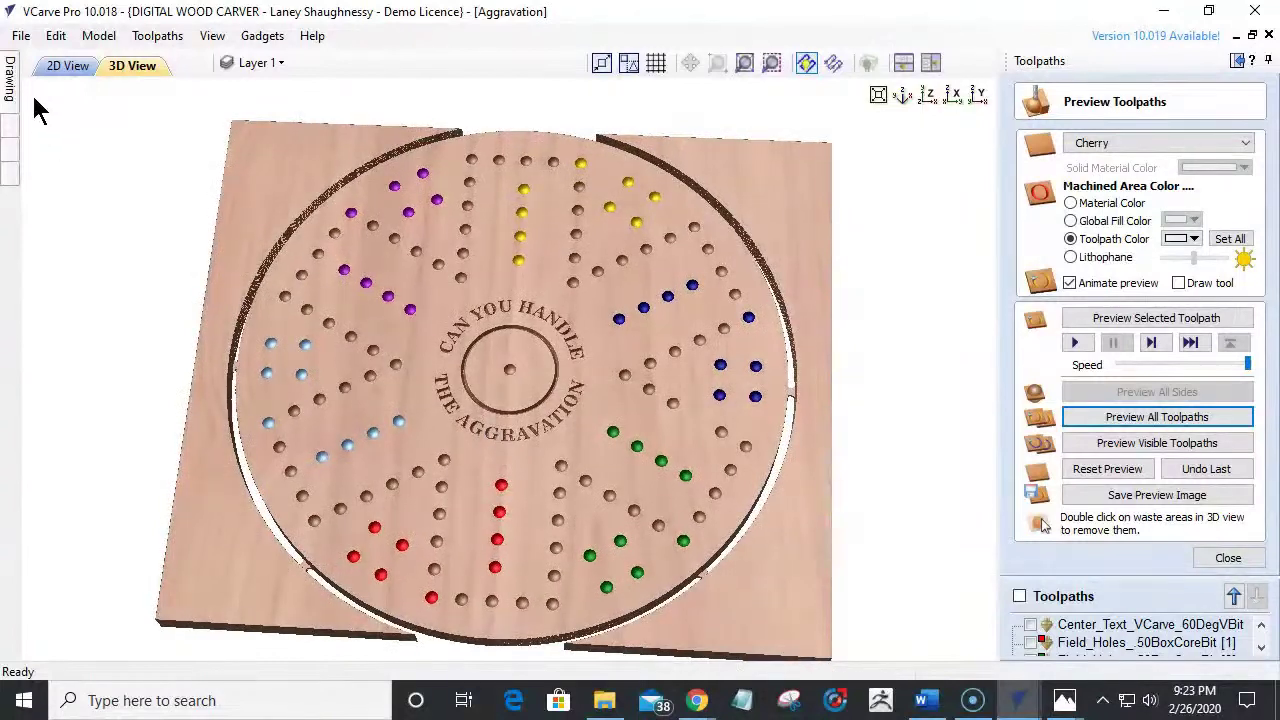
Return to the 2D view and close the Aggravation file.
click(55, 68)
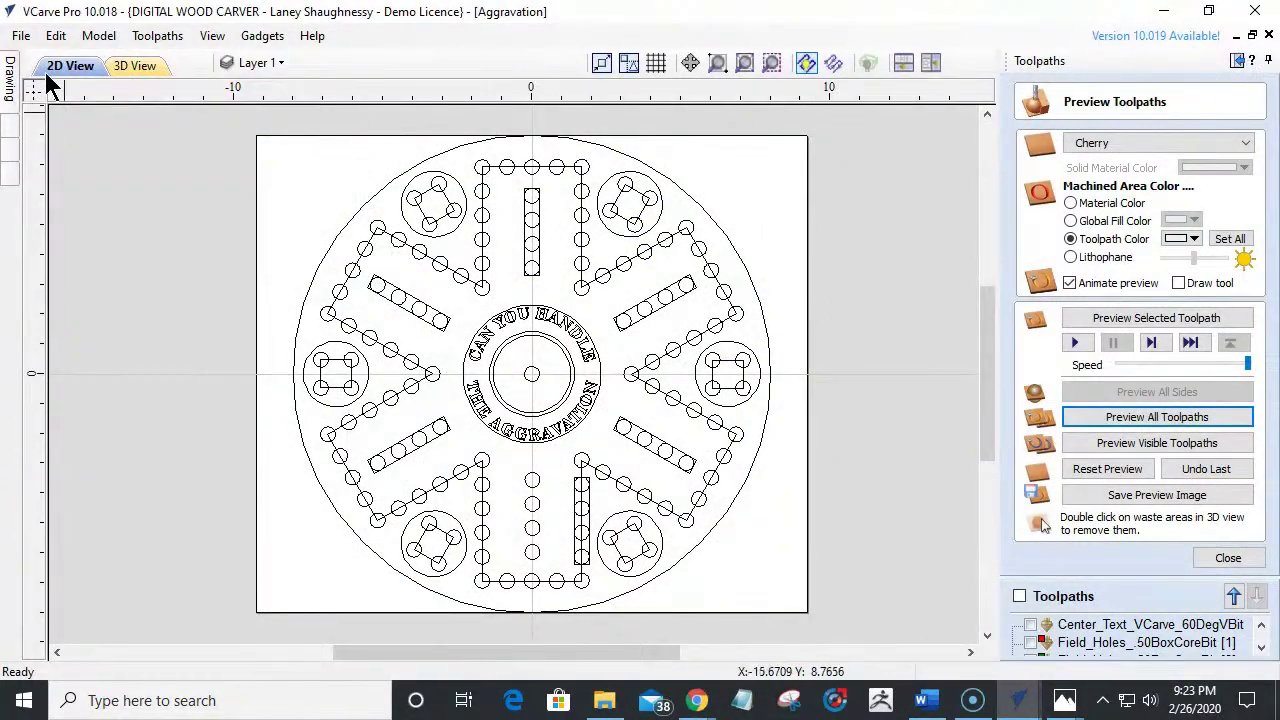
click(21, 36)
click(40, 95)
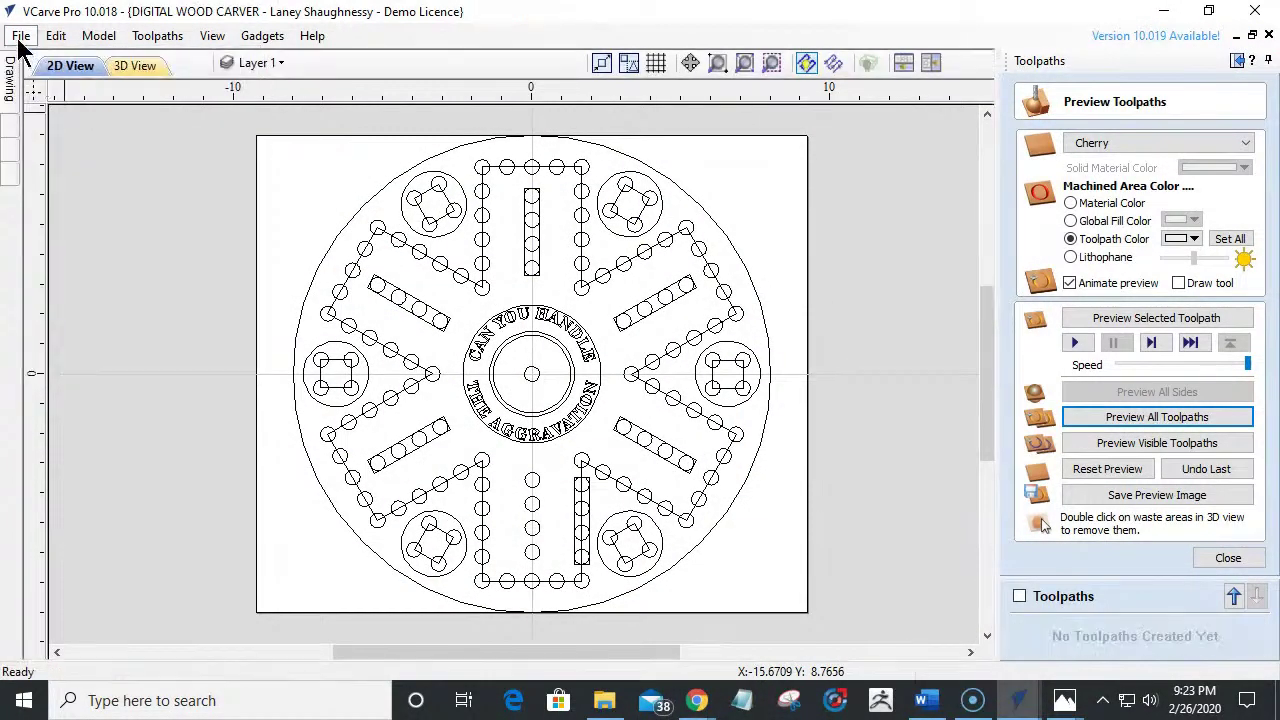
Open the Connect_Four CRV file from GameNight > Connect Four Game > ConnectFour_Desktop_Pro_Aspire_9.
click(21, 36)
click(37, 82)
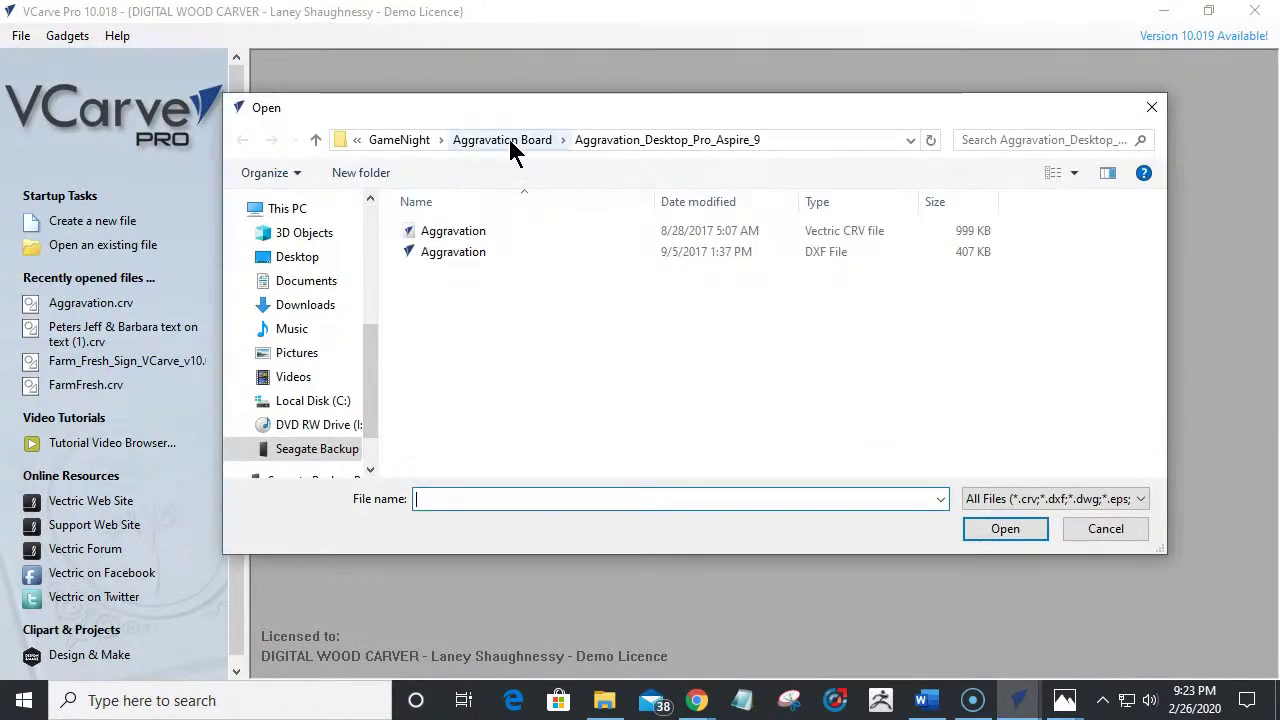
click(400, 141)
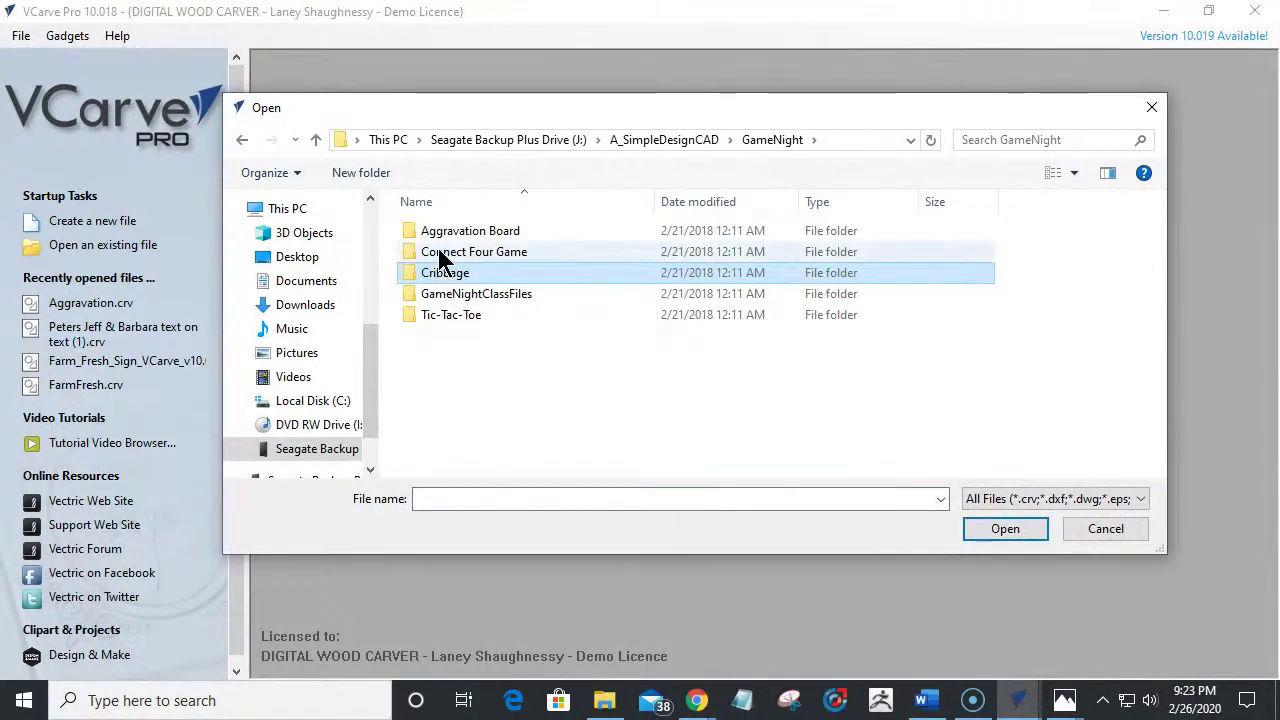
click(439, 255)
double_click(439, 255)
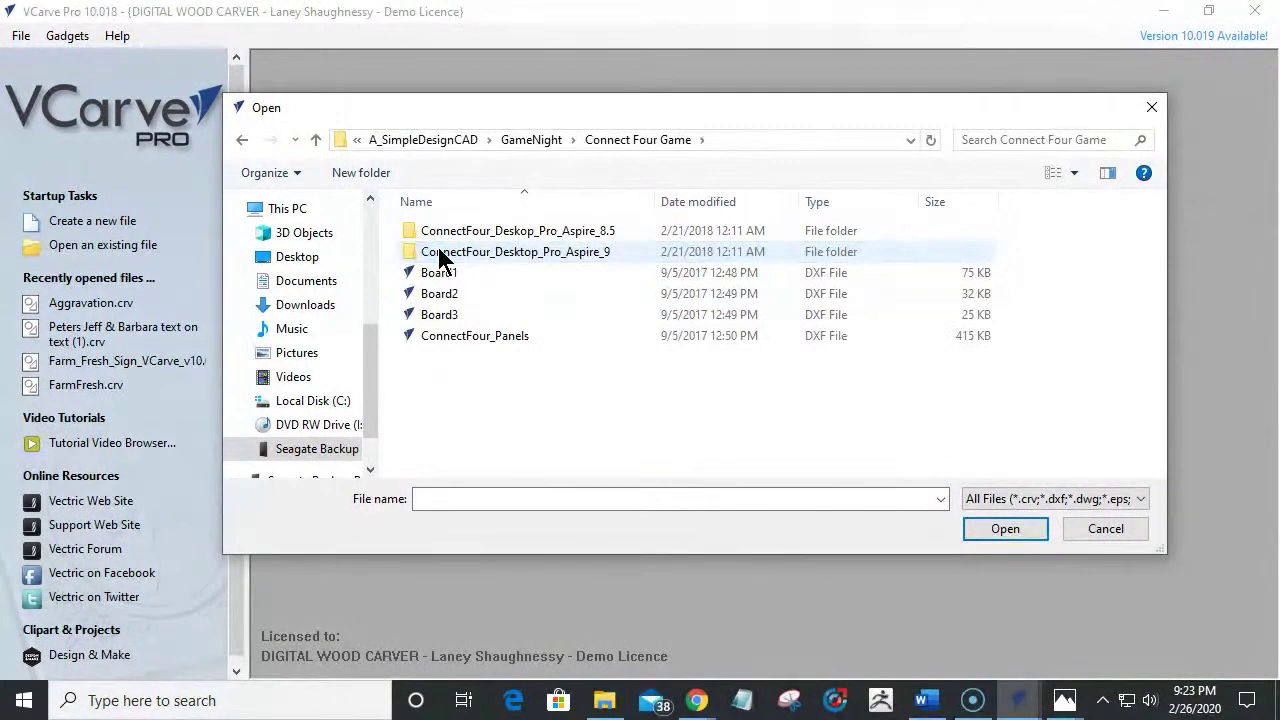
click(490, 251)
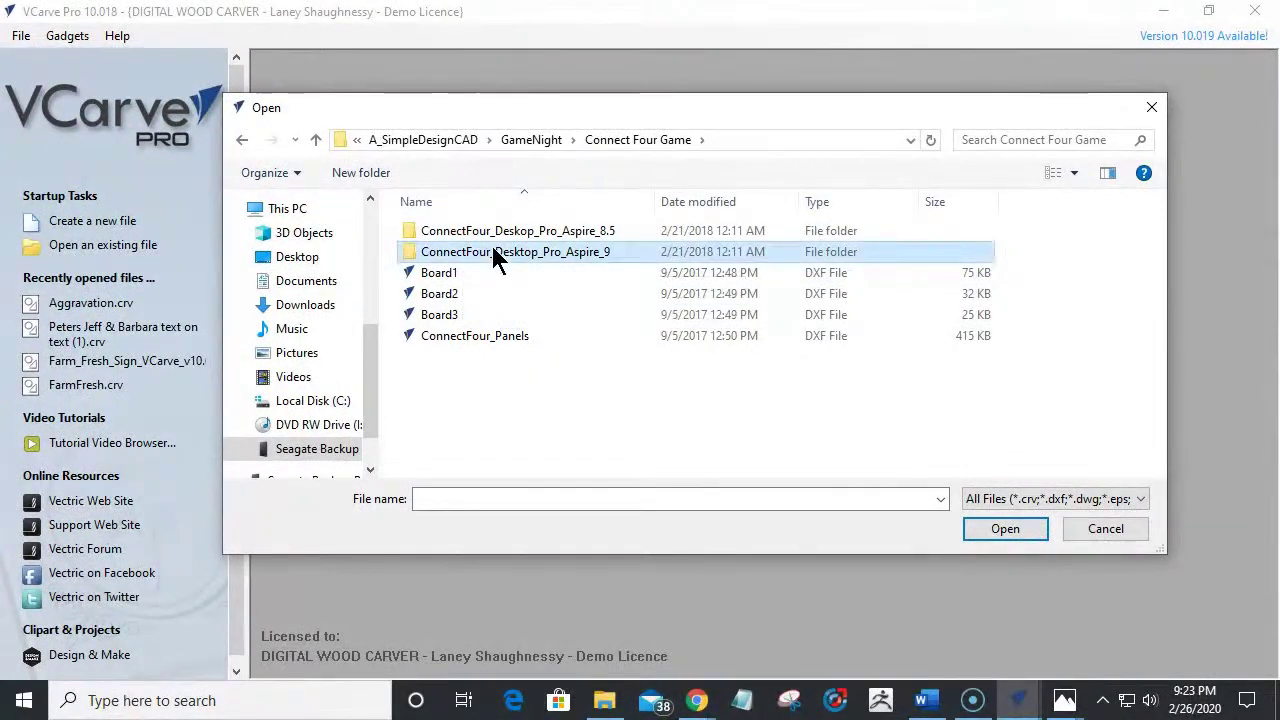
double_click(490, 251)
click(460, 238)
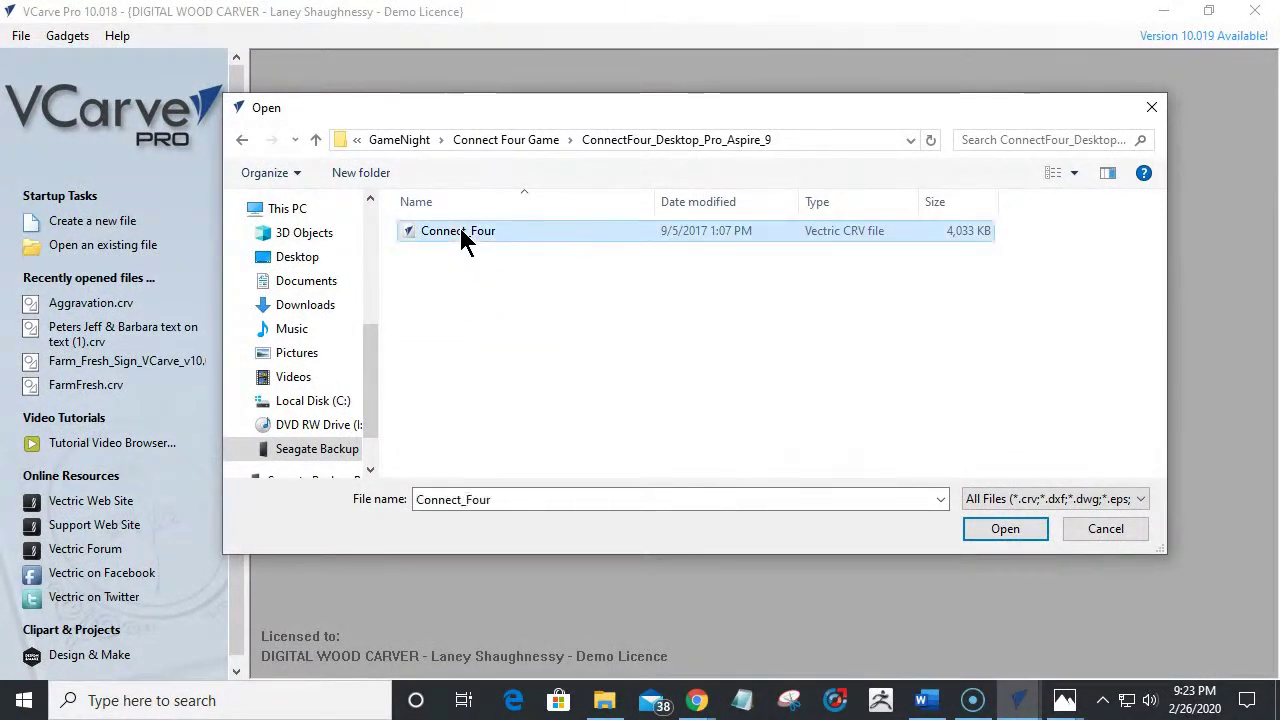
double_click(461, 235)
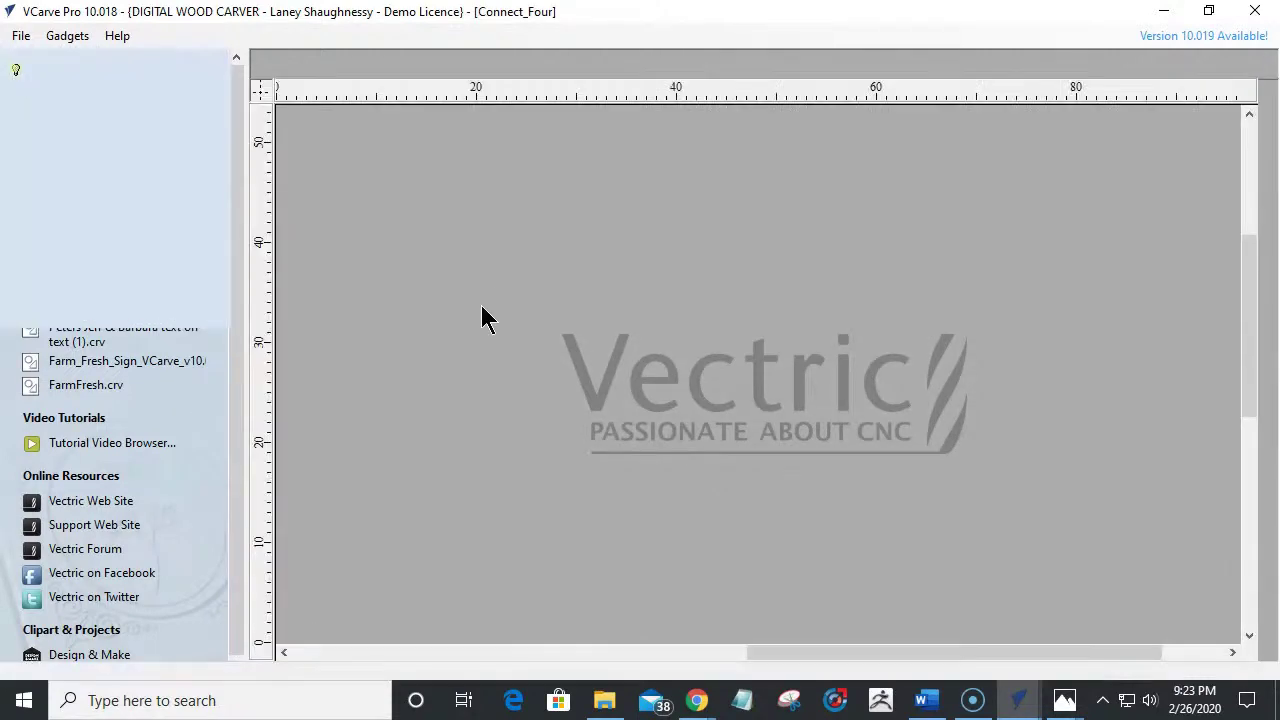
scroll(766, 500, down, 1)
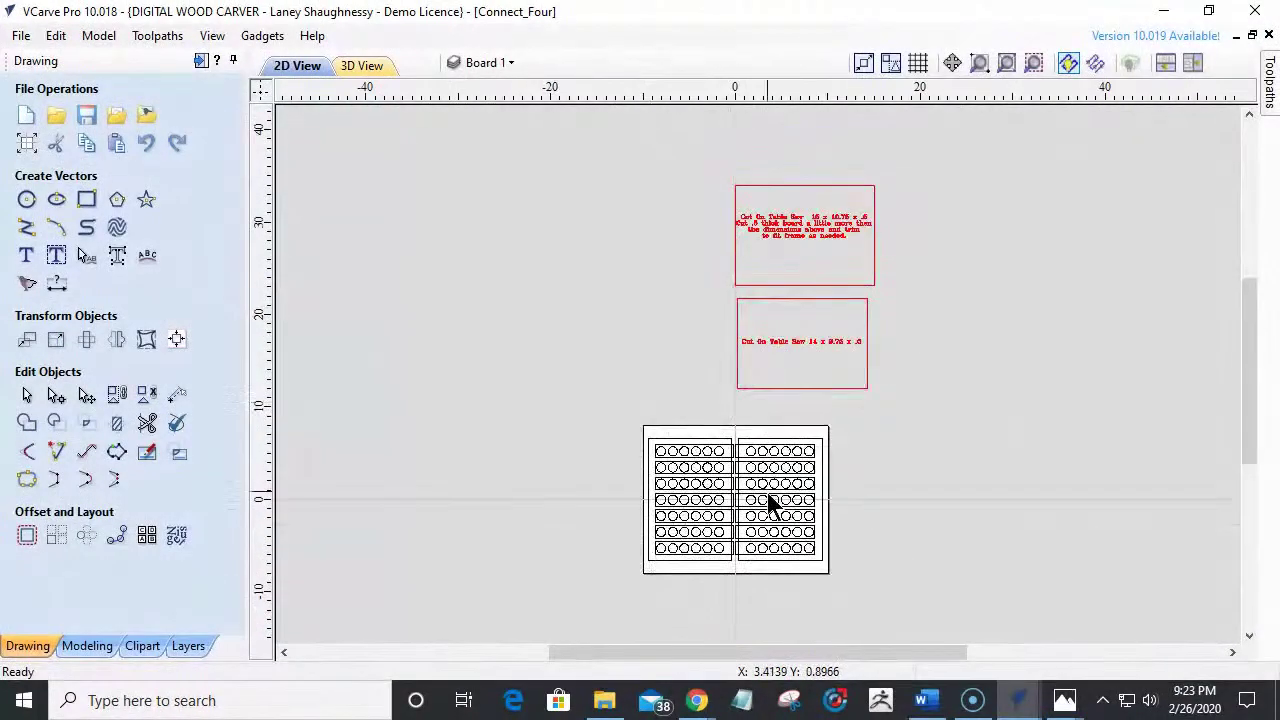
Hide the Board 1 layer and toggle the Board 2 and Board 3 layers on and off to inspect their vectors.
scroll(766, 500, up, 5)
scroll(759, 488, down, 3)
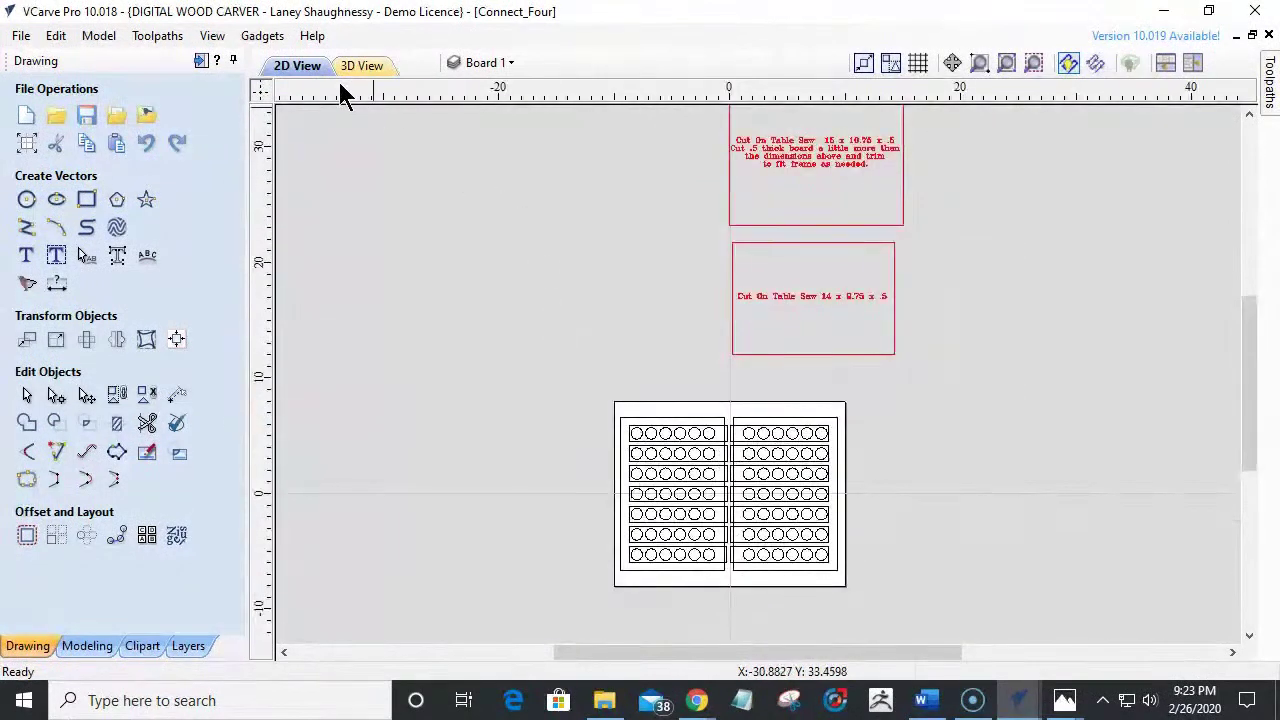
click(483, 63)
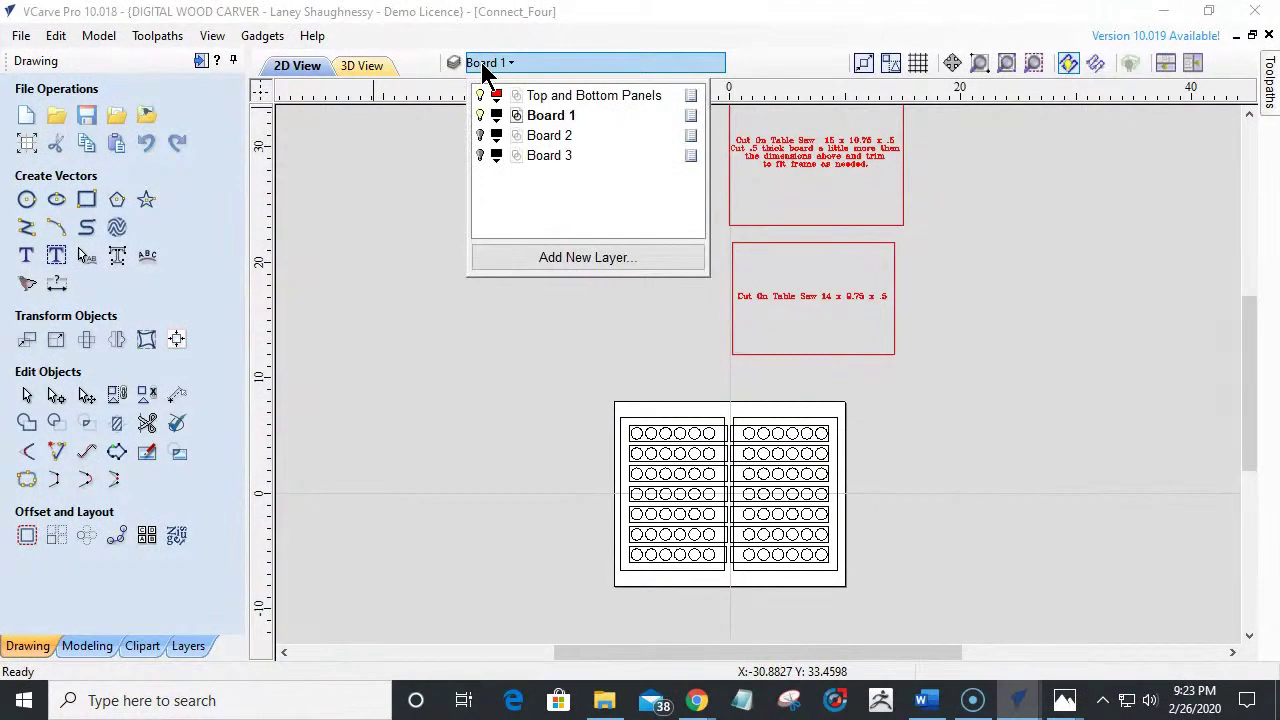
click(480, 115)
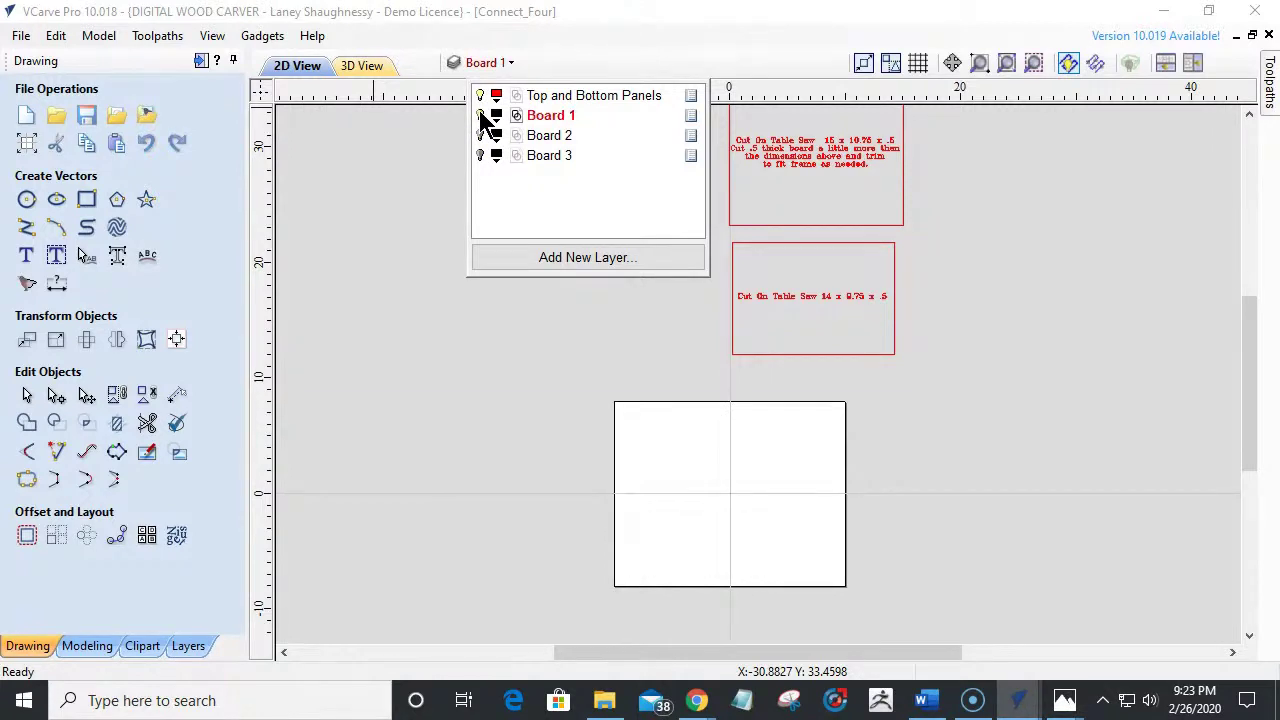
click(480, 135)
click(479, 155)
click(479, 155)
click(480, 135)
click(1165, 12)
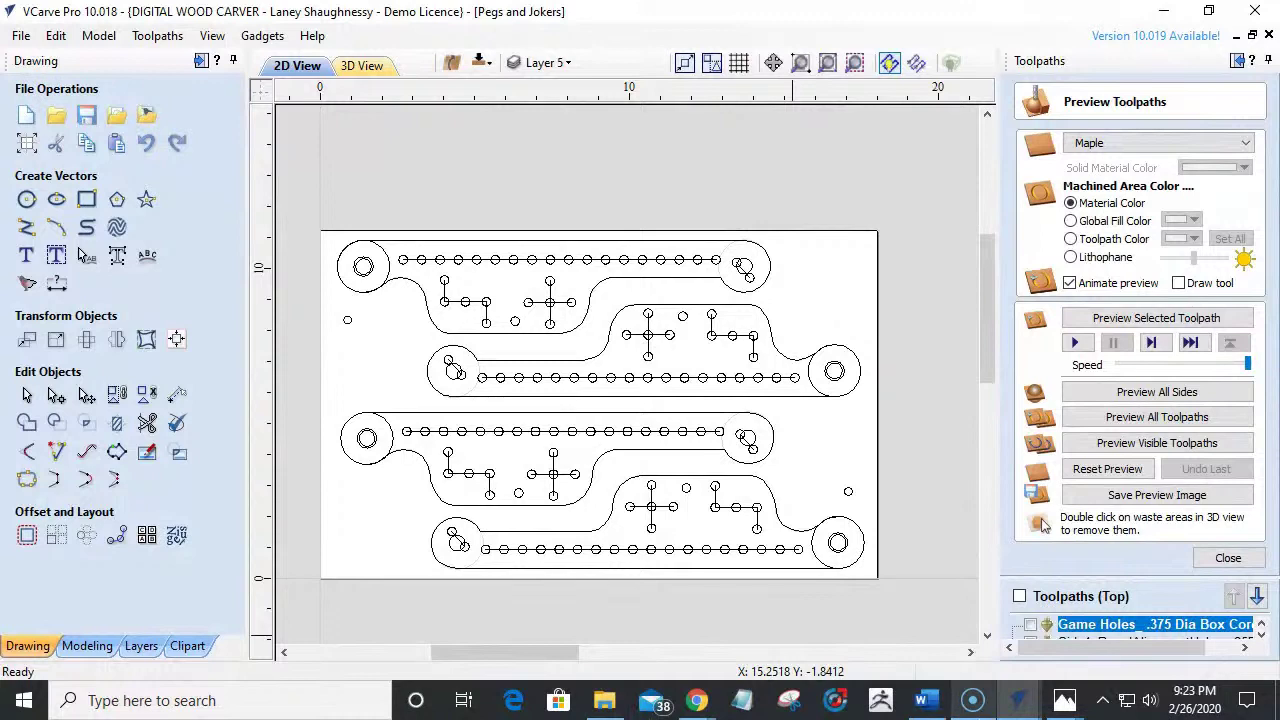
mouse_move(1020, 705)
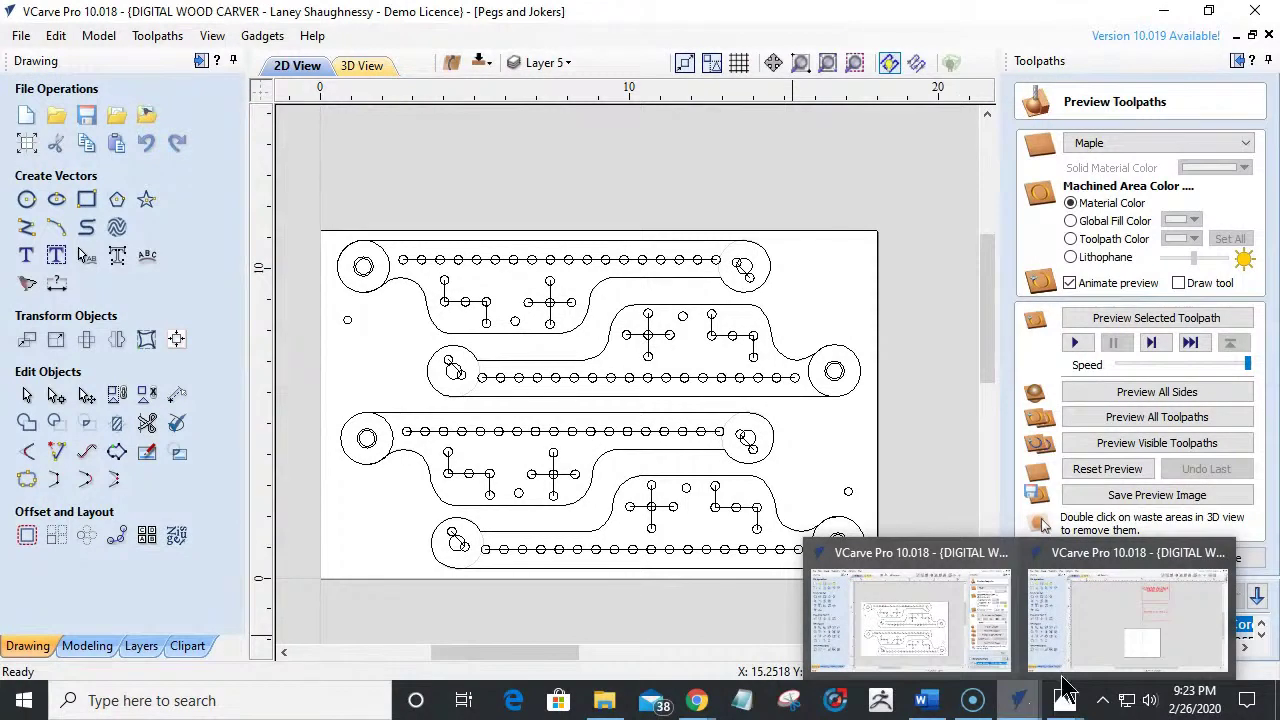
click(1137, 606)
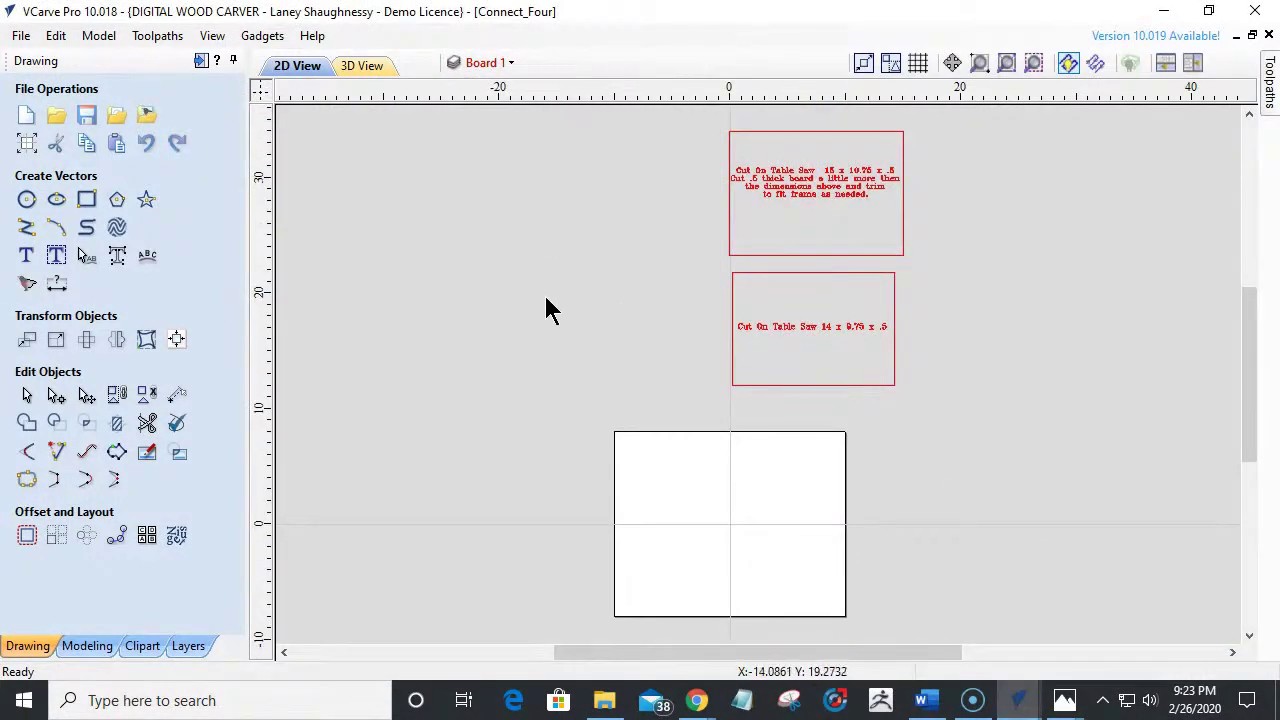
scroll(547, 310, up, 1)
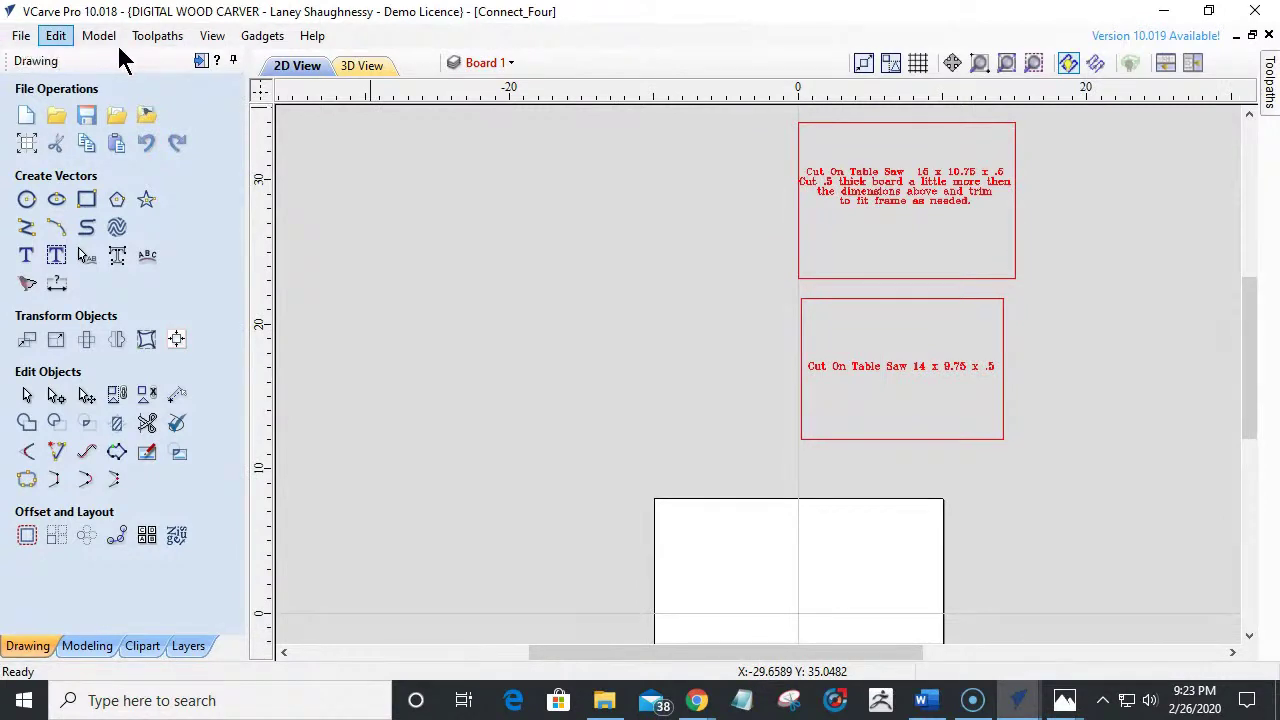
click(24, 36)
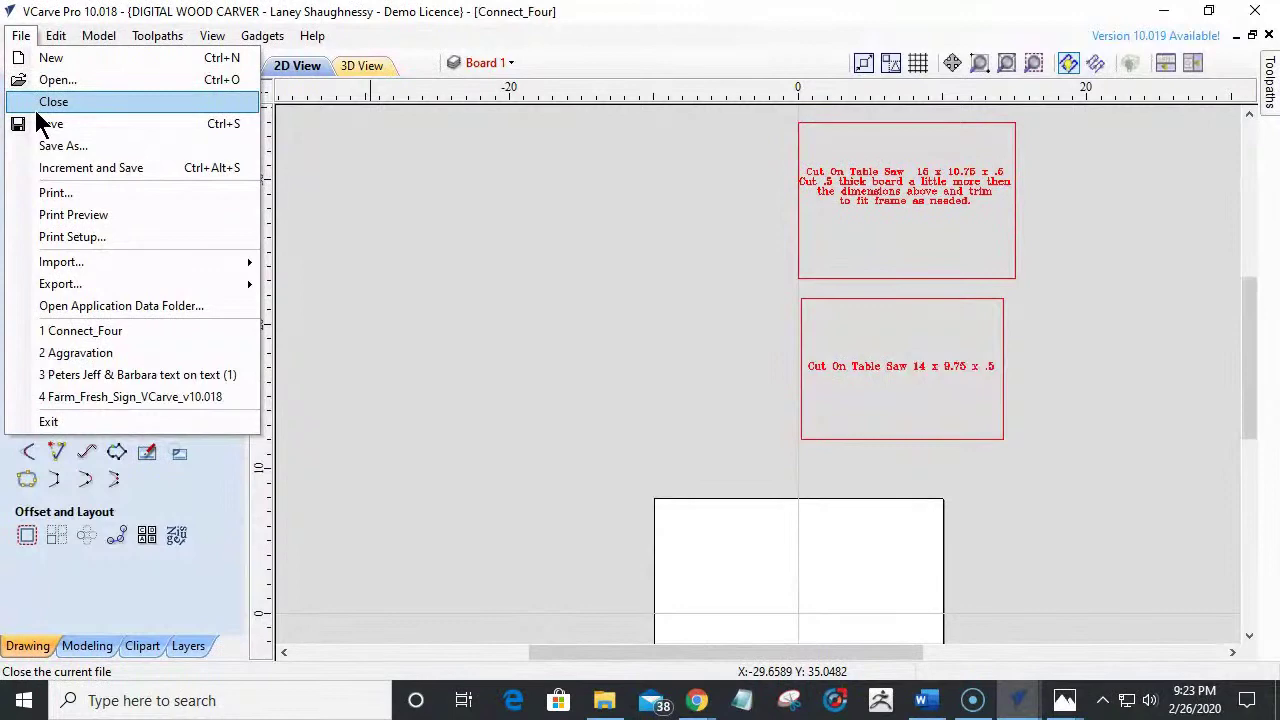
click(398, 208)
Make the Board1_PocketCut_.25EM and Board1_HoleCutout_.25EM toolpaths visible and open the toolpath preview.
click(199, 61)
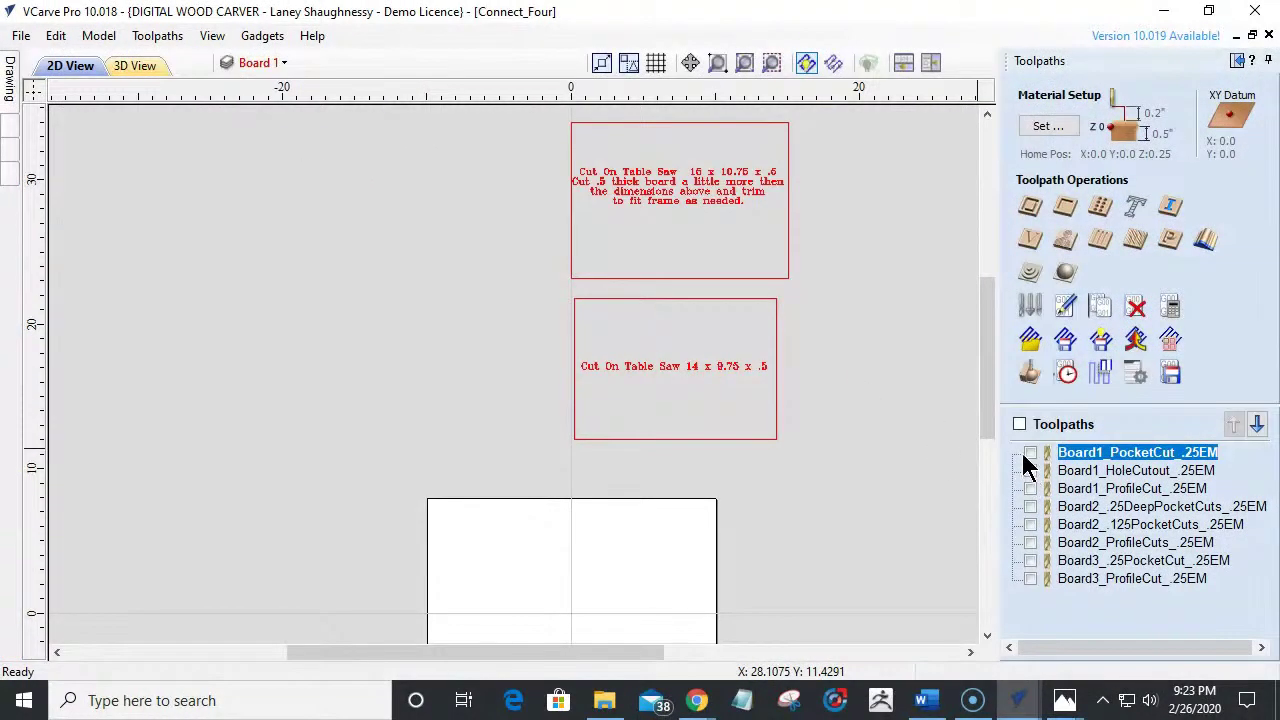
click(1030, 450)
click(1030, 455)
click(1030, 470)
click(1030, 453)
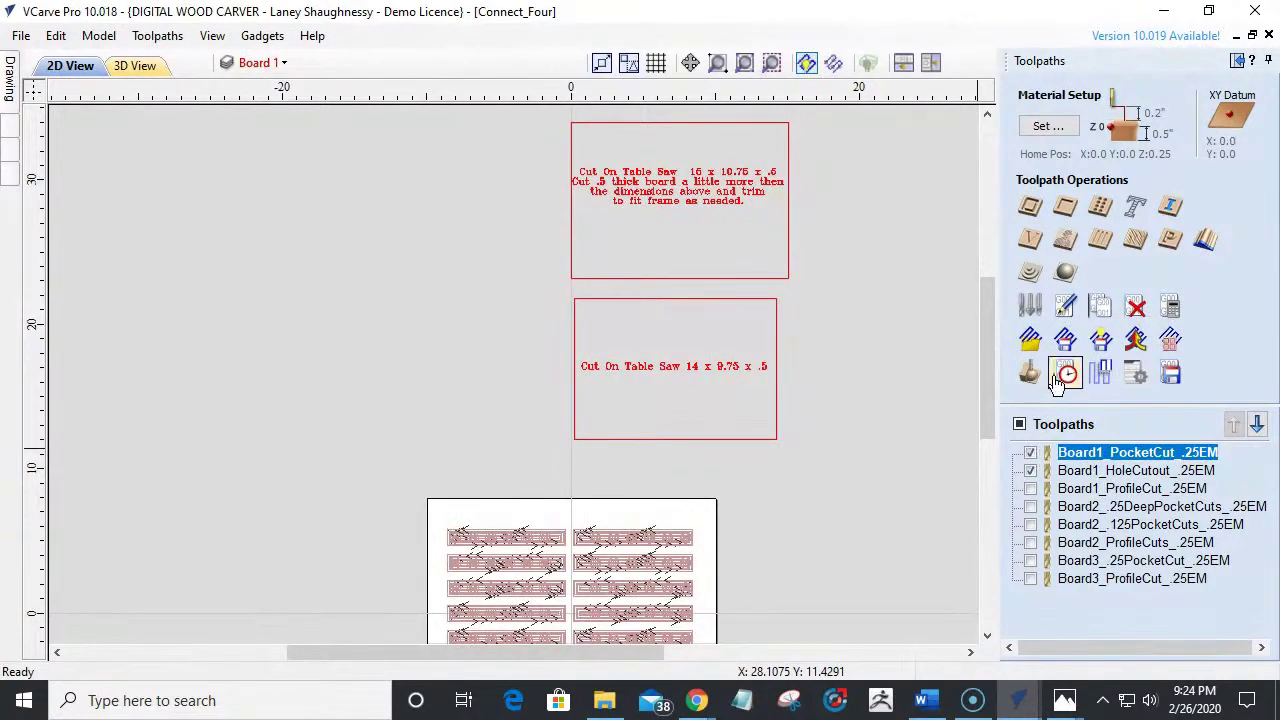
click(1030, 375)
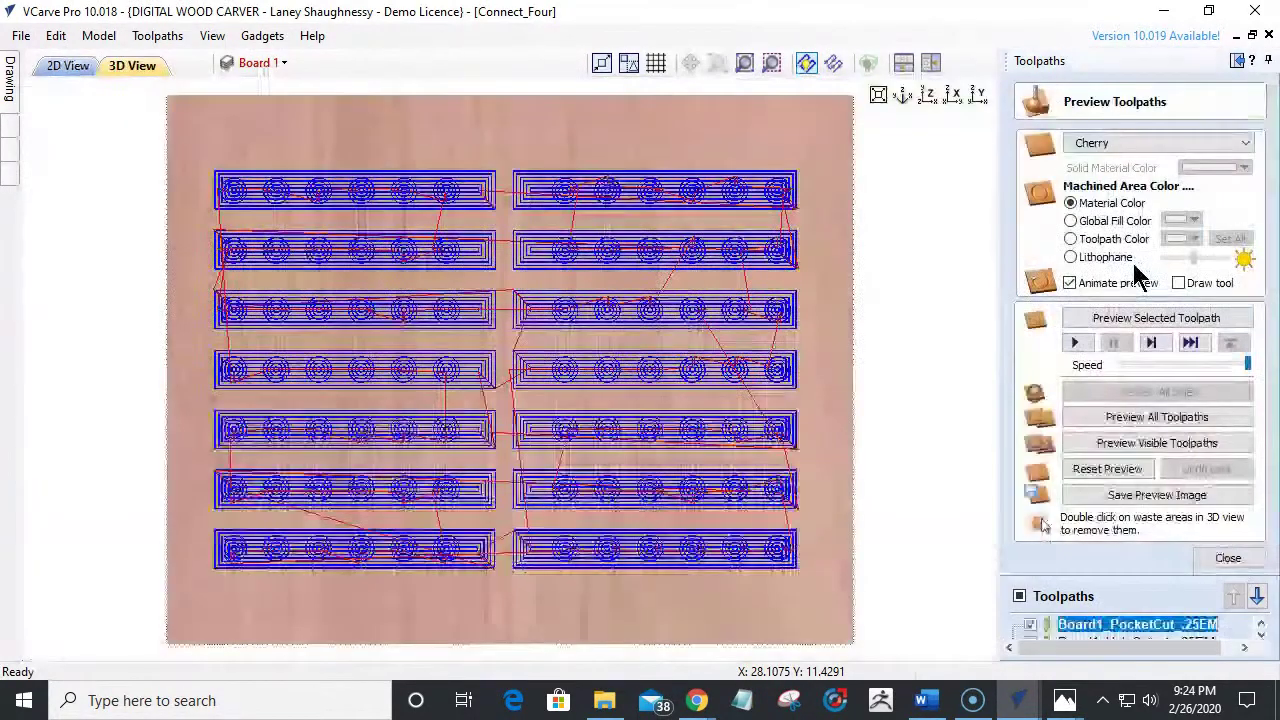
click(1102, 448)
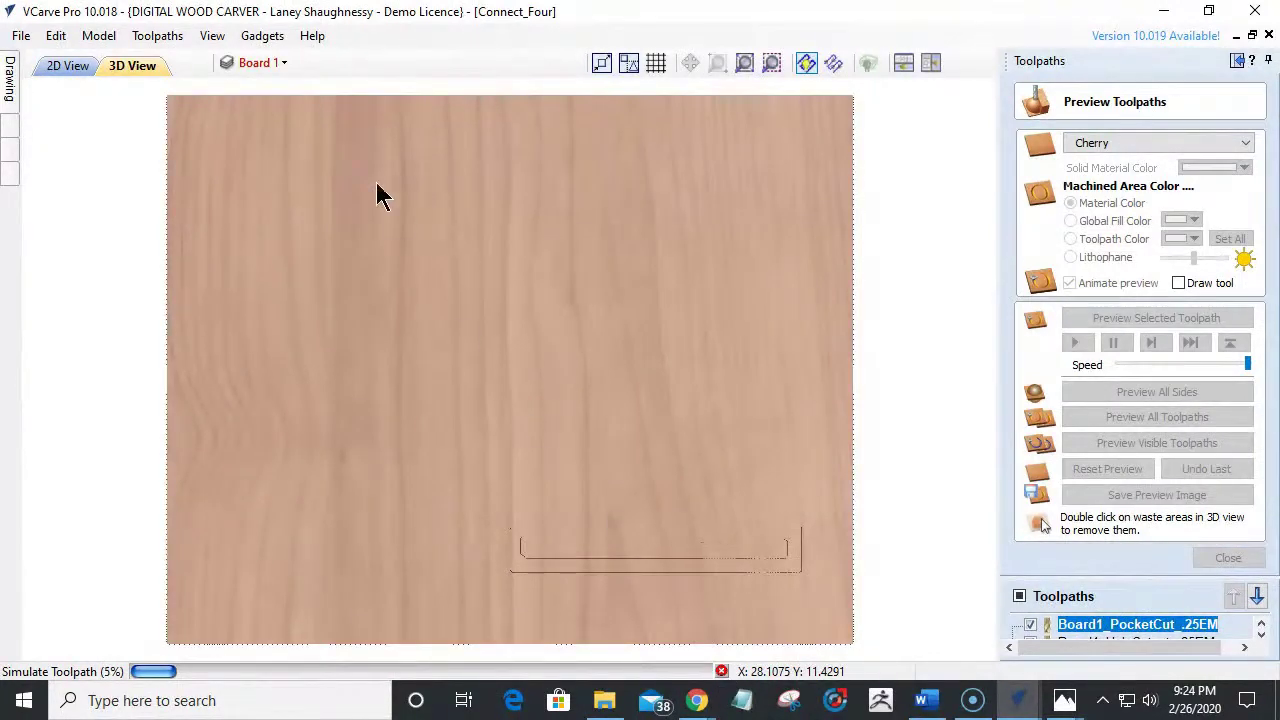
key(Escape)
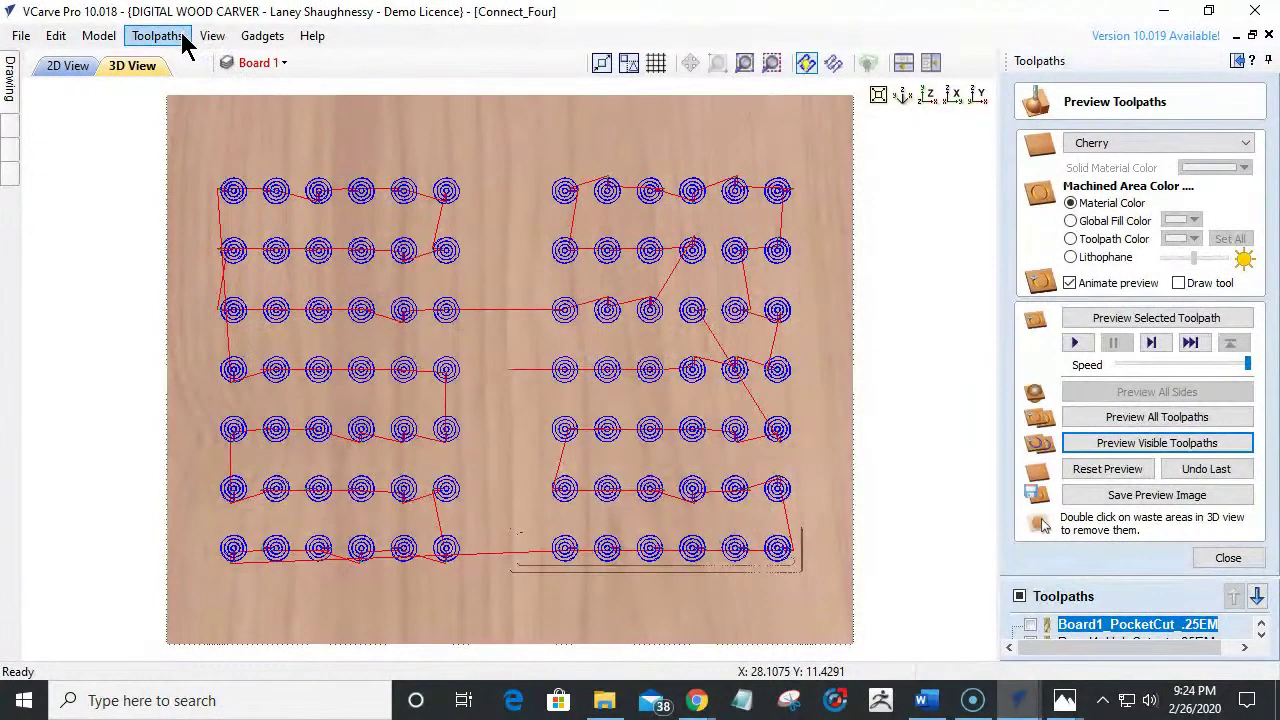
click(182, 40)
mouse_move(200, 126)
click(382, 128)
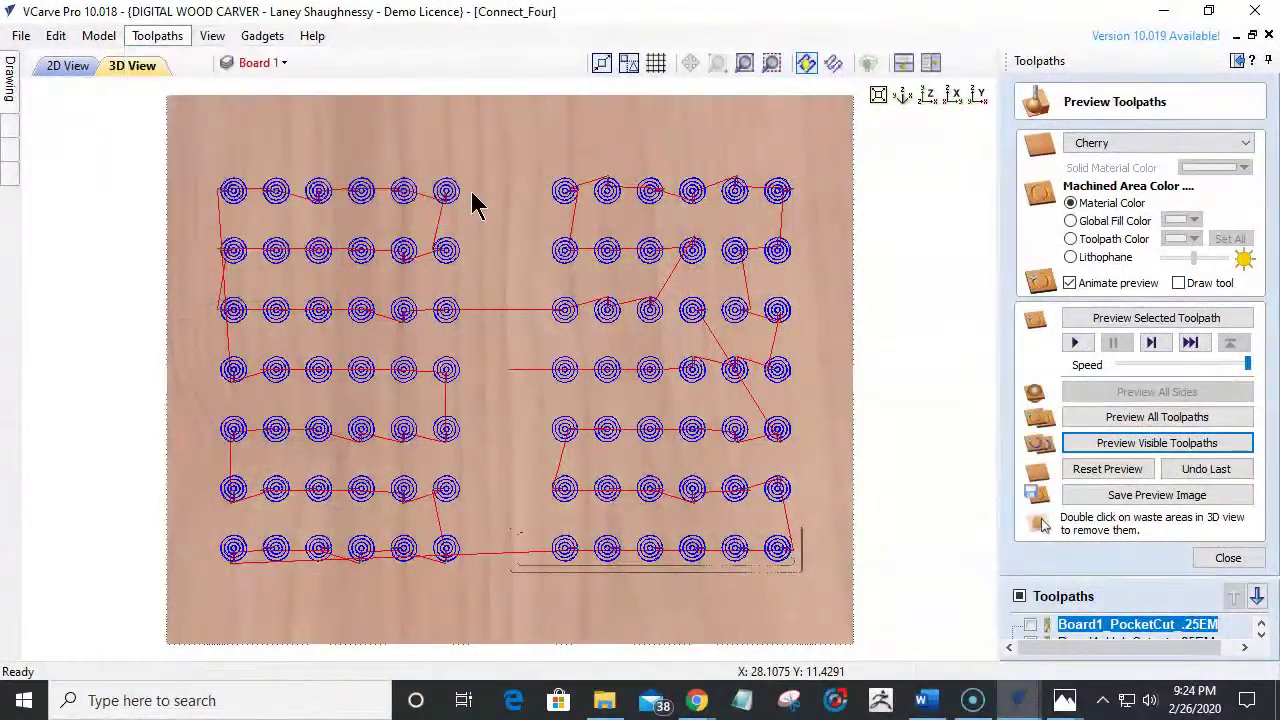
click(1110, 468)
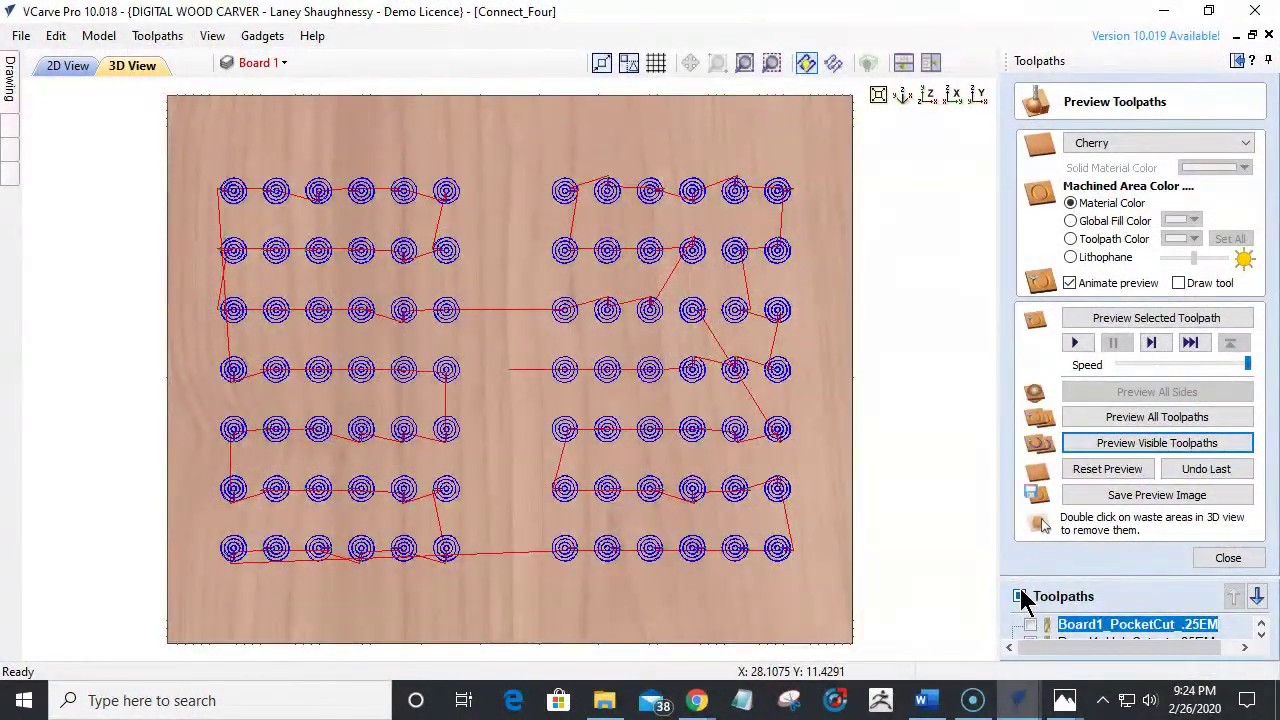
Simulate the Board1_PocketCut_.25EM and Board1_HoleCutout_.25EM toolpaths, using a floating toolpath management window for the second one.
click(1031, 626)
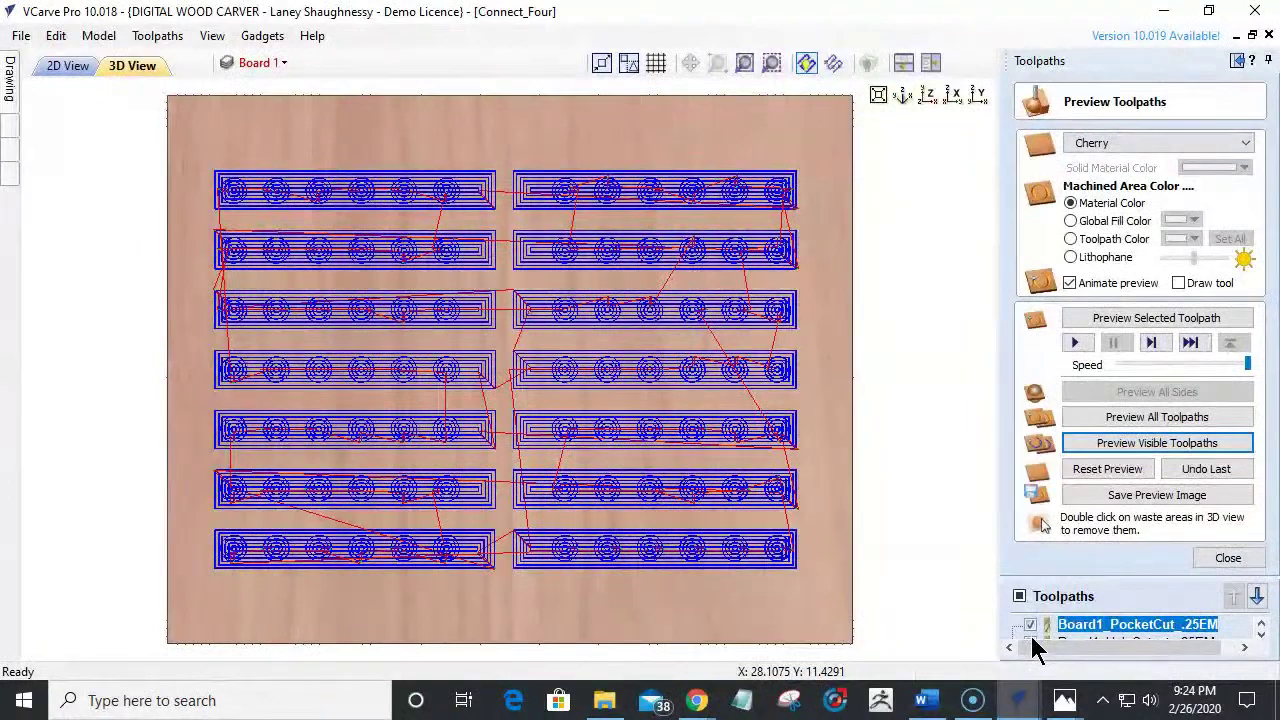
click(1151, 447)
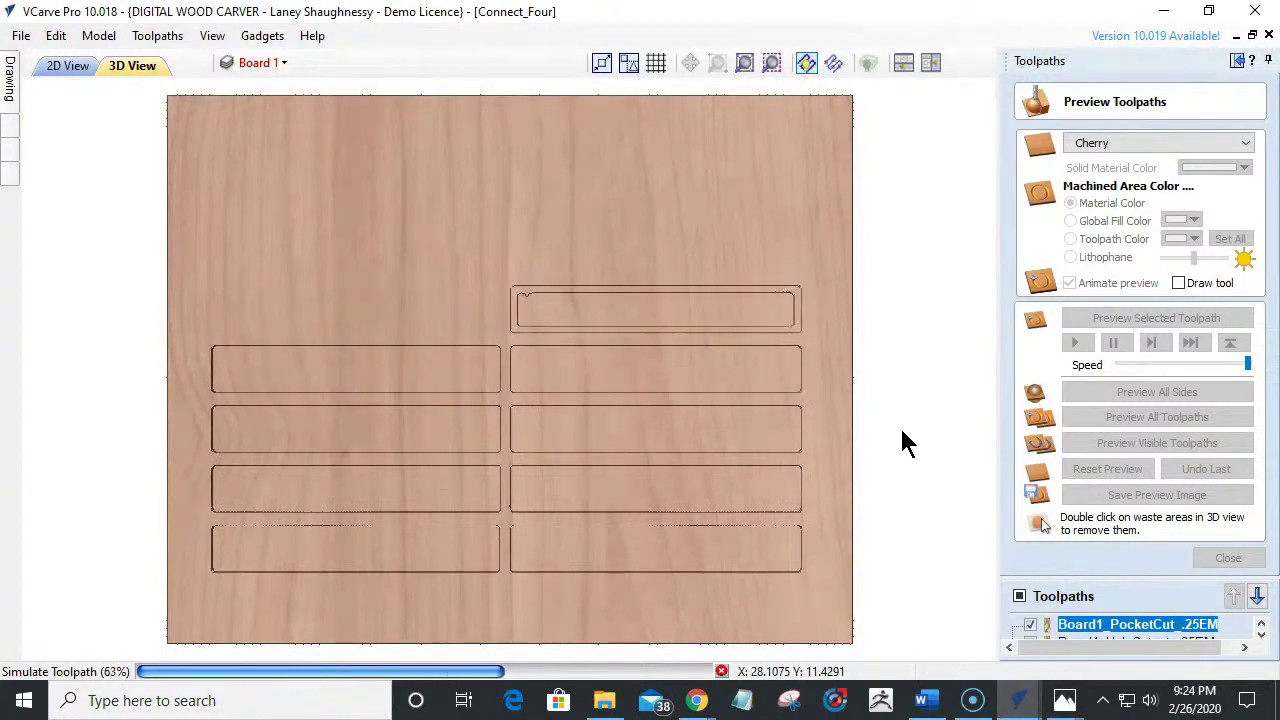
double_click(1063, 600)
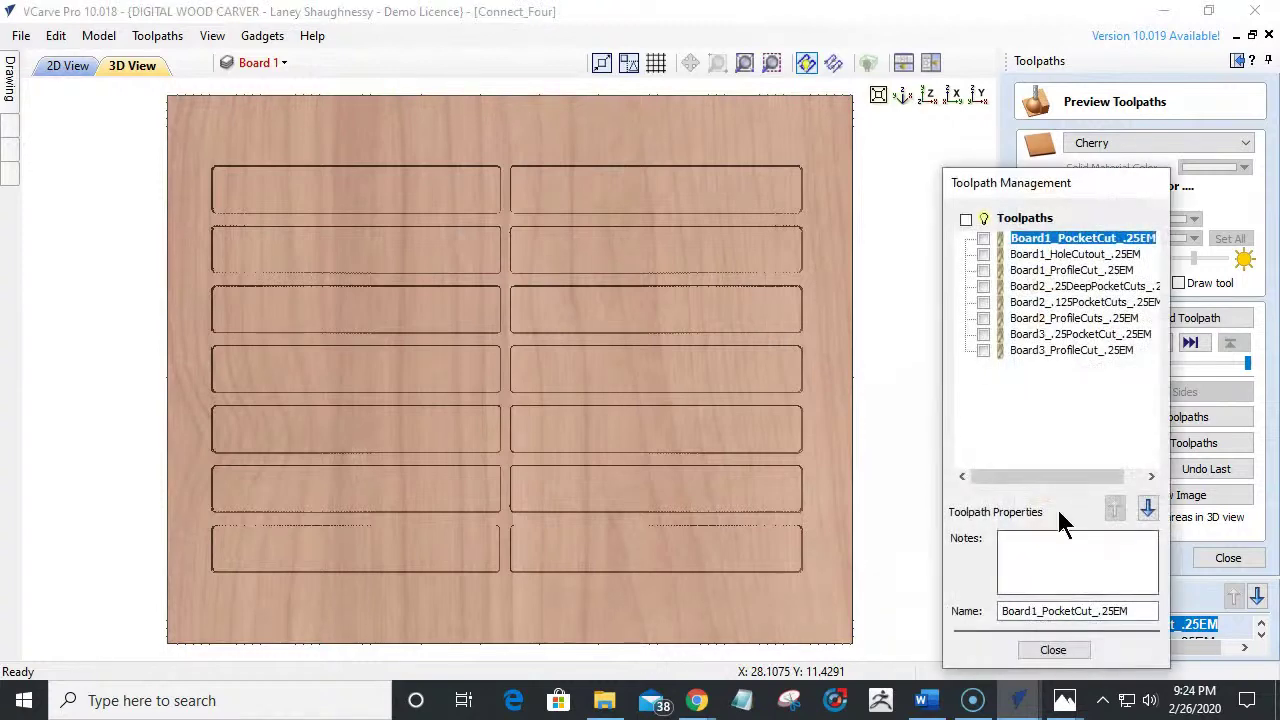
click(985, 253)
drag(1042, 195, 569, 422)
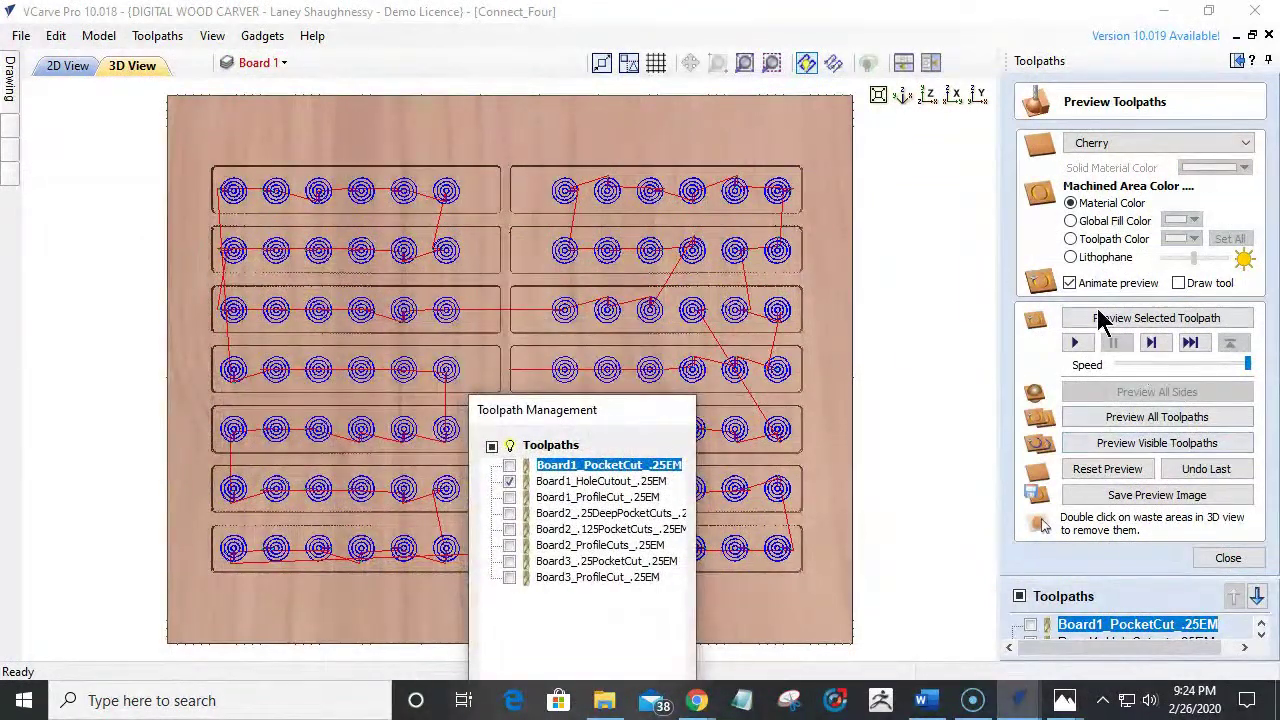
click(1135, 447)
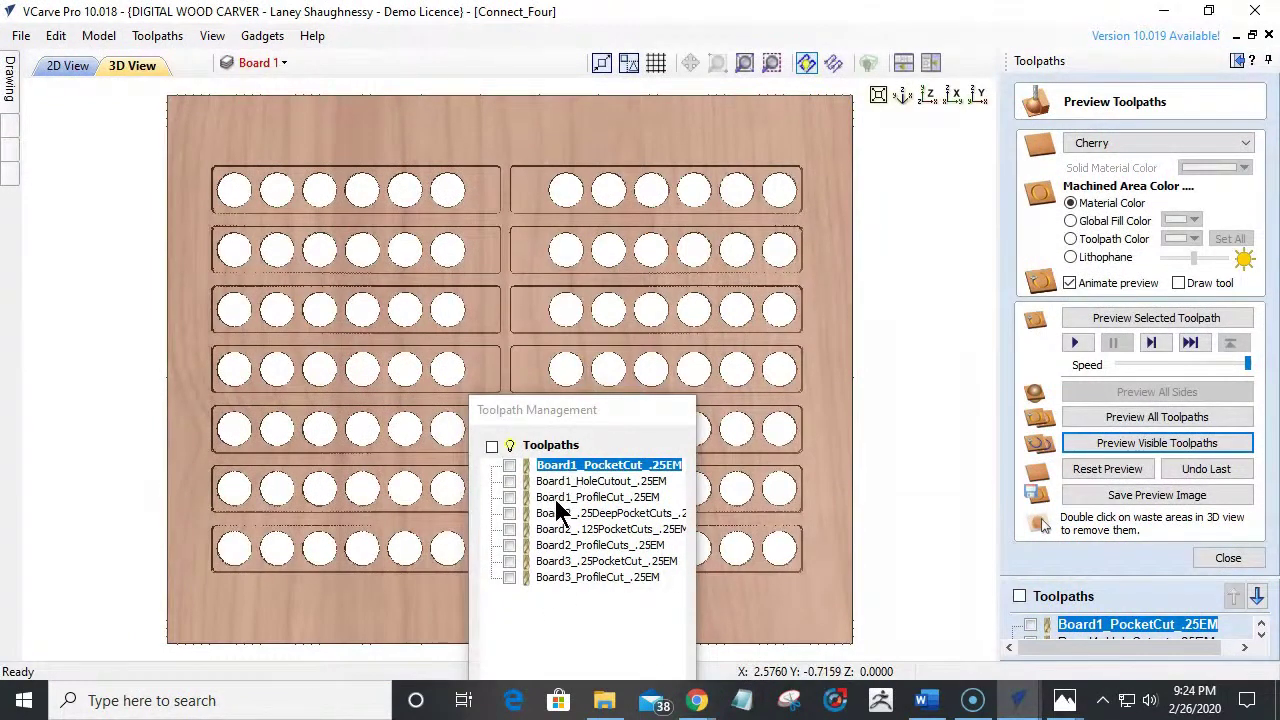
Simulate the Board1_ProfileCut_.25EM toolpath and examine the machined board from a tilted 3D angle.
mouse_move(560, 498)
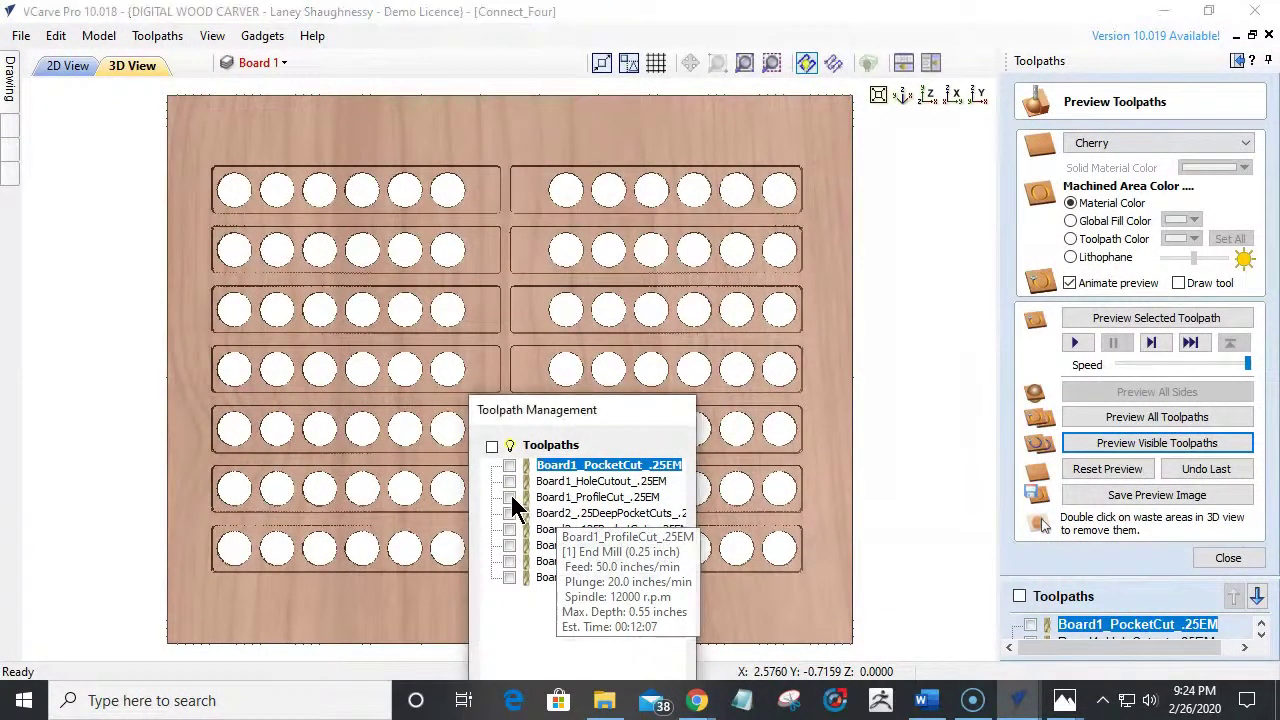
click(509, 497)
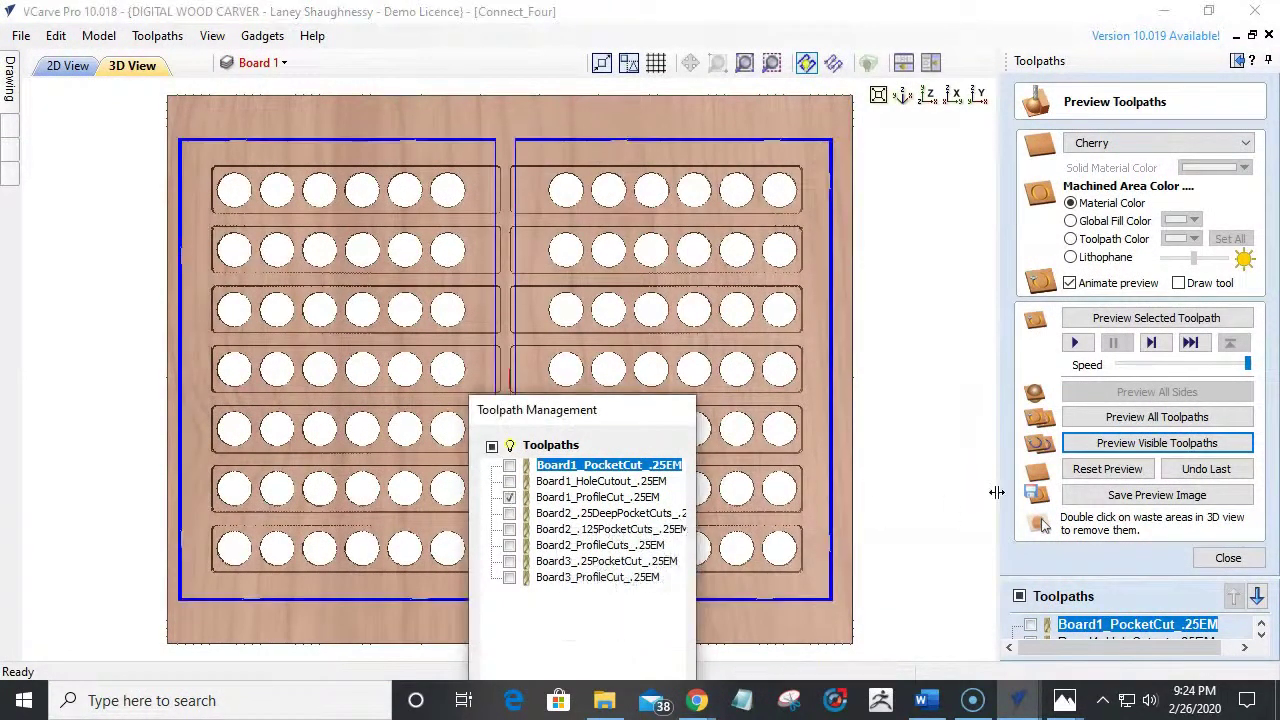
click(1127, 446)
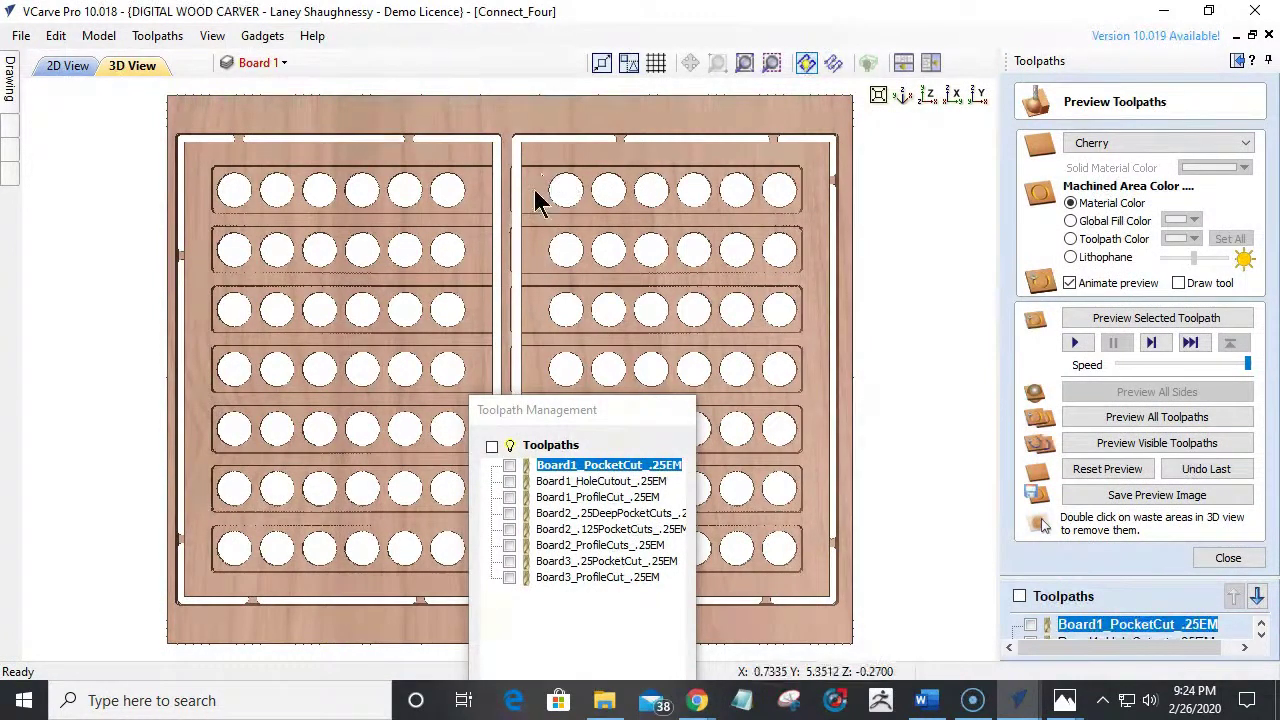
drag(522, 157, 578, 362)
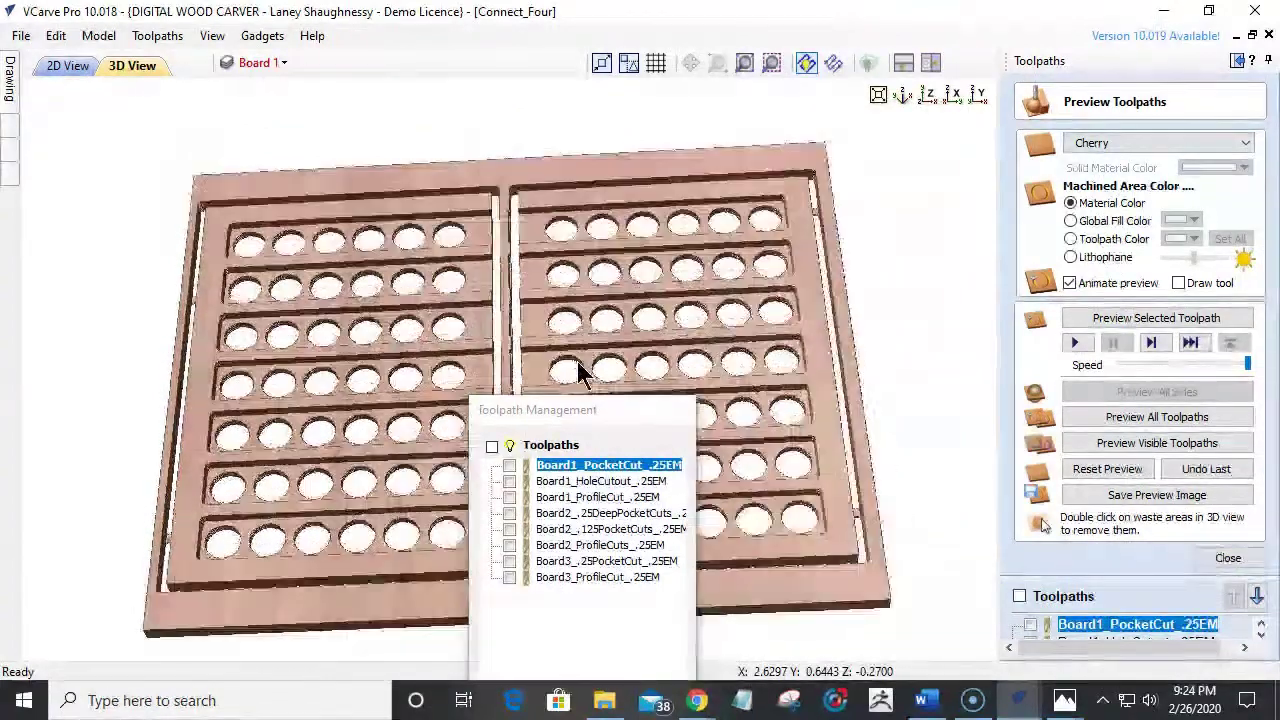
Reset the preview, then simulate the Board2 deep pocket, .125 pocket and profile toolpaths together and examine the result.
click(1110, 470)
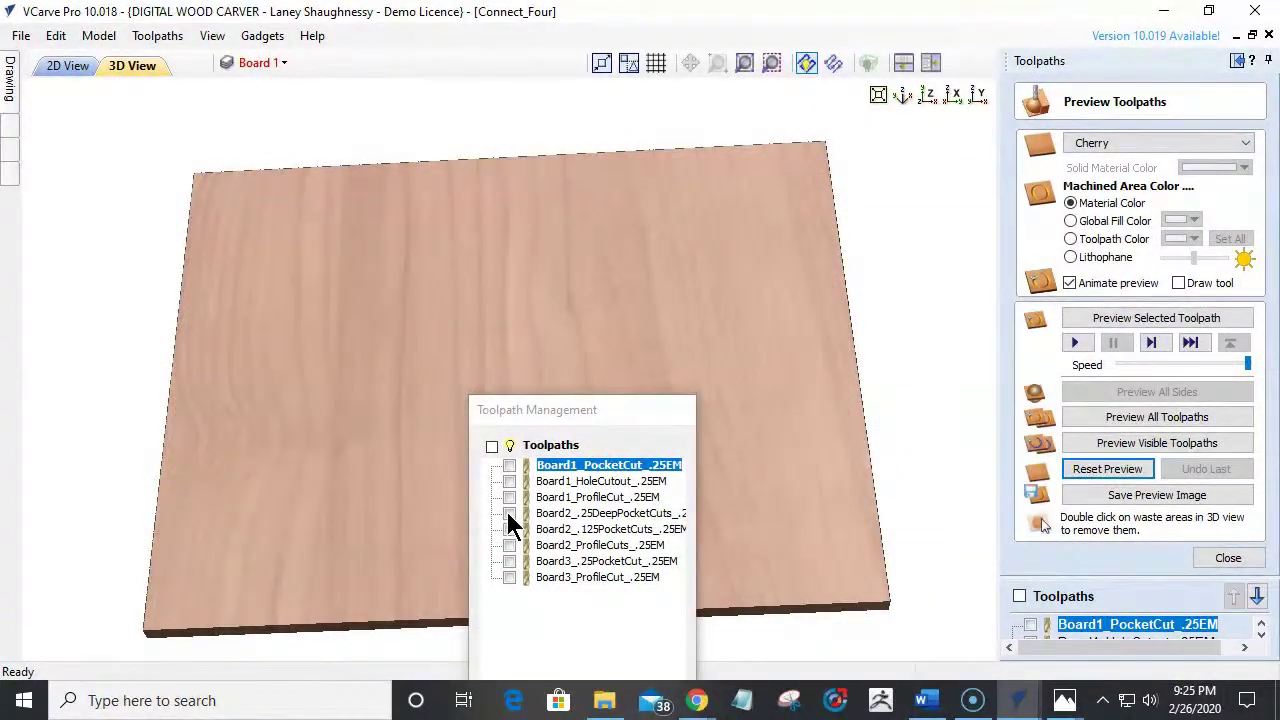
click(509, 513)
click(509, 529)
click(509, 545)
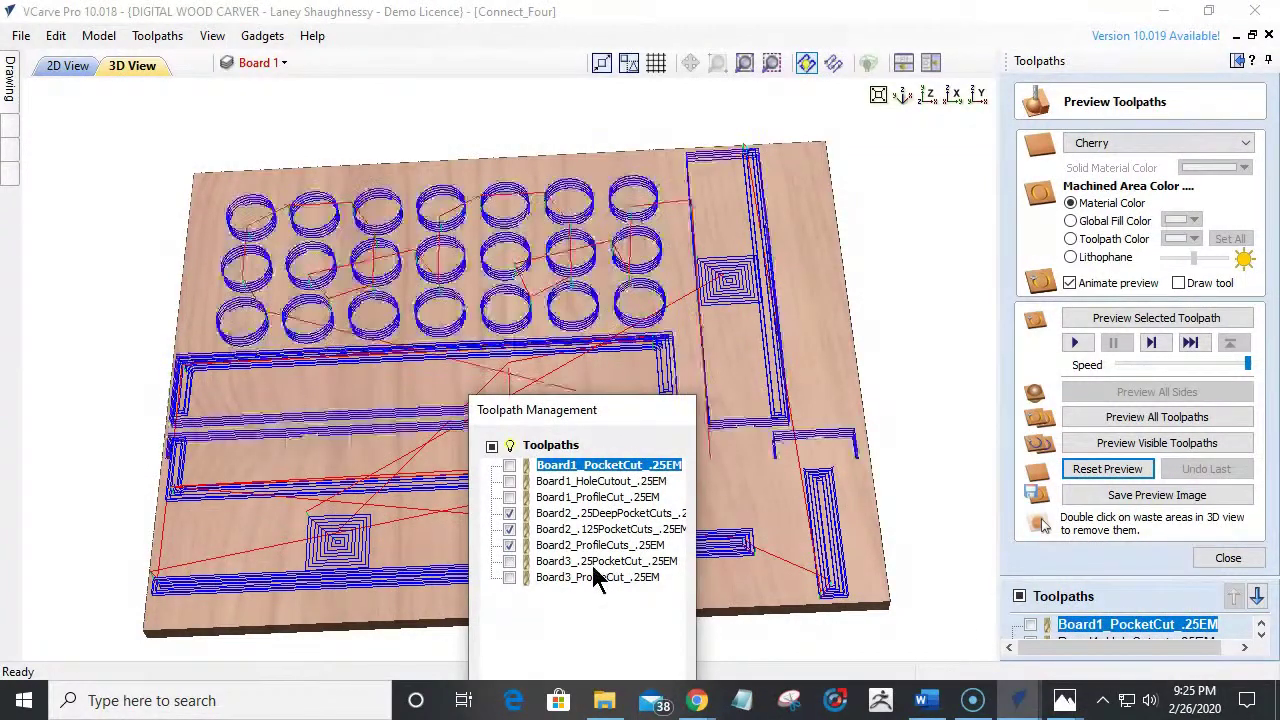
click(1105, 445)
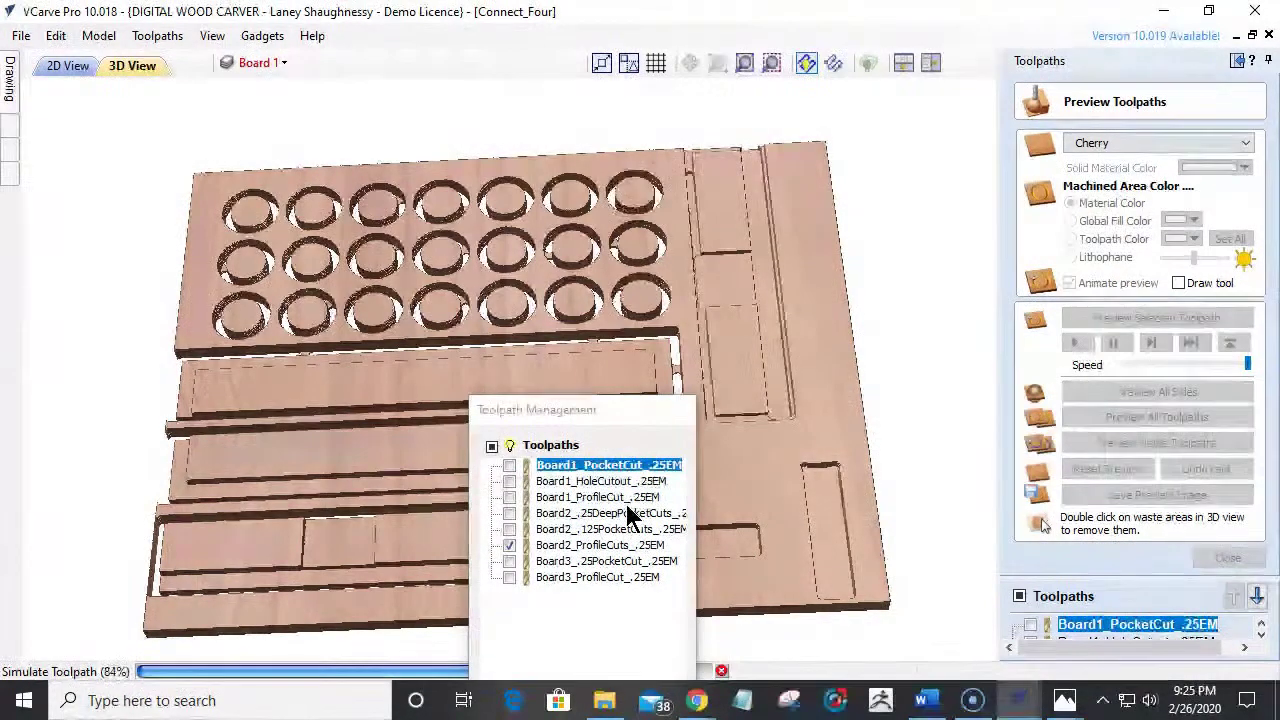
mouse_move(760, 510)
mouse_down()
mouse_move(757, 535)
mouse_move(757, 492)
mouse_up()
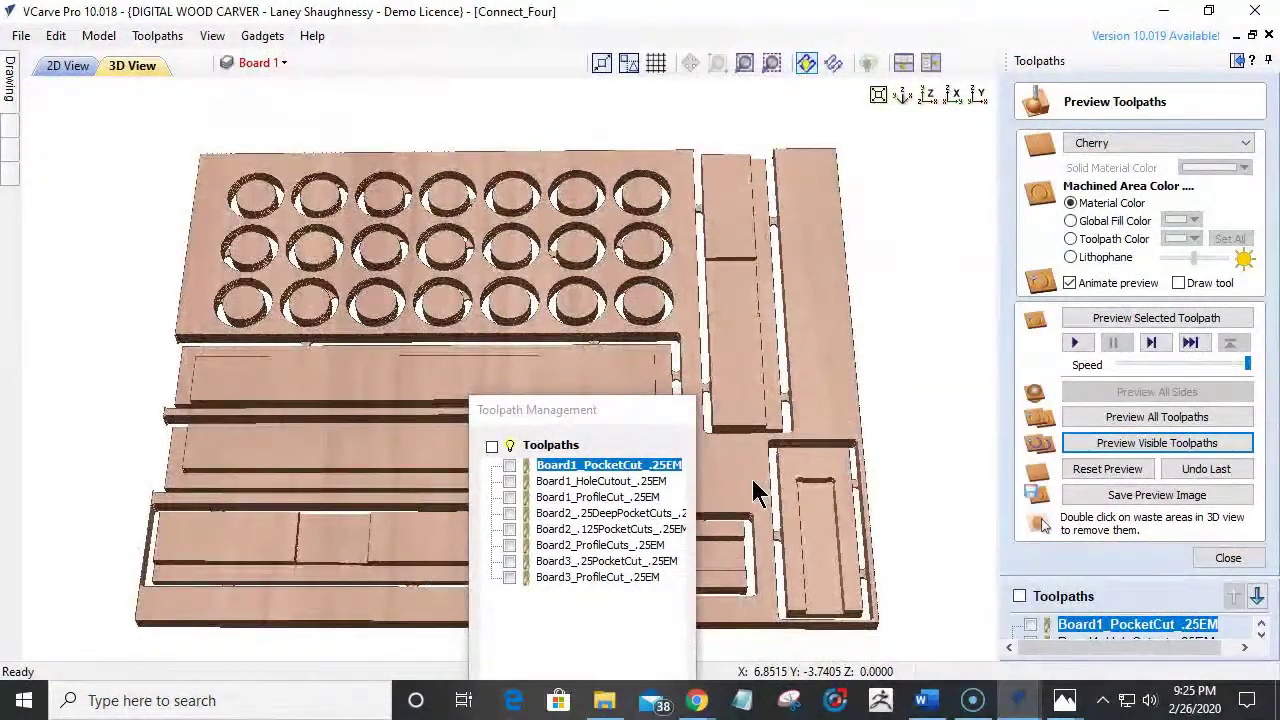
Reset the preview, then simulate the Board3_.25PocketCut_.25EM and Board3_ProfileCut_.25EM toolpaths and examine the result.
click(1075, 469)
click(509, 577)
click(509, 561)
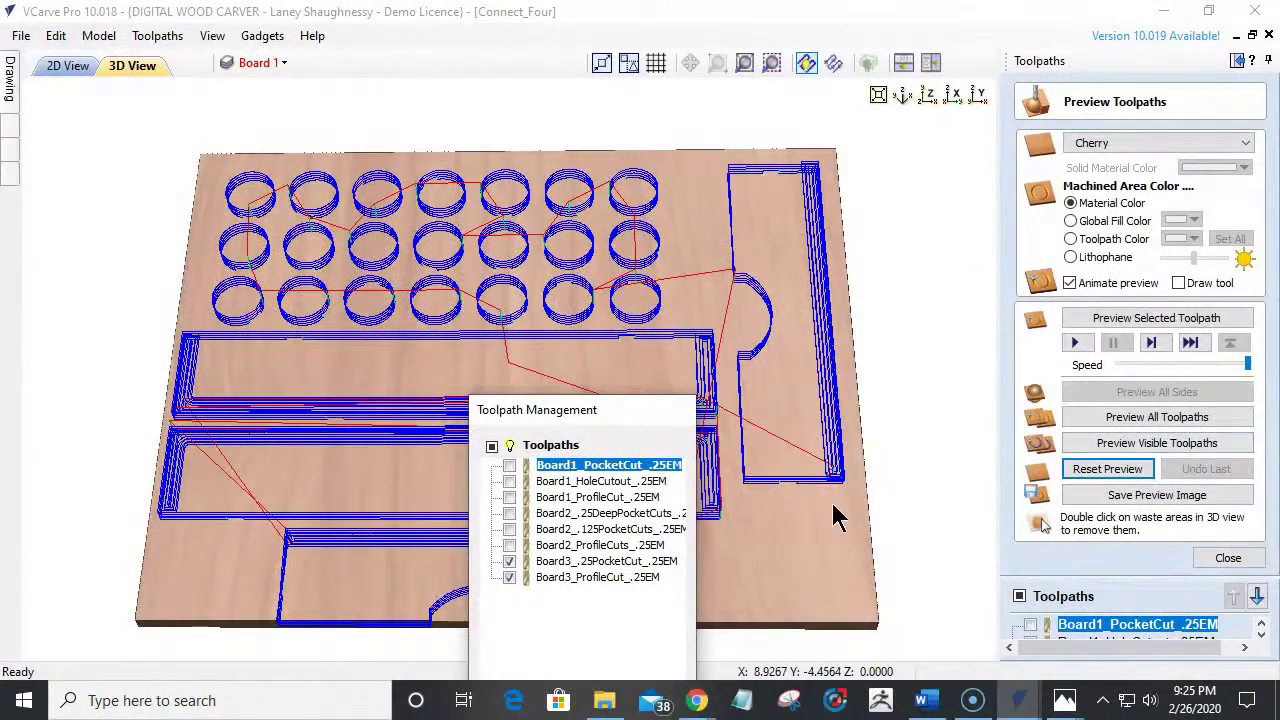
click(1137, 443)
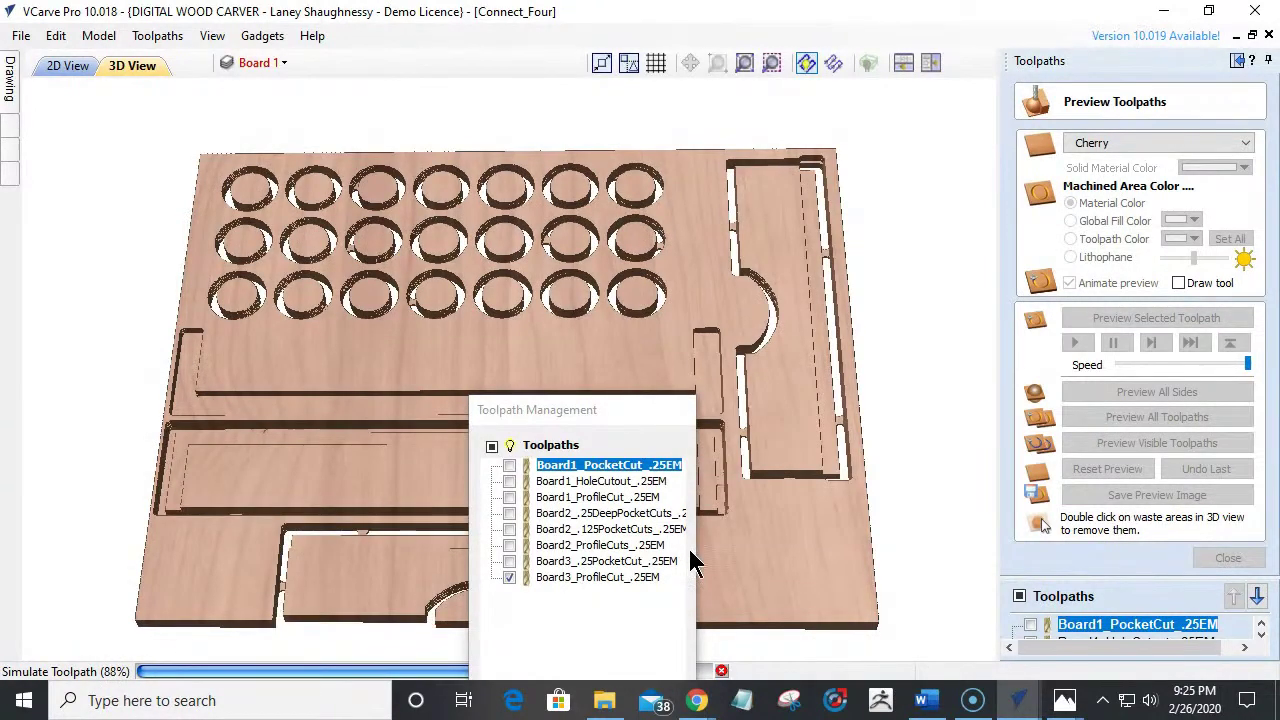
drag(714, 534, 750, 469)
Close the Connect_Four file and the leftover Toolpath Management window.
click(20, 35)
click(57, 116)
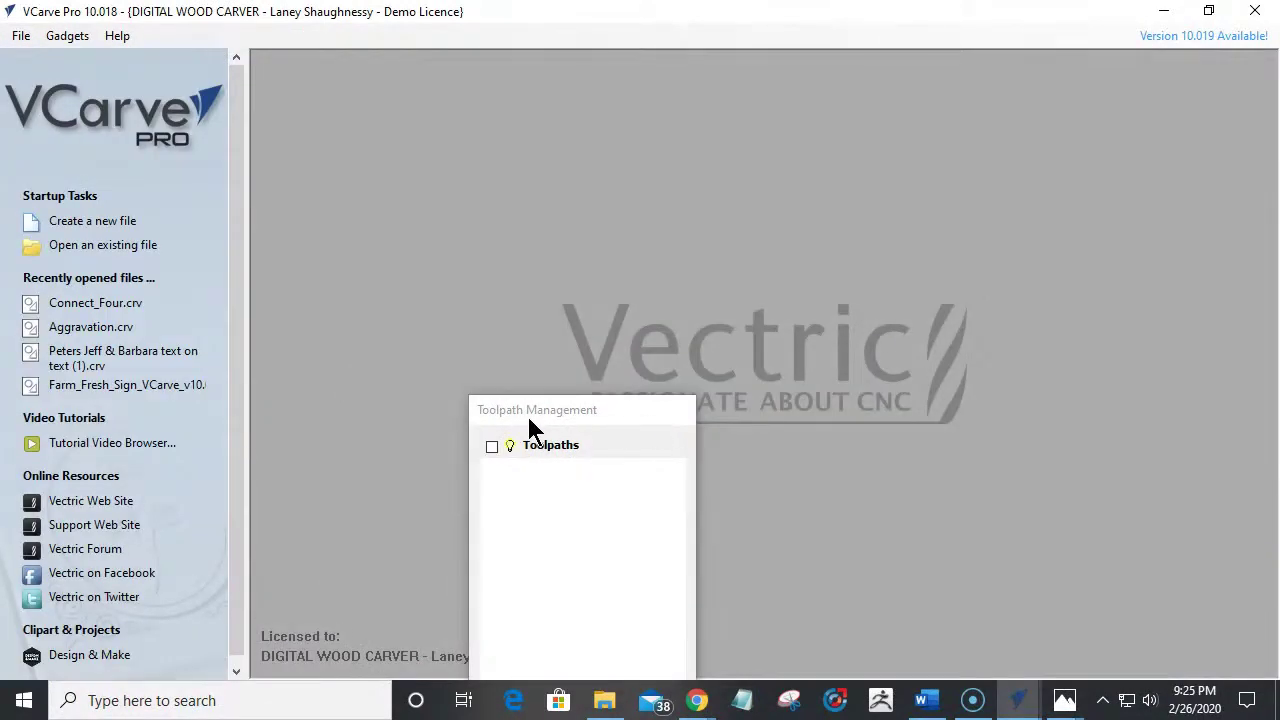
drag(529, 420, 625, 103)
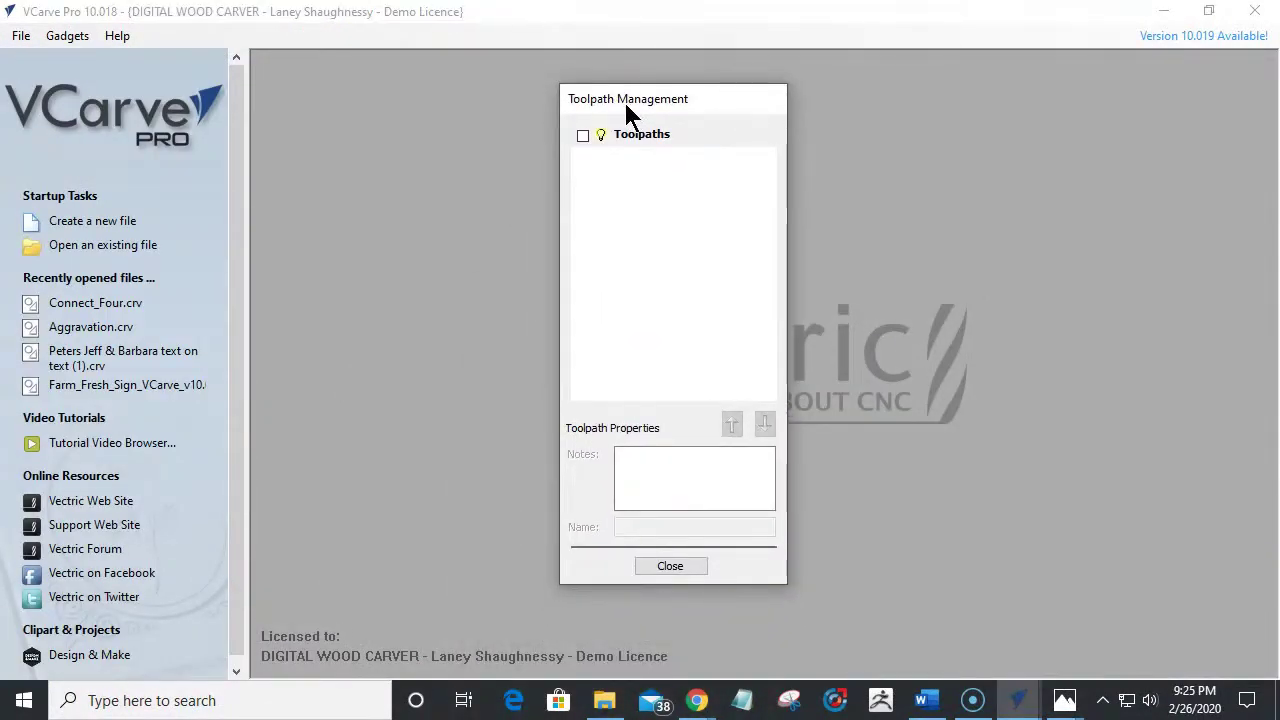
click(667, 570)
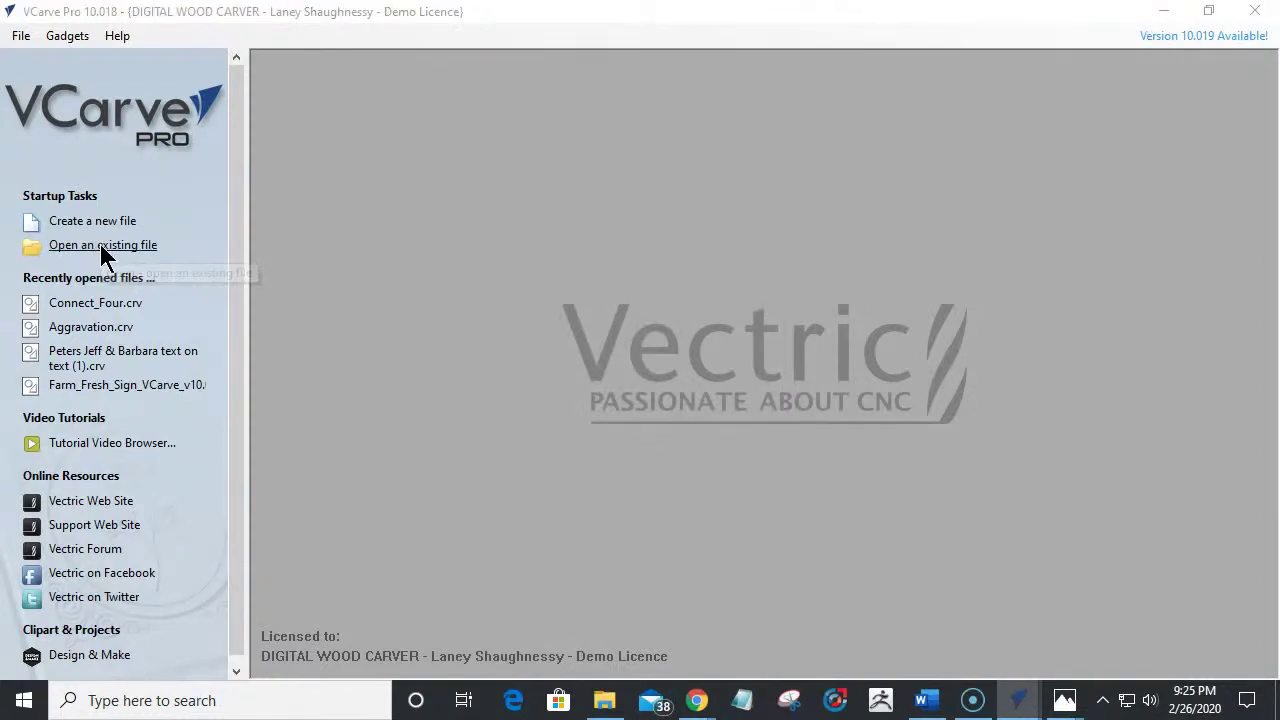
Switch to File Explorer and open the Connect_Four SketchUp model from A_SimpleDesignCAD > GameNight > Connect Four Game on the Seagate Backup Plus Drive.
click(105, 250)
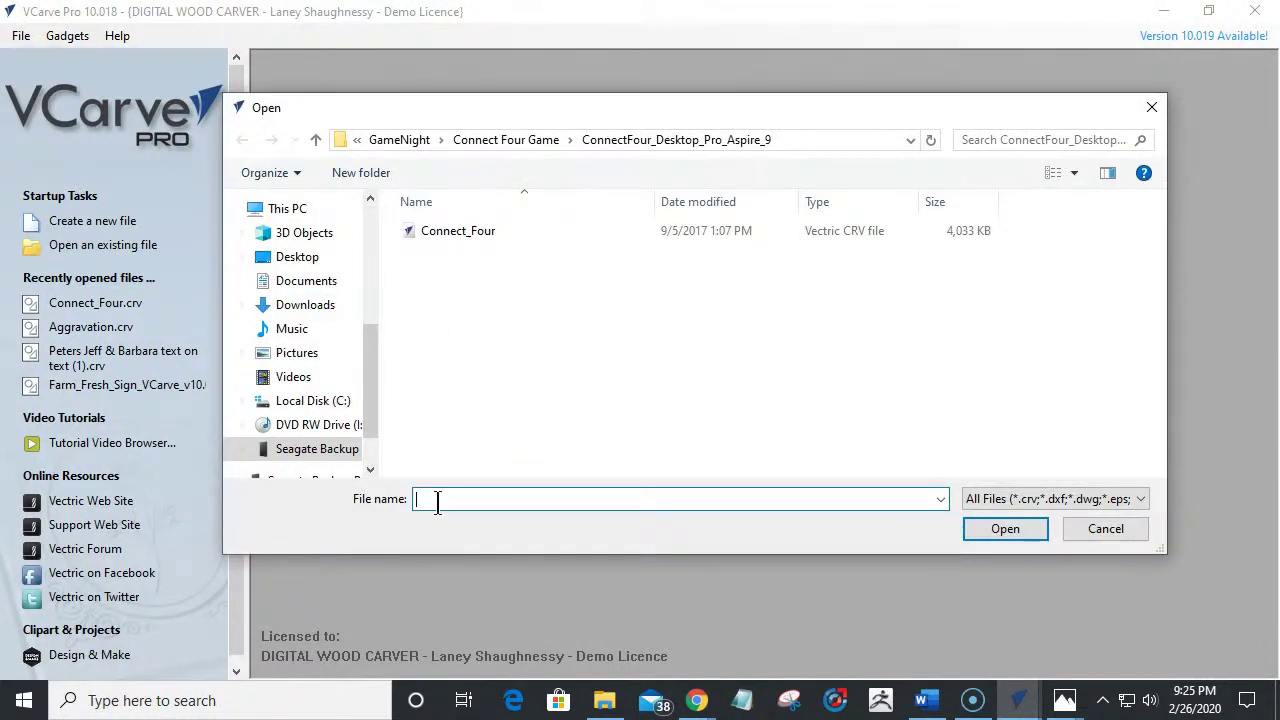
click(604, 700)
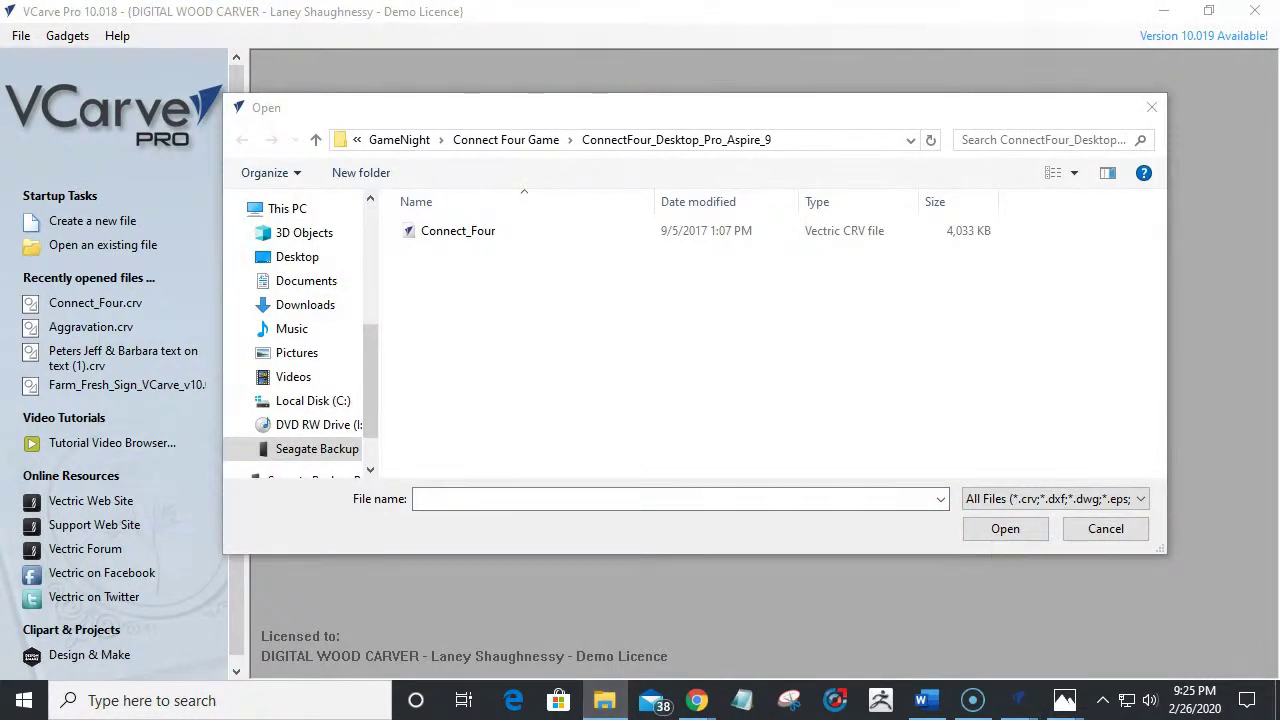
drag(1250, 130, 550, 30)
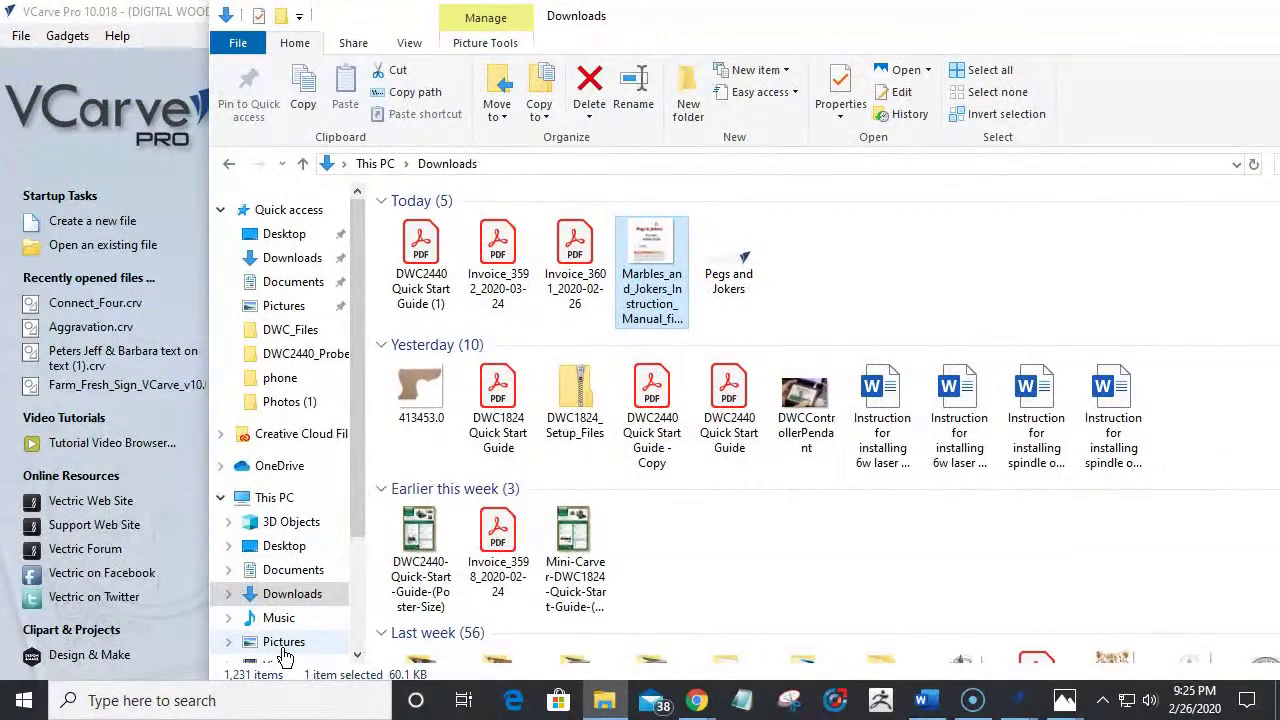
scroll(288, 610, down, 2)
click(295, 578)
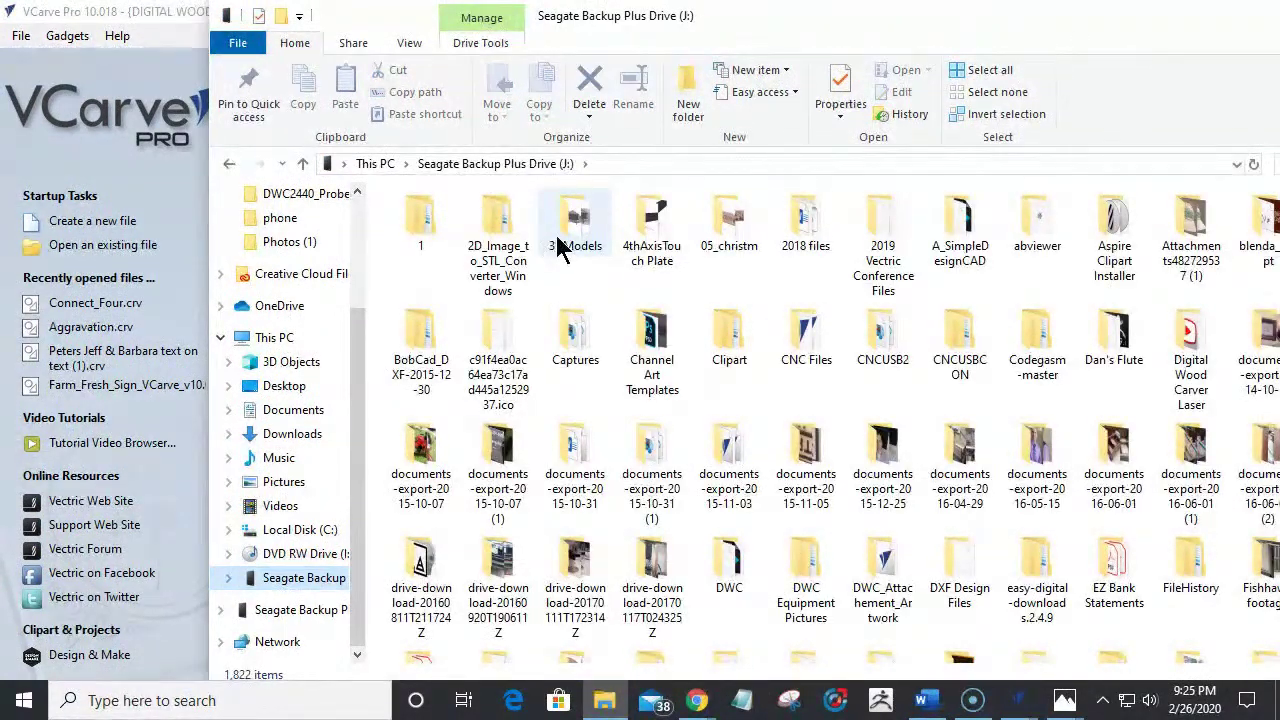
click(945, 245)
double_click(945, 245)
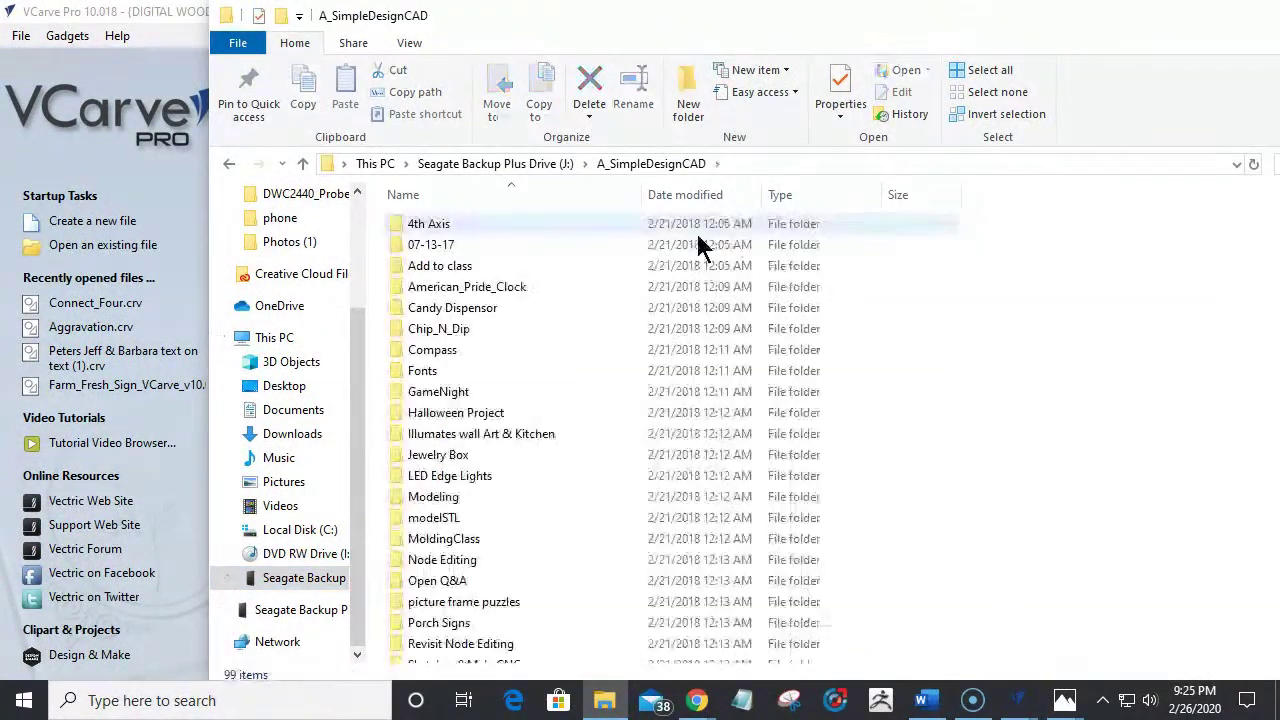
double_click(433, 394)
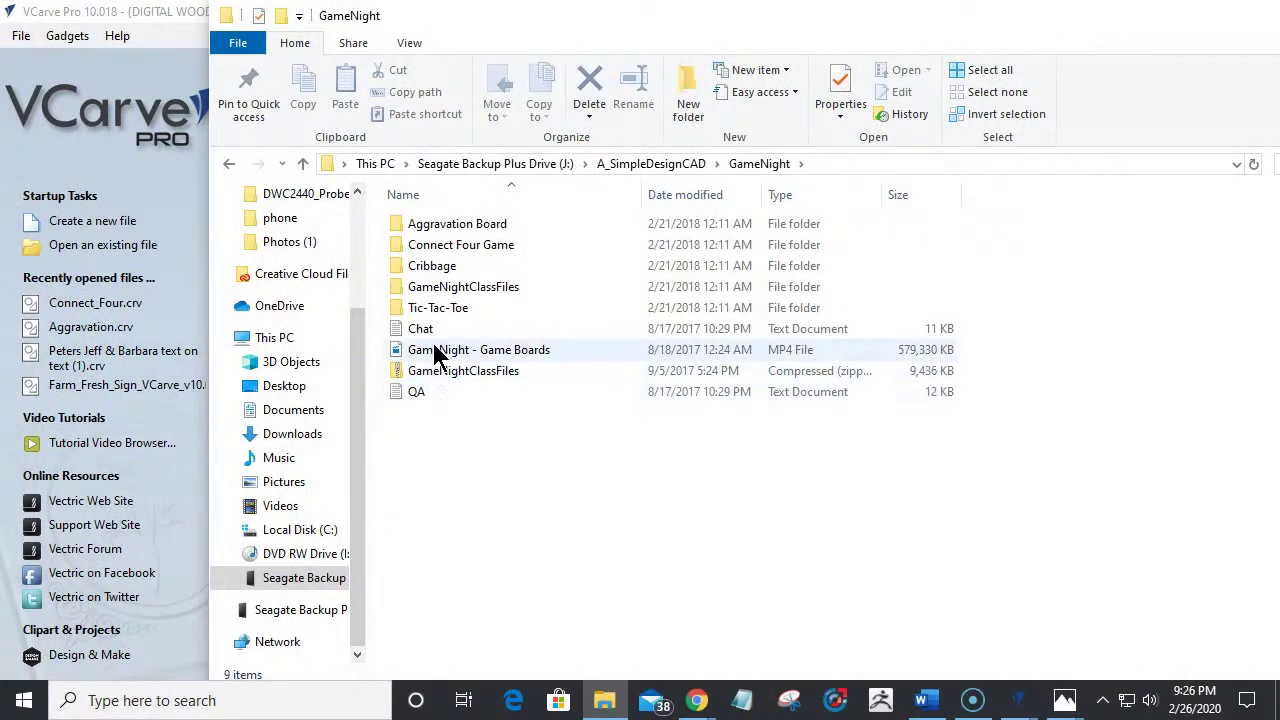
double_click(443, 245)
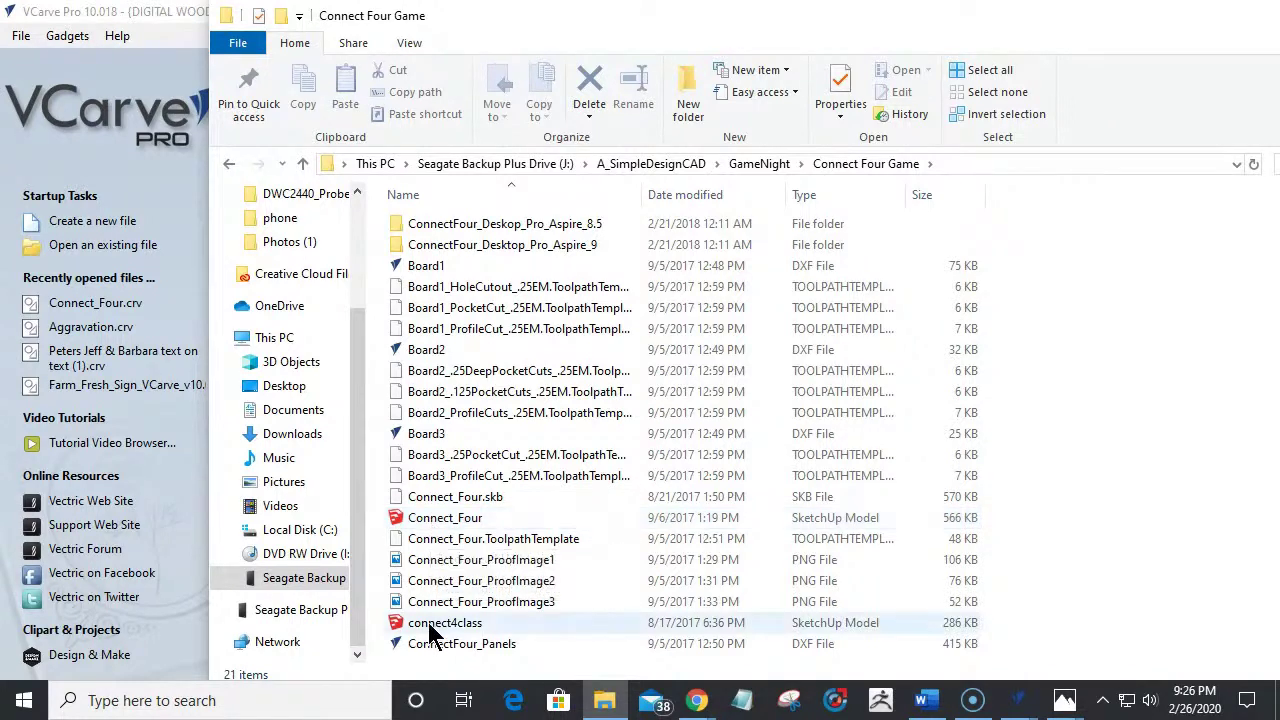
click(424, 520)
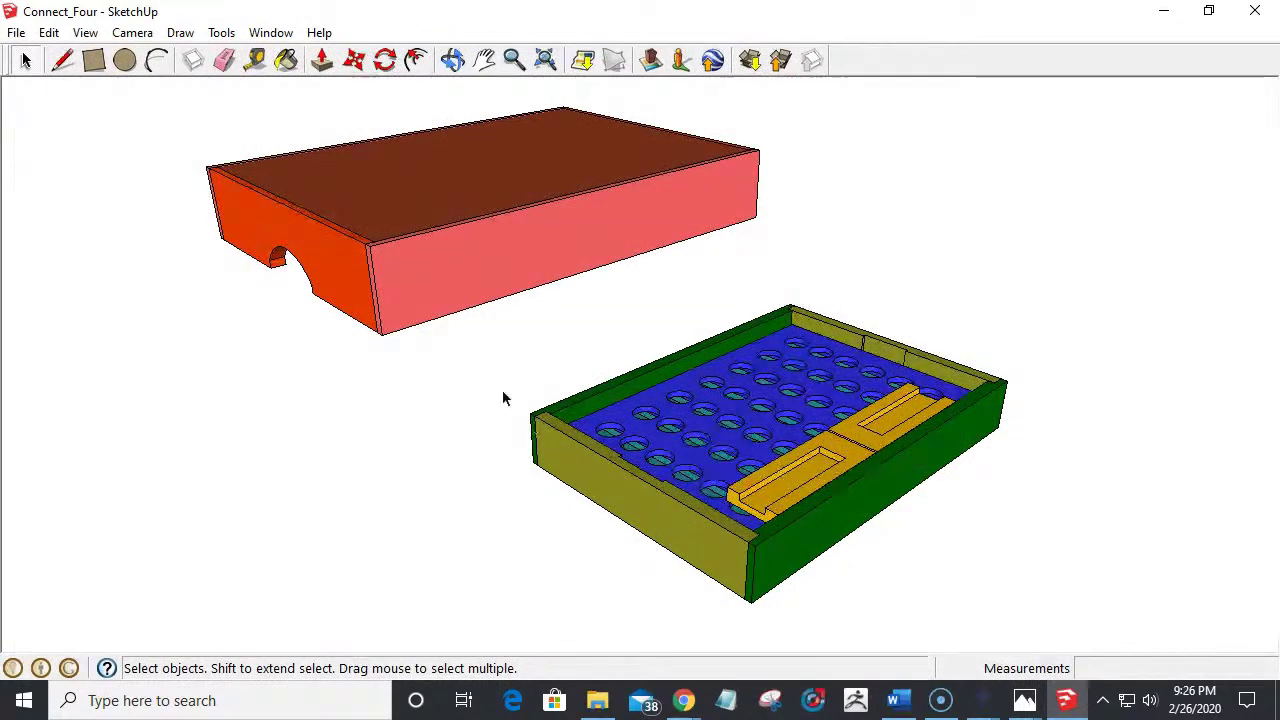
Examine the Connect Four box lid and board tray from several angles, and minimize the SketchUp window.
drag(484, 529, 598, 357)
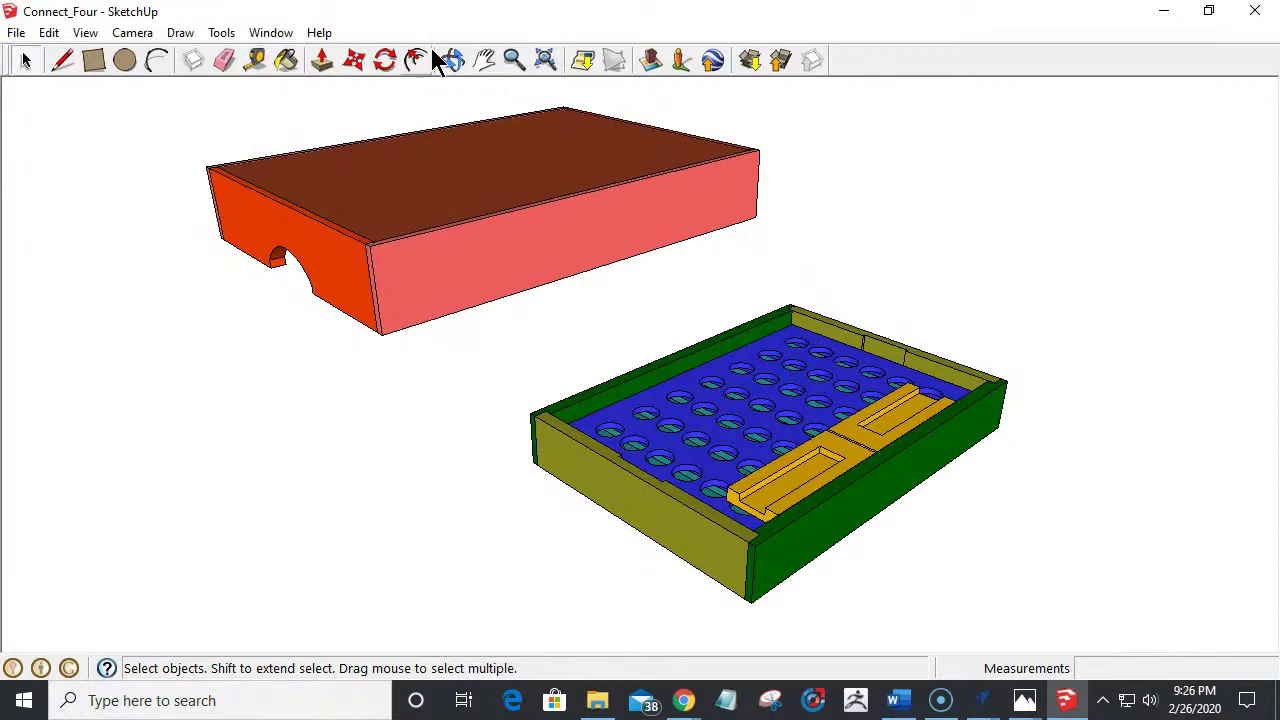
click(452, 60)
drag(463, 437, 537, 604)
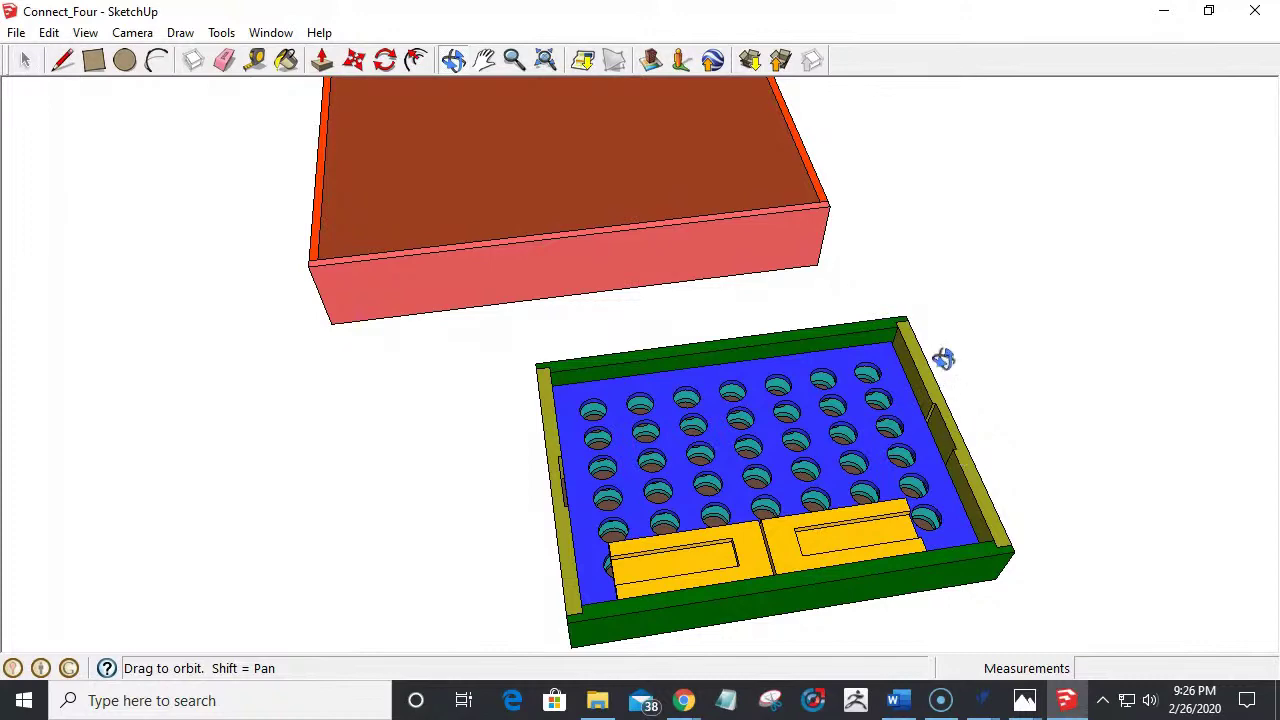
drag(755, 522, 277, 667)
drag(762, 379, 560, 480)
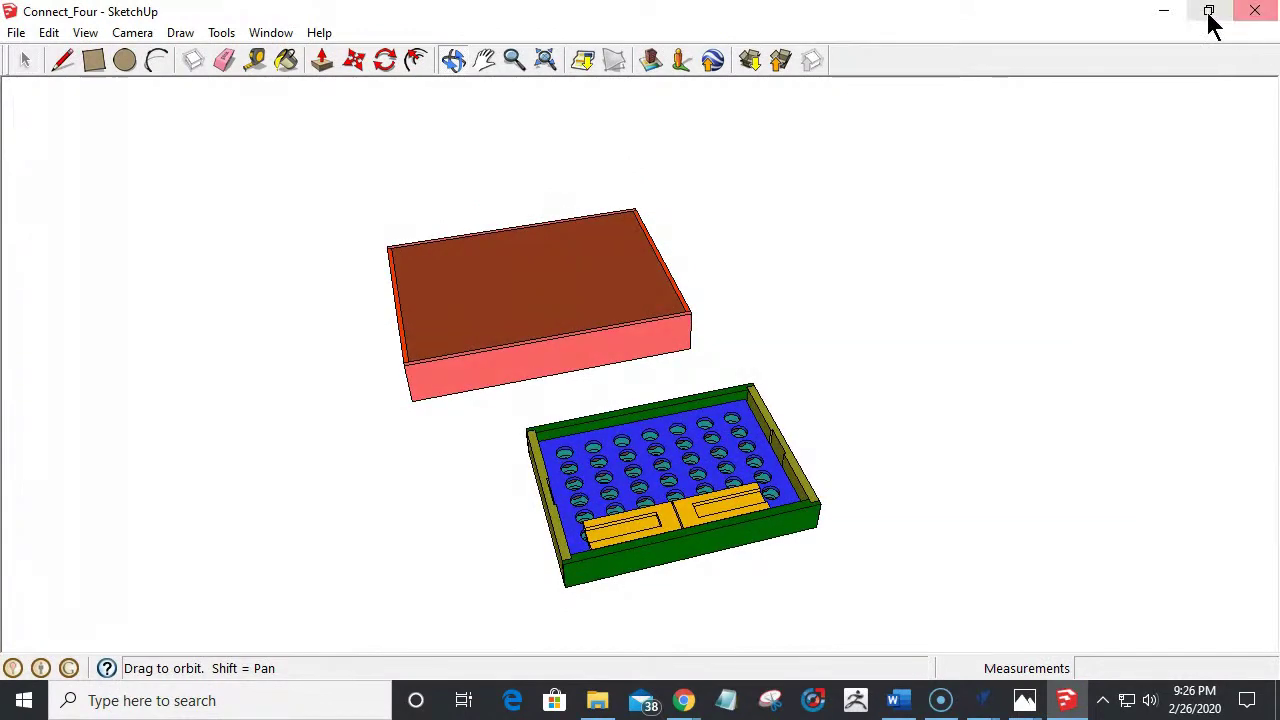
click(1164, 11)
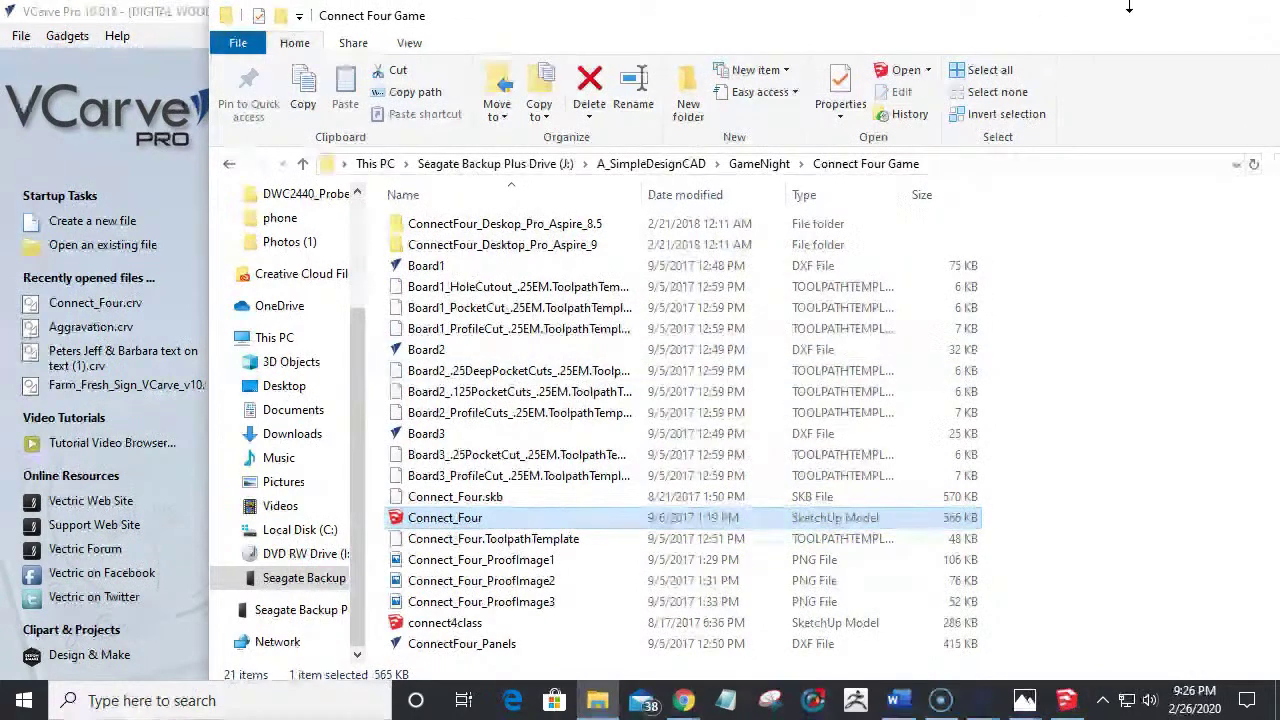
Switch back to VCarve Pro's file browser and look through the Cribbage folder inside GameNight.
click(103, 244)
click(517, 137)
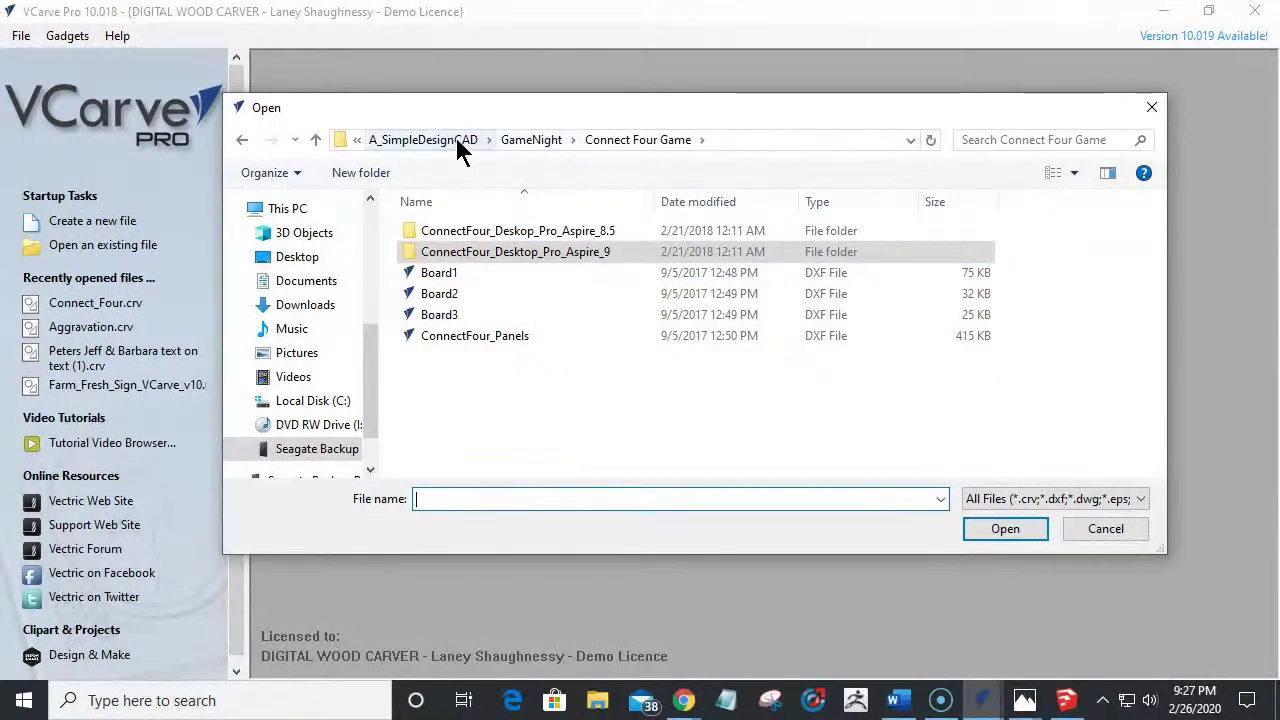
click(505, 140)
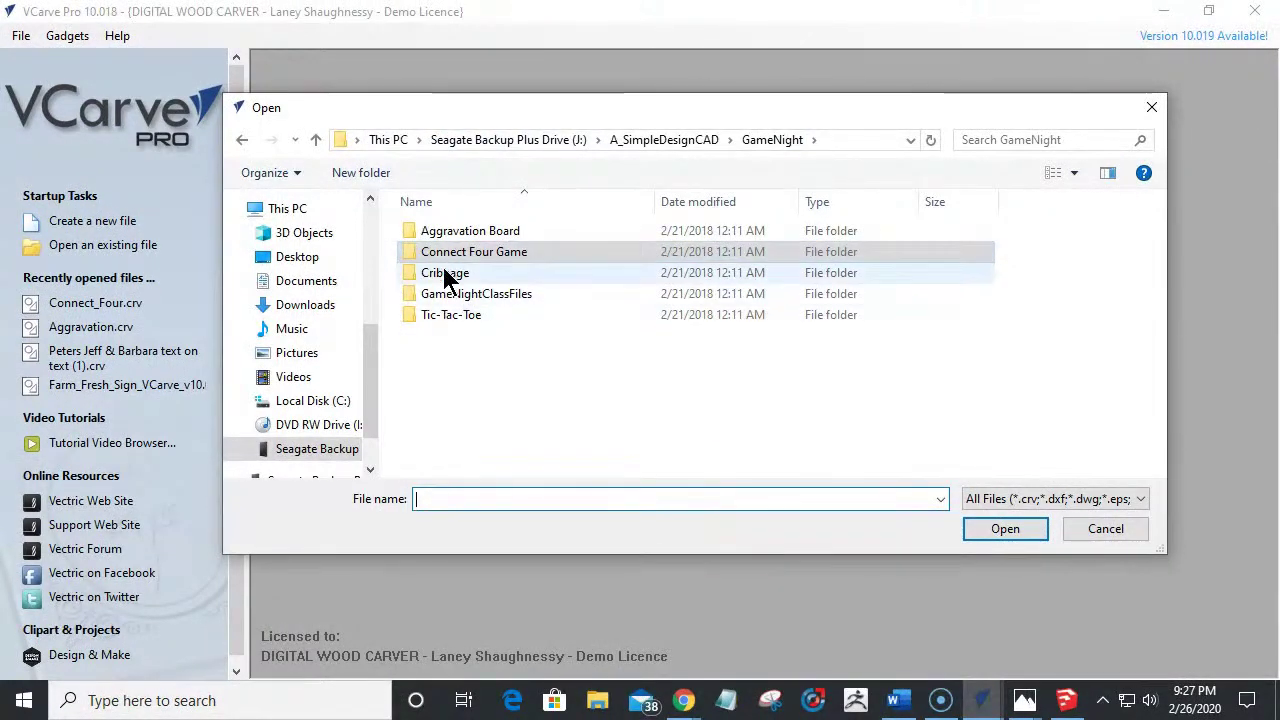
double_click(443, 270)
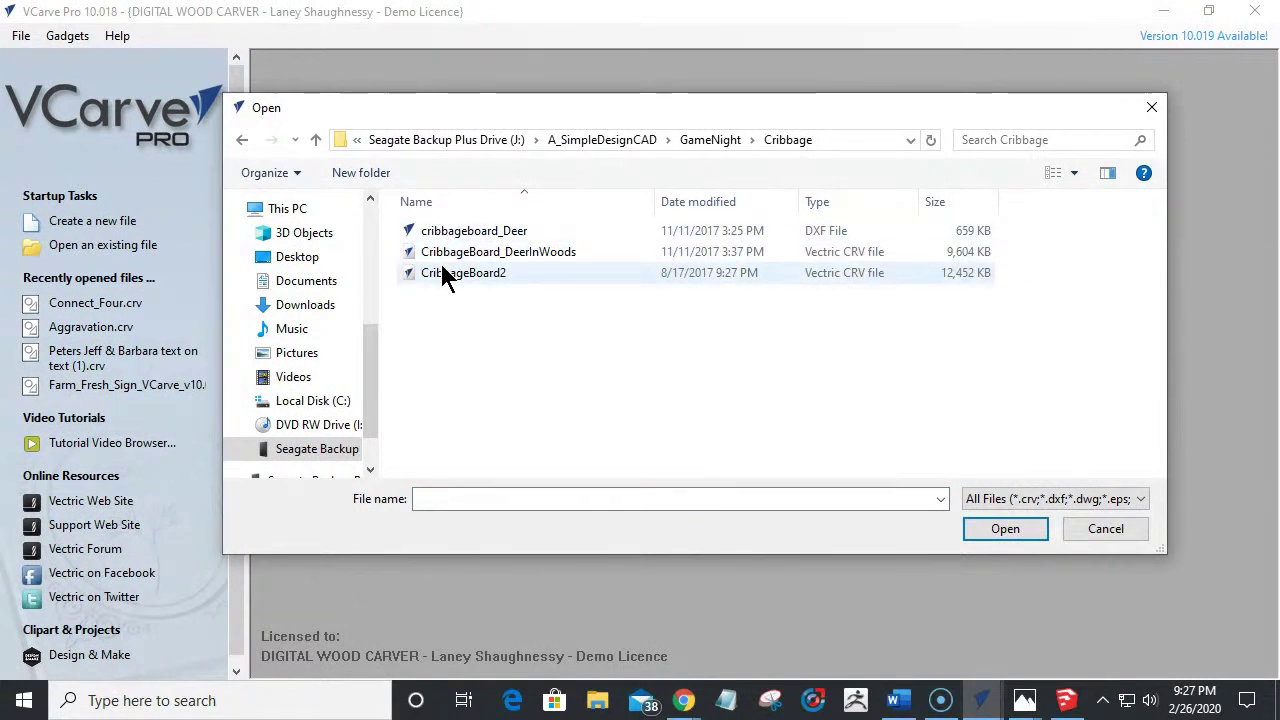
click(578, 142)
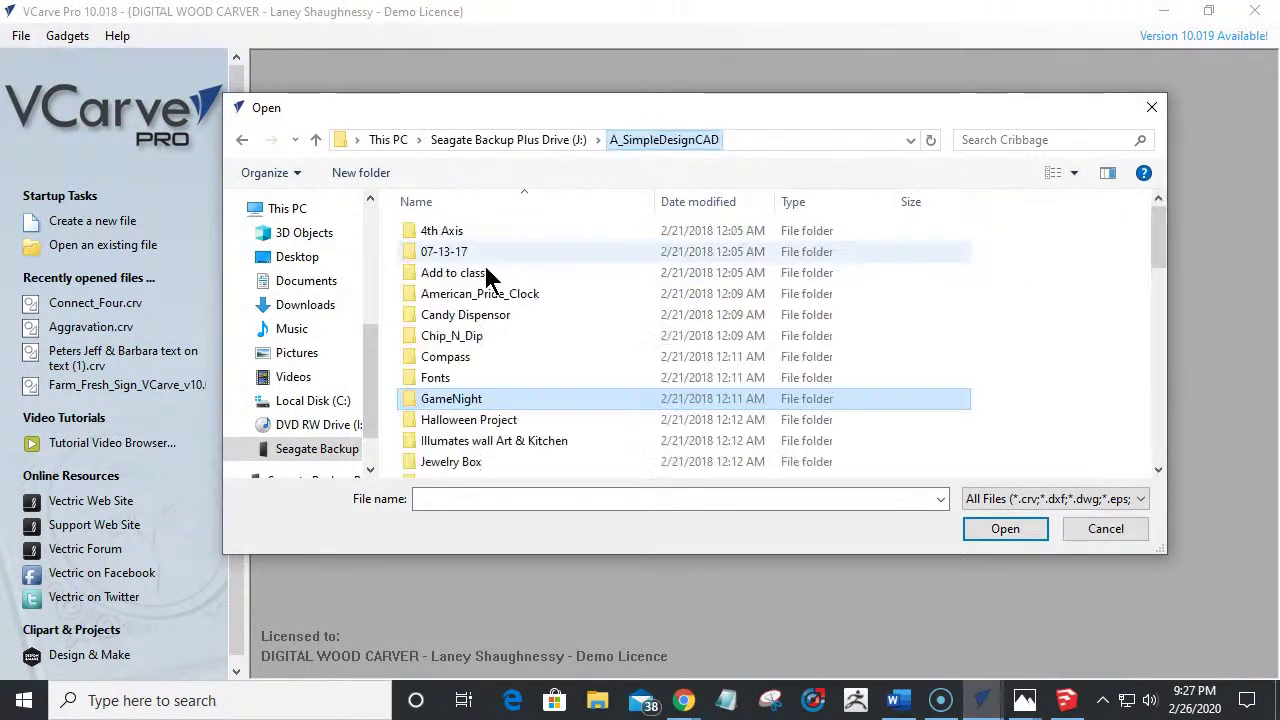
Open the Tic_Tac_Toe CRV file from GameNight > Tic-Tac-Toe > Tic-Tac-Toe-Final > Tic_Tac_Toe_Desktop_Pro_Apire_9.
double_click(431, 400)
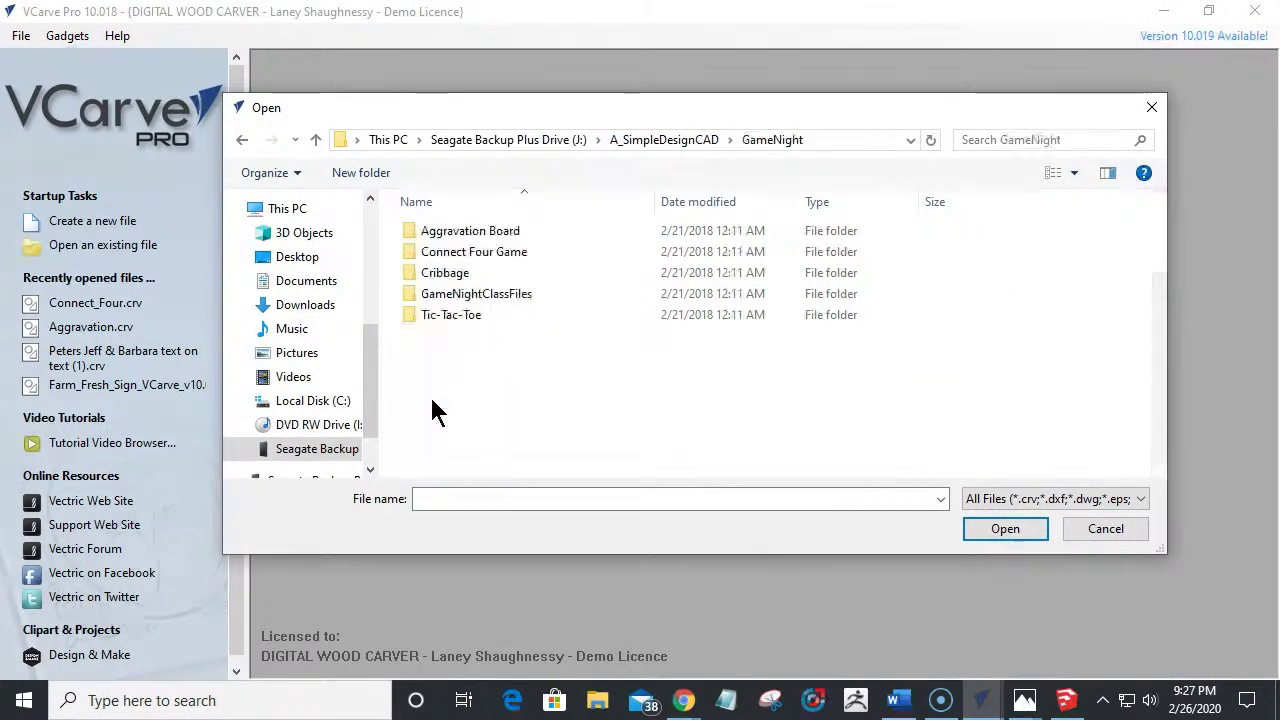
double_click(440, 318)
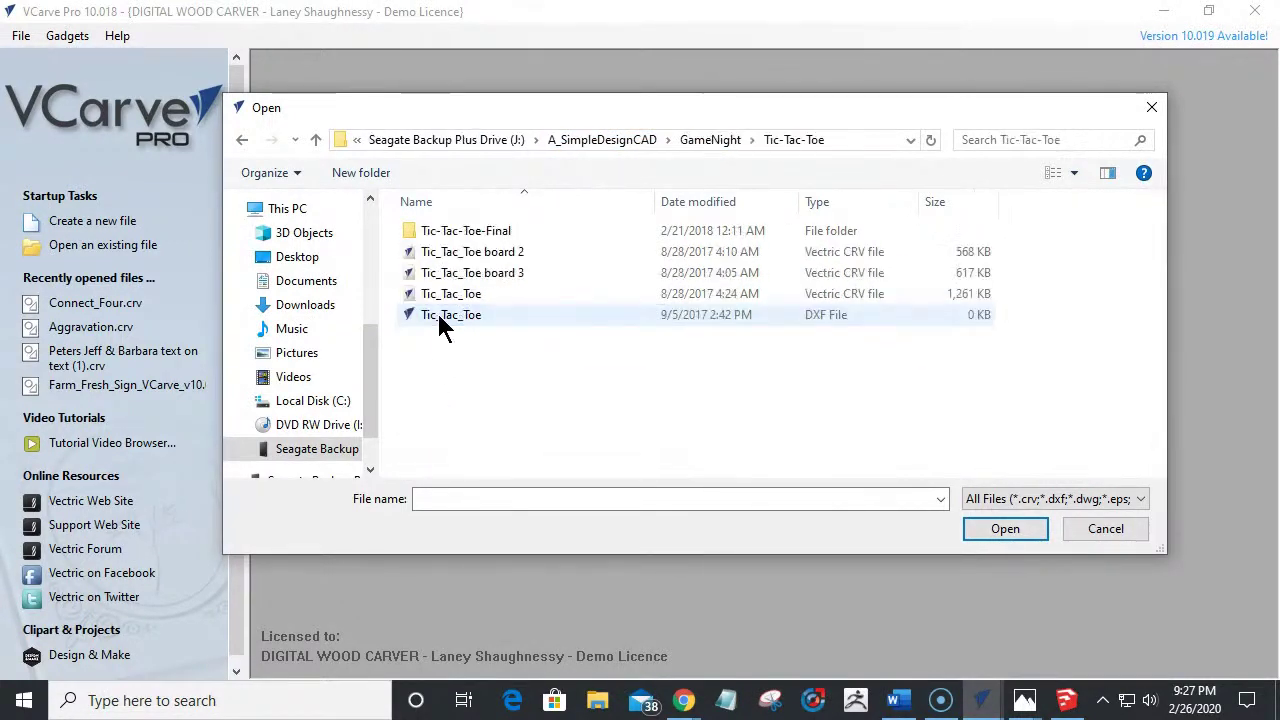
double_click(449, 236)
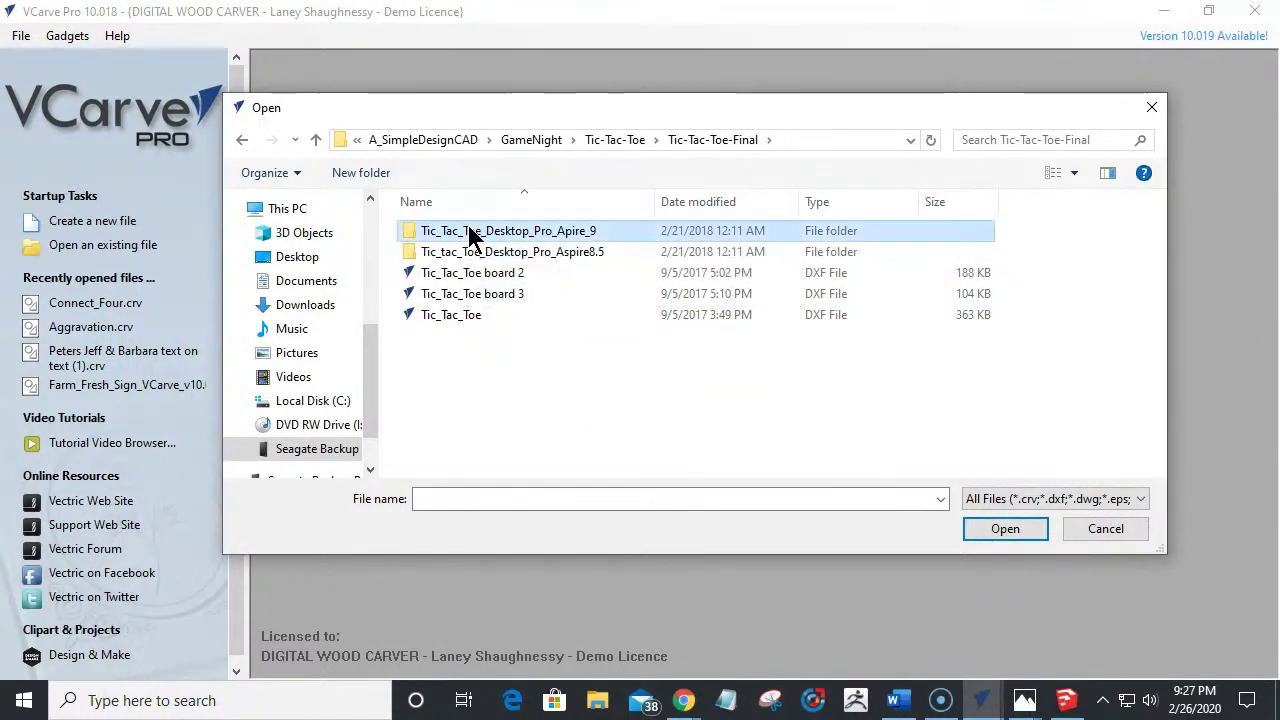
double_click(468, 234)
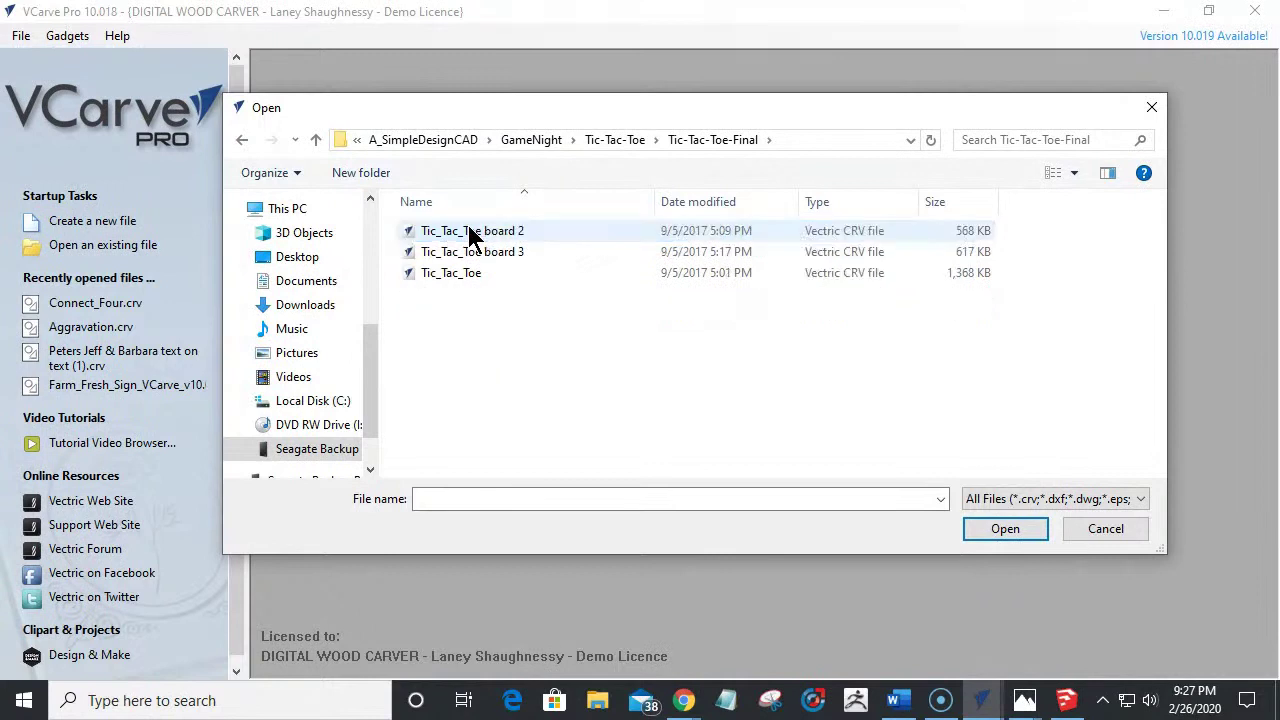
double_click(455, 274)
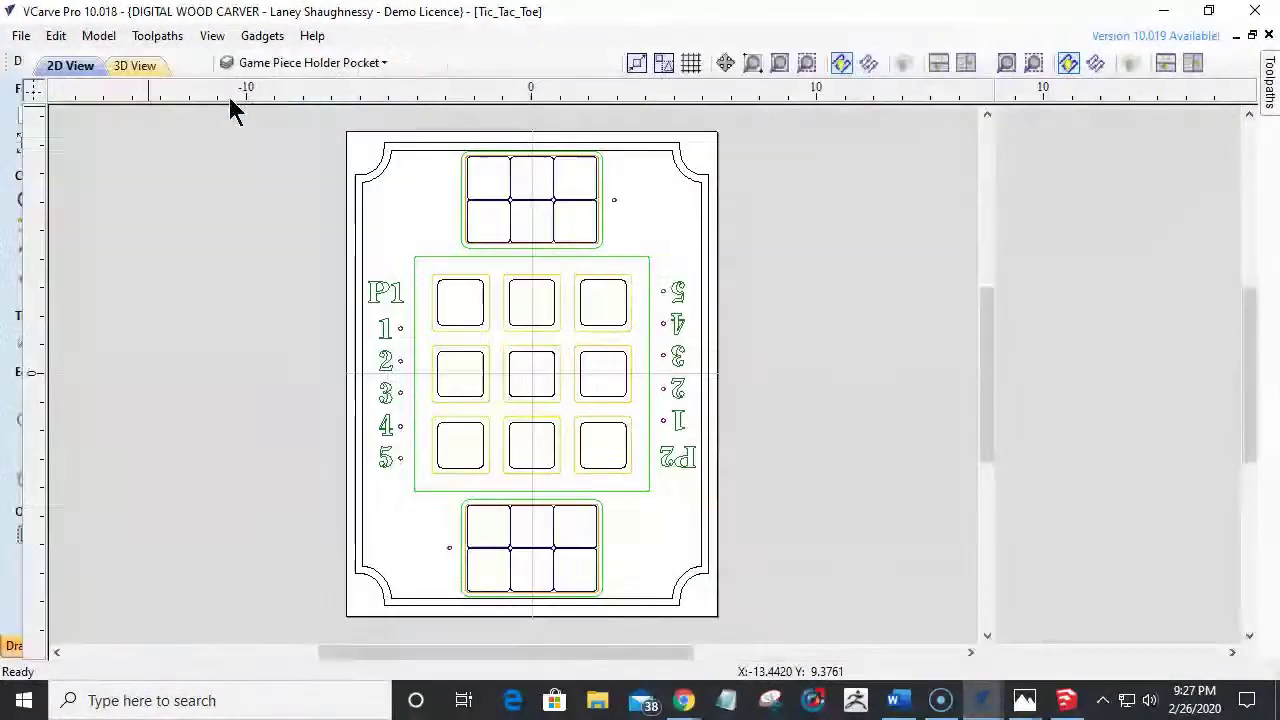
Reset the toolpath preview, simulate all toolpaths of the Tic_Tac_Toe board, and examine the machined result from tilted 3D angles.
mouse_move(1270, 80)
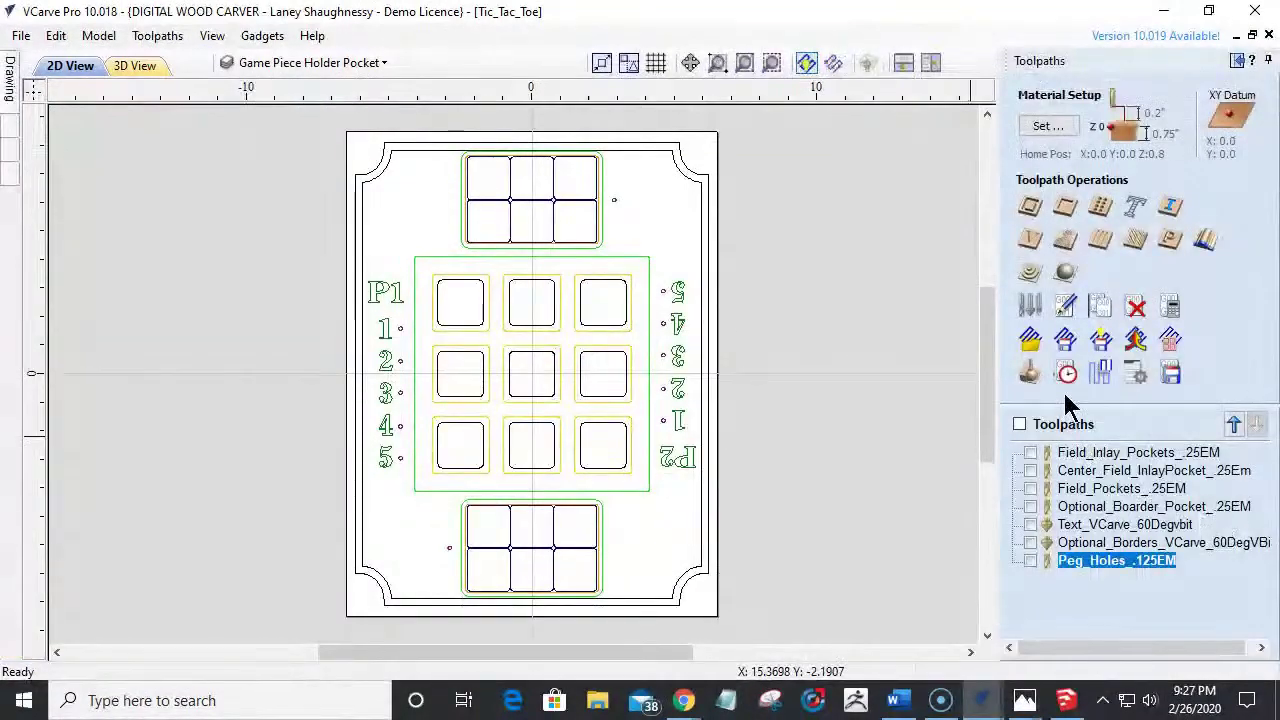
key(F3)
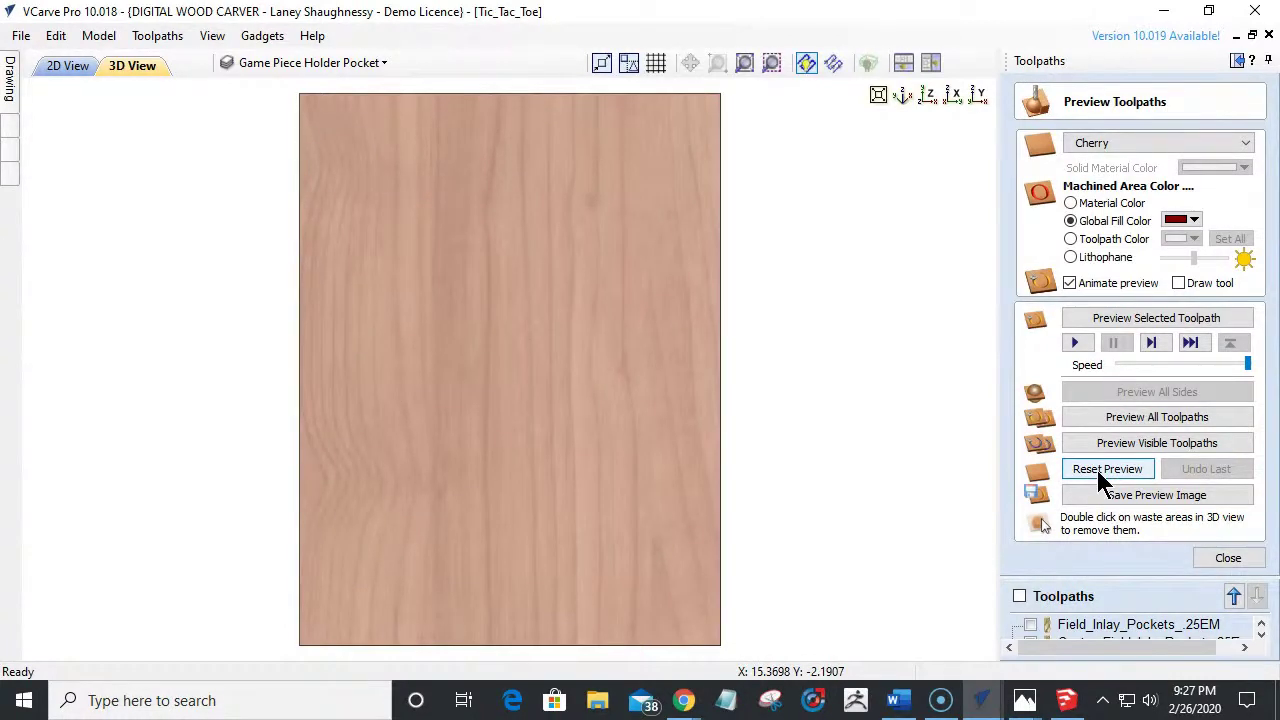
click(1100, 476)
click(1113, 425)
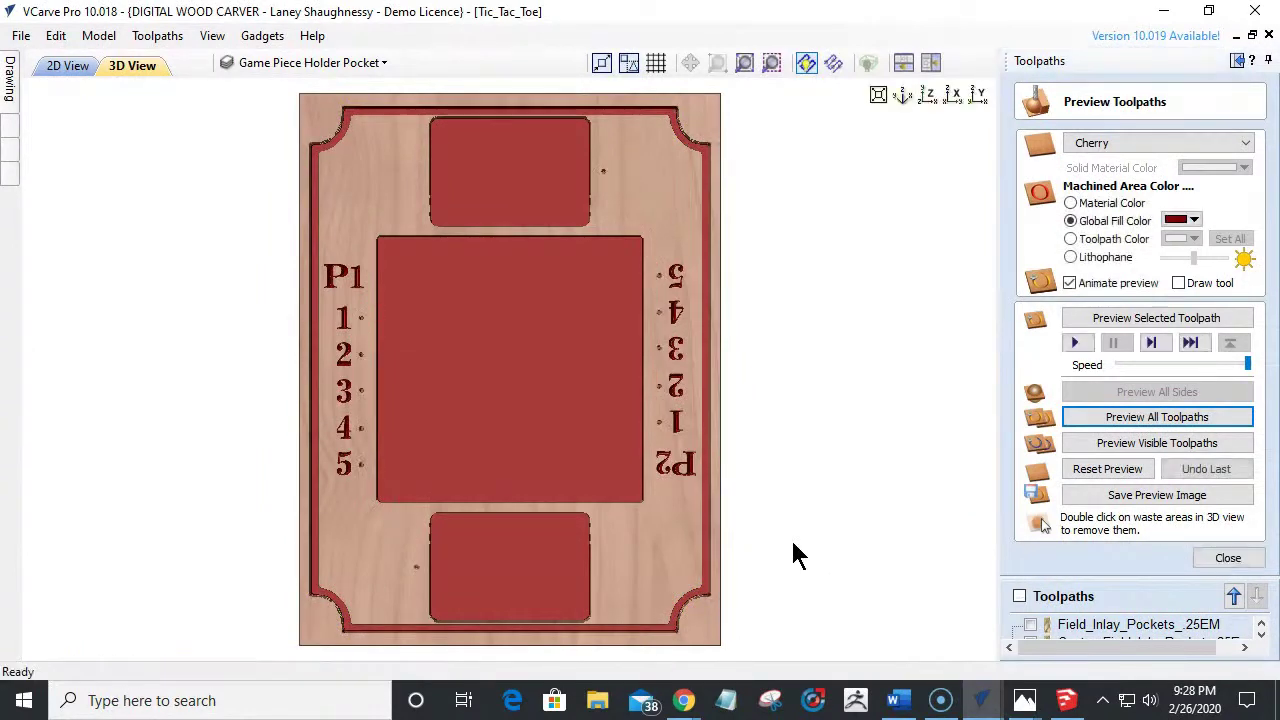
drag(481, 602, 702, 423)
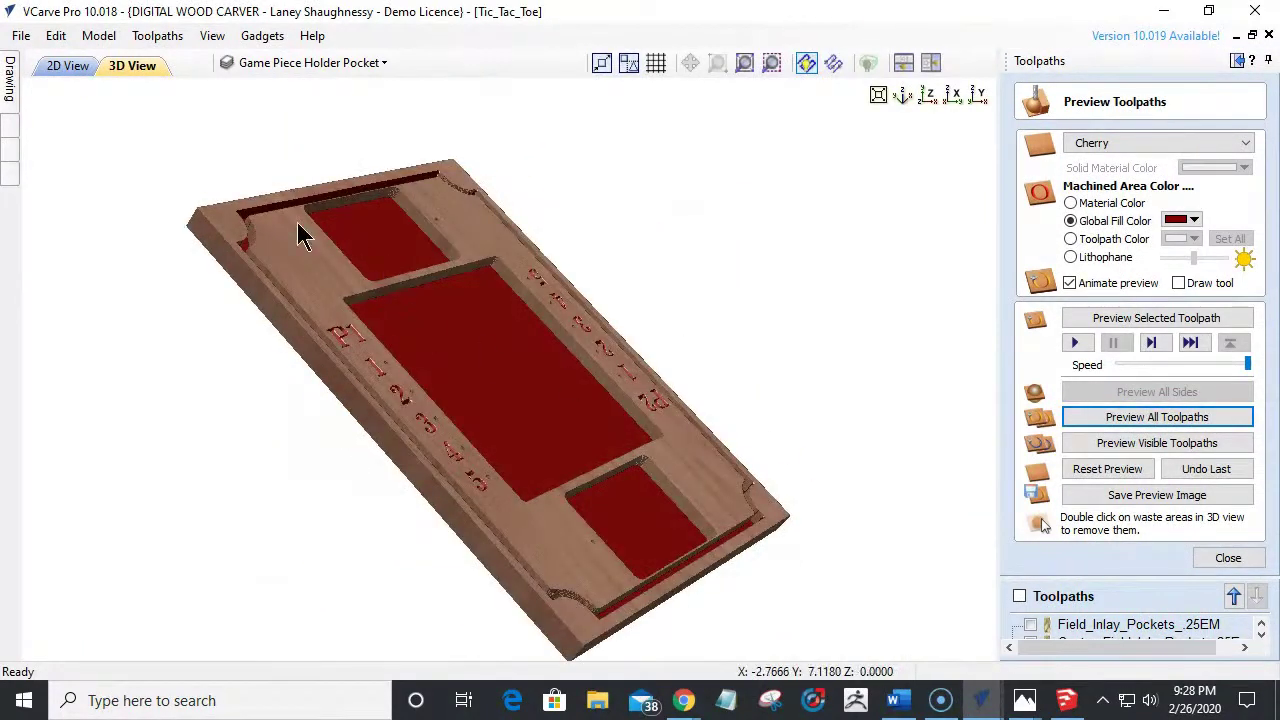
drag(300, 235, 651, 381)
drag(593, 472, 935, 505)
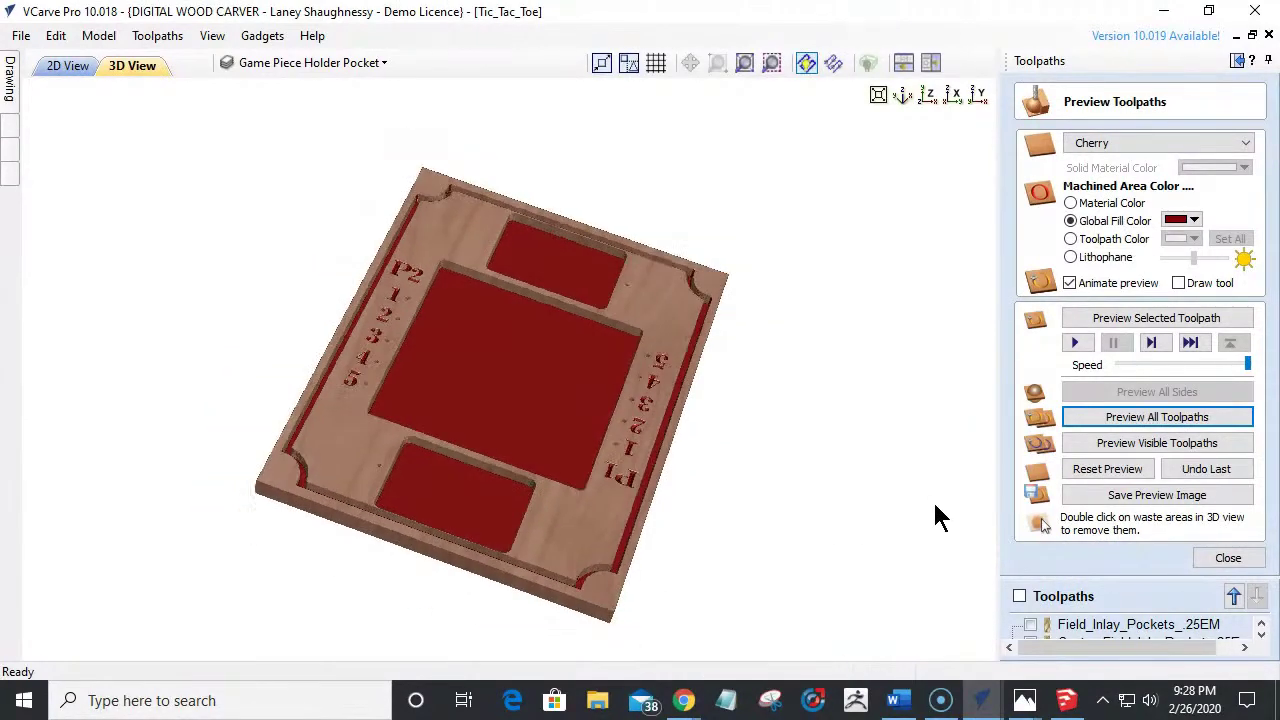